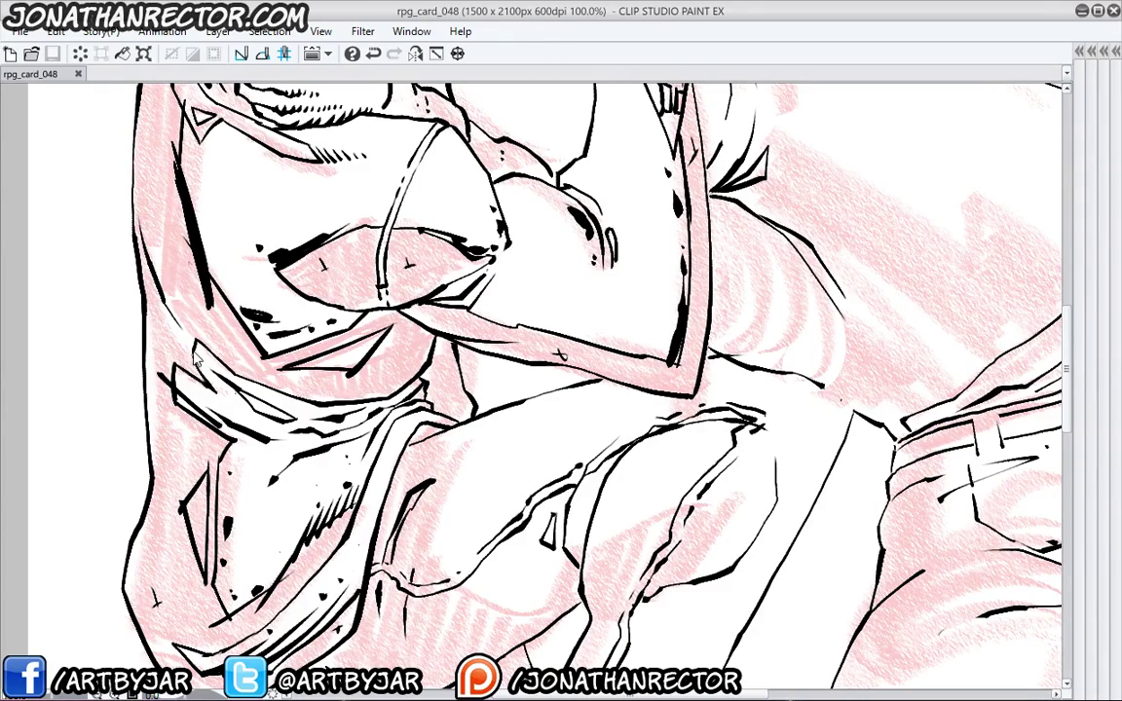
- Ink a thin curving fold line and a contour along the bent sleeve's fold
{"action": "left_click_drag", "start_coordinate": [229, 351], "coordinate": [286, 552]}
{"action": "left_click_drag", "start_coordinate": [467, 451], "coordinate": [348, 436]}
{"action": "left_click_drag", "start_coordinate": [332, 523], "coordinate": [329, 266]}
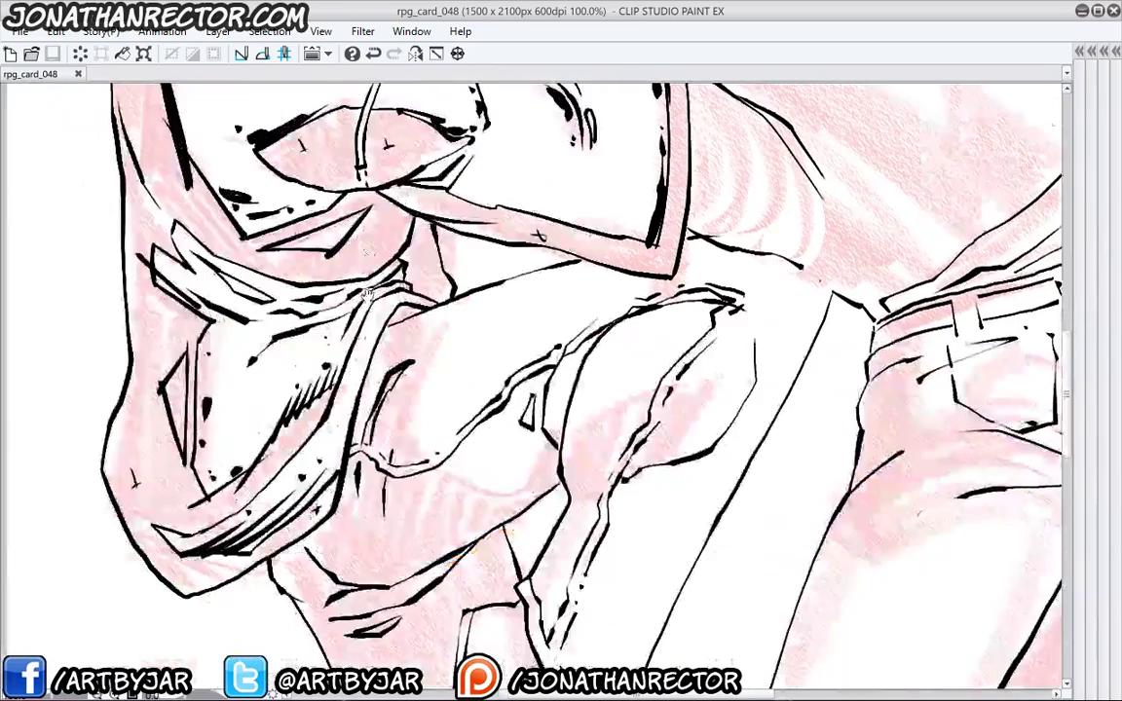
{"action": "left_click_drag", "start_coordinate": [306, 523], "coordinate": [540, 330]}
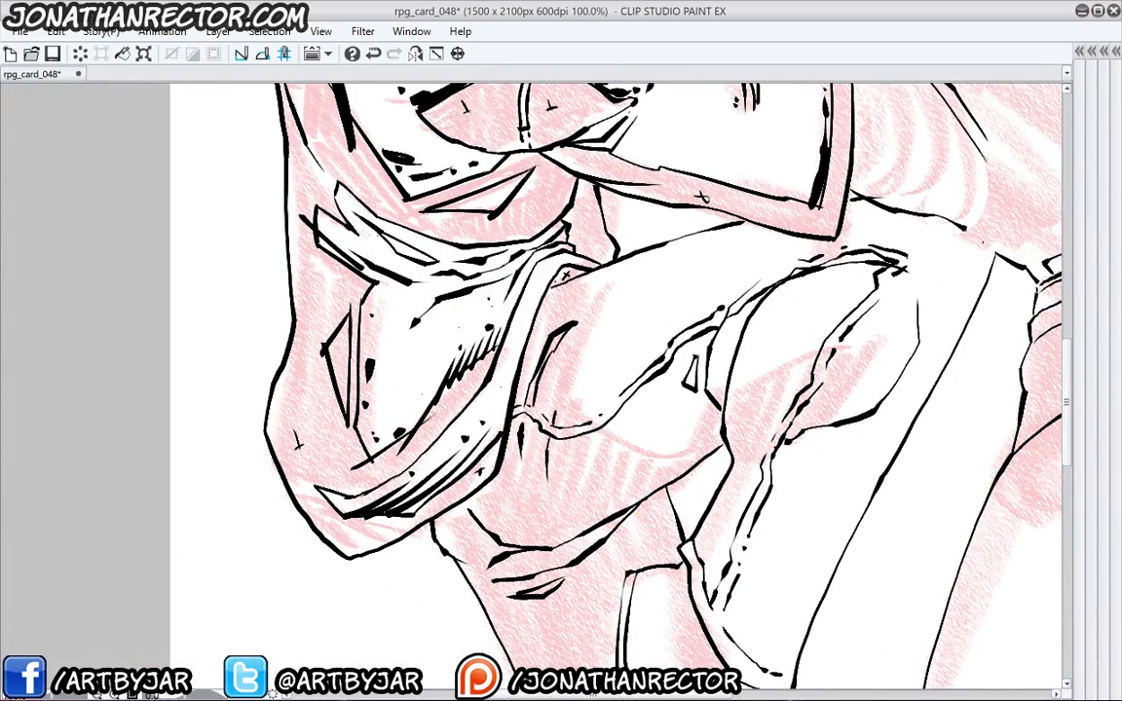
{"action": "left_click_drag", "start_coordinate": [488, 280], "coordinate": [494, 264]}
{"action": "left_click_drag", "start_coordinate": [631, 243], "coordinate": [577, 400]}
{"action": "mouse_move", "coordinate": [528, 366]}
{"action": "left_mouse_down"}
{"action": "mouse_move", "coordinate": [534, 393]}
{"action": "mouse_move", "coordinate": [686, 429]}
{"action": "left_mouse_up"}
- Add small ink marks, a cross, hatch strokes and dots along the sleeve fold
{"action": "left_click_drag", "start_coordinate": [616, 385], "coordinate": [647, 343]}
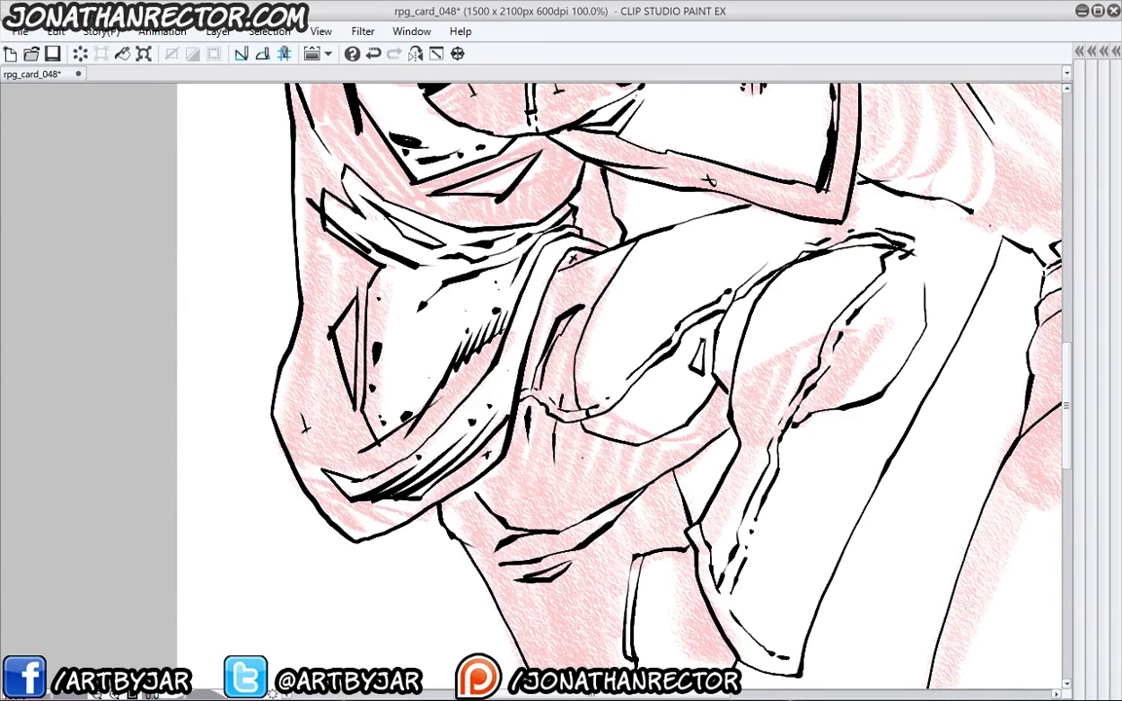
{"action": "left_click_drag", "start_coordinate": [522, 425], "coordinate": [535, 414]}
{"action": "left_click_drag", "start_coordinate": [629, 458], "coordinate": [692, 429]}
{"action": "mouse_move", "coordinate": [565, 413]}
{"action": "left_mouse_down"}
{"action": "mouse_move", "coordinate": [623, 386]}
{"action": "mouse_move", "coordinate": [580, 417]}
{"action": "left_mouse_up"}
{"action": "left_click_drag", "start_coordinate": [583, 413], "coordinate": [560, 416]}
{"action": "left_click_drag", "start_coordinate": [690, 408], "coordinate": [666, 424]}
{"action": "left_click_drag", "start_coordinate": [677, 417], "coordinate": [653, 430]}
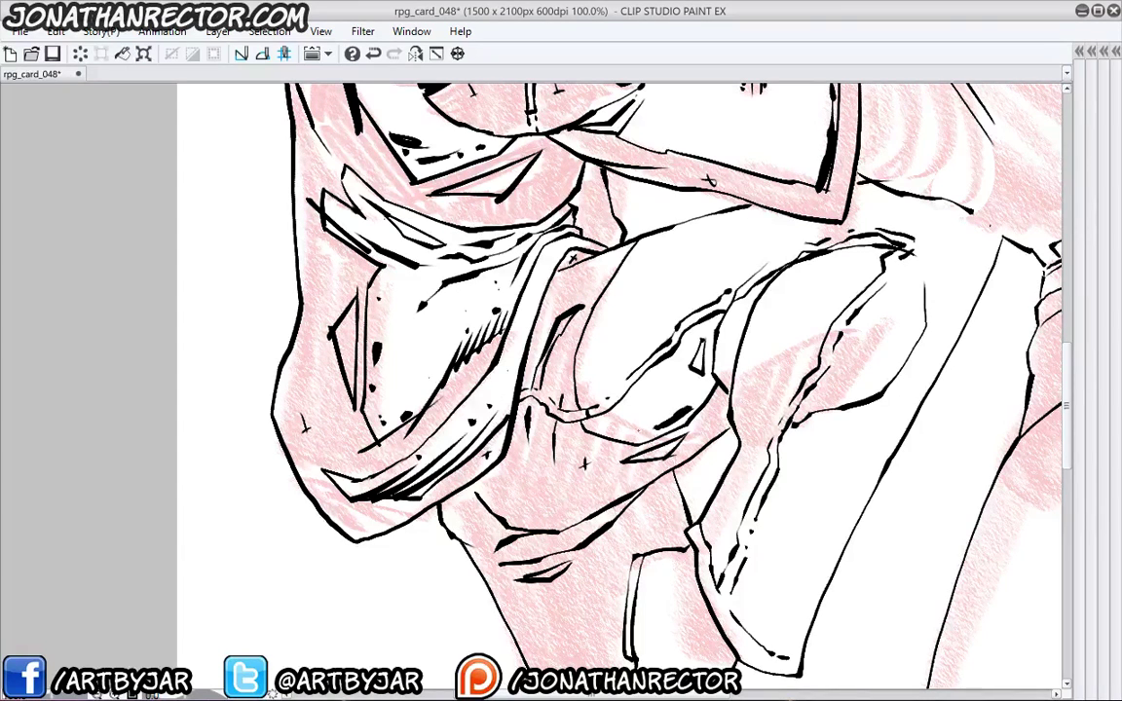
{"action": "left_click", "coordinate": [638, 432]}
{"action": "left_click", "coordinate": [625, 429]}
- Ink a thick curved stroke, a sparkle cross, small hatching and tiny marks on the fold
{"action": "left_click_drag", "start_coordinate": [589, 370], "coordinate": [579, 334]}
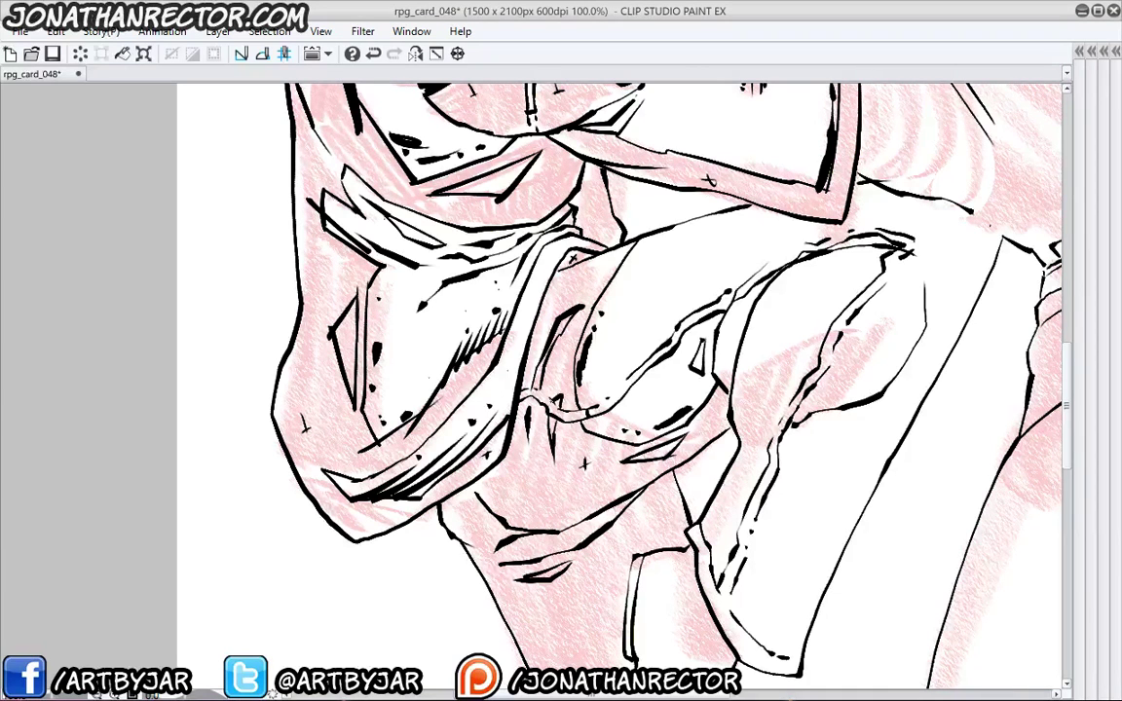
{"action": "left_click_drag", "start_coordinate": [546, 413], "coordinate": [551, 439]}
{"action": "left_click_drag", "start_coordinate": [558, 356], "coordinate": [567, 367]}
{"action": "left_click_drag", "start_coordinate": [567, 357], "coordinate": [541, 393]}
{"action": "left_click_drag", "start_coordinate": [539, 367], "coordinate": [534, 342]}
{"action": "left_click_drag", "start_coordinate": [529, 295], "coordinate": [518, 303]}
{"action": "mouse_move", "coordinate": [657, 349]}
{"action": "left_mouse_down"}
{"action": "mouse_move", "coordinate": [640, 339]}
{"action": "mouse_move", "coordinate": [564, 380]}
{"action": "left_mouse_up"}
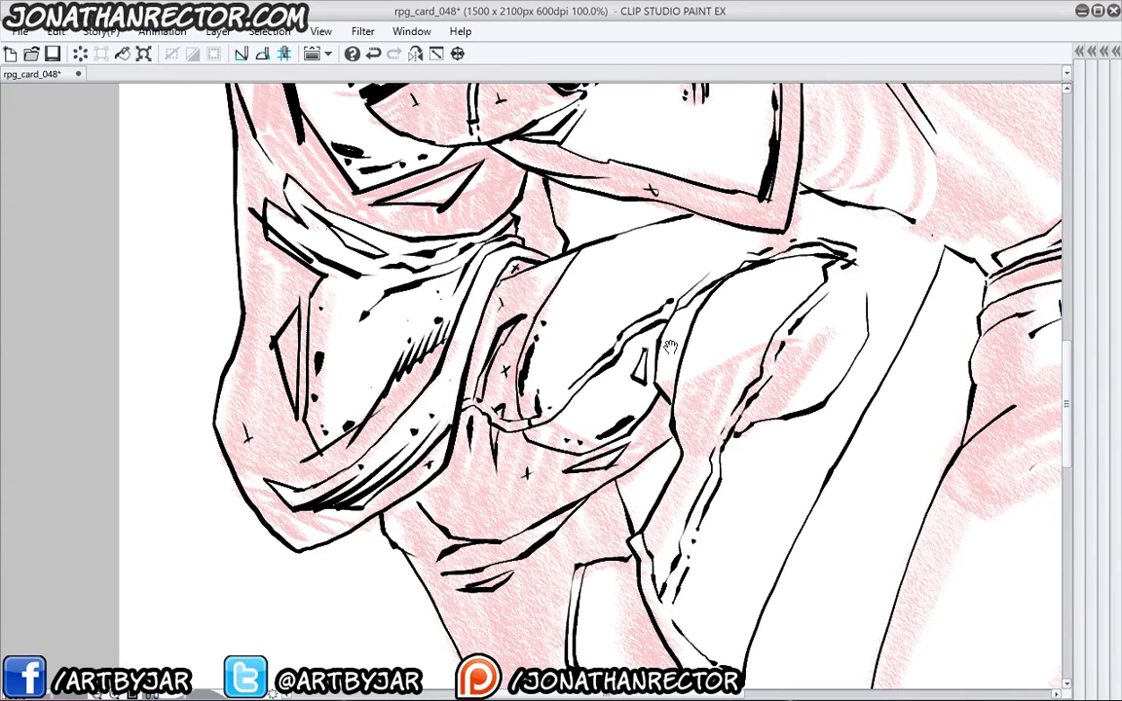
{"action": "mouse_move", "coordinate": [625, 286]}
{"action": "left_mouse_down"}
{"action": "mouse_move", "coordinate": [602, 326]}
{"action": "mouse_move", "coordinate": [596, 378]}
{"action": "left_mouse_up"}
- On the right-hand folds, ink a contour along the pink shading, two sparkle crosses and downward strokes
{"action": "left_click_drag", "start_coordinate": [664, 409], "coordinate": [616, 385]}
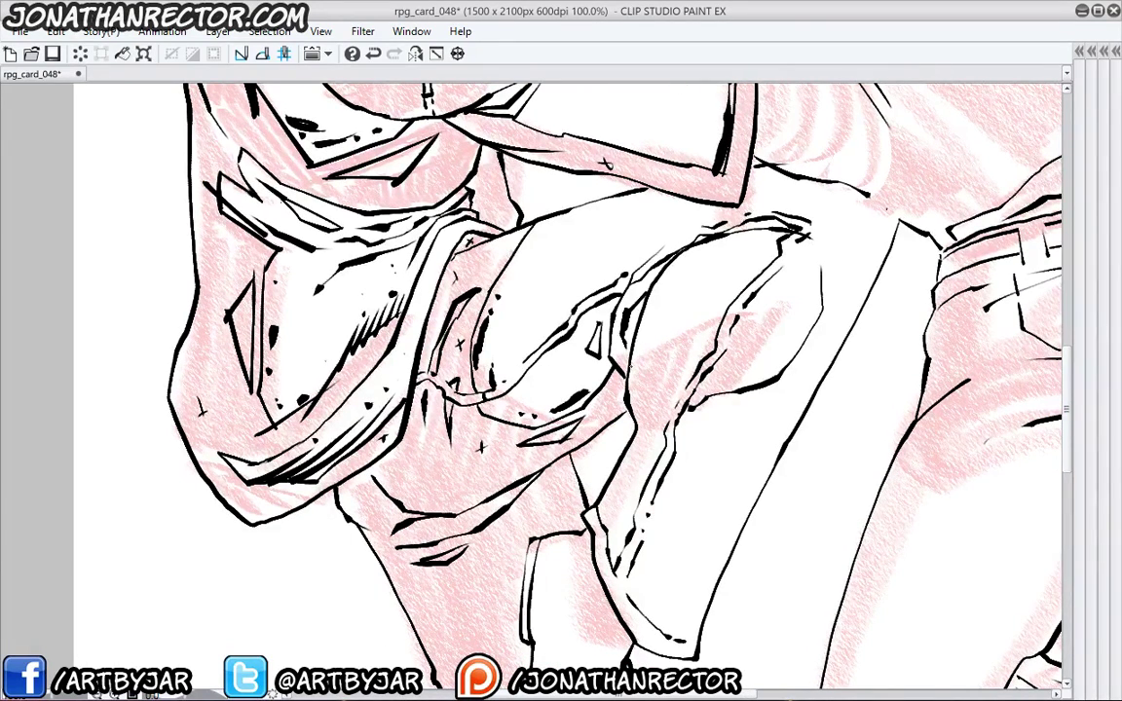
{"action": "mouse_move", "coordinate": [633, 321]}
{"action": "left_mouse_down"}
{"action": "mouse_move", "coordinate": [682, 362]}
{"action": "mouse_move", "coordinate": [648, 288]}
{"action": "left_mouse_up"}
{"action": "mouse_move", "coordinate": [717, 337]}
{"action": "left_mouse_down"}
{"action": "mouse_move", "coordinate": [725, 348]}
{"action": "mouse_move", "coordinate": [765, 334]}
{"action": "mouse_move", "coordinate": [761, 380]}
{"action": "left_mouse_up"}
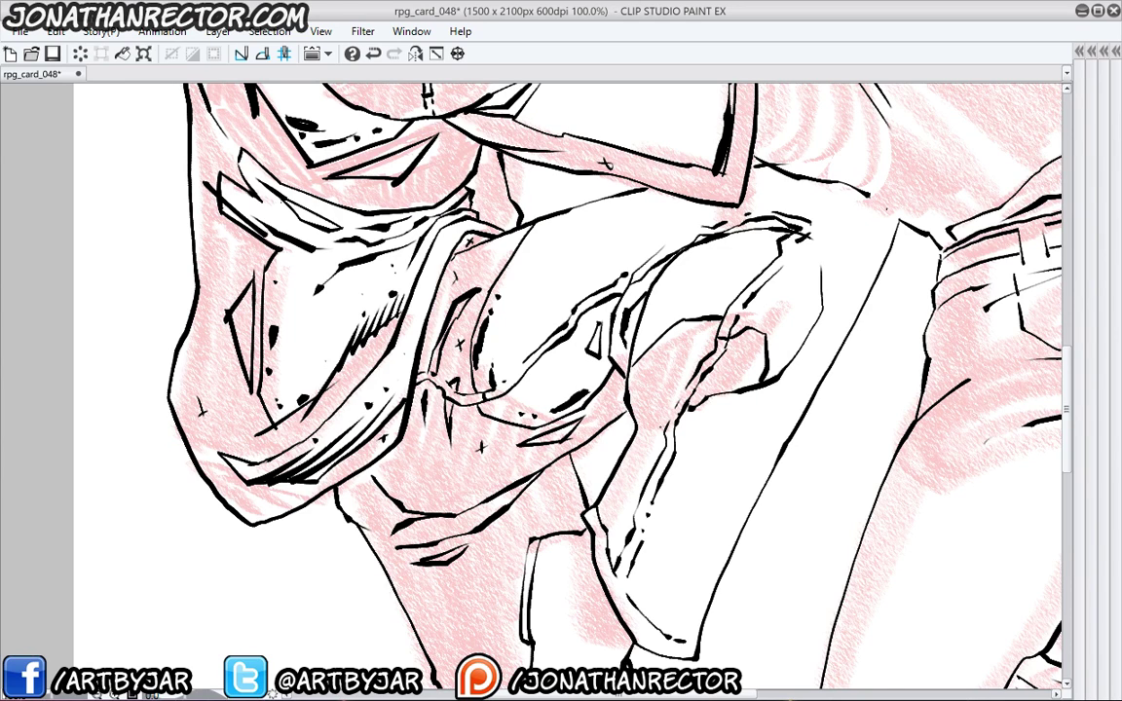
{"action": "left_click_drag", "start_coordinate": [666, 362], "coordinate": [666, 378]}
{"action": "left_click_drag", "start_coordinate": [728, 360], "coordinate": [729, 377]}
{"action": "left_click_drag", "start_coordinate": [600, 389], "coordinate": [545, 478]}
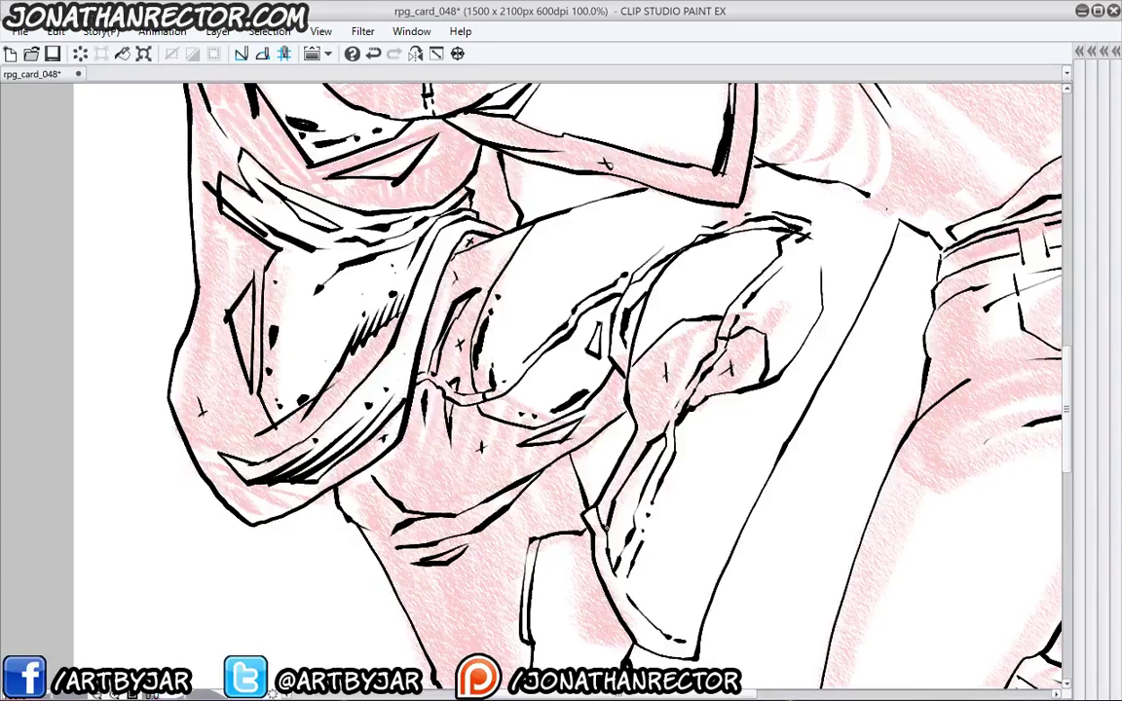
{"action": "left_click_drag", "start_coordinate": [647, 456], "coordinate": [616, 521]}
{"action": "left_click_drag", "start_coordinate": [774, 341], "coordinate": [771, 362]}
- Add dark marks, dots and short strokes on the lower sleeve and thicken its right edge line
{"action": "left_click_drag", "start_coordinate": [676, 417], "coordinate": [668, 424]}
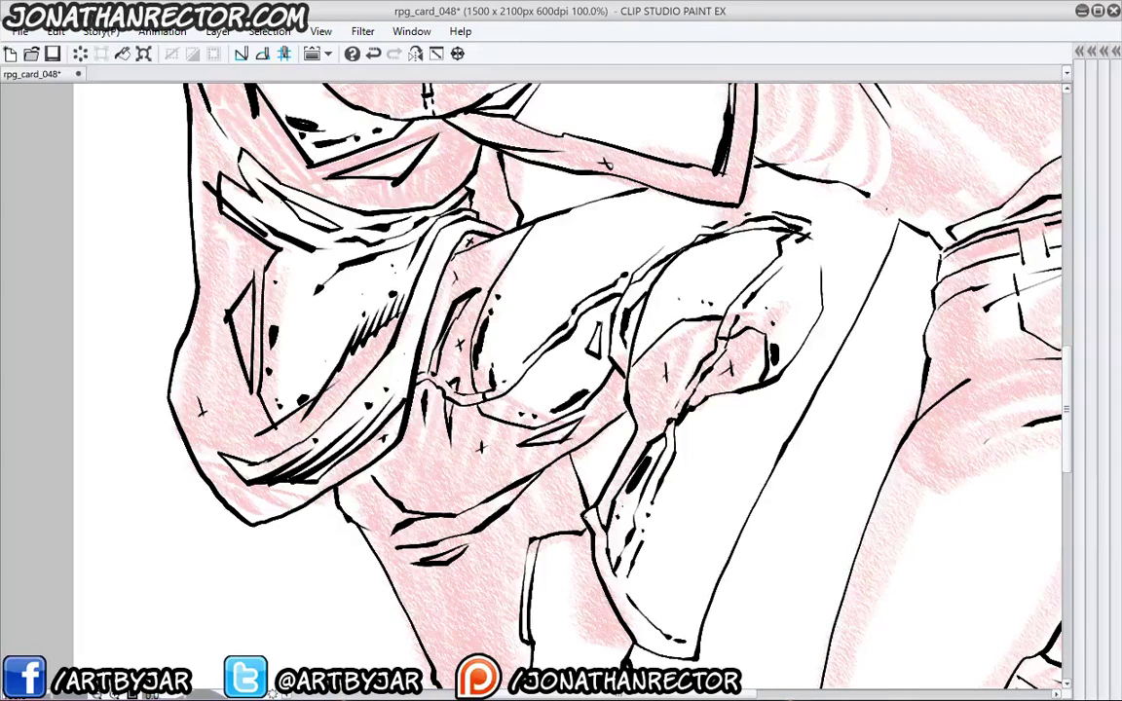
{"action": "left_click_drag", "start_coordinate": [647, 553], "coordinate": [649, 612]}
{"action": "left_click", "coordinate": [658, 522]}
{"action": "mouse_move", "coordinate": [619, 545]}
{"action": "left_mouse_down"}
{"action": "mouse_move", "coordinate": [592, 563]}
{"action": "mouse_move", "coordinate": [602, 549]}
{"action": "left_mouse_up"}
{"action": "left_click_drag", "start_coordinate": [654, 616], "coordinate": [666, 628]}
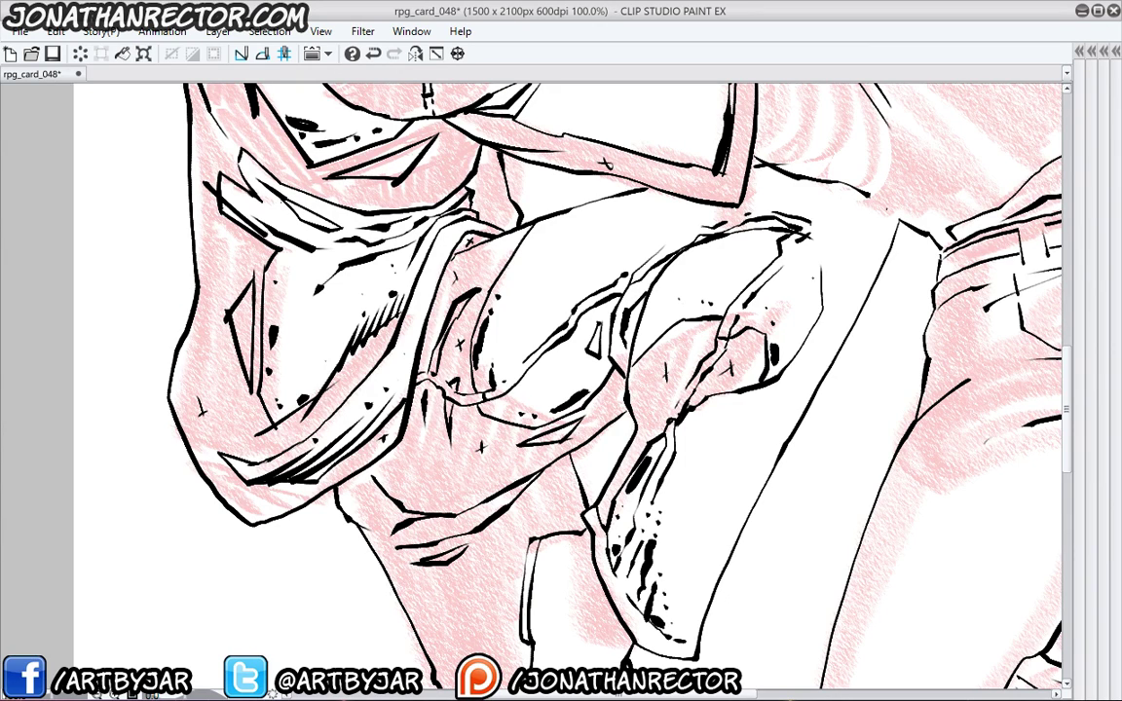
{"action": "left_click_drag", "start_coordinate": [823, 279], "coordinate": [821, 306]}
{"action": "left_click_drag", "start_coordinate": [744, 251], "coordinate": [738, 276]}
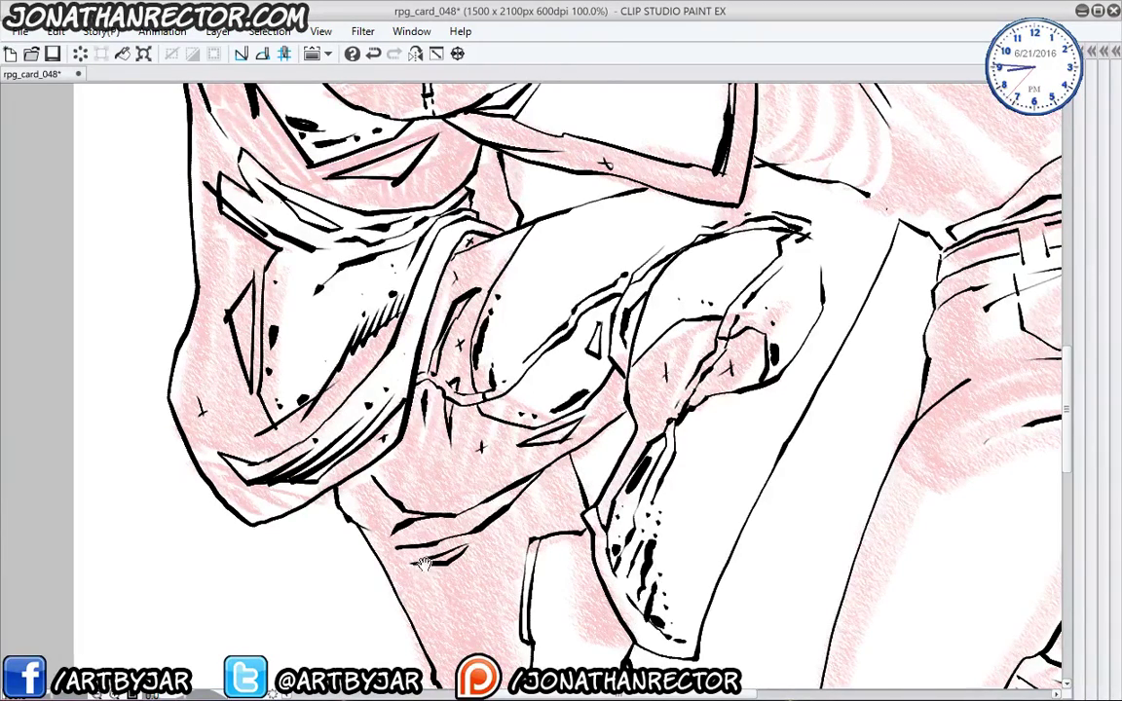
- Ink a black stroke and two sharp wedge shapes on the leg
{"action": "left_click_drag", "start_coordinate": [436, 540], "coordinate": [507, 382]}
{"action": "left_click_drag", "start_coordinate": [516, 473], "coordinate": [462, 467]}
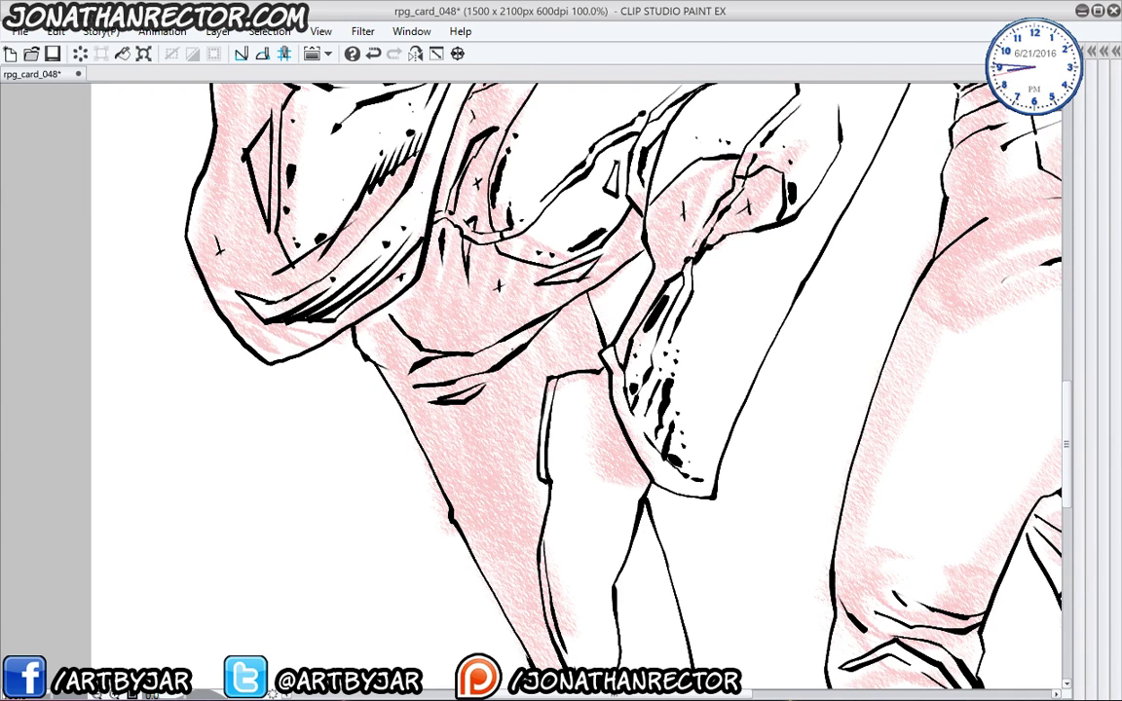
{"action": "left_click_drag", "start_coordinate": [476, 533], "coordinate": [476, 540]}
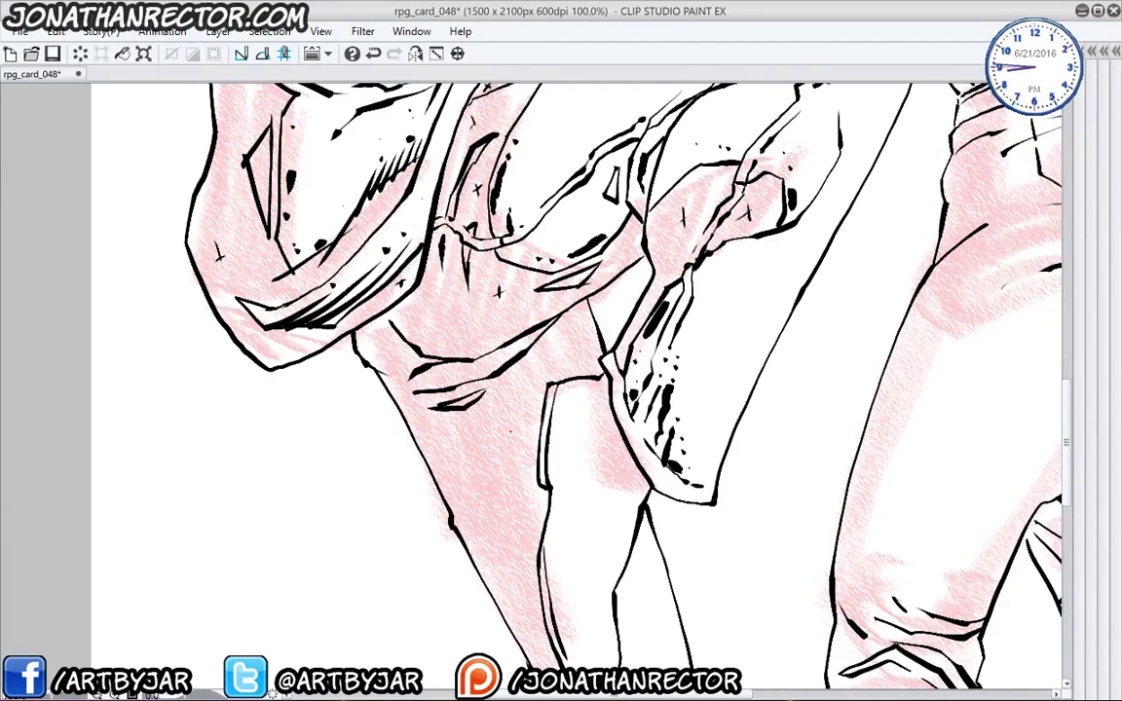
{"action": "left_click_drag", "start_coordinate": [457, 449], "coordinate": [469, 419]}
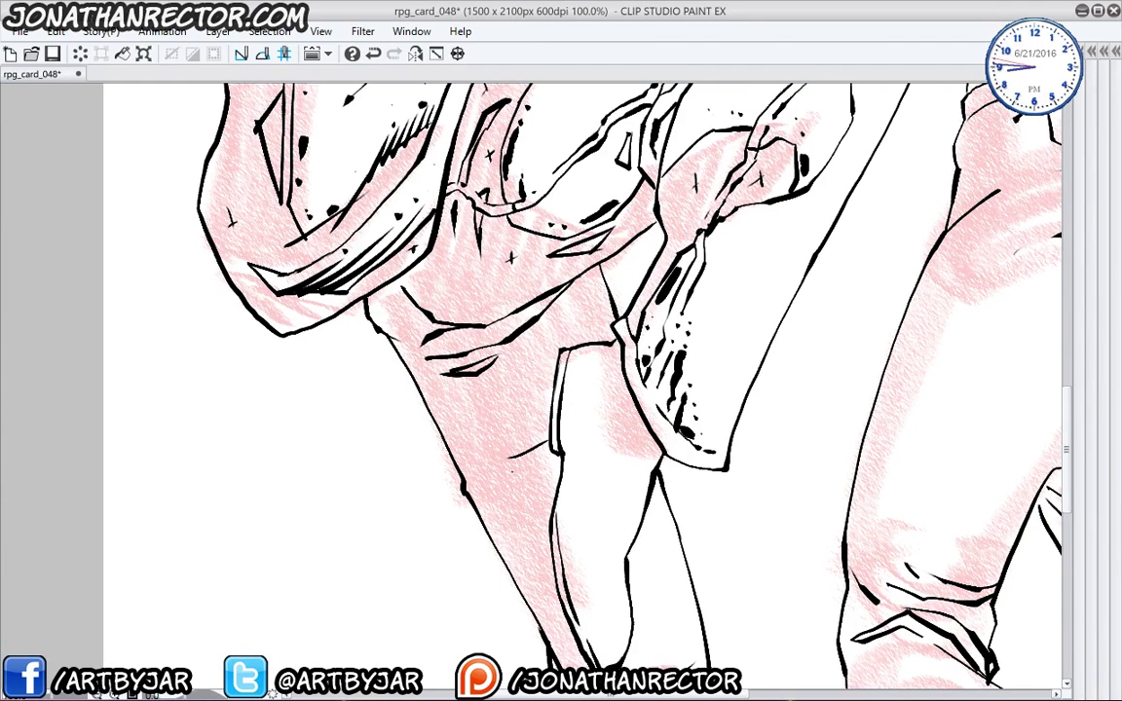
{"action": "mouse_move", "coordinate": [490, 457]}
{"action": "left_mouse_down"}
{"action": "mouse_move", "coordinate": [555, 487]}
{"action": "mouse_move", "coordinate": [549, 476]}
{"action": "left_mouse_up"}
{"action": "mouse_move", "coordinate": [508, 438]}
{"action": "left_mouse_down"}
{"action": "mouse_move", "coordinate": [531, 435]}
{"action": "mouse_move", "coordinate": [536, 512]}
{"action": "left_mouse_up"}
{"action": "mouse_move", "coordinate": [446, 419]}
{"action": "left_mouse_down"}
{"action": "mouse_move", "coordinate": [542, 417]}
{"action": "mouse_move", "coordinate": [531, 444]}
{"action": "left_mouse_up"}
- Ink a curved stroke, a thick stroke and dots along the knee
{"action": "left_click_drag", "start_coordinate": [527, 553], "coordinate": [440, 370]}
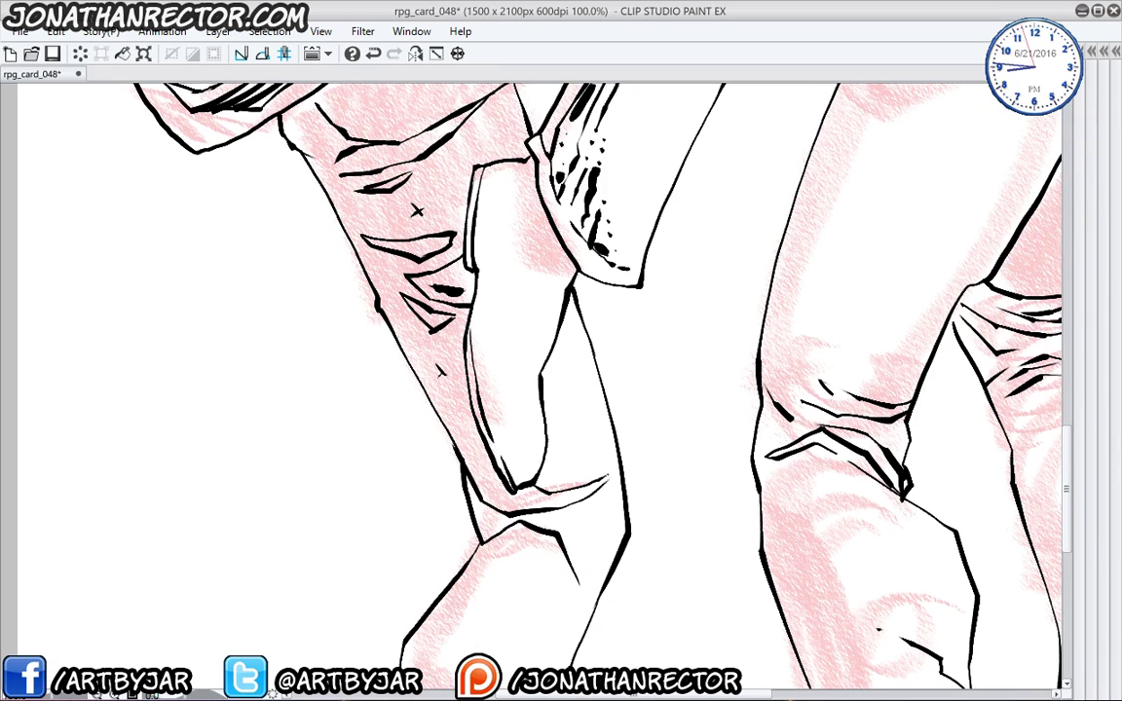
{"action": "left_click", "coordinate": [590, 466]}
{"action": "mouse_move", "coordinate": [545, 493]}
{"action": "left_mouse_down"}
{"action": "mouse_move", "coordinate": [608, 478]}
{"action": "mouse_move", "coordinate": [552, 479]}
{"action": "mouse_move", "coordinate": [571, 517]}
{"action": "left_mouse_up"}
{"action": "left_click", "coordinate": [571, 451]}
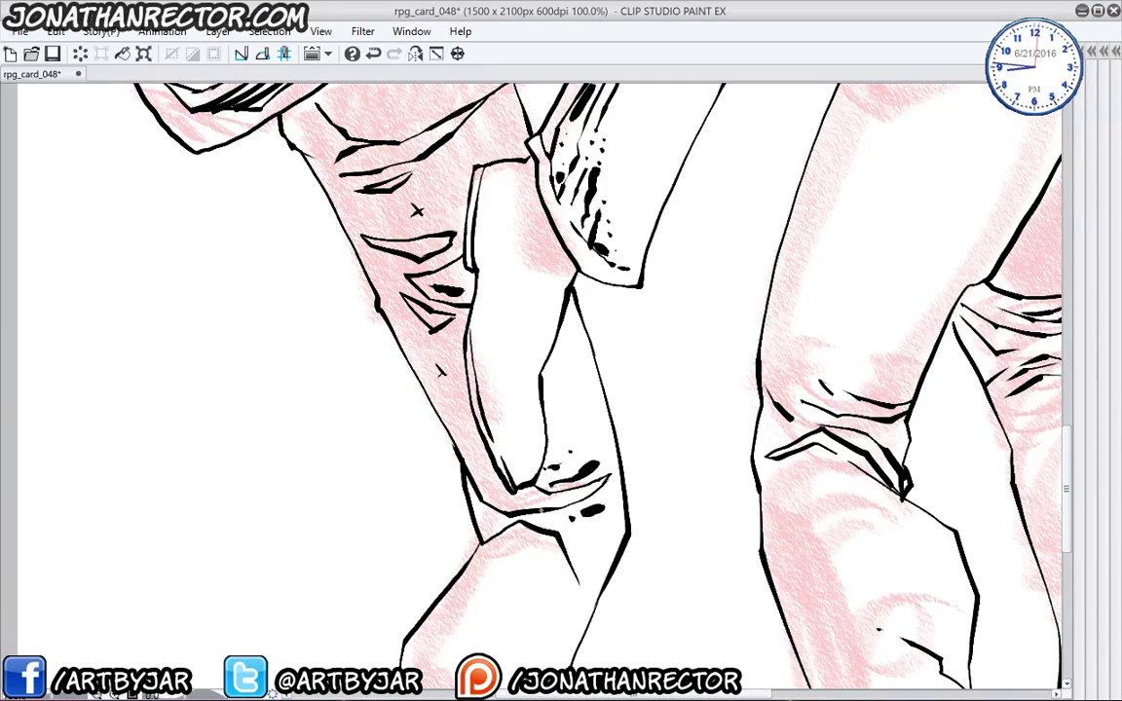
{"action": "scroll", "coordinate": [458, 439], "scroll_direction": "down", "scroll_amount": 3}
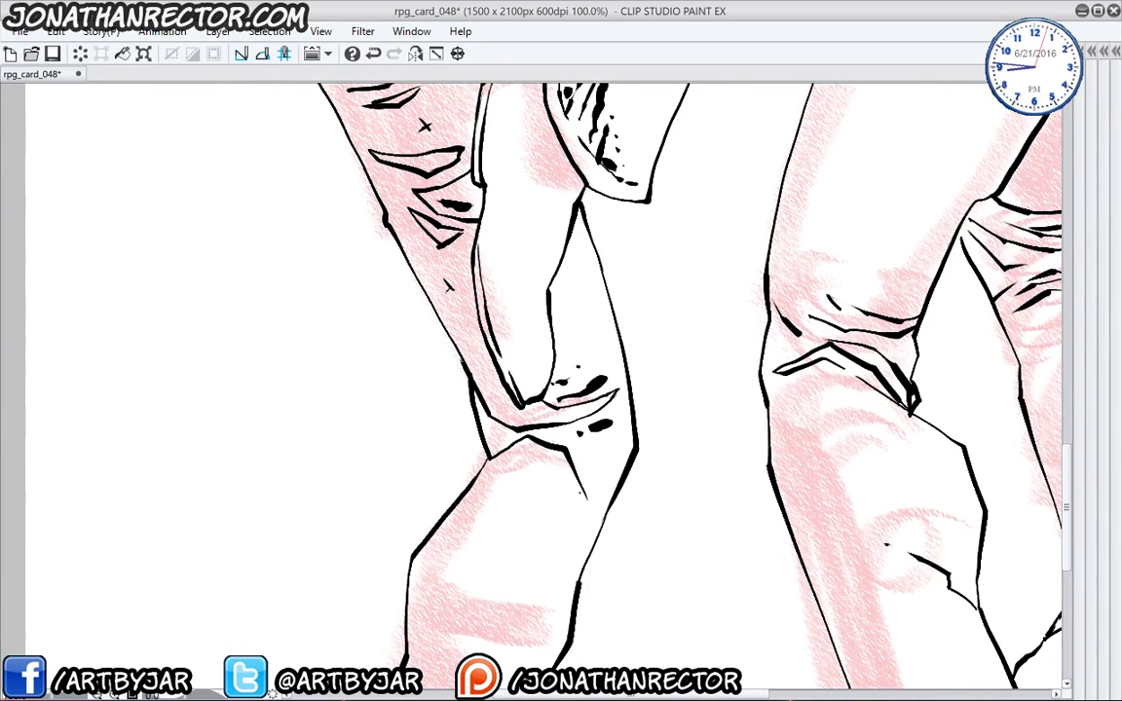
{"action": "scroll", "coordinate": [541, 370], "scroll_direction": "down", "scroll_amount": 4}
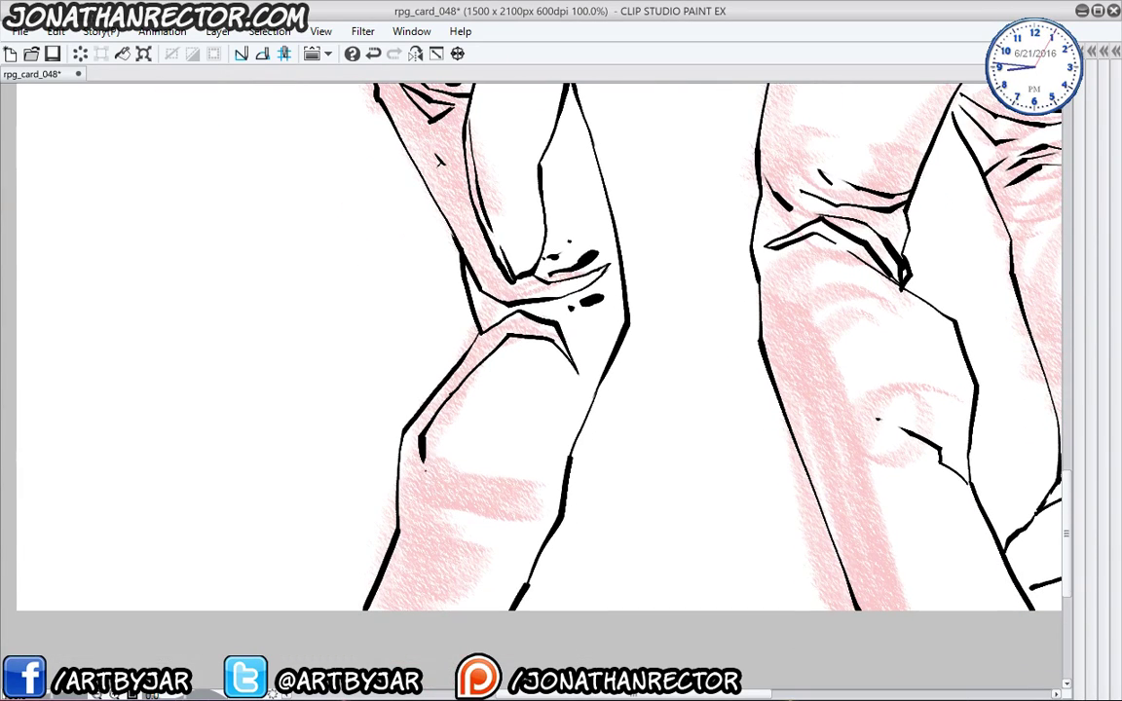
{"action": "mouse_move", "coordinate": [421, 432]}
{"action": "left_mouse_down"}
{"action": "mouse_move", "coordinate": [452, 475]}
{"action": "mouse_move", "coordinate": [538, 484]}
{"action": "mouse_move", "coordinate": [418, 534]}
{"action": "mouse_move", "coordinate": [462, 560]}
{"action": "left_mouse_up"}
- Extend the left calf's ink hook, add a long line, filled slivers and a thick shin shadow
{"action": "left_click_drag", "start_coordinate": [419, 511], "coordinate": [483, 497]}
{"action": "left_click_drag", "start_coordinate": [440, 561], "coordinate": [535, 552]}
{"action": "left_click_drag", "start_coordinate": [483, 581], "coordinate": [417, 569]}
{"action": "mouse_move", "coordinate": [417, 570]}
{"action": "left_mouse_down"}
{"action": "mouse_move", "coordinate": [449, 586]}
{"action": "mouse_move", "coordinate": [485, 581]}
{"action": "left_mouse_up"}
{"action": "mouse_move", "coordinate": [532, 526]}
{"action": "left_mouse_down"}
{"action": "mouse_move", "coordinate": [491, 532]}
{"action": "mouse_move", "coordinate": [526, 531]}
{"action": "left_mouse_up"}
{"action": "mouse_move", "coordinate": [569, 458]}
{"action": "left_mouse_down"}
{"action": "mouse_move", "coordinate": [470, 477]}
{"action": "mouse_move", "coordinate": [454, 461]}
{"action": "mouse_move", "coordinate": [432, 552]}
{"action": "left_mouse_up"}
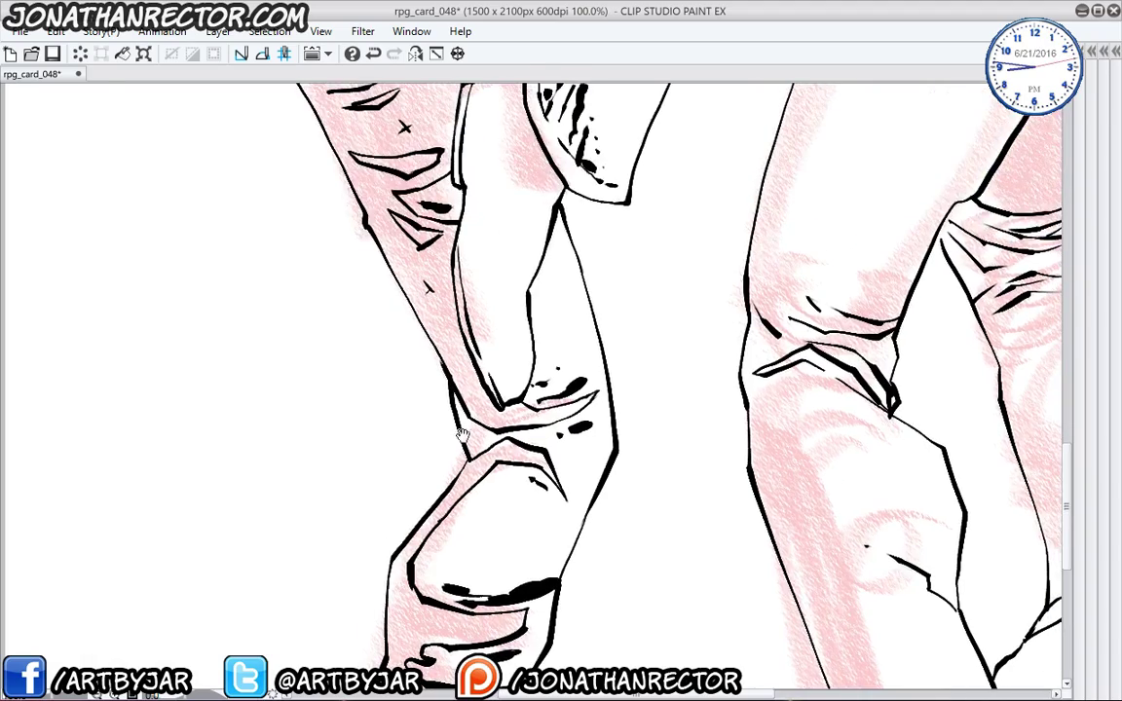
{"action": "mouse_move", "coordinate": [463, 434]}
{"action": "left_mouse_down"}
{"action": "mouse_move", "coordinate": [466, 615]}
{"action": "mouse_move", "coordinate": [445, 492]}
{"action": "left_mouse_up"}
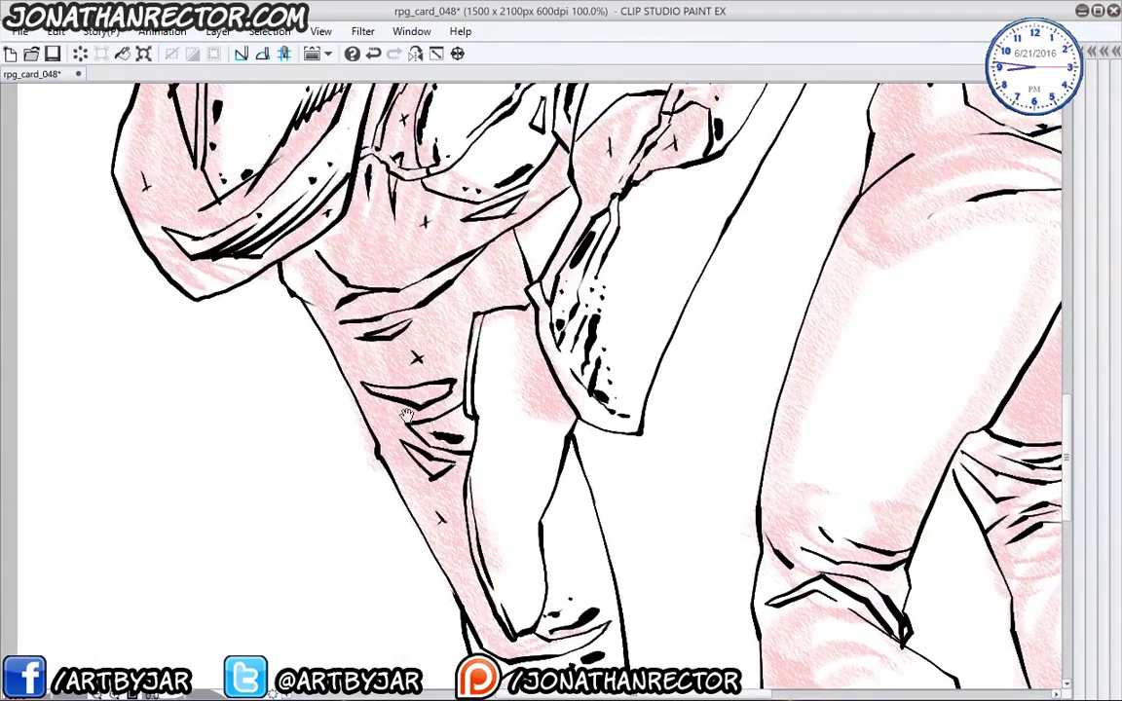
{"action": "left_click_drag", "start_coordinate": [407, 416], "coordinate": [370, 502]}
{"action": "left_click_drag", "start_coordinate": [371, 364], "coordinate": [302, 457]}
{"action": "left_click_drag", "start_coordinate": [258, 307], "coordinate": [277, 636]}
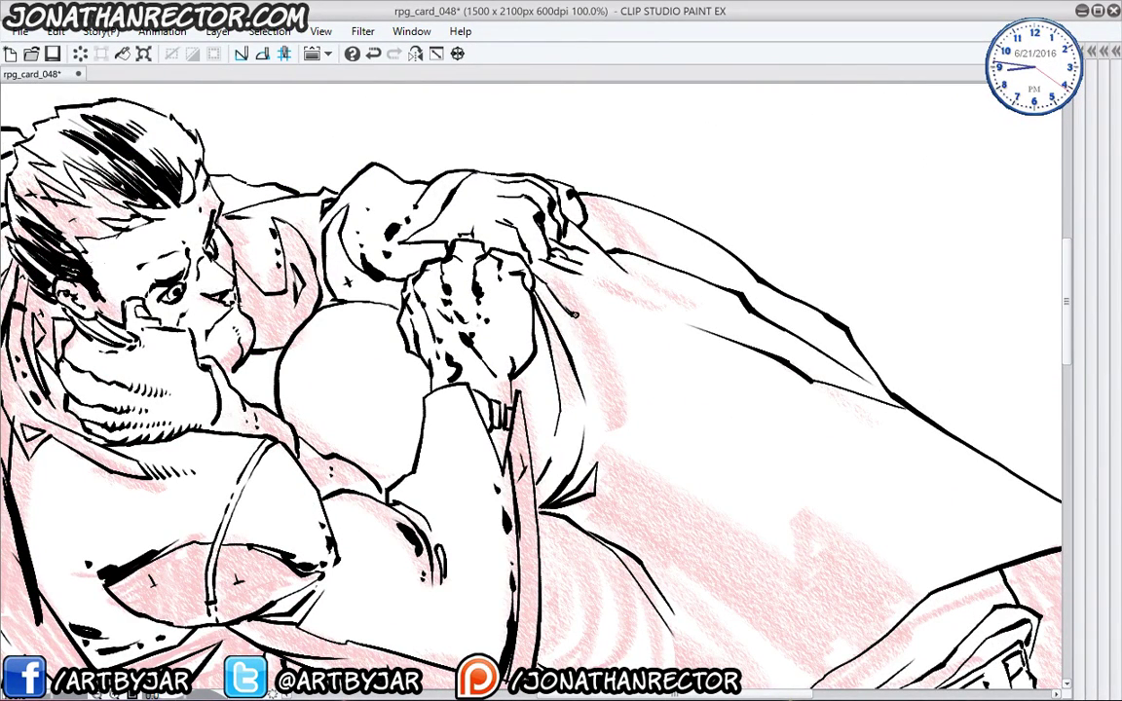
- Ink a new cloth fold line, thicken its right edge and add tapered strokes in the sleeve fold
{"action": "mouse_move", "coordinate": [582, 313]}
{"action": "left_mouse_down"}
{"action": "mouse_move", "coordinate": [606, 395]}
{"action": "mouse_move", "coordinate": [596, 309]}
{"action": "mouse_move", "coordinate": [537, 263]}
{"action": "left_mouse_up"}
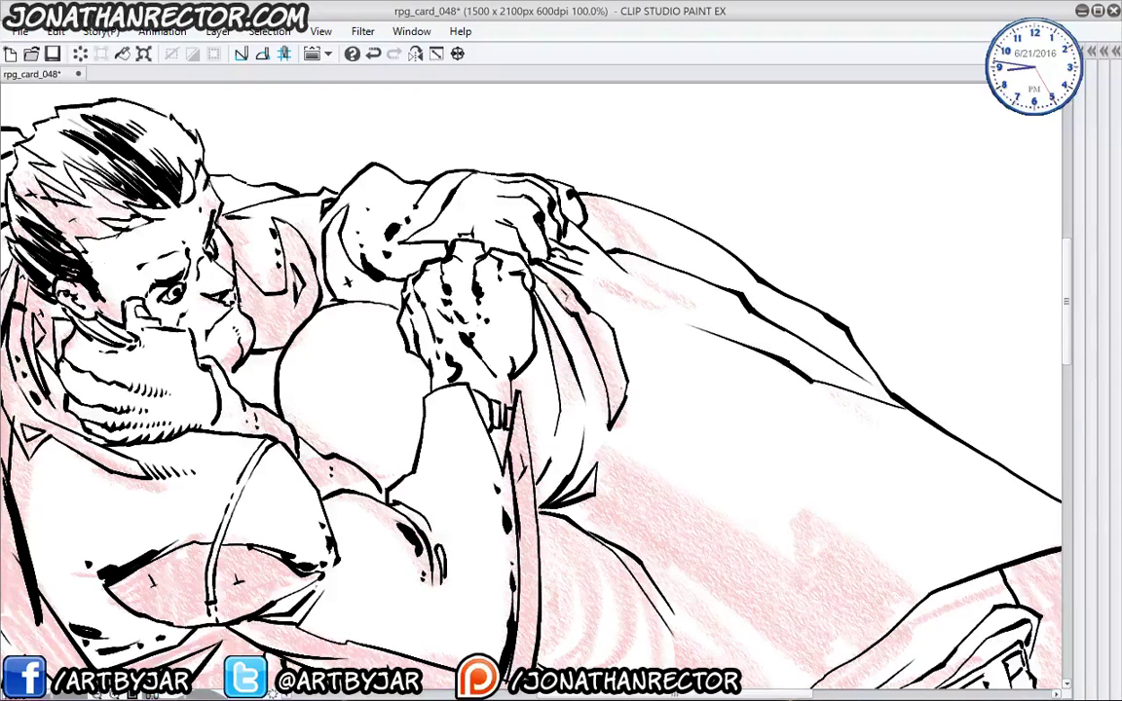
{"action": "left_click_drag", "start_coordinate": [623, 364], "coordinate": [624, 434]}
{"action": "left_click_drag", "start_coordinate": [550, 404], "coordinate": [548, 384]}
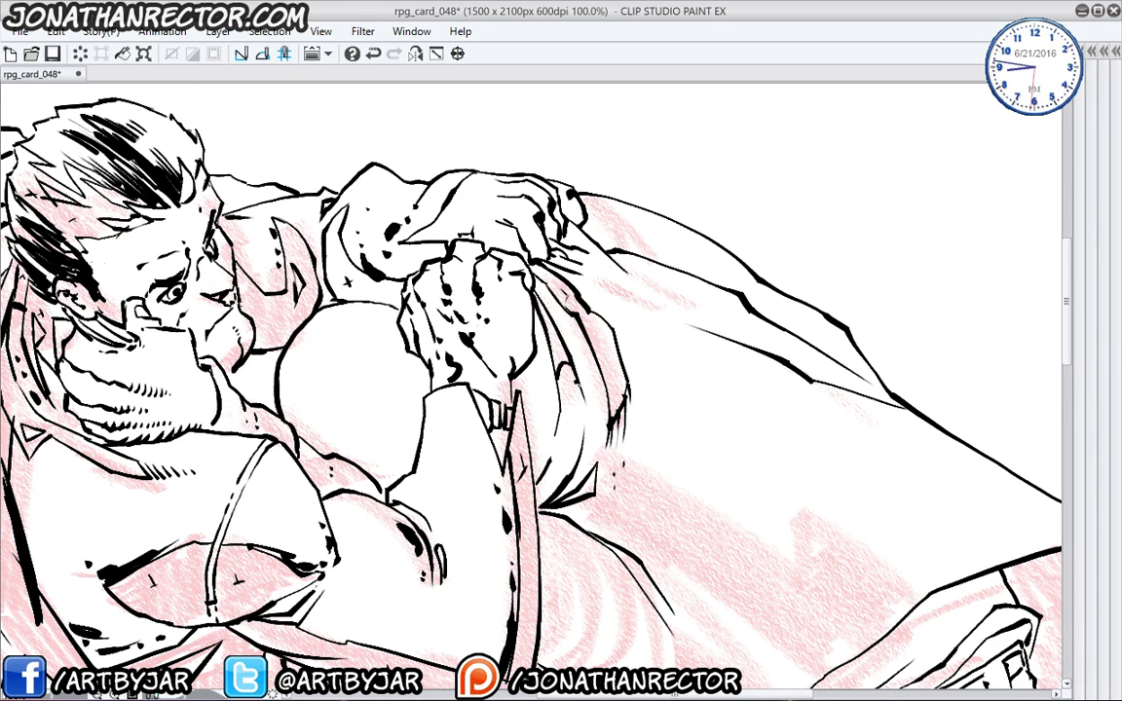
{"action": "mouse_move", "coordinate": [534, 370]}
{"action": "left_mouse_down"}
{"action": "mouse_move", "coordinate": [545, 422]}
{"action": "mouse_move", "coordinate": [540, 358]}
{"action": "left_mouse_up"}
- Ink zigzag and thin strokes across the pink sleeve shading
{"action": "left_click_drag", "start_coordinate": [533, 456], "coordinate": [426, 378]}
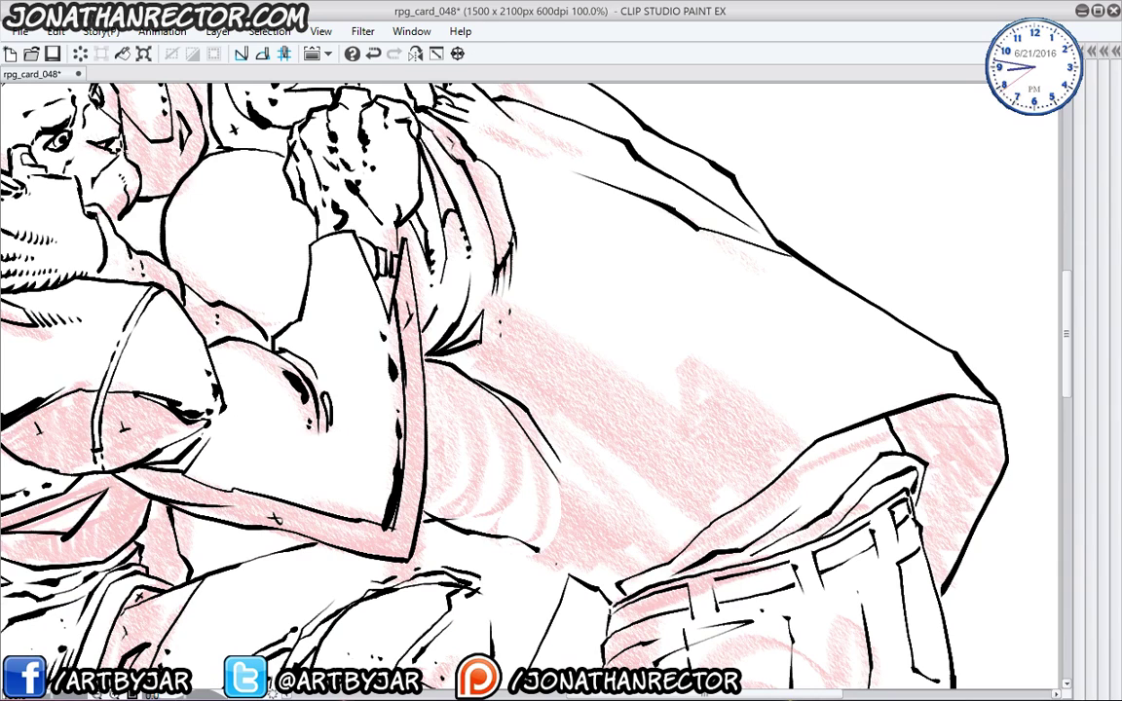
{"action": "mouse_move", "coordinate": [457, 324]}
{"action": "left_mouse_down"}
{"action": "mouse_move", "coordinate": [613, 369]}
{"action": "mouse_move", "coordinate": [589, 323]}
{"action": "mouse_move", "coordinate": [719, 397]}
{"action": "mouse_move", "coordinate": [679, 356]}
{"action": "mouse_move", "coordinate": [576, 304]}
{"action": "left_mouse_up"}
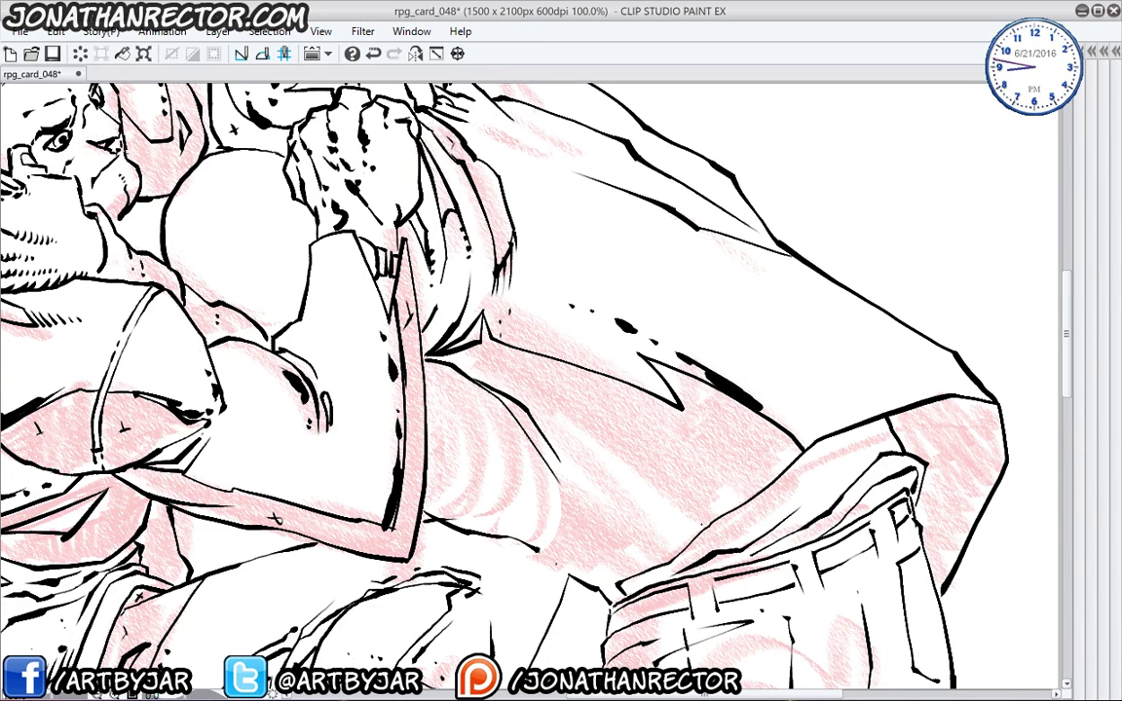
{"action": "mouse_move", "coordinate": [633, 473]}
{"action": "left_mouse_down"}
{"action": "mouse_move", "coordinate": [481, 363]}
{"action": "mouse_move", "coordinate": [473, 328]}
{"action": "left_mouse_up"}
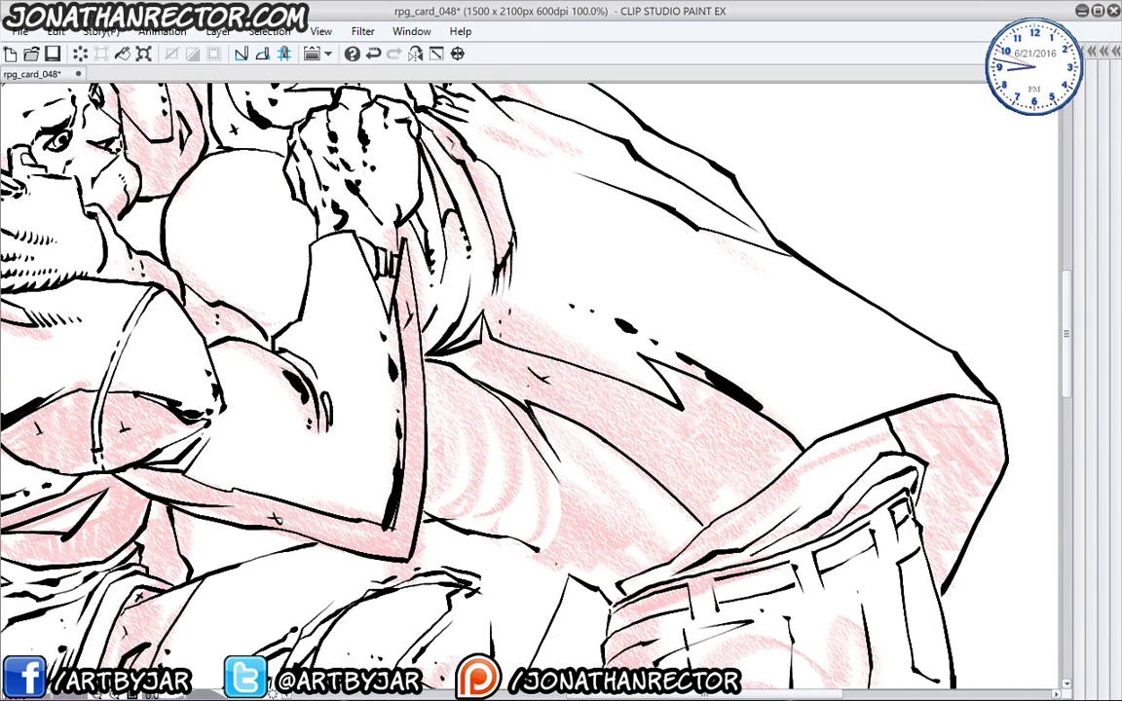
{"action": "left_click_drag", "start_coordinate": [585, 382], "coordinate": [676, 435]}
{"action": "left_click_drag", "start_coordinate": [586, 383], "coordinate": [669, 462]}
{"action": "left_click_drag", "start_coordinate": [611, 425], "coordinate": [722, 447]}
- Ink curved cuff folds, a thick curve and small dabs, and thicken the cuff's edge
{"action": "mouse_move", "coordinate": [465, 419]}
{"action": "left_mouse_down"}
{"action": "mouse_move", "coordinate": [570, 372]}
{"action": "mouse_move", "coordinate": [538, 367]}
{"action": "mouse_move", "coordinate": [560, 438]}
{"action": "left_mouse_up"}
{"action": "mouse_move", "coordinate": [551, 336]}
{"action": "left_mouse_down"}
{"action": "mouse_move", "coordinate": [545, 385]}
{"action": "mouse_move", "coordinate": [577, 352]}
{"action": "mouse_move", "coordinate": [569, 433]}
{"action": "mouse_move", "coordinate": [609, 477]}
{"action": "mouse_move", "coordinate": [584, 389]}
{"action": "mouse_move", "coordinate": [623, 434]}
{"action": "mouse_move", "coordinate": [614, 462]}
{"action": "left_mouse_up"}
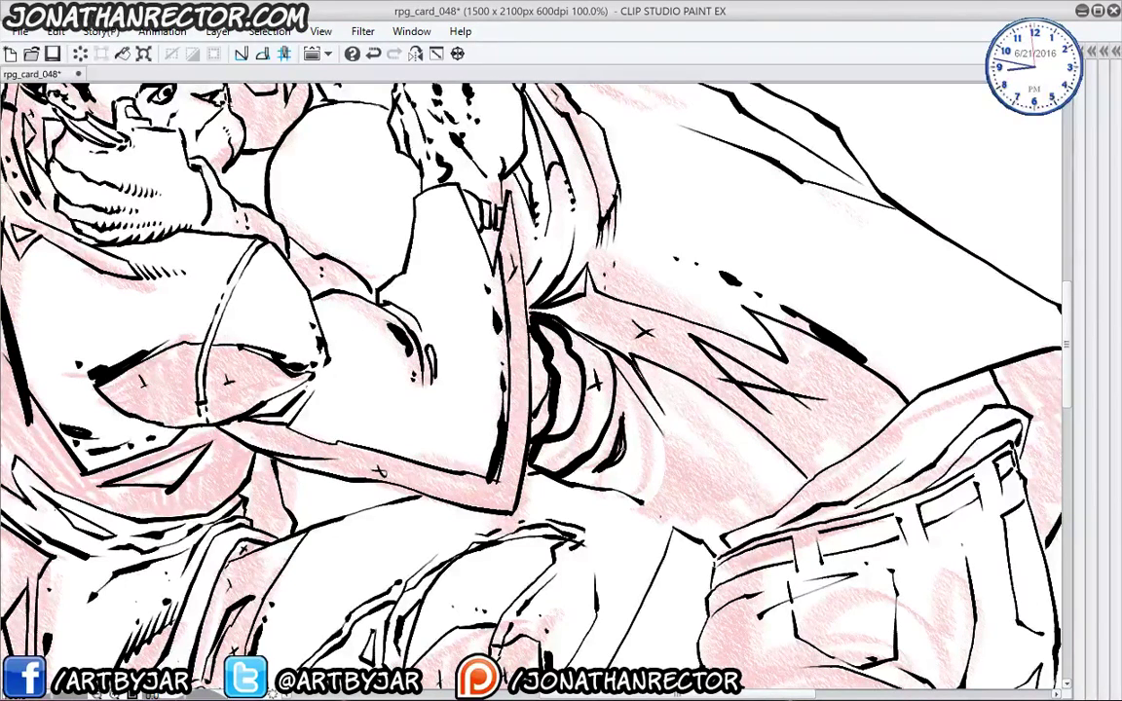
{"action": "left_click_drag", "start_coordinate": [628, 416], "coordinate": [629, 420]}
{"action": "left_click_drag", "start_coordinate": [637, 425], "coordinate": [658, 460]}
{"action": "left_click_drag", "start_coordinate": [664, 391], "coordinate": [670, 487]}
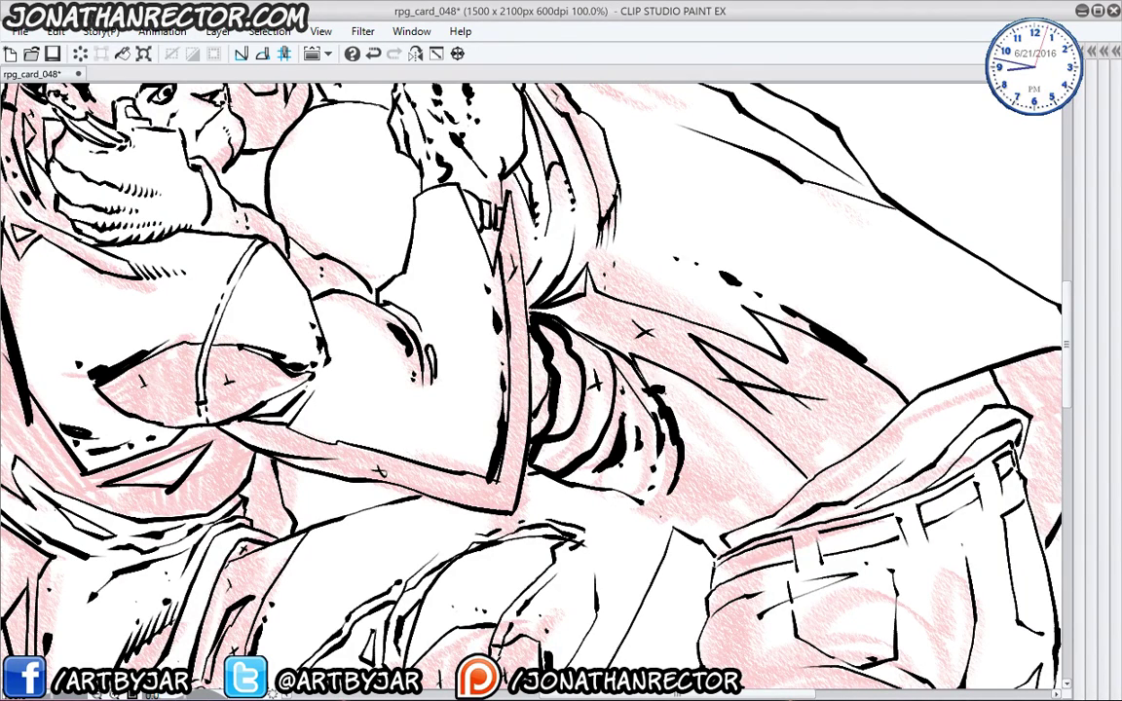
{"action": "mouse_move", "coordinate": [657, 379]}
{"action": "left_mouse_down"}
{"action": "mouse_move", "coordinate": [695, 437]}
{"action": "mouse_move", "coordinate": [684, 494]}
{"action": "left_mouse_up"}
{"action": "left_click_drag", "start_coordinate": [749, 455], "coordinate": [714, 498]}
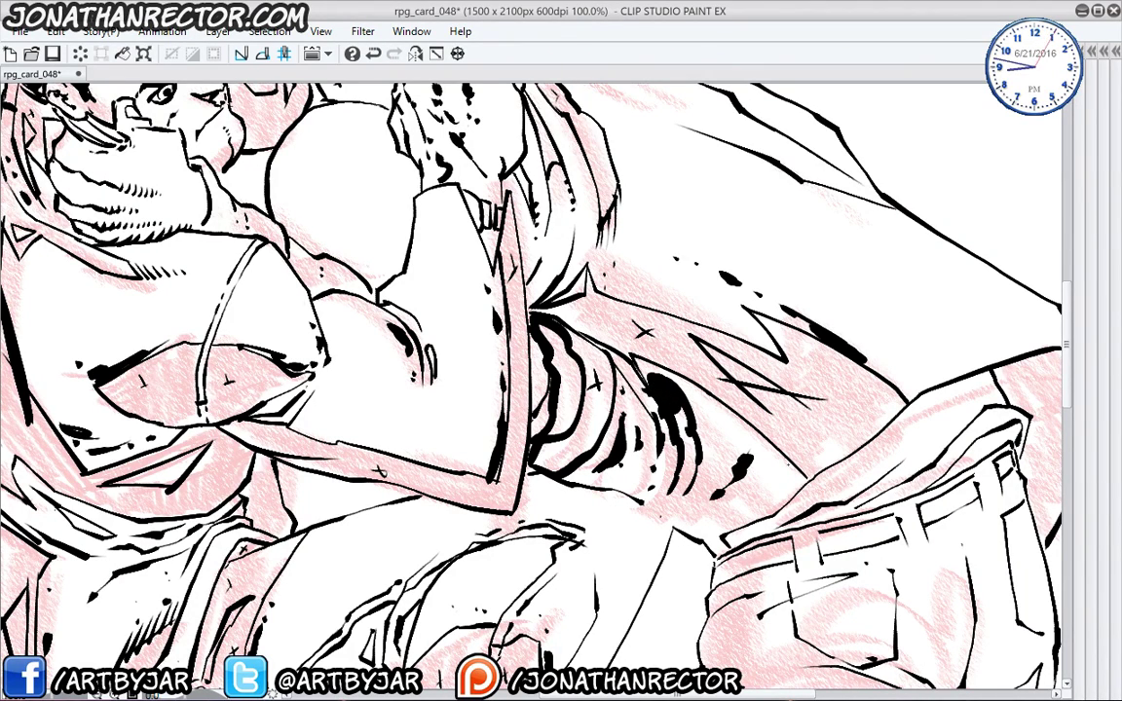
{"action": "left_click_drag", "start_coordinate": [798, 475], "coordinate": [726, 502]}
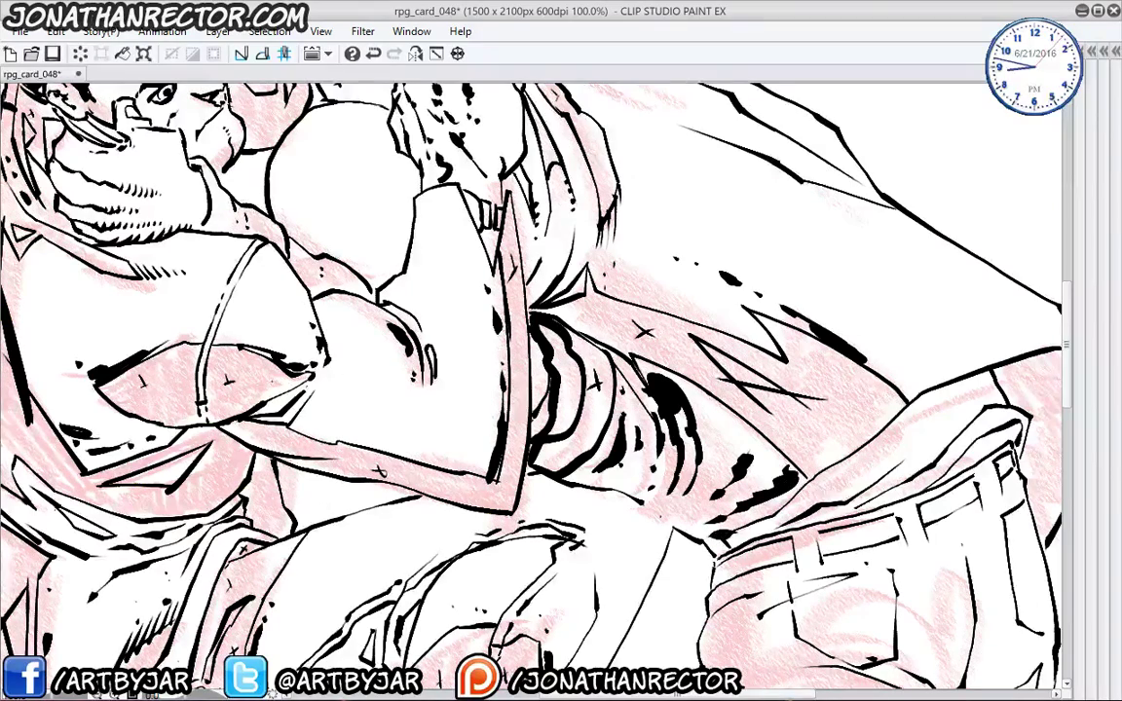
{"action": "left_click_drag", "start_coordinate": [501, 423], "coordinate": [398, 588]}
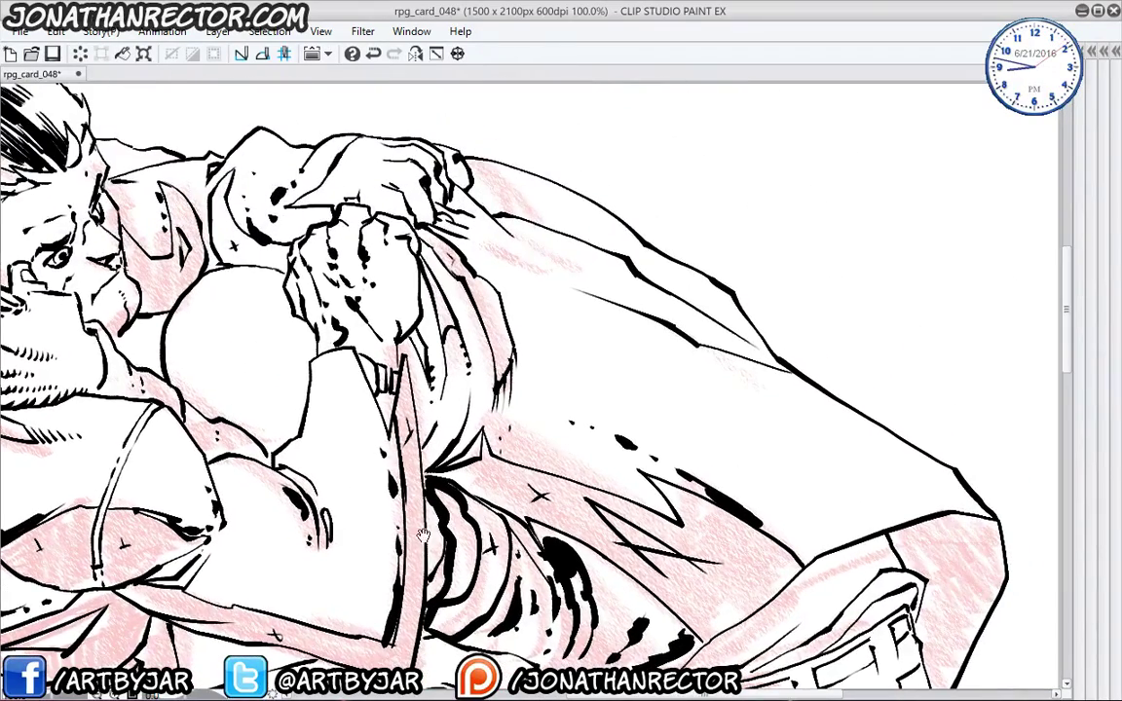
- Extend the short ink mark and add hatching strokes along the cloak's upper edge
{"action": "left_click_drag", "start_coordinate": [412, 497], "coordinate": [372, 527]}
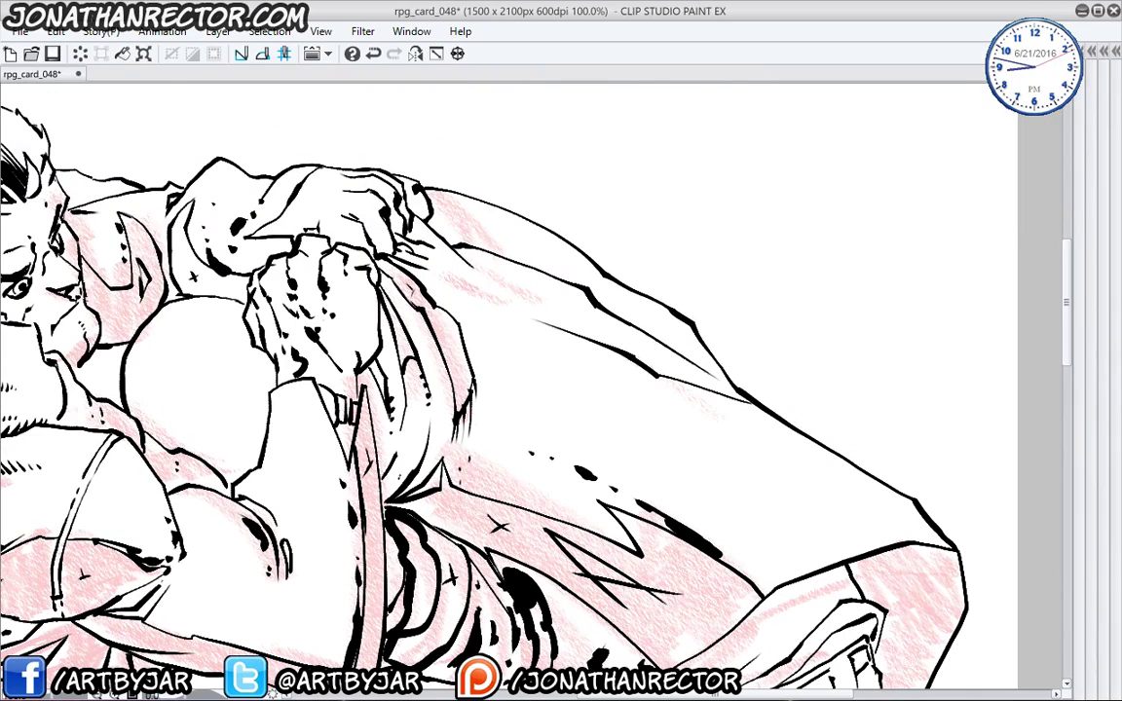
{"action": "left_click_drag", "start_coordinate": [547, 426], "coordinate": [462, 500]}
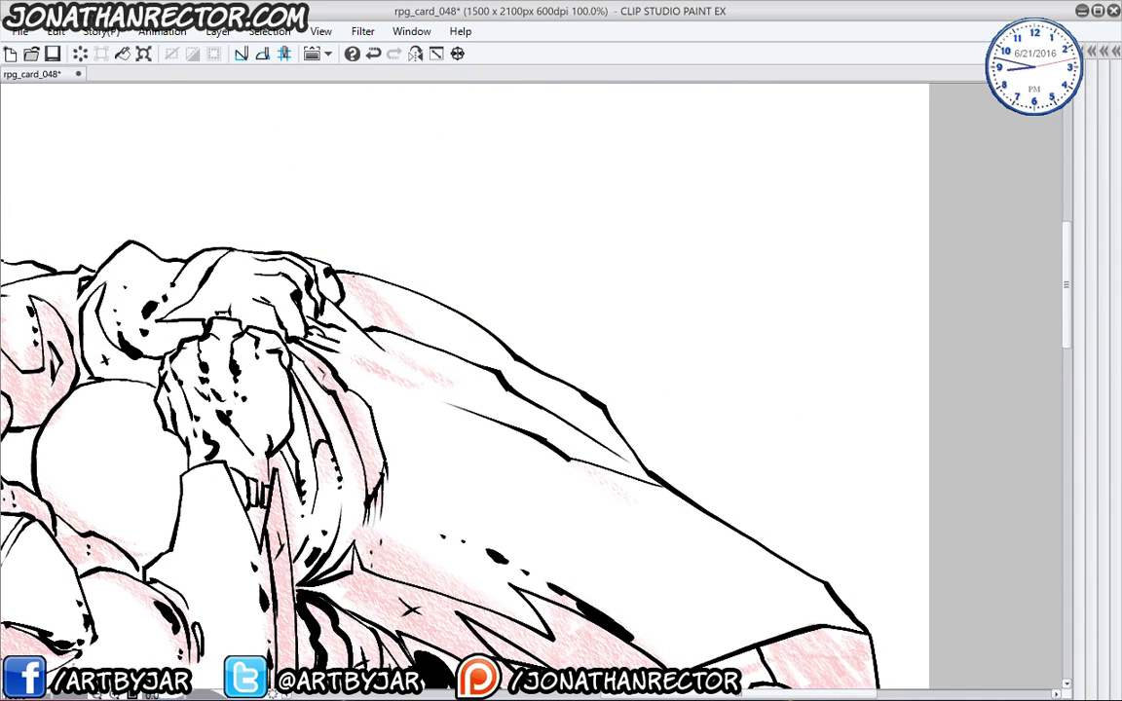
{"action": "mouse_move", "coordinate": [362, 284]}
{"action": "left_mouse_down"}
{"action": "mouse_move", "coordinate": [519, 360]}
{"action": "mouse_move", "coordinate": [444, 334]}
{"action": "mouse_move", "coordinate": [502, 365]}
{"action": "left_mouse_up"}
{"action": "left_click_drag", "start_coordinate": [440, 334], "coordinate": [492, 361]}
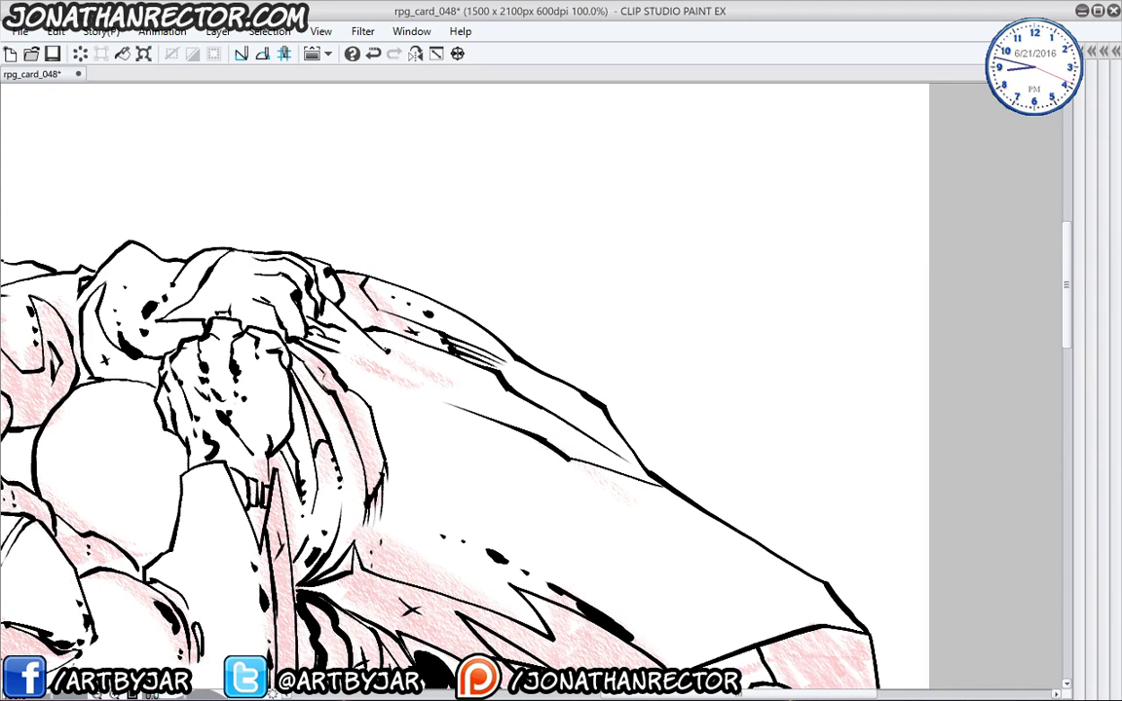
- Add a small sparkle cross on the pink area and dashed marks along the cloak's lower edge
{"action": "left_click_drag", "start_coordinate": [352, 343], "coordinate": [206, 236]}
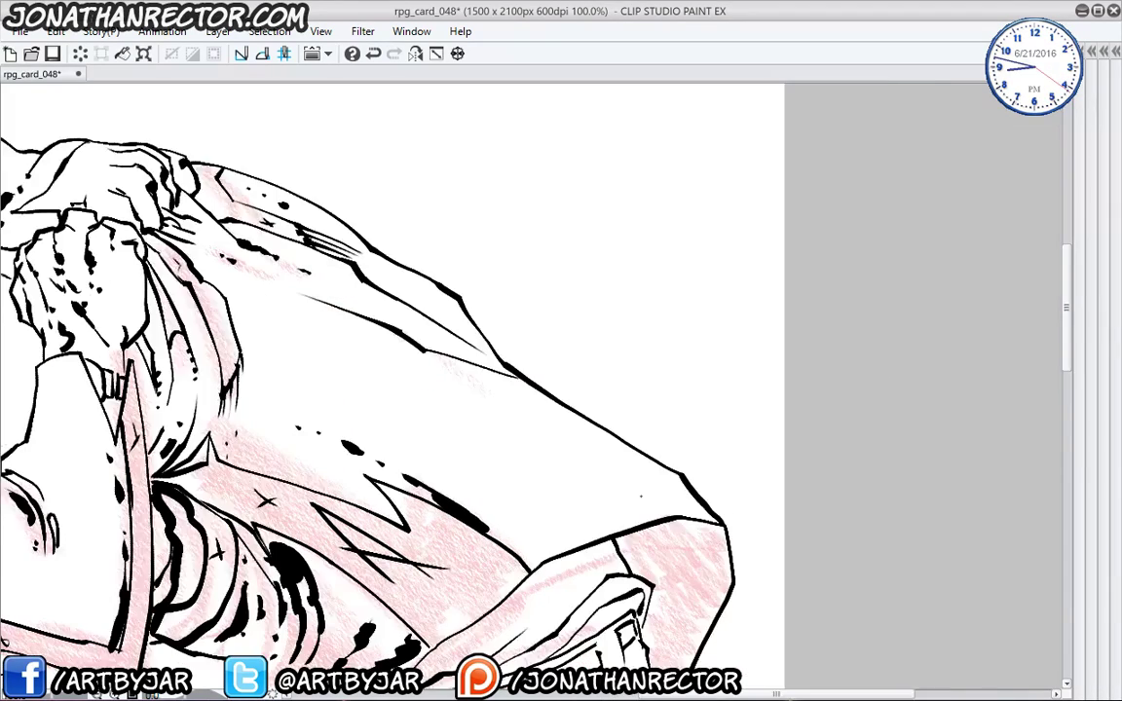
{"action": "left_click_drag", "start_coordinate": [682, 551], "coordinate": [687, 570]}
{"action": "left_click_drag", "start_coordinate": [677, 559], "coordinate": [692, 562]}
{"action": "left_click_drag", "start_coordinate": [672, 473], "coordinate": [453, 361]}
{"action": "left_click_drag", "start_coordinate": [430, 531], "coordinate": [413, 283]}
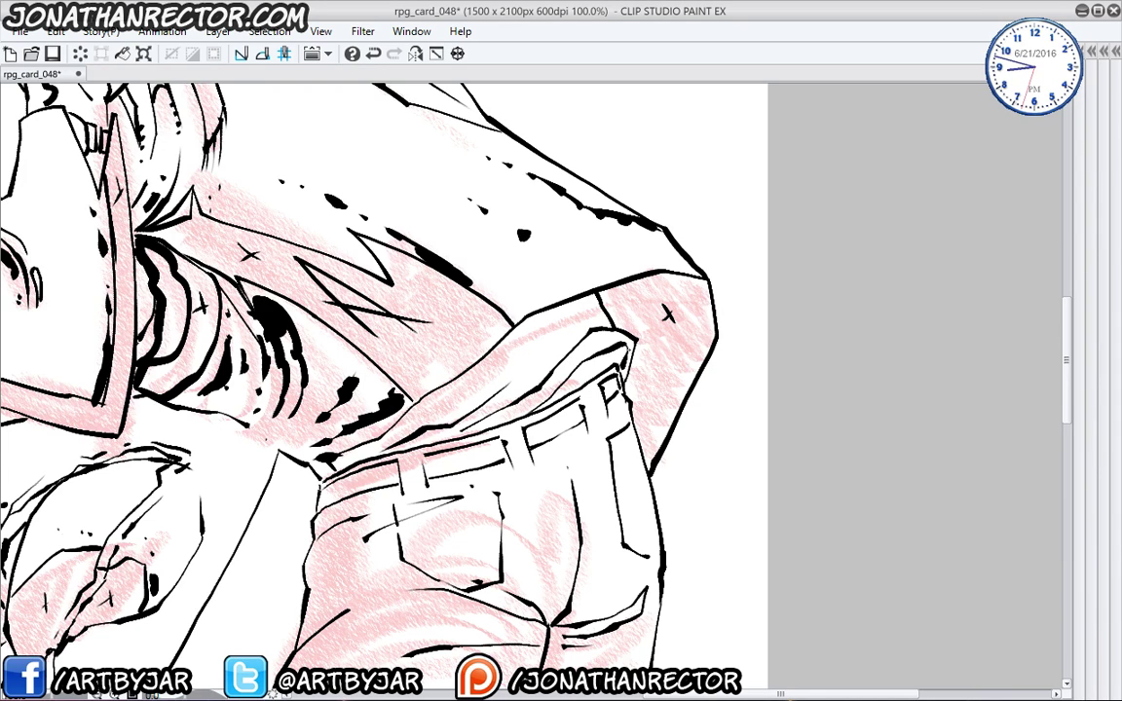
- Ink black strokes down the shirt fold above the jeans
{"action": "left_click_drag", "start_coordinate": [485, 525], "coordinate": [614, 518]}
{"action": "mouse_move", "coordinate": [729, 296]}
{"action": "left_mouse_down"}
{"action": "mouse_move", "coordinate": [652, 325]}
{"action": "mouse_move", "coordinate": [453, 462]}
{"action": "left_mouse_up"}
{"action": "left_click_drag", "start_coordinate": [616, 366], "coordinate": [597, 389]}
{"action": "mouse_move", "coordinate": [547, 345]}
{"action": "left_mouse_down"}
{"action": "mouse_move", "coordinate": [487, 382]}
{"action": "mouse_move", "coordinate": [580, 330]}
{"action": "mouse_move", "coordinate": [573, 345]}
{"action": "left_mouse_up"}
{"action": "left_click_drag", "start_coordinate": [584, 390], "coordinate": [610, 386]}
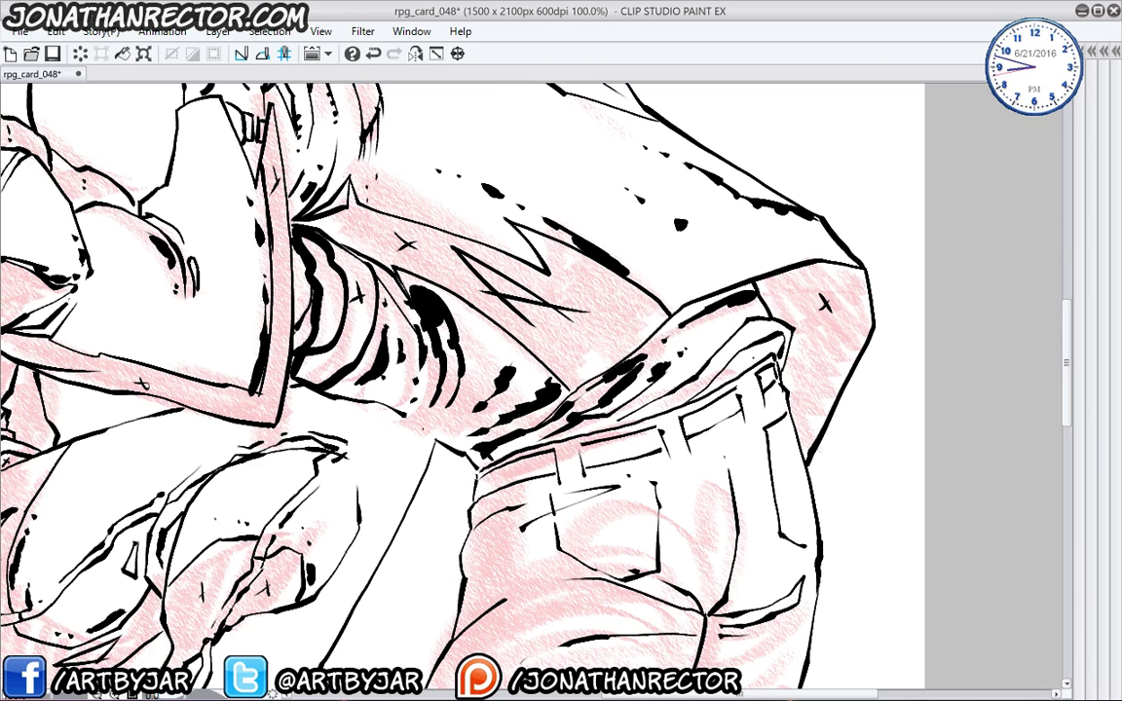
{"action": "scroll", "coordinate": [488, 461], "scroll_direction": "down", "scroll_amount": 2}
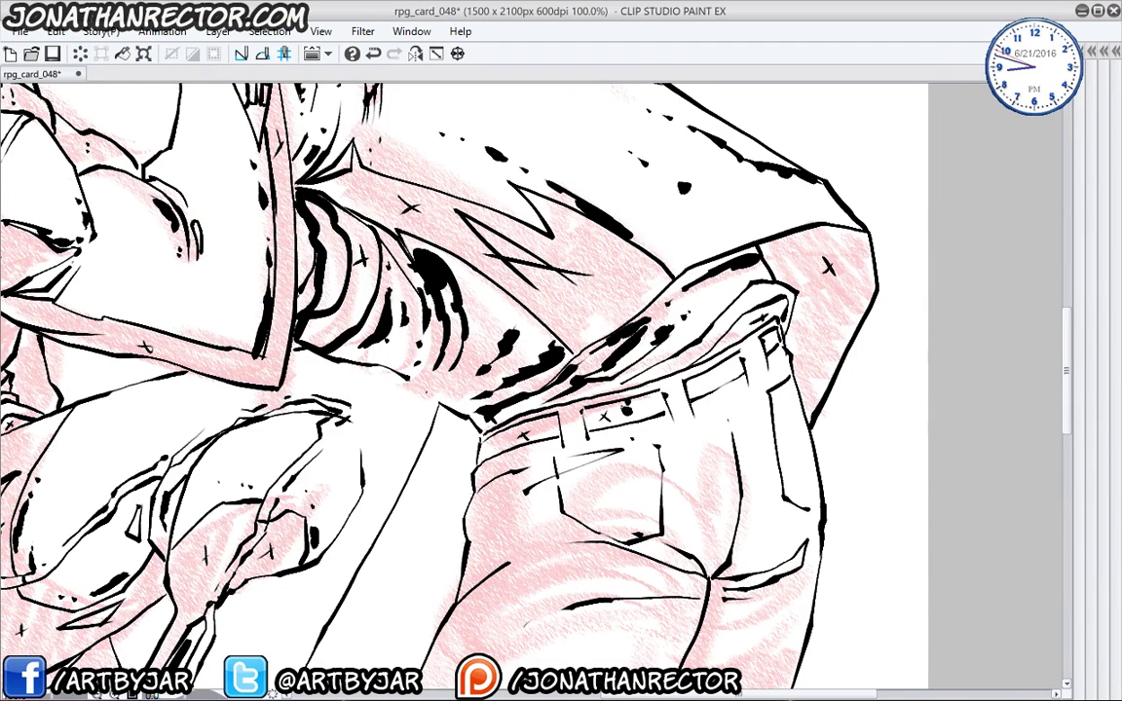
- Fill the belt's ink blob, add a zigzag pocket wrinkle and wedge-shaped folds below the back pocket
{"action": "left_click_drag", "start_coordinate": [622, 421], "coordinate": [648, 407]}
{"action": "mouse_move", "coordinate": [406, 468]}
{"action": "left_mouse_down"}
{"action": "mouse_move", "coordinate": [496, 357]}
{"action": "mouse_move", "coordinate": [499, 330]}
{"action": "left_mouse_up"}
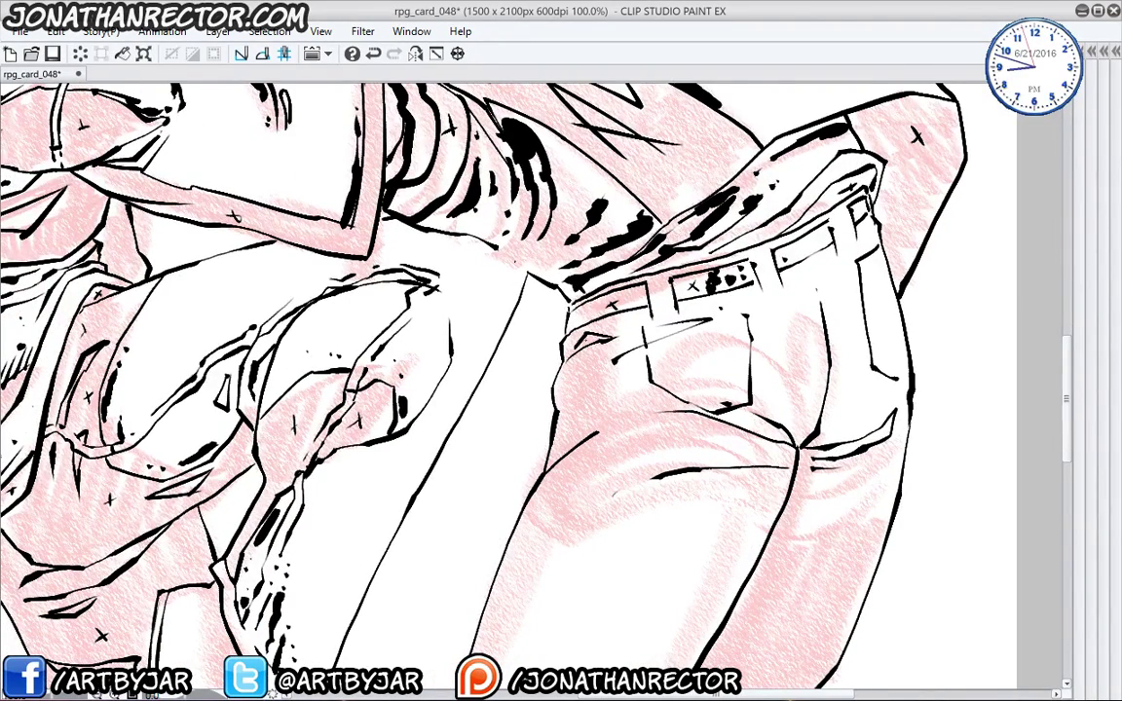
{"action": "mouse_move", "coordinate": [628, 316]}
{"action": "left_mouse_down"}
{"action": "mouse_move", "coordinate": [612, 389]}
{"action": "mouse_move", "coordinate": [636, 402]}
{"action": "mouse_move", "coordinate": [741, 392]}
{"action": "mouse_move", "coordinate": [780, 419]}
{"action": "left_mouse_up"}
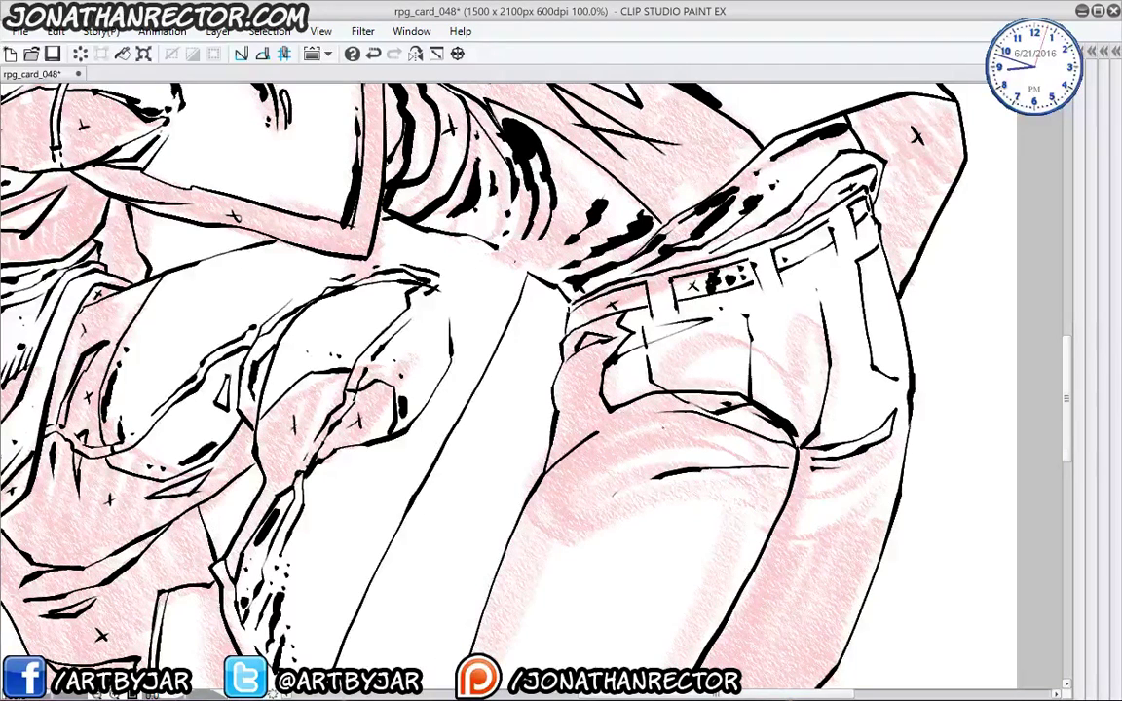
{"action": "mouse_move", "coordinate": [702, 429]}
{"action": "left_mouse_down"}
{"action": "mouse_move", "coordinate": [645, 428]}
{"action": "mouse_move", "coordinate": [565, 479]}
{"action": "mouse_move", "coordinate": [732, 441]}
{"action": "mouse_move", "coordinate": [722, 440]}
{"action": "left_mouse_up"}
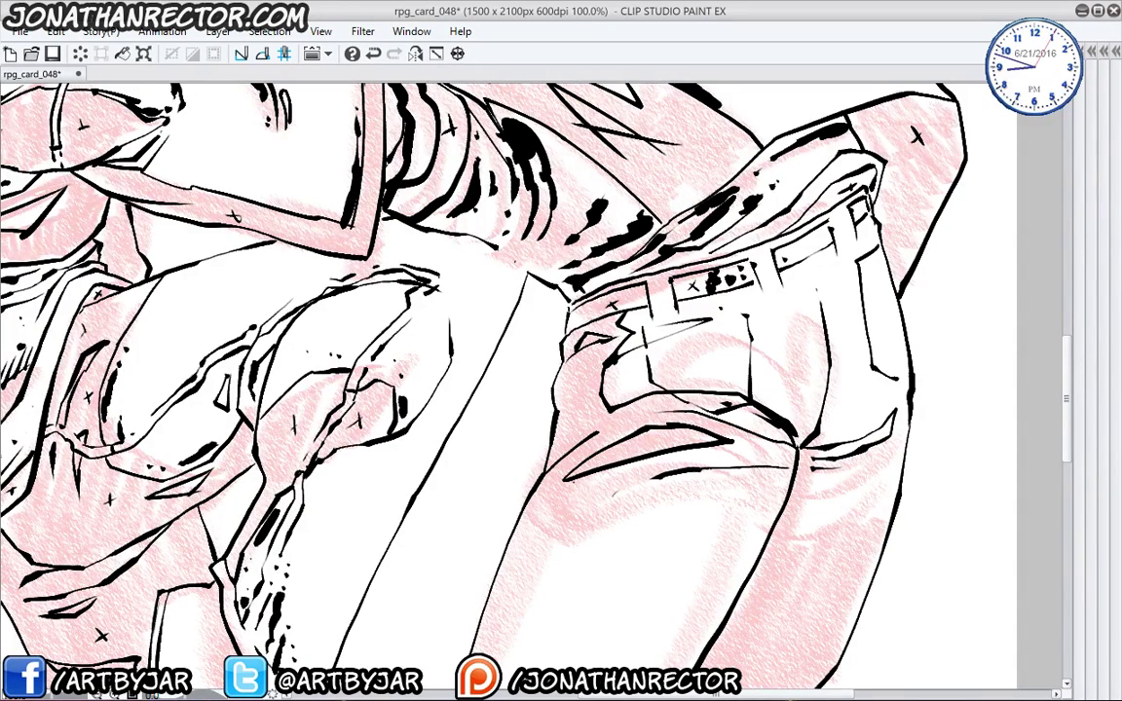
{"action": "mouse_move", "coordinate": [621, 496]}
{"action": "left_mouse_down"}
{"action": "mouse_move", "coordinate": [584, 498]}
{"action": "mouse_move", "coordinate": [547, 533]}
{"action": "left_mouse_up"}
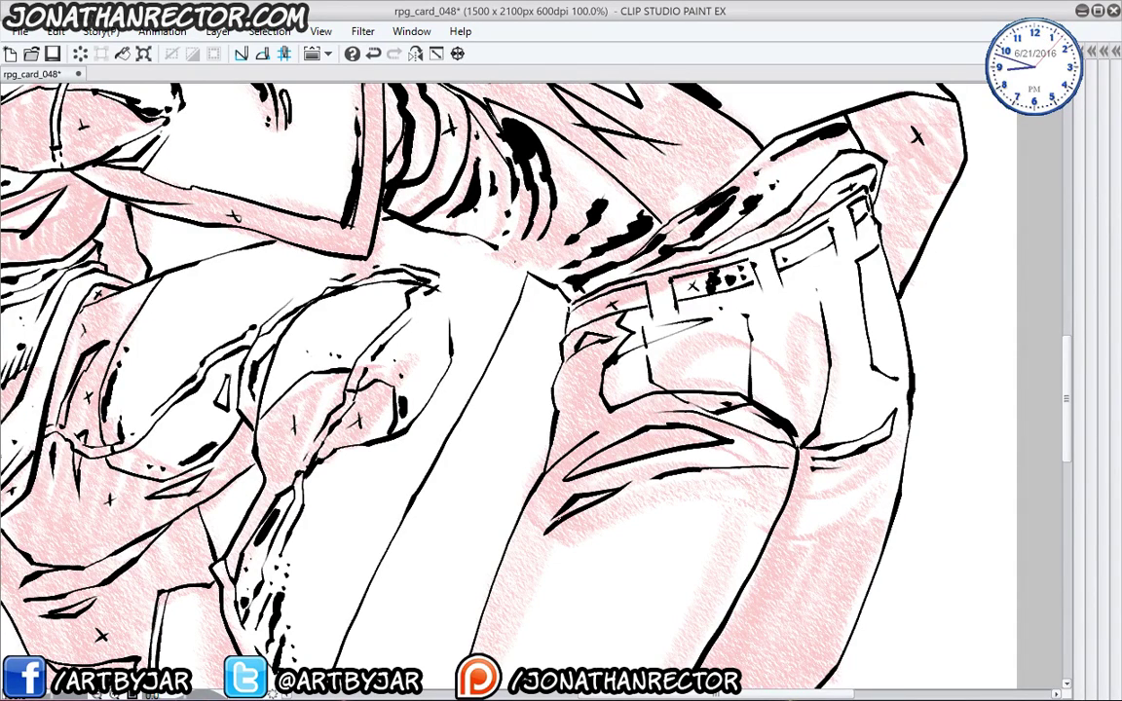
{"action": "scroll", "coordinate": [520, 368], "scroll_direction": "down", "scroll_amount": 2}
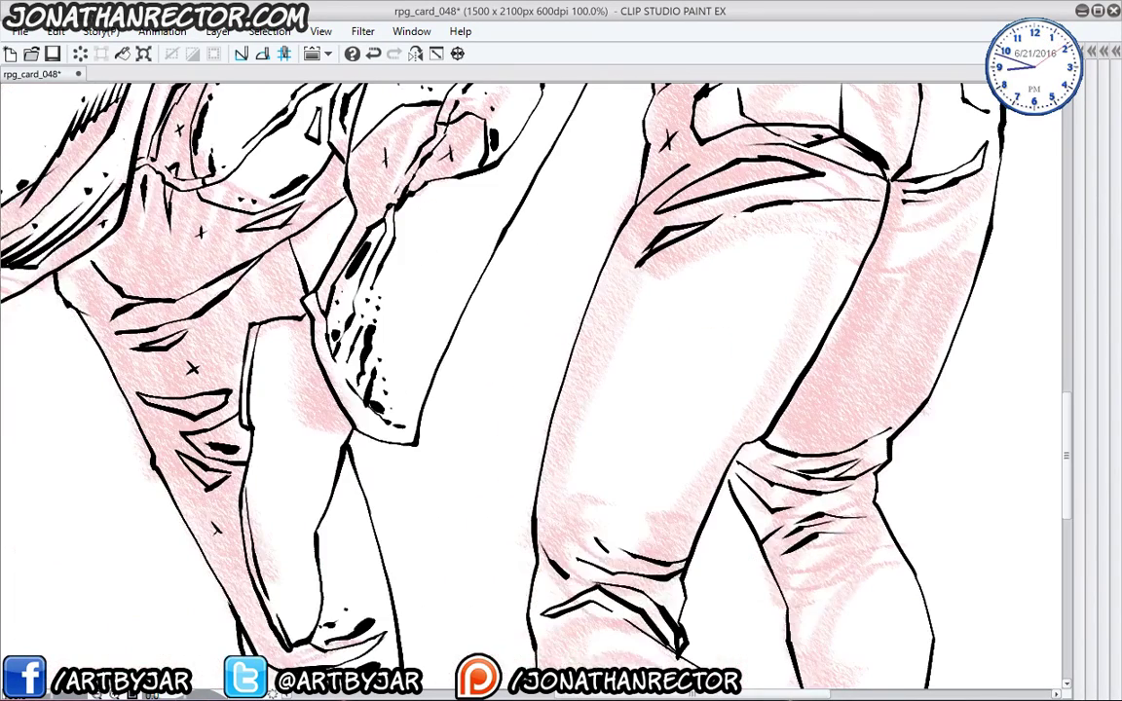
- Ink the thigh line, thicken the leg contour and darken the knee folds with a dot
{"action": "left_click_drag", "start_coordinate": [733, 220], "coordinate": [808, 228]}
{"action": "mouse_move", "coordinate": [702, 234]}
{"action": "left_mouse_down"}
{"action": "mouse_move", "coordinate": [645, 265]}
{"action": "mouse_move", "coordinate": [553, 477]}
{"action": "mouse_move", "coordinate": [560, 531]}
{"action": "mouse_move", "coordinate": [606, 546]}
{"action": "mouse_move", "coordinate": [672, 549]}
{"action": "left_mouse_up"}
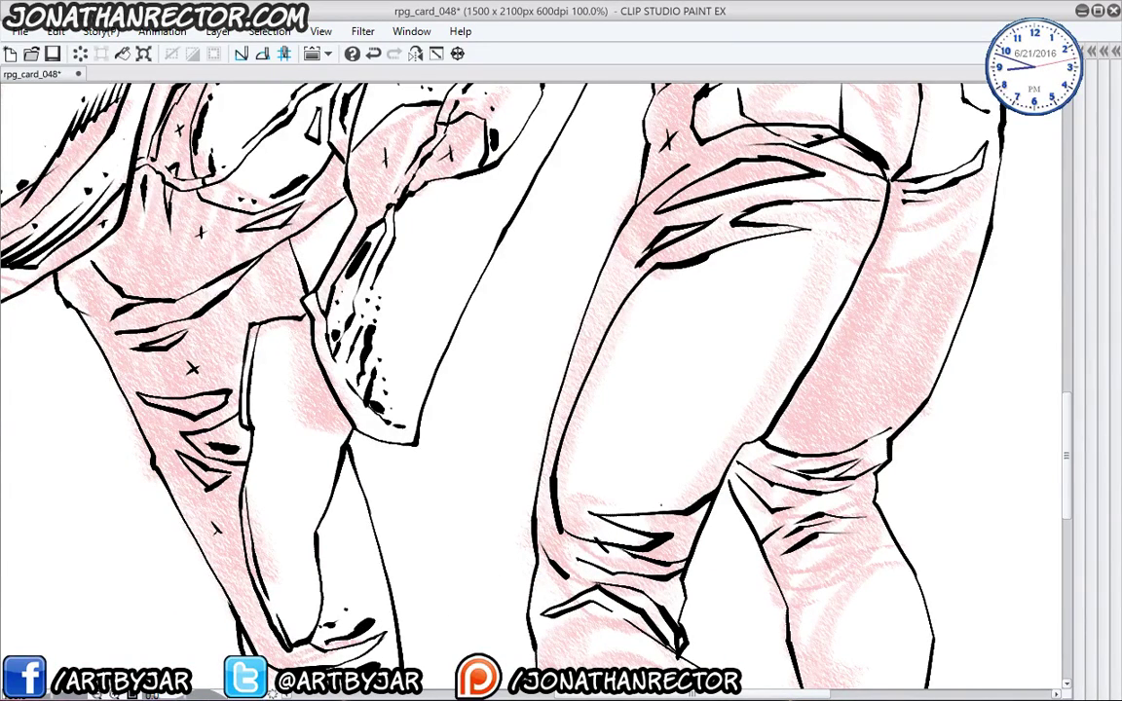
{"action": "mouse_move", "coordinate": [682, 496]}
{"action": "left_mouse_down"}
{"action": "mouse_move", "coordinate": [553, 502]}
{"action": "mouse_move", "coordinate": [624, 509]}
{"action": "left_mouse_up"}
{"action": "left_click", "coordinate": [626, 465]}
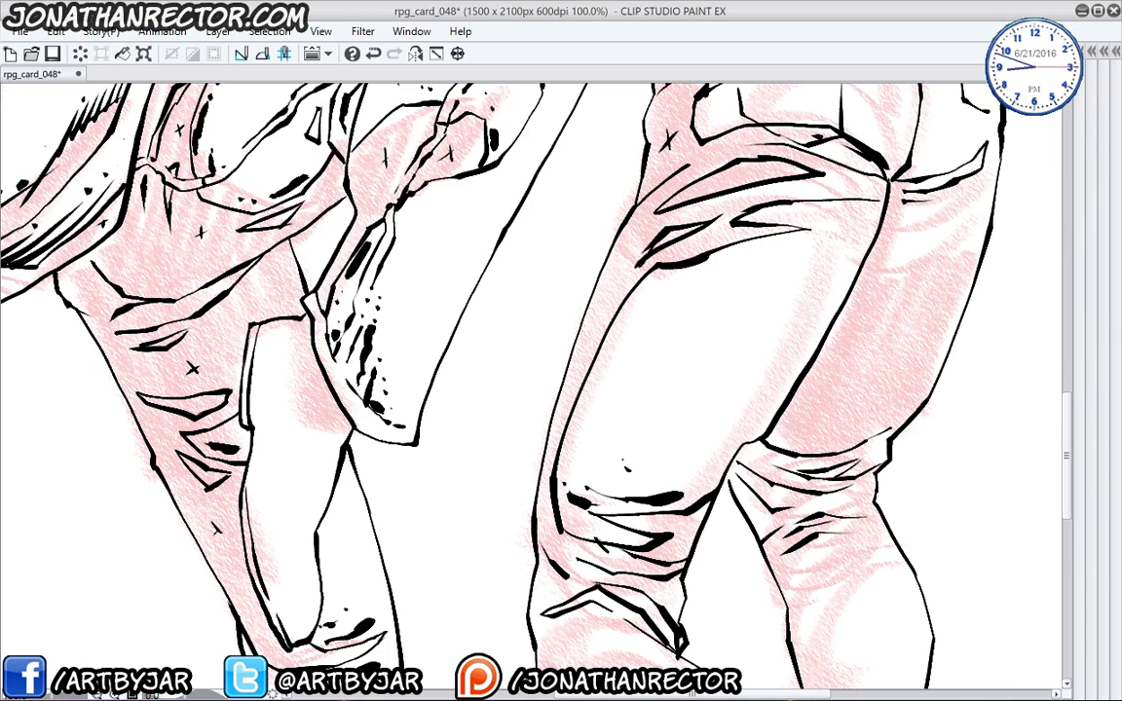
- Outline the right knee and add curved strokes just below it
{"action": "mouse_move", "coordinate": [650, 452]}
{"action": "left_mouse_down"}
{"action": "mouse_move", "coordinate": [636, 358]}
{"action": "mouse_move", "coordinate": [516, 446]}
{"action": "mouse_move", "coordinate": [528, 508]}
{"action": "mouse_move", "coordinate": [474, 400]}
{"action": "left_mouse_up"}
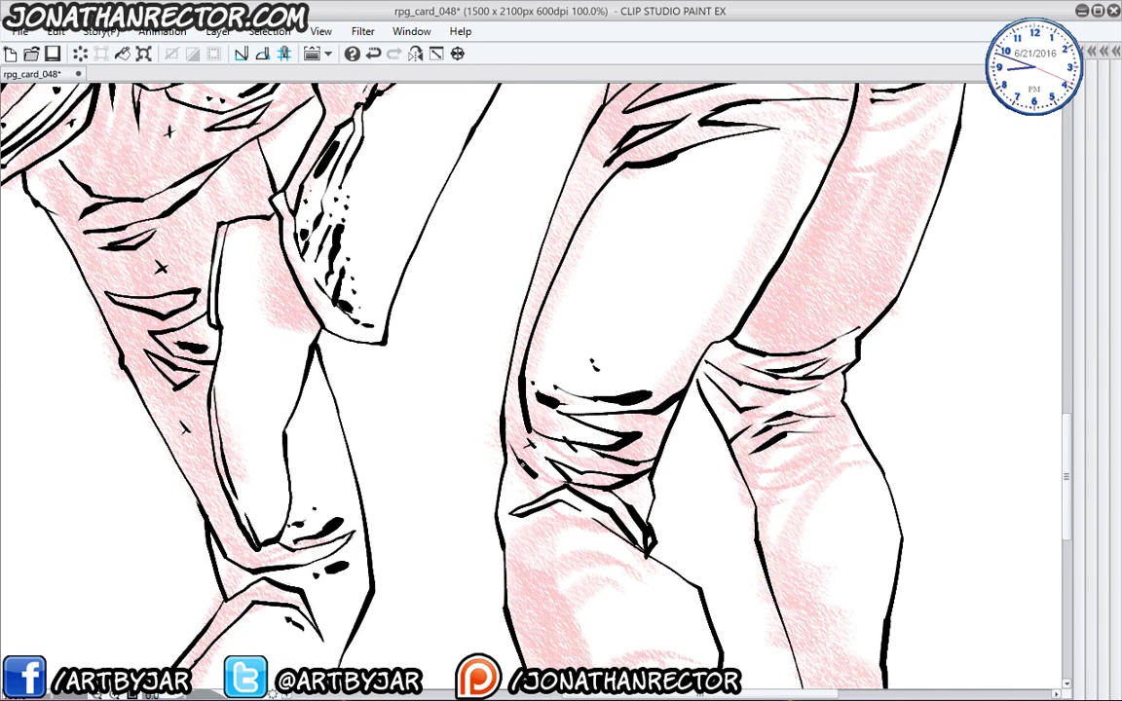
{"action": "left_click_drag", "start_coordinate": [462, 469], "coordinate": [443, 327]}
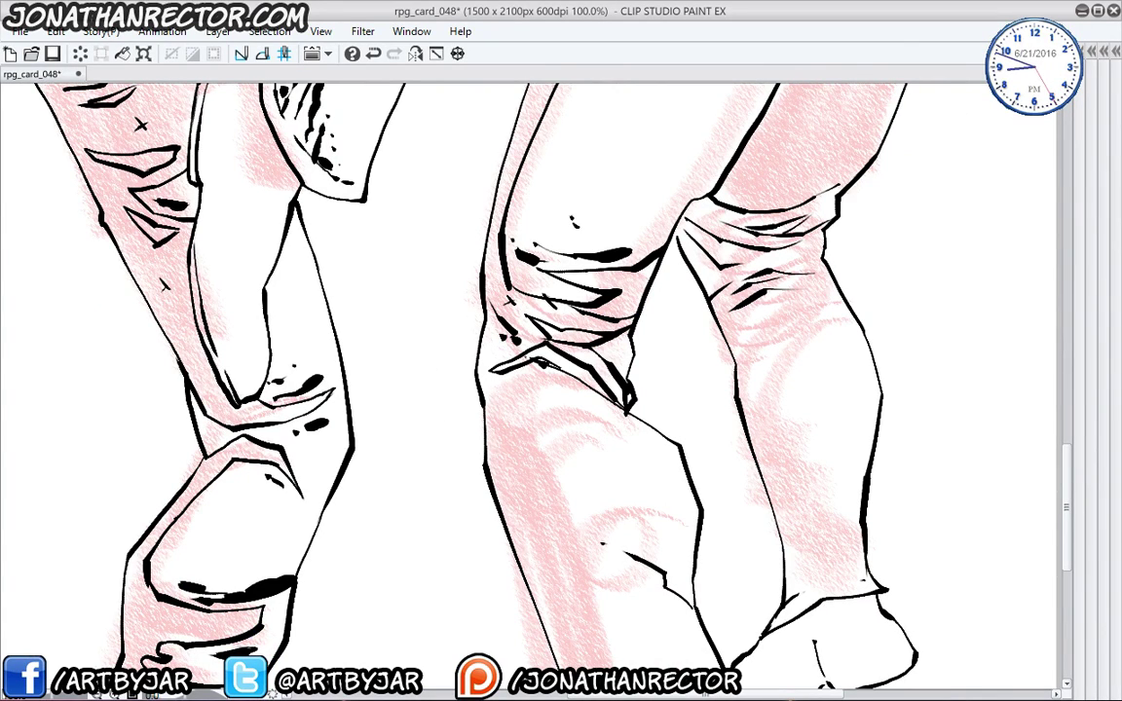
{"action": "mouse_move", "coordinate": [514, 398]}
{"action": "left_mouse_down"}
{"action": "mouse_move", "coordinate": [516, 469]}
{"action": "mouse_move", "coordinate": [577, 531]}
{"action": "mouse_move", "coordinate": [680, 529]}
{"action": "left_mouse_up"}
{"action": "left_click_drag", "start_coordinate": [617, 548], "coordinate": [646, 531]}
{"action": "mouse_move", "coordinate": [482, 556]}
{"action": "left_mouse_down"}
{"action": "mouse_move", "coordinate": [488, 514]}
{"action": "mouse_move", "coordinate": [422, 354]}
{"action": "left_mouse_up"}
{"action": "mouse_move", "coordinate": [562, 349]}
{"action": "left_mouse_down"}
{"action": "mouse_move", "coordinate": [574, 361]}
{"action": "mouse_move", "coordinate": [521, 404]}
{"action": "mouse_move", "coordinate": [571, 531]}
{"action": "left_mouse_up"}
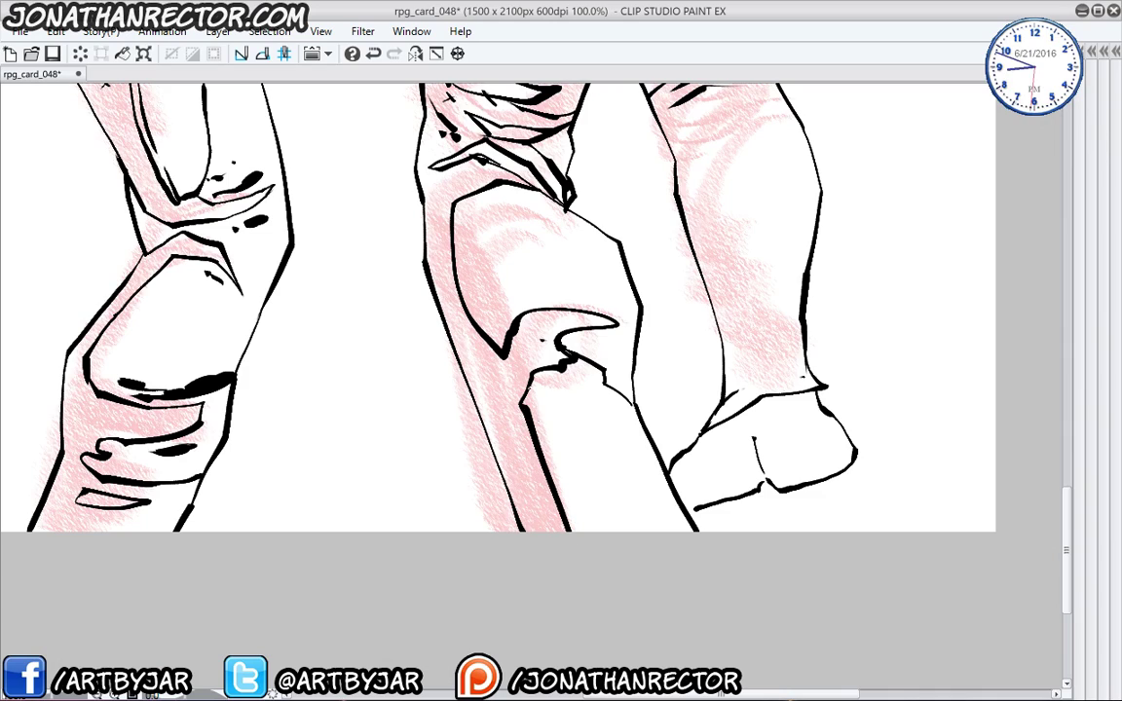
- Ink lines down the right shin and the fold under the right buttock and thigh
{"action": "left_click_drag", "start_coordinate": [537, 407], "coordinate": [585, 531]}
{"action": "left_click_drag", "start_coordinate": [495, 363], "coordinate": [564, 572]}
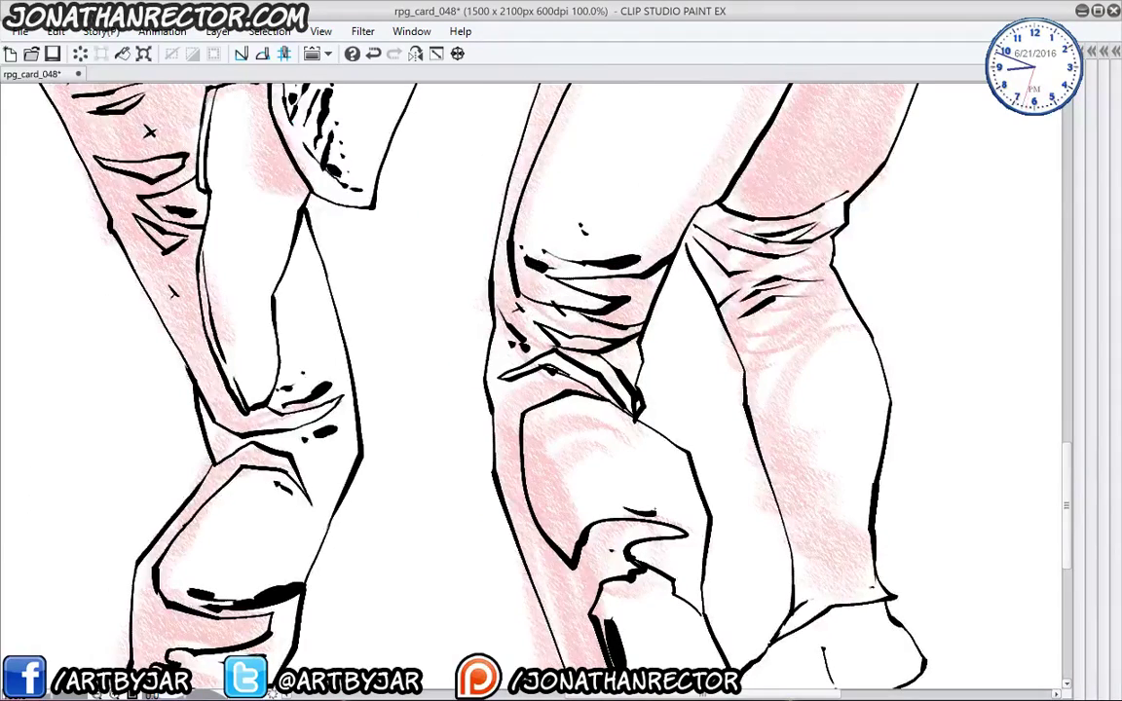
{"action": "left_click_drag", "start_coordinate": [534, 405], "coordinate": [519, 458]}
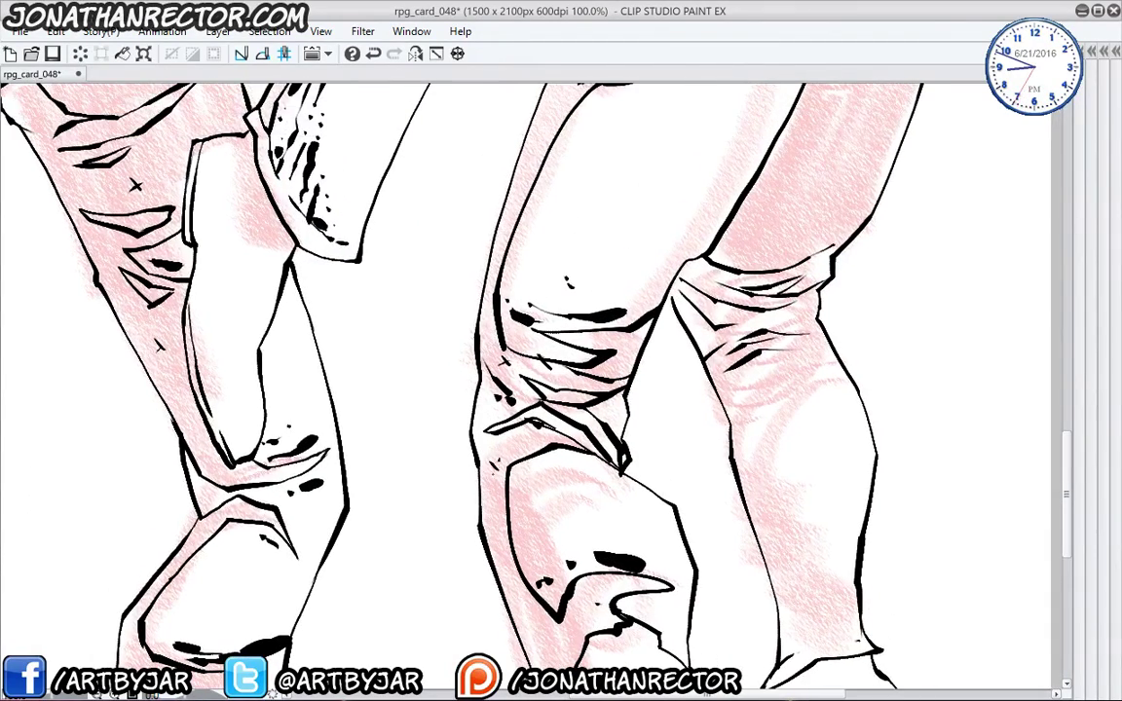
{"action": "left_click_drag", "start_coordinate": [570, 410], "coordinate": [404, 674]}
{"action": "mouse_move", "coordinate": [758, 296]}
{"action": "left_mouse_down"}
{"action": "mouse_move", "coordinate": [675, 318]}
{"action": "mouse_move", "coordinate": [661, 333]}
{"action": "mouse_move", "coordinate": [670, 357]}
{"action": "mouse_move", "coordinate": [766, 314]}
{"action": "left_mouse_up"}
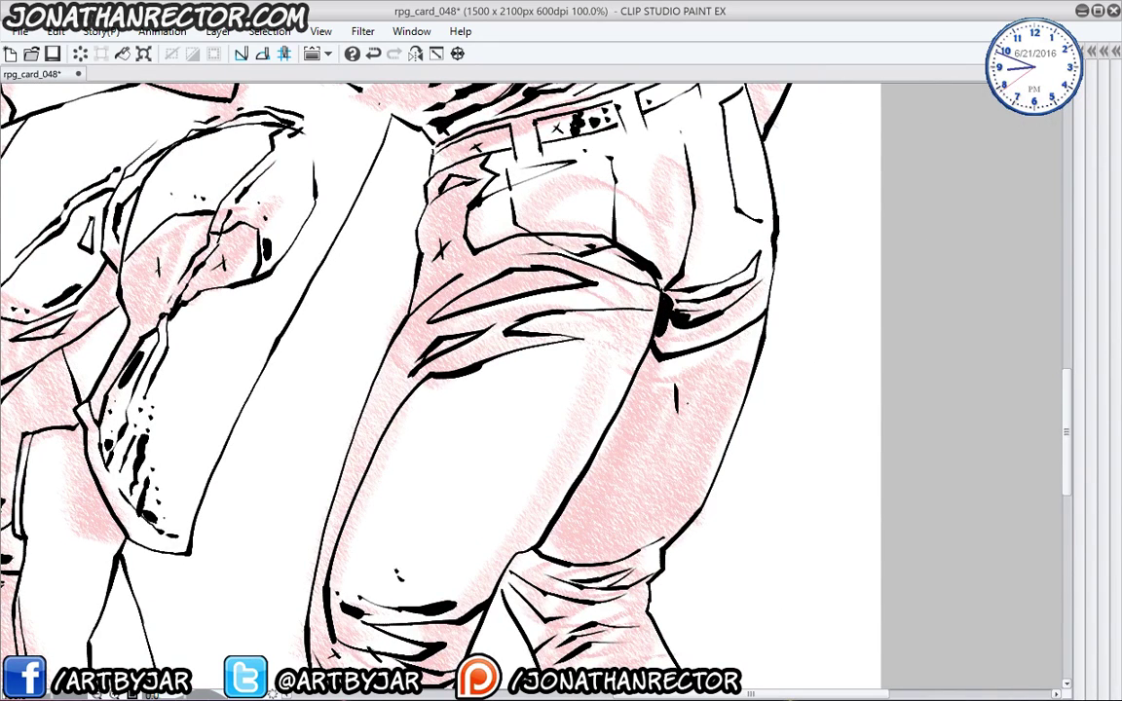
{"action": "left_click_drag", "start_coordinate": [487, 536], "coordinate": [567, 350]}
{"action": "mouse_move", "coordinate": [744, 357]}
{"action": "left_mouse_down"}
{"action": "mouse_move", "coordinate": [705, 380]}
{"action": "mouse_move", "coordinate": [620, 368]}
{"action": "mouse_move", "coordinate": [648, 400]}
{"action": "mouse_move", "coordinate": [608, 407]}
{"action": "left_mouse_up"}
- Add hatching strokes across the right knee
{"action": "left_click_drag", "start_coordinate": [644, 366], "coordinate": [534, 382]}
{"action": "left_click_drag", "start_coordinate": [662, 374], "coordinate": [537, 399]}
{"action": "left_click_drag", "start_coordinate": [487, 439], "coordinate": [476, 353]}
{"action": "left_click_drag", "start_coordinate": [675, 350], "coordinate": [641, 361]}
{"action": "left_click_drag", "start_coordinate": [652, 353], "coordinate": [600, 405]}
- Ink the calf contour, a short stroke at its bottom, and thicken the right calf's inner edge
{"action": "left_click_drag", "start_coordinate": [671, 452], "coordinate": [680, 617]}
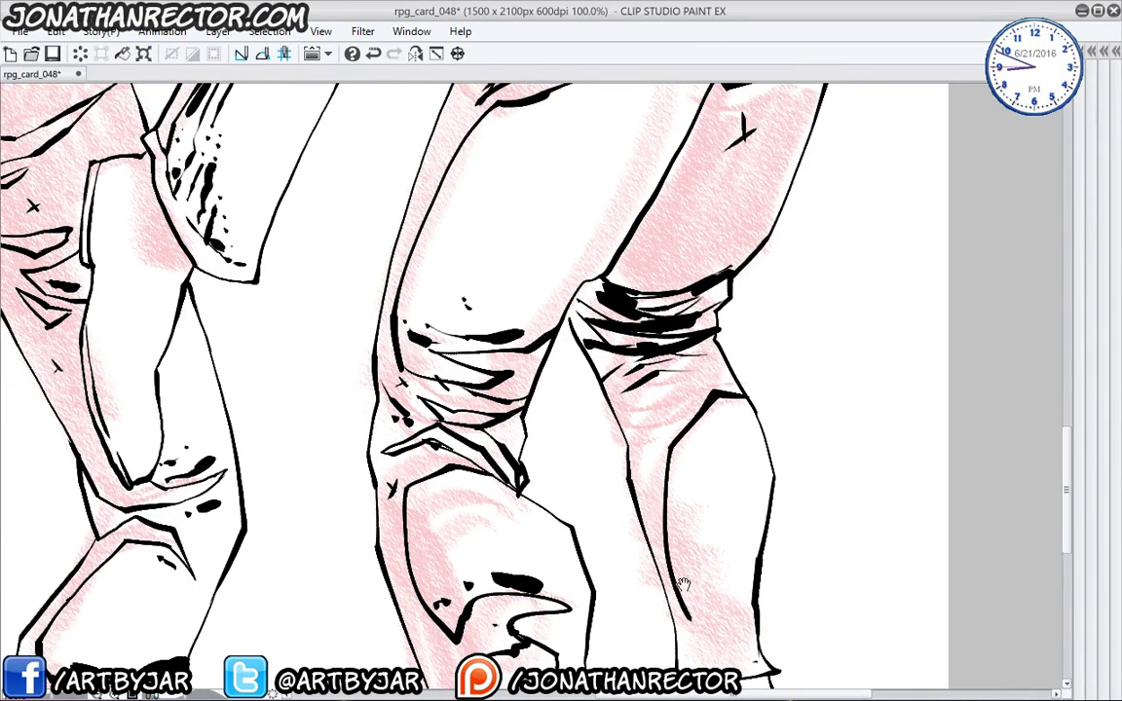
{"action": "left_click_drag", "start_coordinate": [584, 439], "coordinate": [537, 253]}
{"action": "mouse_move", "coordinate": [634, 433]}
{"action": "left_mouse_down"}
{"action": "mouse_move", "coordinate": [697, 441]}
{"action": "mouse_move", "coordinate": [669, 473]}
{"action": "left_mouse_up"}
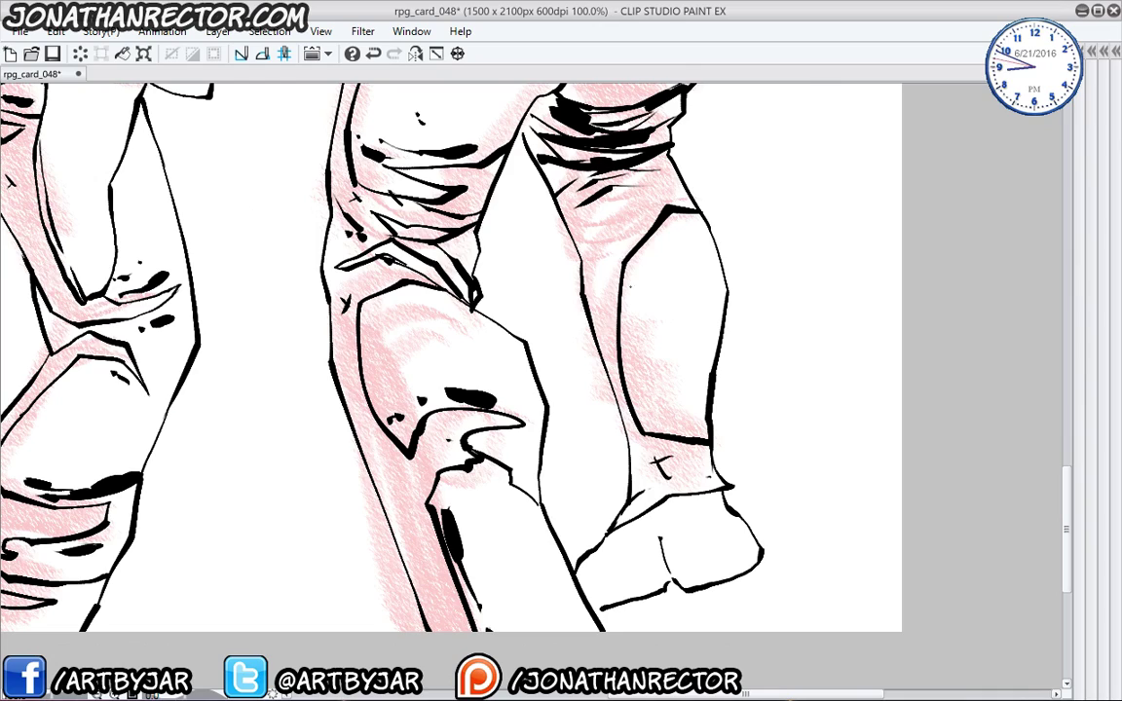
{"action": "mouse_move", "coordinate": [624, 291]}
{"action": "left_mouse_down"}
{"action": "mouse_move", "coordinate": [626, 363]}
{"action": "mouse_move", "coordinate": [648, 412]}
{"action": "mouse_move", "coordinate": [698, 423]}
{"action": "left_mouse_up"}
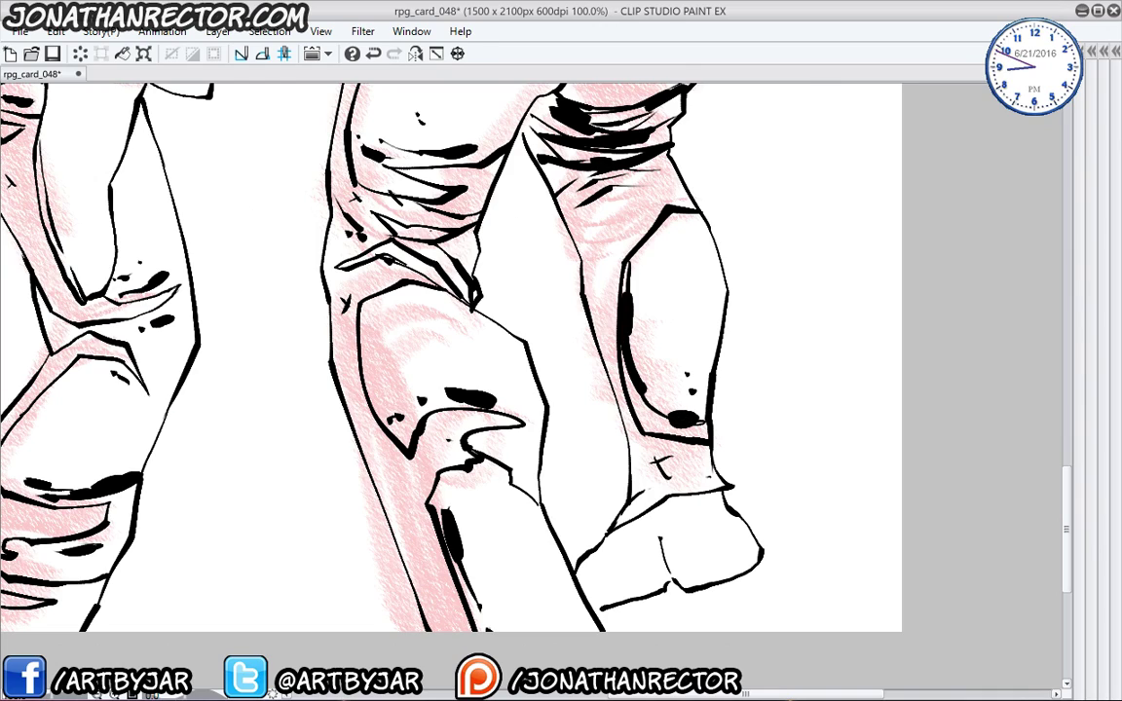
{"action": "left_click_drag", "start_coordinate": [443, 332], "coordinate": [471, 624]}
{"action": "left_click_drag", "start_coordinate": [335, 413], "coordinate": [604, 626]}
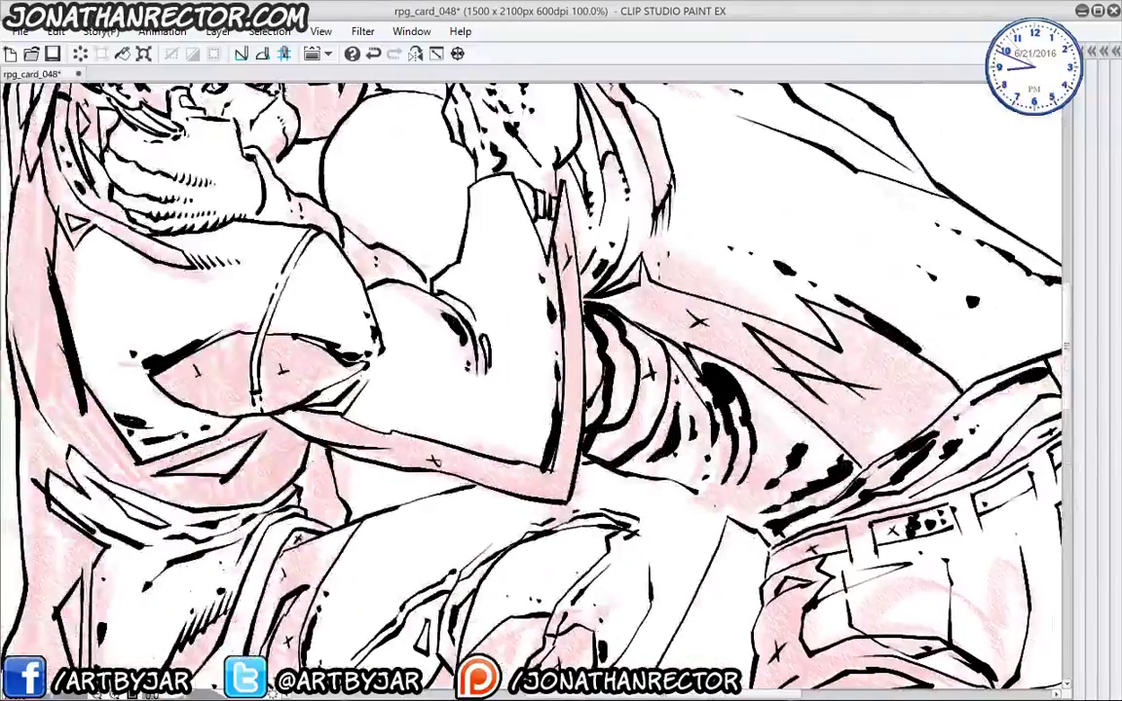
- Show the whole drawing with panels, hide the pink sketch layer, and set Fill to enclosed areas
{"action": "scroll", "coordinate": [570, 564], "scroll_direction": "down", "scroll_amount": 2}
{"action": "left_click_drag", "start_coordinate": [519, 517], "coordinate": [479, 319]}
{"action": "key", "text": "Tab"}
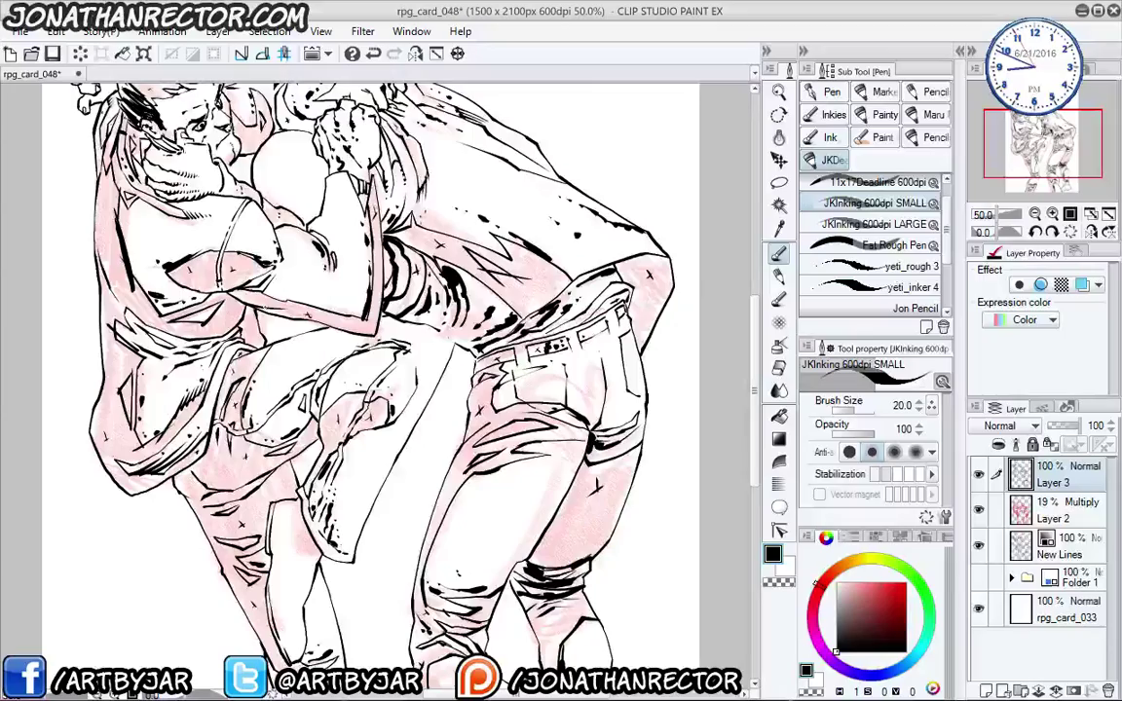
{"action": "left_click", "coordinate": [979, 508]}
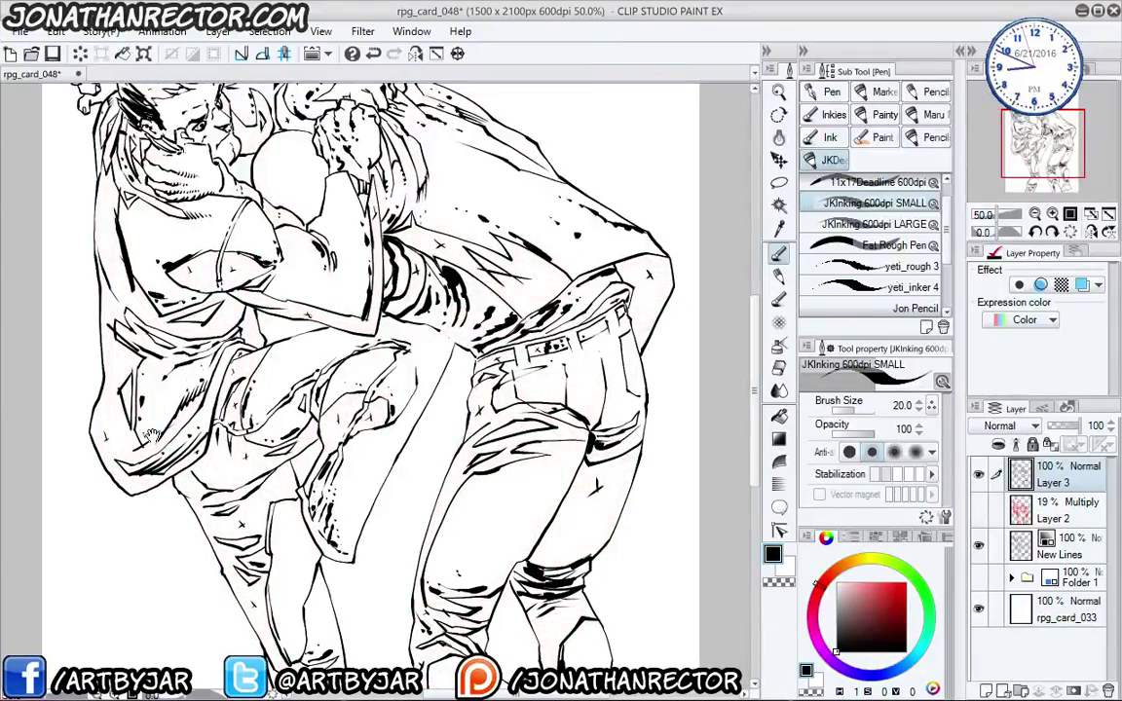
{"action": "left_click_drag", "start_coordinate": [287, 237], "coordinate": [414, 316]}
{"action": "left_click", "coordinate": [779, 417]}
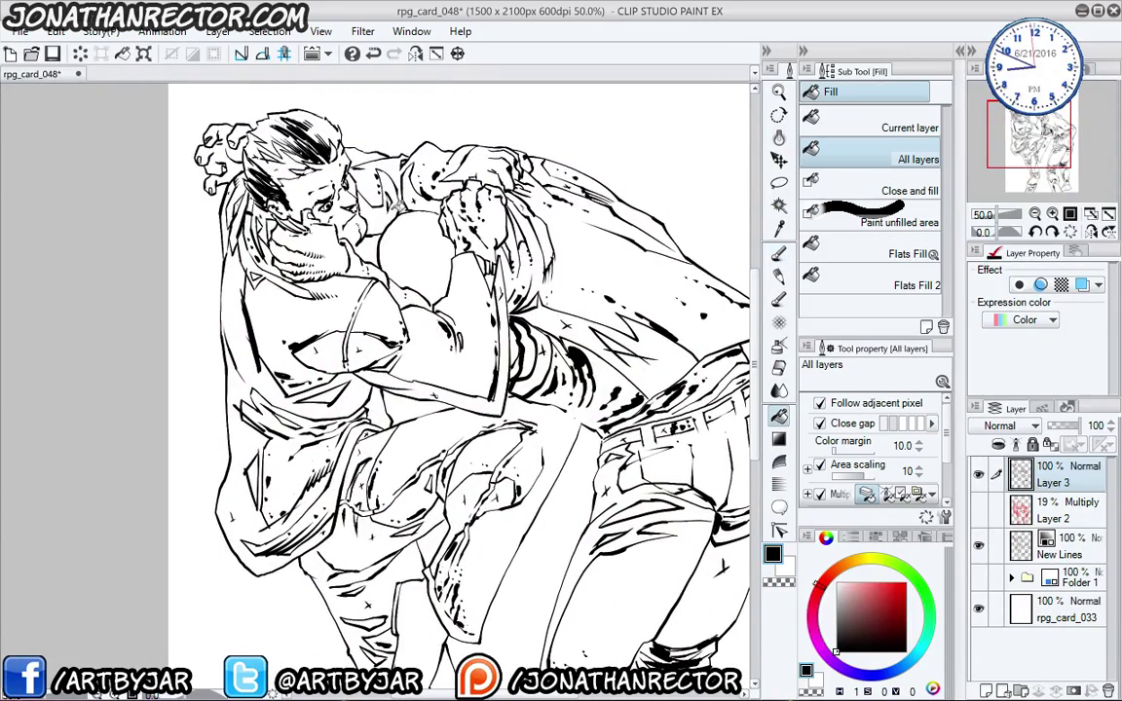
- Fill a patch of the hair and the shadow behind the neck solid black
{"action": "left_click_drag", "start_coordinate": [203, 259], "coordinate": [242, 274]}
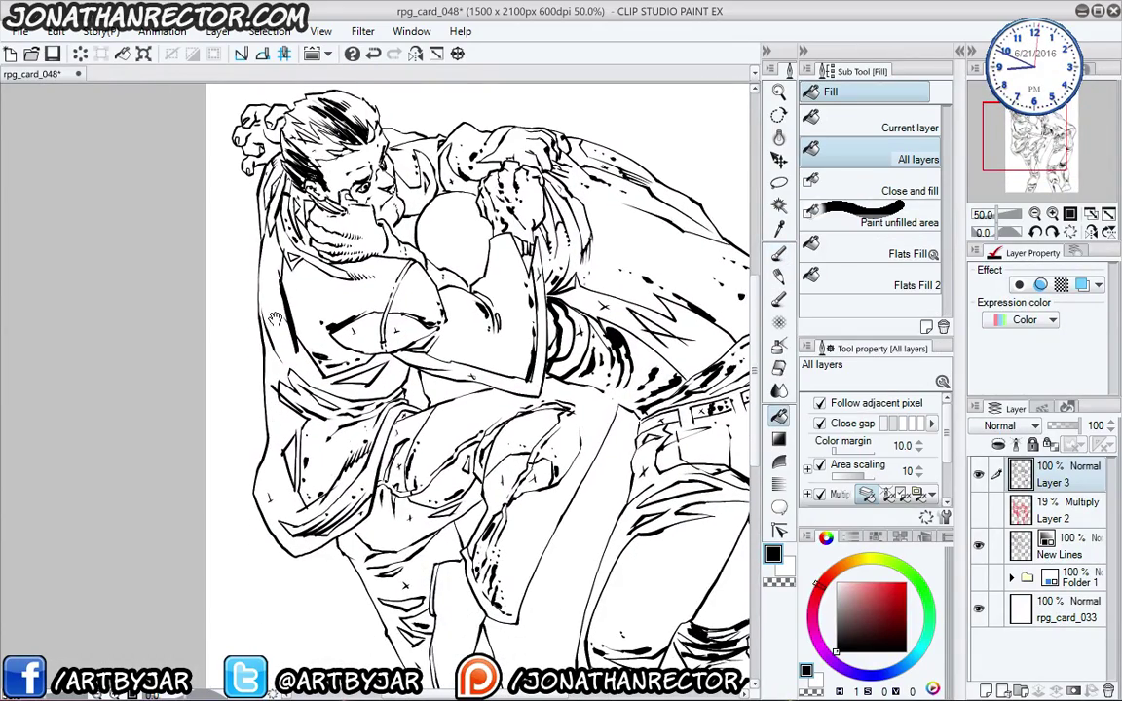
{"action": "scroll", "coordinate": [250, 284], "scroll_direction": "up", "scroll_amount": 1}
{"action": "left_click", "coordinate": [286, 164]}
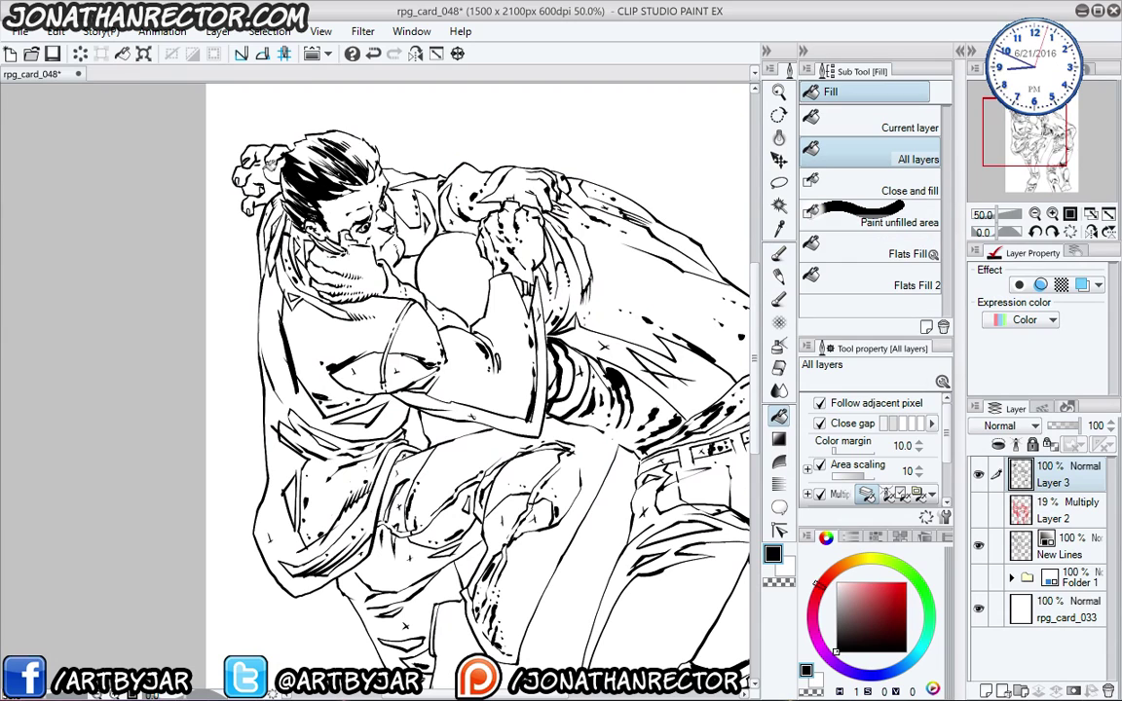
{"action": "left_click", "coordinate": [298, 230]}
- Zoom to 66.7% and fill the strip along the jacket's left edge black
{"action": "key", "text": "ctrl+plus"}
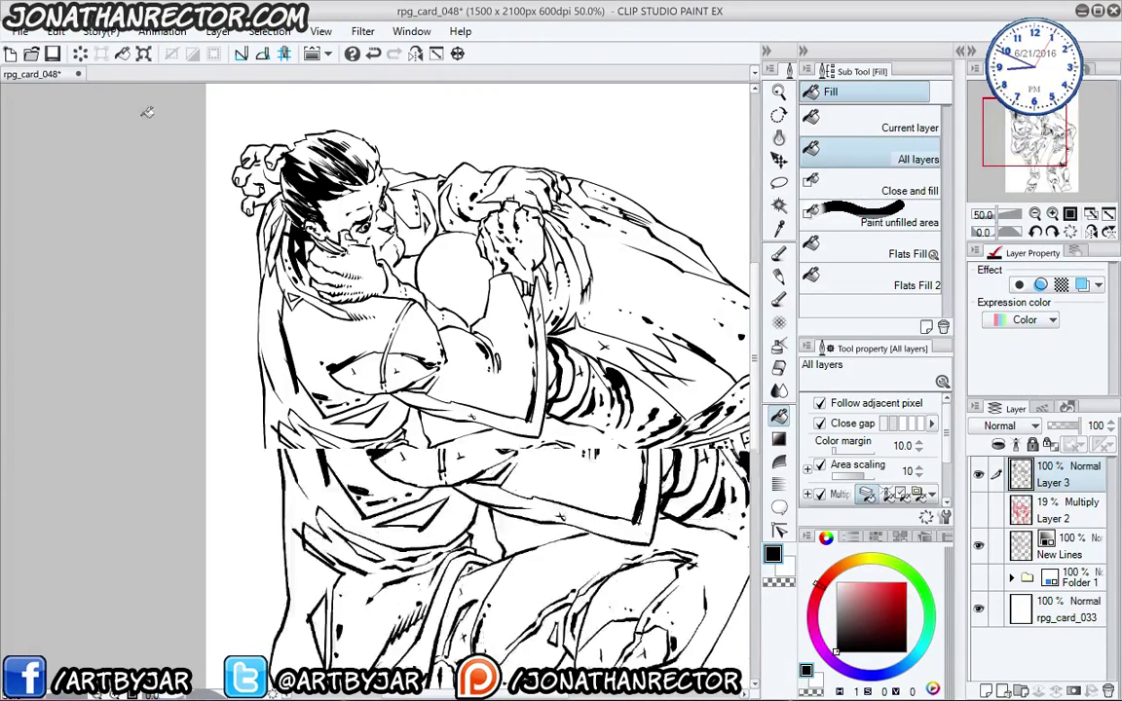
{"action": "left_click_drag", "start_coordinate": [183, 173], "coordinate": [248, 317]}
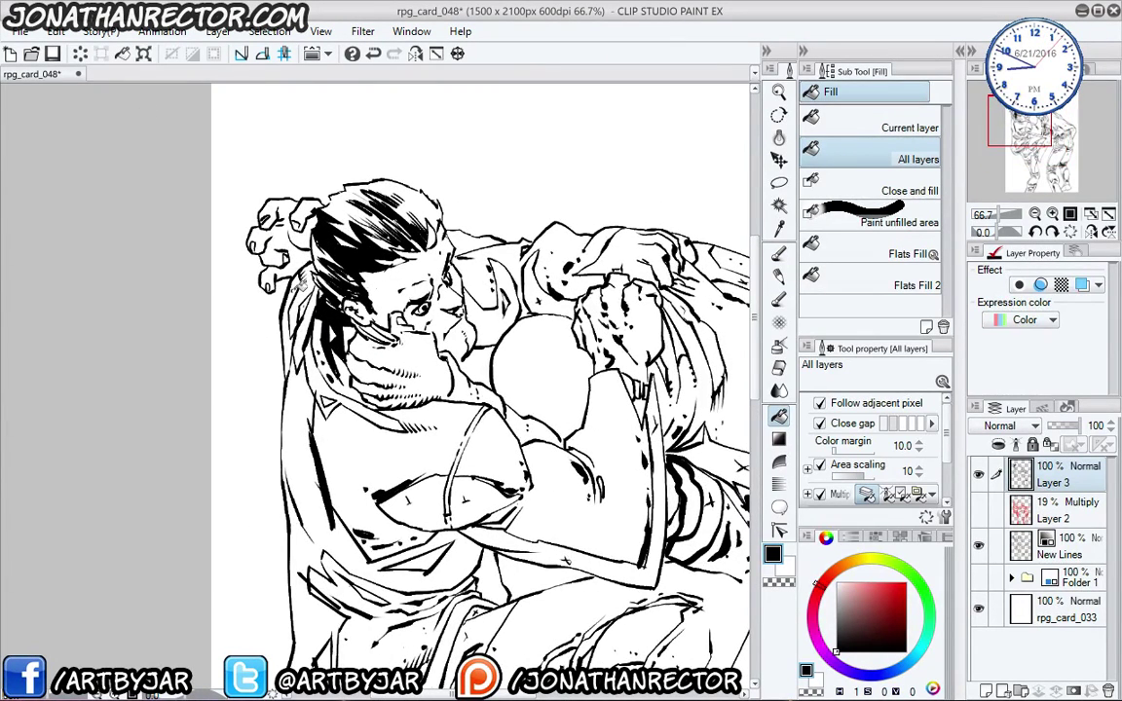
{"action": "left_click", "coordinate": [305, 285]}
{"action": "scroll", "coordinate": [277, 278], "scroll_direction": "down", "scroll_amount": 2}
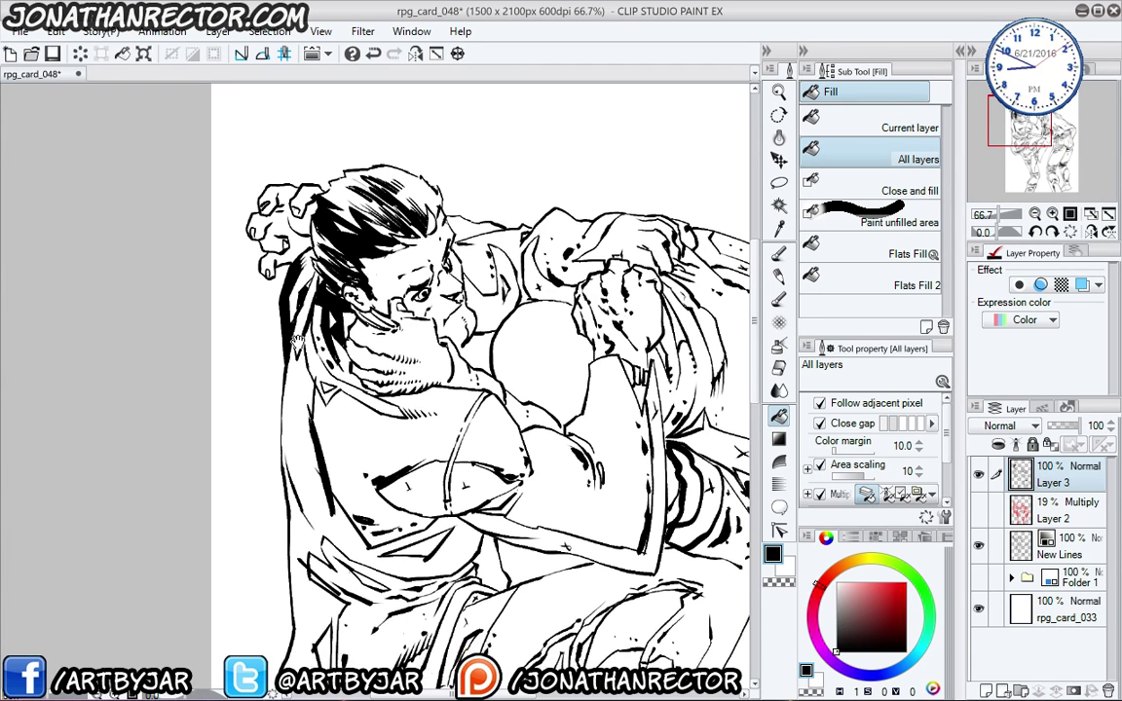
{"action": "scroll", "coordinate": [287, 360], "scroll_direction": "down", "scroll_amount": 1}
{"action": "scroll", "coordinate": [294, 370], "scroll_direction": "down", "scroll_amount": 1}
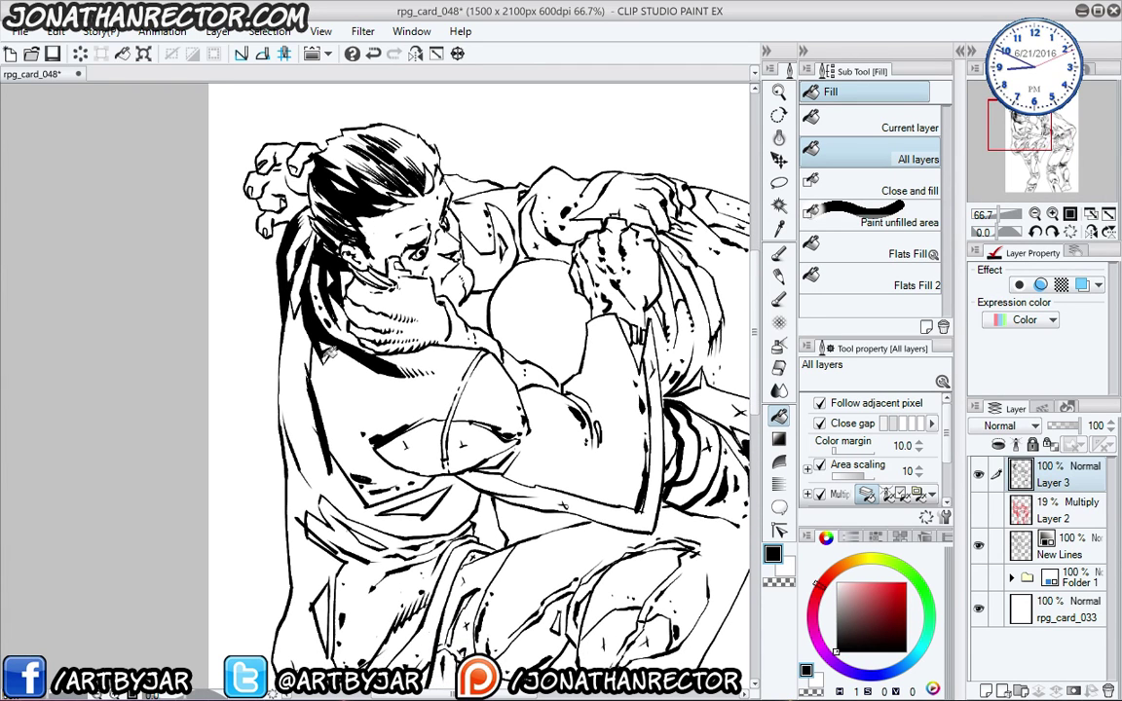
{"action": "scroll", "coordinate": [265, 325], "scroll_direction": "down", "scroll_amount": 1}
- Fill the left jacket area, upper sleeve, sleeve band and forearm gap black
{"action": "left_click", "coordinate": [289, 341]}
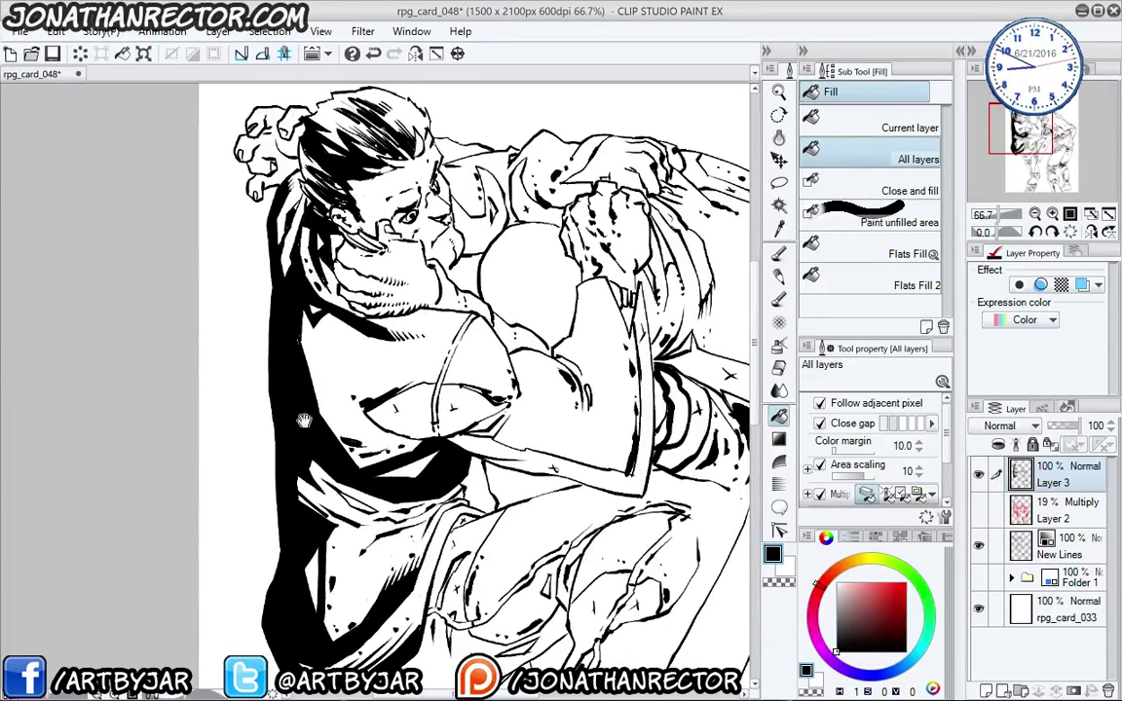
{"action": "scroll", "coordinate": [267, 370], "scroll_direction": "down", "scroll_amount": 2}
{"action": "key", "text": "ctrl+z"}
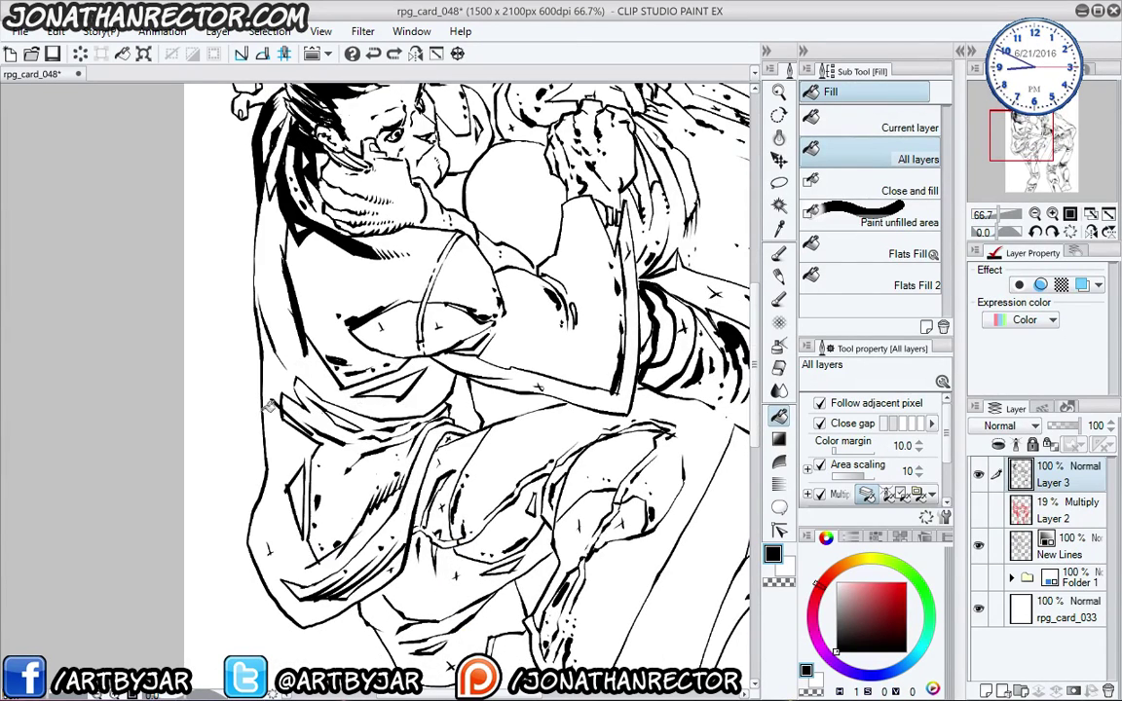
{"action": "left_click", "coordinate": [257, 400]}
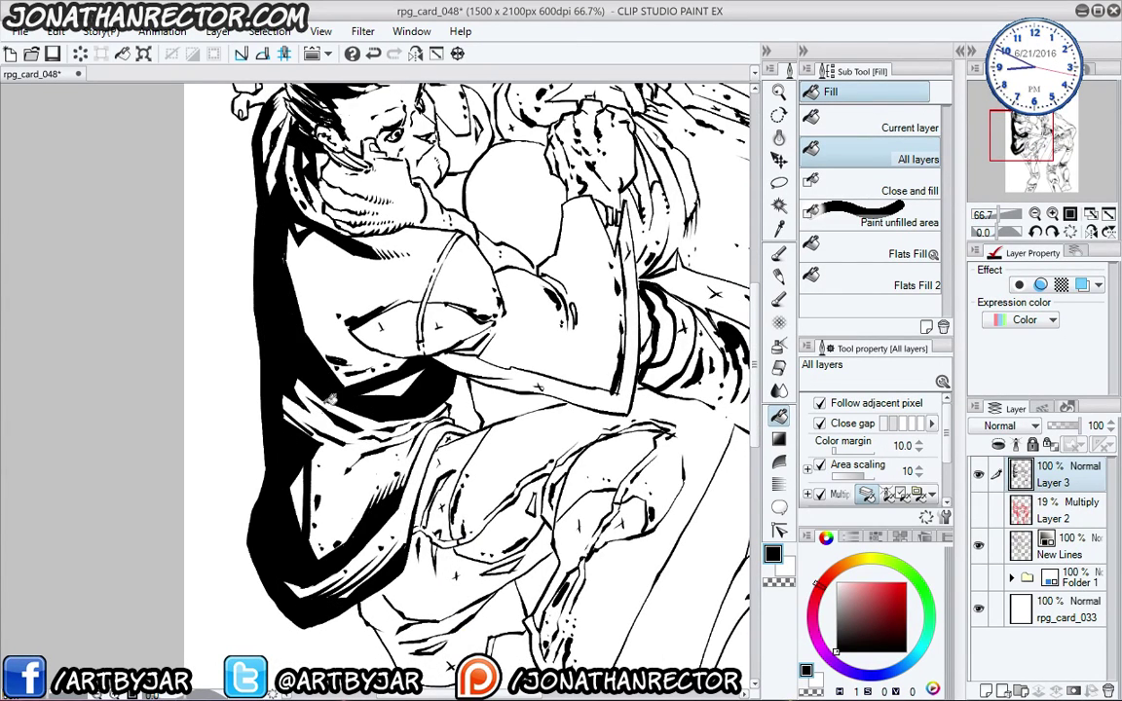
{"action": "left_click", "coordinate": [370, 321]}
{"action": "left_click", "coordinate": [386, 298]}
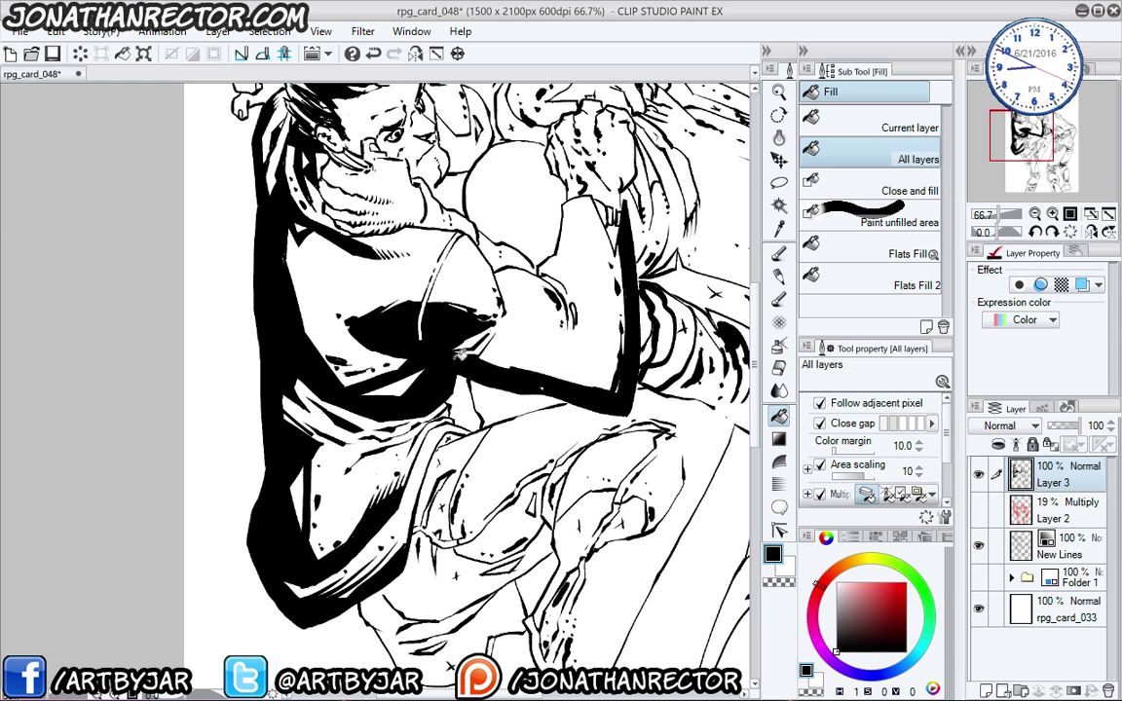
{"action": "scroll", "coordinate": [298, 434], "scroll_direction": "down", "scroll_amount": 3}
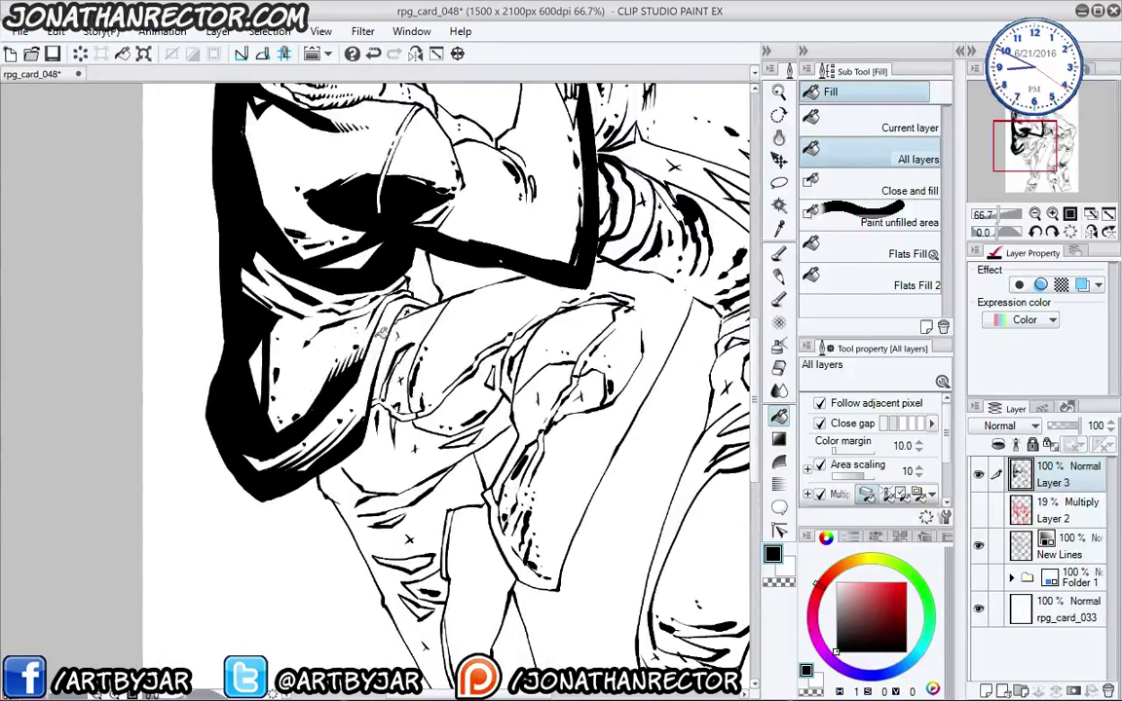
{"action": "left_click", "coordinate": [390, 324]}
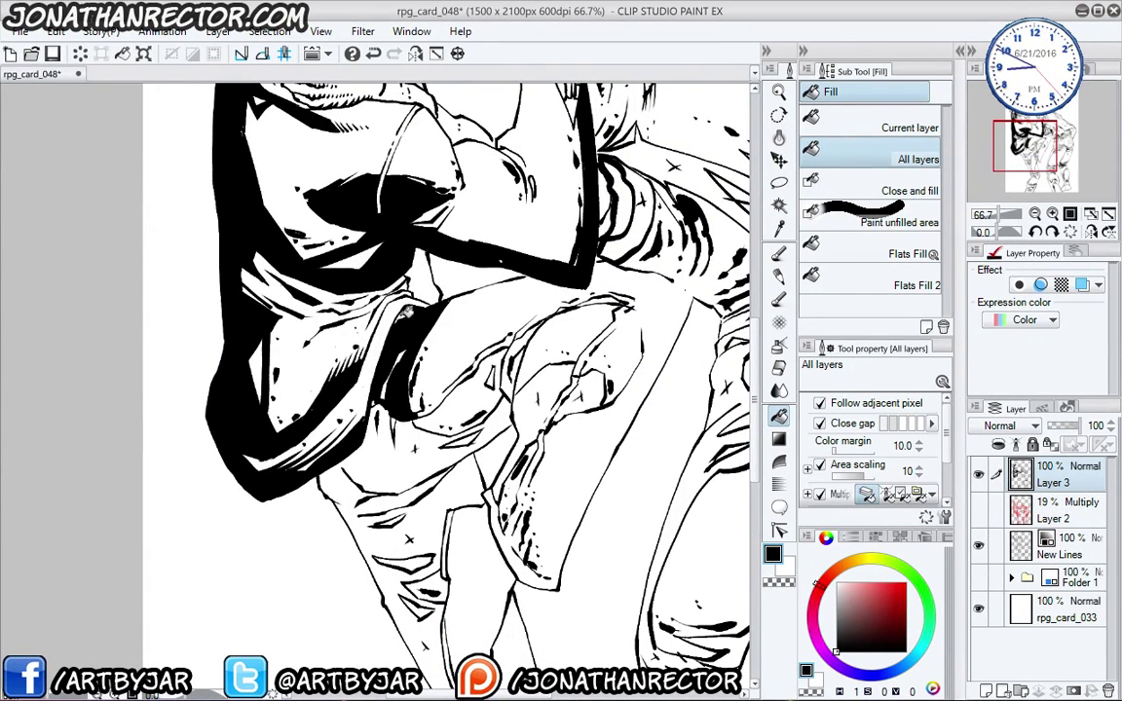
- Fill the pant leg below the arm, a gap near the knee and the lower leg's left side black
{"action": "left_click", "coordinate": [374, 391]}
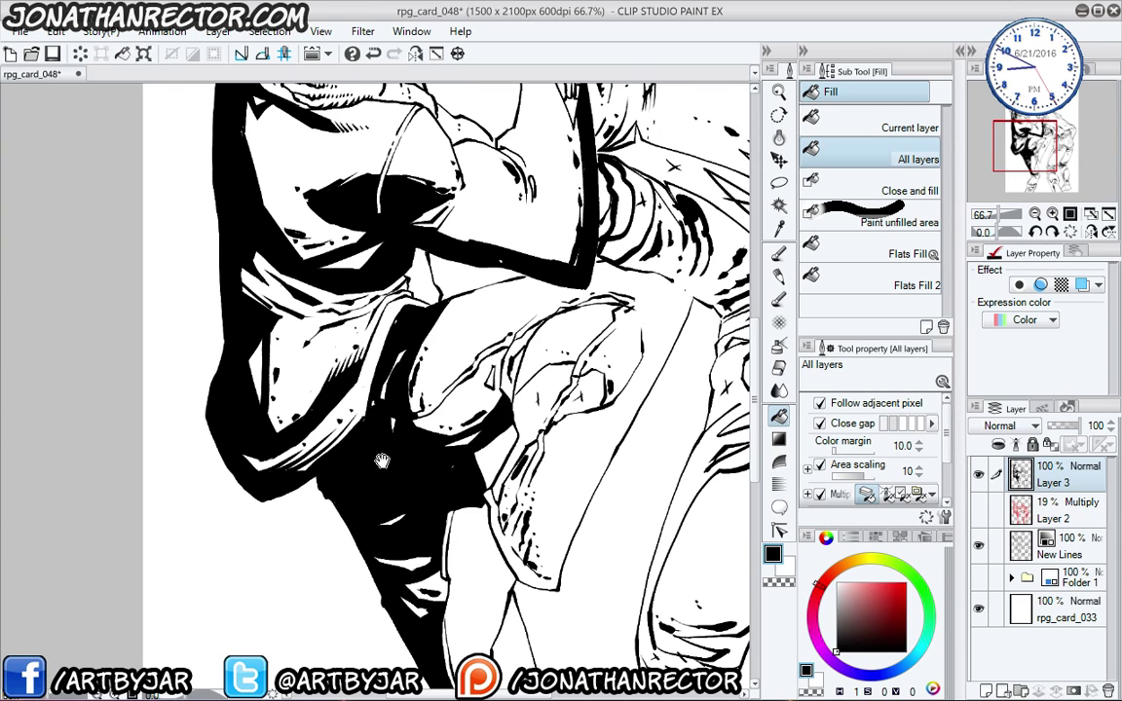
{"action": "key", "text": "ctrl+z"}
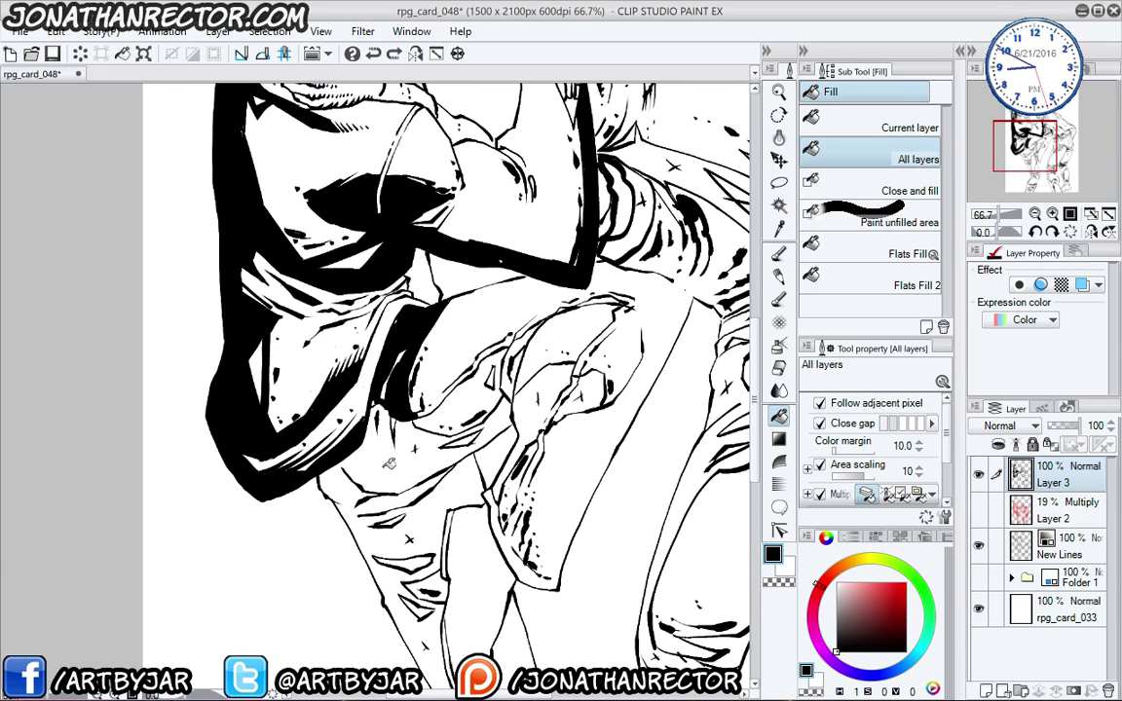
{"action": "left_click", "coordinate": [390, 467]}
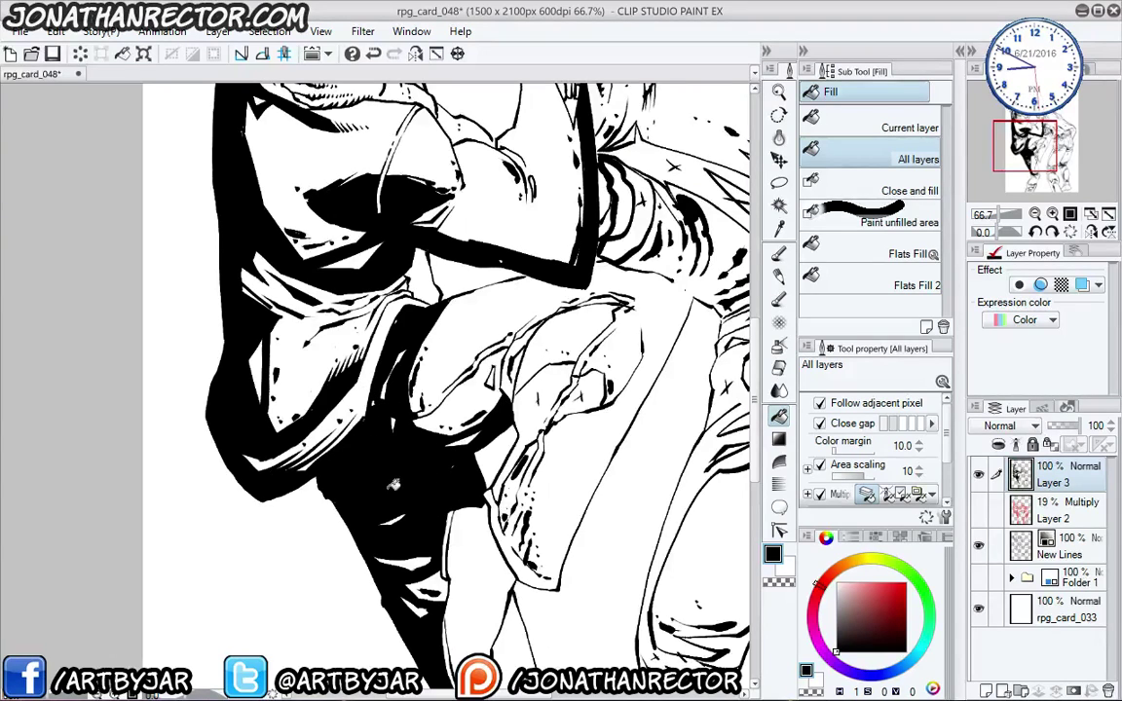
{"action": "left_click_drag", "start_coordinate": [408, 471], "coordinate": [386, 542]}
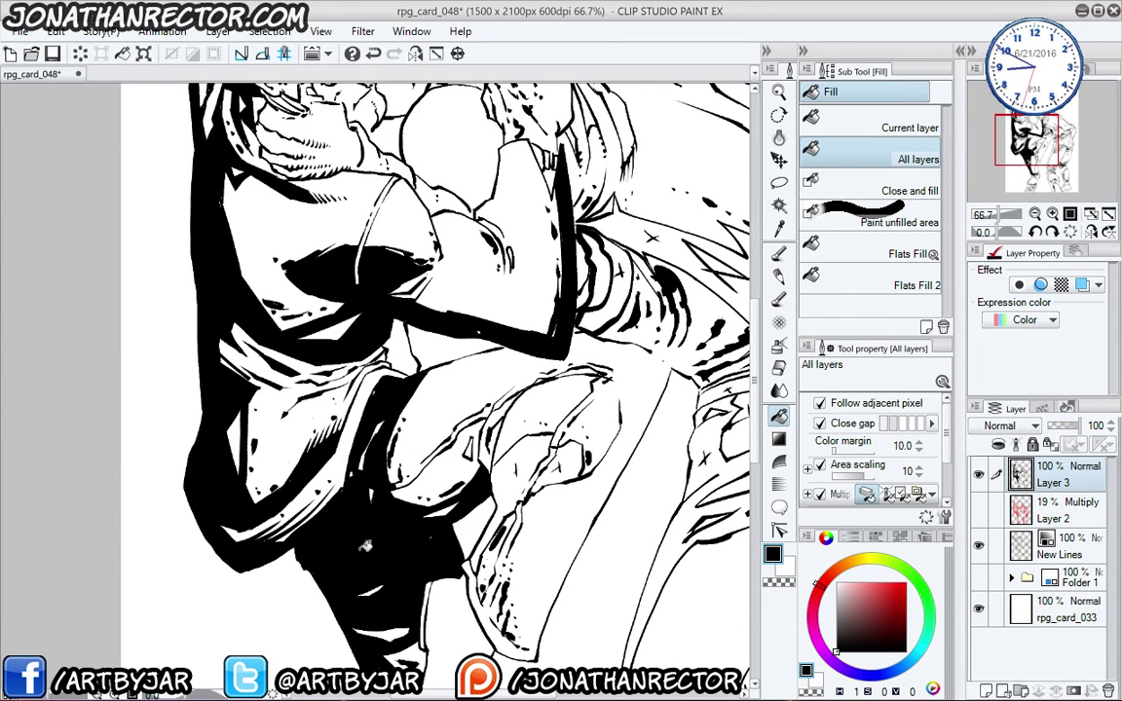
{"action": "left_click_drag", "start_coordinate": [399, 540], "coordinate": [438, 329]}
{"action": "left_click", "coordinate": [550, 380]}
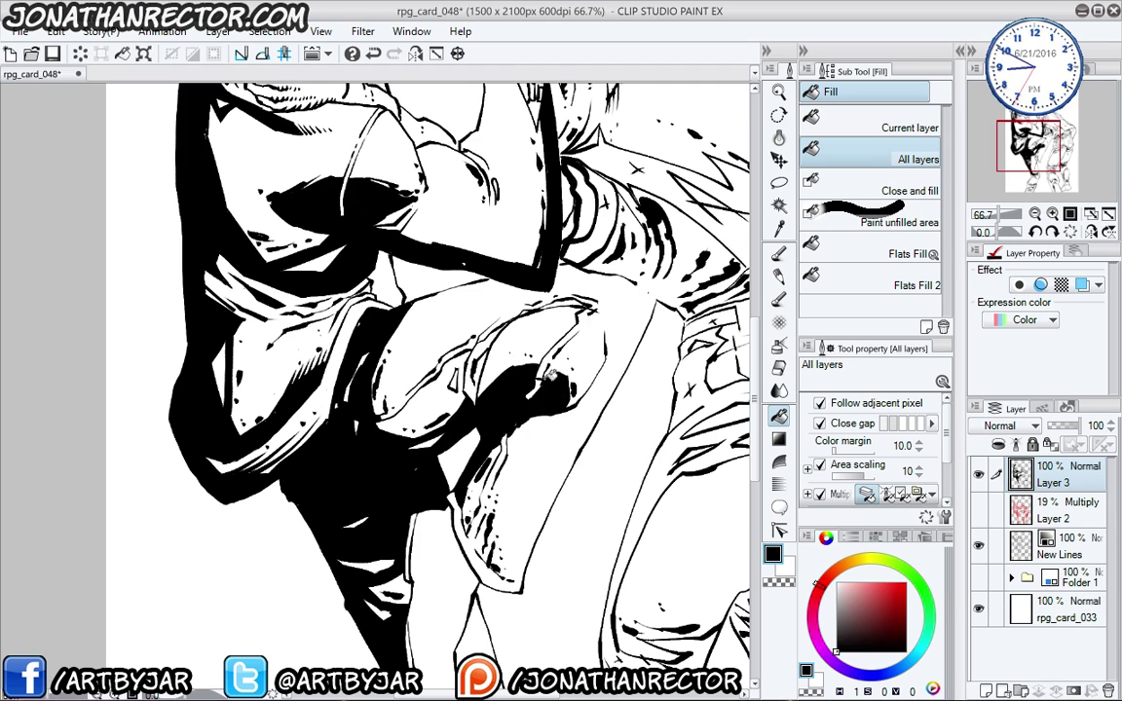
{"action": "left_click_drag", "start_coordinate": [458, 517], "coordinate": [492, 283]}
{"action": "left_click_drag", "start_coordinate": [433, 480], "coordinate": [382, 445]}
{"action": "left_click", "coordinate": [412, 388]}
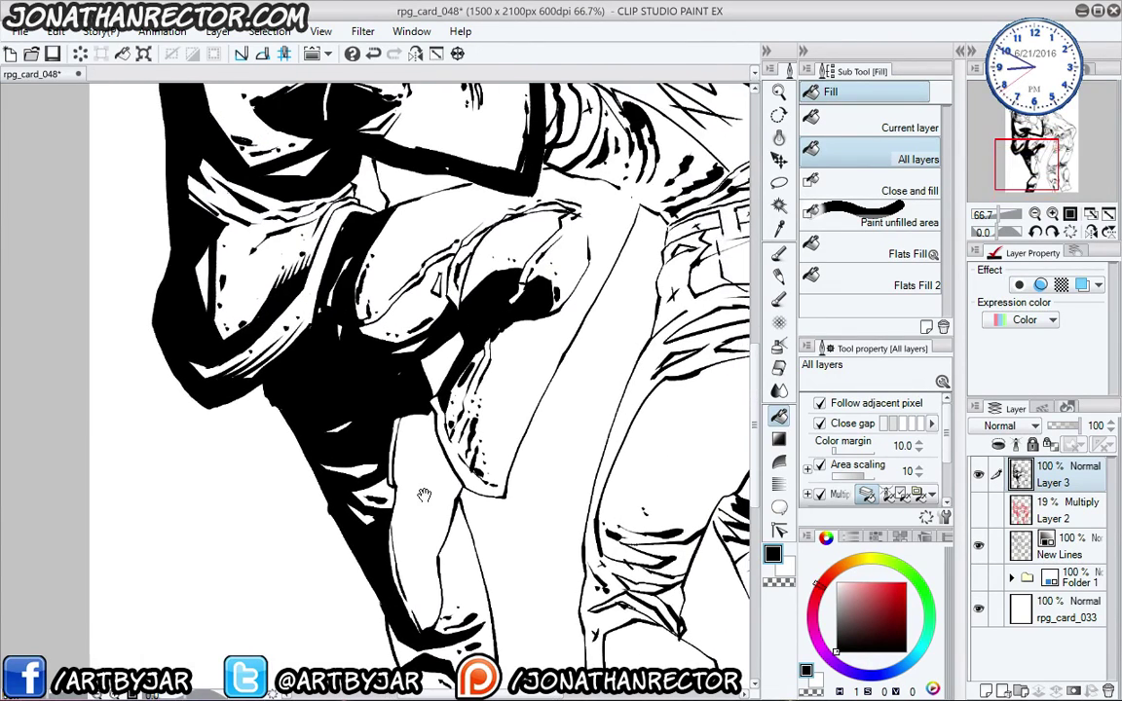
- Fill small areas beside the face, around the hand and under the arm black
{"action": "left_click_drag", "start_coordinate": [432, 316], "coordinate": [429, 595]}
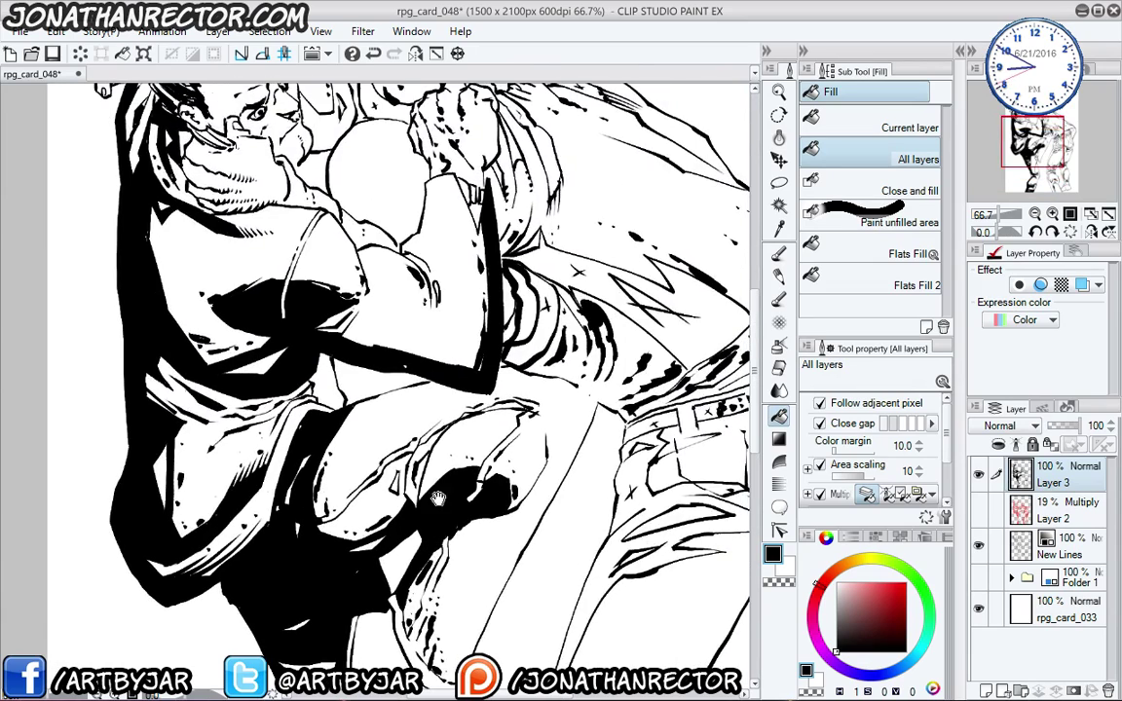
{"action": "left_click_drag", "start_coordinate": [389, 117], "coordinate": [368, 346]}
{"action": "left_click", "coordinate": [369, 345]}
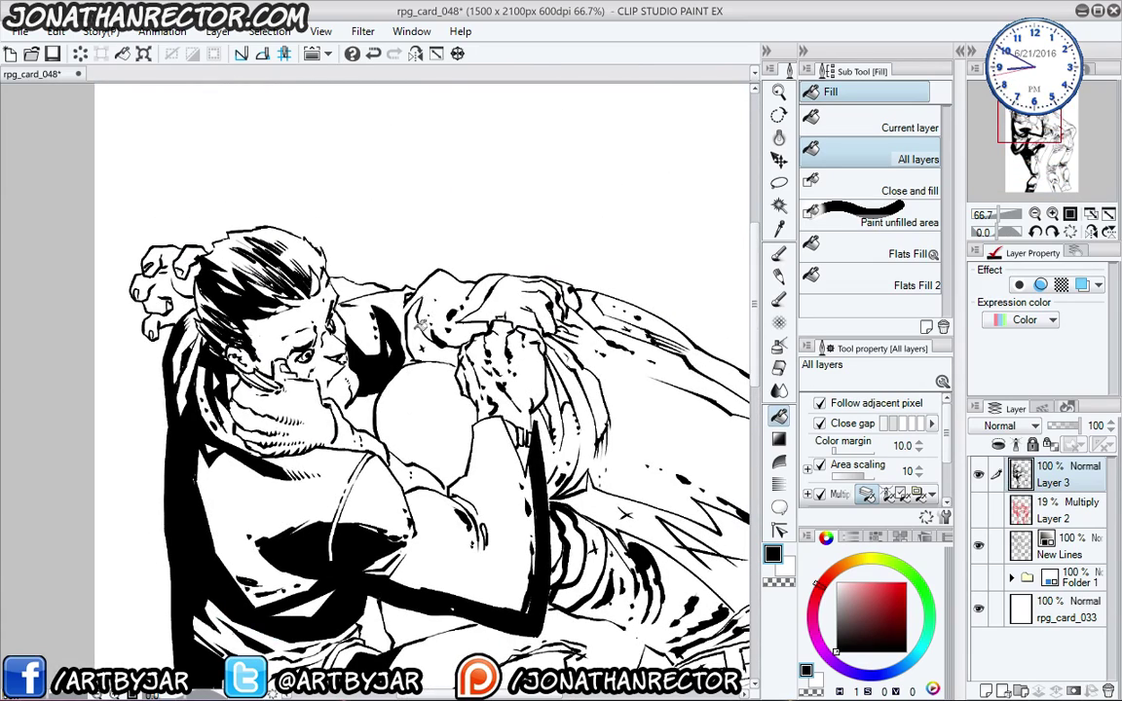
{"action": "left_click", "coordinate": [413, 304]}
{"action": "left_click_drag", "start_coordinate": [602, 313], "coordinate": [590, 281]}
{"action": "left_click", "coordinate": [496, 311]}
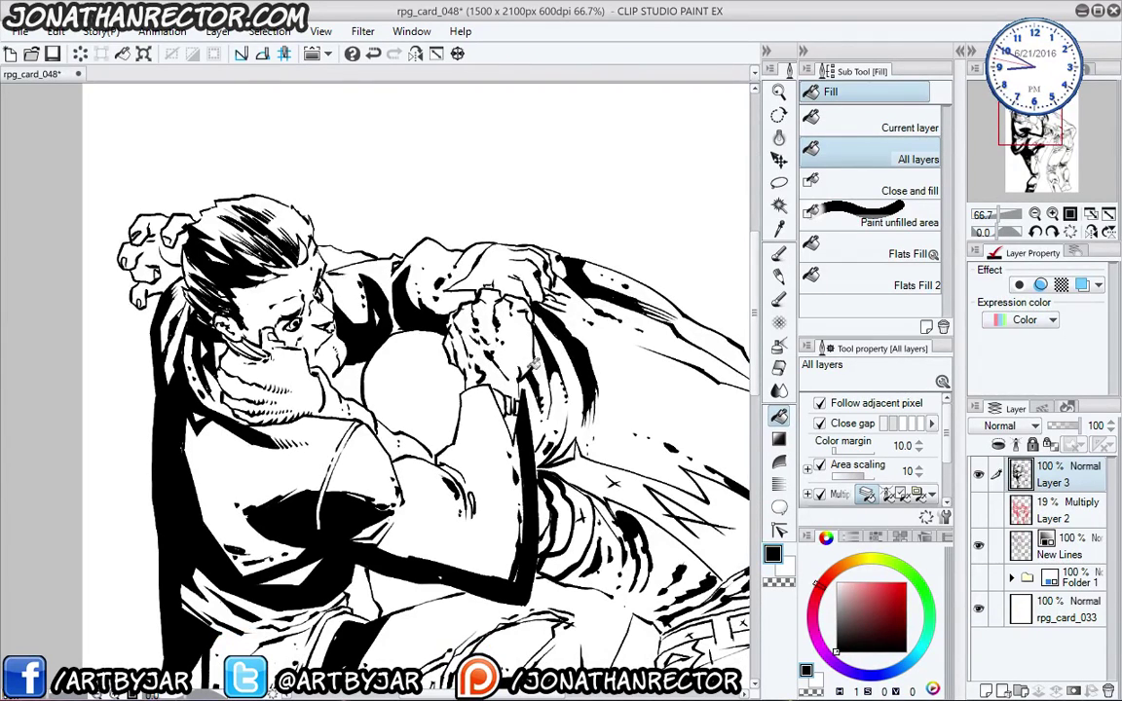
{"action": "left_click_drag", "start_coordinate": [550, 461], "coordinate": [399, 339]}
{"action": "left_click", "coordinate": [427, 327]}
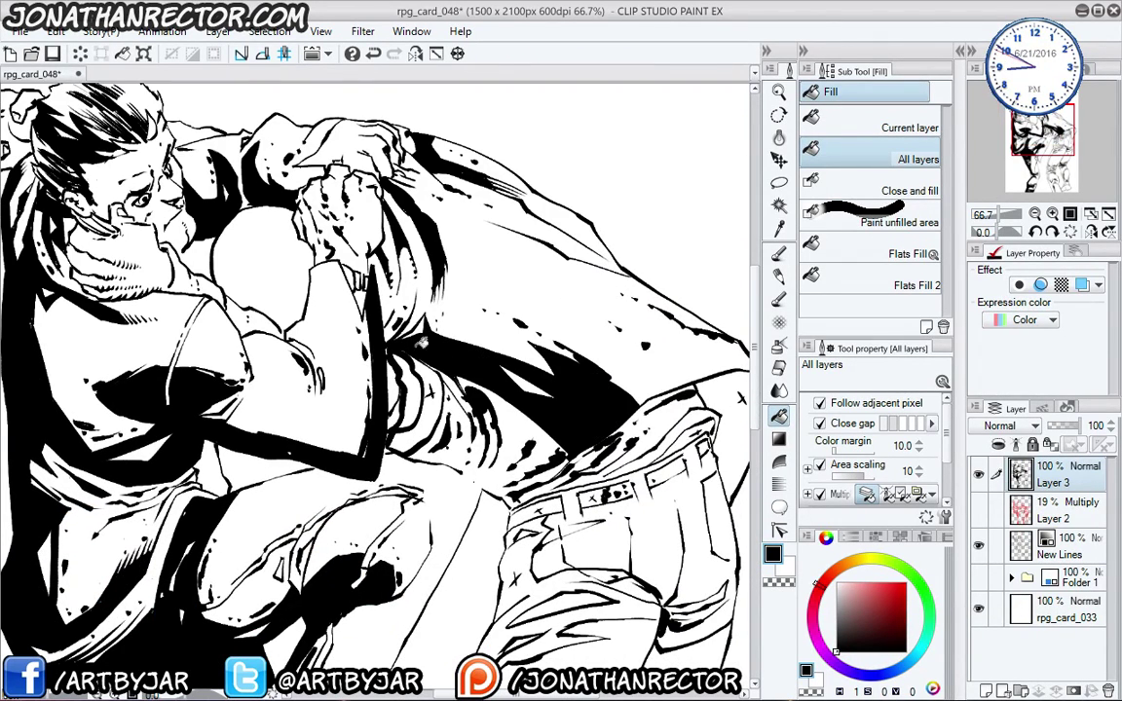
{"action": "left_click", "coordinate": [380, 331]}
- Close the jeans outline with two pen strokes, then fill the jeans and leg black
{"action": "left_click_drag", "start_coordinate": [486, 443], "coordinate": [400, 368]}
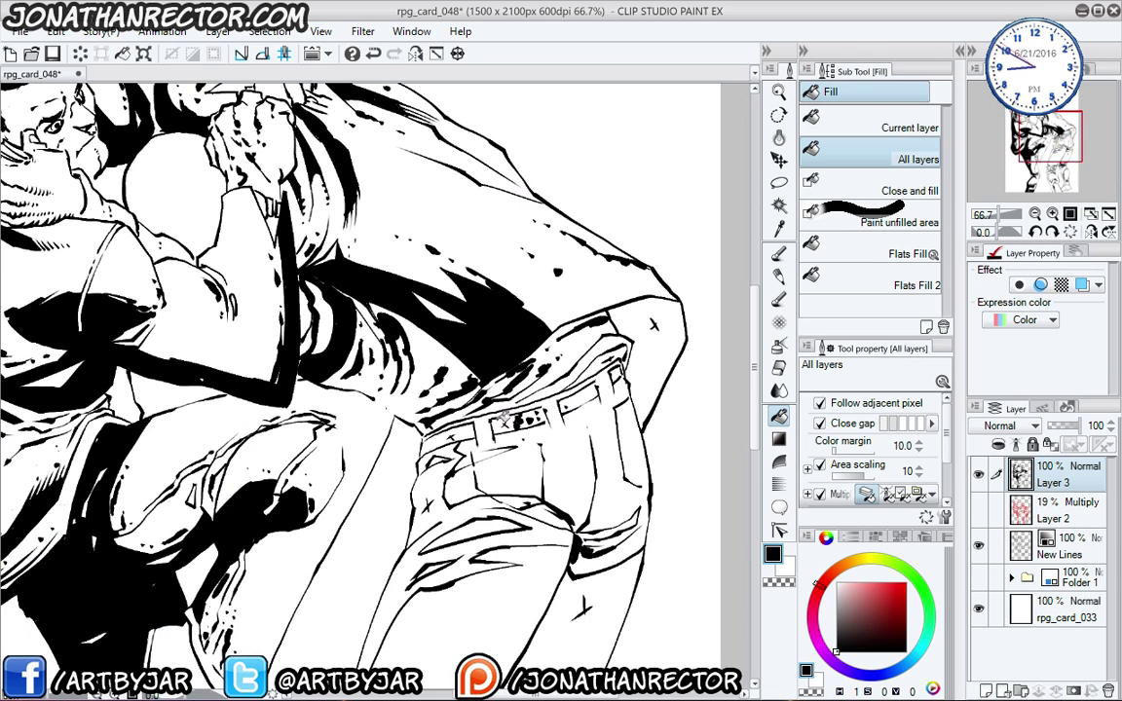
{"action": "left_click", "coordinate": [450, 438]}
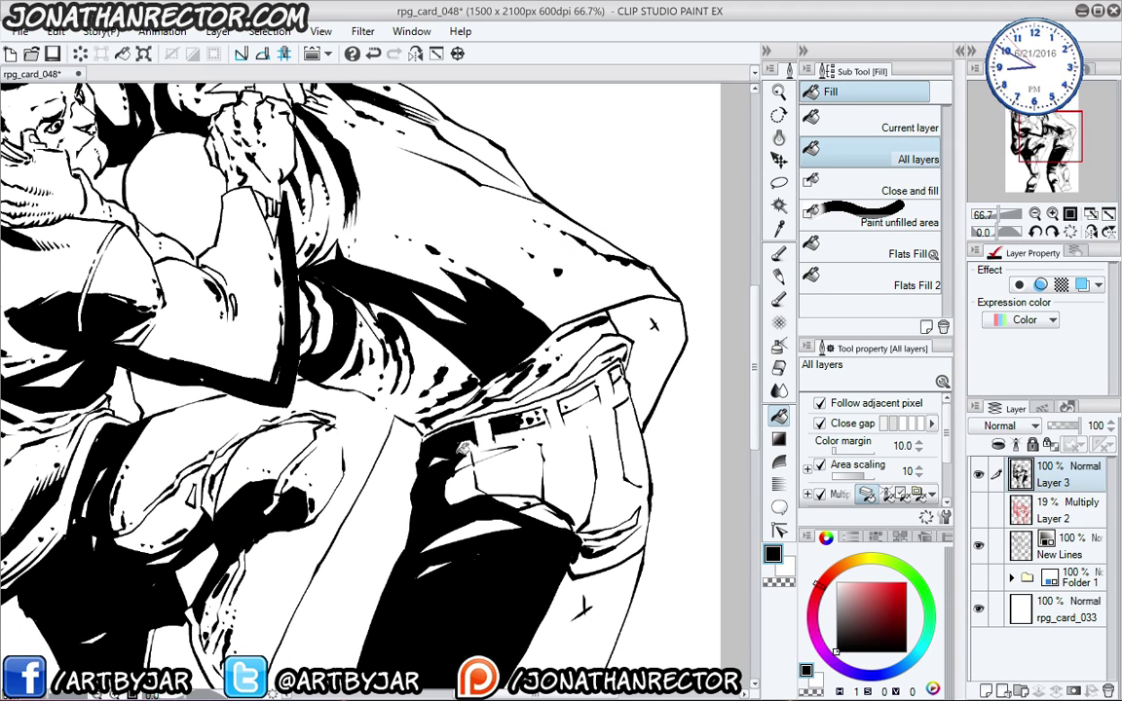
{"action": "key", "text": "ctrl+z"}
{"action": "left_click_drag", "start_coordinate": [382, 421], "coordinate": [412, 231]}
{"action": "key", "text": "p"}
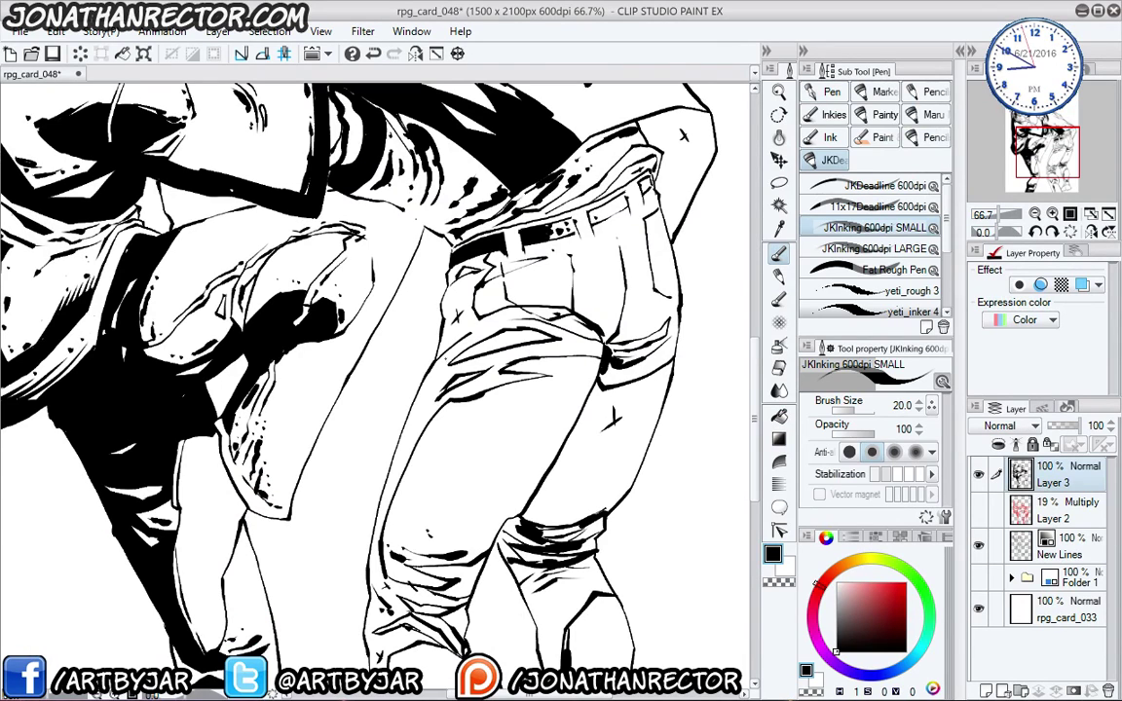
{"action": "left_click_drag", "start_coordinate": [426, 302], "coordinate": [406, 297]}
{"action": "left_click_drag", "start_coordinate": [409, 297], "coordinate": [400, 318]}
{"action": "key", "text": "g"}
{"action": "left_click", "coordinate": [425, 288]}
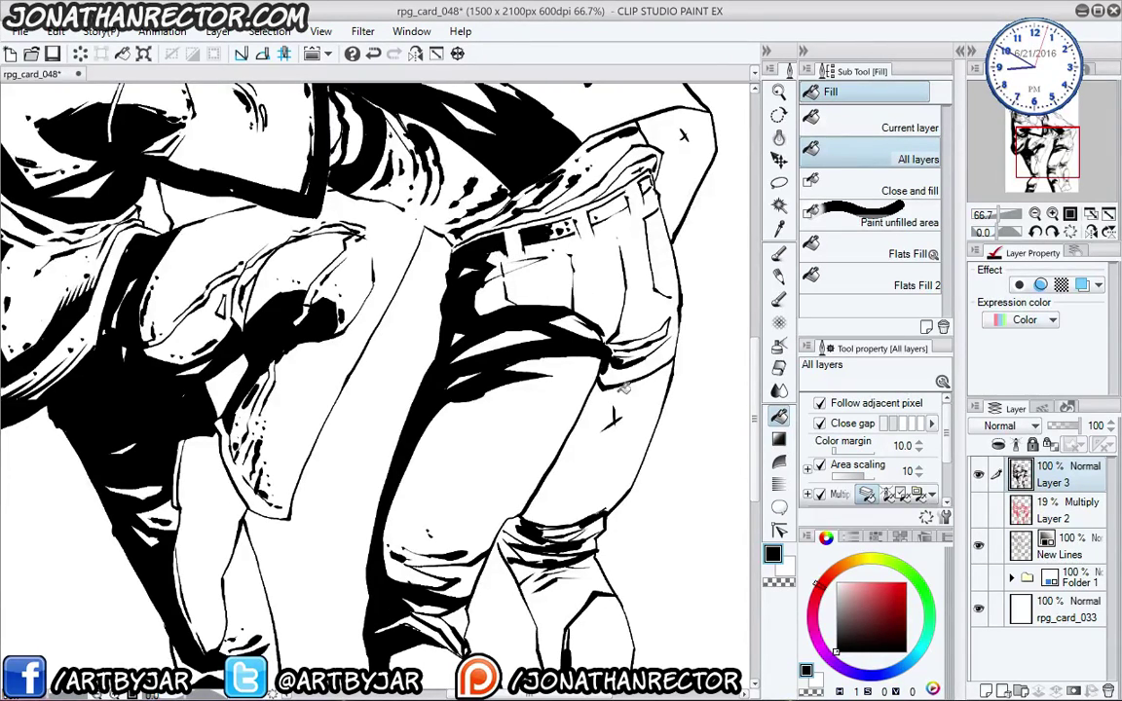
- Fill the right thigh's back, right calf, right knee patch and areas above the belt black
{"action": "left_click", "coordinate": [561, 351]}
{"action": "left_click_drag", "start_coordinate": [540, 480], "coordinate": [570, 349]}
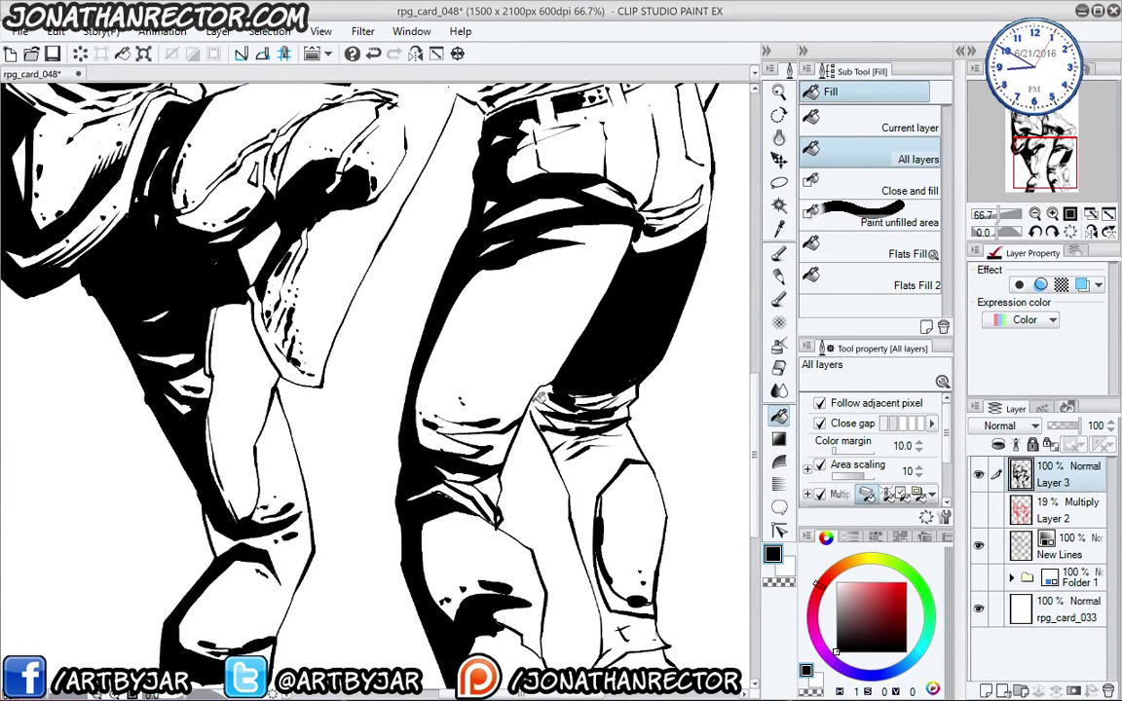
{"action": "key", "text": "p"}
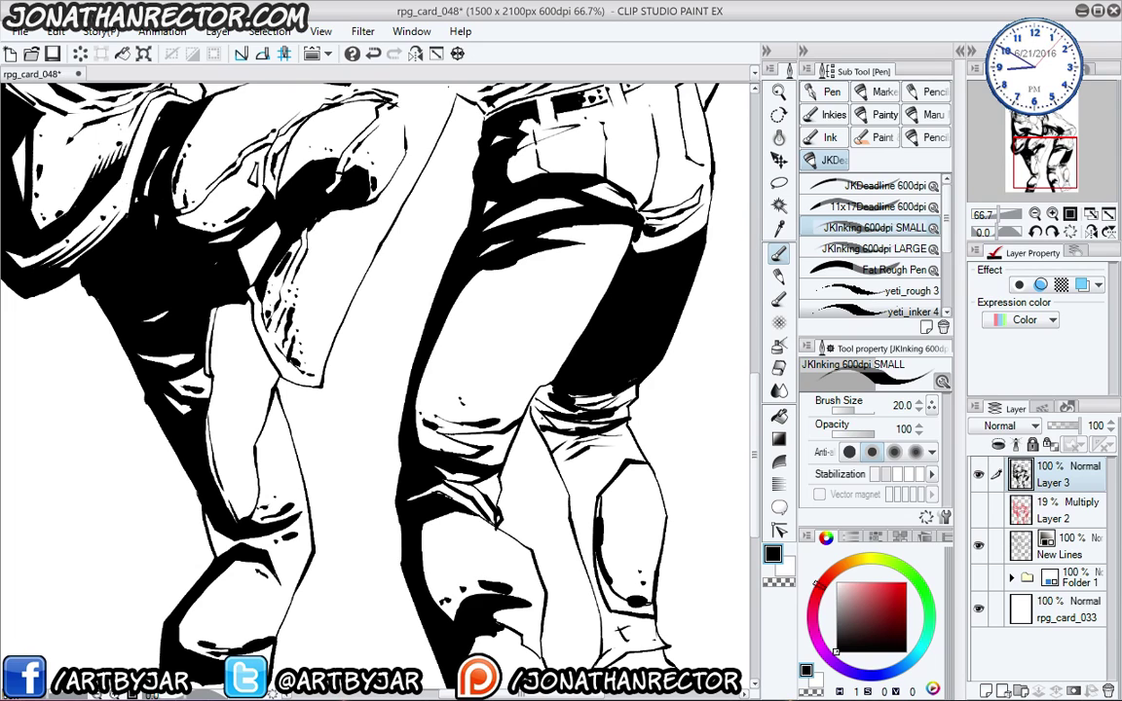
{"action": "key", "text": "g"}
{"action": "key", "text": "g"}
{"action": "left_click", "coordinate": [555, 556]}
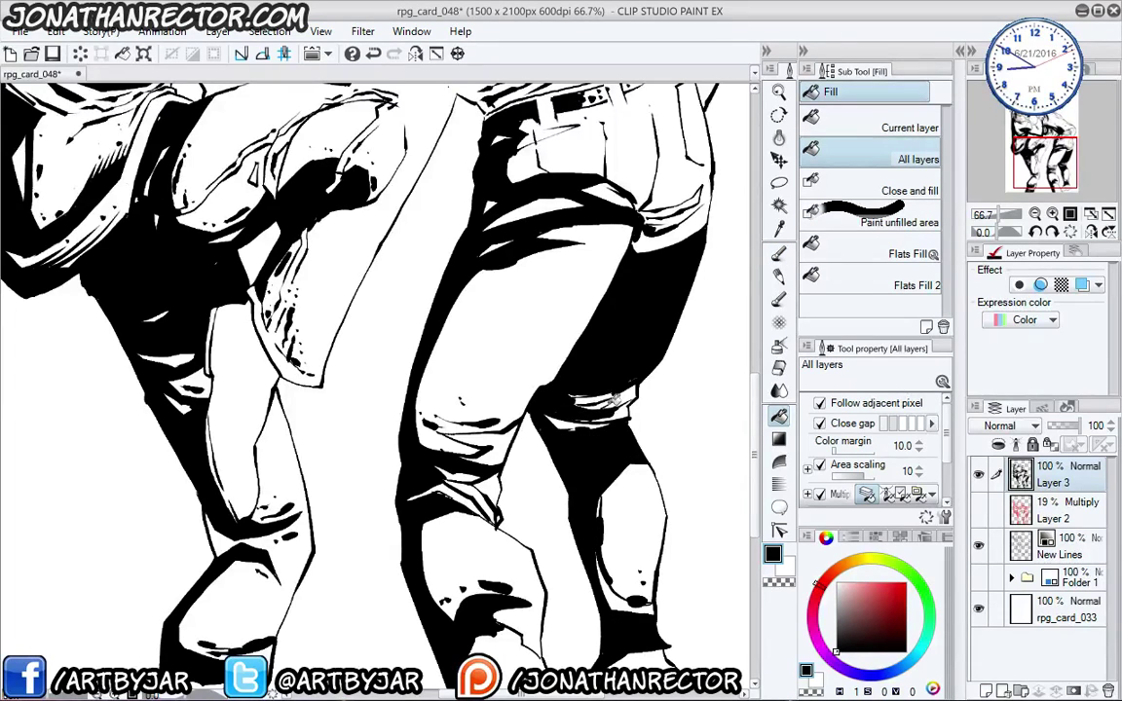
{"action": "left_click", "coordinate": [596, 394]}
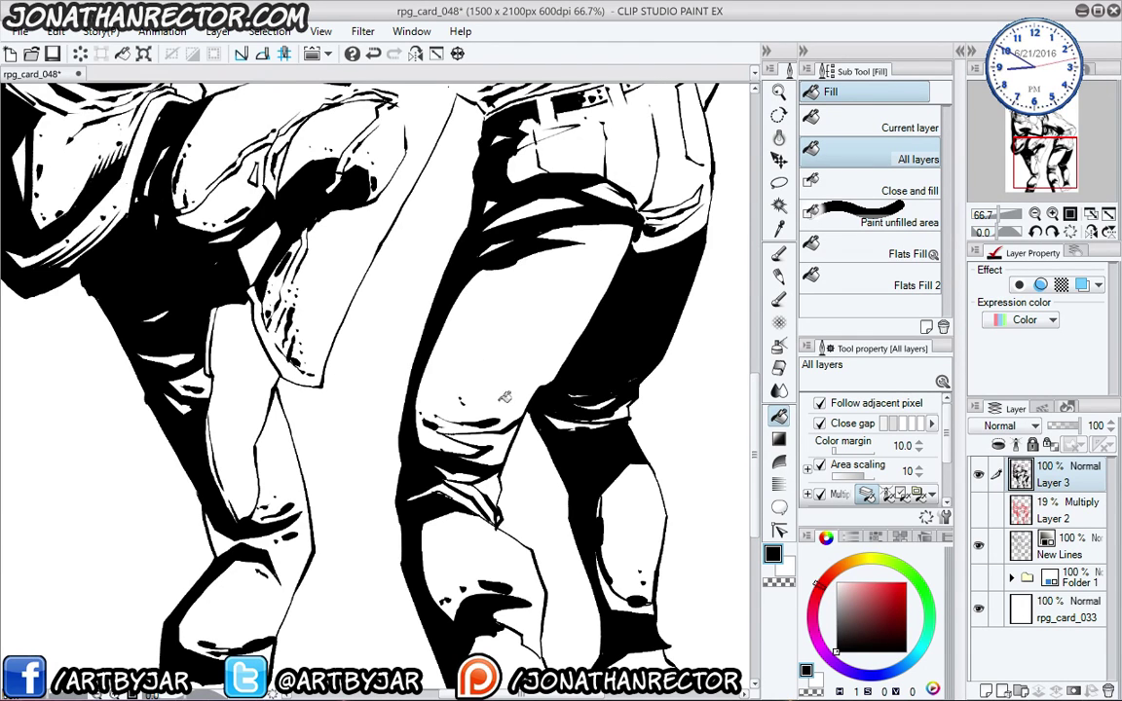
{"action": "mouse_move", "coordinate": [448, 355]}
{"action": "left_mouse_down"}
{"action": "mouse_move", "coordinate": [382, 308]}
{"action": "mouse_move", "coordinate": [467, 466]}
{"action": "mouse_move", "coordinate": [429, 583]}
{"action": "left_mouse_up"}
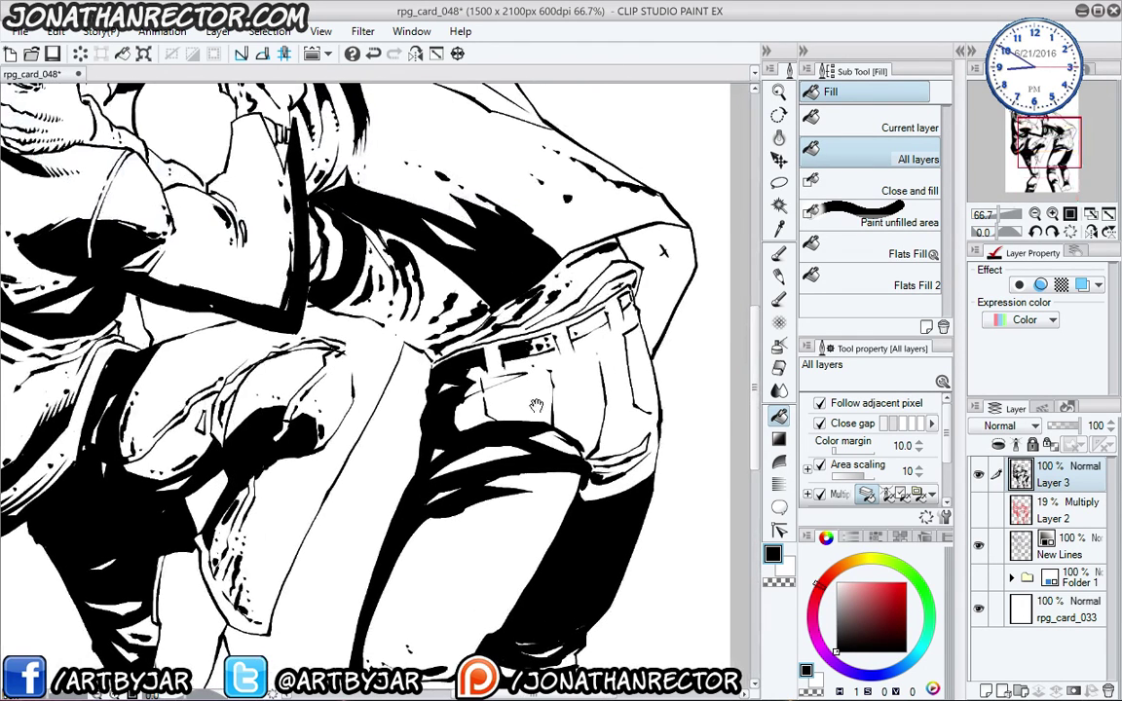
{"action": "left_click", "coordinate": [591, 270]}
{"action": "left_click", "coordinate": [561, 248]}
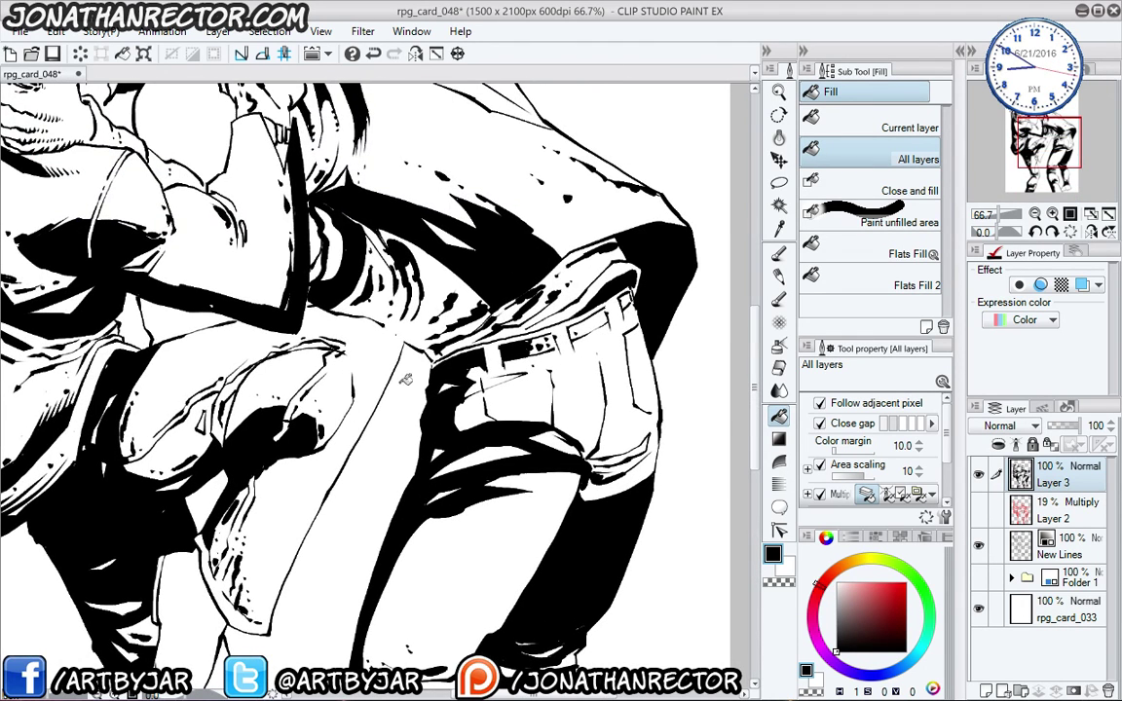
- Return the view to the heads and add new Layer 4 above Layer 3
{"action": "left_click_drag", "start_coordinate": [366, 370], "coordinate": [406, 425]}
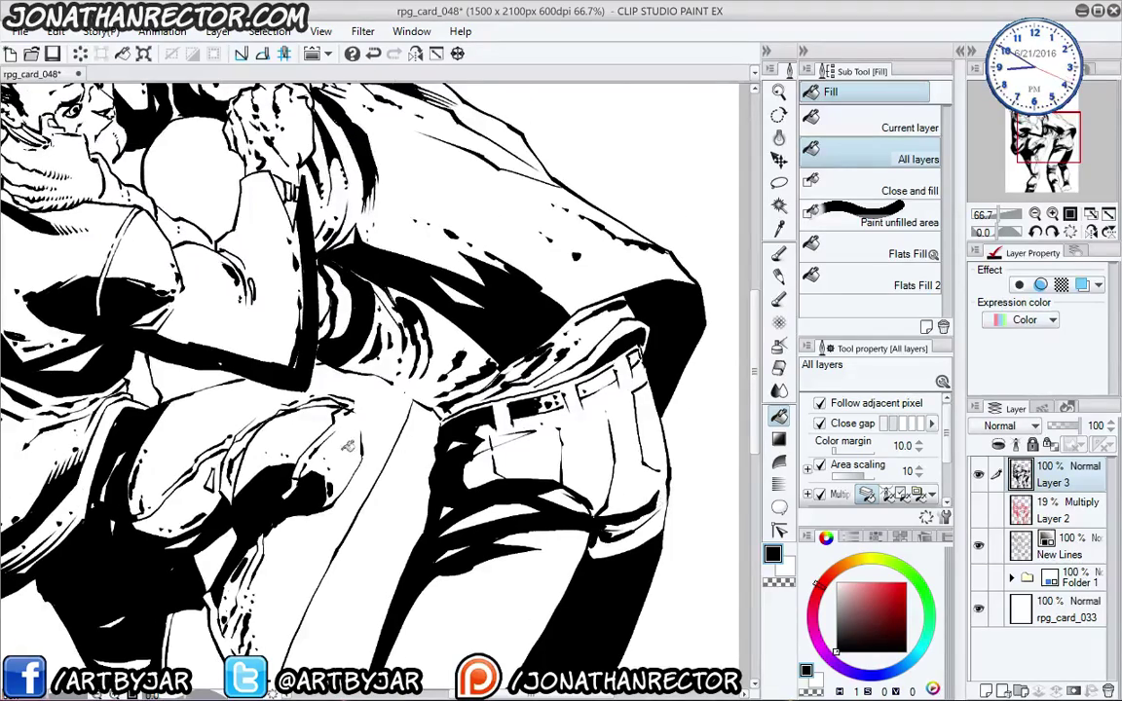
{"action": "mouse_move", "coordinate": [171, 366]}
{"action": "left_mouse_down"}
{"action": "mouse_move", "coordinate": [252, 546]}
{"action": "mouse_move", "coordinate": [300, 396]}
{"action": "mouse_move", "coordinate": [265, 363]}
{"action": "left_mouse_up"}
{"action": "scroll", "coordinate": [264, 366], "scroll_direction": "down", "scroll_amount": 1}
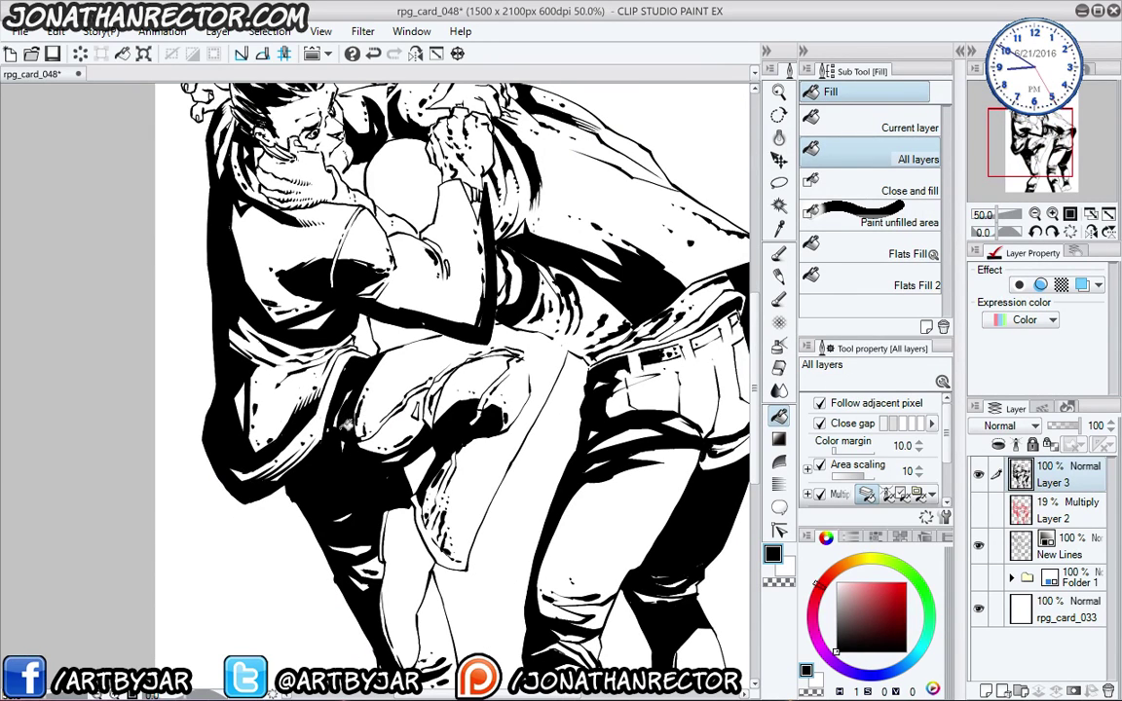
{"action": "key", "text": "ctrl+shift+n"}
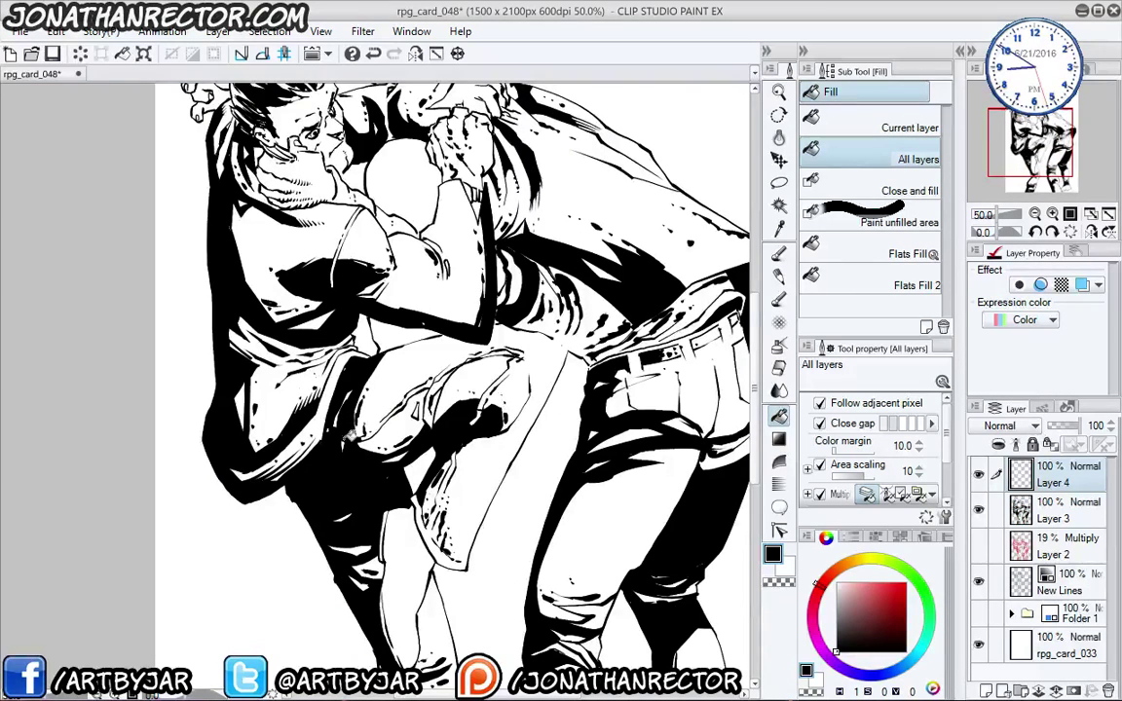
- Hide all palettes and pan around the full canvas between the legs and heads
{"action": "left_click", "coordinate": [1028, 319]}
{"action": "left_click", "coordinate": [998, 359]}
{"action": "key", "text": "Tab"}
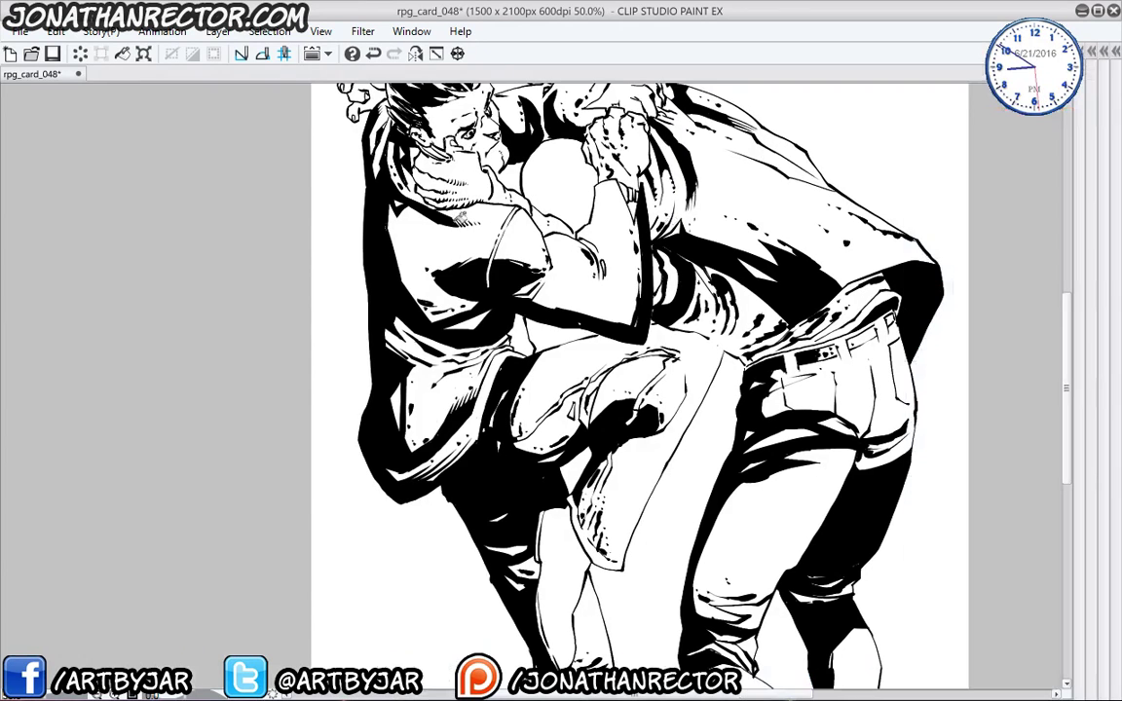
{"action": "left_click_drag", "start_coordinate": [430, 441], "coordinate": [406, 350]}
{"action": "left_click_drag", "start_coordinate": [534, 450], "coordinate": [522, 596]}
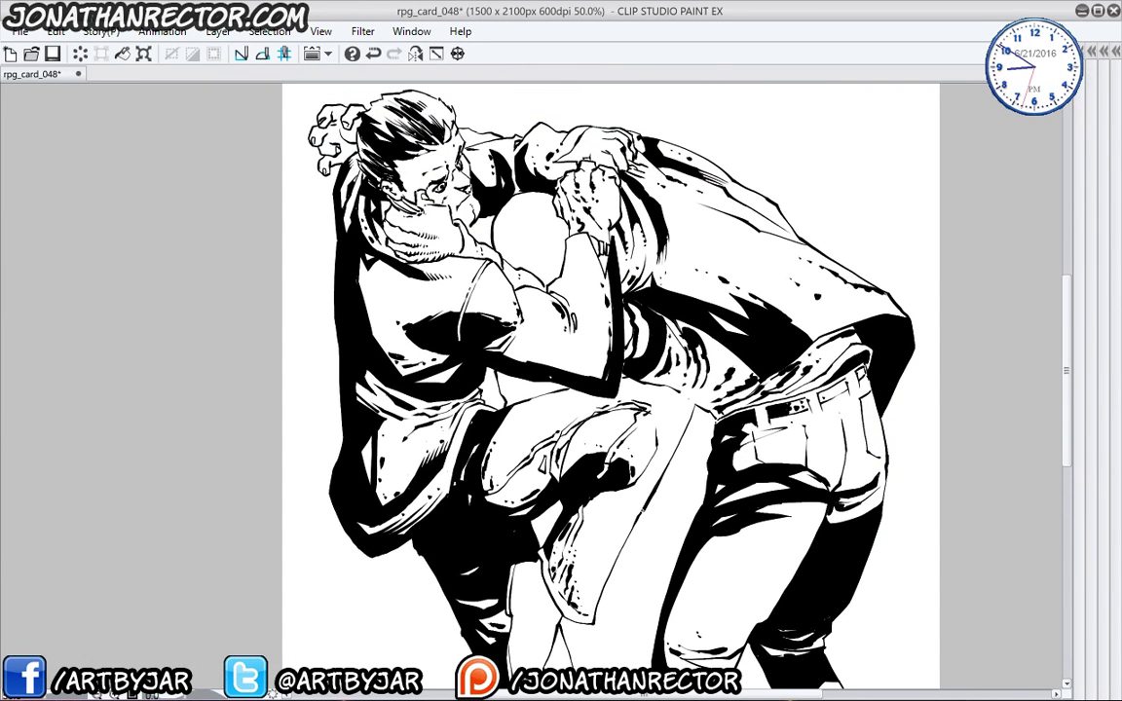
{"action": "left_click_drag", "start_coordinate": [393, 334], "coordinate": [397, 408]}
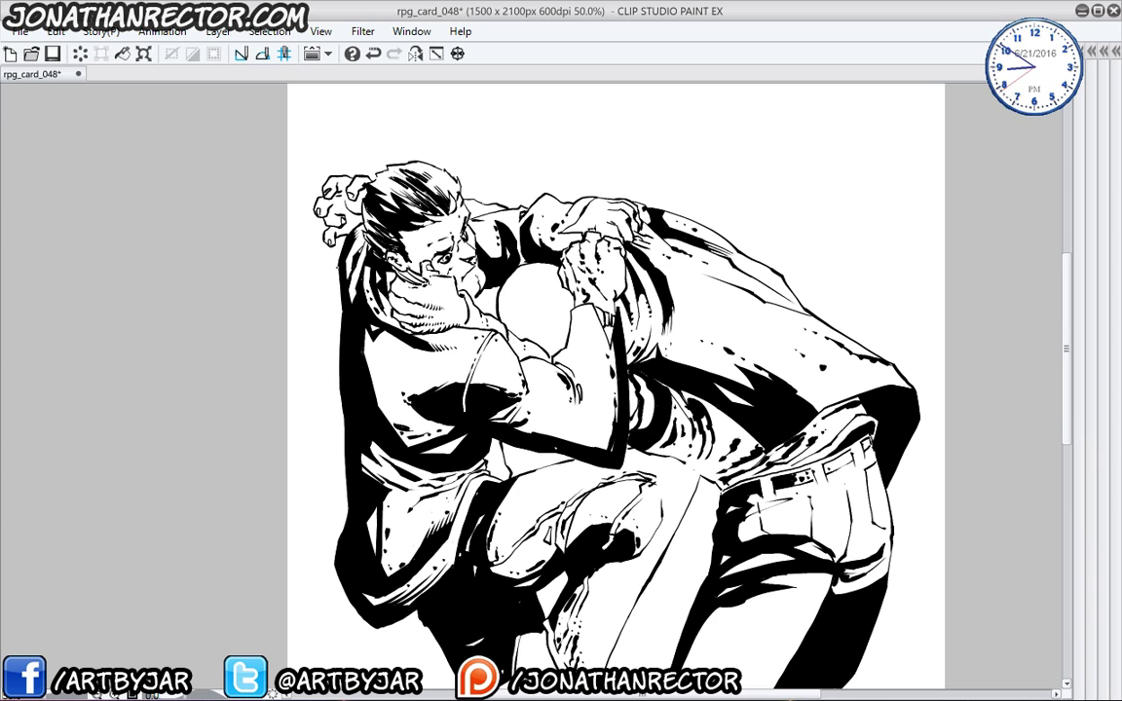
{"action": "left_click_drag", "start_coordinate": [381, 353], "coordinate": [367, 341]}
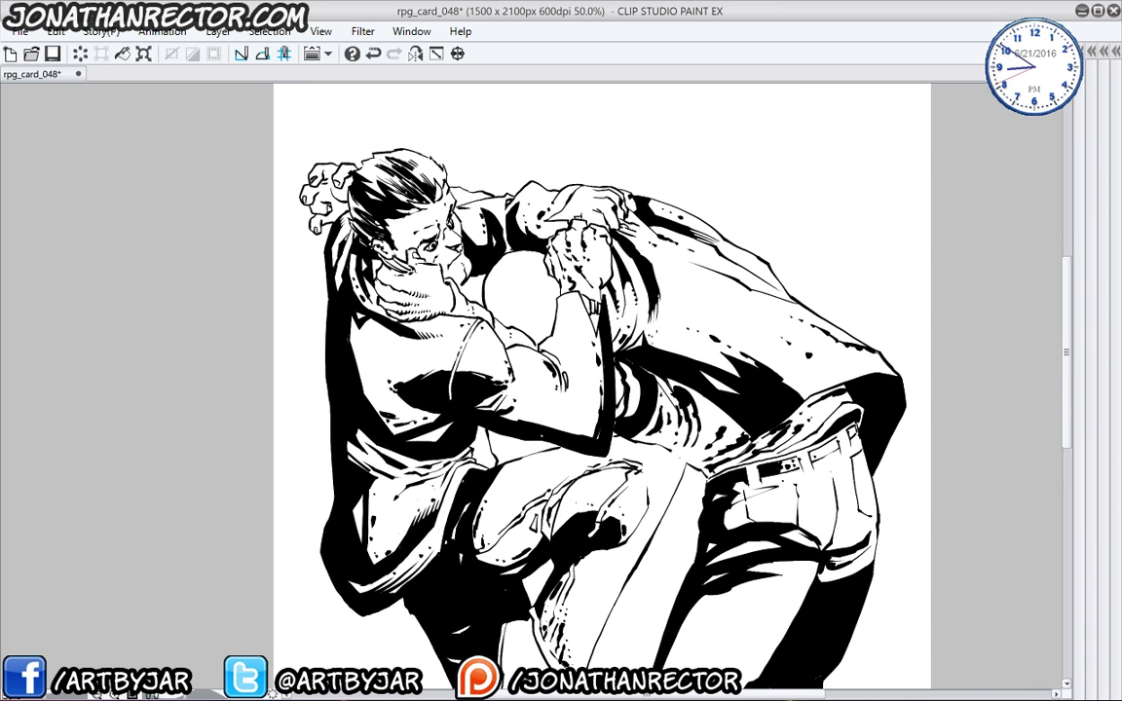
{"action": "left_click_drag", "start_coordinate": [647, 528], "coordinate": [684, 255]}
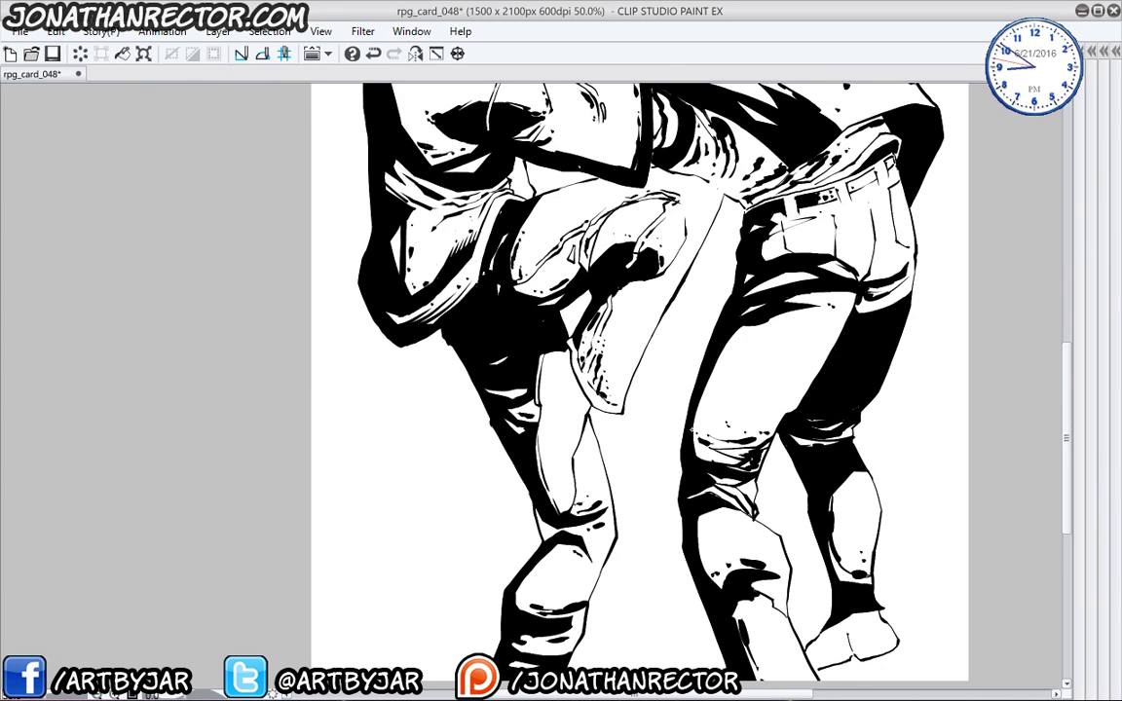
{"action": "left_click_drag", "start_coordinate": [458, 448], "coordinate": [428, 583]}
{"action": "left_click_drag", "start_coordinate": [486, 487], "coordinate": [446, 326]}
{"action": "left_click_drag", "start_coordinate": [551, 267], "coordinate": [533, 411]}
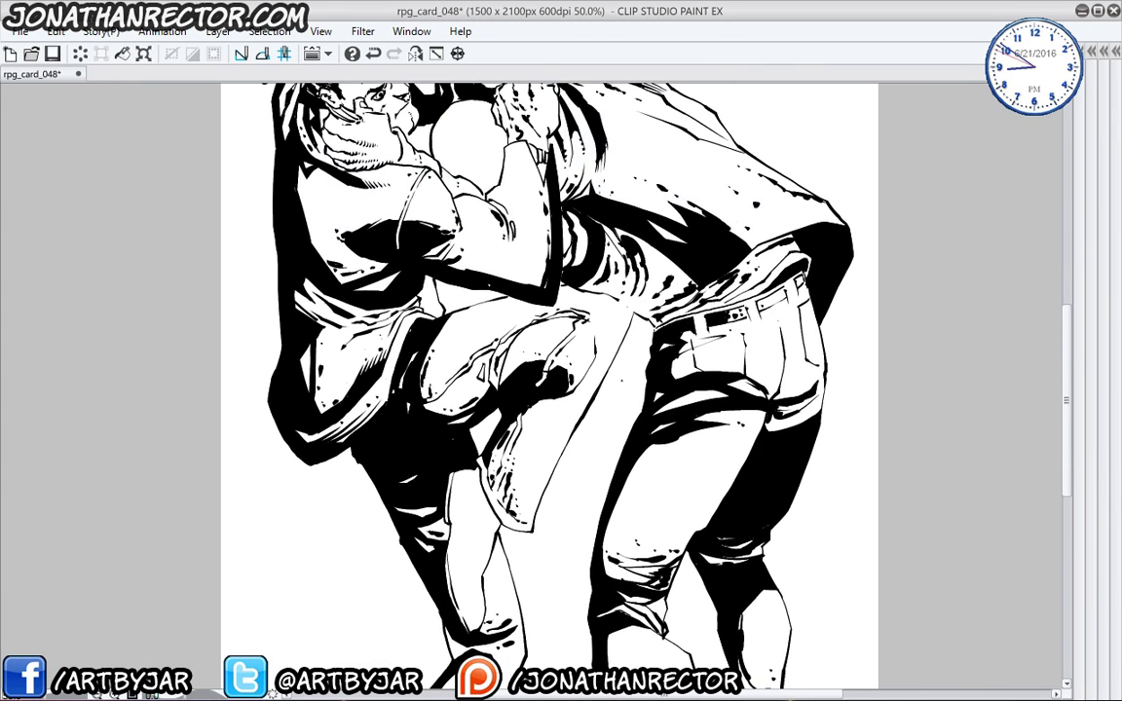
{"action": "left_click_drag", "start_coordinate": [477, 356], "coordinate": [464, 468]}
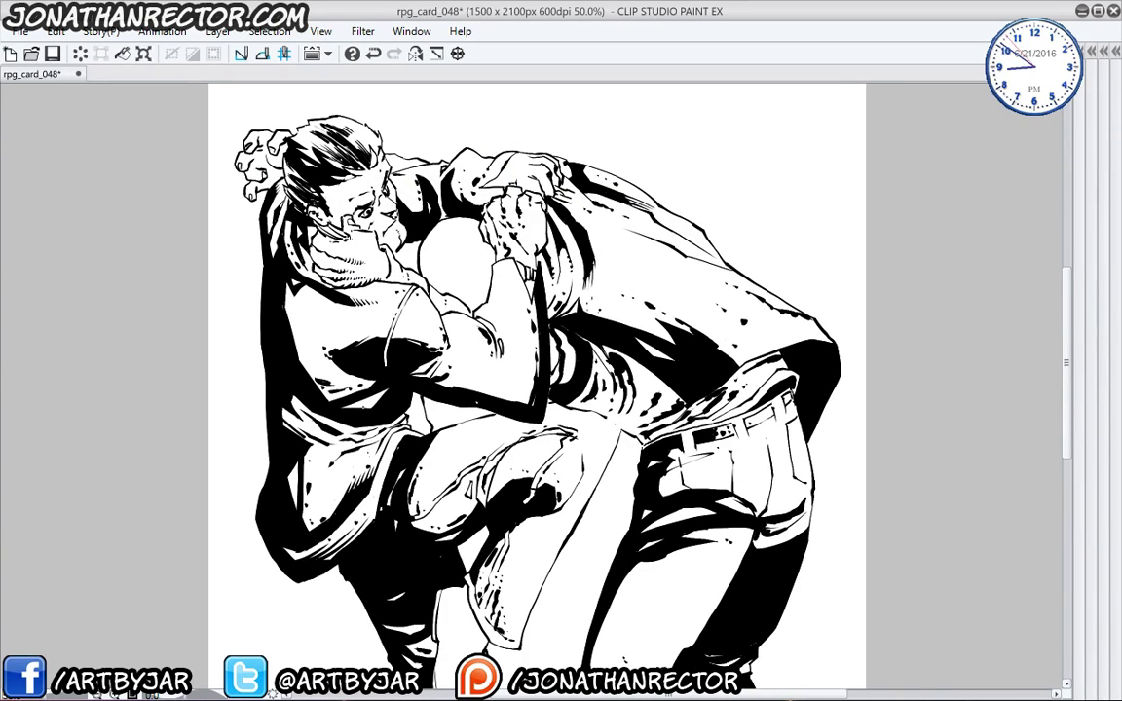
{"action": "left_click_drag", "start_coordinate": [327, 390], "coordinate": [328, 398]}
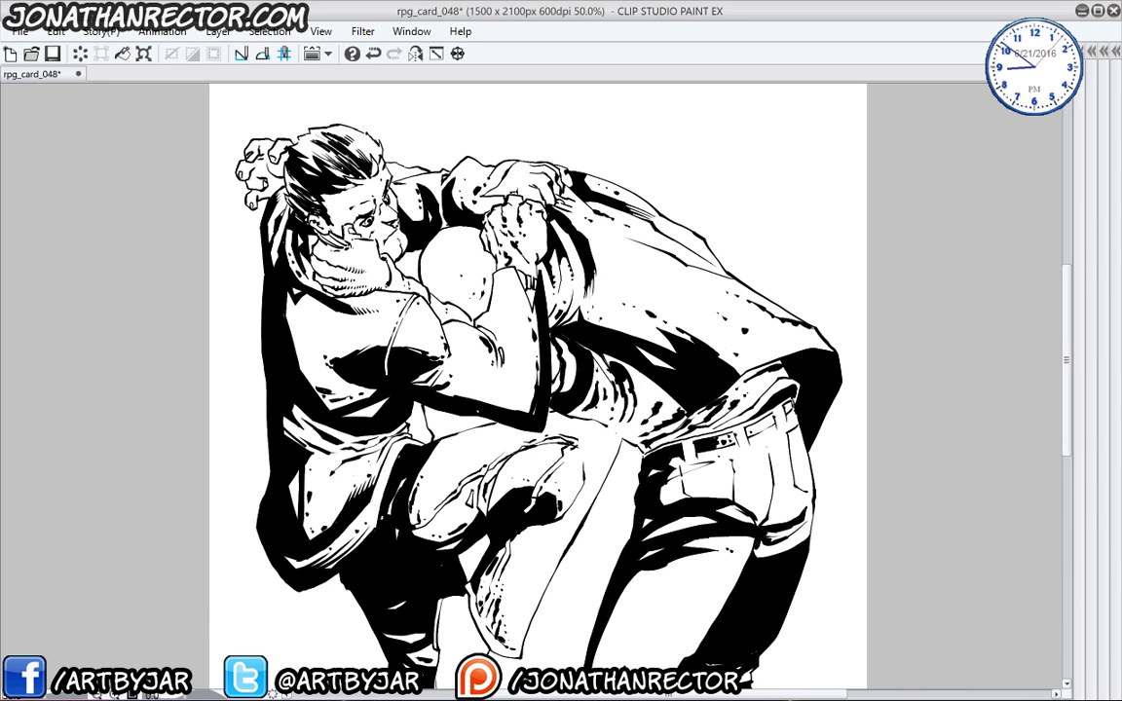
{"action": "left_click_drag", "start_coordinate": [309, 317], "coordinate": [324, 302]}
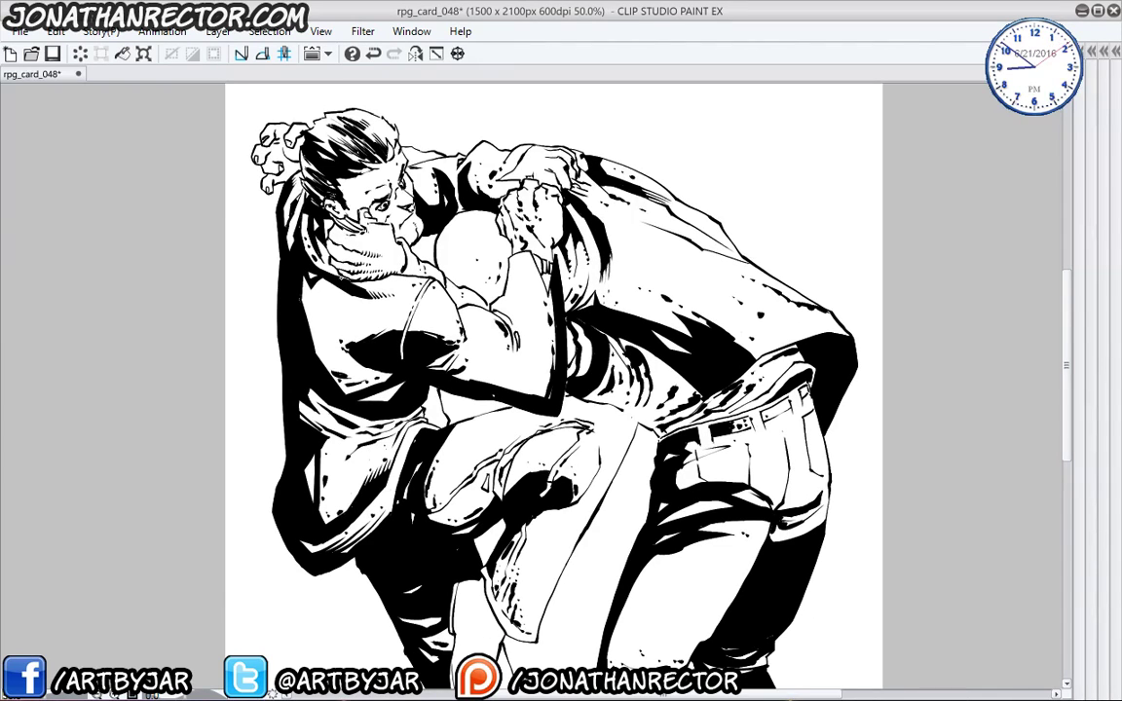
{"action": "scroll", "coordinate": [468, 351], "scroll_direction": "down", "scroll_amount": 1}
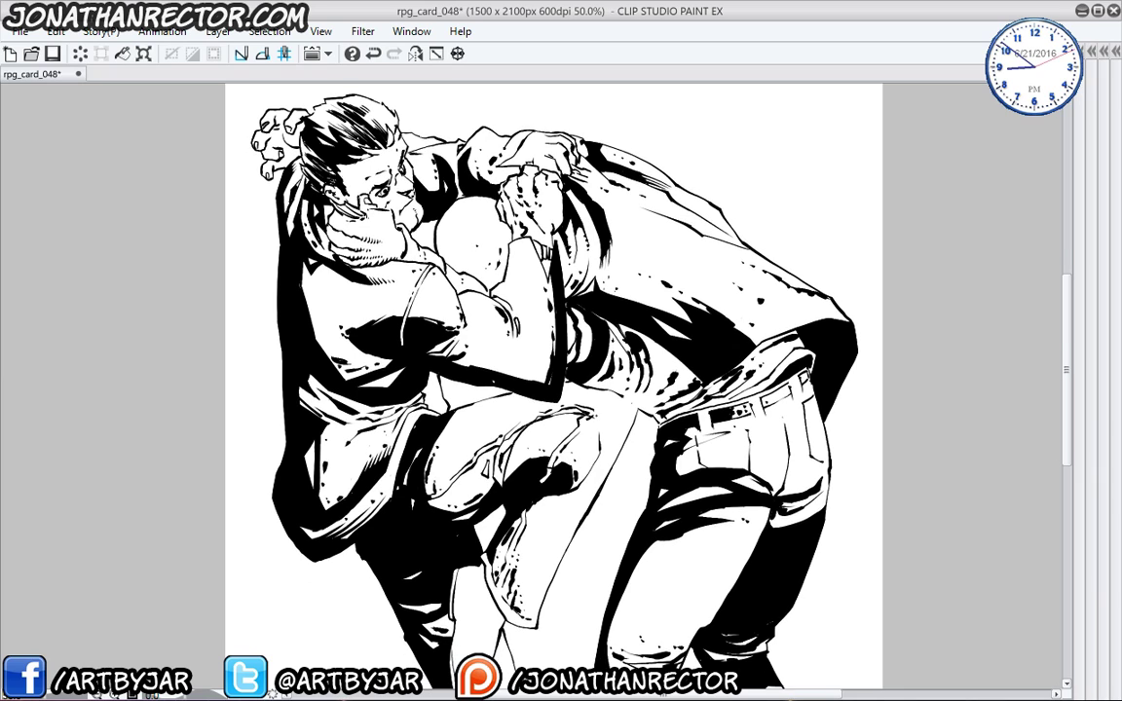
{"action": "left_click_drag", "start_coordinate": [315, 220], "coordinate": [331, 297]}
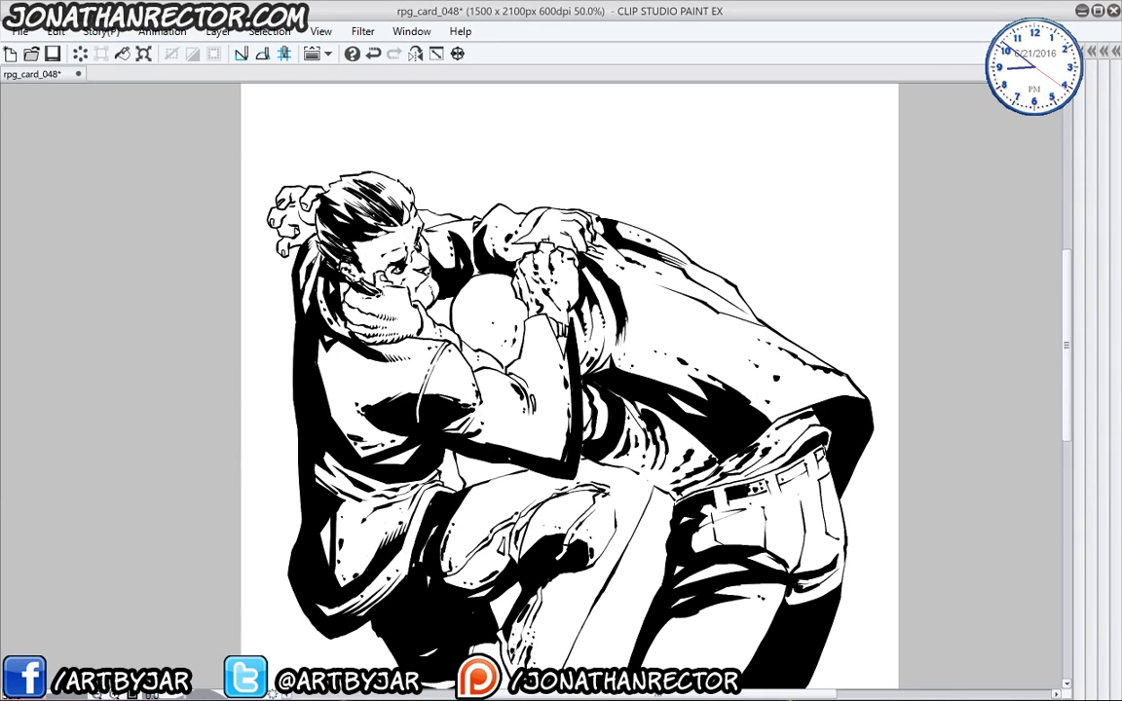
- Remove the stray ink mark near the face
{"action": "key", "text": "ctrl+z"}
{"action": "key", "text": "ctrl+y"}
{"action": "key", "text": "ctrl+z"}
{"action": "key", "text": "ctrl+y"}
{"action": "key", "text": "ctrl+z"}
- Ink small fold marks near the right figure's knee and on the leg
{"action": "left_click_drag", "start_coordinate": [416, 520], "coordinate": [373, 237]}
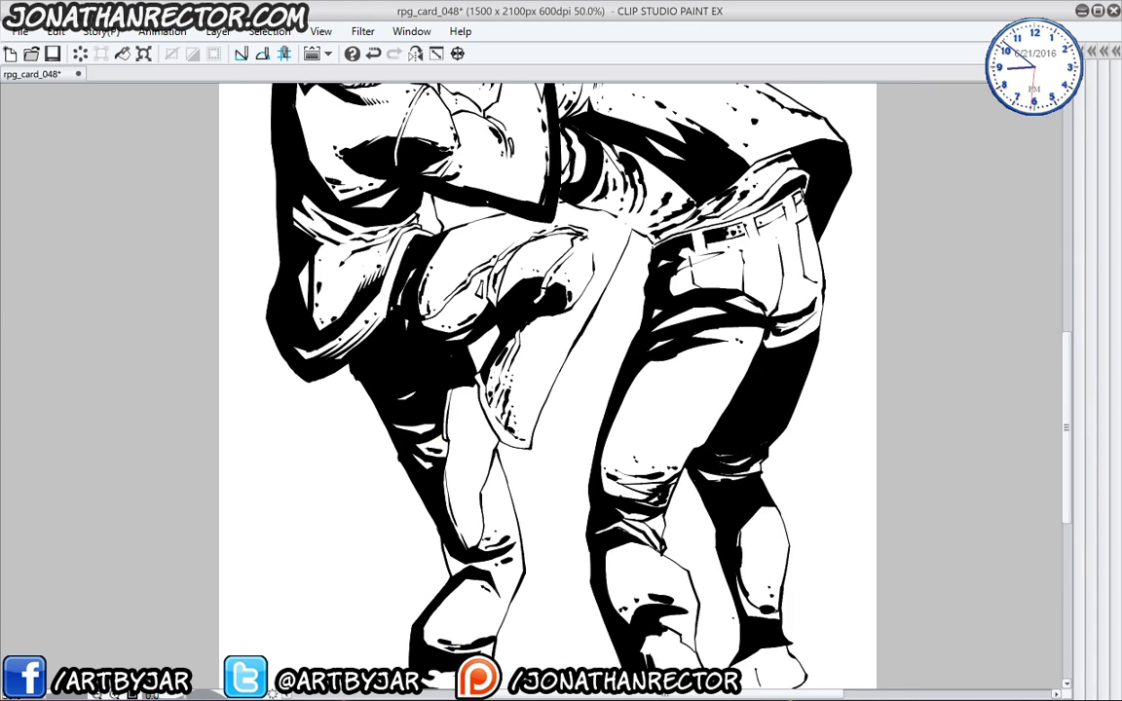
{"action": "left_click_drag", "start_coordinate": [702, 441], "coordinate": [680, 444]}
{"action": "mouse_move", "coordinate": [633, 516]}
{"action": "left_mouse_down"}
{"action": "mouse_move", "coordinate": [623, 330]}
{"action": "mouse_move", "coordinate": [629, 339]}
{"action": "left_mouse_up"}
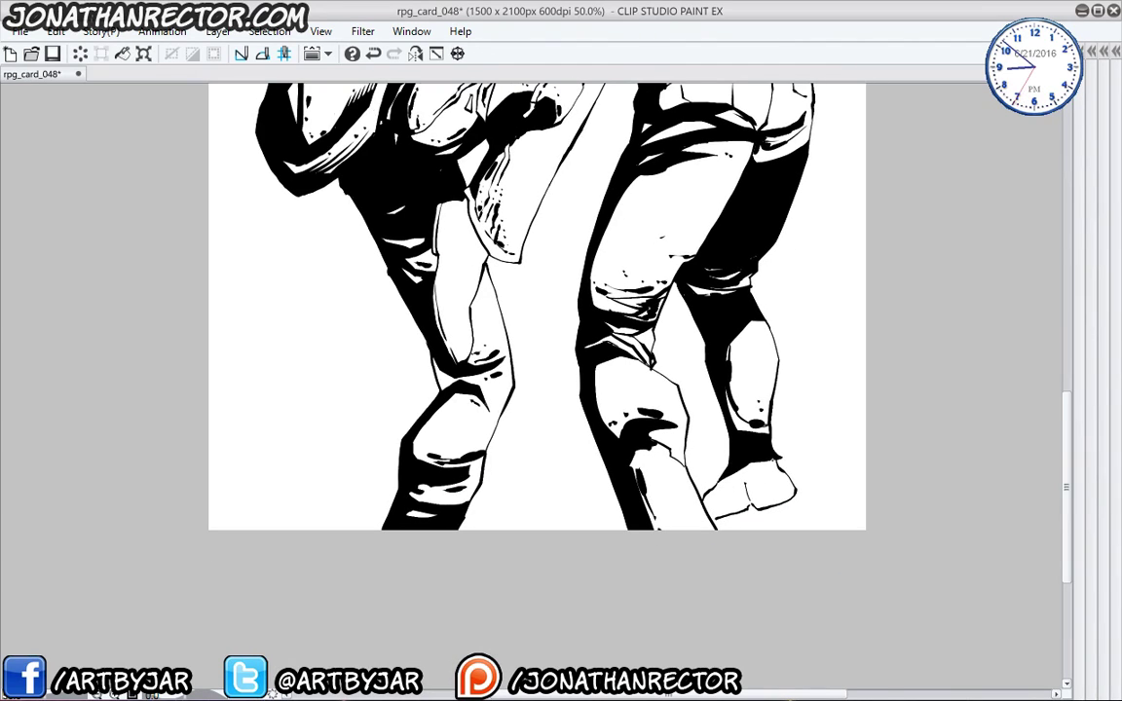
- Thicken the right figure's shoe toe and fill its strap black
{"action": "mouse_move", "coordinate": [791, 476]}
{"action": "left_mouse_down"}
{"action": "mouse_move", "coordinate": [760, 506]}
{"action": "mouse_move", "coordinate": [742, 487]}
{"action": "mouse_move", "coordinate": [716, 511]}
{"action": "mouse_move", "coordinate": [738, 497]}
{"action": "mouse_move", "coordinate": [708, 493]}
{"action": "left_mouse_up"}
{"action": "key", "text": "ctrl+z"}
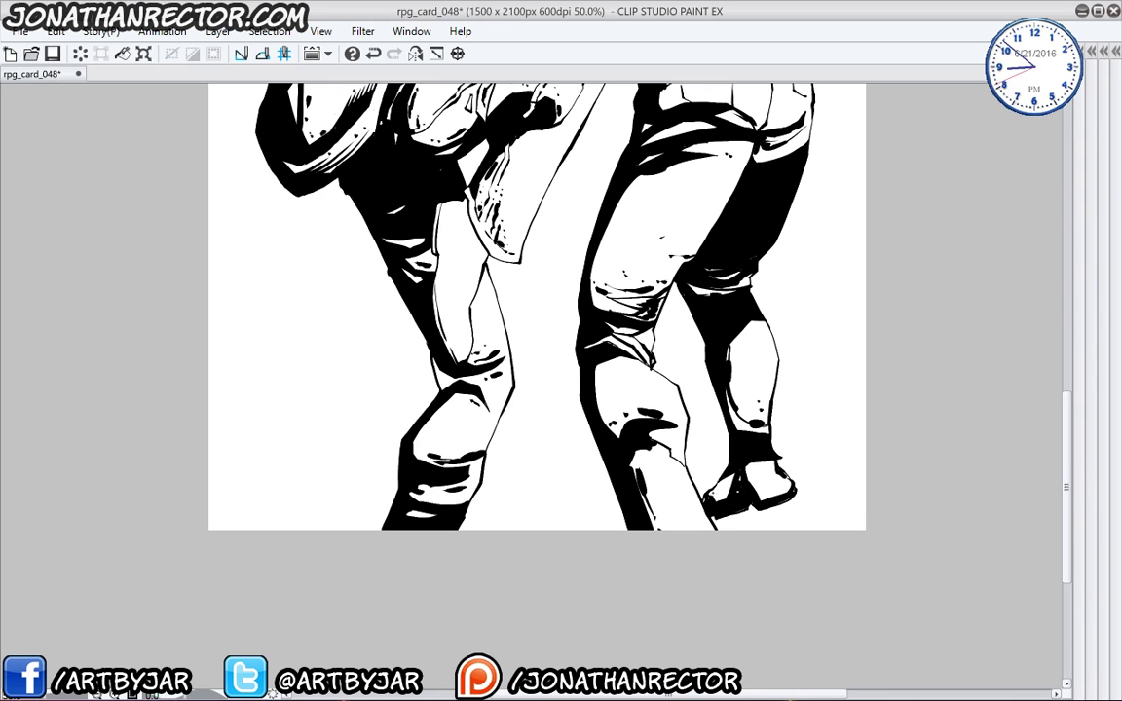
{"action": "left_click_drag", "start_coordinate": [779, 487], "coordinate": [759, 495]}
- Add short ink strokes on the left figure's shin and leg
{"action": "left_click_drag", "start_coordinate": [377, 467], "coordinate": [392, 651]}
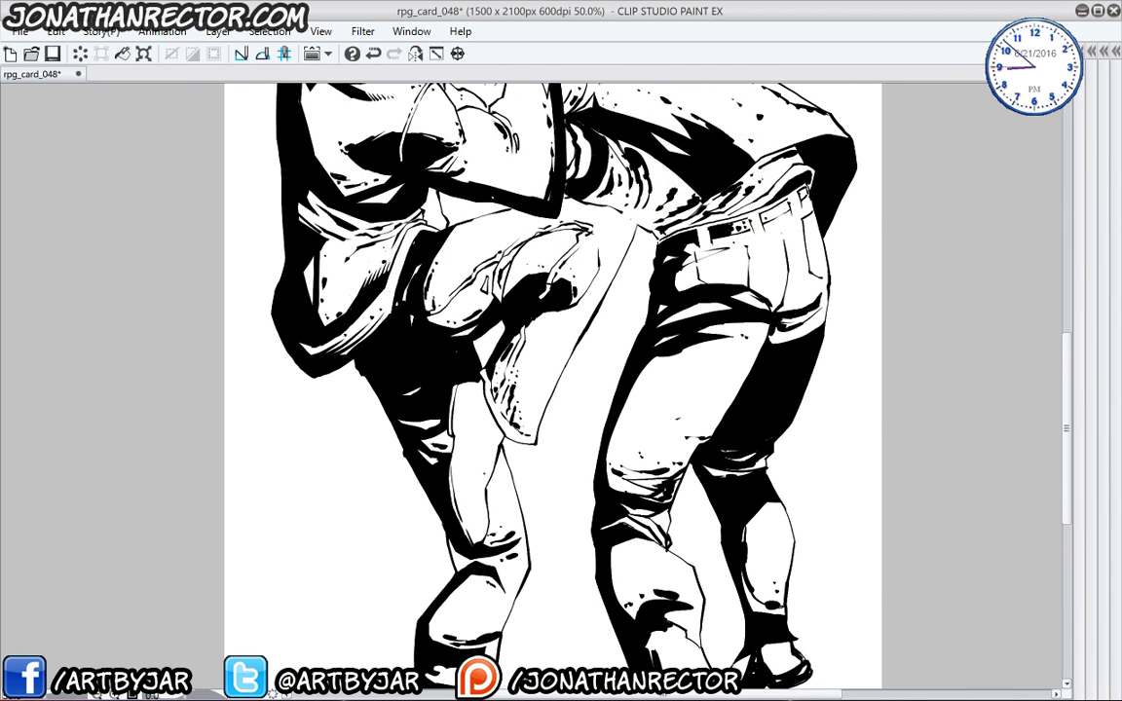
{"action": "left_click_drag", "start_coordinate": [475, 518], "coordinate": [481, 543]}
{"action": "mouse_move", "coordinate": [464, 502]}
{"action": "left_mouse_down"}
{"action": "mouse_move", "coordinate": [473, 524]}
{"action": "mouse_move", "coordinate": [463, 502]}
{"action": "left_mouse_up"}
{"action": "left_click_drag", "start_coordinate": [487, 507], "coordinate": [486, 521]}
{"action": "left_click_drag", "start_coordinate": [439, 426], "coordinate": [430, 434]}
{"action": "mouse_move", "coordinate": [443, 385]}
{"action": "left_mouse_down"}
{"action": "mouse_move", "coordinate": [431, 428]}
{"action": "mouse_move", "coordinate": [437, 403]}
{"action": "left_mouse_up"}
{"action": "mouse_move", "coordinate": [447, 391]}
{"action": "left_mouse_down"}
{"action": "mouse_move", "coordinate": [436, 410]}
{"action": "mouse_move", "coordinate": [475, 435]}
{"action": "left_mouse_up"}
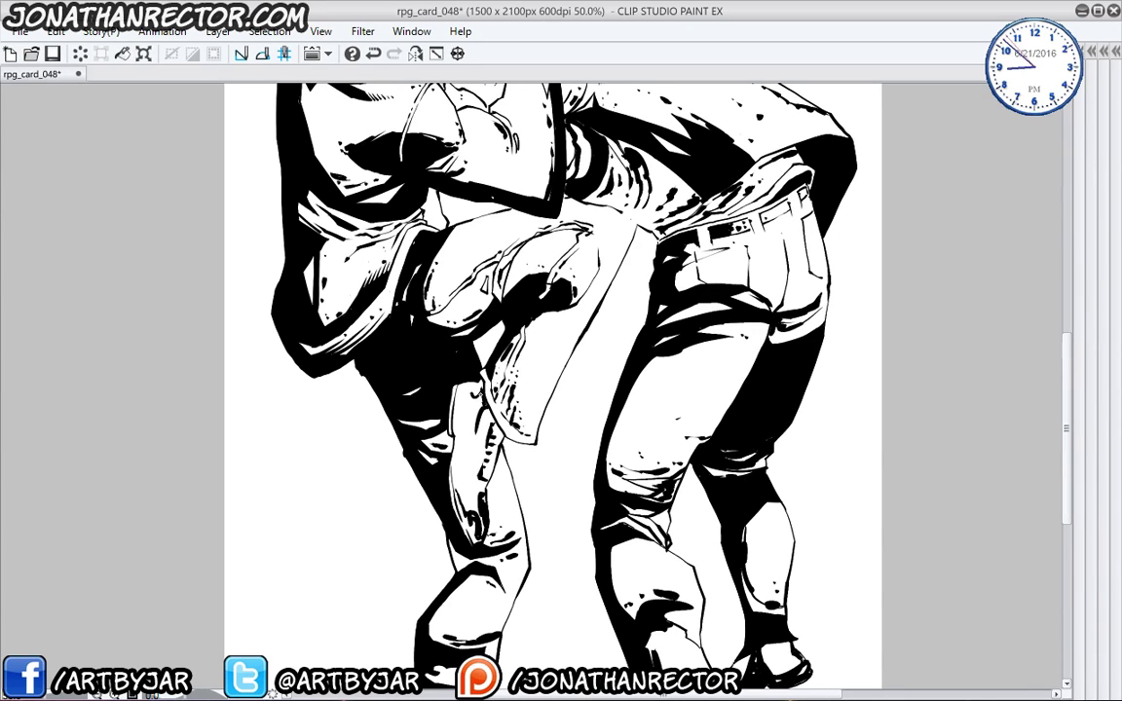
- Hatch the left figure's lower leg and add a stroke along its edge
{"action": "left_click_drag", "start_coordinate": [485, 388], "coordinate": [478, 415]}
{"action": "left_click_drag", "start_coordinate": [482, 388], "coordinate": [473, 428]}
{"action": "left_click_drag", "start_coordinate": [479, 392], "coordinate": [470, 442]}
{"action": "left_click_drag", "start_coordinate": [473, 399], "coordinate": [464, 449]}
{"action": "left_click_drag", "start_coordinate": [479, 460], "coordinate": [463, 491]}
{"action": "left_click_drag", "start_coordinate": [407, 442], "coordinate": [423, 463]}
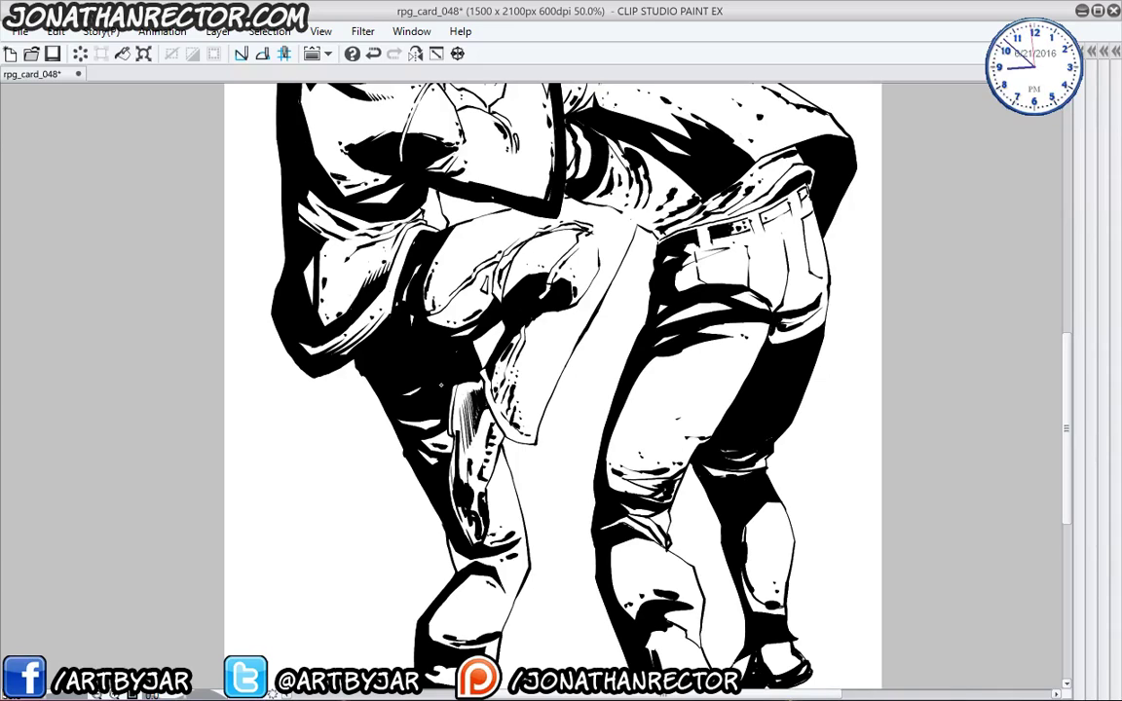
- Cut thin white lines into the black pants
{"action": "left_click_drag", "start_coordinate": [413, 379], "coordinate": [589, 385]}
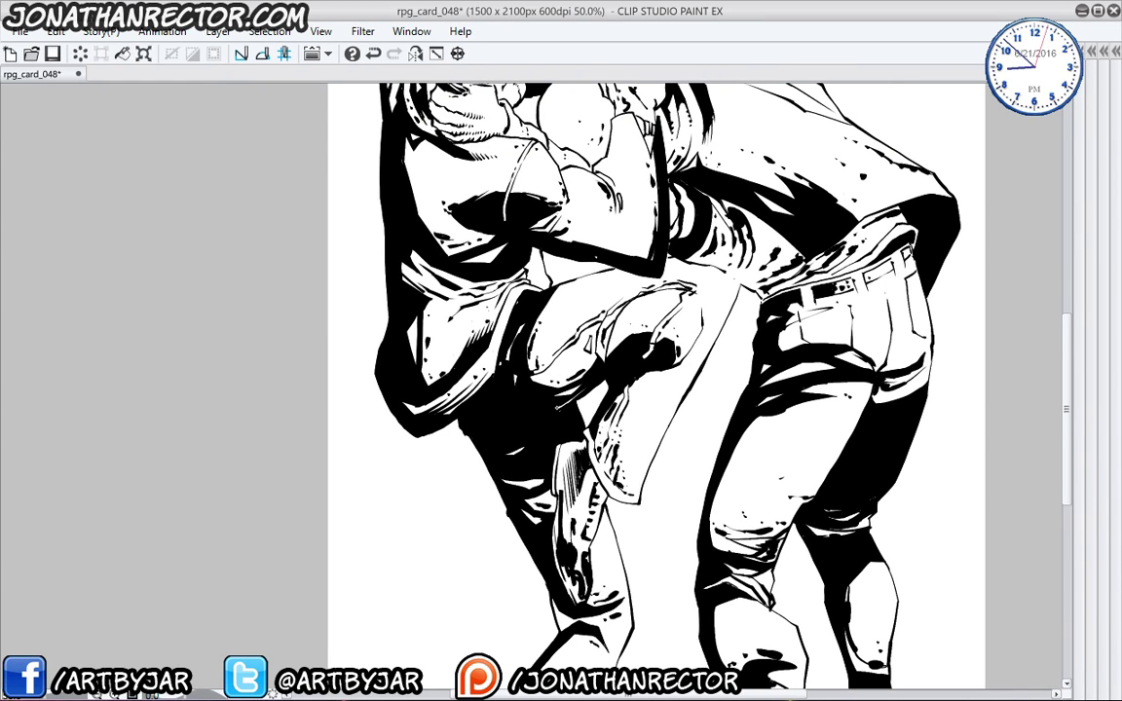
{"action": "left_click_drag", "start_coordinate": [471, 372], "coordinate": [445, 349]}
{"action": "mouse_move", "coordinate": [520, 414]}
{"action": "left_mouse_down"}
{"action": "mouse_move", "coordinate": [483, 400]}
{"action": "mouse_move", "coordinate": [469, 423]}
{"action": "mouse_move", "coordinate": [485, 435]}
{"action": "left_mouse_up"}
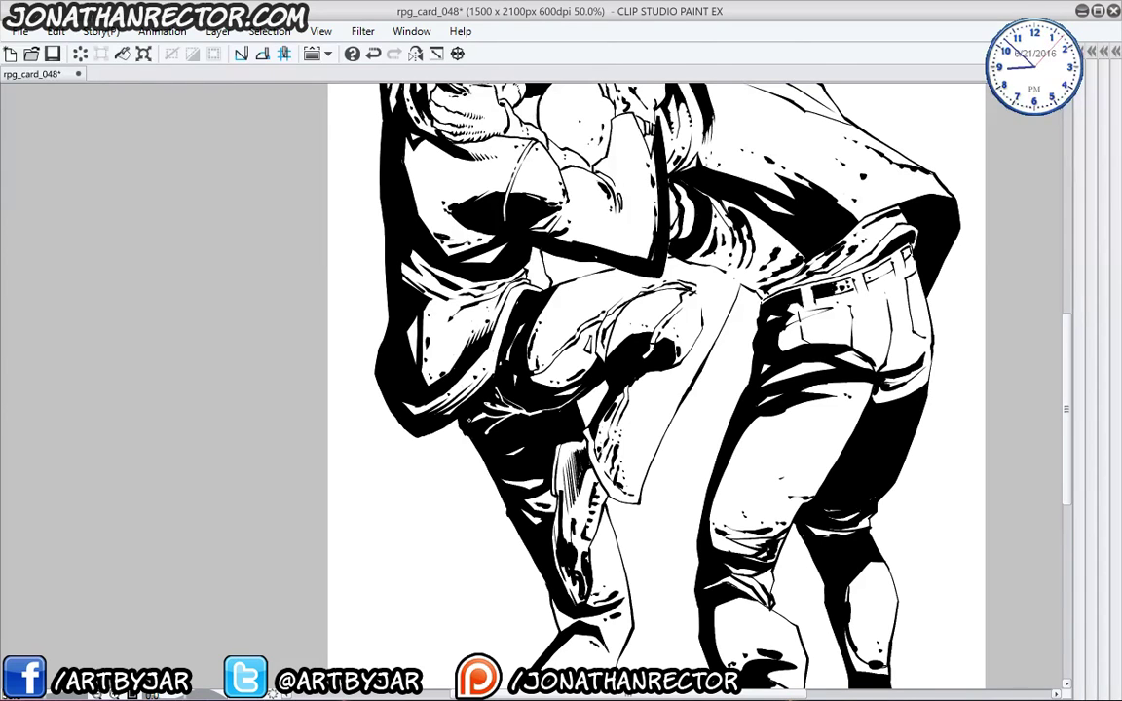
{"action": "scroll", "coordinate": [643, 389], "scroll_direction": "up", "scroll_amount": 2}
{"action": "left_click_drag", "start_coordinate": [443, 489], "coordinate": [330, 563]}
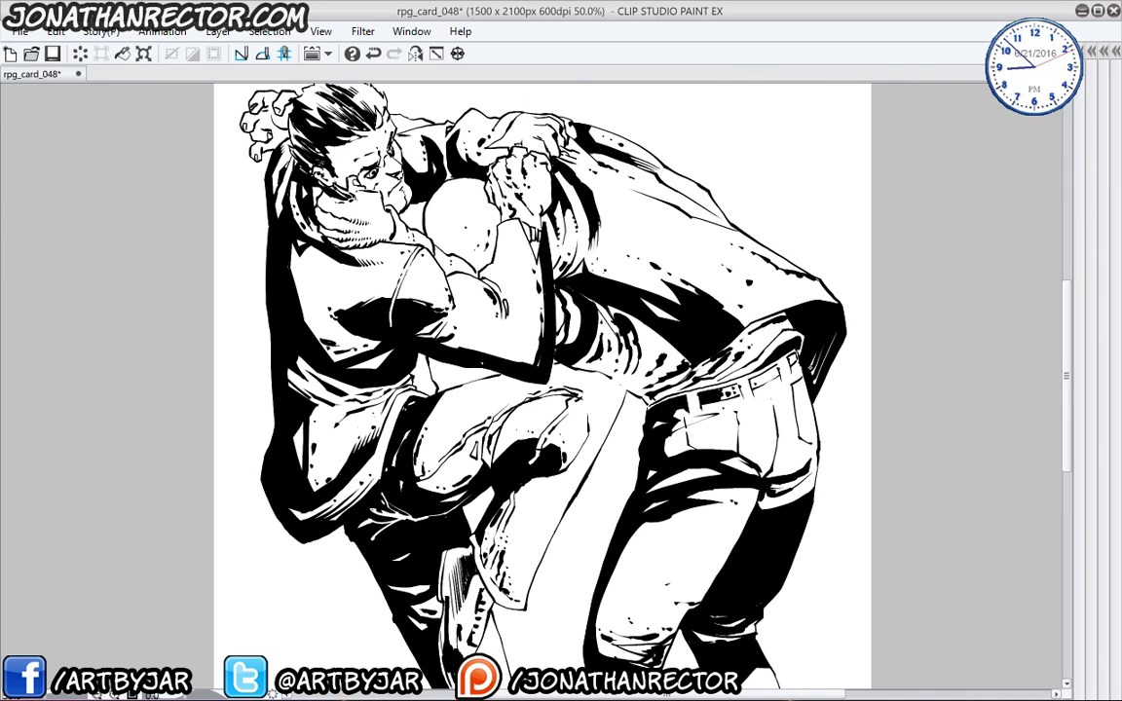
- Cut white hatching leftward across the jacket's dark shadow
{"action": "left_click_drag", "start_coordinate": [399, 417], "coordinate": [395, 458]}
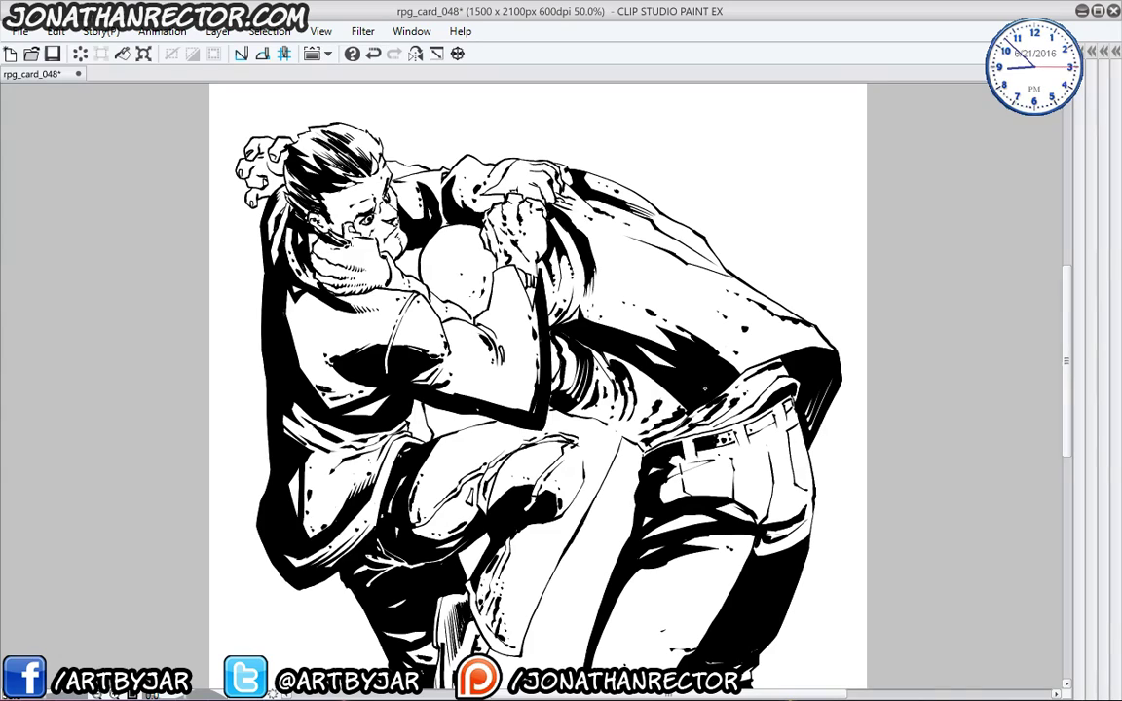
{"action": "left_click_drag", "start_coordinate": [688, 336], "coordinate": [659, 388]}
{"action": "left_click_drag", "start_coordinate": [680, 342], "coordinate": [653, 392]}
{"action": "left_click_drag", "start_coordinate": [672, 349], "coordinate": [647, 395]}
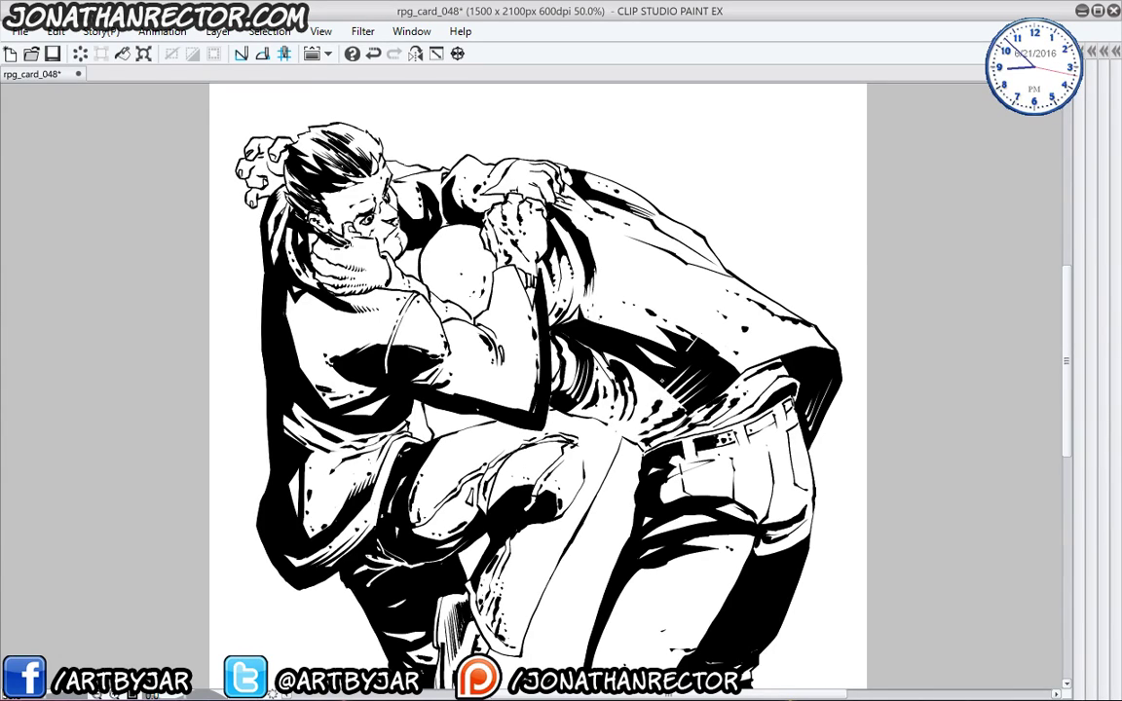
{"action": "mouse_move", "coordinate": [670, 331]}
{"action": "left_mouse_down"}
{"action": "mouse_move", "coordinate": [662, 362]}
{"action": "mouse_move", "coordinate": [623, 367]}
{"action": "left_mouse_up"}
{"action": "left_click_drag", "start_coordinate": [557, 294], "coordinate": [537, 320]}
{"action": "mouse_move", "coordinate": [535, 288]}
{"action": "left_mouse_down"}
{"action": "mouse_move", "coordinate": [529, 315]}
{"action": "mouse_move", "coordinate": [522, 310]}
{"action": "left_mouse_up"}
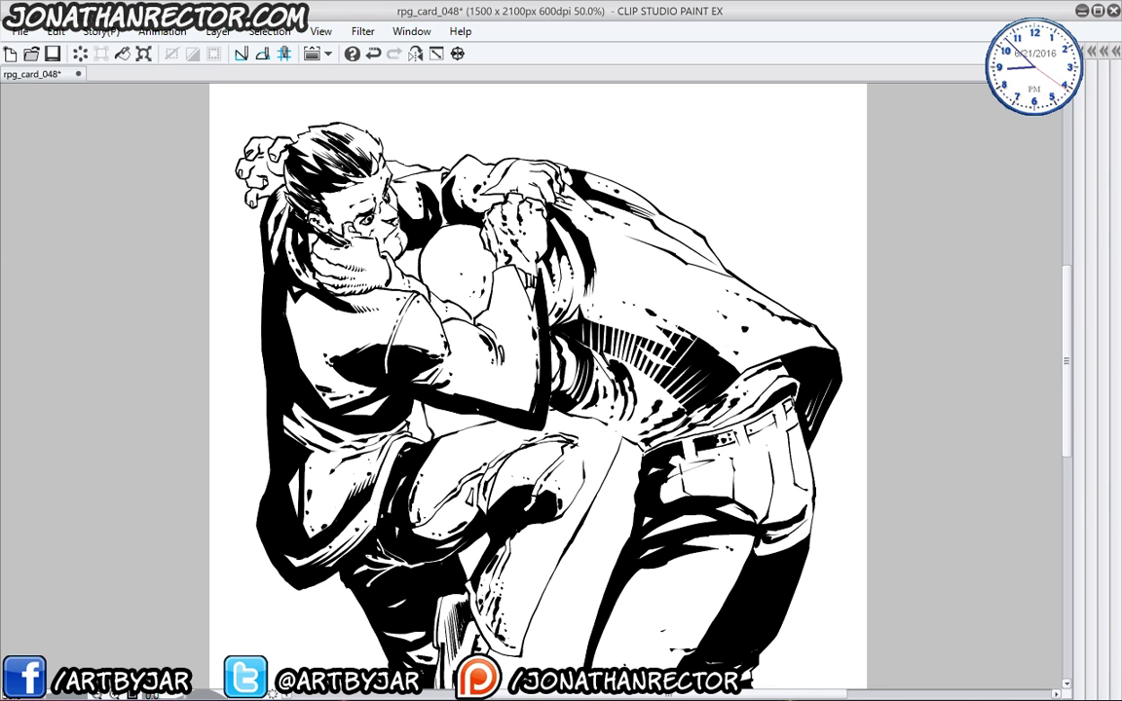
- Add a white hatching stroke to the lower shadow and a small dark ink stroke
{"action": "mouse_move", "coordinate": [425, 526]}
{"action": "left_mouse_down"}
{"action": "mouse_move", "coordinate": [456, 439]}
{"action": "mouse_move", "coordinate": [603, 405]}
{"action": "mouse_move", "coordinate": [631, 384]}
{"action": "left_mouse_up"}
{"action": "mouse_move", "coordinate": [614, 366]}
{"action": "left_mouse_down"}
{"action": "mouse_move", "coordinate": [626, 385]}
{"action": "mouse_move", "coordinate": [597, 389]}
{"action": "mouse_move", "coordinate": [609, 390]}
{"action": "left_mouse_up"}
{"action": "key", "text": "ctrl+z"}
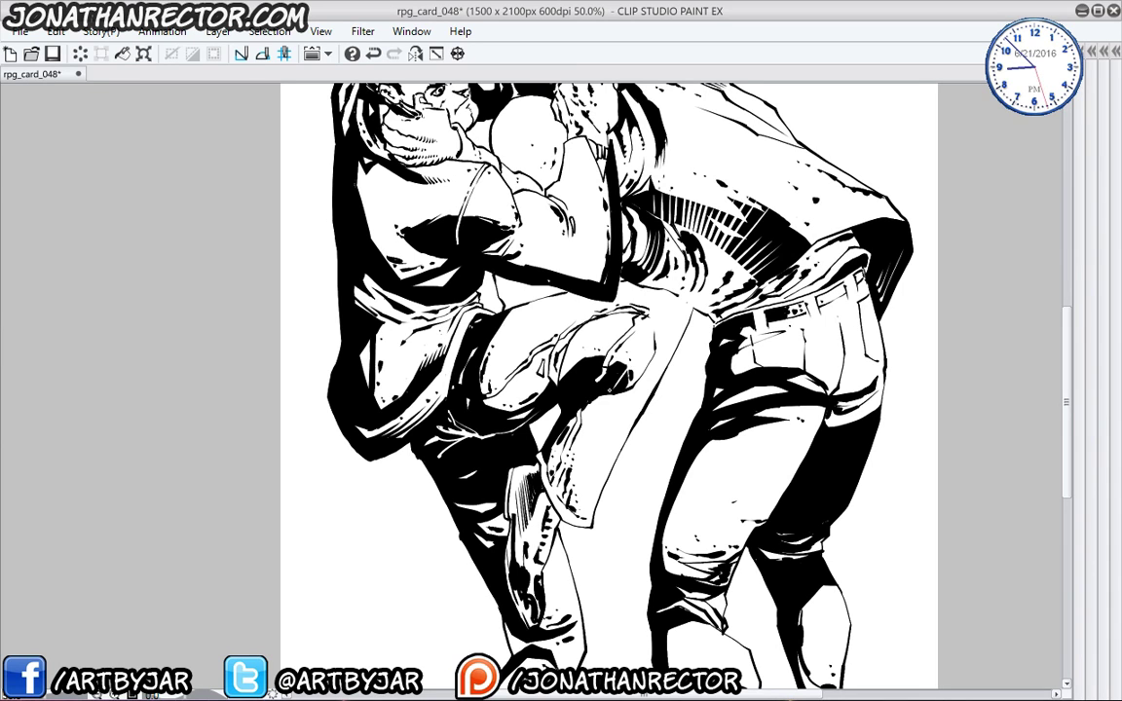
{"action": "left_click_drag", "start_coordinate": [557, 324], "coordinate": [540, 348]}
{"action": "left_click_drag", "start_coordinate": [415, 509], "coordinate": [394, 341]}
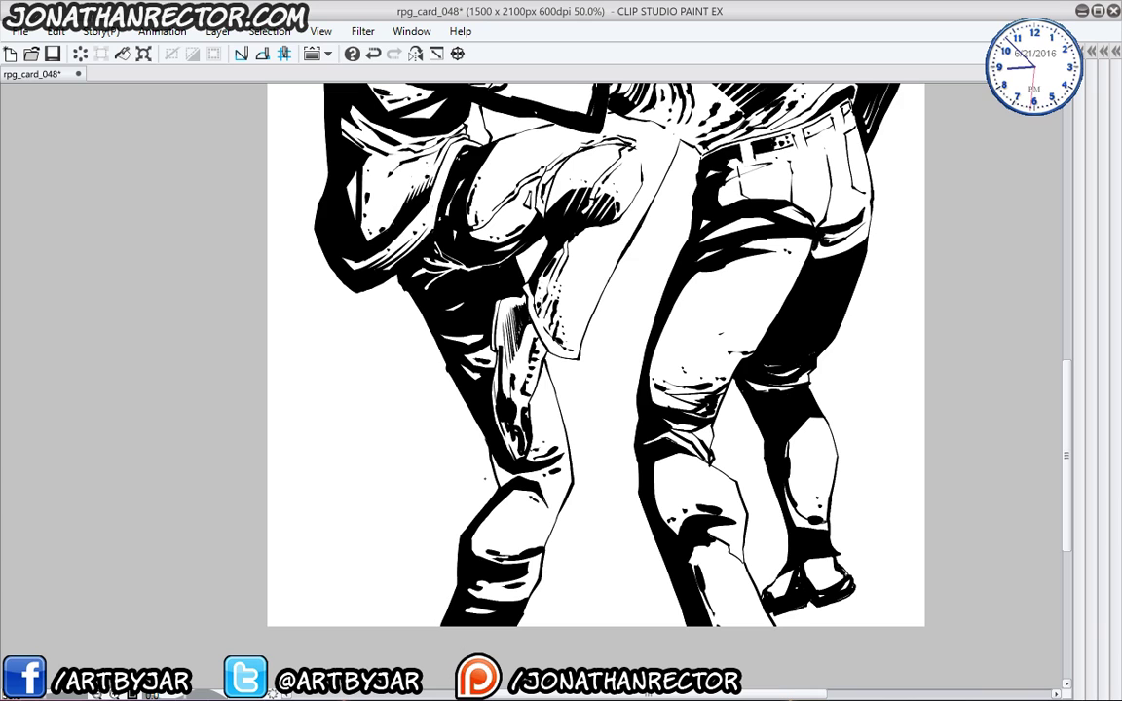
{"action": "left_click_drag", "start_coordinate": [480, 333], "coordinate": [451, 528]}
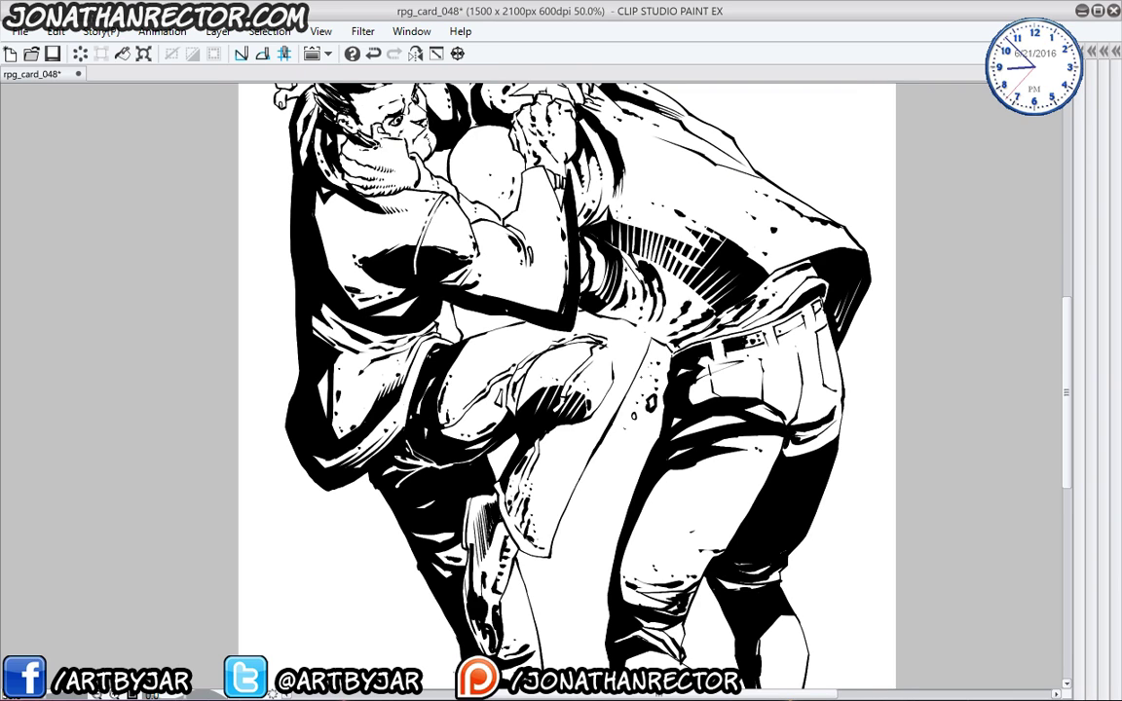
{"action": "left_click_drag", "start_coordinate": [565, 390], "coordinate": [576, 482]}
{"action": "left_click_drag", "start_coordinate": [443, 369], "coordinate": [453, 376]}
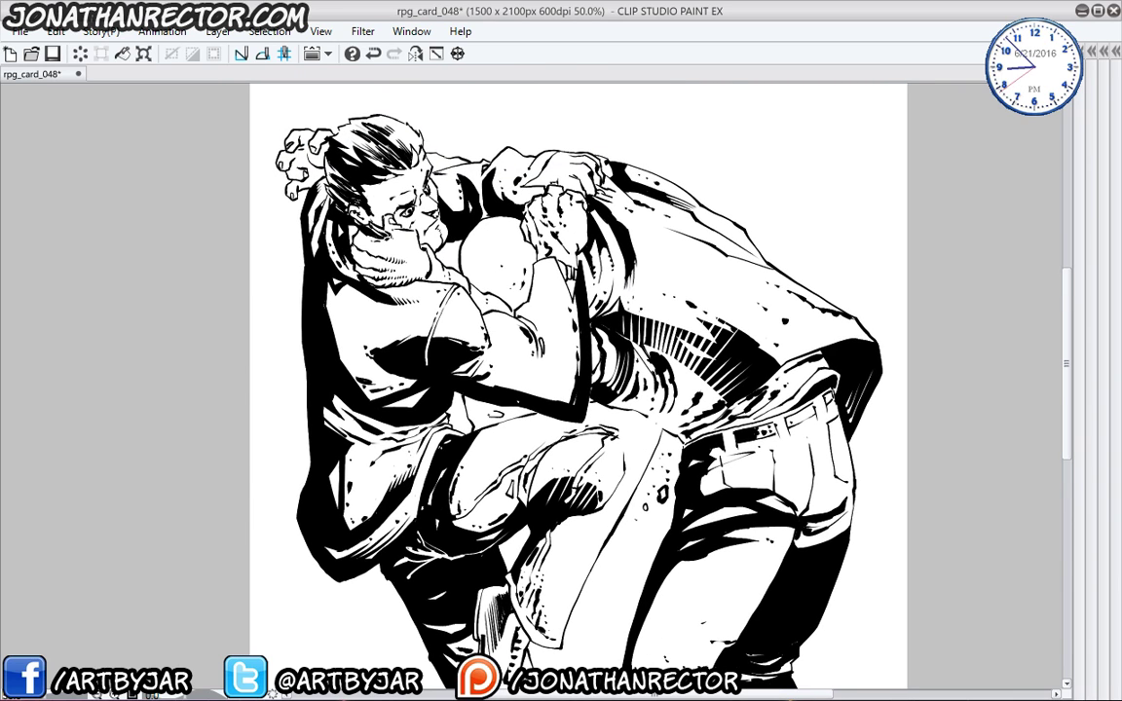
- Ink two flying shards with debris specks, then save rpg_card_048 and restore the panels
{"action": "mouse_move", "coordinate": [749, 190]}
{"action": "left_mouse_down"}
{"action": "mouse_move", "coordinate": [732, 248]}
{"action": "mouse_move", "coordinate": [742, 257]}
{"action": "left_mouse_up"}
{"action": "left_click_drag", "start_coordinate": [741, 257], "coordinate": [735, 268]}
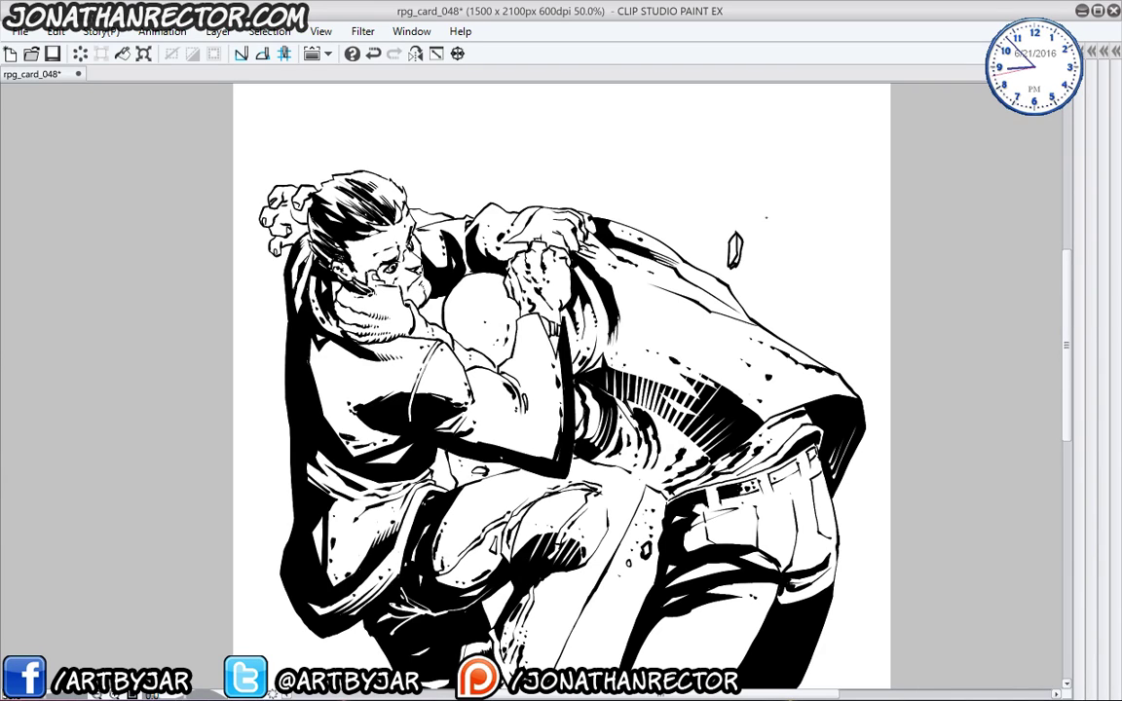
{"action": "left_click_drag", "start_coordinate": [772, 213], "coordinate": [769, 232]}
{"action": "left_click", "coordinate": [775, 197]}
{"action": "left_click", "coordinate": [775, 186]}
{"action": "left_click", "coordinate": [777, 251]}
{"action": "left_click", "coordinate": [781, 259]}
{"action": "left_click", "coordinate": [762, 281]}
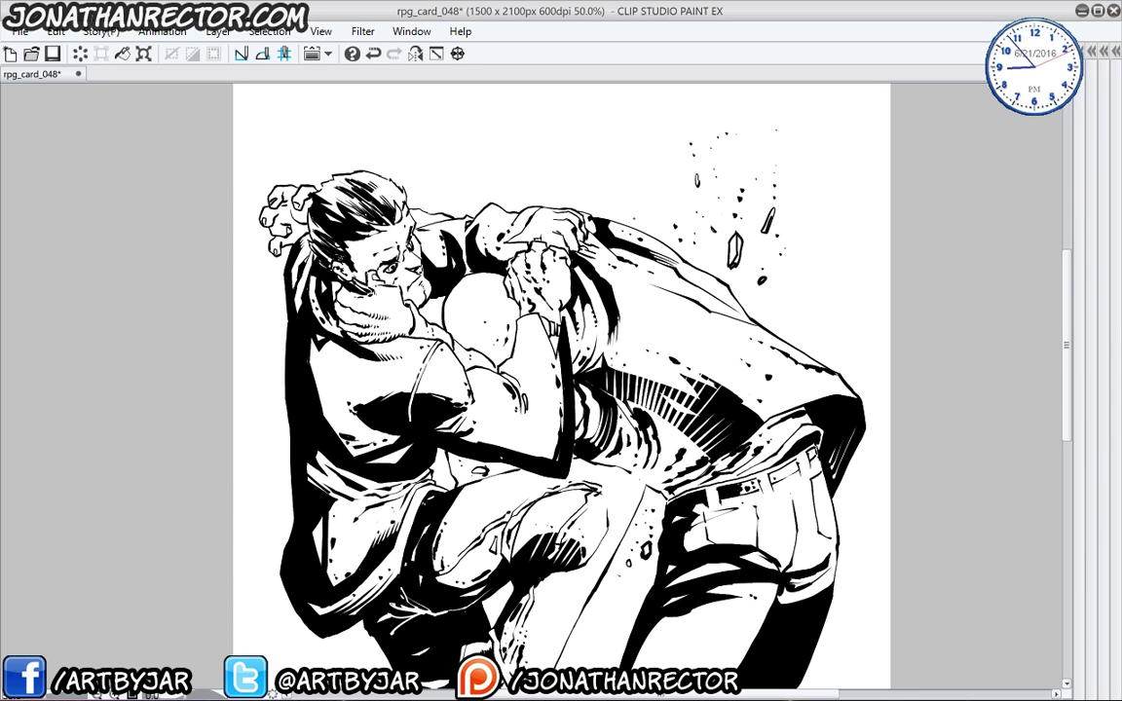
{"action": "left_click_drag", "start_coordinate": [414, 521], "coordinate": [391, 475]}
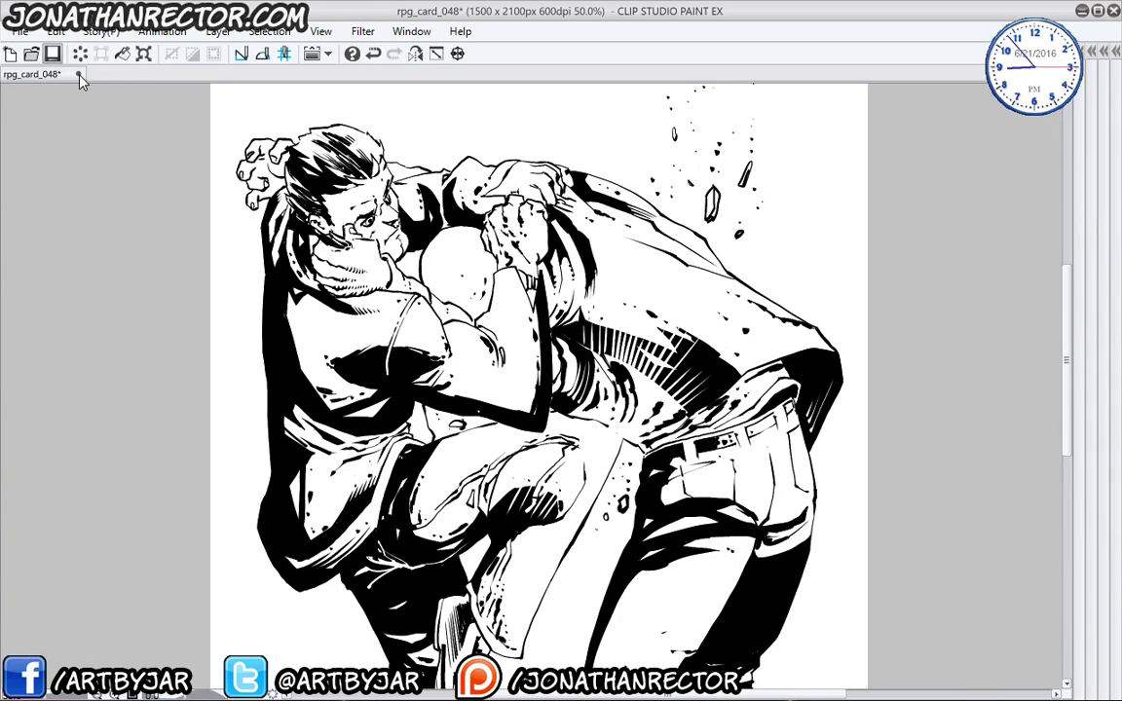
{"action": "key", "text": "Tab"}
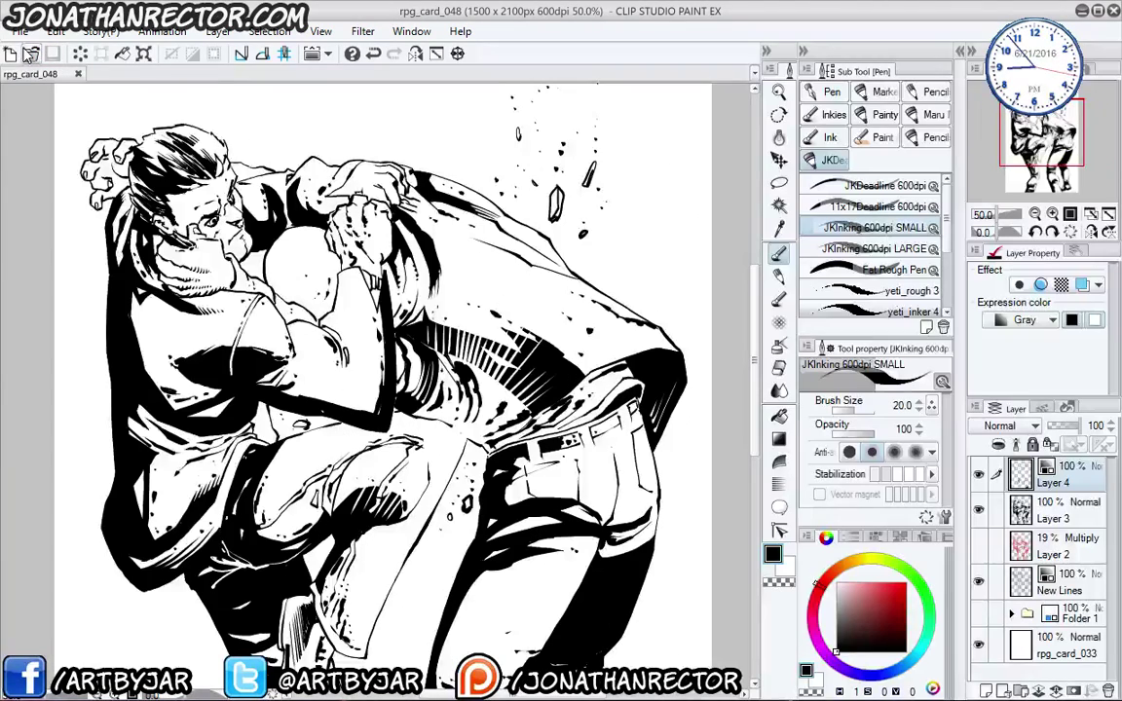
- Save a copy of rpg_card_048 into Poker_Sized_RPGCards_SPY's 9Colours folder
{"action": "left_click", "coordinate": [20, 31]}
{"action": "left_click", "coordinate": [59, 183]}
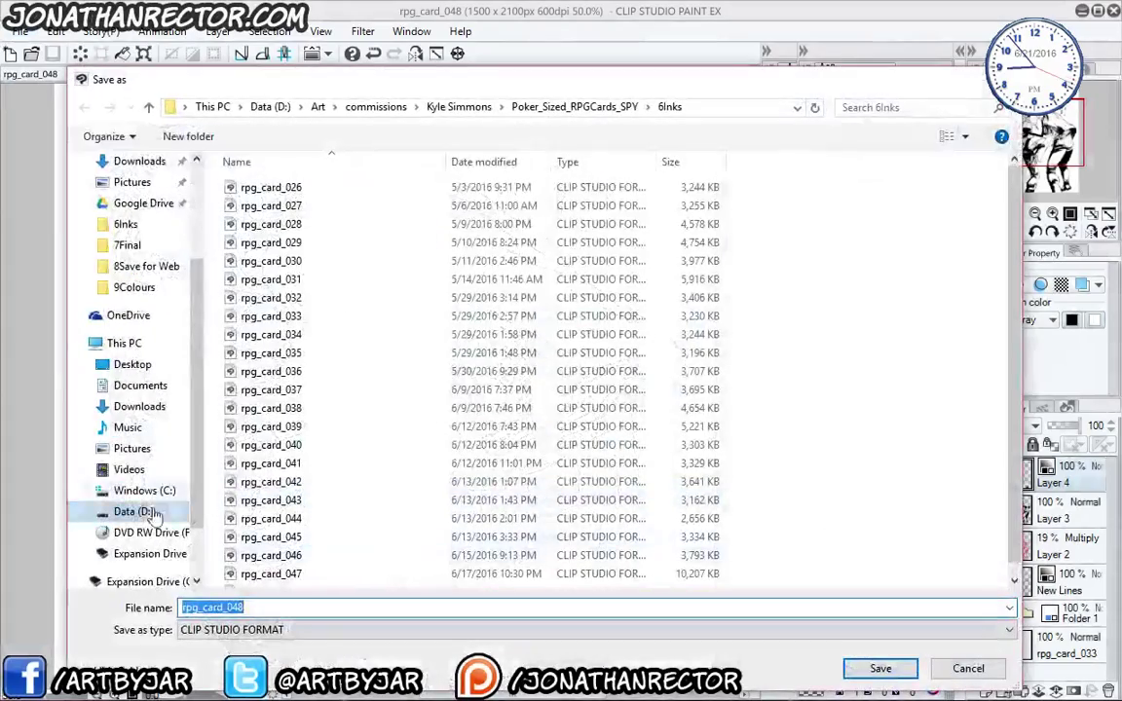
{"action": "left_click", "coordinate": [527, 109]}
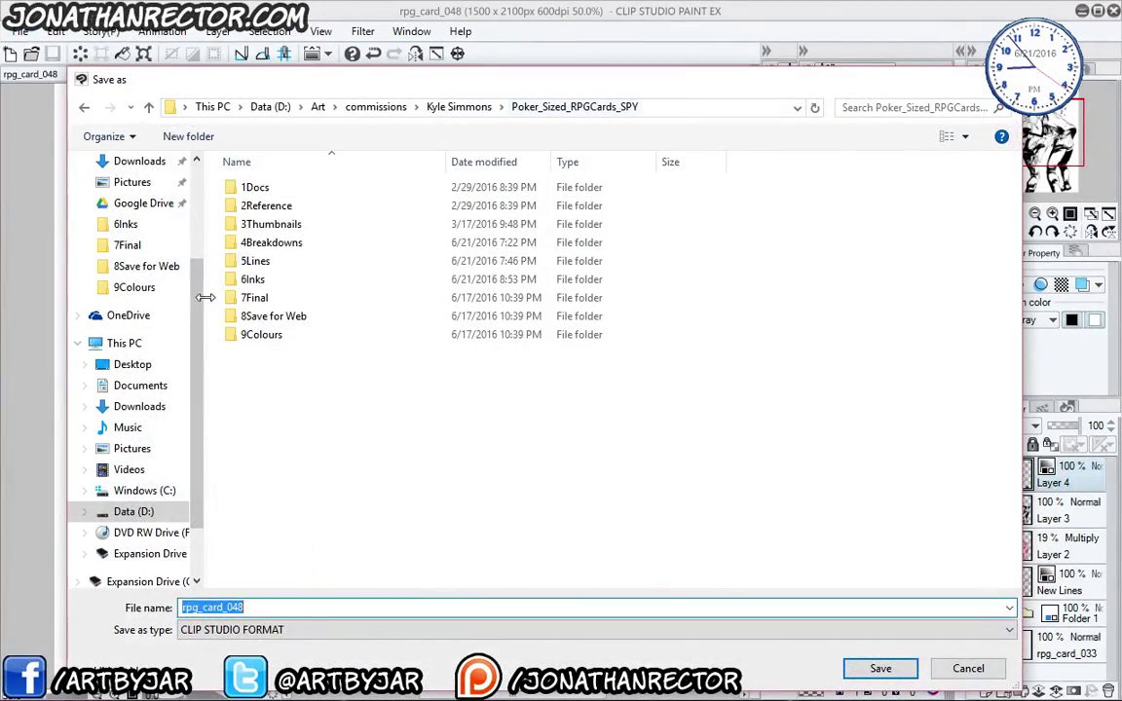
{"action": "double_click", "coordinate": [259, 335]}
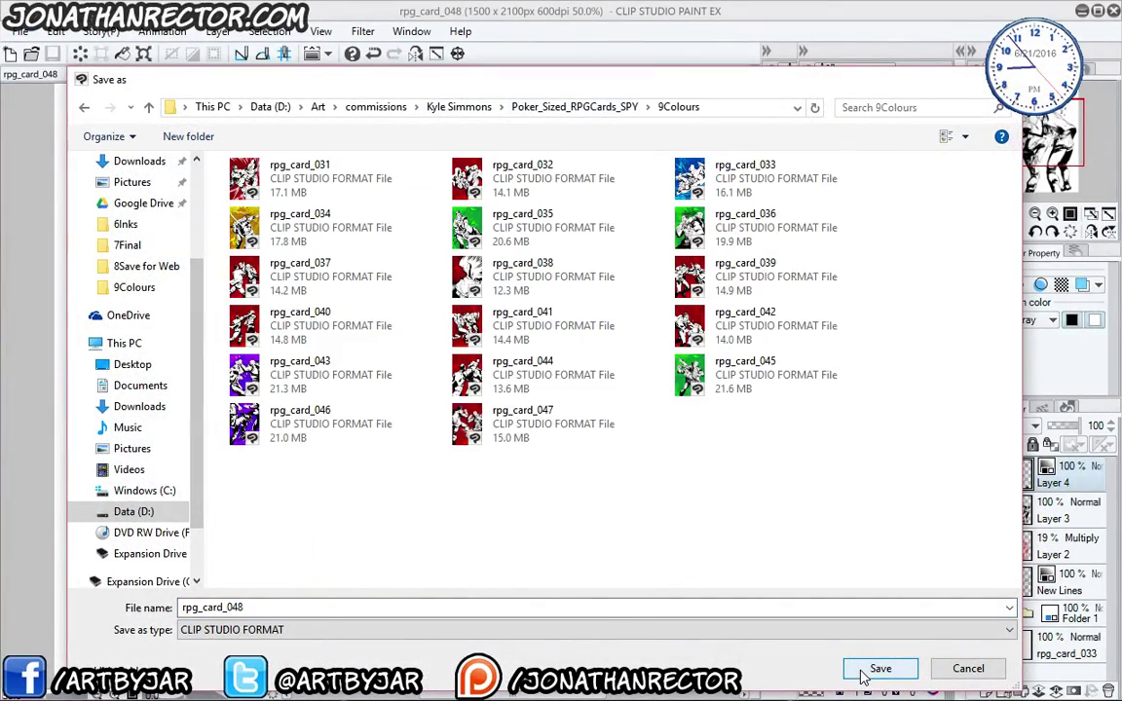
{"action": "left_click", "coordinate": [863, 676]}
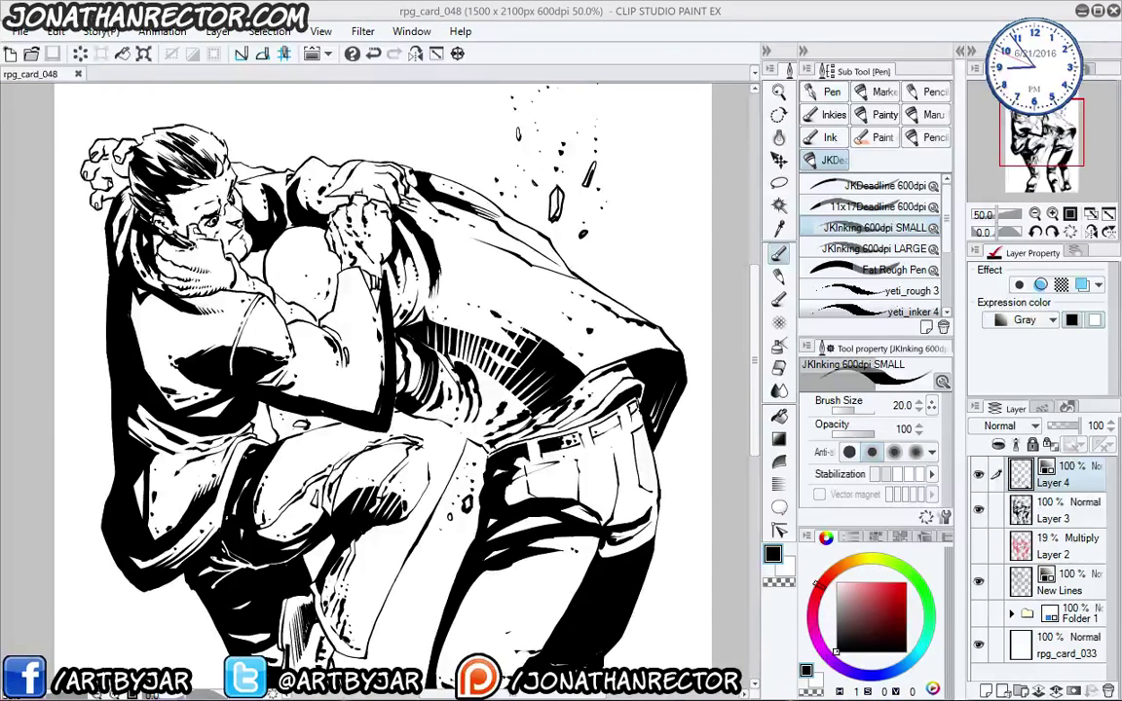
- Open rpg_card_031 from the file list in its own tab
{"action": "left_click", "coordinate": [31, 54]}
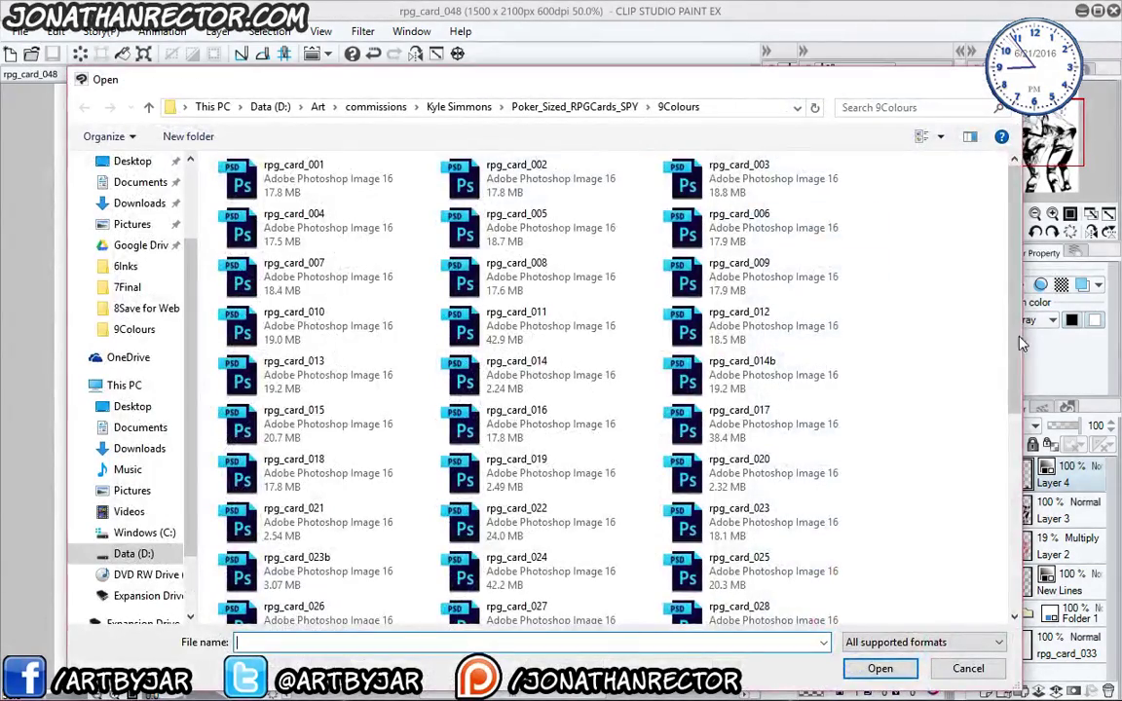
{"action": "scroll", "coordinate": [584, 390], "scroll_direction": "down", "scroll_amount": 5}
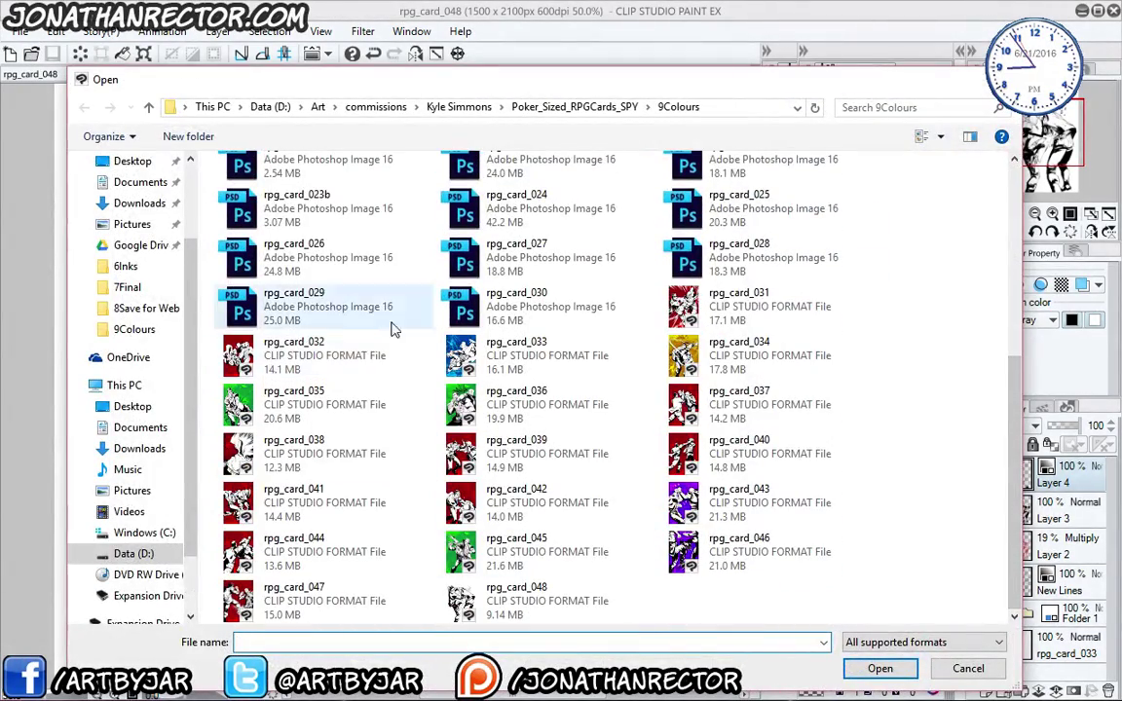
{"action": "left_click", "coordinate": [721, 302]}
{"action": "left_click", "coordinate": [880, 669]}
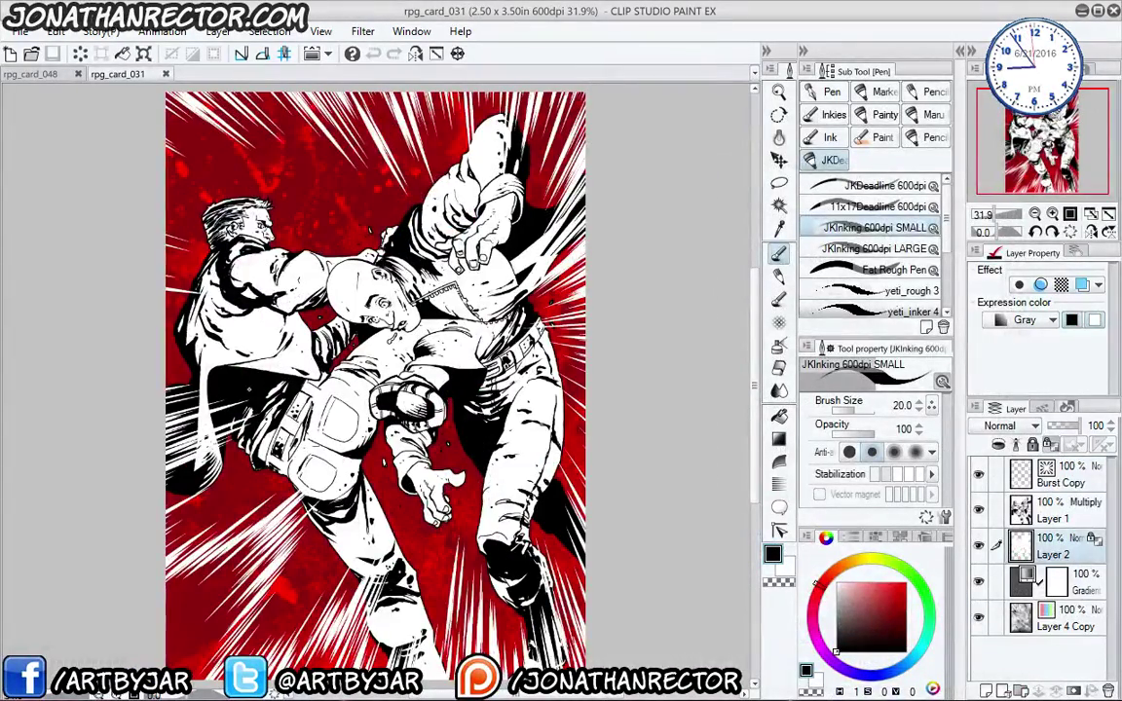
{"action": "left_click_drag", "start_coordinate": [250, 390], "coordinate": [278, 391]}
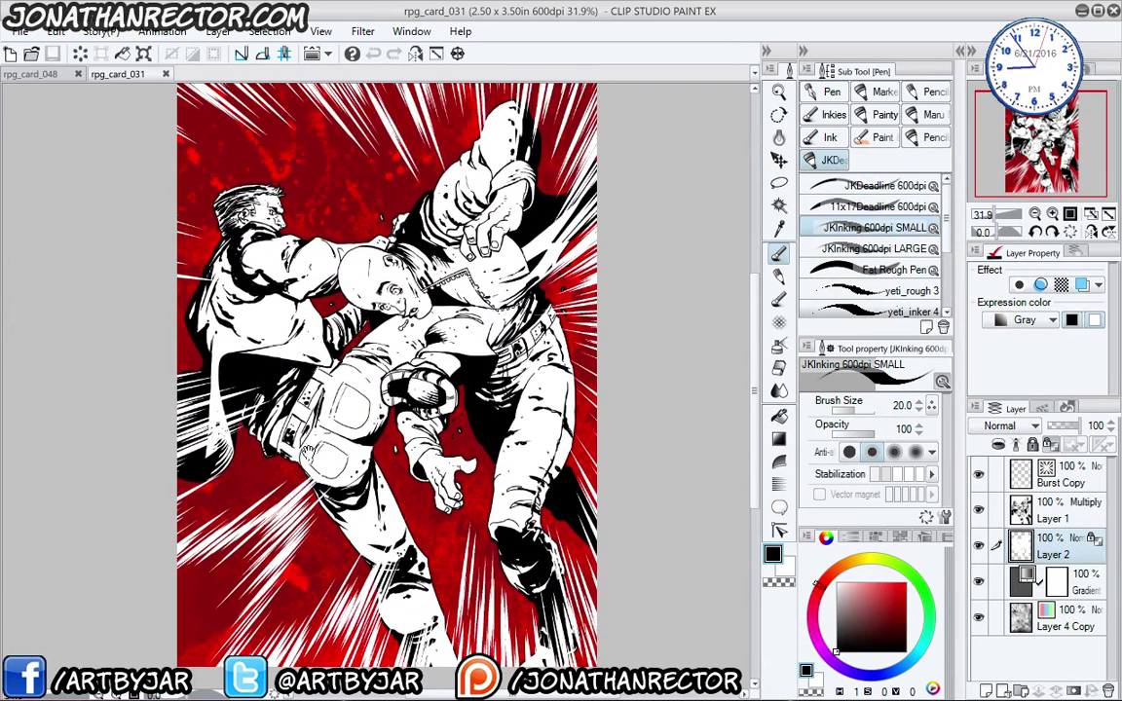
- Select the Burst Copy, Gradient and Layer 4 Copy layers, then return to rpg_card_048
{"action": "left_click", "coordinate": [1023, 475]}
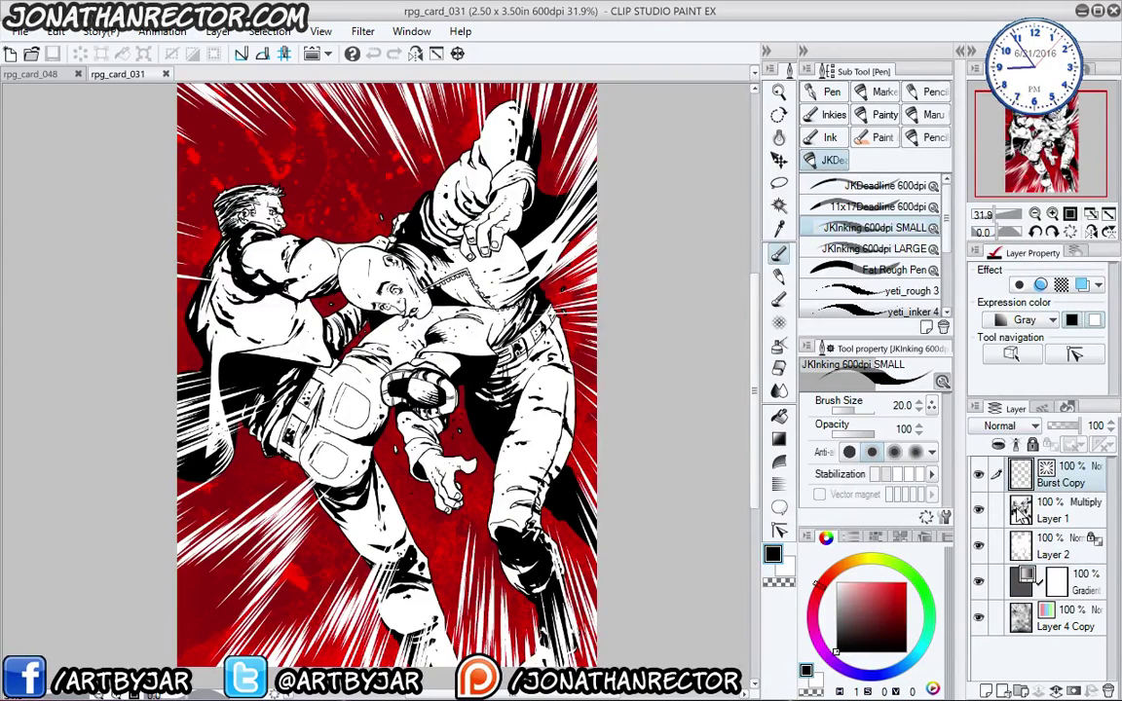
{"action": "left_click", "coordinate": [1085, 587], "text": "ctrl"}
{"action": "left_click", "coordinate": [1088, 630], "text": "ctrl"}
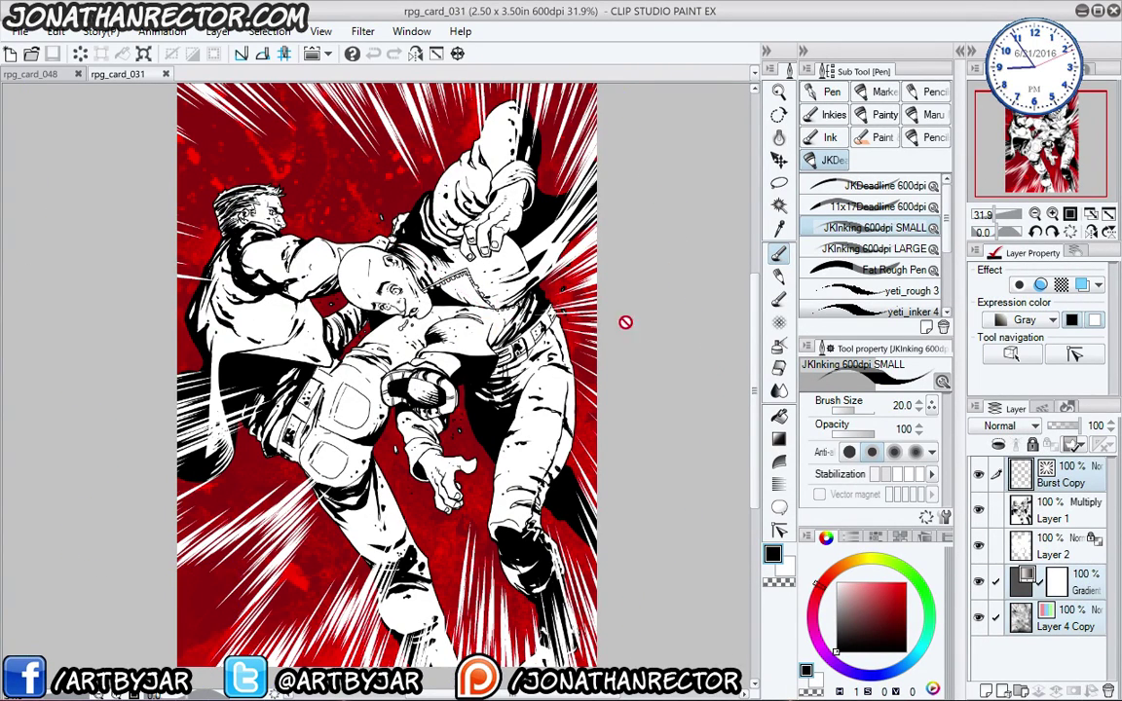
{"action": "left_click", "coordinate": [39, 74]}
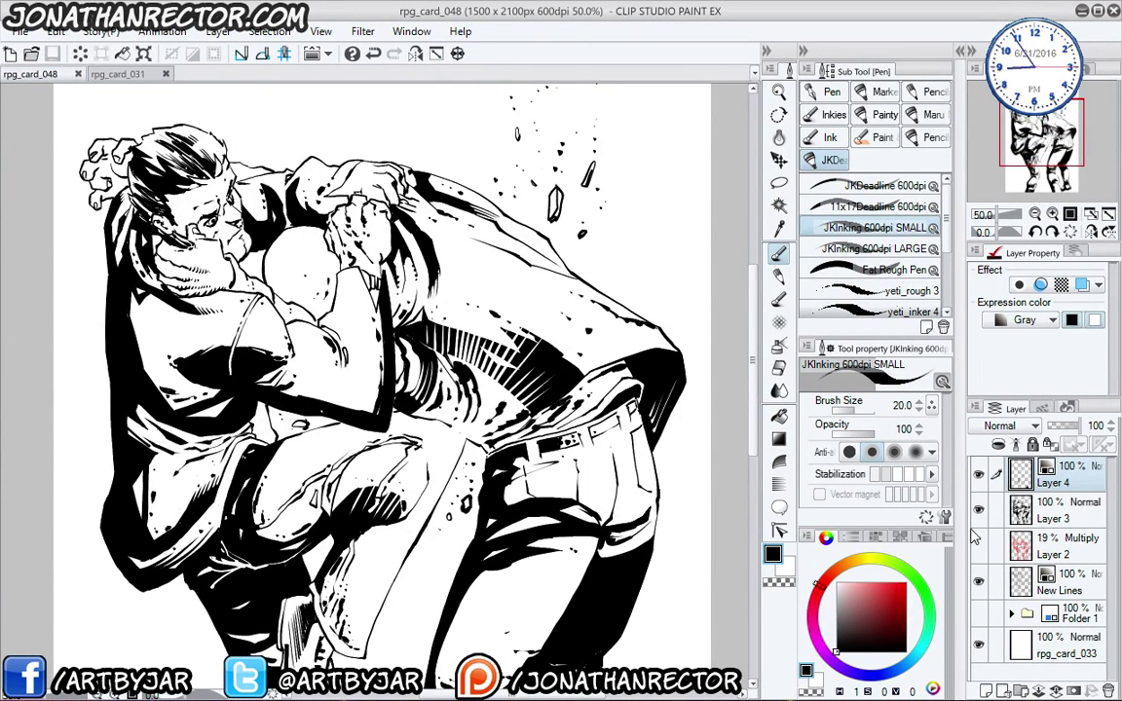
- Merge the ink layers into one and set its expression colour to Gray
{"action": "left_click", "coordinate": [219, 31]}
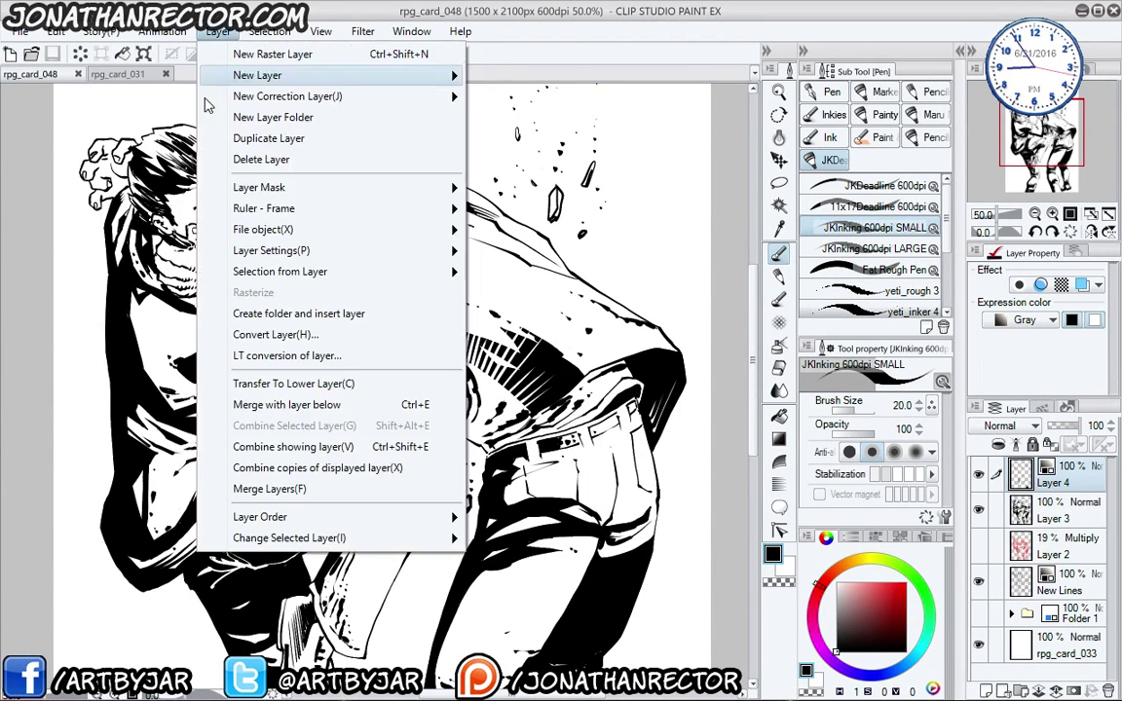
{"action": "left_click", "coordinate": [241, 490]}
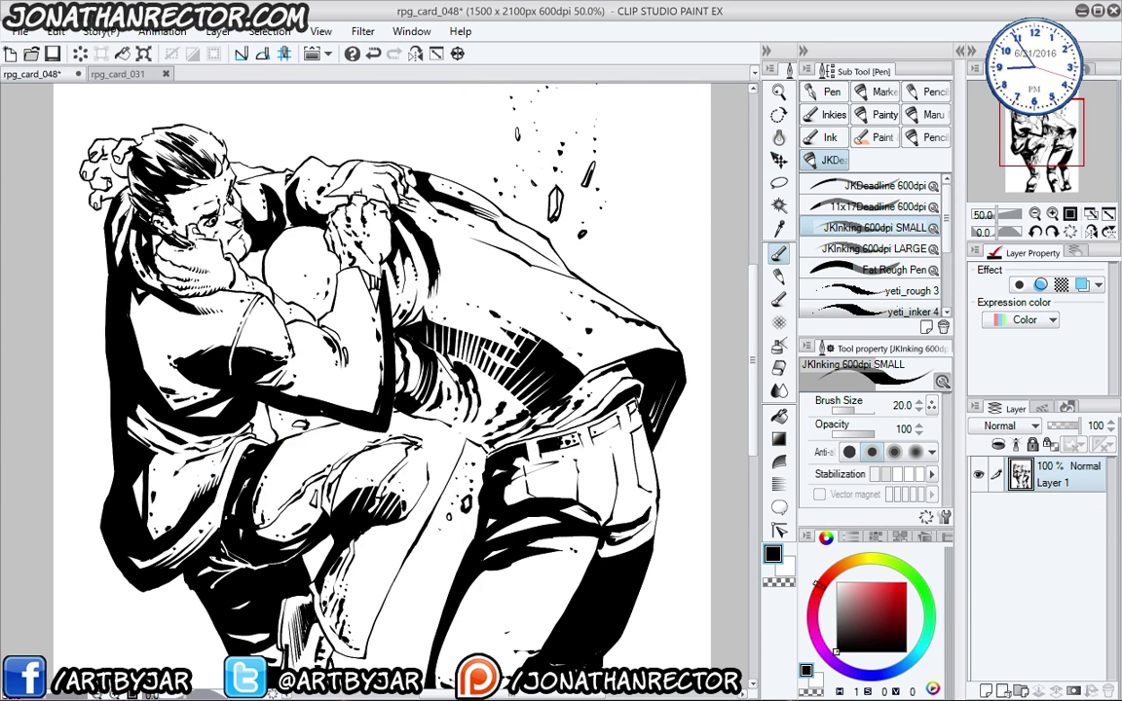
{"action": "left_click", "coordinate": [1023, 319]}
{"action": "left_click", "coordinate": [1003, 365]}
- Paste the hidden Burst Copy, red texture and Gradient layers from rpg_card_031 beneath the line art
{"action": "key", "text": "ctrl+v"}
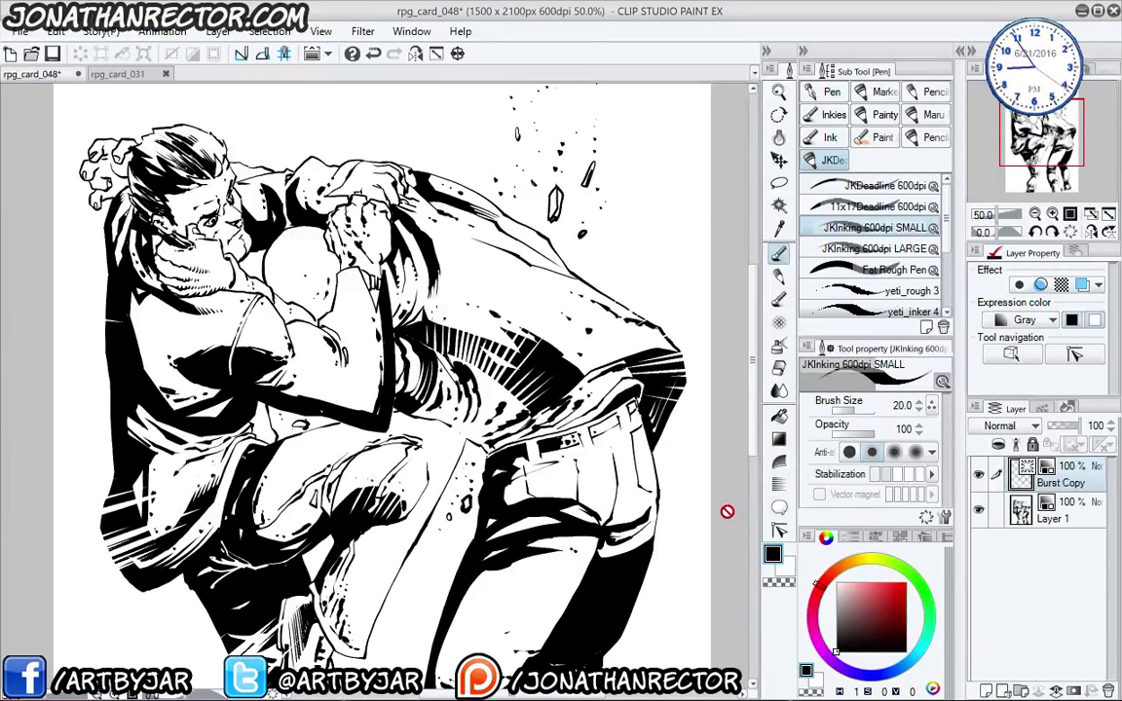
{"action": "left_click", "coordinate": [978, 476]}
{"action": "left_click", "coordinate": [107, 74]}
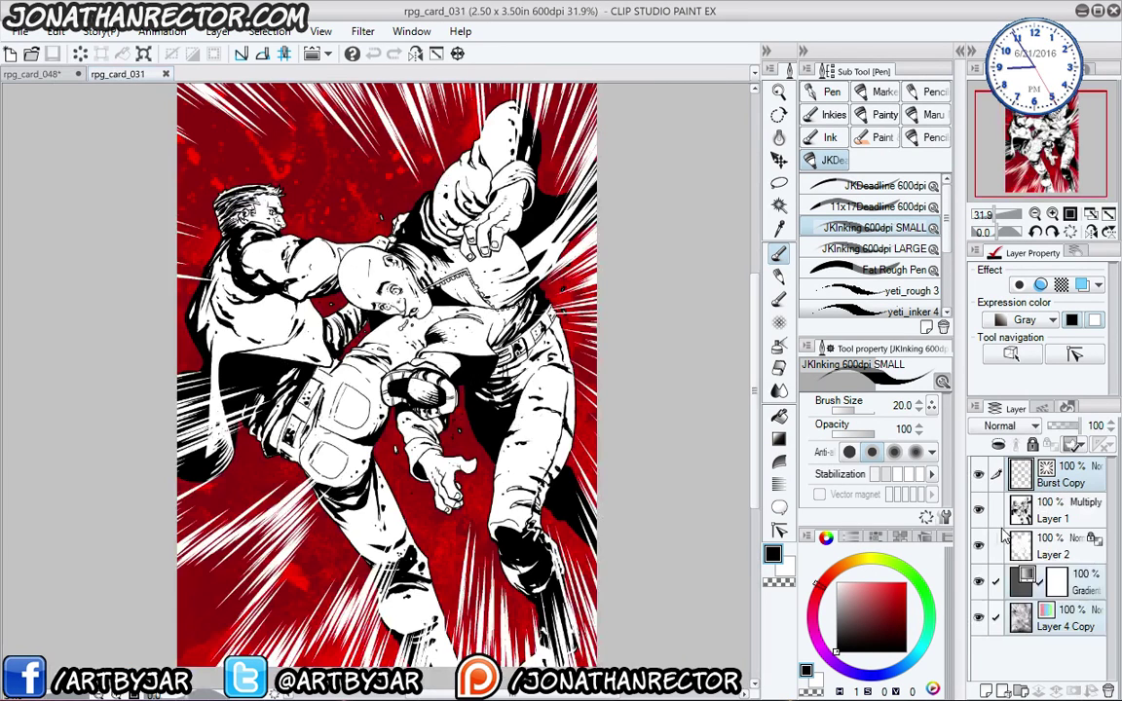
{"action": "left_click", "coordinate": [1083, 588]}
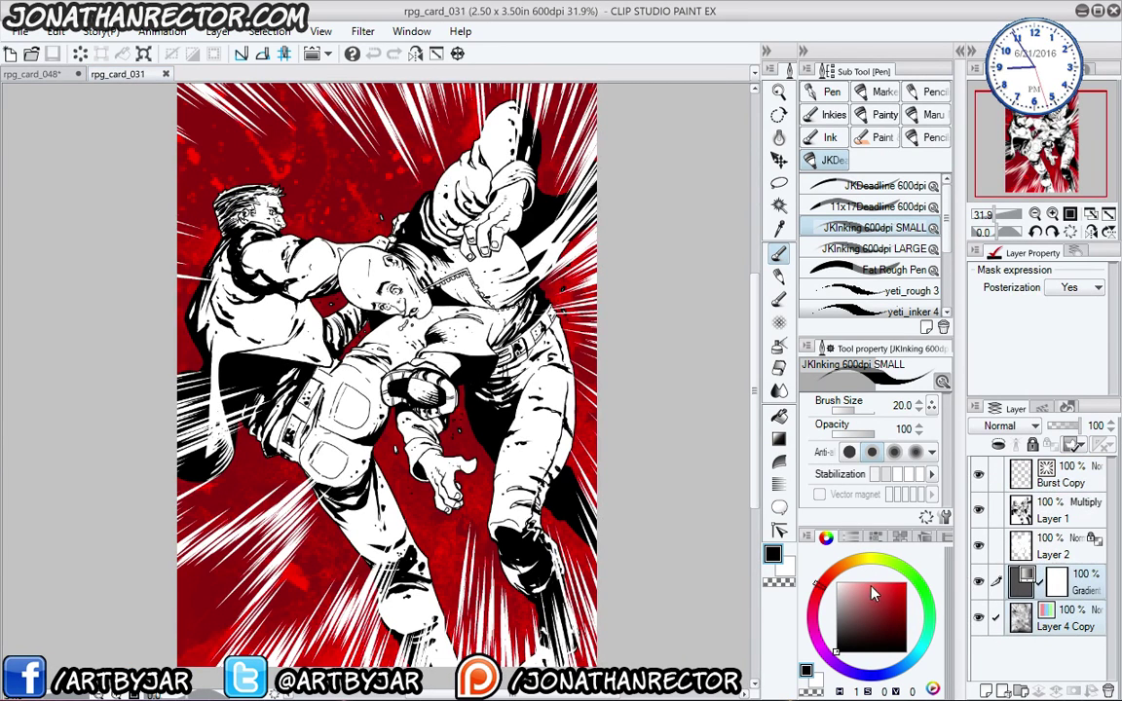
{"action": "left_click", "coordinate": [32, 74]}
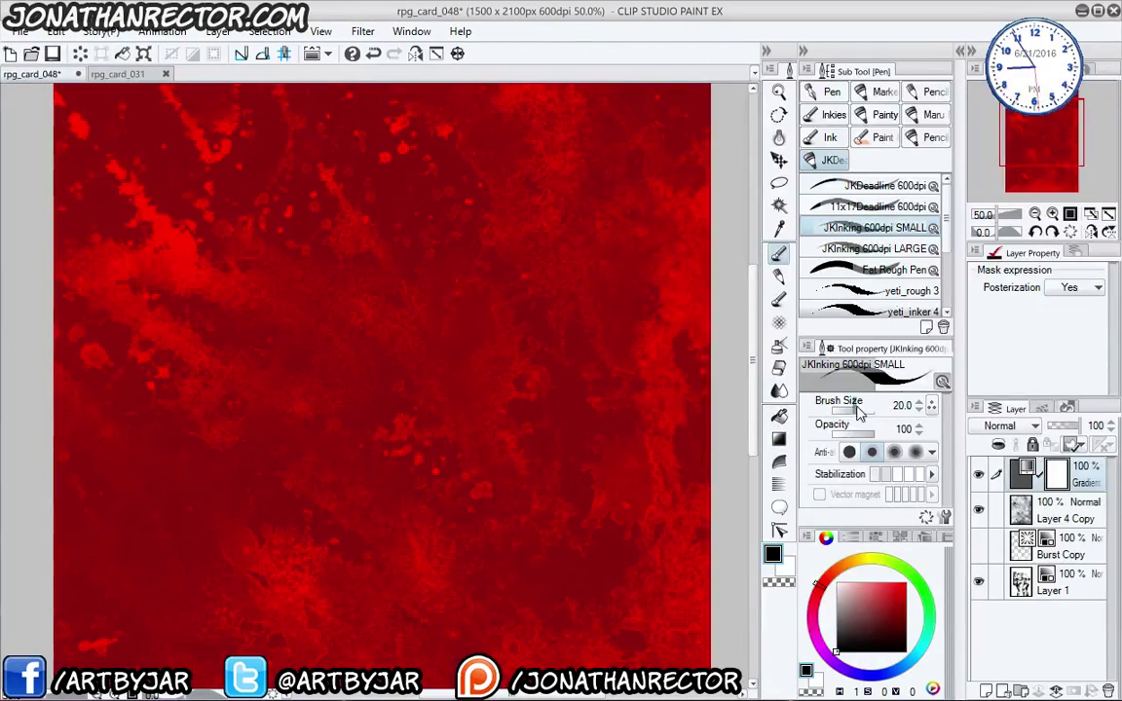
{"action": "key", "text": "ctrl+v"}
{"action": "left_click_drag", "start_coordinate": [1054, 527], "coordinate": [1033, 599]}
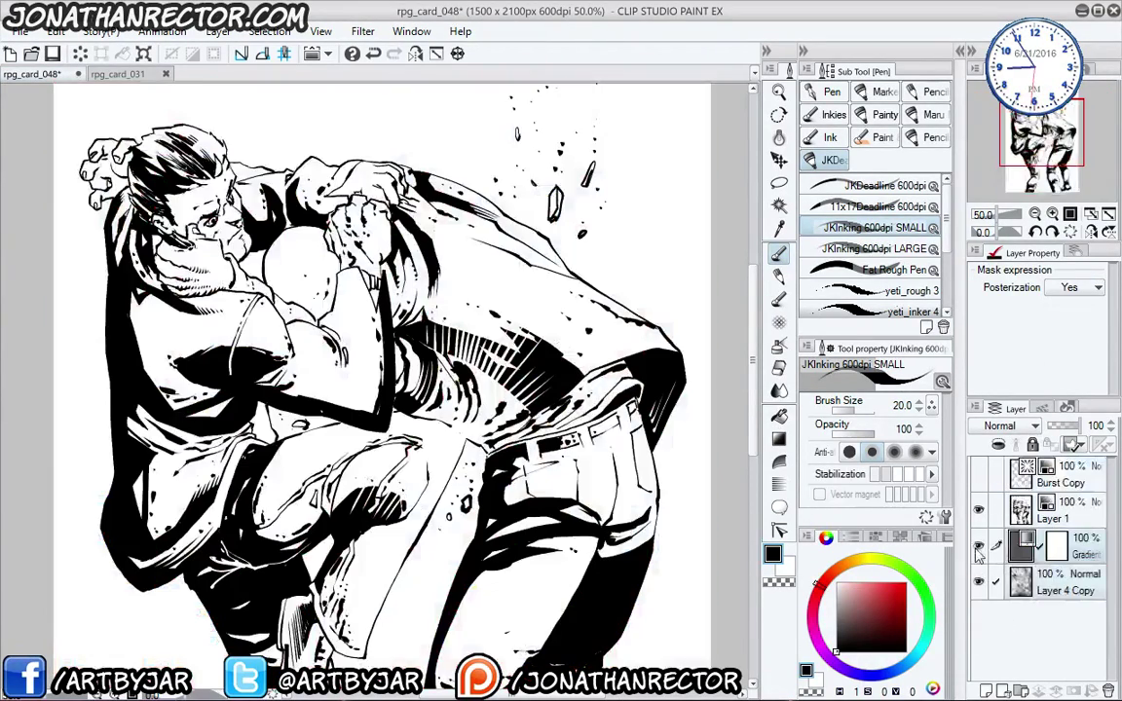
- Set the line art layer's blend mode to Multiply
{"action": "left_click", "coordinate": [1060, 512]}
{"action": "left_click", "coordinate": [1010, 426]}
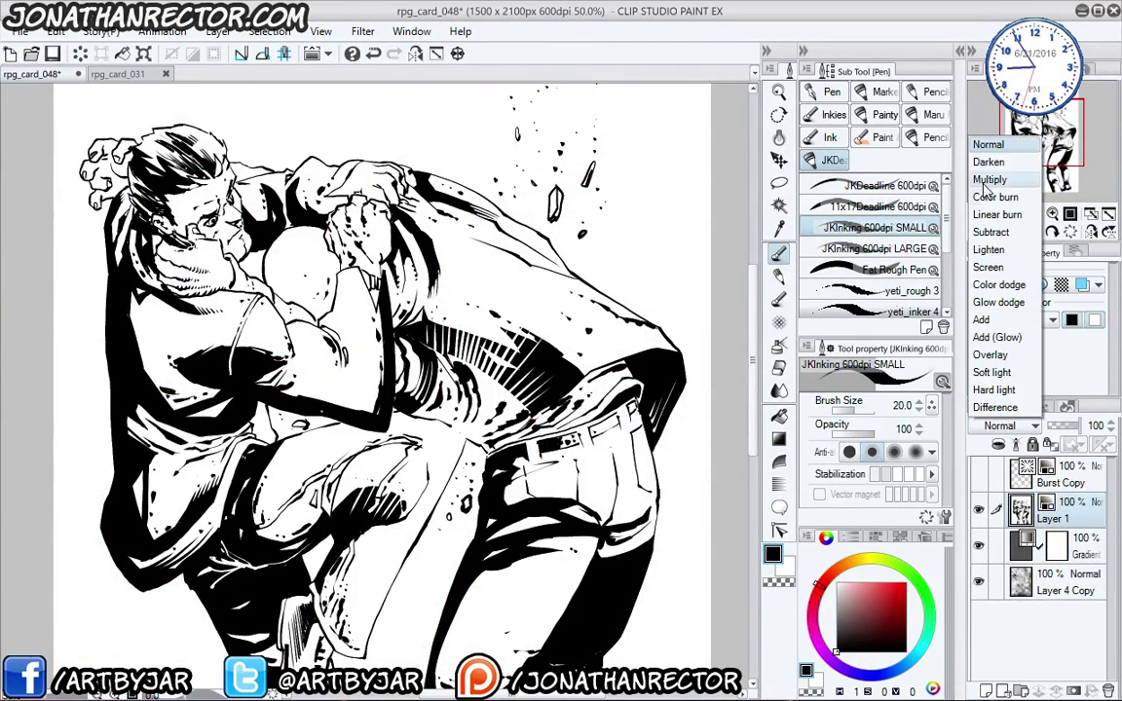
{"action": "left_click", "coordinate": [901, 164]}
{"action": "left_click_drag", "start_coordinate": [382, 521], "coordinate": [629, 450]}
- Add a new Monochrome Layer 2 above the Gradient layer
{"action": "left_click", "coordinate": [1072, 545]}
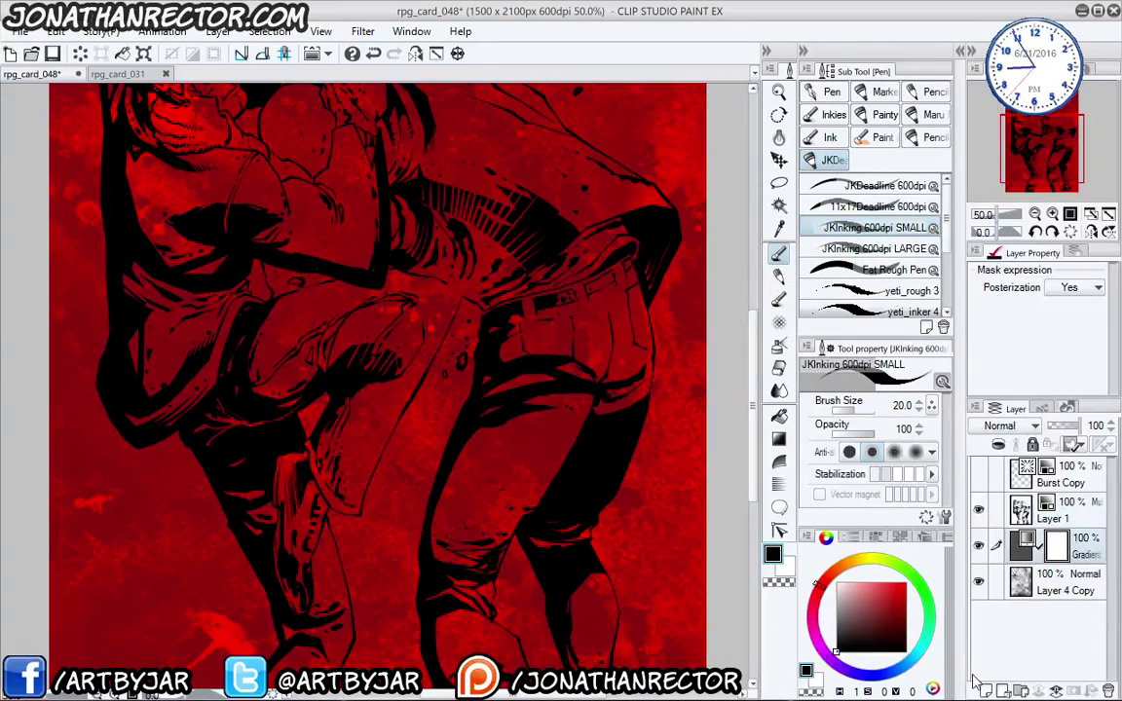
{"action": "key", "text": "ctrl+shift+n"}
{"action": "left_click", "coordinate": [1052, 320]}
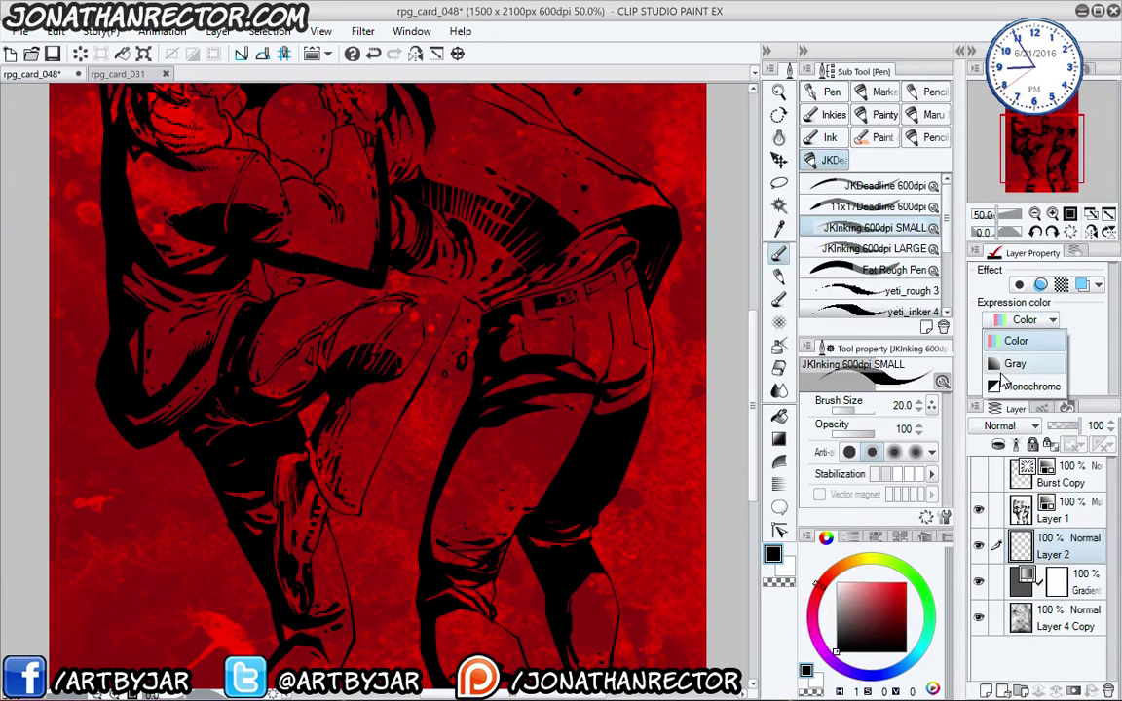
{"action": "left_click", "coordinate": [1023, 389]}
{"action": "left_click_drag", "start_coordinate": [417, 450], "coordinate": [463, 467]}
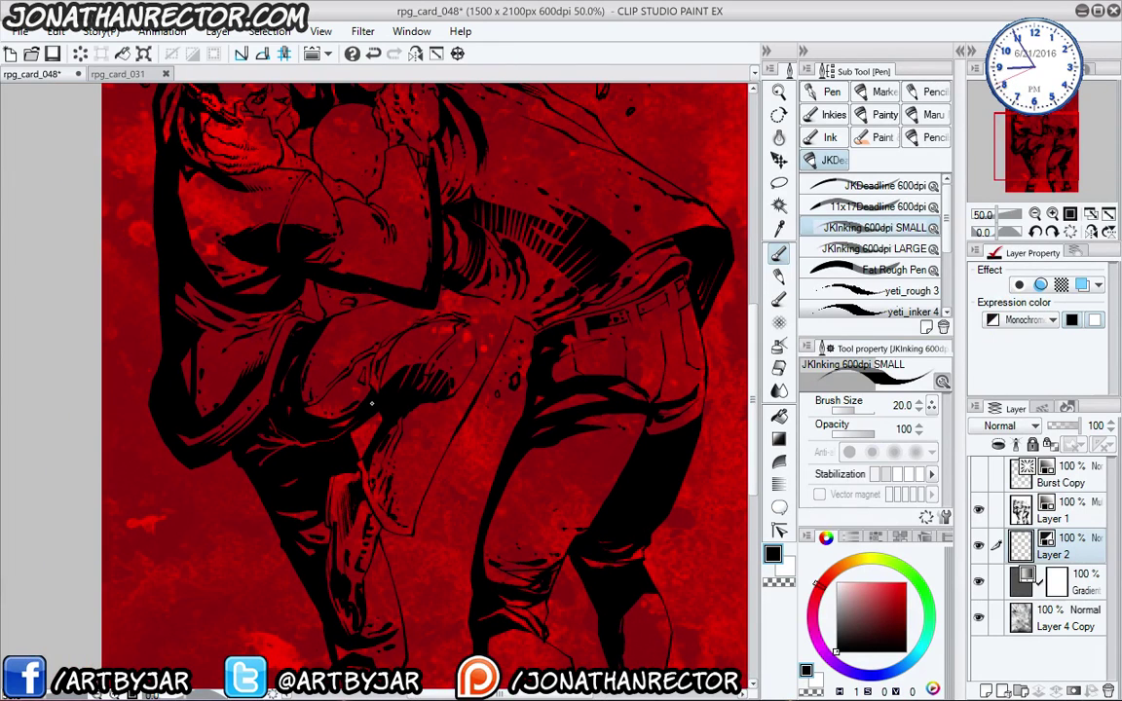
- Return to the inking pen and hide the palettes, framing the character's face
{"action": "key", "text": "p"}
{"action": "left_click_drag", "start_coordinate": [349, 392], "coordinate": [379, 460]}
{"action": "key", "text": "e"}
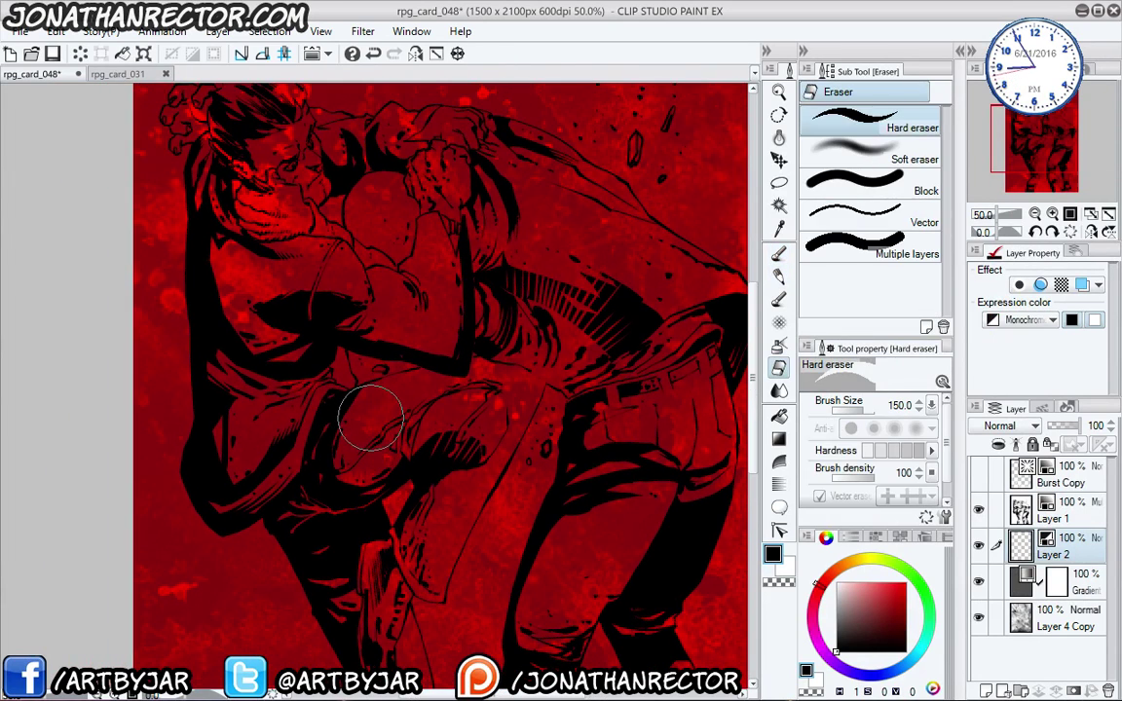
{"action": "key", "text": "p"}
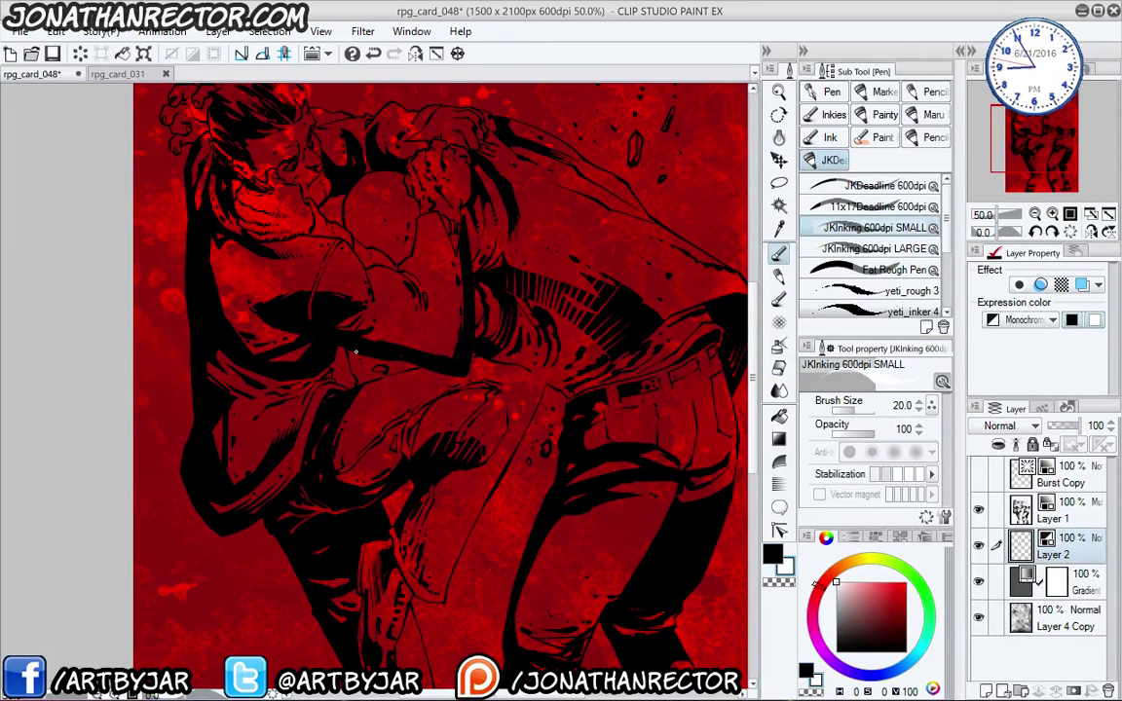
{"action": "scroll", "coordinate": [369, 422], "scroll_direction": "up", "scroll_amount": 2}
{"action": "key", "text": "Tab"}
{"action": "left_click_drag", "start_coordinate": [356, 352], "coordinate": [484, 508]}
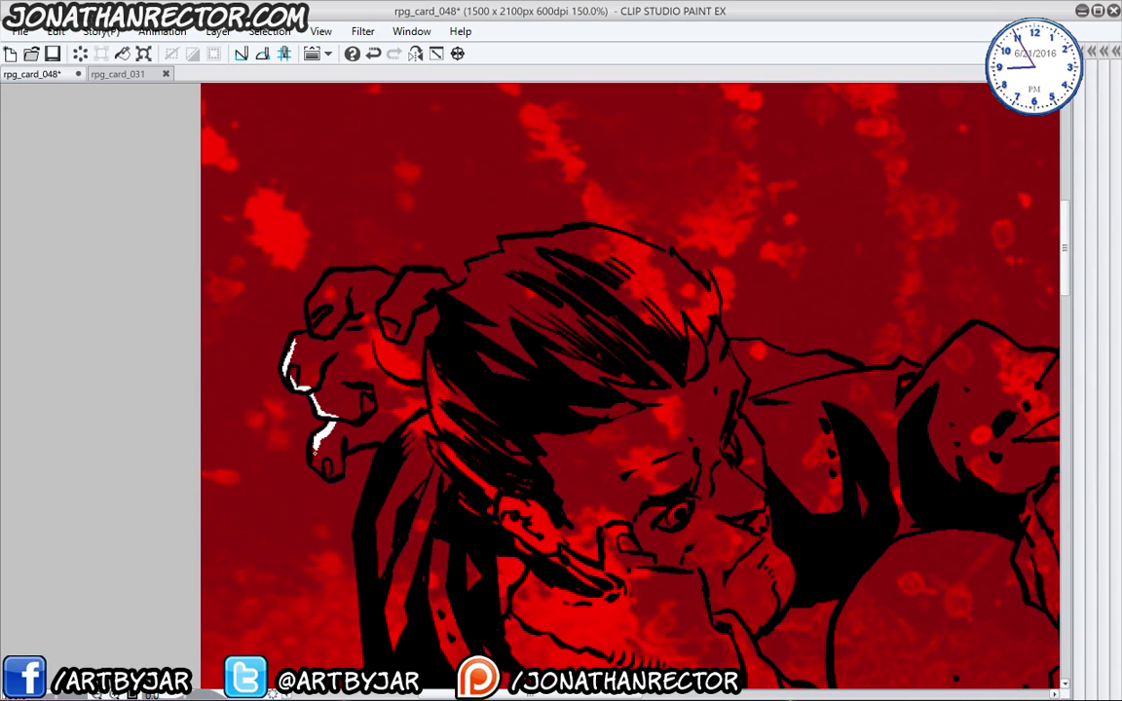
- Paint a thin white highlight along the lower fingertip and move down to the lower armour
{"action": "mouse_move", "coordinate": [341, 450]}
{"action": "left_mouse_down"}
{"action": "mouse_move", "coordinate": [369, 443]}
{"action": "mouse_move", "coordinate": [398, 392]}
{"action": "left_mouse_up"}
{"action": "left_click_drag", "start_coordinate": [392, 577], "coordinate": [402, 276]}
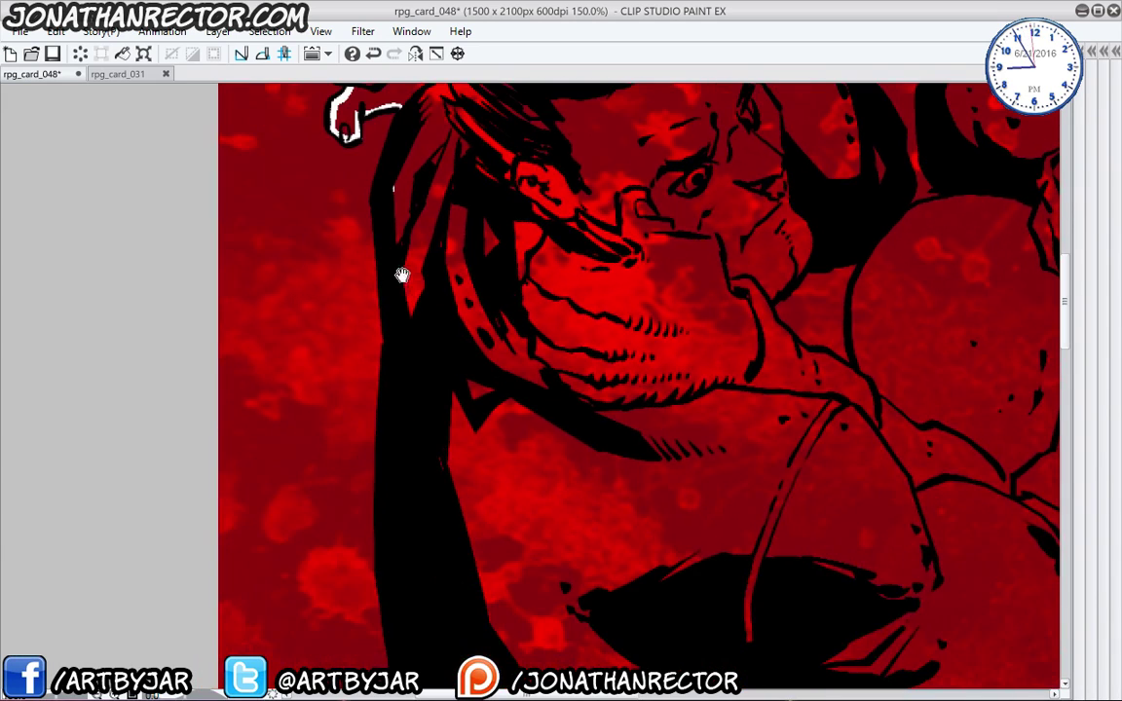
{"action": "left_click_drag", "start_coordinate": [402, 568], "coordinate": [401, 219]}
{"action": "left_click_drag", "start_coordinate": [426, 531], "coordinate": [448, 301]}
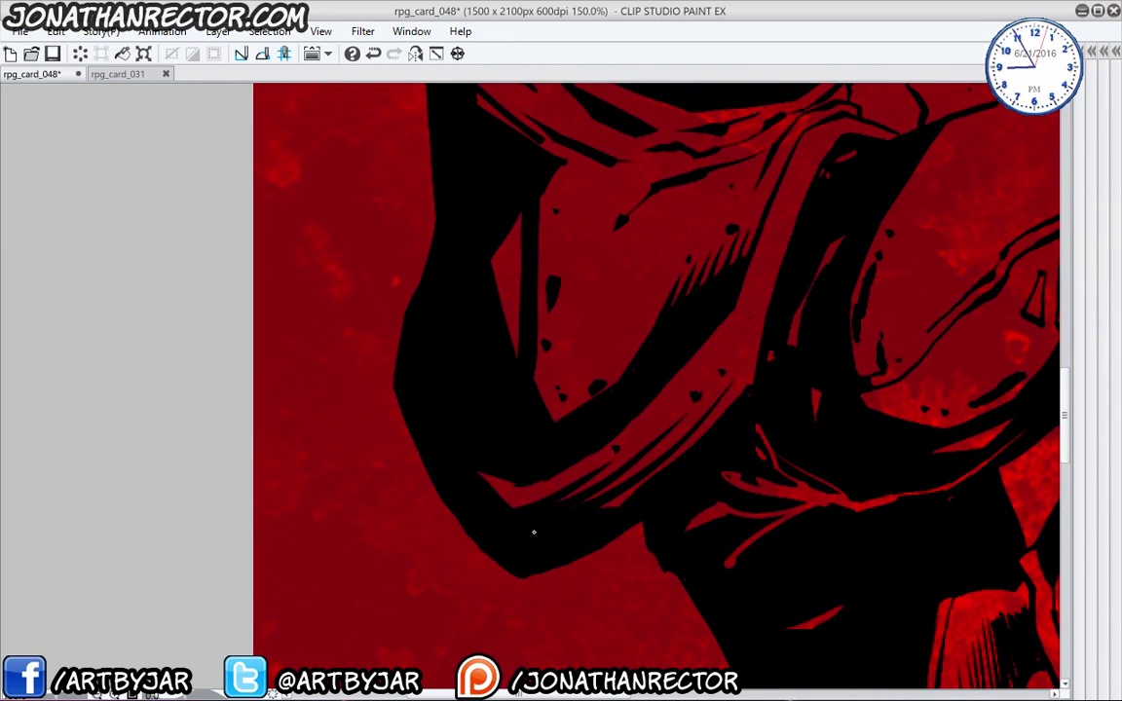
{"action": "left_click_drag", "start_coordinate": [676, 541], "coordinate": [481, 311]}
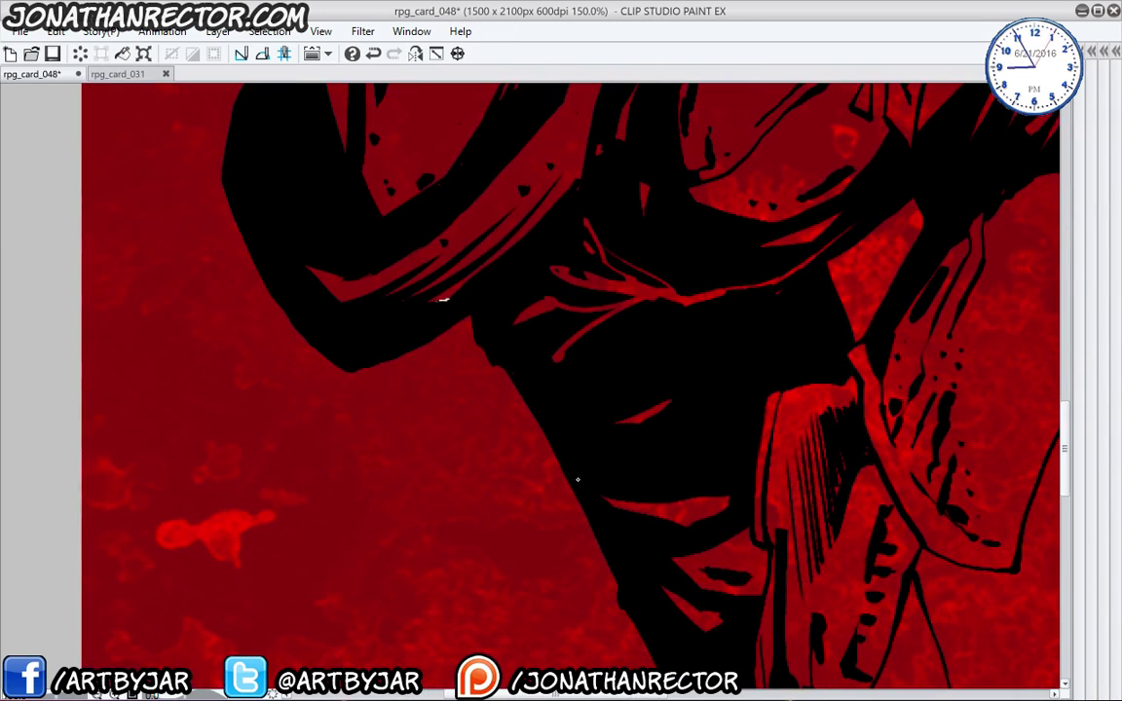
{"action": "left_click_drag", "start_coordinate": [625, 576], "coordinate": [517, 330]}
{"action": "left_click_drag", "start_coordinate": [654, 615], "coordinate": [572, 276]}
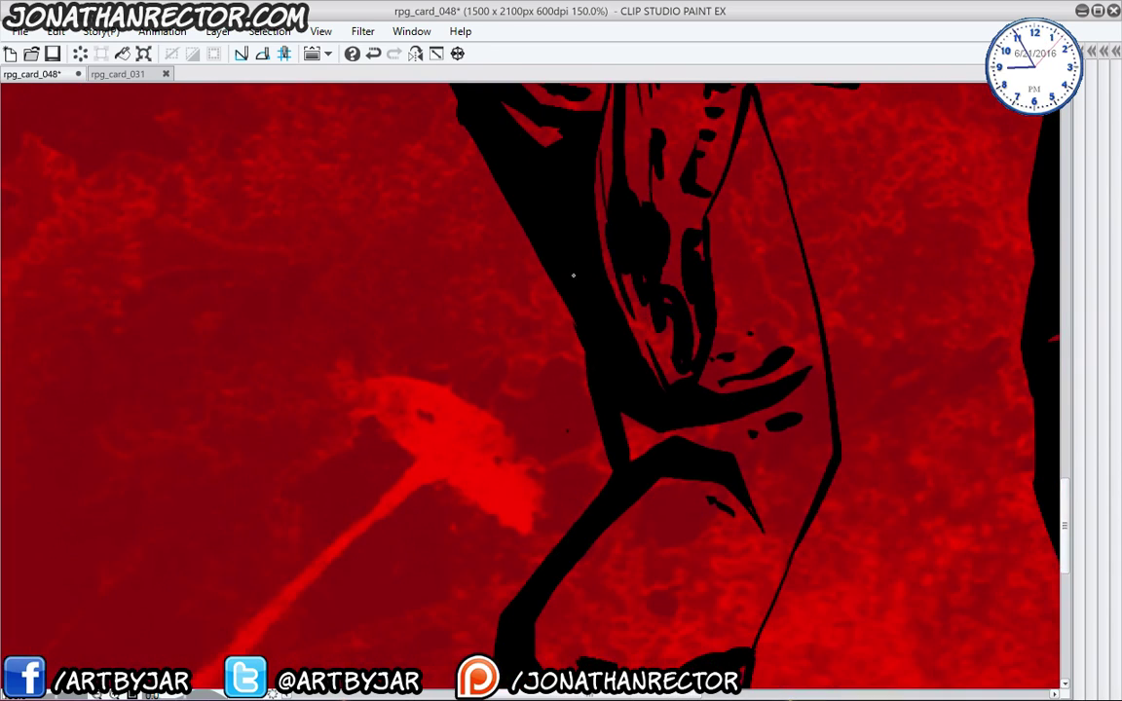
{"action": "left_click_drag", "start_coordinate": [519, 600], "coordinate": [559, 396]}
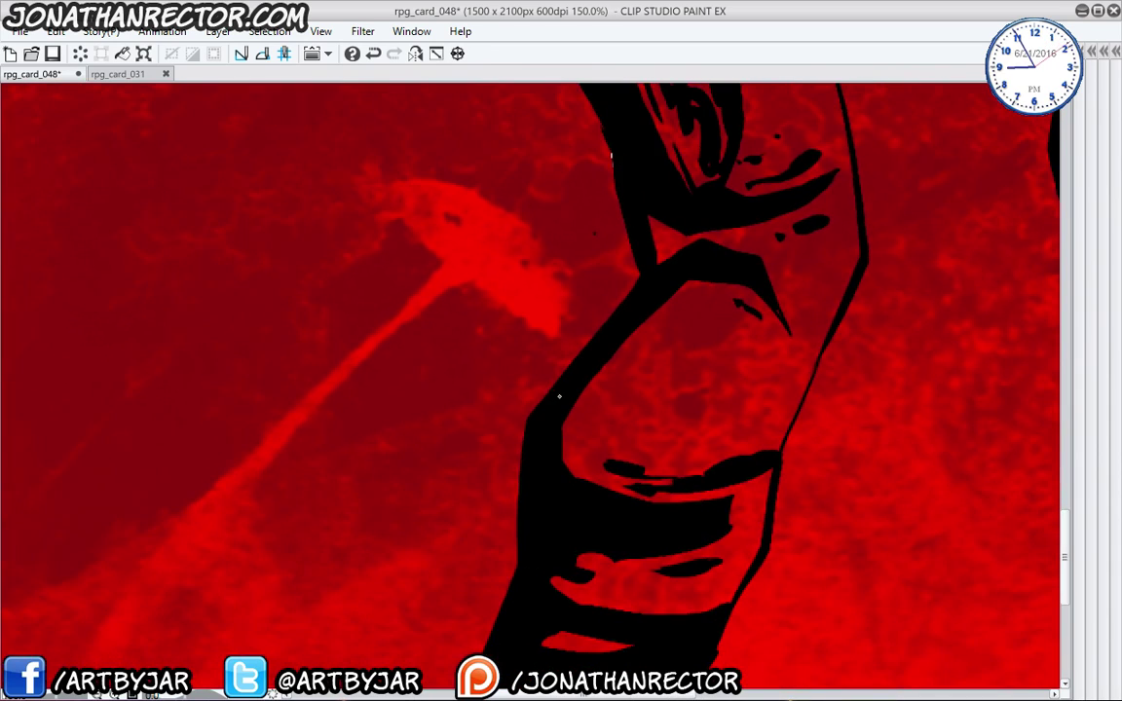
{"action": "left_click_drag", "start_coordinate": [517, 615], "coordinate": [569, 345]}
- Highlight the armour's right edge in white with a smaller brush and fill a small shape
{"action": "mouse_move", "coordinate": [742, 375]}
{"action": "left_mouse_down"}
{"action": "mouse_move", "coordinate": [833, 150]}
{"action": "mouse_move", "coordinate": [688, 481]}
{"action": "mouse_move", "coordinate": [722, 404]}
{"action": "mouse_move", "coordinate": [719, 188]}
{"action": "mouse_move", "coordinate": [743, 492]}
{"action": "mouse_move", "coordinate": [699, 341]}
{"action": "mouse_move", "coordinate": [701, 313]}
{"action": "mouse_move", "coordinate": [718, 321]}
{"action": "mouse_move", "coordinate": [726, 310]}
{"action": "mouse_move", "coordinate": [563, 461]}
{"action": "left_mouse_up"}
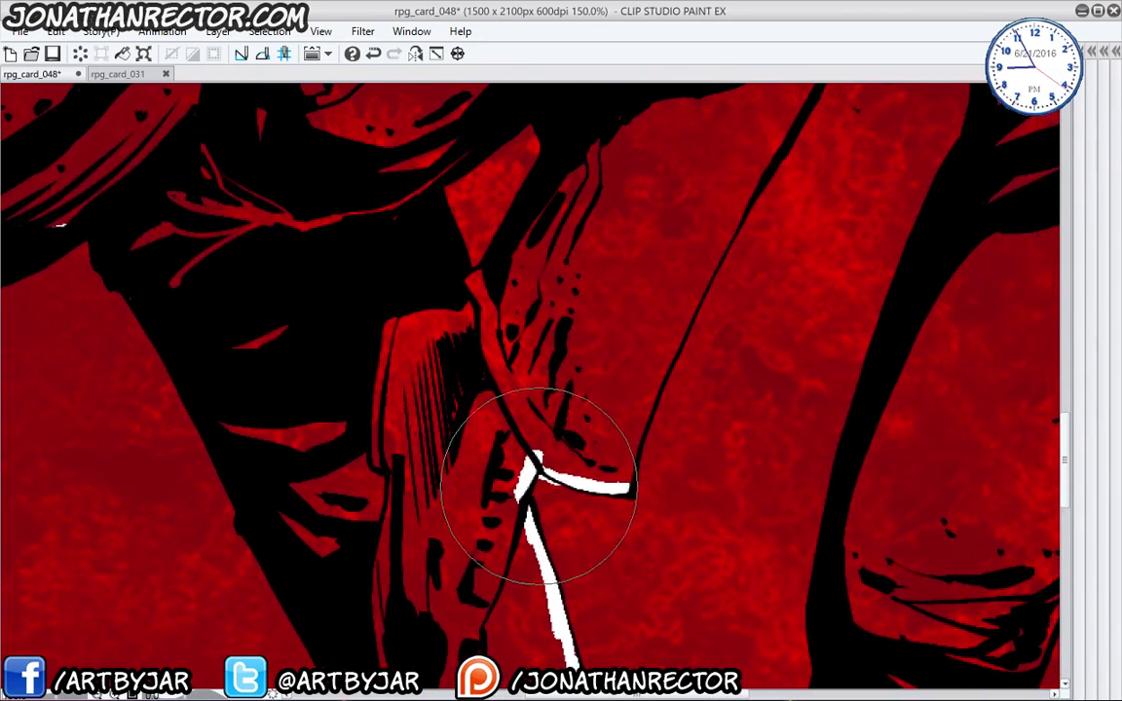
{"action": "key", "text": "p"}
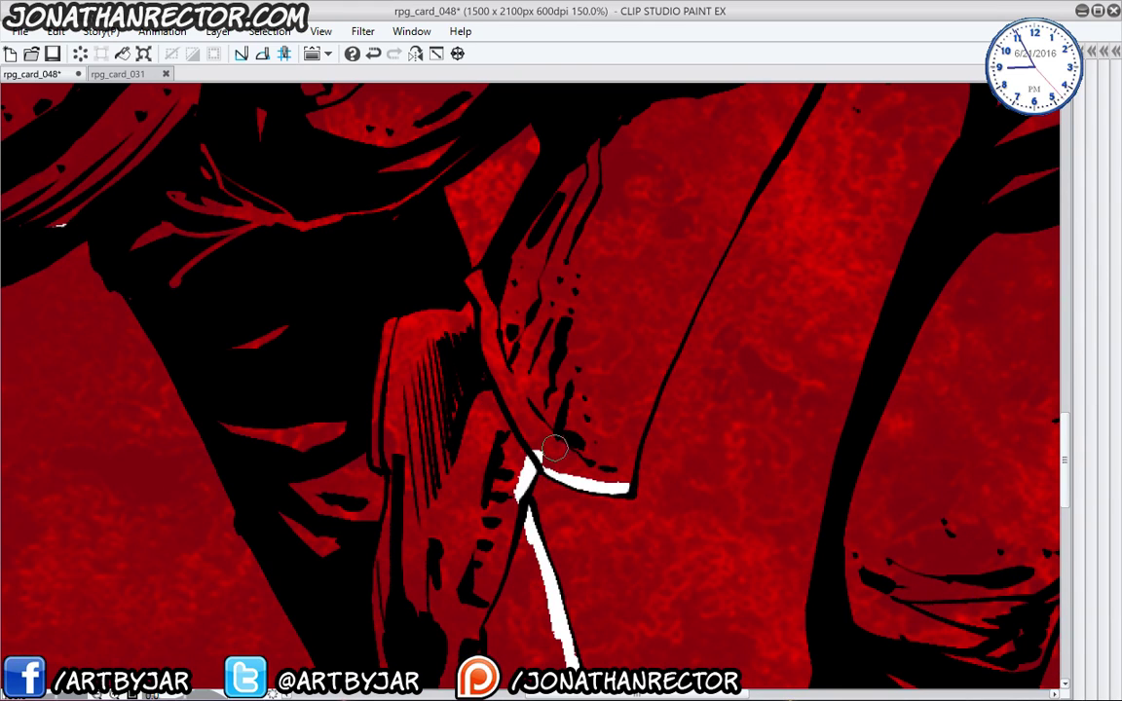
{"action": "mouse_move", "coordinate": [631, 487]}
{"action": "left_mouse_down"}
{"action": "mouse_move", "coordinate": [651, 389]}
{"action": "mouse_move", "coordinate": [692, 295]}
{"action": "mouse_move", "coordinate": [776, 140]}
{"action": "mouse_move", "coordinate": [674, 347]}
{"action": "mouse_move", "coordinate": [645, 453]}
{"action": "mouse_move", "coordinate": [741, 297]}
{"action": "mouse_move", "coordinate": [751, 251]}
{"action": "mouse_move", "coordinate": [805, 158]}
{"action": "left_mouse_up"}
{"action": "left_click_drag", "start_coordinate": [712, 317], "coordinate": [578, 470]}
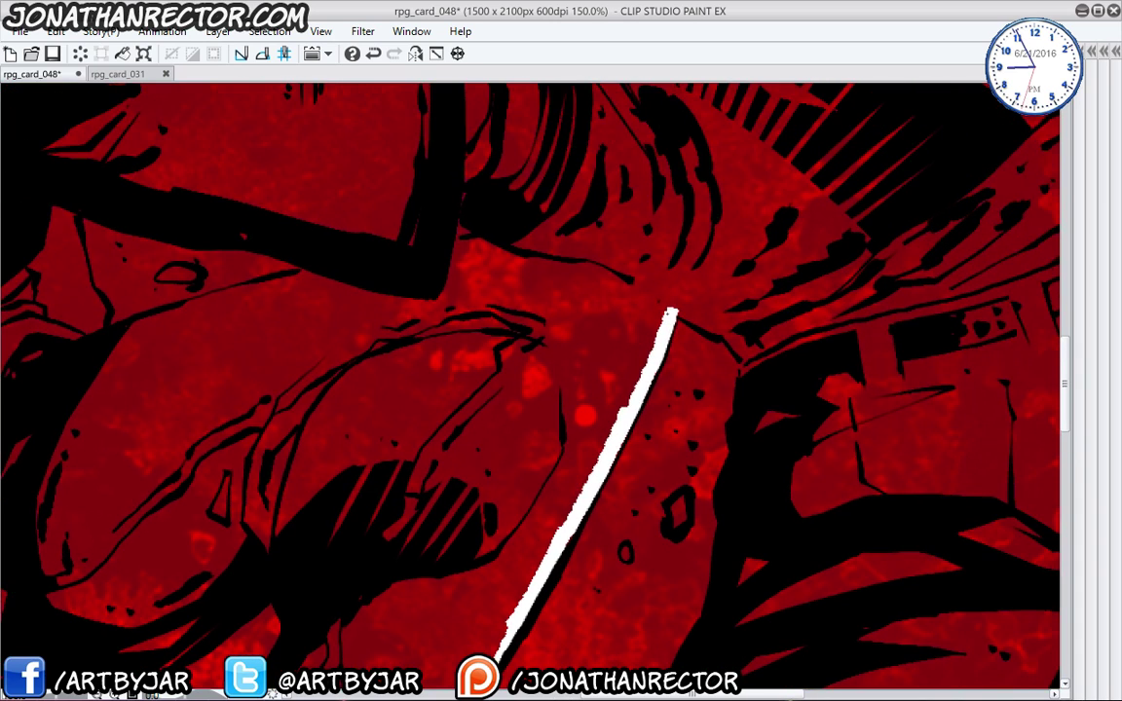
{"action": "left_click_drag", "start_coordinate": [672, 312], "coordinate": [748, 356]}
{"action": "left_click_drag", "start_coordinate": [680, 500], "coordinate": [676, 520]}
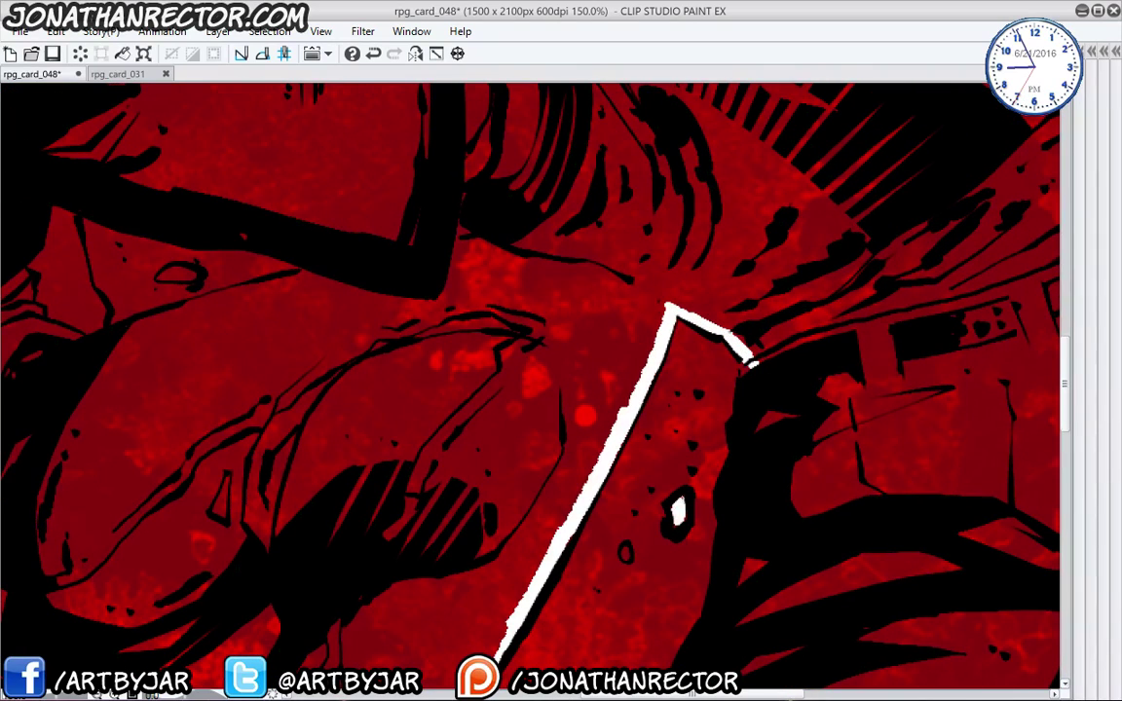
- Fill the narrow shape beside the arm white and add thin highlights along dark edges
{"action": "left_click_drag", "start_coordinate": [606, 430], "coordinate": [545, 304]}
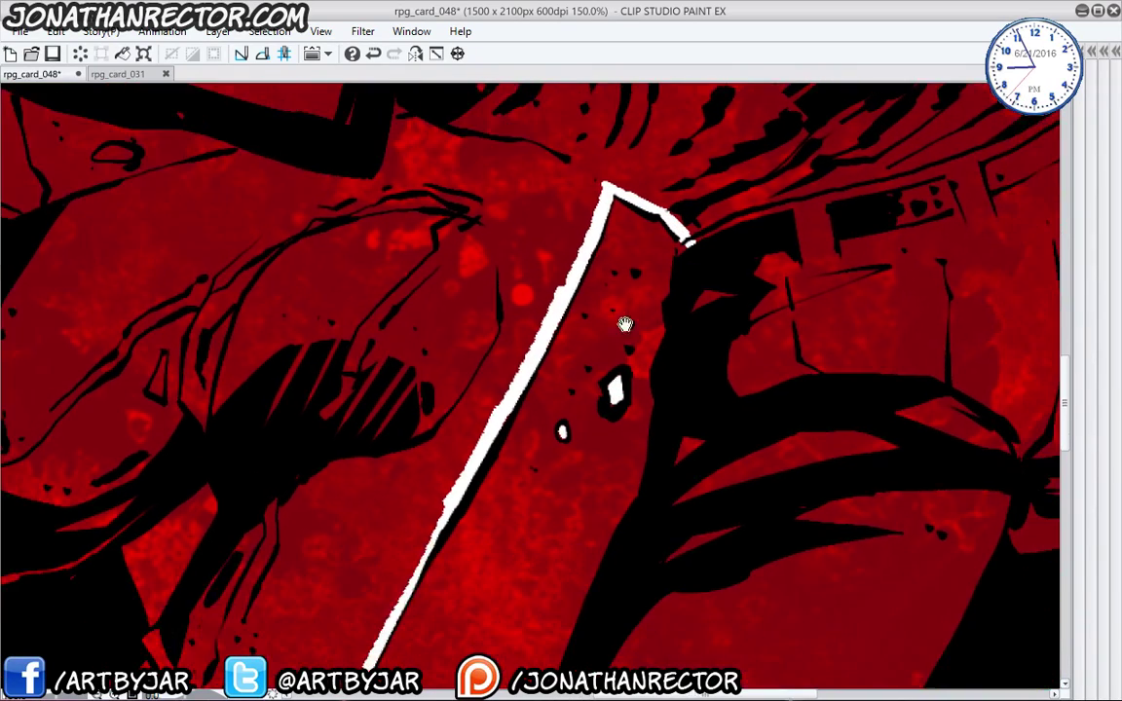
{"action": "left_click_drag", "start_coordinate": [195, 533], "coordinate": [536, 292]}
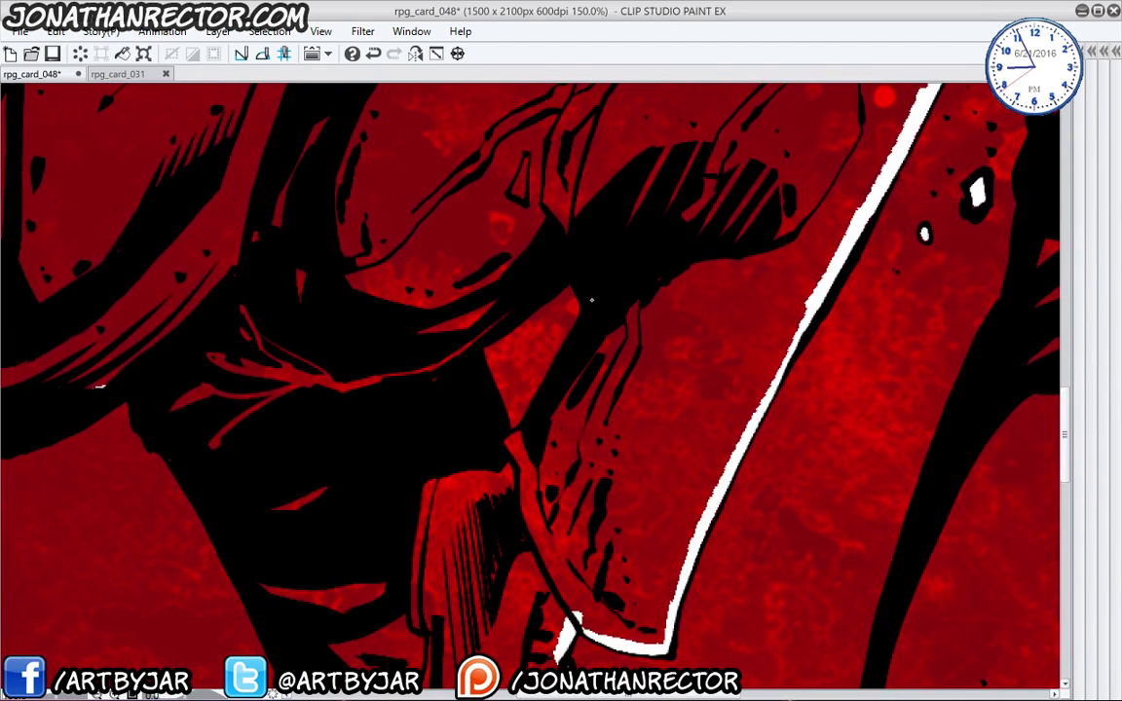
{"action": "left_click_drag", "start_coordinate": [515, 436], "coordinate": [521, 450]}
{"action": "left_click_drag", "start_coordinate": [465, 348], "coordinate": [497, 320]}
{"action": "mouse_move", "coordinate": [692, 372]}
{"action": "left_mouse_down"}
{"action": "mouse_move", "coordinate": [496, 358]}
{"action": "mouse_move", "coordinate": [445, 369]}
{"action": "left_mouse_up"}
{"action": "left_click_drag", "start_coordinate": [688, 273], "coordinate": [568, 487]}
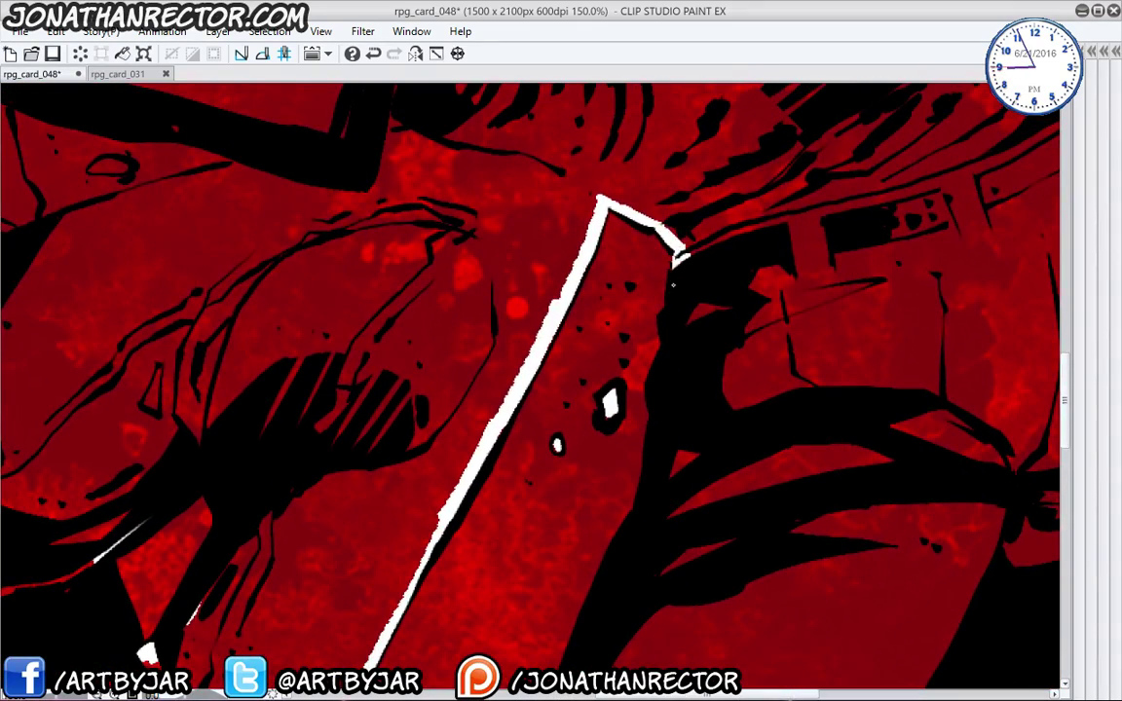
{"action": "left_click_drag", "start_coordinate": [642, 562], "coordinate": [714, 291]}
{"action": "mouse_move", "coordinate": [625, 379]}
{"action": "left_mouse_down"}
{"action": "mouse_move", "coordinate": [545, 598]}
{"action": "mouse_move", "coordinate": [669, 318]}
{"action": "left_mouse_up"}
- Highlight the right figure's edge, the artwork's bottom edge and the right leg in white
{"action": "left_click_drag", "start_coordinate": [674, 606], "coordinate": [606, 331]}
{"action": "left_click_drag", "start_coordinate": [624, 310], "coordinate": [679, 474]}
{"action": "left_click_drag", "start_coordinate": [689, 551], "coordinate": [657, 426]}
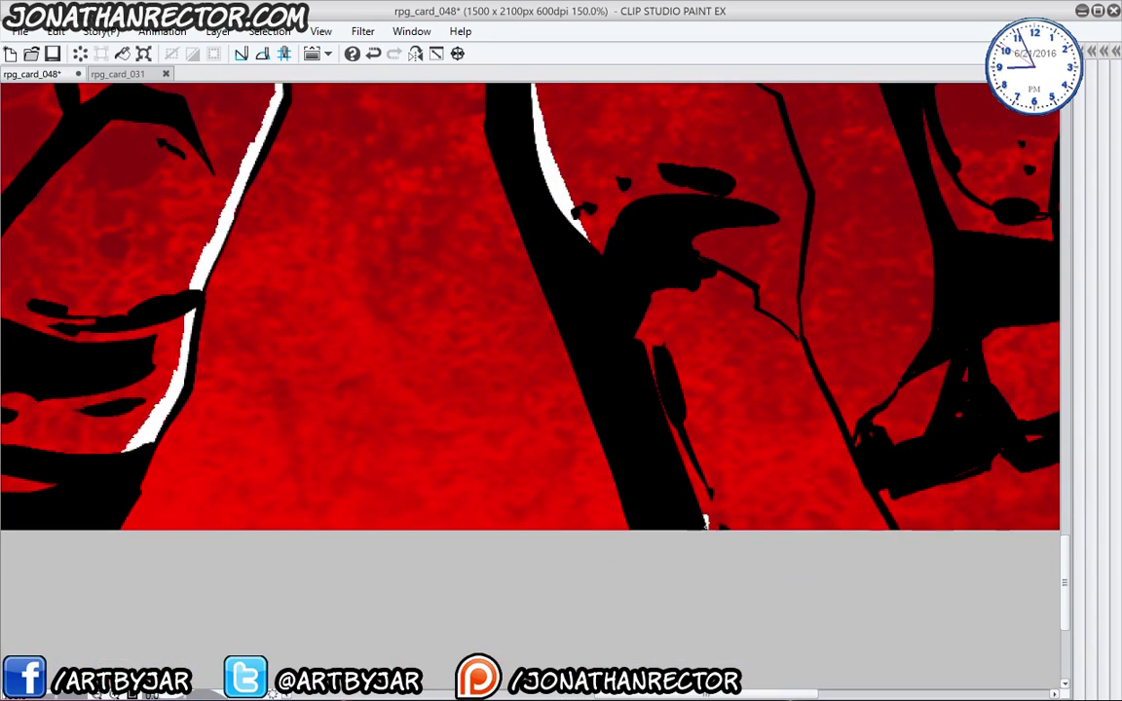
{"action": "mouse_move", "coordinate": [705, 522]}
{"action": "left_mouse_down"}
{"action": "mouse_move", "coordinate": [889, 526]}
{"action": "mouse_move", "coordinate": [808, 534]}
{"action": "mouse_move", "coordinate": [882, 443]}
{"action": "left_mouse_up"}
{"action": "mouse_move", "coordinate": [909, 437]}
{"action": "left_mouse_down"}
{"action": "mouse_move", "coordinate": [797, 513]}
{"action": "mouse_move", "coordinate": [872, 523]}
{"action": "left_mouse_up"}
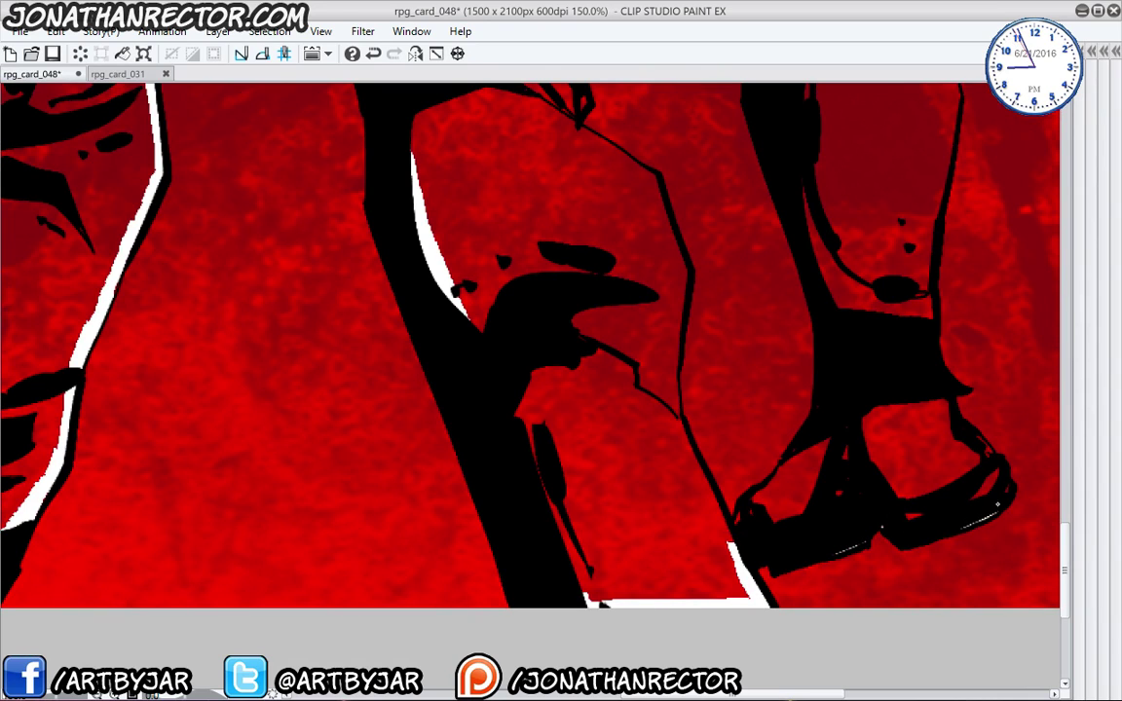
{"action": "left_click_drag", "start_coordinate": [921, 317], "coordinate": [921, 297]}
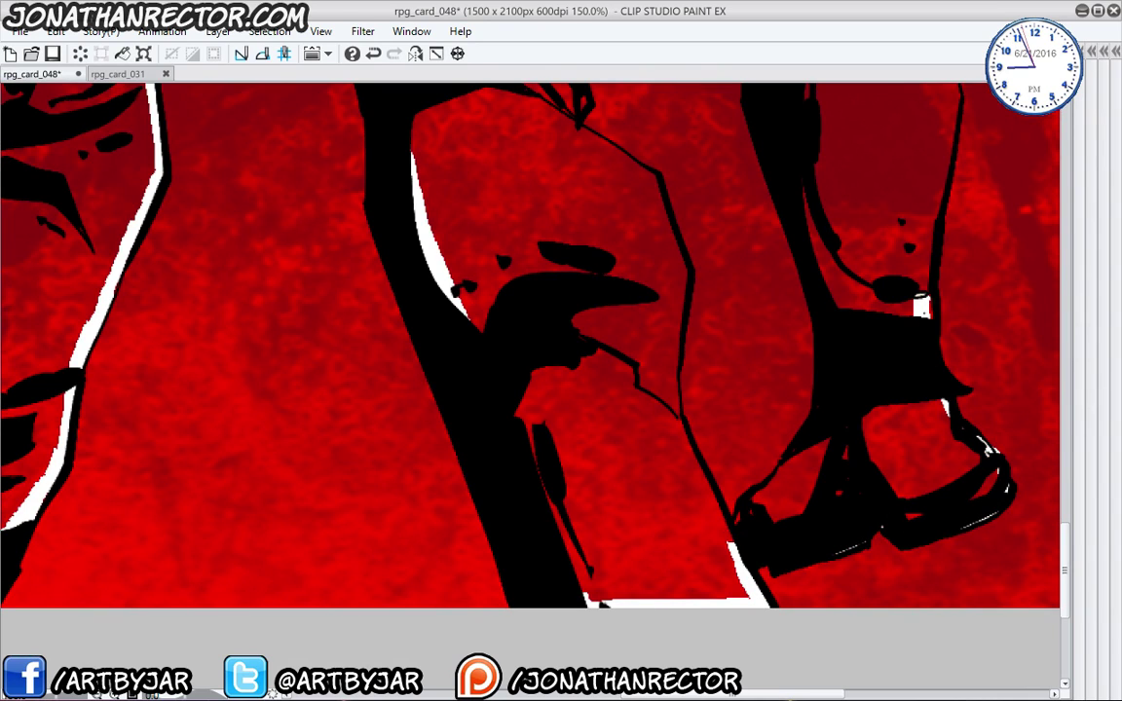
- Highlight the shoe strap, the leg from shoe to knee, and the knee in white
{"action": "left_click_drag", "start_coordinate": [981, 430], "coordinate": [1003, 452]}
{"action": "left_click_drag", "start_coordinate": [847, 354], "coordinate": [764, 585]}
{"action": "mouse_move", "coordinate": [844, 497]}
{"action": "left_mouse_down"}
{"action": "mouse_move", "coordinate": [869, 321]}
{"action": "mouse_move", "coordinate": [824, 198]}
{"action": "mouse_move", "coordinate": [807, 468]}
{"action": "left_mouse_up"}
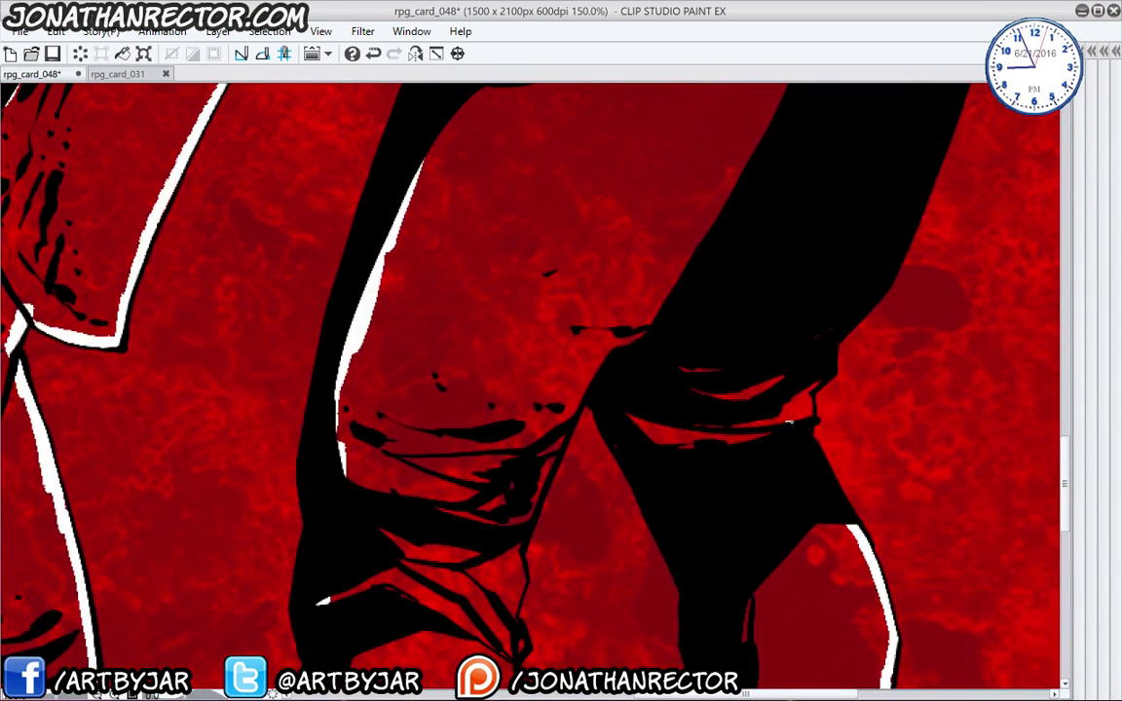
{"action": "left_click_drag", "start_coordinate": [789, 421], "coordinate": [806, 425]}
- Add white highlights along the shorts' right edge and the helmet's top edge
{"action": "left_click_drag", "start_coordinate": [916, 158], "coordinate": [779, 465]}
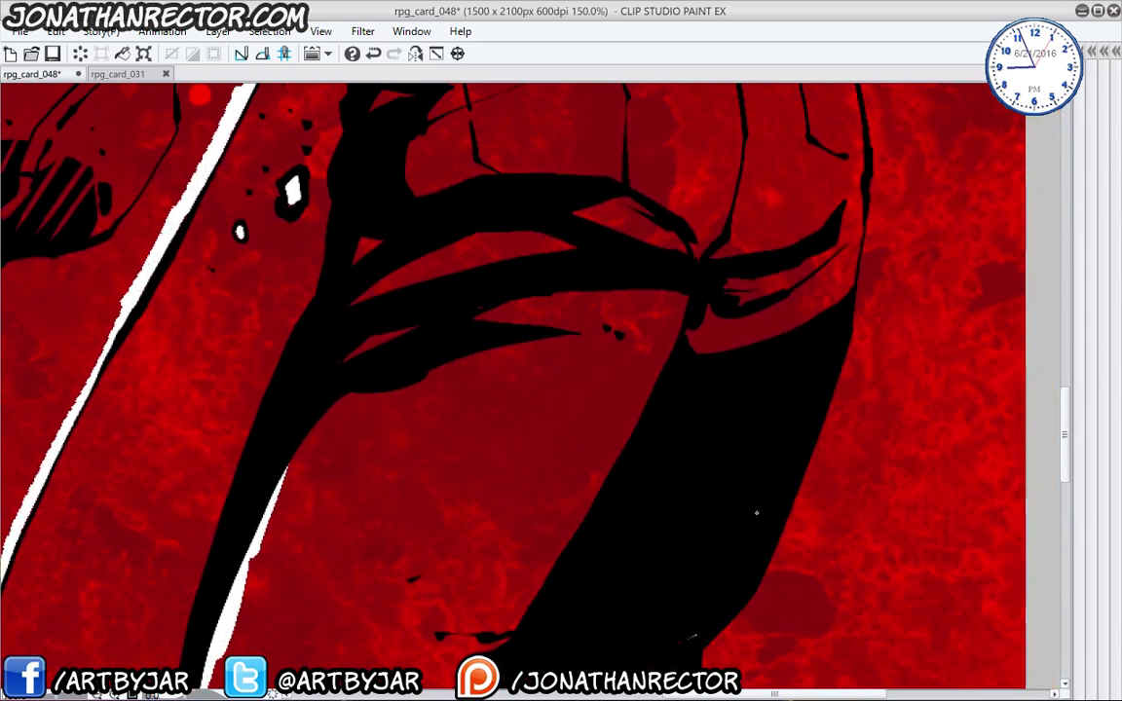
{"action": "mouse_move", "coordinate": [835, 304]}
{"action": "left_mouse_down"}
{"action": "mouse_move", "coordinate": [853, 255]}
{"action": "mouse_move", "coordinate": [862, 141]}
{"action": "left_mouse_up"}
{"action": "mouse_move", "coordinate": [858, 95]}
{"action": "left_mouse_down"}
{"action": "mouse_move", "coordinate": [816, 501]}
{"action": "mouse_move", "coordinate": [808, 438]}
{"action": "left_mouse_up"}
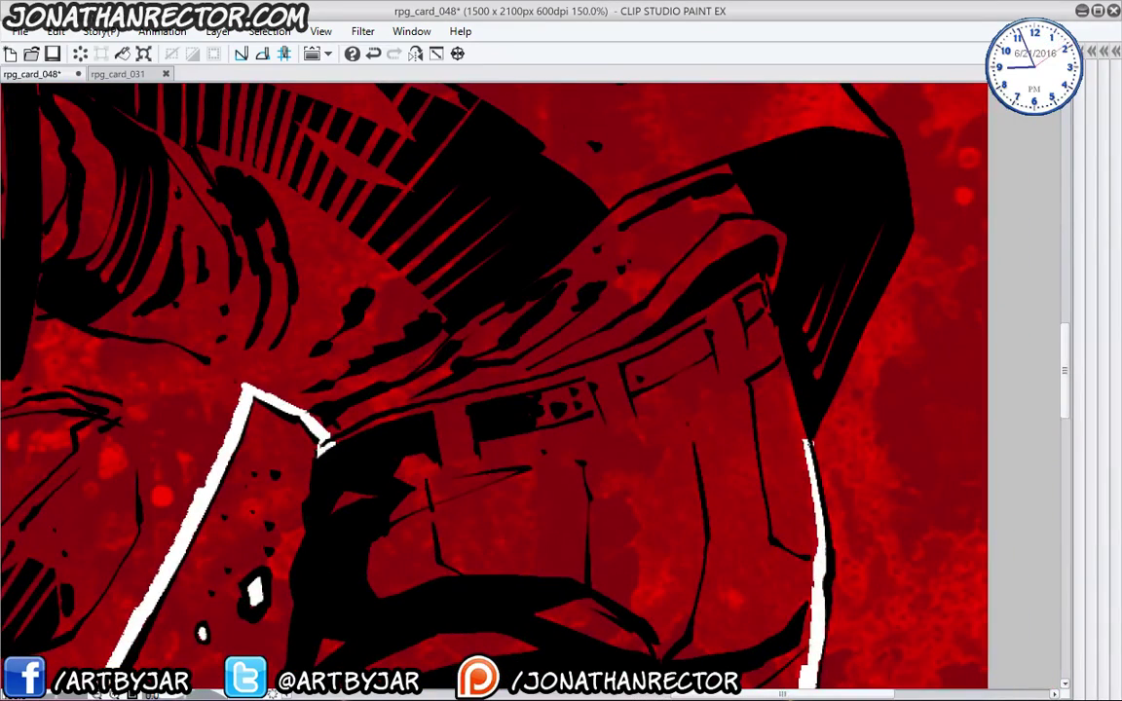
{"action": "mouse_move", "coordinate": [816, 372]}
{"action": "left_mouse_down"}
{"action": "mouse_move", "coordinate": [881, 231]}
{"action": "mouse_move", "coordinate": [821, 445]}
{"action": "left_mouse_up"}
{"action": "left_click_drag", "start_coordinate": [835, 330], "coordinate": [778, 263]}
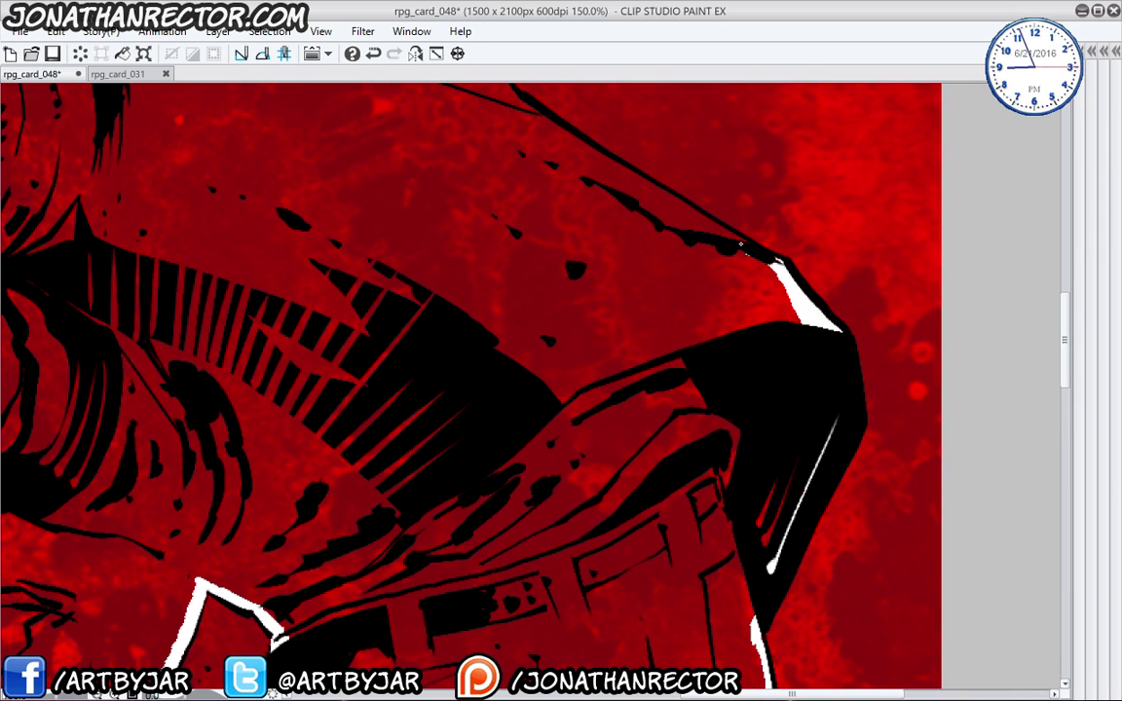
{"action": "mouse_move", "coordinate": [740, 246]}
{"action": "left_mouse_down"}
{"action": "mouse_move", "coordinate": [584, 171]}
{"action": "mouse_move", "coordinate": [642, 204]}
{"action": "mouse_move", "coordinate": [547, 139]}
{"action": "mouse_move", "coordinate": [694, 395]}
{"action": "mouse_move", "coordinate": [594, 319]}
{"action": "mouse_move", "coordinate": [540, 236]}
{"action": "mouse_move", "coordinate": [457, 189]}
{"action": "mouse_move", "coordinate": [686, 439]}
{"action": "left_mouse_up"}
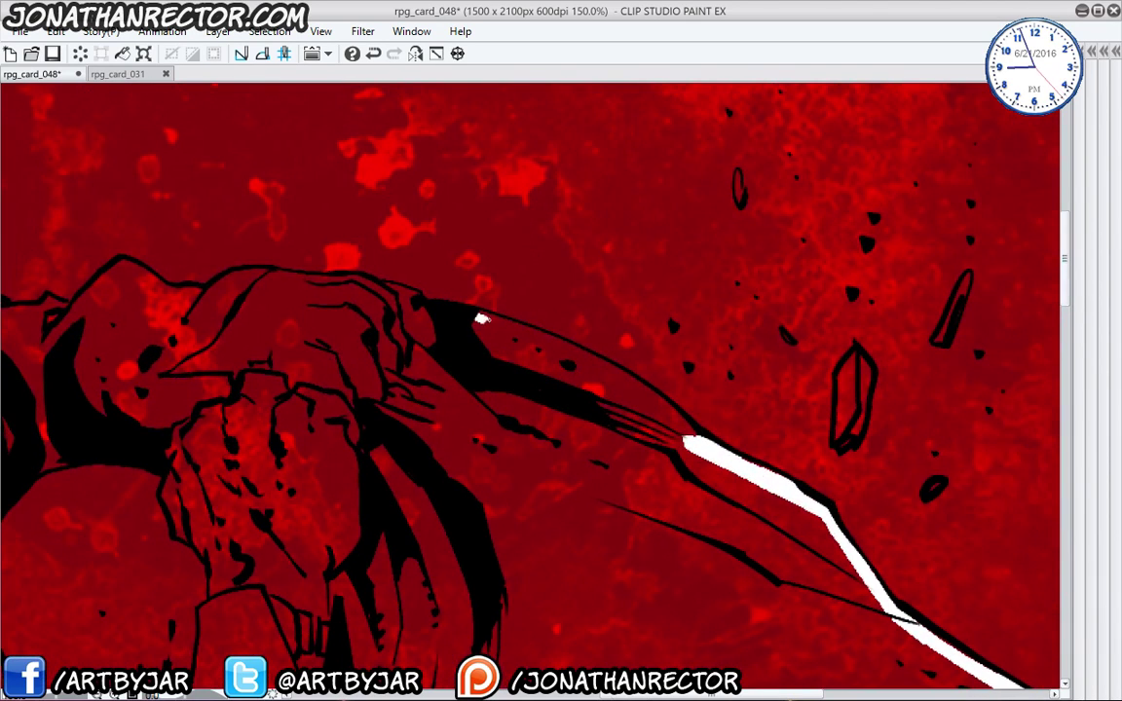
- Highlight the arm edge and fill the crystal shard with white
{"action": "mouse_move", "coordinate": [481, 319]}
{"action": "left_mouse_down"}
{"action": "mouse_move", "coordinate": [594, 363]}
{"action": "mouse_move", "coordinate": [682, 436]}
{"action": "left_mouse_up"}
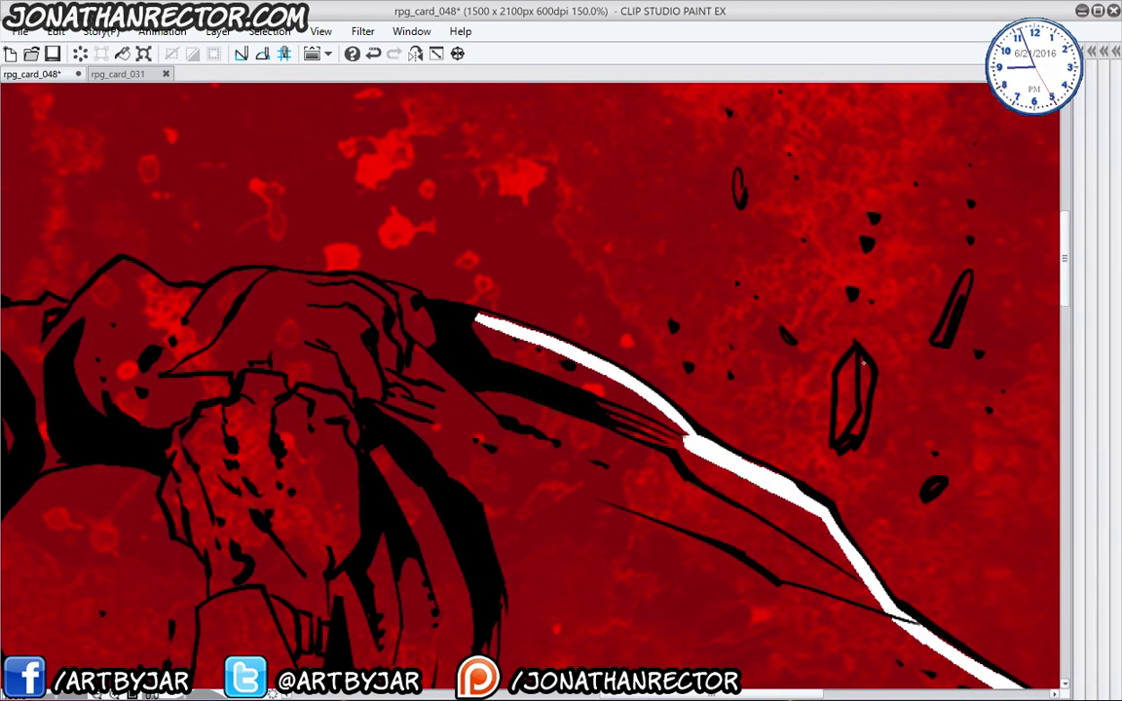
{"action": "left_click_drag", "start_coordinate": [863, 362], "coordinate": [844, 440]}
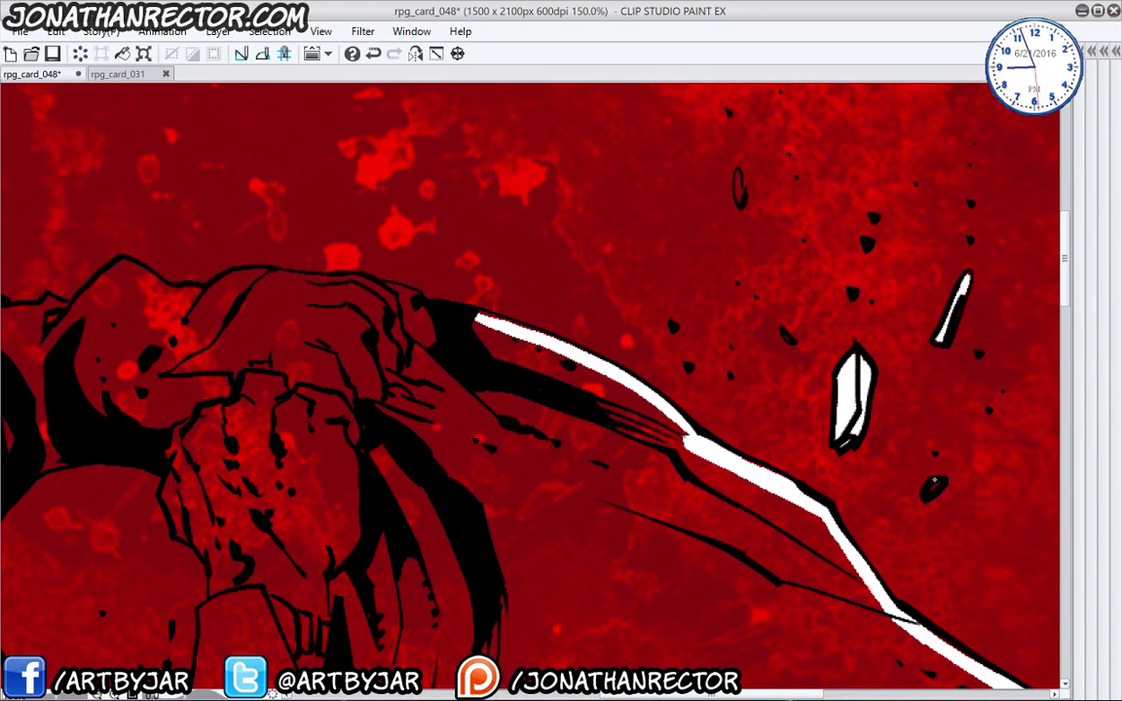
{"action": "left_click_drag", "start_coordinate": [675, 186], "coordinate": [318, 387]}
{"action": "mouse_move", "coordinate": [282, 281]}
{"action": "left_mouse_down"}
{"action": "mouse_move", "coordinate": [357, 310]}
{"action": "mouse_move", "coordinate": [401, 291]}
{"action": "mouse_move", "coordinate": [459, 294]}
{"action": "mouse_move", "coordinate": [555, 307]}
{"action": "mouse_move", "coordinate": [633, 334]}
{"action": "left_mouse_up"}
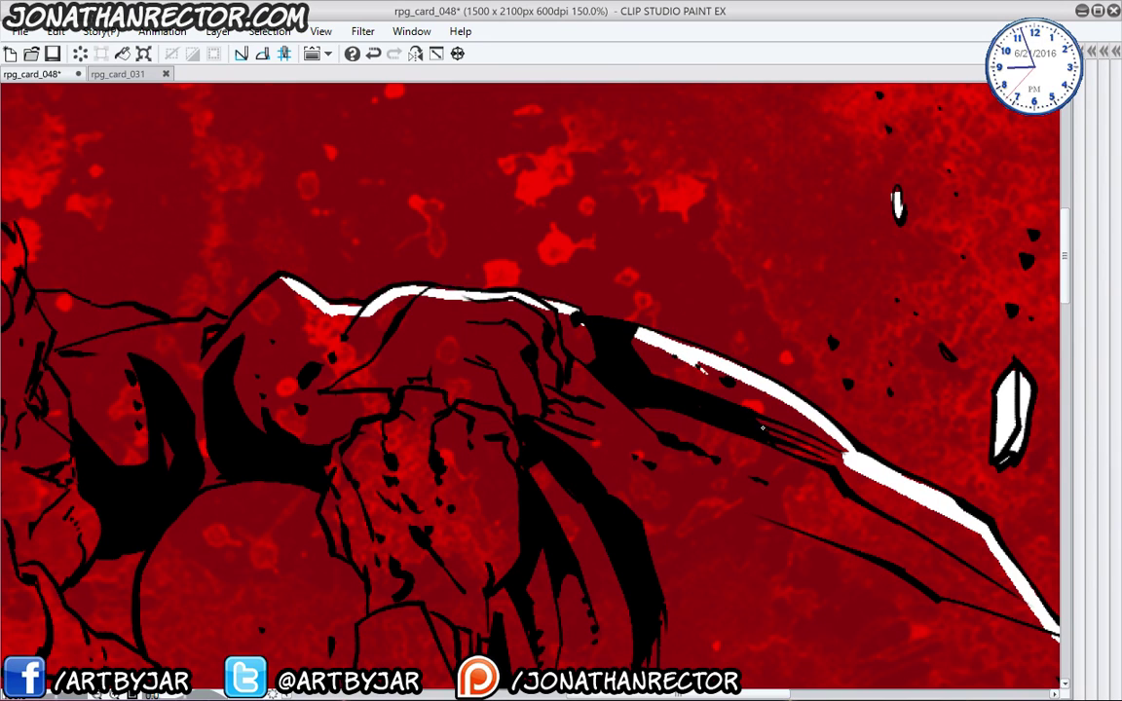
- Trace a white outline along the shoulder and hair edge
{"action": "left_click_drag", "start_coordinate": [288, 487], "coordinate": [376, 337]}
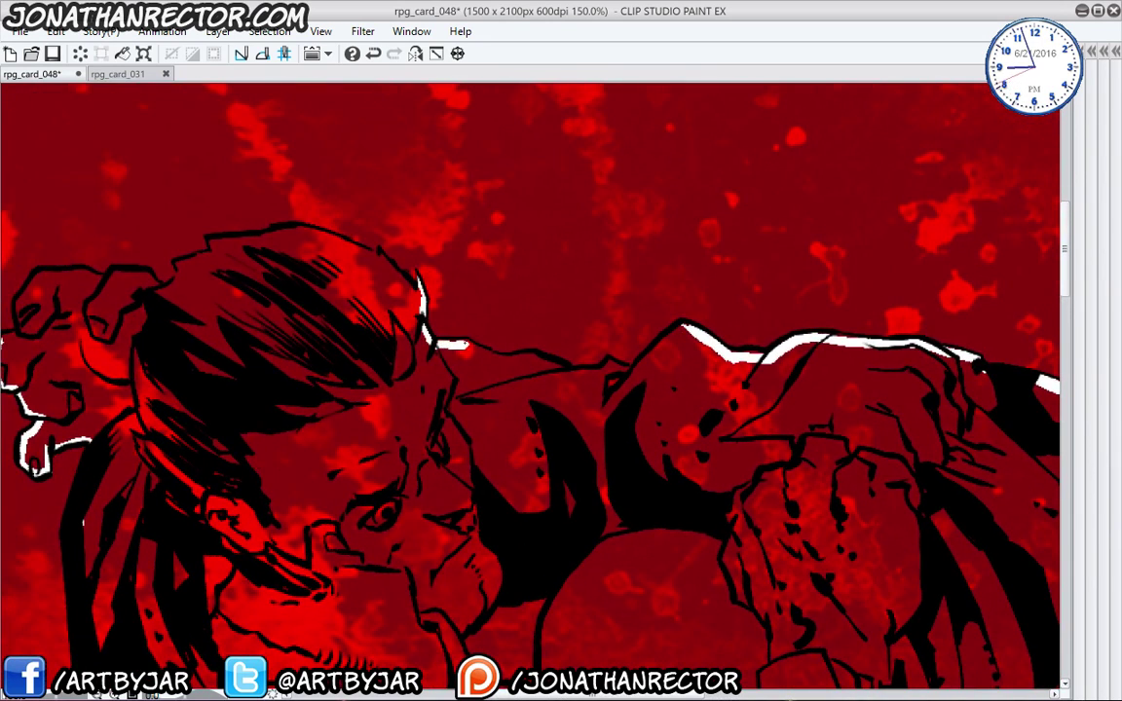
{"action": "mouse_move", "coordinate": [470, 346]}
{"action": "left_mouse_down"}
{"action": "mouse_move", "coordinate": [572, 374]}
{"action": "mouse_move", "coordinate": [635, 371]}
{"action": "mouse_move", "coordinate": [681, 330]}
{"action": "left_mouse_up"}
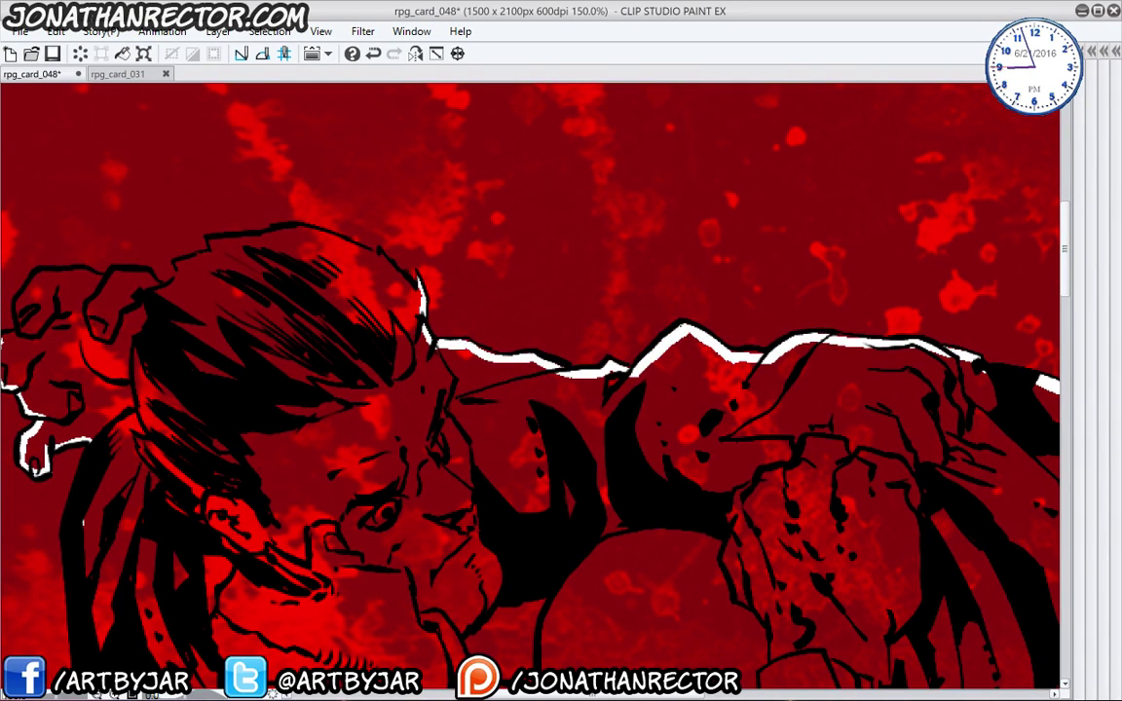
{"action": "left_click_drag", "start_coordinate": [283, 447], "coordinate": [556, 520]}
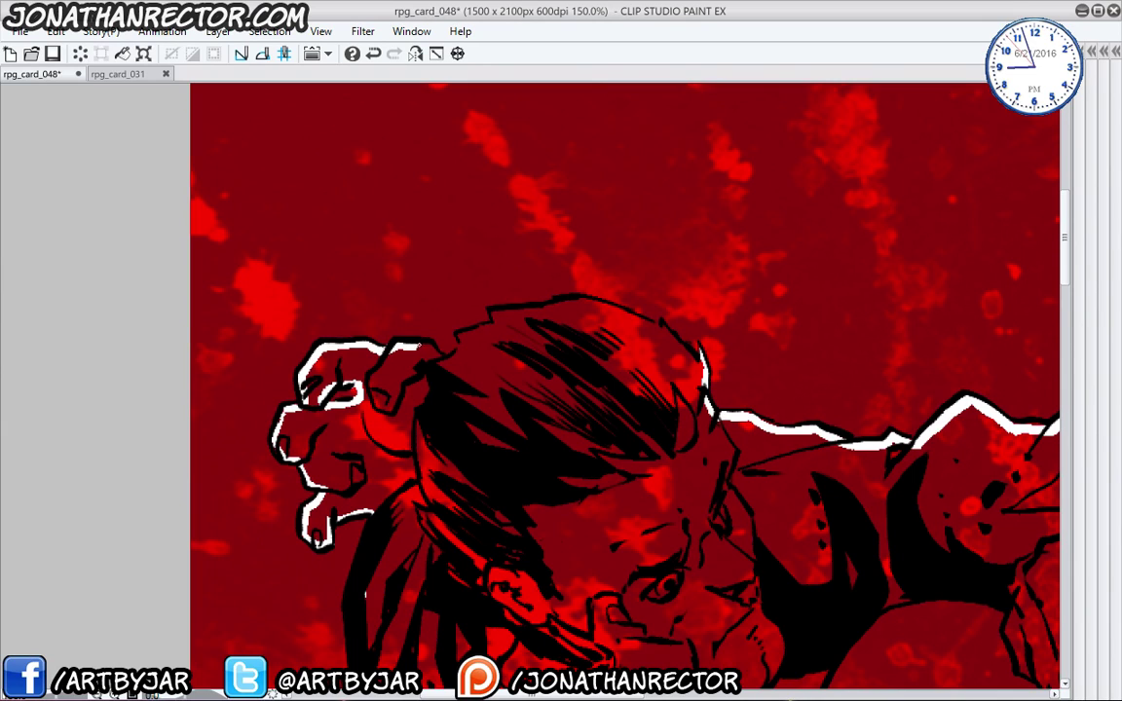
{"action": "mouse_move", "coordinate": [449, 361]}
{"action": "left_mouse_down"}
{"action": "mouse_move", "coordinate": [471, 333]}
{"action": "mouse_move", "coordinate": [506, 312]}
{"action": "mouse_move", "coordinate": [617, 314]}
{"action": "left_mouse_up"}
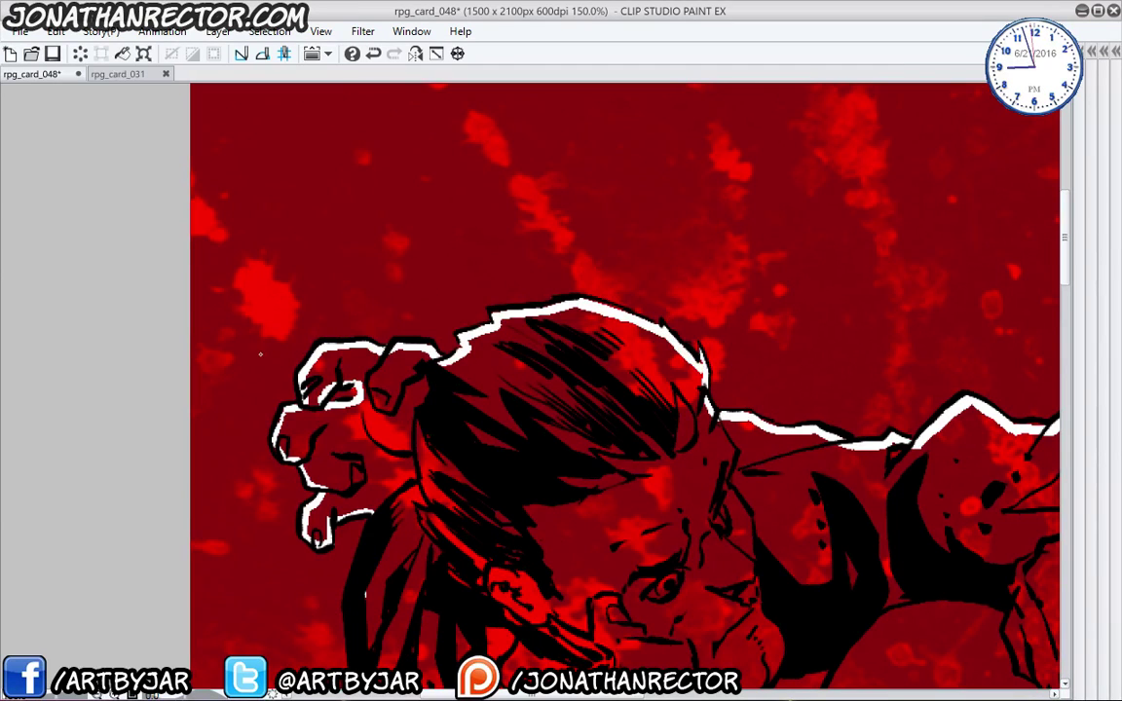
{"action": "left_click_drag", "start_coordinate": [260, 354], "coordinate": [178, 140]}
{"action": "left_click_drag", "start_coordinate": [276, 279], "coordinate": [162, 192]}
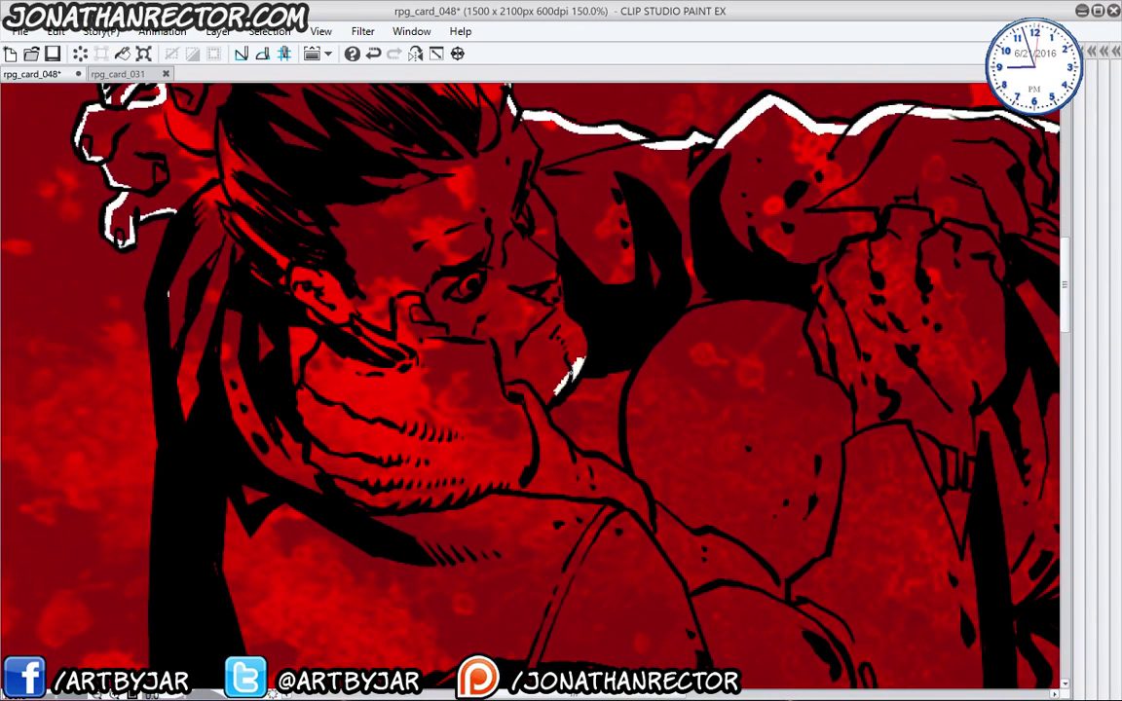
- Outline the jaw and the lower figure's edge in white and fill the small eye shape
{"action": "left_click_drag", "start_coordinate": [575, 370], "coordinate": [542, 415]}
{"action": "mouse_move", "coordinate": [577, 456]}
{"action": "left_mouse_down"}
{"action": "mouse_move", "coordinate": [640, 481]}
{"action": "mouse_move", "coordinate": [635, 380]}
{"action": "left_mouse_up"}
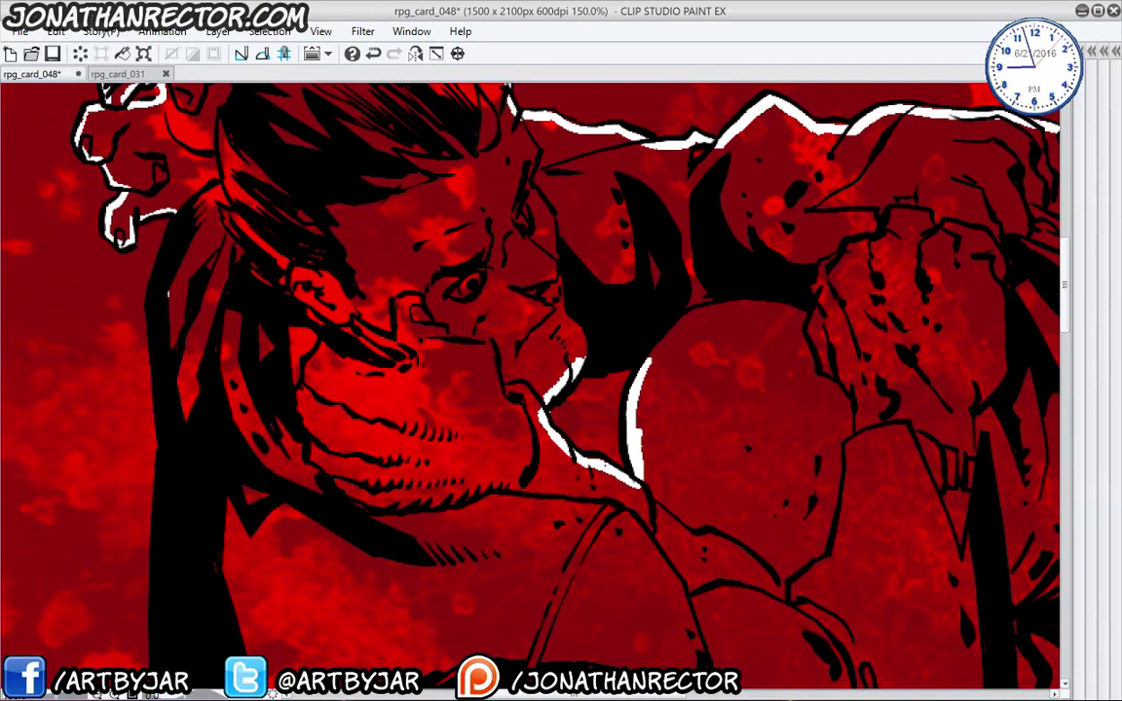
{"action": "left_click_drag", "start_coordinate": [621, 484], "coordinate": [366, 266]}
{"action": "left_click_drag", "start_coordinate": [317, 500], "coordinate": [273, 288]}
{"action": "left_click_drag", "start_coordinate": [258, 485], "coordinate": [311, 434]}
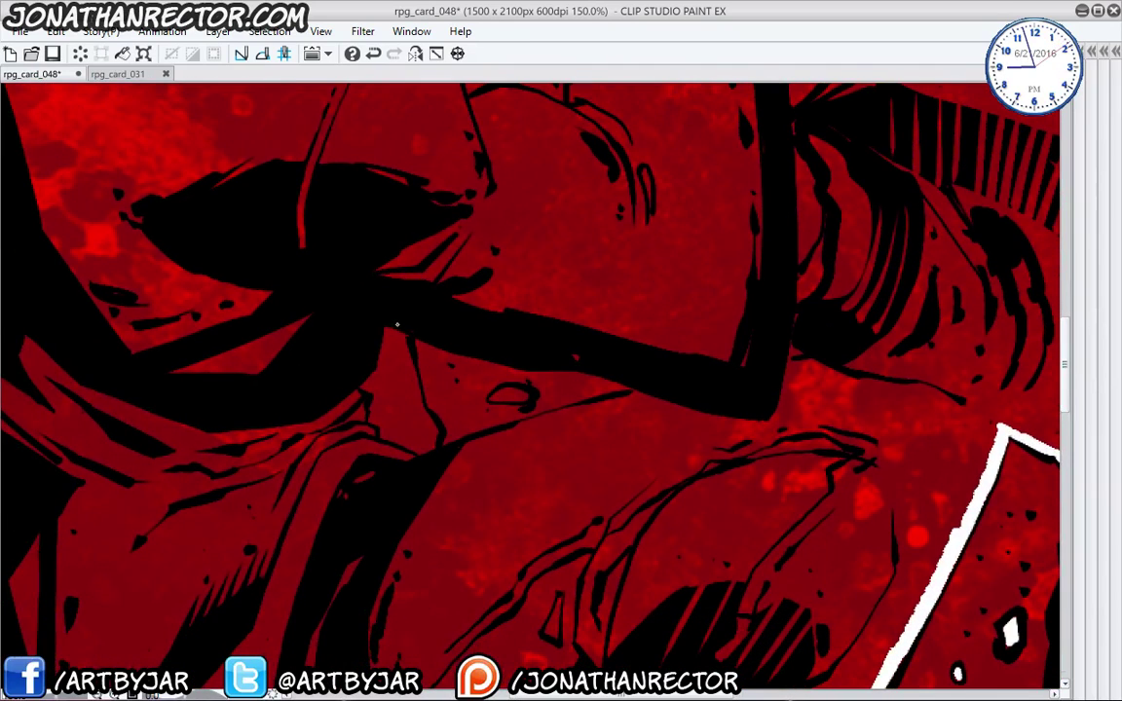
{"action": "mouse_move", "coordinate": [398, 329]}
{"action": "left_mouse_down"}
{"action": "mouse_move", "coordinate": [431, 460]}
{"action": "mouse_move", "coordinate": [502, 453]}
{"action": "mouse_move", "coordinate": [445, 454]}
{"action": "mouse_move", "coordinate": [631, 399]}
{"action": "left_mouse_up"}
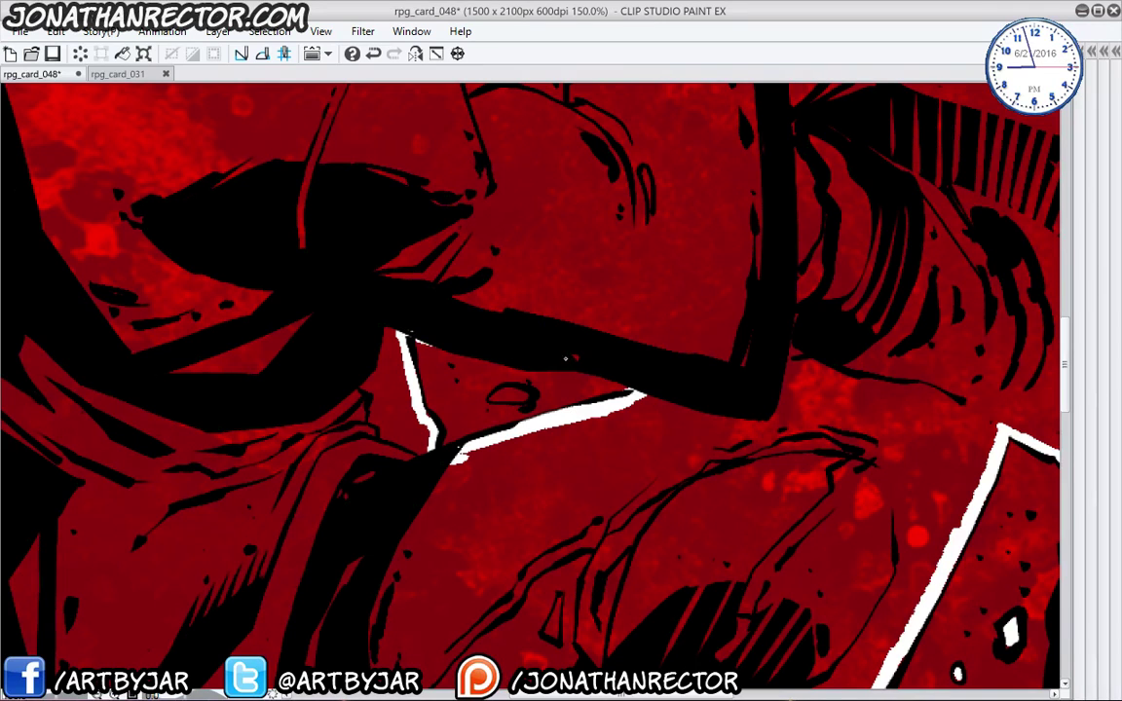
{"action": "left_click_drag", "start_coordinate": [497, 394], "coordinate": [521, 396]}
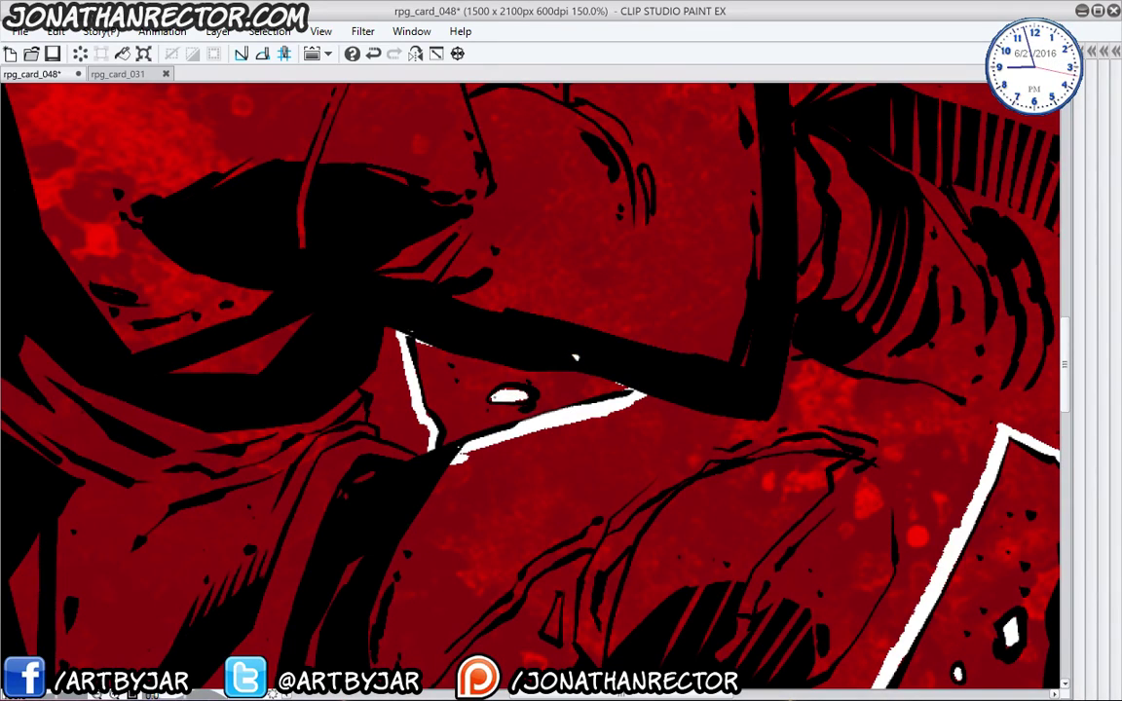
- Highlight the leg edges and the line below the knee in white, then zoom out to the upper bodies
{"action": "left_click_drag", "start_coordinate": [575, 358], "coordinate": [368, 117]}
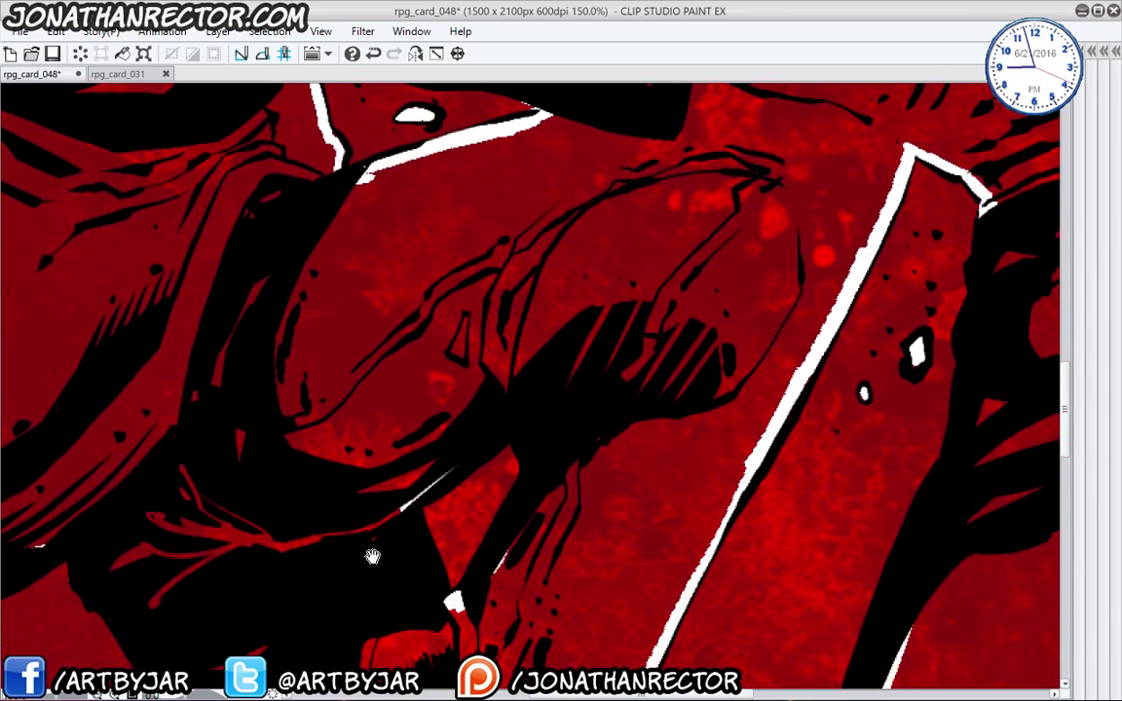
{"action": "mouse_move", "coordinate": [360, 526]}
{"action": "left_mouse_down"}
{"action": "mouse_move", "coordinate": [506, 351]}
{"action": "mouse_move", "coordinate": [504, 470]}
{"action": "mouse_move", "coordinate": [523, 329]}
{"action": "left_mouse_up"}
{"action": "left_click_drag", "start_coordinate": [650, 200], "coordinate": [599, 327]}
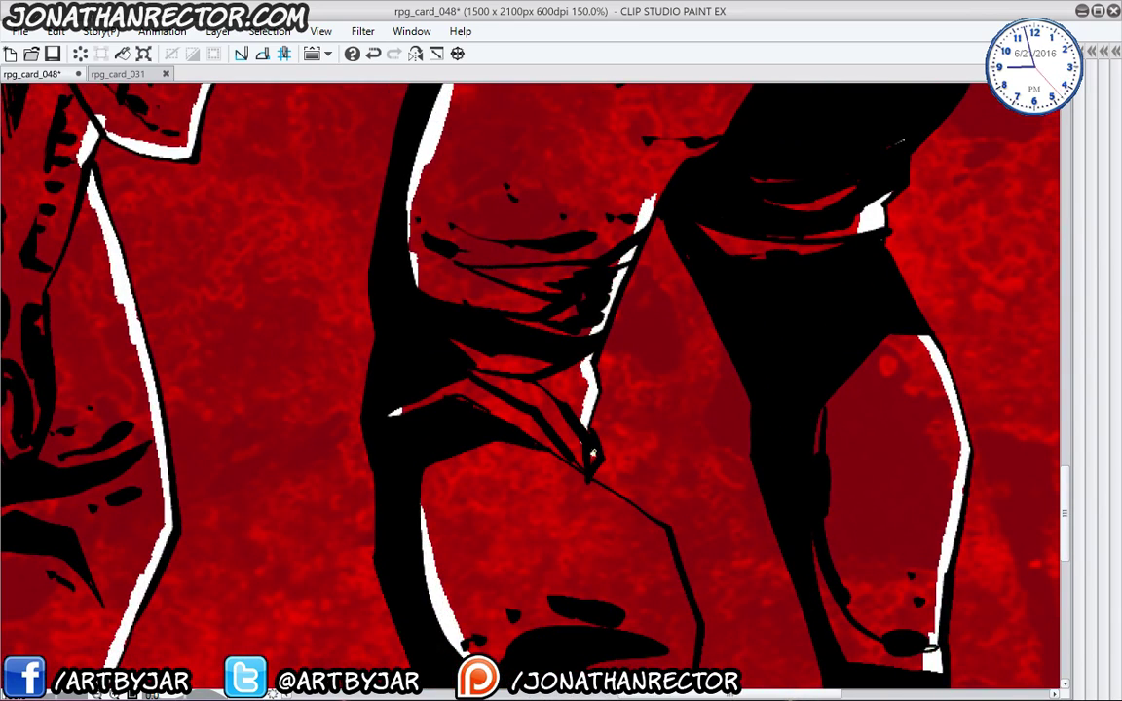
{"action": "mouse_move", "coordinate": [587, 475]}
{"action": "left_mouse_down"}
{"action": "mouse_move", "coordinate": [513, 413]}
{"action": "mouse_move", "coordinate": [498, 337]}
{"action": "mouse_move", "coordinate": [584, 390]}
{"action": "mouse_move", "coordinate": [612, 487]}
{"action": "mouse_move", "coordinate": [601, 613]}
{"action": "left_mouse_up"}
{"action": "mouse_move", "coordinate": [601, 613]}
{"action": "left_mouse_down"}
{"action": "mouse_move", "coordinate": [576, 437]}
{"action": "mouse_move", "coordinate": [641, 585]}
{"action": "mouse_move", "coordinate": [701, 501]}
{"action": "left_mouse_up"}
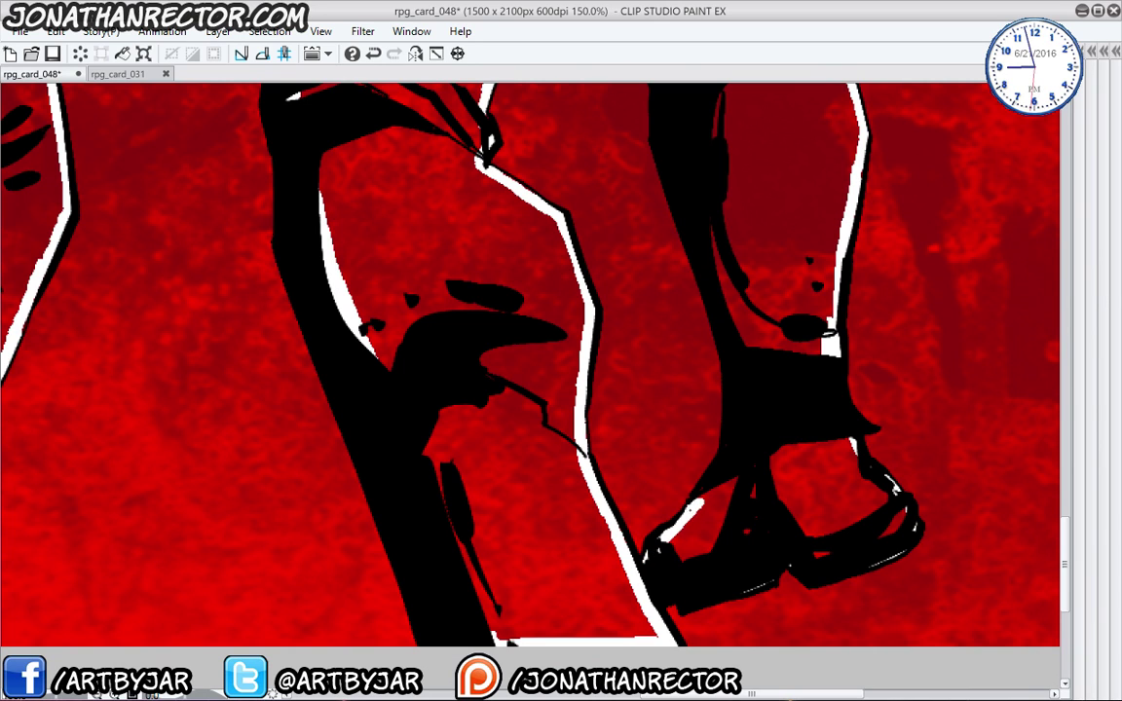
{"action": "scroll", "coordinate": [726, 450], "scroll_direction": "up", "scroll_amount": 6}
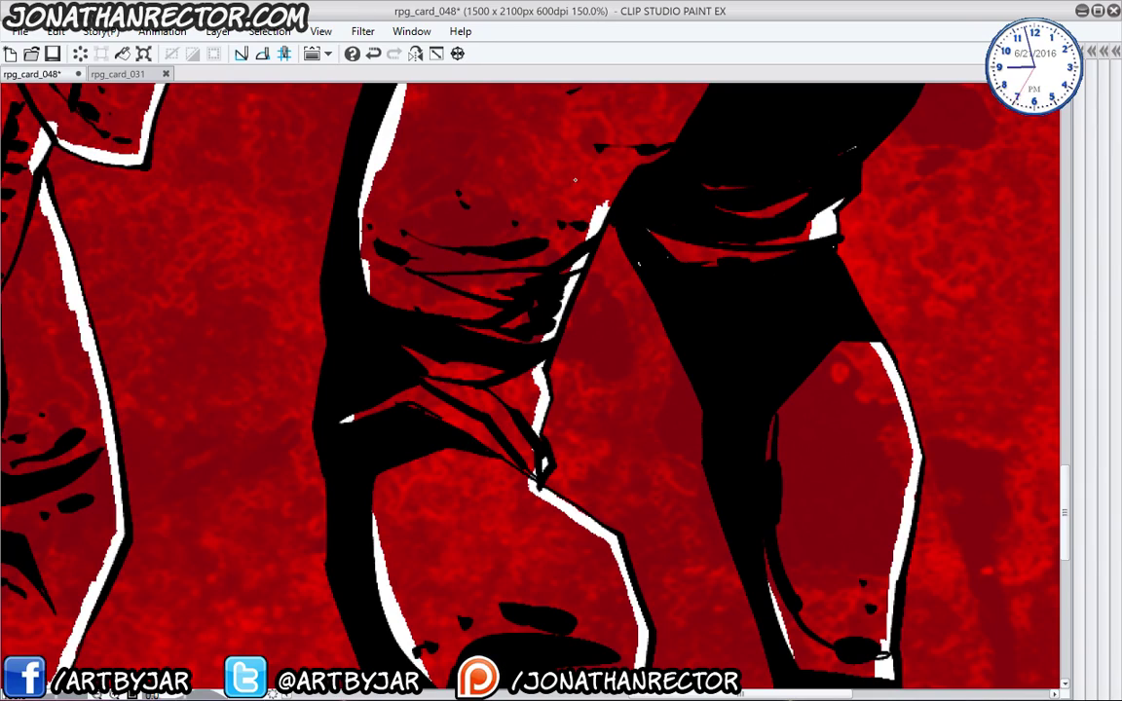
{"action": "scroll", "coordinate": [574, 179], "scroll_direction": "down", "scroll_amount": 3}
{"action": "left_click_drag", "start_coordinate": [198, 256], "coordinate": [311, 662]}
{"action": "left_click_drag", "start_coordinate": [317, 484], "coordinate": [307, 585]}
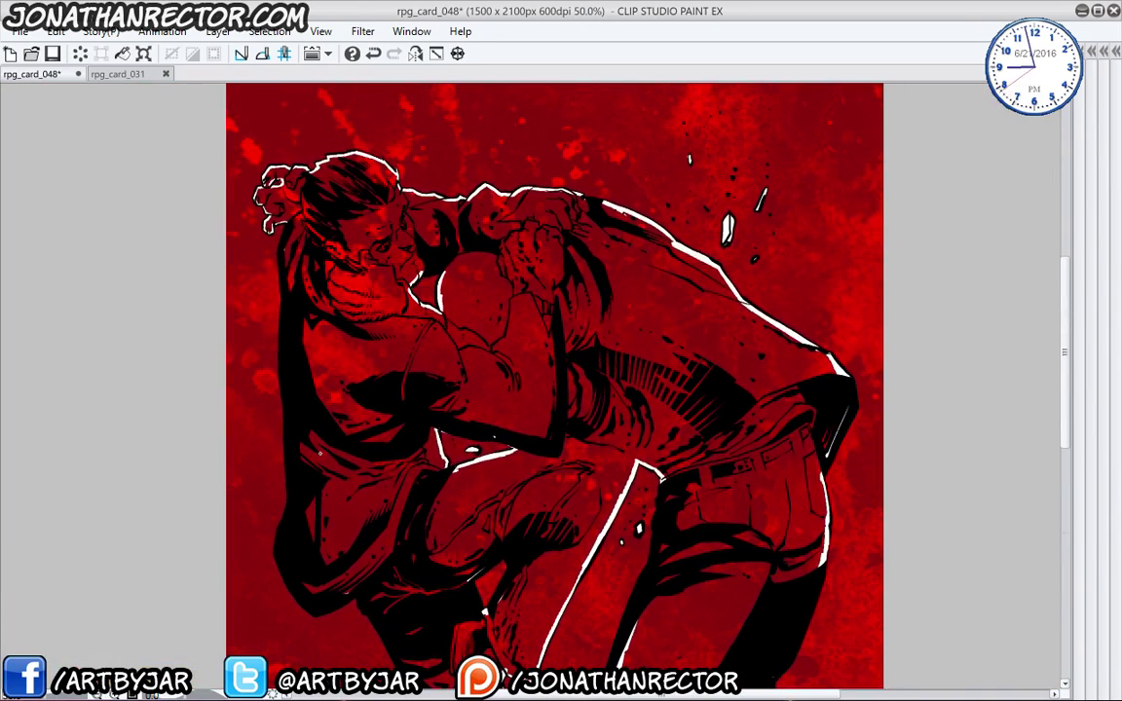
- Select the figures' shape on Layer 2 and fill it solid
{"action": "key", "text": "Tab"}
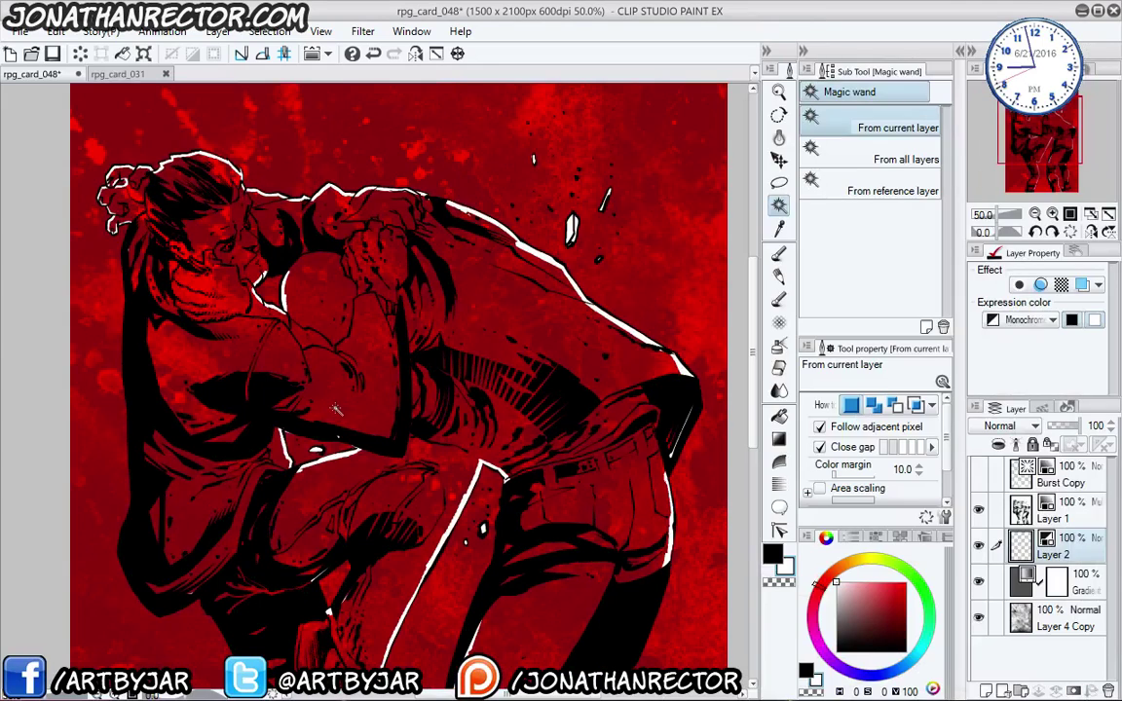
{"action": "key", "text": "Tab"}
{"action": "left_click", "coordinate": [356, 387]}
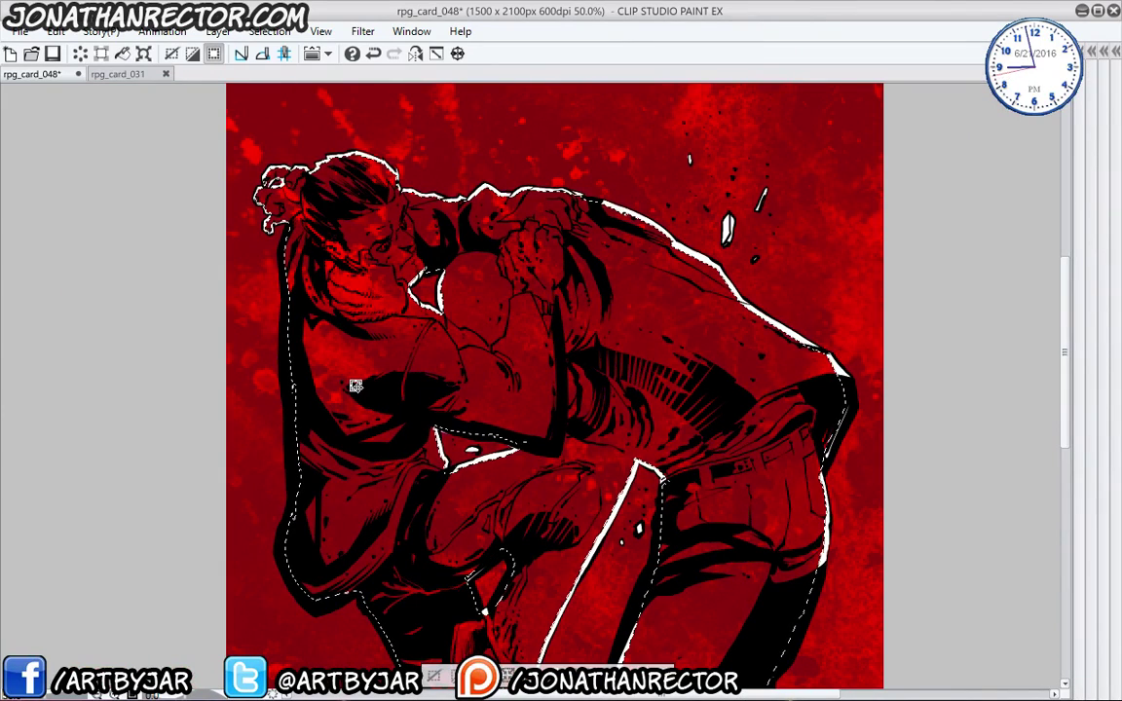
{"action": "key", "text": "alt+BackSpace"}
{"action": "key", "text": "ctrl+d"}
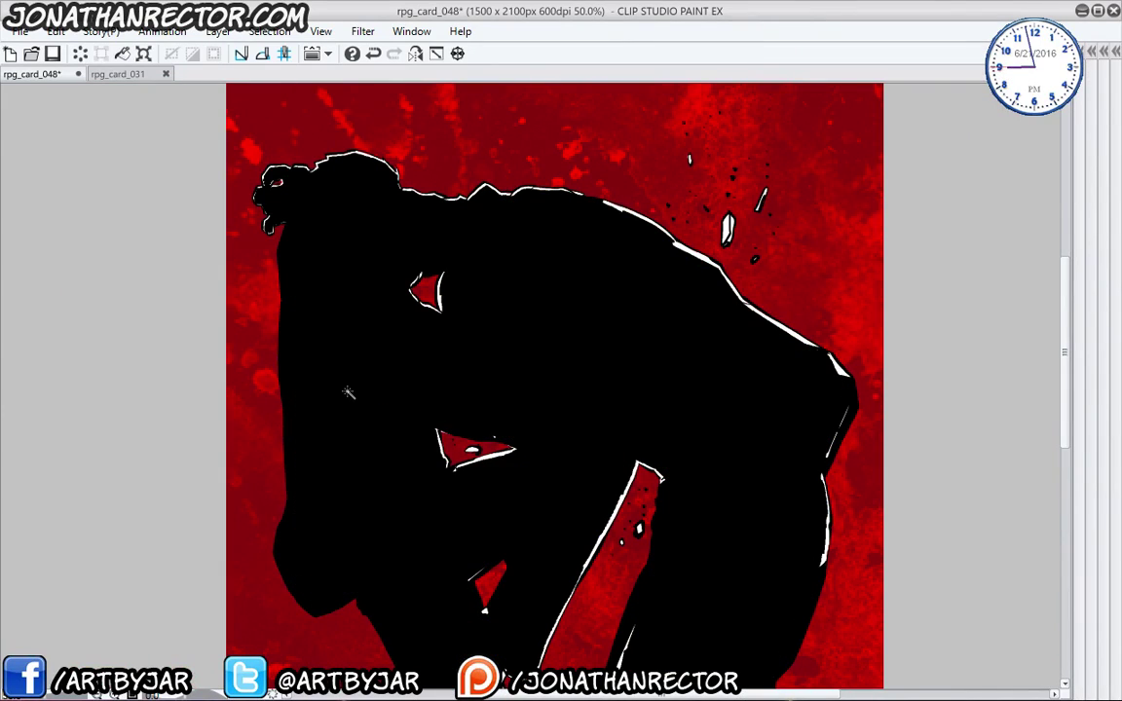
- Turn the figure fill white under the ink, then zoom out centred on the hips
{"action": "key", "text": "Tab"}
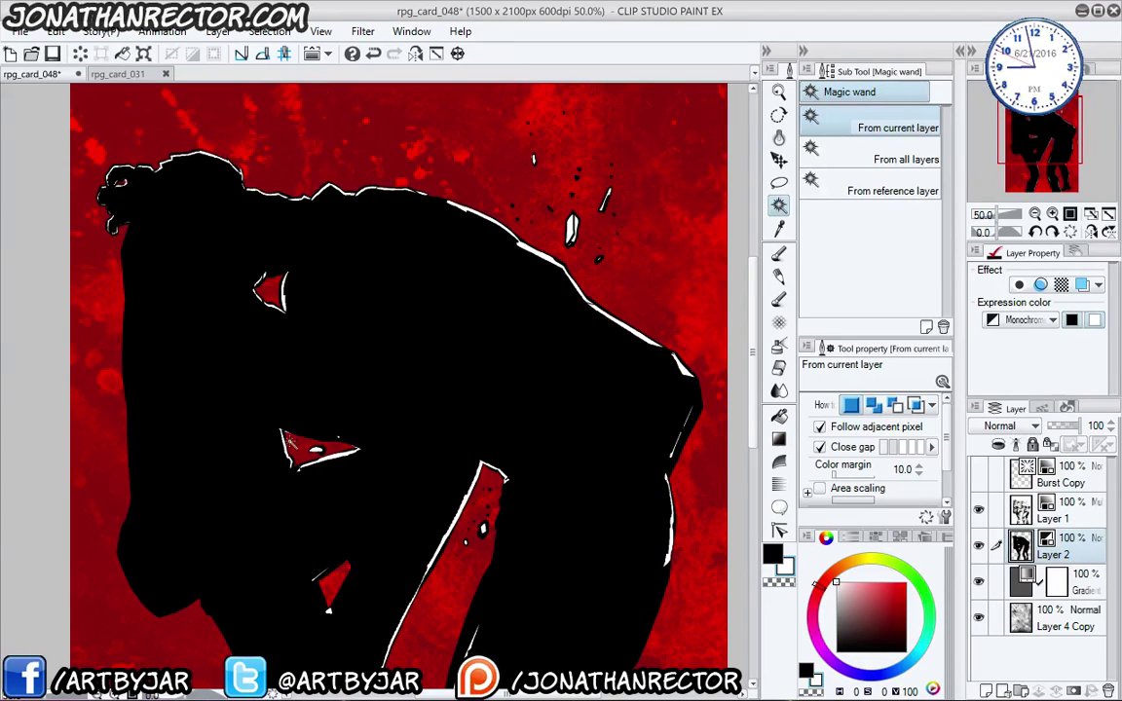
{"action": "key", "text": "Delete"}
{"action": "key", "text": "ctrl+z"}
{"action": "key", "text": "ctrl+y"}
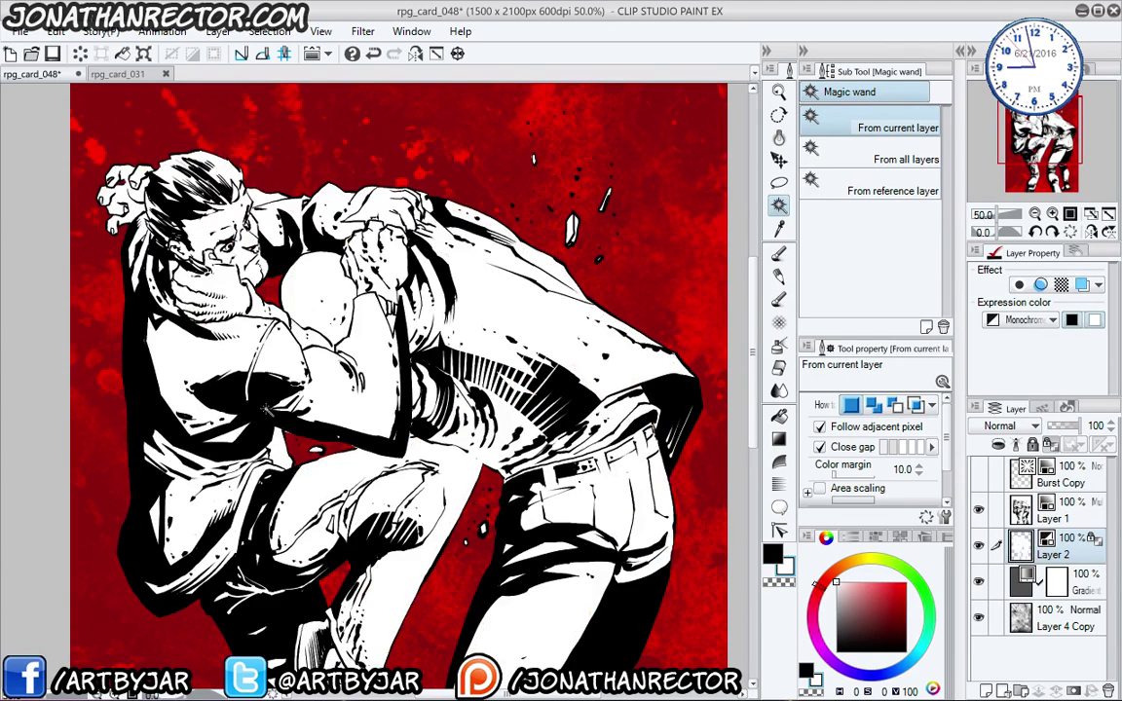
{"action": "scroll", "coordinate": [199, 448], "scroll_direction": "down", "scroll_amount": 5}
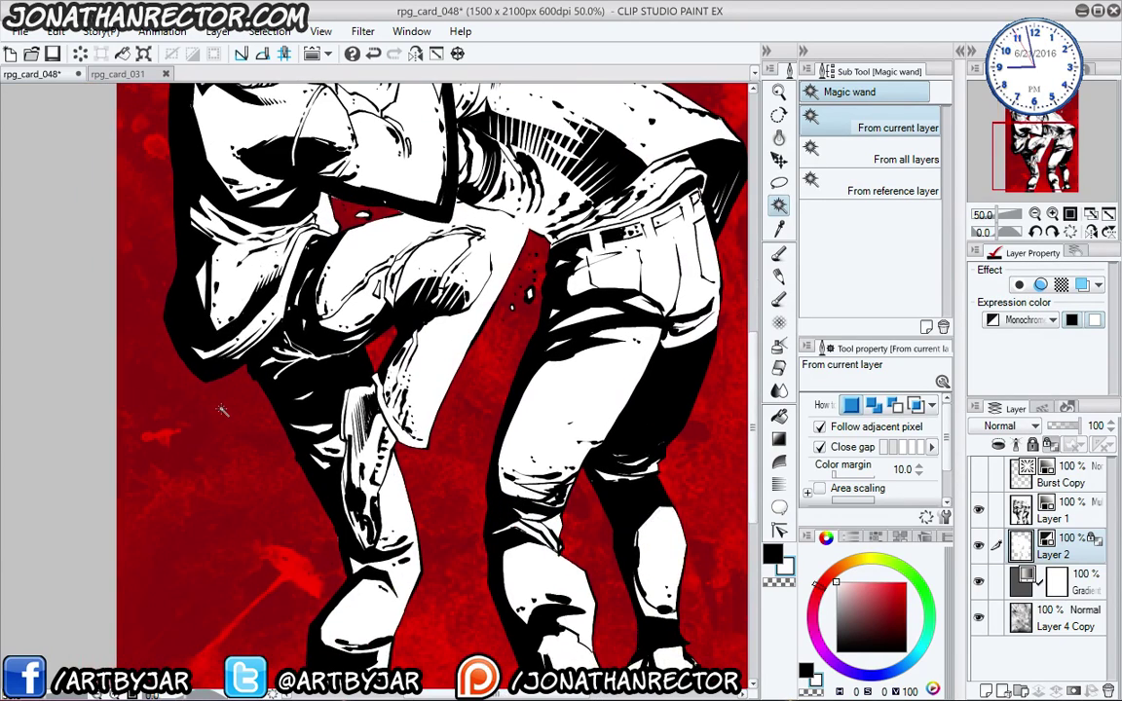
{"action": "key", "text": "ctrl+minus"}
{"action": "scroll", "coordinate": [410, 397], "scroll_direction": "up", "scroll_amount": 2}
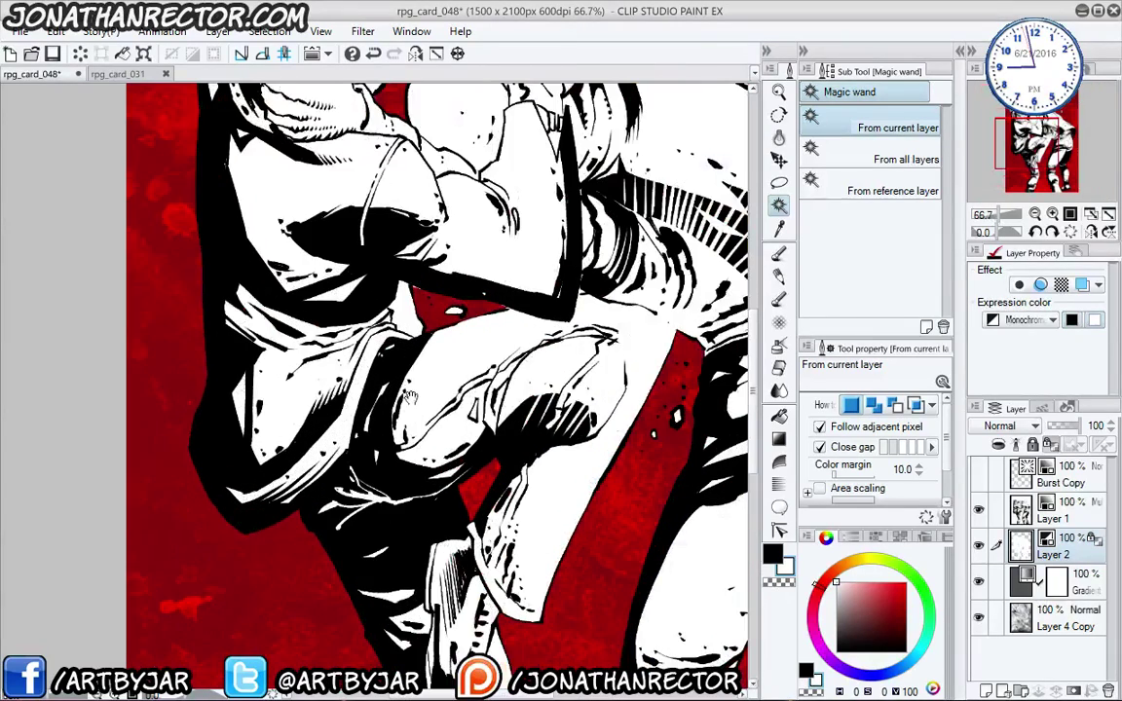
{"action": "left_click_drag", "start_coordinate": [410, 397], "coordinate": [241, 428]}
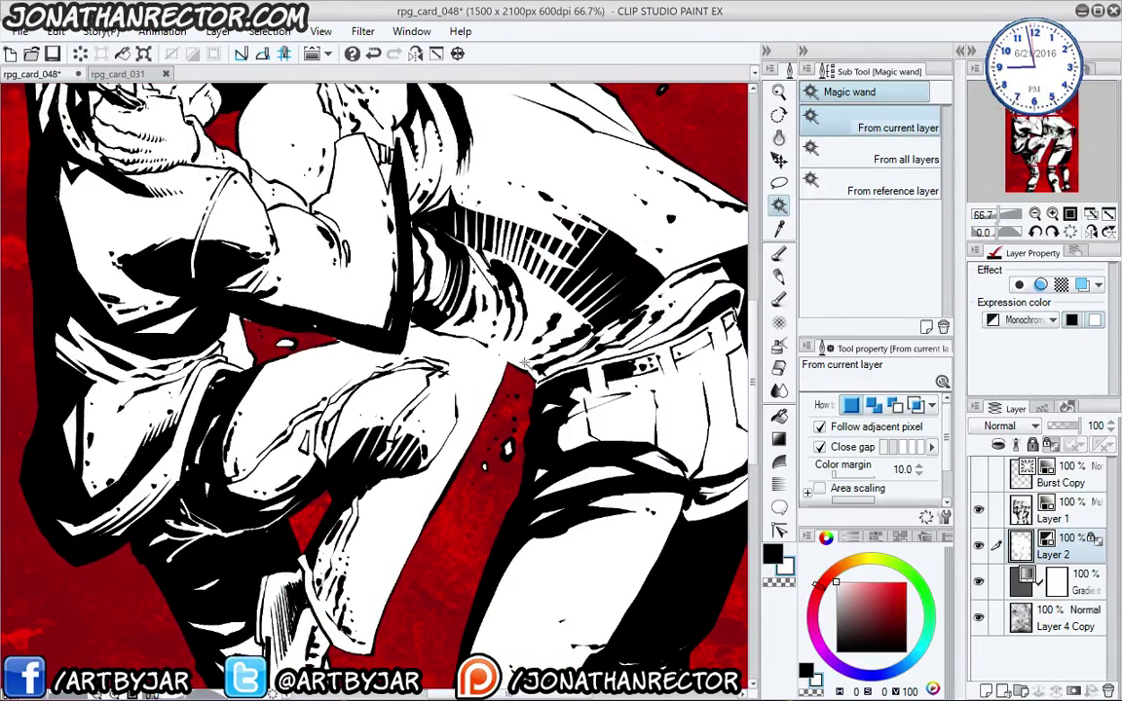
- Lasso jagged white and red streaks near the figure's hip, extending them toward the legs
{"action": "key", "text": "m"}
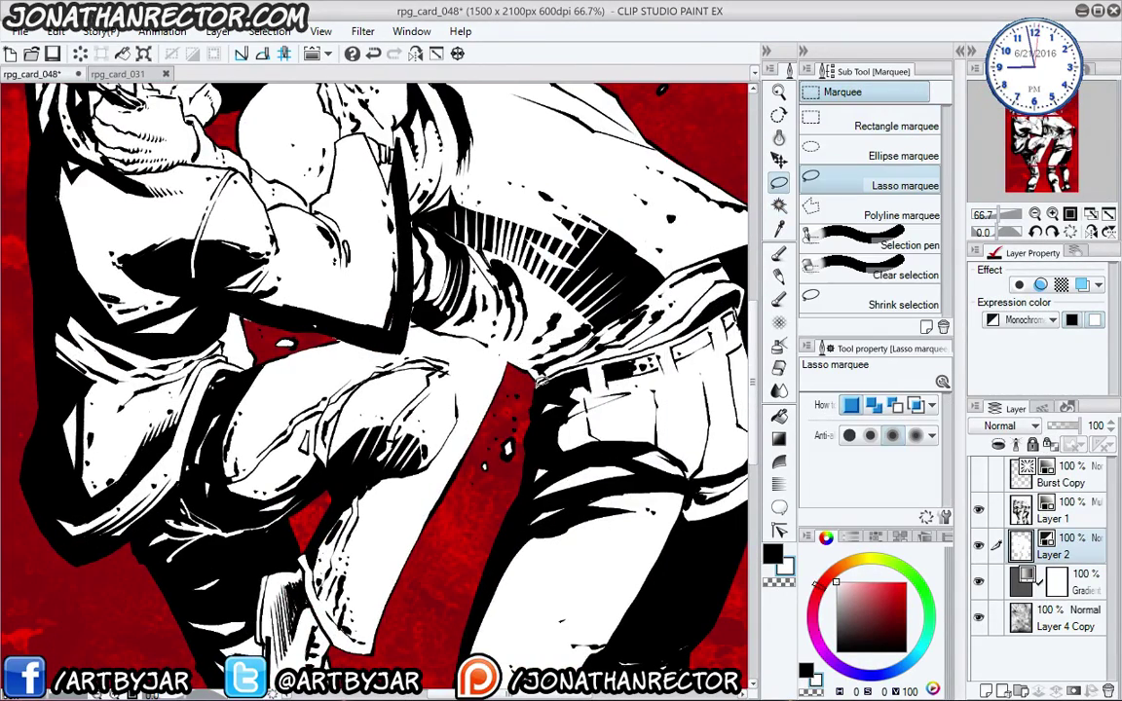
{"action": "mouse_move", "coordinate": [542, 422]}
{"action": "left_mouse_down"}
{"action": "mouse_move", "coordinate": [501, 487]}
{"action": "mouse_move", "coordinate": [526, 419]}
{"action": "mouse_move", "coordinate": [458, 516]}
{"action": "mouse_move", "coordinate": [471, 464]}
{"action": "mouse_move", "coordinate": [438, 389]}
{"action": "mouse_move", "coordinate": [468, 302]}
{"action": "left_mouse_up"}
{"action": "key", "text": "Delete"}
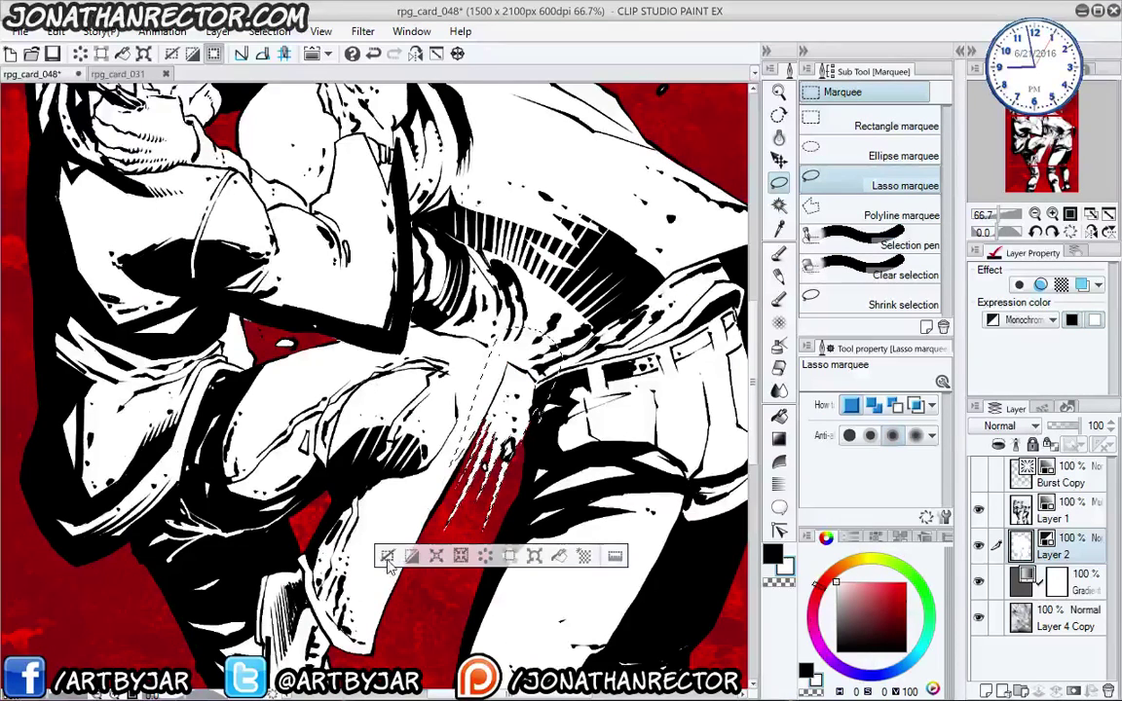
{"action": "key", "text": "ctrl+d"}
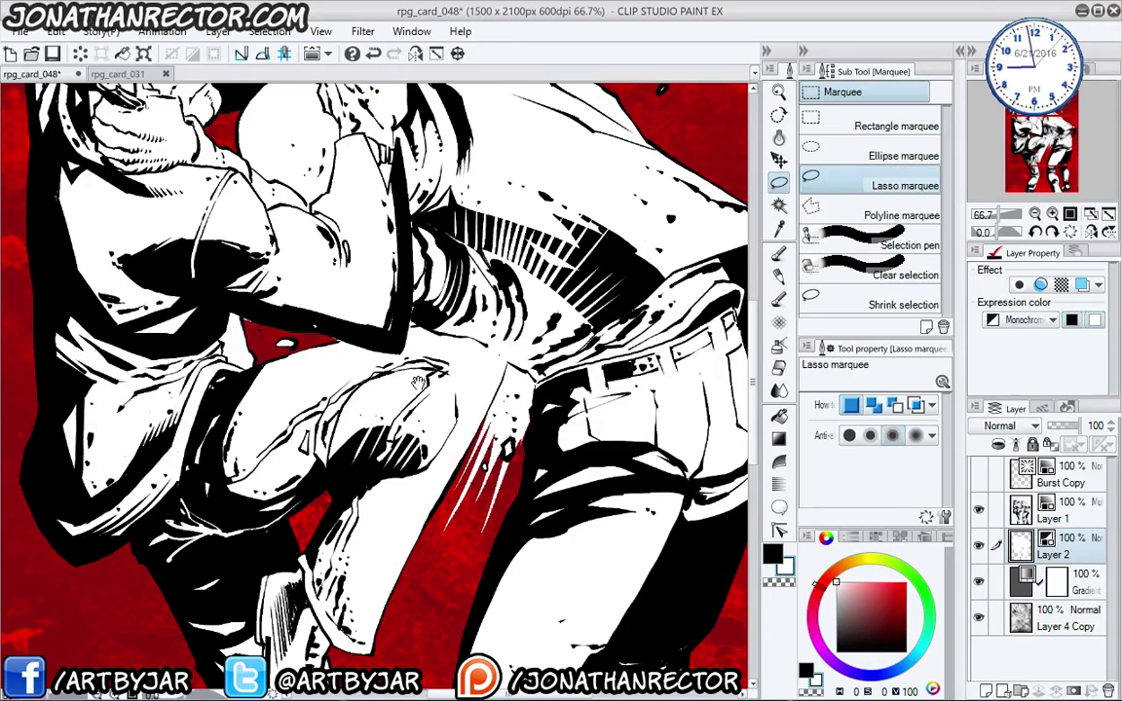
{"action": "left_click_drag", "start_coordinate": [527, 436], "coordinate": [471, 390]}
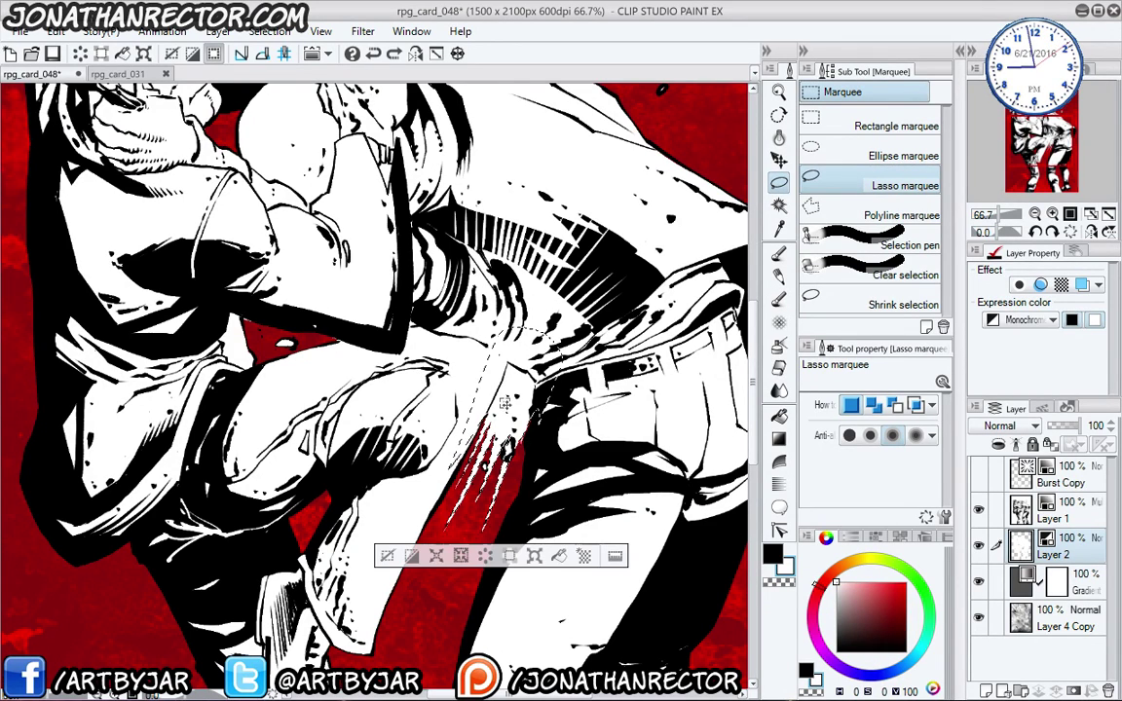
{"action": "key", "text": "Delete"}
{"action": "key", "text": "ctrl+d"}
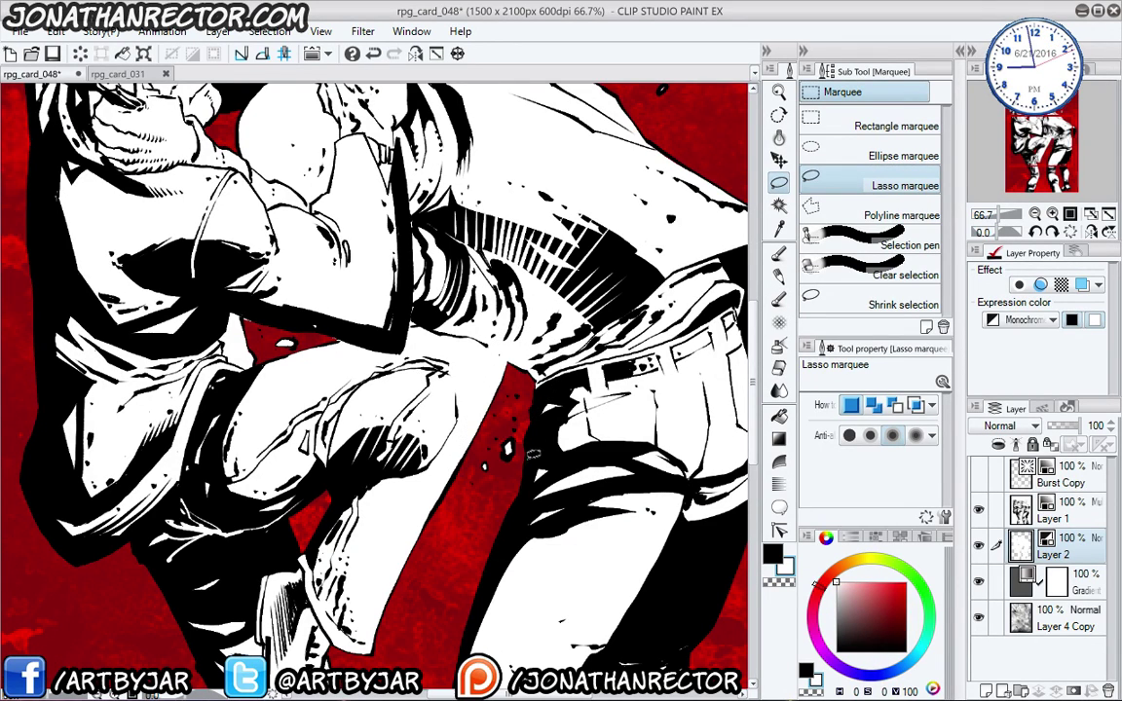
{"action": "mouse_move", "coordinate": [526, 452]}
{"action": "left_mouse_down"}
{"action": "mouse_move", "coordinate": [461, 580]}
{"action": "mouse_move", "coordinate": [495, 487]}
{"action": "mouse_move", "coordinate": [480, 478]}
{"action": "mouse_move", "coordinate": [443, 526]}
{"action": "mouse_move", "coordinate": [433, 382]}
{"action": "mouse_move", "coordinate": [486, 291]}
{"action": "left_mouse_up"}
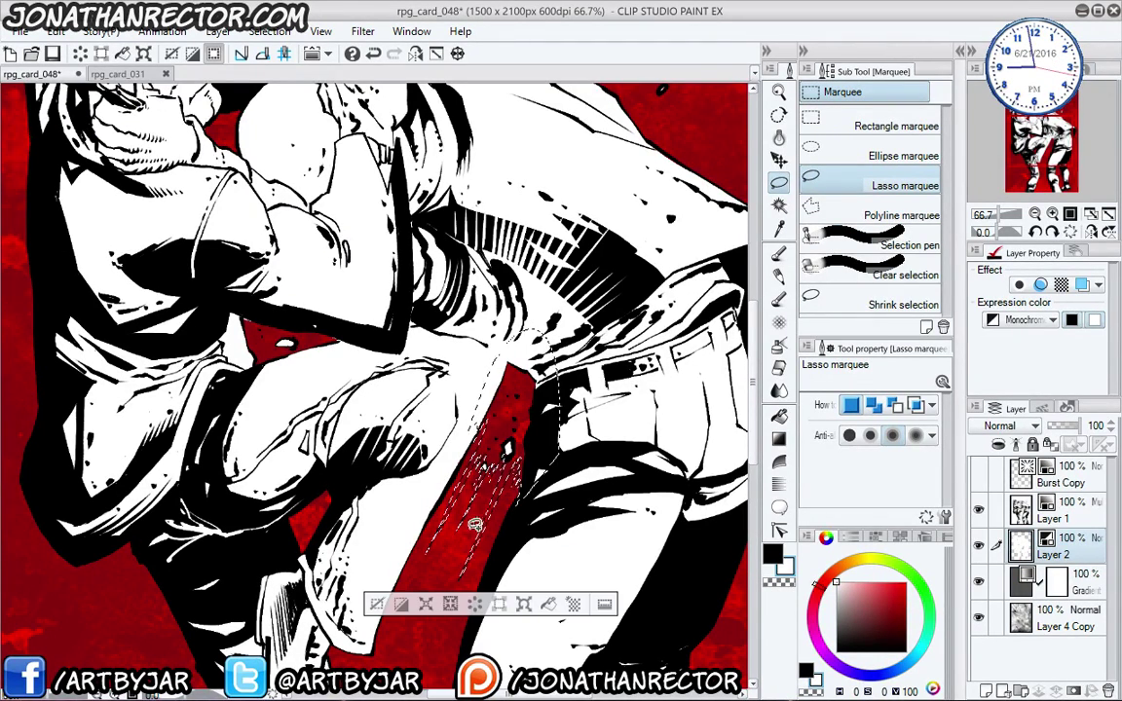
{"action": "mouse_move", "coordinate": [500, 527]}
{"action": "left_mouse_down"}
{"action": "mouse_move", "coordinate": [459, 550]}
{"action": "mouse_move", "coordinate": [442, 570]}
{"action": "mouse_move", "coordinate": [460, 501]}
{"action": "mouse_move", "coordinate": [415, 572]}
{"action": "left_mouse_up"}
- Lasso burst spikes and fragments in the red sky behind the shoulders and fill them white
{"action": "left_click_drag", "start_coordinate": [381, 485], "coordinate": [417, 440]}
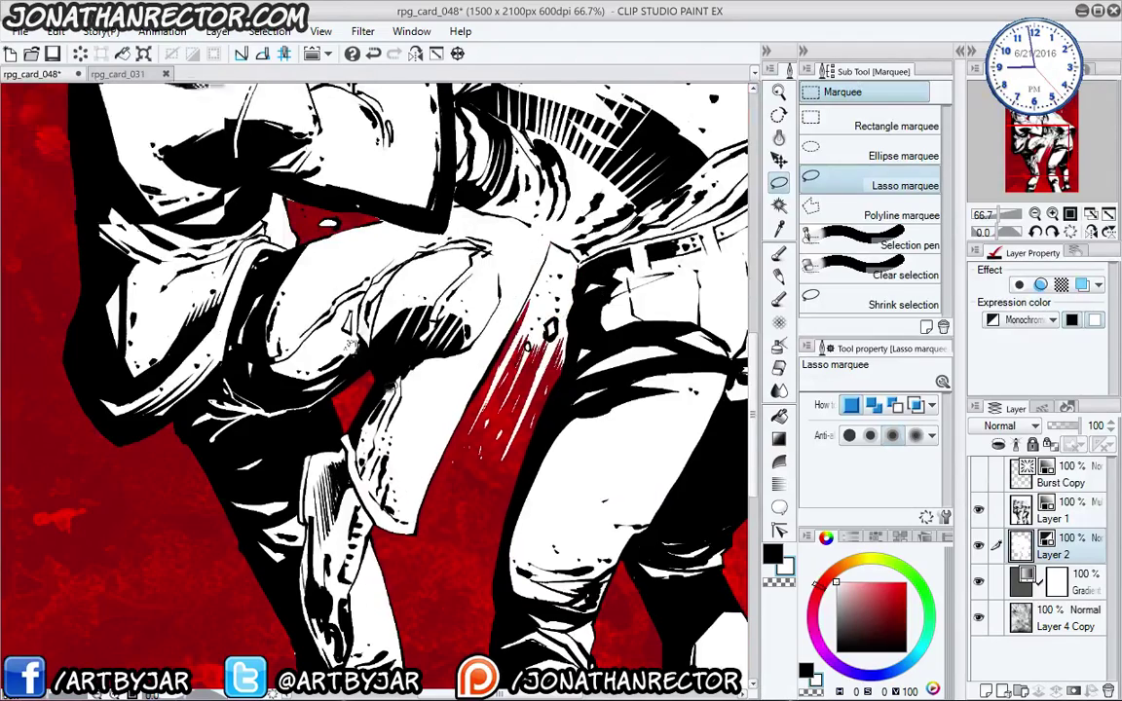
{"action": "left_click_drag", "start_coordinate": [315, 222], "coordinate": [165, 570]}
{"action": "left_click_drag", "start_coordinate": [450, 278], "coordinate": [450, 411]}
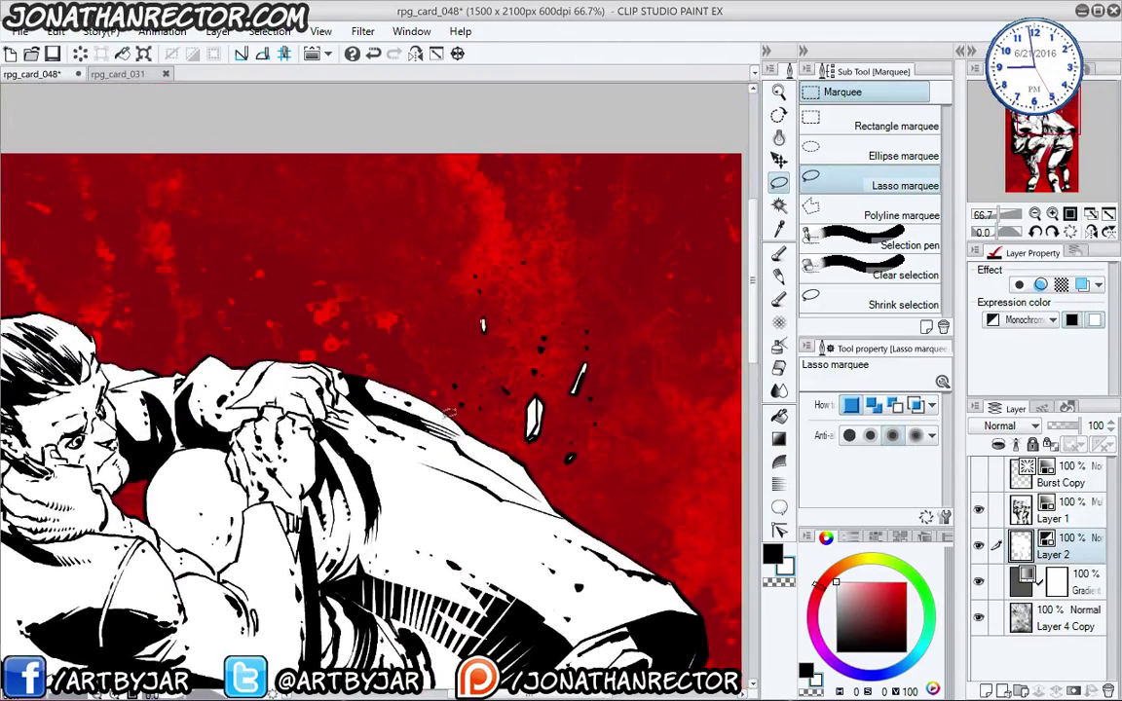
{"action": "mouse_move", "coordinate": [453, 359]}
{"action": "left_mouse_down"}
{"action": "mouse_move", "coordinate": [507, 213]}
{"action": "mouse_move", "coordinate": [486, 394]}
{"action": "mouse_move", "coordinate": [599, 192]}
{"action": "mouse_move", "coordinate": [540, 355]}
{"action": "mouse_move", "coordinate": [571, 324]}
{"action": "mouse_move", "coordinate": [579, 331]}
{"action": "mouse_move", "coordinate": [638, 251]}
{"action": "mouse_move", "coordinate": [600, 341]}
{"action": "mouse_move", "coordinate": [610, 359]}
{"action": "mouse_move", "coordinate": [579, 429]}
{"action": "left_mouse_up"}
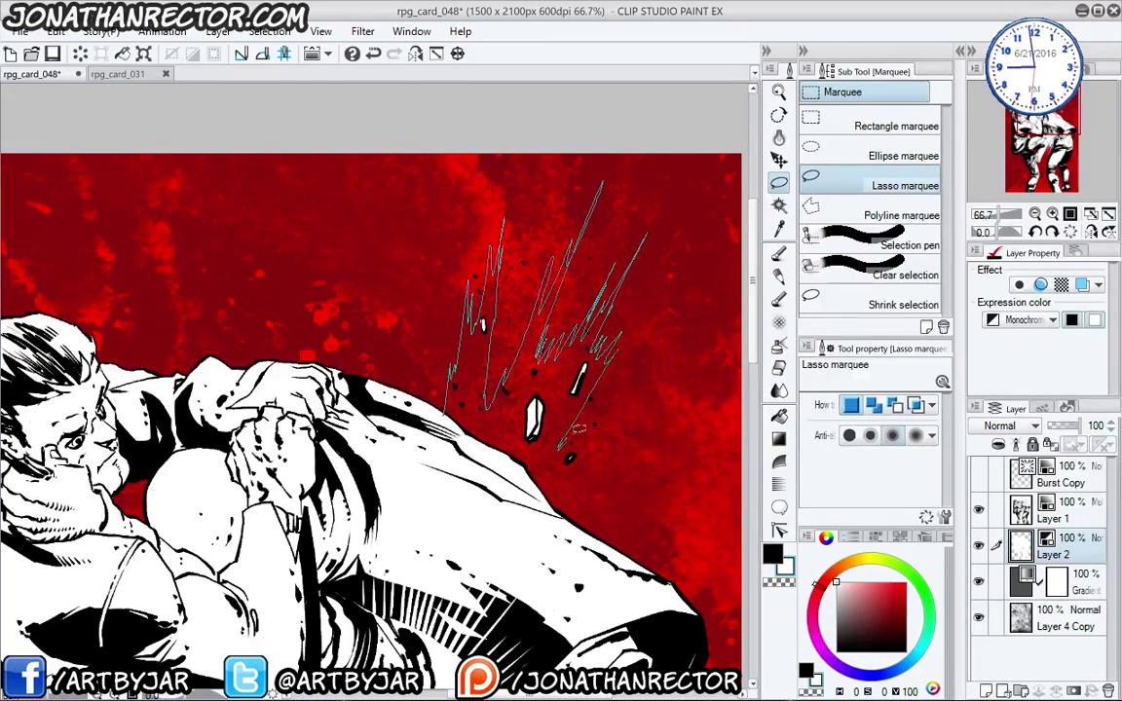
{"action": "mouse_move", "coordinate": [626, 395]}
{"action": "left_mouse_down"}
{"action": "mouse_move", "coordinate": [686, 363]}
{"action": "mouse_move", "coordinate": [621, 439]}
{"action": "mouse_move", "coordinate": [666, 400]}
{"action": "mouse_move", "coordinate": [582, 487]}
{"action": "mouse_move", "coordinate": [587, 472]}
{"action": "mouse_move", "coordinate": [600, 500]}
{"action": "mouse_move", "coordinate": [559, 544]}
{"action": "mouse_move", "coordinate": [437, 486]}
{"action": "mouse_move", "coordinate": [436, 415]}
{"action": "mouse_move", "coordinate": [413, 378]}
{"action": "mouse_move", "coordinate": [418, 365]}
{"action": "mouse_move", "coordinate": [428, 400]}
{"action": "left_mouse_up"}
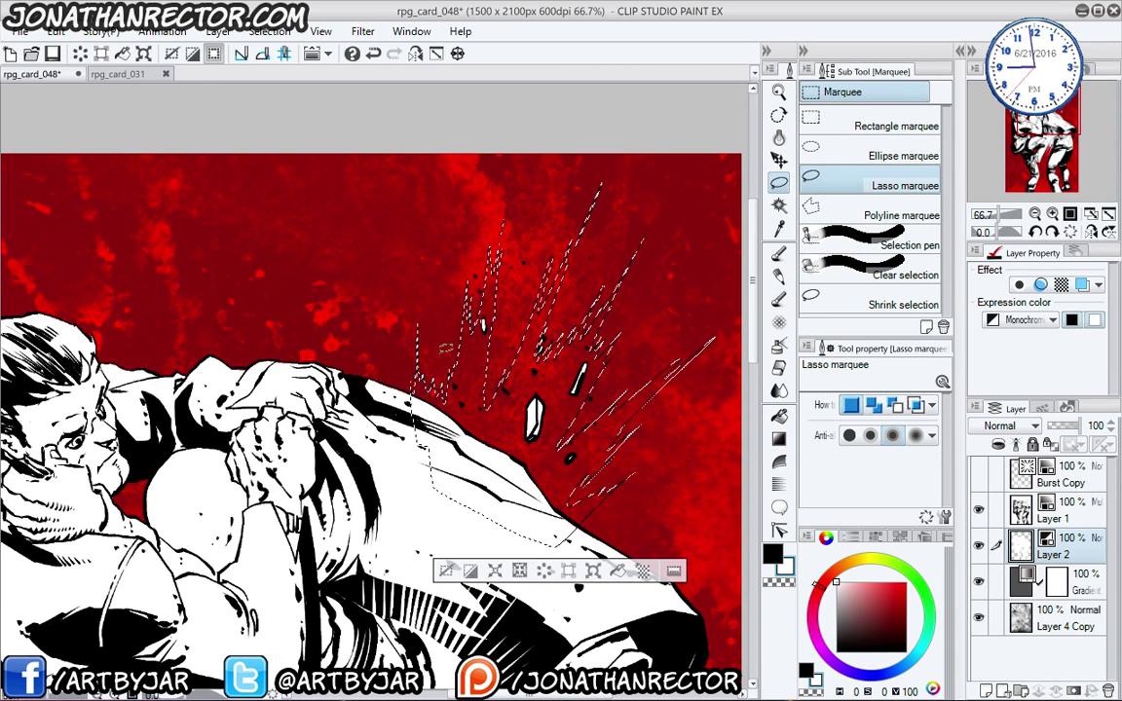
{"action": "mouse_move", "coordinate": [670, 375]}
{"action": "left_mouse_down"}
{"action": "mouse_move", "coordinate": [702, 339]}
{"action": "mouse_move", "coordinate": [659, 394]}
{"action": "mouse_move", "coordinate": [677, 362]}
{"action": "left_mouse_up"}
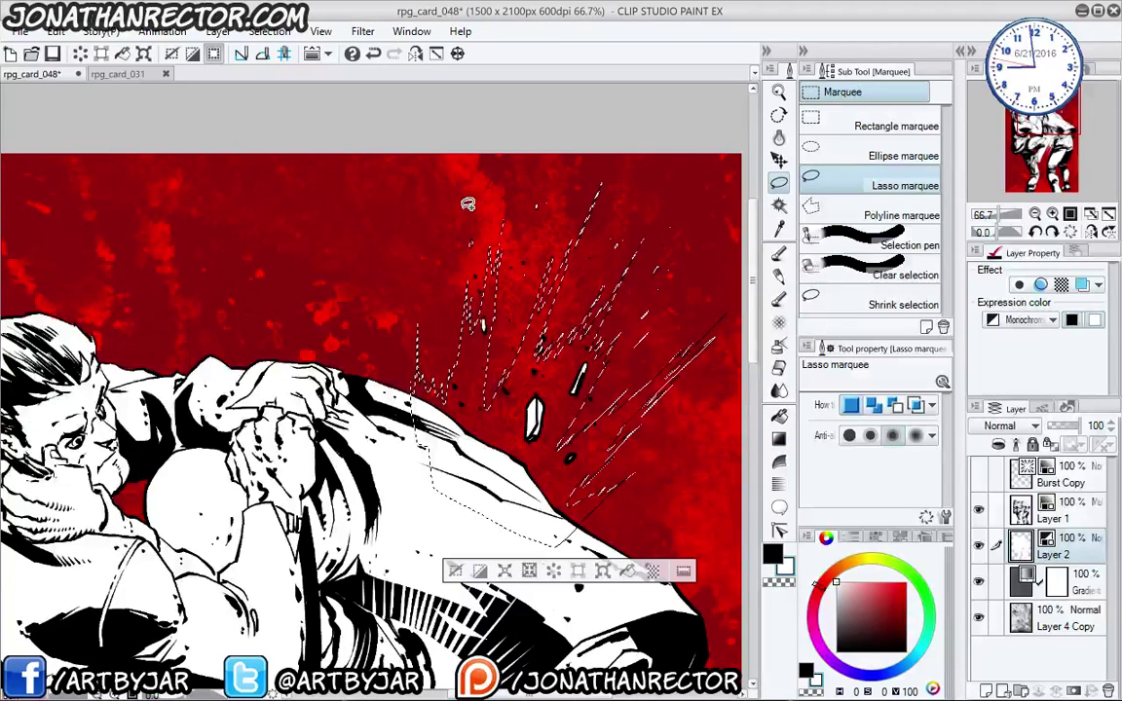
{"action": "left_click_drag", "start_coordinate": [451, 295], "coordinate": [434, 283]}
{"action": "left_click_drag", "start_coordinate": [430, 238], "coordinate": [427, 235]}
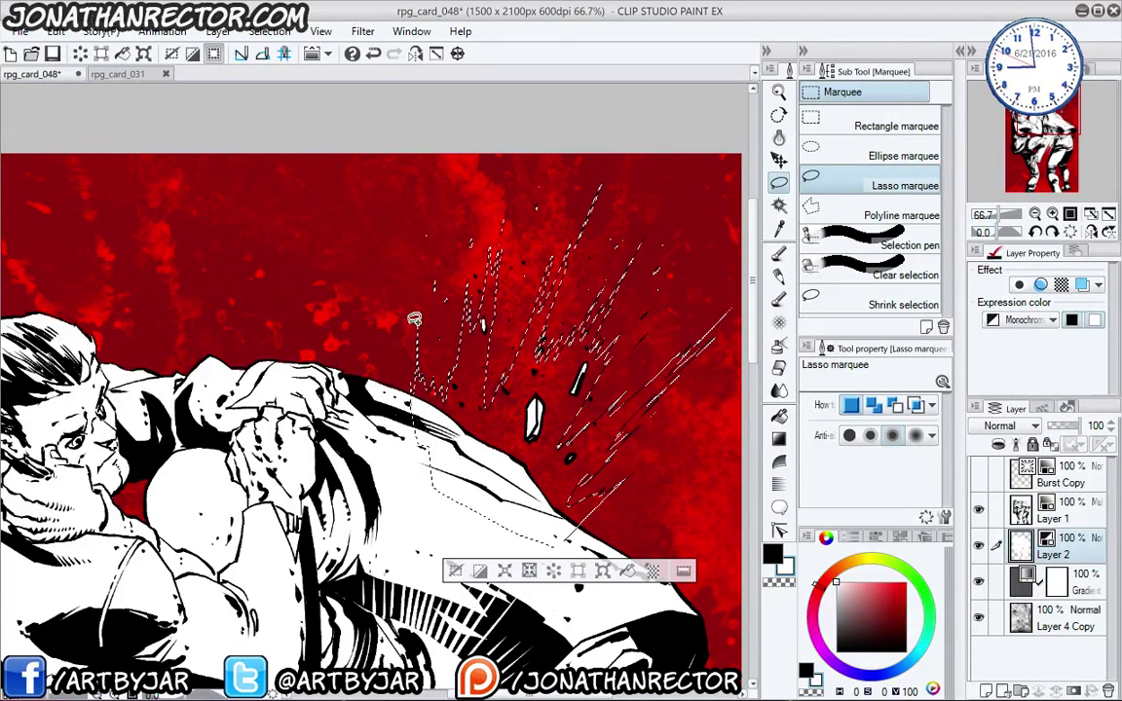
{"action": "left_click_drag", "start_coordinate": [405, 345], "coordinate": [392, 275]}
{"action": "left_click_drag", "start_coordinate": [651, 454], "coordinate": [680, 412]}
{"action": "key", "text": "alt+Delete"}
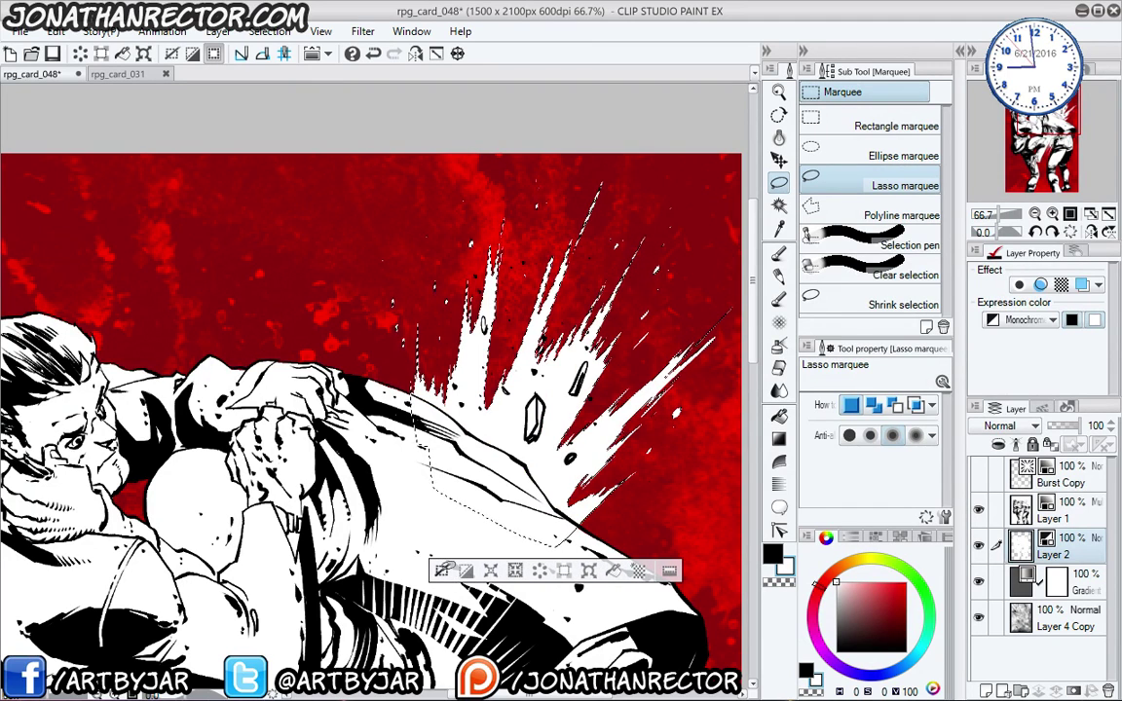
{"action": "key", "text": "ctrl+d"}
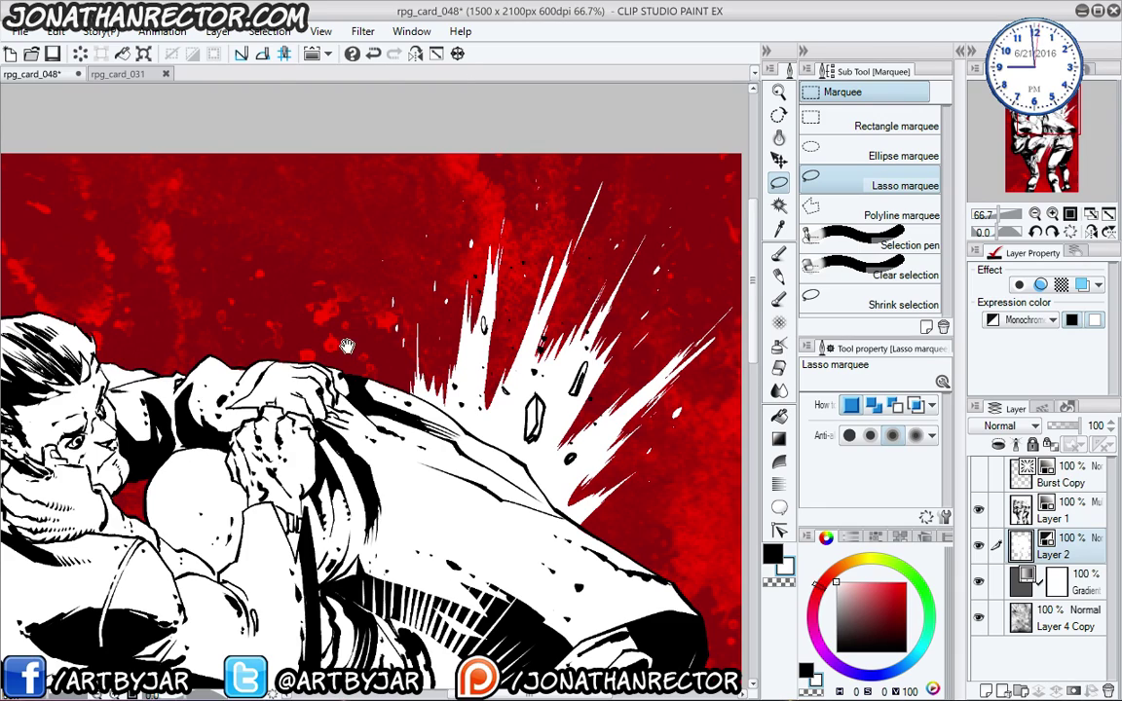
- Show the Burst Copy speed lines layer and make it the active layer
{"action": "left_click_drag", "start_coordinate": [310, 310], "coordinate": [361, 242]}
{"action": "scroll", "coordinate": [310, 249], "scroll_direction": "down", "scroll_amount": 2}
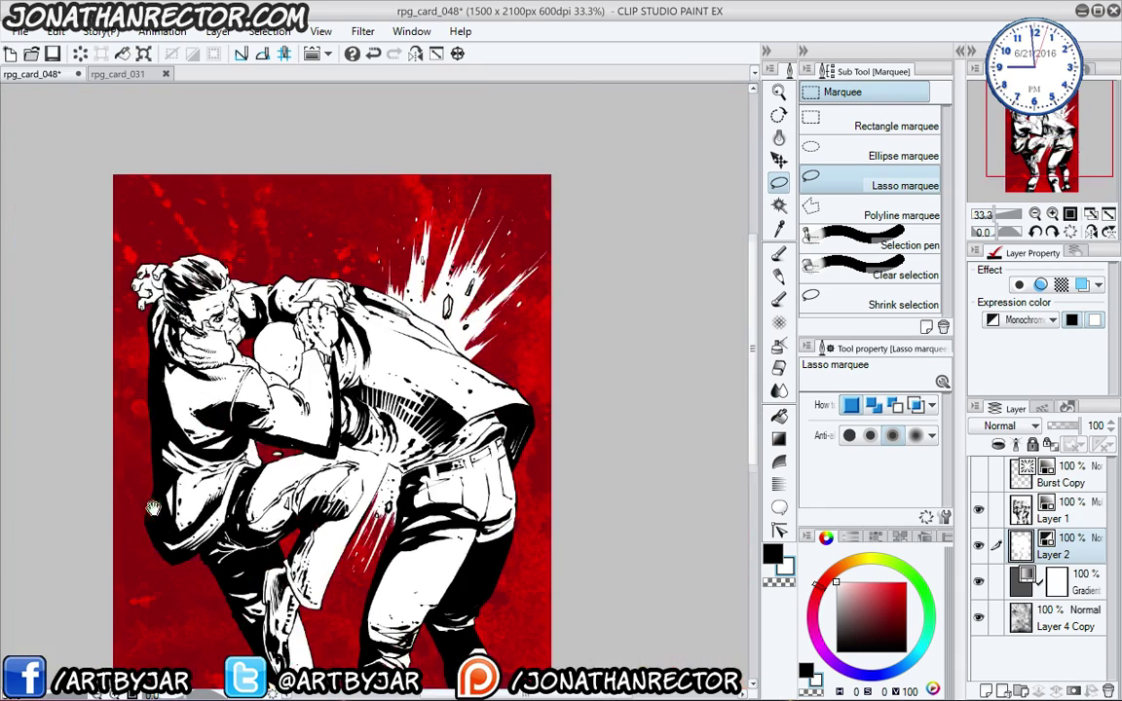
{"action": "left_click_drag", "start_coordinate": [250, 555], "coordinate": [277, 472]}
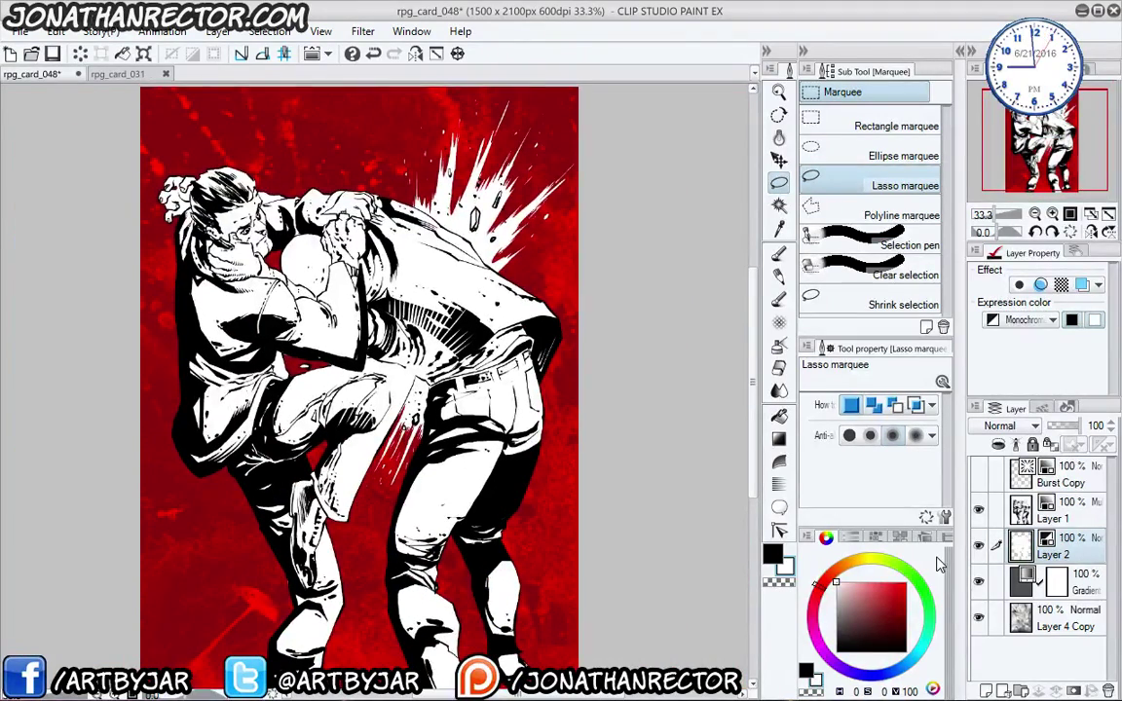
{"action": "left_click", "coordinate": [979, 473]}
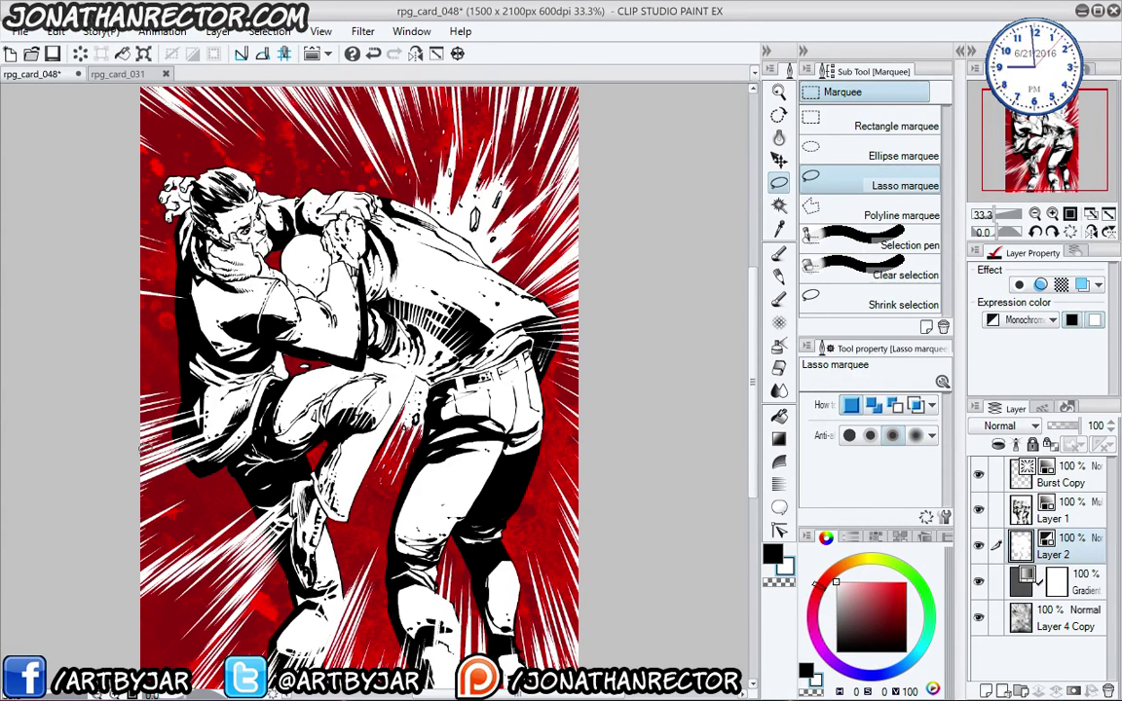
{"action": "left_click_drag", "start_coordinate": [186, 543], "coordinate": [223, 504]}
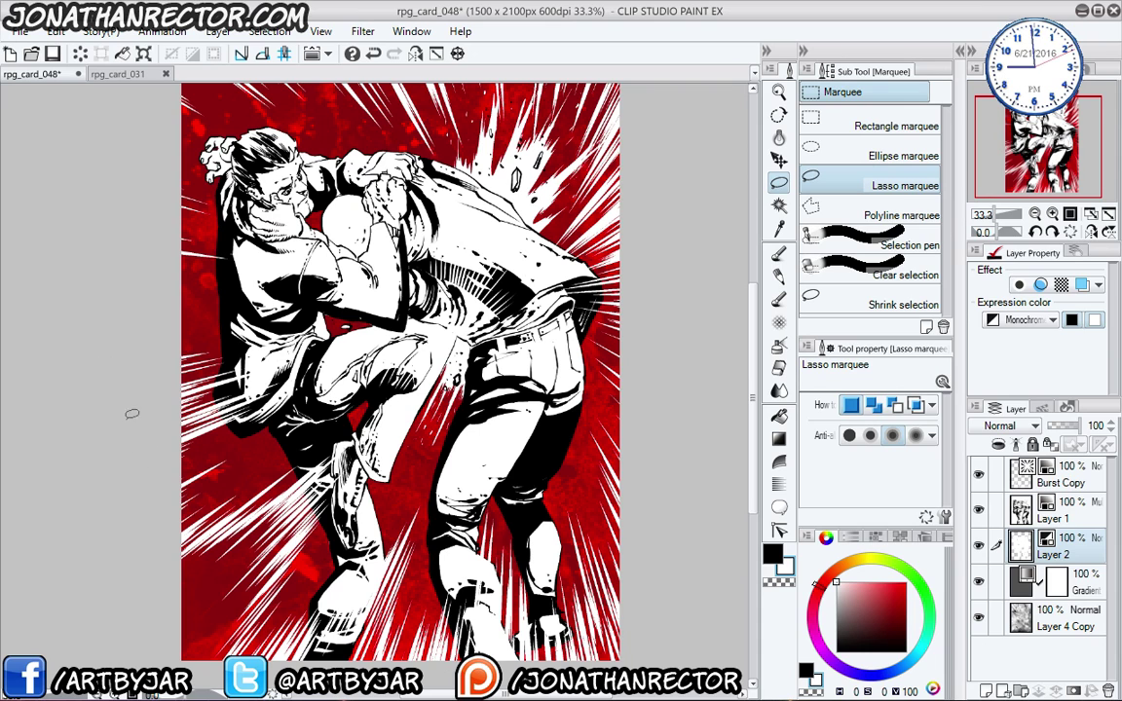
{"action": "left_click", "coordinate": [1062, 477]}
- Try shifting the Burst Copy lines with the Move layer tool, undo to the top-right placement, and save rpg_card_048
{"action": "left_click", "coordinate": [56, 31]}
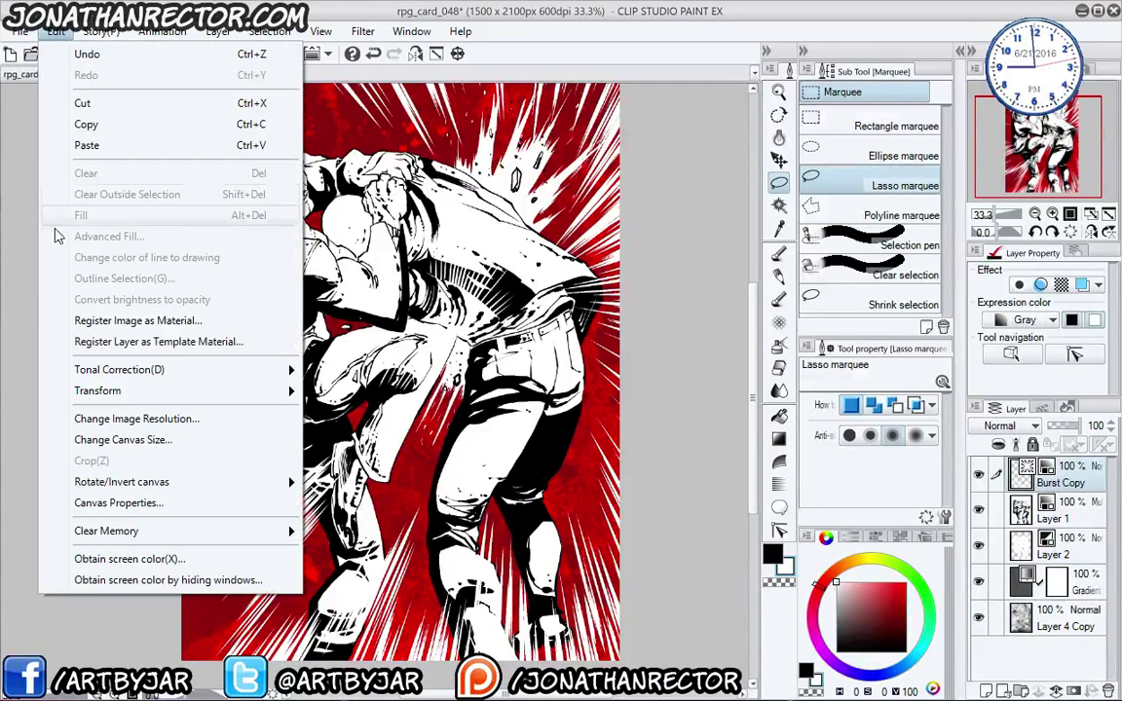
{"action": "mouse_move", "coordinate": [207, 394]}
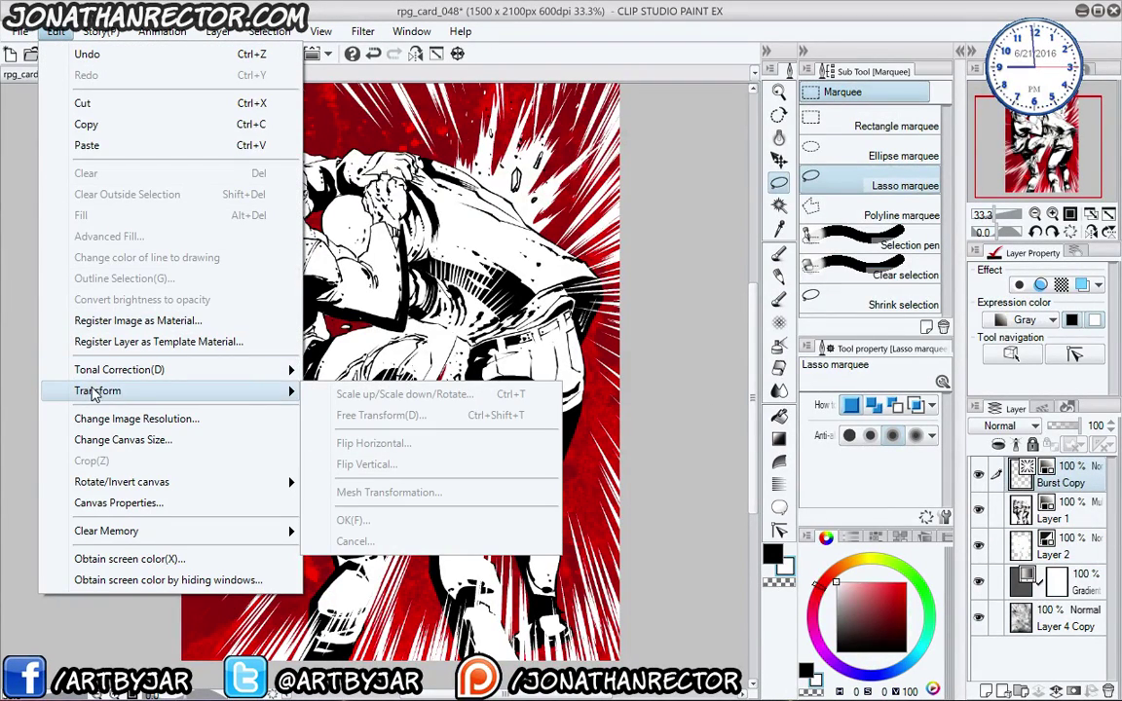
{"action": "left_click", "coordinate": [1076, 485]}
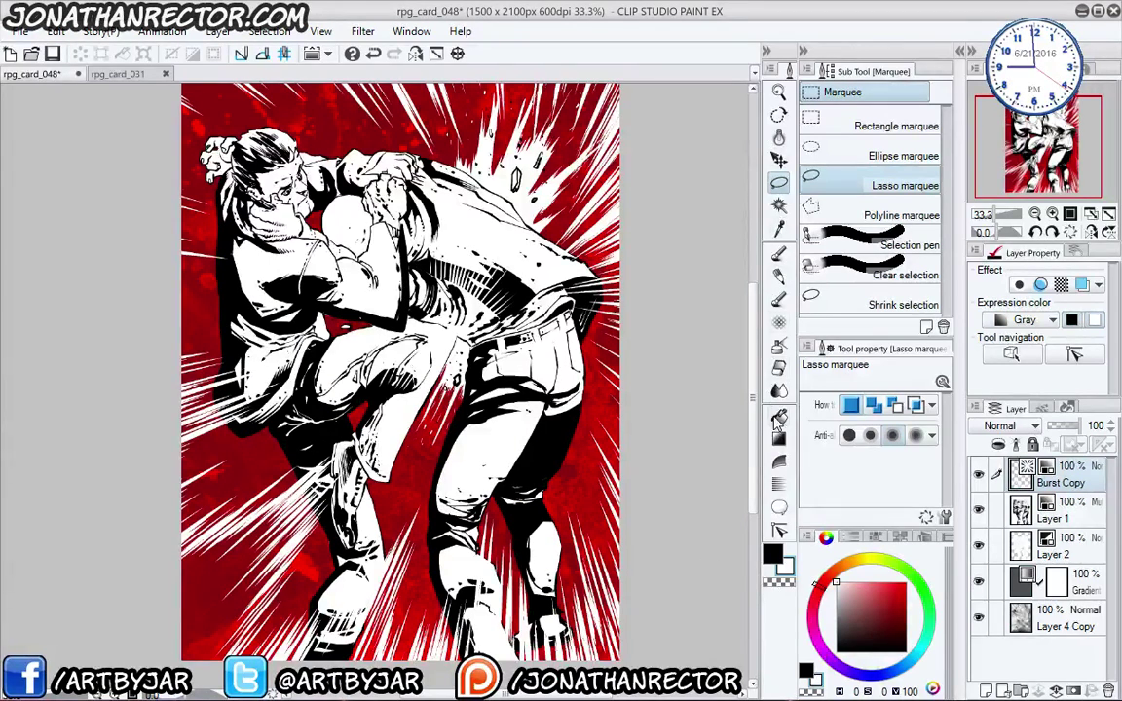
{"action": "left_click", "coordinate": [779, 115]}
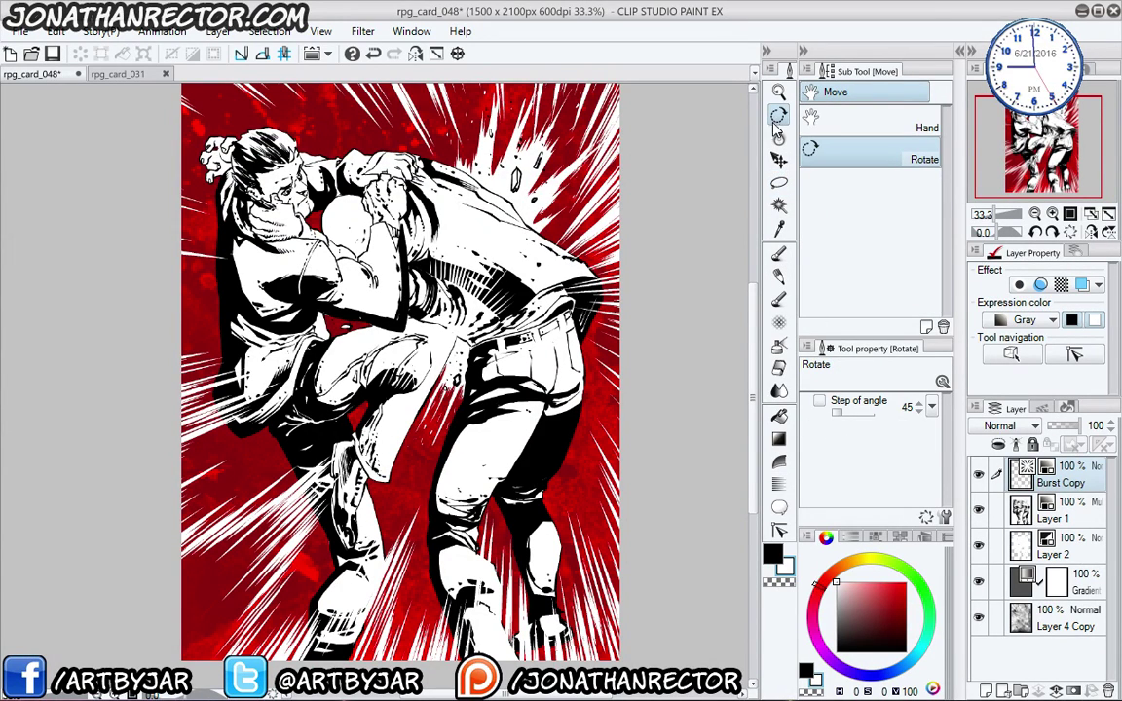
{"action": "left_click", "coordinate": [777, 161]}
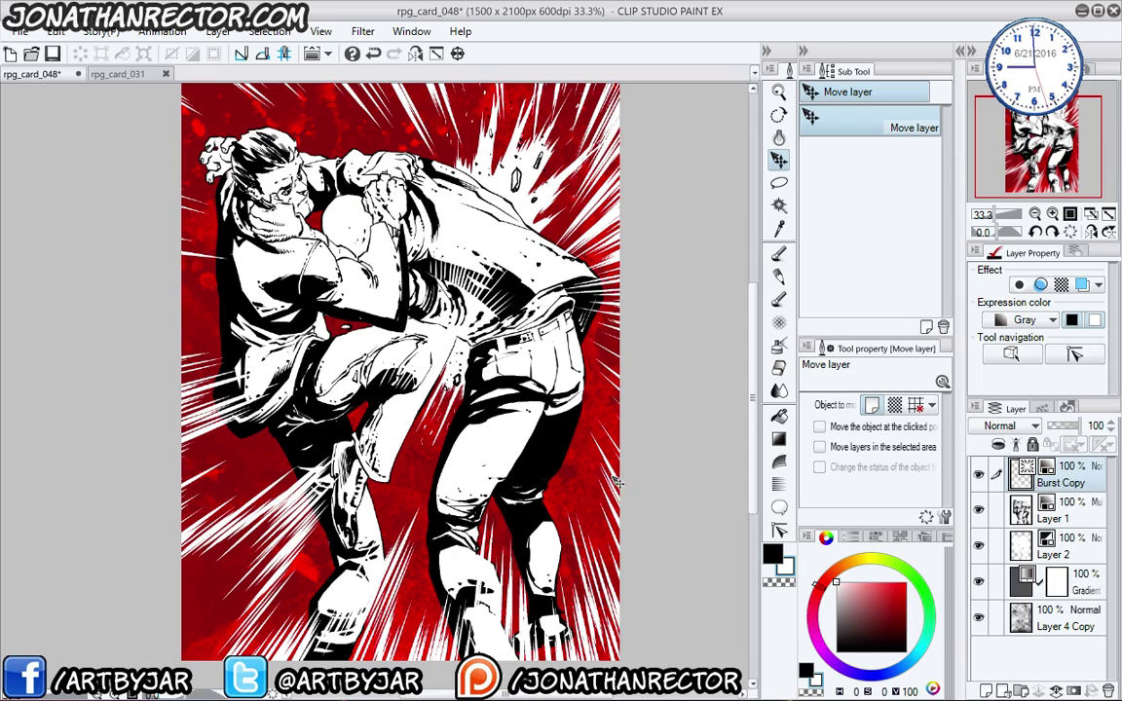
{"action": "left_click_drag", "start_coordinate": [620, 495], "coordinate": [508, 445]}
{"action": "key", "text": "ctrl+z"}
{"action": "key", "text": "ctrl+z"}
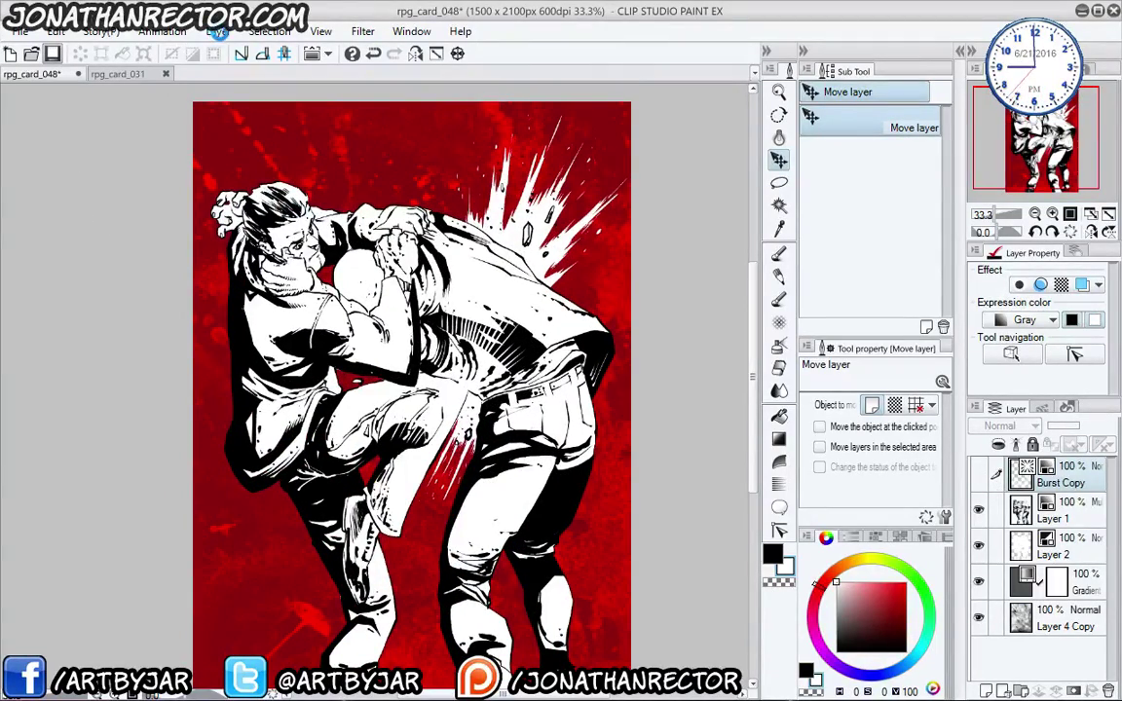
{"action": "key", "text": "ctrl+s"}
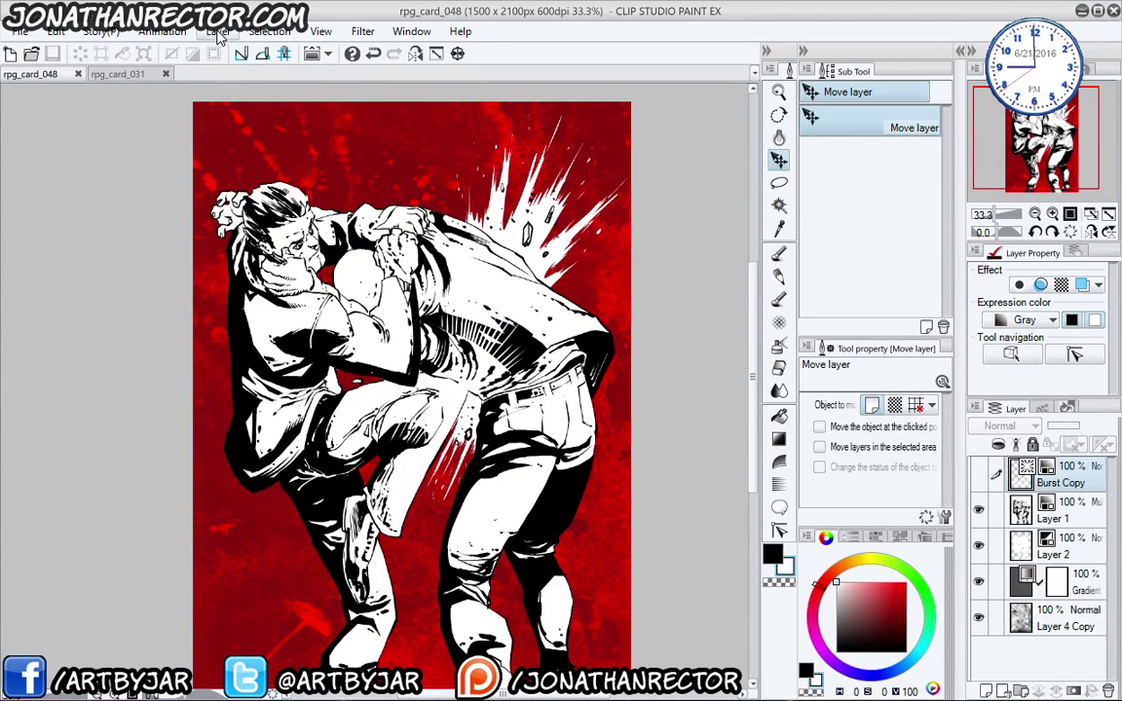
- Begin a TIFF export into the 7Final folder, then abandon it to merge layers first
{"action": "left_click", "coordinate": [218, 31]}
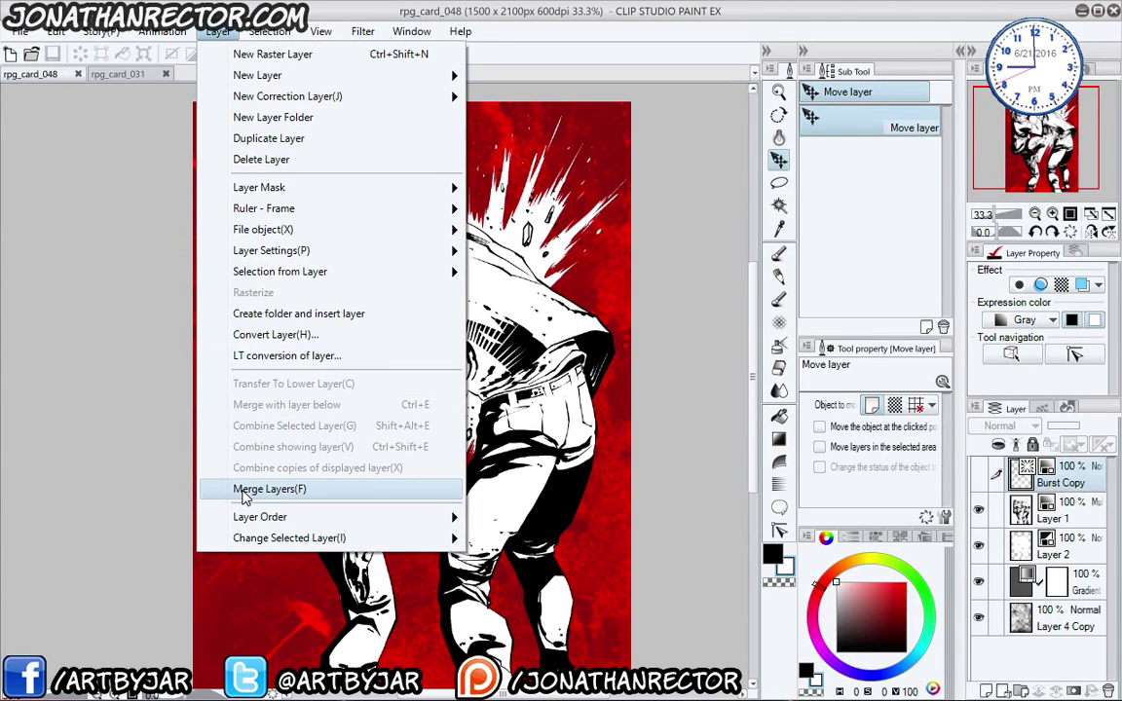
{"action": "mouse_move", "coordinate": [19, 31]}
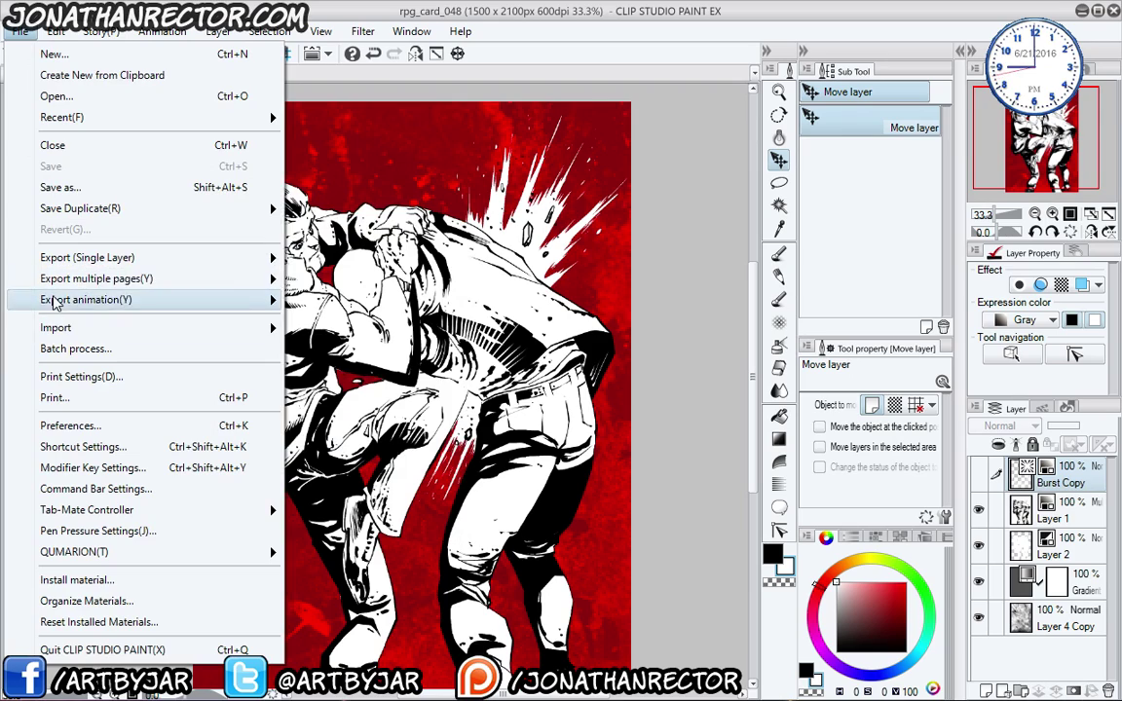
{"action": "mouse_move", "coordinate": [60, 260]}
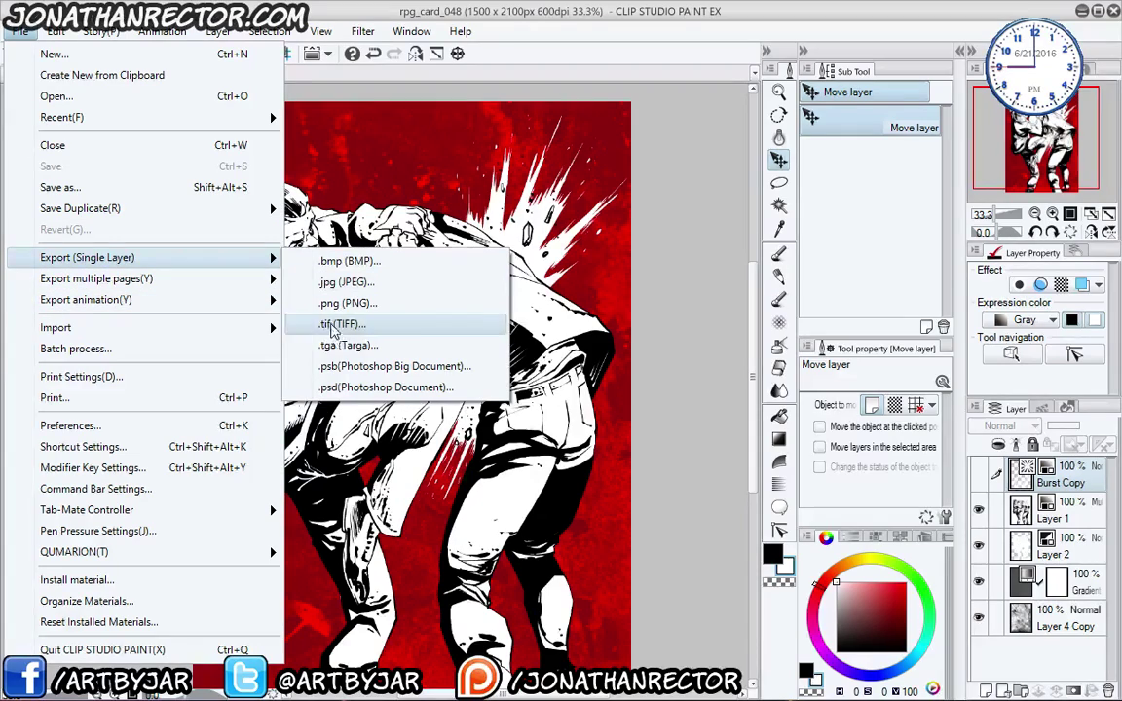
{"action": "left_click", "coordinate": [312, 310]}
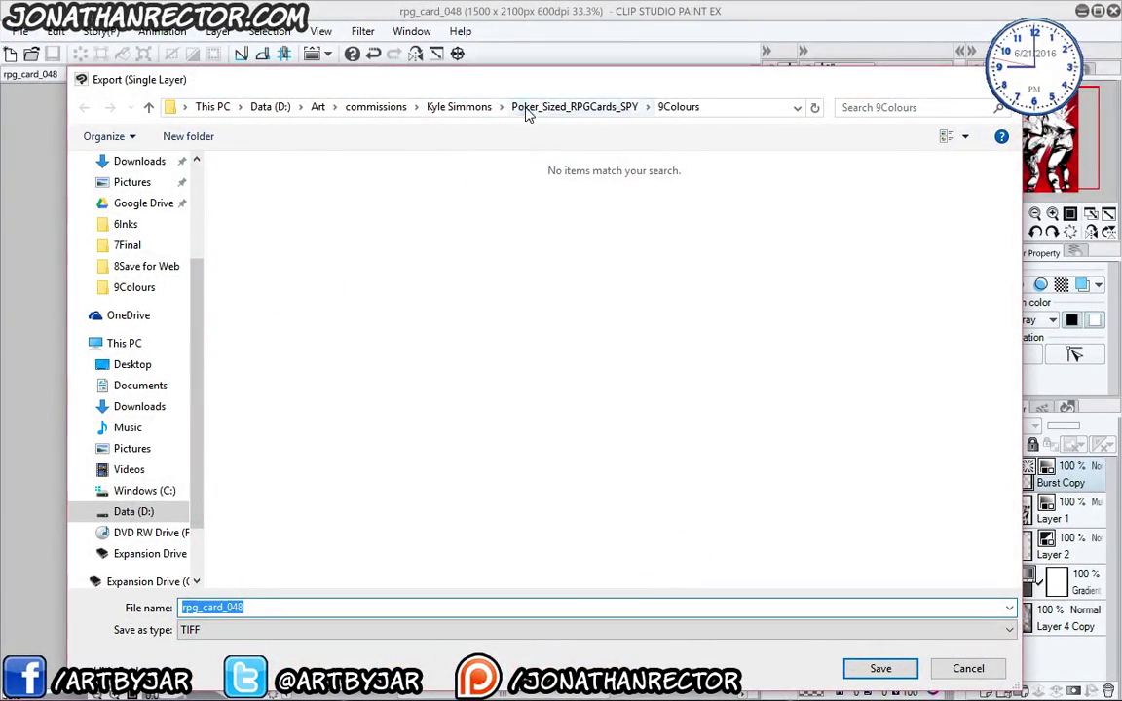
{"action": "left_click", "coordinate": [527, 107]}
{"action": "left_click", "coordinate": [254, 297]}
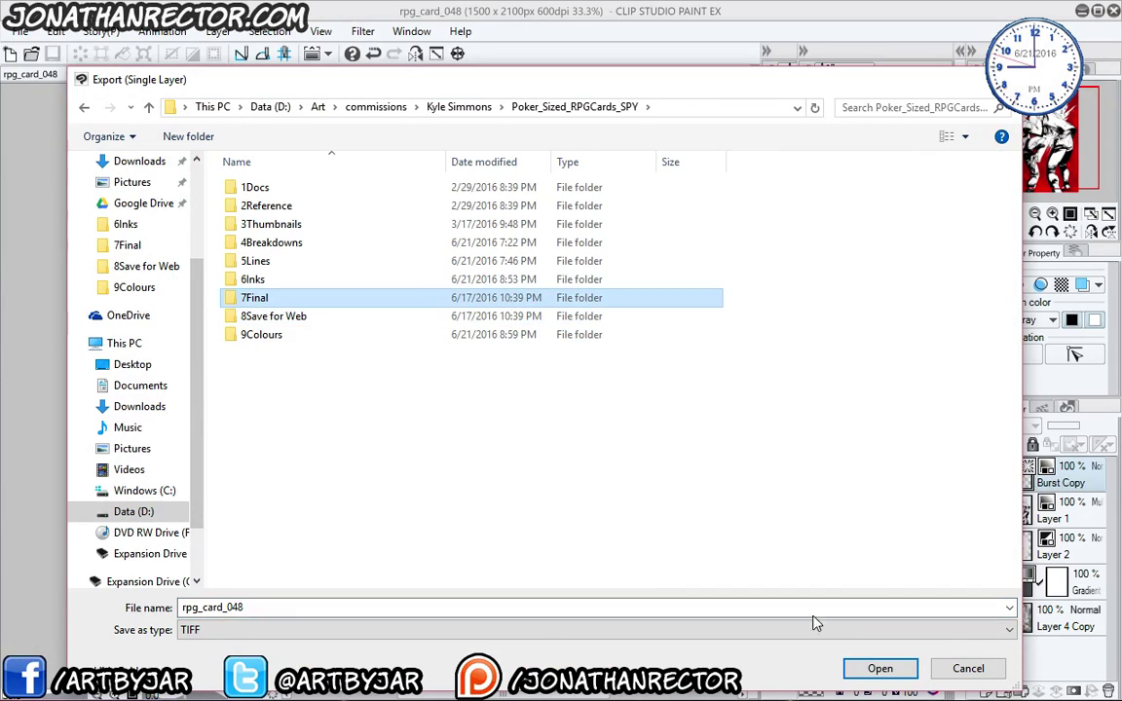
{"action": "left_click", "coordinate": [878, 669]}
{"action": "left_click", "coordinate": [218, 31]}
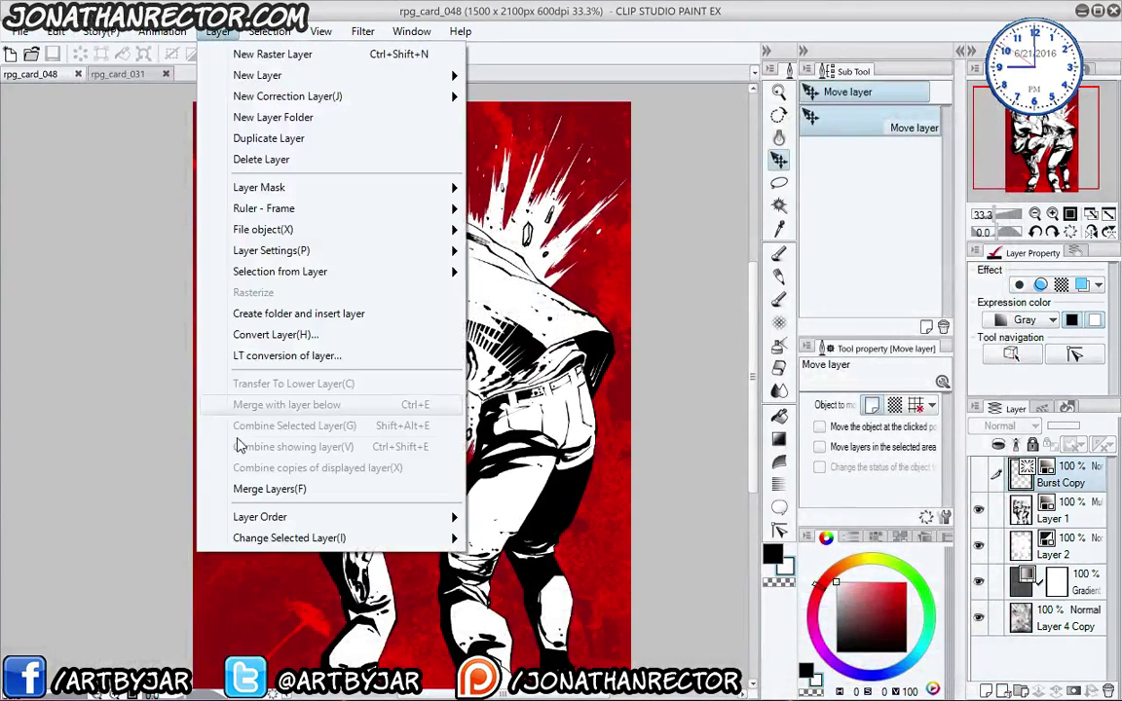
- Merge all layers and export the merged card as rpg_card_048 TIFF into 7Final
{"action": "left_click", "coordinate": [244, 497]}
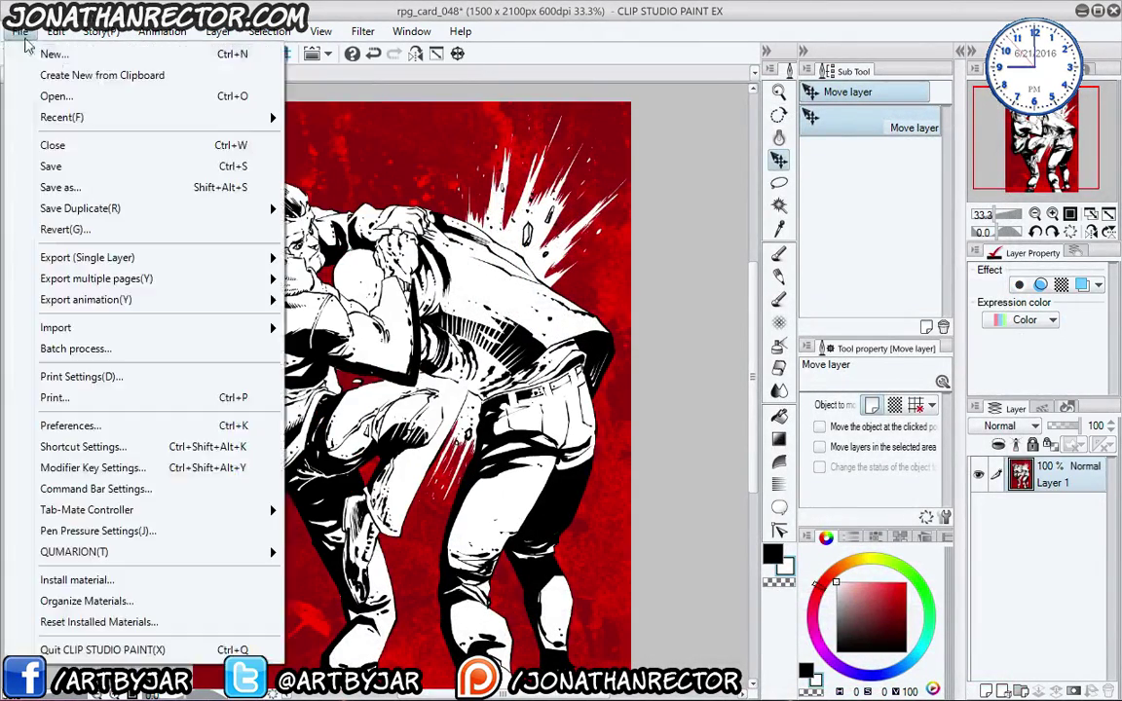
{"action": "left_click", "coordinate": [19, 31]}
{"action": "mouse_move", "coordinate": [155, 260]}
{"action": "left_click", "coordinate": [302, 295]}
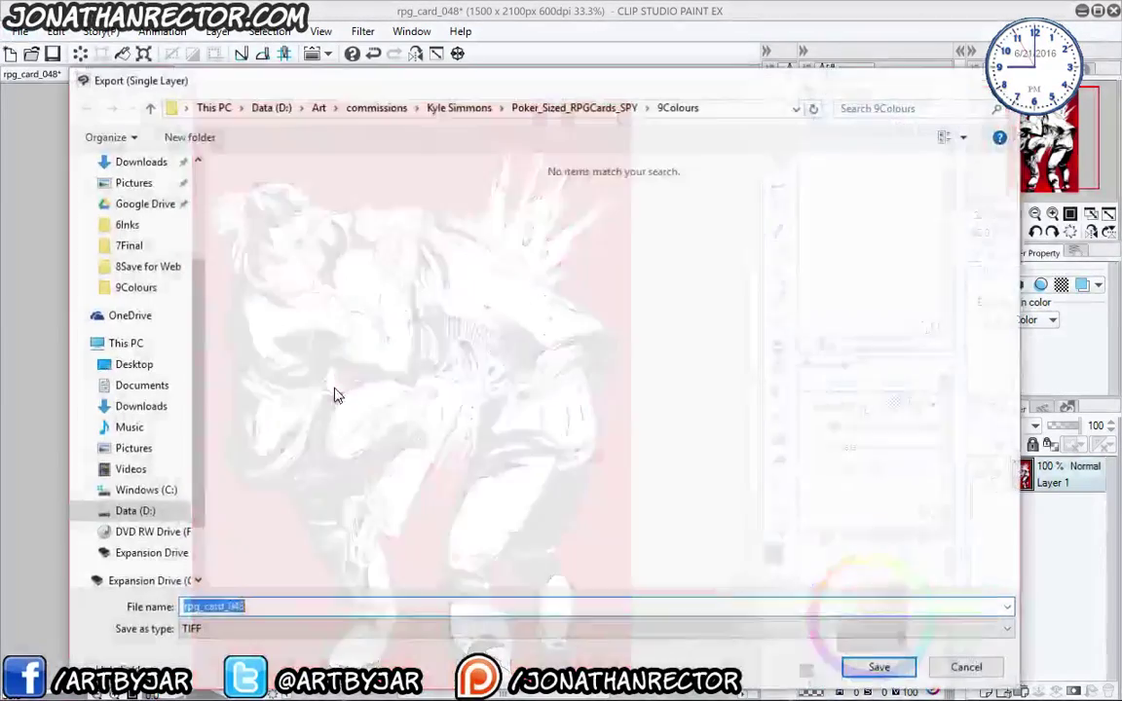
{"action": "left_click", "coordinate": [546, 108]}
{"action": "left_click", "coordinate": [292, 297]}
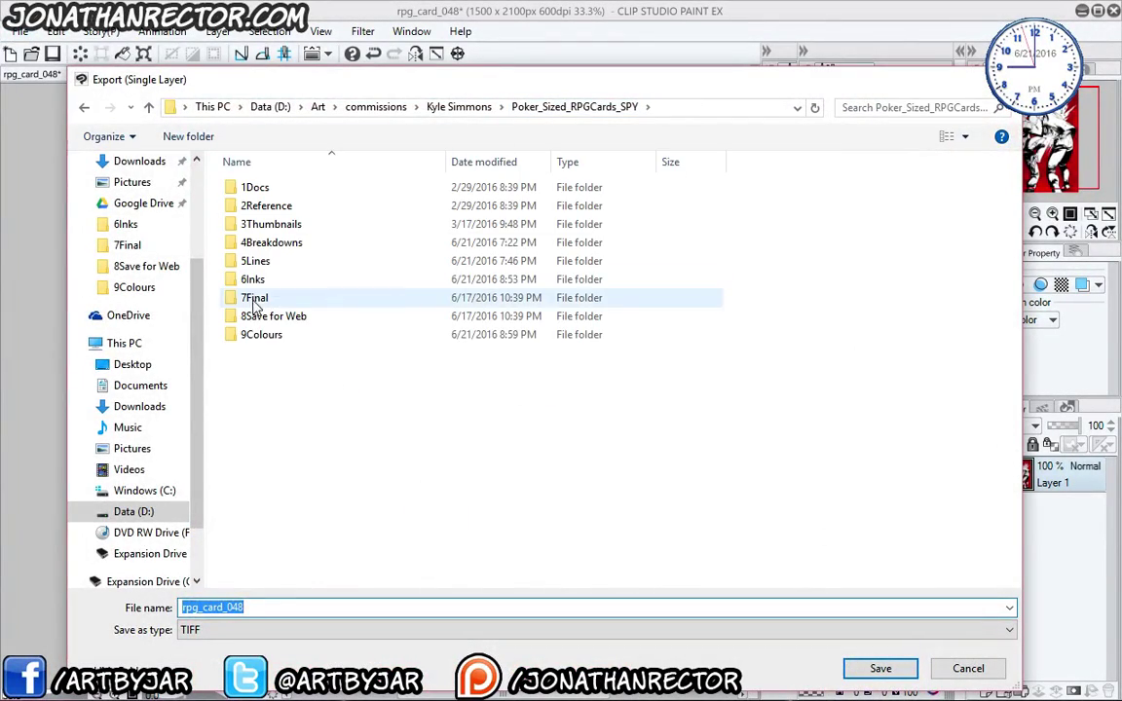
{"action": "left_click", "coordinate": [879, 669]}
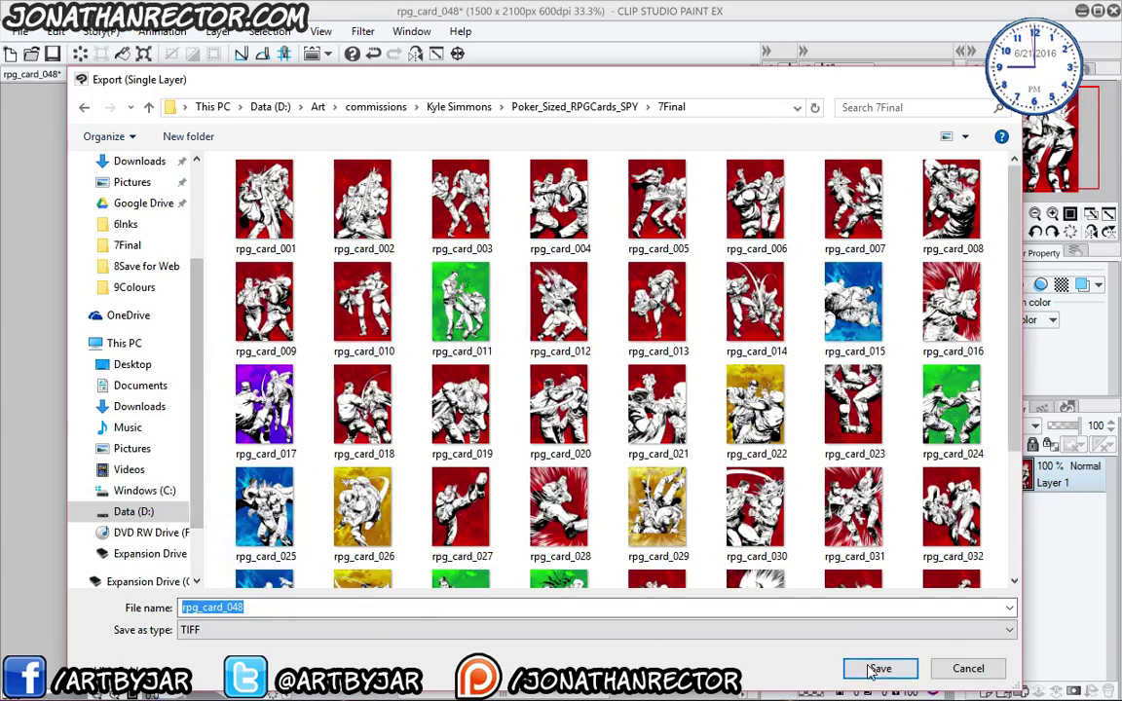
{"action": "left_click", "coordinate": [880, 669]}
{"action": "left_click", "coordinate": [716, 138]}
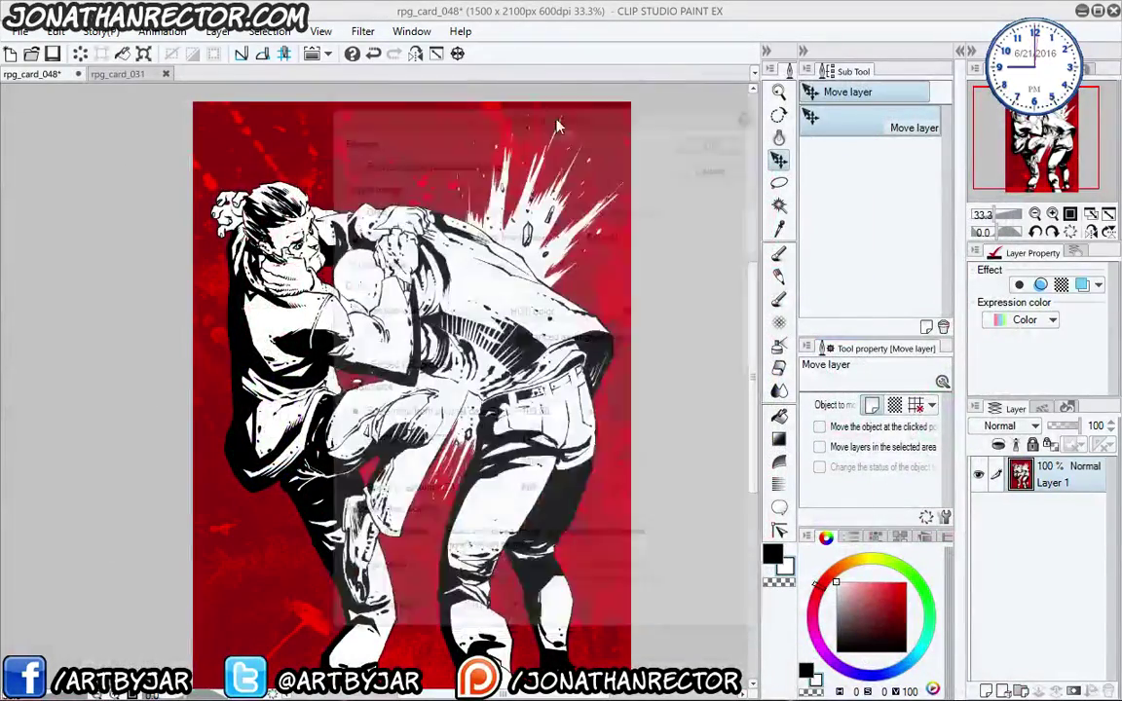
- Start a PNG export saving rpg_card_048 into the 8Save for Web folder
{"action": "left_click", "coordinate": [26, 32]}
{"action": "mouse_move", "coordinate": [220, 259]}
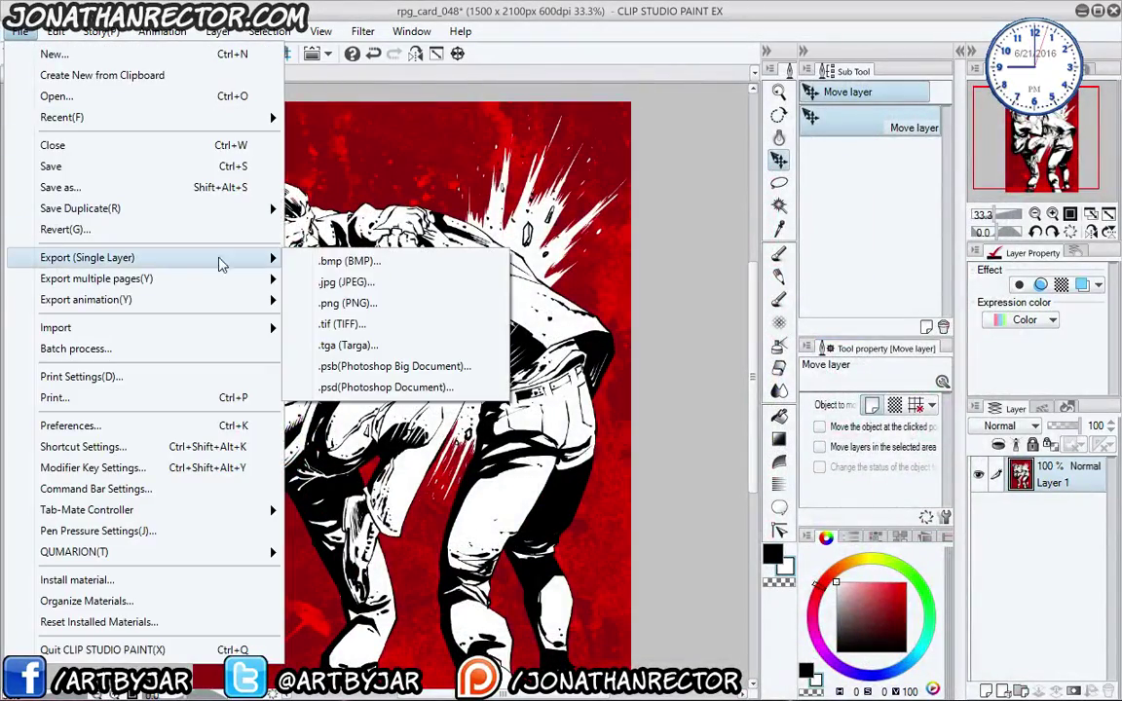
{"action": "left_click", "coordinate": [334, 310]}
{"action": "left_click", "coordinate": [506, 106]}
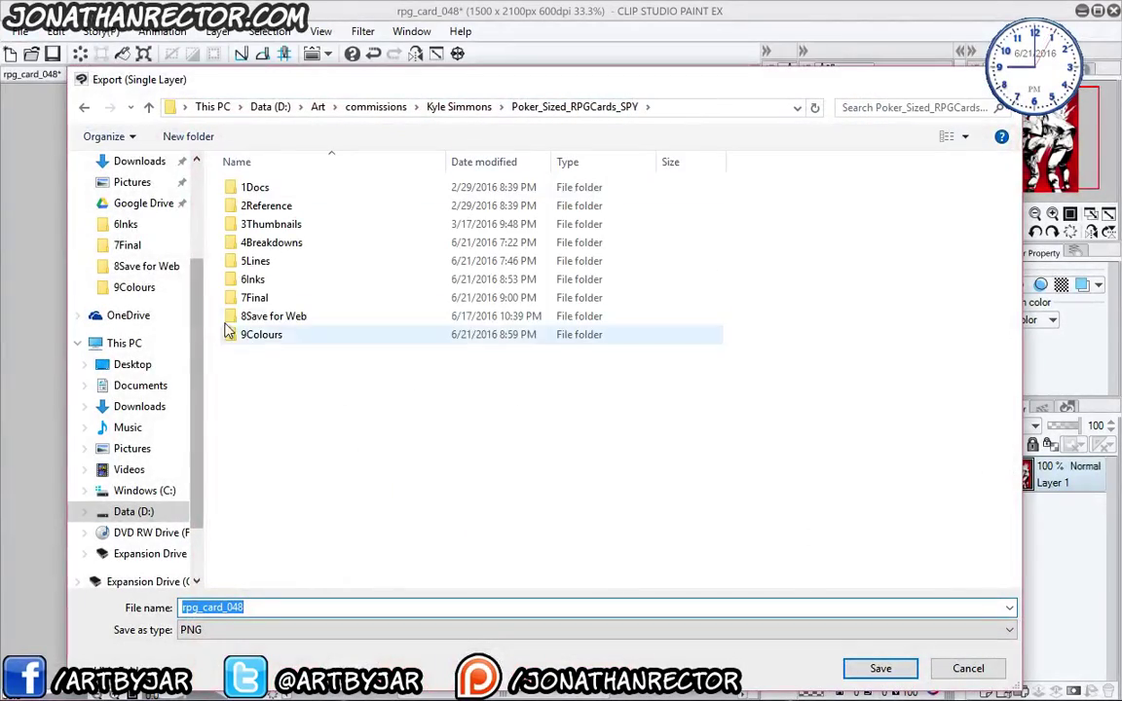
{"action": "left_click", "coordinate": [258, 316]}
{"action": "left_click", "coordinate": [880, 669]}
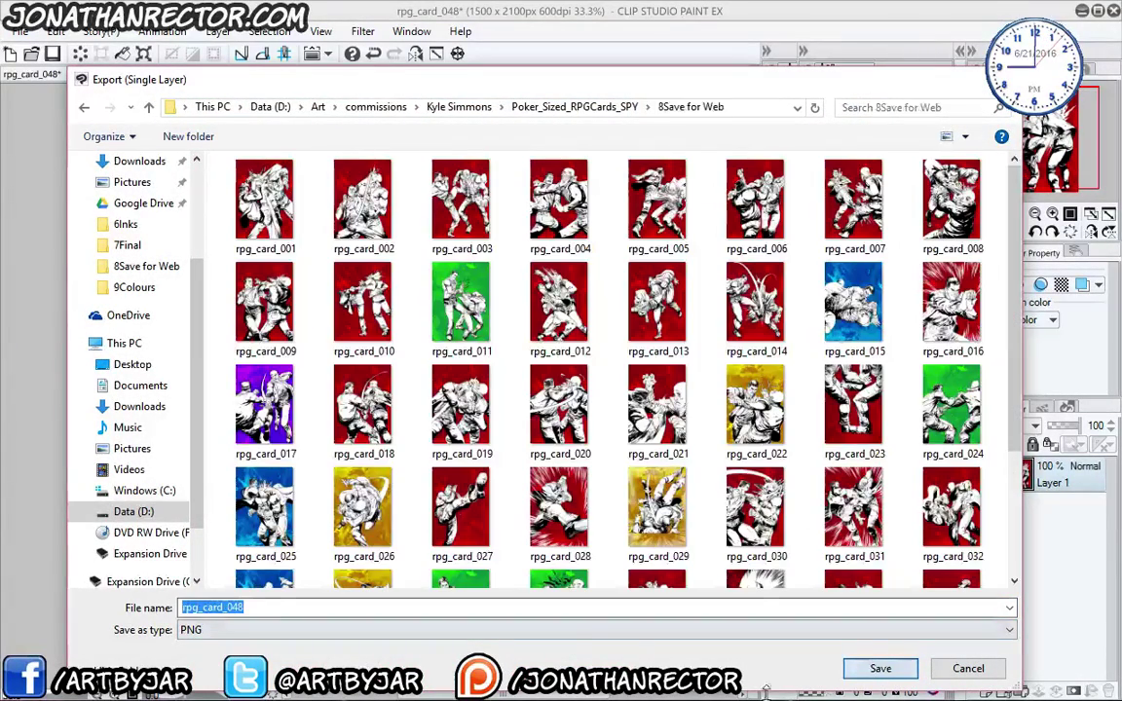
{"action": "scroll", "coordinate": [979, 429], "scroll_direction": "down", "scroll_amount": 3}
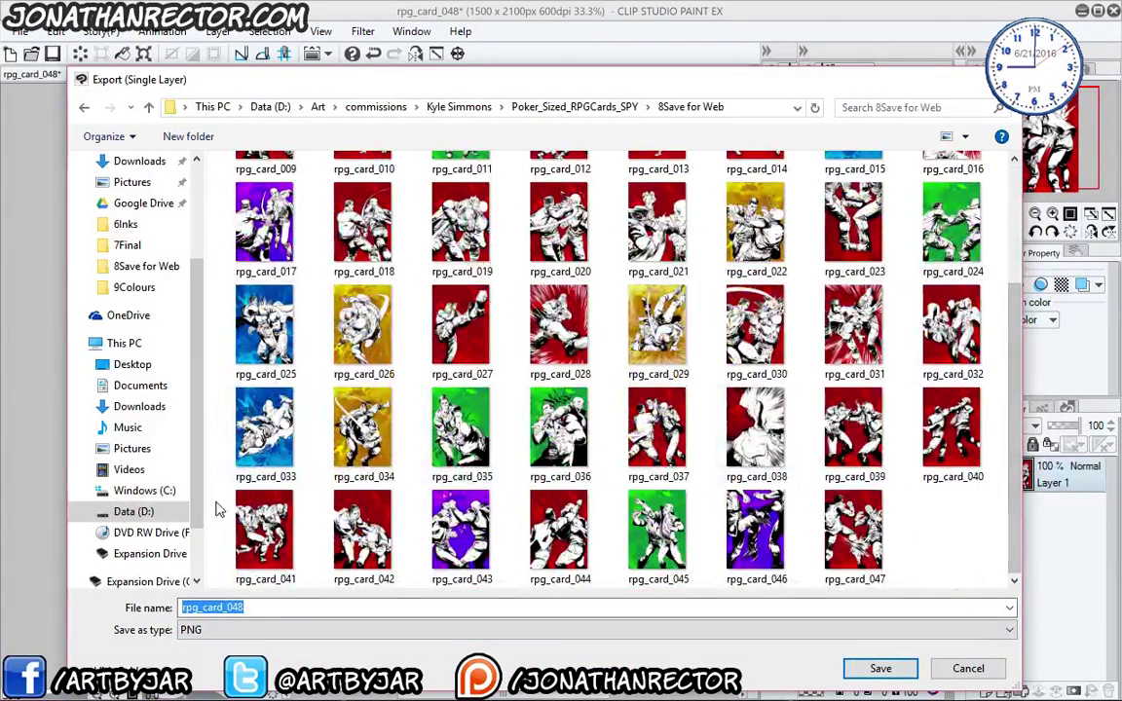
{"action": "left_click", "coordinate": [880, 668]}
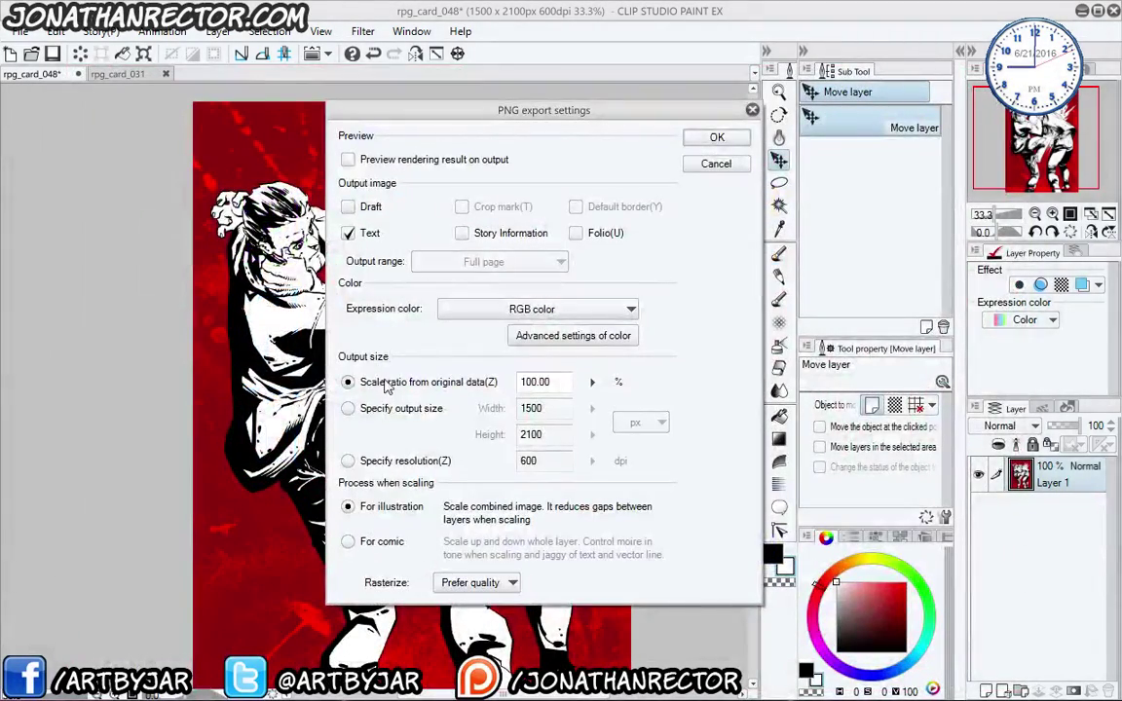
- Specify the output size with height 700 px (500 × 700) and confirm the PNG export
{"action": "left_click", "coordinate": [347, 408]}
{"action": "double_click", "coordinate": [533, 434]}
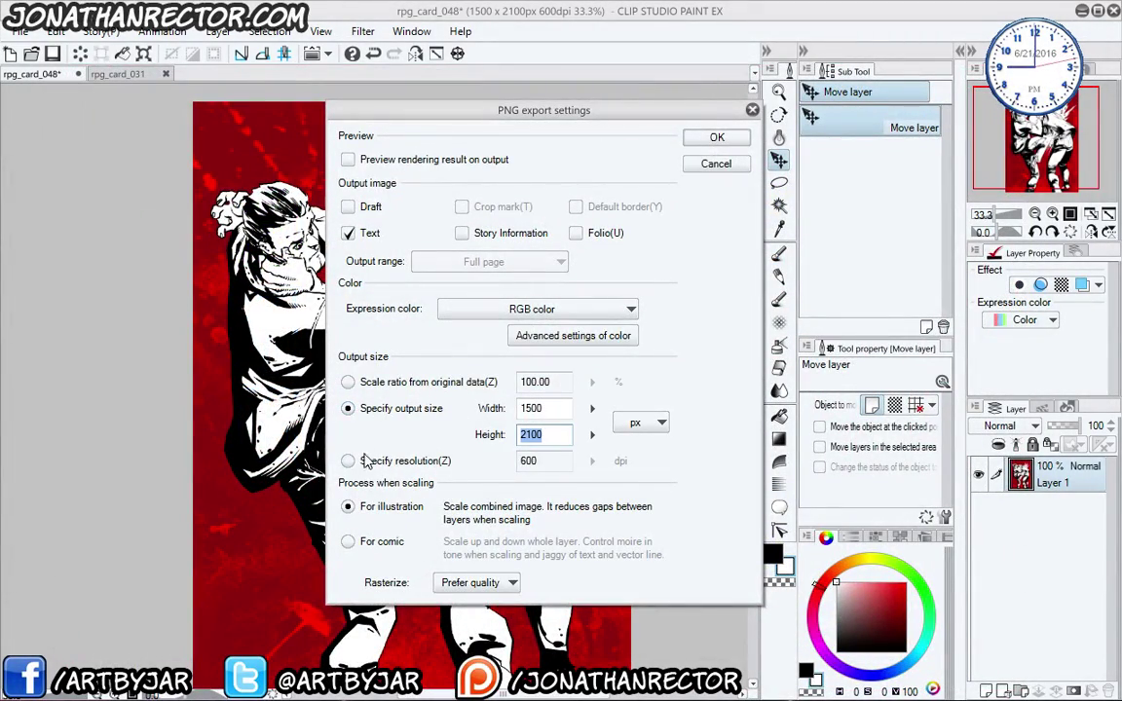
{"action": "type", "text": "700"}
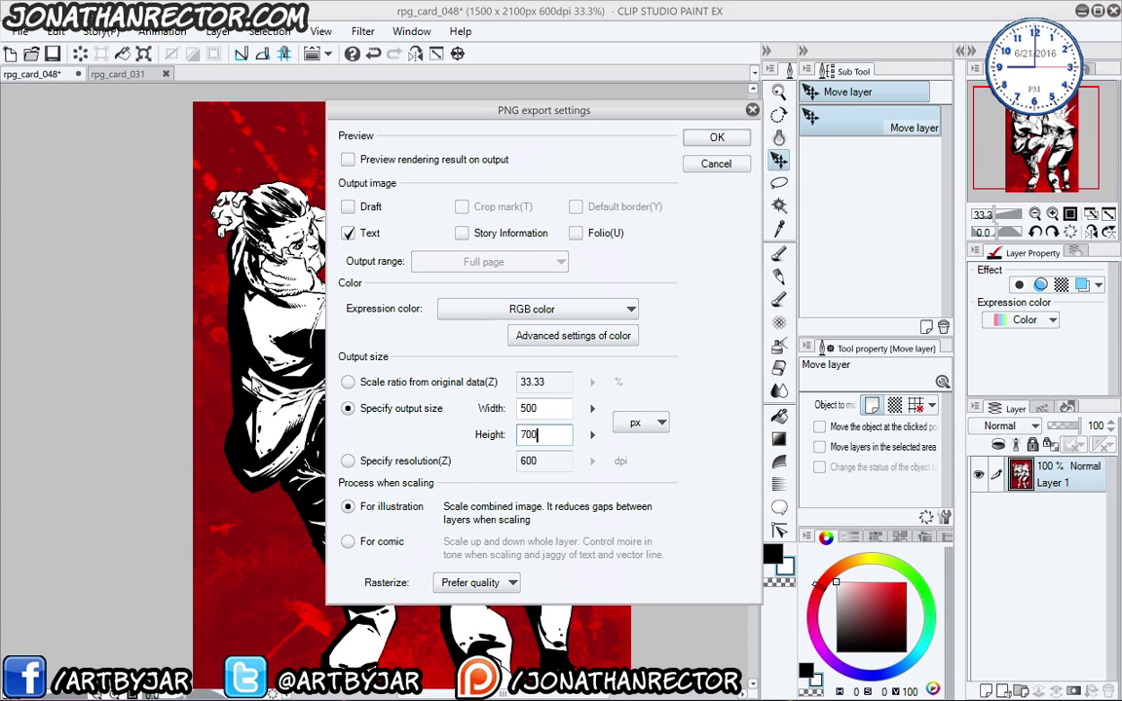
{"action": "key", "text": "Return"}
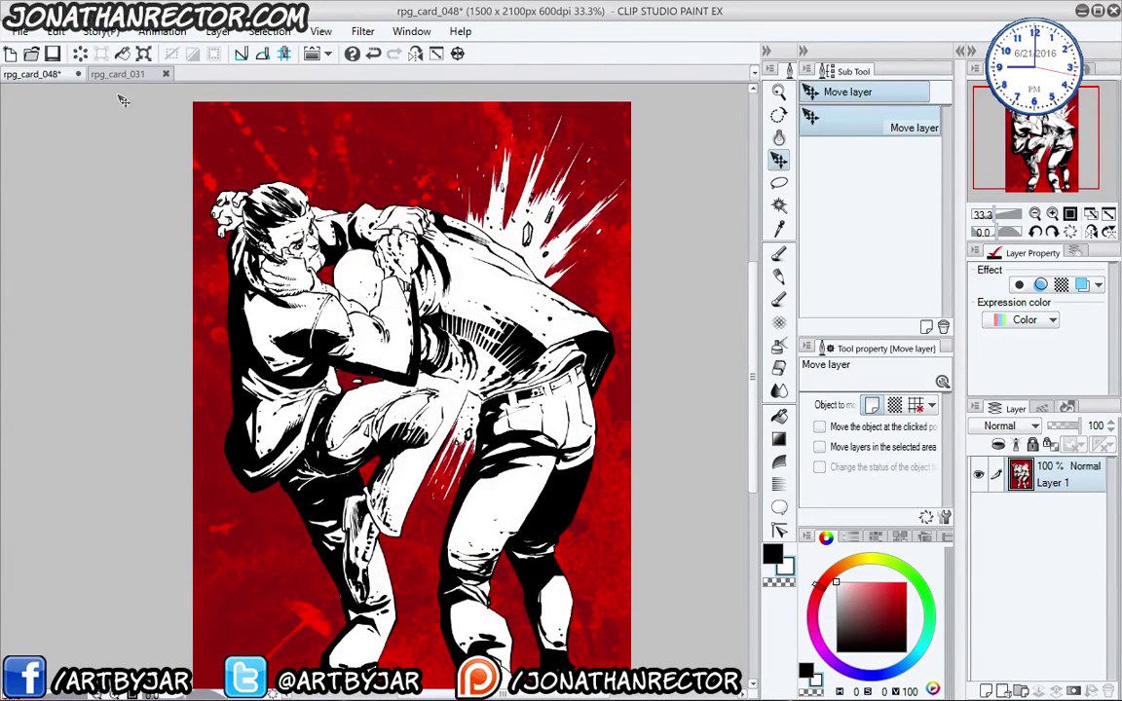
- Close rpg_card_048 from the File menu, then close rpg_card_031 with Ctrl+W
{"action": "left_click", "coordinate": [20, 31]}
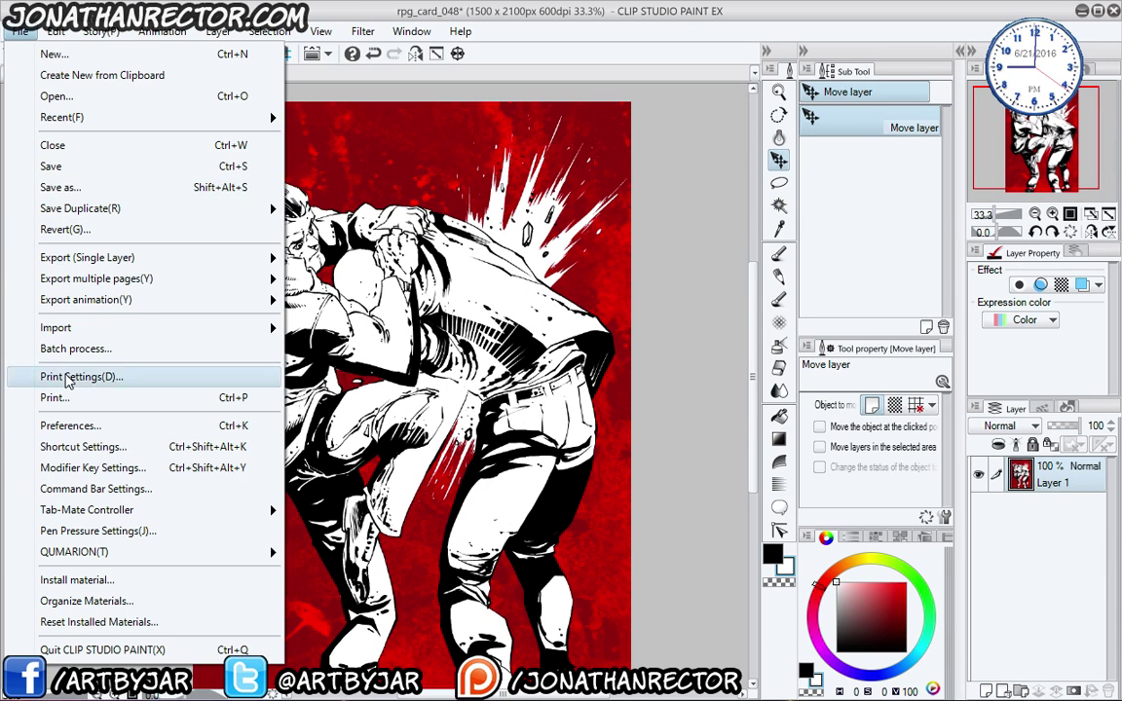
{"action": "left_click", "coordinate": [48, 145]}
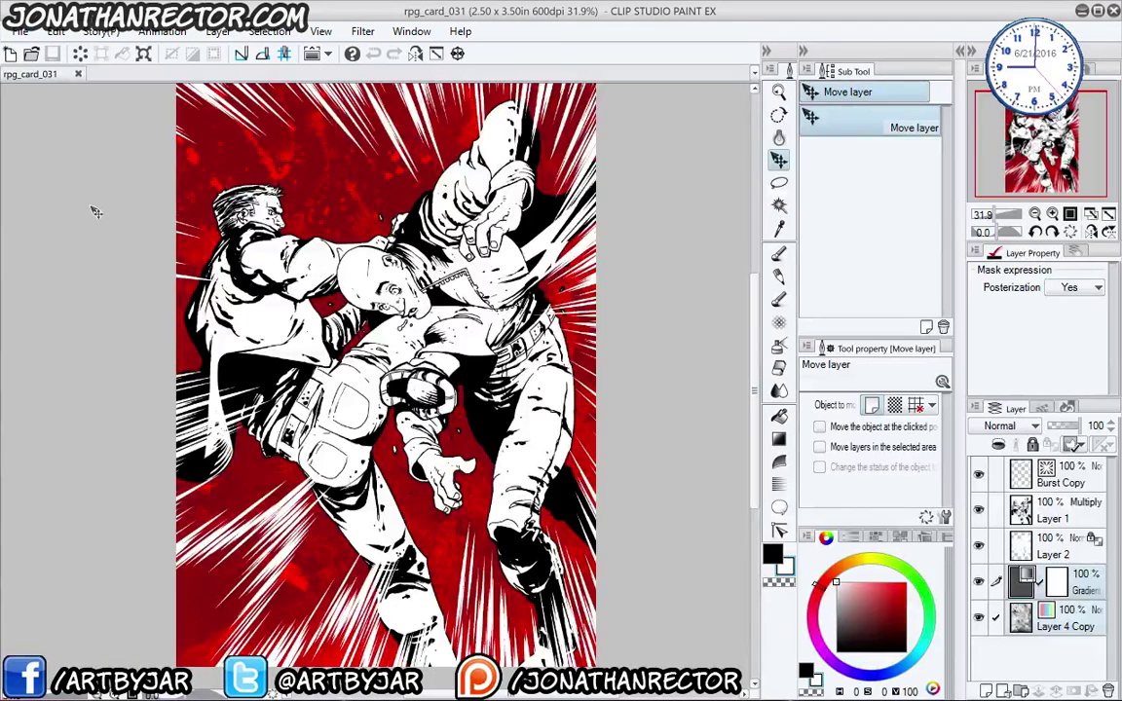
{"action": "key", "text": "ctrl+w"}
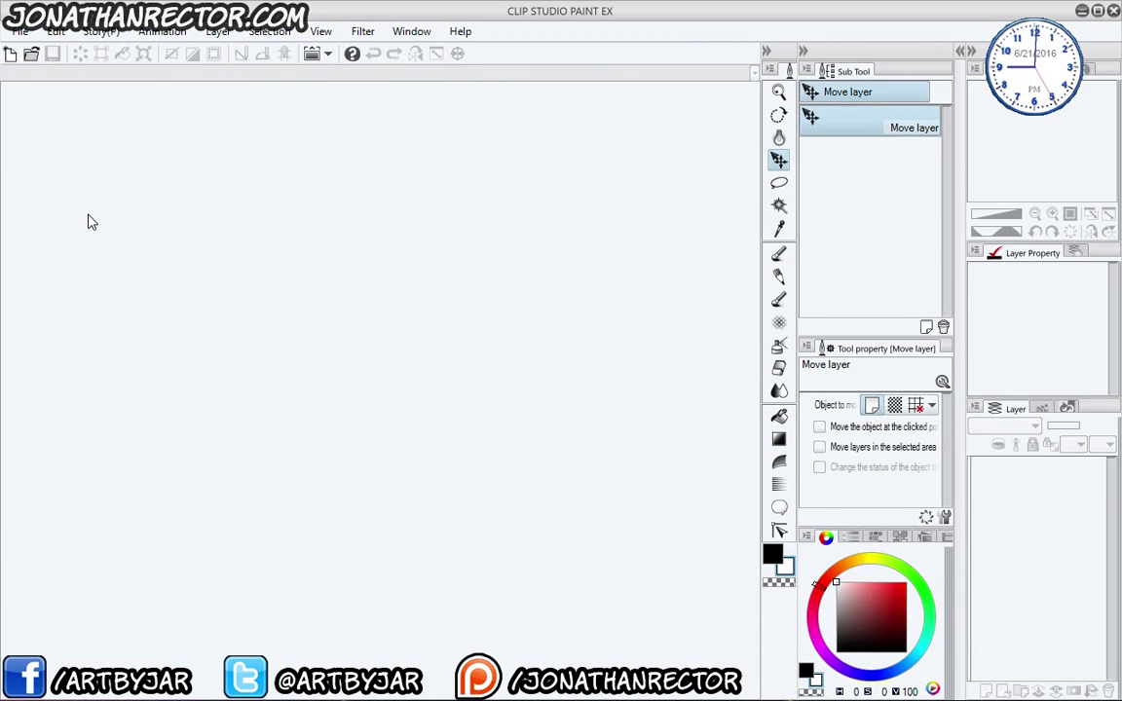
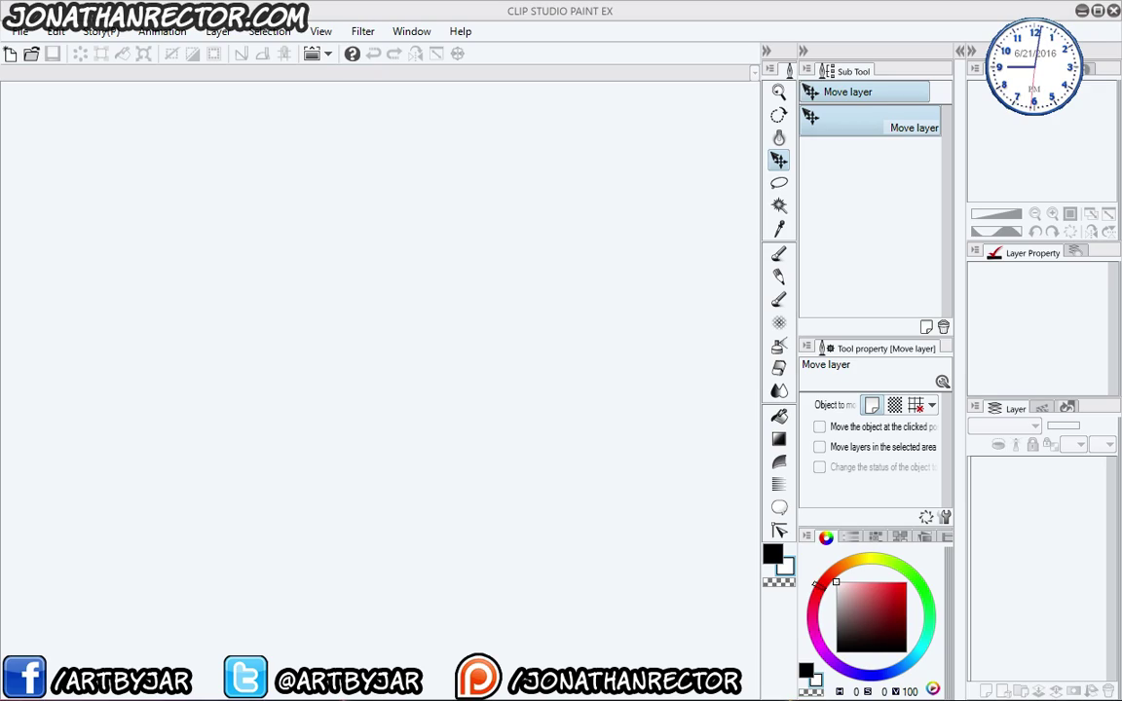
- Open yuro_02_breakdowns from the Patreon > Bustsketch > Yuro folder
{"action": "left_click", "coordinate": [31, 53]}
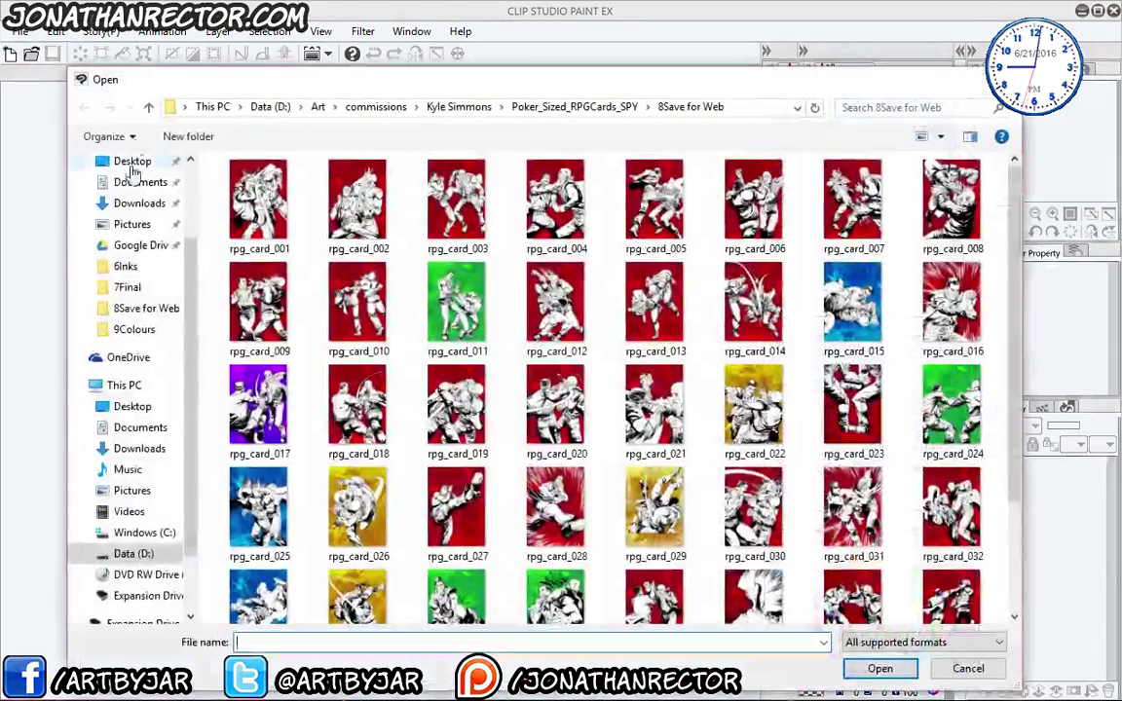
{"action": "scroll", "coordinate": [146, 297], "scroll_direction": "up", "scroll_amount": 3}
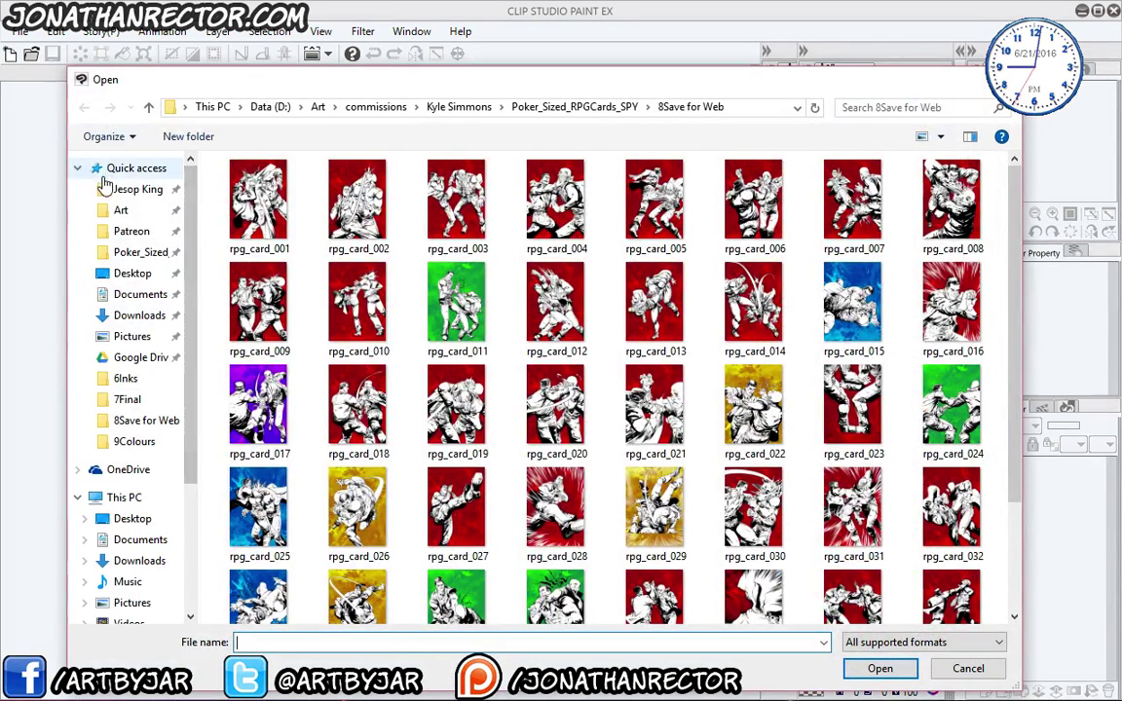
{"action": "left_click", "coordinate": [127, 231]}
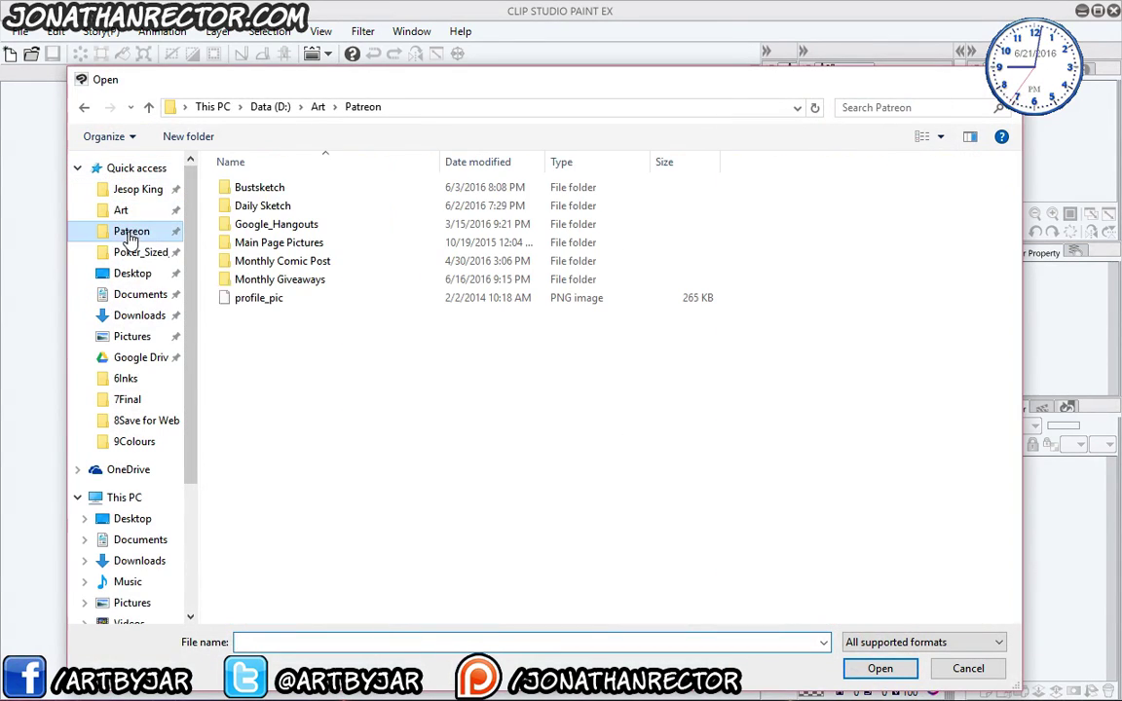
{"action": "double_click", "coordinate": [242, 188]}
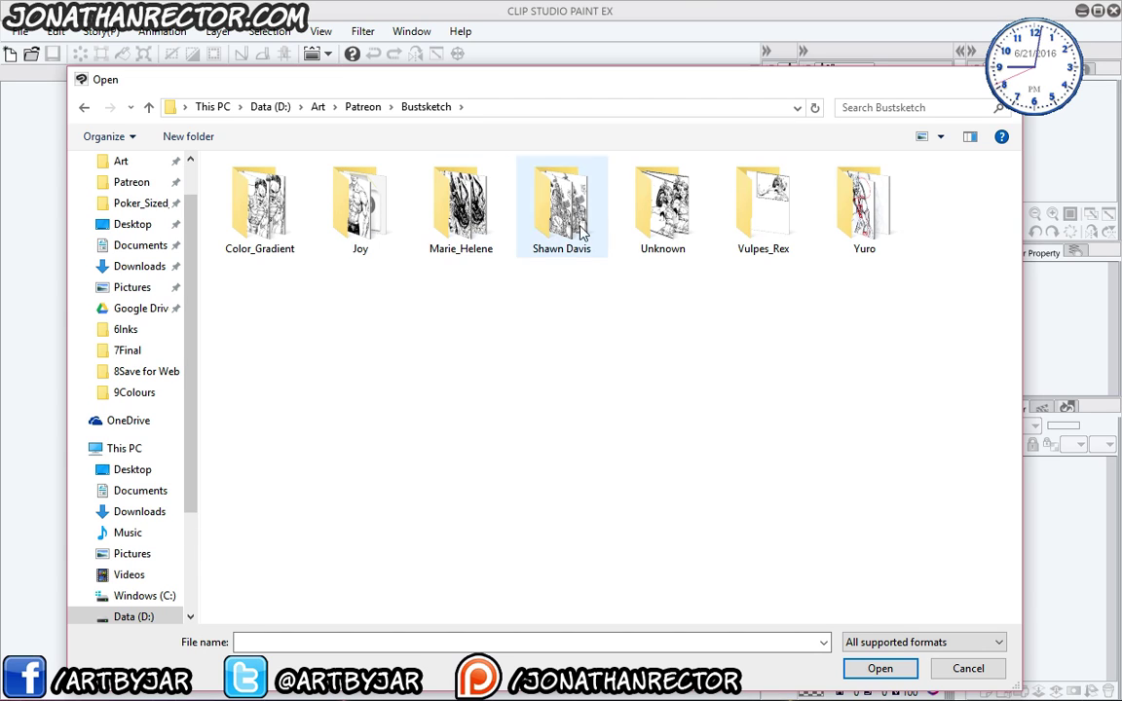
{"action": "double_click", "coordinate": [858, 216]}
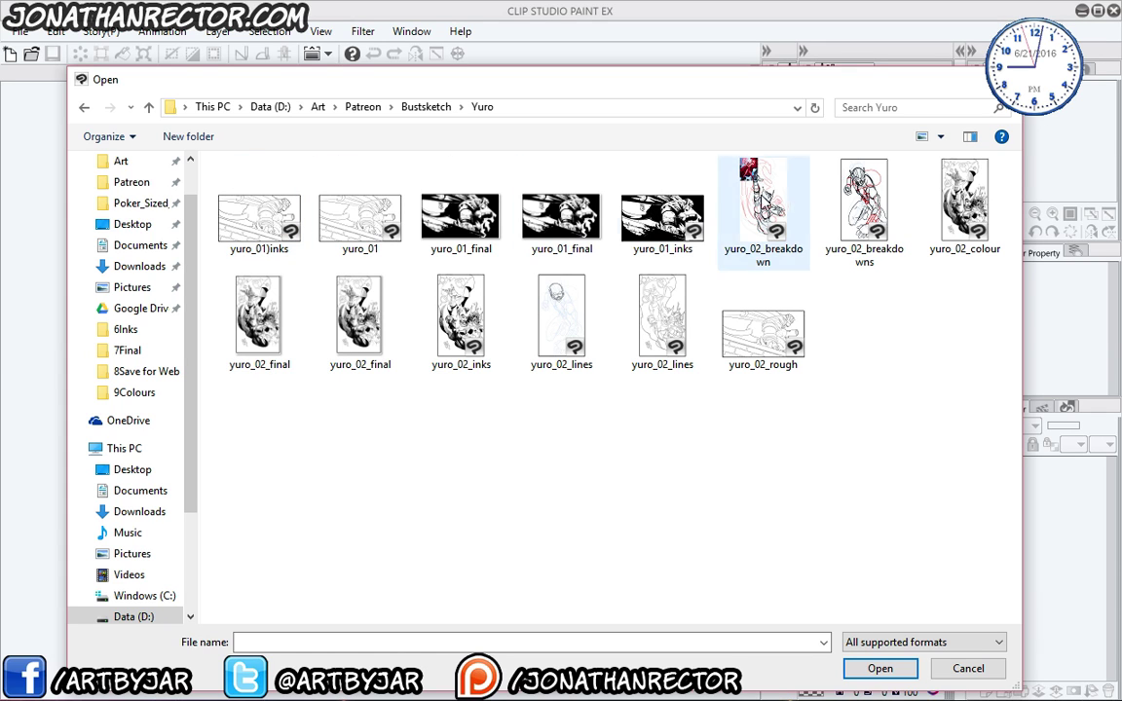
{"action": "left_click", "coordinate": [842, 238]}
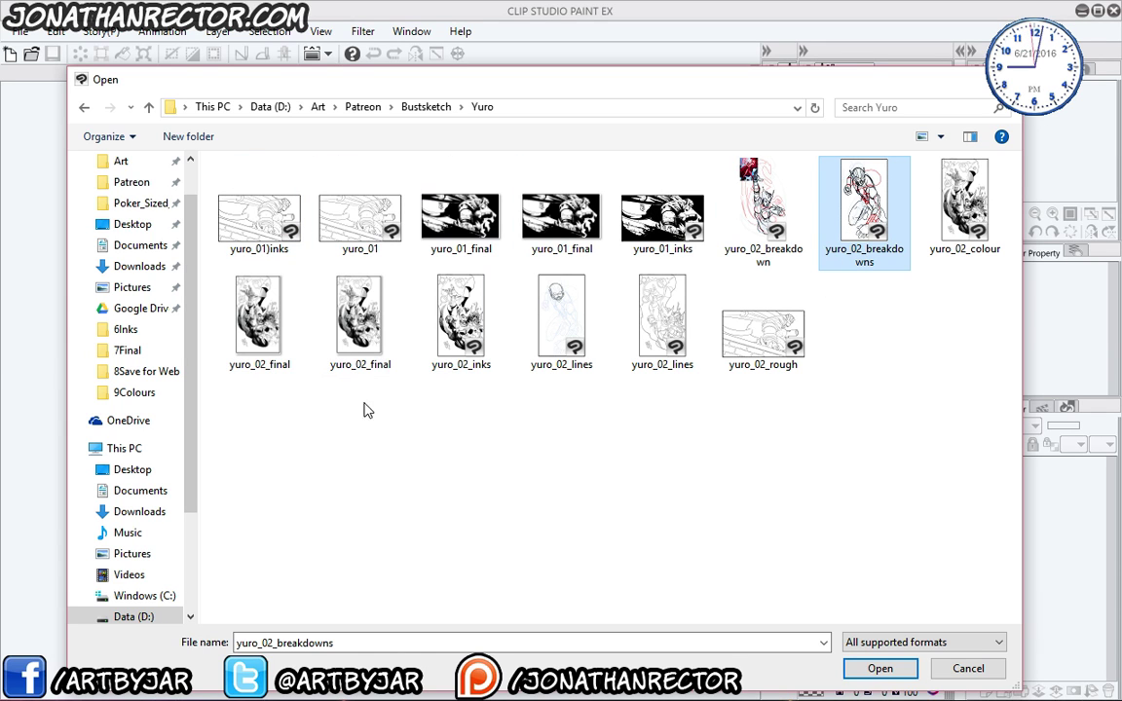
{"action": "left_click", "coordinate": [879, 669]}
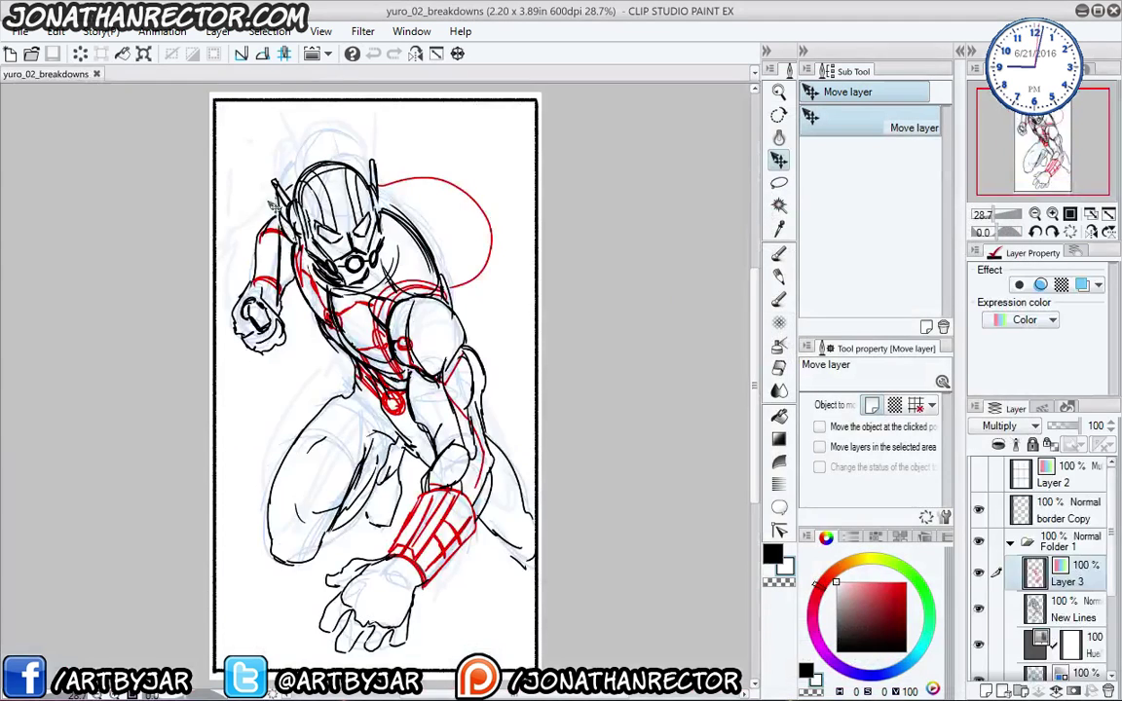
- Check Layer 3's red construction lines by hiding and showing the layer
{"action": "mouse_move", "coordinate": [271, 403]}
{"action": "left_mouse_down"}
{"action": "mouse_move", "coordinate": [282, 390]}
{"action": "mouse_move", "coordinate": [290, 405]}
{"action": "left_mouse_up"}
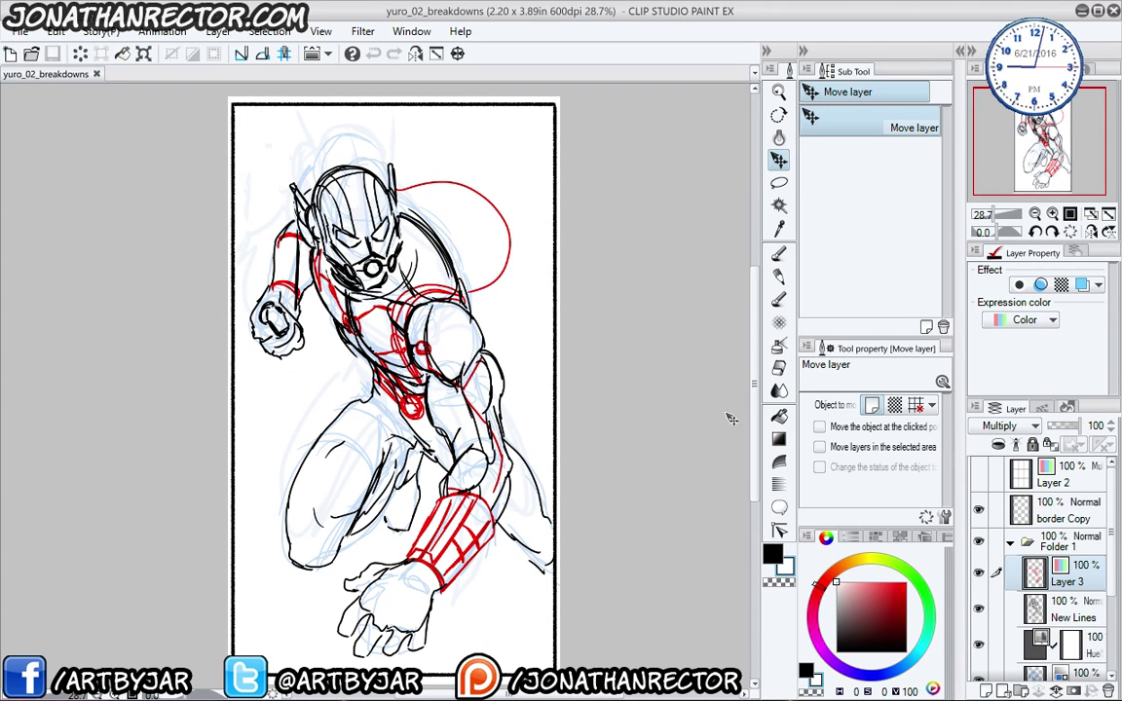
{"action": "left_click", "coordinate": [980, 575]}
{"action": "left_click", "coordinate": [980, 575]}
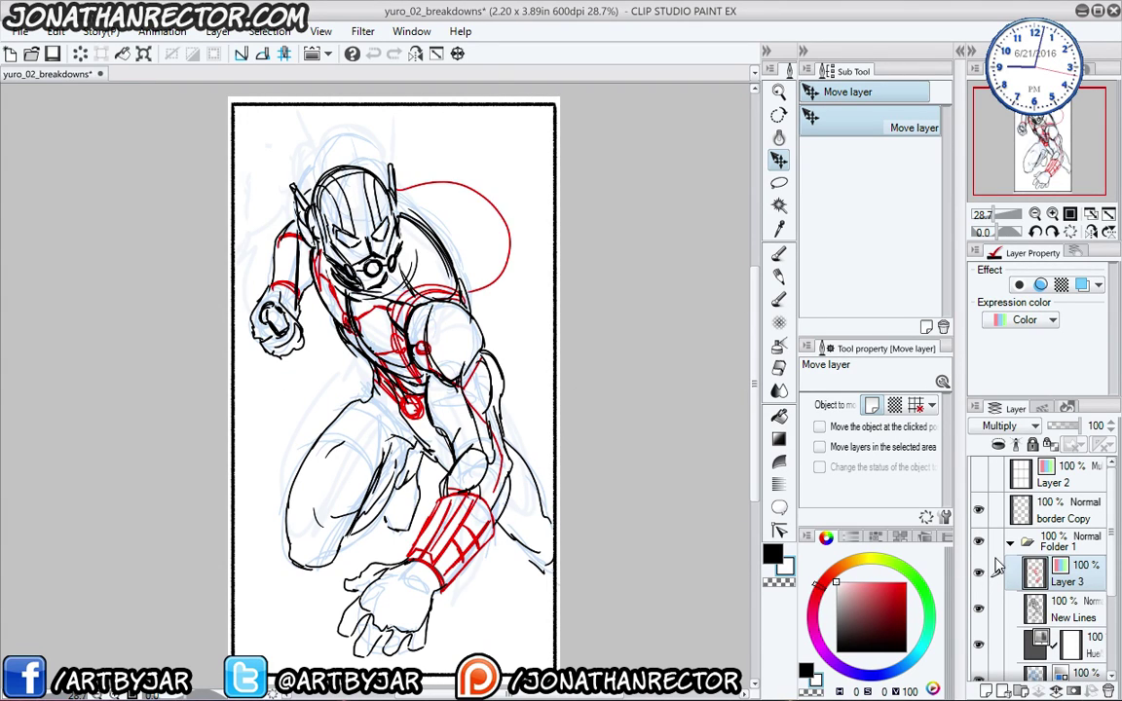
{"action": "mouse_move", "coordinate": [1110, 556]}
{"action": "left_mouse_down"}
{"action": "mouse_move", "coordinate": [1109, 622]}
{"action": "mouse_move", "coordinate": [1094, 557]}
{"action": "left_mouse_up"}
{"action": "mouse_move", "coordinate": [325, 475]}
{"action": "left_mouse_down"}
{"action": "mouse_move", "coordinate": [359, 363]}
{"action": "mouse_move", "coordinate": [396, 448]}
{"action": "left_mouse_up"}
{"action": "scroll", "coordinate": [291, 358], "scroll_direction": "up", "scroll_amount": 1}
- Select the Fat Rough Pen at size 8 and set the drawing colour to red
{"action": "key", "text": "e"}
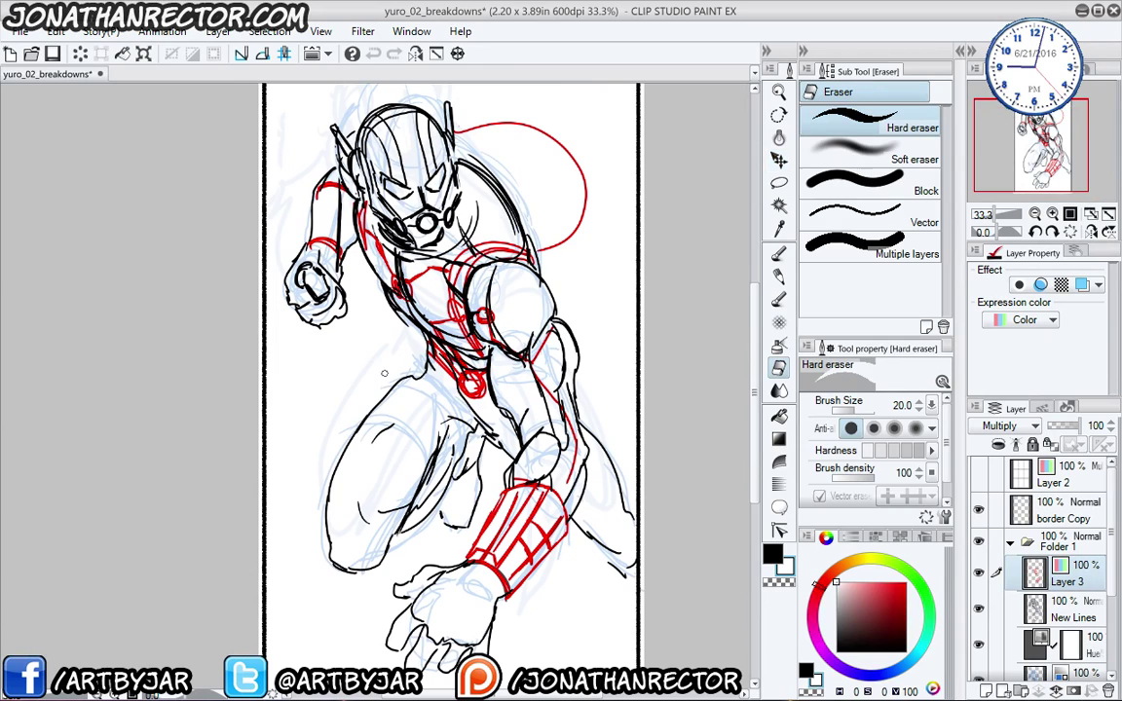
{"action": "key", "text": "p"}
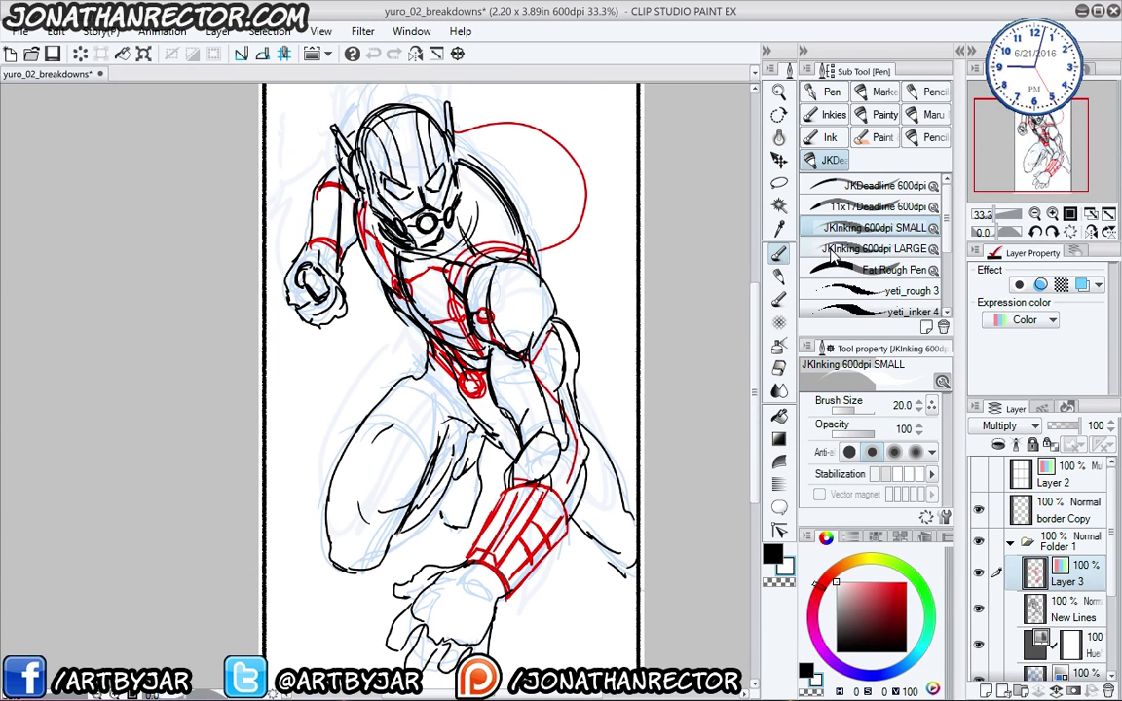
{"action": "left_click", "coordinate": [828, 271]}
{"action": "left_click_drag", "start_coordinate": [342, 391], "coordinate": [363, 349]}
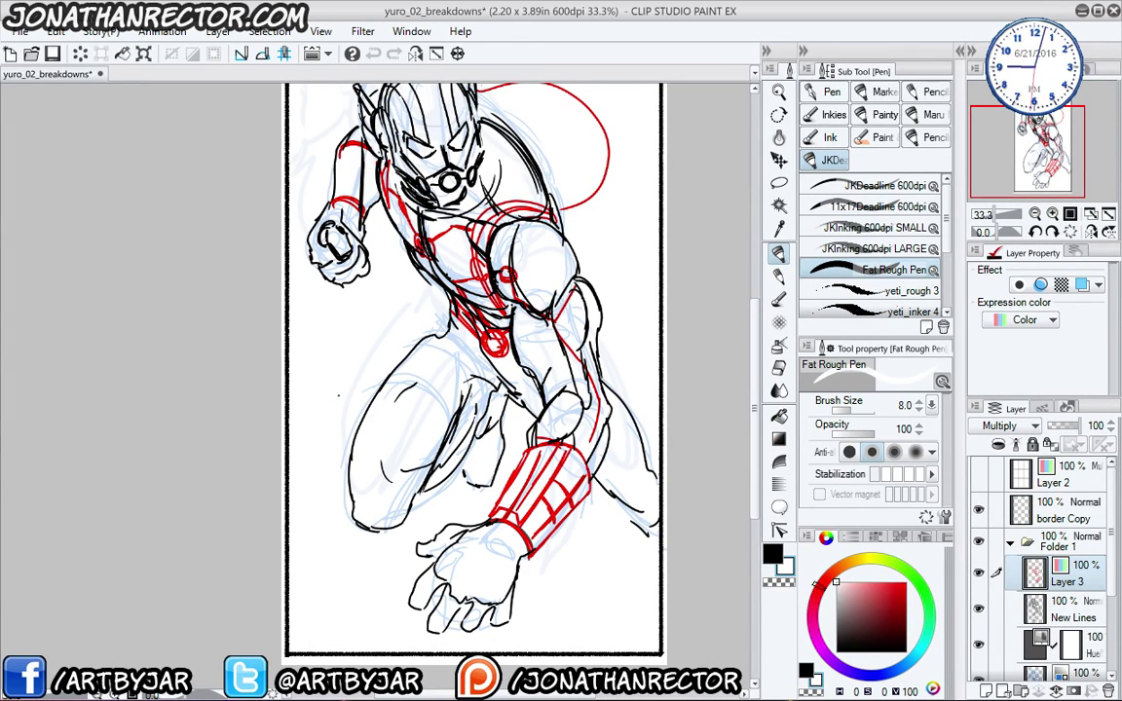
{"action": "left_click", "coordinate": [339, 396]}
{"action": "key", "text": "x"}
{"action": "left_click", "coordinate": [905, 583]}
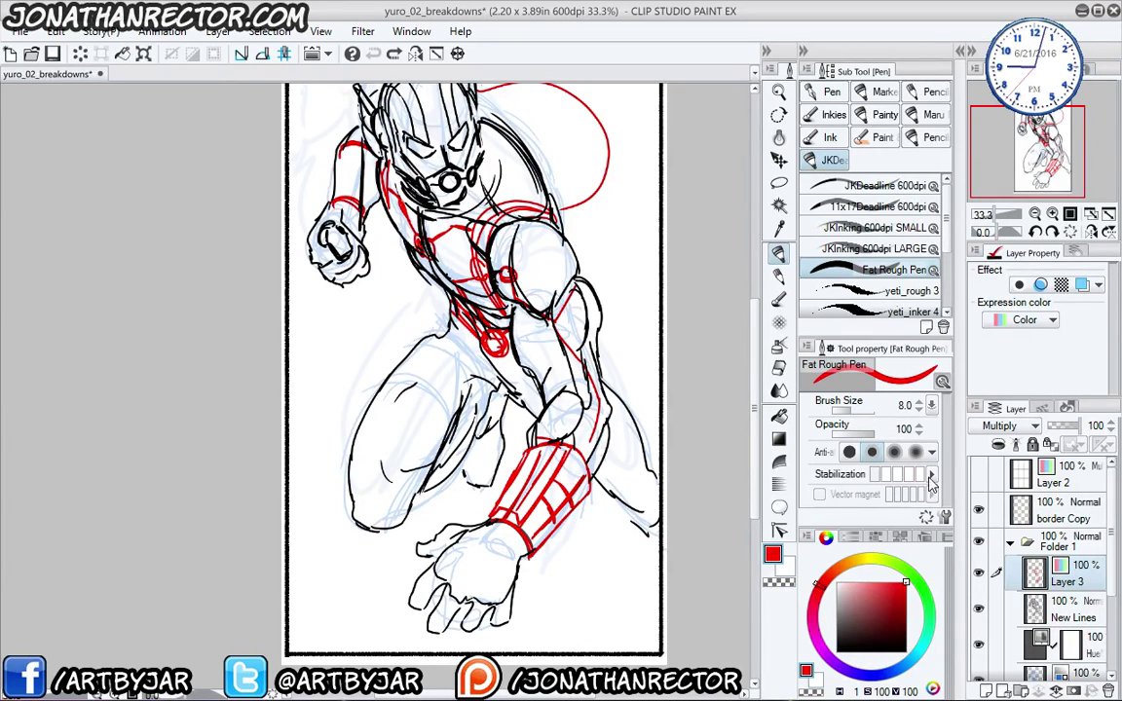
{"action": "mouse_move", "coordinate": [295, 448]}
{"action": "left_mouse_down"}
{"action": "mouse_move", "coordinate": [280, 399]}
{"action": "mouse_move", "coordinate": [319, 400]}
{"action": "mouse_move", "coordinate": [333, 521]}
{"action": "mouse_move", "coordinate": [304, 363]}
{"action": "mouse_move", "coordinate": [277, 351]}
{"action": "left_mouse_up"}
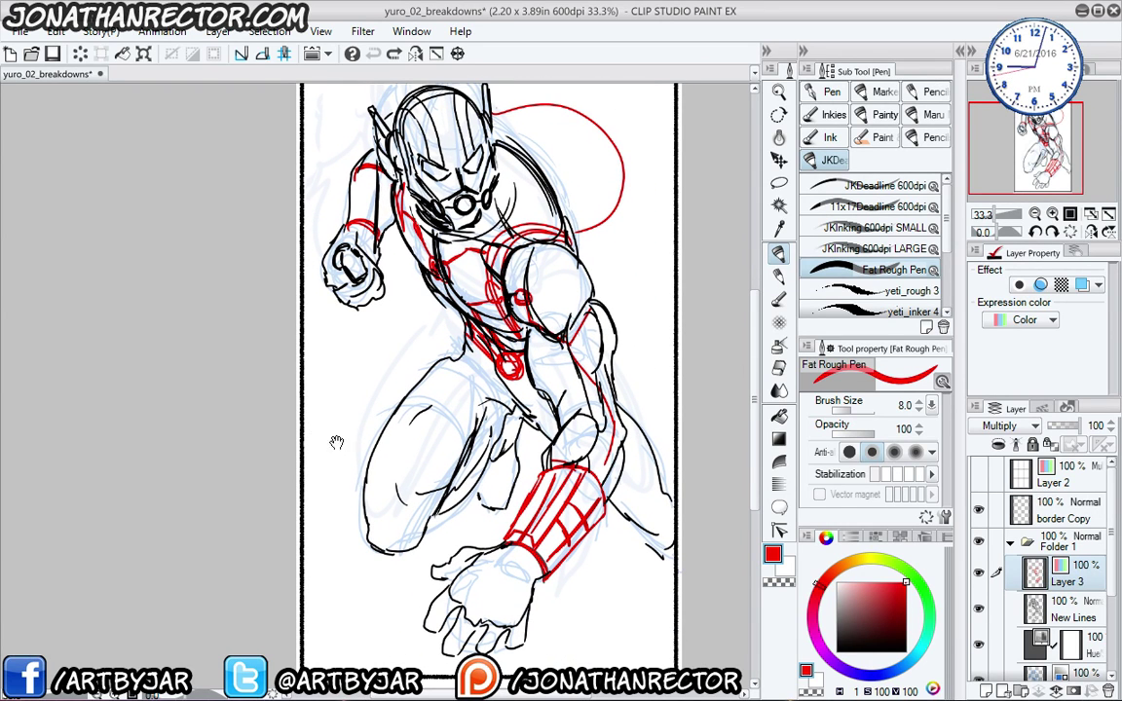
- Add Layer 4 above Layer 3 with its expression colour set to Color
{"action": "key", "text": "ctrl+shift+n"}
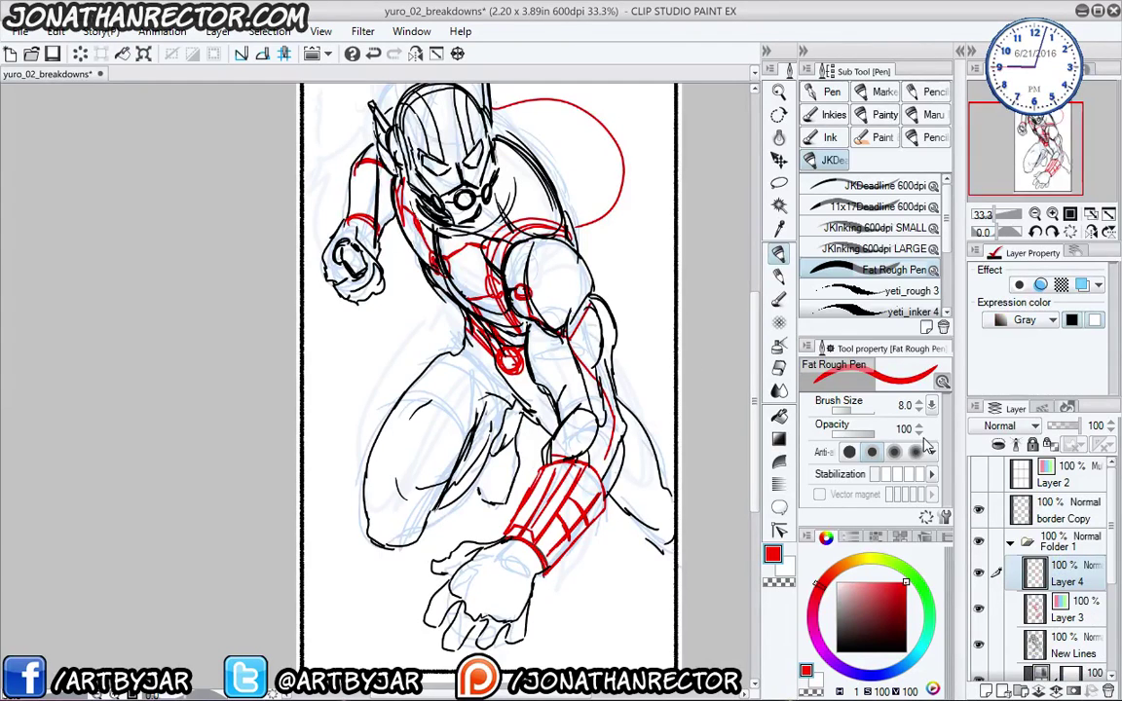
{"action": "left_click_drag", "start_coordinate": [366, 375], "coordinate": [350, 438]}
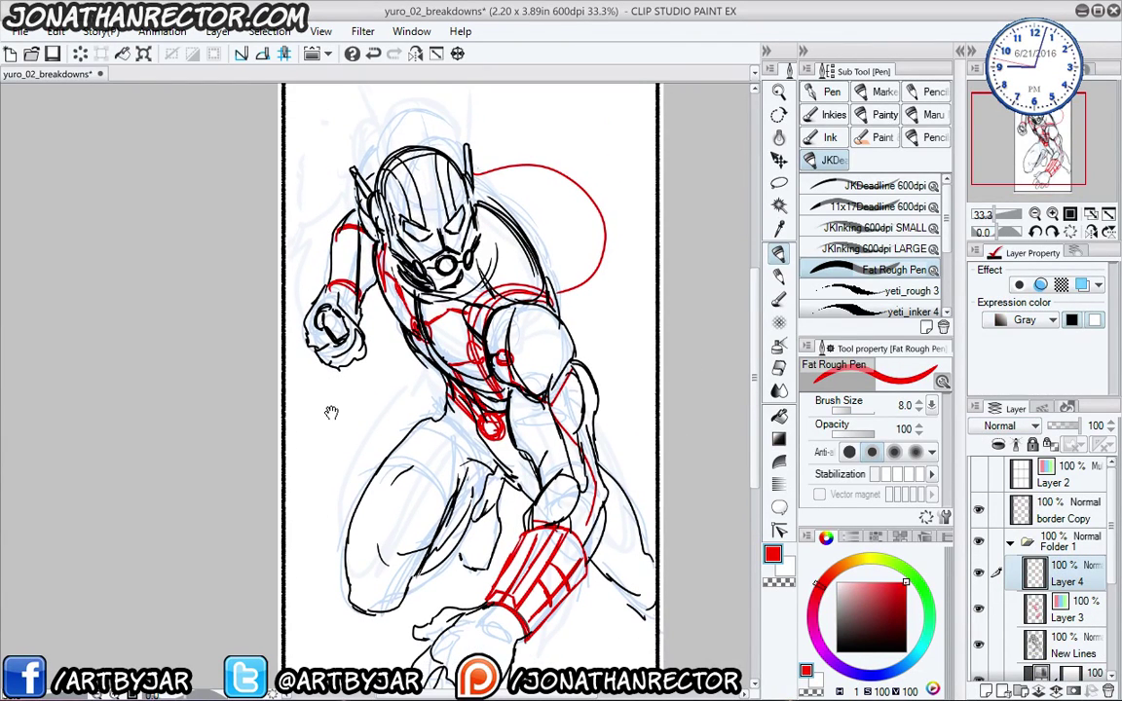
{"action": "scroll", "coordinate": [333, 464], "scroll_direction": "down", "scroll_amount": 3}
{"action": "left_click_drag", "start_coordinate": [388, 143], "coordinate": [446, 628]}
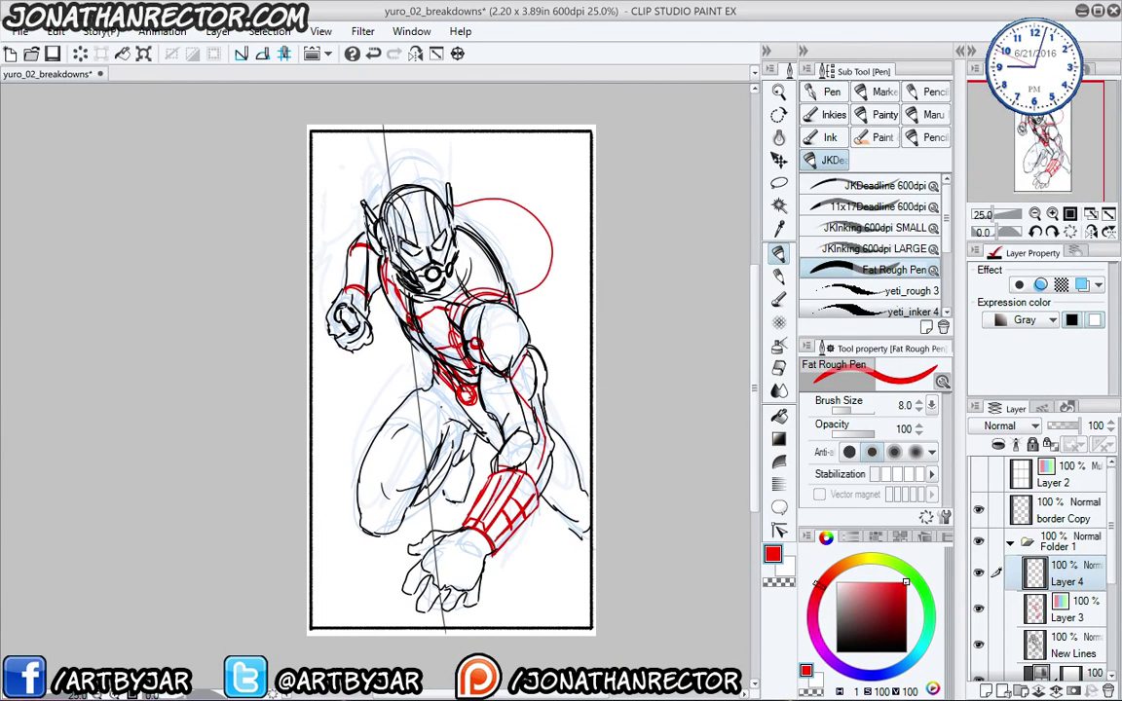
{"action": "left_click", "coordinate": [1027, 322]}
{"action": "left_click", "coordinate": [1009, 342]}
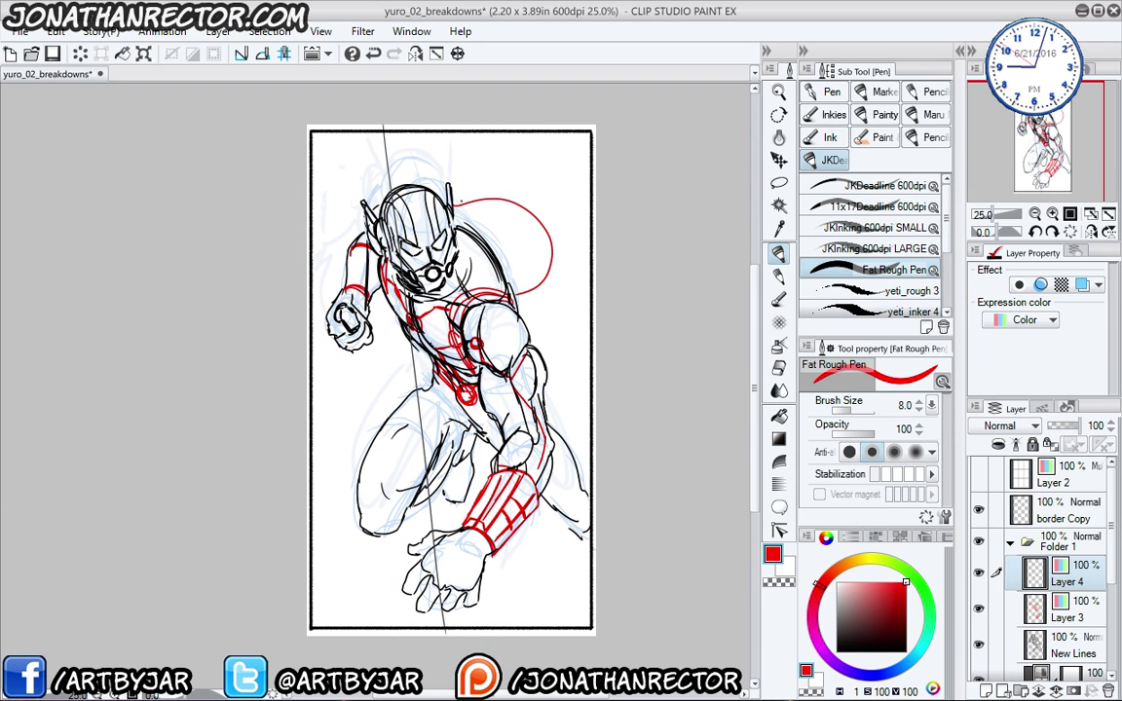
{"action": "left_click_drag", "start_coordinate": [405, 277], "coordinate": [421, 269]}
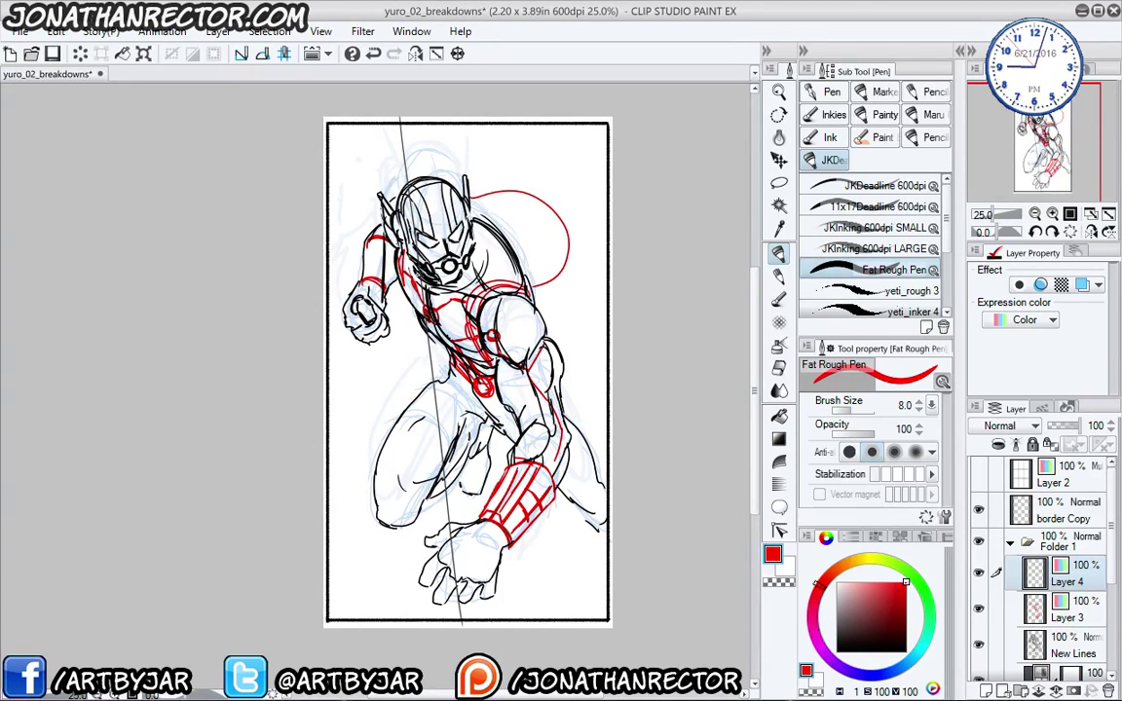
- Draw a trial grid of red diagonal and horizontal perspective lines across the figure
{"action": "left_click_drag", "start_coordinate": [419, 280], "coordinate": [420, 277]}
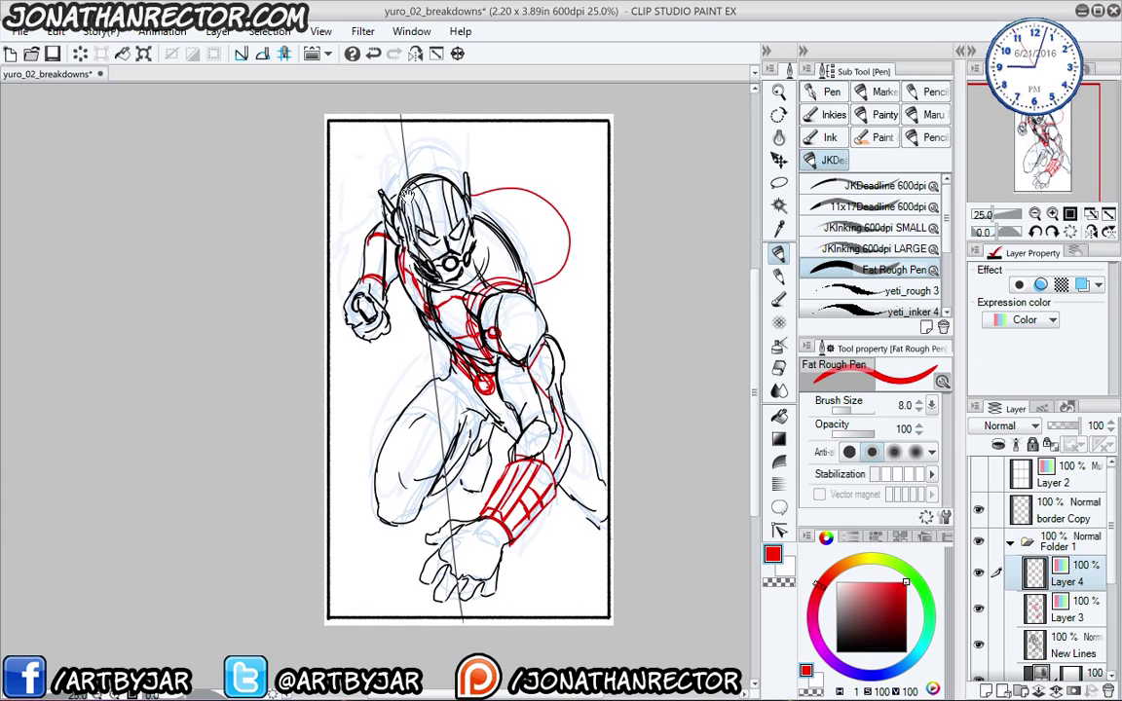
{"action": "left_click_drag", "start_coordinate": [448, 138], "coordinate": [558, 592]}
{"action": "left_click_drag", "start_coordinate": [485, 125], "coordinate": [629, 583]}
{"action": "left_click_drag", "start_coordinate": [535, 117], "coordinate": [614, 359]}
{"action": "left_click_drag", "start_coordinate": [357, 150], "coordinate": [389, 625]}
{"action": "left_click_drag", "start_coordinate": [332, 134], "coordinate": [325, 254]}
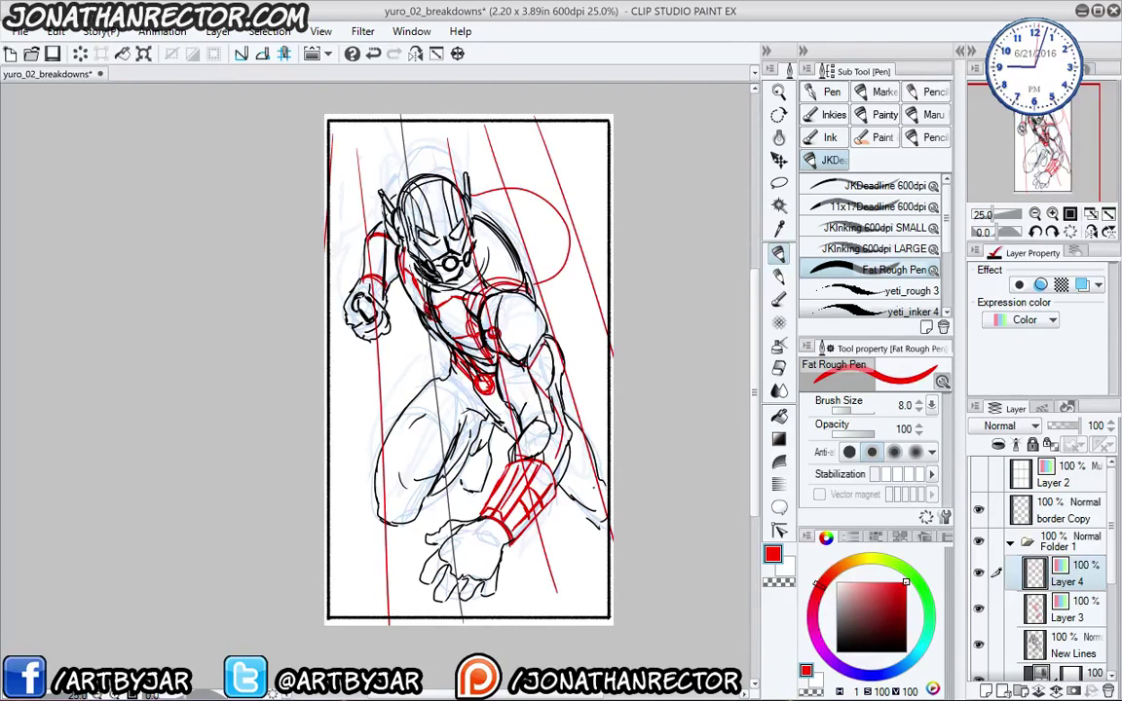
{"action": "left_click_drag", "start_coordinate": [583, 608], "coordinate": [614, 440]}
{"action": "mouse_move", "coordinate": [542, 612]}
{"action": "left_mouse_down"}
{"action": "mouse_move", "coordinate": [588, 123]}
{"action": "mouse_move", "coordinate": [475, 114]}
{"action": "left_mouse_up"}
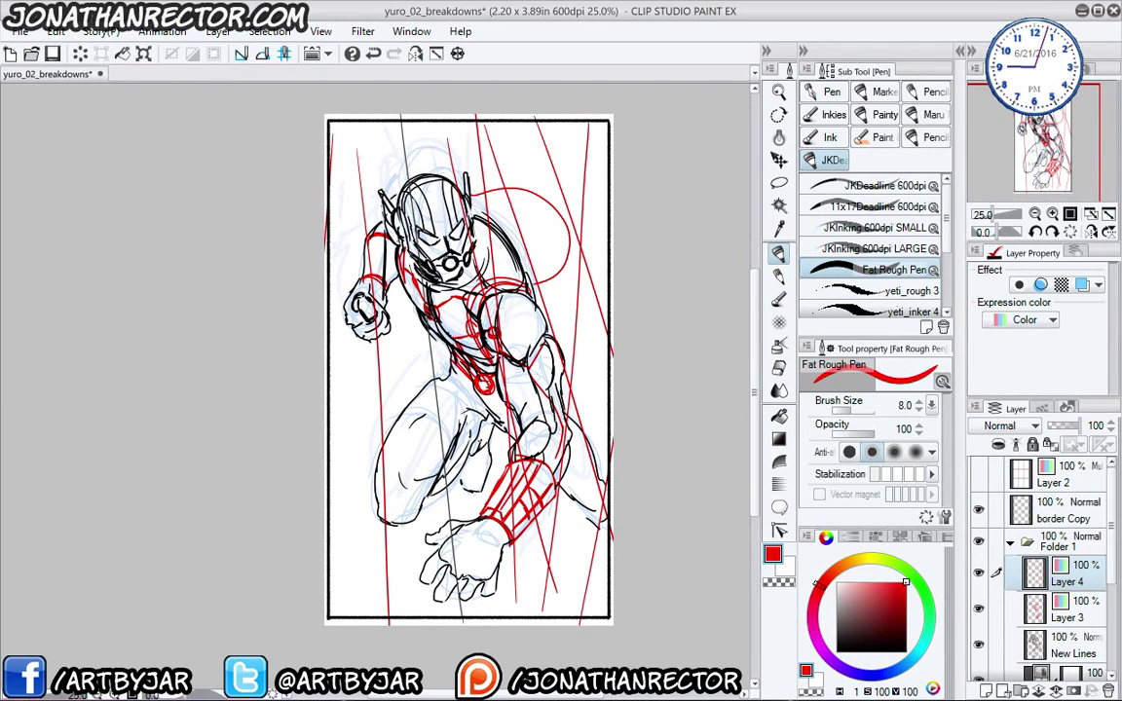
{"action": "mouse_move", "coordinate": [441, 557]}
{"action": "left_mouse_down"}
{"action": "mouse_move", "coordinate": [362, 112]}
{"action": "mouse_move", "coordinate": [302, 229]}
{"action": "left_mouse_up"}
{"action": "left_click_drag", "start_coordinate": [385, 564], "coordinate": [297, 370]}
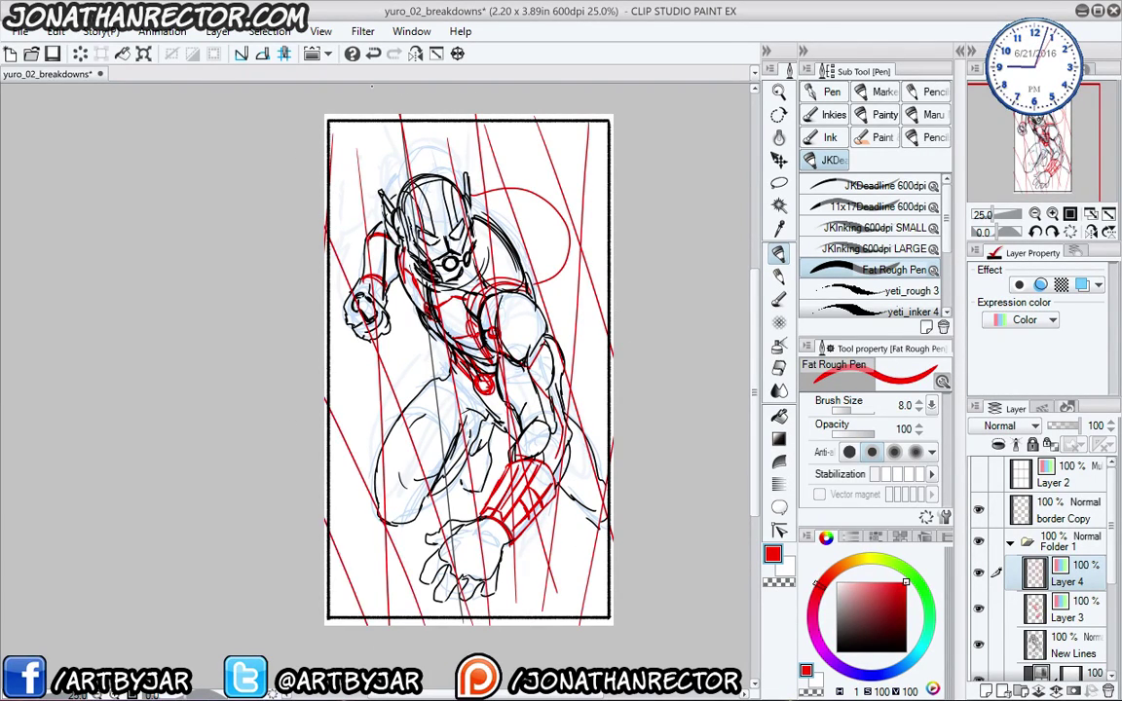
{"action": "left_click_drag", "start_coordinate": [551, 133], "coordinate": [330, 197]}
{"action": "left_click_drag", "start_coordinate": [609, 200], "coordinate": [326, 261]}
{"action": "left_click_drag", "start_coordinate": [608, 292], "coordinate": [321, 353]}
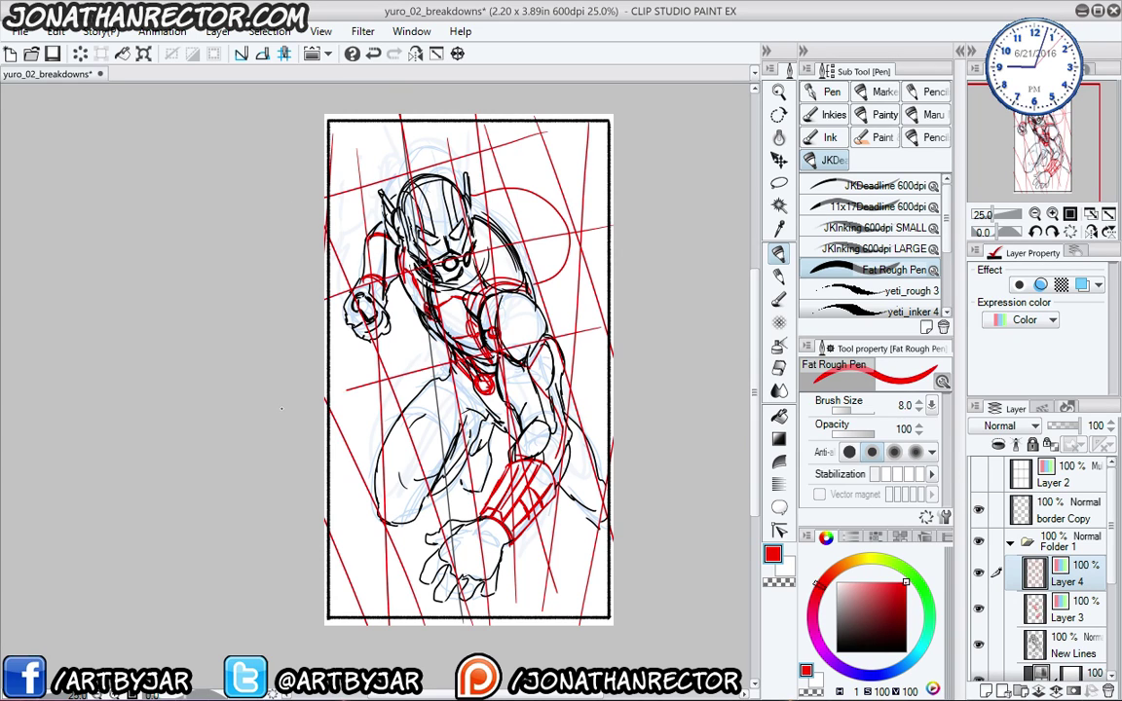
{"action": "left_click_drag", "start_coordinate": [609, 390], "coordinate": [326, 428]}
{"action": "left_click_drag", "start_coordinate": [608, 478], "coordinate": [322, 531]}
{"action": "left_click_drag", "start_coordinate": [609, 526], "coordinate": [330, 589]}
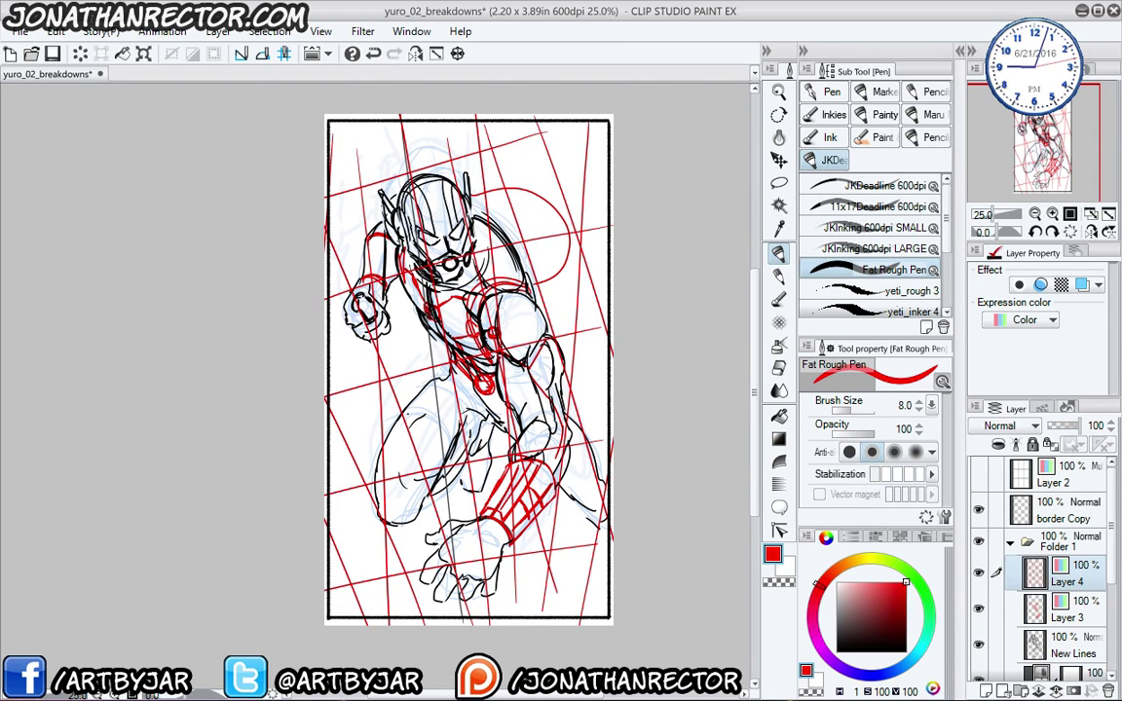
{"action": "mouse_move", "coordinate": [423, 414]}
{"action": "left_mouse_down"}
{"action": "mouse_move", "coordinate": [326, 443]}
{"action": "mouse_move", "coordinate": [435, 414]}
{"action": "mouse_move", "coordinate": [439, 443]}
{"action": "mouse_move", "coordinate": [407, 557]}
{"action": "mouse_move", "coordinate": [386, 372]}
{"action": "mouse_move", "coordinate": [448, 443]}
{"action": "mouse_move", "coordinate": [473, 565]}
{"action": "left_mouse_up"}
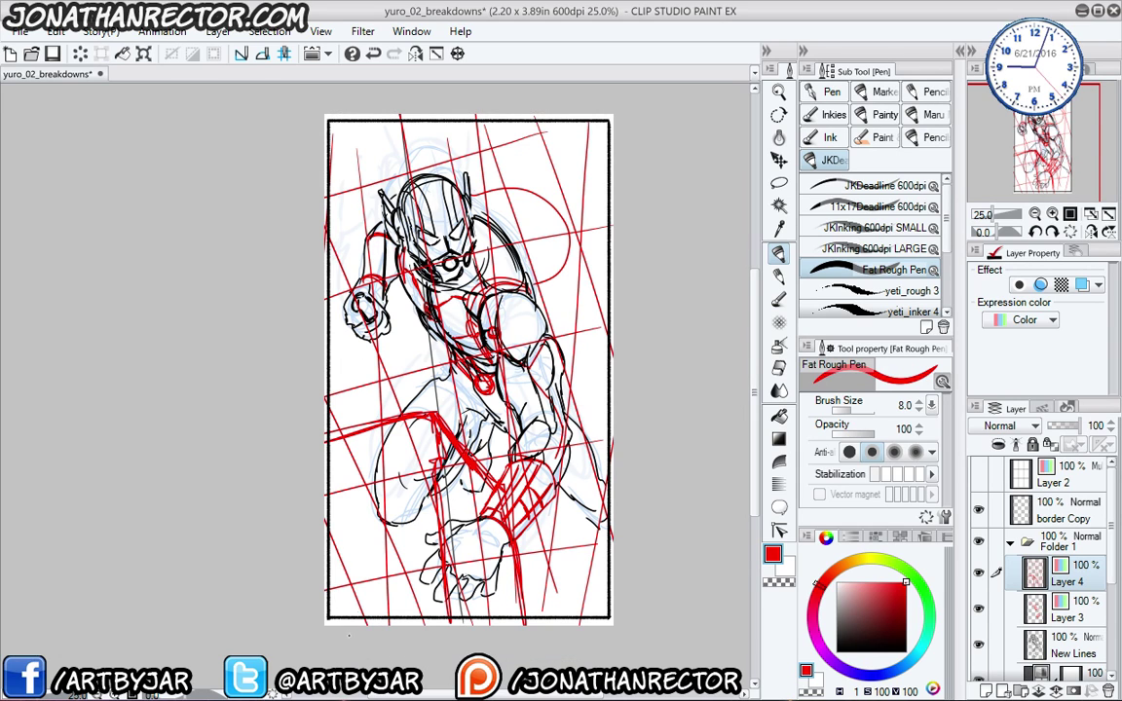
- Clear all red lines from Layer 4 and deselect
{"action": "key", "text": "ctrl+a"}
{"action": "key", "text": "Delete"}
{"action": "key", "text": "ctrl+d"}
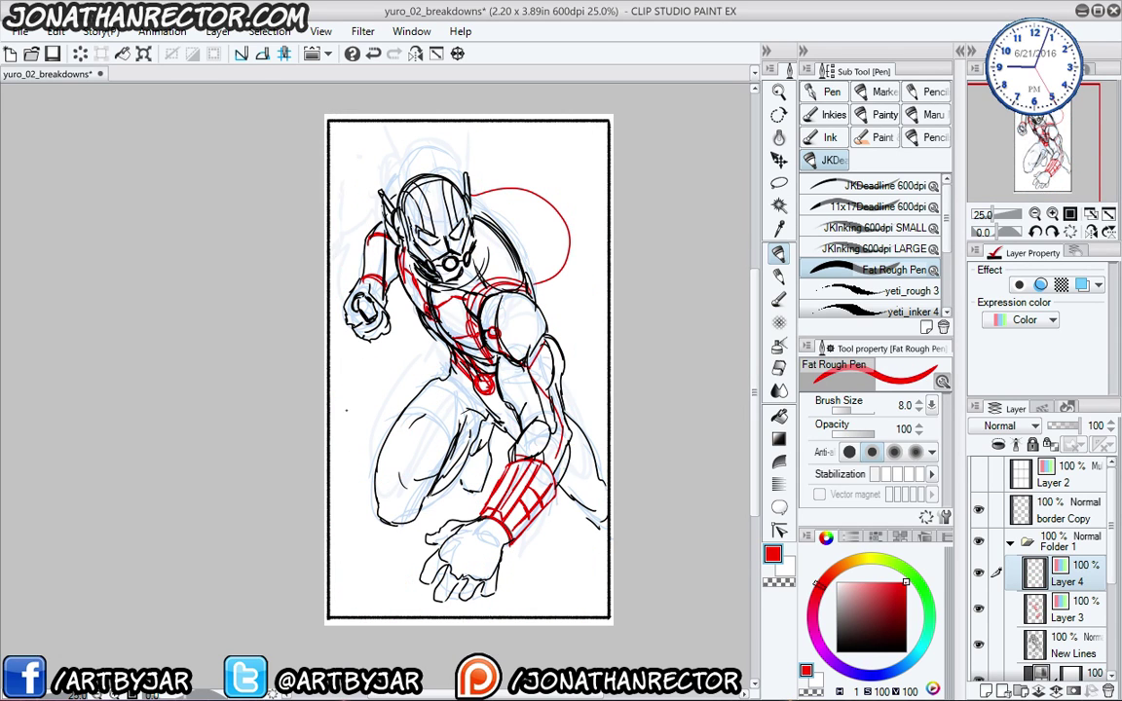
{"action": "mouse_move", "coordinate": [331, 409]}
{"action": "left_mouse_down"}
{"action": "mouse_move", "coordinate": [386, 401]}
{"action": "mouse_move", "coordinate": [422, 432]}
{"action": "mouse_move", "coordinate": [397, 448]}
{"action": "mouse_move", "coordinate": [422, 579]}
{"action": "mouse_move", "coordinate": [445, 618]}
{"action": "left_mouse_up"}
{"action": "mouse_move", "coordinate": [385, 487]}
{"action": "left_mouse_down"}
{"action": "mouse_move", "coordinate": [368, 394]}
{"action": "mouse_move", "coordinate": [404, 372]}
{"action": "mouse_move", "coordinate": [424, 448]}
{"action": "left_mouse_up"}
{"action": "left_click_drag", "start_coordinate": [417, 423], "coordinate": [461, 563]}
{"action": "left_click_drag", "start_coordinate": [462, 468], "coordinate": [512, 617]}
{"action": "left_click_drag", "start_coordinate": [419, 435], "coordinate": [472, 565]}
{"action": "left_click_drag", "start_coordinate": [377, 374], "coordinate": [437, 458]}
{"action": "left_click_drag", "start_coordinate": [414, 415], "coordinate": [434, 460]}
{"action": "left_click_drag", "start_coordinate": [550, 426], "coordinate": [465, 452]}
{"action": "mouse_move", "coordinate": [469, 465]}
{"action": "left_mouse_down"}
{"action": "mouse_move", "coordinate": [516, 623]}
{"action": "mouse_move", "coordinate": [495, 564]}
{"action": "left_mouse_up"}
{"action": "mouse_move", "coordinate": [540, 424]}
{"action": "left_mouse_down"}
{"action": "mouse_move", "coordinate": [478, 435]}
{"action": "mouse_move", "coordinate": [501, 462]}
{"action": "left_mouse_up"}
{"action": "left_click_drag", "start_coordinate": [469, 478], "coordinate": [493, 556]}
{"action": "mouse_move", "coordinate": [547, 406]}
{"action": "left_mouse_down"}
{"action": "mouse_move", "coordinate": [479, 433]}
{"action": "mouse_move", "coordinate": [453, 564]}
{"action": "left_mouse_up"}
{"action": "left_click_drag", "start_coordinate": [512, 439], "coordinate": [476, 556]}
{"action": "left_click_drag", "start_coordinate": [533, 507], "coordinate": [570, 617]}
{"action": "left_click_drag", "start_coordinate": [568, 421], "coordinate": [580, 394]}
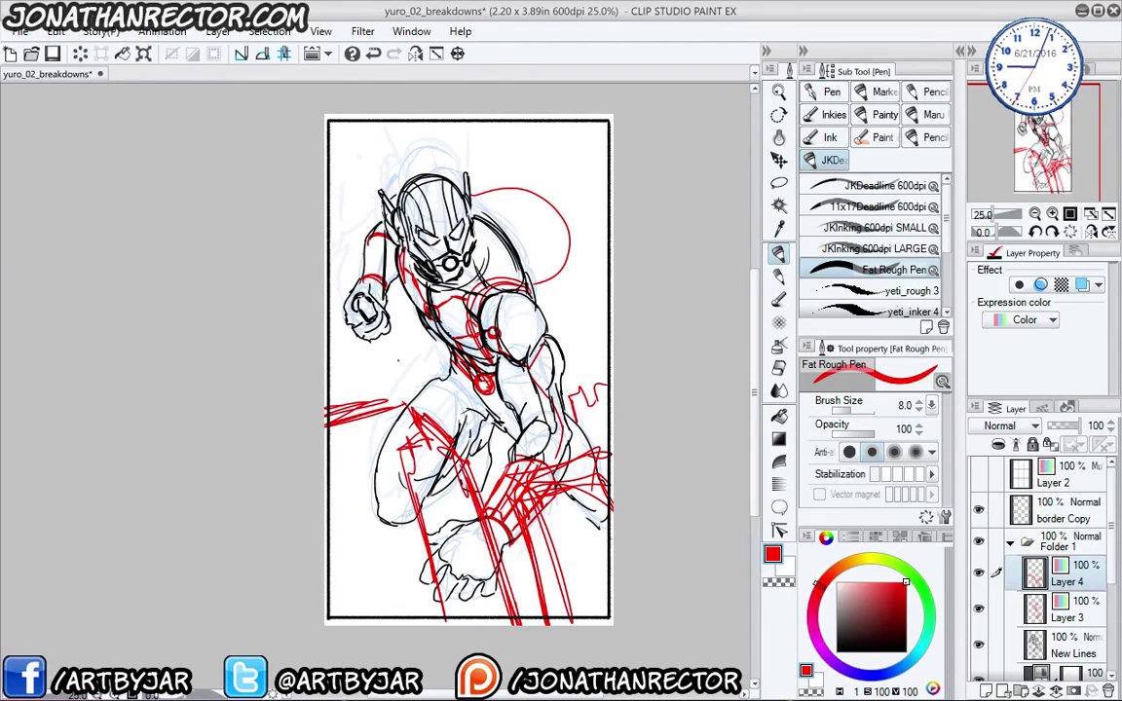
{"action": "left_click_drag", "start_coordinate": [363, 360], "coordinate": [333, 377]}
{"action": "mouse_move", "coordinate": [337, 370]}
{"action": "left_mouse_down"}
{"action": "mouse_move", "coordinate": [348, 415]}
{"action": "mouse_move", "coordinate": [327, 407]}
{"action": "left_mouse_up"}
{"action": "left_click_drag", "start_coordinate": [327, 347], "coordinate": [337, 389]}
{"action": "left_click_drag", "start_coordinate": [329, 307], "coordinate": [348, 419]}
{"action": "left_click_drag", "start_coordinate": [330, 271], "coordinate": [362, 401]}
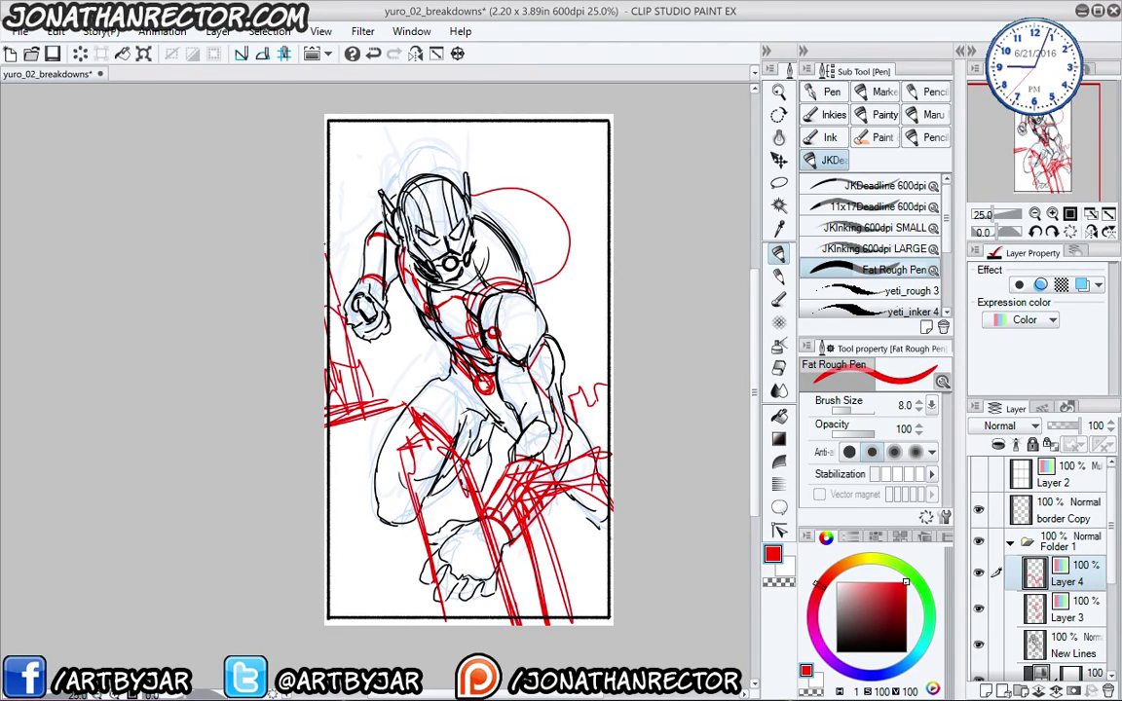
{"action": "left_click_drag", "start_coordinate": [330, 250], "coordinate": [343, 251]}
{"action": "left_click_drag", "start_coordinate": [358, 297], "coordinate": [375, 397]}
{"action": "left_click_drag", "start_coordinate": [329, 210], "coordinate": [343, 292]}
{"action": "left_click_drag", "start_coordinate": [345, 292], "coordinate": [356, 358]}
{"action": "left_click_drag", "start_coordinate": [327, 171], "coordinate": [336, 243]}
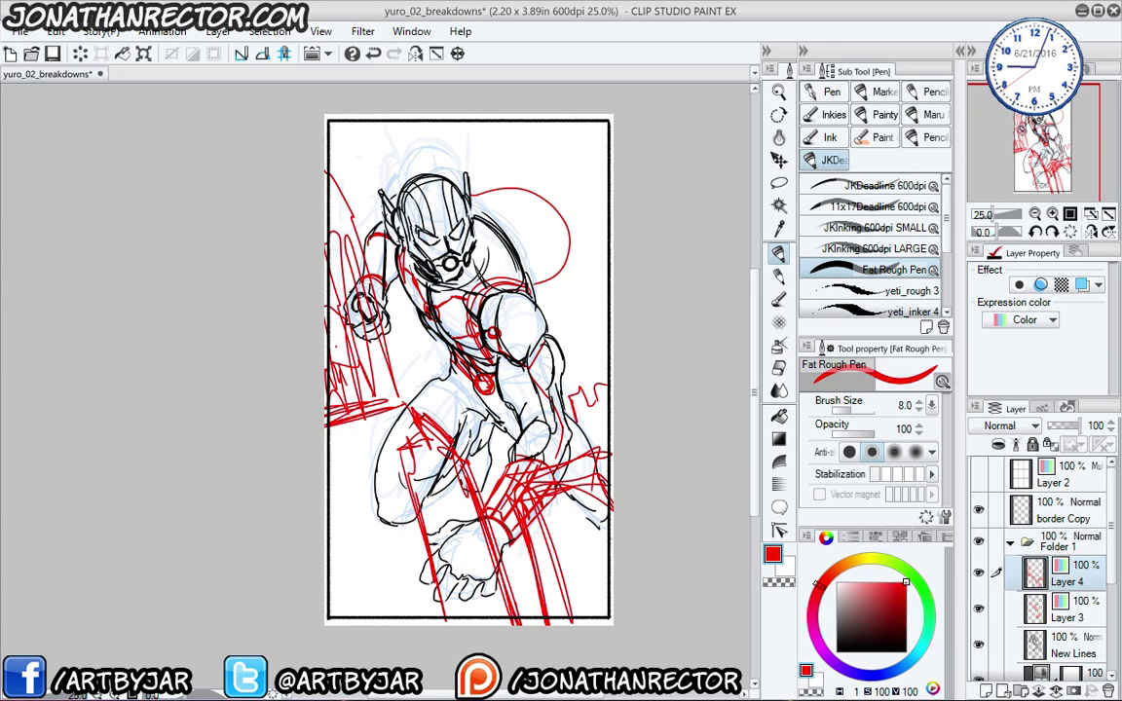
{"action": "left_click_drag", "start_coordinate": [331, 345], "coordinate": [338, 362]}
{"action": "scroll", "coordinate": [332, 430], "scroll_direction": "down", "scroll_amount": 1}
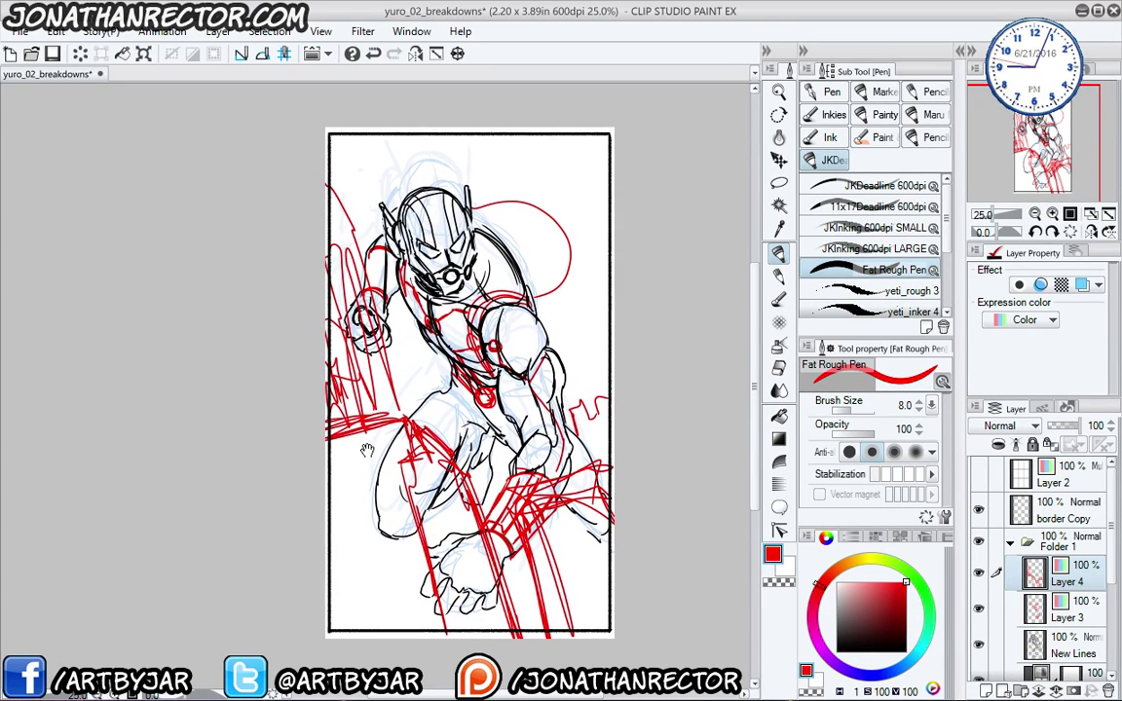
{"action": "scroll", "coordinate": [360, 321], "scroll_direction": "up", "scroll_amount": 1}
{"action": "left_click_drag", "start_coordinate": [390, 378], "coordinate": [375, 416]}
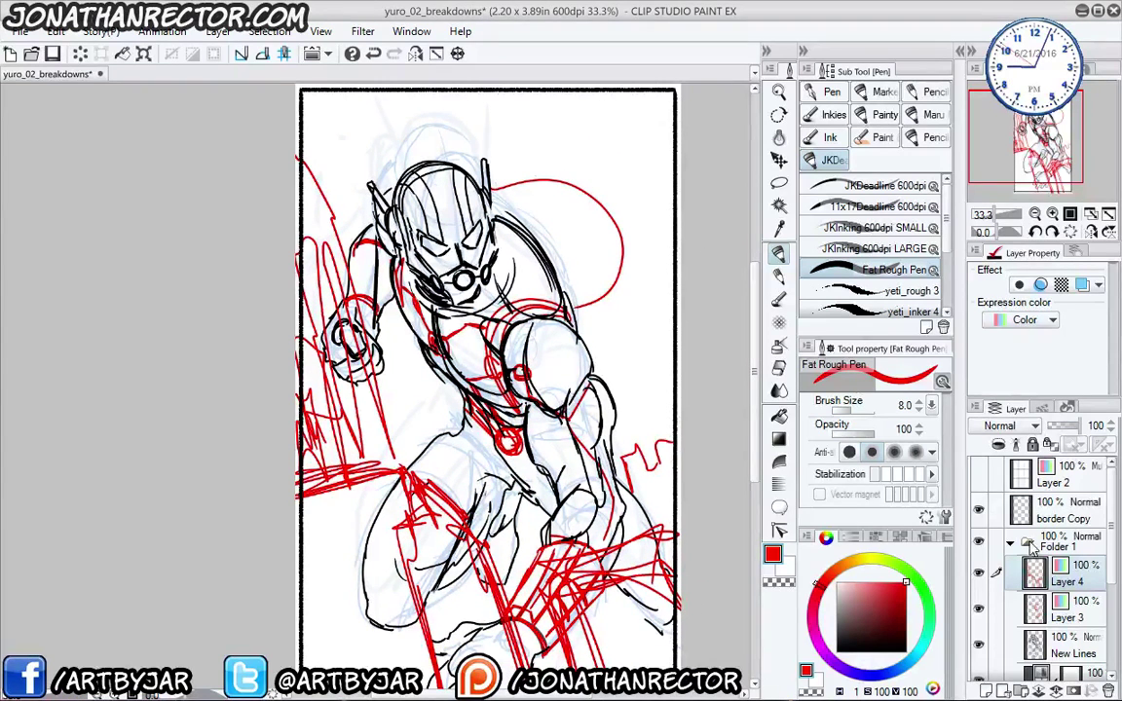
- Add Layer 5 in full Color expression and pick blue as the drawing colour
{"action": "key", "text": "ctrl+shift+n"}
{"action": "left_click", "coordinate": [1023, 320]}
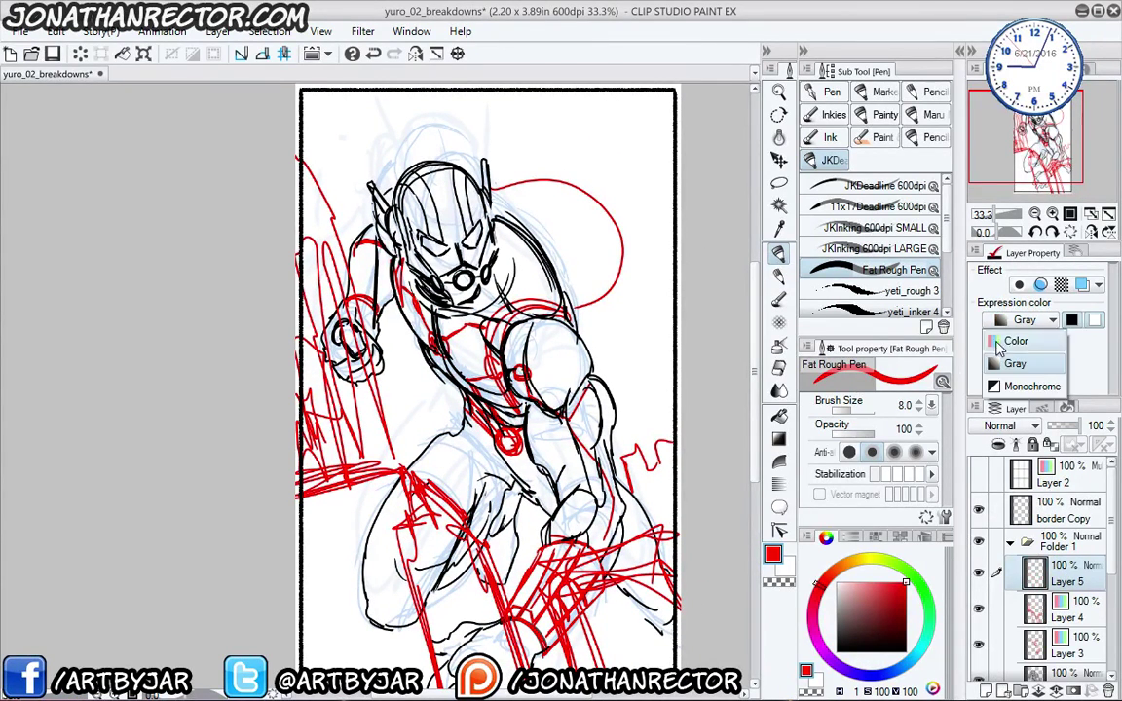
{"action": "left_click", "coordinate": [1013, 341]}
{"action": "left_click", "coordinate": [813, 599]}
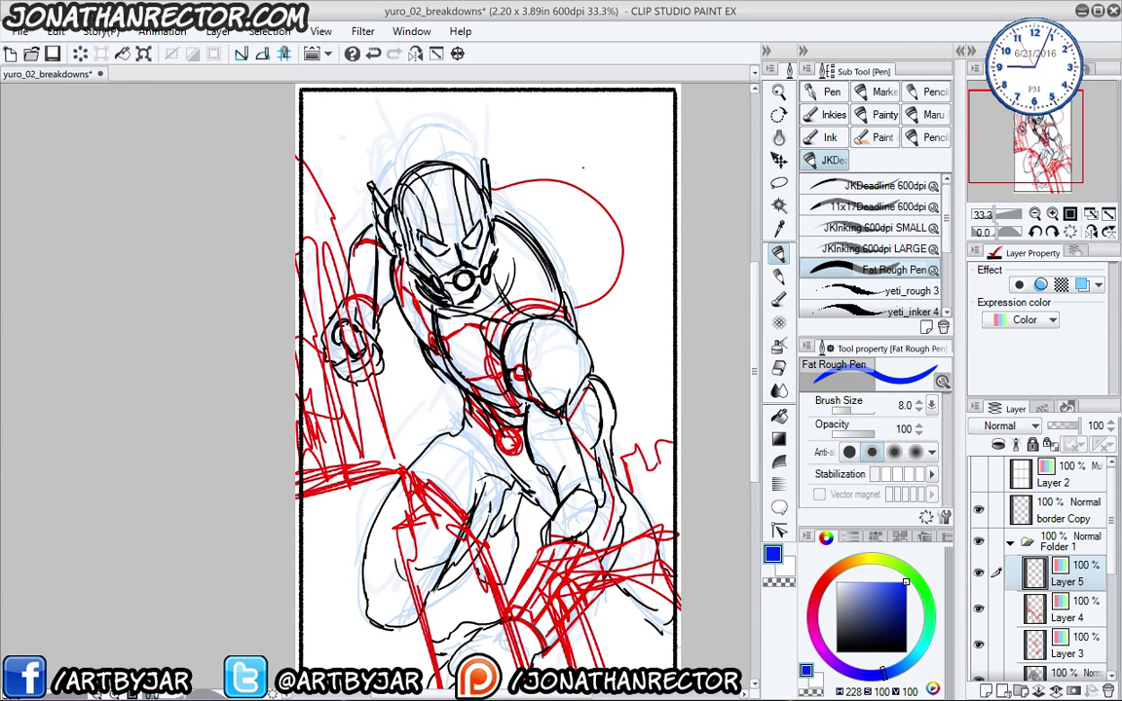
{"action": "left_click_drag", "start_coordinate": [426, 379], "coordinate": [420, 428]}
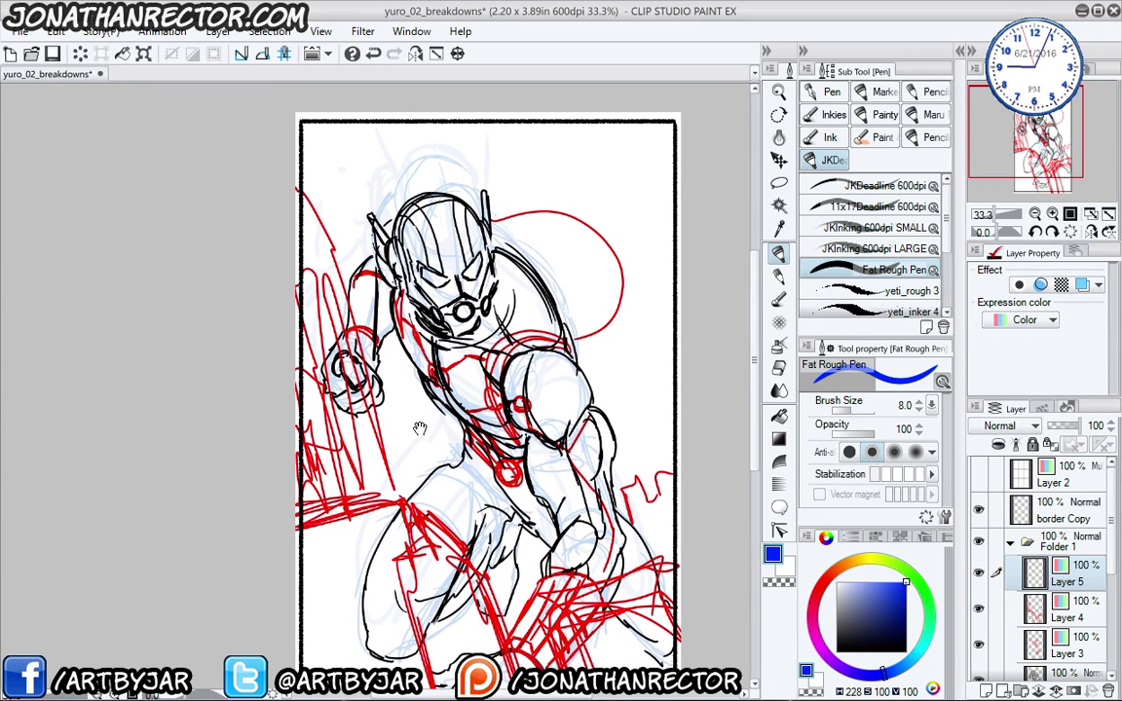
{"action": "left_click_drag", "start_coordinate": [367, 397], "coordinate": [336, 398]}
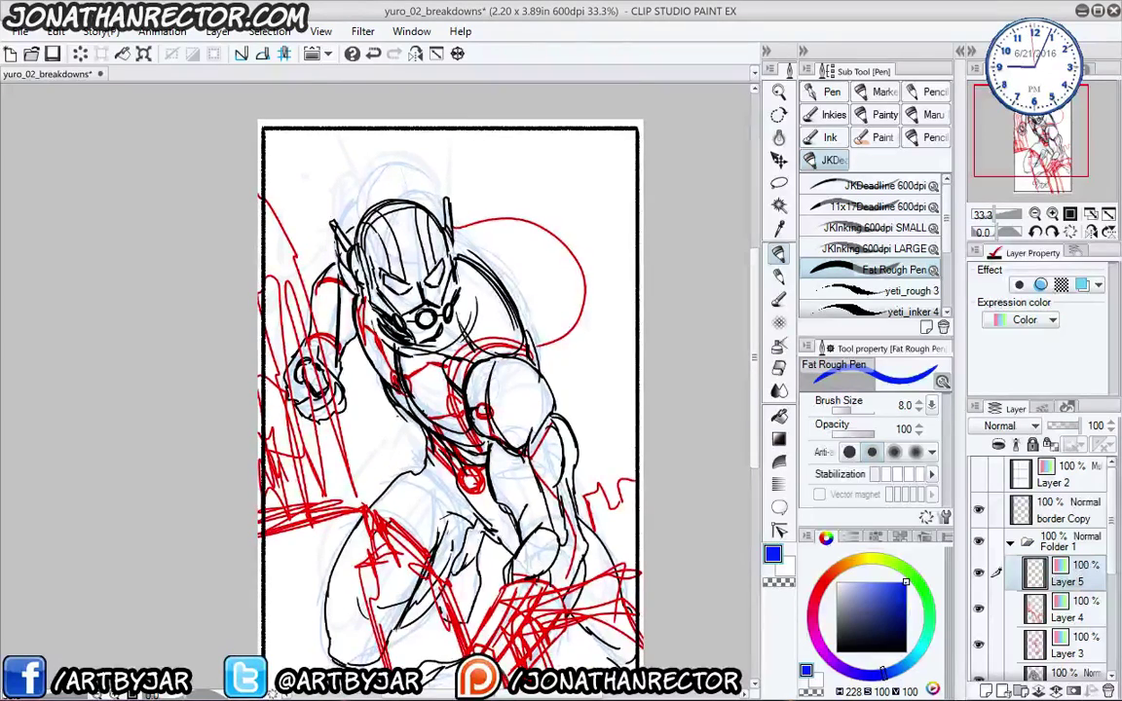
{"action": "left_click_drag", "start_coordinate": [332, 337], "coordinate": [336, 332]}
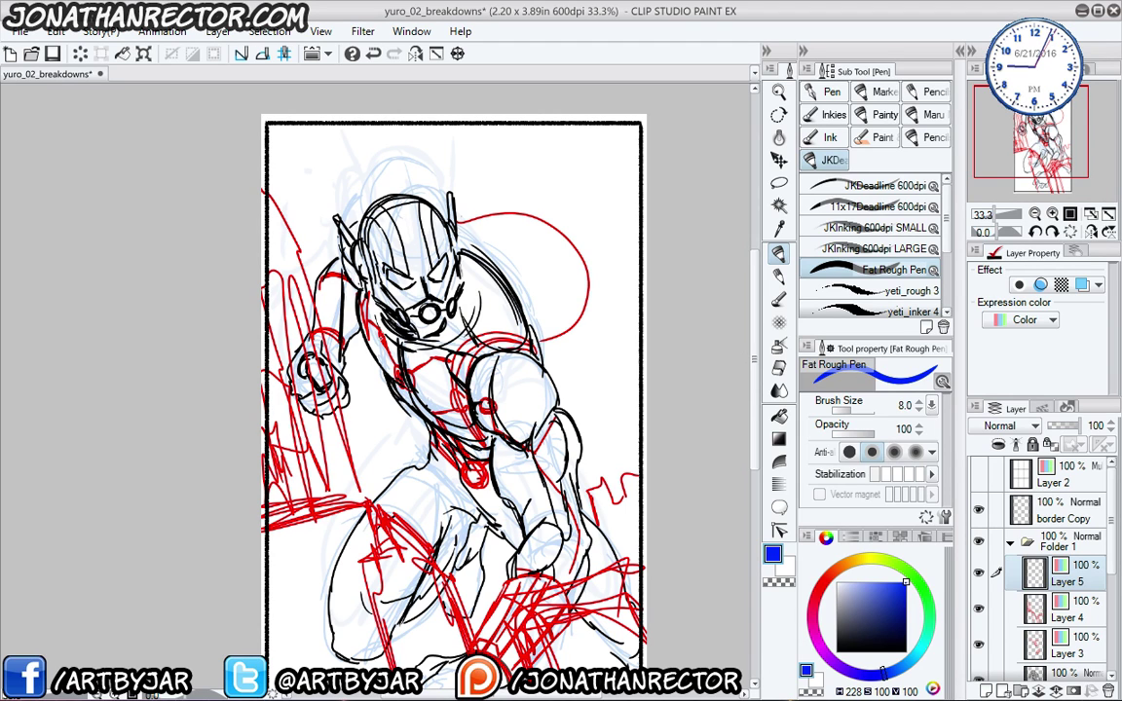
- Save the drawing, then rough in blue strokes on the hero's shoulder
{"action": "left_click", "coordinate": [52, 53]}
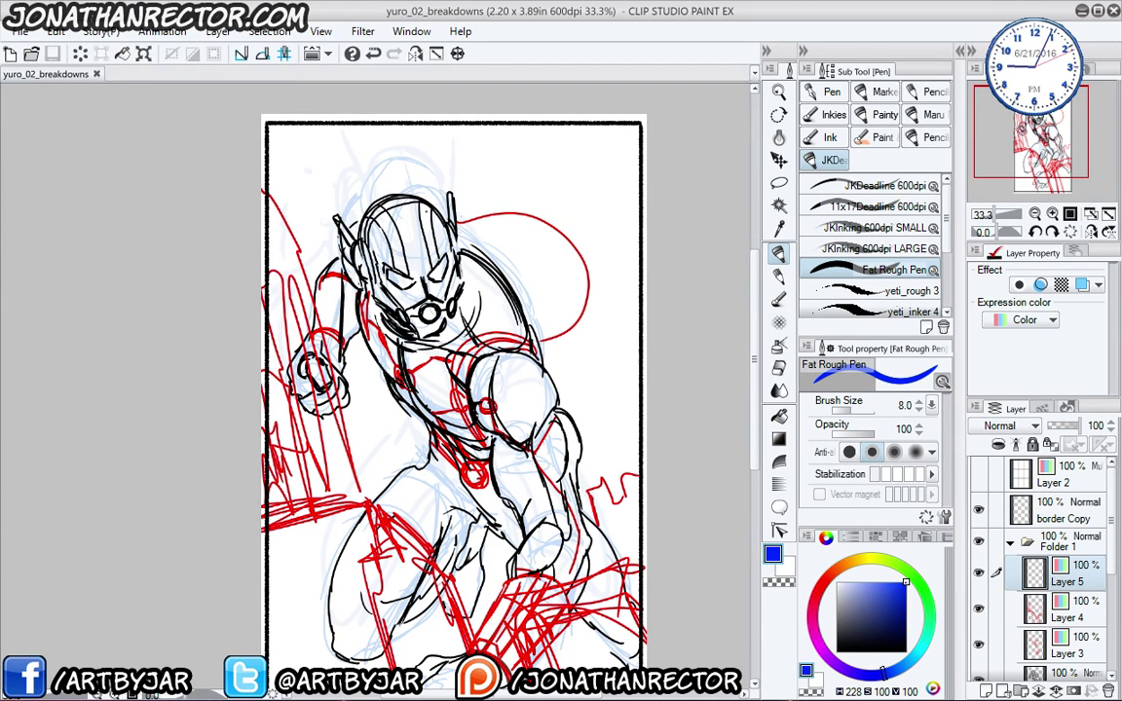
{"action": "mouse_move", "coordinate": [287, 461]}
{"action": "left_mouse_down"}
{"action": "mouse_move", "coordinate": [335, 392]}
{"action": "mouse_move", "coordinate": [321, 320]}
{"action": "mouse_move", "coordinate": [337, 417]}
{"action": "left_mouse_up"}
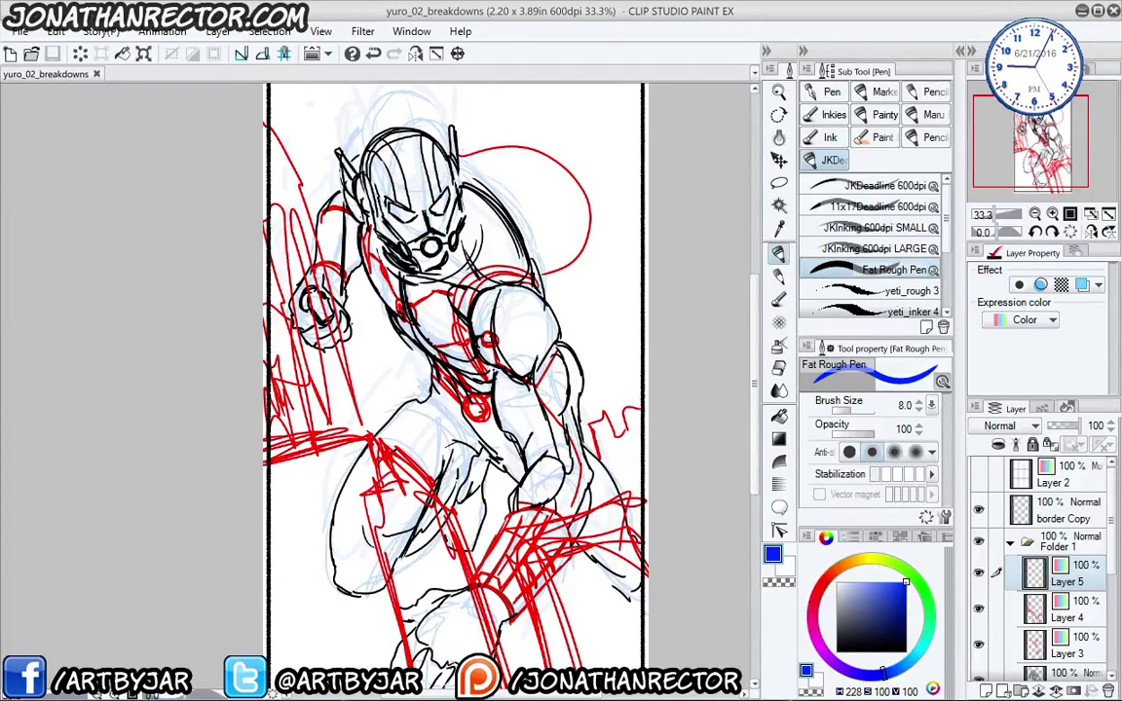
{"action": "mouse_move", "coordinate": [542, 261]}
{"action": "left_mouse_down"}
{"action": "mouse_move", "coordinate": [524, 313]}
{"action": "mouse_move", "coordinate": [548, 320]}
{"action": "mouse_move", "coordinate": [521, 336]}
{"action": "left_mouse_up"}
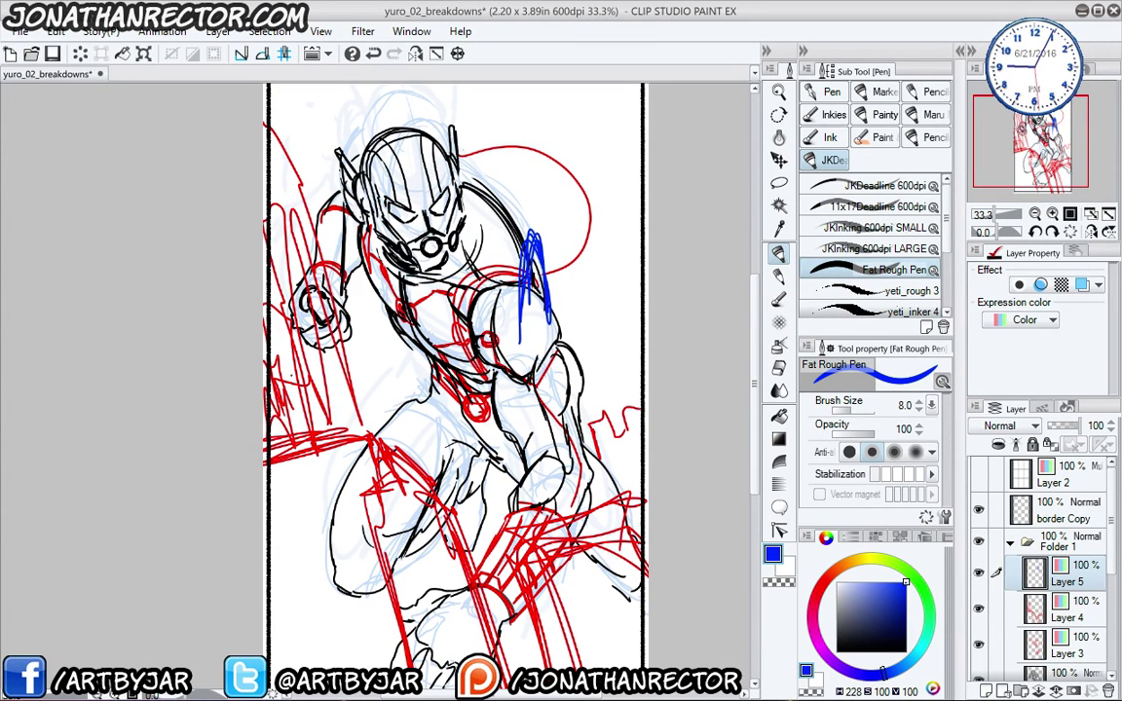
- Undo the shoulder strokes and loop blue ellipses over the shoulder and arm
{"action": "key", "text": "ctrl+z"}
{"action": "left_click_drag", "start_coordinate": [323, 521], "coordinate": [319, 499]}
{"action": "mouse_move", "coordinate": [608, 232]}
{"action": "left_mouse_down"}
{"action": "mouse_move", "coordinate": [538, 377]}
{"action": "mouse_move", "coordinate": [535, 467]}
{"action": "mouse_move", "coordinate": [485, 298]}
{"action": "mouse_move", "coordinate": [448, 224]}
{"action": "mouse_move", "coordinate": [433, 282]}
{"action": "mouse_move", "coordinate": [536, 395]}
{"action": "left_mouse_up"}
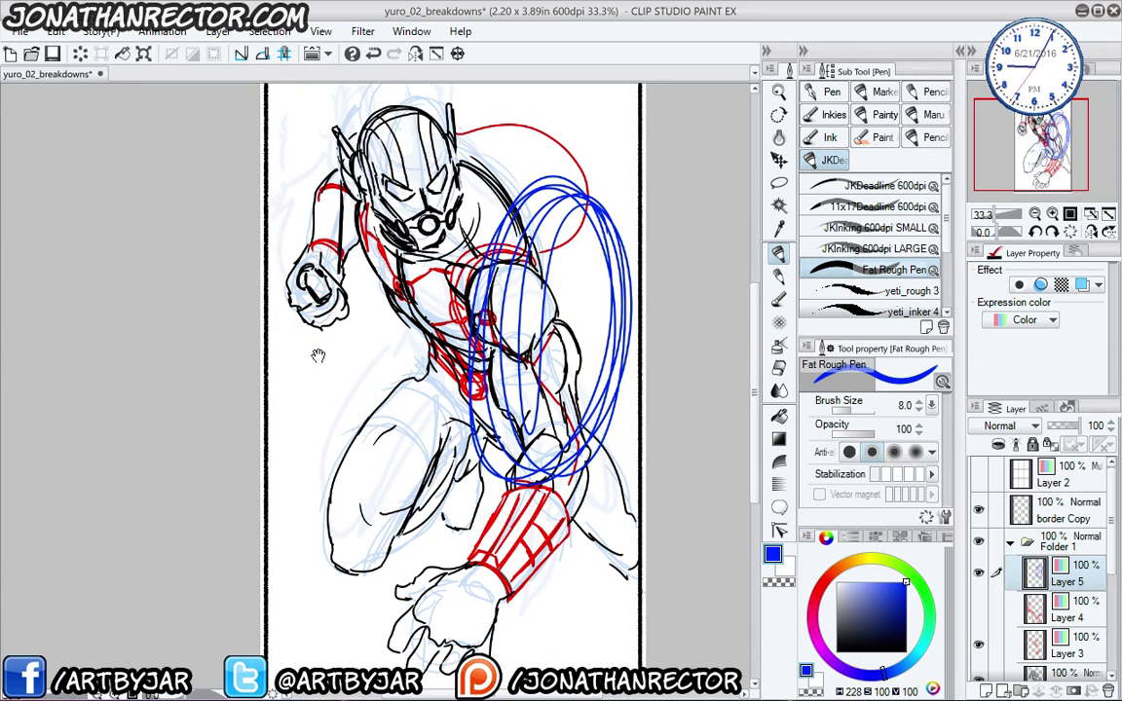
{"action": "left_click_drag", "start_coordinate": [318, 357], "coordinate": [313, 411]}
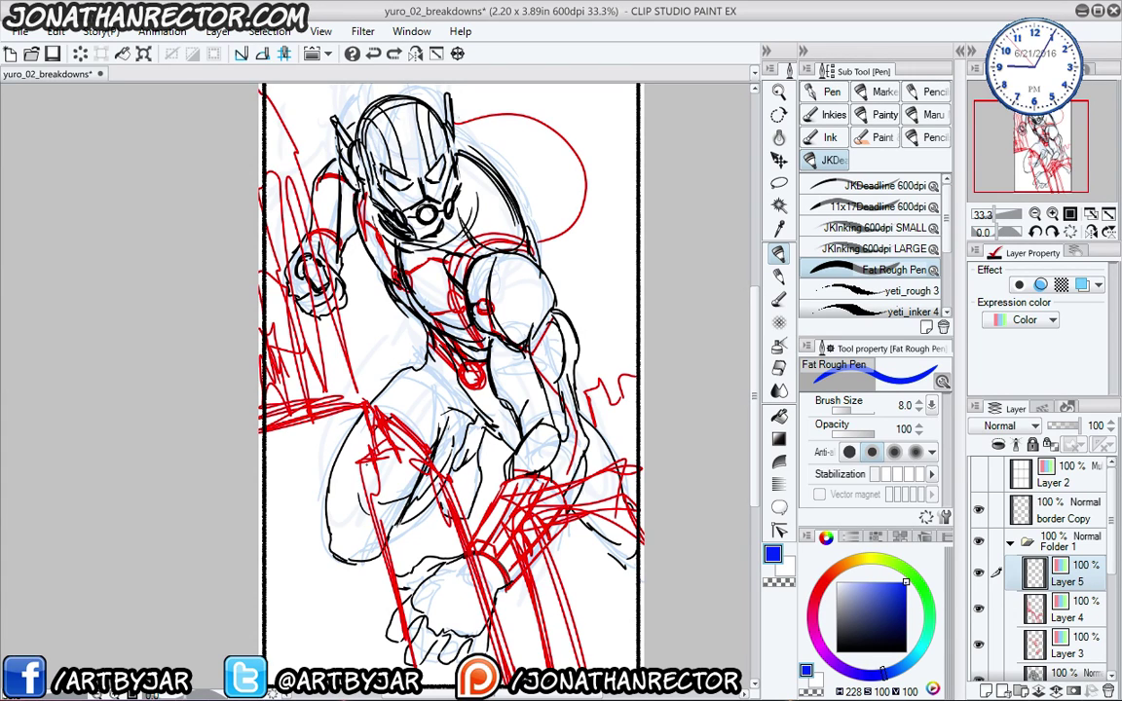
{"action": "left_click_drag", "start_coordinate": [317, 418], "coordinate": [306, 477]}
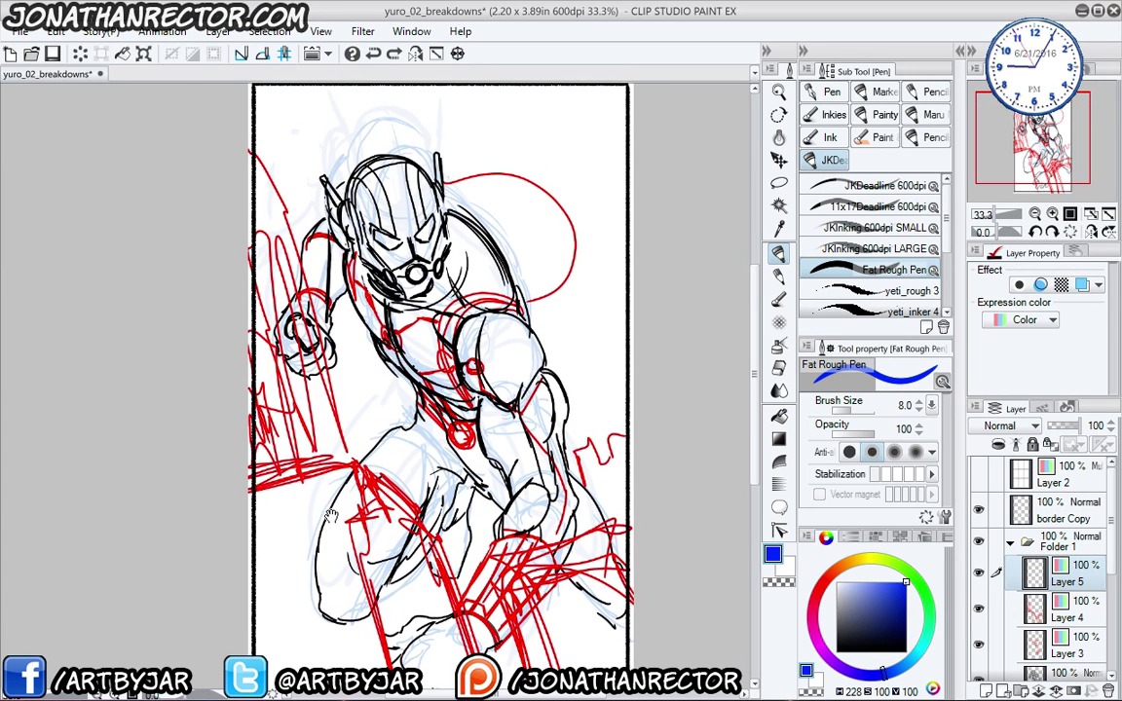
{"action": "scroll", "coordinate": [313, 447], "scroll_direction": "up", "scroll_amount": 1}
- Scribble a small blue figure of loops and circles on the shoulder
{"action": "left_click_drag", "start_coordinate": [592, 218], "coordinate": [472, 374]}
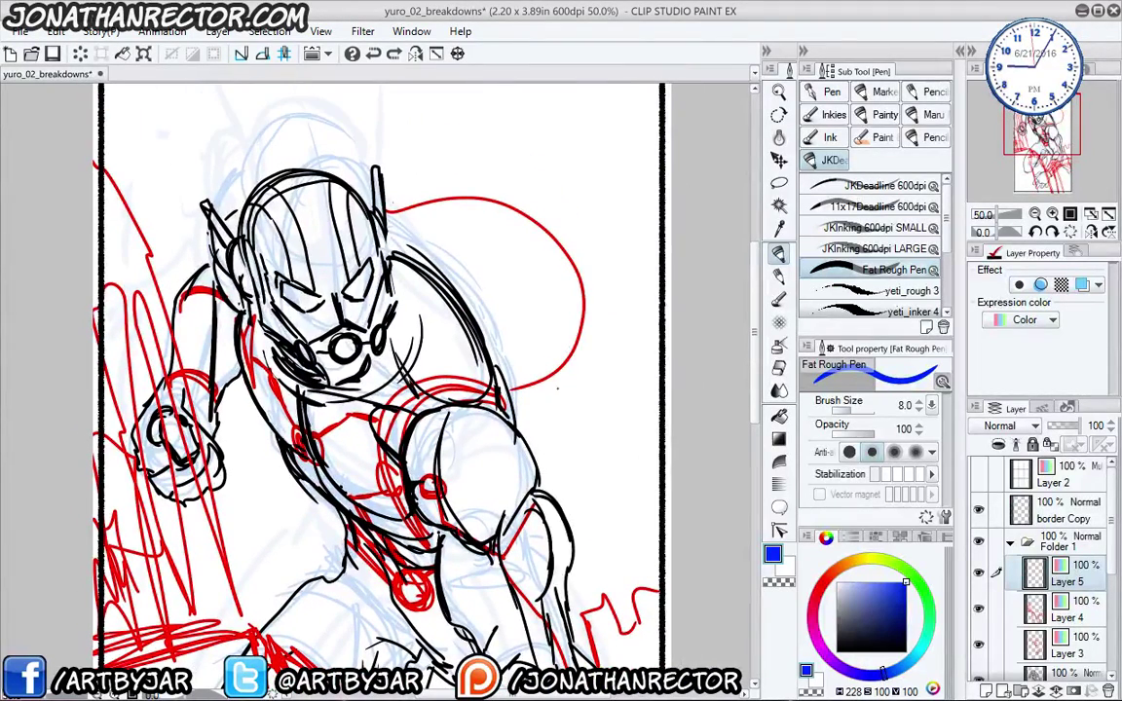
{"action": "mouse_move", "coordinate": [560, 388]}
{"action": "left_mouse_down"}
{"action": "mouse_move", "coordinate": [516, 320]}
{"action": "mouse_move", "coordinate": [458, 336]}
{"action": "mouse_move", "coordinate": [542, 431]}
{"action": "mouse_move", "coordinate": [496, 308]}
{"action": "mouse_move", "coordinate": [487, 321]}
{"action": "mouse_move", "coordinate": [477, 310]}
{"action": "mouse_move", "coordinate": [527, 331]}
{"action": "mouse_move", "coordinate": [449, 310]}
{"action": "mouse_move", "coordinate": [458, 331]}
{"action": "mouse_move", "coordinate": [492, 336]}
{"action": "mouse_move", "coordinate": [409, 303]}
{"action": "left_mouse_up"}
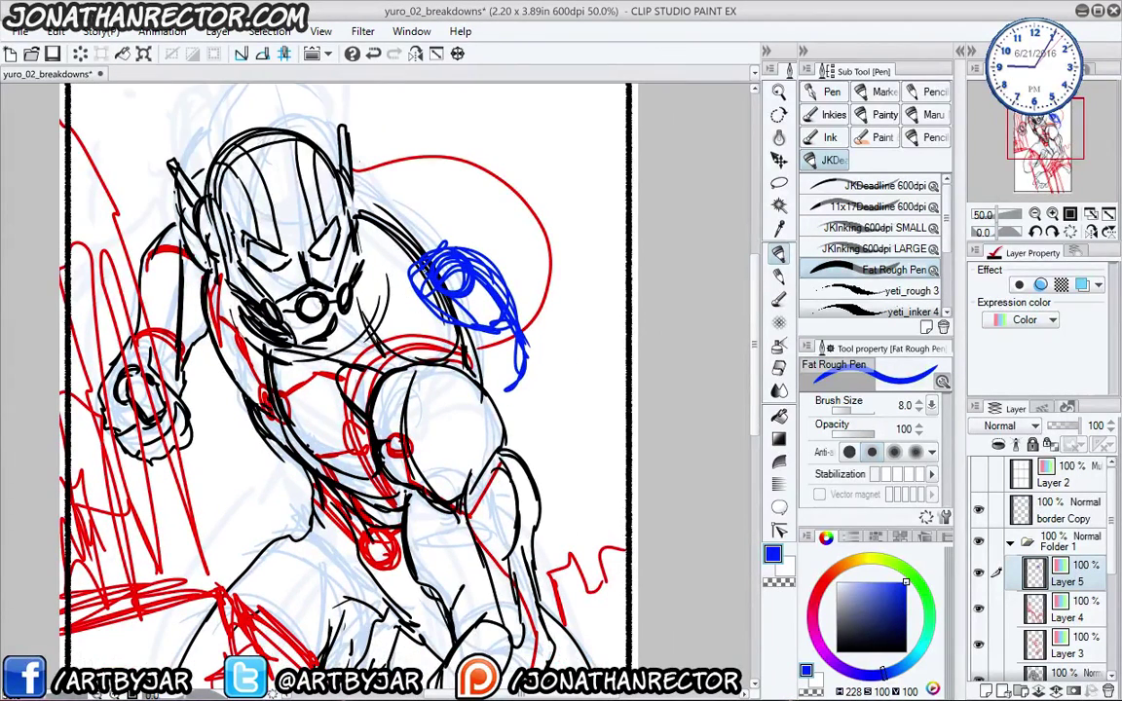
{"action": "left_click_drag", "start_coordinate": [487, 285], "coordinate": [484, 314]}
{"action": "mouse_move", "coordinate": [448, 258]}
{"action": "left_mouse_down"}
{"action": "mouse_move", "coordinate": [441, 283]}
{"action": "mouse_move", "coordinate": [409, 283]}
{"action": "mouse_move", "coordinate": [436, 431]}
{"action": "mouse_move", "coordinate": [448, 399]}
{"action": "mouse_move", "coordinate": [444, 435]}
{"action": "left_mouse_up"}
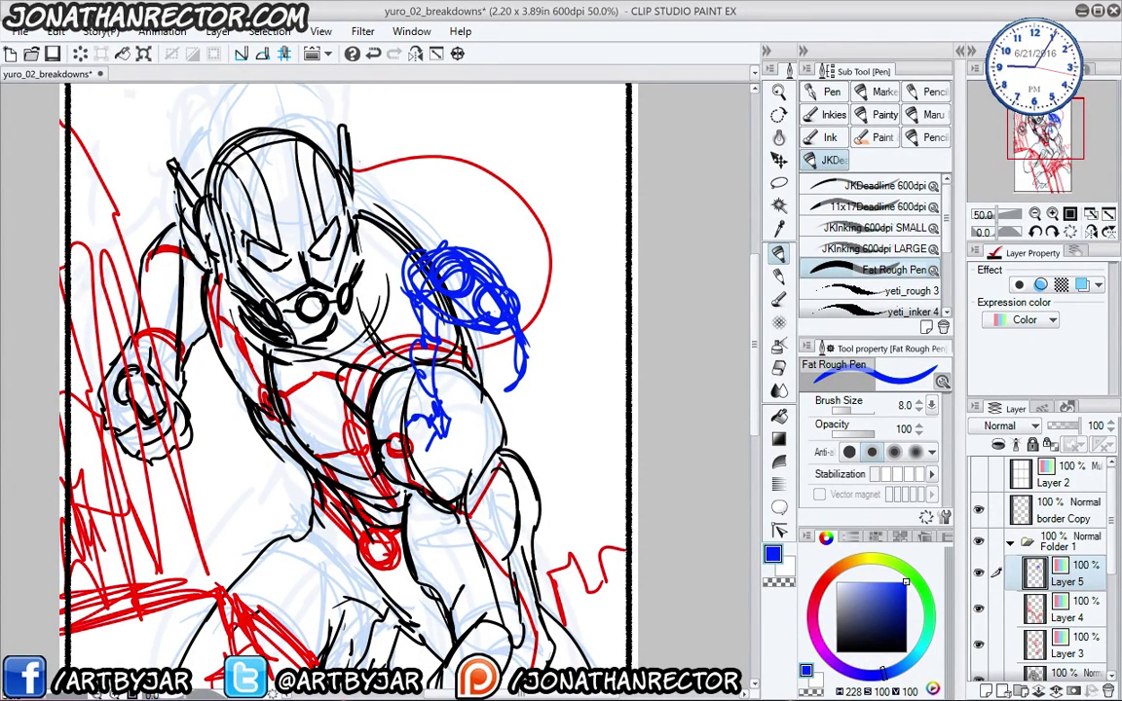
{"action": "left_click_drag", "start_coordinate": [440, 300], "coordinate": [409, 377]}
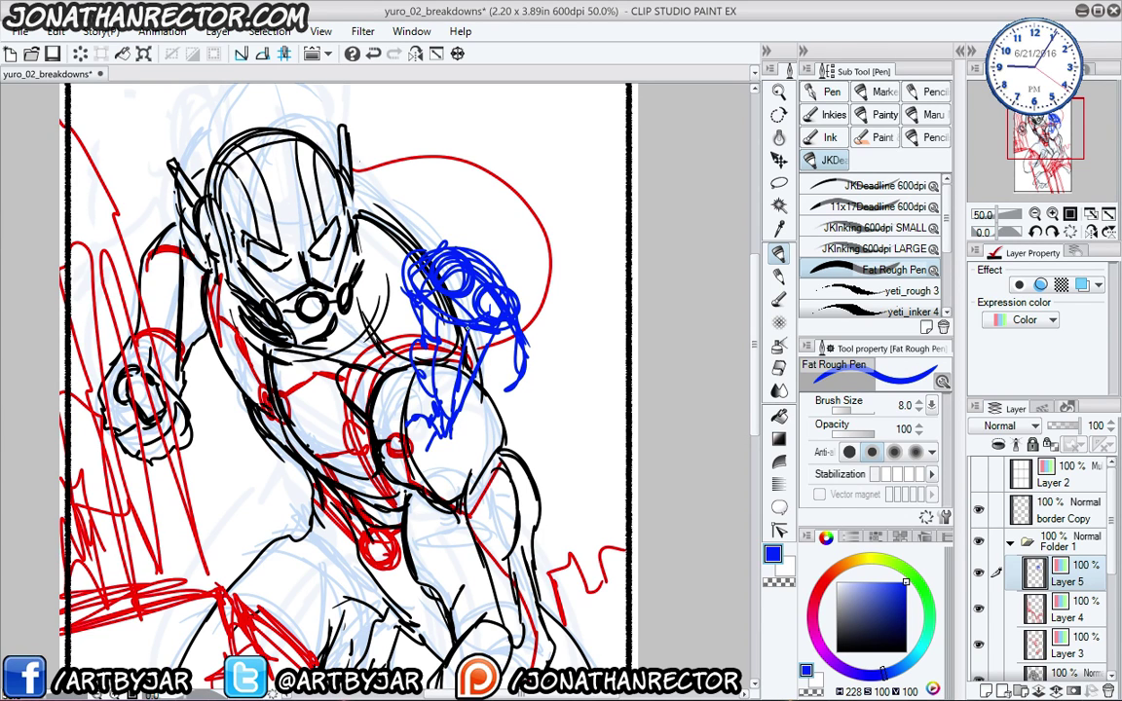
{"action": "left_click_drag", "start_coordinate": [508, 330], "coordinate": [480, 372]}
{"action": "mouse_move", "coordinate": [411, 251]}
{"action": "left_mouse_down"}
{"action": "mouse_move", "coordinate": [387, 296]}
{"action": "mouse_move", "coordinate": [412, 301]}
{"action": "left_mouse_up"}
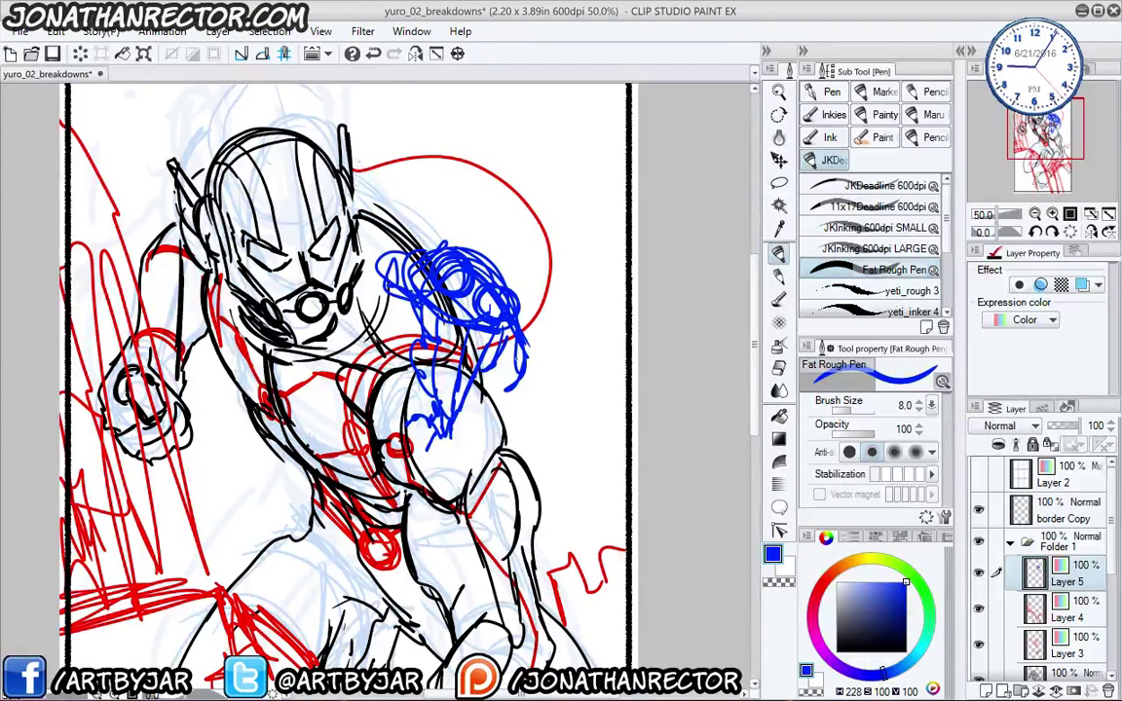
{"action": "left_click_drag", "start_coordinate": [506, 352], "coordinate": [499, 403]}
- Reposition the blue scribble and shrink it with Ctrl+T, moving it up and left
{"action": "left_click_drag", "start_coordinate": [182, 549], "coordinate": [190, 544]}
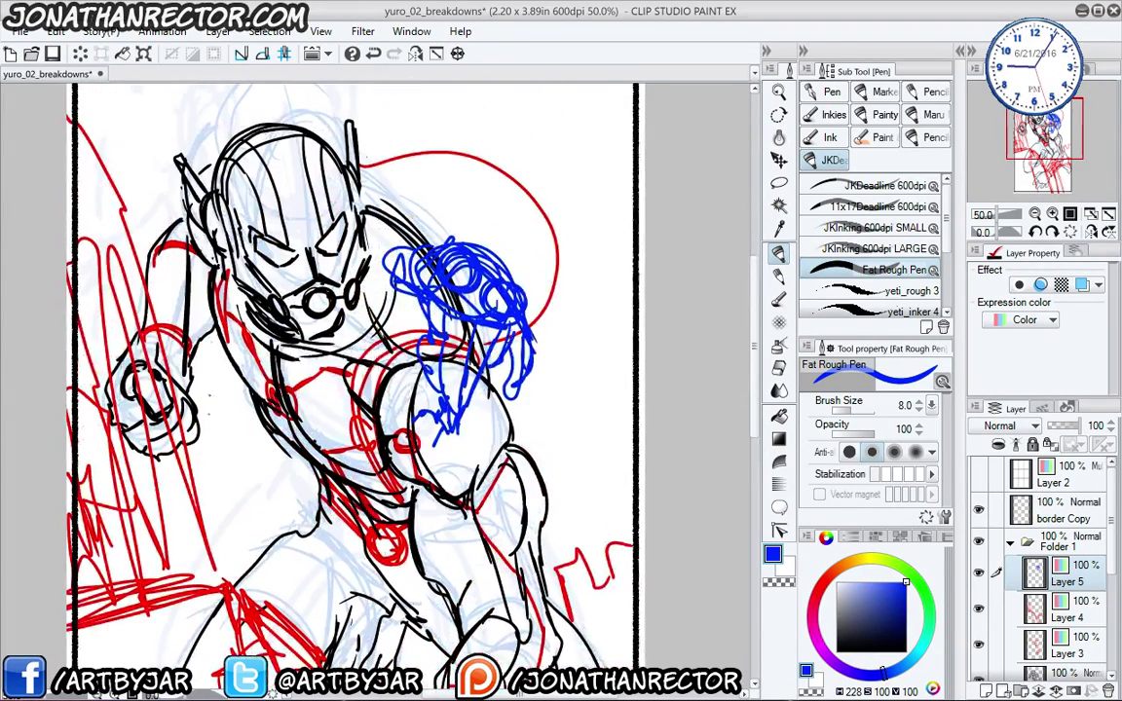
{"action": "key", "text": "k"}
{"action": "mouse_move", "coordinate": [180, 431]}
{"action": "left_mouse_down"}
{"action": "mouse_move", "coordinate": [193, 484]}
{"action": "mouse_move", "coordinate": [168, 392]}
{"action": "mouse_move", "coordinate": [169, 401]}
{"action": "left_mouse_up"}
{"action": "mouse_move", "coordinate": [192, 533]}
{"action": "left_mouse_down"}
{"action": "mouse_move", "coordinate": [179, 494]}
{"action": "mouse_move", "coordinate": [177, 522]}
{"action": "left_mouse_up"}
{"action": "key", "text": "ctrl+t"}
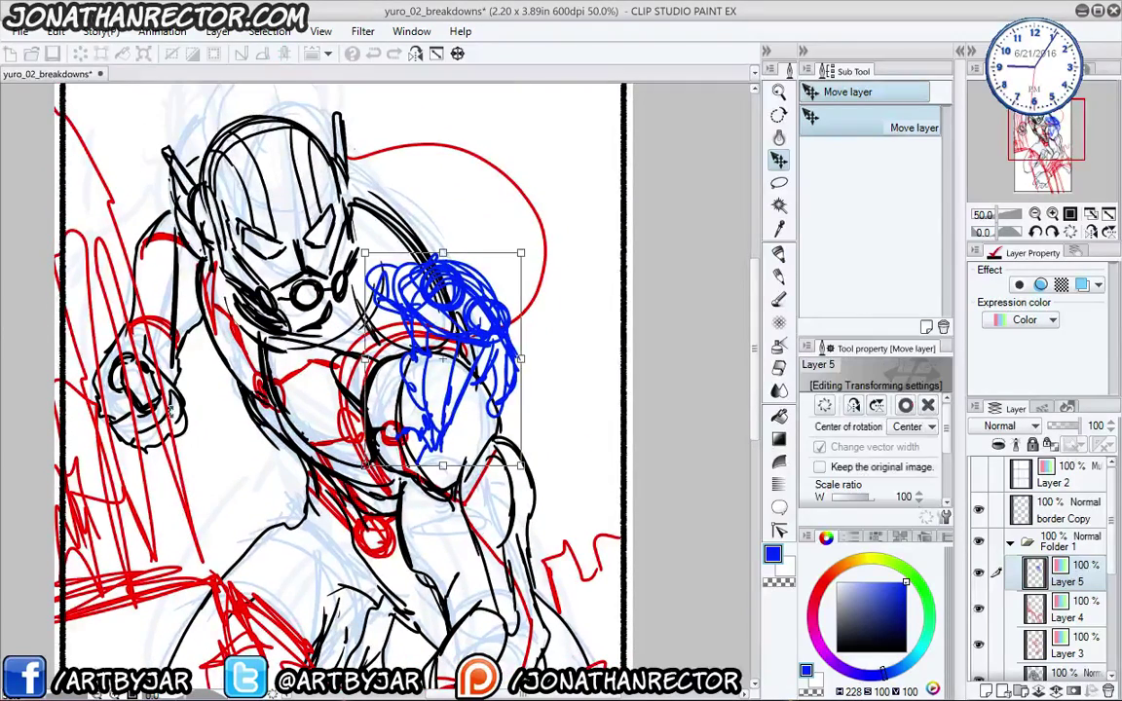
{"action": "left_click_drag", "start_coordinate": [378, 280], "coordinate": [393, 299]}
{"action": "left_click_drag", "start_coordinate": [444, 385], "coordinate": [428, 358]}
{"action": "key", "text": "Return"}
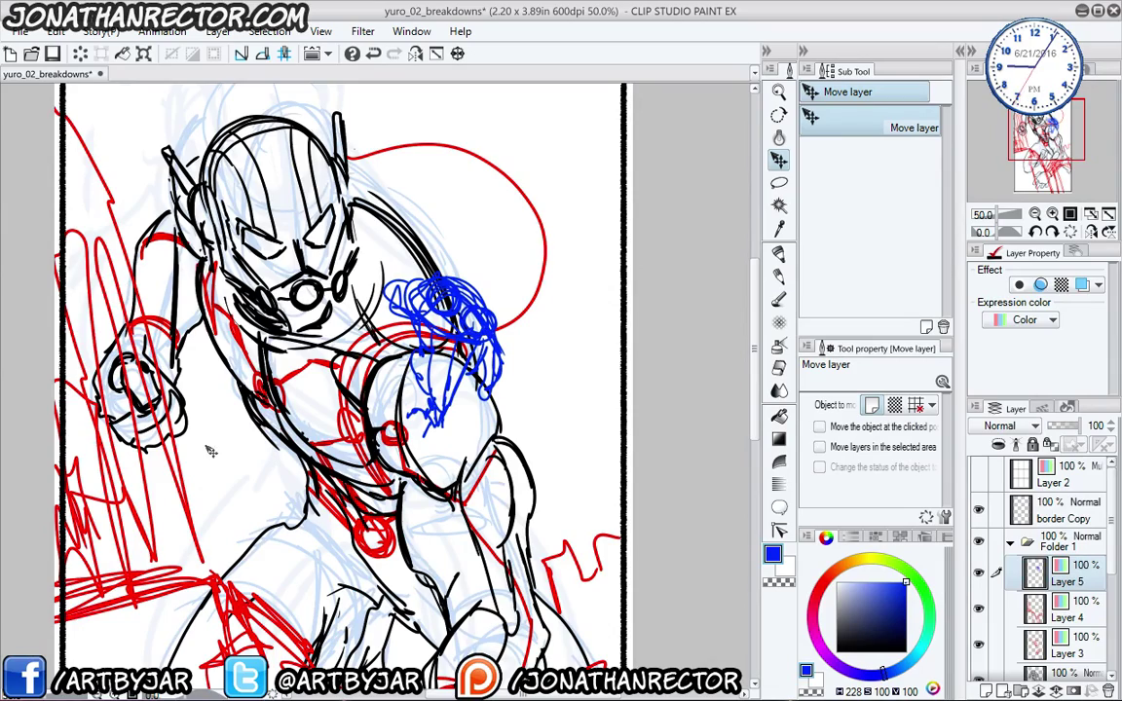
- Add jagged blue strokes around the scribble, then fade it under a New Lines layer with F2
{"action": "key", "text": "ctrl+minus"}
{"action": "key", "text": "ctrl+minus"}
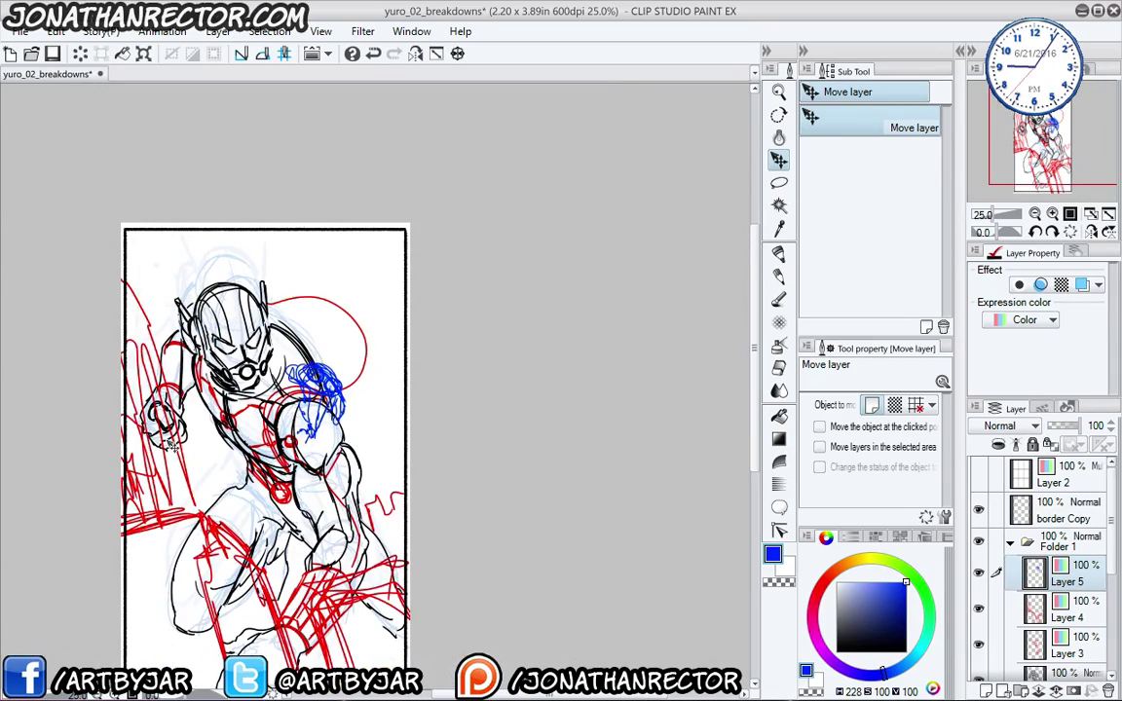
{"action": "key", "text": "ctrl+plus"}
{"action": "key", "text": "ctrl+plus"}
{"action": "mouse_move", "coordinate": [290, 508]}
{"action": "left_mouse_down"}
{"action": "mouse_move", "coordinate": [272, 516]}
{"action": "mouse_move", "coordinate": [277, 489]}
{"action": "left_mouse_up"}
{"action": "key", "text": "p"}
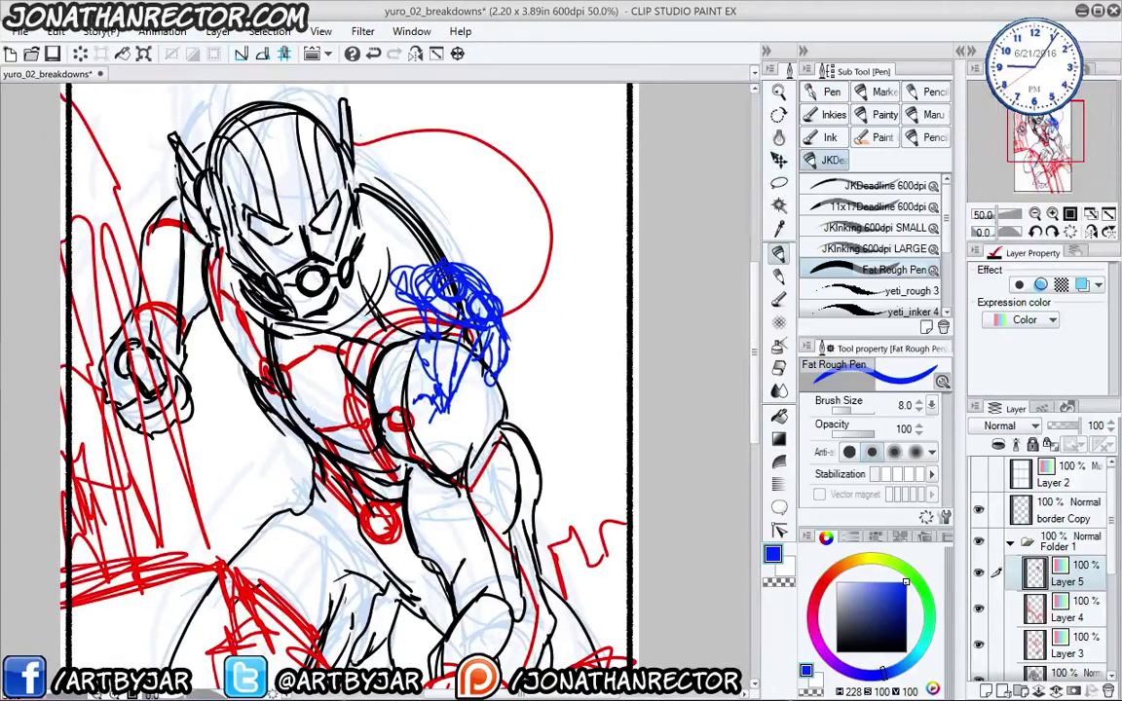
{"action": "mouse_move", "coordinate": [491, 292]}
{"action": "left_mouse_down"}
{"action": "mouse_move", "coordinate": [566, 211]}
{"action": "mouse_move", "coordinate": [581, 258]}
{"action": "left_mouse_up"}
{"action": "left_click_drag", "start_coordinate": [502, 346], "coordinate": [553, 400]}
{"action": "left_click_drag", "start_coordinate": [439, 257], "coordinate": [408, 180]}
{"action": "left_click_drag", "start_coordinate": [407, 308], "coordinate": [381, 322]}
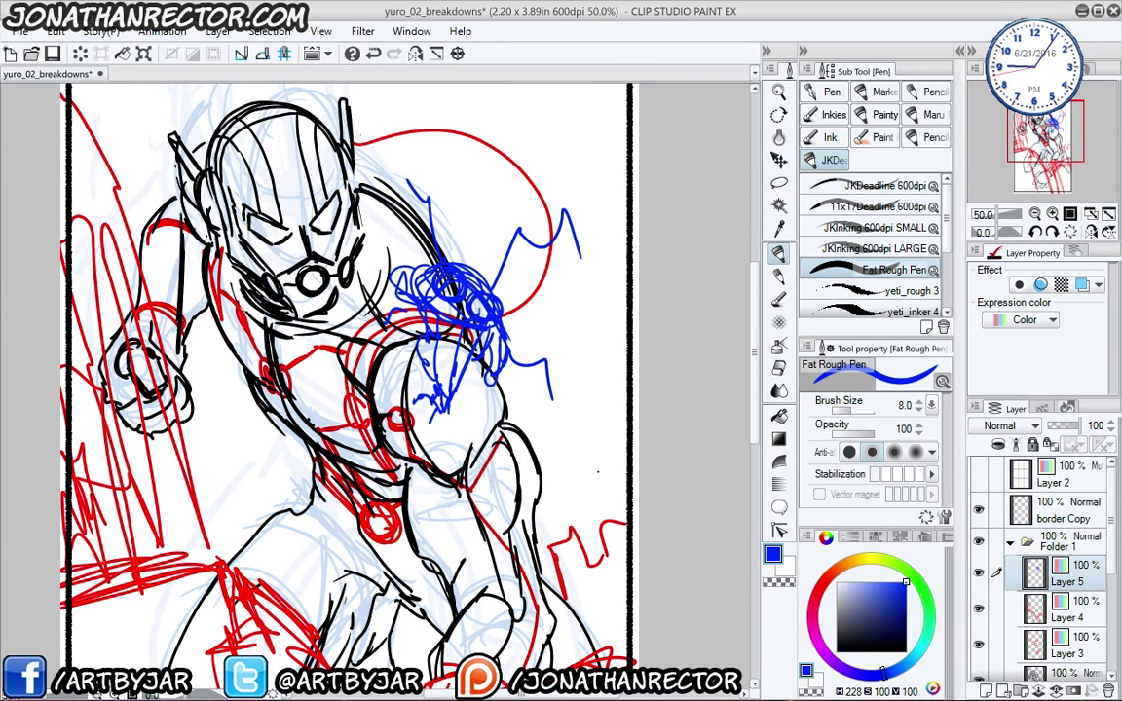
{"action": "key", "text": "F2"}
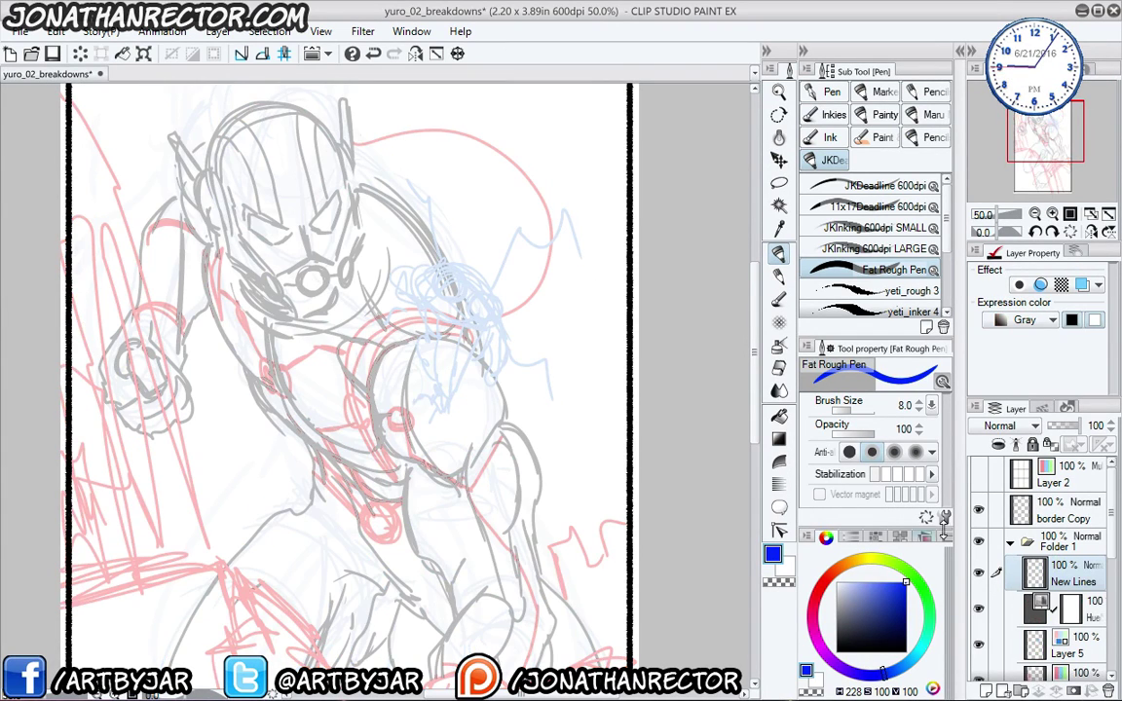
- Set black, turn off Layer 5's blue layer colour, re-enable the hue fade, and select New Lines
{"action": "left_click", "coordinate": [1079, 649]}
{"action": "left_click", "coordinate": [836, 652]}
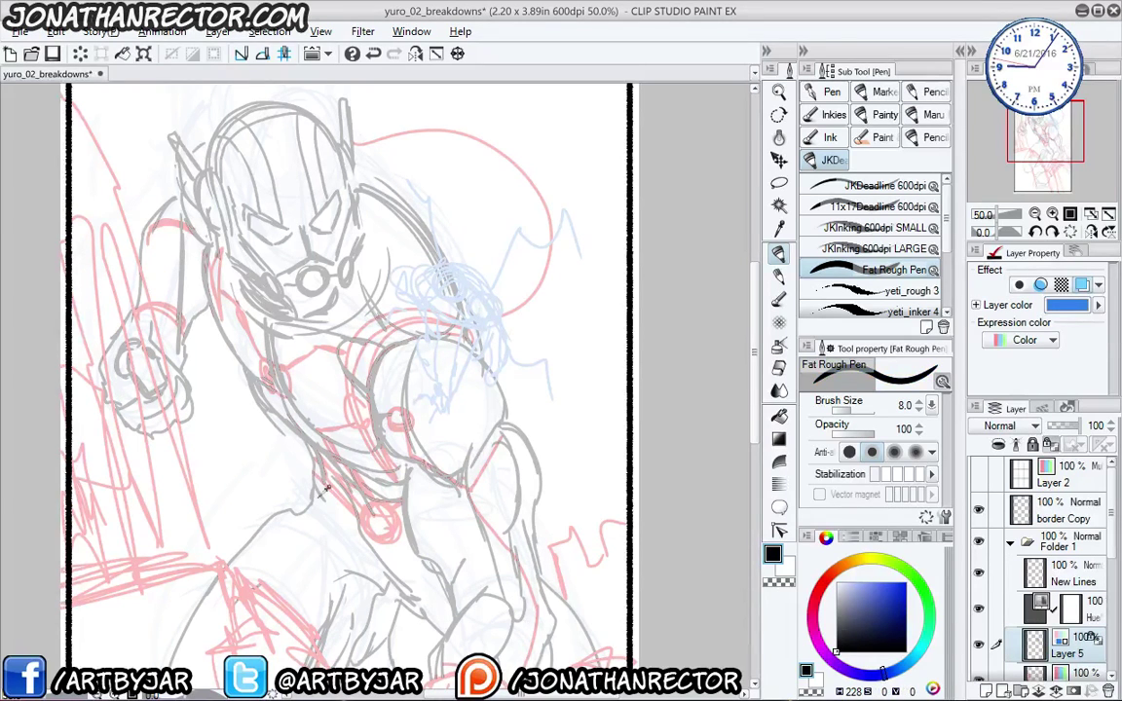
{"action": "left_click", "coordinate": [980, 604]}
{"action": "left_click", "coordinate": [980, 604]}
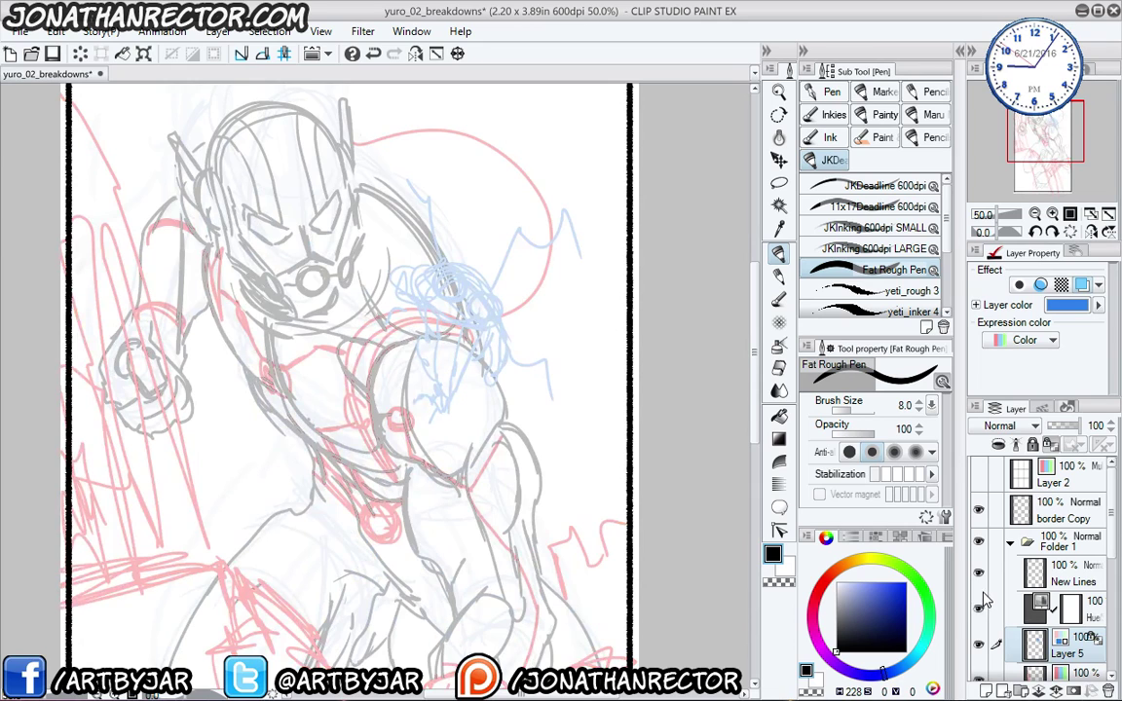
{"action": "left_click", "coordinate": [979, 604]}
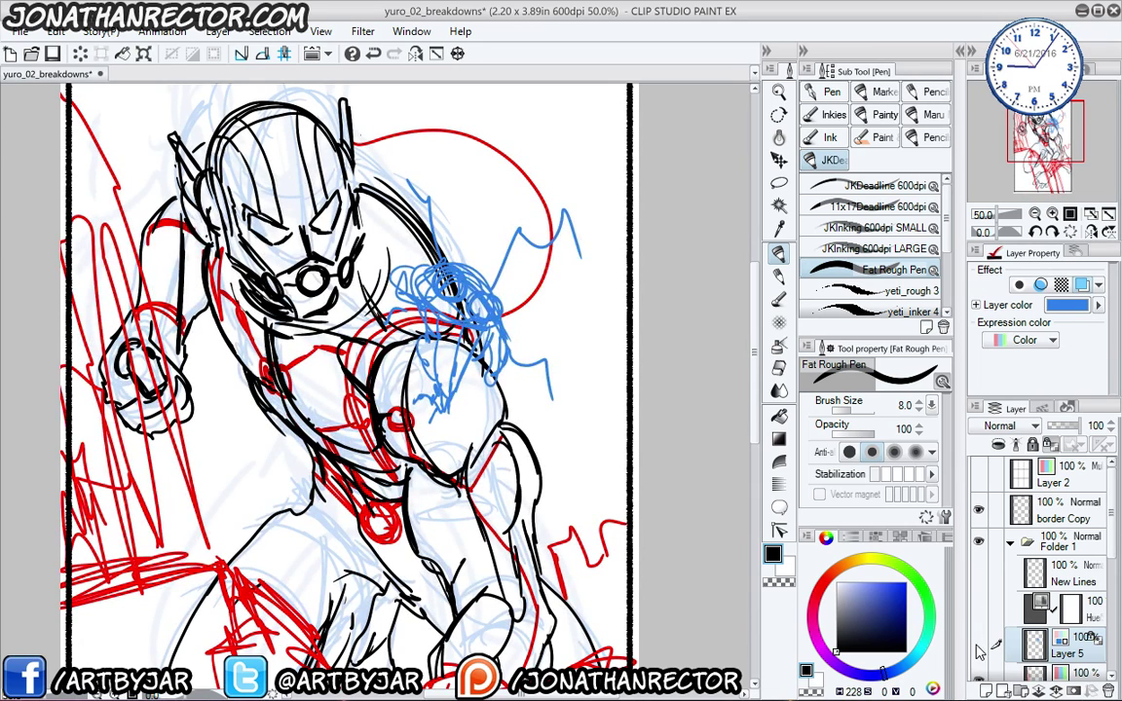
{"action": "left_click", "coordinate": [978, 645]}
{"action": "left_click", "coordinate": [978, 645]}
{"action": "left_click", "coordinate": [1081, 285]}
{"action": "left_click", "coordinate": [978, 608]}
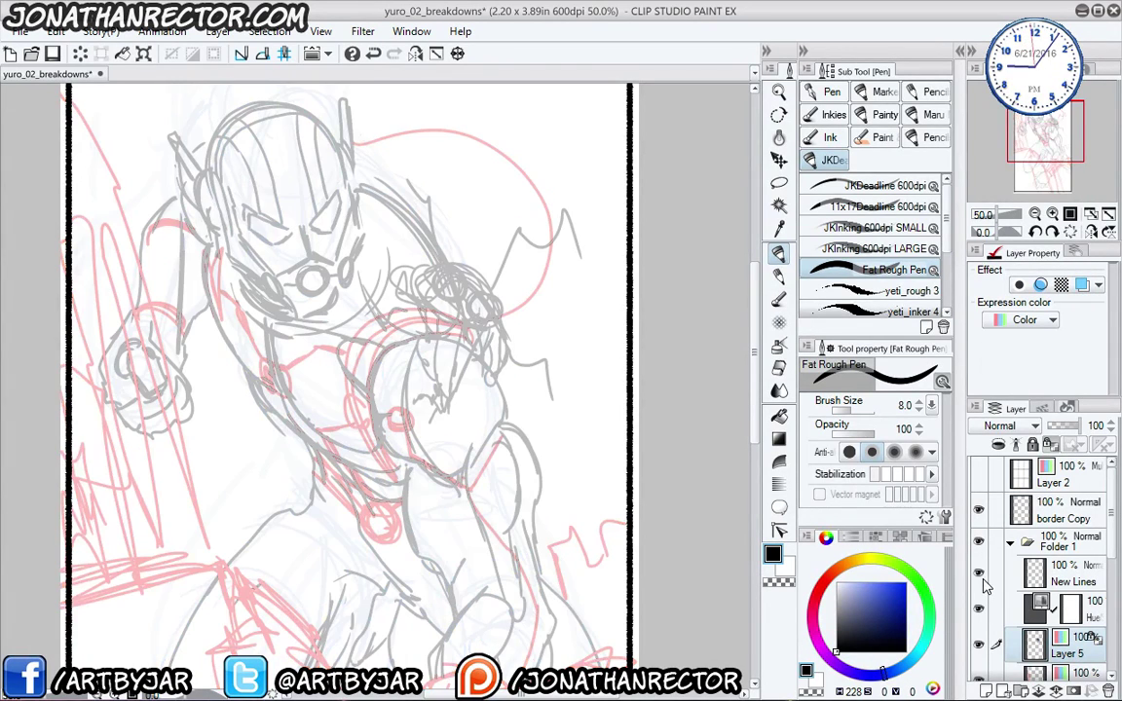
{"action": "left_click", "coordinate": [1064, 574]}
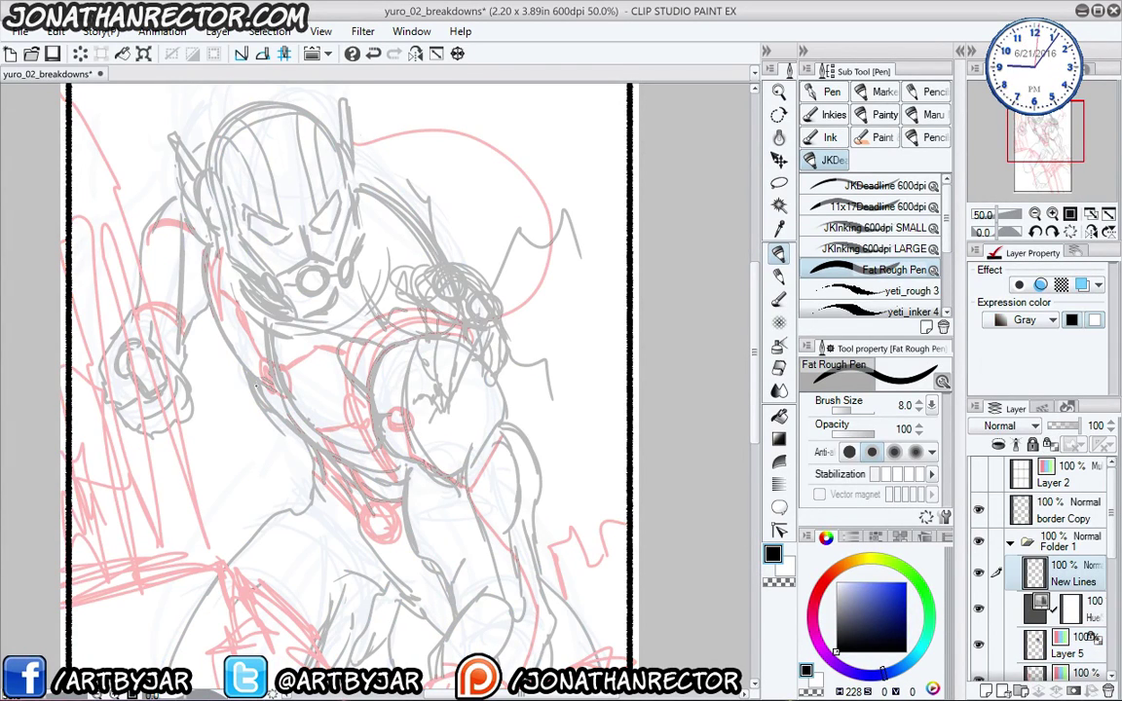
{"action": "scroll", "coordinate": [103, 212], "scroll_direction": "up", "scroll_amount": 2}
- Ink the small figure's head oval, eyes, shoulder loop and arm-torso outline in black
{"action": "left_click_drag", "start_coordinate": [548, 394], "coordinate": [122, 374]}
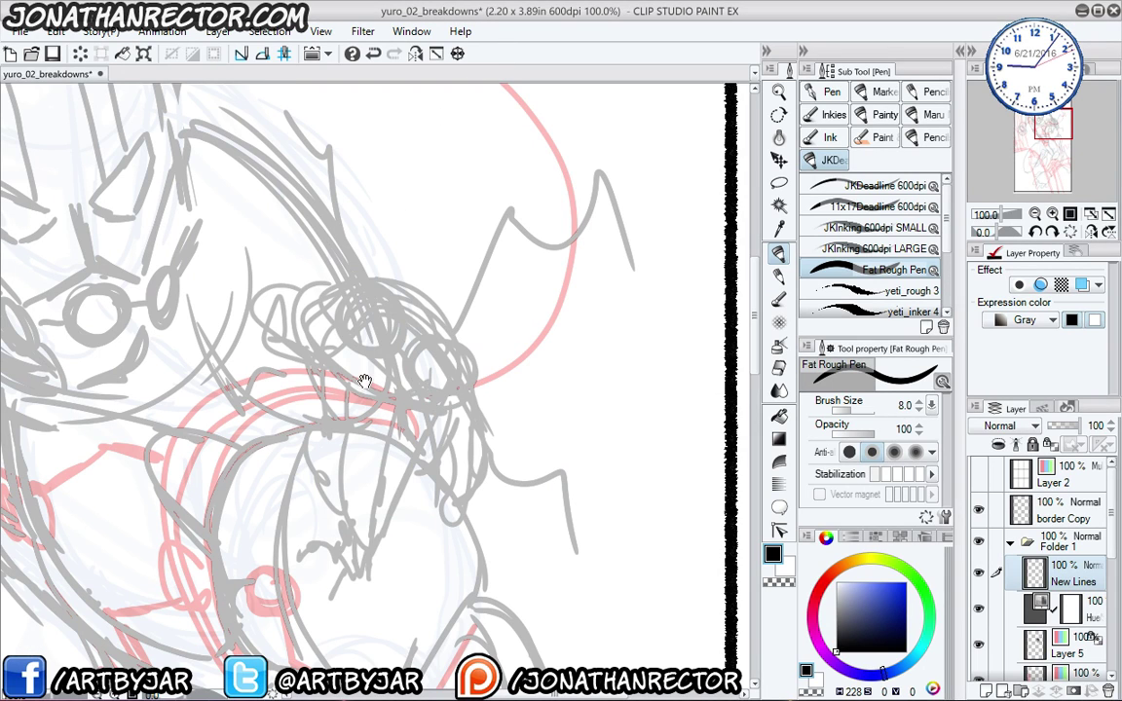
{"action": "mouse_move", "coordinate": [327, 343]}
{"action": "left_mouse_down"}
{"action": "mouse_move", "coordinate": [352, 296]}
{"action": "mouse_move", "coordinate": [361, 330]}
{"action": "left_mouse_up"}
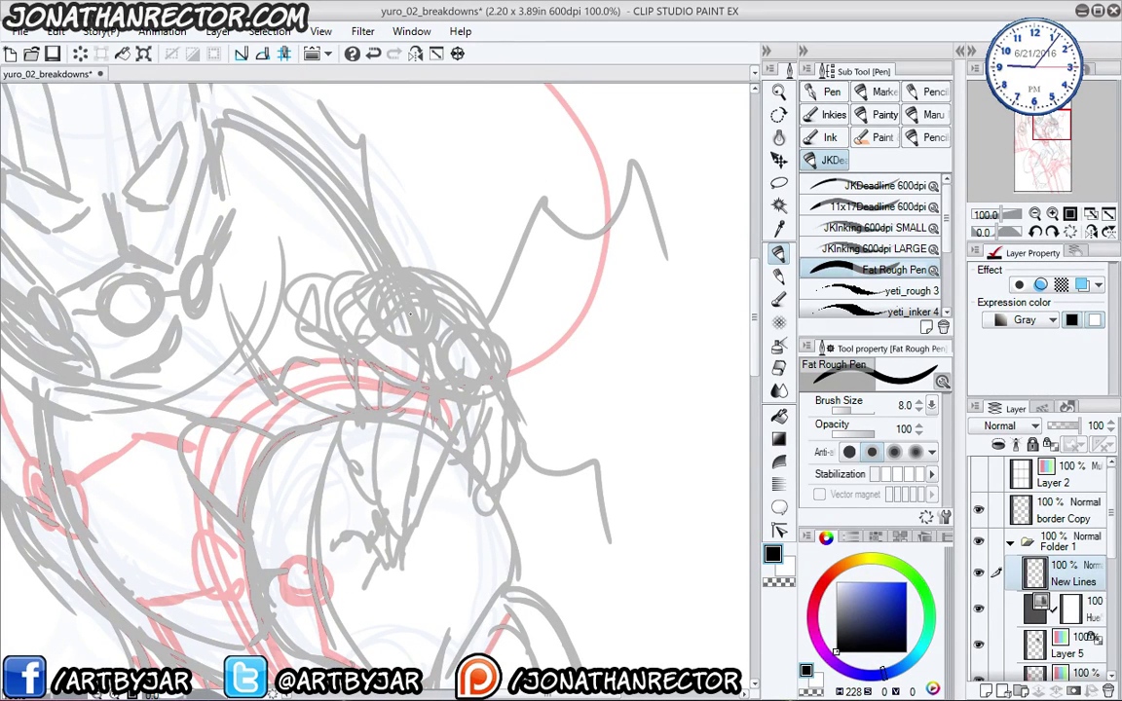
{"action": "mouse_move", "coordinate": [417, 334]}
{"action": "left_mouse_down"}
{"action": "mouse_move", "coordinate": [383, 331]}
{"action": "mouse_move", "coordinate": [385, 289]}
{"action": "mouse_move", "coordinate": [423, 319]}
{"action": "mouse_move", "coordinate": [415, 343]}
{"action": "mouse_move", "coordinate": [392, 283]}
{"action": "mouse_move", "coordinate": [378, 334]}
{"action": "left_mouse_up"}
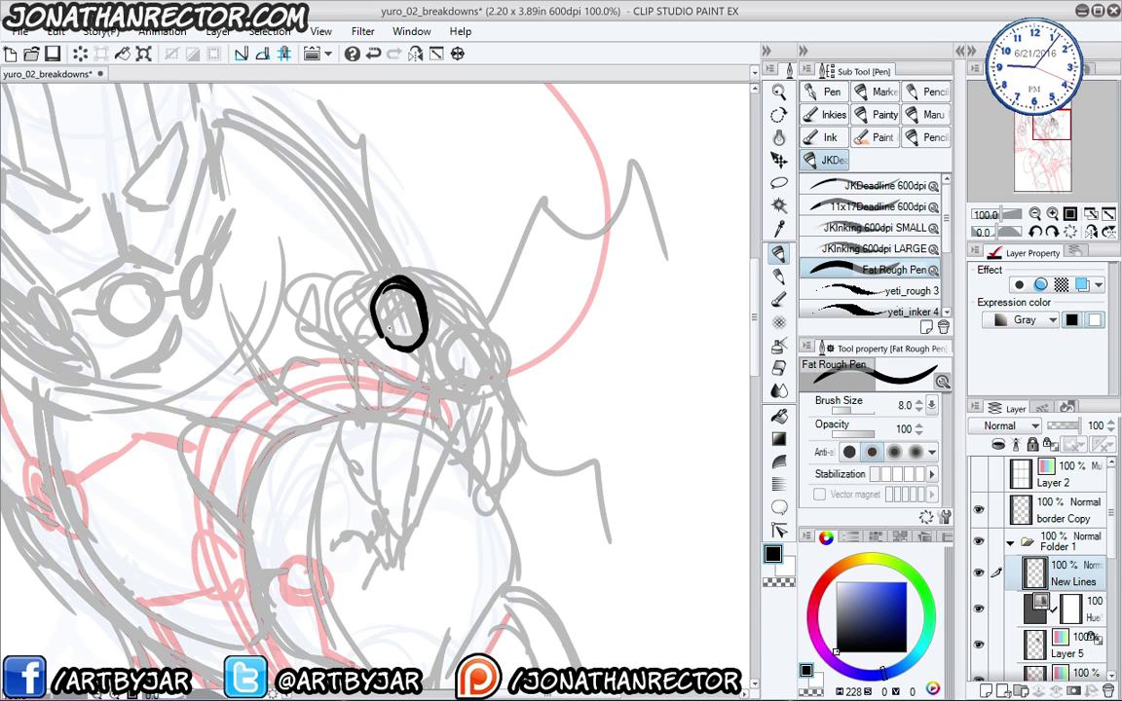
{"action": "mouse_move", "coordinate": [385, 305]}
{"action": "left_mouse_down"}
{"action": "mouse_move", "coordinate": [388, 329]}
{"action": "mouse_move", "coordinate": [425, 337]}
{"action": "left_mouse_up"}
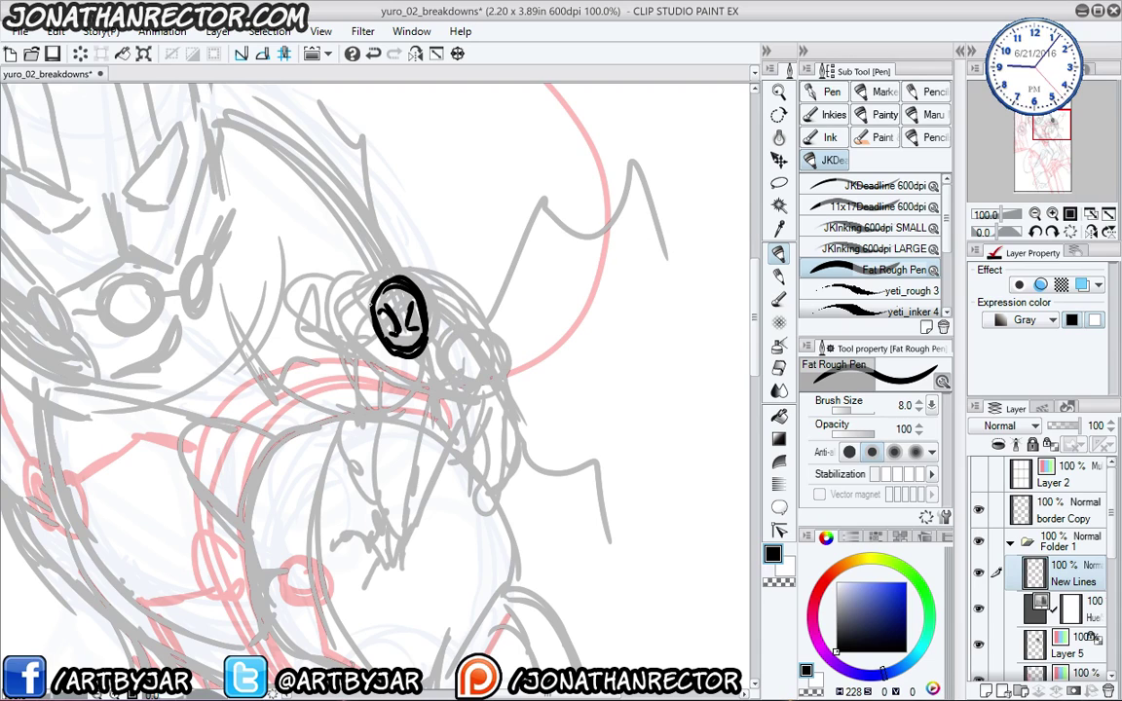
{"action": "mouse_move", "coordinate": [360, 293]}
{"action": "left_mouse_down"}
{"action": "mouse_move", "coordinate": [343, 337]}
{"action": "mouse_move", "coordinate": [375, 335]}
{"action": "left_mouse_up"}
{"action": "mouse_move", "coordinate": [425, 389]}
{"action": "left_mouse_down"}
{"action": "mouse_move", "coordinate": [461, 350]}
{"action": "mouse_move", "coordinate": [442, 433]}
{"action": "mouse_move", "coordinate": [407, 450]}
{"action": "left_mouse_up"}
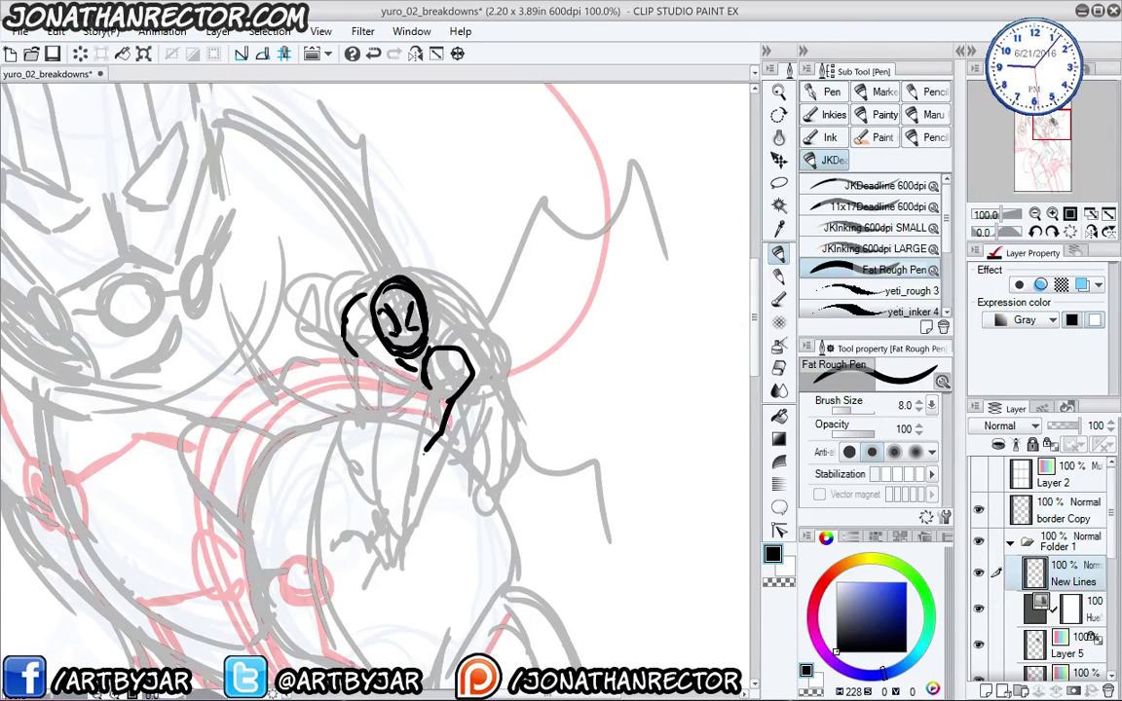
{"action": "left_click_drag", "start_coordinate": [460, 370], "coordinate": [394, 494]}
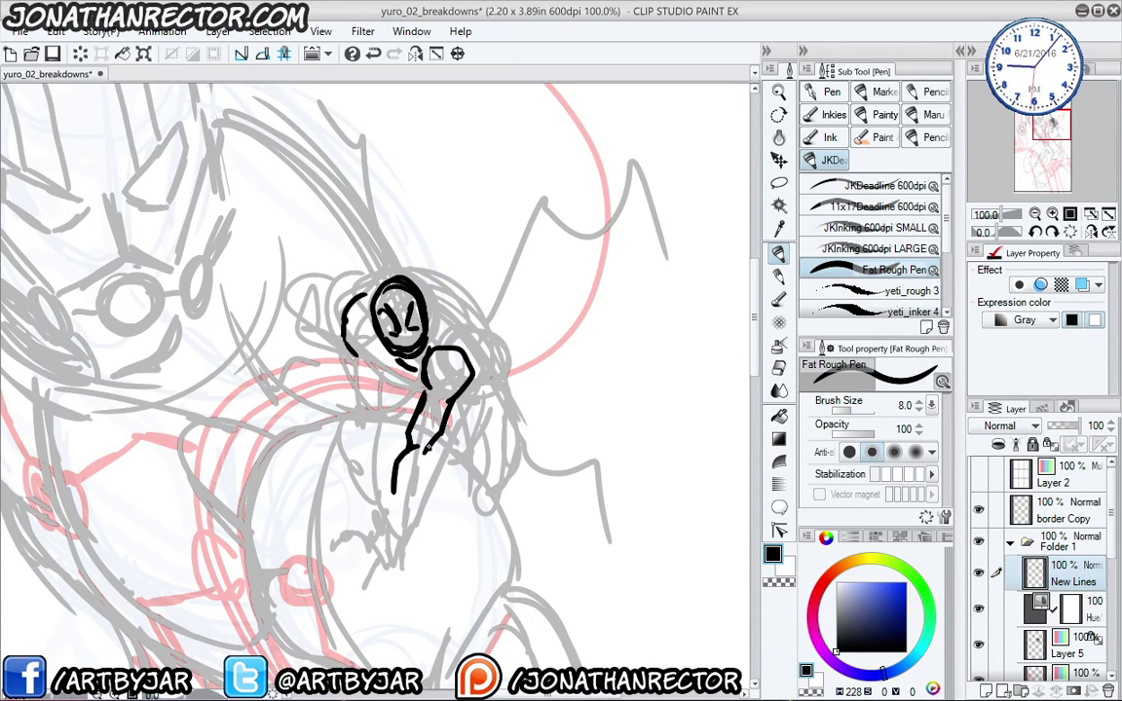
- Ink a second arm line, the body's left side, and the legs and feet
{"action": "key", "text": "e"}
{"action": "key", "text": "p"}
{"action": "left_click_drag", "start_coordinate": [425, 454], "coordinate": [391, 520]}
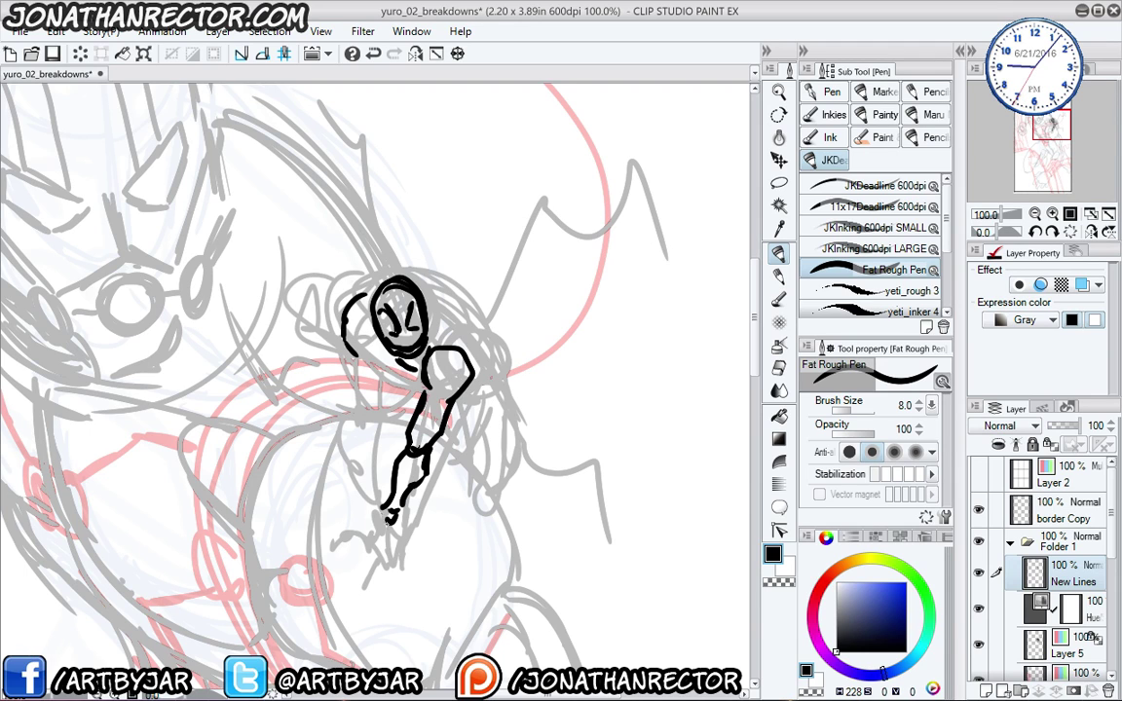
{"action": "mouse_move", "coordinate": [368, 323]}
{"action": "left_mouse_down"}
{"action": "mouse_move", "coordinate": [351, 348]}
{"action": "mouse_move", "coordinate": [370, 384]}
{"action": "mouse_move", "coordinate": [420, 362]}
{"action": "mouse_move", "coordinate": [366, 457]}
{"action": "mouse_move", "coordinate": [389, 492]}
{"action": "mouse_move", "coordinate": [390, 530]}
{"action": "mouse_move", "coordinate": [369, 569]}
{"action": "left_mouse_up"}
{"action": "mouse_move", "coordinate": [388, 516]}
{"action": "left_mouse_down"}
{"action": "mouse_move", "coordinate": [391, 563]}
{"action": "mouse_move", "coordinate": [414, 557]}
{"action": "left_mouse_up"}
{"action": "left_click_drag", "start_coordinate": [388, 493], "coordinate": [368, 539]}
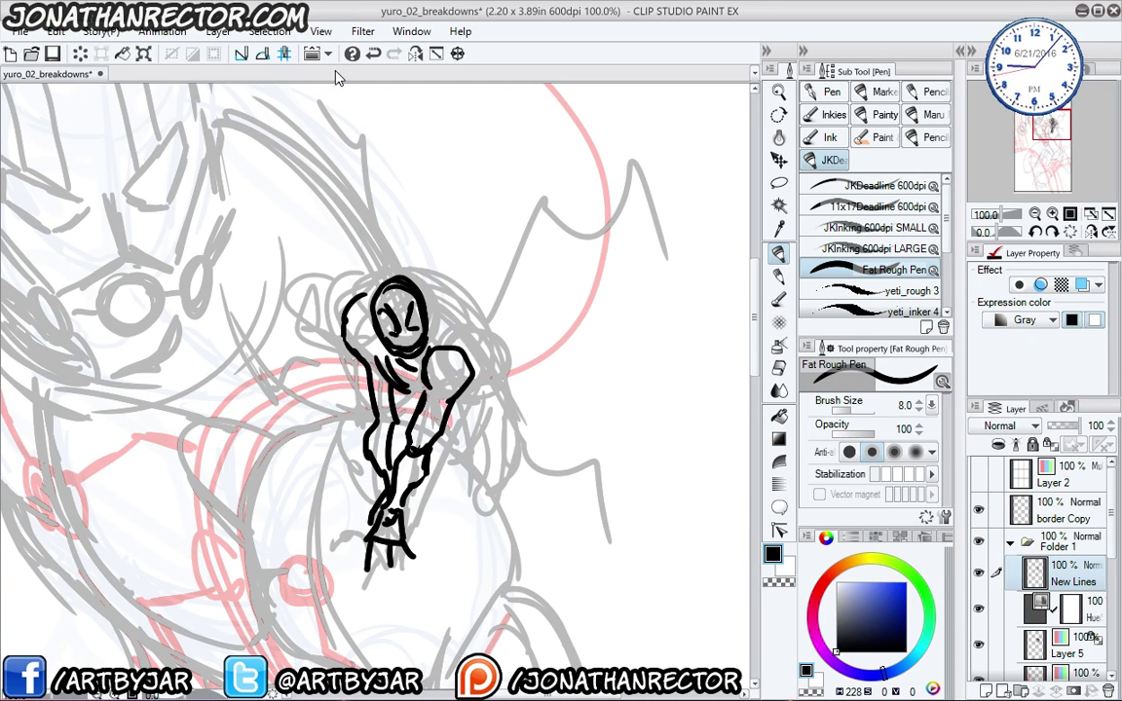
- Ink the hood, cape edge with folds, and the raised fist with forearm lines
{"action": "left_click_drag", "start_coordinate": [383, 282], "coordinate": [460, 308]}
{"action": "left_click_drag", "start_coordinate": [370, 285], "coordinate": [487, 362]}
{"action": "left_click_drag", "start_coordinate": [429, 276], "coordinate": [494, 483]}
{"action": "left_click_drag", "start_coordinate": [484, 380], "coordinate": [497, 491]}
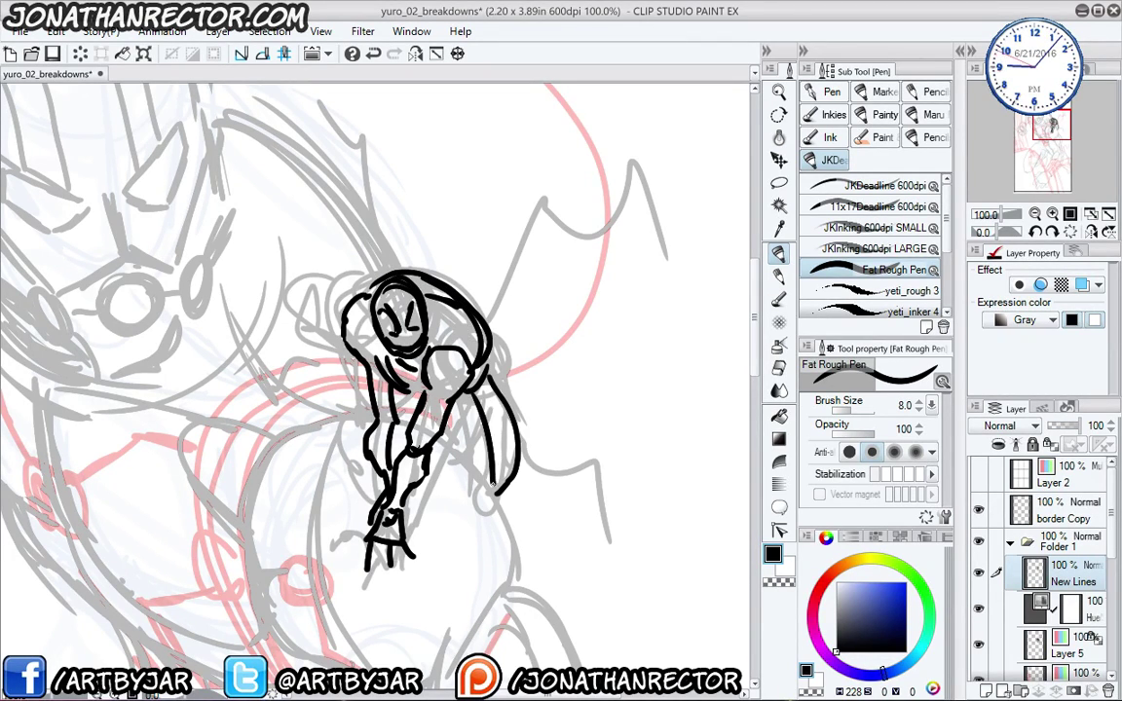
{"action": "left_click_drag", "start_coordinate": [458, 417], "coordinate": [481, 469]}
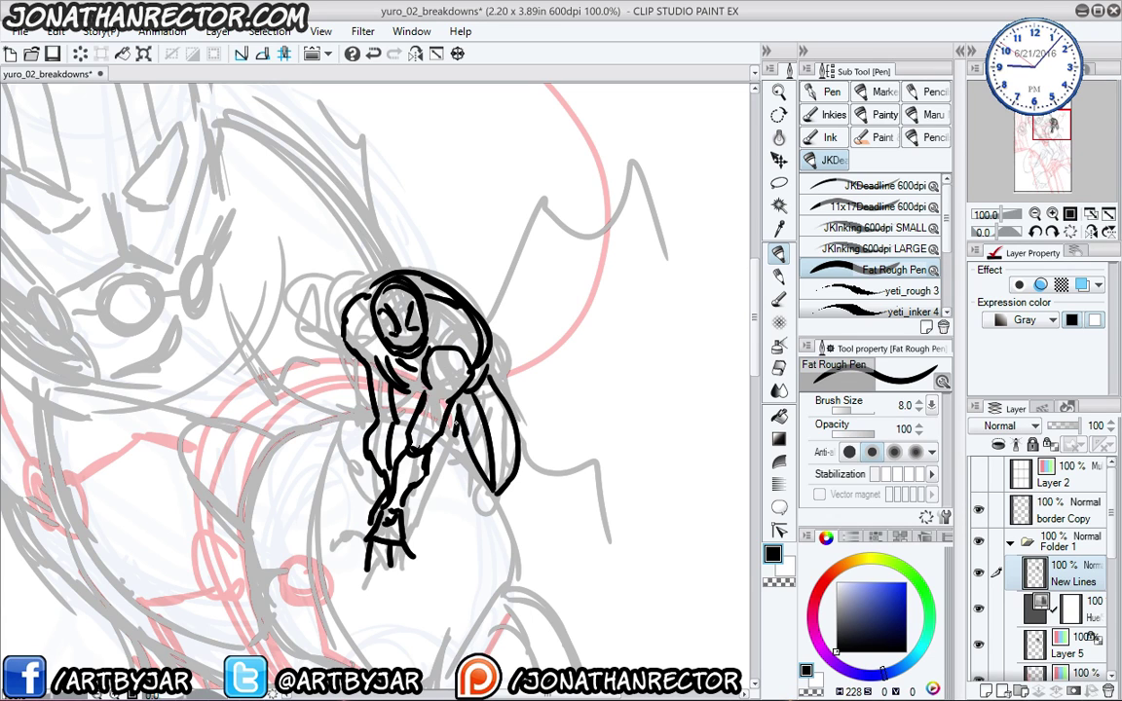
{"action": "mouse_move", "coordinate": [346, 341]}
{"action": "left_mouse_down"}
{"action": "mouse_move", "coordinate": [296, 343]}
{"action": "mouse_move", "coordinate": [311, 340]}
{"action": "mouse_move", "coordinate": [306, 378]}
{"action": "left_mouse_up"}
{"action": "mouse_move", "coordinate": [359, 369]}
{"action": "left_mouse_down"}
{"action": "mouse_move", "coordinate": [320, 382]}
{"action": "mouse_move", "coordinate": [284, 376]}
{"action": "mouse_move", "coordinate": [321, 366]}
{"action": "mouse_move", "coordinate": [327, 414]}
{"action": "left_mouse_up"}
{"action": "left_click_drag", "start_coordinate": [364, 403], "coordinate": [356, 452]}
{"action": "left_click_drag", "start_coordinate": [454, 439], "coordinate": [445, 467]}
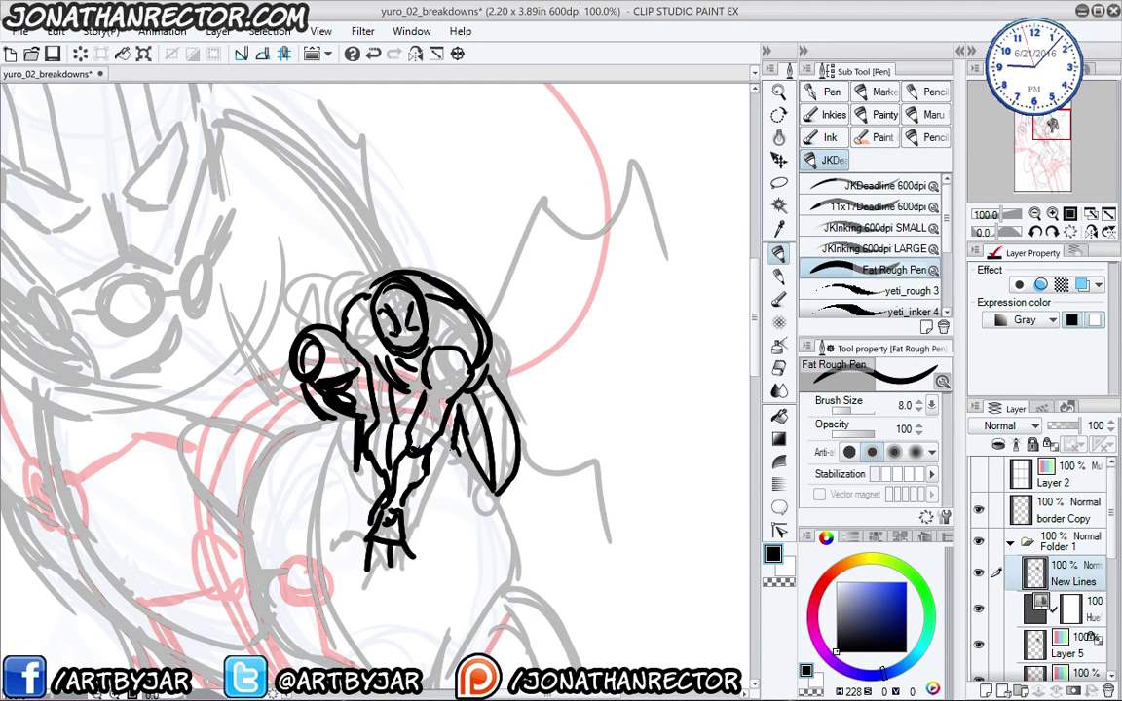
{"action": "left_click_drag", "start_coordinate": [407, 396], "coordinate": [402, 437]}
- Ink long claw legs, a curved antenna, a wing blade and a crown spike around the figure
{"action": "mouse_move", "coordinate": [369, 327]}
{"action": "left_mouse_down"}
{"action": "mouse_move", "coordinate": [279, 356]}
{"action": "mouse_move", "coordinate": [270, 378]}
{"action": "left_mouse_up"}
{"action": "mouse_move", "coordinate": [502, 262]}
{"action": "left_mouse_down"}
{"action": "mouse_move", "coordinate": [539, 265]}
{"action": "mouse_move", "coordinate": [519, 413]}
{"action": "mouse_move", "coordinate": [534, 255]}
{"action": "mouse_move", "coordinate": [503, 281]}
{"action": "mouse_move", "coordinate": [439, 216]}
{"action": "mouse_move", "coordinate": [431, 297]}
{"action": "mouse_move", "coordinate": [365, 388]}
{"action": "mouse_move", "coordinate": [407, 440]}
{"action": "mouse_move", "coordinate": [404, 507]}
{"action": "mouse_move", "coordinate": [497, 535]}
{"action": "mouse_move", "coordinate": [527, 649]}
{"action": "left_mouse_up"}
{"action": "mouse_move", "coordinate": [526, 649]}
{"action": "left_mouse_down"}
{"action": "mouse_move", "coordinate": [495, 553]}
{"action": "mouse_move", "coordinate": [440, 538]}
{"action": "left_mouse_up"}
{"action": "left_click_drag", "start_coordinate": [253, 394], "coordinate": [392, 426]}
{"action": "mouse_move", "coordinate": [409, 367]}
{"action": "left_mouse_down"}
{"action": "mouse_move", "coordinate": [366, 240]}
{"action": "mouse_move", "coordinate": [351, 241]}
{"action": "mouse_move", "coordinate": [324, 305]}
{"action": "mouse_move", "coordinate": [288, 326]}
{"action": "mouse_move", "coordinate": [275, 443]}
{"action": "left_mouse_up"}
{"action": "left_click_drag", "start_coordinate": [290, 280], "coordinate": [253, 383]}
{"action": "left_click_drag", "start_coordinate": [390, 389], "coordinate": [448, 312]}
{"action": "mouse_move", "coordinate": [474, 246]}
{"action": "left_mouse_down"}
{"action": "mouse_move", "coordinate": [483, 208]}
{"action": "mouse_move", "coordinate": [528, 242]}
{"action": "mouse_move", "coordinate": [490, 216]}
{"action": "left_mouse_up"}
{"action": "scroll", "coordinate": [161, 272], "scroll_direction": "down", "scroll_amount": 1}
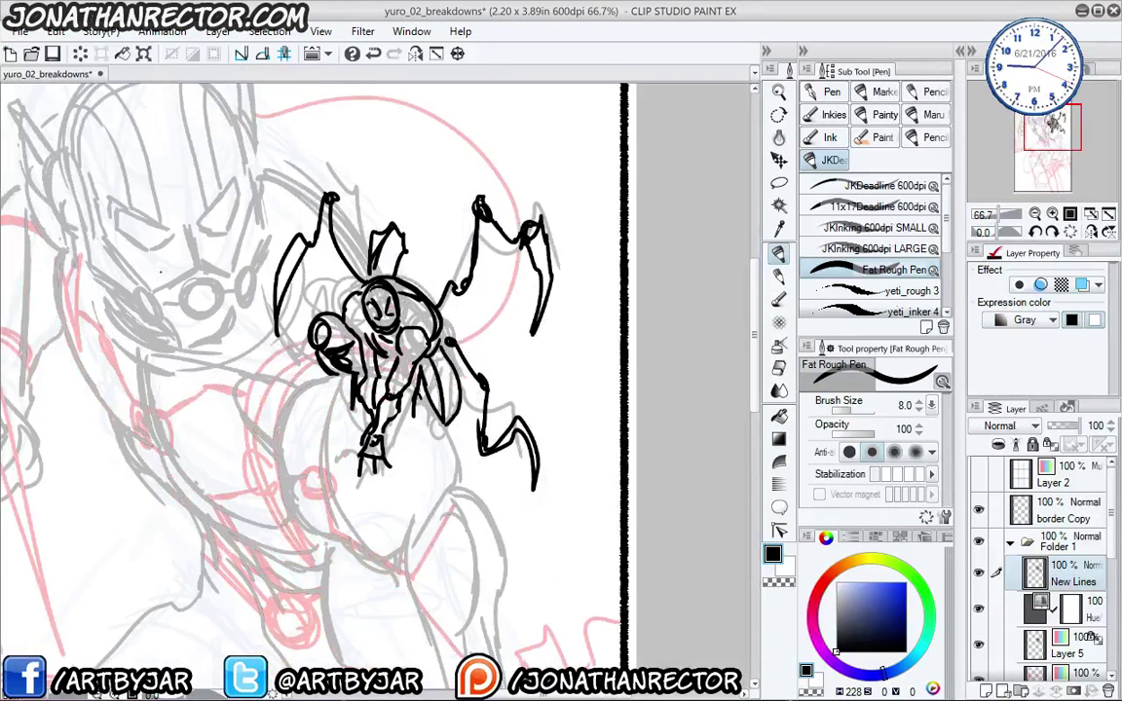
- Zoom out to the whole page and scale the small inked figure down
{"action": "scroll", "coordinate": [161, 273], "scroll_direction": "down", "scroll_amount": 2}
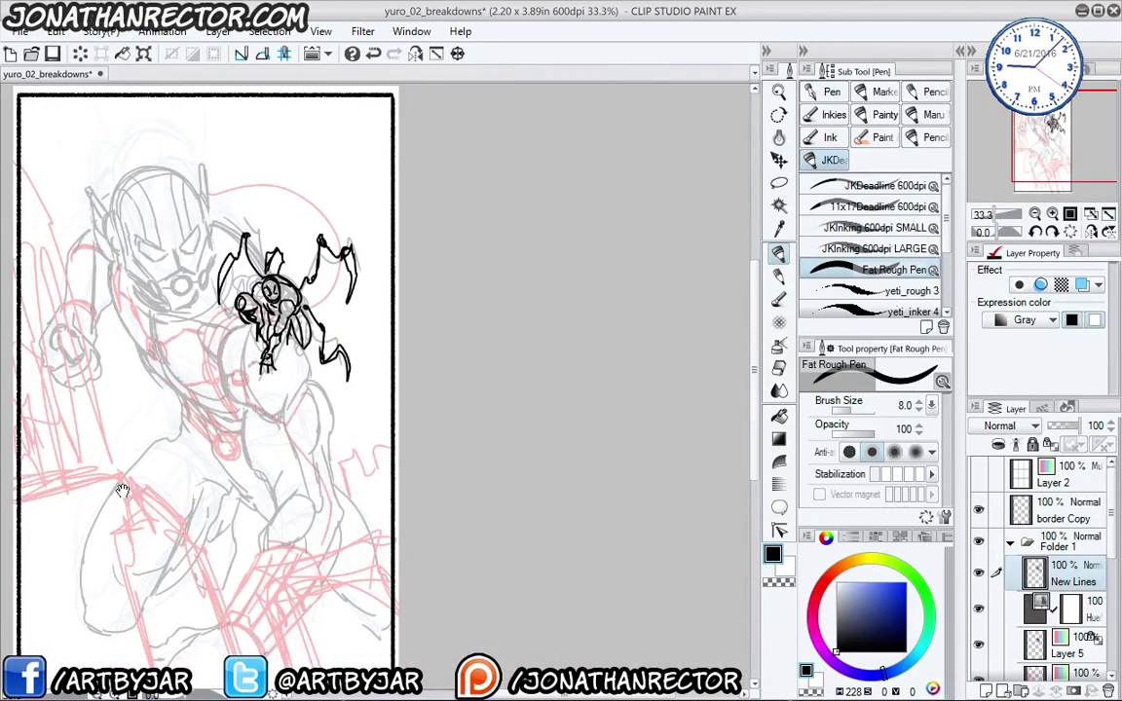
{"action": "left_click_drag", "start_coordinate": [70, 452], "coordinate": [168, 456]}
{"action": "left_click_drag", "start_coordinate": [158, 508], "coordinate": [160, 523]}
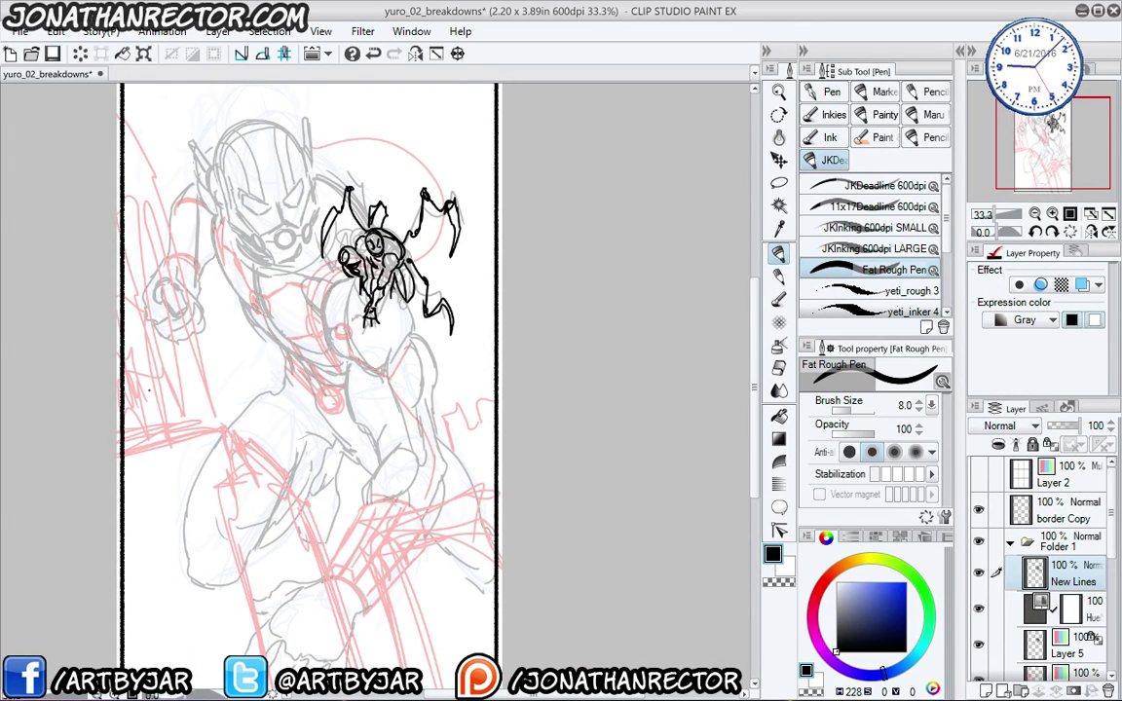
{"action": "scroll", "coordinate": [170, 380], "scroll_direction": "down", "scroll_amount": 1}
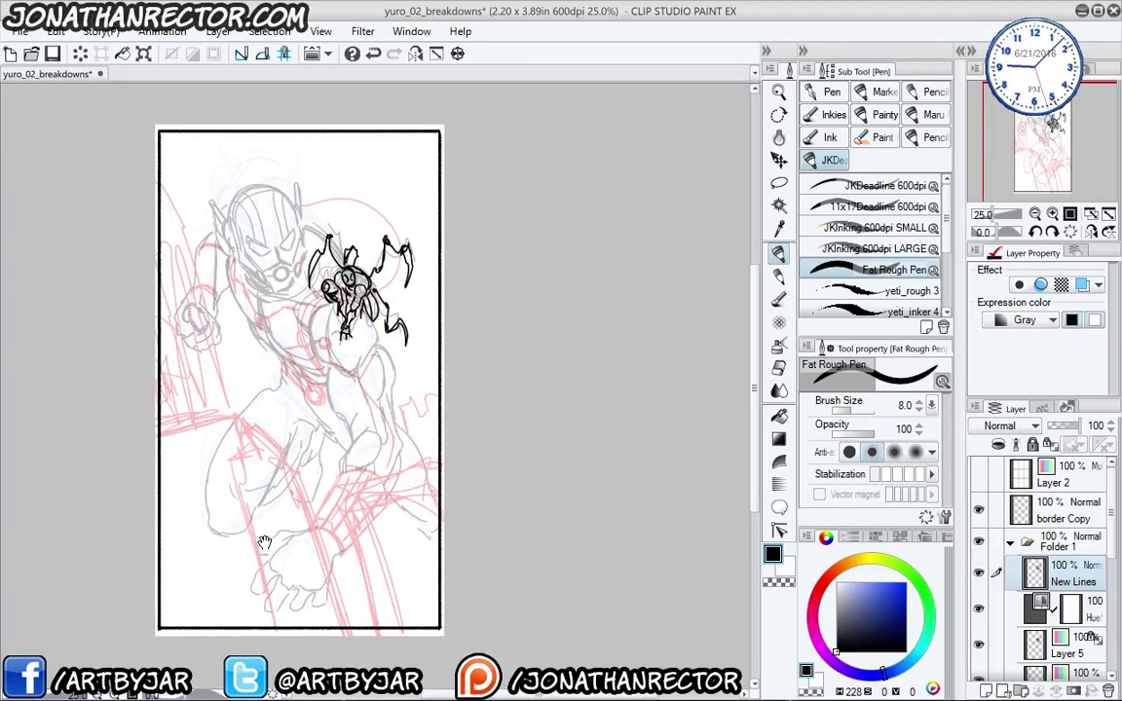
{"action": "left_click_drag", "start_coordinate": [227, 463], "coordinate": [248, 461]}
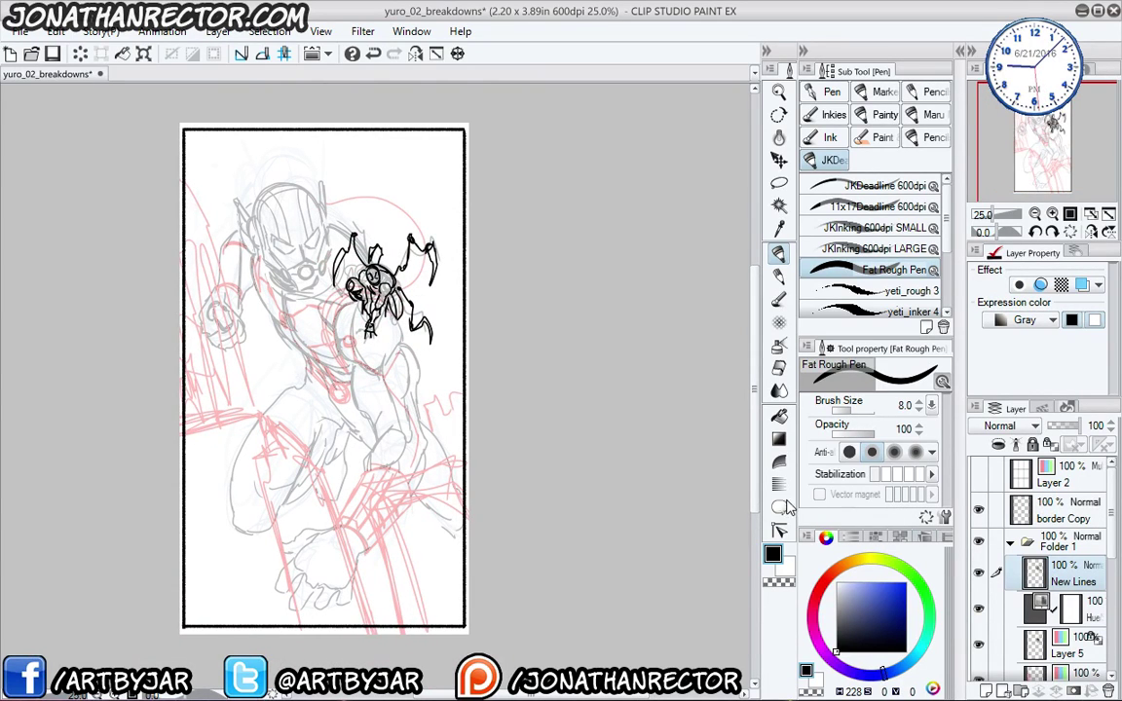
{"action": "key", "text": "ctrl+t"}
{"action": "mouse_move", "coordinate": [333, 230]}
{"action": "left_mouse_down"}
{"action": "mouse_move", "coordinate": [352, 270]}
{"action": "mouse_move", "coordinate": [328, 254]}
{"action": "left_mouse_up"}
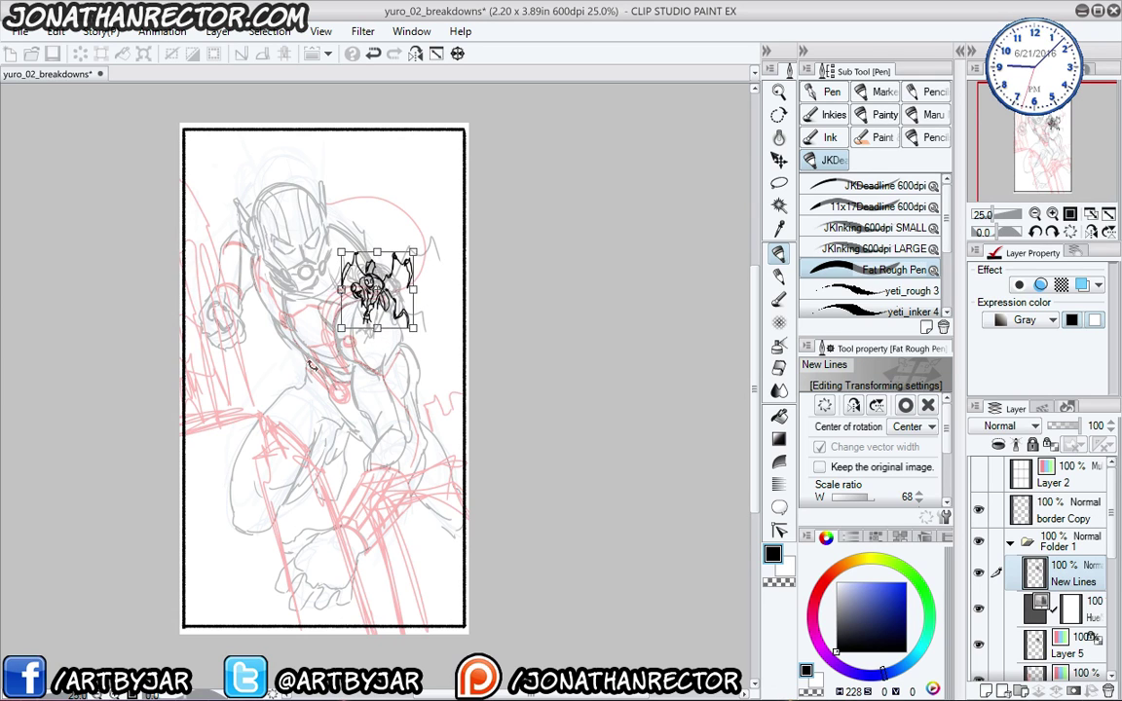
{"action": "key", "text": "Return"}
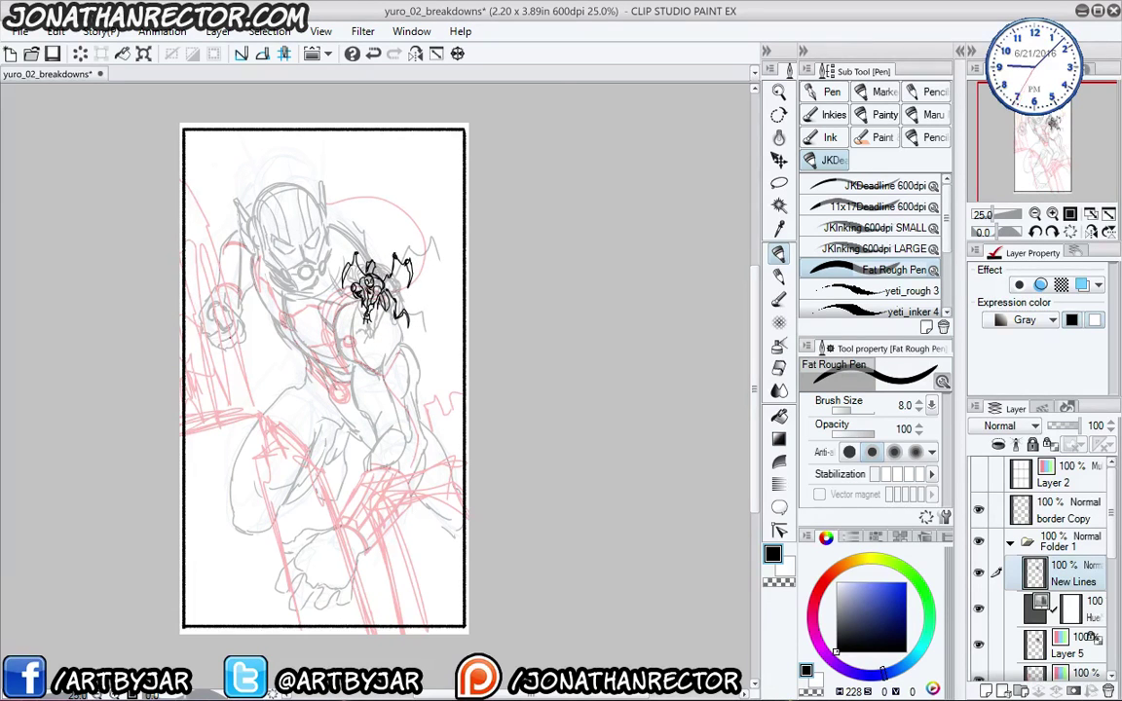
- Pick the thinner JKDeadline 600dpi pen and undo a test stroke on the chest
{"action": "scroll", "coordinate": [118, 198], "scroll_direction": "up", "scroll_amount": 1}
{"action": "left_click", "coordinate": [833, 190]}
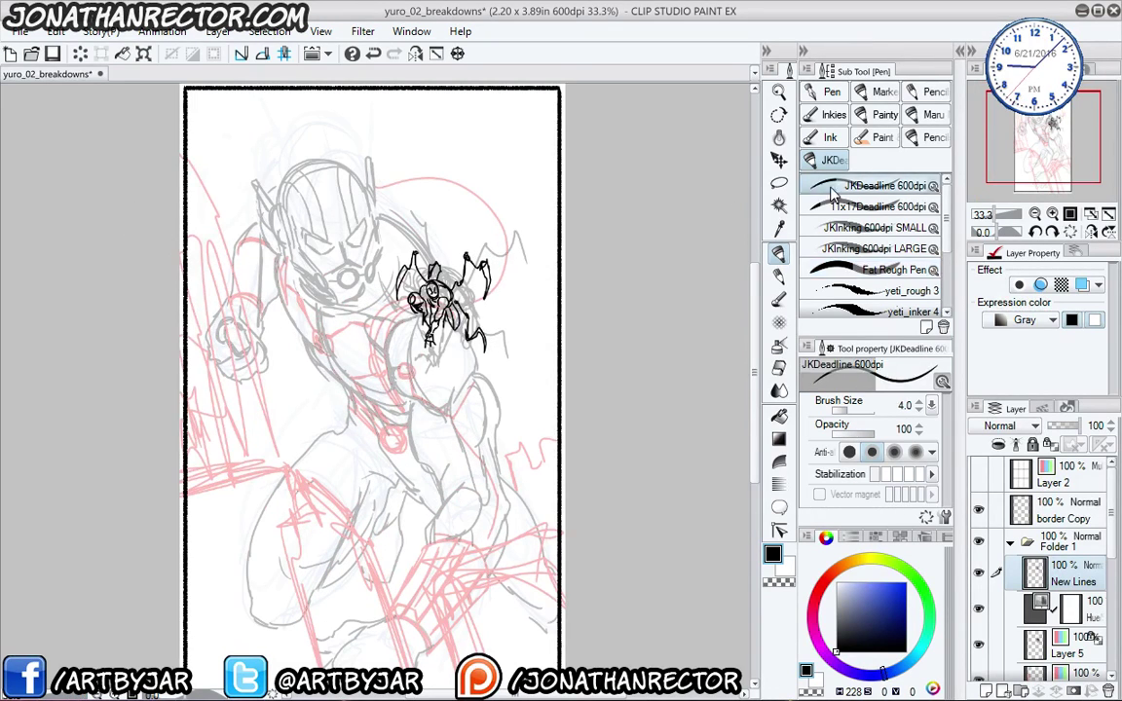
{"action": "left_click_drag", "start_coordinate": [382, 370], "coordinate": [399, 358]}
{"action": "key", "text": "ctrl+z"}
- Rotate the small inked figure clockwise on the hero's shoulder
{"action": "mouse_move", "coordinate": [266, 363]}
{"action": "left_mouse_down"}
{"action": "mouse_move", "coordinate": [262, 300]}
{"action": "mouse_move", "coordinate": [240, 322]}
{"action": "mouse_move", "coordinate": [241, 340]}
{"action": "left_mouse_up"}
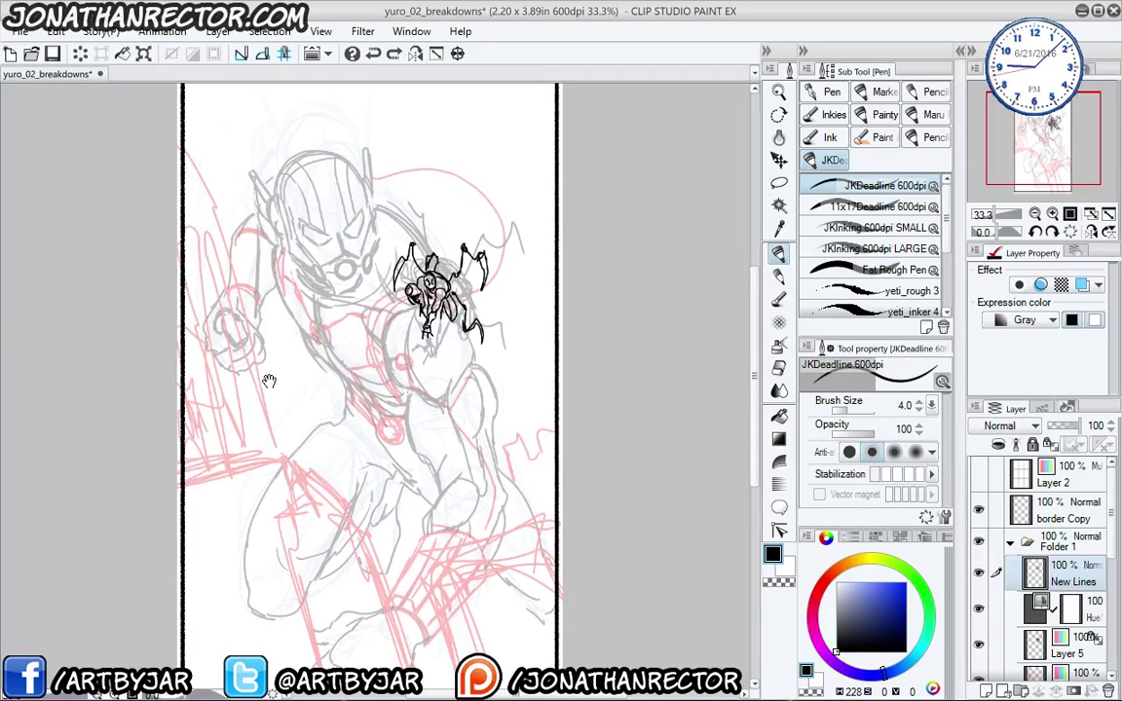
{"action": "key", "text": "ctrl+t"}
{"action": "left_click_drag", "start_coordinate": [195, 268], "coordinate": [195, 251]}
{"action": "key", "text": "Return"}
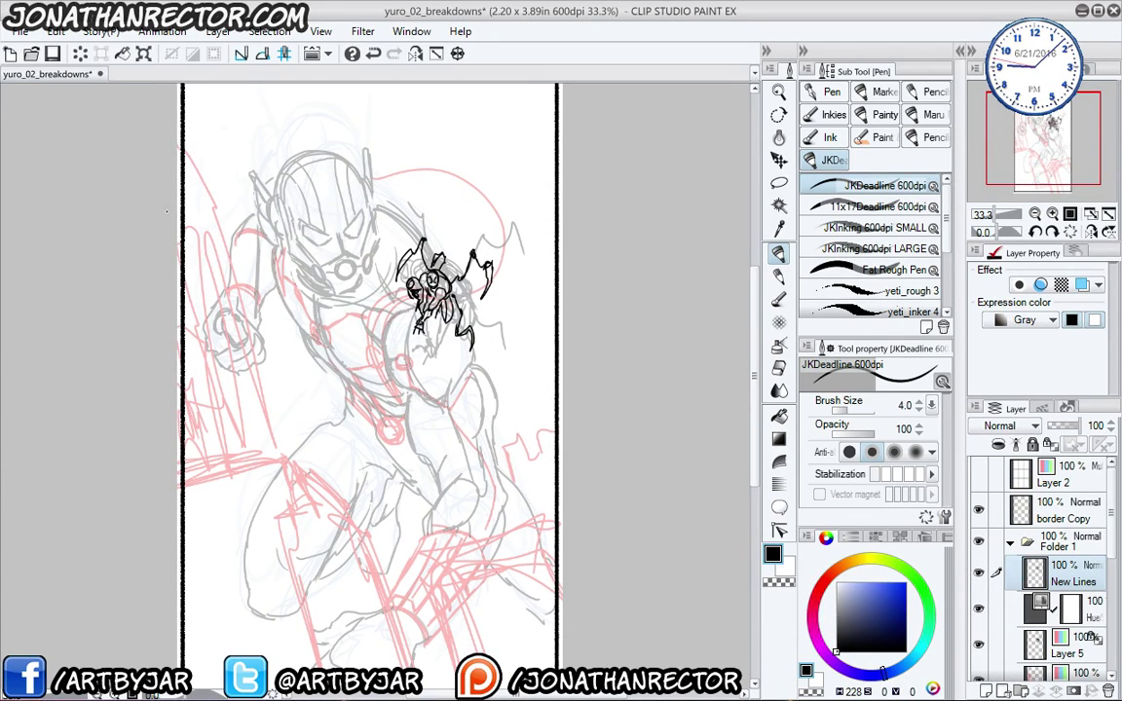
{"action": "left_click", "coordinate": [56, 31]}
- Mirror the inked figure horizontally and try it at different spots on the page
{"action": "mouse_move", "coordinate": [234, 391]}
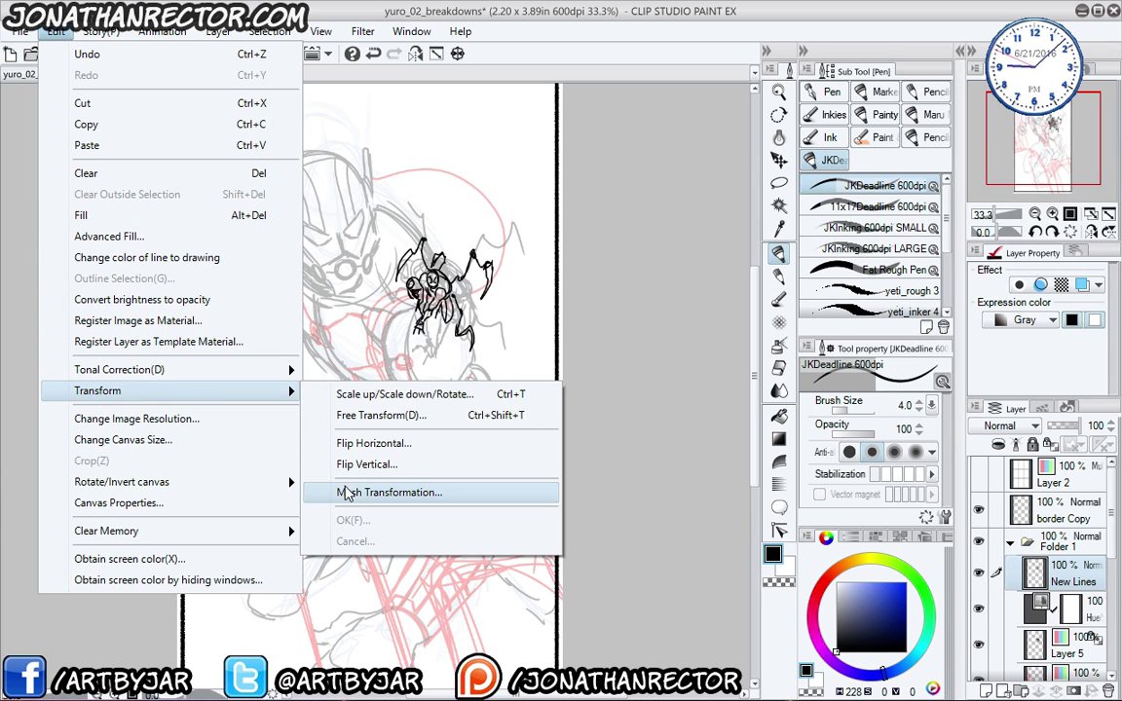
{"action": "left_click", "coordinate": [360, 444]}
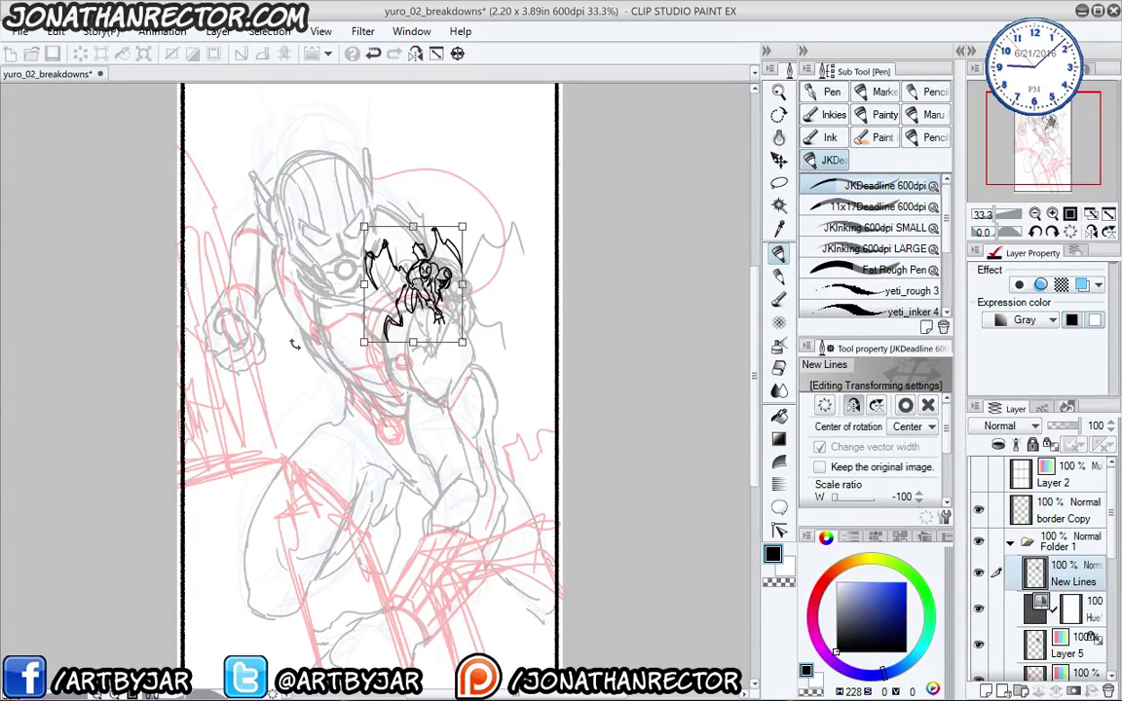
{"action": "left_click_drag", "start_coordinate": [389, 273], "coordinate": [283, 144]}
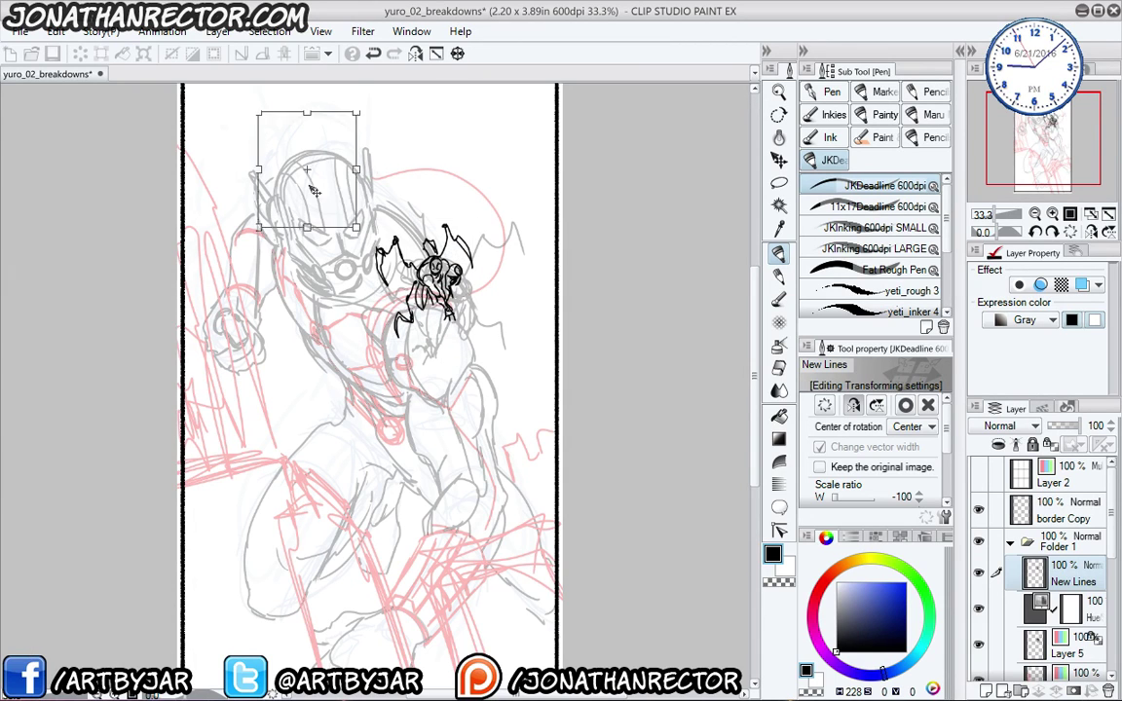
{"action": "left_click_drag", "start_coordinate": [286, 391], "coordinate": [315, 522]}
{"action": "mouse_move", "coordinate": [294, 272]}
{"action": "left_mouse_down"}
{"action": "mouse_move", "coordinate": [284, 280]}
{"action": "mouse_move", "coordinate": [453, 438]}
{"action": "mouse_move", "coordinate": [301, 190]}
{"action": "mouse_move", "coordinate": [317, 260]}
{"action": "mouse_move", "coordinate": [301, 190]}
{"action": "mouse_move", "coordinate": [288, 351]}
{"action": "mouse_move", "coordinate": [269, 201]}
{"action": "mouse_move", "coordinate": [423, 331]}
{"action": "left_mouse_up"}
{"action": "left_click_drag", "start_coordinate": [300, 524], "coordinate": [289, 420]}
{"action": "left_click_drag", "start_coordinate": [263, 257], "coordinate": [275, 353]}
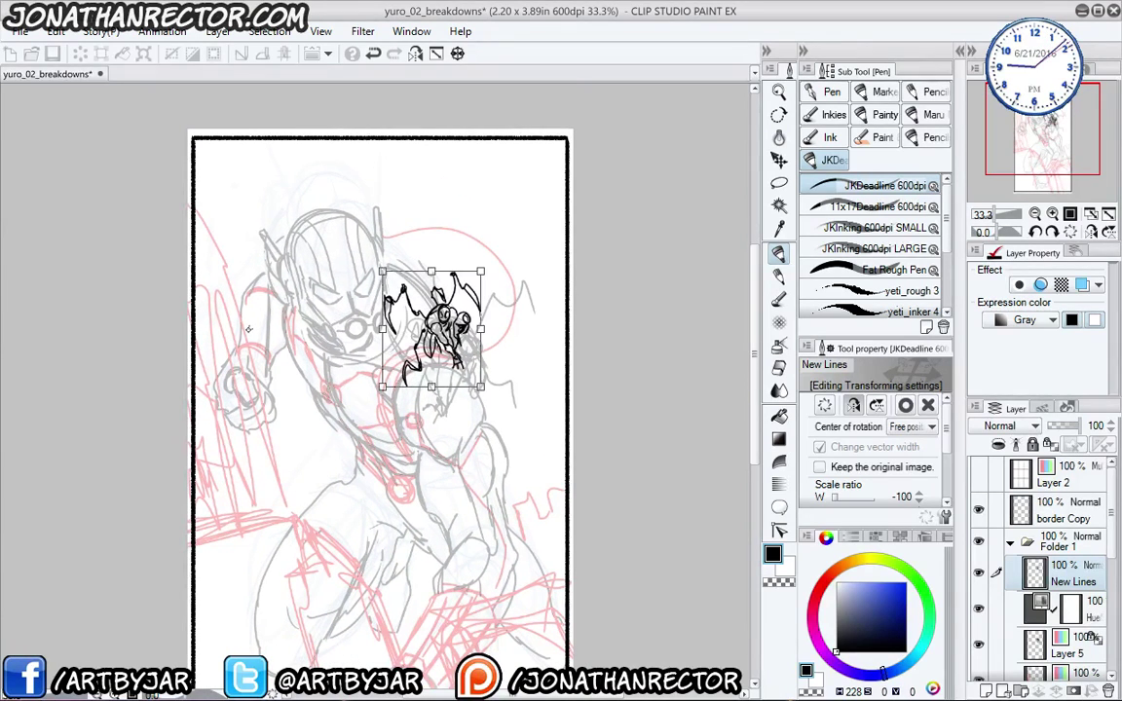
{"action": "mouse_move", "coordinate": [420, 355]}
{"action": "left_mouse_down"}
{"action": "mouse_move", "coordinate": [229, 326]}
{"action": "mouse_move", "coordinate": [231, 368]}
{"action": "left_mouse_up"}
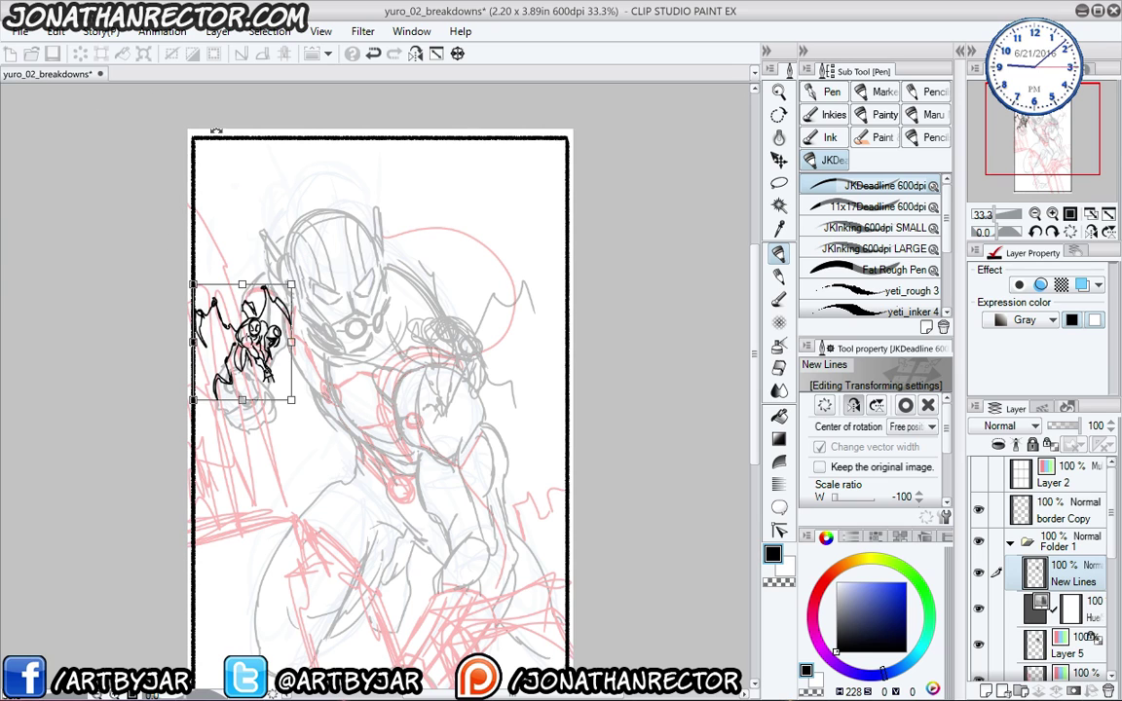
- Flip the figure back to Scale W 100 and commit it on the hero's shoulder
{"action": "left_click", "coordinate": [853, 408]}
{"action": "mouse_move", "coordinate": [239, 385]}
{"action": "left_mouse_down"}
{"action": "mouse_move", "coordinate": [327, 358]}
{"action": "mouse_move", "coordinate": [401, 360]}
{"action": "mouse_move", "coordinate": [439, 376]}
{"action": "left_mouse_up"}
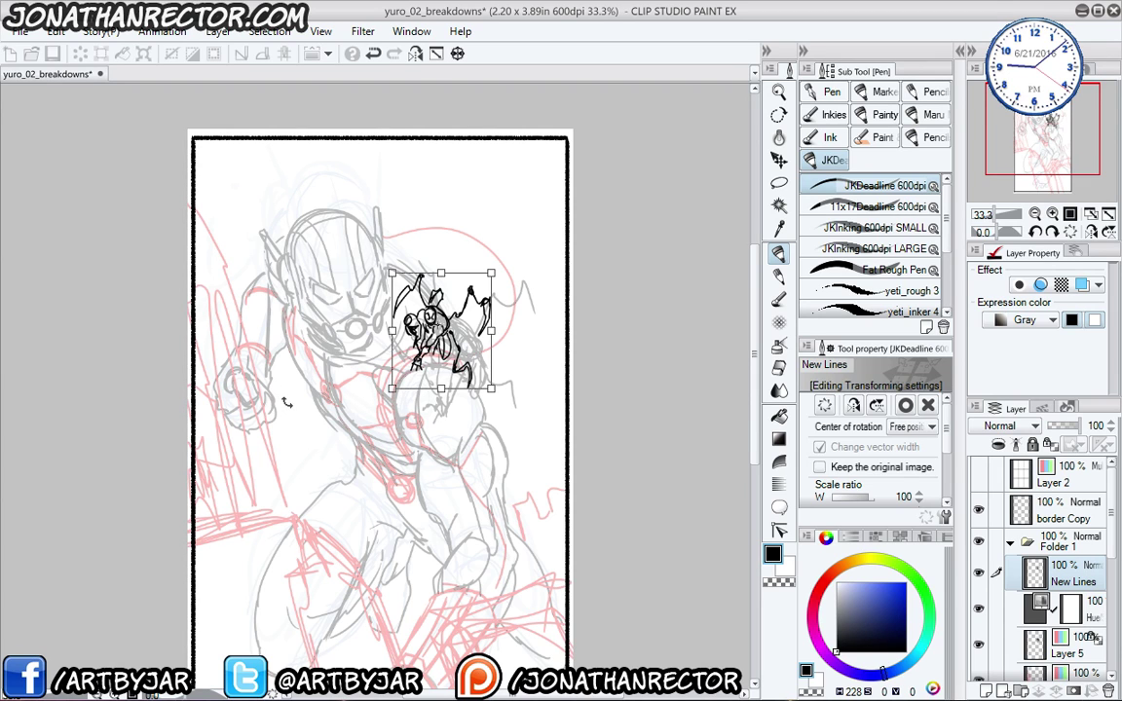
{"action": "key", "text": "Return"}
{"action": "scroll", "coordinate": [265, 351], "scroll_direction": "up", "scroll_amount": 2}
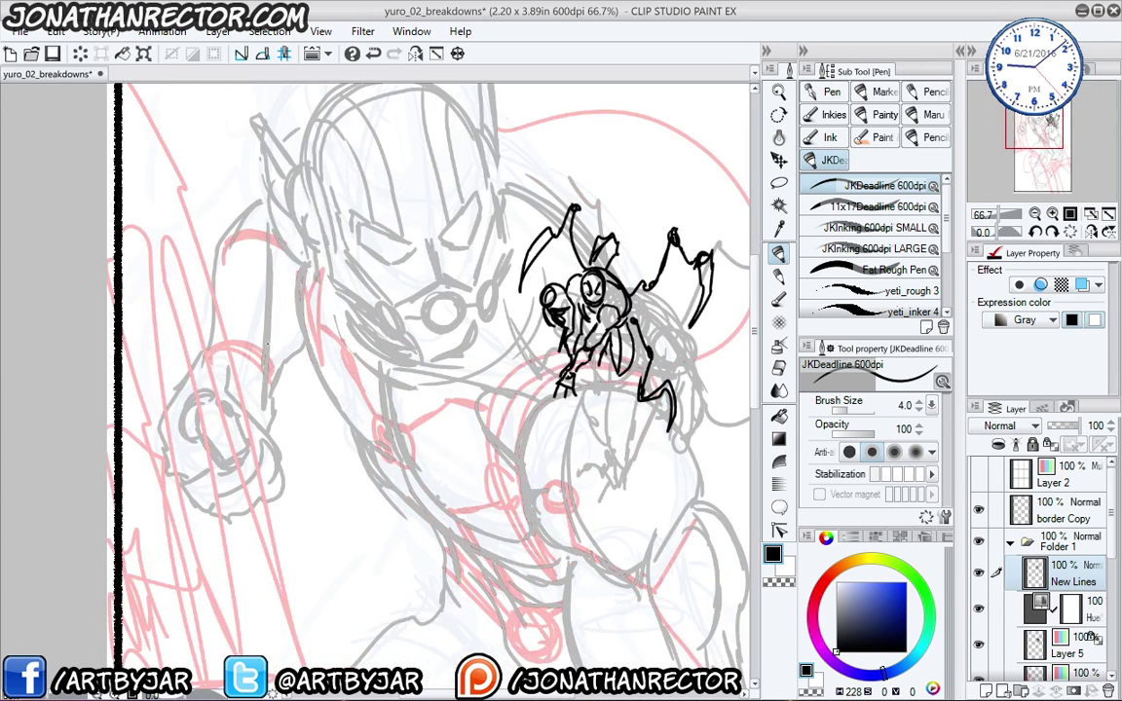
- Fade the old inked figure to light blue and return to the inking pen
{"action": "scroll", "coordinate": [268, 344], "scroll_direction": "up", "scroll_amount": 1}
{"action": "left_click_drag", "start_coordinate": [583, 354], "coordinate": [354, 427]}
{"action": "key", "text": "e"}
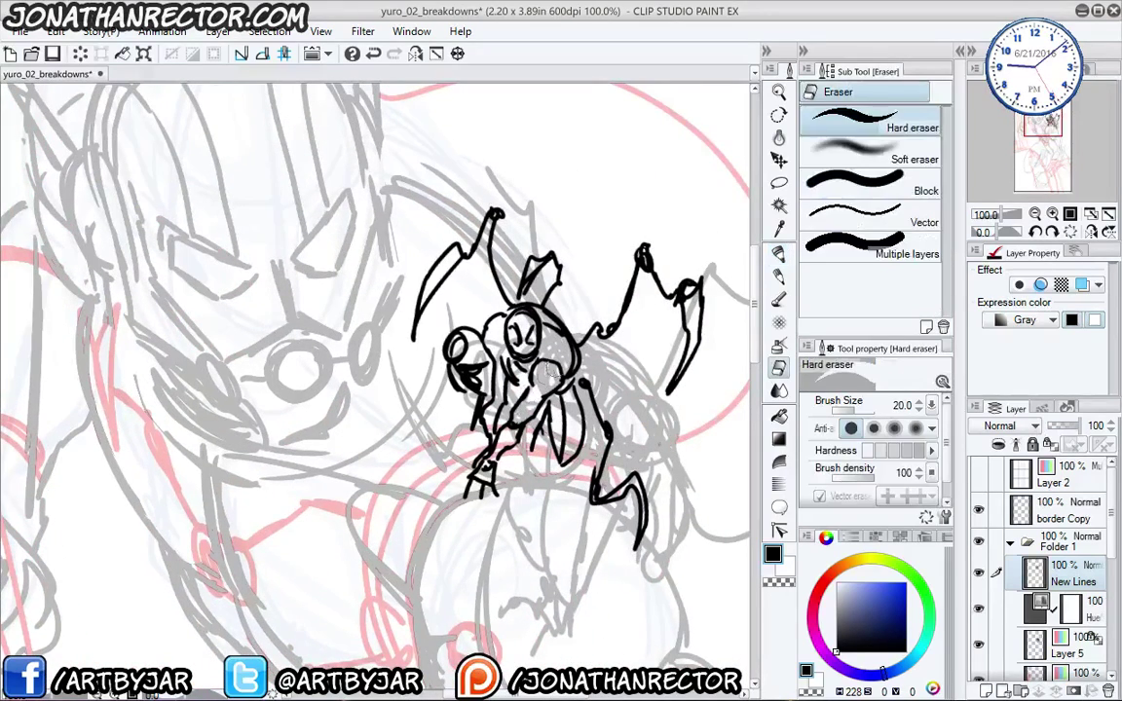
{"action": "mouse_move", "coordinate": [551, 371]}
{"action": "left_mouse_down"}
{"action": "mouse_move", "coordinate": [487, 475]}
{"action": "mouse_move", "coordinate": [512, 417]}
{"action": "left_mouse_up"}
{"action": "key", "text": "ctrl+z"}
{"action": "key", "text": "ctrl+shift+n"}
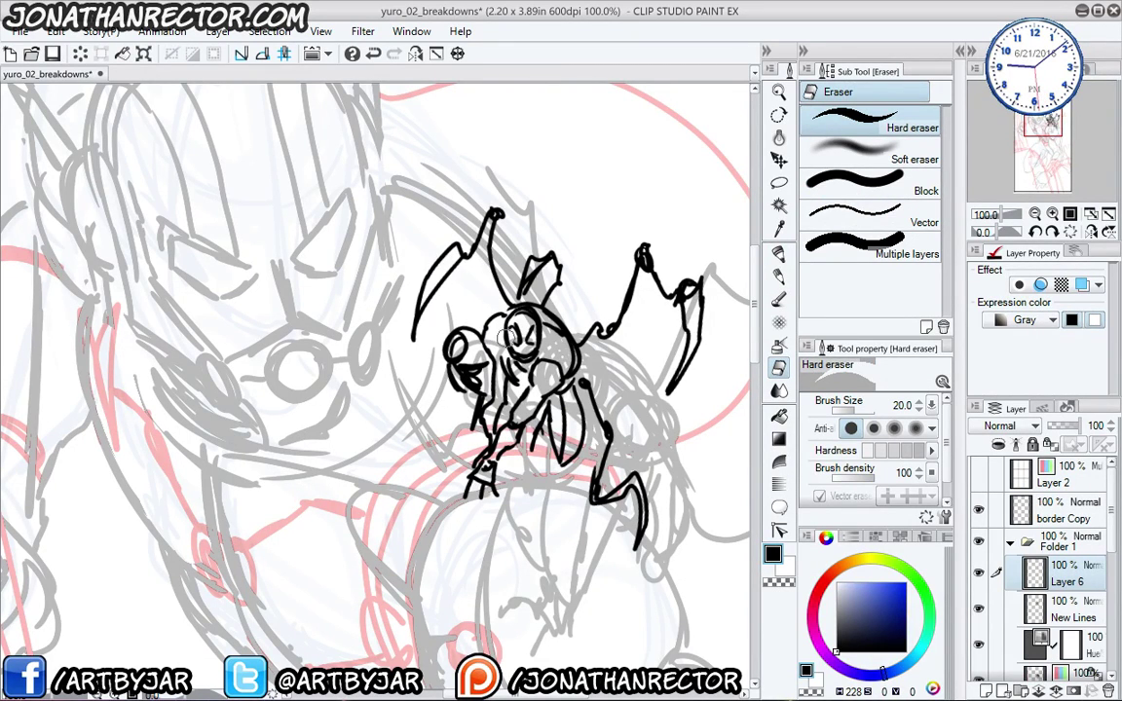
{"action": "key", "text": "ctrl+z"}
{"action": "key", "text": "F1"}
{"action": "left_click_drag", "start_coordinate": [495, 405], "coordinate": [391, 390]}
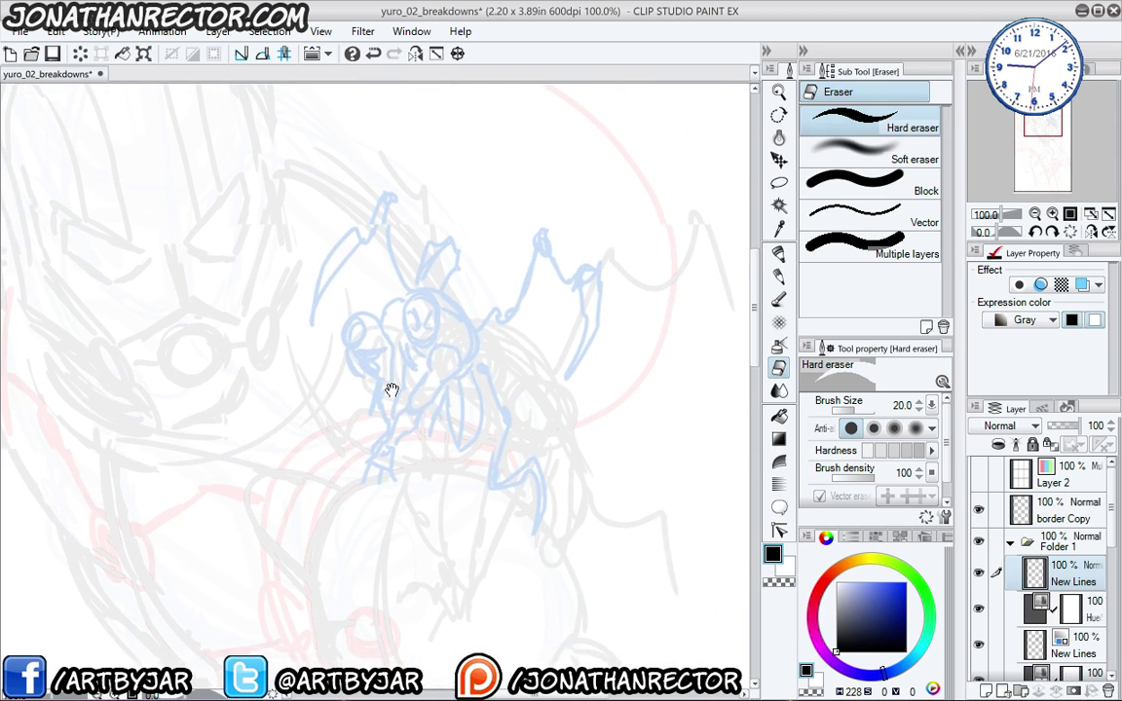
{"action": "key", "text": "p"}
{"action": "mouse_move", "coordinate": [459, 348]}
{"action": "left_mouse_down"}
{"action": "mouse_move", "coordinate": [429, 348]}
{"action": "mouse_move", "coordinate": [448, 344]}
{"action": "left_mouse_up"}
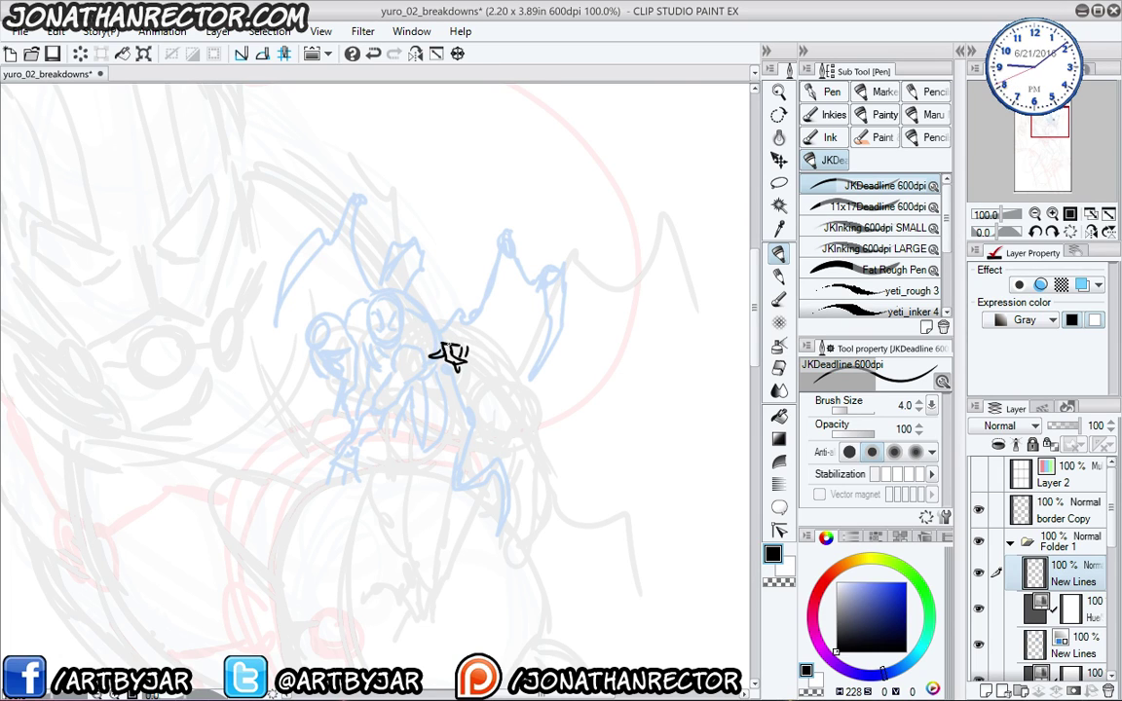
- Ink trial head arcs, curves under the head and a hand shape below the leg
{"action": "mouse_move", "coordinate": [437, 344]}
{"action": "left_mouse_down"}
{"action": "mouse_move", "coordinate": [451, 340]}
{"action": "mouse_move", "coordinate": [436, 321]}
{"action": "mouse_move", "coordinate": [413, 334]}
{"action": "left_mouse_up"}
{"action": "left_click_drag", "start_coordinate": [414, 337], "coordinate": [430, 357]}
{"action": "key", "text": "ctrl+z"}
{"action": "key", "text": "ctrl+z"}
{"action": "key", "text": "ctrl+z"}
{"action": "key", "text": "ctrl+z"}
{"action": "mouse_move", "coordinate": [442, 374]}
{"action": "left_mouse_down"}
{"action": "mouse_move", "coordinate": [447, 354]}
{"action": "mouse_move", "coordinate": [425, 375]}
{"action": "mouse_move", "coordinate": [477, 330]}
{"action": "mouse_move", "coordinate": [458, 369]}
{"action": "mouse_move", "coordinate": [452, 329]}
{"action": "mouse_move", "coordinate": [394, 352]}
{"action": "left_mouse_up"}
{"action": "key", "text": "ctrl+z"}
{"action": "key", "text": "ctrl+z"}
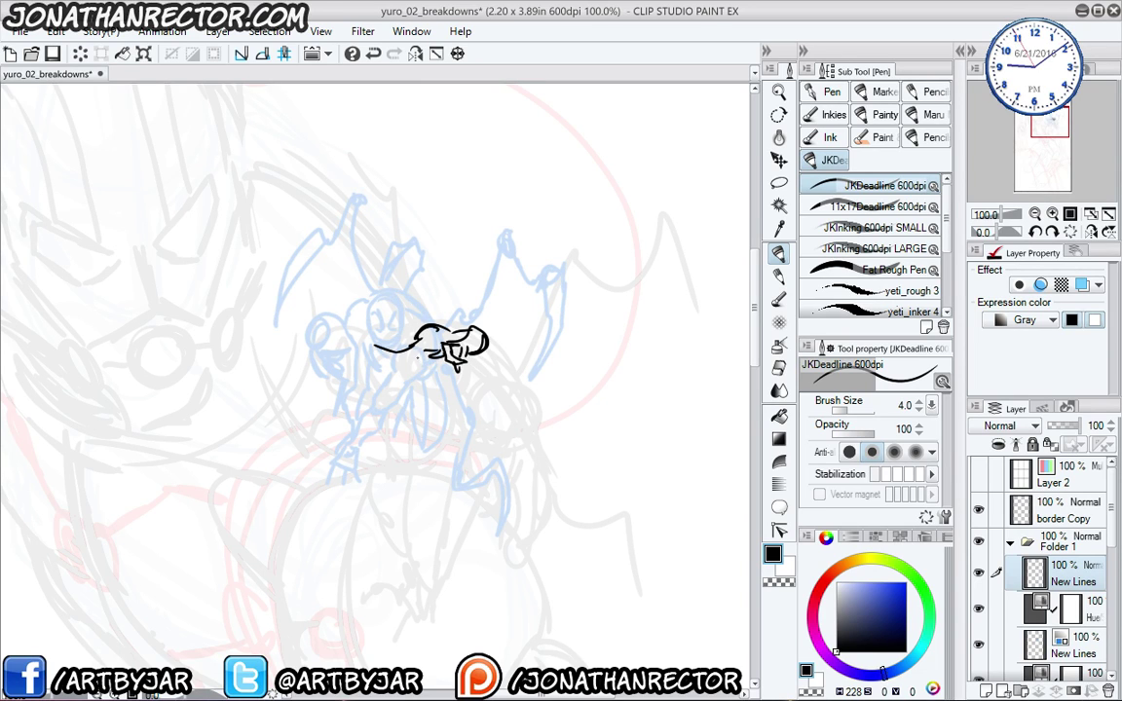
{"action": "mouse_move", "coordinate": [431, 368]}
{"action": "left_mouse_down"}
{"action": "mouse_move", "coordinate": [377, 358]}
{"action": "mouse_move", "coordinate": [349, 314]}
{"action": "mouse_move", "coordinate": [383, 375]}
{"action": "mouse_move", "coordinate": [357, 367]}
{"action": "mouse_move", "coordinate": [383, 450]}
{"action": "left_mouse_up"}
{"action": "mouse_move", "coordinate": [361, 399]}
{"action": "left_mouse_down"}
{"action": "mouse_move", "coordinate": [368, 477]}
{"action": "mouse_move", "coordinate": [395, 490]}
{"action": "left_mouse_up"}
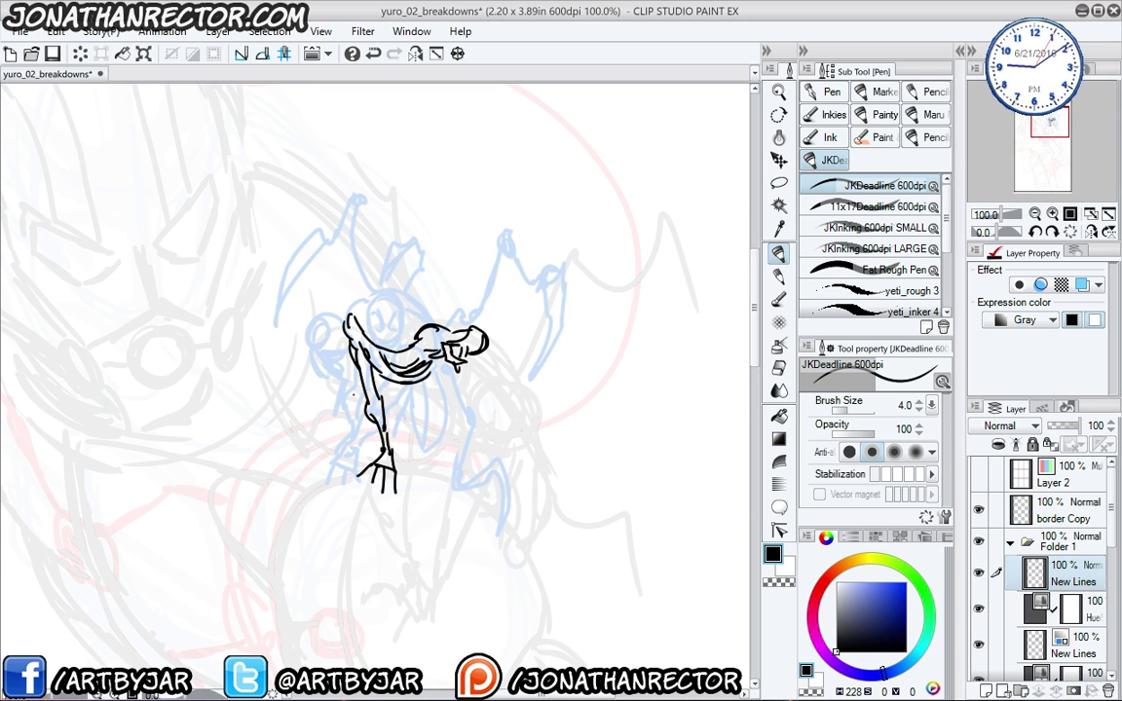
- Ink the small figure's head outline, eye, chest details, shoulder and bent arm
{"action": "left_click_drag", "start_coordinate": [401, 308], "coordinate": [404, 333]}
{"action": "mouse_move", "coordinate": [364, 276]}
{"action": "left_mouse_down"}
{"action": "mouse_move", "coordinate": [352, 312]}
{"action": "mouse_move", "coordinate": [332, 268]}
{"action": "mouse_move", "coordinate": [371, 332]}
{"action": "left_mouse_up"}
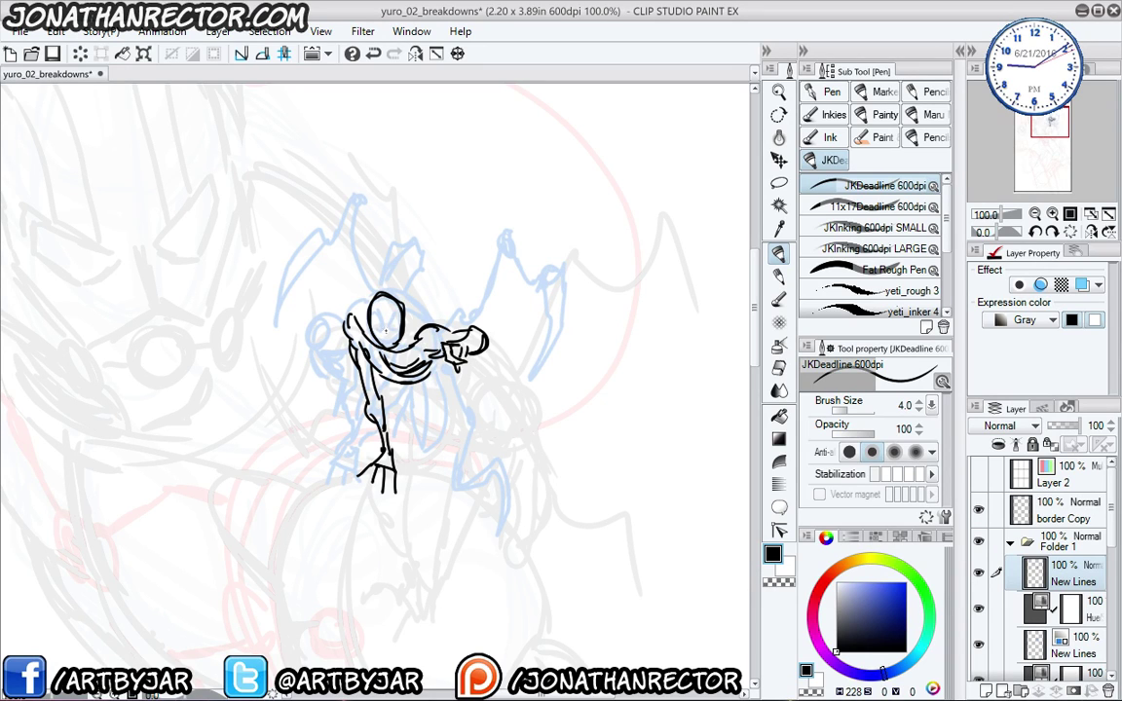
{"action": "mouse_move", "coordinate": [375, 315]}
{"action": "left_mouse_down"}
{"action": "mouse_move", "coordinate": [386, 337]}
{"action": "mouse_move", "coordinate": [397, 322]}
{"action": "left_mouse_up"}
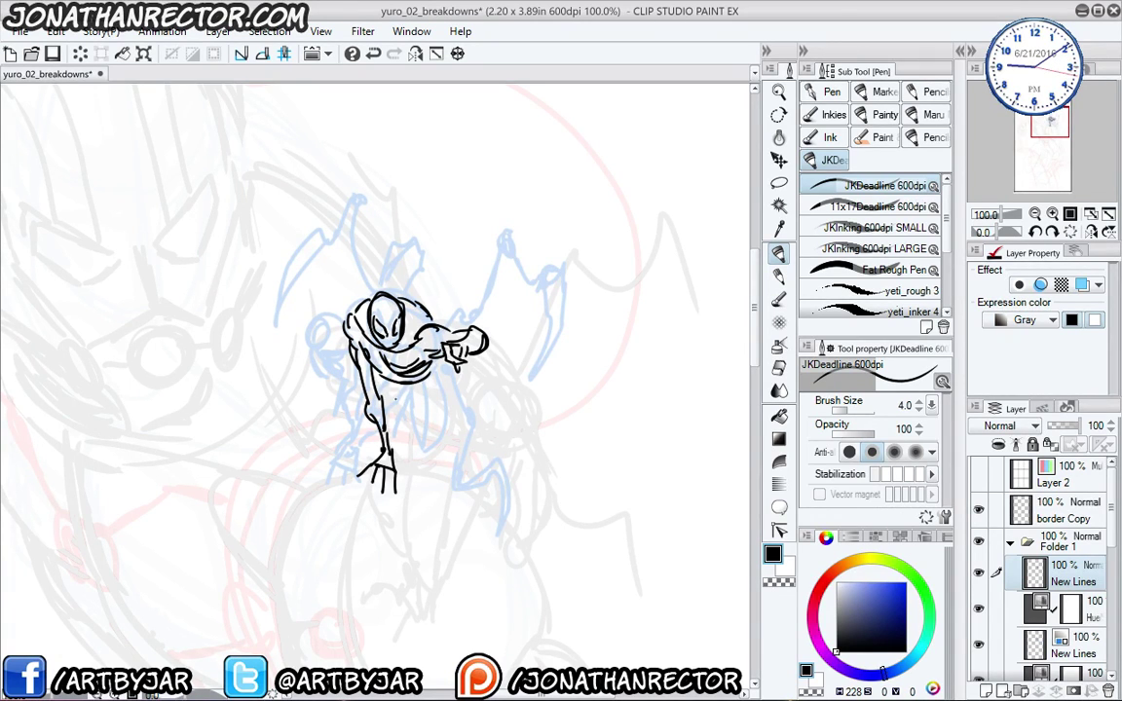
{"action": "left_click_drag", "start_coordinate": [383, 338], "coordinate": [368, 356]}
{"action": "left_click_drag", "start_coordinate": [371, 352], "coordinate": [357, 360]}
{"action": "mouse_move", "coordinate": [435, 376]}
{"action": "left_mouse_down"}
{"action": "mouse_move", "coordinate": [449, 430]}
{"action": "mouse_move", "coordinate": [417, 390]}
{"action": "left_mouse_up"}
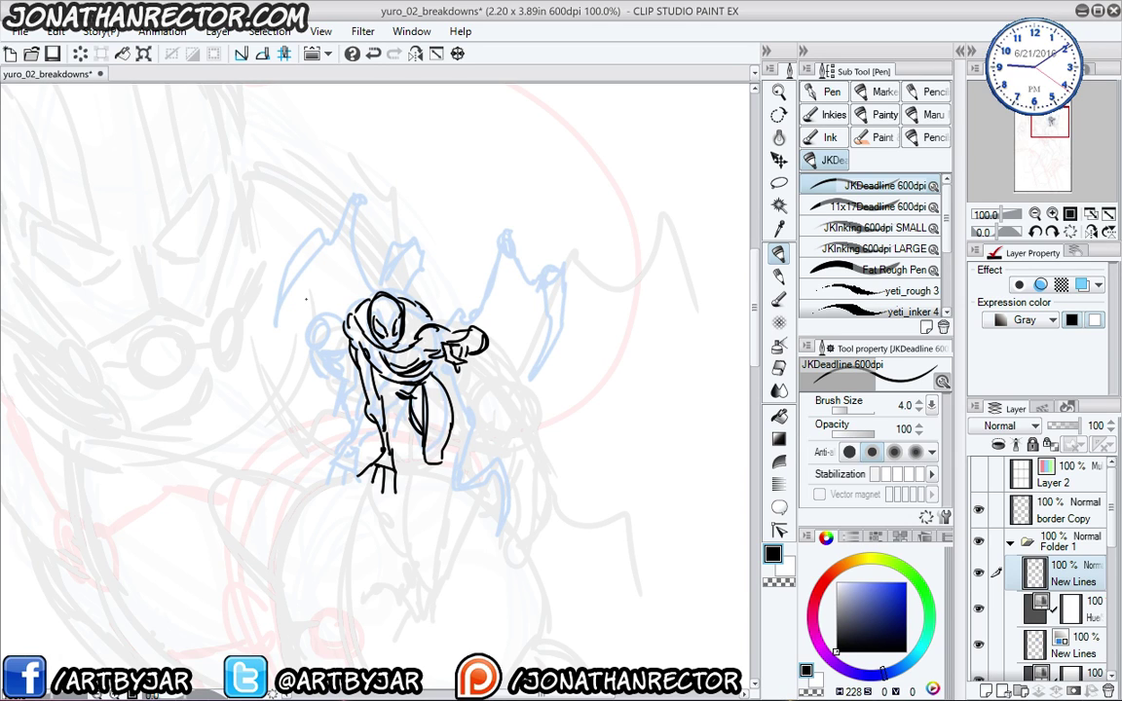
{"action": "mouse_move", "coordinate": [343, 311]}
{"action": "left_mouse_down"}
{"action": "mouse_move", "coordinate": [309, 323]}
{"action": "mouse_move", "coordinate": [328, 349]}
{"action": "mouse_move", "coordinate": [339, 325]}
{"action": "mouse_move", "coordinate": [304, 374]}
{"action": "mouse_move", "coordinate": [343, 390]}
{"action": "mouse_move", "coordinate": [342, 434]}
{"action": "left_mouse_up"}
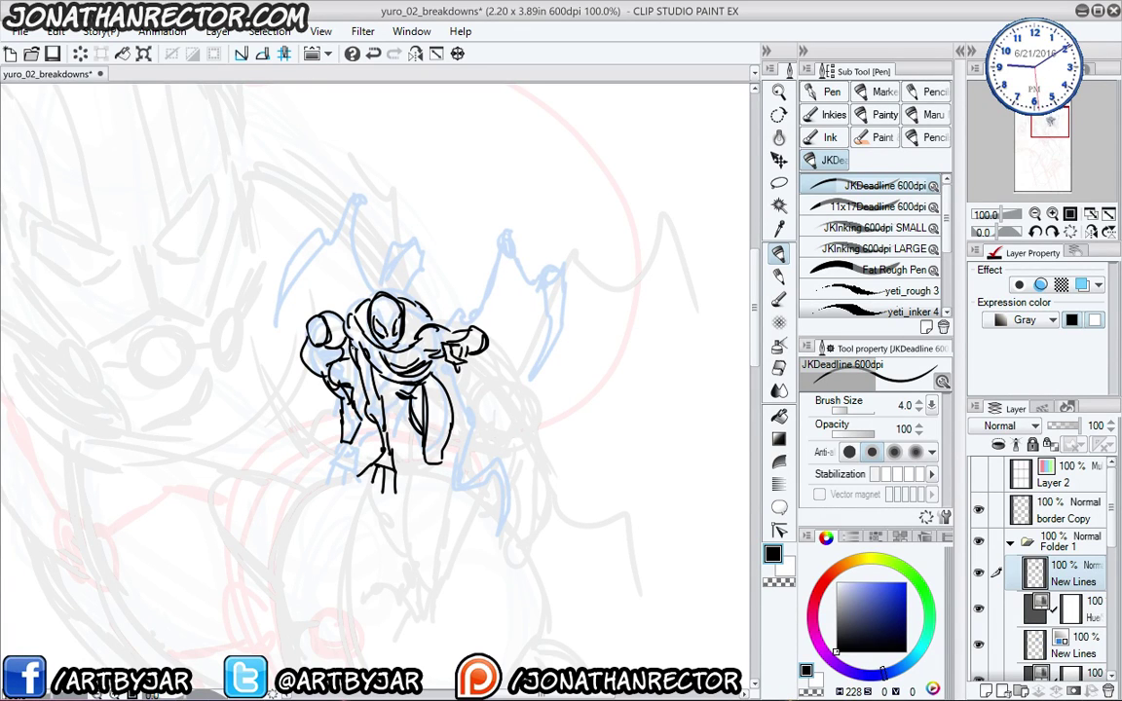
{"action": "left_click_drag", "start_coordinate": [358, 365], "coordinate": [371, 361]}
{"action": "left_click_drag", "start_coordinate": [367, 394], "coordinate": [380, 410]}
- Select the lower New Lines layer and set the hard eraser to size 60
{"action": "left_click", "coordinate": [1034, 645]}
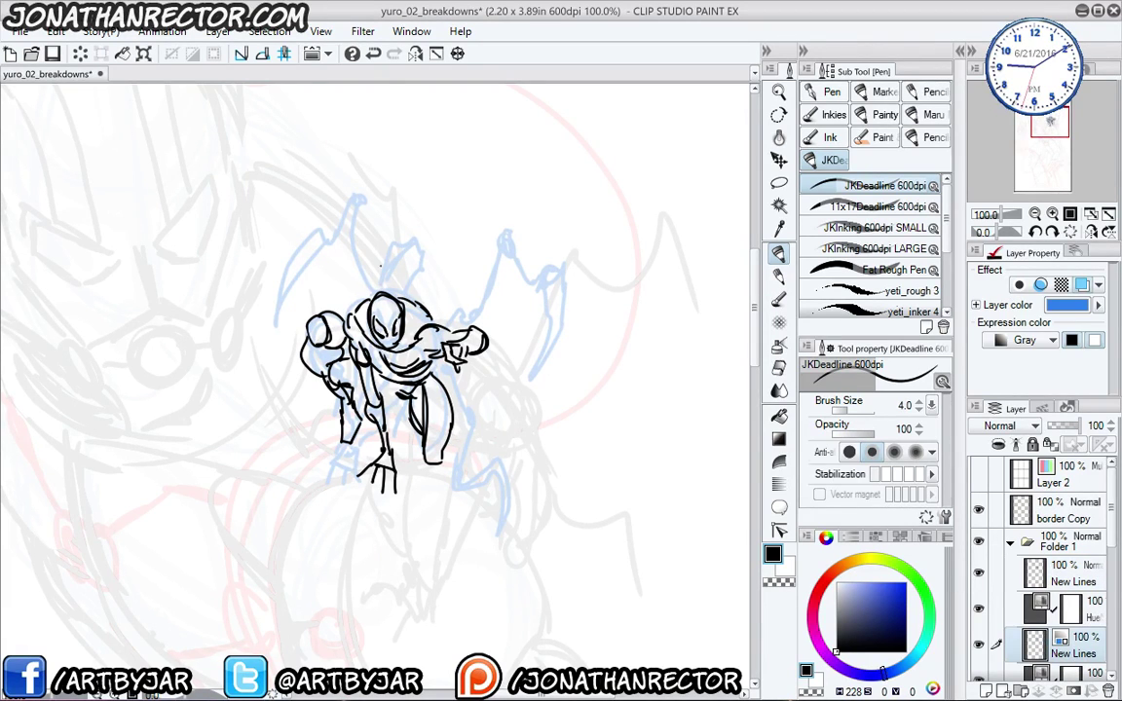
{"action": "key", "text": "e"}
{"action": "key", "text": "bracketright"}
{"action": "key", "text": "bracketright"}
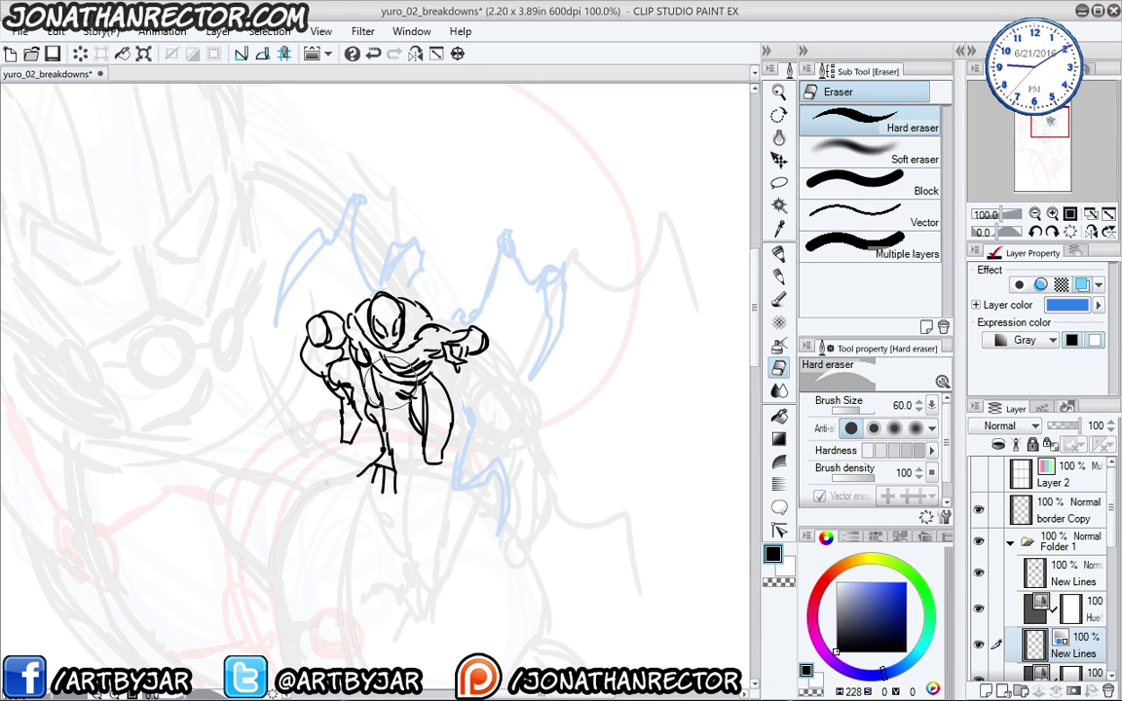
- Show the New Lines sketch, hide Layer 5 and bring the hero's head into view
{"action": "scroll", "coordinate": [312, 297], "scroll_direction": "down", "scroll_amount": 2}
{"action": "scroll", "coordinate": [312, 297], "scroll_direction": "down", "scroll_amount": 1}
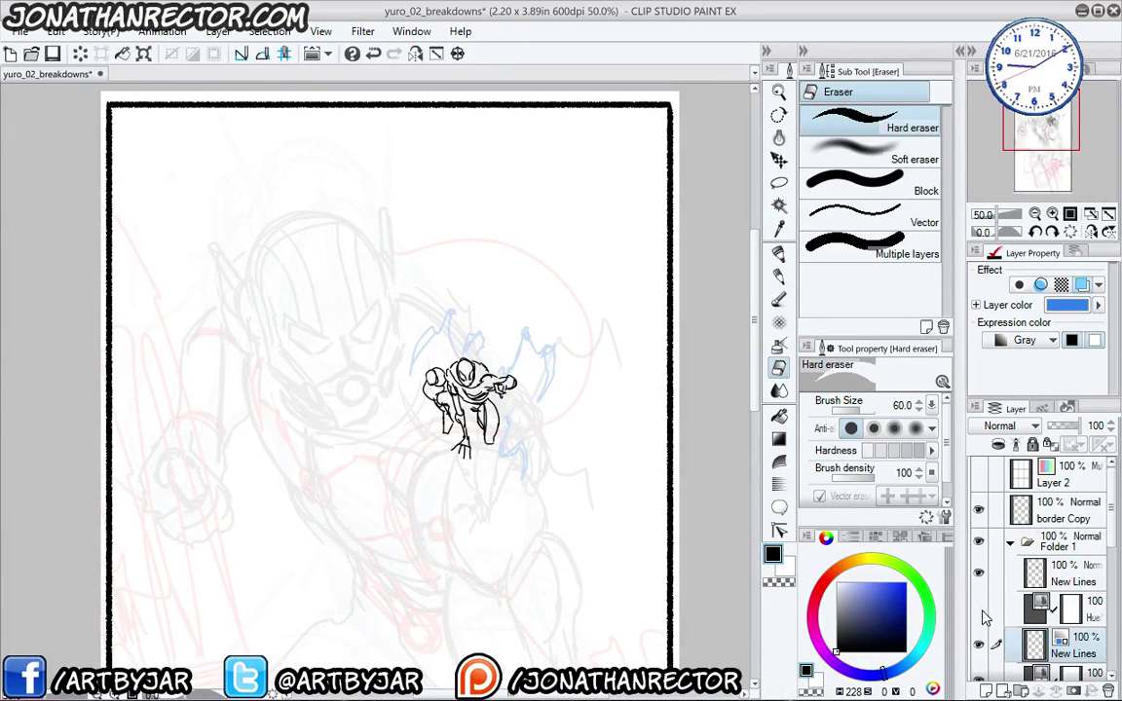
{"action": "left_click", "coordinate": [980, 575]}
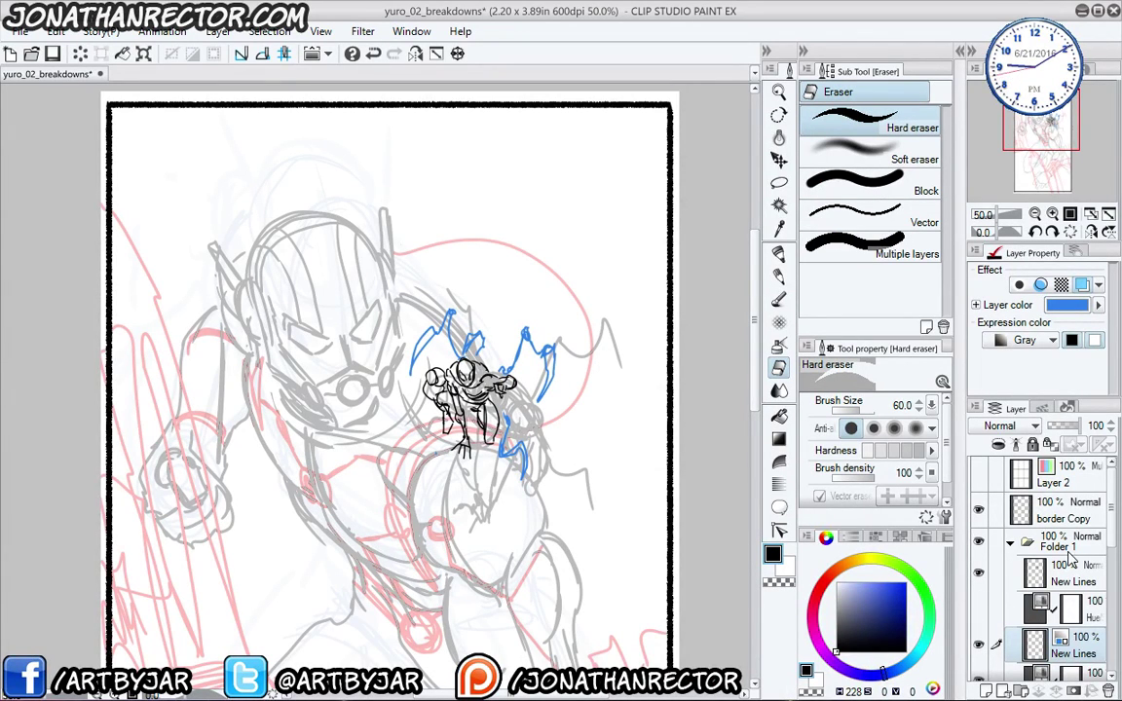
{"action": "left_click_drag", "start_coordinate": [1112, 530], "coordinate": [1112, 564]}
{"action": "left_click", "coordinate": [983, 622]}
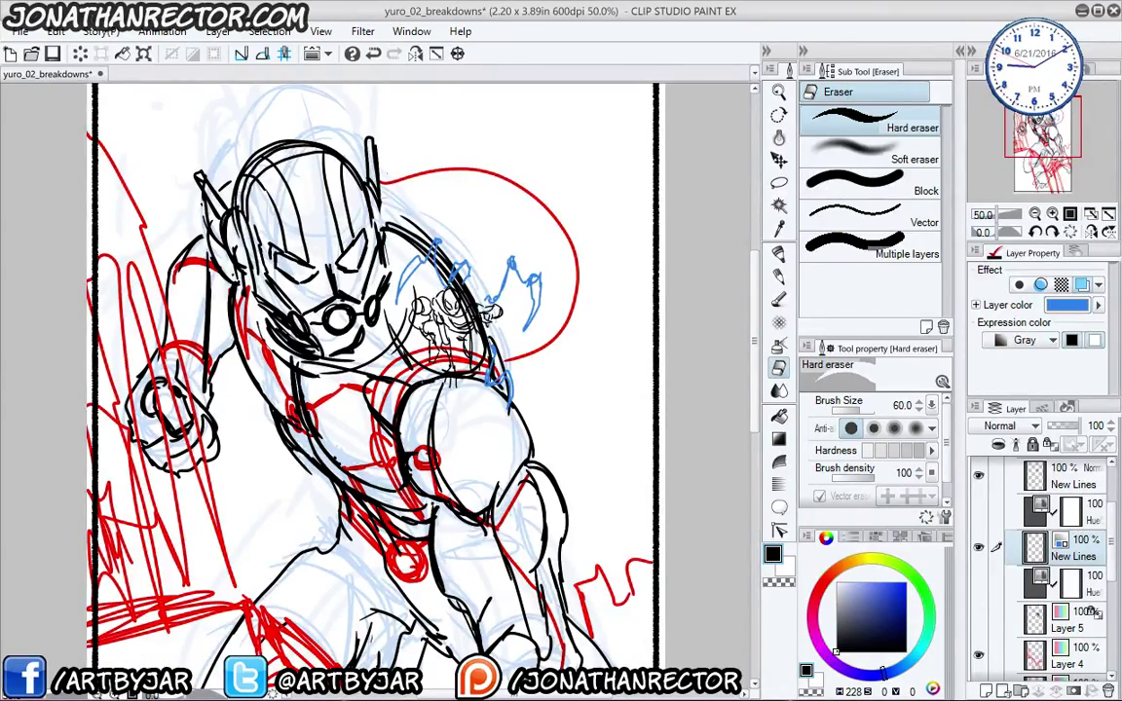
{"action": "left_click_drag", "start_coordinate": [227, 458], "coordinate": [212, 304]}
{"action": "scroll", "coordinate": [213, 304], "scroll_direction": "down", "scroll_amount": 4}
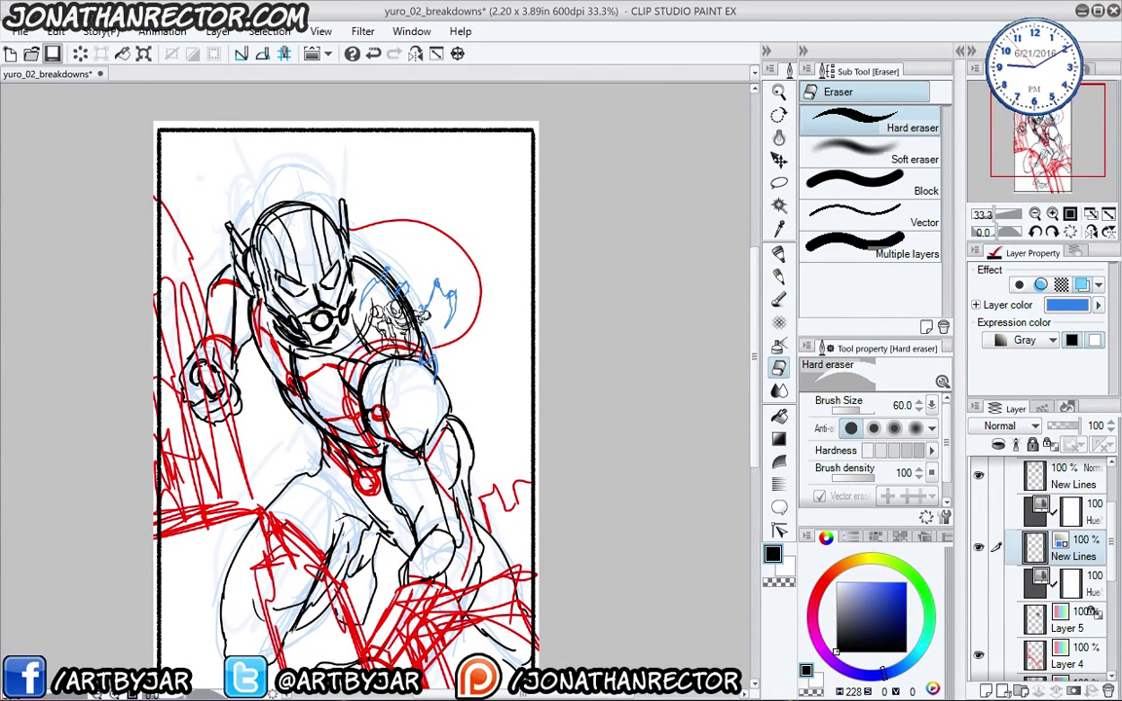
- Save the breakdown file and erase a small stray sketch line near the left arm
{"action": "key", "text": "ctrl+s"}
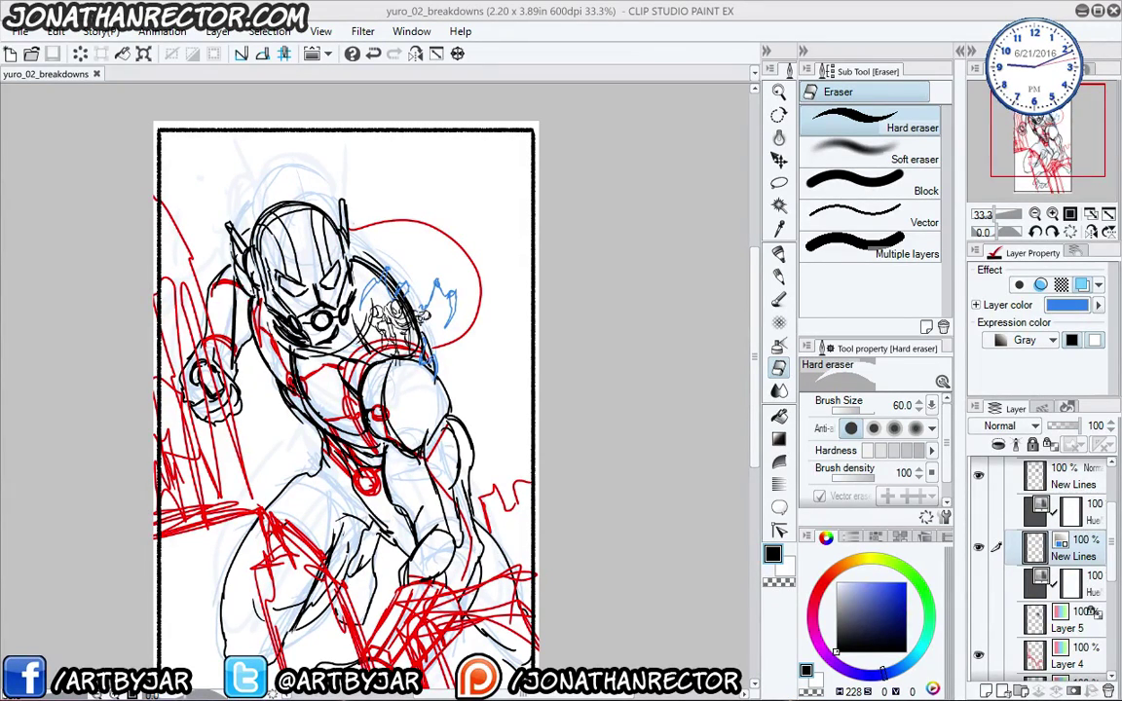
{"action": "left_click", "coordinate": [244, 375]}
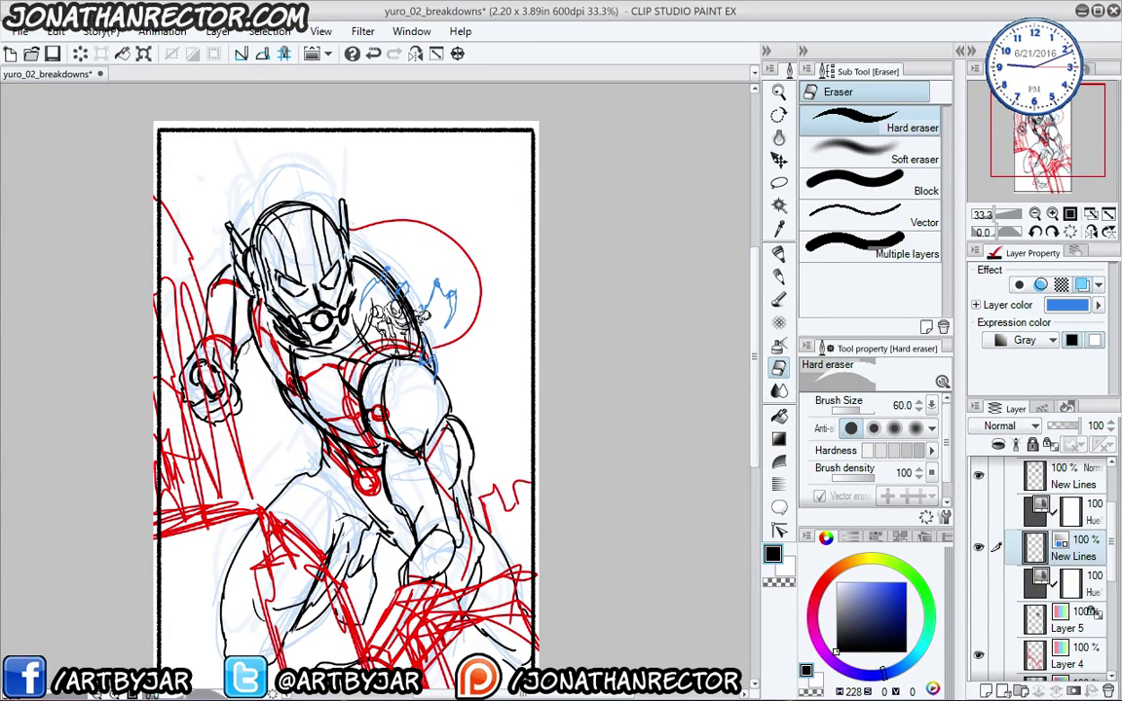
{"action": "left_click", "coordinate": [204, 298]}
{"action": "mouse_move", "coordinate": [231, 480]}
{"action": "left_mouse_down"}
{"action": "mouse_move", "coordinate": [250, 403]}
{"action": "mouse_move", "coordinate": [282, 430]}
{"action": "left_mouse_up"}
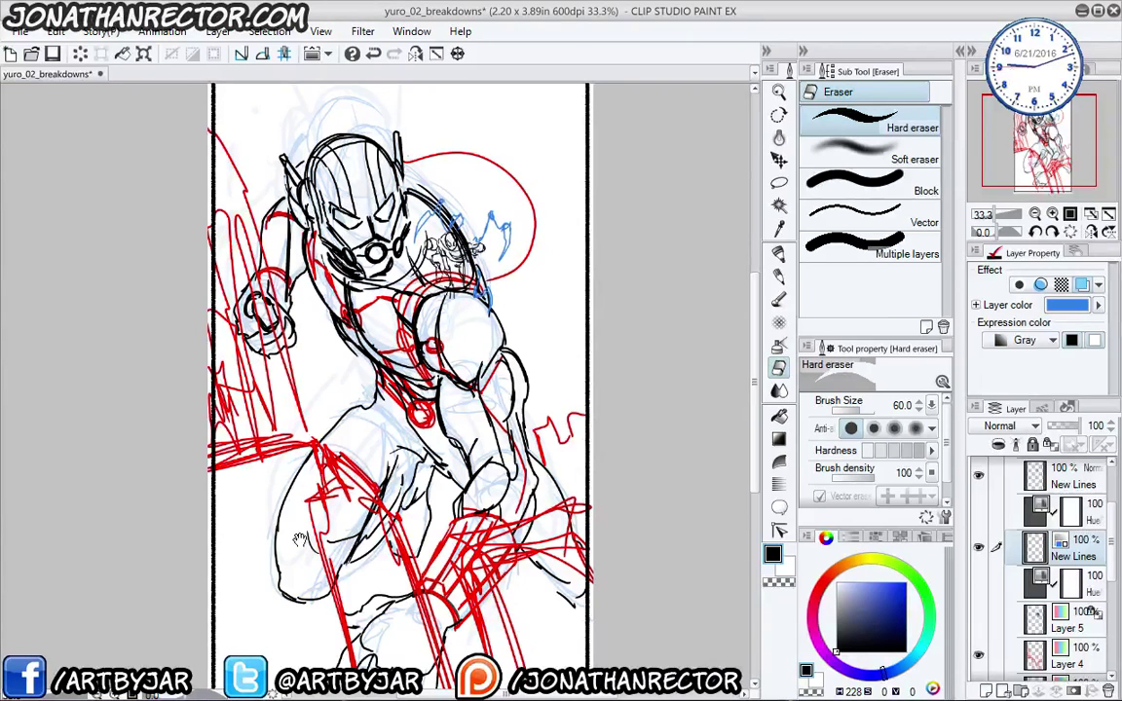
{"action": "mouse_move", "coordinate": [293, 554]}
{"action": "left_mouse_down"}
{"action": "mouse_move", "coordinate": [287, 438]}
{"action": "mouse_move", "coordinate": [307, 531]}
{"action": "left_mouse_up"}
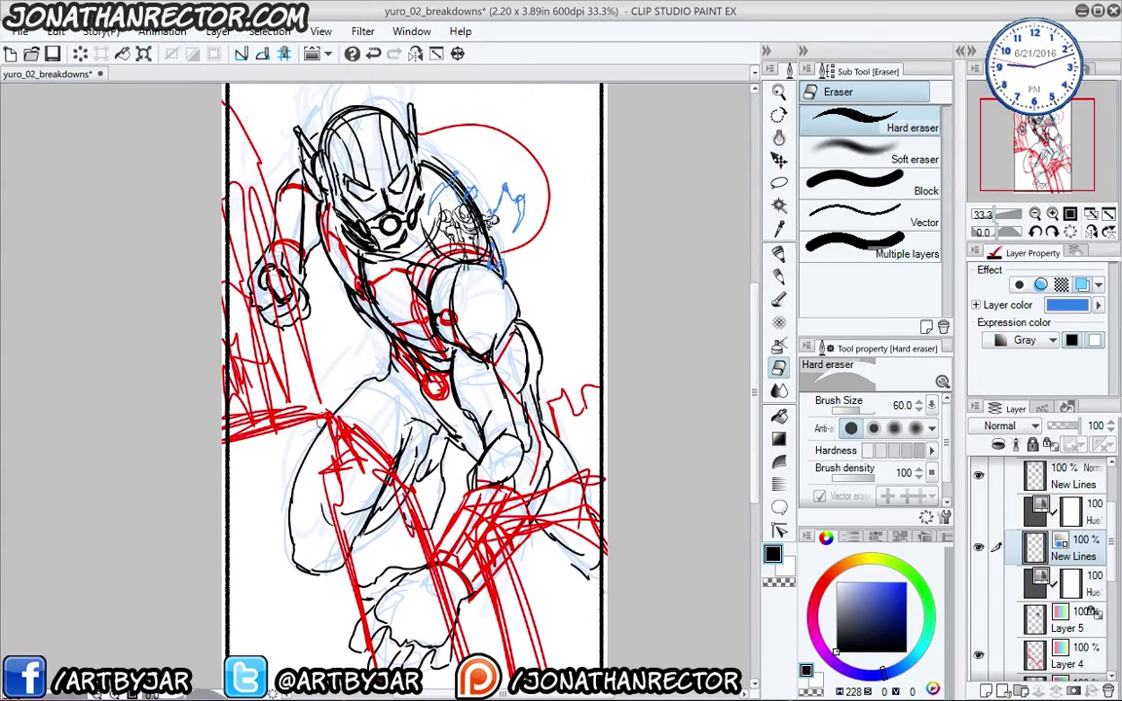
{"action": "mouse_move", "coordinate": [295, 467]}
{"action": "left_mouse_down"}
{"action": "mouse_move", "coordinate": [291, 395]}
{"action": "mouse_move", "coordinate": [303, 477]}
{"action": "left_mouse_up"}
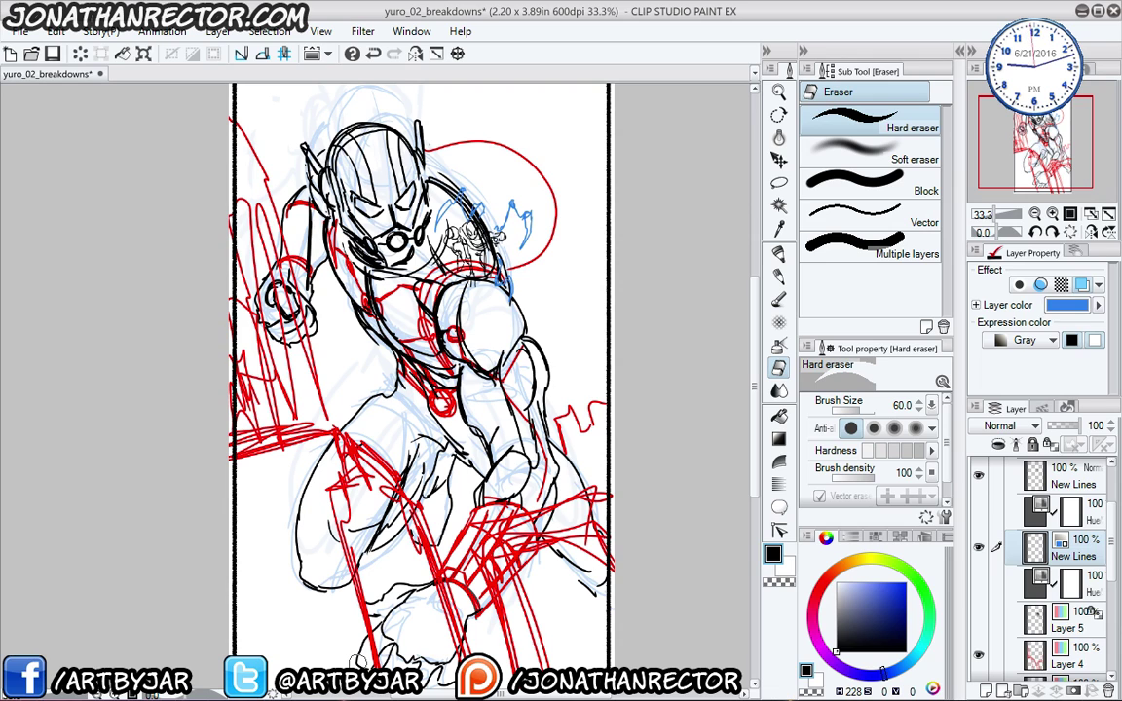
- Save, export a single-layer yuro_02_breakdowns.png to the Yuro folder, then switch to Photoshop
{"action": "left_click", "coordinate": [53, 54]}
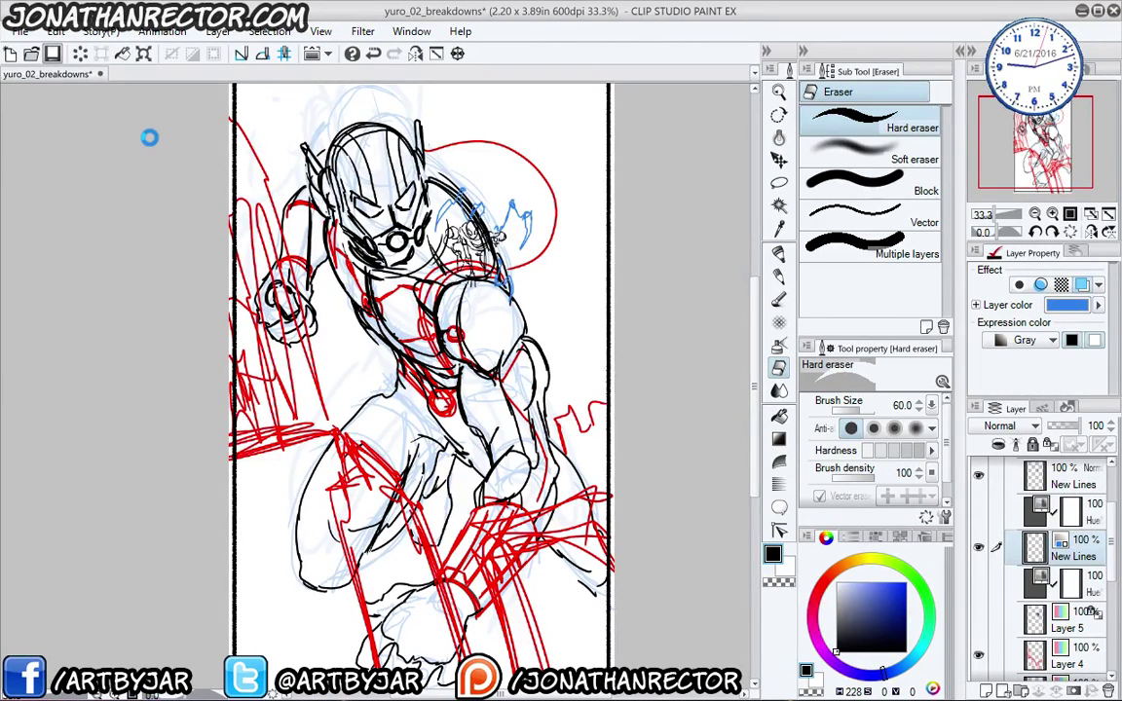
{"action": "left_click", "coordinate": [19, 31]}
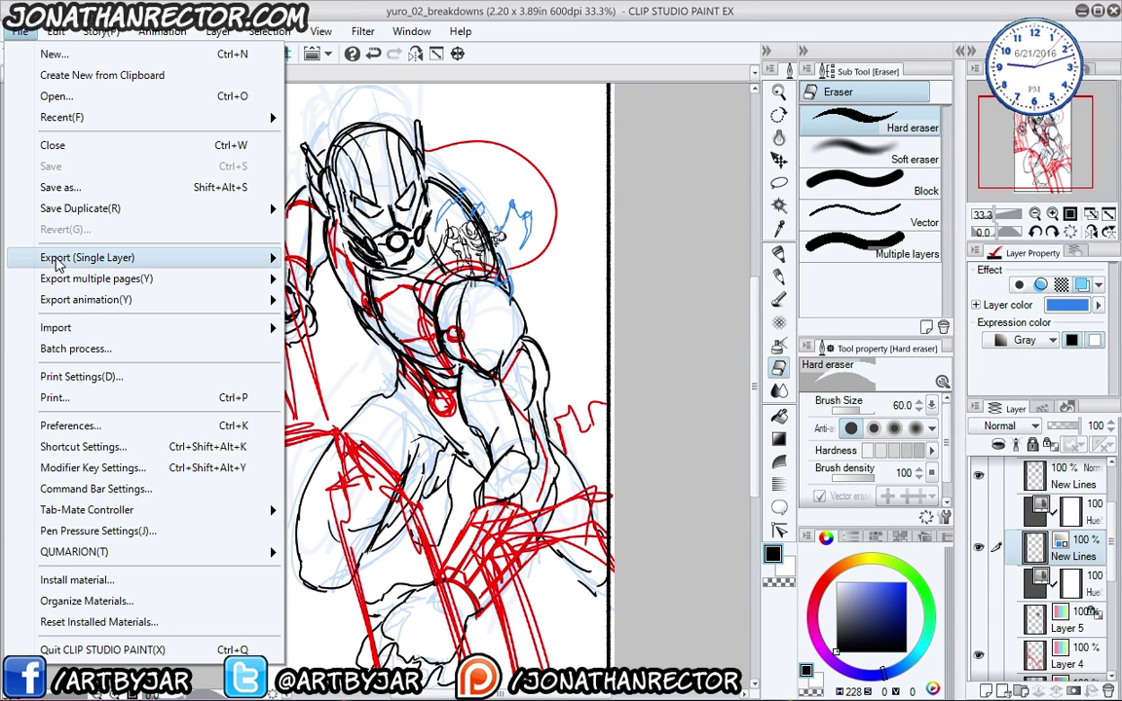
{"action": "mouse_move", "coordinate": [58, 257]}
{"action": "left_click", "coordinate": [331, 304]}
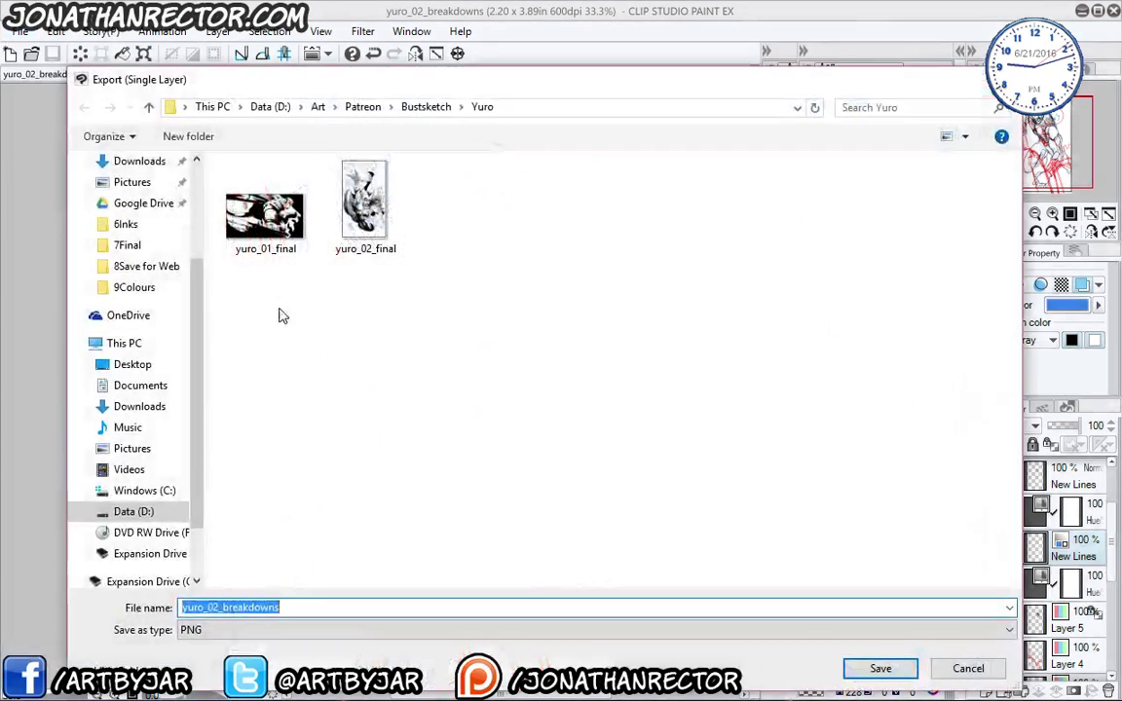
{"action": "left_click", "coordinate": [859, 661]}
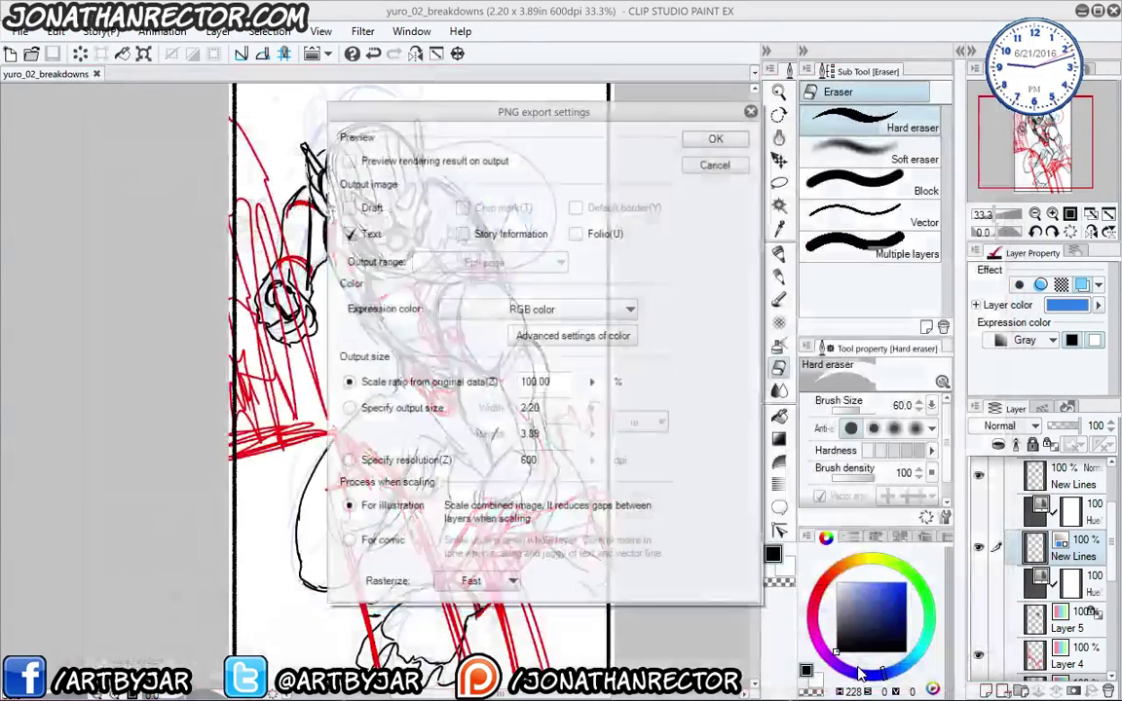
{"action": "left_click", "coordinate": [714, 139]}
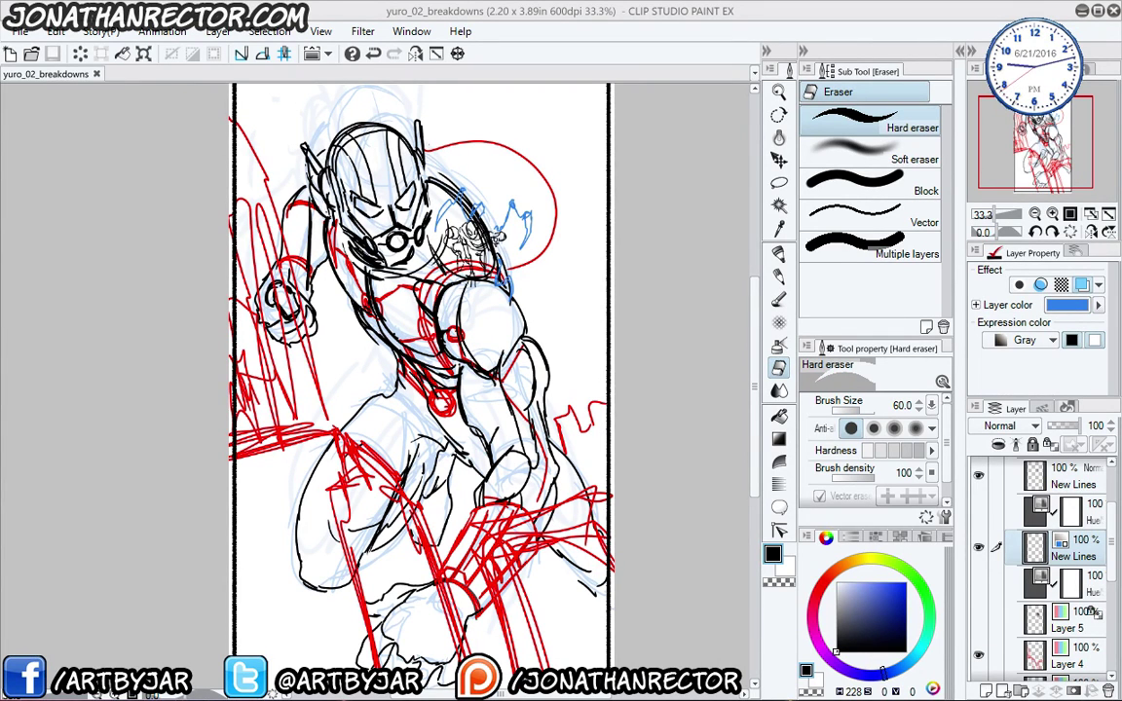
{"action": "key", "text": "alt+Tab"}
{"action": "left_click_drag", "start_coordinate": [566, 130], "coordinate": [534, 264]}
- Maximize Photoshop, close the Tool Presets panel and bring up the Open dialog
{"action": "double_click", "coordinate": [534, 264]}
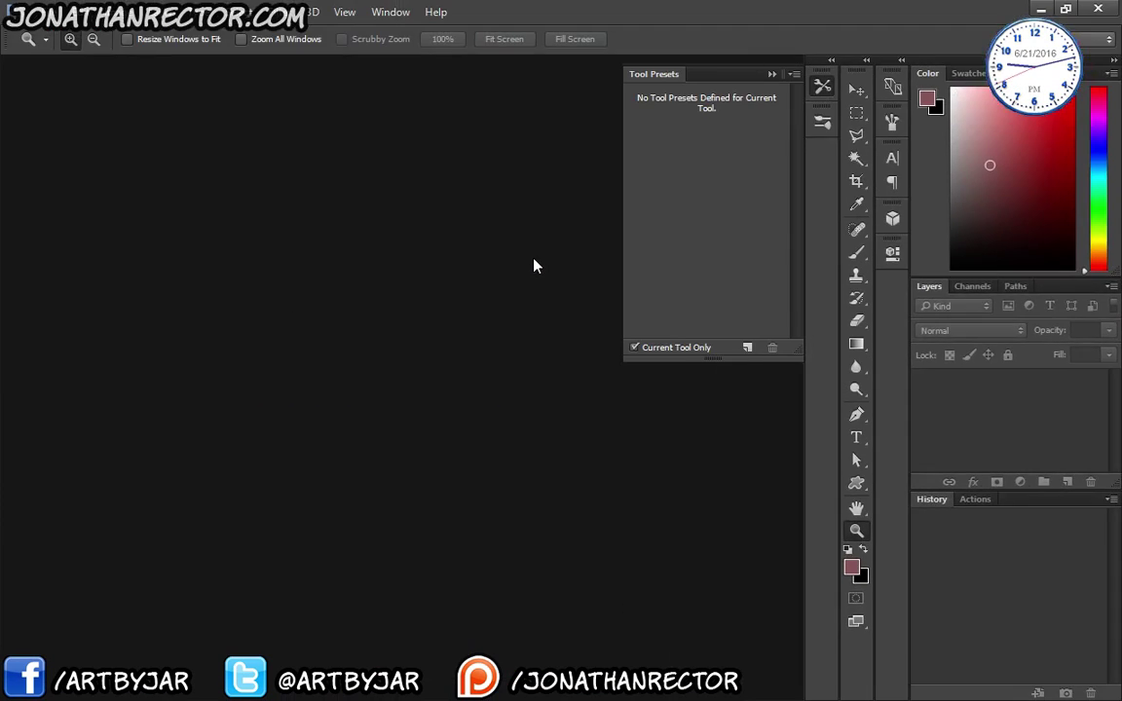
{"action": "left_click", "coordinate": [823, 88]}
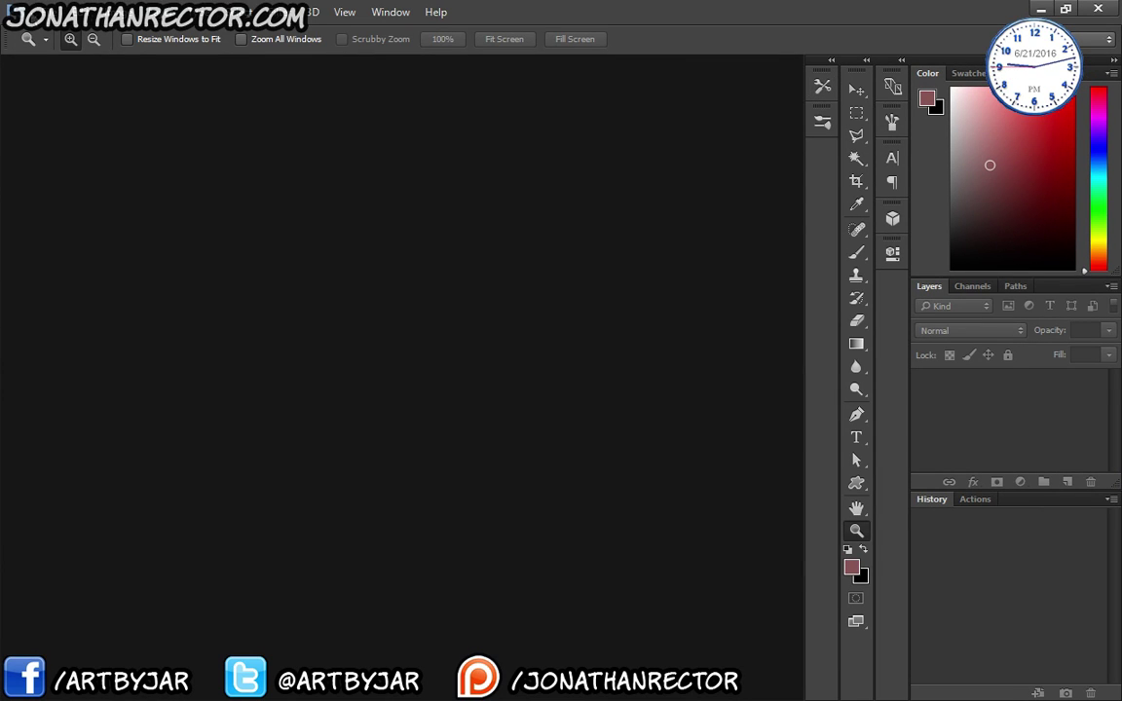
{"action": "left_click", "coordinate": [37, 12]}
{"action": "left_click", "coordinate": [51, 45]}
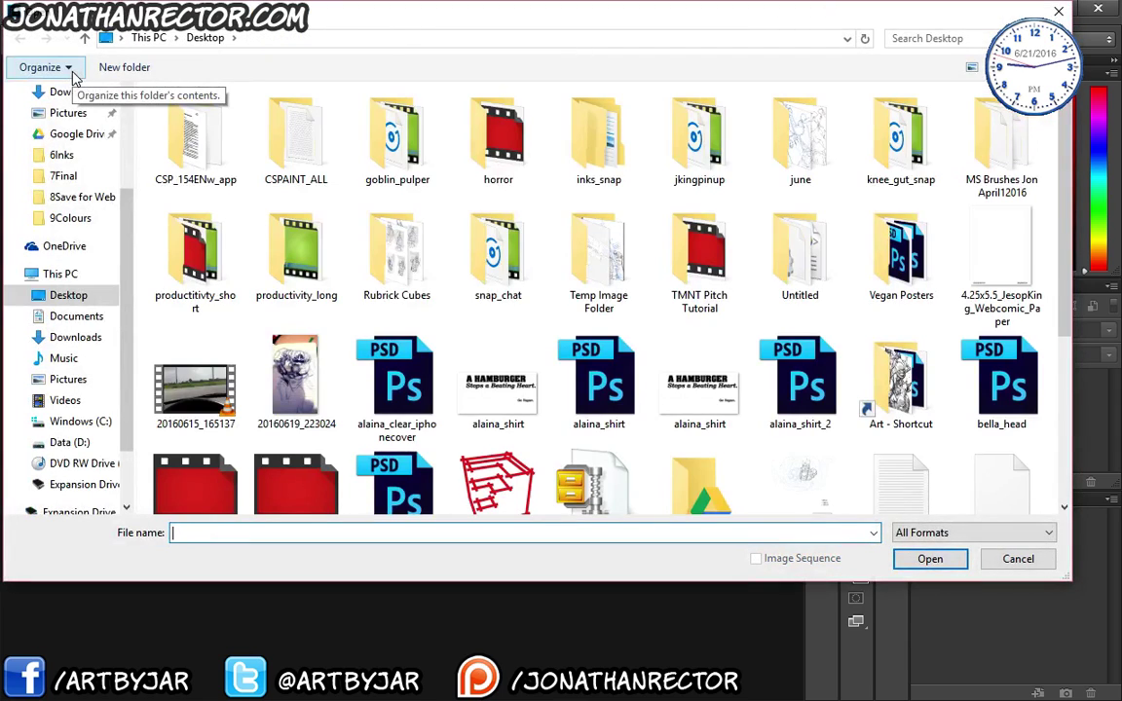
{"action": "left_click_drag", "start_coordinate": [418, 19], "coordinate": [431, 106]}
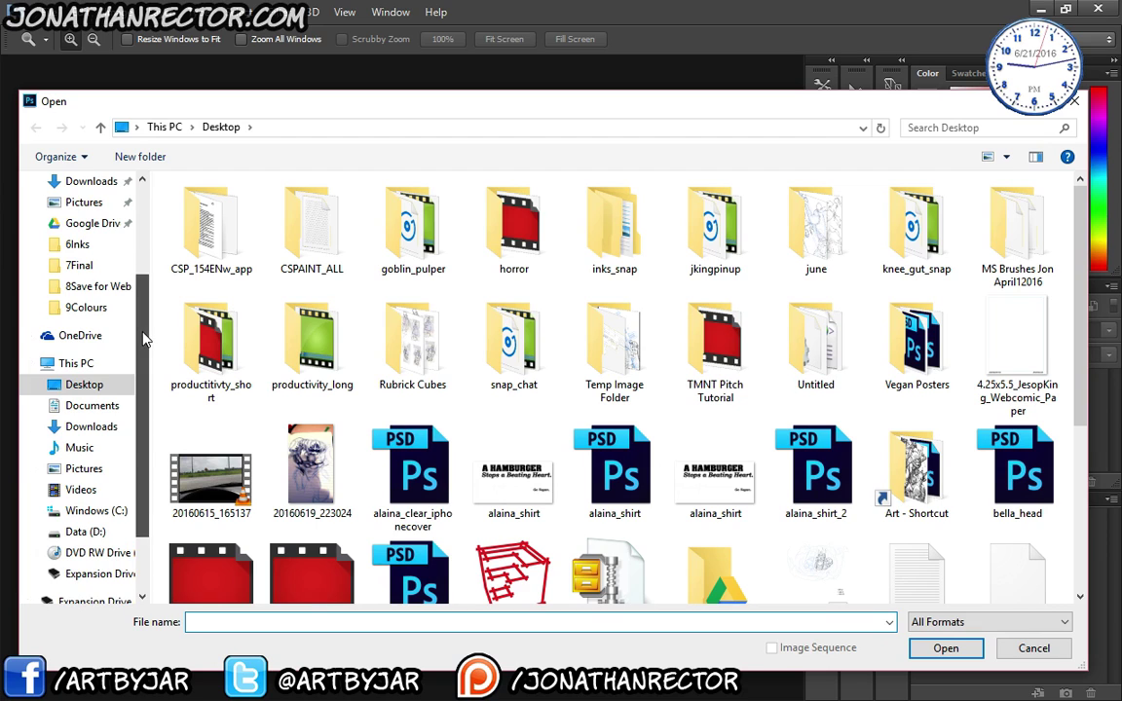
{"action": "scroll", "coordinate": [142, 339], "scroll_direction": "up", "scroll_amount": 1}
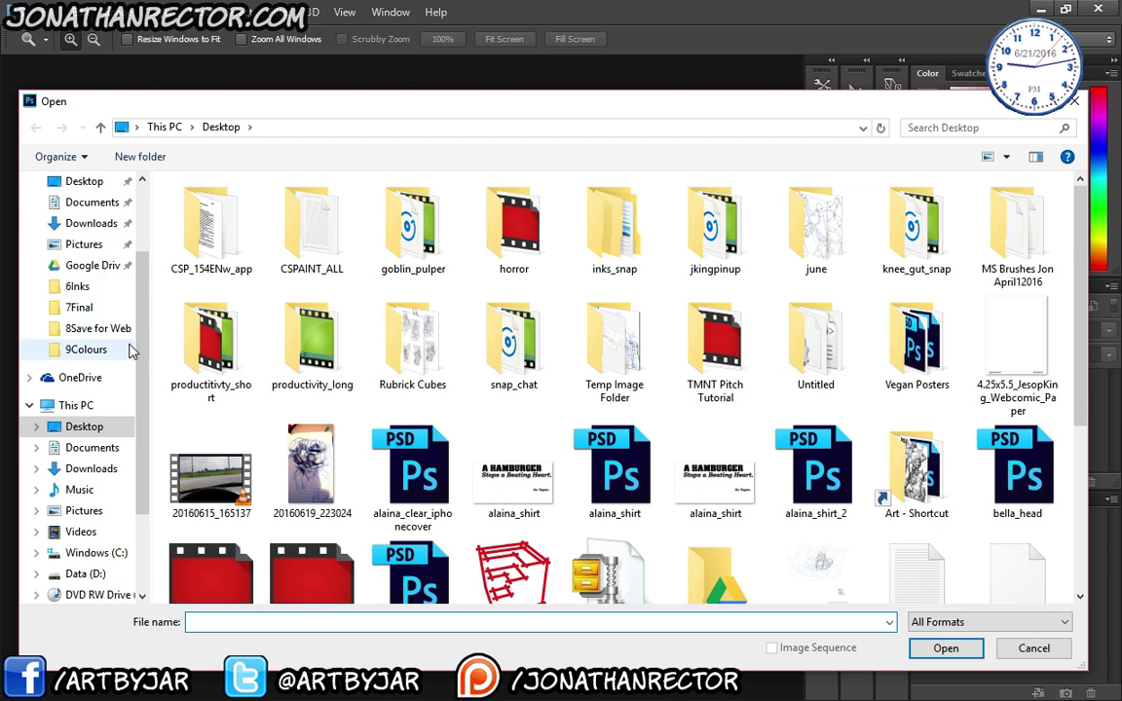
{"action": "scroll", "coordinate": [131, 351], "scroll_direction": "up", "scroll_amount": 3}
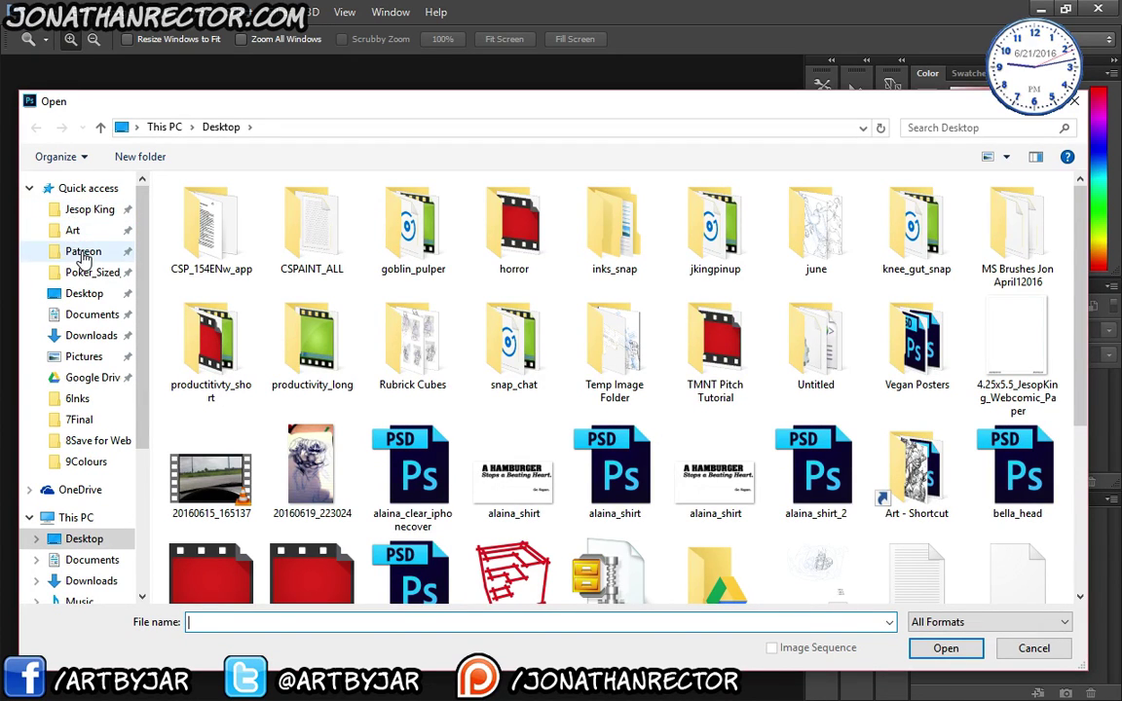
- Browse to Patreon > Bustsketch > Yuro and open yuro_02_breakdowns.png
{"action": "left_click", "coordinate": [83, 254]}
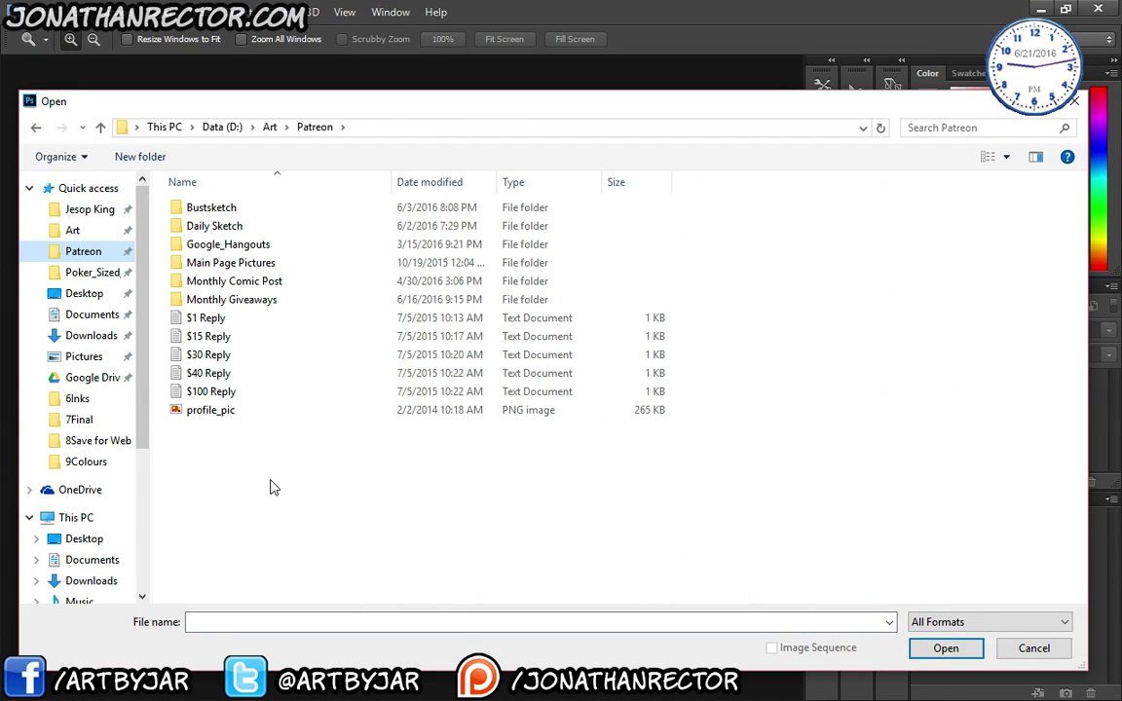
{"action": "left_click", "coordinate": [198, 210]}
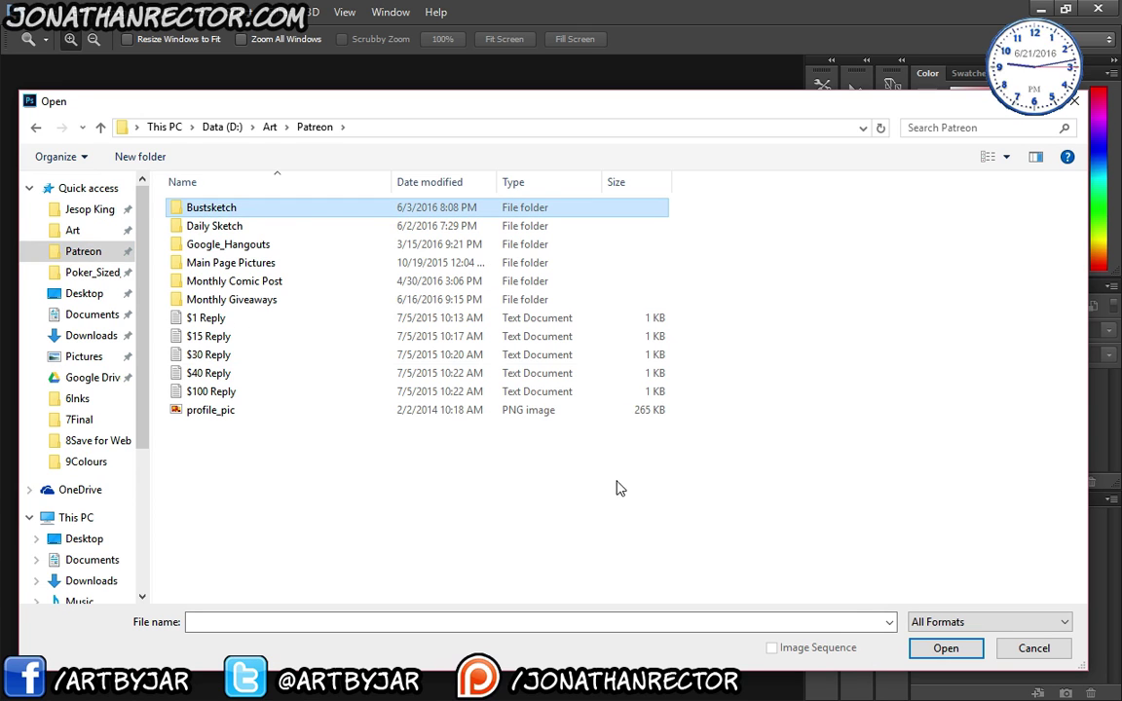
{"action": "left_click", "coordinate": [935, 647]}
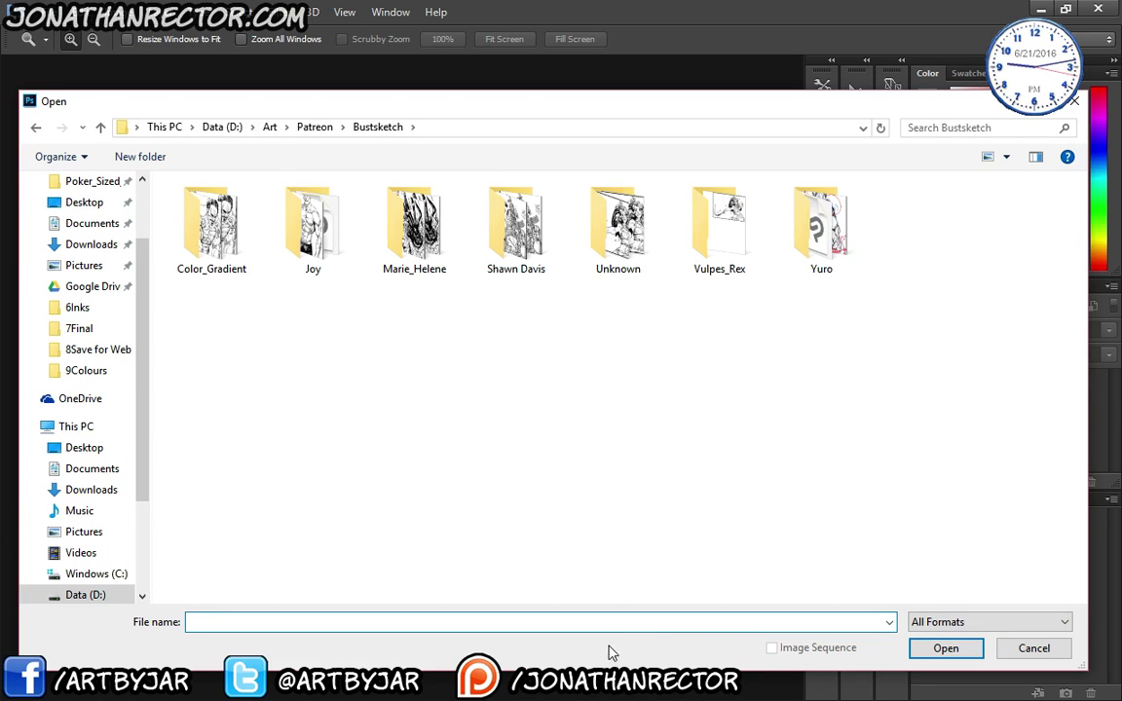
{"action": "left_click", "coordinate": [821, 226]}
{"action": "left_click", "coordinate": [943, 648]}
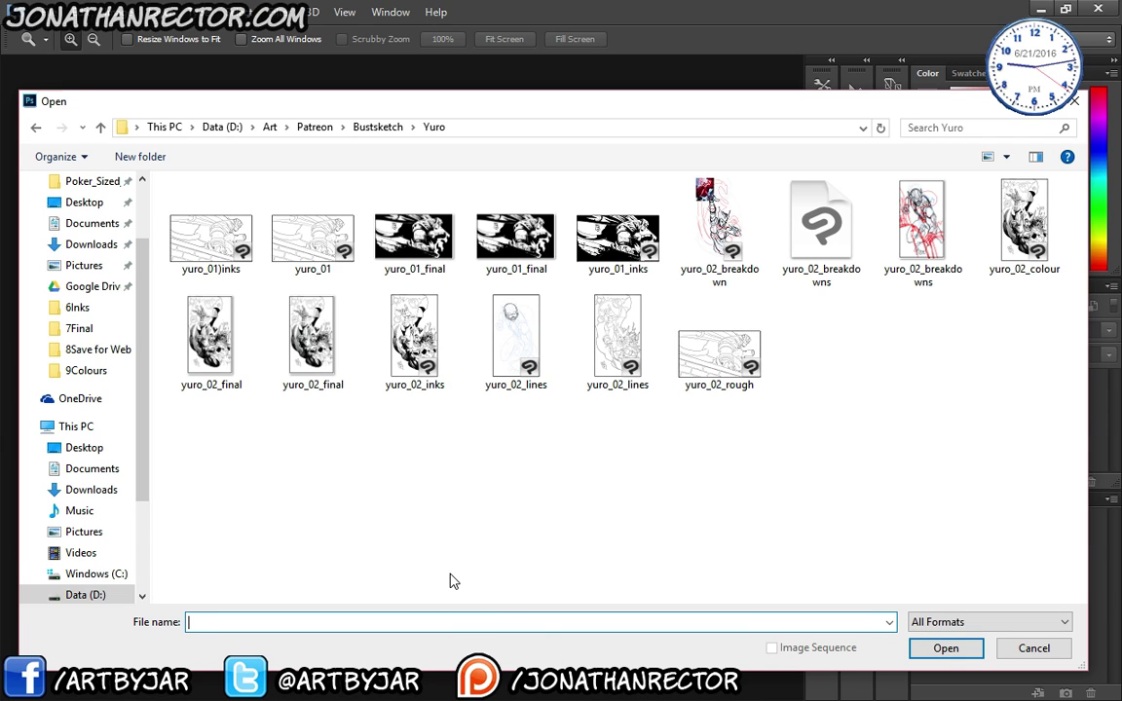
{"action": "left_click", "coordinate": [921, 232]}
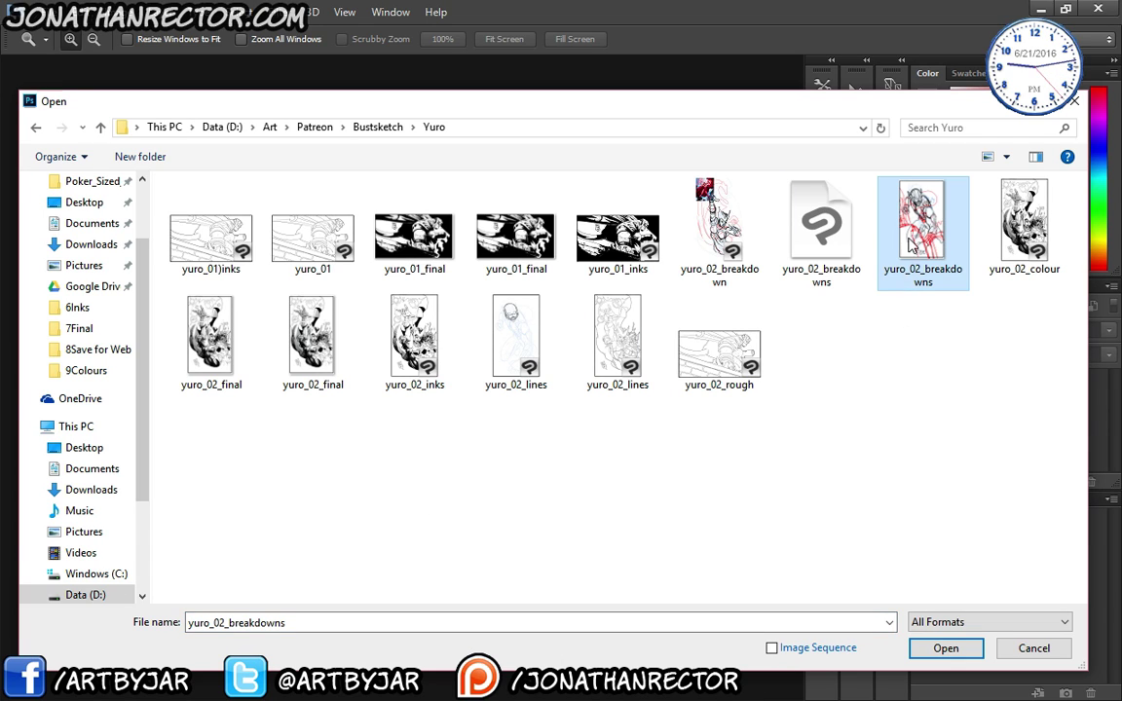
{"action": "left_click", "coordinate": [944, 648]}
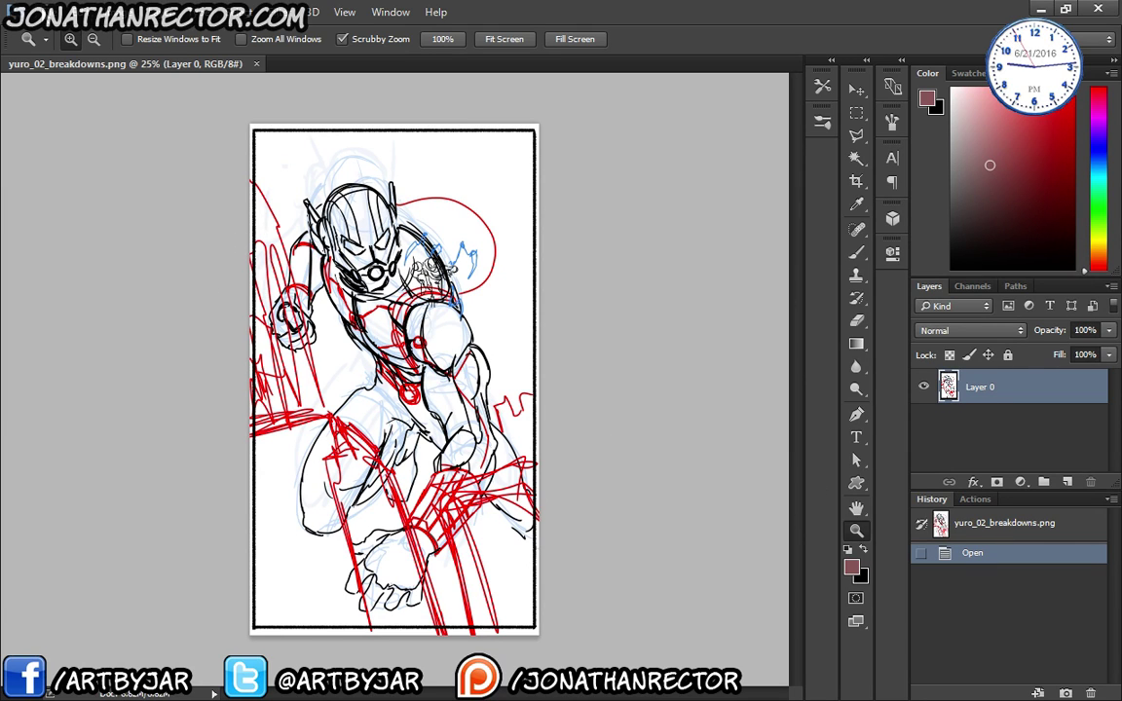
- Open FWilliams_PerspecitvePath.psd from the Art > Master Reference folder
{"action": "left_click", "coordinate": [41, 14]}
{"action": "left_click", "coordinate": [60, 48]}
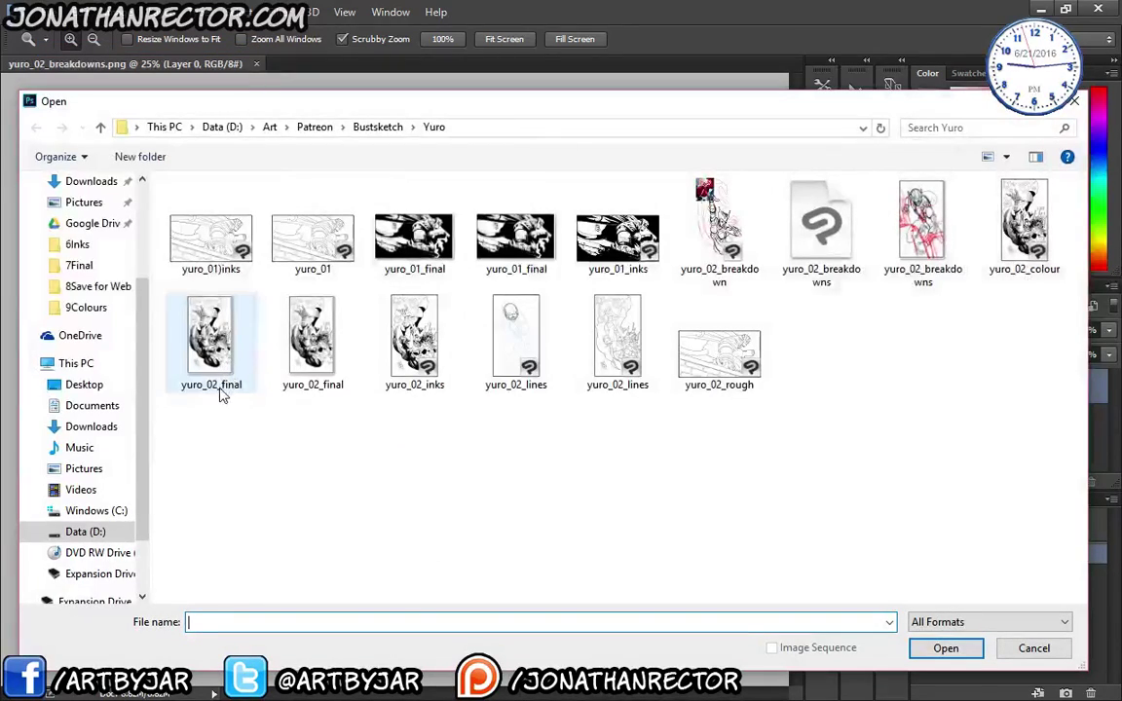
{"action": "scroll", "coordinate": [137, 337], "scroll_direction": "up", "scroll_amount": 5}
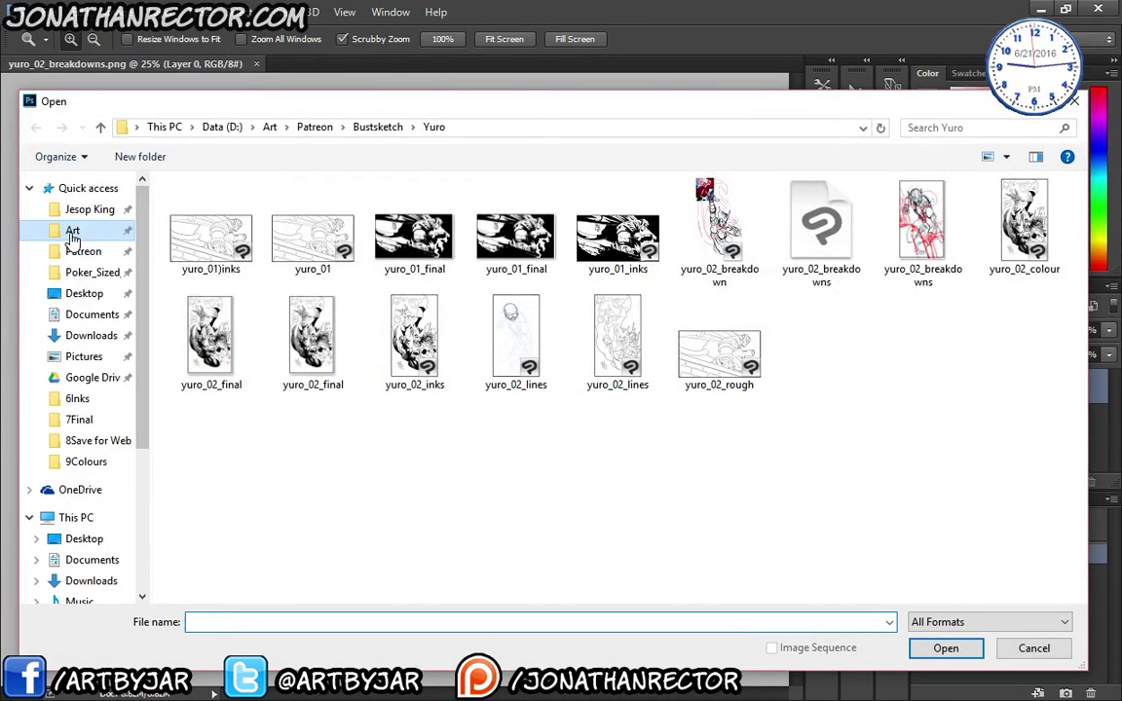
{"action": "left_click", "coordinate": [72, 230]}
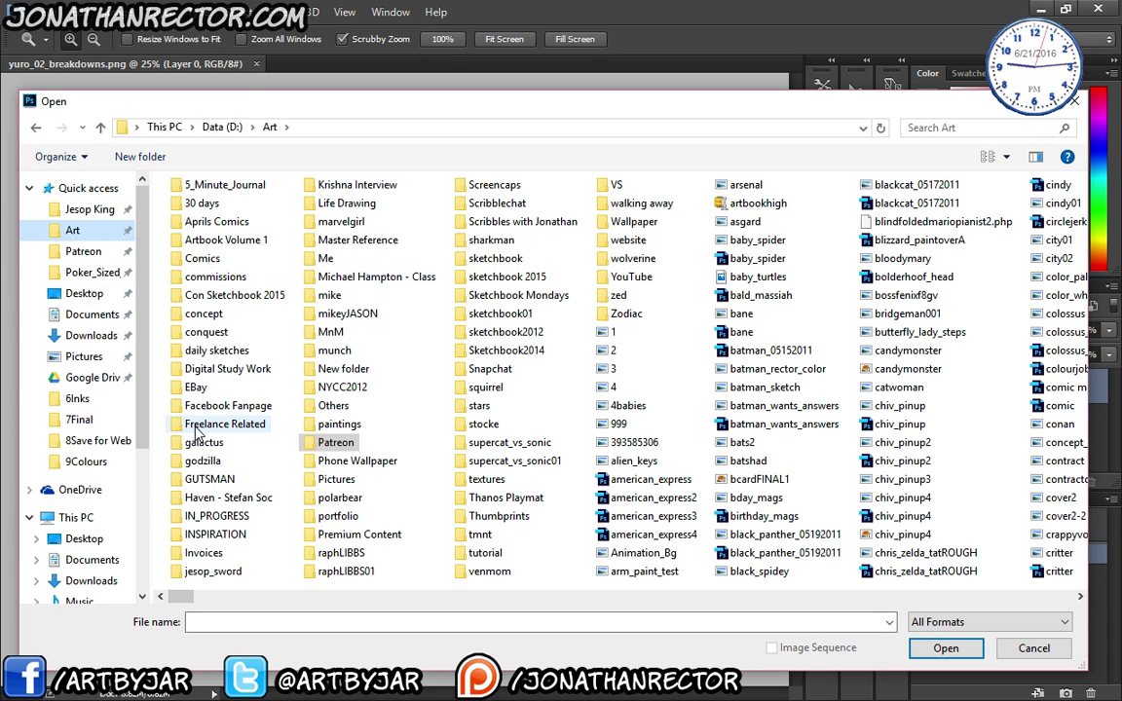
{"action": "left_click", "coordinate": [350, 240]}
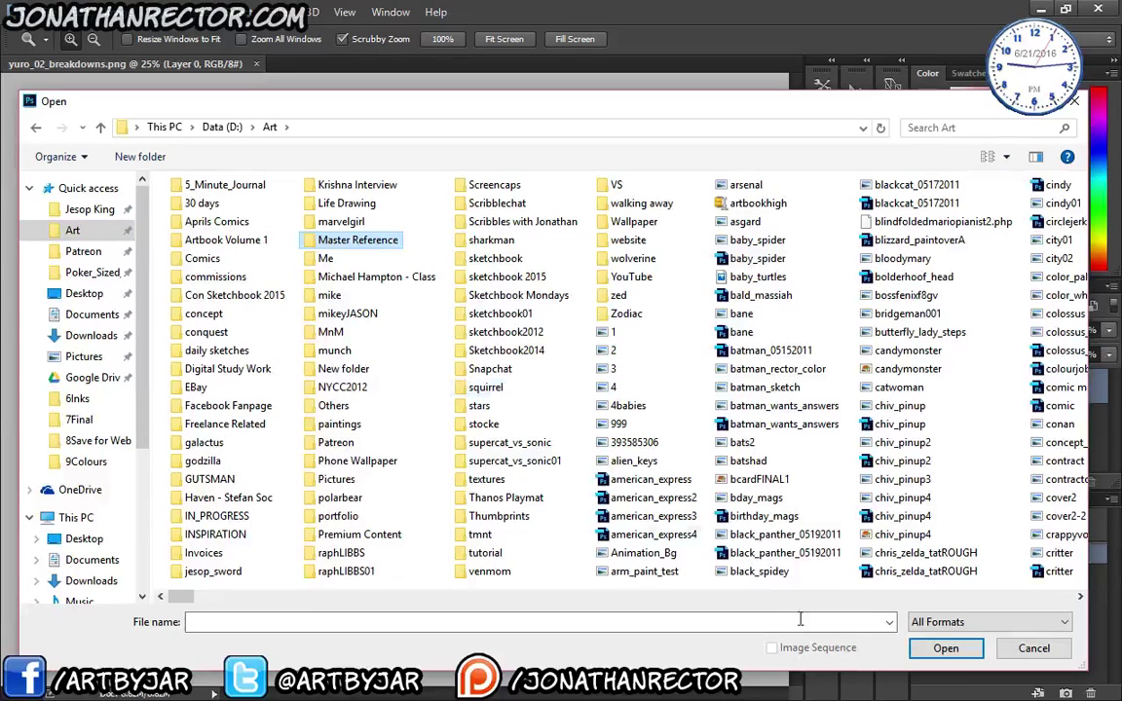
{"action": "left_click", "coordinate": [916, 651]}
{"action": "scroll", "coordinate": [979, 404], "scroll_direction": "down", "scroll_amount": 10}
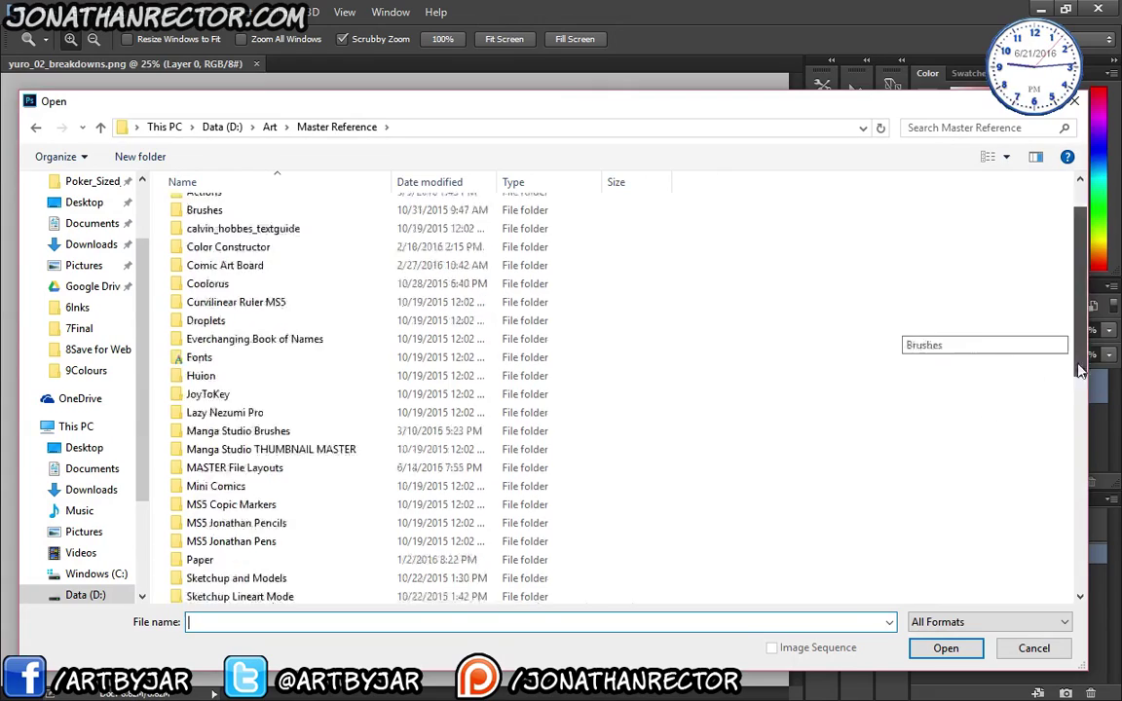
{"action": "left_click", "coordinate": [248, 392]}
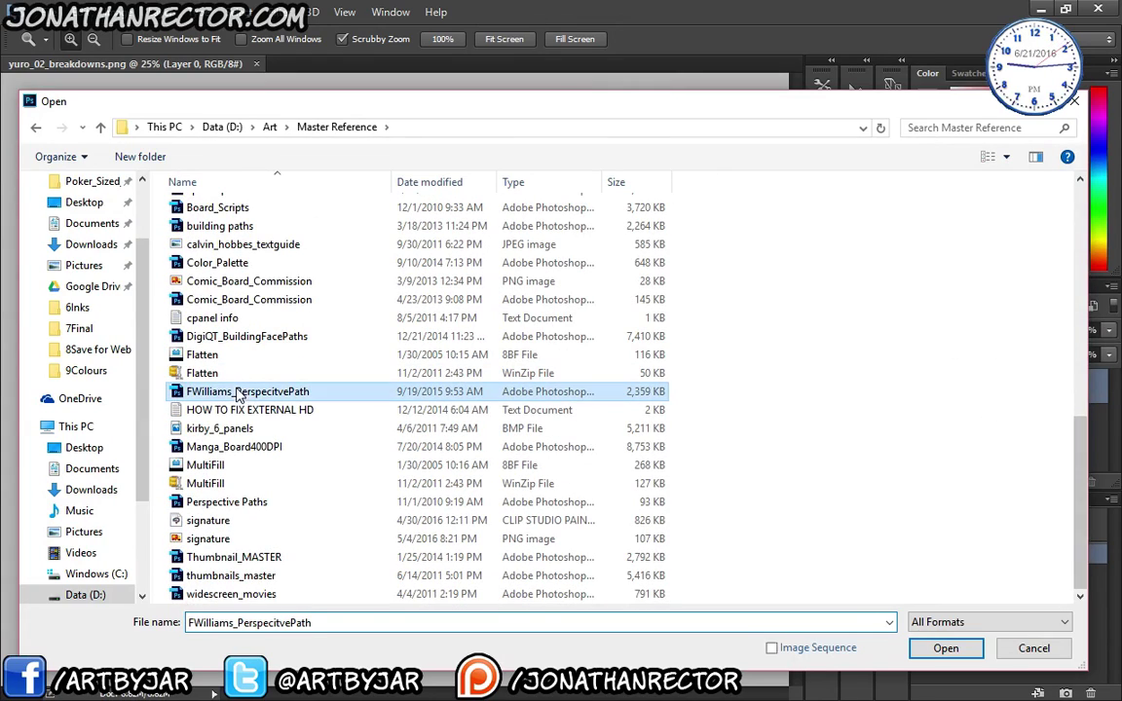
{"action": "left_click", "coordinate": [946, 648]}
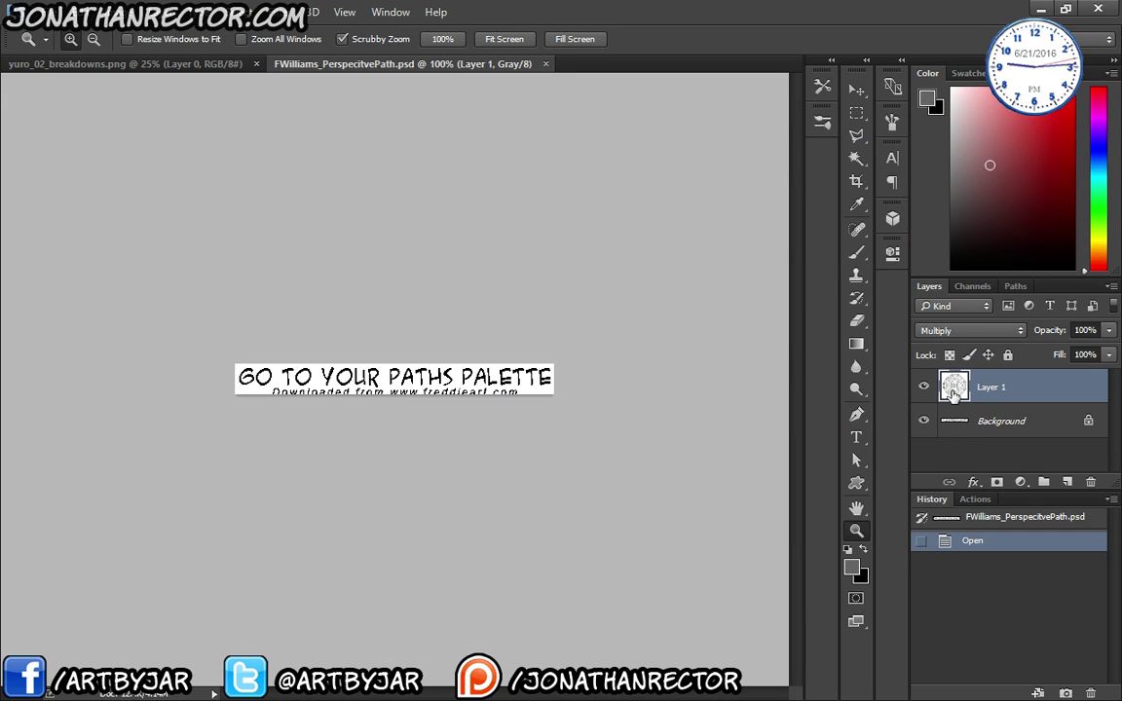
- Select the Perspective path in the Paths panel to display it on the canvas
{"action": "left_click", "coordinate": [1013, 286]}
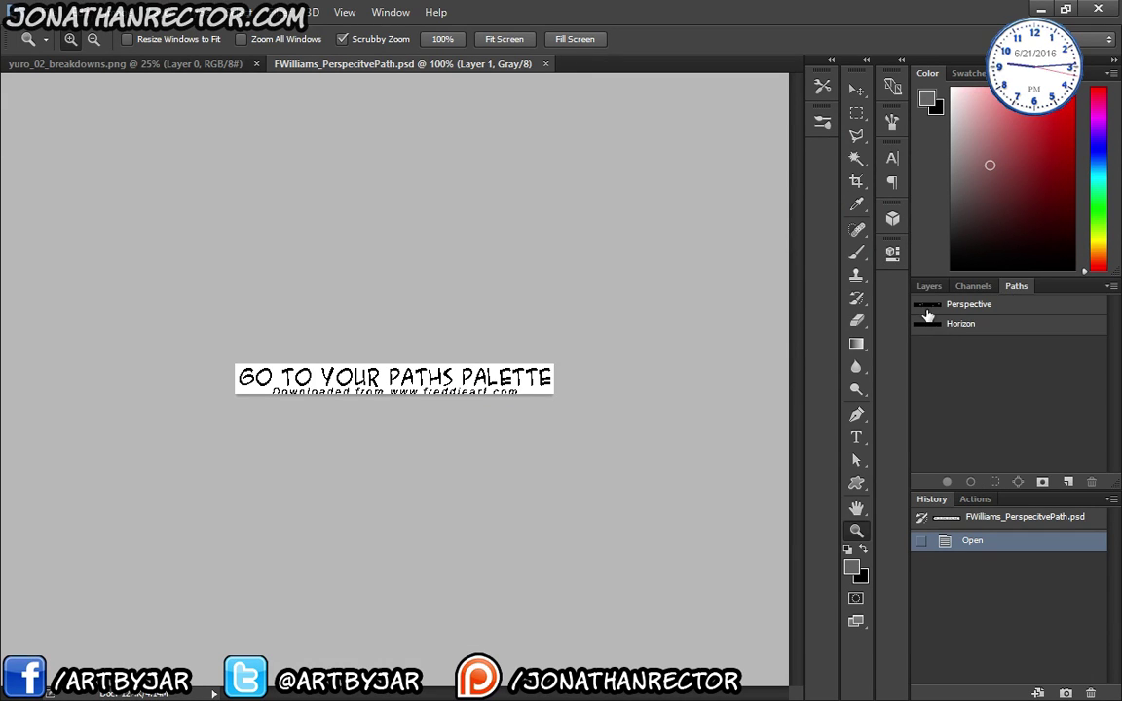
{"action": "left_click_drag", "start_coordinate": [925, 309], "coordinate": [313, 65]}
{"action": "left_click", "coordinate": [313, 64]}
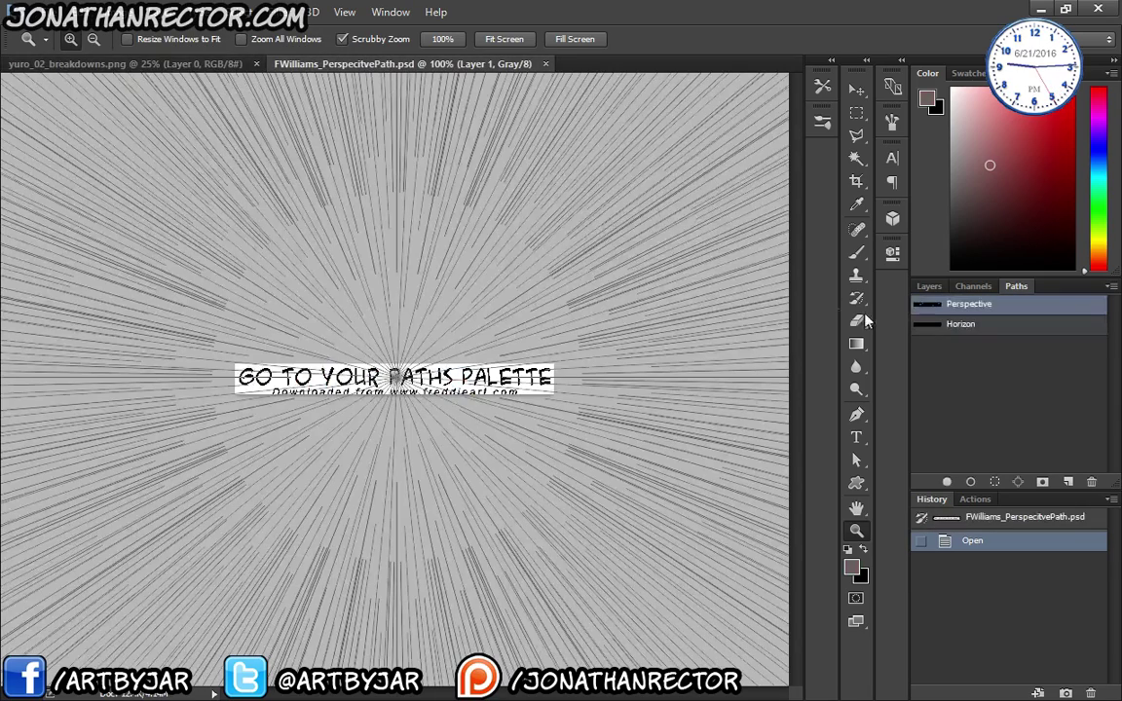
{"action": "left_click_drag", "start_coordinate": [933, 309], "coordinate": [867, 276]}
{"action": "key", "text": "ctrl+a"}
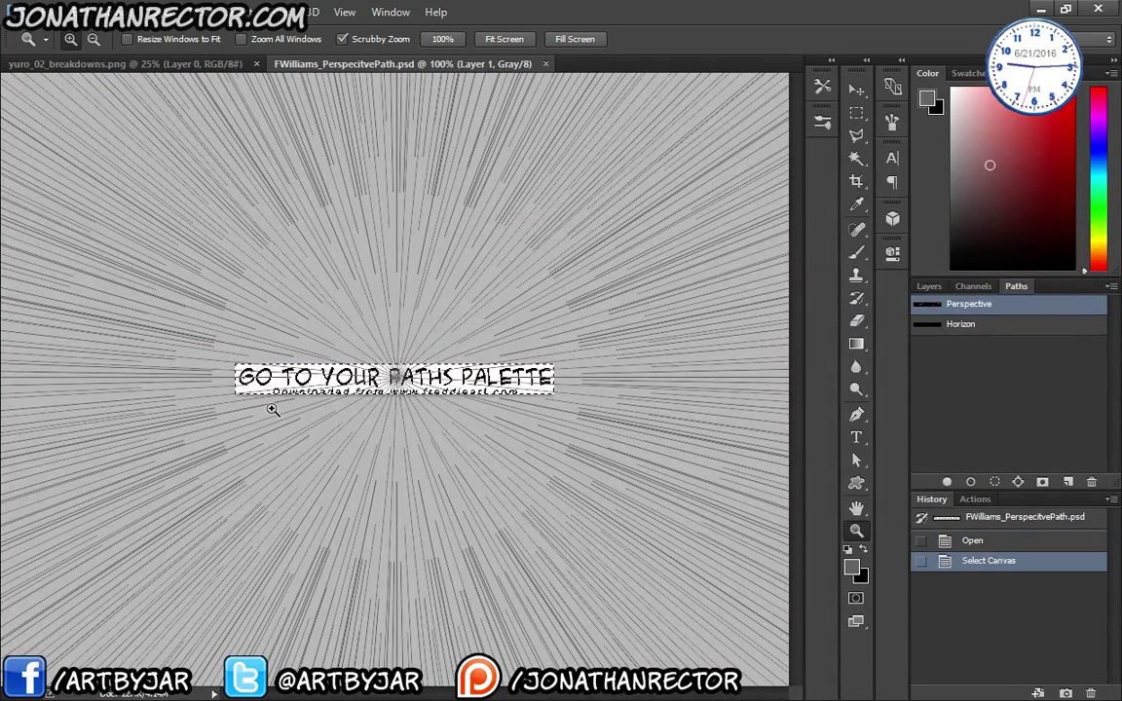
{"action": "key", "text": "ctrl+d"}
- Select every subpath of the starburst and paste it into yuro_02_breakdowns
{"action": "key", "text": "ctrl+minus"}
{"action": "key", "text": "ctrl+minus"}
{"action": "key", "text": "ctrl+minus"}
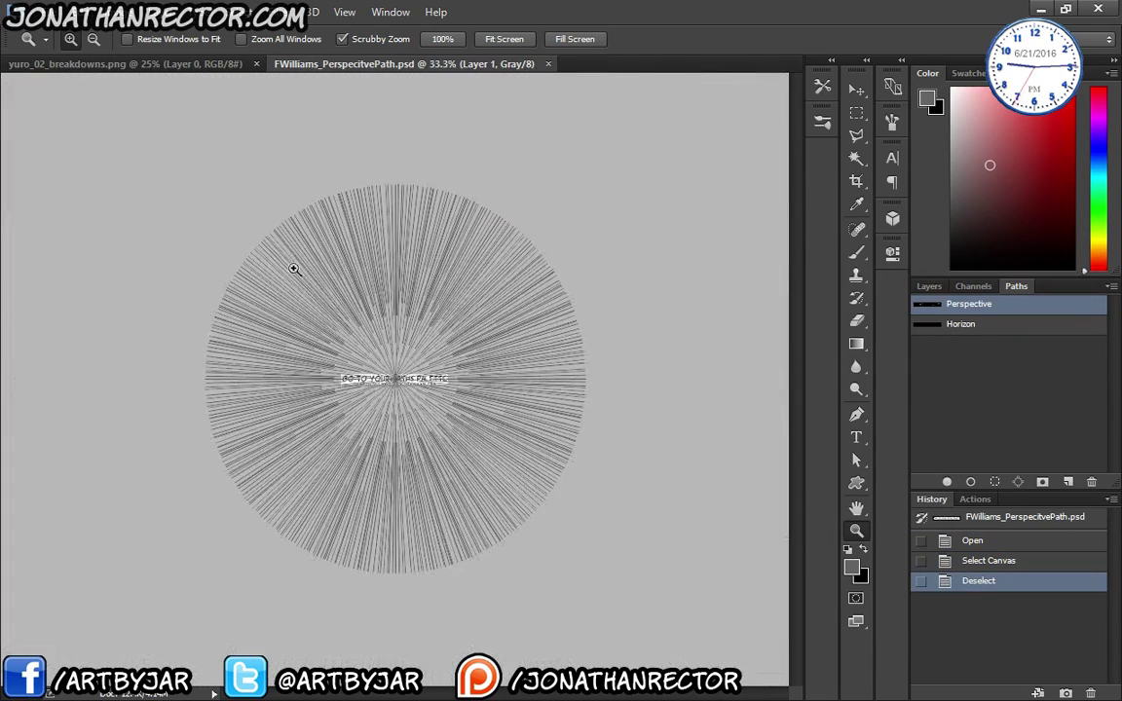
{"action": "key", "text": "a"}
{"action": "left_click_drag", "start_coordinate": [136, 168], "coordinate": [653, 521]}
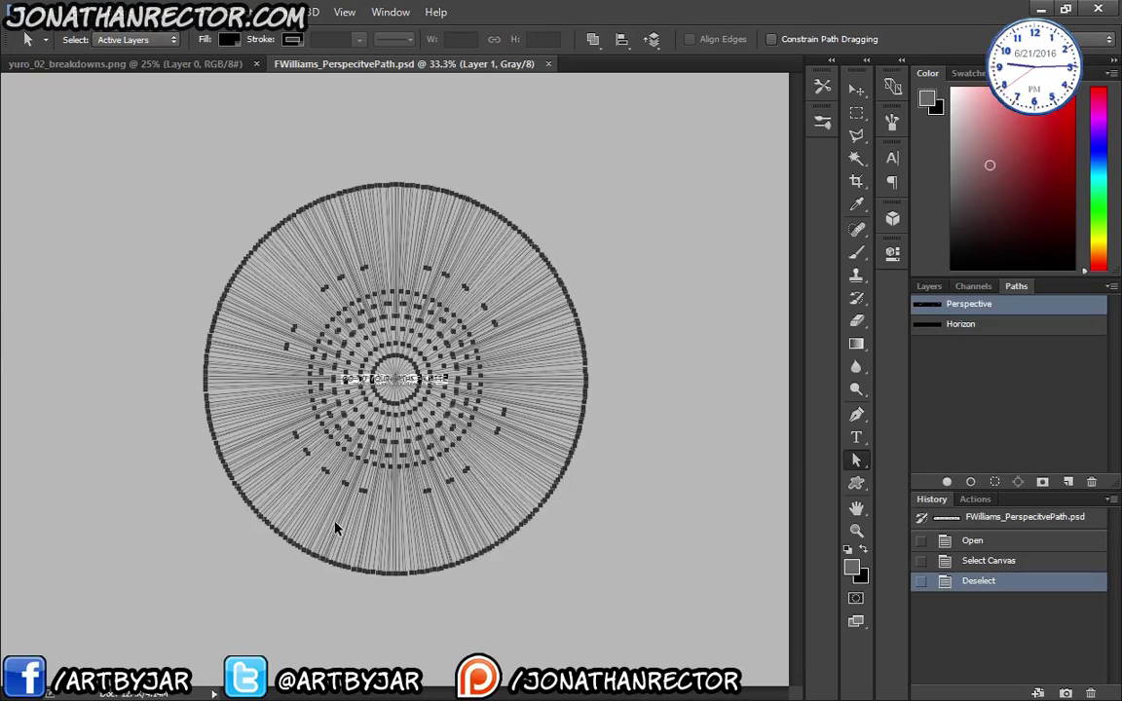
{"action": "left_click", "coordinate": [133, 64]}
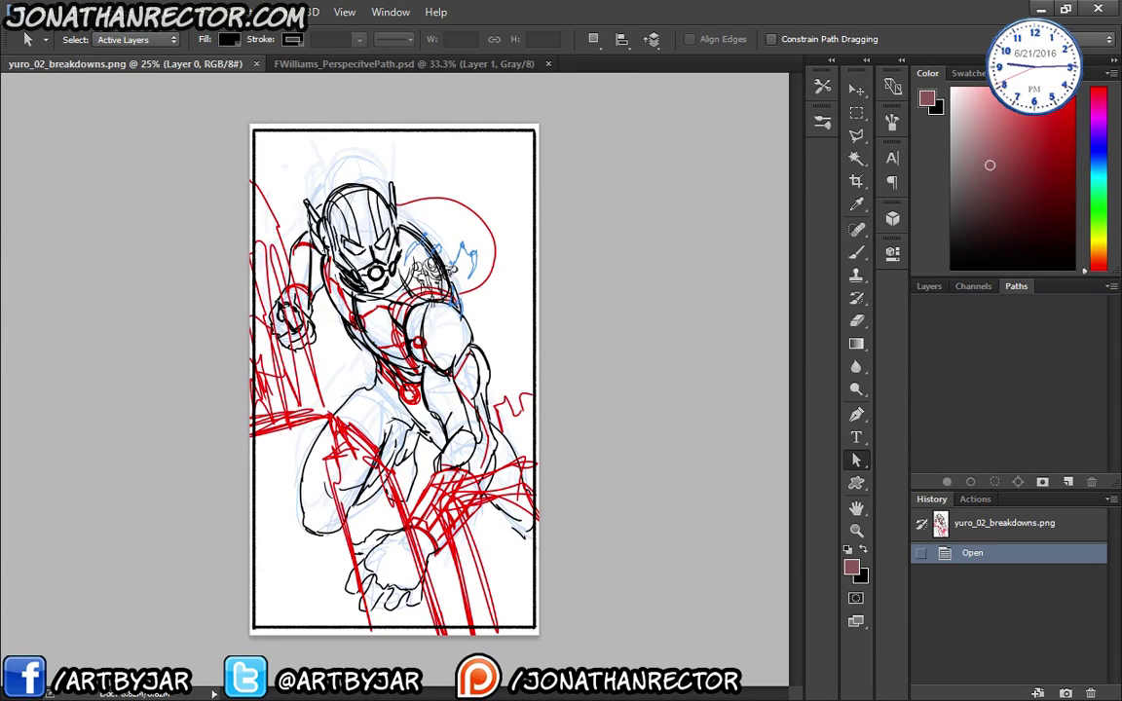
{"action": "key", "text": "ctrl+v"}
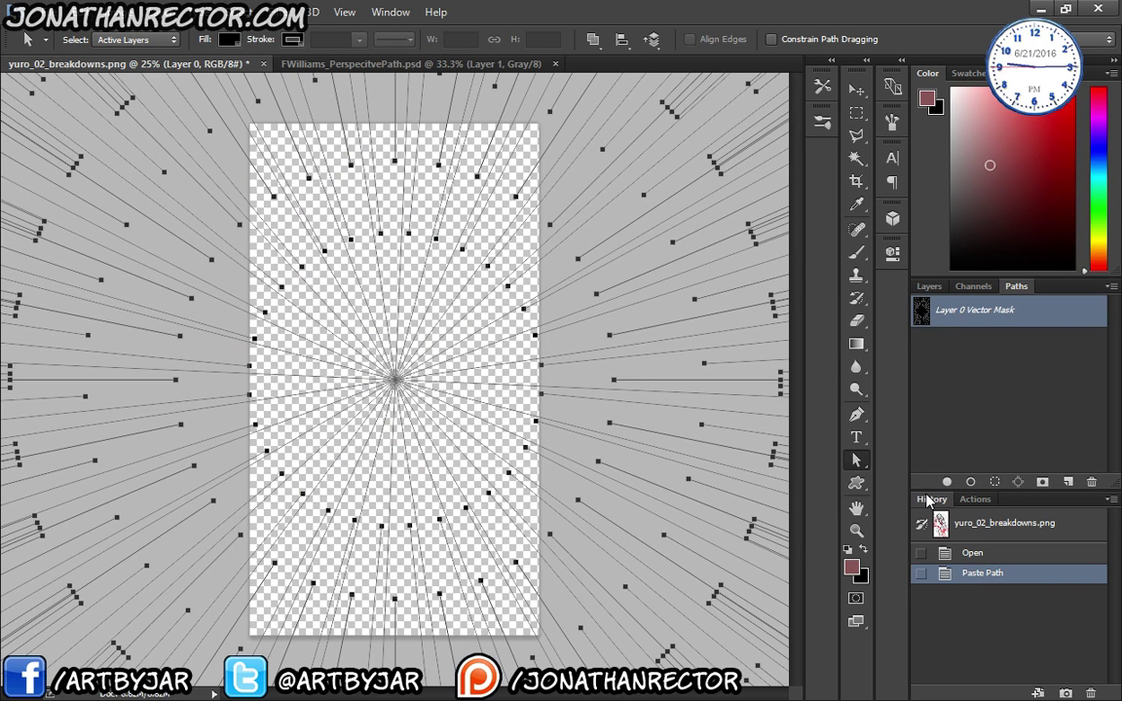
- Paste the starburst again, duplicate Layer 0, hide the original and delete the copy
{"action": "key", "text": "ctrl+v"}
{"action": "key", "text": "F7"}
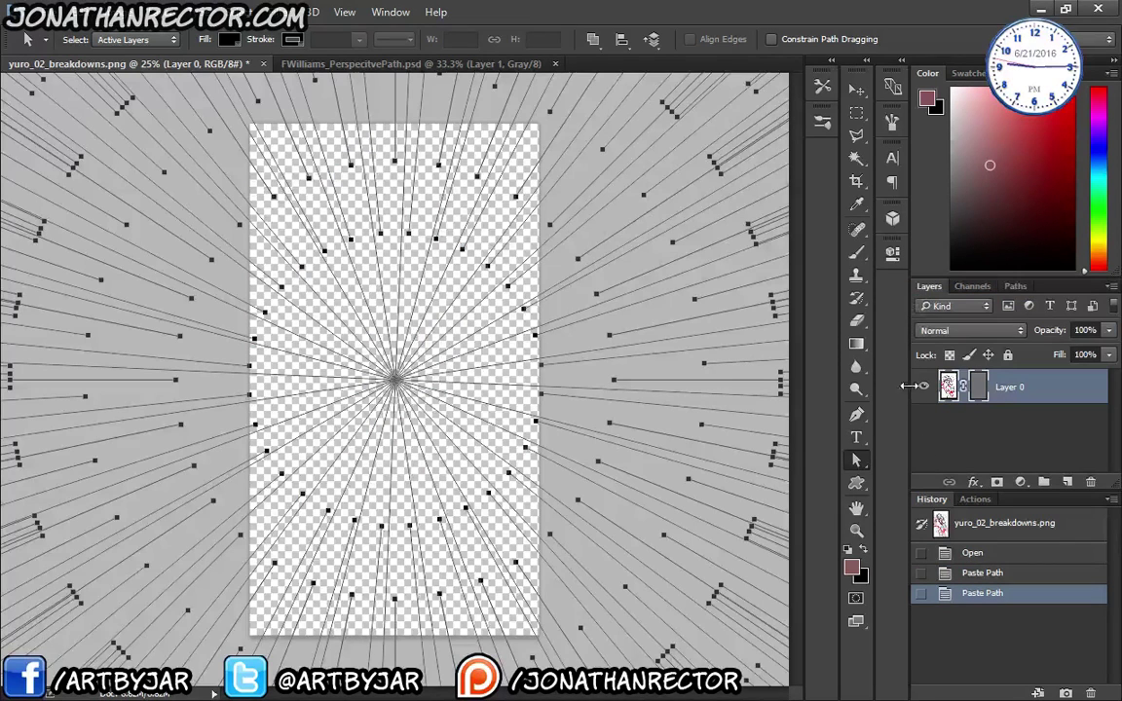
{"action": "left_click_drag", "start_coordinate": [964, 388], "coordinate": [1067, 481]}
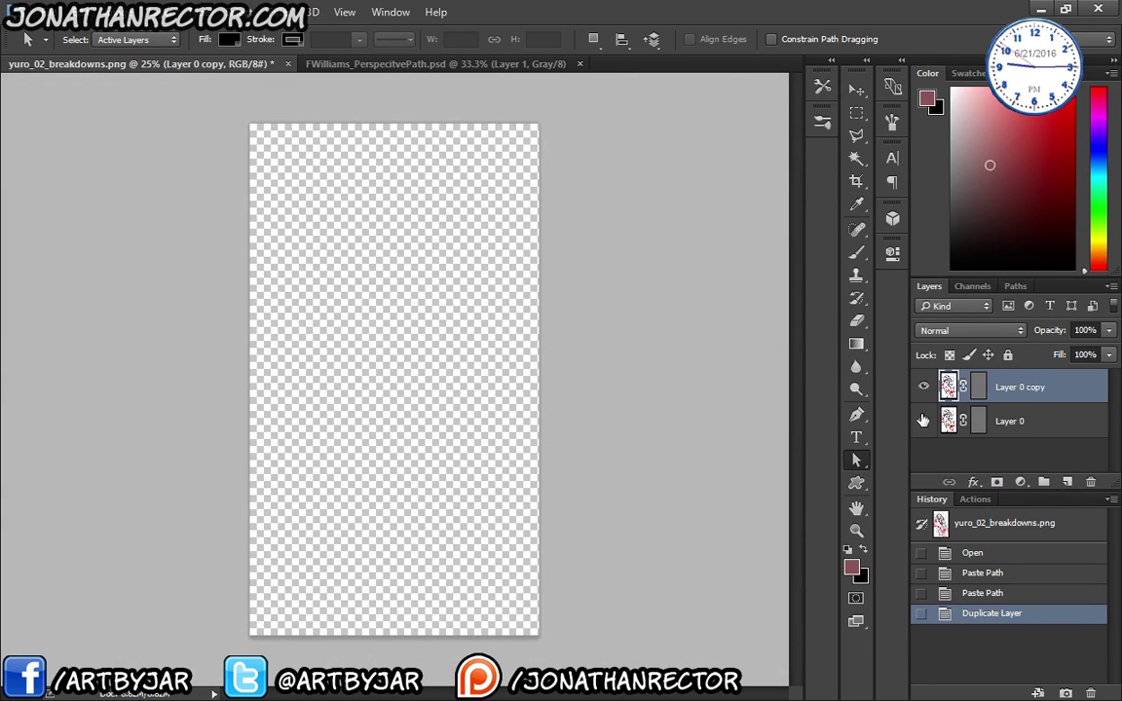
{"action": "left_click", "coordinate": [923, 421]}
{"action": "key", "text": "Delete"}
- Reopen yuro_02_breakdowns.png from Patreon > Bustsketch > Yuro and revert to the 'Open' history state
{"action": "left_click", "coordinate": [19, 12]}
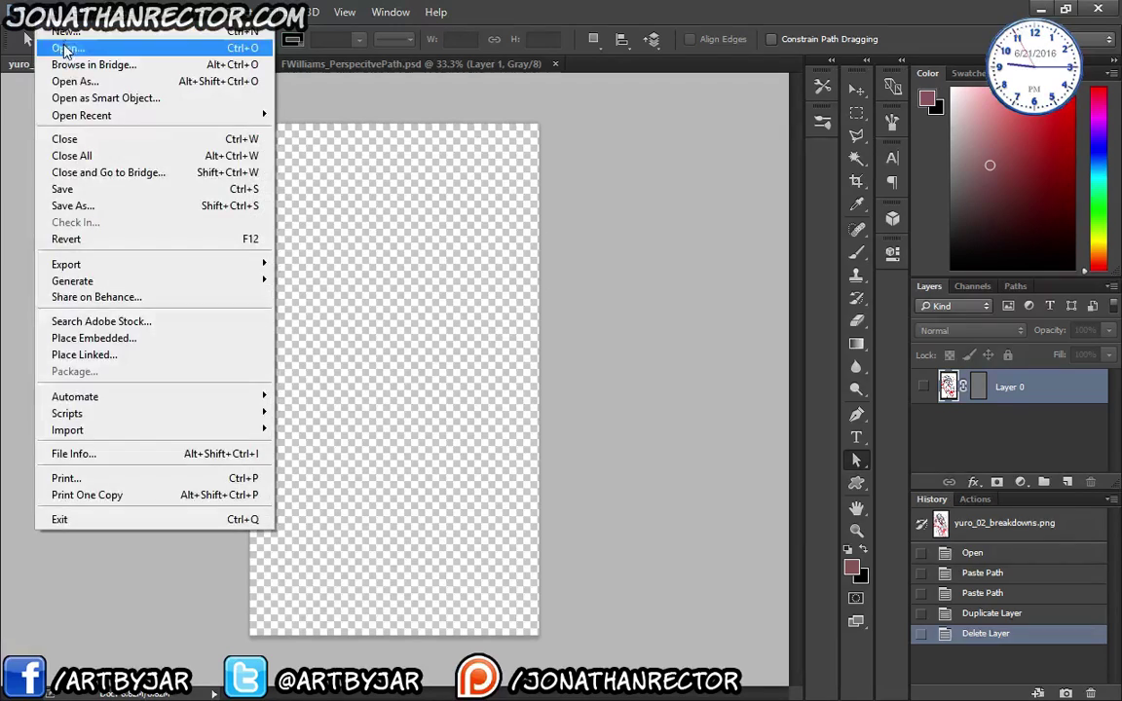
{"action": "left_click", "coordinate": [64, 41]}
{"action": "scroll", "coordinate": [75, 246], "scroll_direction": "up", "scroll_amount": 4}
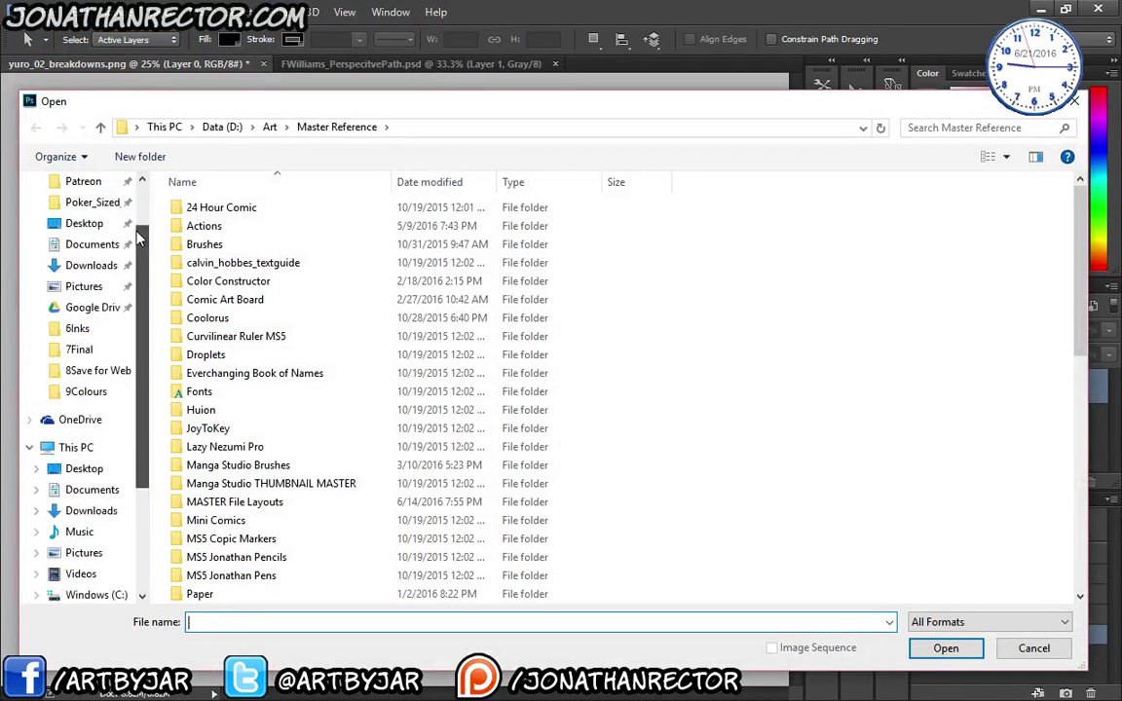
{"action": "left_click", "coordinate": [88, 209]}
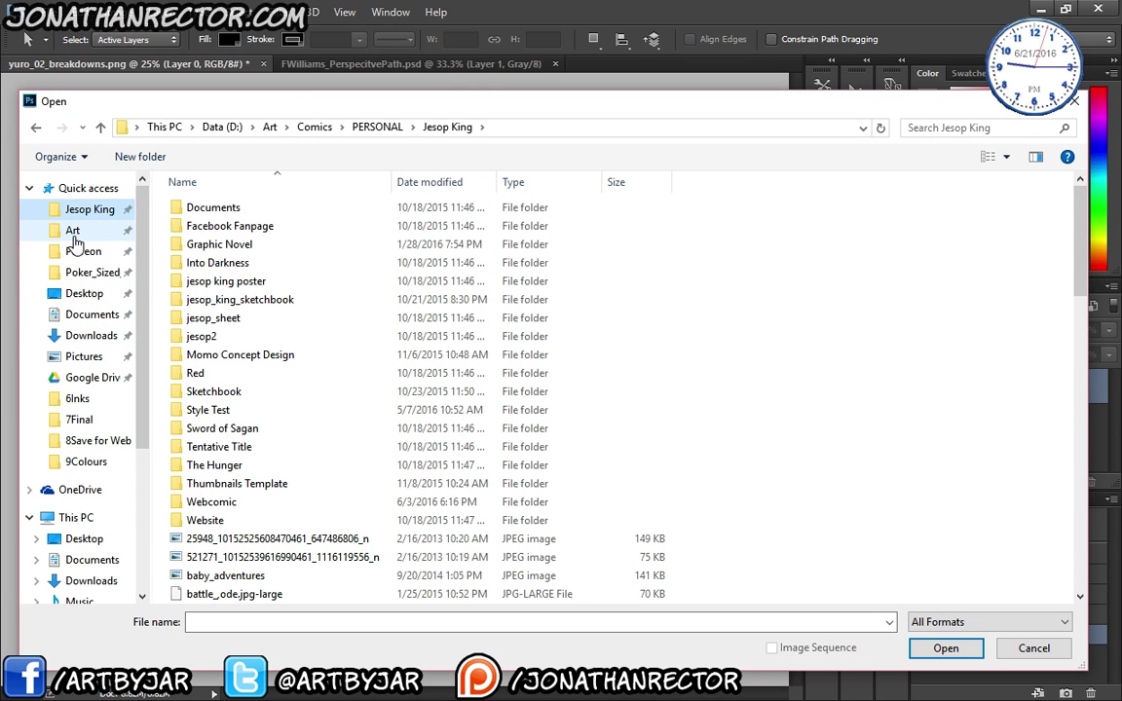
{"action": "left_click", "coordinate": [82, 251]}
{"action": "double_click", "coordinate": [195, 206]}
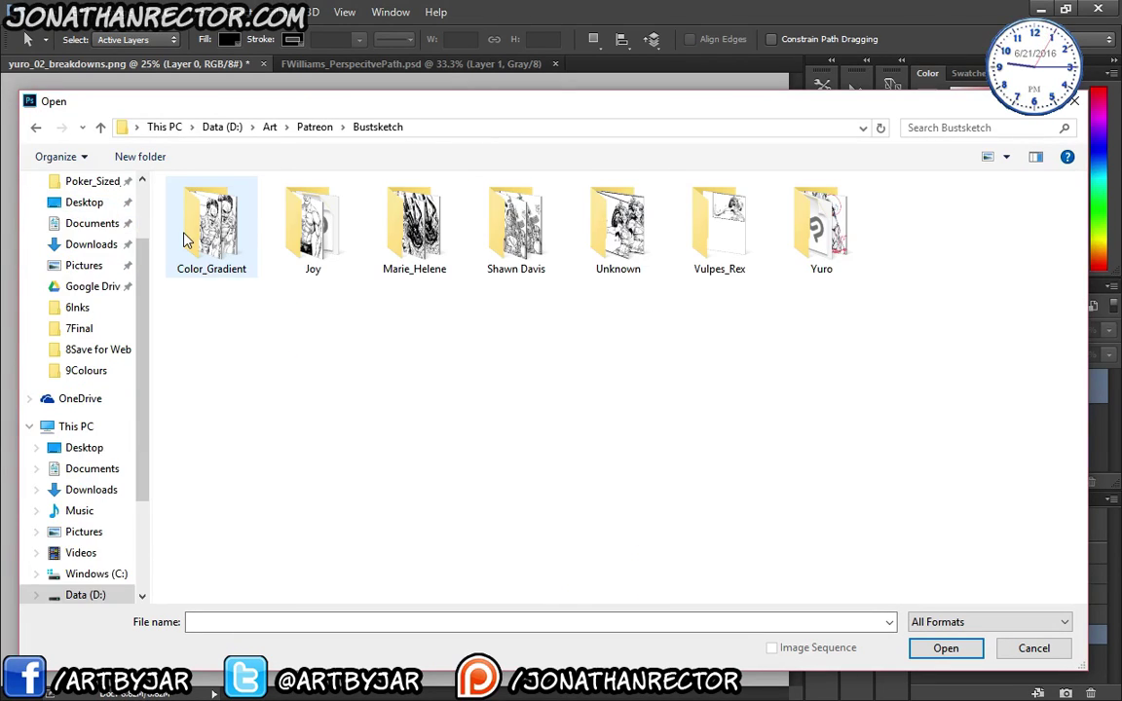
{"action": "double_click", "coordinate": [821, 224]}
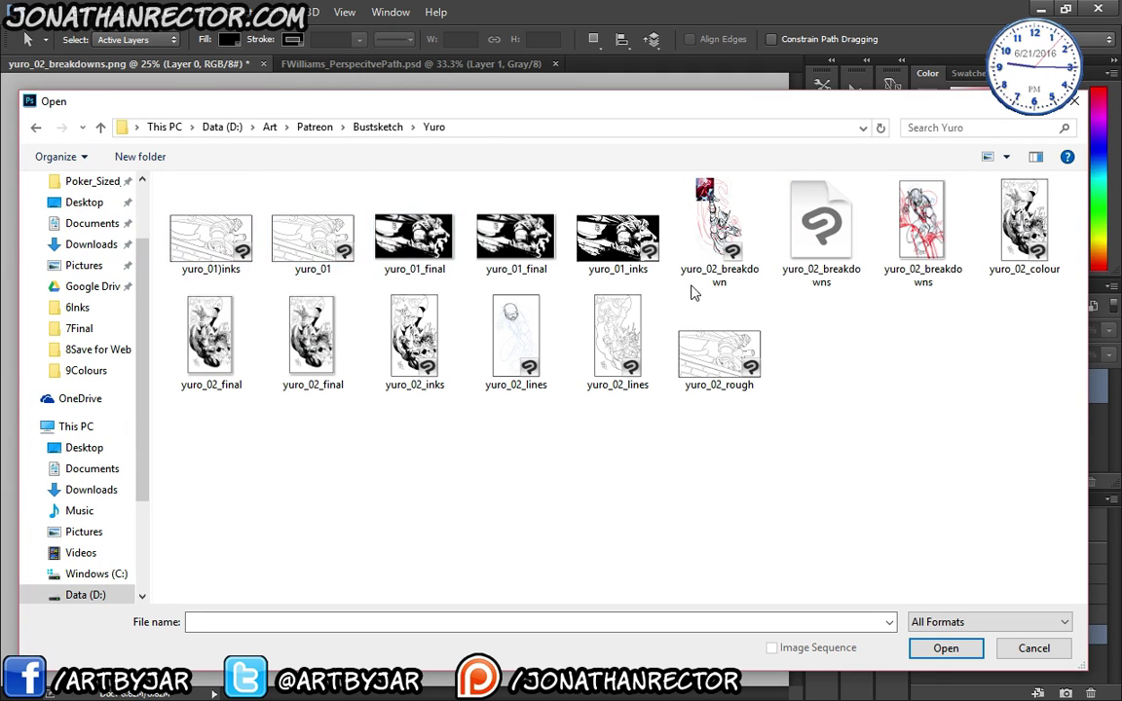
{"action": "double_click", "coordinate": [922, 222]}
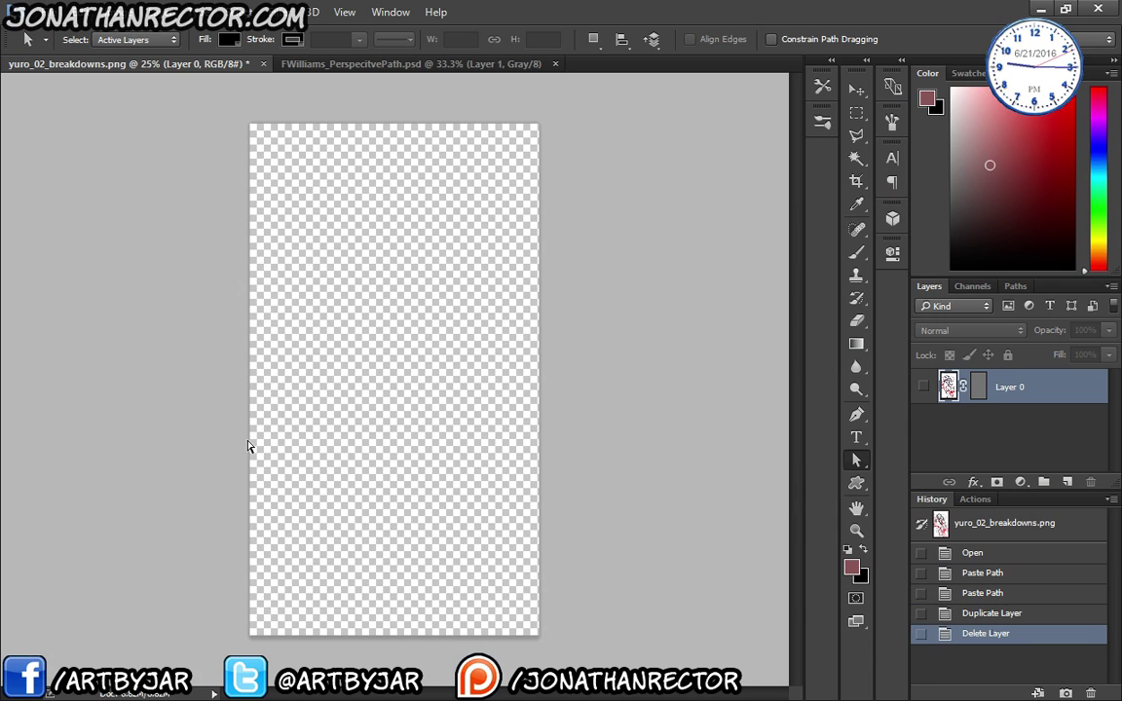
{"action": "left_click", "coordinate": [967, 554]}
- Copy the whole sketch into a new blank document
{"action": "key", "text": "ctrl+a"}
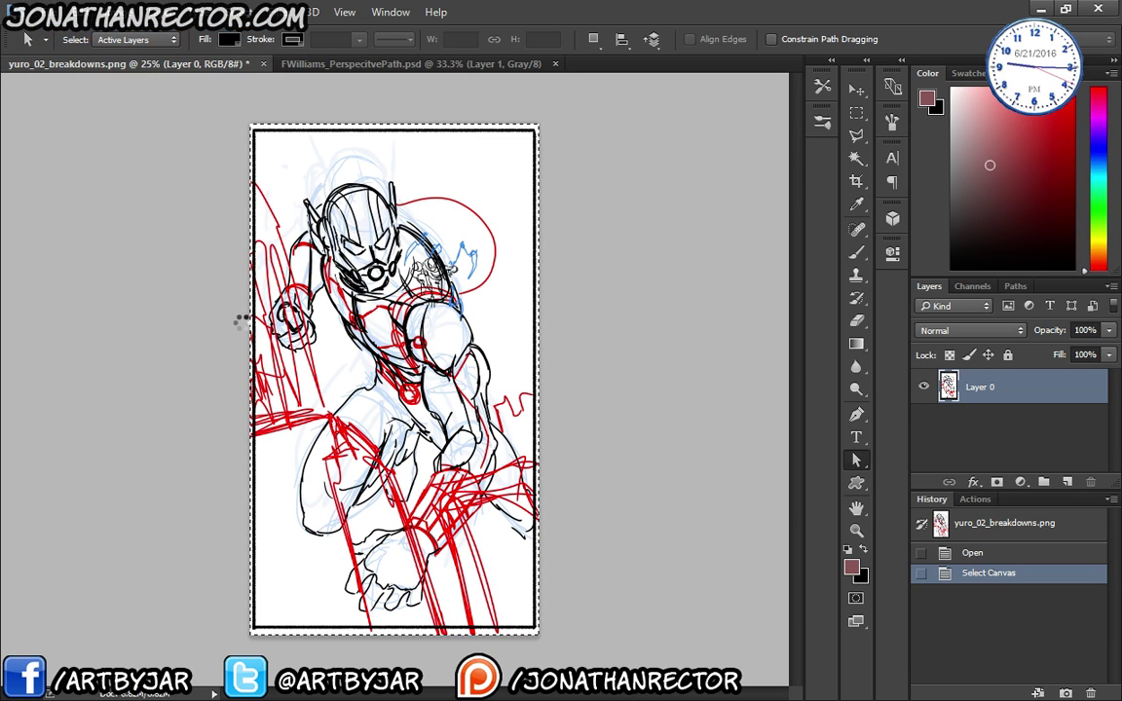
{"action": "key", "text": "ctrl+n"}
{"action": "key", "text": "Return"}
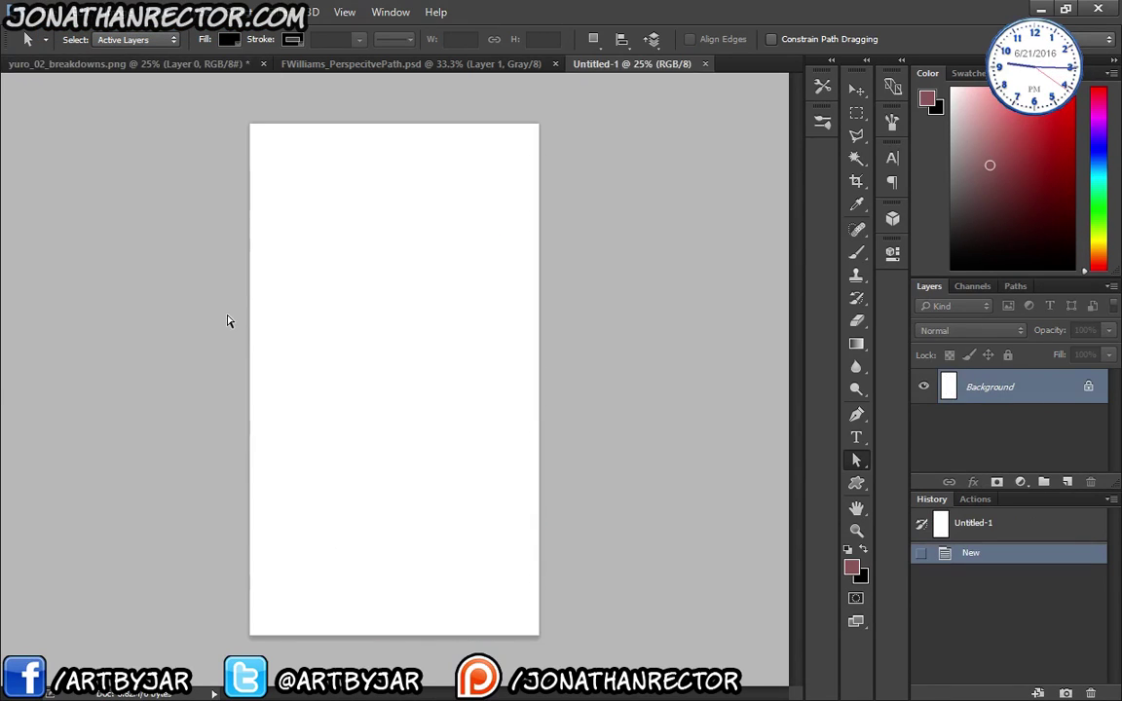
{"action": "key", "text": "ctrl+v"}
- Duplicate Layer 0 in yuro_02_breakdowns, reselect the original, and leave the image mode unchanged
{"action": "left_click", "coordinate": [110, 66]}
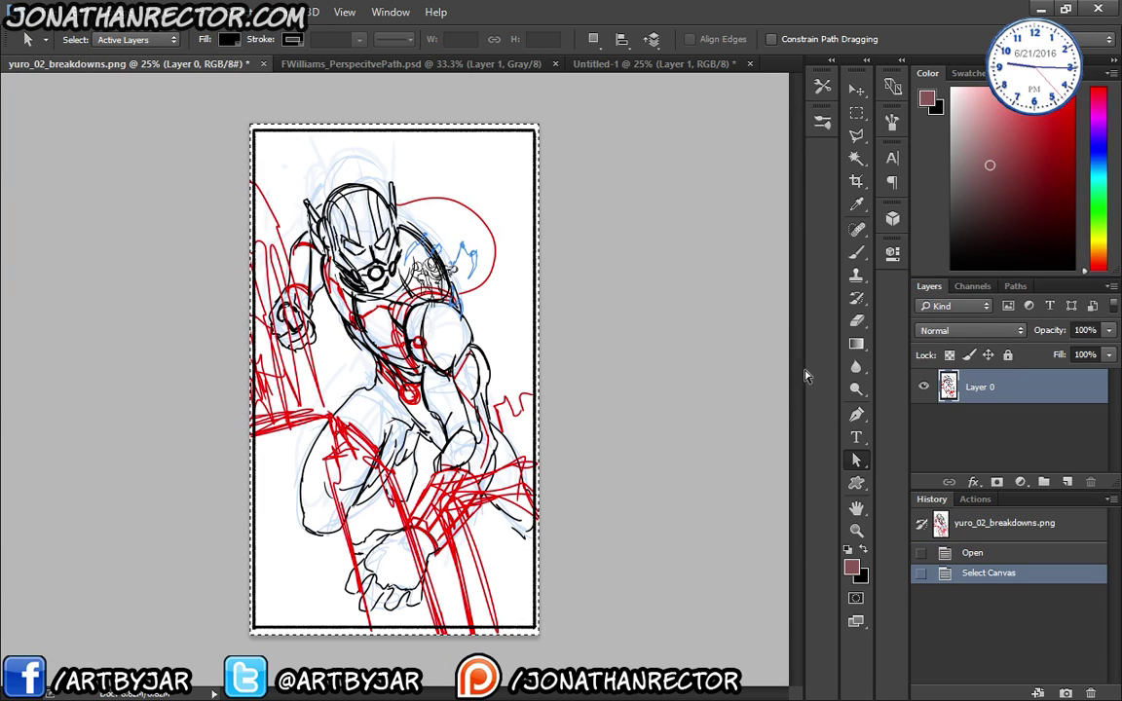
{"action": "left_click_drag", "start_coordinate": [1033, 382], "coordinate": [1066, 481]}
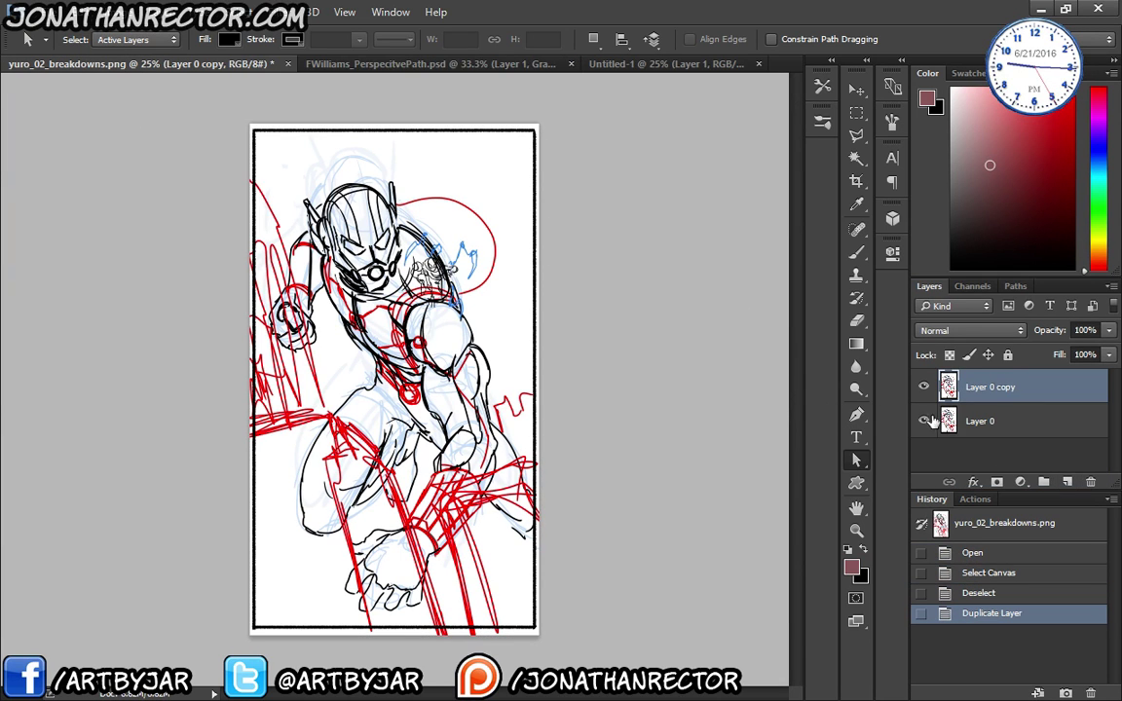
{"action": "left_click", "coordinate": [1013, 421]}
{"action": "left_click", "coordinate": [1016, 285]}
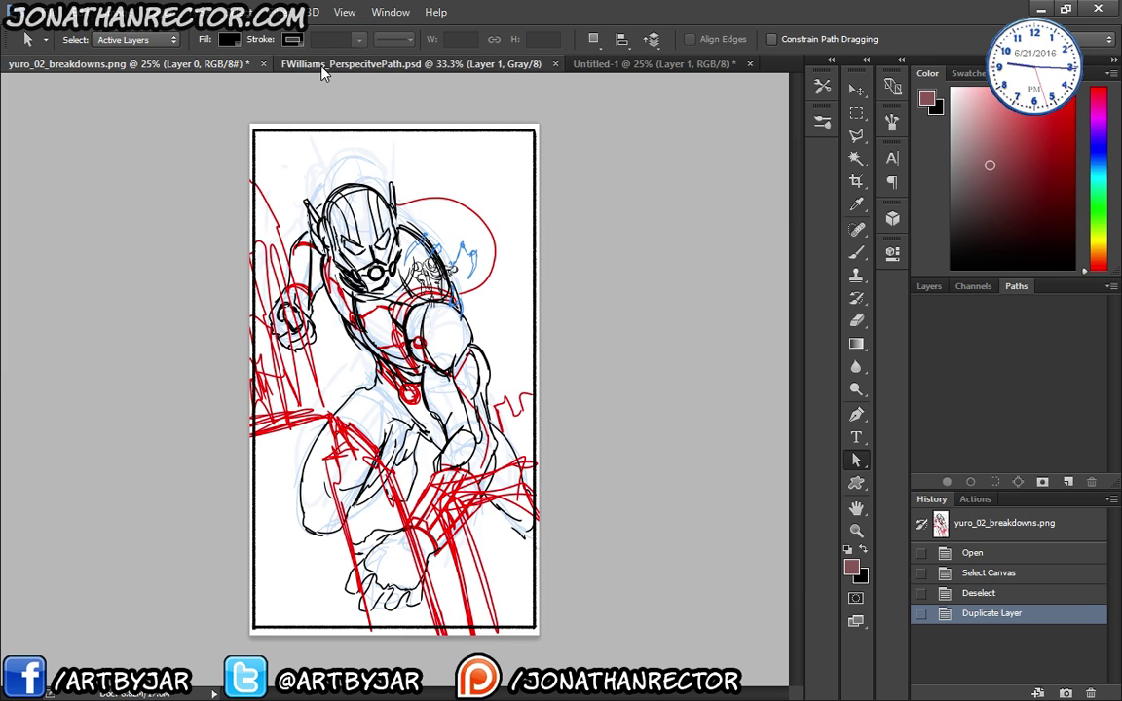
{"action": "left_click", "coordinate": [292, 64]}
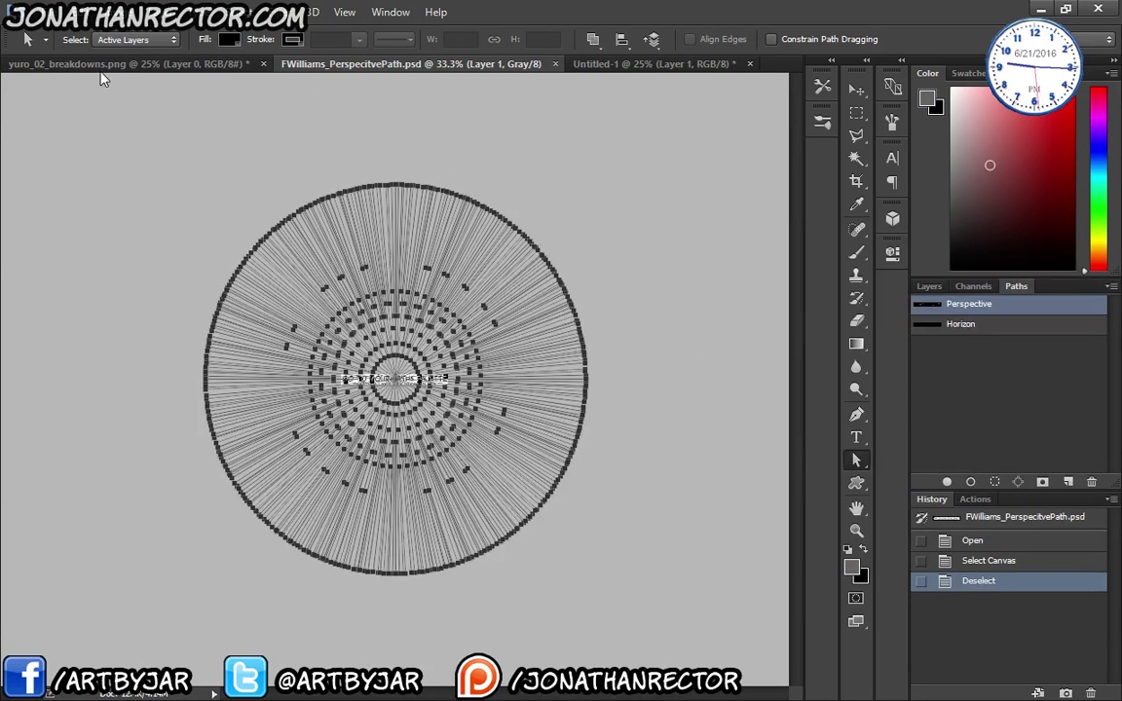
{"action": "left_click", "coordinate": [91, 64]}
{"action": "left_click", "coordinate": [117, 12]}
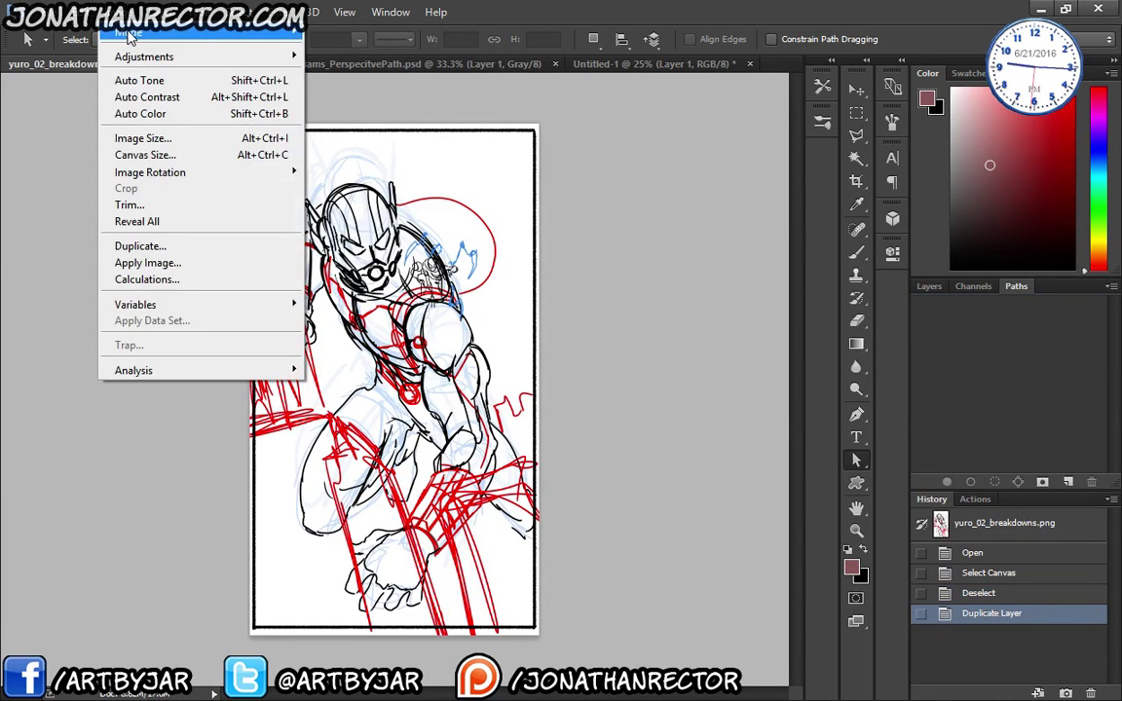
{"action": "mouse_move", "coordinate": [145, 35]}
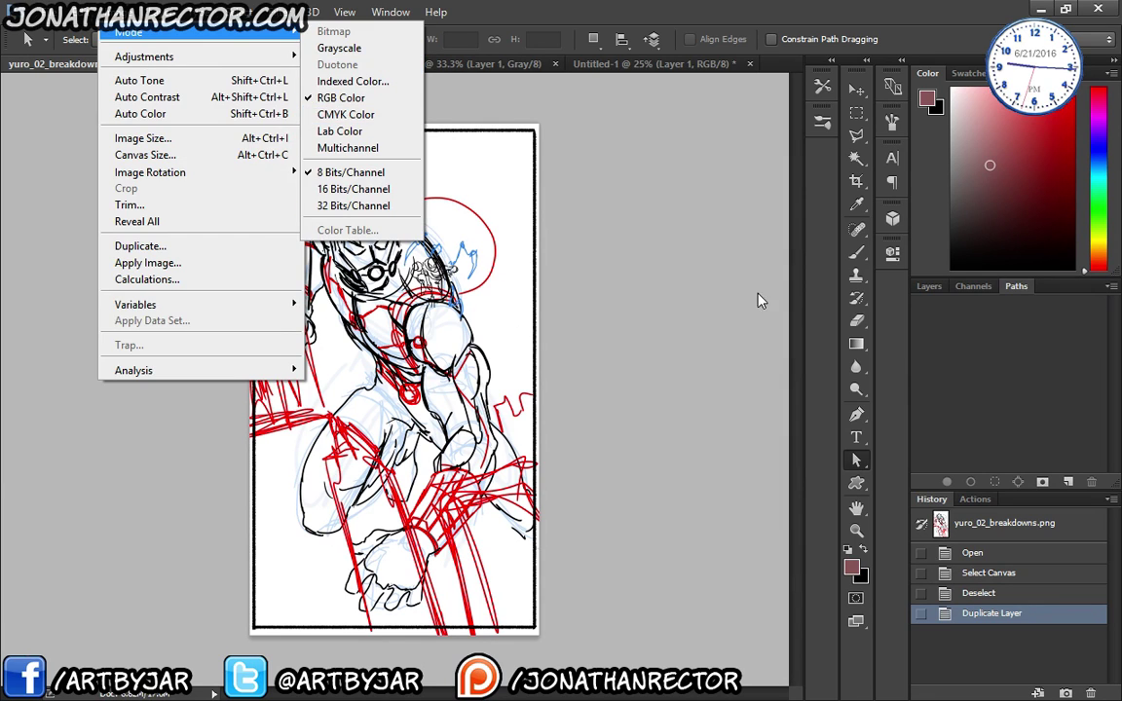
{"action": "left_click", "coordinate": [918, 479]}
- Paste the radial perspective lines into a new empty Path 1
{"action": "left_click", "coordinate": [933, 288]}
{"action": "left_click", "coordinate": [973, 286]}
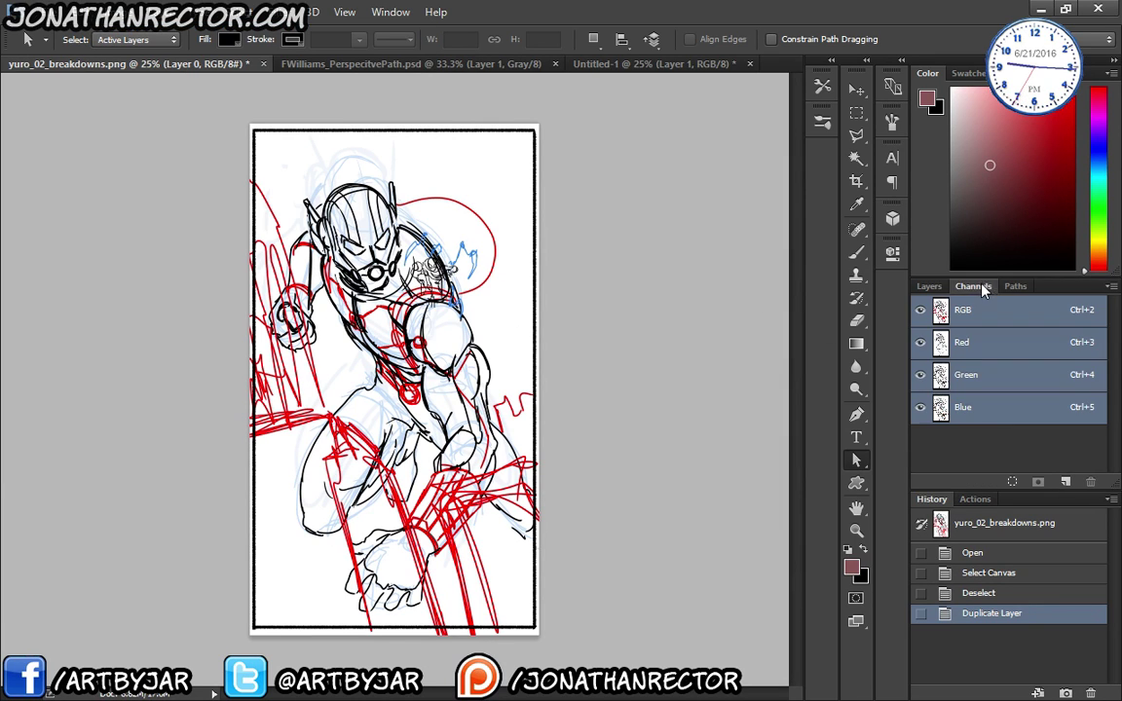
{"action": "left_click", "coordinate": [1016, 287]}
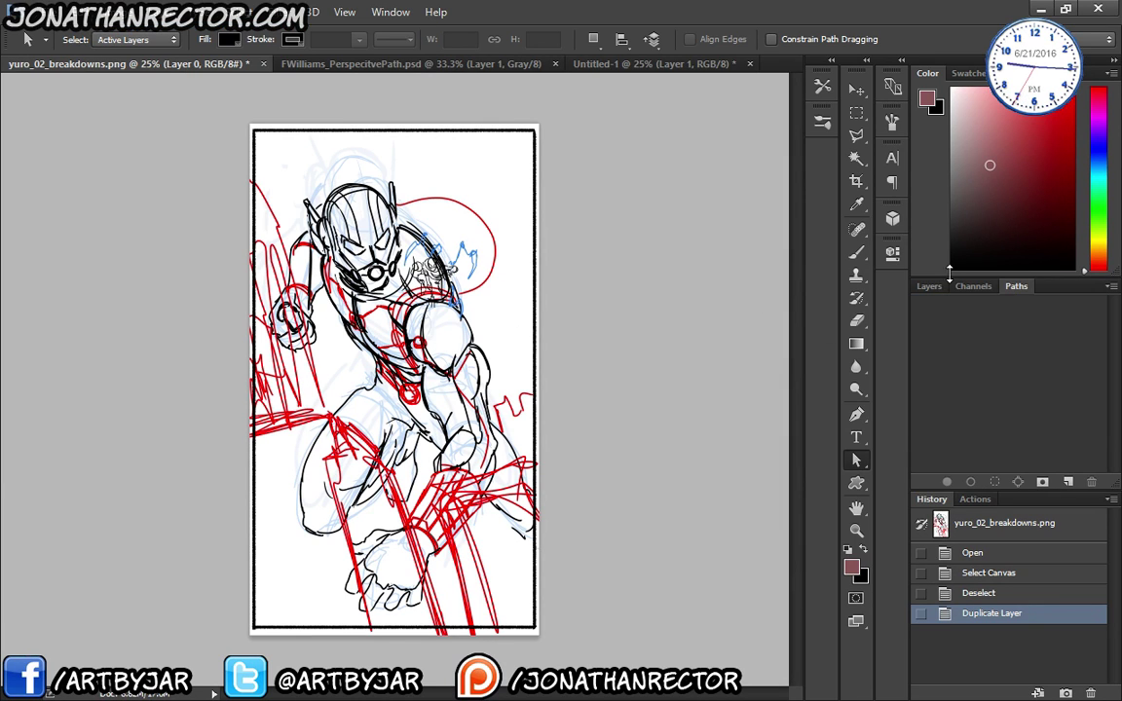
{"action": "left_click", "coordinate": [1067, 481]}
{"action": "key", "text": "ctrl+v"}
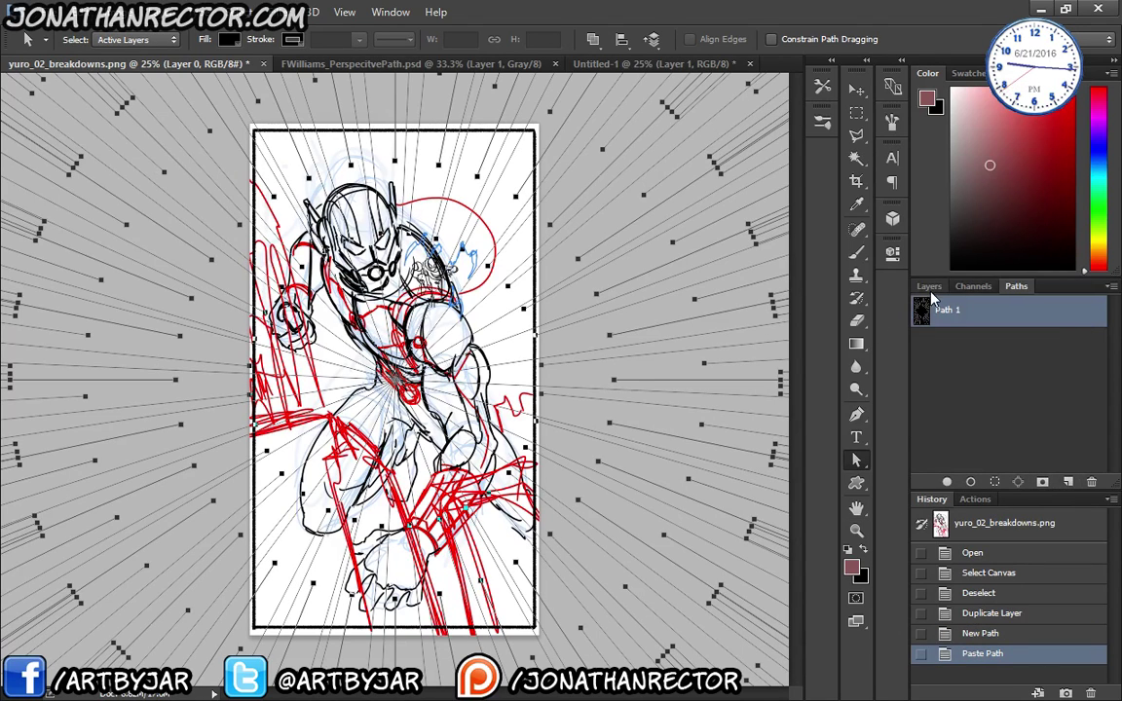
{"action": "left_click", "coordinate": [930, 286]}
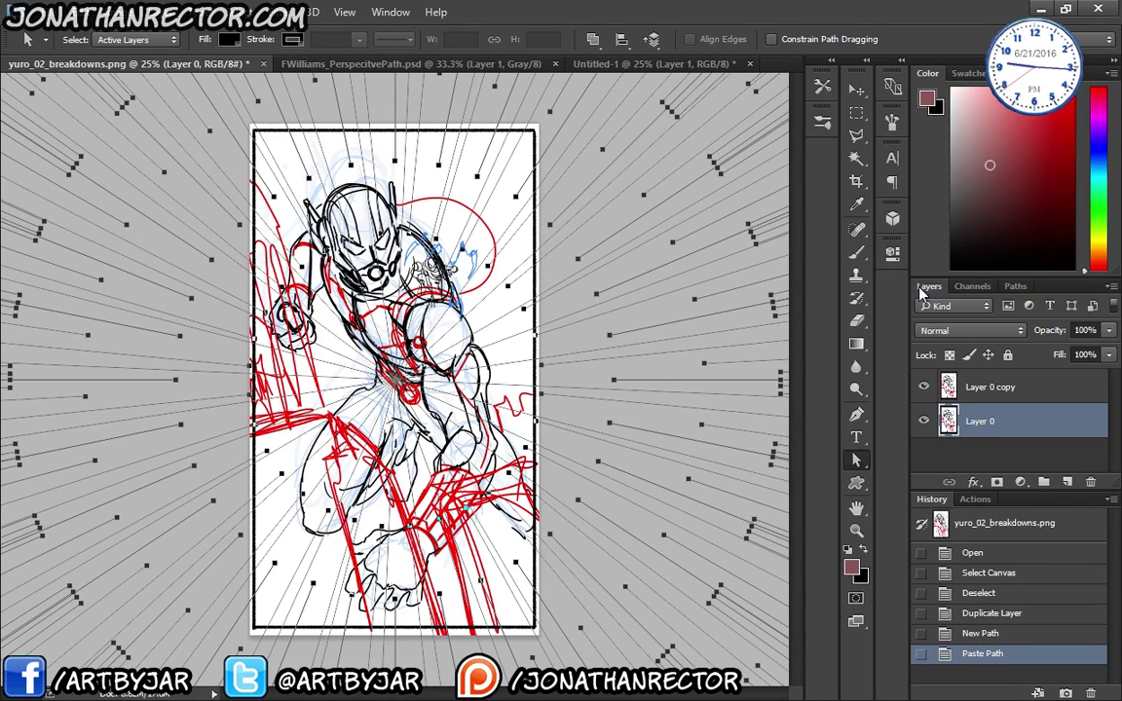
{"action": "left_click", "coordinate": [1016, 286]}
- Duplicate Path 1 as Path 1 copy, then marquee-select every anchor of the radial path
{"action": "left_click_drag", "start_coordinate": [964, 311], "coordinate": [1066, 480]}
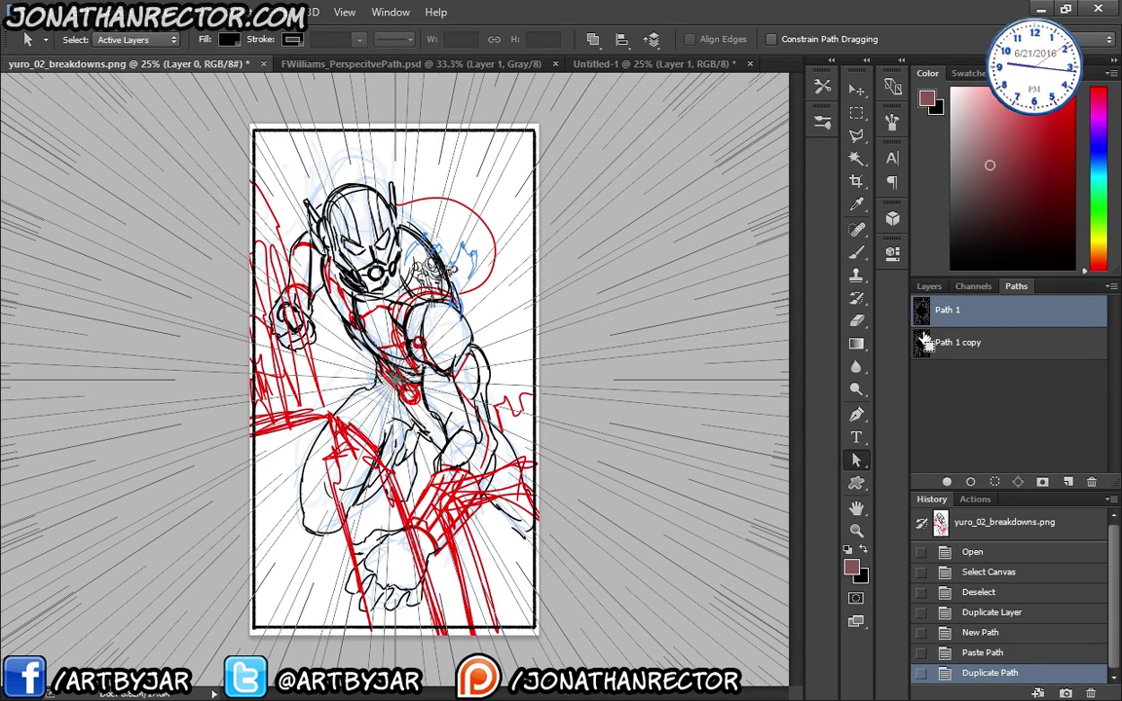
{"action": "key", "text": "ctrl+minus"}
{"action": "key", "text": "ctrl+minus"}
{"action": "key", "text": "ctrl+minus"}
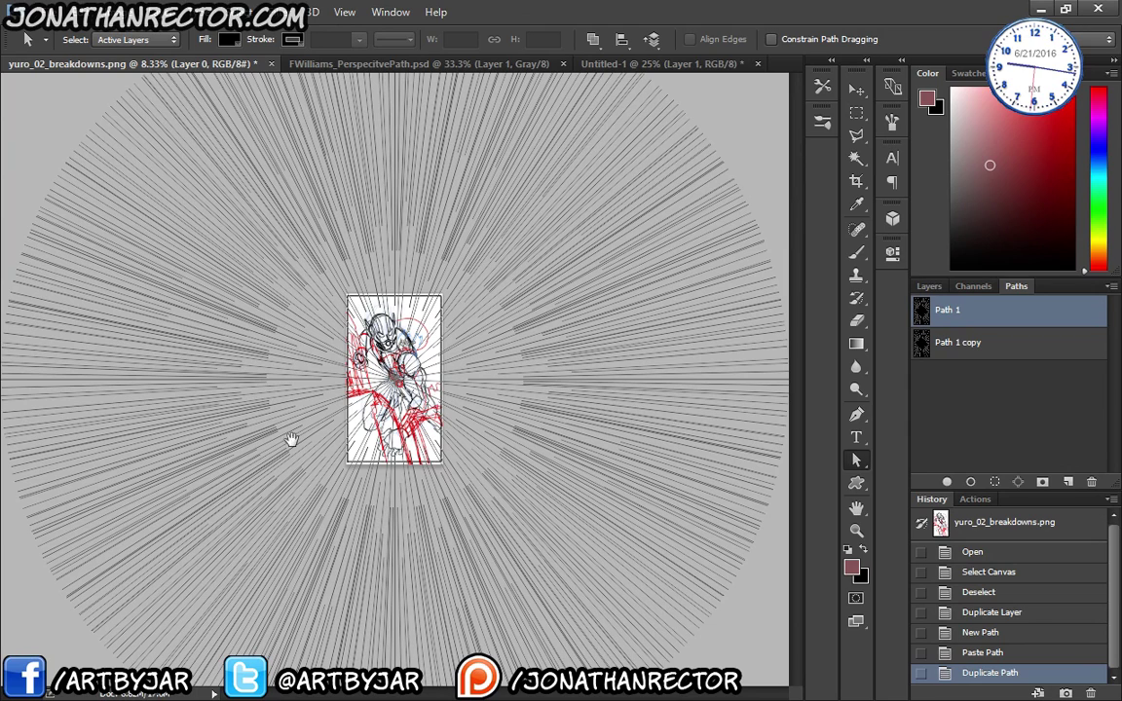
{"action": "scroll", "coordinate": [208, 319], "scroll_direction": "down", "scroll_amount": 2}
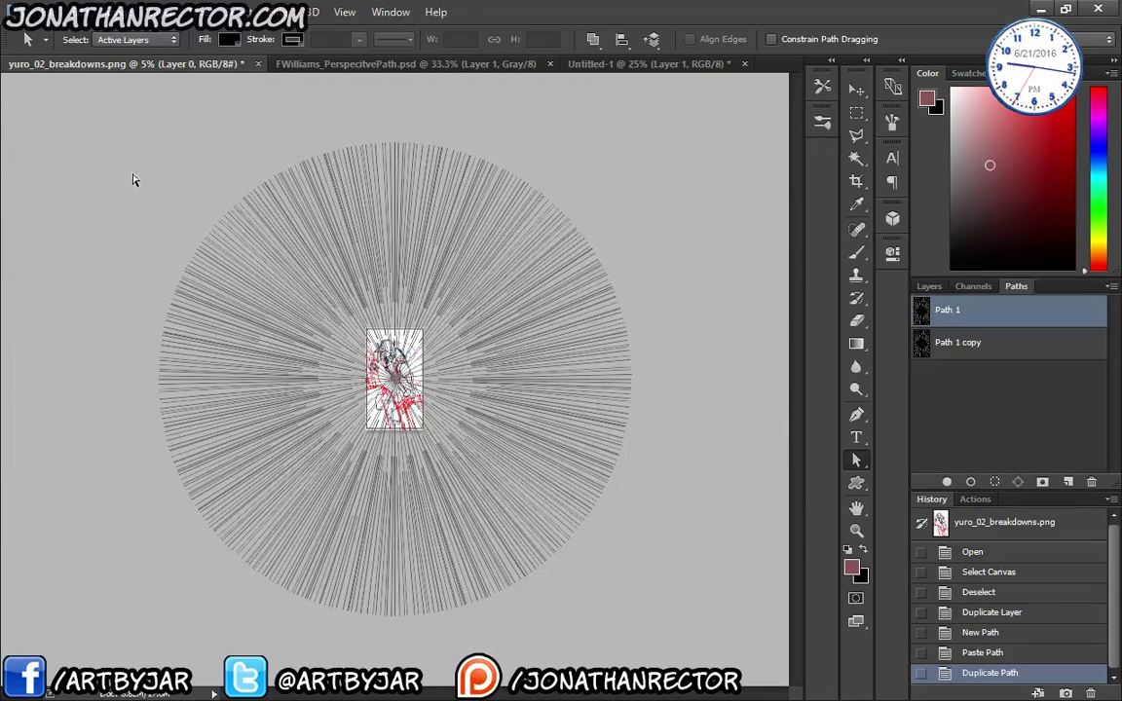
{"action": "left_click_drag", "start_coordinate": [203, 156], "coordinate": [658, 633]}
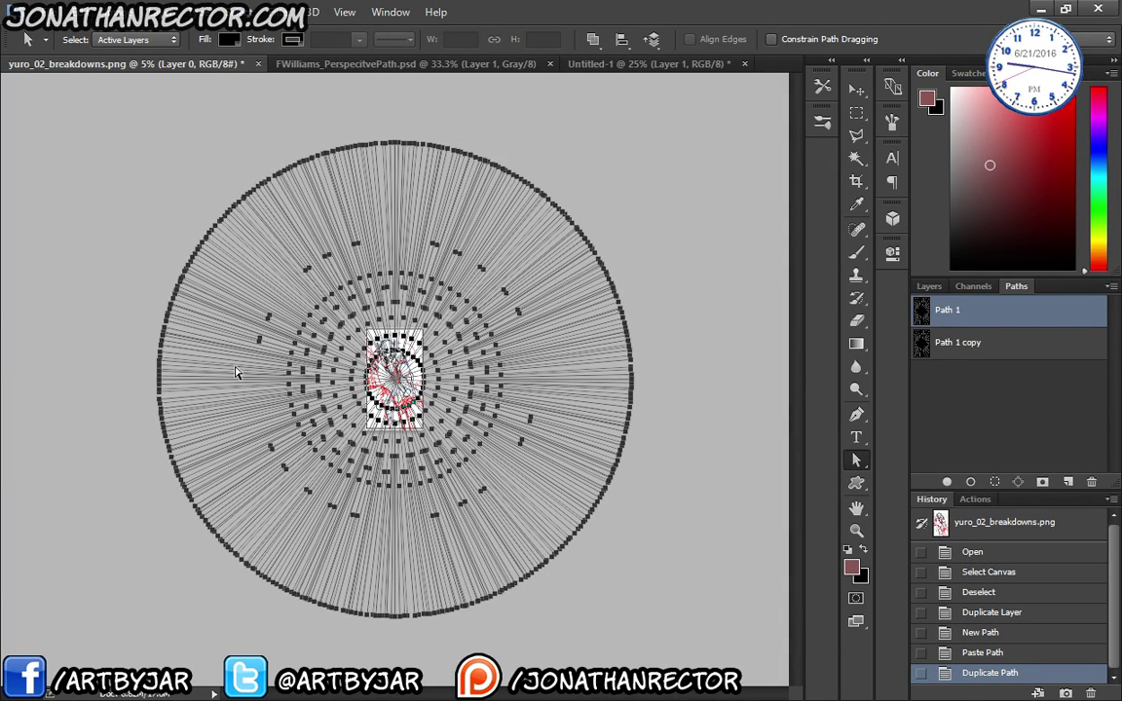
- Free-transform the radial path, shrinking it to about half size and moving it over the drawing
{"action": "key", "text": "ctrl+t"}
{"action": "left_click_drag", "start_coordinate": [159, 143], "coordinate": [345, 417]}
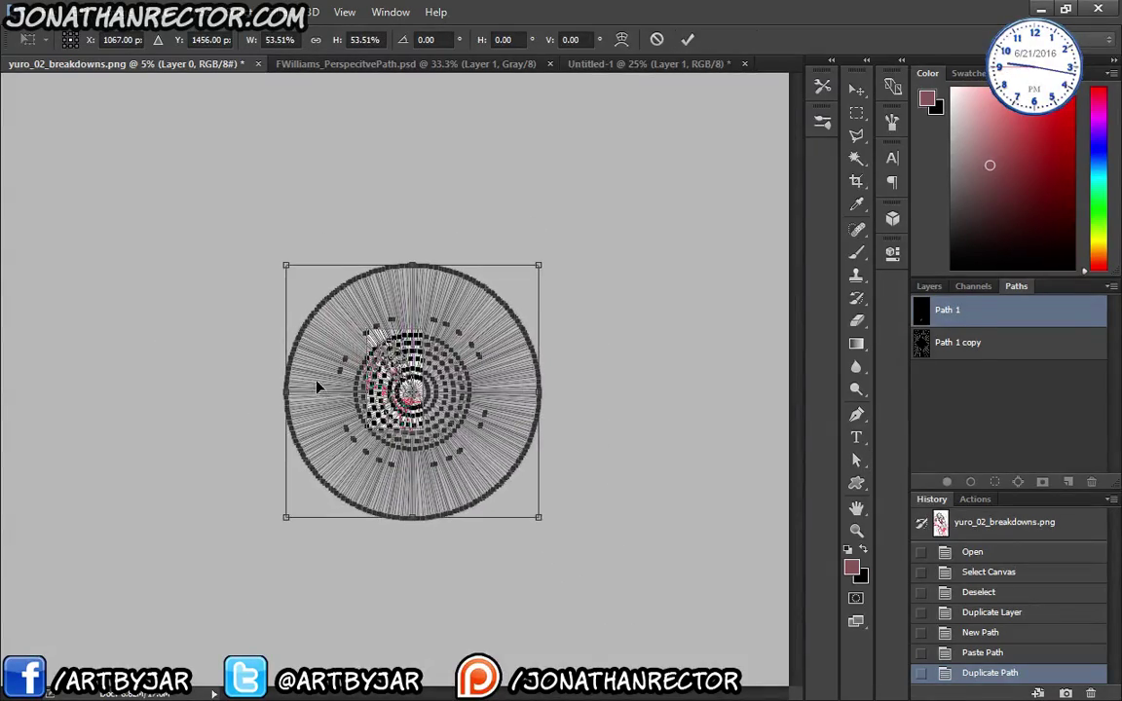
{"action": "key", "text": "ctrl+plus"}
{"action": "key", "text": "ctrl+plus"}
{"action": "key", "text": "ctrl+plus"}
{"action": "key", "text": "ctrl+plus"}
{"action": "key", "text": "ctrl+plus"}
{"action": "key", "text": "ctrl+plus"}
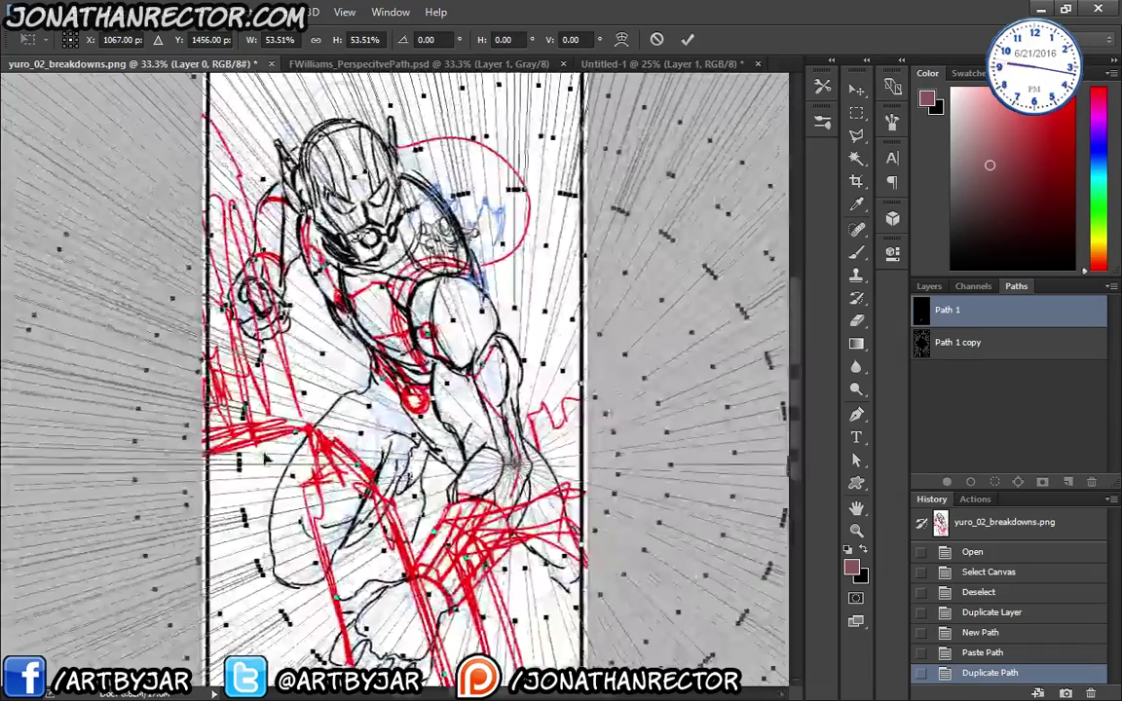
{"action": "left_click_drag", "start_coordinate": [265, 458], "coordinate": [159, 313]}
{"action": "left_click_drag", "start_coordinate": [209, 440], "coordinate": [270, 391]}
{"action": "key", "text": "ctrl+minus"}
{"action": "key", "text": "ctrl+minus"}
{"action": "key", "text": "ctrl+minus"}
{"action": "key", "text": "ctrl+minus"}
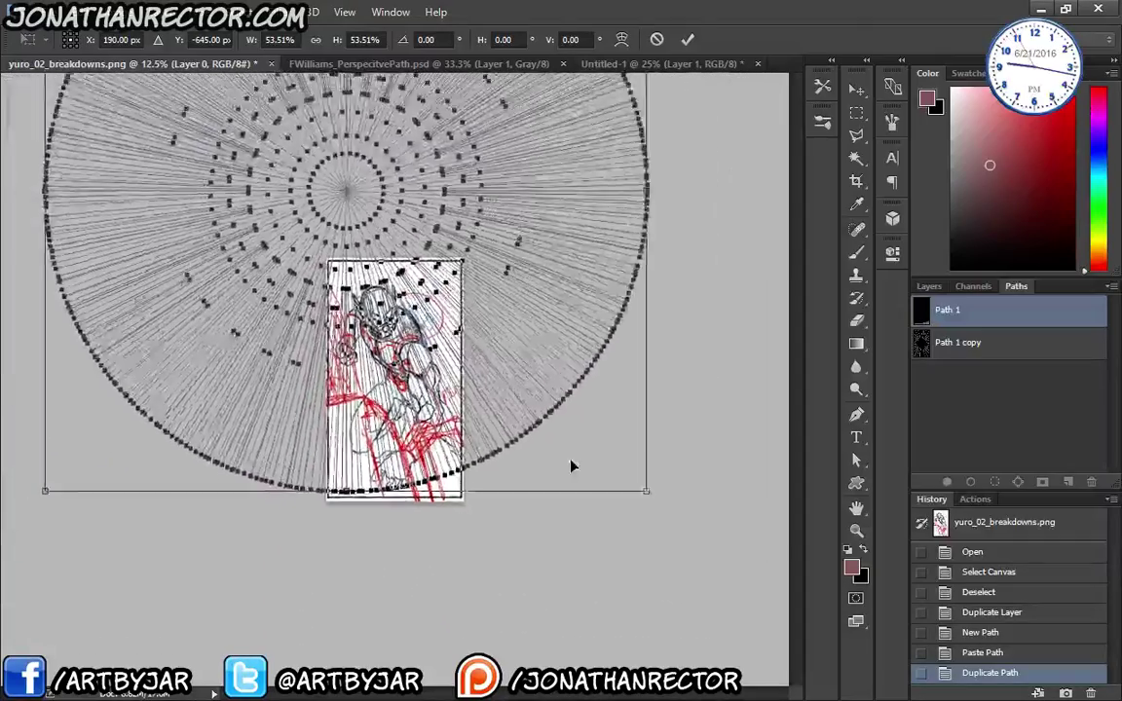
- Scale the radial path up to 98.53%, raise its vanishing point above the page, and commit
{"action": "left_click_drag", "start_coordinate": [574, 456], "coordinate": [679, 624]}
{"action": "left_click_drag", "start_coordinate": [375, 497], "coordinate": [318, 396]}
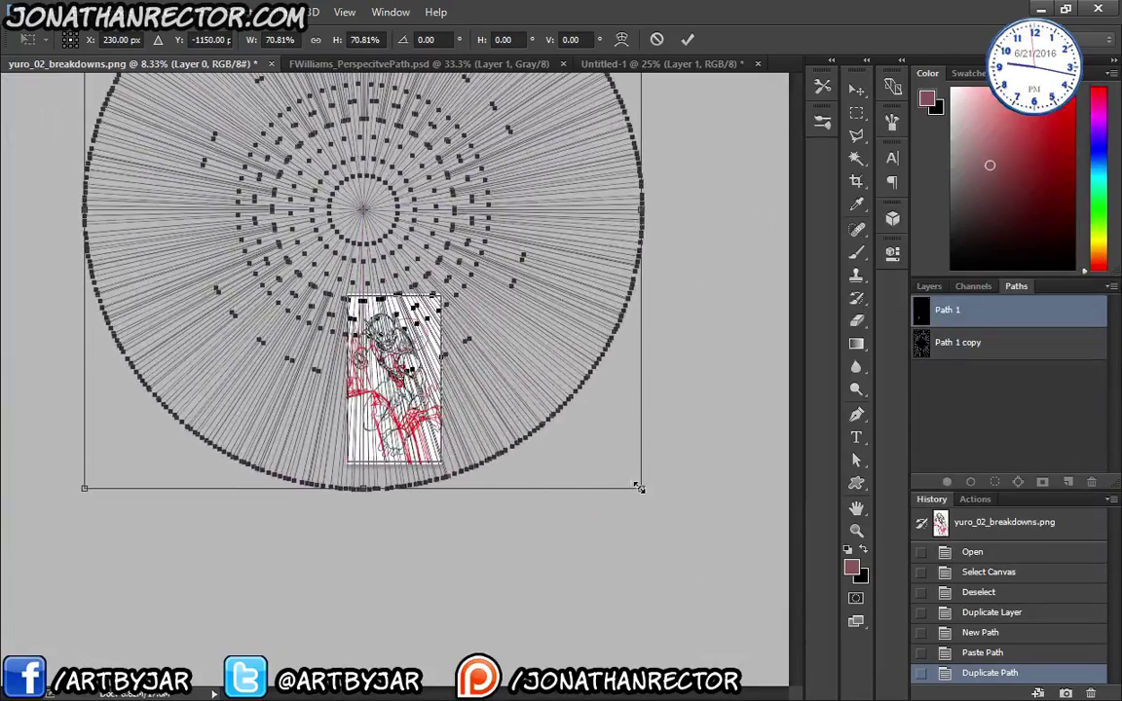
{"action": "left_click_drag", "start_coordinate": [639, 487], "coordinate": [751, 631]}
{"action": "left_click_drag", "start_coordinate": [326, 487], "coordinate": [326, 409]}
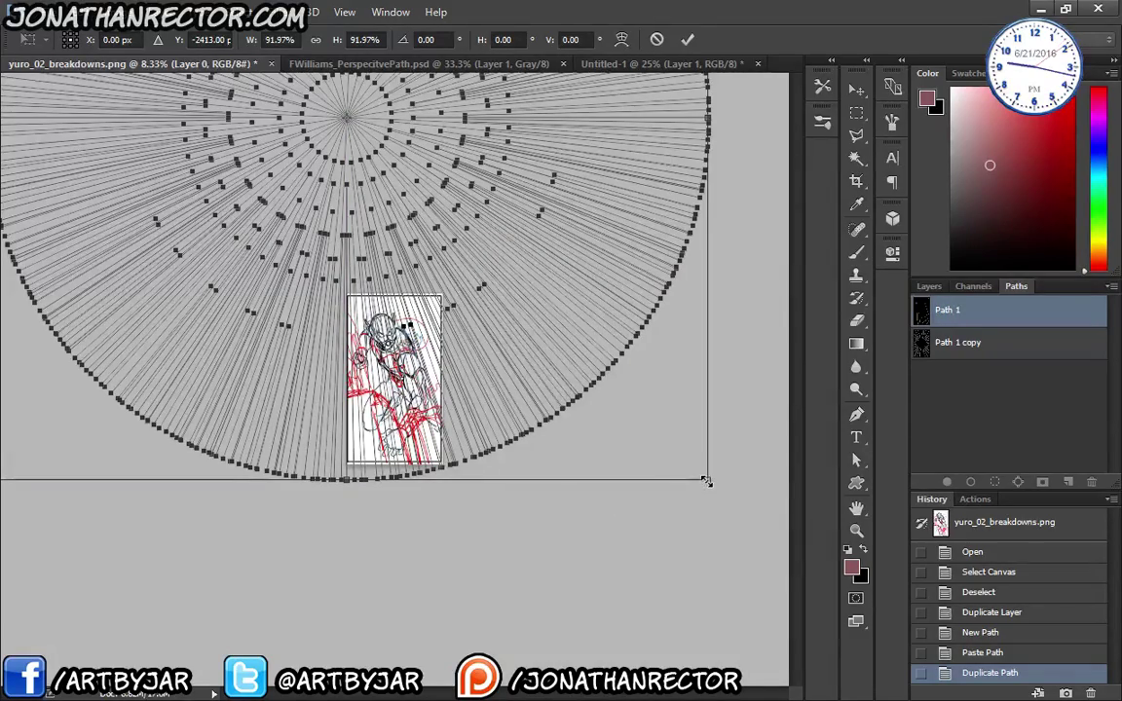
{"action": "left_click_drag", "start_coordinate": [706, 481], "coordinate": [744, 531]}
{"action": "left_click_drag", "start_coordinate": [268, 443], "coordinate": [234, 385]}
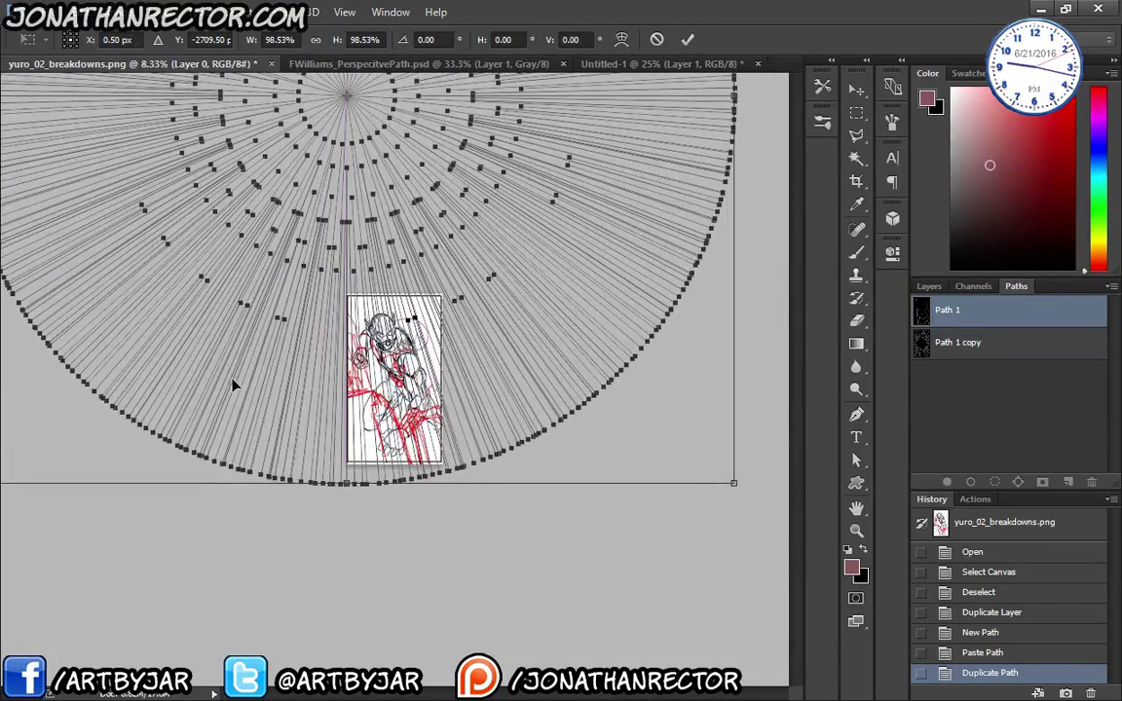
{"action": "key", "text": "ctrl+plus"}
{"action": "key", "text": "ctrl+plus"}
{"action": "key", "text": "ctrl+plus"}
{"action": "key", "text": "ctrl+plus"}
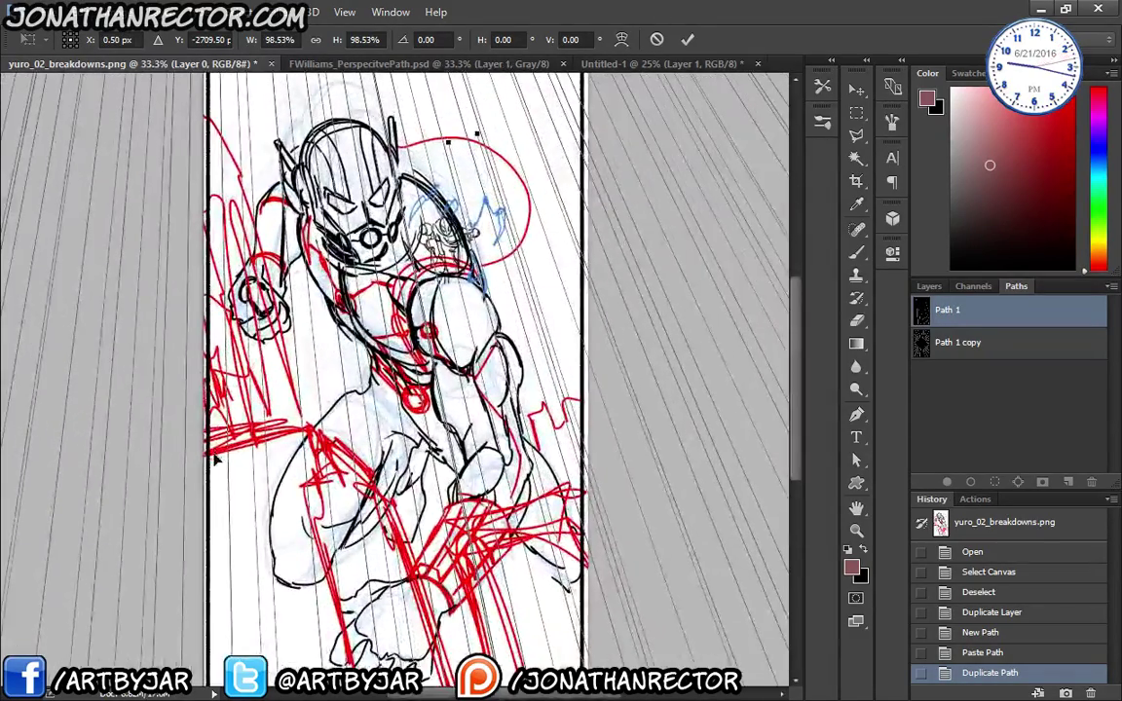
{"action": "key", "text": "ctrl+minus"}
{"action": "key", "text": "ctrl+minus"}
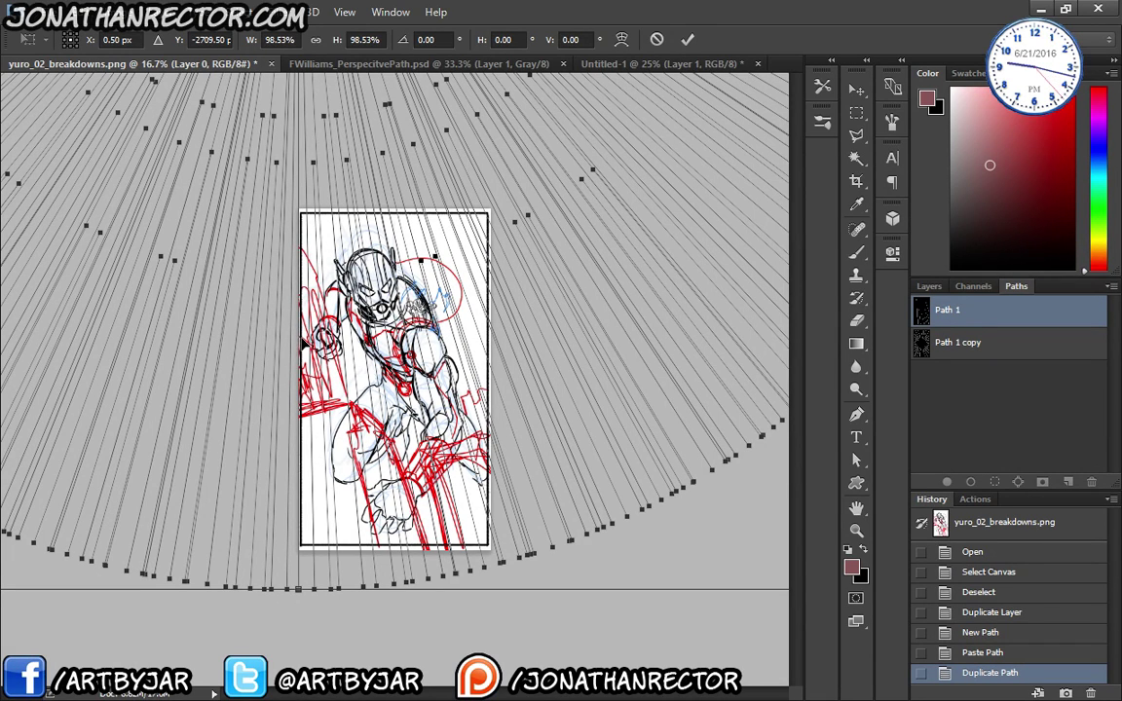
{"action": "key", "text": "Return"}
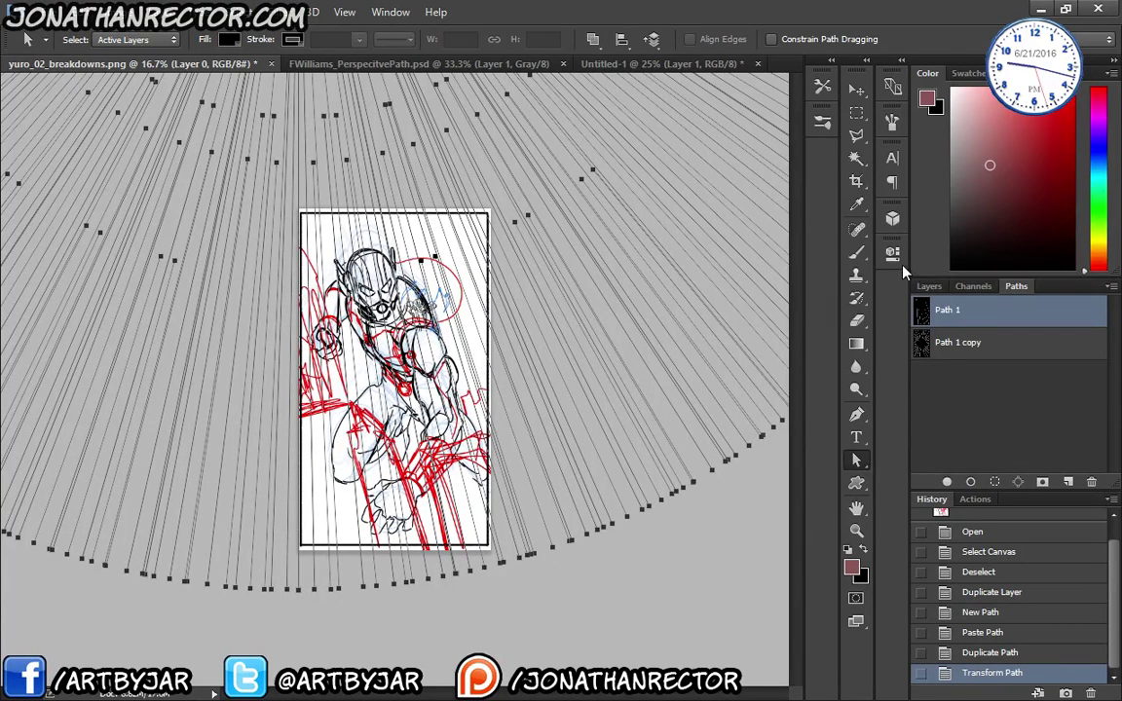
- Fill the bottom Layer 0 with white
{"action": "left_click", "coordinate": [928, 286]}
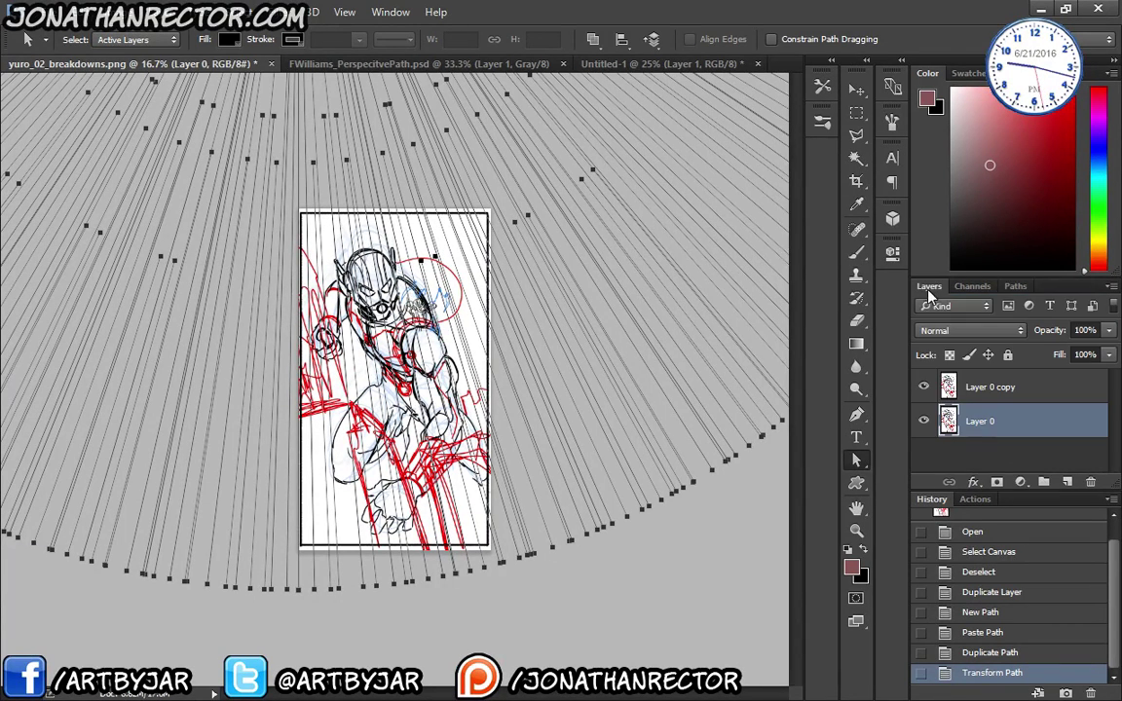
{"action": "left_click", "coordinate": [938, 393]}
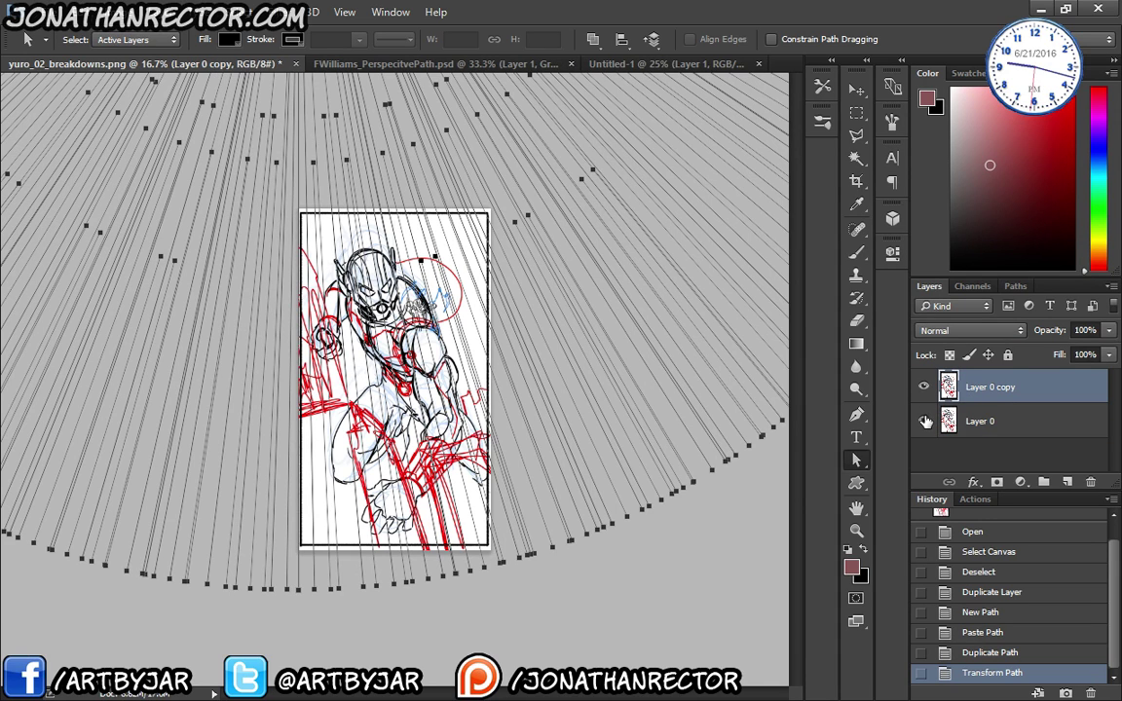
{"action": "left_click", "coordinate": [941, 423]}
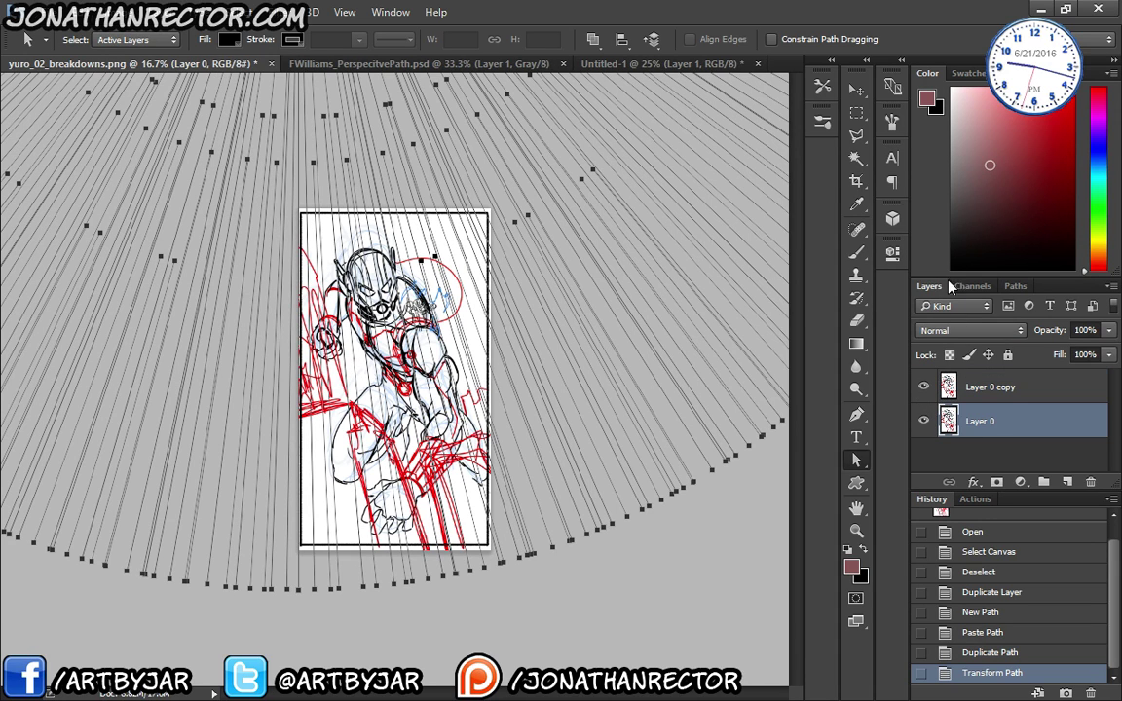
{"action": "left_click_drag", "start_coordinate": [973, 168], "coordinate": [536, 58]}
{"action": "key", "text": "alt+BackSpace"}
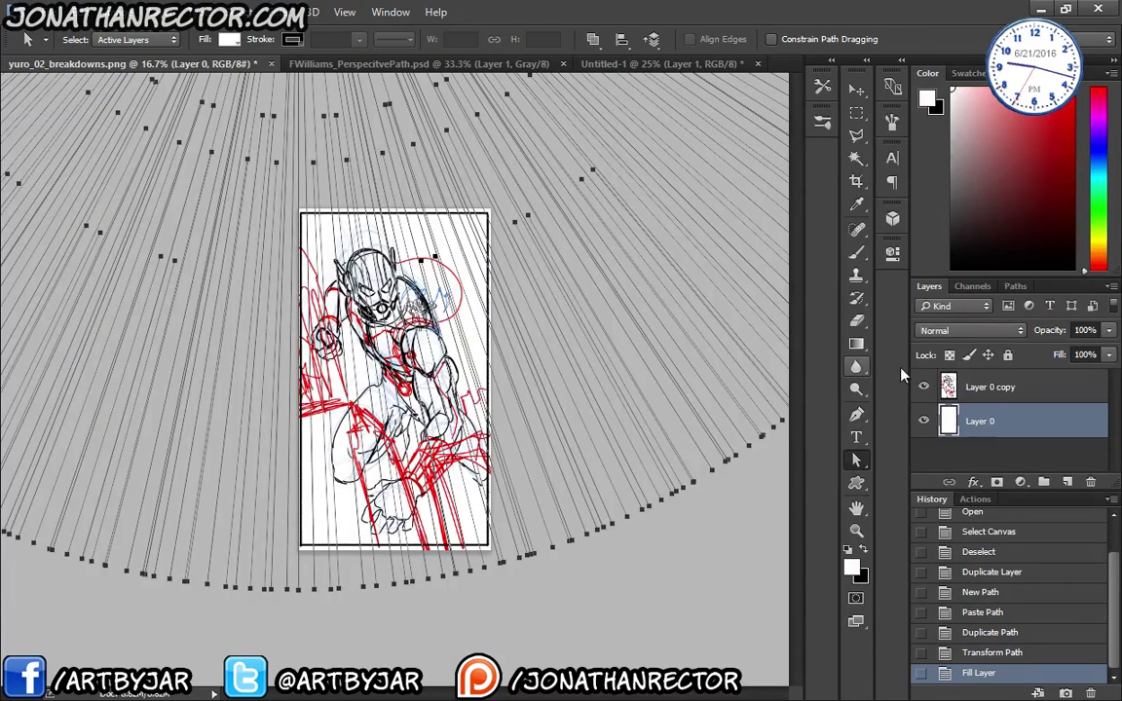
- Fade the Layer 0 copy sketch to 30% opacity
{"action": "left_click", "coordinate": [983, 387]}
{"action": "left_click", "coordinate": [1109, 330]}
{"action": "left_click", "coordinate": [1038, 353]}
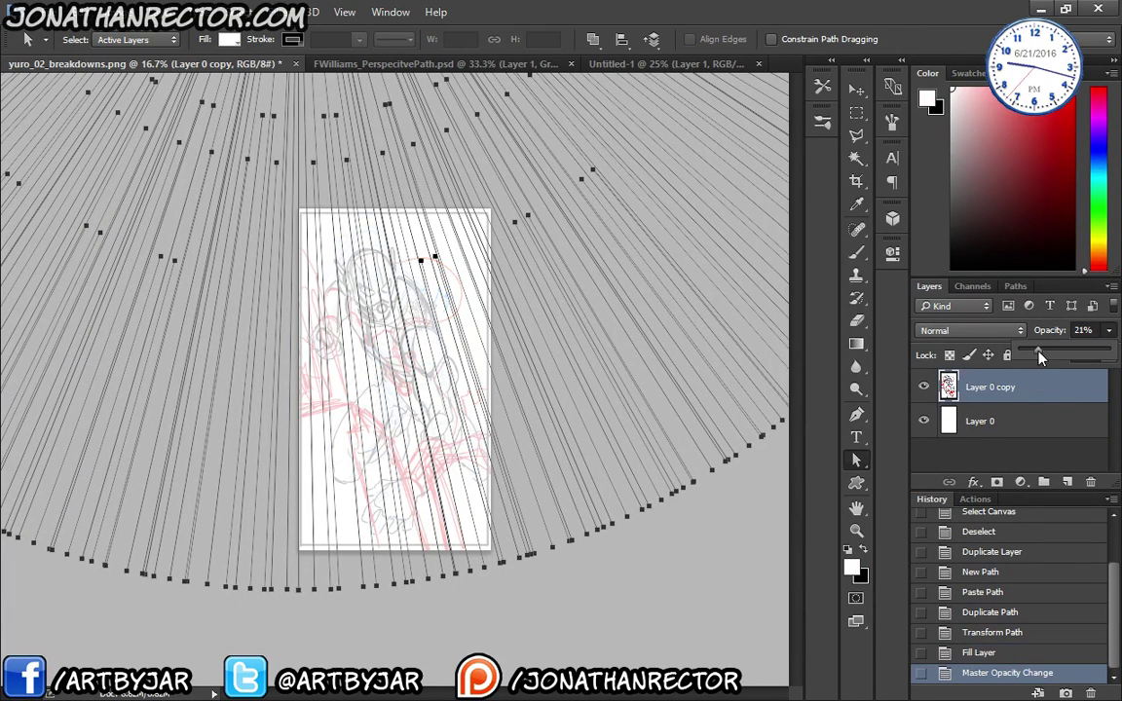
{"action": "left_click_drag", "start_coordinate": [1049, 358], "coordinate": [1081, 359]}
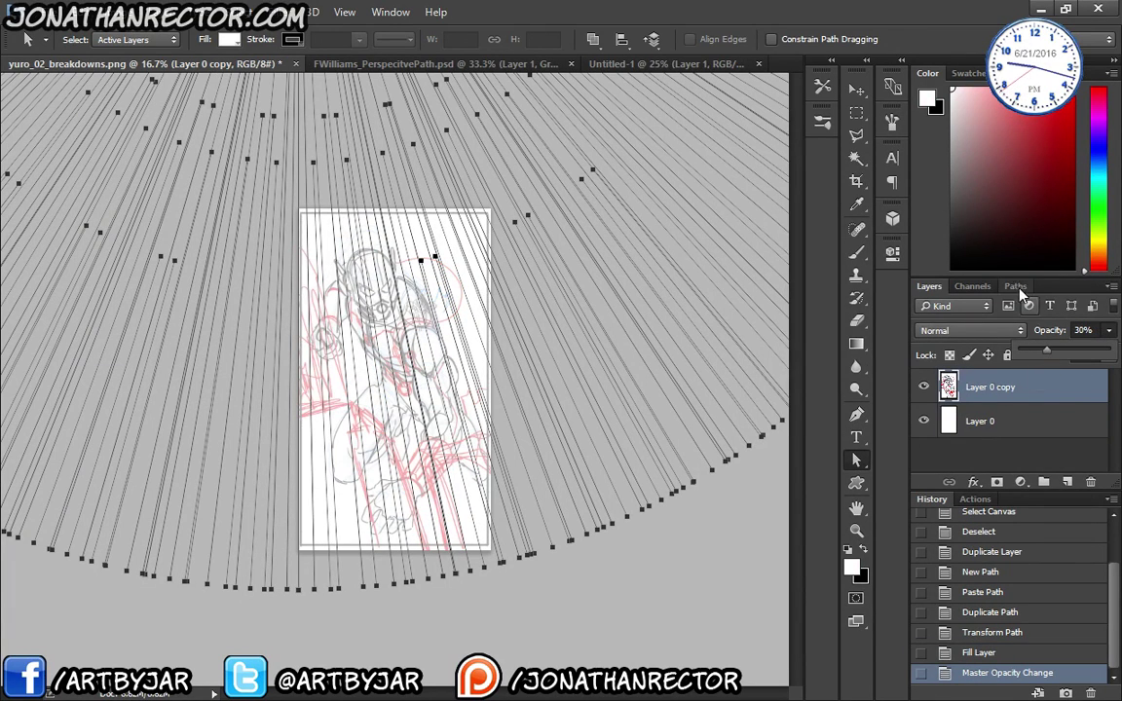
{"action": "left_click", "coordinate": [1016, 287]}
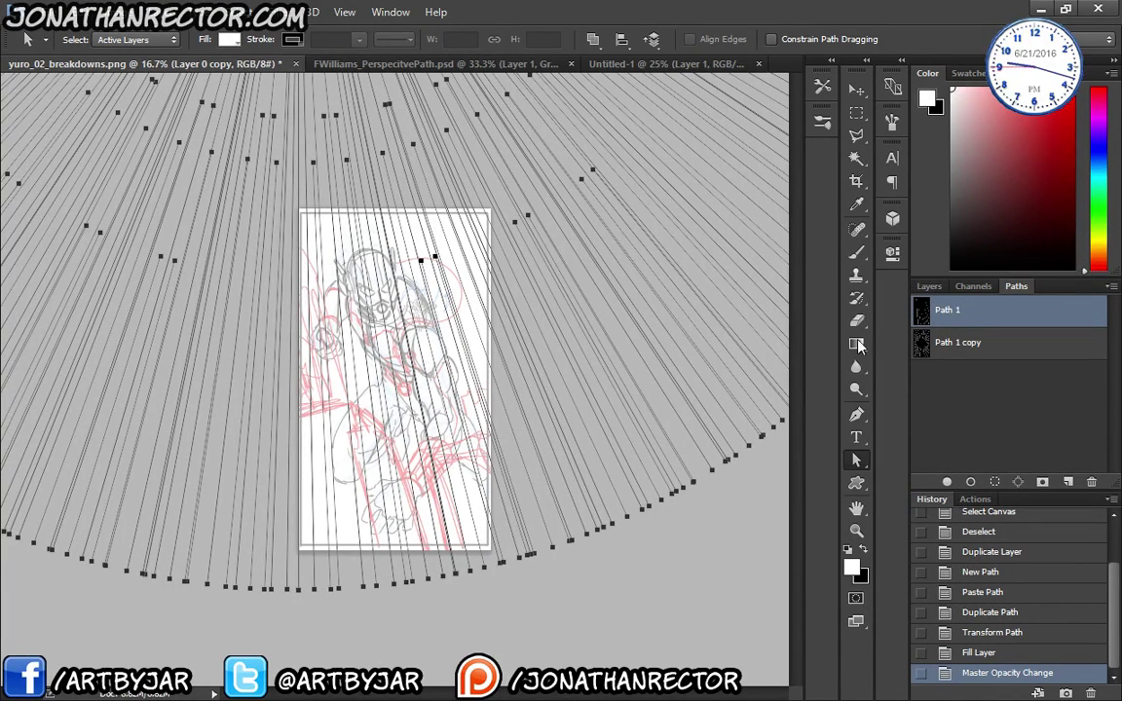
{"action": "left_click", "coordinate": [921, 287]}
- Add an empty Layer 1 and set up a red 2-pixel brush from the 3 pxl preset
{"action": "key", "text": "ctrl+shift+alt+n"}
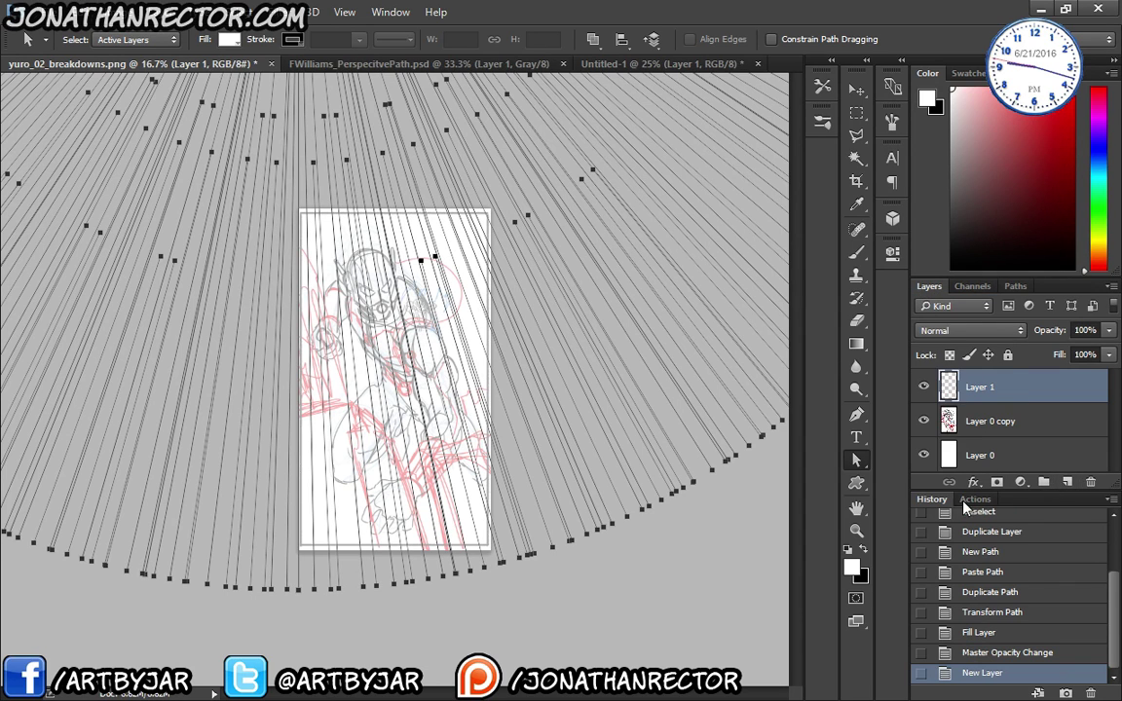
{"action": "left_click", "coordinate": [823, 120]}
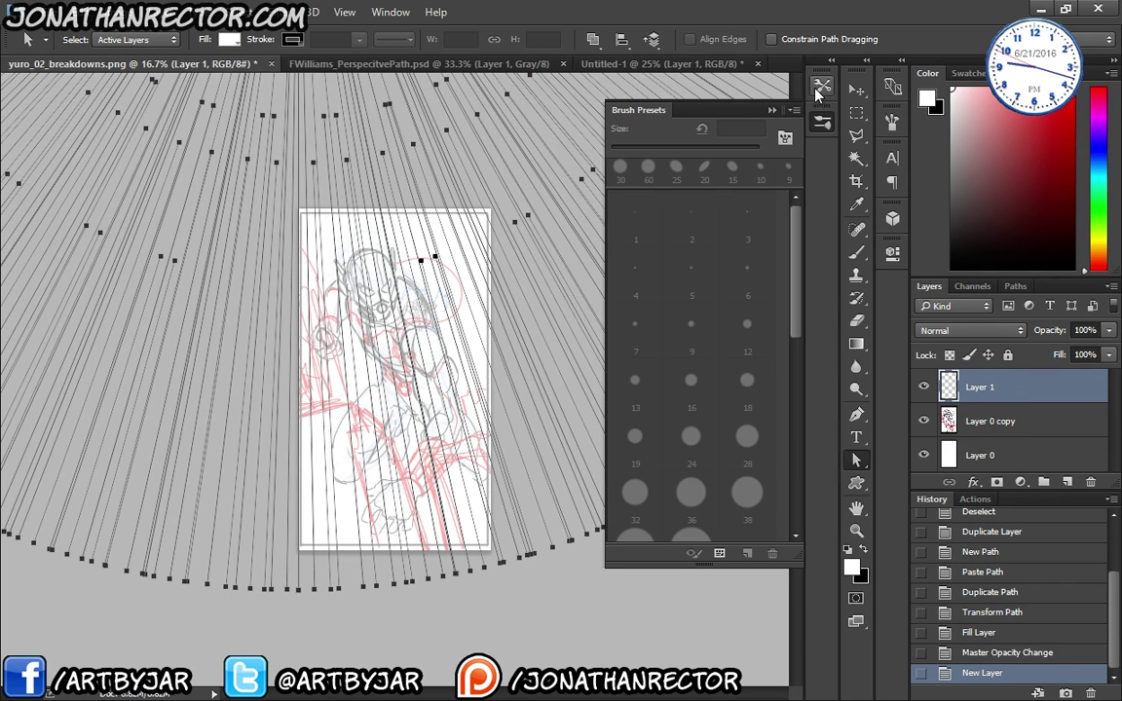
{"action": "left_click", "coordinate": [823, 86]}
{"action": "key", "text": "b"}
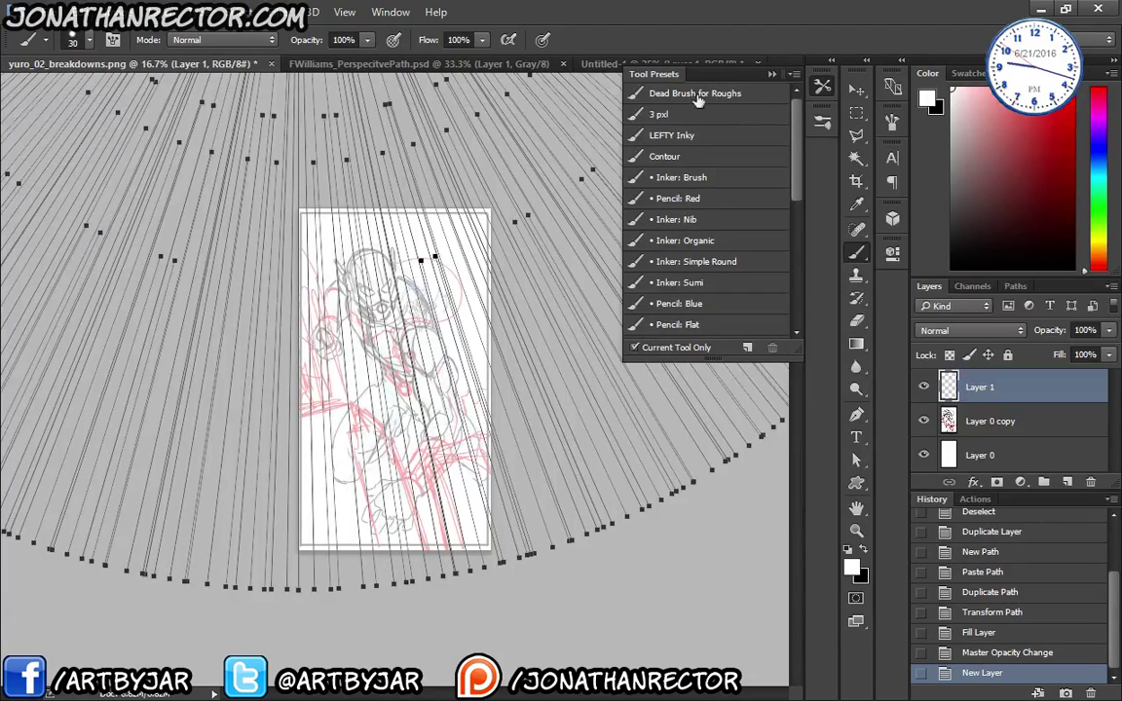
{"action": "left_click", "coordinate": [672, 114]}
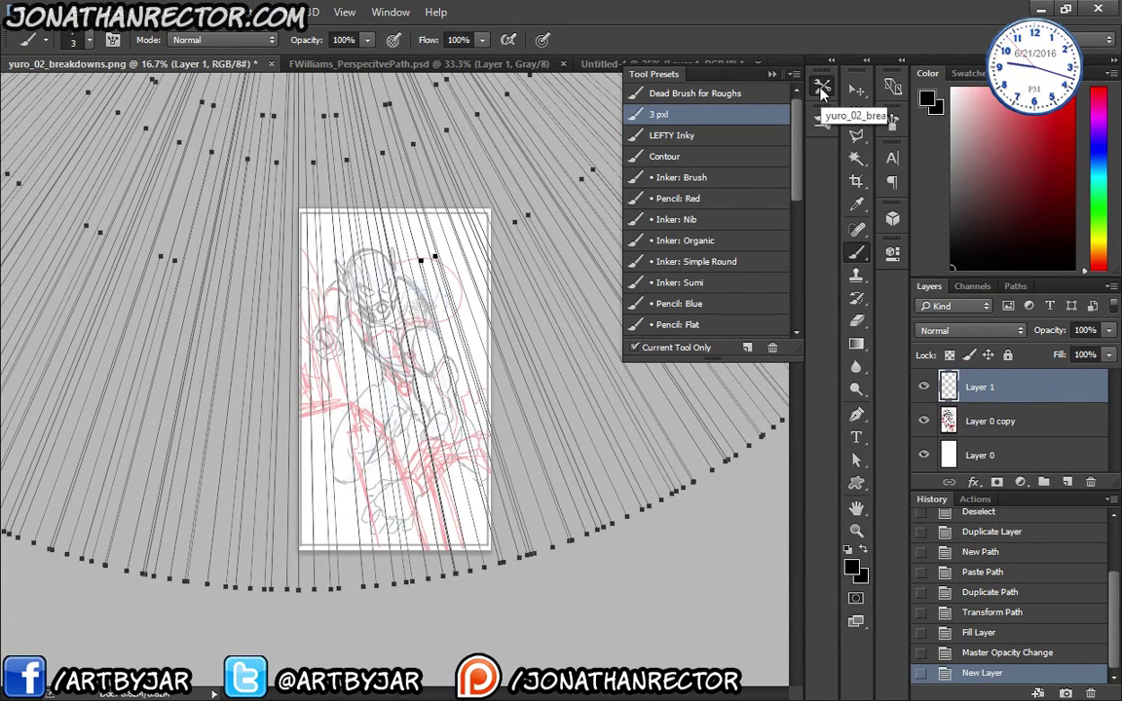
{"action": "left_click", "coordinate": [822, 88]}
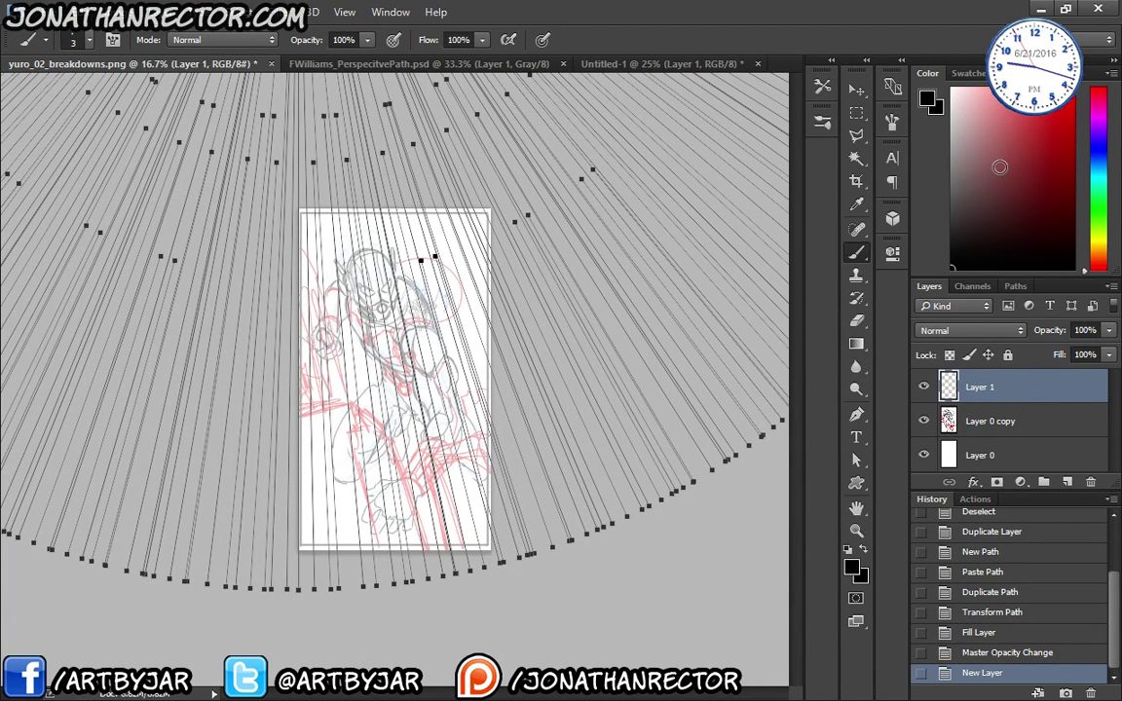
{"action": "key", "text": "bracketleft"}
{"action": "left_click", "coordinate": [1072, 103]}
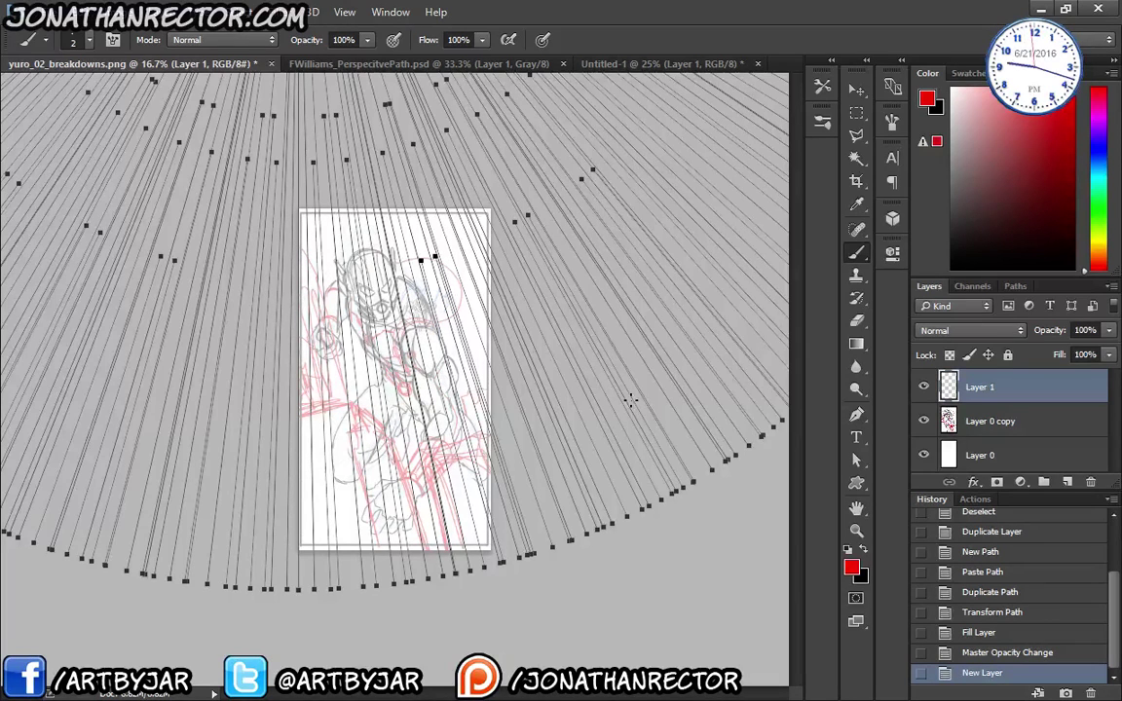
{"action": "left_click", "coordinate": [1016, 286]}
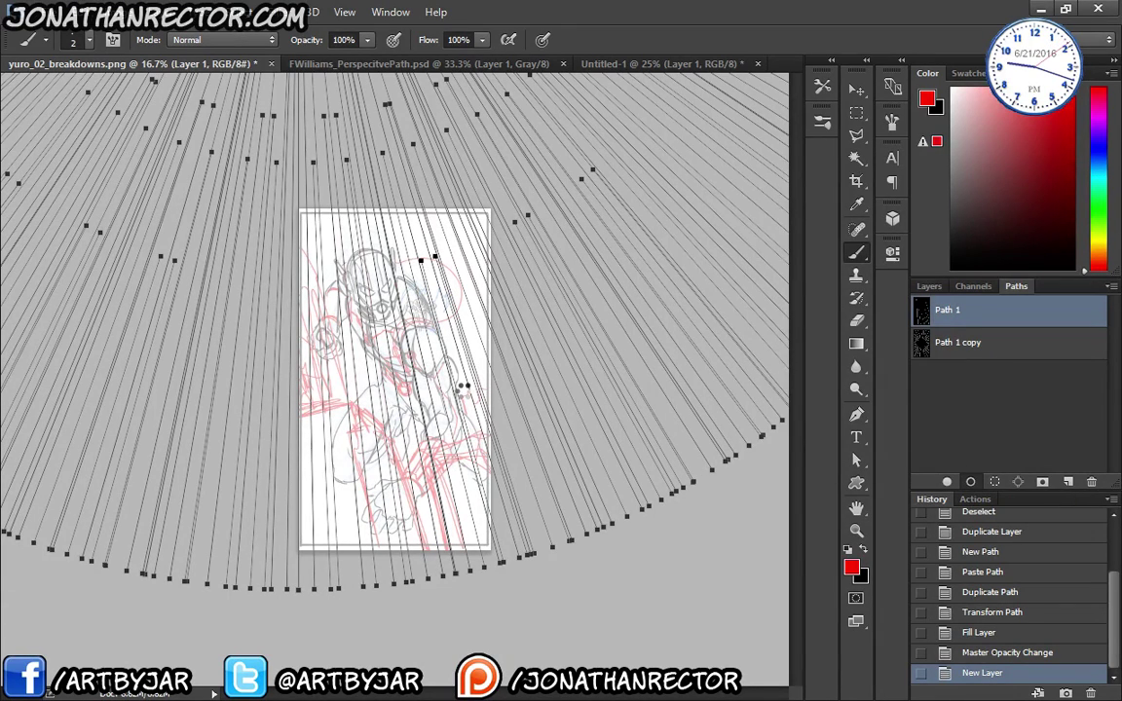
- Stroke Path 1 in red onto Layer 1, then hide the path and toggle the sketch to check the lines
{"action": "key", "text": "Return"}
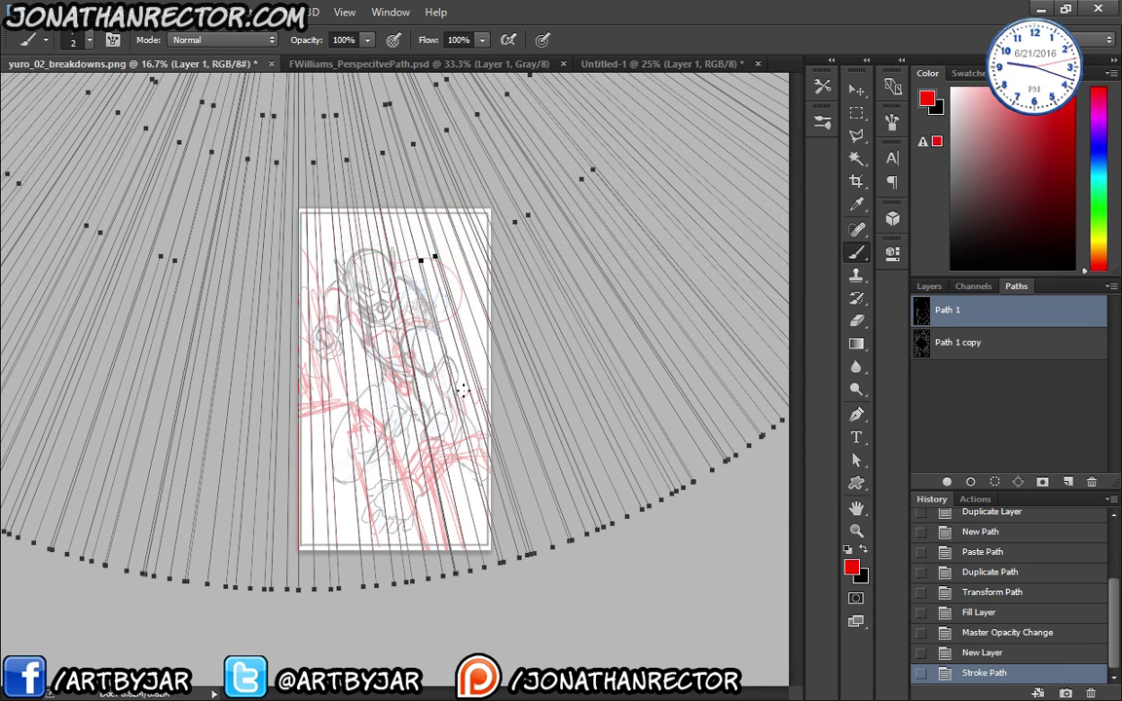
{"action": "left_click", "coordinate": [979, 446]}
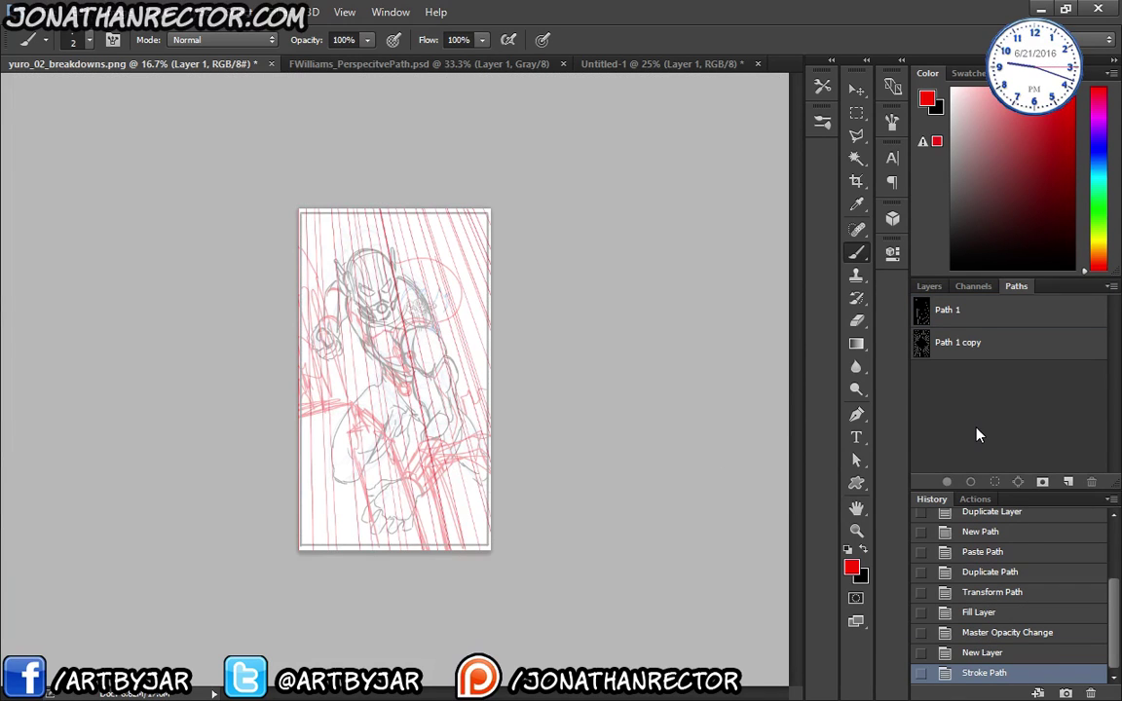
{"action": "left_click", "coordinate": [929, 286]}
{"action": "left_click", "coordinate": [923, 420]}
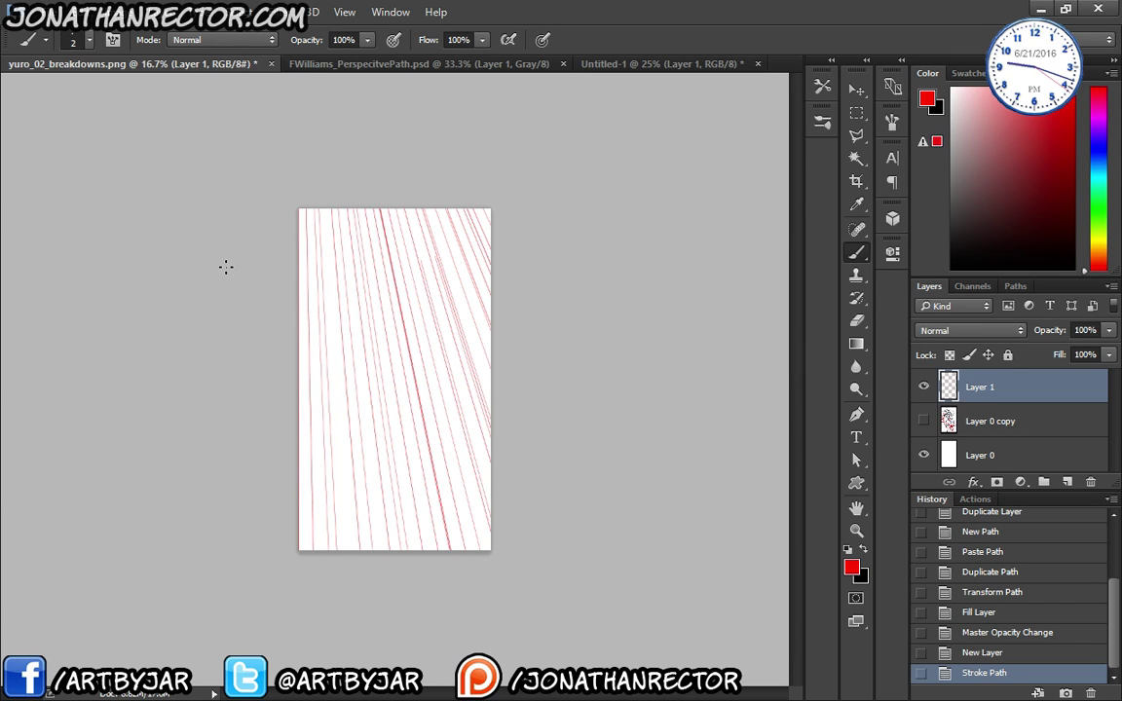
{"action": "left_click", "coordinate": [923, 421]}
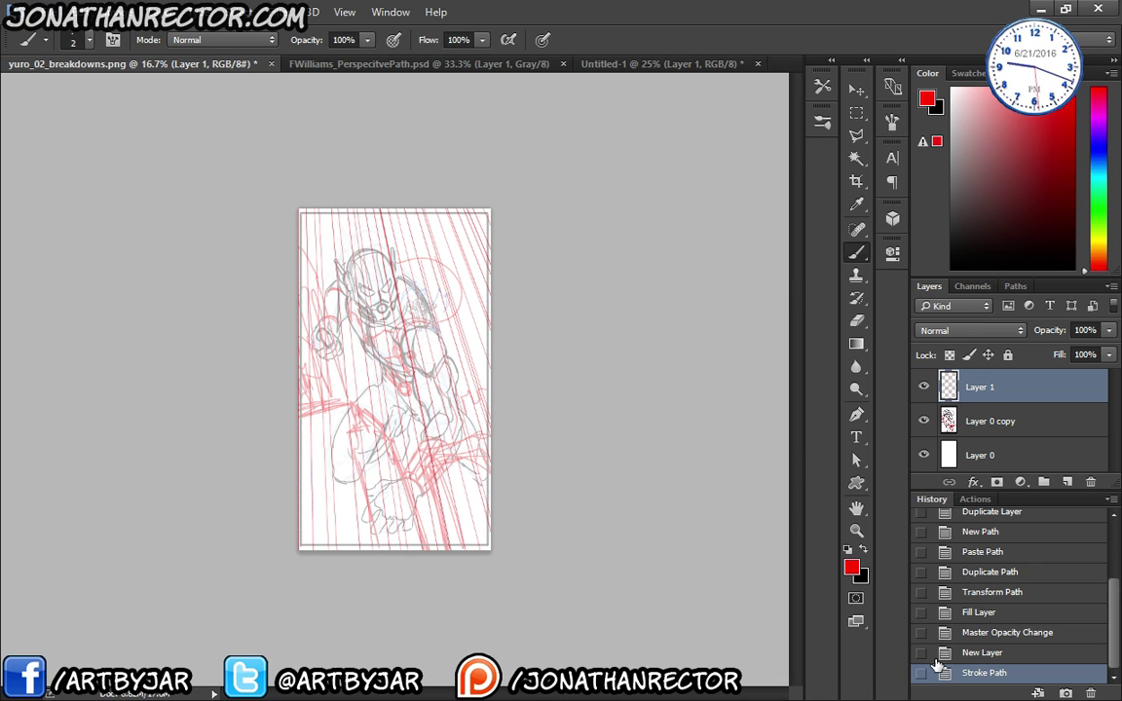
{"action": "left_click", "coordinate": [1017, 287]}
- Duplicate Path 1 copy, then transform Path 1 copy so its lines converge off the page's left
{"action": "left_click_drag", "start_coordinate": [937, 340], "coordinate": [1068, 481]}
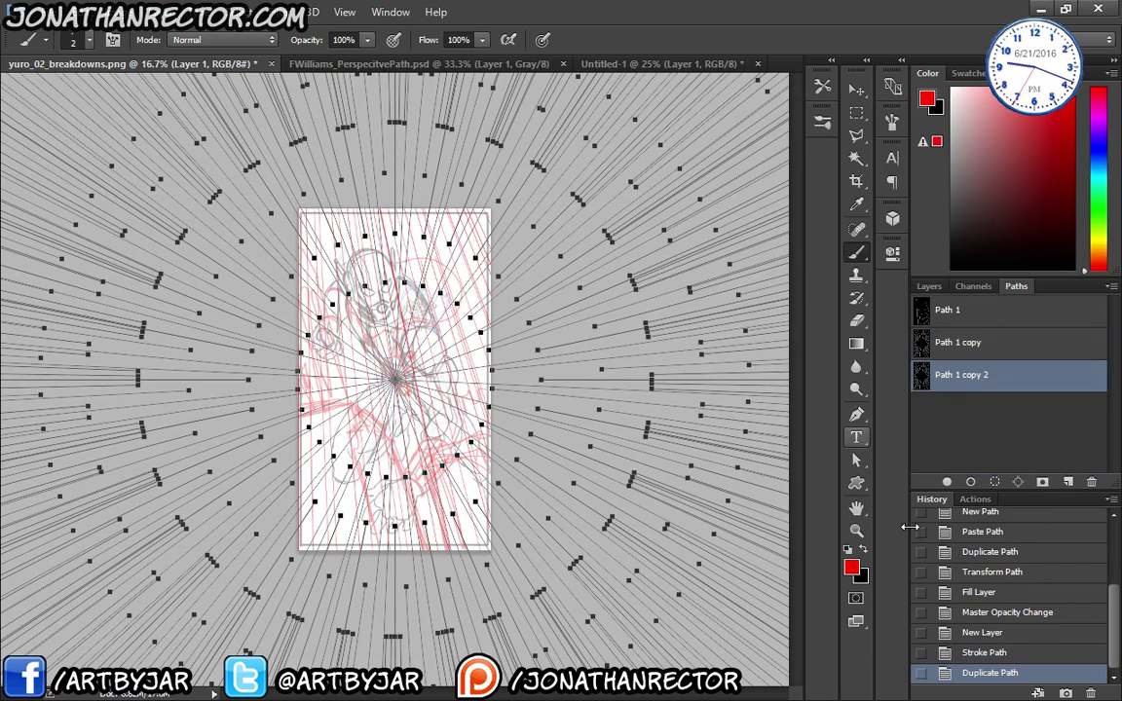
{"action": "left_click", "coordinate": [960, 343]}
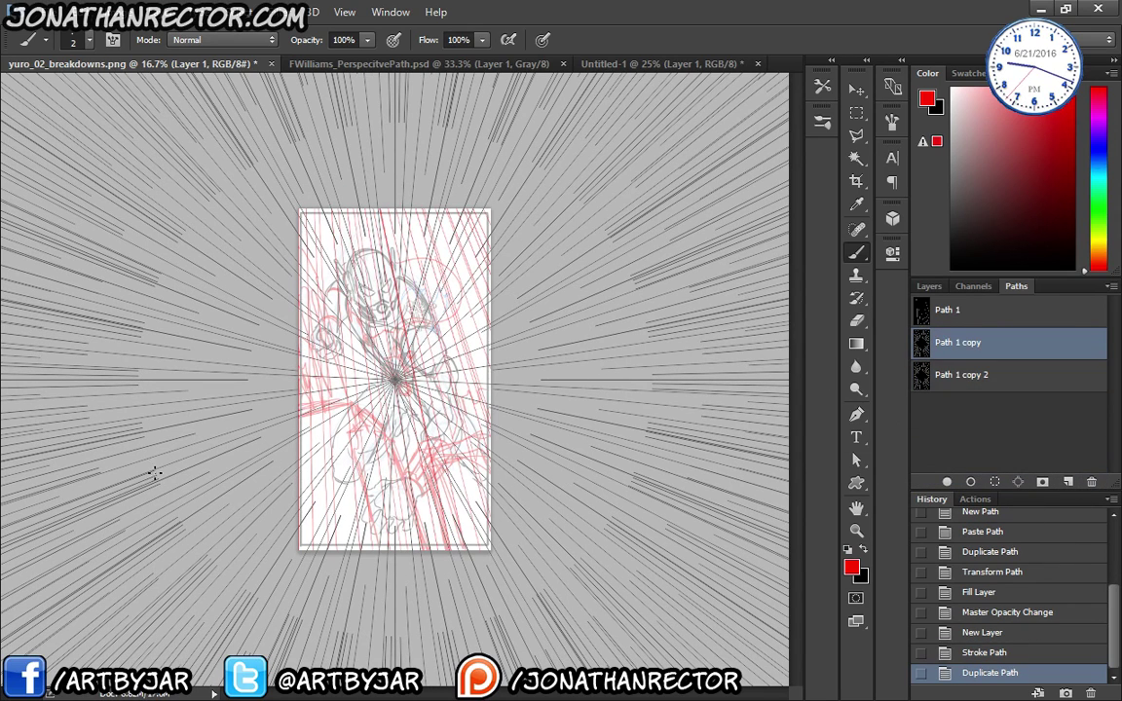
{"action": "key", "text": "ctrl+t"}
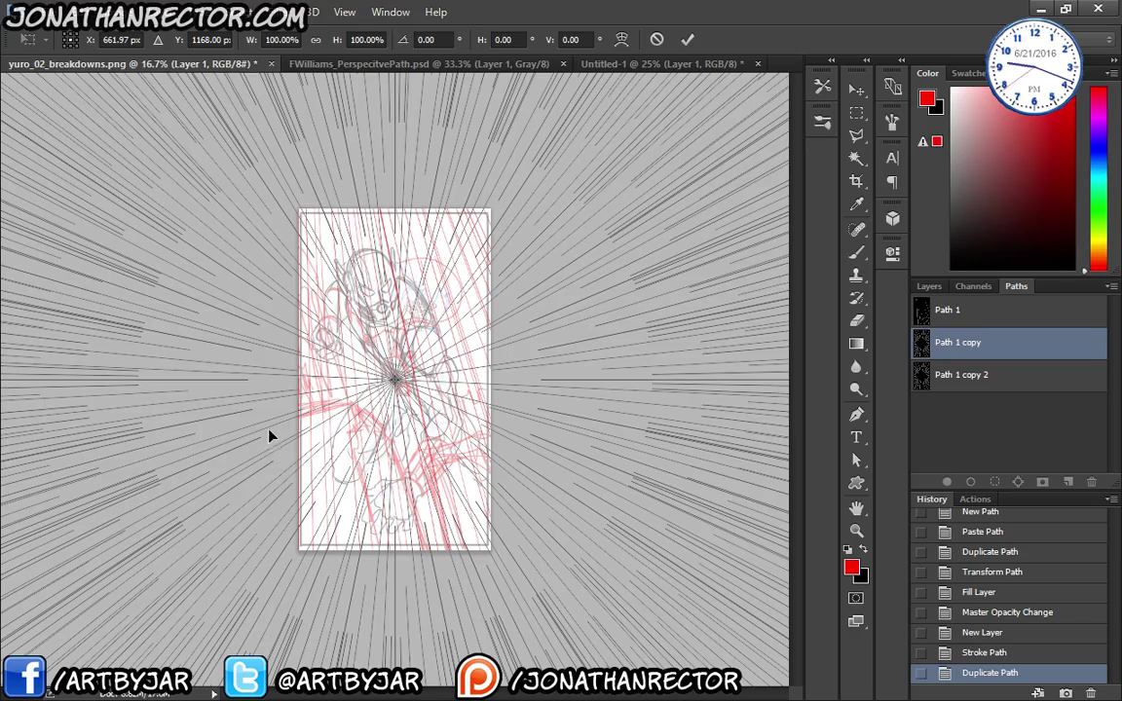
{"action": "left_click_drag", "start_coordinate": [260, 436], "coordinate": [333, 531]}
{"action": "left_click_drag", "start_coordinate": [332, 575], "coordinate": [378, 285]}
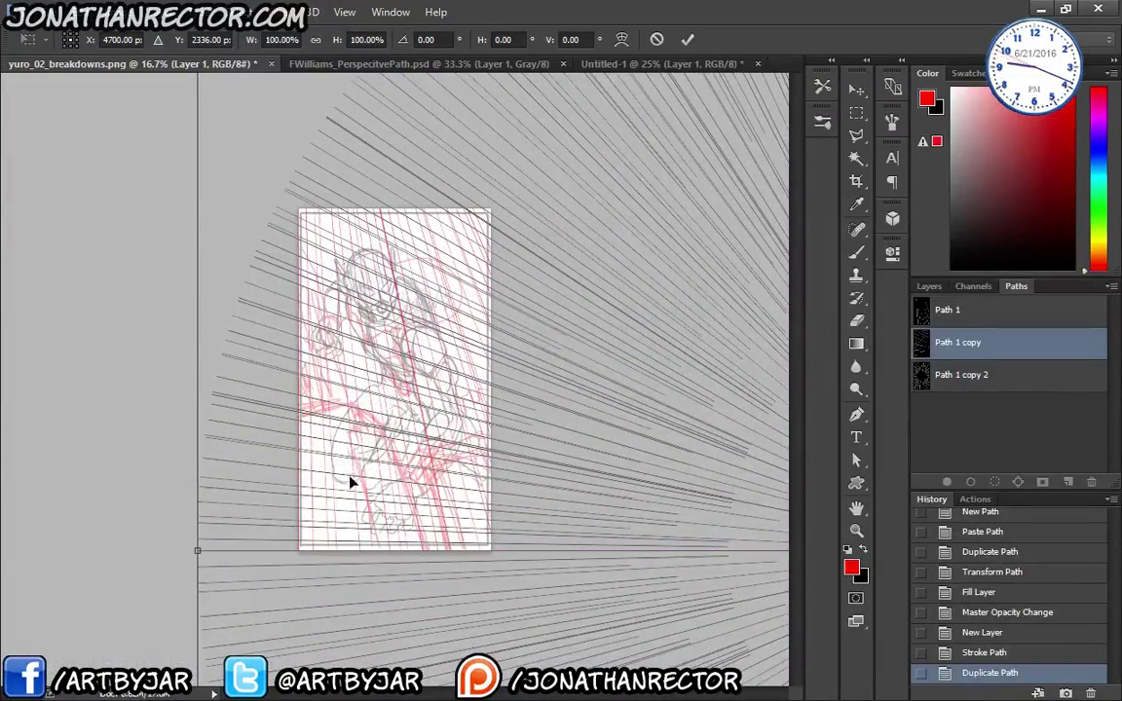
{"action": "left_click_drag", "start_coordinate": [324, 578], "coordinate": [360, 571]}
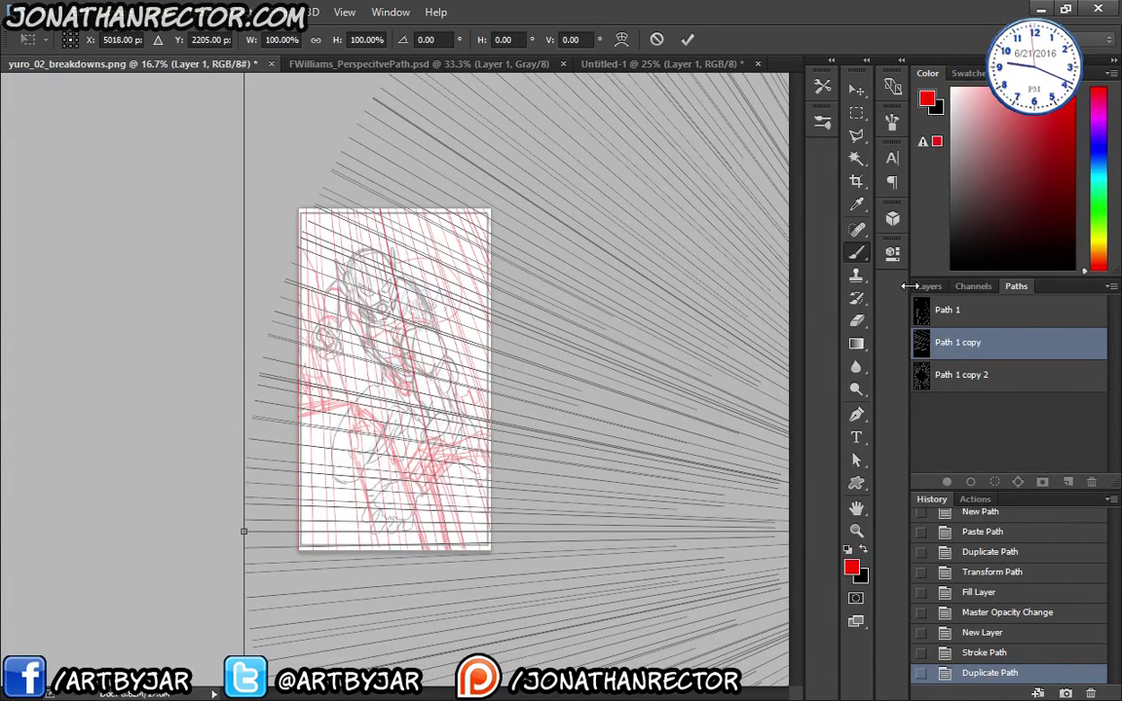
{"action": "left_click", "coordinate": [856, 251]}
{"action": "left_click", "coordinate": [929, 285]}
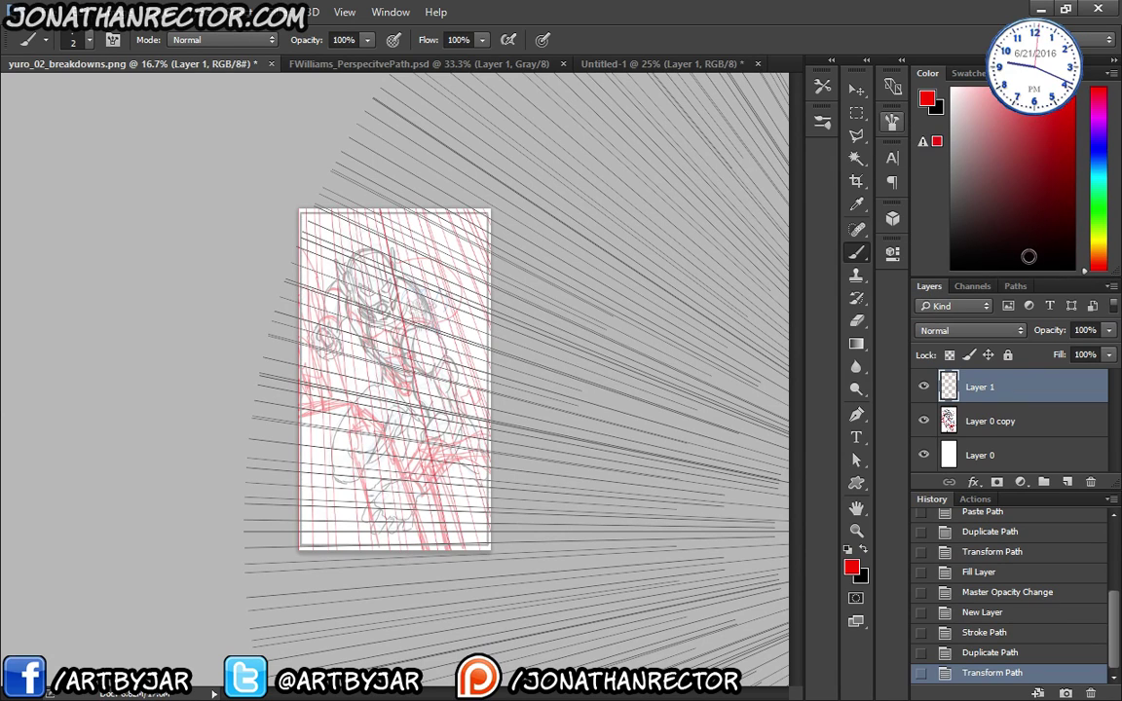
- Stroke the shifted path in blue on a new Layer 2
{"action": "key", "text": "ctrl+shift+alt+n"}
{"action": "left_click", "coordinate": [1098, 160]}
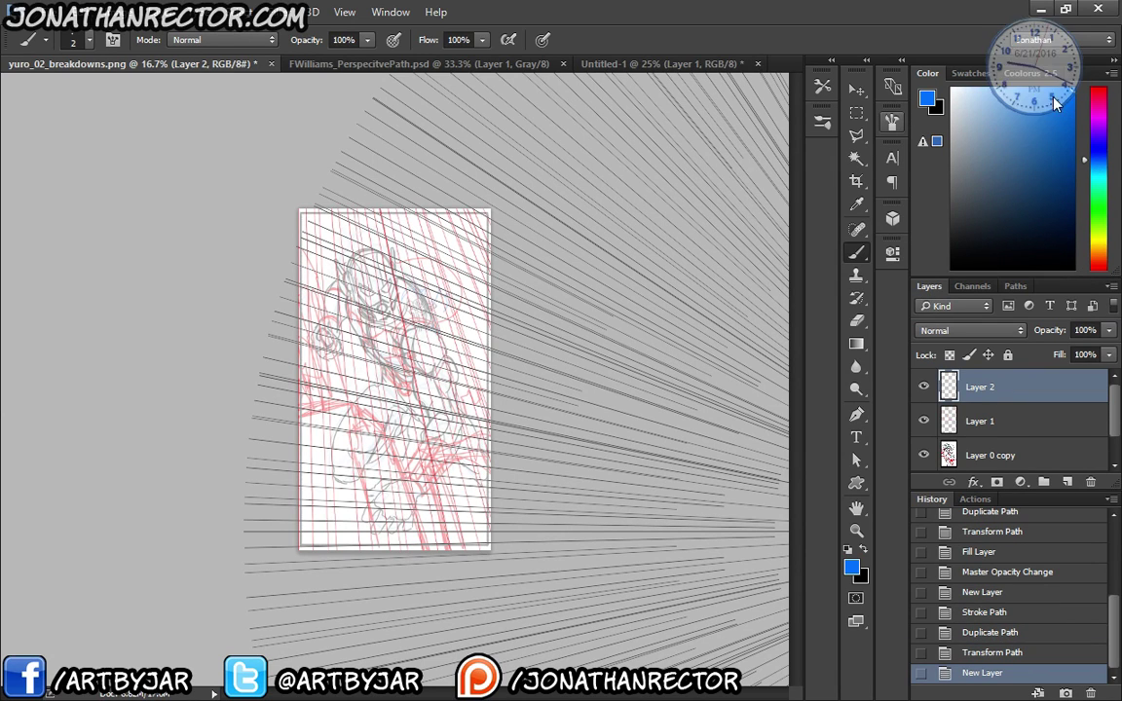
{"action": "left_click", "coordinate": [1016, 285]}
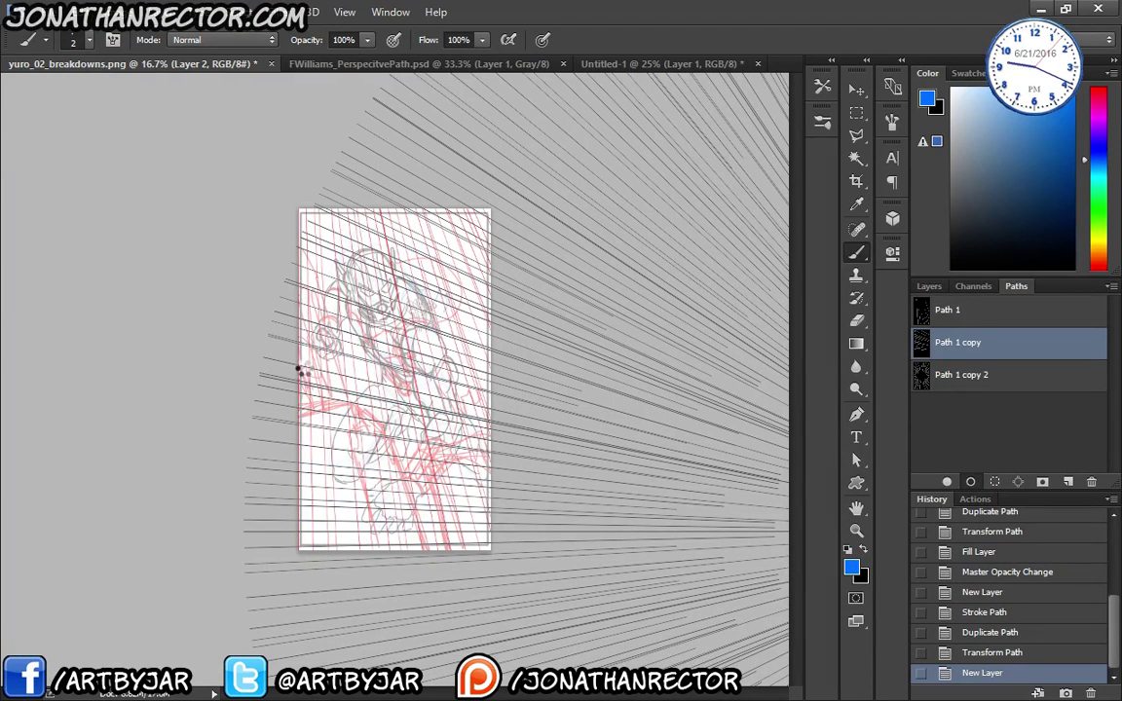
{"action": "key", "text": "Return"}
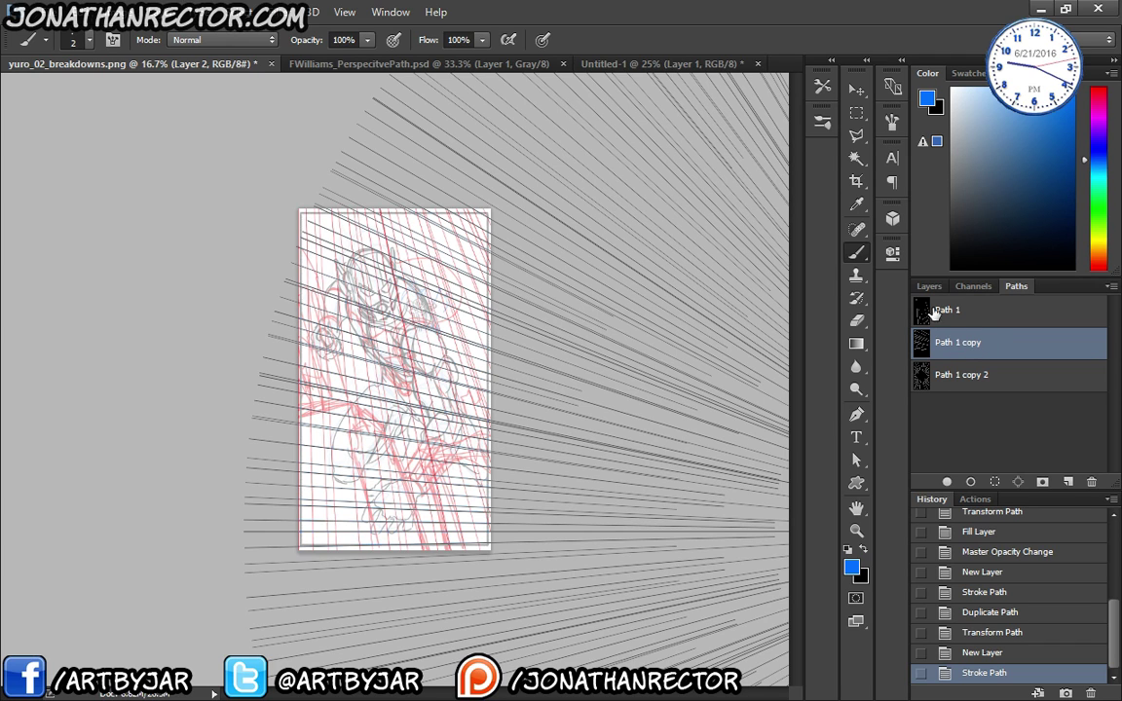
- Enlarge the path to about 198% and move its vanishing point far to the right
{"action": "key", "text": "ctrl+t"}
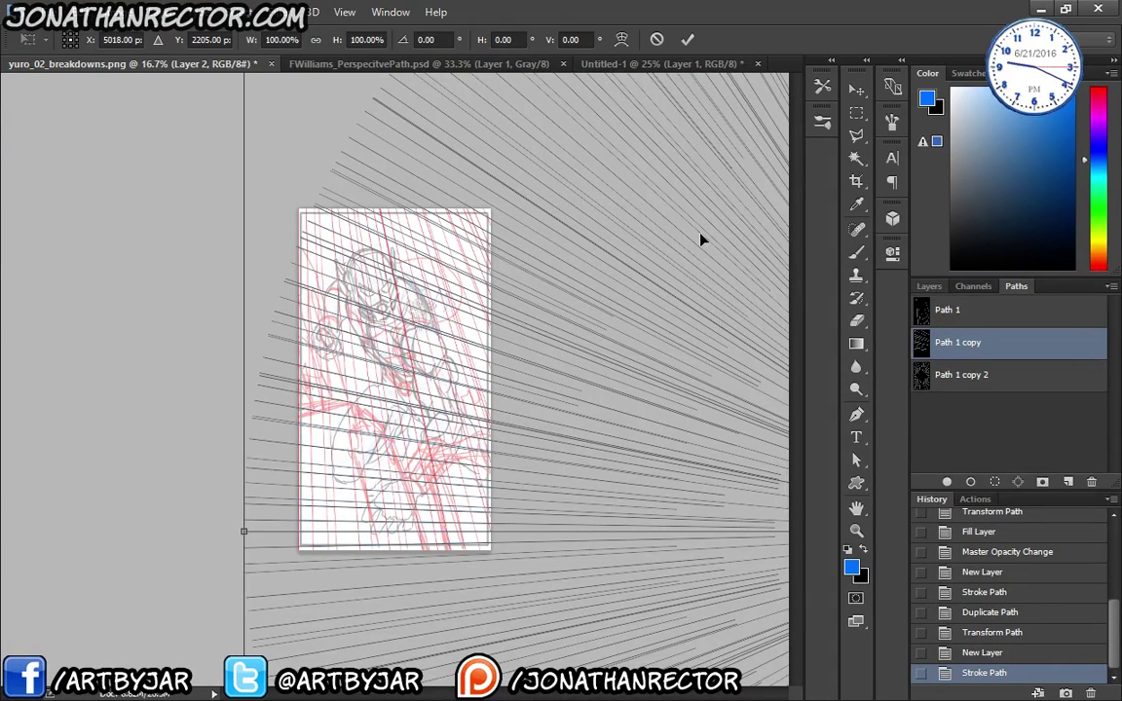
{"action": "left_click_drag", "start_coordinate": [464, 400], "coordinate": [171, 561]}
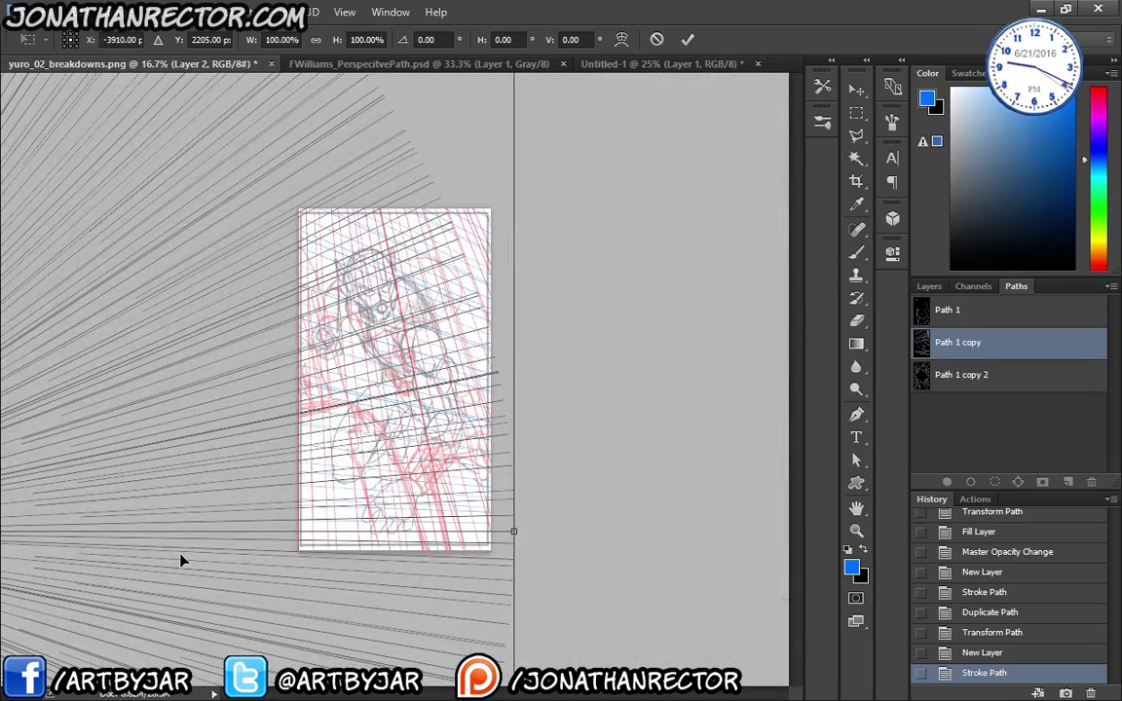
{"action": "key", "text": "ctrl+minus"}
{"action": "key", "text": "ctrl+minus"}
{"action": "key", "text": "ctrl+minus"}
{"action": "key", "text": "ctrl+minus"}
{"action": "key", "text": "ctrl+minus"}
{"action": "key", "text": "ctrl+minus"}
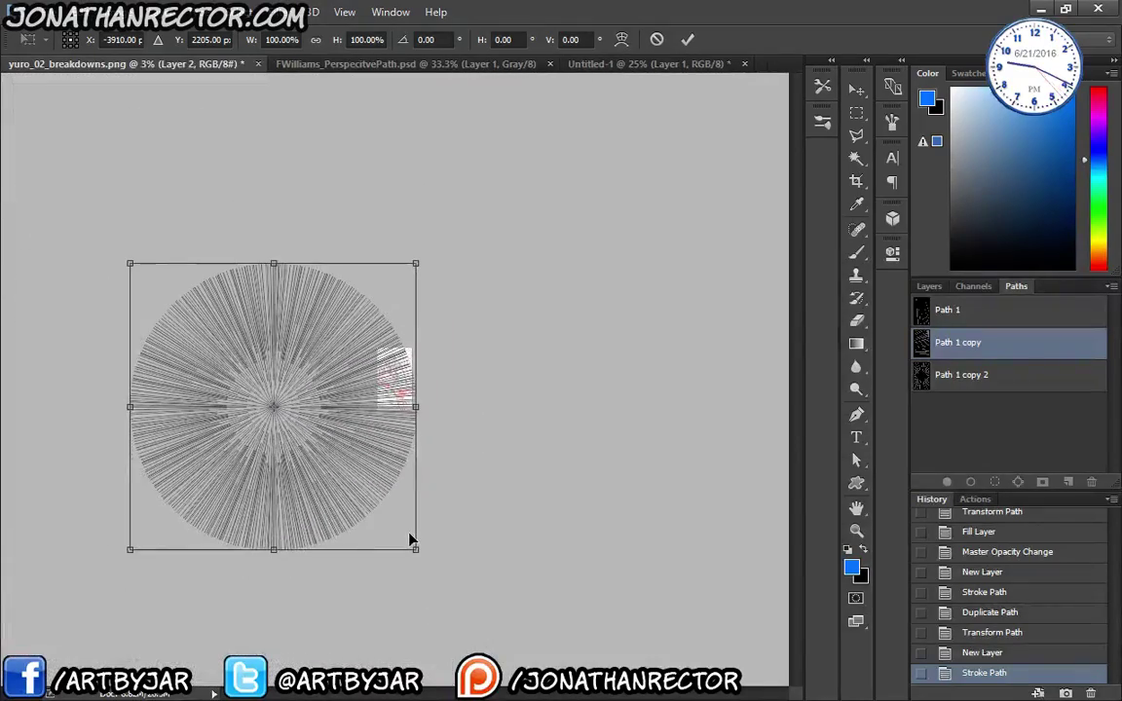
{"action": "left_click_drag", "start_coordinate": [414, 547], "coordinate": [575, 674]}
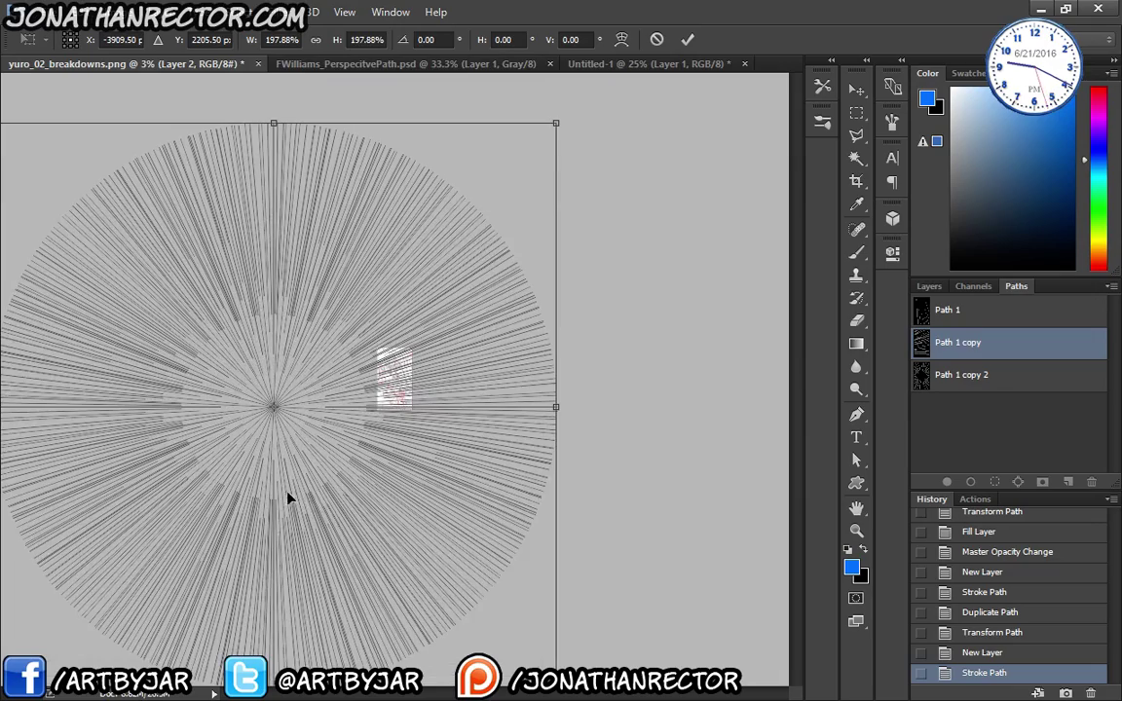
{"action": "key", "text": "ctrl+plus"}
{"action": "key", "text": "ctrl+plus"}
{"action": "key", "text": "ctrl+plus"}
{"action": "key", "text": "ctrl+plus"}
{"action": "key", "text": "ctrl+plus"}
{"action": "key", "text": "ctrl+plus"}
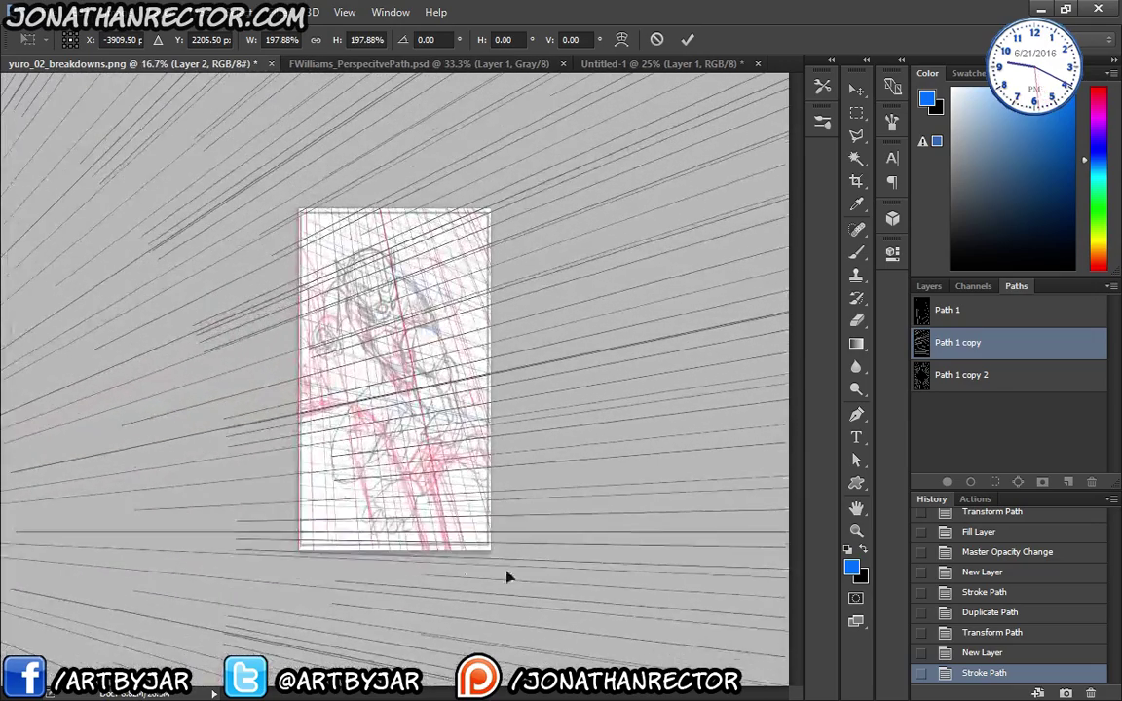
{"action": "left_click_drag", "start_coordinate": [507, 578], "coordinate": [231, 559]}
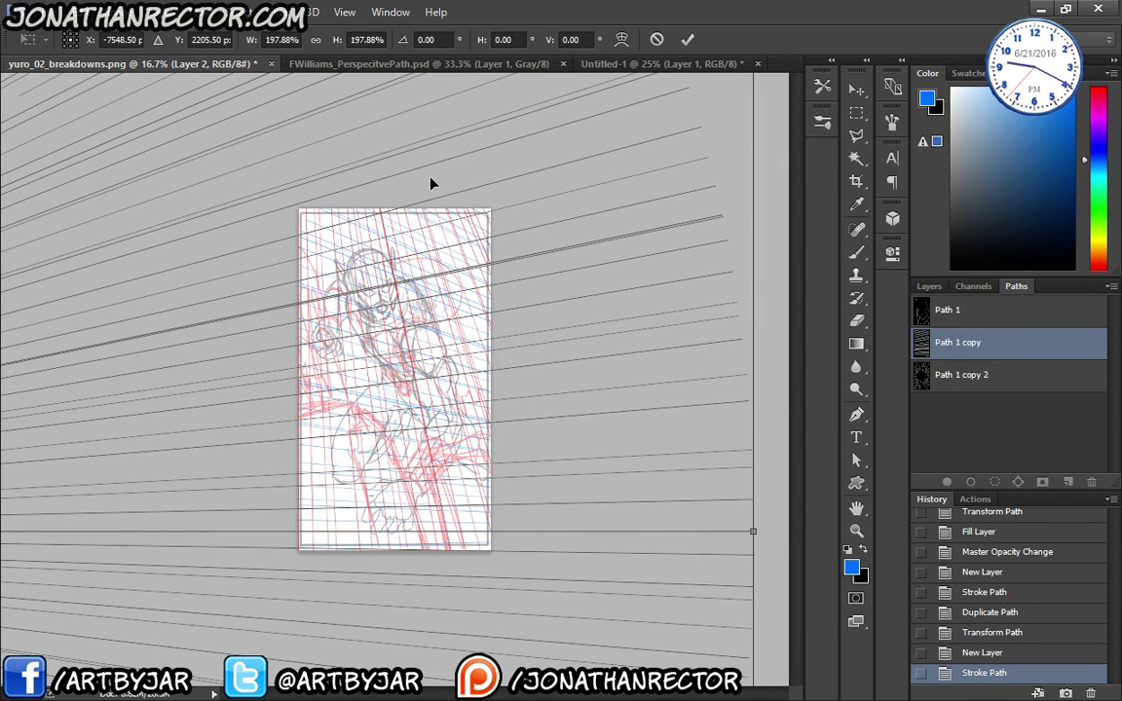
{"action": "key", "text": "Return"}
{"action": "left_click", "coordinate": [856, 252]}
{"action": "left_click", "coordinate": [929, 285]}
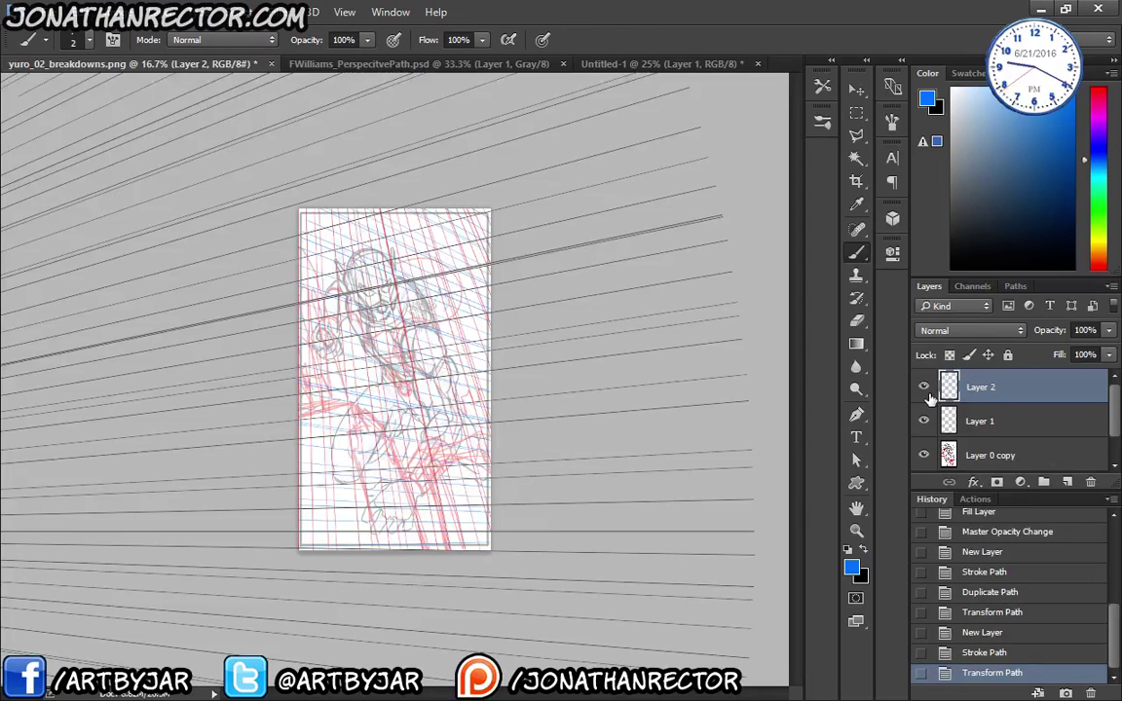
- Stroke the repositioned path in green on a new Layer 3
{"action": "key", "text": "ctrl+shift+alt+n"}
{"action": "left_click", "coordinate": [1098, 223]}
{"action": "left_click", "coordinate": [1068, 119]}
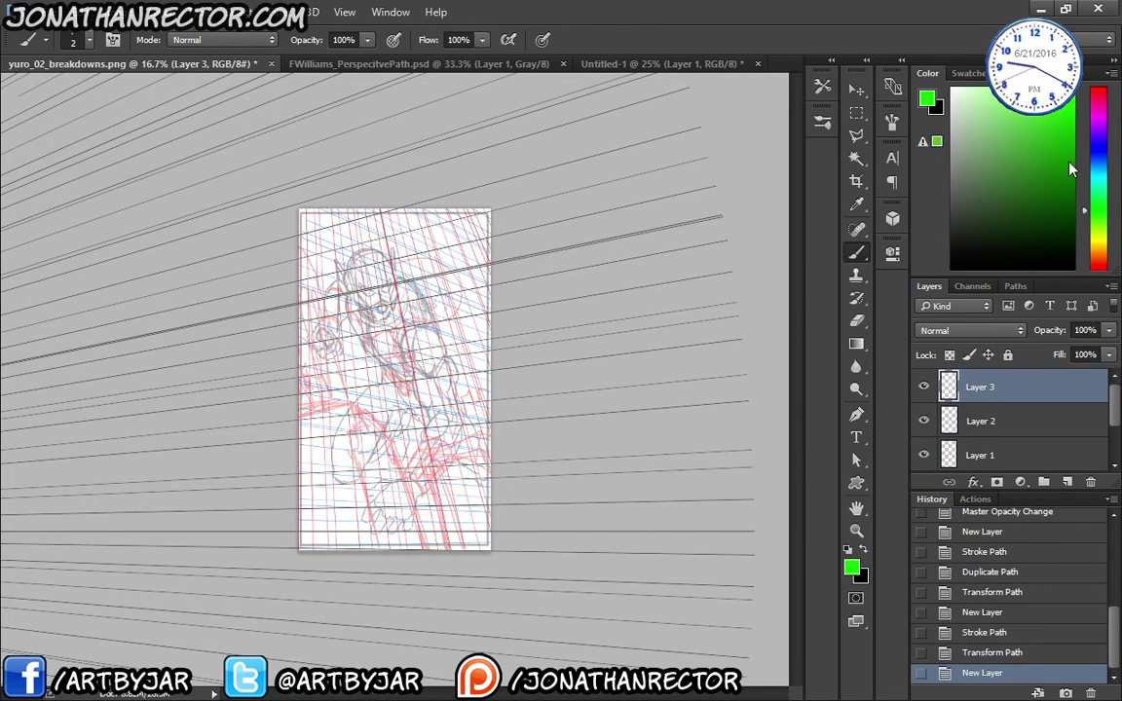
{"action": "left_click", "coordinate": [1016, 287]}
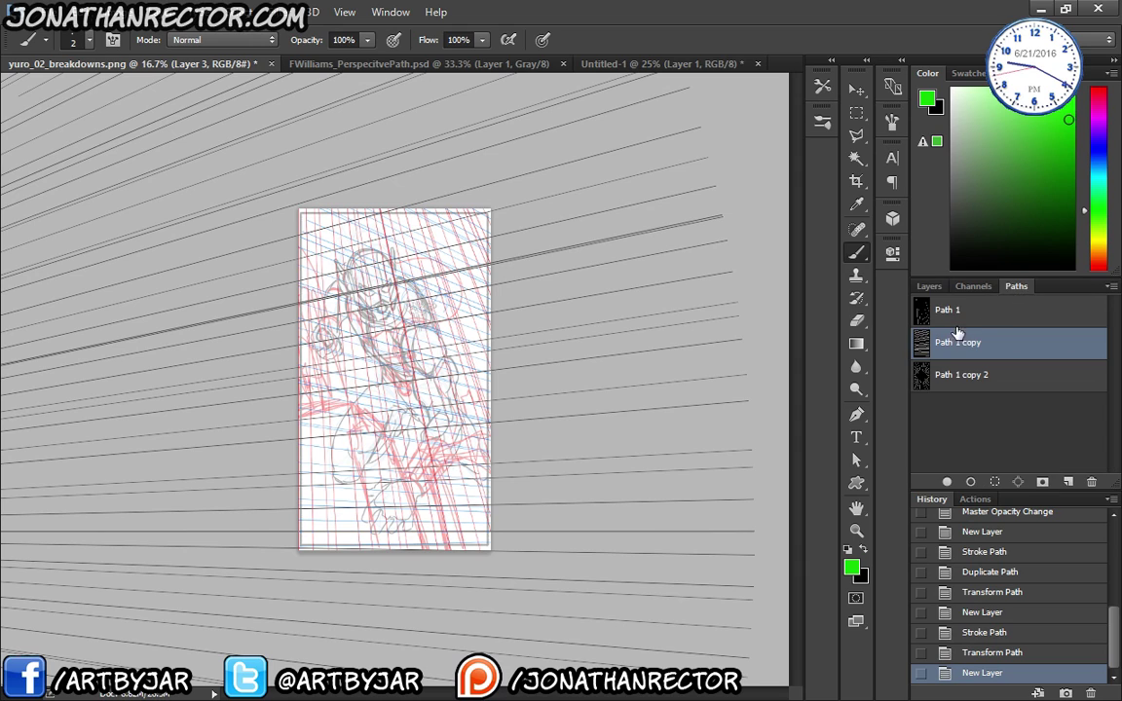
{"action": "left_click", "coordinate": [975, 481]}
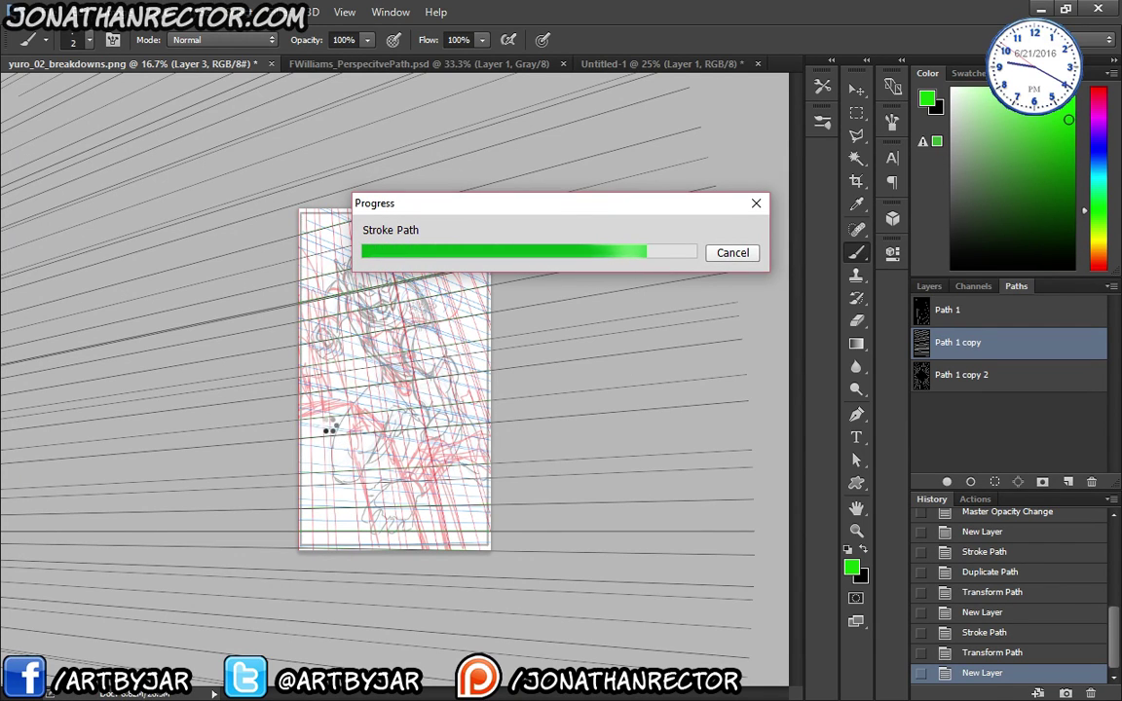
- Deselect the path and toggle the sketch layer off and on to check the green lines
{"action": "key", "text": "F7"}
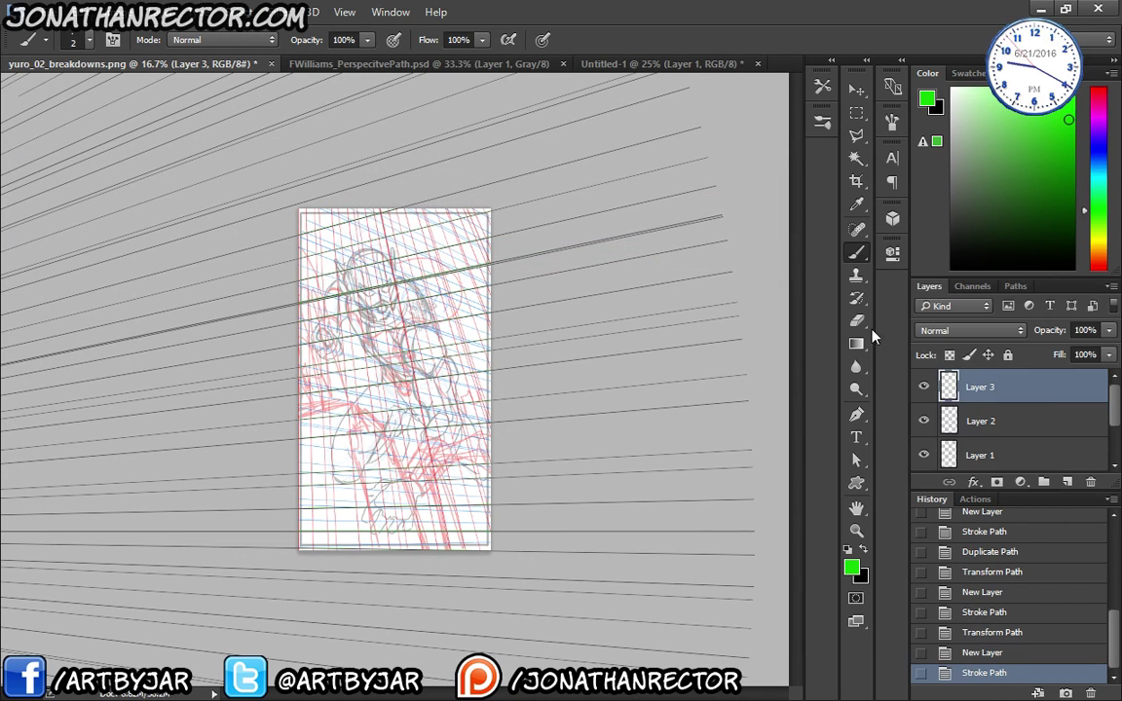
{"action": "scroll", "coordinate": [1007, 385], "scroll_direction": "down", "scroll_amount": 2}
{"action": "left_click", "coordinate": [1015, 286]}
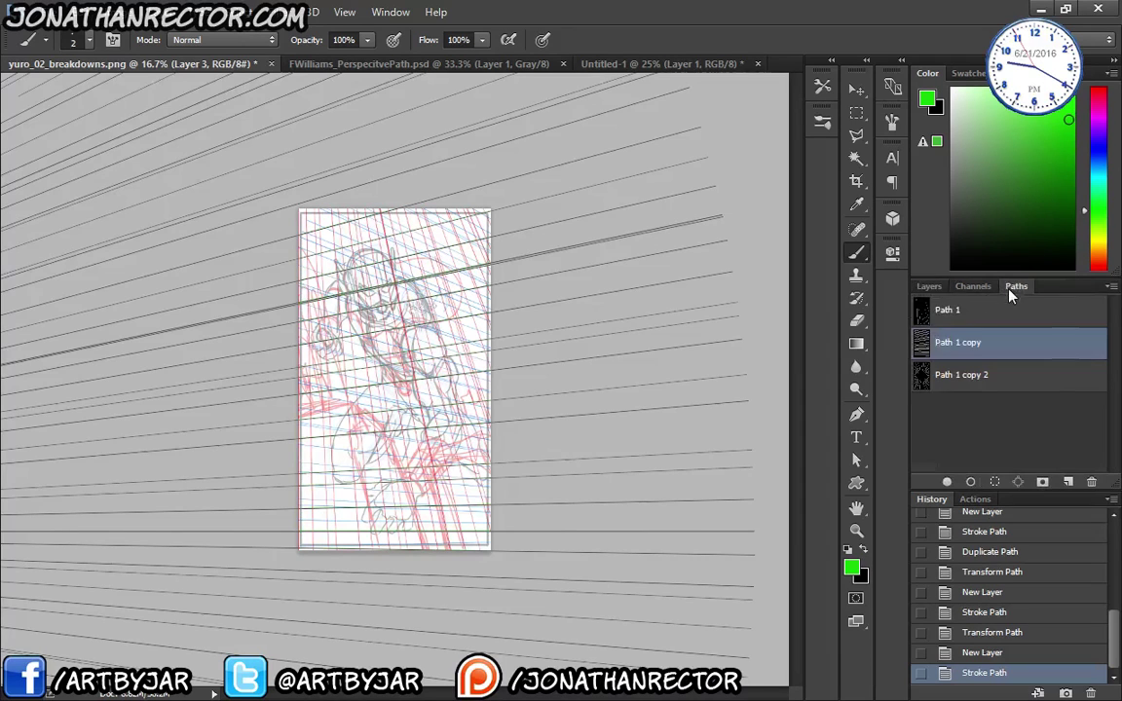
{"action": "left_click", "coordinate": [1003, 425]}
{"action": "left_click", "coordinate": [928, 285]}
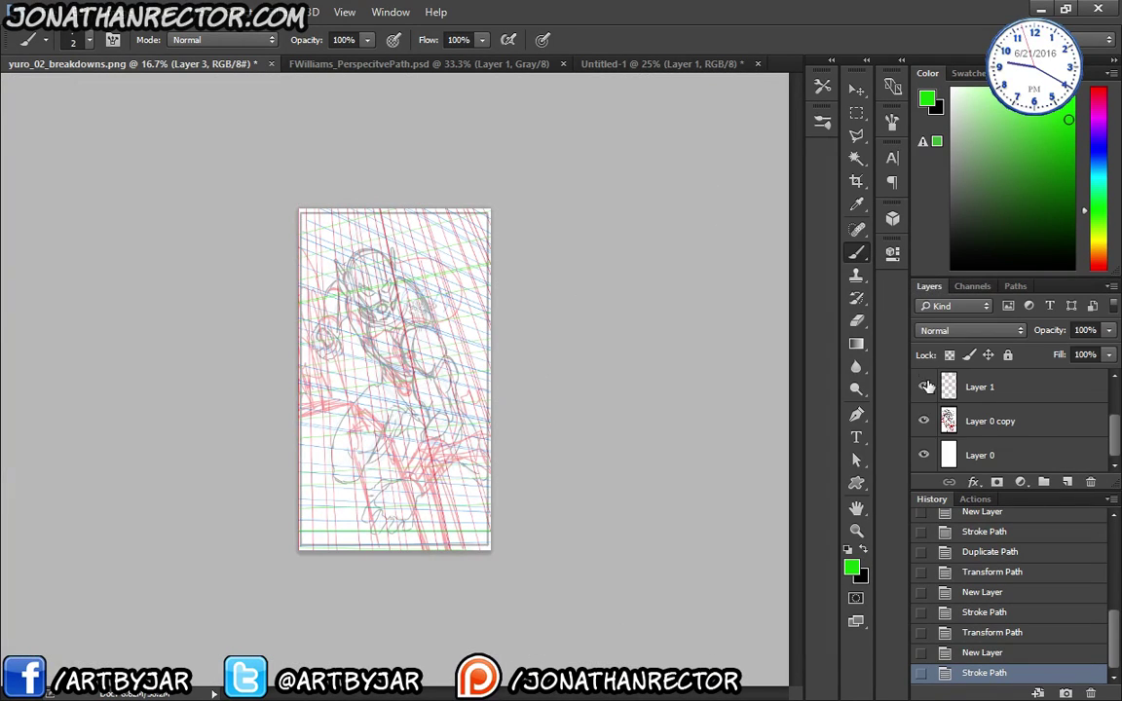
{"action": "left_click", "coordinate": [923, 421]}
{"action": "key", "text": "ctrl+plus"}
{"action": "key", "text": "ctrl+plus"}
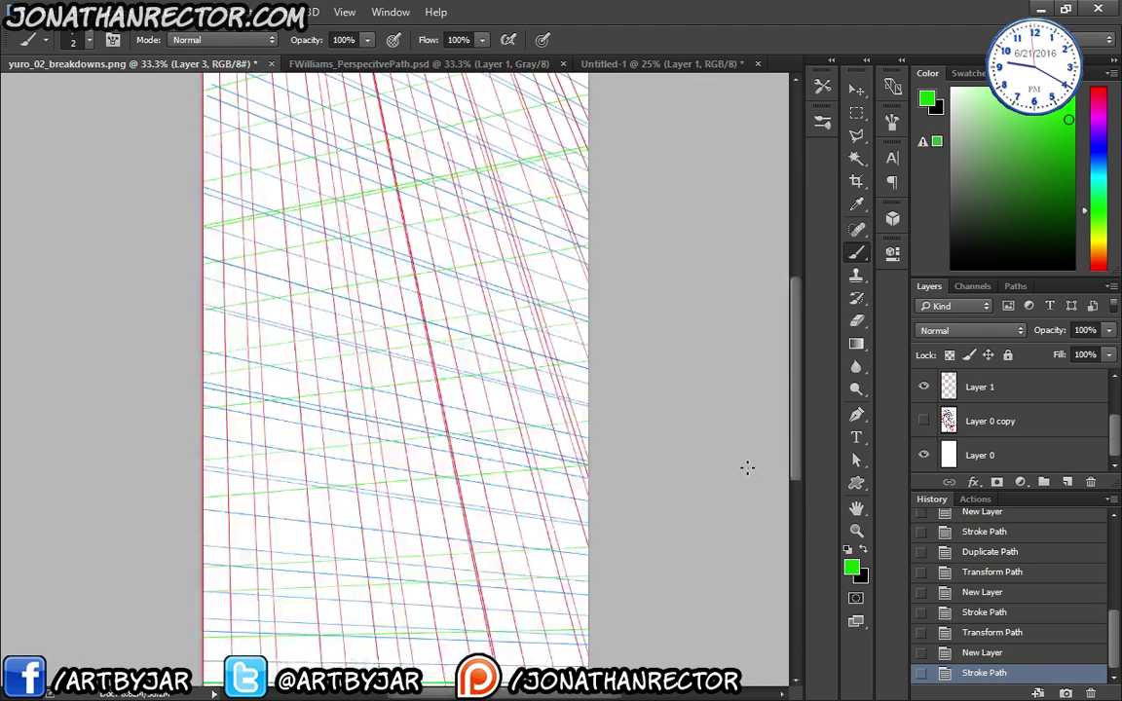
{"action": "left_click_drag", "start_coordinate": [236, 451], "coordinate": [240, 444]}
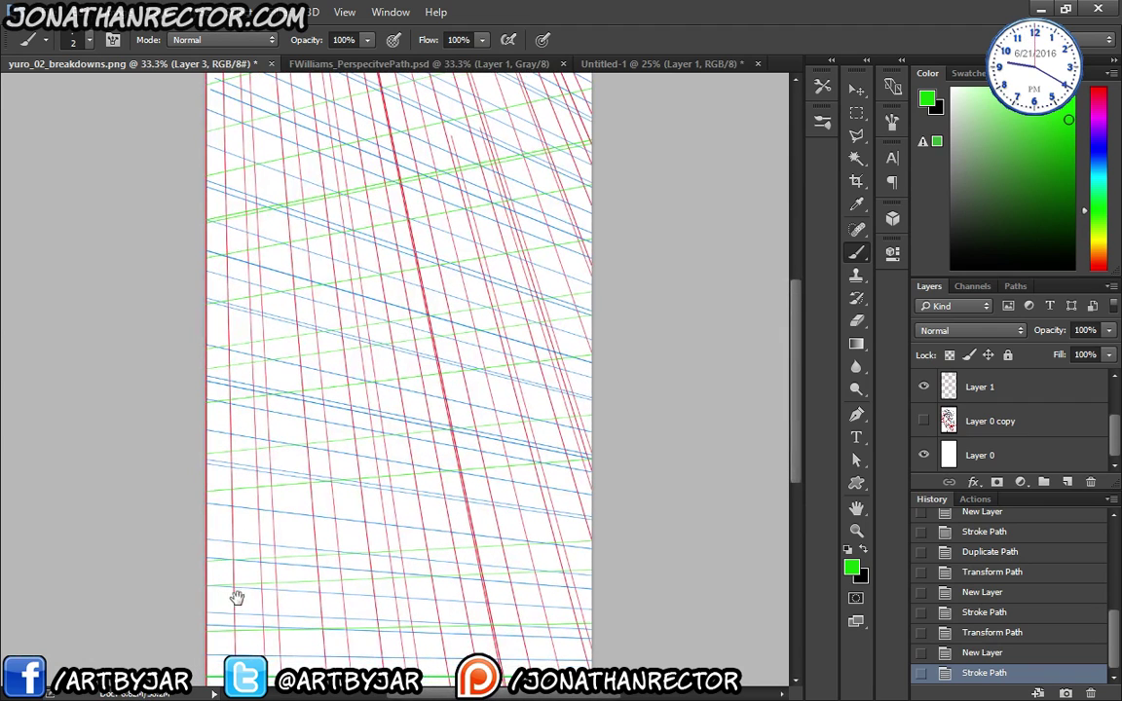
{"action": "left_click", "coordinate": [923, 421]}
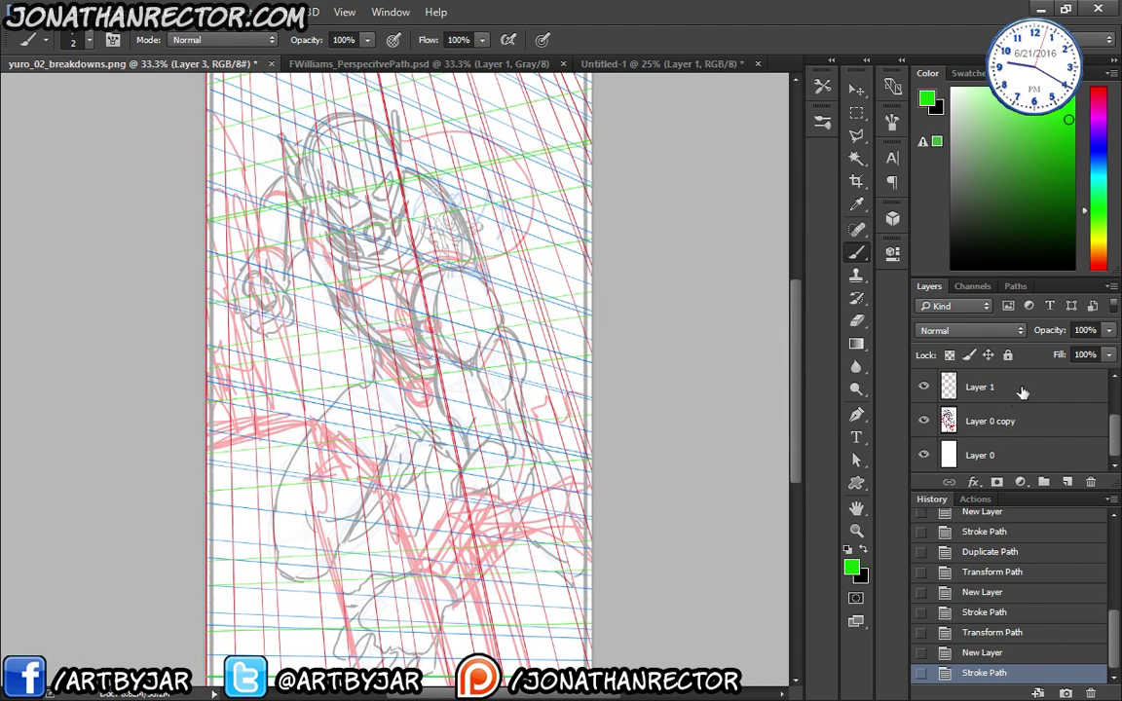
- Set the Layer 0 copy sketch opacity to 37%
{"action": "left_click", "coordinate": [983, 420]}
{"action": "mouse_move", "coordinate": [1109, 332]}
{"action": "left_mouse_down"}
{"action": "mouse_move", "coordinate": [1110, 355]}
{"action": "mouse_move", "coordinate": [1040, 361]}
{"action": "mouse_move", "coordinate": [1057, 354]}
{"action": "left_mouse_up"}
{"action": "left_click_drag", "start_coordinate": [1114, 429], "coordinate": [1114, 394]}
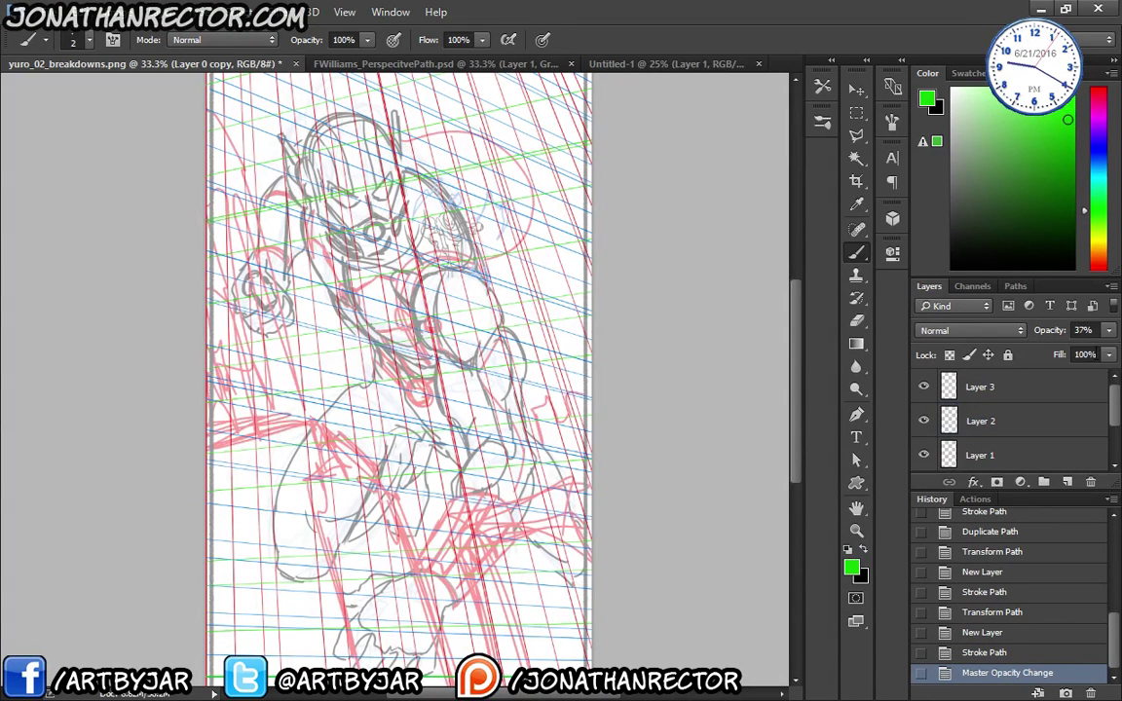
{"action": "left_click_drag", "start_coordinate": [981, 275], "coordinate": [980, 168]}
- Lower the Hue/Saturation 1 adjustment to 71% opacity and select Layer 4 with a slightly larger brush
{"action": "left_click", "coordinate": [980, 283]}
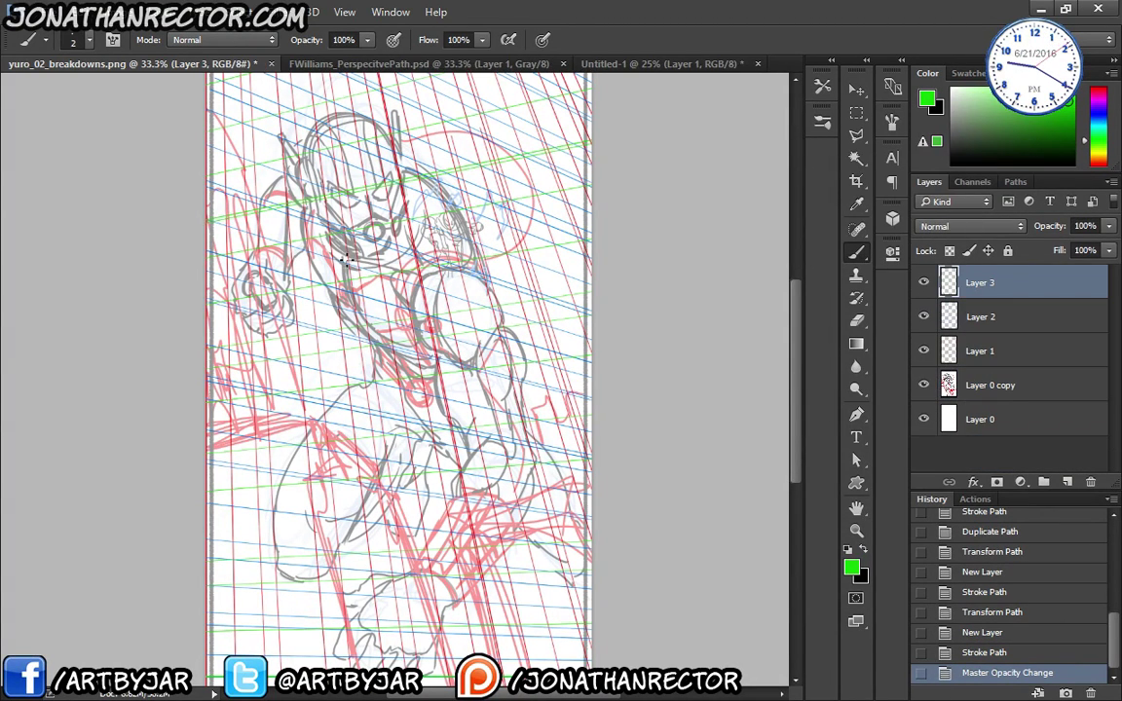
{"action": "key", "text": "F2"}
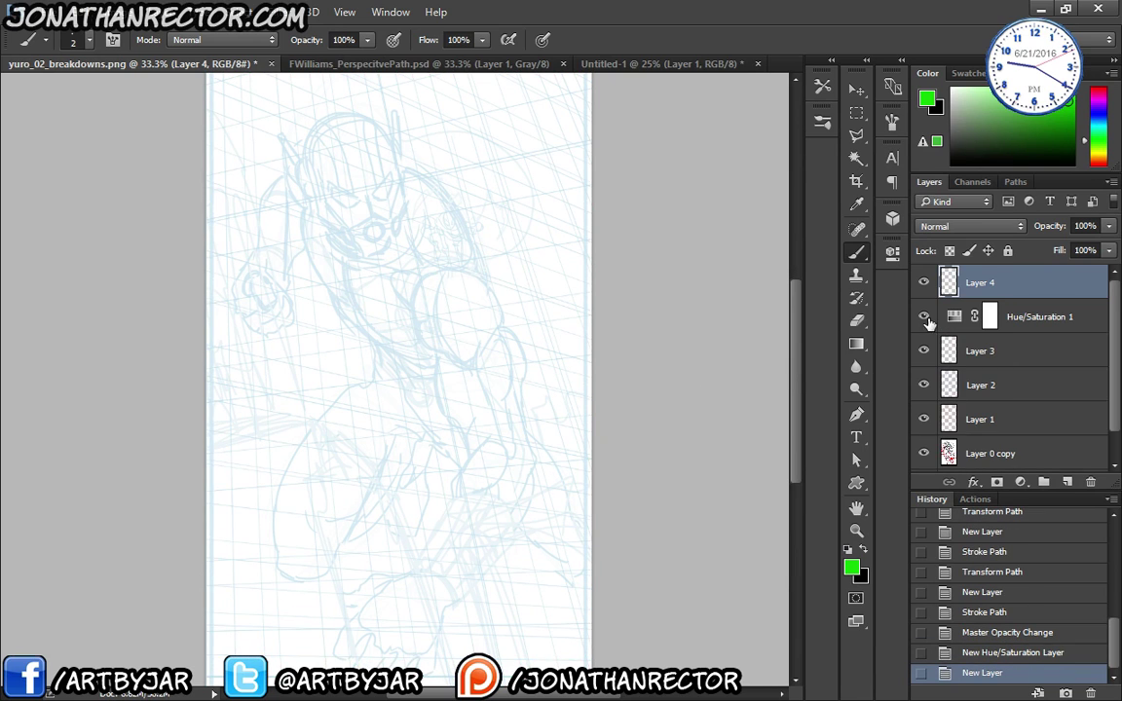
{"action": "left_click", "coordinate": [965, 317]}
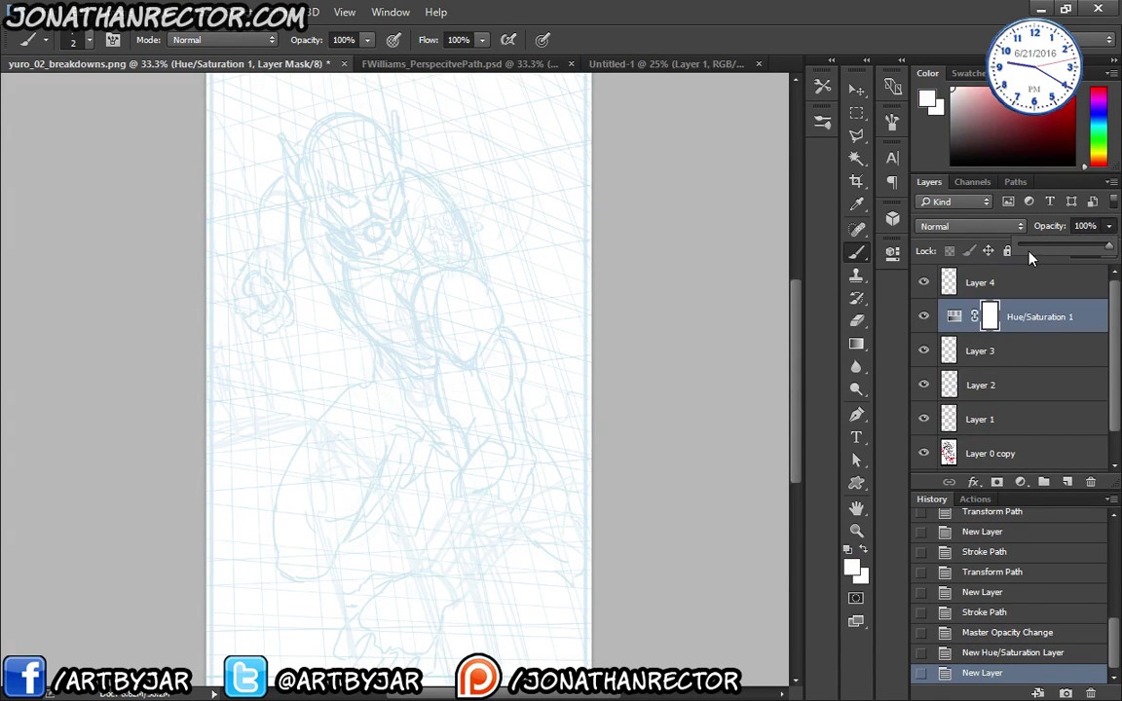
{"action": "left_click_drag", "start_coordinate": [1032, 257], "coordinate": [1089, 260]}
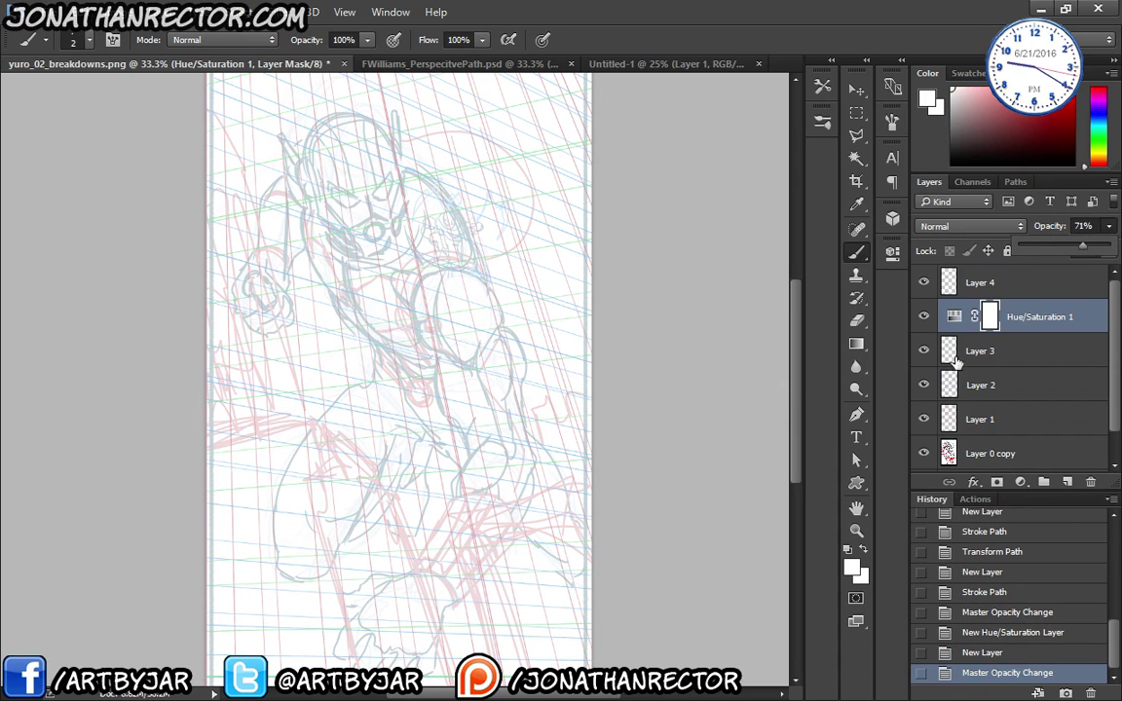
{"action": "left_click", "coordinate": [994, 283]}
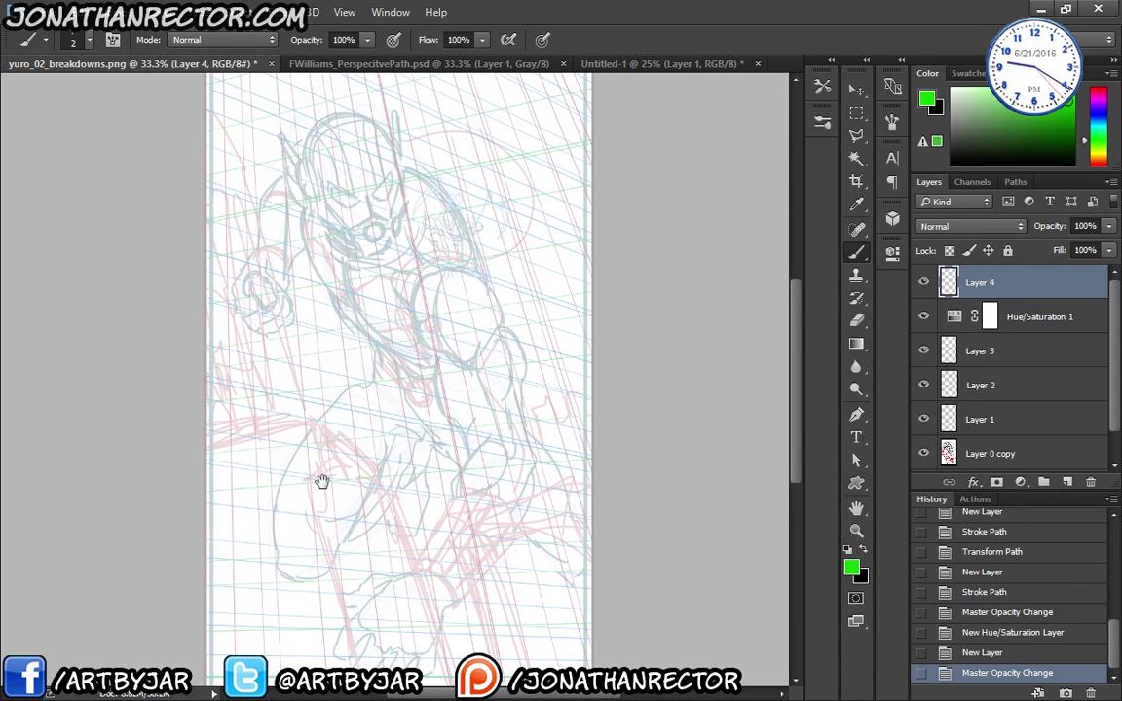
{"action": "left_click_drag", "start_coordinate": [322, 481], "coordinate": [308, 368]}
{"action": "key", "text": "bracketright"}
- Reset the colours to black ink and zoom to 100% near the canvas's left edge
{"action": "left_click_drag", "start_coordinate": [294, 438], "coordinate": [300, 426]}
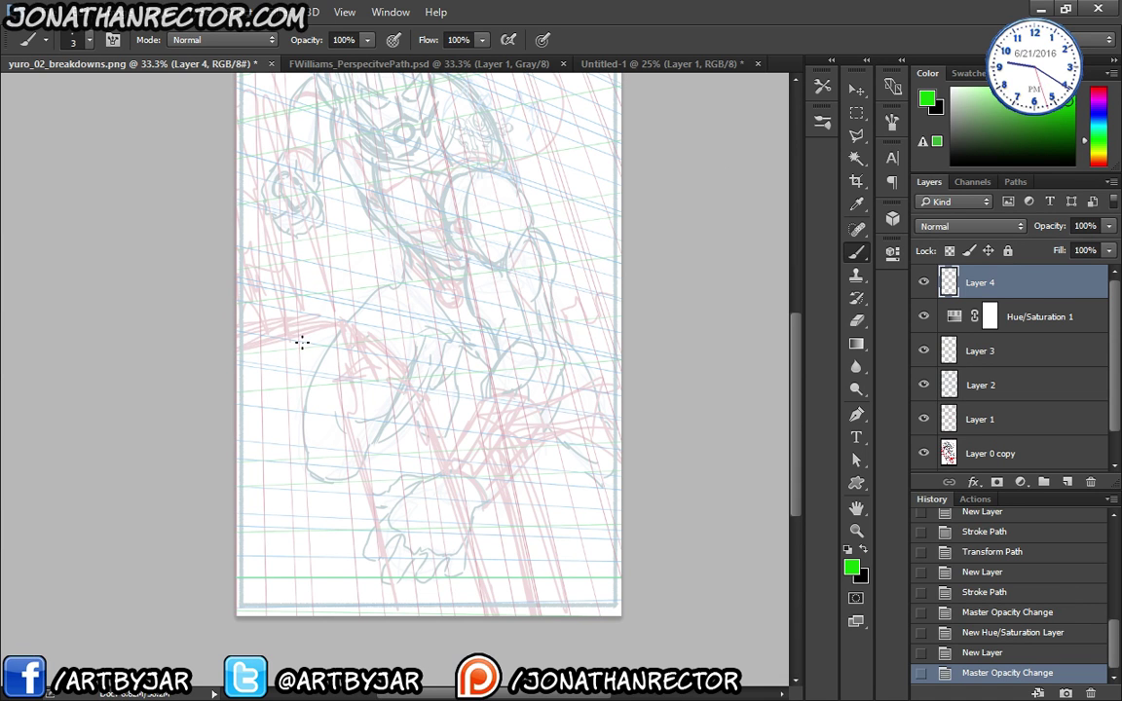
{"action": "key", "text": "d"}
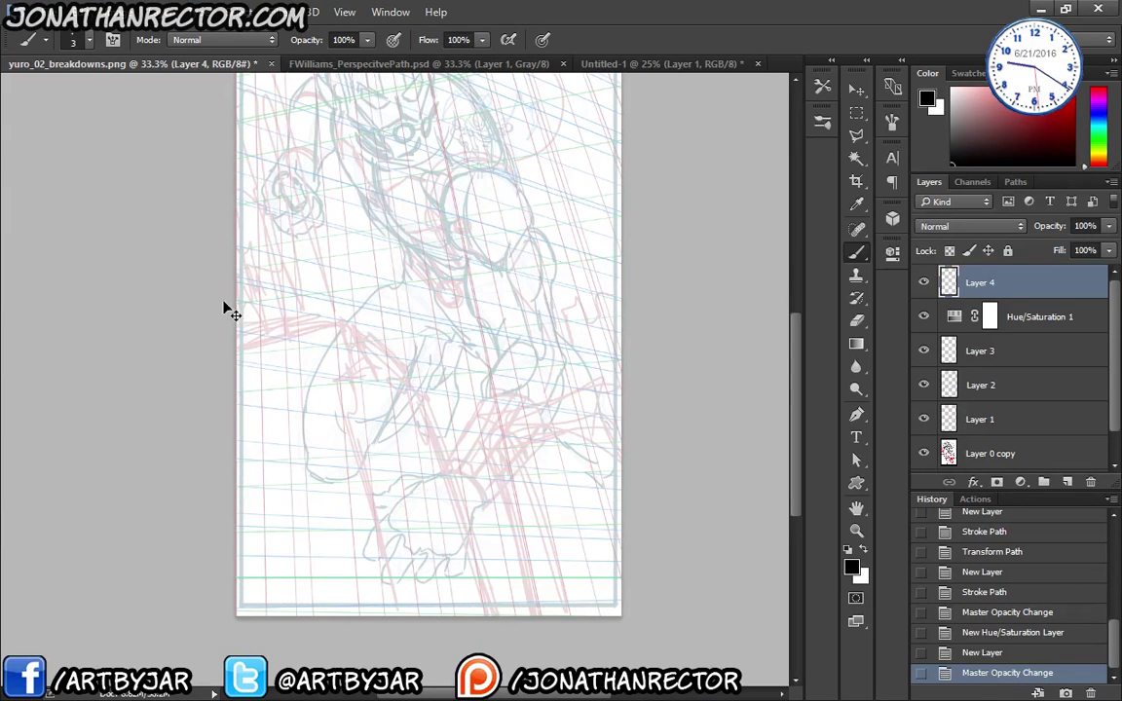
{"action": "key", "text": "ctrl+plus"}
{"action": "key", "text": "ctrl+plus"}
{"action": "key", "text": "ctrl+plus"}
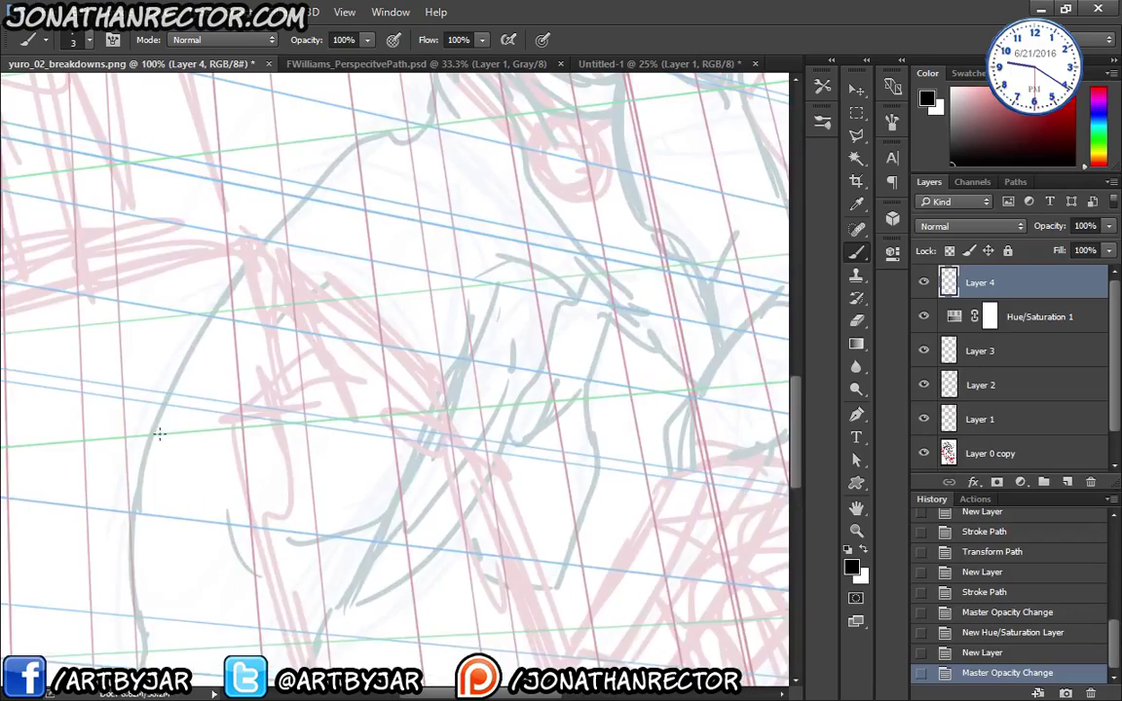
{"action": "left_click_drag", "start_coordinate": [212, 417], "coordinate": [257, 421]}
{"action": "key", "text": "ctrl+minus"}
{"action": "left_click_drag", "start_coordinate": [201, 491], "coordinate": [207, 515]}
{"action": "mouse_move", "coordinate": [260, 378]}
{"action": "left_mouse_down"}
{"action": "mouse_move", "coordinate": [148, 375]}
{"action": "mouse_move", "coordinate": [311, 338]}
{"action": "left_mouse_up"}
{"action": "key", "text": "ctrl+plus"}
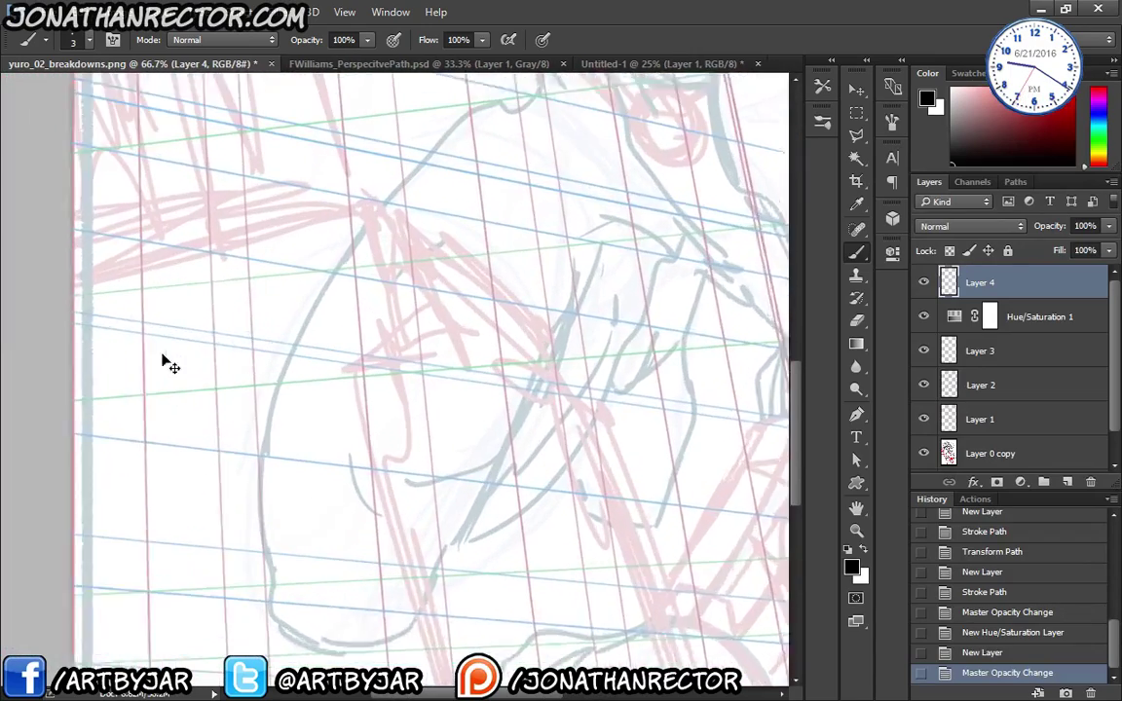
{"action": "left_click_drag", "start_coordinate": [242, 461], "coordinate": [380, 514]}
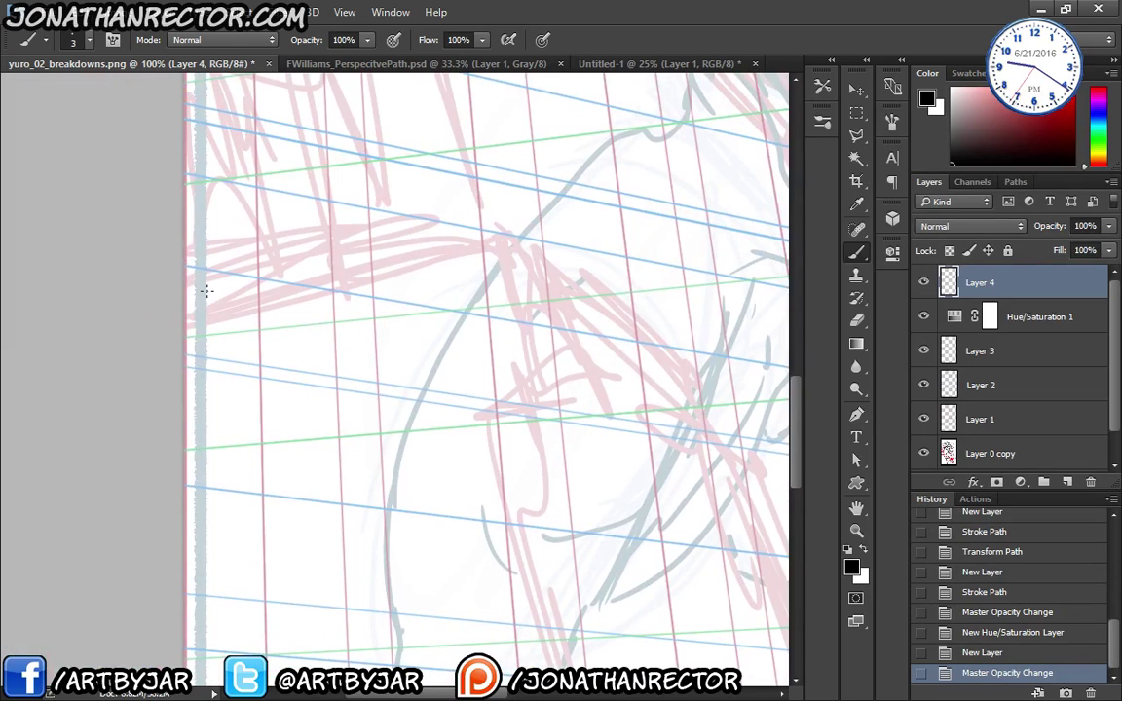
- Ink the ledge's front face: straight top edge, broken right end, and bottom edge back left
{"action": "left_click", "coordinate": [177, 337]}
{"action": "mouse_move", "coordinate": [232, 348]}
{"action": "left_mouse_down"}
{"action": "mouse_move", "coordinate": [140, 428]}
{"action": "mouse_move", "coordinate": [318, 351]}
{"action": "mouse_move", "coordinate": [361, 260]}
{"action": "left_mouse_up"}
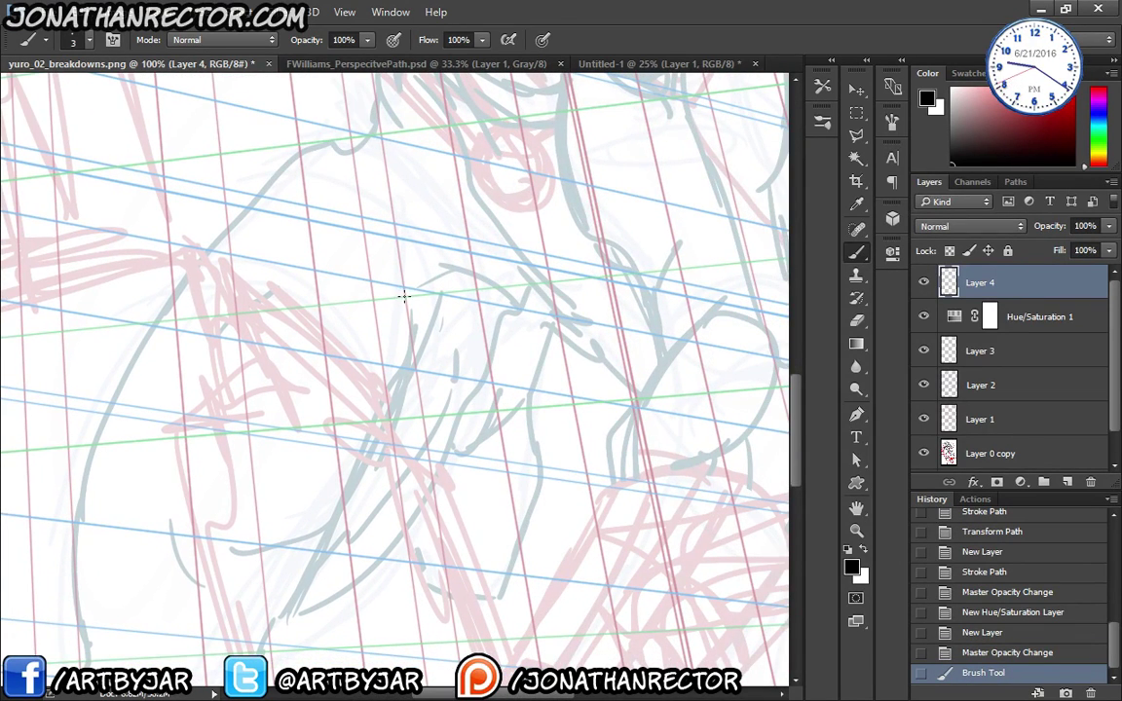
{"action": "left_click", "coordinate": [405, 295], "text": "shift"}
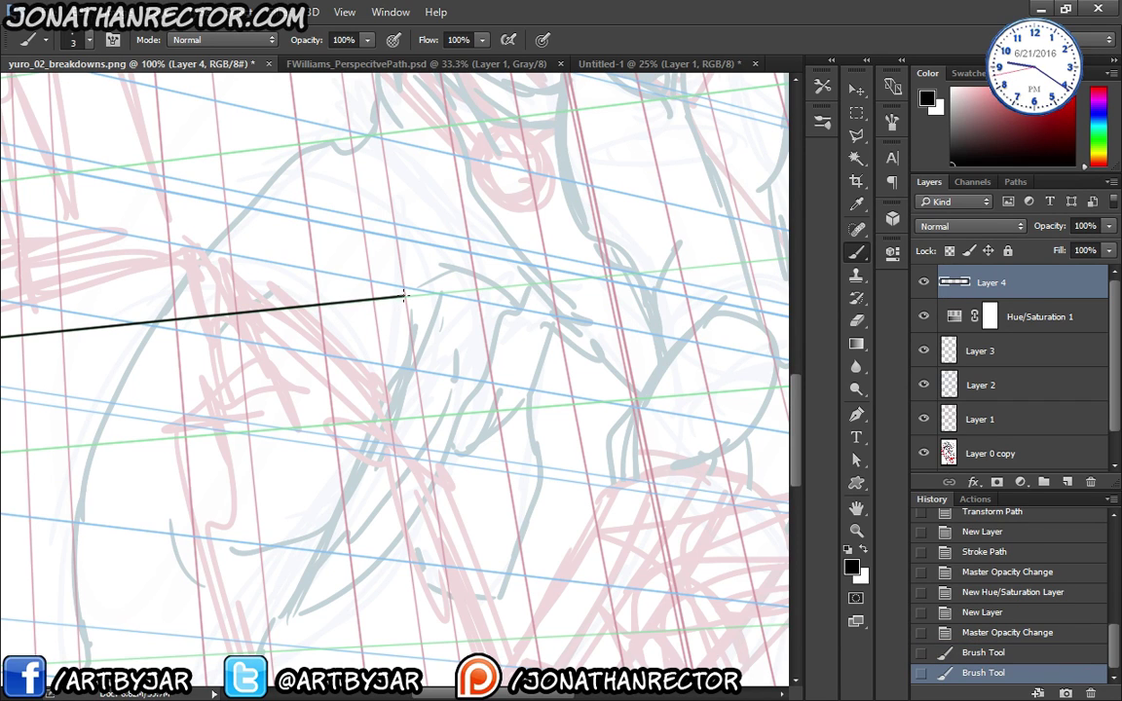
{"action": "left_click_drag", "start_coordinate": [410, 296], "coordinate": [418, 350]}
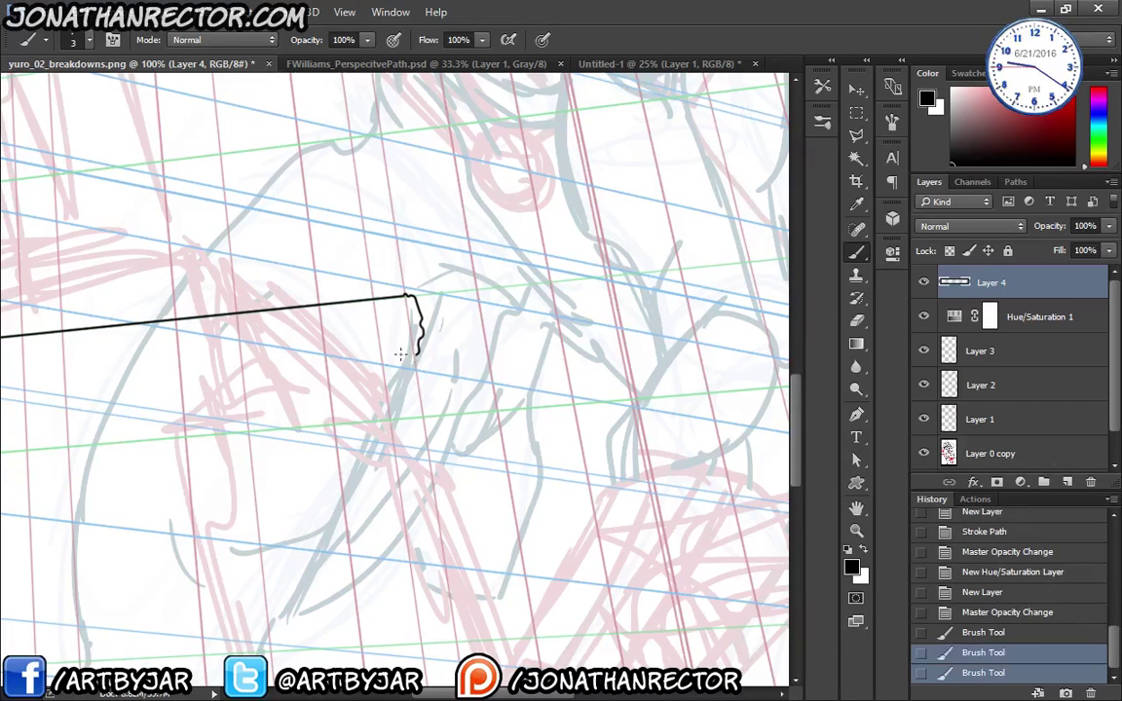
{"action": "scroll", "coordinate": [413, 346], "scroll_direction": "left", "scroll_amount": 5}
{"action": "scroll", "coordinate": [341, 426], "scroll_direction": "down", "scroll_amount": 2}
{"action": "left_click", "coordinate": [77, 355], "text": "shift"}
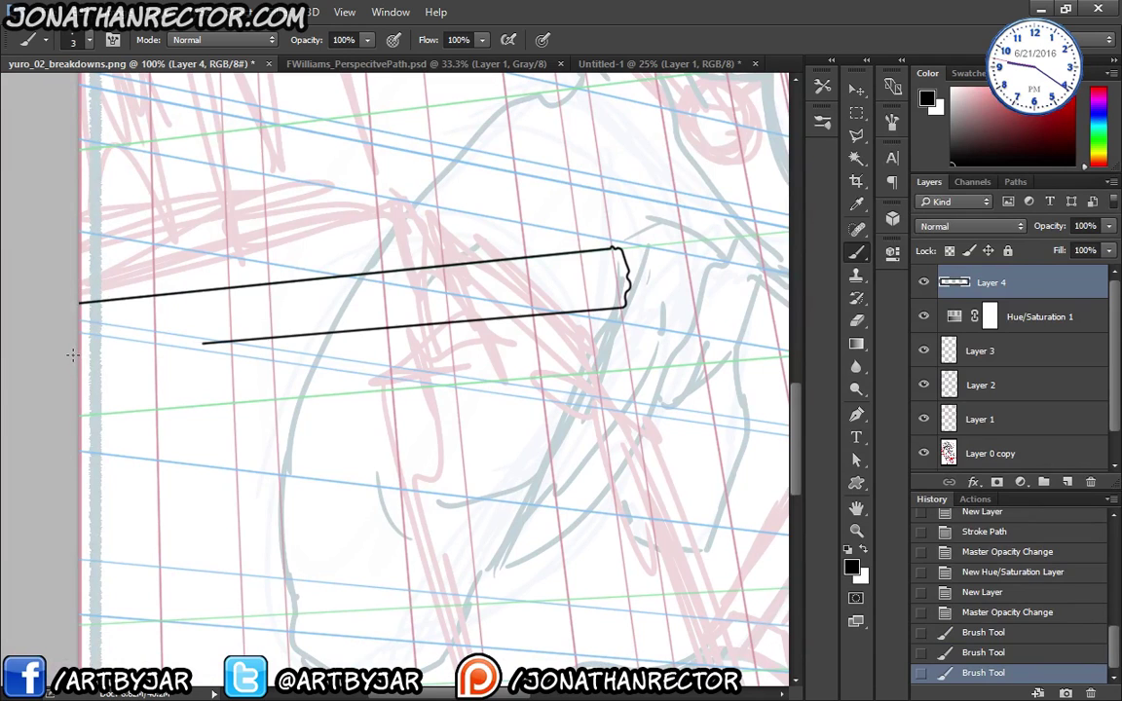
- Draw the ledge's two receding edges from the box corners, then add empty Layer 5
{"action": "scroll", "coordinate": [526, 355], "scroll_direction": "right", "scroll_amount": 6}
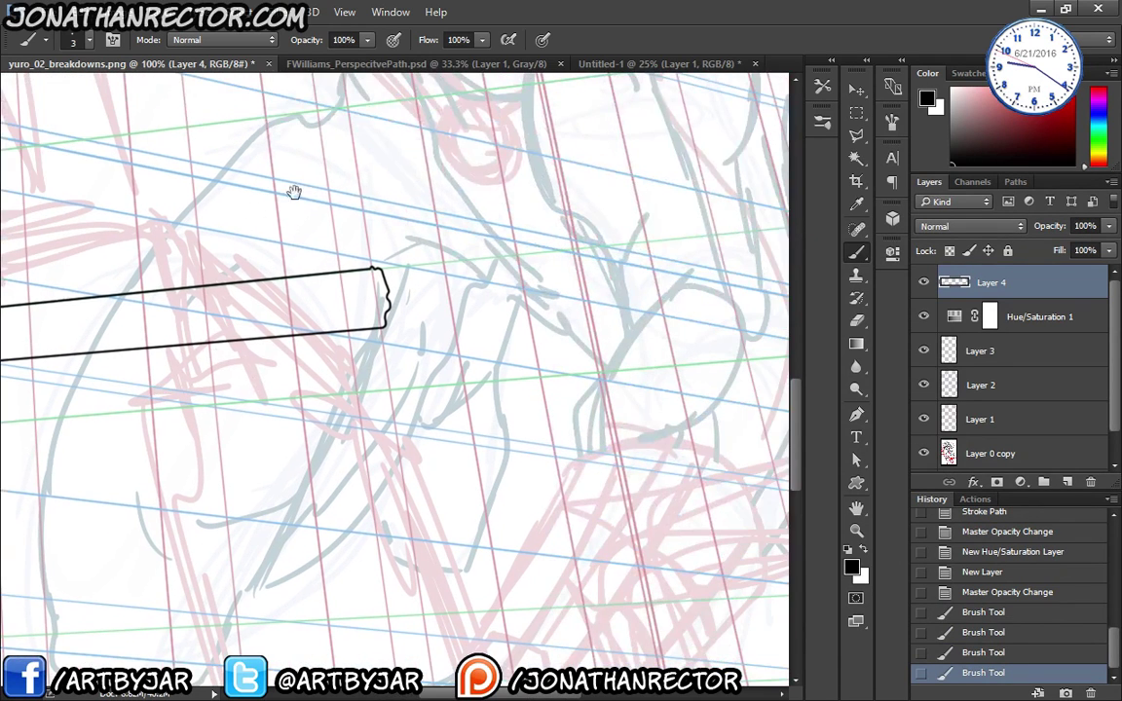
{"action": "scroll", "coordinate": [330, 345], "scroll_direction": "right", "scroll_amount": 1}
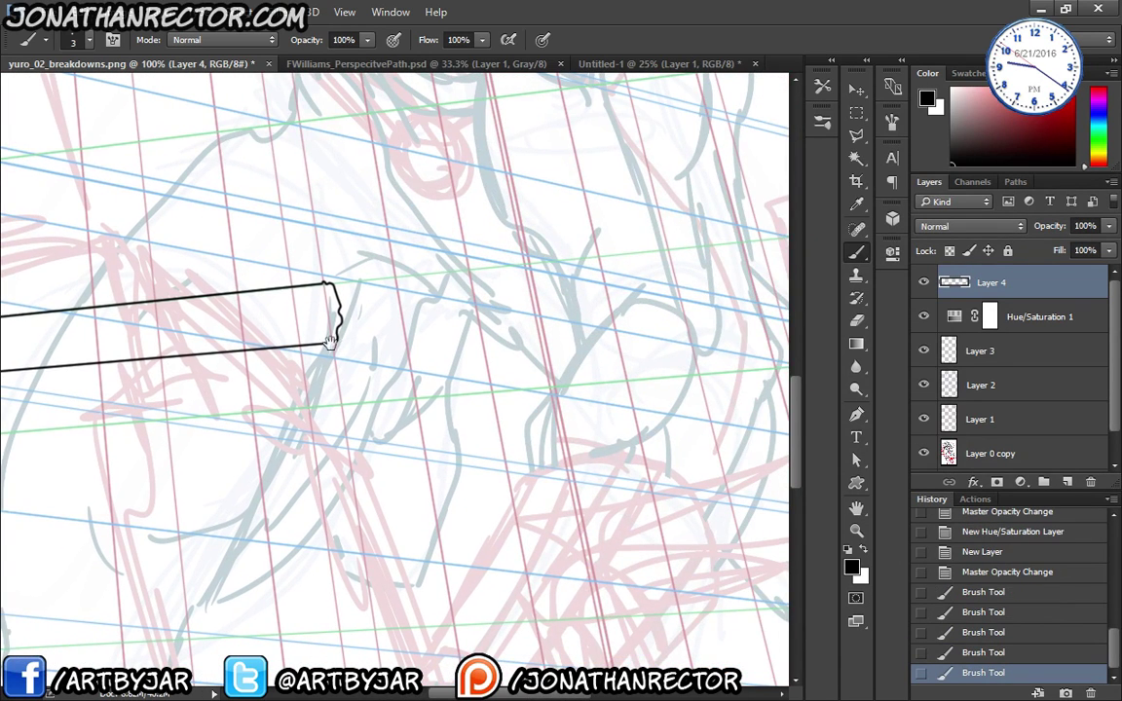
{"action": "scroll", "coordinate": [263, 383], "scroll_direction": "right", "scroll_amount": 2}
{"action": "scroll", "coordinate": [484, 402], "scroll_direction": "right", "scroll_amount": 1}
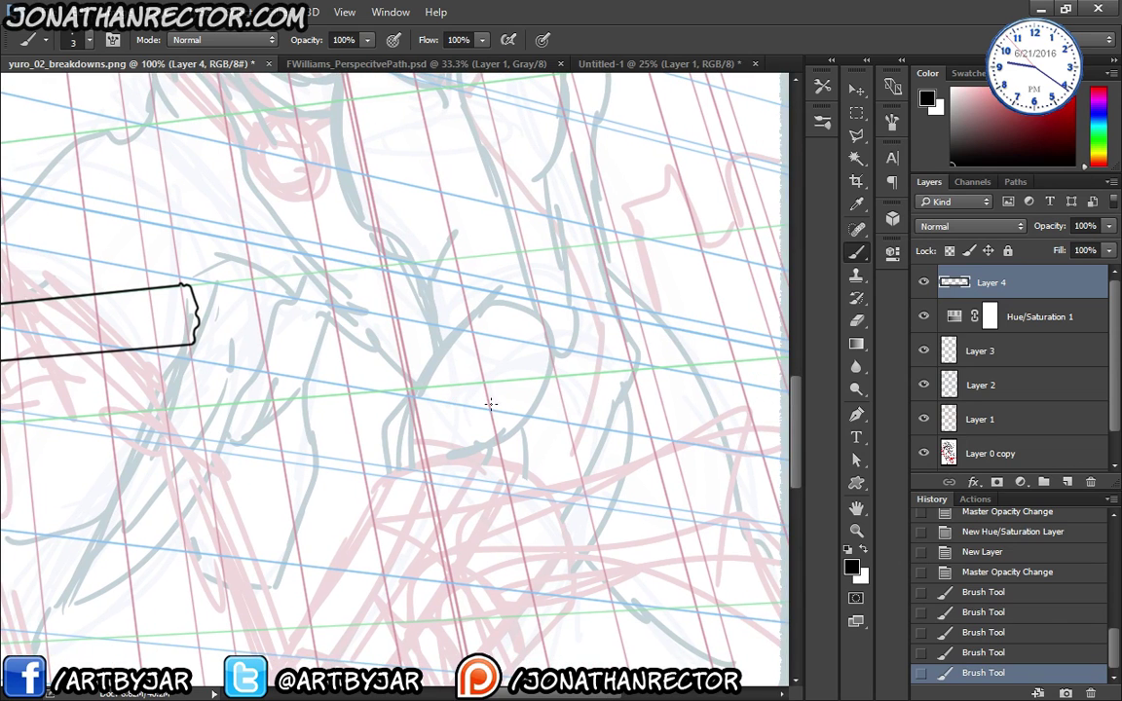
{"action": "left_click", "coordinate": [487, 395], "text": "shift"}
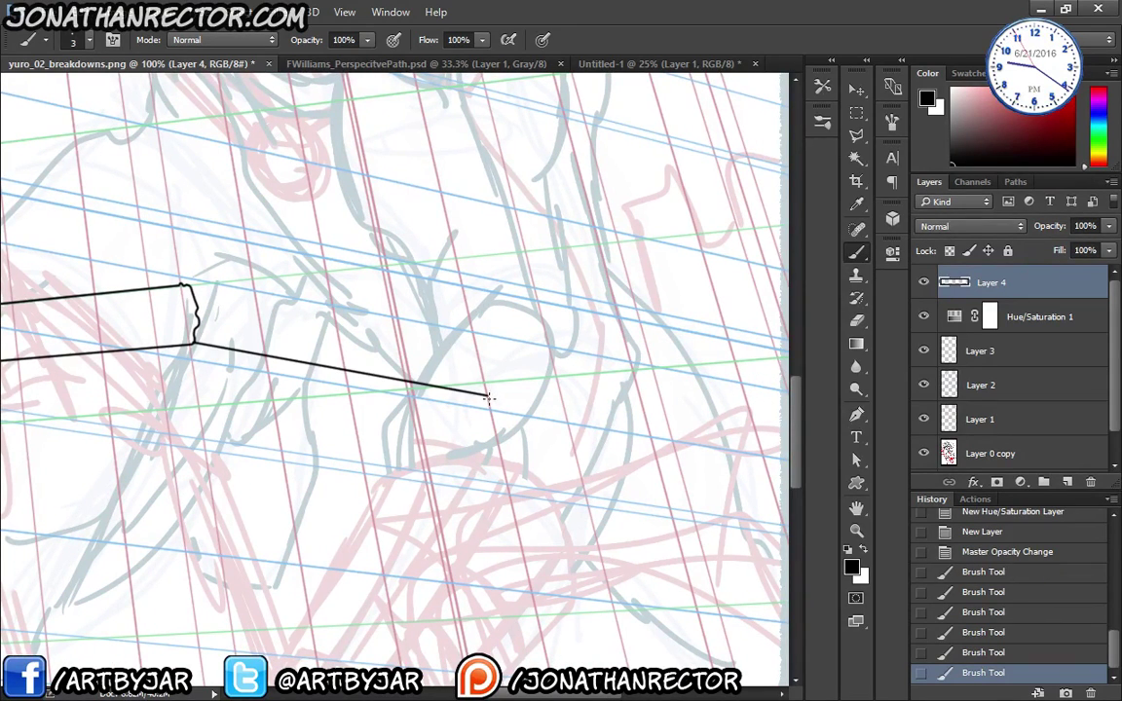
{"action": "left_click", "coordinate": [237, 295]}
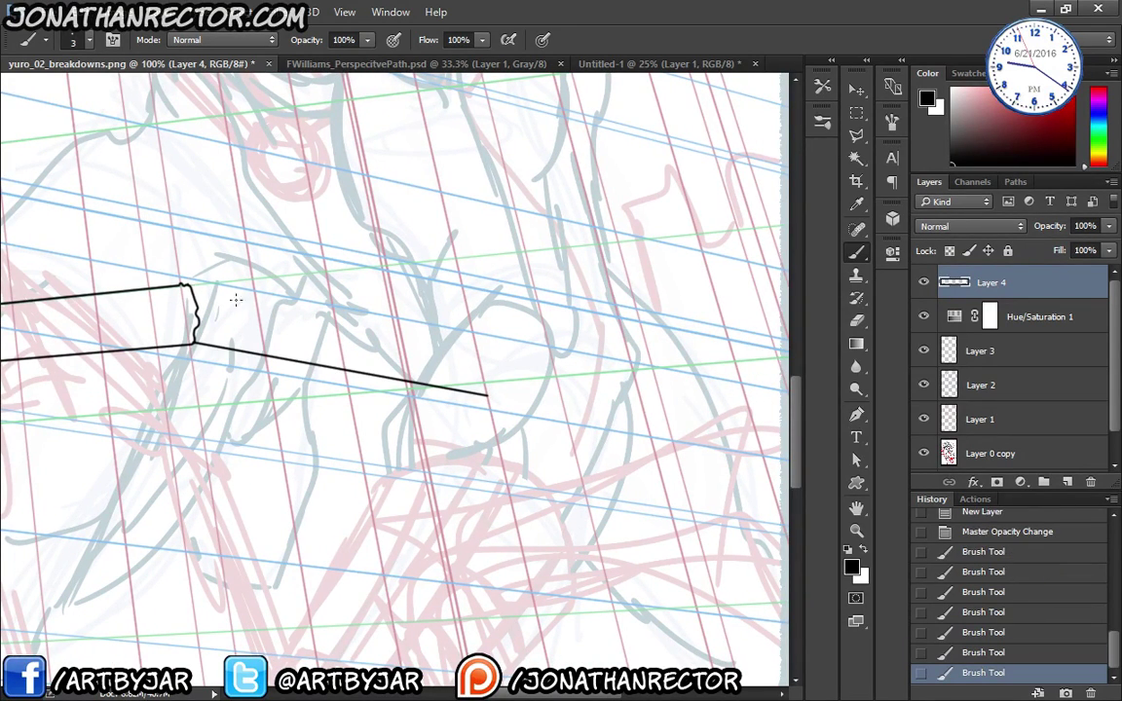
{"action": "left_click", "coordinate": [476, 347], "text": "shift"}
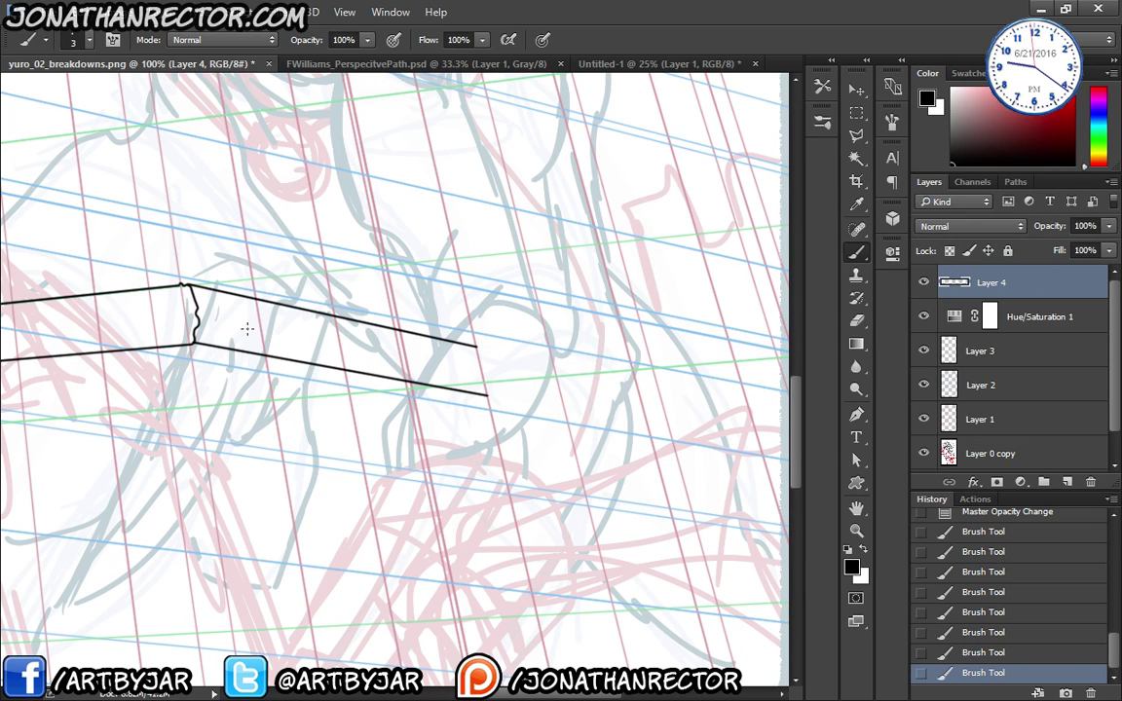
{"action": "key", "text": "ctrl+shift+alt+n"}
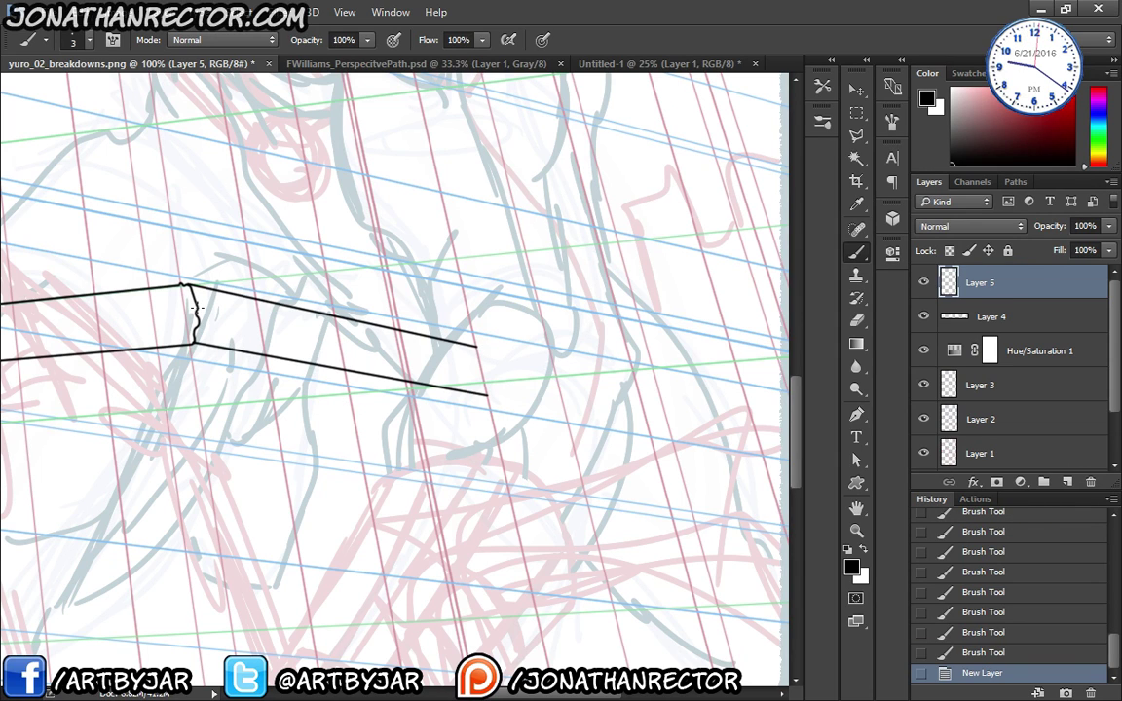
- Draw several parallel black moulding lines along the ledge's side face and cap their right end
{"action": "left_click", "coordinate": [195, 312]}
{"action": "left_click", "coordinate": [497, 368], "text": "shift"}
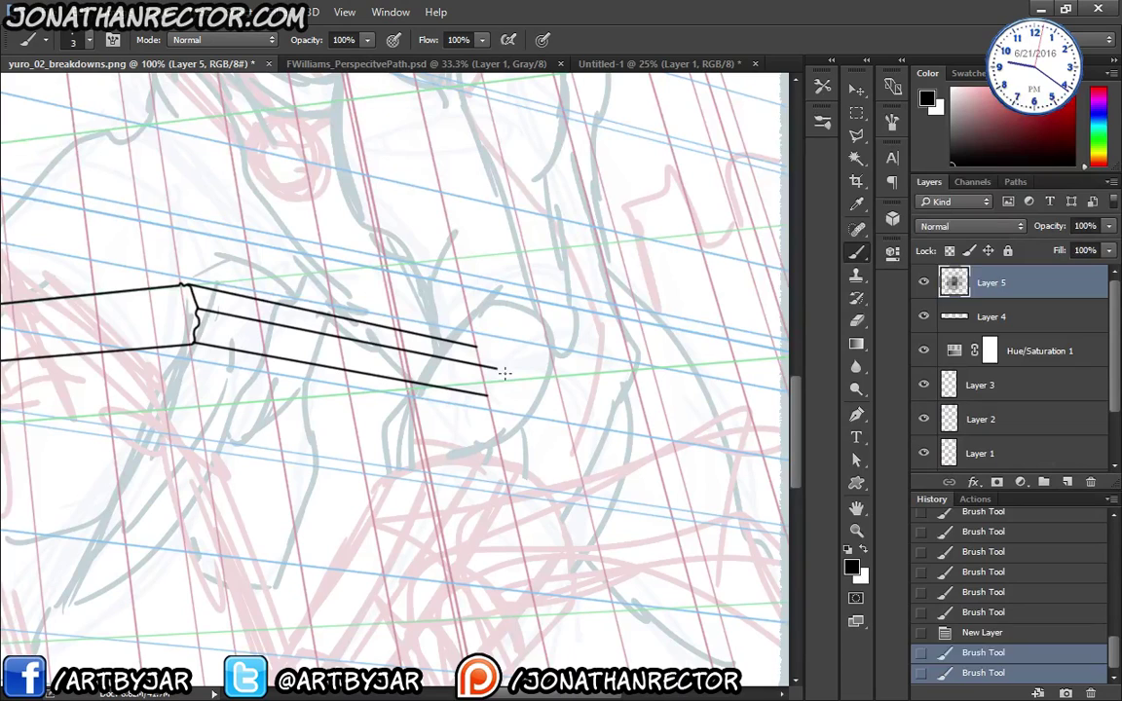
{"action": "left_click", "coordinate": [197, 318]}
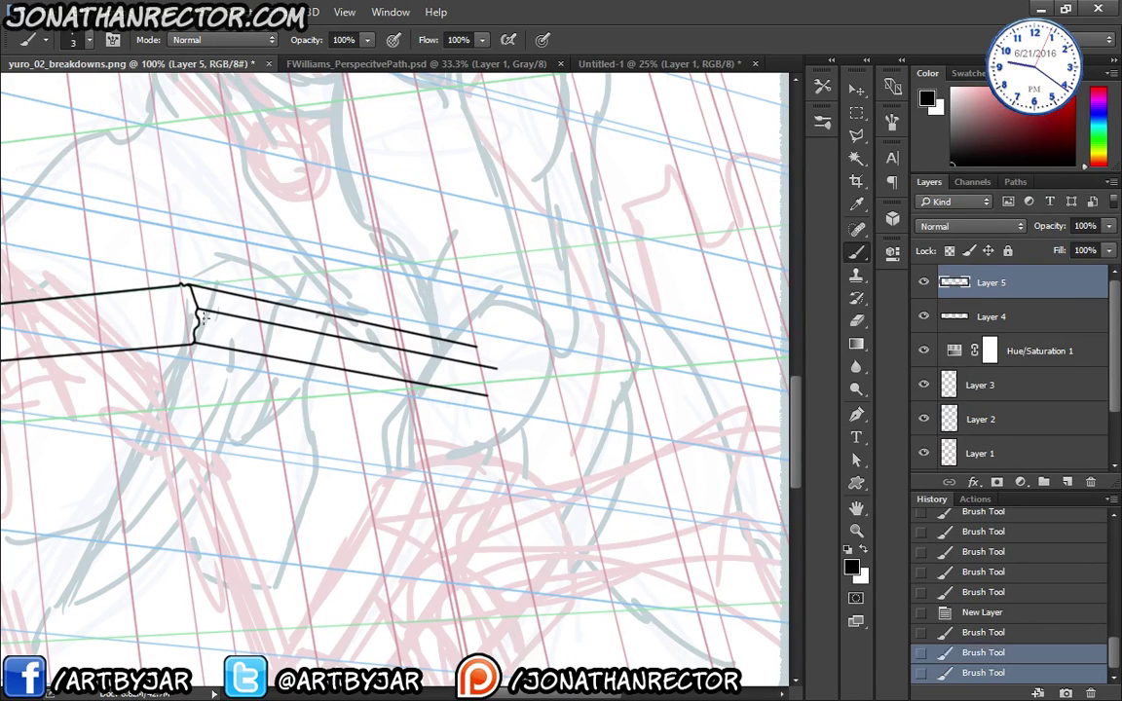
{"action": "left_click", "coordinate": [505, 378]}
{"action": "left_click", "coordinate": [197, 317], "text": "shift"}
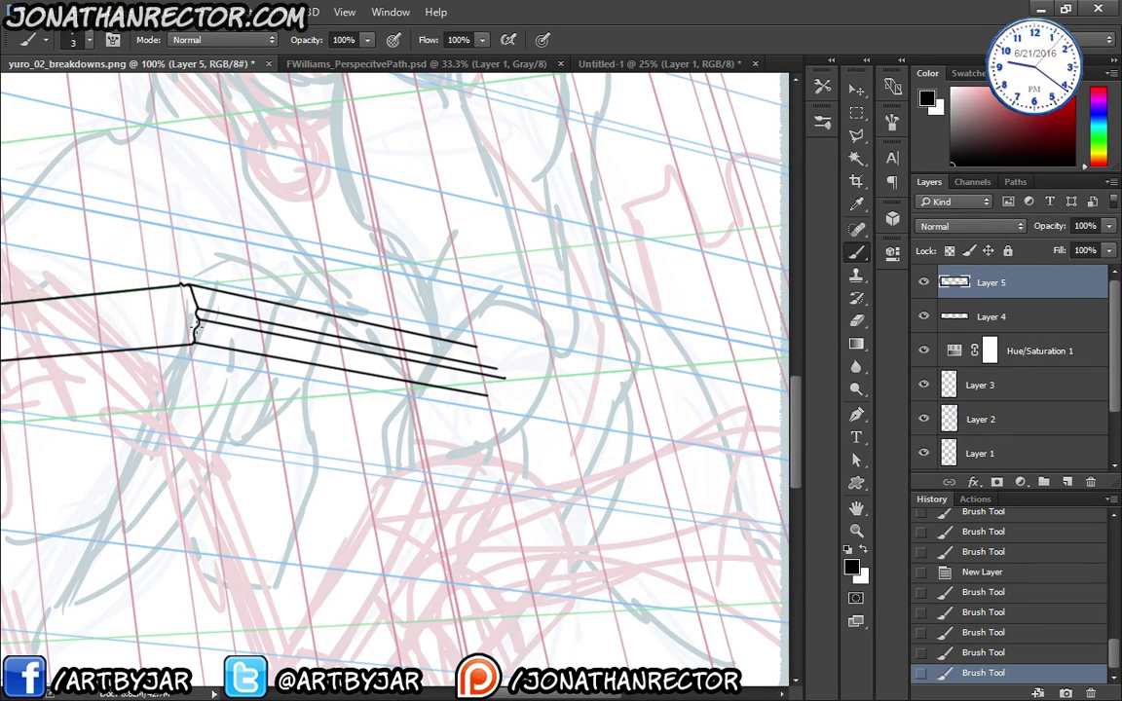
{"action": "left_click", "coordinate": [196, 268]}
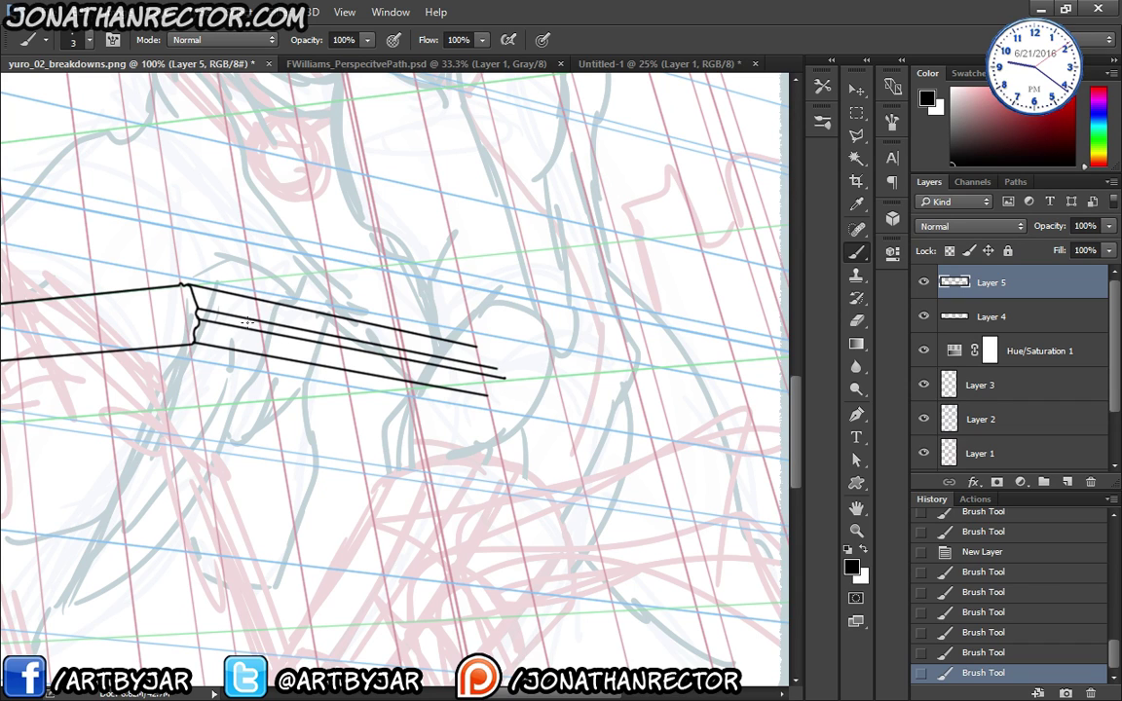
{"action": "left_click", "coordinate": [510, 389], "text": "shift"}
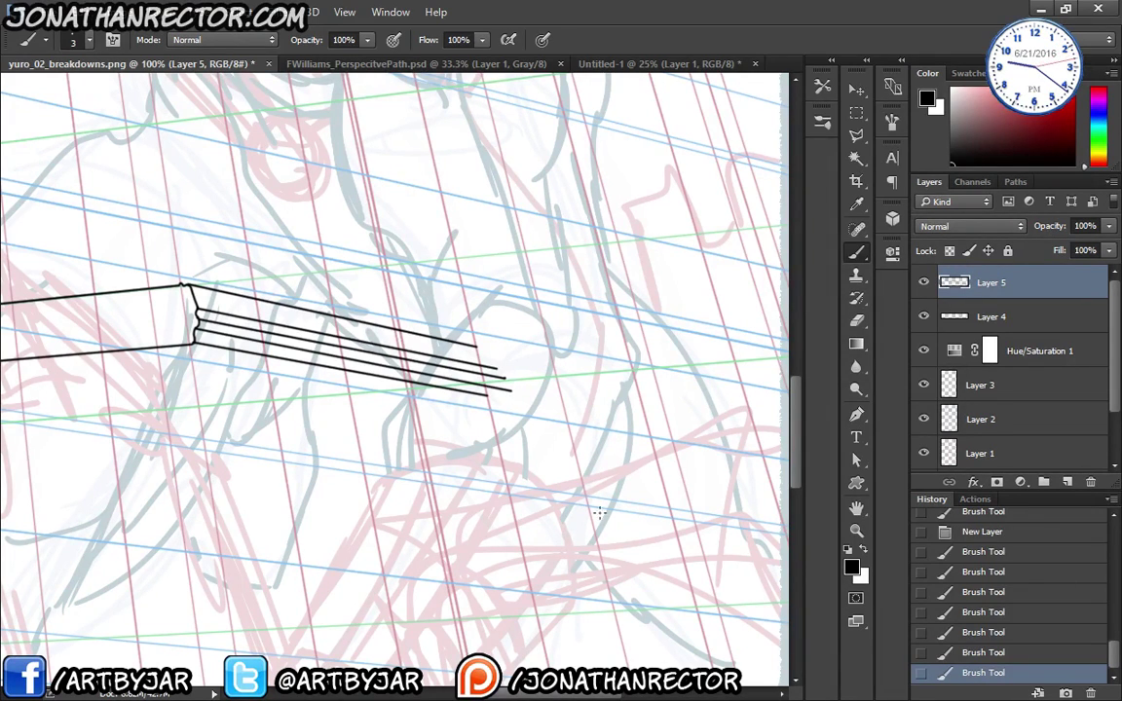
{"action": "scroll", "coordinate": [365, 417], "scroll_direction": "left", "scroll_amount": 2}
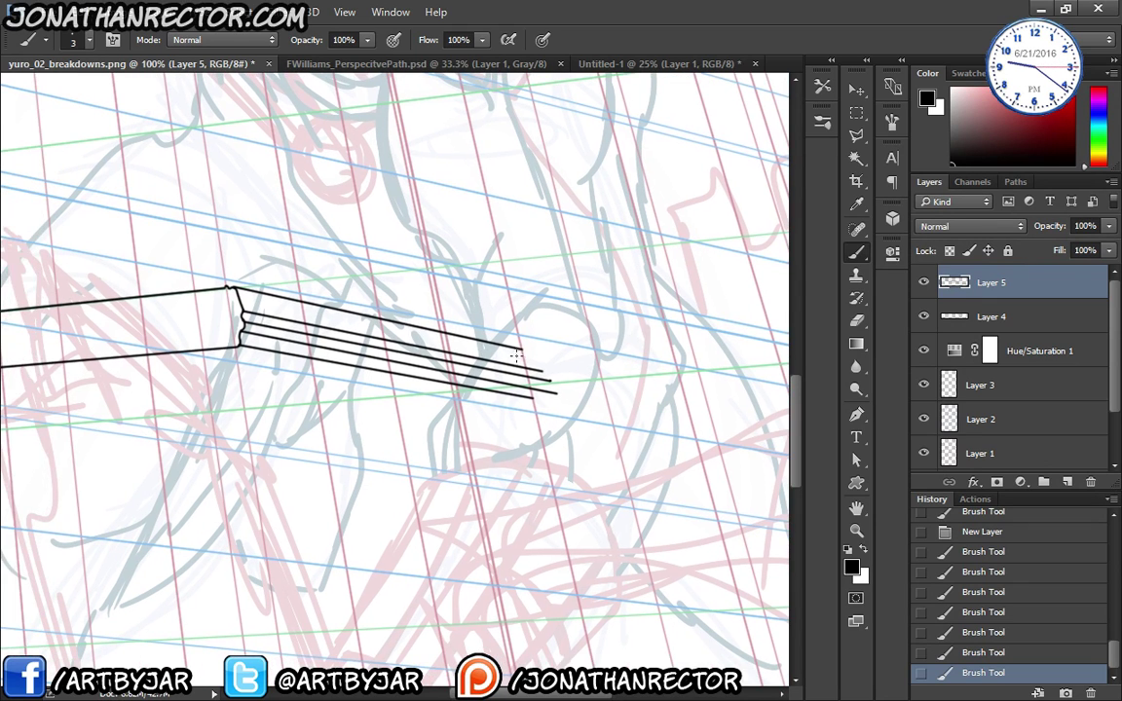
{"action": "left_click_drag", "start_coordinate": [522, 349], "coordinate": [531, 374]}
- Erase the overshooting right-hand line ends, then return to Layer 5 with the brush
{"action": "key", "text": "e"}
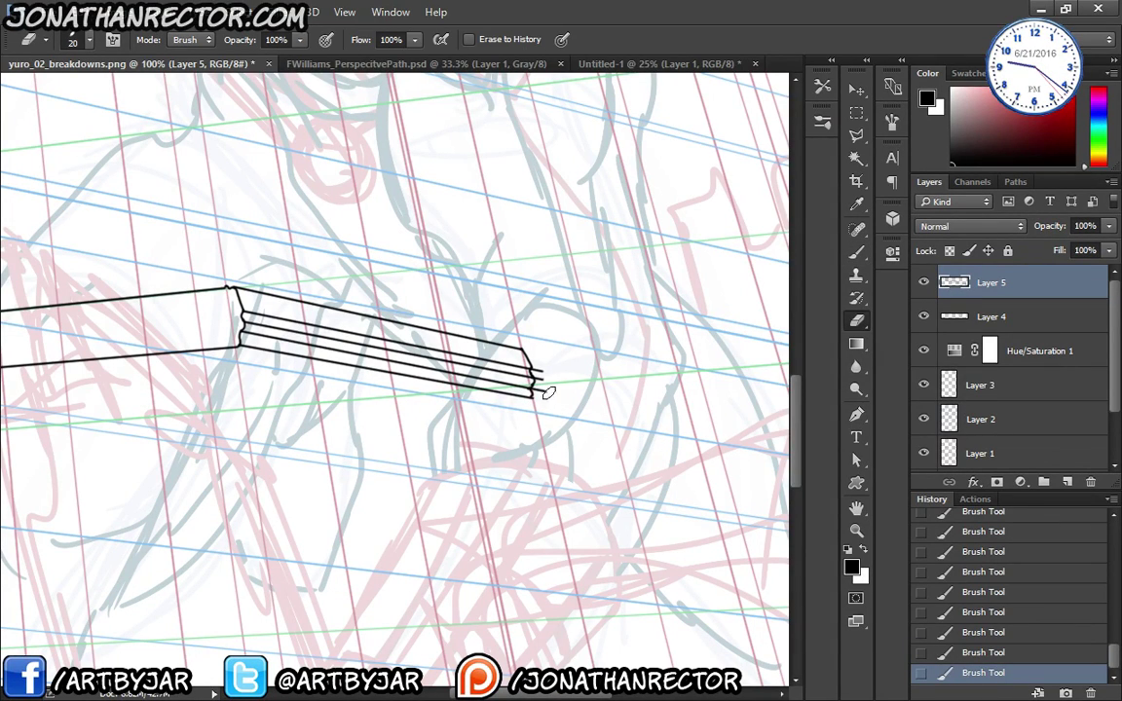
{"action": "left_click_drag", "start_coordinate": [535, 367], "coordinate": [532, 373]}
{"action": "left_click_drag", "start_coordinate": [532, 374], "coordinate": [533, 396]}
{"action": "left_click_drag", "start_coordinate": [533, 396], "coordinate": [534, 395]}
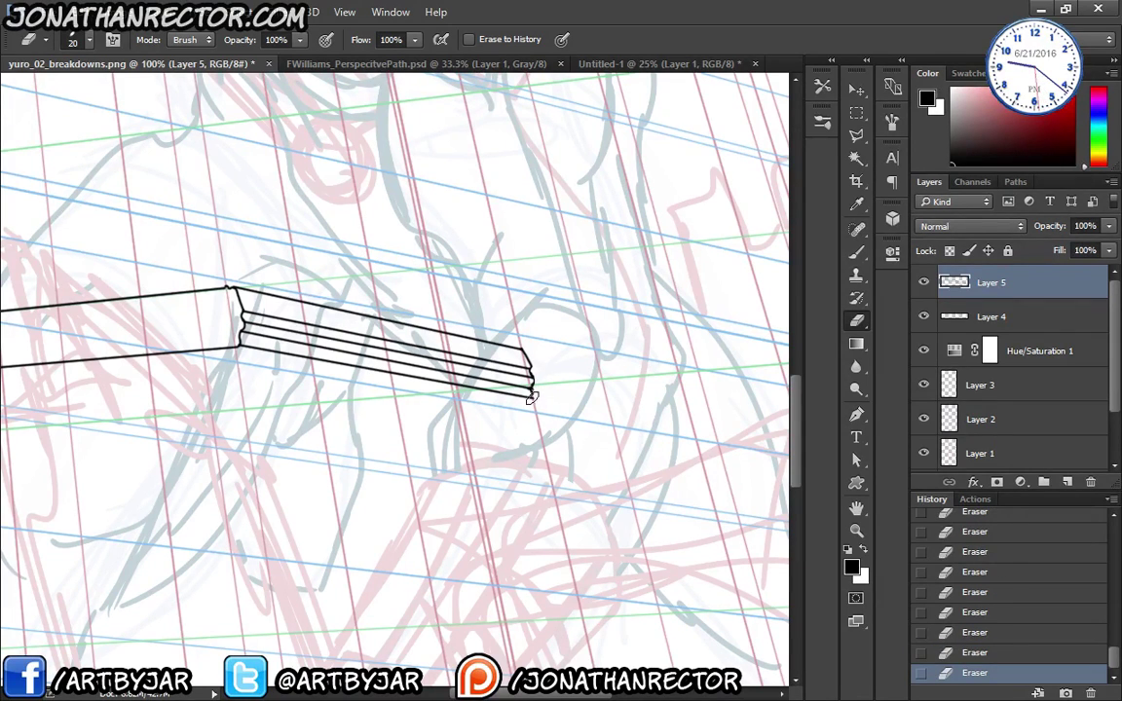
{"action": "key", "text": "alt+bracketleft"}
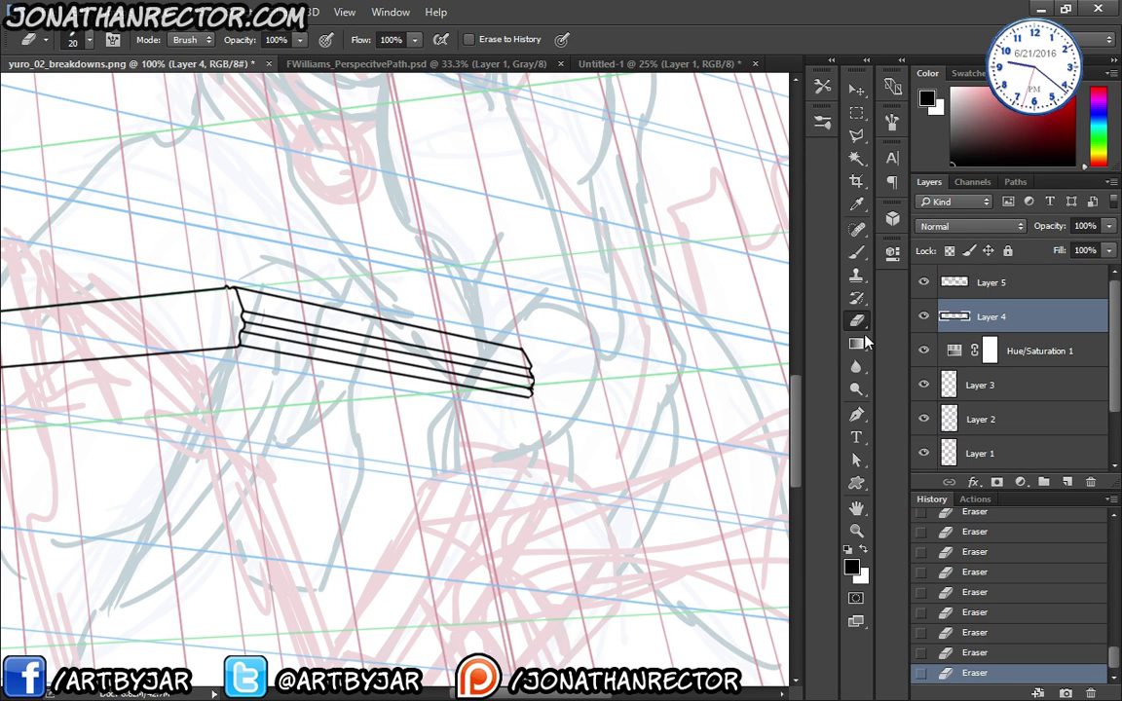
{"action": "left_click", "coordinate": [948, 282]}
{"action": "left_click_drag", "start_coordinate": [391, 432], "coordinate": [526, 390]}
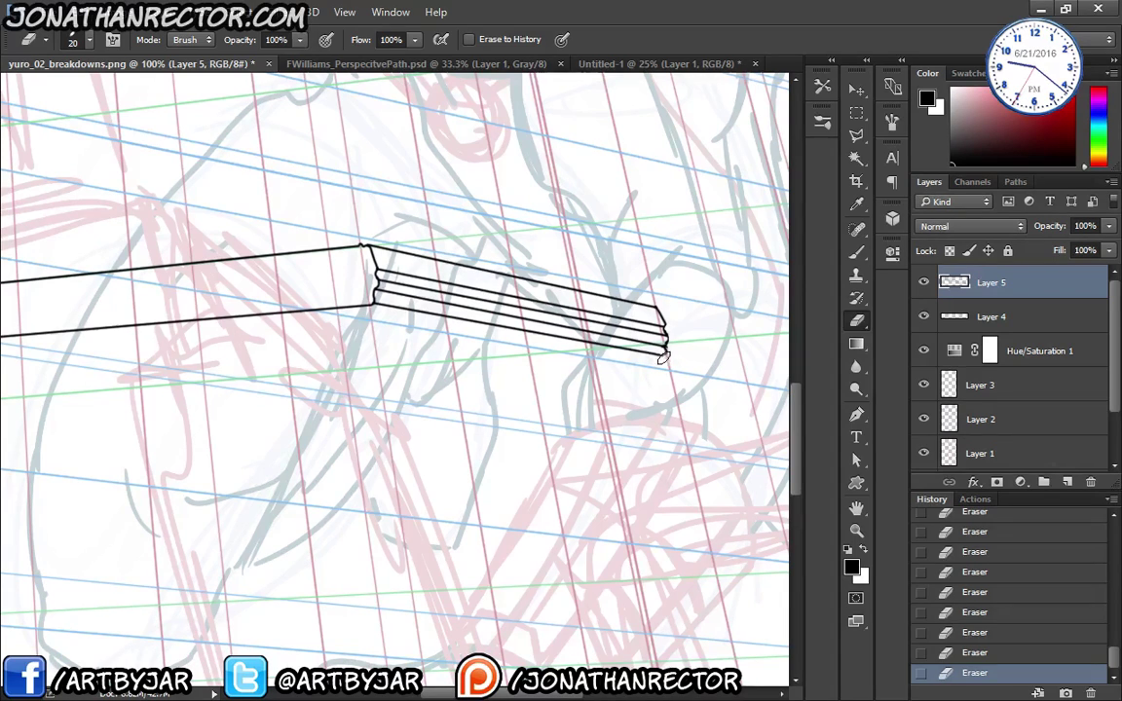
{"action": "key", "text": "b"}
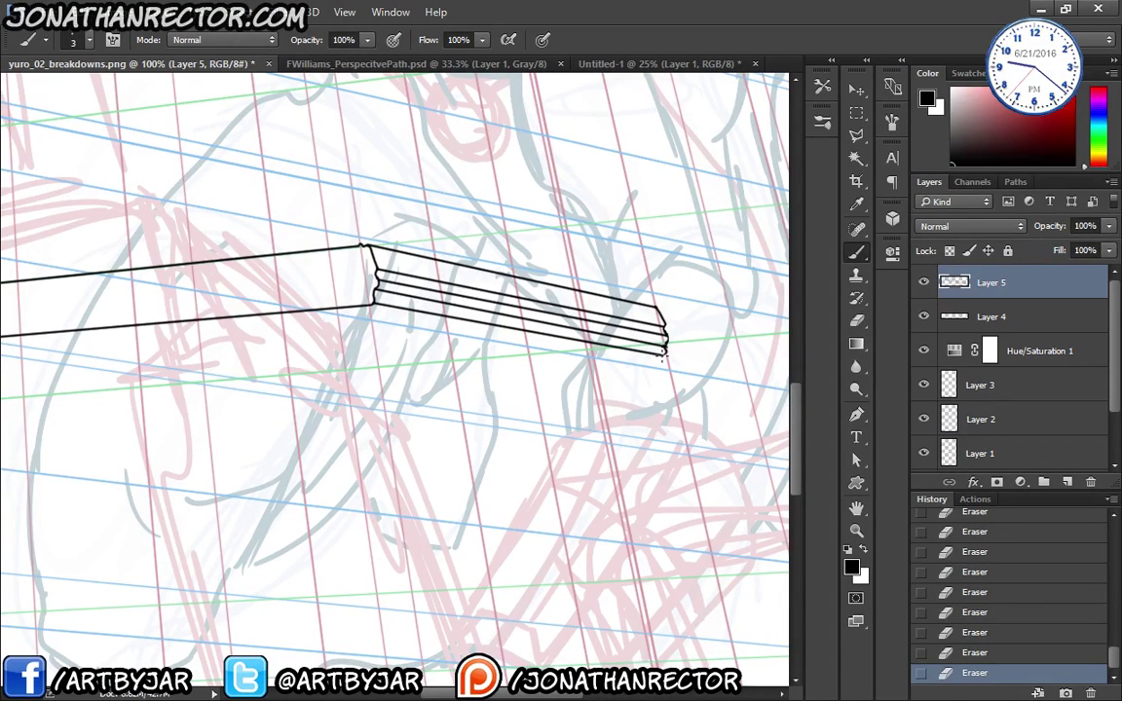
- Extend the moulding lines' lower right end and run straight lines to the left edge
{"action": "left_click_drag", "start_coordinate": [665, 353], "coordinate": [661, 367]}
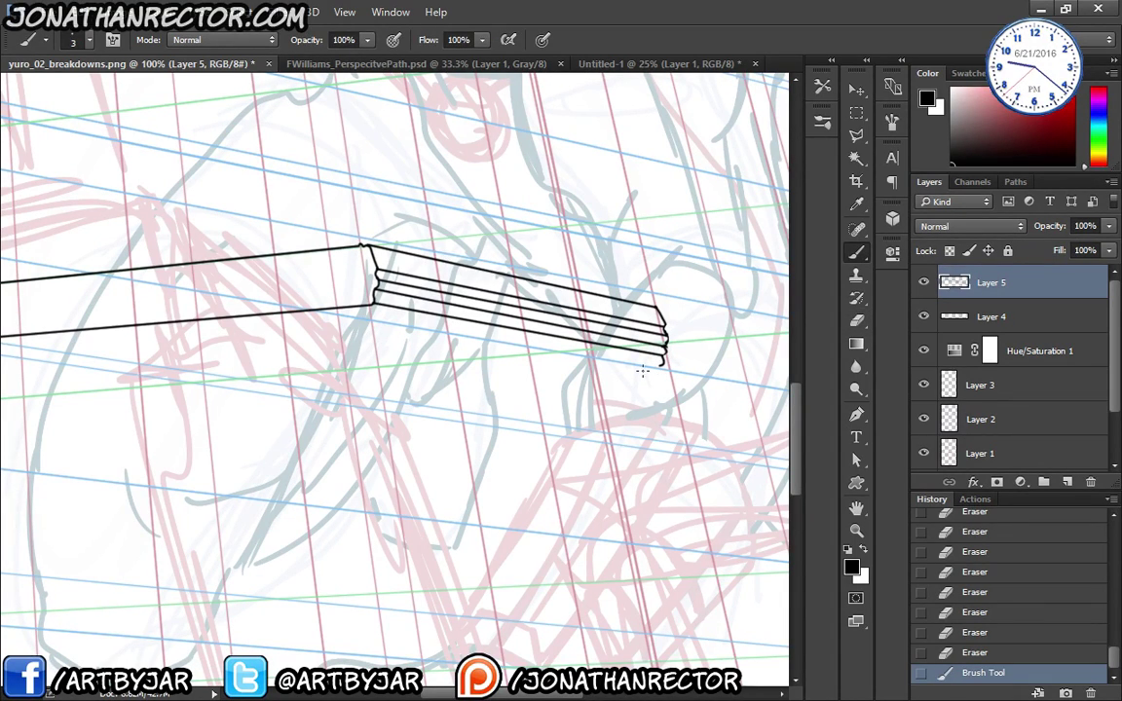
{"action": "left_click", "coordinate": [375, 315], "text": "shift"}
{"action": "mouse_move", "coordinate": [126, 381]}
{"action": "left_mouse_down"}
{"action": "mouse_move", "coordinate": [293, 411]}
{"action": "mouse_move", "coordinate": [384, 390]}
{"action": "left_mouse_up"}
{"action": "left_click", "coordinate": [84, 371], "text": "shift"}
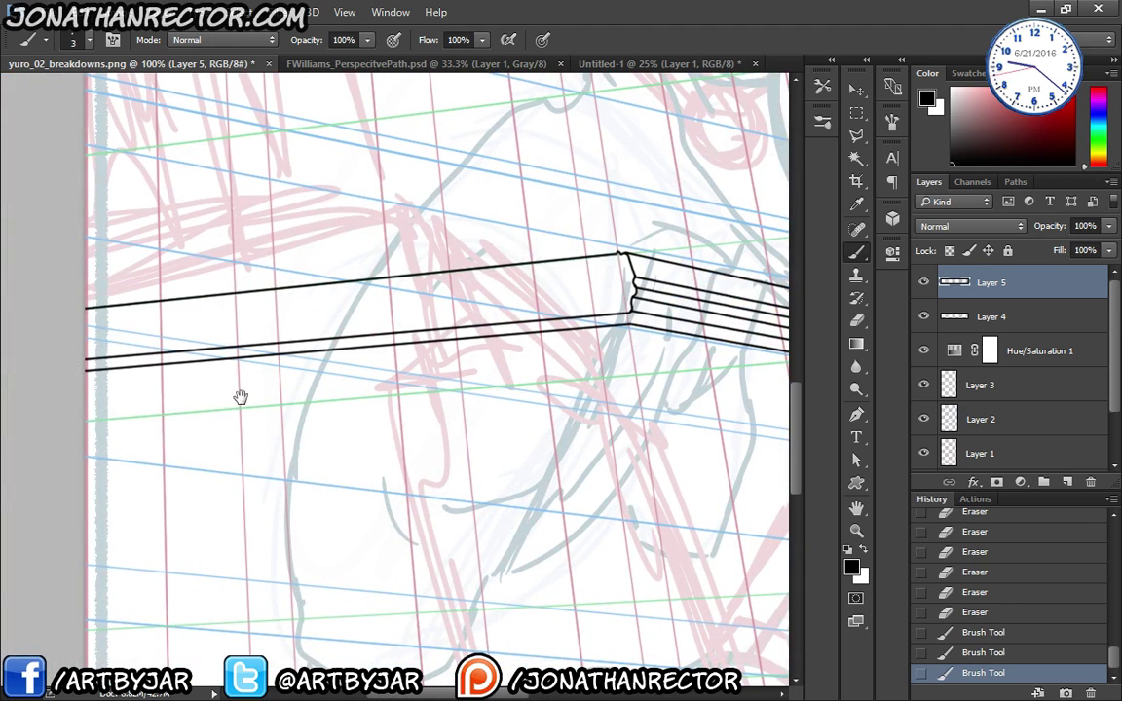
{"action": "left_click_drag", "start_coordinate": [264, 396], "coordinate": [198, 446]}
{"action": "left_click", "coordinate": [562, 328]}
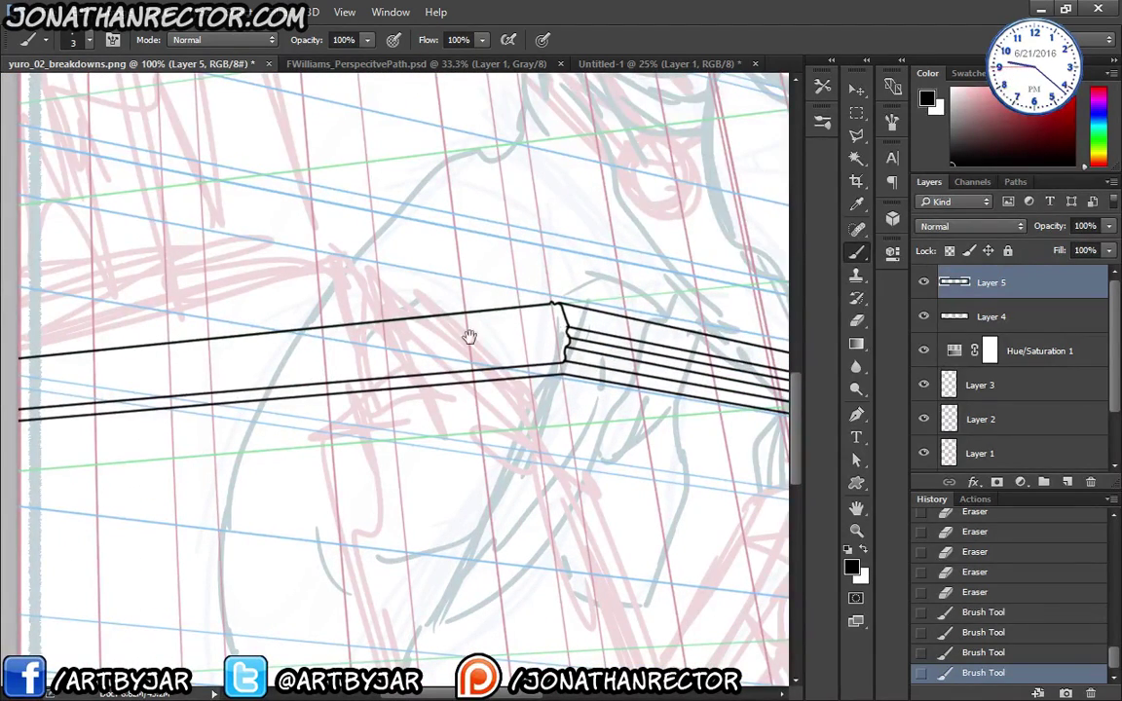
- Add more parallel ledge lines from the left edge to the corner, then add empty Layer 6
{"action": "left_click_drag", "start_coordinate": [118, 383], "coordinate": [218, 378]}
{"action": "left_click", "coordinate": [115, 372], "text": "shift"}
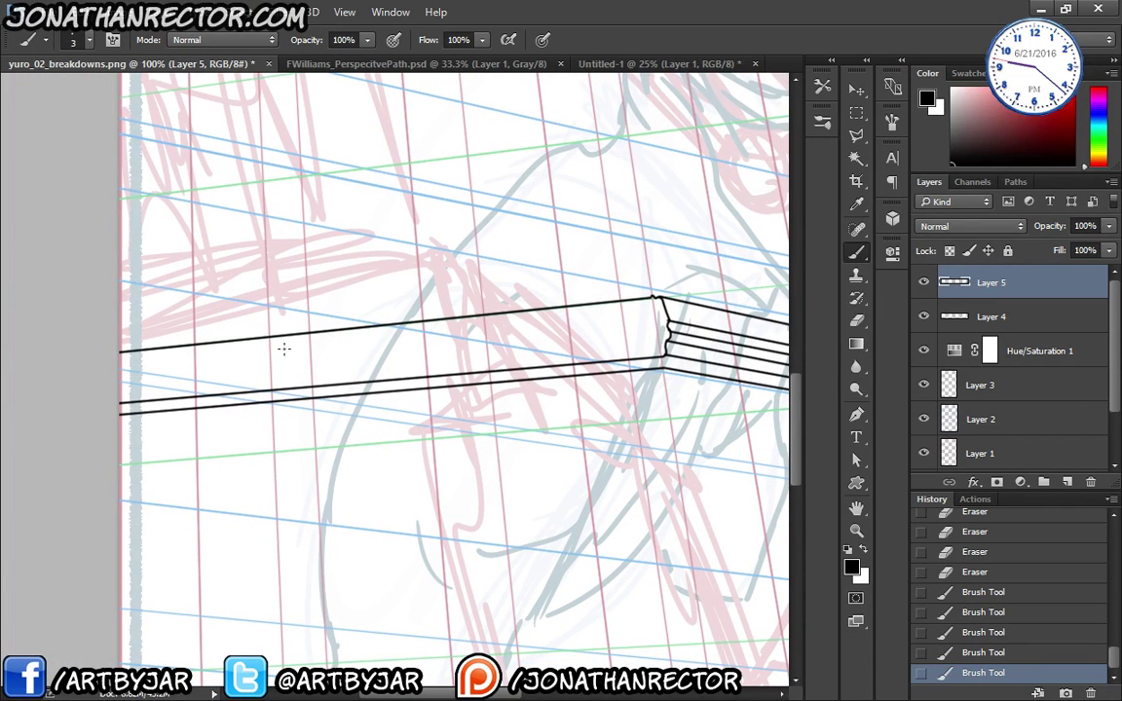
{"action": "left_click", "coordinate": [661, 318], "text": "shift"}
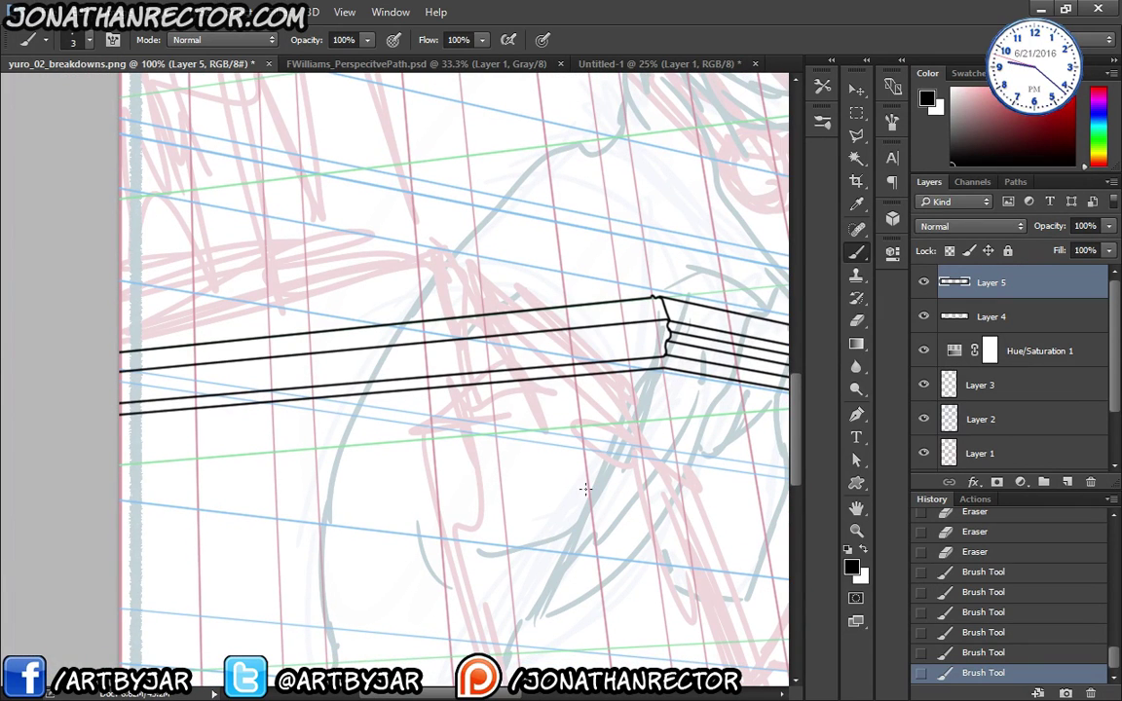
{"action": "left_click", "coordinate": [667, 332]}
{"action": "left_click", "coordinate": [127, 384], "text": "shift"}
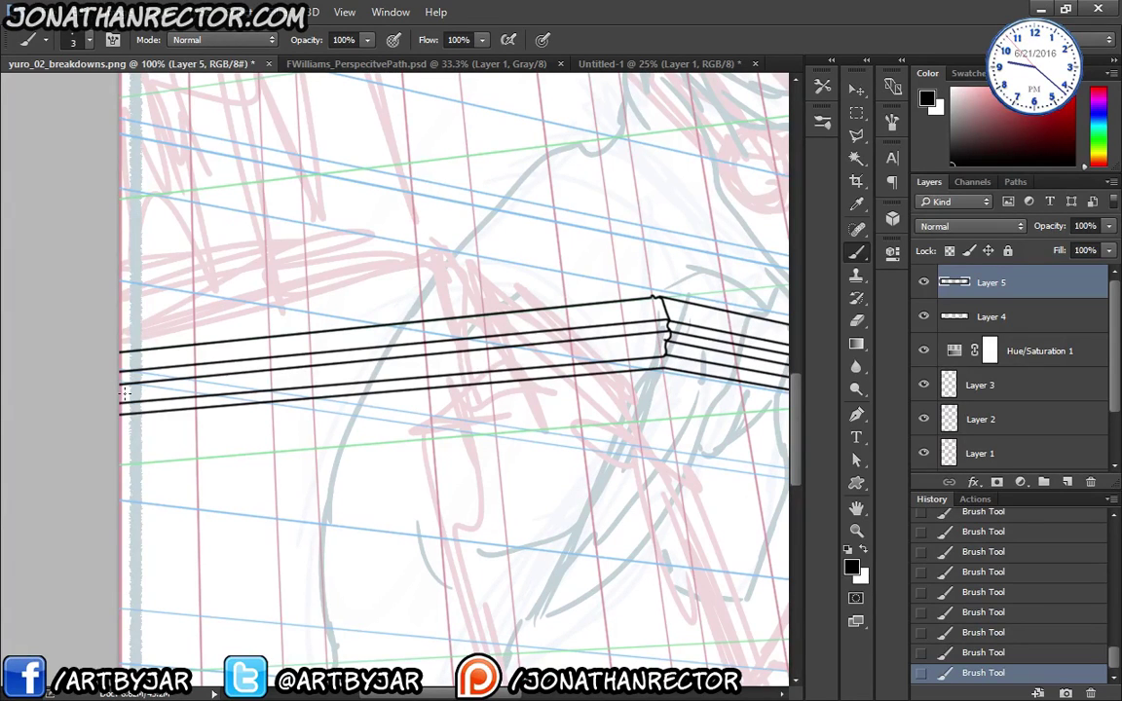
{"action": "left_click_drag", "start_coordinate": [393, 458], "coordinate": [173, 419]}
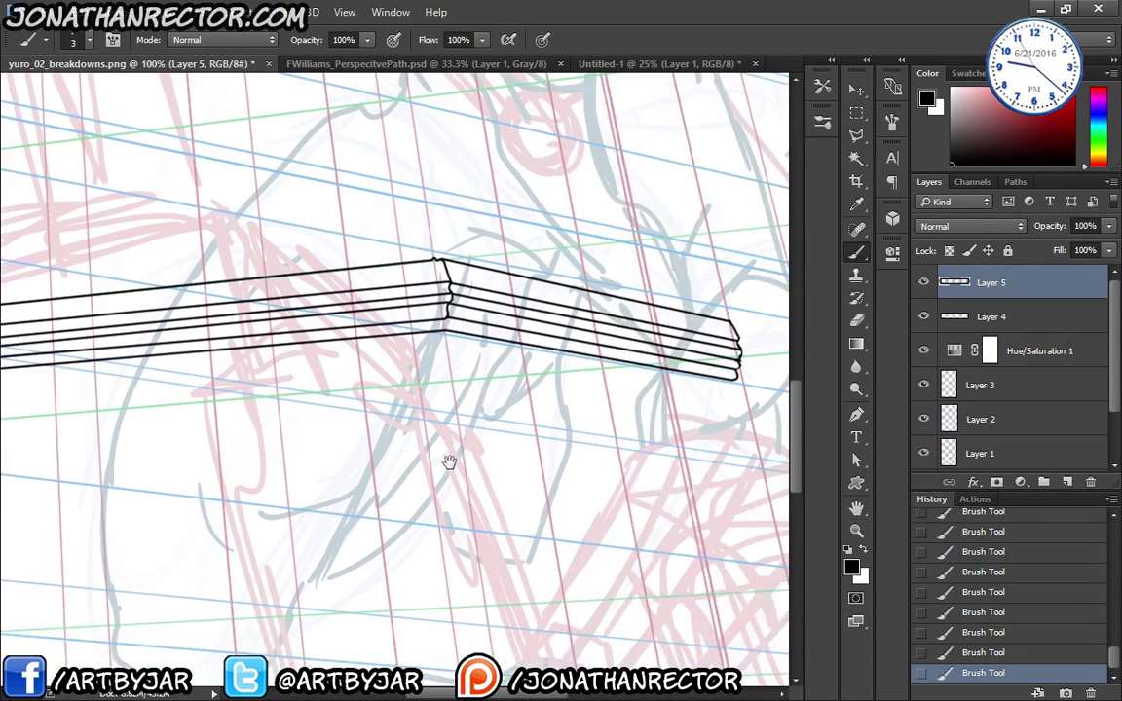
{"action": "left_click_drag", "start_coordinate": [448, 464], "coordinate": [284, 381]}
{"action": "left_click_drag", "start_coordinate": [425, 395], "coordinate": [518, 434]}
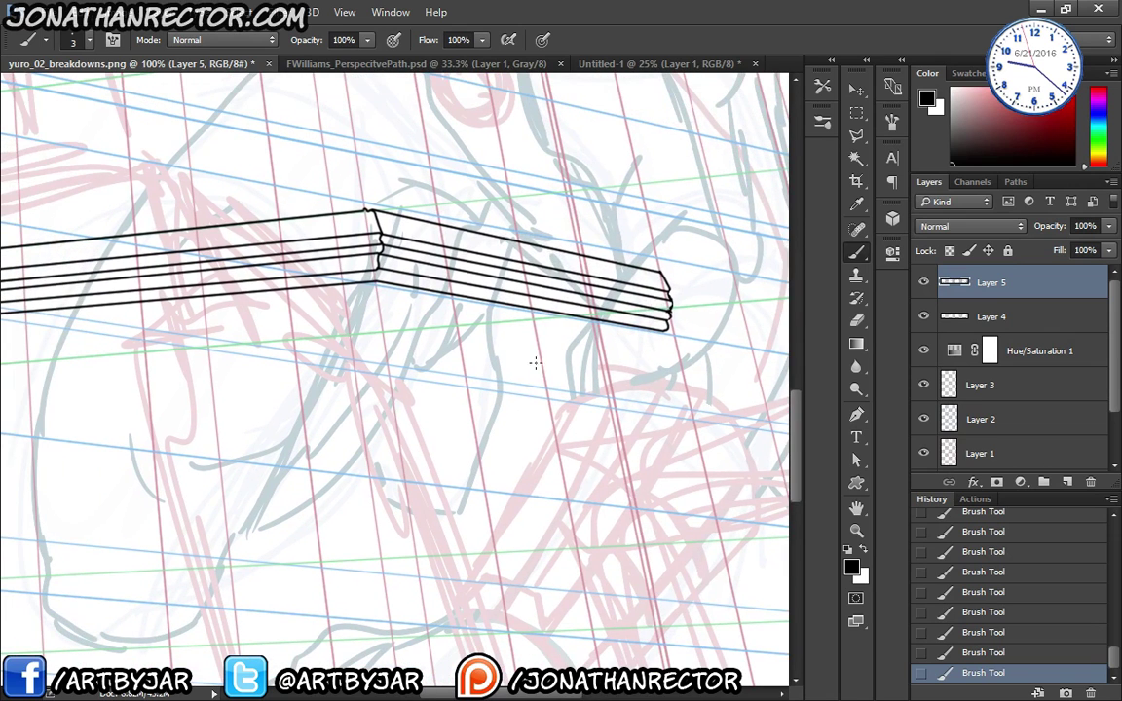
{"action": "scroll", "coordinate": [337, 327], "scroll_direction": "down", "scroll_amount": 2}
{"action": "key", "text": "ctrl+shift+alt+n"}
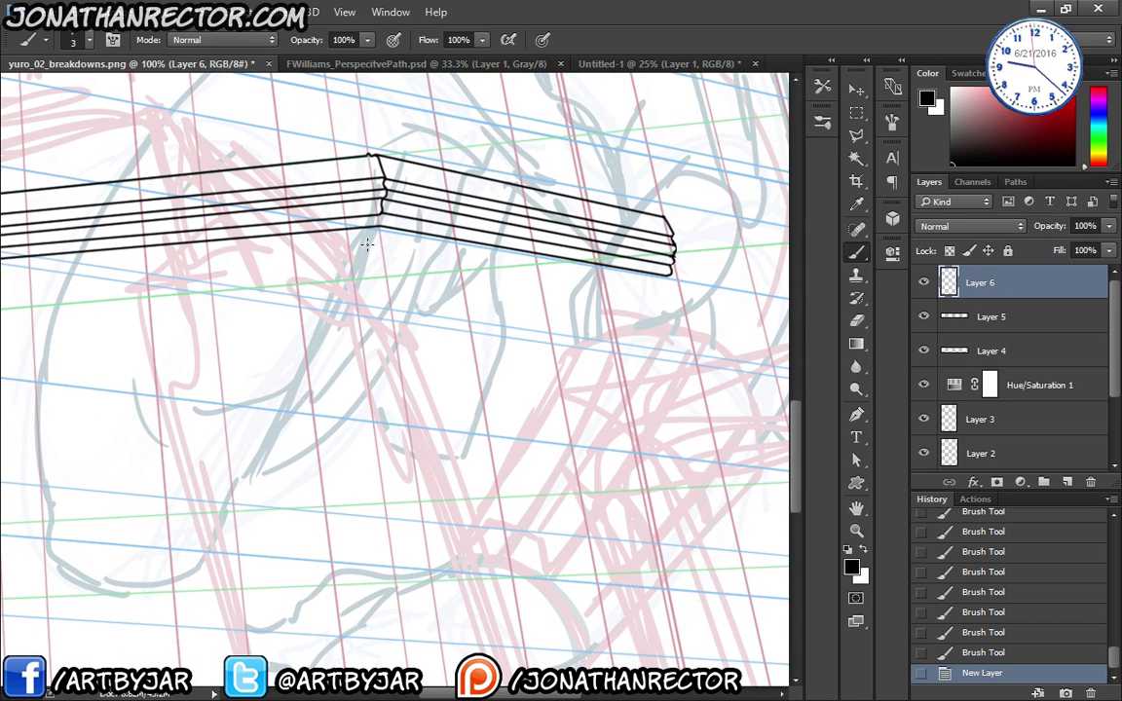
- Ink the pillar's two vertical edges from under the ledge corner down to the page bottom
{"action": "left_click_drag", "start_coordinate": [380, 230], "coordinate": [382, 487]}
{"action": "scroll", "coordinate": [423, 526], "scroll_direction": "down", "scroll_amount": 6}
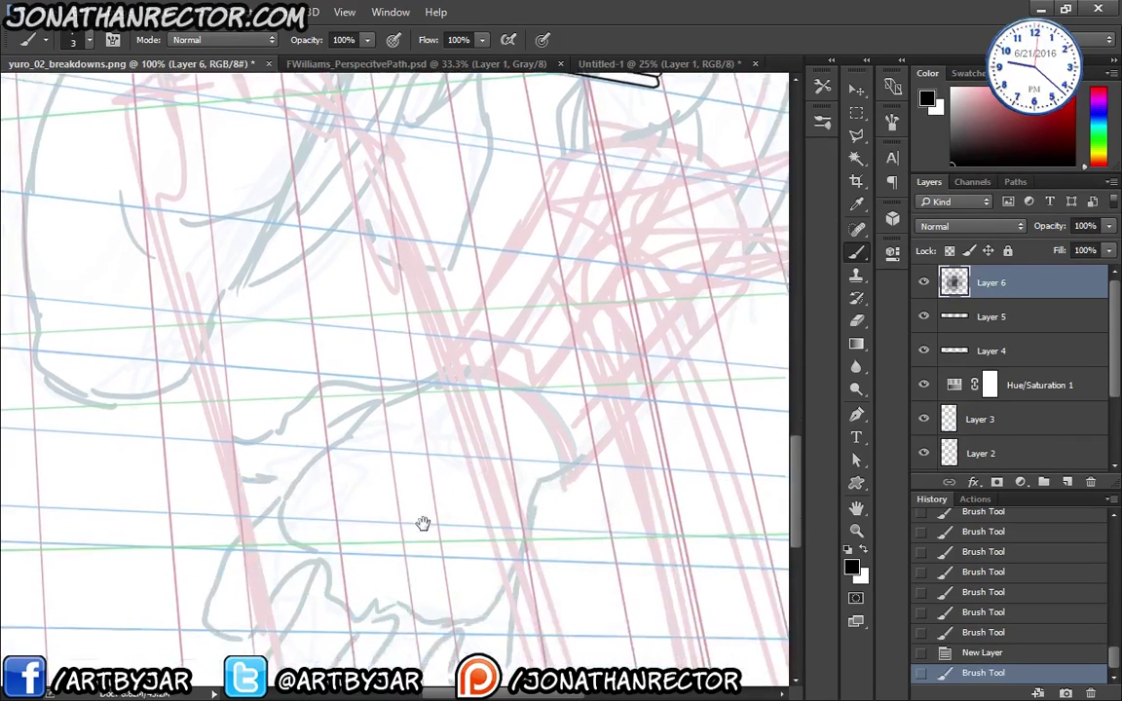
{"action": "left_click", "coordinate": [431, 467], "text": "shift"}
{"action": "left_click_drag", "start_coordinate": [458, 207], "coordinate": [451, 655]}
{"action": "left_click_drag", "start_coordinate": [581, 170], "coordinate": [556, 312]}
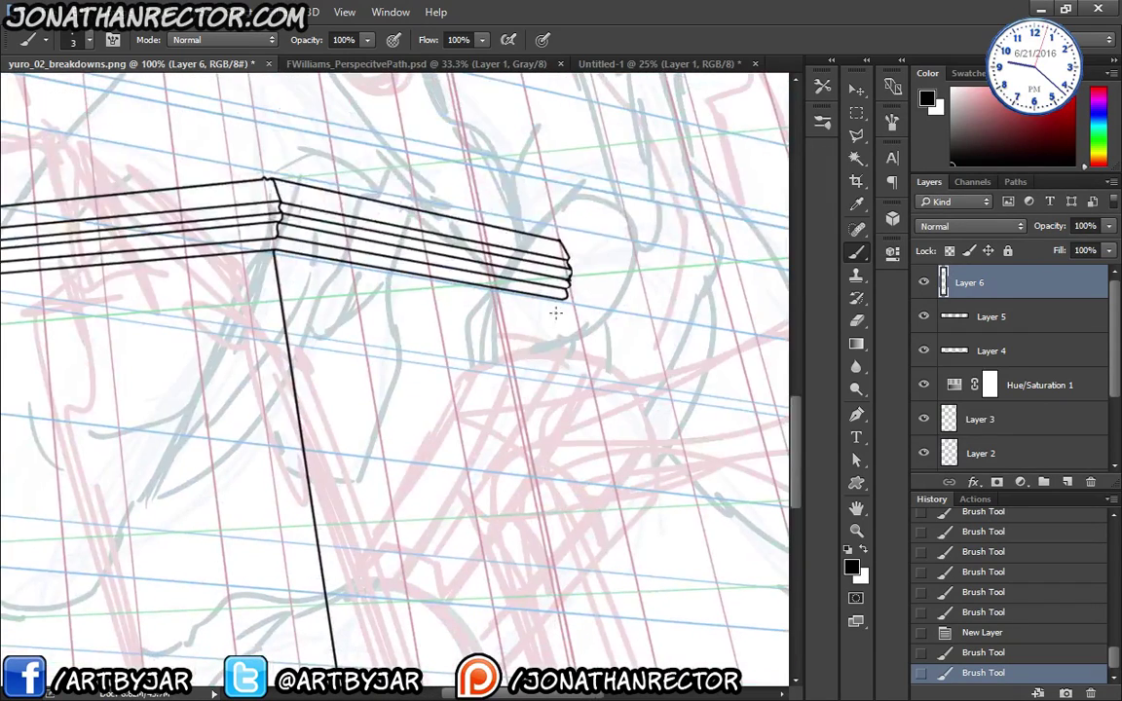
{"action": "scroll", "coordinate": [583, 408], "scroll_direction": "down", "scroll_amount": 10}
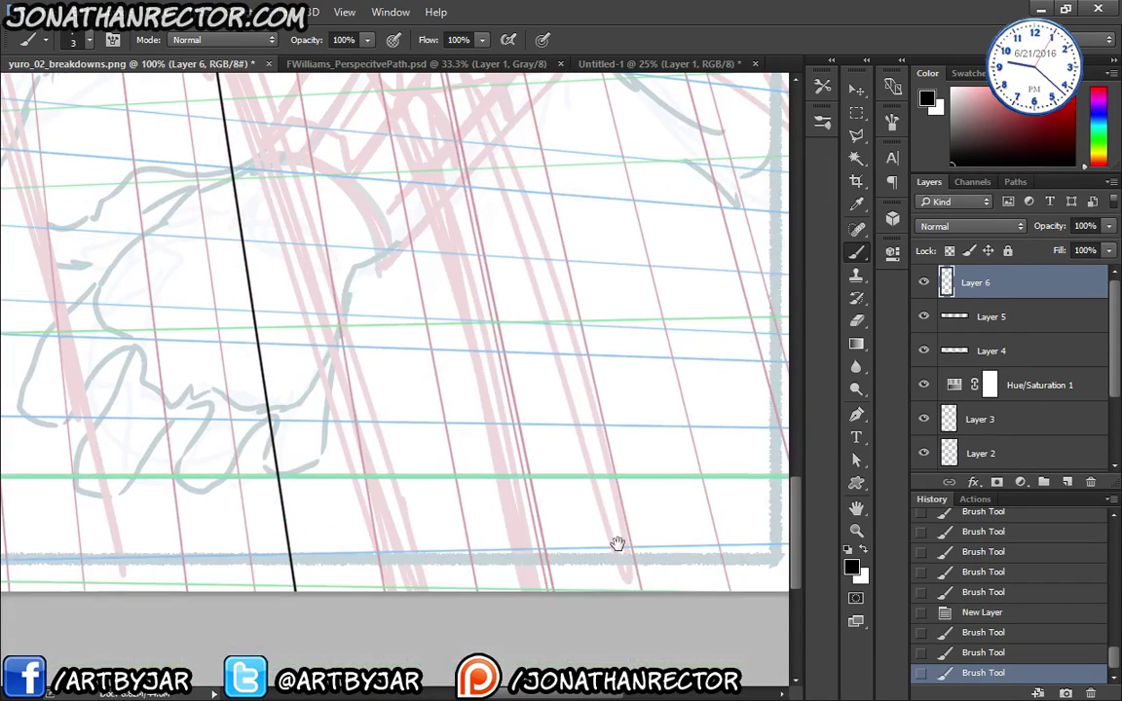
{"action": "left_click", "coordinate": [631, 594], "text": "shift"}
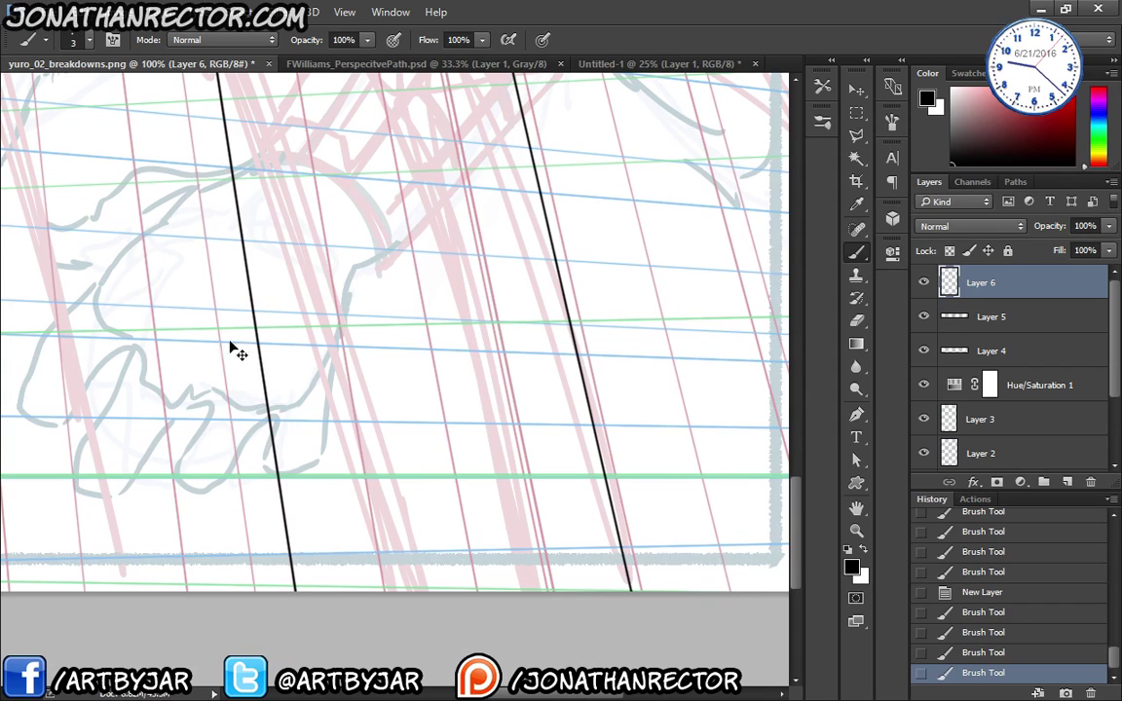
- Zoom out, hide the sketch and perspective guides to check the inks, and merge the pillar lines down
{"action": "key", "text": "ctrl+minus"}
{"action": "key", "text": "ctrl+minus"}
{"action": "key", "text": "ctrl+minus"}
{"action": "key", "text": "ctrl+minus"}
{"action": "key", "text": "ctrl+minus"}
{"action": "left_click_drag", "start_coordinate": [216, 355], "coordinate": [256, 506]}
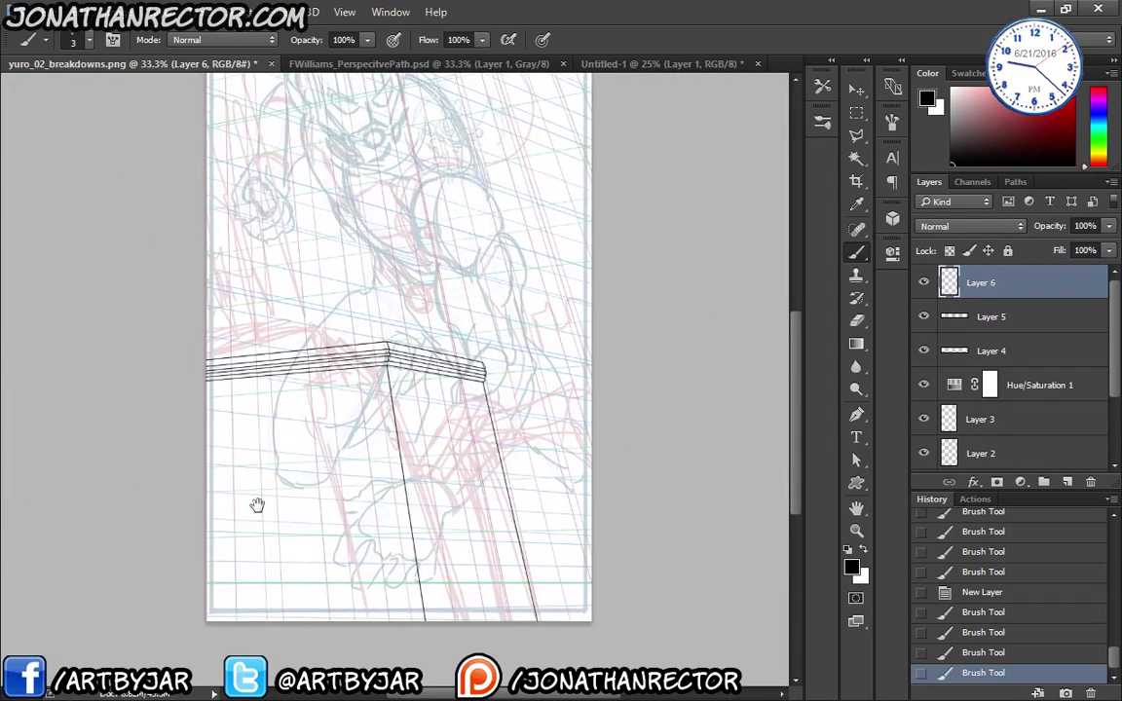
{"action": "mouse_move", "coordinate": [225, 466]}
{"action": "left_mouse_down"}
{"action": "mouse_move", "coordinate": [237, 524]}
{"action": "mouse_move", "coordinate": [219, 473]}
{"action": "left_mouse_up"}
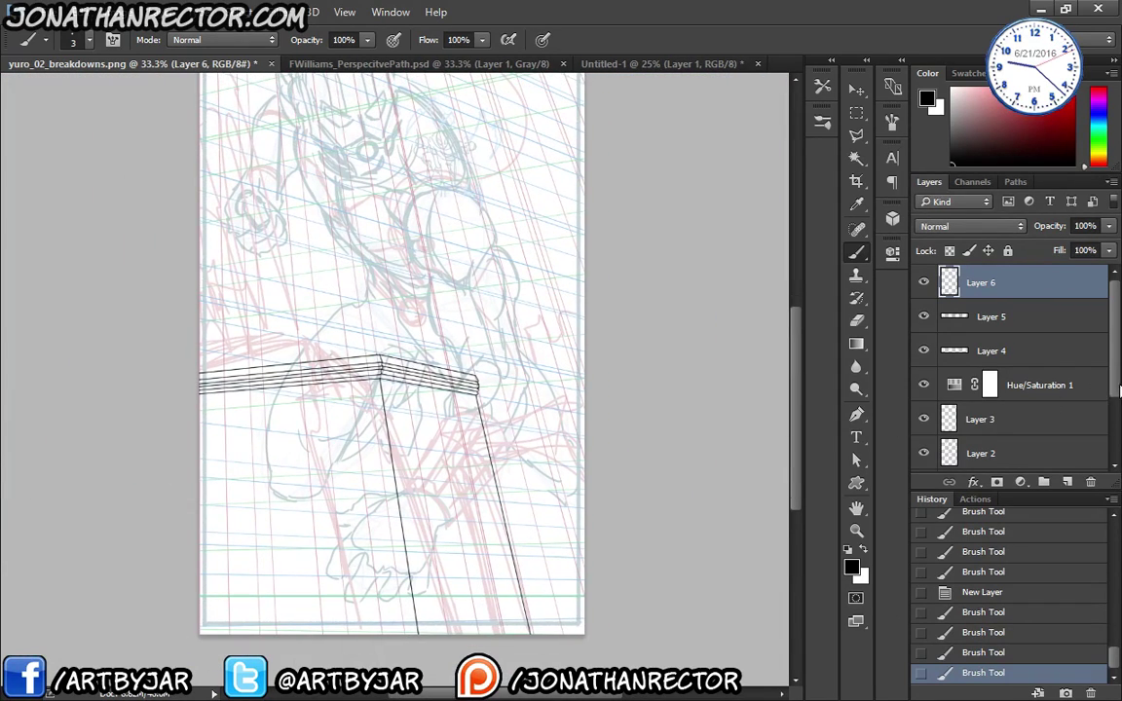
{"action": "scroll", "coordinate": [1013, 390], "scroll_direction": "down", "scroll_amount": 2}
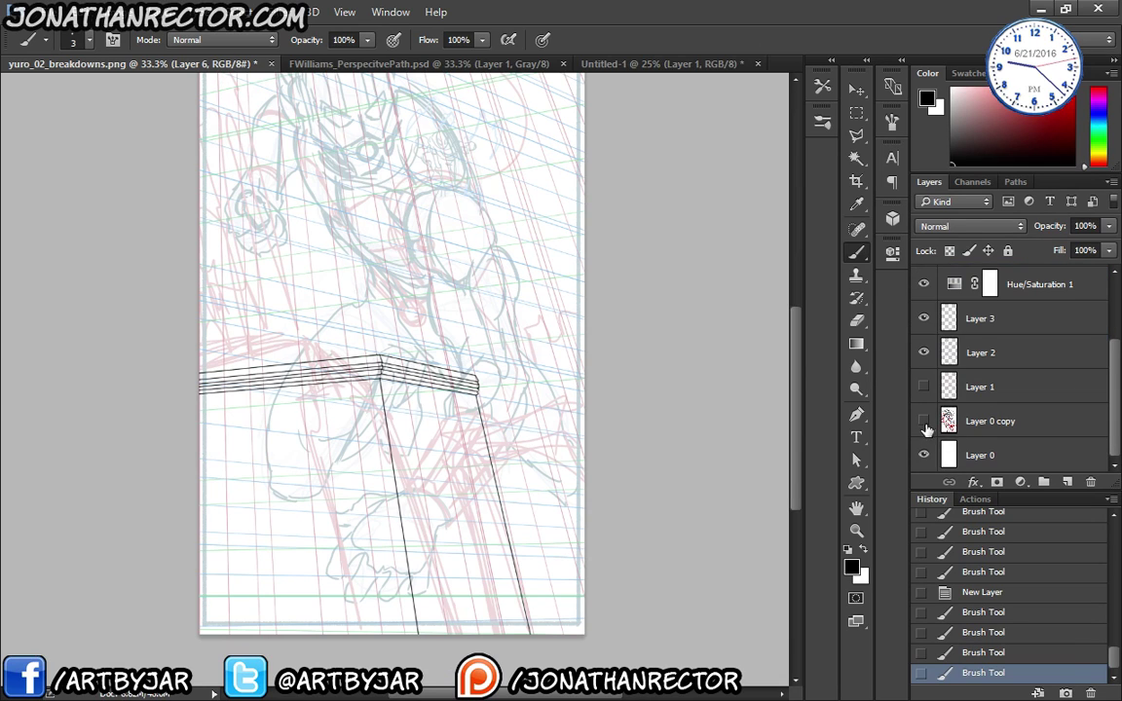
{"action": "left_click", "coordinate": [924, 421]}
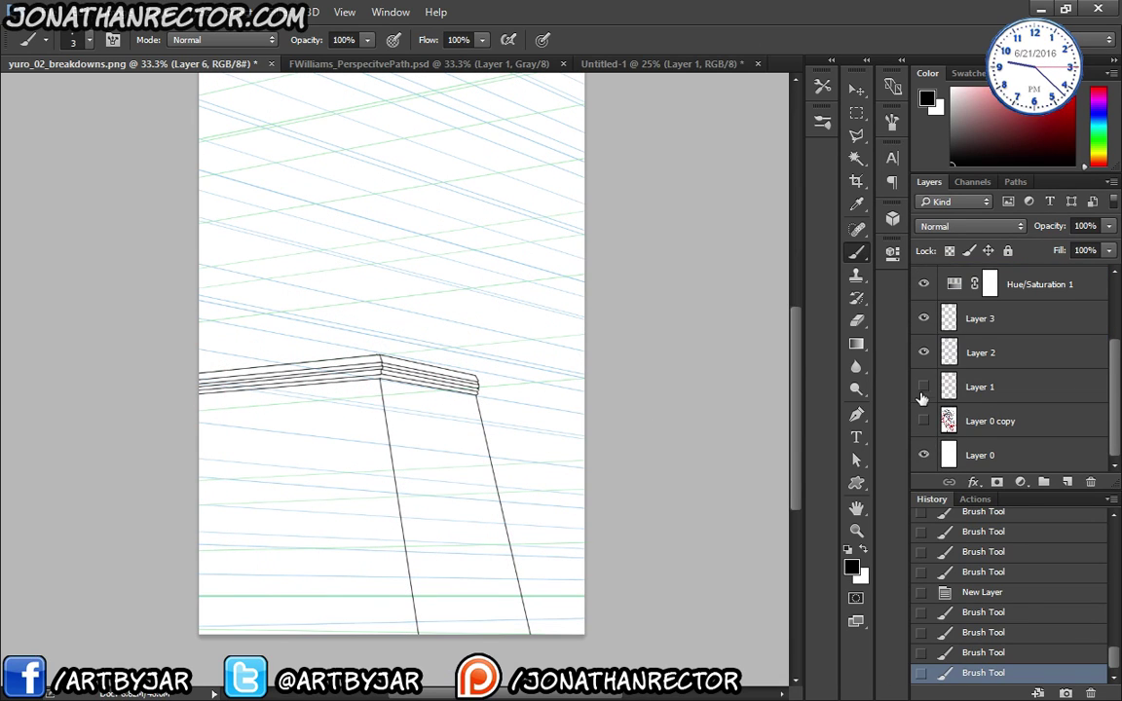
{"action": "mouse_move", "coordinate": [924, 353]}
{"action": "left_mouse_down"}
{"action": "mouse_move", "coordinate": [924, 318]}
{"action": "mouse_move", "coordinate": [923, 423]}
{"action": "left_mouse_up"}
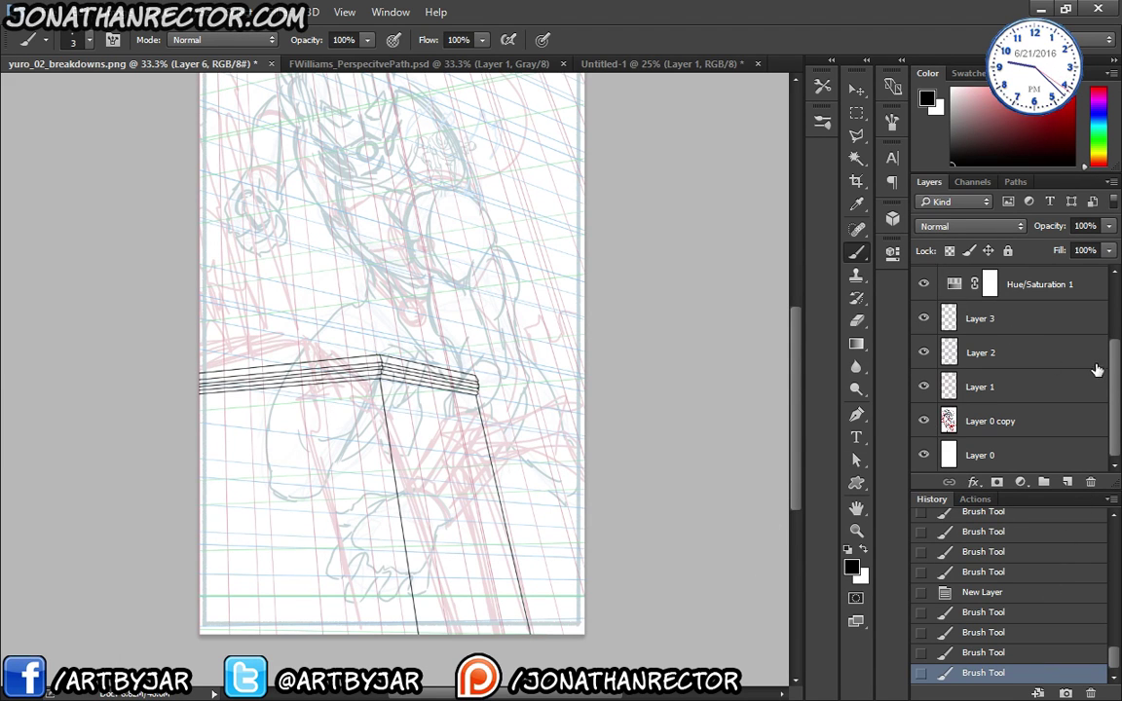
{"action": "scroll", "coordinate": [1095, 368], "scroll_direction": "up", "scroll_amount": 3}
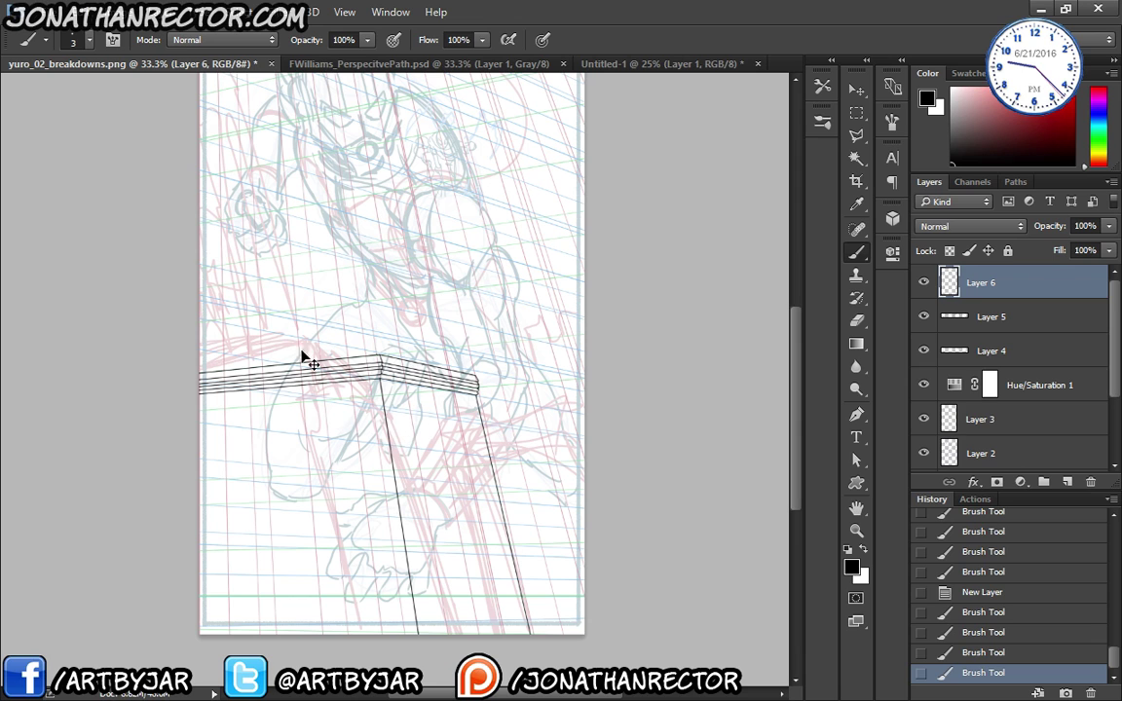
{"action": "key", "text": "ctrl+e"}
{"action": "key", "text": "ctrl+e"}
- Toggle the merged ink layer to compare, add a new layer, and zoom in on the pillar's right side
{"action": "left_click", "coordinate": [923, 282]}
{"action": "left_click", "coordinate": [925, 283]}
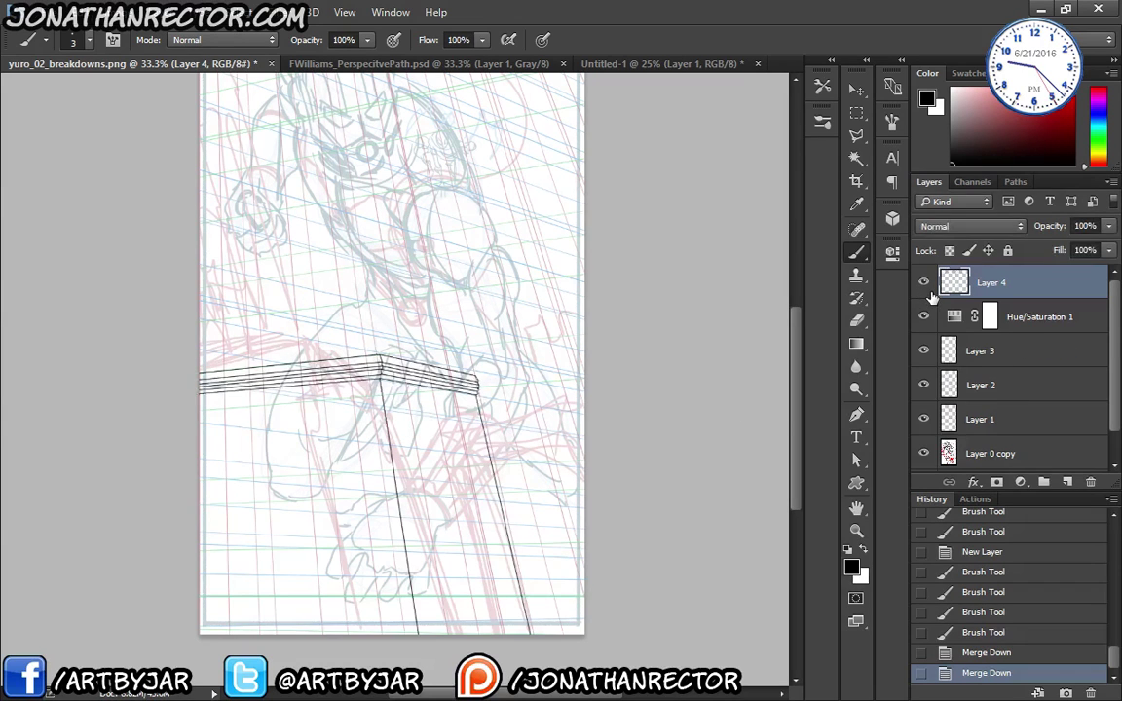
{"action": "key", "text": "ctrl+shift+alt+n"}
{"action": "mouse_move", "coordinate": [276, 431]}
{"action": "left_mouse_down"}
{"action": "mouse_move", "coordinate": [277, 514]}
{"action": "mouse_move", "coordinate": [262, 425]}
{"action": "left_mouse_up"}
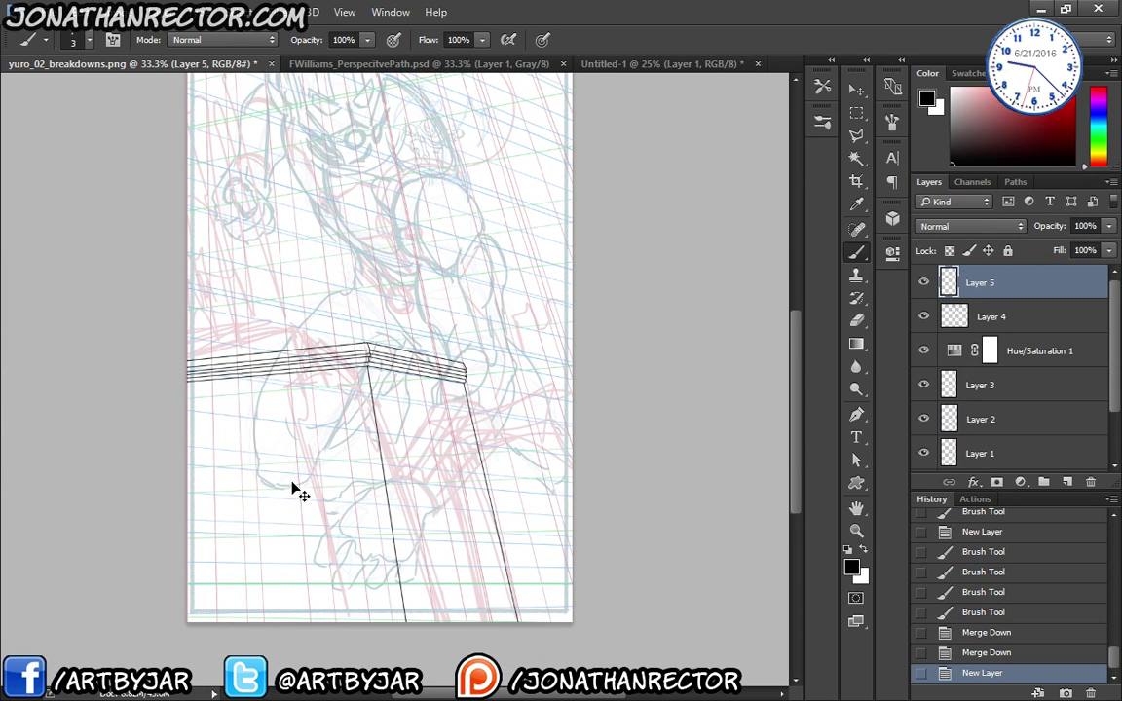
{"action": "key", "text": "ctrl+plus"}
{"action": "left_click_drag", "start_coordinate": [368, 510], "coordinate": [261, 353]}
{"action": "key", "text": "ctrl+plus"}
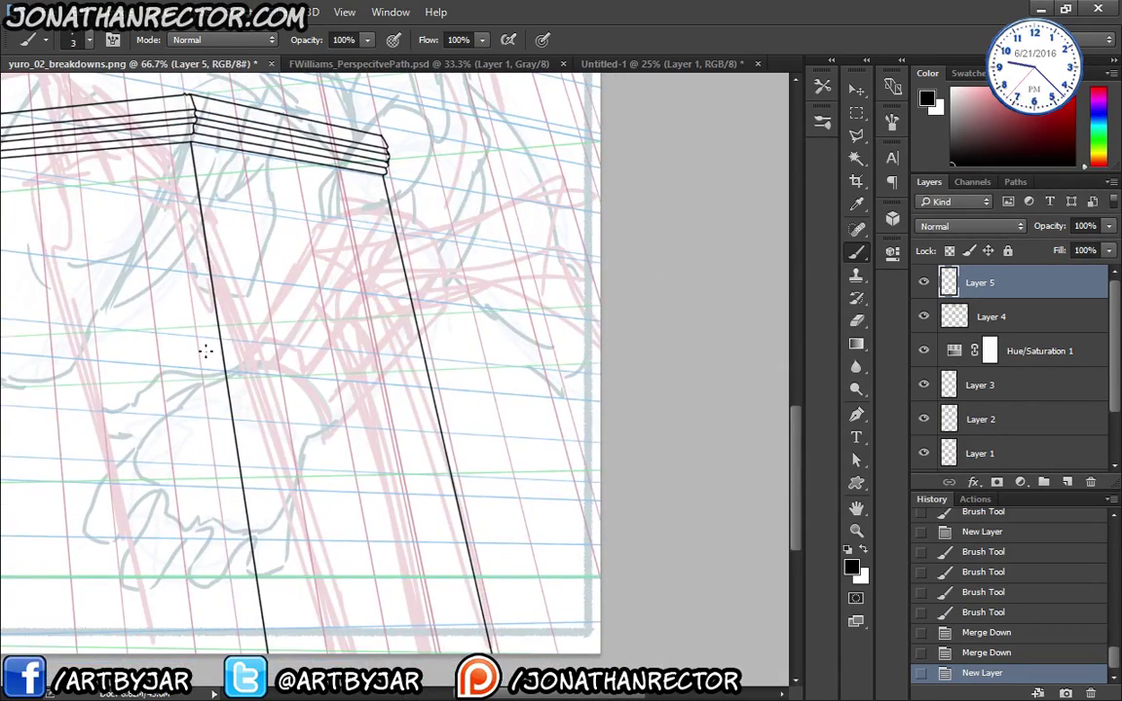
{"action": "left_click_drag", "start_coordinate": [179, 379], "coordinate": [264, 374]}
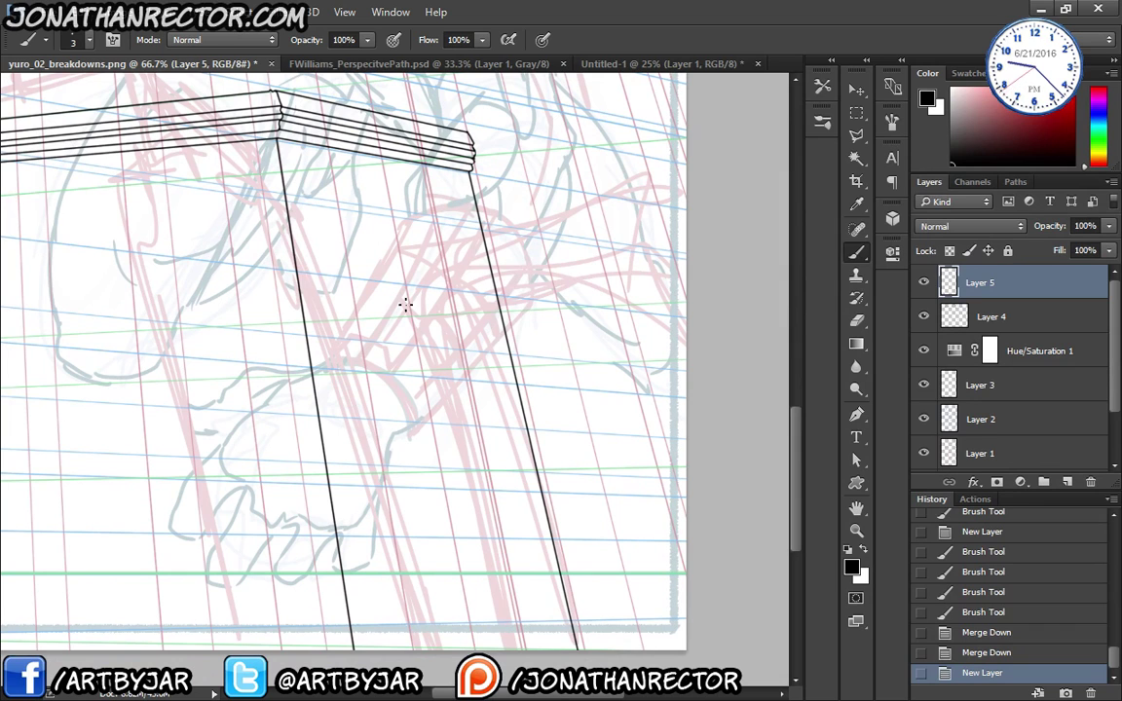
{"action": "left_click_drag", "start_coordinate": [199, 432], "coordinate": [444, 496]}
{"action": "left_click_drag", "start_coordinate": [304, 450], "coordinate": [86, 375]}
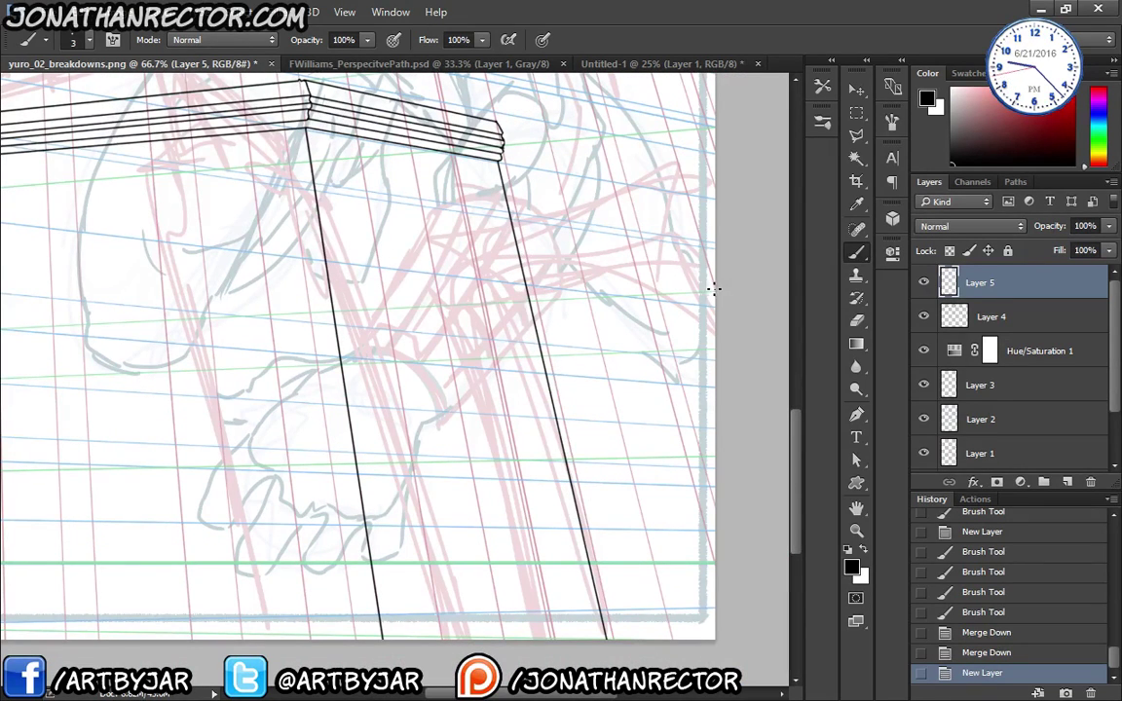
- Ink the second ledge block: top edge, bevelled left end, lower edge, inner lines and curved face edge
{"action": "left_click_drag", "start_coordinate": [654, 261], "coordinate": [643, 266]}
{"action": "left_click", "coordinate": [514, 302], "text": "shift"}
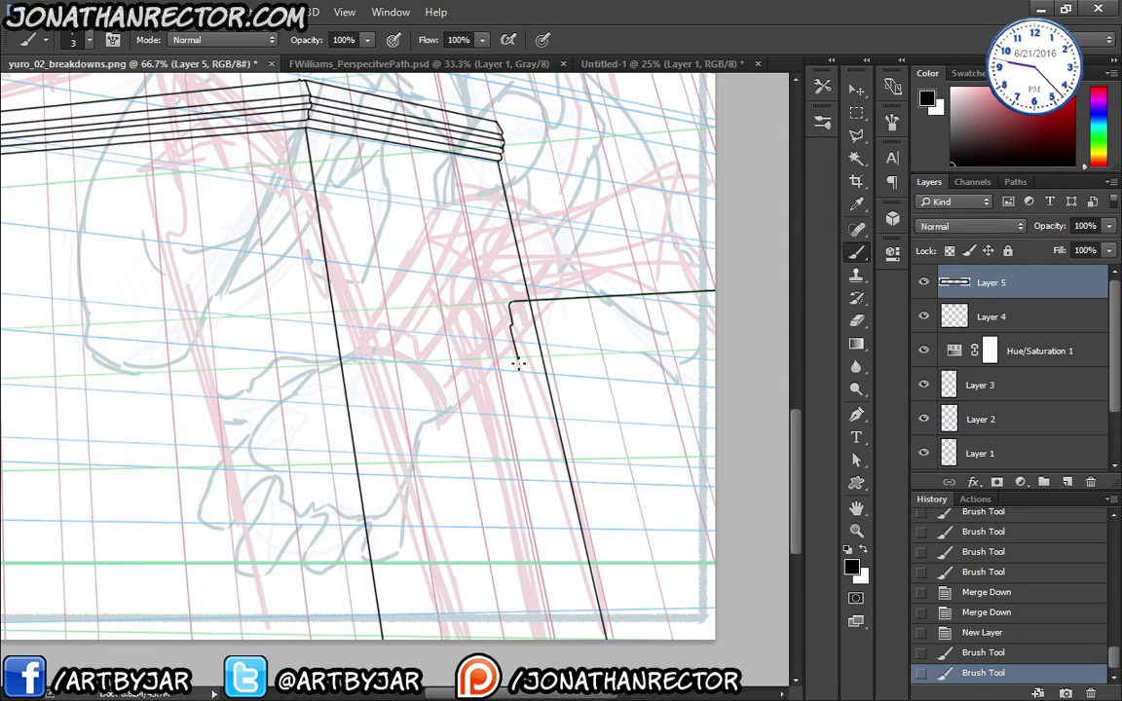
{"action": "left_click_drag", "start_coordinate": [530, 413], "coordinate": [545, 458]}
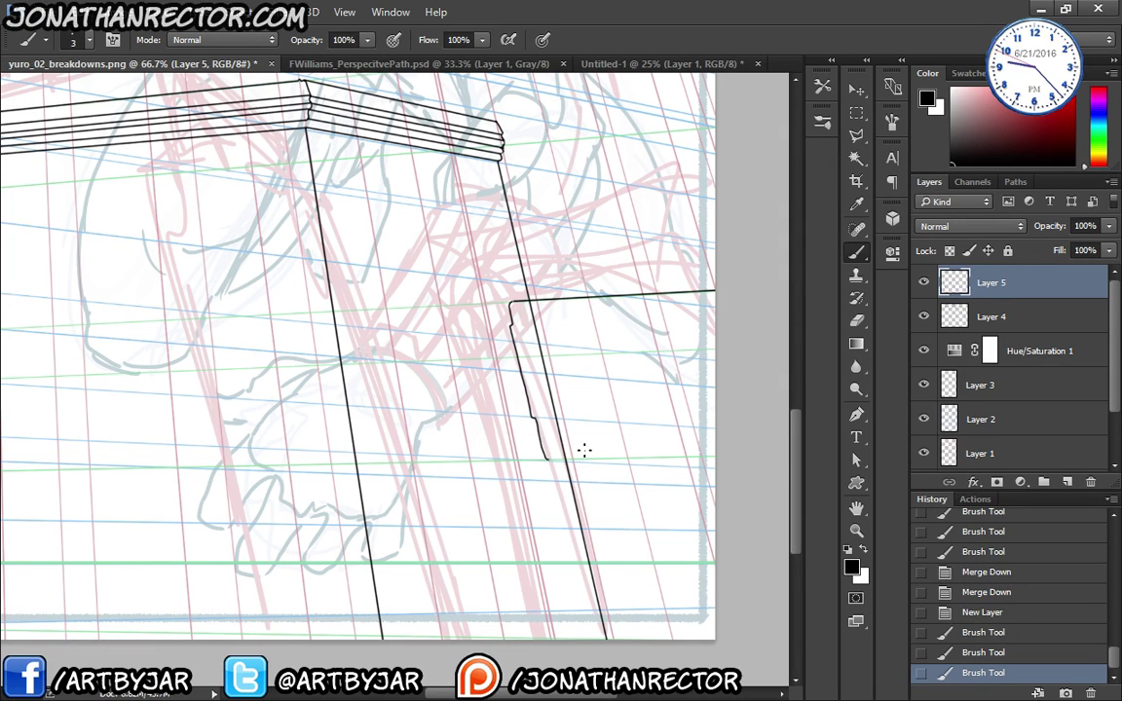
{"action": "left_click", "coordinate": [718, 452], "text": "shift"}
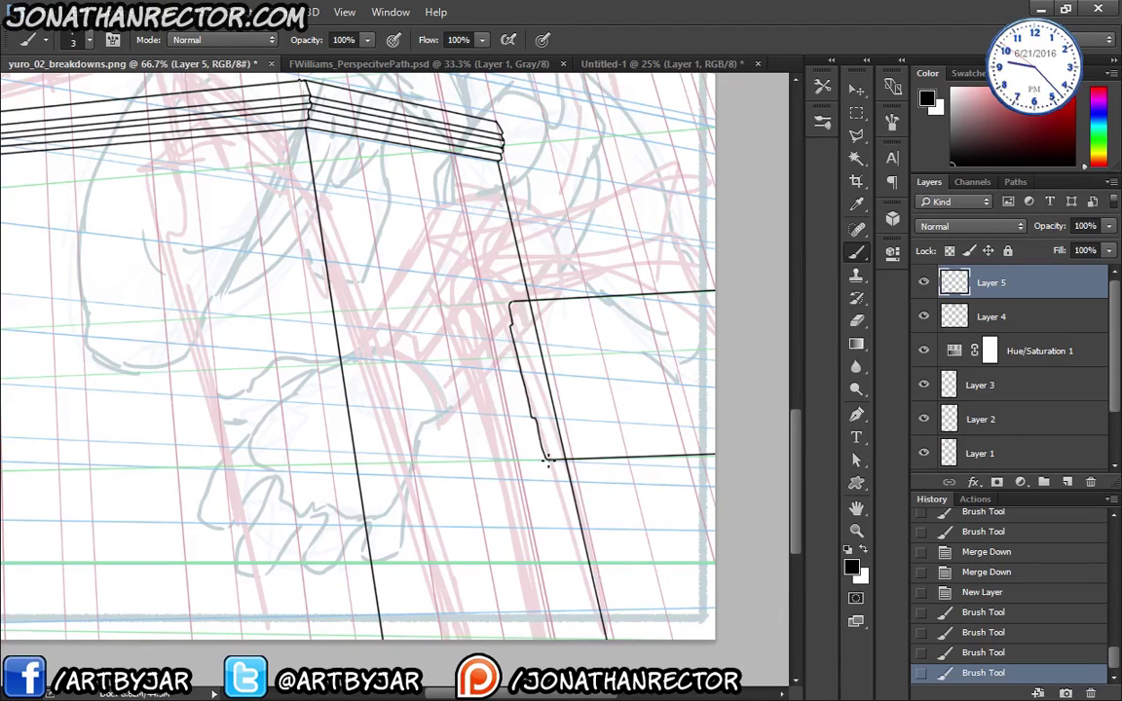
{"action": "left_click_drag", "start_coordinate": [556, 460], "coordinate": [556, 468]}
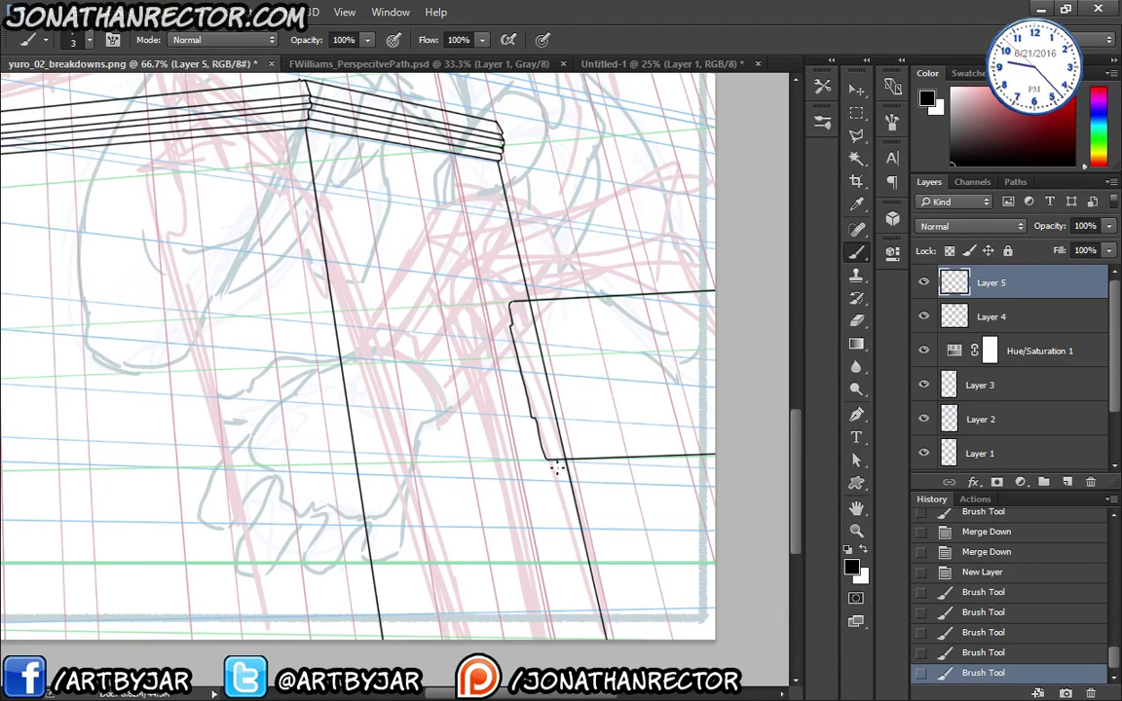
{"action": "left_click", "coordinate": [594, 645], "text": "shift"}
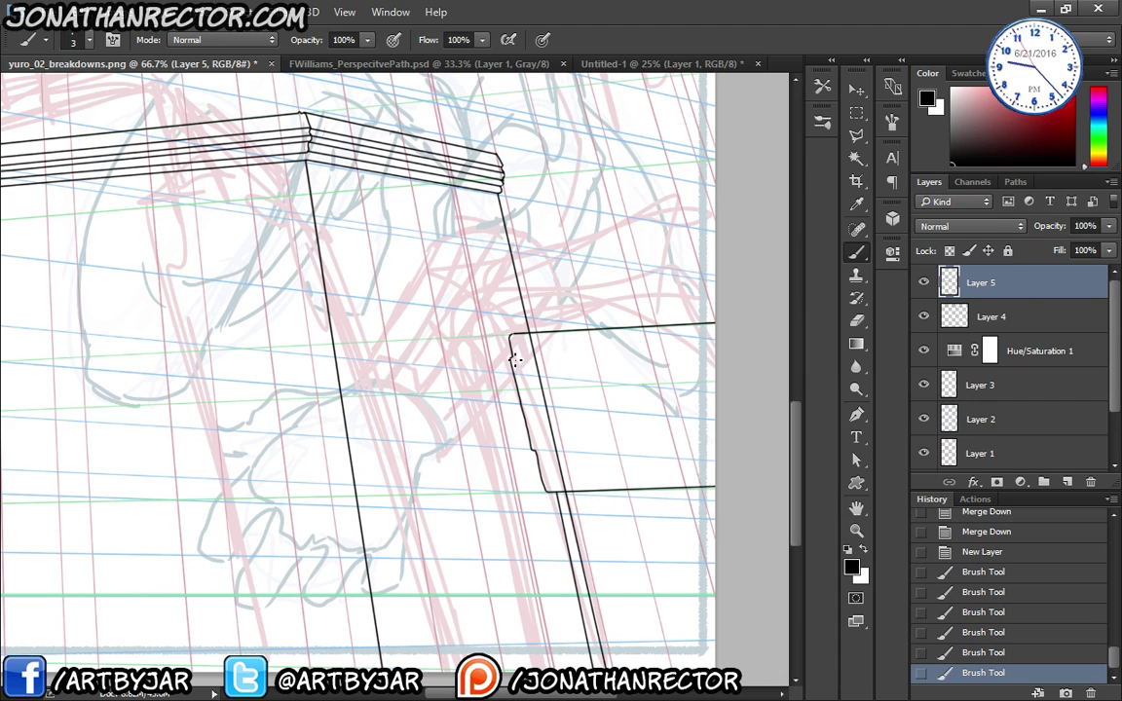
{"action": "left_click", "coordinate": [513, 349]}
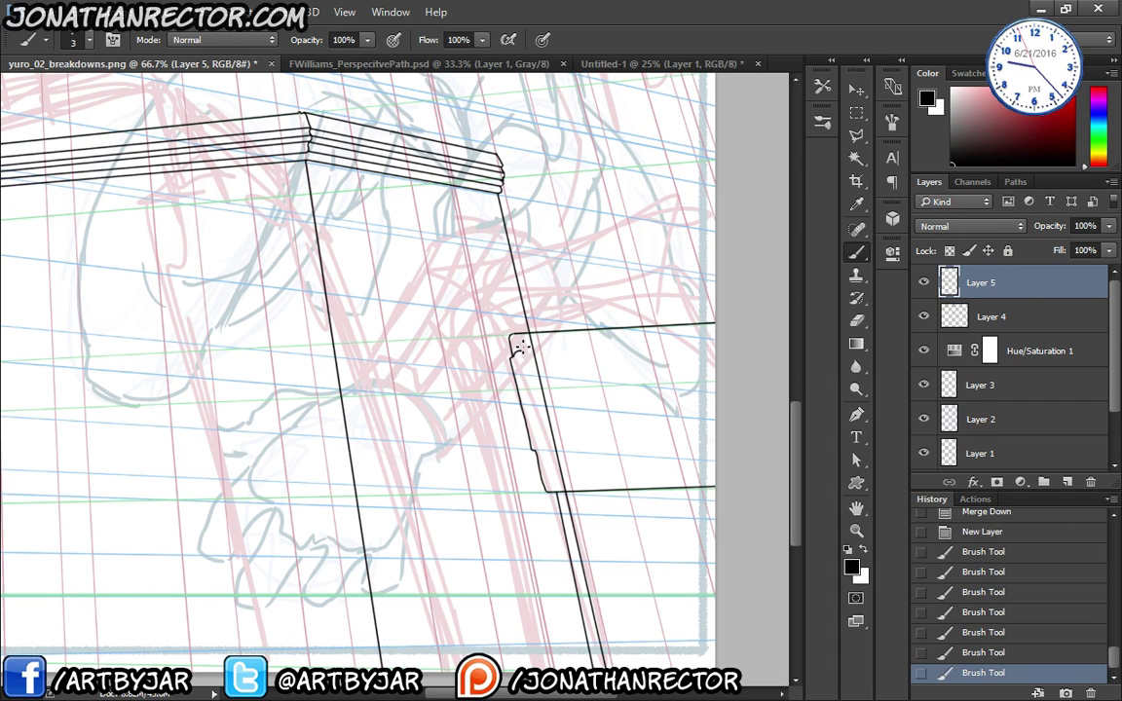
{"action": "left_click", "coordinate": [713, 337], "text": "shift"}
{"action": "mouse_move", "coordinate": [531, 449]}
{"action": "left_mouse_down"}
{"action": "mouse_move", "coordinate": [654, 440]}
{"action": "mouse_move", "coordinate": [715, 443]}
{"action": "left_mouse_up"}
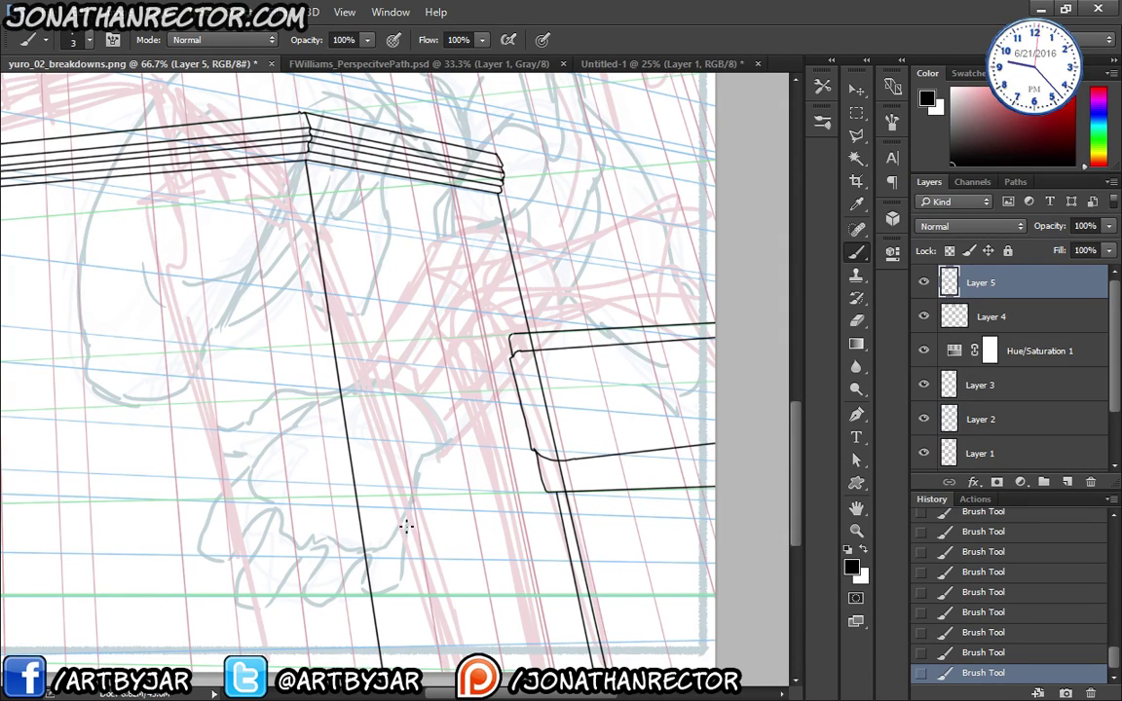
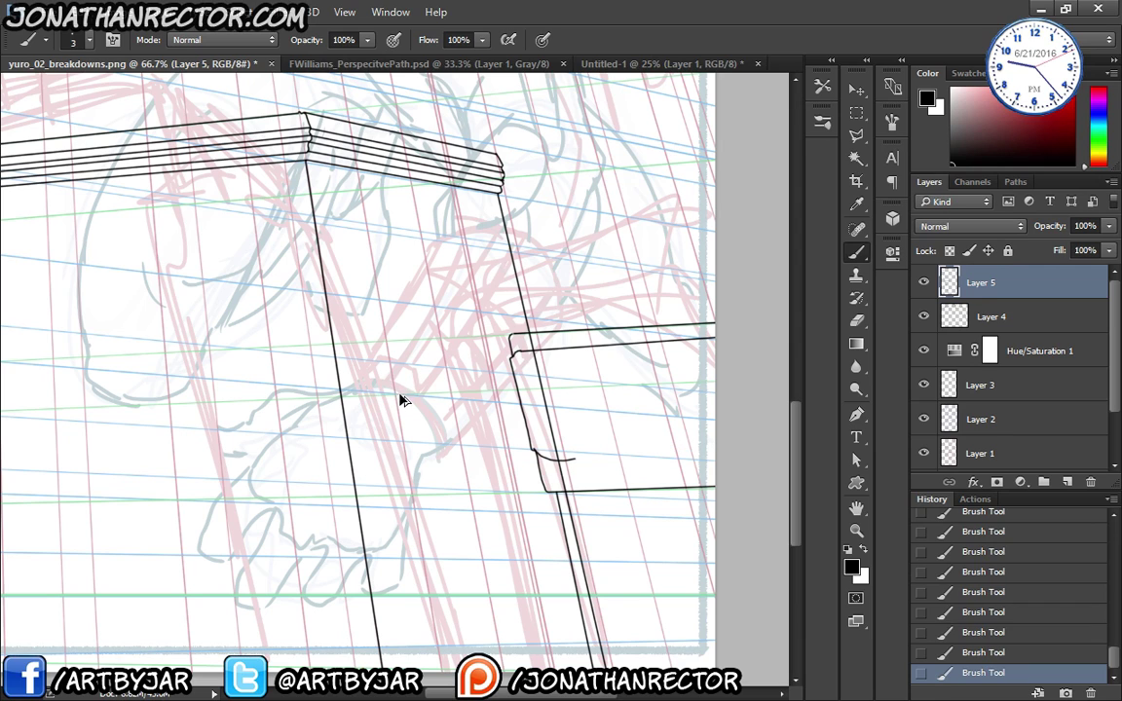
- Restore the box strokes and erase the two stray ink bits at the box corner
{"action": "key", "text": "ctrl+alt+z"}
{"action": "key", "text": "ctrl+alt+z"}
{"action": "key", "text": "ctrl+shift+z"}
{"action": "key", "text": "ctrl+shift+z"}
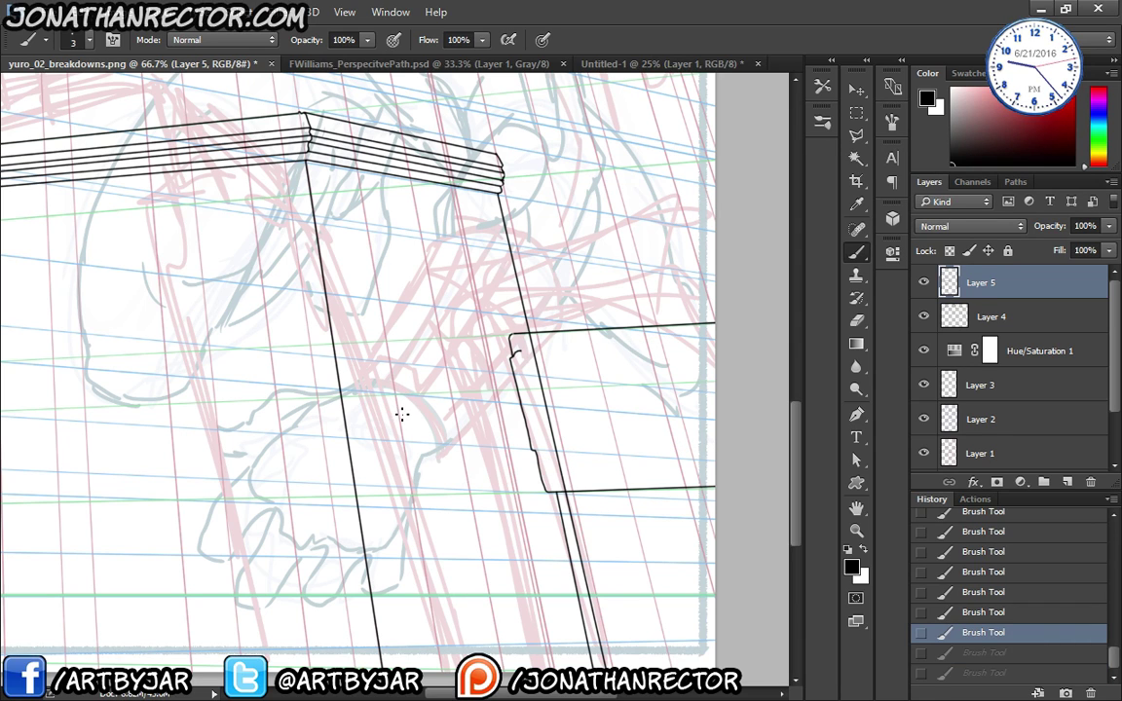
{"action": "key", "text": "e"}
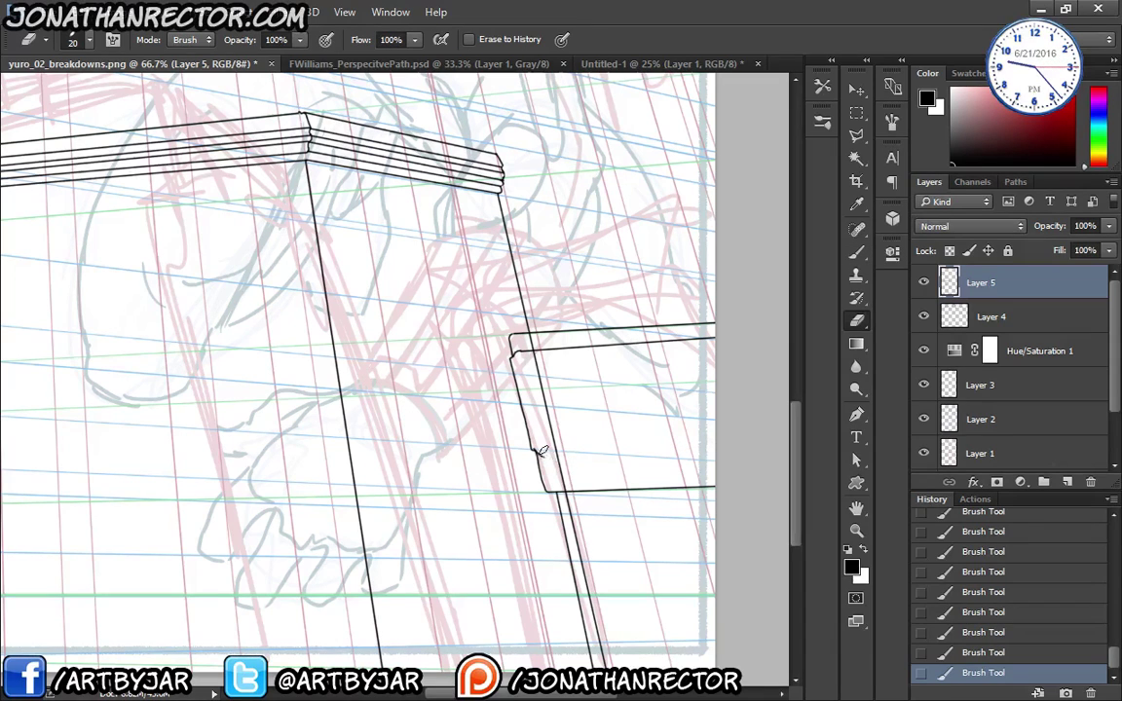
{"action": "left_click", "coordinate": [536, 451]}
{"action": "left_click", "coordinate": [534, 456]}
- Toggle the box layer off and on to check its lines, then zoom out to 50%
{"action": "left_click_drag", "start_coordinate": [500, 551], "coordinate": [449, 405]}
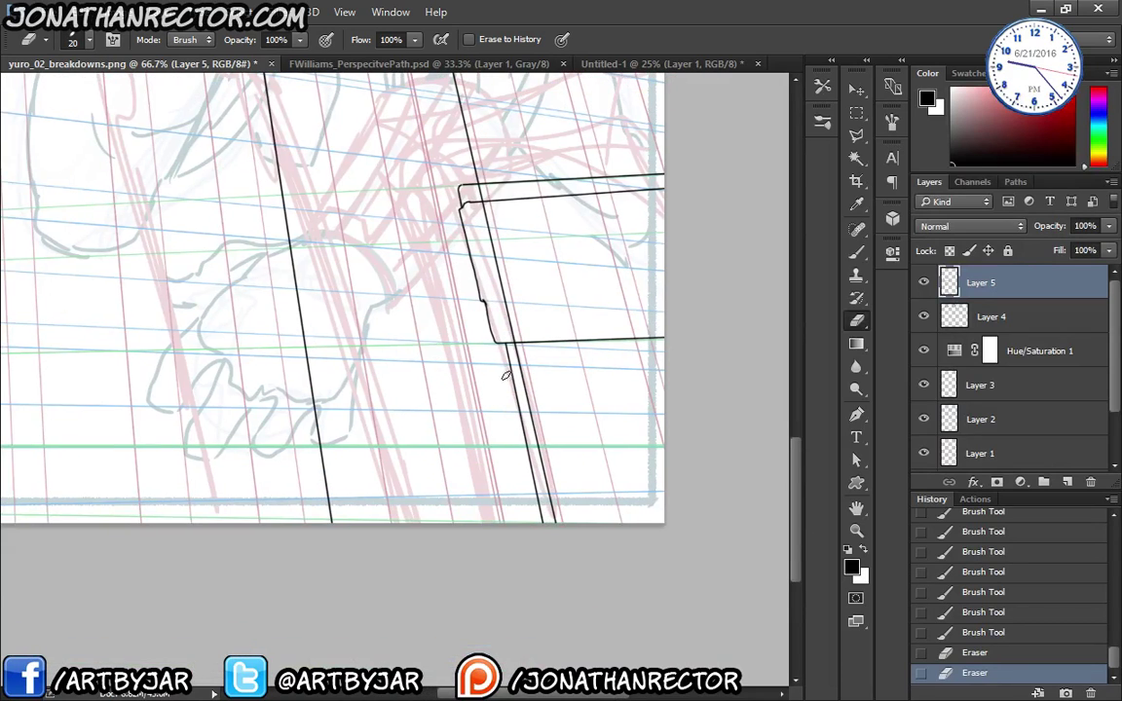
{"action": "left_click_drag", "start_coordinate": [308, 413], "coordinate": [324, 481]}
{"action": "left_click_drag", "start_coordinate": [261, 380], "coordinate": [354, 506]}
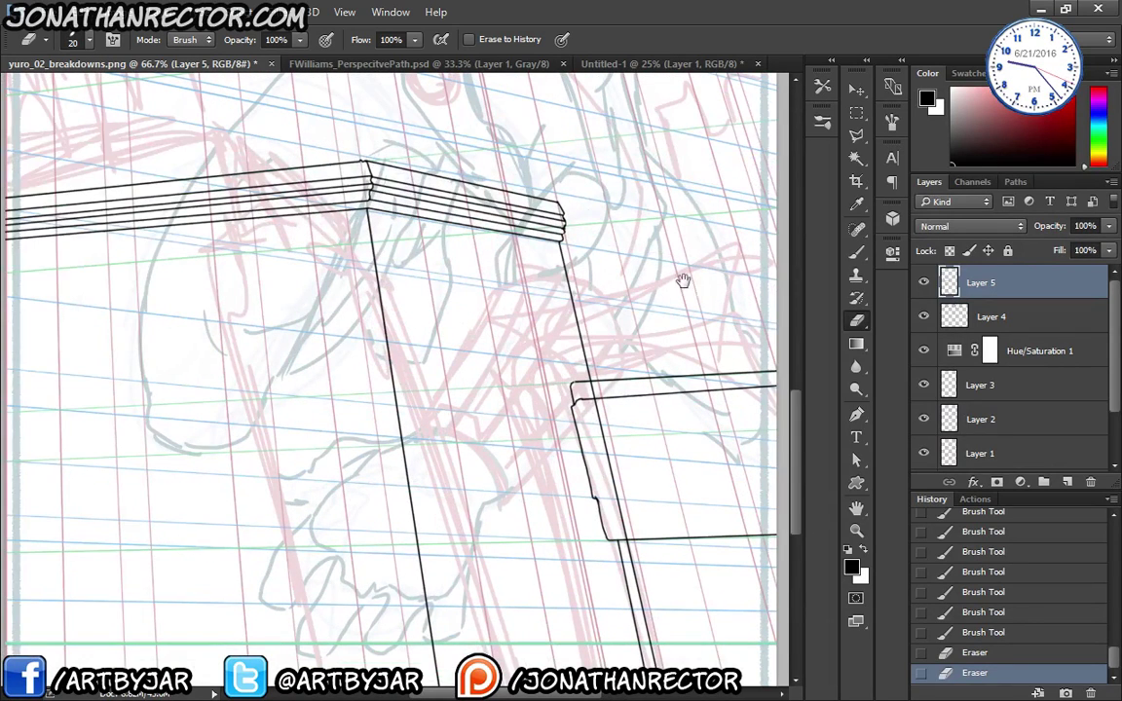
{"action": "left_click", "coordinate": [924, 284]}
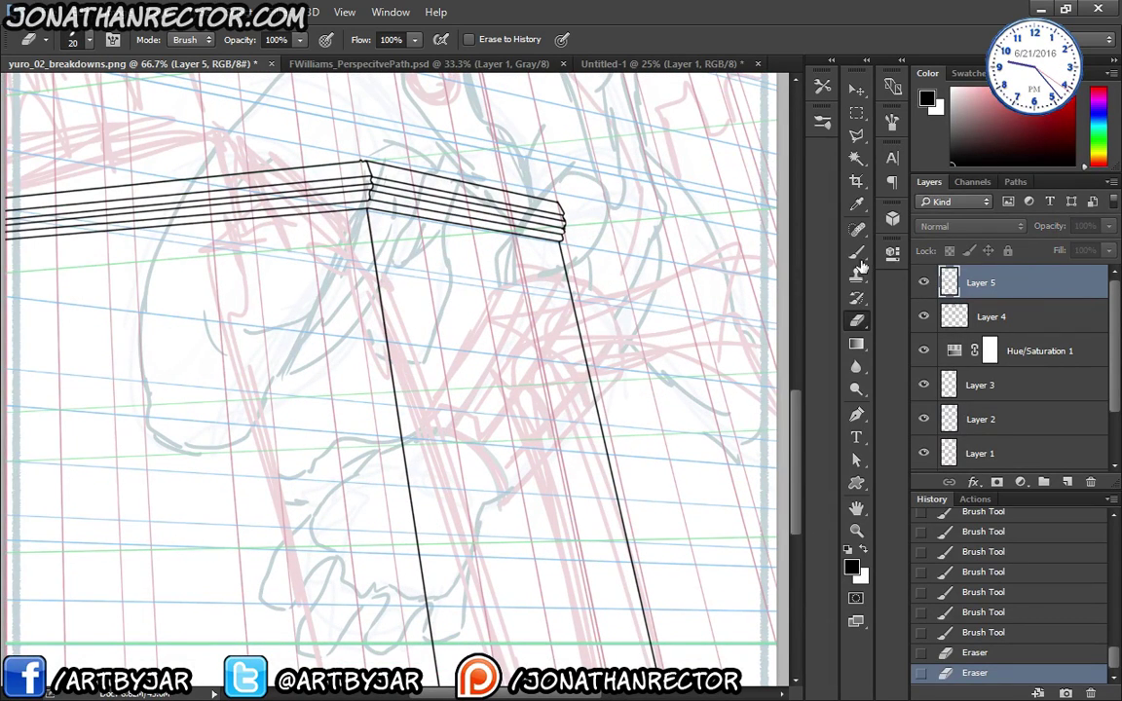
{"action": "left_click", "coordinate": [924, 283]}
{"action": "key", "text": "ctrl+minus"}
{"action": "key", "text": "ctrl+minus"}
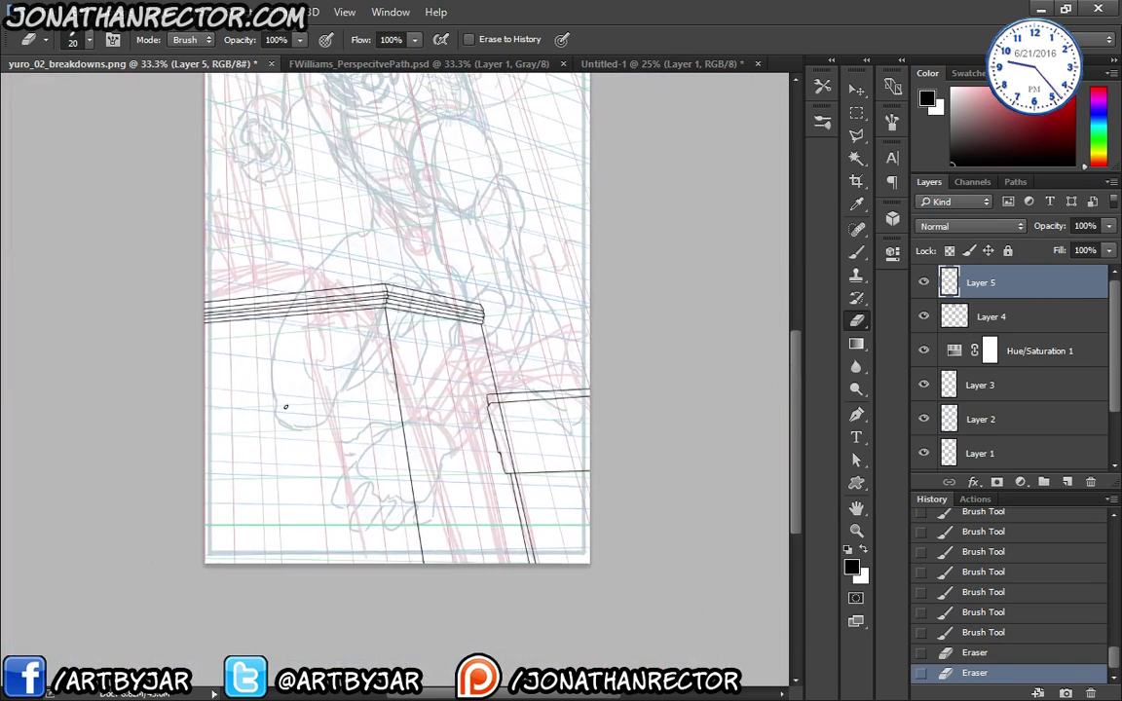
{"action": "left_click_drag", "start_coordinate": [352, 308], "coordinate": [372, 400]}
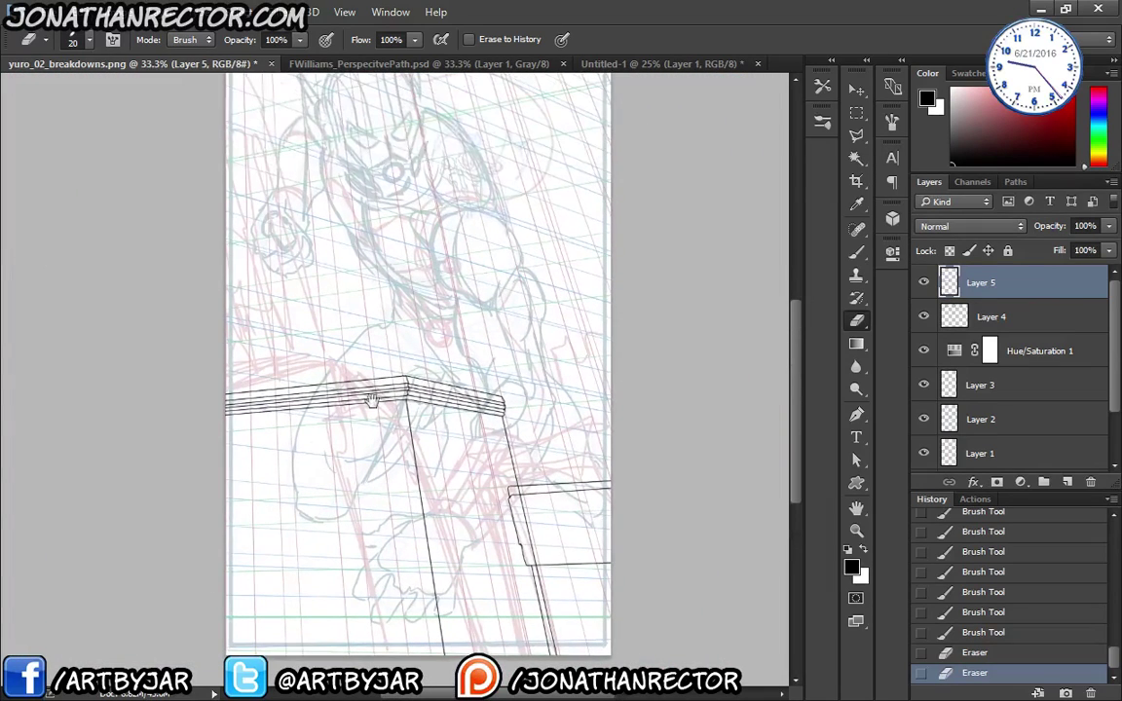
- Rename Layer 4 to b2 and Layer 5 to b1
{"action": "double_click", "coordinate": [991, 317]}
{"action": "type", "text": "b2"}
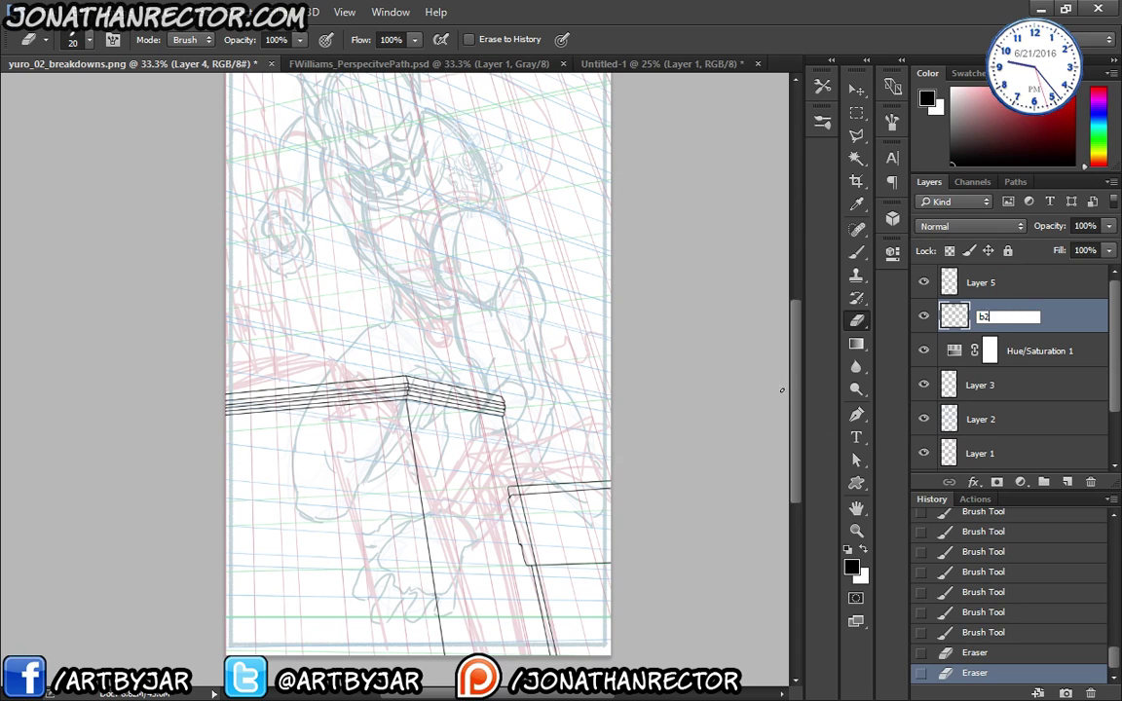
{"action": "key", "text": "Return"}
{"action": "left_click", "coordinate": [924, 317]}
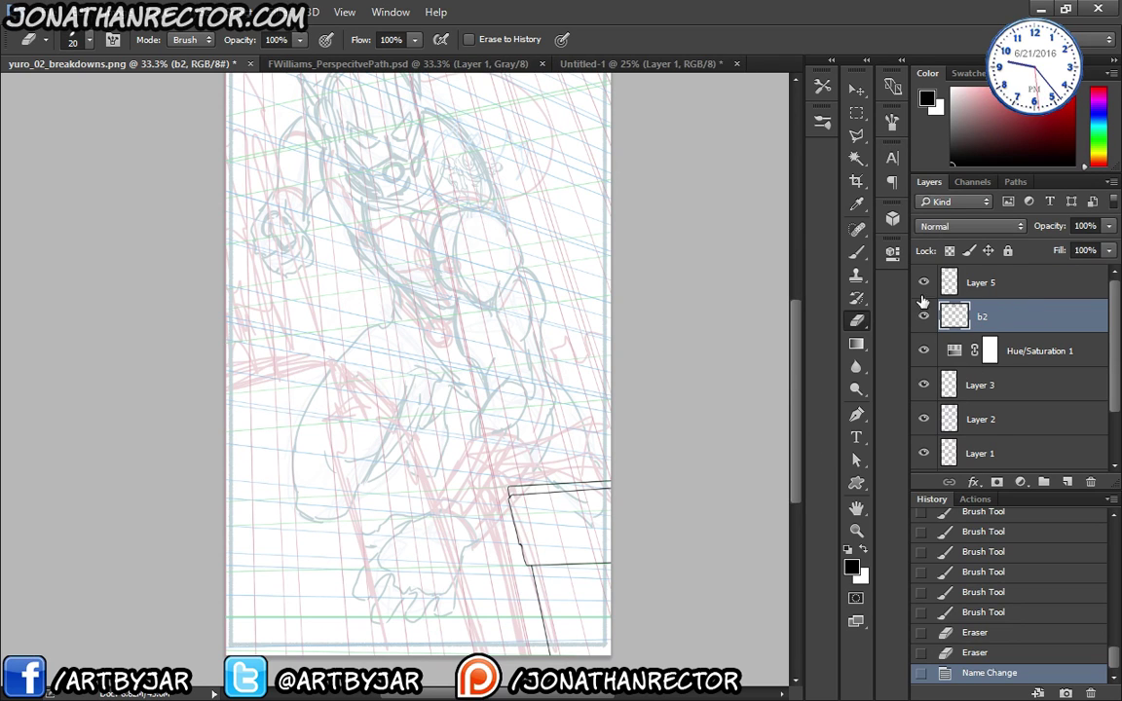
{"action": "left_click", "coordinate": [925, 317]}
{"action": "double_click", "coordinate": [981, 282]}
{"action": "type", "text": "b"}
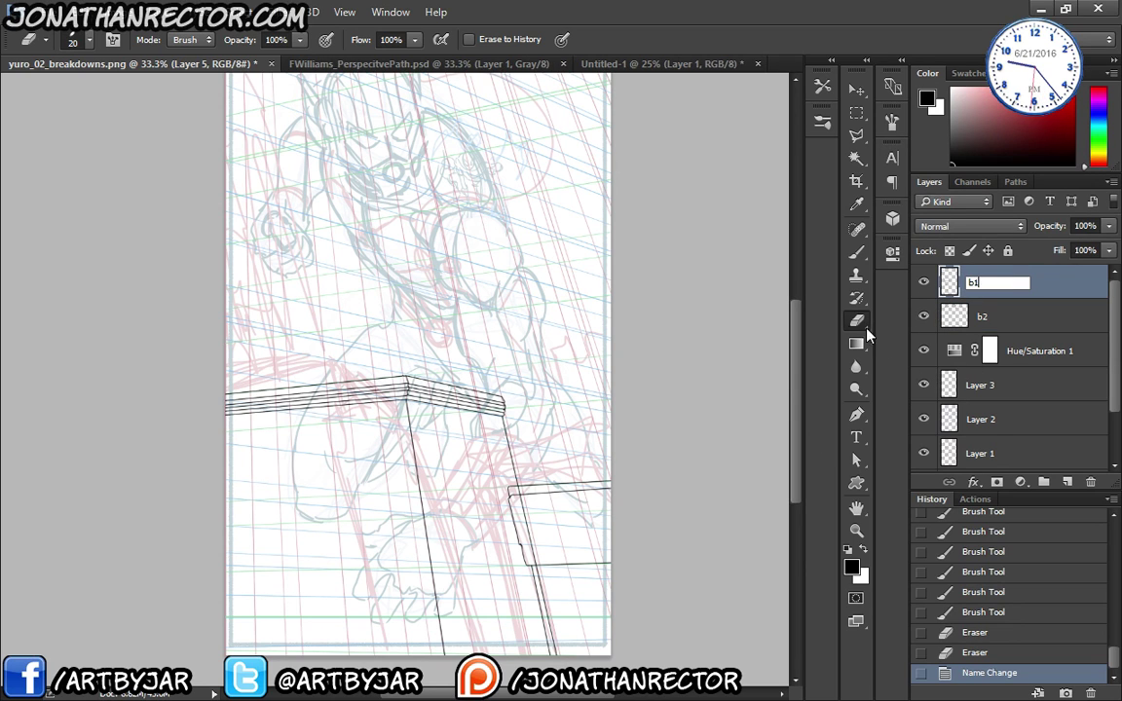
{"action": "type", "text": "1"}
{"action": "key", "text": "Return"}
- Add a new layer below b2 and name it 'bg b'
{"action": "key", "text": "ctrl+shift+alt+n"}
{"action": "left_click_drag", "start_coordinate": [989, 318], "coordinate": [986, 367]}
{"action": "double_click", "coordinate": [980, 350]}
{"action": "type", "text": "bg b"}
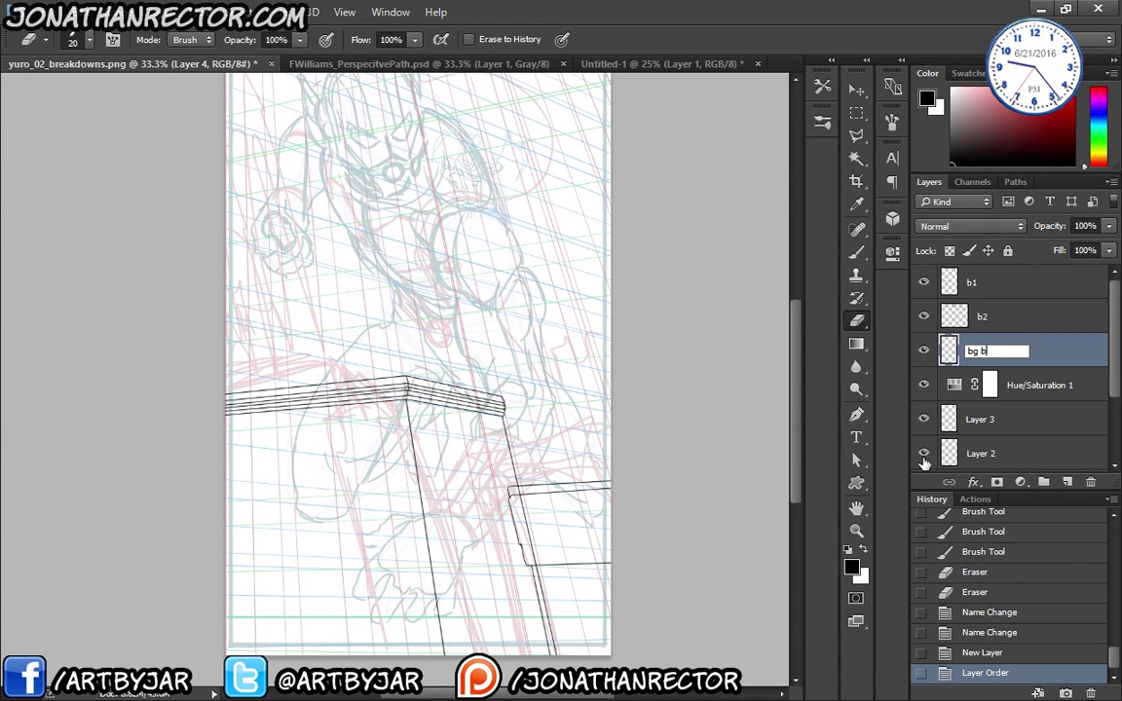
{"action": "key", "text": "Return"}
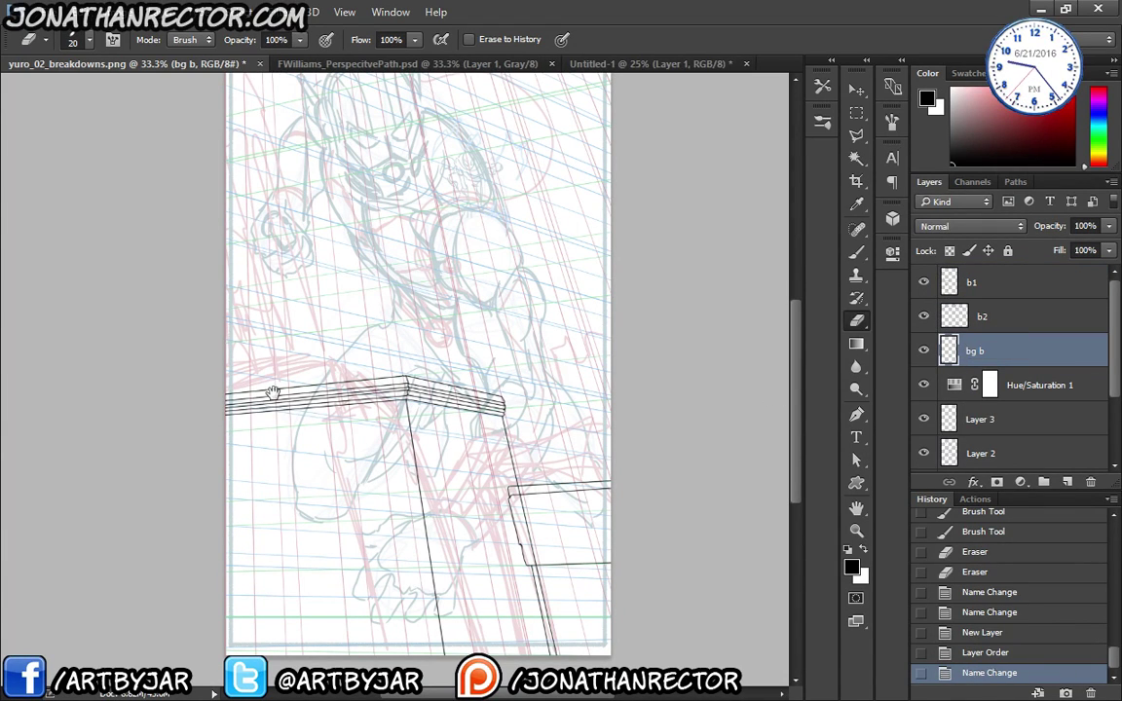
{"action": "scroll", "coordinate": [250, 418], "scroll_direction": "up", "scroll_amount": 3}
{"action": "scroll", "coordinate": [177, 475], "scroll_direction": "up", "scroll_amount": 1}
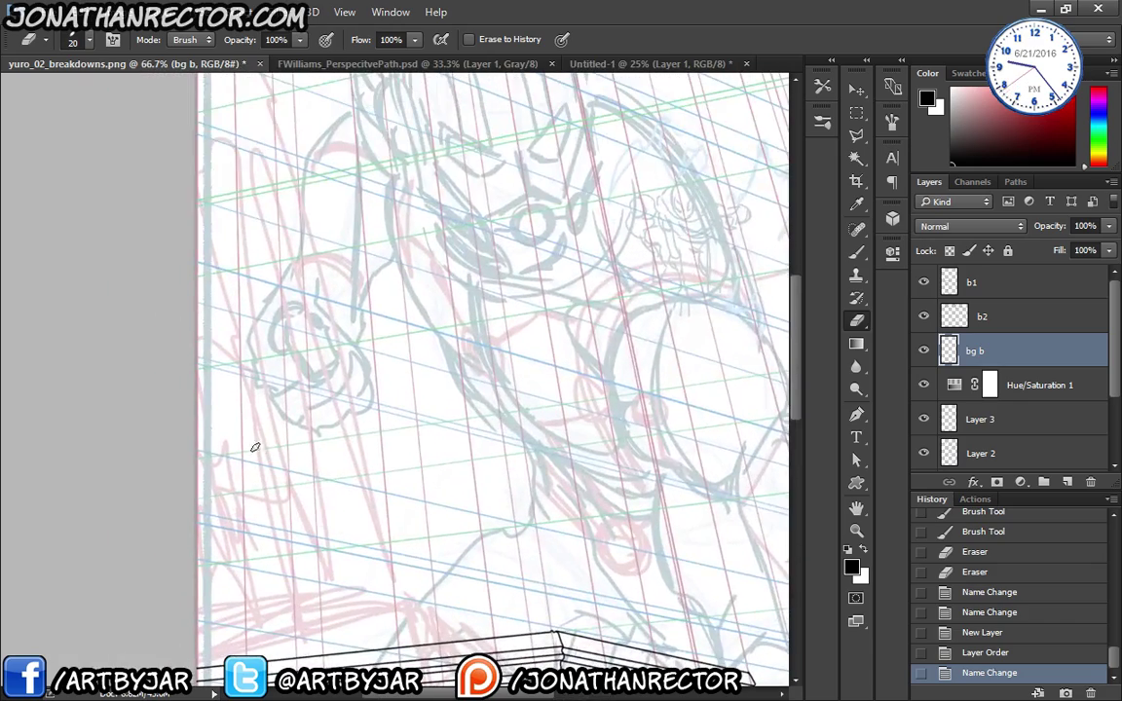
- Switch to the 3px brush, hide panels, and zoom to 100% at the page's right edge
{"action": "scroll", "coordinate": [271, 460], "scroll_direction": "up", "scroll_amount": 2}
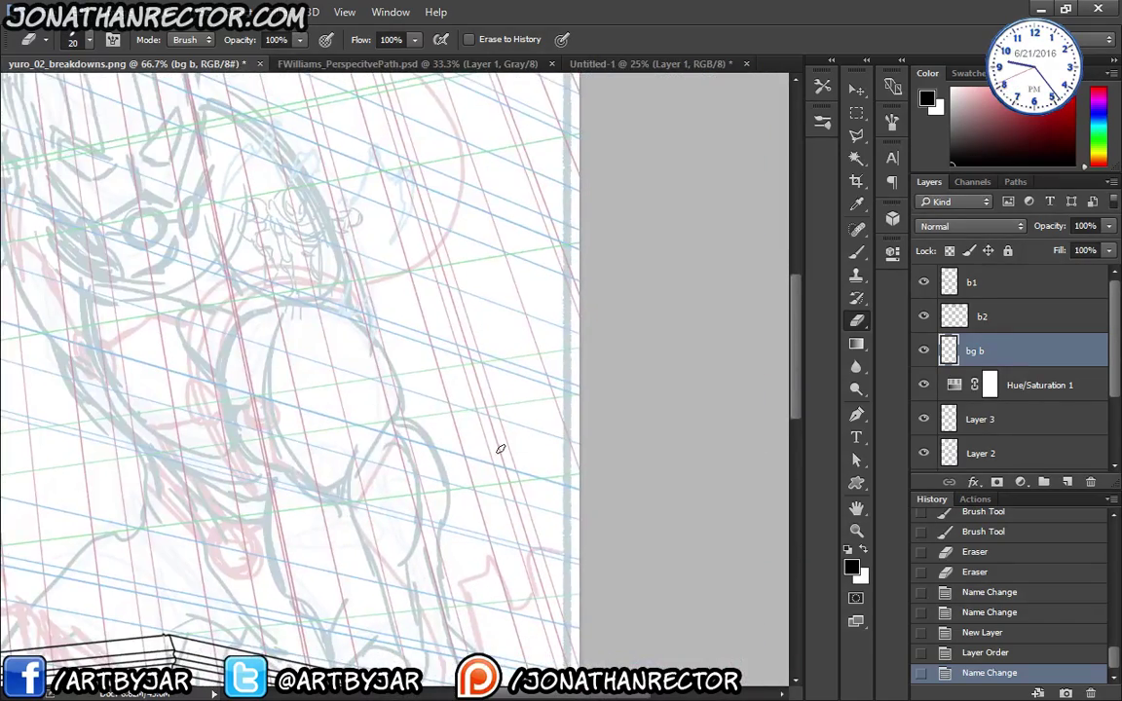
{"action": "key", "text": "b"}
{"action": "scroll", "coordinate": [357, 417], "scroll_direction": "left", "scroll_amount": 5}
{"action": "key", "text": "Tab"}
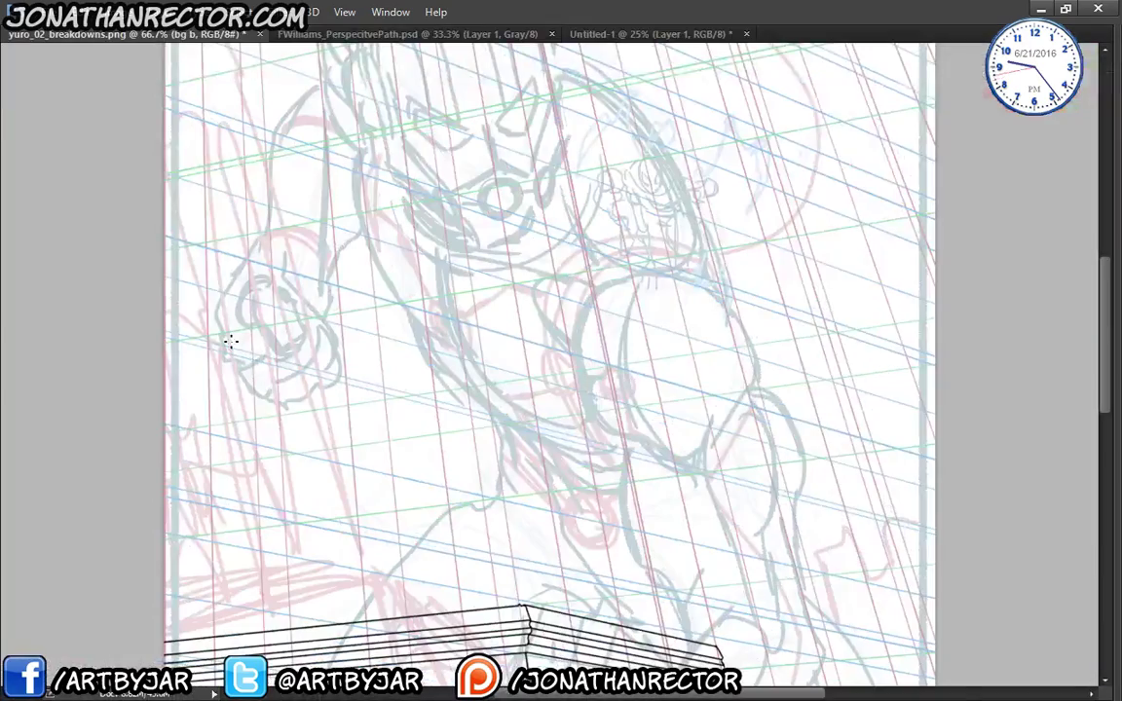
{"action": "key", "text": "ctrl+plus"}
{"action": "left_click_drag", "start_coordinate": [333, 429], "coordinate": [538, 697]}
{"action": "left_click_drag", "start_coordinate": [238, 307], "coordinate": [325, 228]}
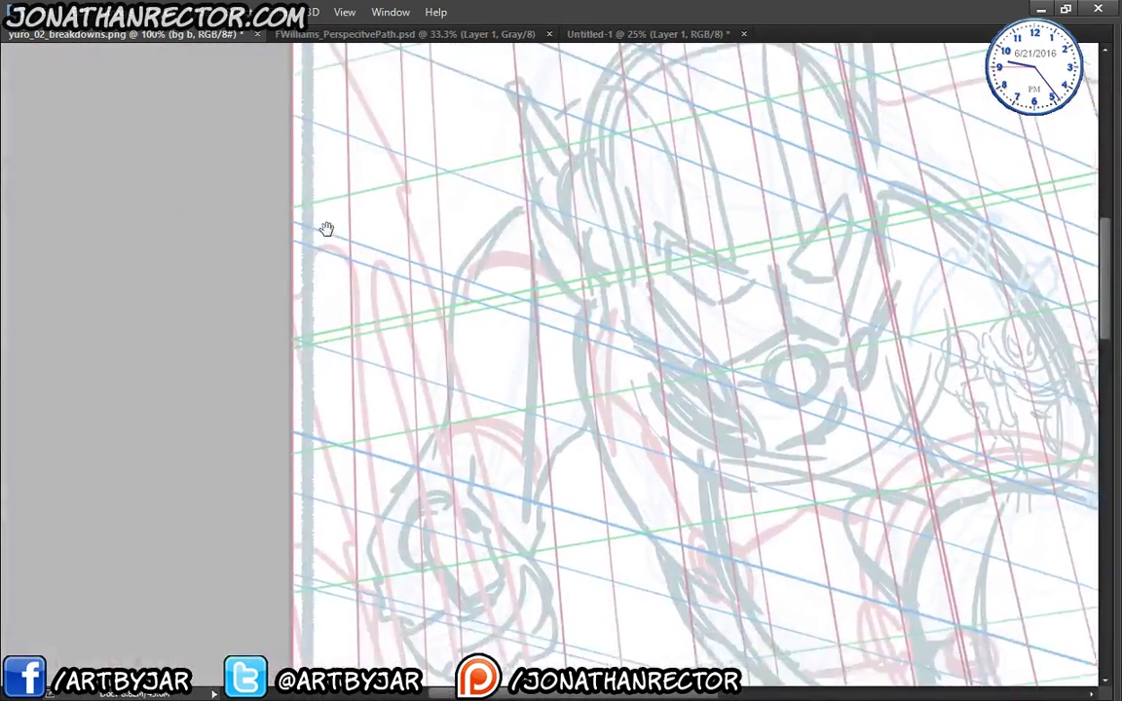
{"action": "mouse_move", "coordinate": [416, 453]}
{"action": "left_mouse_down"}
{"action": "mouse_move", "coordinate": [350, 339]}
{"action": "mouse_move", "coordinate": [356, 588]}
{"action": "mouse_move", "coordinate": [321, 321]}
{"action": "mouse_move", "coordinate": [314, 398]}
{"action": "mouse_move", "coordinate": [354, 389]}
{"action": "mouse_move", "coordinate": [370, 430]}
{"action": "mouse_move", "coordinate": [406, 448]}
{"action": "mouse_move", "coordinate": [409, 328]}
{"action": "mouse_move", "coordinate": [475, 303]}
{"action": "mouse_move", "coordinate": [518, 294]}
{"action": "mouse_move", "coordinate": [534, 395]}
{"action": "mouse_move", "coordinate": [548, 399]}
{"action": "left_mouse_up"}
{"action": "left_click_drag", "start_coordinate": [656, 477], "coordinate": [285, 437]}
{"action": "left_click_drag", "start_coordinate": [542, 401], "coordinate": [346, 138]}
- Draw the right-hand buildings' rooftop outline and erase a stray tick above the ledge
{"action": "mouse_move", "coordinate": [569, 346]}
{"action": "left_mouse_down"}
{"action": "mouse_move", "coordinate": [578, 458]}
{"action": "mouse_move", "coordinate": [619, 442]}
{"action": "mouse_move", "coordinate": [616, 418]}
{"action": "mouse_move", "coordinate": [650, 408]}
{"action": "mouse_move", "coordinate": [667, 431]}
{"action": "mouse_move", "coordinate": [706, 580]}
{"action": "mouse_move", "coordinate": [750, 580]}
{"action": "mouse_move", "coordinate": [776, 524]}
{"action": "mouse_move", "coordinate": [765, 480]}
{"action": "mouse_move", "coordinate": [818, 465]}
{"action": "mouse_move", "coordinate": [863, 532]}
{"action": "left_mouse_up"}
{"action": "left_click_drag", "start_coordinate": [857, 473], "coordinate": [467, 457]}
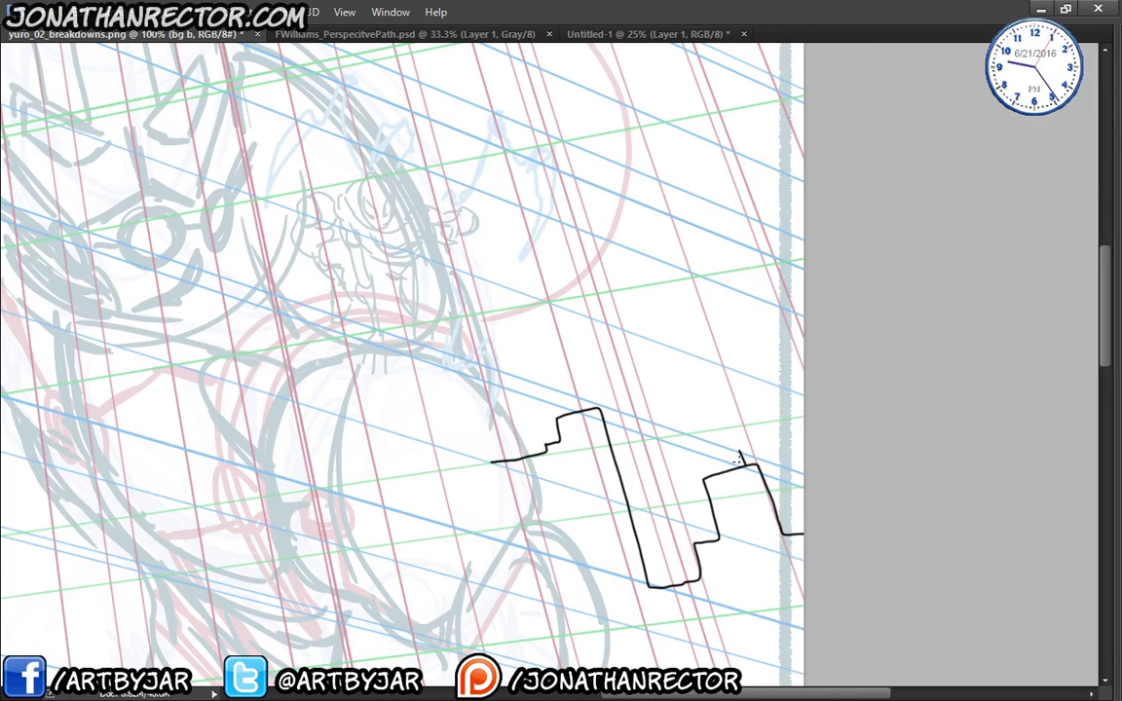
{"action": "mouse_move", "coordinate": [737, 455]}
{"action": "left_mouse_down"}
{"action": "mouse_move", "coordinate": [740, 454]}
{"action": "mouse_move", "coordinate": [731, 426]}
{"action": "mouse_move", "coordinate": [705, 459]}
{"action": "mouse_move", "coordinate": [699, 429]}
{"action": "mouse_move", "coordinate": [731, 427]}
{"action": "mouse_move", "coordinate": [738, 411]}
{"action": "mouse_move", "coordinate": [694, 394]}
{"action": "mouse_move", "coordinate": [697, 444]}
{"action": "left_mouse_up"}
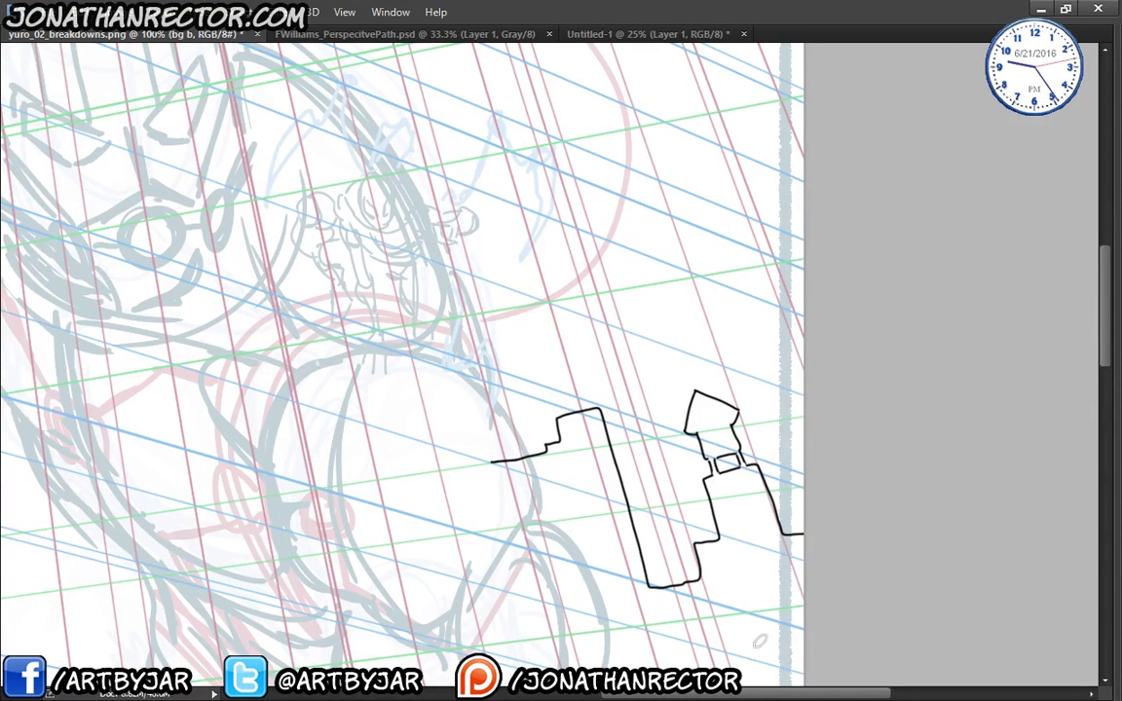
{"action": "left_click_drag", "start_coordinate": [552, 480], "coordinate": [588, 495]}
{"action": "mouse_move", "coordinate": [617, 411]}
{"action": "left_mouse_down"}
{"action": "mouse_move", "coordinate": [633, 393]}
{"action": "mouse_move", "coordinate": [639, 407]}
{"action": "mouse_move", "coordinate": [624, 386]}
{"action": "mouse_move", "coordinate": [631, 407]}
{"action": "mouse_move", "coordinate": [633, 385]}
{"action": "left_mouse_up"}
{"action": "key", "text": "e"}
{"action": "left_click", "coordinate": [618, 407]}
{"action": "key", "text": "b"}
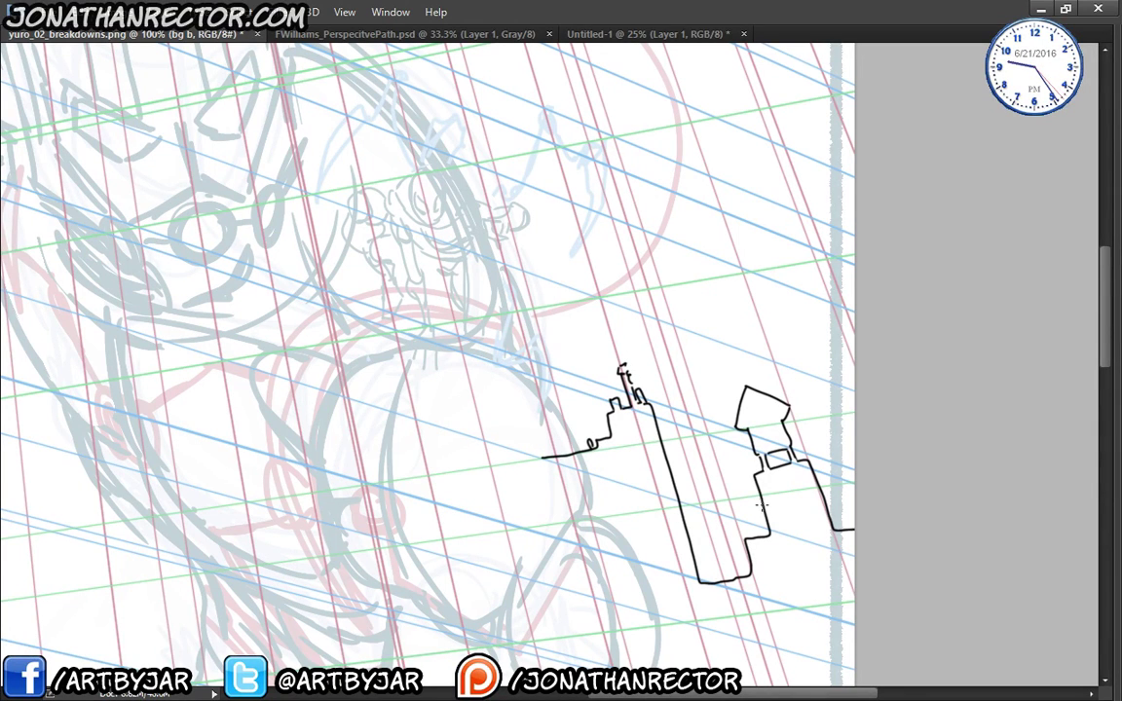
- Ink the upper-left boxy tower with its top line, walls and small rooftop curl
{"action": "left_click_drag", "start_coordinate": [276, 465], "coordinate": [792, 613]}
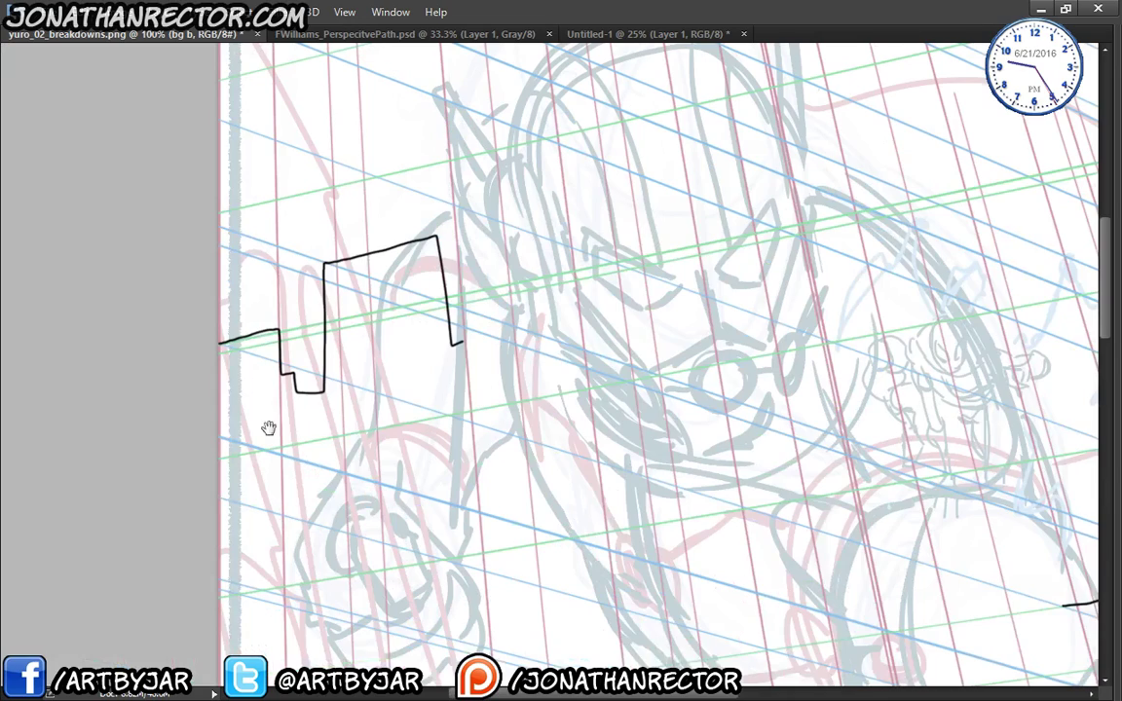
{"action": "left_click_drag", "start_coordinate": [268, 429], "coordinate": [345, 521]}
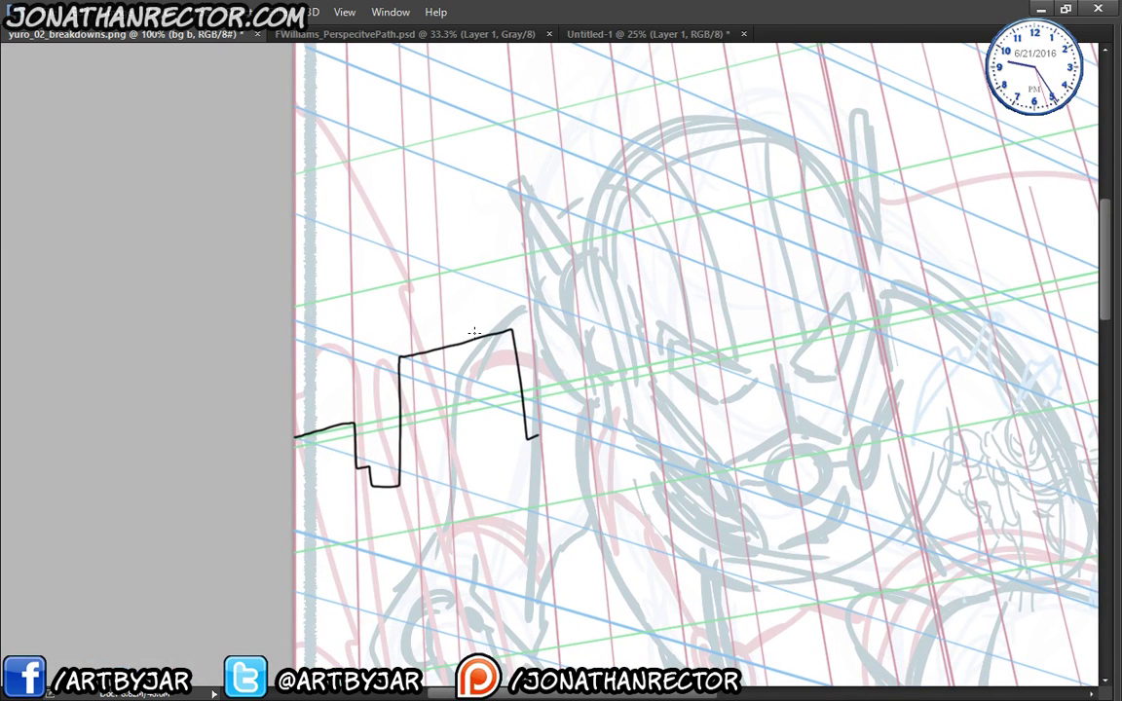
{"action": "left_click", "coordinate": [487, 335]}
{"action": "left_click", "coordinate": [425, 349]}
{"action": "left_click_drag", "start_coordinate": [492, 333], "coordinate": [492, 317]}
{"action": "left_click_drag", "start_coordinate": [428, 331], "coordinate": [496, 311]}
{"action": "left_click", "coordinate": [484, 260], "text": "shift"}
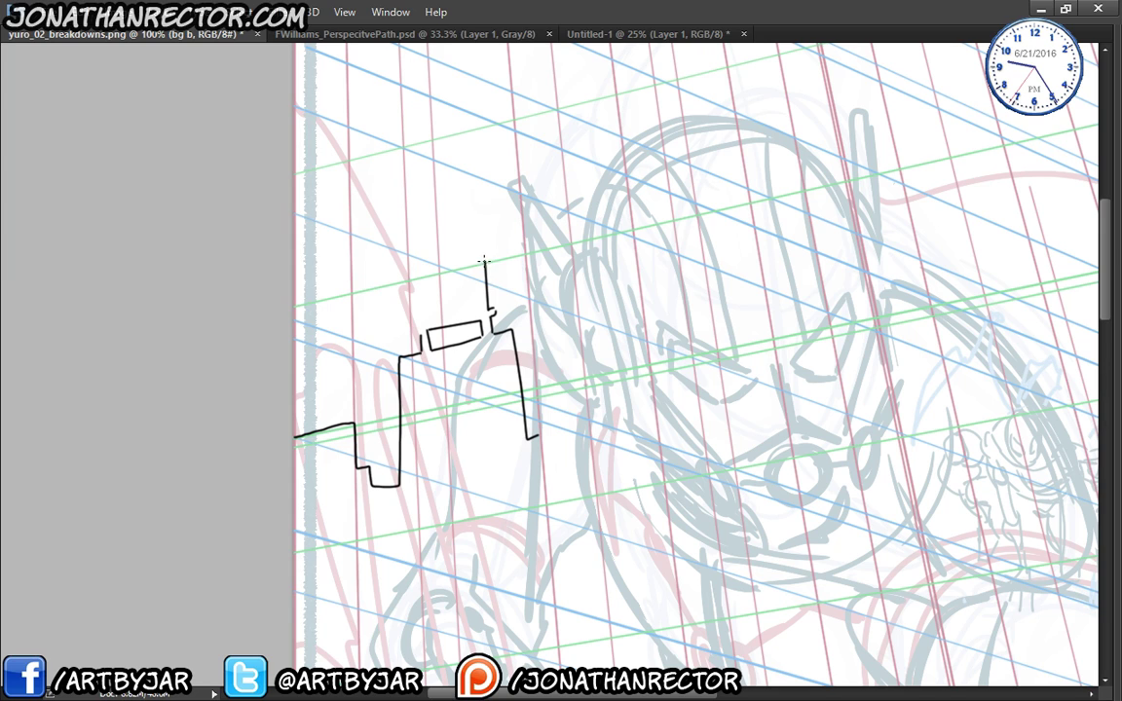
{"action": "left_click", "coordinate": [414, 279], "text": "shift"}
{"action": "left_click", "coordinate": [415, 289], "text": "shift"}
{"action": "left_click", "coordinate": [416, 316], "text": "shift"}
{"action": "mouse_move", "coordinate": [443, 261]}
{"action": "left_mouse_down"}
{"action": "mouse_move", "coordinate": [420, 277]}
{"action": "mouse_move", "coordinate": [420, 265]}
{"action": "left_mouse_up"}
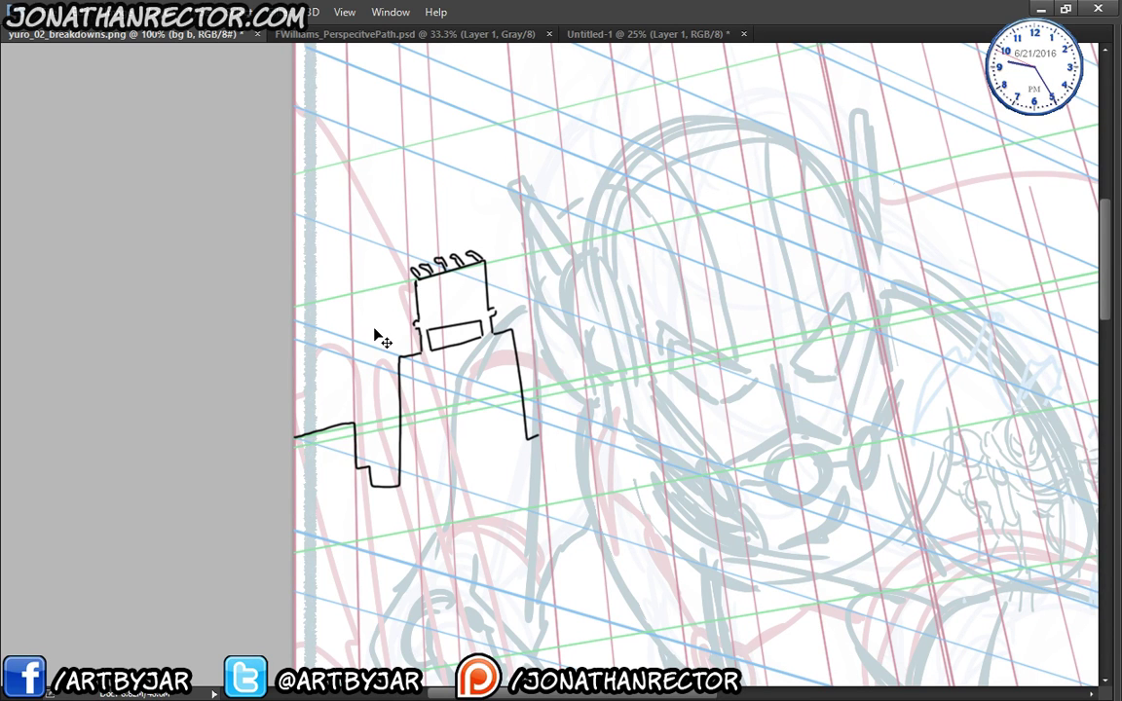
{"action": "key", "text": "ctrl+minus"}
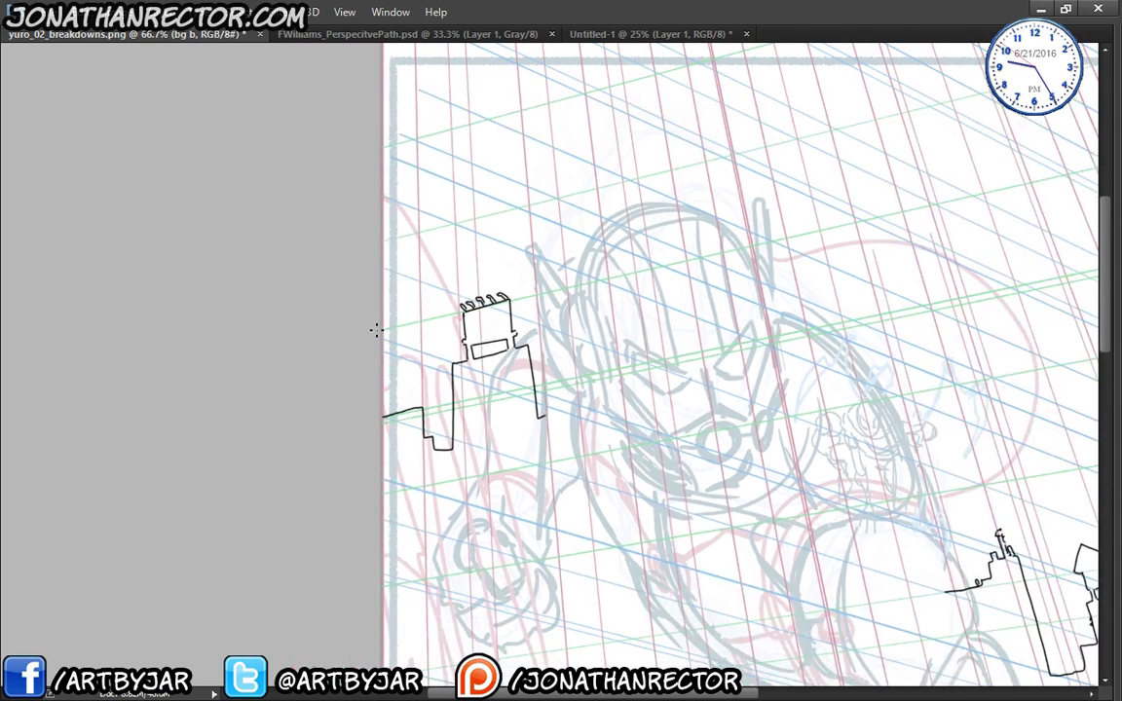
- Zoom out to 33.3% and pan across the whole page to review the skyline lines
{"action": "left_click_drag", "start_coordinate": [476, 419], "coordinate": [292, 316]}
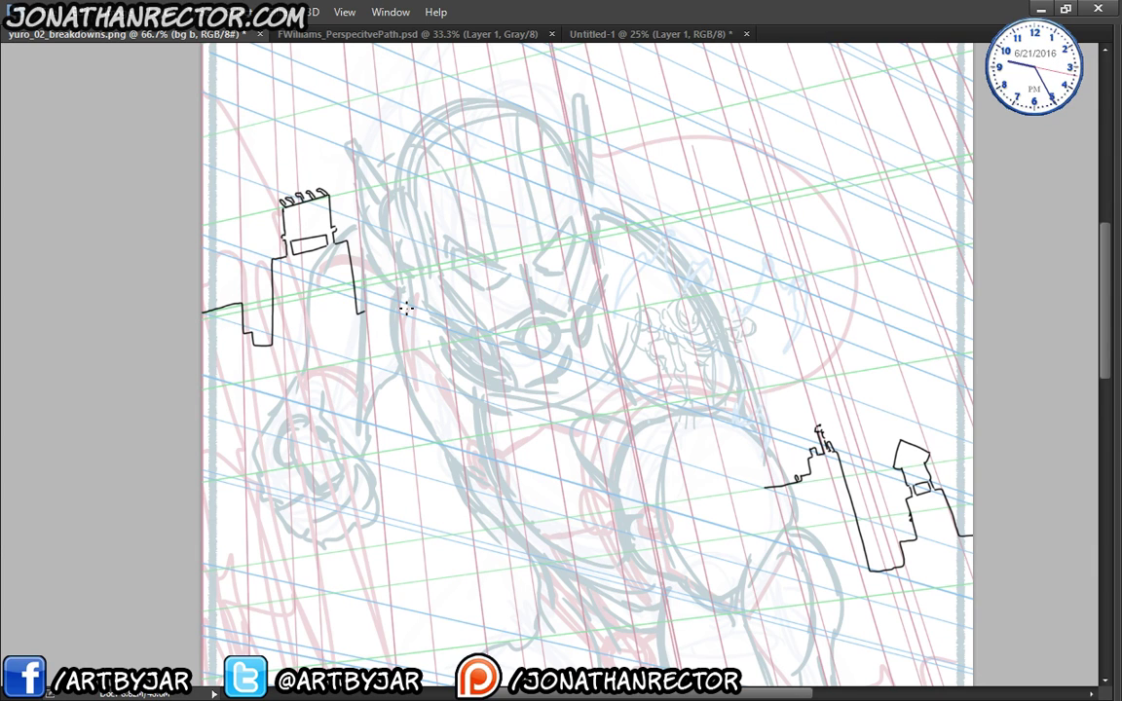
{"action": "key", "text": "ctrl+minus"}
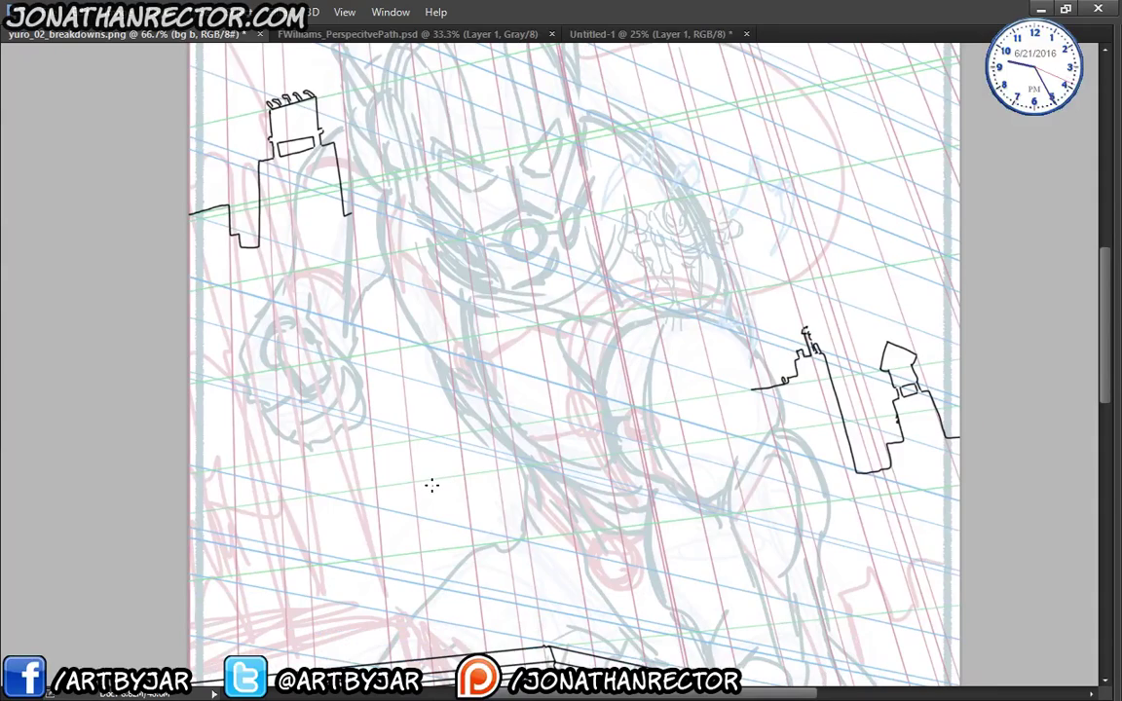
{"action": "key", "text": "ctrl+minus"}
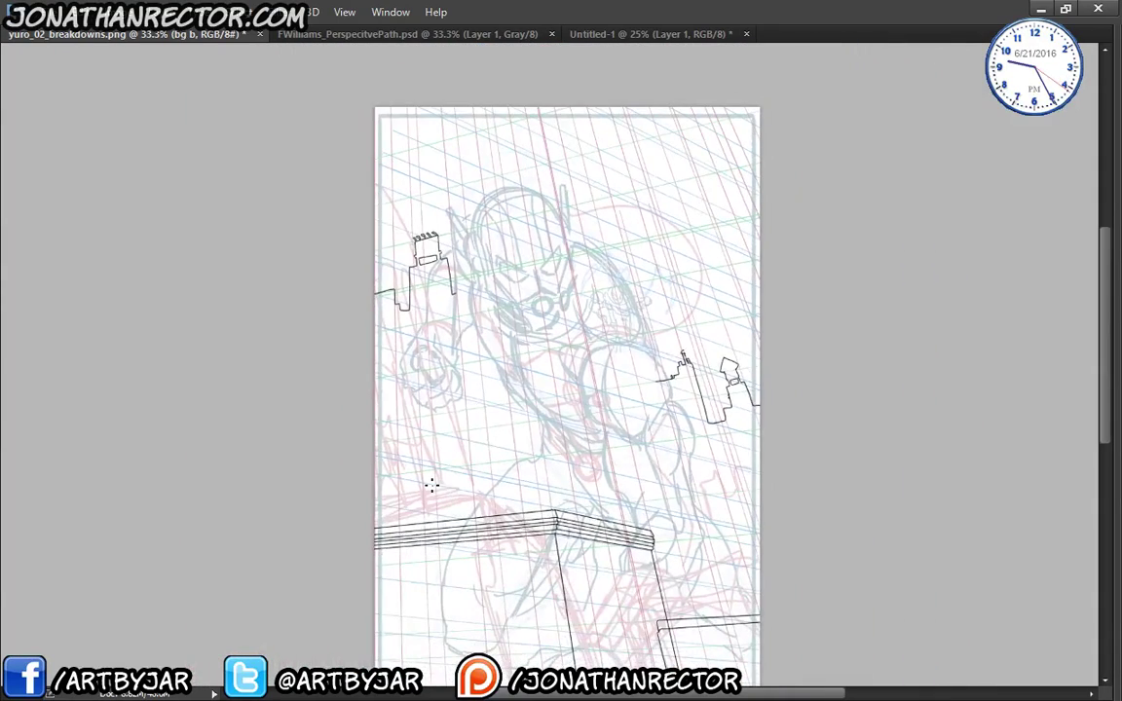
{"action": "left_click_drag", "start_coordinate": [472, 506], "coordinate": [434, 425]}
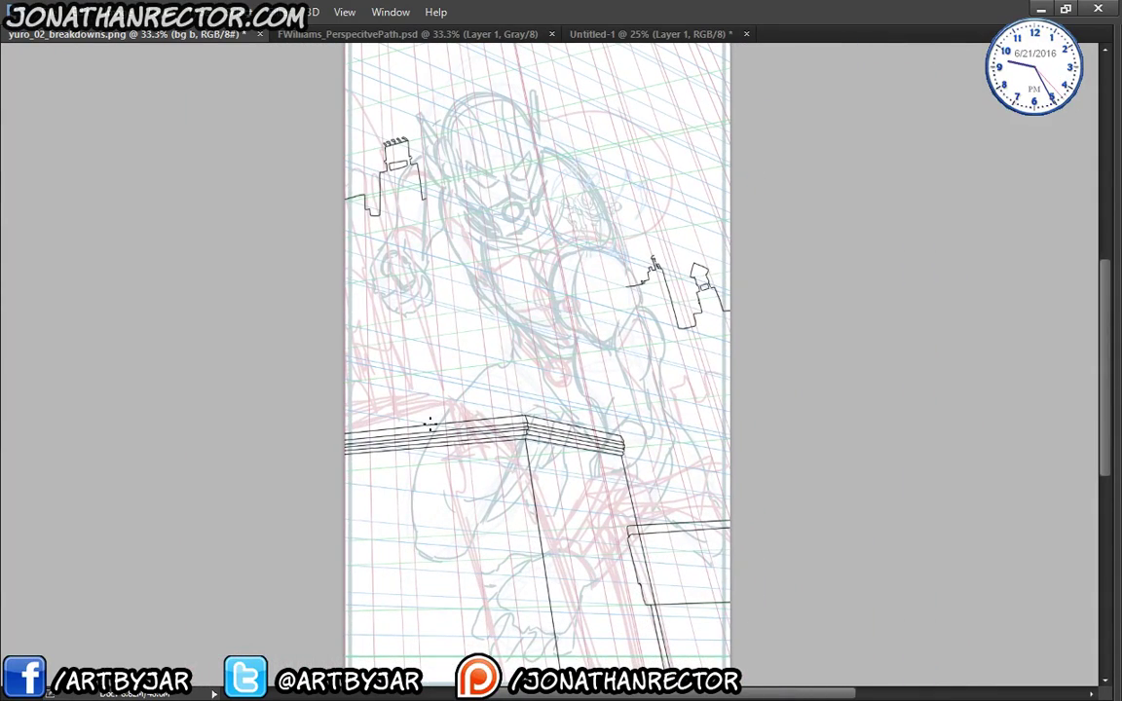
{"action": "left_click_drag", "start_coordinate": [436, 468], "coordinate": [443, 524]}
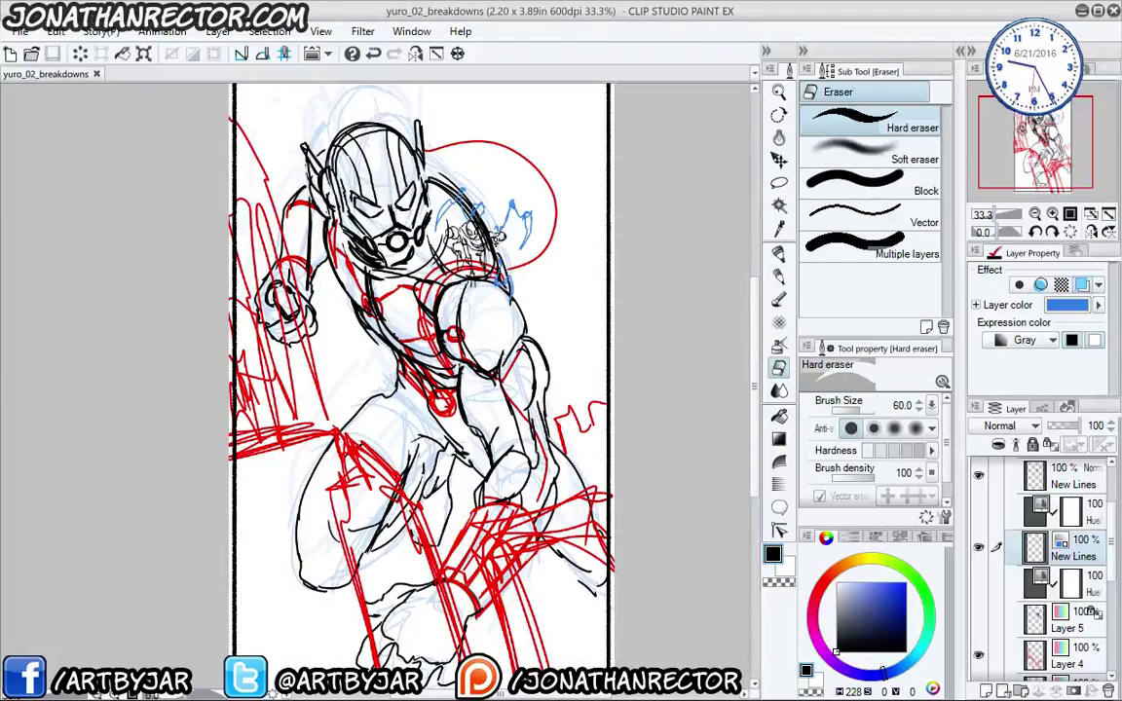
- Open yuro_01_final and yuro_02_lines in Clip Studio Paint
{"action": "left_click", "coordinate": [31, 54]}
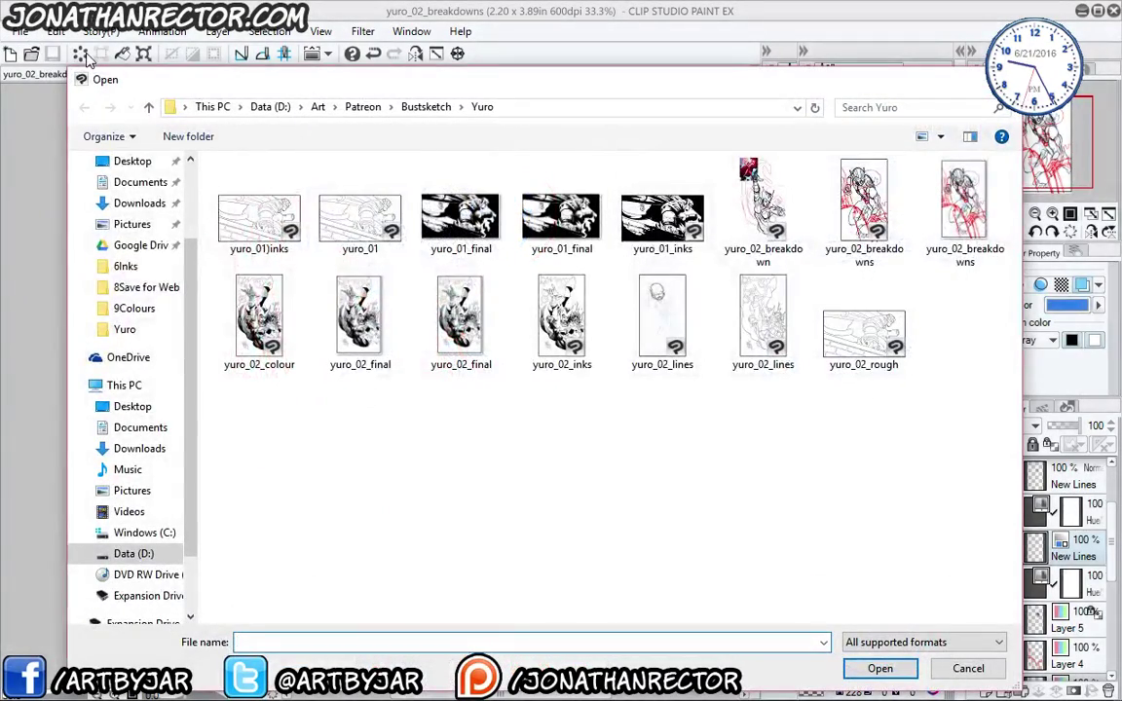
{"action": "left_click", "coordinate": [461, 216]}
{"action": "key", "text": "Return"}
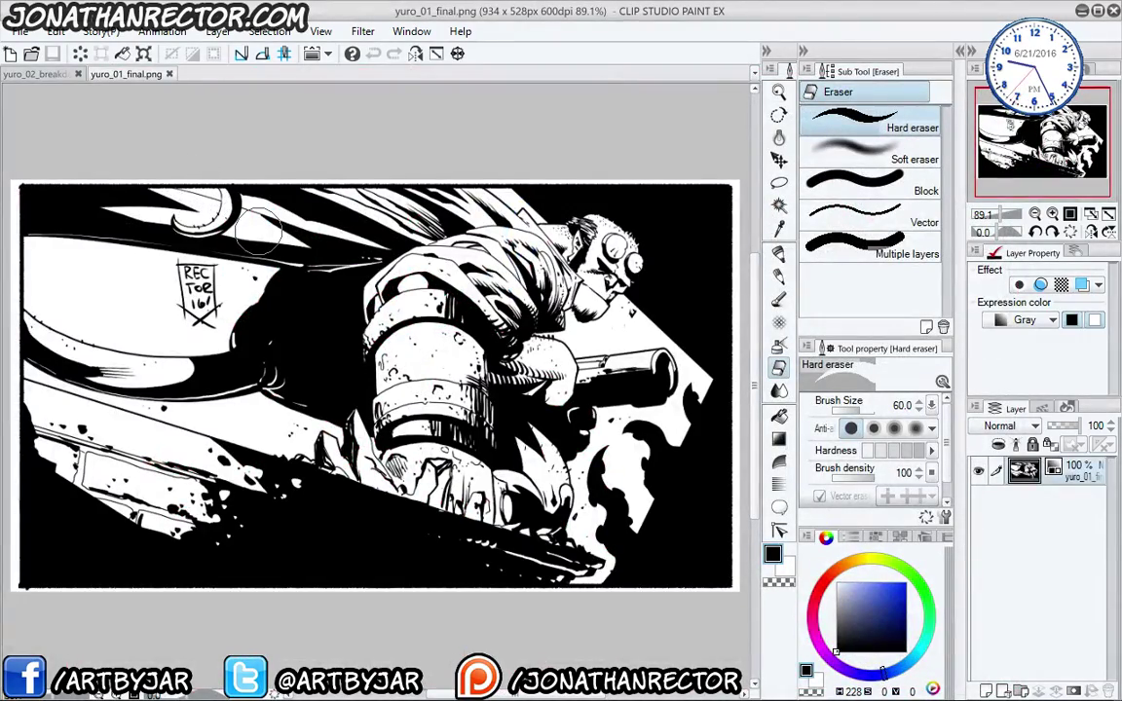
{"action": "left_click", "coordinate": [34, 56]}
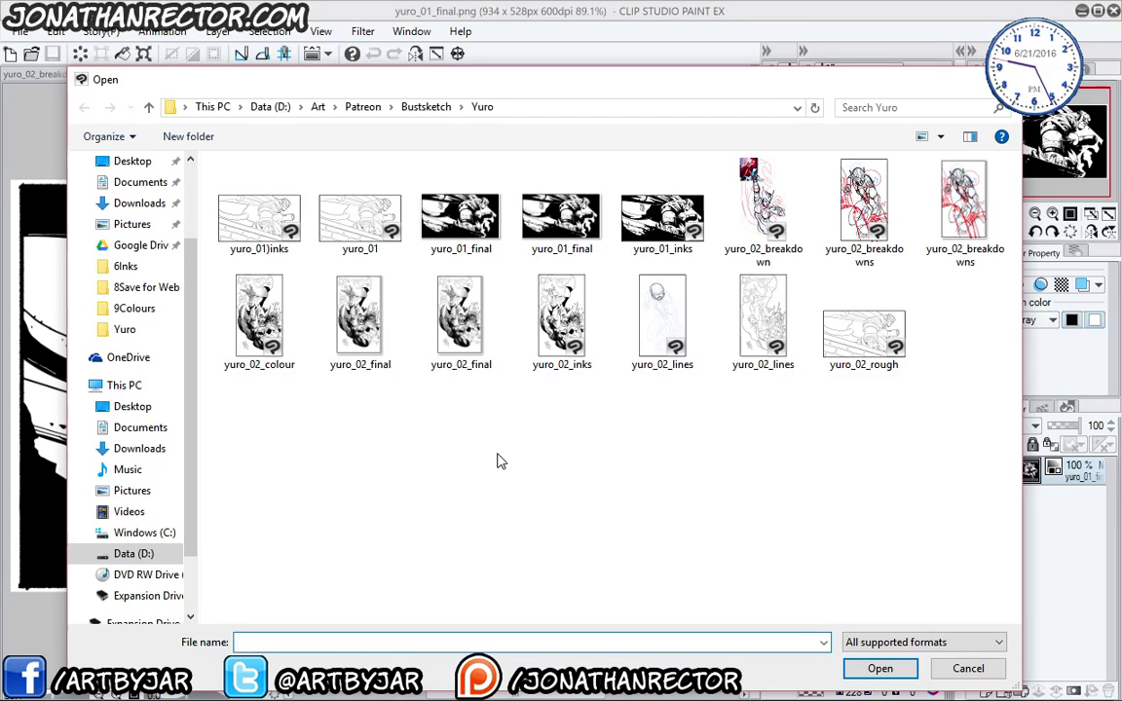
{"action": "left_click", "coordinate": [675, 368]}
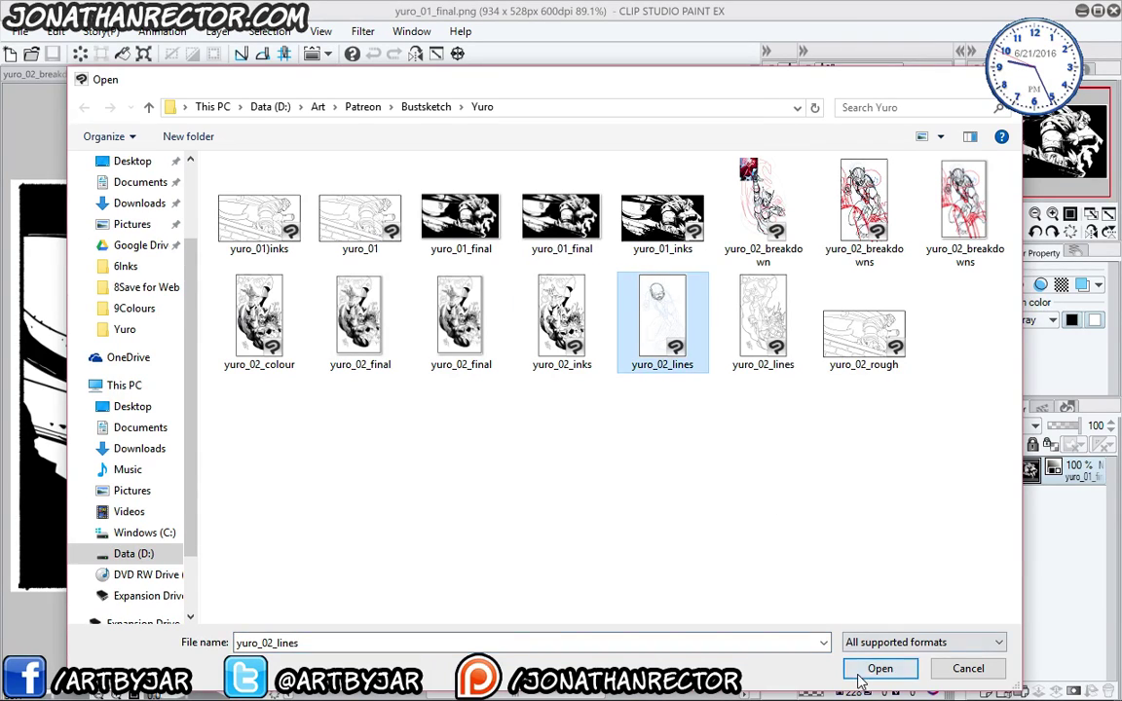
{"action": "left_click", "coordinate": [878, 668]}
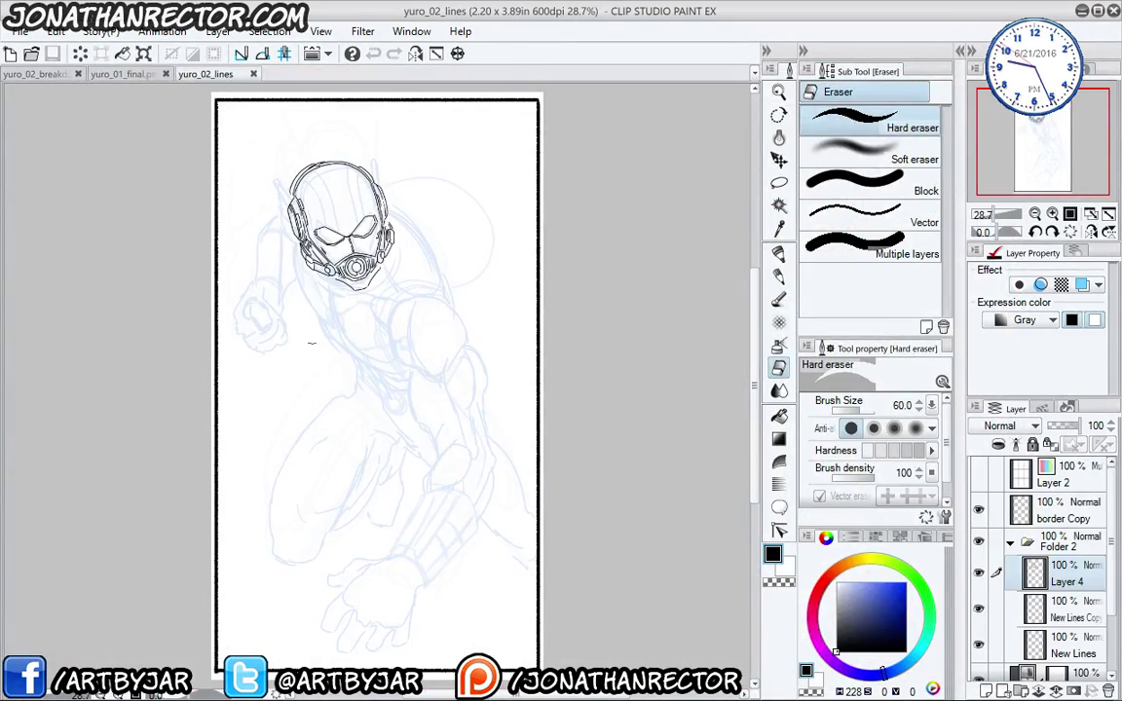
- Close yuro_02_lines, view and close yuro_02_final and yuro_01_final, then return to Photoshop
{"action": "left_click", "coordinate": [253, 74]}
{"action": "left_click", "coordinate": [32, 54]}
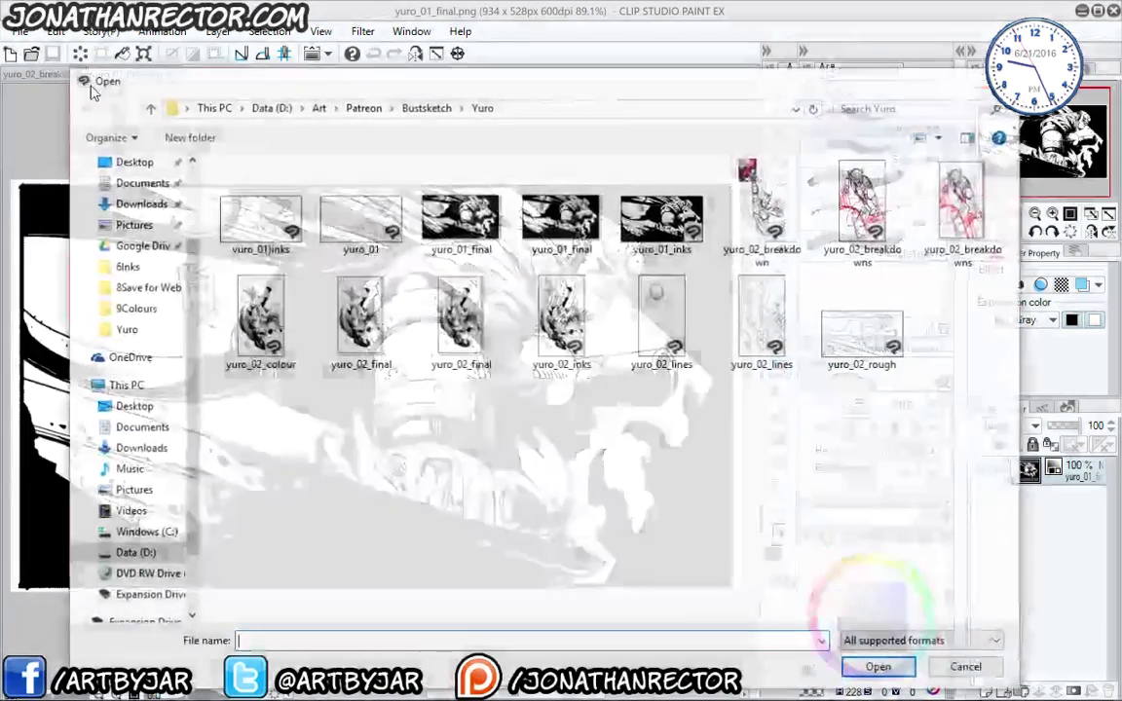
{"action": "double_click", "coordinate": [461, 313]}
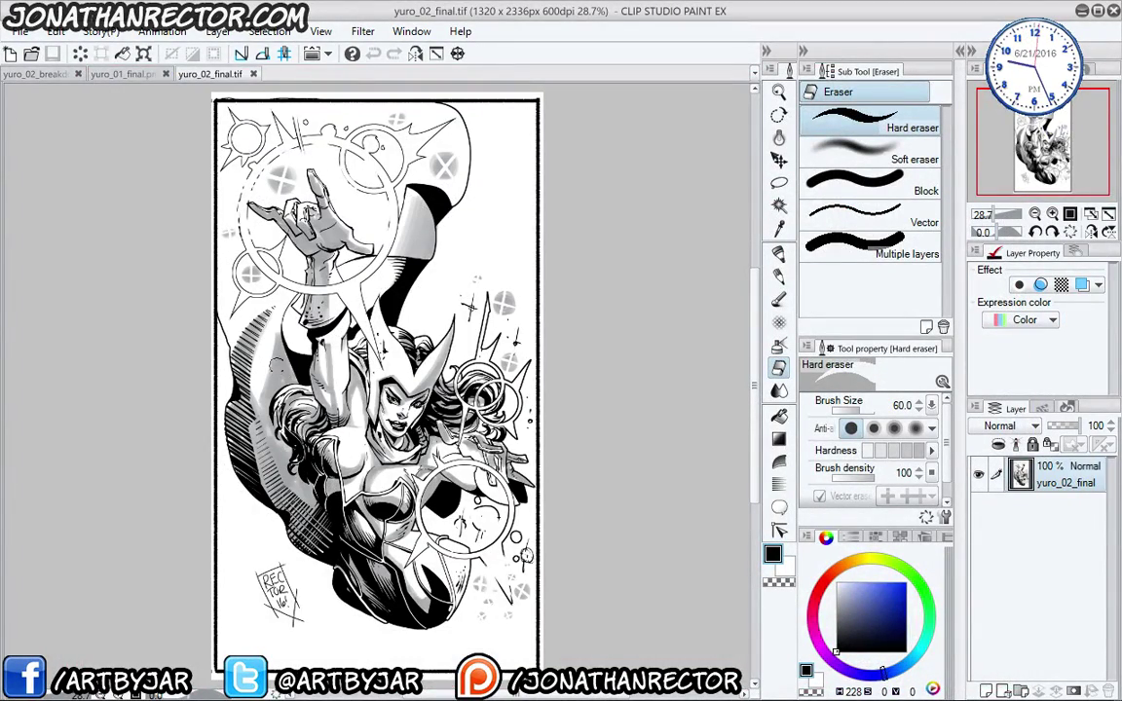
{"action": "left_click", "coordinate": [253, 74]}
{"action": "left_click", "coordinate": [168, 74]}
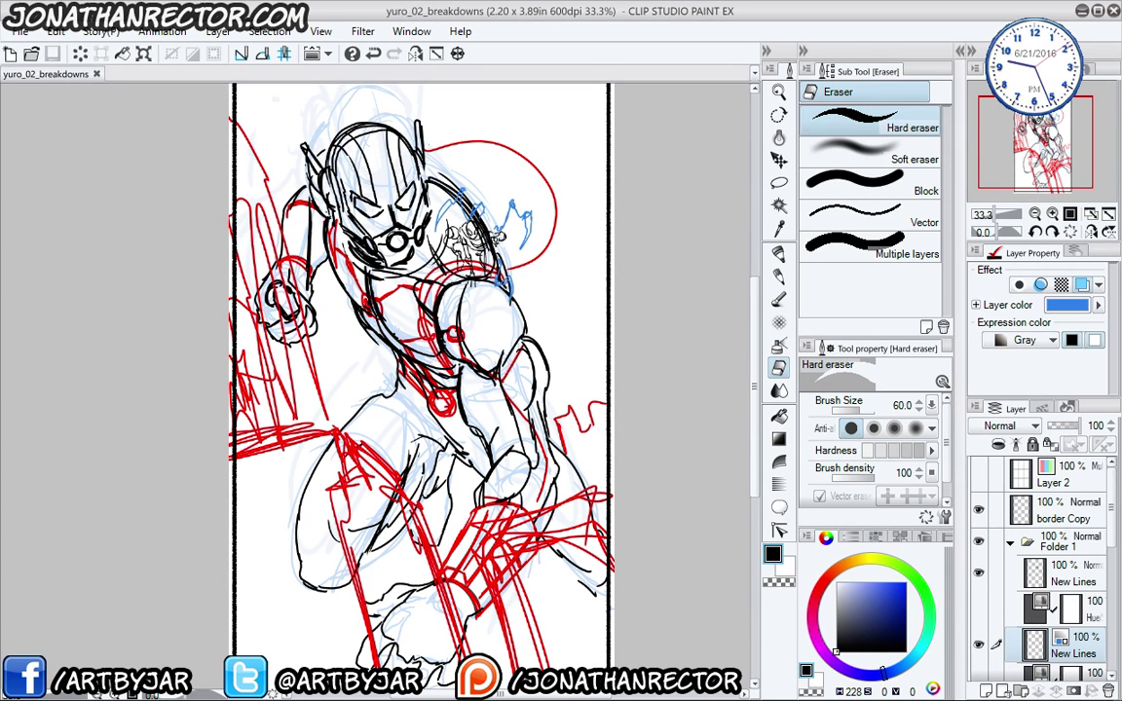
{"action": "key", "text": "alt+Tab"}
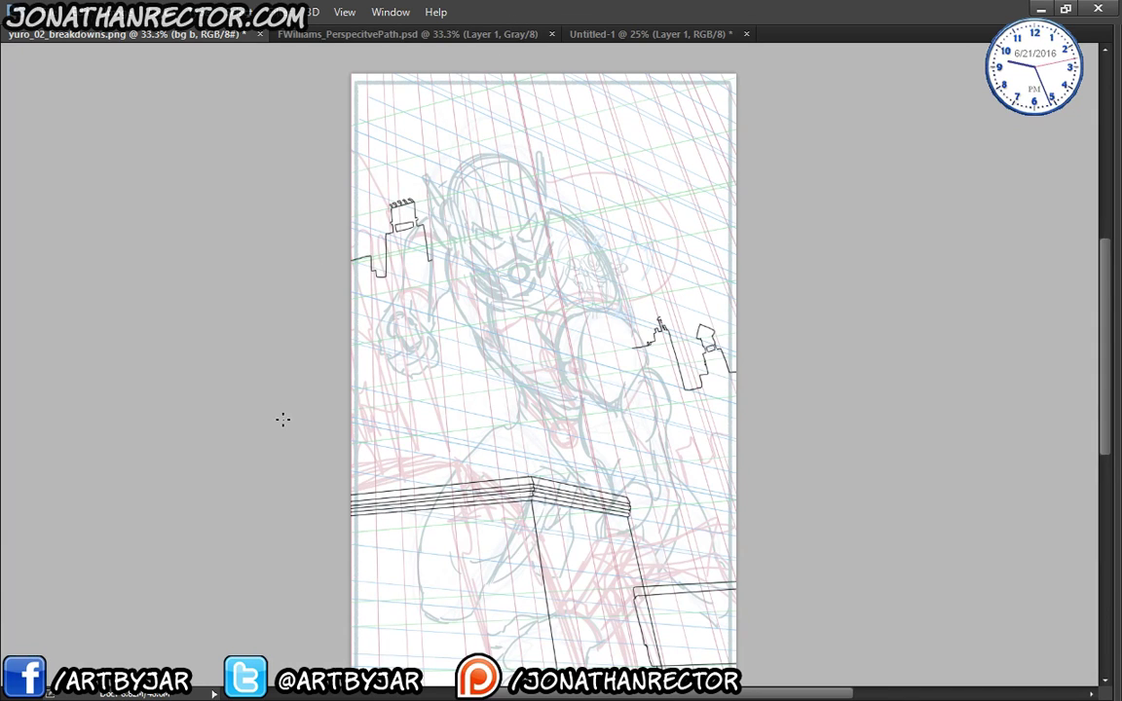
- Restore the panels and close FWilliams_PerspectivePath without saving
{"action": "left_click_drag", "start_coordinate": [283, 420], "coordinate": [233, 313]}
{"action": "key", "text": "Tab"}
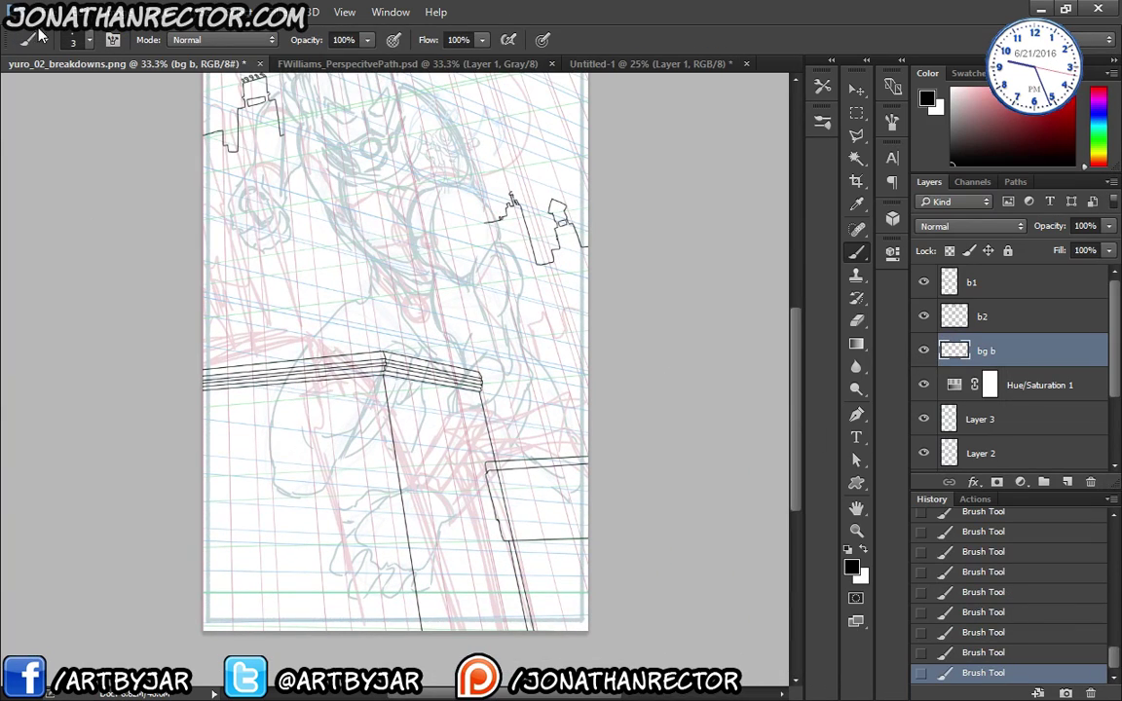
{"action": "left_click", "coordinate": [321, 63]}
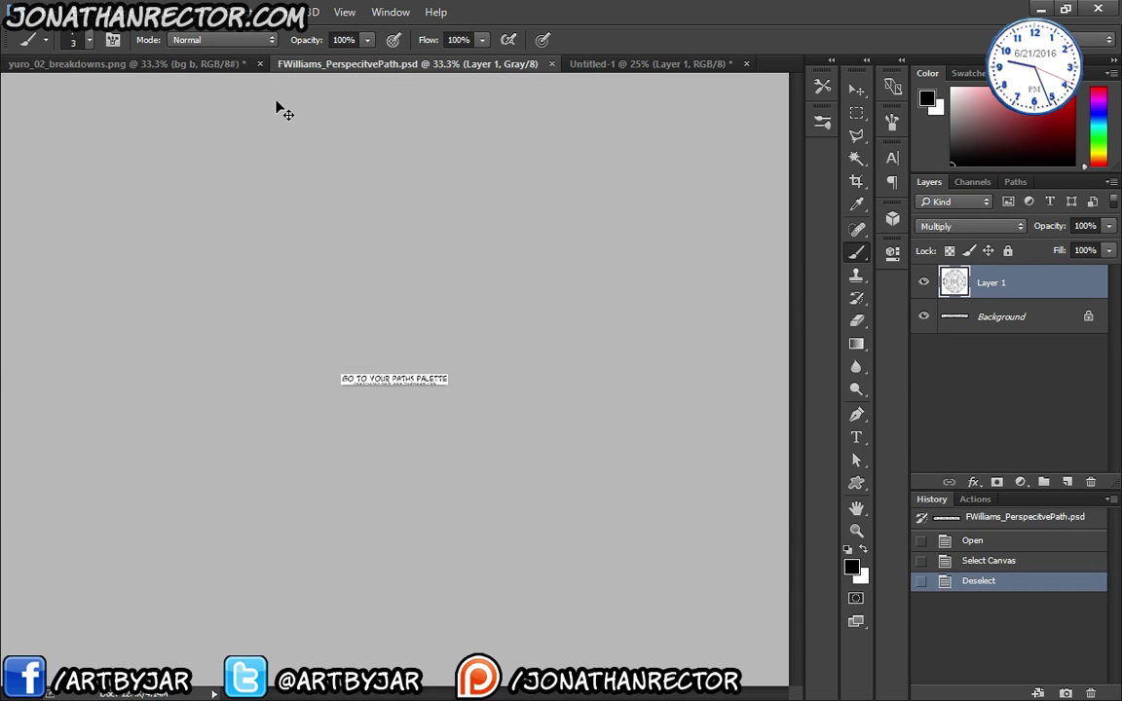
{"action": "key", "text": "ctrl+w"}
{"action": "key", "text": "ctrl+w"}
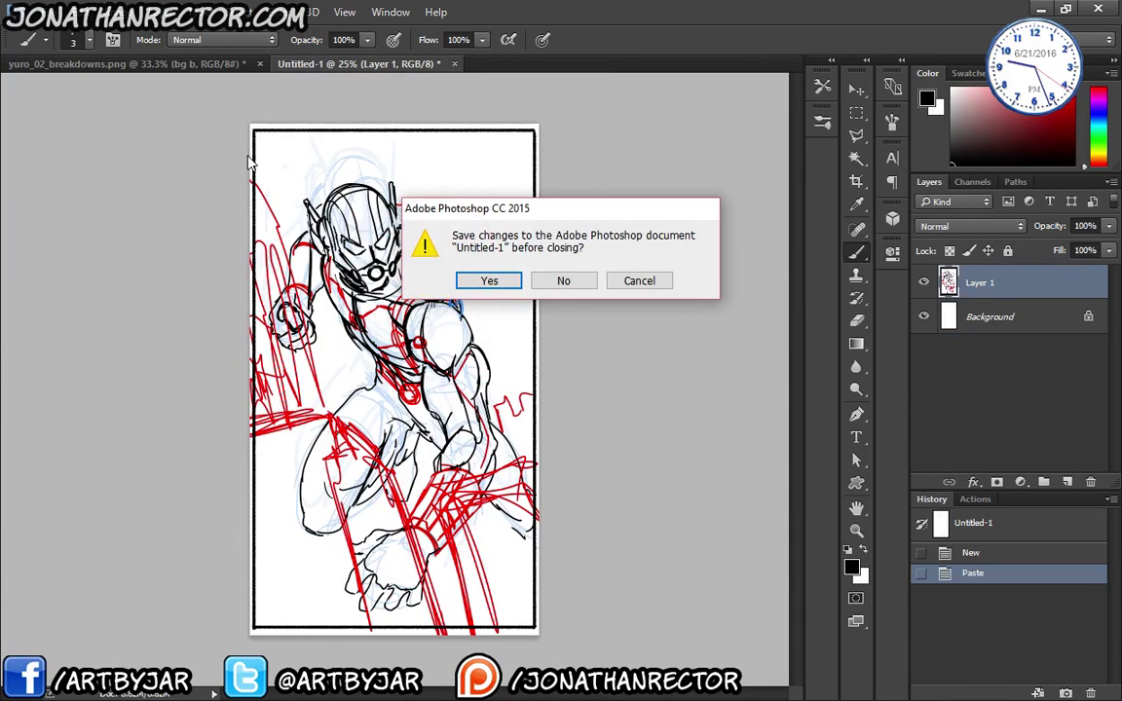
{"action": "left_click", "coordinate": [565, 282]}
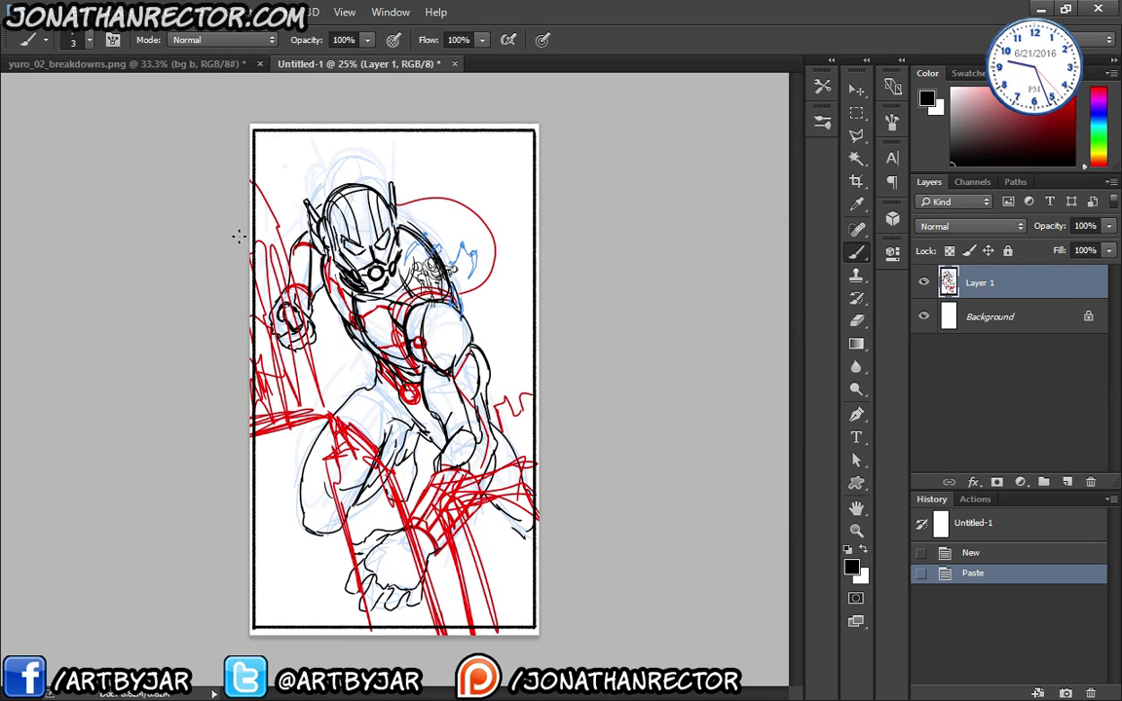
- Open building paths.psd from the Art > Master Reference folder
{"action": "key", "text": "ctrl+o"}
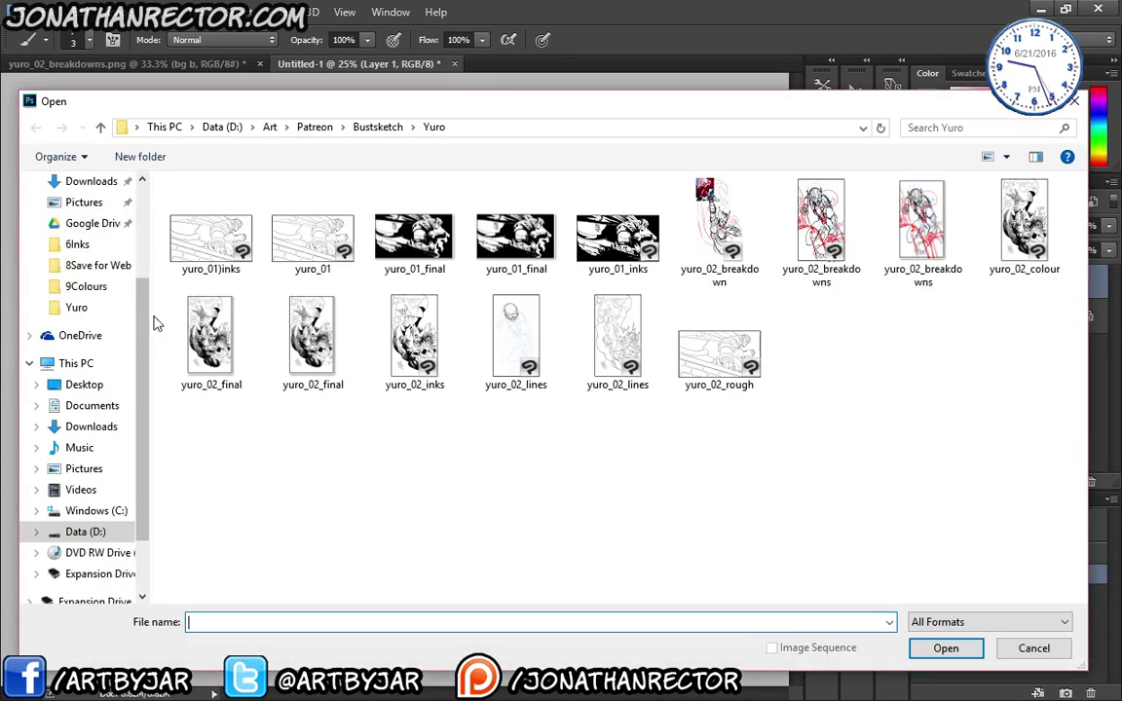
{"action": "scroll", "coordinate": [92, 276], "scroll_direction": "up", "scroll_amount": 3}
{"action": "left_click", "coordinate": [78, 230]}
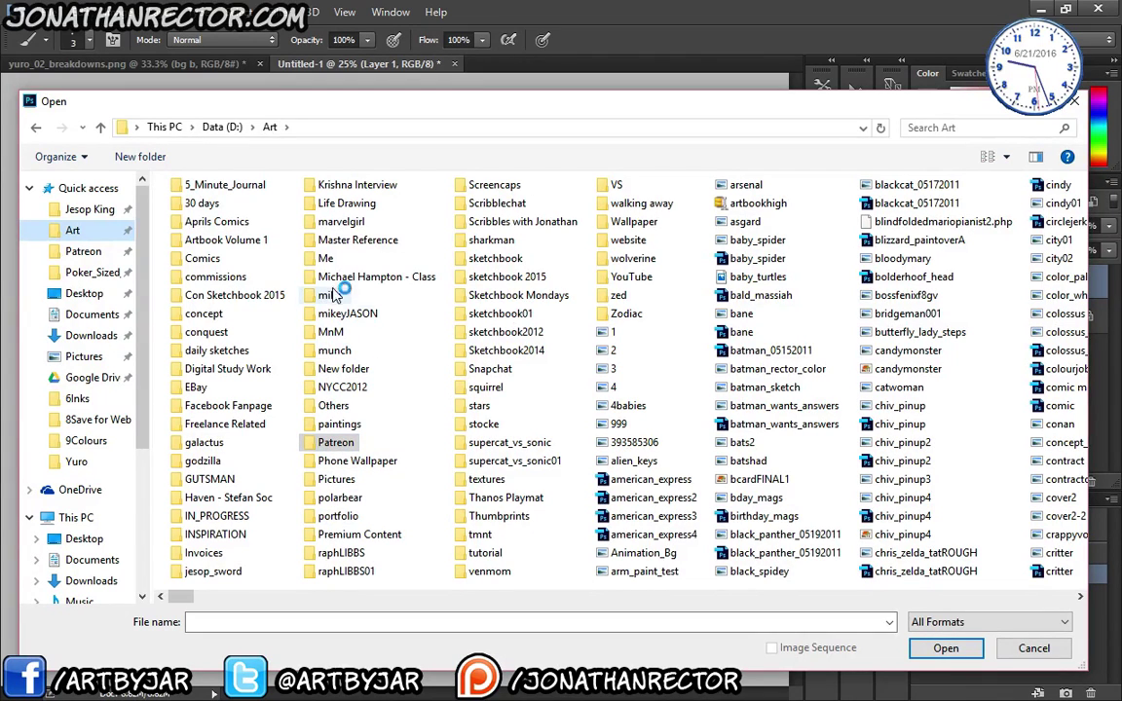
{"action": "double_click", "coordinate": [341, 241]}
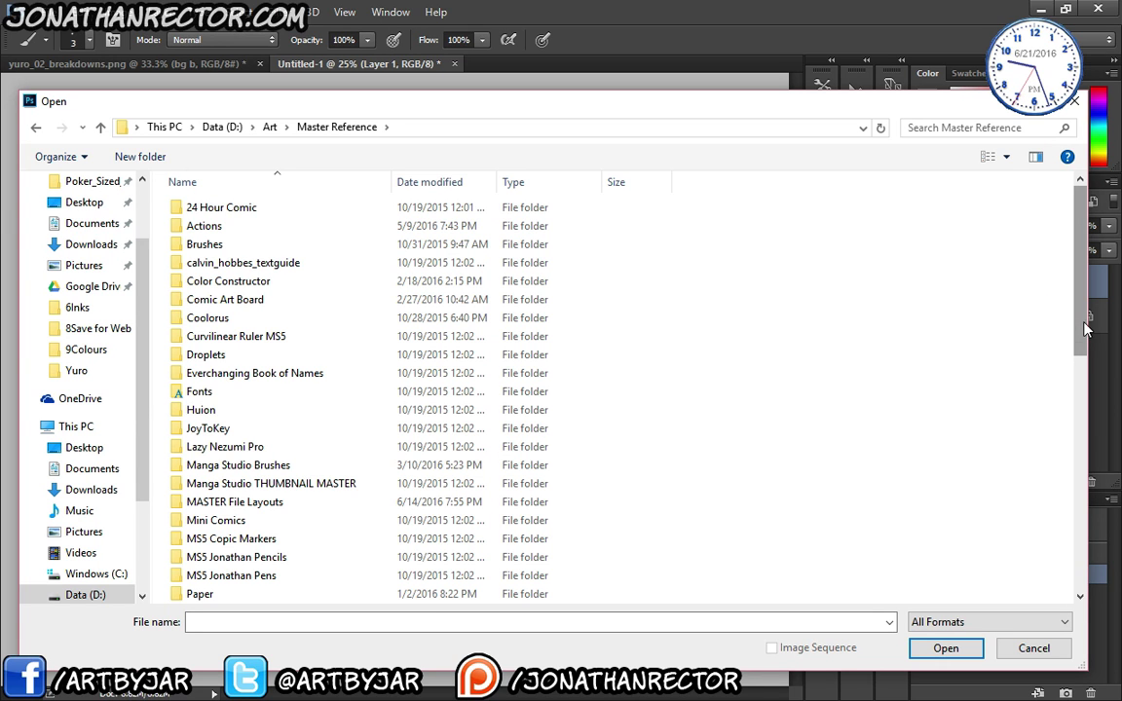
{"action": "left_click_drag", "start_coordinate": [1079, 337], "coordinate": [1083, 483]}
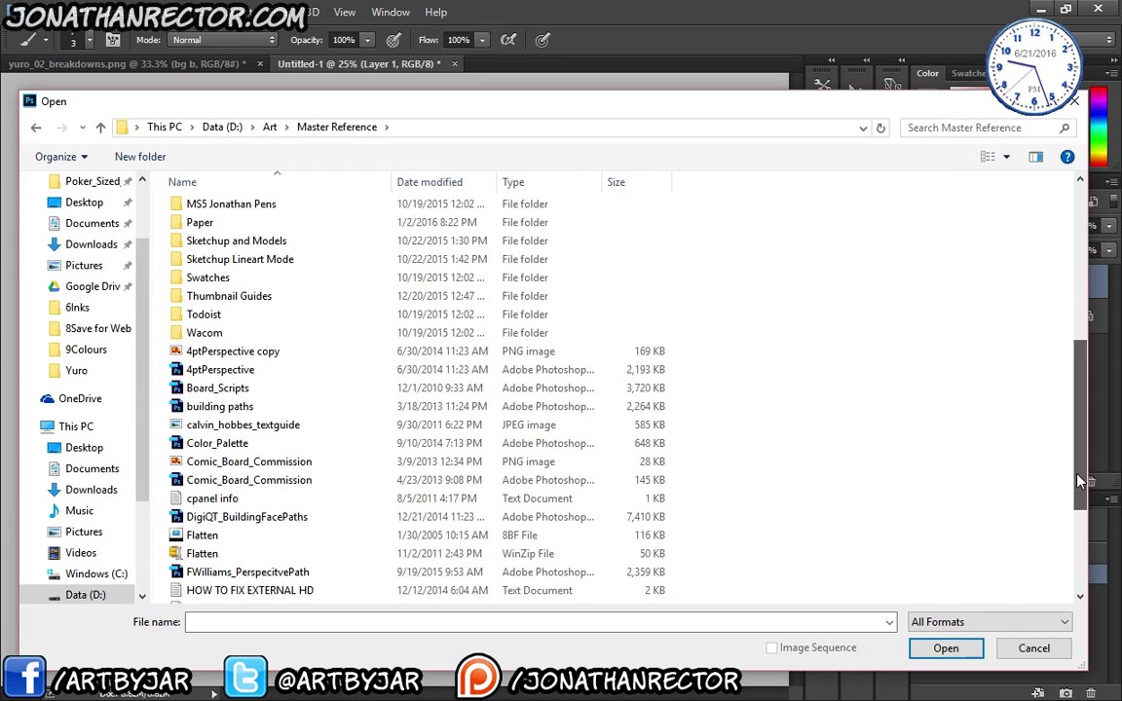
{"action": "left_click", "coordinate": [200, 407]}
{"action": "key", "text": "Return"}
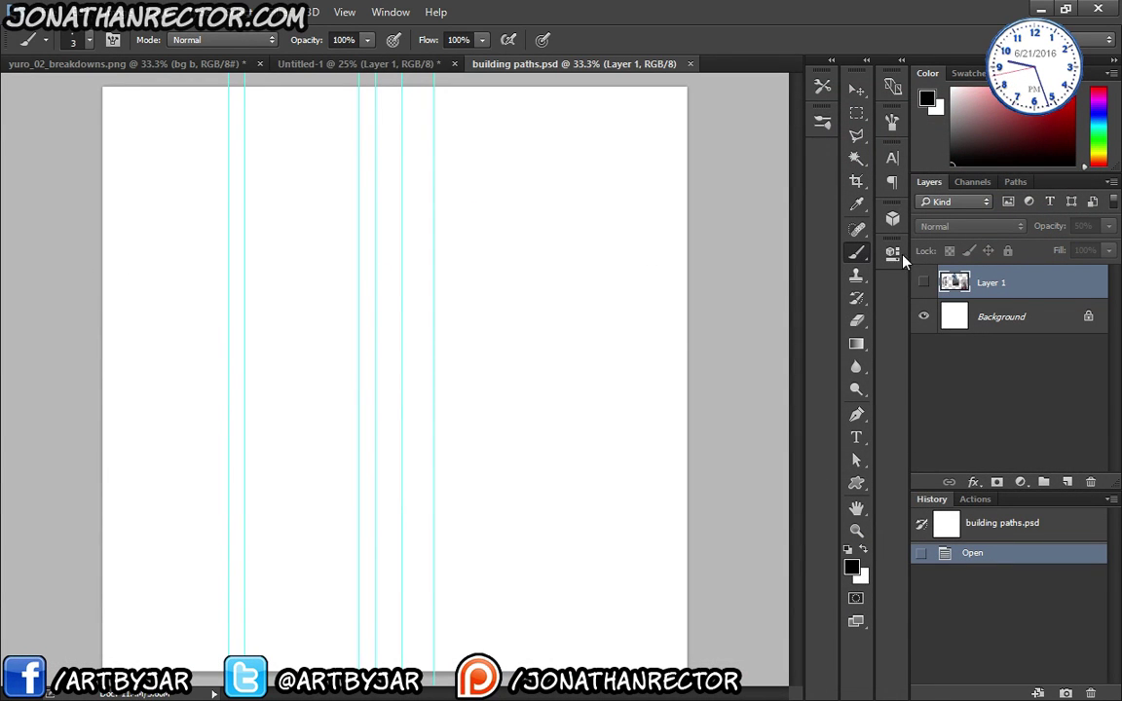
- Display the City Buildings path from the Paths panel and zoom in on the window facades
{"action": "left_click", "coordinate": [1016, 182]}
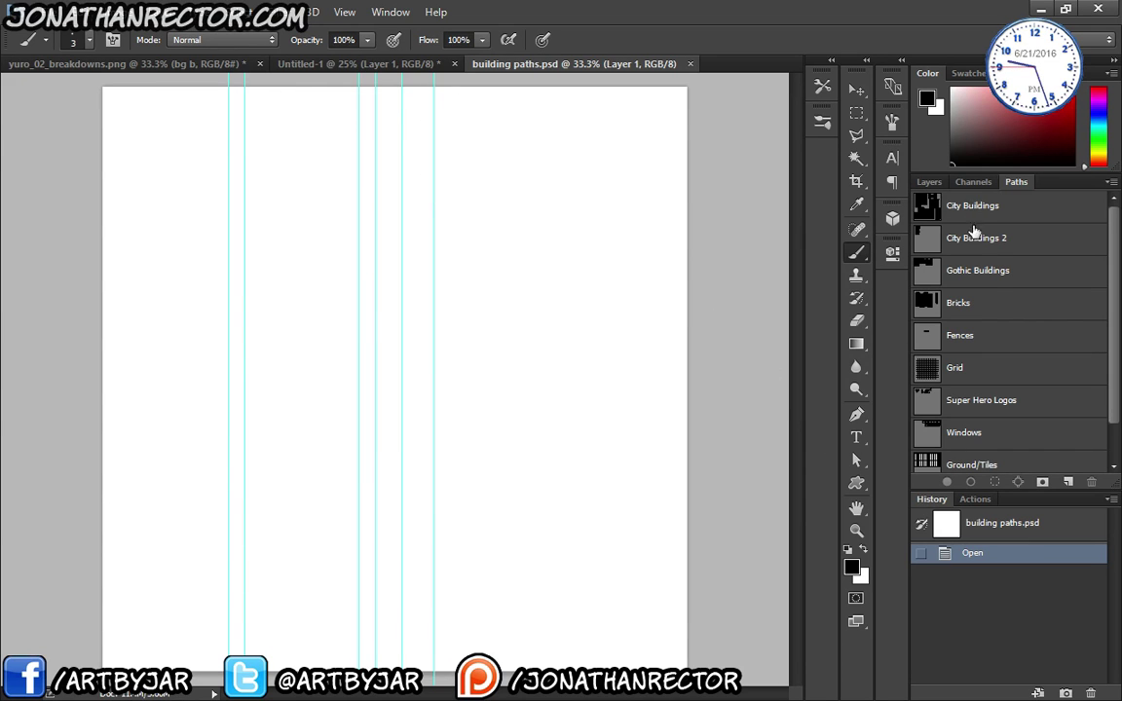
{"action": "left_click", "coordinate": [935, 207]}
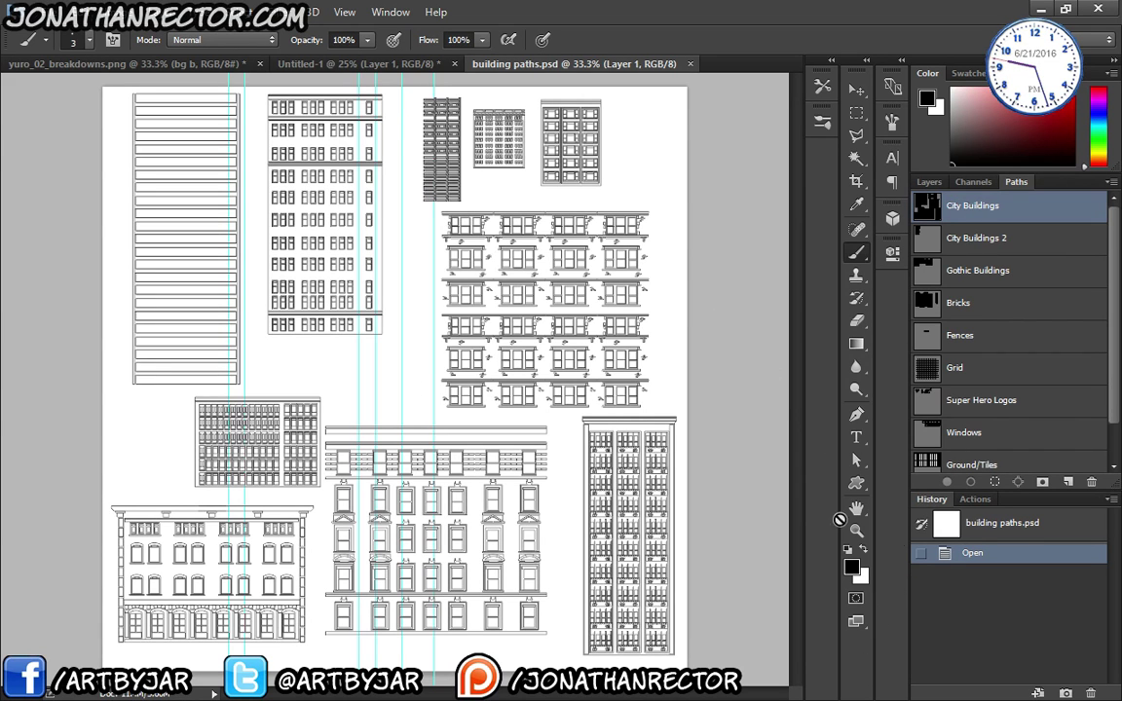
{"action": "scroll", "coordinate": [1012, 341], "scroll_direction": "down", "scroll_amount": 1}
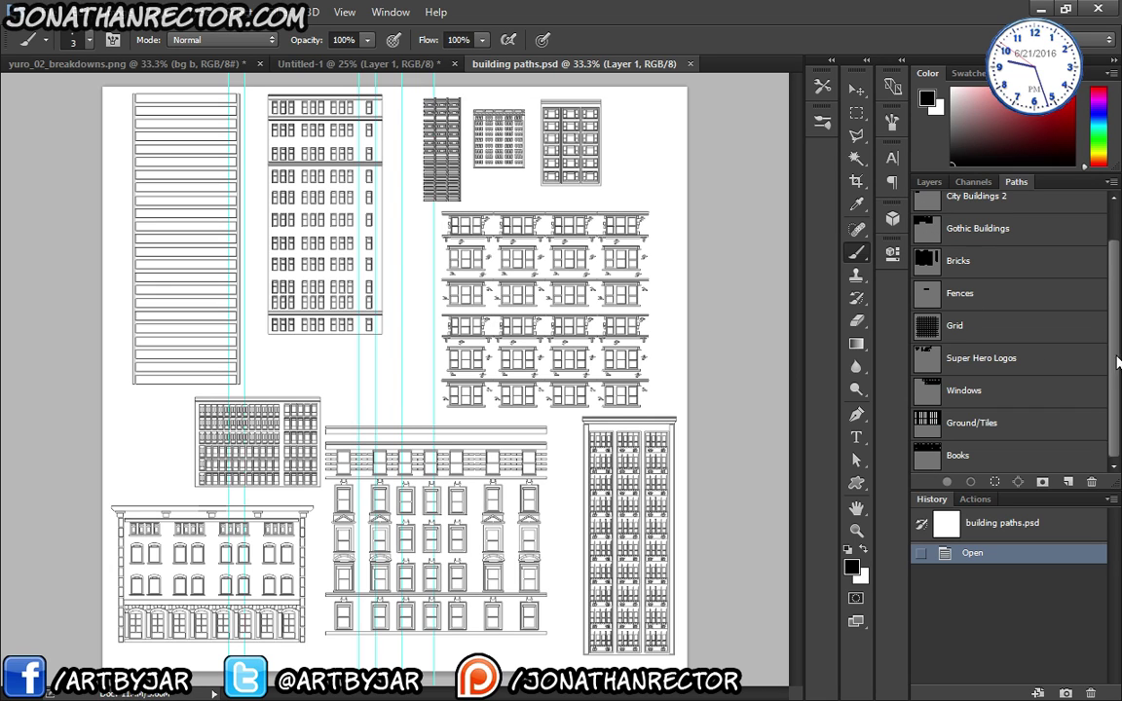
{"action": "scroll", "coordinate": [985, 263], "scroll_direction": "up", "scroll_amount": 1}
{"action": "left_click", "coordinate": [974, 206]}
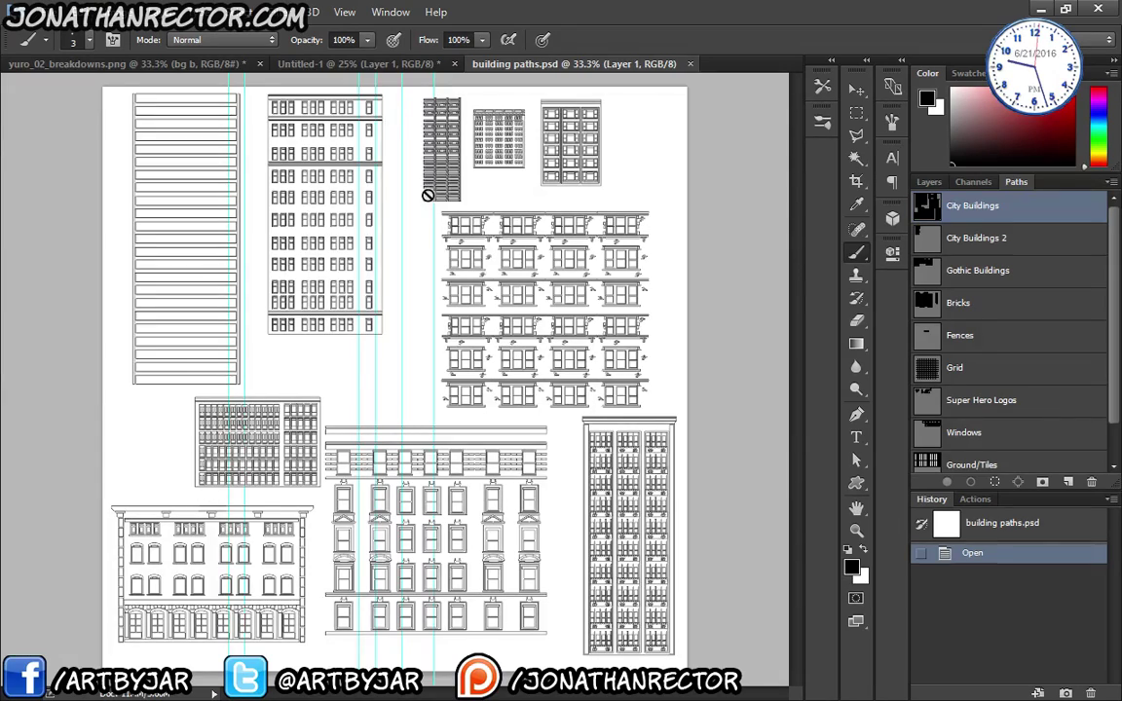
{"action": "key", "text": "ctrl+equal"}
{"action": "key", "text": "ctrl+equal"}
{"action": "left_click_drag", "start_coordinate": [475, 310], "coordinate": [422, 431]}
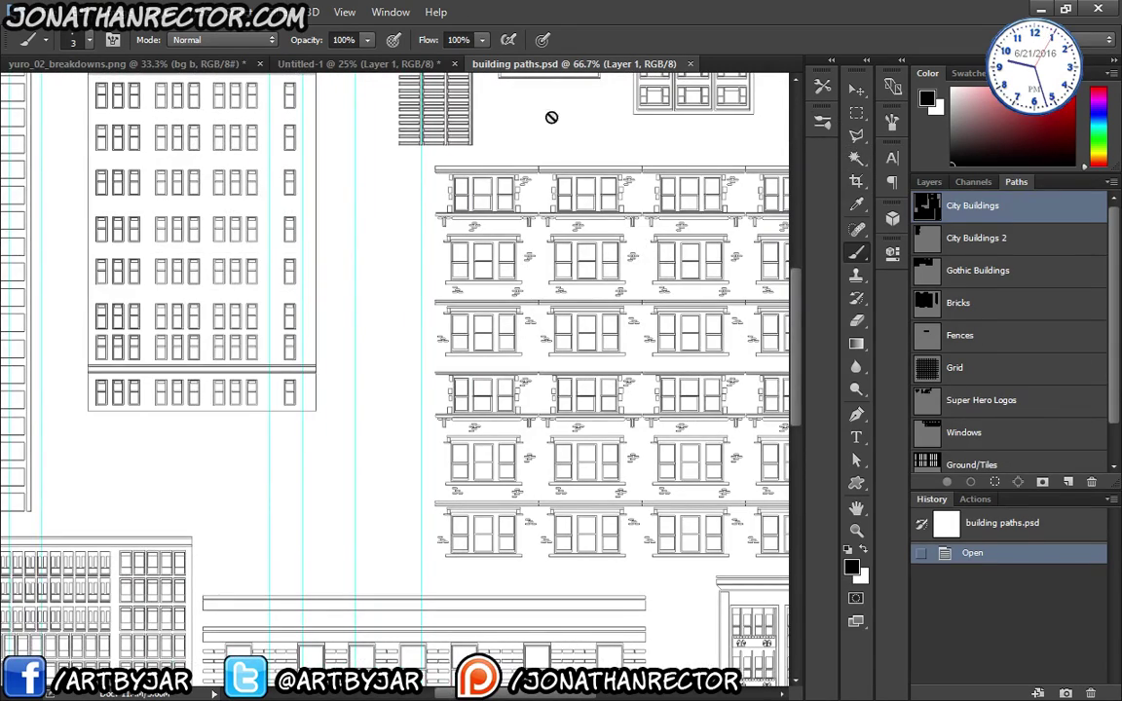
- Select all points of the ornate window-grid facade, copy them, and return to yuro_02_breakdowns
{"action": "key", "text": "a"}
{"action": "left_click_drag", "start_coordinate": [426, 211], "coordinate": [341, 221]}
{"action": "left_click_drag", "start_coordinate": [341, 175], "coordinate": [679, 588]}
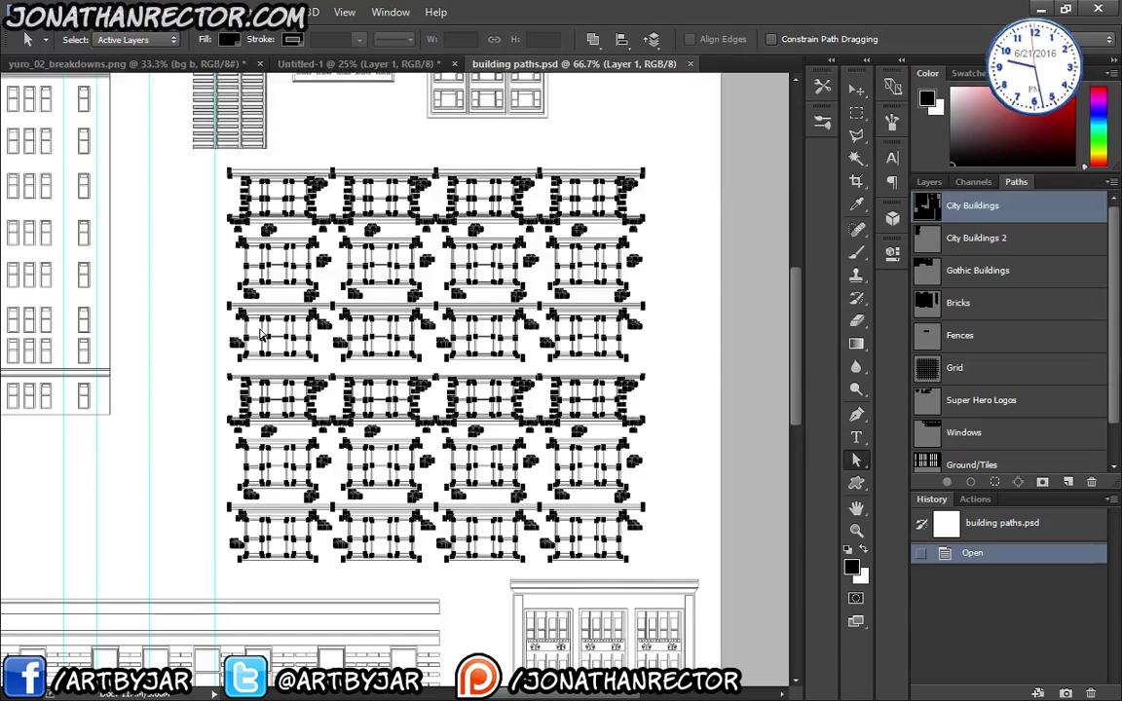
{"action": "left_click", "coordinate": [108, 65]}
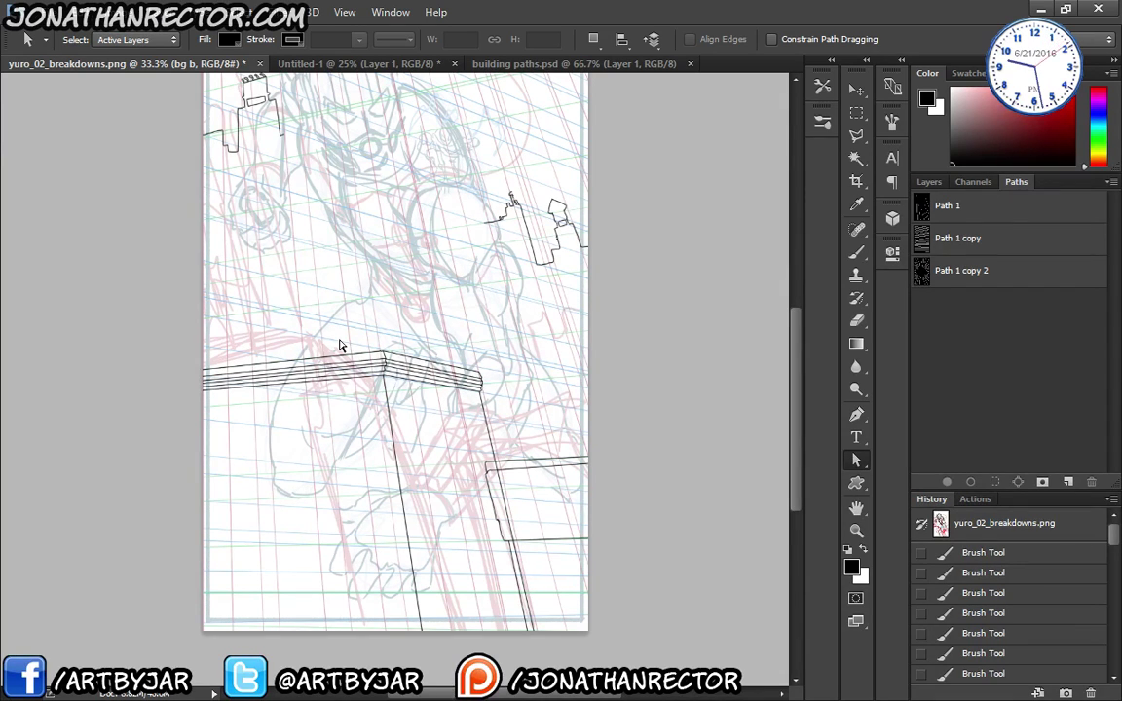
- Paste the facade path into a new Path 2 and duplicate it as Path 2 copy
{"action": "left_click", "coordinate": [947, 206]}
{"action": "key", "text": "ctrl+v"}
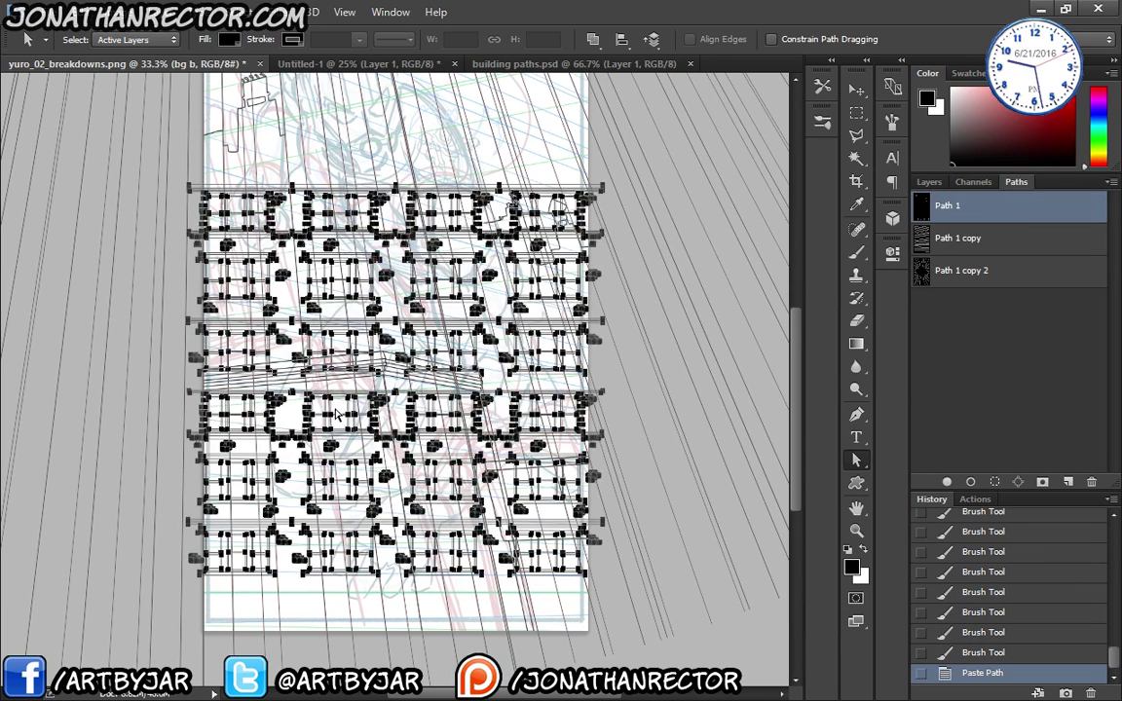
{"action": "key", "text": "ctrl+z"}
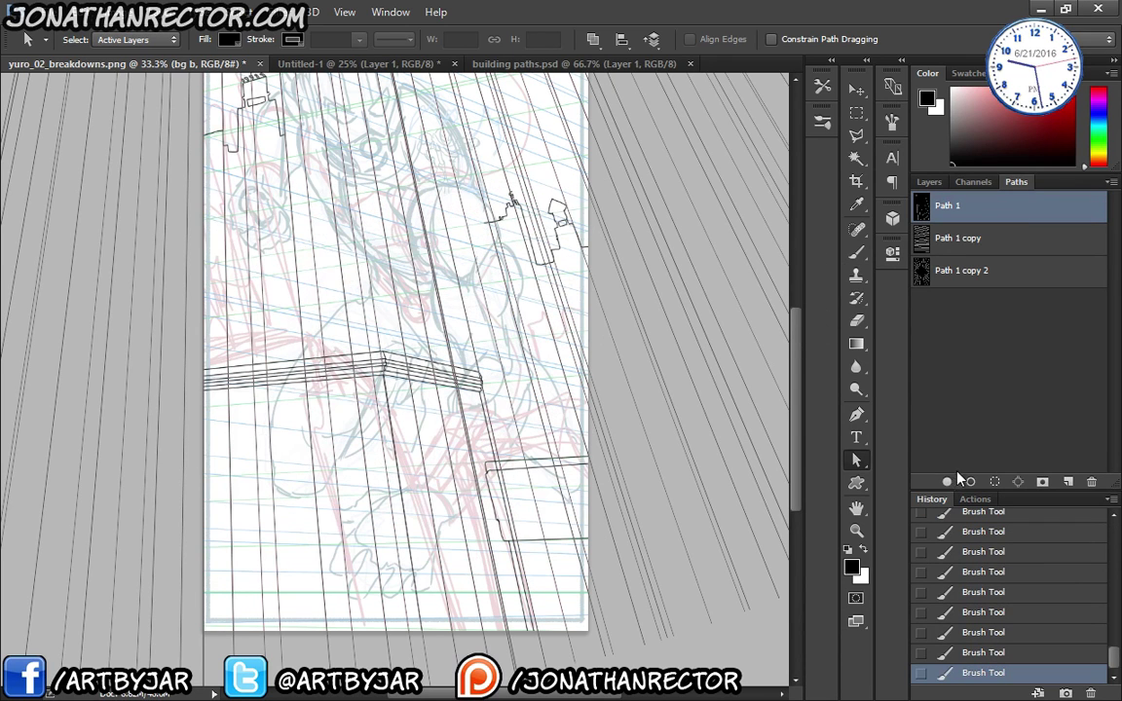
{"action": "left_click", "coordinate": [1068, 482]}
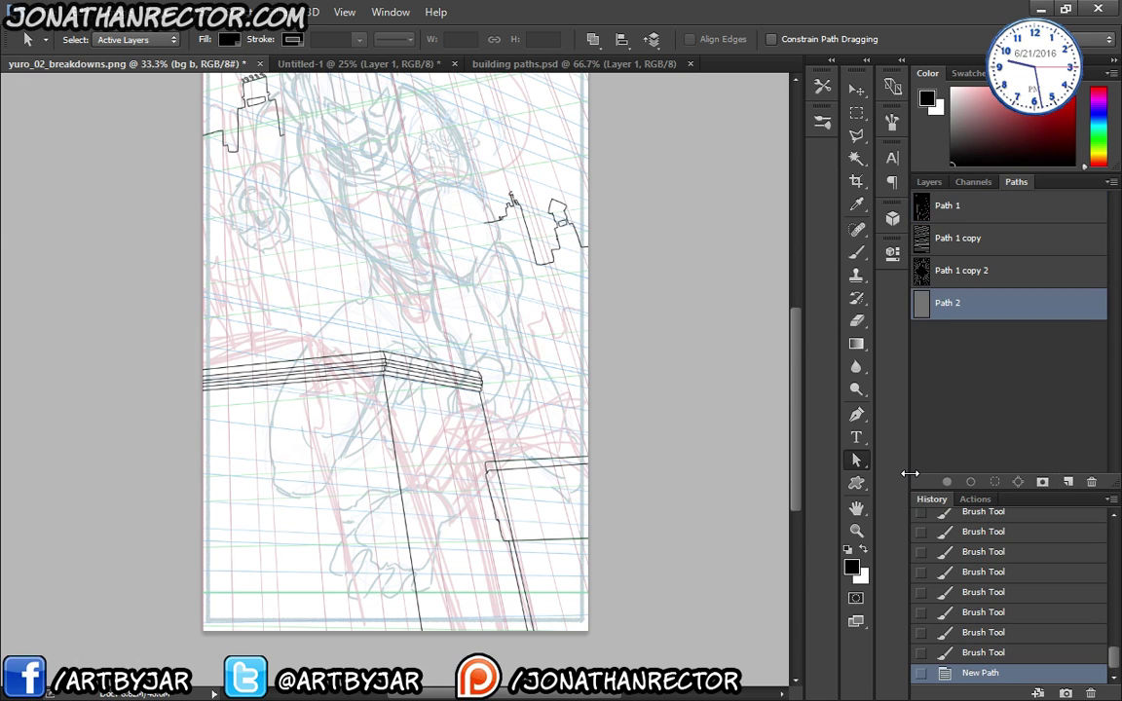
{"action": "key", "text": "ctrl+v"}
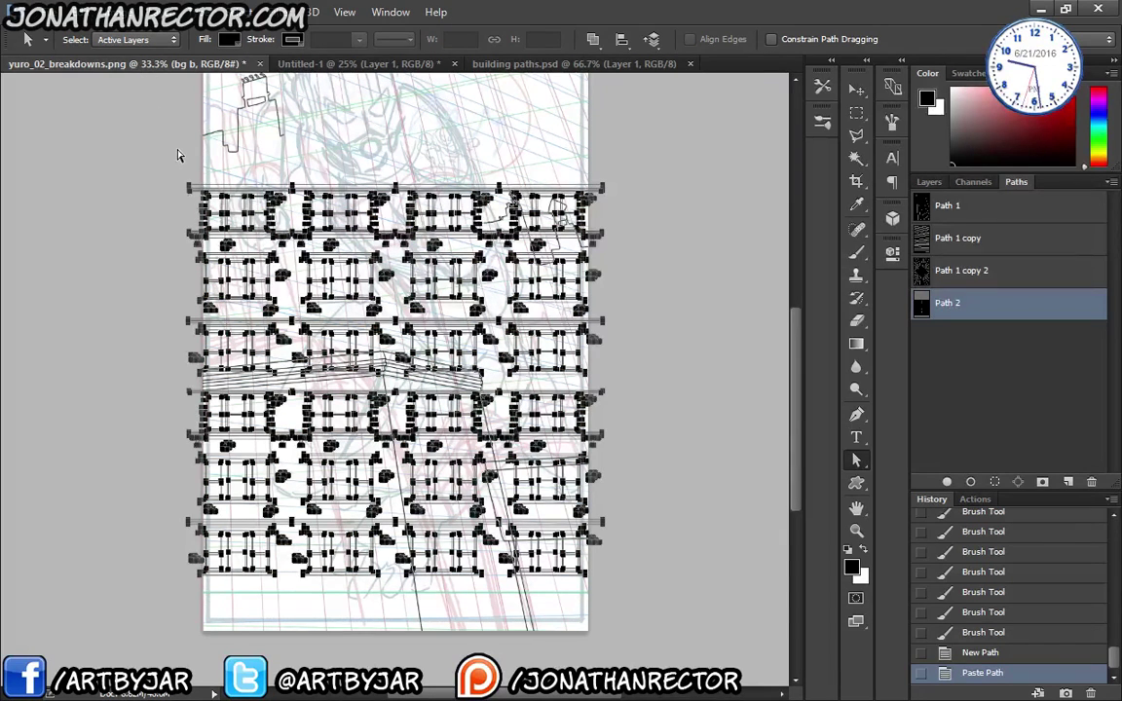
{"action": "left_click_drag", "start_coordinate": [959, 302], "coordinate": [1068, 481]}
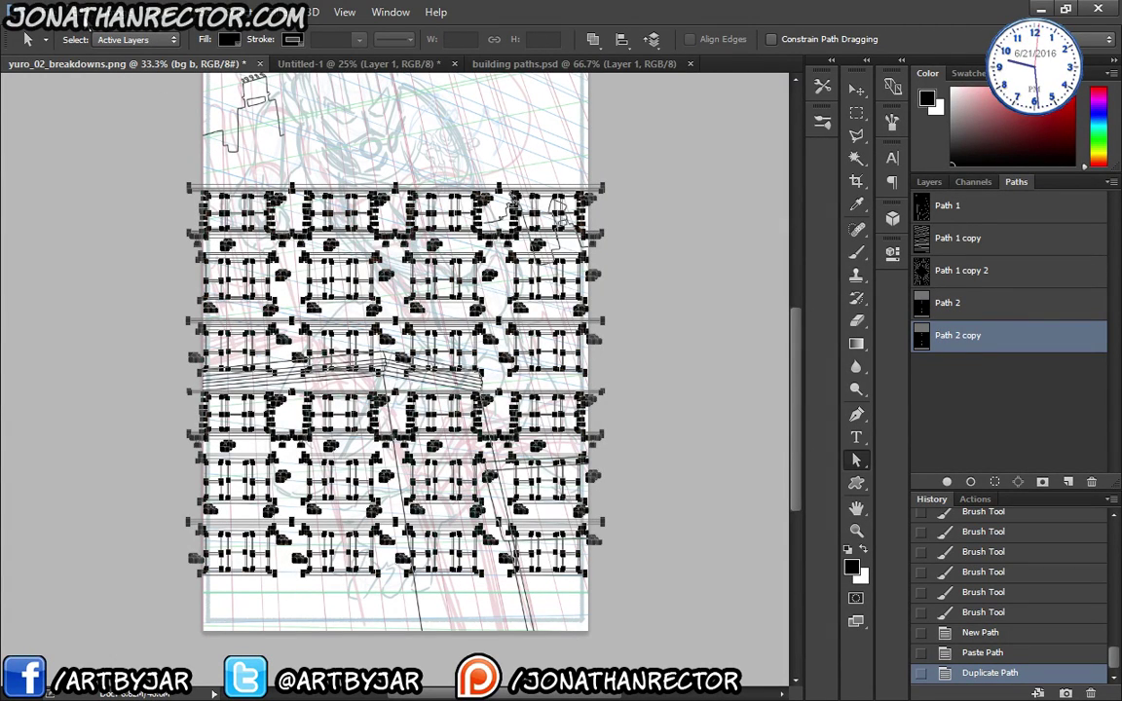
{"action": "left_click", "coordinate": [85, 13]}
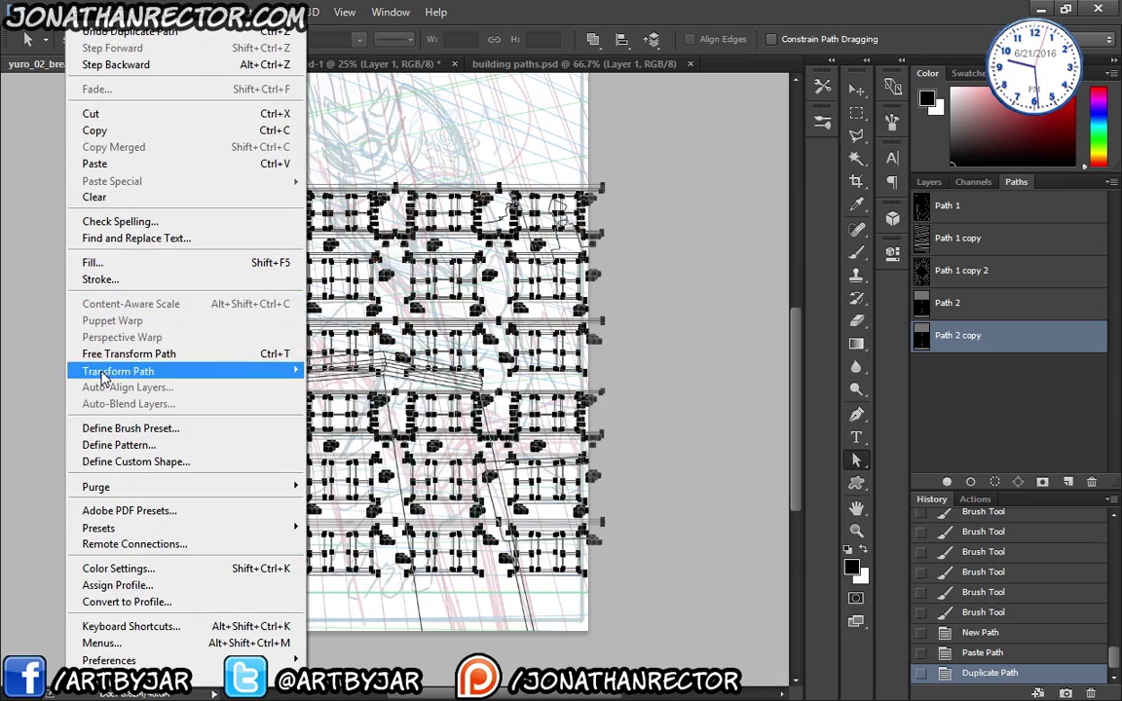
- Distort the copied grid, moving it under the cornice with its top-right corner at the building corner
{"action": "mouse_move", "coordinate": [281, 373]}
{"action": "left_click", "coordinate": [302, 446]}
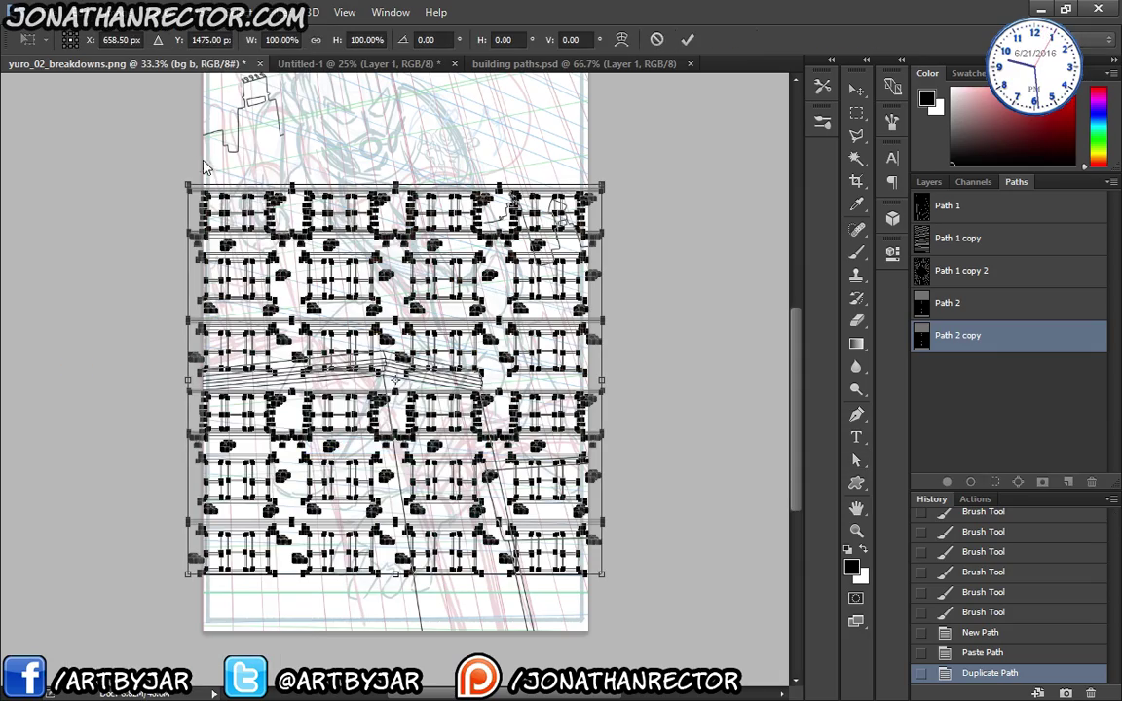
{"action": "key", "text": "ctrl+plus"}
{"action": "key", "text": "ctrl+plus"}
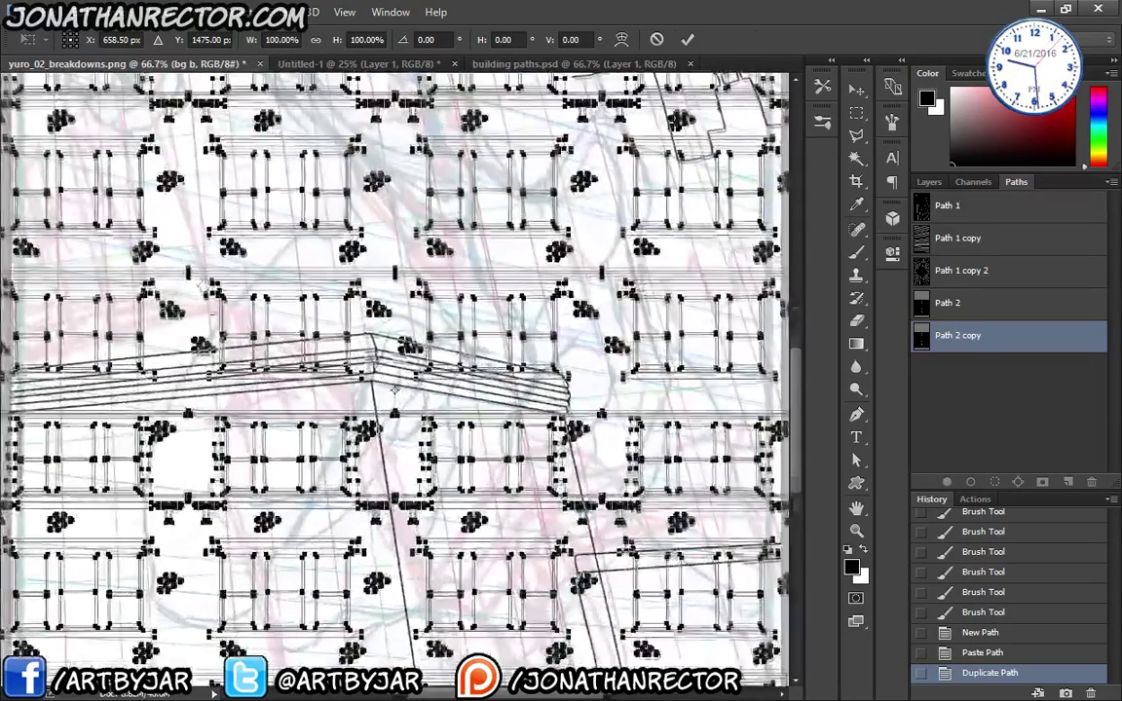
{"action": "left_click_drag", "start_coordinate": [176, 104], "coordinate": [221, 621]}
{"action": "left_click_drag", "start_coordinate": [250, 375], "coordinate": [296, 128]}
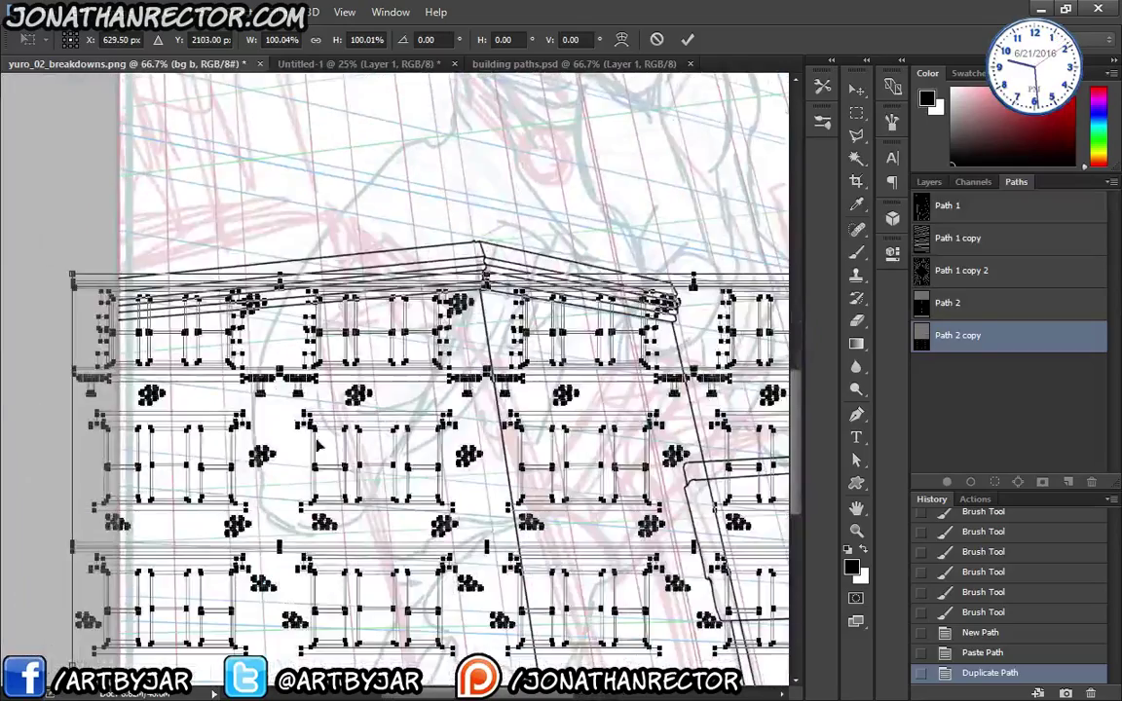
{"action": "left_click_drag", "start_coordinate": [326, 443], "coordinate": [209, 485]}
{"action": "left_click_drag", "start_coordinate": [429, 468], "coordinate": [374, 428]}
{"action": "key", "text": "ctrl+plus"}
{"action": "key", "text": "ctrl+plus"}
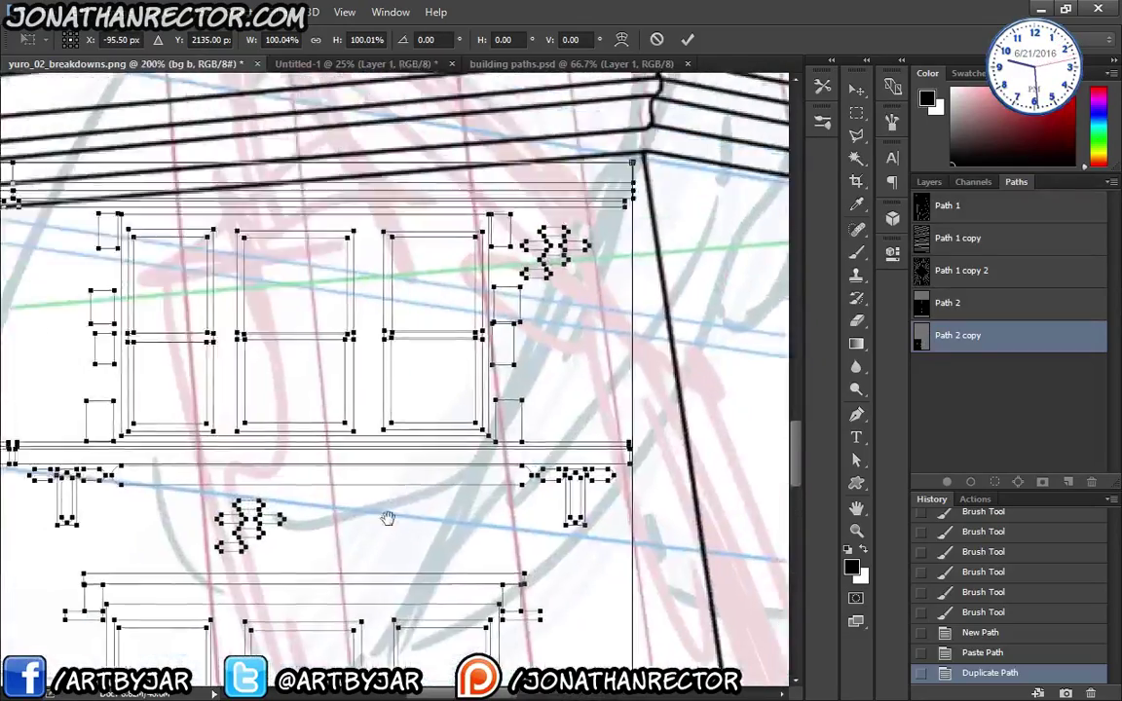
{"action": "left_click_drag", "start_coordinate": [469, 421], "coordinate": [482, 410]}
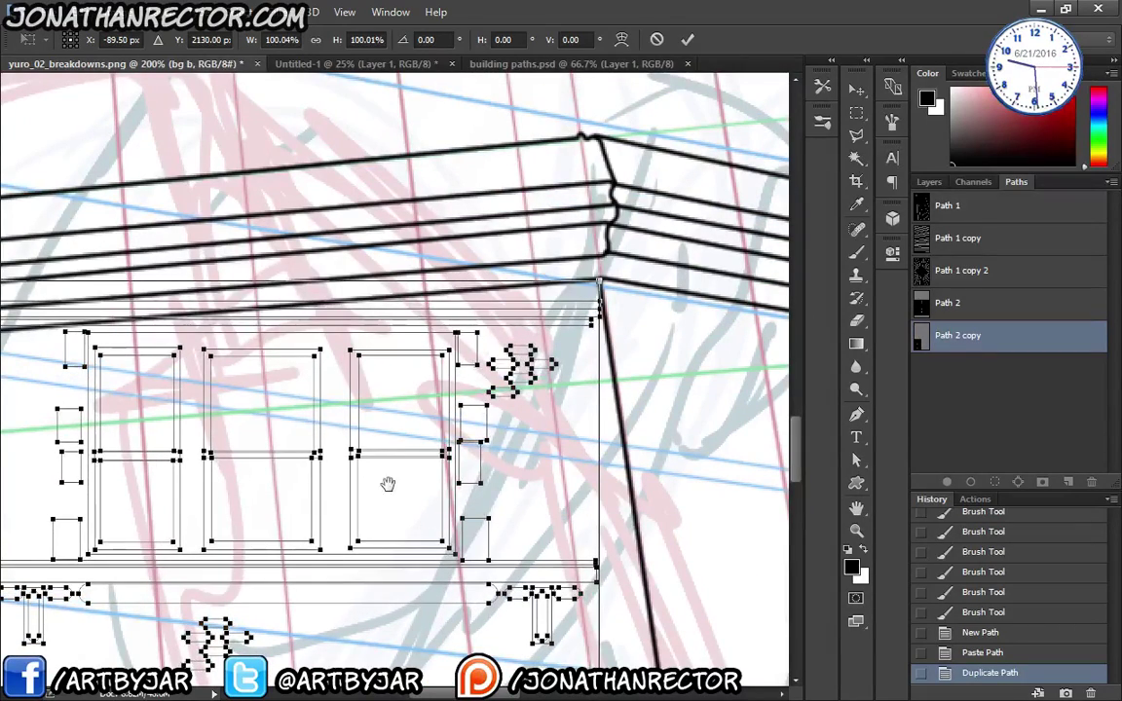
{"action": "left_click_drag", "start_coordinate": [396, 485], "coordinate": [368, 483]}
{"action": "left_click_drag", "start_coordinate": [458, 455], "coordinate": [470, 559]}
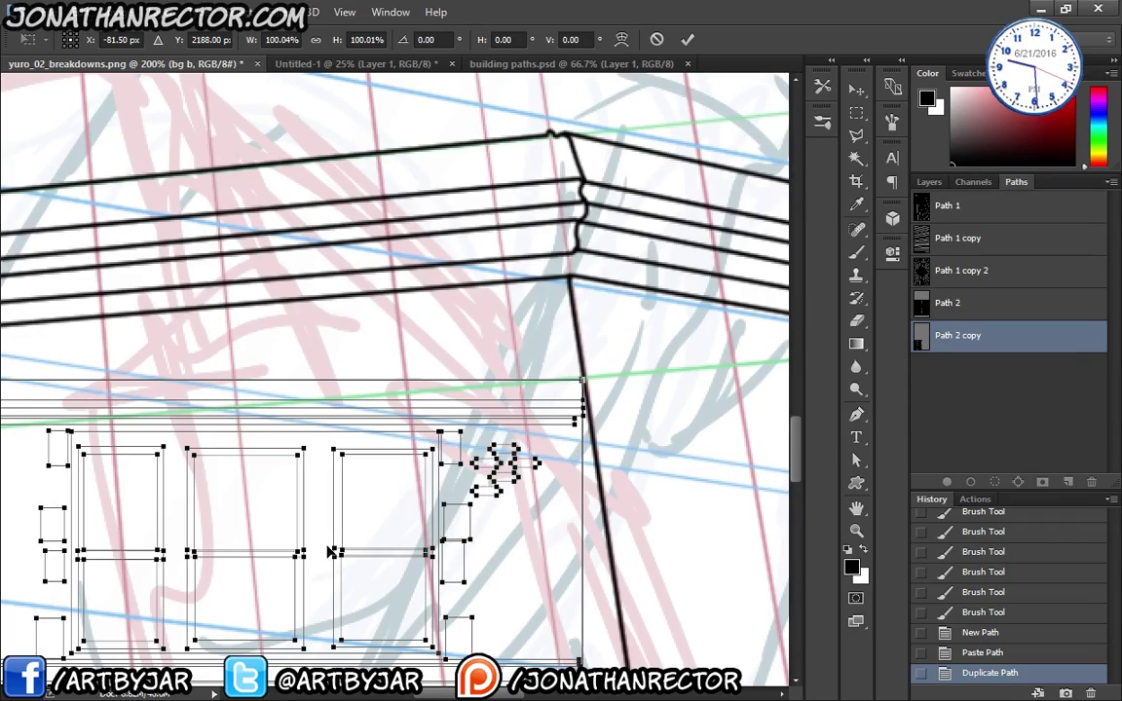
{"action": "left_click_drag", "start_coordinate": [278, 490], "coordinate": [282, 458]}
{"action": "key", "text": "ctrl+minus"}
{"action": "key", "text": "ctrl+minus"}
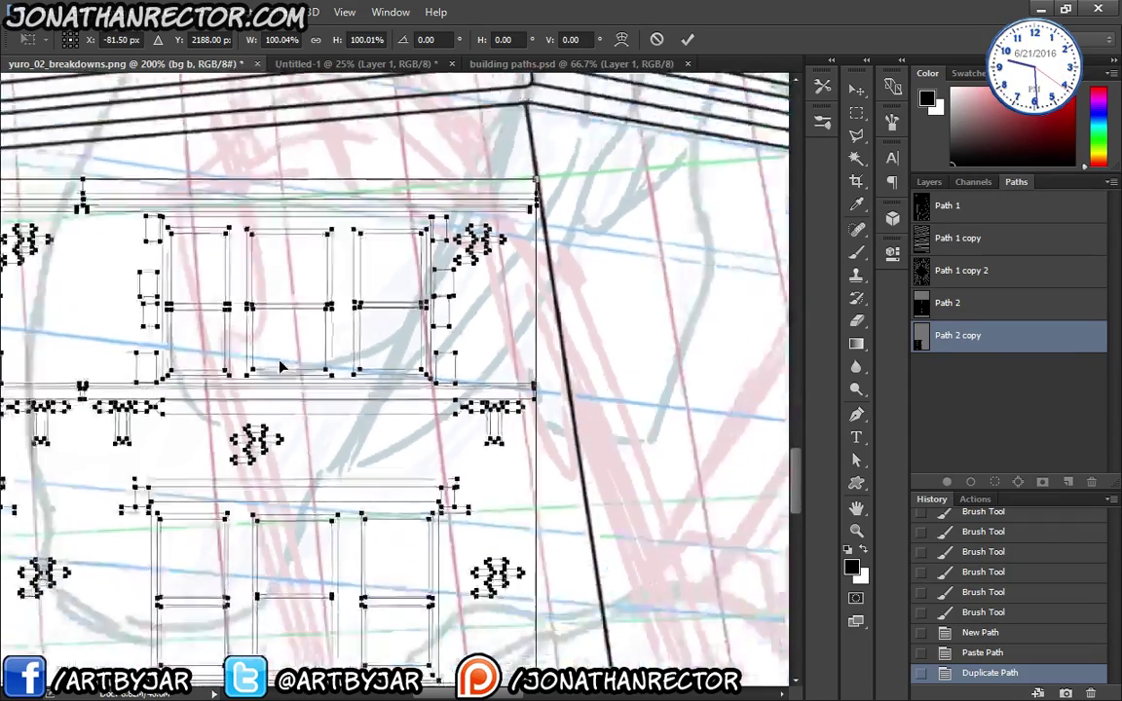
- Skew the grid's bottom-right, top-left and lower-left corners to follow the front-face perspective
{"action": "scroll", "coordinate": [394, 380], "scroll_direction": "down", "scroll_amount": 5}
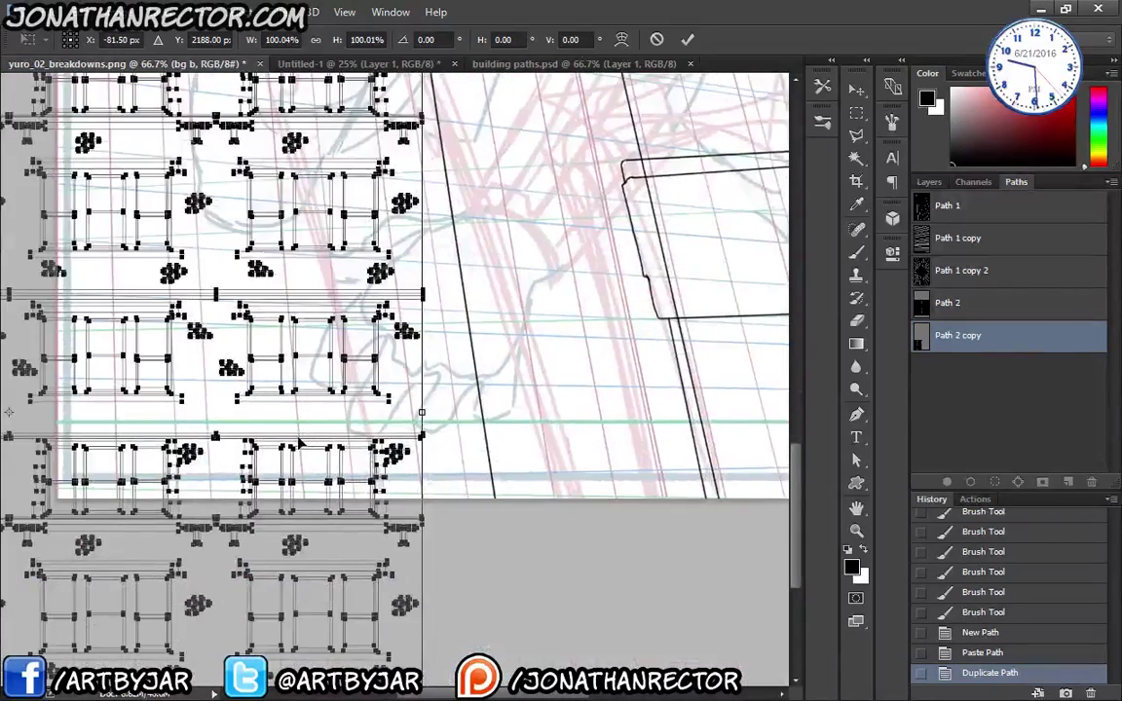
{"action": "key", "text": "ctrl+minus"}
{"action": "key", "text": "ctrl+minus"}
{"action": "key", "text": "ctrl+minus"}
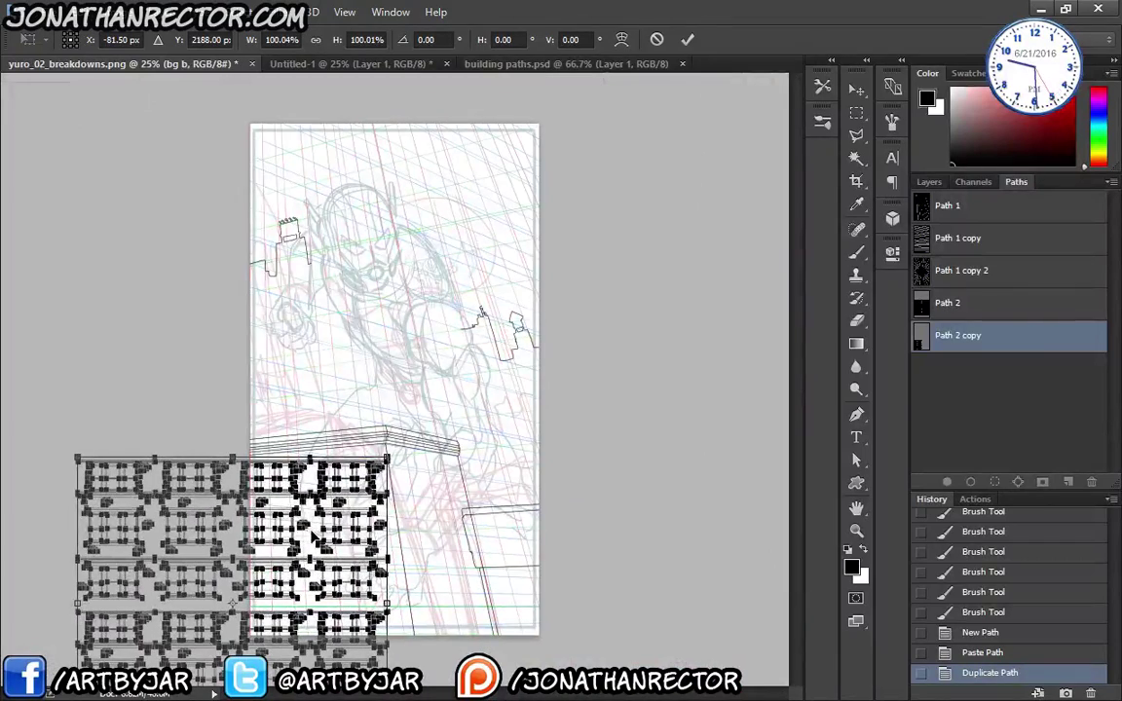
{"action": "key", "text": "ctrl+minus"}
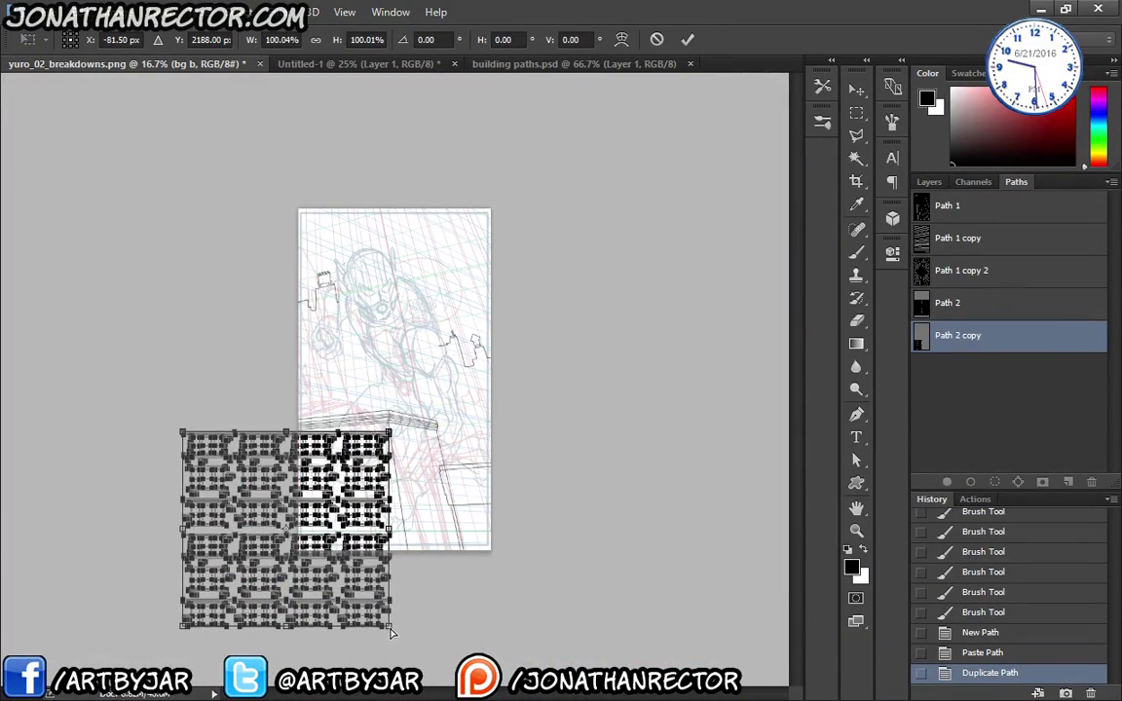
{"action": "left_click_drag", "start_coordinate": [389, 632], "coordinate": [418, 624]}
{"action": "left_click_drag", "start_coordinate": [184, 436], "coordinate": [190, 454]}
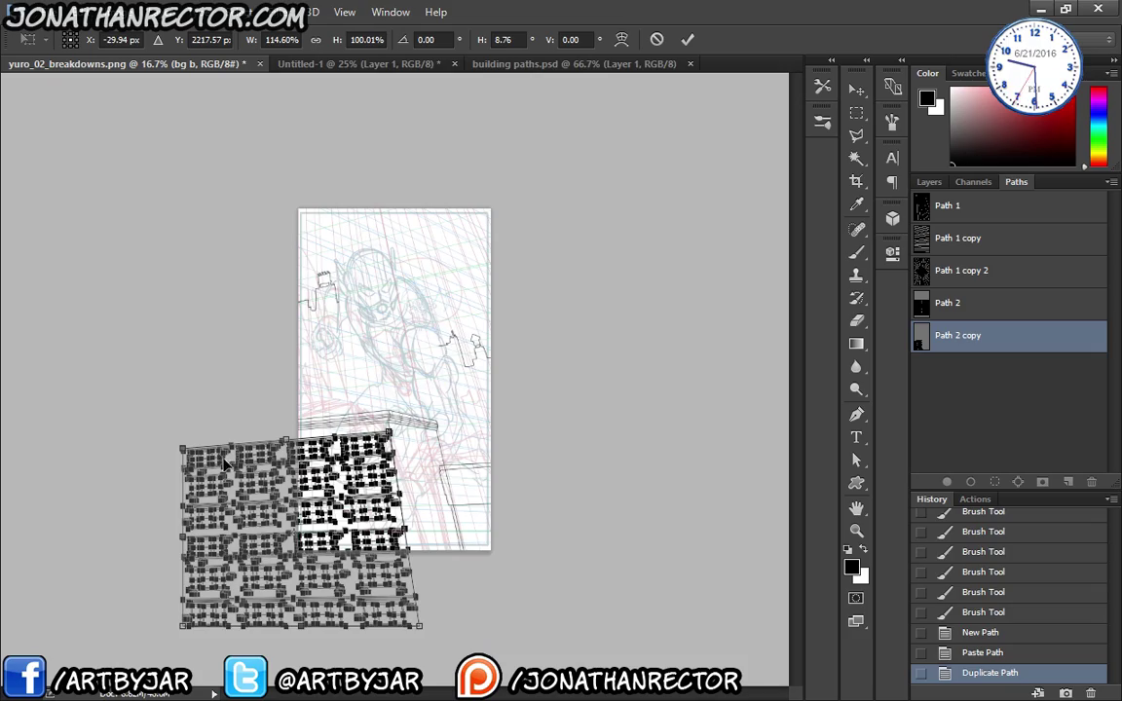
{"action": "scroll", "coordinate": [193, 413], "scroll_direction": "up", "scroll_amount": 3}
{"action": "scroll", "coordinate": [229, 407], "scroll_direction": "up", "scroll_amount": 4}
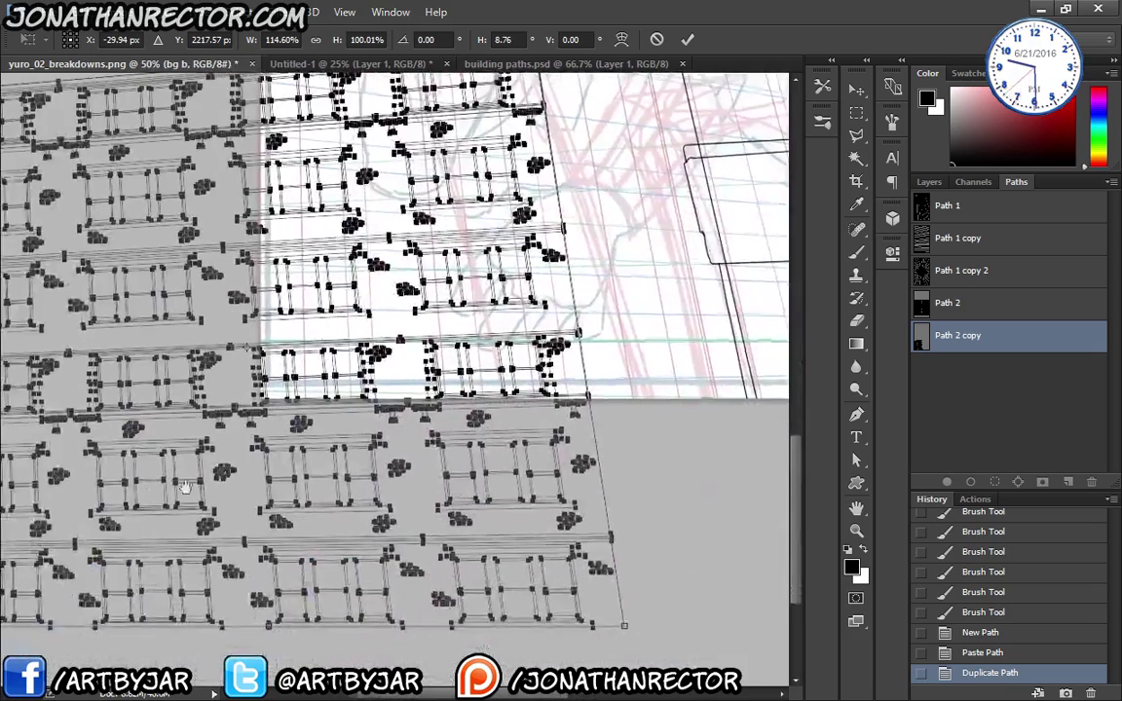
{"action": "left_click_drag", "start_coordinate": [185, 487], "coordinate": [403, 449]}
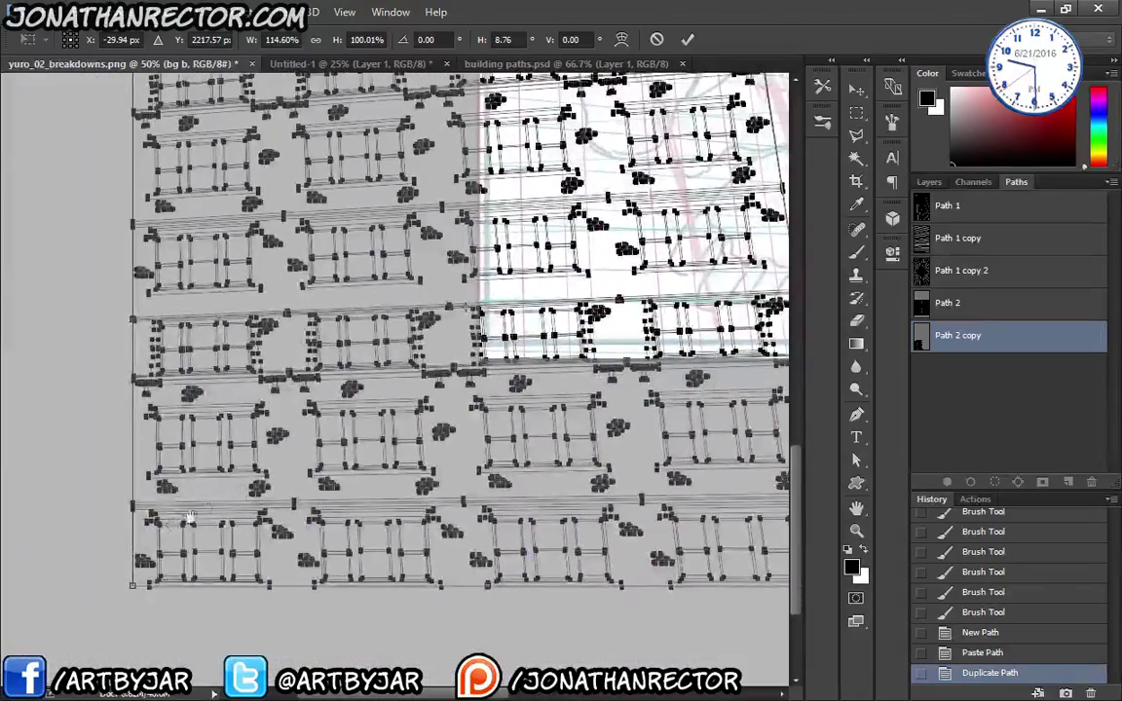
{"action": "left_click_drag", "start_coordinate": [133, 585], "coordinate": [132, 535]}
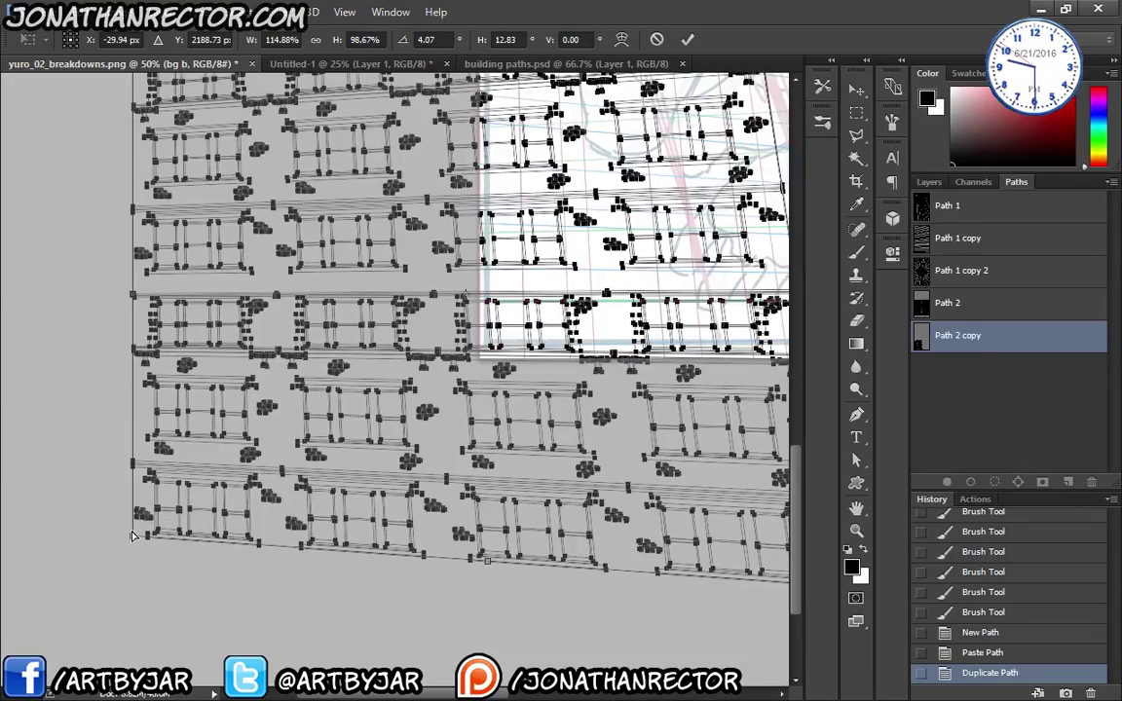
- Check the distorted grid's fit across the building and commit the transform
{"action": "mouse_move", "coordinate": [446, 375]}
{"action": "left_mouse_down"}
{"action": "mouse_move", "coordinate": [181, 629]}
{"action": "mouse_move", "coordinate": [177, 657]}
{"action": "mouse_move", "coordinate": [332, 314]}
{"action": "mouse_move", "coordinate": [355, 108]}
{"action": "left_mouse_up"}
{"action": "left_click_drag", "start_coordinate": [253, 405], "coordinate": [271, 479]}
{"action": "left_click_drag", "start_coordinate": [204, 465], "coordinate": [267, 476]}
{"action": "left_click_drag", "start_coordinate": [160, 486], "coordinate": [129, 547]}
{"action": "left_click_drag", "start_coordinate": [357, 511], "coordinate": [416, 512]}
{"action": "left_click_drag", "start_coordinate": [230, 530], "coordinate": [232, 535]}
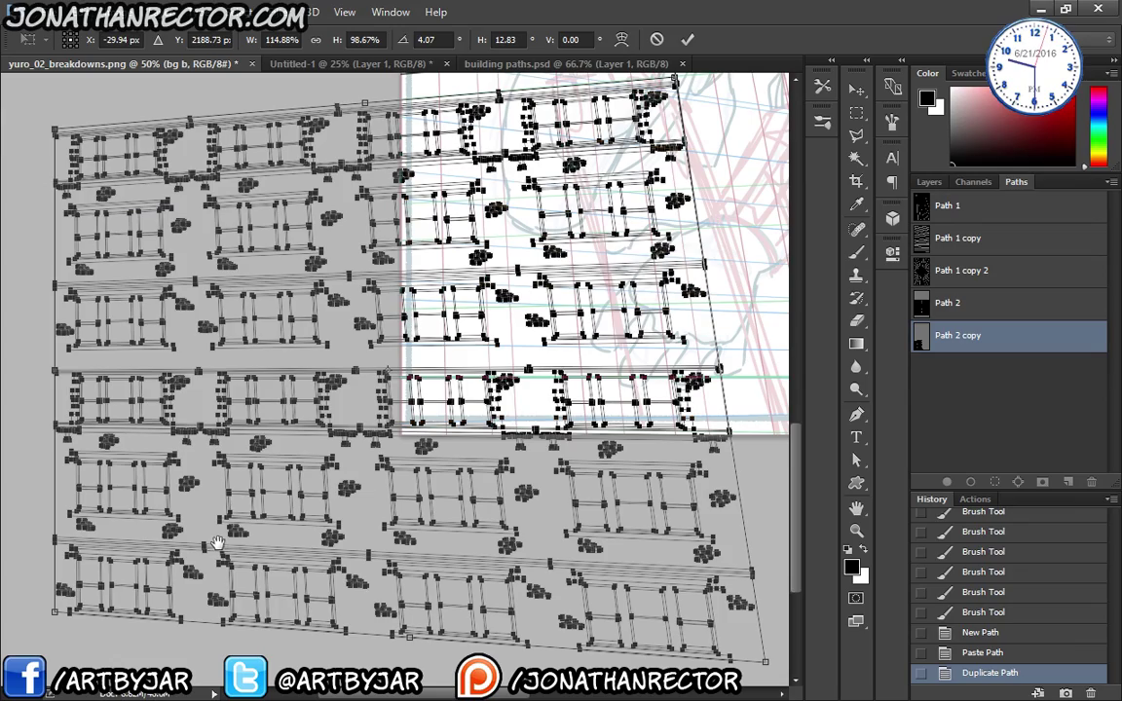
{"action": "left_click_drag", "start_coordinate": [261, 507], "coordinate": [194, 610]}
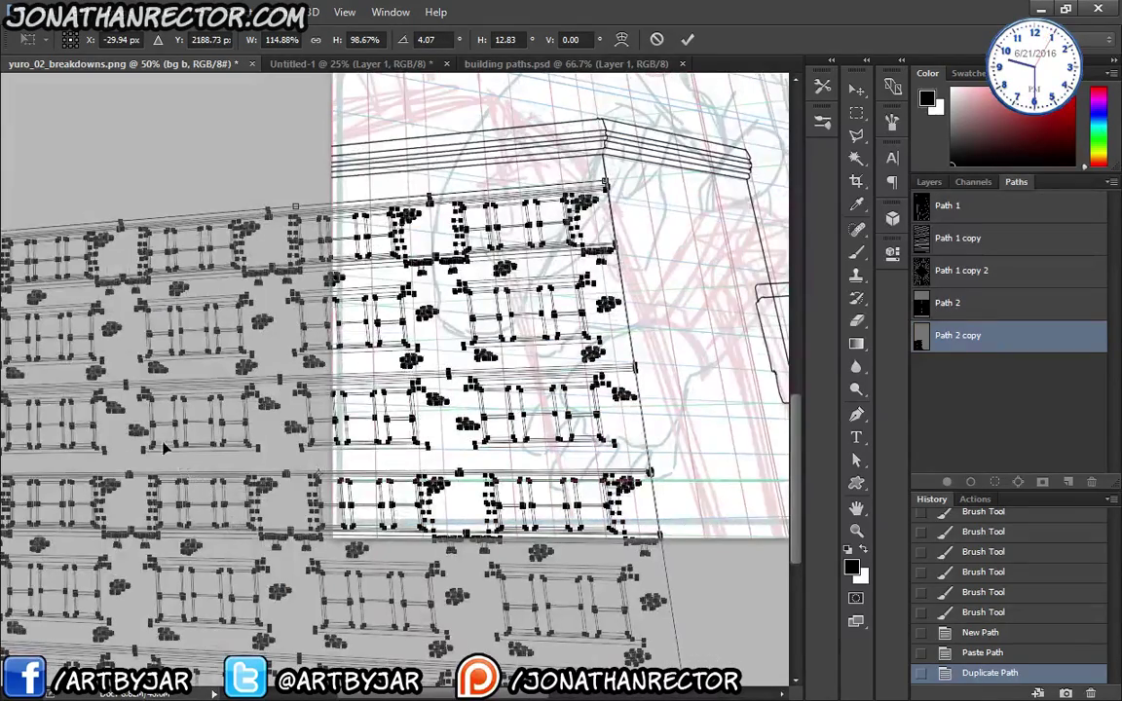
{"action": "scroll", "coordinate": [164, 447], "scroll_direction": "down", "scroll_amount": 2}
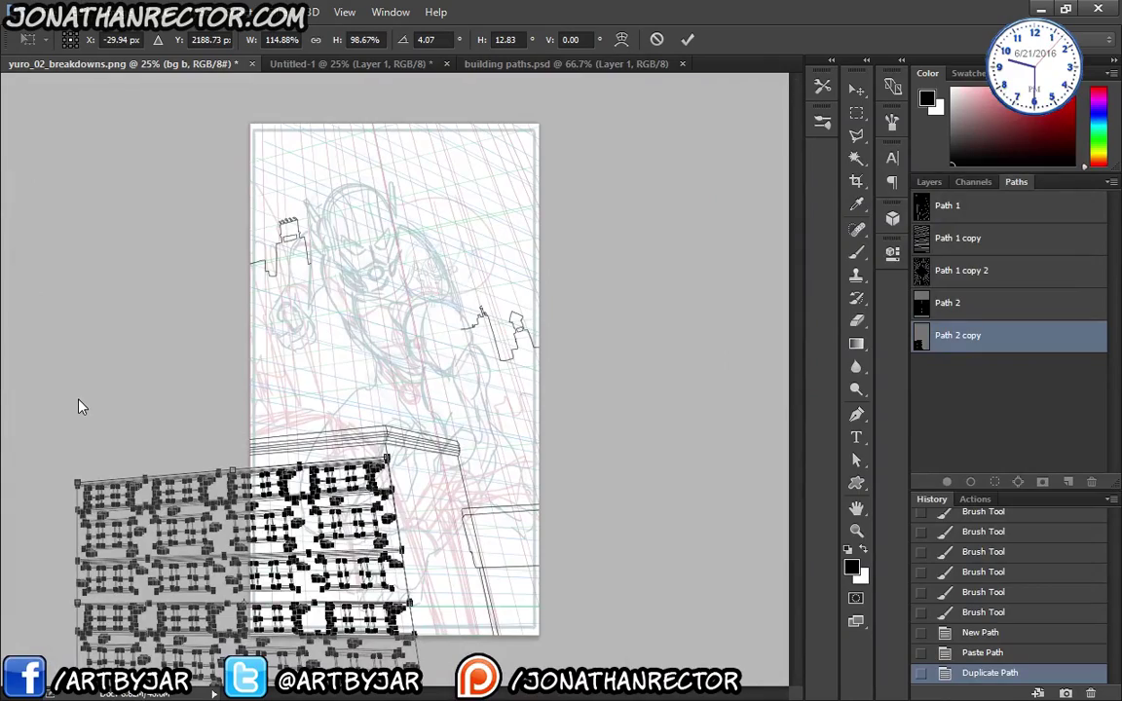
{"action": "key", "text": "ctrl+plus"}
{"action": "key", "text": "ctrl+plus"}
{"action": "left_click_drag", "start_coordinate": [229, 487], "coordinate": [252, 353]}
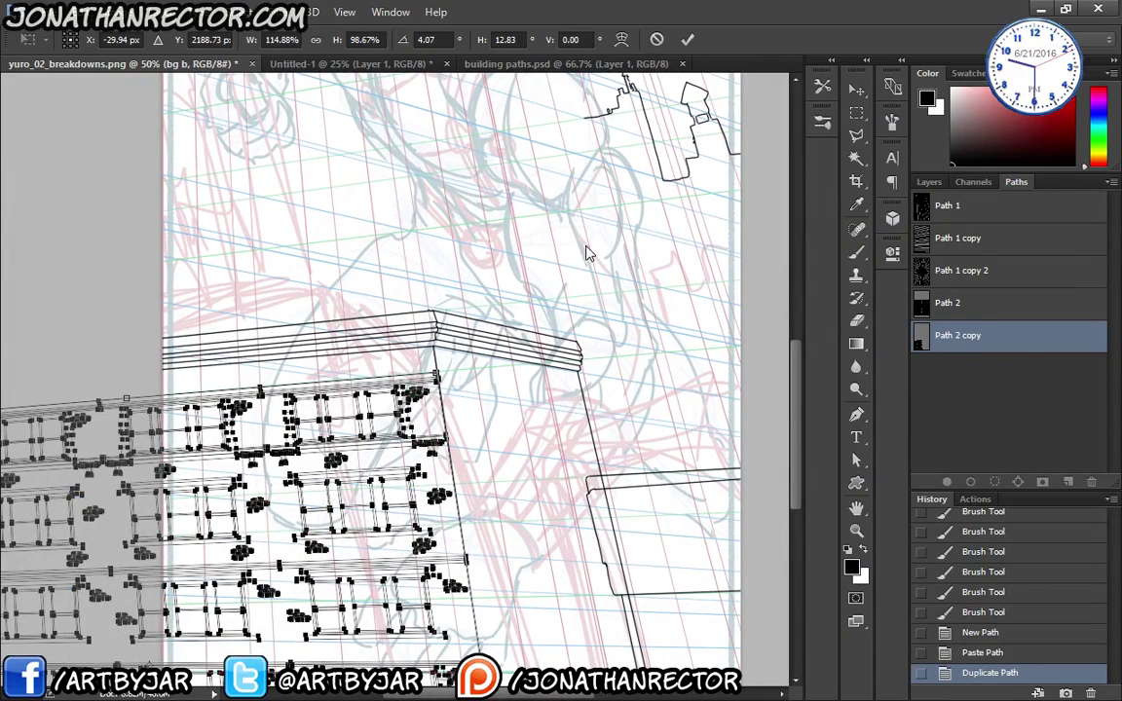
{"action": "key", "text": "Return"}
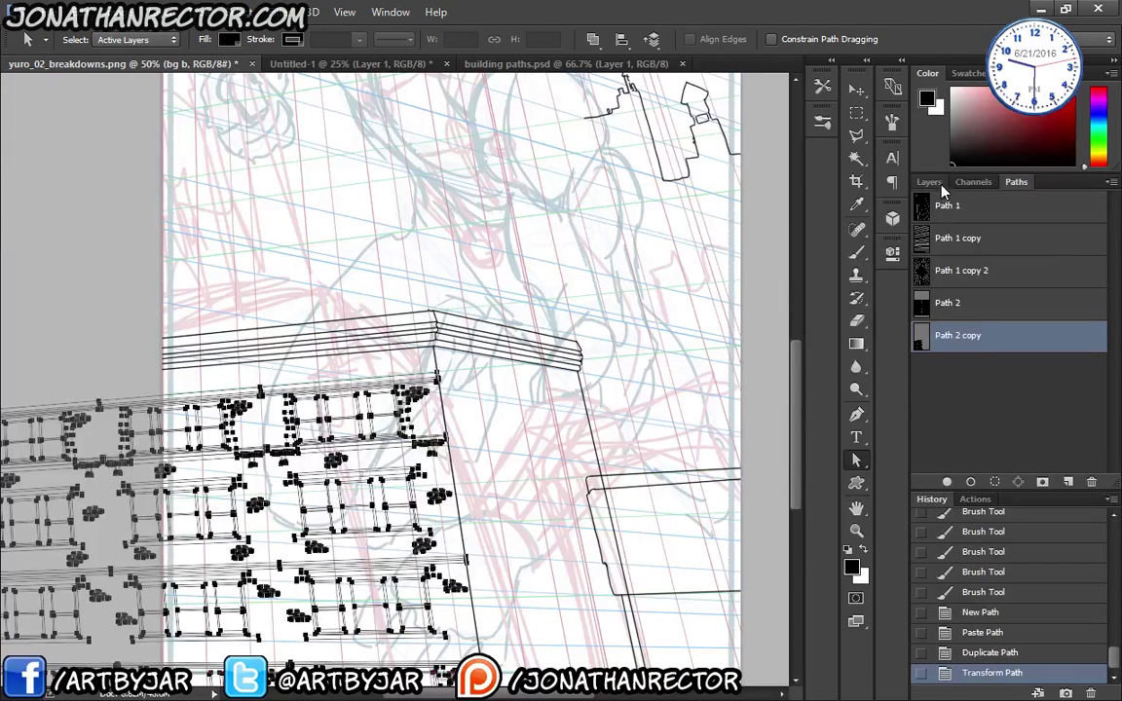
- Stroke the window-grid path copy with the brush onto a new Layer 4
{"action": "left_click", "coordinate": [925, 182]}
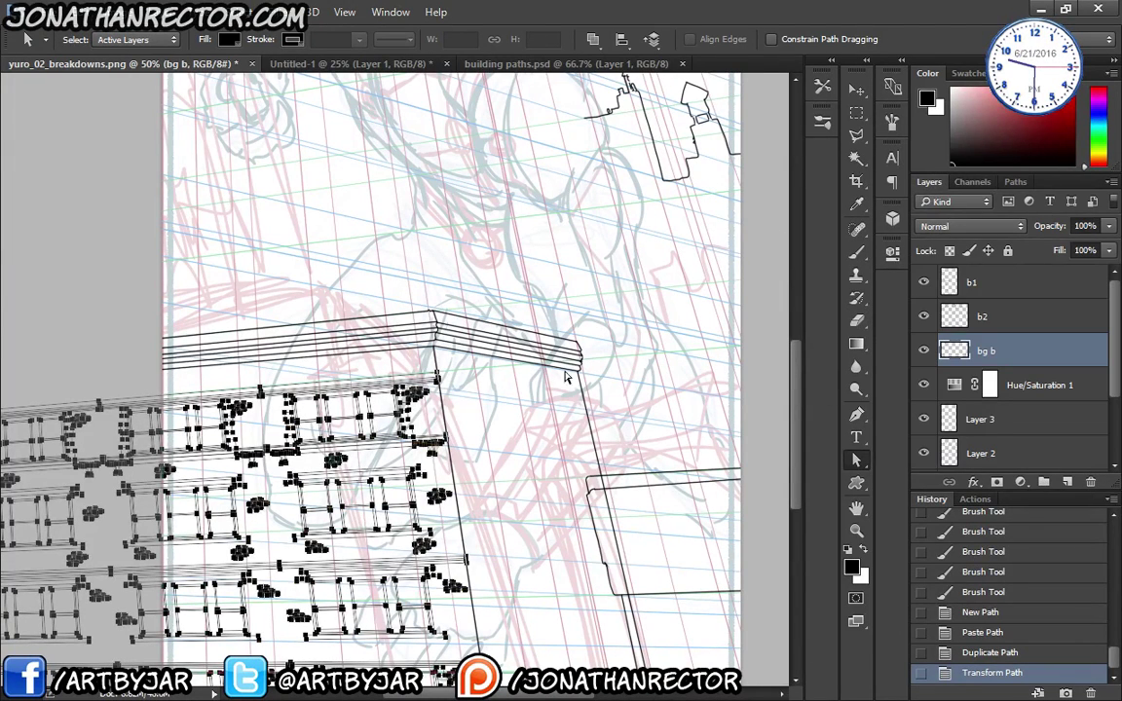
{"action": "key", "text": "ctrl+shift+alt+n"}
{"action": "left_click_drag", "start_coordinate": [356, 382], "coordinate": [340, 267]}
{"action": "key", "text": "b"}
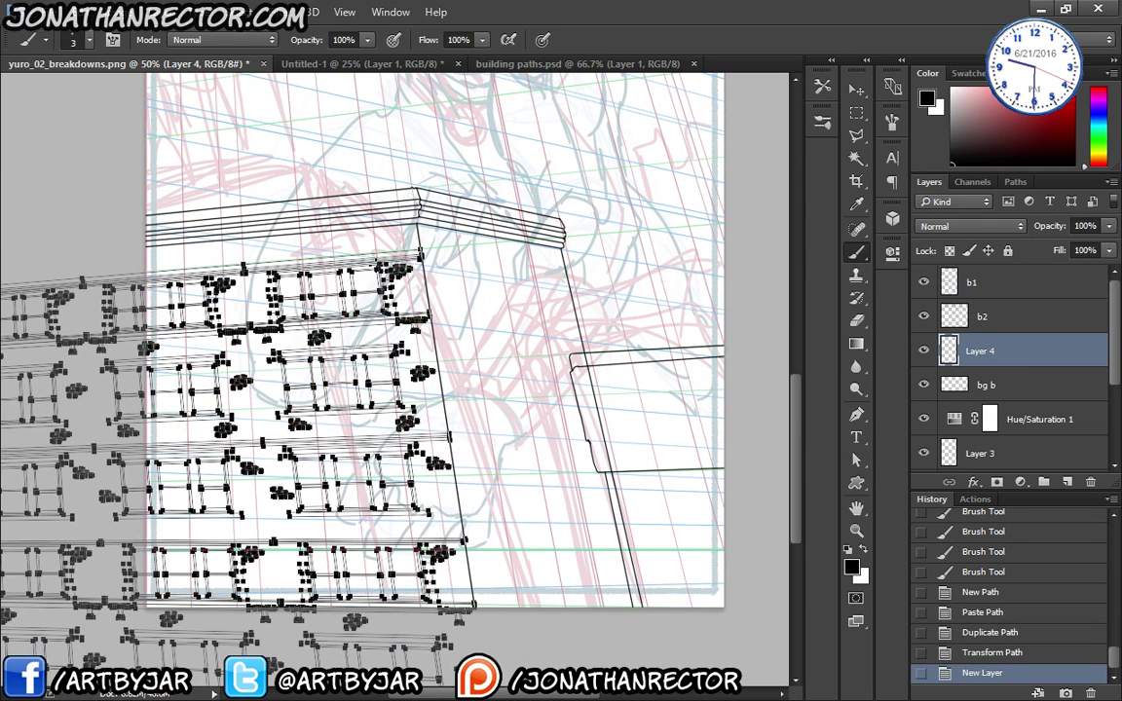
{"action": "left_click", "coordinate": [1016, 182]}
{"action": "left_click", "coordinate": [970, 482]}
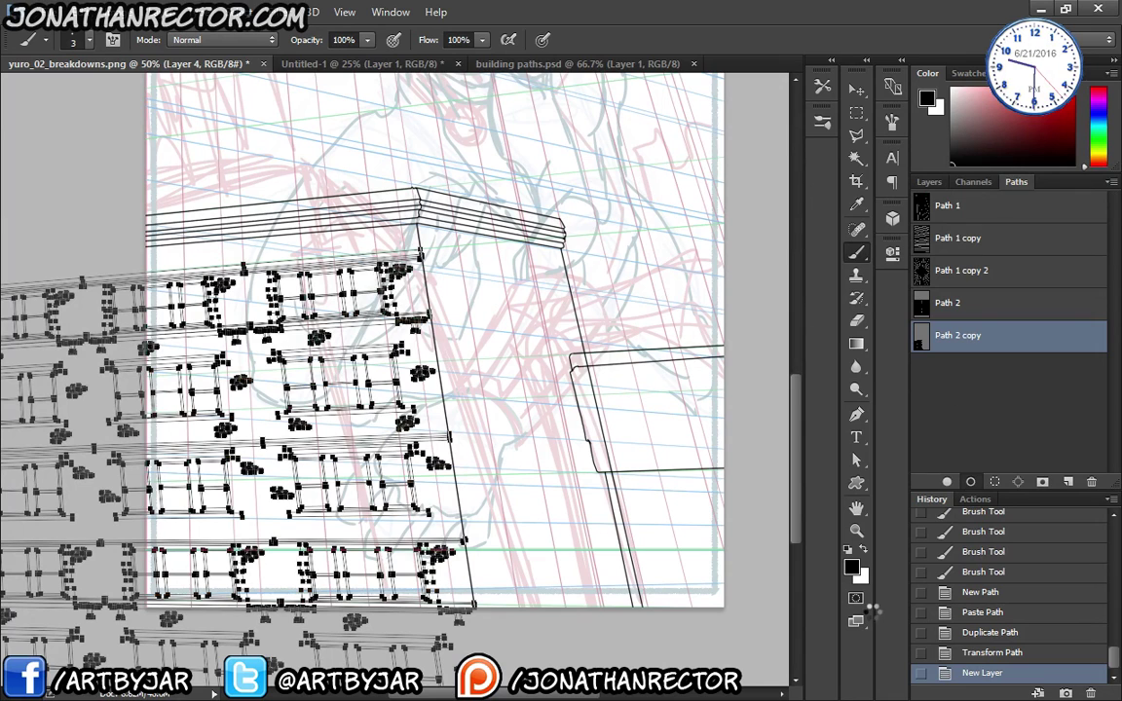
{"action": "left_click", "coordinate": [955, 421]}
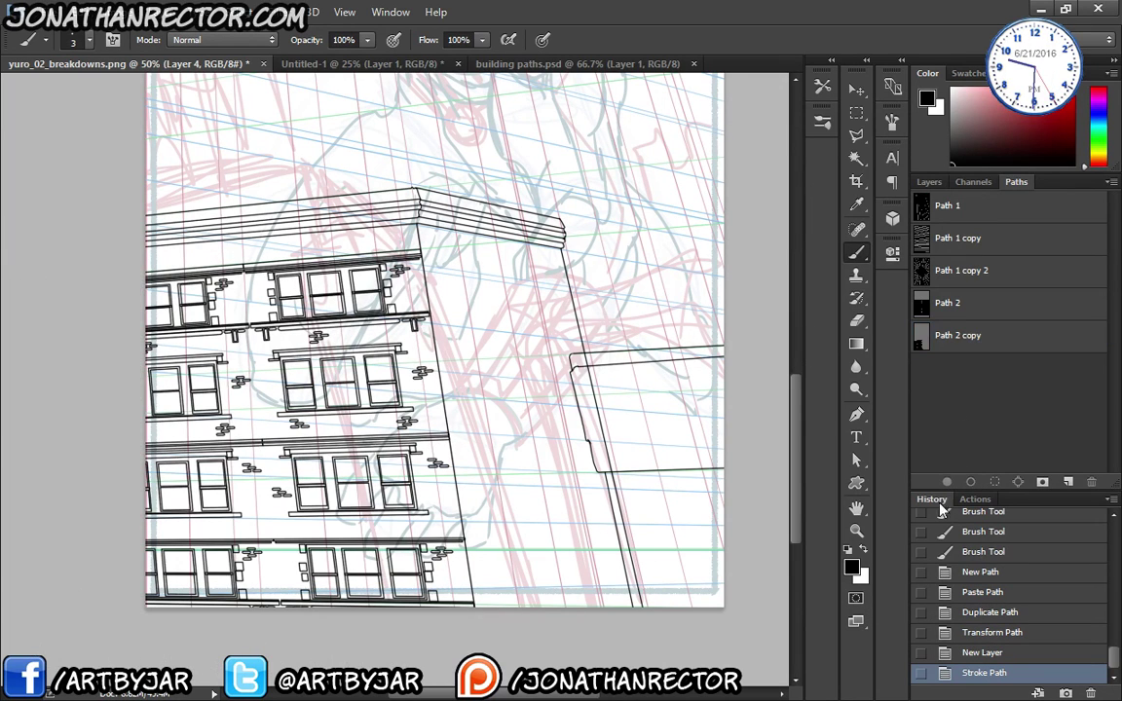
- Review the inked building zoomed out, then put the original Path 2 under free transform
{"action": "left_click_drag", "start_coordinate": [188, 432], "coordinate": [162, 439]}
{"action": "key", "text": "ctrl+minus"}
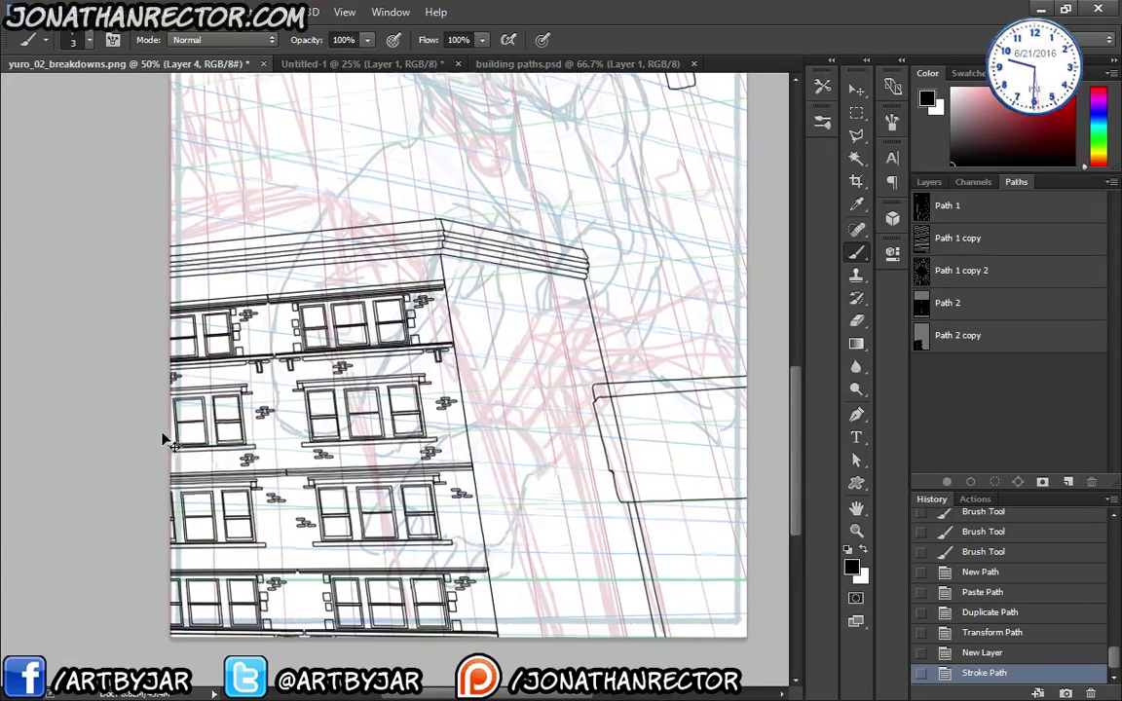
{"action": "key", "text": "ctrl+minus"}
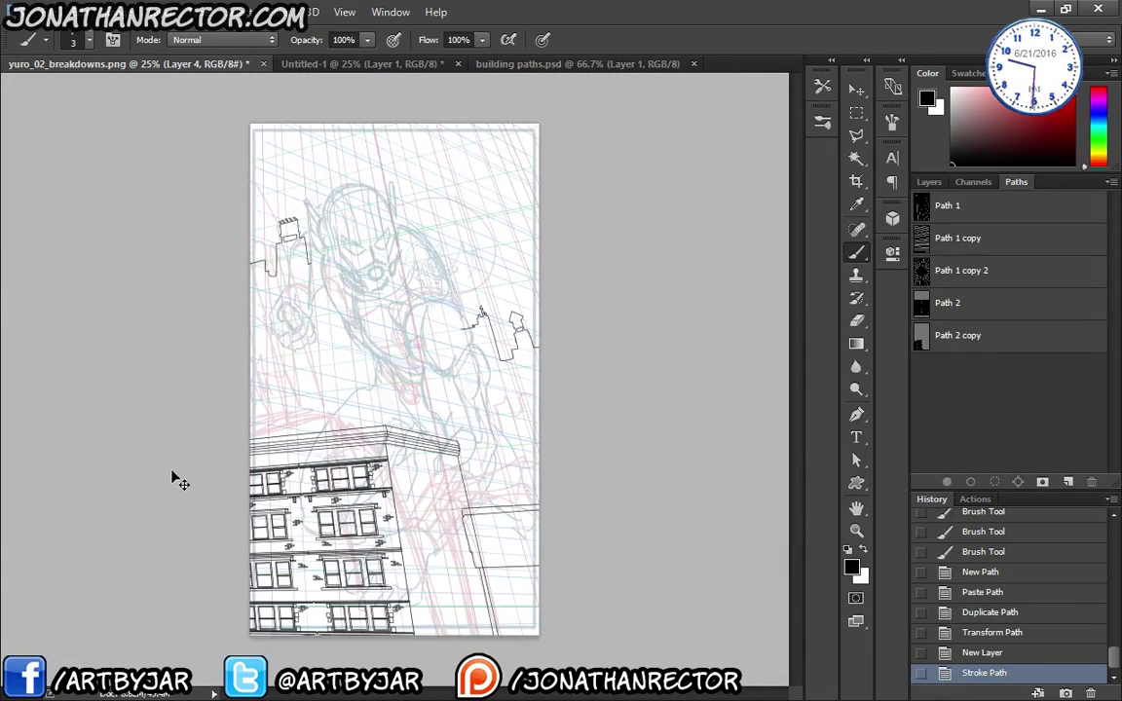
{"action": "key", "text": "ctrl+plus"}
{"action": "left_click_drag", "start_coordinate": [234, 529], "coordinate": [238, 394]}
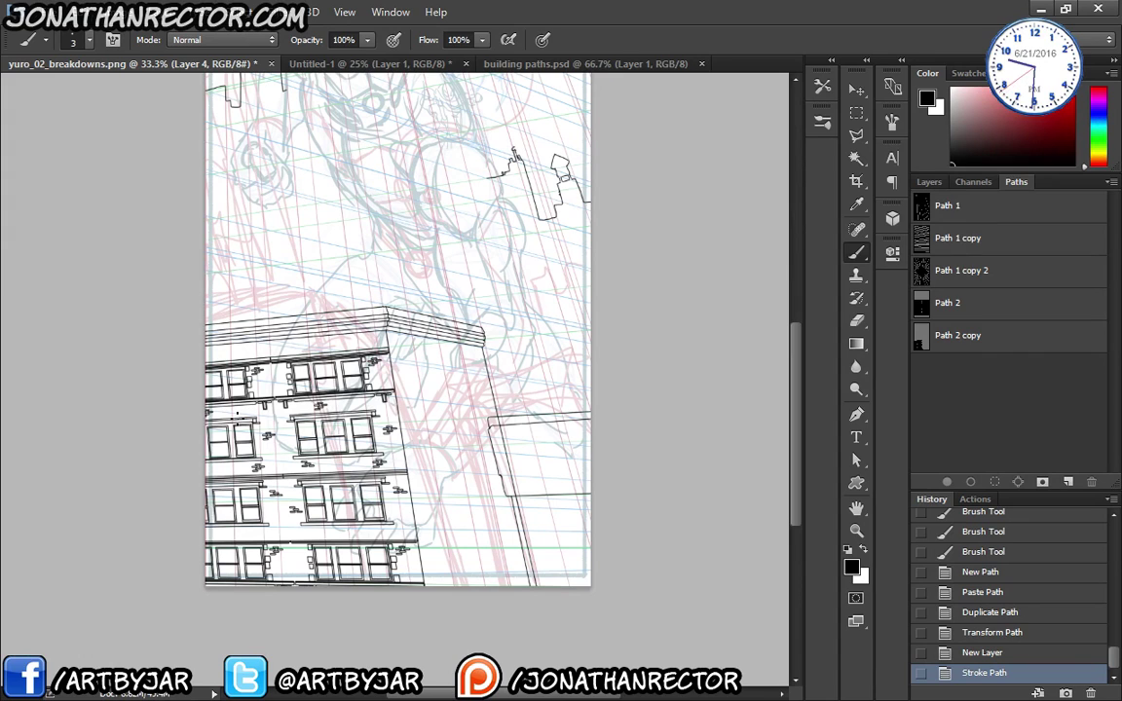
{"action": "left_click", "coordinate": [974, 301]}
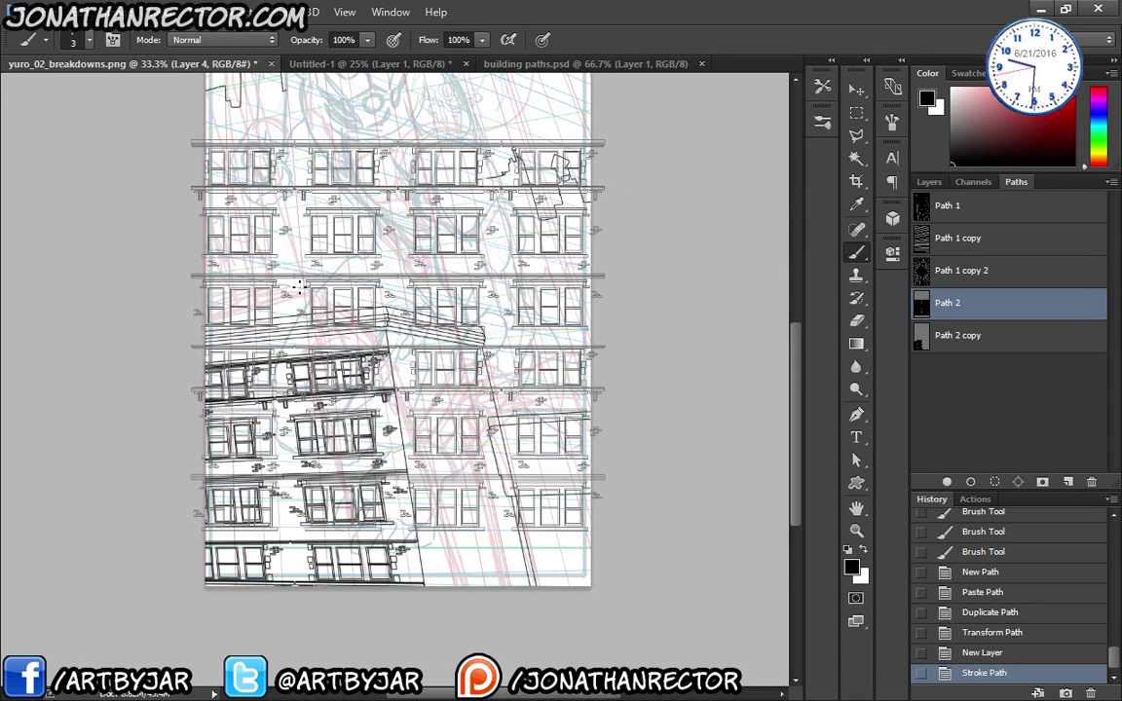
{"action": "key", "text": "ctrl+t"}
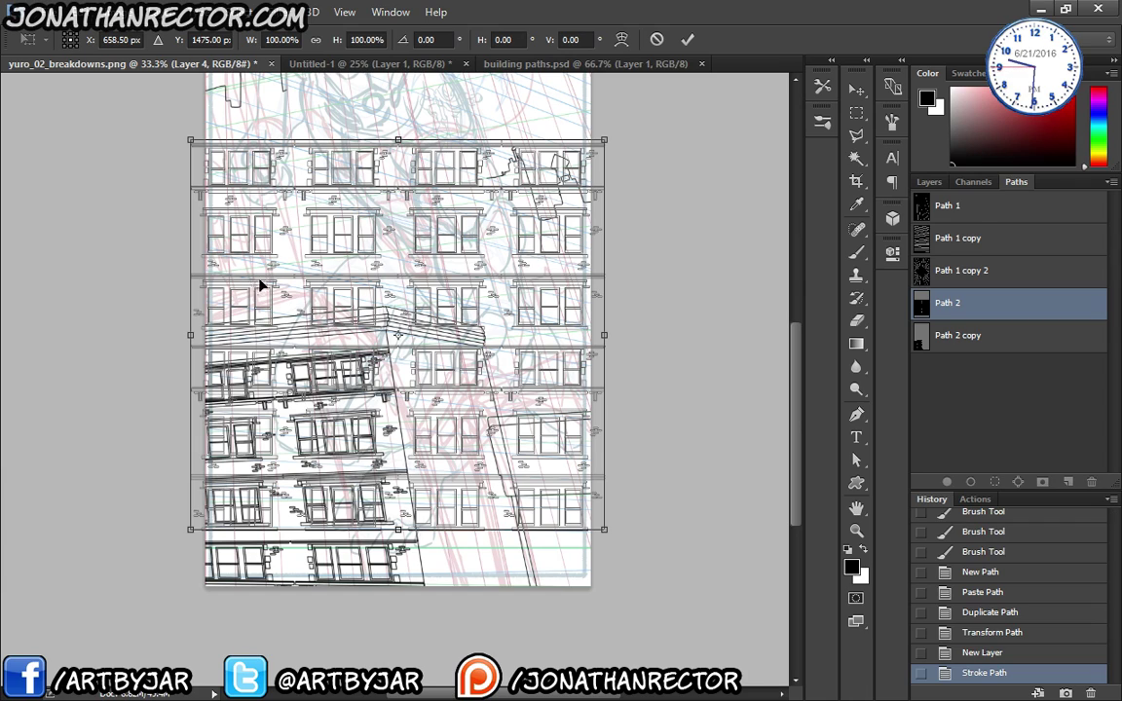
- Move the Path 2 grid down and right, switch to Distort, and nudge it into alignment
{"action": "left_click_drag", "start_coordinate": [239, 234], "coordinate": [454, 455]}
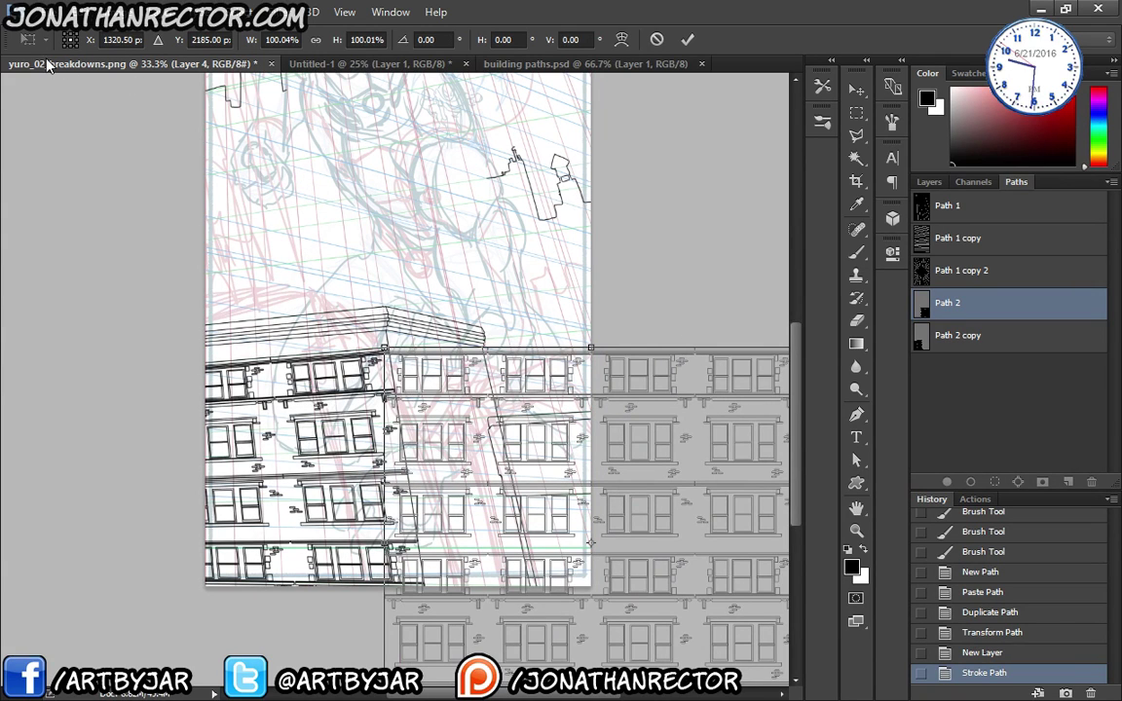
{"action": "left_click", "coordinate": [74, 14]}
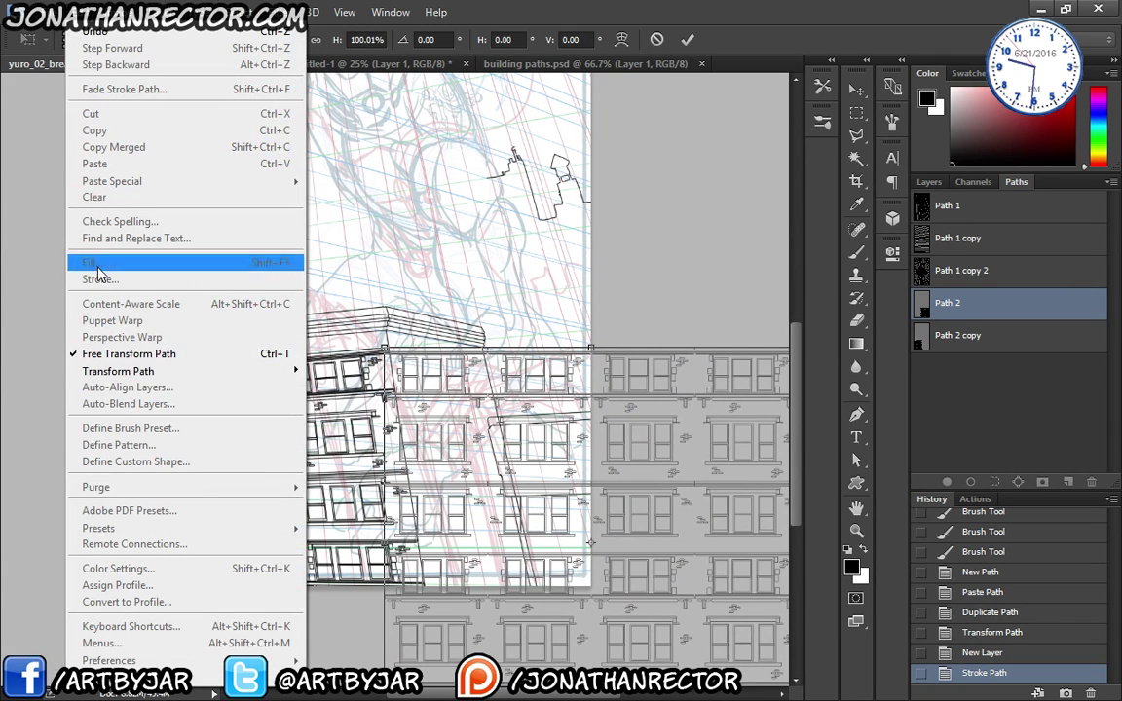
{"action": "mouse_move", "coordinate": [102, 371]}
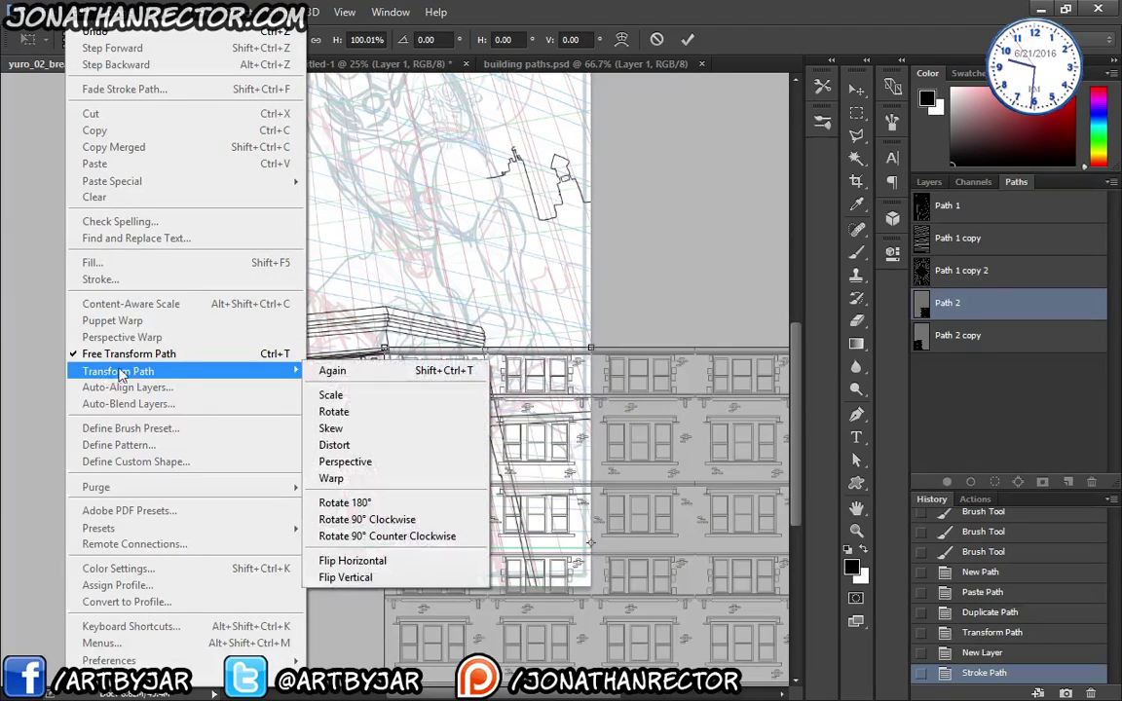
{"action": "left_click", "coordinate": [332, 445]}
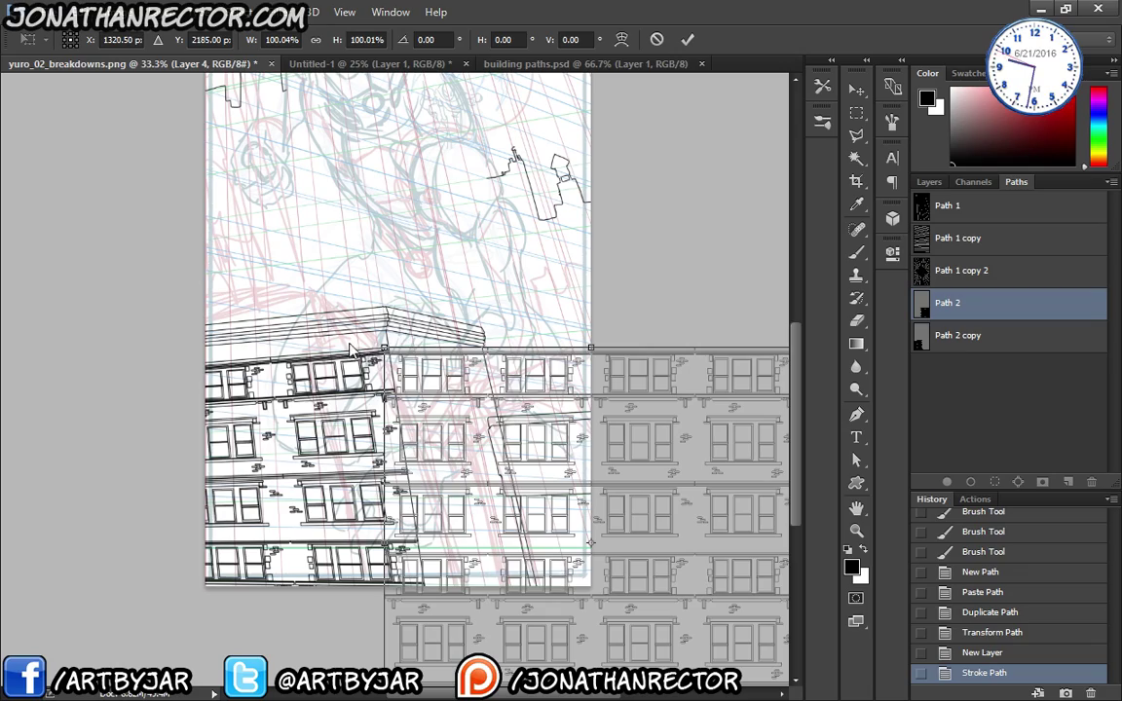
{"action": "key", "text": "ctrl+plus"}
{"action": "key", "text": "ctrl+plus"}
{"action": "key", "text": "ctrl+plus"}
{"action": "key", "text": "ctrl+plus"}
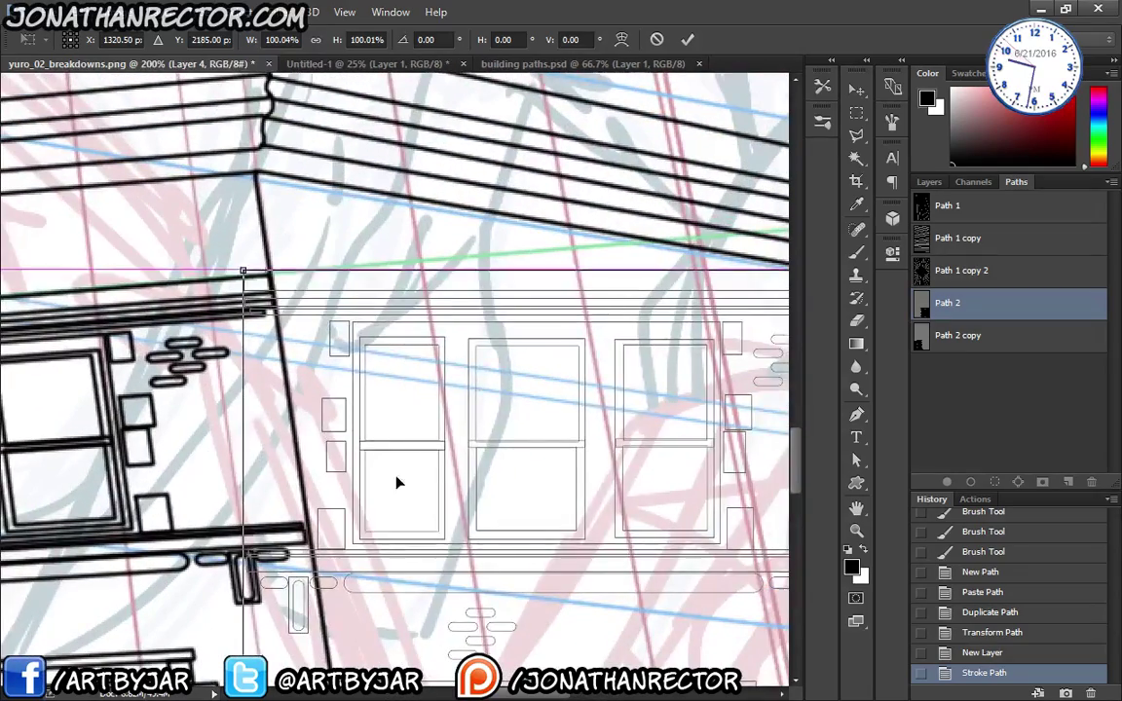
{"action": "left_click_drag", "start_coordinate": [397, 481], "coordinate": [405, 480]}
{"action": "key", "text": "Right"}
{"action": "key", "text": "Up"}
{"action": "key", "text": "Up"}
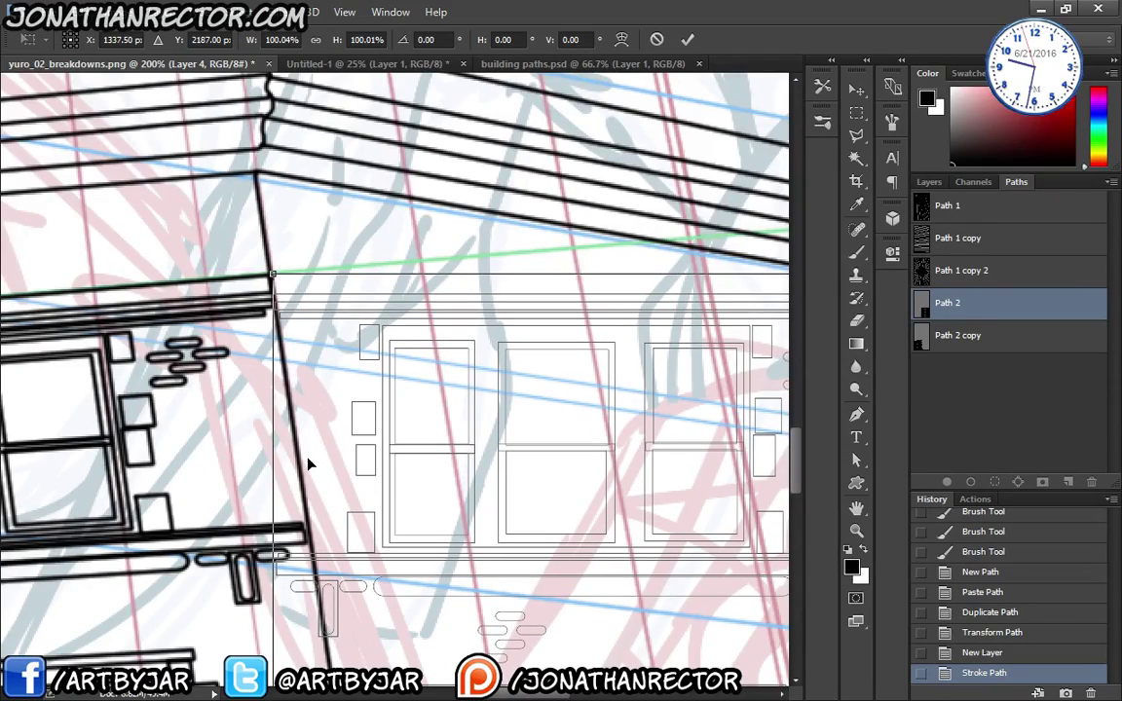
{"action": "key", "text": "ctrl+minus"}
{"action": "key", "text": "ctrl+minus"}
{"action": "key", "text": "ctrl+minus"}
{"action": "key", "text": "ctrl+minus"}
{"action": "key", "text": "ctrl+minus"}
{"action": "key", "text": "ctrl+minus"}
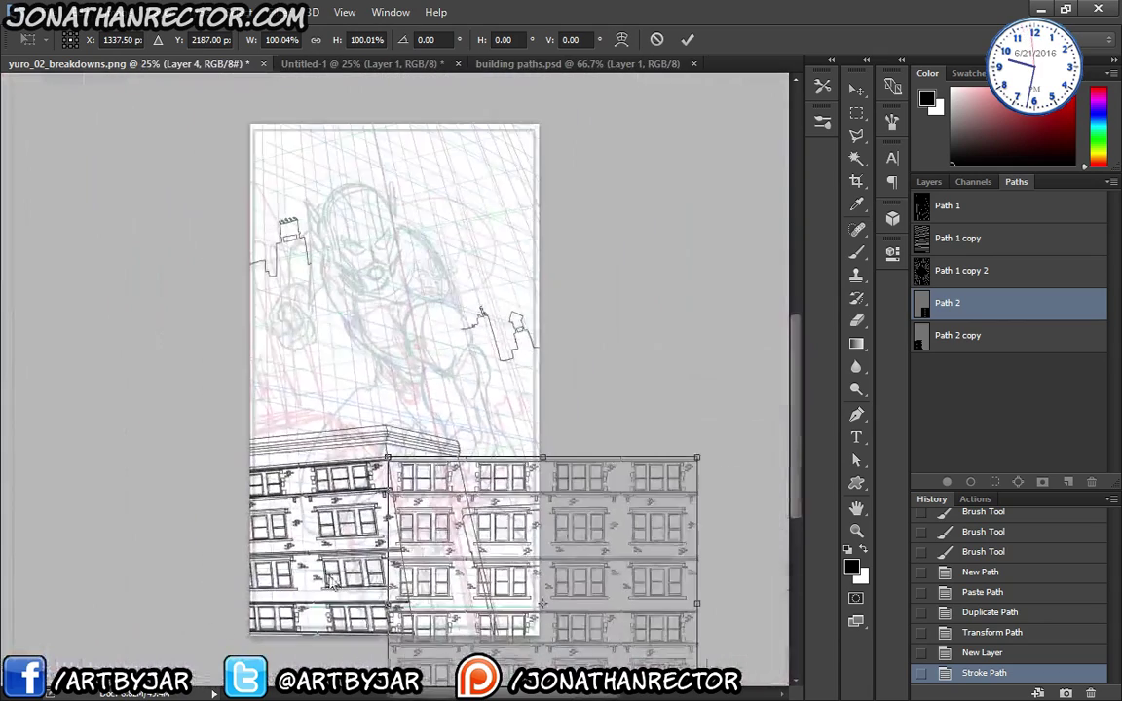
- Skew the bottom-left corner, narrow the grid to the side wall, and pull the top-right corner to the roofline
{"action": "left_click_drag", "start_coordinate": [386, 624], "coordinate": [419, 625]}
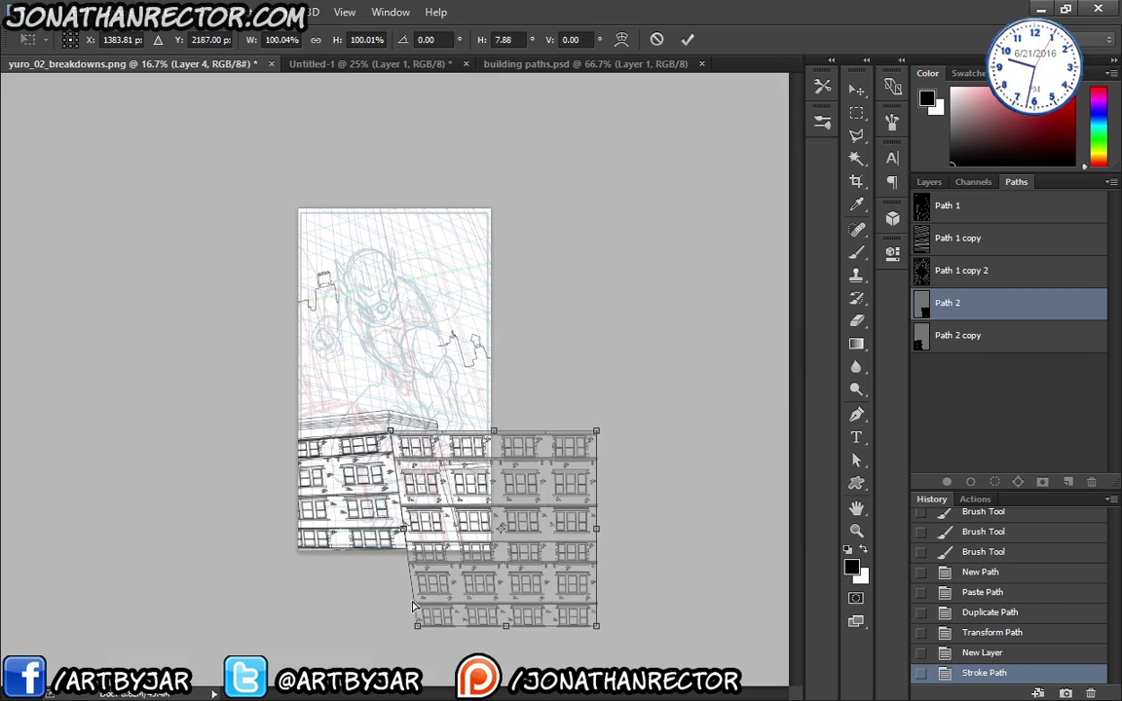
{"action": "key", "text": "ctrl+plus"}
{"action": "key", "text": "ctrl+plus"}
{"action": "key", "text": "ctrl+plus"}
{"action": "key", "text": "ctrl+plus"}
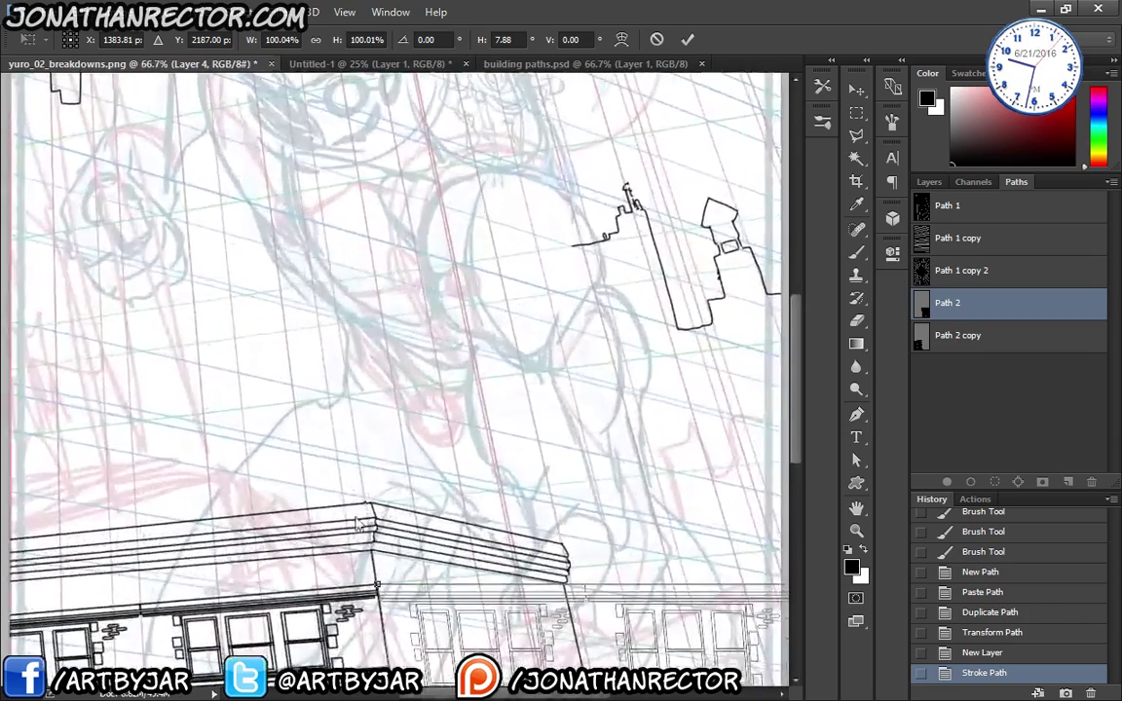
{"action": "left_click_drag", "start_coordinate": [365, 482], "coordinate": [178, 290]}
{"action": "left_click_drag", "start_coordinate": [551, 496], "coordinate": [303, 461]}
{"action": "left_click_drag", "start_coordinate": [542, 449], "coordinate": [449, 486]}
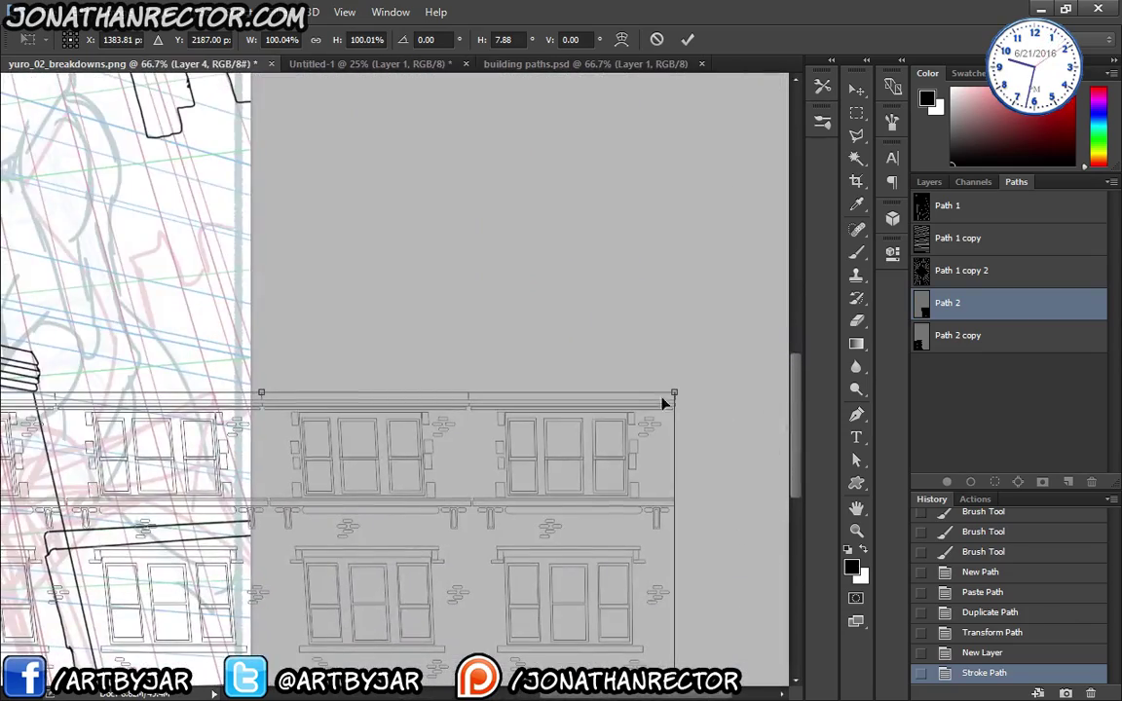
{"action": "left_click_drag", "start_coordinate": [607, 637], "coordinate": [628, 411]}
{"action": "left_click_drag", "start_coordinate": [695, 562], "coordinate": [248, 548]}
{"action": "left_click_drag", "start_coordinate": [304, 517], "coordinate": [720, 546]}
{"action": "left_click_drag", "start_coordinate": [484, 536], "coordinate": [419, 557]}
{"action": "left_click_drag", "start_coordinate": [596, 214], "coordinate": [592, 258]}
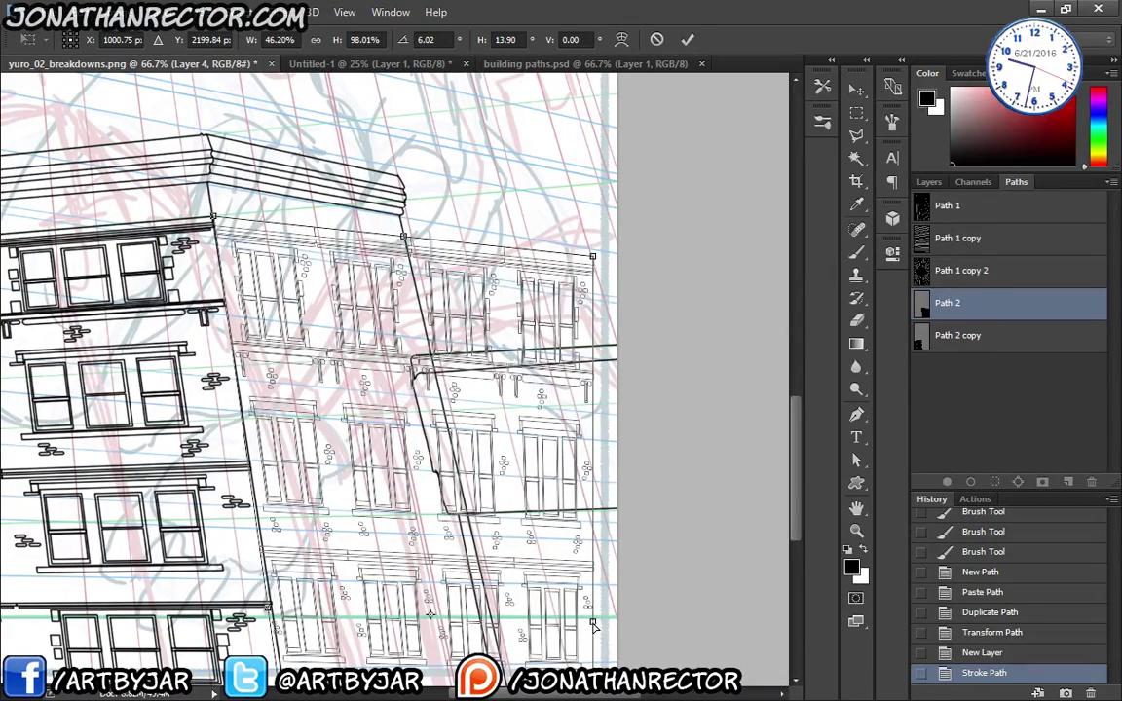
- Narrow the window grid by pulling its right edge inward, then widen its lower part
{"action": "left_click_drag", "start_coordinate": [591, 619], "coordinate": [409, 614]}
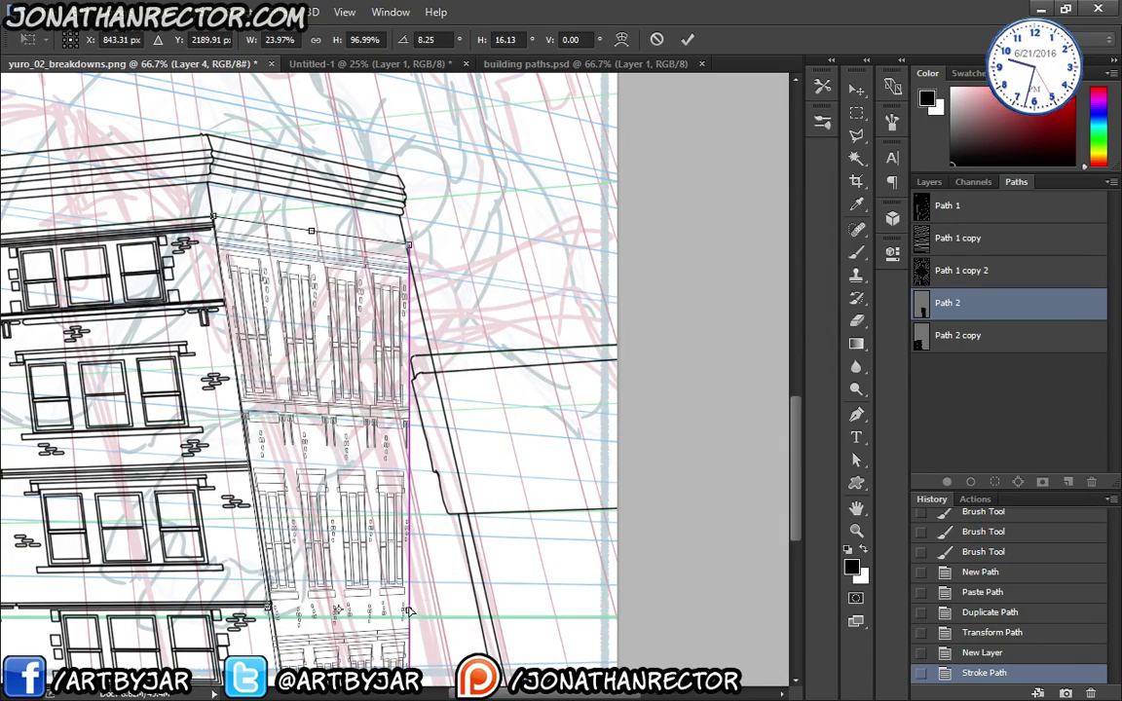
{"action": "scroll", "coordinate": [322, 409], "scroll_direction": "down", "scroll_amount": 5}
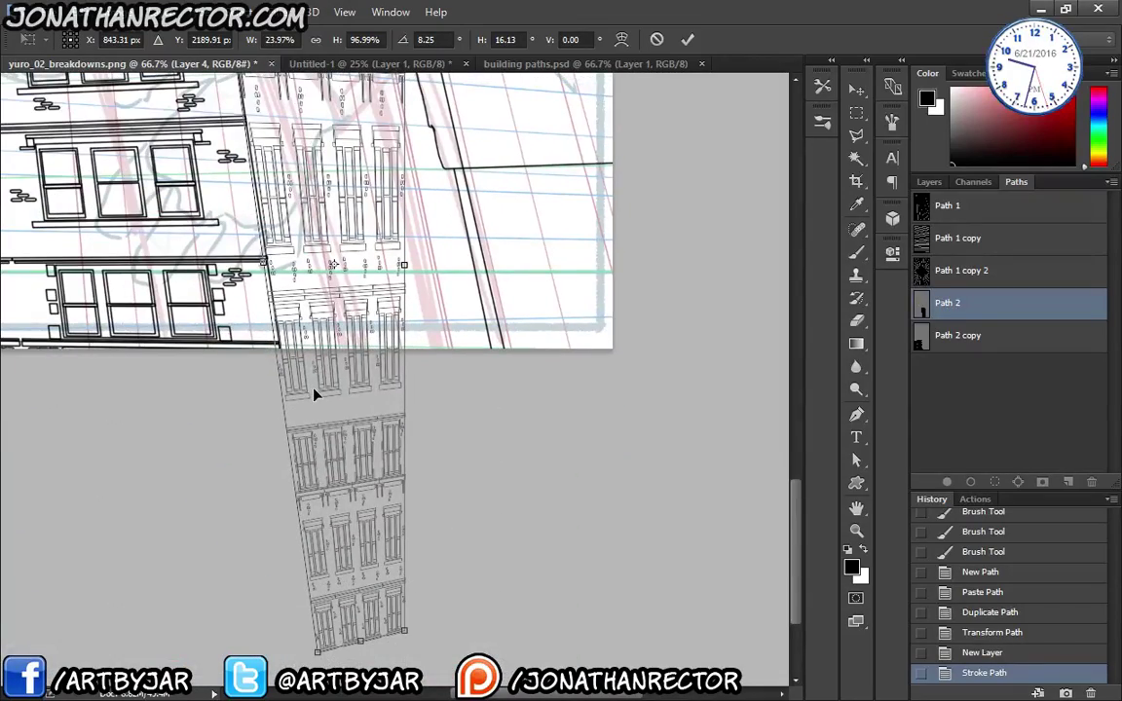
{"action": "key", "text": "ctrl+minus"}
{"action": "key", "text": "ctrl+minus"}
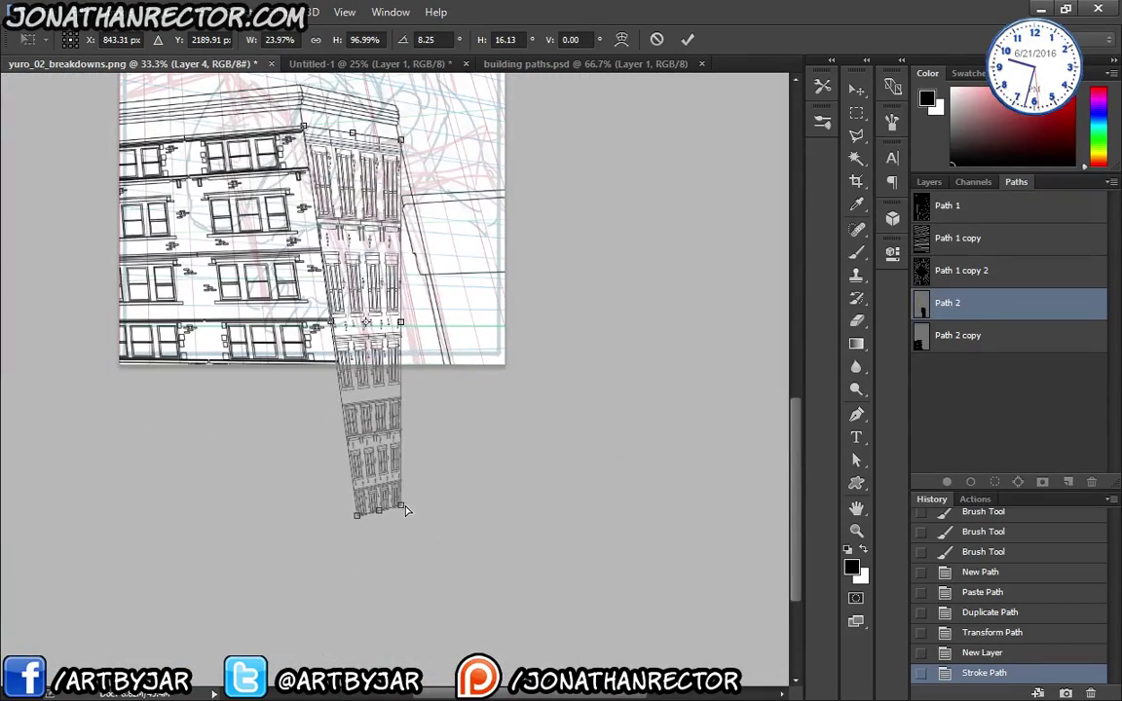
{"action": "left_click_drag", "start_coordinate": [406, 508], "coordinate": [492, 526]}
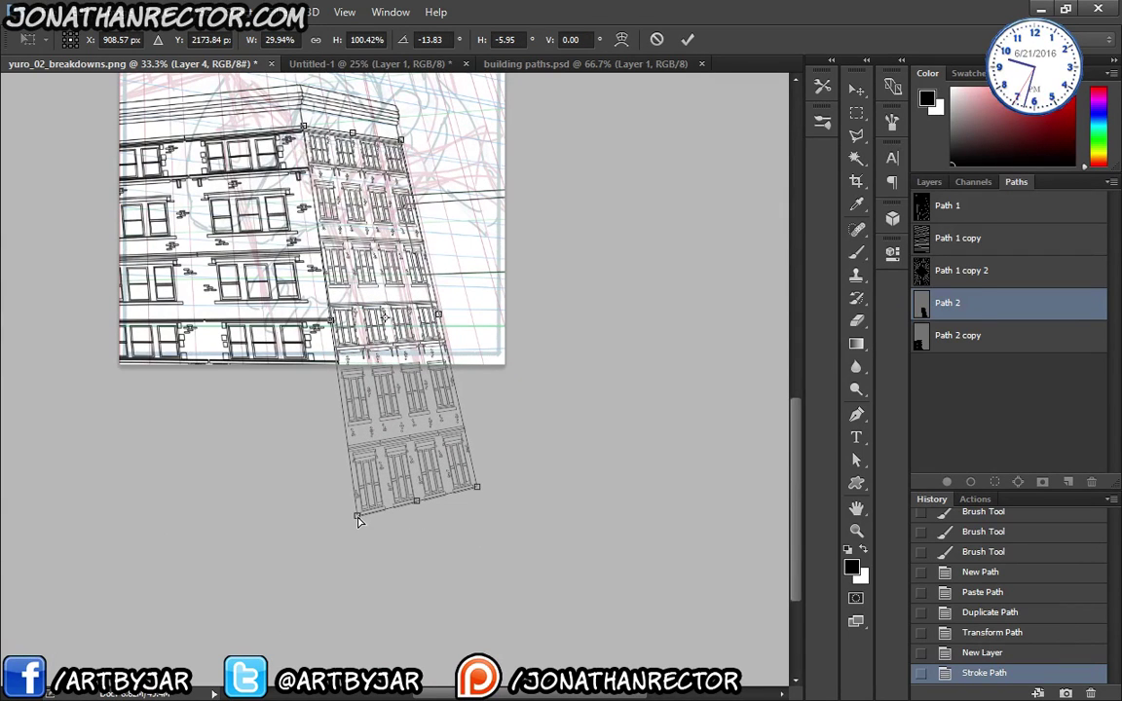
- Adjust the bottom-left and bottom-right corners so the base slants with the side wall's perspective
{"action": "left_click_drag", "start_coordinate": [356, 519], "coordinate": [378, 575]}
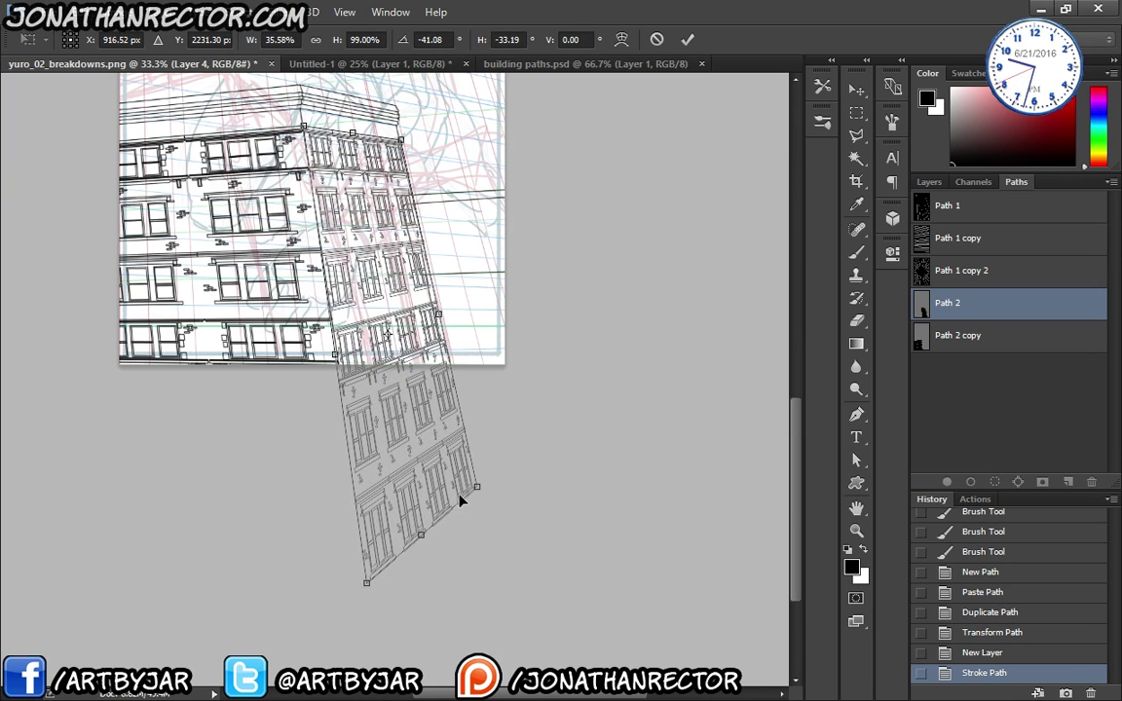
{"action": "left_click_drag", "start_coordinate": [477, 489], "coordinate": [473, 471]}
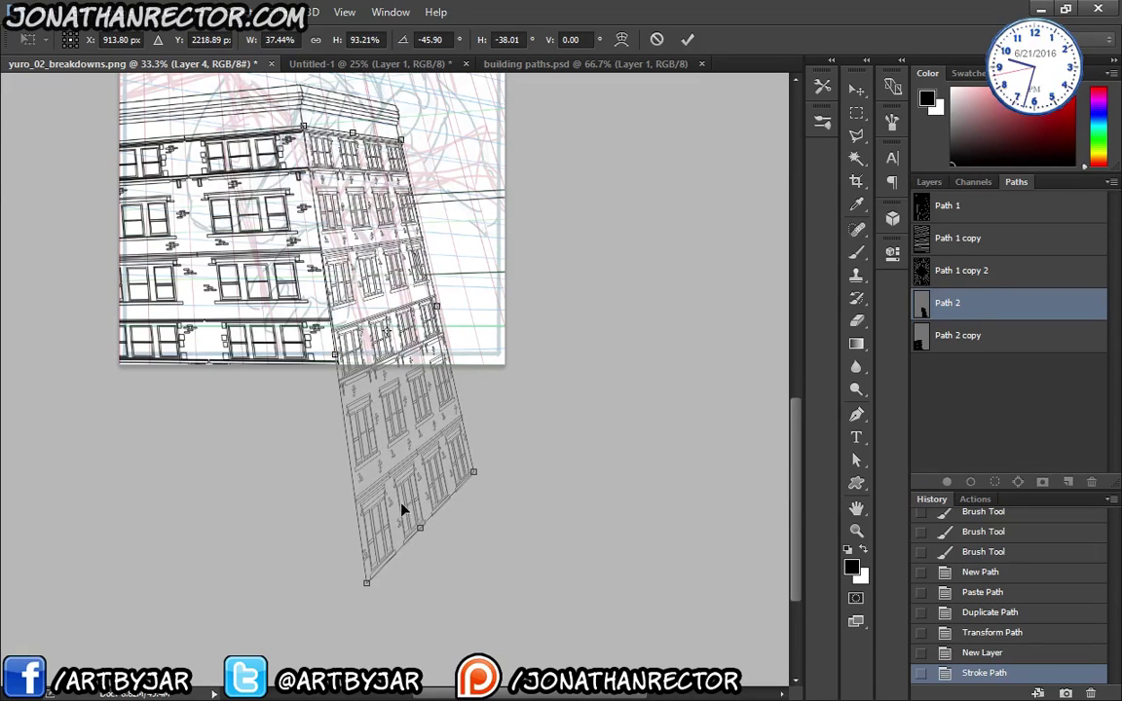
{"action": "left_click_drag", "start_coordinate": [367, 586], "coordinate": [361, 547]}
{"action": "left_click_drag", "start_coordinate": [478, 475], "coordinate": [491, 535]}
{"action": "key", "text": "ctrl+plus"}
{"action": "key", "text": "ctrl+plus"}
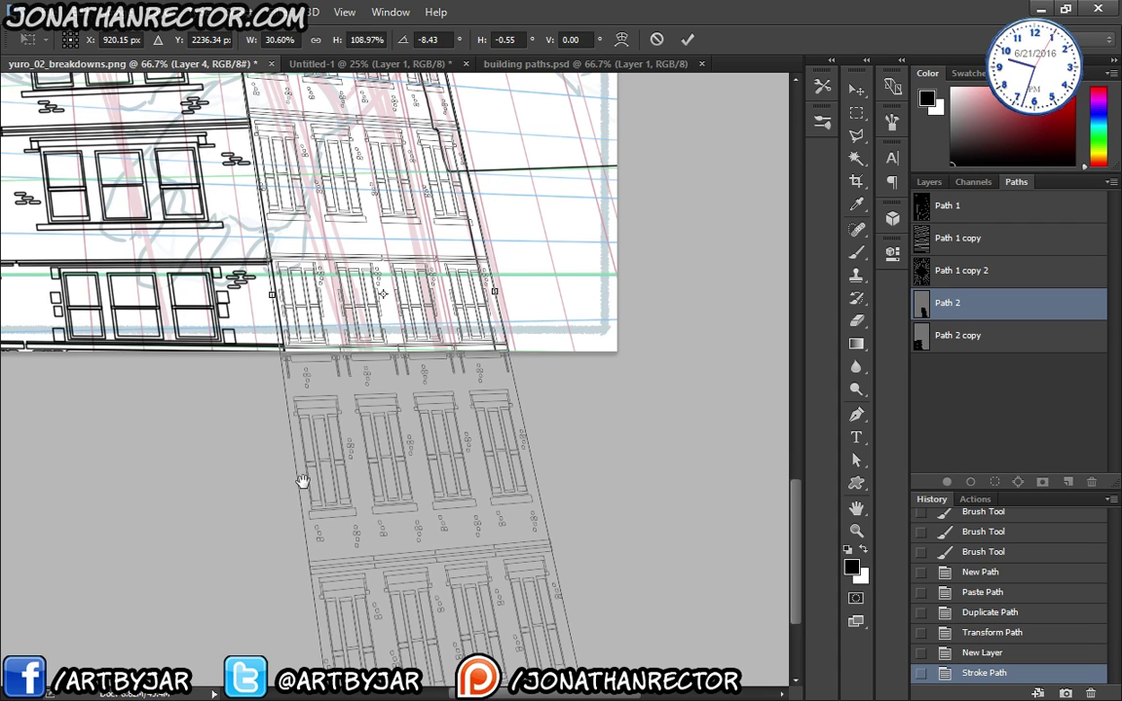
{"action": "left_click_drag", "start_coordinate": [542, 294], "coordinate": [551, 432]}
{"action": "scroll", "coordinate": [368, 325], "scroll_direction": "down", "scroll_amount": 6}
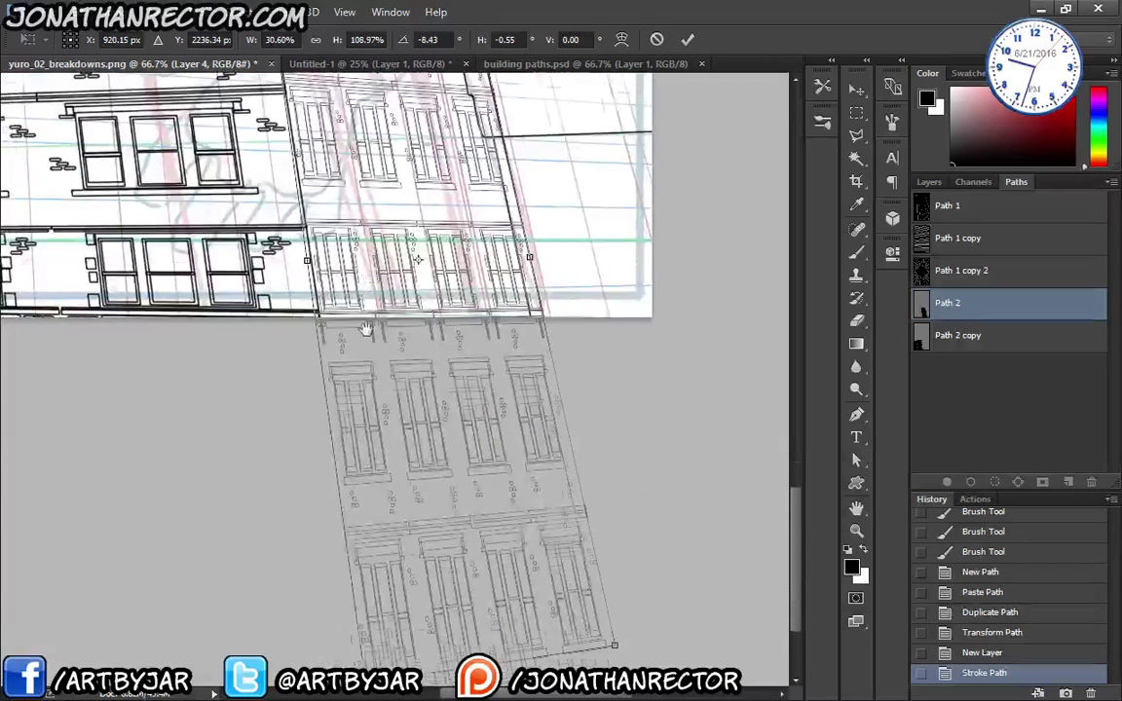
{"action": "scroll", "coordinate": [346, 460], "scroll_direction": "down", "scroll_amount": 3}
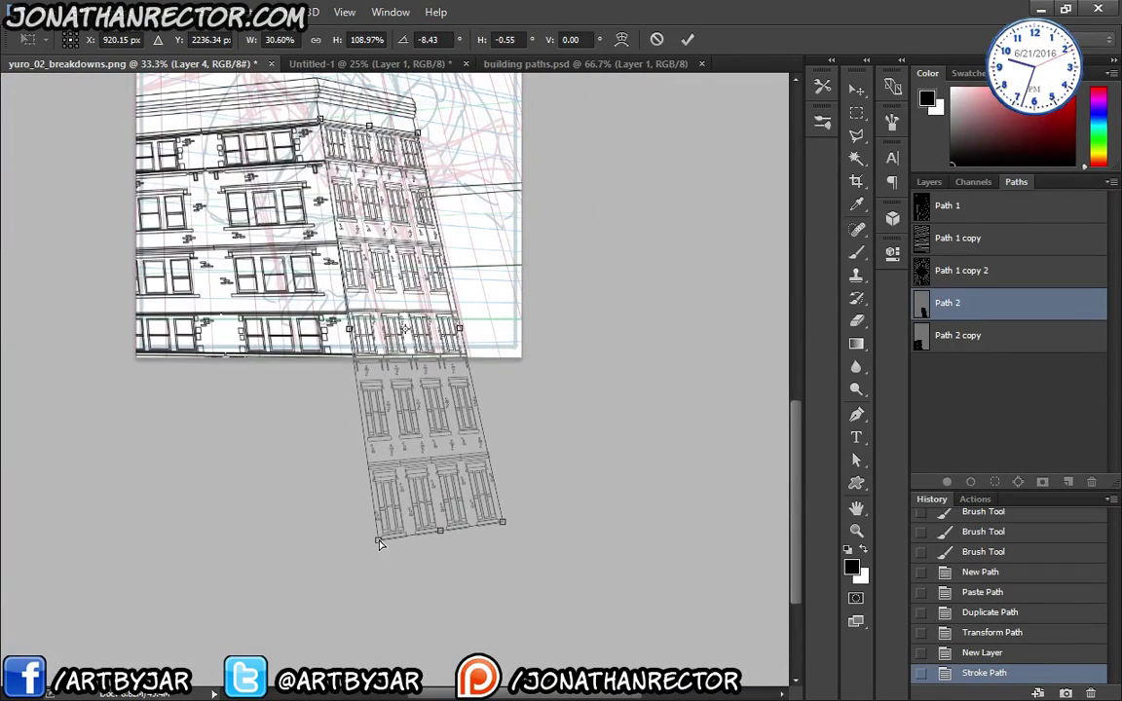
{"action": "left_click_drag", "start_coordinate": [378, 536], "coordinate": [430, 495]}
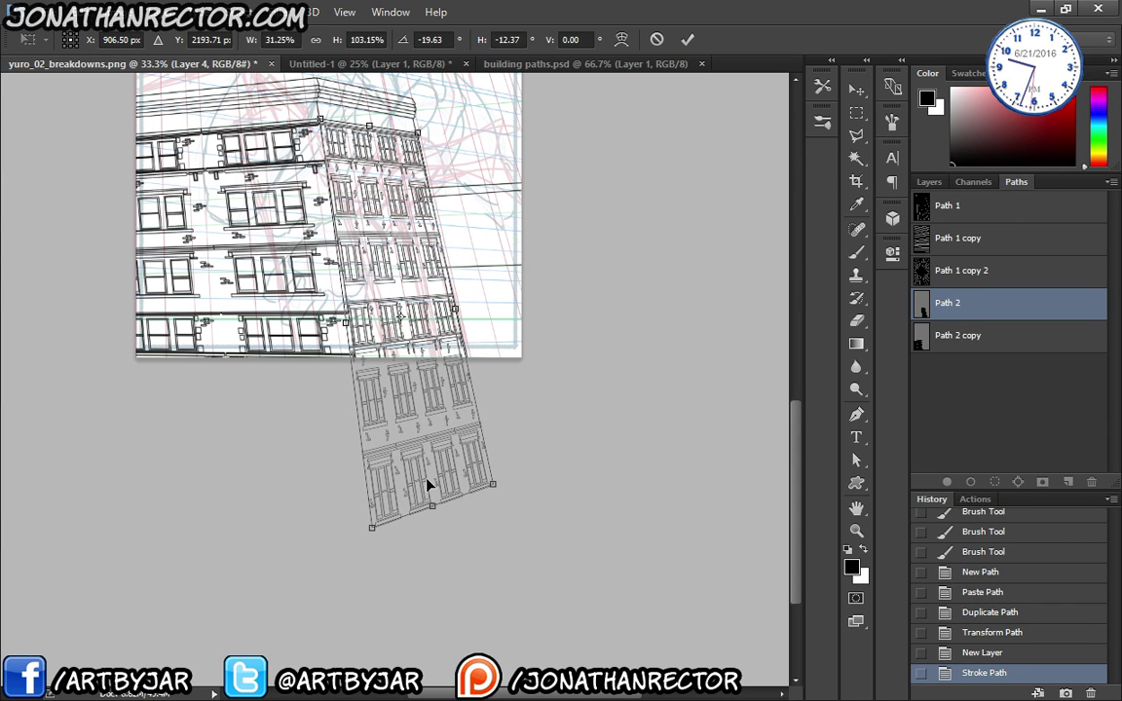
- Re-skew the grid's bottom corners and tilt its right side down toward the right face
{"action": "mouse_move", "coordinate": [494, 487]}
{"action": "left_mouse_down"}
{"action": "mouse_move", "coordinate": [473, 486]}
{"action": "mouse_move", "coordinate": [494, 488]}
{"action": "left_mouse_up"}
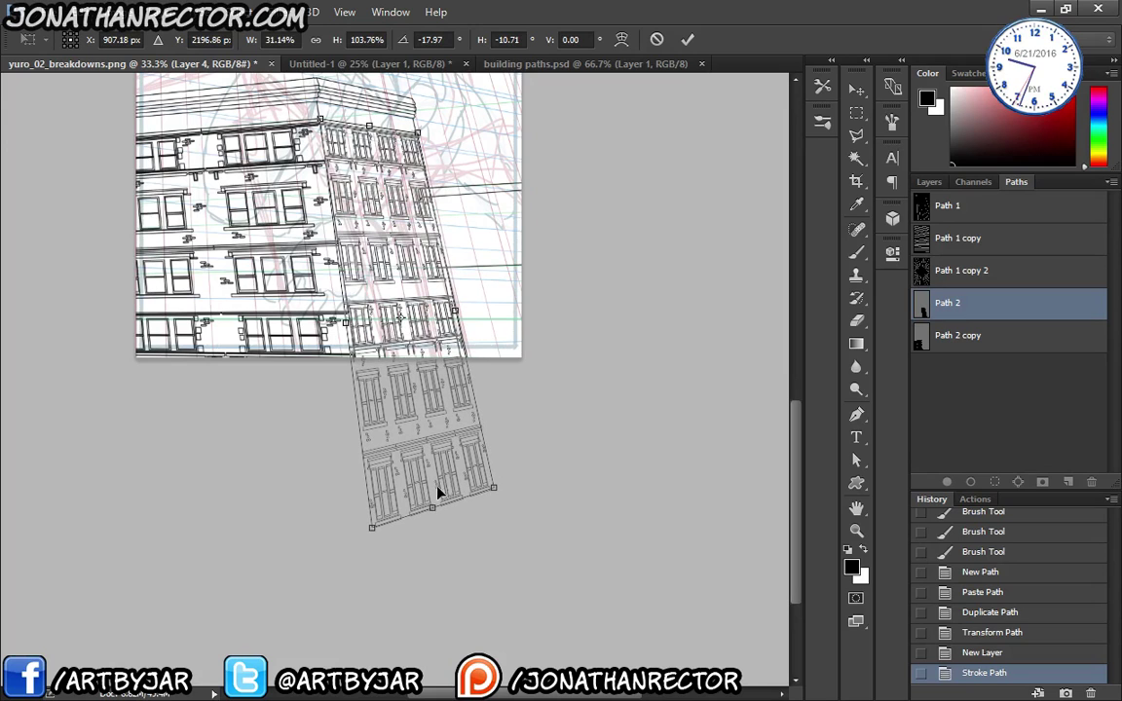
{"action": "left_click_drag", "start_coordinate": [375, 528], "coordinate": [387, 563]}
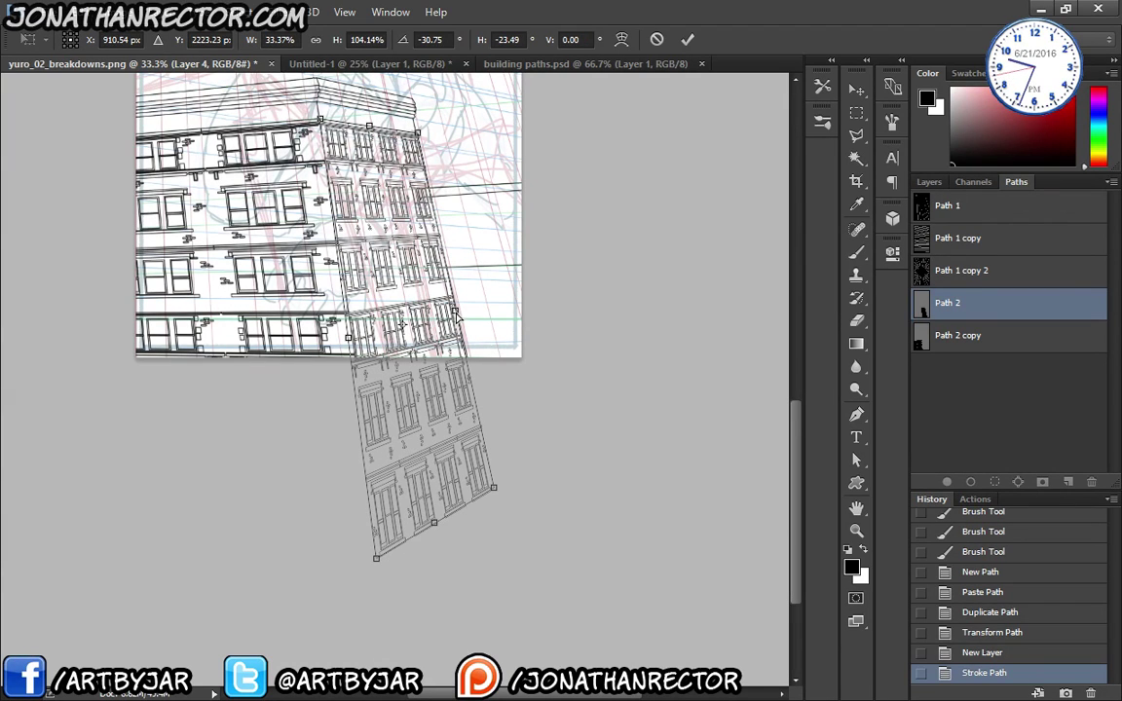
{"action": "left_click_drag", "start_coordinate": [456, 314], "coordinate": [458, 316]}
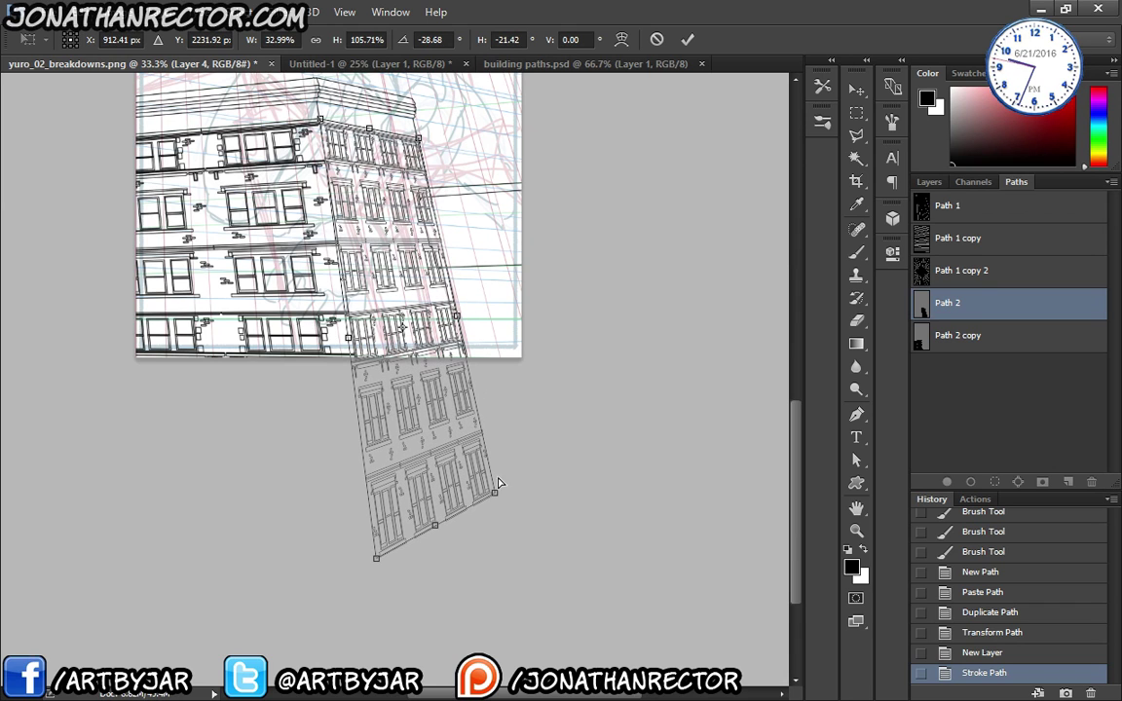
{"action": "left_click_drag", "start_coordinate": [494, 495], "coordinate": [496, 502]}
{"action": "left_click_drag", "start_coordinate": [375, 554], "coordinate": [371, 527]}
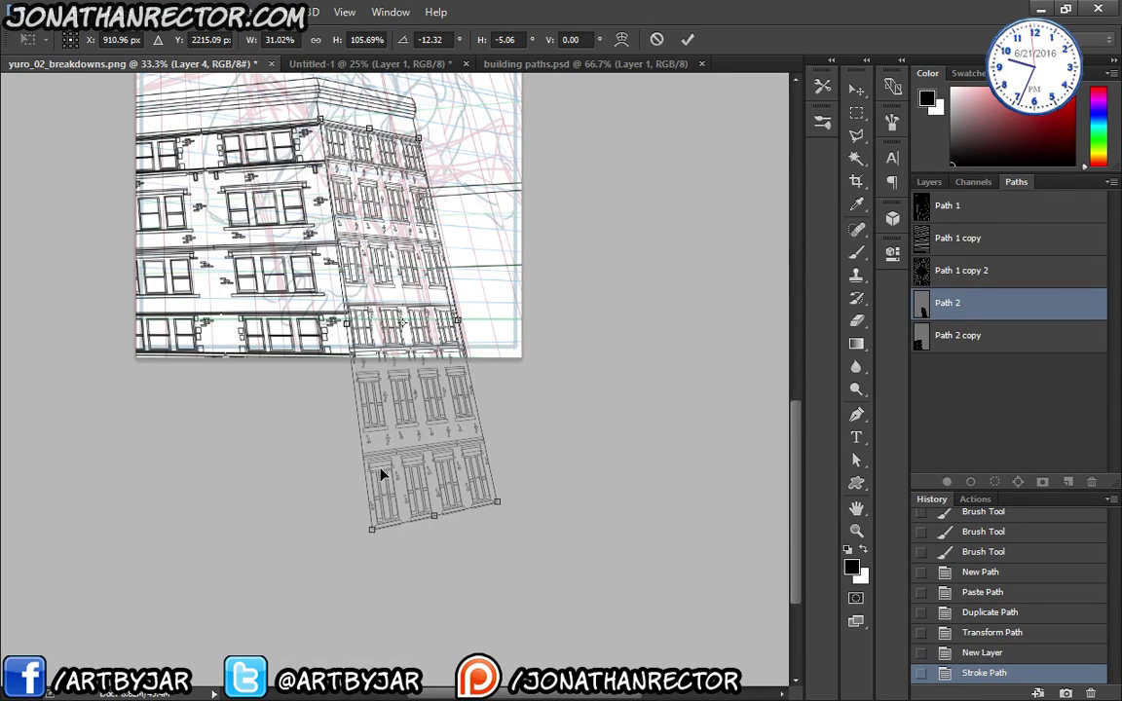
{"action": "key", "text": "ctrl+plus"}
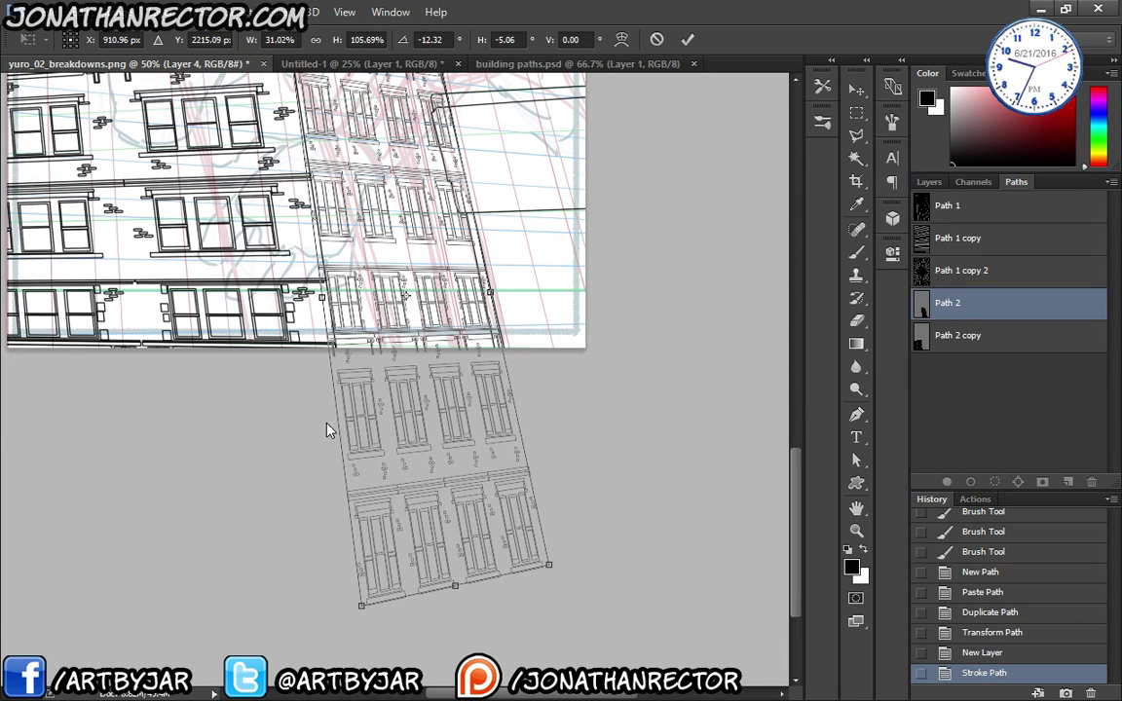
{"action": "scroll", "coordinate": [325, 426], "scroll_direction": "up", "scroll_amount": 2}
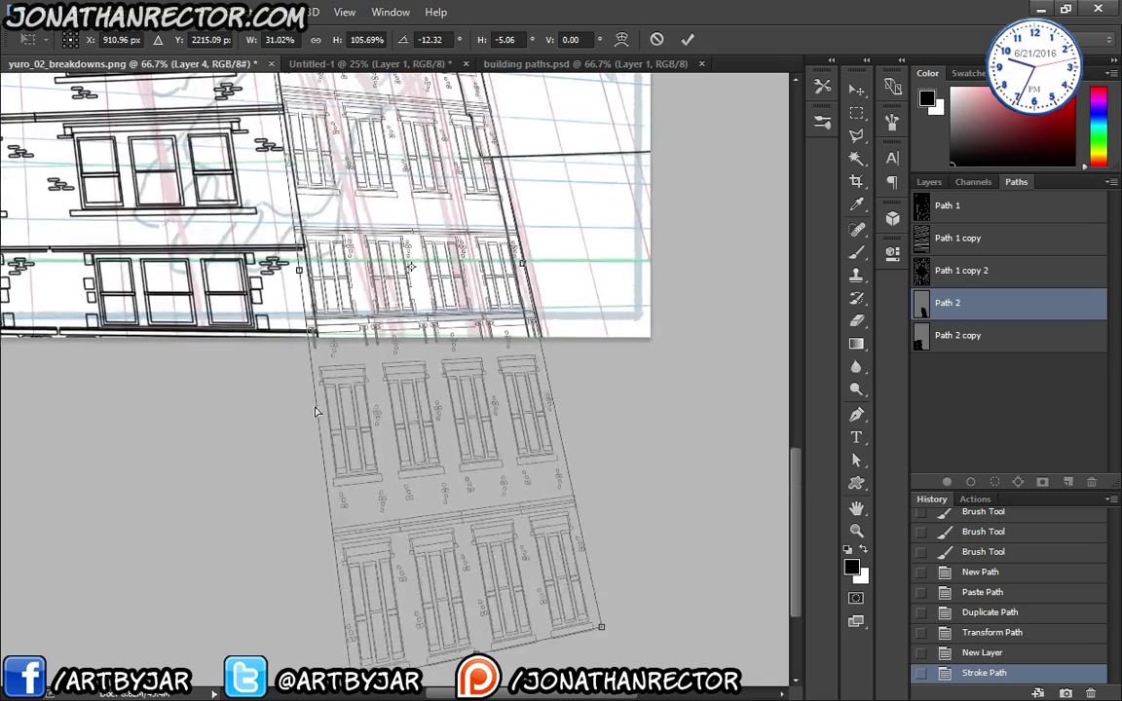
{"action": "scroll", "coordinate": [292, 380], "scroll_direction": "down", "scroll_amount": 2}
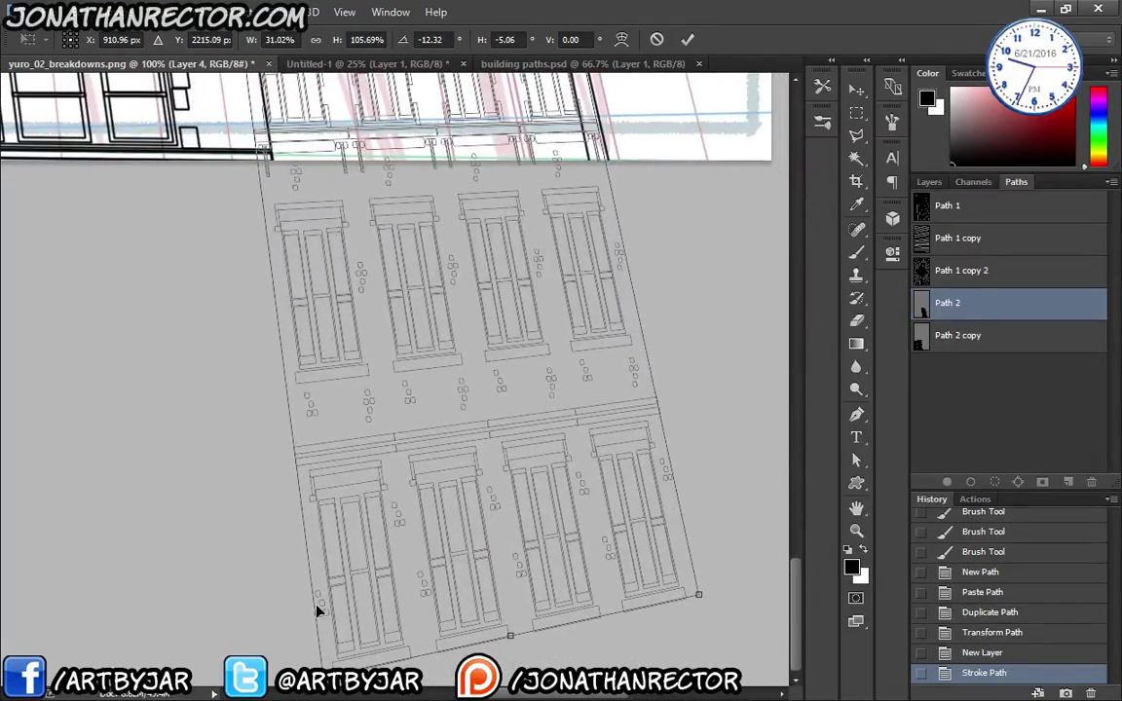
- Fit the corners to the right facade: 30.42% width, 111.73% height, -25.62° rotation, -17.16° skew
{"action": "left_click_drag", "start_coordinate": [323, 674], "coordinate": [348, 643]}
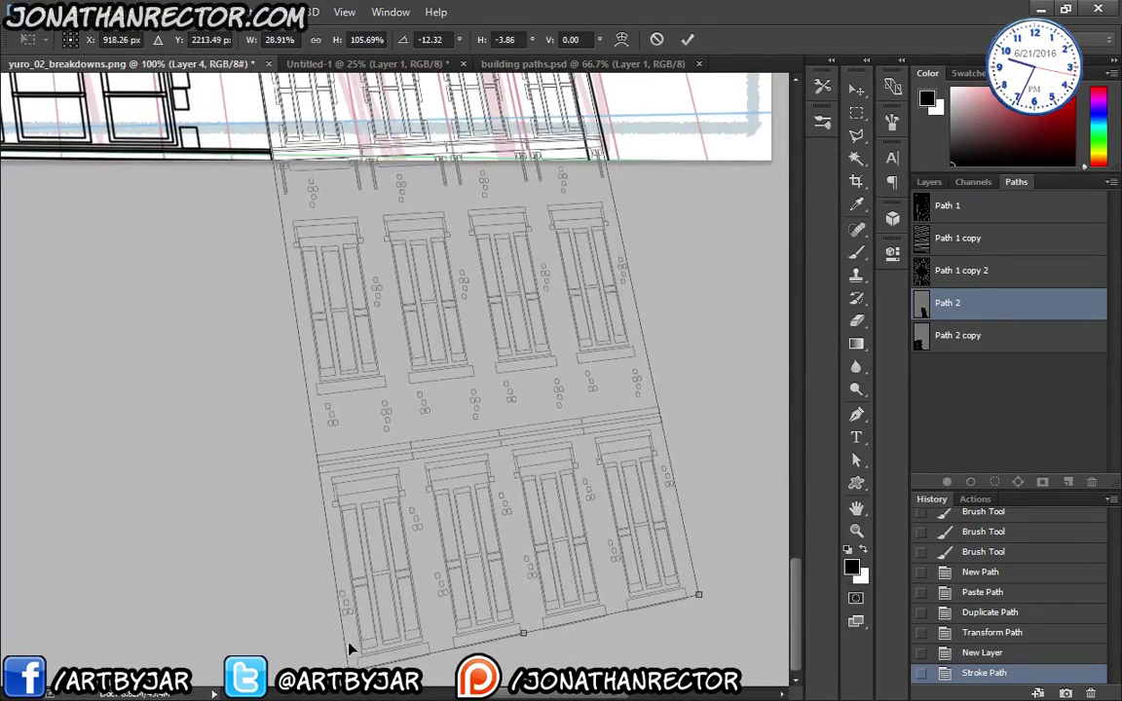
{"action": "left_click_drag", "start_coordinate": [342, 485], "coordinate": [334, 581]}
{"action": "scroll", "coordinate": [334, 580], "scroll_direction": "up", "scroll_amount": 6}
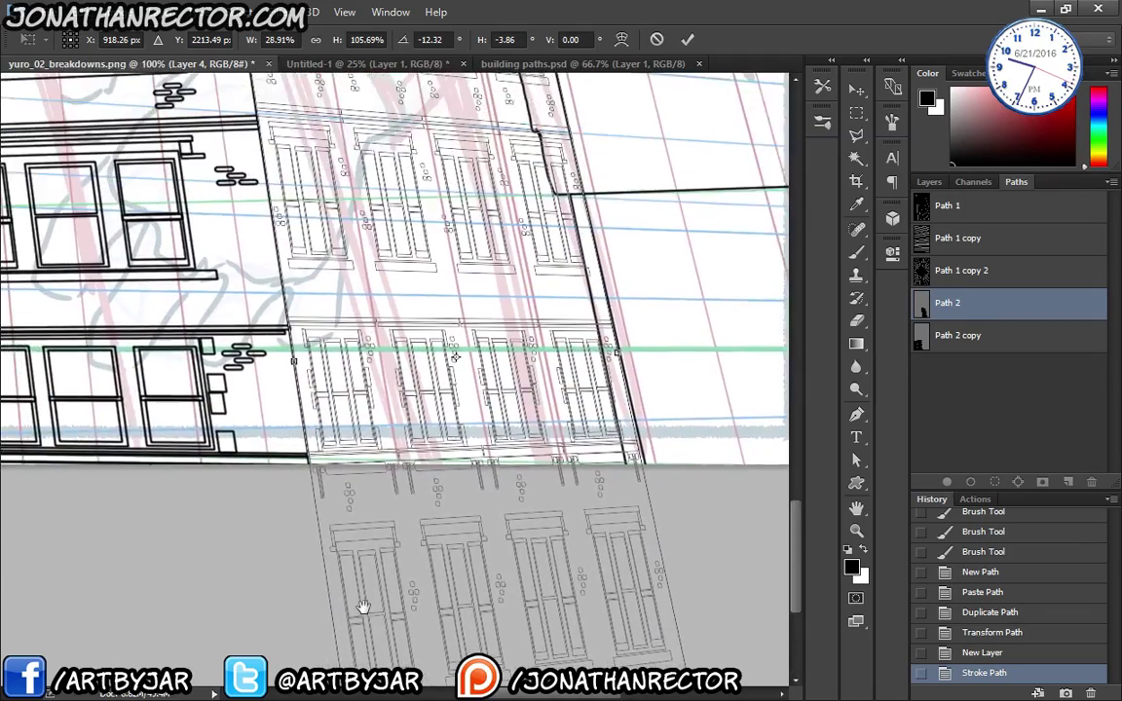
{"action": "scroll", "coordinate": [345, 535], "scroll_direction": "up", "scroll_amount": 2}
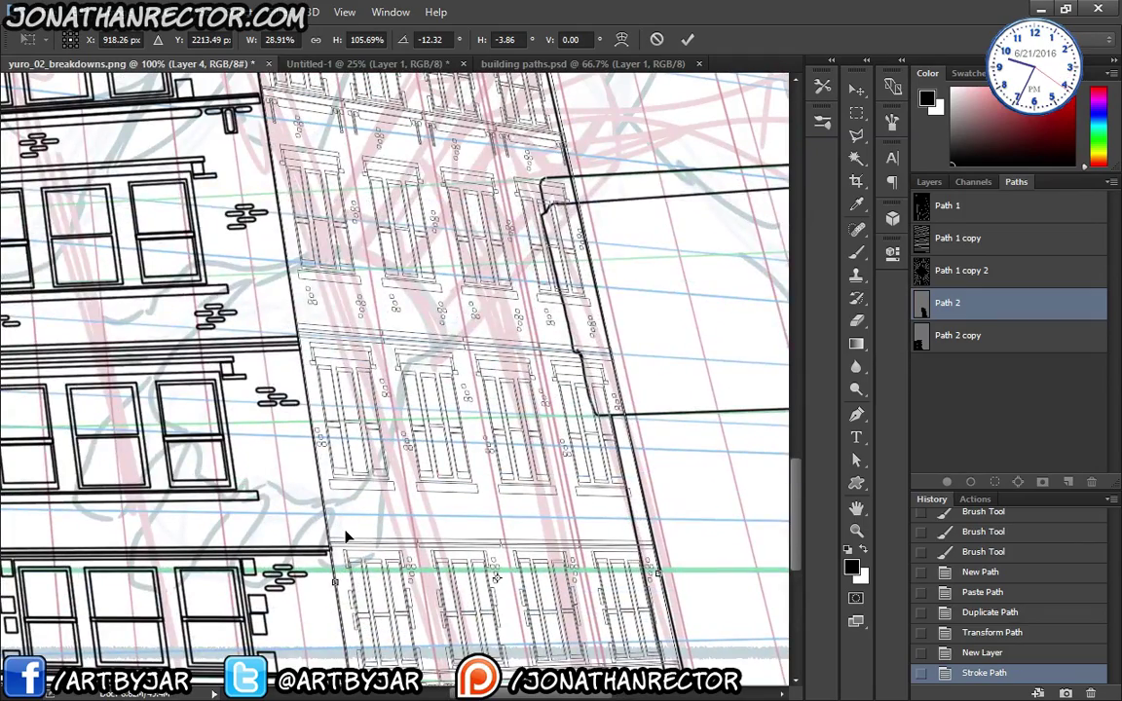
{"action": "scroll", "coordinate": [346, 535], "scroll_direction": "down", "scroll_amount": 2}
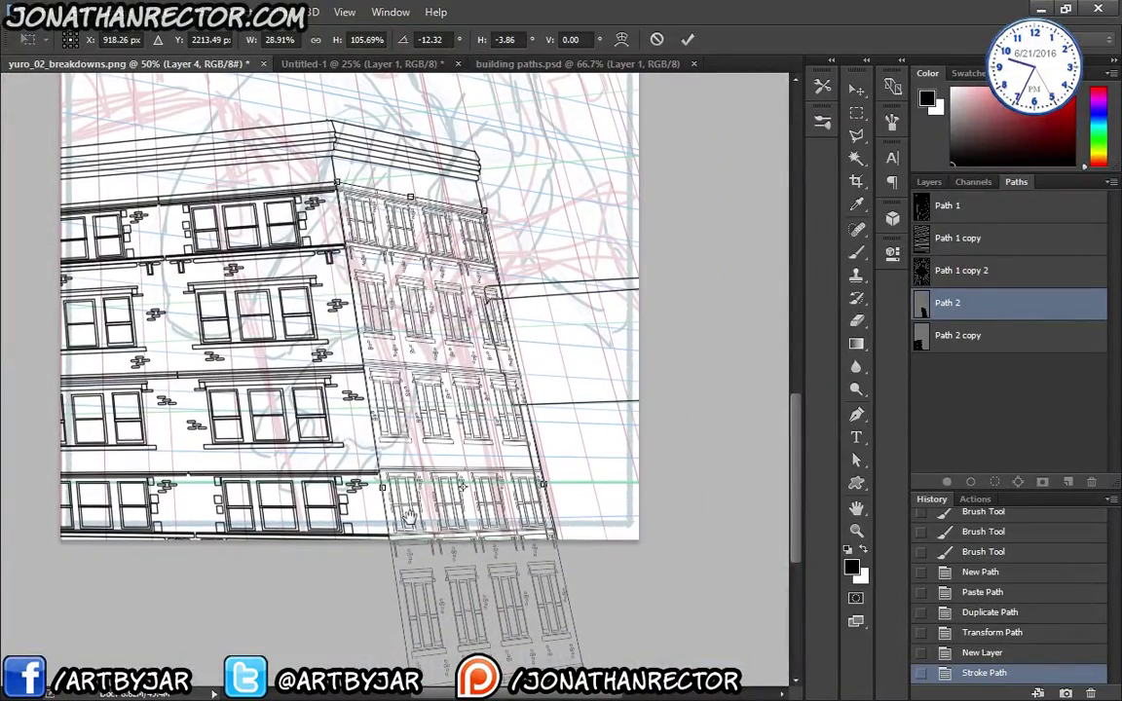
{"action": "scroll", "coordinate": [409, 517], "scroll_direction": "down", "scroll_amount": 3}
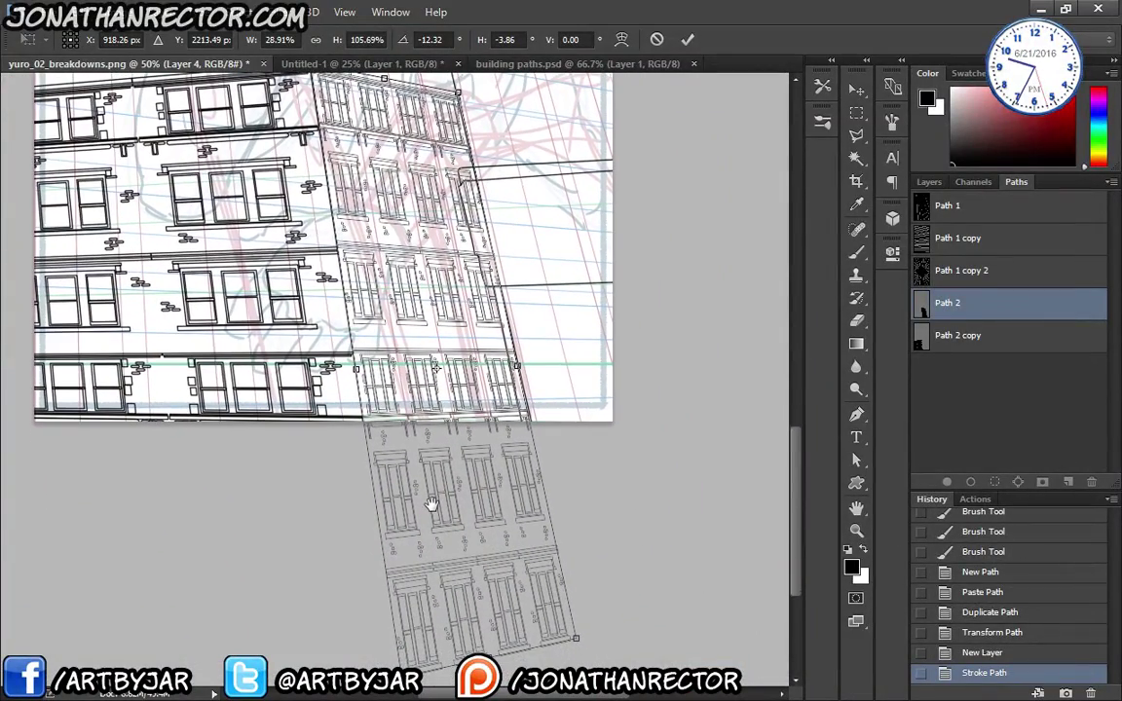
{"action": "scroll", "coordinate": [431, 519], "scroll_direction": "down", "scroll_amount": 2}
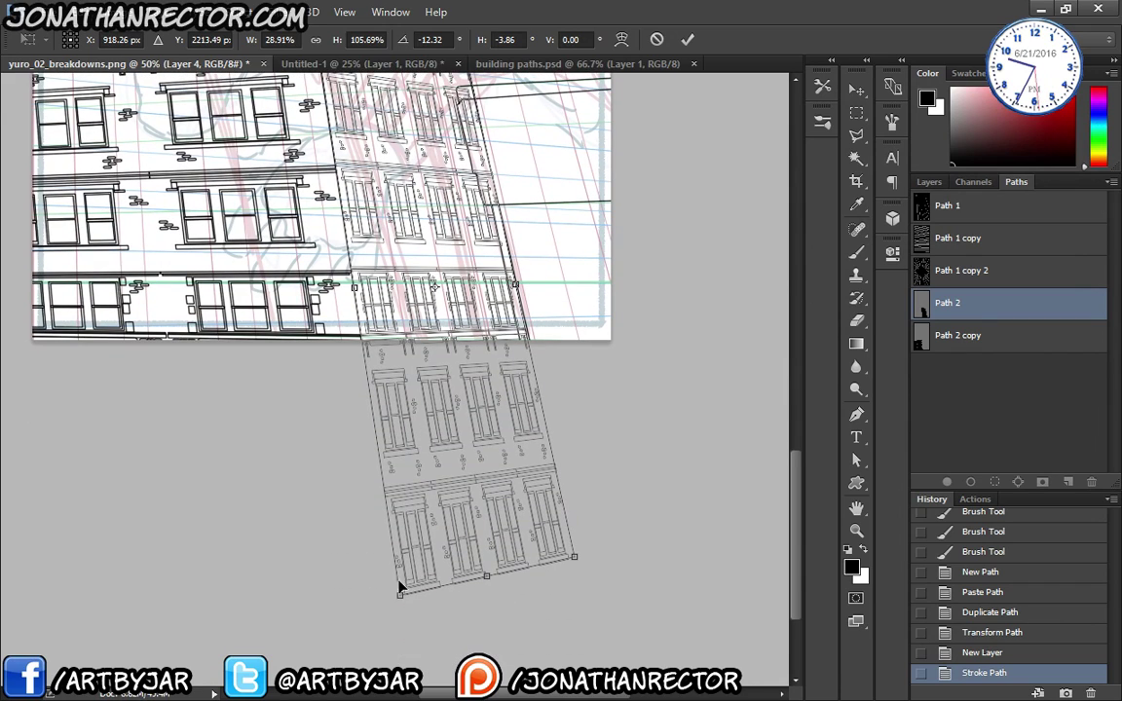
{"action": "left_click_drag", "start_coordinate": [399, 597], "coordinate": [403, 616]}
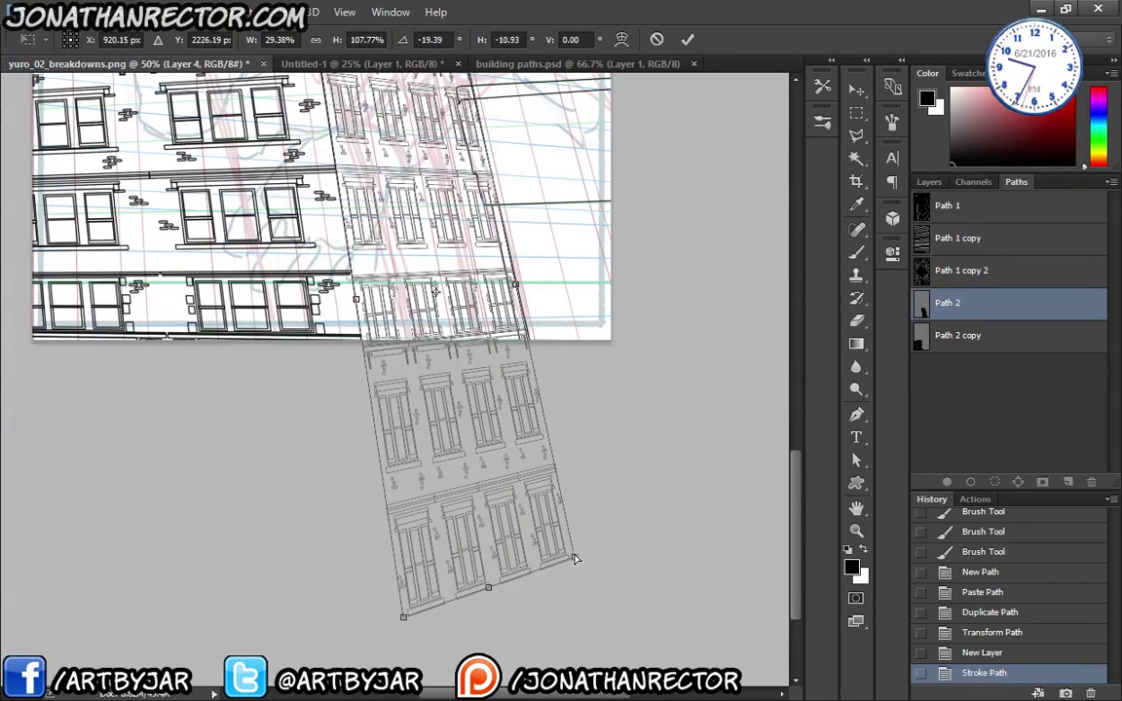
{"action": "mouse_move", "coordinate": [574, 558]}
{"action": "left_mouse_down"}
{"action": "mouse_move", "coordinate": [570, 542]}
{"action": "mouse_move", "coordinate": [558, 561]}
{"action": "mouse_move", "coordinate": [575, 575]}
{"action": "left_mouse_up"}
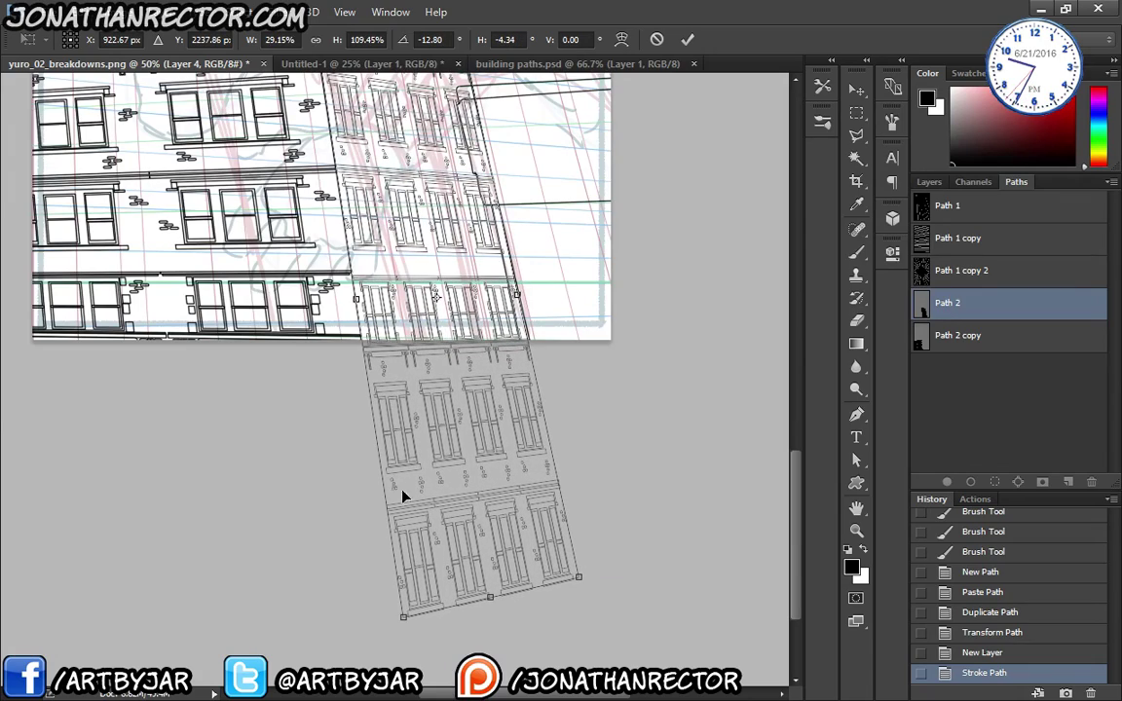
{"action": "left_click_drag", "start_coordinate": [343, 412], "coordinate": [373, 496]}
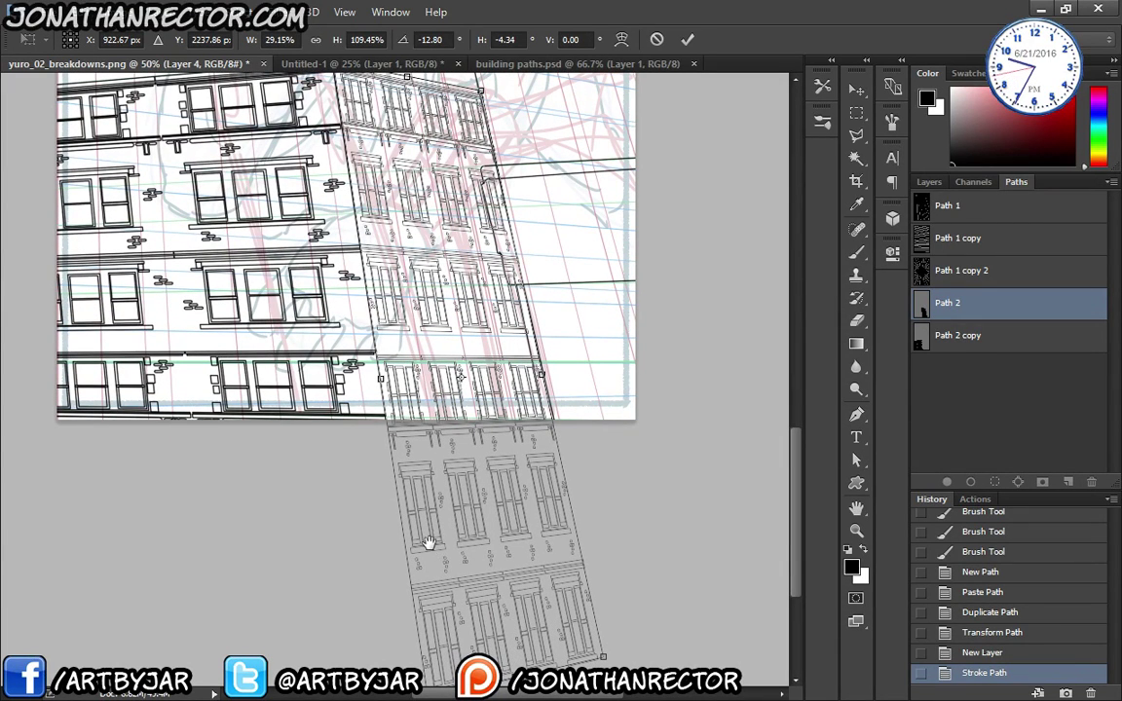
{"action": "left_click_drag", "start_coordinate": [431, 539], "coordinate": [431, 514]}
{"action": "left_click_drag", "start_coordinate": [433, 676], "coordinate": [437, 664]}
{"action": "left_click_drag", "start_coordinate": [418, 509], "coordinate": [405, 531]}
{"action": "key", "text": "ctrl+minus"}
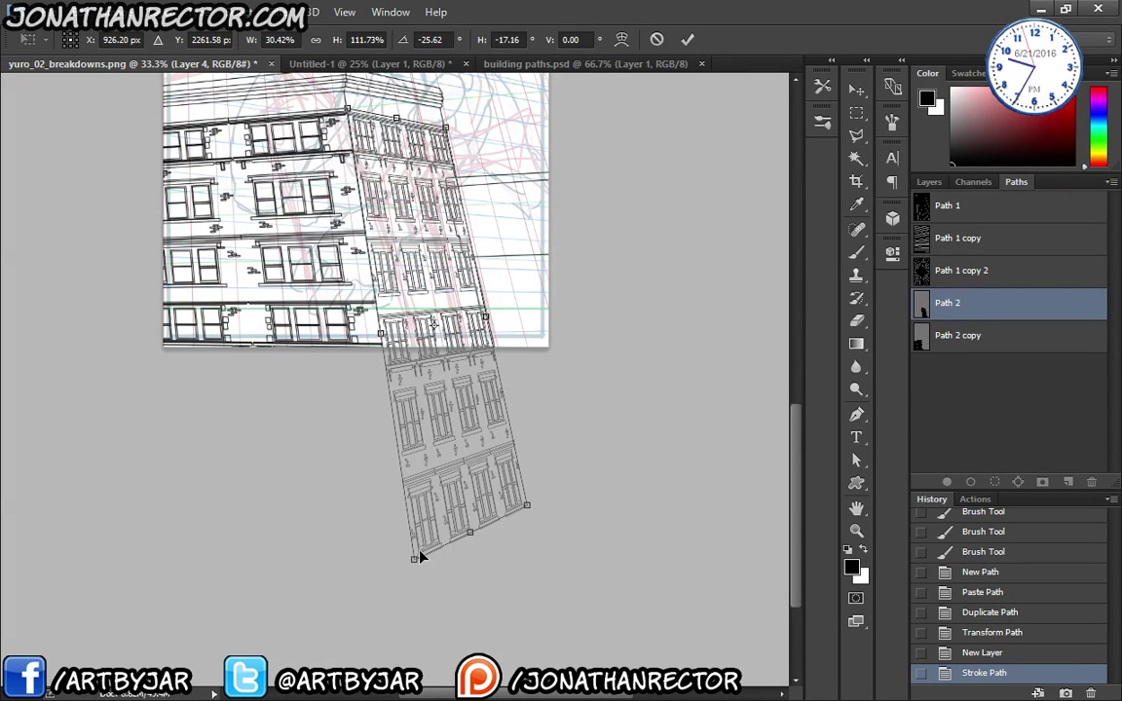
{"action": "left_click_drag", "start_coordinate": [420, 558], "coordinate": [398, 531]}
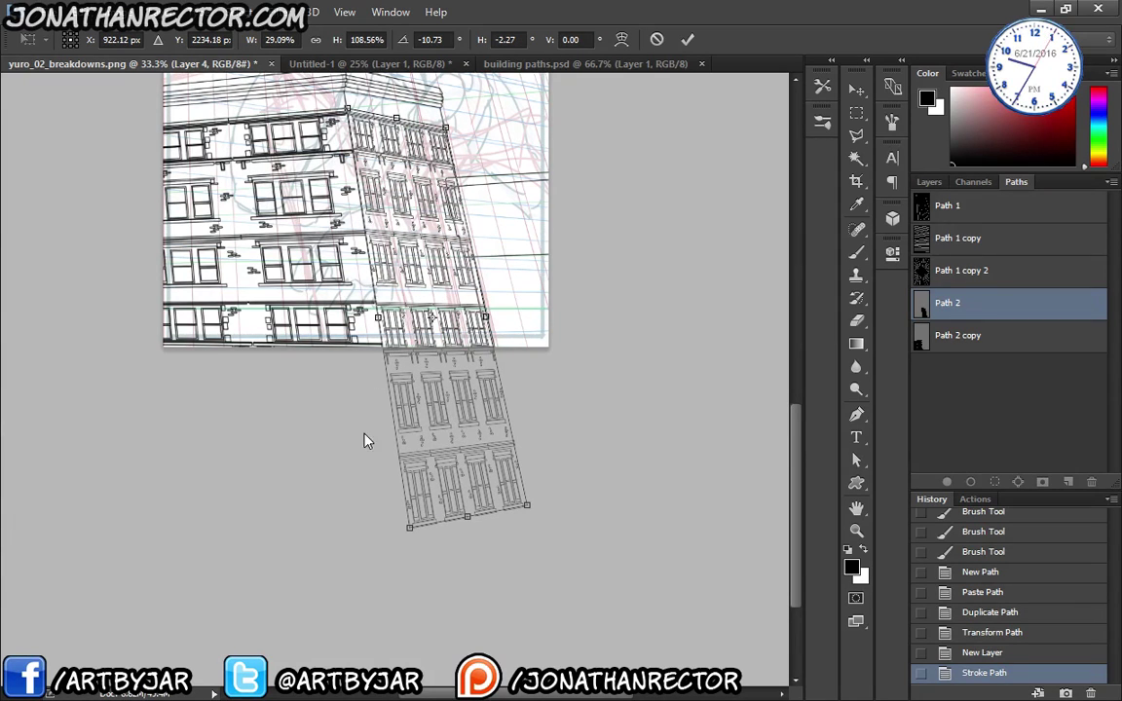
- Commit the Path 2 distortion and select the Brush tool, checking Layer 4's lines
{"action": "key", "text": "Return"}
{"action": "key", "text": "b"}
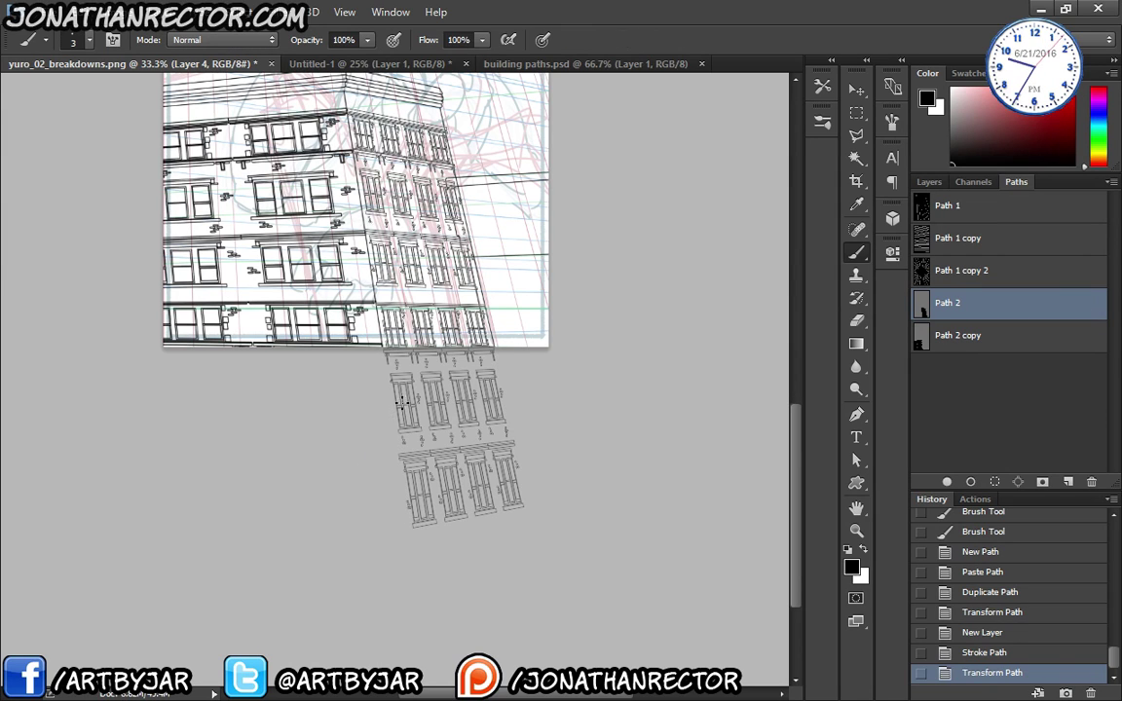
{"action": "key", "text": "F7"}
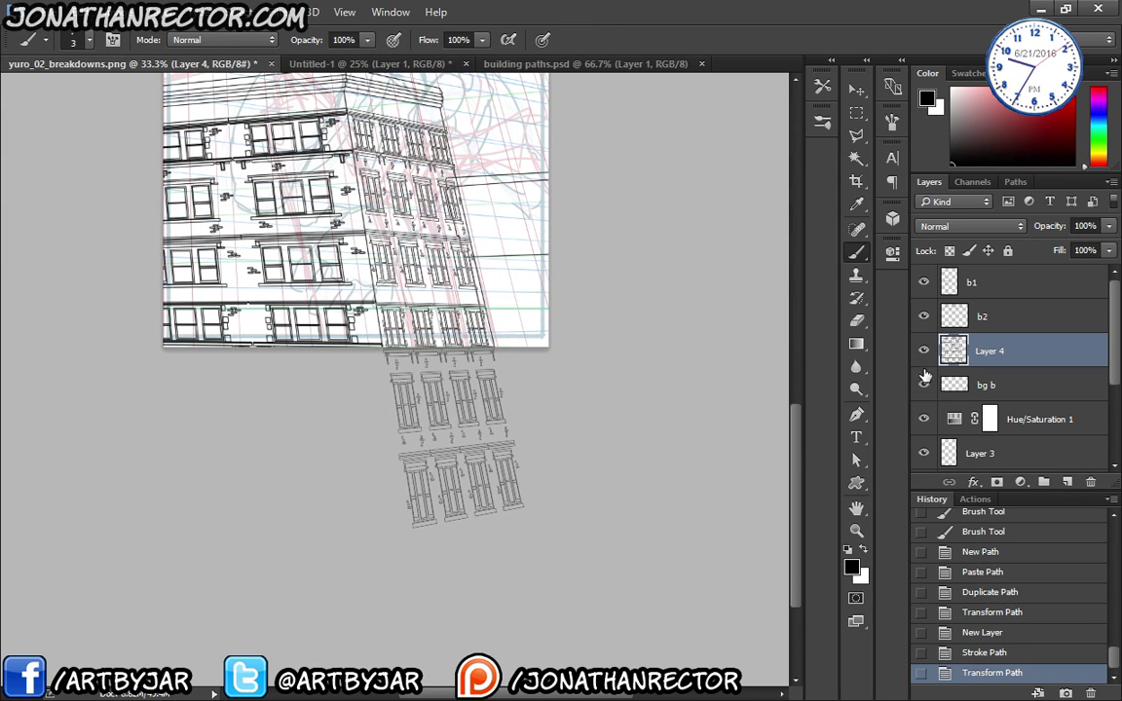
{"action": "left_click", "coordinate": [924, 352]}
{"action": "left_click", "coordinate": [924, 352]}
- Trial-stroke Path 2 on a new Layer 5, then undo the too-heavy stroke
{"action": "left_click", "coordinate": [1068, 484]}
{"action": "left_click", "coordinate": [1016, 181]}
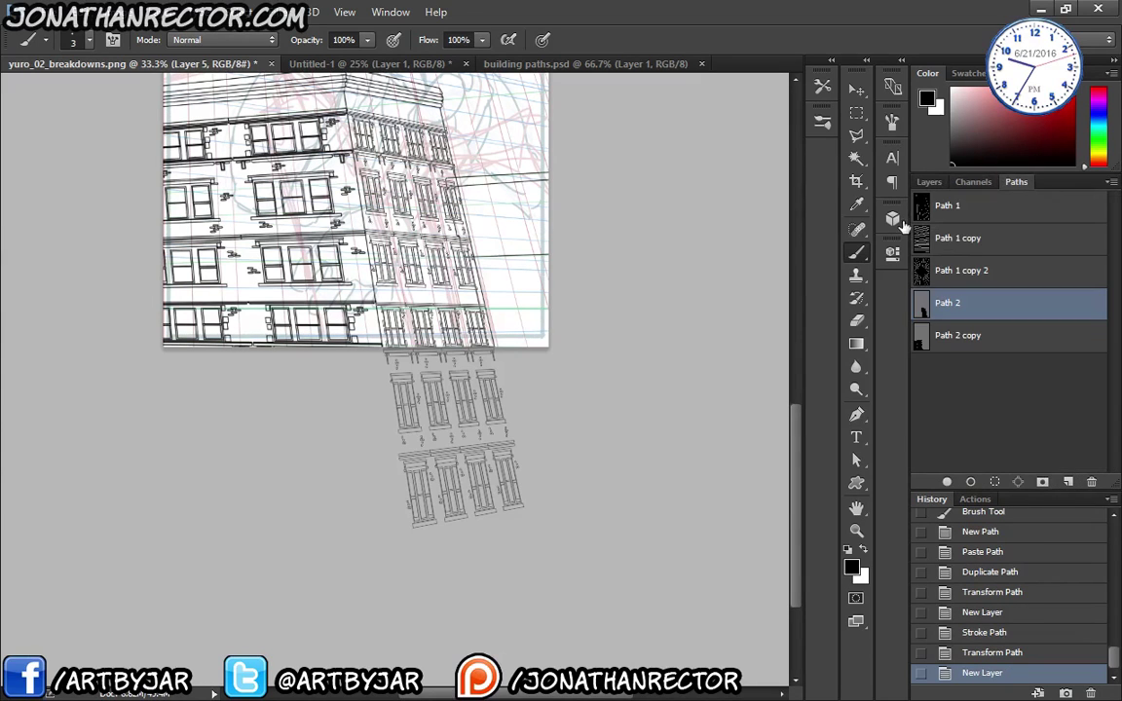
{"action": "left_click", "coordinate": [972, 484]}
{"action": "left_click", "coordinate": [962, 458]}
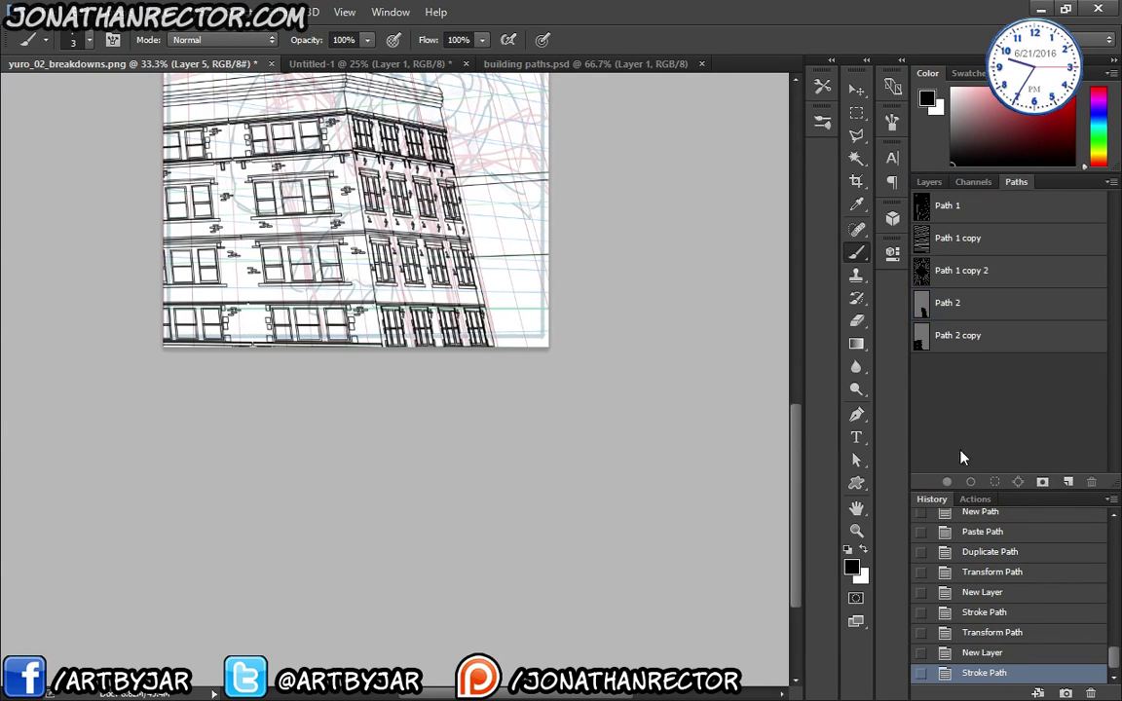
{"action": "mouse_move", "coordinate": [348, 420]}
{"action": "left_mouse_down"}
{"action": "mouse_move", "coordinate": [347, 533]}
{"action": "mouse_move", "coordinate": [350, 507]}
{"action": "left_mouse_up"}
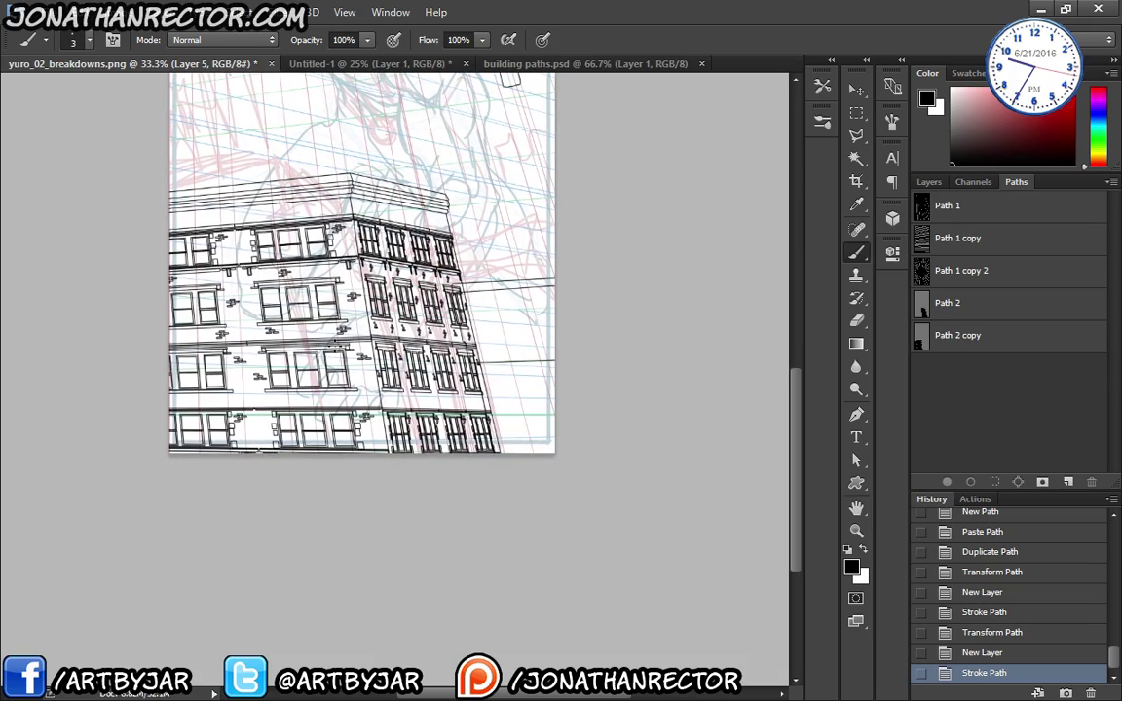
{"action": "scroll", "coordinate": [326, 368], "scroll_direction": "up", "scroll_amount": 2}
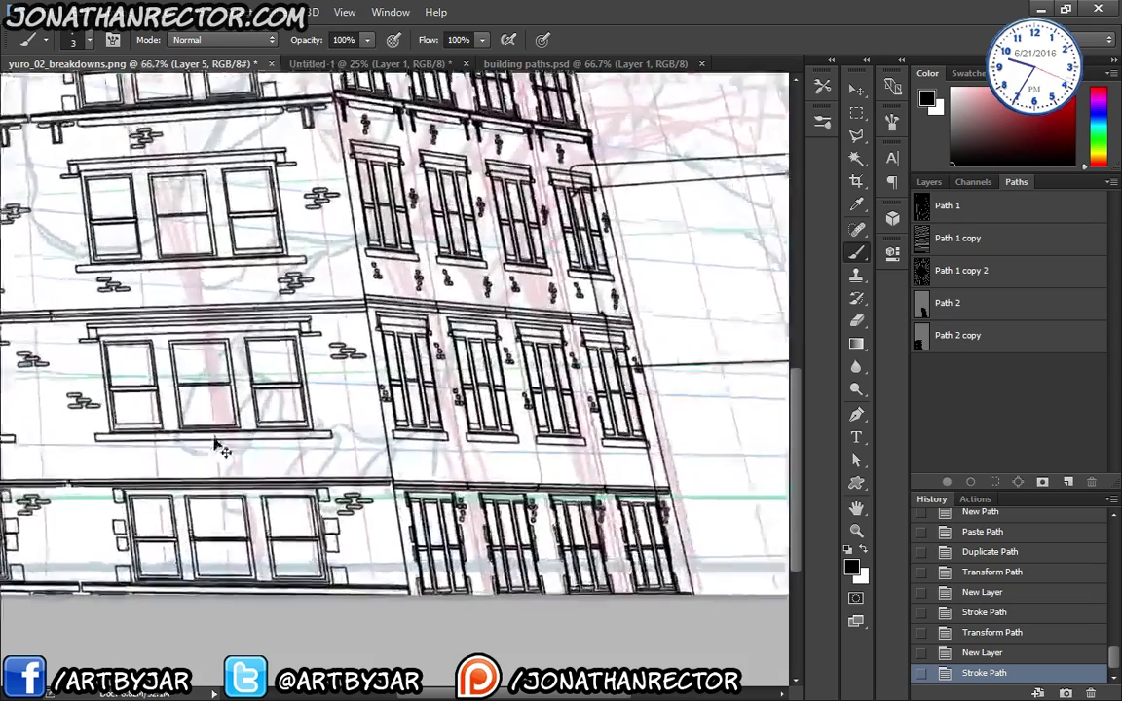
{"action": "left_click_drag", "start_coordinate": [220, 468], "coordinate": [239, 643]}
{"action": "key", "text": "ctrl+minus"}
{"action": "key", "text": "ctrl+minus"}
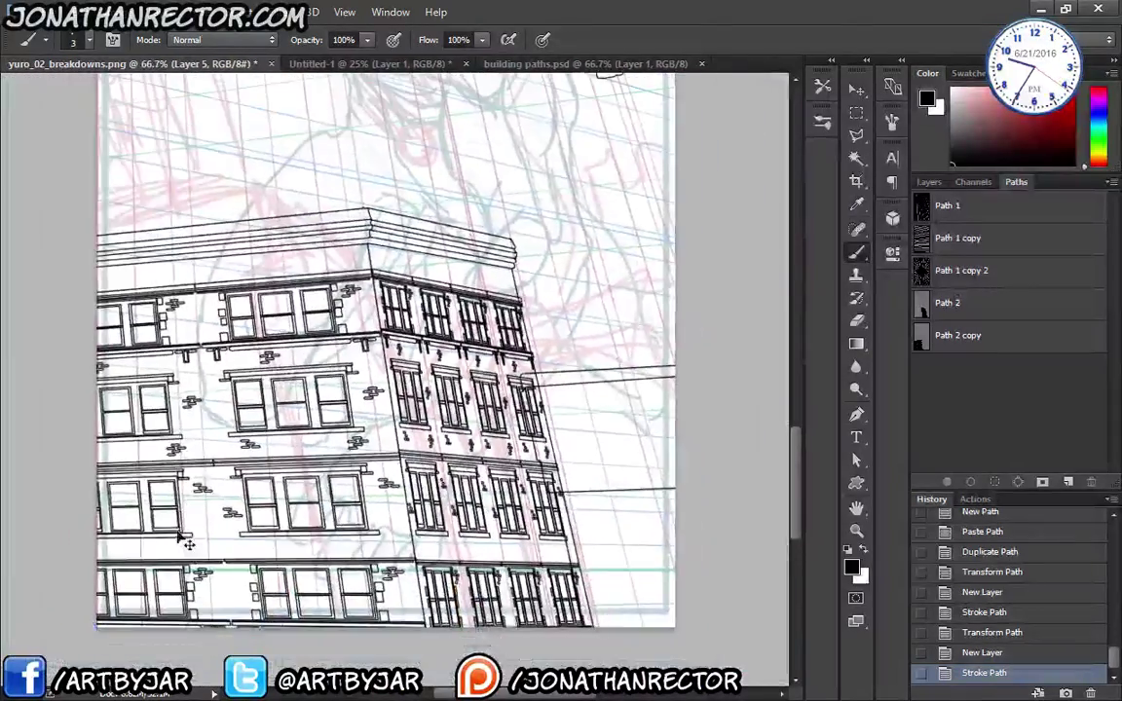
{"action": "key", "text": "ctrl+minus"}
{"action": "key", "text": "ctrl+minus"}
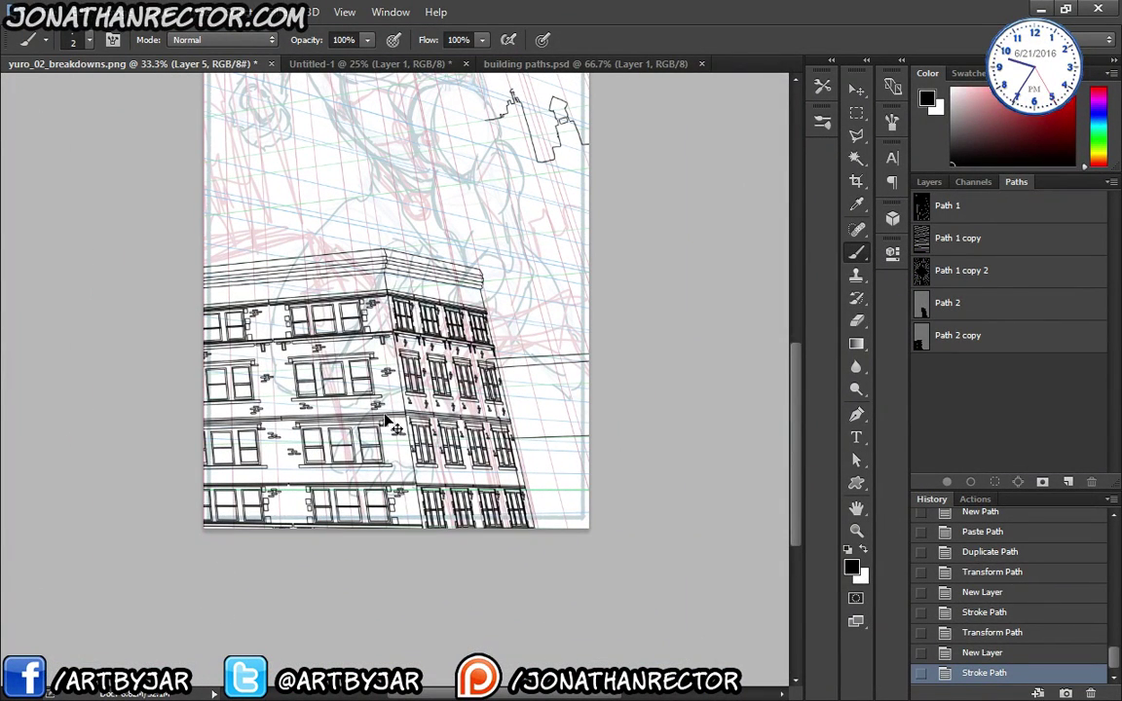
{"action": "key", "text": "ctrl+z"}
- Stroke Path 2 onto Layer 5 with the thinner size-2 brush and hide the path outline
{"action": "left_click", "coordinate": [912, 305]}
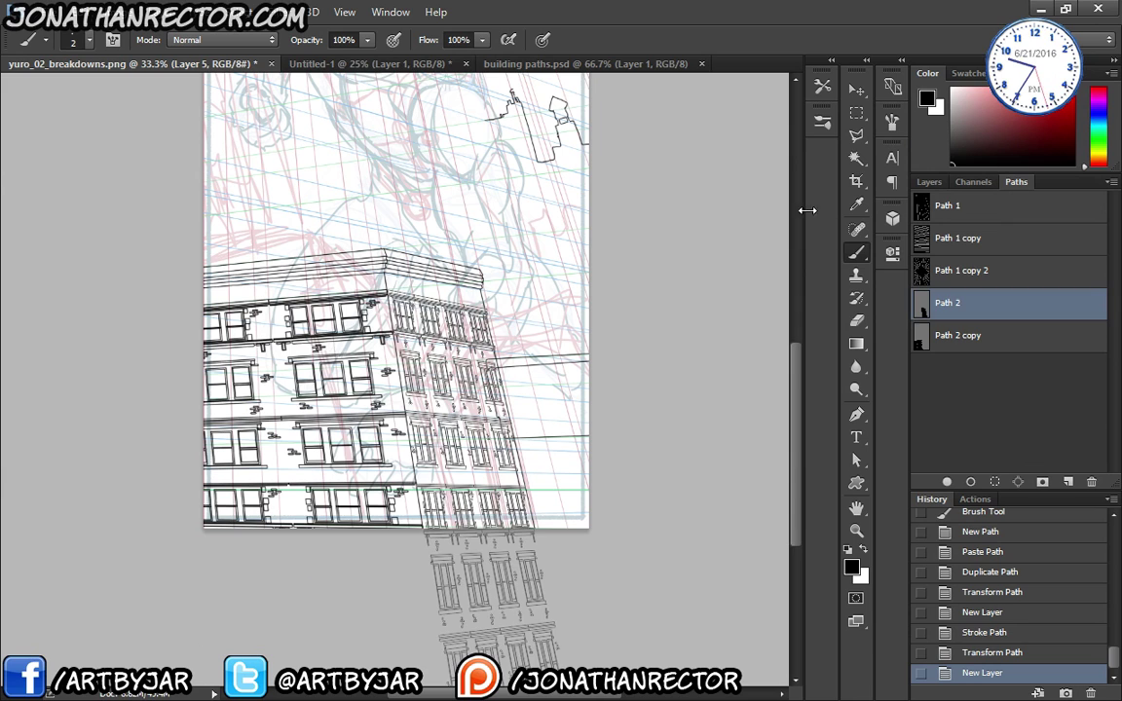
{"action": "left_click", "coordinate": [928, 182]}
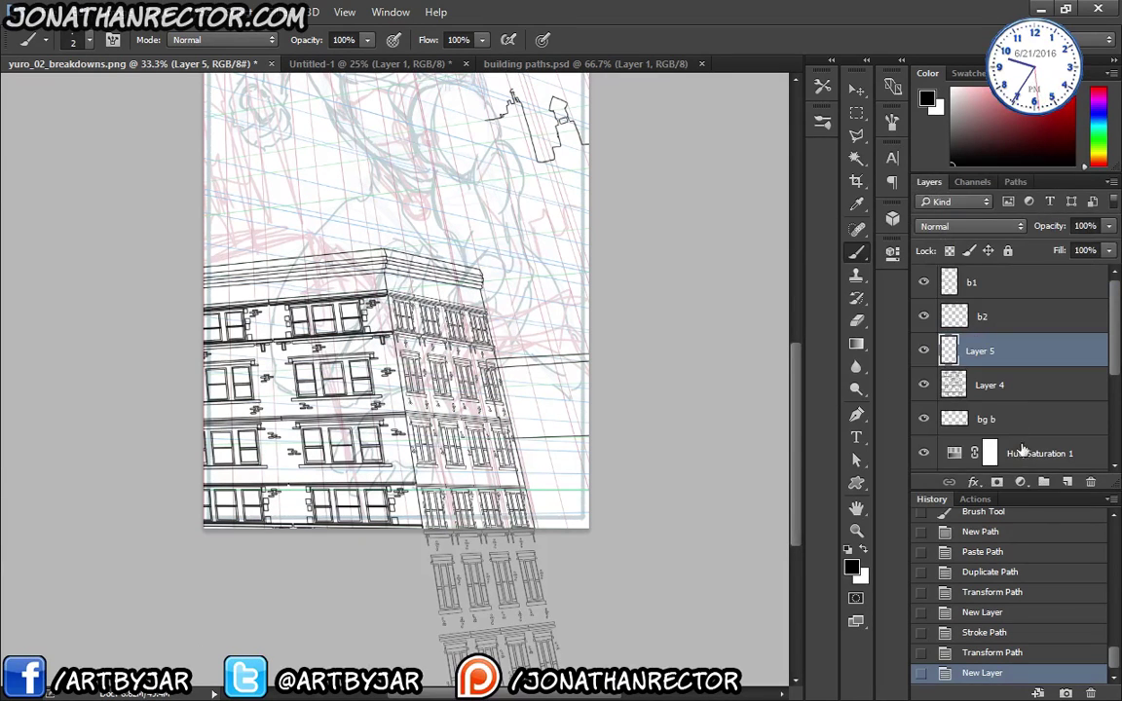
{"action": "left_click", "coordinate": [1015, 182]}
{"action": "left_click", "coordinate": [972, 482]}
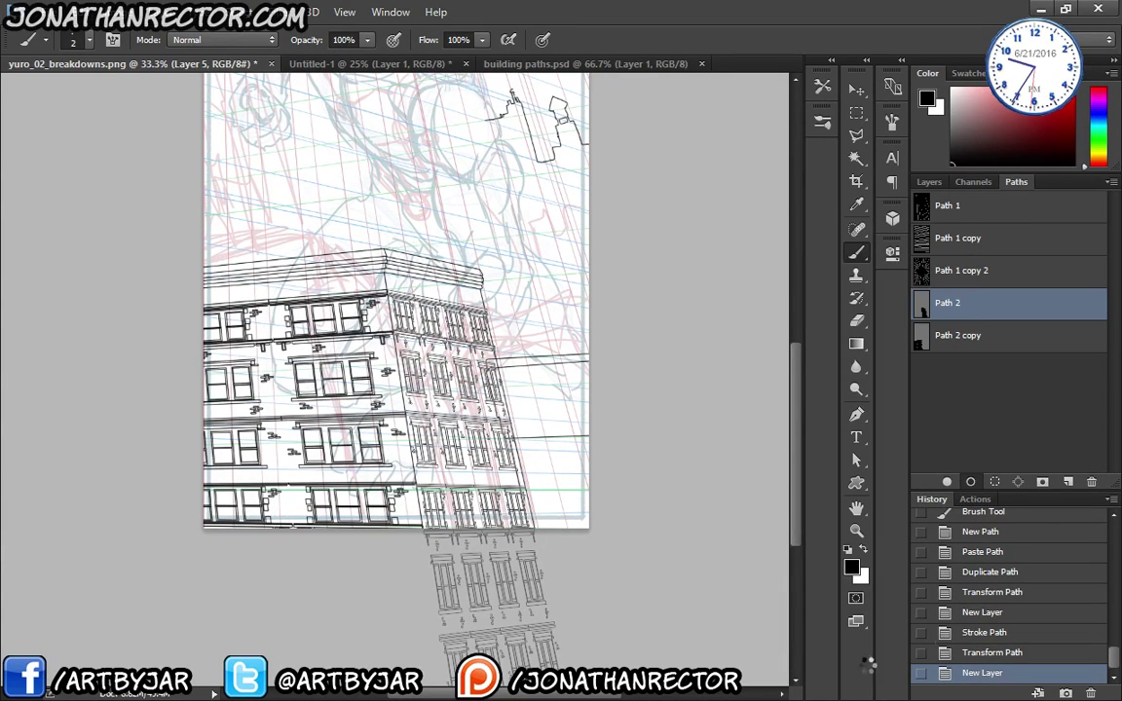
{"action": "left_click", "coordinate": [945, 387]}
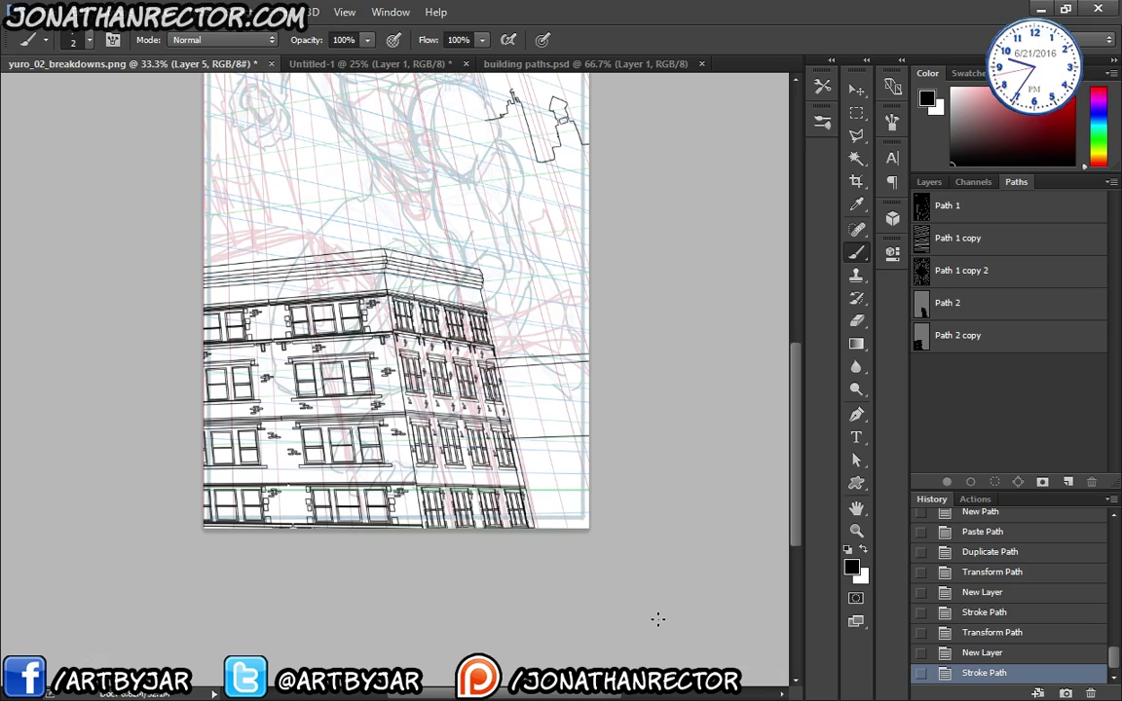
{"action": "key", "text": "ctrl+plus"}
{"action": "key", "text": "ctrl+plus"}
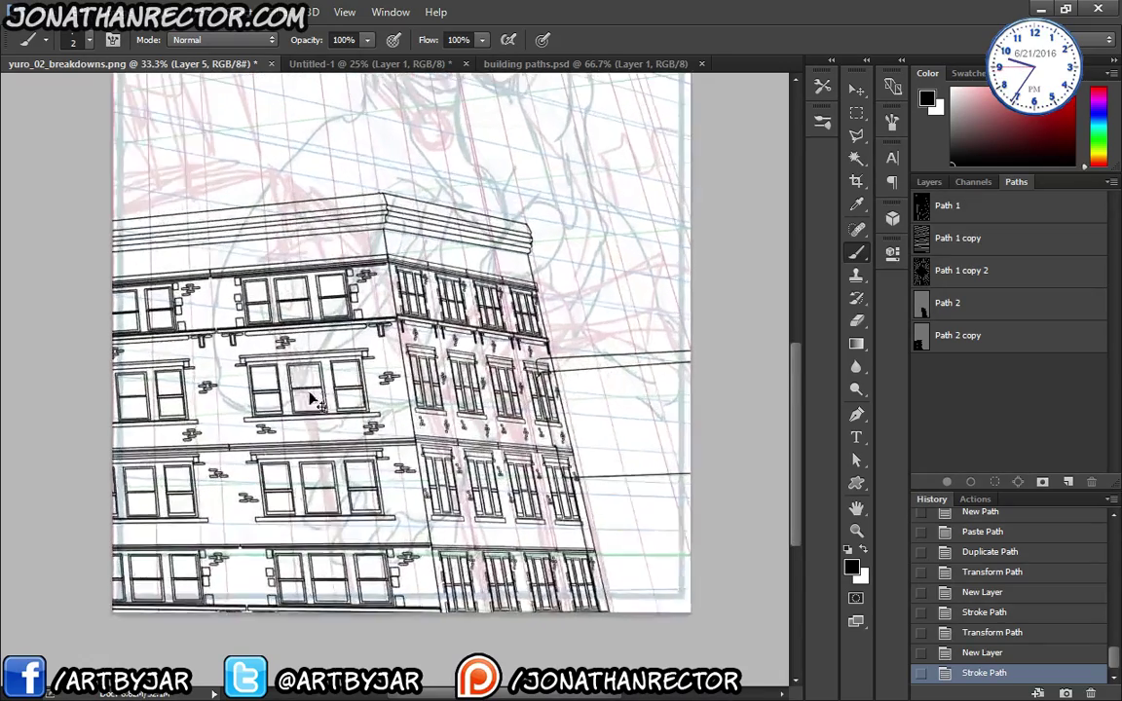
- Merge Layer 5's side-wall lines down into Layer 4, then hide Layer 4
{"action": "key", "text": "F7"}
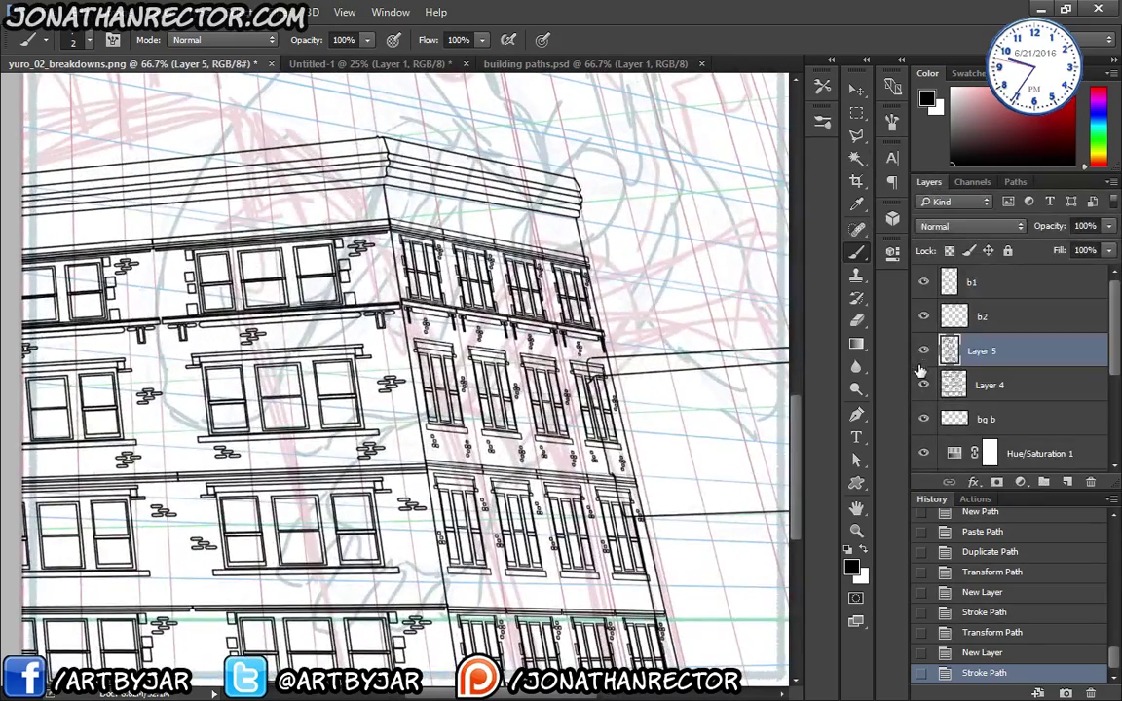
{"action": "left_click", "coordinate": [923, 351]}
{"action": "left_click", "coordinate": [923, 385]}
{"action": "left_click", "coordinate": [923, 385]}
{"action": "left_click", "coordinate": [923, 351]}
{"action": "key", "text": "ctrl+e"}
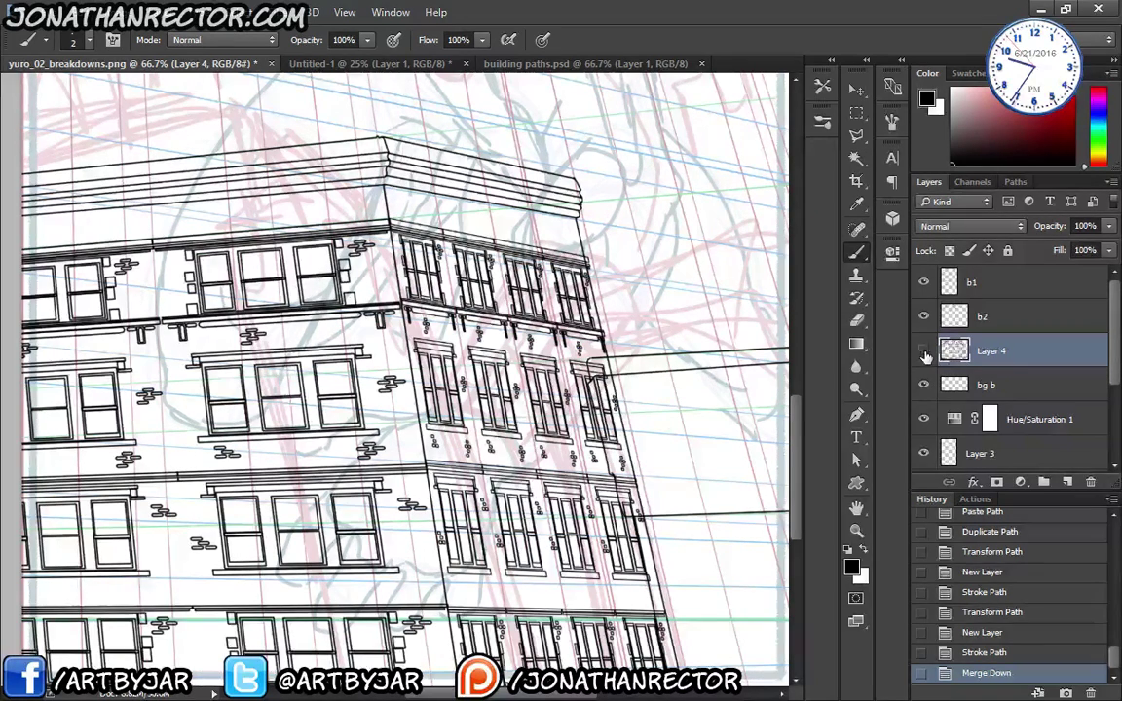
{"action": "left_click", "coordinate": [924, 352]}
{"action": "left_click", "coordinate": [924, 353]}
{"action": "left_click", "coordinate": [924, 352]}
- Add a new empty Layer 5 and move it beneath bg b
{"action": "left_click", "coordinate": [924, 317]}
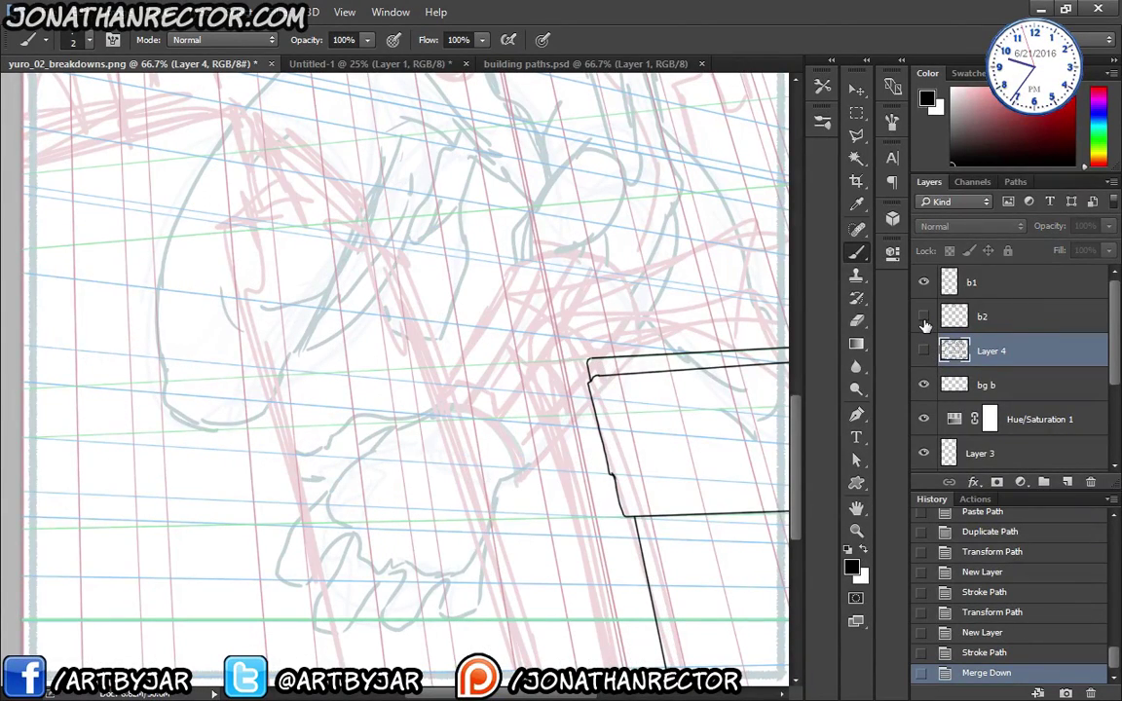
{"action": "left_click", "coordinate": [925, 317]}
{"action": "left_click", "coordinate": [1008, 385]}
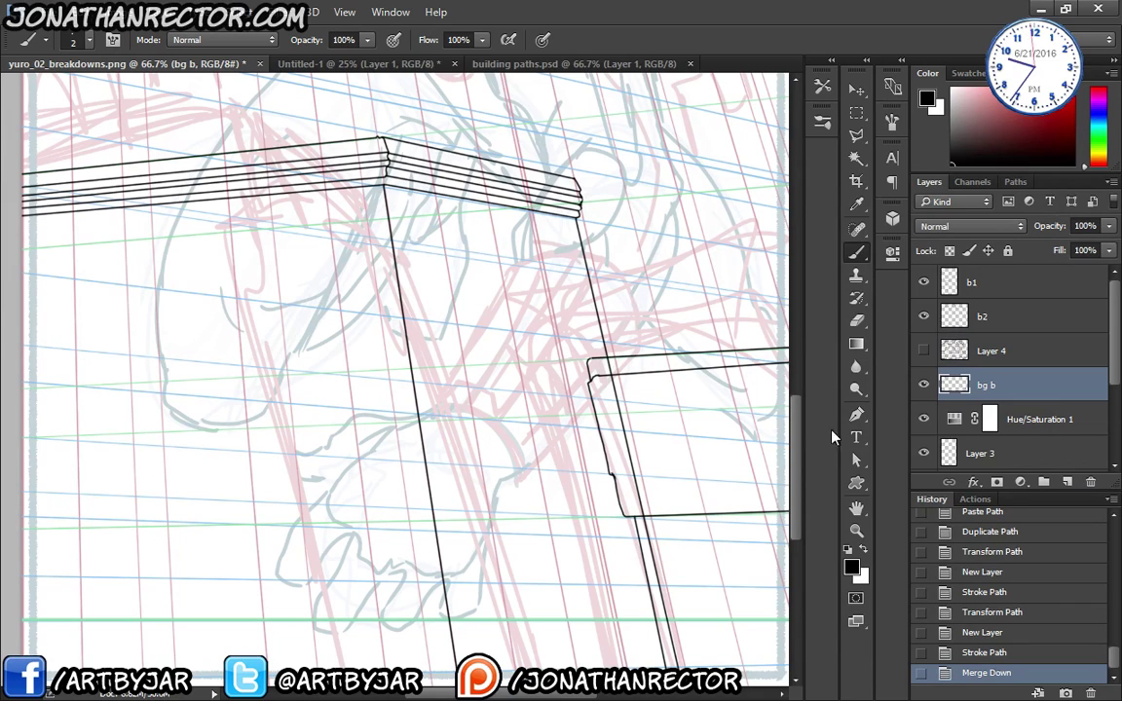
{"action": "key", "text": "ctrl+shift+alt+n"}
{"action": "left_click_drag", "start_coordinate": [1008, 355], "coordinate": [1004, 402]}
{"action": "left_click_drag", "start_coordinate": [570, 549], "coordinate": [285, 315]}
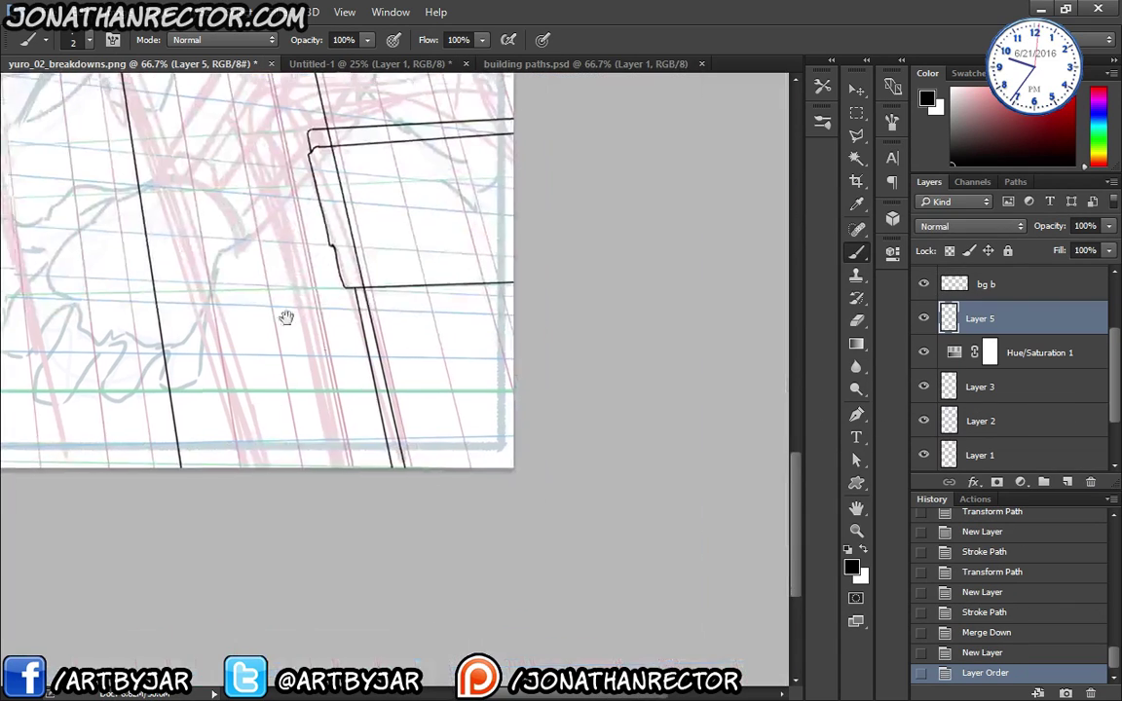
{"action": "scroll", "coordinate": [321, 462], "scroll_direction": "down", "scroll_amount": 2}
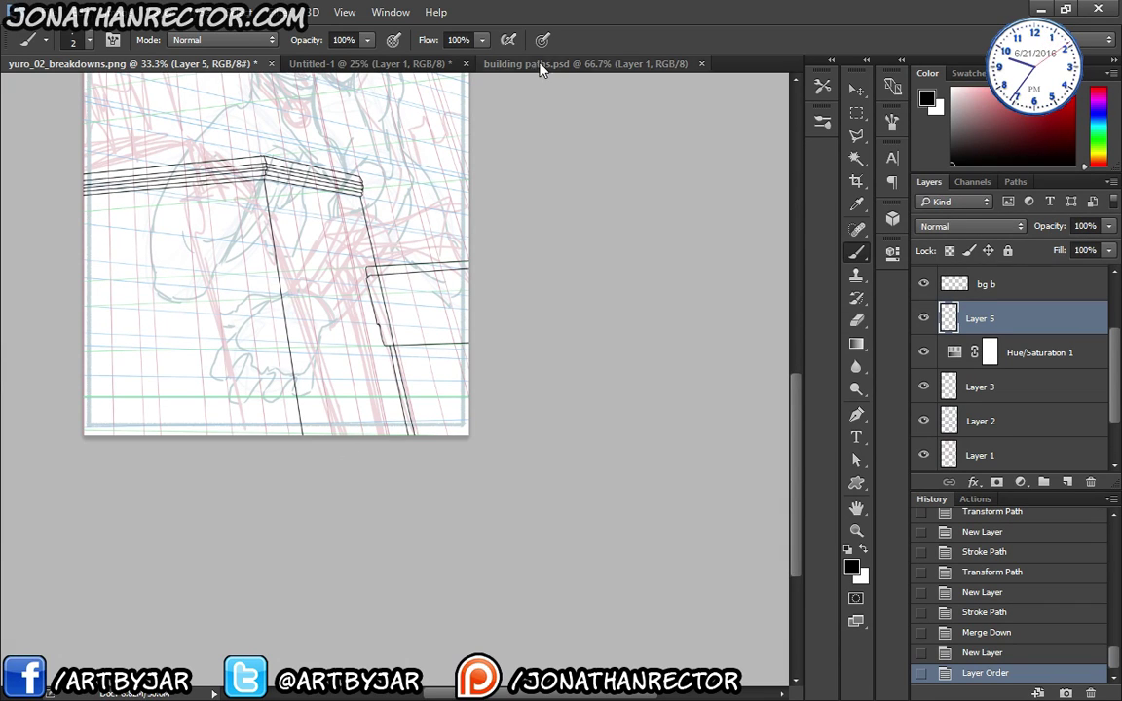
- In building paths.psd, pan to the top-row buildings and marquee-select the middle building's window-grid paths
{"action": "left_click", "coordinate": [584, 63]}
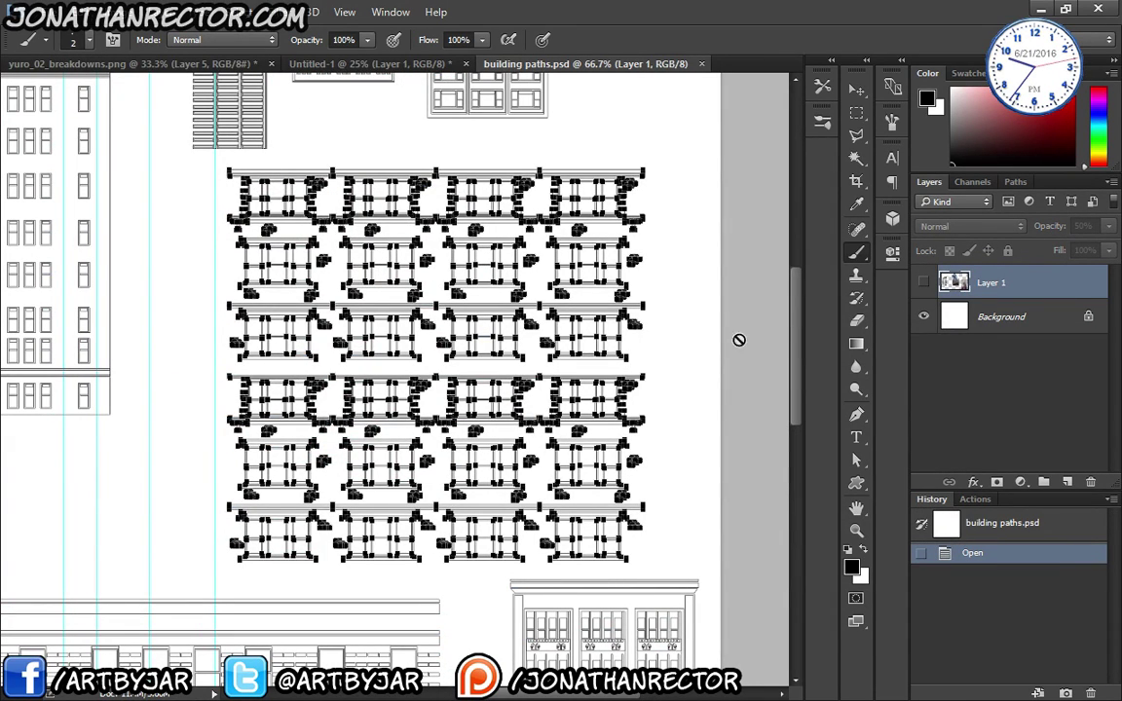
{"action": "scroll", "coordinate": [797, 312], "scroll_direction": "up", "scroll_amount": 2}
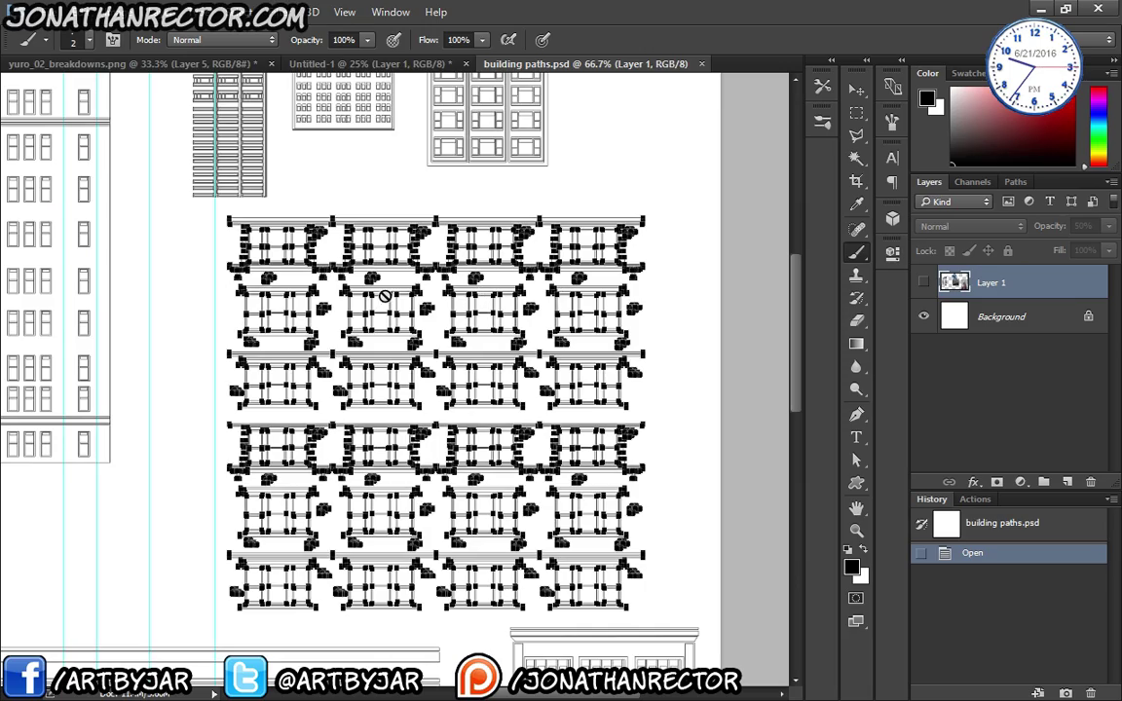
{"action": "scroll", "coordinate": [385, 300], "scroll_direction": "down", "scroll_amount": 1}
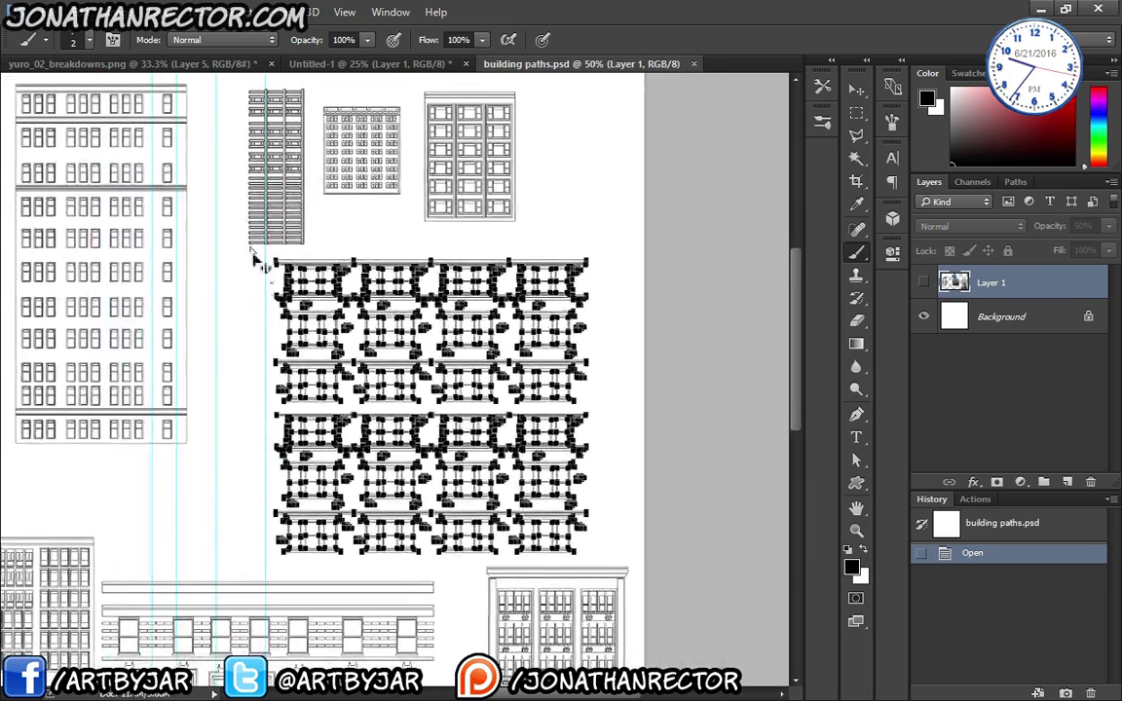
{"action": "scroll", "coordinate": [258, 253], "scroll_direction": "down", "scroll_amount": 1}
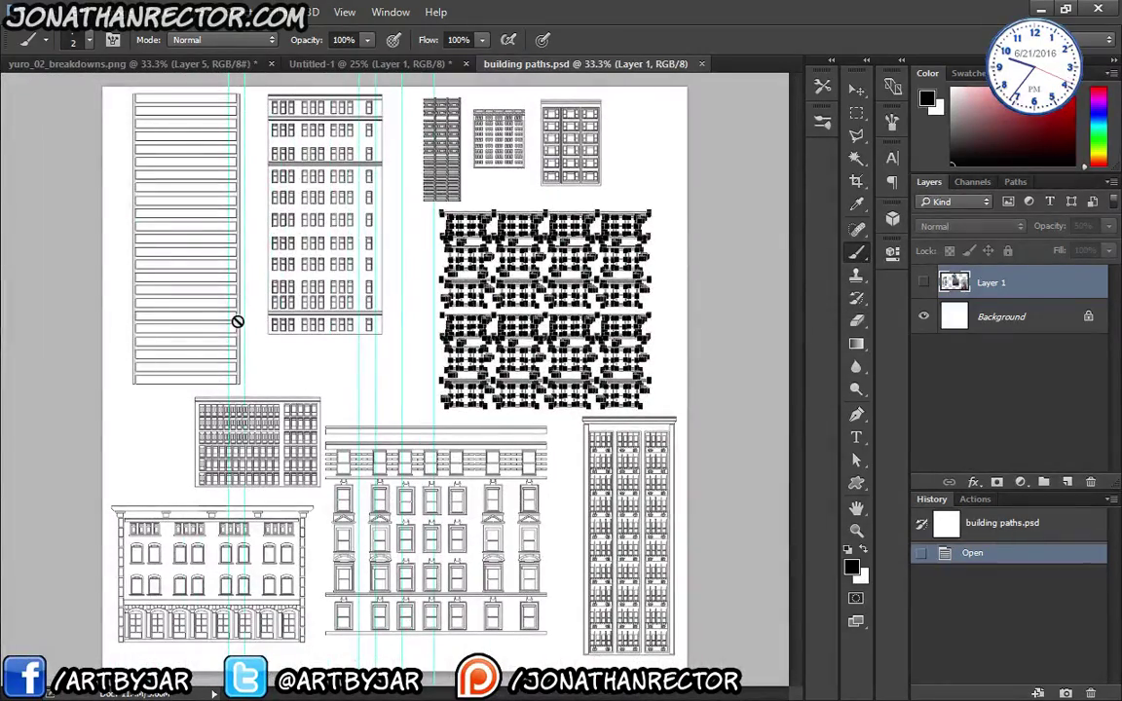
{"action": "scroll", "coordinate": [307, 341], "scroll_direction": "up", "scroll_amount": 1}
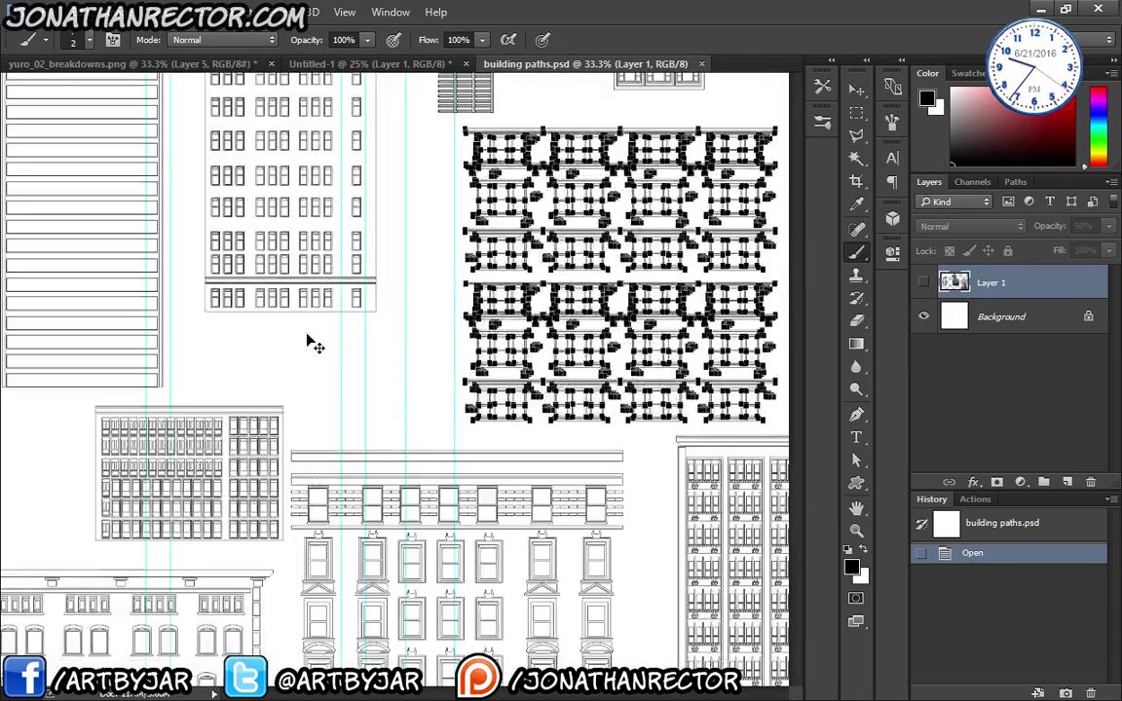
{"action": "scroll", "coordinate": [175, 303], "scroll_direction": "up", "scroll_amount": 2}
{"action": "left_click_drag", "start_coordinate": [8, 421], "coordinate": [153, 294]}
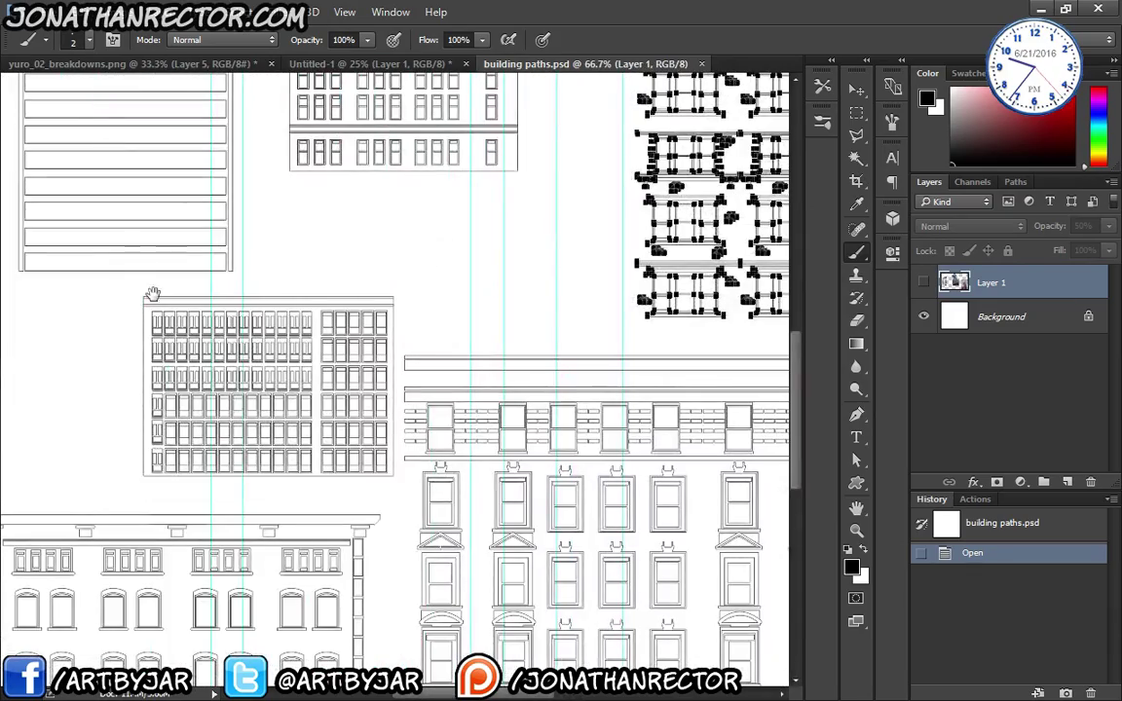
{"action": "left_click_drag", "start_coordinate": [469, 312], "coordinate": [310, 559]}
{"action": "left_click_drag", "start_coordinate": [490, 228], "coordinate": [357, 510]}
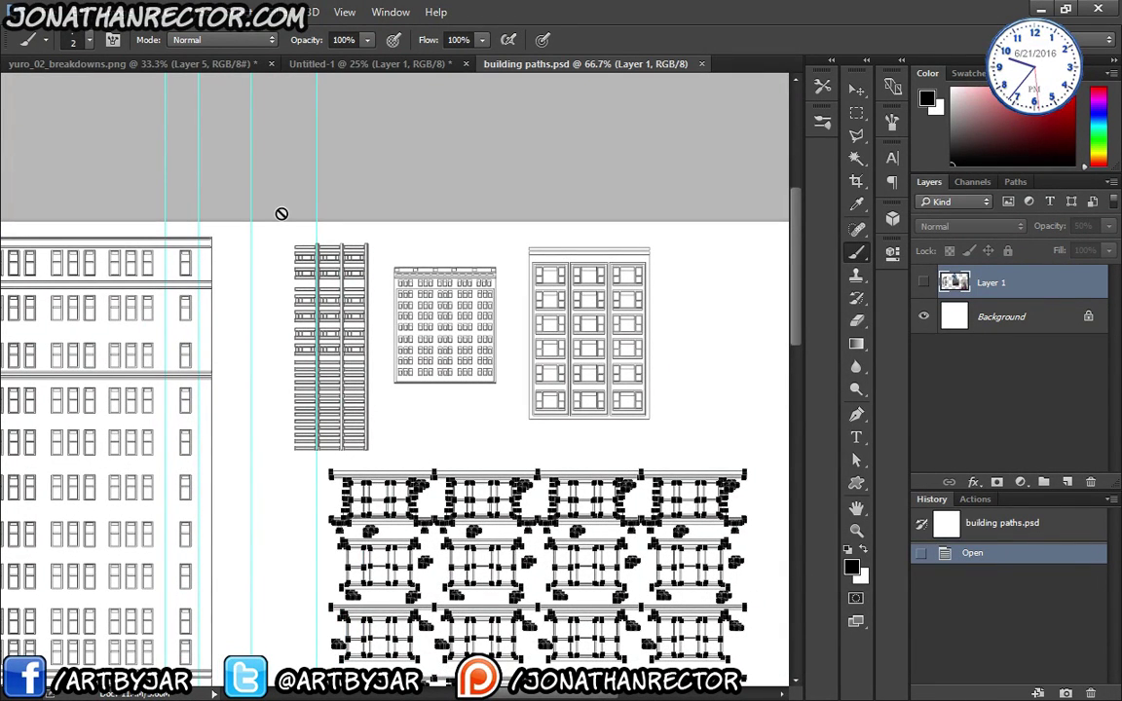
{"action": "left_click_drag", "start_coordinate": [311, 417], "coordinate": [444, 404]}
{"action": "mouse_move", "coordinate": [362, 405]}
{"action": "left_mouse_down"}
{"action": "mouse_move", "coordinate": [315, 422]}
{"action": "mouse_move", "coordinate": [350, 420]}
{"action": "left_mouse_up"}
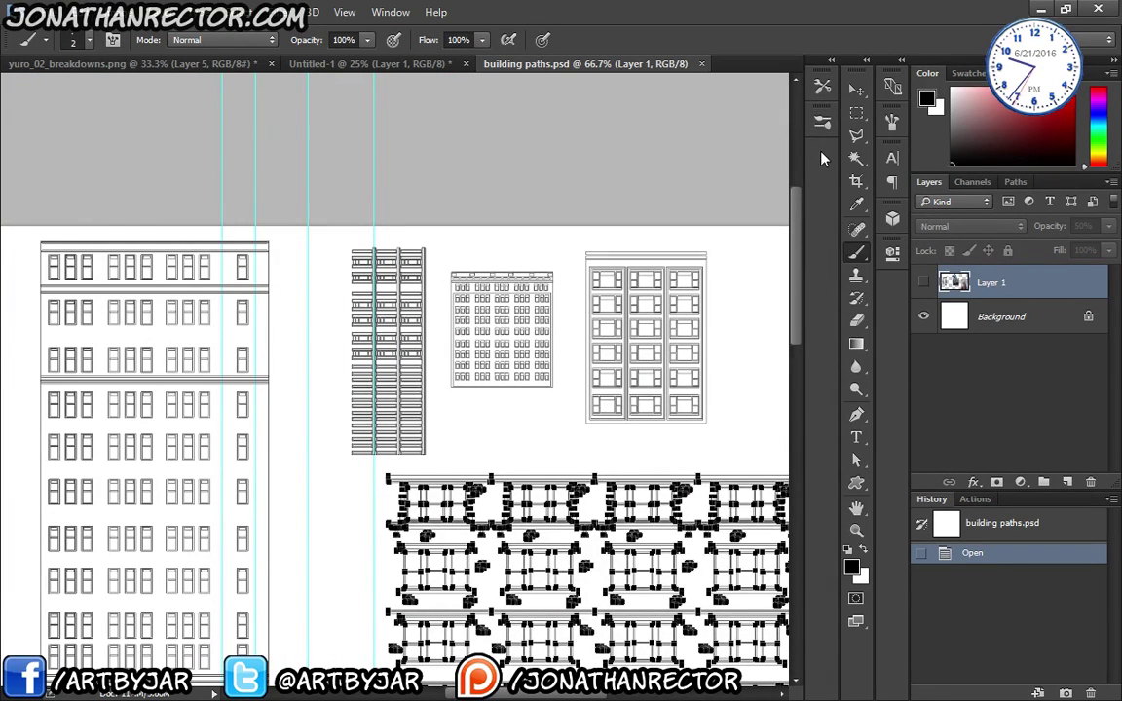
{"action": "key", "text": "a"}
{"action": "left_click_drag", "start_coordinate": [443, 265], "coordinate": [571, 408]}
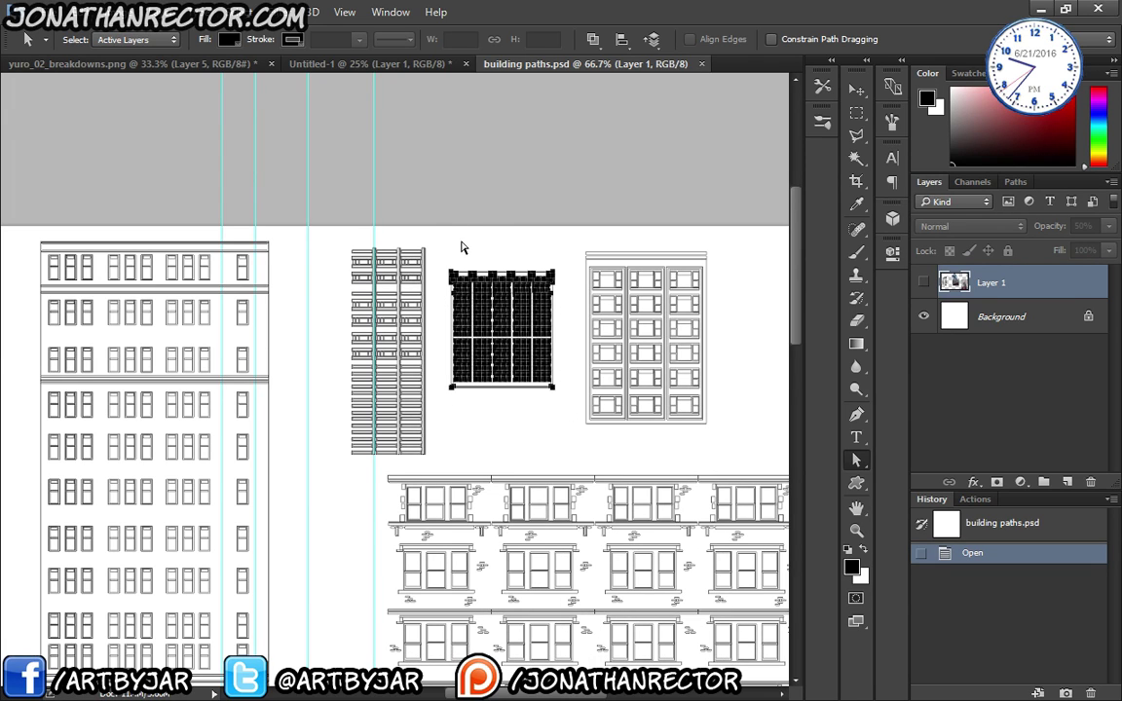
- Paste the copied window-grid paths into yuro_02_breakdowns.png as new Path 3
{"action": "left_click", "coordinate": [134, 63]}
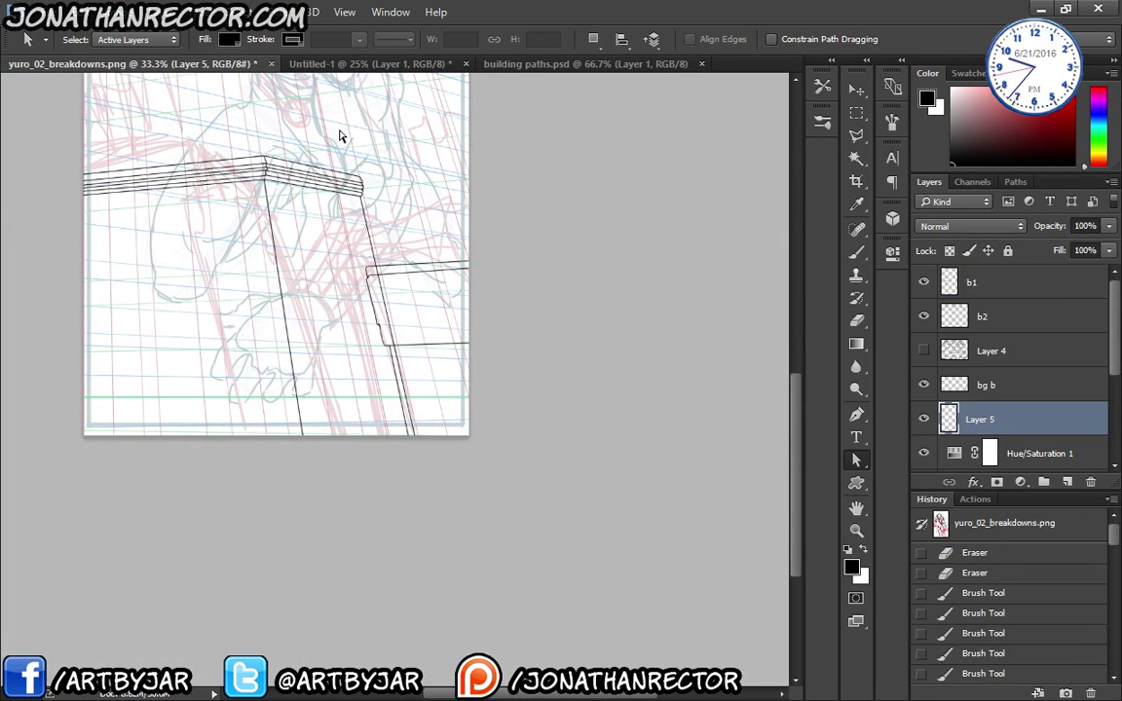
{"action": "left_click", "coordinate": [1016, 183]}
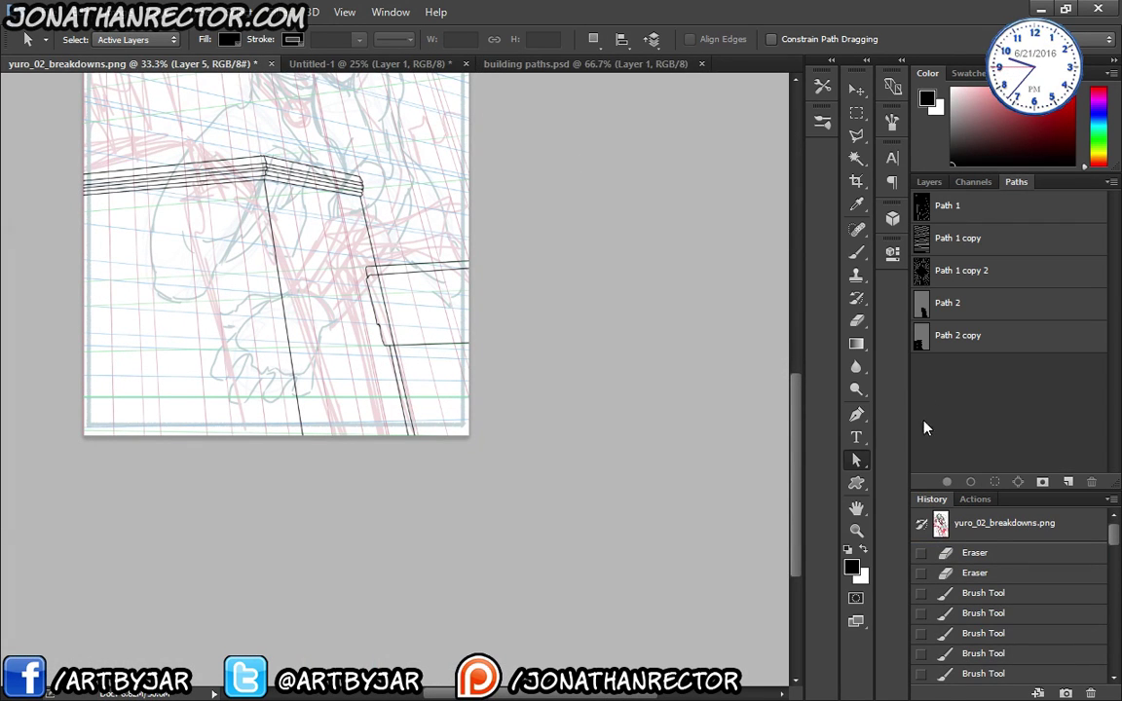
{"action": "left_click", "coordinate": [1067, 482]}
{"action": "key", "text": "ctrl+v"}
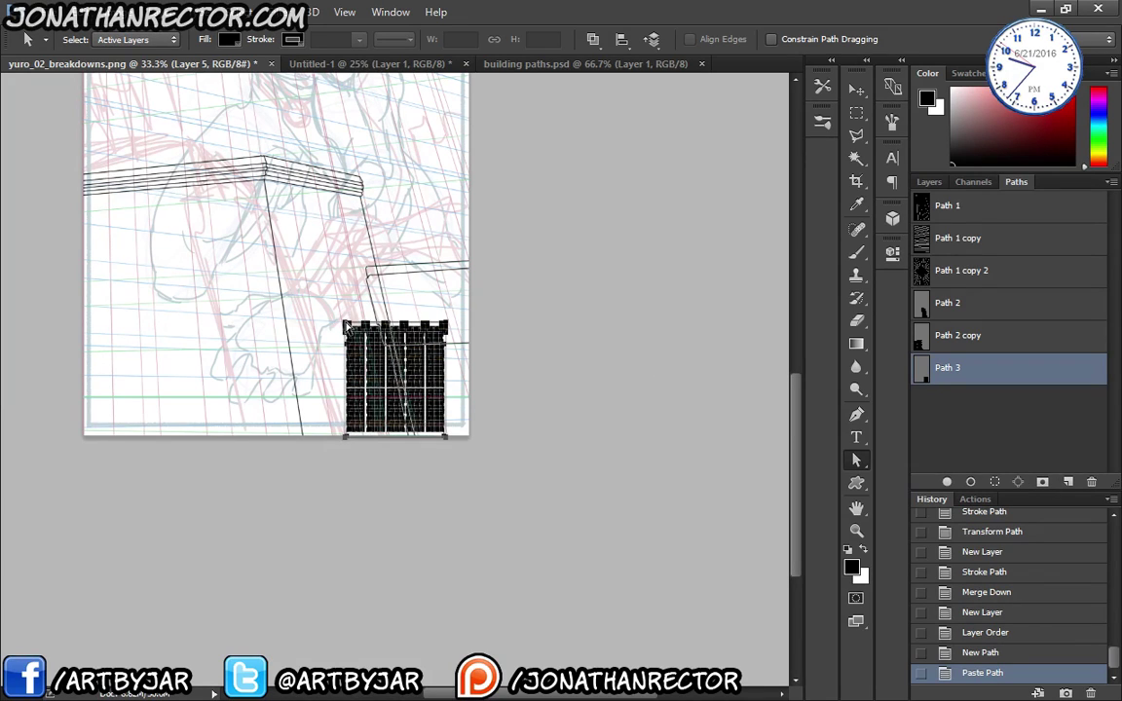
- Scale Path 3 to about 549% and nudge it onto the lower building's rooftop corner
{"action": "key", "text": "ctrl+t"}
{"action": "left_click_drag", "start_coordinate": [340, 319], "coordinate": [60, 70]}
{"action": "left_click_drag", "start_coordinate": [224, 290], "coordinate": [398, 513]}
{"action": "left_click_drag", "start_coordinate": [263, 252], "coordinate": [93, 74]}
{"action": "left_click_drag", "start_coordinate": [146, 155], "coordinate": [312, 333]}
{"action": "left_click_drag", "start_coordinate": [258, 251], "coordinate": [113, 99]}
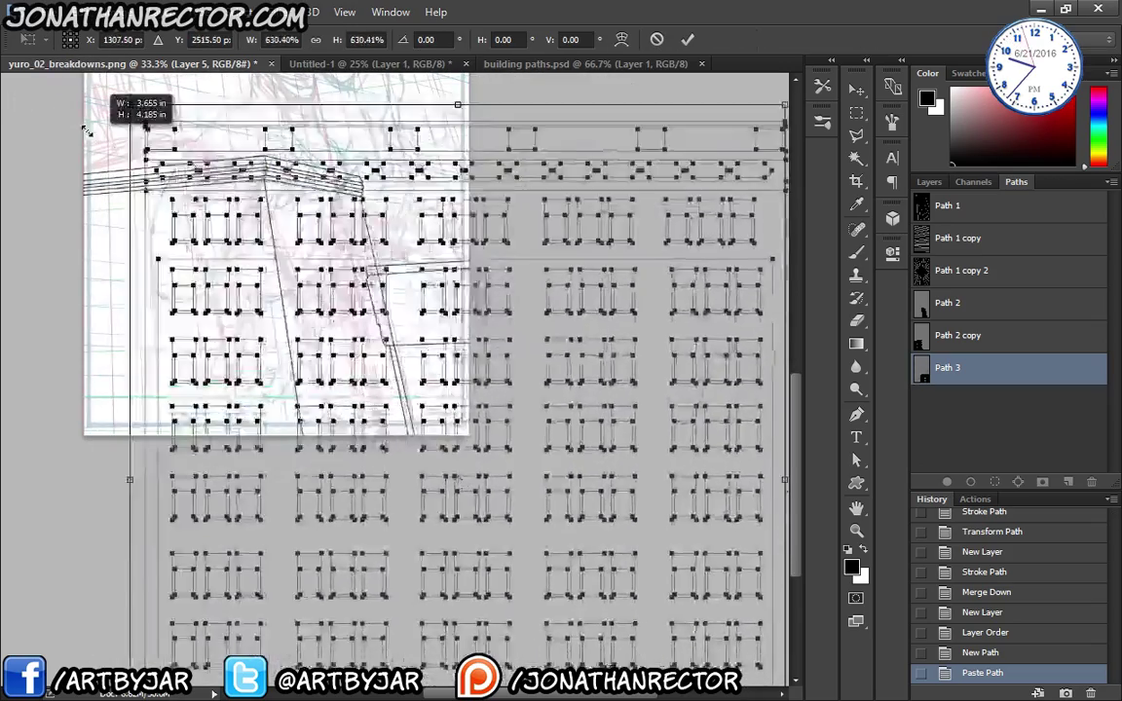
{"action": "left_click_drag", "start_coordinate": [157, 185], "coordinate": [425, 395]}
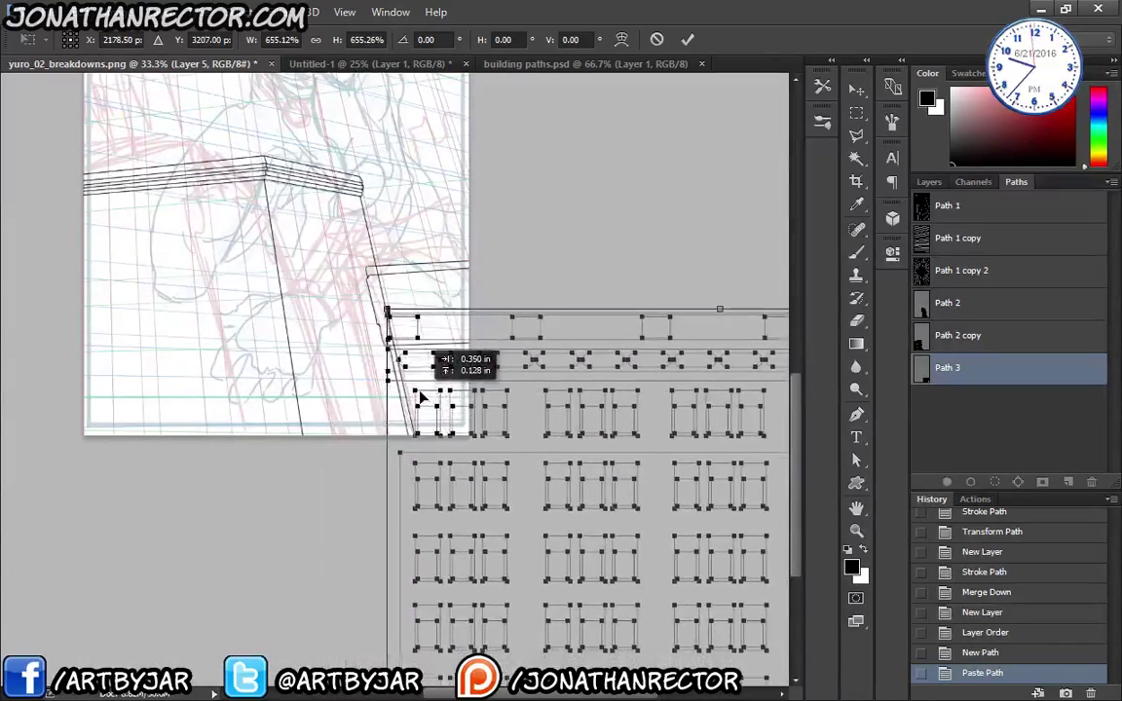
{"action": "left_click_drag", "start_coordinate": [401, 334], "coordinate": [434, 384]}
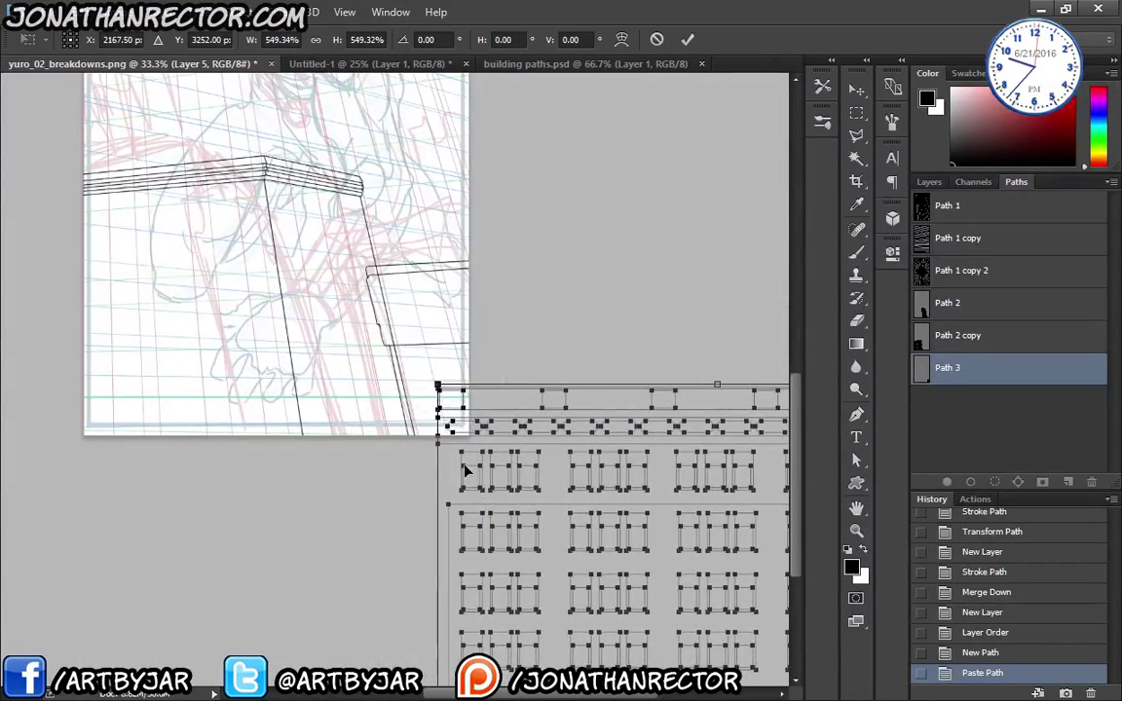
{"action": "left_click_drag", "start_coordinate": [519, 565], "coordinate": [473, 531]}
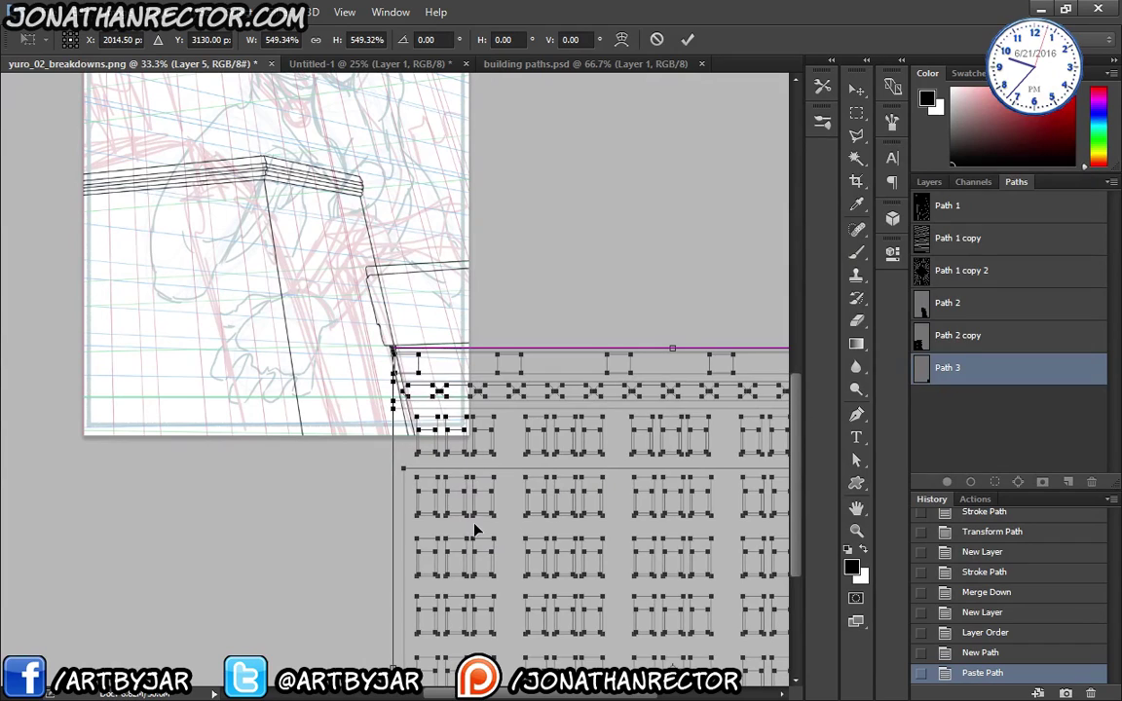
{"action": "scroll", "coordinate": [381, 370], "scroll_direction": "up", "scroll_amount": 3, "text": "alt"}
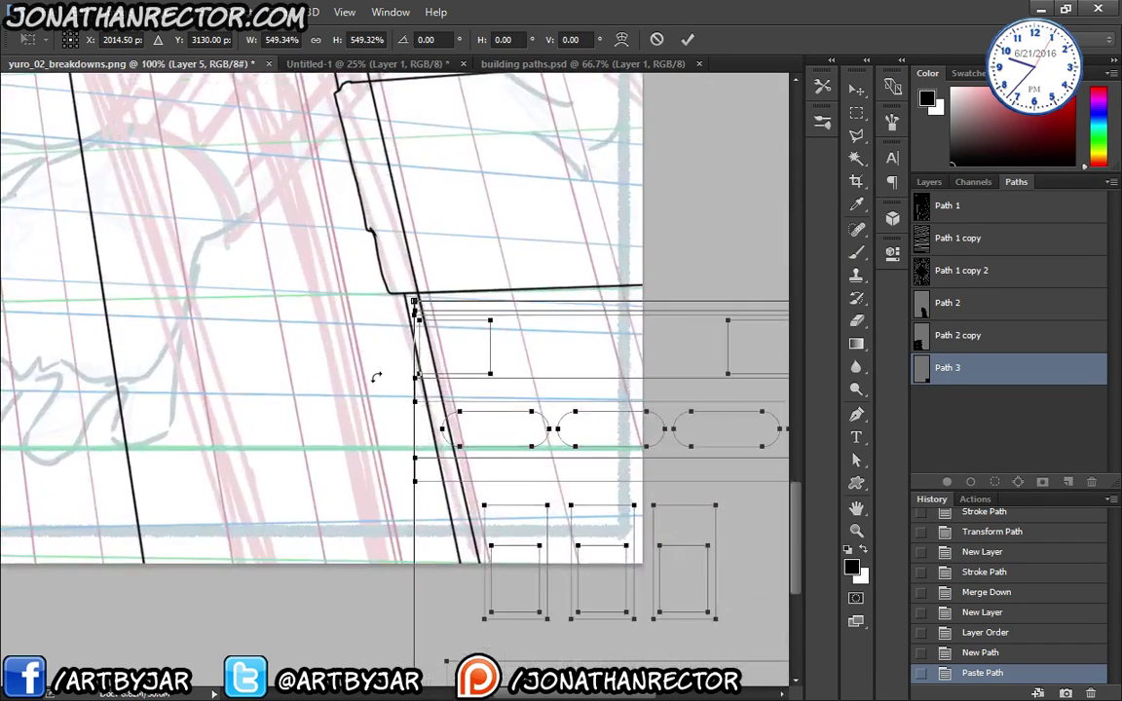
{"action": "key", "text": "Left"}
{"action": "key", "text": "Left"}
{"action": "key", "text": "Left"}
{"action": "key", "text": "Up"}
{"action": "key", "text": "Up"}
{"action": "key", "text": "Up"}
{"action": "key", "text": "Left"}
{"action": "key", "text": "Left"}
{"action": "key", "text": "Left"}
{"action": "key", "text": "Left"}
{"action": "key", "text": "Left"}
{"action": "key", "text": "Left"}
{"action": "key", "text": "Up"}
{"action": "key", "text": "Up"}
{"action": "key", "text": "Up"}
{"action": "key", "text": "Up"}
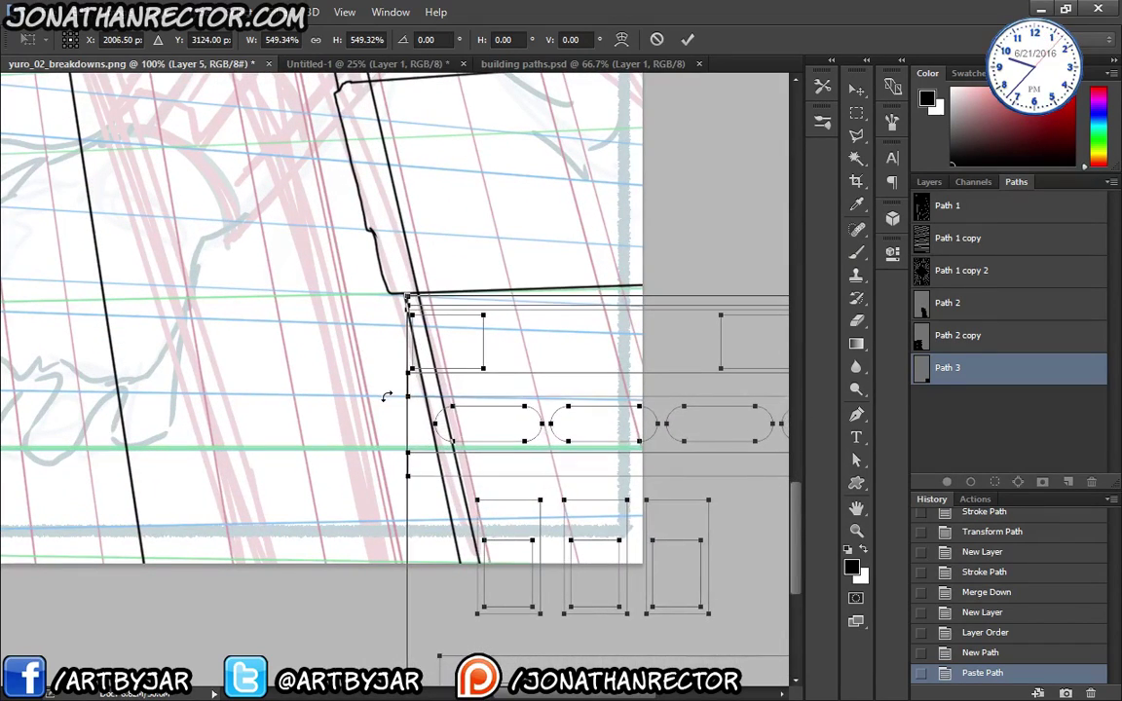
{"action": "scroll", "coordinate": [385, 399], "scroll_direction": "down", "scroll_amount": 5}
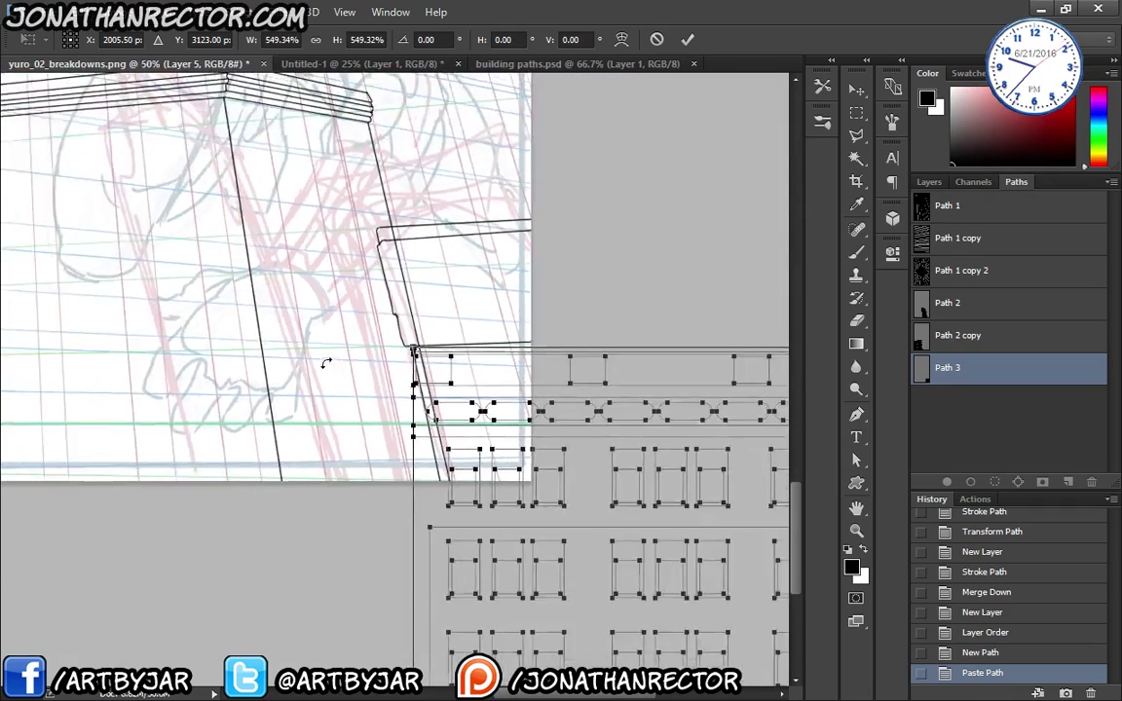
{"action": "scroll", "coordinate": [370, 405], "scroll_direction": "down", "scroll_amount": 1}
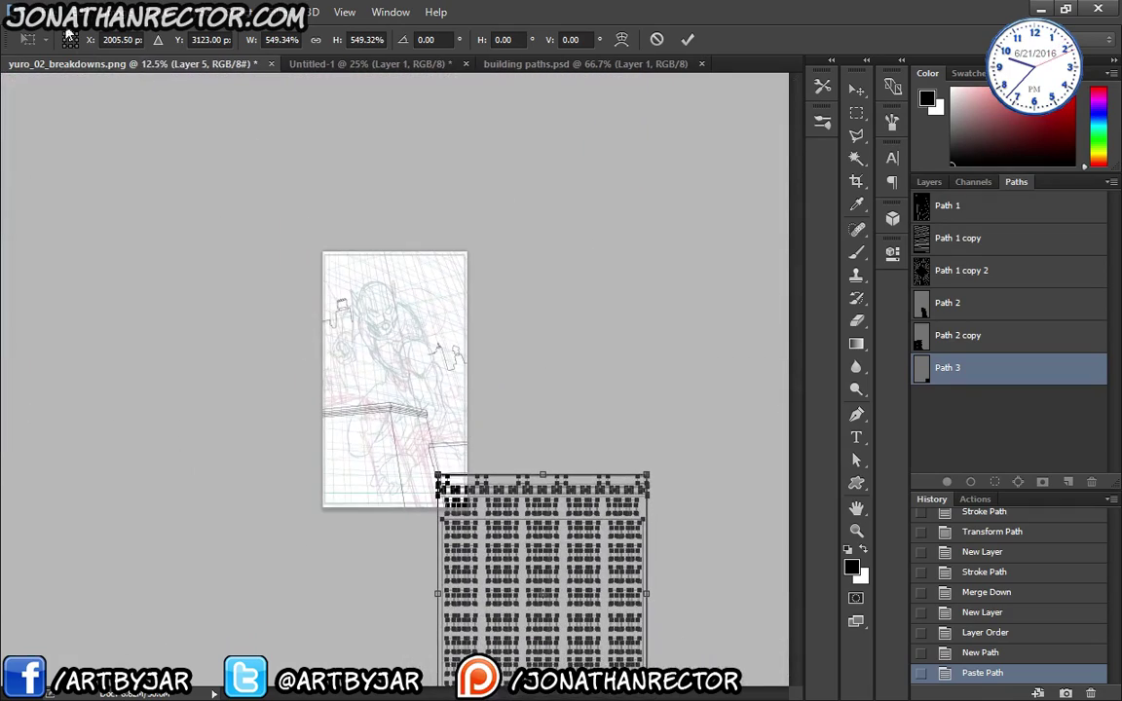
- Skew Path 3's window grid, tilting its top edge up and pushing its bottom edge right
{"action": "left_click", "coordinate": [70, 14]}
{"action": "mouse_move", "coordinate": [161, 371]}
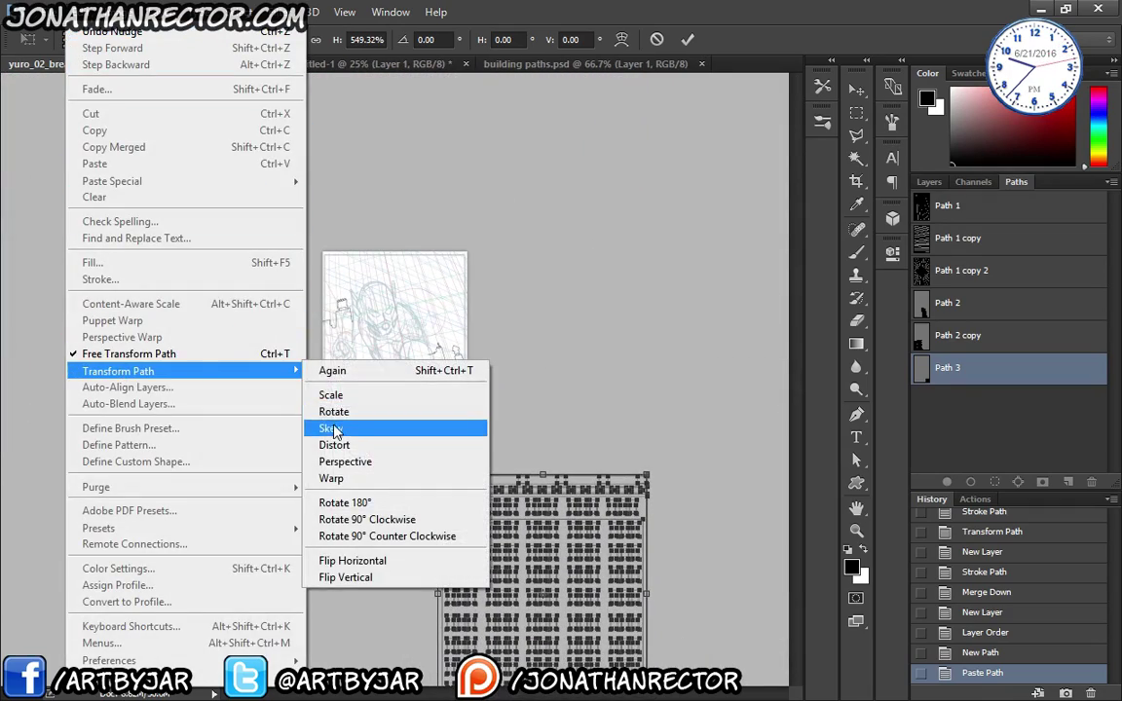
{"action": "left_click", "coordinate": [333, 431]}
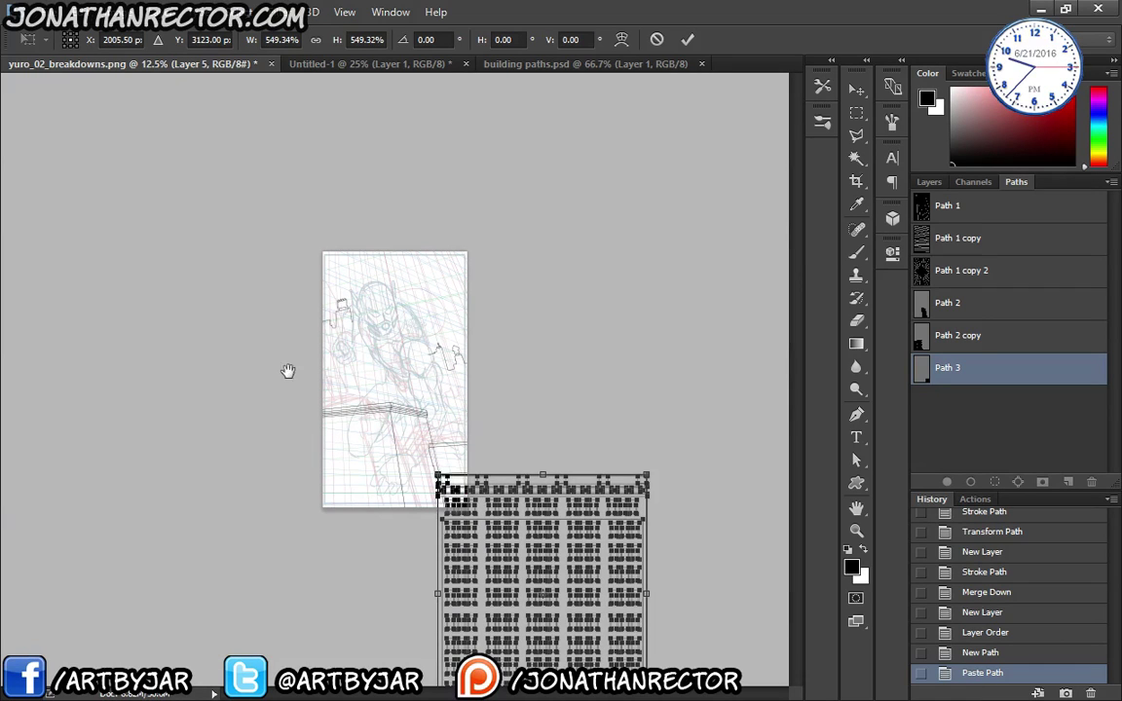
{"action": "left_click_drag", "start_coordinate": [645, 479], "coordinate": [645, 464]}
{"action": "key", "text": "ctrl+minus"}
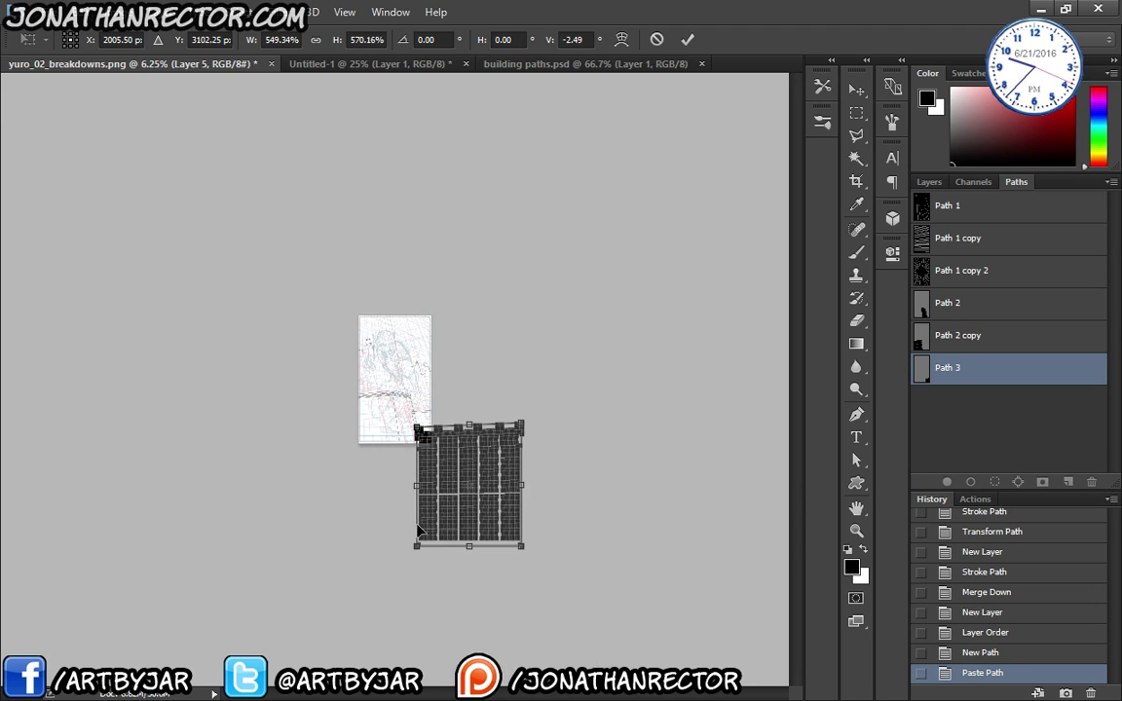
{"action": "left_click_drag", "start_coordinate": [418, 548], "coordinate": [434, 545]}
{"action": "left_click_drag", "start_coordinate": [522, 546], "coordinate": [592, 547]}
{"action": "key", "text": "ctrl+plus"}
{"action": "key", "text": "ctrl+plus"}
{"action": "key", "text": "ctrl+plus"}
{"action": "key", "text": "ctrl+plus"}
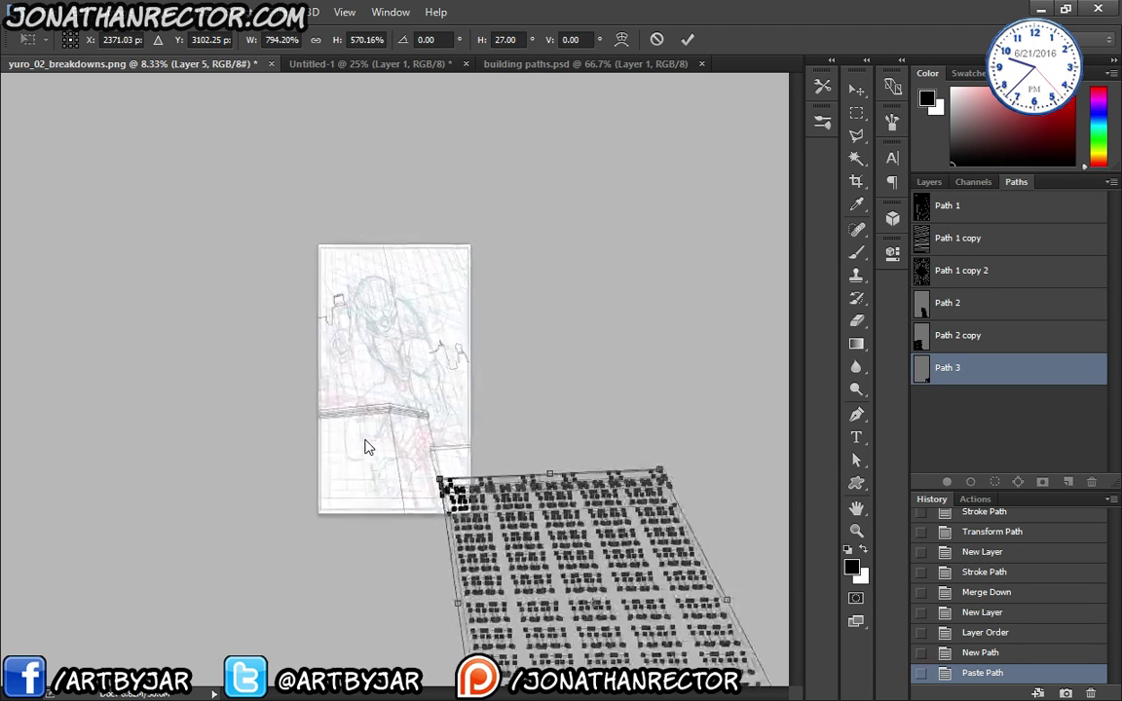
{"action": "key", "text": "ctrl+plus"}
- Fine-tune the grid's bottom-left corner to the lower building's perspective and commit the skew
{"action": "left_click_drag", "start_coordinate": [389, 472], "coordinate": [262, 187]}
{"action": "scroll", "coordinate": [263, 243], "scroll_direction": "right", "scroll_amount": 4}
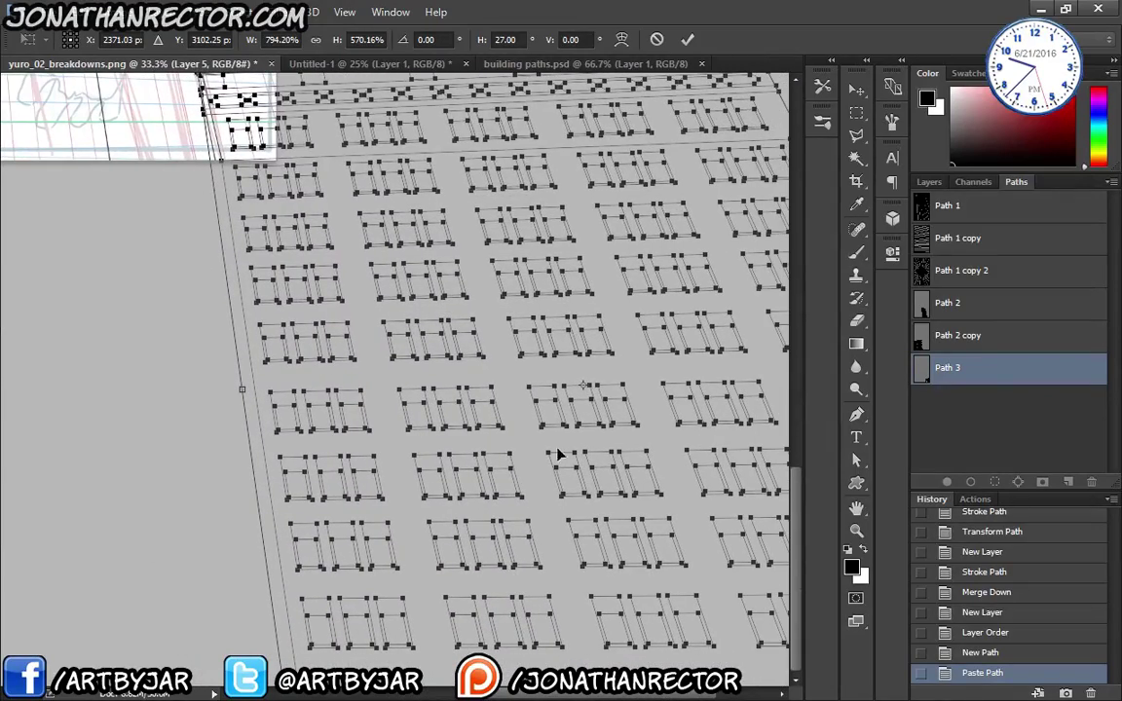
{"action": "key", "text": "ctrl+minus"}
{"action": "key", "text": "ctrl+minus"}
{"action": "key", "text": "ctrl+minus"}
{"action": "key", "text": "ctrl+minus"}
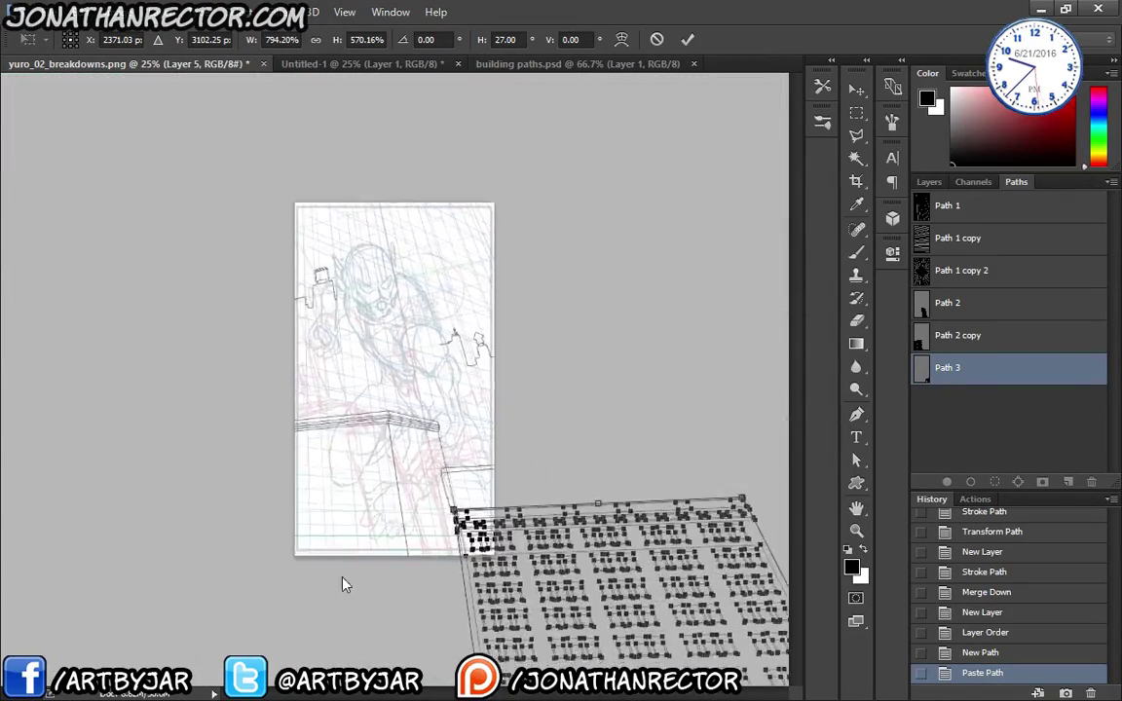
{"action": "left_click_drag", "start_coordinate": [446, 601], "coordinate": [463, 602]}
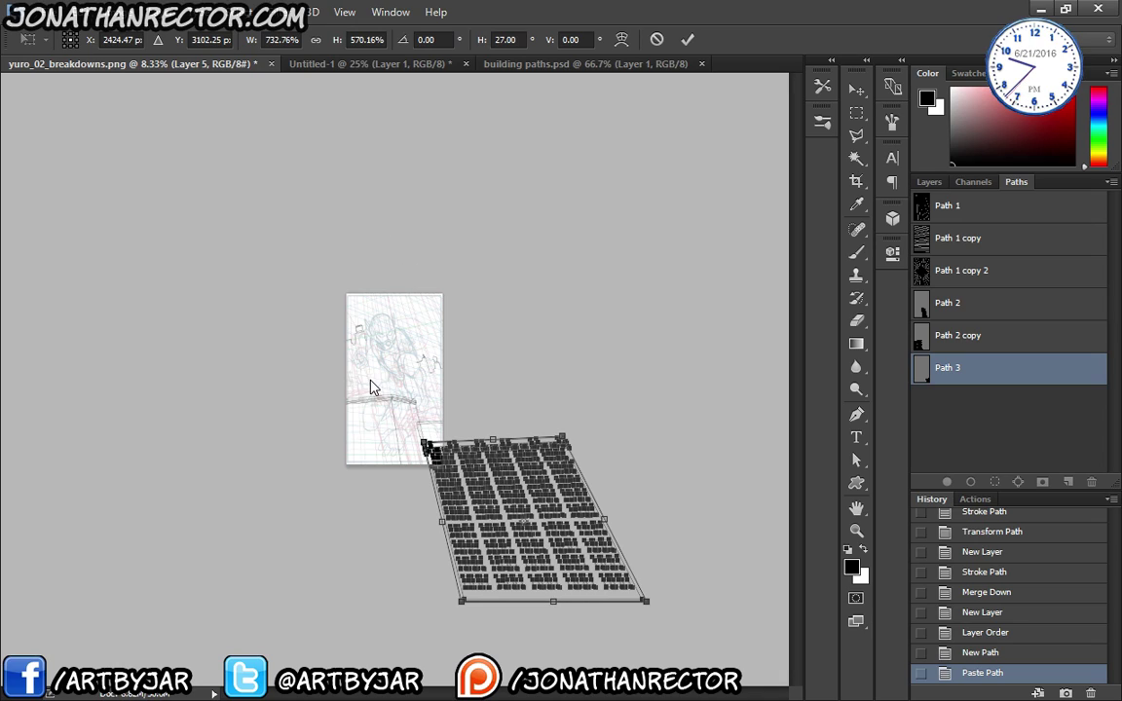
{"action": "key", "text": "ctrl+plus"}
{"action": "key", "text": "ctrl+plus"}
{"action": "key", "text": "ctrl+plus"}
{"action": "key", "text": "ctrl+plus"}
{"action": "key", "text": "ctrl+plus"}
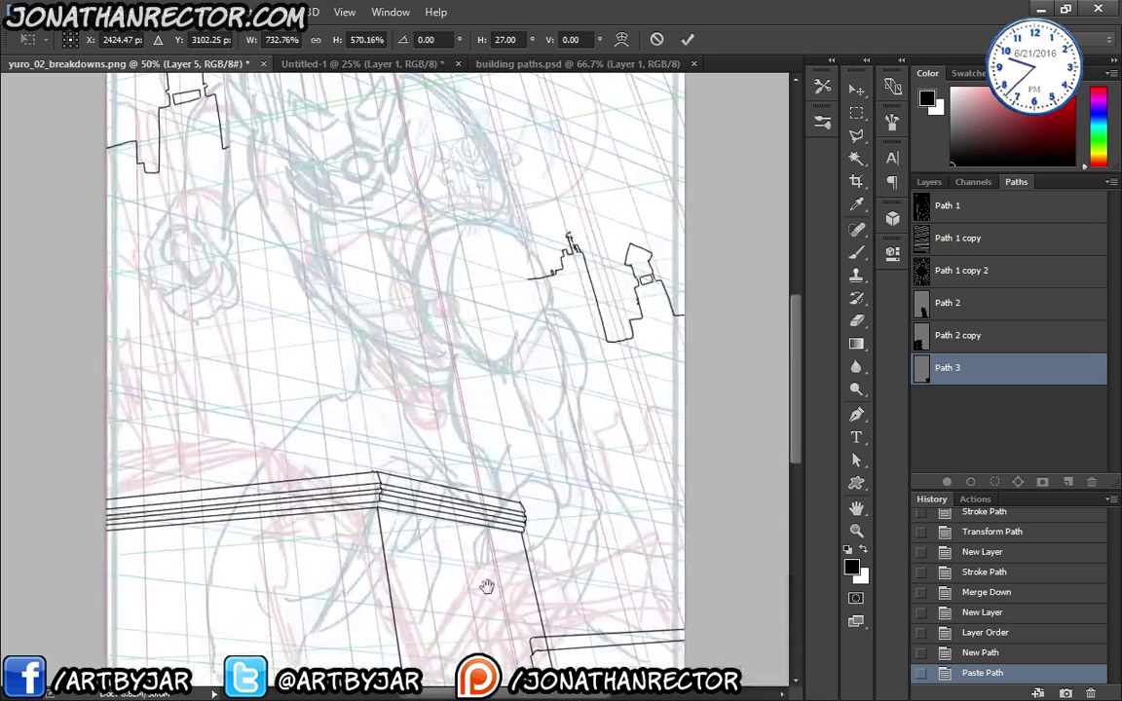
{"action": "left_click_drag", "start_coordinate": [485, 619], "coordinate": [387, 282]}
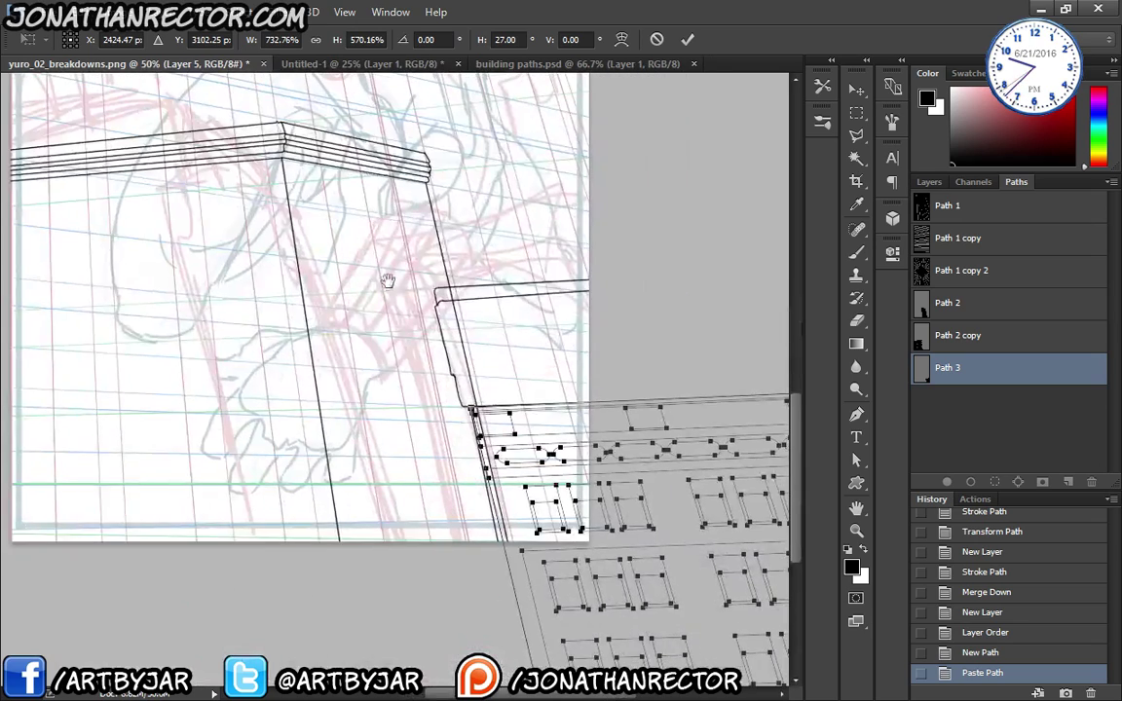
{"action": "key", "text": "ctrl+minus"}
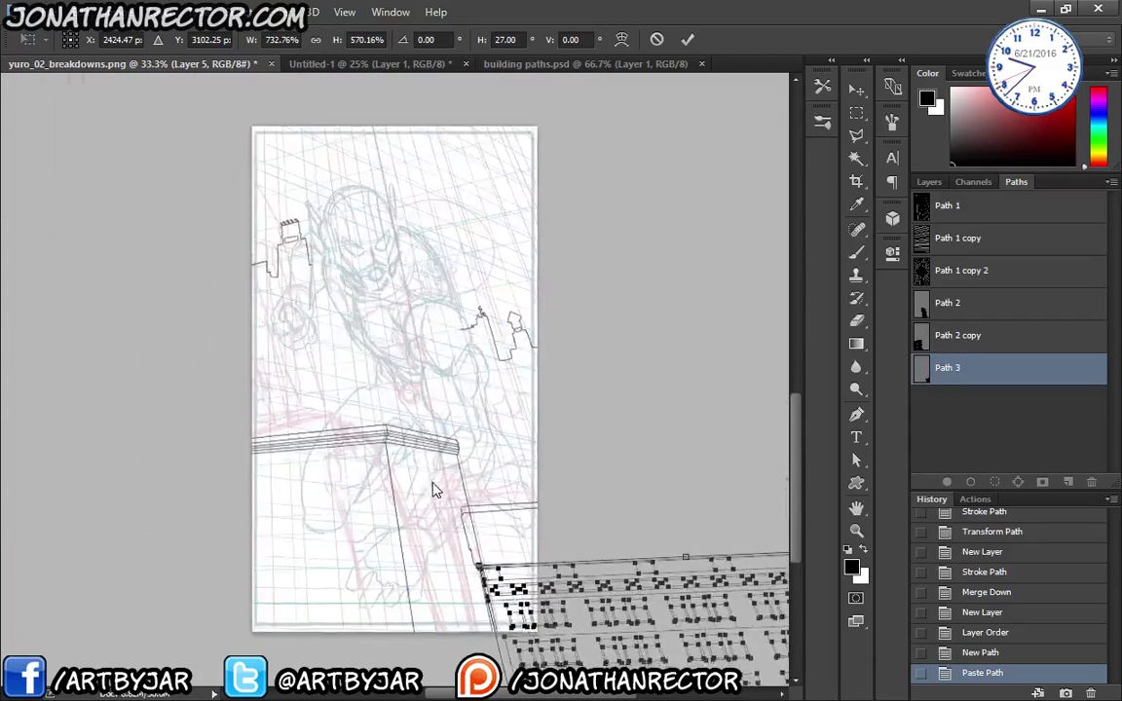
{"action": "key", "text": "ctrl+minus"}
{"action": "key", "text": "ctrl+minus"}
{"action": "key", "text": "ctrl+minus"}
{"action": "key", "text": "ctrl+minus"}
{"action": "key", "text": "ctrl+minus"}
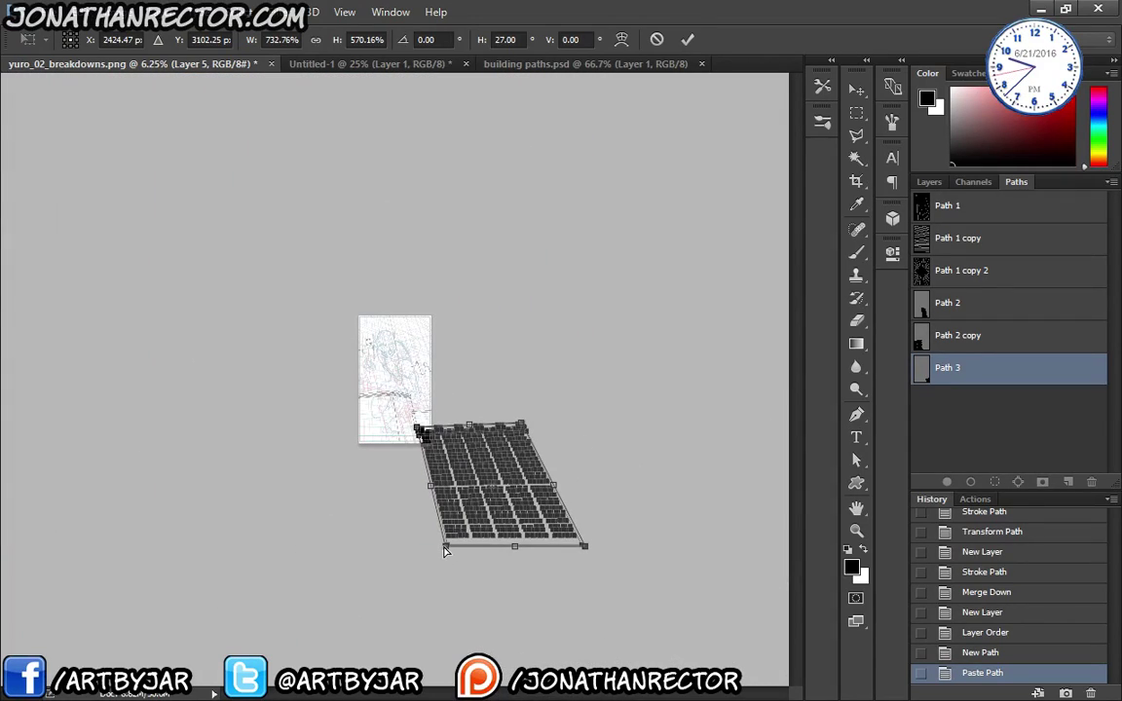
{"action": "left_click_drag", "start_coordinate": [445, 547], "coordinate": [441, 543]}
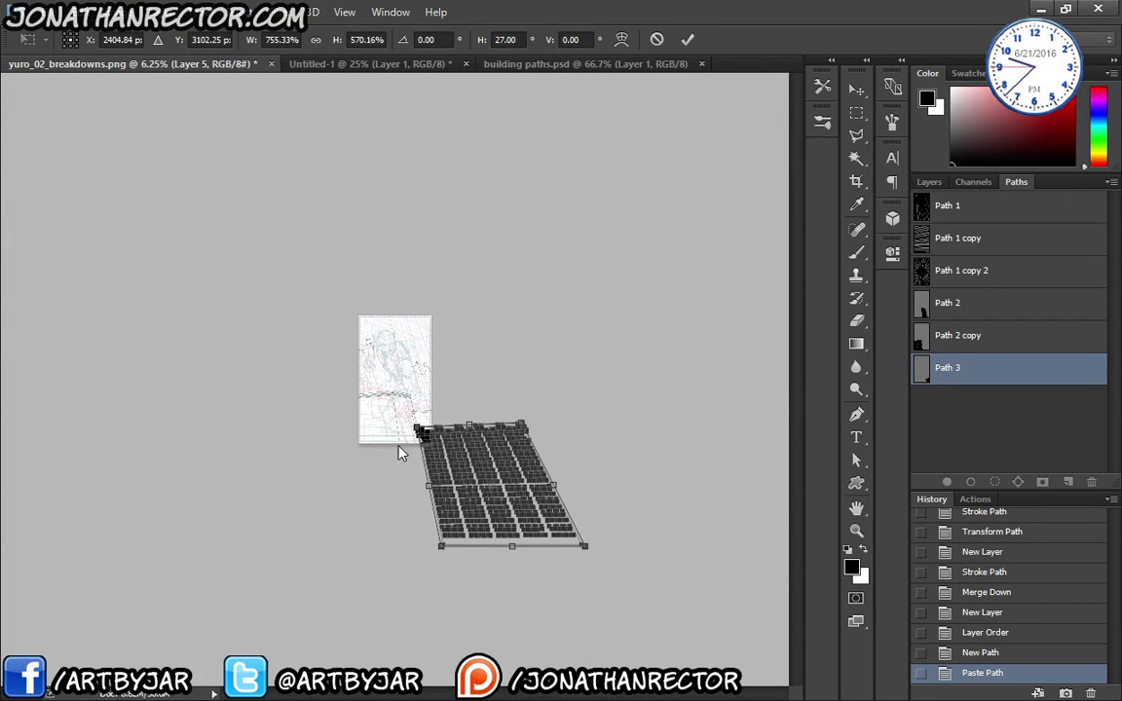
{"action": "key", "text": "ctrl+plus"}
{"action": "key", "text": "ctrl+plus"}
{"action": "key", "text": "ctrl+plus"}
{"action": "key", "text": "ctrl+plus"}
{"action": "key", "text": "ctrl+plus"}
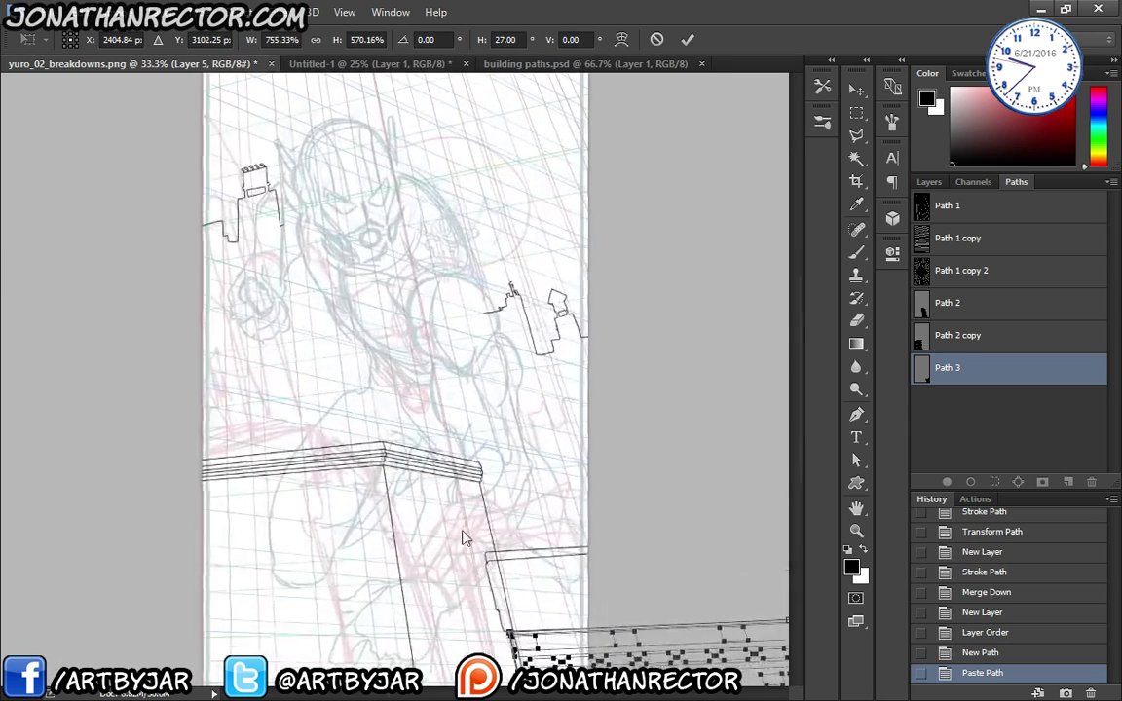
{"action": "left_click_drag", "start_coordinate": [465, 537], "coordinate": [399, 385]}
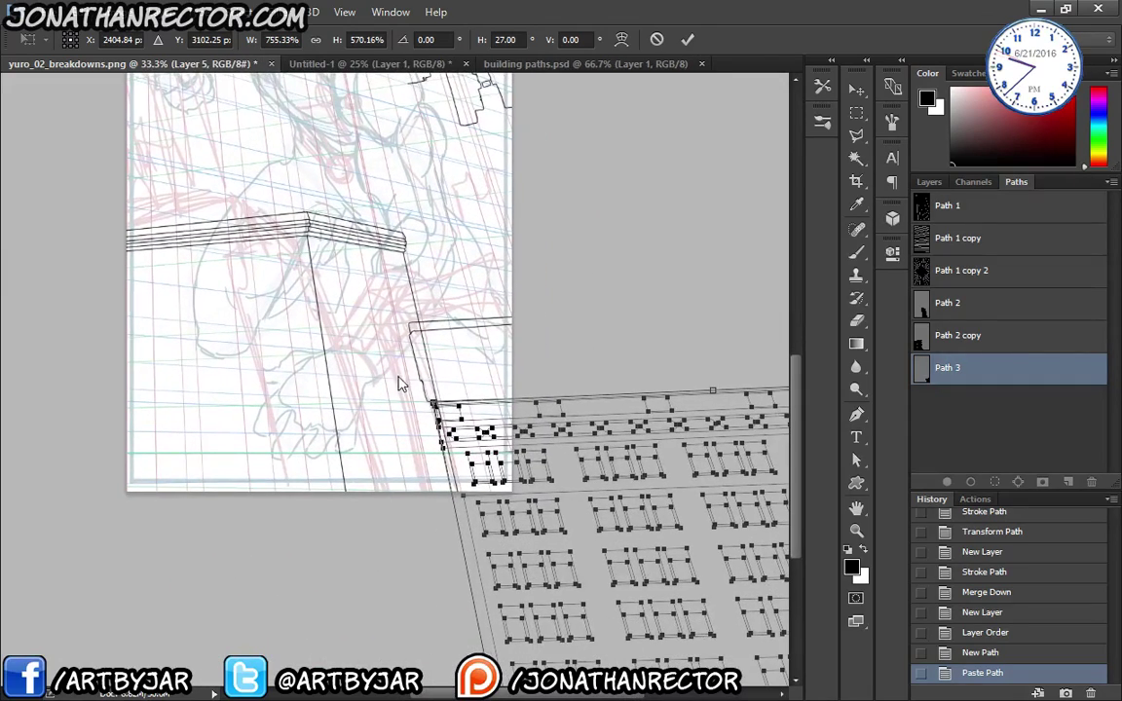
{"action": "key", "text": "Return"}
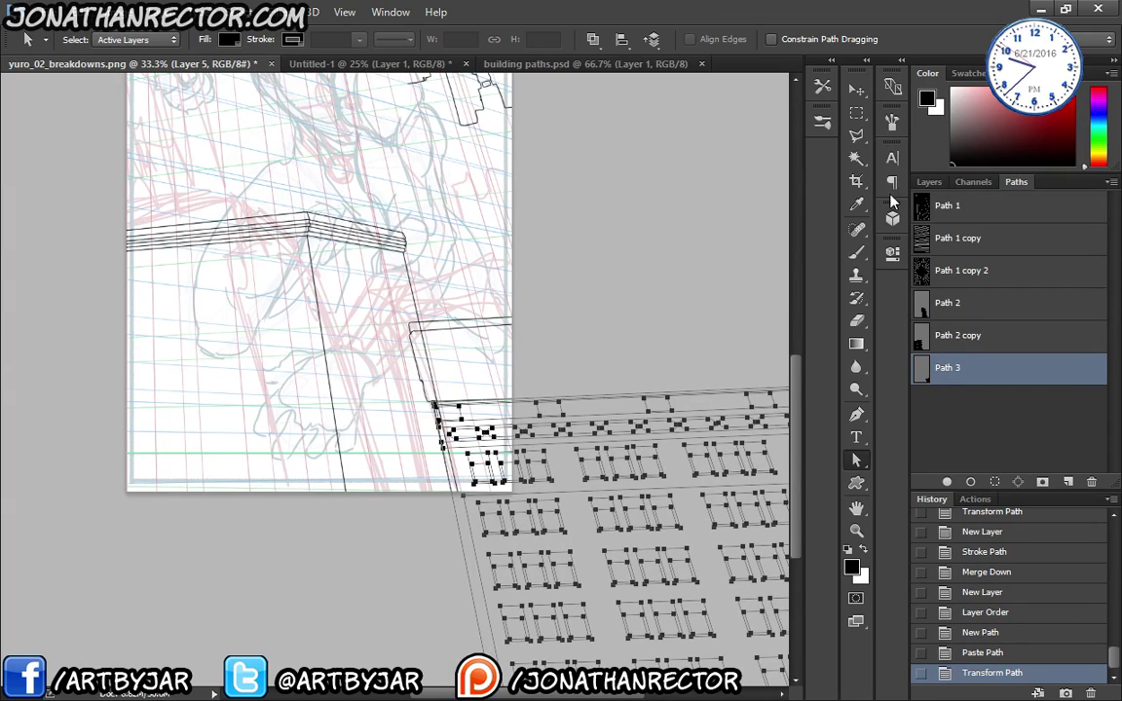
- Stroke Path 3 with the Brush on Layer 5, then deselect the path so no outline remains
{"action": "left_click", "coordinate": [929, 181]}
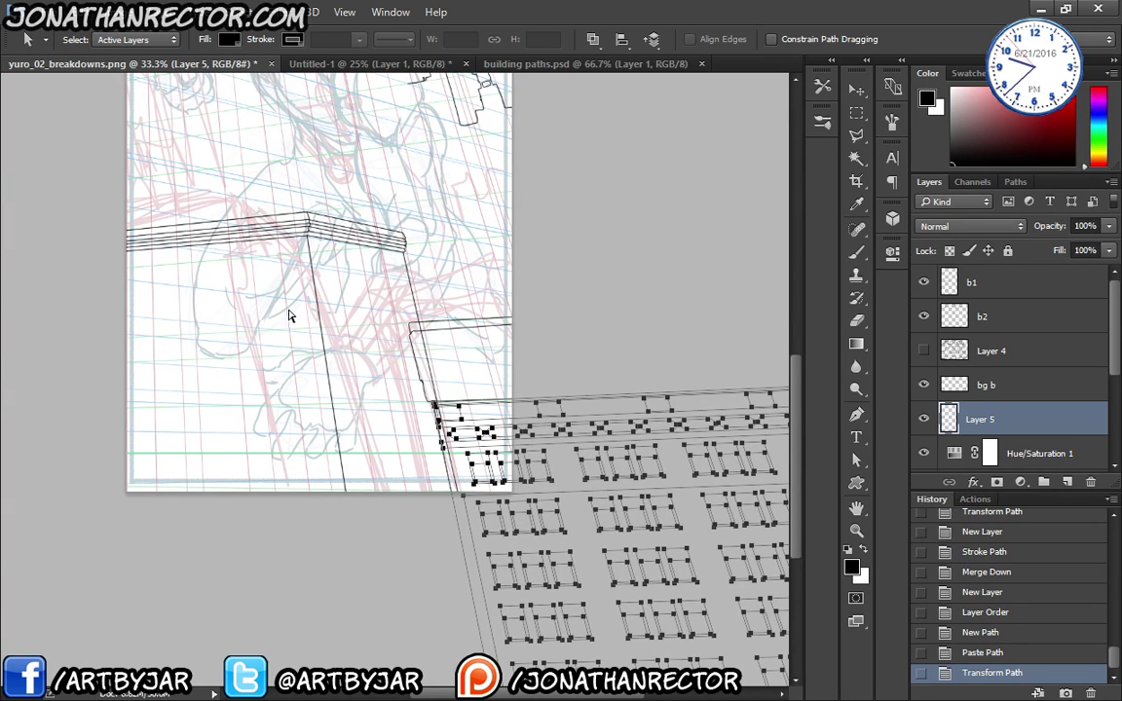
{"action": "key", "text": "b"}
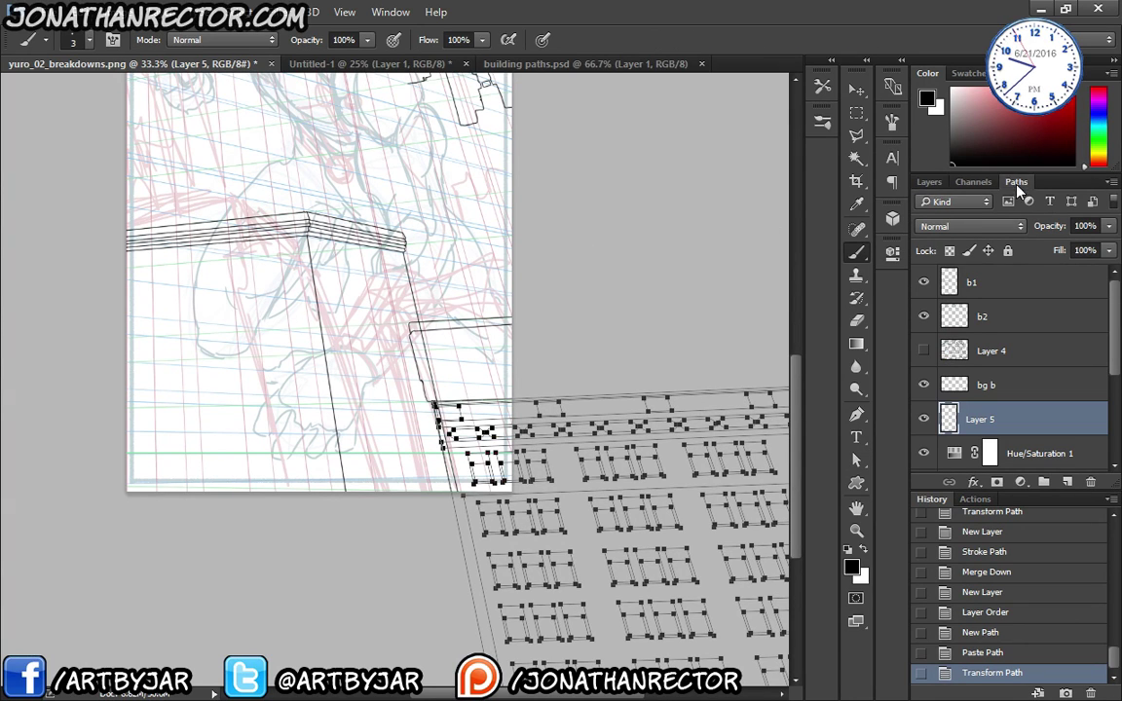
{"action": "left_click", "coordinate": [1016, 182]}
{"action": "left_click", "coordinate": [971, 481]}
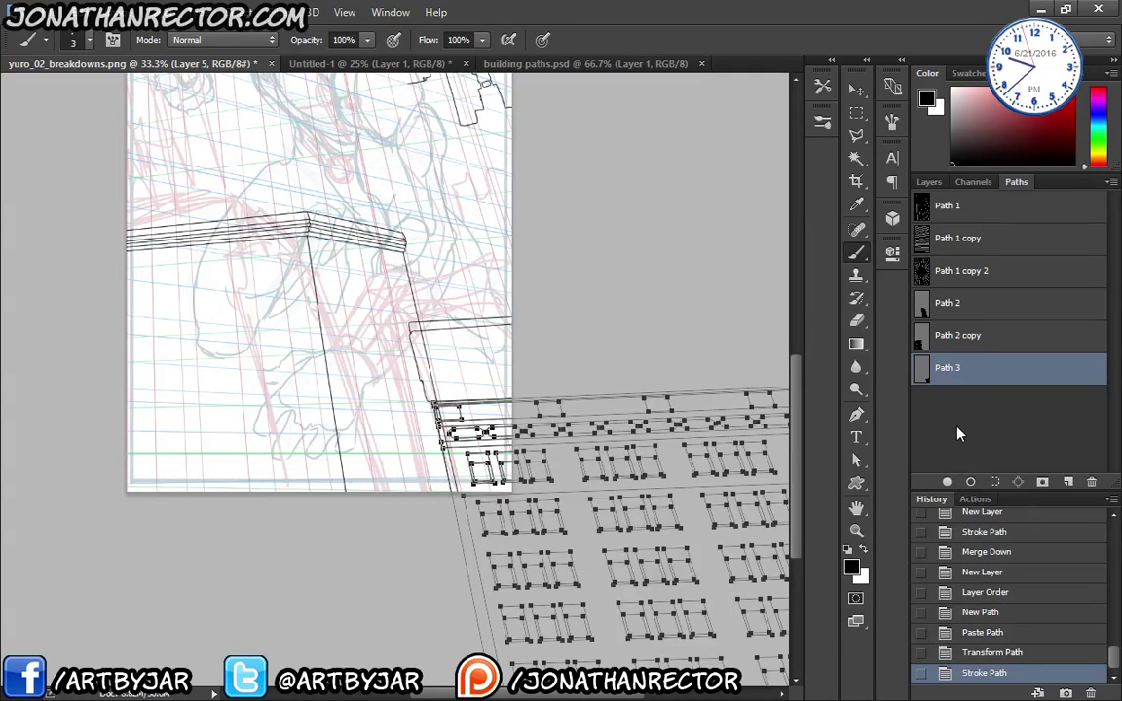
{"action": "left_click", "coordinate": [953, 442]}
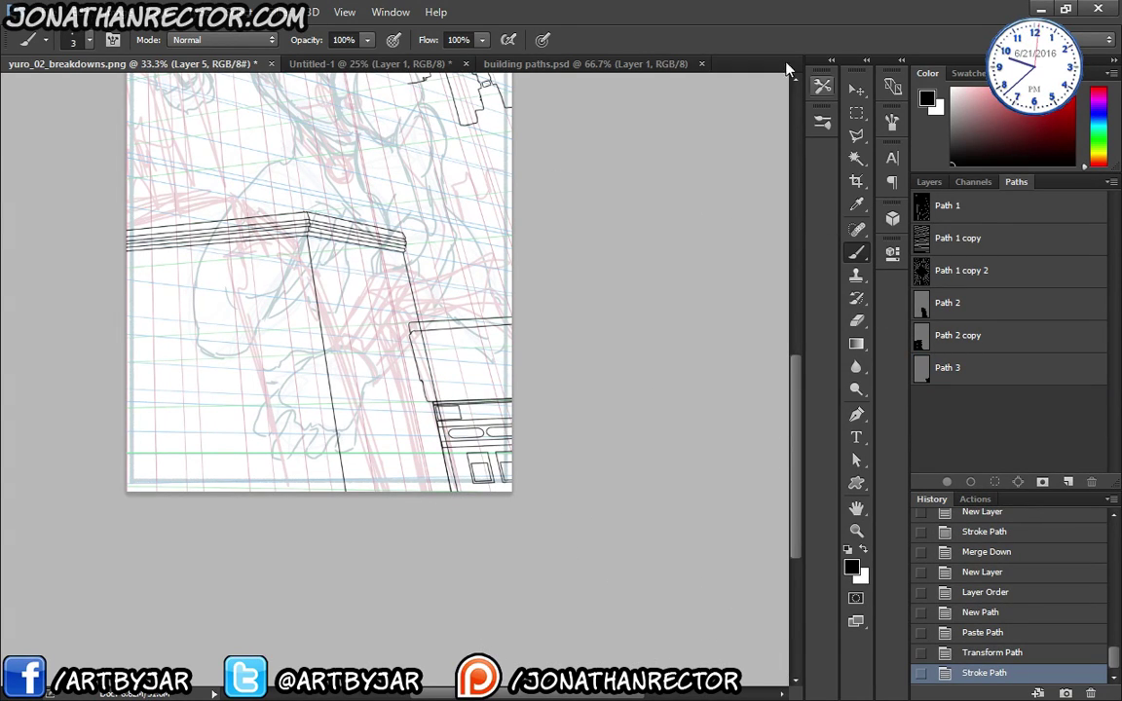
{"action": "scroll", "coordinate": [310, 458], "scroll_direction": "up", "scroll_amount": 2}
{"action": "scroll", "coordinate": [329, 485], "scroll_direction": "up", "scroll_amount": 2}
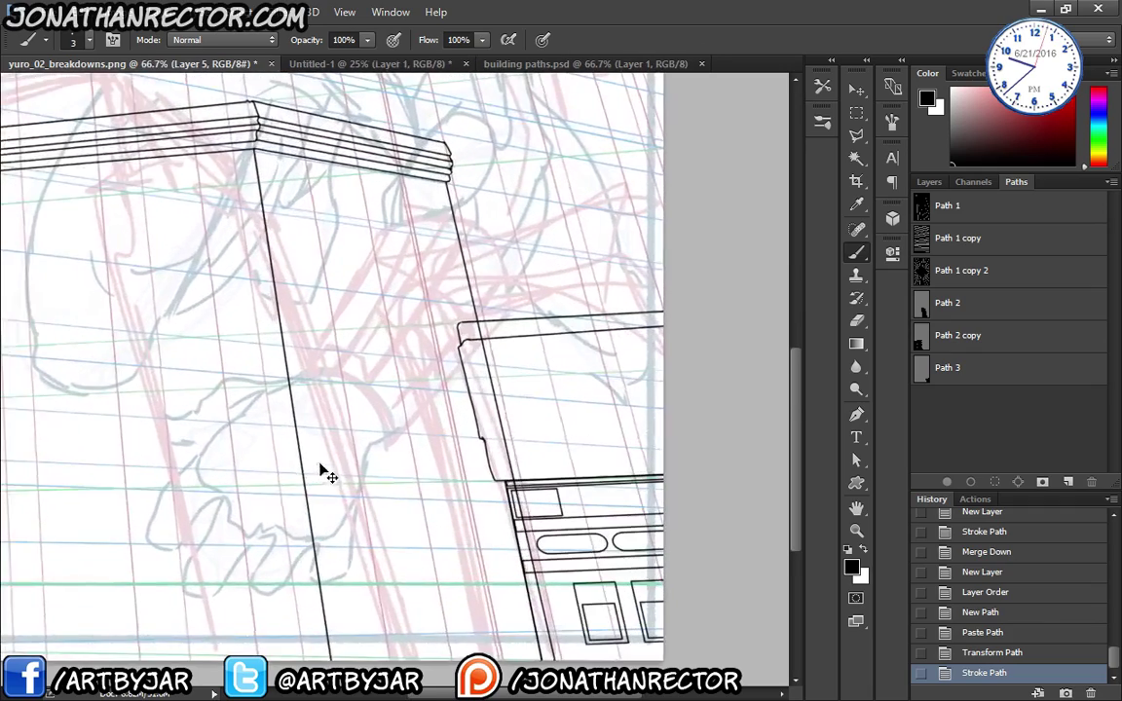
{"action": "left_click_drag", "start_coordinate": [318, 456], "coordinate": [360, 487]}
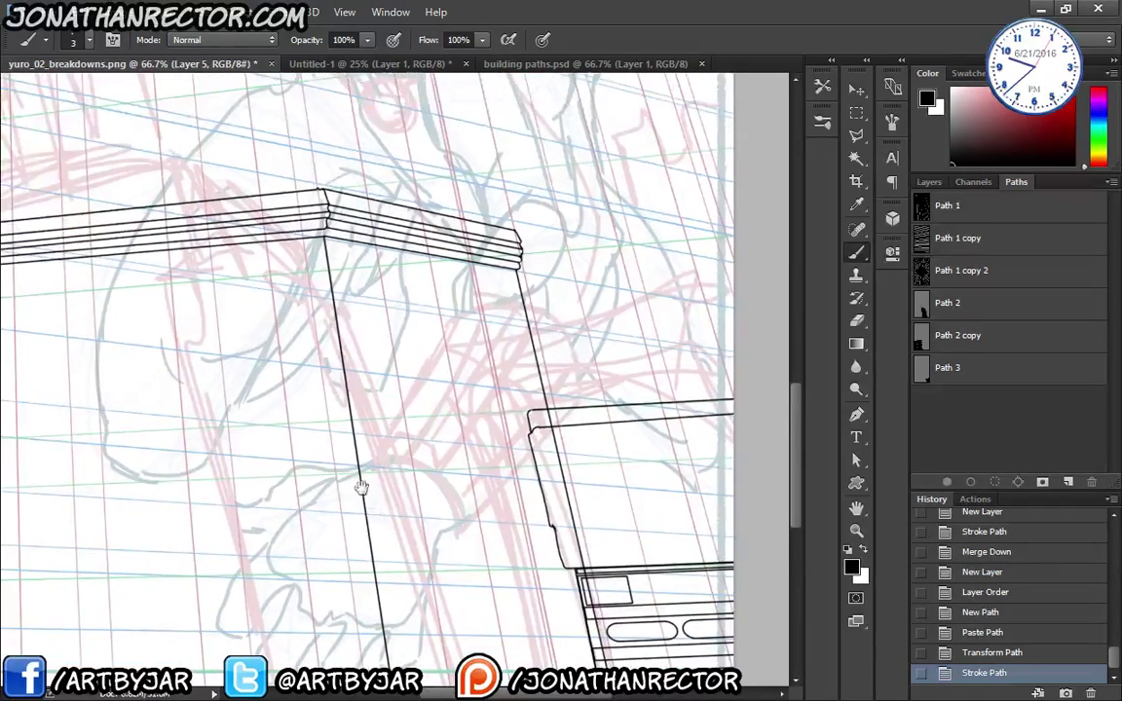
{"action": "key", "text": "ctrl+minus"}
{"action": "key", "text": "ctrl+minus"}
{"action": "left_click_drag", "start_coordinate": [293, 477], "coordinate": [354, 520]}
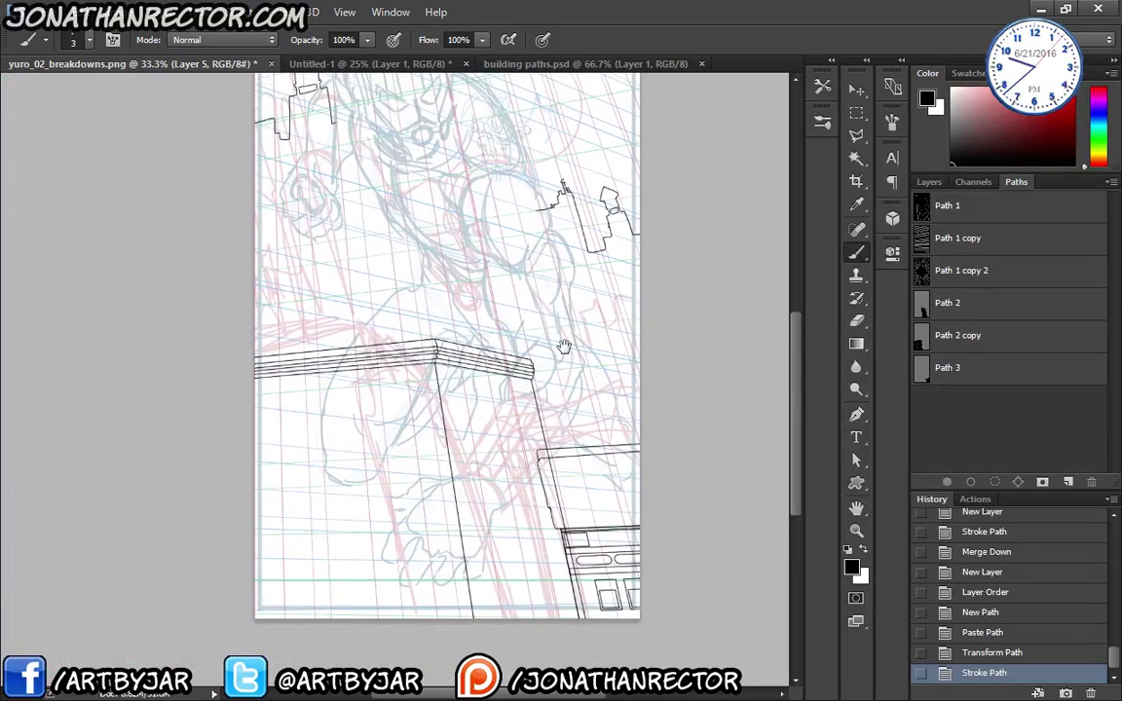
- Delete the Hue/Saturation 1 adjustment, the sketch layers and the white Layer 0 background
{"action": "key", "text": "F7"}
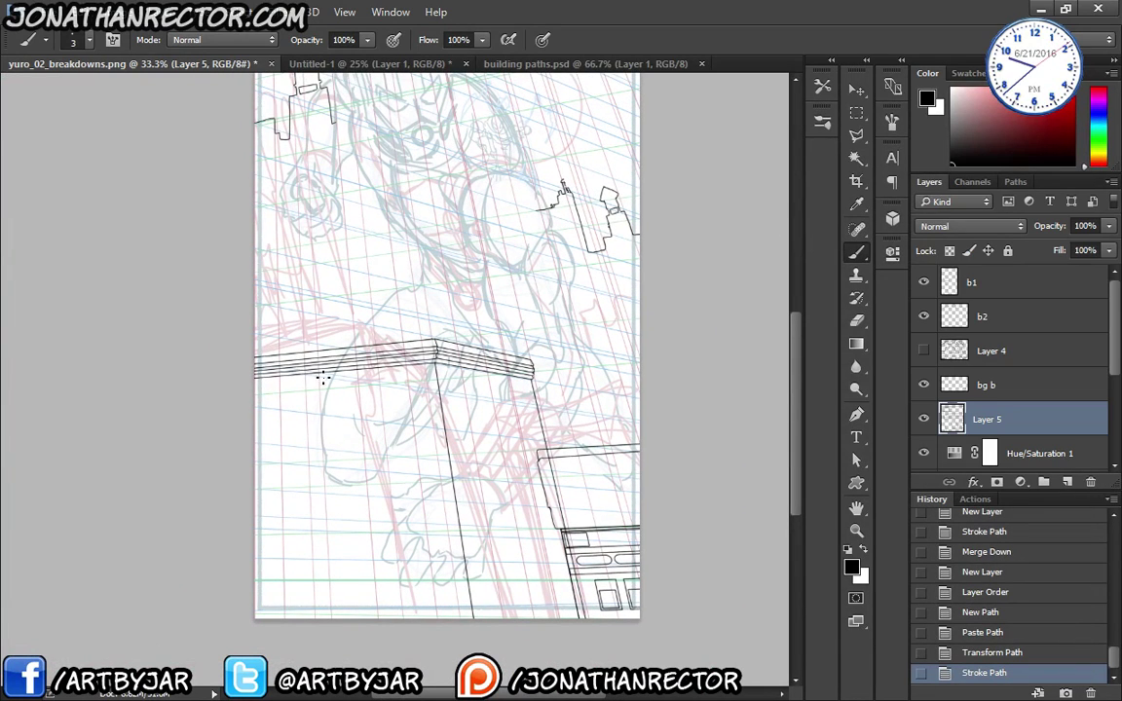
{"action": "scroll", "coordinate": [1087, 460], "scroll_direction": "down", "scroll_amount": 3}
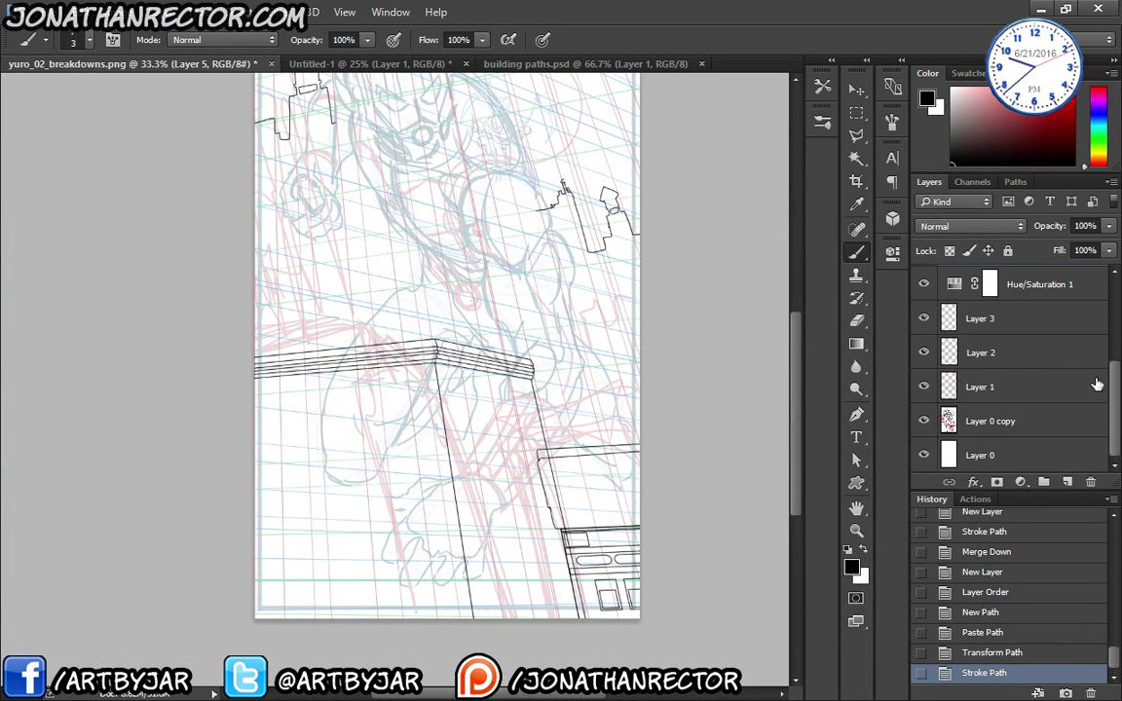
{"action": "scroll", "coordinate": [1069, 301], "scroll_direction": "up", "scroll_amount": 1}
{"action": "left_click", "coordinate": [1033, 341]}
{"action": "scroll", "coordinate": [962, 306], "scroll_direction": "down", "scroll_amount": 1}
{"action": "key", "text": "x"}
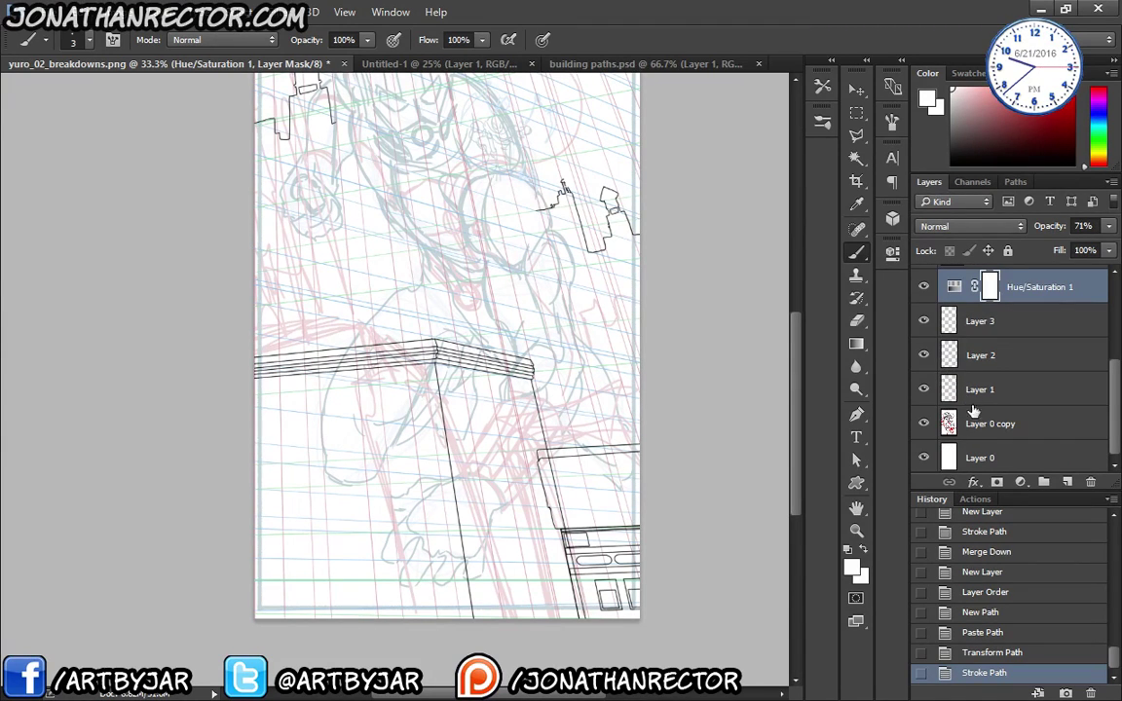
{"action": "left_click", "coordinate": [986, 429], "text": "shift"}
{"action": "left_click", "coordinate": [1089, 481]}
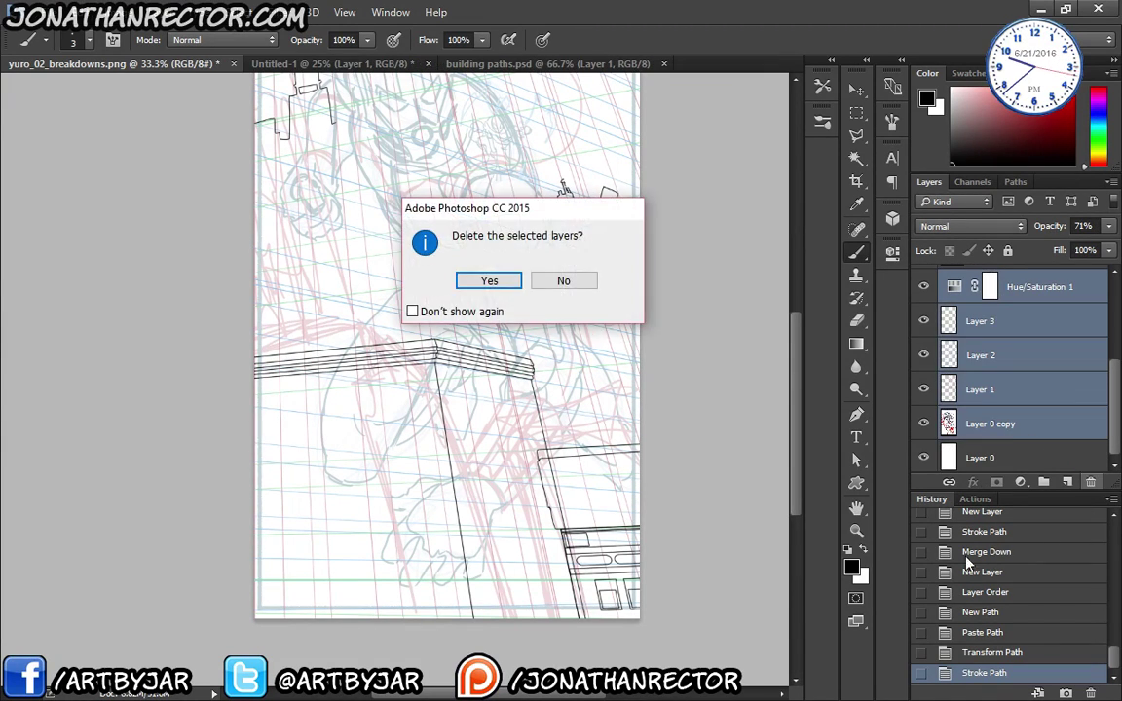
{"action": "left_click", "coordinate": [489, 281]}
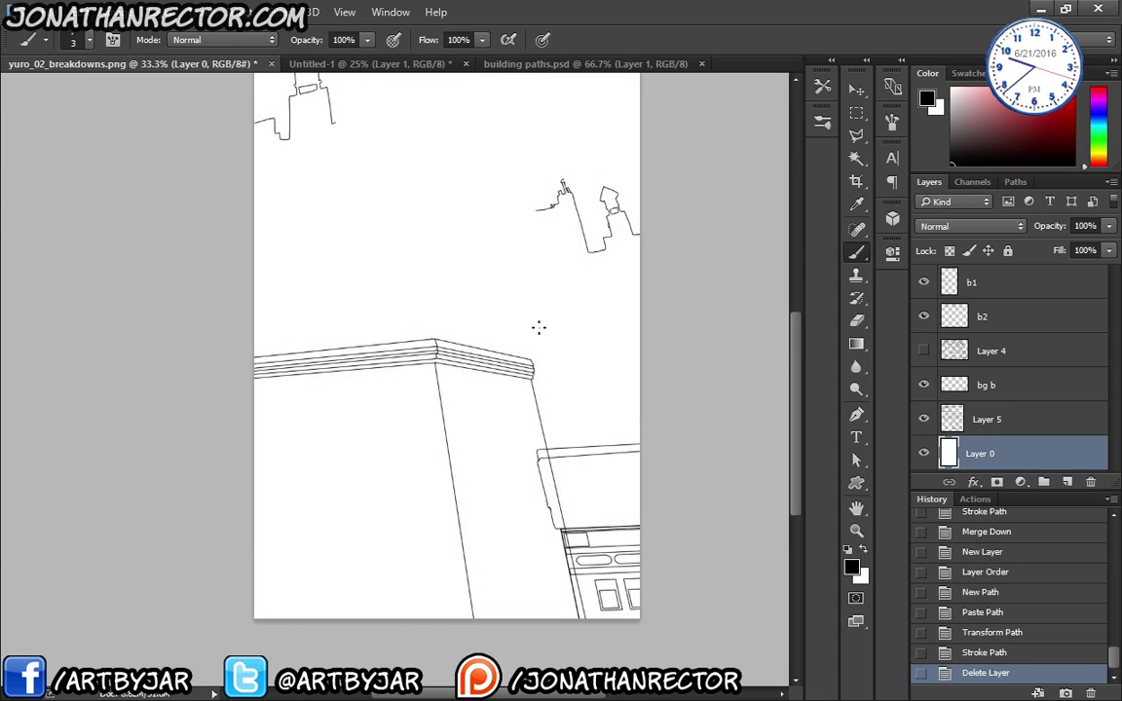
{"action": "left_click", "coordinate": [1090, 481]}
{"action": "left_click", "coordinate": [488, 280]}
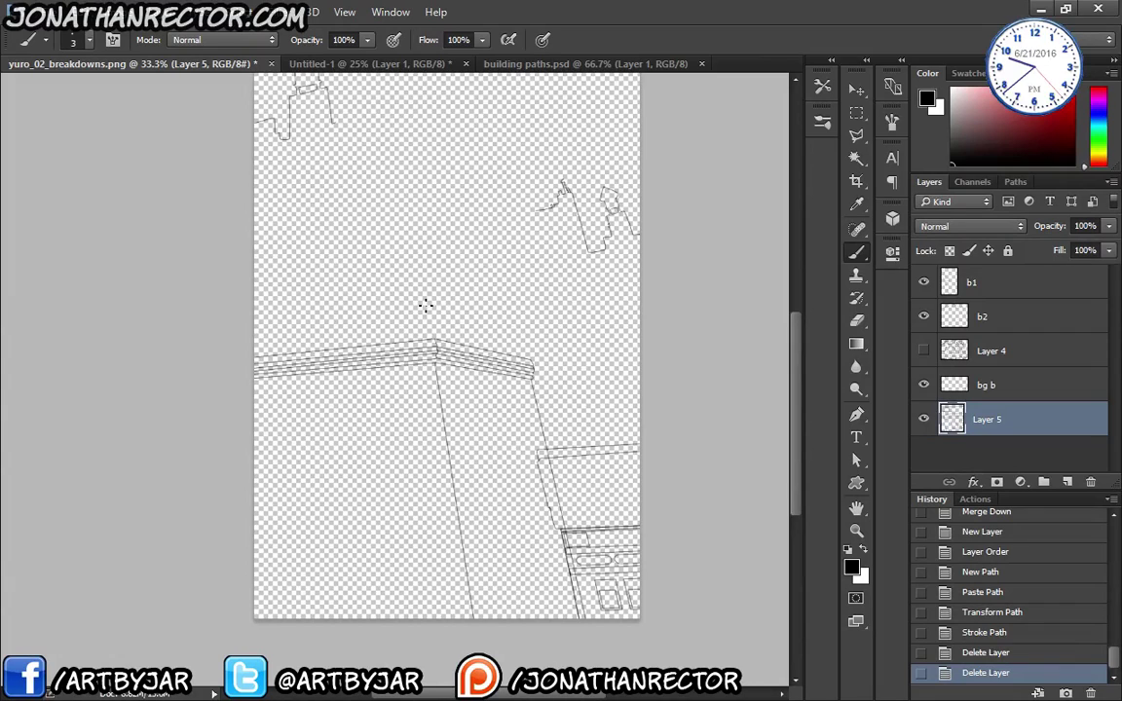
- Make Layer 4's window linework visible and bring up the Save As dialog
{"action": "left_click", "coordinate": [924, 352]}
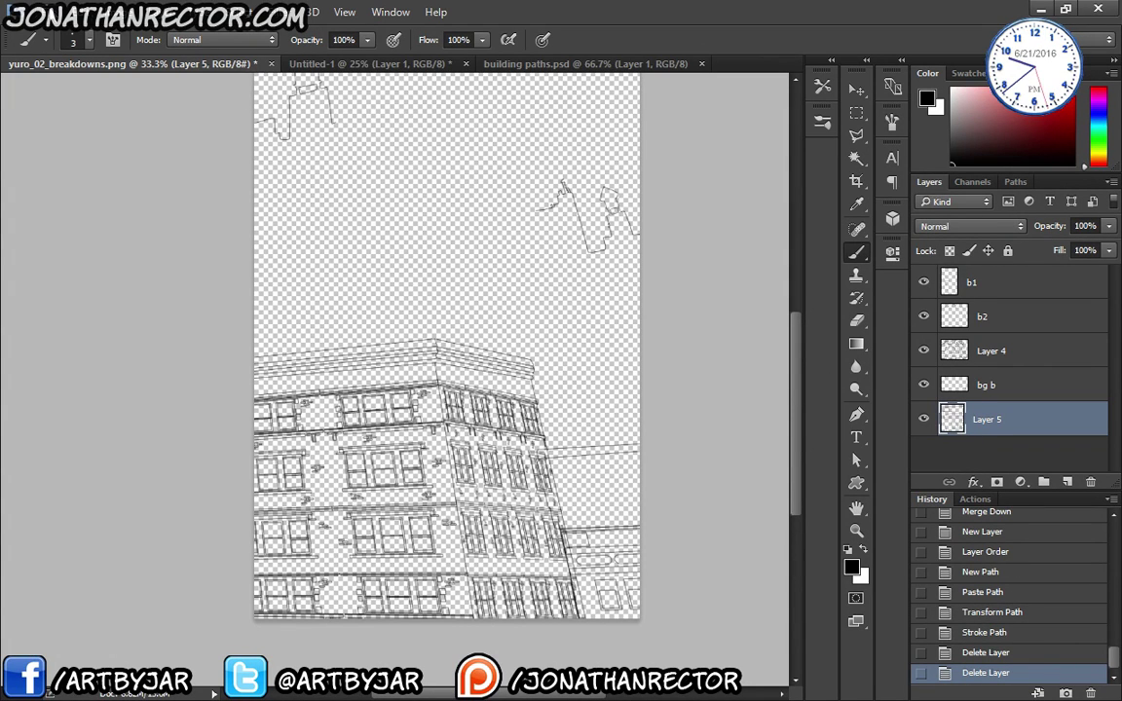
{"action": "left_click", "coordinate": [47, 14]}
{"action": "left_click", "coordinate": [67, 207]}
{"action": "scroll", "coordinate": [78, 224], "scroll_direction": "down", "scroll_amount": 3}
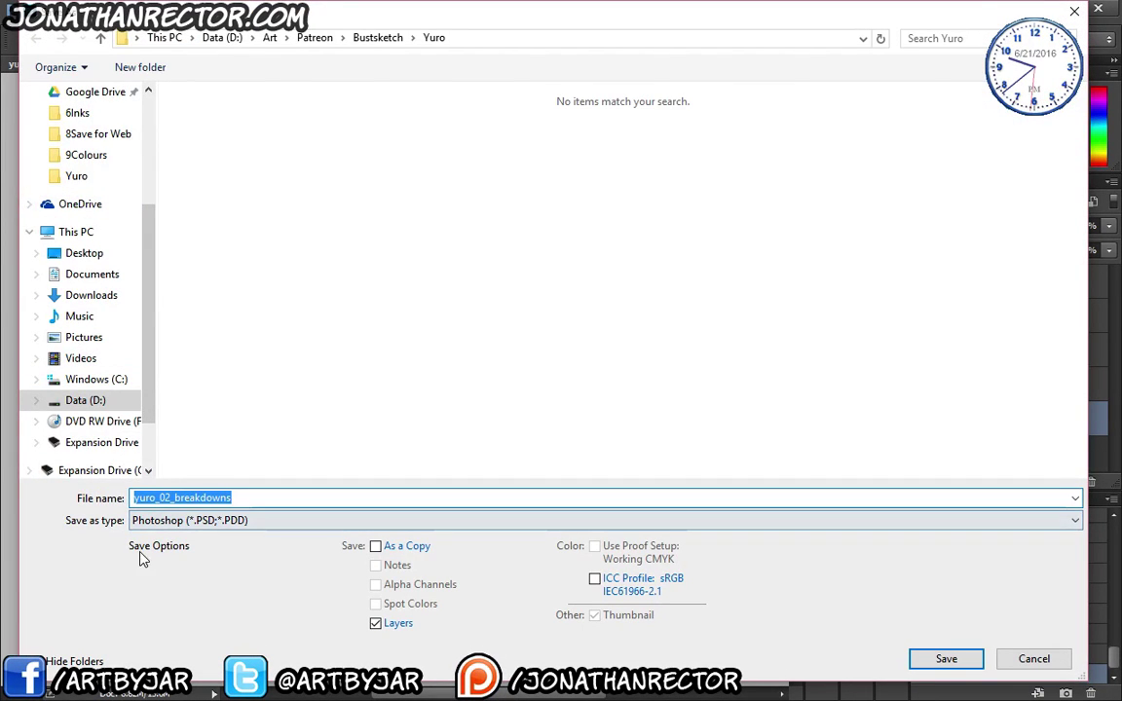
- Rename the file to yuro_02_lines_v2 and save it as a PSD
{"action": "left_click", "coordinate": [219, 497]}
{"action": "key", "text": "BackSpace"}
{"action": "key", "text": "BackSpace"}
{"action": "key", "text": "BackSpace"}
{"action": "key", "text": "BackSpace"}
{"action": "key", "text": "BackSpace"}
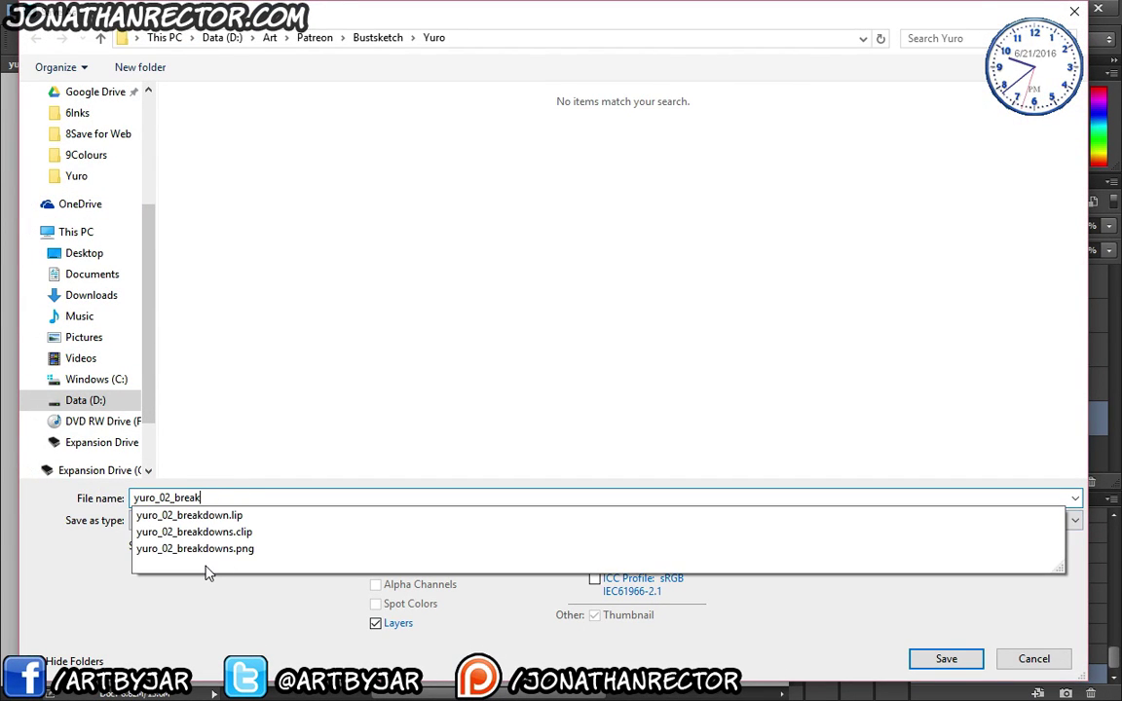
{"action": "key", "text": "BackSpace"}
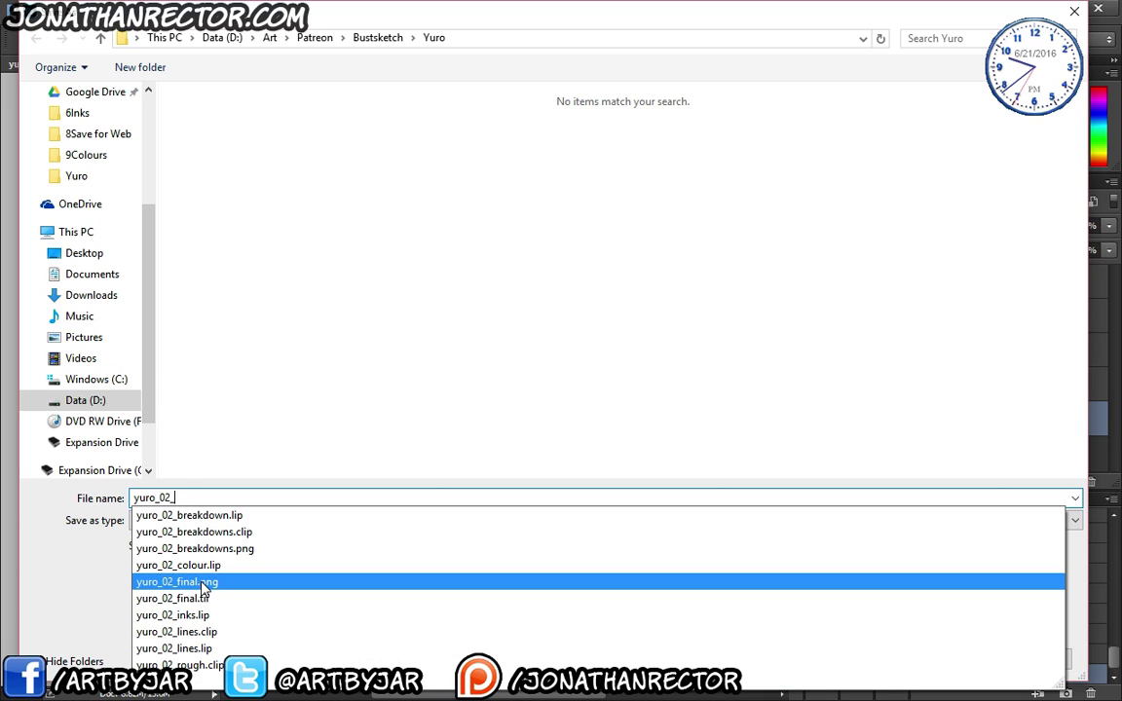
{"action": "type", "text": "lines"}
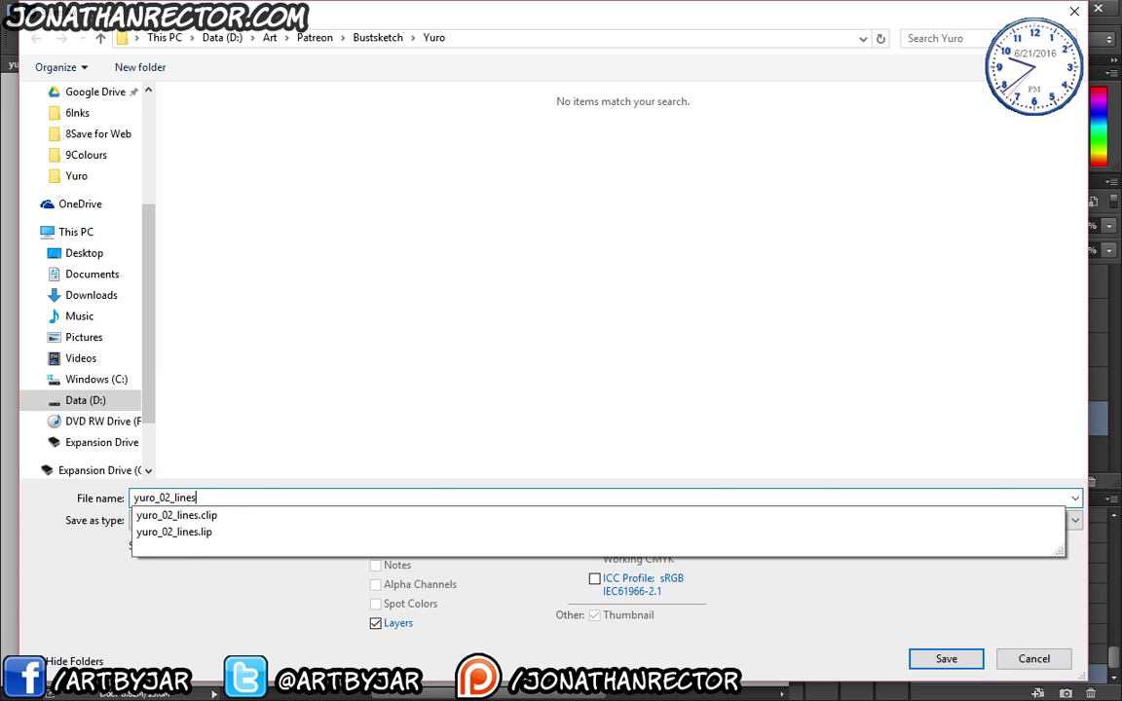
{"action": "type", "text": "_v2"}
{"action": "key", "text": "Return"}
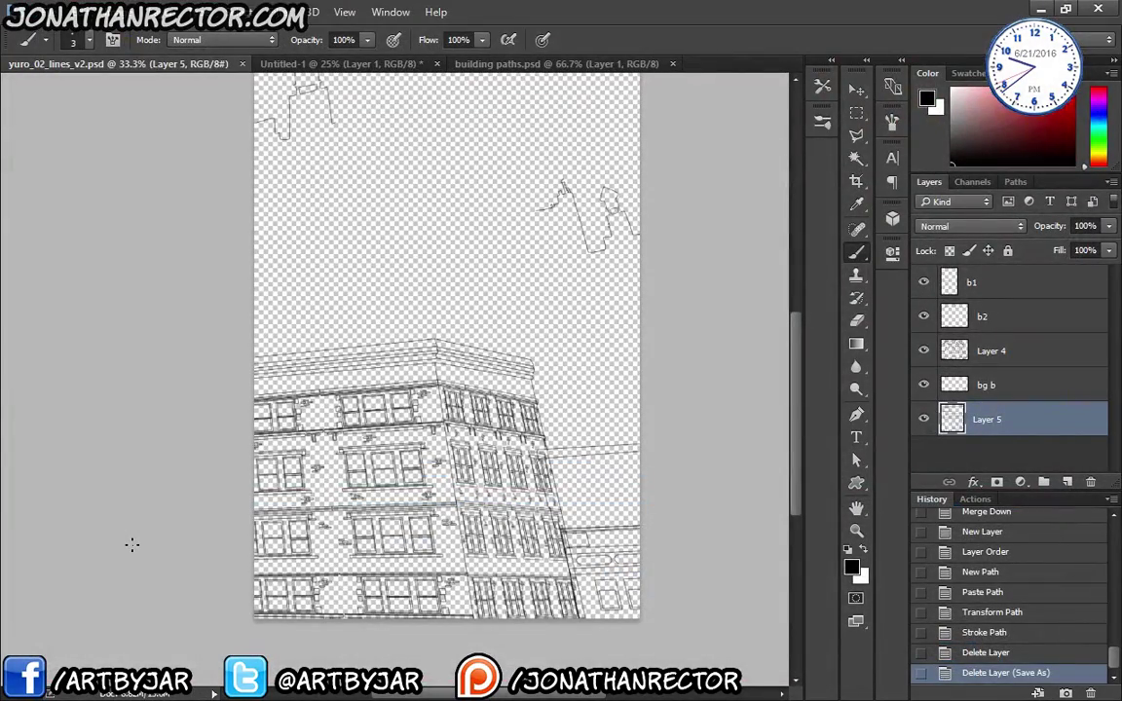
- Switch back to Clip Studio Paint and bring up the Open dialog
{"action": "left_click", "coordinate": [346, 12]}
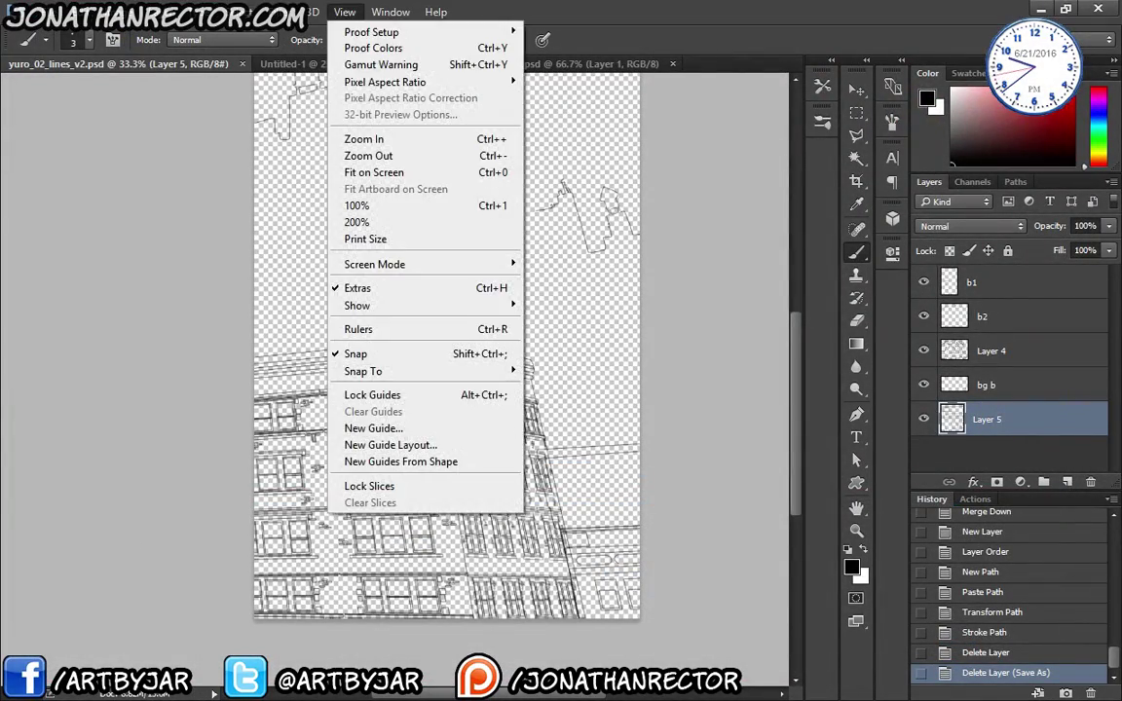
{"action": "key", "text": "Escape"}
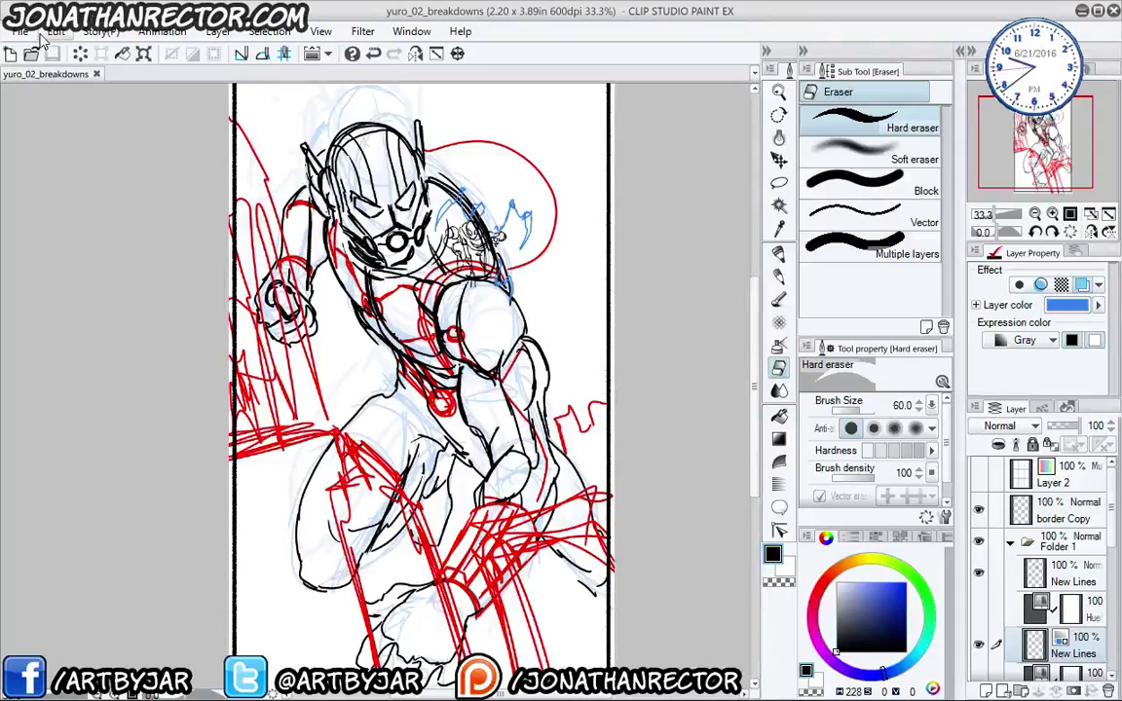
{"action": "left_click", "coordinate": [32, 54]}
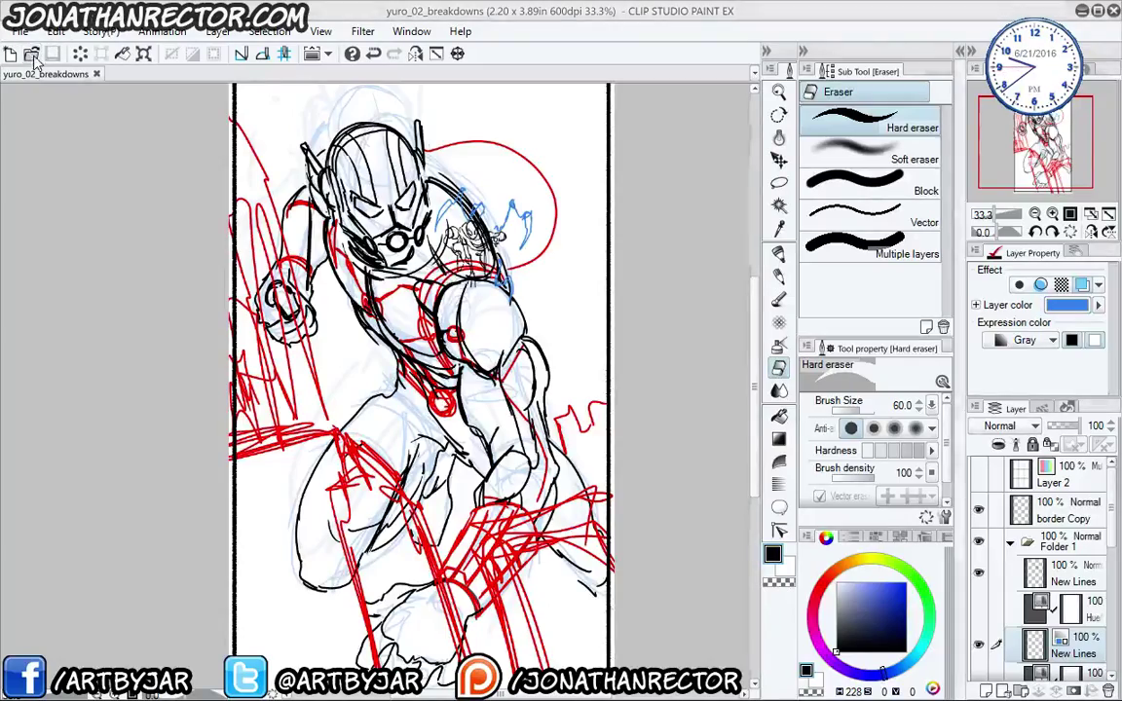
- Open yuro_02_lines_v2.psd in its own Clip Studio Paint tab
{"action": "left_click", "coordinate": [869, 336]}
{"action": "double_click", "coordinate": [870, 336]}
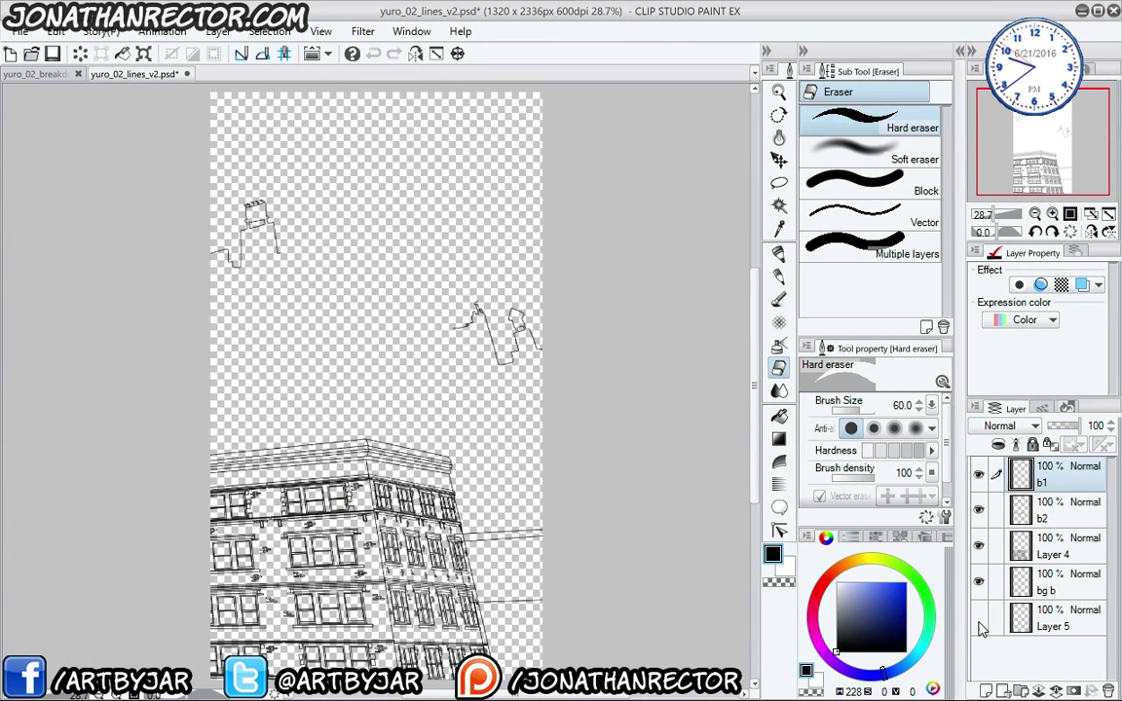
{"action": "left_click", "coordinate": [1037, 619]}
{"action": "key", "text": "ctrl+t"}
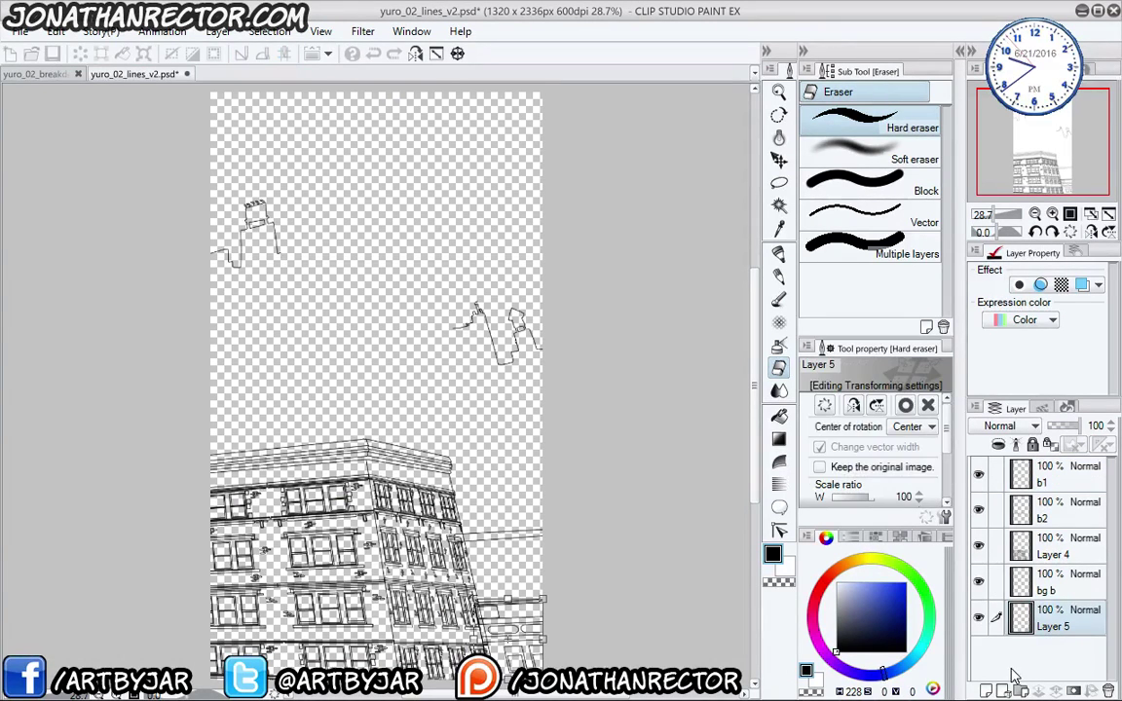
{"action": "key", "text": "Escape"}
- Select the bg b, b1, b2 and Layer 4 layers, then return to the yuro_02_breakdowns tab
{"action": "left_click", "coordinate": [1022, 582]}
{"action": "left_click", "coordinate": [1023, 491], "text": "shift"}
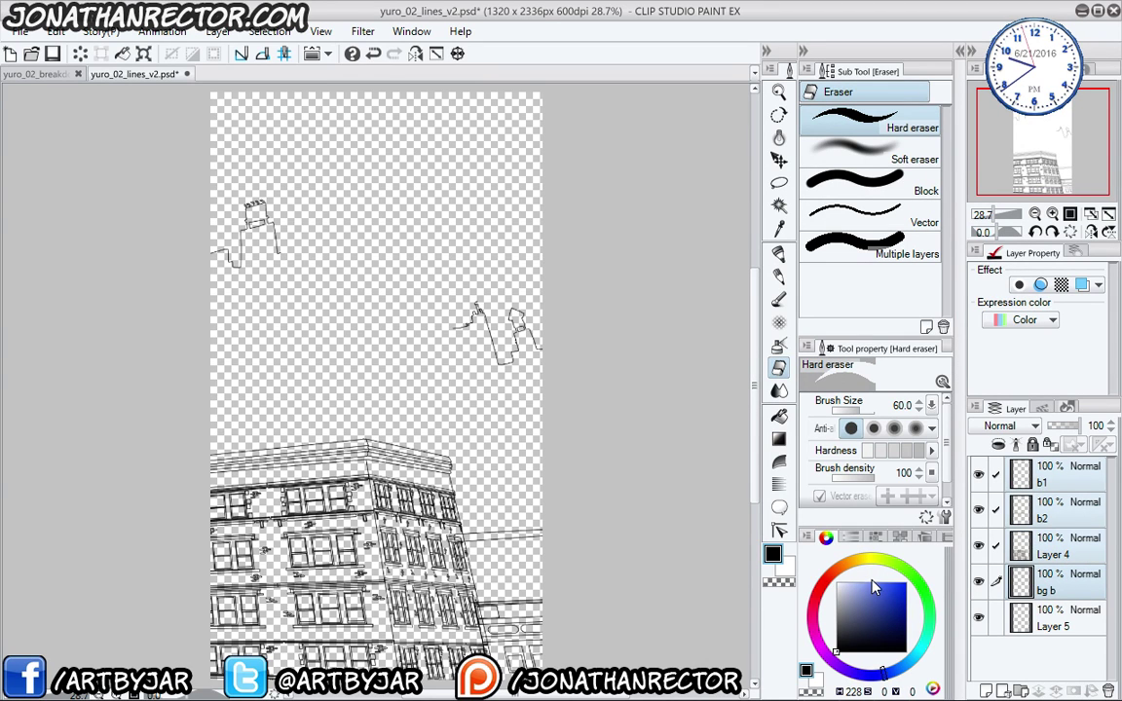
{"action": "left_click", "coordinate": [51, 75]}
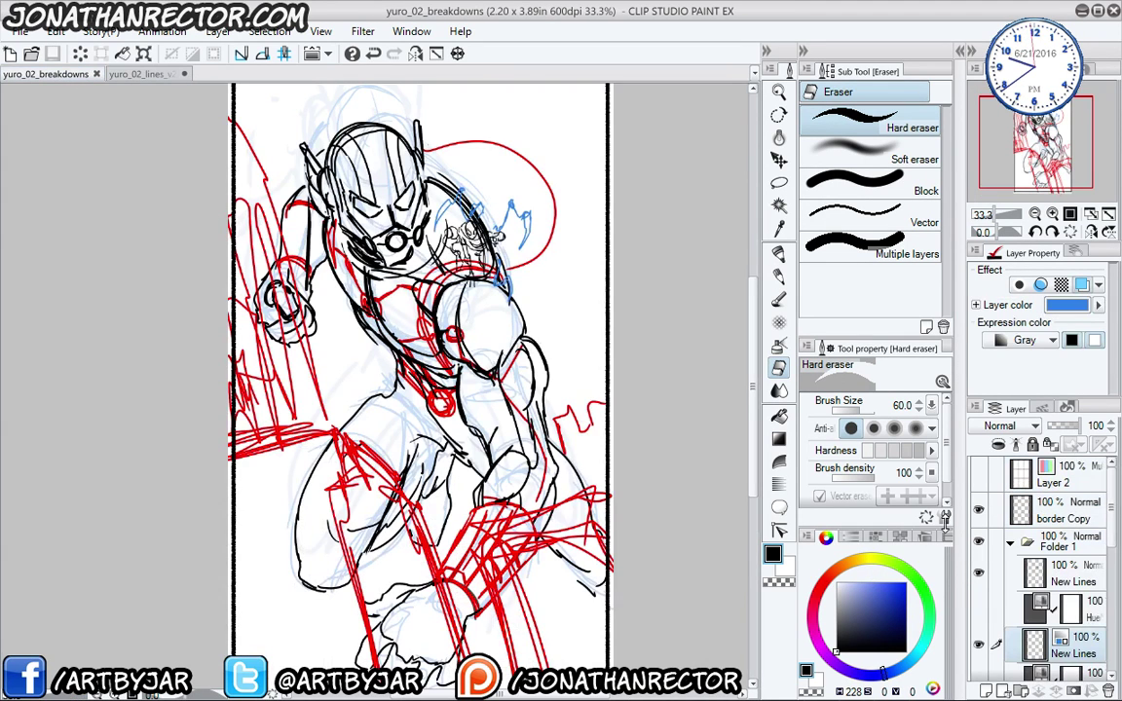
- Show the border Copy layer and paste the building line layers into the breakdowns
{"action": "left_click", "coordinate": [979, 576]}
{"action": "left_click", "coordinate": [980, 576]}
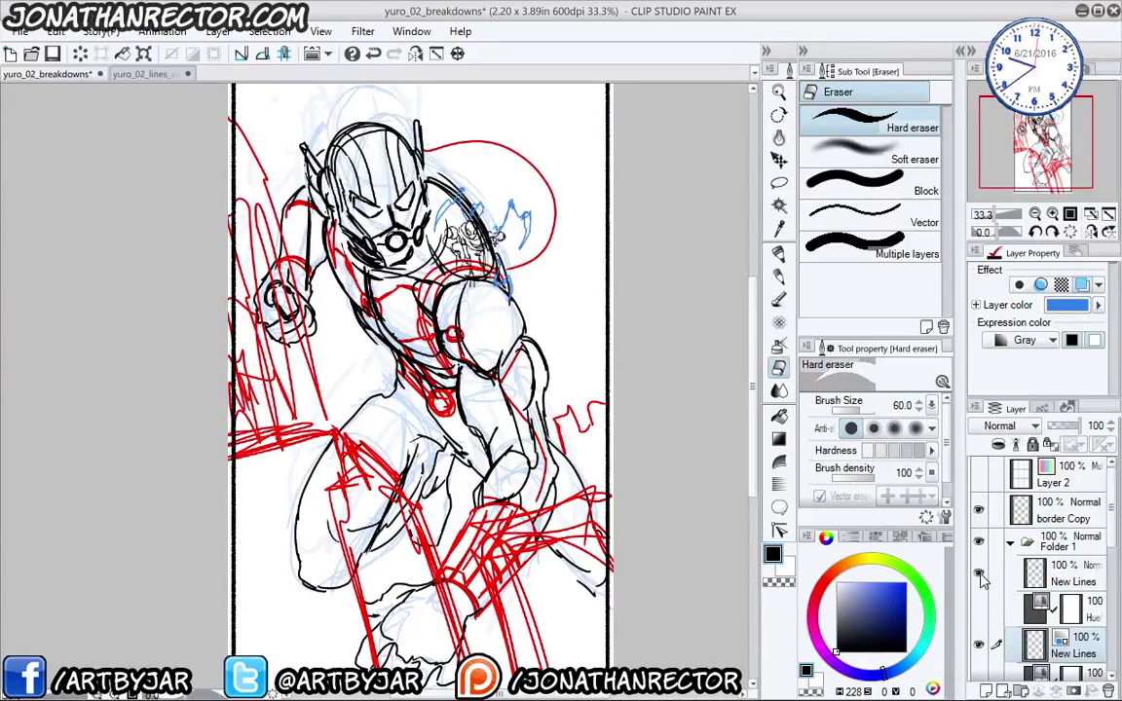
{"action": "left_click", "coordinate": [984, 517]}
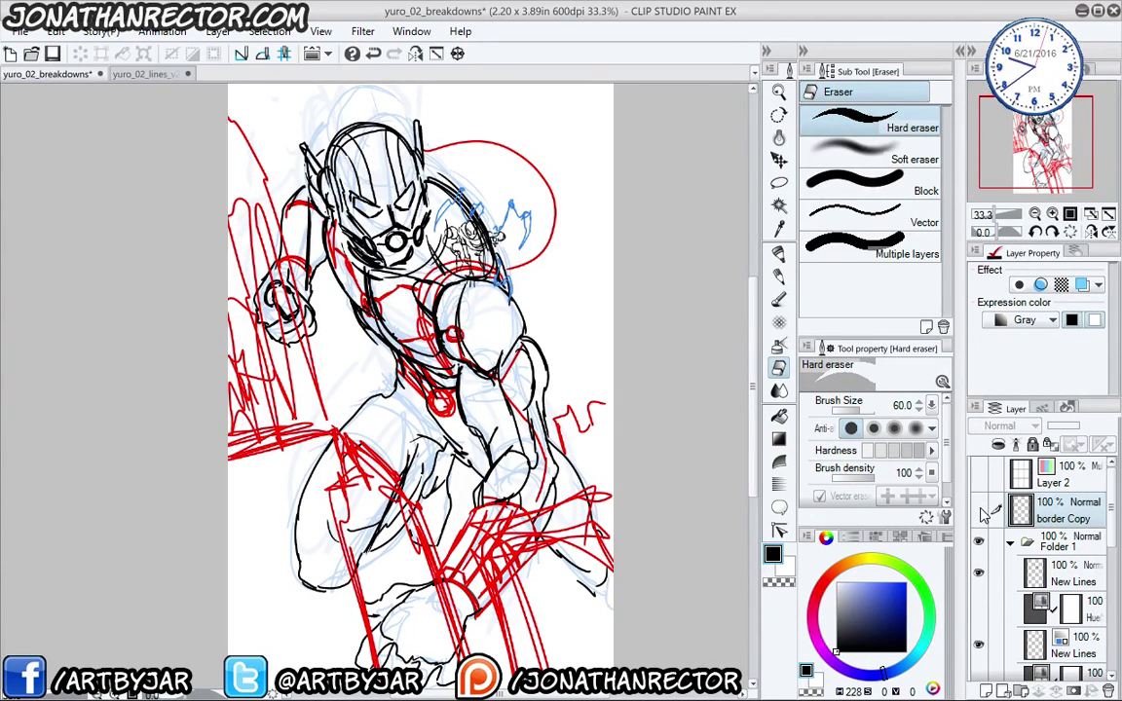
{"action": "left_click", "coordinate": [977, 510]}
{"action": "key", "text": "ctrl+v"}
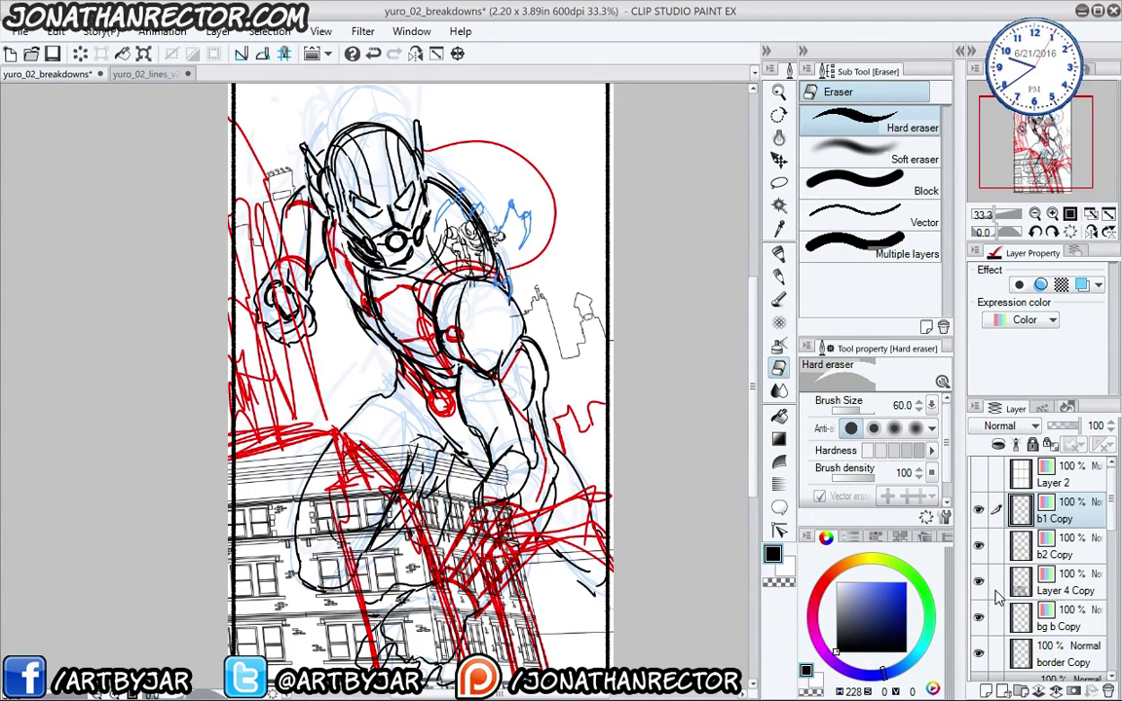
{"action": "scroll", "coordinate": [1004, 467], "scroll_direction": "down", "scroll_amount": 3}
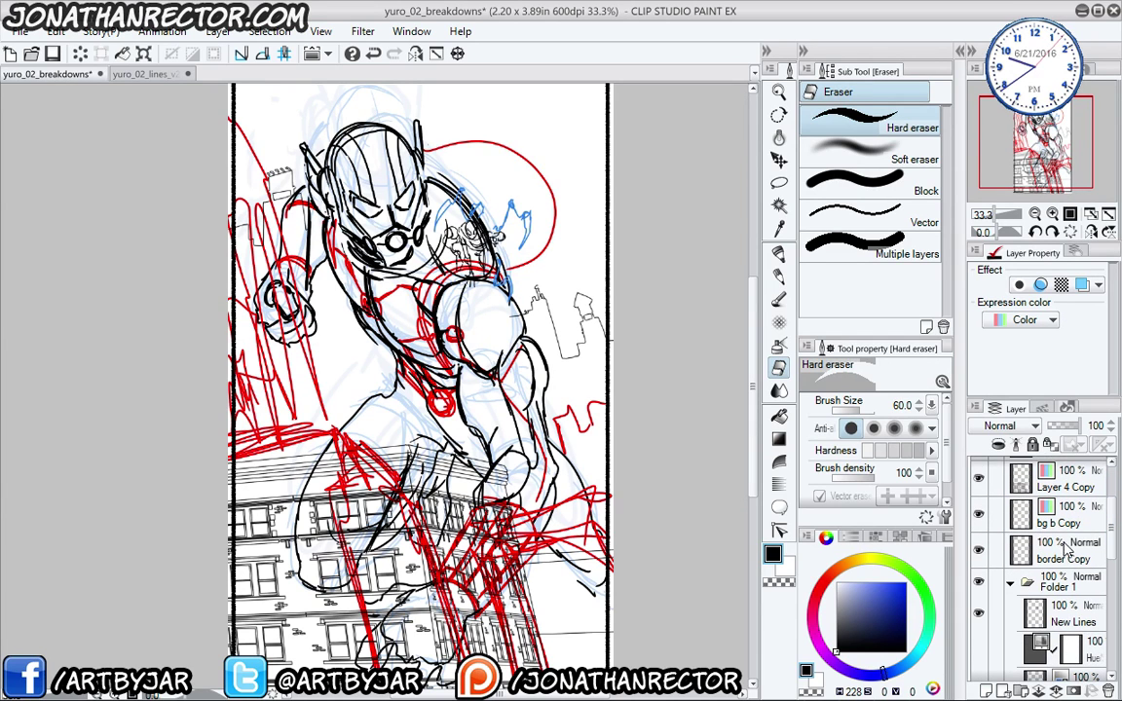
{"action": "left_click_drag", "start_coordinate": [1057, 552], "coordinate": [1044, 487]}
- Set b1 Copy's expression colour to Gray
{"action": "left_click", "coordinate": [1078, 552]}
{"action": "scroll", "coordinate": [1062, 535], "scroll_direction": "down", "scroll_amount": 4}
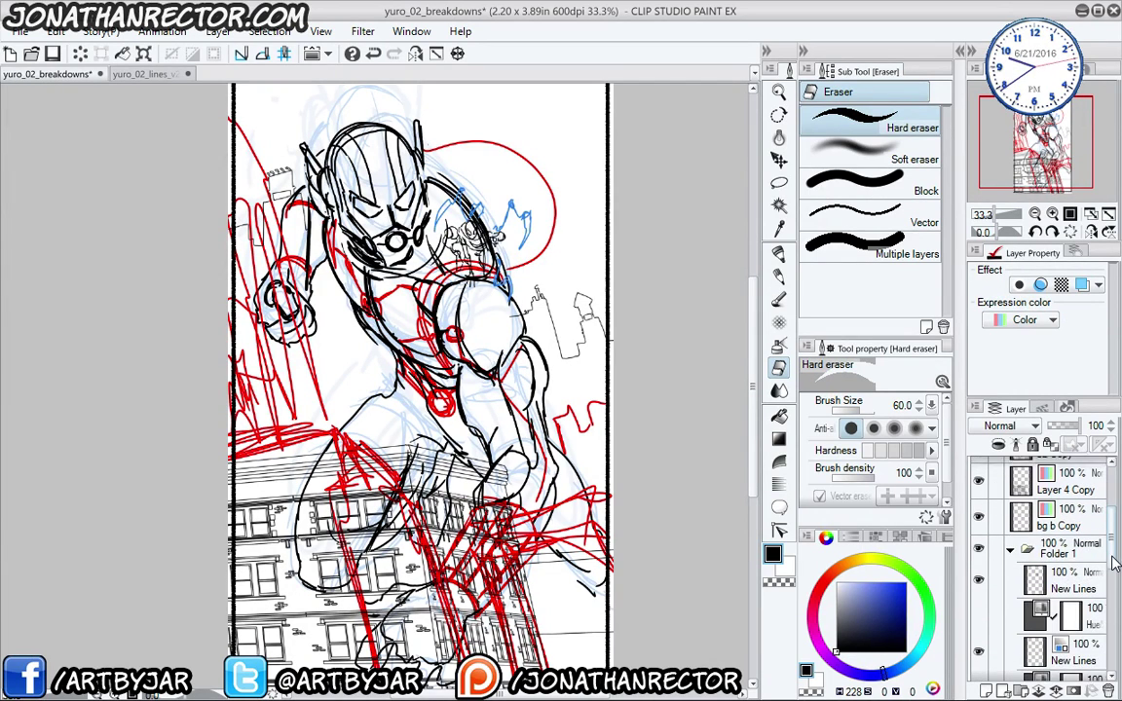
{"action": "left_click", "coordinate": [1032, 319]}
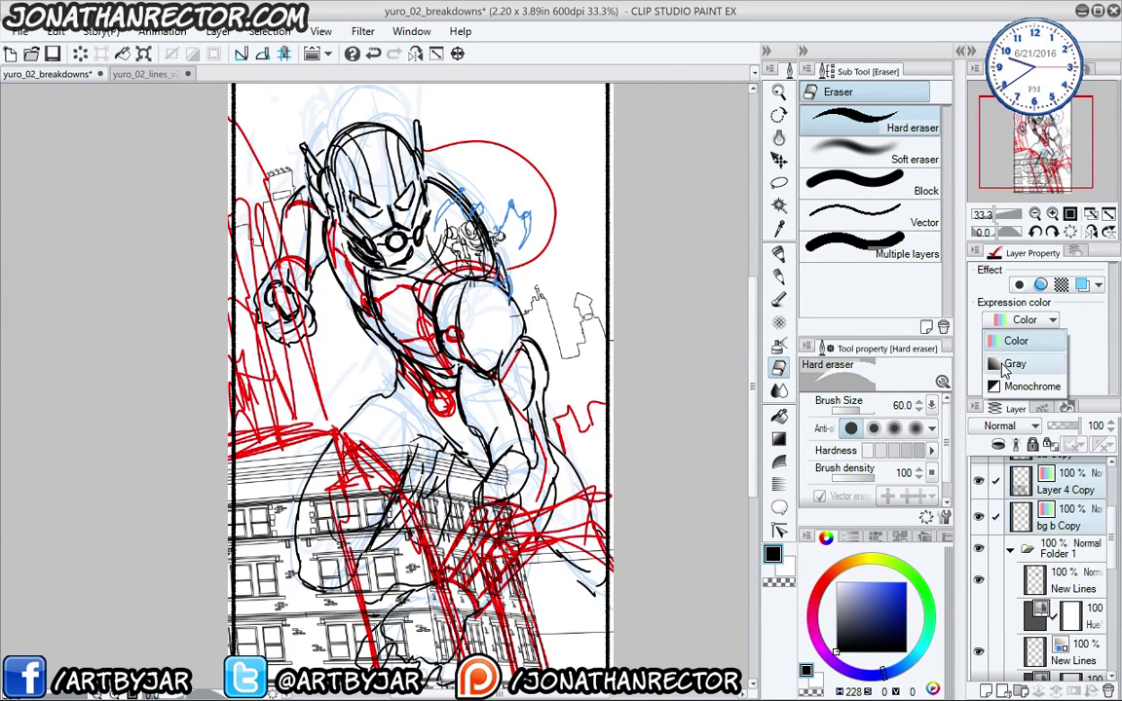
{"action": "left_click", "coordinate": [1013, 367]}
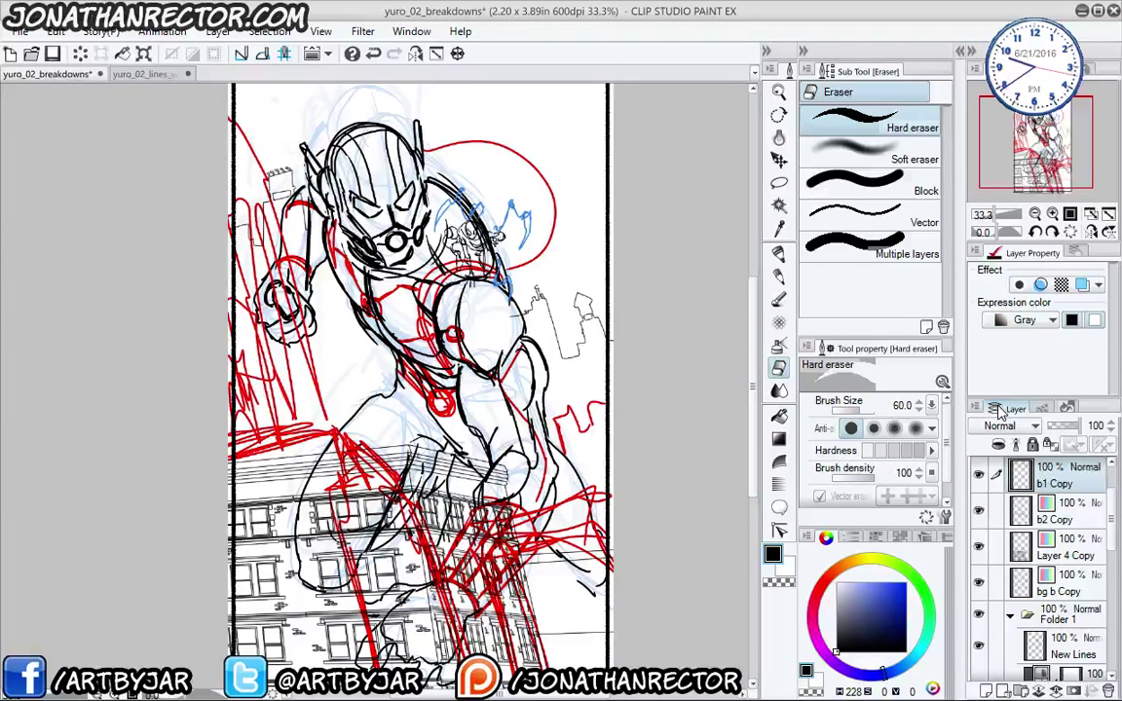
{"action": "scroll", "coordinate": [1003, 468], "scroll_direction": "up", "scroll_amount": 2}
- Set Layer 4 Copy's expression colour to Gray
{"action": "left_click", "coordinate": [1062, 582]}
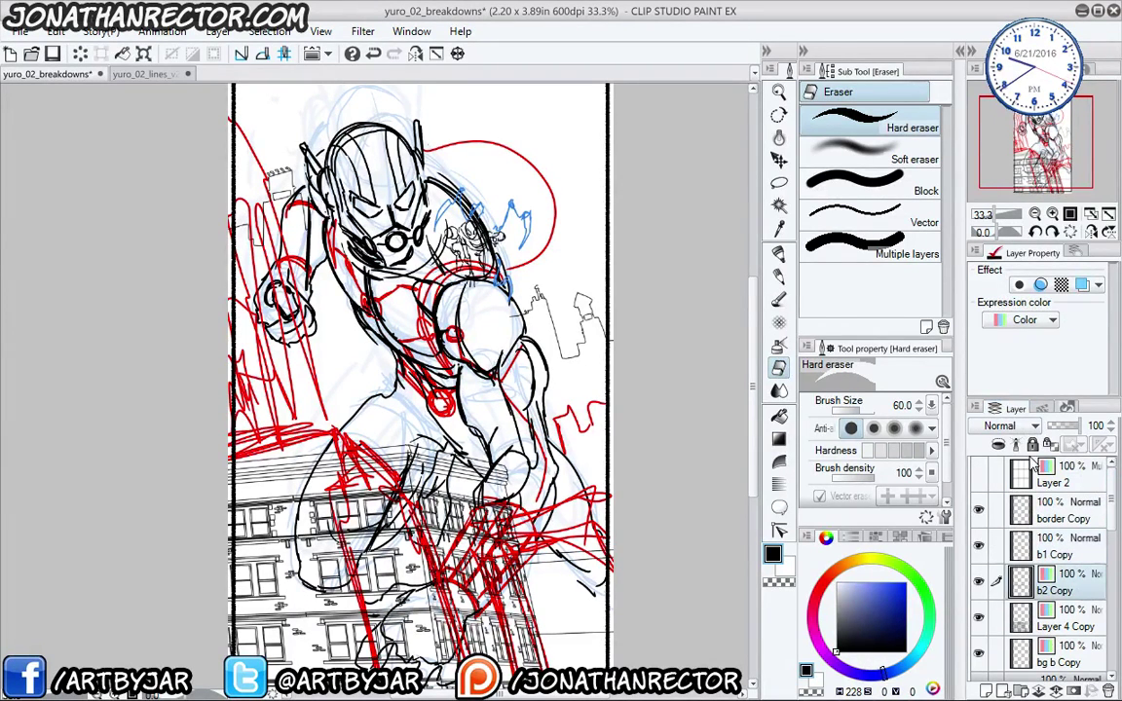
{"action": "left_click", "coordinate": [1032, 319]}
{"action": "left_click", "coordinate": [1013, 341]}
{"action": "left_click", "coordinate": [1062, 617]}
{"action": "left_click", "coordinate": [1032, 320]}
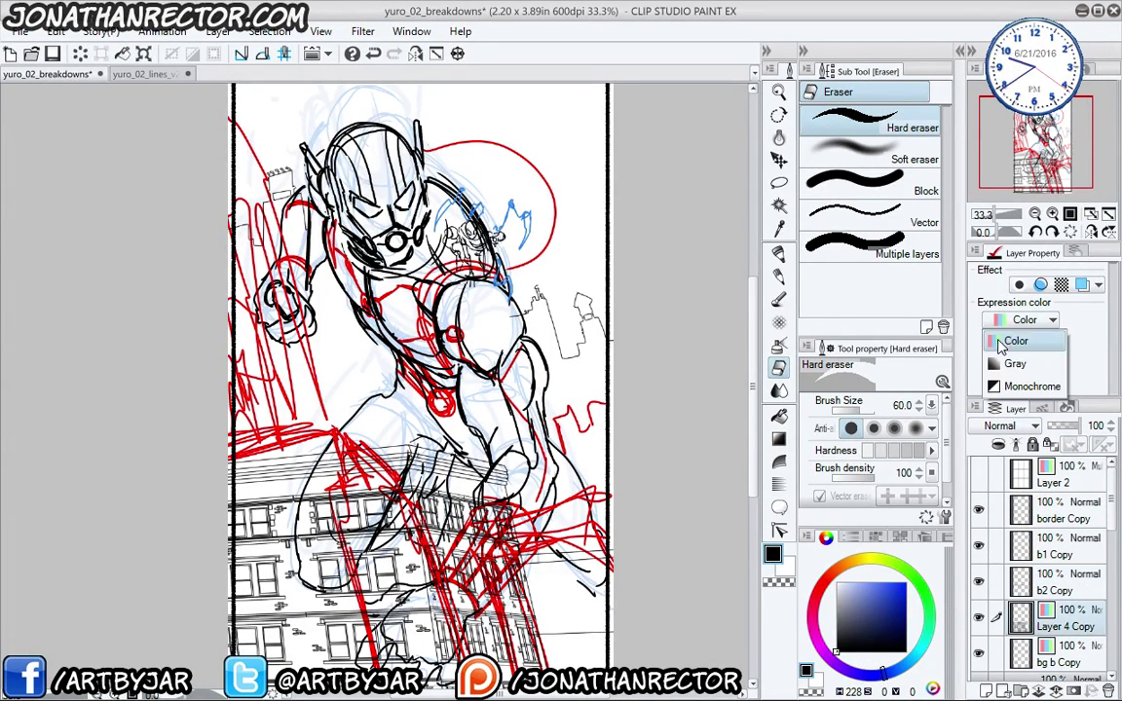
{"action": "left_click", "coordinate": [1013, 364]}
- Set bg b Copy's expression colour to Gray
{"action": "scroll", "coordinate": [1003, 545], "scroll_direction": "down", "scroll_amount": 3}
{"action": "left_click", "coordinate": [1062, 573]}
{"action": "left_click", "coordinate": [1011, 321]}
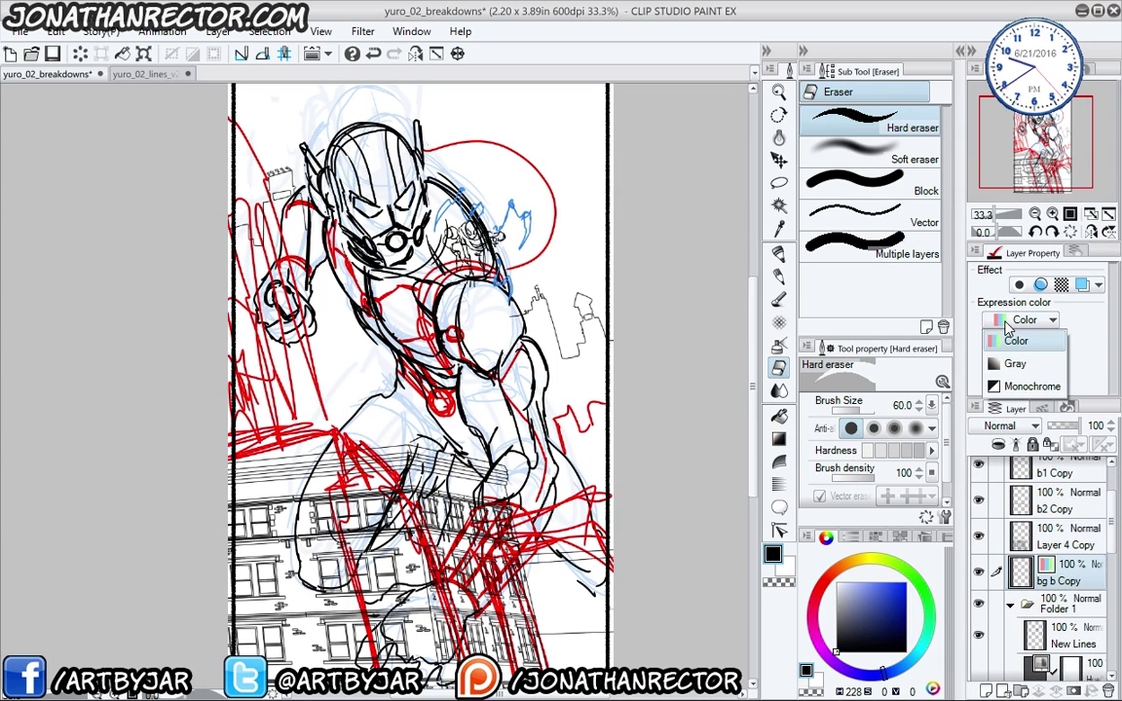
{"action": "left_click", "coordinate": [1013, 364]}
{"action": "left_click", "coordinate": [19, 31]}
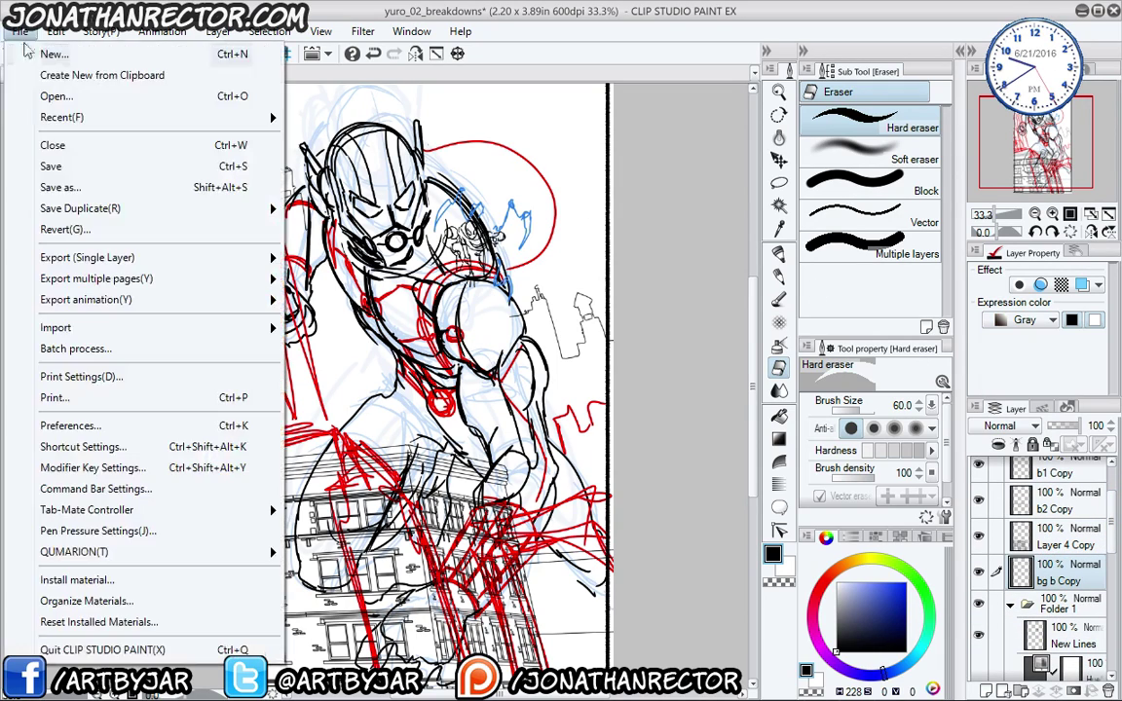
- Save the document in native Clip Studio format as yuro_02_lines_v2
{"action": "left_click", "coordinate": [58, 187]}
{"action": "left_click", "coordinate": [214, 630]}
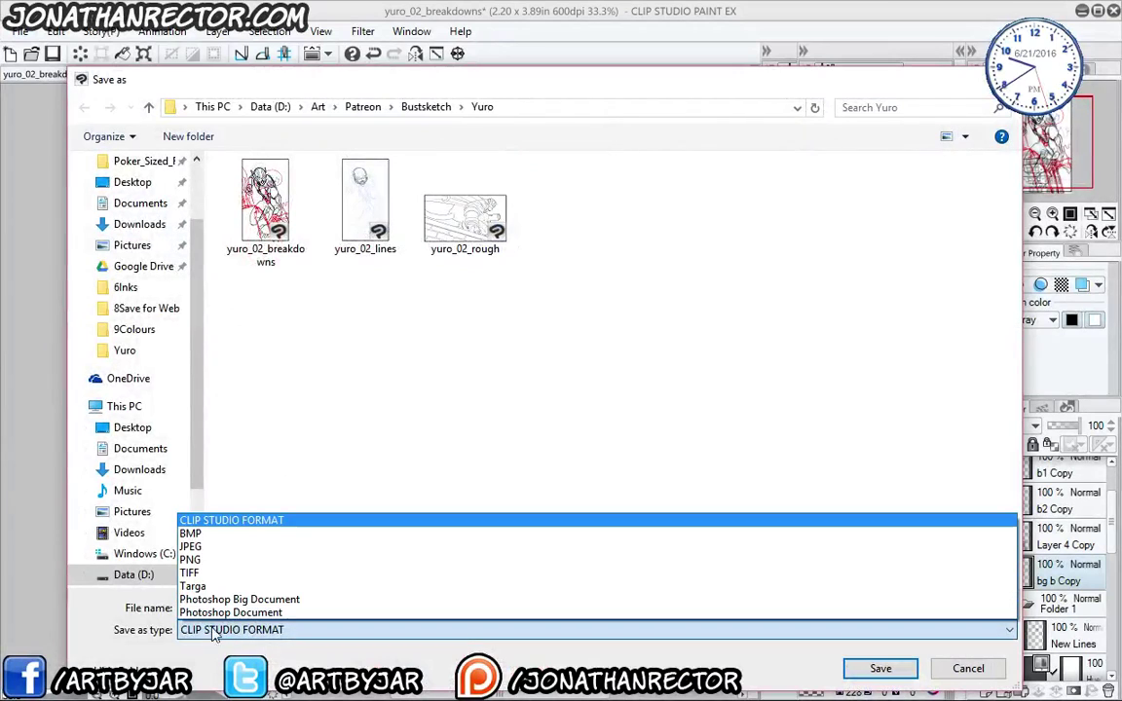
{"action": "left_click", "coordinate": [200, 663]}
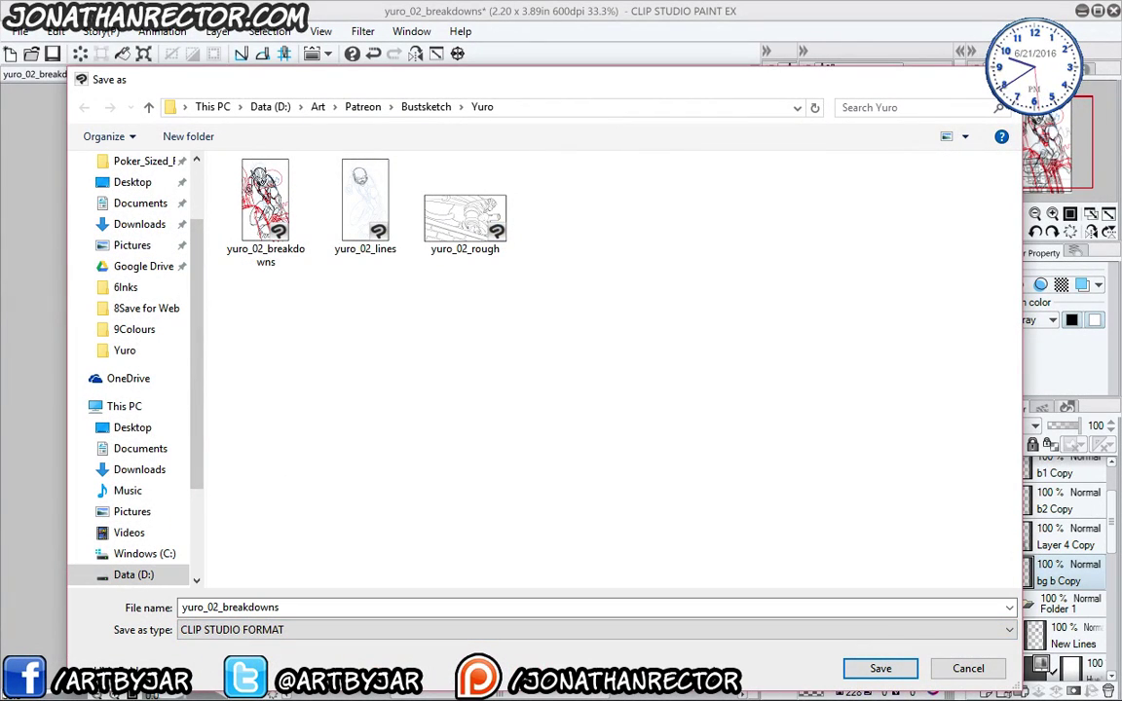
{"action": "left_click", "coordinate": [283, 606]}
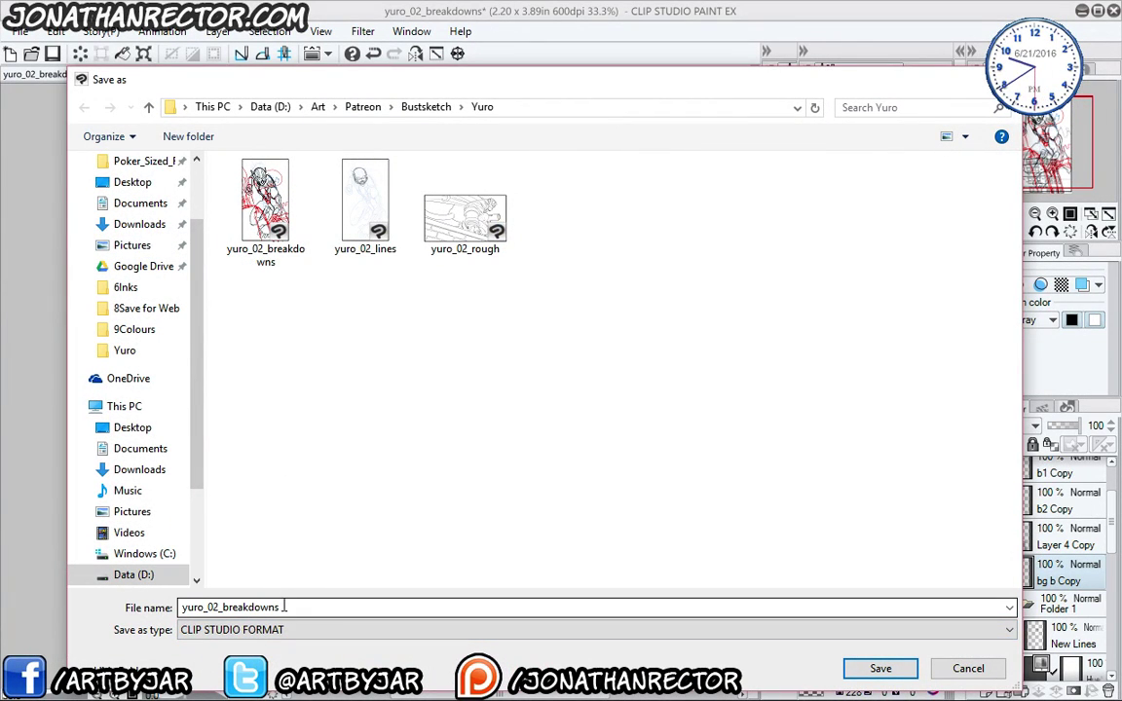
{"action": "left_click", "coordinate": [365, 200]}
{"action": "double_click", "coordinate": [259, 606]}
{"action": "key", "text": "End"}
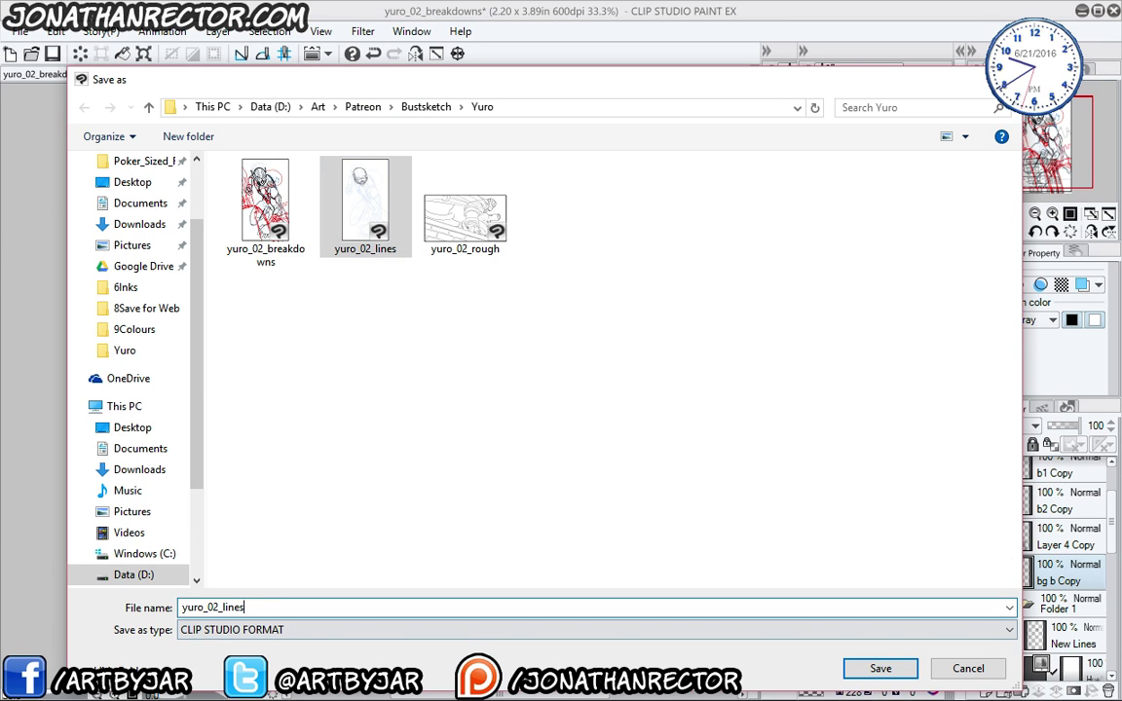
{"action": "type", "text": "_v"}
{"action": "type", "text": "2"}
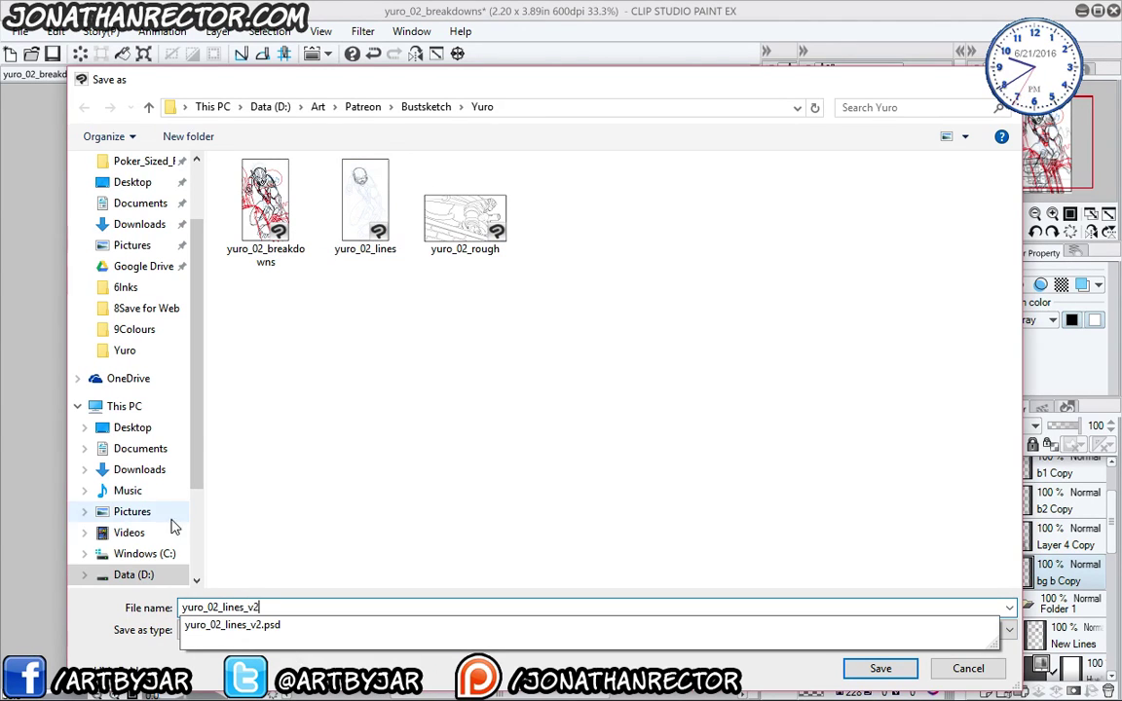
{"action": "key", "text": "Escape"}
{"action": "left_click", "coordinate": [858, 670]}
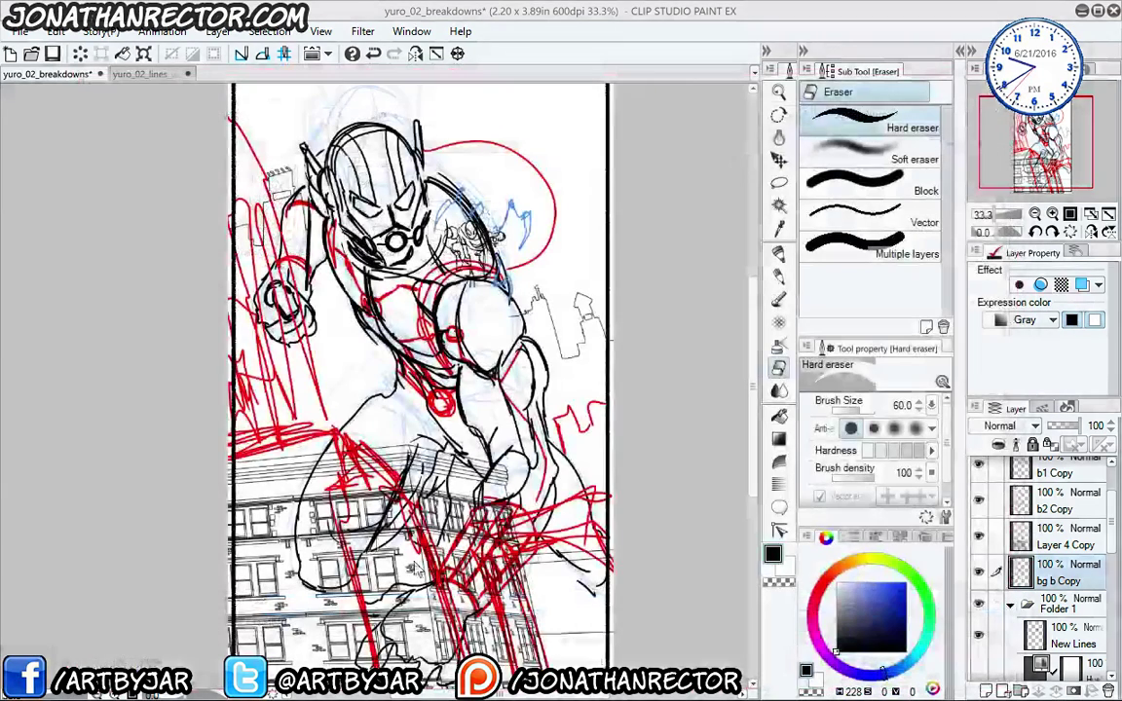
{"action": "left_click", "coordinate": [1011, 605]}
- Hide Folder 1's sketch and create a white-filled backing layer behind b1 Copy's empty area
{"action": "left_click", "coordinate": [978, 632]}
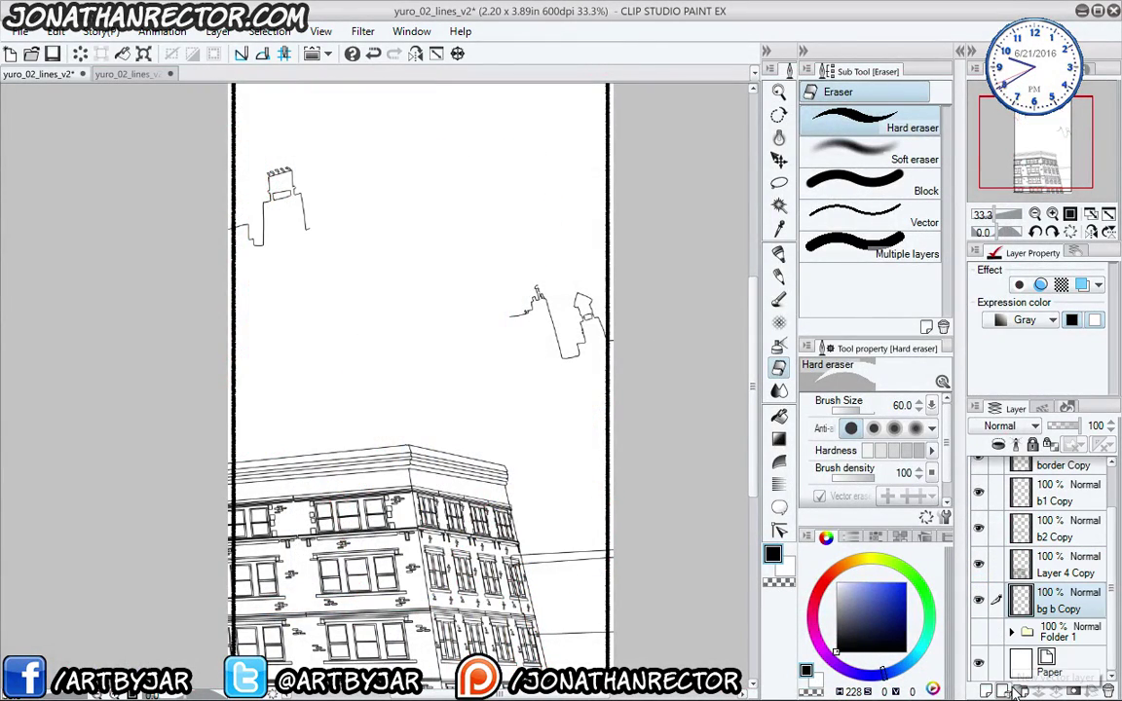
{"action": "left_click_drag", "start_coordinate": [315, 505], "coordinate": [298, 394]}
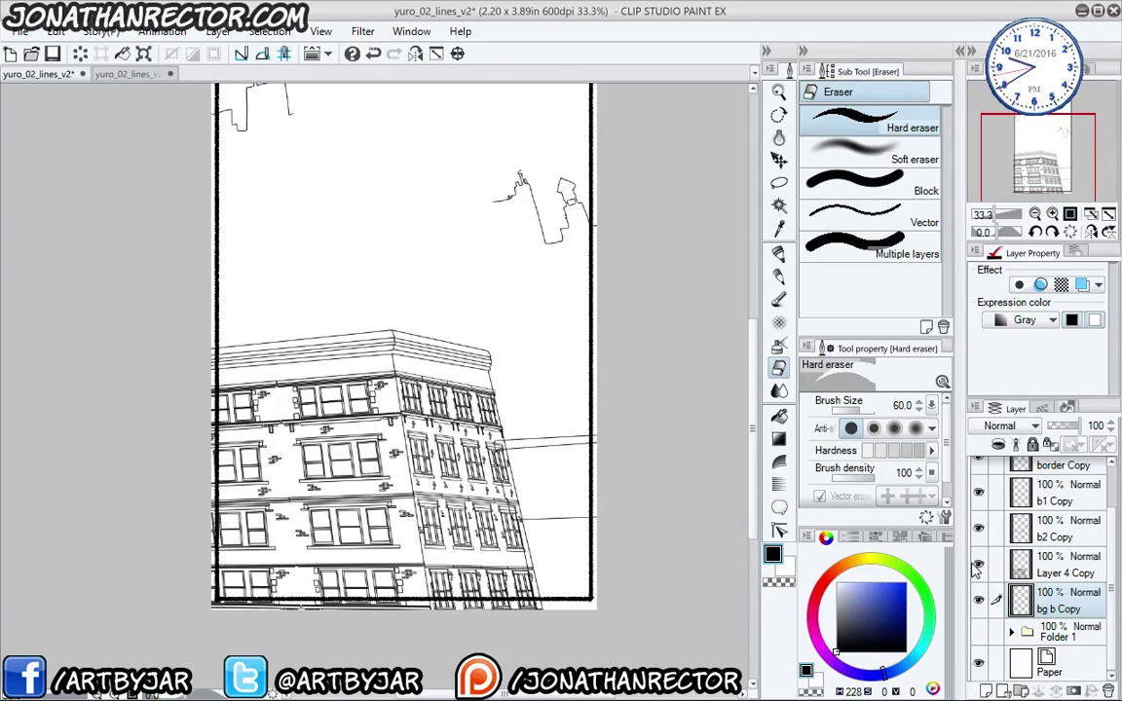
{"action": "scroll", "coordinate": [990, 531], "scroll_direction": "up", "scroll_amount": 1}
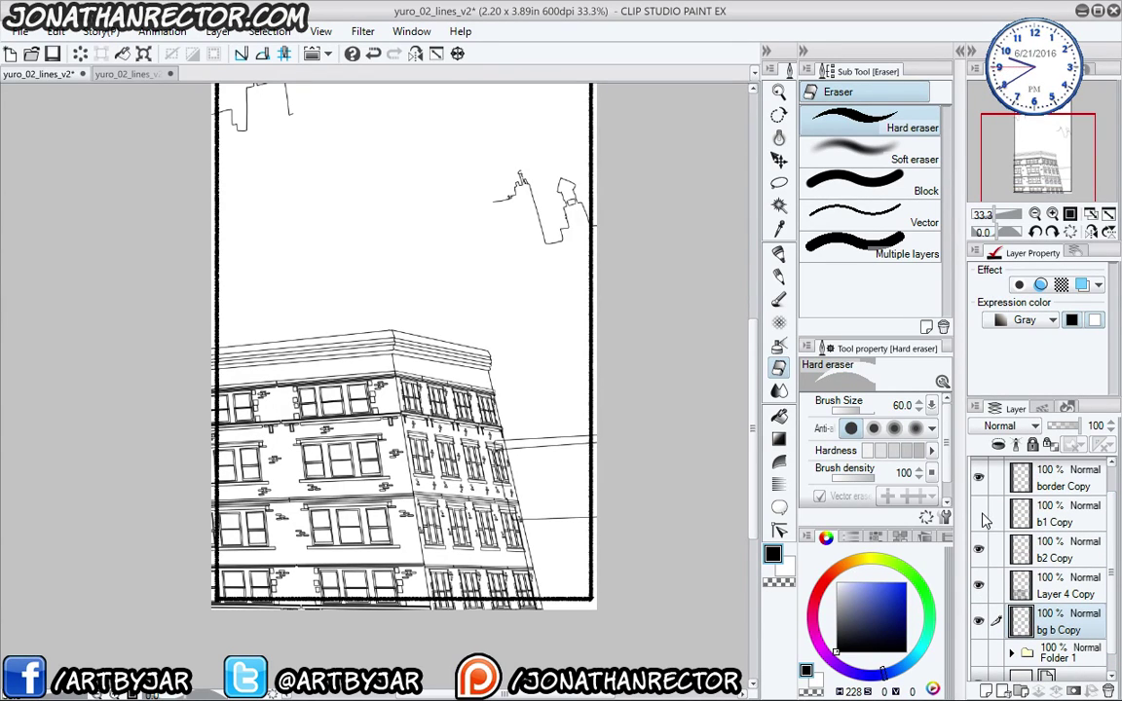
{"action": "left_click", "coordinate": [980, 515]}
{"action": "left_click", "coordinate": [1042, 526]}
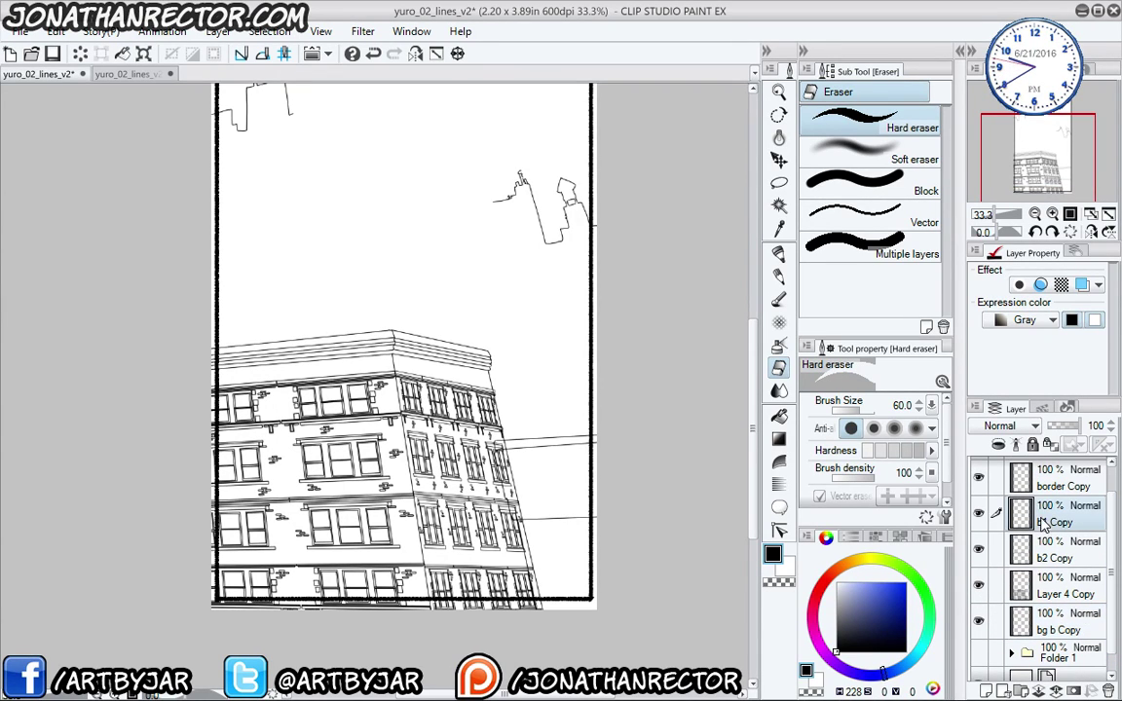
{"action": "key", "text": "w"}
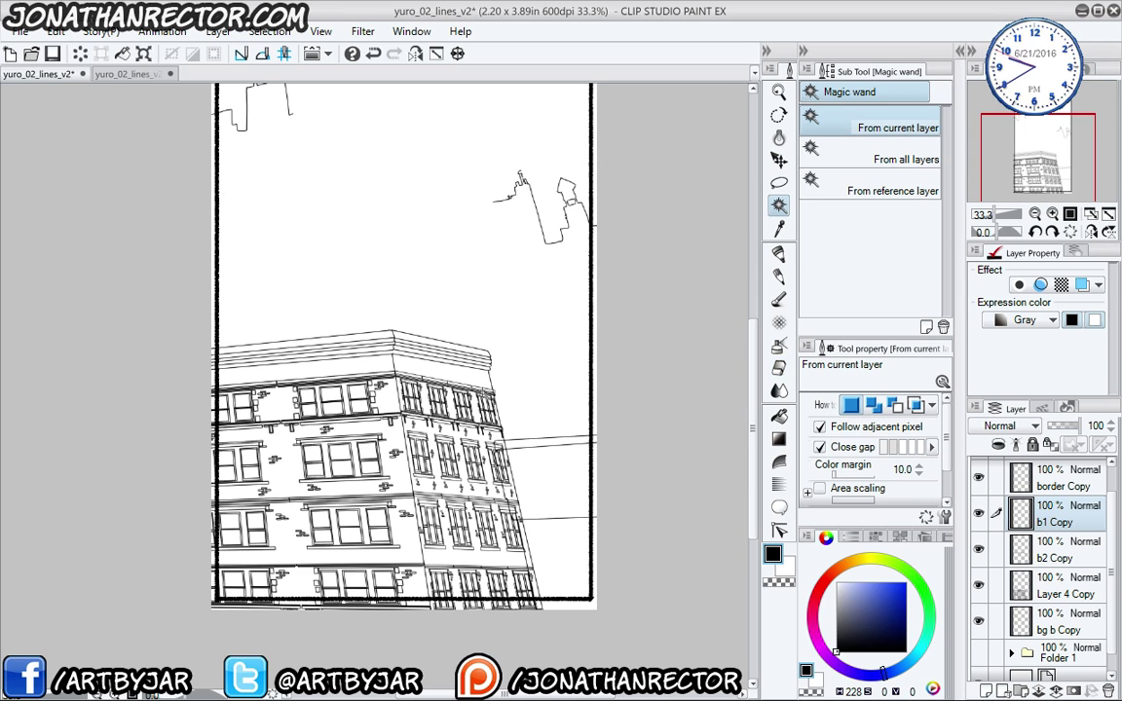
{"action": "left_click", "coordinate": [513, 395]}
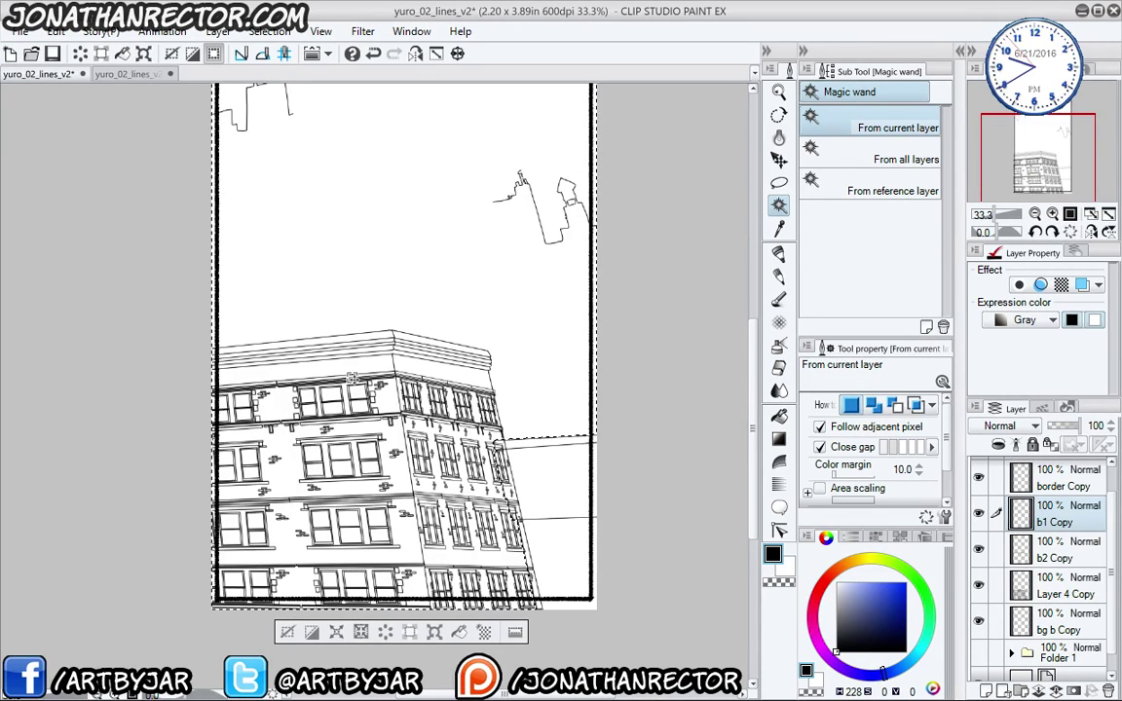
{"action": "key", "text": "F1"}
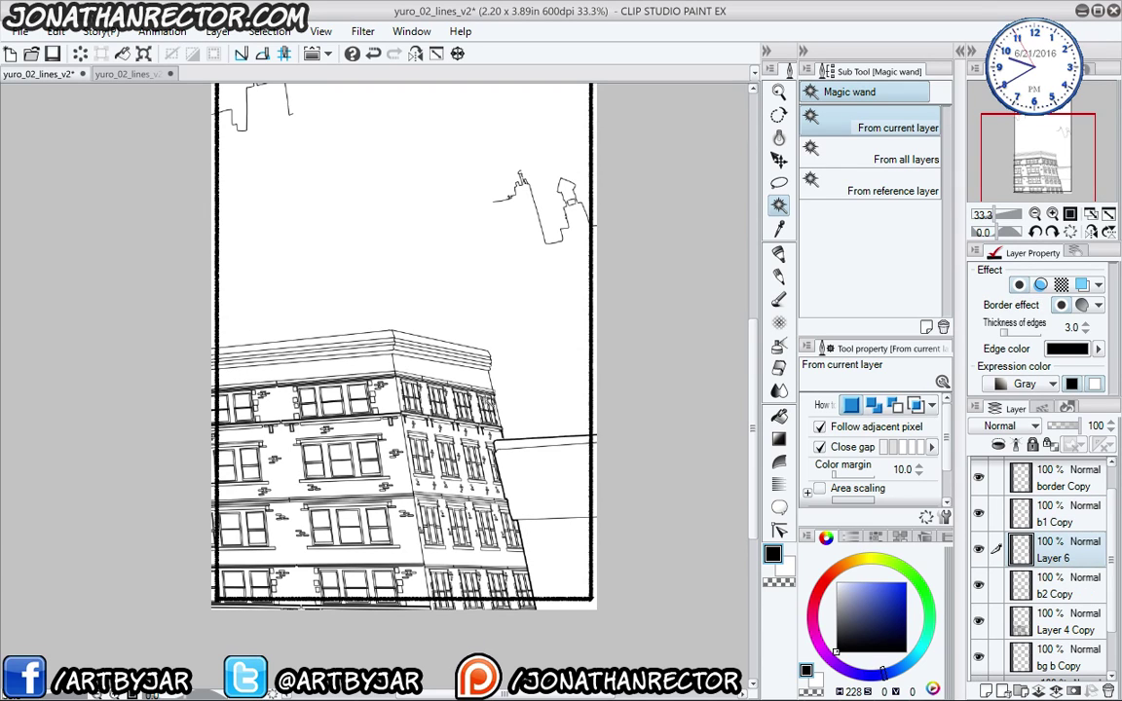
- Create a white-filled backing layer behind b2 Copy's empty sky area
{"action": "left_click", "coordinate": [978, 550]}
{"action": "left_click", "coordinate": [979, 551]}
{"action": "left_click", "coordinate": [979, 583]}
{"action": "left_click", "coordinate": [978, 582]}
{"action": "left_click", "coordinate": [1032, 584]}
{"action": "left_click", "coordinate": [301, 306]}
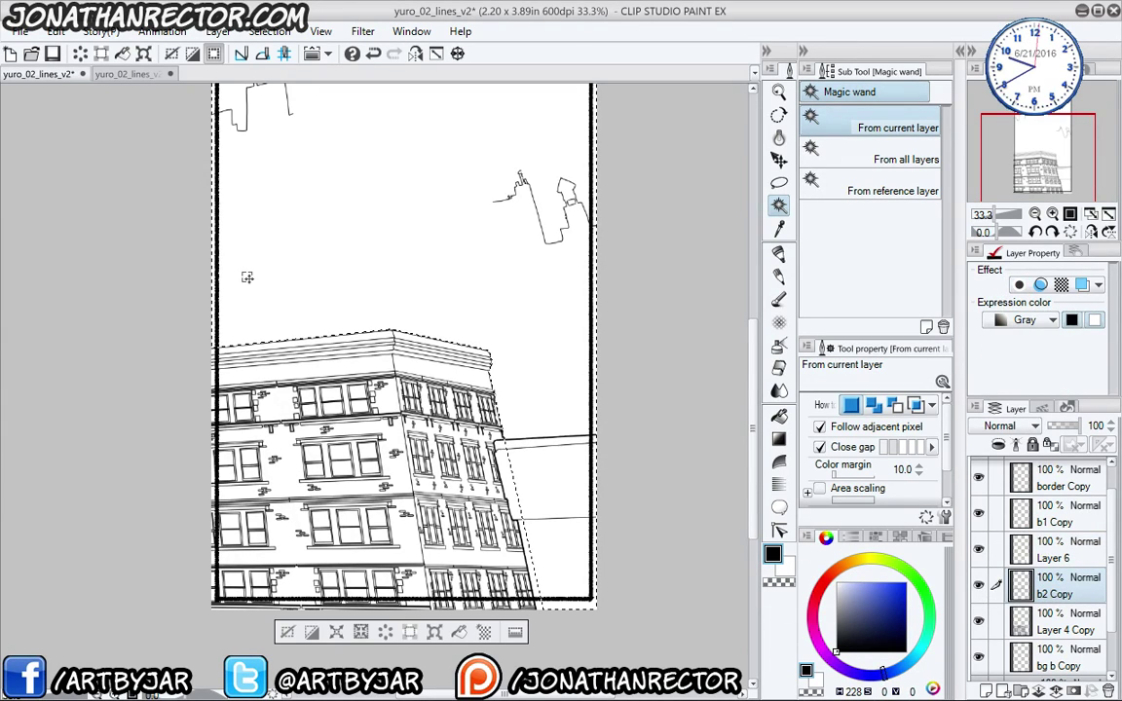
{"action": "key", "text": "F1"}
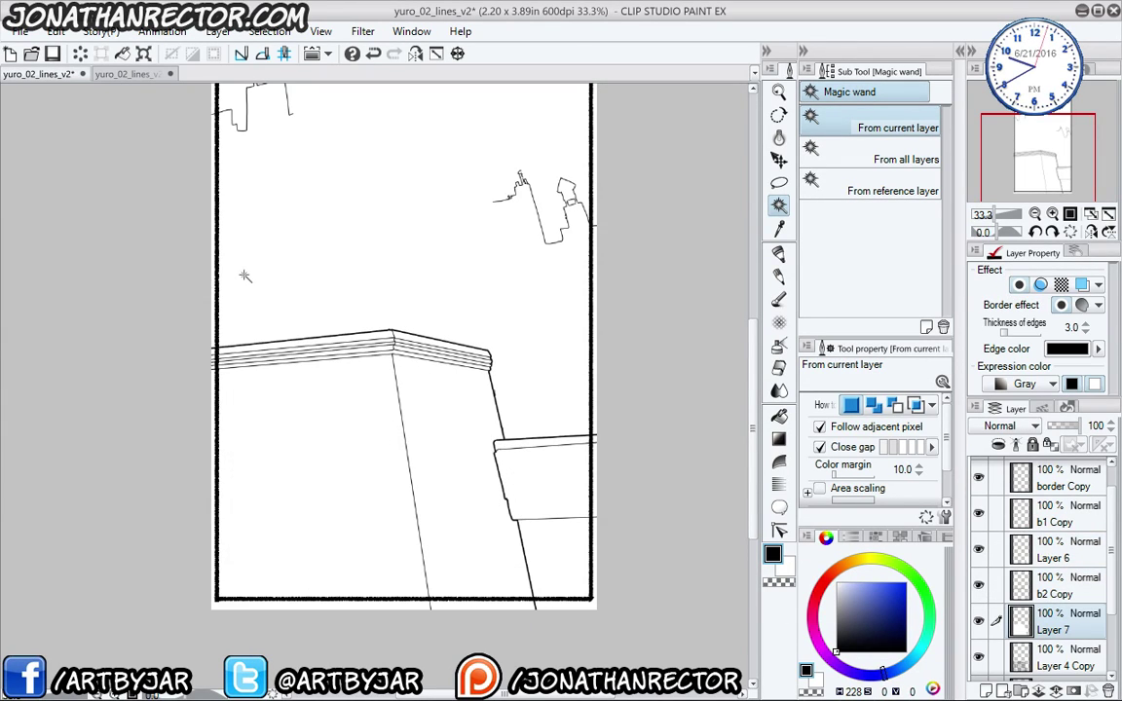
- Move Layer 4 Copy above the white Layer 7
{"action": "left_click", "coordinate": [1062, 658]}
{"action": "left_click_drag", "start_coordinate": [1062, 658], "coordinate": [1049, 635]}
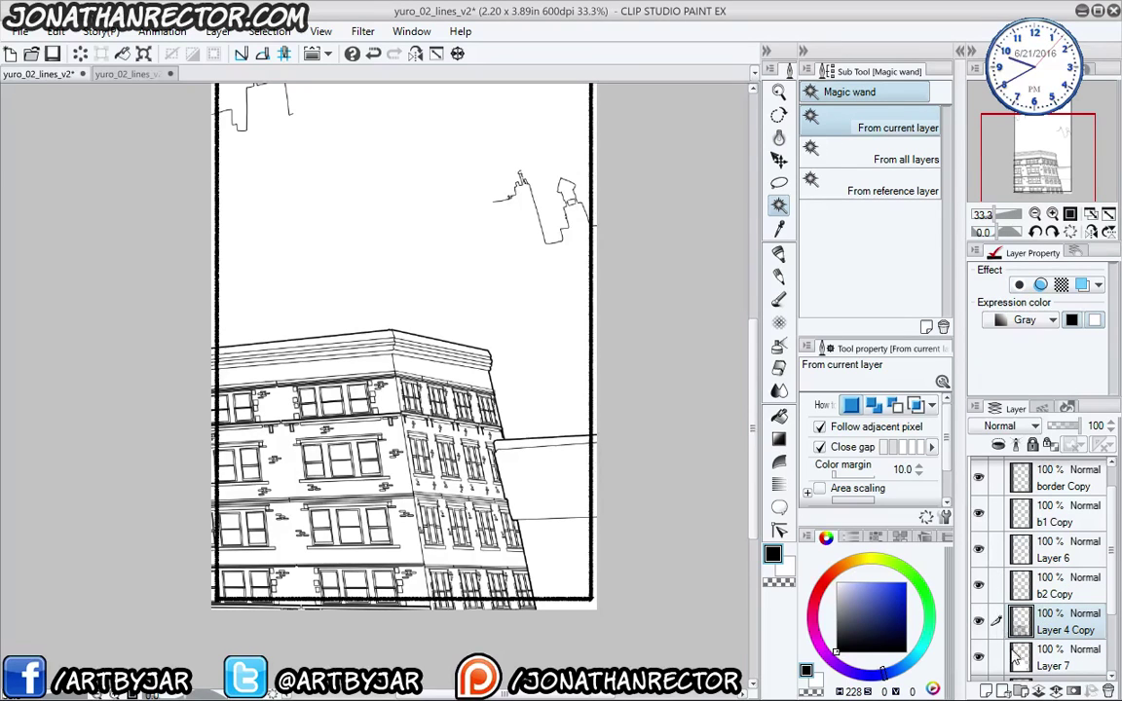
{"action": "scroll", "coordinate": [1110, 596], "scroll_direction": "down", "scroll_amount": 1}
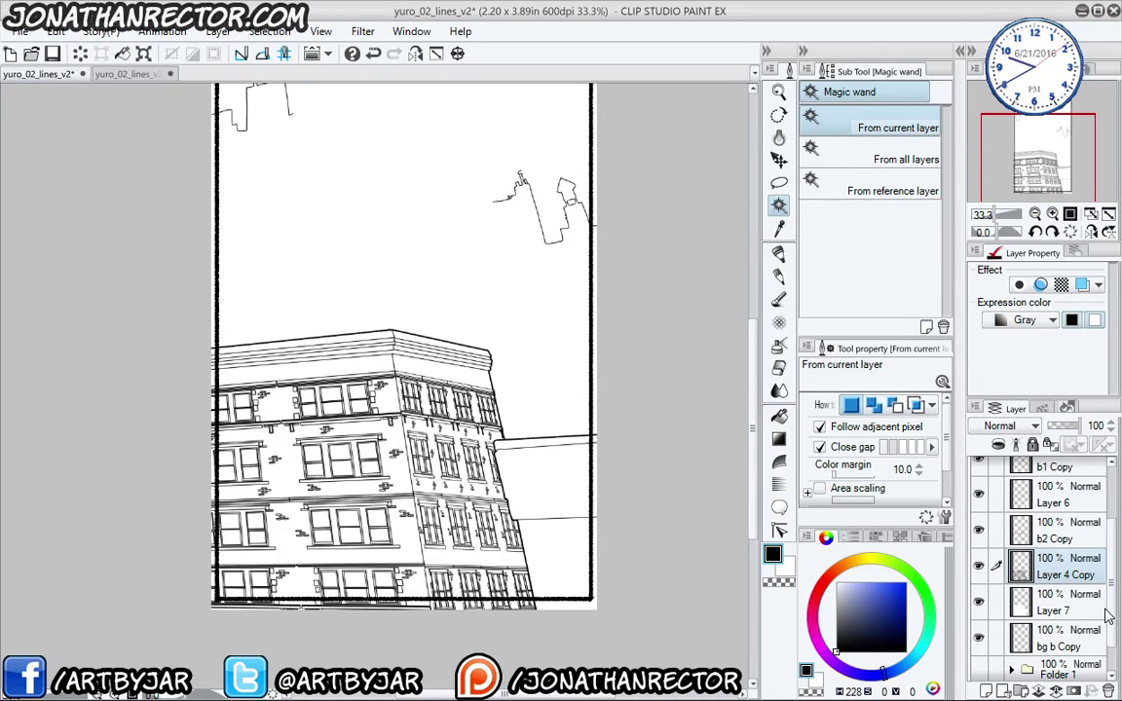
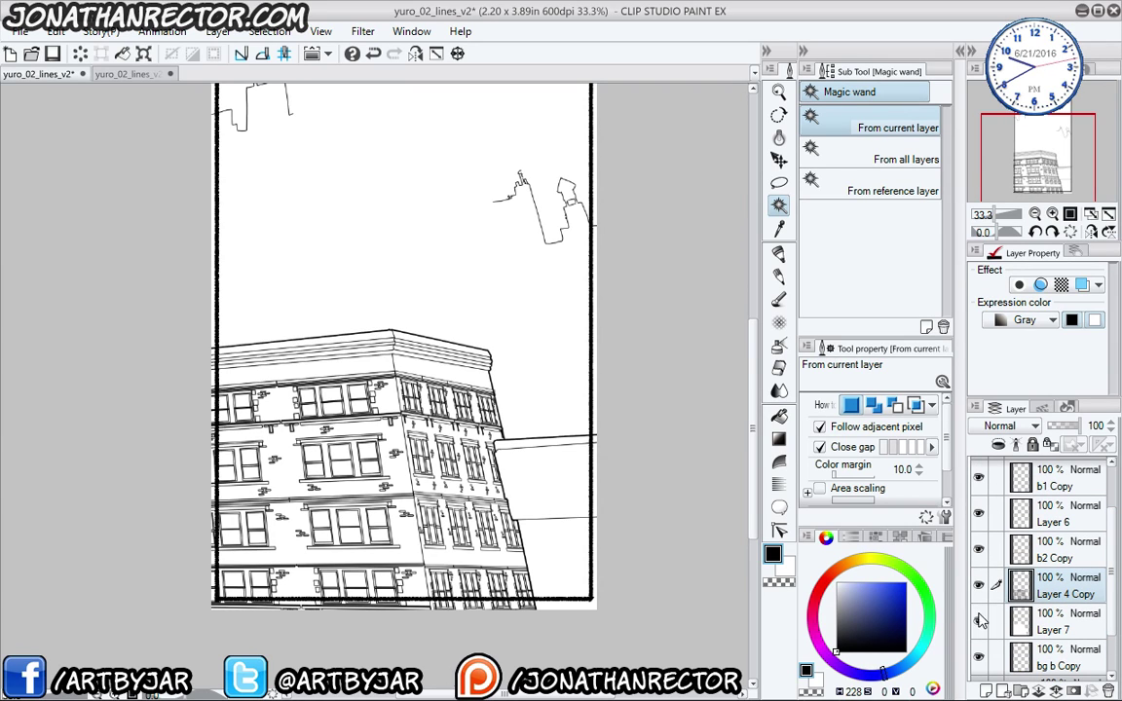
- Toggle b2 Copy, bg b Copy and Layer 6 off and on to check their lines
{"action": "left_click", "coordinate": [980, 549]}
{"action": "left_click", "coordinate": [980, 550]}
{"action": "scroll", "coordinate": [1104, 619], "scroll_direction": "down", "scroll_amount": 2}
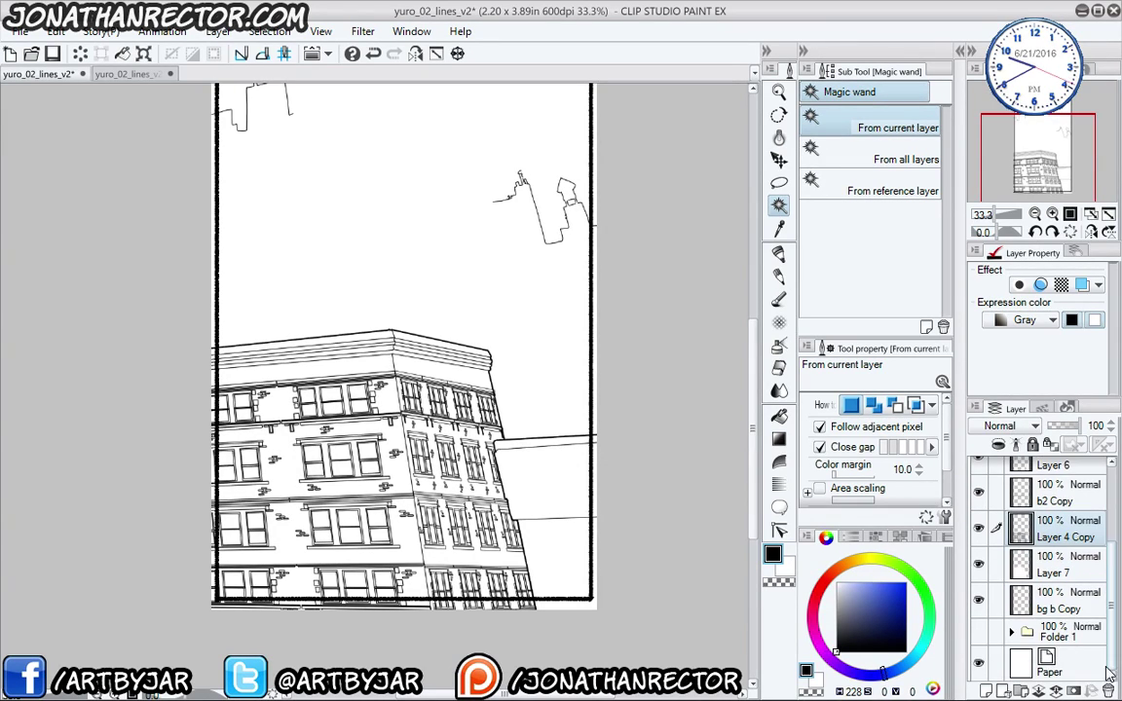
{"action": "left_click", "coordinate": [980, 601]}
{"action": "left_click", "coordinate": [980, 601]}
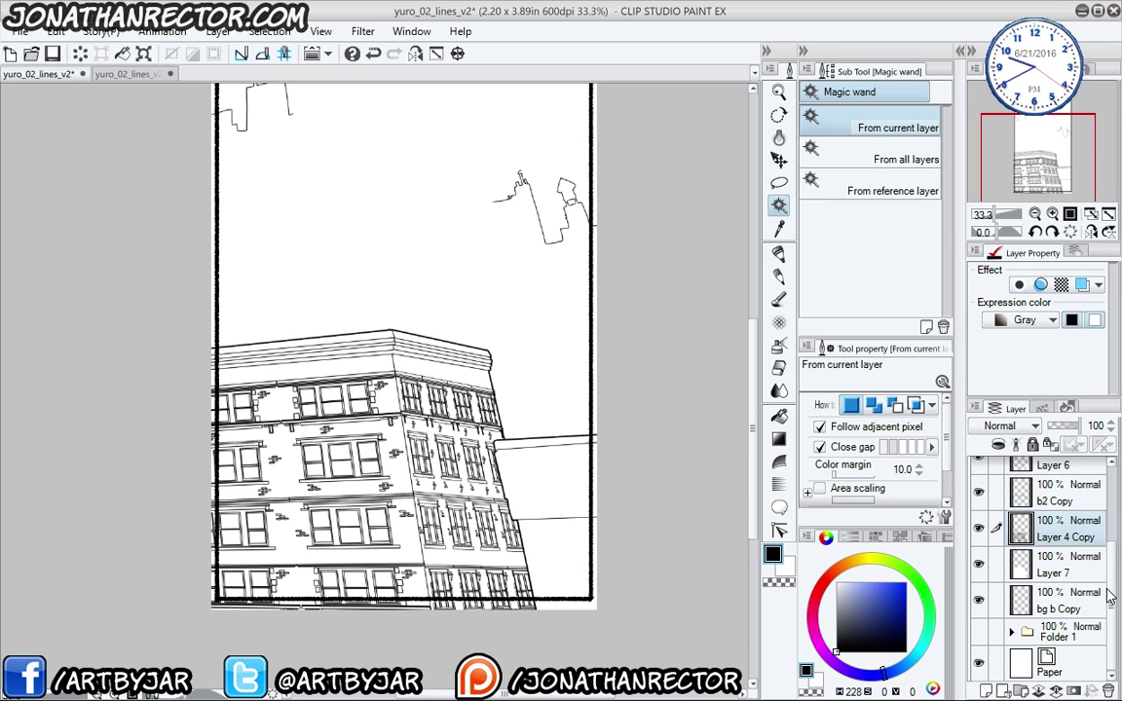
{"action": "scroll", "coordinate": [986, 565], "scroll_direction": "up", "scroll_amount": 2}
{"action": "left_click", "coordinate": [980, 506]}
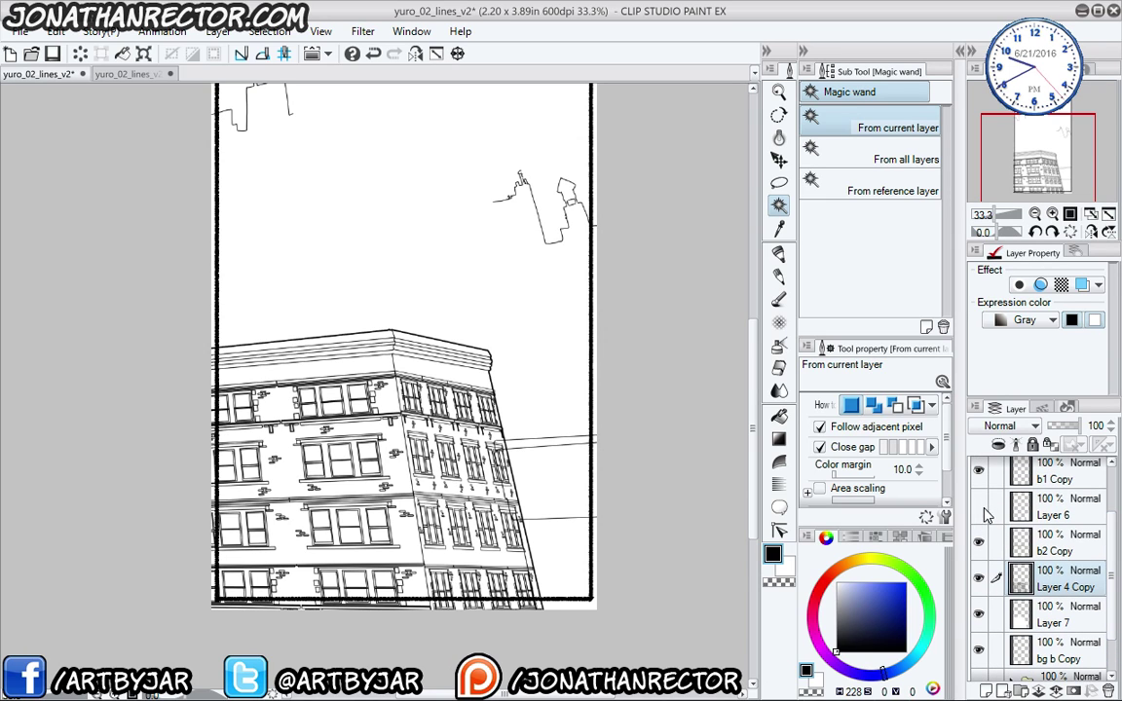
{"action": "left_click", "coordinate": [980, 506]}
- Set Layer 6's border effect edge thickness to 5
{"action": "left_click", "coordinate": [1042, 511]}
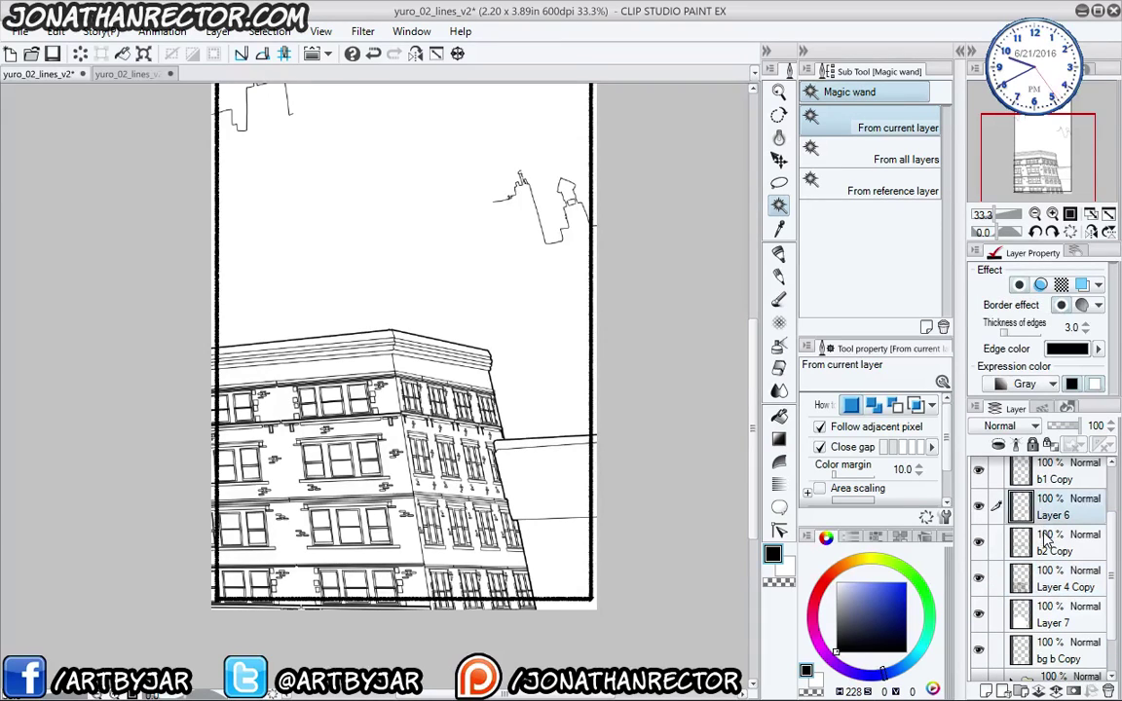
{"action": "left_click", "coordinate": [1074, 329]}
{"action": "type", "text": "5"}
{"action": "key", "text": "Return"}
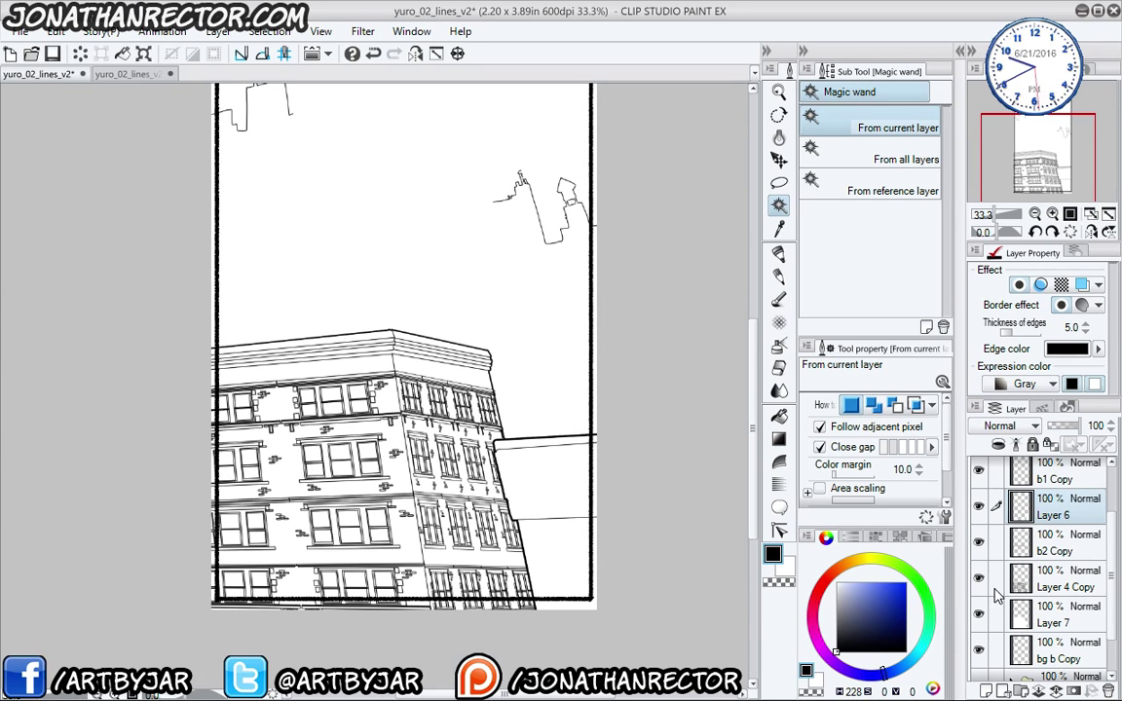
- Set Layer 7's border effect edge thickness to 4
{"action": "left_click", "coordinate": [1032, 546]}
{"action": "left_click", "coordinate": [1042, 573]}
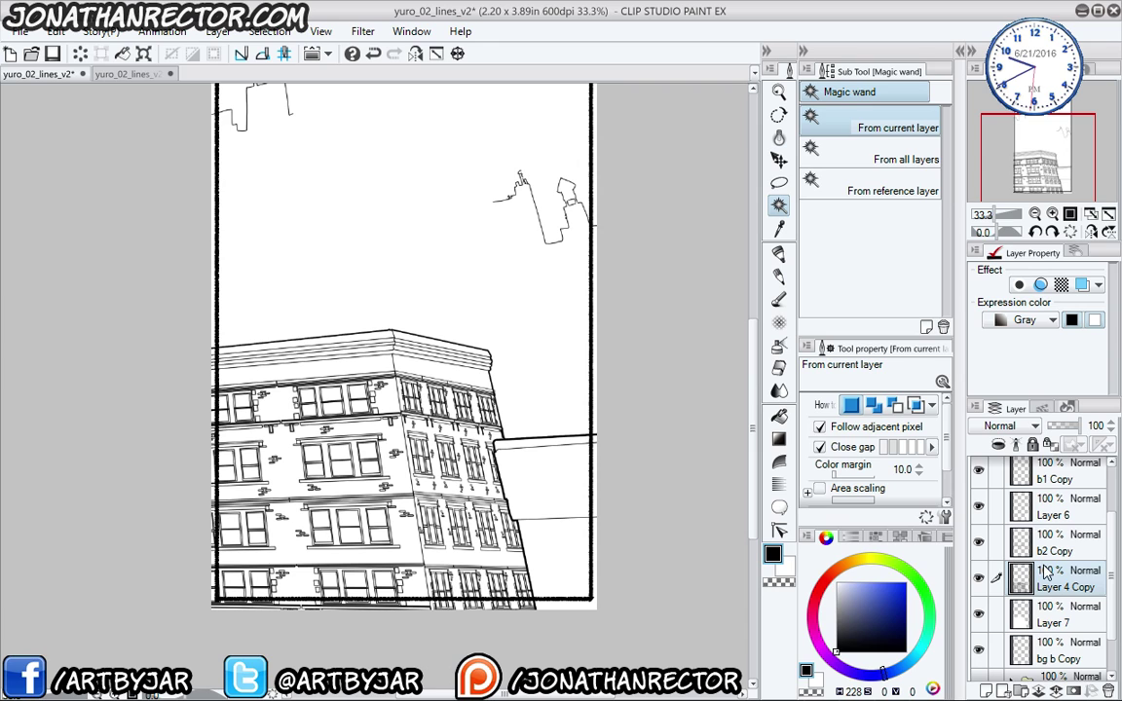
{"action": "left_click", "coordinate": [1045, 614]}
{"action": "left_click", "coordinate": [1075, 328]}
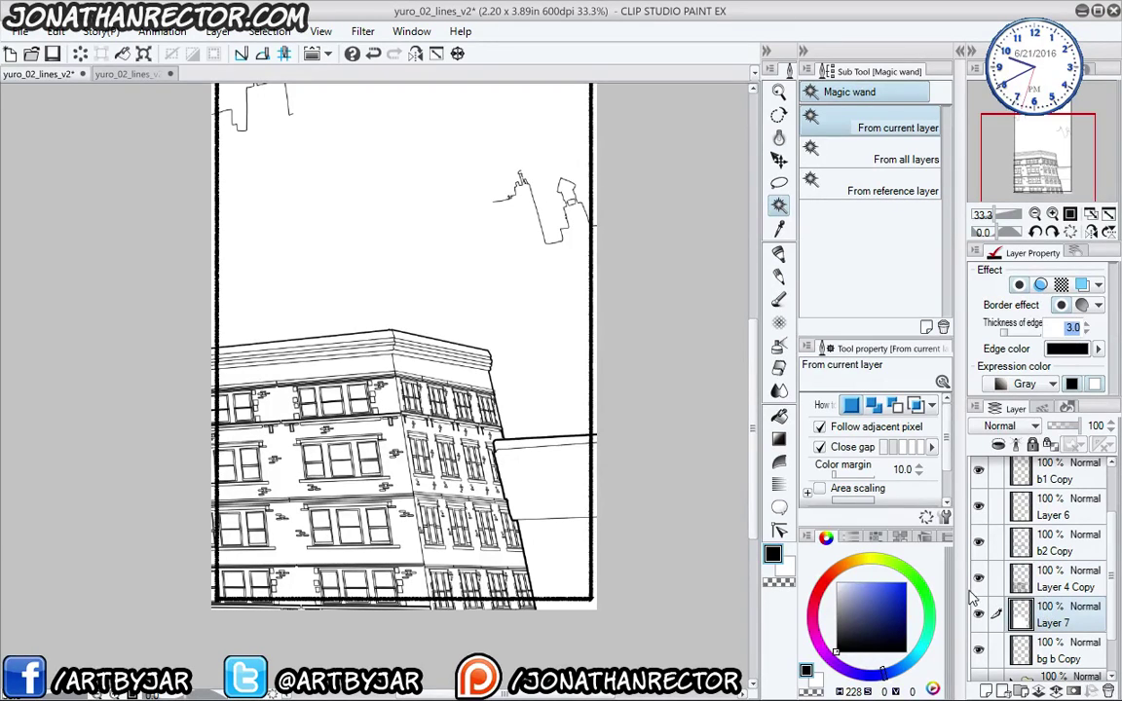
{"action": "type", "text": "4"}
{"action": "key", "text": "Return"}
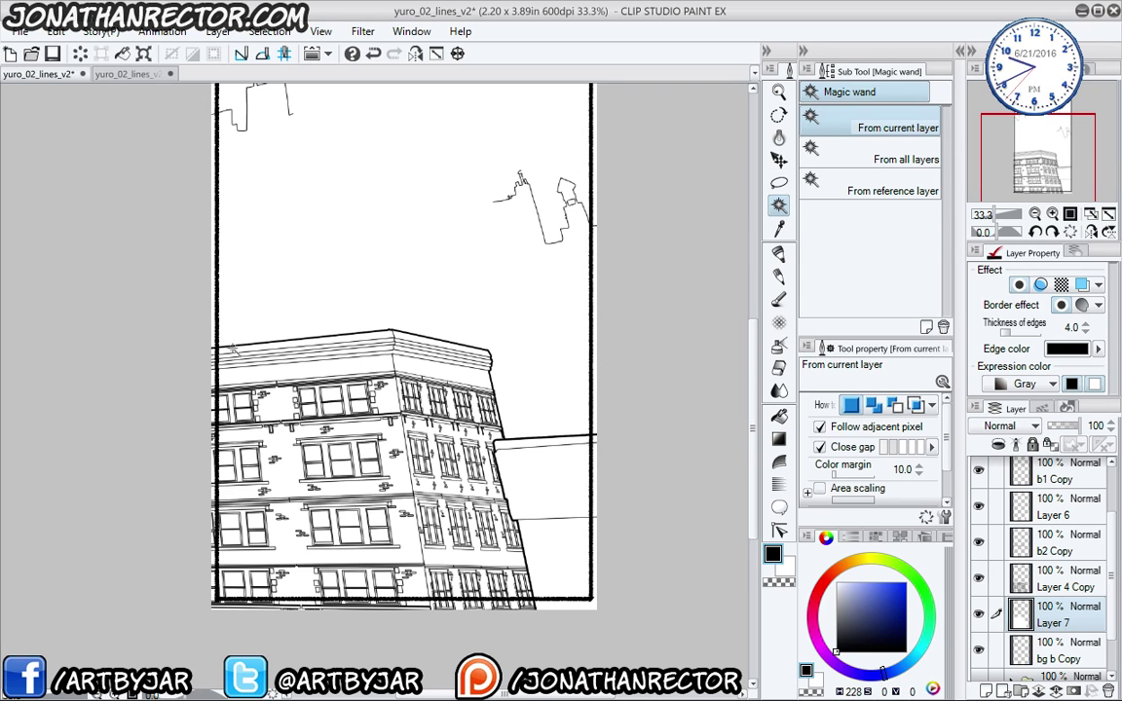
{"action": "key", "text": "m"}
{"action": "key", "text": "m"}
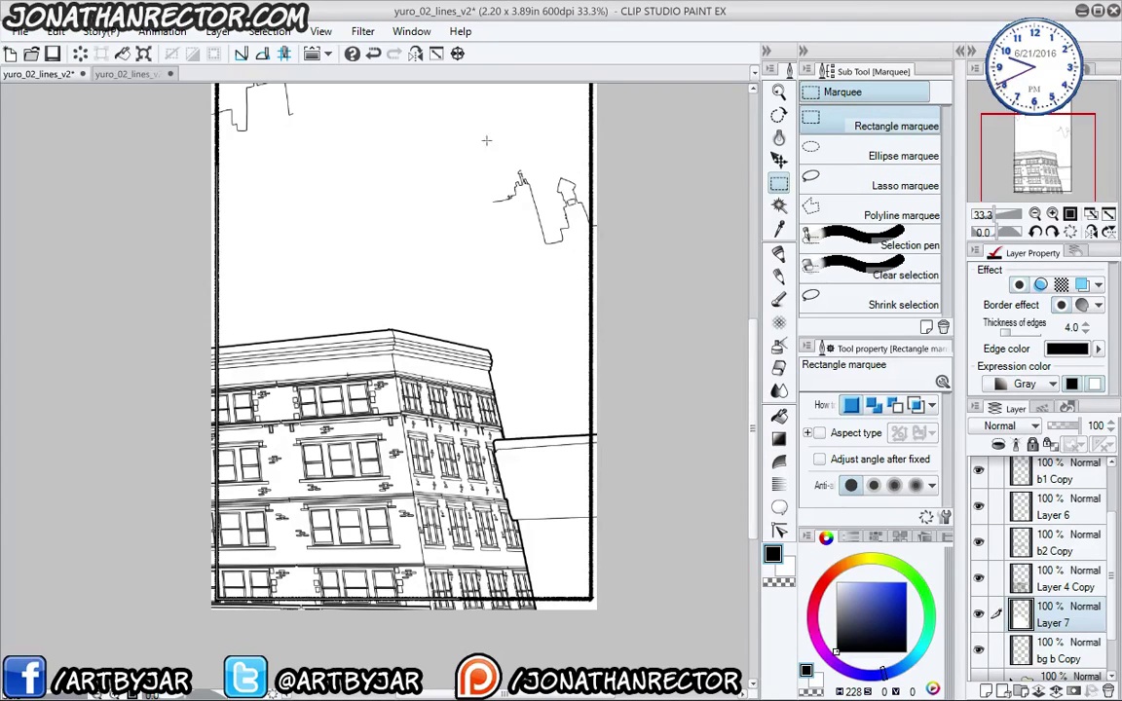
- Select the whole page and clear Layer 7's linework lying outside it
{"action": "scroll", "coordinate": [388, 418], "scroll_direction": "up", "scroll_amount": 5}
{"action": "scroll", "coordinate": [388, 418], "scroll_direction": "up", "scroll_amount": 2}
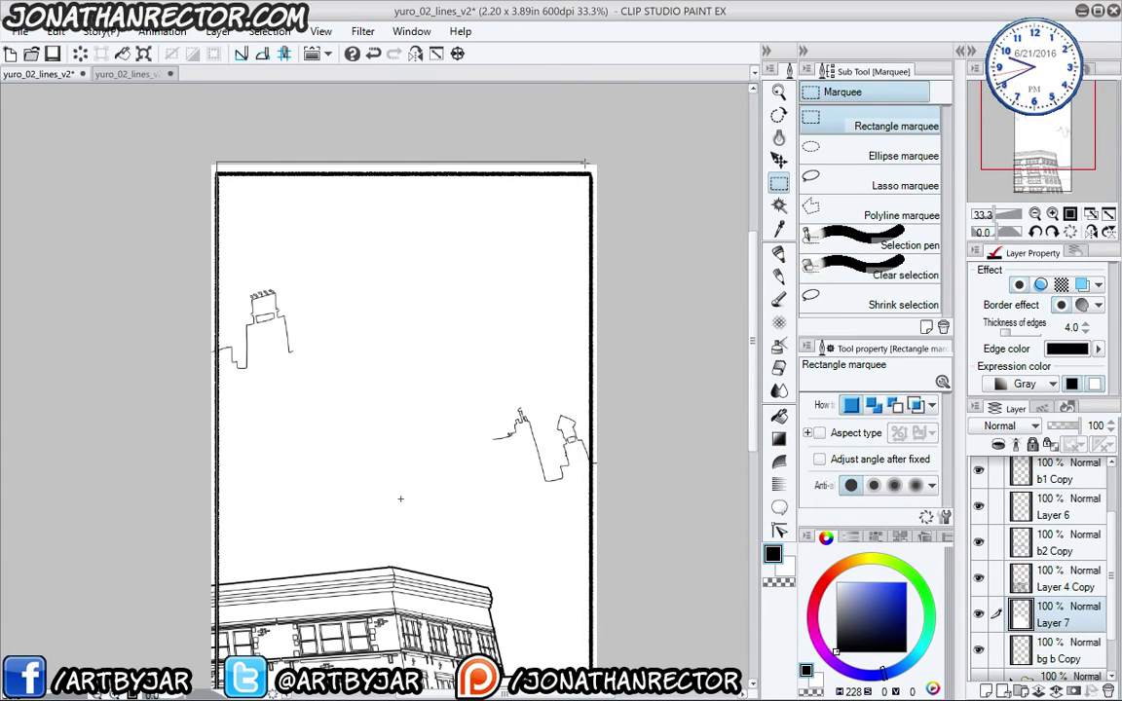
{"action": "key", "text": "ctrl+a"}
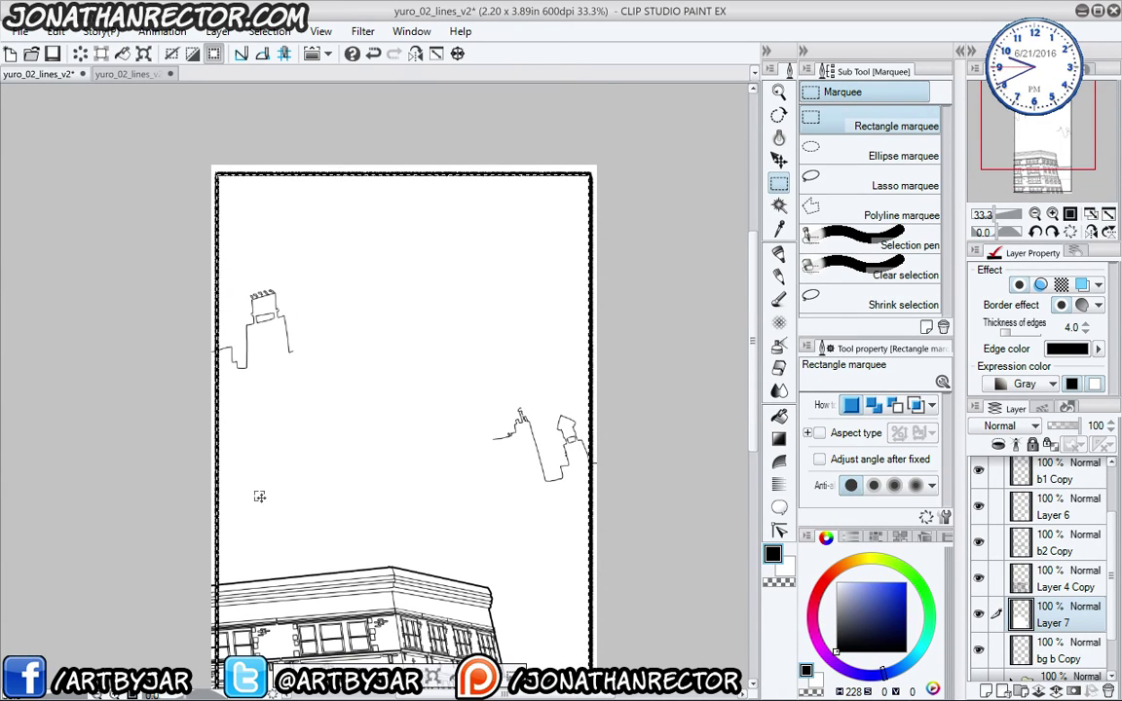
{"action": "left_click_drag", "start_coordinate": [307, 505], "coordinate": [324, 290]}
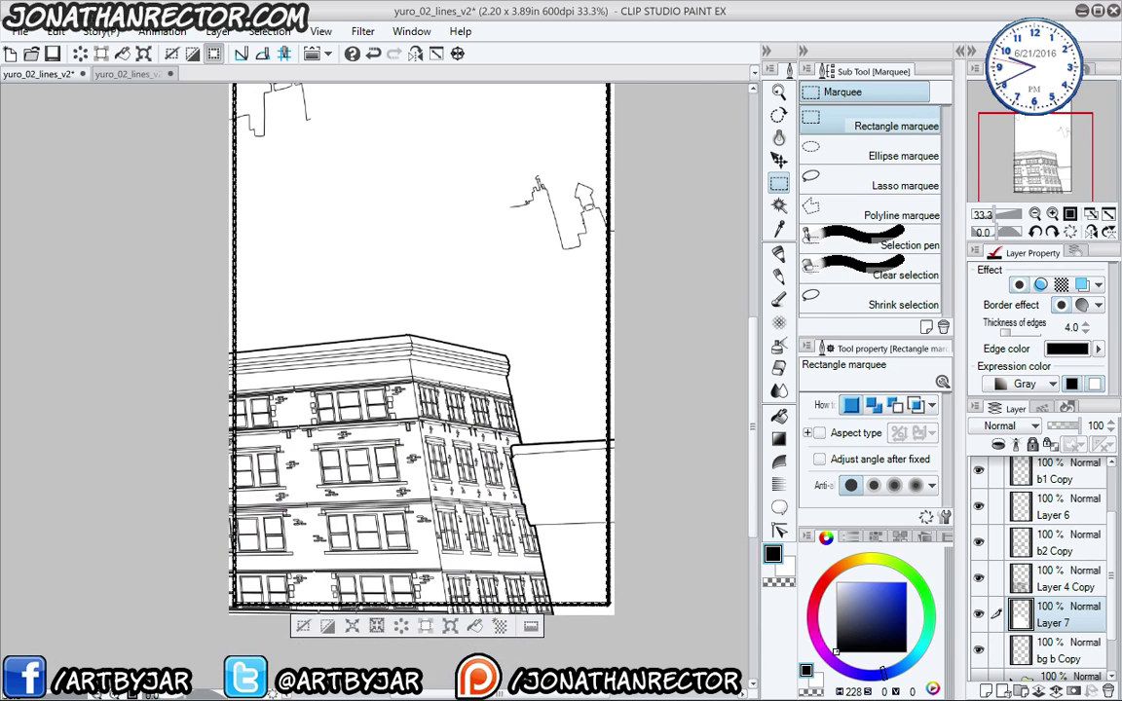
{"action": "left_click", "coordinate": [425, 630]}
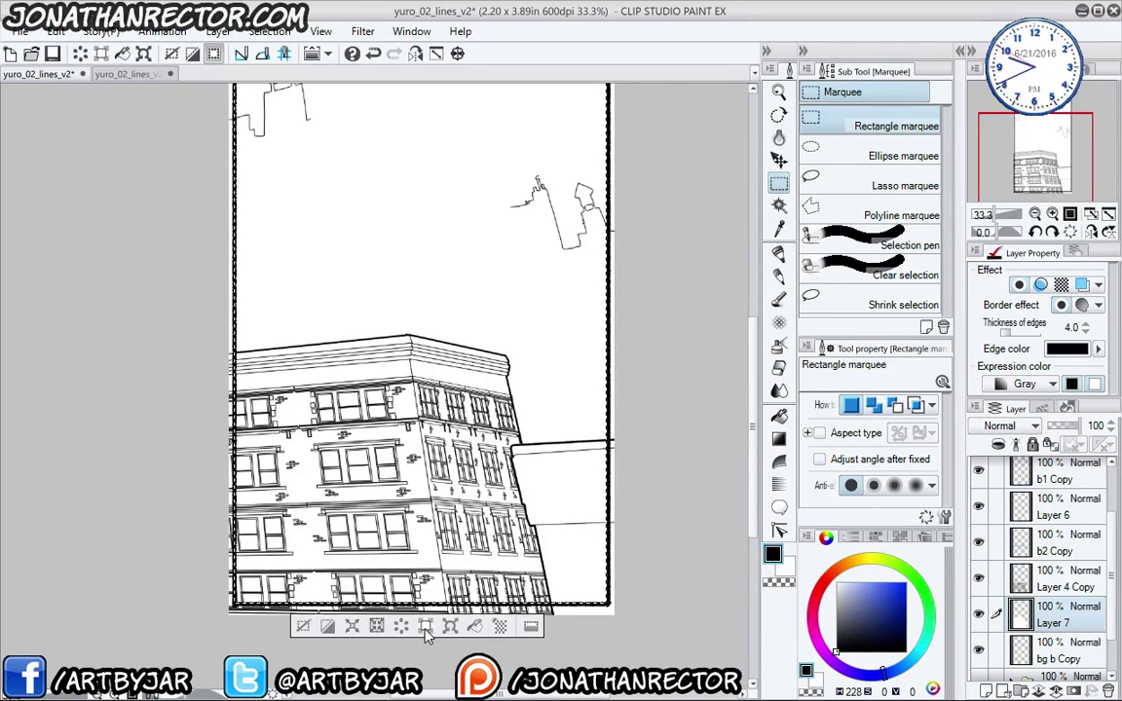
- Trim outside-page lines on bg b Copy up through b1 Copy, then deselect
{"action": "left_click", "coordinate": [1045, 648]}
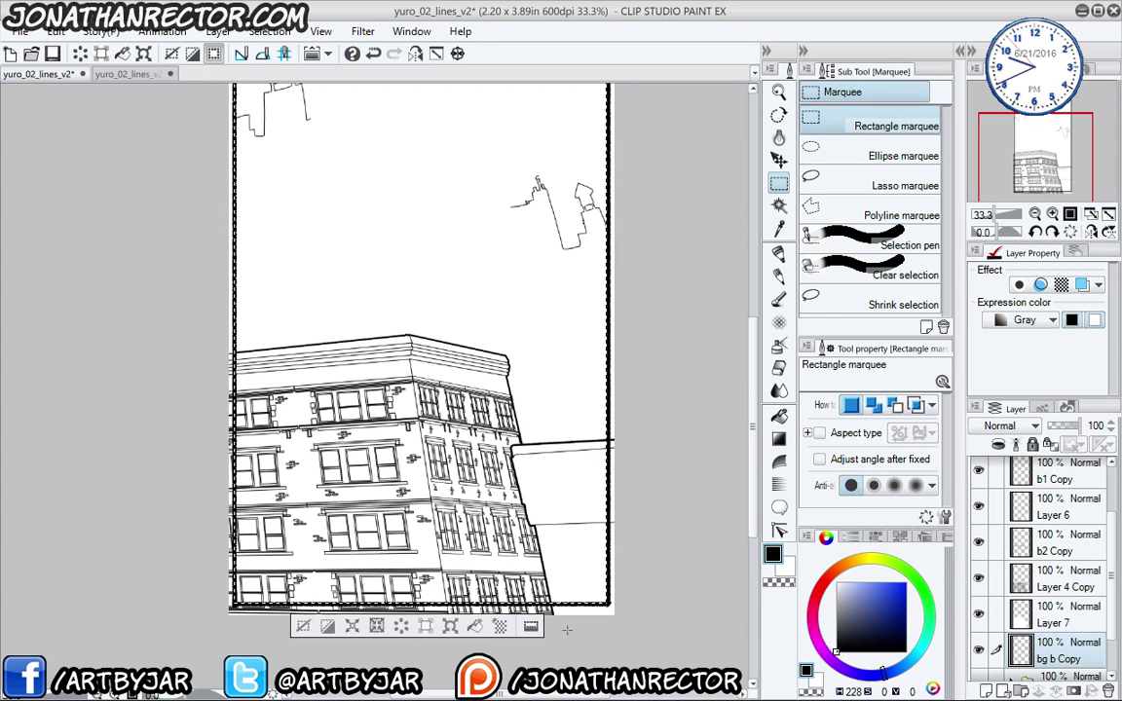
{"action": "left_click", "coordinate": [1045, 588]}
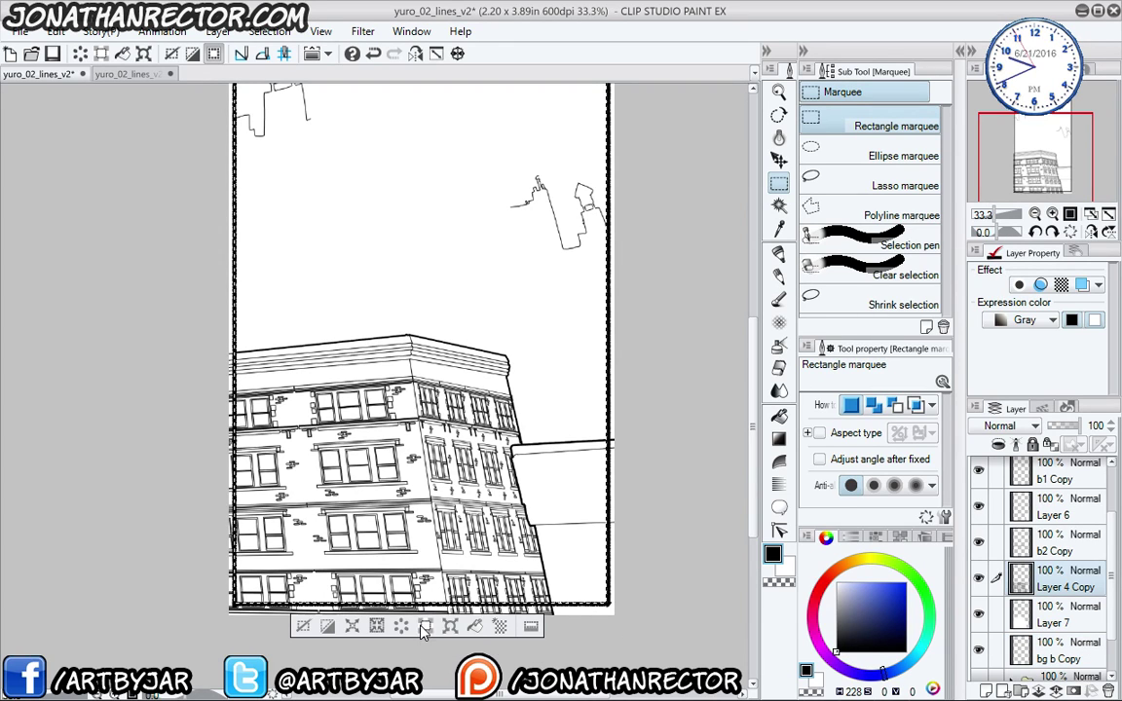
{"action": "key", "text": "alt+bracketright"}
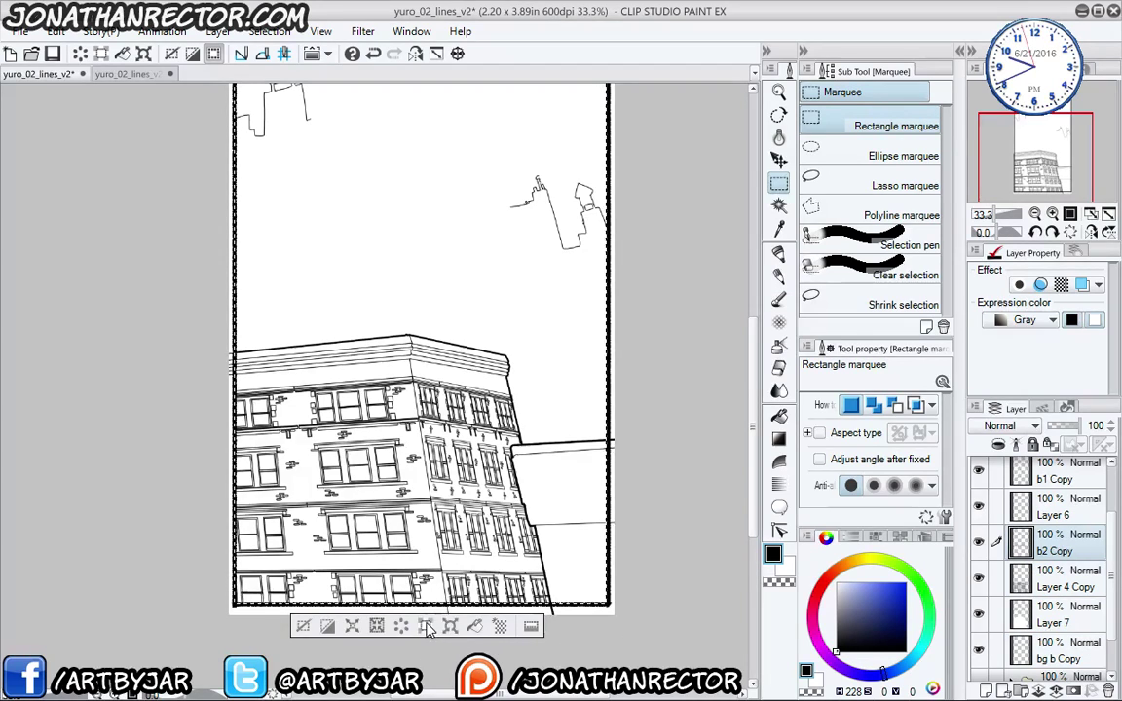
{"action": "key", "text": "alt+bracketright"}
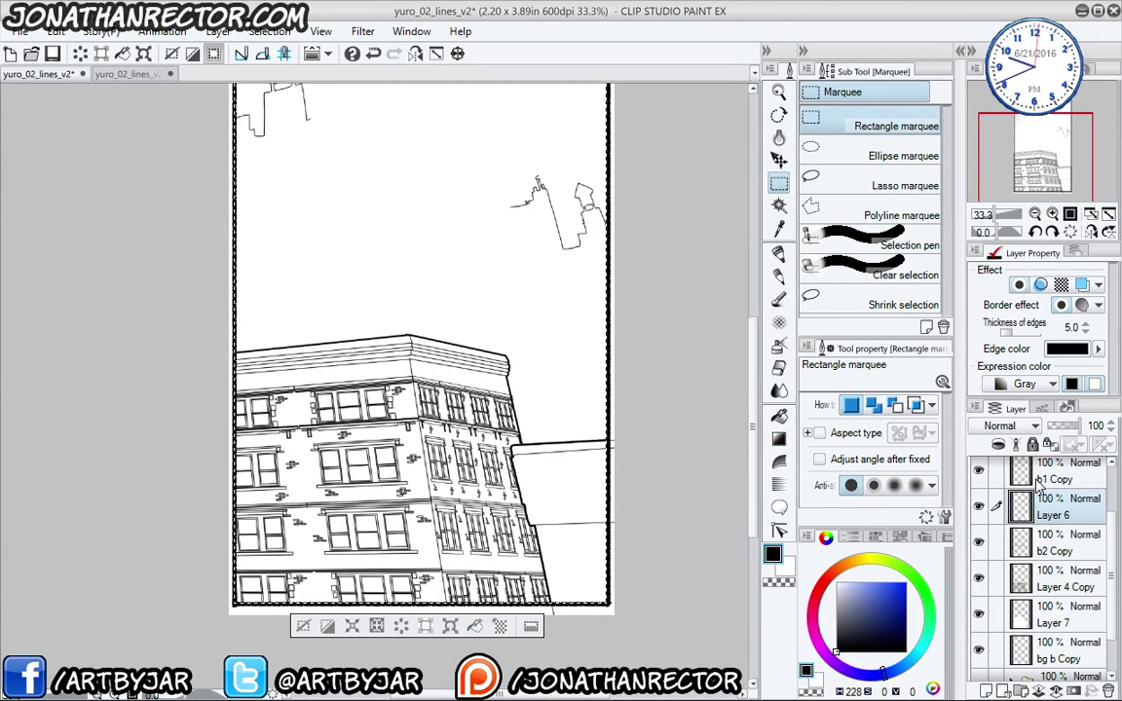
{"action": "key", "text": "alt+bracketright"}
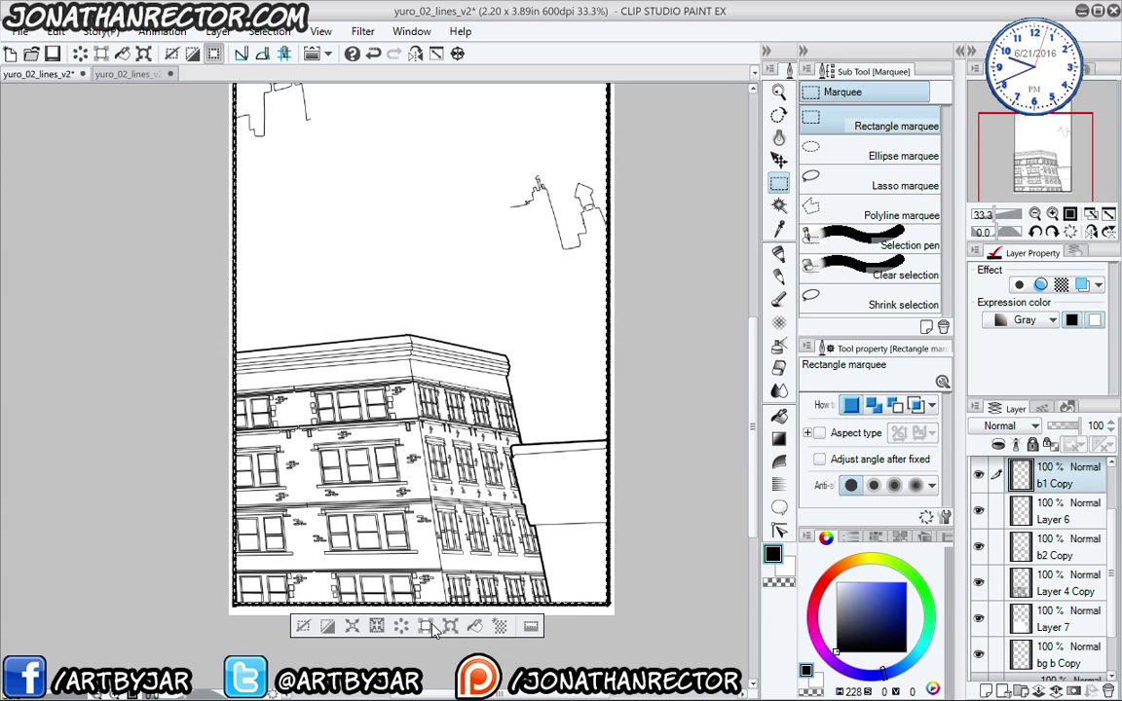
{"action": "scroll", "coordinate": [999, 574], "scroll_direction": "up", "scroll_amount": 2}
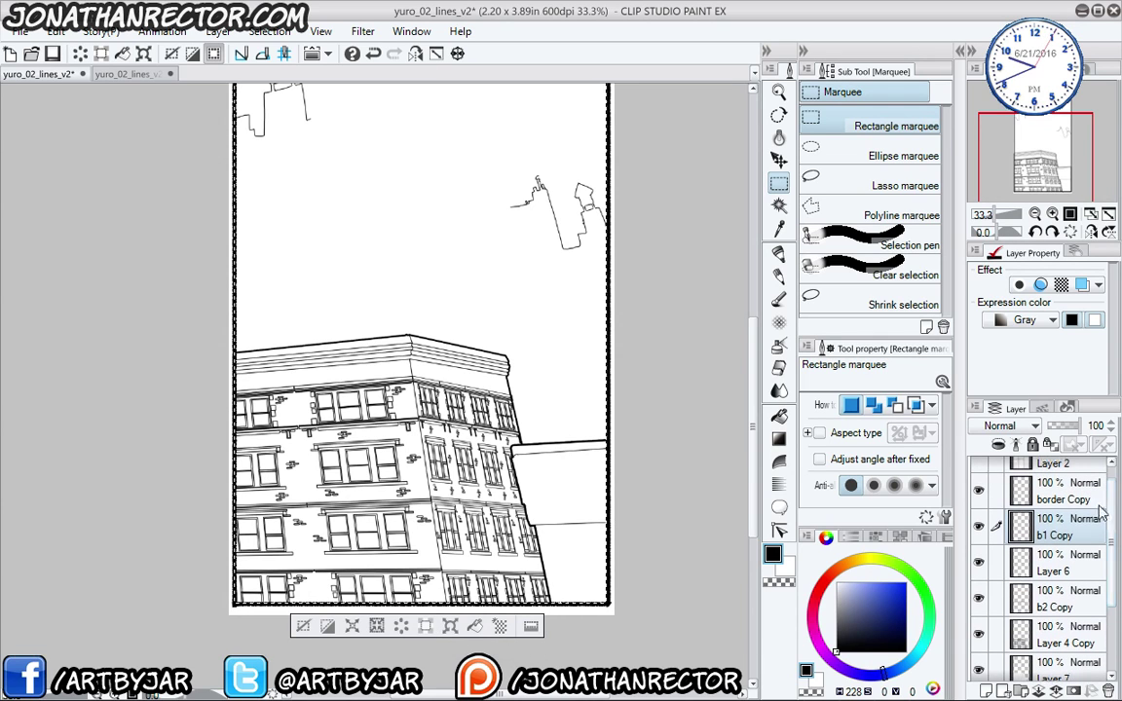
{"action": "left_click", "coordinate": [301, 625]}
{"action": "left_click_drag", "start_coordinate": [260, 497], "coordinate": [269, 596]}
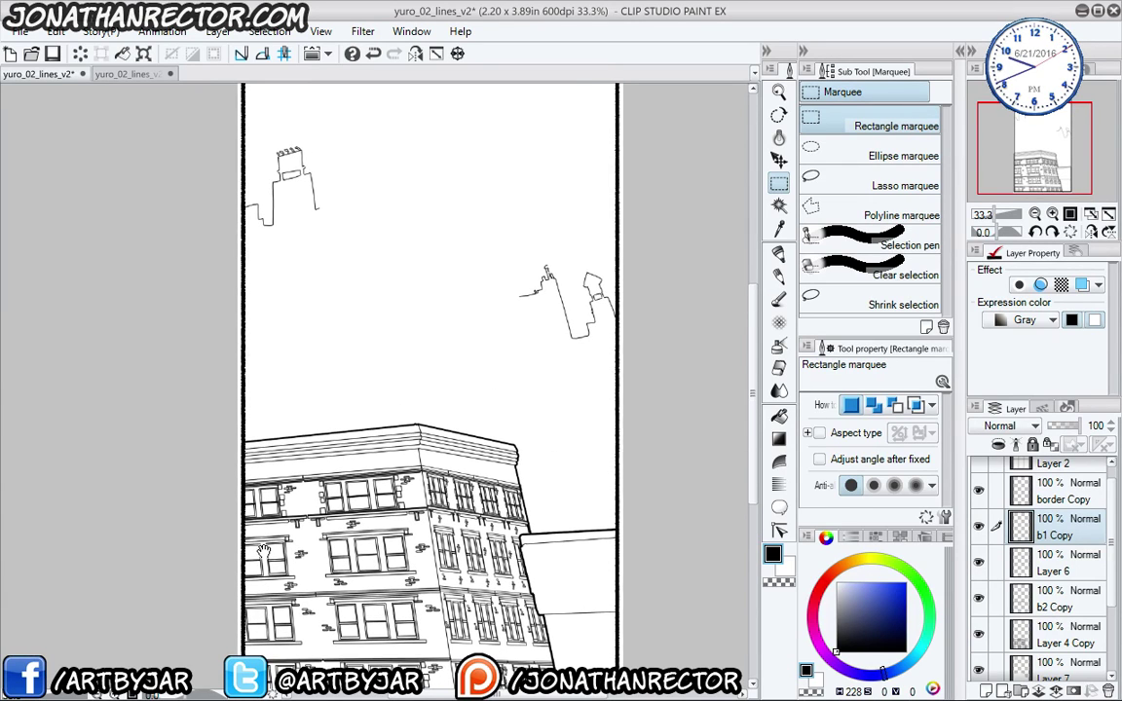
- Save the comic page and check Layer 6's lines by toggling its visibility
{"action": "left_click", "coordinate": [52, 55]}
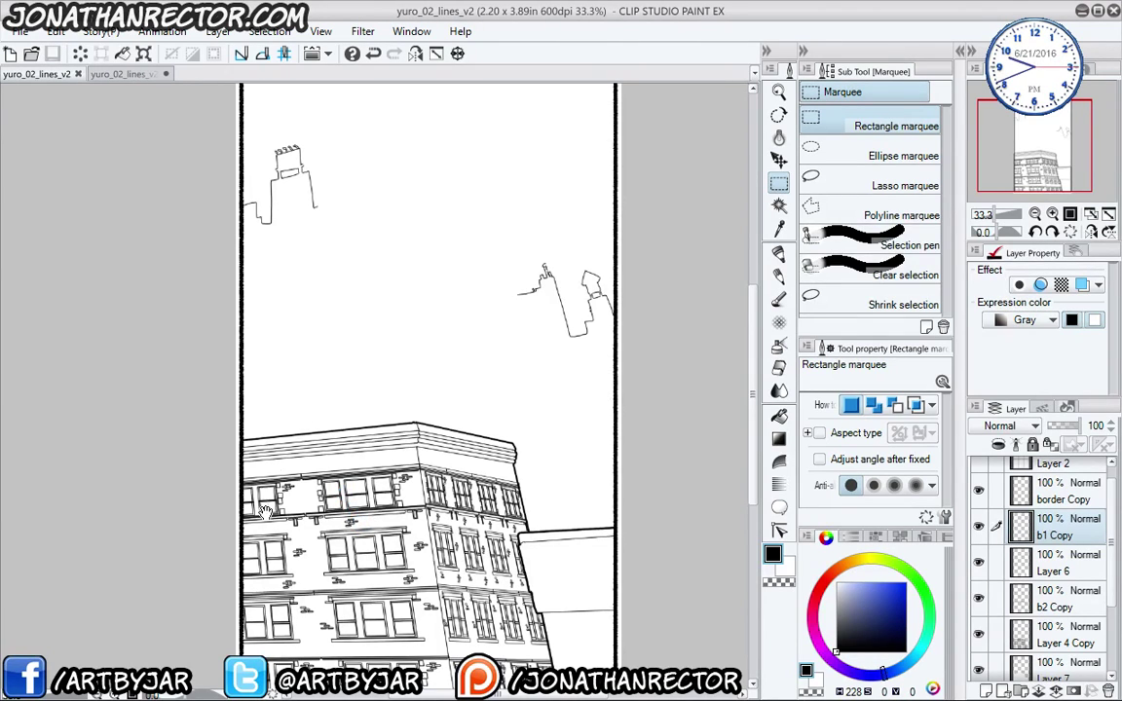
{"action": "left_click_drag", "start_coordinate": [264, 511], "coordinate": [253, 405]}
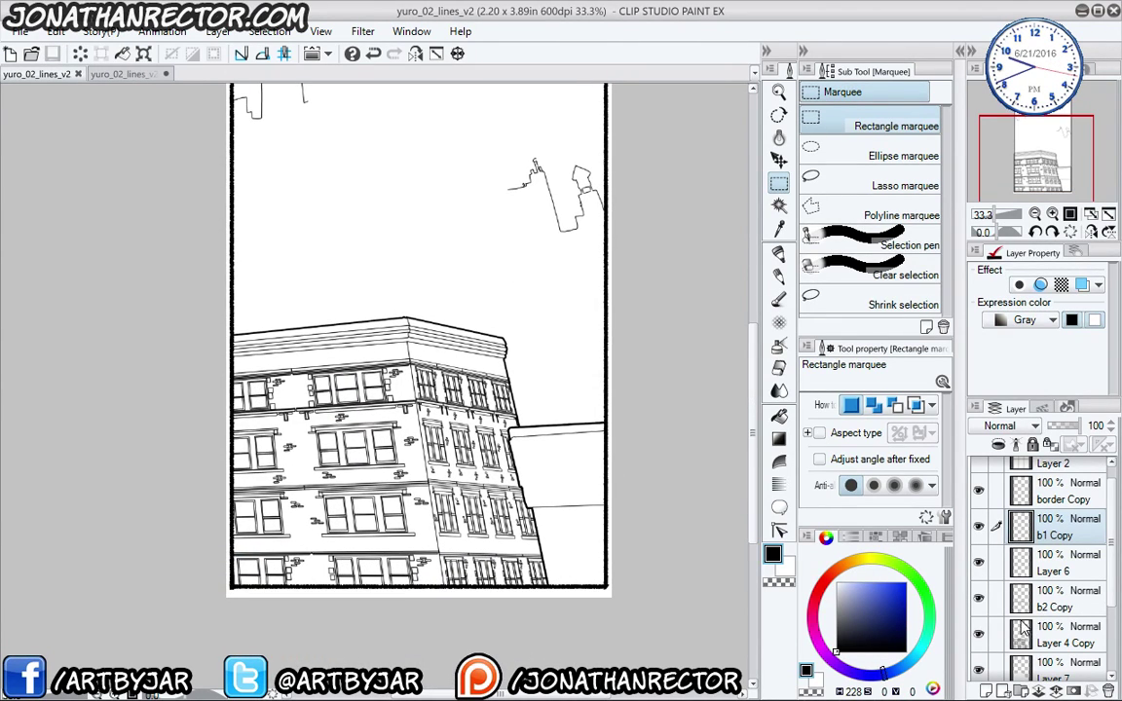
{"action": "left_click", "coordinate": [979, 564]}
{"action": "left_click", "coordinate": [978, 563]}
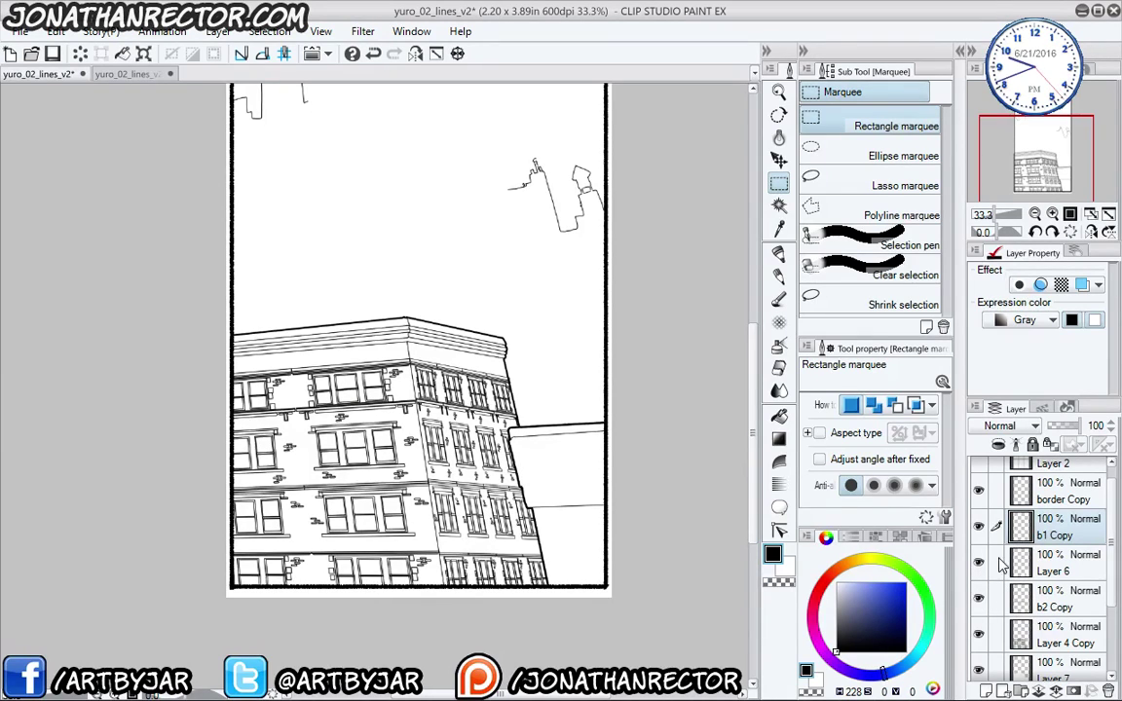
- Move bg b Copy just below Layer 6, then check b2 Copy, Layer 4 Copy and Layer 7
{"action": "scroll", "coordinate": [1028, 542], "scroll_direction": "down", "scroll_amount": 3}
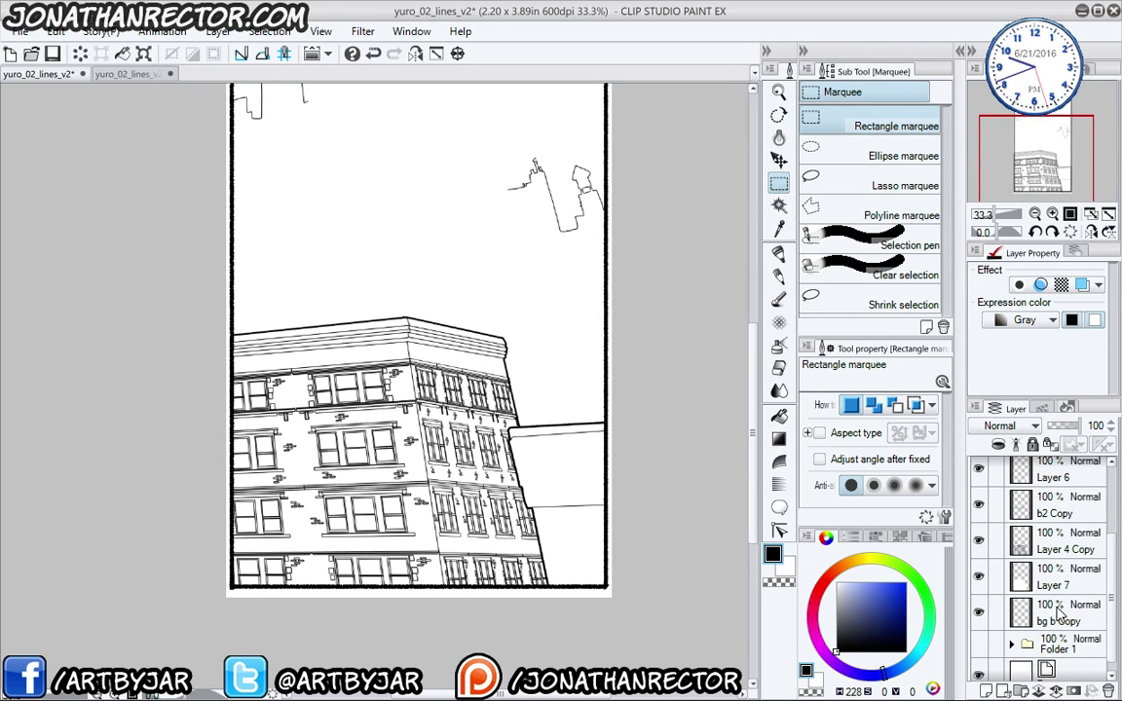
{"action": "left_click_drag", "start_coordinate": [1034, 606], "coordinate": [1048, 497]}
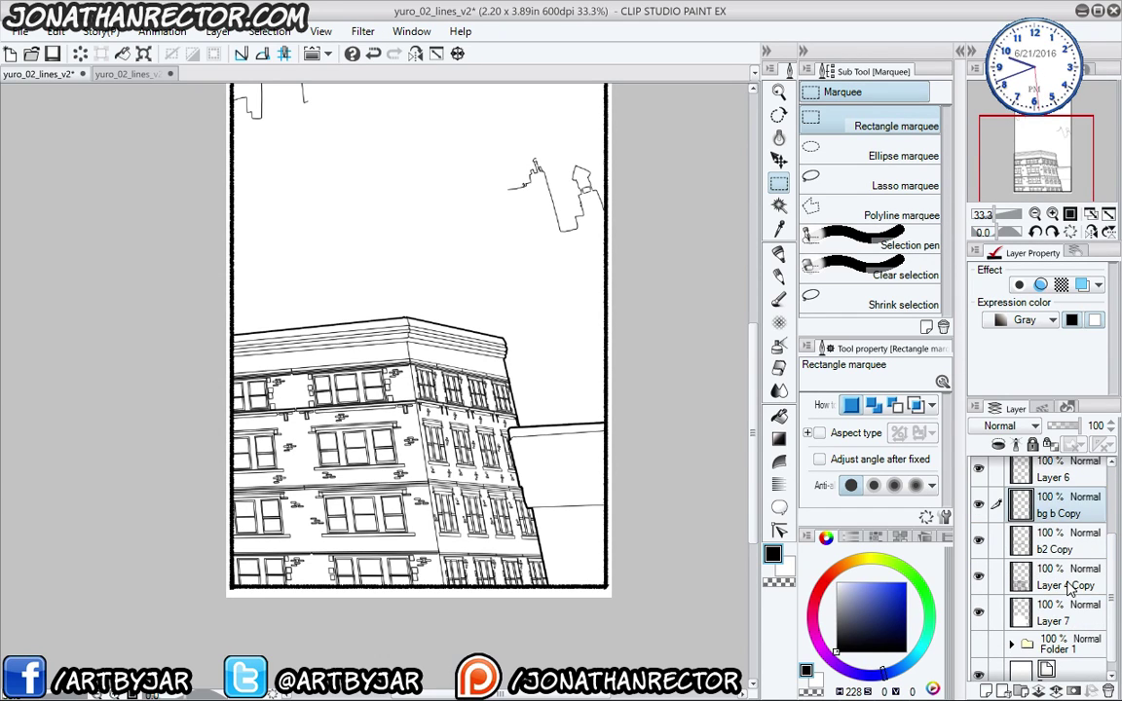
{"action": "left_click", "coordinate": [979, 505]}
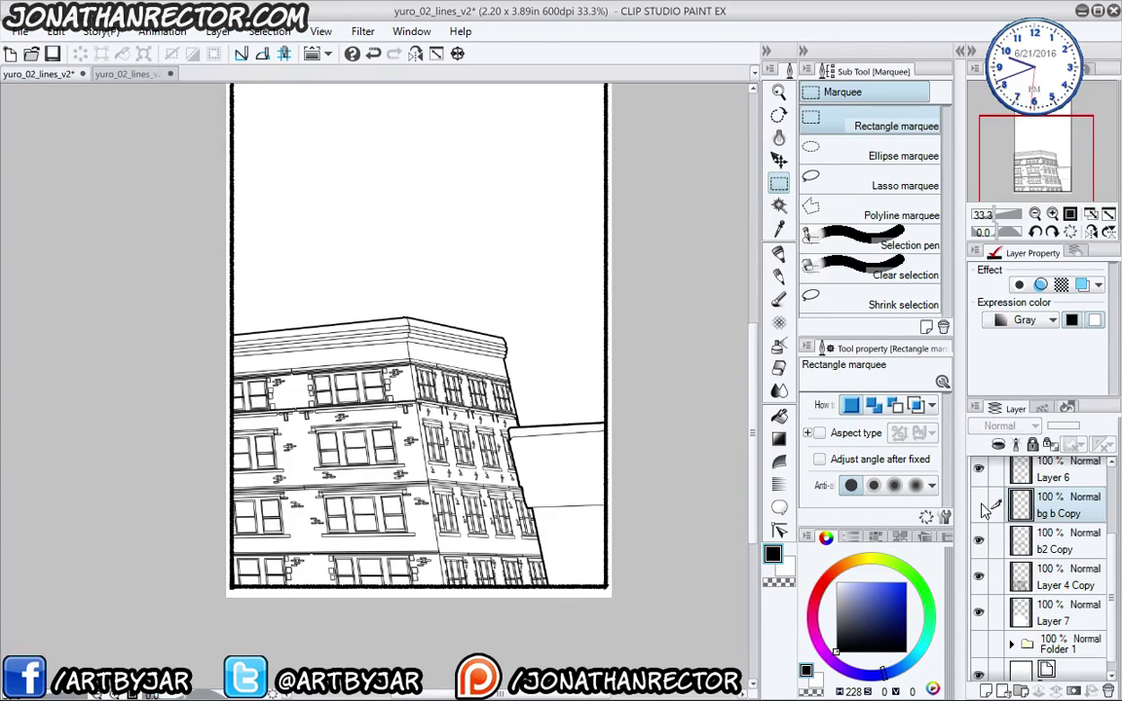
{"action": "left_click", "coordinate": [980, 505]}
{"action": "left_click", "coordinate": [979, 541]}
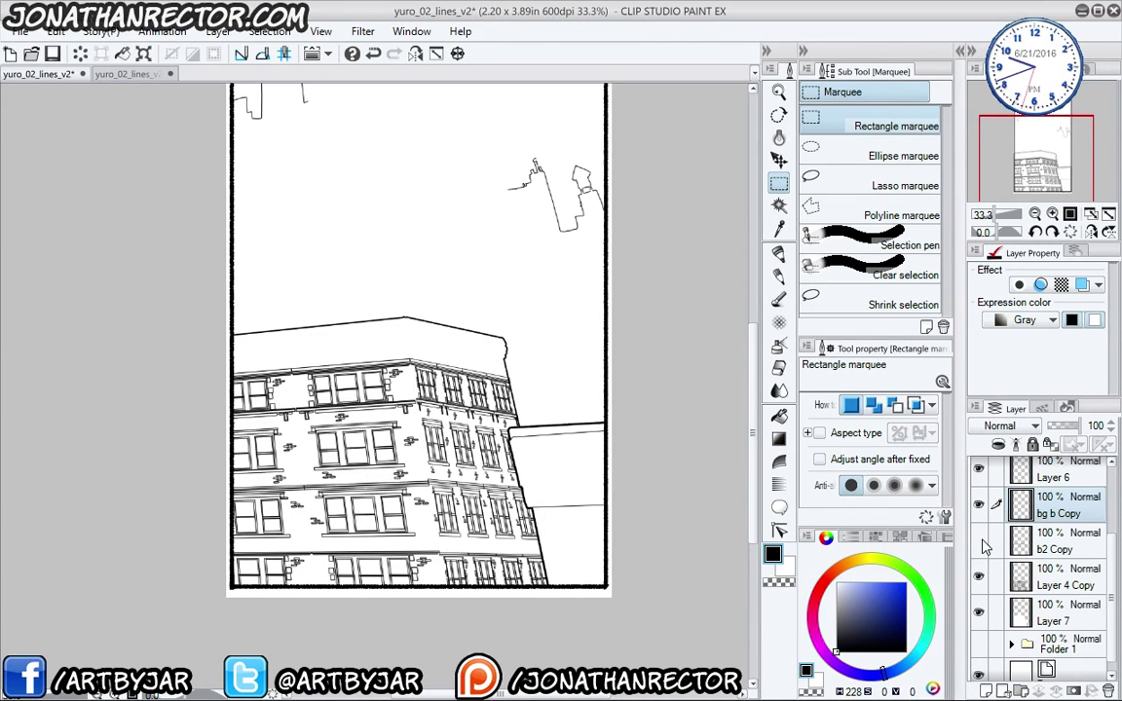
{"action": "left_click", "coordinate": [981, 576]}
{"action": "left_click", "coordinate": [980, 578]}
{"action": "left_click", "coordinate": [980, 542]}
{"action": "left_click", "coordinate": [980, 614]}
{"action": "left_click", "coordinate": [980, 614]}
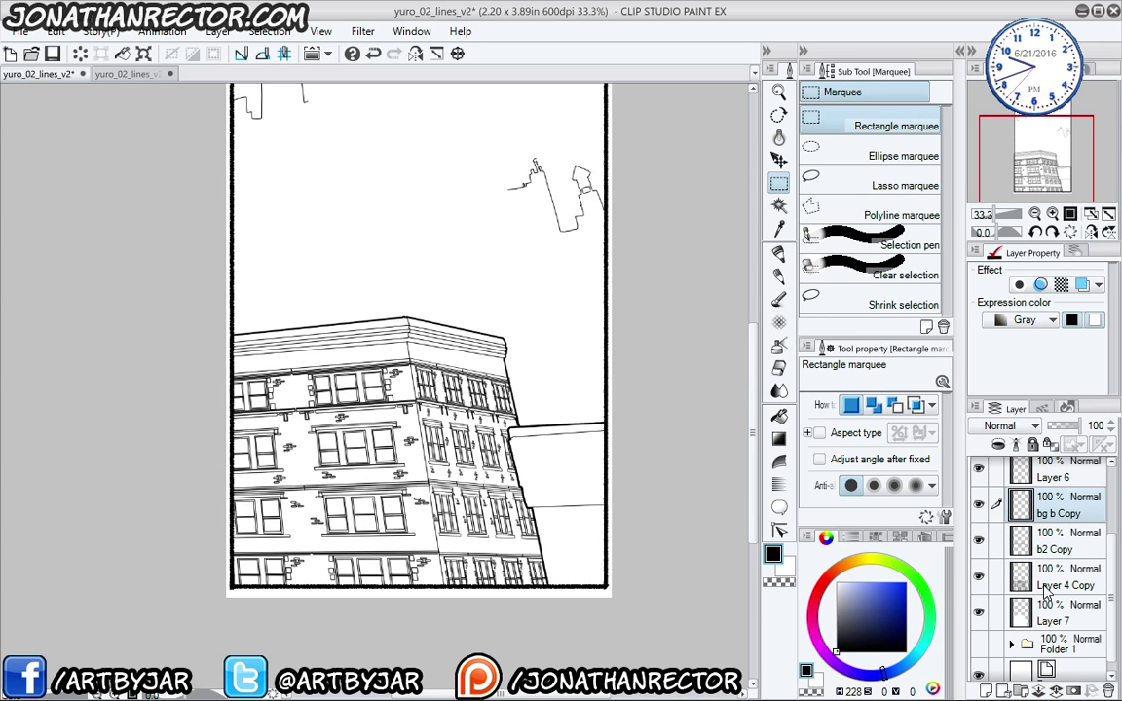
- Check Layer 6 and b1 Copy lines, then show Folder 1's character rough
{"action": "scroll", "coordinate": [1071, 555], "scroll_direction": "up", "scroll_amount": 3}
{"action": "left_click", "coordinate": [980, 577]}
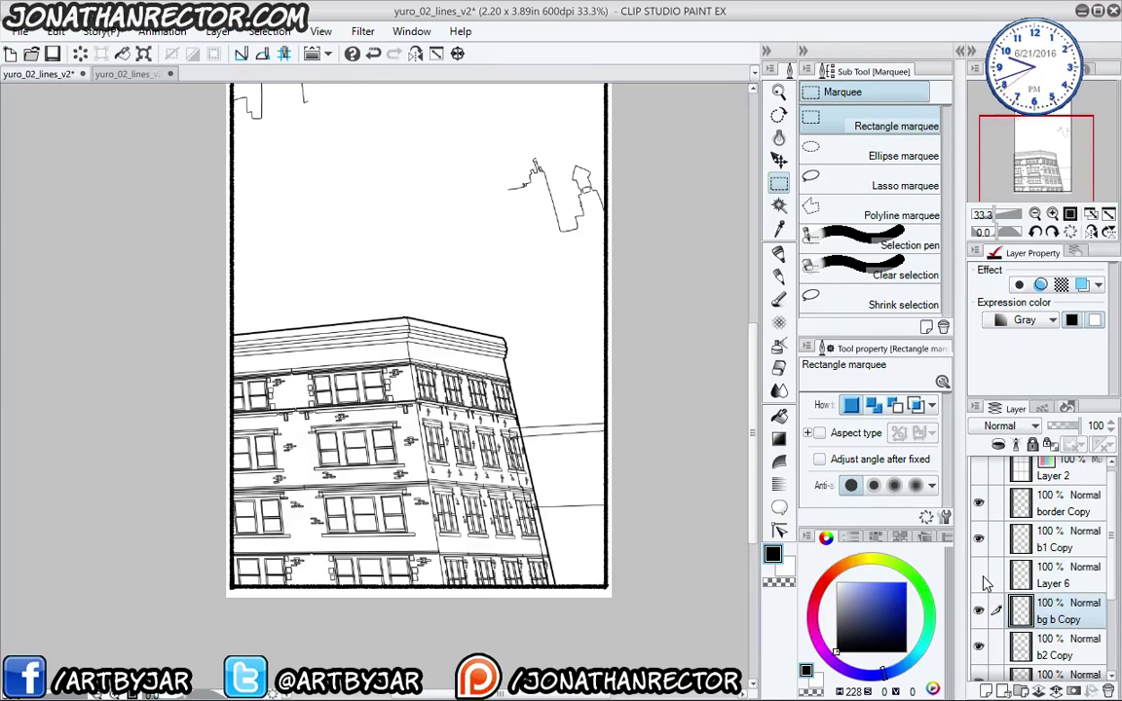
{"action": "left_click", "coordinate": [981, 543]}
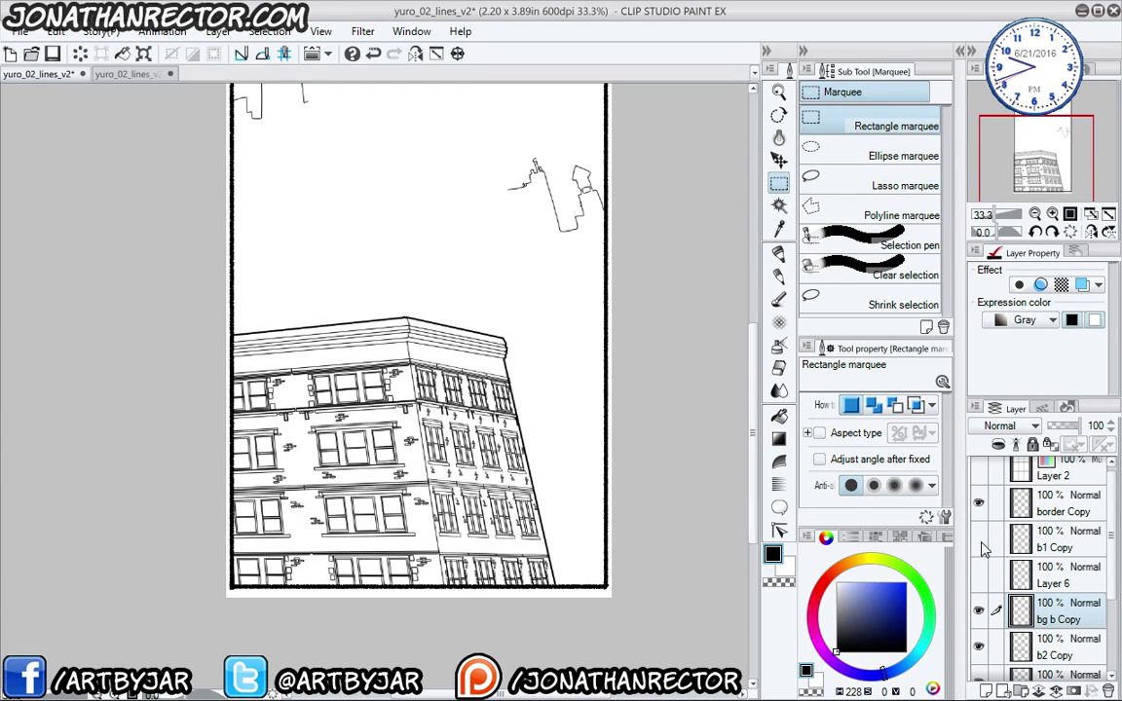
{"action": "left_click", "coordinate": [981, 542]}
{"action": "left_click", "coordinate": [981, 570]}
{"action": "scroll", "coordinate": [983, 575], "scroll_direction": "down", "scroll_amount": 3}
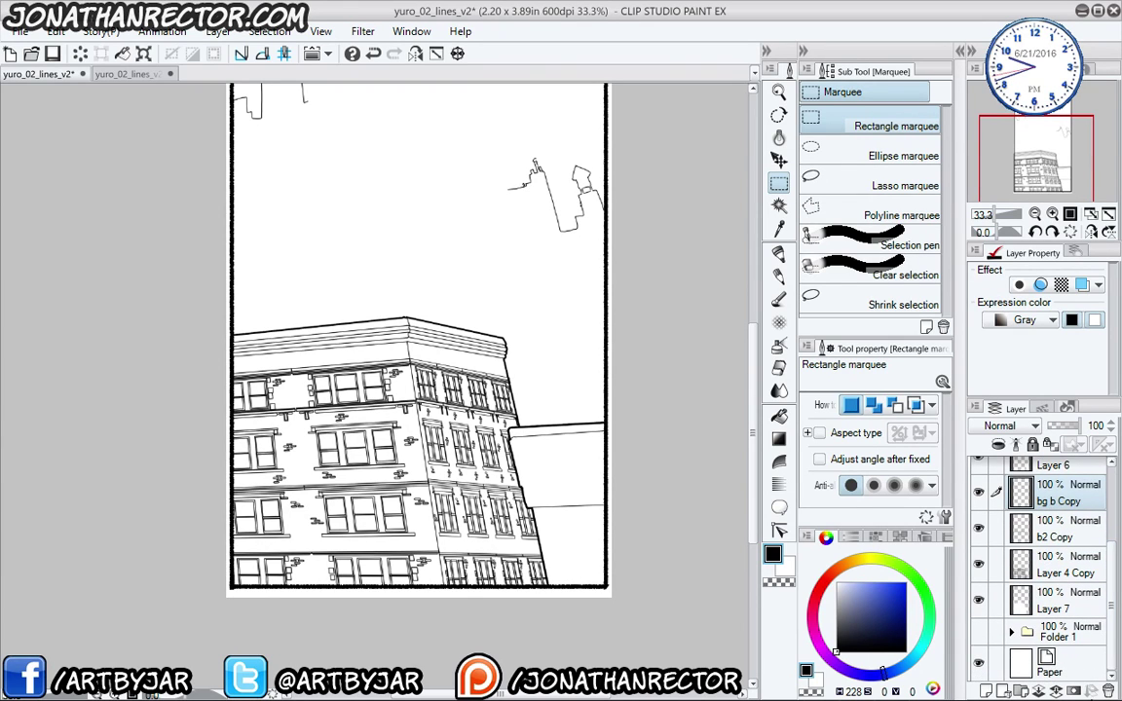
{"action": "left_click", "coordinate": [980, 633]}
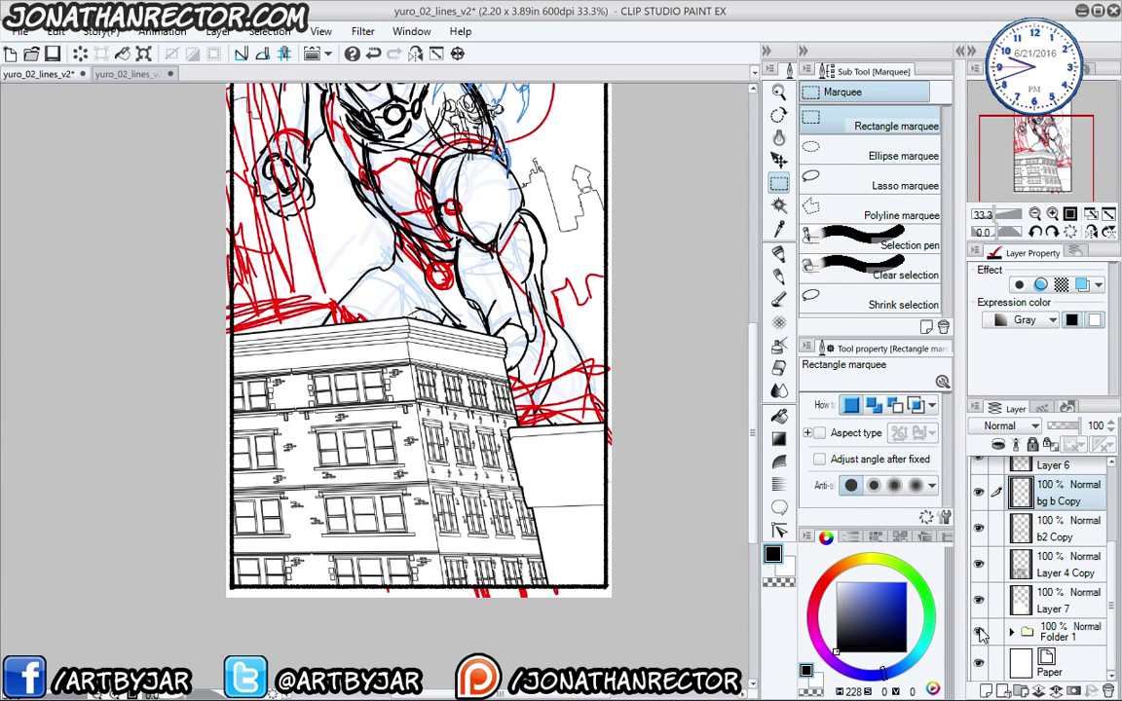
- Hide the character sketch and the bg b Copy, b2 Copy, Layer 4 Copy and Layer 6 layers
{"action": "left_click", "coordinate": [979, 633]}
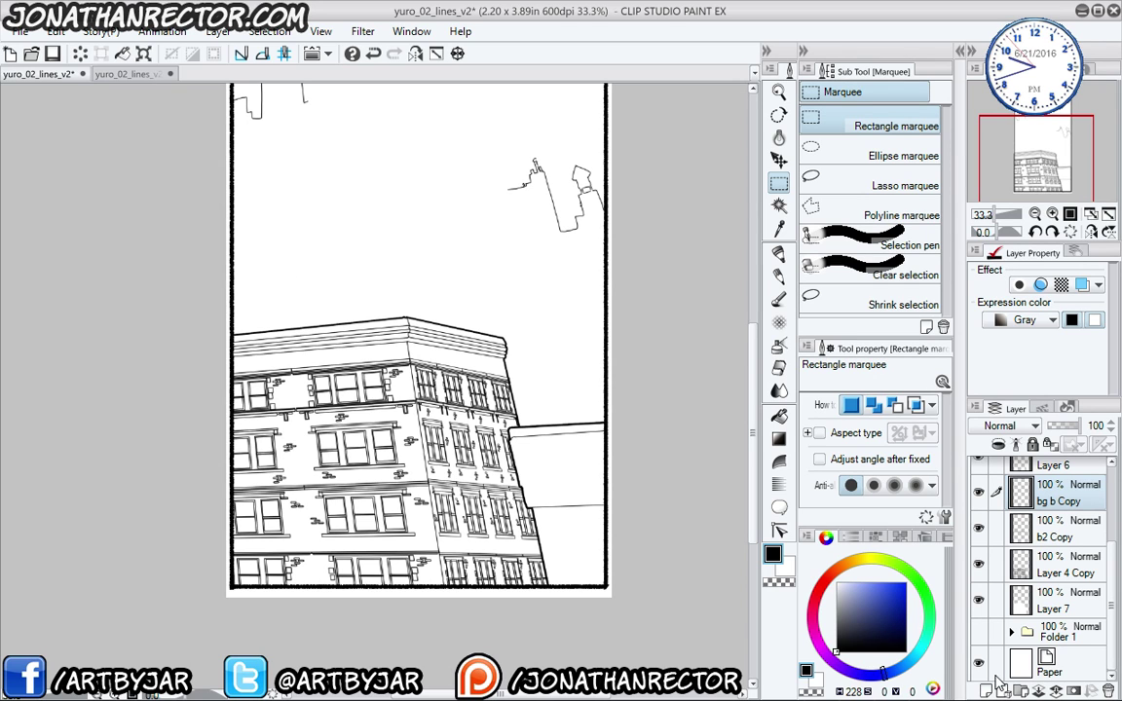
{"action": "left_click_drag", "start_coordinate": [353, 471], "coordinate": [343, 438]}
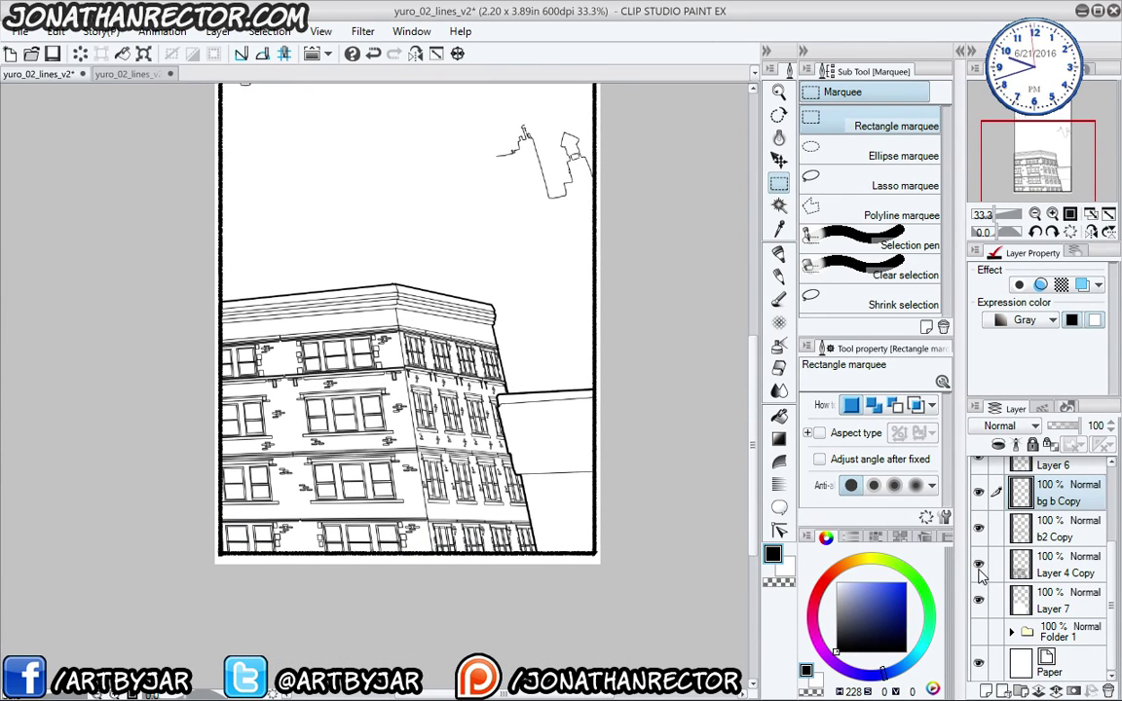
{"action": "left_click_drag", "start_coordinate": [981, 573], "coordinate": [979, 490]}
{"action": "left_click_drag", "start_coordinate": [1109, 603], "coordinate": [1109, 564]}
{"action": "left_click", "coordinate": [980, 523]}
{"action": "left_click", "coordinate": [982, 492]}
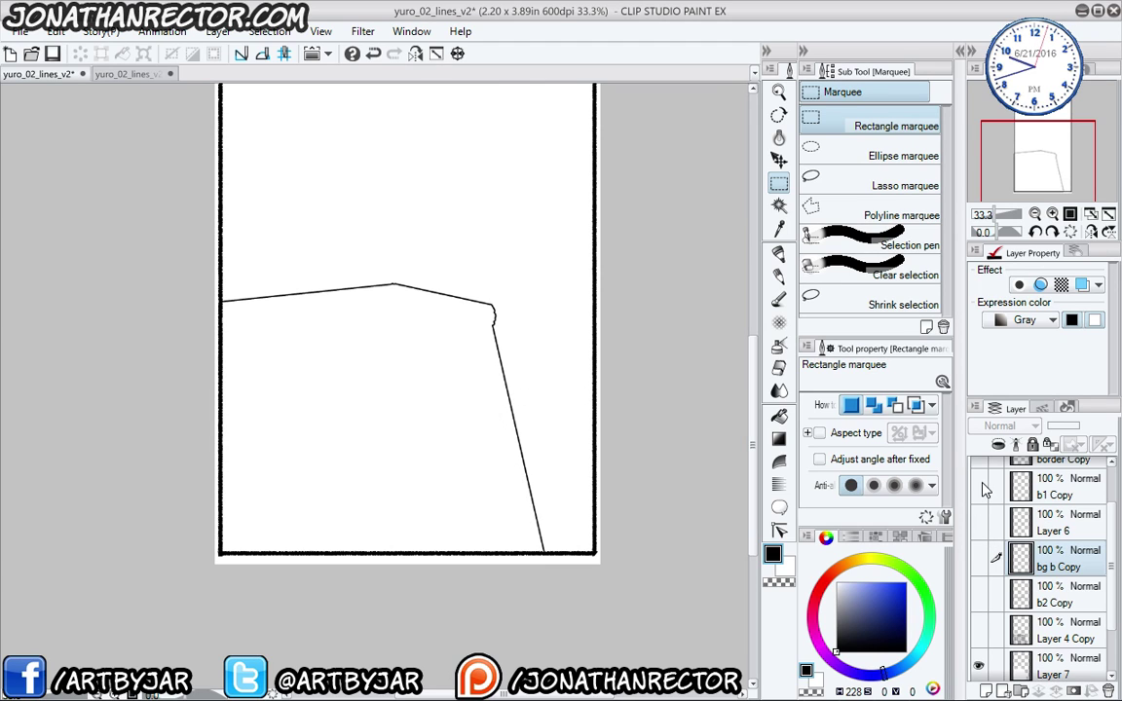
{"action": "left_click", "coordinate": [982, 490]}
{"action": "scroll", "coordinate": [993, 516], "scroll_direction": "up", "scroll_amount": 2}
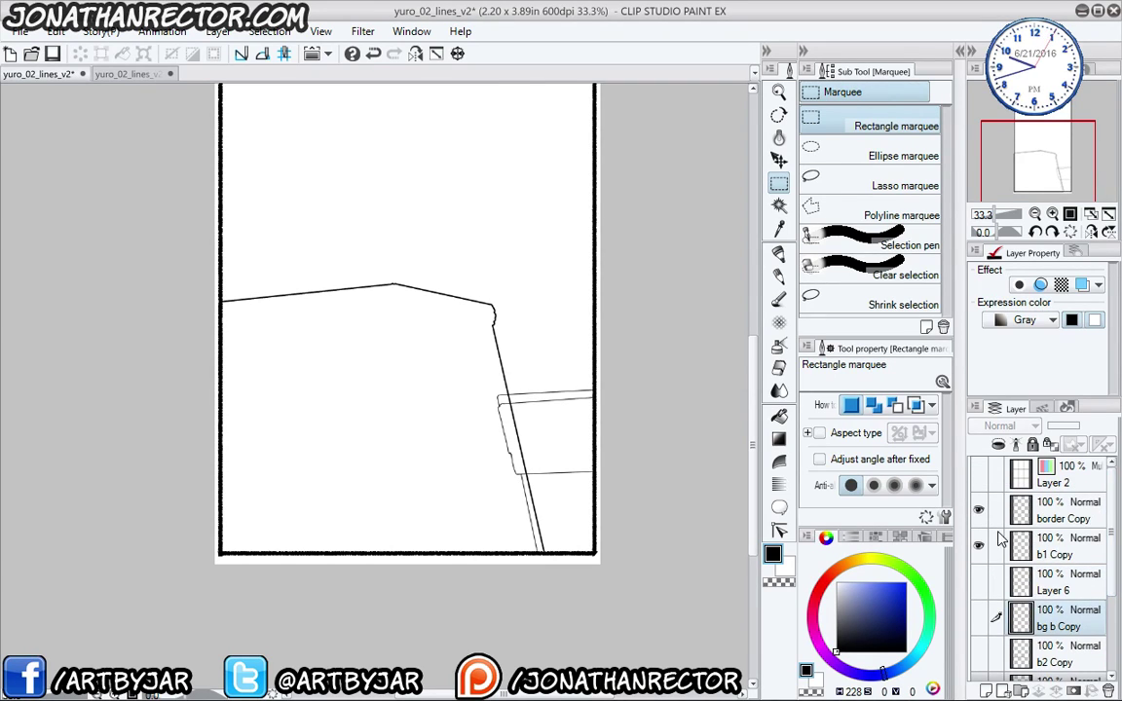
{"action": "scroll", "coordinate": [1072, 565], "scroll_direction": "down", "scroll_amount": 3}
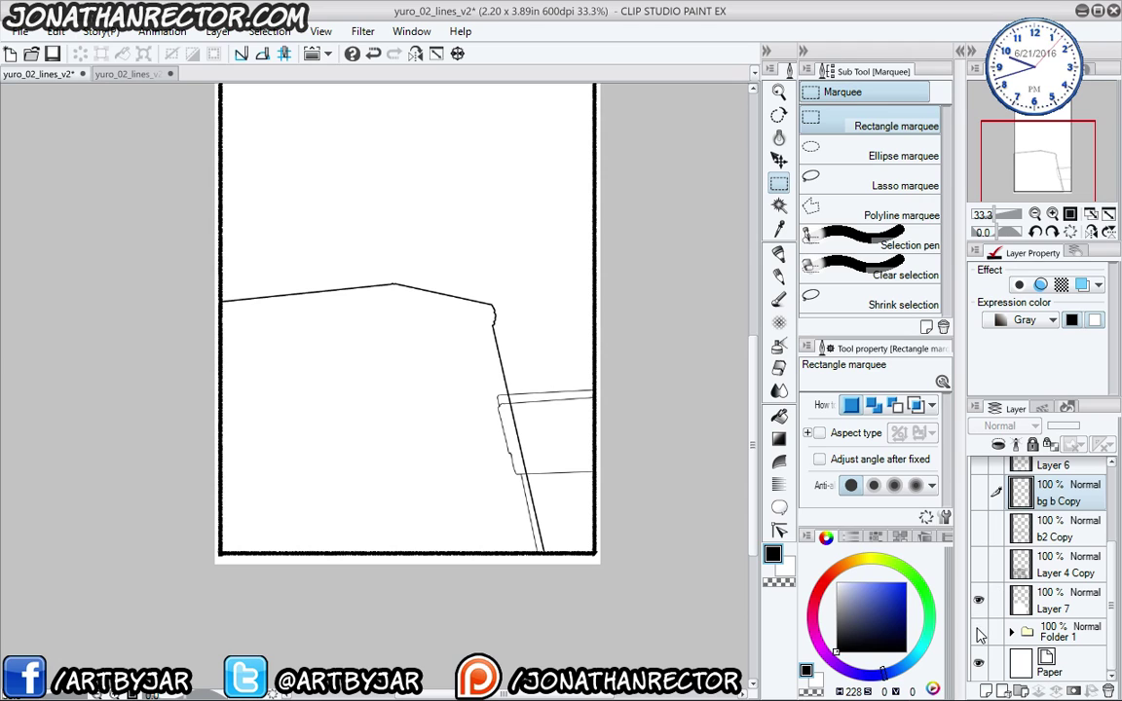
{"action": "left_click_drag", "start_coordinate": [978, 571], "coordinate": [978, 466]}
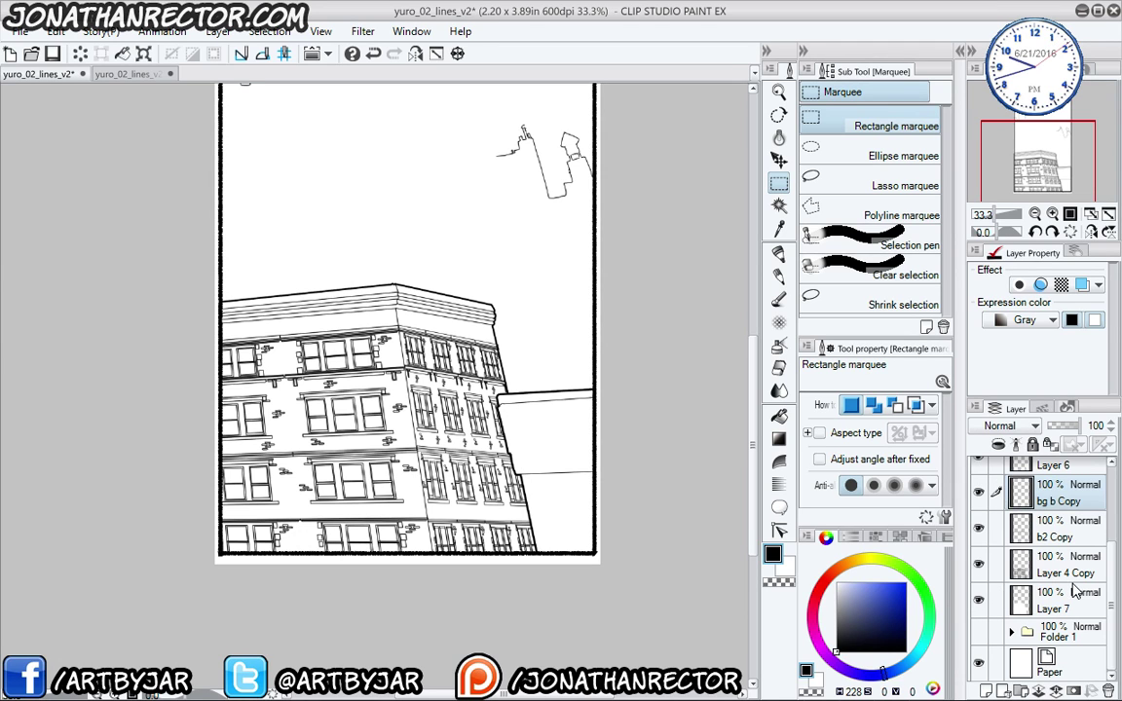
{"action": "mouse_move", "coordinate": [1113, 585]}
{"action": "left_mouse_down"}
{"action": "mouse_move", "coordinate": [1110, 562]}
{"action": "mouse_move", "coordinate": [1104, 586]}
{"action": "left_mouse_up"}
- Expand Folder 1, show the character sketch again, and switch to the yuro_02_lines_v2.psd document
{"action": "left_click", "coordinate": [1011, 633]}
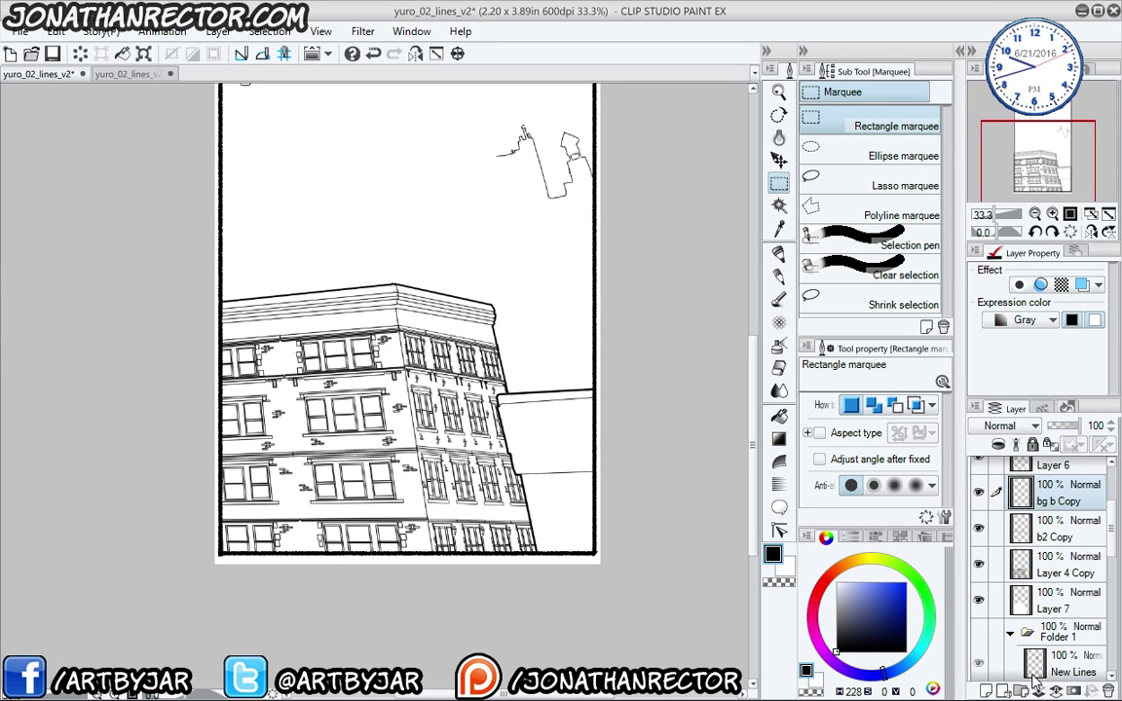
{"action": "scroll", "coordinate": [1106, 565], "scroll_direction": "down", "scroll_amount": 4}
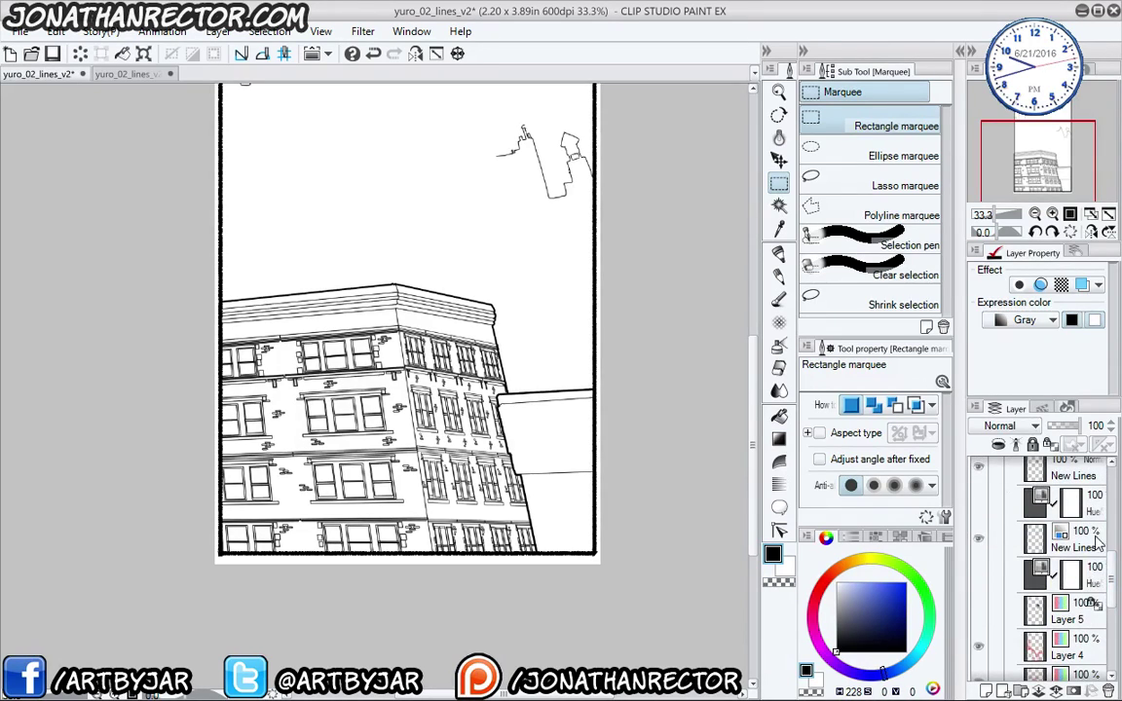
{"action": "scroll", "coordinate": [1115, 565], "scroll_direction": "up", "scroll_amount": 8}
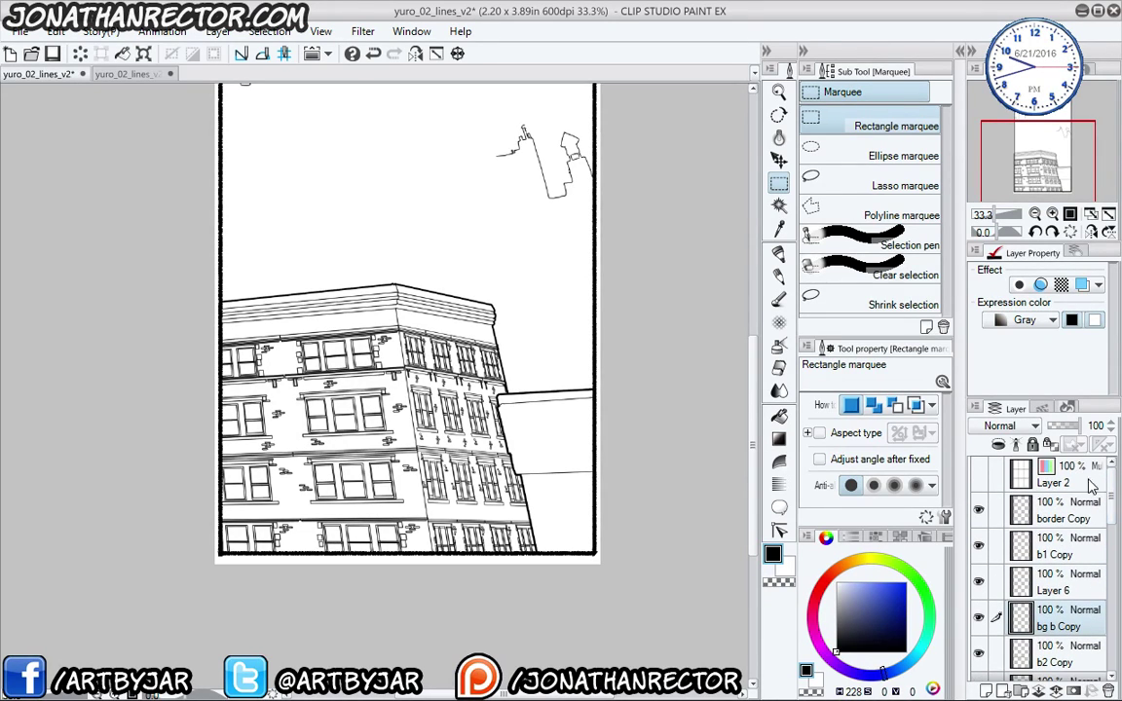
{"action": "scroll", "coordinate": [1003, 487], "scroll_direction": "down", "scroll_amount": 4}
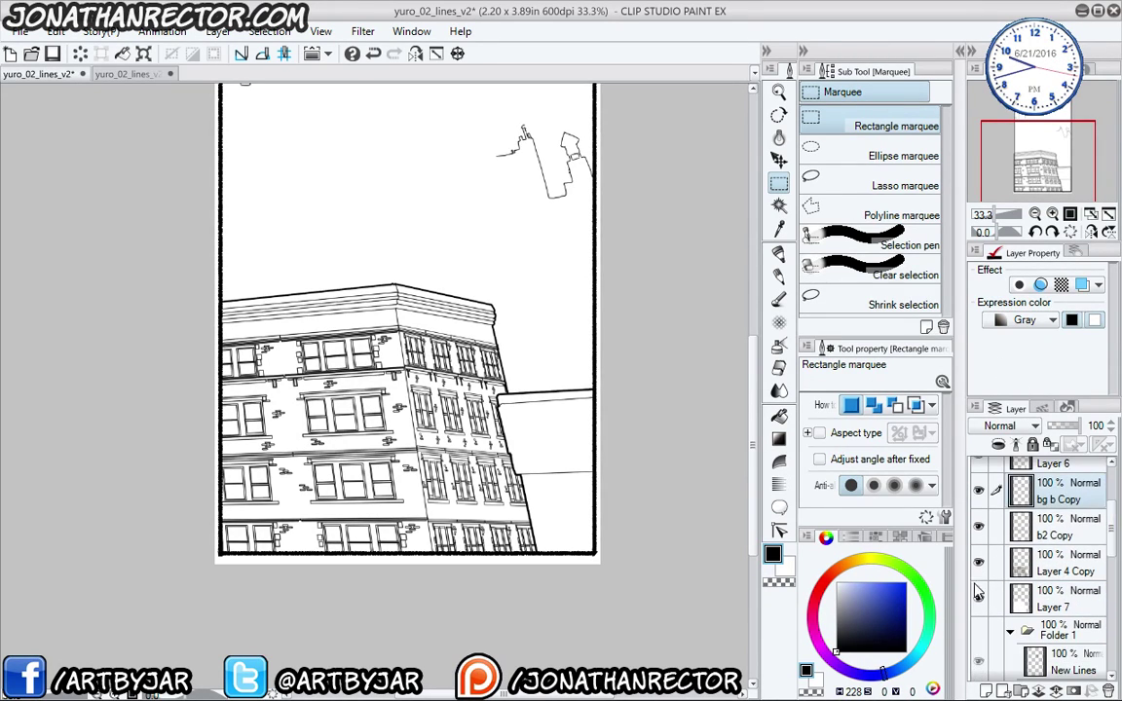
{"action": "left_click", "coordinate": [979, 632]}
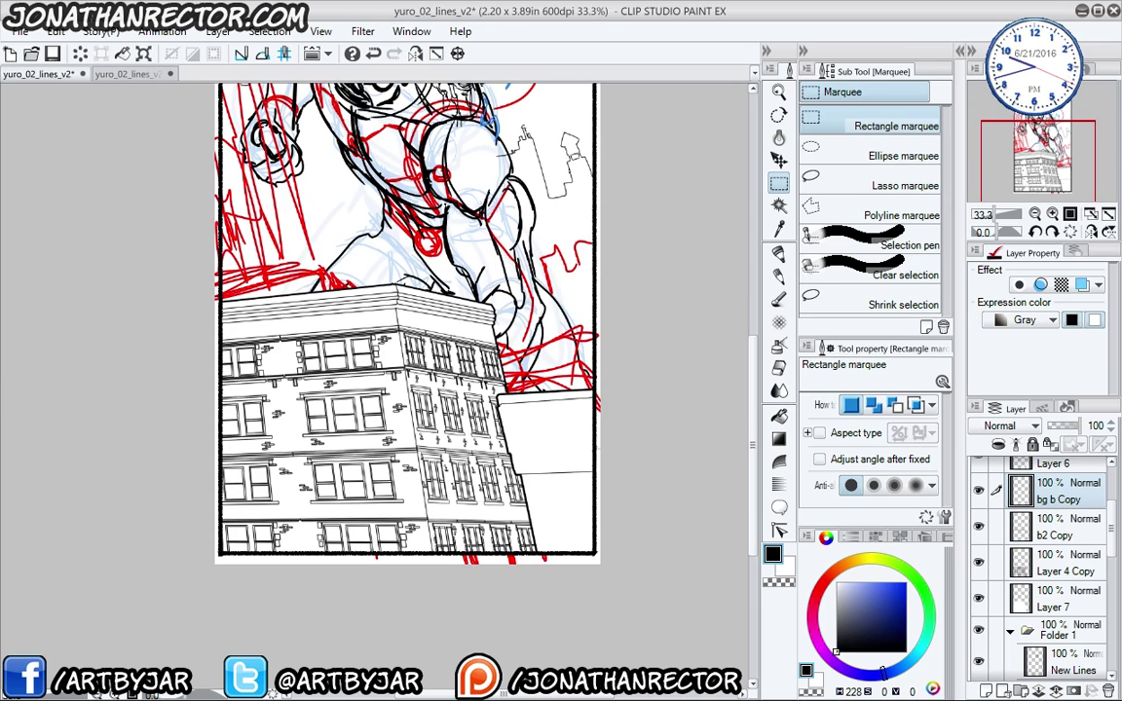
{"action": "left_click_drag", "start_coordinate": [294, 383], "coordinate": [348, 555]}
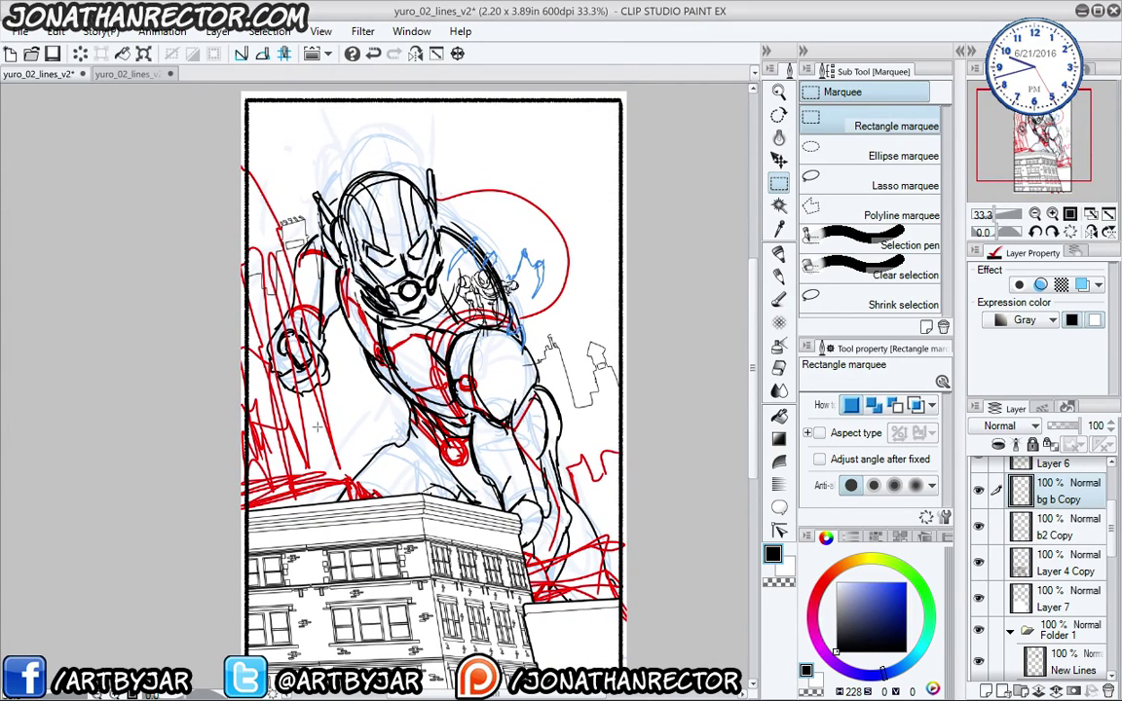
{"action": "left_click", "coordinate": [127, 75]}
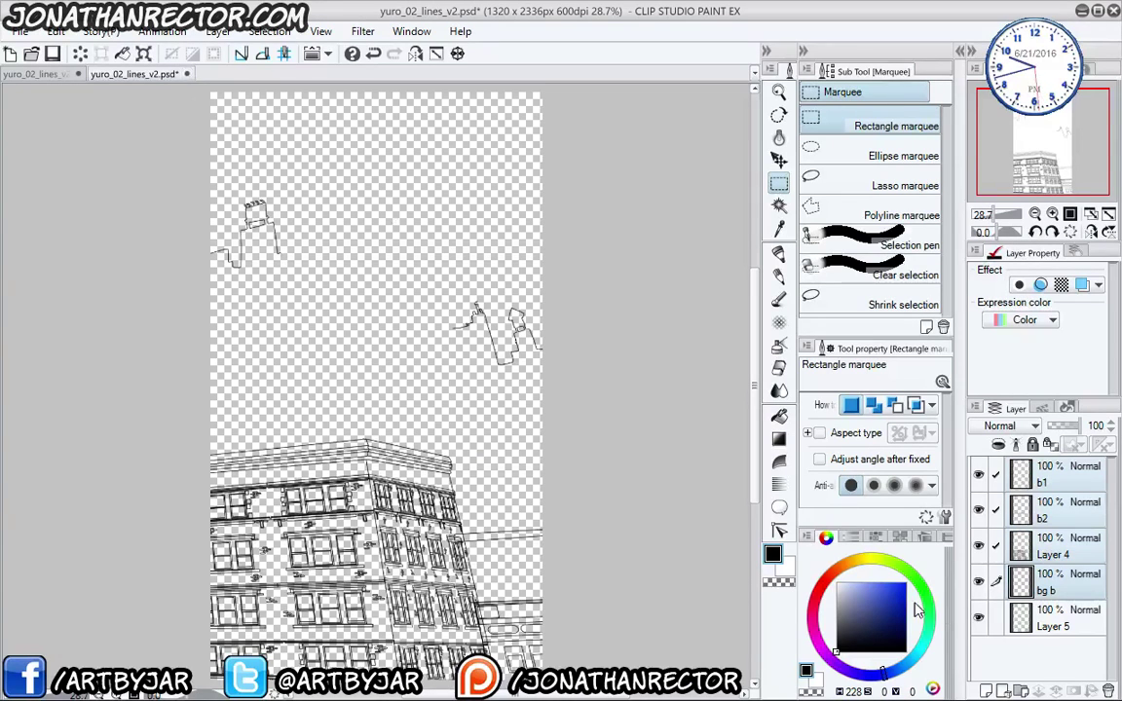
- Select Layer 5 in the psd and paste it above Layer 6 on the inked page
{"action": "left_click", "coordinate": [1050, 628]}
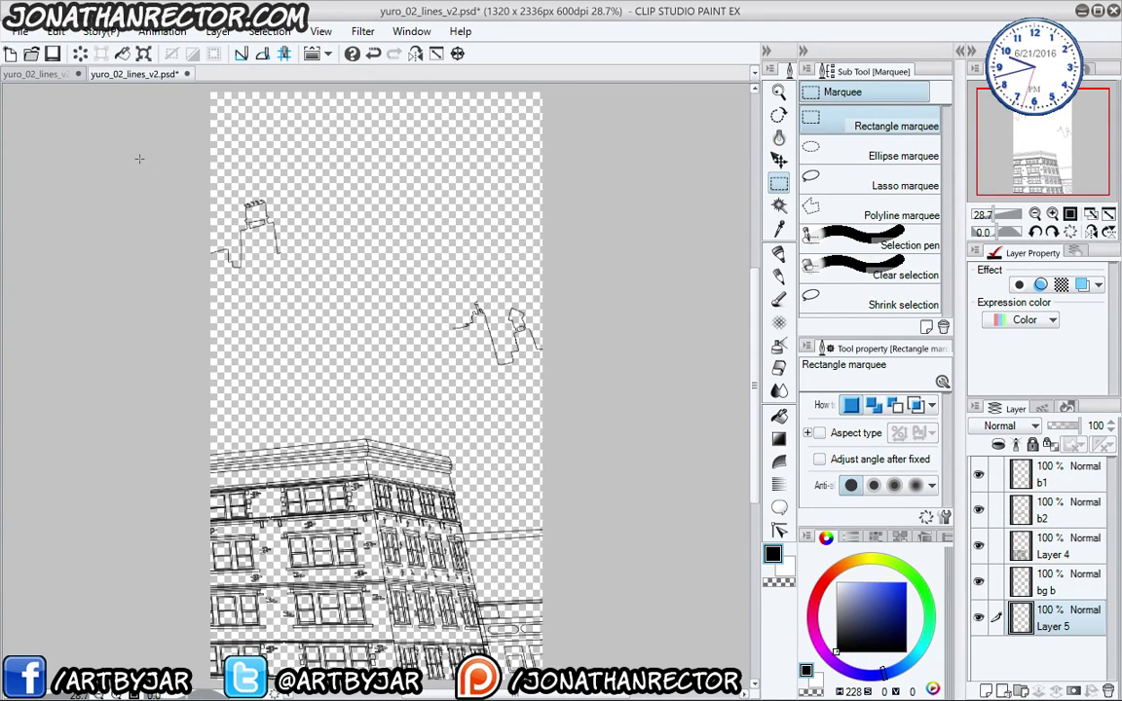
{"action": "left_click", "coordinate": [60, 76]}
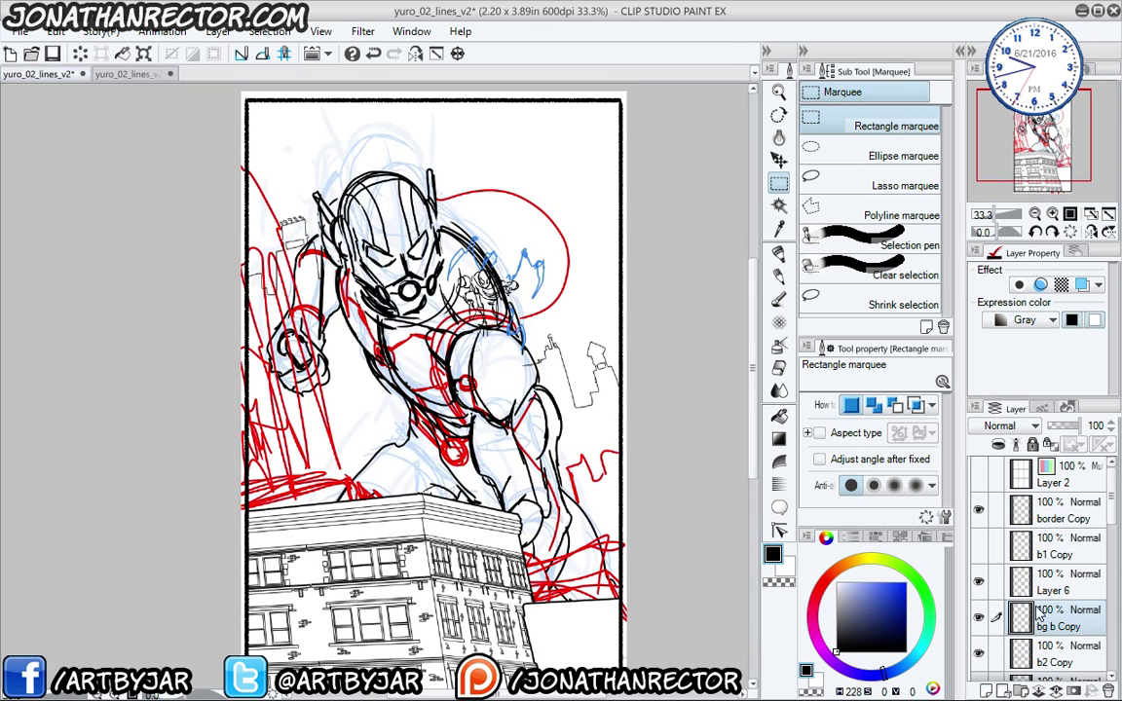
{"action": "scroll", "coordinate": [1037, 541], "scroll_direction": "down", "scroll_amount": 2}
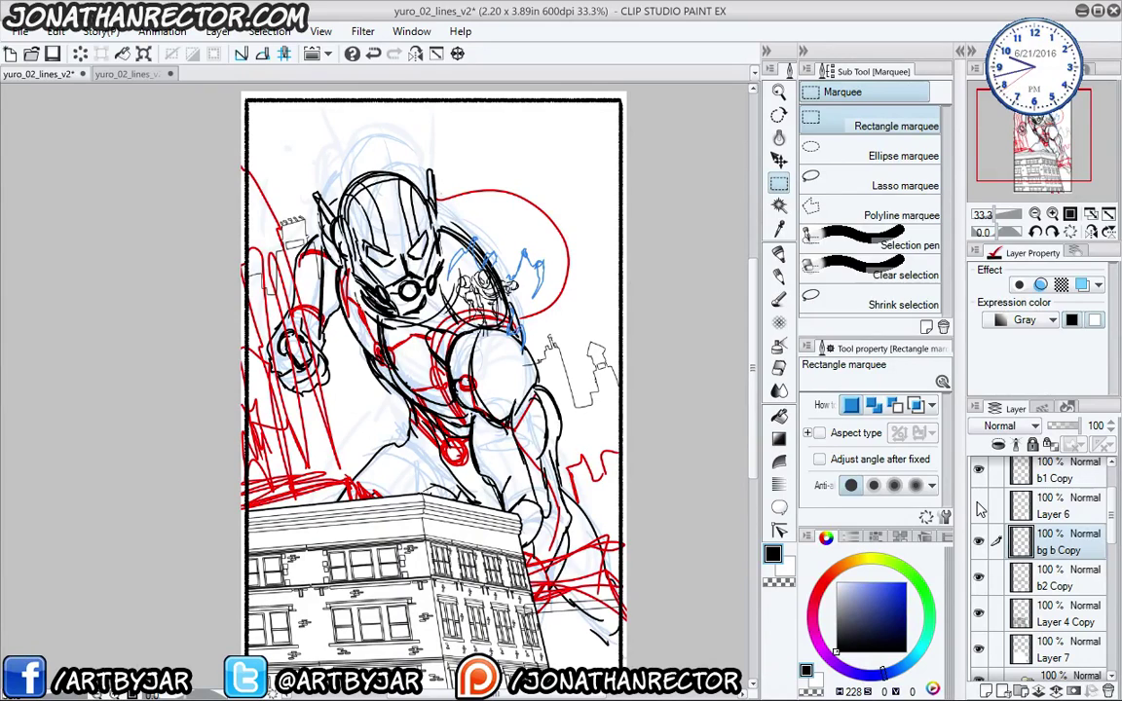
{"action": "left_click", "coordinate": [1052, 507]}
{"action": "key", "text": "ctrl+v"}
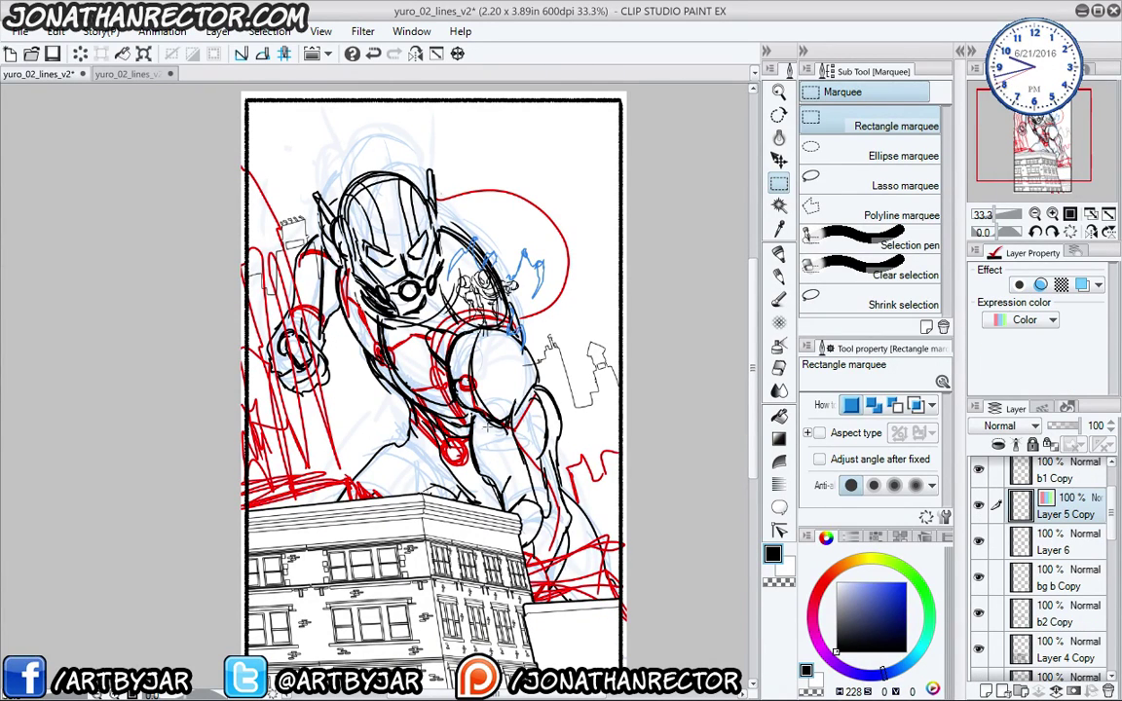
- Set Layer 5 Copy's expression colour to Gray
{"action": "scroll", "coordinate": [439, 370], "scroll_direction": "down", "scroll_amount": 4}
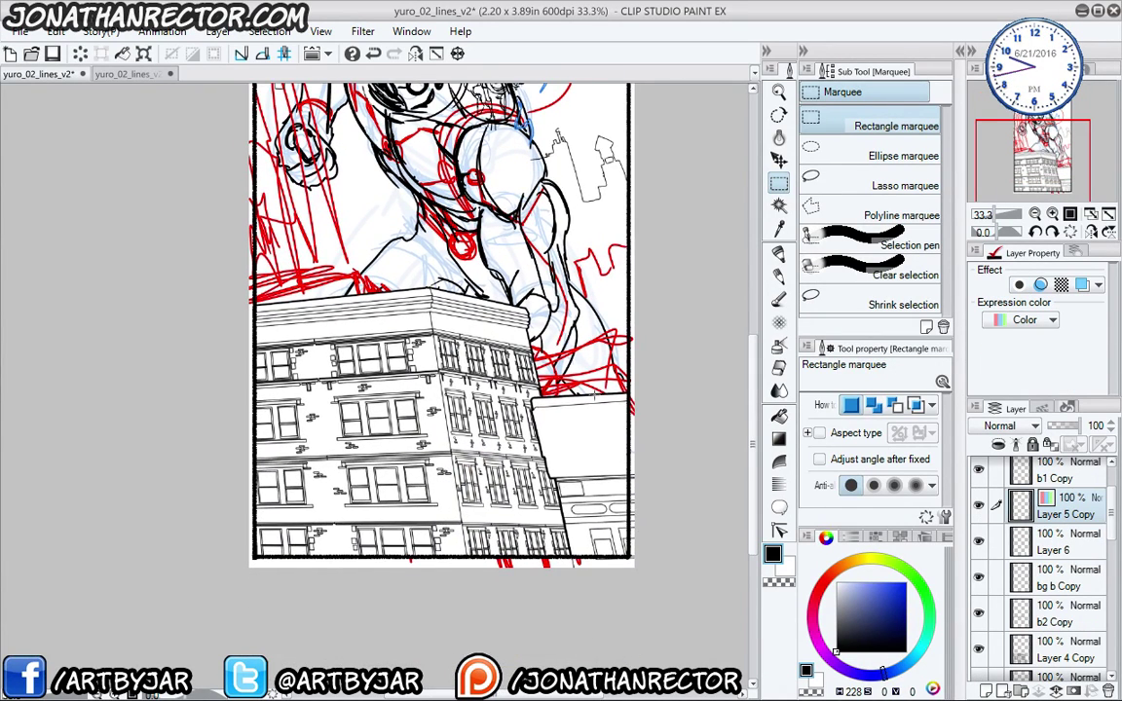
{"action": "scroll", "coordinate": [535, 356], "scroll_direction": "up", "scroll_amount": 4}
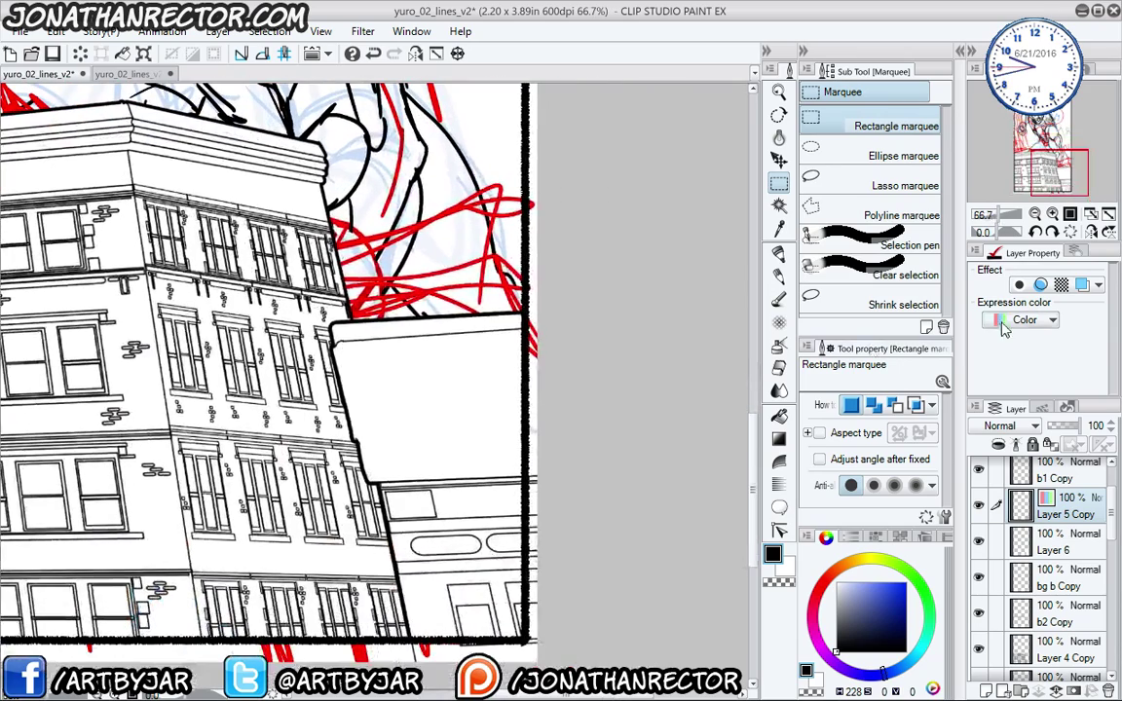
{"action": "left_click", "coordinate": [1005, 329]}
{"action": "left_click", "coordinate": [1015, 363]}
{"action": "key", "text": "e"}
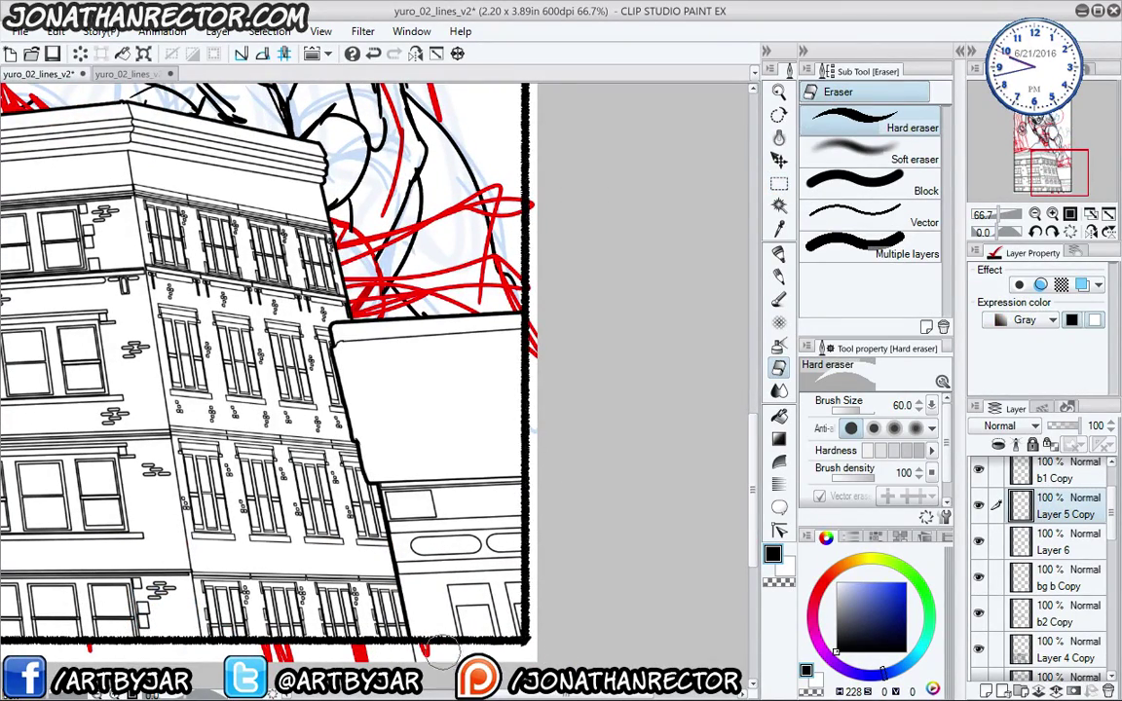
- Pan across the building and toggle Layer 6 to compare its lines and white box
{"action": "left_click_drag", "start_coordinate": [259, 480], "coordinate": [339, 550]}
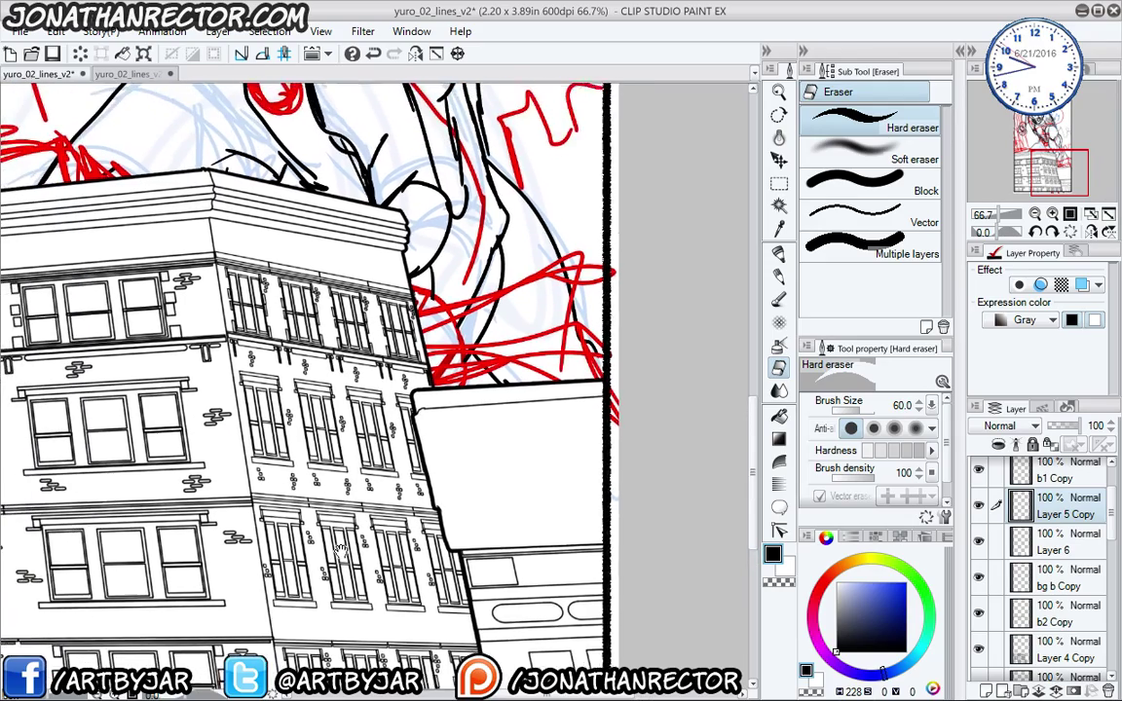
{"action": "scroll", "coordinate": [204, 388], "scroll_direction": "down", "scroll_amount": 1}
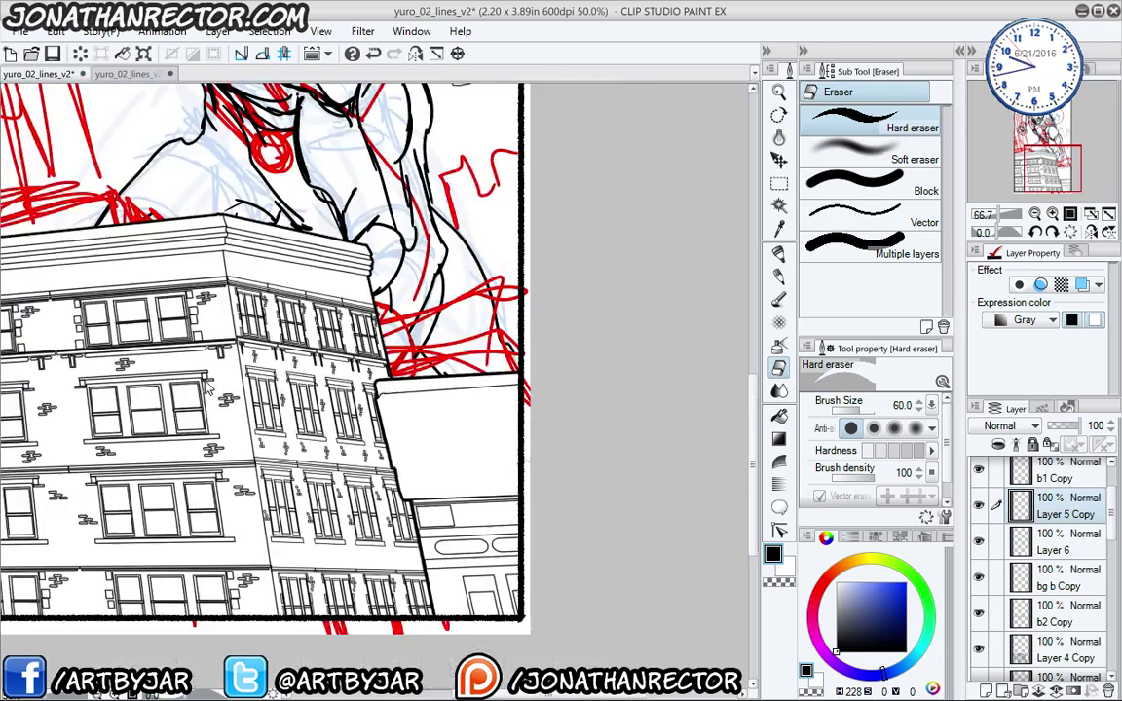
{"action": "scroll", "coordinate": [205, 387], "scroll_direction": "down", "scroll_amount": 1}
{"action": "left_click_drag", "start_coordinate": [144, 397], "coordinate": [278, 514]}
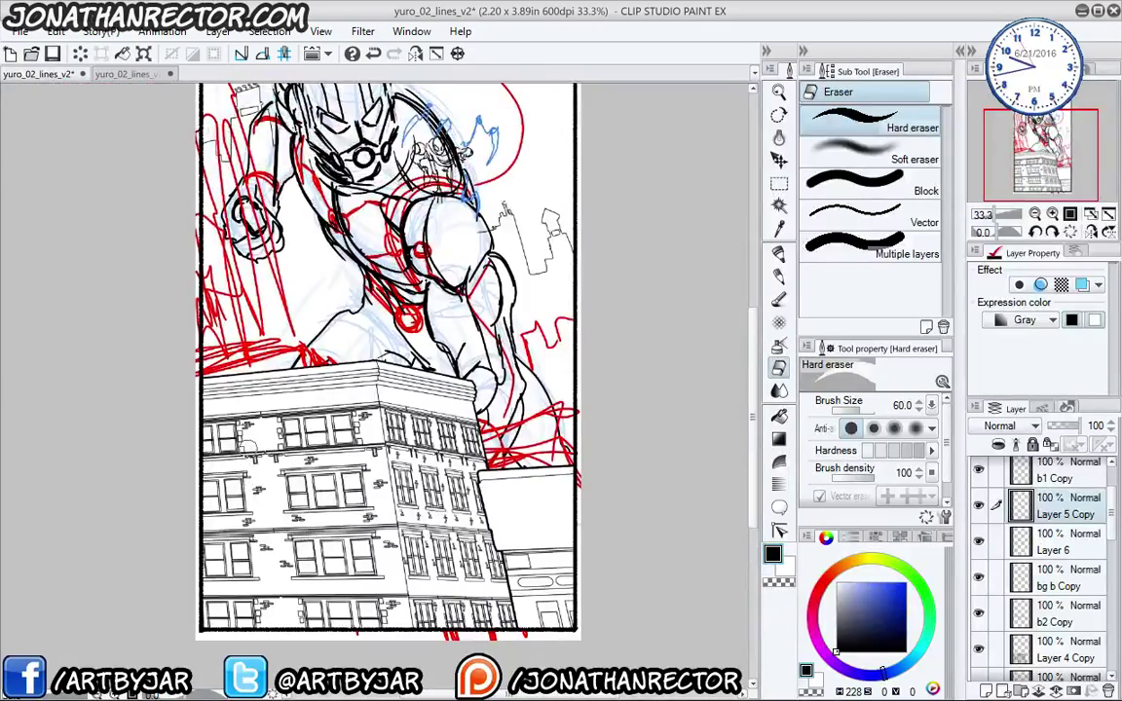
{"action": "scroll", "coordinate": [247, 476], "scroll_direction": "up", "scroll_amount": 4}
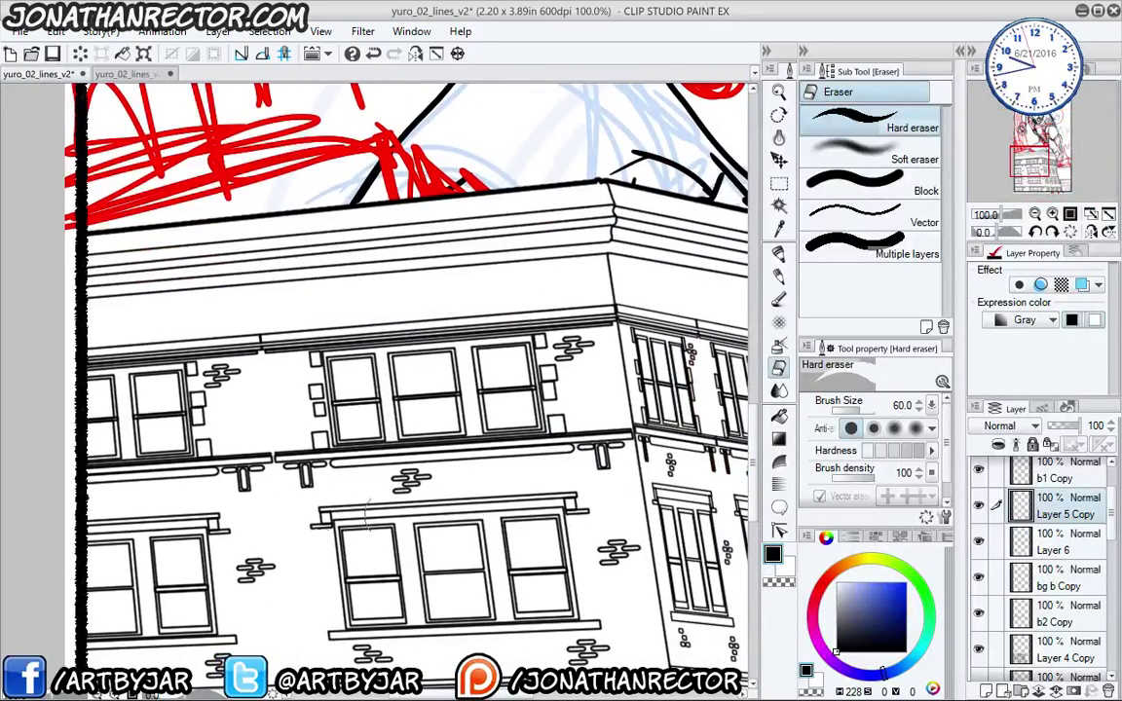
{"action": "left_click_drag", "start_coordinate": [611, 513], "coordinate": [231, 474]}
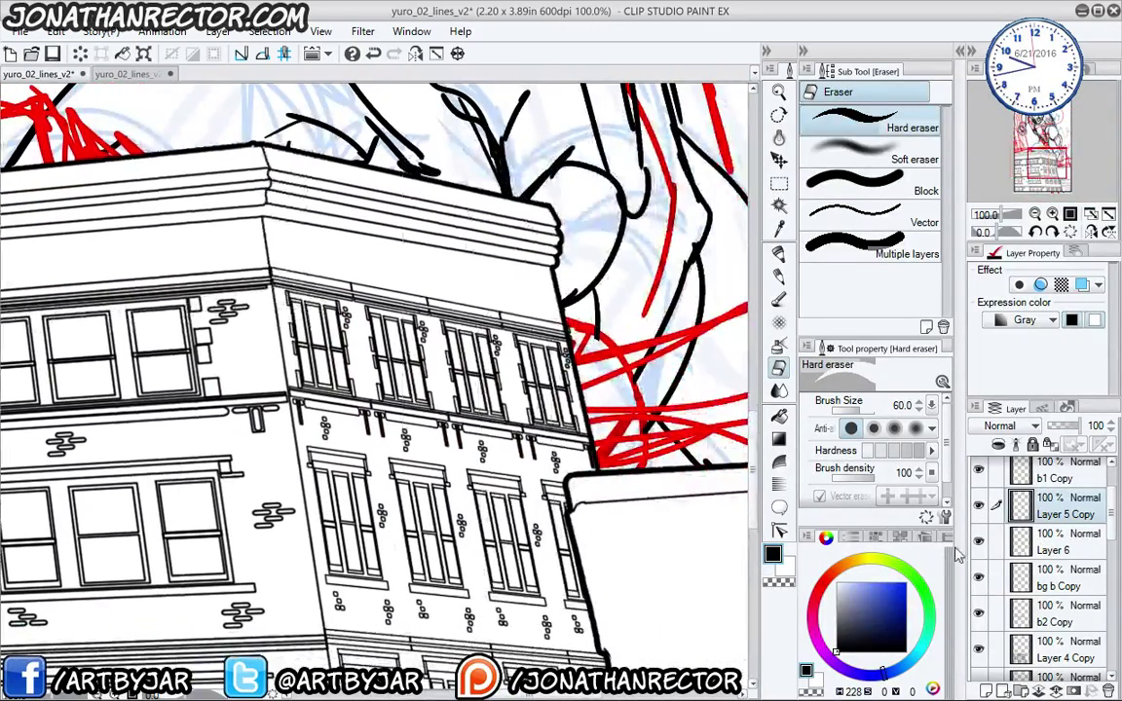
{"action": "left_click", "coordinate": [979, 541]}
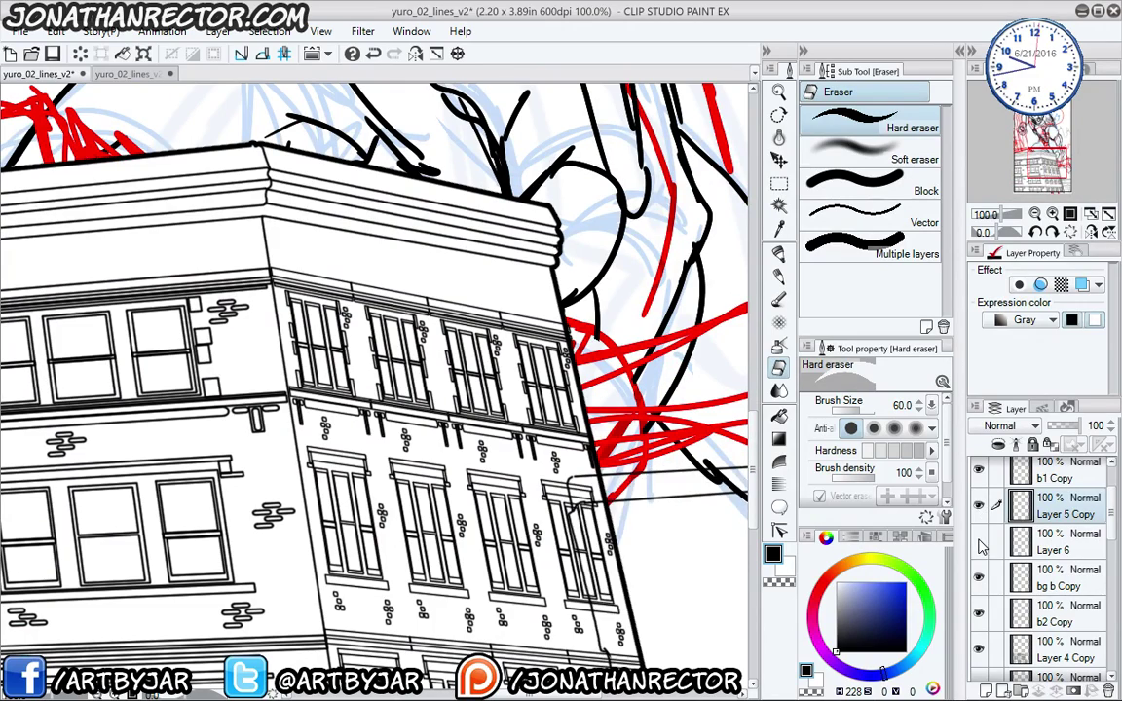
{"action": "left_click", "coordinate": [979, 541]}
{"action": "left_click_drag", "start_coordinate": [474, 475], "coordinate": [368, 294]}
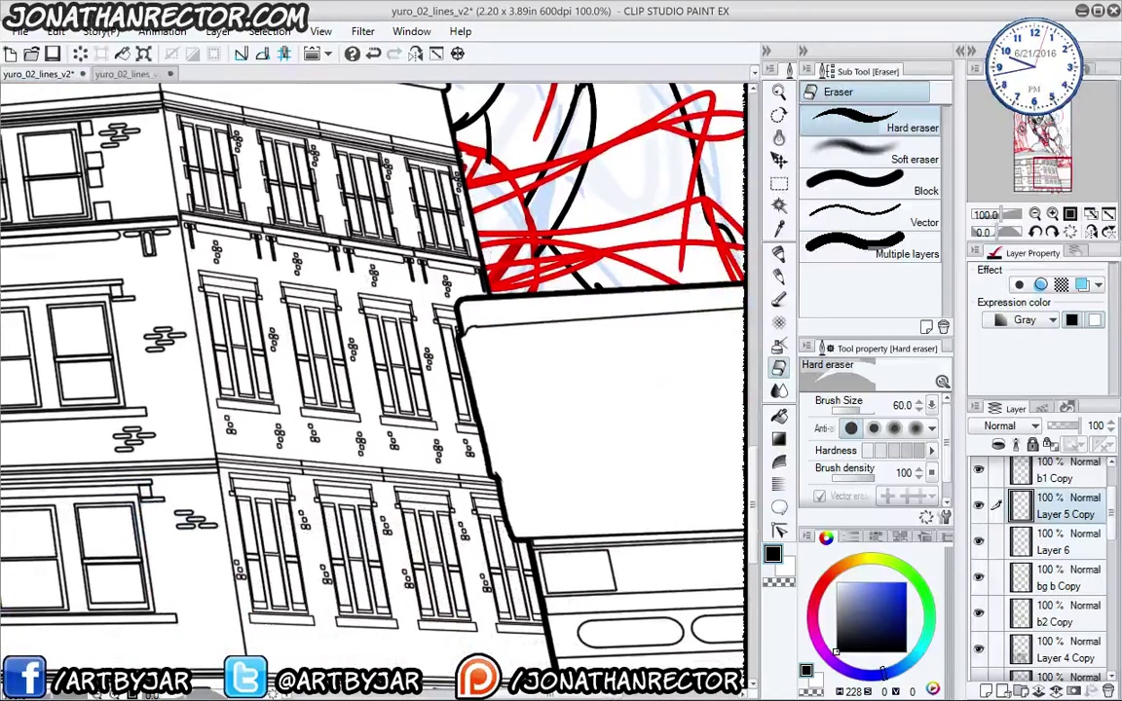
{"action": "left_click", "coordinate": [979, 543]}
{"action": "left_click", "coordinate": [979, 543]}
- Compare Layer 5 Copy's storefront lines, duplicate it as Layer 5 Copy 2, and add Layer 8
{"action": "left_click", "coordinate": [979, 508]}
{"action": "left_click", "coordinate": [979, 507]}
{"action": "left_click_drag", "start_coordinate": [606, 539], "coordinate": [489, 438]}
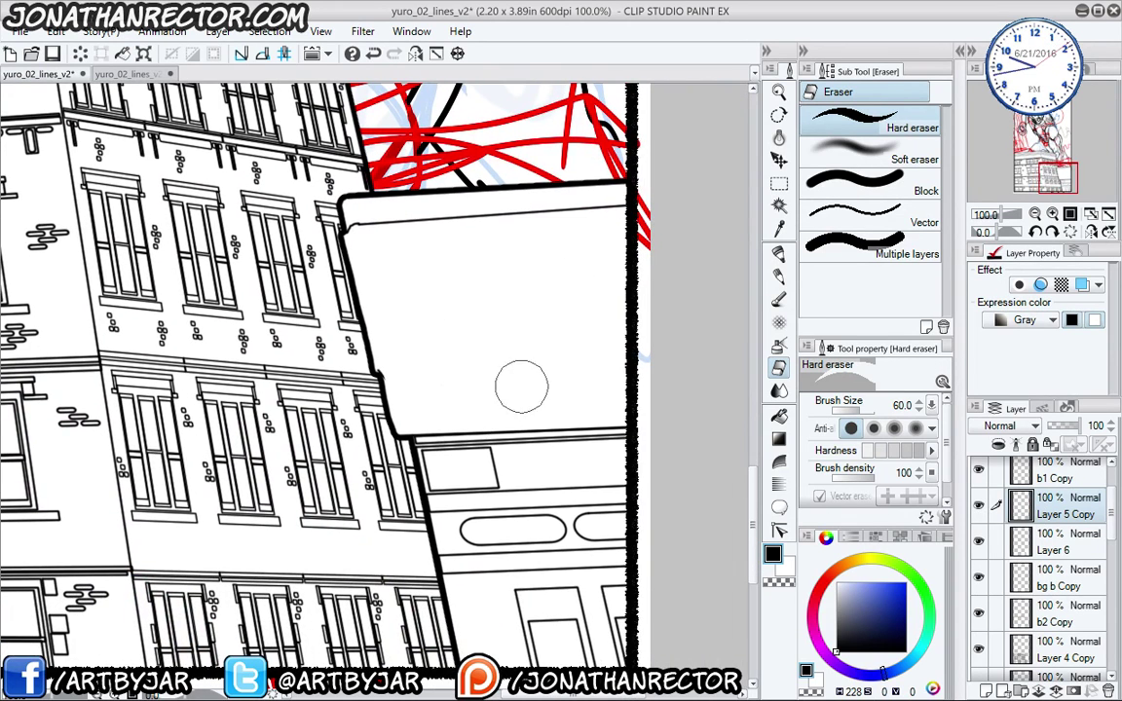
{"action": "left_click", "coordinate": [979, 507]}
{"action": "left_click", "coordinate": [979, 508]}
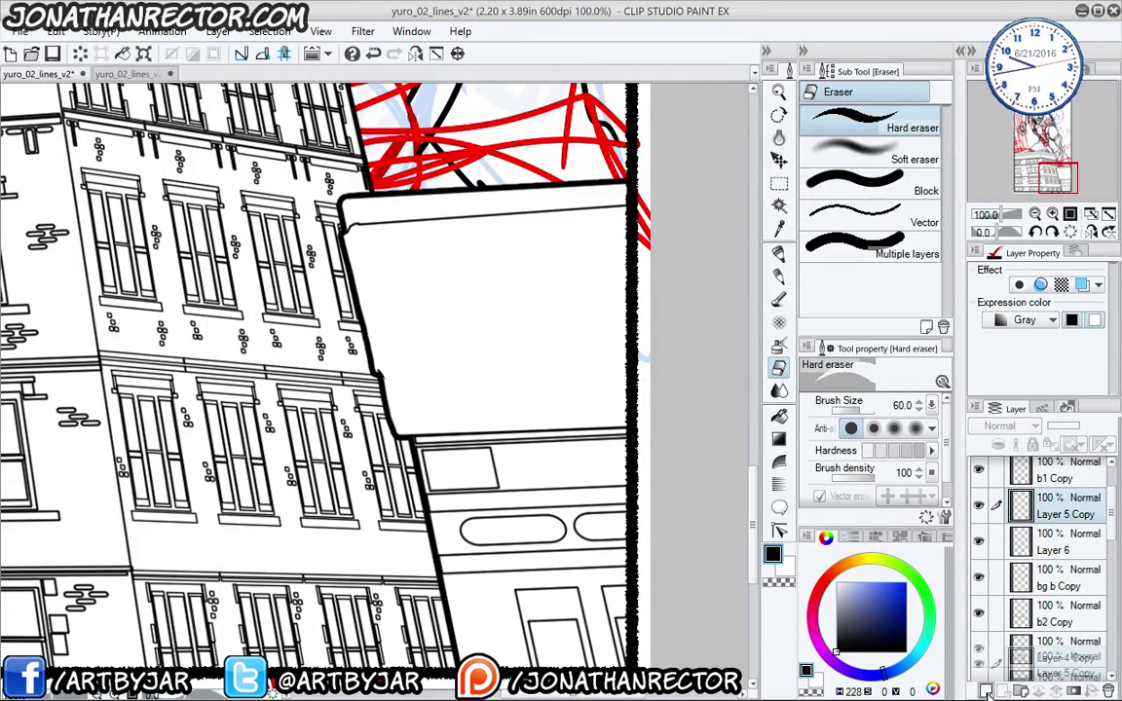
{"action": "key", "text": "ctrl+c"}
{"action": "key", "text": "ctrl+v"}
{"action": "key", "text": "ctrl+shift+n"}
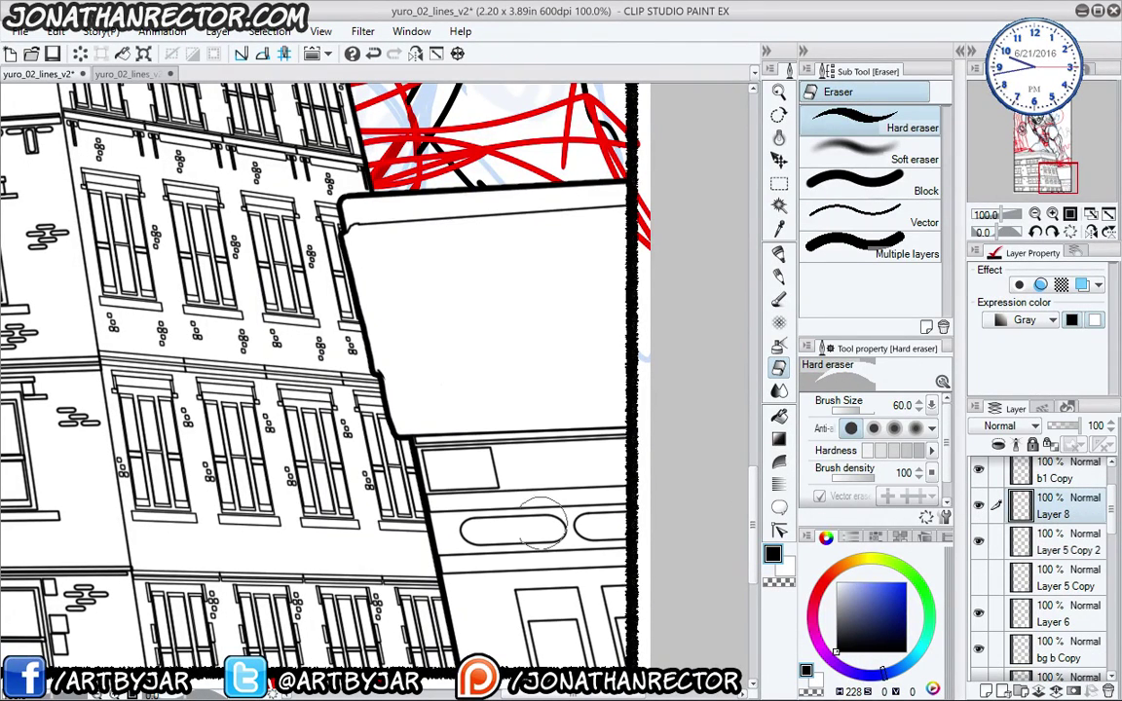
- Switch to the pen in red at size 7 and pan over the building's upper facade
{"action": "key", "text": "p"}
{"action": "left_click_drag", "start_coordinate": [496, 538], "coordinate": [490, 466]}
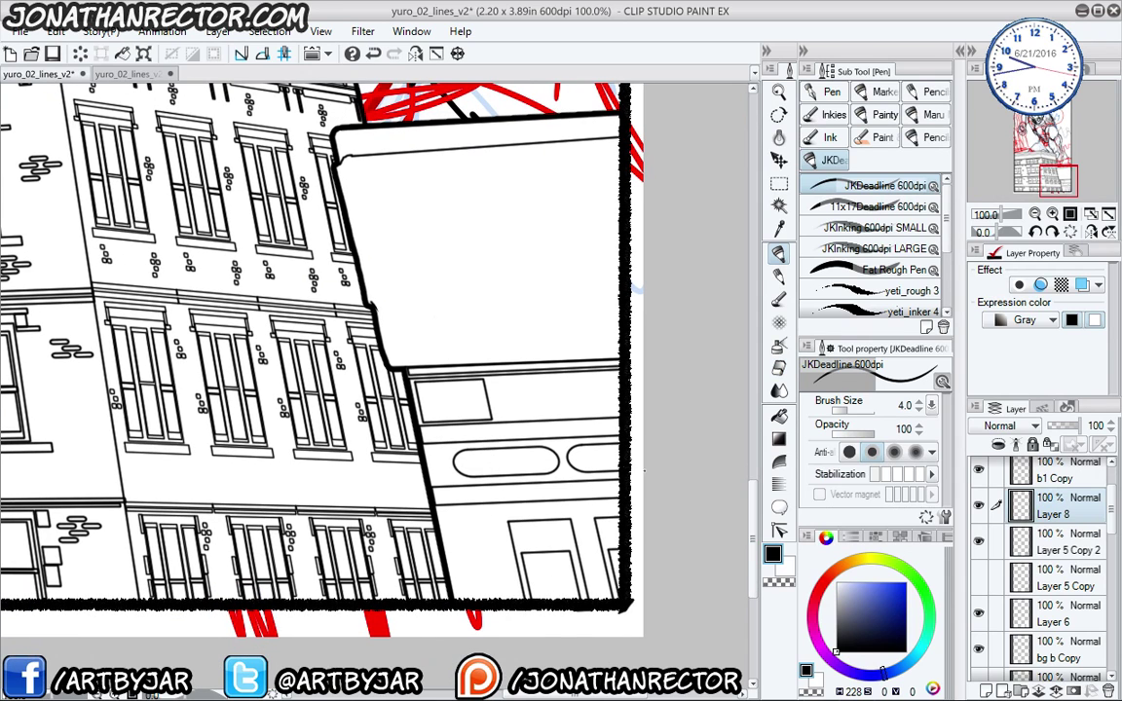
{"action": "left_click", "coordinate": [836, 581]}
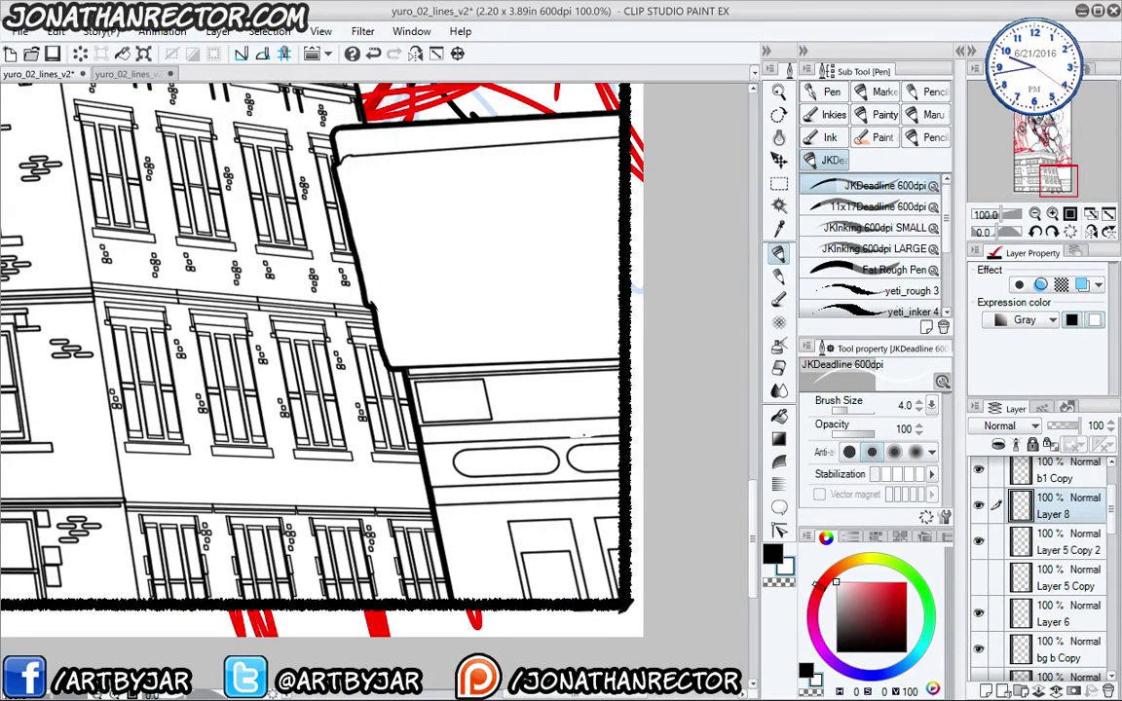
{"action": "key", "text": "bracketright"}
{"action": "key", "text": "bracketright"}
{"action": "key", "text": "bracketright"}
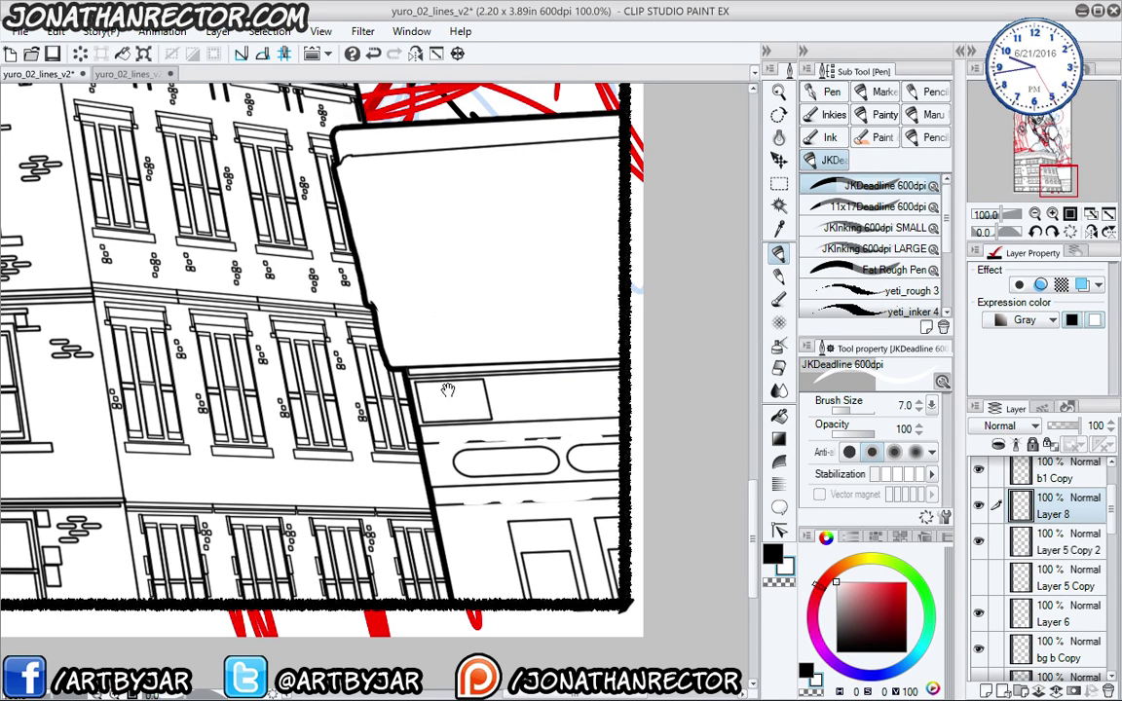
{"action": "scroll", "coordinate": [322, 360], "scroll_direction": "up", "scroll_amount": 1}
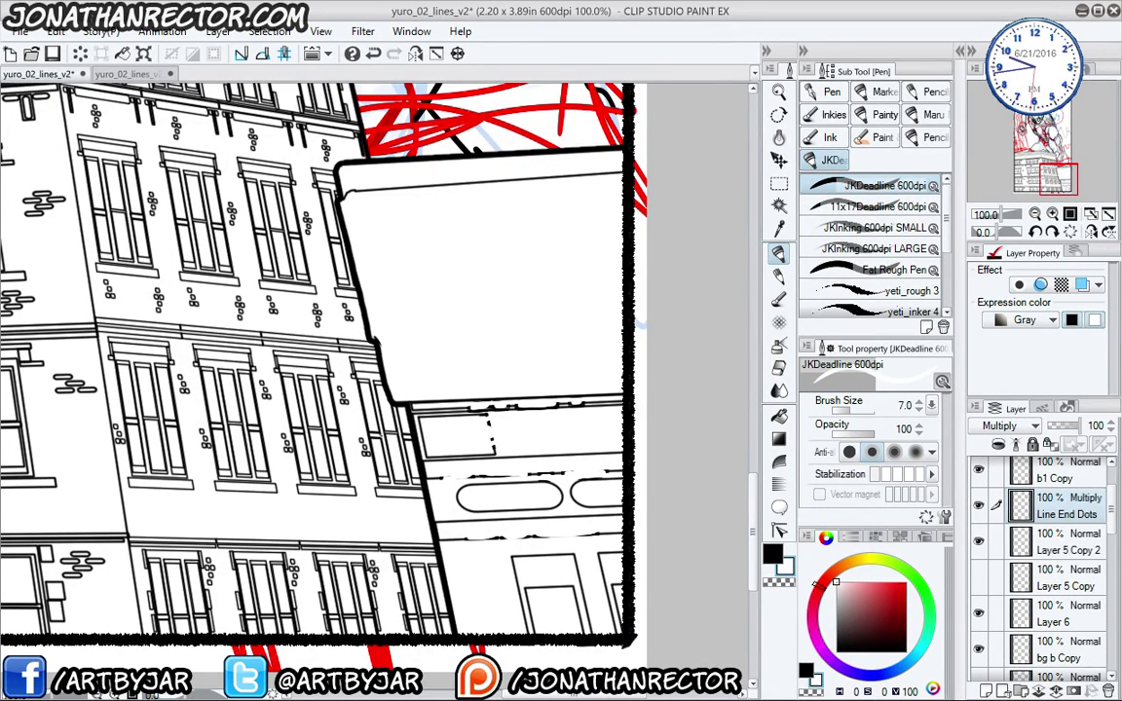
{"action": "left_click_drag", "start_coordinate": [163, 245], "coordinate": [214, 318]}
{"action": "left_click_drag", "start_coordinate": [183, 455], "coordinate": [196, 312]}
{"action": "left_click_drag", "start_coordinate": [152, 251], "coordinate": [473, 526]}
{"action": "left_click_drag", "start_coordinate": [280, 473], "coordinate": [325, 398]}
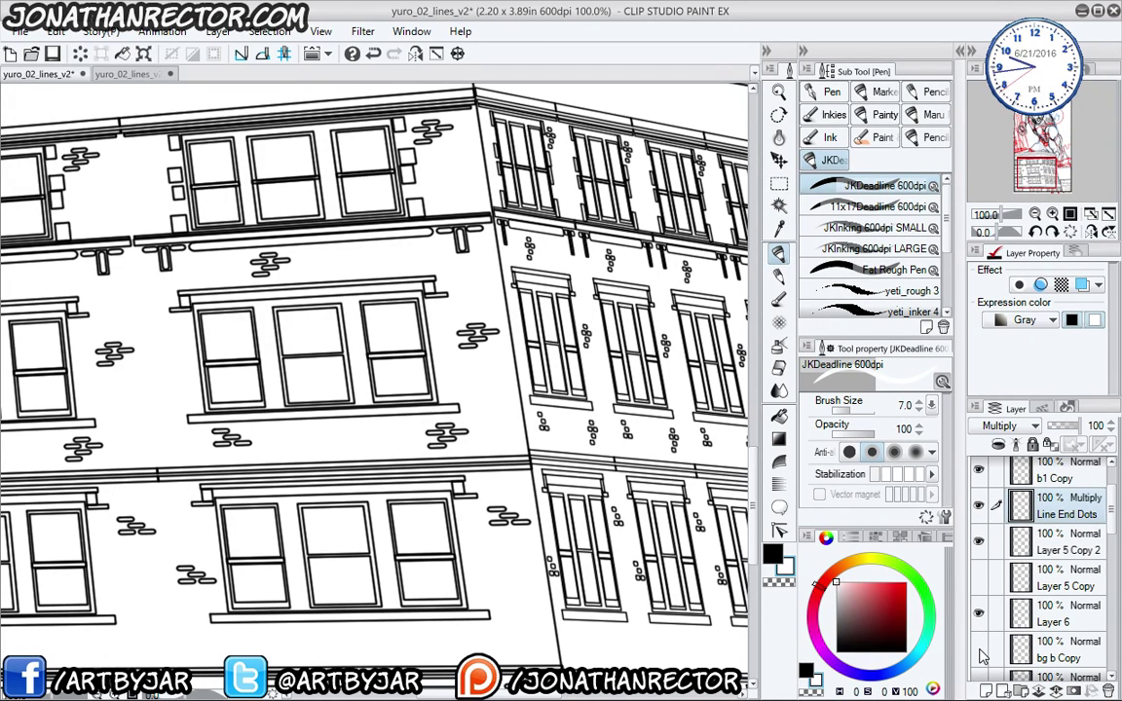
{"action": "scroll", "coordinate": [989, 570], "scroll_direction": "down", "scroll_amount": 4}
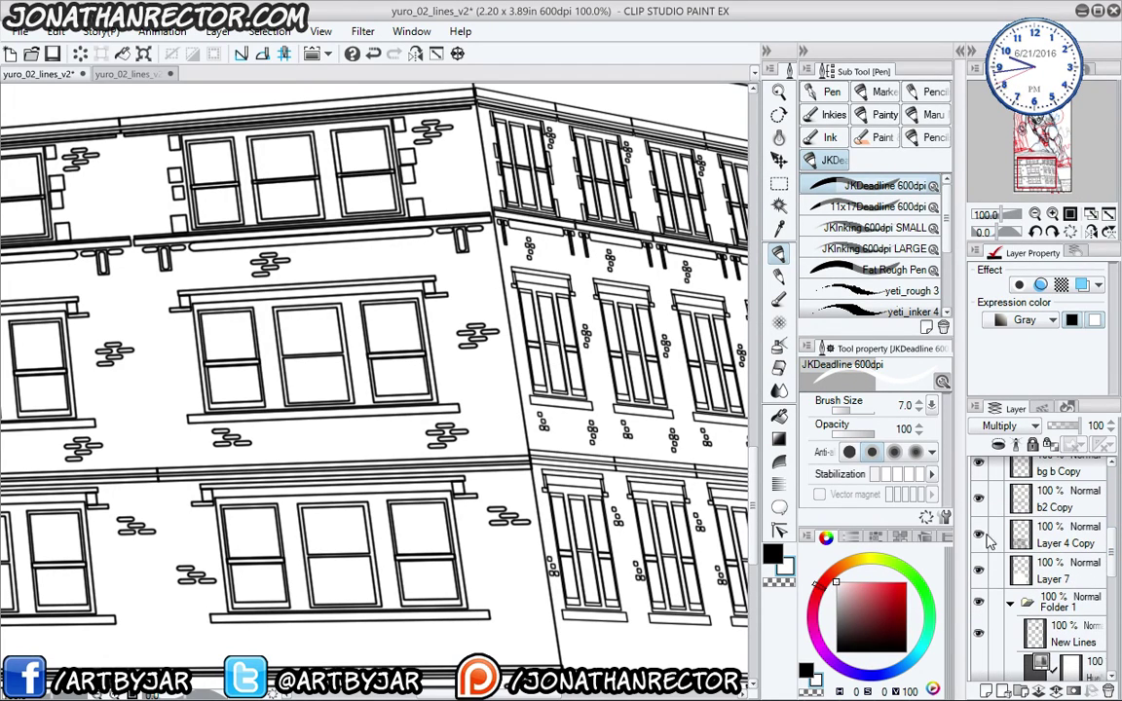
- Duplicate Layer 4 Copy as Layer 4 Copy 2 and add an empty layer for the breaks
{"action": "left_click", "coordinate": [982, 538]}
{"action": "left_click_drag", "start_coordinate": [1047, 537], "coordinate": [986, 691]}
{"action": "left_click", "coordinate": [981, 545]}
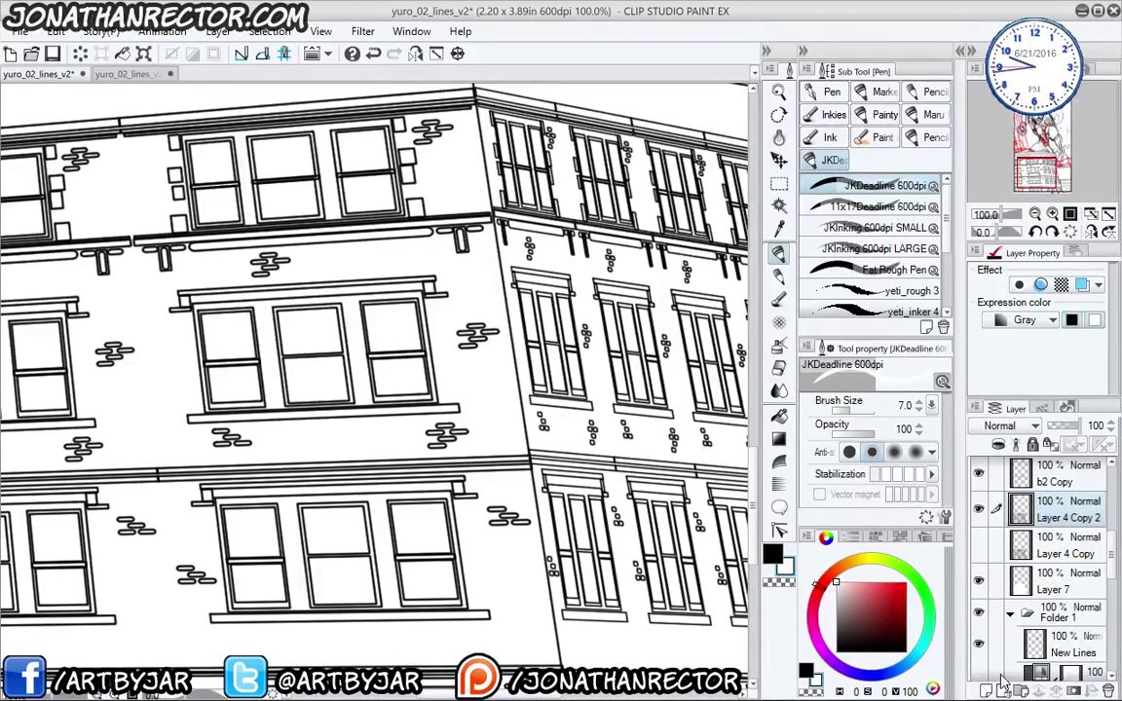
{"action": "left_click", "coordinate": [986, 691]}
- Paint white gaps into the cornice line and the lintels above the left and middle windows
{"action": "left_click_drag", "start_coordinate": [250, 394], "coordinate": [319, 497]}
{"action": "left_click_drag", "start_coordinate": [232, 480], "coordinate": [268, 501]}
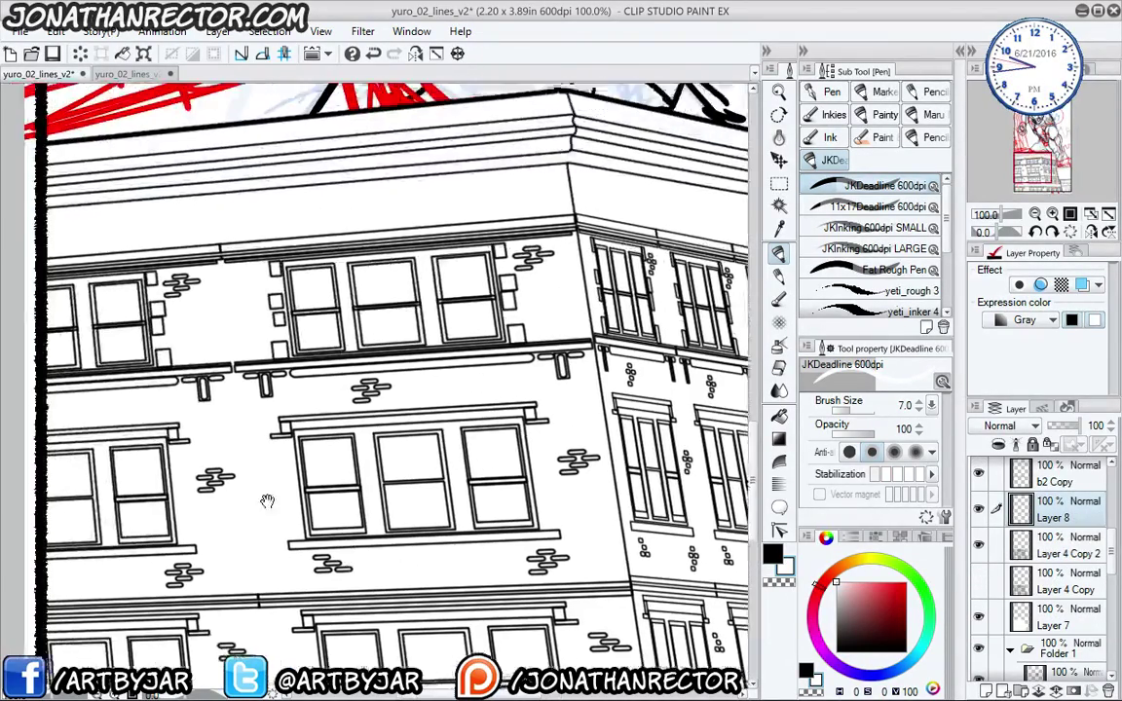
{"action": "left_click_drag", "start_coordinate": [223, 407], "coordinate": [308, 503]}
{"action": "left_click_drag", "start_coordinate": [349, 280], "coordinate": [306, 362]}
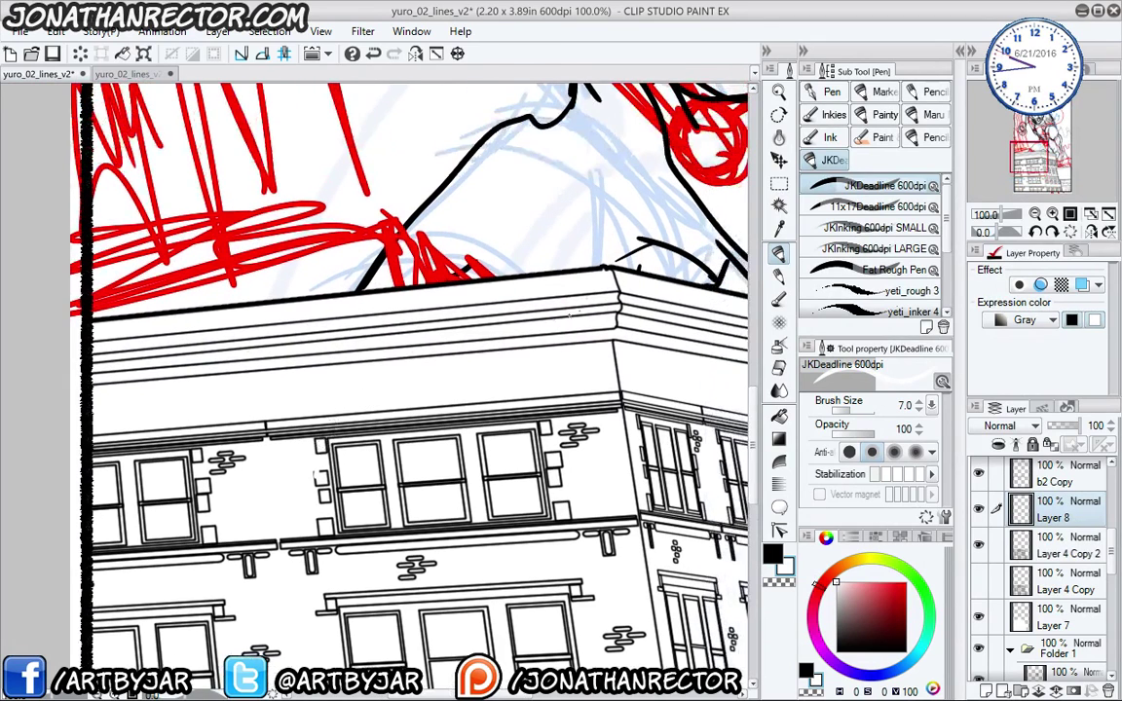
{"action": "left_click_drag", "start_coordinate": [485, 429], "coordinate": [451, 321]}
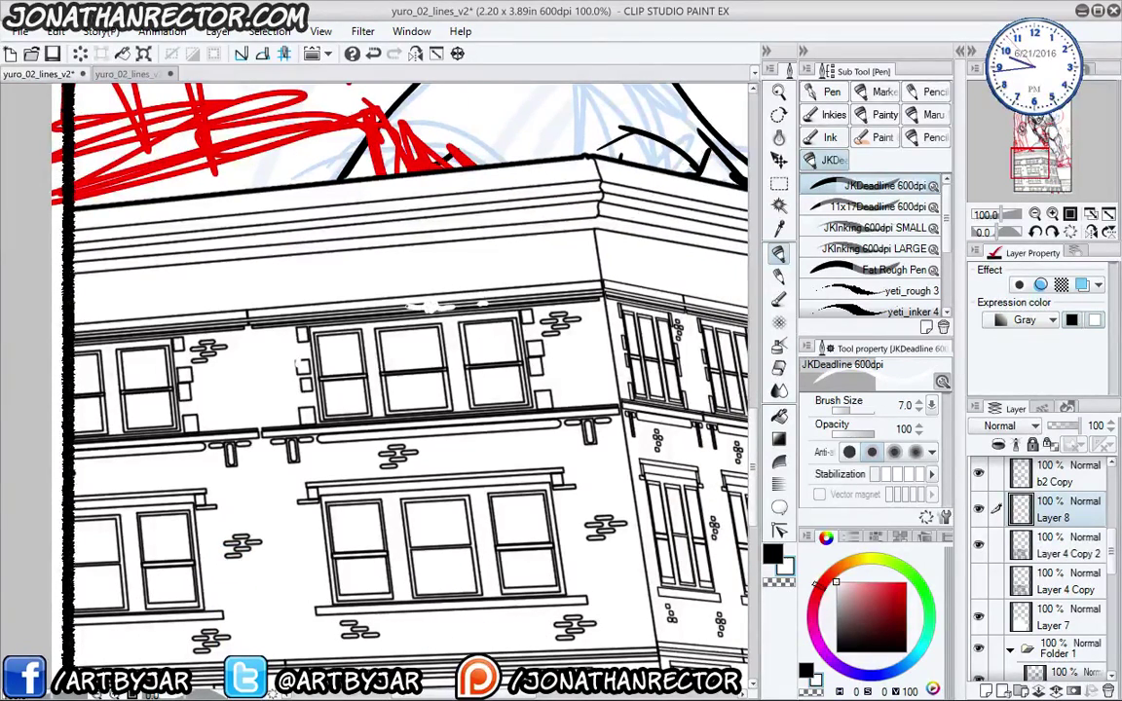
{"action": "key", "text": "bracketright"}
{"action": "key", "text": "bracketright"}
{"action": "key", "text": "bracketright"}
{"action": "key", "text": "bracketright"}
{"action": "key", "text": "bracketright"}
{"action": "key", "text": "bracketright"}
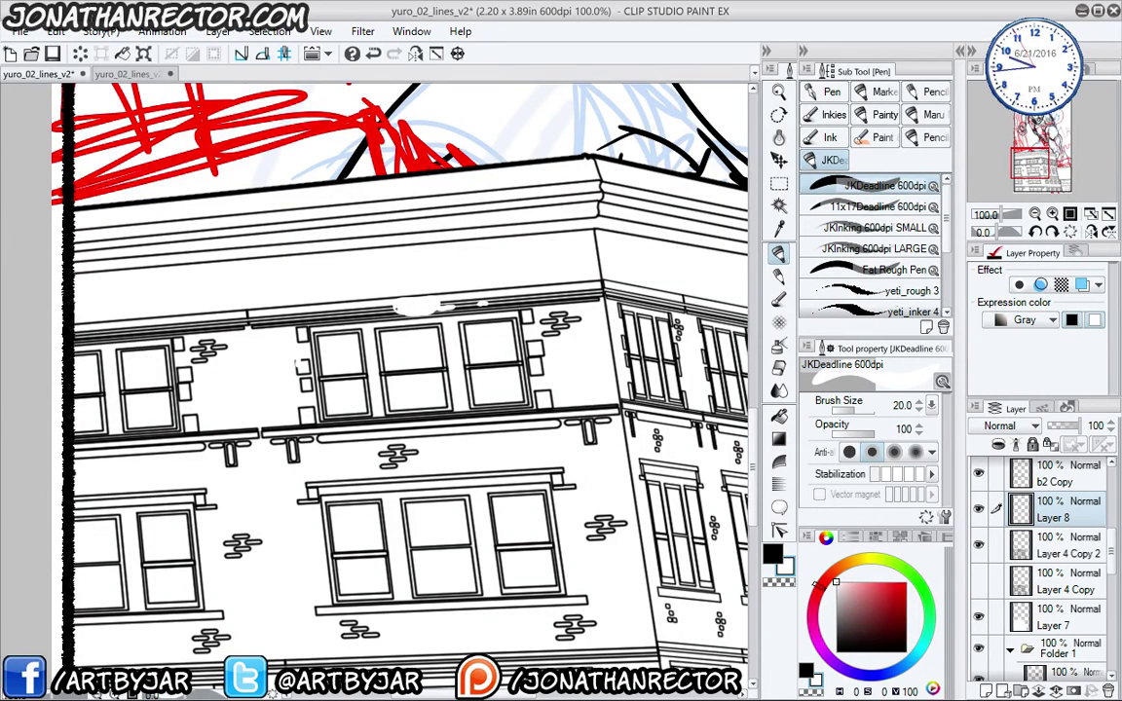
{"action": "left_click_drag", "start_coordinate": [304, 319], "coordinate": [234, 322]}
{"action": "left_click", "coordinate": [212, 323]}
{"action": "left_click", "coordinate": [185, 326]}
{"action": "left_click", "coordinate": [171, 328]}
{"action": "left_click_drag", "start_coordinate": [162, 360], "coordinate": [242, 288]}
{"action": "key", "text": "bracketleft"}
{"action": "key", "text": "bracketleft"}
{"action": "key", "text": "bracketleft"}
{"action": "key", "text": "bracketleft"}
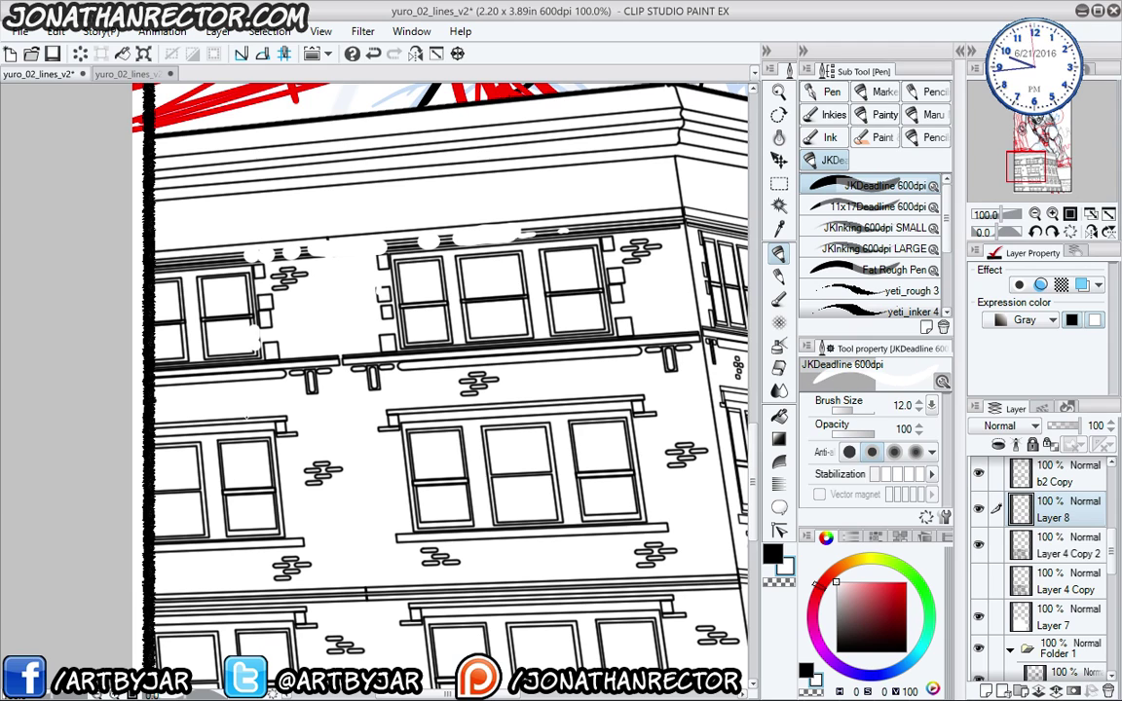
{"action": "left_click_drag", "start_coordinate": [248, 419], "coordinate": [220, 422]}
{"action": "left_click", "coordinate": [190, 424]}
{"action": "left_click_drag", "start_coordinate": [418, 408], "coordinate": [526, 403]}
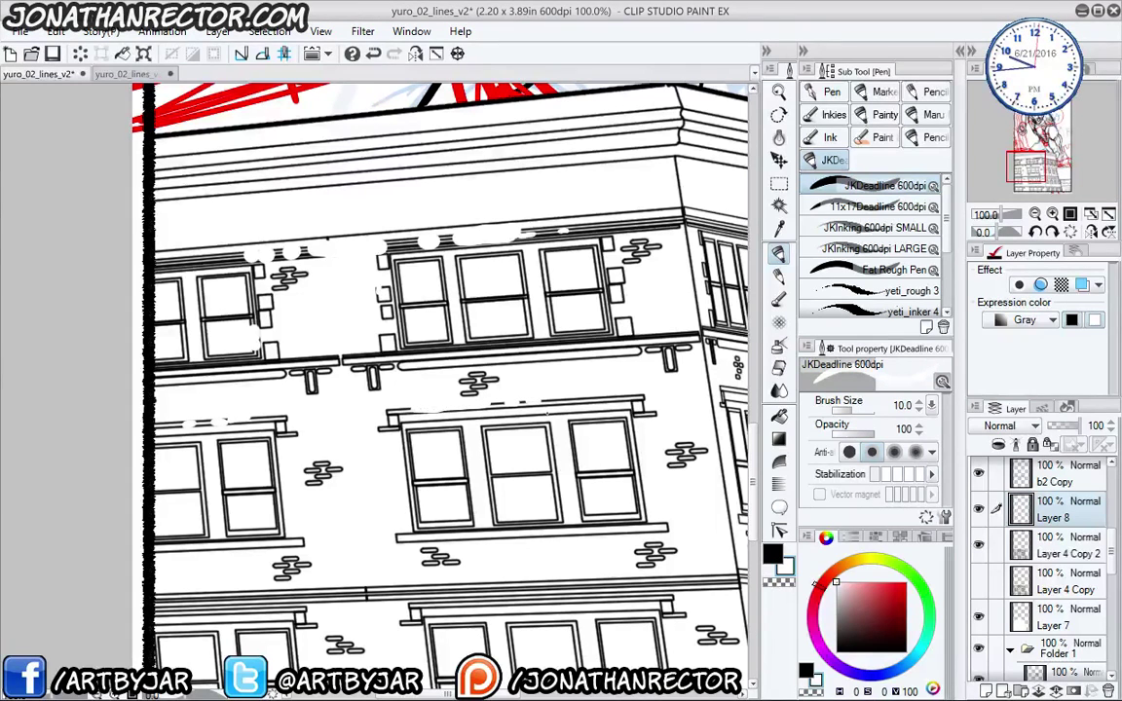
- Cut white breaks through the lower ledge lines and the right building's window ledge
{"action": "left_click_drag", "start_coordinate": [376, 507], "coordinate": [368, 450]}
{"action": "left_click_drag", "start_coordinate": [199, 483], "coordinate": [187, 455]}
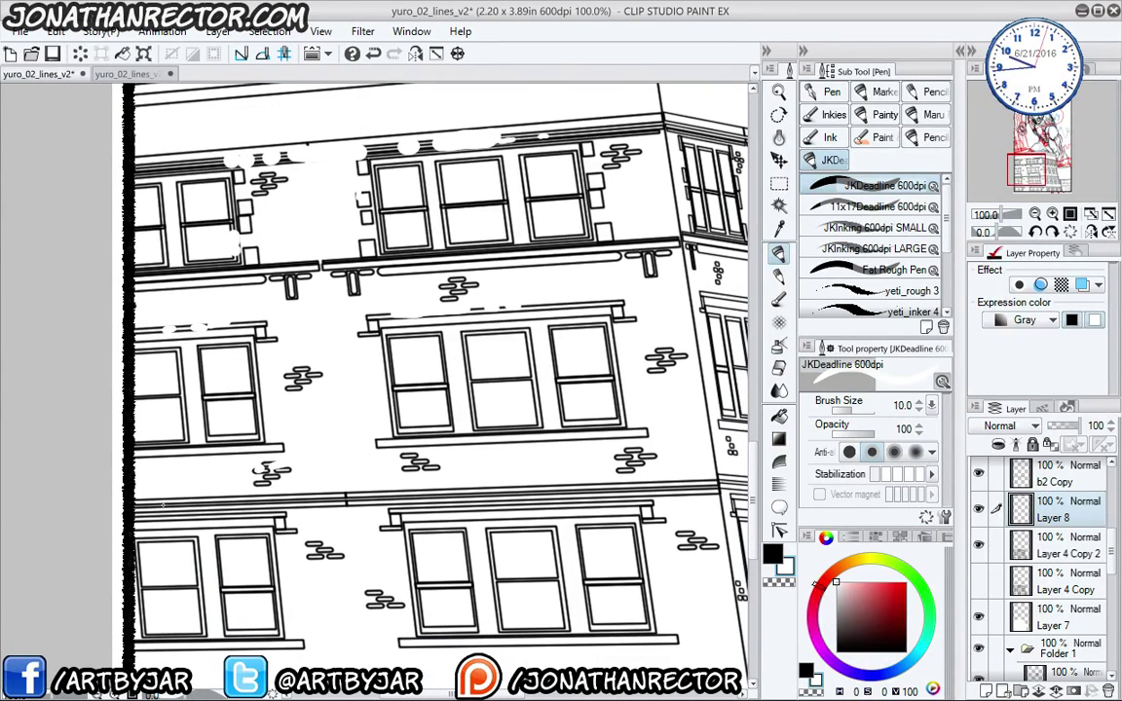
{"action": "left_click_drag", "start_coordinate": [346, 497], "coordinate": [335, 499]}
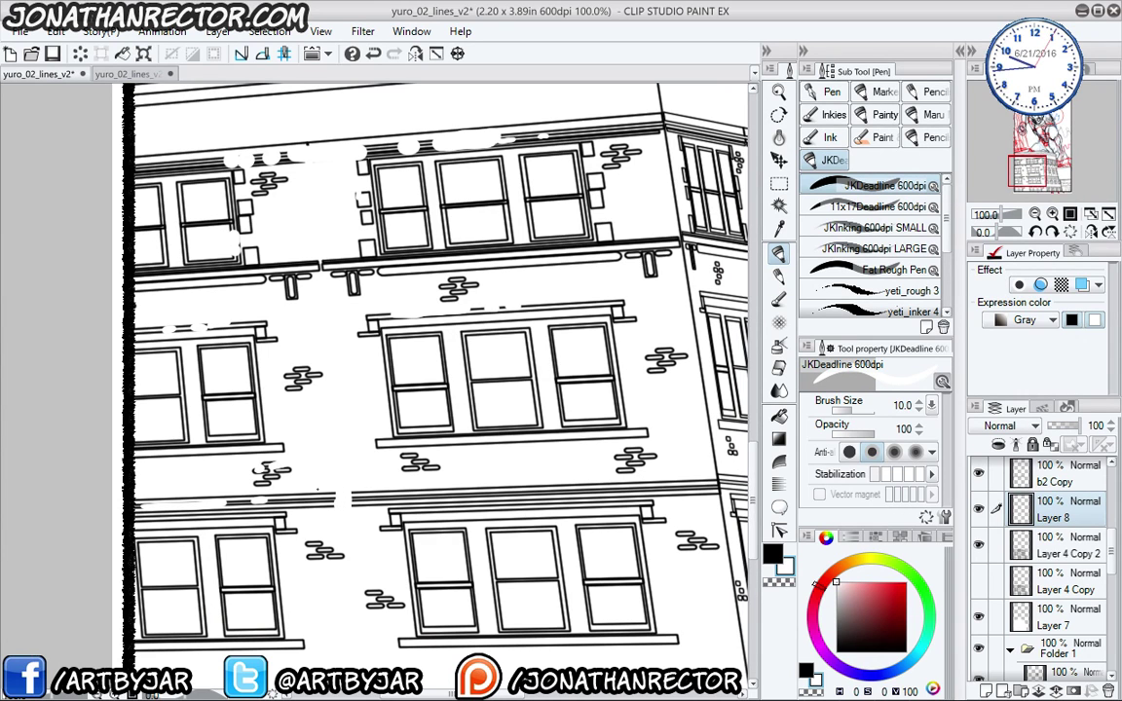
{"action": "left_click_drag", "start_coordinate": [491, 490], "coordinate": [539, 490]}
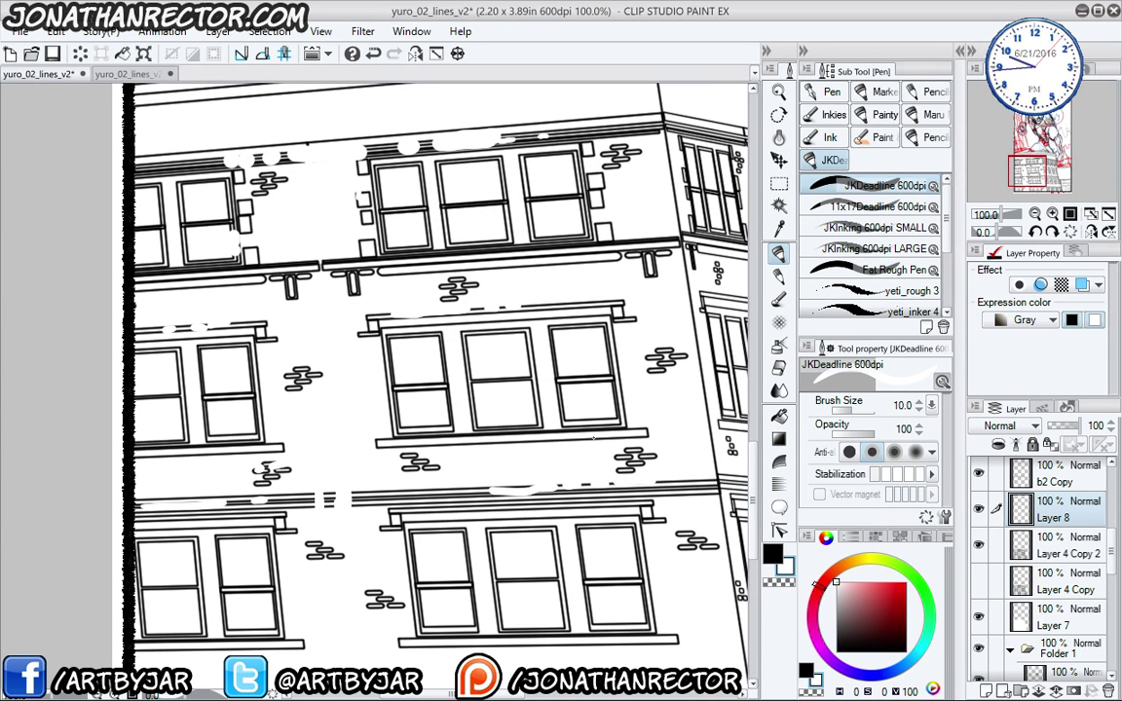
{"action": "left_click_drag", "start_coordinate": [428, 407], "coordinate": [392, 321]}
{"action": "left_click_drag", "start_coordinate": [400, 575], "coordinate": [342, 458]}
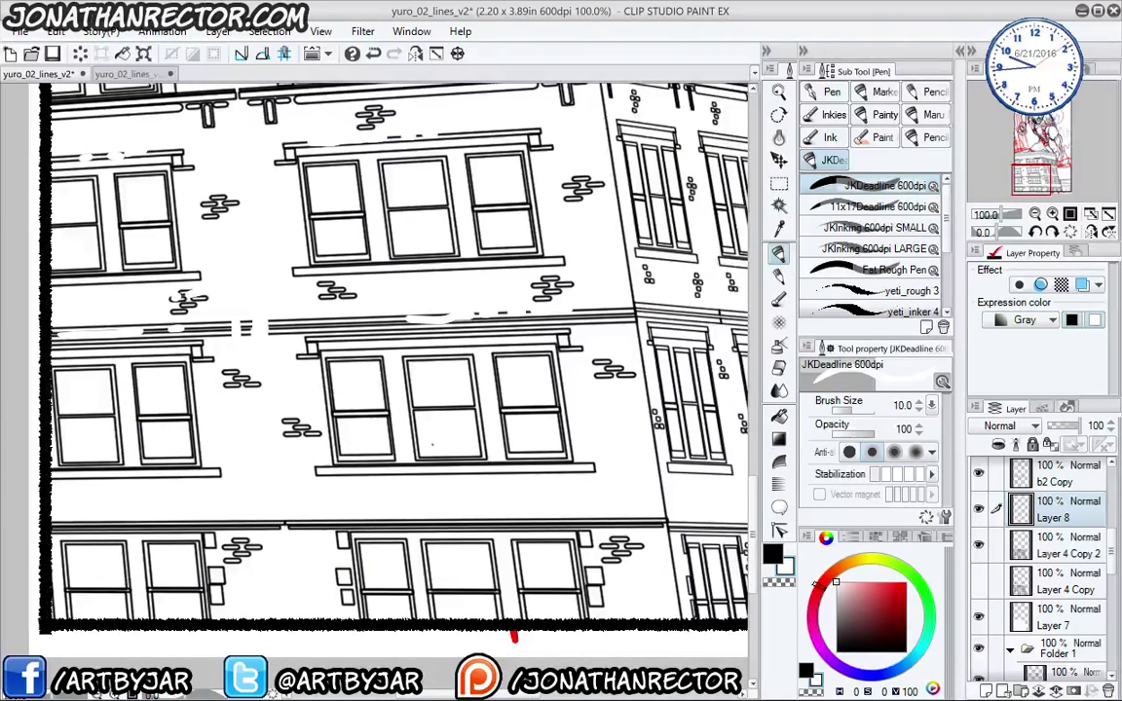
{"action": "left_click_drag", "start_coordinate": [631, 520], "coordinate": [556, 523]}
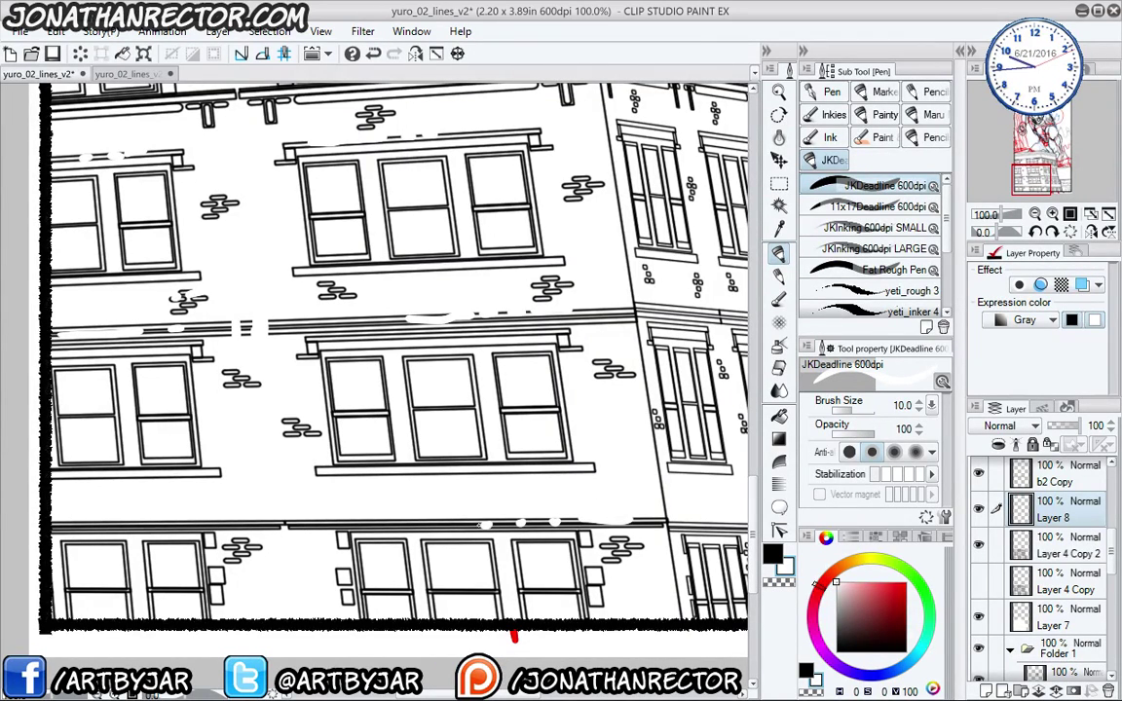
{"action": "left_click_drag", "start_coordinate": [483, 523], "coordinate": [362, 523]}
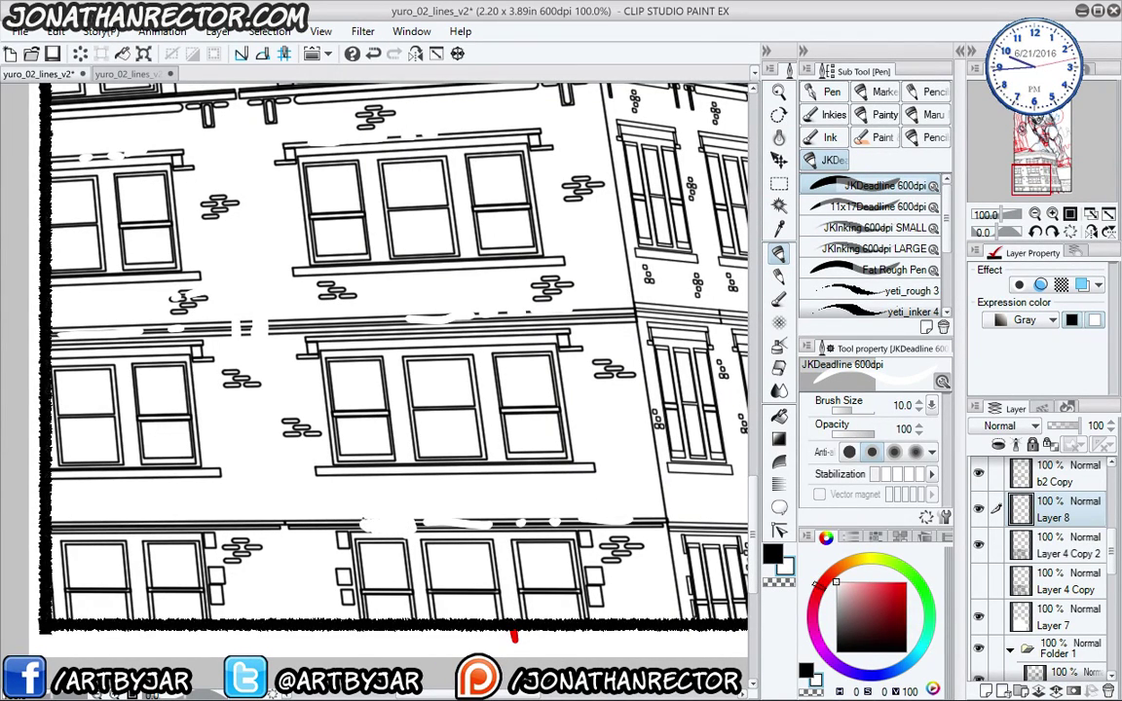
{"action": "left_click_drag", "start_coordinate": [672, 472], "coordinate": [437, 504]}
{"action": "left_click_drag", "start_coordinate": [546, 502], "coordinate": [622, 504]}
{"action": "left_click_drag", "start_coordinate": [465, 308], "coordinate": [447, 474]}
{"action": "mouse_move", "coordinate": [438, 286]}
{"action": "left_mouse_down"}
{"action": "mouse_move", "coordinate": [473, 505]}
{"action": "mouse_move", "coordinate": [529, 510]}
{"action": "left_mouse_up"}
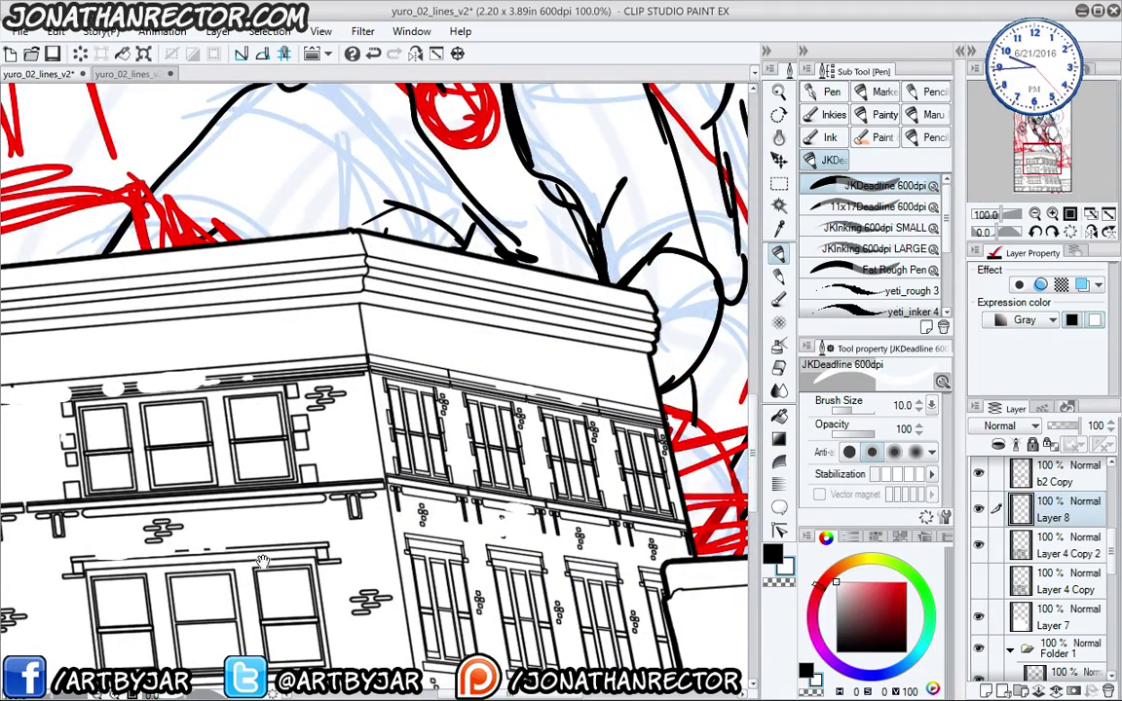
{"action": "left_click_drag", "start_coordinate": [261, 562], "coordinate": [385, 445]}
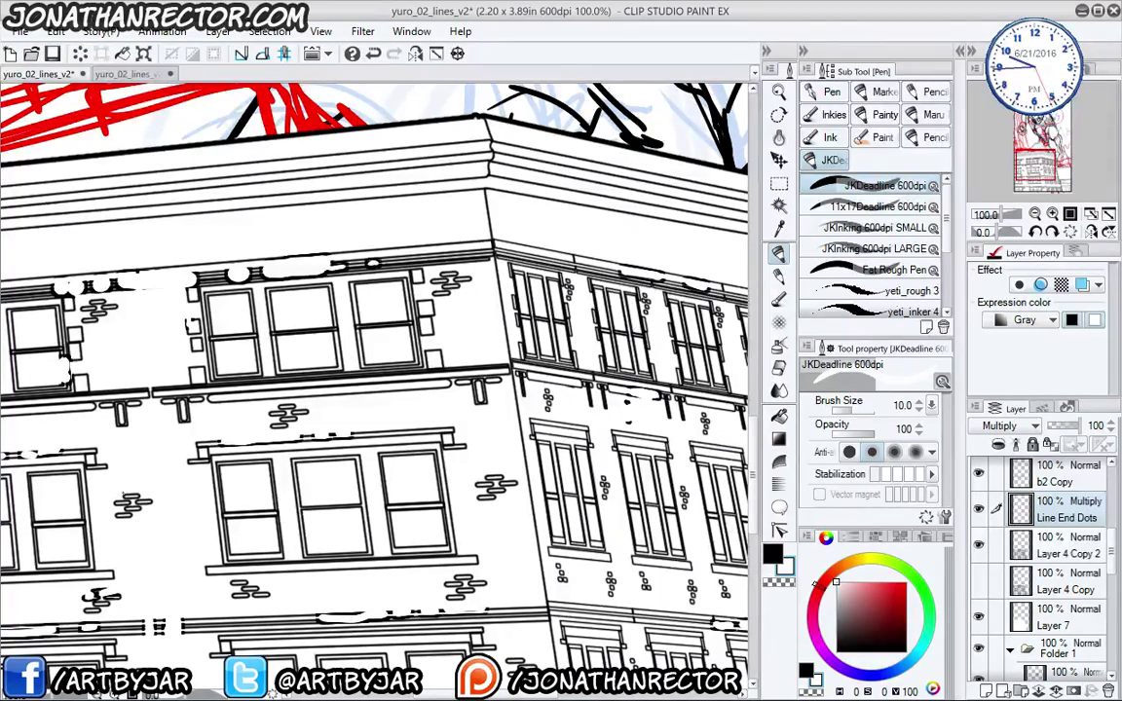
{"action": "left_click_drag", "start_coordinate": [90, 531], "coordinate": [183, 409]}
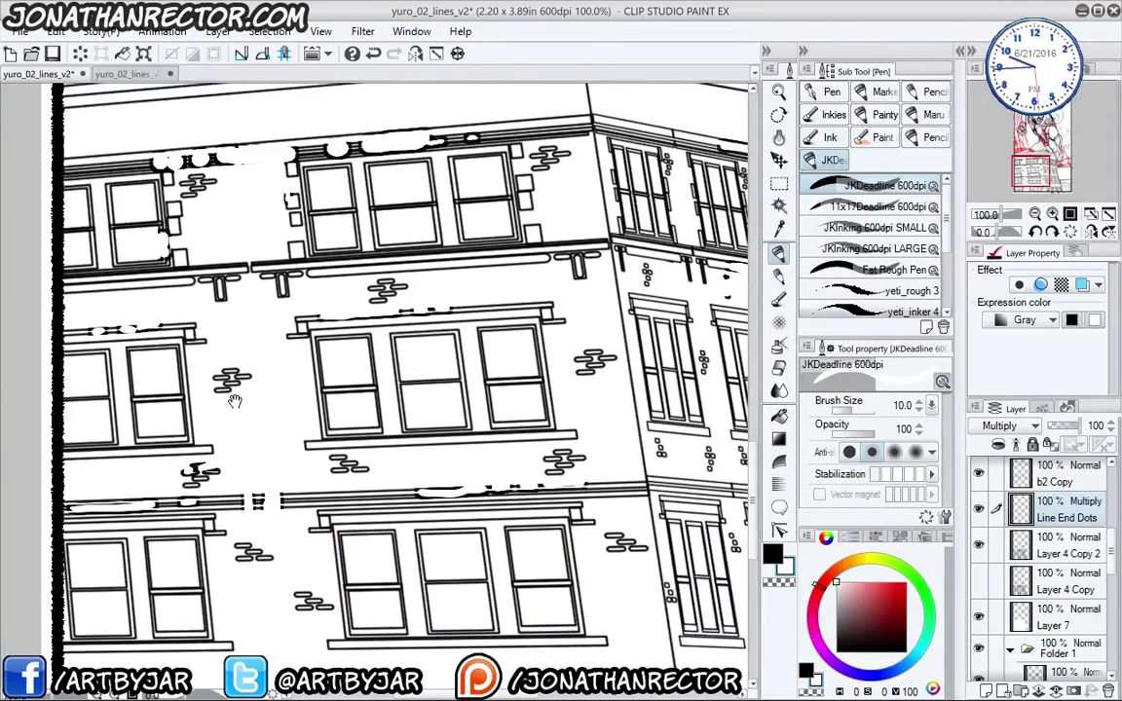
{"action": "left_click_drag", "start_coordinate": [212, 362], "coordinate": [188, 524]}
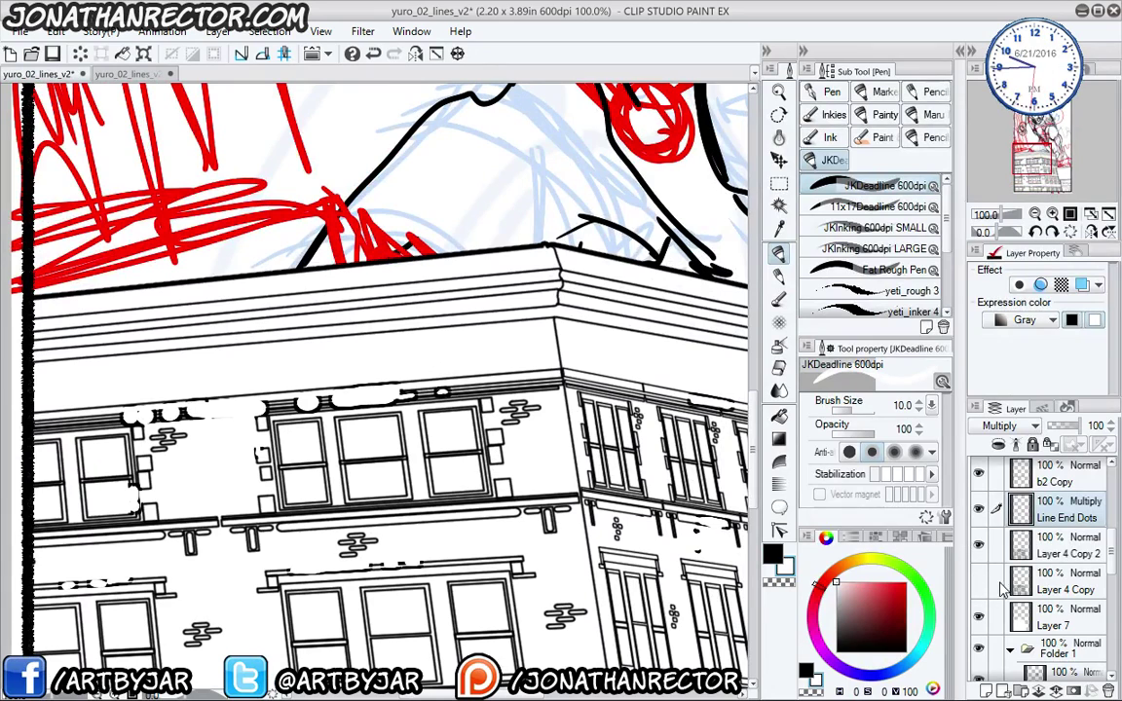
- Make b2 Copy the working layer and add a new layer above it
{"action": "scroll", "coordinate": [983, 516], "scroll_direction": "up", "scroll_amount": 3}
{"action": "left_click", "coordinate": [979, 559]}
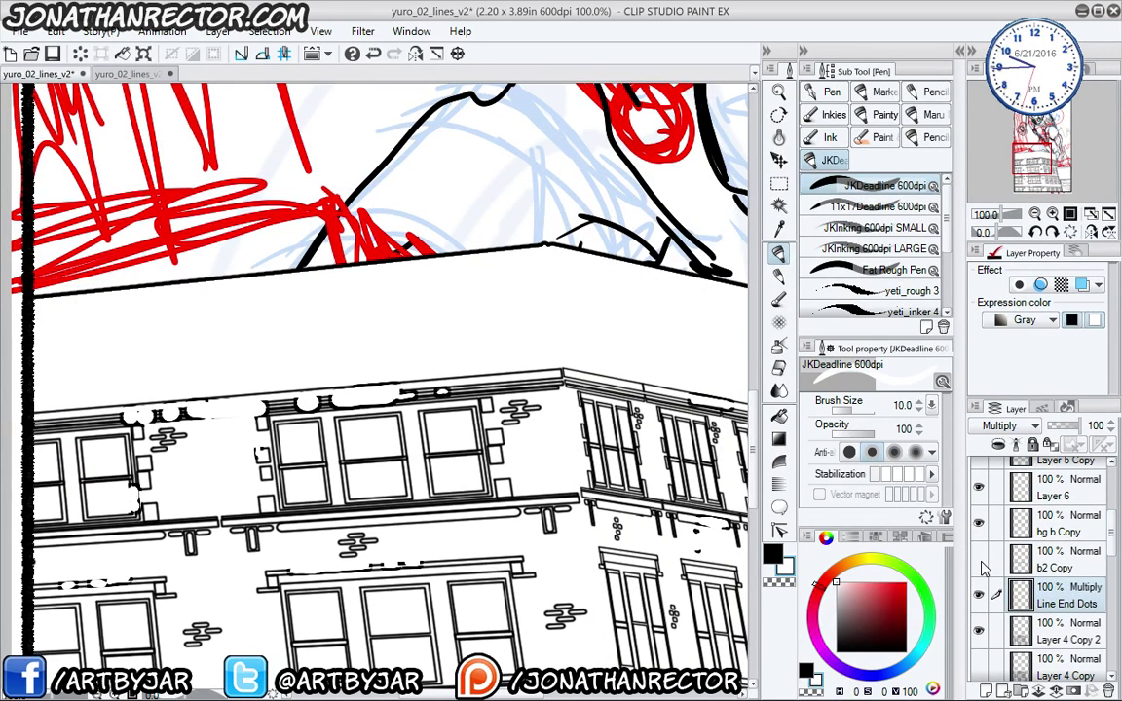
{"action": "left_click", "coordinate": [979, 560]}
{"action": "left_click", "coordinate": [1042, 560]}
{"action": "left_click", "coordinate": [989, 689]}
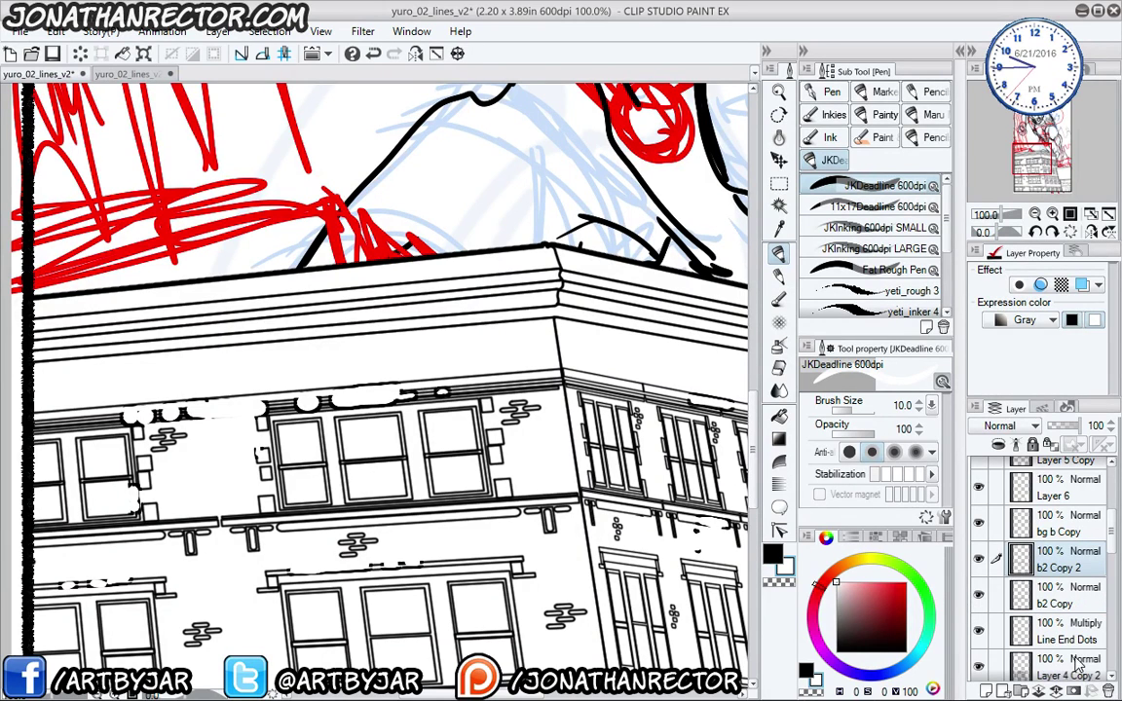
{"action": "key", "text": "ctrl+z"}
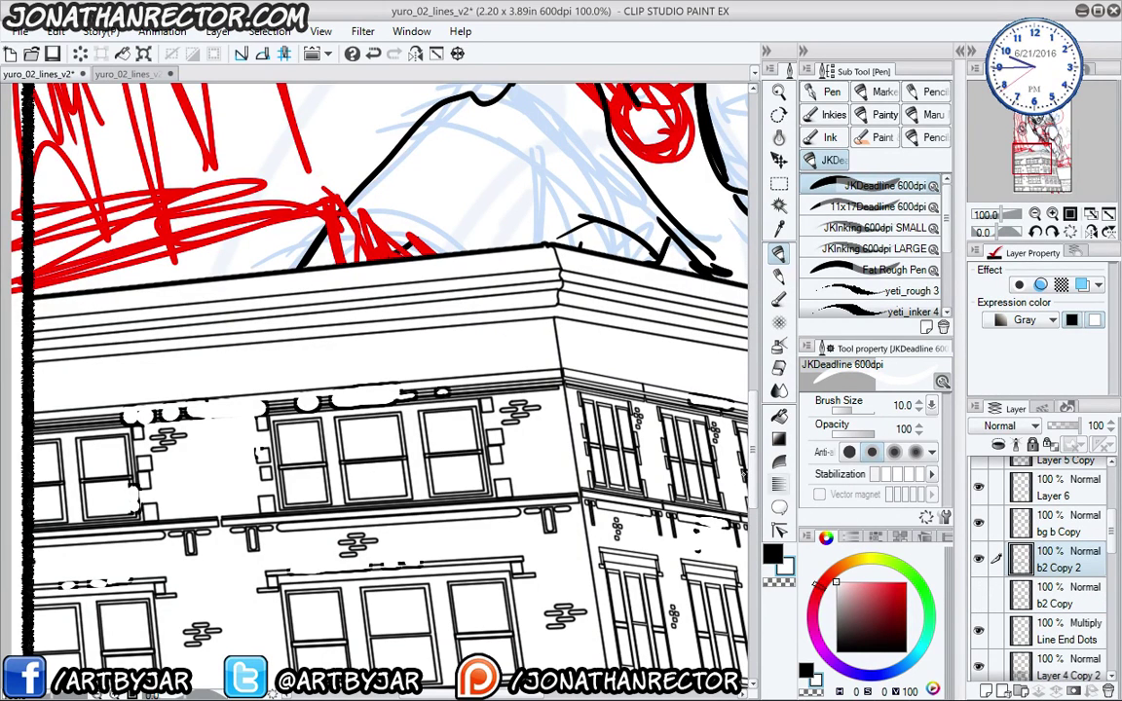
{"action": "key", "text": "ctrl+y"}
- Pan along the roof to frame the figure and building together
{"action": "left_click_drag", "start_coordinate": [255, 489], "coordinate": [329, 523]}
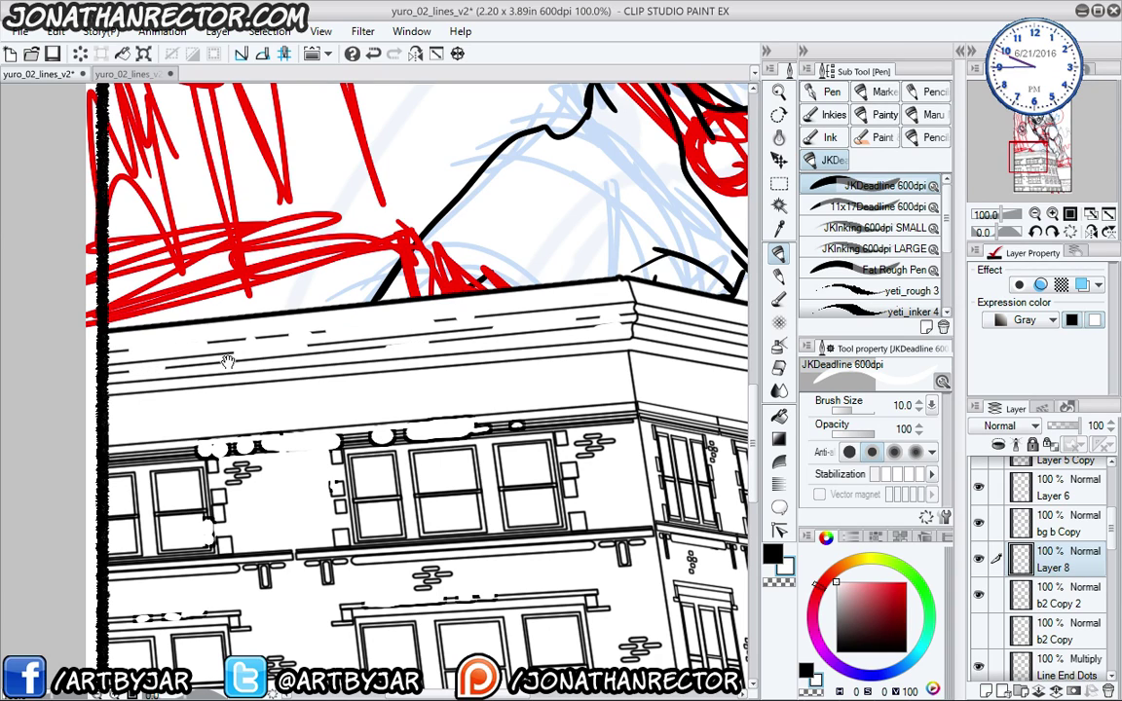
{"action": "left_click_drag", "start_coordinate": [592, 336], "coordinate": [227, 361]}
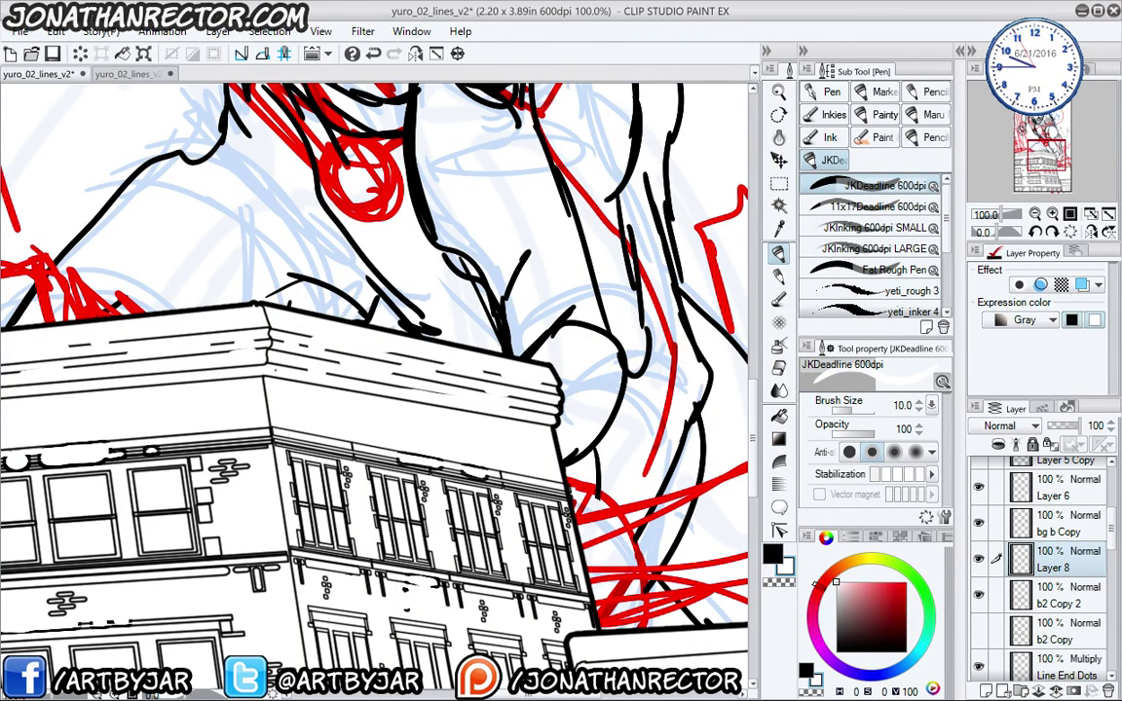
{"action": "left_click_drag", "start_coordinate": [134, 501], "coordinate": [475, 533]}
{"action": "scroll", "coordinate": [117, 392], "scroll_direction": "down", "scroll_amount": 2}
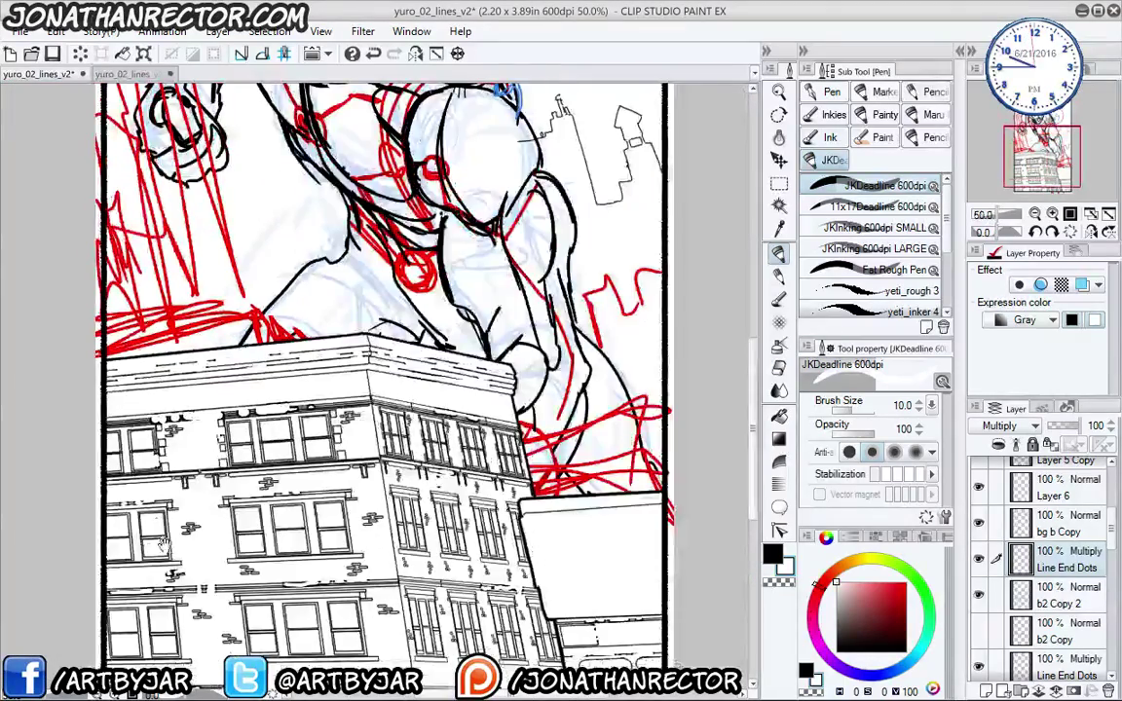
{"action": "mouse_move", "coordinate": [160, 441]}
{"action": "left_mouse_down"}
{"action": "mouse_move", "coordinate": [172, 384]}
{"action": "mouse_move", "coordinate": [182, 635]}
{"action": "mouse_move", "coordinate": [182, 521]}
{"action": "mouse_move", "coordinate": [178, 580]}
{"action": "mouse_move", "coordinate": [175, 560]}
{"action": "left_mouse_up"}
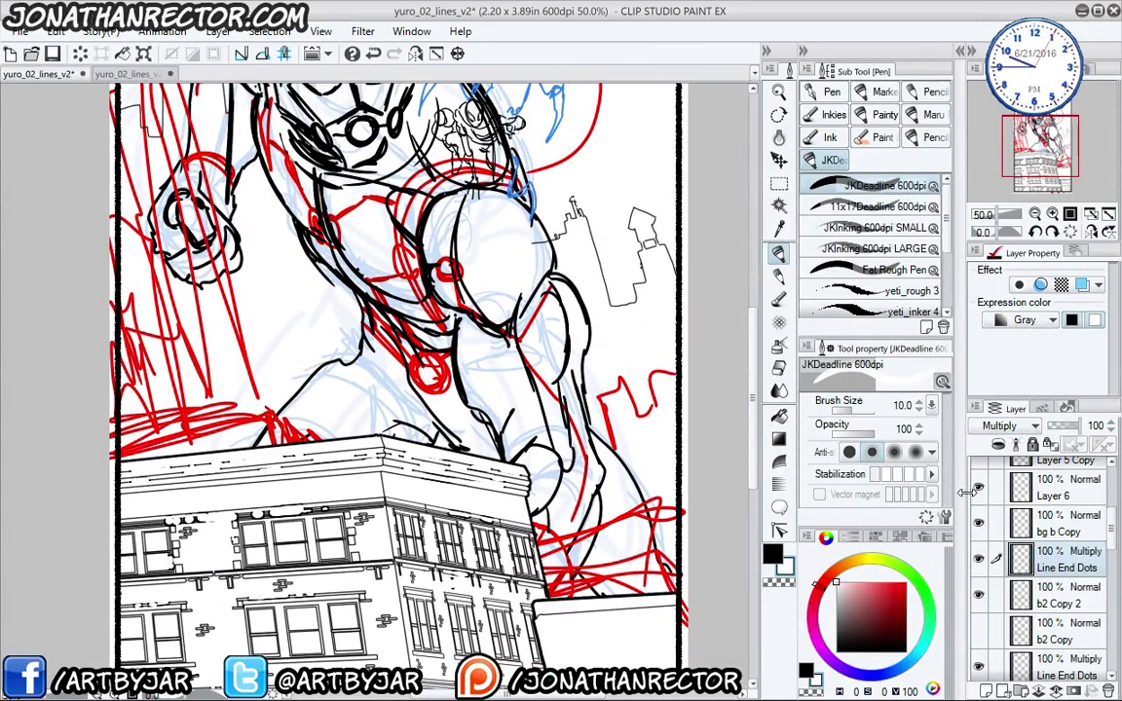
- Group the building layers into a new folder and rename it 'bg'
{"action": "scroll", "coordinate": [1104, 548], "scroll_direction": "up", "scroll_amount": 5}
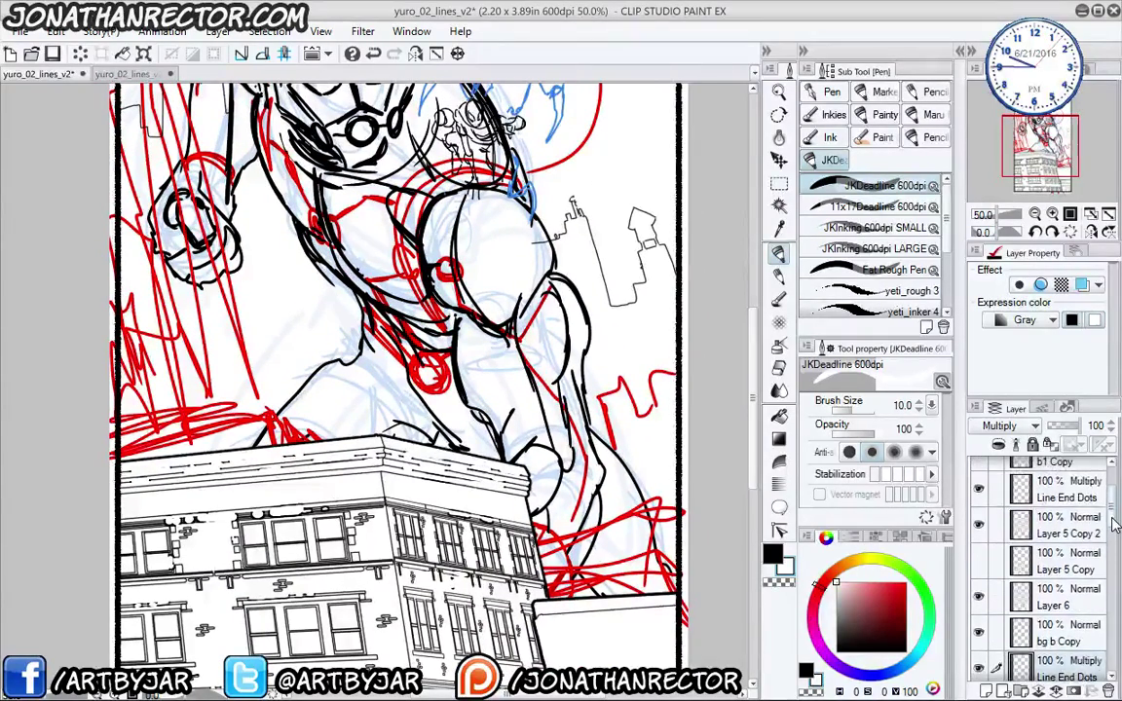
{"action": "left_click", "coordinate": [1111, 516]}
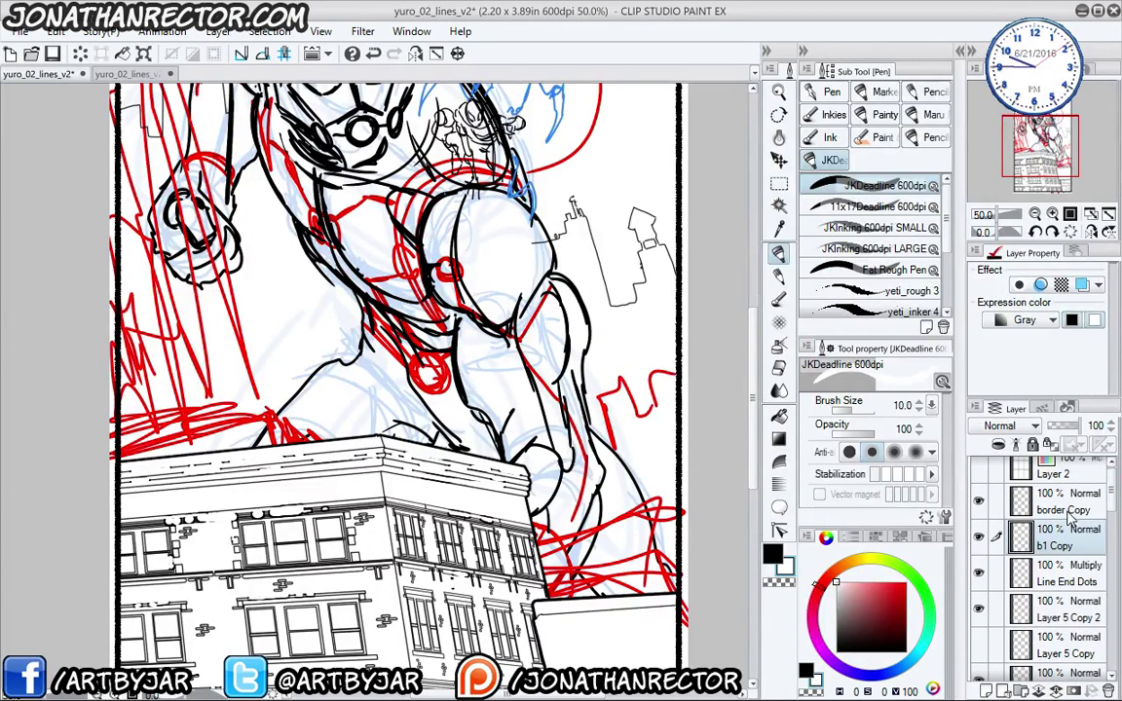
{"action": "scroll", "coordinate": [1103, 526], "scroll_direction": "down", "scroll_amount": 5}
{"action": "scroll", "coordinate": [1103, 525], "scroll_direction": "up", "scroll_amount": 1}
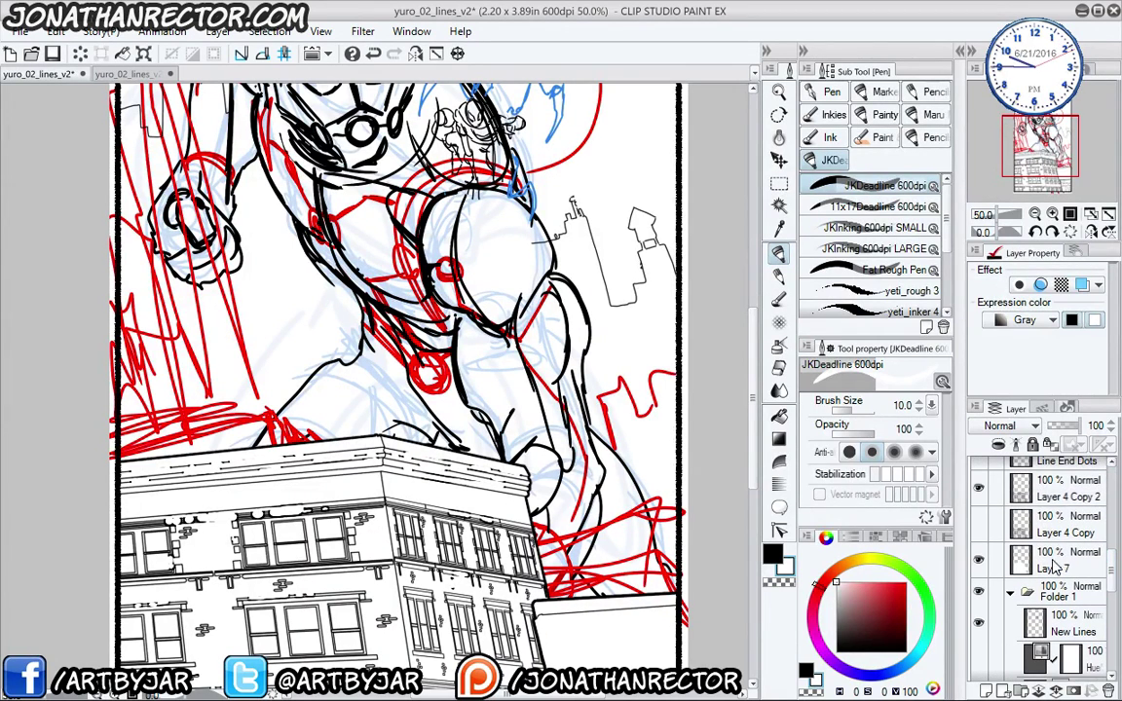
{"action": "left_click", "coordinate": [1056, 523], "text": "shift"}
{"action": "left_click_drag", "start_coordinate": [1056, 521], "coordinate": [1020, 691]}
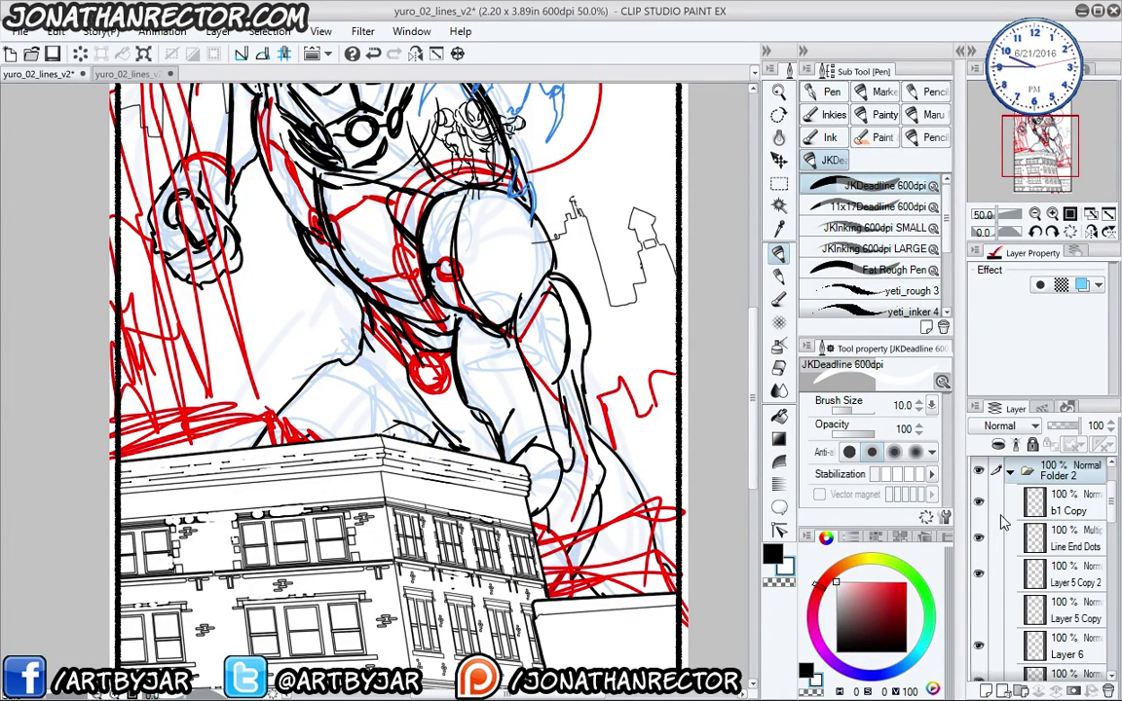
{"action": "left_click", "coordinate": [1010, 471]}
{"action": "double_click", "coordinate": [1060, 473]}
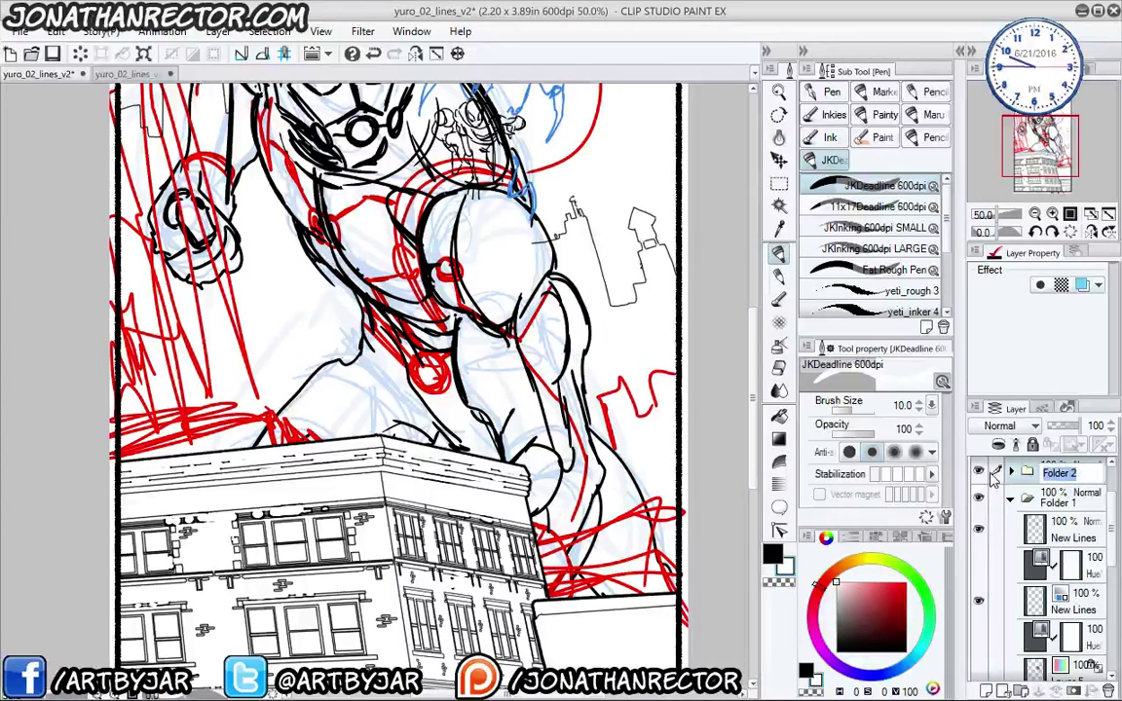
{"action": "type", "text": "bg"}
{"action": "key", "text": "Return"}
- Set the bg folder's opacity to 32% and check it with Folder 1 hidden
{"action": "scroll", "coordinate": [1023, 584], "scroll_direction": "up", "scroll_amount": 3}
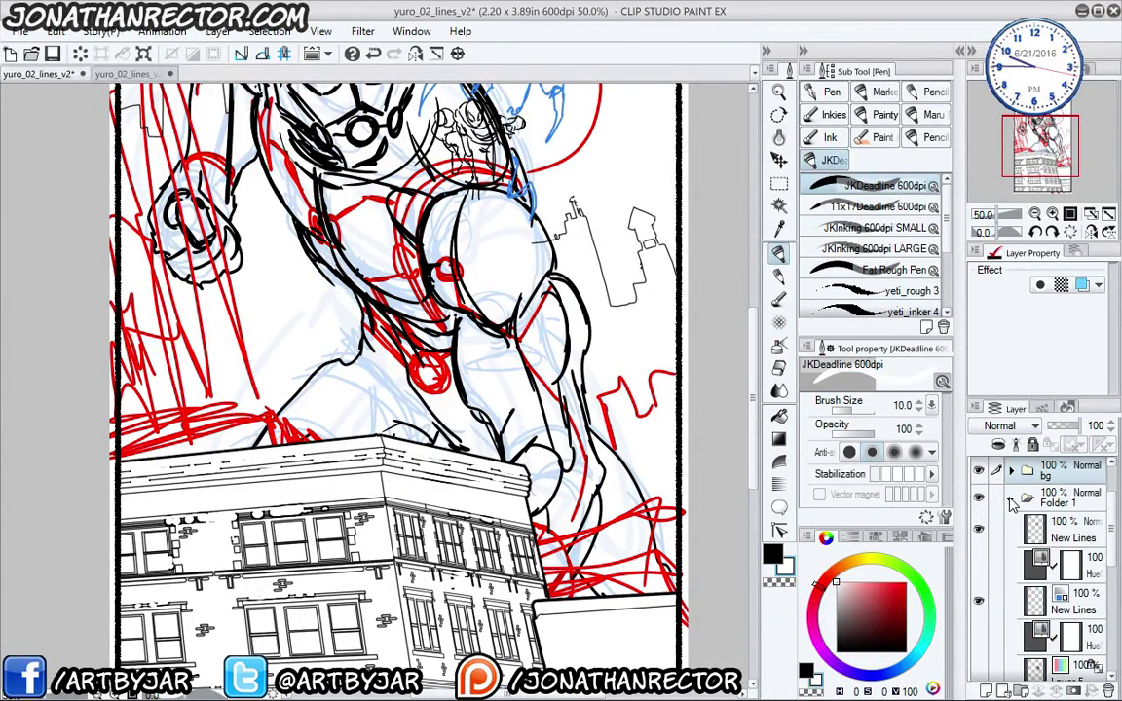
{"action": "left_click", "coordinate": [1058, 426]}
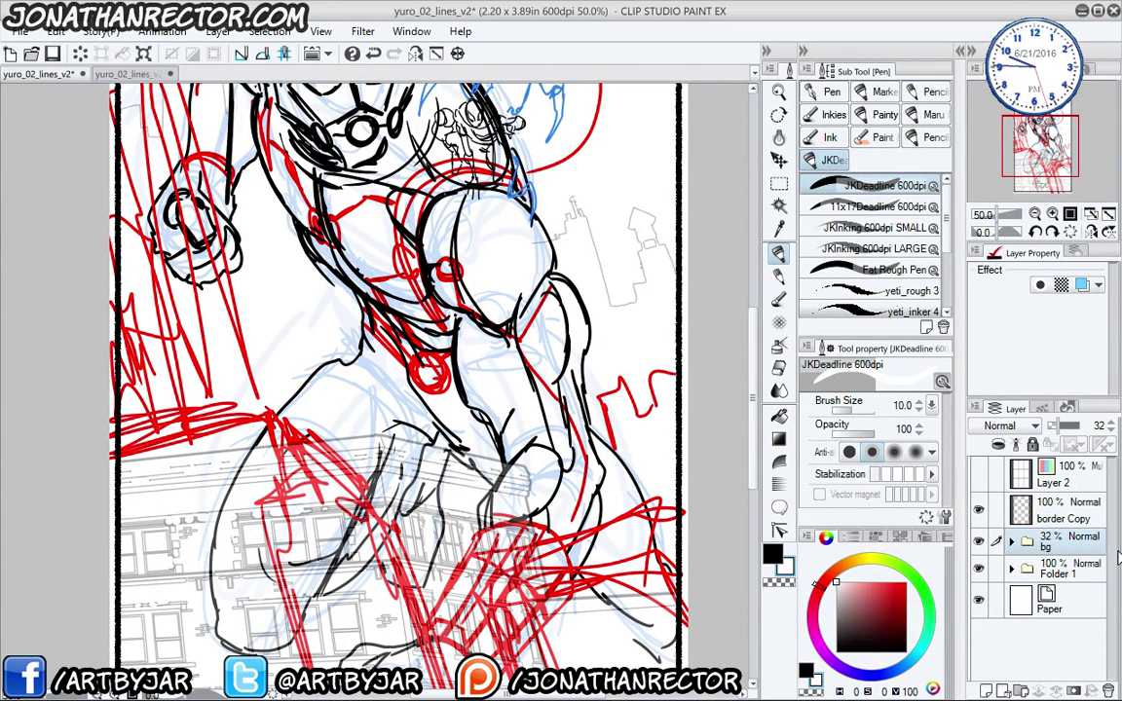
{"action": "left_click", "coordinate": [979, 570]}
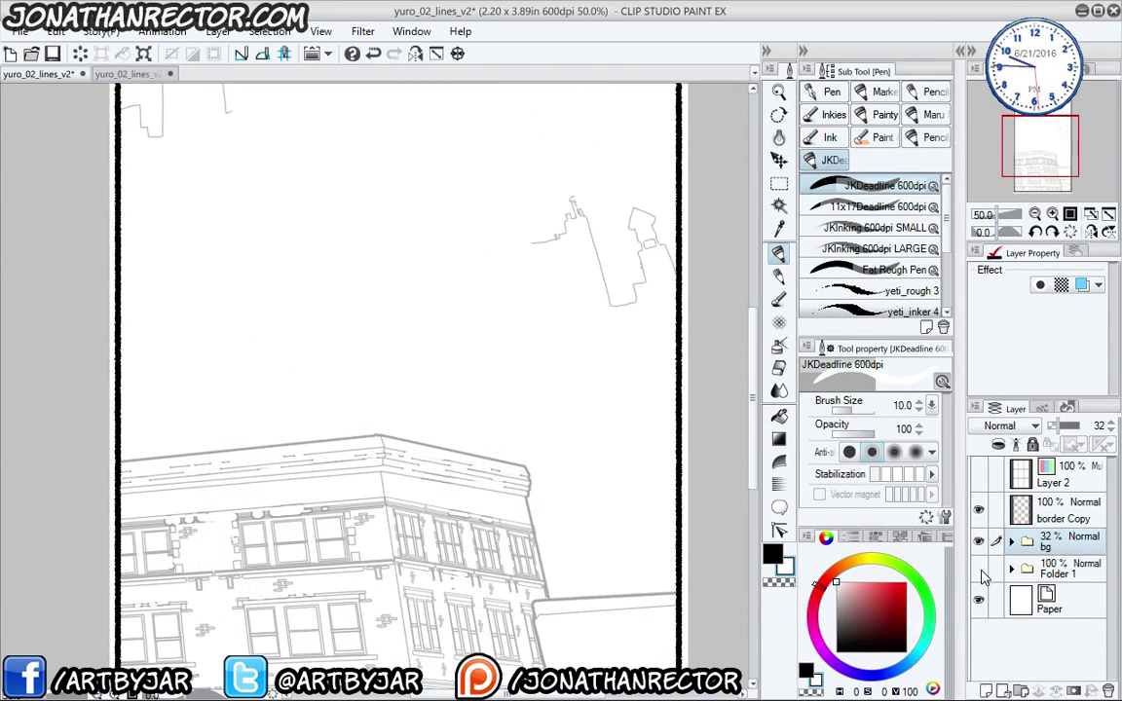
{"action": "left_click", "coordinate": [980, 571]}
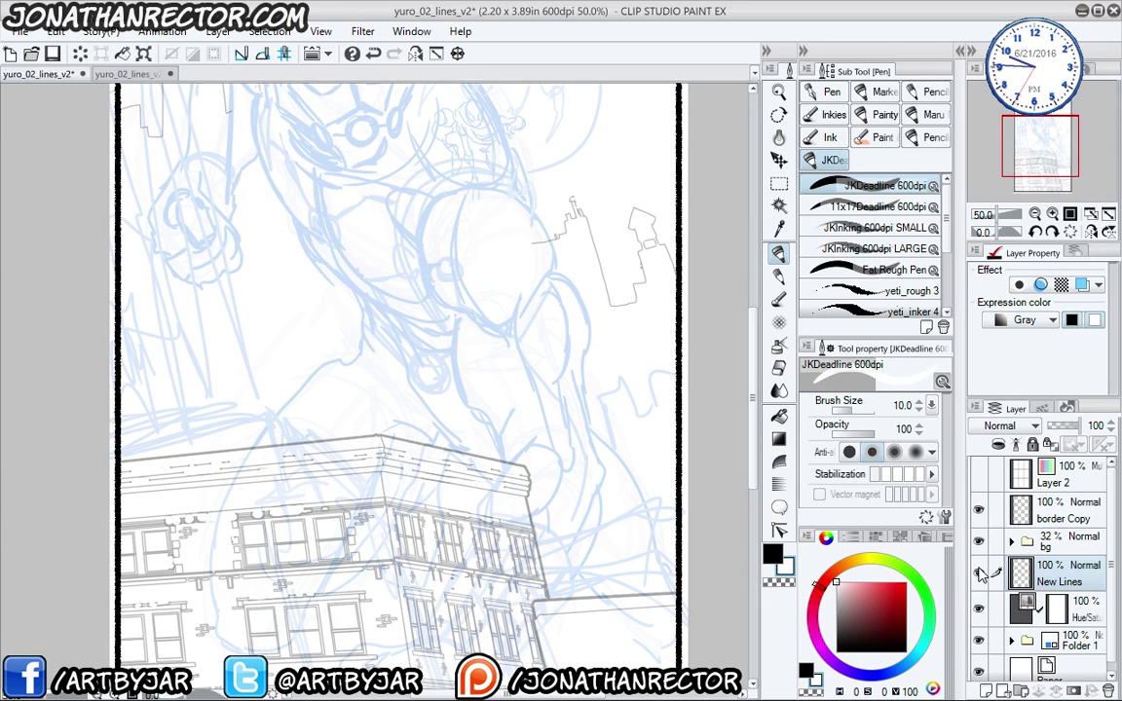
- Check the New Lines and blue sketch layers, then test and erase a JKDeadline stroke
{"action": "left_click", "coordinate": [982, 574]}
{"action": "left_click", "coordinate": [980, 573]}
{"action": "left_click", "coordinate": [980, 643]}
{"action": "left_click", "coordinate": [980, 642]}
{"action": "left_click_drag", "start_coordinate": [422, 462], "coordinate": [445, 491], "text": "space"}
{"action": "left_click", "coordinate": [827, 227]}
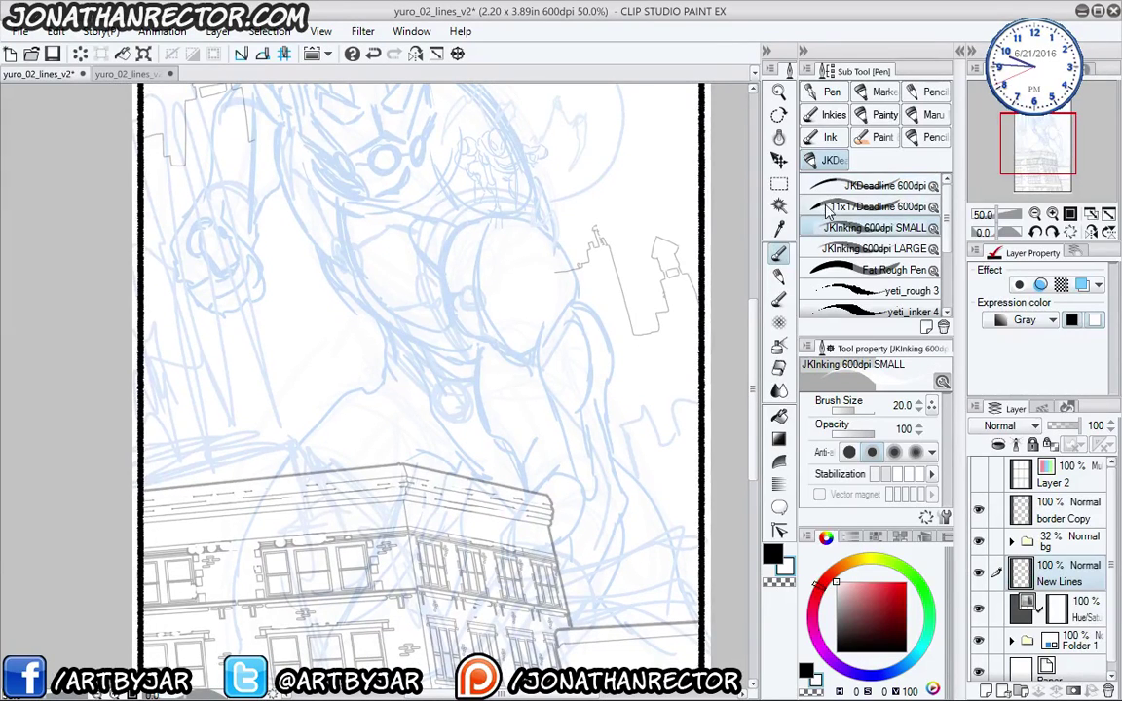
{"action": "left_click", "coordinate": [816, 189]}
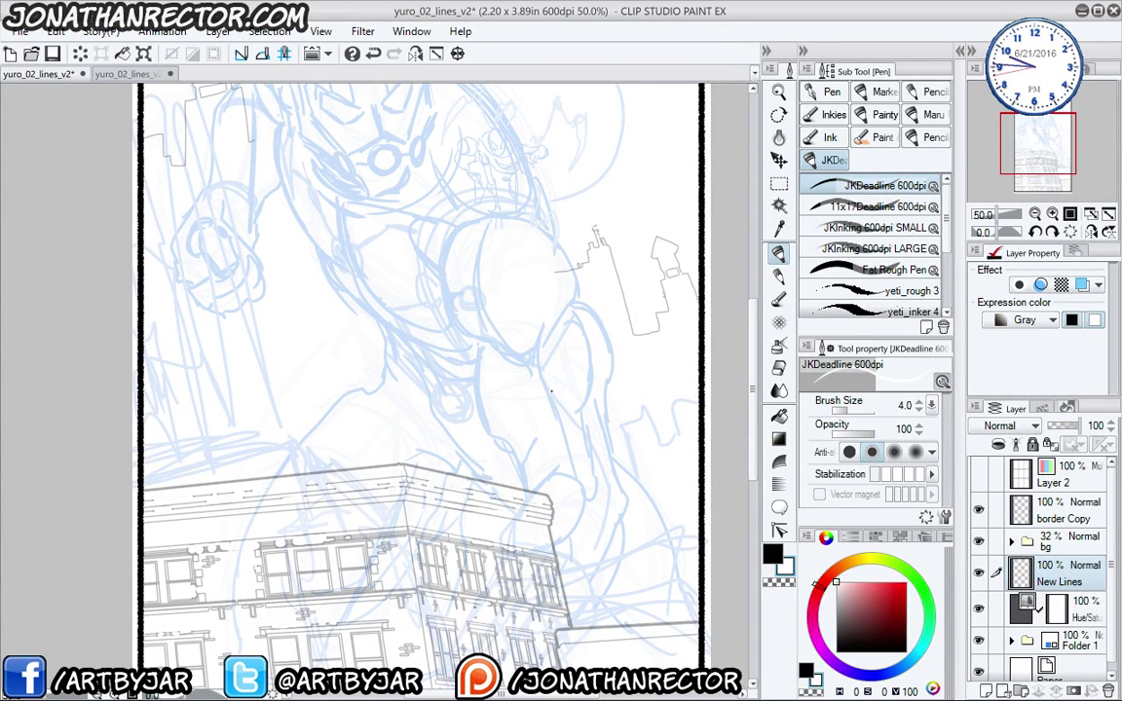
{"action": "mouse_move", "coordinate": [387, 332]}
{"action": "left_mouse_down", "text": "space"}
{"action": "mouse_move", "coordinate": [400, 364]}
{"action": "mouse_move", "coordinate": [446, 385]}
{"action": "mouse_move", "coordinate": [385, 378]}
{"action": "mouse_move", "coordinate": [419, 417]}
{"action": "left_mouse_up", "text": "space"}
{"action": "key", "text": "e"}
{"action": "key", "text": "p"}
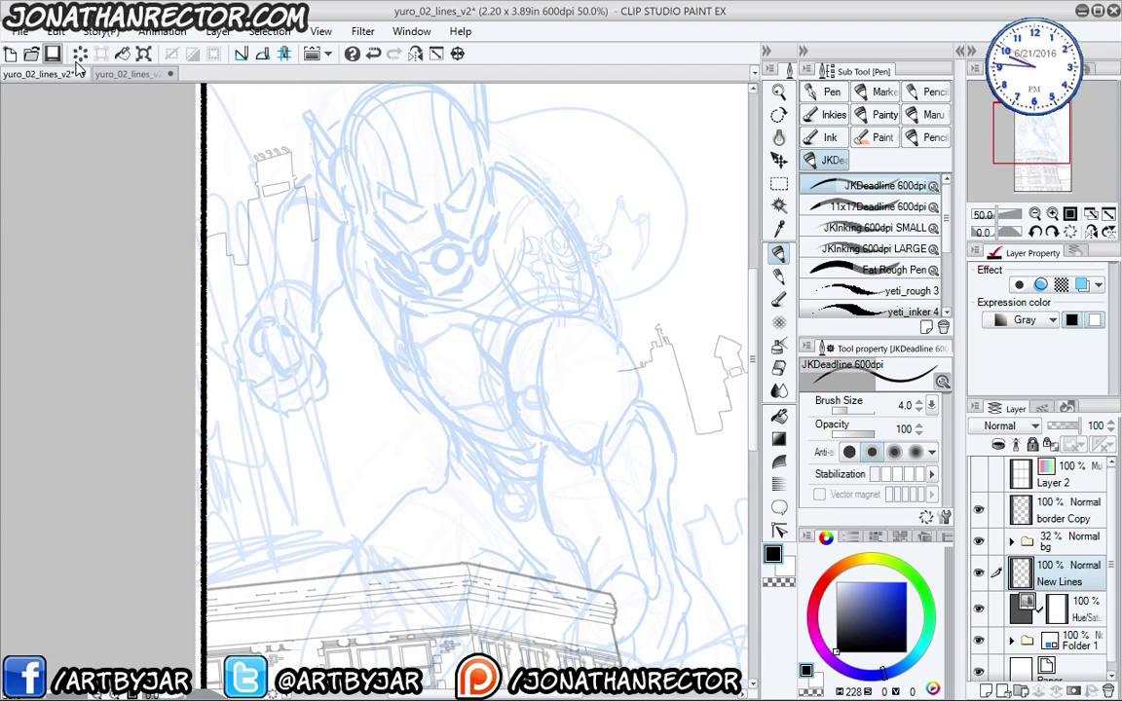
- Save the v2 page, open yuro_02_lines, and locate the layer holding the helmet inks
{"action": "left_click", "coordinate": [53, 55]}
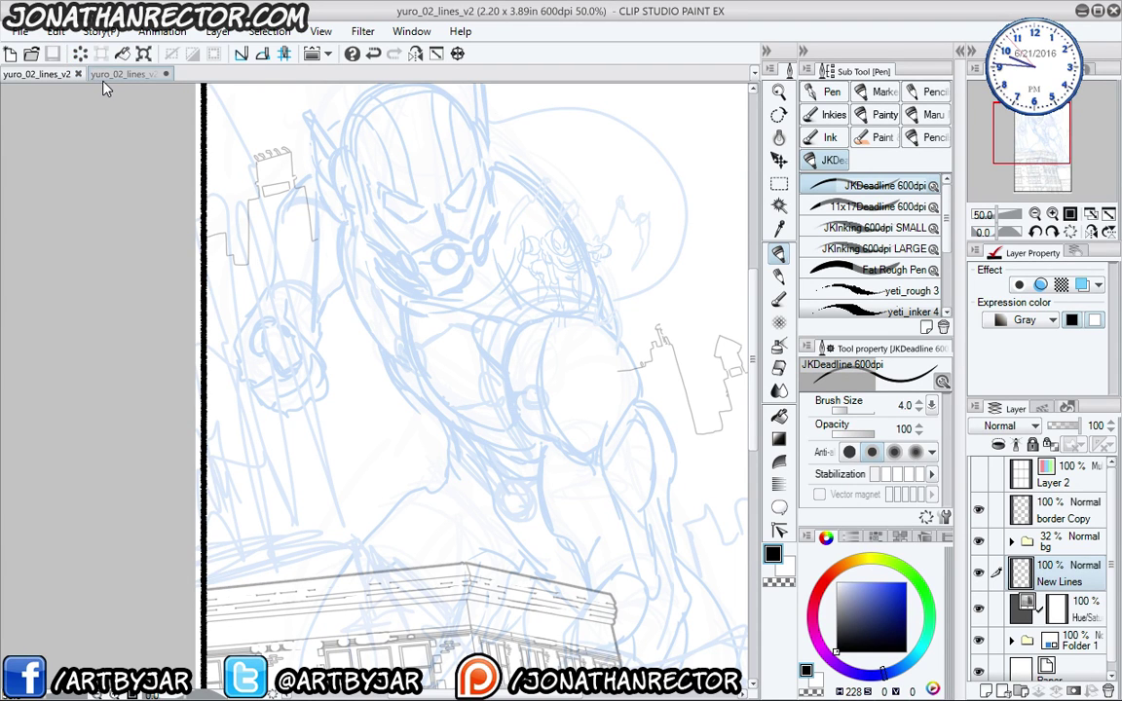
{"action": "left_click", "coordinate": [31, 54]}
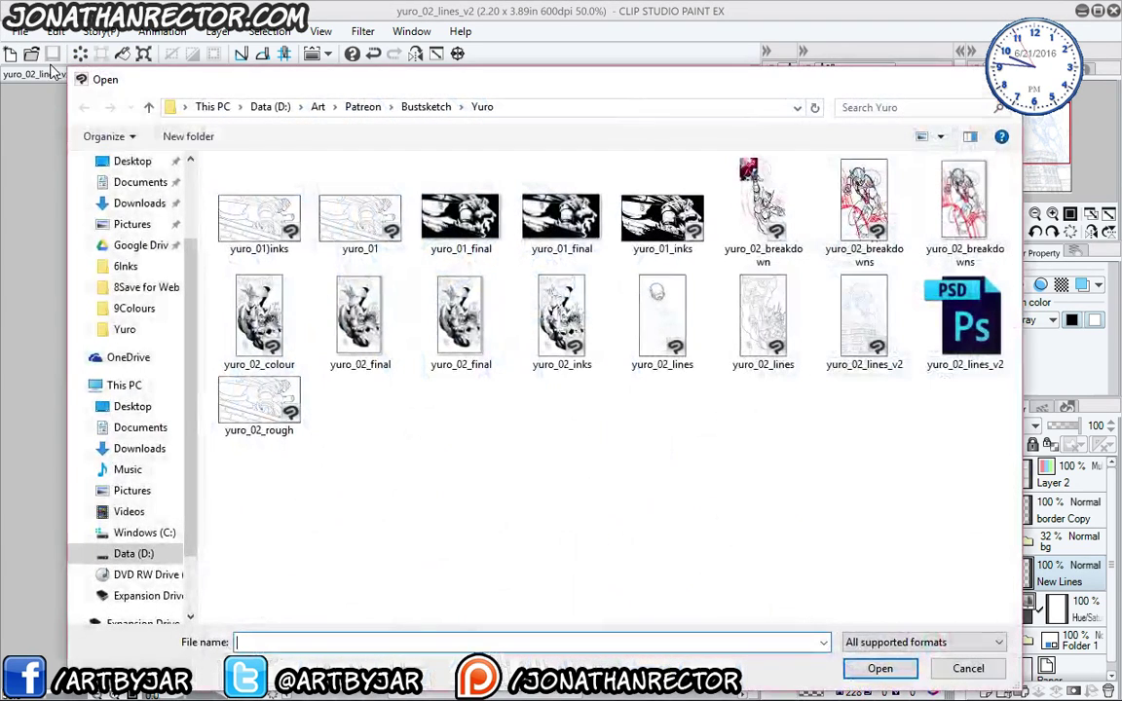
{"action": "double_click", "coordinate": [662, 313]}
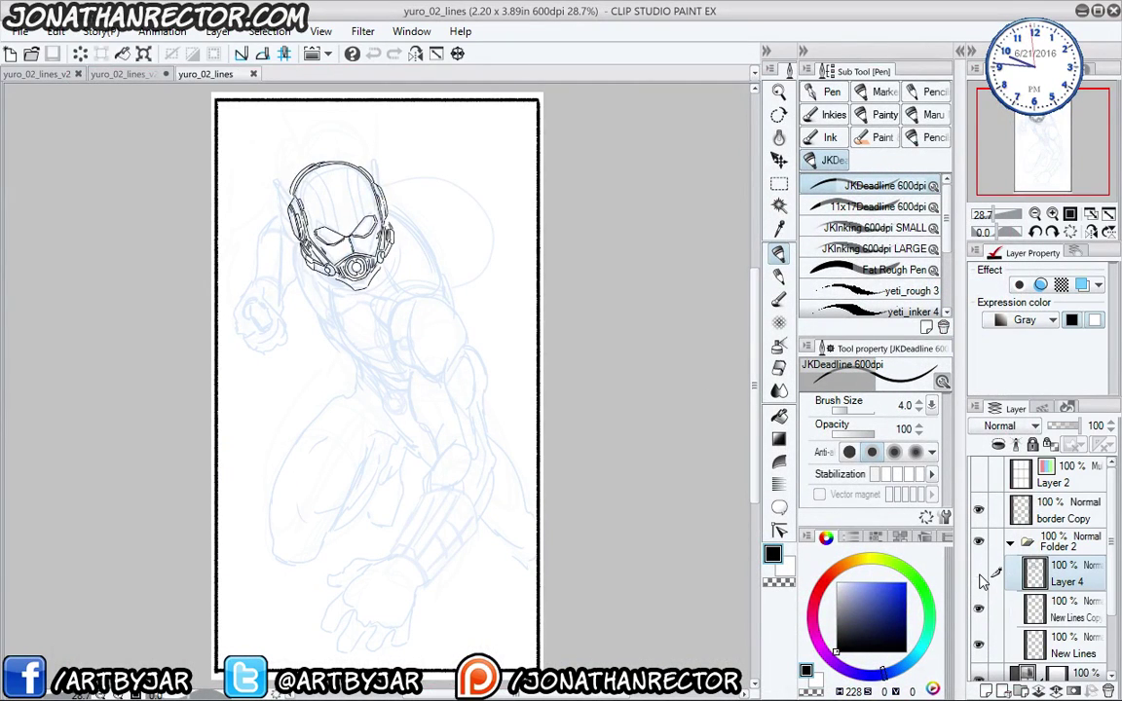
{"action": "left_click", "coordinate": [978, 577]}
{"action": "left_click", "coordinate": [978, 576]}
{"action": "left_click", "coordinate": [979, 578]}
{"action": "left_click", "coordinate": [979, 577]}
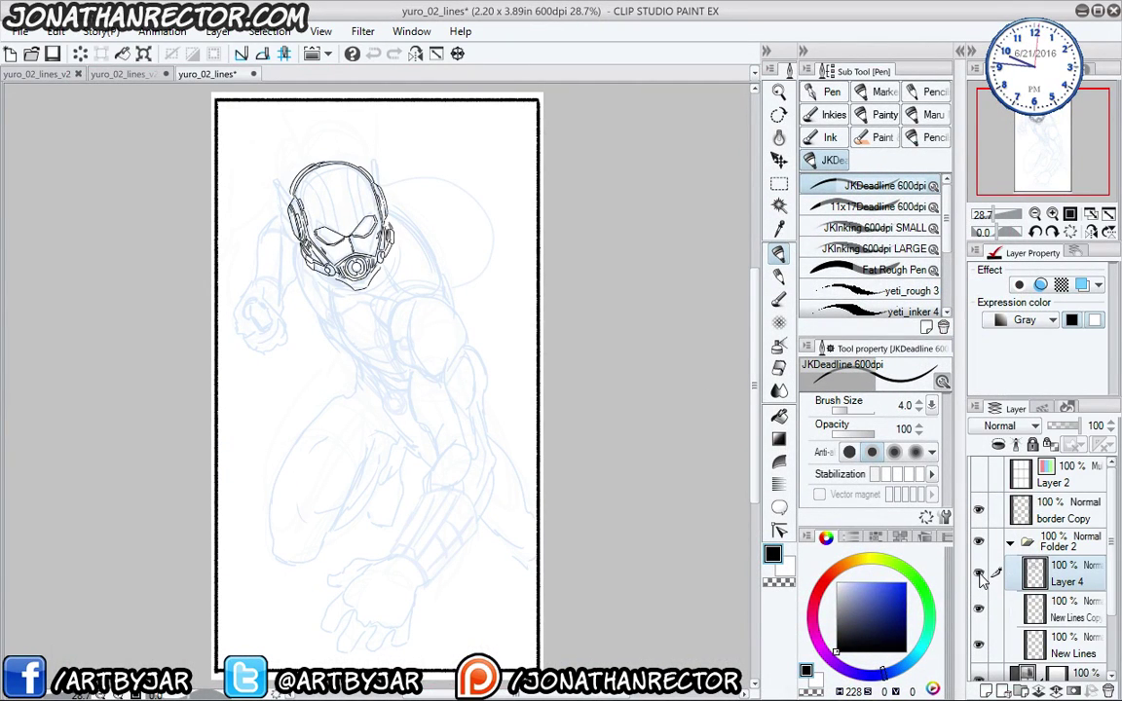
{"action": "left_click", "coordinate": [979, 609]}
{"action": "left_click", "coordinate": [979, 609]}
- Merge the helmet ink layers into New Lines and verify the result
{"action": "key", "text": "ctrl+e"}
{"action": "key", "text": "ctrl+e"}
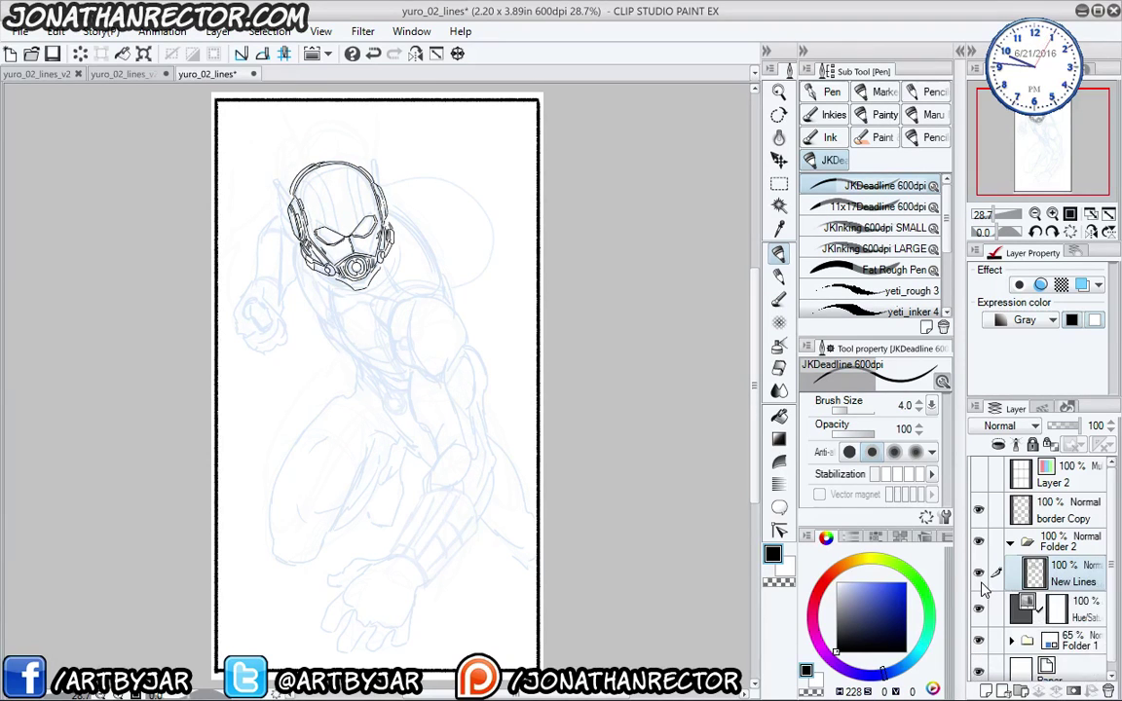
{"action": "left_click", "coordinate": [980, 576]}
{"action": "left_click", "coordinate": [980, 576]}
{"action": "left_click", "coordinate": [981, 577]}
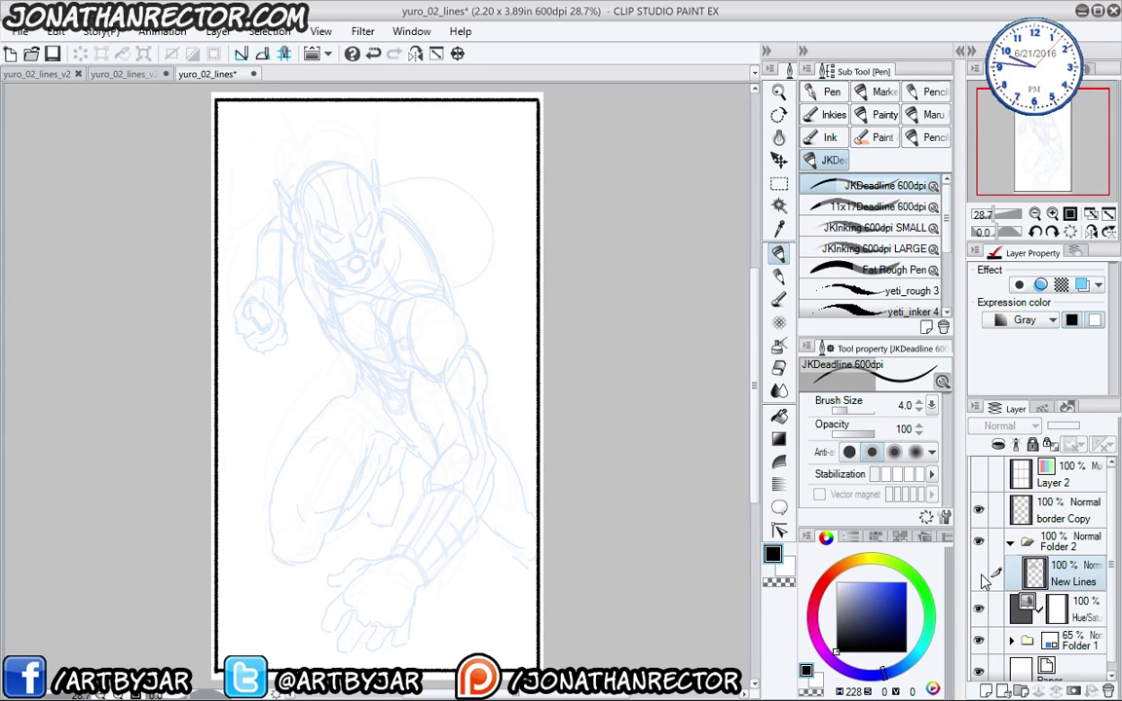
{"action": "left_click", "coordinate": [980, 575]}
{"action": "left_click", "coordinate": [980, 576]}
{"action": "left_click", "coordinate": [979, 577]}
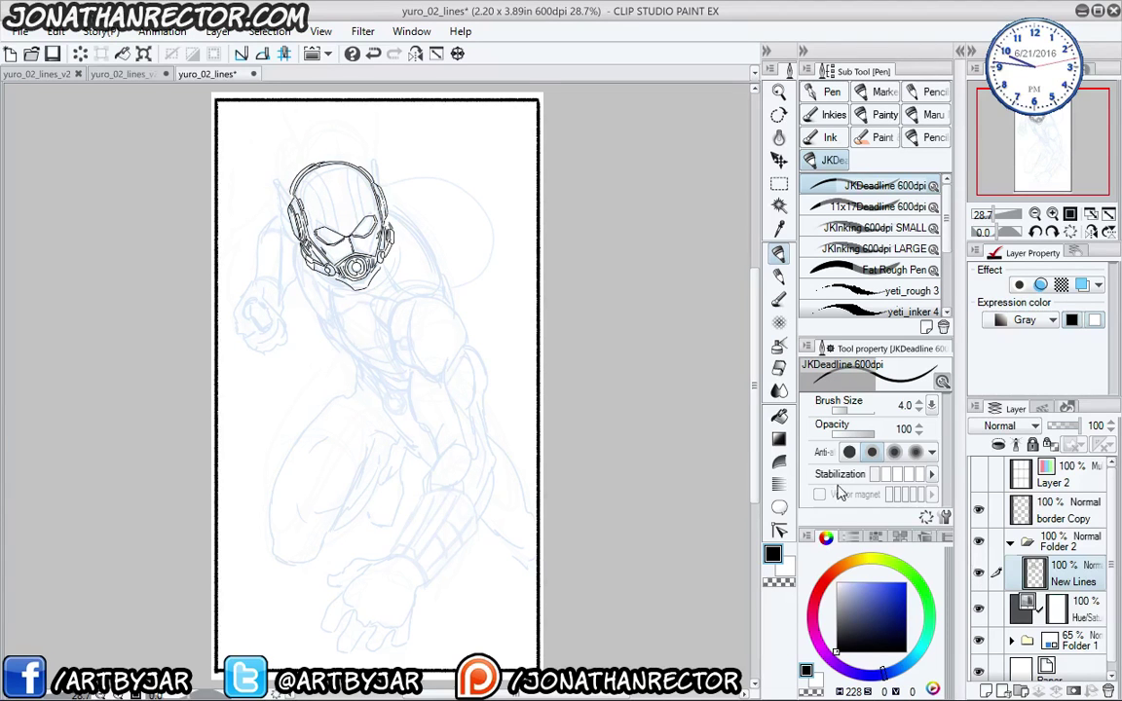
- Close the psd copy without saving and paste the helmet into yuro_02_lines_v2
{"action": "left_click", "coordinate": [117, 75]}
{"action": "left_click", "coordinate": [42, 75]}
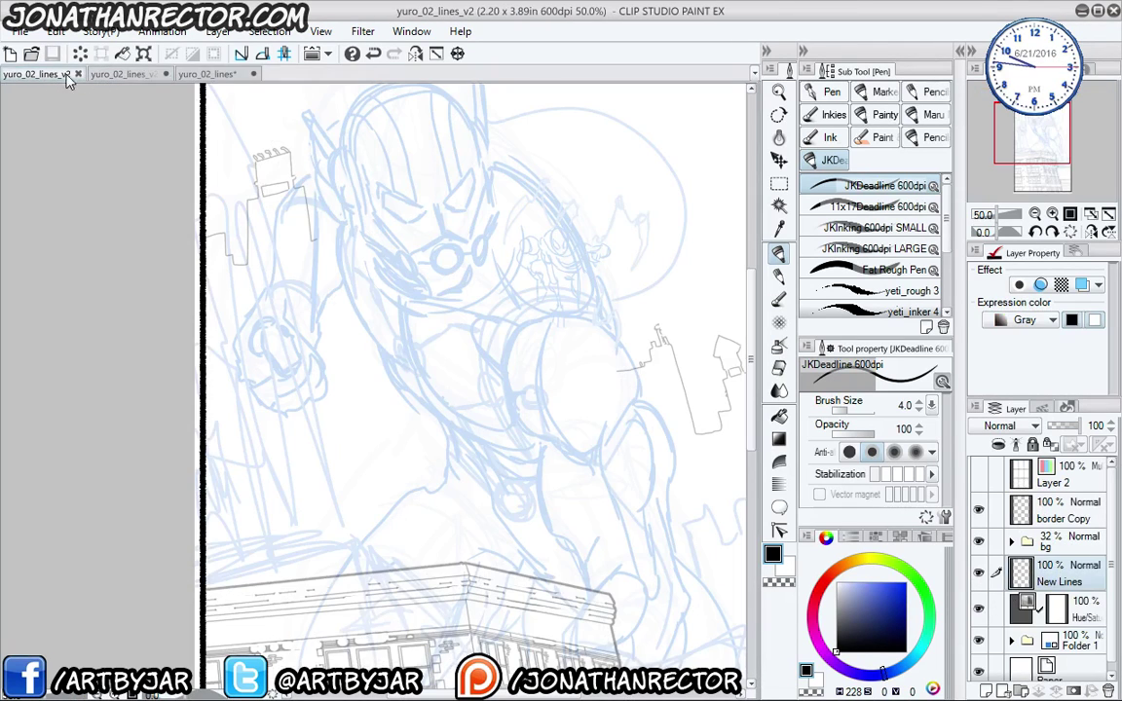
{"action": "left_click", "coordinate": [186, 74]}
{"action": "left_click", "coordinate": [601, 276]}
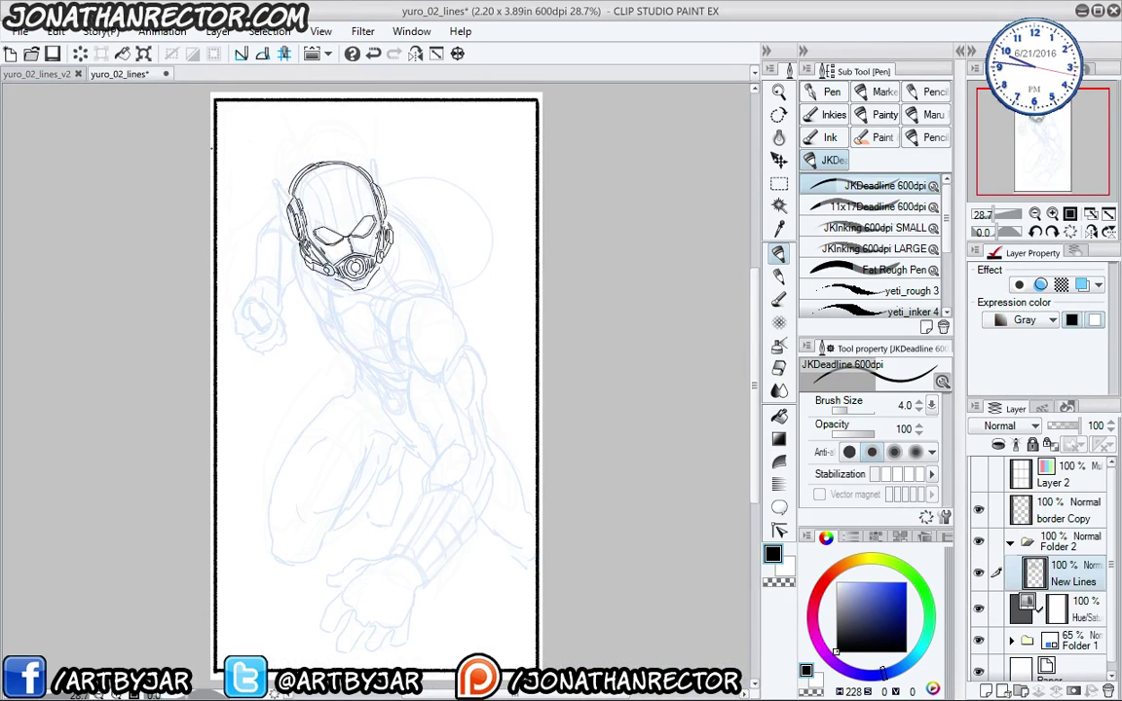
{"action": "left_click", "coordinate": [39, 75]}
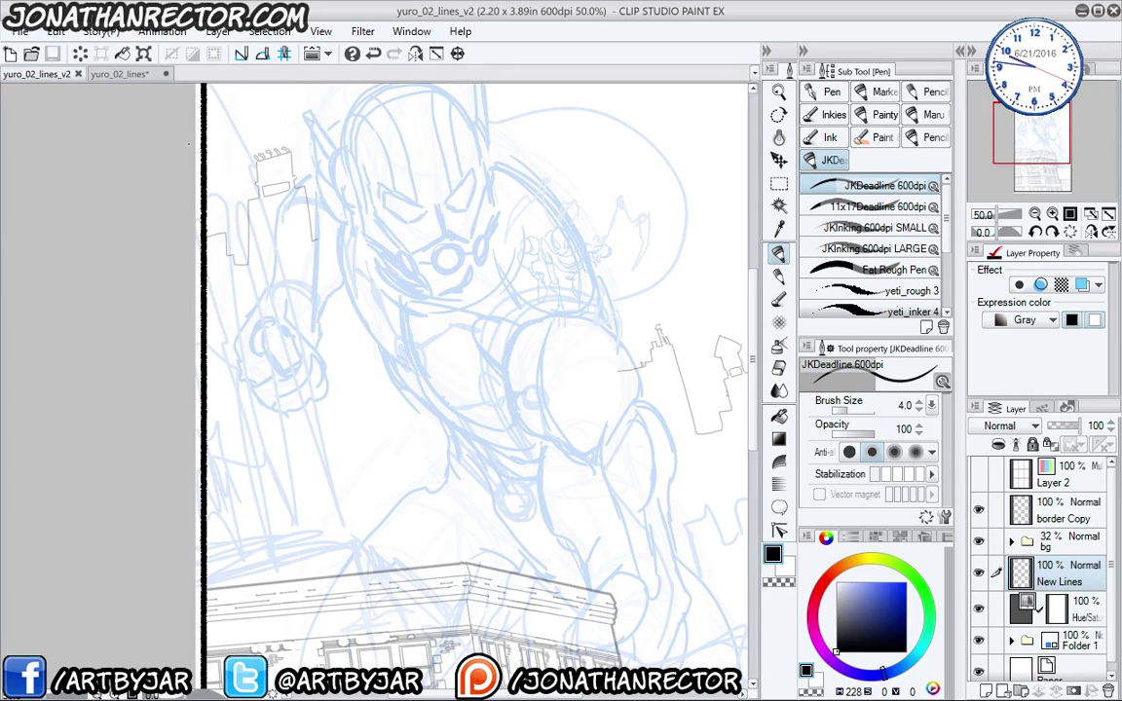
{"action": "key", "text": "ctrl+v"}
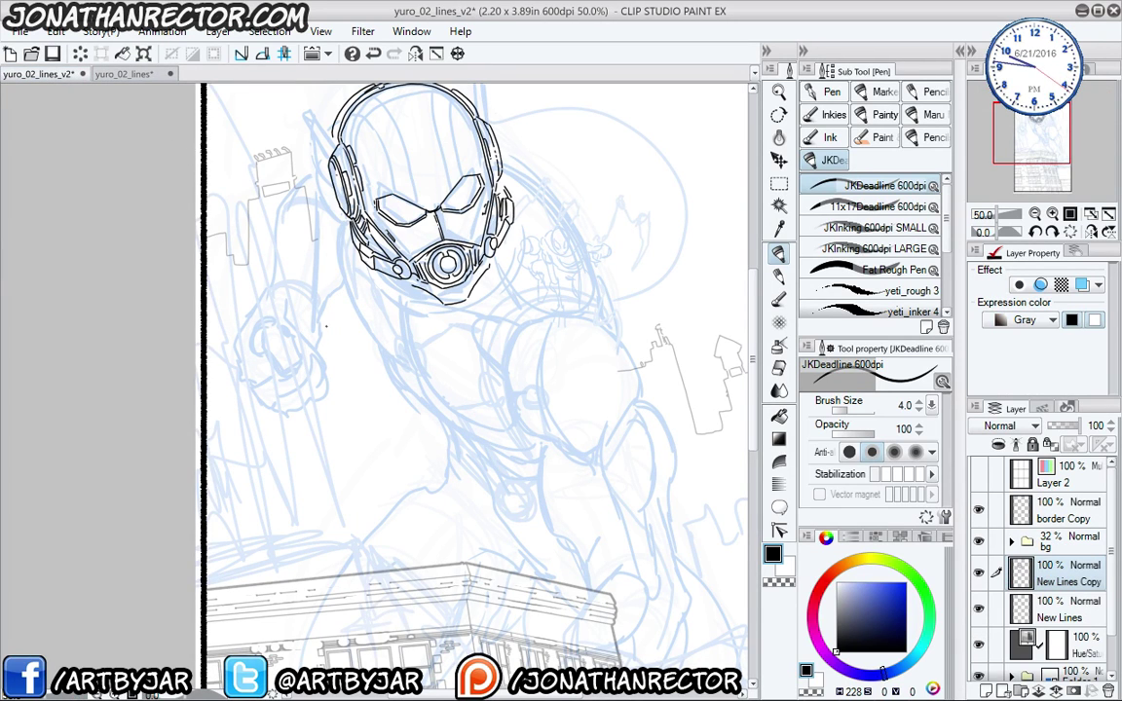
- Erase and redraw the helmet's chin line under the mask
{"action": "scroll", "coordinate": [324, 325], "scroll_direction": "up", "scroll_amount": 5}
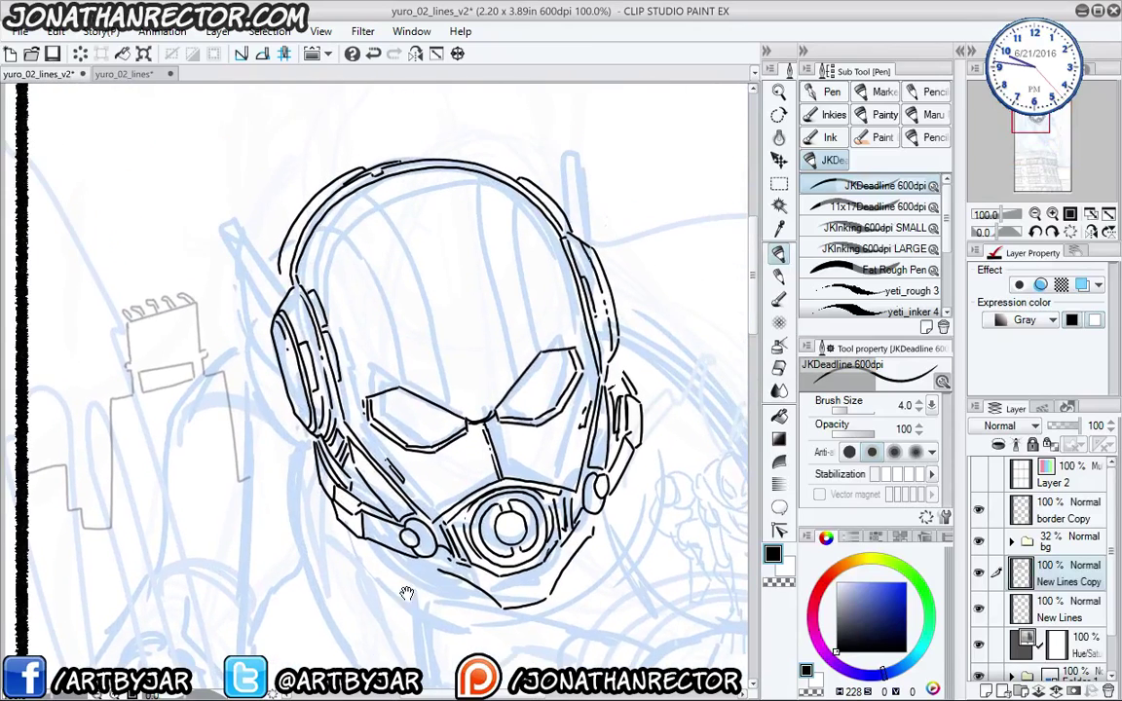
{"action": "mouse_move", "coordinate": [345, 409]}
{"action": "left_mouse_down"}
{"action": "mouse_move", "coordinate": [283, 432]}
{"action": "mouse_move", "coordinate": [268, 373]}
{"action": "left_mouse_up"}
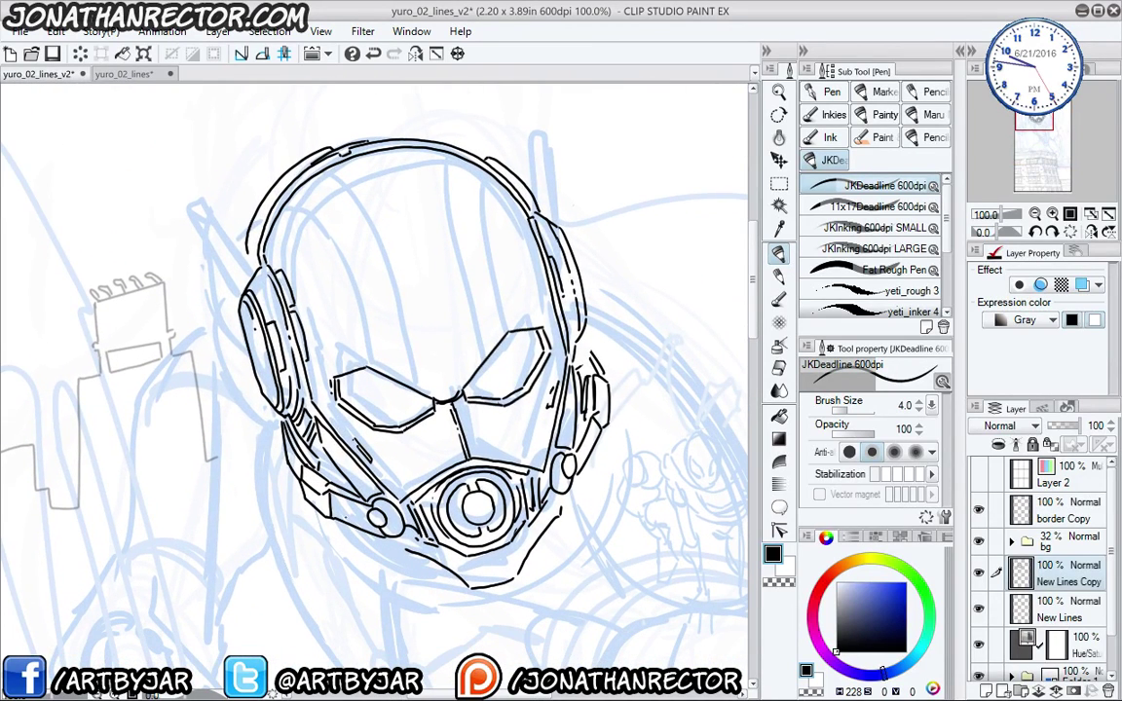
{"action": "left_click_drag", "start_coordinate": [447, 493], "coordinate": [470, 465]}
{"action": "key", "text": "e"}
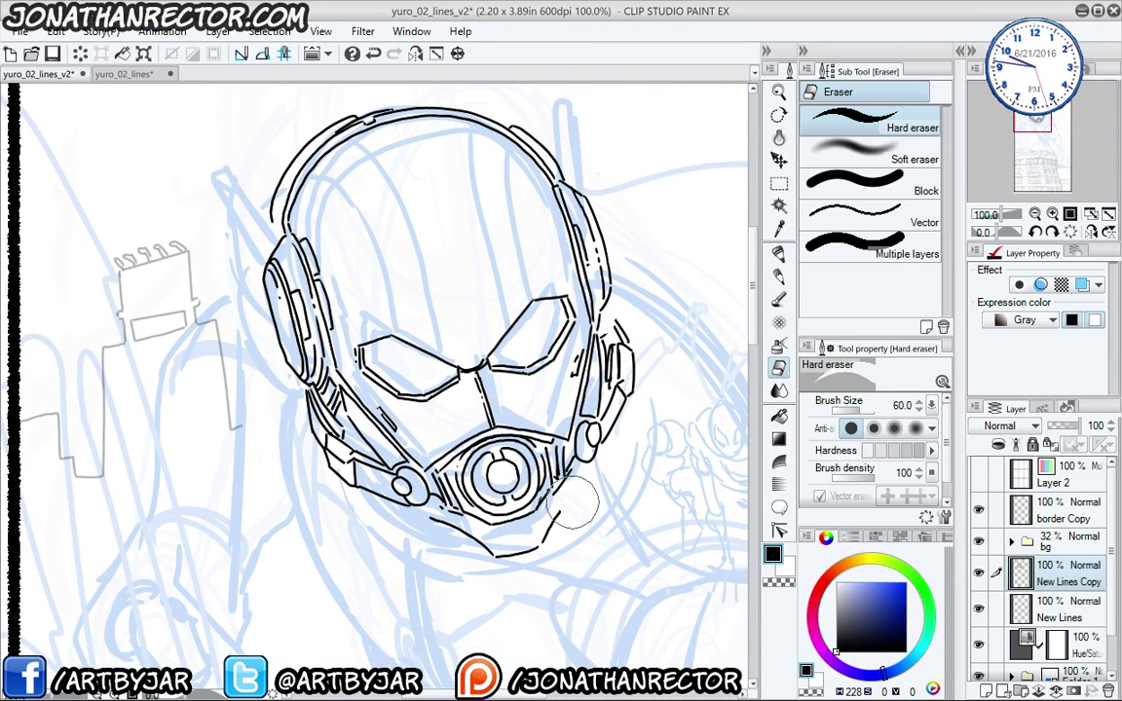
{"action": "mouse_move", "coordinate": [530, 550]}
{"action": "left_mouse_down"}
{"action": "mouse_move", "coordinate": [499, 567]}
{"action": "mouse_move", "coordinate": [445, 502]}
{"action": "mouse_move", "coordinate": [390, 472]}
{"action": "mouse_move", "coordinate": [434, 455]}
{"action": "left_mouse_up"}
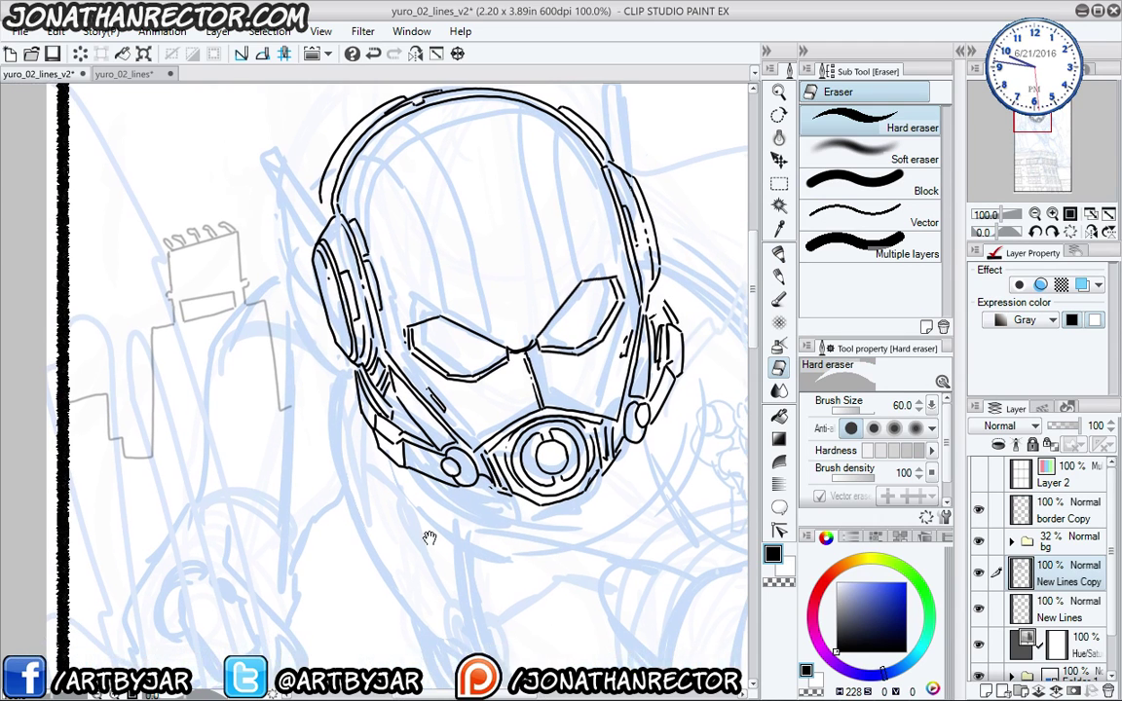
{"action": "key", "text": "p"}
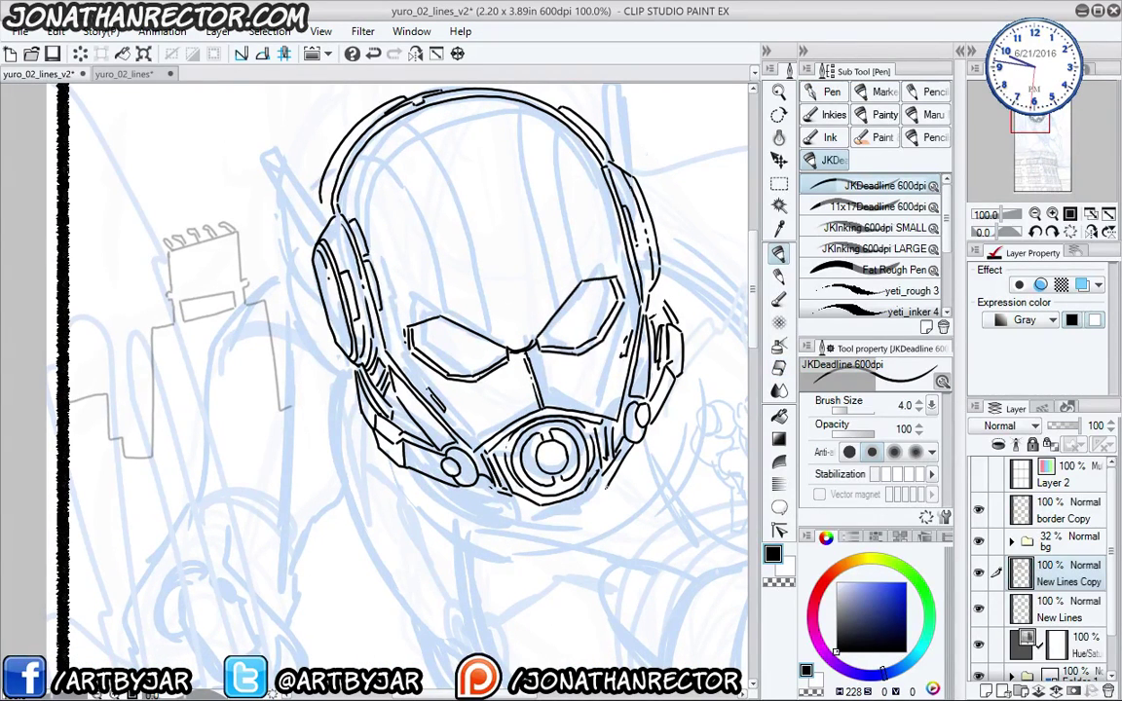
{"action": "left_click_drag", "start_coordinate": [490, 502], "coordinate": [542, 523]}
- Erase and redraw the upper edges of both helmet eyes
{"action": "left_click_drag", "start_coordinate": [390, 416], "coordinate": [410, 499]}
{"action": "key", "text": "e"}
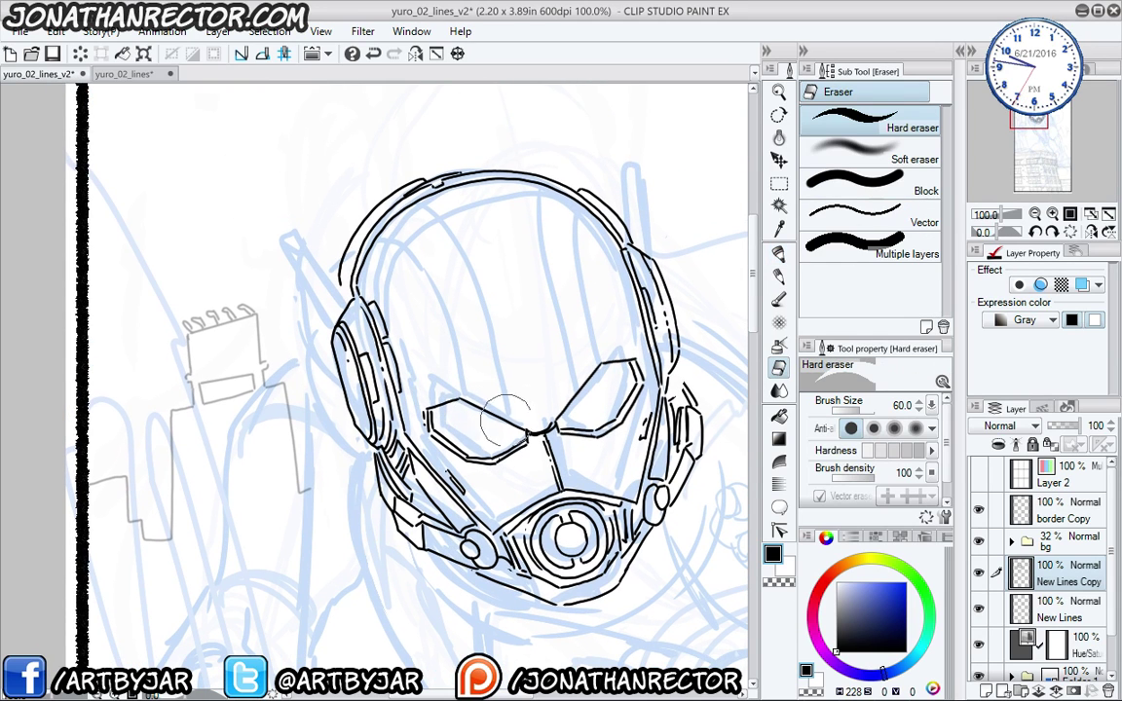
{"action": "left_click_drag", "start_coordinate": [454, 378], "coordinate": [426, 388]}
{"action": "left_click_drag", "start_coordinate": [569, 397], "coordinate": [607, 344]}
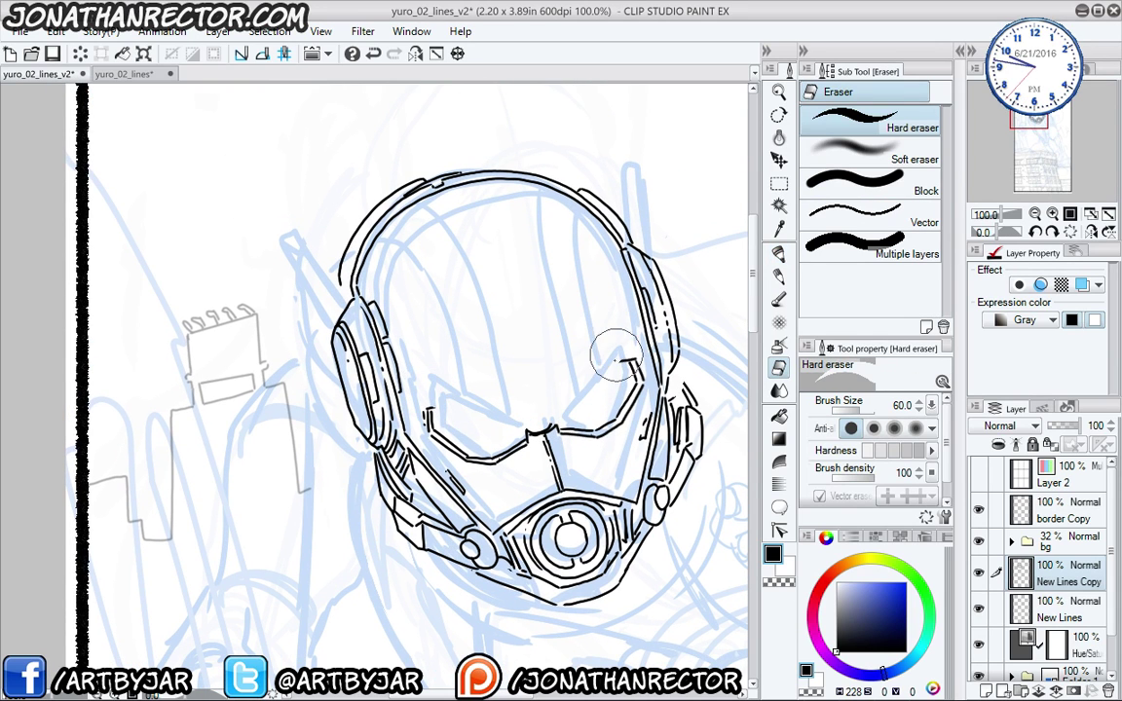
{"action": "key", "text": "p"}
{"action": "key", "text": "e"}
{"action": "key", "text": "p"}
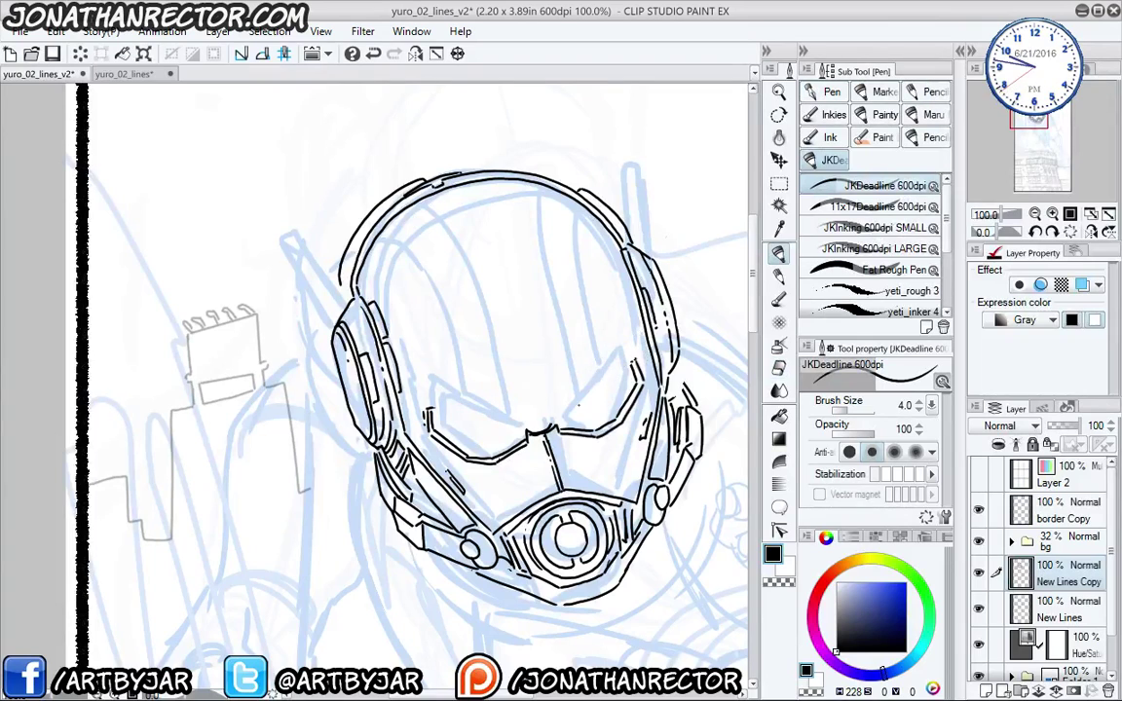
{"action": "left_click_drag", "start_coordinate": [557, 424], "coordinate": [635, 363]}
{"action": "left_click_drag", "start_coordinate": [527, 431], "coordinate": [429, 405]}
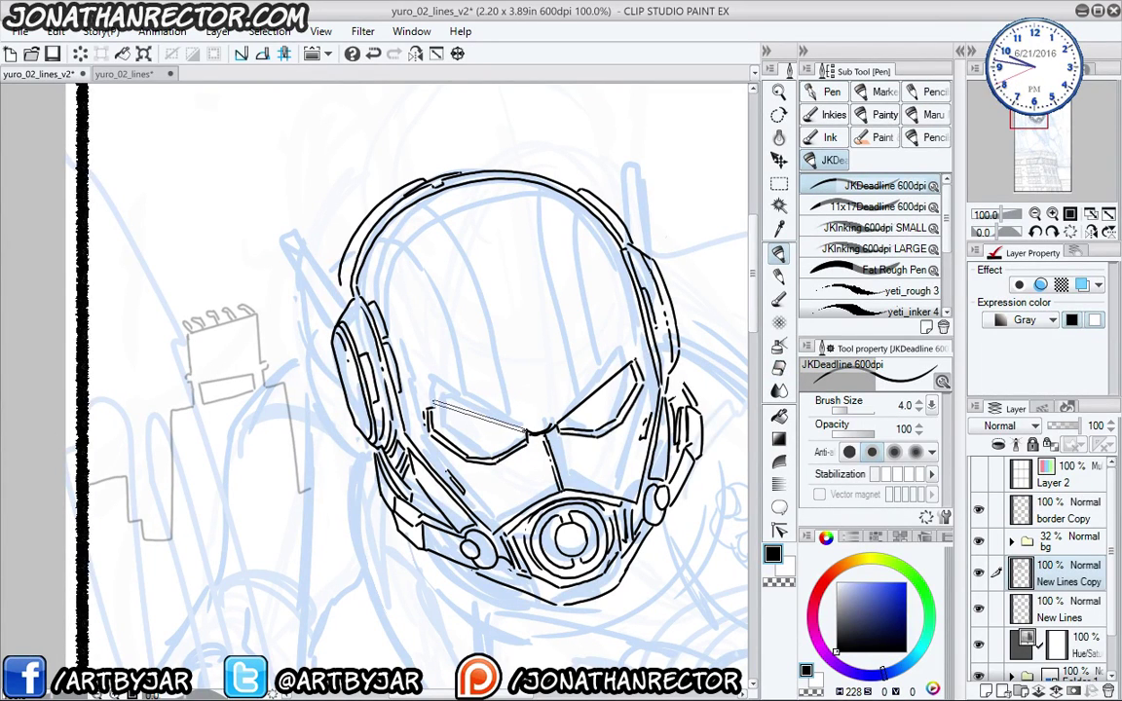
- Frame the whole helmet and add empty Layer 8 with Ctrl+Shift+N
{"action": "mouse_move", "coordinate": [288, 412]}
{"action": "left_mouse_down"}
{"action": "mouse_move", "coordinate": [293, 376]}
{"action": "mouse_move", "coordinate": [352, 563]}
{"action": "left_mouse_up"}
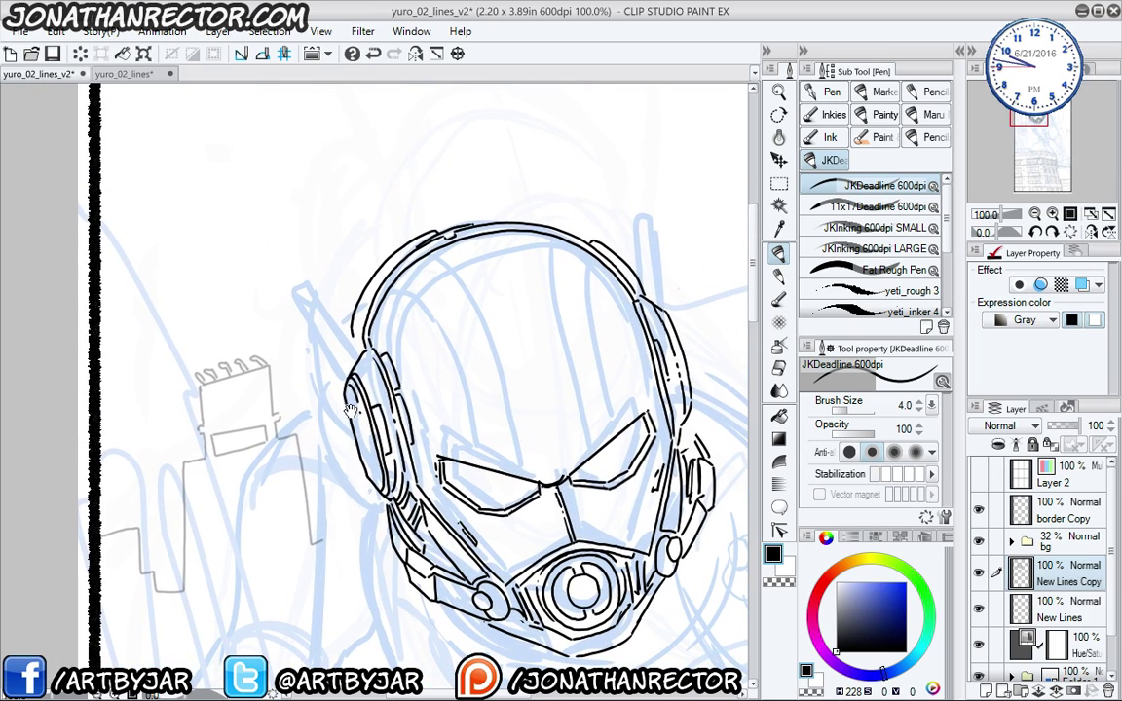
{"action": "mouse_move", "coordinate": [322, 358]}
{"action": "left_mouse_down"}
{"action": "mouse_move", "coordinate": [359, 393]}
{"action": "mouse_move", "coordinate": [225, 245]}
{"action": "left_mouse_up"}
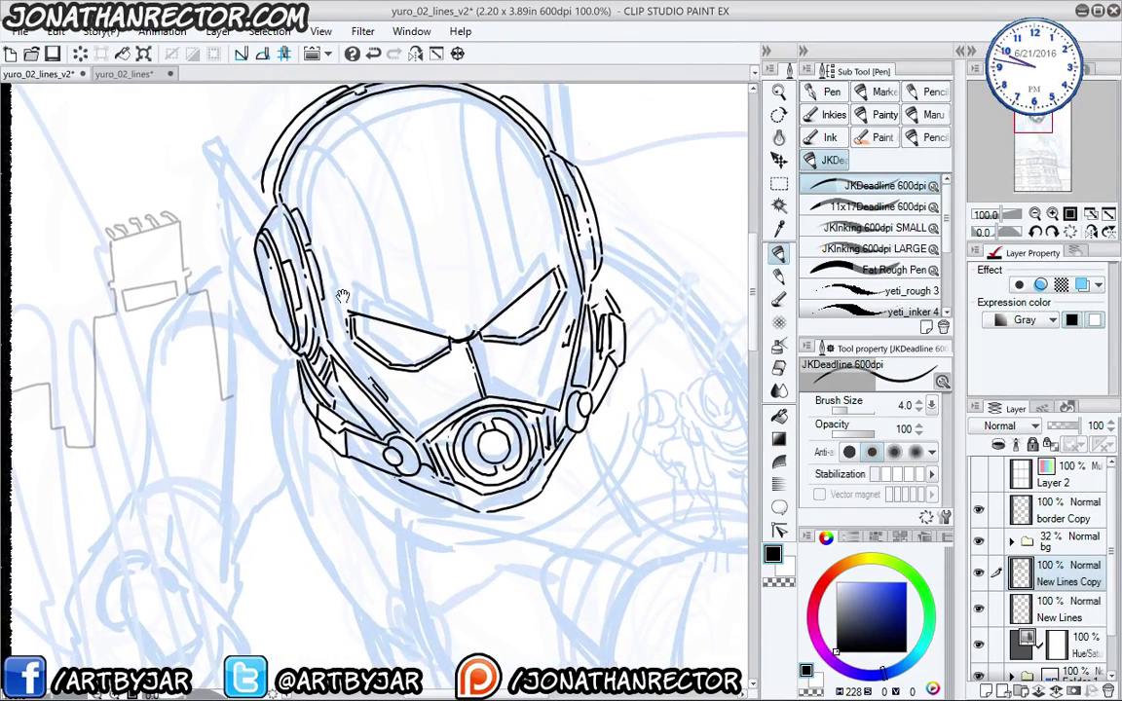
{"action": "left_click_drag", "start_coordinate": [309, 267], "coordinate": [345, 477]}
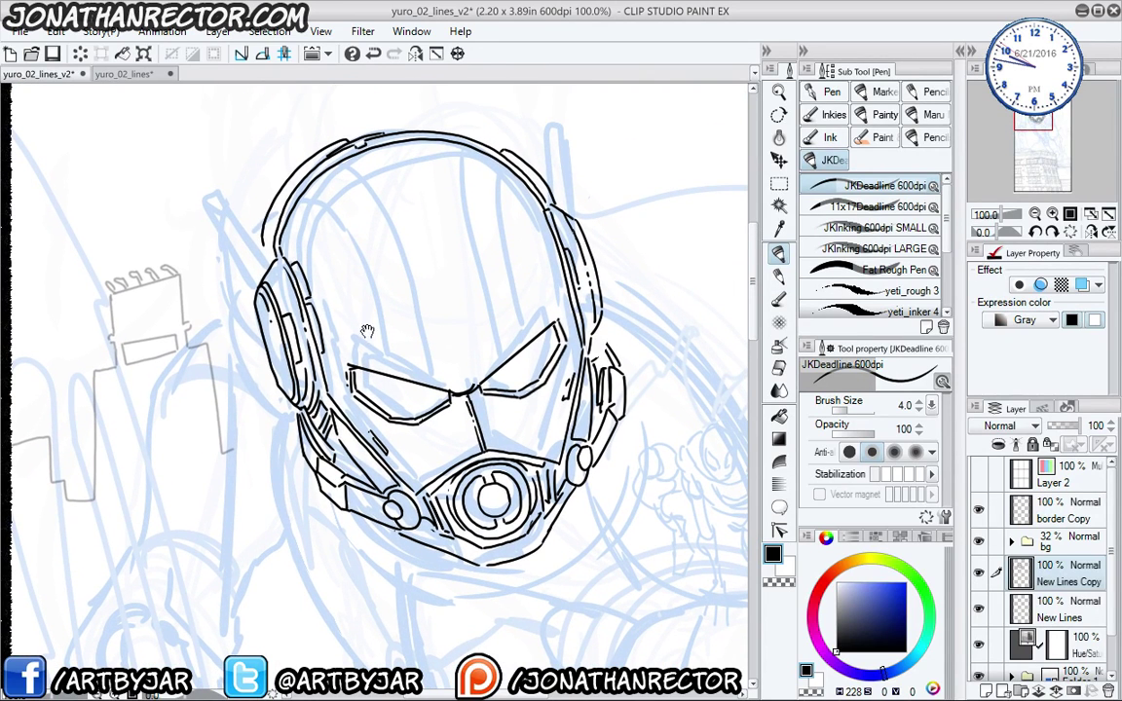
{"action": "left_click_drag", "start_coordinate": [339, 384], "coordinate": [296, 314]}
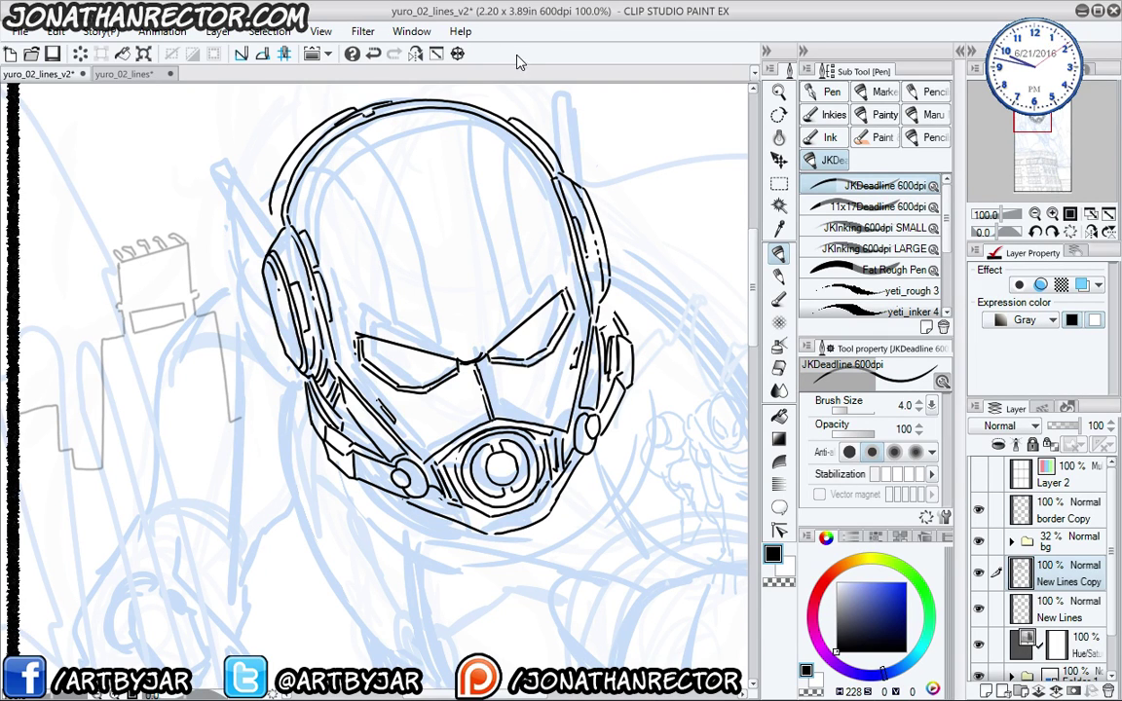
{"action": "mouse_move", "coordinate": [339, 304]}
{"action": "left_mouse_down"}
{"action": "mouse_move", "coordinate": [389, 389]}
{"action": "mouse_move", "coordinate": [397, 425]}
{"action": "left_mouse_up"}
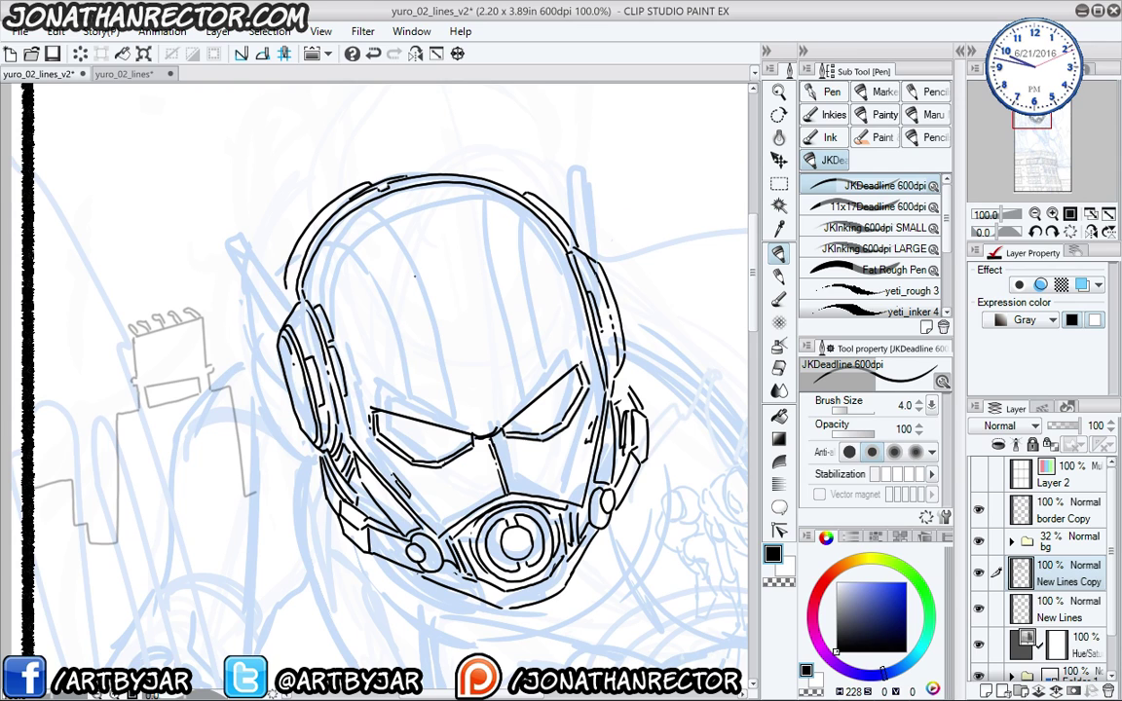
{"action": "left_click_drag", "start_coordinate": [376, 365], "coordinate": [382, 392]}
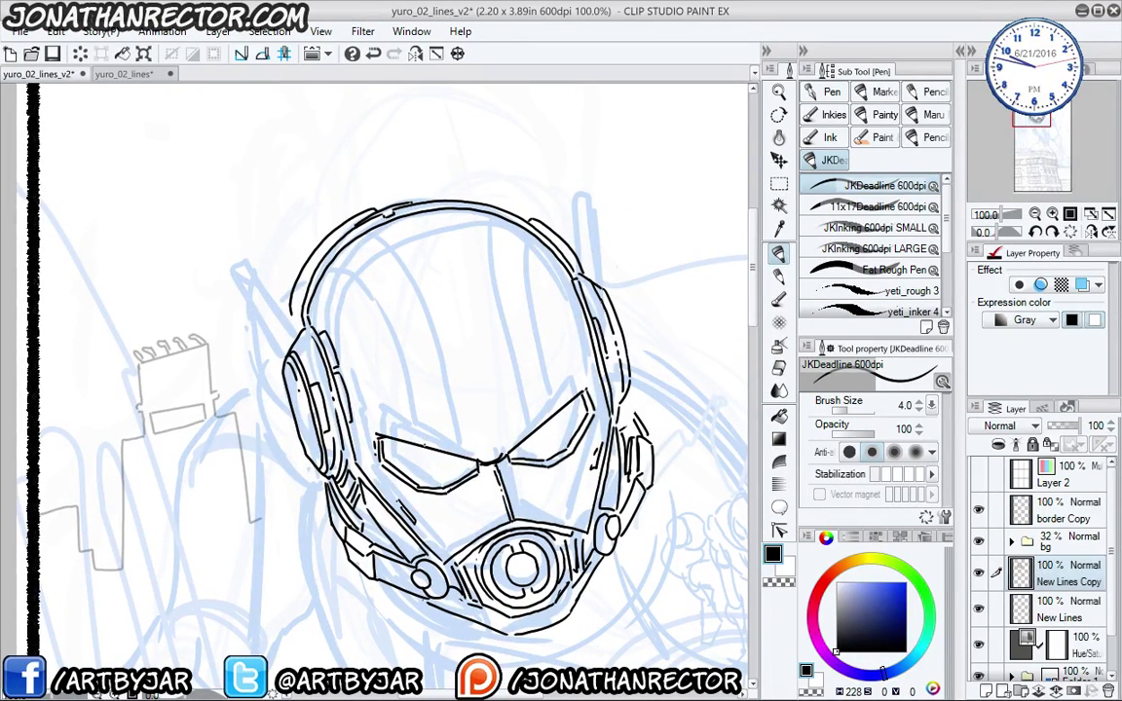
{"action": "key", "text": "ctrl+shift+n"}
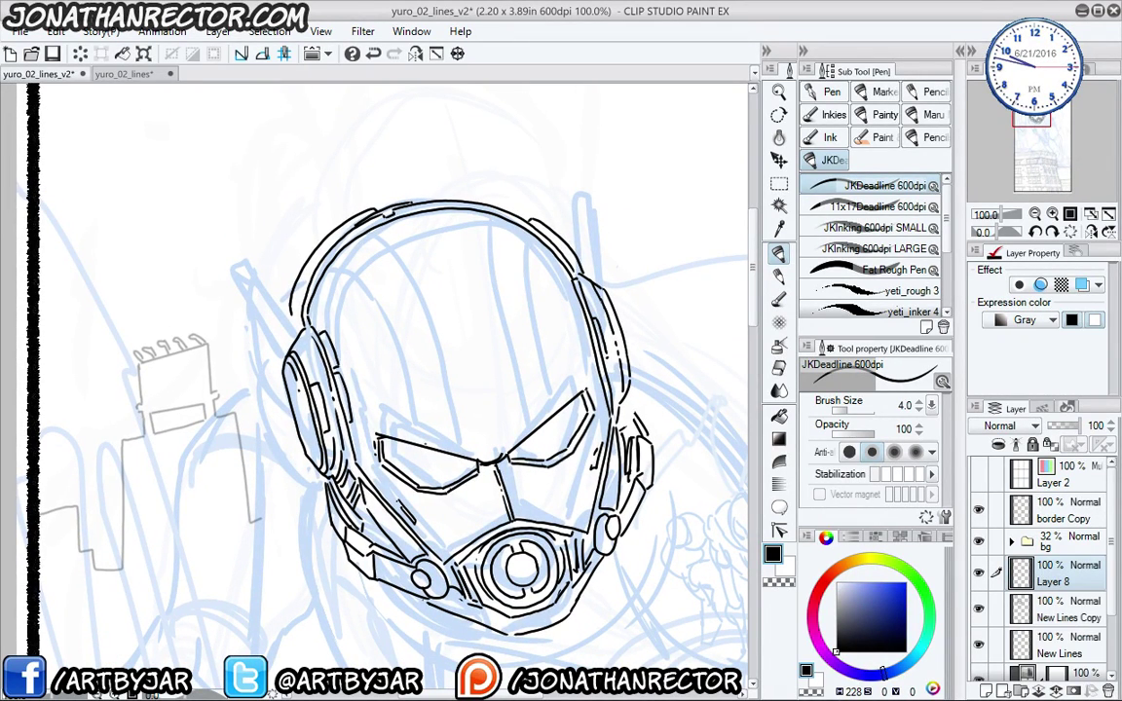
- Ink the forehead panel lines and short strokes along the helmet's top band
{"action": "left_click_drag", "start_coordinate": [423, 446], "coordinate": [415, 395]}
{"action": "left_click_drag", "start_coordinate": [414, 393], "coordinate": [365, 269]}
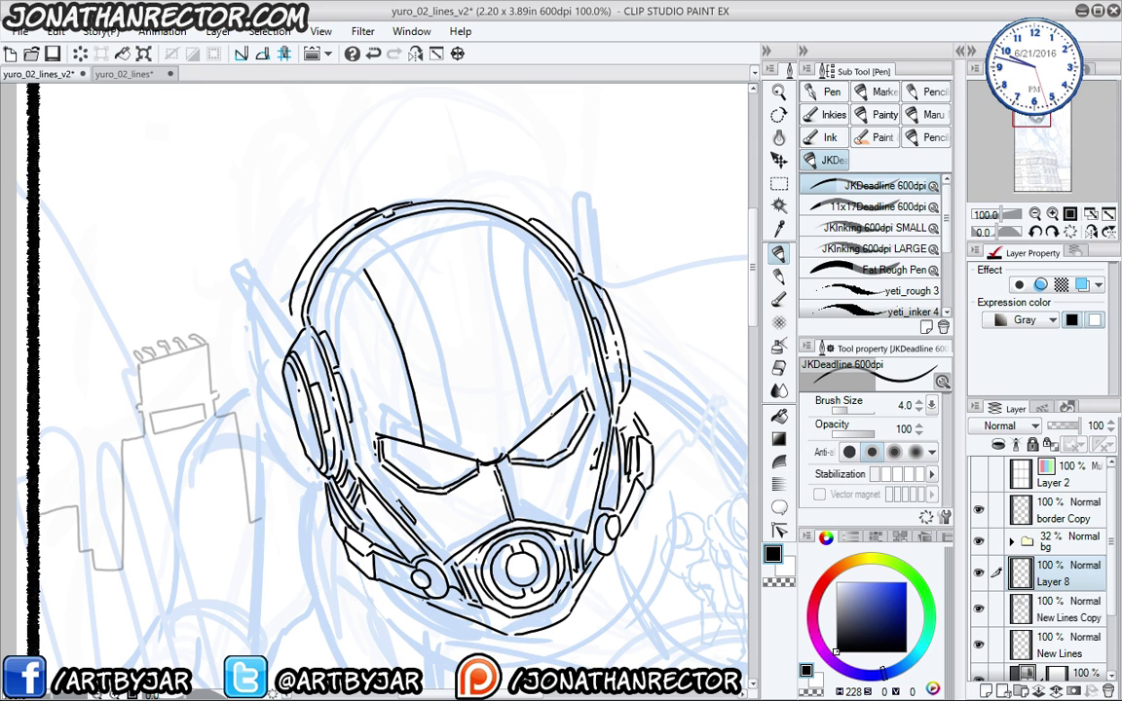
{"action": "left_click_drag", "start_coordinate": [551, 414], "coordinate": [515, 238]}
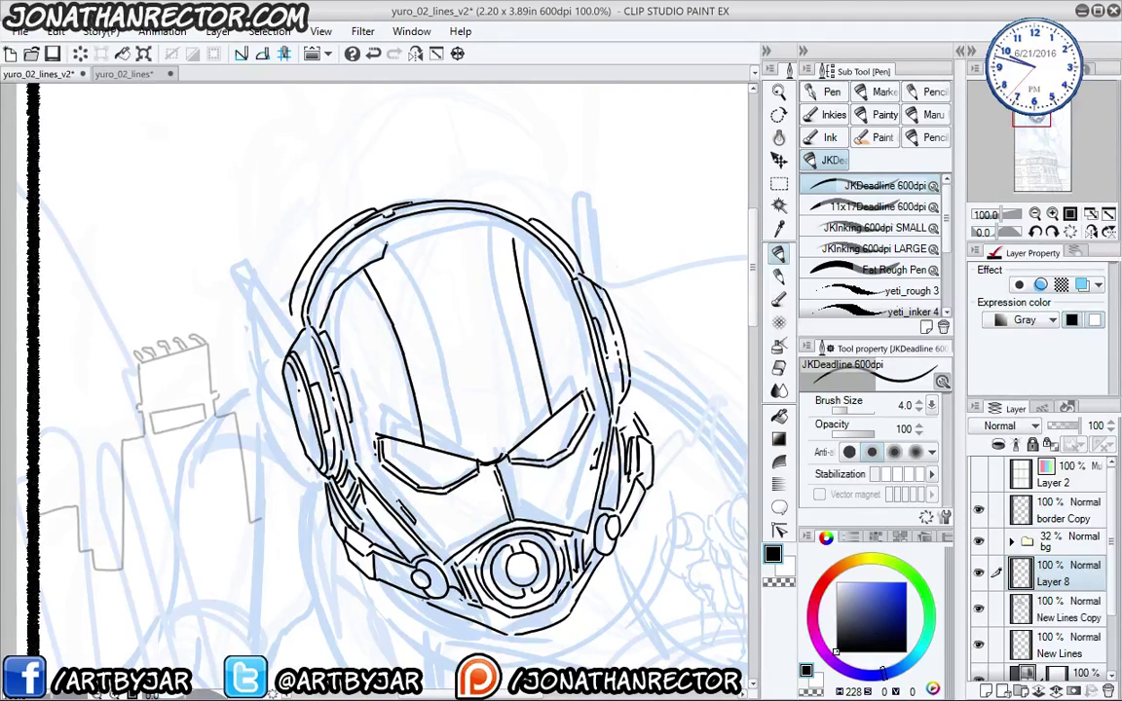
{"action": "left_click_drag", "start_coordinate": [386, 251], "coordinate": [479, 220]}
{"action": "left_click_drag", "start_coordinate": [490, 228], "coordinate": [525, 235]}
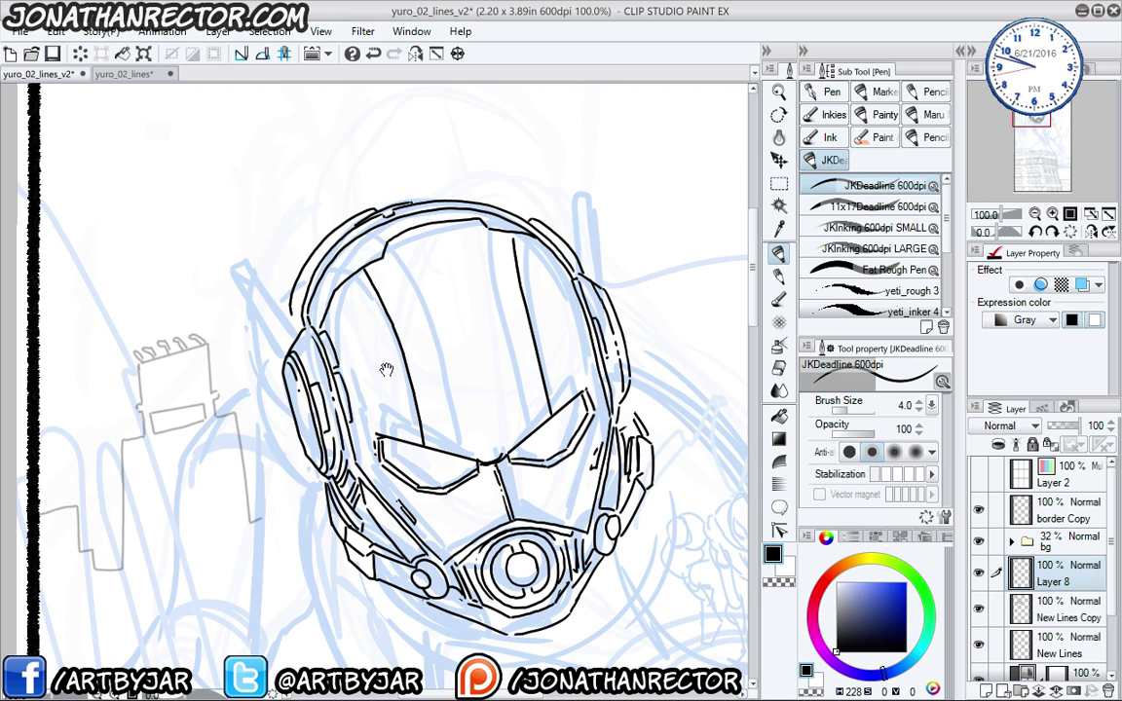
{"action": "left_click_drag", "start_coordinate": [334, 270], "coordinate": [381, 238]}
{"action": "left_click_drag", "start_coordinate": [423, 329], "coordinate": [426, 332]}
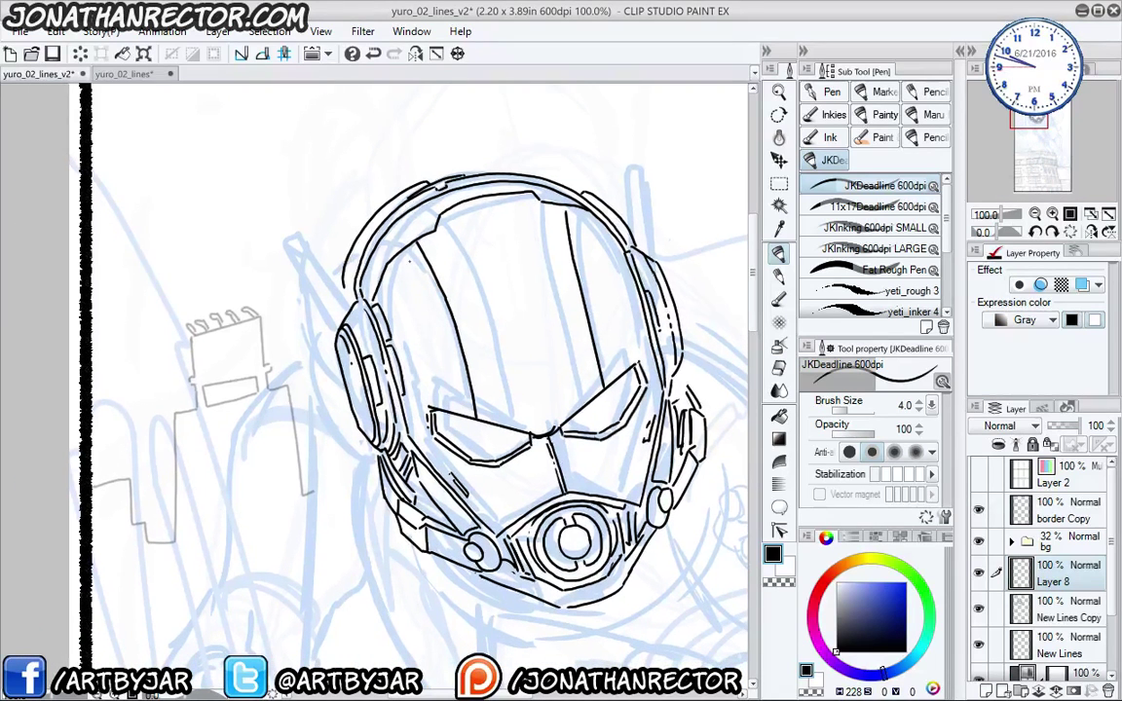
{"action": "mouse_move", "coordinate": [427, 244]}
{"action": "left_mouse_down"}
{"action": "mouse_move", "coordinate": [448, 286]}
{"action": "mouse_move", "coordinate": [425, 331]}
{"action": "left_mouse_up"}
{"action": "left_click_drag", "start_coordinate": [563, 204], "coordinate": [592, 343]}
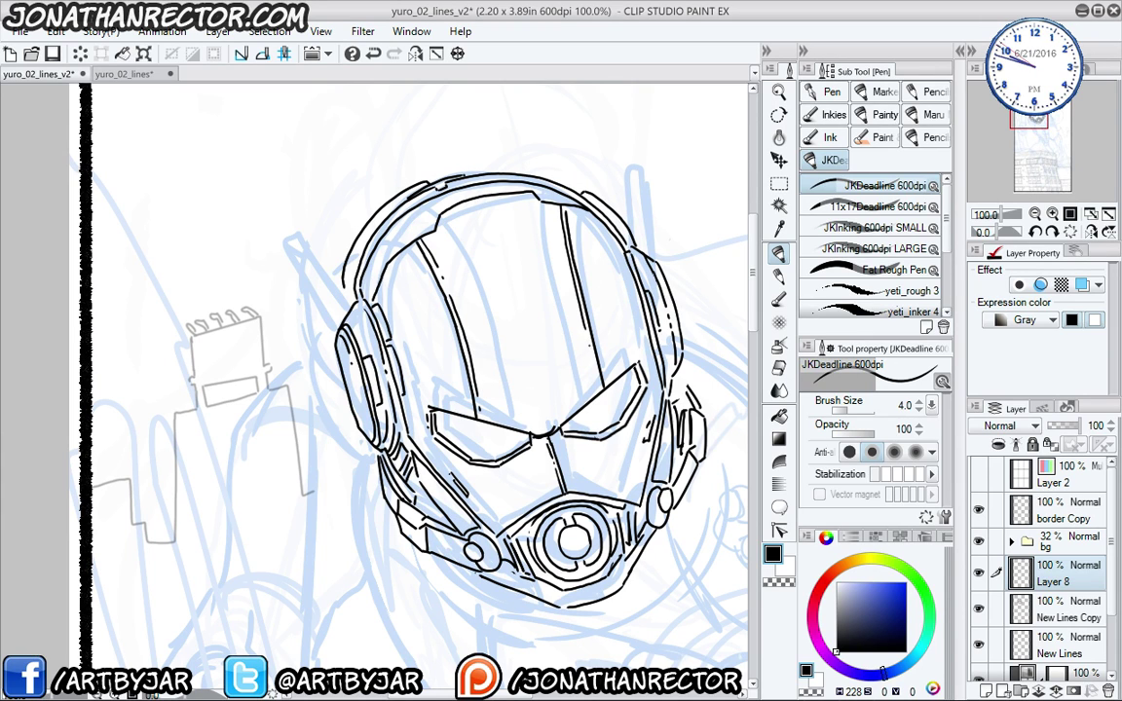
{"action": "mouse_move", "coordinate": [396, 424]}
{"action": "left_mouse_down"}
{"action": "mouse_move", "coordinate": [402, 399]}
{"action": "mouse_move", "coordinate": [374, 417]}
{"action": "mouse_move", "coordinate": [388, 436]}
{"action": "left_mouse_up"}
{"action": "mouse_move", "coordinate": [366, 322]}
{"action": "left_mouse_down"}
{"action": "mouse_move", "coordinate": [341, 370]}
{"action": "mouse_move", "coordinate": [375, 332]}
{"action": "left_mouse_up"}
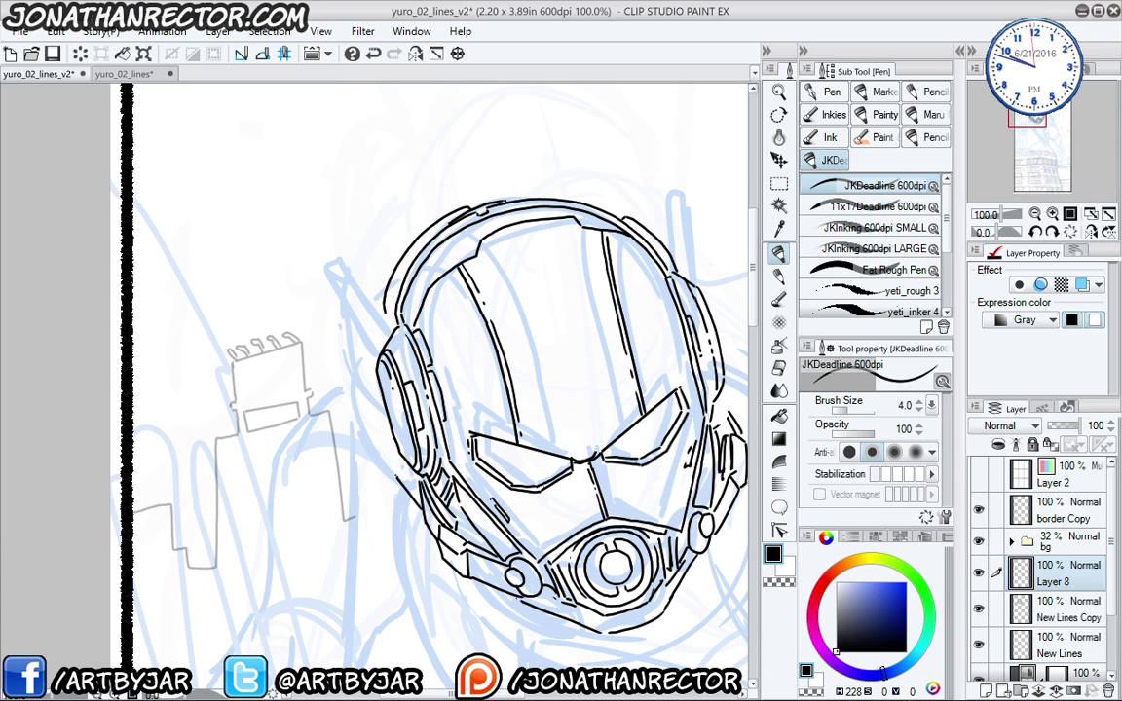
- Ink the left ear edge and an antenna rising from the helmet's left side
{"action": "left_click_drag", "start_coordinate": [388, 463], "coordinate": [358, 363]}
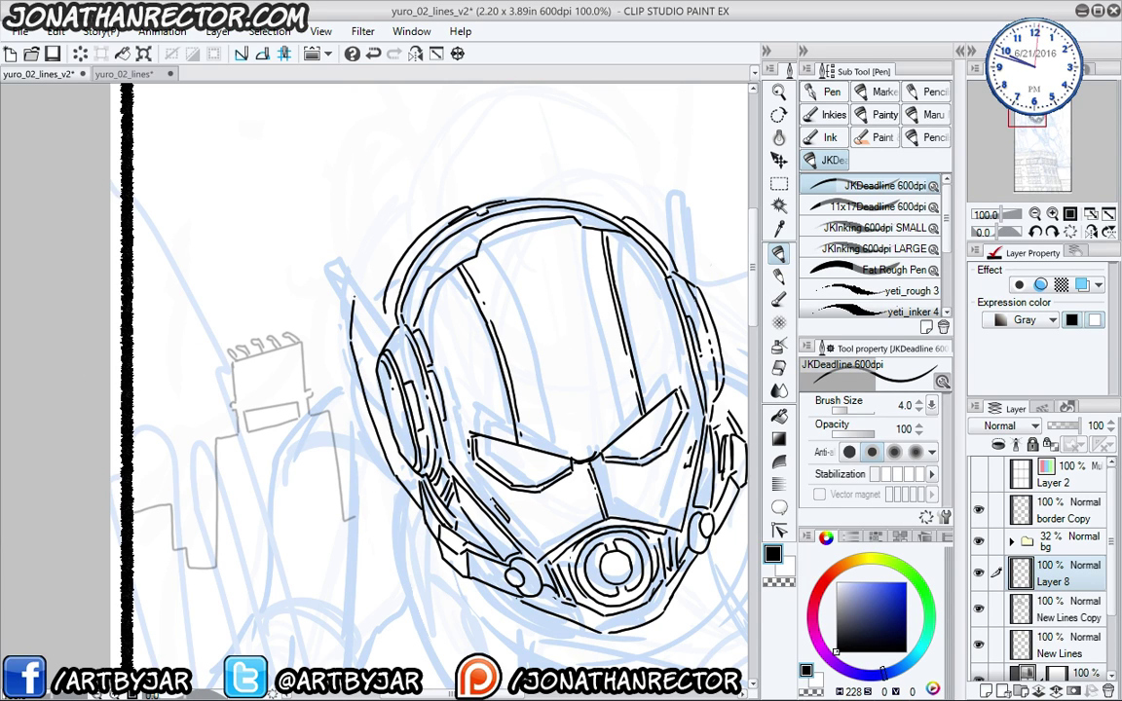
{"action": "mouse_move", "coordinate": [362, 290]}
{"action": "left_mouse_down"}
{"action": "mouse_move", "coordinate": [352, 337]}
{"action": "mouse_move", "coordinate": [336, 340]}
{"action": "left_mouse_up"}
{"action": "left_click_drag", "start_coordinate": [363, 292], "coordinate": [375, 331]}
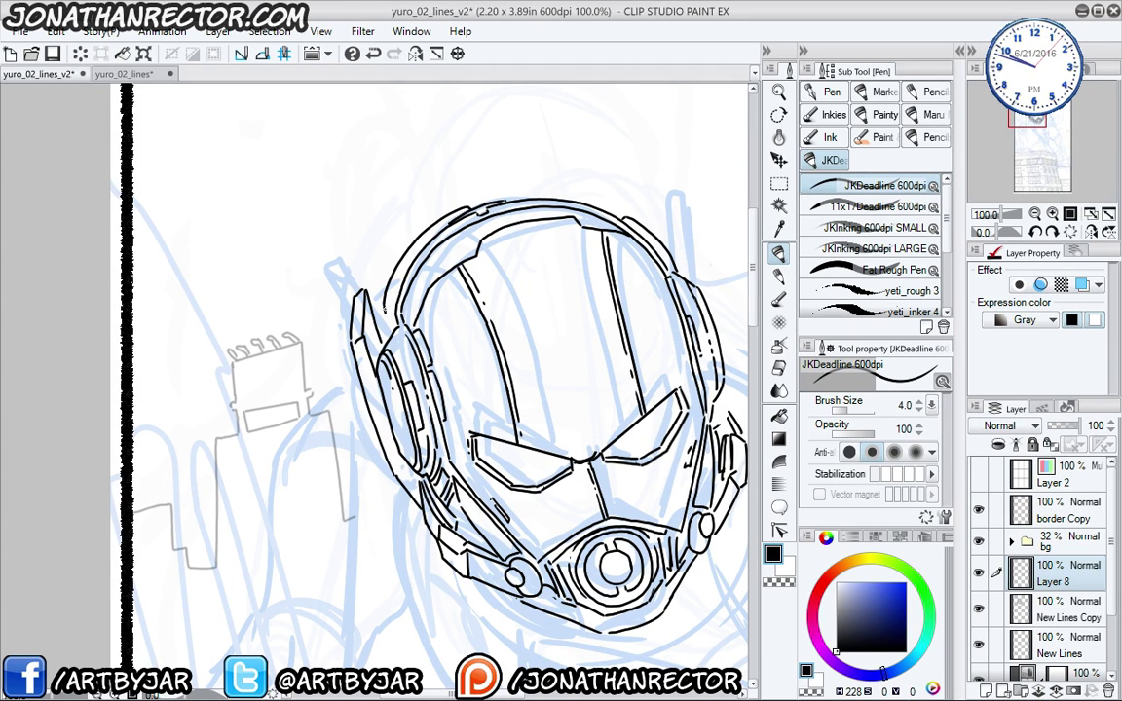
{"action": "left_click_drag", "start_coordinate": [357, 224], "coordinate": [379, 294]}
{"action": "left_click_drag", "start_coordinate": [362, 208], "coordinate": [357, 282]}
{"action": "left_click_drag", "start_coordinate": [334, 199], "coordinate": [343, 267]}
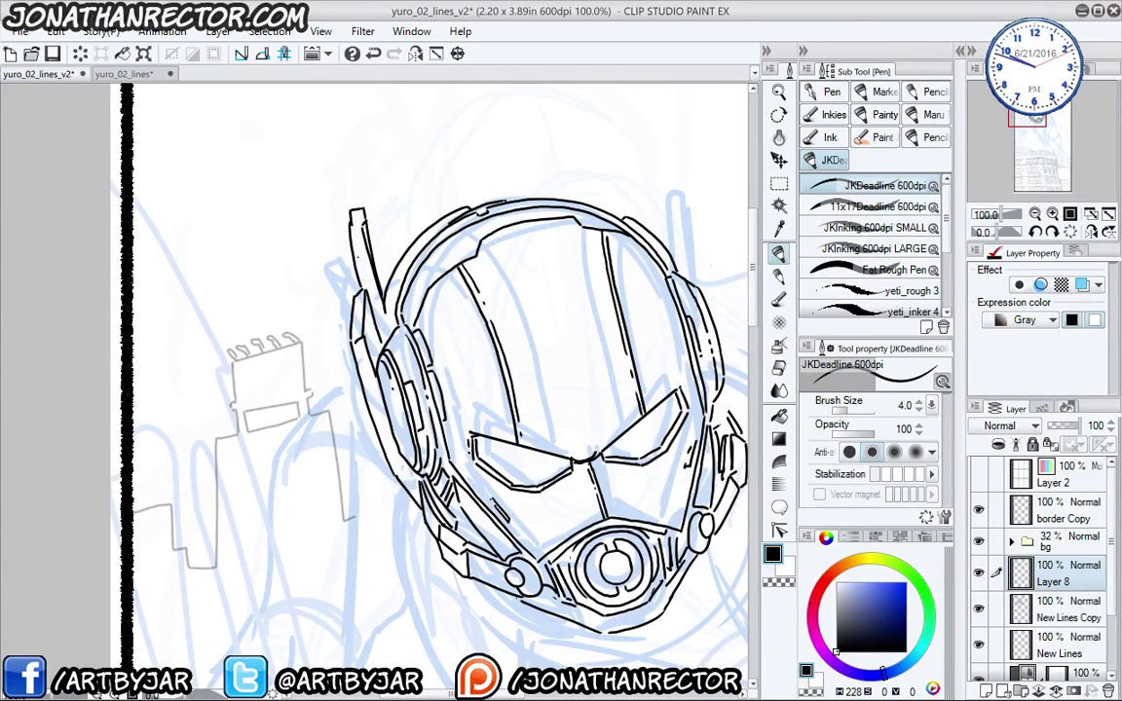
- Ink the helmet's right outer edge, the earpiece curve, and the upper right edge
{"action": "left_click_drag", "start_coordinate": [551, 177], "coordinate": [473, 142]}
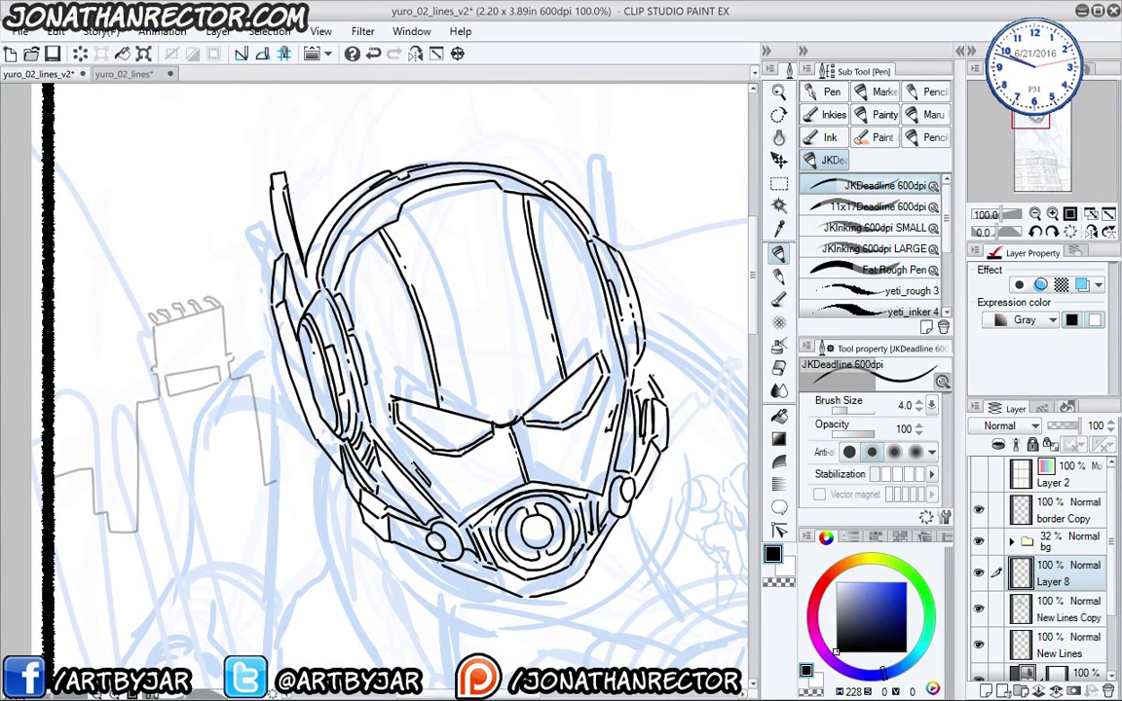
{"action": "left_click_drag", "start_coordinate": [657, 361], "coordinate": [629, 242]}
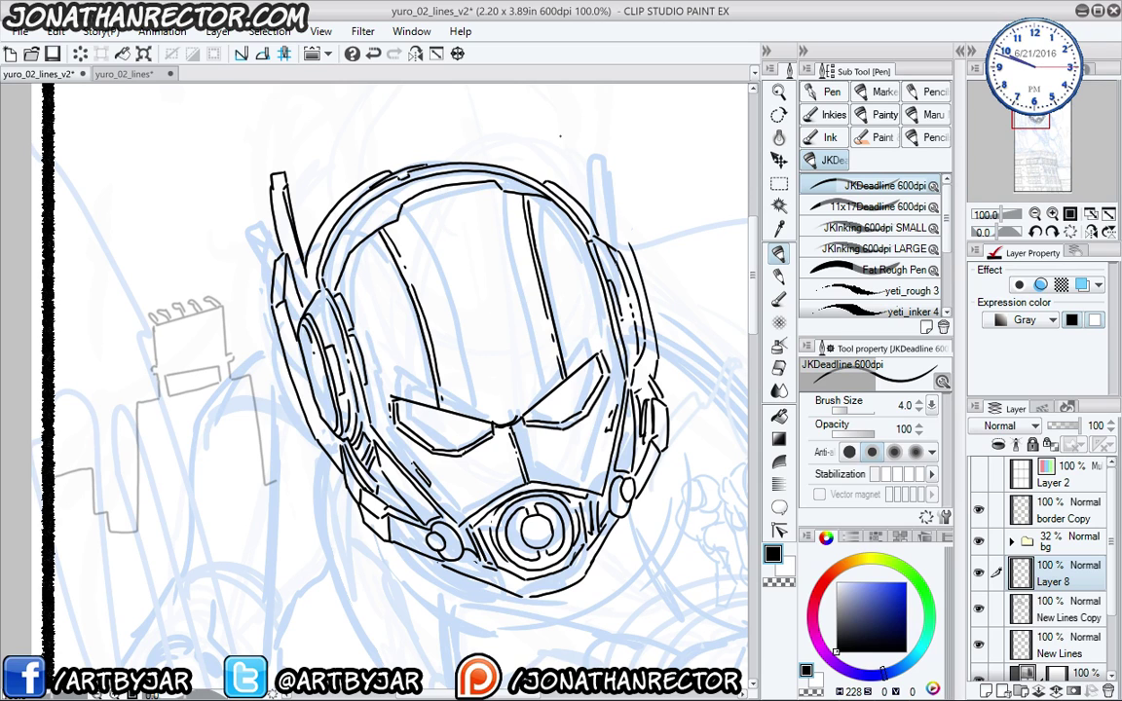
{"action": "left_click_drag", "start_coordinate": [592, 200], "coordinate": [606, 226]}
{"action": "left_click_drag", "start_coordinate": [576, 151], "coordinate": [620, 220]}
- Draw the helmet's matching second antenna on a horizontally flipped canvas, then flip it back
{"action": "left_click", "coordinate": [415, 53]}
{"action": "mouse_move", "coordinate": [250, 225]}
{"action": "left_mouse_down"}
{"action": "mouse_move", "coordinate": [443, 364]}
{"action": "mouse_move", "coordinate": [329, 173]}
{"action": "mouse_move", "coordinate": [268, 201]}
{"action": "left_mouse_up"}
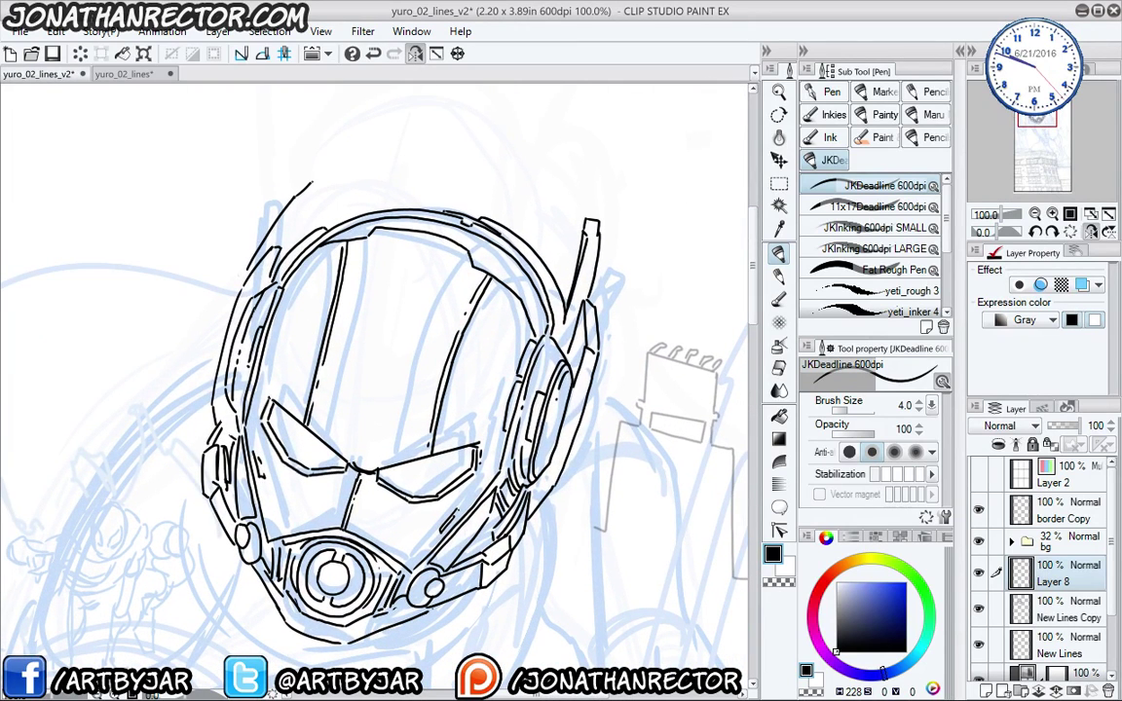
{"action": "left_click_drag", "start_coordinate": [329, 180], "coordinate": [333, 200]}
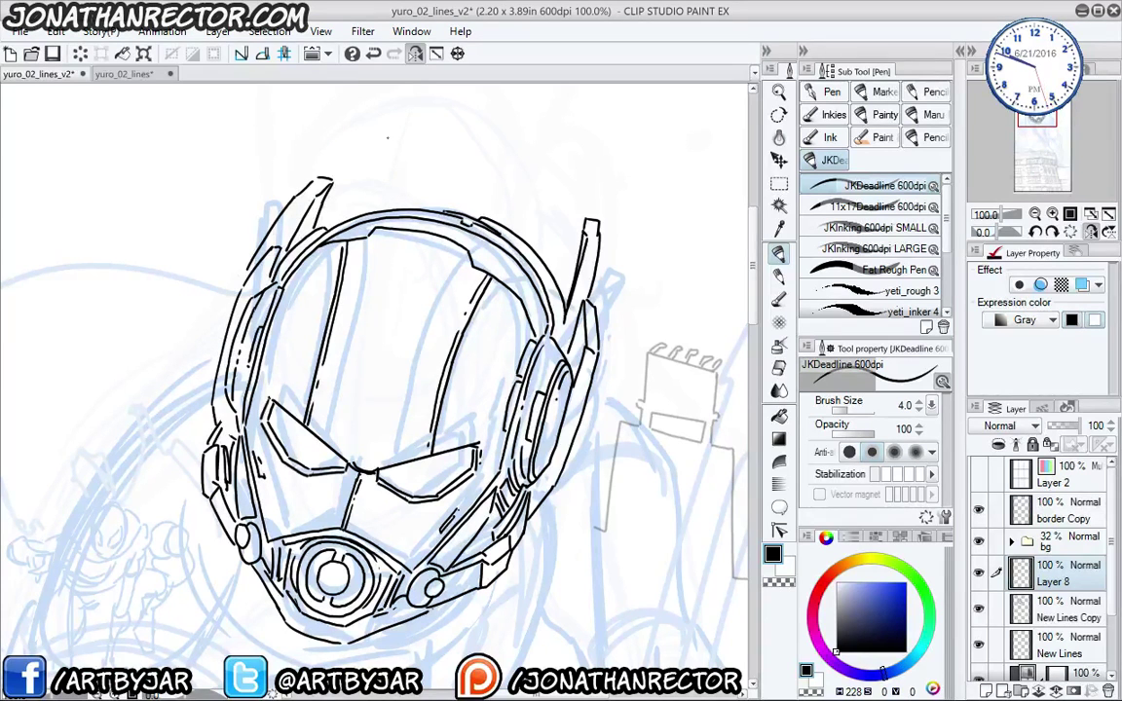
{"action": "key", "text": "ctrl+z"}
{"action": "key", "text": "ctrl+z"}
{"action": "key", "text": "ctrl+z"}
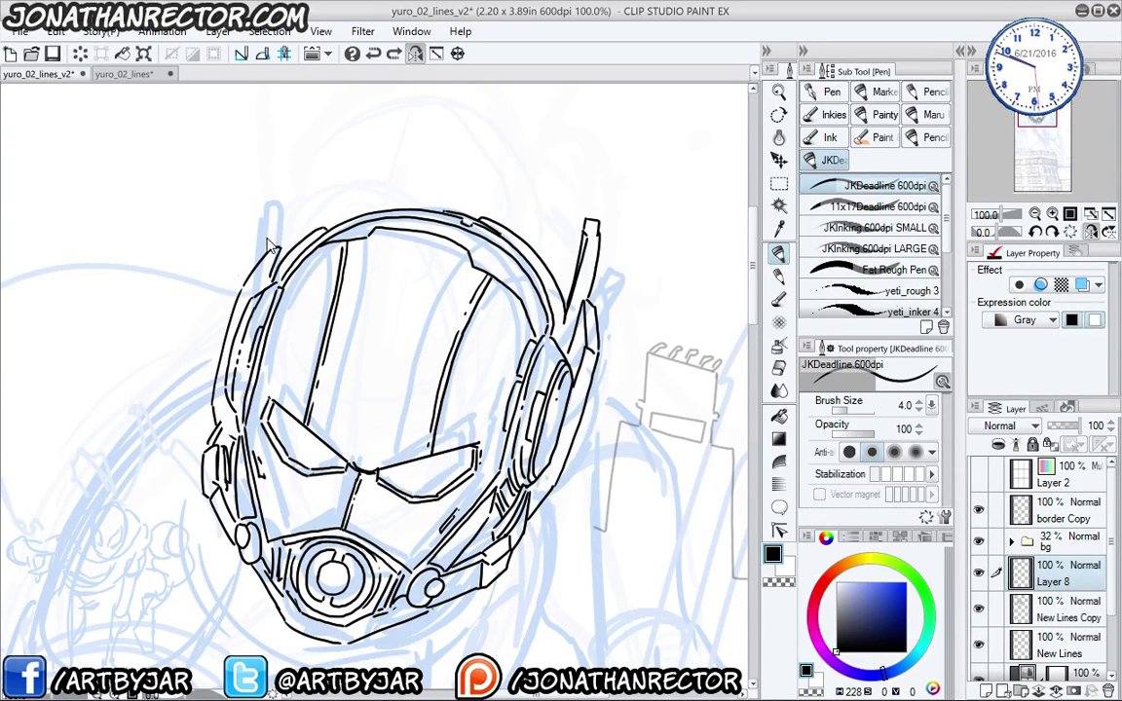
{"action": "mouse_move", "coordinate": [277, 214]}
{"action": "left_mouse_down"}
{"action": "mouse_move", "coordinate": [314, 178]}
{"action": "mouse_move", "coordinate": [325, 192]}
{"action": "mouse_move", "coordinate": [298, 227]}
{"action": "left_mouse_up"}
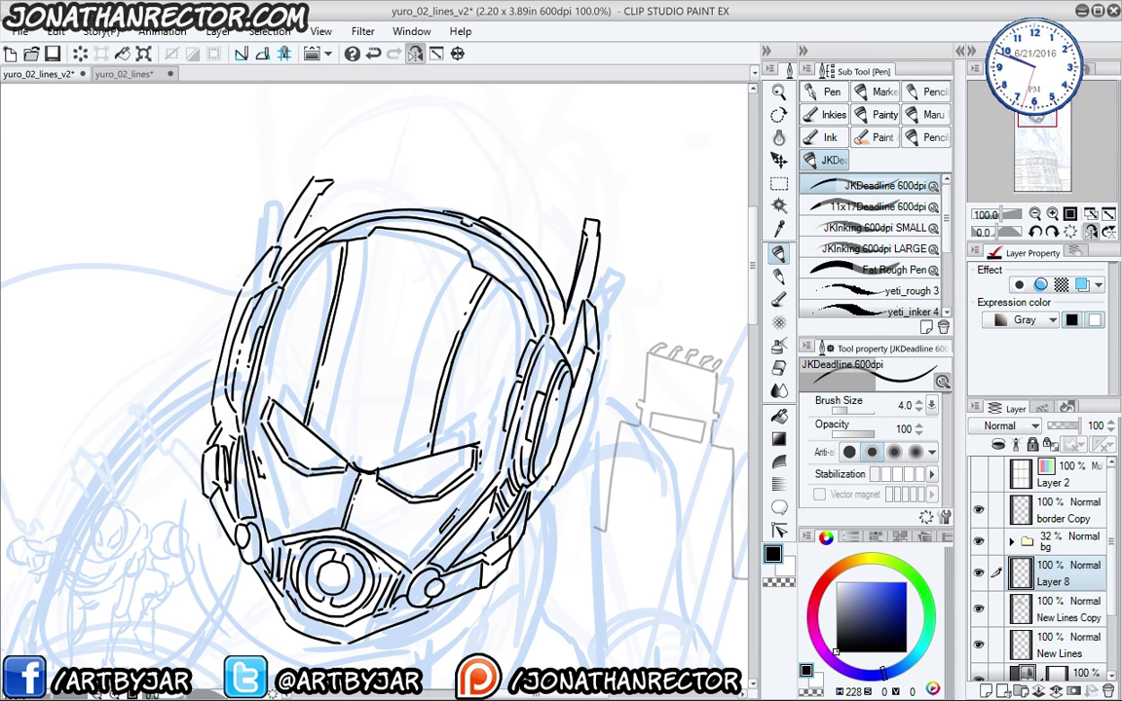
{"action": "left_click_drag", "start_coordinate": [312, 178], "coordinate": [333, 181]}
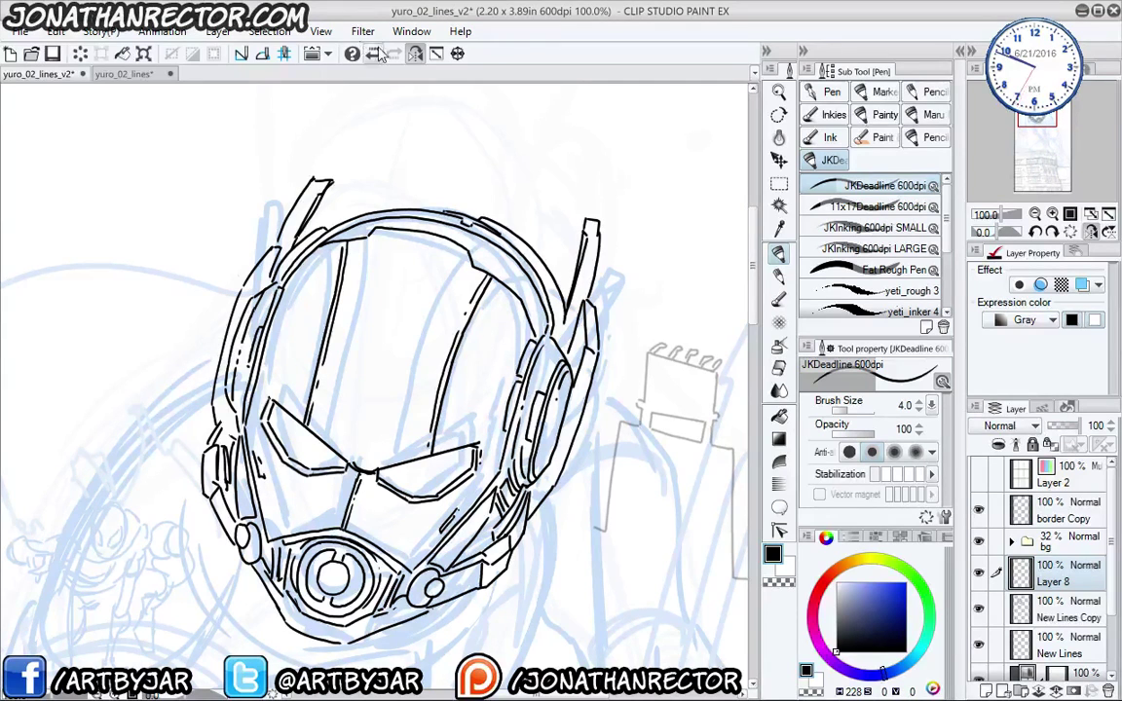
{"action": "left_click", "coordinate": [415, 53]}
- Add lines under the left eye, beside the right eye and down the nose bridge, then save
{"action": "mouse_move", "coordinate": [162, 465]}
{"action": "left_mouse_down"}
{"action": "mouse_move", "coordinate": [267, 445]}
{"action": "mouse_move", "coordinate": [234, 371]}
{"action": "left_mouse_up"}
{"action": "left_click_drag", "start_coordinate": [356, 382], "coordinate": [346, 400]}
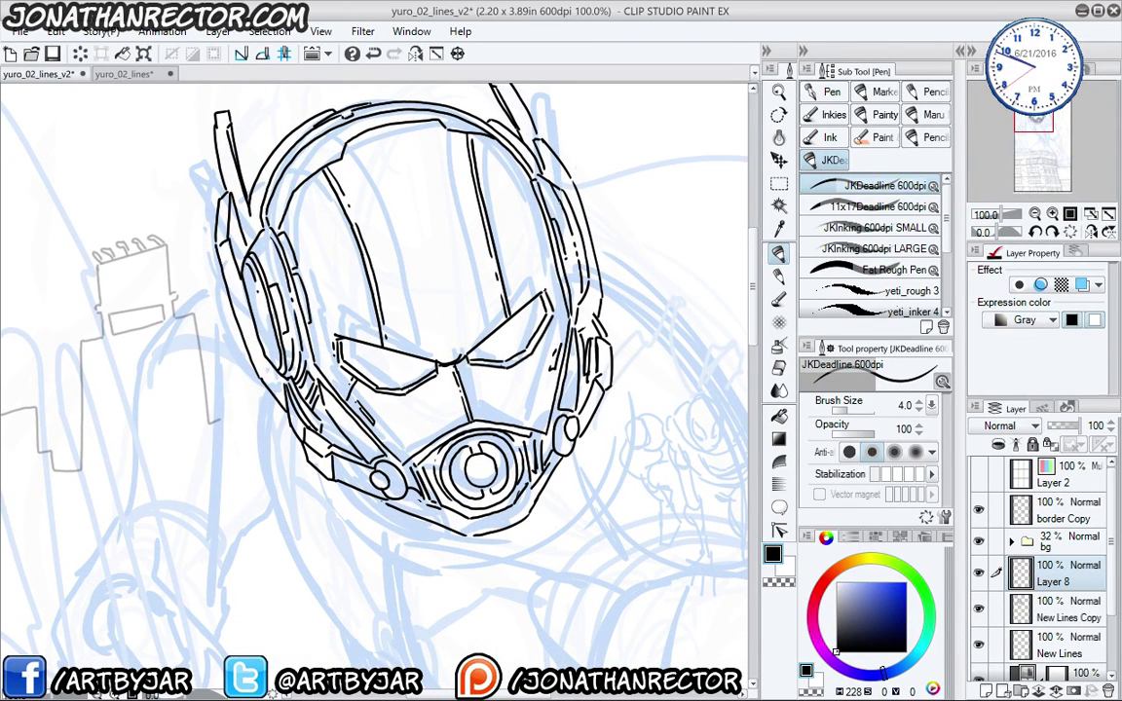
{"action": "left_click_drag", "start_coordinate": [542, 341], "coordinate": [561, 353]}
{"action": "left_click_drag", "start_coordinate": [318, 327], "coordinate": [329, 353]}
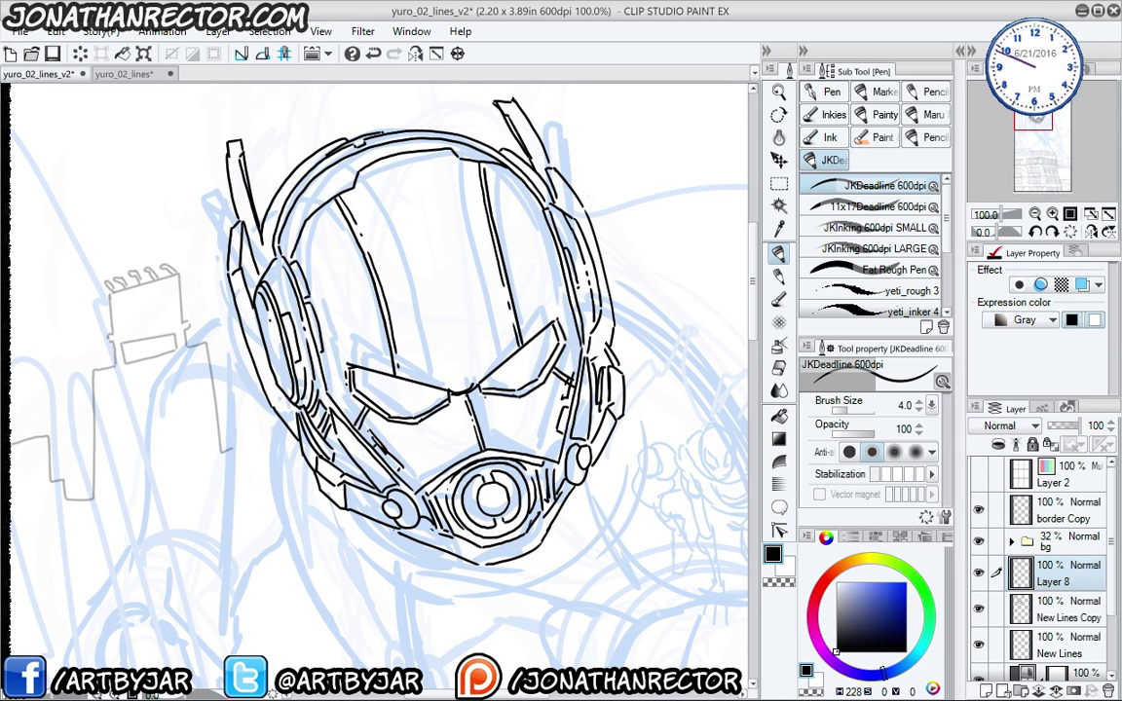
{"action": "left_click_drag", "start_coordinate": [481, 388], "coordinate": [500, 448]}
{"action": "left_click_drag", "start_coordinate": [464, 399], "coordinate": [454, 458]}
{"action": "key", "text": "ctrl+z"}
{"action": "key", "text": "ctrl+s"}
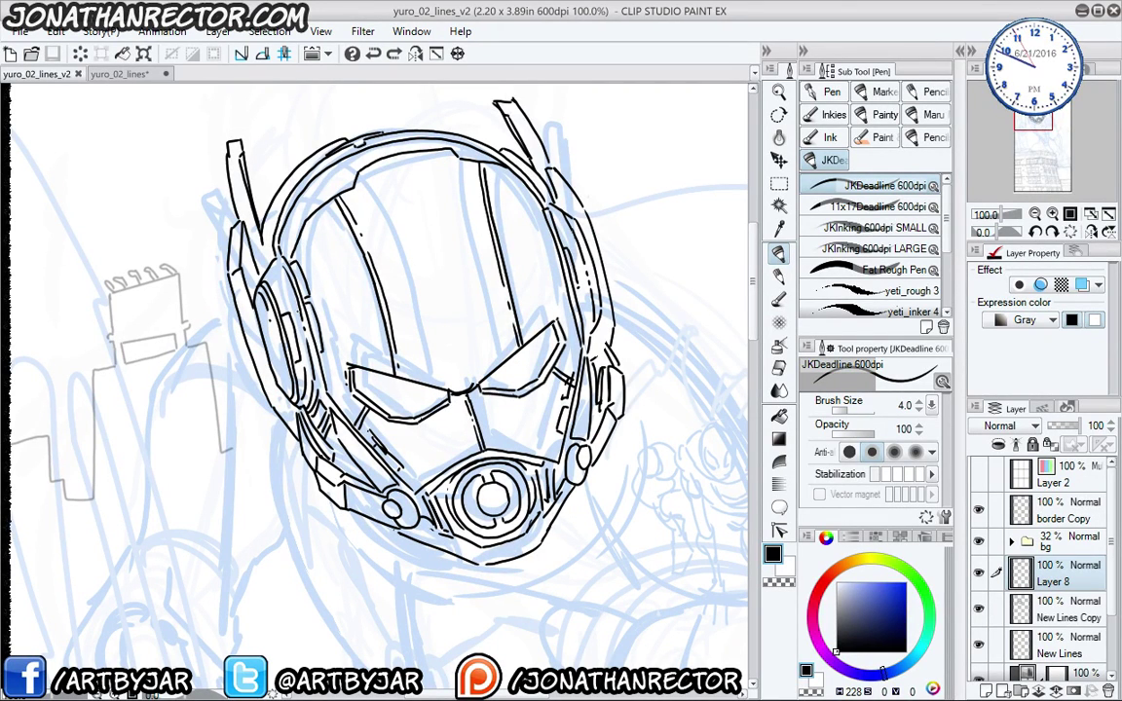
- Pan down from the helmet and zoom out to 66.7% to frame the blue torso rough
{"action": "left_click_drag", "start_coordinate": [299, 455], "coordinate": [286, 290]}
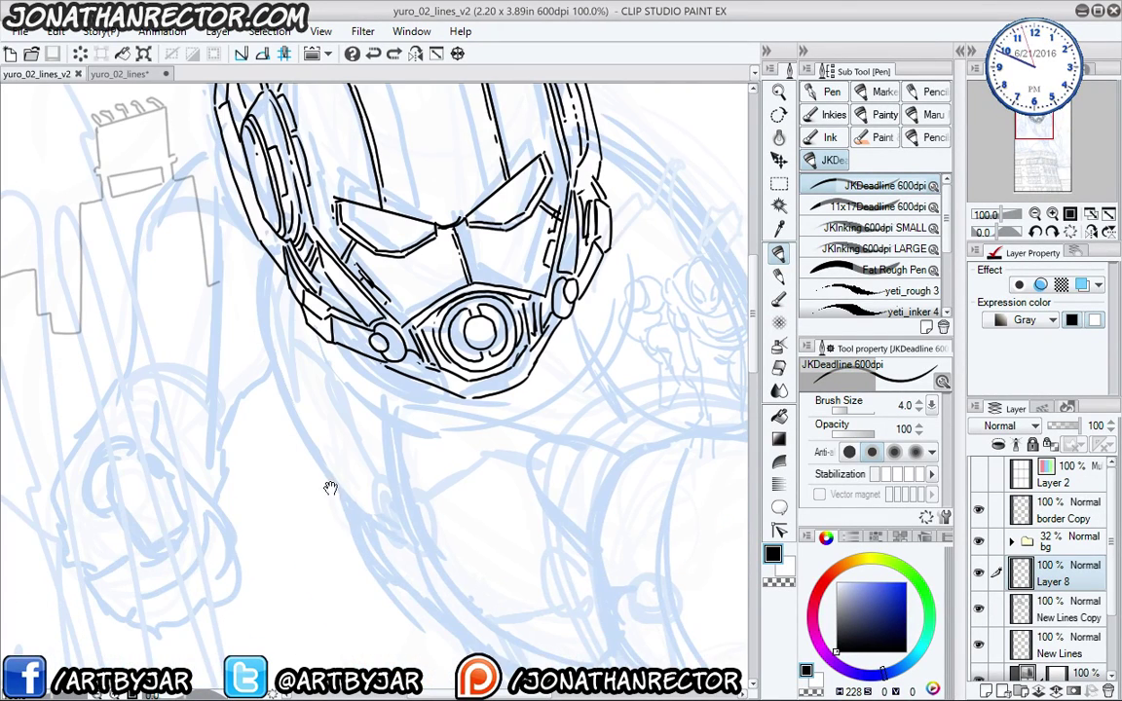
{"action": "scroll", "coordinate": [331, 487], "scroll_direction": "down", "scroll_amount": 3}
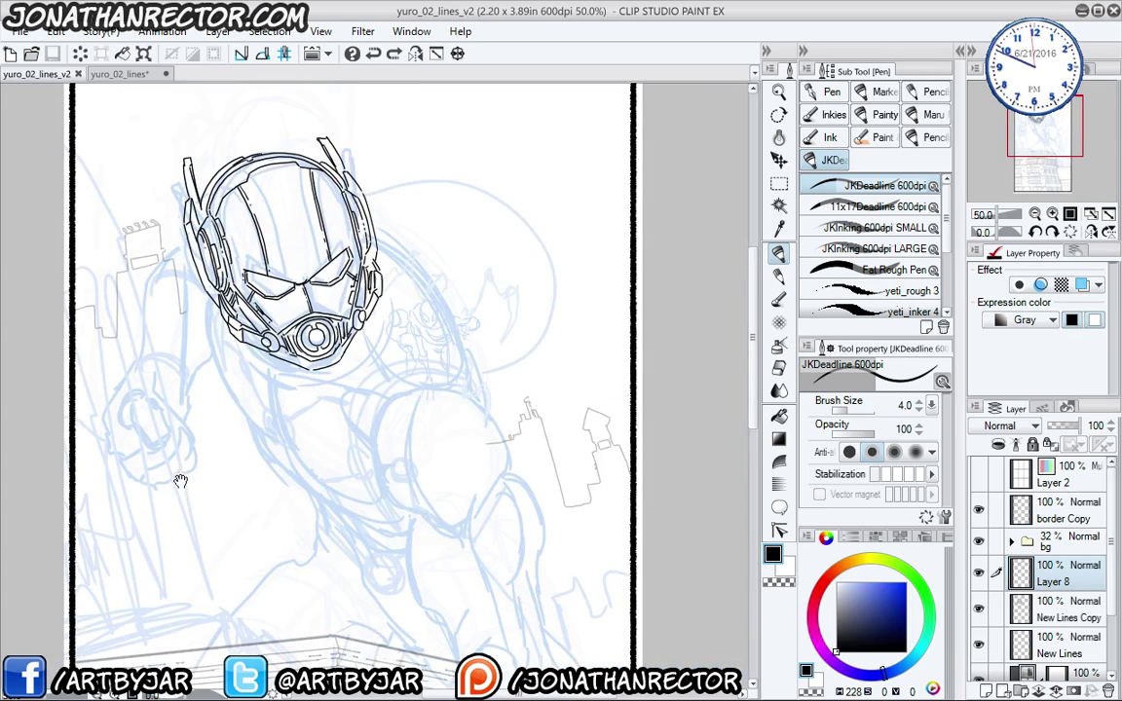
{"action": "left_click_drag", "start_coordinate": [180, 480], "coordinate": [230, 461]}
{"action": "scroll", "coordinate": [342, 412], "scroll_direction": "up", "scroll_amount": 3}
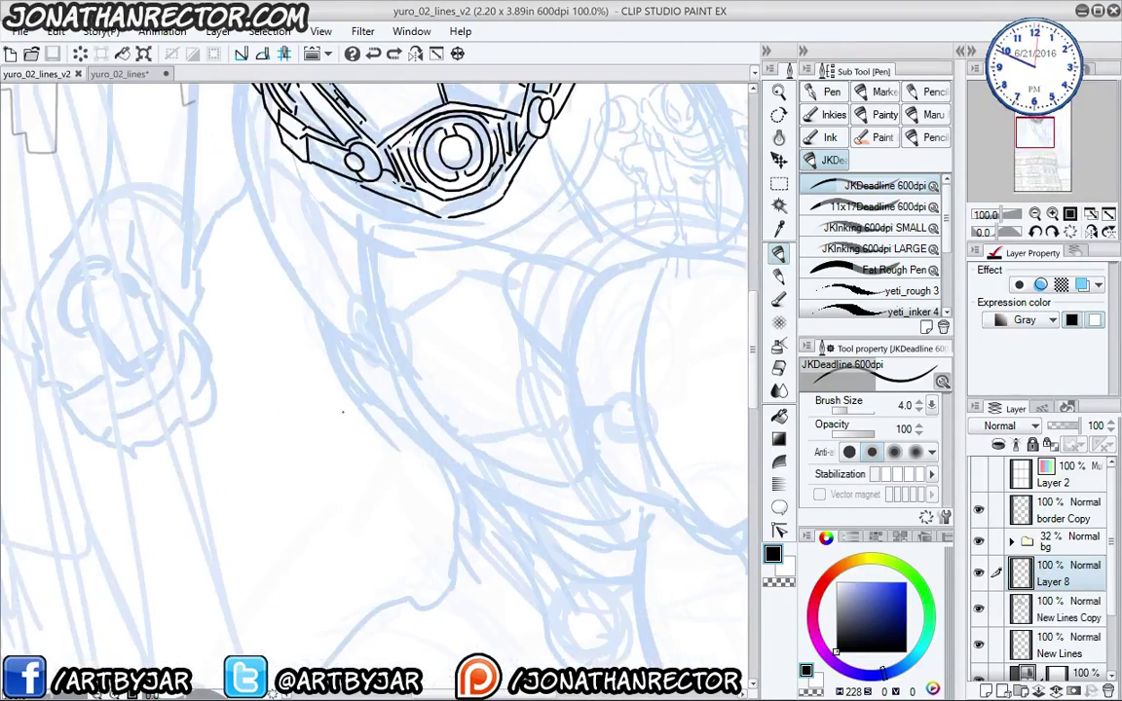
{"action": "scroll", "coordinate": [342, 411], "scroll_direction": "down", "scroll_amount": 3}
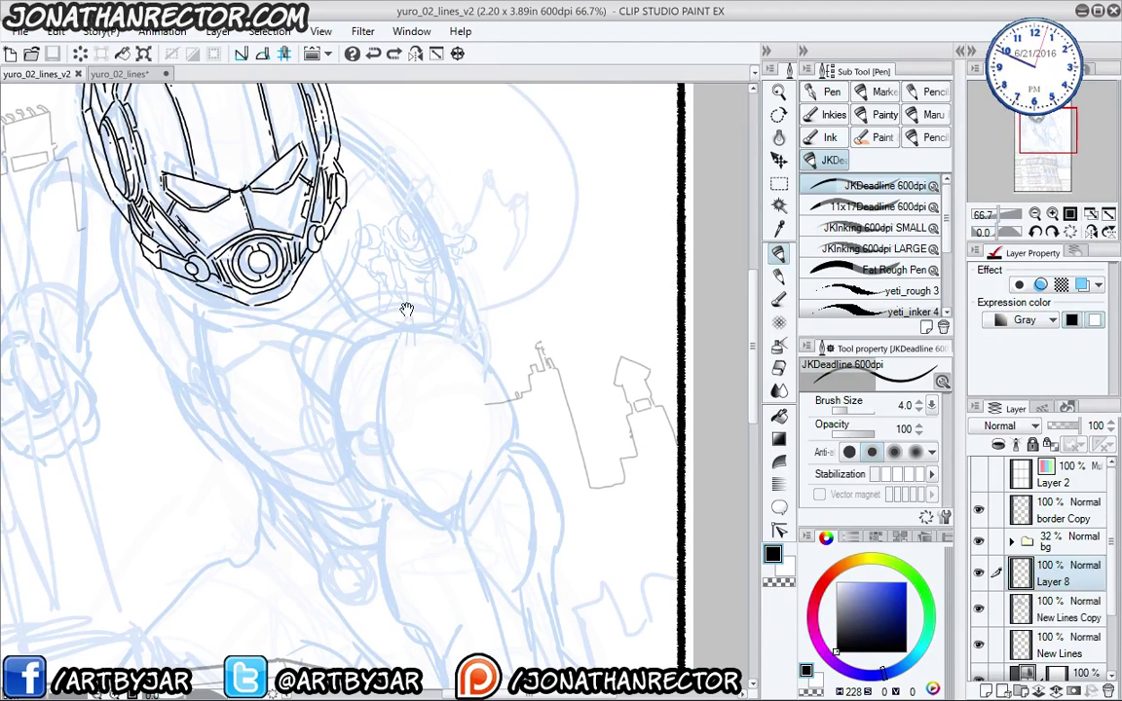
{"action": "left_click_drag", "start_coordinate": [376, 468], "coordinate": [260, 386]}
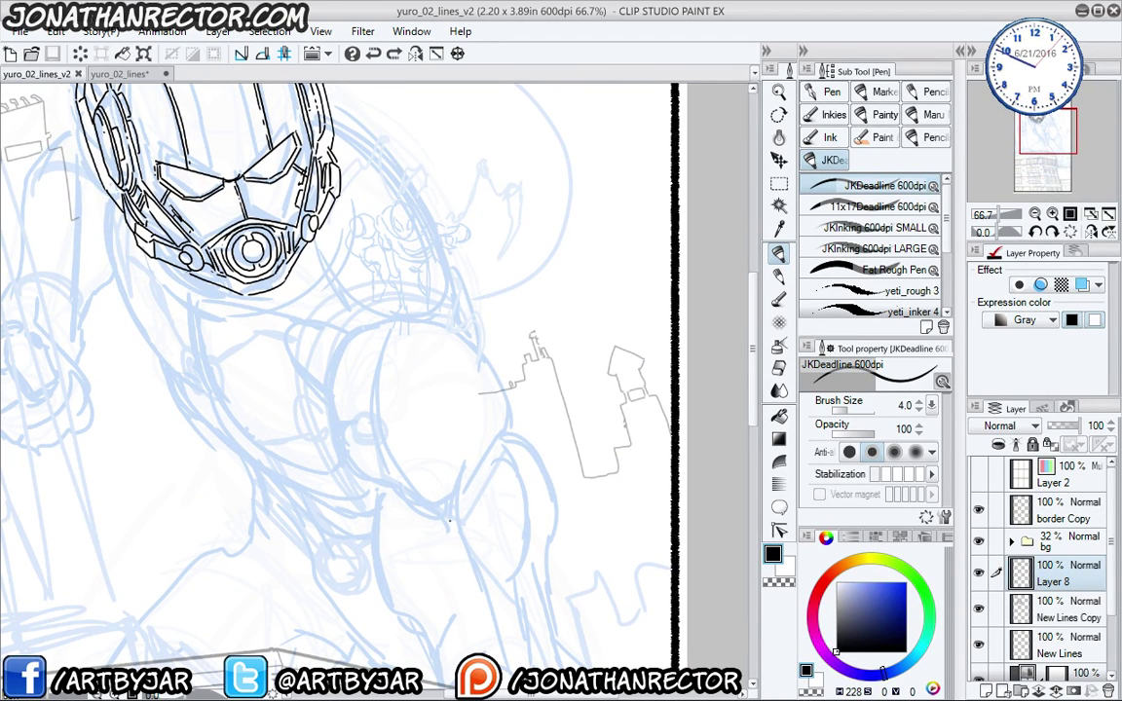
- Ink the fist's rounded outline, erasing a doubled line along its lower curve
{"action": "mouse_move", "coordinate": [460, 525]}
{"action": "left_mouse_down"}
{"action": "mouse_move", "coordinate": [414, 527]}
{"action": "mouse_move", "coordinate": [395, 510]}
{"action": "left_mouse_up"}
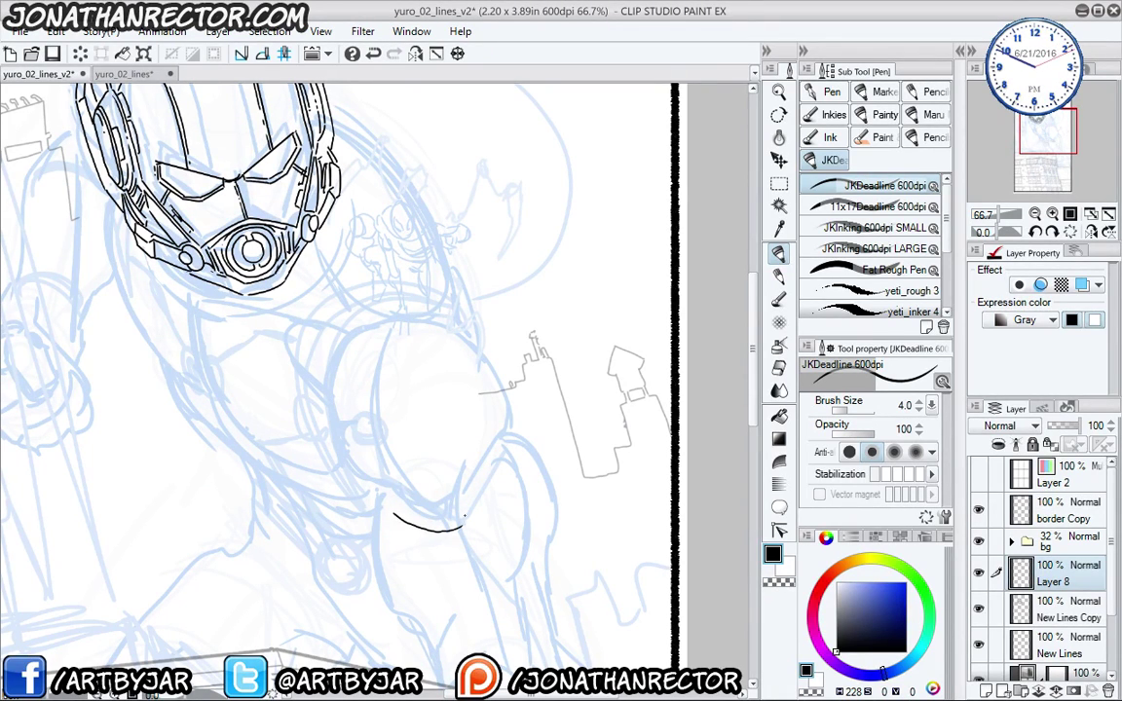
{"action": "mouse_move", "coordinate": [465, 524]}
{"action": "left_mouse_down"}
{"action": "mouse_move", "coordinate": [498, 409]}
{"action": "mouse_move", "coordinate": [490, 357]}
{"action": "left_mouse_up"}
{"action": "left_click_drag", "start_coordinate": [365, 485], "coordinate": [335, 399]}
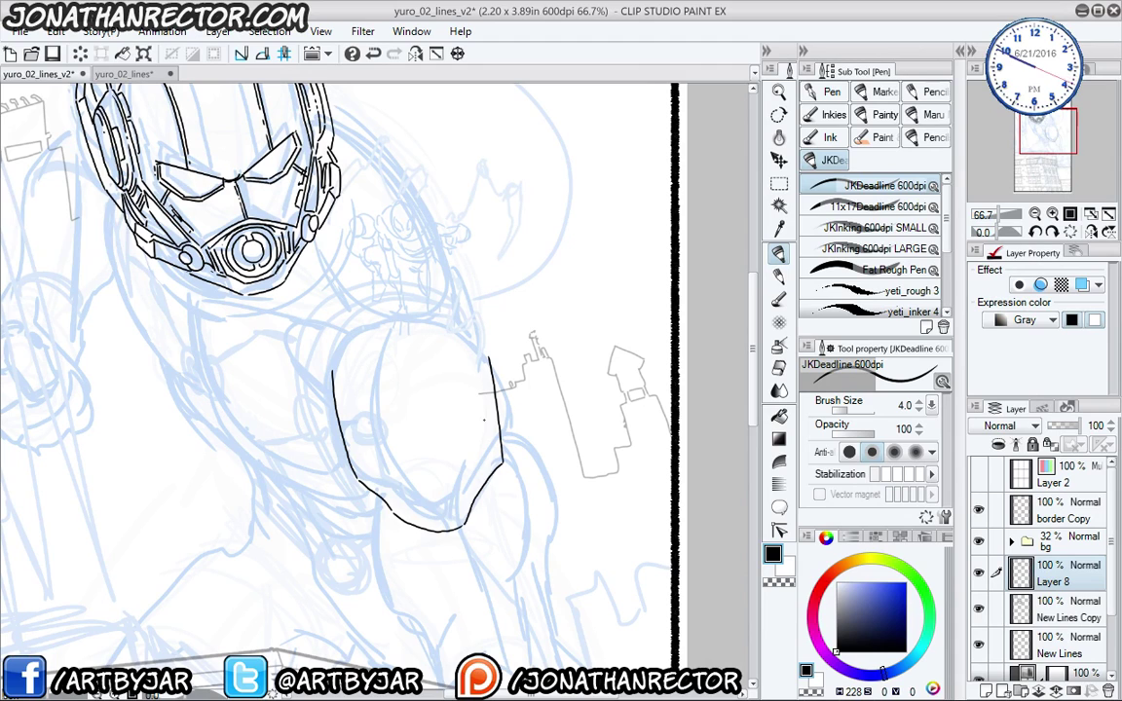
{"action": "left_click_drag", "start_coordinate": [390, 487], "coordinate": [380, 458]}
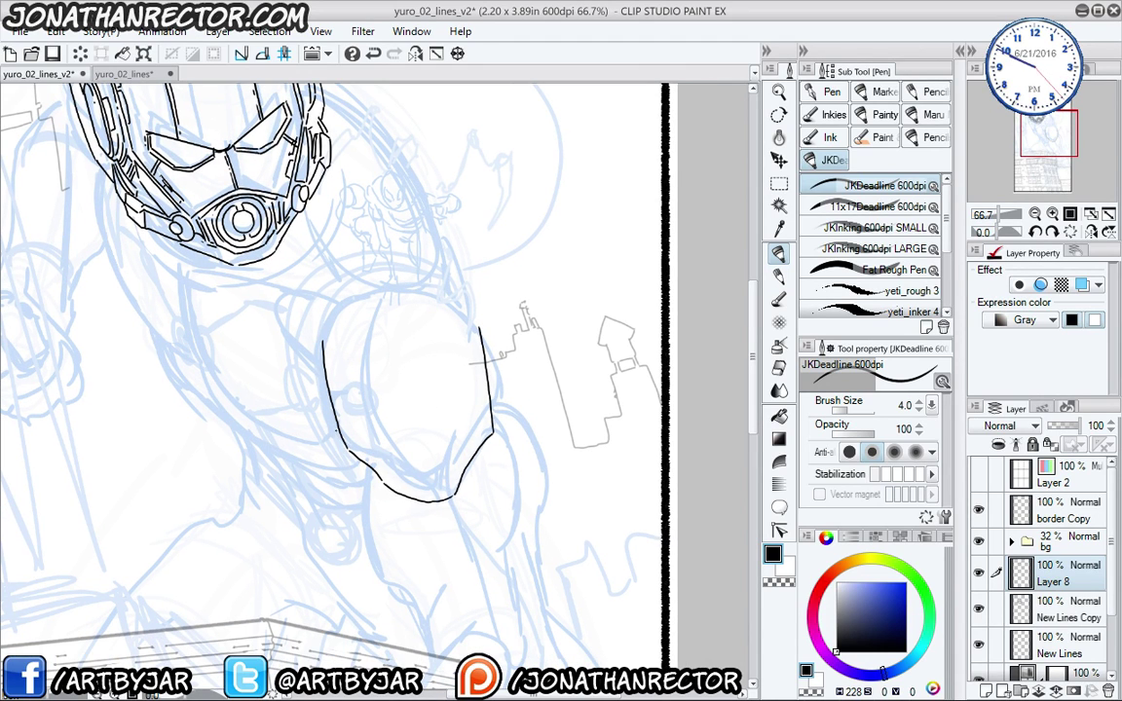
{"action": "mouse_move", "coordinate": [336, 430]}
{"action": "left_mouse_down"}
{"action": "mouse_move", "coordinate": [398, 498]}
{"action": "mouse_move", "coordinate": [453, 502]}
{"action": "left_mouse_up"}
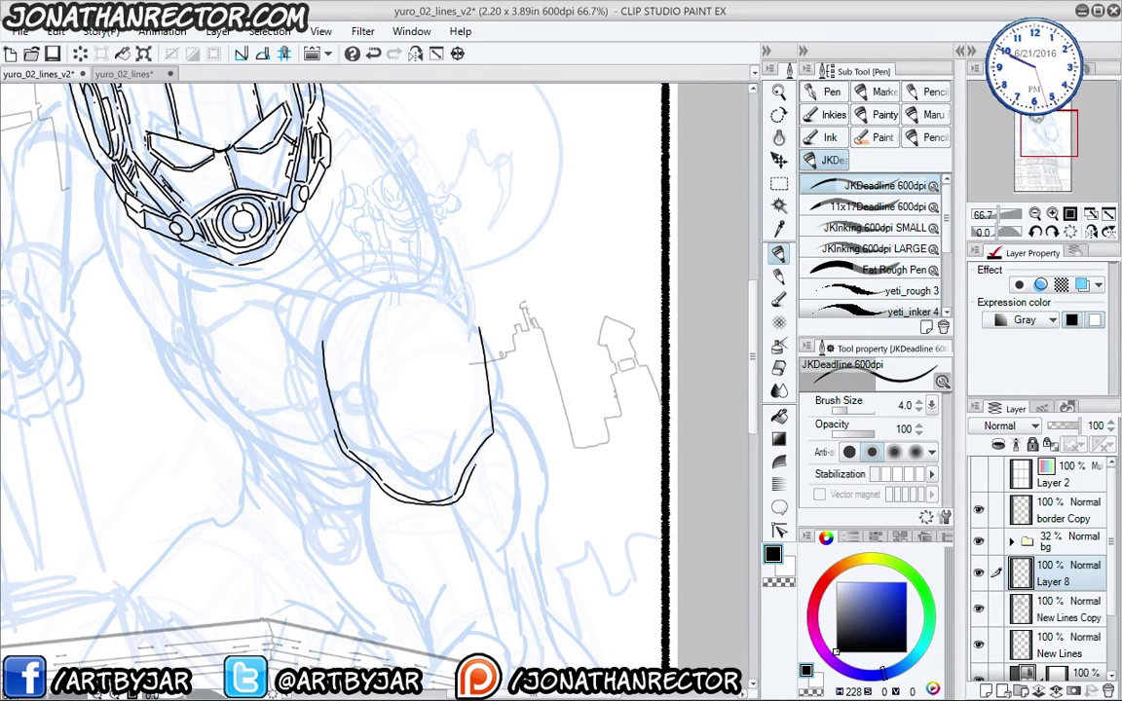
{"action": "key", "text": "e"}
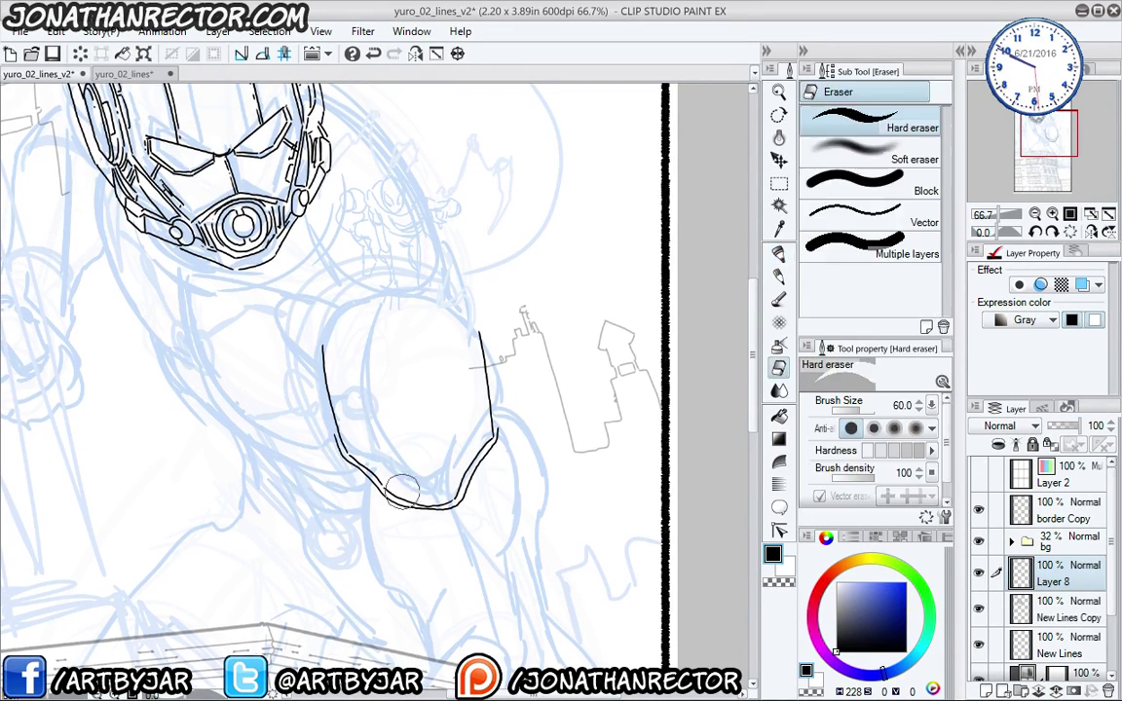
{"action": "mouse_move", "coordinate": [448, 499]}
{"action": "left_mouse_down"}
{"action": "mouse_move", "coordinate": [383, 480]}
{"action": "mouse_move", "coordinate": [445, 502]}
{"action": "left_mouse_up"}
{"action": "key", "text": "p"}
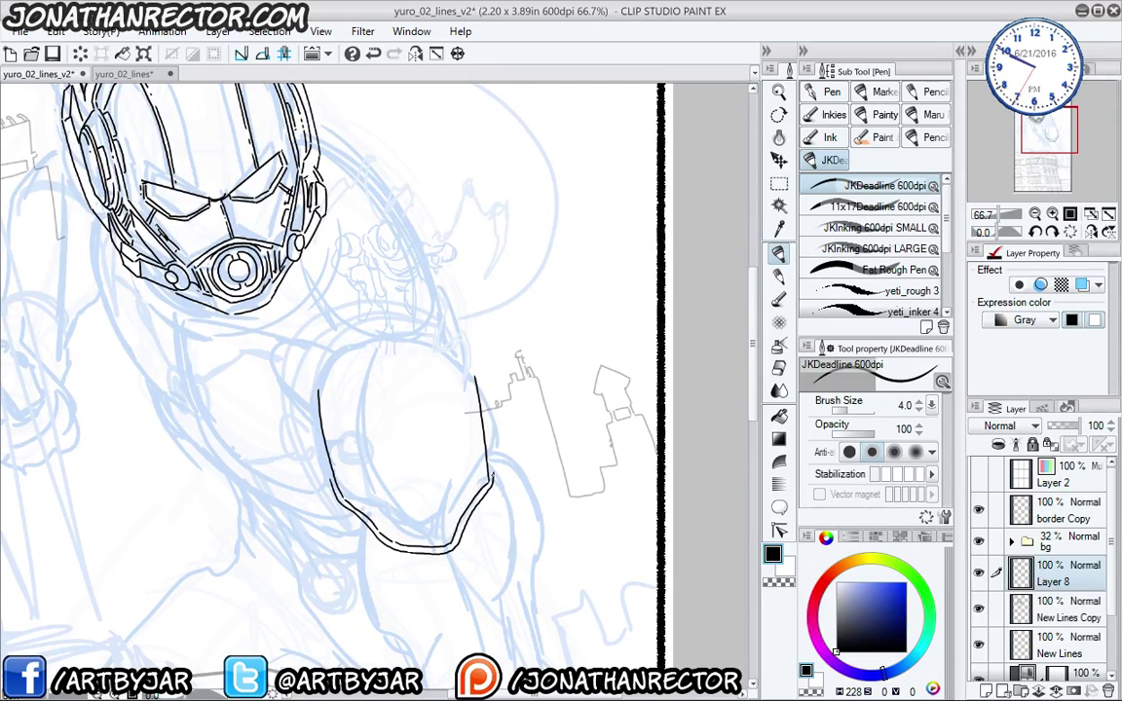
- Ink parallel panel lines running up inside the fist and along its right edge
{"action": "left_click_drag", "start_coordinate": [494, 480], "coordinate": [478, 377]}
{"action": "left_click_drag", "start_coordinate": [411, 384], "coordinate": [413, 369]}
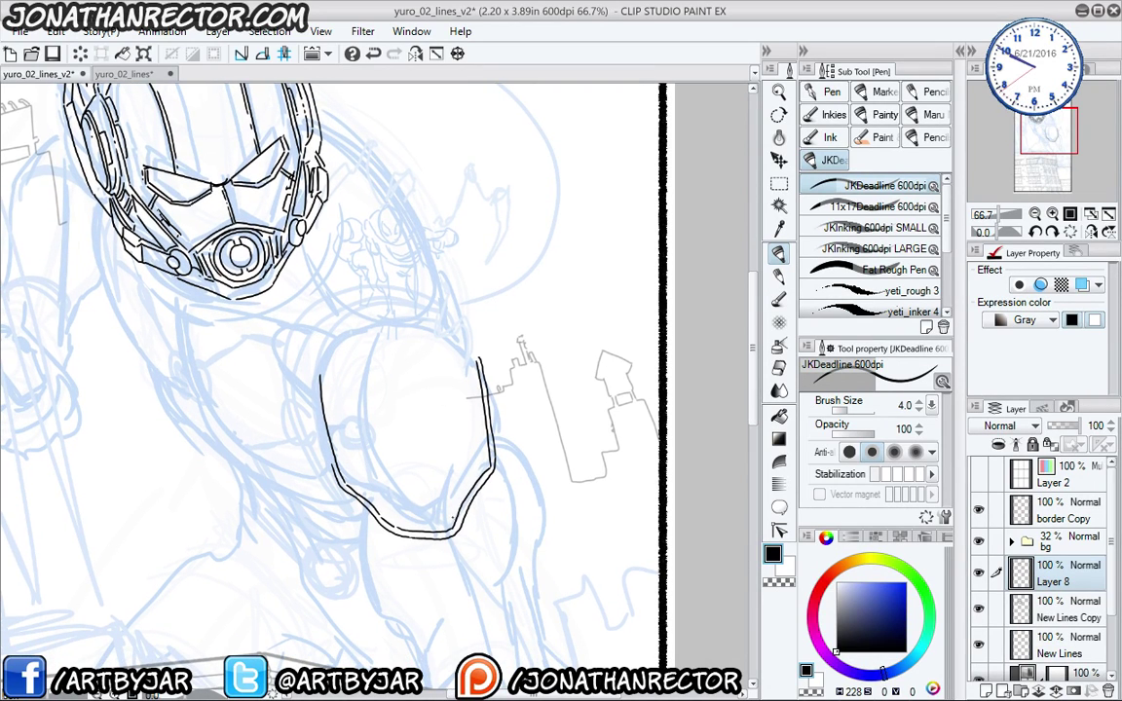
{"action": "mouse_move", "coordinate": [452, 515]}
{"action": "left_mouse_down"}
{"action": "mouse_move", "coordinate": [443, 476]}
{"action": "mouse_move", "coordinate": [413, 466]}
{"action": "mouse_move", "coordinate": [373, 473]}
{"action": "mouse_move", "coordinate": [374, 499]}
{"action": "left_mouse_up"}
{"action": "left_click_drag", "start_coordinate": [341, 341], "coordinate": [335, 382]}
{"action": "left_click_drag", "start_coordinate": [438, 515], "coordinate": [431, 376]}
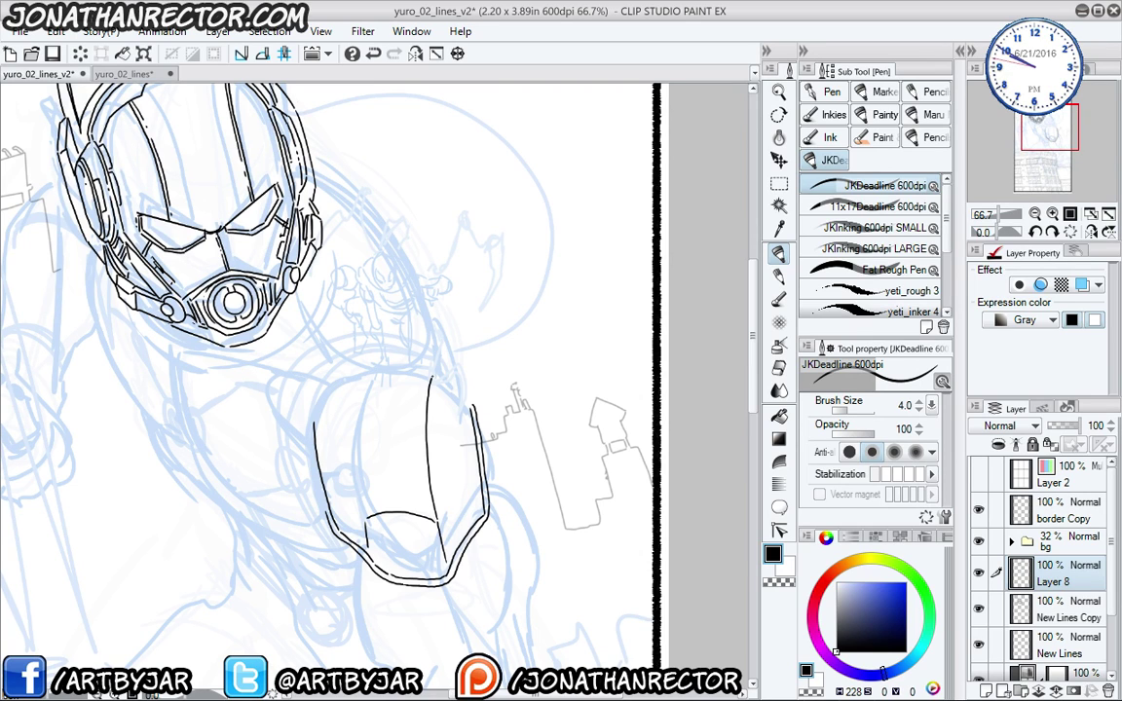
{"action": "mouse_move", "coordinate": [466, 511]}
{"action": "left_mouse_down"}
{"action": "mouse_move", "coordinate": [450, 388]}
{"action": "mouse_move", "coordinate": [468, 403]}
{"action": "left_mouse_up"}
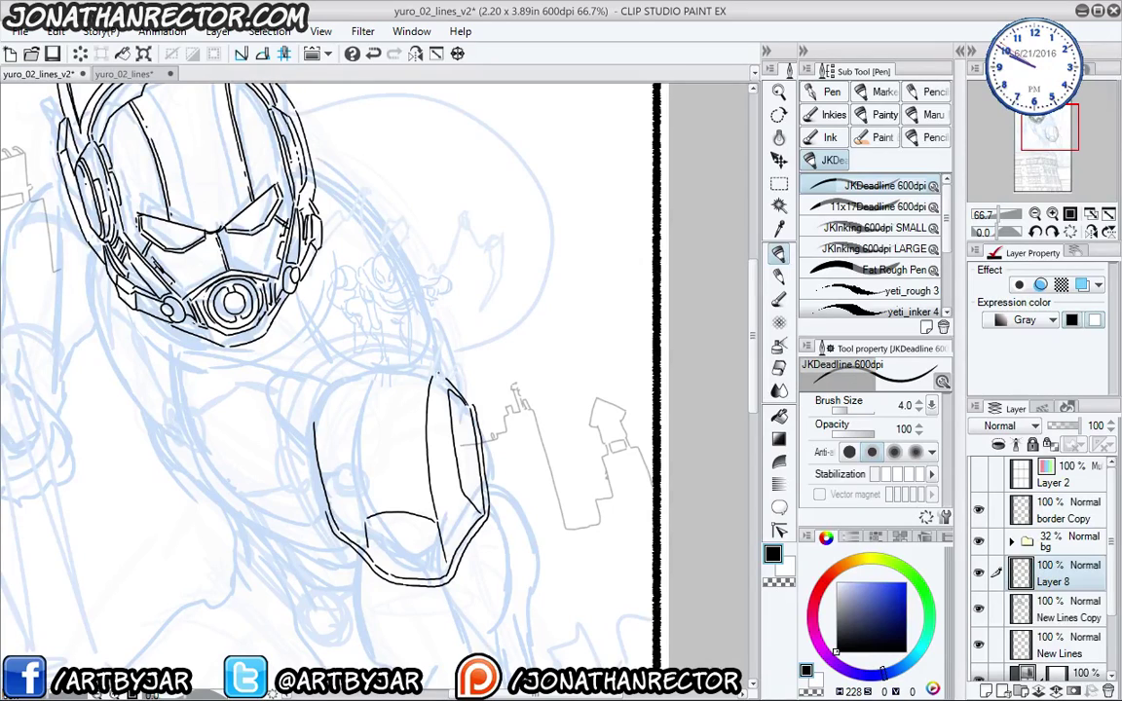
{"action": "mouse_move", "coordinate": [327, 463]}
{"action": "left_mouse_down"}
{"action": "mouse_move", "coordinate": [313, 347]}
{"action": "mouse_move", "coordinate": [300, 333]}
{"action": "mouse_move", "coordinate": [332, 320]}
{"action": "left_mouse_up"}
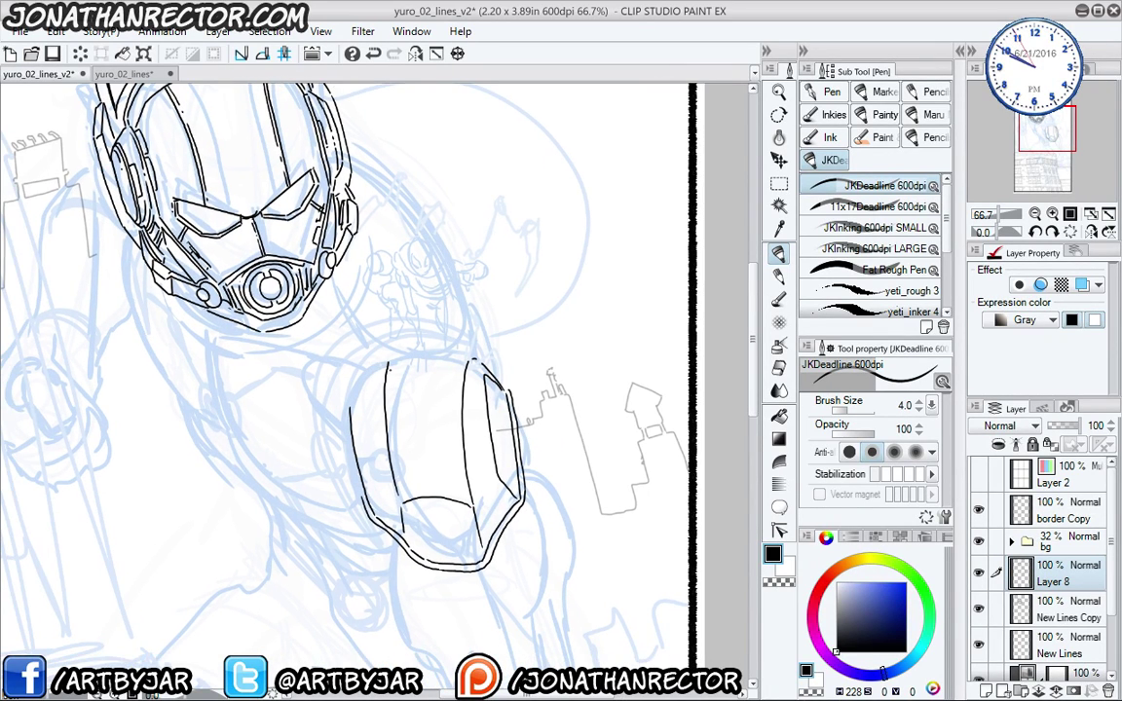
- Ink the fist's upper-left edge curve and double its left outline, erasing a stray spot
{"action": "key", "text": "e"}
{"action": "key", "text": "p"}
{"action": "left_click_drag", "start_coordinate": [385, 366], "coordinate": [353, 434]}
{"action": "key", "text": "e"}
{"action": "left_click_drag", "start_coordinate": [332, 365], "coordinate": [352, 450]}
{"action": "key", "text": "p"}
{"action": "mouse_move", "coordinate": [353, 443]}
{"action": "left_mouse_down"}
{"action": "mouse_move", "coordinate": [362, 357]}
{"action": "mouse_move", "coordinate": [351, 363]}
{"action": "mouse_move", "coordinate": [443, 375]}
{"action": "left_mouse_up"}
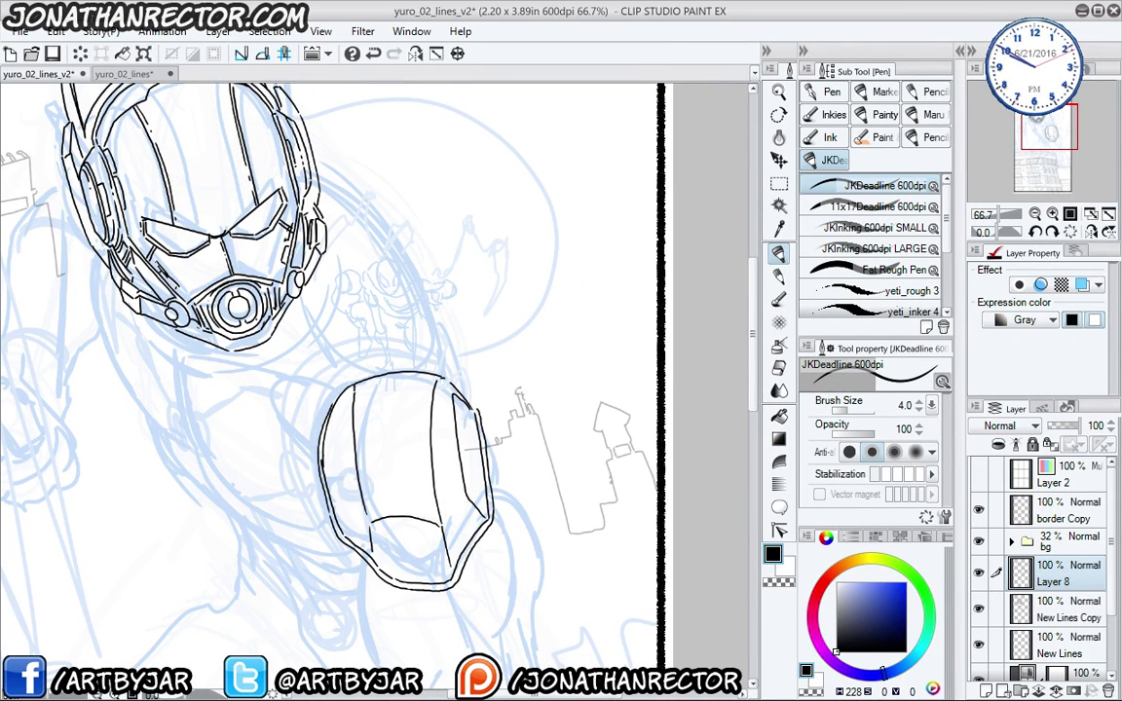
- Ink the short ribbed wrist-band strokes to the left of the fist
{"action": "mouse_move", "coordinate": [268, 454]}
{"action": "left_mouse_down"}
{"action": "mouse_move", "coordinate": [321, 409]}
{"action": "mouse_move", "coordinate": [329, 460]}
{"action": "left_mouse_up"}
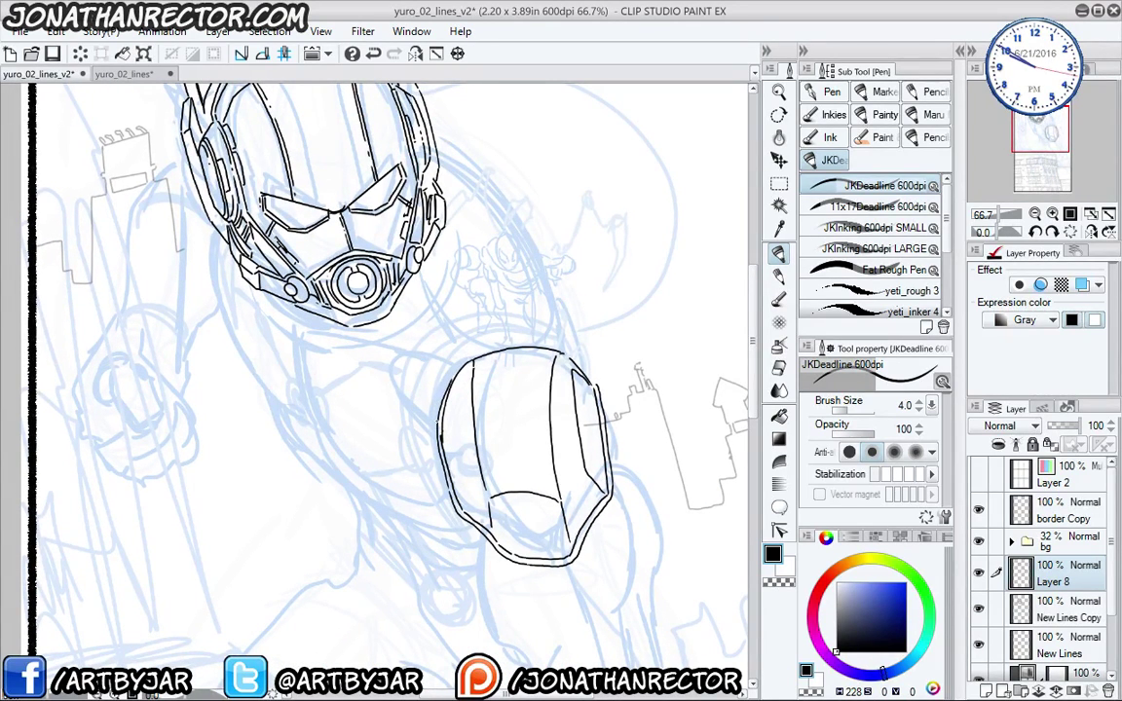
{"action": "left_click_drag", "start_coordinate": [435, 422], "coordinate": [417, 425]}
{"action": "left_click_drag", "start_coordinate": [443, 476], "coordinate": [427, 482]}
{"action": "mouse_move", "coordinate": [414, 424]}
{"action": "left_mouse_down"}
{"action": "mouse_move", "coordinate": [427, 483]}
{"action": "mouse_move", "coordinate": [416, 442]}
{"action": "mouse_move", "coordinate": [420, 471]}
{"action": "left_mouse_up"}
{"action": "left_click_drag", "start_coordinate": [399, 424], "coordinate": [402, 468]}
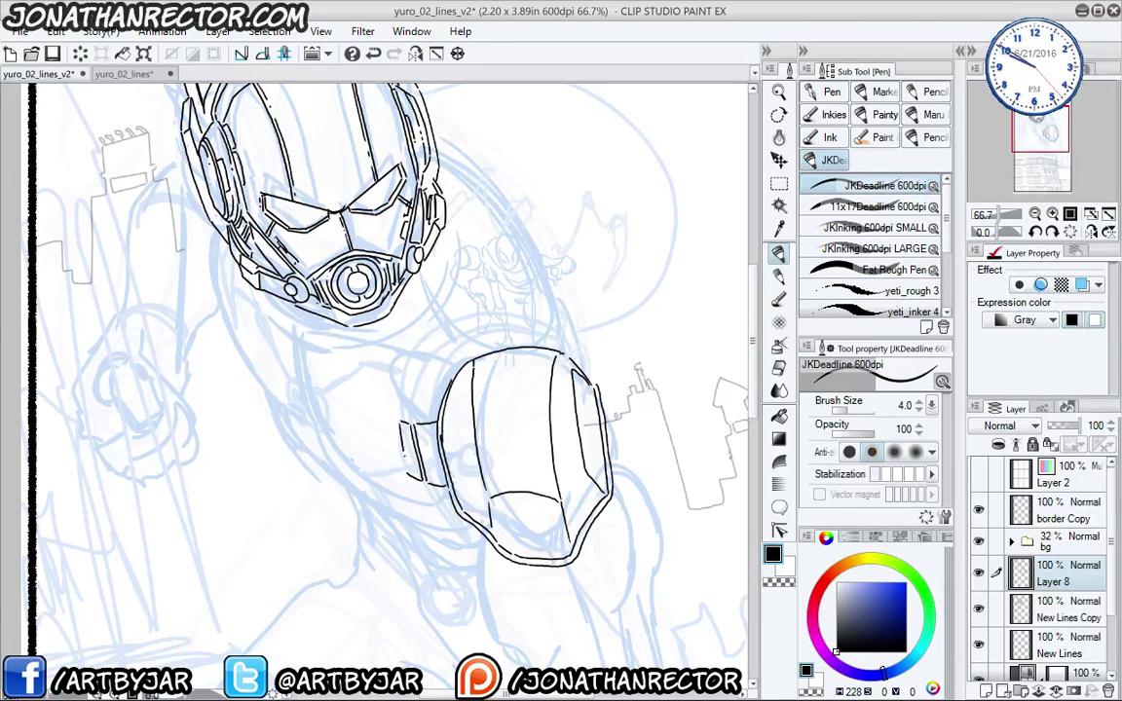
{"action": "left_click_drag", "start_coordinate": [391, 417], "coordinate": [396, 456]}
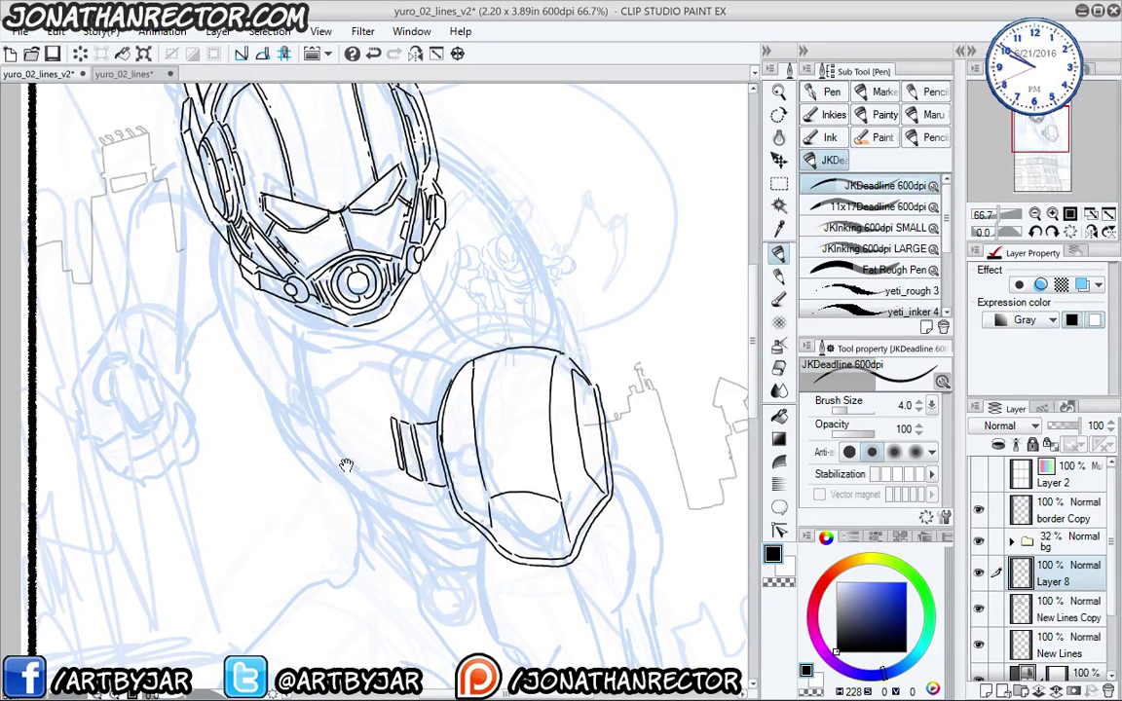
- Ink the arm curve rising from the wrist strap and short strokes beside the cheek and neck
{"action": "left_click_drag", "start_coordinate": [348, 479], "coordinate": [352, 438]}
{"action": "left_click_drag", "start_coordinate": [299, 395], "coordinate": [371, 459]}
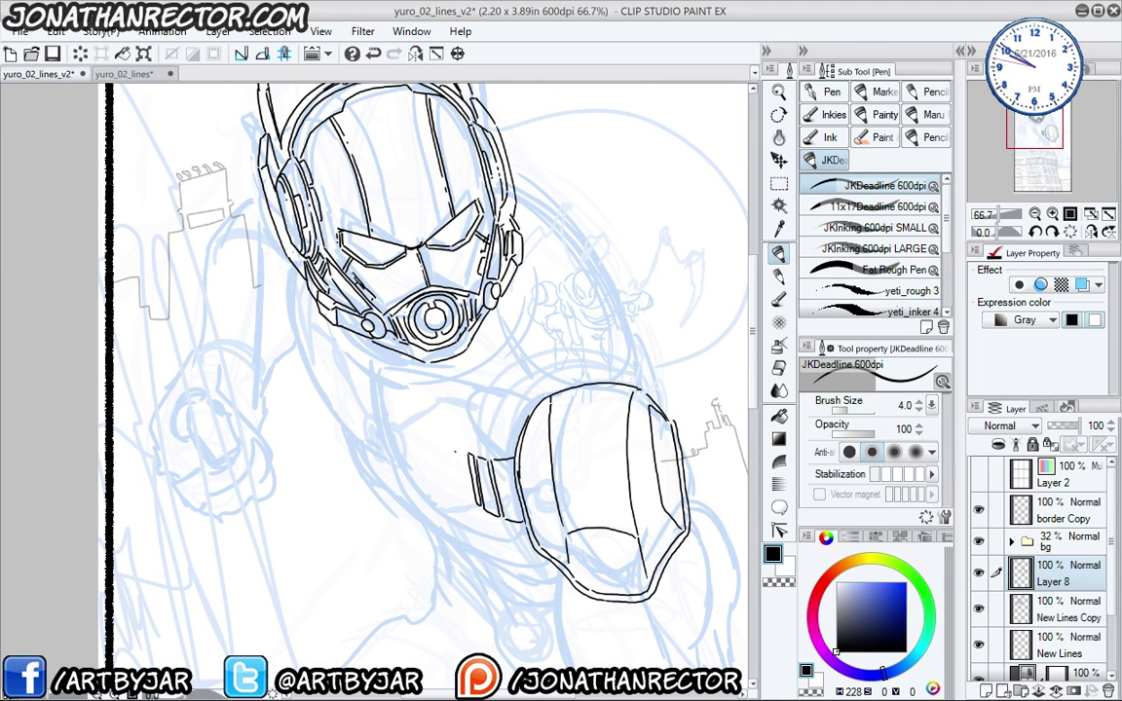
{"action": "left_click_drag", "start_coordinate": [468, 455], "coordinate": [415, 476]}
{"action": "left_click_drag", "start_coordinate": [360, 435], "coordinate": [415, 477]}
{"action": "mouse_move", "coordinate": [347, 429]}
{"action": "left_mouse_down"}
{"action": "mouse_move", "coordinate": [372, 480]}
{"action": "mouse_move", "coordinate": [321, 354]}
{"action": "mouse_move", "coordinate": [326, 419]}
{"action": "left_mouse_up"}
{"action": "left_click_drag", "start_coordinate": [321, 374], "coordinate": [323, 413]}
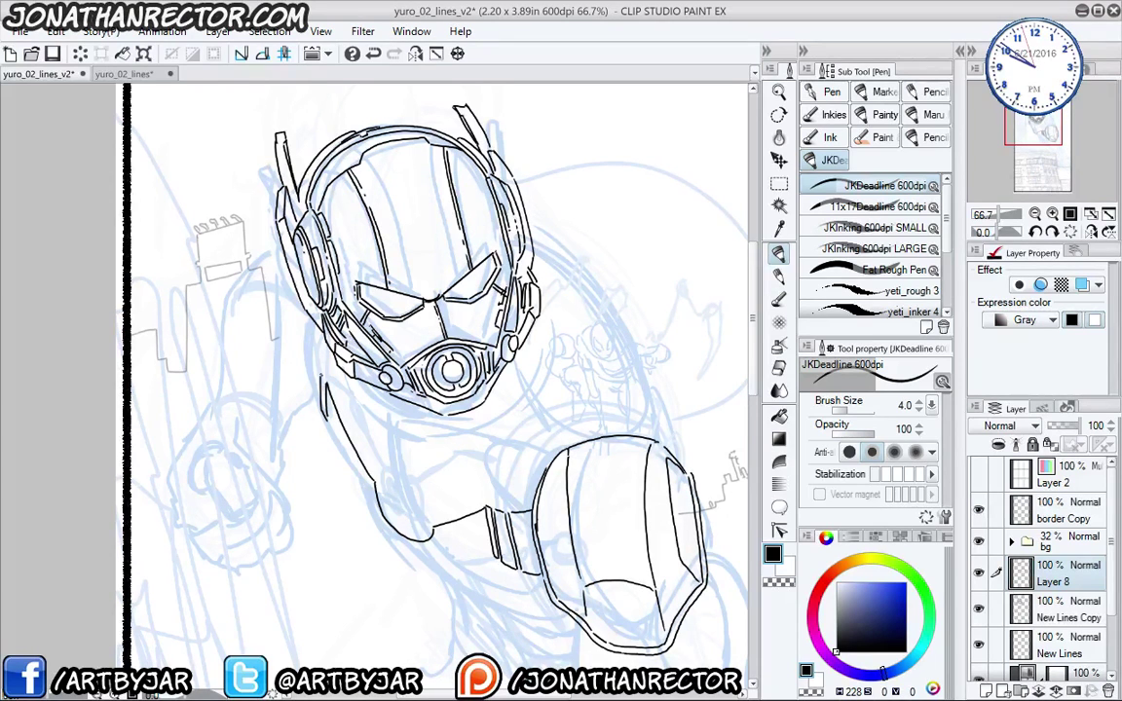
{"action": "left_click_drag", "start_coordinate": [319, 364], "coordinate": [316, 396]}
{"action": "mouse_move", "coordinate": [317, 342]}
{"action": "left_mouse_down"}
{"action": "mouse_move", "coordinate": [308, 400]}
{"action": "mouse_move", "coordinate": [309, 370]}
{"action": "mouse_move", "coordinate": [310, 382]}
{"action": "left_mouse_up"}
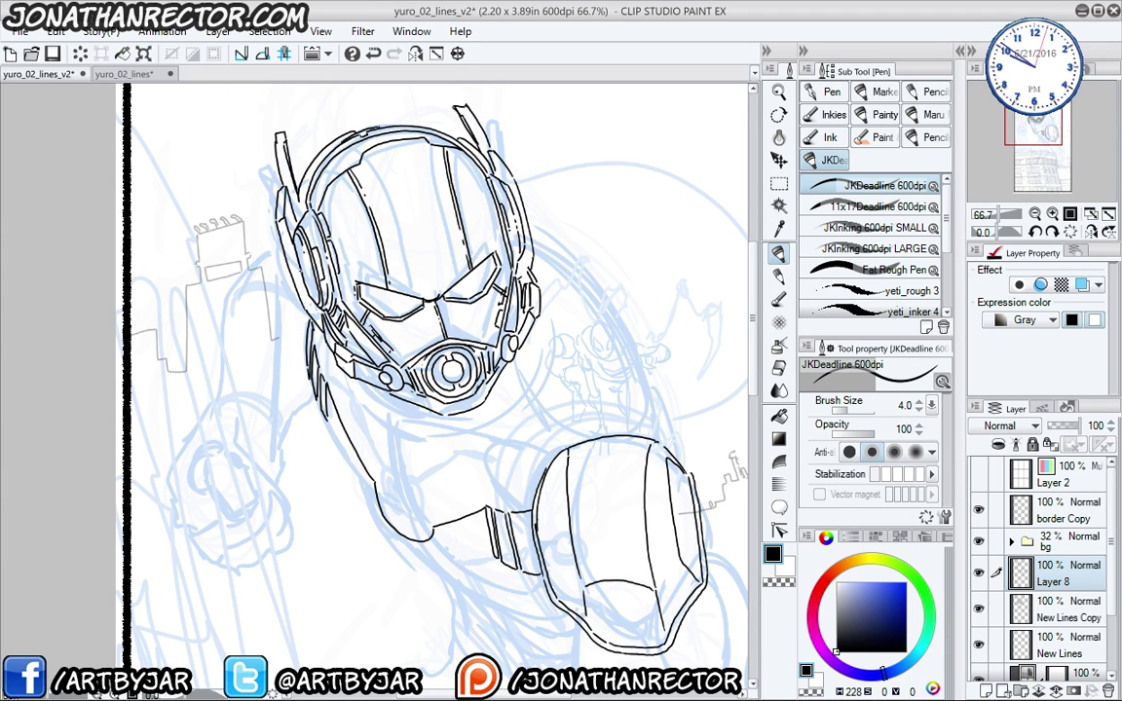
- Ink the forearm's lower strokes and a long line along the inside of the arm
{"action": "left_click_drag", "start_coordinate": [334, 395], "coordinate": [335, 385]}
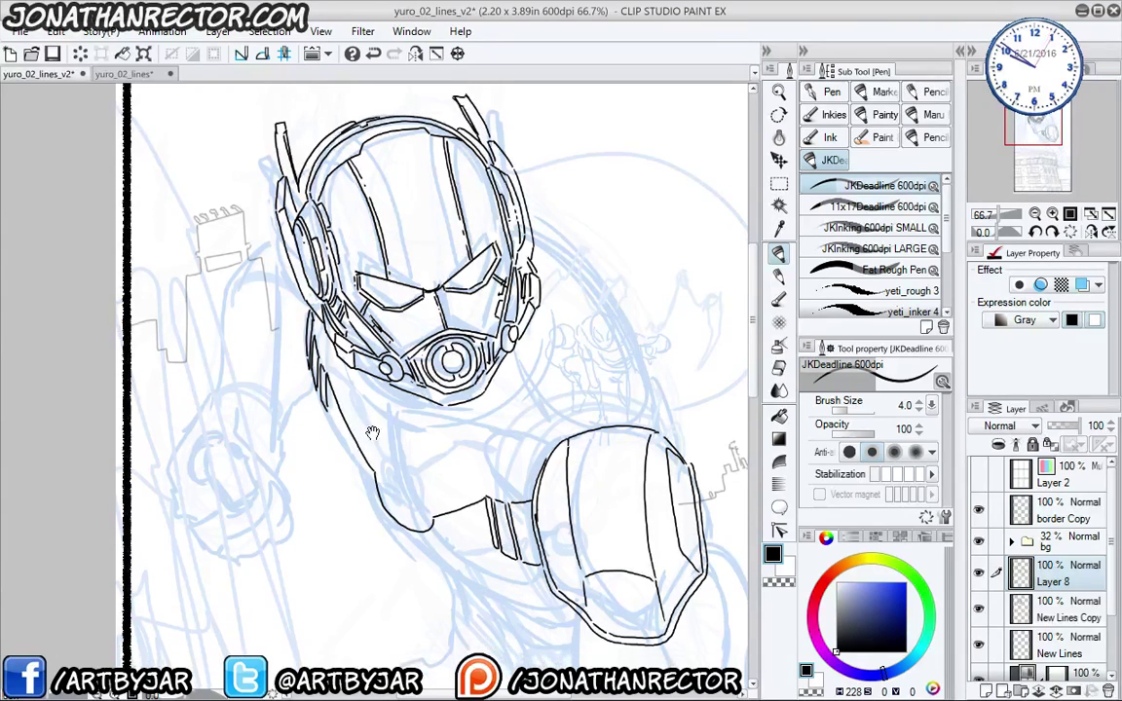
{"action": "left_click_drag", "start_coordinate": [425, 493], "coordinate": [433, 476]}
{"action": "left_click_drag", "start_coordinate": [444, 412], "coordinate": [433, 368]}
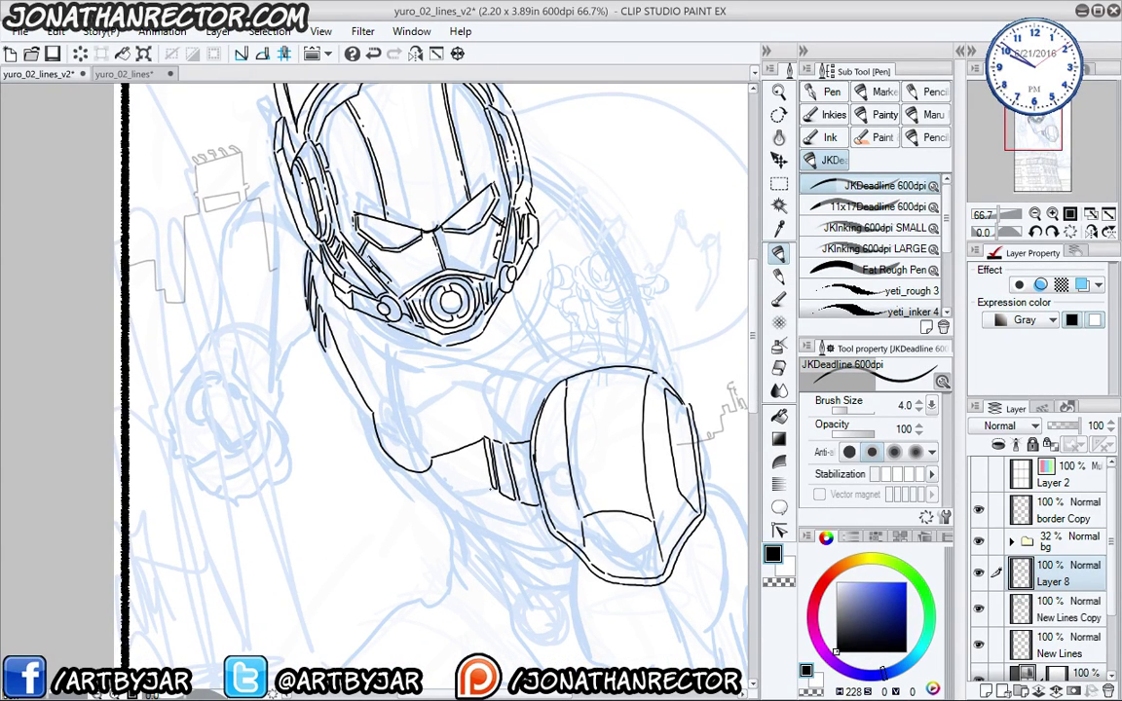
{"action": "left_click_drag", "start_coordinate": [495, 491], "coordinate": [459, 505]}
{"action": "mouse_move", "coordinate": [425, 475]}
{"action": "left_mouse_down"}
{"action": "mouse_move", "coordinate": [449, 508]}
{"action": "mouse_move", "coordinate": [408, 484]}
{"action": "mouse_move", "coordinate": [377, 439]}
{"action": "mouse_move", "coordinate": [392, 478]}
{"action": "mouse_move", "coordinate": [444, 511]}
{"action": "left_mouse_up"}
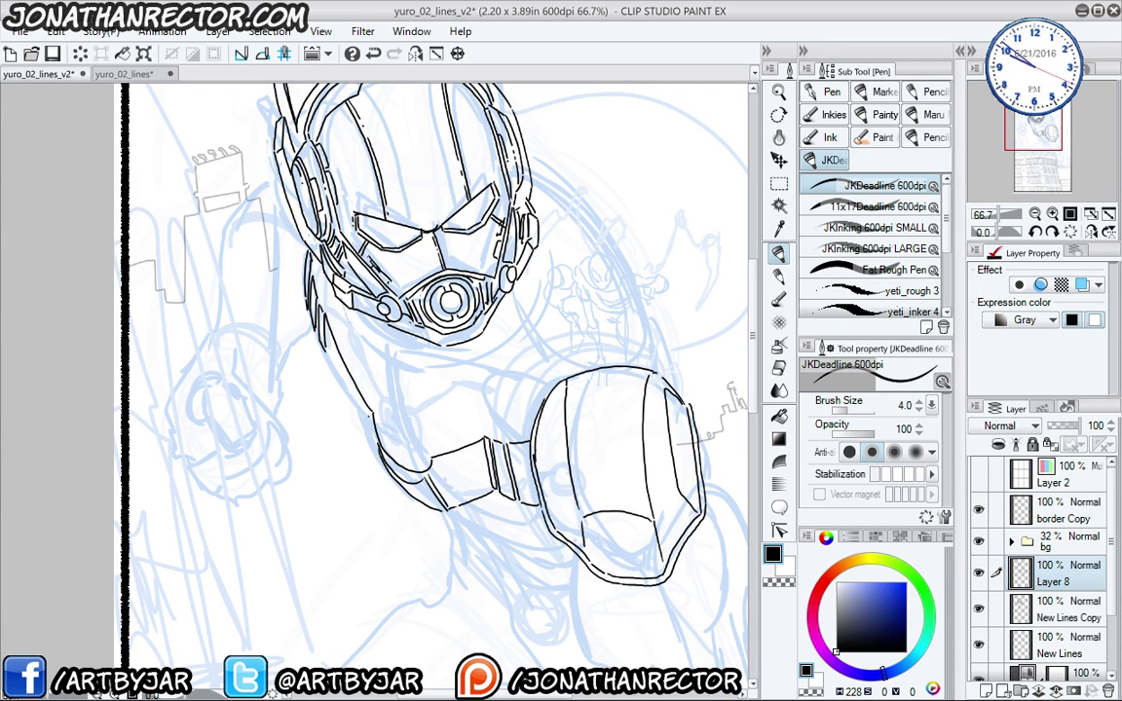
{"action": "left_click_drag", "start_coordinate": [363, 430], "coordinate": [291, 314]}
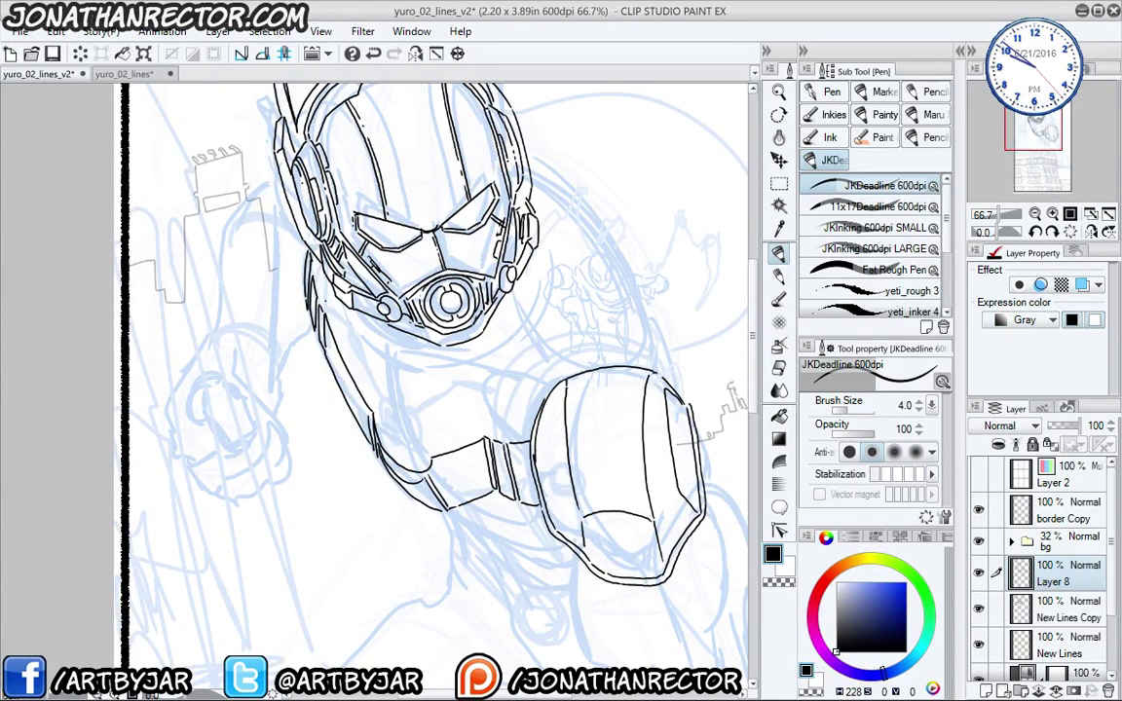
- Ink the shoulder pad's top outline, lower edge and band details, redrawing one line
{"action": "left_click_drag", "start_coordinate": [443, 484], "coordinate": [409, 474]}
{"action": "left_click_drag", "start_coordinate": [391, 344], "coordinate": [392, 388]}
{"action": "left_click_drag", "start_coordinate": [377, 220], "coordinate": [380, 280]}
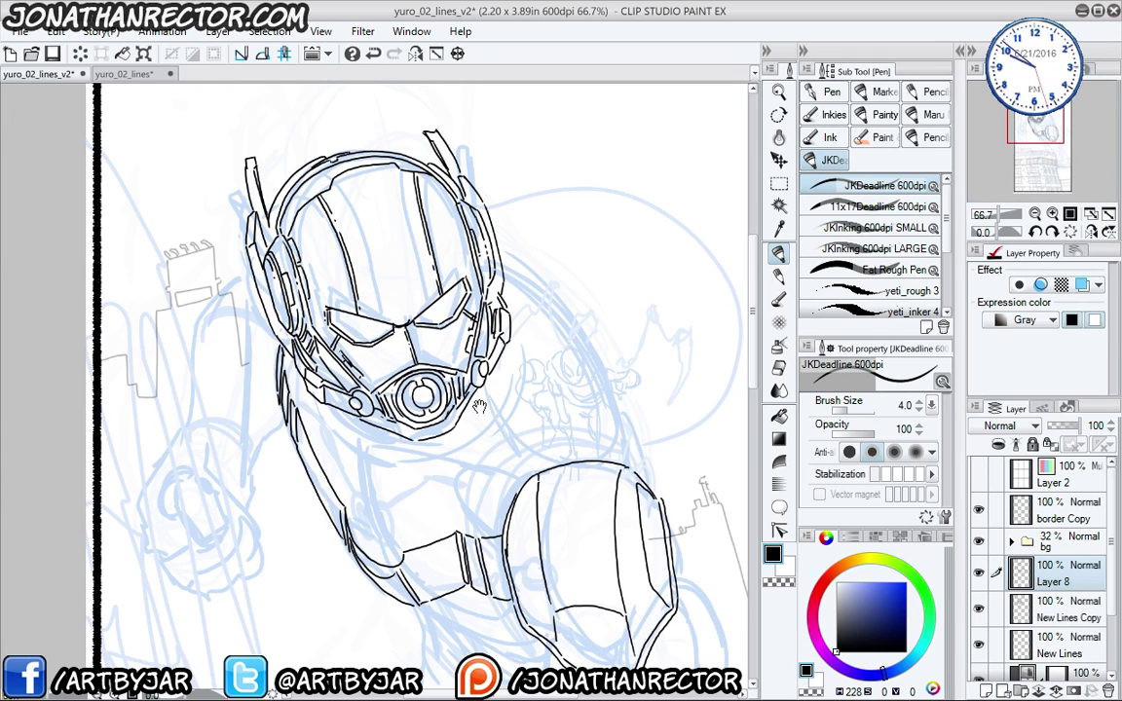
{"action": "mouse_move", "coordinate": [469, 444]}
{"action": "left_mouse_down"}
{"action": "mouse_move", "coordinate": [458, 461]}
{"action": "mouse_move", "coordinate": [470, 448]}
{"action": "mouse_move", "coordinate": [496, 455]}
{"action": "mouse_move", "coordinate": [465, 428]}
{"action": "mouse_move", "coordinate": [471, 450]}
{"action": "mouse_move", "coordinate": [604, 424]}
{"action": "left_mouse_up"}
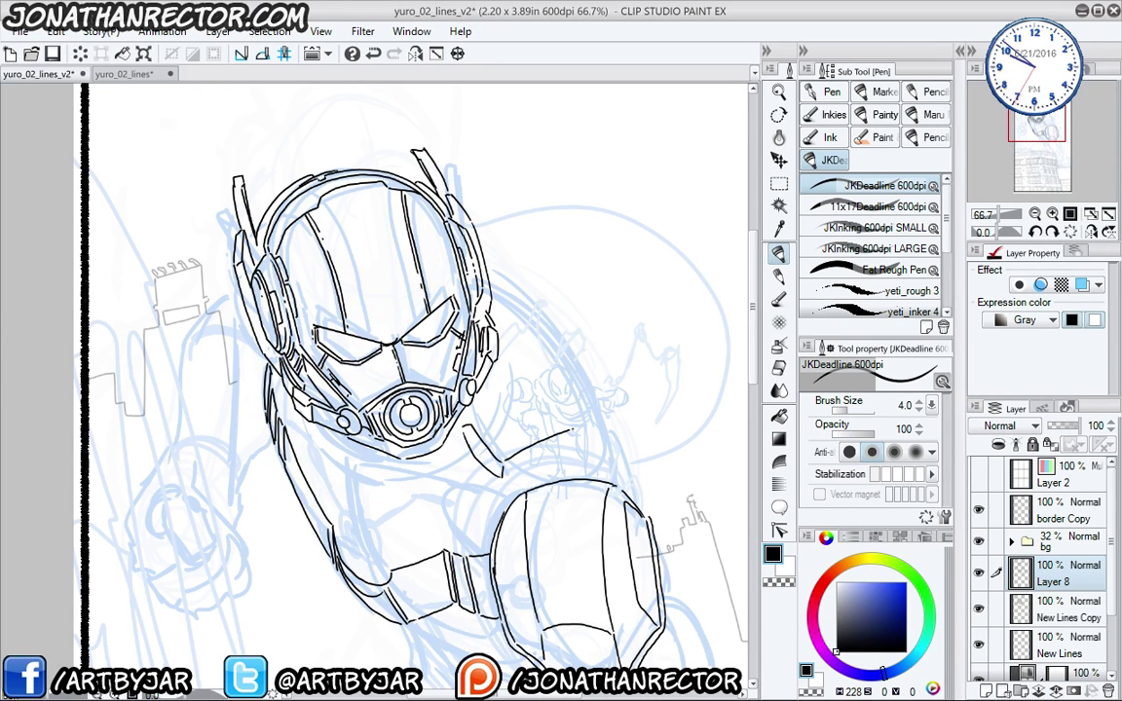
{"action": "mouse_move", "coordinate": [468, 424]}
{"action": "left_mouse_down"}
{"action": "mouse_move", "coordinate": [575, 388]}
{"action": "mouse_move", "coordinate": [604, 416]}
{"action": "left_mouse_up"}
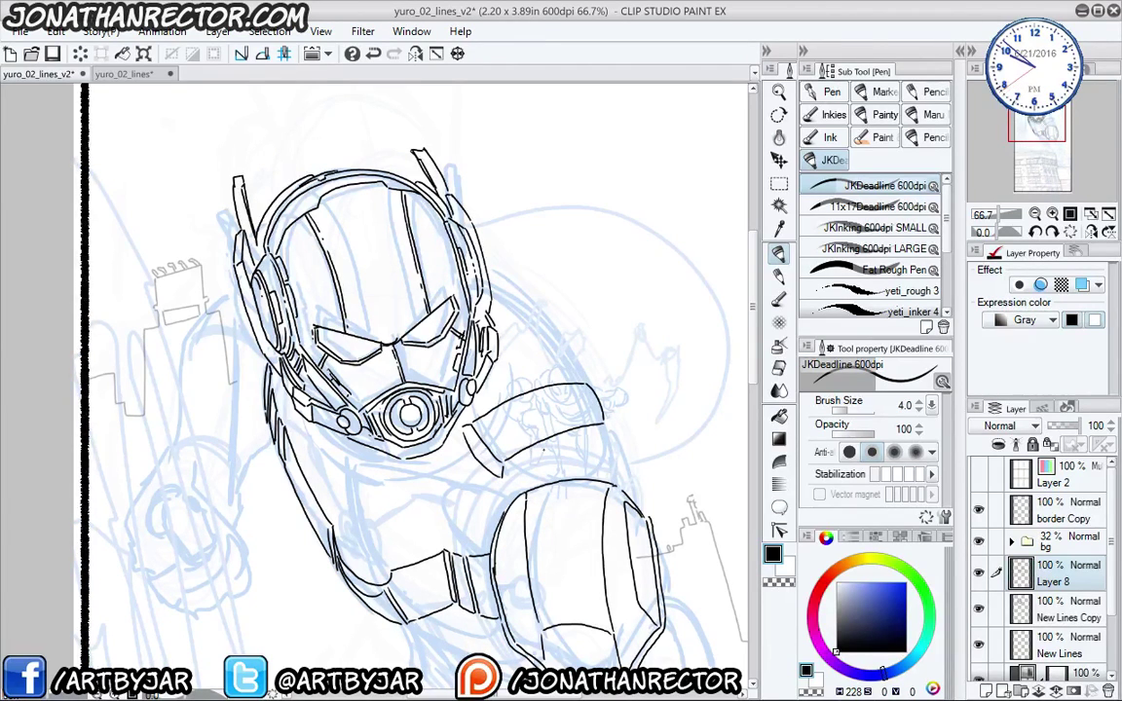
{"action": "left_click_drag", "start_coordinate": [456, 428], "coordinate": [548, 388]}
{"action": "left_click_drag", "start_coordinate": [418, 382], "coordinate": [476, 351]}
{"action": "key", "text": "ctrl+z"}
{"action": "key", "text": "ctrl+z"}
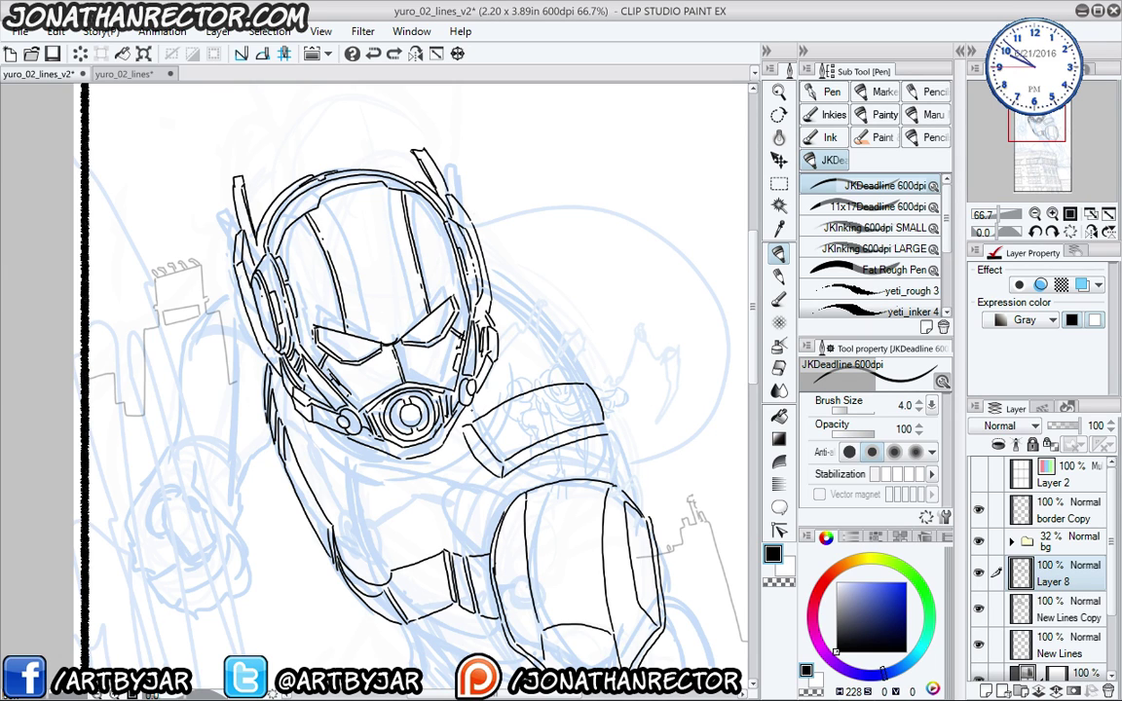
{"action": "mouse_move", "coordinate": [418, 383]}
{"action": "left_mouse_down"}
{"action": "mouse_move", "coordinate": [474, 348]}
{"action": "mouse_move", "coordinate": [524, 336]}
{"action": "mouse_move", "coordinate": [551, 390]}
{"action": "left_mouse_up"}
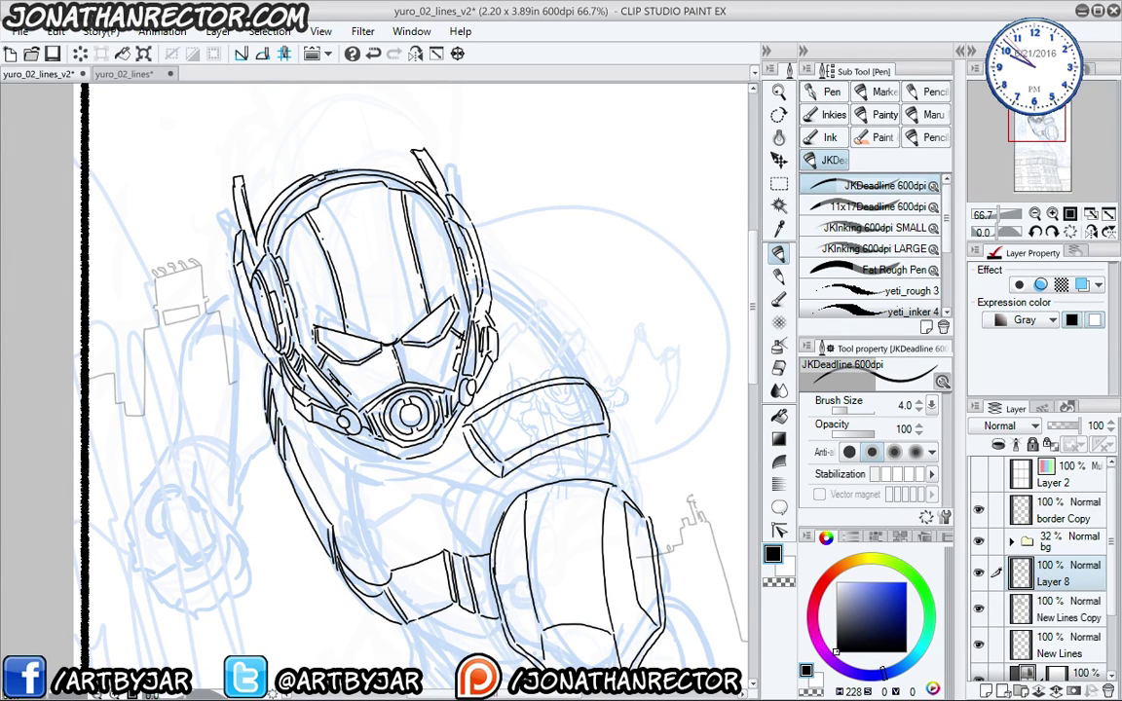
{"action": "left_click_drag", "start_coordinate": [441, 423], "coordinate": [419, 382]}
{"action": "left_click_drag", "start_coordinate": [532, 449], "coordinate": [530, 461]}
{"action": "left_click_drag", "start_coordinate": [475, 402], "coordinate": [446, 364]}
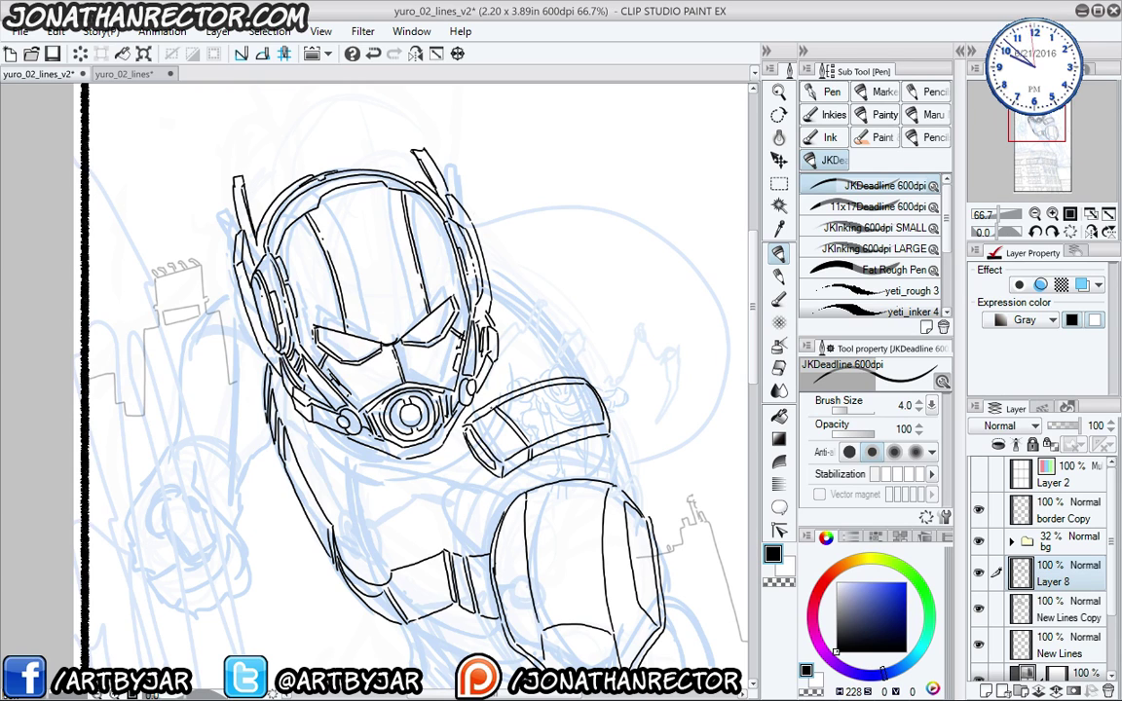
- Ink a curve and the left side of the chest pocket
{"action": "mouse_move", "coordinate": [283, 457]}
{"action": "left_mouse_down"}
{"action": "mouse_move", "coordinate": [401, 409]}
{"action": "mouse_move", "coordinate": [302, 305]}
{"action": "left_mouse_up"}
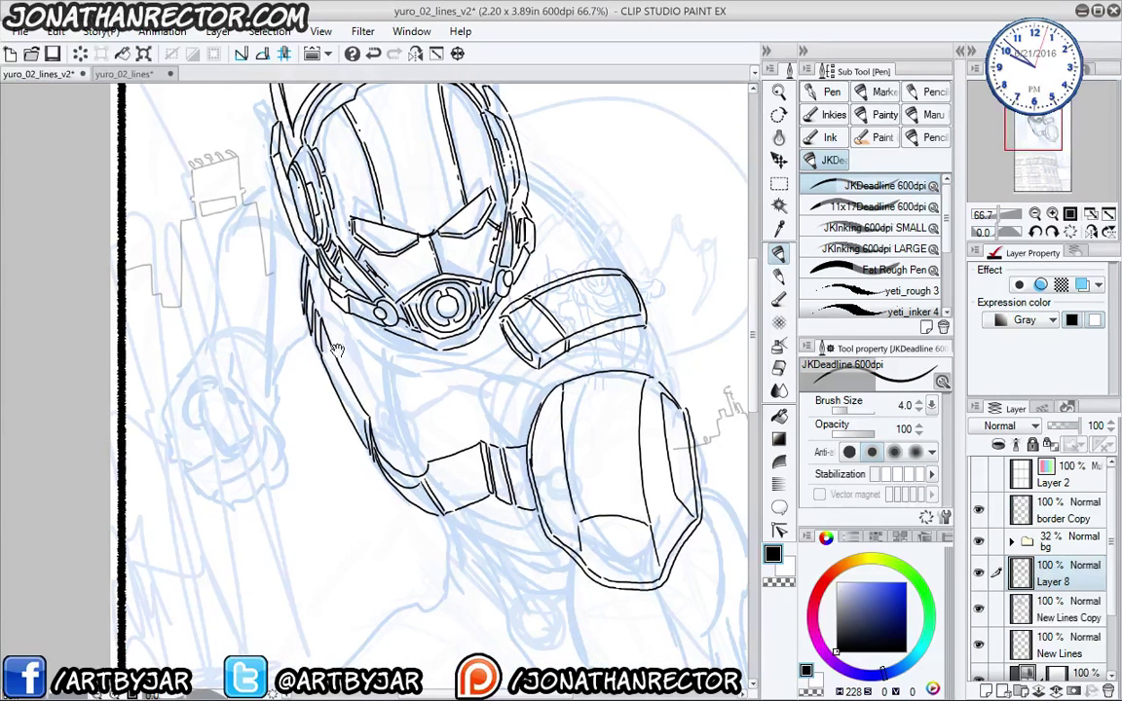
{"action": "mouse_move", "coordinate": [348, 351]}
{"action": "left_mouse_down"}
{"action": "mouse_move", "coordinate": [409, 407]}
{"action": "mouse_move", "coordinate": [414, 448]}
{"action": "left_mouse_up"}
{"action": "left_click_drag", "start_coordinate": [384, 402], "coordinate": [412, 417]}
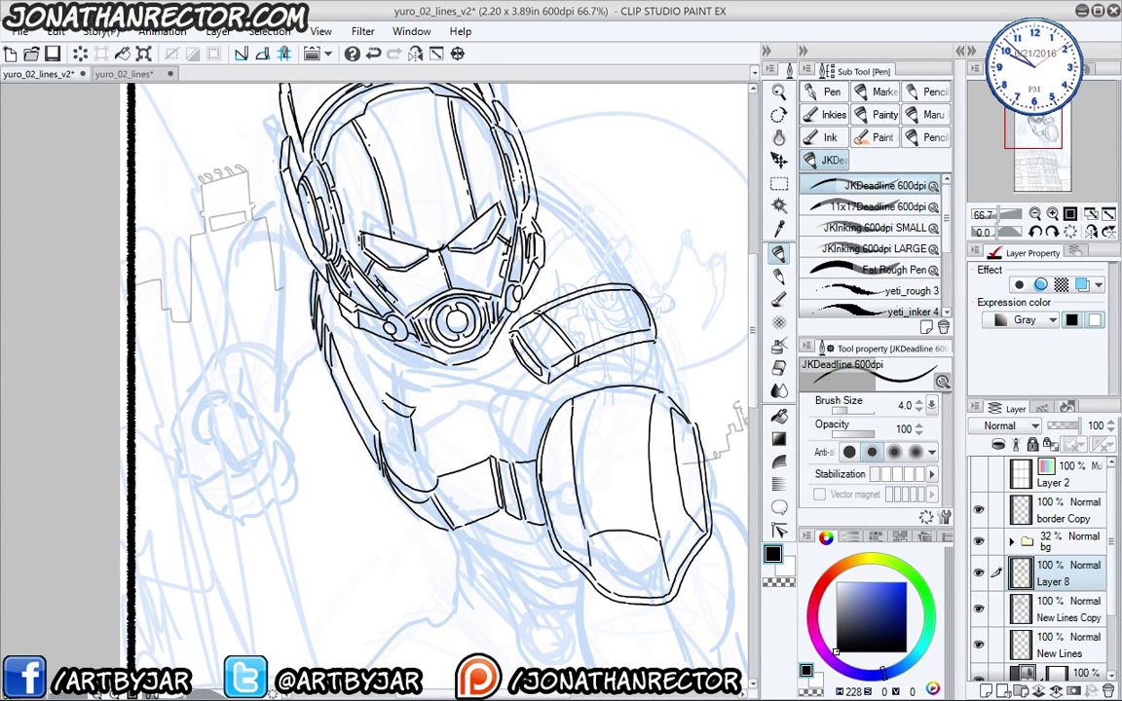
{"action": "mouse_move", "coordinate": [343, 362]}
{"action": "left_mouse_down"}
{"action": "mouse_move", "coordinate": [355, 398]}
{"action": "mouse_move", "coordinate": [419, 445]}
{"action": "mouse_move", "coordinate": [394, 446]}
{"action": "left_mouse_up"}
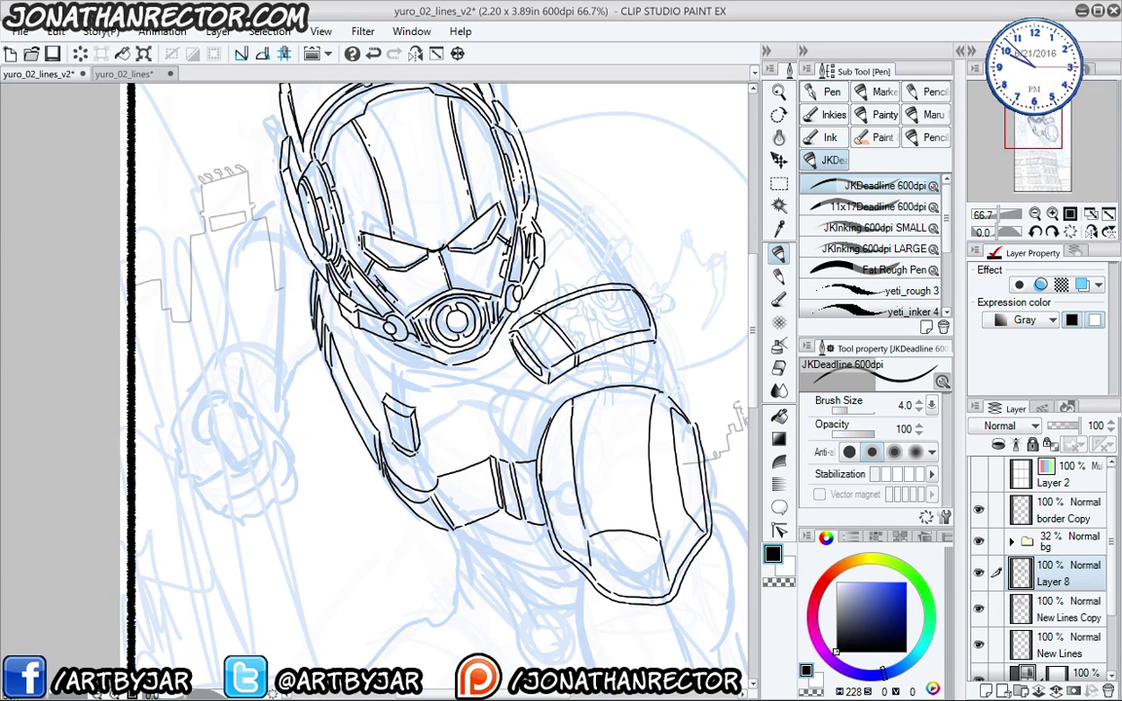
{"action": "mouse_move", "coordinate": [380, 402]}
{"action": "left_mouse_down"}
{"action": "mouse_move", "coordinate": [375, 435]}
{"action": "mouse_move", "coordinate": [356, 426]}
{"action": "left_mouse_up"}
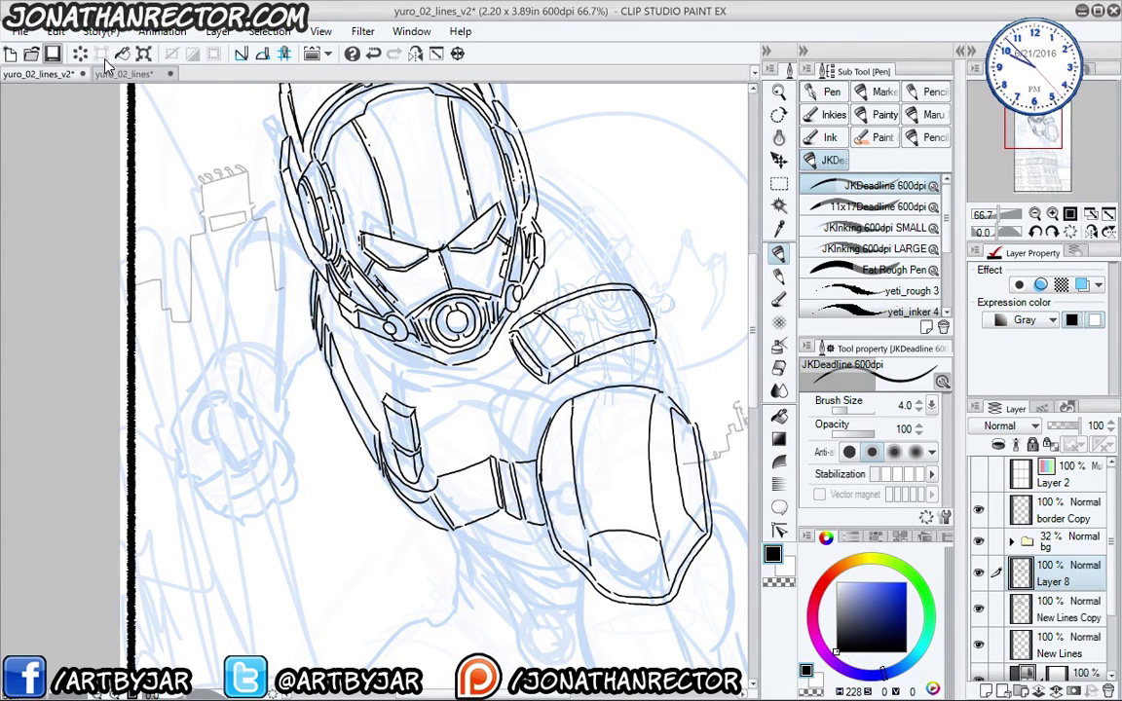
- Save the page with the new helmet, shoulder, forearm and fist inks
{"action": "key", "text": "ctrl+s"}
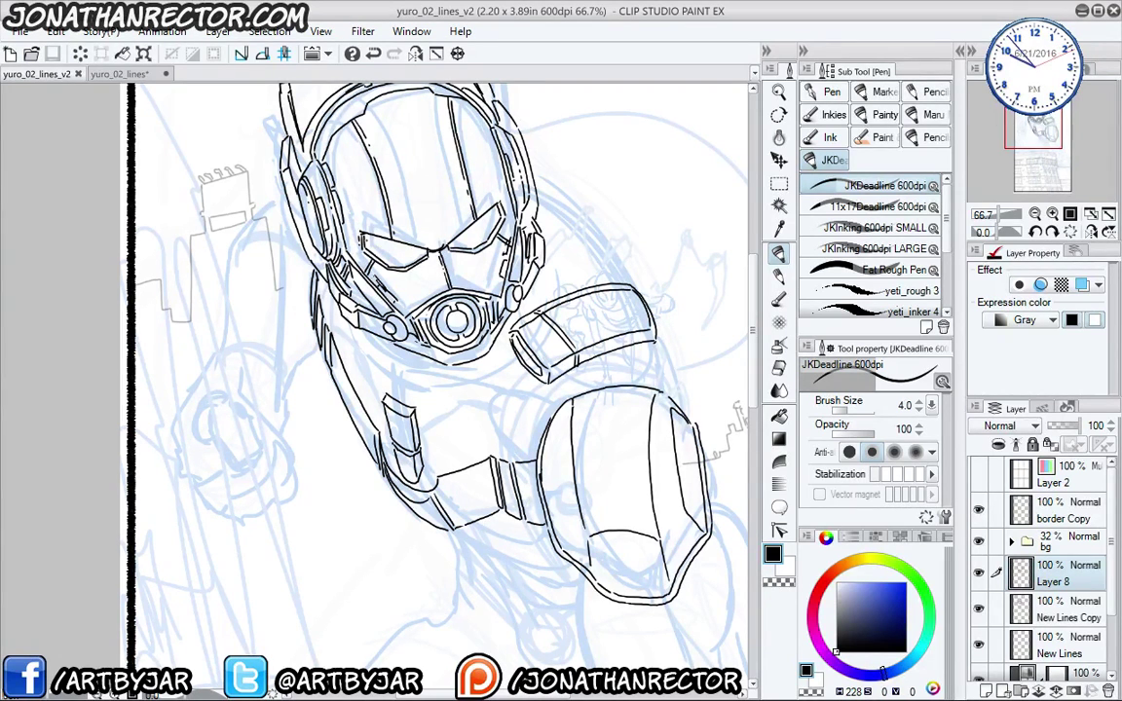
{"action": "scroll", "coordinate": [438, 370], "scroll_direction": "up", "scroll_amount": 1}
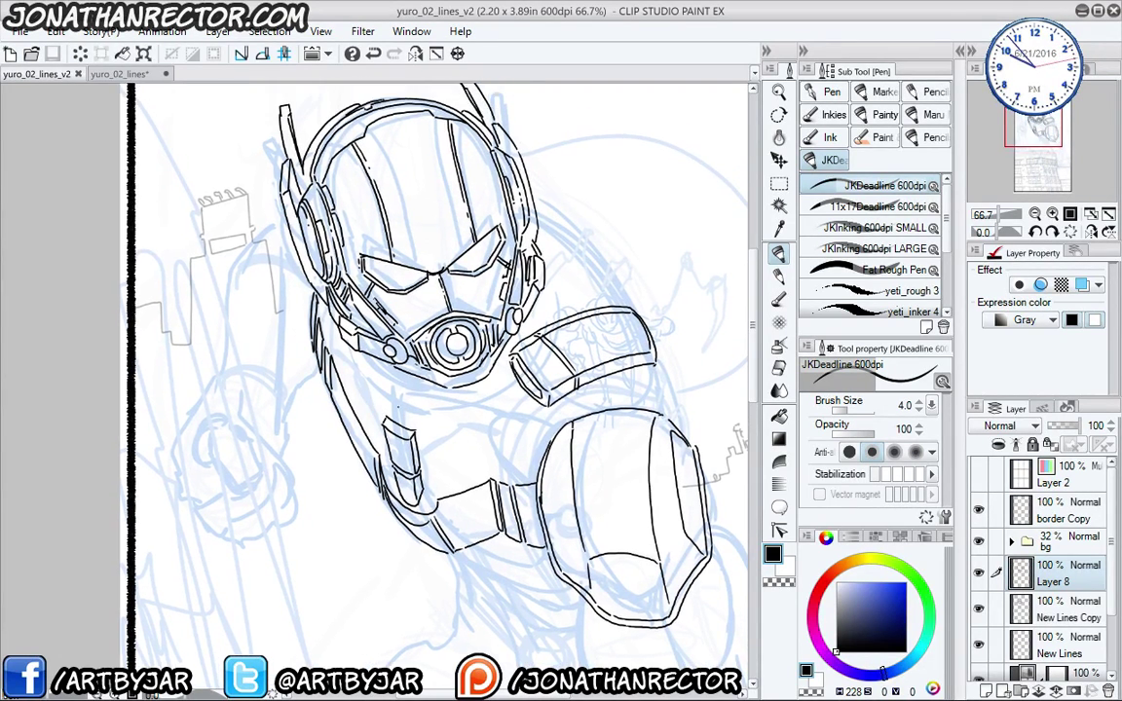
- Ink one small strap stroke on the upper chest piece below the helmet
{"action": "left_click_drag", "start_coordinate": [388, 403], "coordinate": [419, 426]}
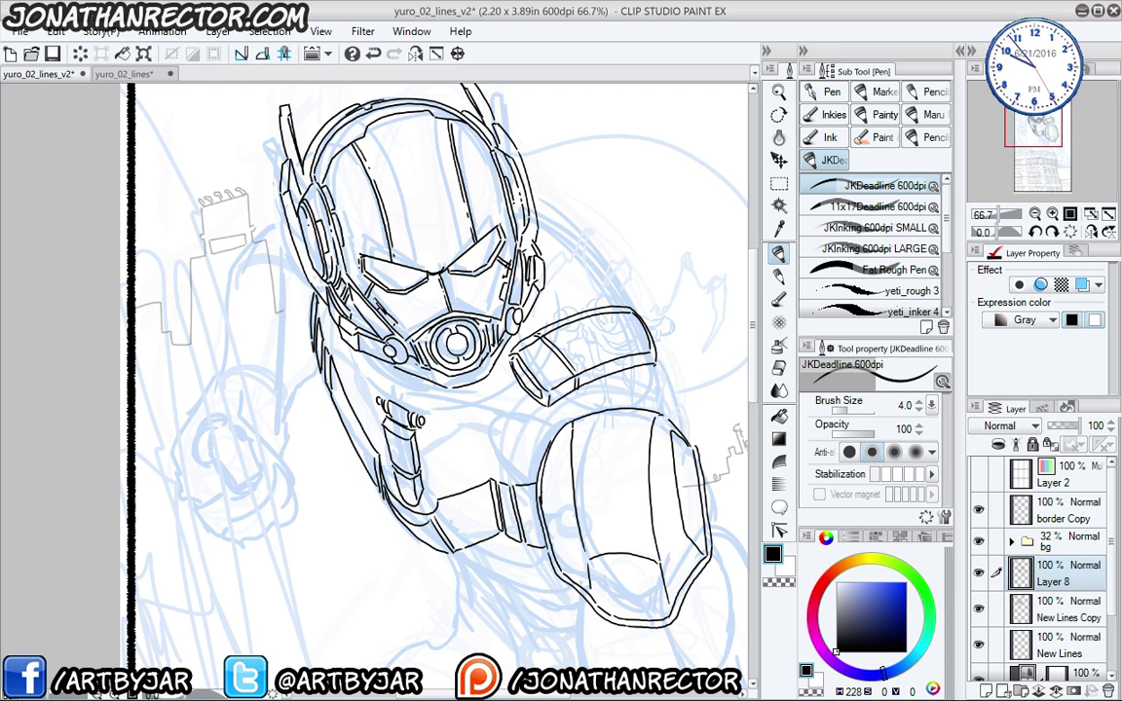
{"action": "left_click_drag", "start_coordinate": [485, 390], "coordinate": [504, 394]}
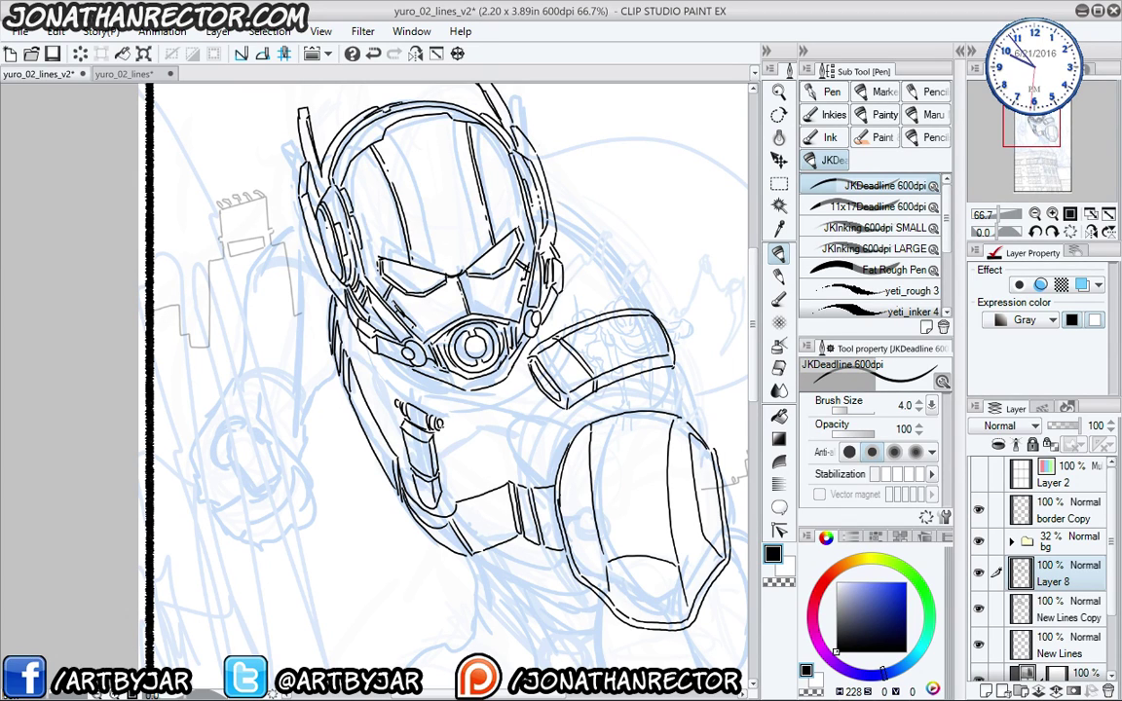
{"action": "left_click_drag", "start_coordinate": [385, 429], "coordinate": [340, 376]}
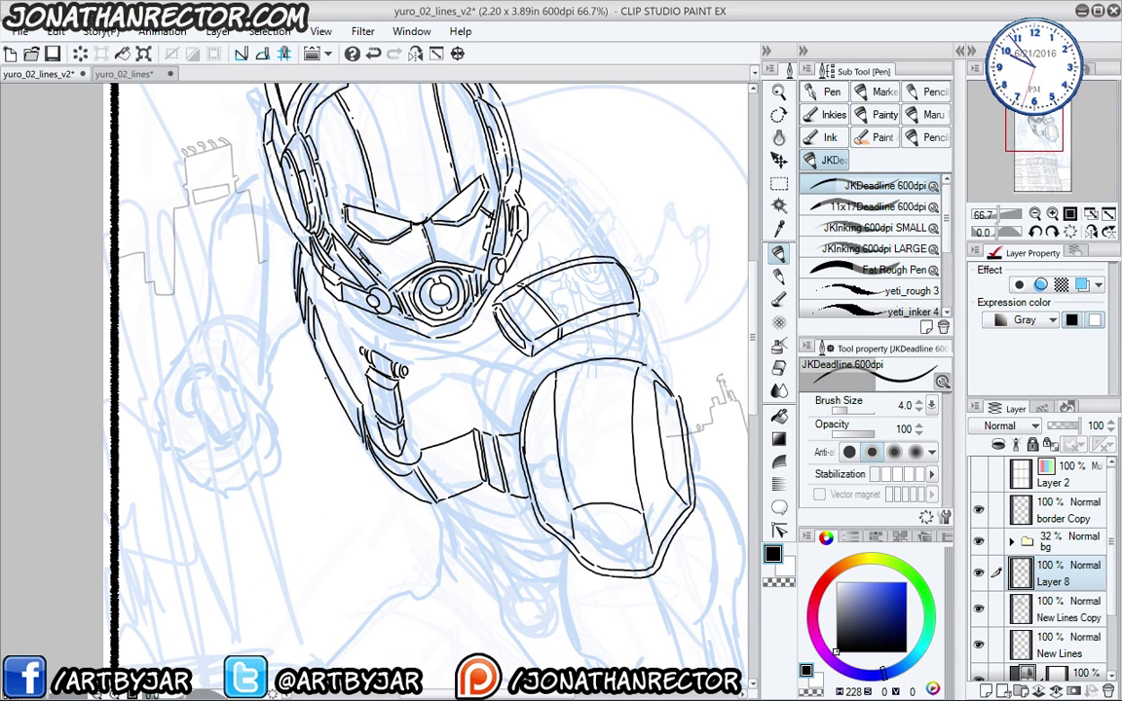
- On a new layer, enlarge the pen and test thick strap strokes on the chest, undoing them
{"action": "key", "text": "ctrl+shift+n"}
{"action": "mouse_move", "coordinate": [482, 385]}
{"action": "left_mouse_down"}
{"action": "mouse_move", "coordinate": [474, 371]}
{"action": "mouse_move", "coordinate": [478, 409]}
{"action": "left_mouse_up"}
{"action": "key", "text": "bracketright"}
{"action": "key", "text": "bracketright"}
{"action": "key", "text": "bracketright"}
{"action": "key", "text": "bracketright"}
{"action": "key", "text": "bracketright"}
{"action": "key", "text": "bracketright"}
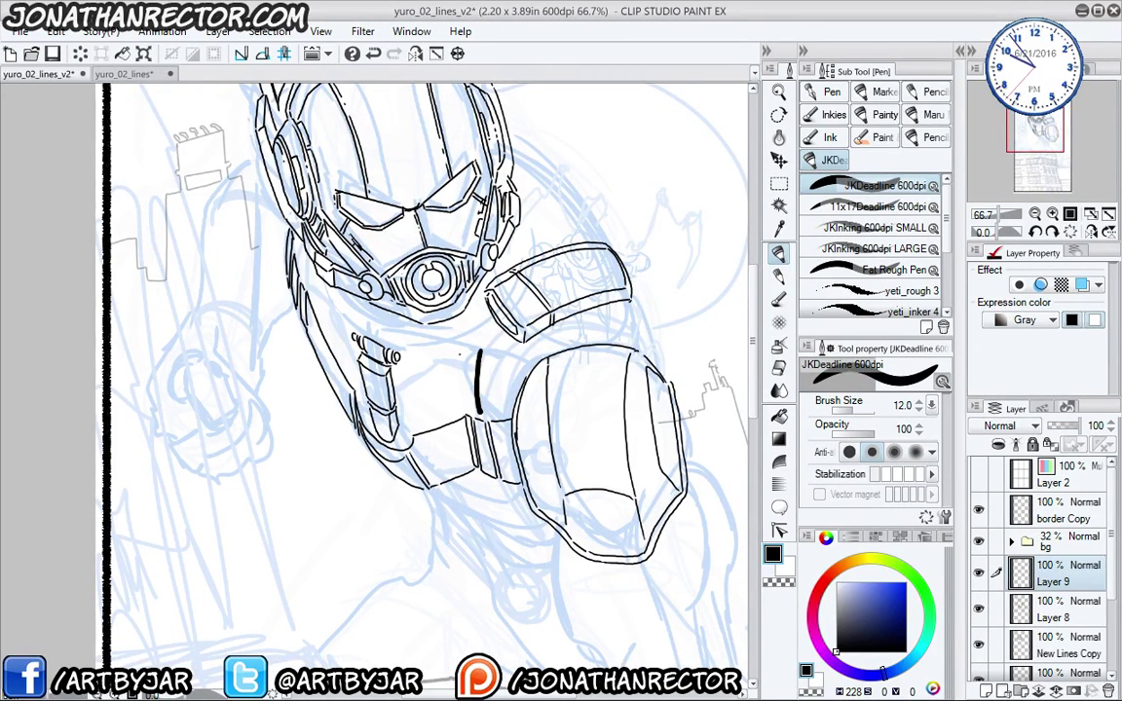
{"action": "key", "text": "bracketright"}
{"action": "mouse_move", "coordinate": [458, 347]}
{"action": "left_mouse_down"}
{"action": "mouse_move", "coordinate": [458, 448]}
{"action": "mouse_move", "coordinate": [479, 336]}
{"action": "mouse_move", "coordinate": [470, 357]}
{"action": "left_mouse_up"}
{"action": "key", "text": "e"}
{"action": "key", "text": "p"}
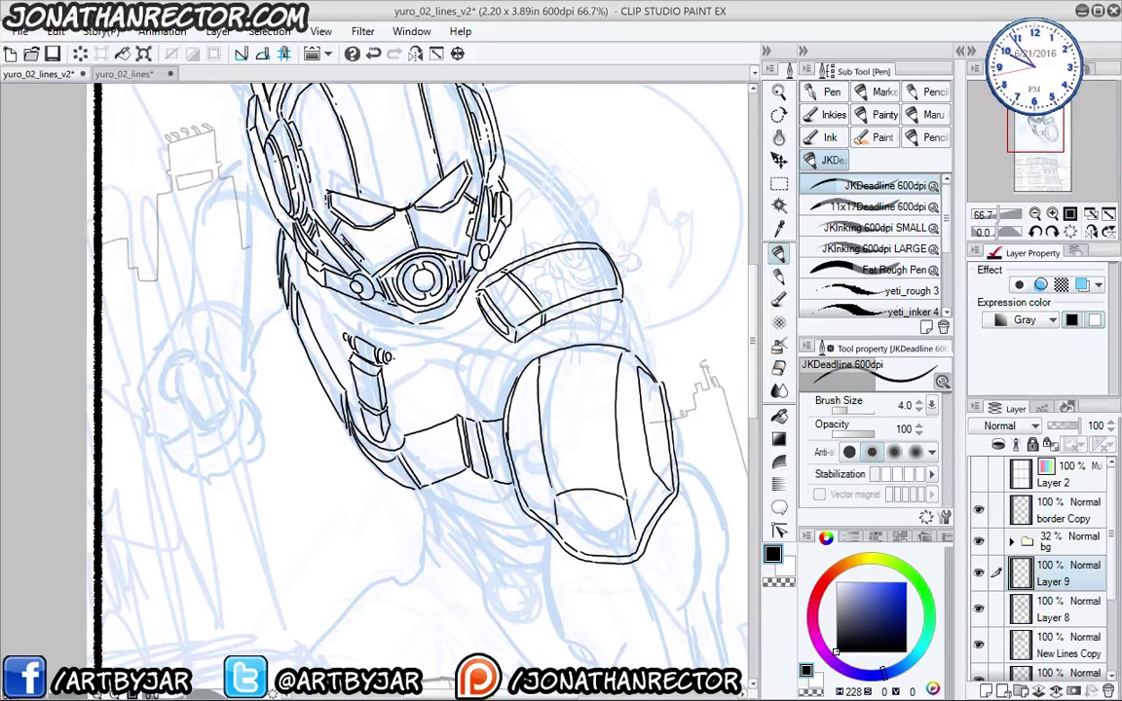
{"action": "left_click_drag", "start_coordinate": [420, 329], "coordinate": [577, 280]}
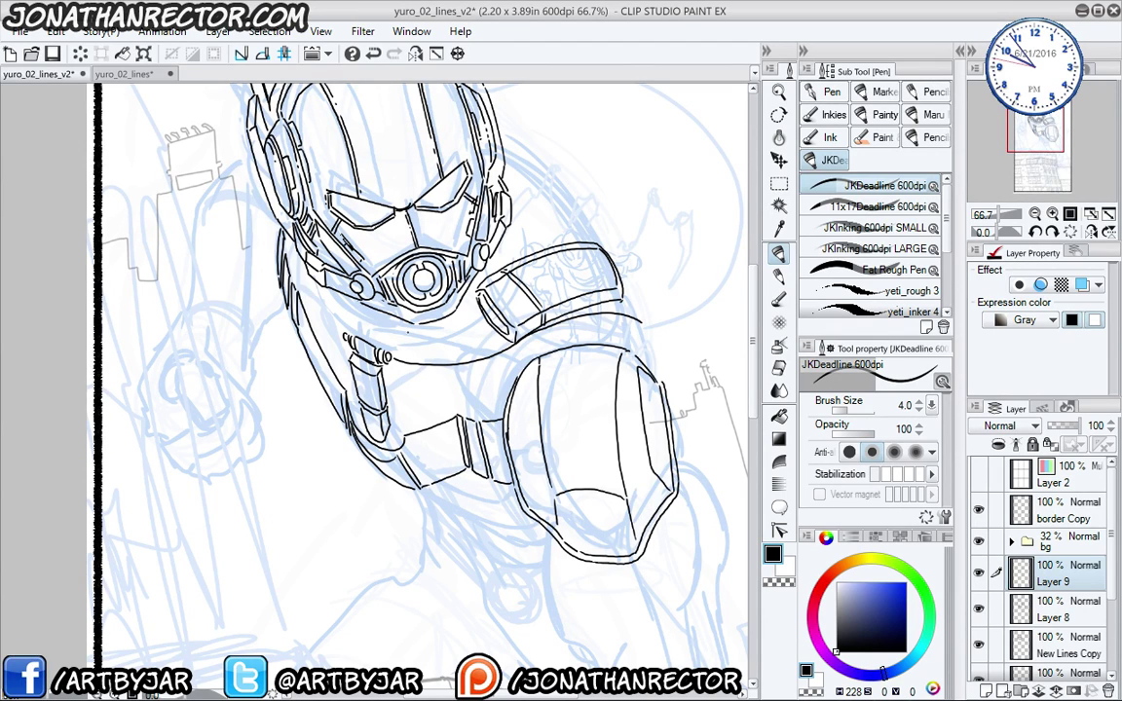
{"action": "key", "text": "ctrl+z"}
{"action": "key", "text": "ctrl+z"}
{"action": "key", "text": "bracketright"}
{"action": "key", "text": "bracketright"}
{"action": "key", "text": "bracketright"}
{"action": "key", "text": "bracketright"}
{"action": "key", "text": "bracketright"}
{"action": "key", "text": "bracketright"}
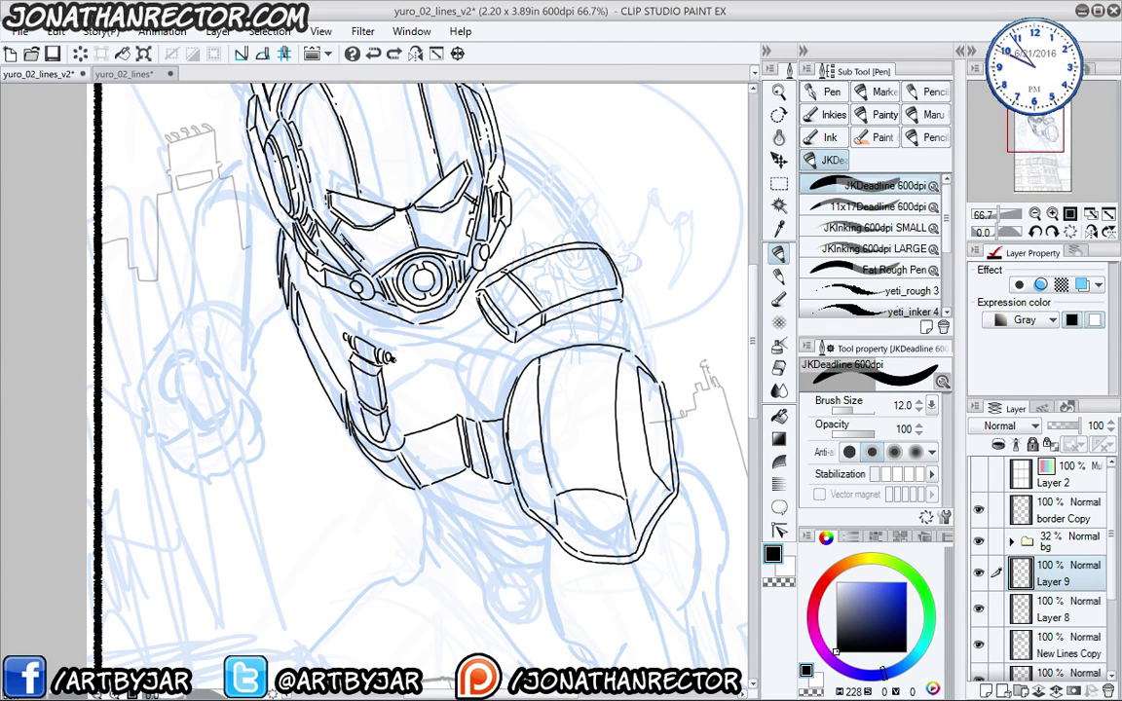
{"action": "mouse_move", "coordinate": [386, 357]}
{"action": "left_mouse_down"}
{"action": "mouse_move", "coordinate": [497, 358]}
{"action": "mouse_move", "coordinate": [611, 310]}
{"action": "mouse_move", "coordinate": [645, 320]}
{"action": "left_mouse_up"}
{"action": "key", "text": "ctrl+z"}
{"action": "key", "text": "bracketright"}
{"action": "key", "text": "bracketright"}
- Draw thick strap curves across the chest, up the helmet, over the arm and under the chin as outlined tubes
{"action": "left_click_drag", "start_coordinate": [249, 320], "coordinate": [268, 372]}
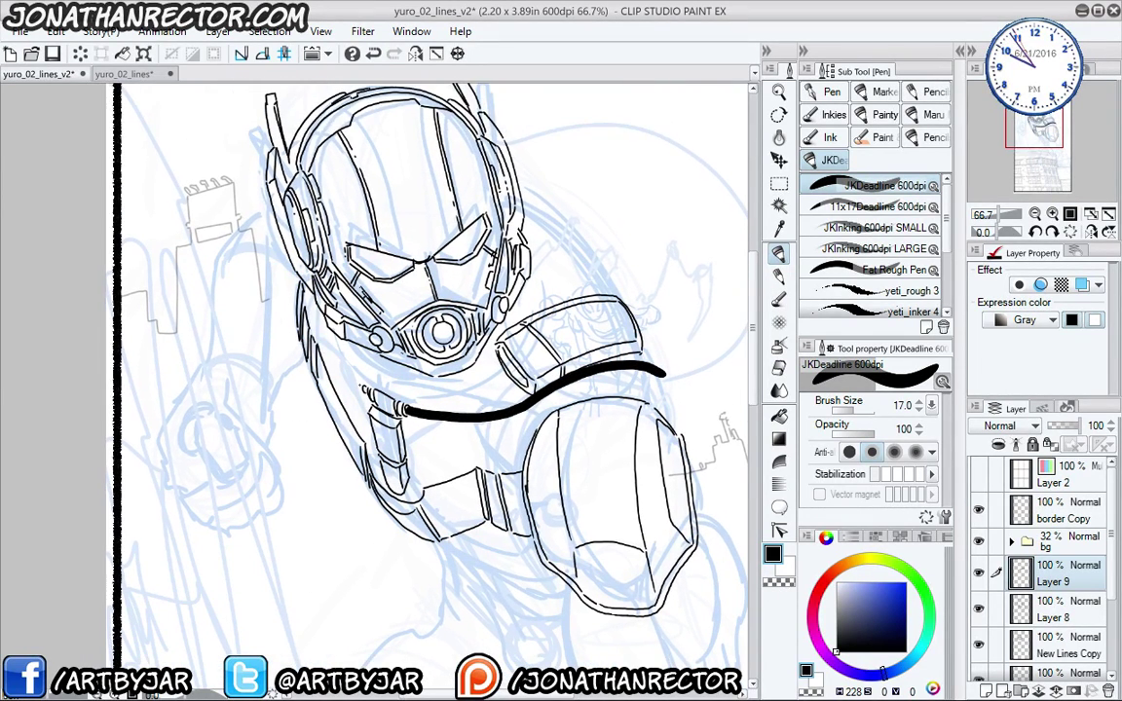
{"action": "key", "text": "bracketleft"}
{"action": "key", "text": "bracketleft"}
{"action": "mouse_move", "coordinate": [363, 388]}
{"action": "left_mouse_down"}
{"action": "mouse_move", "coordinate": [287, 297]}
{"action": "mouse_move", "coordinate": [276, 243]}
{"action": "left_mouse_up"}
{"action": "key", "text": "bracketright"}
{"action": "key", "text": "bracketright"}
{"action": "mouse_move", "coordinate": [368, 406]}
{"action": "left_mouse_down"}
{"action": "mouse_move", "coordinate": [317, 339]}
{"action": "mouse_move", "coordinate": [318, 318]}
{"action": "left_mouse_up"}
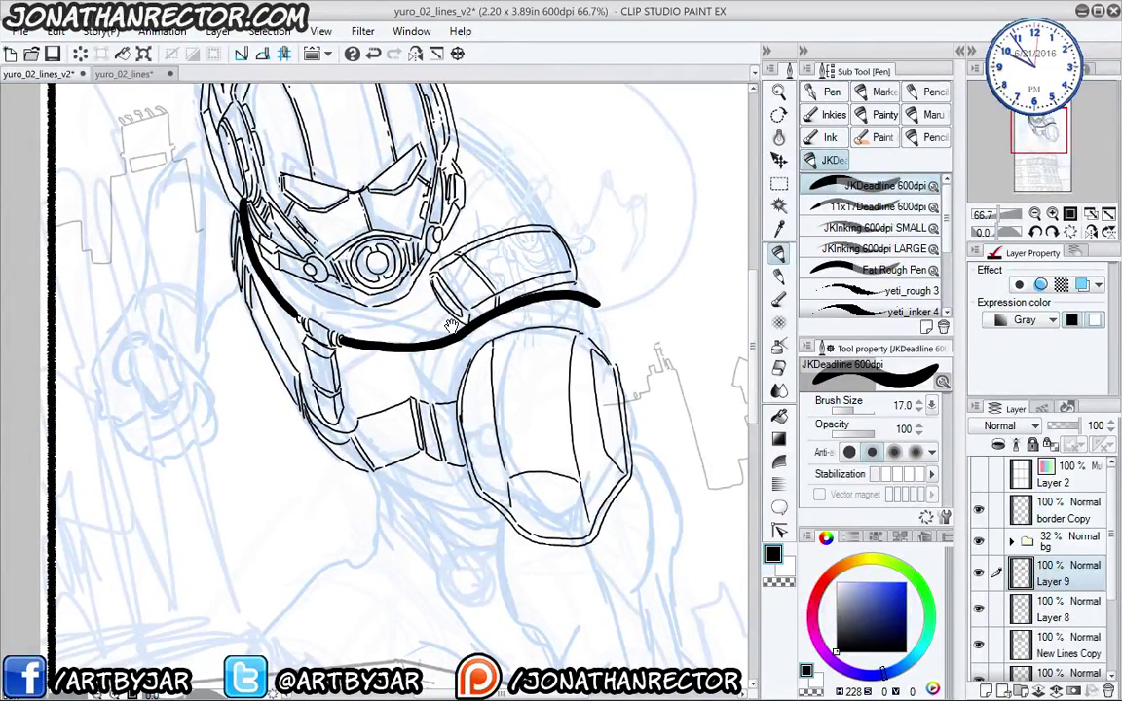
{"action": "left_click_drag", "start_coordinate": [406, 287], "coordinate": [405, 274]}
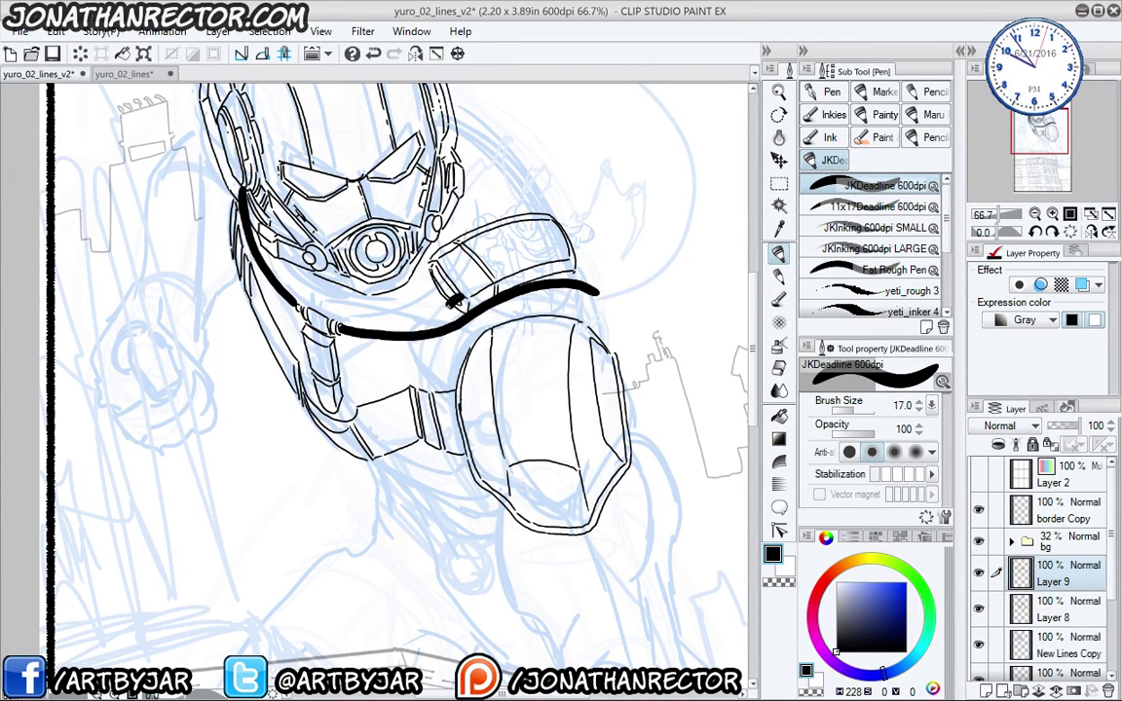
{"action": "mouse_move", "coordinate": [461, 298]}
{"action": "left_mouse_down"}
{"action": "mouse_move", "coordinate": [442, 330]}
{"action": "mouse_move", "coordinate": [472, 454]}
{"action": "left_mouse_up"}
{"action": "left_click_drag", "start_coordinate": [256, 396], "coordinate": [285, 455]}
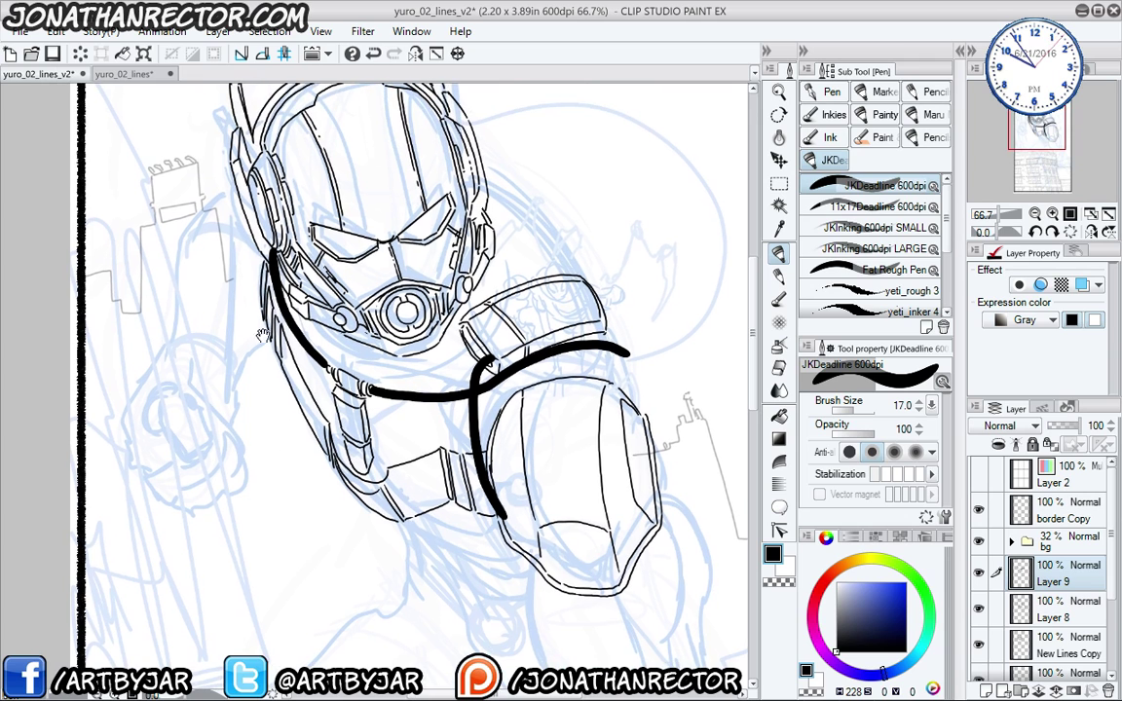
{"action": "left_click_drag", "start_coordinate": [285, 302], "coordinate": [283, 385]}
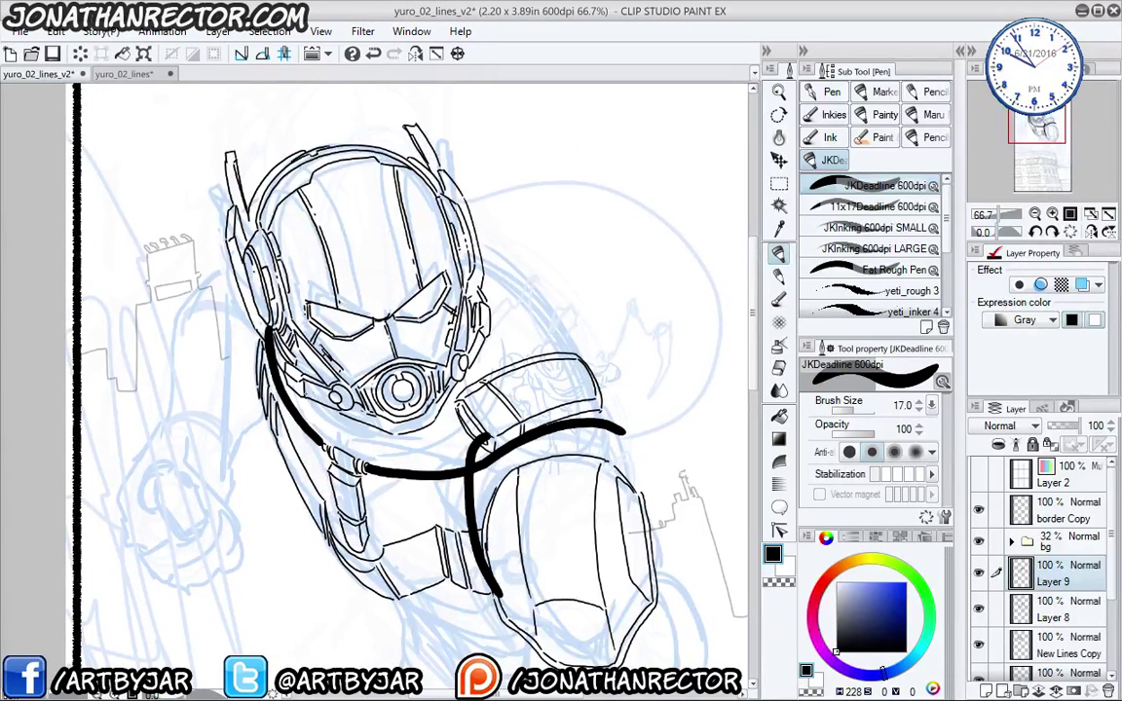
{"action": "mouse_move", "coordinate": [474, 284]}
{"action": "left_mouse_down"}
{"action": "mouse_move", "coordinate": [473, 371]}
{"action": "mouse_move", "coordinate": [453, 404]}
{"action": "mouse_move", "coordinate": [371, 430]}
{"action": "mouse_move", "coordinate": [300, 393]}
{"action": "mouse_move", "coordinate": [269, 310]}
{"action": "left_mouse_up"}
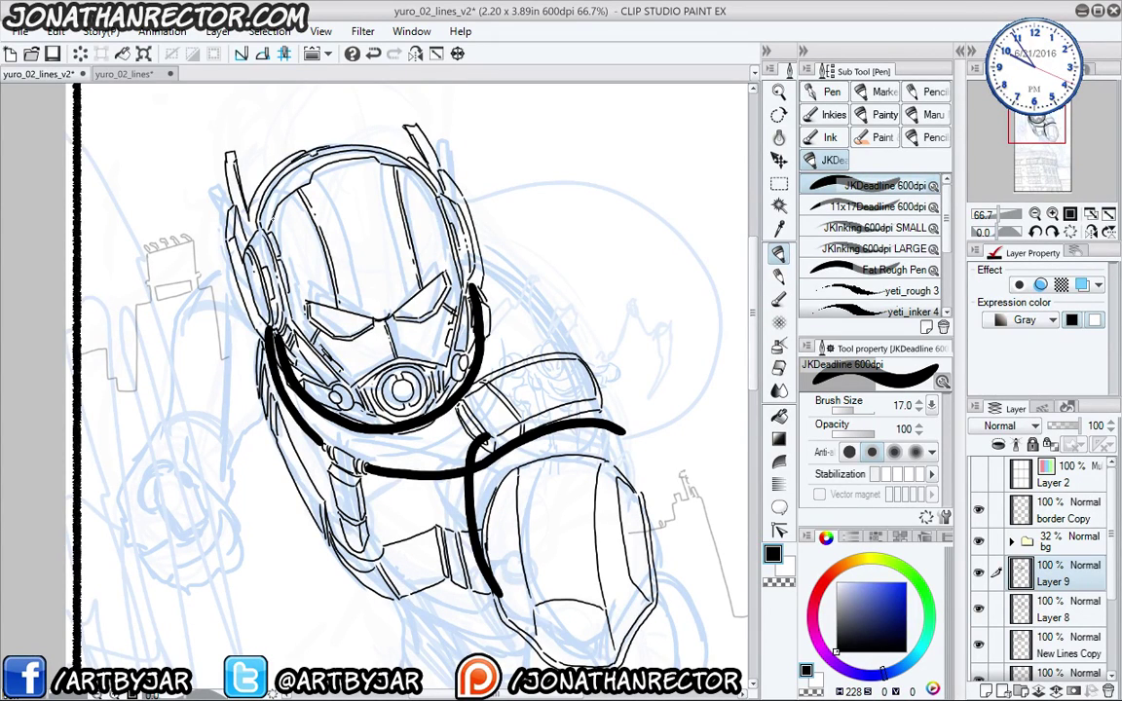
{"action": "left_click_drag", "start_coordinate": [269, 470], "coordinate": [244, 378]}
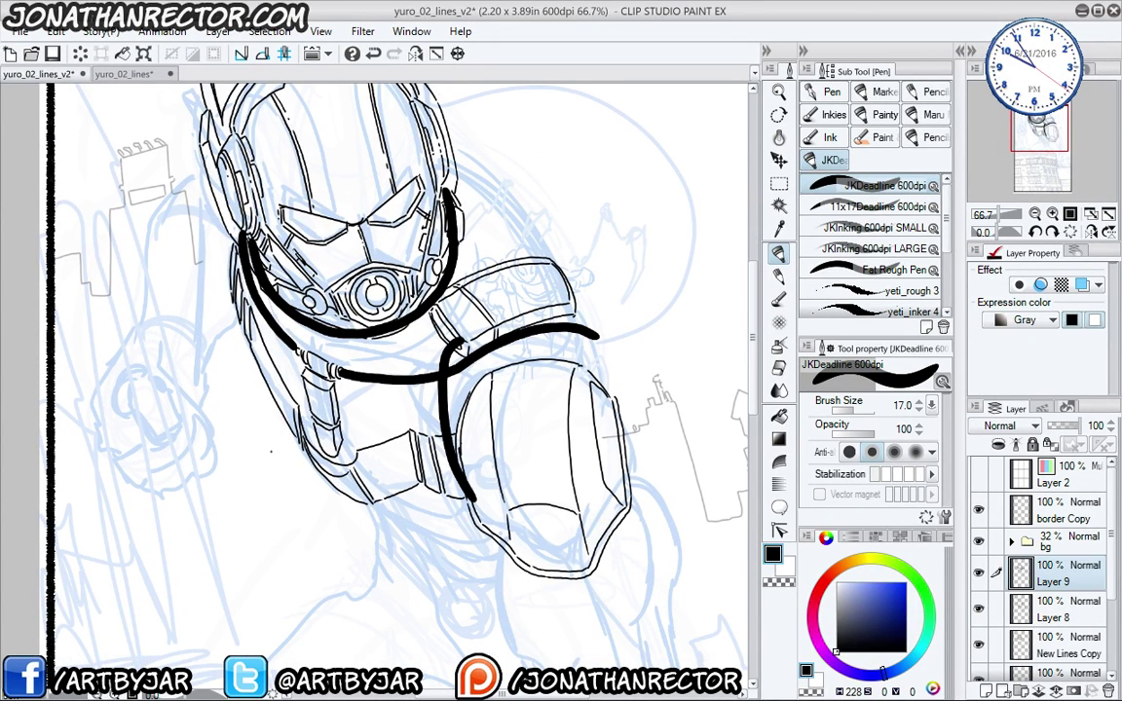
{"action": "key", "text": "Delete"}
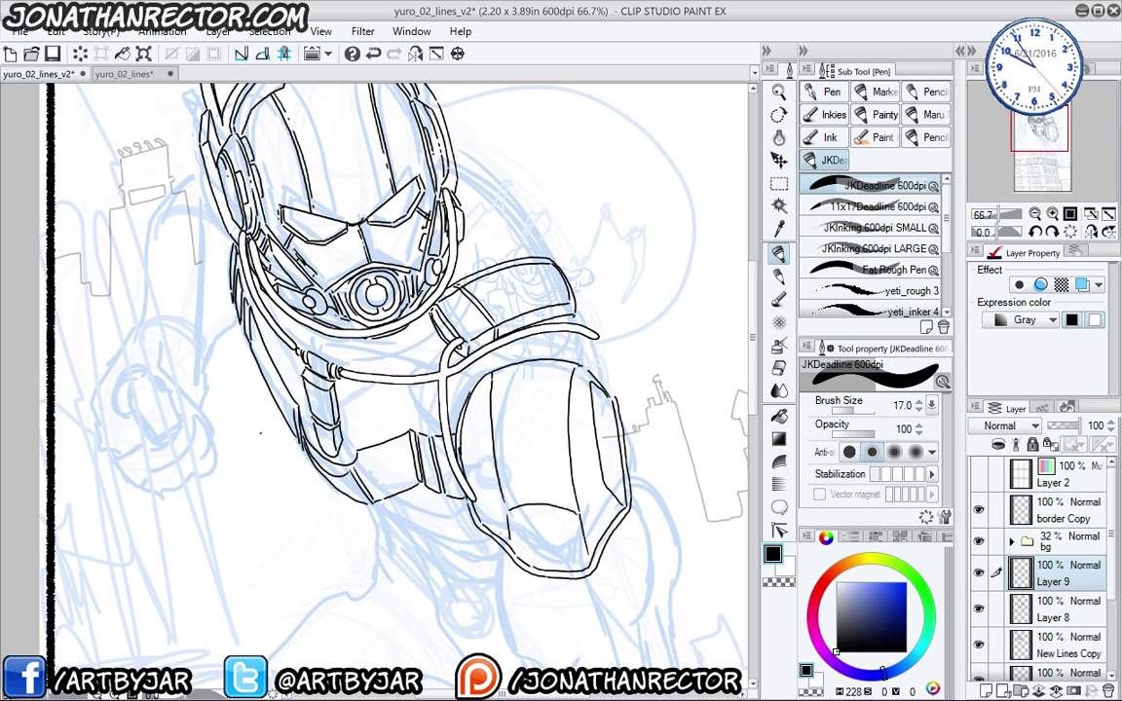
{"action": "scroll", "coordinate": [228, 341], "scroll_direction": "up", "scroll_amount": 1}
- Fade Layer 9 to 46% opacity and erase stray lines near the left tube
{"action": "left_click_drag", "start_coordinate": [290, 401], "coordinate": [292, 481]}
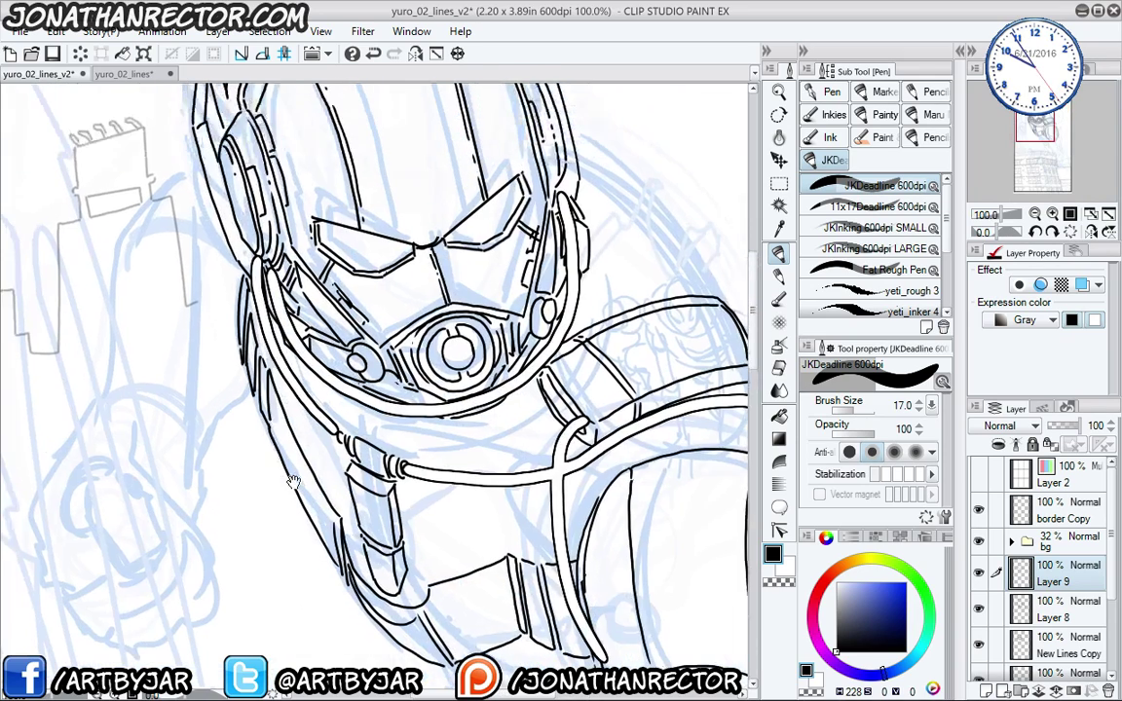
{"action": "left_click", "coordinate": [1063, 426]}
{"action": "key", "text": "e"}
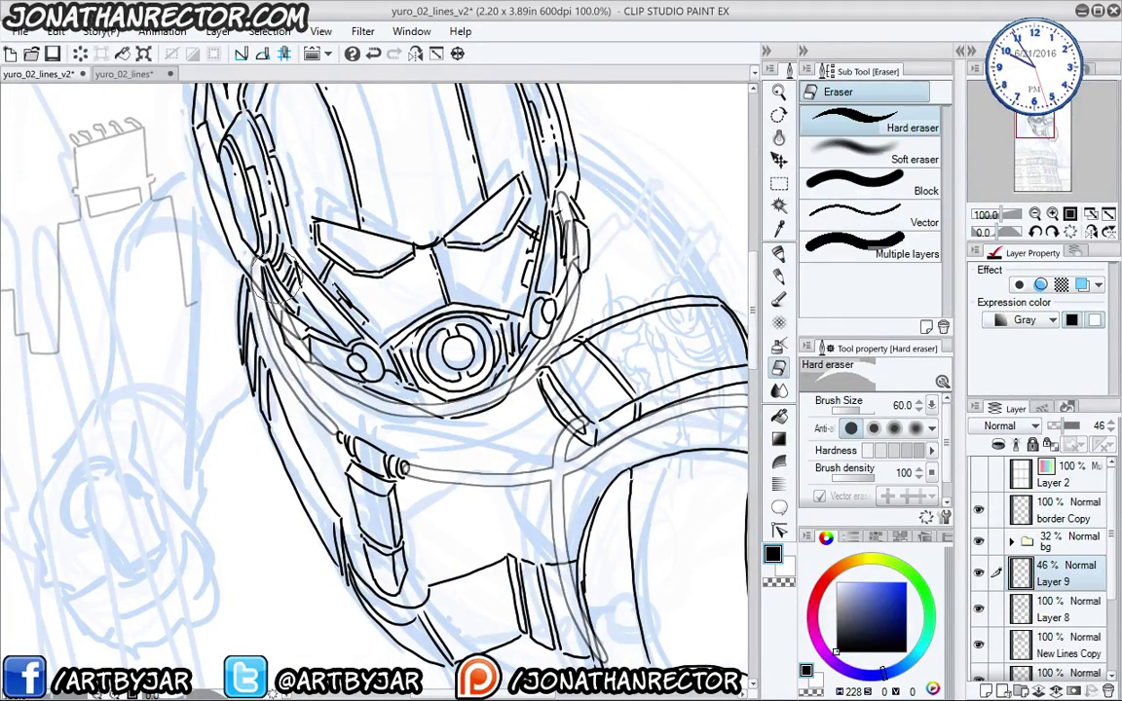
{"action": "mouse_move", "coordinate": [262, 268]}
{"action": "left_mouse_down"}
{"action": "mouse_move", "coordinate": [234, 242]}
{"action": "mouse_move", "coordinate": [306, 345]}
{"action": "mouse_move", "coordinate": [268, 302]}
{"action": "mouse_move", "coordinate": [382, 375]}
{"action": "mouse_move", "coordinate": [390, 362]}
{"action": "mouse_move", "coordinate": [409, 395]}
{"action": "mouse_move", "coordinate": [380, 362]}
{"action": "mouse_move", "coordinate": [385, 351]}
{"action": "mouse_move", "coordinate": [452, 412]}
{"action": "mouse_move", "coordinate": [428, 352]}
{"action": "mouse_move", "coordinate": [538, 291]}
{"action": "mouse_move", "coordinate": [487, 176]}
{"action": "mouse_move", "coordinate": [502, 234]}
{"action": "mouse_move", "coordinate": [548, 304]}
{"action": "mouse_move", "coordinate": [563, 282]}
{"action": "mouse_move", "coordinate": [570, 293]}
{"action": "mouse_move", "coordinate": [556, 326]}
{"action": "mouse_move", "coordinate": [559, 358]}
{"action": "left_mouse_up"}
{"action": "key", "text": "bracketleft"}
{"action": "key", "text": "bracketleft"}
{"action": "key", "text": "bracketleft"}
{"action": "key", "text": "bracketleft"}
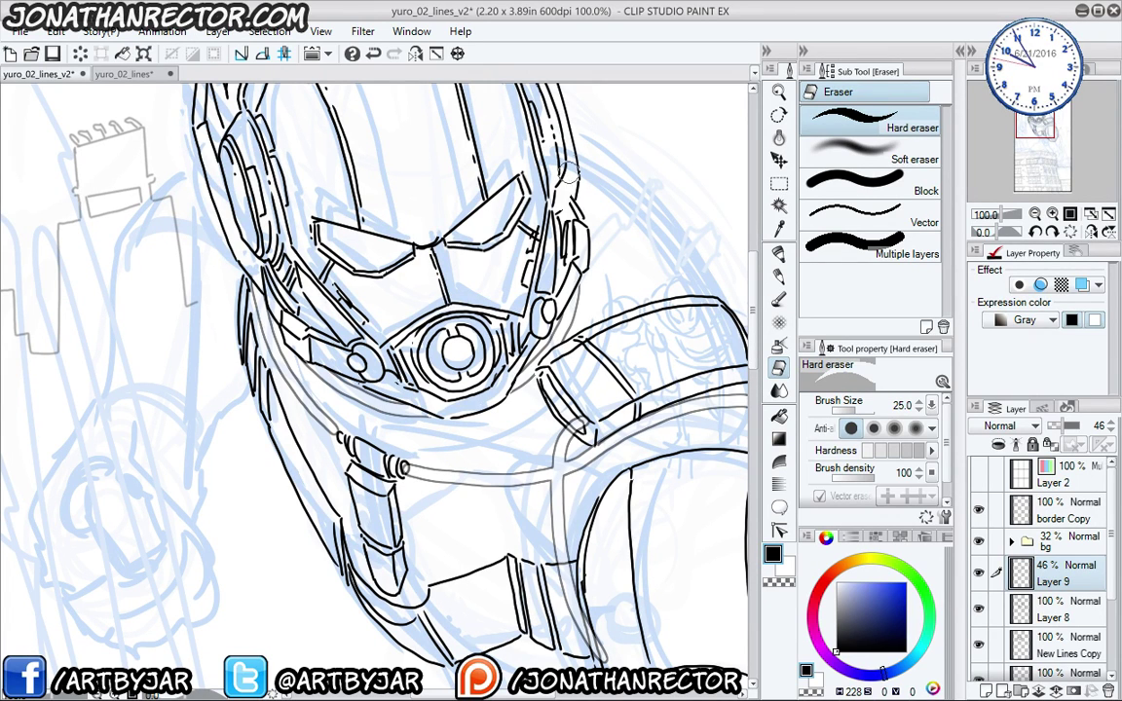
- Add a new Layer 10 above Layer 9 with the view panned toward the empty sky
{"action": "left_click_drag", "start_coordinate": [511, 407], "coordinate": [443, 353]}
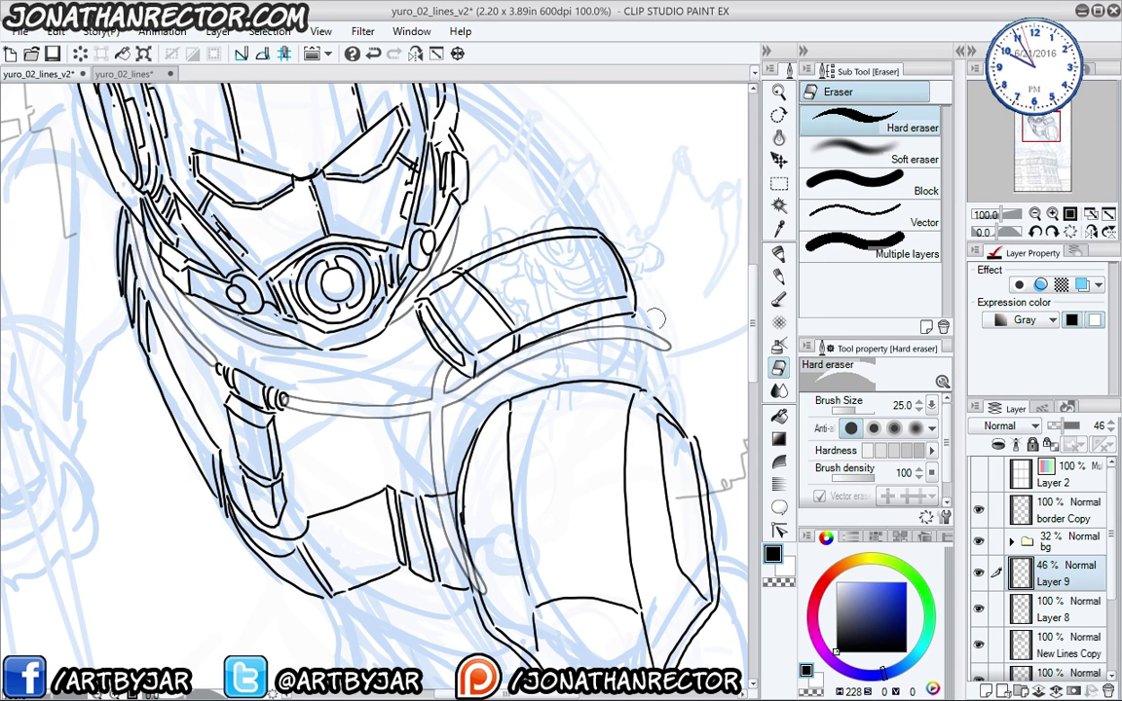
{"action": "left_click_drag", "start_coordinate": [513, 351], "coordinate": [402, 424]}
{"action": "key", "text": "ctrl+shift+n"}
{"action": "left_click_drag", "start_coordinate": [504, 341], "coordinate": [412, 435]}
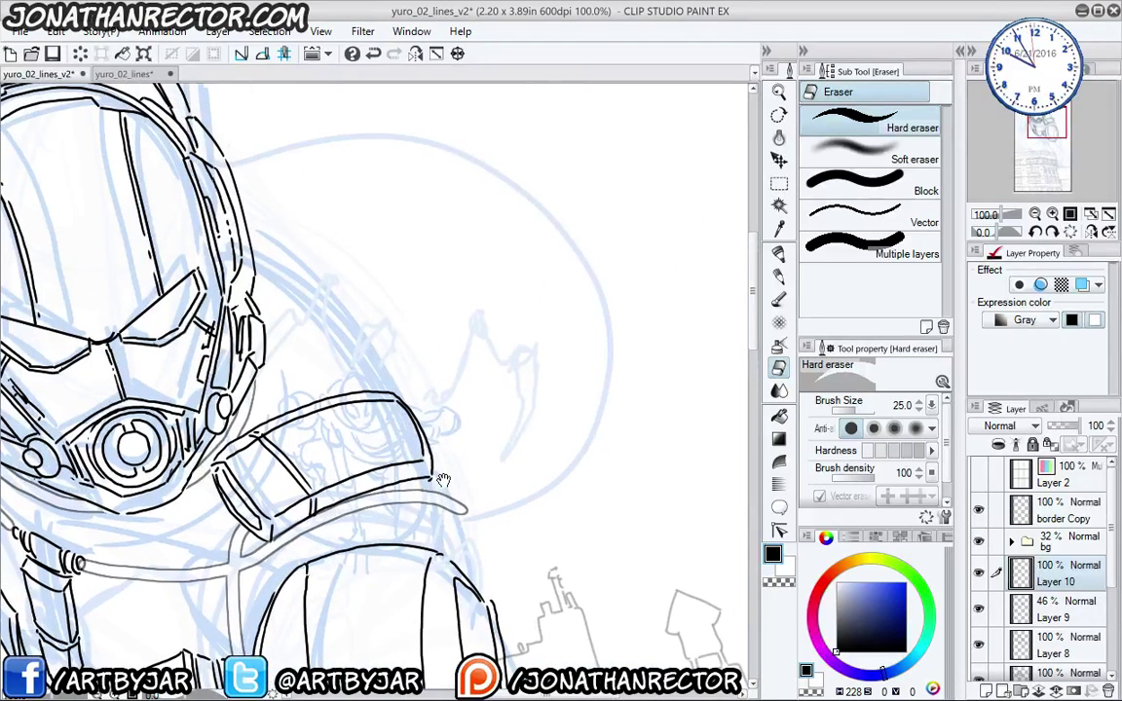
- Paint a rough black debris blob with yeti_rough 3 and fill its interior white
{"action": "key", "text": "p"}
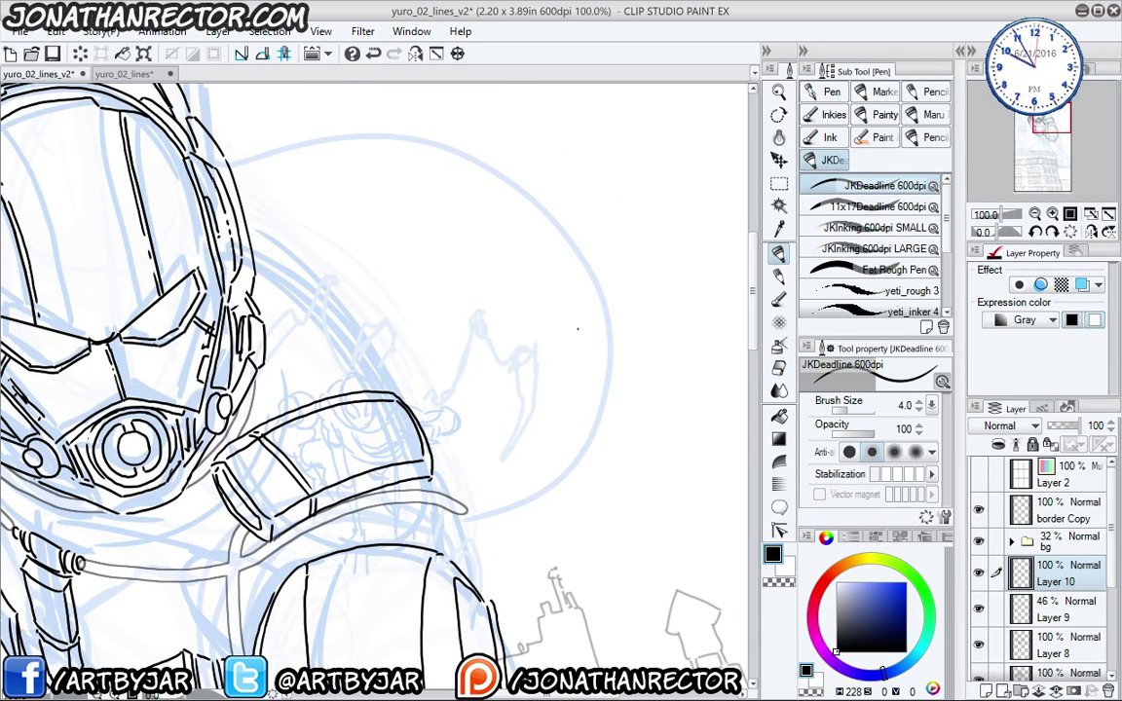
{"action": "left_click", "coordinate": [831, 293]}
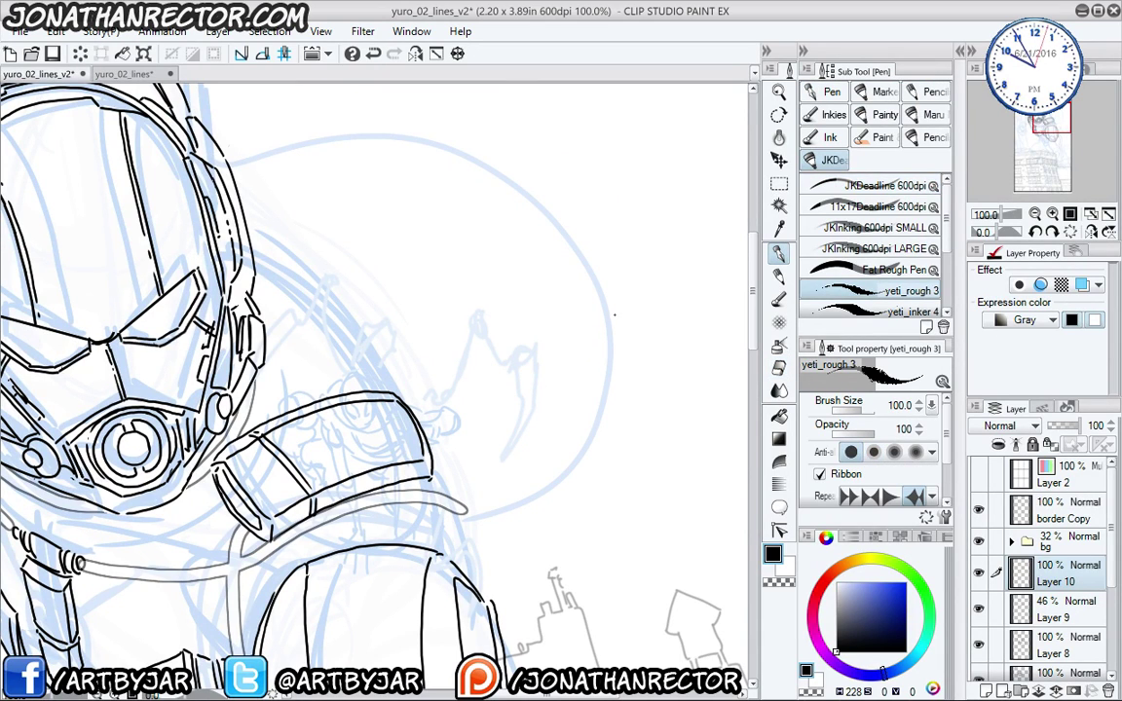
{"action": "mouse_move", "coordinate": [570, 322]}
{"action": "left_mouse_down"}
{"action": "mouse_move", "coordinate": [516, 185]}
{"action": "mouse_move", "coordinate": [584, 409]}
{"action": "mouse_move", "coordinate": [497, 311]}
{"action": "mouse_move", "coordinate": [584, 282]}
{"action": "mouse_move", "coordinate": [477, 390]}
{"action": "mouse_move", "coordinate": [576, 447]}
{"action": "left_mouse_up"}
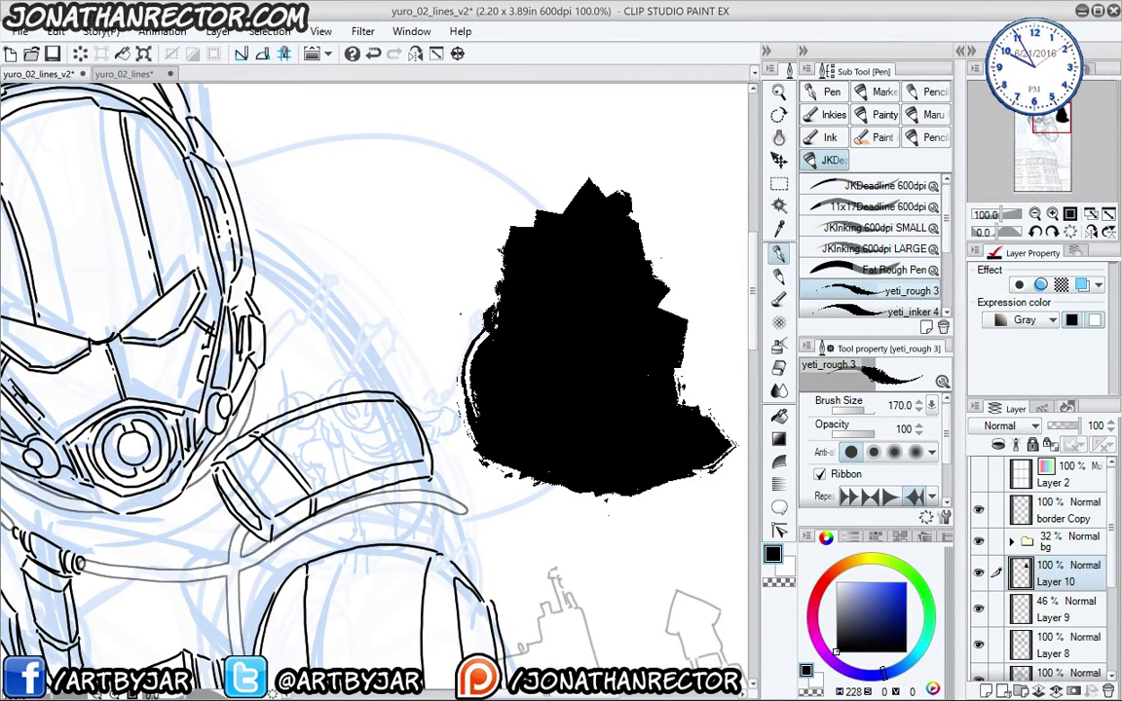
{"action": "left_click", "coordinate": [648, 375]}
{"action": "key", "text": "e"}
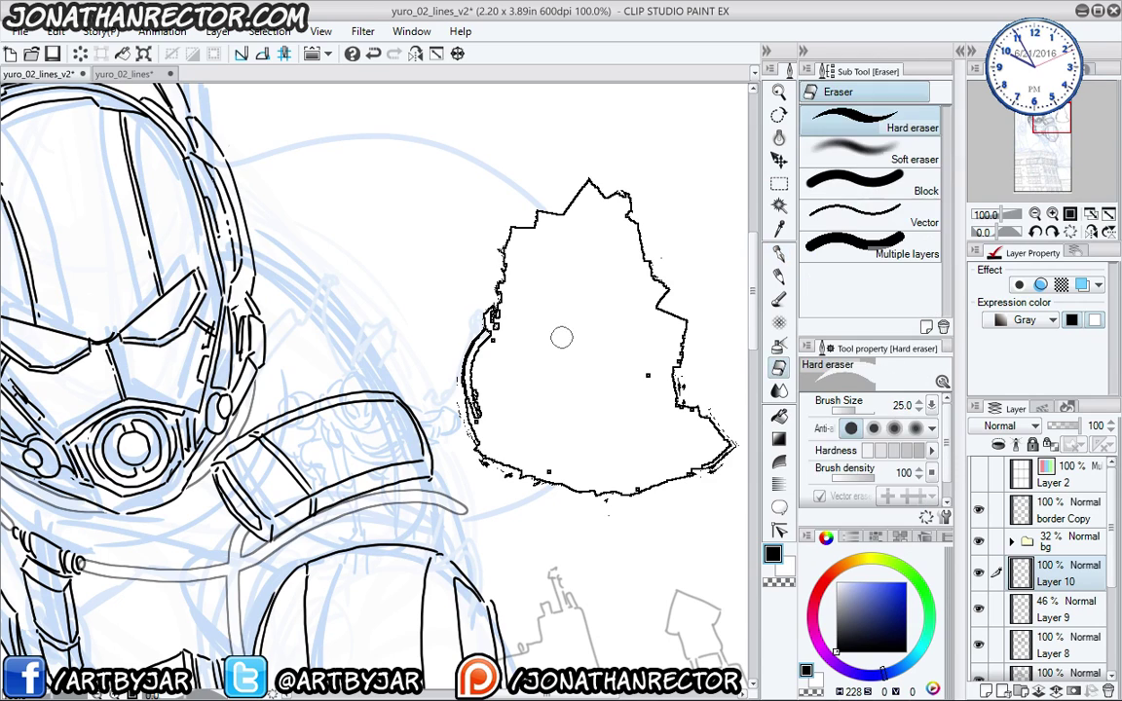
{"action": "key", "text": "p"}
- Ink curved, diagonal and zigzag cracks across the debris with the JKinking SMALL brush
{"action": "left_click", "coordinate": [828, 211]}
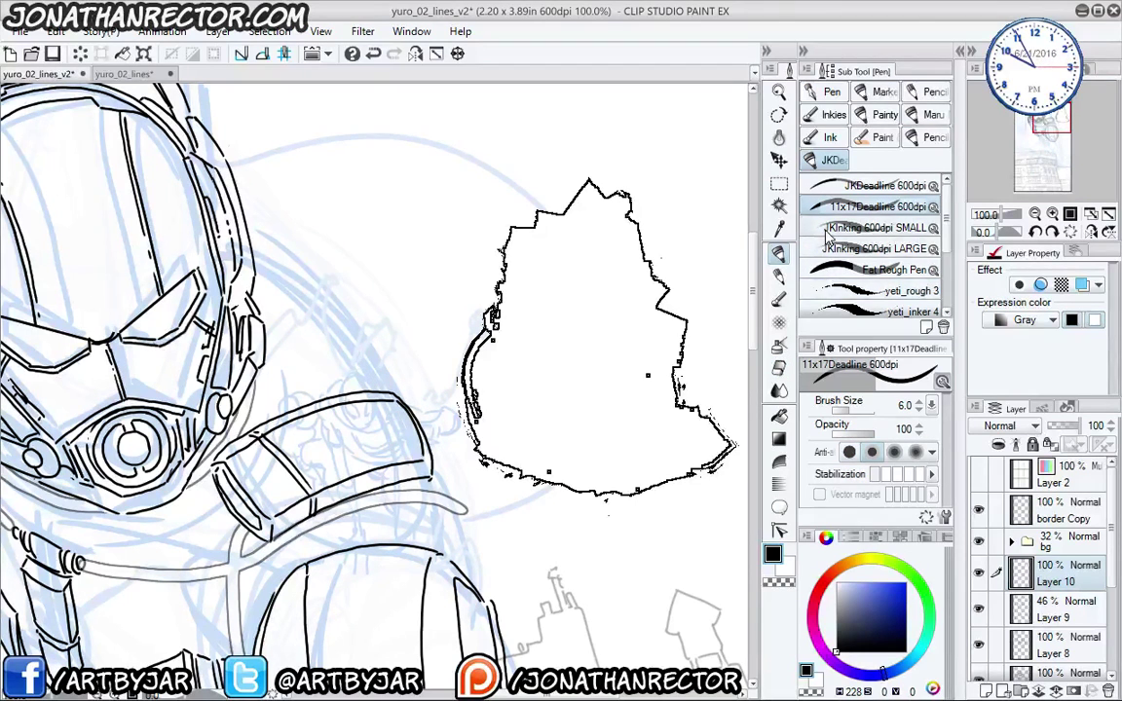
{"action": "left_click", "coordinate": [872, 227]}
{"action": "left_click_drag", "start_coordinate": [642, 289], "coordinate": [573, 407]}
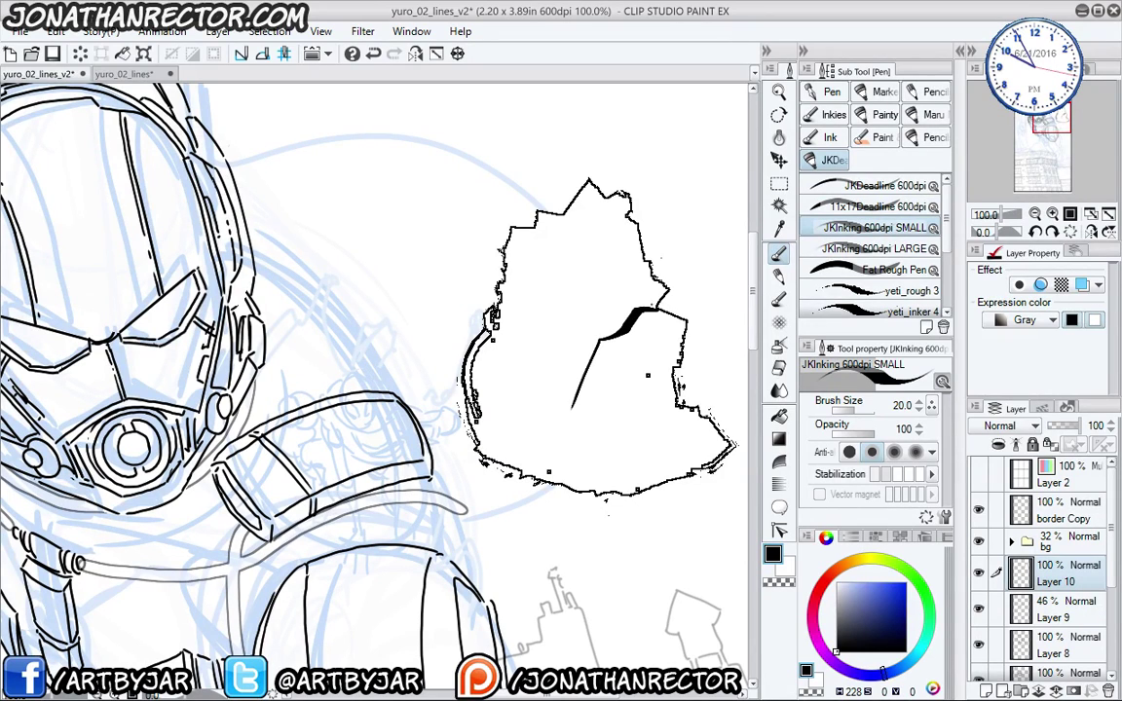
{"action": "left_click_drag", "start_coordinate": [643, 285], "coordinate": [668, 295]}
{"action": "mouse_move", "coordinate": [638, 255]}
{"action": "left_mouse_down"}
{"action": "mouse_move", "coordinate": [576, 341]}
{"action": "mouse_move", "coordinate": [538, 432]}
{"action": "left_mouse_up"}
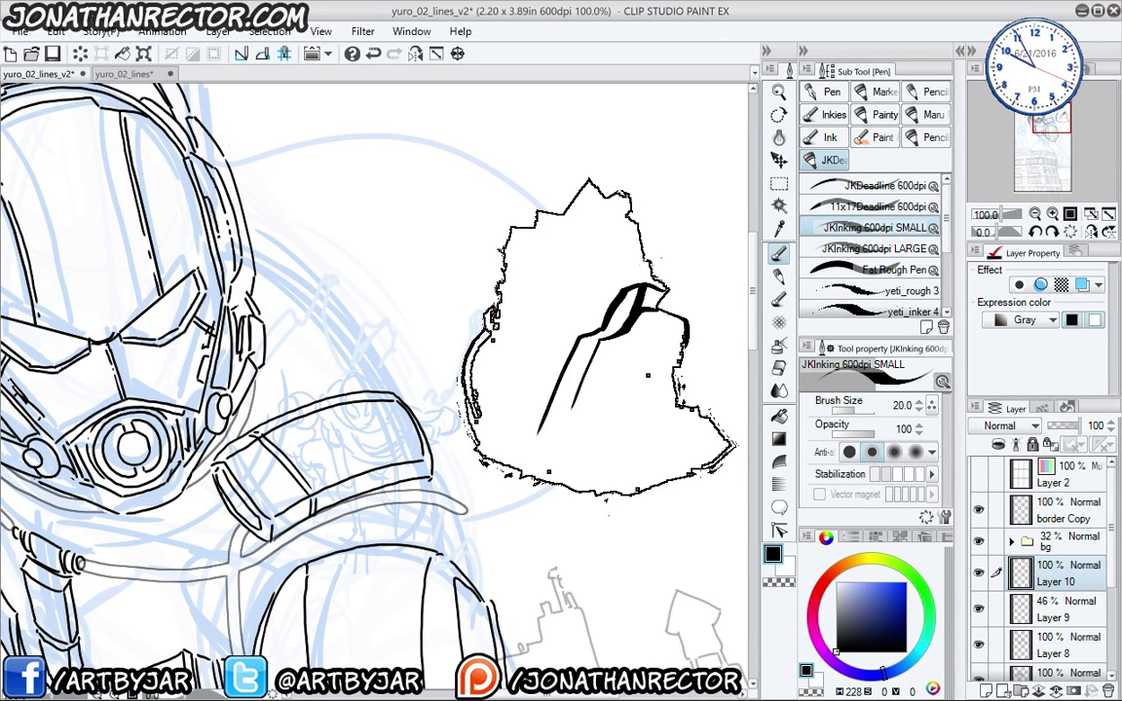
{"action": "mouse_move", "coordinate": [639, 234]}
{"action": "left_mouse_down"}
{"action": "mouse_move", "coordinate": [606, 282]}
{"action": "mouse_move", "coordinate": [570, 279]}
{"action": "mouse_move", "coordinate": [570, 360]}
{"action": "mouse_move", "coordinate": [514, 446]}
{"action": "left_mouse_up"}
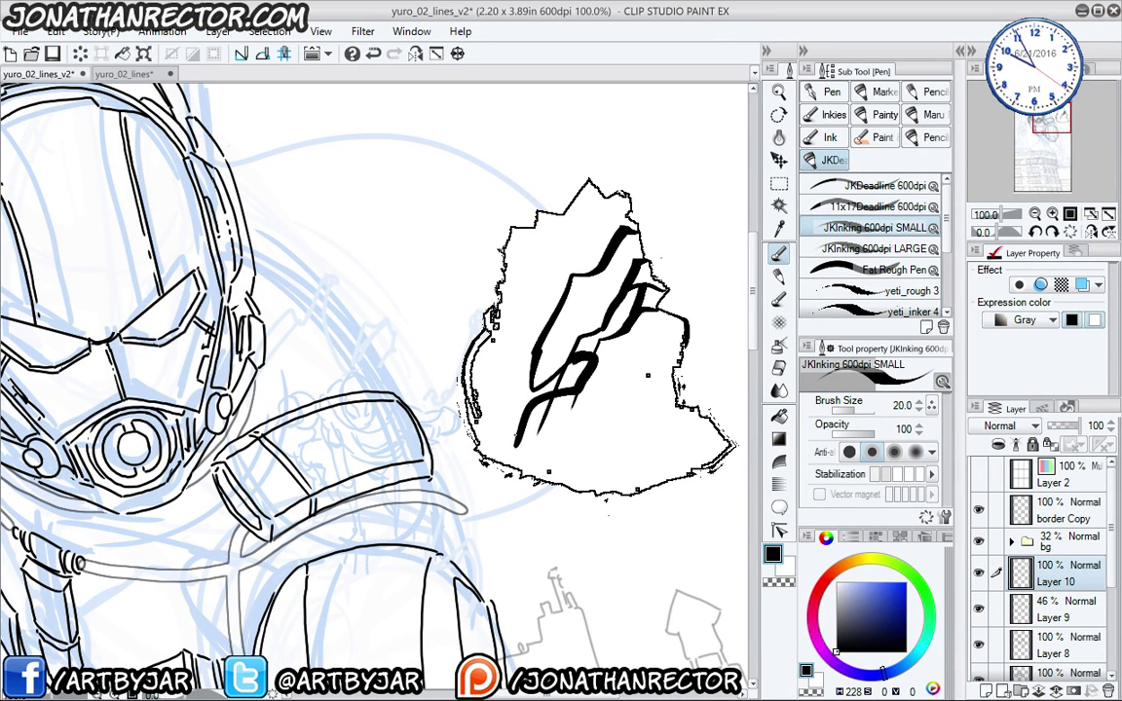
{"action": "left_click_drag", "start_coordinate": [524, 391], "coordinate": [490, 455]}
{"action": "left_click_drag", "start_coordinate": [645, 338], "coordinate": [594, 384]}
{"action": "left_click_drag", "start_coordinate": [603, 281], "coordinate": [526, 429]}
{"action": "left_click_drag", "start_coordinate": [671, 317], "coordinate": [584, 477]}
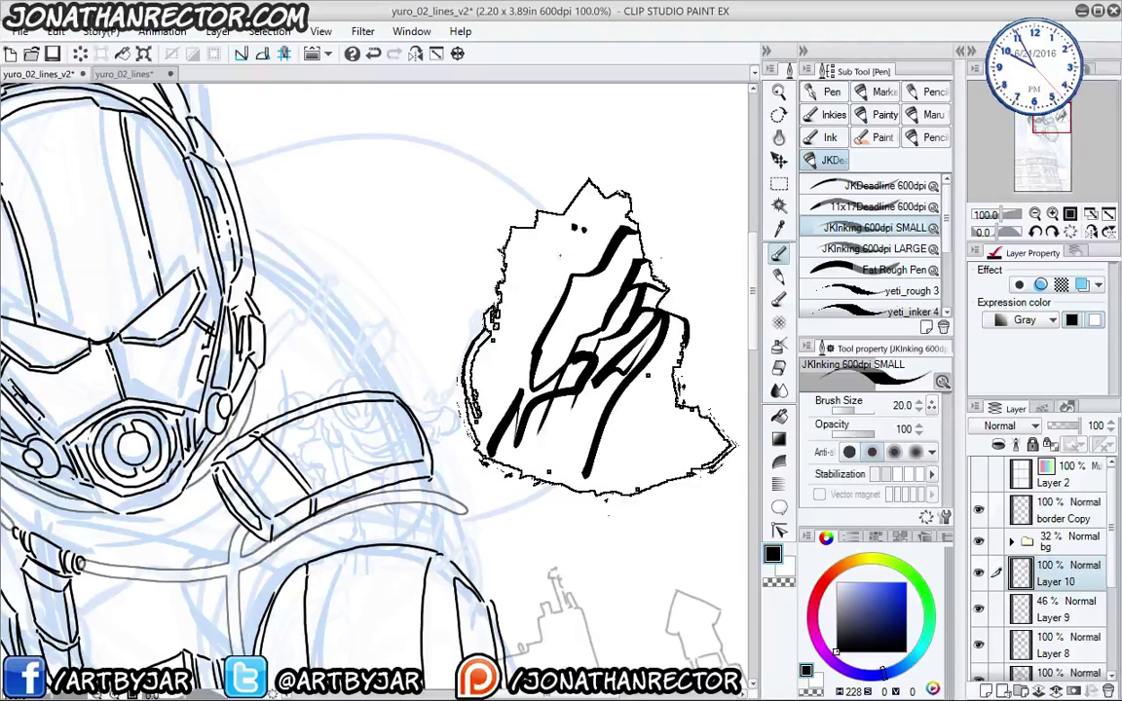
- Delete Layer 10 along with the trial debris shape
{"action": "left_click_drag", "start_coordinate": [260, 461], "coordinate": [346, 379]}
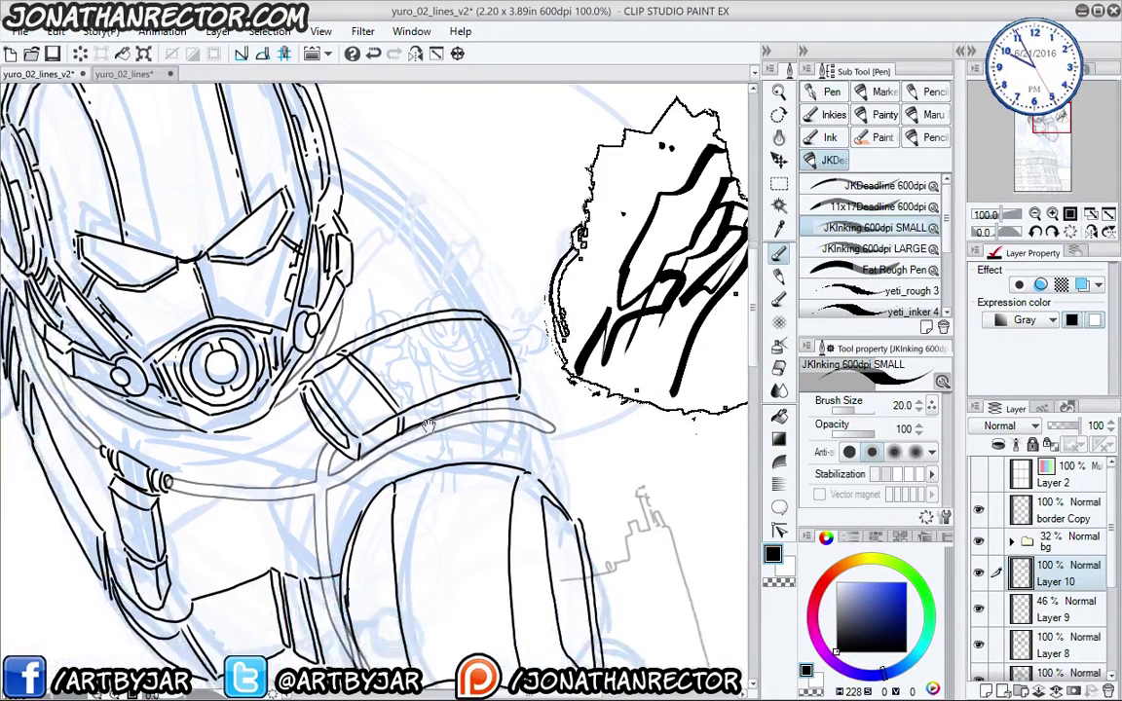
{"action": "left_click", "coordinate": [1108, 691]}
{"action": "left_click_drag", "start_coordinate": [255, 480], "coordinate": [382, 425]}
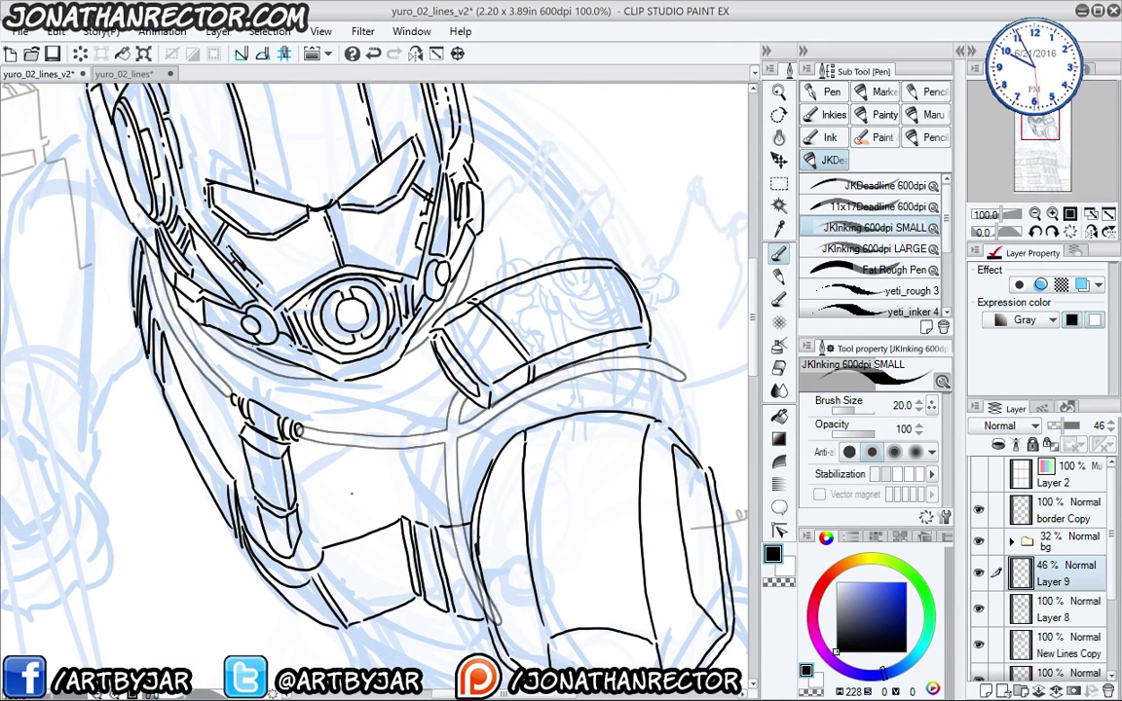
- Erase the stray line bits on the torso with the Hard eraser
{"action": "left_click_drag", "start_coordinate": [350, 525], "coordinate": [322, 408]}
{"action": "key", "text": "e"}
{"action": "left_click_drag", "start_coordinate": [429, 462], "coordinate": [409, 418]}
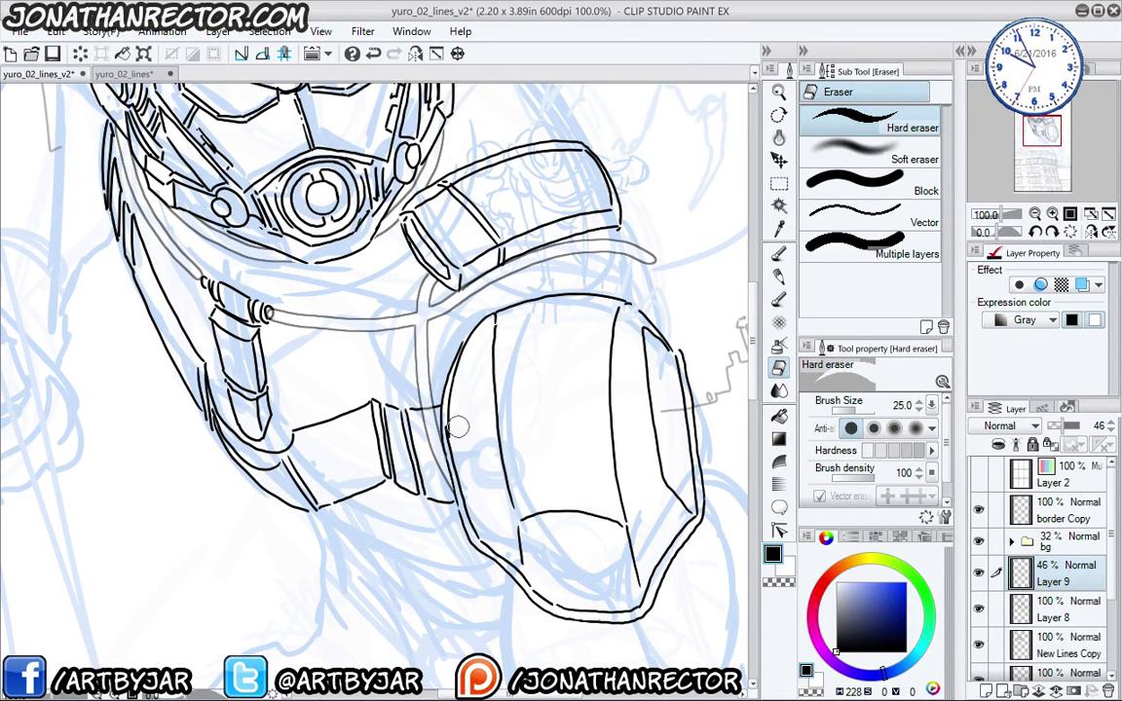
- Set Layer 9's opacity back to 100% and zoom out to 66.7%
{"action": "left_click", "coordinate": [1078, 425]}
{"action": "left_click_drag", "start_coordinate": [191, 391], "coordinate": [251, 535]}
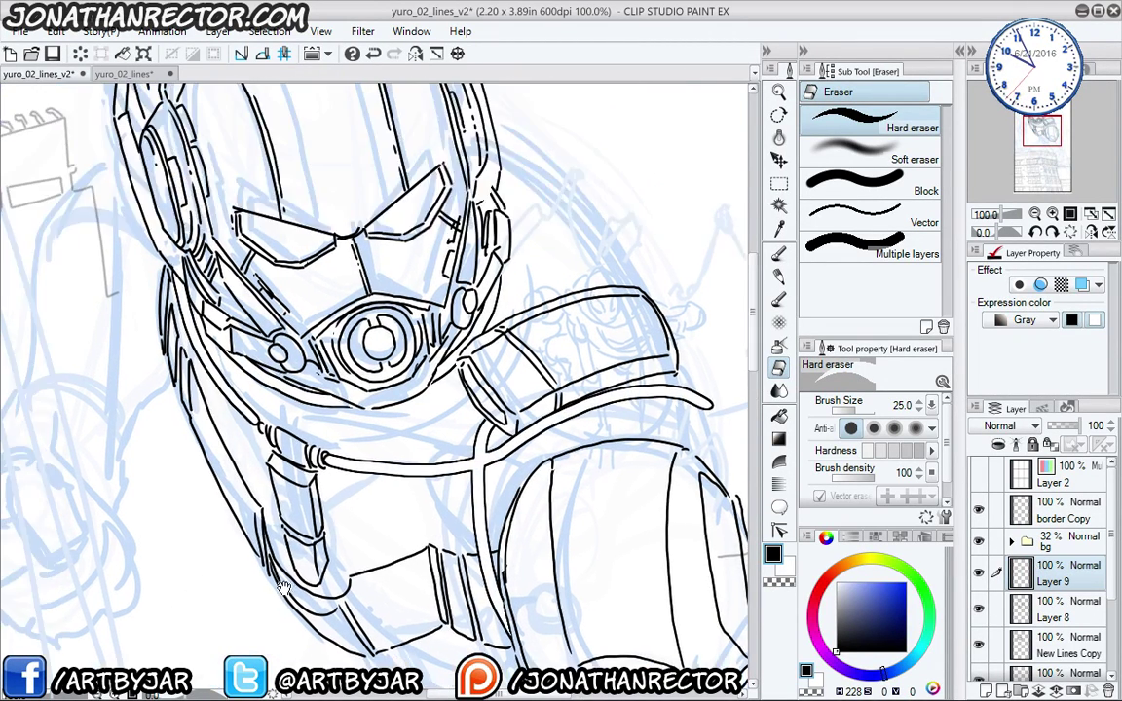
{"action": "scroll", "coordinate": [191, 454], "scroll_direction": "down", "scroll_amount": 2}
{"action": "scroll", "coordinate": [127, 377], "scroll_direction": "down", "scroll_amount": 1}
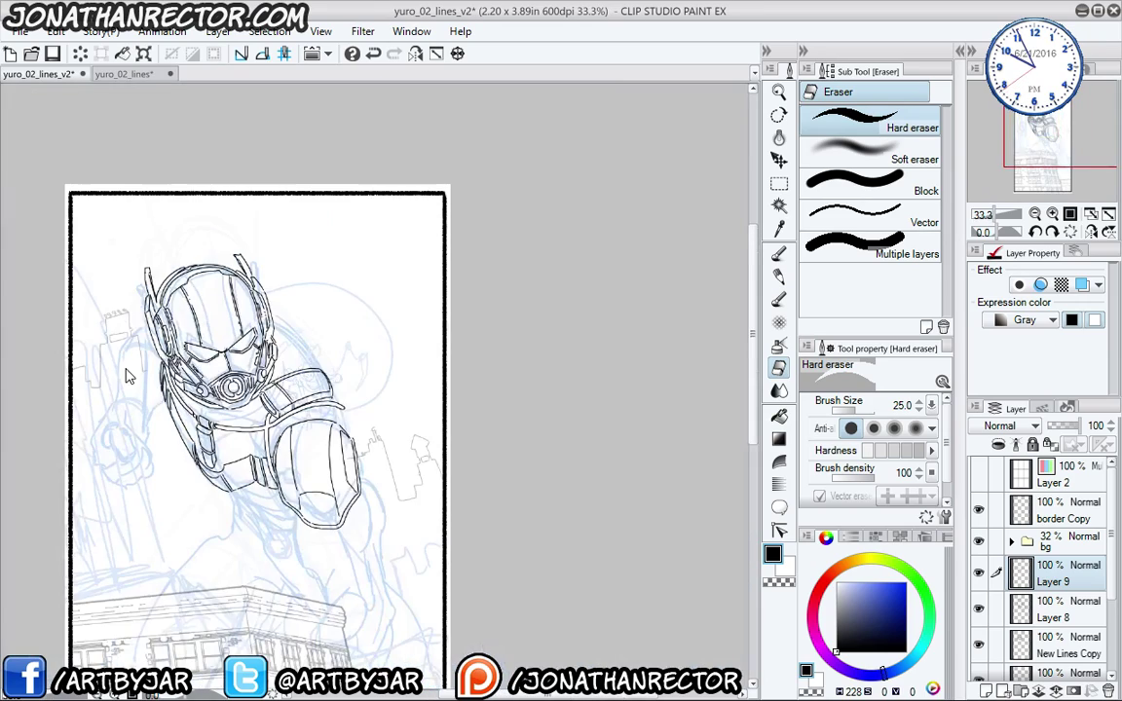
{"action": "scroll", "coordinate": [126, 377], "scroll_direction": "up", "scroll_amount": 2}
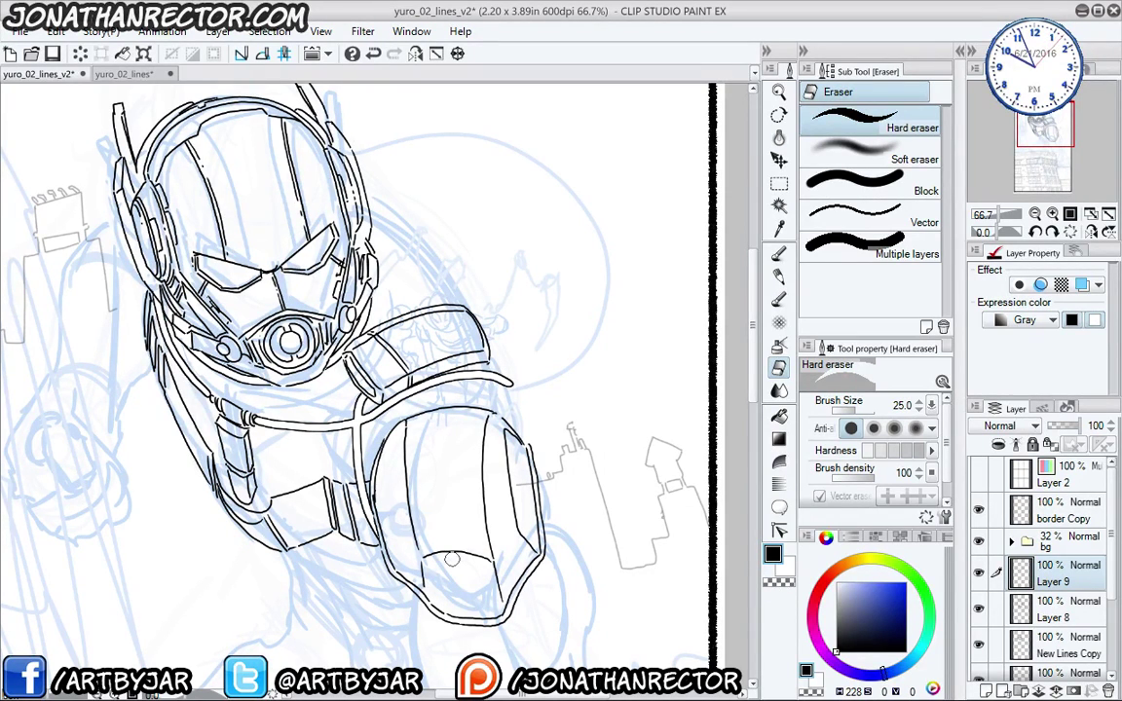
- Switch from the eraser to the JKDeadline 600dpi pen at size 4.0, then pan toward the page's top-right corner
{"action": "left_click_drag", "start_coordinate": [259, 432], "coordinate": [390, 420]}
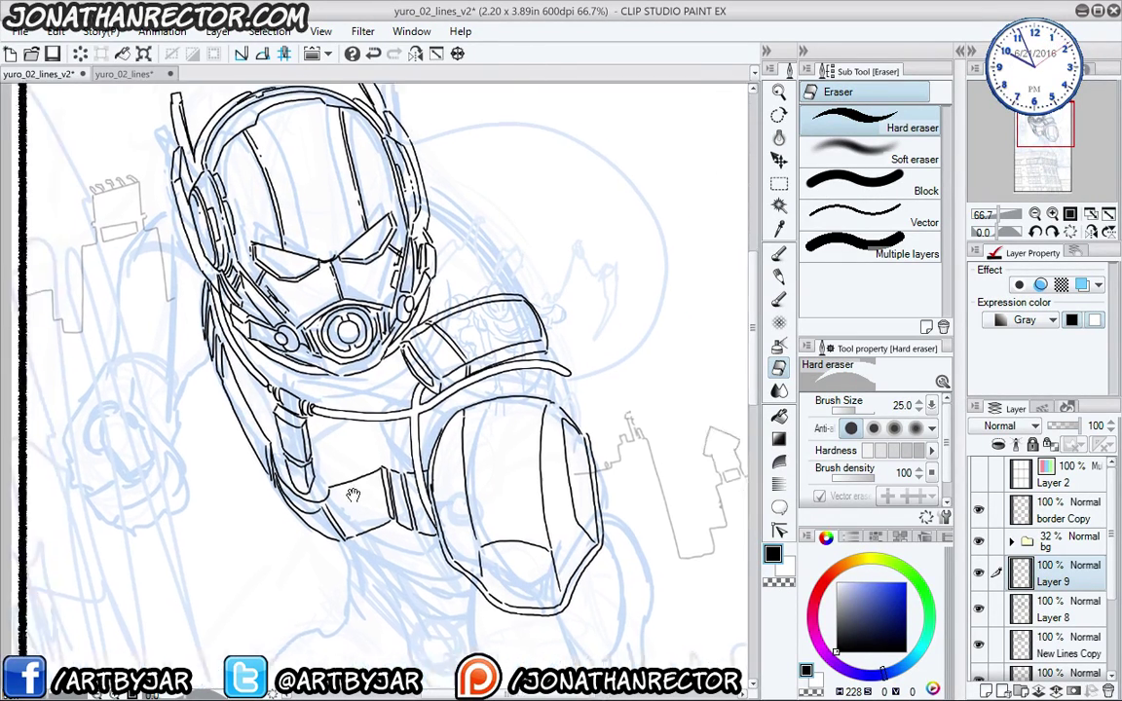
{"action": "key", "text": "p"}
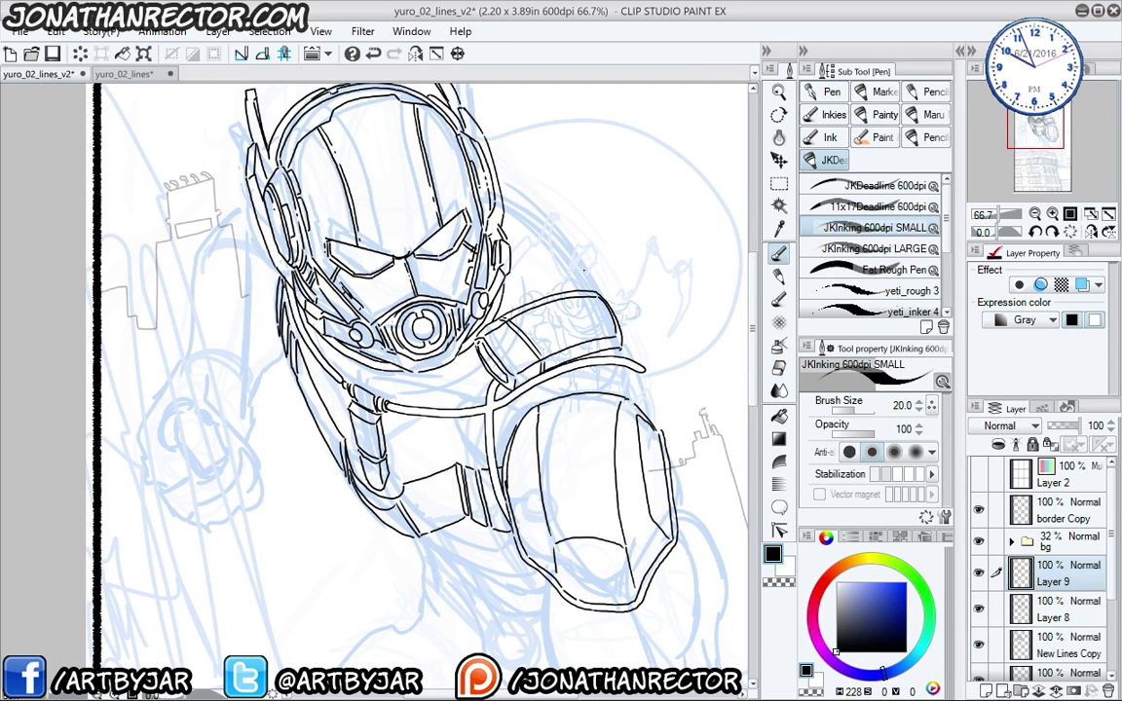
{"action": "left_click", "coordinate": [818, 187]}
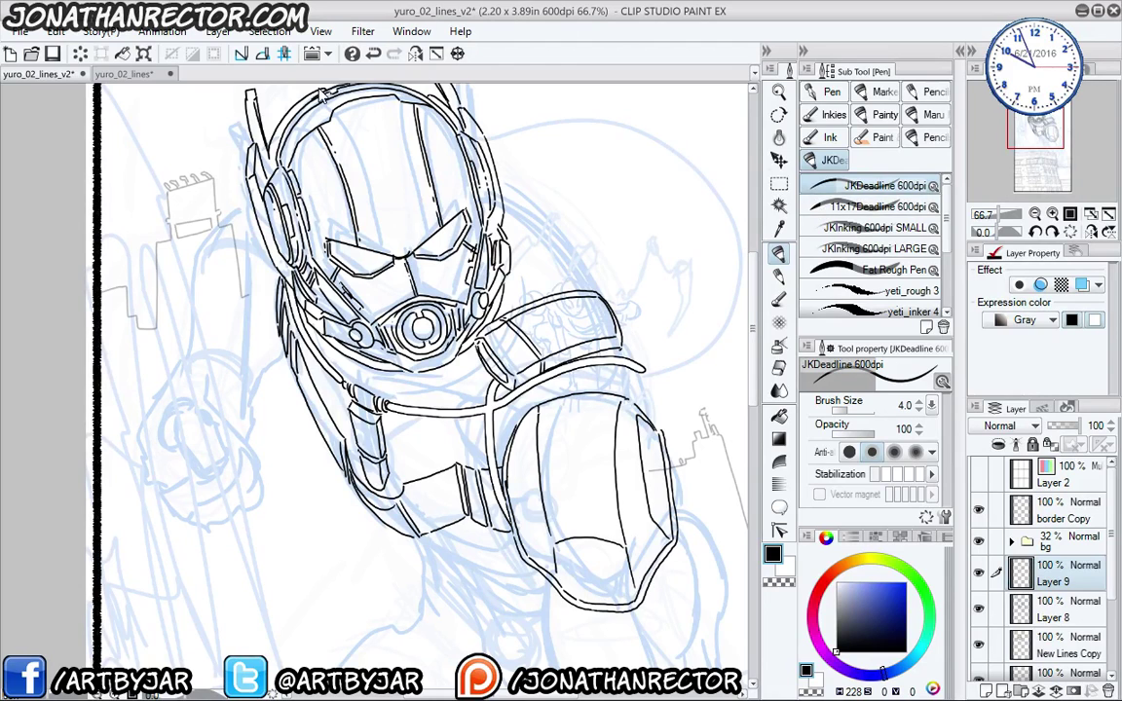
{"action": "left_click_drag", "start_coordinate": [653, 351], "coordinate": [438, 325]}
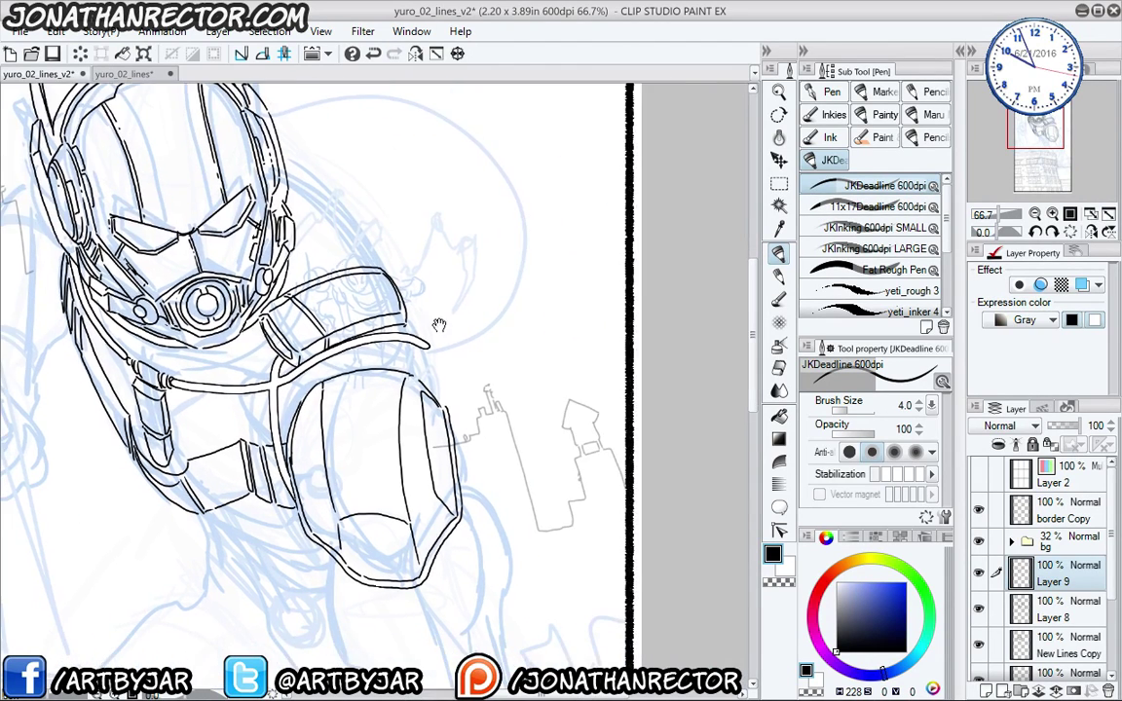
{"action": "left_click_drag", "start_coordinate": [418, 258], "coordinate": [417, 534]}
- Create an auto action named 'lol', start recording it, and add a new layer above Layer 9
{"action": "left_click", "coordinate": [1066, 408]}
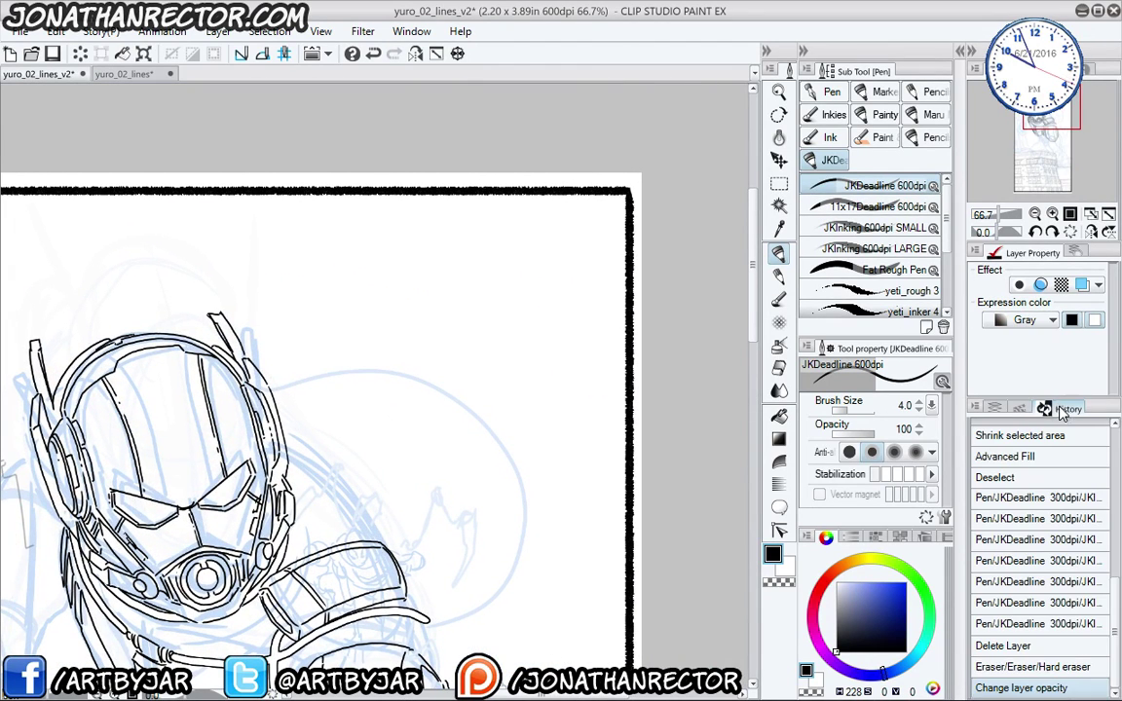
{"action": "left_click", "coordinate": [1017, 410]}
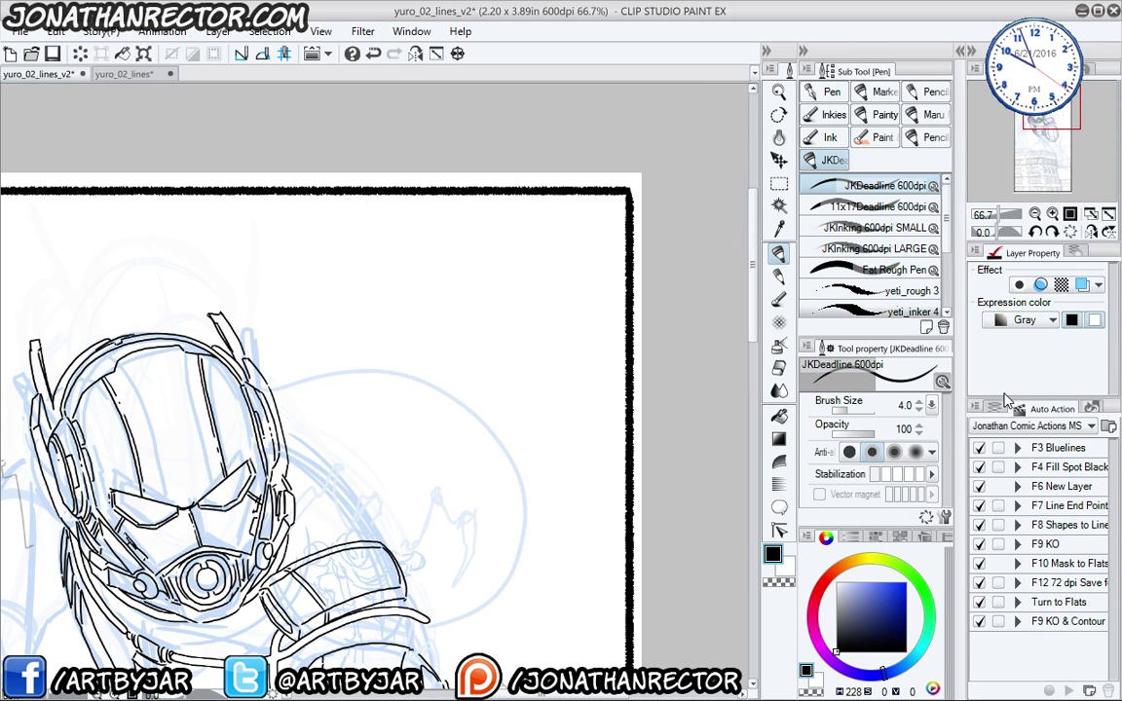
{"action": "left_click", "coordinate": [1089, 692]}
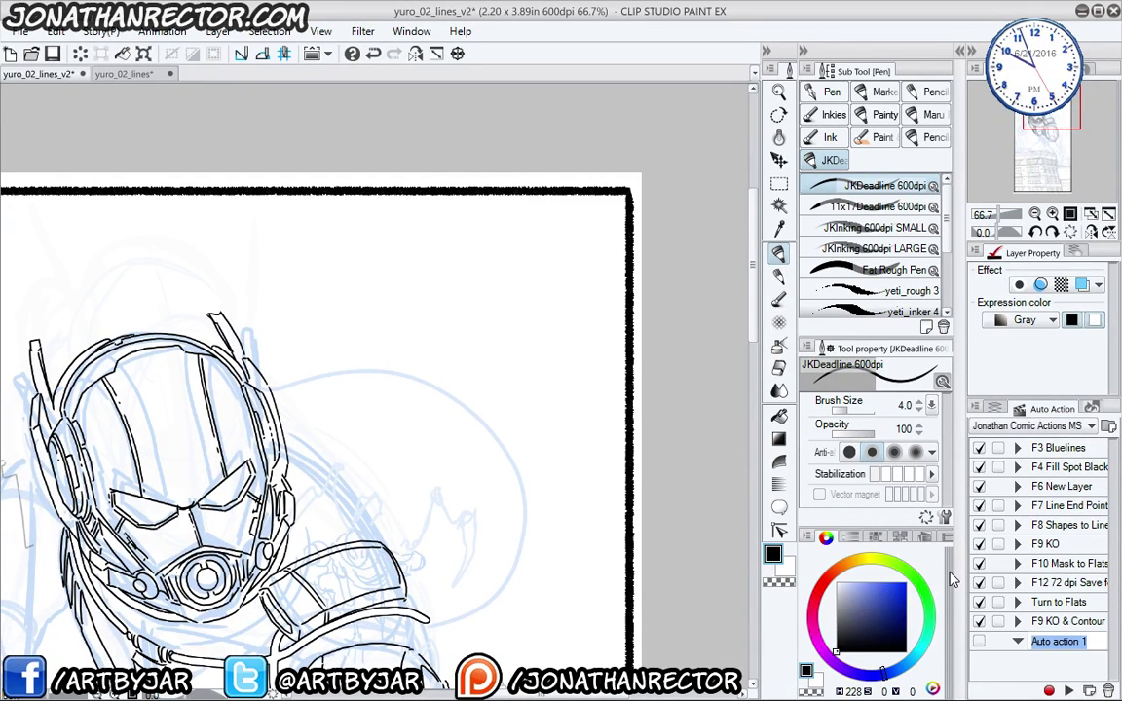
{"action": "type", "text": "lol"}
{"action": "key", "text": "Return"}
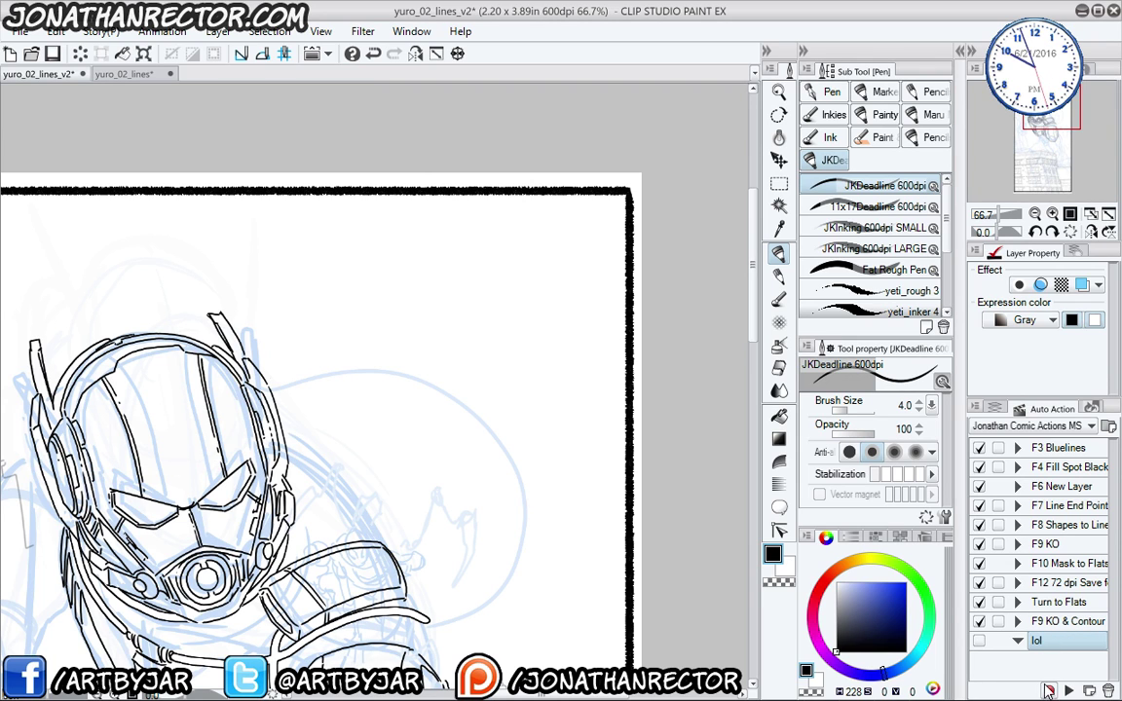
{"action": "left_click", "coordinate": [1048, 691]}
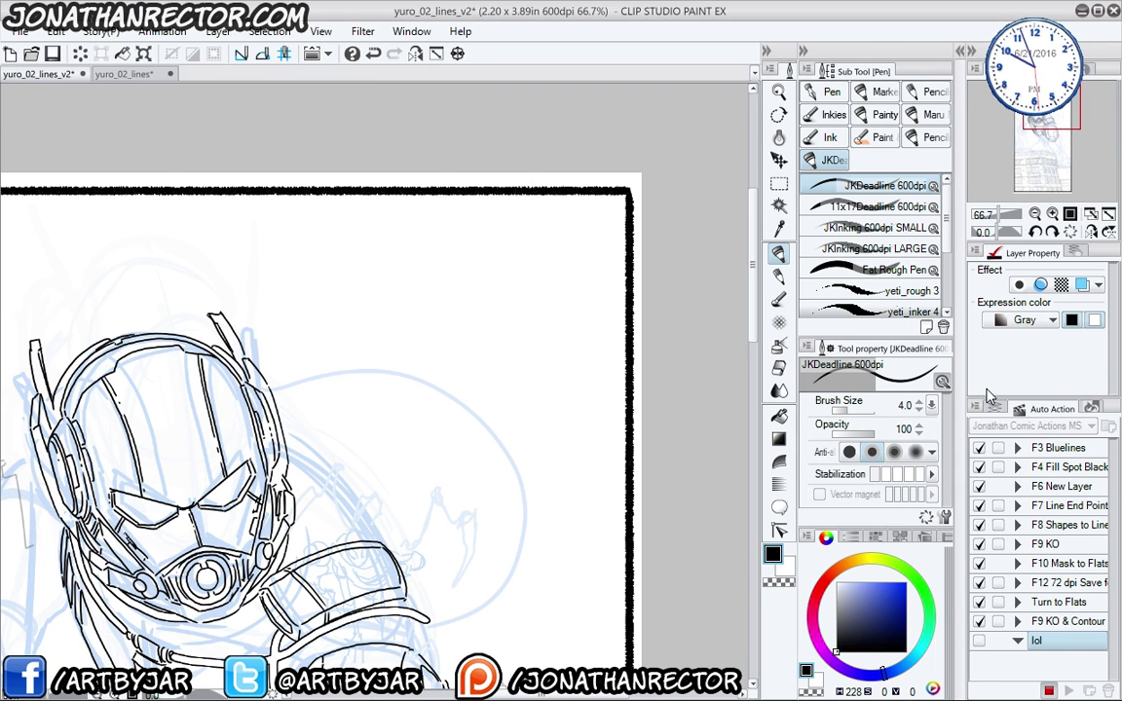
{"action": "left_click", "coordinate": [994, 408]}
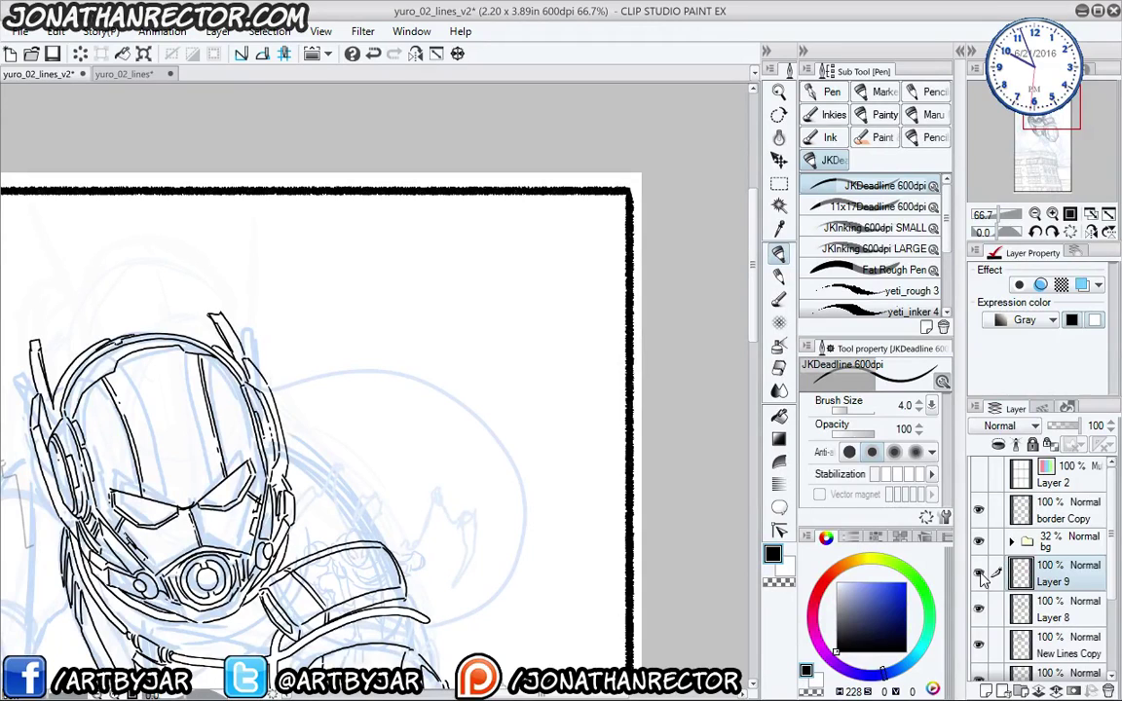
{"action": "key", "text": "ctrl+shift+n"}
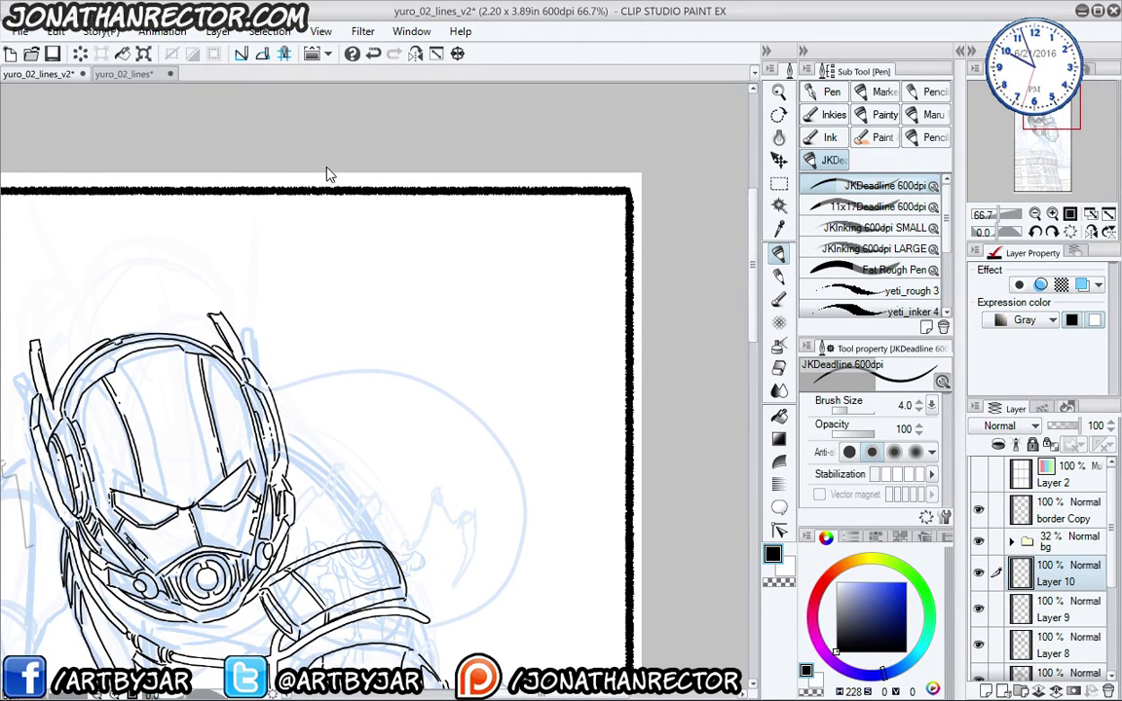
- At 100% zoom, sketch a round head with half-closed eyes, a chin curve and two ears
{"action": "left_click", "coordinate": [328, 173], "text": "ctrl"}
{"action": "left_click_drag", "start_coordinate": [325, 168], "coordinate": [179, 80]}
{"action": "mouse_move", "coordinate": [482, 239]}
{"action": "left_mouse_down"}
{"action": "mouse_move", "coordinate": [340, 381]}
{"action": "mouse_move", "coordinate": [430, 464]}
{"action": "mouse_move", "coordinate": [528, 406]}
{"action": "mouse_move", "coordinate": [522, 280]}
{"action": "left_mouse_up"}
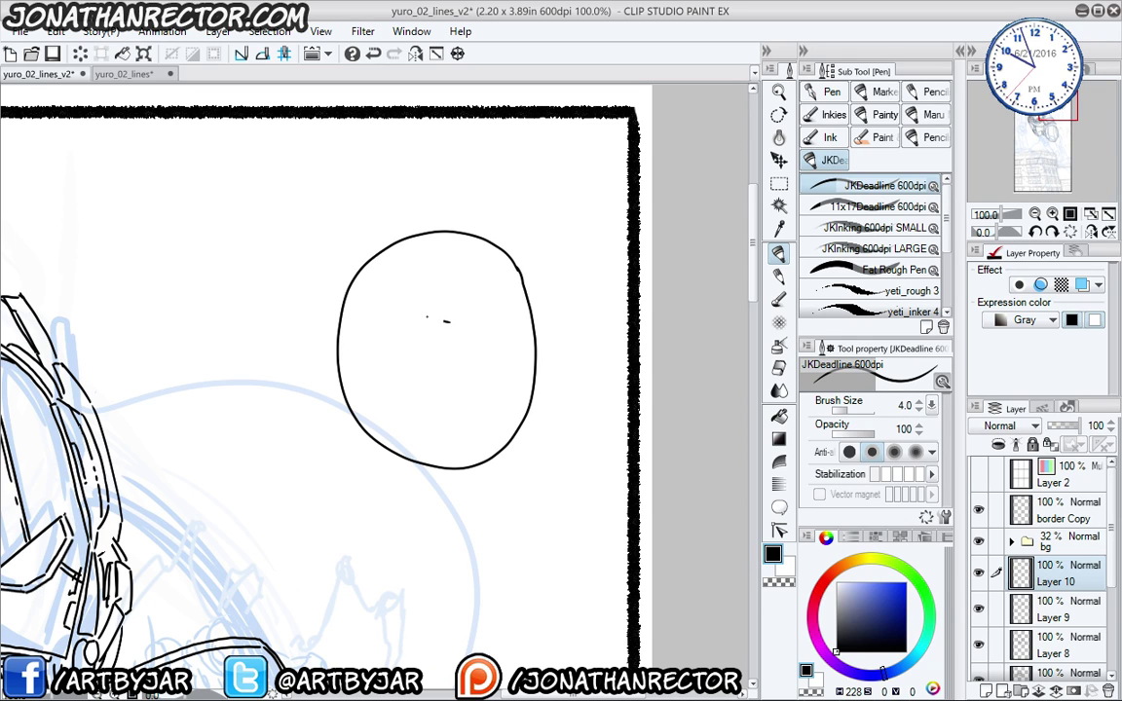
{"action": "mouse_move", "coordinate": [392, 305]}
{"action": "left_mouse_down"}
{"action": "mouse_move", "coordinate": [421, 323]}
{"action": "mouse_move", "coordinate": [499, 331]}
{"action": "mouse_move", "coordinate": [471, 372]}
{"action": "mouse_move", "coordinate": [439, 377]}
{"action": "mouse_move", "coordinate": [427, 365]}
{"action": "mouse_move", "coordinate": [454, 397]}
{"action": "mouse_move", "coordinate": [350, 360]}
{"action": "left_mouse_up"}
{"action": "left_click", "coordinate": [470, 337]}
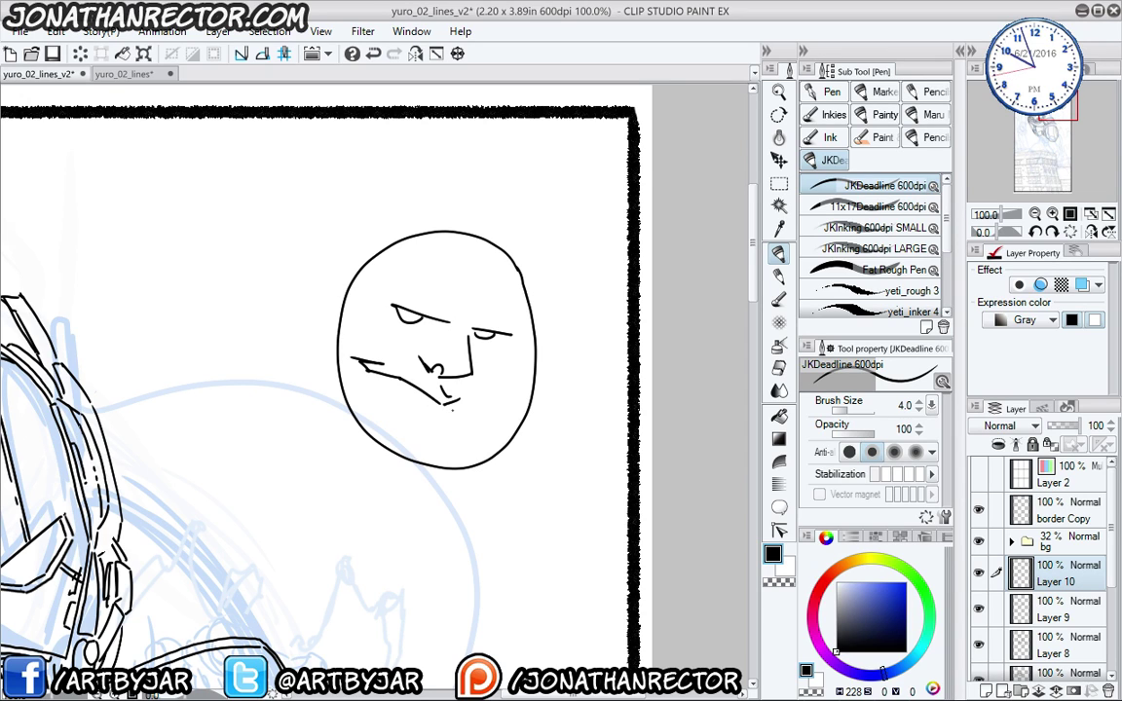
{"action": "mouse_move", "coordinate": [428, 417]}
{"action": "left_mouse_down"}
{"action": "mouse_move", "coordinate": [461, 436]}
{"action": "mouse_move", "coordinate": [423, 446]}
{"action": "left_mouse_up"}
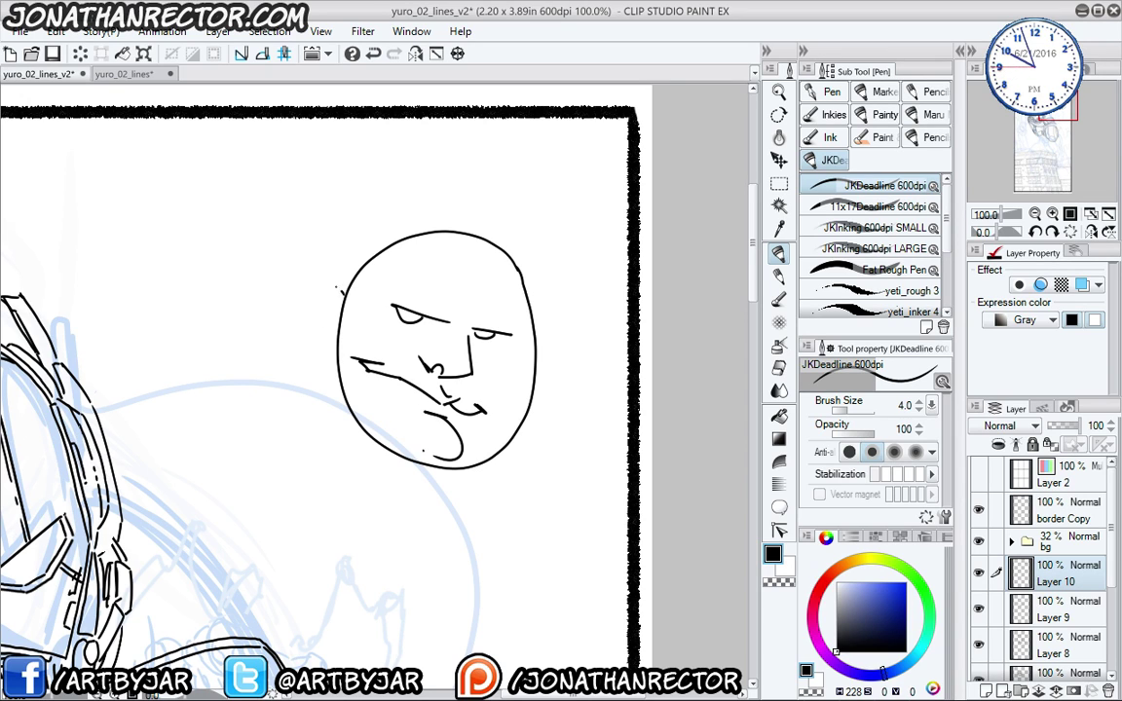
{"action": "left_click_drag", "start_coordinate": [339, 289], "coordinate": [337, 340]}
{"action": "left_click_drag", "start_coordinate": [536, 354], "coordinate": [534, 397]}
- With the JKInking 600dpi SMALL pen, thicken the eyebrows, nose, left cheek and chin lines
{"action": "left_click", "coordinate": [875, 227]}
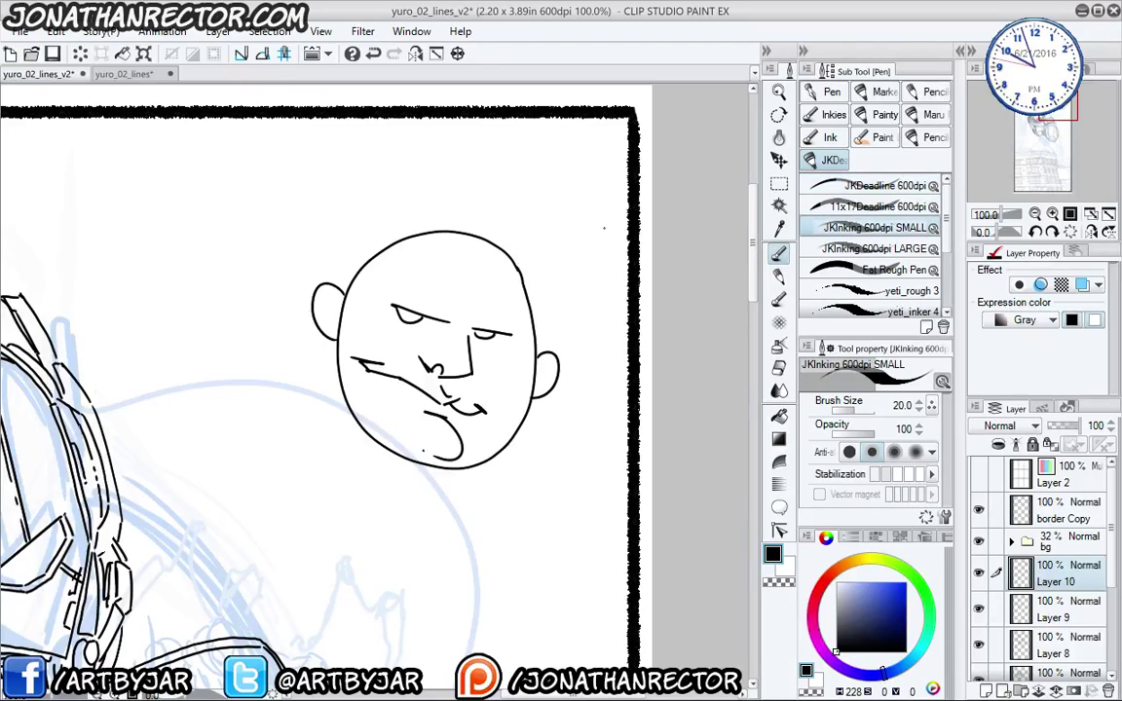
{"action": "mouse_move", "coordinate": [523, 275]}
{"action": "left_mouse_down"}
{"action": "mouse_move", "coordinate": [533, 341]}
{"action": "mouse_move", "coordinate": [559, 381]}
{"action": "mouse_move", "coordinate": [537, 399]}
{"action": "left_mouse_up"}
{"action": "key", "text": "ctrl+z"}
{"action": "left_click", "coordinate": [499, 403]}
{"action": "left_click_drag", "start_coordinate": [446, 321], "coordinate": [387, 303]}
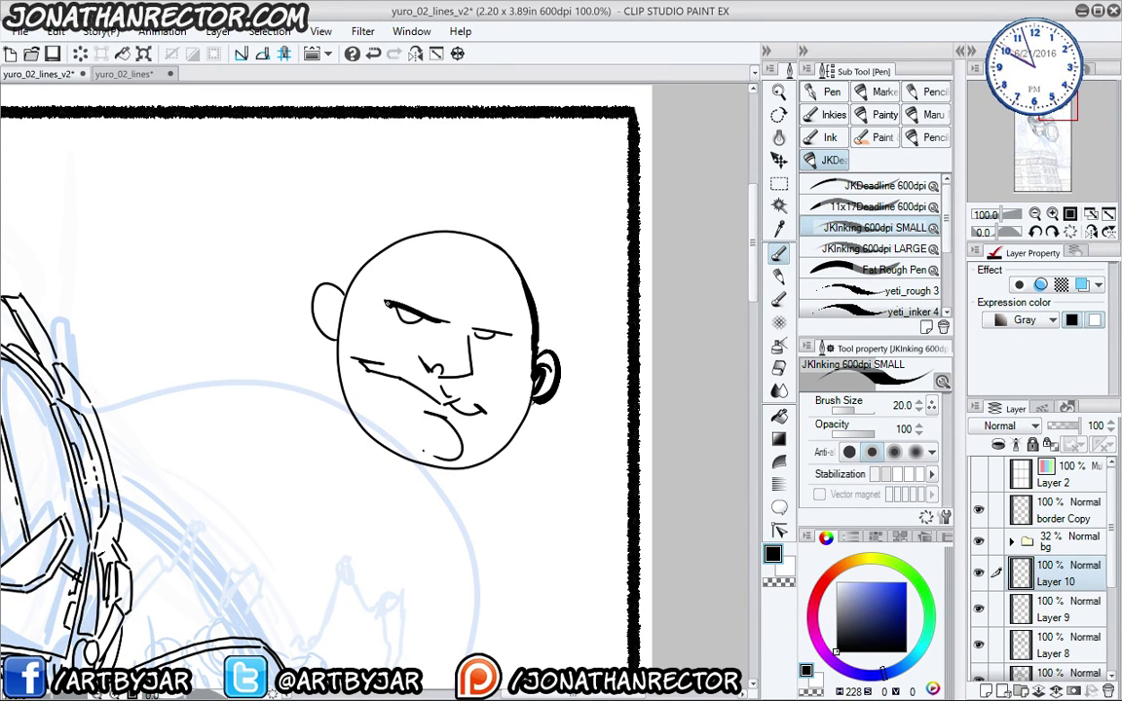
{"action": "mouse_move", "coordinate": [468, 326]}
{"action": "left_mouse_down"}
{"action": "mouse_move", "coordinate": [500, 334]}
{"action": "mouse_move", "coordinate": [475, 337]}
{"action": "left_mouse_up"}
{"action": "mouse_move", "coordinate": [463, 340]}
{"action": "left_mouse_down"}
{"action": "mouse_move", "coordinate": [469, 378]}
{"action": "mouse_move", "coordinate": [436, 379]}
{"action": "left_mouse_up"}
{"action": "left_click_drag", "start_coordinate": [444, 370], "coordinate": [431, 373]}
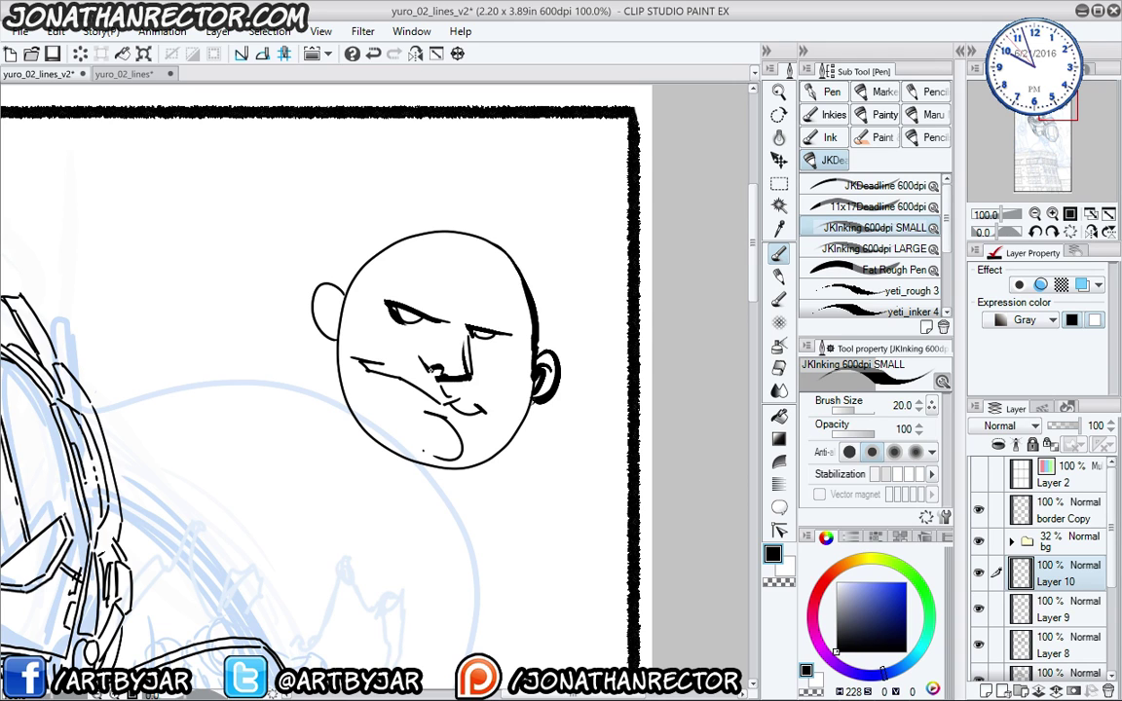
{"action": "left_click_drag", "start_coordinate": [354, 359], "coordinate": [424, 390]}
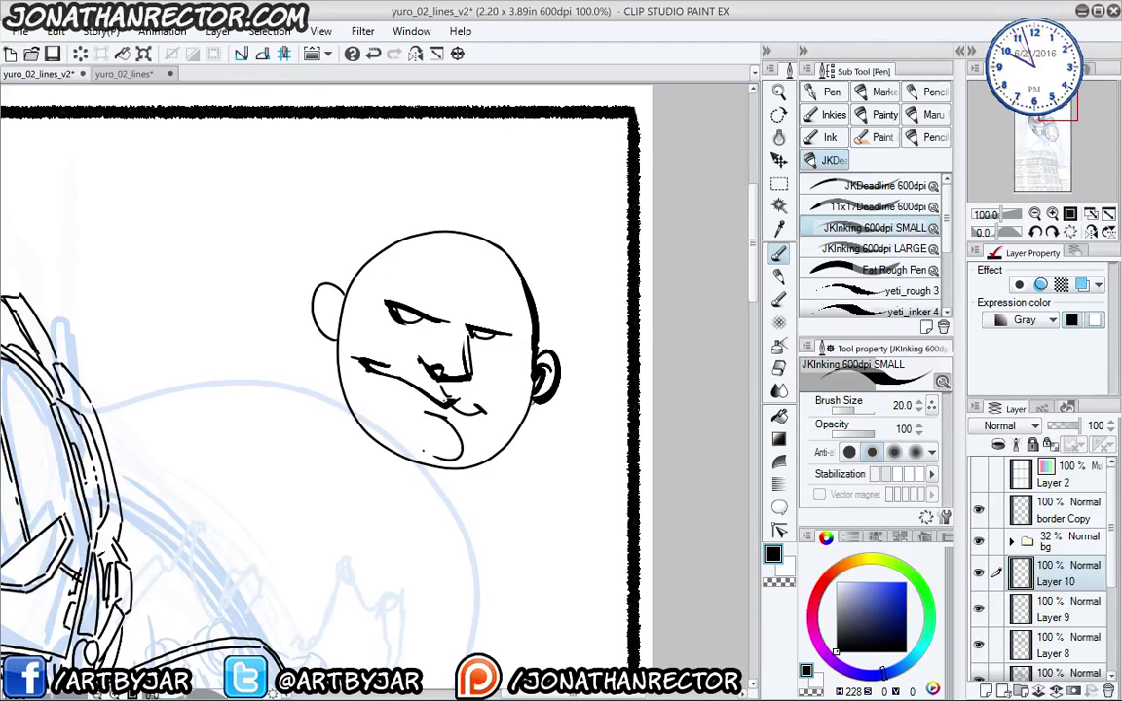
{"action": "left_click_drag", "start_coordinate": [403, 453], "coordinate": [460, 429]}
{"action": "left_click_drag", "start_coordinate": [530, 374], "coordinate": [499, 378]}
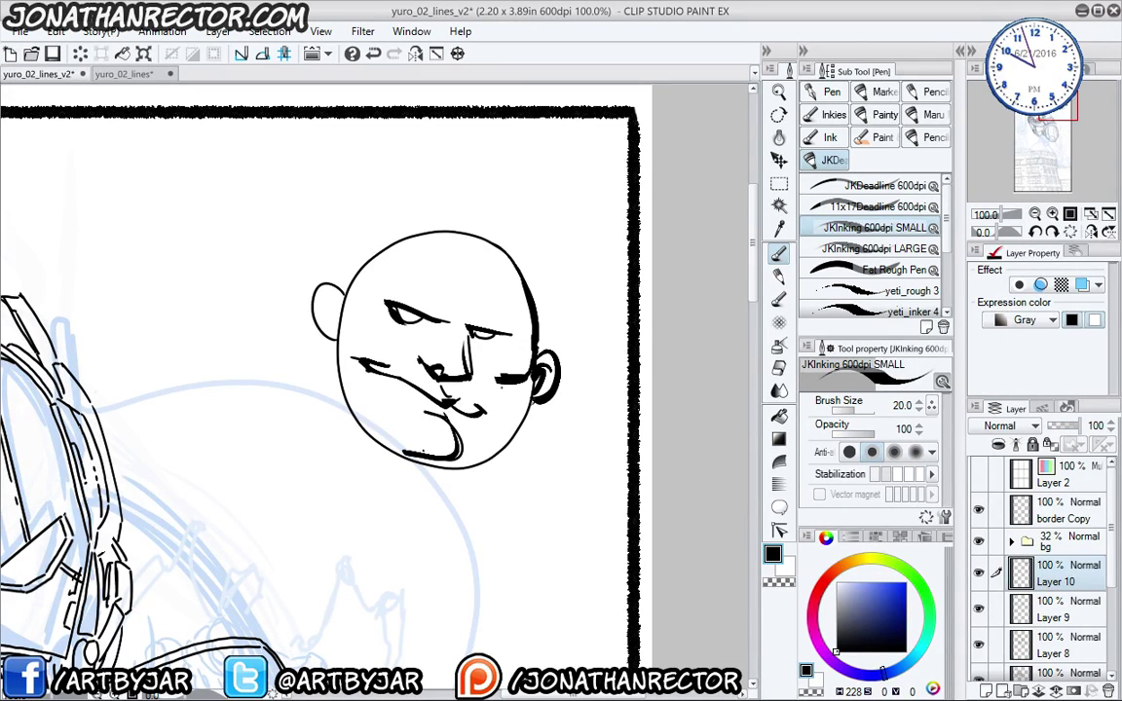
{"action": "left_click_drag", "start_coordinate": [446, 326], "coordinate": [451, 341]}
- Shade the eyes, nose and ear curl, and fill the lower right jaw in black
{"action": "left_click_drag", "start_coordinate": [325, 298], "coordinate": [322, 313]}
{"action": "left_click_drag", "start_coordinate": [405, 336], "coordinate": [362, 336]}
{"action": "left_click_drag", "start_coordinate": [468, 335], "coordinate": [499, 341]}
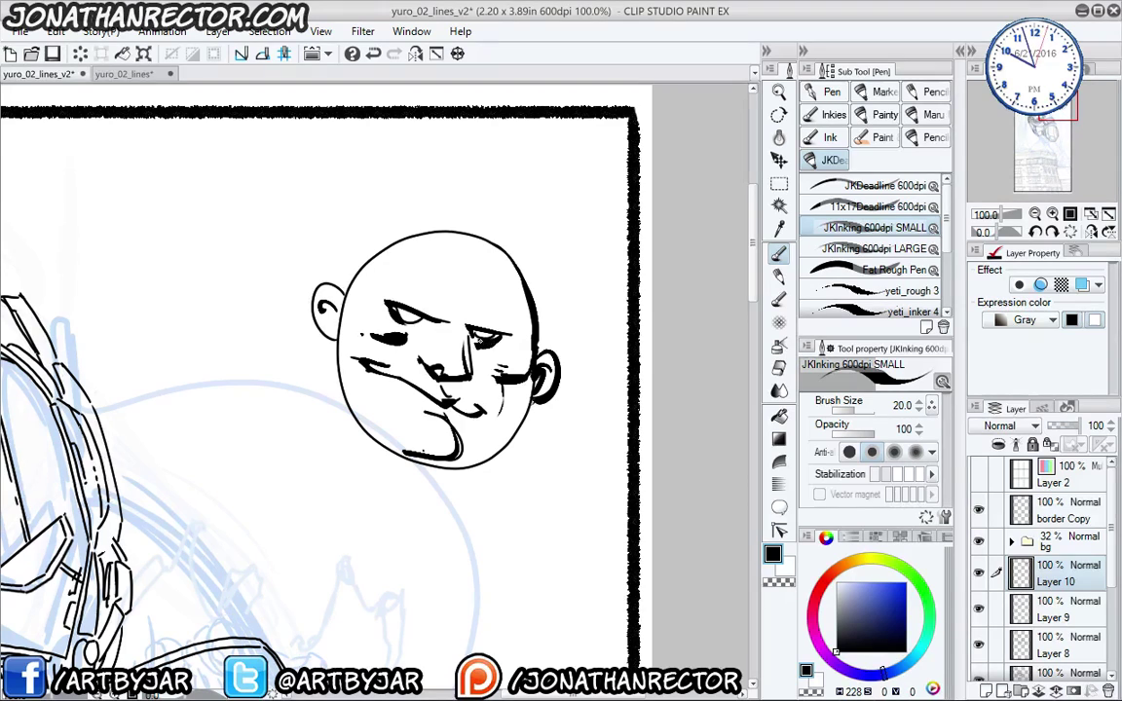
{"action": "left_click_drag", "start_coordinate": [433, 323], "coordinate": [408, 329]}
{"action": "left_click_drag", "start_coordinate": [503, 337], "coordinate": [491, 345]}
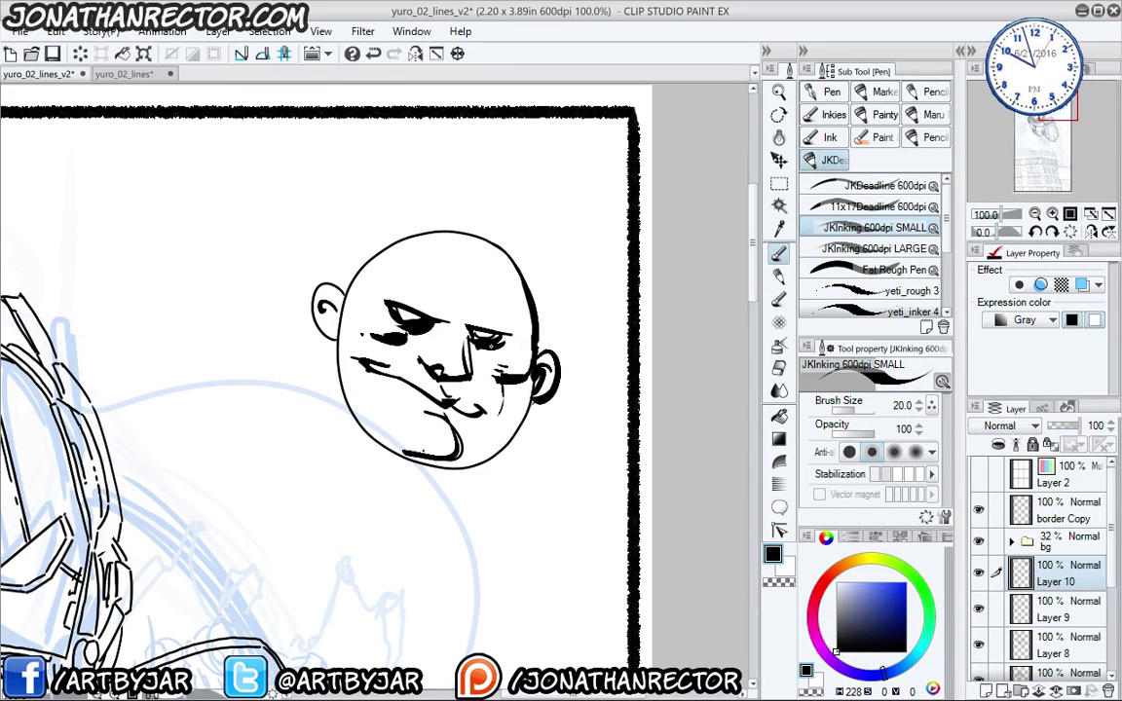
{"action": "left_click_drag", "start_coordinate": [421, 362], "coordinate": [448, 382]}
{"action": "mouse_move", "coordinate": [533, 388]}
{"action": "left_mouse_down"}
{"action": "mouse_move", "coordinate": [446, 464]}
{"action": "mouse_move", "coordinate": [404, 454]}
{"action": "left_mouse_up"}
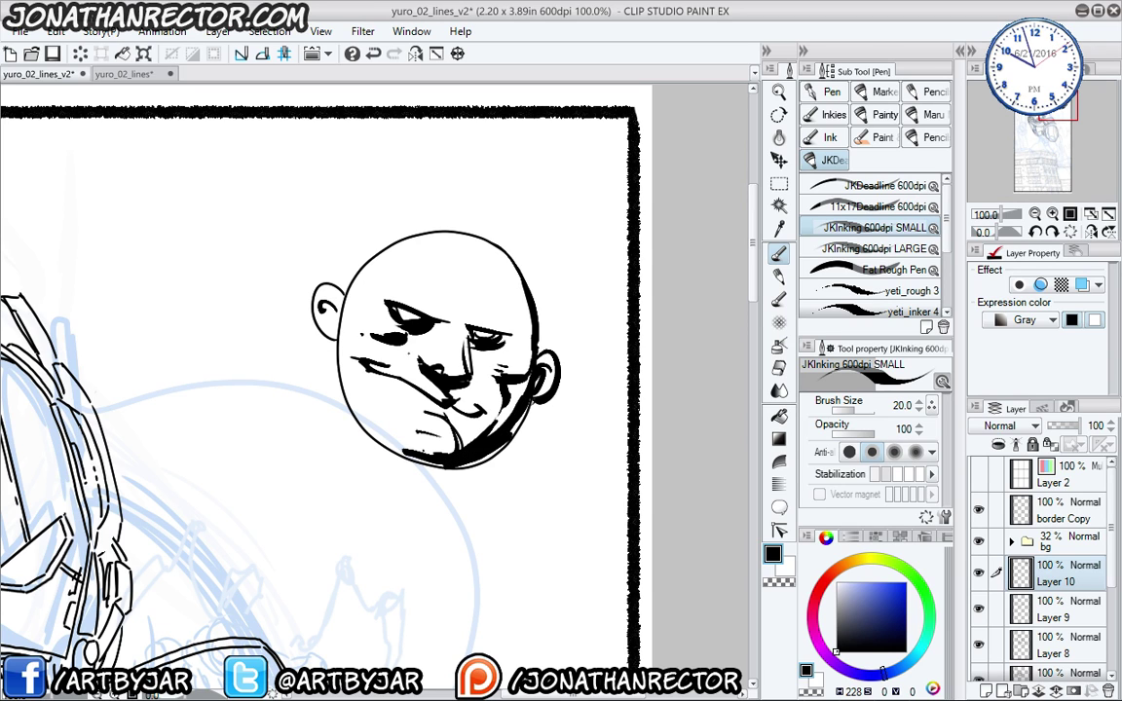
{"action": "left_click", "coordinate": [1044, 408]}
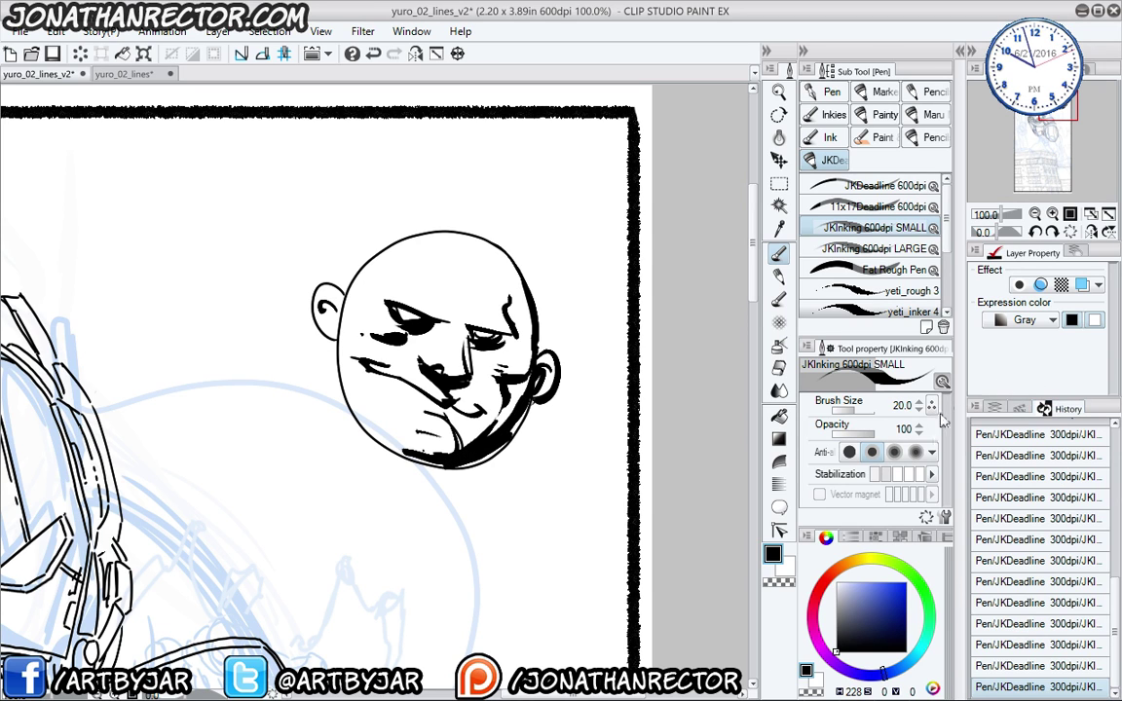
- Delete the 'lol' auto action and confirm the deletion
{"action": "left_click", "coordinate": [1019, 408]}
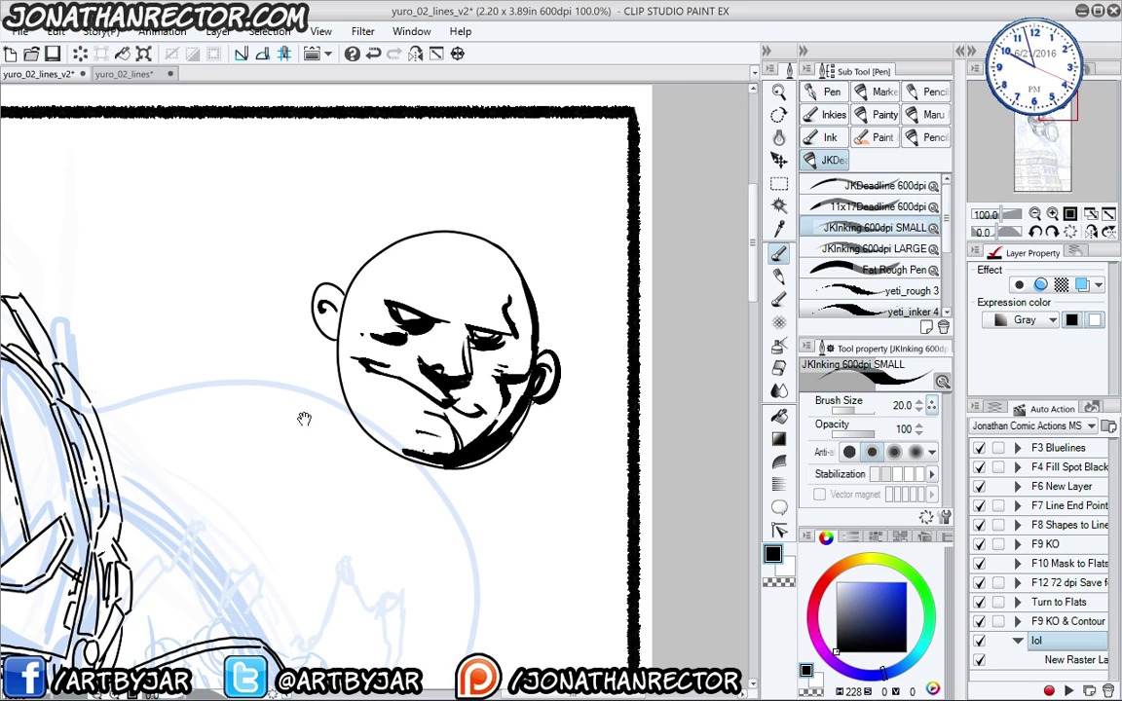
{"action": "left_click_drag", "start_coordinate": [304, 419], "coordinate": [331, 384]}
{"action": "key", "text": "Delete"}
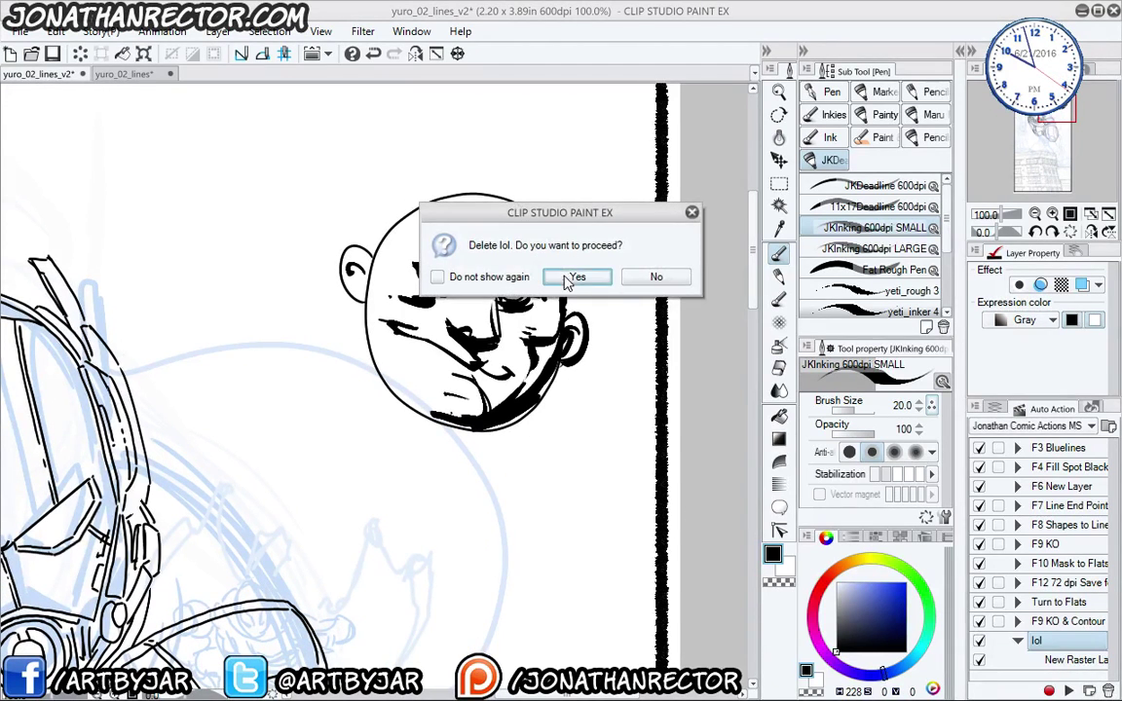
{"action": "left_click", "coordinate": [575, 277]}
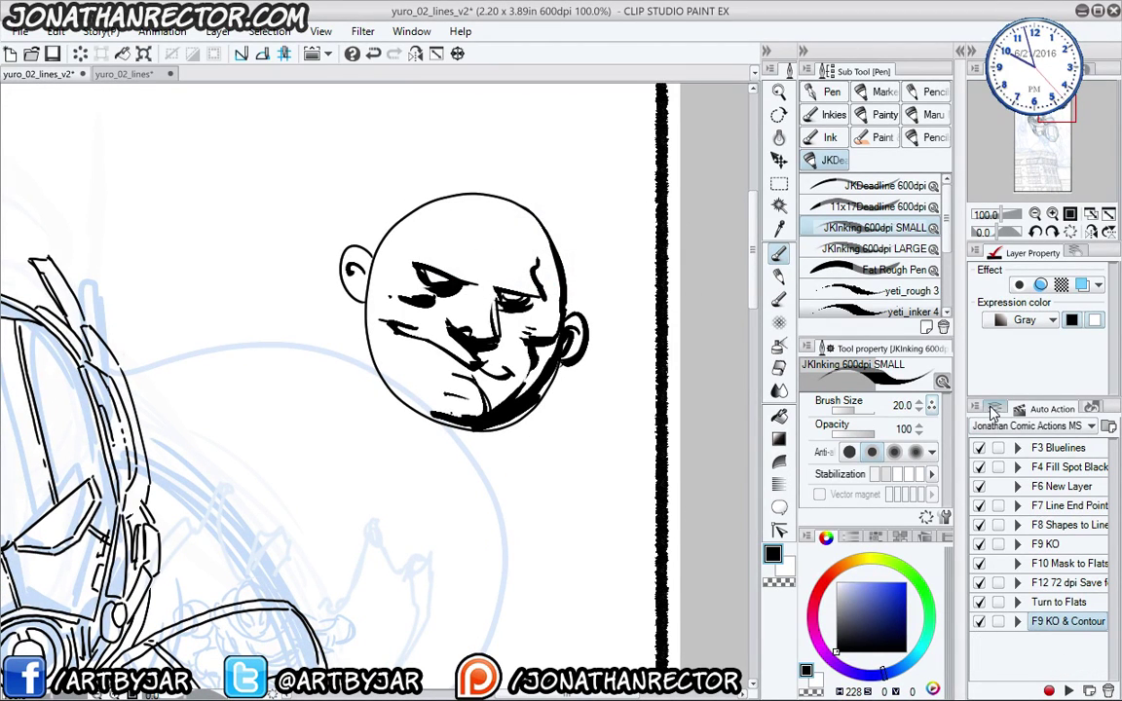
- Delete Layer 10 with the face, check Layer 9's linework, and reselect the JKDeadline 600dpi pen
{"action": "left_click", "coordinate": [994, 409]}
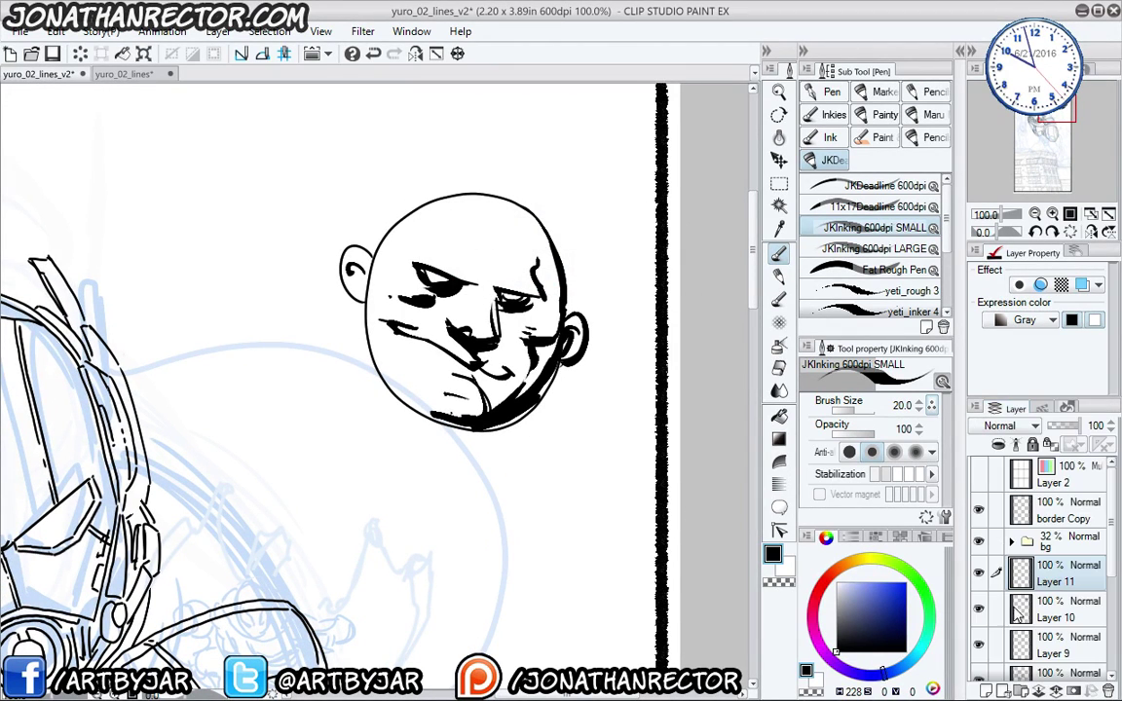
{"action": "left_click", "coordinate": [1108, 690]}
{"action": "mouse_move", "coordinate": [321, 482]}
{"action": "left_mouse_down"}
{"action": "mouse_move", "coordinate": [711, 400]}
{"action": "mouse_move", "coordinate": [727, 294]}
{"action": "mouse_move", "coordinate": [659, 277]}
{"action": "left_mouse_up"}
{"action": "left_click", "coordinate": [979, 574]}
{"action": "left_click", "coordinate": [979, 574]}
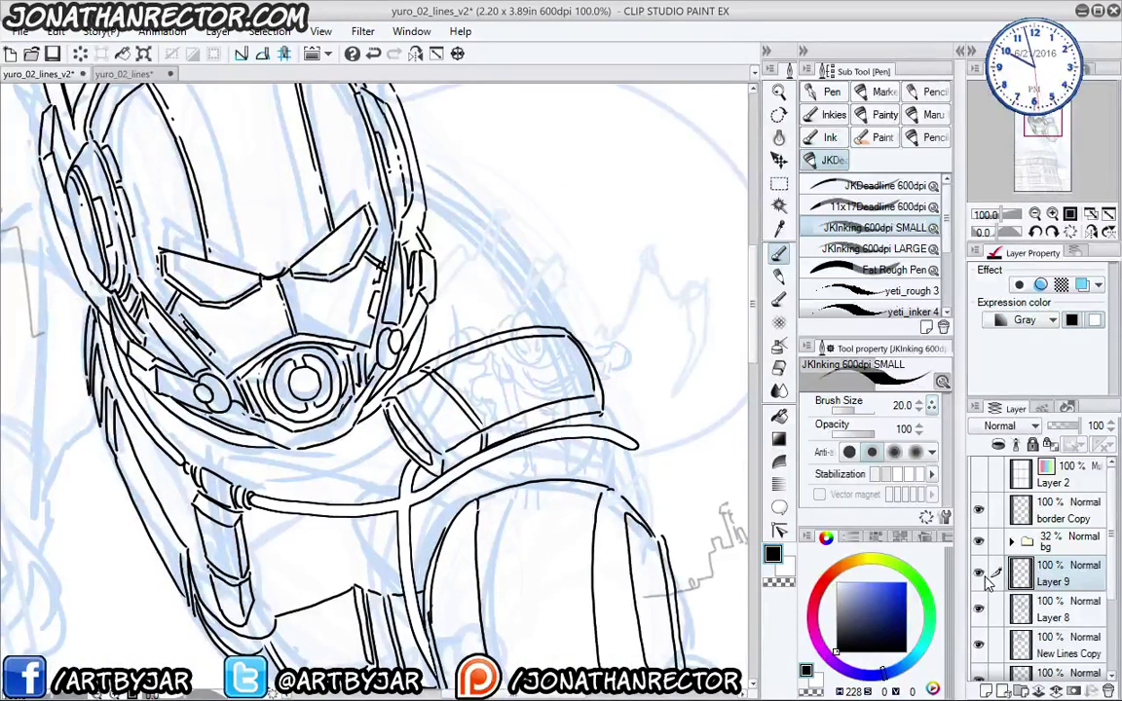
{"action": "left_click_drag", "start_coordinate": [380, 398], "coordinate": [378, 348]}
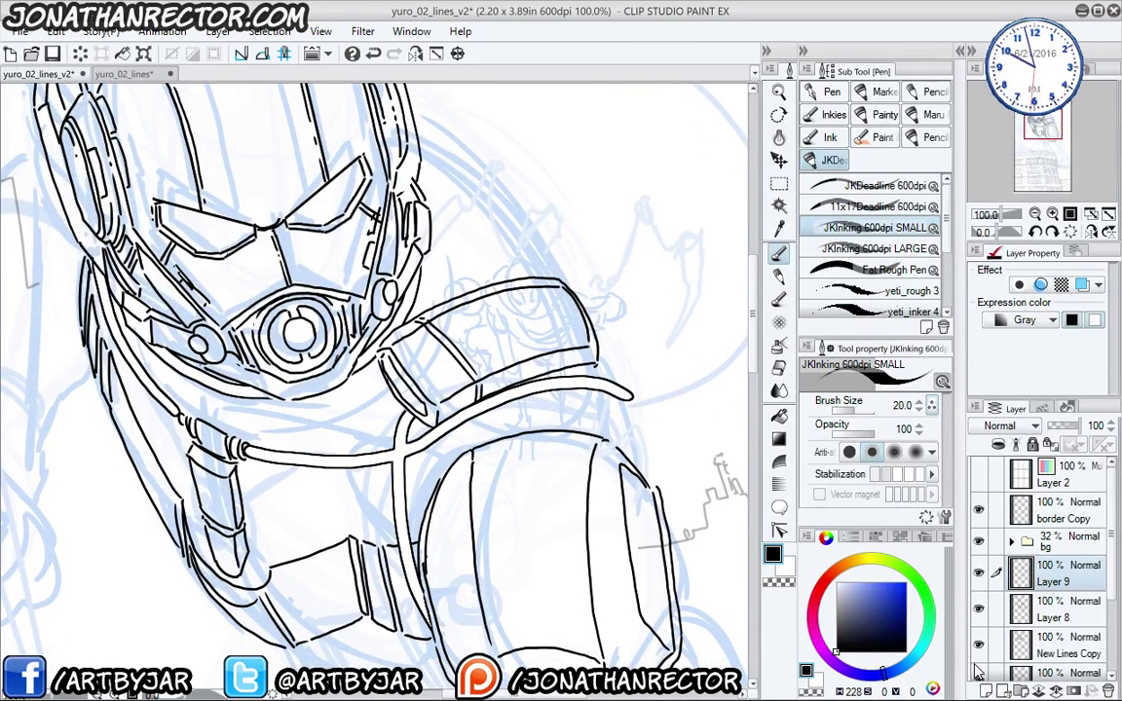
{"action": "left_click", "coordinate": [840, 185]}
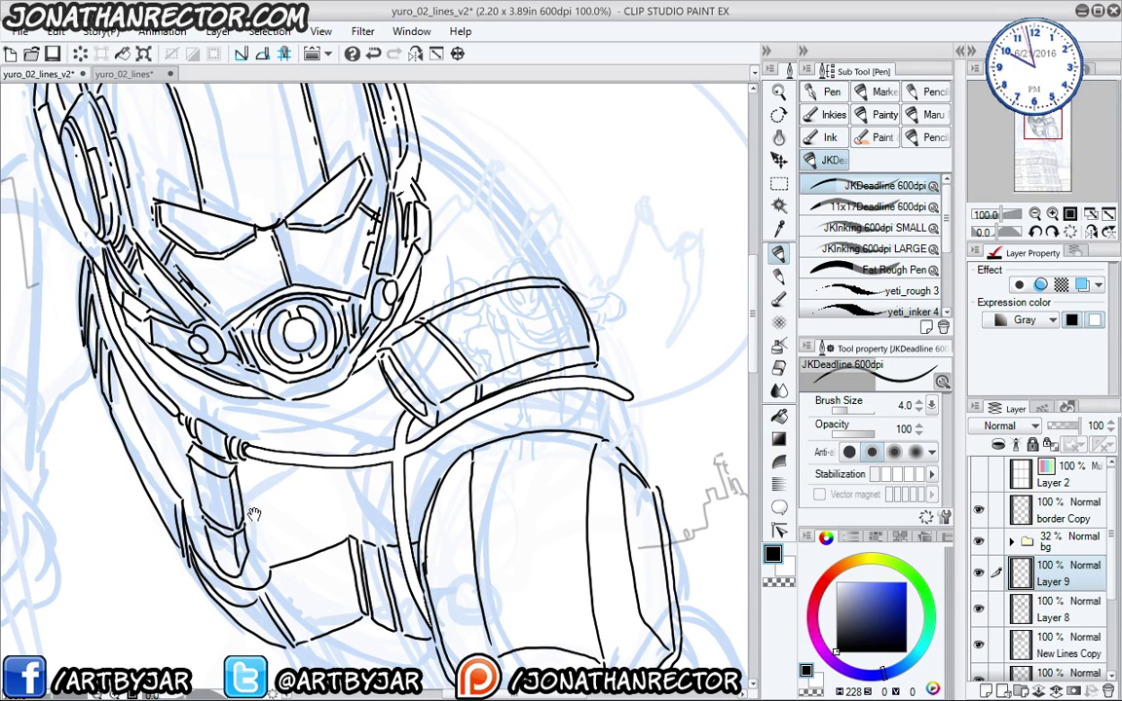
- Hide the side palettes and ink a curve from the helmet down to the shoulder pad
{"action": "left_click_drag", "start_coordinate": [253, 514], "coordinate": [396, 433]}
{"action": "key", "text": "Tab"}
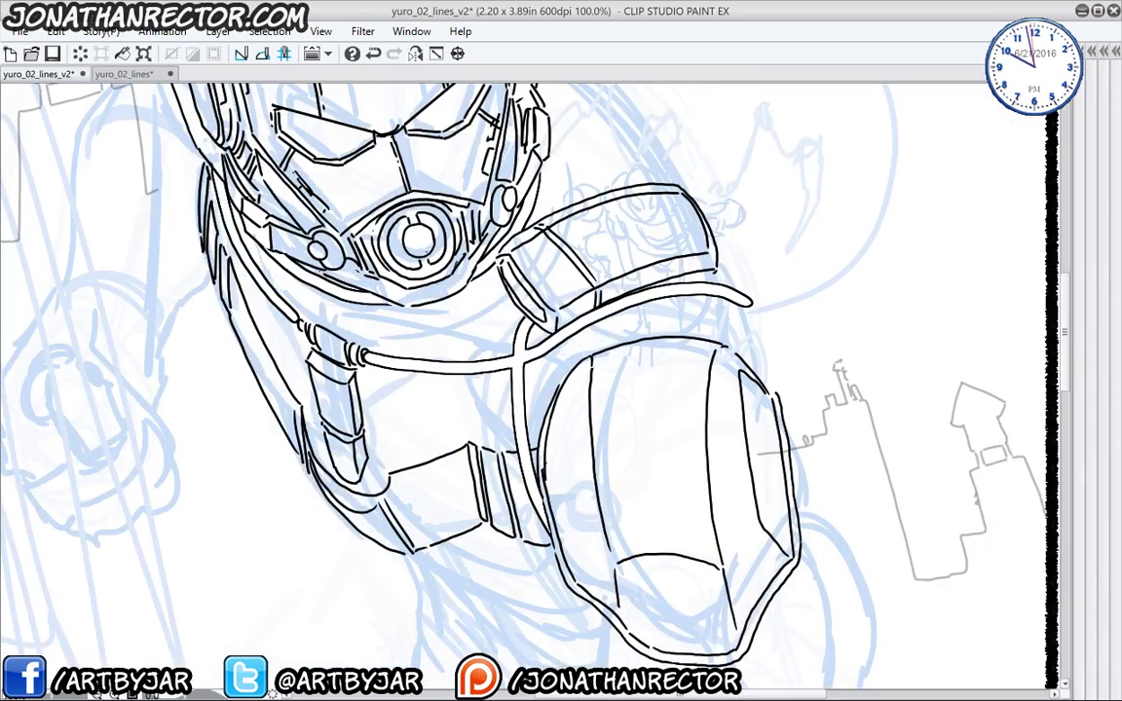
{"action": "left_click_drag", "start_coordinate": [348, 390], "coordinate": [326, 436]}
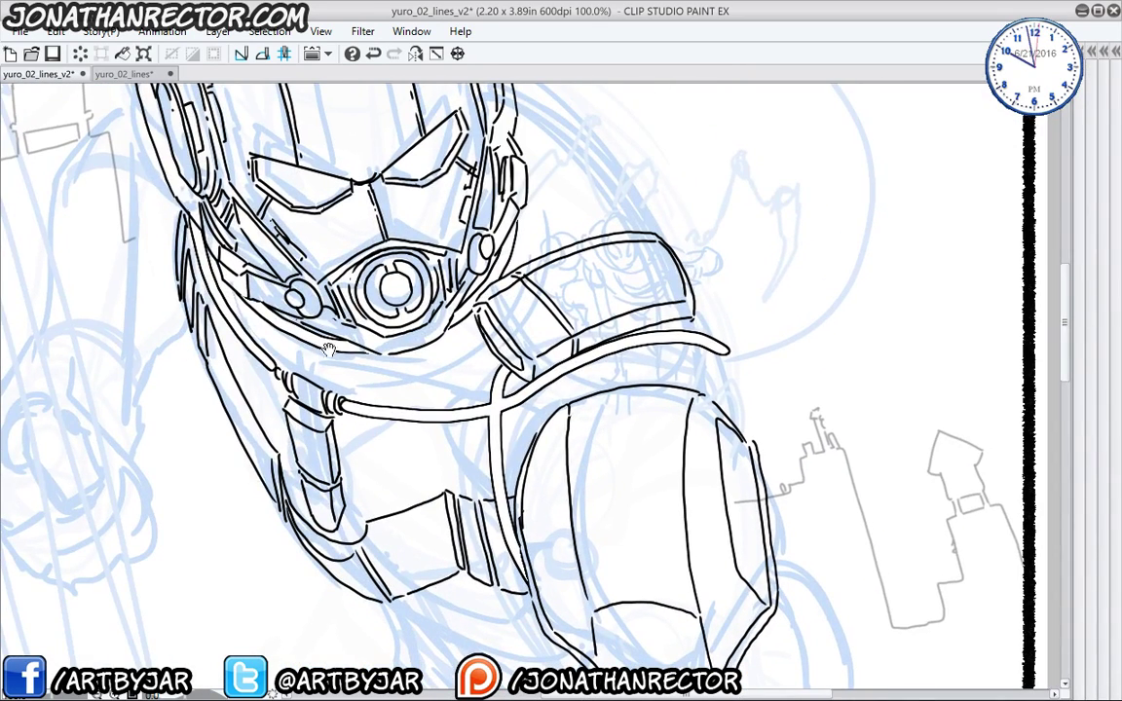
{"action": "left_click_drag", "start_coordinate": [197, 451], "coordinate": [209, 489]}
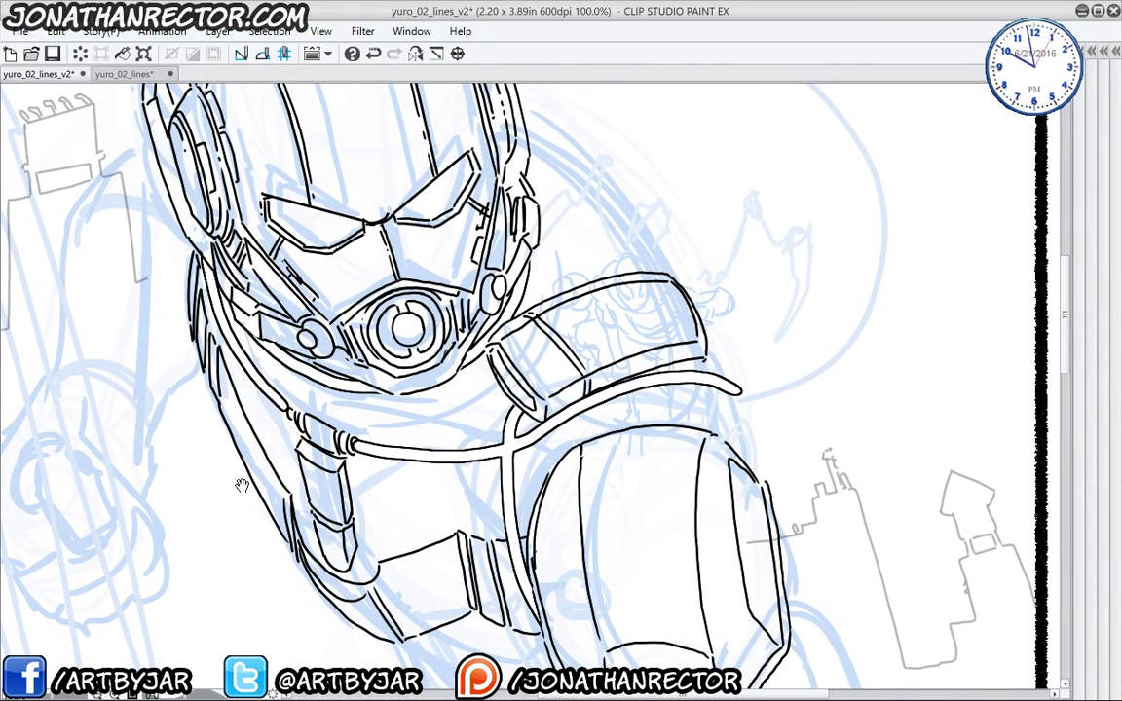
{"action": "left_click_drag", "start_coordinate": [217, 438], "coordinate": [210, 462]}
{"action": "left_click_drag", "start_coordinate": [369, 351], "coordinate": [364, 423]}
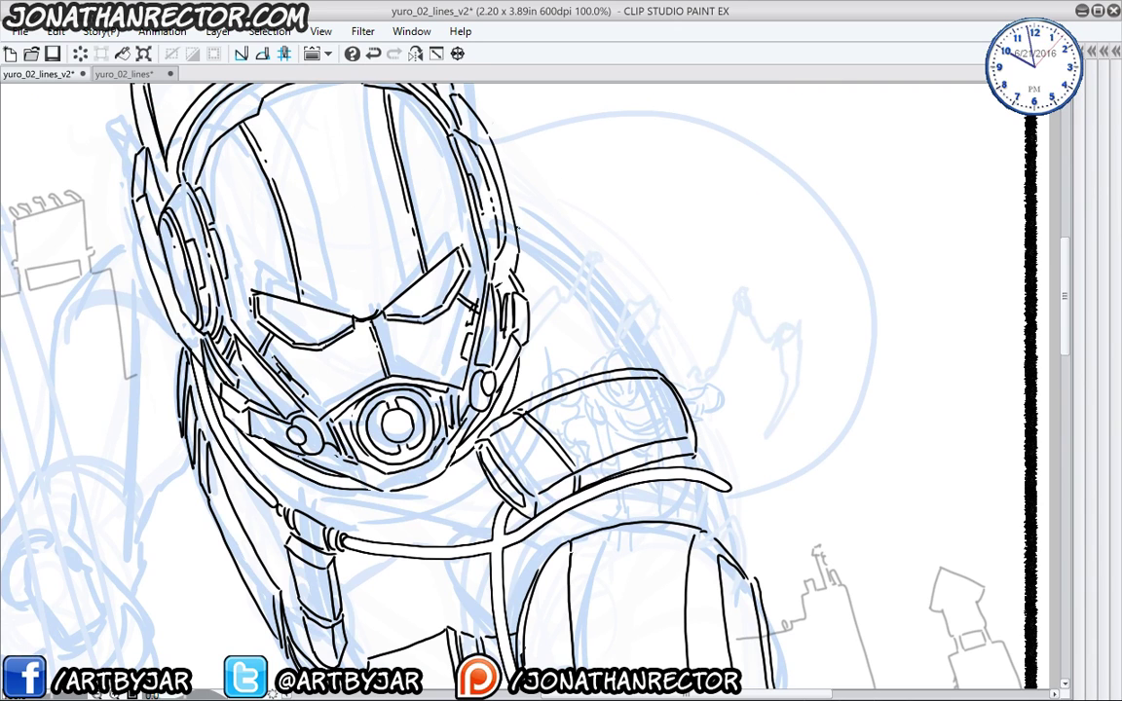
{"action": "mouse_move", "coordinate": [517, 226]}
{"action": "left_mouse_down"}
{"action": "mouse_move", "coordinate": [564, 251]}
{"action": "mouse_move", "coordinate": [654, 361]}
{"action": "left_mouse_up"}
- Ink the outer line of the upper arm down toward the building
{"action": "left_click_drag", "start_coordinate": [410, 339], "coordinate": [429, 354]}
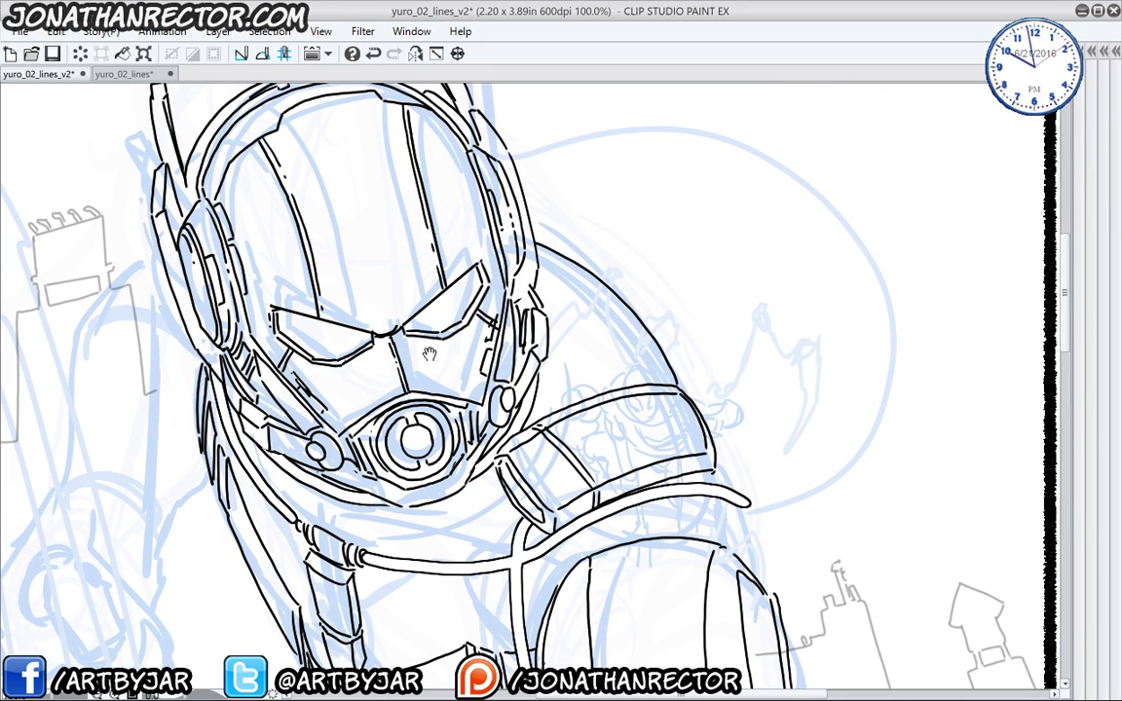
{"action": "left_click_drag", "start_coordinate": [176, 460], "coordinate": [168, 373]}
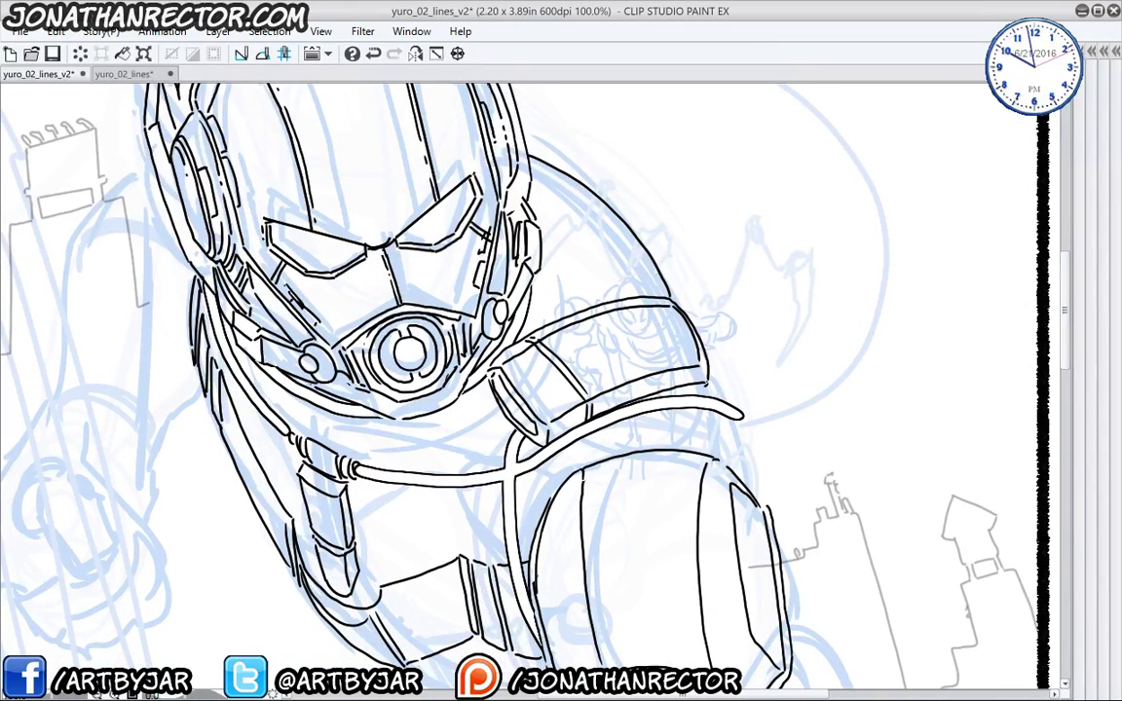
{"action": "left_click_drag", "start_coordinate": [573, 333], "coordinate": [512, 233]}
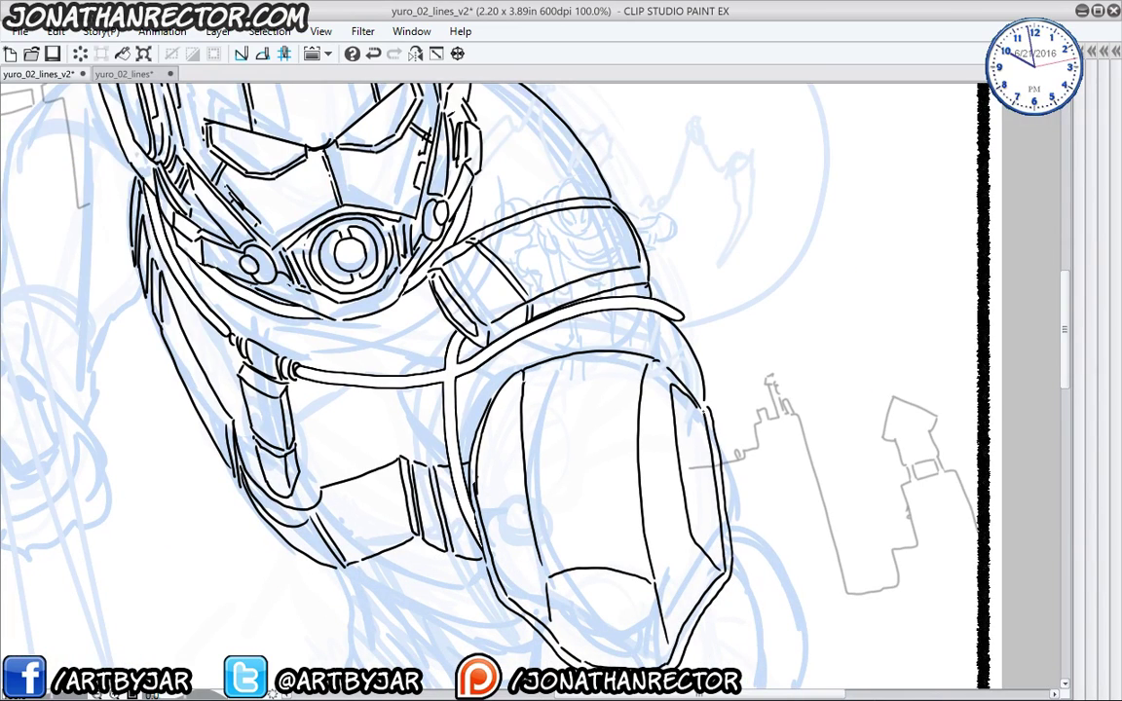
{"action": "left_click_drag", "start_coordinate": [271, 552], "coordinate": [232, 278]}
{"action": "mouse_move", "coordinate": [365, 440]}
{"action": "left_mouse_down"}
{"action": "mouse_move", "coordinate": [345, 393]}
{"action": "mouse_move", "coordinate": [344, 272]}
{"action": "left_mouse_up"}
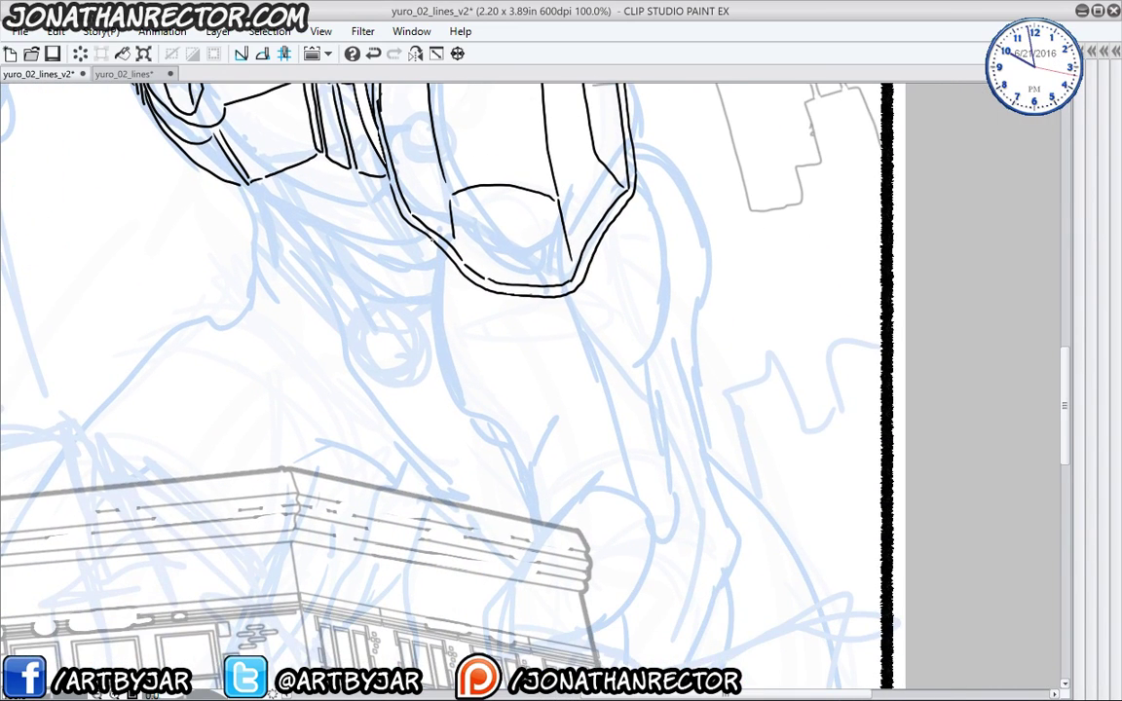
{"action": "mouse_move", "coordinate": [431, 239]}
{"action": "left_mouse_down"}
{"action": "mouse_move", "coordinate": [443, 375]}
{"action": "mouse_move", "coordinate": [524, 487]}
{"action": "mouse_move", "coordinate": [530, 521]}
{"action": "left_mouse_up"}
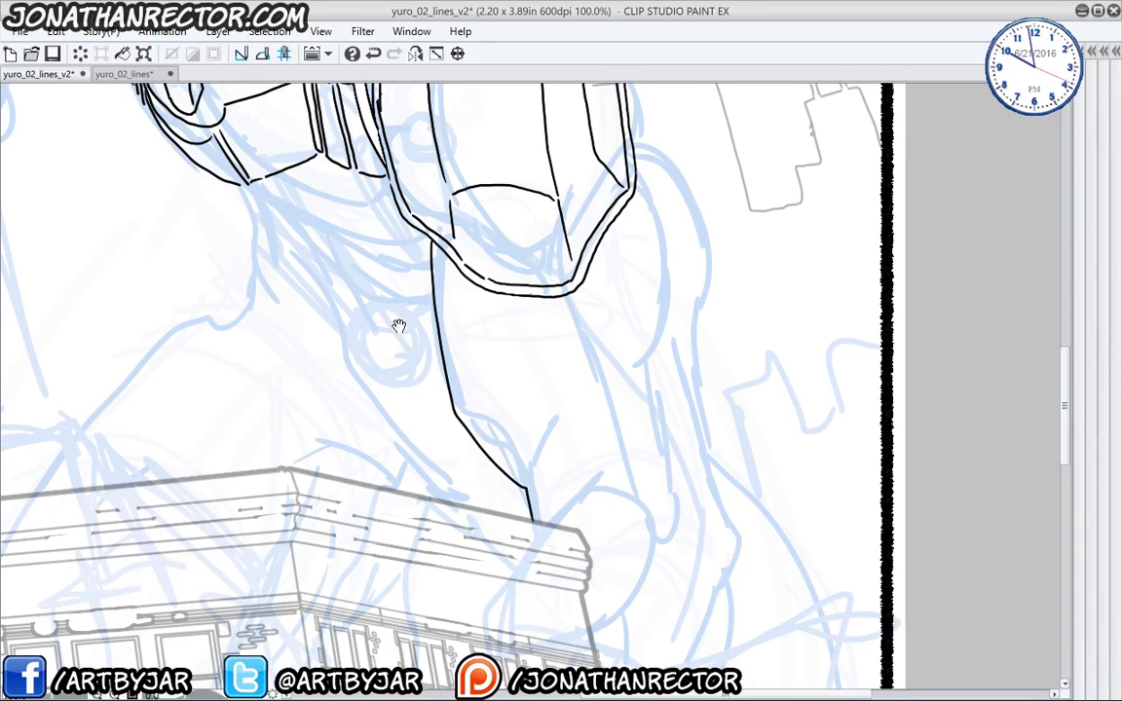
- Extend arm lines down past the building's roof corner
{"action": "left_click_drag", "start_coordinate": [403, 454], "coordinate": [416, 353]}
{"action": "left_click_drag", "start_coordinate": [513, 333], "coordinate": [513, 243]}
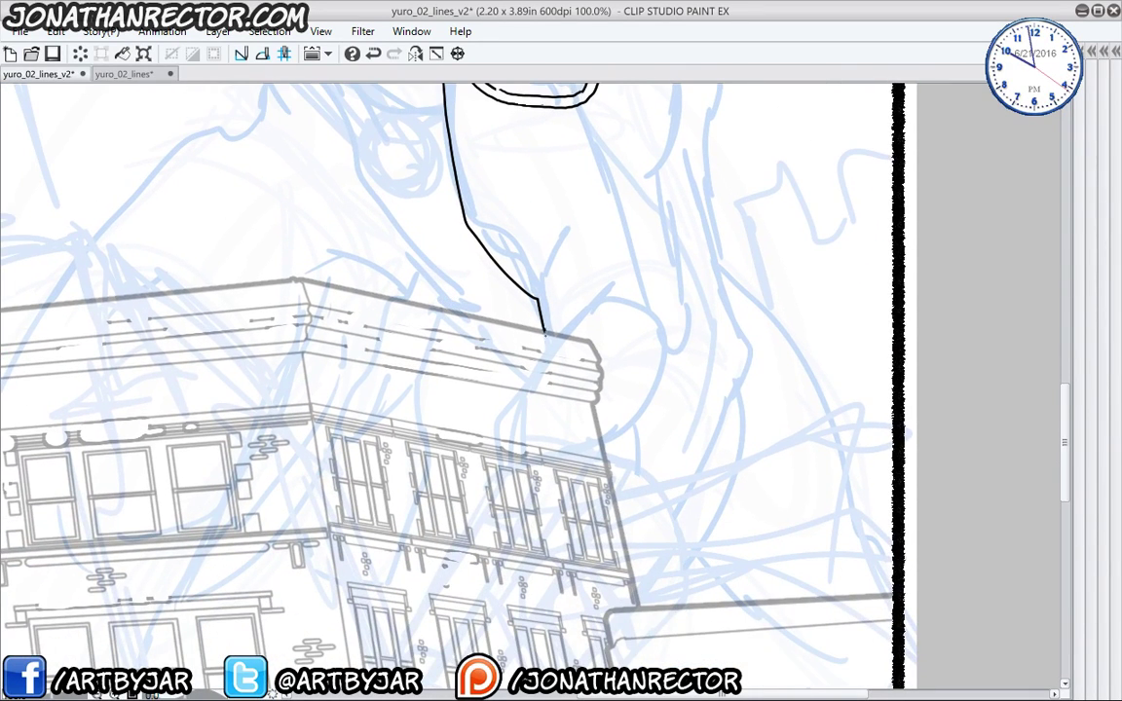
{"action": "mouse_move", "coordinate": [603, 300]}
{"action": "left_mouse_down"}
{"action": "mouse_move", "coordinate": [561, 332]}
{"action": "mouse_move", "coordinate": [499, 421]}
{"action": "left_mouse_up"}
{"action": "left_click_drag", "start_coordinate": [519, 372], "coordinate": [495, 488]}
{"action": "left_click_drag", "start_coordinate": [558, 179], "coordinate": [513, 388]}
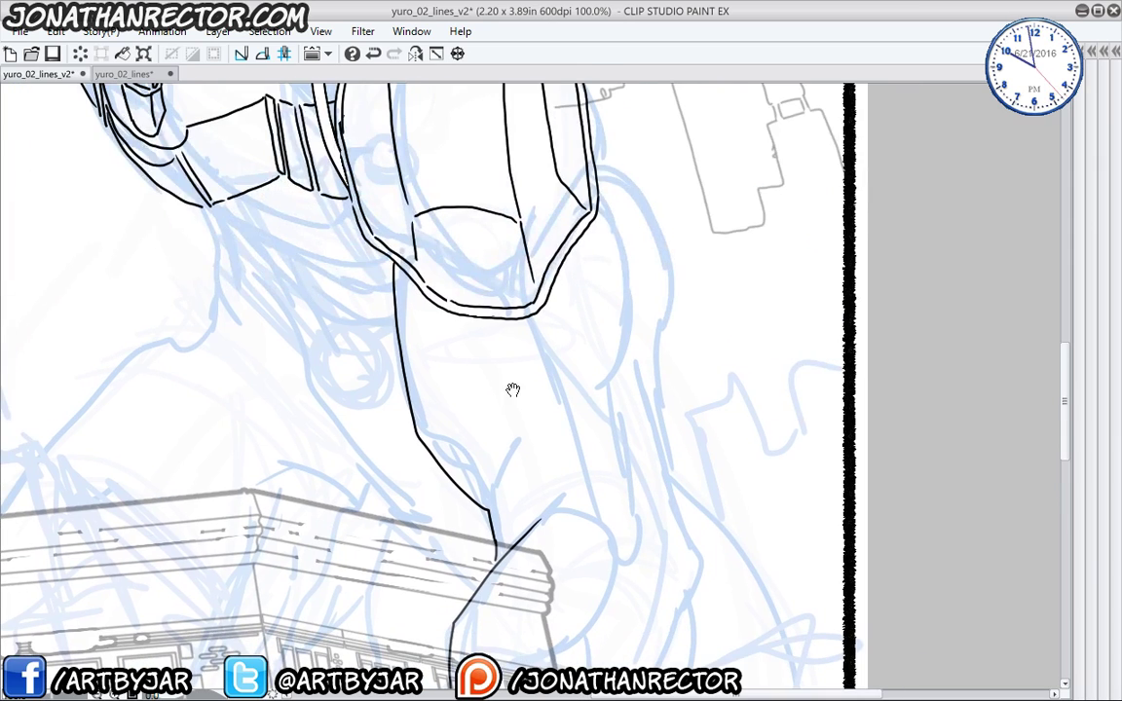
- Ink the long outer arm contour plus the inner arm and muscle contour lines
{"action": "left_click_drag", "start_coordinate": [578, 239], "coordinate": [570, 389]}
{"action": "left_click_drag", "start_coordinate": [388, 342], "coordinate": [395, 408]}
{"action": "mouse_move", "coordinate": [588, 324]}
{"action": "left_mouse_down"}
{"action": "mouse_move", "coordinate": [571, 239]}
{"action": "mouse_move", "coordinate": [638, 516]}
{"action": "left_mouse_up"}
{"action": "left_click_drag", "start_coordinate": [578, 421], "coordinate": [583, 255]}
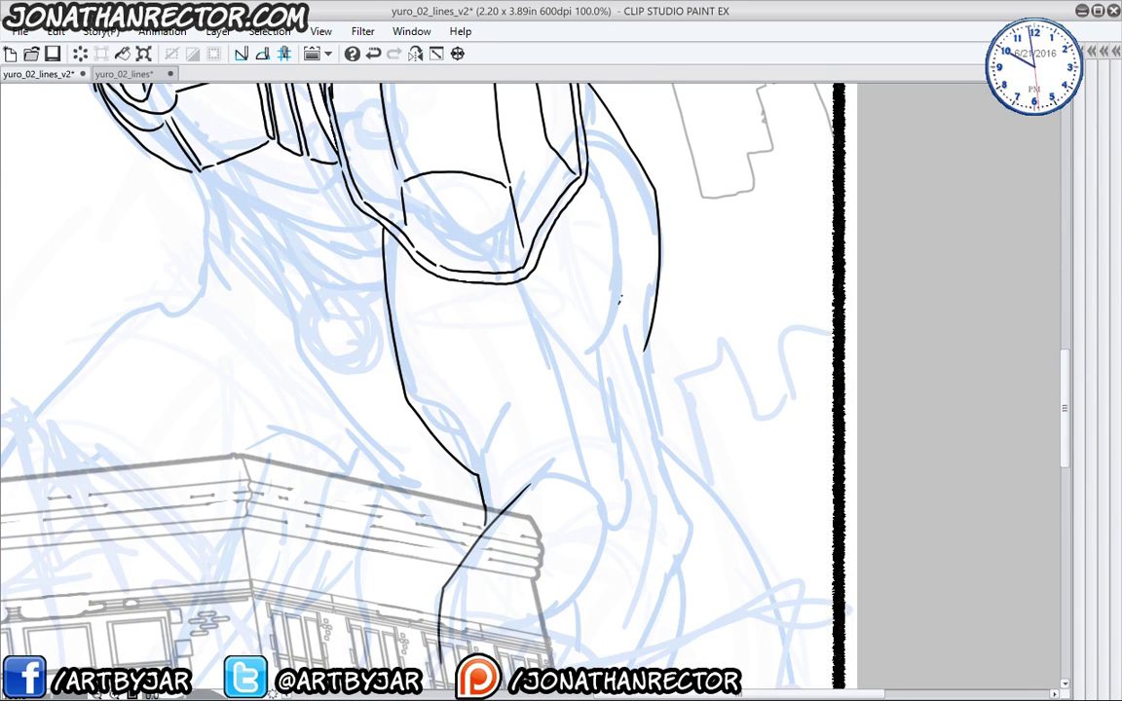
{"action": "left_click_drag", "start_coordinate": [620, 299], "coordinate": [611, 325]}
{"action": "mouse_move", "coordinate": [487, 277]}
{"action": "left_mouse_down"}
{"action": "mouse_move", "coordinate": [530, 362]}
{"action": "mouse_move", "coordinate": [542, 334]}
{"action": "left_mouse_up"}
{"action": "mouse_move", "coordinate": [552, 292]}
{"action": "left_mouse_down"}
{"action": "mouse_move", "coordinate": [560, 345]}
{"action": "mouse_move", "coordinate": [604, 441]}
{"action": "left_mouse_up"}
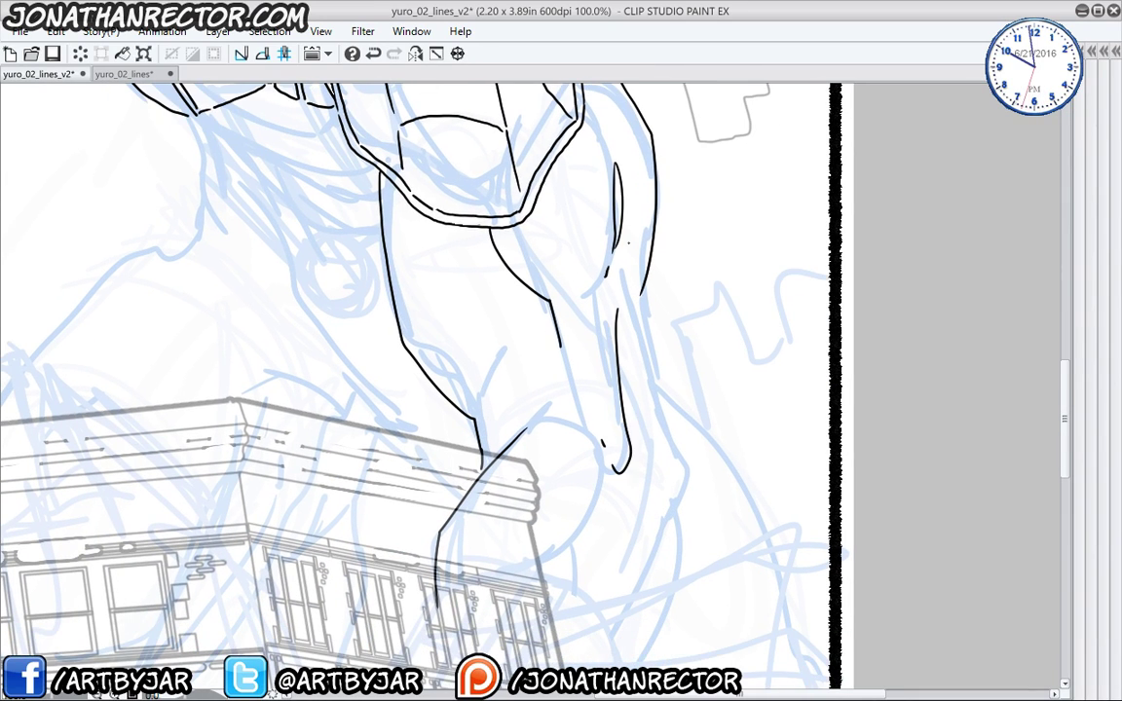
{"action": "left_click_drag", "start_coordinate": [631, 244], "coordinate": [660, 466]}
{"action": "left_click_drag", "start_coordinate": [643, 283], "coordinate": [668, 389]}
{"action": "mouse_move", "coordinate": [621, 353]}
{"action": "left_mouse_down"}
{"action": "mouse_move", "coordinate": [615, 450]}
{"action": "mouse_move", "coordinate": [594, 458]}
{"action": "left_mouse_up"}
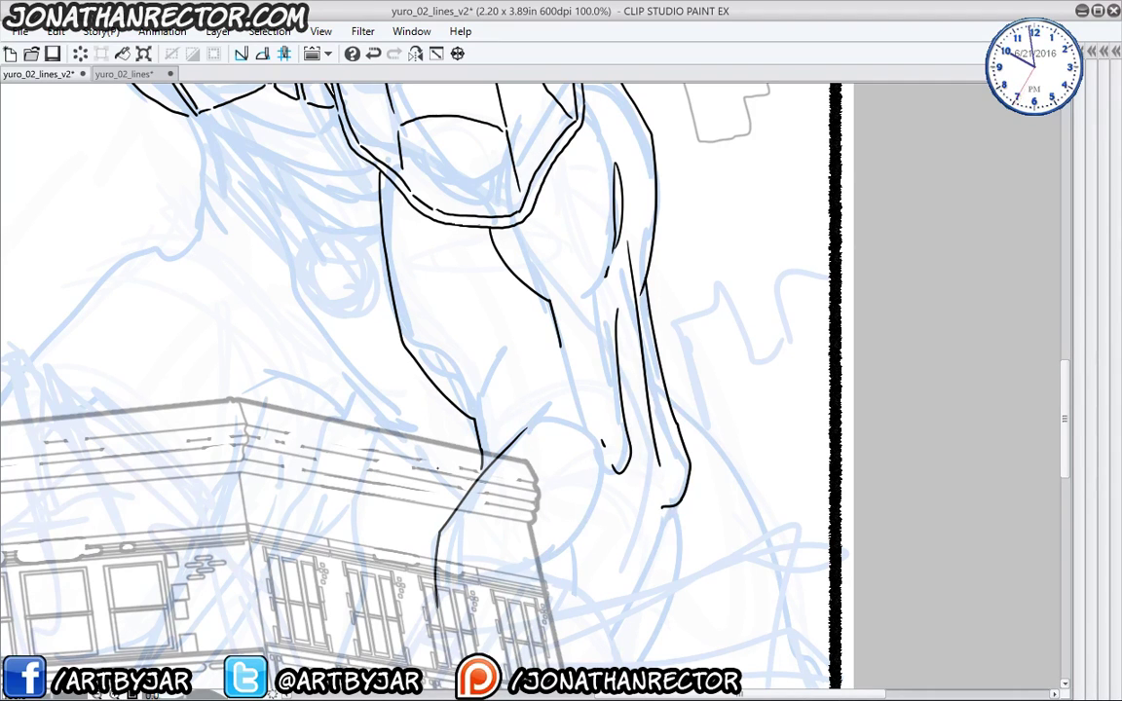
- Ink a curve from the elbow and extend the forearm lines down over the building
{"action": "scroll", "coordinate": [443, 477], "scroll_direction": "down", "scroll_amount": 1}
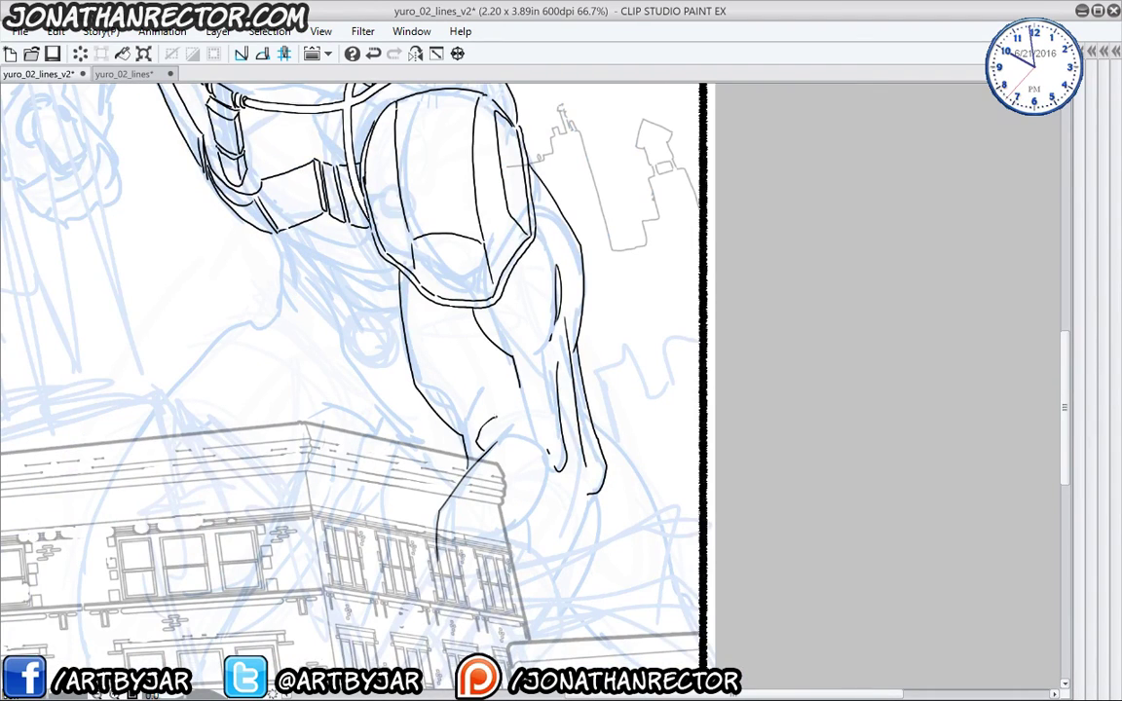
{"action": "left_click_drag", "start_coordinate": [419, 458], "coordinate": [440, 336]}
{"action": "left_click_drag", "start_coordinate": [578, 331], "coordinate": [536, 425]}
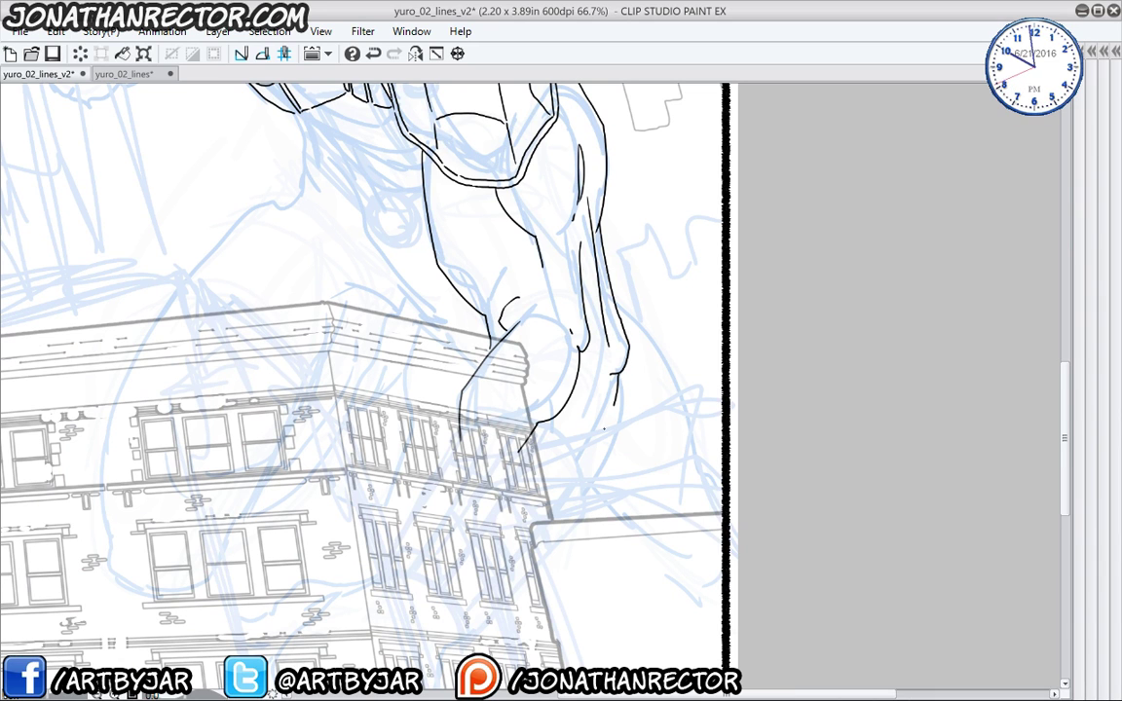
{"action": "left_click_drag", "start_coordinate": [604, 428], "coordinate": [500, 541]}
{"action": "left_click_drag", "start_coordinate": [460, 441], "coordinate": [421, 516]}
{"action": "left_click_drag", "start_coordinate": [468, 360], "coordinate": [471, 559]}
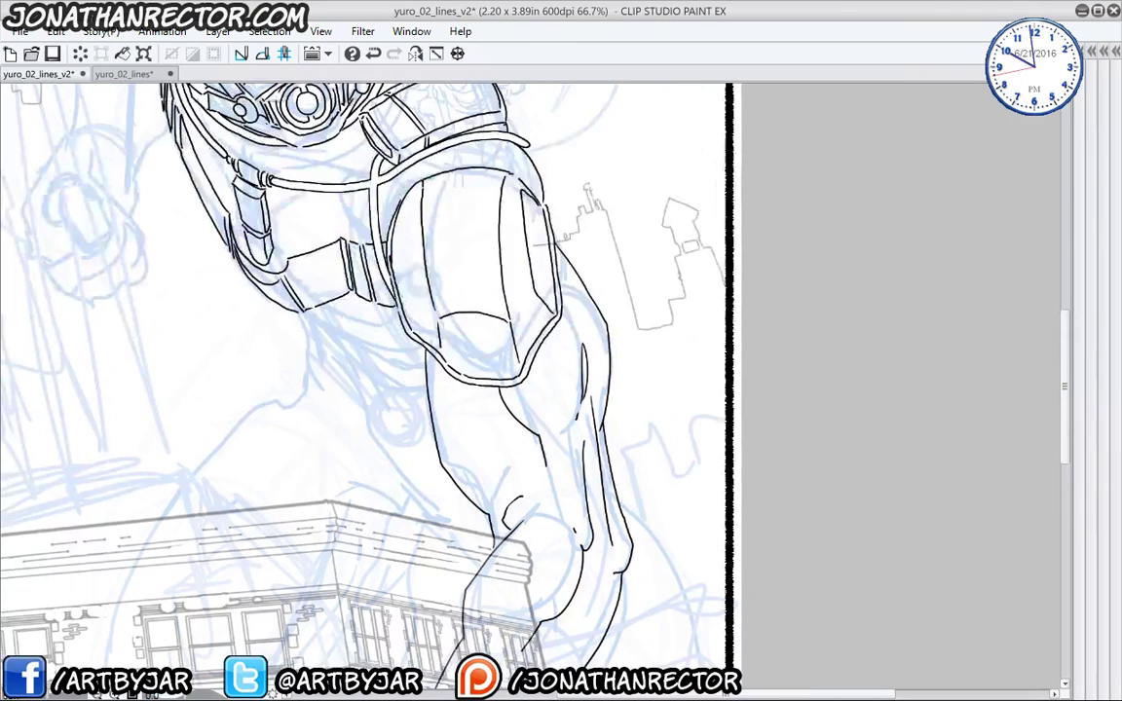
- Zoom in on the forearm and ink two long diagonal forearm curves
{"action": "left_click_drag", "start_coordinate": [208, 492], "coordinate": [301, 322]}
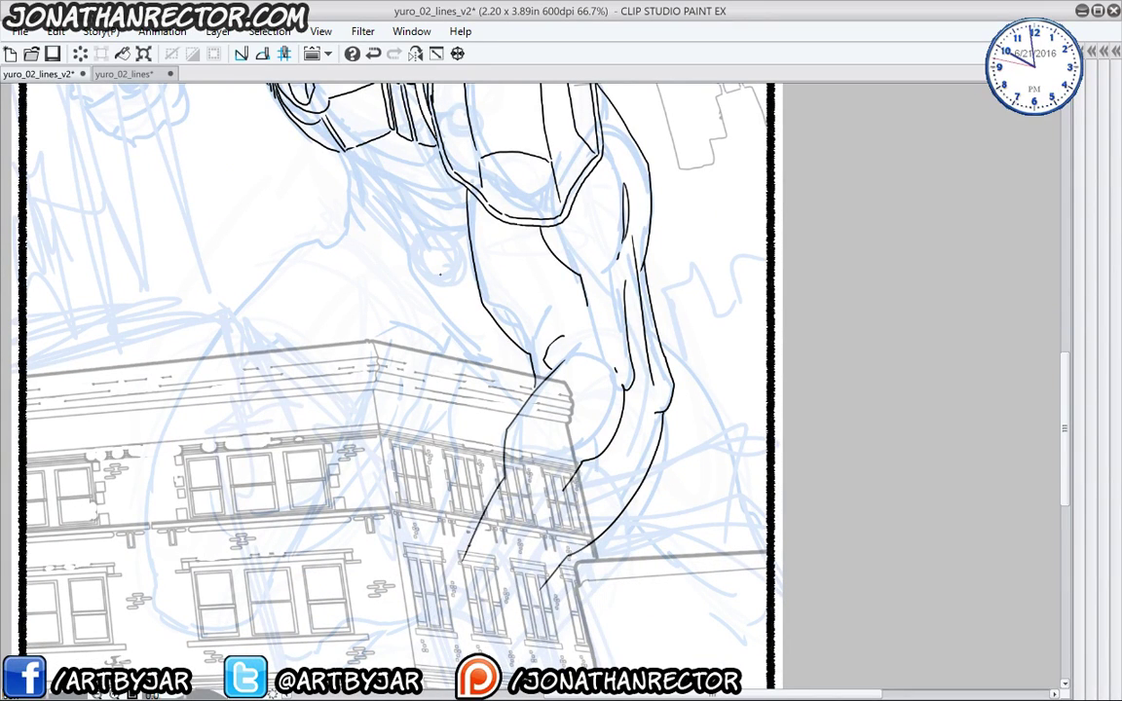
{"action": "left_click_drag", "start_coordinate": [297, 455], "coordinate": [306, 475]}
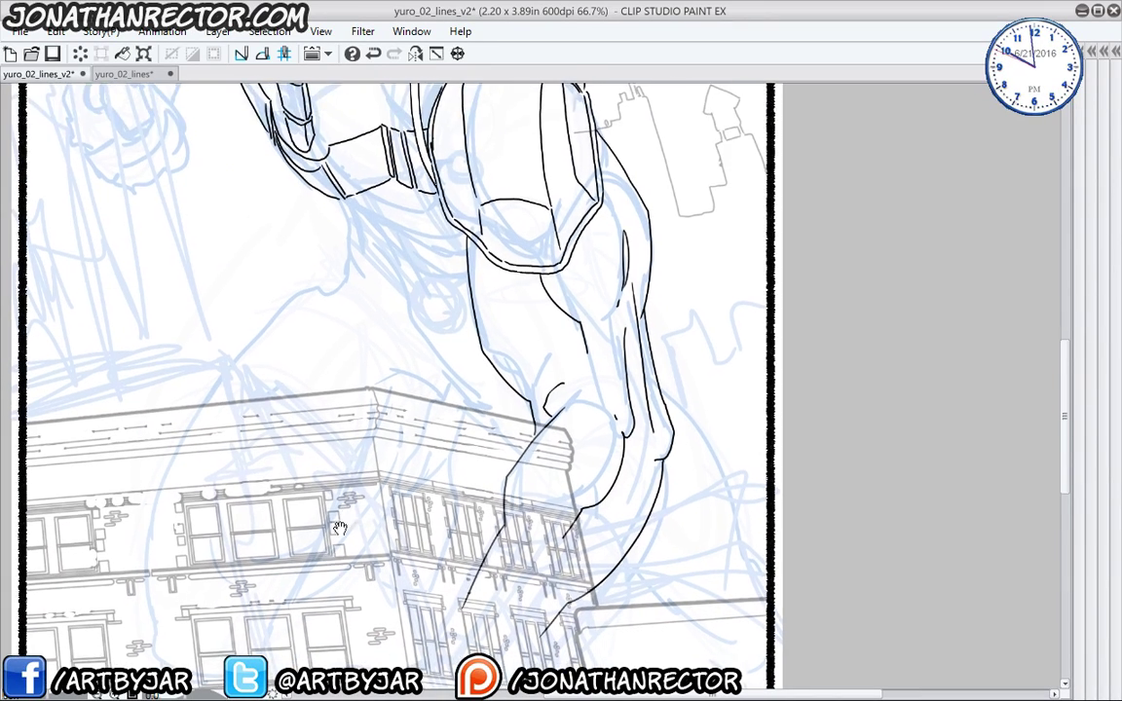
{"action": "mouse_move", "coordinate": [360, 539]}
{"action": "left_mouse_down"}
{"action": "mouse_move", "coordinate": [361, 427]}
{"action": "mouse_move", "coordinate": [386, 410]}
{"action": "left_mouse_up"}
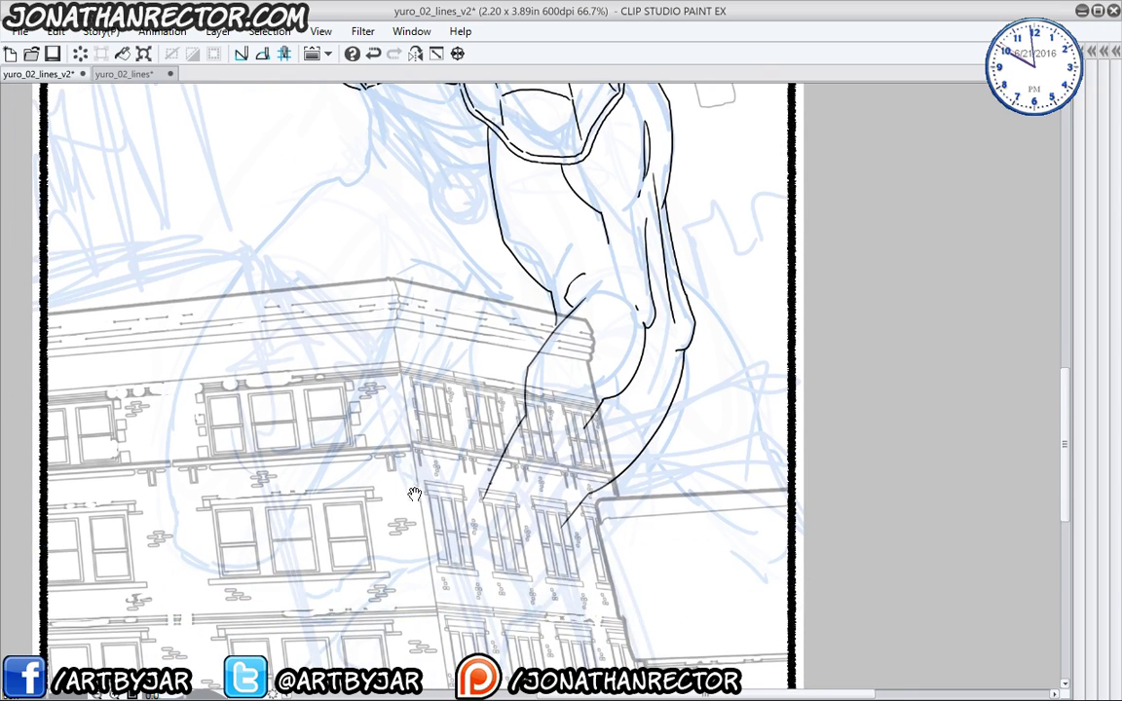
{"action": "left_click_drag", "start_coordinate": [354, 476], "coordinate": [409, 452]}
{"action": "key", "text": "ctrl+alt+0"}
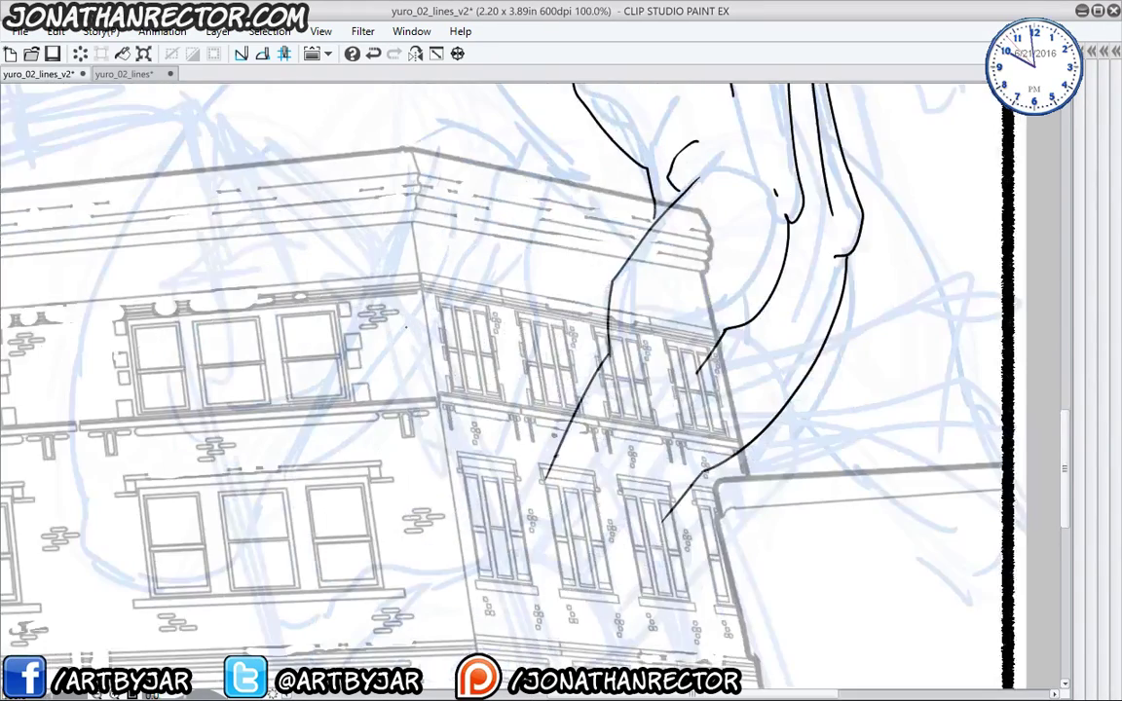
{"action": "left_click_drag", "start_coordinate": [435, 359], "coordinate": [527, 351]}
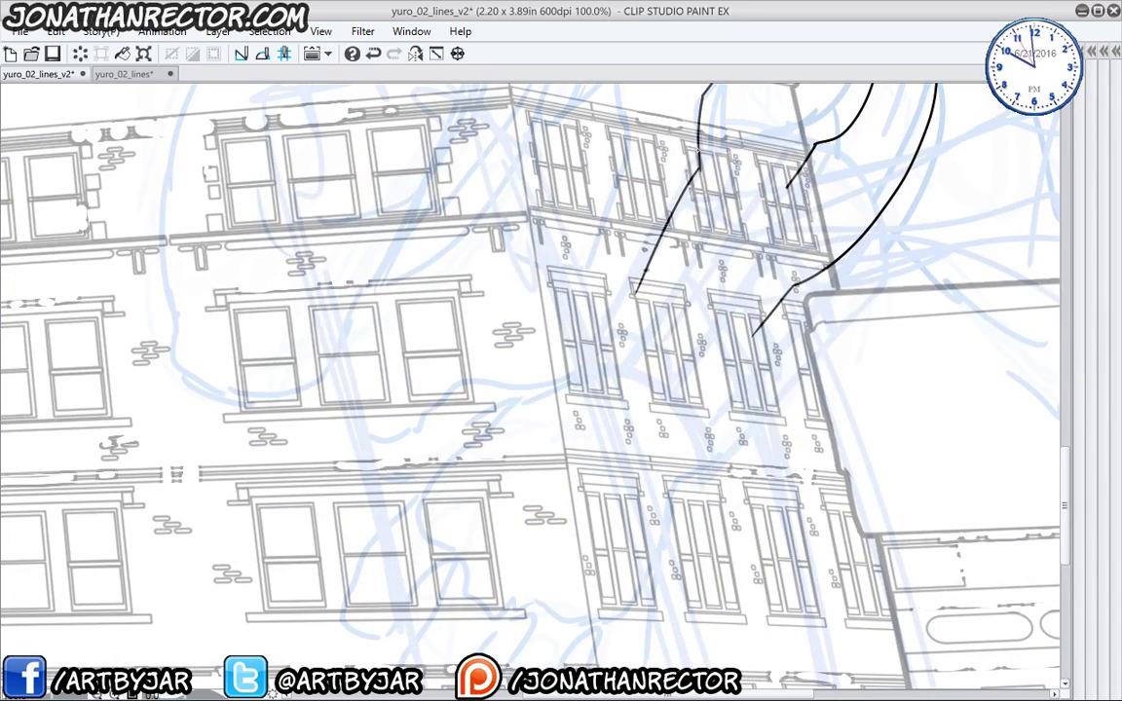
{"action": "left_click_drag", "start_coordinate": [698, 150], "coordinate": [576, 350]}
{"action": "mouse_move", "coordinate": [656, 316]}
{"action": "left_mouse_down"}
{"action": "mouse_move", "coordinate": [569, 468]}
{"action": "mouse_move", "coordinate": [671, 290]}
{"action": "left_mouse_up"}
{"action": "left_click_drag", "start_coordinate": [809, 248], "coordinate": [722, 341]}
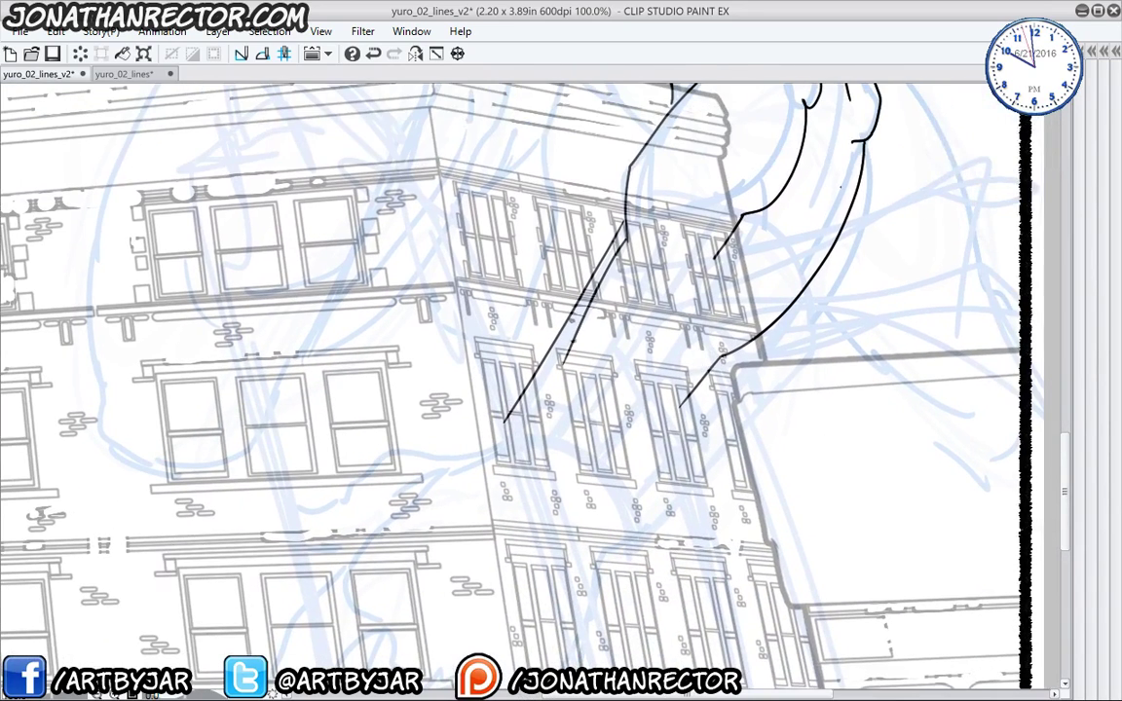
{"action": "left_click_drag", "start_coordinate": [861, 151], "coordinate": [622, 464]}
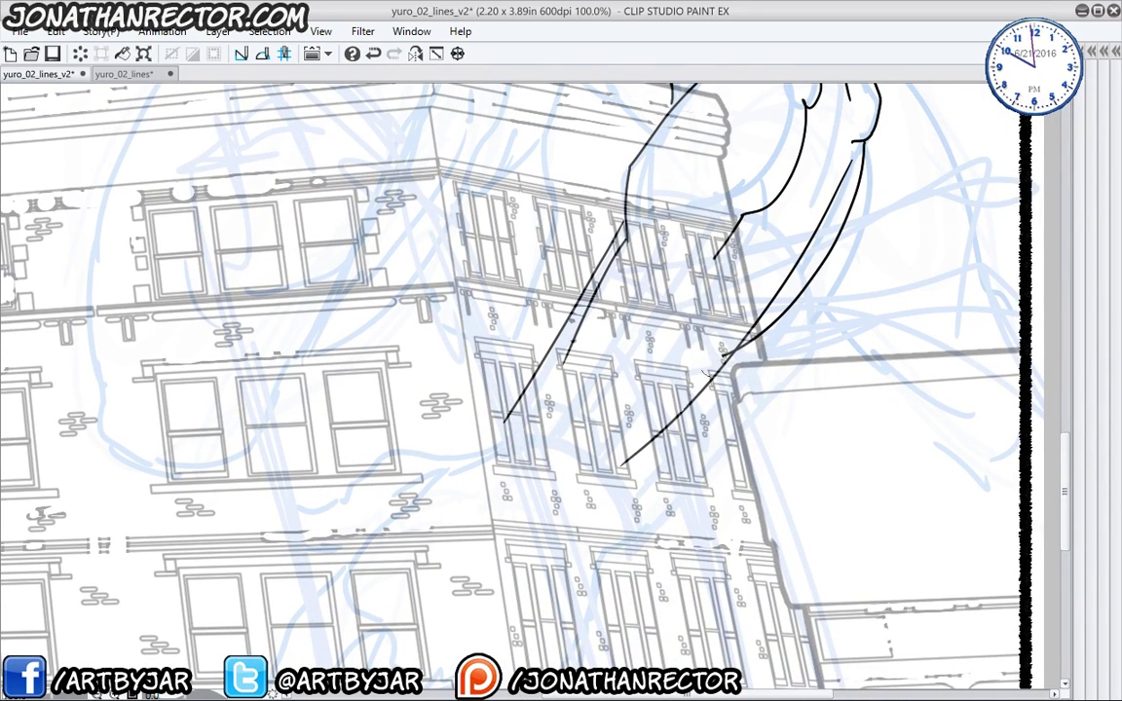
- Add short strokes below the end of the forearm curve
{"action": "left_click_drag", "start_coordinate": [429, 397], "coordinate": [503, 319]}
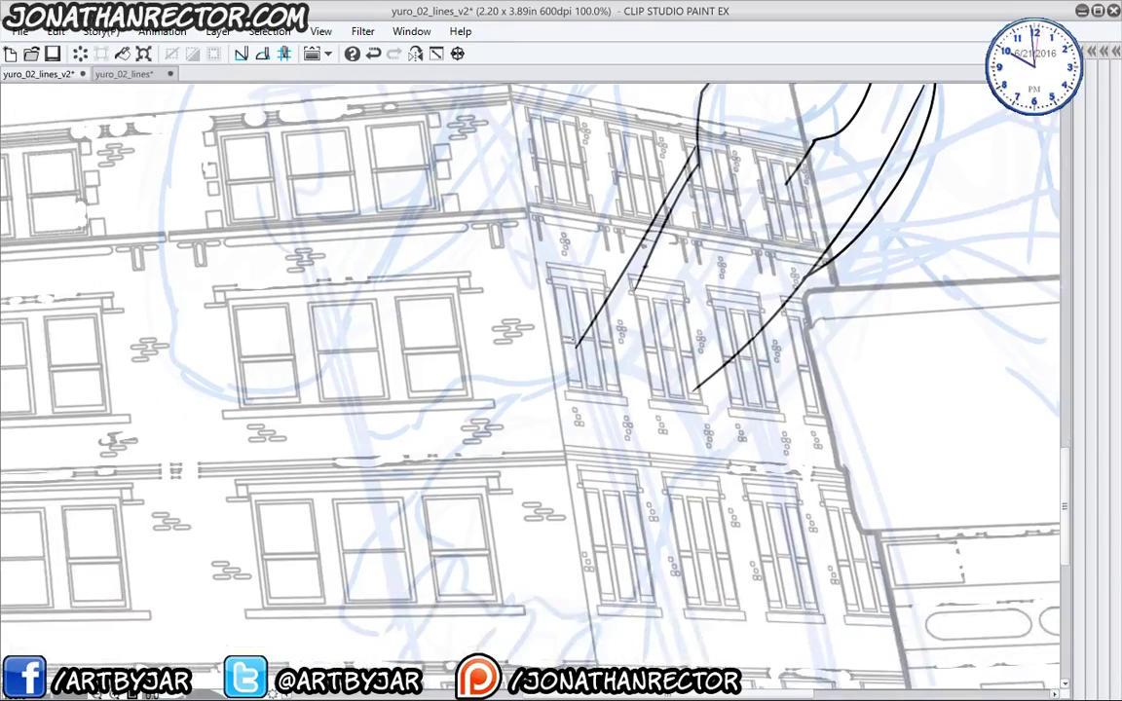
{"action": "left_click_drag", "start_coordinate": [704, 383], "coordinate": [683, 451]}
{"action": "mouse_move", "coordinate": [364, 457]}
{"action": "left_mouse_down"}
{"action": "mouse_move", "coordinate": [391, 381]}
{"action": "mouse_move", "coordinate": [310, 623]}
{"action": "left_mouse_up"}
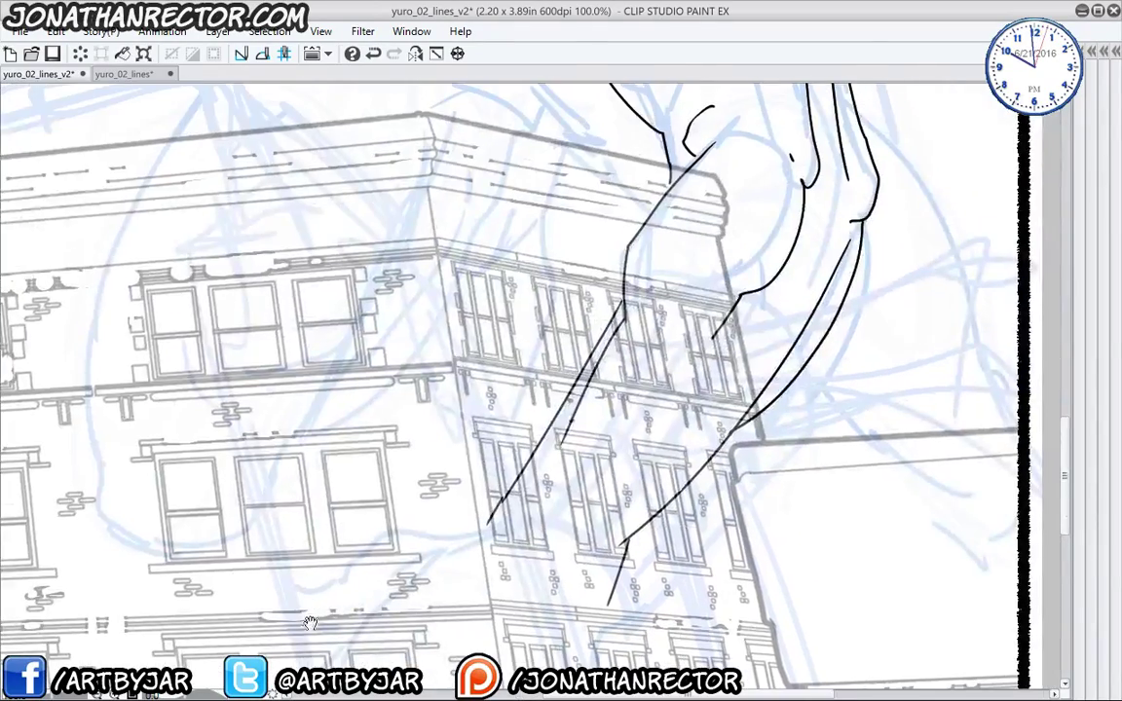
{"action": "mouse_move", "coordinate": [437, 445]}
{"action": "left_mouse_down"}
{"action": "mouse_move", "coordinate": [155, 581]}
{"action": "mouse_move", "coordinate": [333, 509]}
{"action": "mouse_move", "coordinate": [190, 288]}
{"action": "mouse_move", "coordinate": [199, 191]}
{"action": "left_mouse_up"}
- Restore the hidden palettes, add Layer 10 above Layer 9, and pan along the shoulder and upper arm
{"action": "key", "text": "Tab"}
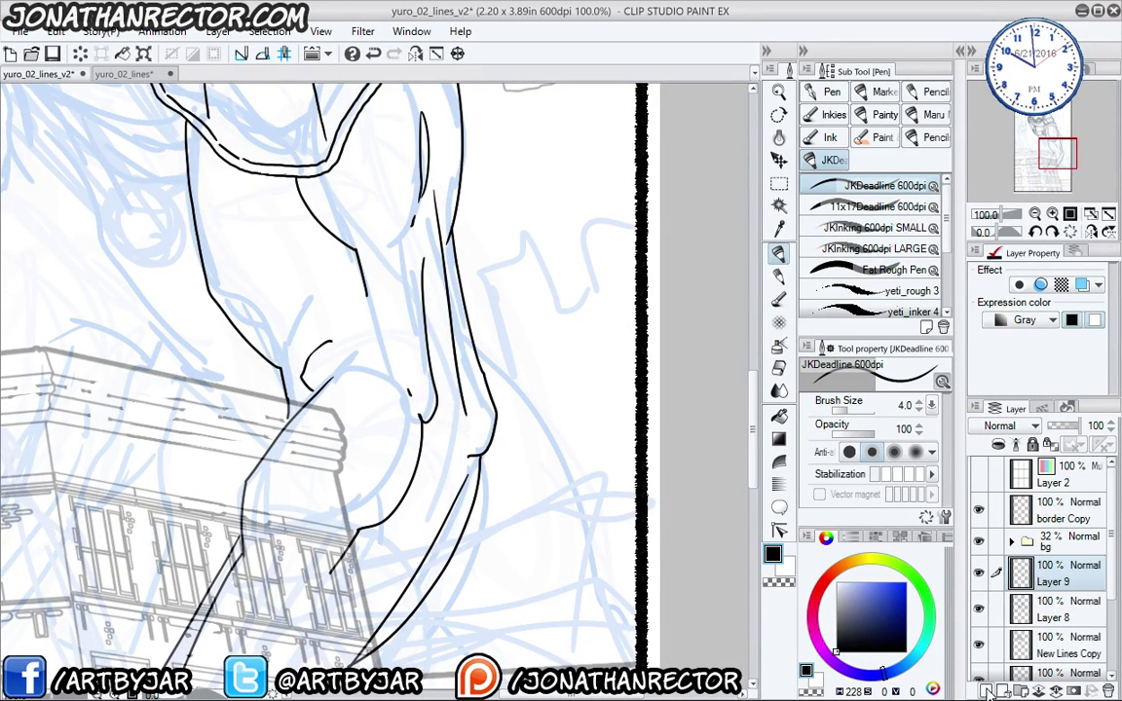
{"action": "key", "text": "ctrl+shift+n"}
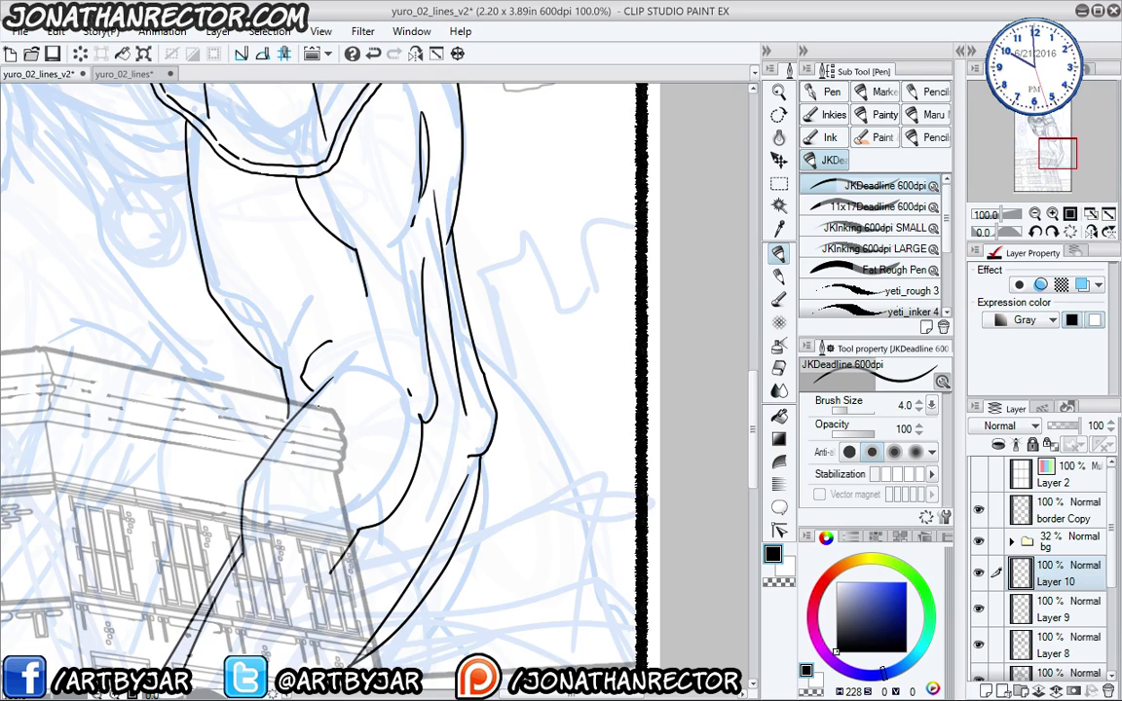
{"action": "left_click_drag", "start_coordinate": [317, 430], "coordinate": [410, 596]}
{"action": "left_click_drag", "start_coordinate": [360, 470], "coordinate": [429, 611]}
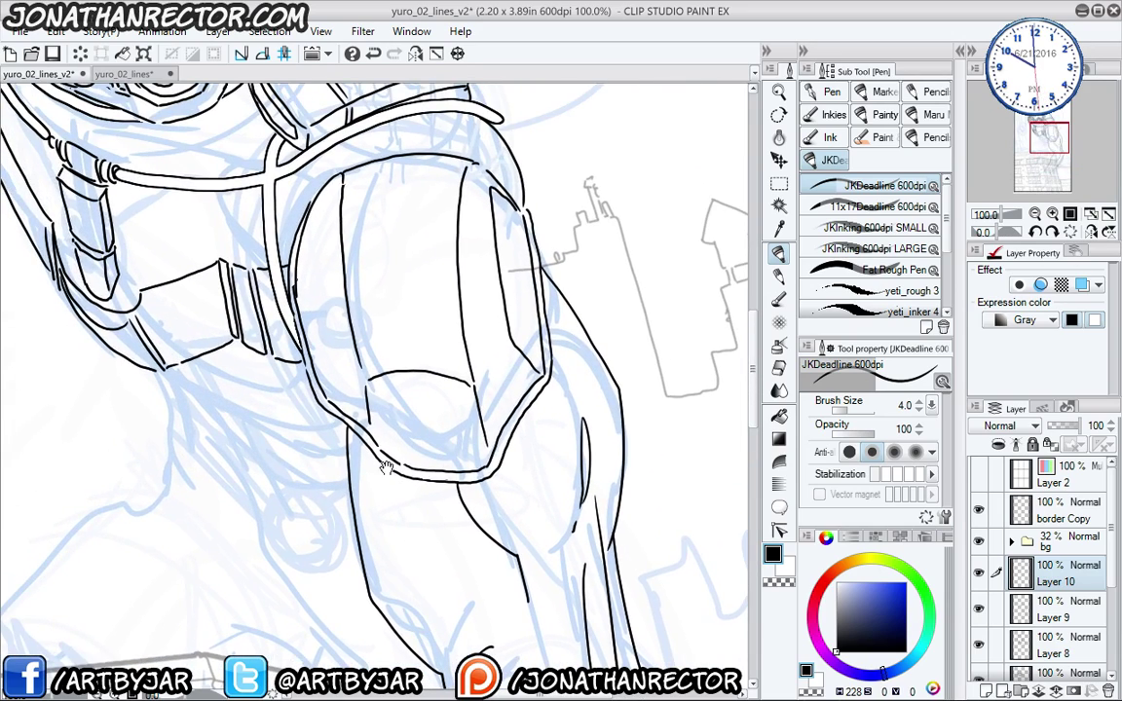
{"action": "left_click_drag", "start_coordinate": [386, 467], "coordinate": [394, 479]}
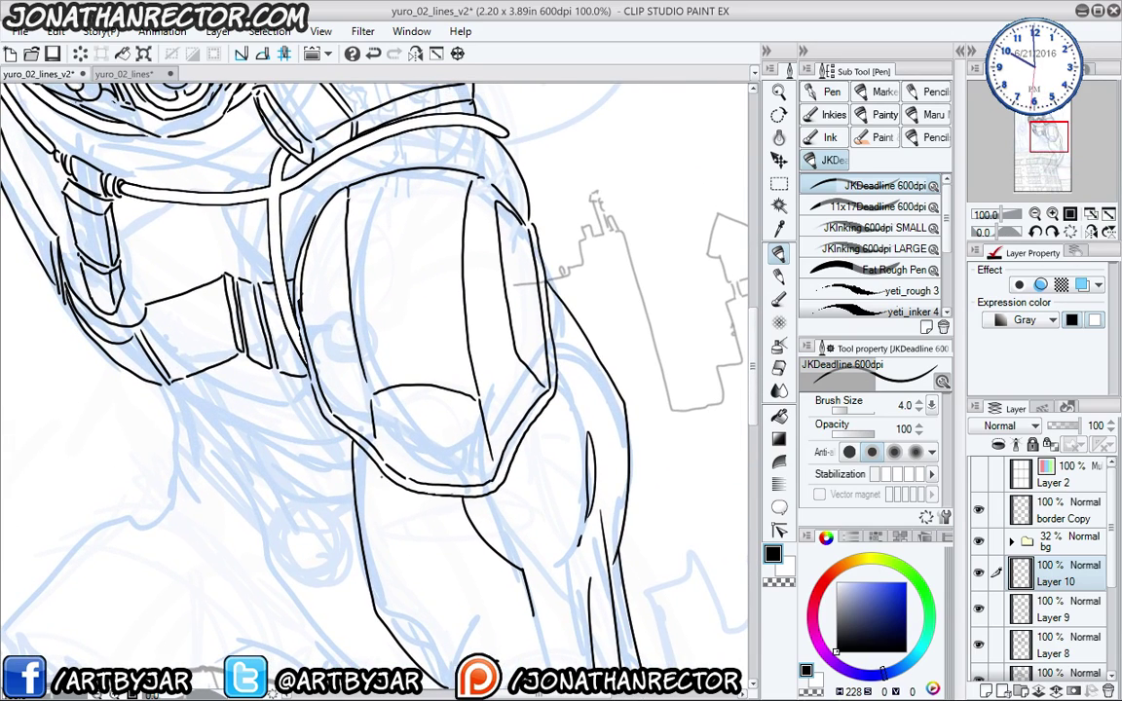
{"action": "left_click_drag", "start_coordinate": [358, 434], "coordinate": [351, 389]}
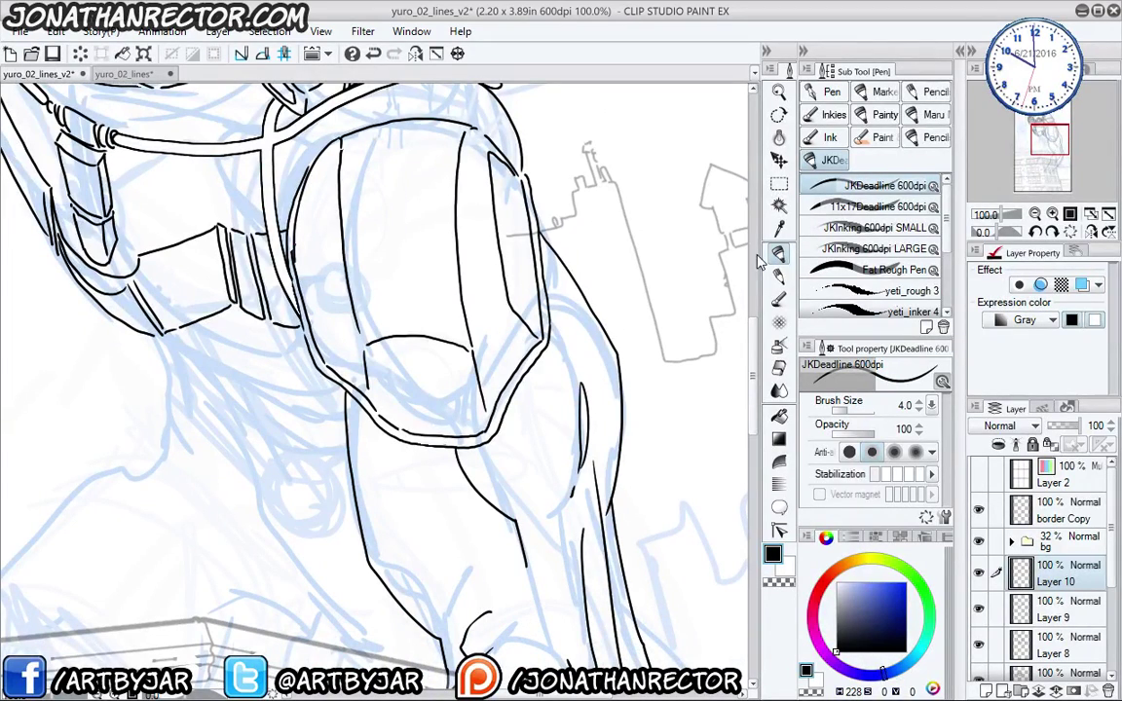
{"action": "left_click_drag", "start_coordinate": [359, 466], "coordinate": [360, 480]}
{"action": "left_click_drag", "start_coordinate": [372, 530], "coordinate": [356, 395]}
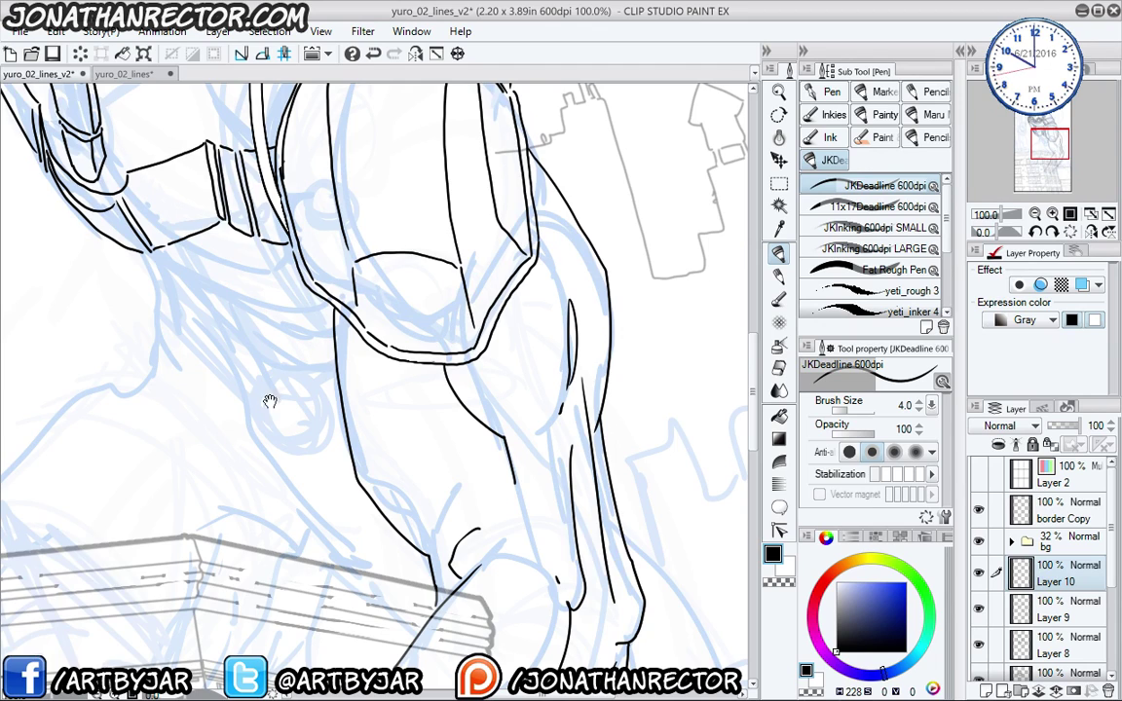
{"action": "mouse_move", "coordinate": [270, 400]}
{"action": "left_mouse_down"}
{"action": "mouse_move", "coordinate": [479, 625]}
{"action": "mouse_move", "coordinate": [507, 331]}
{"action": "mouse_move", "coordinate": [330, 329]}
{"action": "left_mouse_up"}
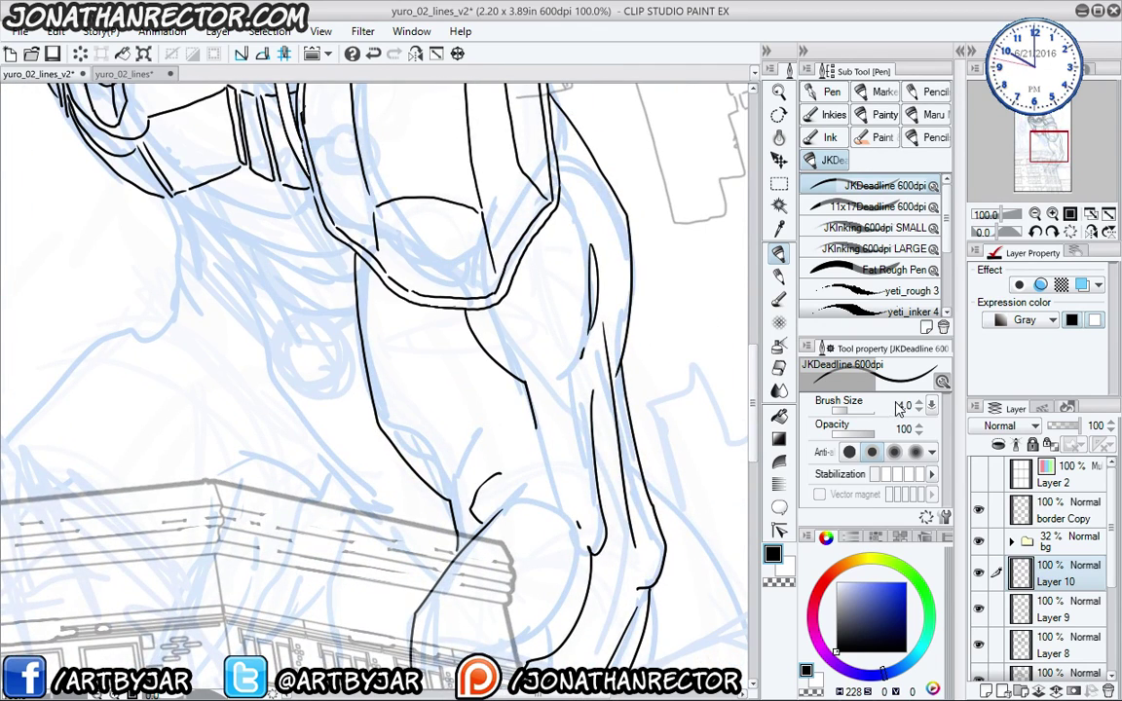
{"action": "mouse_move", "coordinate": [383, 317]}
{"action": "left_mouse_down"}
{"action": "mouse_move", "coordinate": [413, 400]}
{"action": "mouse_move", "coordinate": [340, 389]}
{"action": "mouse_move", "coordinate": [351, 441]}
{"action": "left_mouse_up"}
- Try brush sizes up to 30 with test strokes, undoing them and returning to size 4
{"action": "key", "text": "bracketright"}
{"action": "key", "text": "bracketright"}
{"action": "key", "text": "bracketright"}
{"action": "key", "text": "bracketright"}
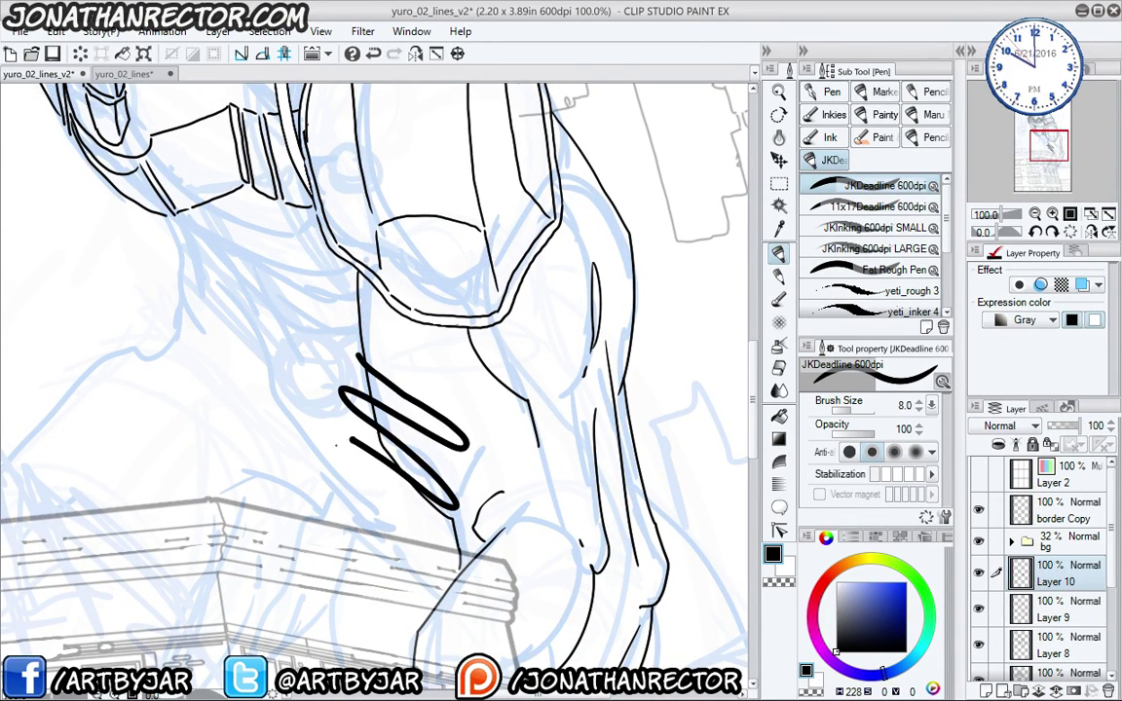
{"action": "key", "text": "ctrl+z"}
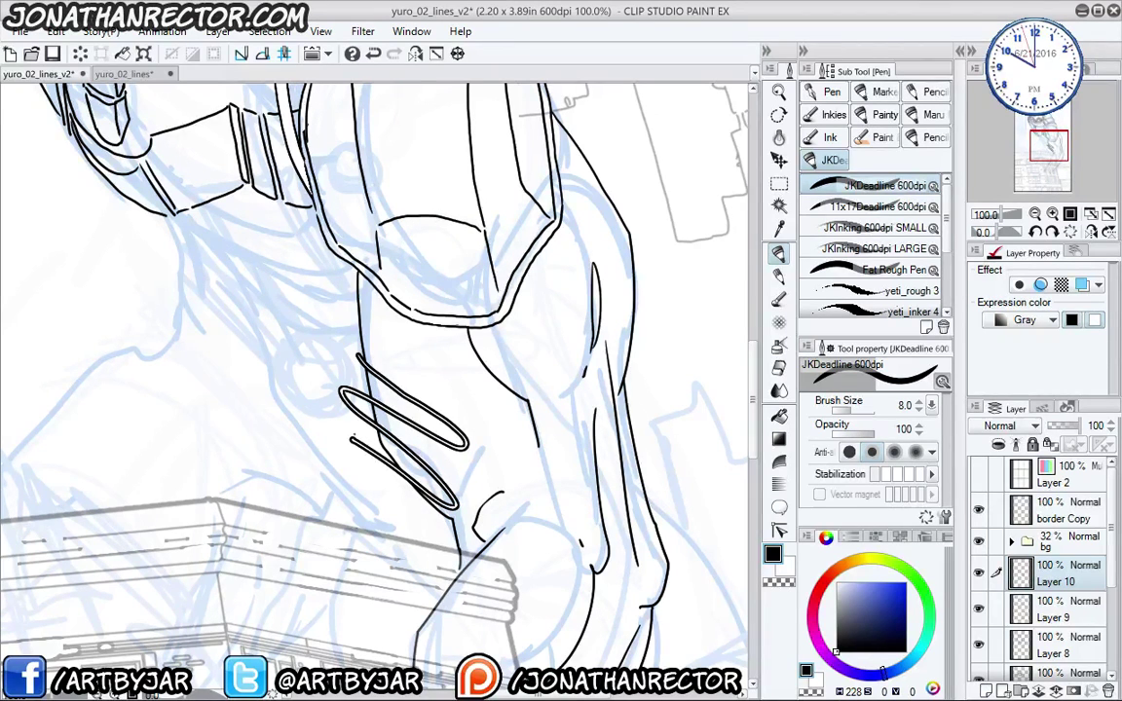
{"action": "key", "text": "ctrl+z"}
{"action": "key", "text": "ctrl+z"}
{"action": "key", "text": "ctrl+z"}
{"action": "key", "text": "ctrl+z"}
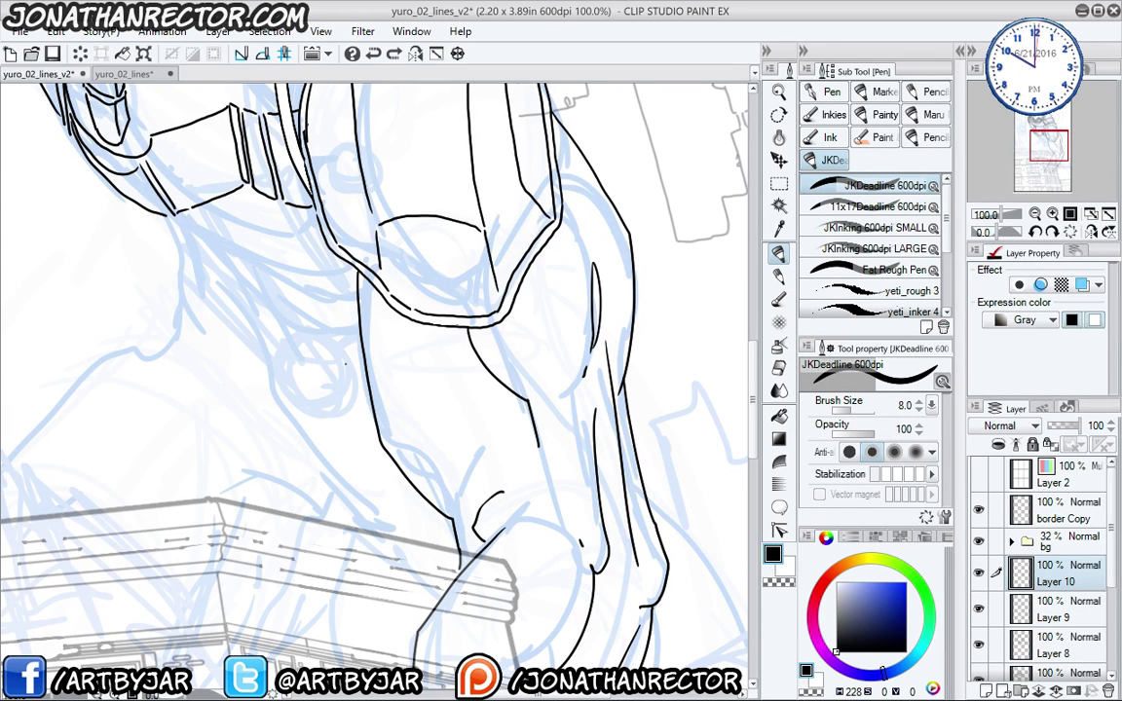
{"action": "key", "text": "bracketright"}
{"action": "key", "text": "bracketright"}
{"action": "key", "text": "bracketright"}
{"action": "key", "text": "bracketright"}
{"action": "key", "text": "bracketright"}
{"action": "key", "text": "bracketright"}
{"action": "key", "text": "bracketright"}
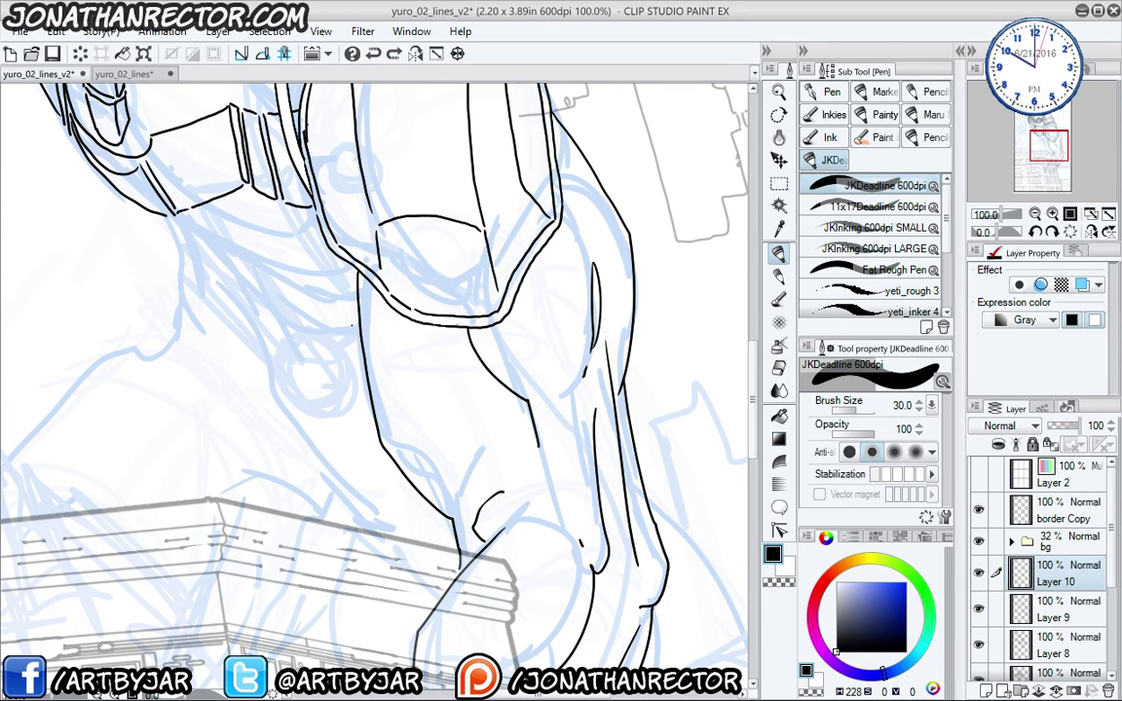
{"action": "mouse_move", "coordinate": [330, 291]}
{"action": "left_mouse_down"}
{"action": "mouse_move", "coordinate": [496, 444]}
{"action": "mouse_move", "coordinate": [426, 483]}
{"action": "mouse_move", "coordinate": [217, 448]}
{"action": "mouse_move", "coordinate": [361, 584]}
{"action": "left_mouse_up"}
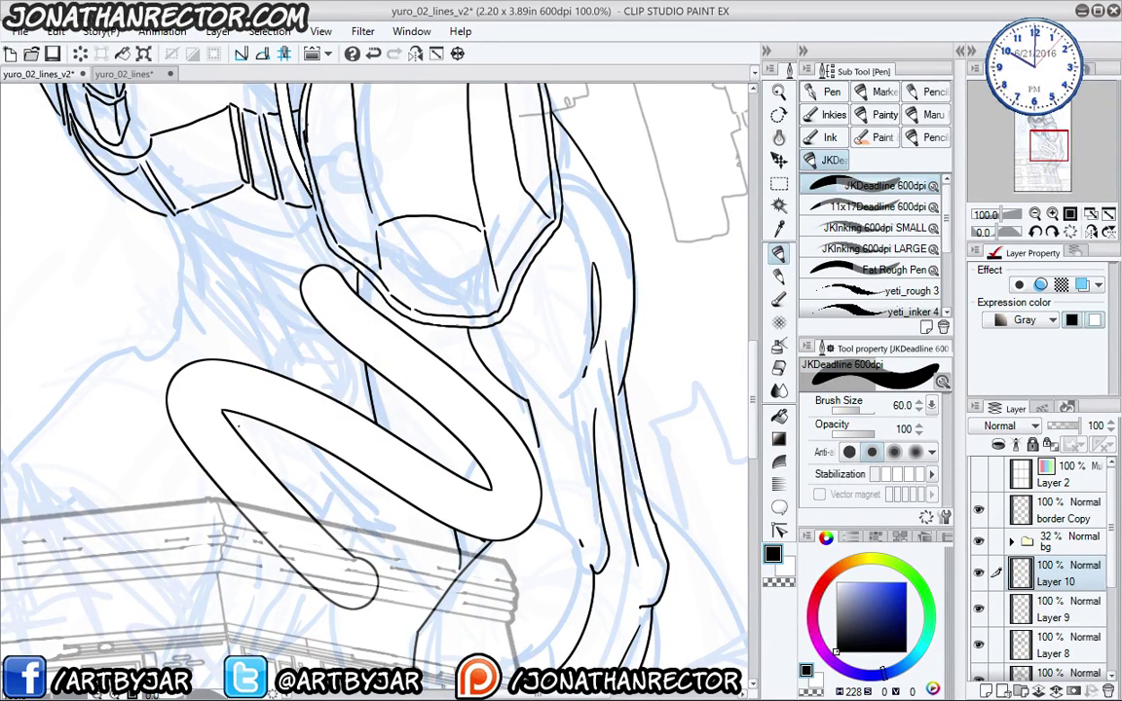
{"action": "key", "text": "ctrl+z"}
{"action": "key", "text": "ctrl+z"}
{"action": "key", "text": "ctrl+z"}
{"action": "key", "text": "ctrl+z"}
{"action": "key", "text": "ctrl+z"}
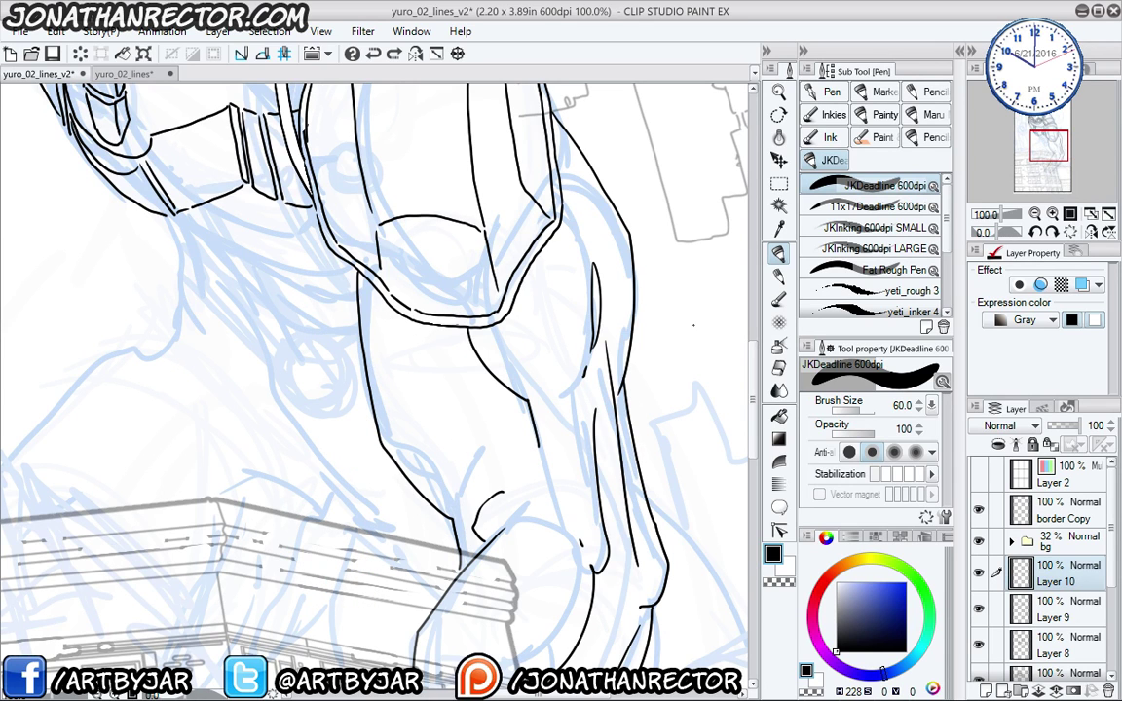
{"action": "key", "text": "bracketleft"}
{"action": "key", "text": "bracketleft"}
{"action": "key", "text": "bracketleft"}
{"action": "key", "text": "bracketleft"}
{"action": "key", "text": "bracketleft"}
{"action": "key", "text": "bracketleft"}
{"action": "key", "text": "bracketleft"}
{"action": "key", "text": "bracketleft"}
{"action": "key", "text": "bracketleft"}
{"action": "key", "text": "bracketleft"}
{"action": "key", "text": "bracketleft"}
{"action": "key", "text": "bracketleft"}
{"action": "key", "text": "bracketleft"}
{"action": "key", "text": "bracketleft"}
- Raise the pen to size 17 and paint a thick band curving across the forearm on Layer 10
{"action": "left_click_drag", "start_coordinate": [437, 374], "coordinate": [415, 372]}
{"action": "key", "text": "bracketright"}
{"action": "key", "text": "bracketright"}
{"action": "key", "text": "bracketright"}
{"action": "key", "text": "bracketright"}
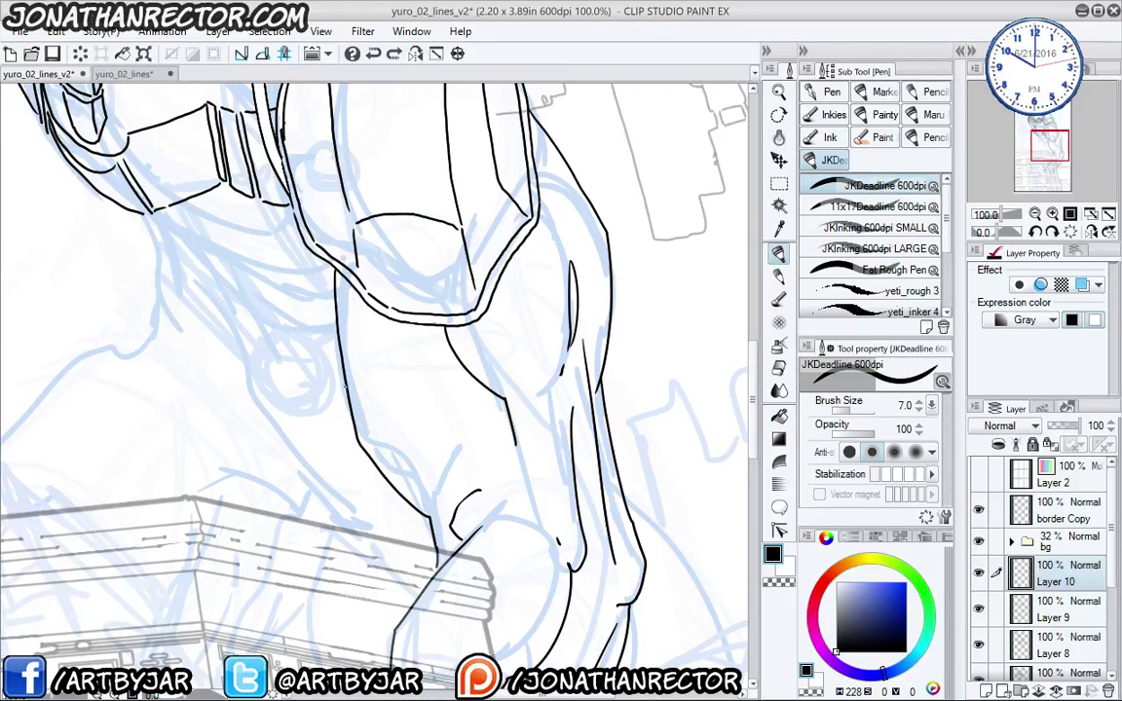
{"action": "left_click_drag", "start_coordinate": [347, 369], "coordinate": [394, 497]}
{"action": "left_click_drag", "start_coordinate": [407, 421], "coordinate": [458, 449]}
{"action": "key", "text": "bracketright"}
{"action": "key", "text": "bracketright"}
{"action": "key", "text": "bracketright"}
{"action": "key", "text": "bracketright"}
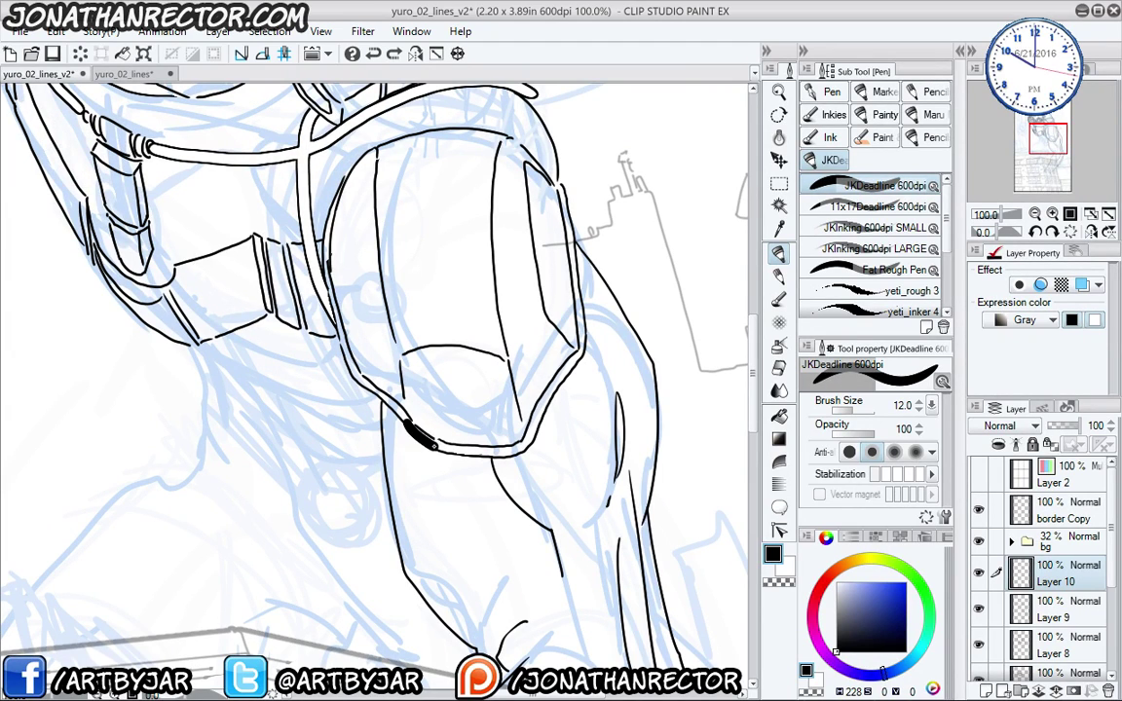
{"action": "key", "text": "ctrl+z"}
{"action": "key", "text": "bracketright"}
{"action": "key", "text": "bracketright"}
{"action": "key", "text": "bracketright"}
{"action": "key", "text": "bracketright"}
{"action": "key", "text": "bracketright"}
{"action": "mouse_move", "coordinate": [541, 405]}
{"action": "left_mouse_down"}
{"action": "mouse_move", "coordinate": [521, 435]}
{"action": "mouse_move", "coordinate": [487, 451]}
{"action": "mouse_move", "coordinate": [447, 446]}
{"action": "left_mouse_up"}
{"action": "key", "text": "ctrl+z"}
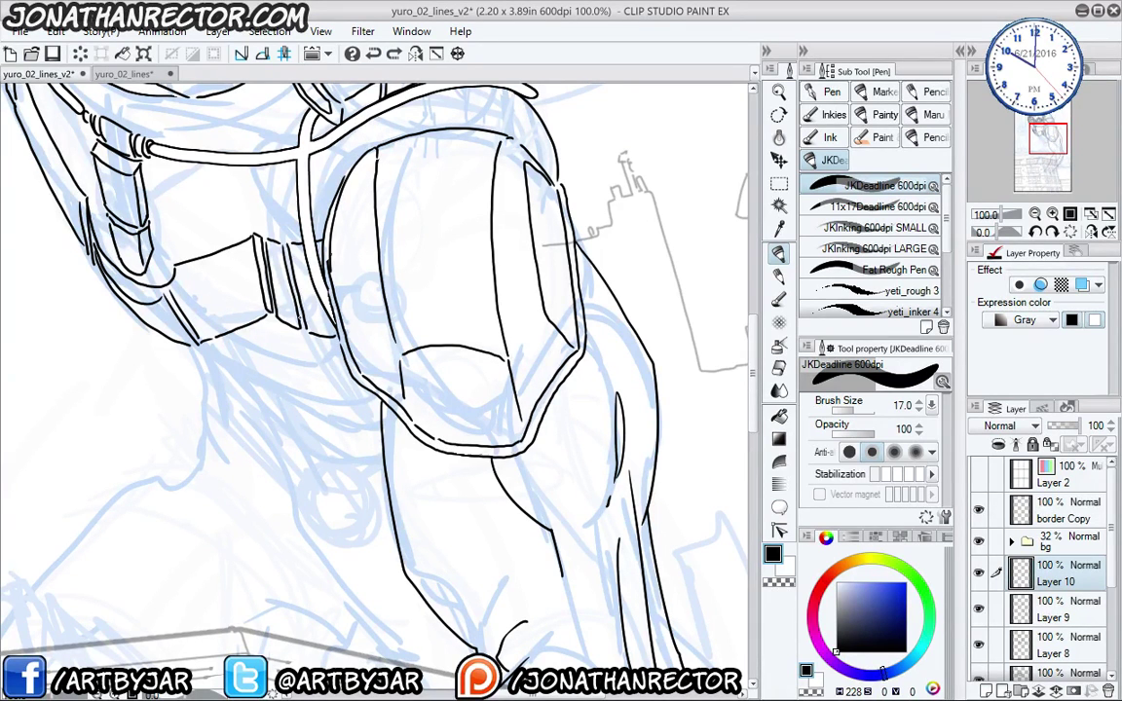
{"action": "mouse_move", "coordinate": [435, 558]}
{"action": "left_mouse_down"}
{"action": "mouse_move", "coordinate": [304, 412]}
{"action": "mouse_move", "coordinate": [275, 328]}
{"action": "left_mouse_up"}
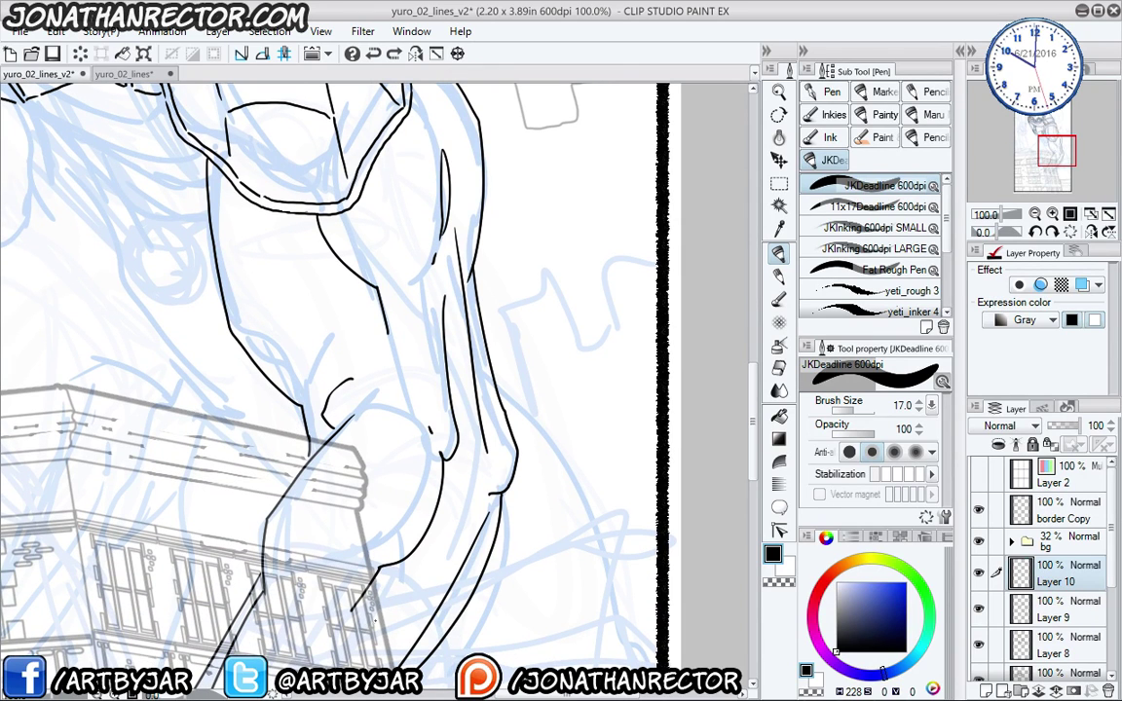
{"action": "mouse_move", "coordinate": [373, 636]}
{"action": "left_mouse_down"}
{"action": "mouse_move", "coordinate": [463, 477]}
{"action": "mouse_move", "coordinate": [441, 441]}
{"action": "mouse_move", "coordinate": [446, 410]}
{"action": "mouse_move", "coordinate": [424, 314]}
{"action": "mouse_move", "coordinate": [326, 259]}
{"action": "mouse_move", "coordinate": [271, 288]}
{"action": "mouse_move", "coordinate": [229, 348]}
{"action": "left_mouse_up"}
- Extend the thick forearm band stroke further down-left, checking Layer 10 by toggling its visibility
{"action": "mouse_move", "coordinate": [187, 462]}
{"action": "left_mouse_down"}
{"action": "mouse_move", "coordinate": [251, 582]}
{"action": "mouse_move", "coordinate": [252, 402]}
{"action": "left_mouse_up"}
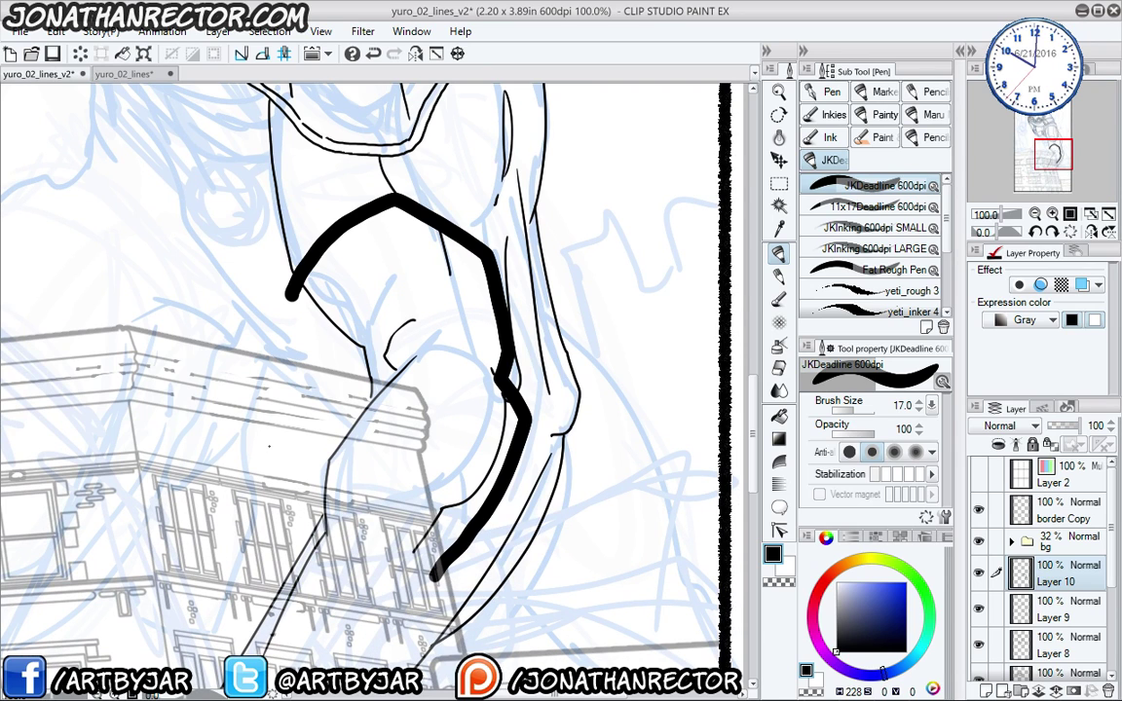
{"action": "left_click", "coordinate": [979, 573]}
{"action": "left_click", "coordinate": [979, 573]}
- Select the band's pixels on Layer 10 and try shrinking the selection by 4 px, then 3 px
{"action": "left_click", "coordinate": [1023, 576], "text": "ctrl"}
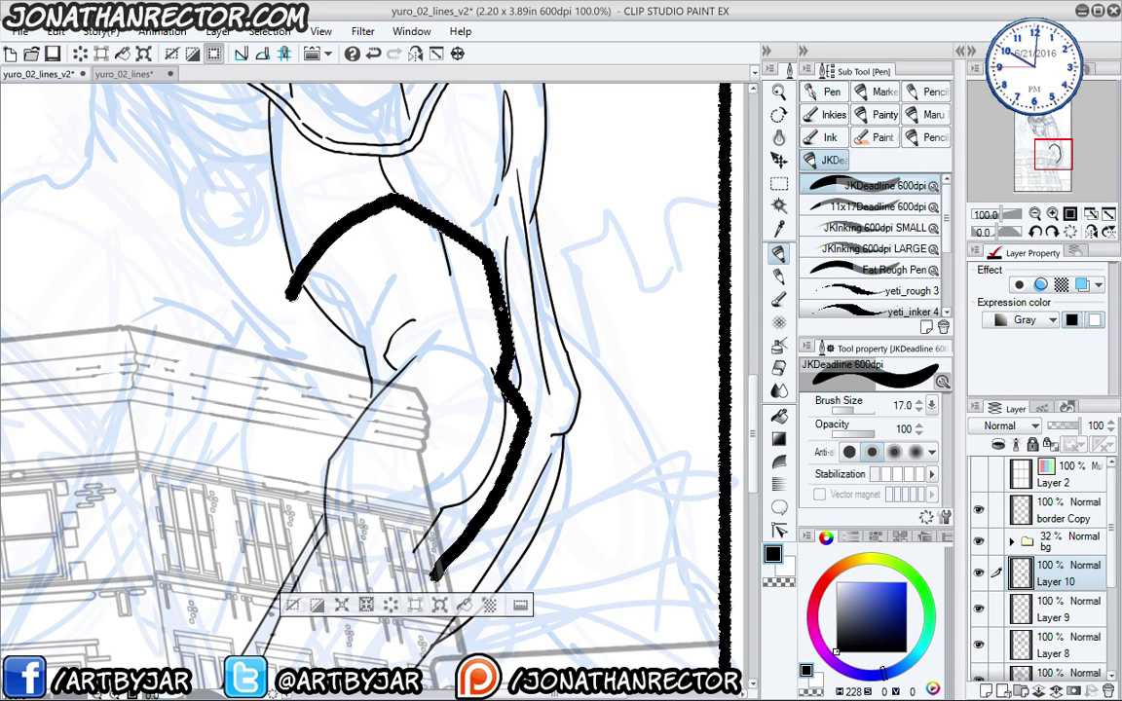
{"action": "left_click", "coordinate": [365, 606]}
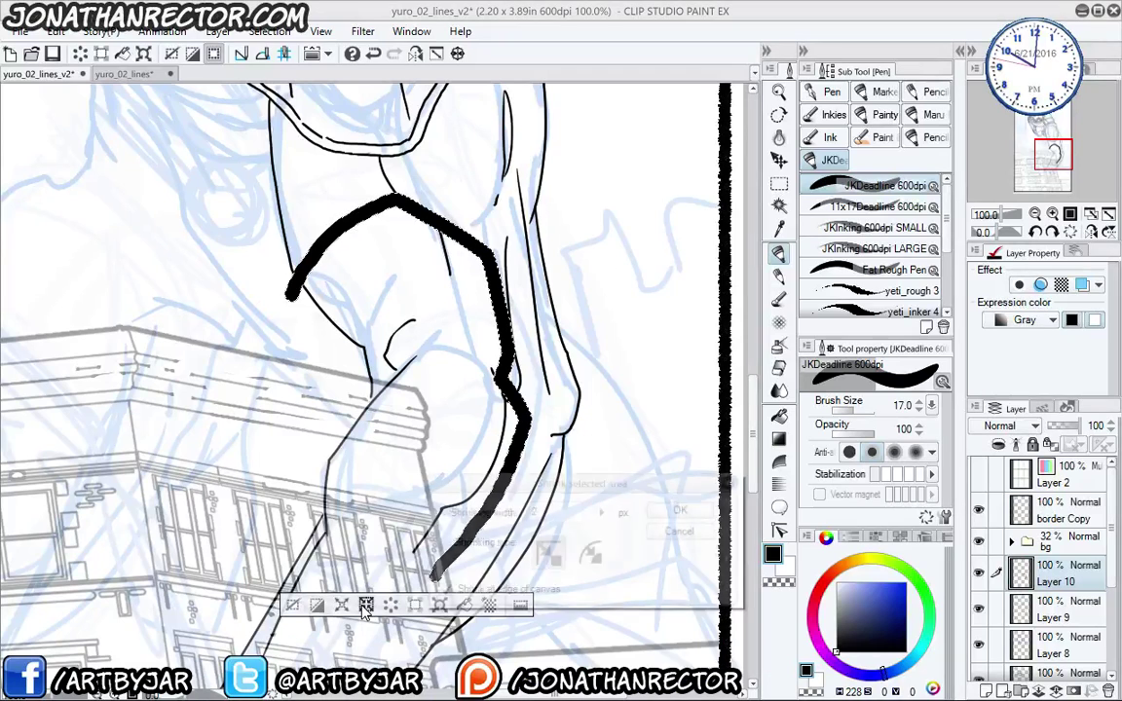
{"action": "double_click", "coordinate": [537, 511]}
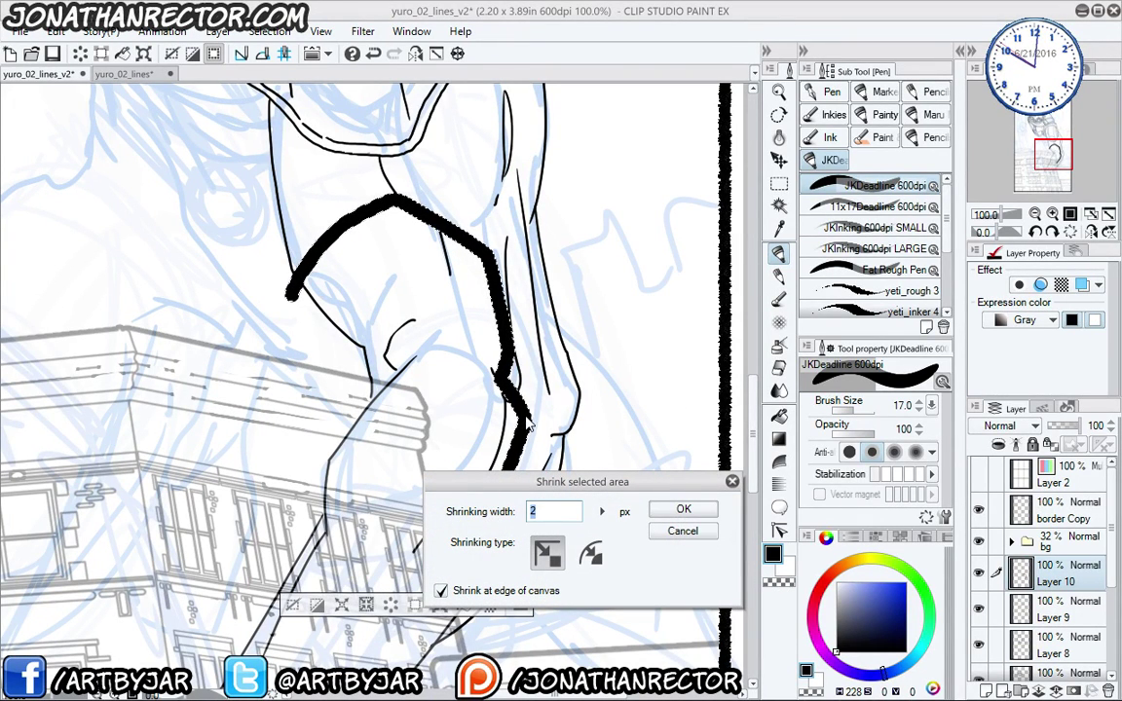
{"action": "type", "text": "4"}
{"action": "key", "text": "Return"}
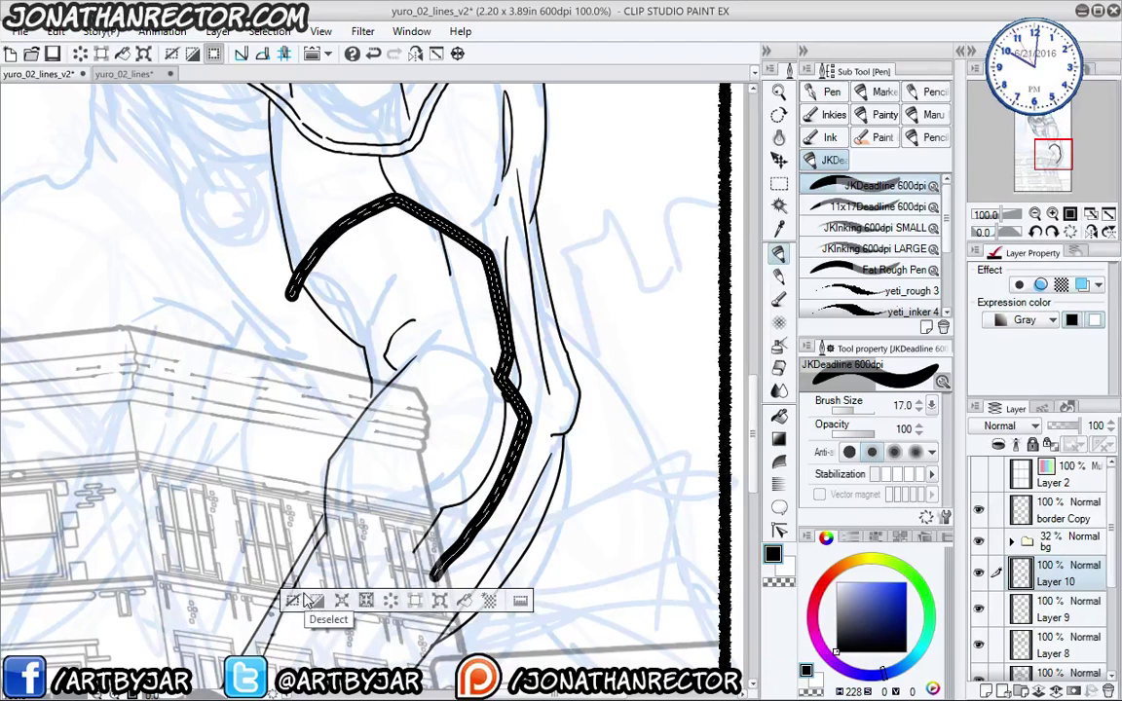
{"action": "key", "text": "ctrl+z"}
{"action": "left_click", "coordinate": [405, 604]}
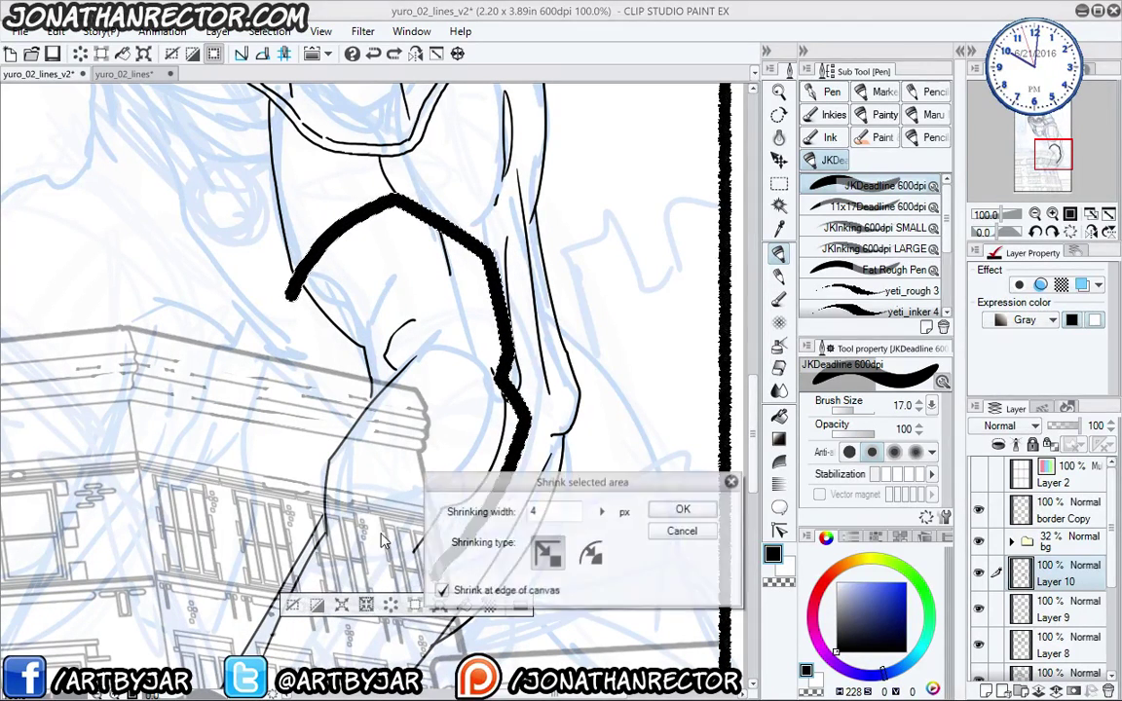
{"action": "type", "text": "3"}
{"action": "key", "text": "Return"}
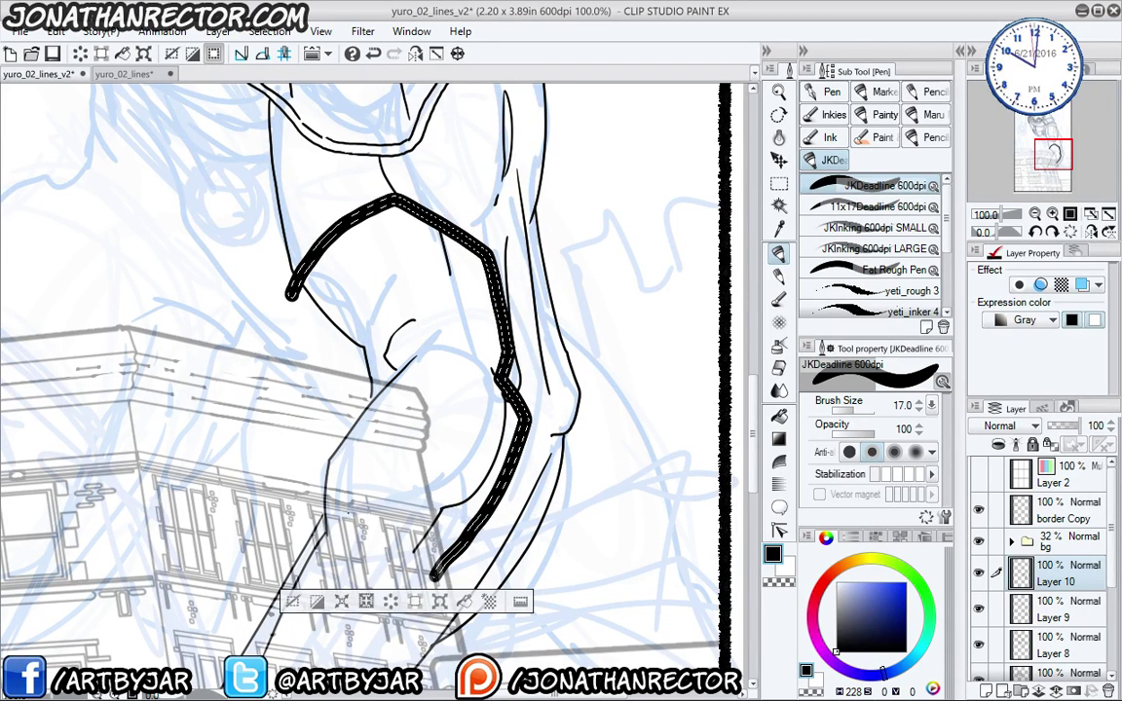
{"action": "left_click", "coordinate": [267, 543]}
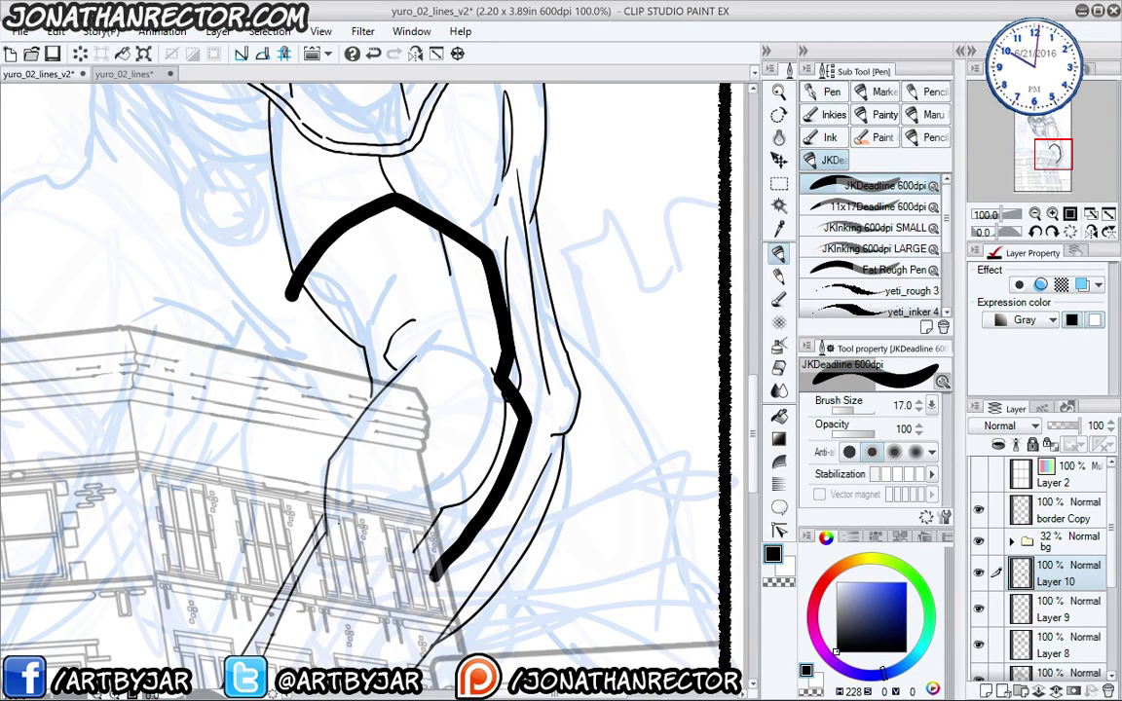
- Reselect the band, shrink it by 2 px, and test hollowing it, then undo to keep it solid
{"action": "left_click", "coordinate": [1022, 576], "text": "ctrl"}
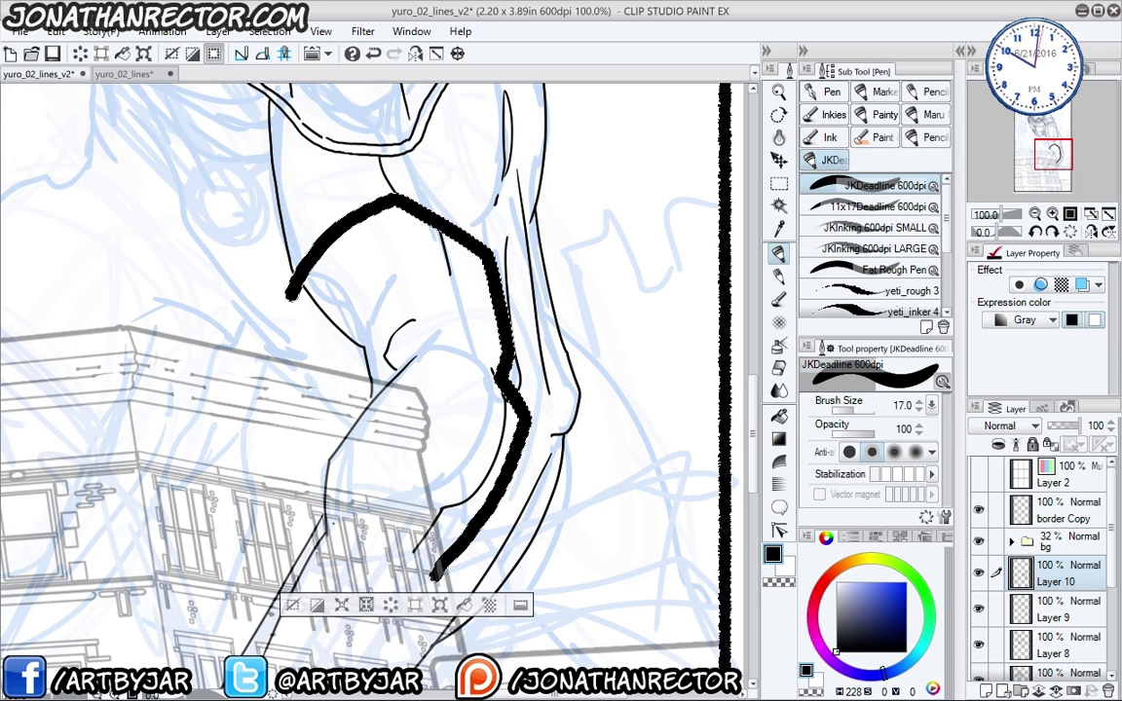
{"action": "left_click", "coordinate": [366, 606]}
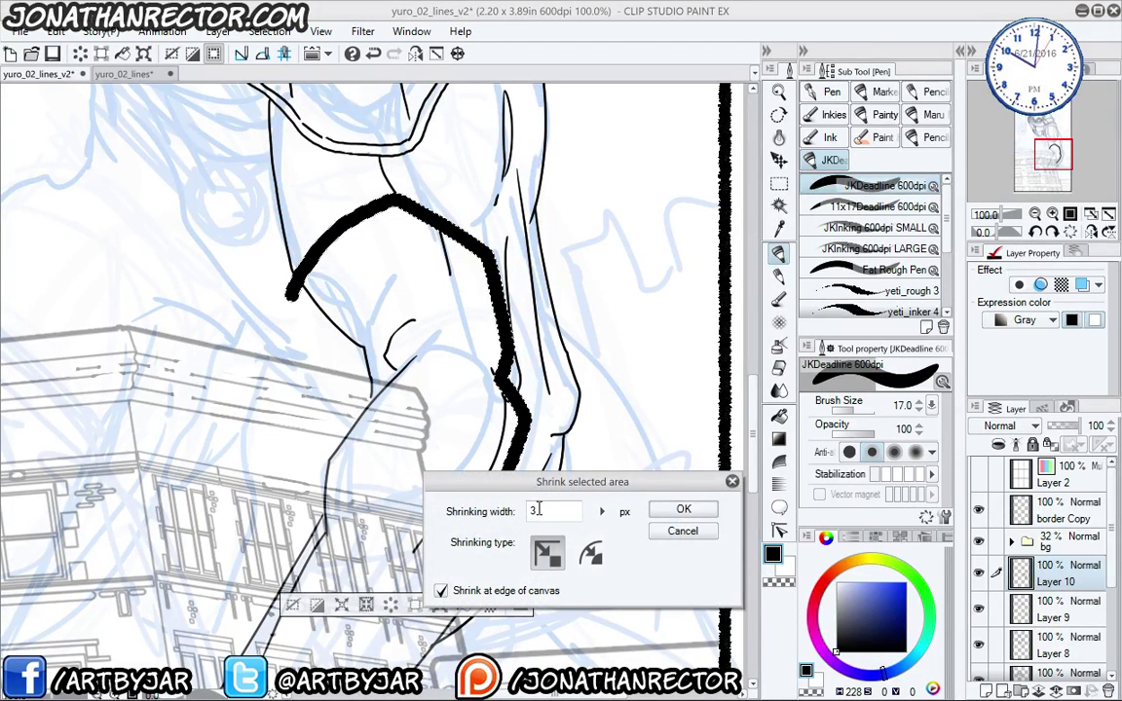
{"action": "type", "text": "2"}
{"action": "key", "text": "Return"}
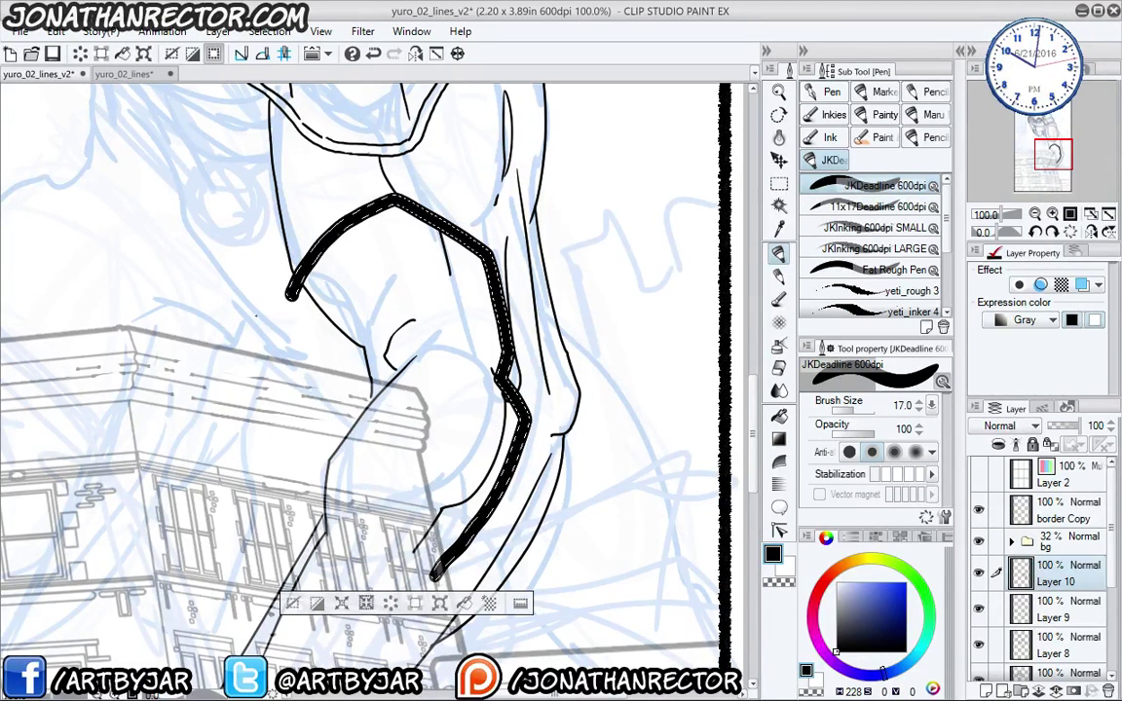
{"action": "key", "text": "ctrl+d"}
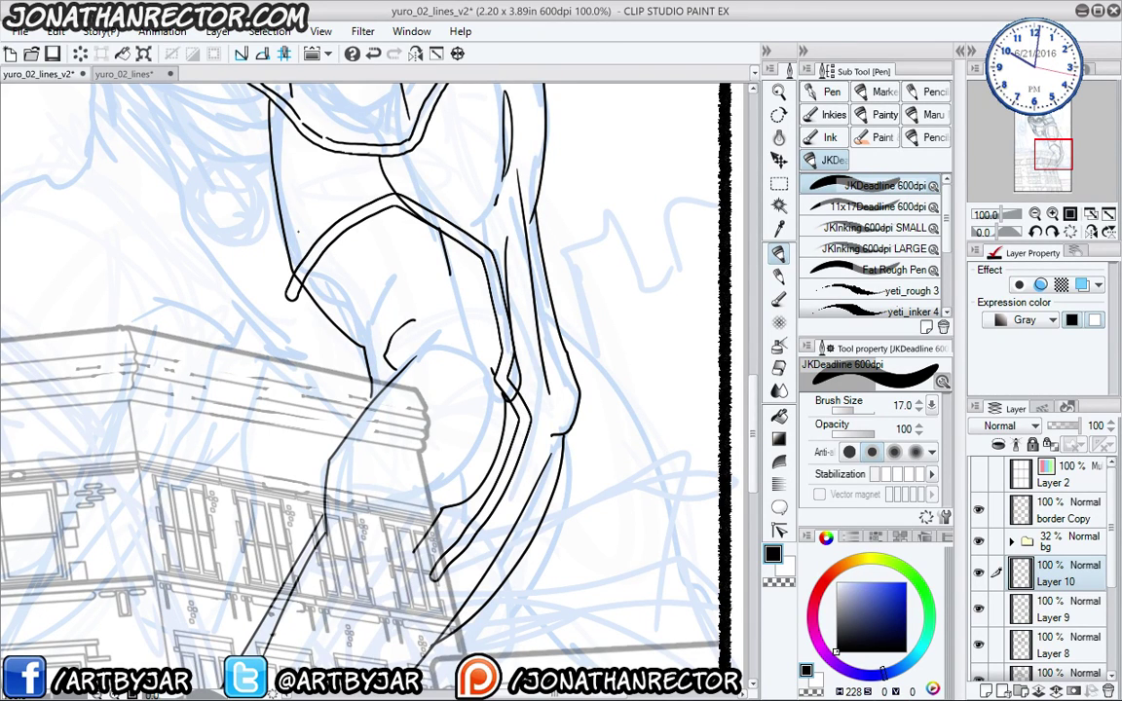
{"action": "key", "text": "ctrl+z"}
{"action": "key", "text": "ctrl+z"}
{"action": "key", "text": "ctrl+z"}
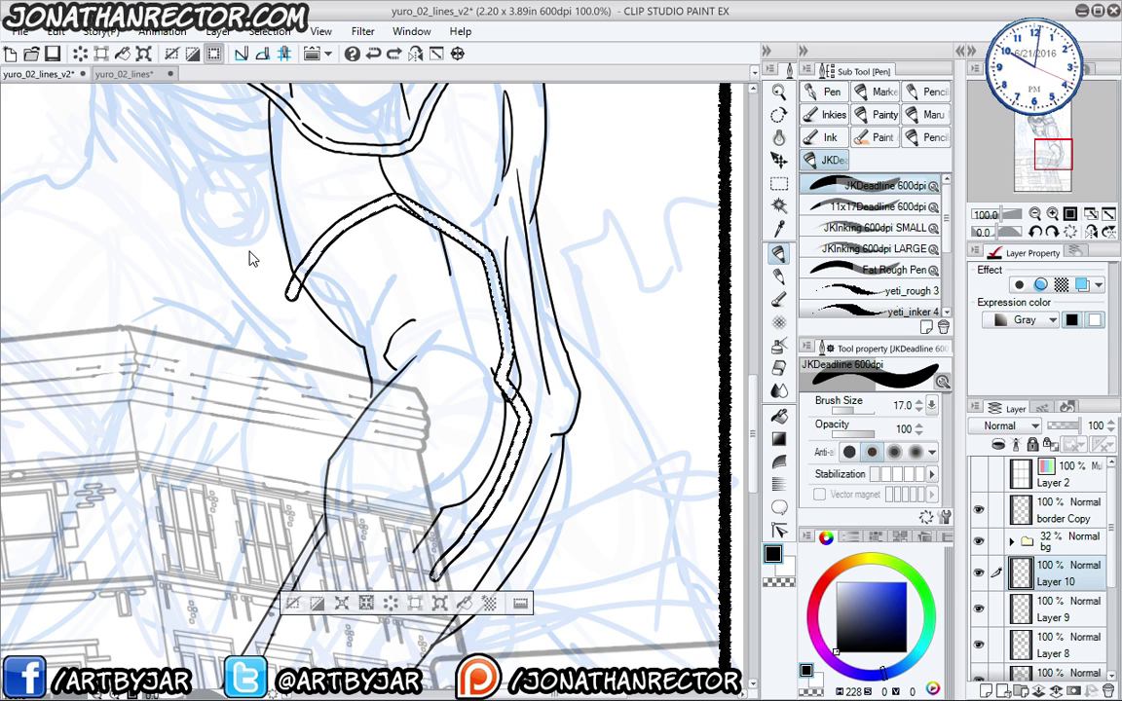
{"action": "key", "text": "ctrl+z"}
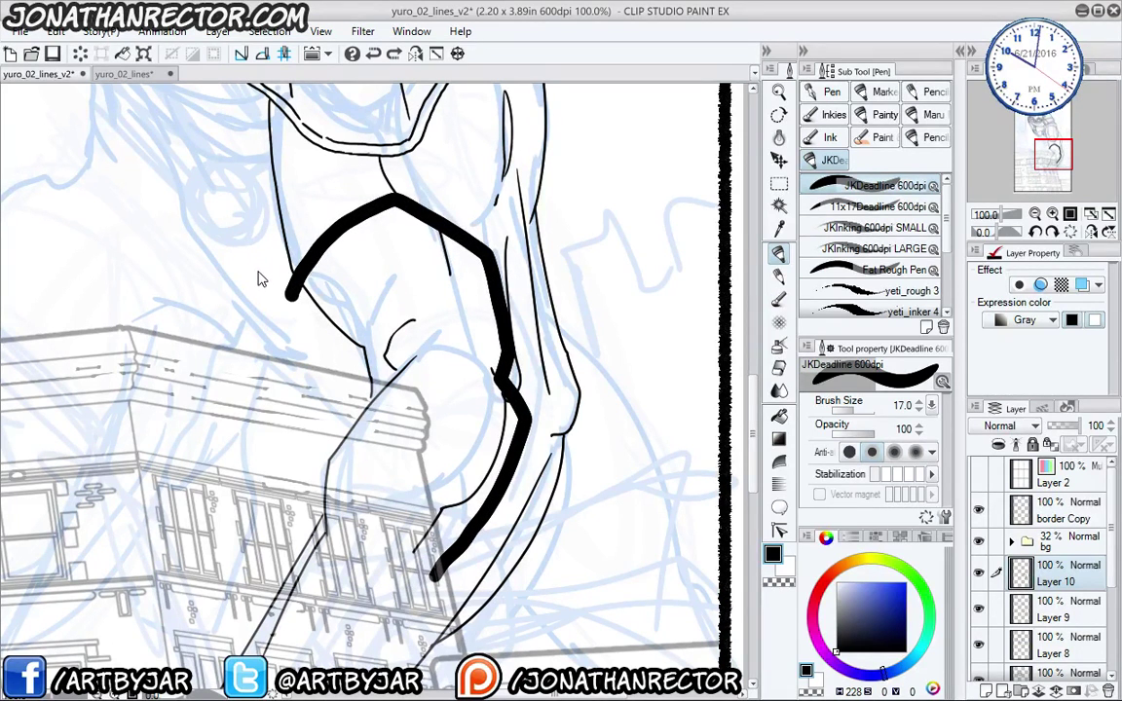
- Frame the upper arm and shoulder in view, with the inking pen active
{"action": "mouse_move", "coordinate": [282, 331]}
{"action": "left_mouse_down"}
{"action": "mouse_move", "coordinate": [306, 404]}
{"action": "mouse_move", "coordinate": [323, 366]}
{"action": "mouse_move", "coordinate": [307, 350]}
{"action": "mouse_move", "coordinate": [319, 362]}
{"action": "left_mouse_up"}
{"action": "key", "text": "e"}
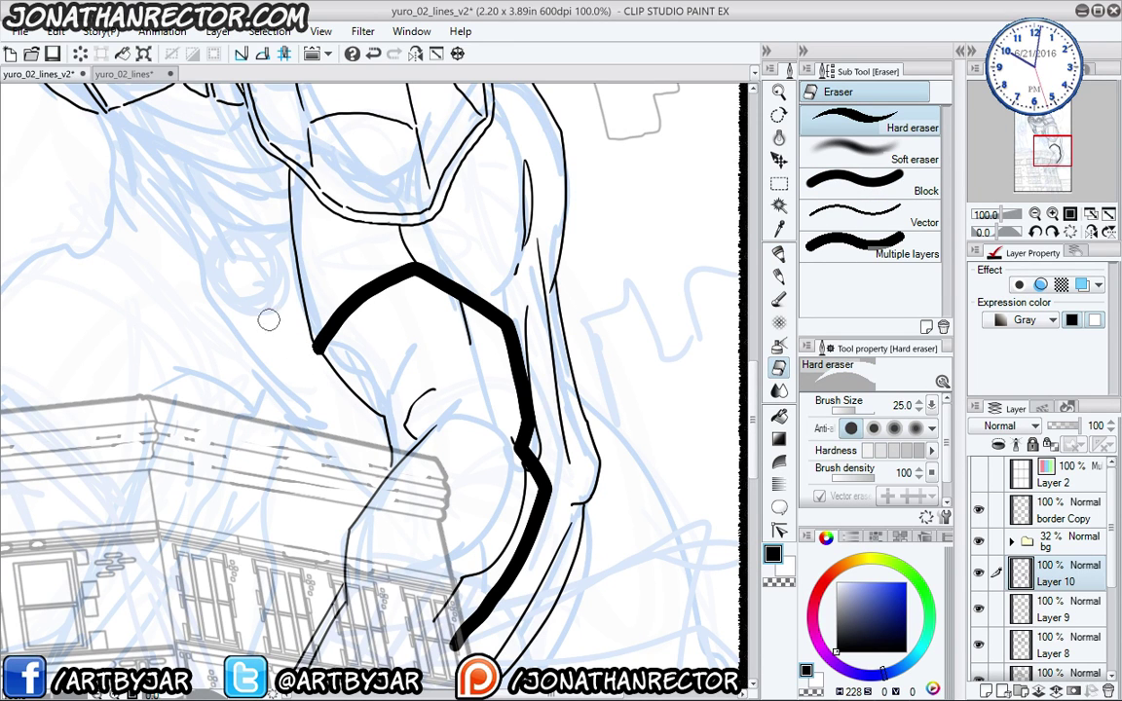
{"action": "mouse_move", "coordinate": [303, 419]}
{"action": "left_mouse_down"}
{"action": "mouse_move", "coordinate": [343, 534]}
{"action": "mouse_move", "coordinate": [353, 484]}
{"action": "left_mouse_up"}
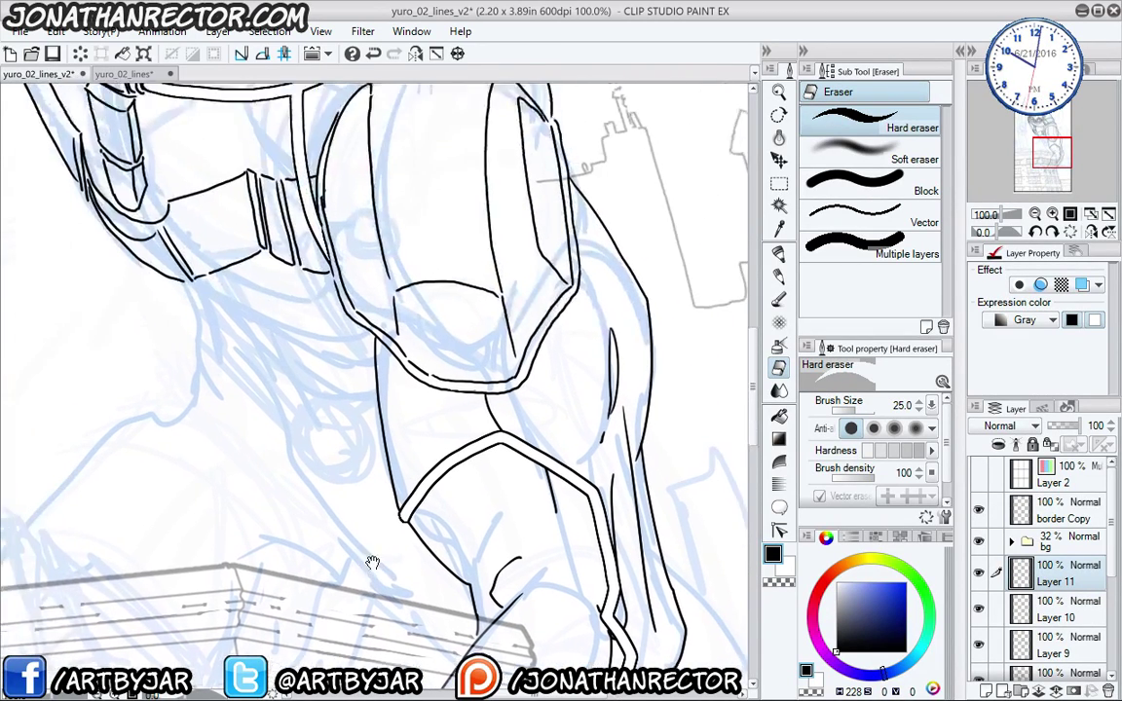
{"action": "left_click_drag", "start_coordinate": [372, 563], "coordinate": [350, 423]}
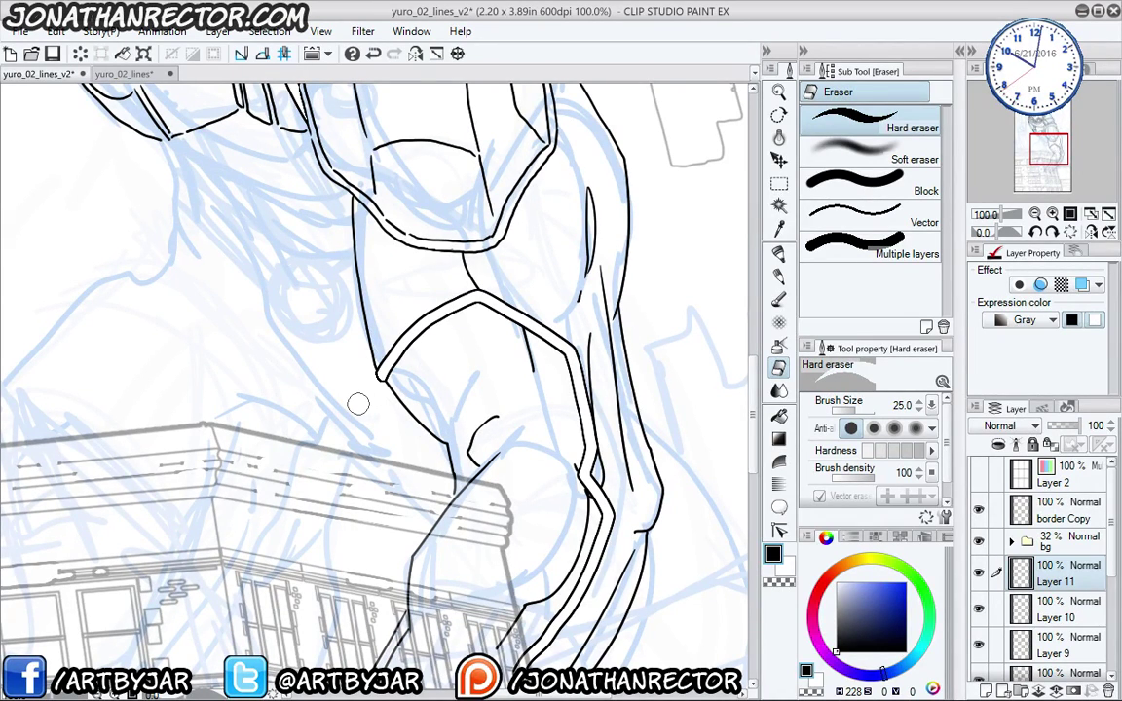
{"action": "scroll", "coordinate": [329, 346], "scroll_direction": "down", "scroll_amount": 1}
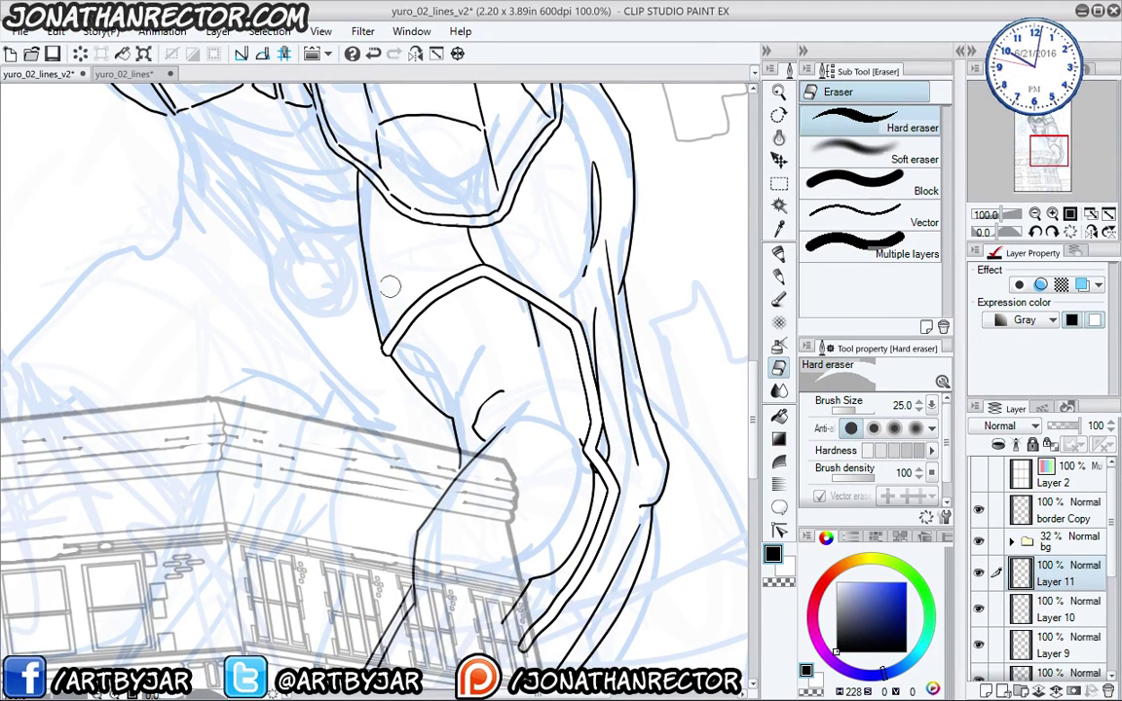
{"action": "scroll", "coordinate": [331, 382], "scroll_direction": "up", "scroll_amount": 2}
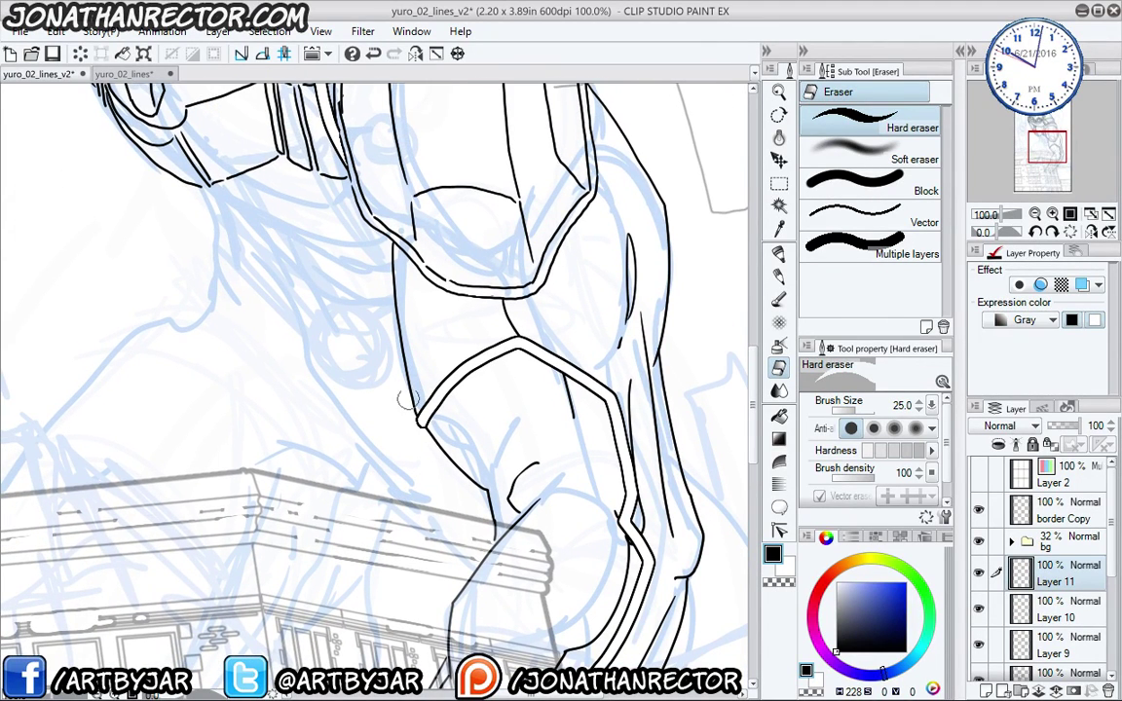
{"action": "scroll", "coordinate": [371, 389], "scroll_direction": "up", "scroll_amount": 2}
{"action": "key", "text": "p"}
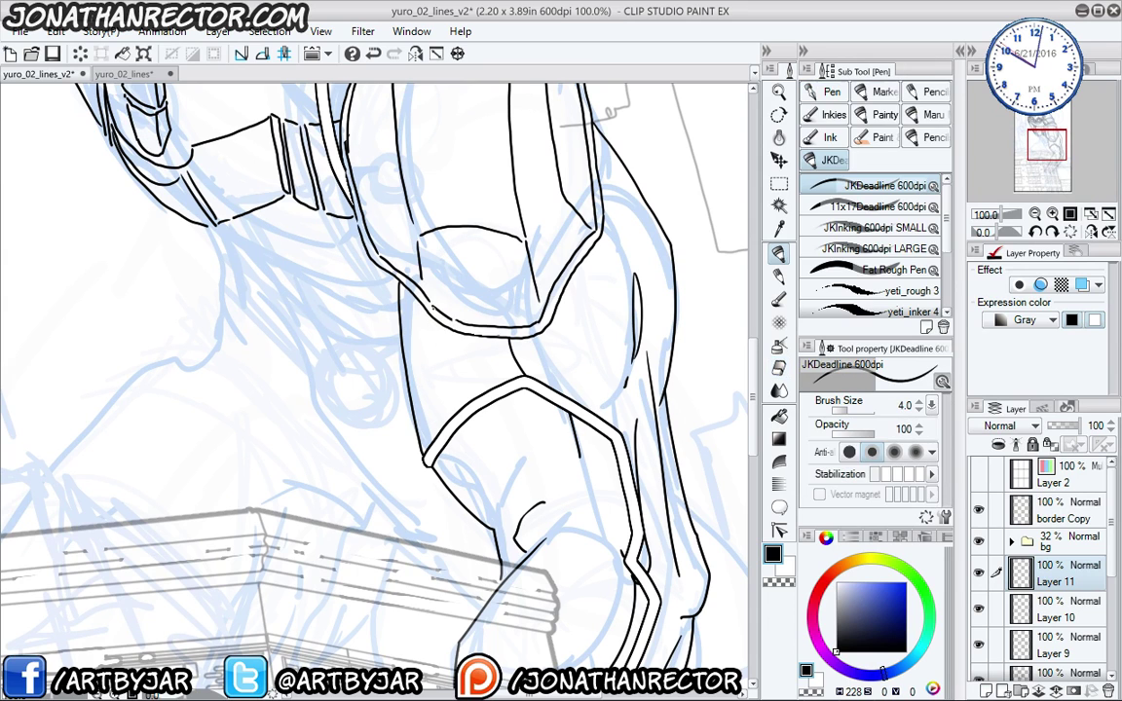
{"action": "left_click_drag", "start_coordinate": [354, 315], "coordinate": [316, 414]}
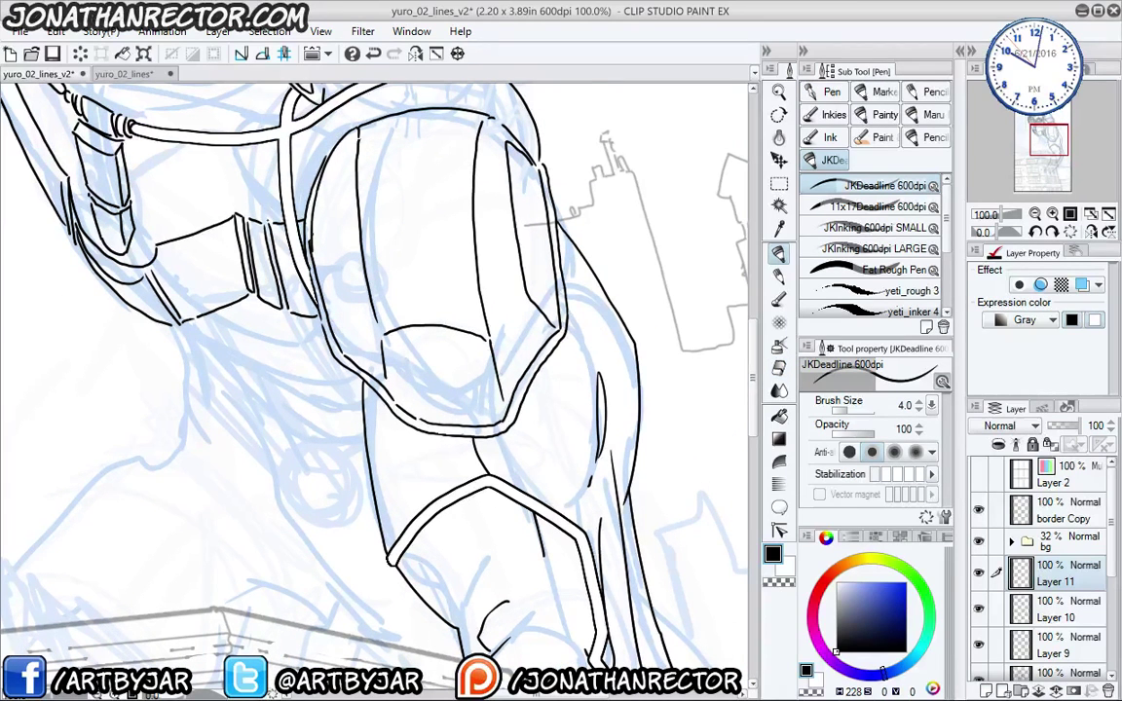
{"action": "mouse_move", "coordinate": [216, 422]}
{"action": "left_mouse_down"}
{"action": "mouse_move", "coordinate": [295, 458]}
{"action": "mouse_move", "coordinate": [204, 303]}
{"action": "left_mouse_up"}
{"action": "mouse_move", "coordinate": [220, 401]}
{"action": "left_mouse_down"}
{"action": "mouse_move", "coordinate": [271, 492]}
{"action": "mouse_move", "coordinate": [271, 395]}
{"action": "mouse_move", "coordinate": [296, 394]}
{"action": "mouse_move", "coordinate": [249, 332]}
{"action": "left_mouse_up"}
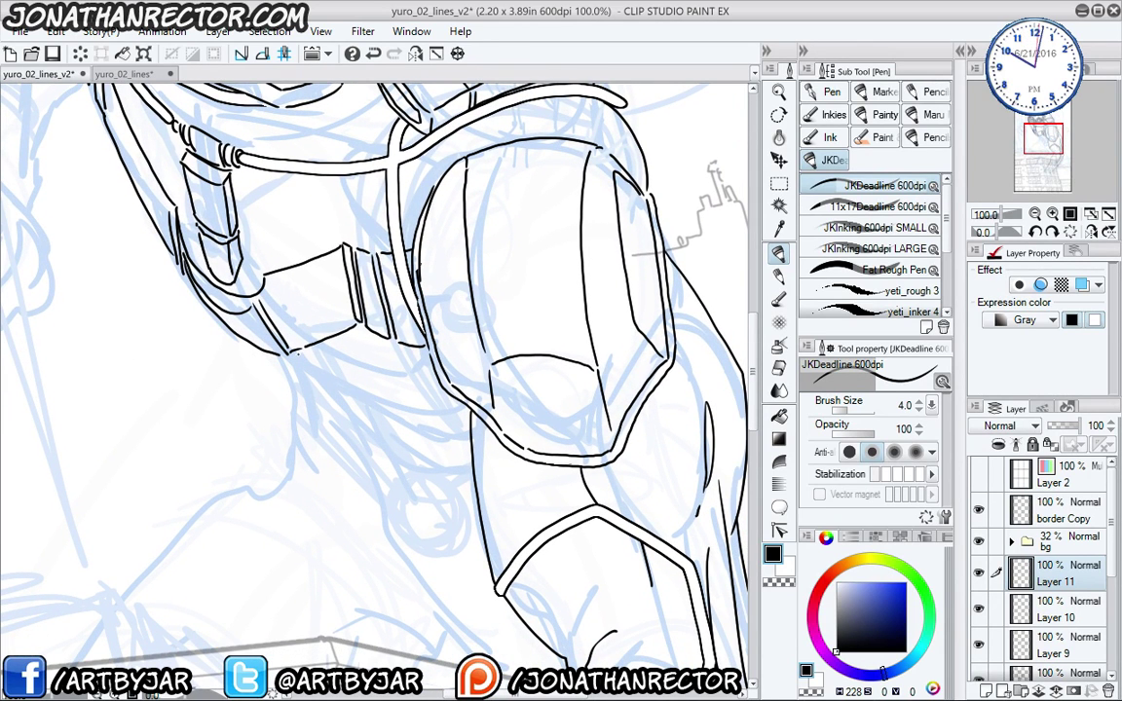
- Ink the neck line down toward the collar and the strap's lower edge
{"action": "mouse_move", "coordinate": [295, 352]}
{"action": "left_mouse_down"}
{"action": "mouse_move", "coordinate": [353, 402]}
{"action": "mouse_move", "coordinate": [368, 401]}
{"action": "mouse_move", "coordinate": [435, 474]}
{"action": "left_mouse_up"}
{"action": "left_click_drag", "start_coordinate": [265, 320], "coordinate": [341, 398]}
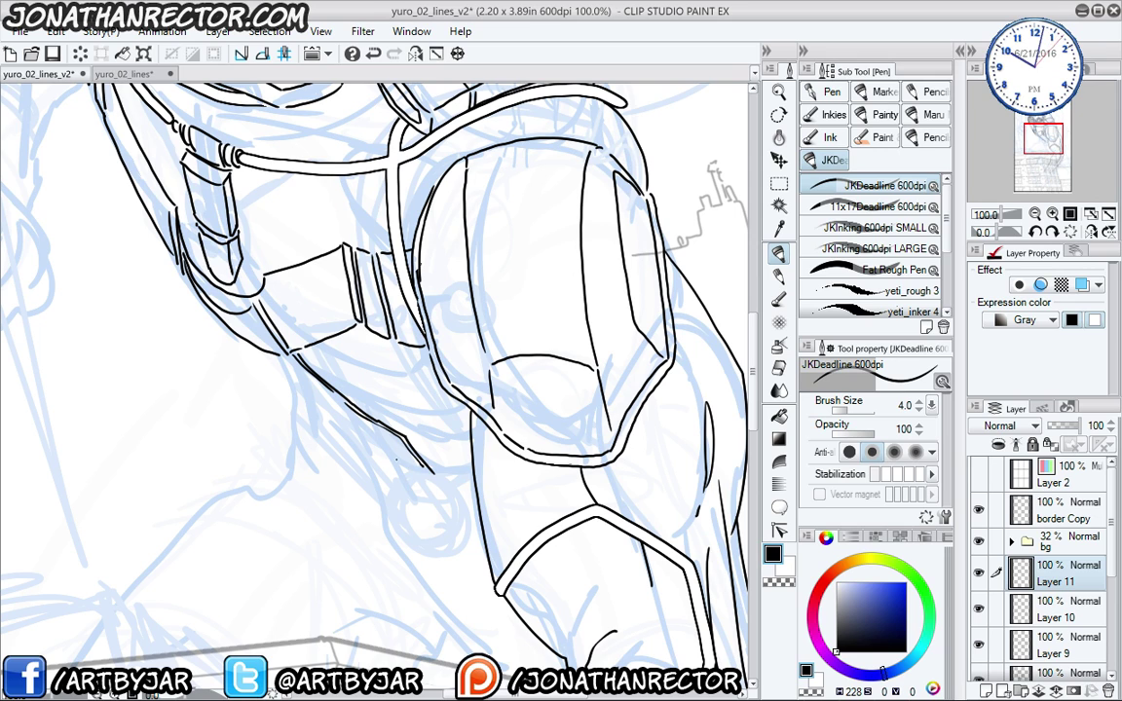
{"action": "left_click_drag", "start_coordinate": [325, 390], "coordinate": [425, 473]}
{"action": "mouse_move", "coordinate": [328, 390]}
{"action": "left_mouse_down"}
{"action": "mouse_move", "coordinate": [206, 296]}
{"action": "mouse_move", "coordinate": [345, 414]}
{"action": "left_mouse_up"}
{"action": "left_click_drag", "start_coordinate": [206, 401], "coordinate": [401, 601]}
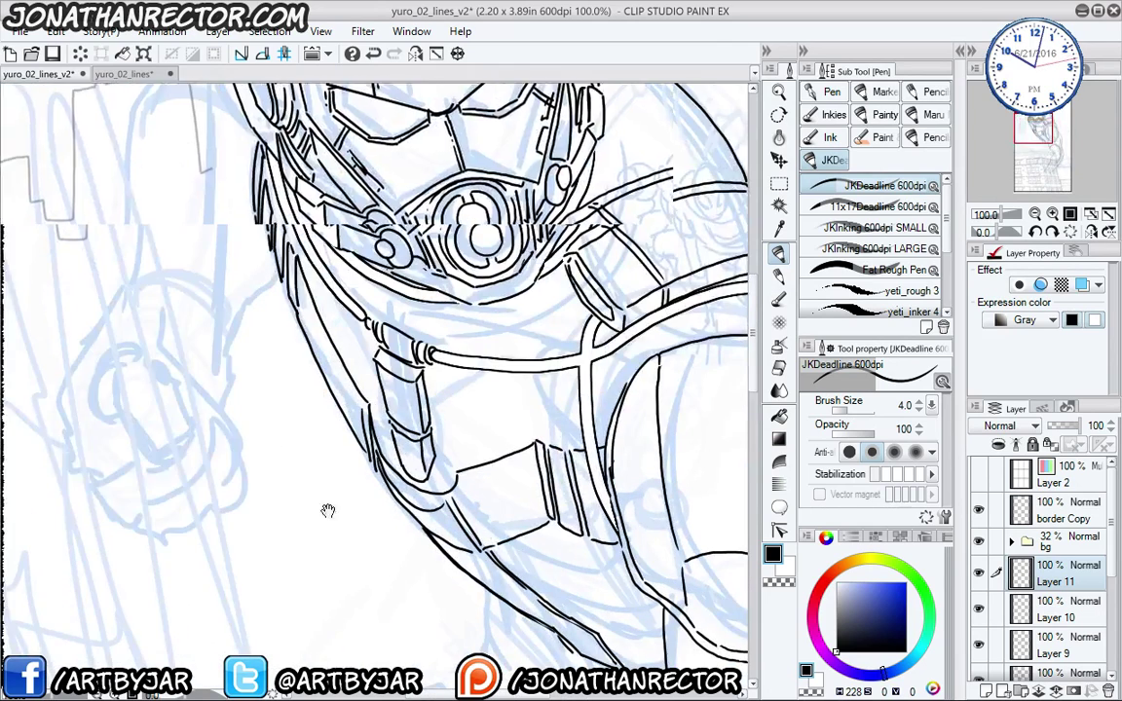
{"action": "left_click_drag", "start_coordinate": [328, 511], "coordinate": [105, 304]}
{"action": "left_click_drag", "start_coordinate": [279, 444], "coordinate": [273, 440]}
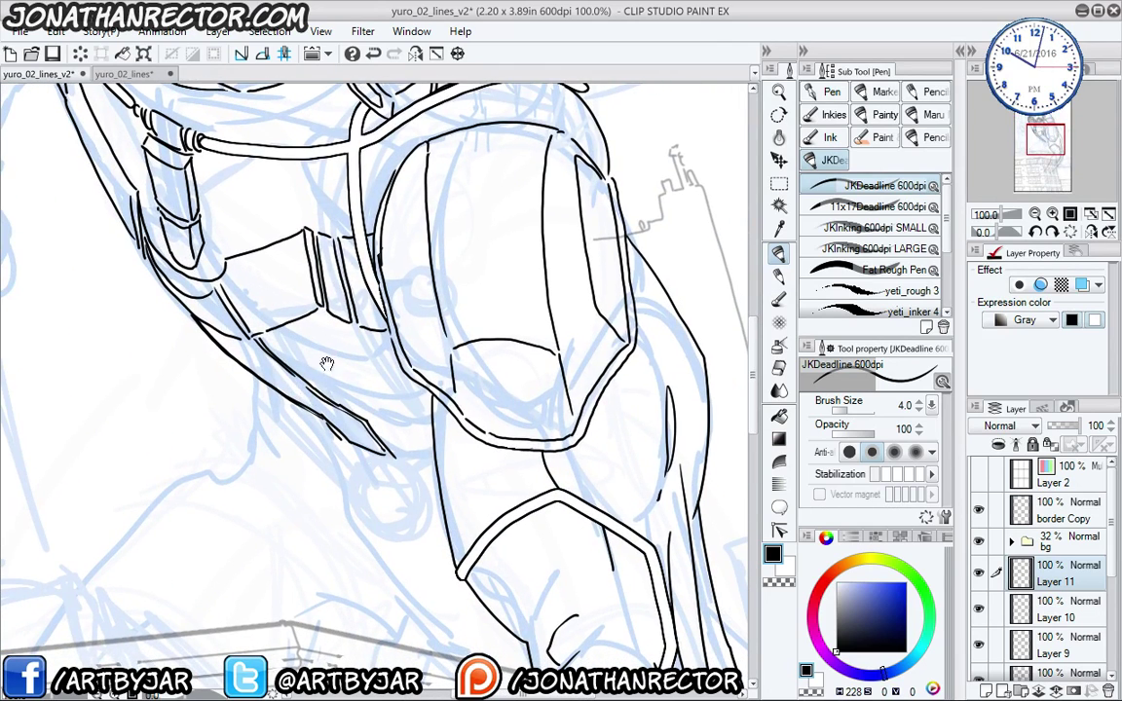
{"action": "mouse_move", "coordinate": [394, 453]}
{"action": "left_mouse_down"}
{"action": "mouse_move", "coordinate": [424, 458]}
{"action": "mouse_move", "coordinate": [414, 502]}
{"action": "left_mouse_up"}
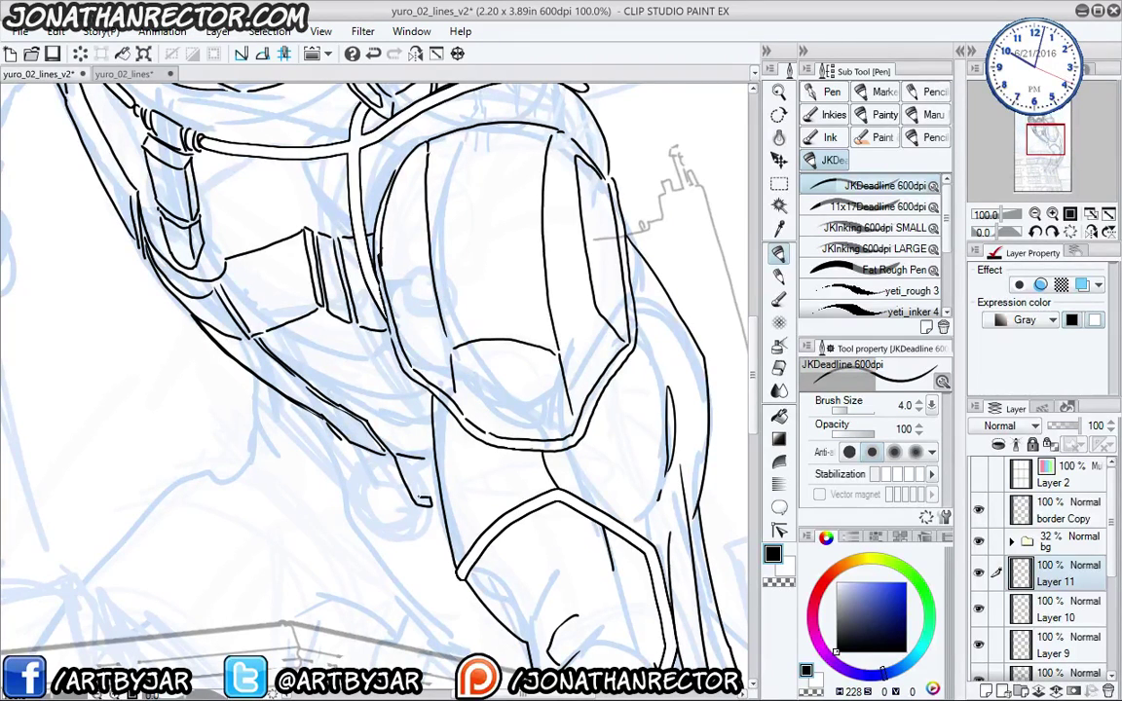
- Ink the small buckle bracket and the strap details beside it
{"action": "left_click_drag", "start_coordinate": [343, 443], "coordinate": [362, 483]}
{"action": "mouse_move", "coordinate": [309, 433]}
{"action": "left_mouse_down"}
{"action": "mouse_move", "coordinate": [317, 418]}
{"action": "mouse_move", "coordinate": [294, 384]}
{"action": "left_mouse_up"}
{"action": "left_click_drag", "start_coordinate": [414, 459], "coordinate": [419, 490]}
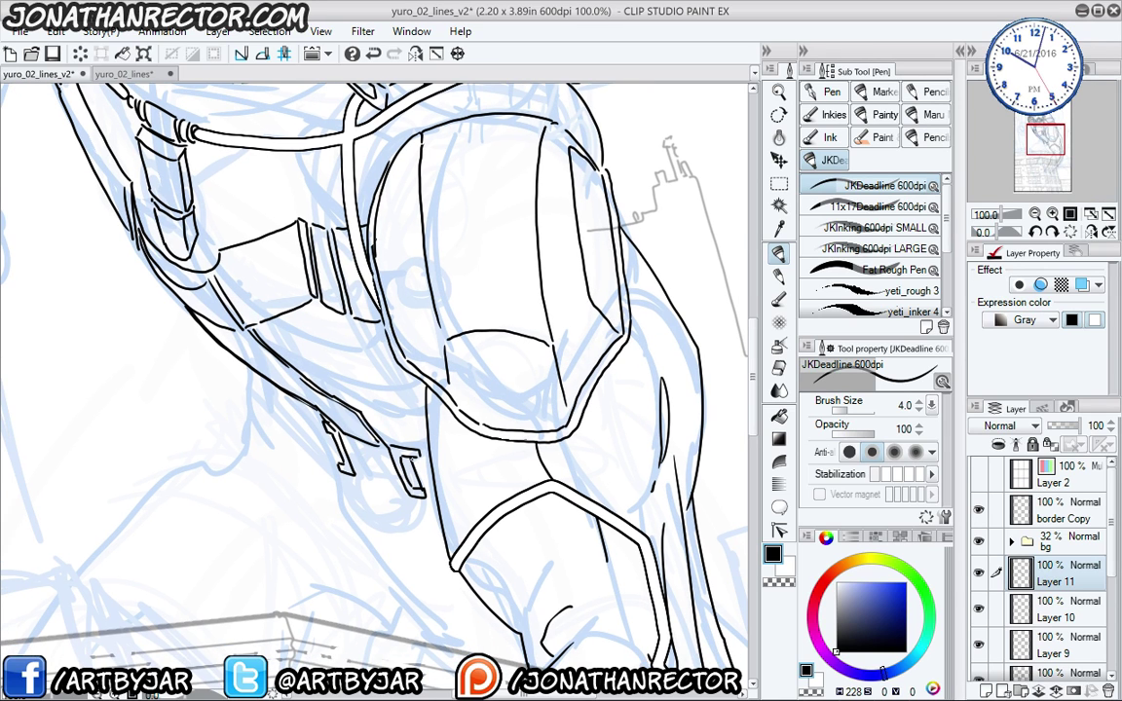
{"action": "left_click_drag", "start_coordinate": [381, 438], "coordinate": [391, 443]}
{"action": "mouse_move", "coordinate": [282, 383]}
{"action": "left_mouse_down"}
{"action": "mouse_move", "coordinate": [303, 397]}
{"action": "mouse_move", "coordinate": [298, 422]}
{"action": "left_mouse_up"}
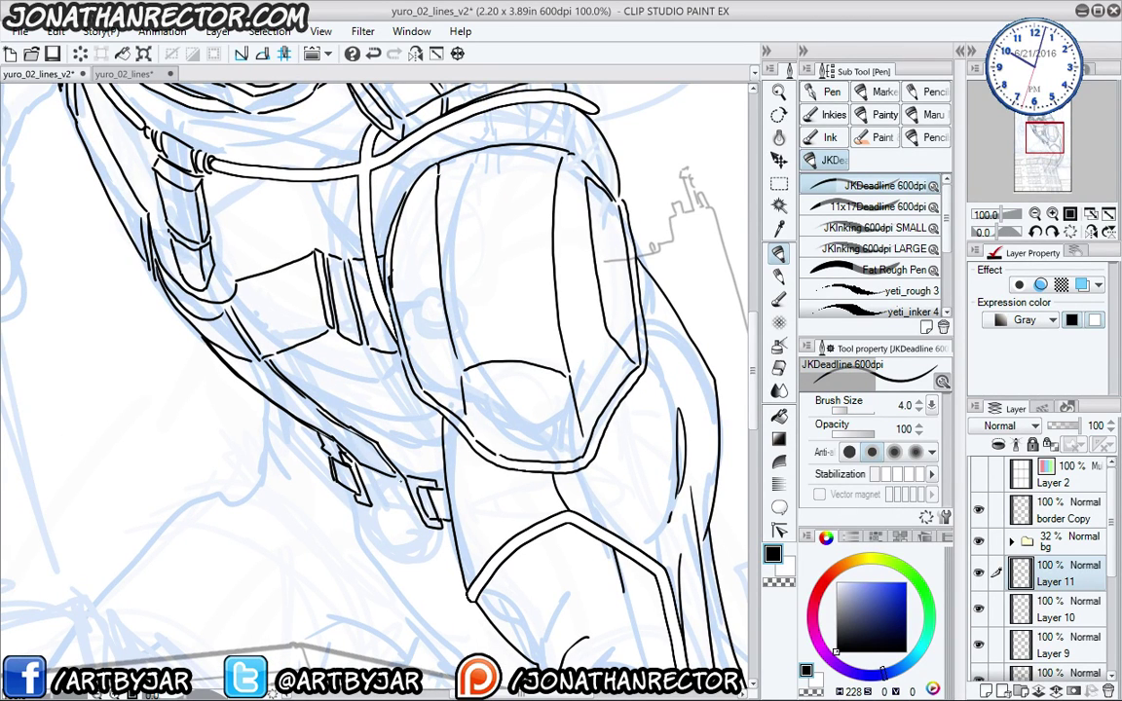
{"action": "mouse_move", "coordinate": [324, 421]}
{"action": "left_mouse_down"}
{"action": "mouse_move", "coordinate": [365, 434]}
{"action": "mouse_move", "coordinate": [378, 463]}
{"action": "left_mouse_up"}
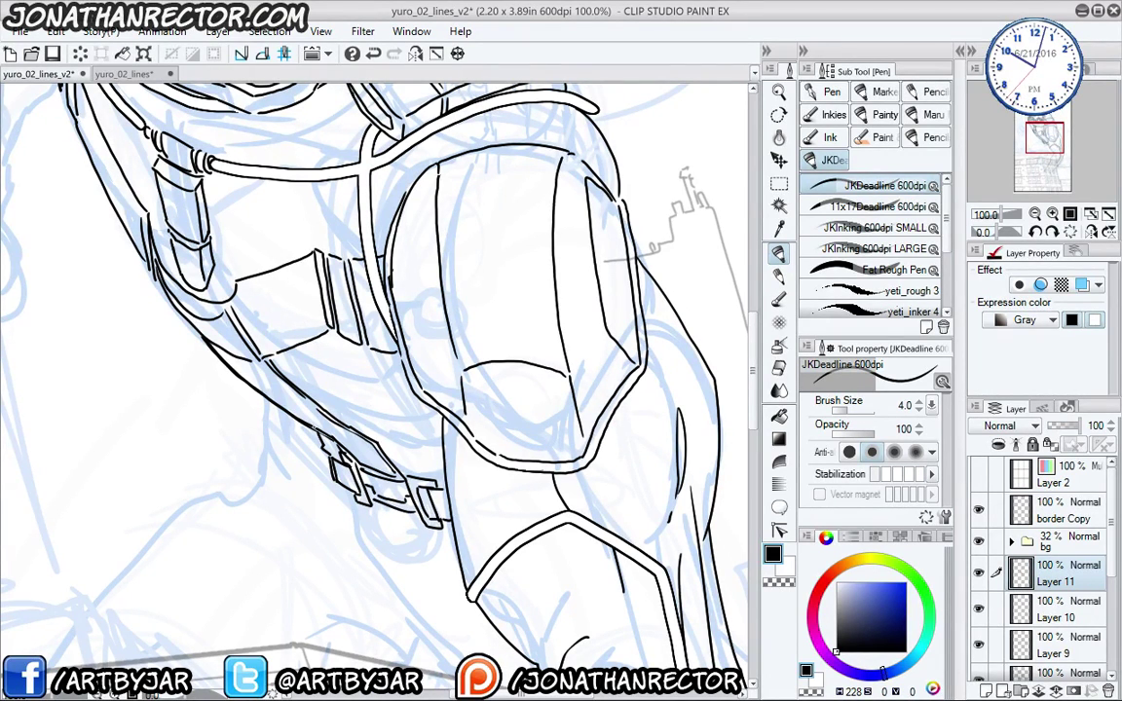
{"action": "mouse_move", "coordinate": [292, 323]}
{"action": "left_mouse_down"}
{"action": "mouse_move", "coordinate": [221, 400]}
{"action": "mouse_move", "coordinate": [319, 378]}
{"action": "left_mouse_up"}
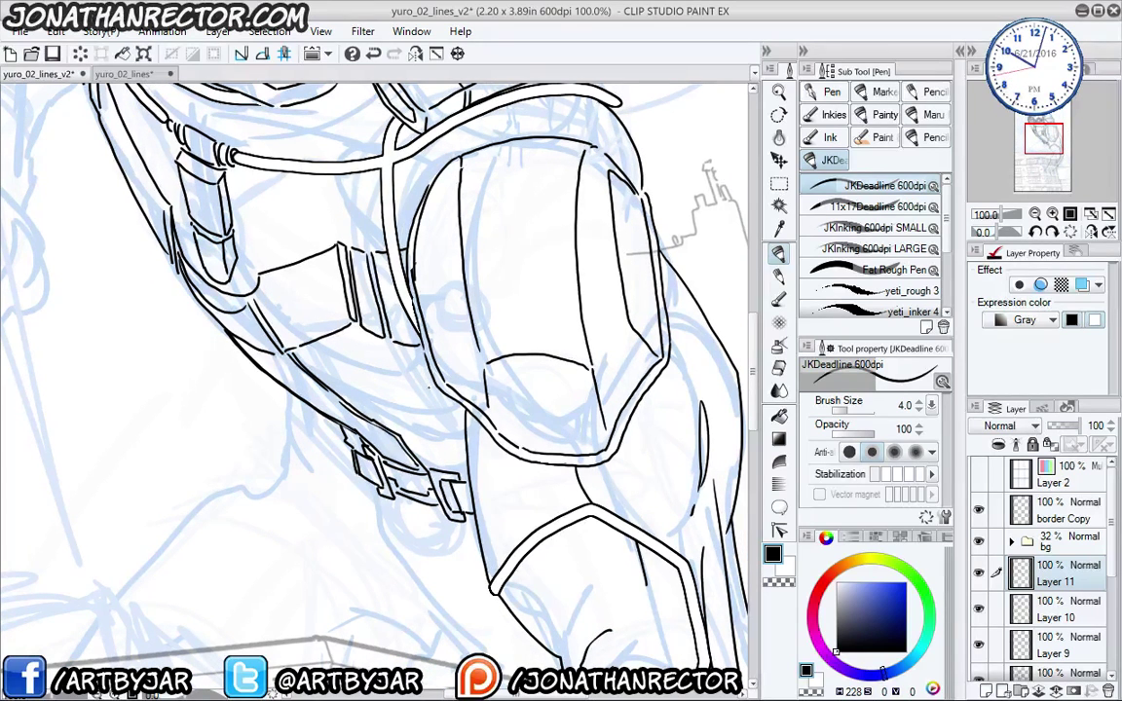
{"action": "mouse_move", "coordinate": [336, 373]}
{"action": "left_mouse_down"}
{"action": "mouse_move", "coordinate": [319, 365]}
{"action": "mouse_move", "coordinate": [327, 395]}
{"action": "left_mouse_up"}
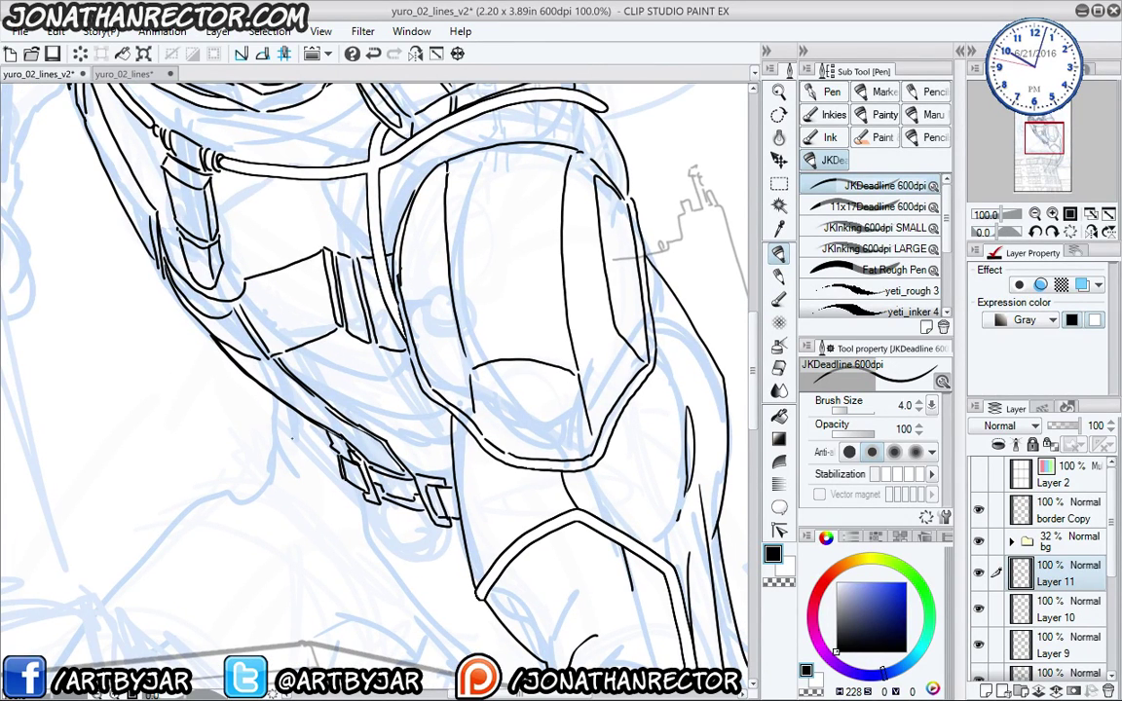
{"action": "left_click_drag", "start_coordinate": [253, 407], "coordinate": [401, 556]}
- Ink the curved line rising from the chest strap up toward the helmet
{"action": "mouse_move", "coordinate": [260, 363]}
{"action": "left_mouse_down"}
{"action": "mouse_move", "coordinate": [313, 574]}
{"action": "mouse_move", "coordinate": [375, 545]}
{"action": "mouse_move", "coordinate": [314, 467]}
{"action": "left_mouse_up"}
{"action": "mouse_move", "coordinate": [325, 578]}
{"action": "left_mouse_down"}
{"action": "mouse_move", "coordinate": [320, 565]}
{"action": "mouse_move", "coordinate": [336, 639]}
{"action": "left_mouse_up"}
{"action": "left_click_drag", "start_coordinate": [358, 508], "coordinate": [323, 528]}
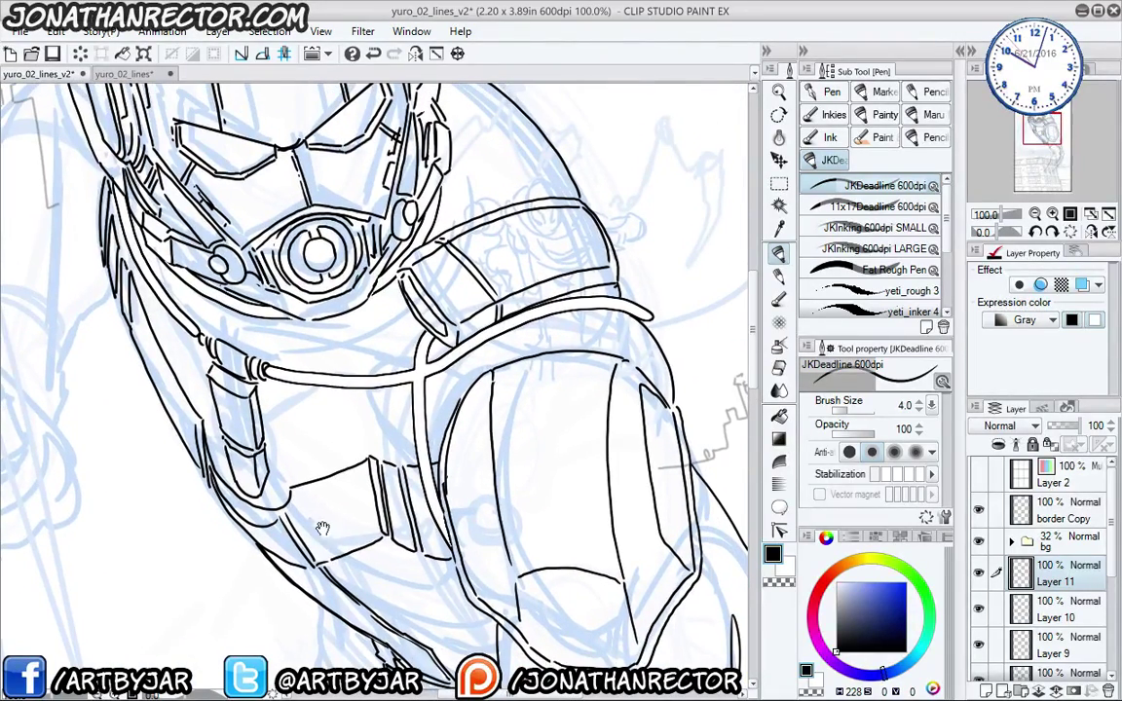
{"action": "mouse_move", "coordinate": [365, 438]}
{"action": "left_mouse_down"}
{"action": "mouse_move", "coordinate": [361, 395]}
{"action": "mouse_move", "coordinate": [382, 355]}
{"action": "mouse_move", "coordinate": [422, 331]}
{"action": "left_mouse_up"}
{"action": "mouse_move", "coordinate": [335, 519]}
{"action": "left_mouse_down"}
{"action": "mouse_move", "coordinate": [375, 544]}
{"action": "mouse_move", "coordinate": [413, 482]}
{"action": "left_mouse_up"}
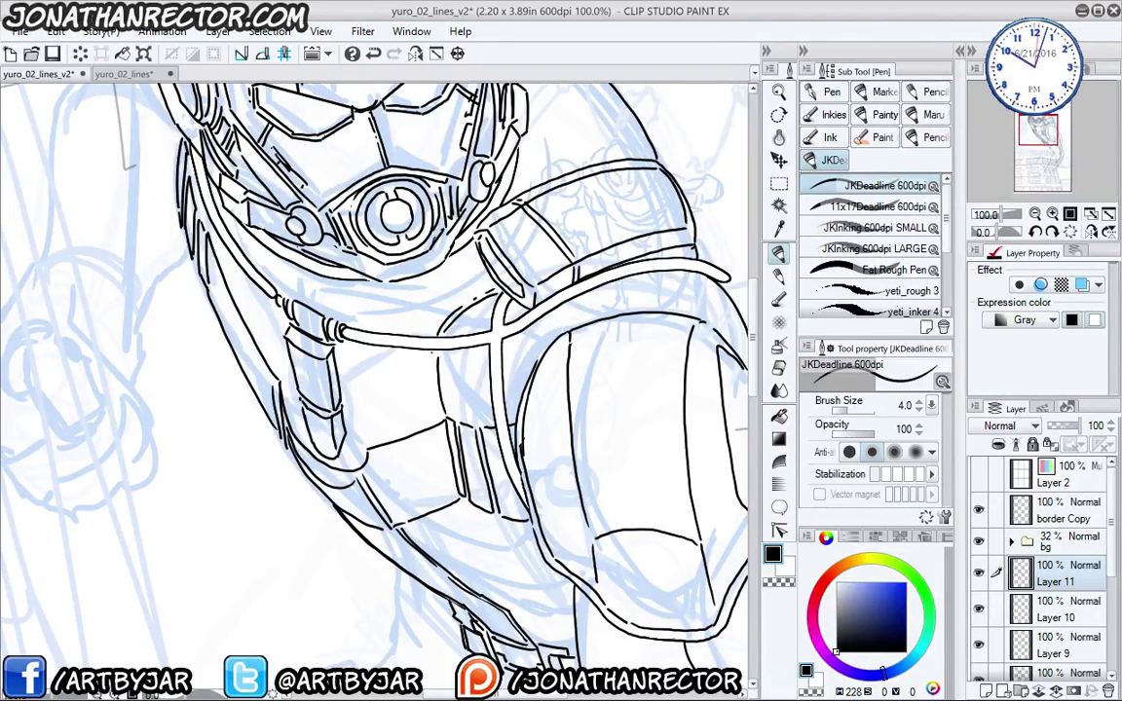
- Add a short stroke beside the helmet's left eye bolt
{"action": "left_click_drag", "start_coordinate": [365, 409], "coordinate": [261, 331]}
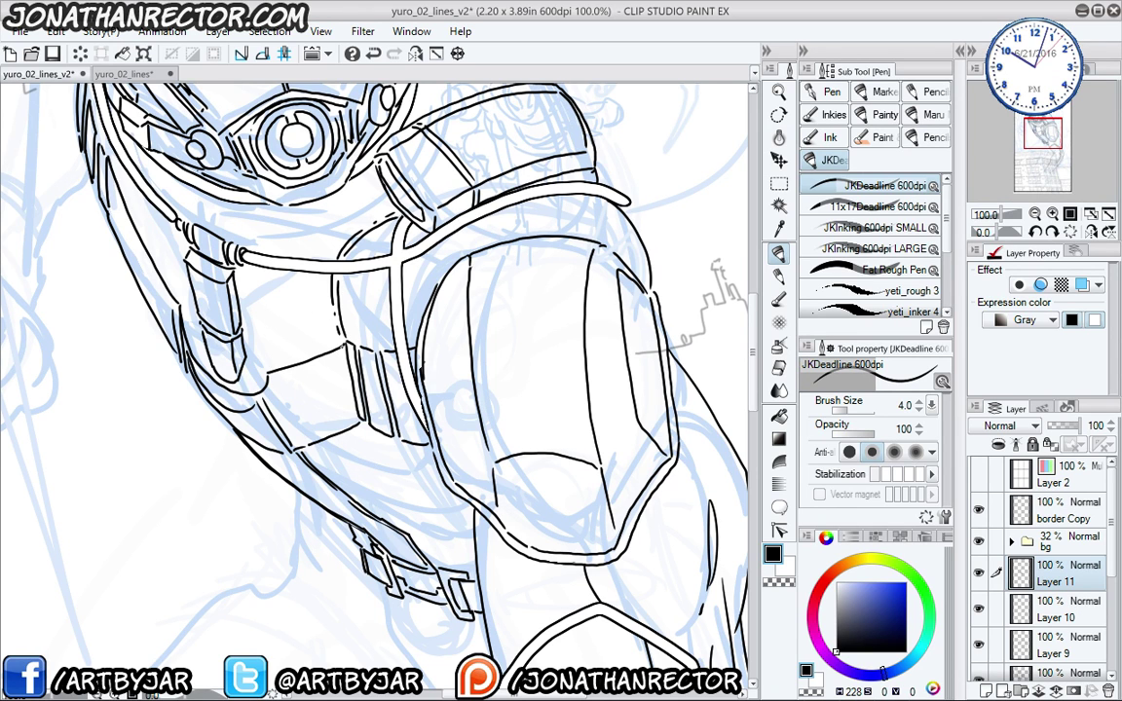
{"action": "scroll", "coordinate": [260, 306], "scroll_direction": "up", "scroll_amount": 1}
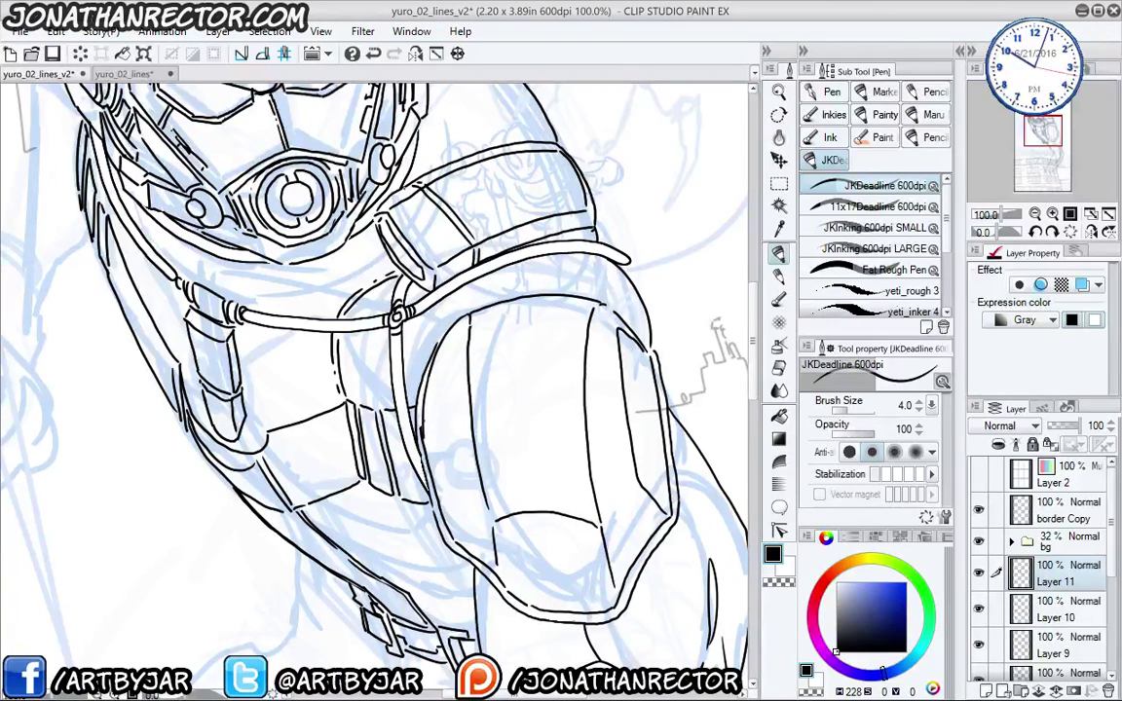
{"action": "mouse_move", "coordinate": [321, 410]}
{"action": "left_mouse_down"}
{"action": "mouse_move", "coordinate": [307, 368]}
{"action": "mouse_move", "coordinate": [331, 434]}
{"action": "left_mouse_up"}
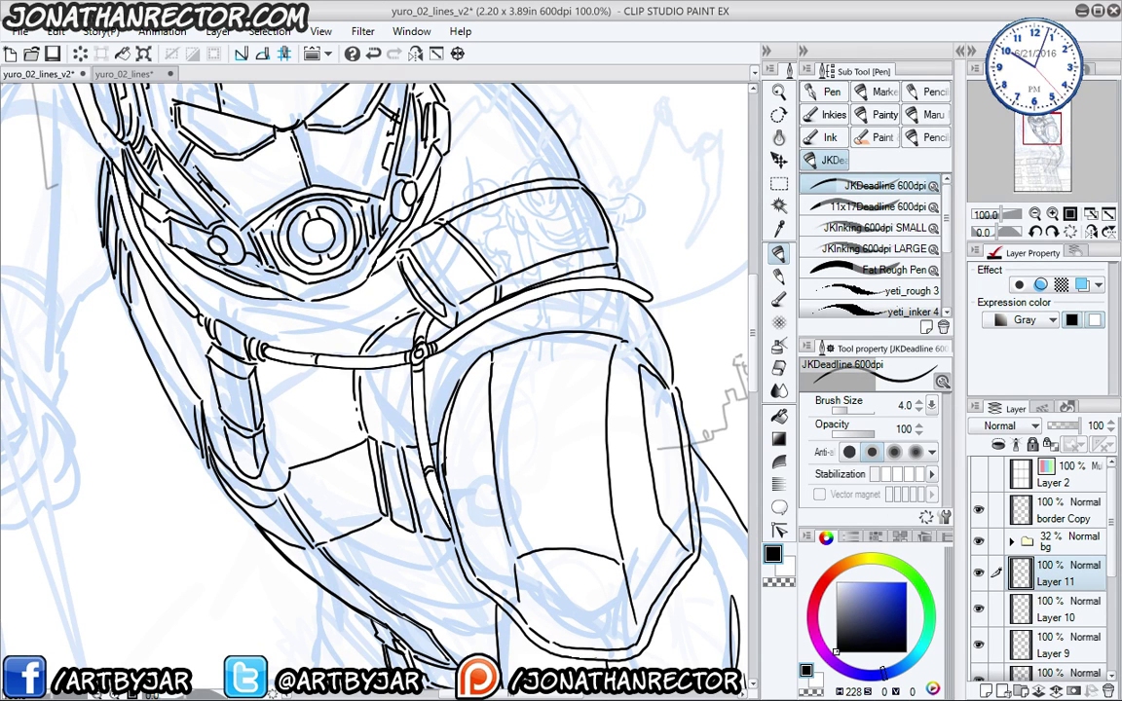
{"action": "left_click_drag", "start_coordinate": [283, 326], "coordinate": [360, 416]}
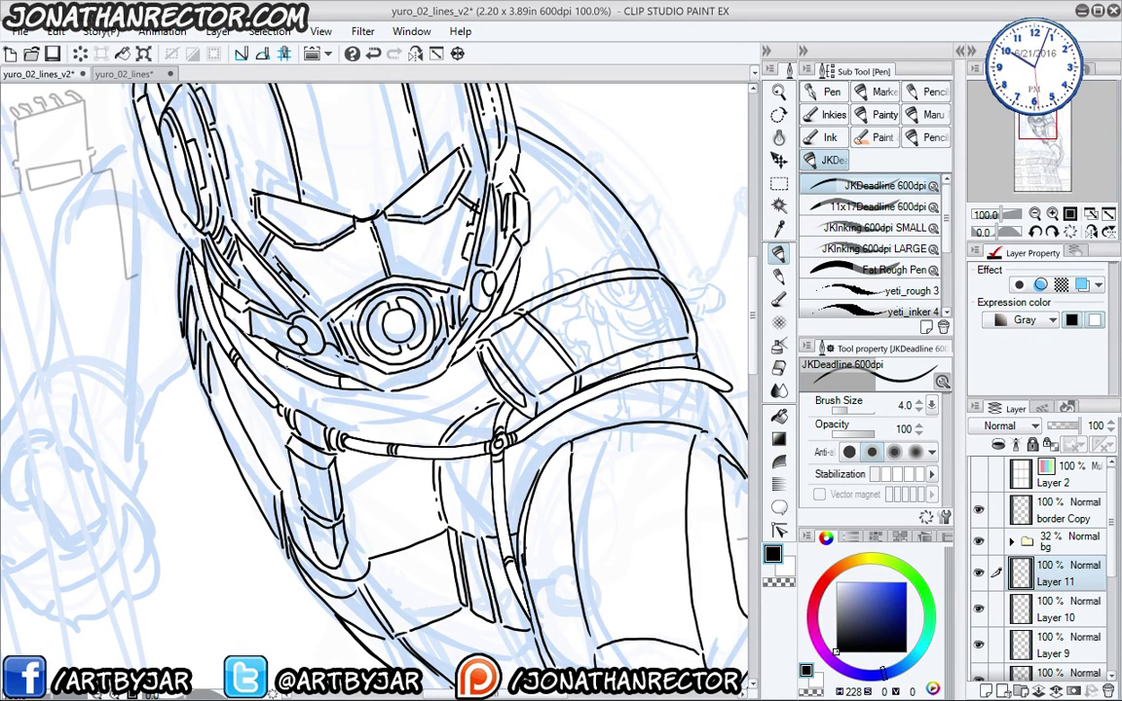
{"action": "left_click_drag", "start_coordinate": [259, 341], "coordinate": [287, 328]}
{"action": "left_click_drag", "start_coordinate": [388, 341], "coordinate": [299, 306]}
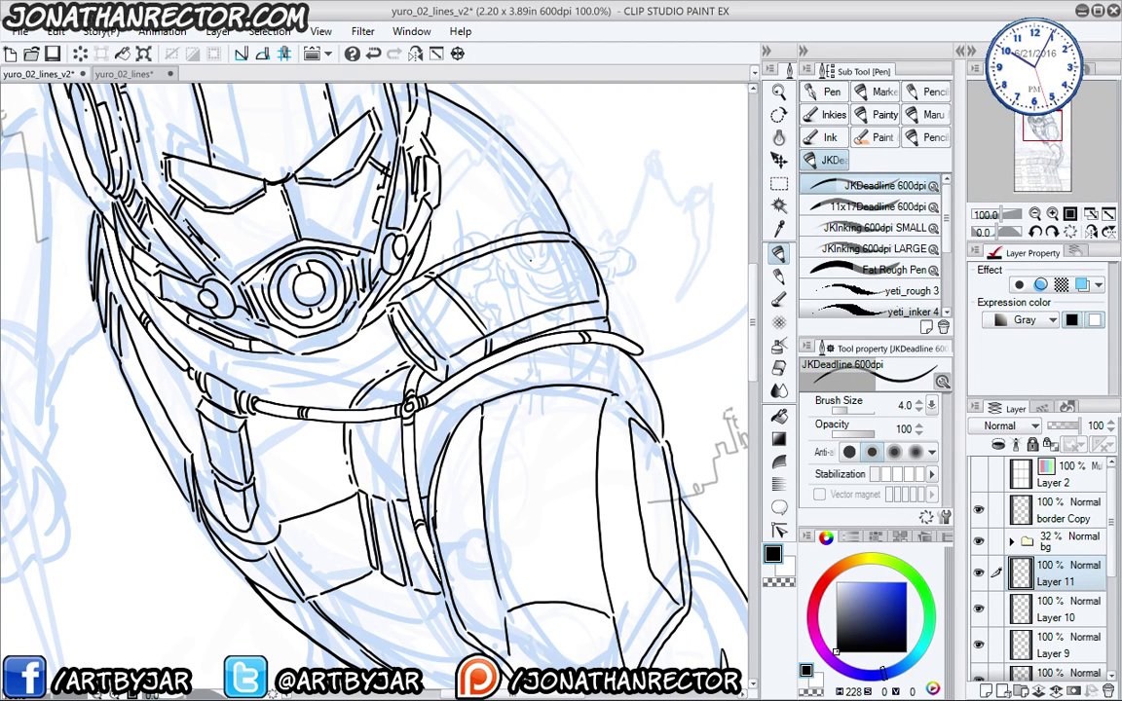
- Zoom out to 33.3% and center the full page showing the inked hero over the building
{"action": "key", "text": "ctrl+minus"}
{"action": "key", "text": "ctrl+minus"}
{"action": "key", "text": "ctrl+minus"}
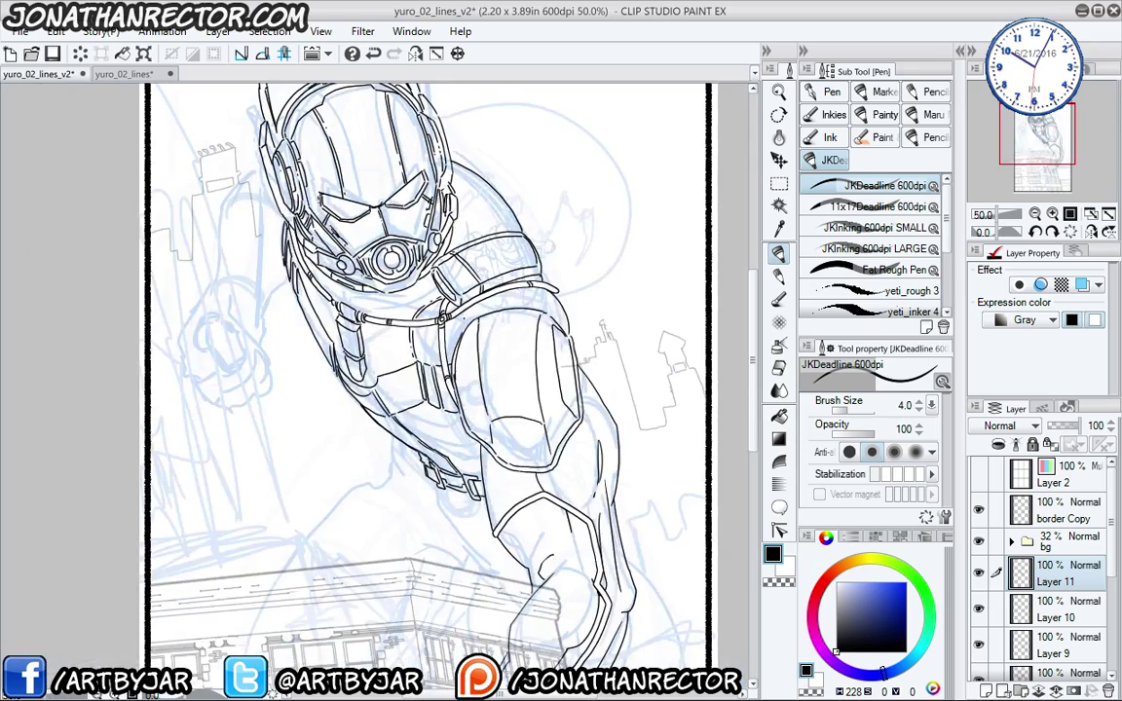
{"action": "key", "text": "ctrl+minus"}
{"action": "key", "text": "ctrl+plus"}
{"action": "key", "text": "ctrl+plus"}
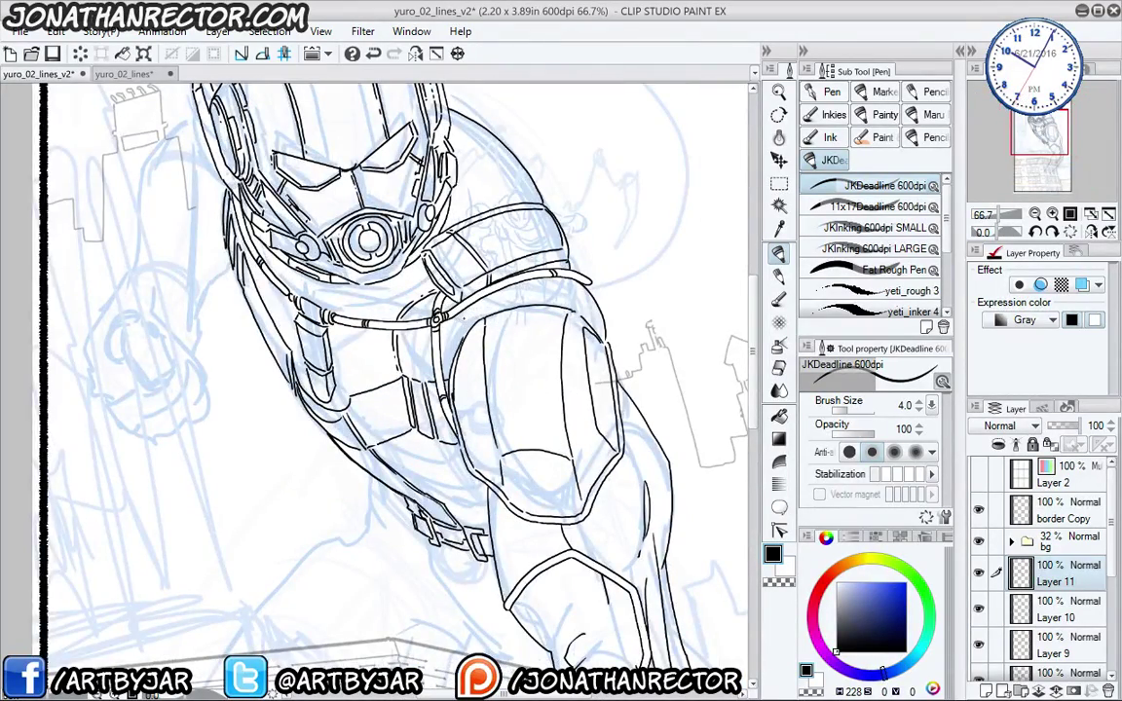
{"action": "scroll", "coordinate": [300, 455], "scroll_direction": "down", "scroll_amount": 5}
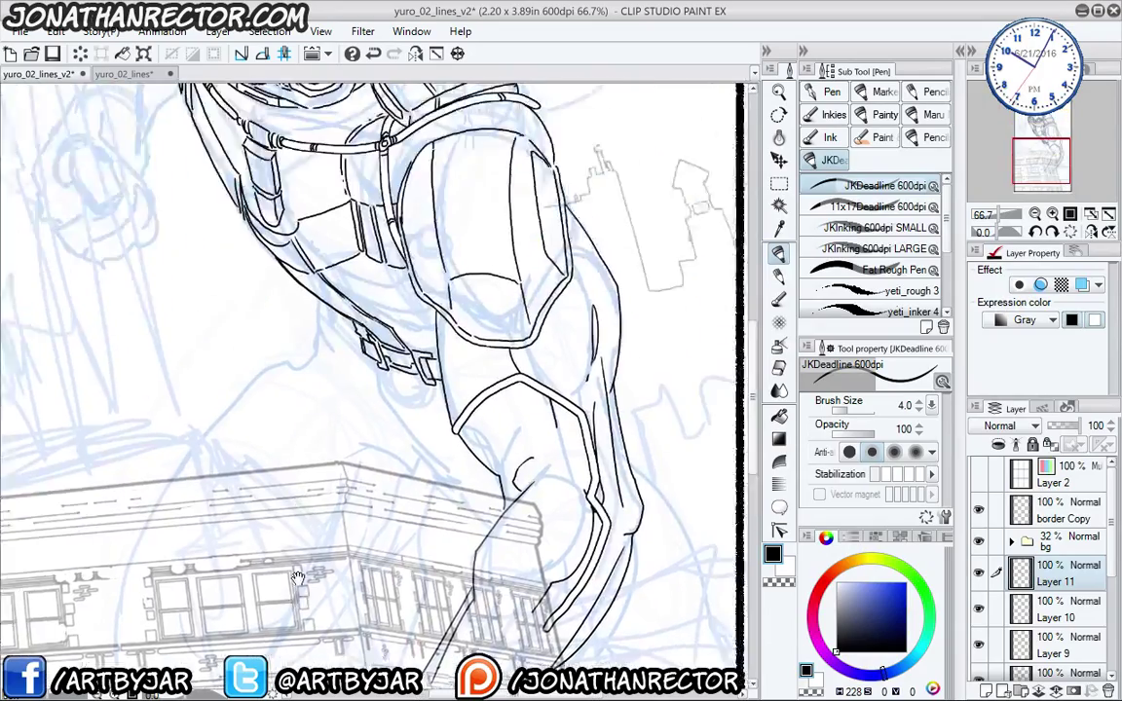
{"action": "left_click_drag", "start_coordinate": [297, 577], "coordinate": [319, 328]}
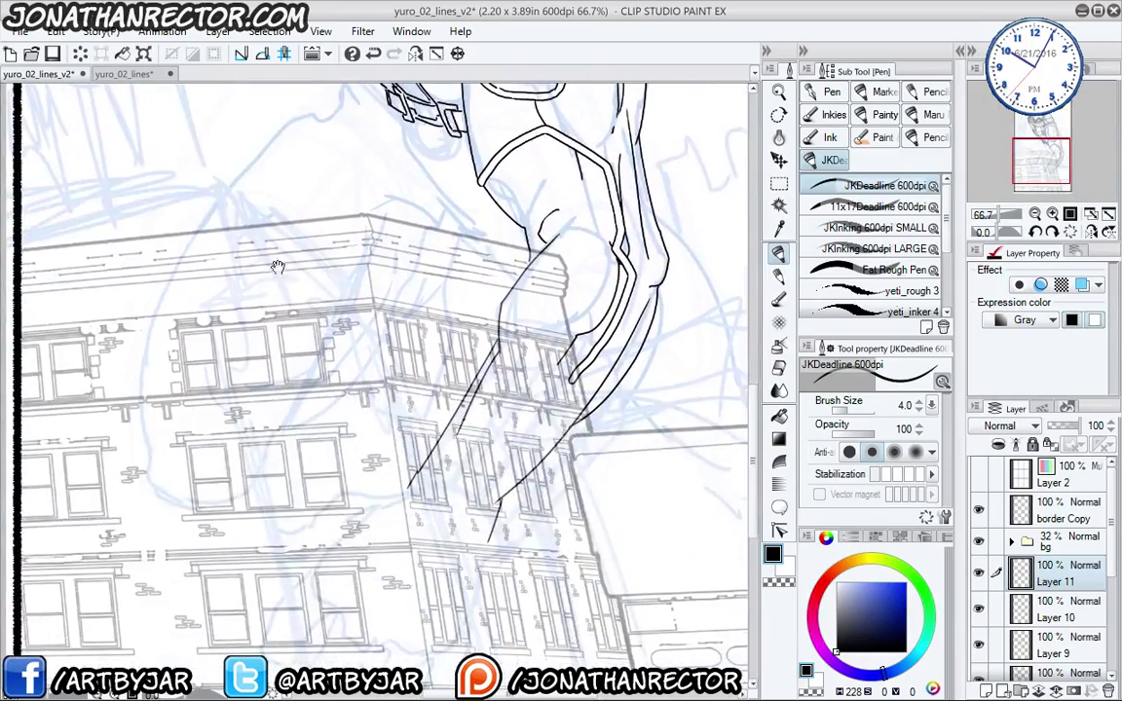
{"action": "mouse_move", "coordinate": [291, 262]}
{"action": "left_mouse_down"}
{"action": "mouse_move", "coordinate": [359, 570]}
{"action": "mouse_move", "coordinate": [355, 616]}
{"action": "left_mouse_up"}
{"action": "mouse_move", "coordinate": [413, 480]}
{"action": "left_mouse_down"}
{"action": "mouse_move", "coordinate": [410, 499]}
{"action": "mouse_move", "coordinate": [403, 339]}
{"action": "left_mouse_up"}
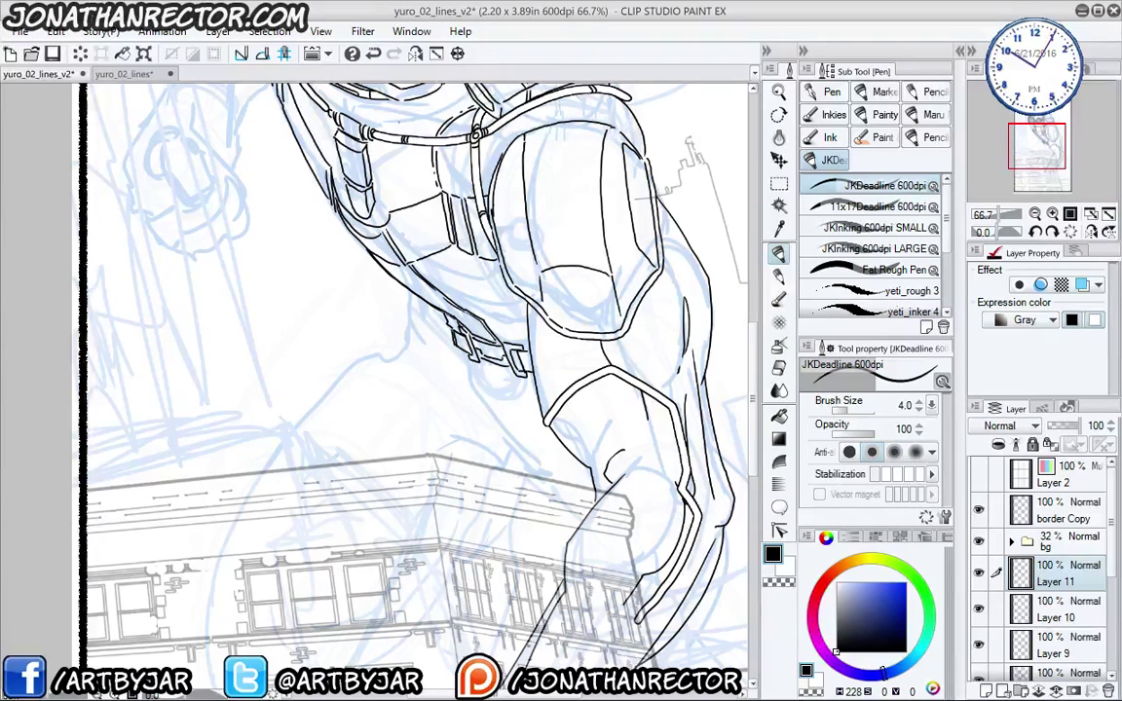
{"action": "left_click_drag", "start_coordinate": [448, 414], "coordinate": [308, 319]}
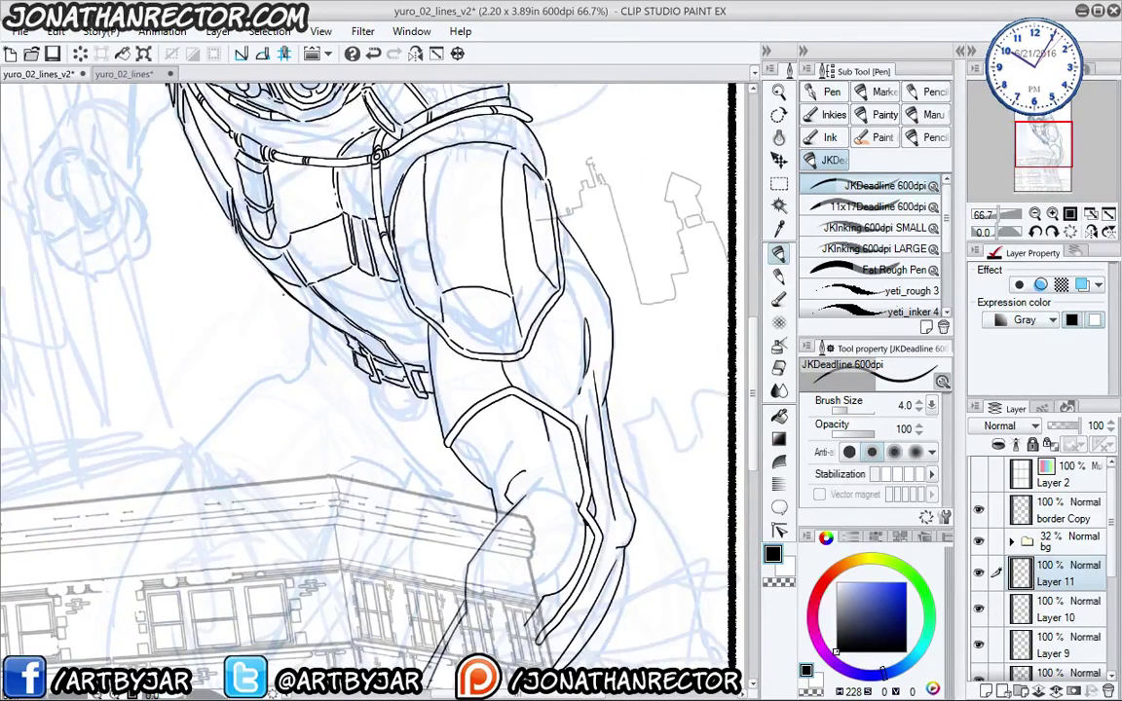
{"action": "scroll", "coordinate": [289, 293], "scroll_direction": "down", "scroll_amount": 2}
{"action": "left_click_drag", "start_coordinate": [240, 425], "coordinate": [345, 489]}
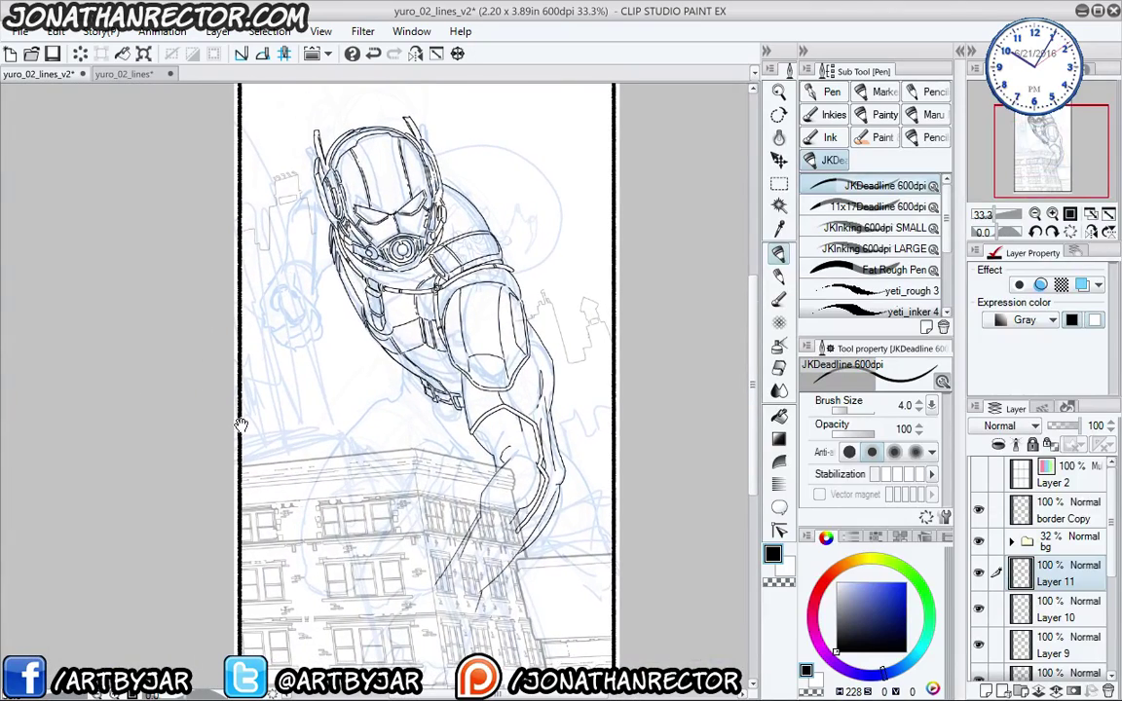
{"action": "scroll", "coordinate": [239, 375], "scroll_direction": "down", "scroll_amount": 1}
{"action": "scroll", "coordinate": [239, 375], "scroll_direction": "up", "scroll_amount": 1}
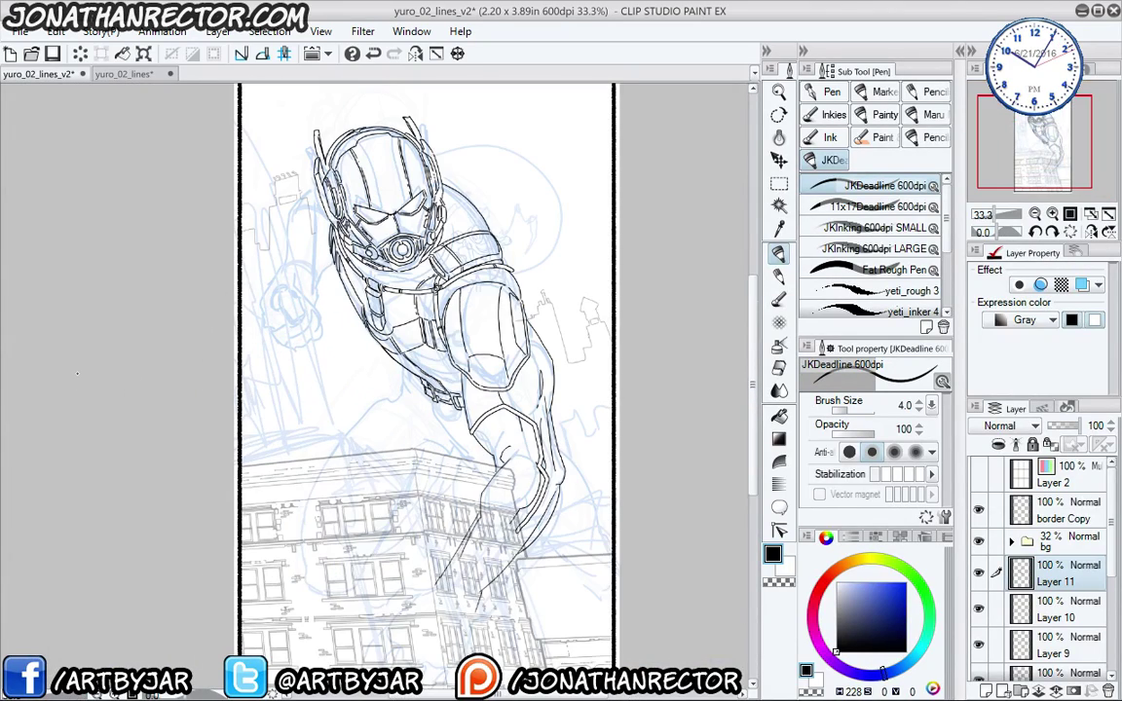
{"action": "left_click_drag", "start_coordinate": [307, 418], "coordinate": [342, 397]}
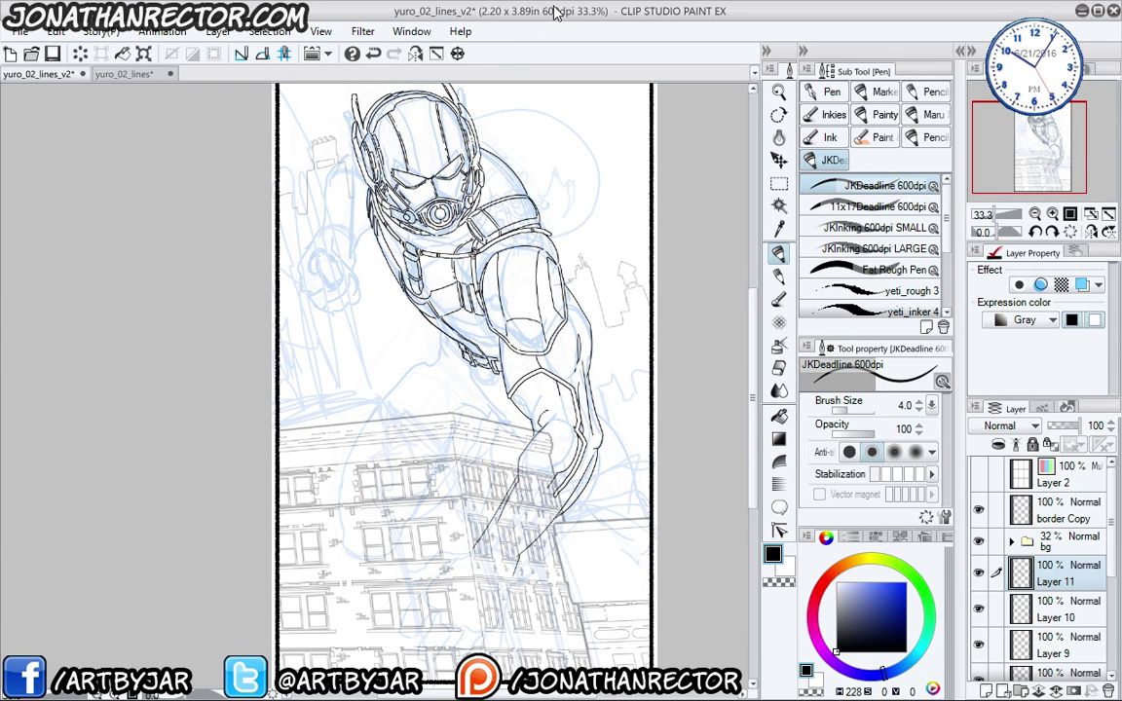
- Check the canvas size in pixels in the Canvas Size dialog, closing it without changes
{"action": "left_click", "coordinate": [55, 31]}
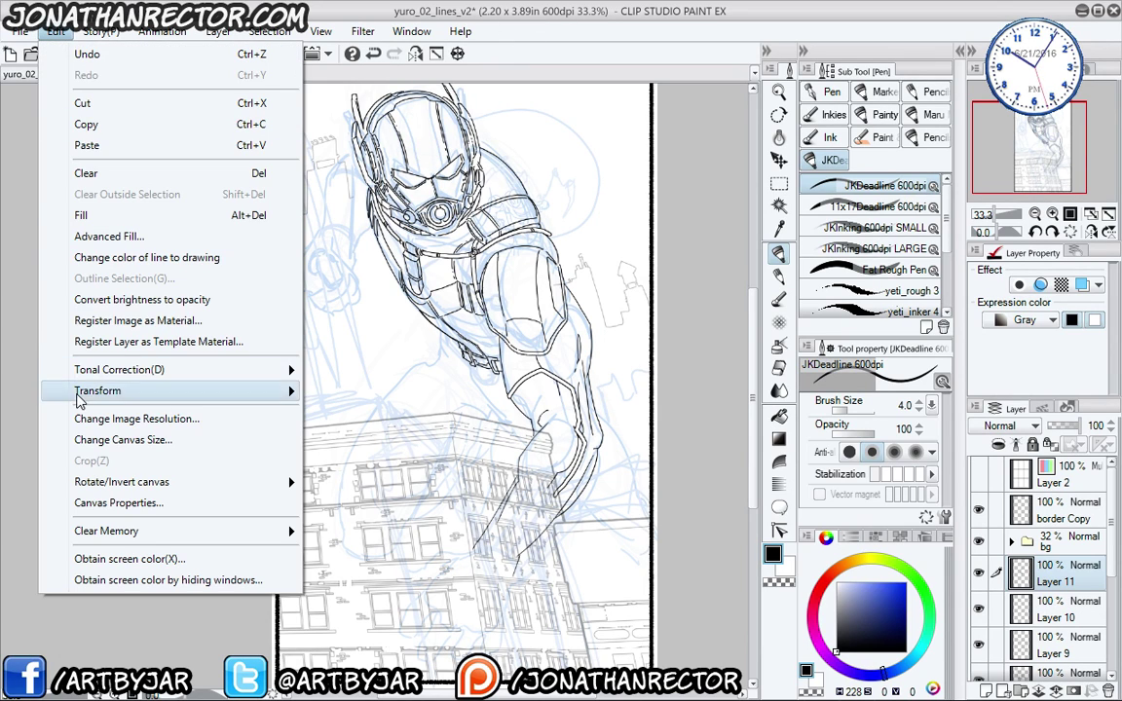
{"action": "left_click", "coordinate": [86, 440]}
{"action": "left_click", "coordinate": [492, 163]}
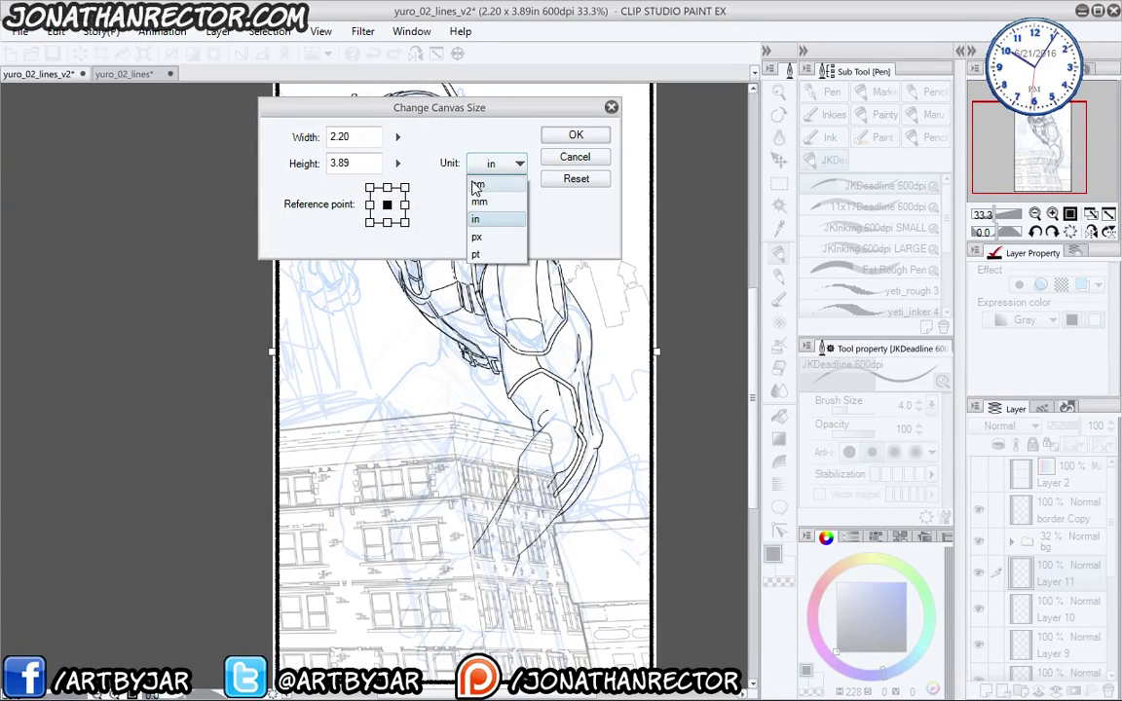
{"action": "left_click", "coordinate": [476, 238]}
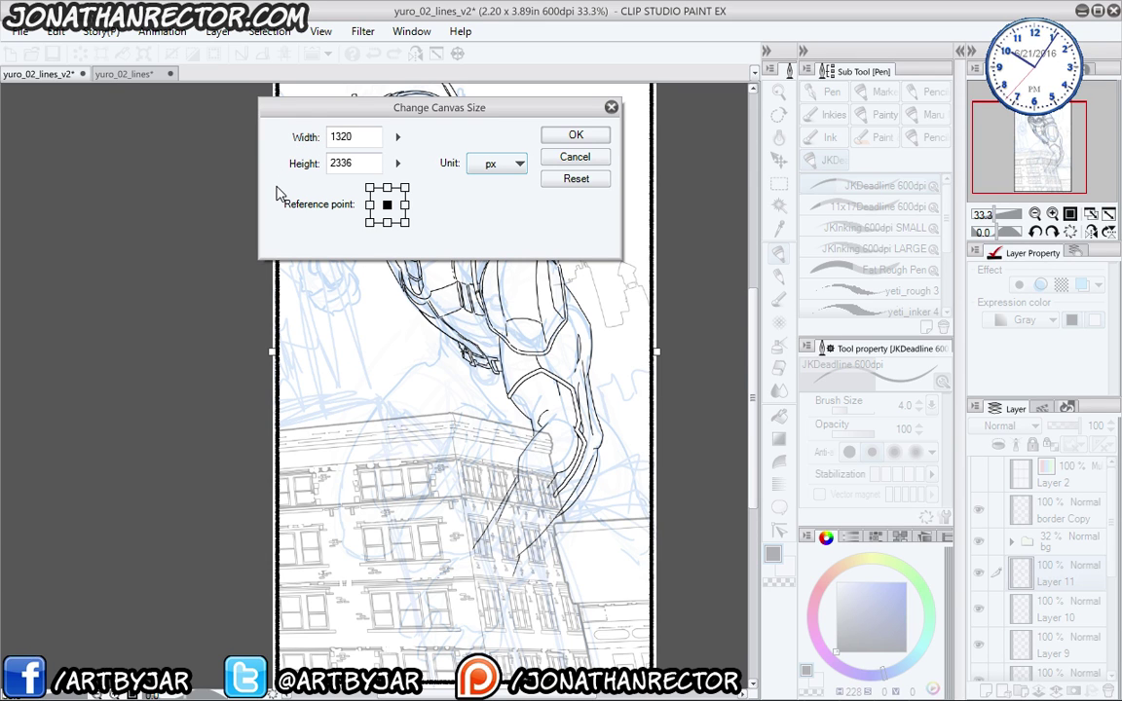
{"action": "left_click", "coordinate": [591, 158]}
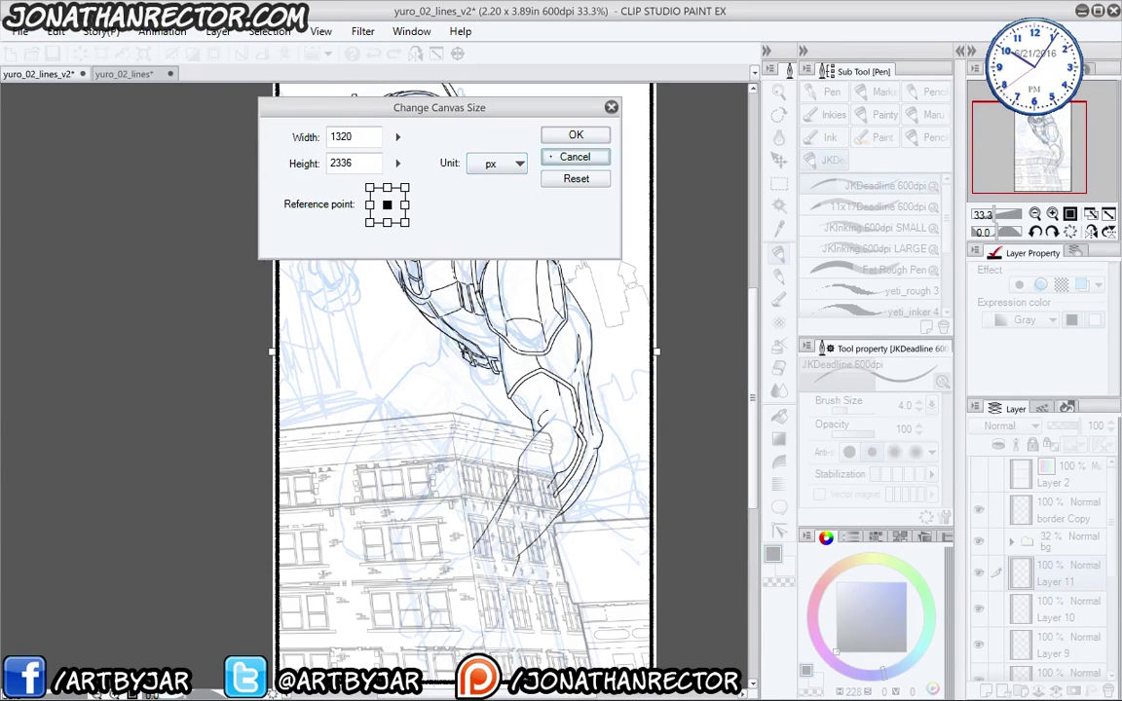
- Zoom the canvas to 66.7% and frame the lower forearm above the building
{"action": "scroll", "coordinate": [501, 117], "scroll_direction": "up", "scroll_amount": 3}
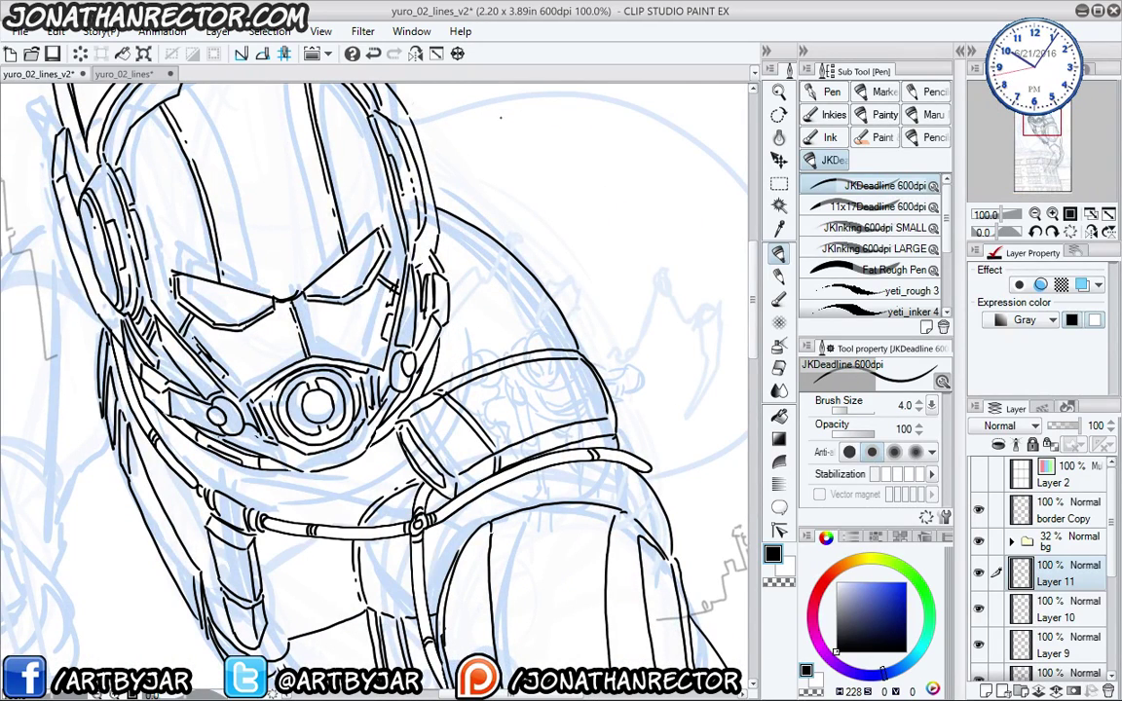
{"action": "left_click_drag", "start_coordinate": [222, 474], "coordinate": [358, 405]}
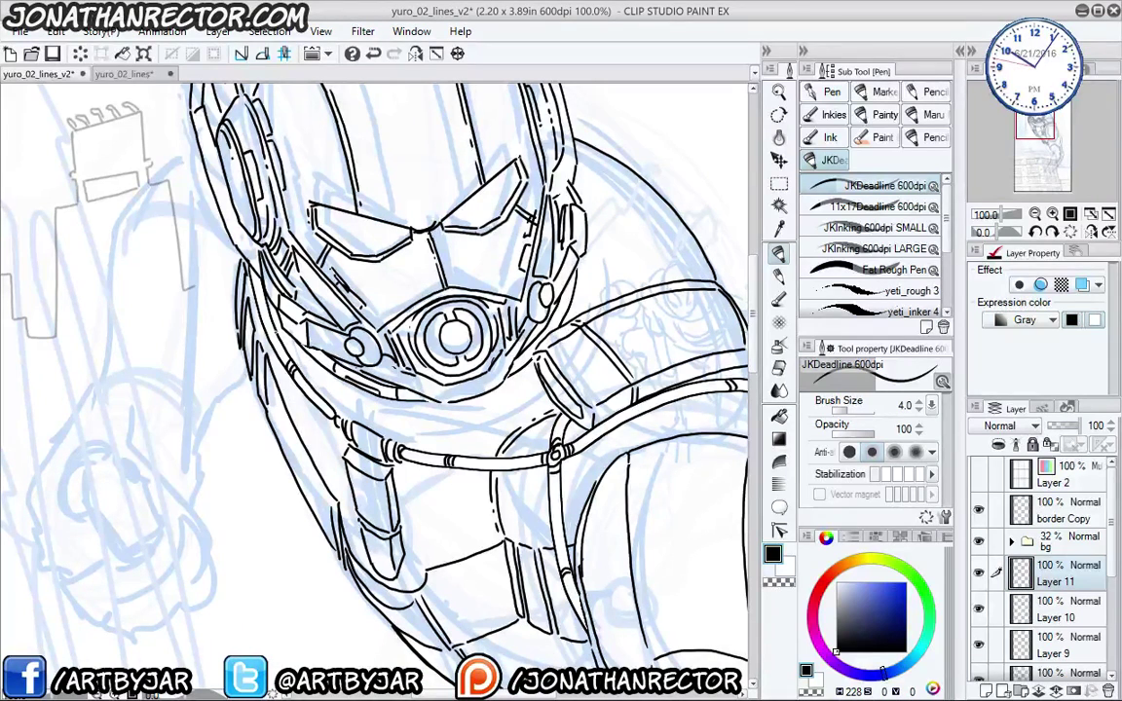
{"action": "scroll", "coordinate": [251, 305], "scroll_direction": "down", "scroll_amount": 3}
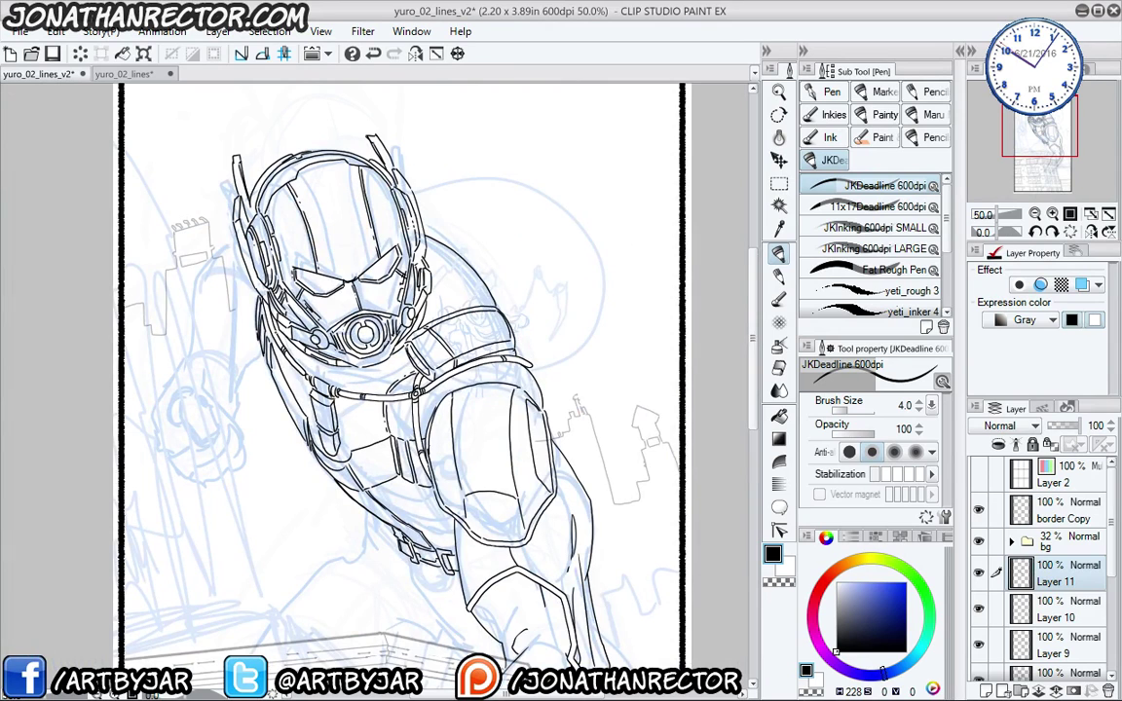
{"action": "scroll", "coordinate": [434, 390], "scroll_direction": "down", "scroll_amount": 5}
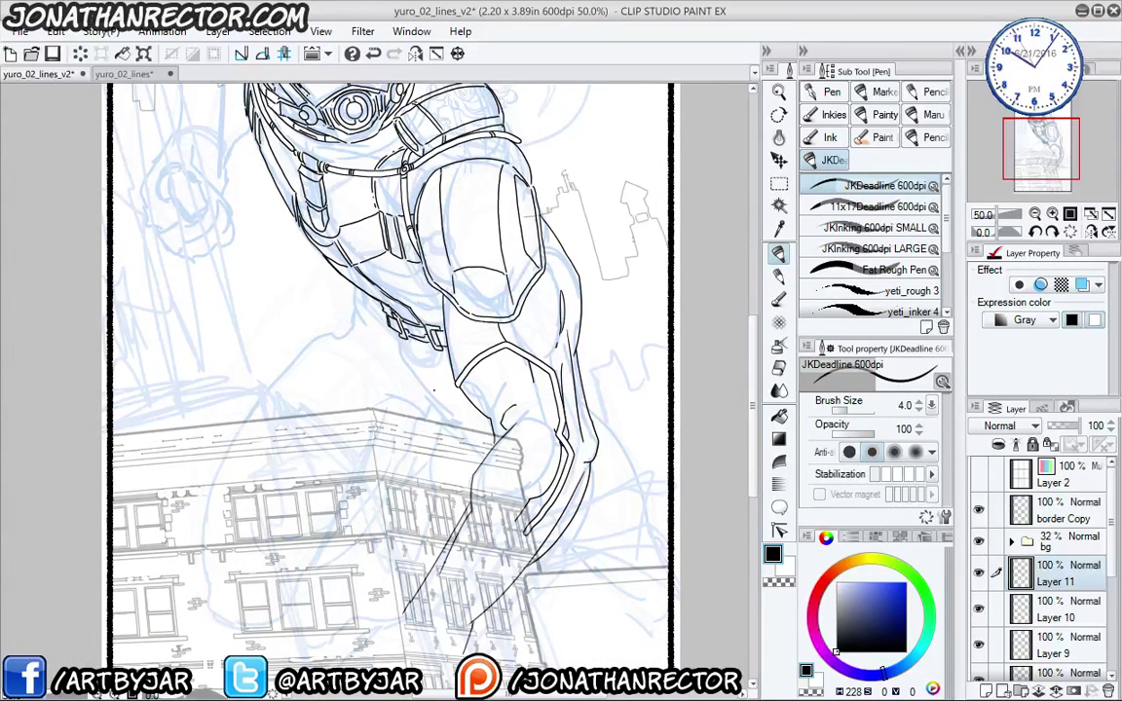
{"action": "scroll", "coordinate": [434, 391], "scroll_direction": "down", "scroll_amount": 3}
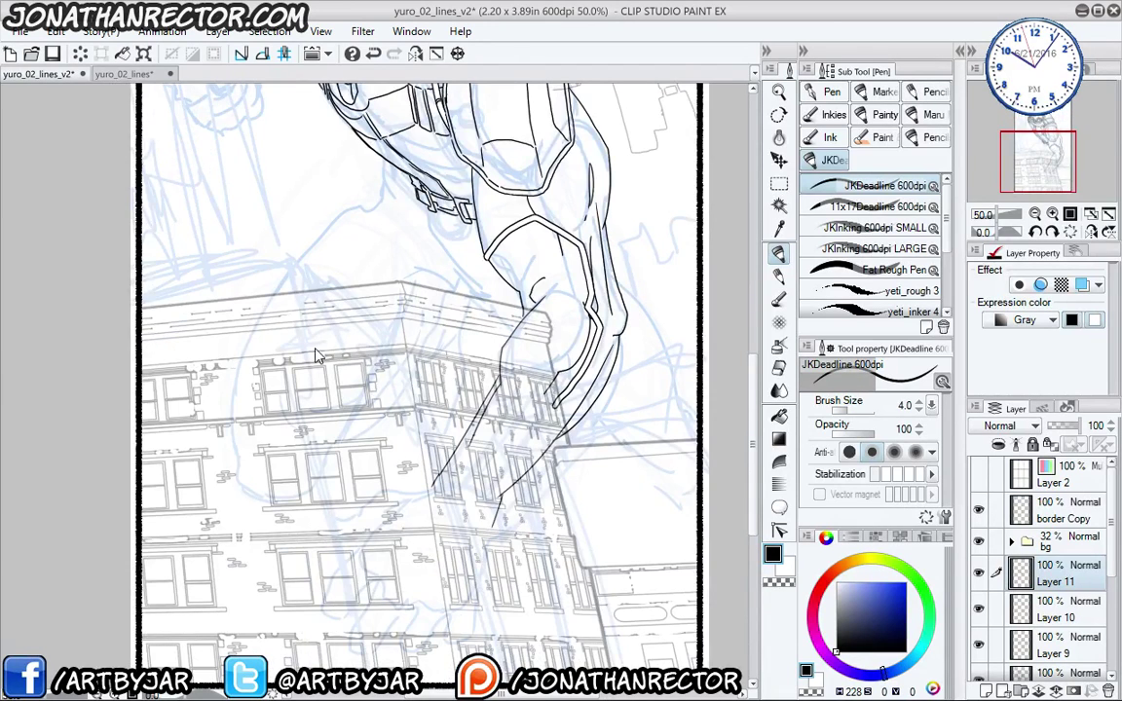
{"action": "scroll", "coordinate": [288, 320], "scroll_direction": "up", "scroll_amount": 1}
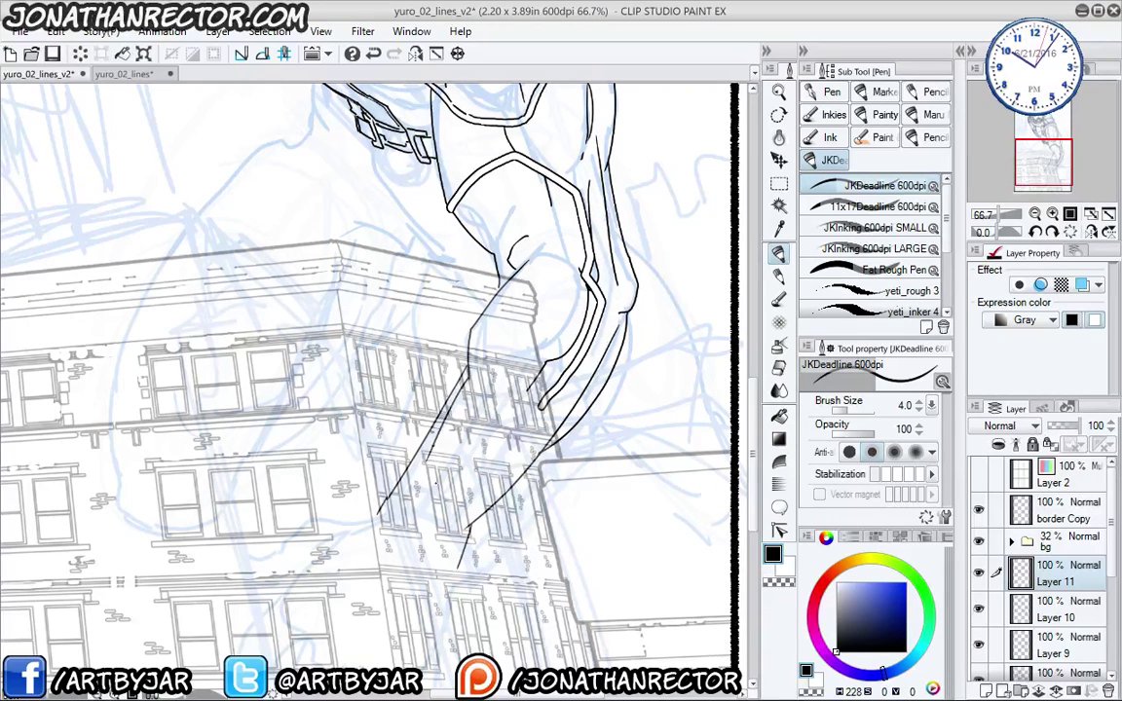
{"action": "left_click_drag", "start_coordinate": [402, 378], "coordinate": [509, 265]}
- On new Layer 12, ink the wrist cuff, the hand's top contour and the round palm outline
{"action": "key", "text": "ctrl+shift+n"}
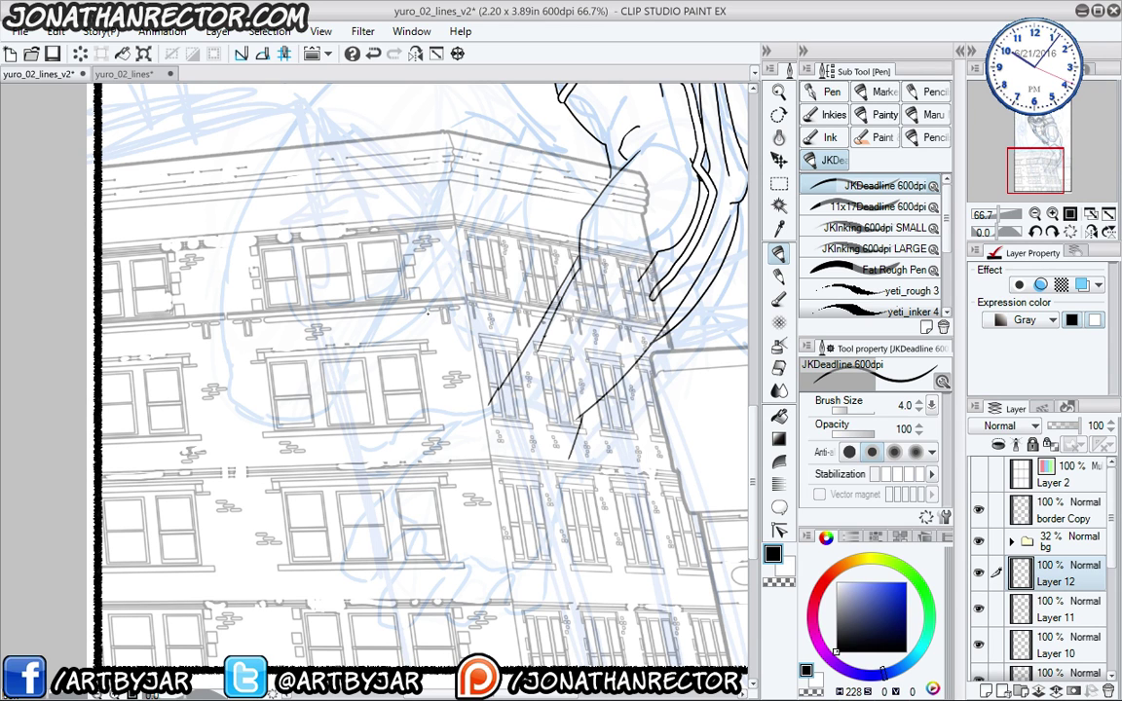
{"action": "scroll", "coordinate": [429, 313], "scroll_direction": "up", "scroll_amount": 1}
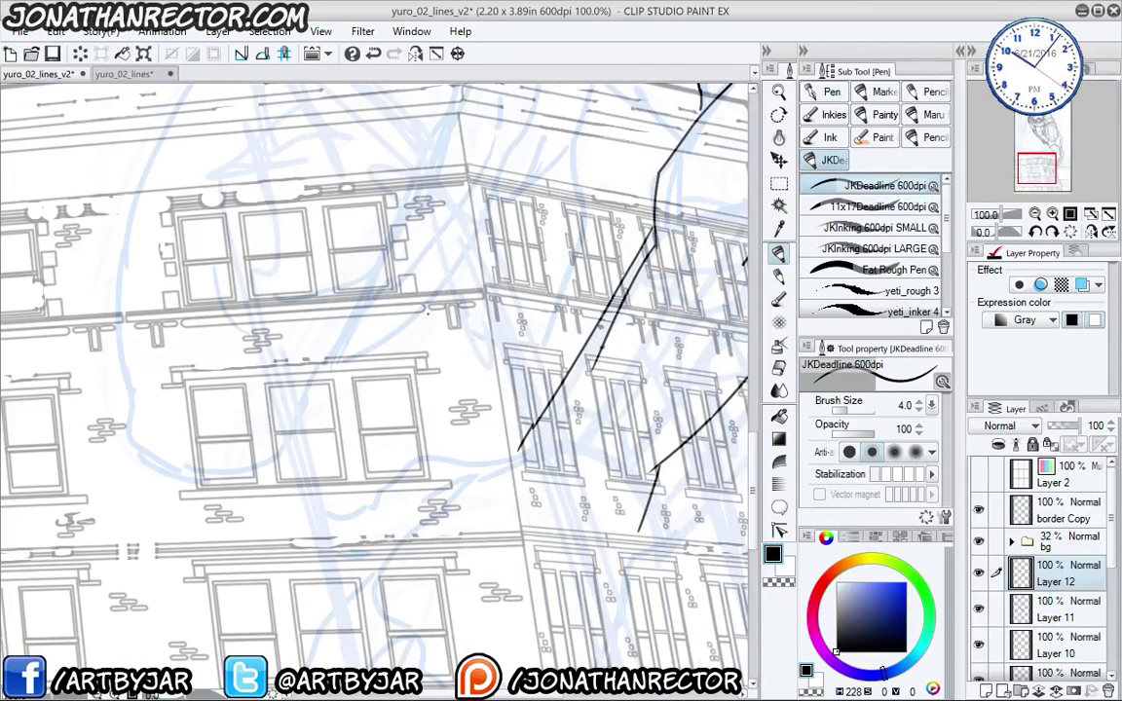
{"action": "left_click_drag", "start_coordinate": [397, 492], "coordinate": [412, 322]}
{"action": "left_click_drag", "start_coordinate": [652, 359], "coordinate": [631, 471]}
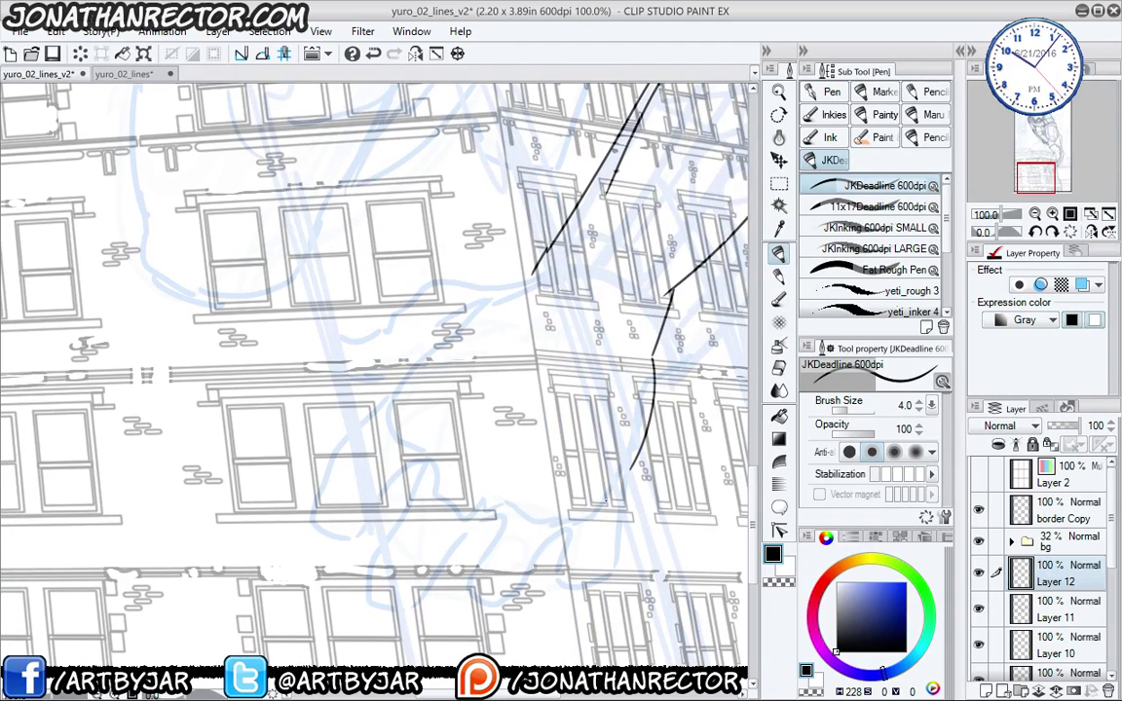
{"action": "mouse_move", "coordinate": [531, 271]}
{"action": "left_mouse_down"}
{"action": "mouse_move", "coordinate": [426, 289]}
{"action": "mouse_move", "coordinate": [442, 283]}
{"action": "mouse_move", "coordinate": [412, 328]}
{"action": "mouse_move", "coordinate": [424, 298]}
{"action": "mouse_move", "coordinate": [397, 328]}
{"action": "mouse_move", "coordinate": [330, 342]}
{"action": "mouse_move", "coordinate": [324, 374]}
{"action": "mouse_move", "coordinate": [385, 380]}
{"action": "left_mouse_up"}
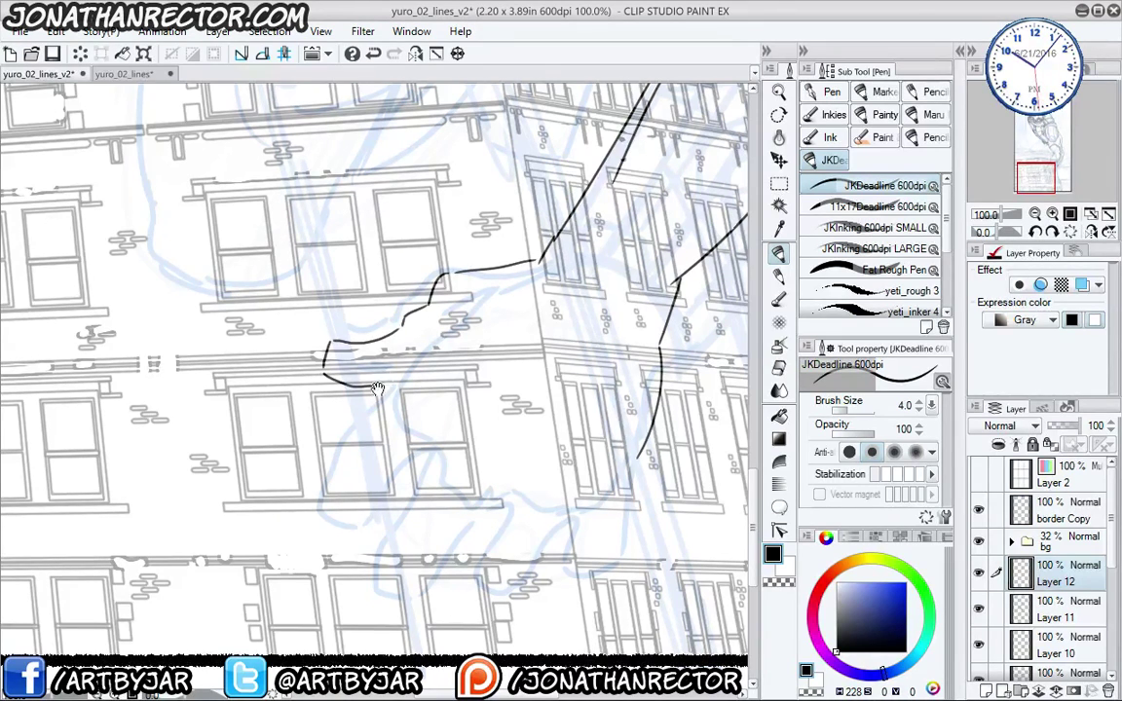
{"action": "left_click_drag", "start_coordinate": [389, 298], "coordinate": [399, 265]}
{"action": "left_click_drag", "start_coordinate": [429, 384], "coordinate": [417, 403]}
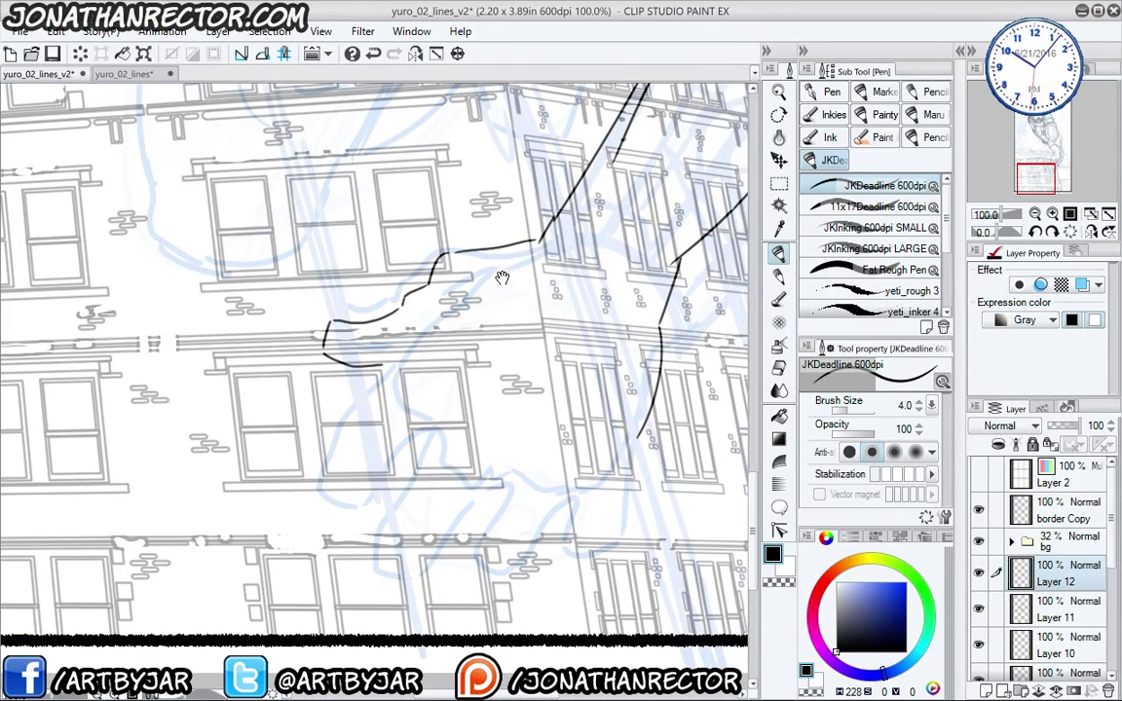
{"action": "left_click_drag", "start_coordinate": [424, 359], "coordinate": [371, 375]}
{"action": "mouse_move", "coordinate": [602, 334]}
{"action": "left_mouse_down"}
{"action": "mouse_move", "coordinate": [574, 288]}
{"action": "mouse_move", "coordinate": [532, 273]}
{"action": "mouse_move", "coordinate": [472, 277]}
{"action": "mouse_move", "coordinate": [417, 325]}
{"action": "mouse_move", "coordinate": [426, 413]}
{"action": "mouse_move", "coordinate": [444, 445]}
{"action": "mouse_move", "coordinate": [482, 453]}
{"action": "mouse_move", "coordinate": [571, 435]}
{"action": "mouse_move", "coordinate": [604, 349]}
{"action": "left_mouse_up"}
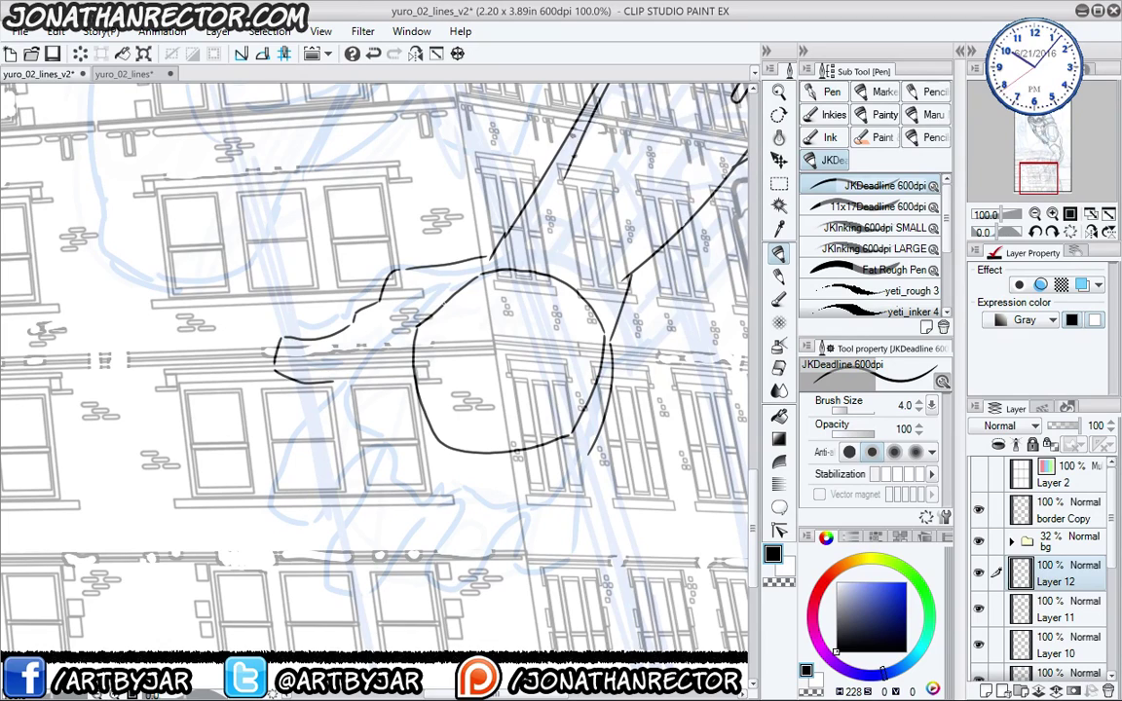
{"action": "mouse_move", "coordinate": [427, 316]}
{"action": "left_mouse_down"}
{"action": "mouse_move", "coordinate": [383, 344]}
{"action": "mouse_move", "coordinate": [365, 383]}
{"action": "mouse_move", "coordinate": [358, 419]}
{"action": "mouse_move", "coordinate": [381, 456]}
{"action": "mouse_move", "coordinate": [420, 482]}
{"action": "mouse_move", "coordinate": [485, 496]}
{"action": "mouse_move", "coordinate": [532, 488]}
{"action": "mouse_move", "coordinate": [574, 436]}
{"action": "left_mouse_up"}
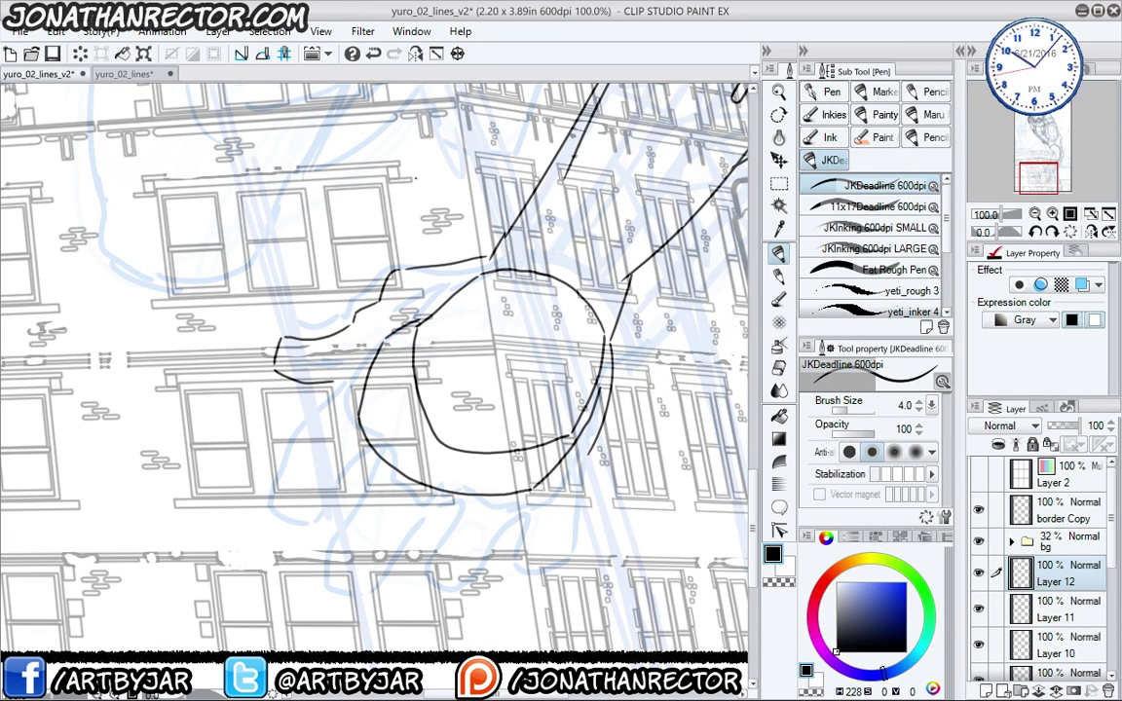
{"action": "left_click_drag", "start_coordinate": [359, 388], "coordinate": [232, 353]}
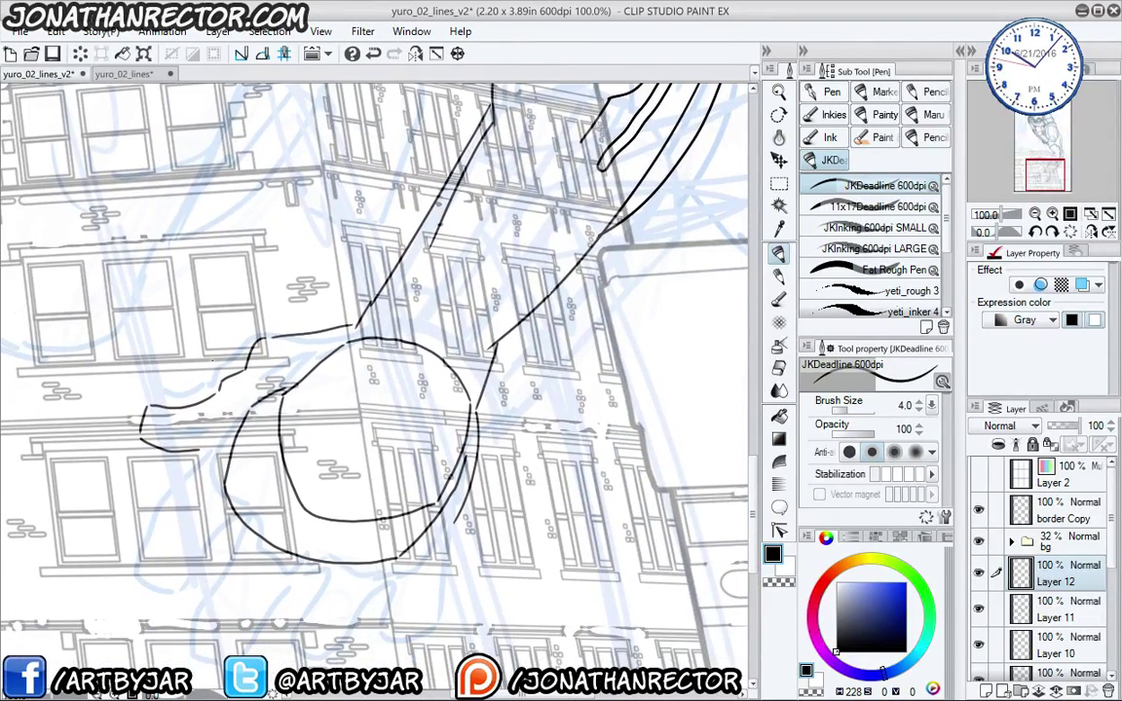
- On new Layer 13 with brush size 15, lay two thick bands across the palm
{"action": "key", "text": "ctrl+shift+n"}
{"action": "left_click_drag", "start_coordinate": [302, 419], "coordinate": [317, 400]}
{"action": "key", "text": "bracketright"}
{"action": "key", "text": "bracketright"}
{"action": "key", "text": "bracketright"}
{"action": "key", "text": "bracketright"}
{"action": "key", "text": "bracketright"}
{"action": "key", "text": "bracketright"}
{"action": "key", "text": "bracketright"}
{"action": "key", "text": "bracketright"}
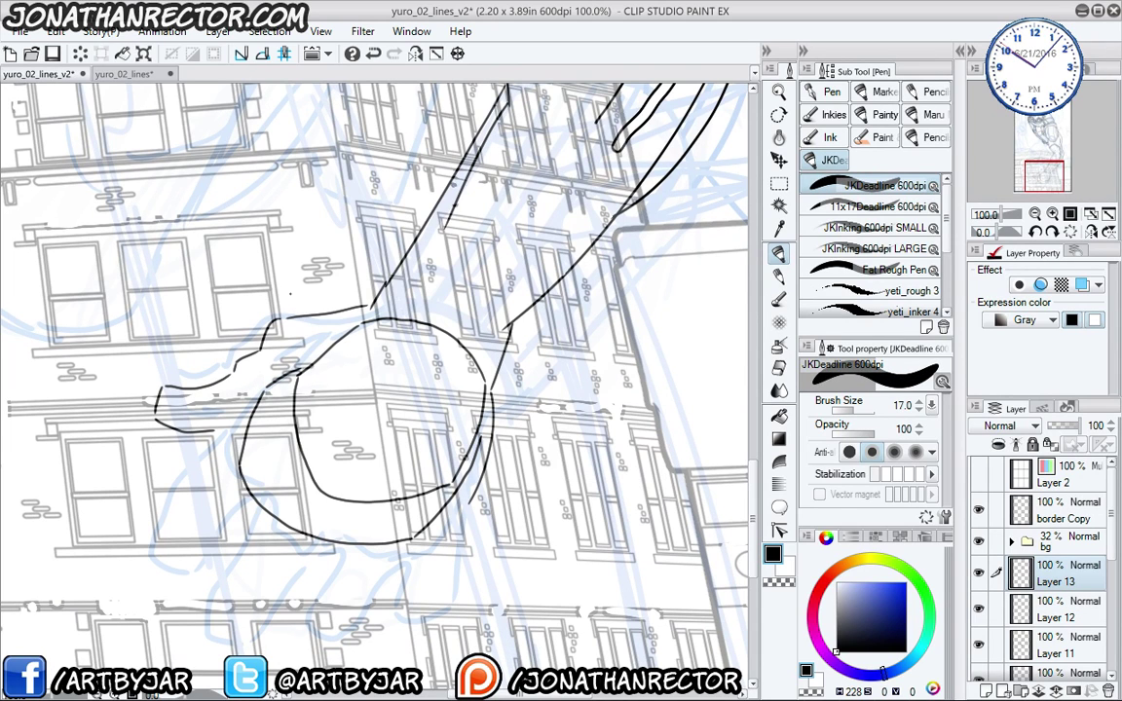
{"action": "left_click_drag", "start_coordinate": [277, 479], "coordinate": [277, 469]}
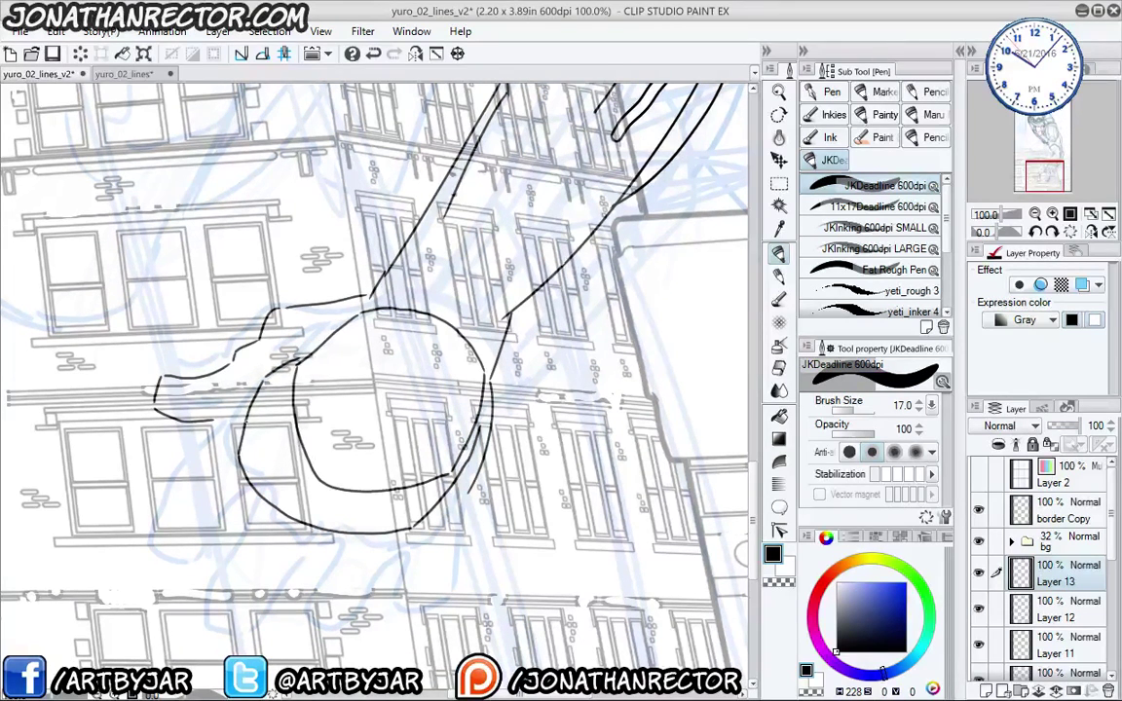
{"action": "mouse_move", "coordinate": [242, 420]}
{"action": "left_mouse_down"}
{"action": "mouse_move", "coordinate": [282, 423]}
{"action": "mouse_move", "coordinate": [404, 514]}
{"action": "left_mouse_up"}
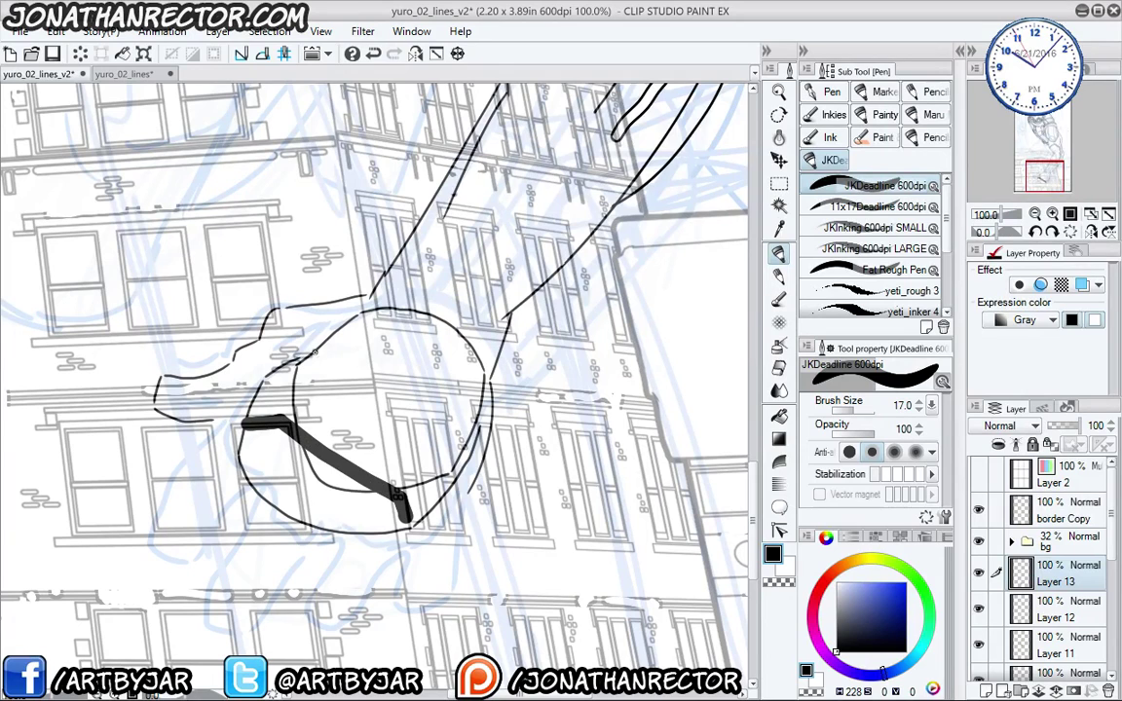
{"action": "mouse_move", "coordinate": [314, 352]}
{"action": "left_mouse_down"}
{"action": "mouse_move", "coordinate": [399, 359]}
{"action": "mouse_move", "coordinate": [474, 447]}
{"action": "left_mouse_up"}
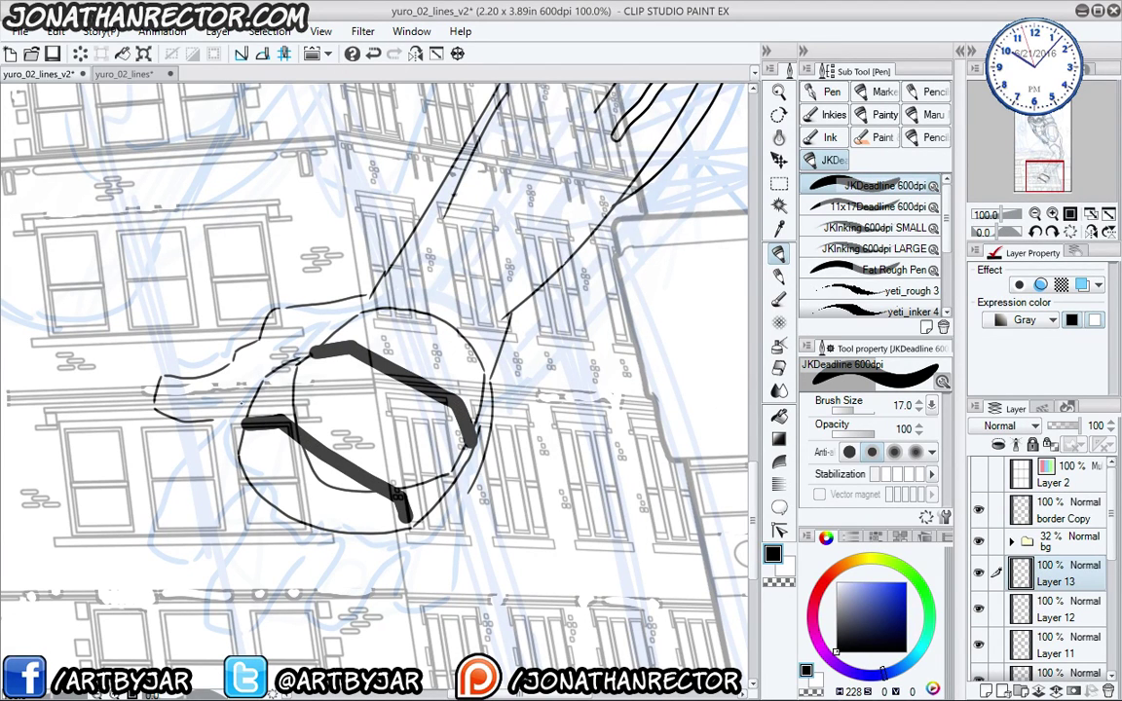
{"action": "mouse_move", "coordinate": [186, 502]}
{"action": "left_mouse_down"}
{"action": "mouse_move", "coordinate": [188, 451]}
{"action": "mouse_move", "coordinate": [218, 508]}
{"action": "left_mouse_up"}
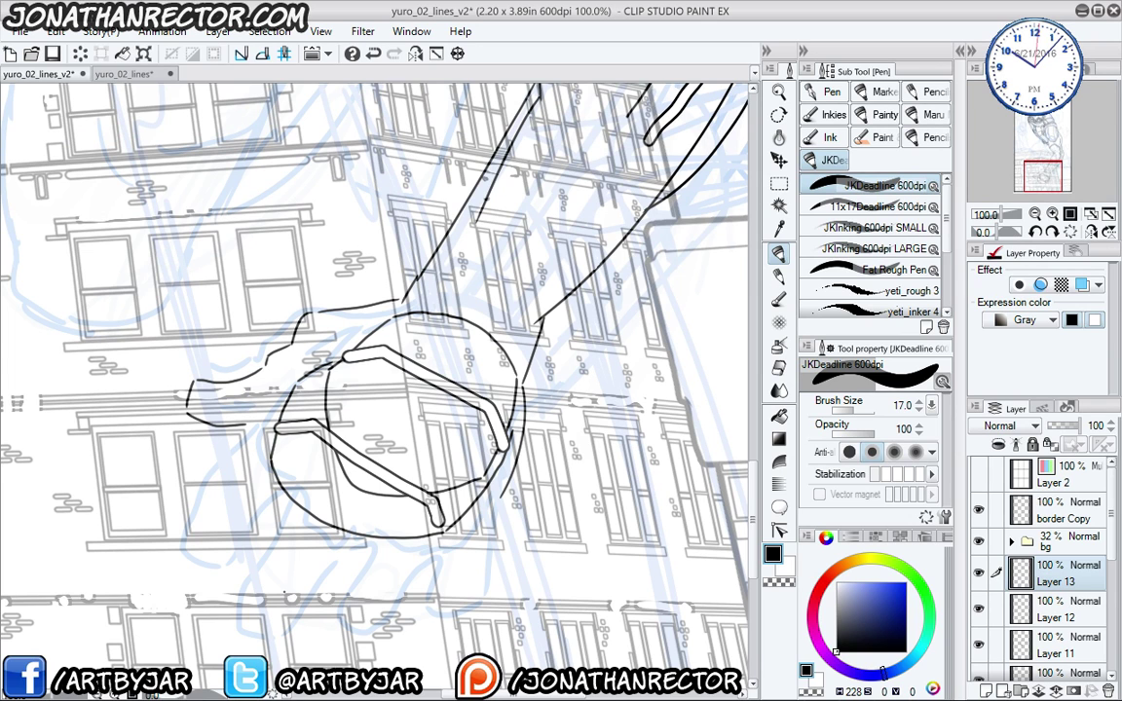
{"action": "left_click_drag", "start_coordinate": [241, 527], "coordinate": [387, 444]}
- Add Layer 14 and sketch a faint guide mark on the palm with the colored pencil
{"action": "key", "text": "p"}
{"action": "left_click_drag", "start_coordinate": [377, 374], "coordinate": [363, 400]}
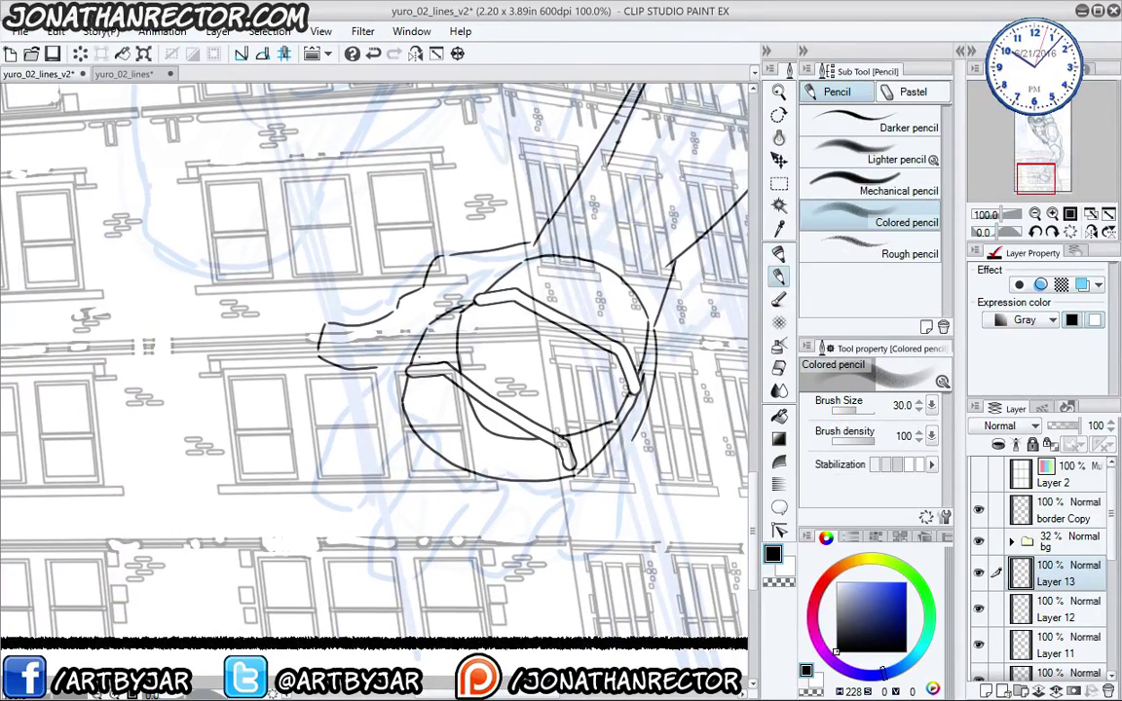
{"action": "key", "text": "ctrl+shift+n"}
{"action": "left_click_drag", "start_coordinate": [394, 353], "coordinate": [385, 362]}
- Ink the hand's outer edge and the finger outlines below the palm, then zoom out to 33.3%
{"action": "key", "text": "p"}
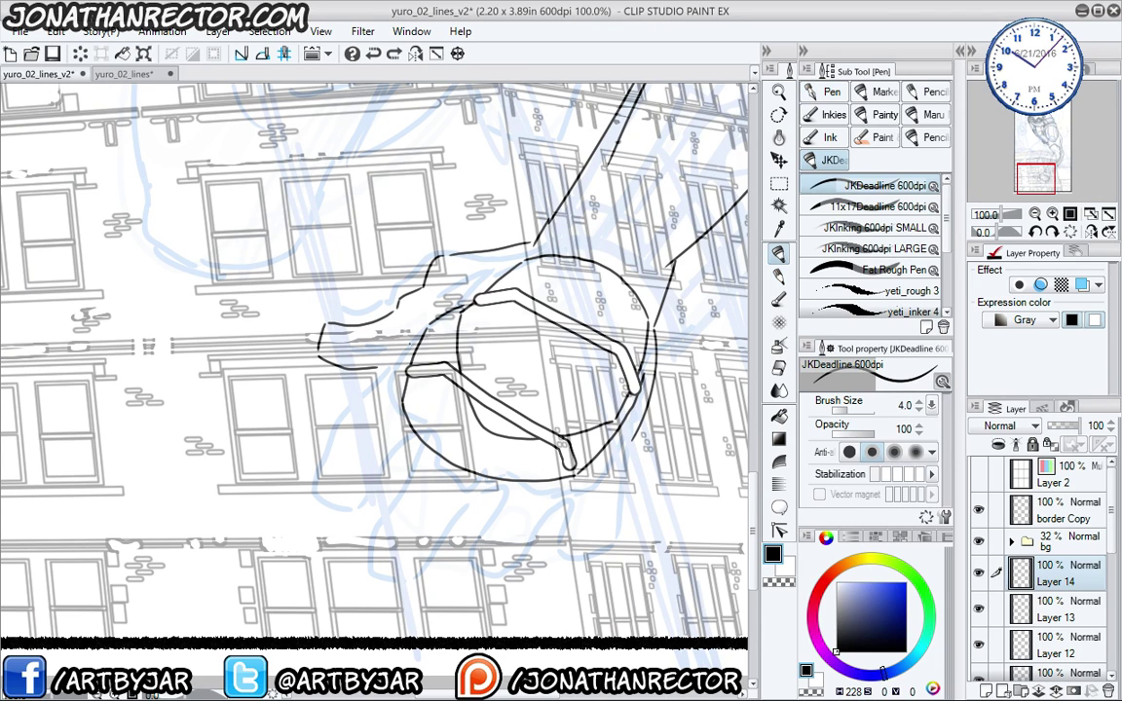
{"action": "mouse_move", "coordinate": [428, 322]}
{"action": "left_mouse_down"}
{"action": "mouse_move", "coordinate": [353, 399]}
{"action": "mouse_move", "coordinate": [326, 458]}
{"action": "mouse_move", "coordinate": [353, 506]}
{"action": "mouse_move", "coordinate": [410, 438]}
{"action": "mouse_move", "coordinate": [372, 524]}
{"action": "mouse_move", "coordinate": [372, 570]}
{"action": "mouse_move", "coordinate": [424, 565]}
{"action": "mouse_move", "coordinate": [487, 482]}
{"action": "mouse_move", "coordinate": [454, 567]}
{"action": "mouse_move", "coordinate": [550, 518]}
{"action": "left_mouse_up"}
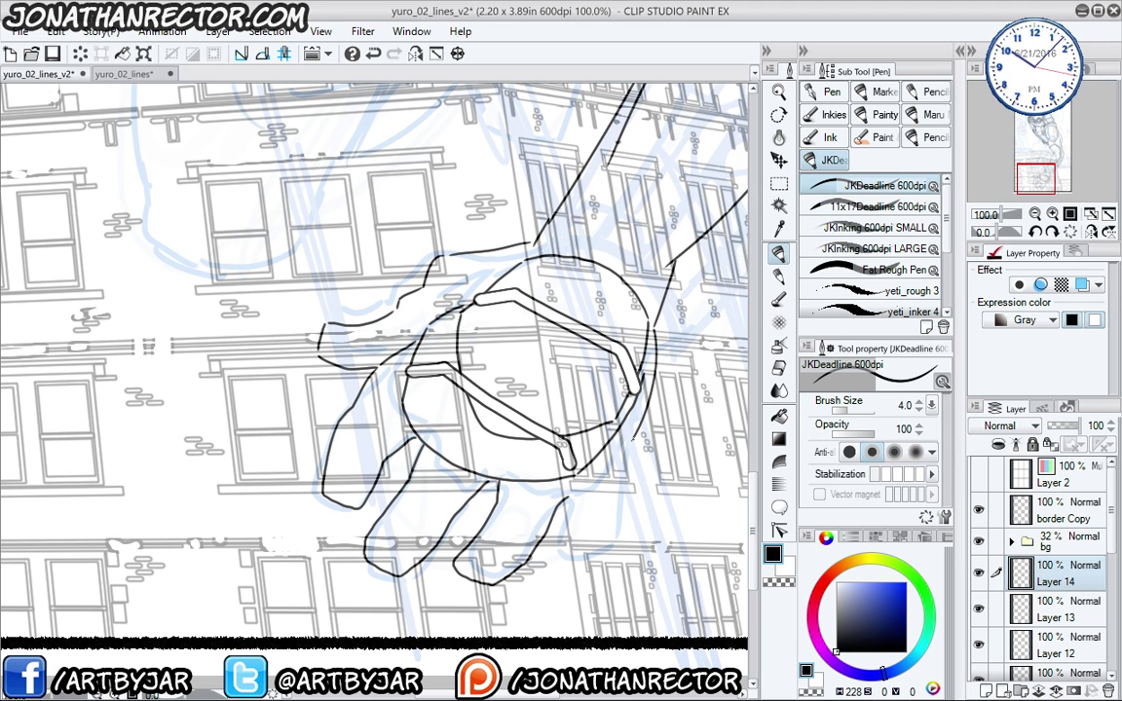
{"action": "mouse_move", "coordinate": [634, 437]}
{"action": "left_mouse_down"}
{"action": "mouse_move", "coordinate": [623, 500]}
{"action": "mouse_move", "coordinate": [556, 544]}
{"action": "left_mouse_up"}
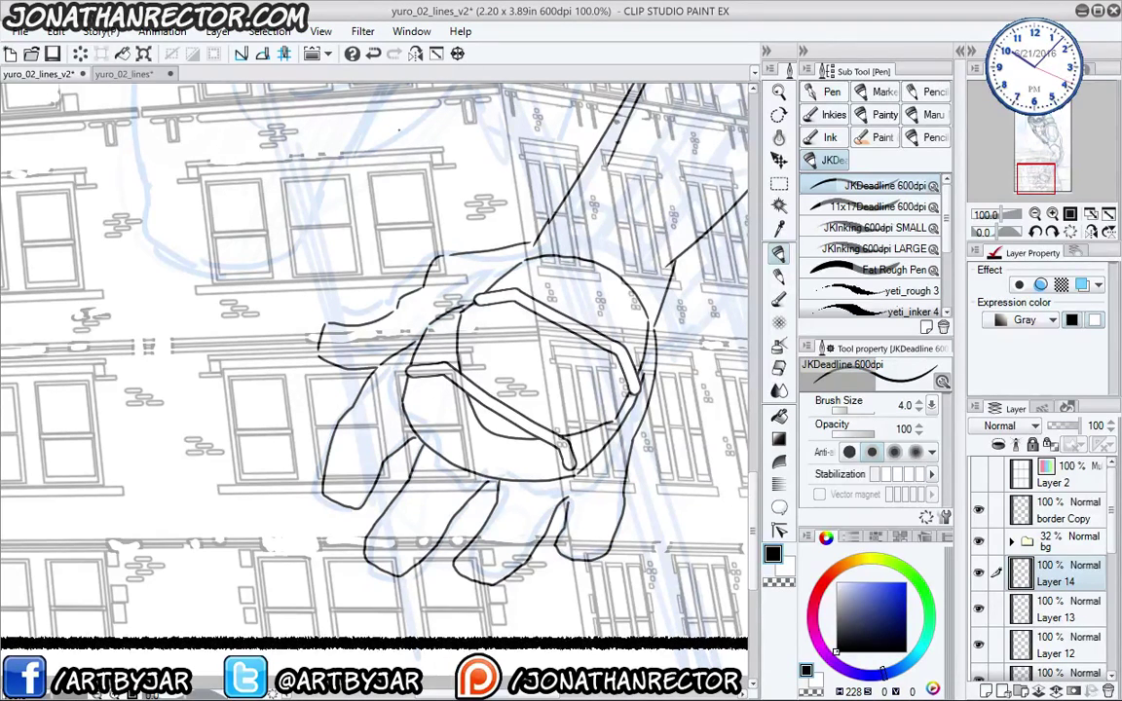
{"action": "left_click_drag", "start_coordinate": [273, 401], "coordinate": [189, 537]}
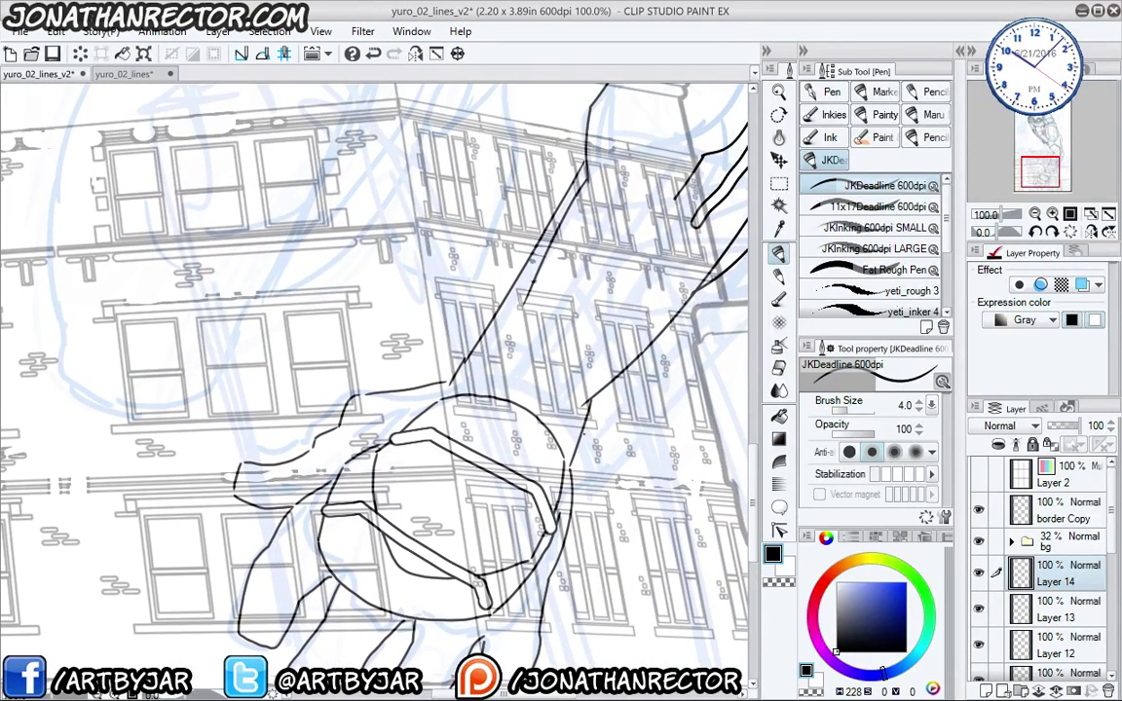
{"action": "scroll", "coordinate": [292, 352], "scroll_direction": "down", "scroll_amount": 3}
{"action": "scroll", "coordinate": [209, 297], "scroll_direction": "down", "scroll_amount": 1}
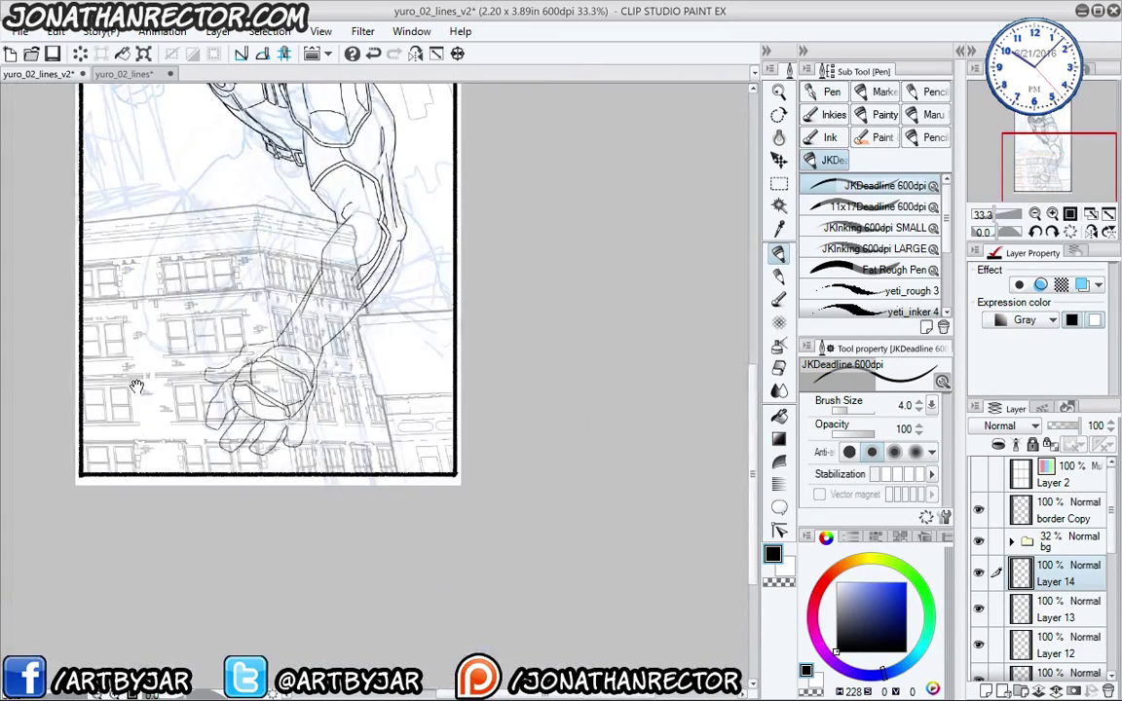
- With the canvas mirrored horizontally, ink the shoulder's outer contour, then unmirror the view
{"action": "left_click_drag", "start_coordinate": [117, 332], "coordinate": [200, 499]}
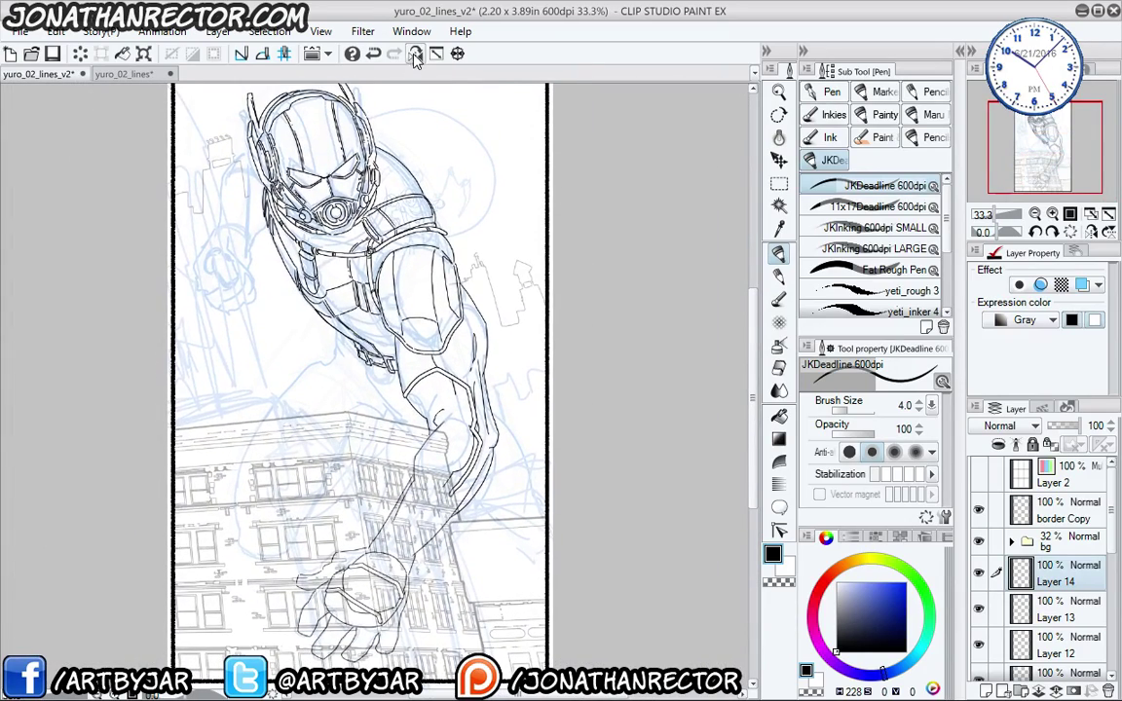
{"action": "left_click", "coordinate": [416, 54]}
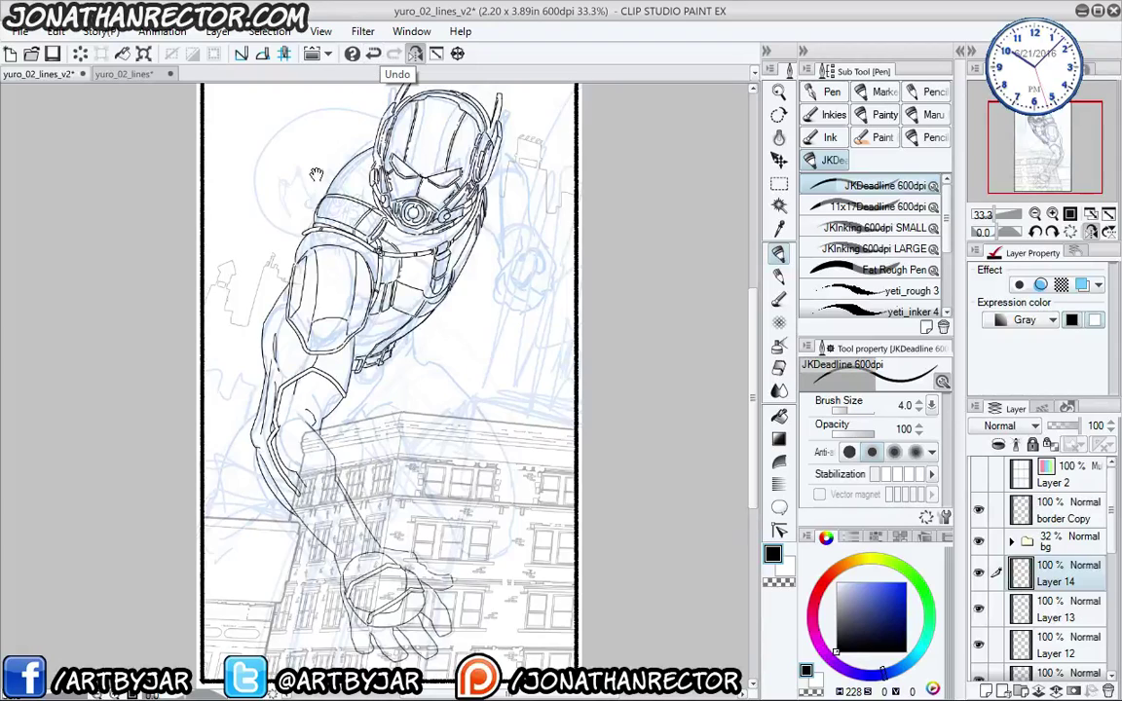
{"action": "left_click_drag", "start_coordinate": [214, 389], "coordinate": [295, 448]}
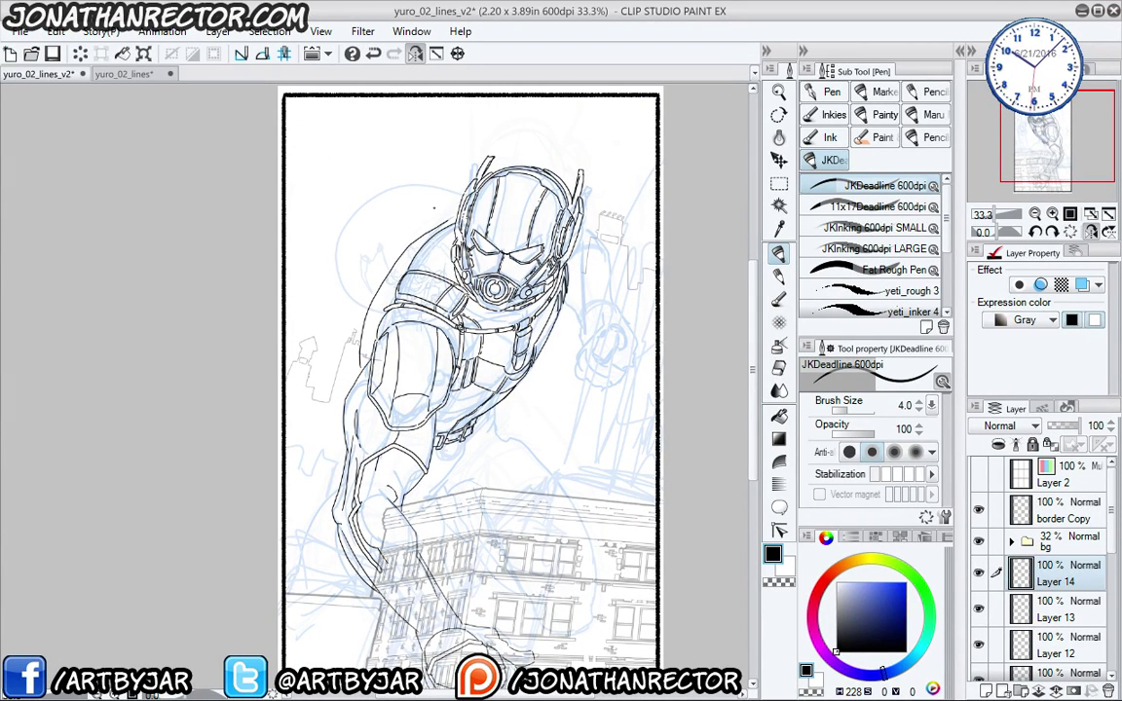
{"action": "scroll", "coordinate": [321, 259], "scroll_direction": "up", "scroll_amount": 1}
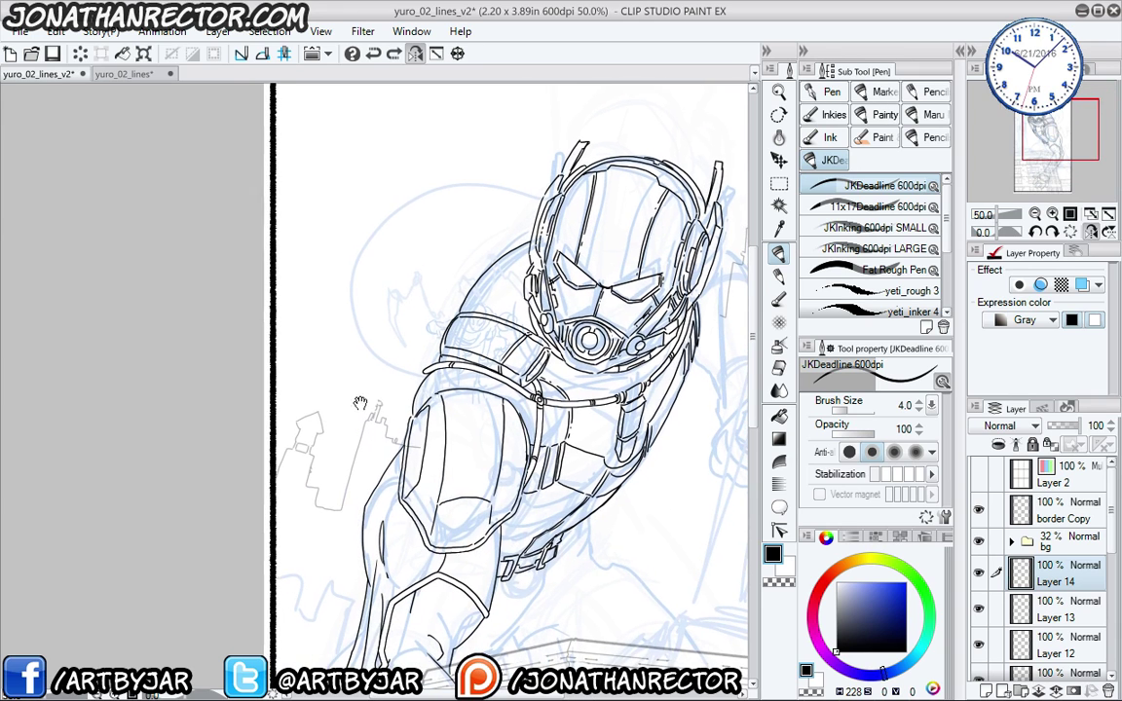
{"action": "mouse_move", "coordinate": [391, 417]}
{"action": "left_mouse_down"}
{"action": "mouse_move", "coordinate": [388, 375]}
{"action": "mouse_move", "coordinate": [411, 310]}
{"action": "mouse_move", "coordinate": [477, 255]}
{"action": "mouse_move", "coordinate": [534, 233]}
{"action": "left_mouse_up"}
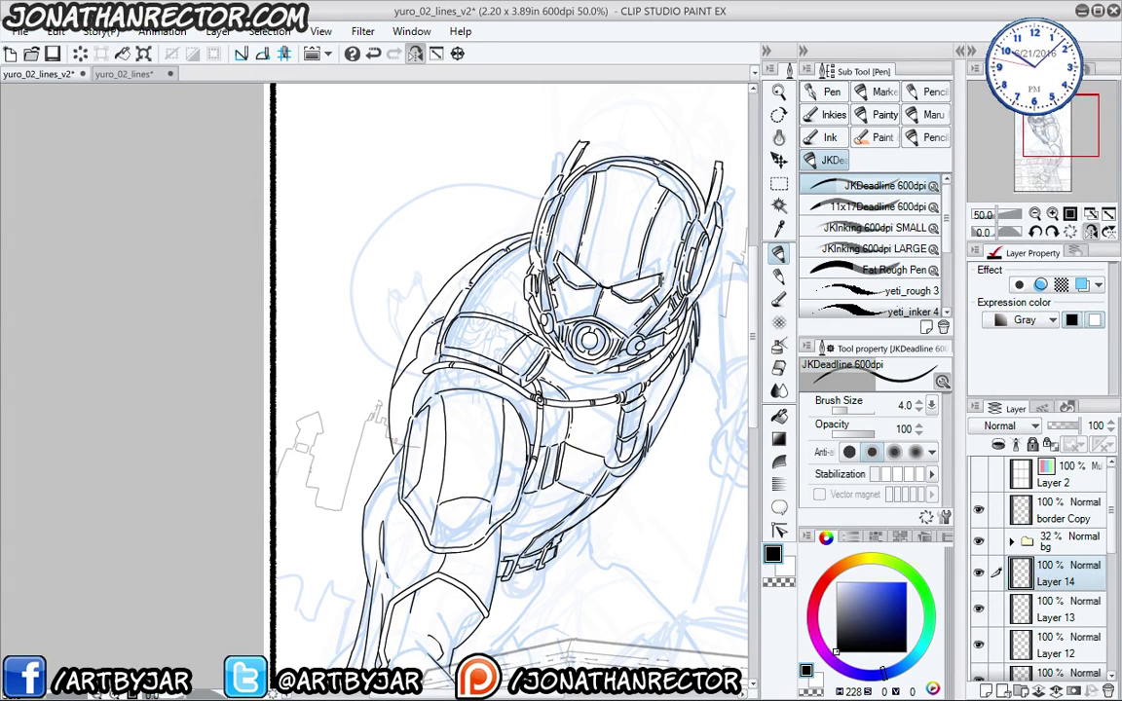
{"action": "mouse_move", "coordinate": [419, 340]}
{"action": "left_mouse_down"}
{"action": "mouse_move", "coordinate": [399, 374]}
{"action": "mouse_move", "coordinate": [303, 327]}
{"action": "left_mouse_up"}
{"action": "left_click", "coordinate": [416, 54]}
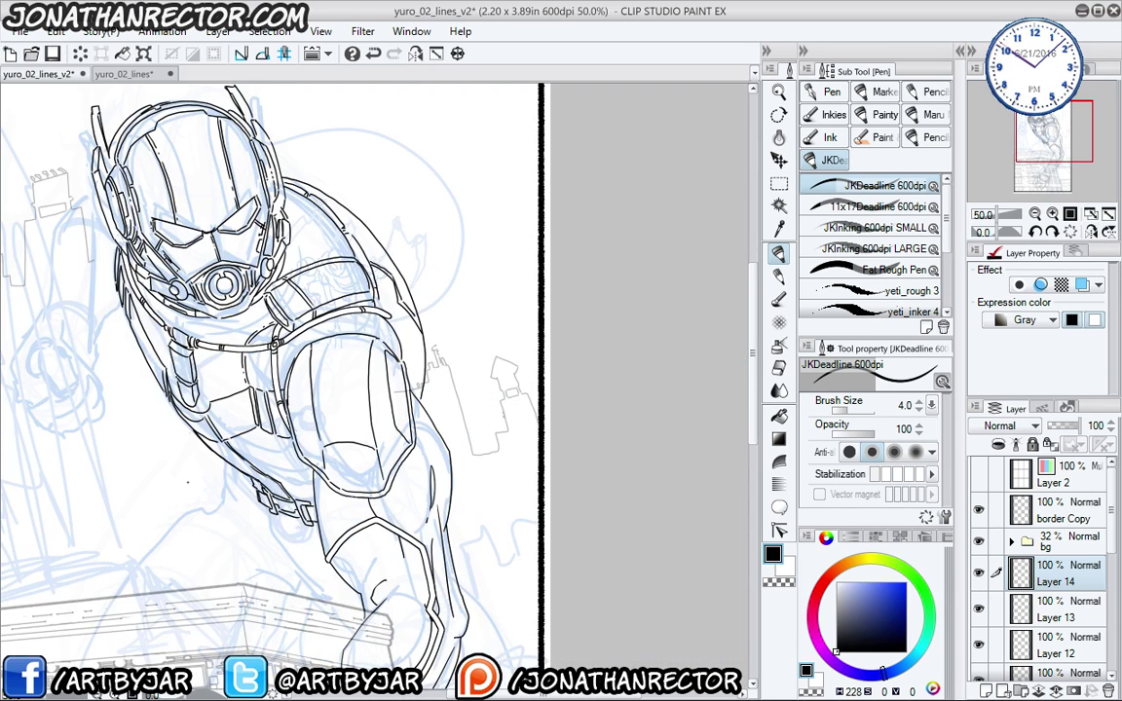
- Zoom to 100% and frame the hand's banded palm
{"action": "left_click_drag", "start_coordinate": [193, 466], "coordinate": [397, 463]}
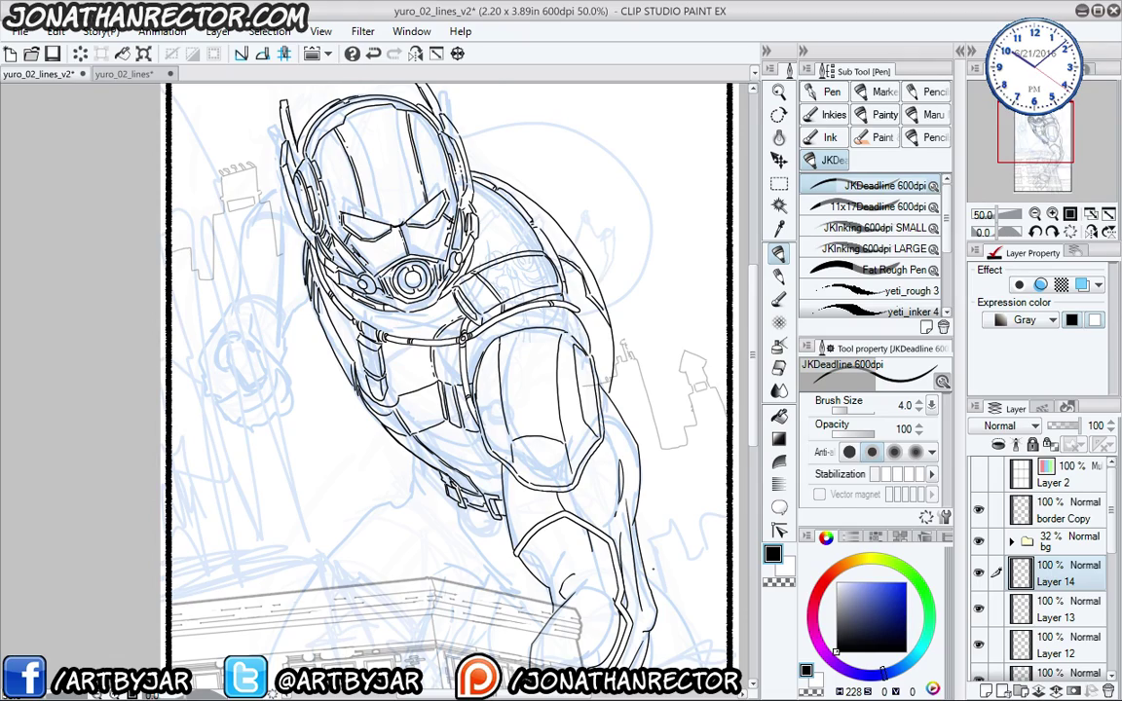
{"action": "scroll", "coordinate": [653, 569], "scroll_direction": "up", "scroll_amount": 2}
{"action": "left_click_drag", "start_coordinate": [403, 548], "coordinate": [454, 190]}
{"action": "mouse_move", "coordinate": [405, 514]}
{"action": "left_mouse_down"}
{"action": "mouse_move", "coordinate": [386, 342]}
{"action": "mouse_move", "coordinate": [369, 293]}
{"action": "left_mouse_up"}
{"action": "left_click_drag", "start_coordinate": [356, 350], "coordinate": [326, 302]}
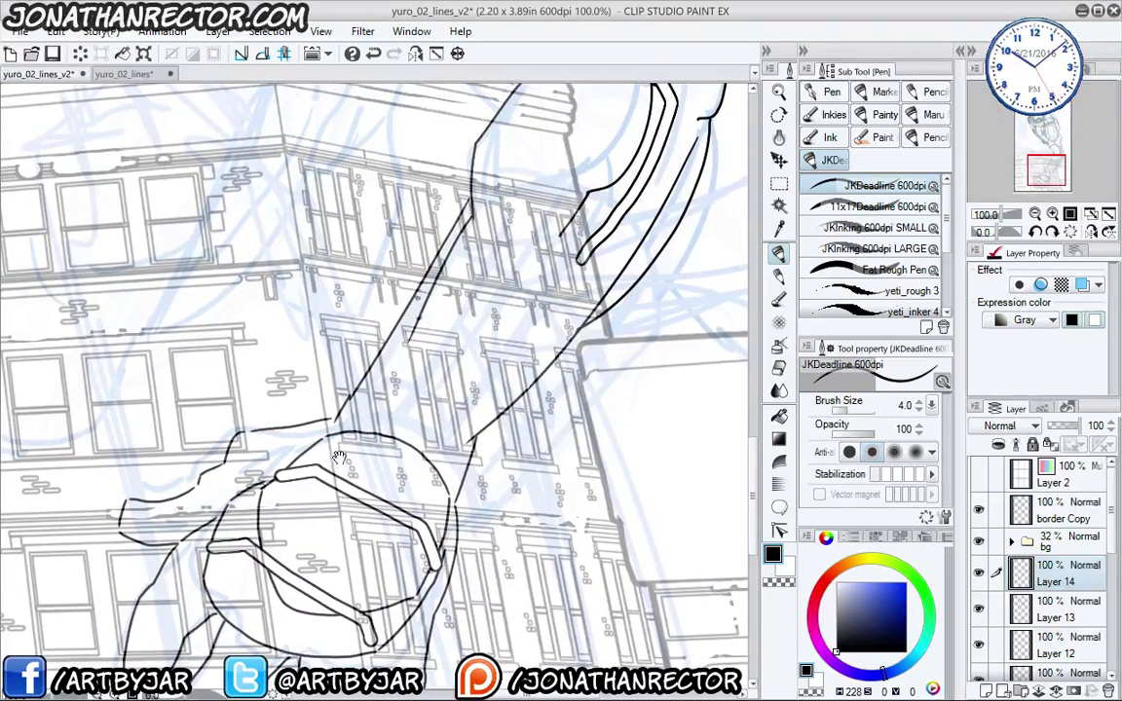
- Lasso-select the forearm guard with the freehand selection tool
{"action": "left_click_drag", "start_coordinate": [339, 458], "coordinate": [332, 457]}
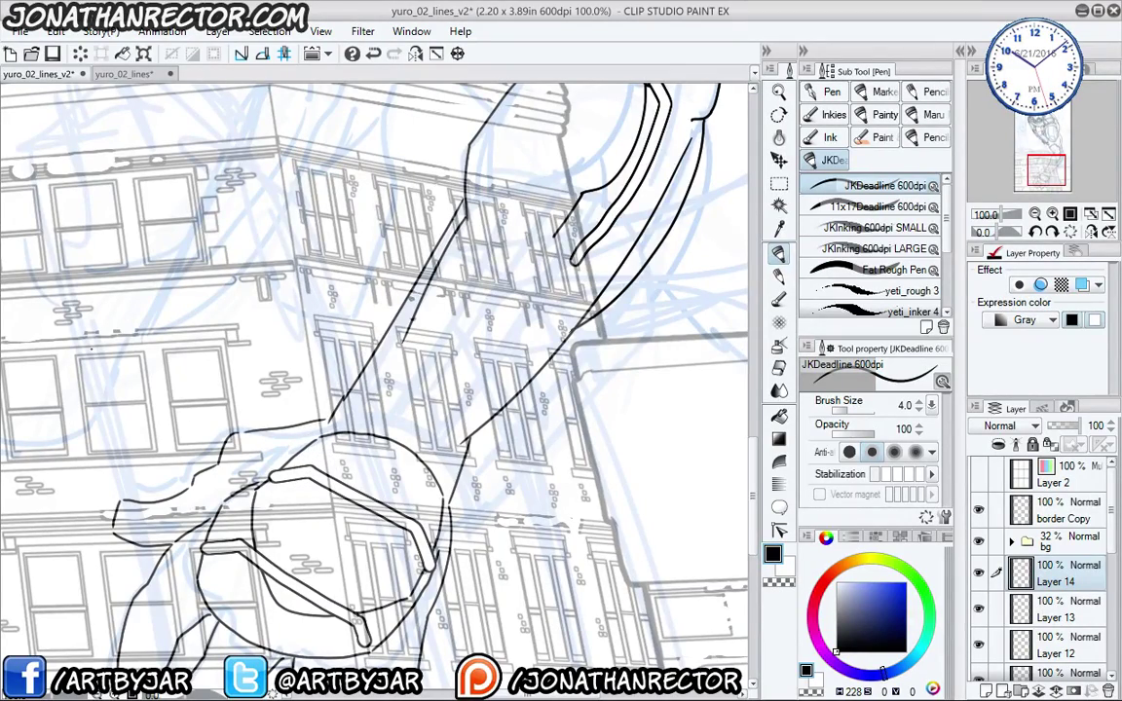
{"action": "scroll", "coordinate": [332, 457], "scroll_direction": "down", "scroll_amount": 1}
{"action": "left_click_drag", "start_coordinate": [246, 427], "coordinate": [370, 475]}
{"action": "key", "text": "m"}
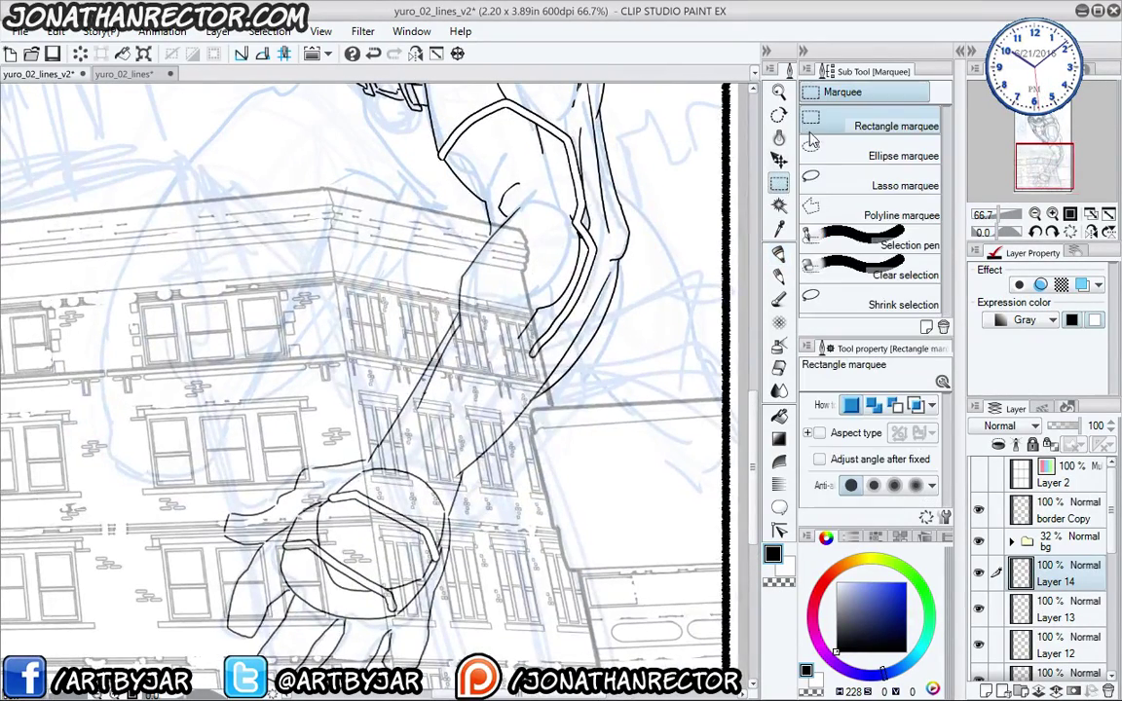
{"action": "left_click", "coordinate": [811, 176]}
{"action": "mouse_move", "coordinate": [377, 406]}
{"action": "left_mouse_down"}
{"action": "mouse_move", "coordinate": [392, 416]}
{"action": "mouse_move", "coordinate": [336, 438]}
{"action": "left_mouse_up"}
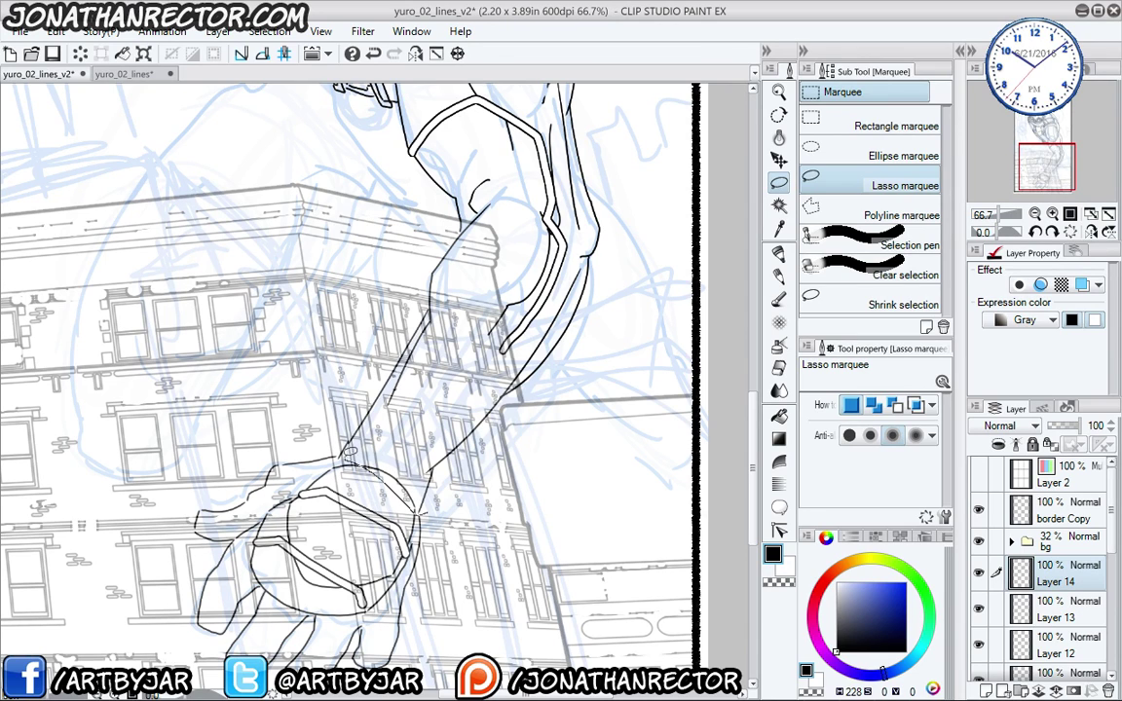
{"action": "mouse_move", "coordinate": [478, 283]}
{"action": "left_mouse_down"}
{"action": "mouse_move", "coordinate": [522, 289]}
{"action": "mouse_move", "coordinate": [570, 324]}
{"action": "left_mouse_up"}
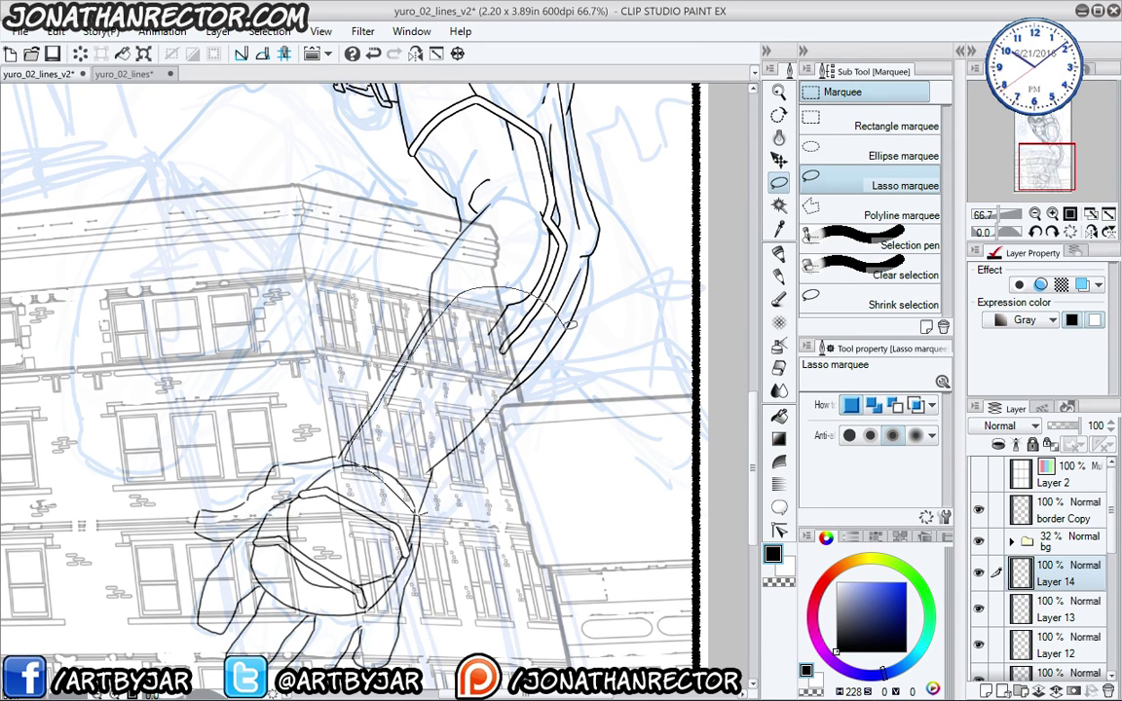
{"action": "mouse_move", "coordinate": [544, 380]}
{"action": "left_mouse_down"}
{"action": "mouse_move", "coordinate": [428, 492]}
{"action": "mouse_move", "coordinate": [390, 507]}
{"action": "mouse_move", "coordinate": [341, 458]}
{"action": "left_mouse_up"}
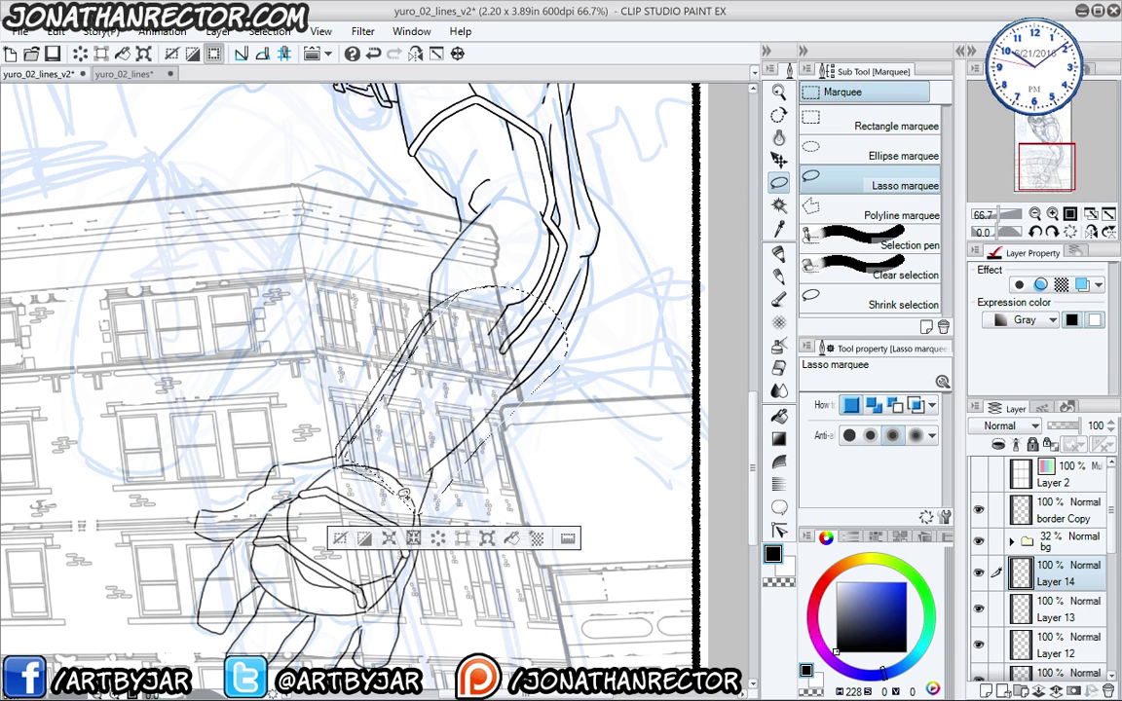
{"action": "mouse_move", "coordinate": [424, 514]}
{"action": "left_mouse_down"}
{"action": "mouse_move", "coordinate": [445, 498]}
{"action": "mouse_move", "coordinate": [425, 268]}
{"action": "left_mouse_up"}
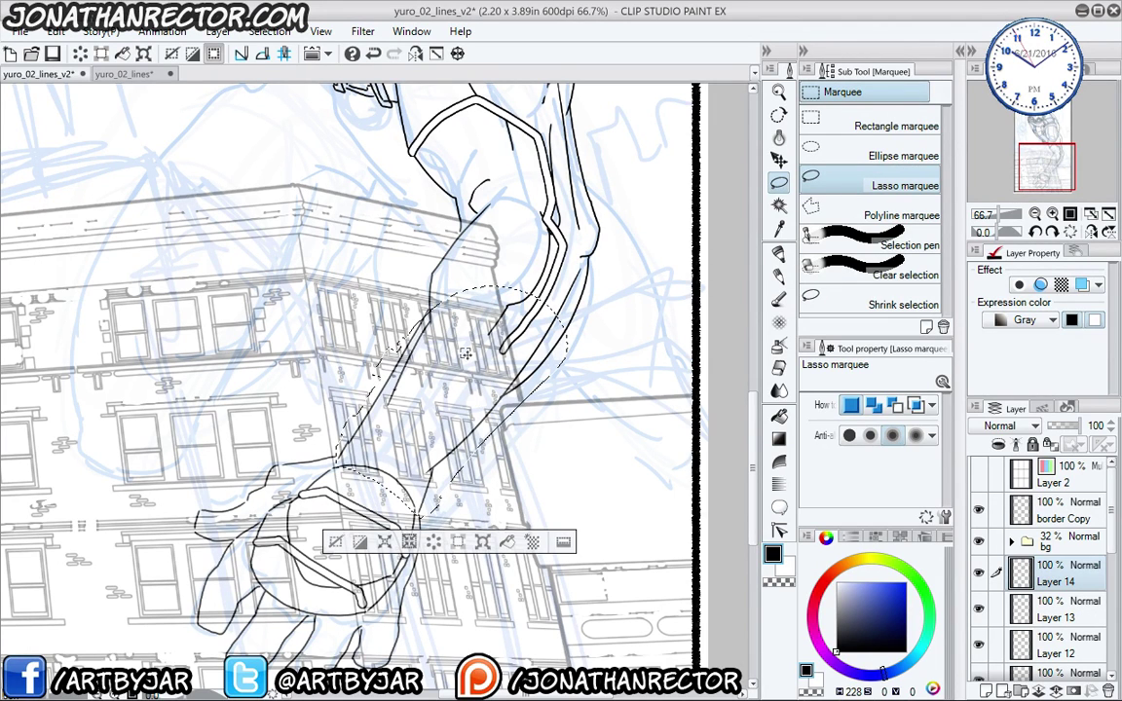
{"action": "mouse_move", "coordinate": [559, 372]}
{"action": "left_mouse_down"}
{"action": "mouse_move", "coordinate": [523, 402]}
{"action": "mouse_move", "coordinate": [485, 446]}
{"action": "mouse_move", "coordinate": [509, 438]}
{"action": "mouse_move", "coordinate": [477, 464]}
{"action": "left_mouse_up"}
- Fill the forearm guard solid black on Layer 14, deselect, and hide the bg folder
{"action": "key", "text": "alt+BackSpace"}
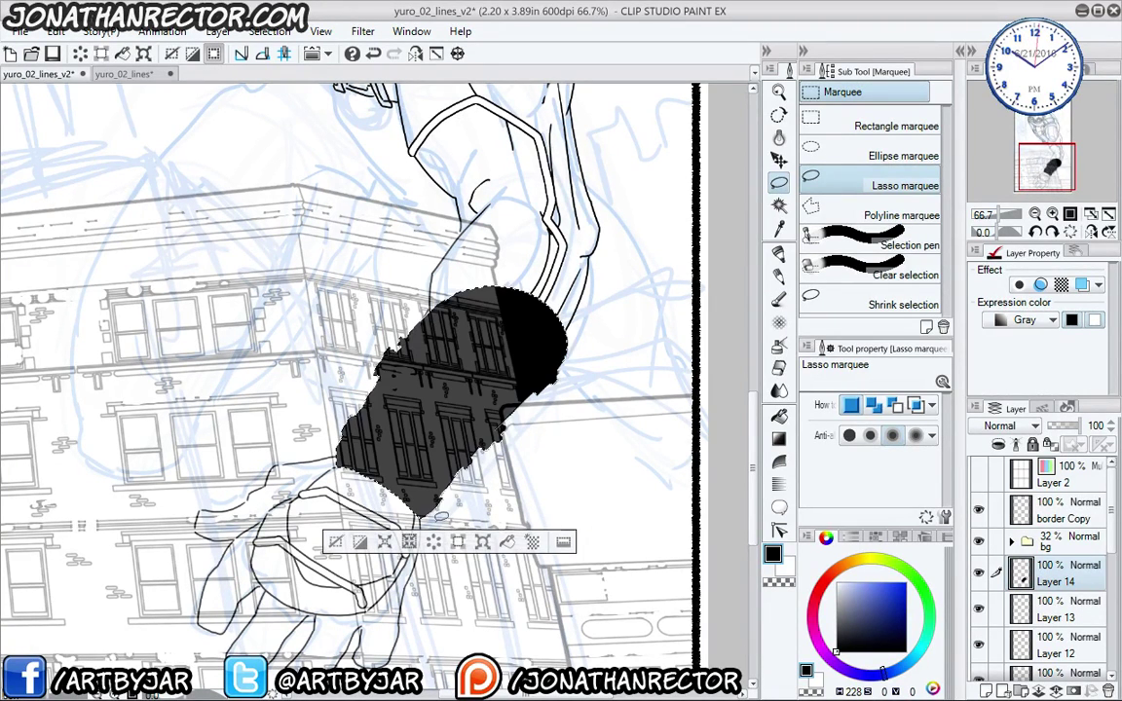
{"action": "key", "text": "ctrl+d"}
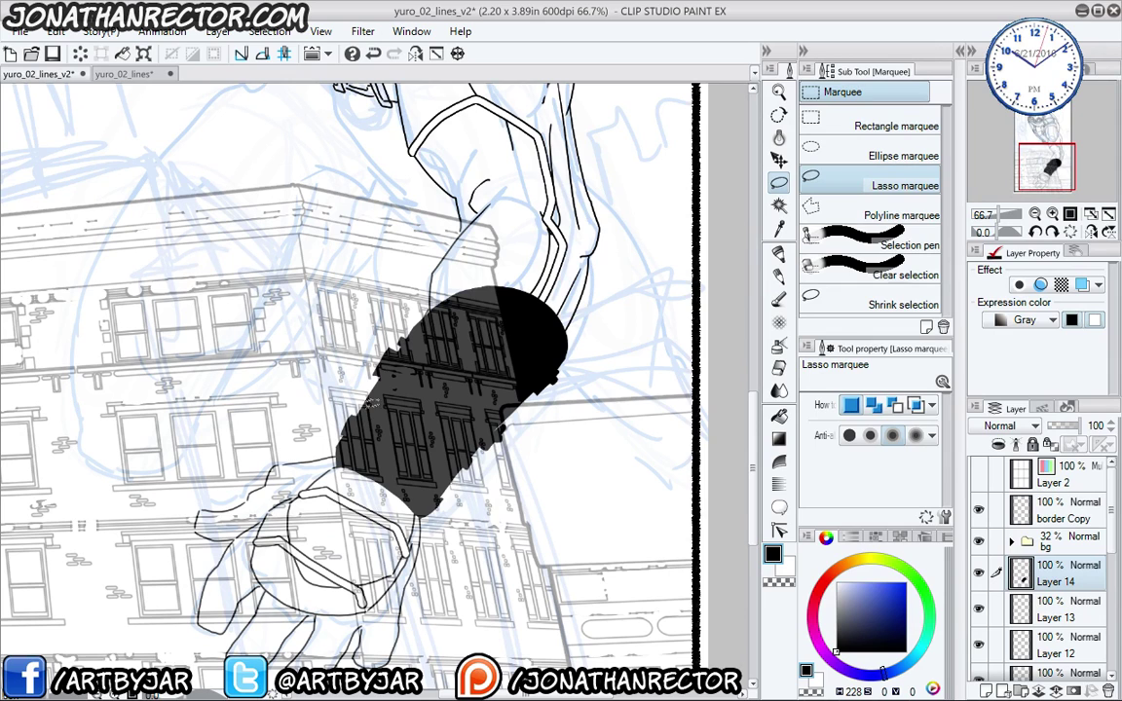
{"action": "left_click", "coordinate": [979, 541]}
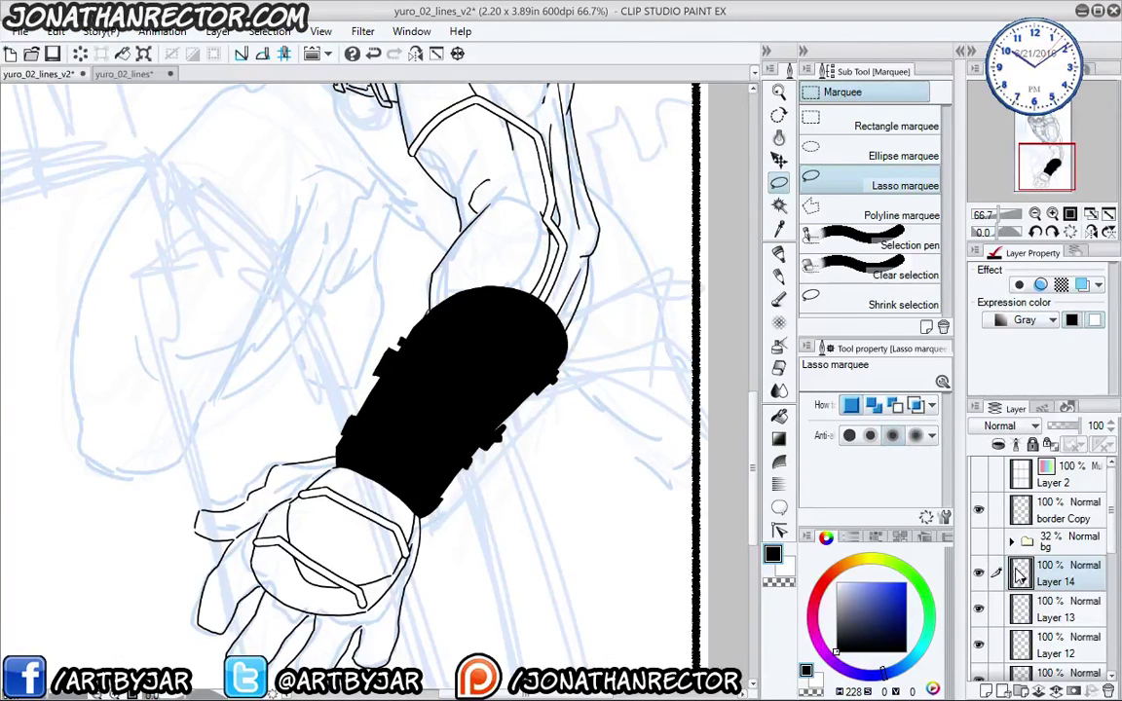
- Demonstrate a black-filled pointed cowl with cut-out eye holes on empty canvas, then undo it
{"action": "left_click_drag", "start_coordinate": [295, 424], "coordinate": [328, 470]}
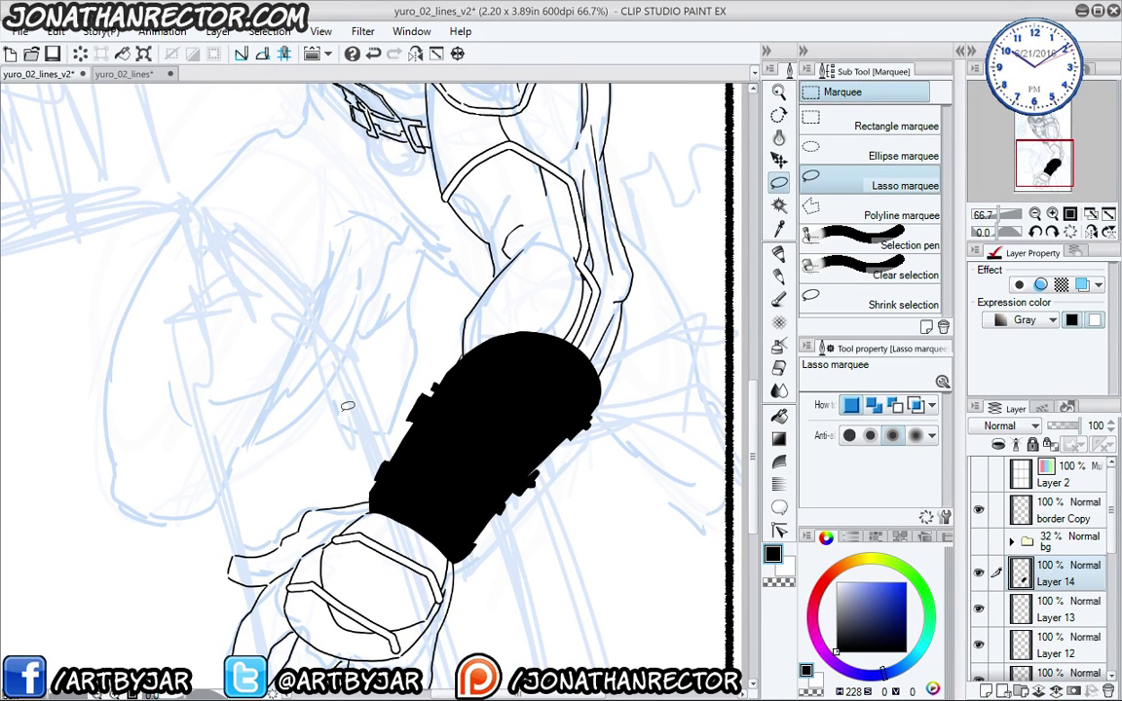
{"action": "mouse_move", "coordinate": [348, 405]}
{"action": "left_mouse_down"}
{"action": "mouse_move", "coordinate": [343, 307]}
{"action": "mouse_move", "coordinate": [323, 303]}
{"action": "mouse_move", "coordinate": [247, 319]}
{"action": "mouse_move", "coordinate": [289, 404]}
{"action": "left_mouse_up"}
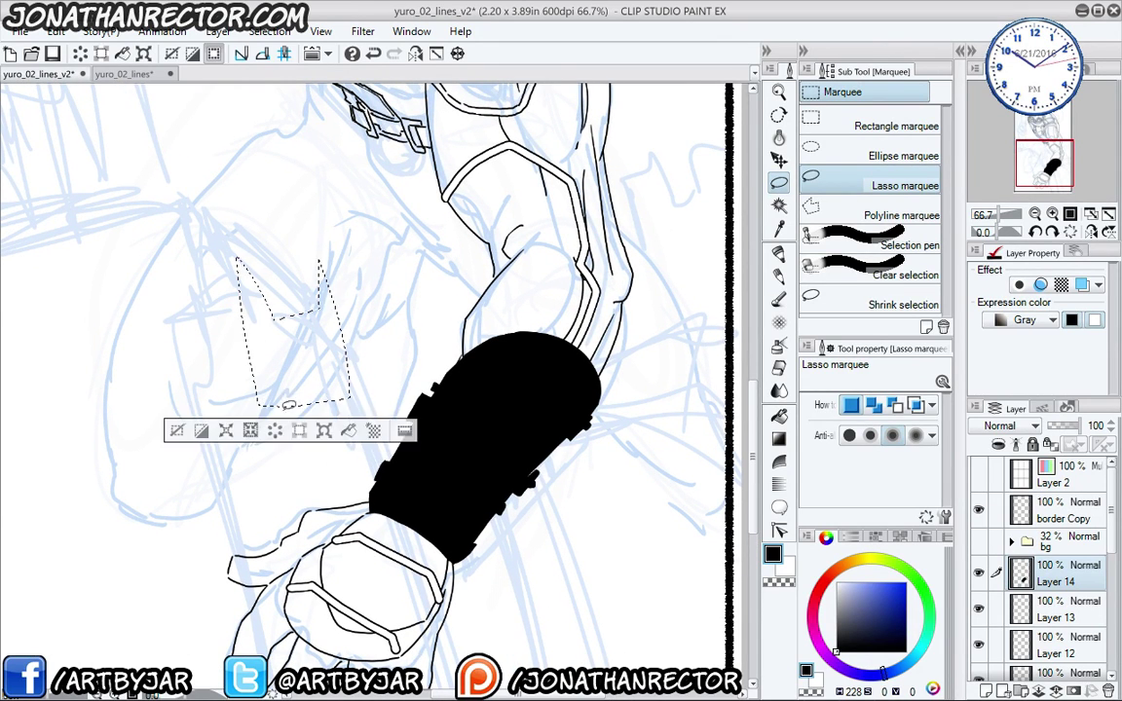
{"action": "key", "text": "alt+BackSpace"}
{"action": "key", "text": "ctrl+d"}
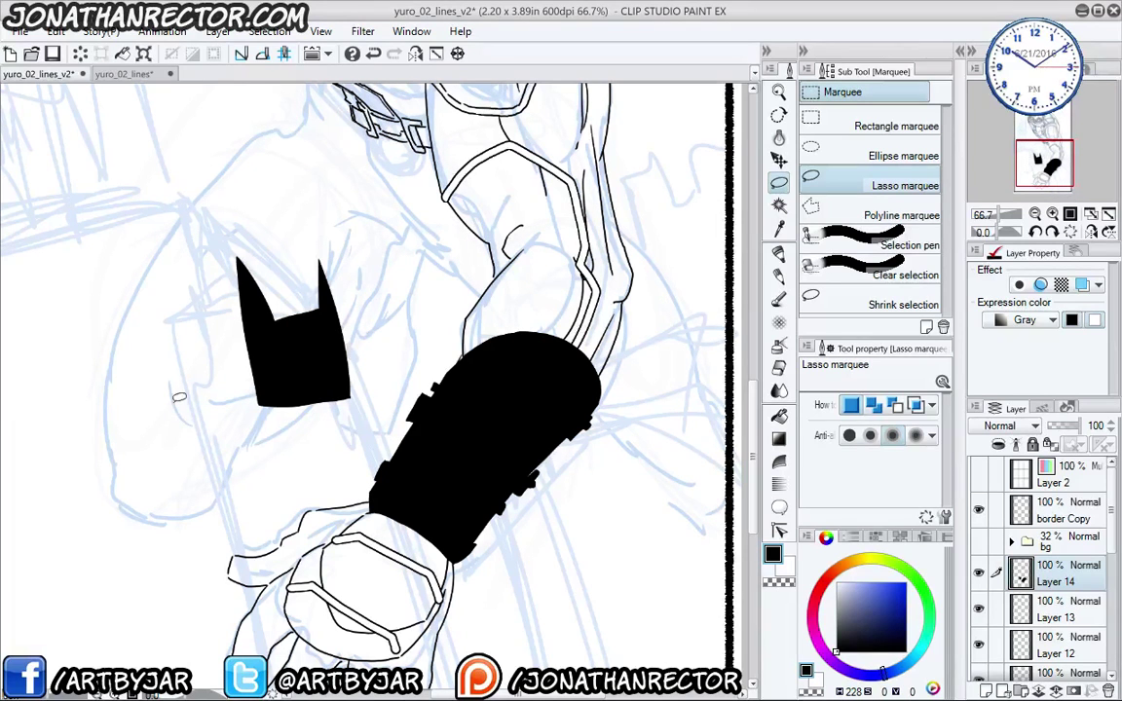
{"action": "mouse_move", "coordinate": [293, 360]}
{"action": "left_mouse_down"}
{"action": "mouse_move", "coordinate": [283, 352]}
{"action": "mouse_move", "coordinate": [306, 356]}
{"action": "left_mouse_up"}
{"action": "key", "text": "Delete"}
{"action": "key", "text": "Delete"}
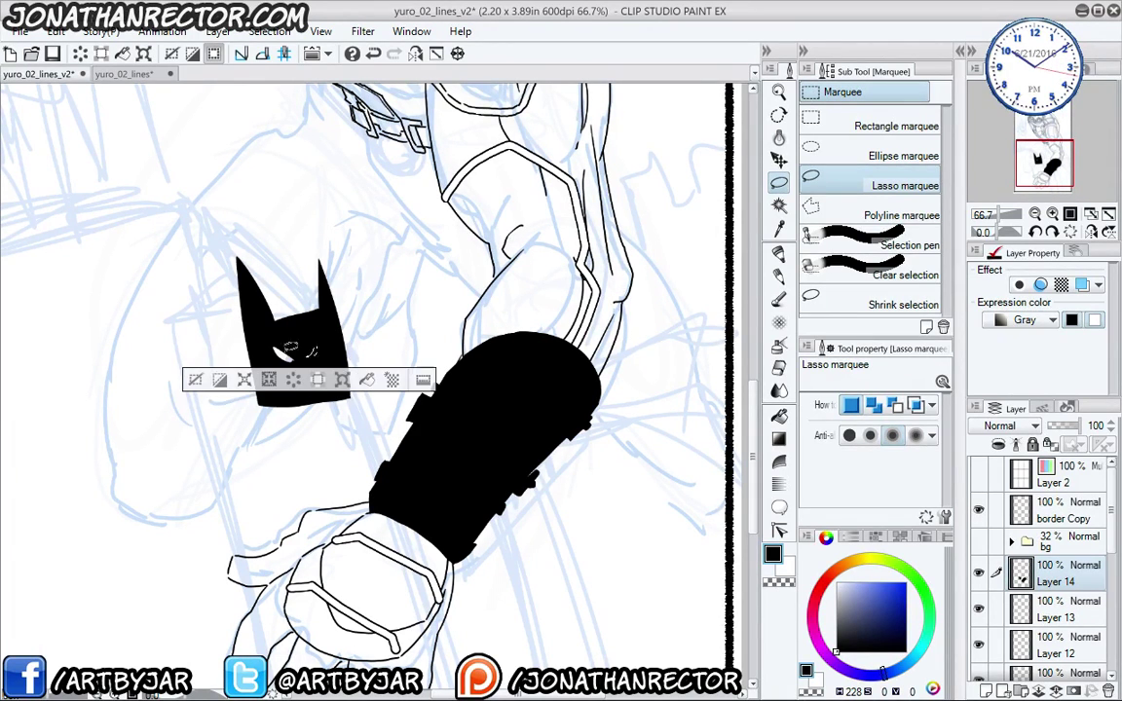
{"action": "left_click", "coordinate": [199, 381]}
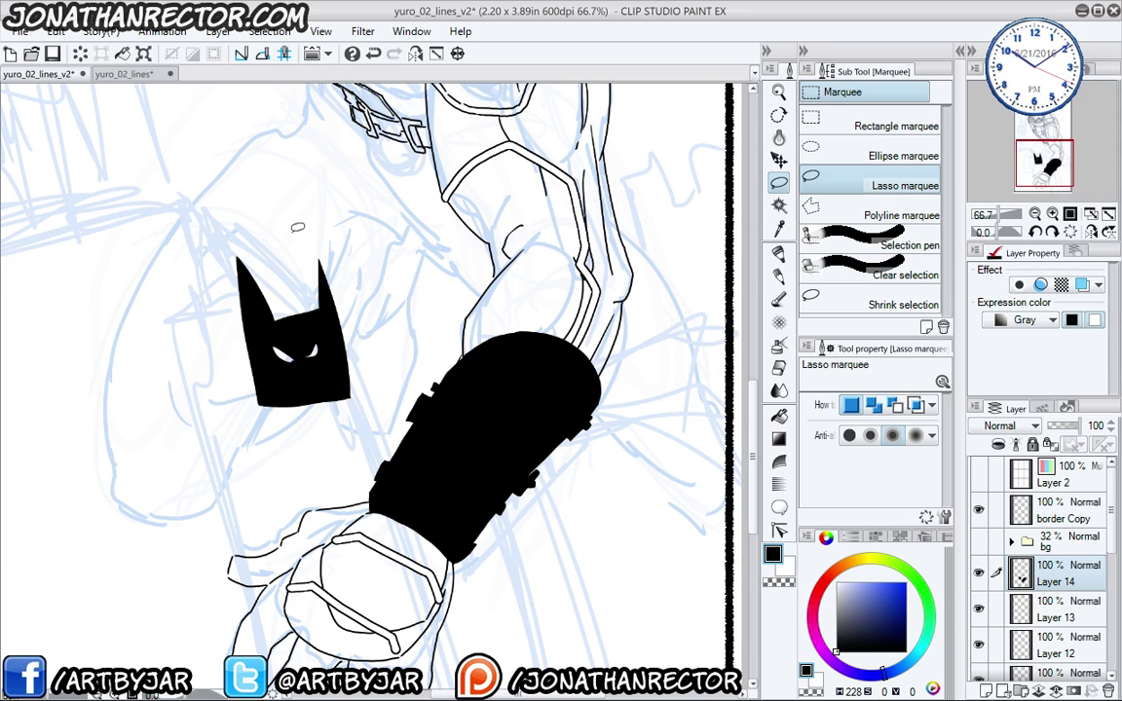
{"action": "key", "text": "ctrl+z"}
{"action": "key", "text": "ctrl+z"}
{"action": "key", "text": "ctrl+z"}
{"action": "key", "text": "ctrl+z"}
{"action": "key", "text": "ctrl+z"}
{"action": "key", "text": "ctrl+z"}
{"action": "key", "text": "ctrl+z"}
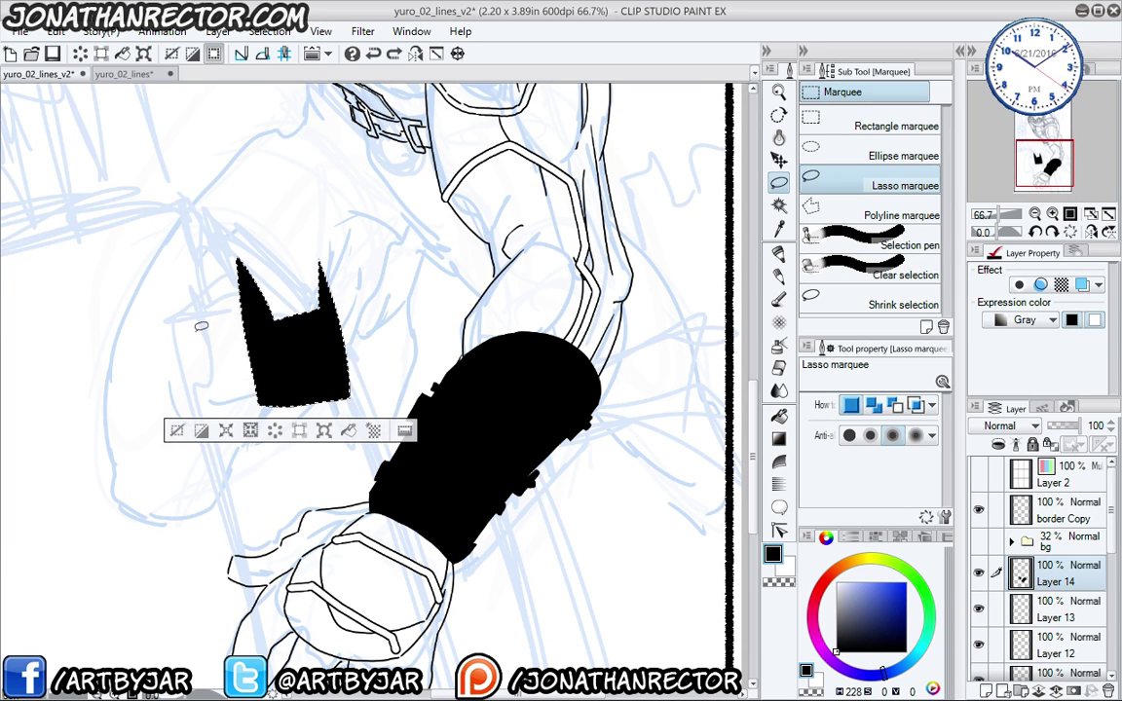
- Demonstrate a black-filled round mouse head with two ears, then undo it and deselect
{"action": "mouse_move", "coordinate": [231, 352]}
{"action": "left_mouse_down"}
{"action": "mouse_move", "coordinate": [199, 311]}
{"action": "mouse_move", "coordinate": [175, 384]}
{"action": "mouse_move", "coordinate": [176, 294]}
{"action": "mouse_move", "coordinate": [236, 349]}
{"action": "mouse_move", "coordinate": [223, 302]}
{"action": "left_mouse_up"}
{"action": "left_click_drag", "start_coordinate": [152, 284], "coordinate": [125, 298]}
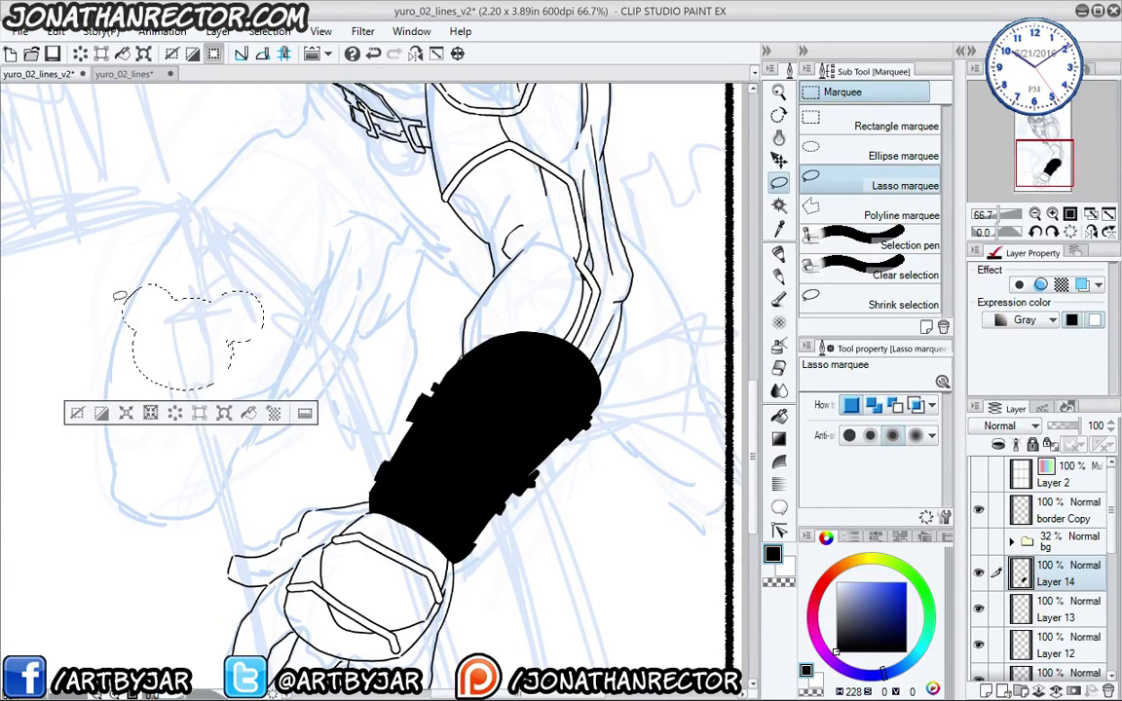
{"action": "left_click", "coordinate": [249, 414]}
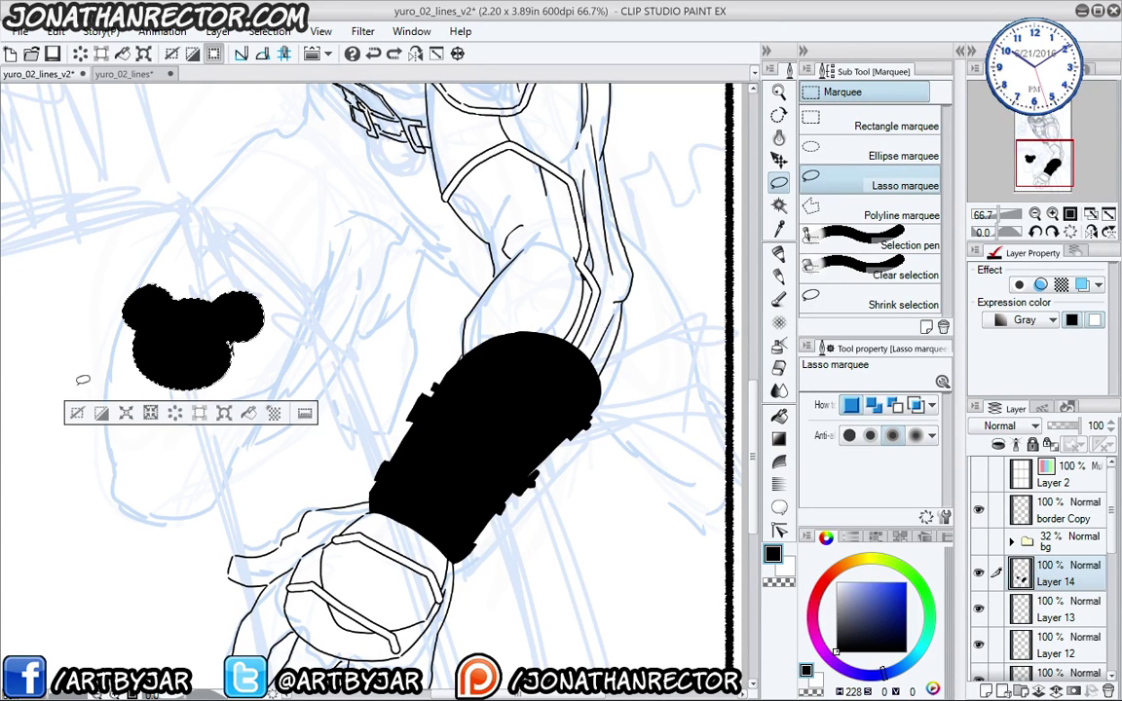
{"action": "key", "text": "ctrl+z"}
{"action": "key", "text": "ctrl+d"}
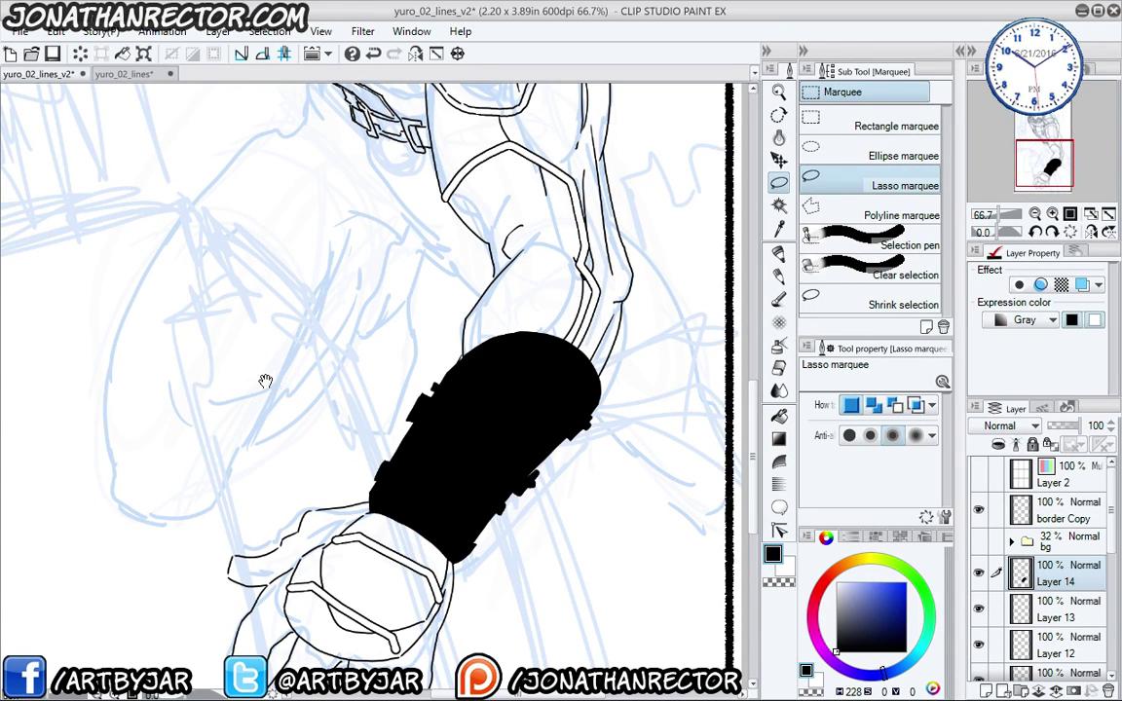
- Frame the forearm again and undo the forearm guard's black fill
{"action": "left_click_drag", "start_coordinate": [285, 427], "coordinate": [291, 409]}
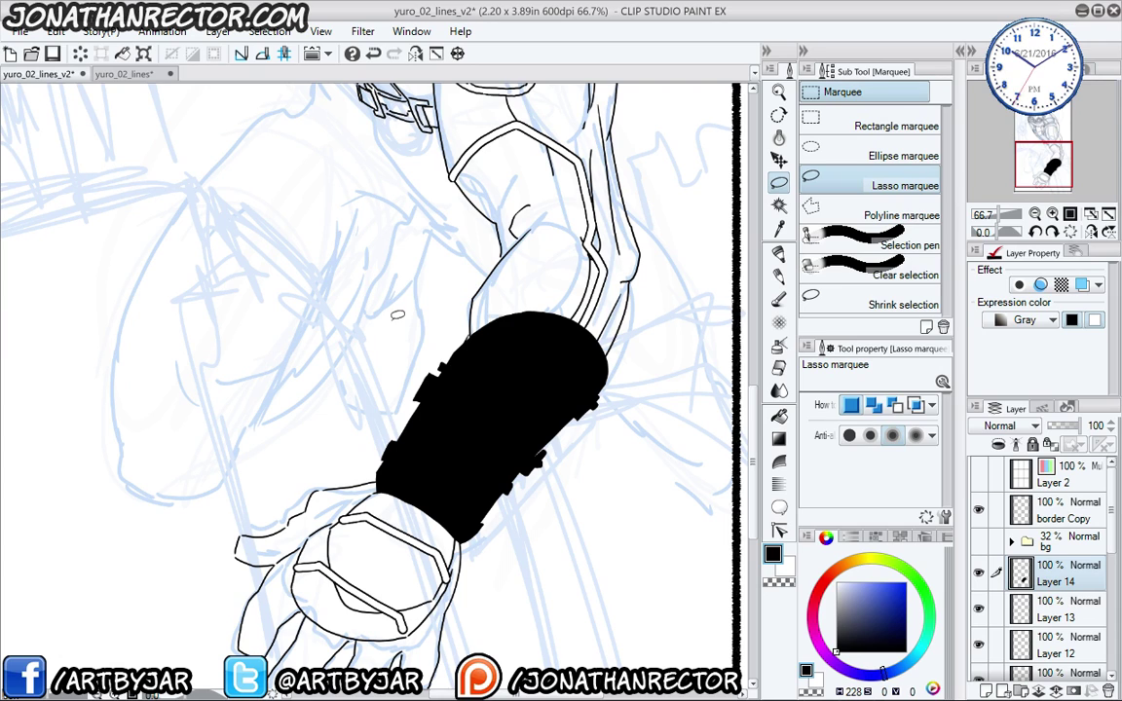
{"action": "left_click_drag", "start_coordinate": [351, 518], "coordinate": [365, 472]}
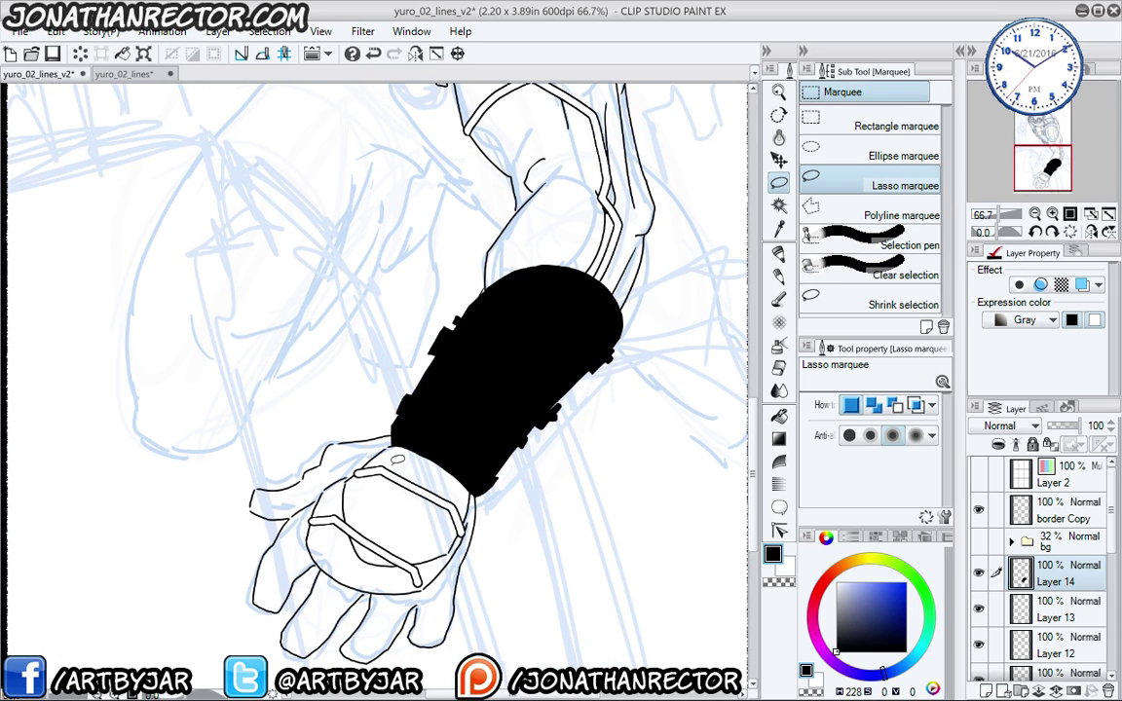
{"action": "key", "text": "ctrl+z"}
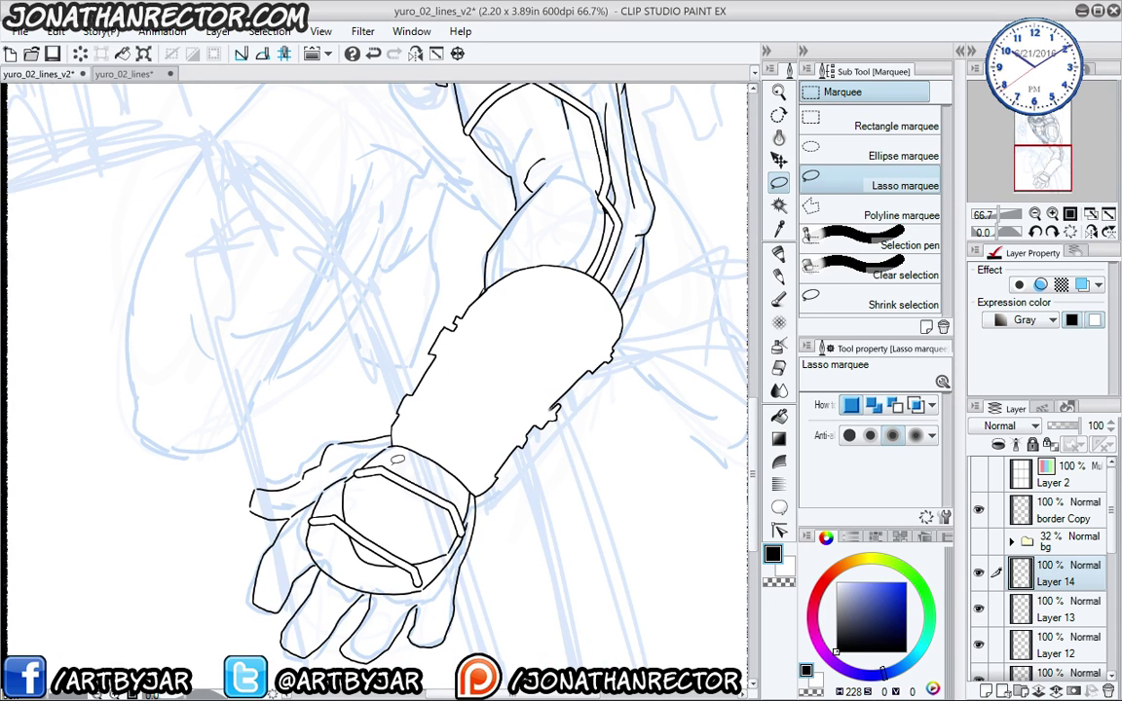
- On a new layer above Layer 14, fill a traced inner panel of the forearm guard black
{"action": "left_click_drag", "start_coordinate": [446, 435], "coordinate": [429, 421]}
{"action": "key", "text": "ctrl+shift+n"}
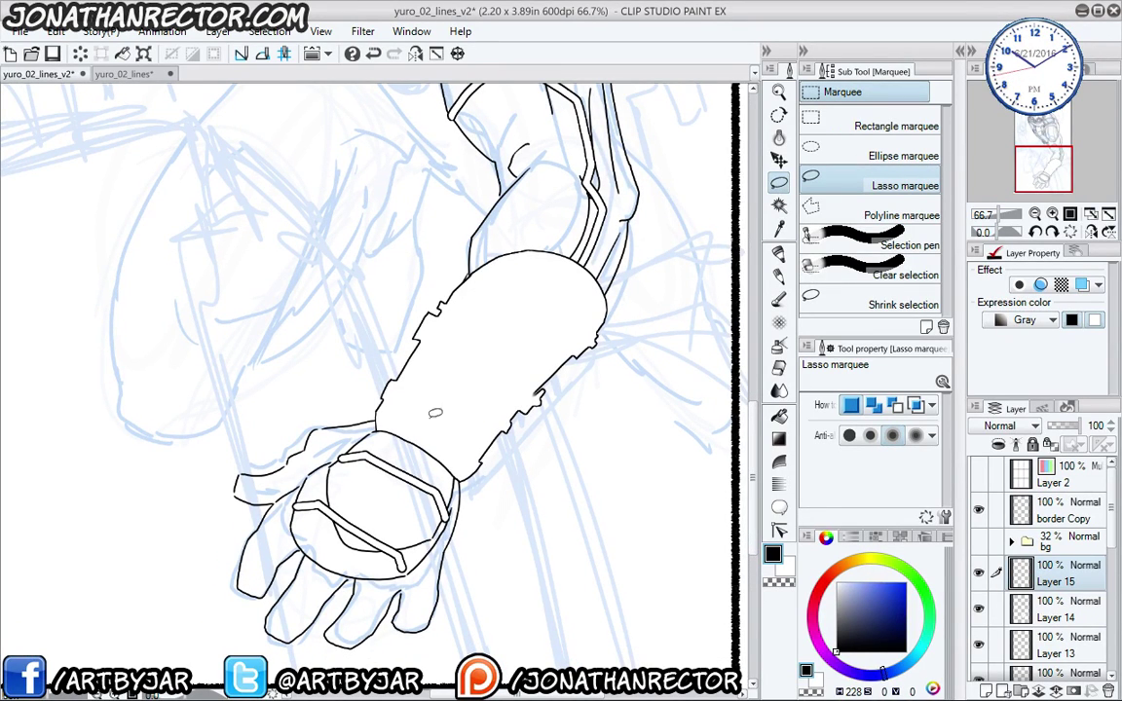
{"action": "left_click_drag", "start_coordinate": [391, 371], "coordinate": [371, 392]}
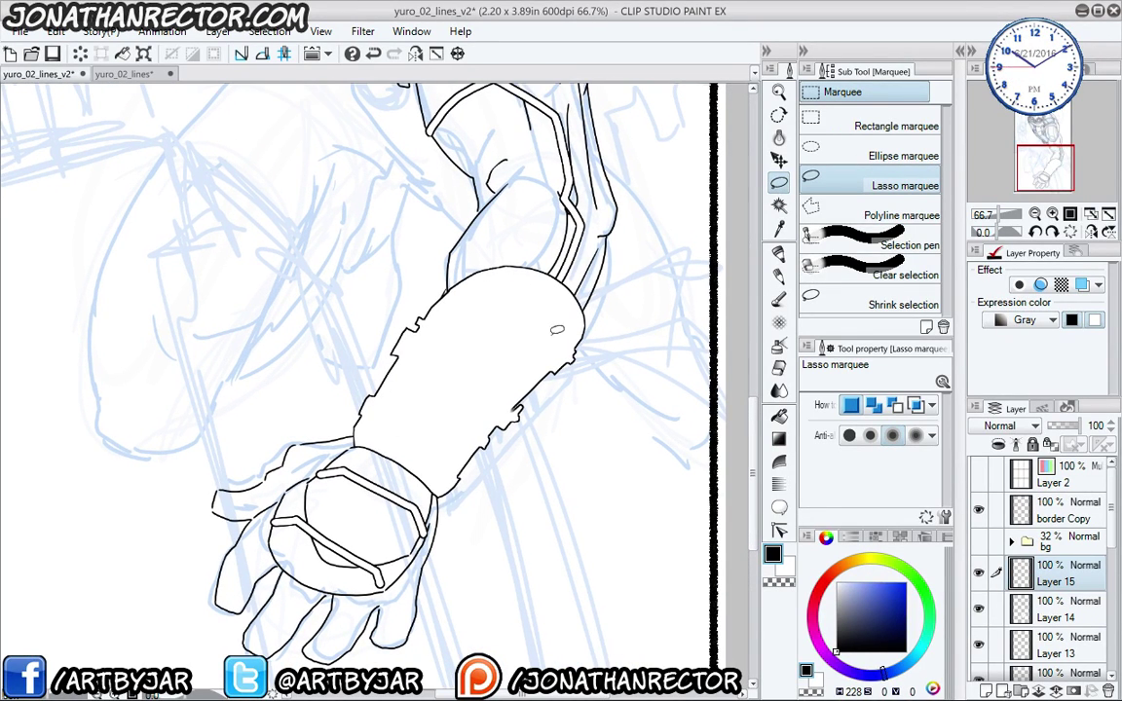
{"action": "mouse_move", "coordinate": [575, 325]}
{"action": "left_mouse_down"}
{"action": "mouse_move", "coordinate": [454, 457]}
{"action": "mouse_move", "coordinate": [401, 448]}
{"action": "mouse_move", "coordinate": [381, 418]}
{"action": "mouse_move", "coordinate": [492, 282]}
{"action": "mouse_move", "coordinate": [531, 281]}
{"action": "mouse_move", "coordinate": [568, 321]}
{"action": "left_mouse_up"}
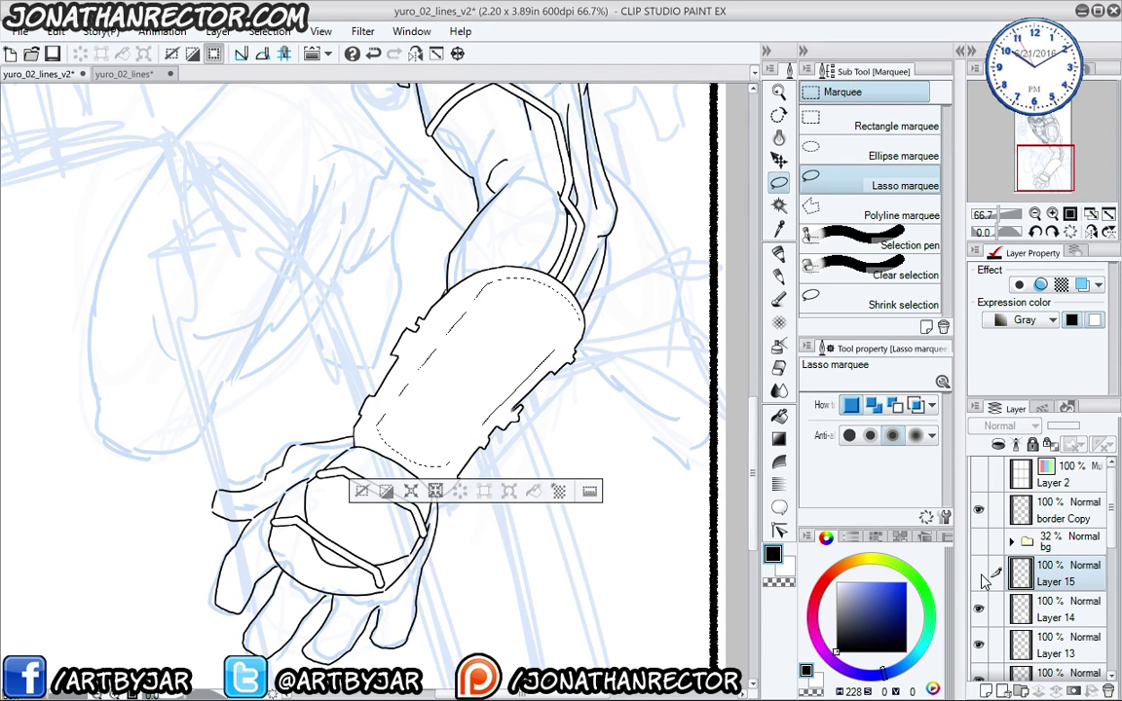
{"action": "left_click", "coordinate": [505, 493]}
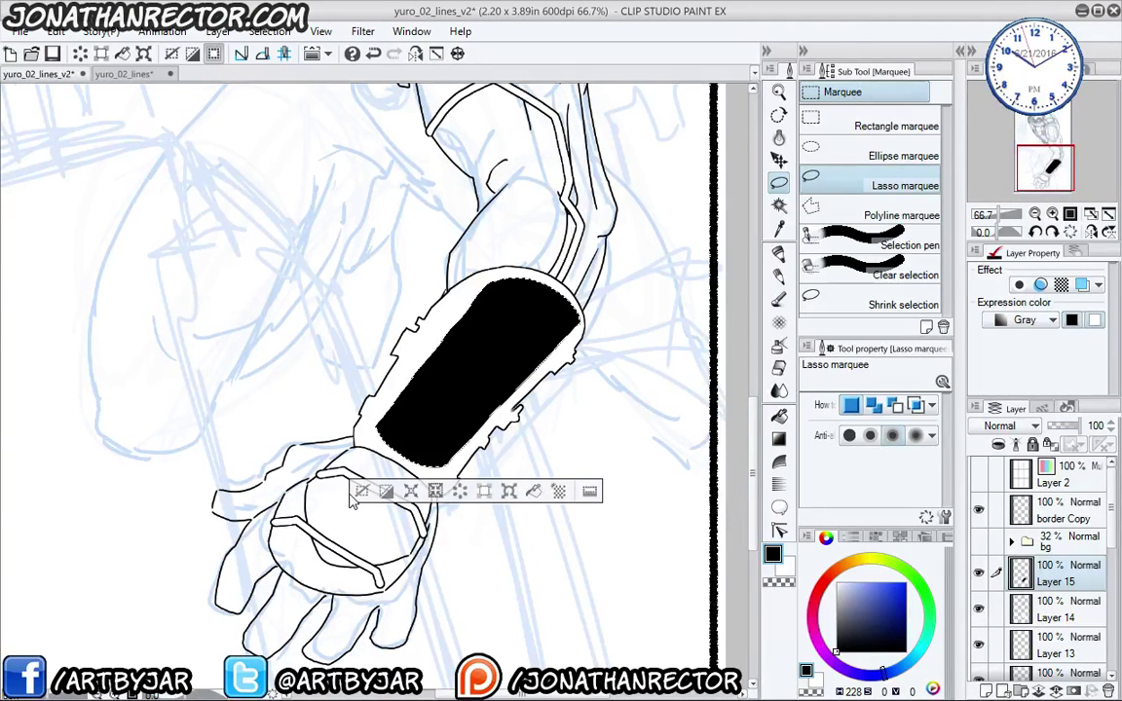
{"action": "key", "text": "ctrl+d"}
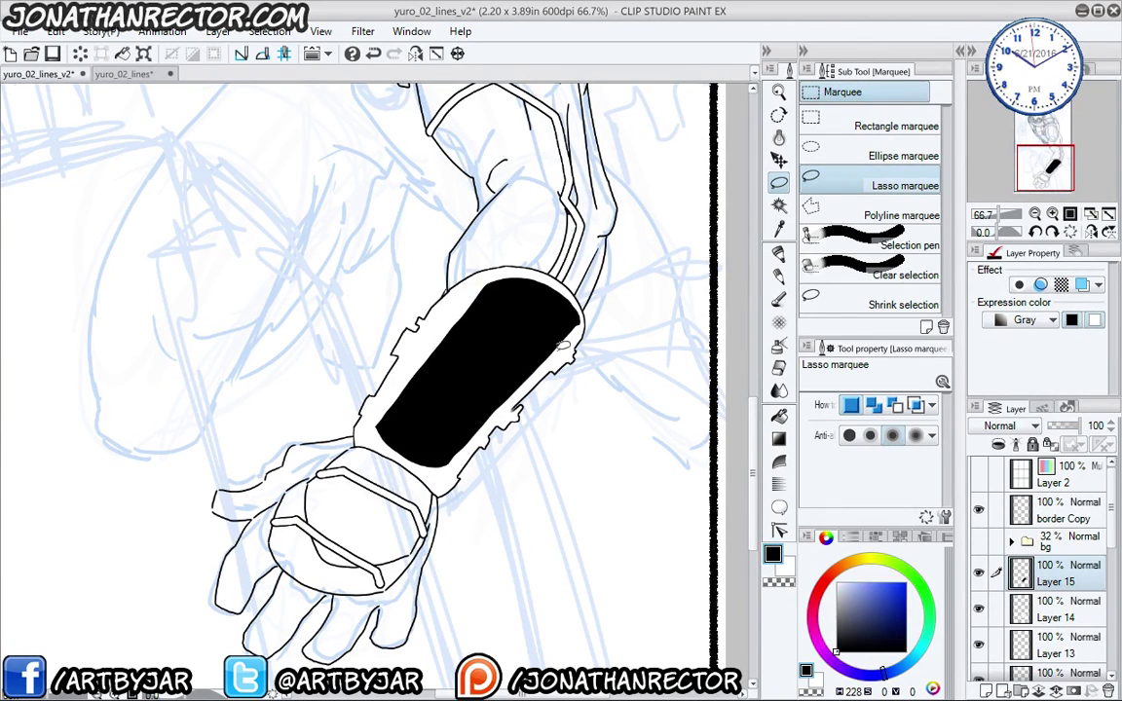
- Test a selection along the panel's right edge, then undo the inner panel's black fill
{"action": "mouse_move", "coordinate": [578, 322]}
{"action": "left_mouse_down"}
{"action": "mouse_move", "coordinate": [580, 347]}
{"action": "mouse_move", "coordinate": [589, 268]}
{"action": "left_mouse_up"}
{"action": "left_click", "coordinate": [460, 384]}
{"action": "key", "text": "ctrl+z"}
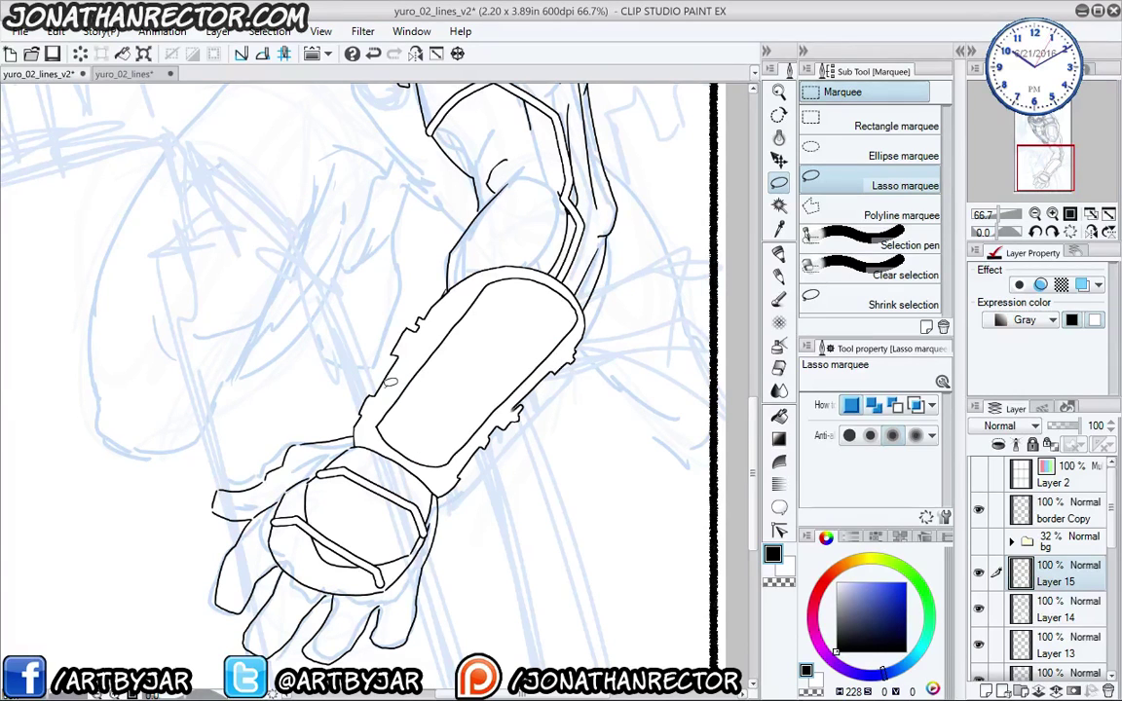
{"action": "key", "text": "ctrl+z"}
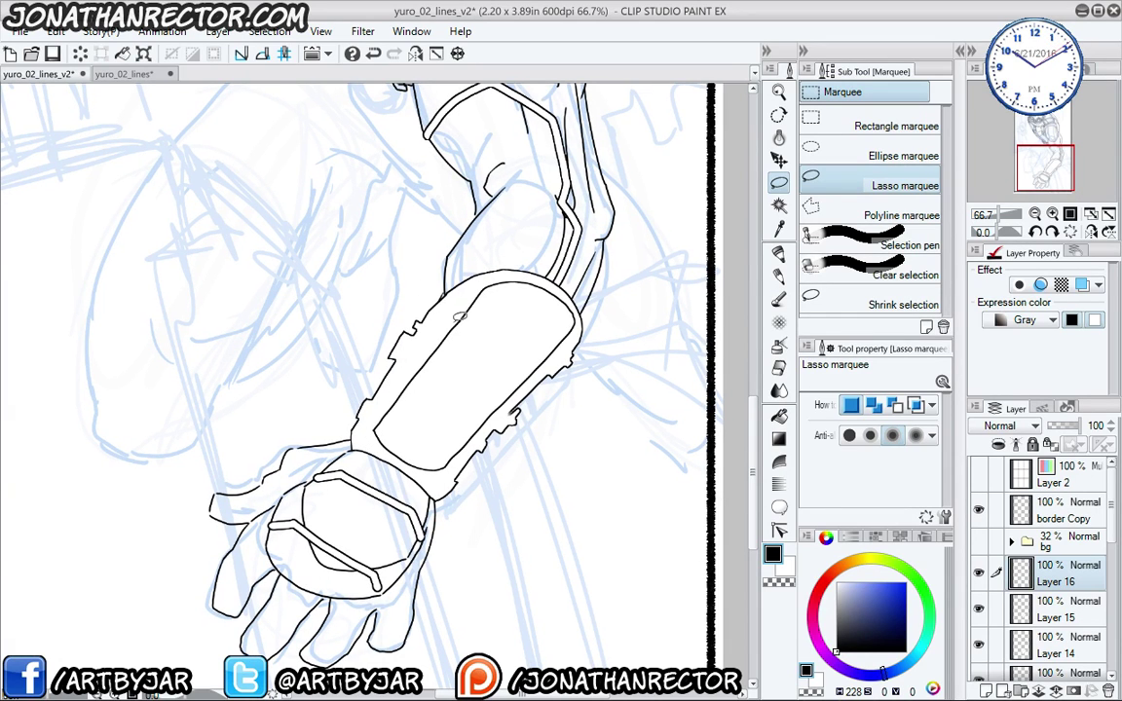
- Fill two bands across the forearm guard black, comparing with undo and redo
{"action": "mouse_move", "coordinate": [454, 320]}
{"action": "left_mouse_down"}
{"action": "mouse_move", "coordinate": [549, 364]}
{"action": "mouse_move", "coordinate": [526, 322]}
{"action": "mouse_move", "coordinate": [492, 294]}
{"action": "mouse_move", "coordinate": [472, 289]}
{"action": "mouse_move", "coordinate": [454, 317]}
{"action": "left_mouse_up"}
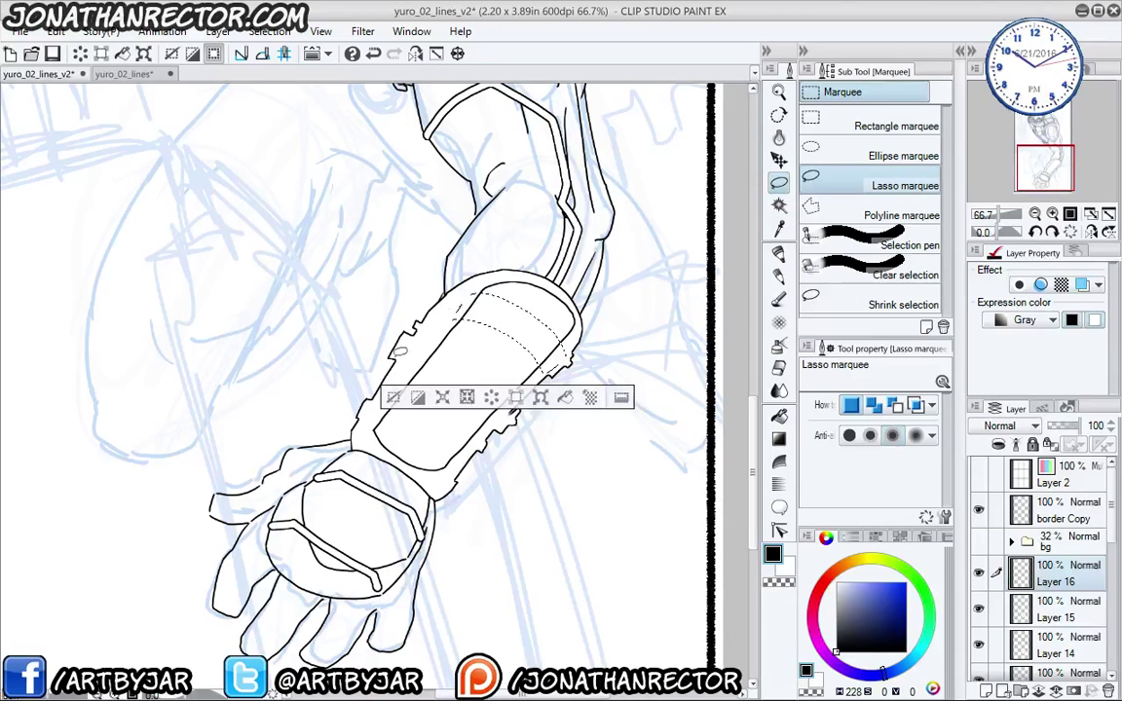
{"action": "mouse_move", "coordinate": [410, 376]}
{"action": "left_mouse_down"}
{"action": "mouse_move", "coordinate": [483, 429]}
{"action": "mouse_move", "coordinate": [428, 400]}
{"action": "mouse_move", "coordinate": [402, 410]}
{"action": "mouse_move", "coordinate": [356, 368]}
{"action": "mouse_move", "coordinate": [383, 387]}
{"action": "left_mouse_up"}
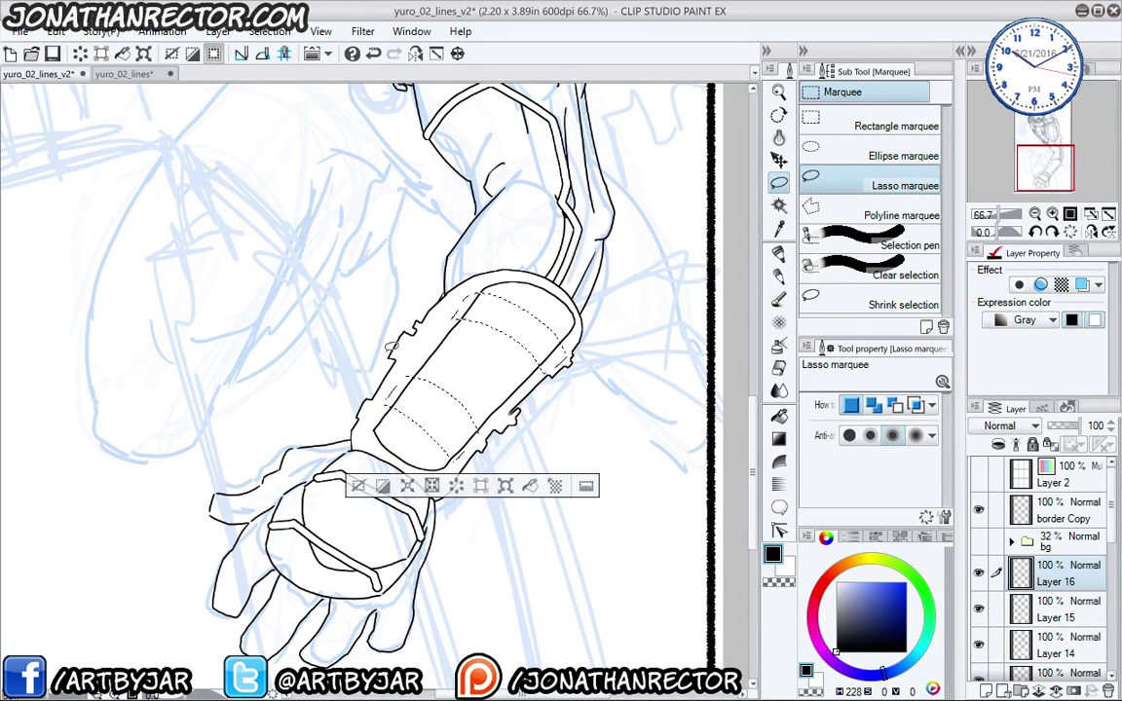
{"action": "left_click", "coordinate": [530, 485]}
{"action": "key", "text": "ctrl+d"}
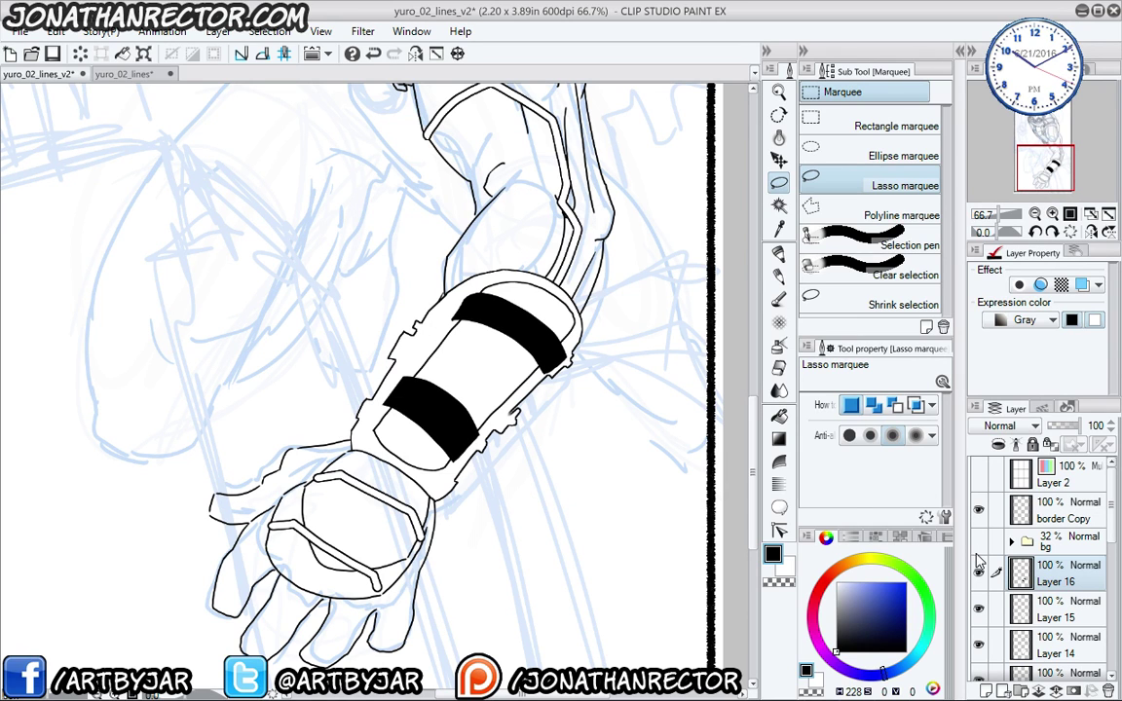
{"action": "key", "text": "ctrl+z"}
{"action": "key", "text": "ctrl+y"}
- Fill the area between the two bands black, then undo that fill
{"action": "left_click_drag", "start_coordinate": [426, 472], "coordinate": [504, 476]}
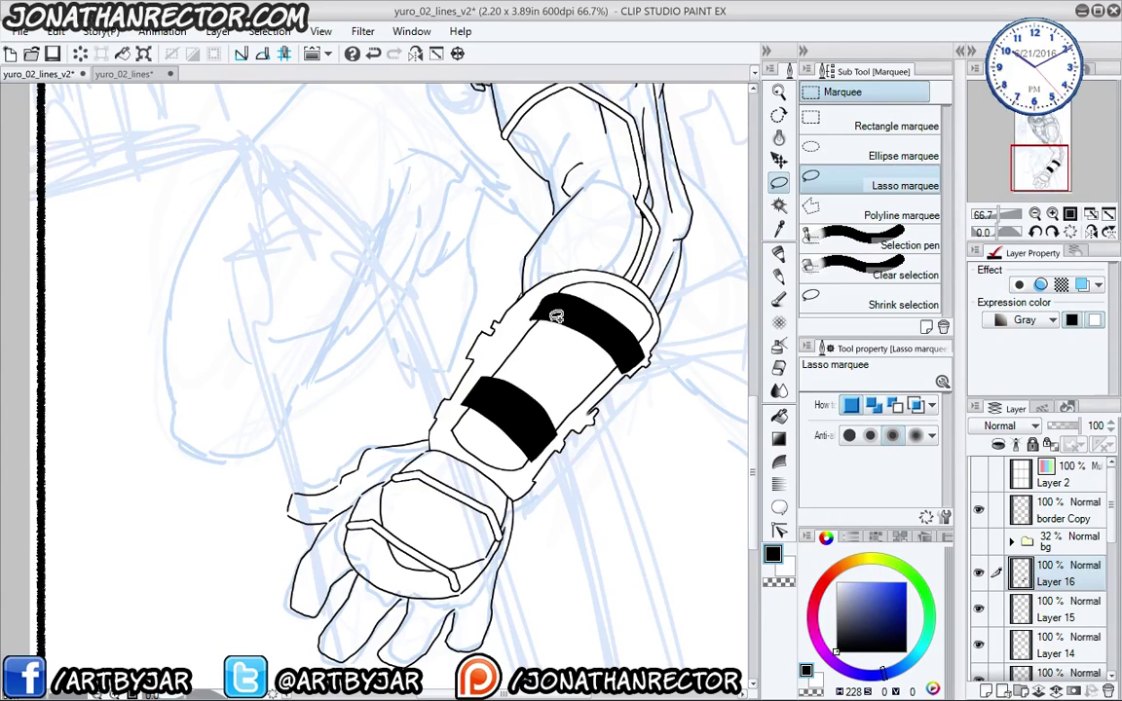
{"action": "mouse_move", "coordinate": [555, 315]}
{"action": "left_mouse_down"}
{"action": "mouse_move", "coordinate": [457, 352]}
{"action": "mouse_move", "coordinate": [508, 368]}
{"action": "mouse_move", "coordinate": [565, 304]}
{"action": "mouse_move", "coordinate": [557, 314]}
{"action": "left_mouse_up"}
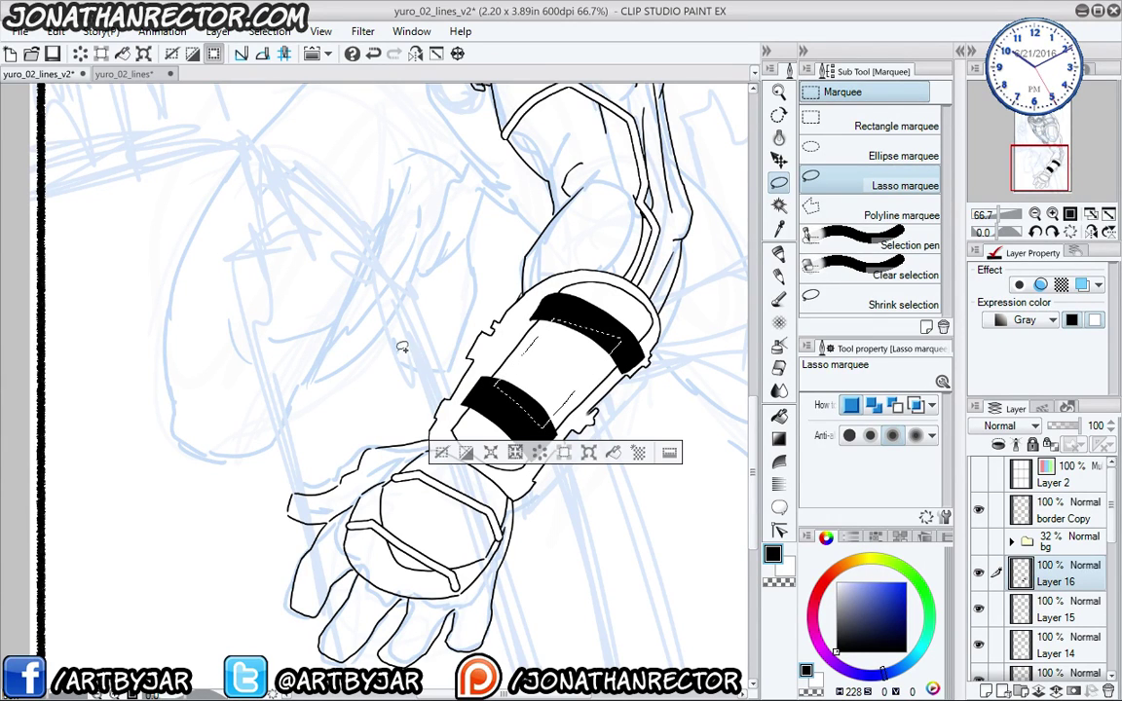
{"action": "mouse_move", "coordinate": [429, 411]}
{"action": "left_mouse_down"}
{"action": "mouse_move", "coordinate": [471, 409]}
{"action": "mouse_move", "coordinate": [464, 420]}
{"action": "mouse_move", "coordinate": [434, 417]}
{"action": "left_mouse_up"}
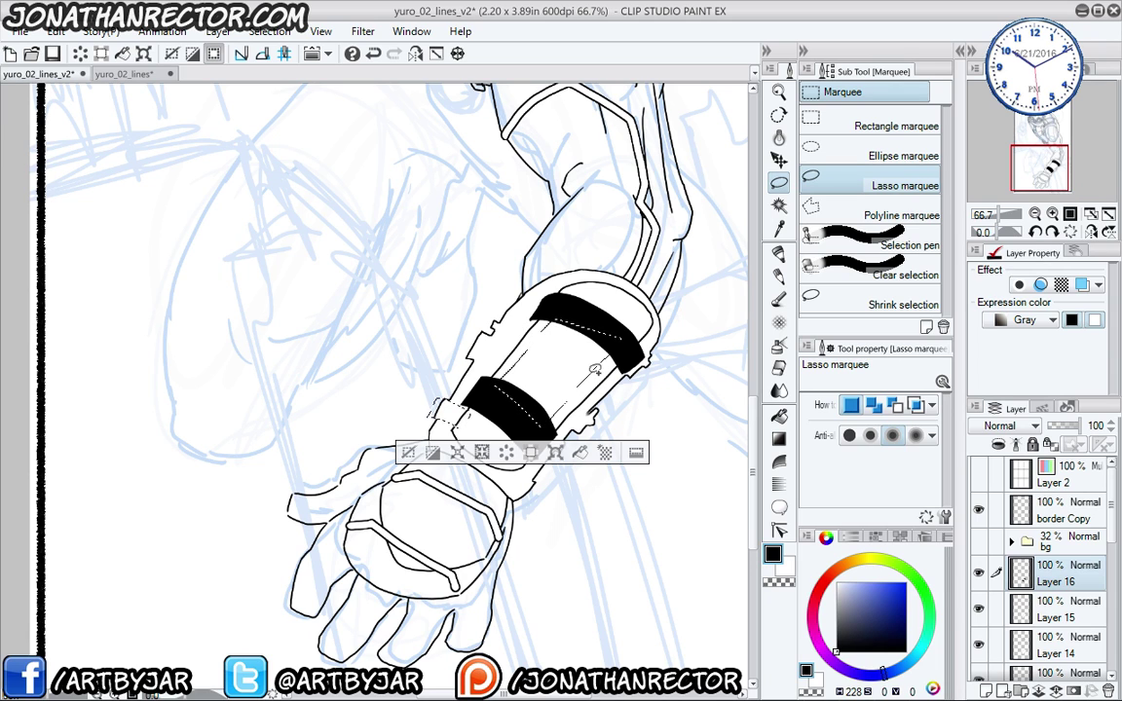
{"action": "left_click", "coordinate": [580, 452]}
{"action": "left_click", "coordinate": [406, 451]}
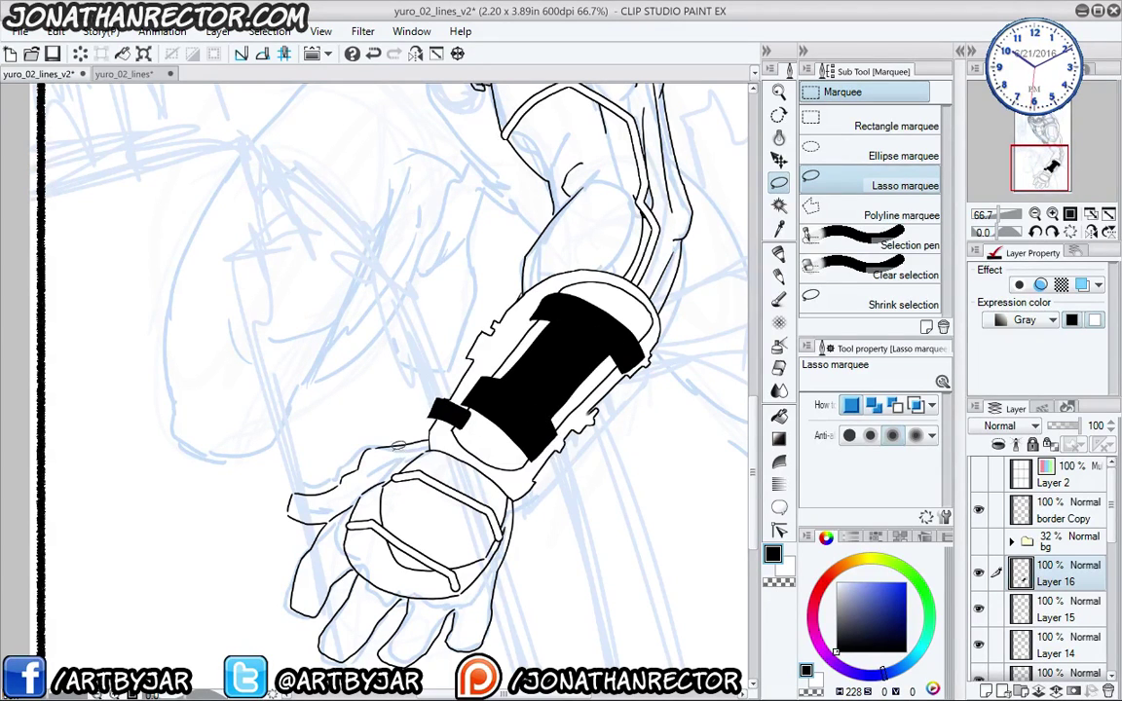
{"action": "key", "text": "ctrl+z"}
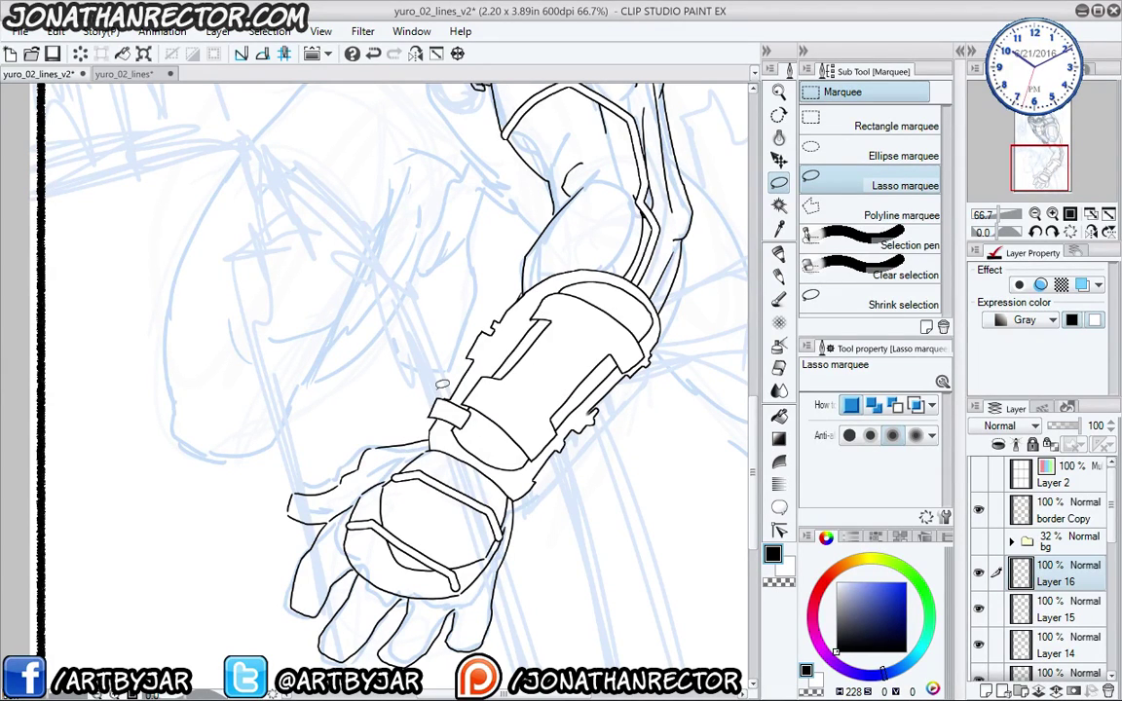
- On new Layer 17, ink an inner line along the bracer and a raised block at its upper end
{"action": "key", "text": "p"}
{"action": "key", "text": "ctrl+shift+n"}
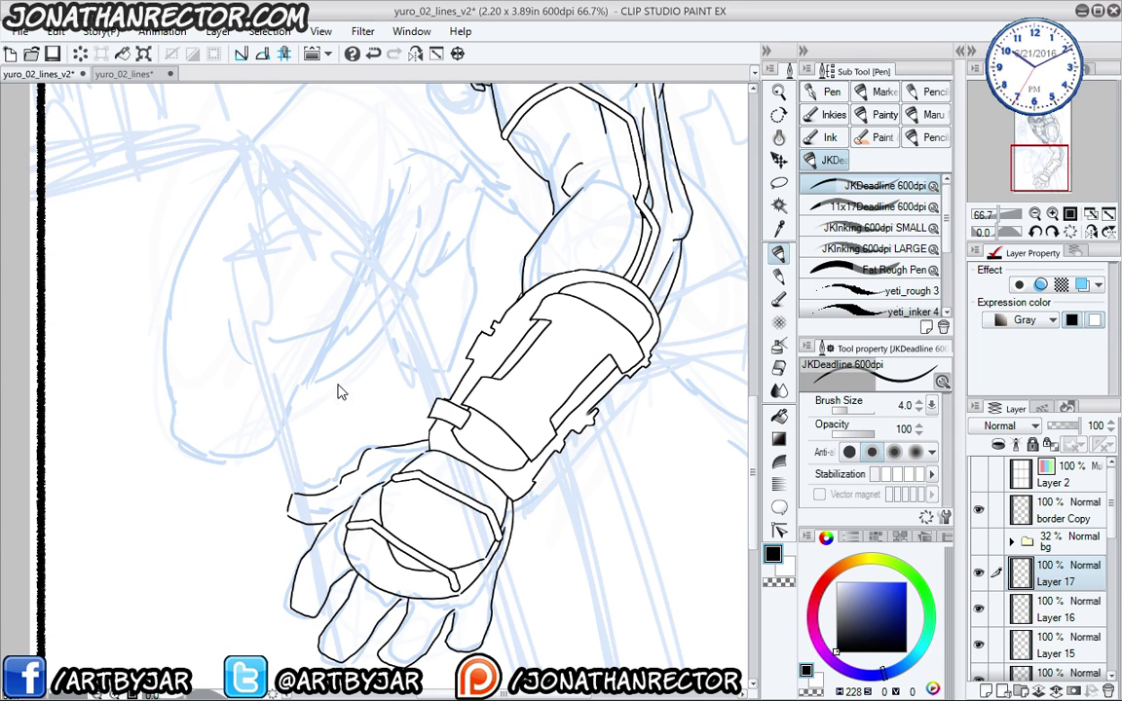
{"action": "scroll", "coordinate": [338, 385], "scroll_direction": "up", "scroll_amount": 2}
{"action": "left_click_drag", "start_coordinate": [636, 493], "coordinate": [309, 411]}
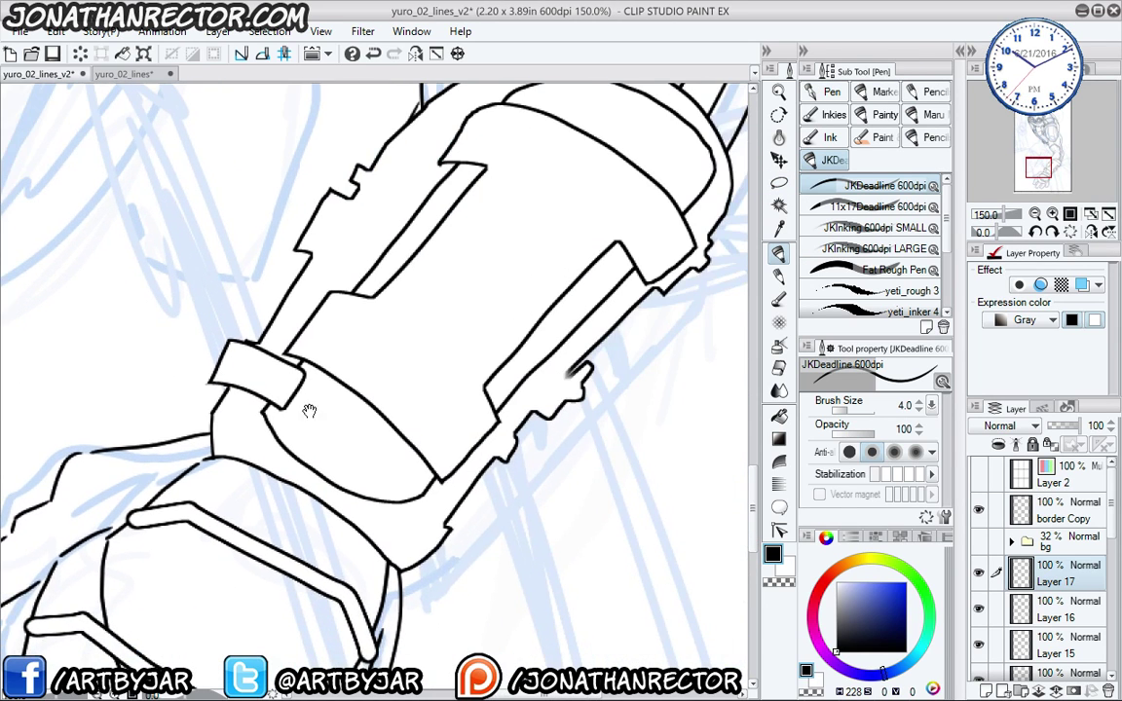
{"action": "mouse_move", "coordinate": [439, 458]}
{"action": "left_mouse_down"}
{"action": "mouse_move", "coordinate": [394, 395]}
{"action": "mouse_move", "coordinate": [304, 345]}
{"action": "left_mouse_up"}
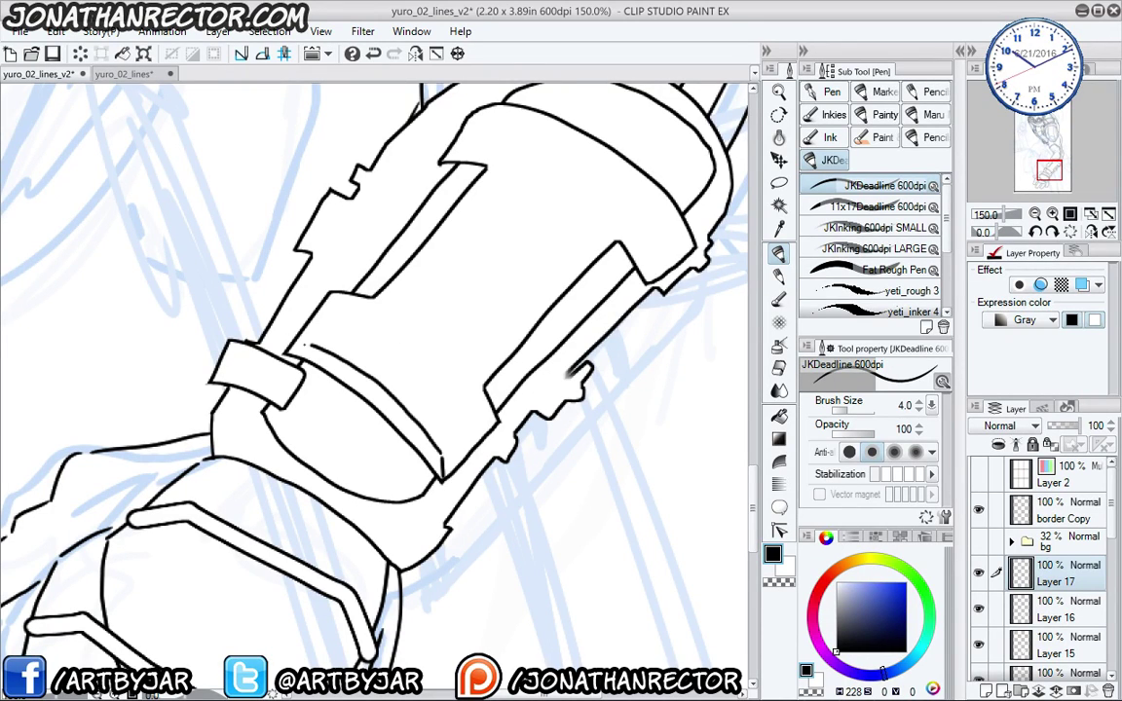
{"action": "scroll", "coordinate": [290, 312], "scroll_direction": "up", "scroll_amount": 2}
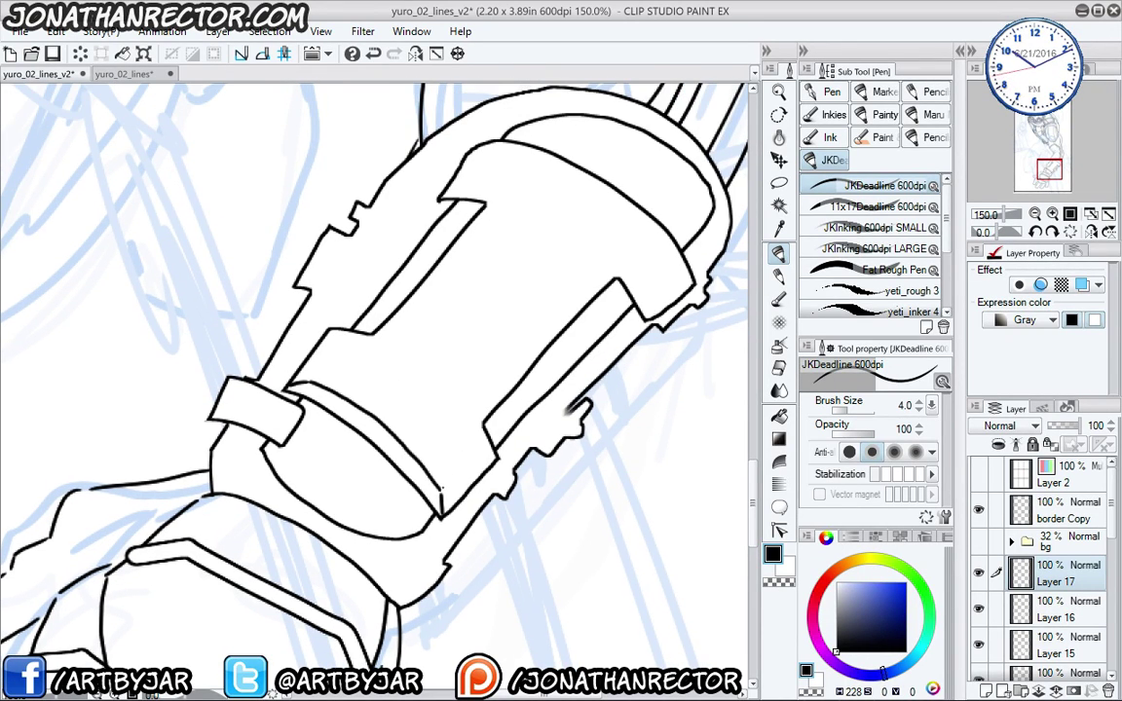
{"action": "mouse_move", "coordinate": [443, 482]}
{"action": "left_mouse_down"}
{"action": "mouse_move", "coordinate": [472, 410]}
{"action": "mouse_move", "coordinate": [481, 425]}
{"action": "mouse_move", "coordinate": [583, 288]}
{"action": "left_mouse_up"}
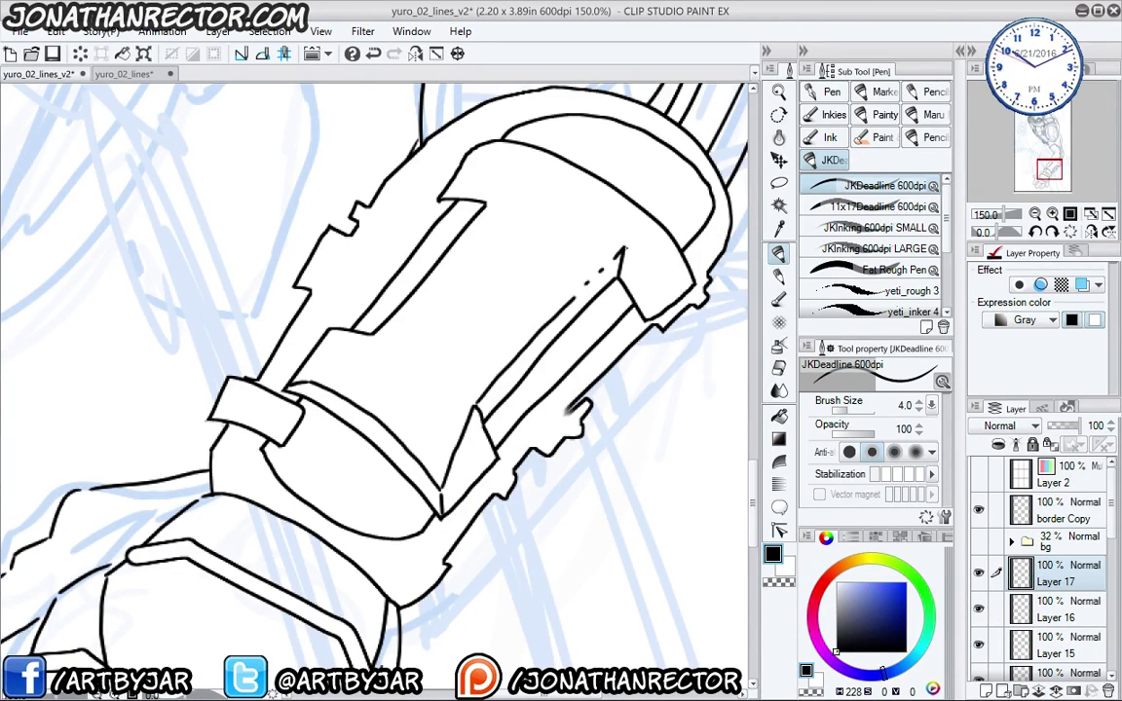
{"action": "left_click_drag", "start_coordinate": [617, 249], "coordinate": [655, 282]}
- Compare against Layer 16 by toggling its visibility, then erase the stray line beside the small block
{"action": "left_click", "coordinate": [979, 609]}
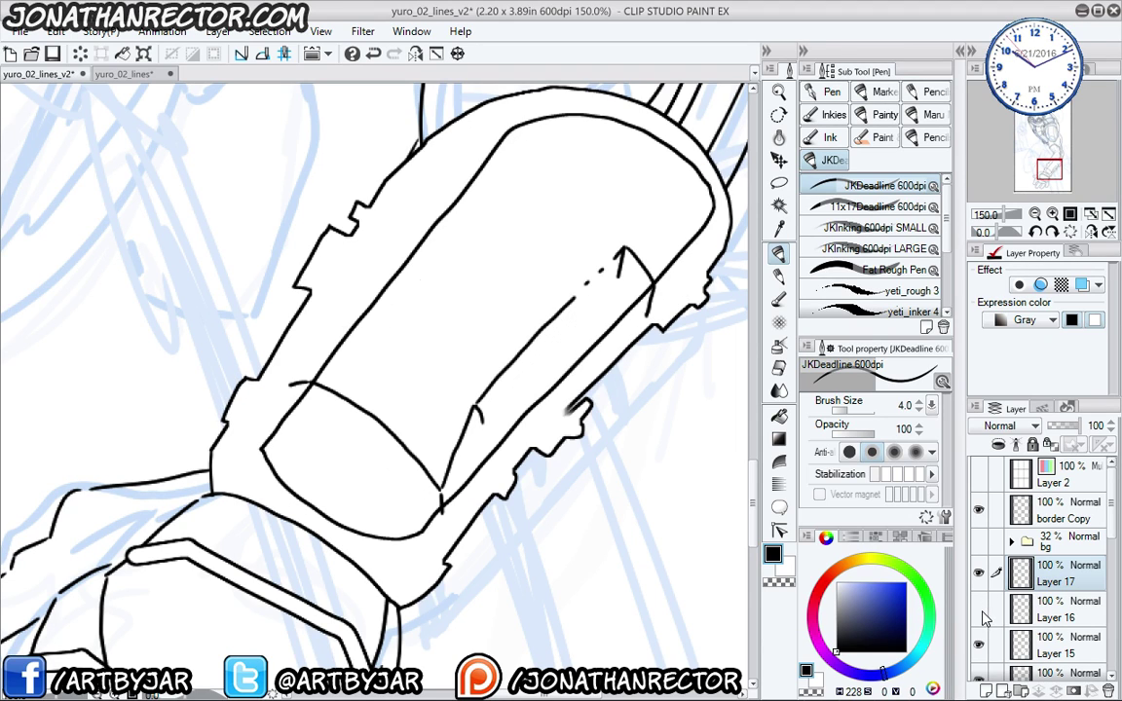
{"action": "left_click", "coordinate": [979, 609]}
{"action": "left_click", "coordinate": [1062, 610]}
{"action": "key", "text": "e"}
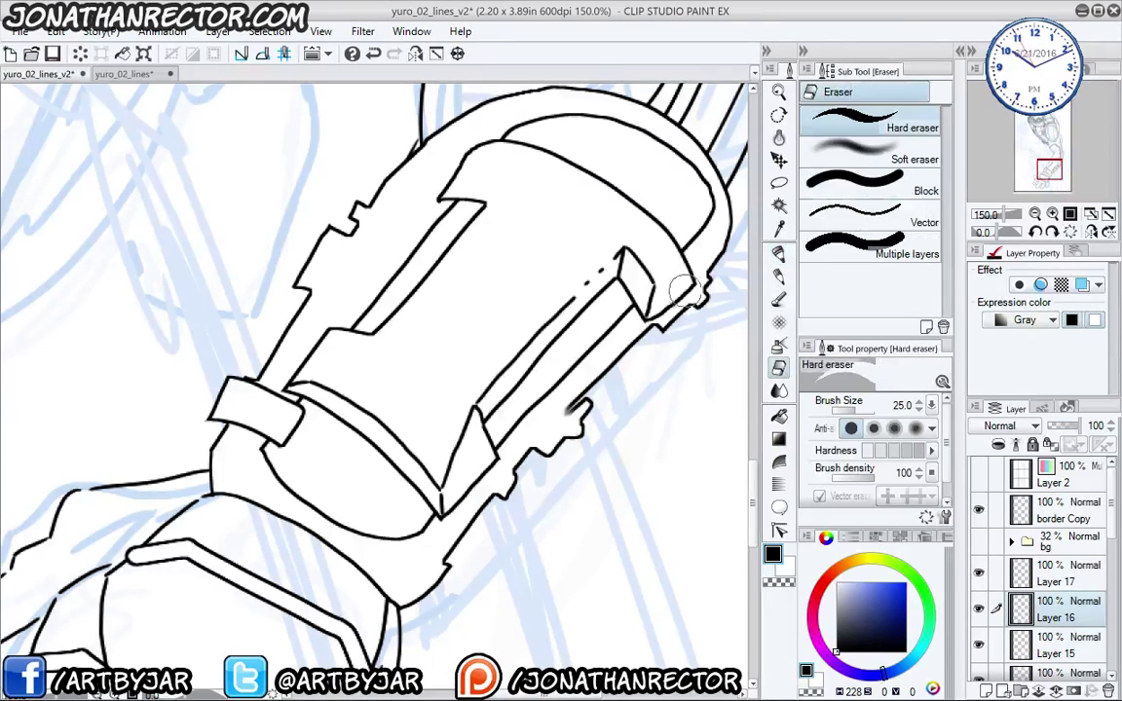
{"action": "key", "text": "alt+]"}
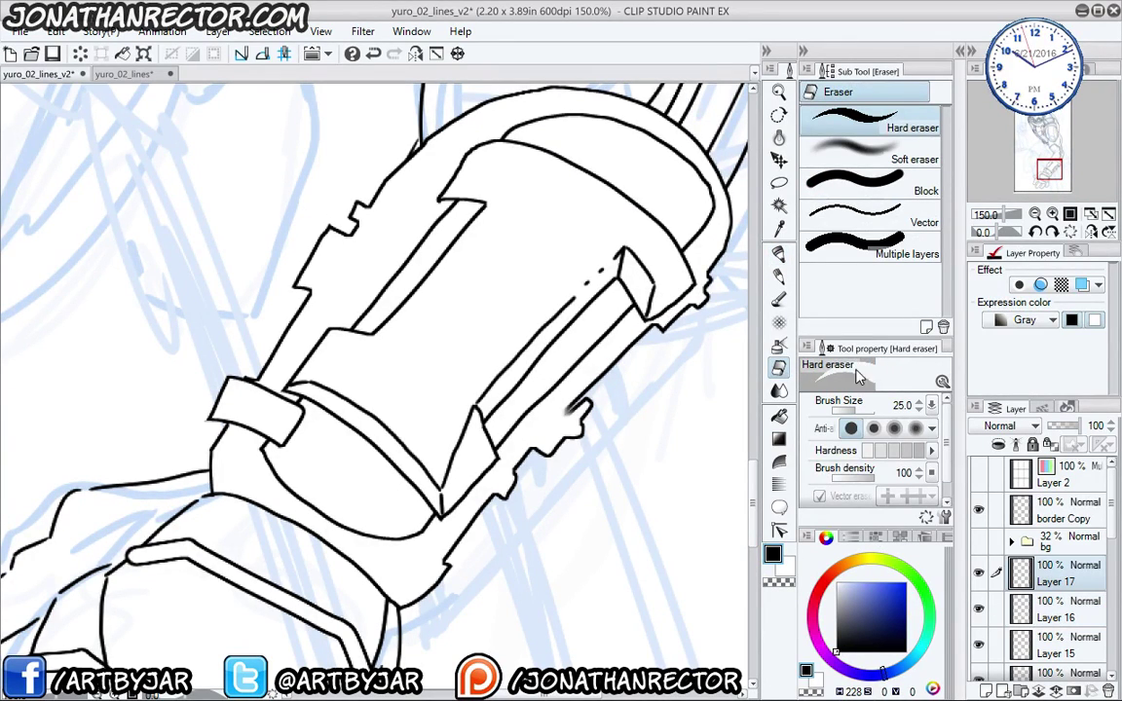
{"action": "key", "text": "p"}
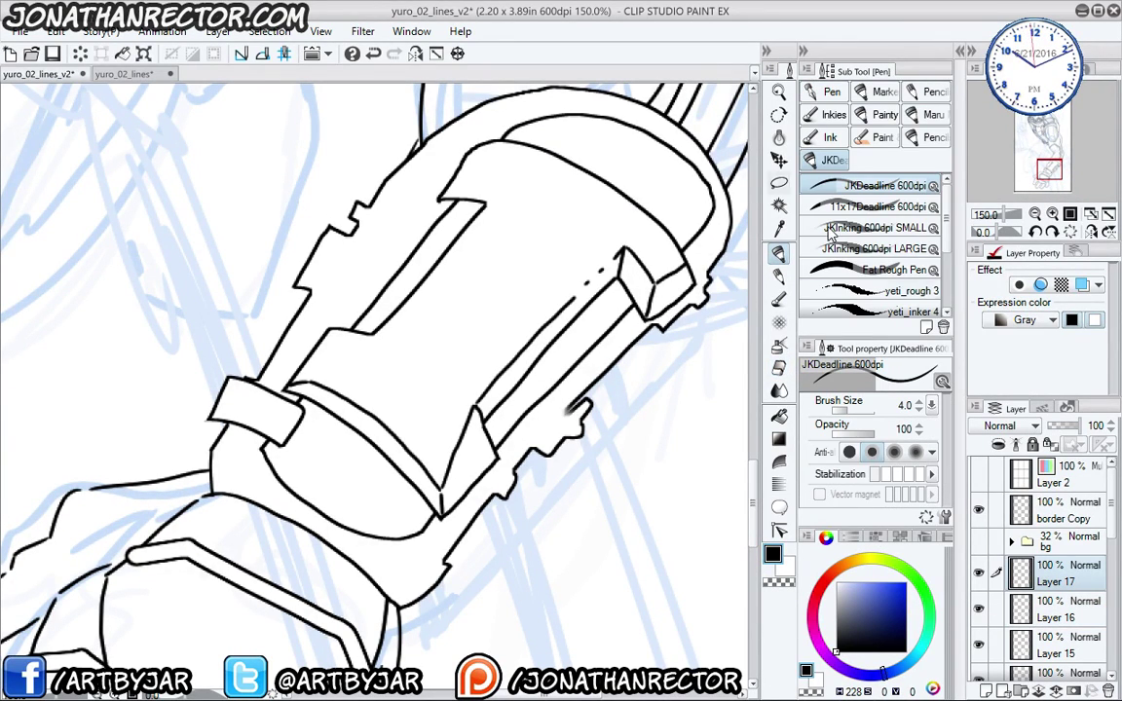
{"action": "key", "text": "alt+["}
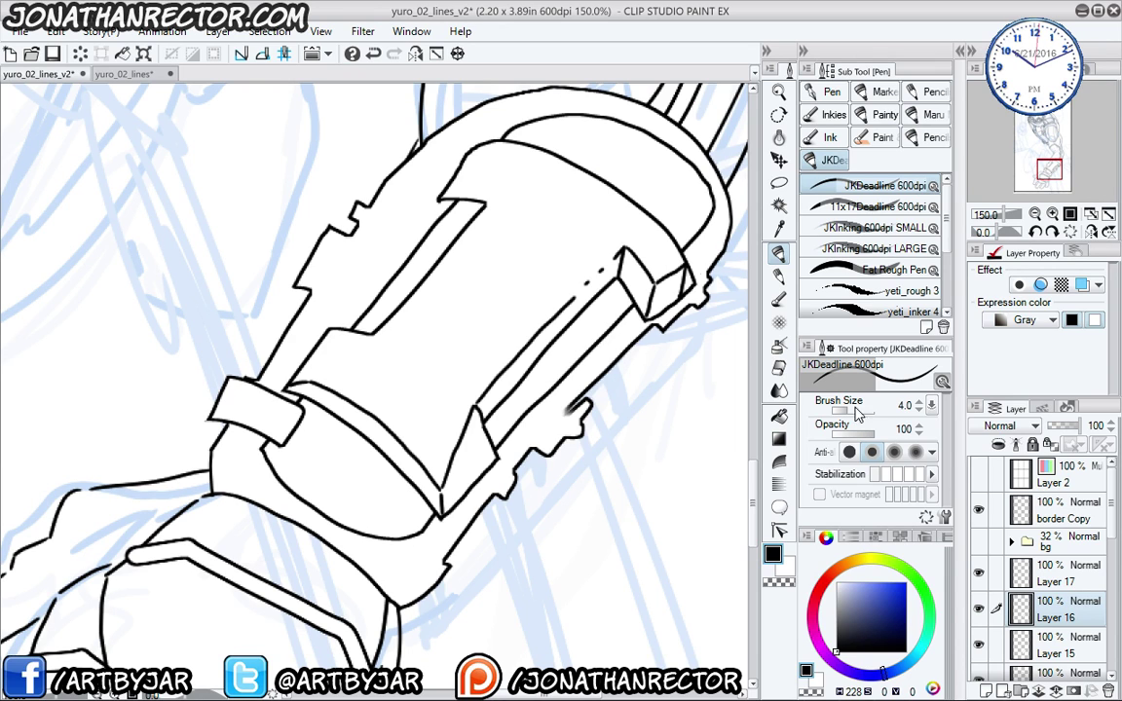
{"action": "left_click", "coordinate": [979, 608]}
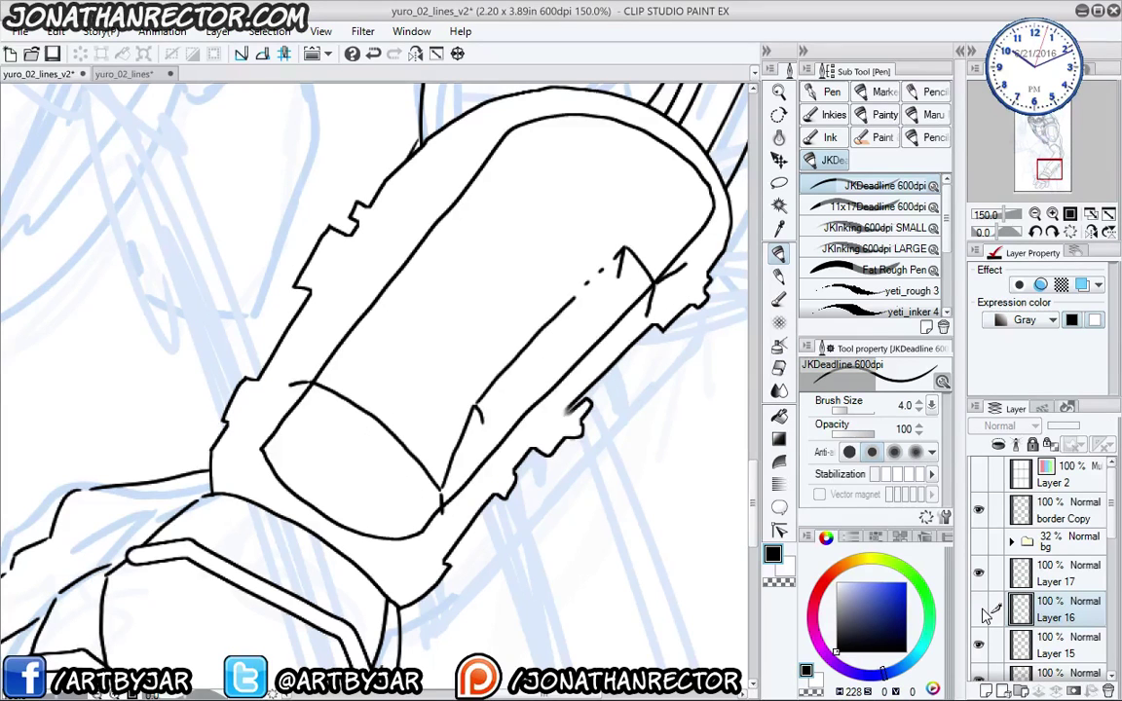
{"action": "left_click", "coordinate": [979, 609]}
{"action": "key", "text": "e"}
{"action": "left_click_drag", "start_coordinate": [690, 275], "coordinate": [700, 284]}
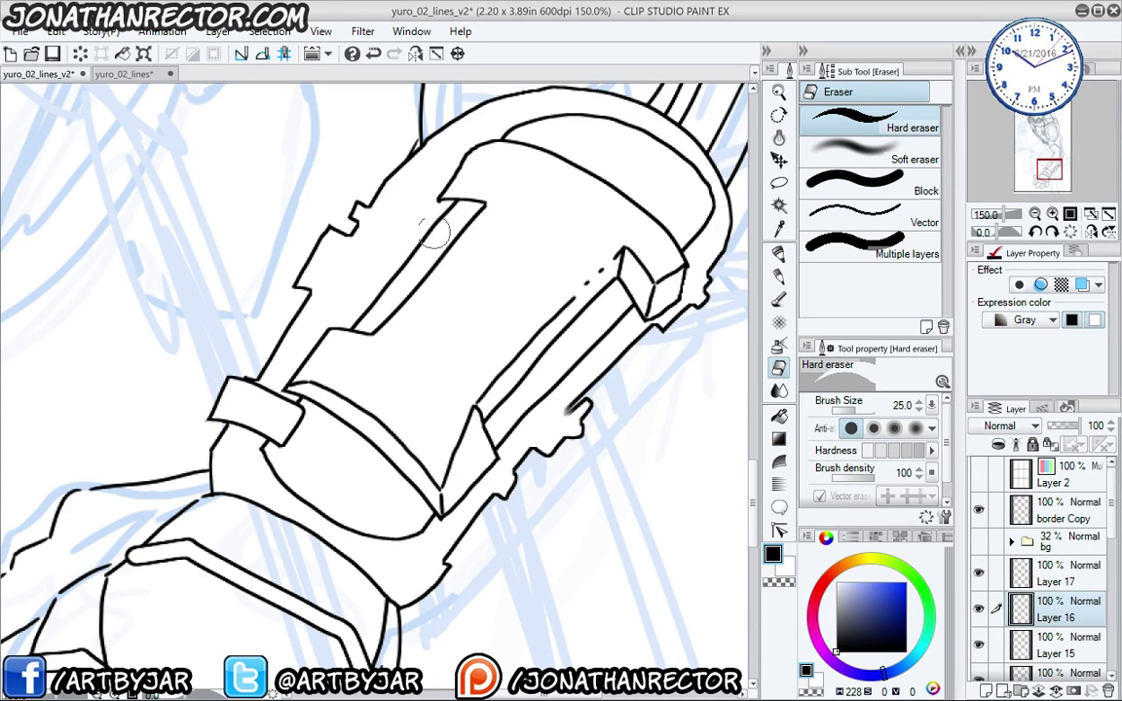
- Back on Layer 17, ink the bracer's inset strip lines with closed corners and a short inner detail
{"action": "left_click", "coordinate": [1037, 647]}
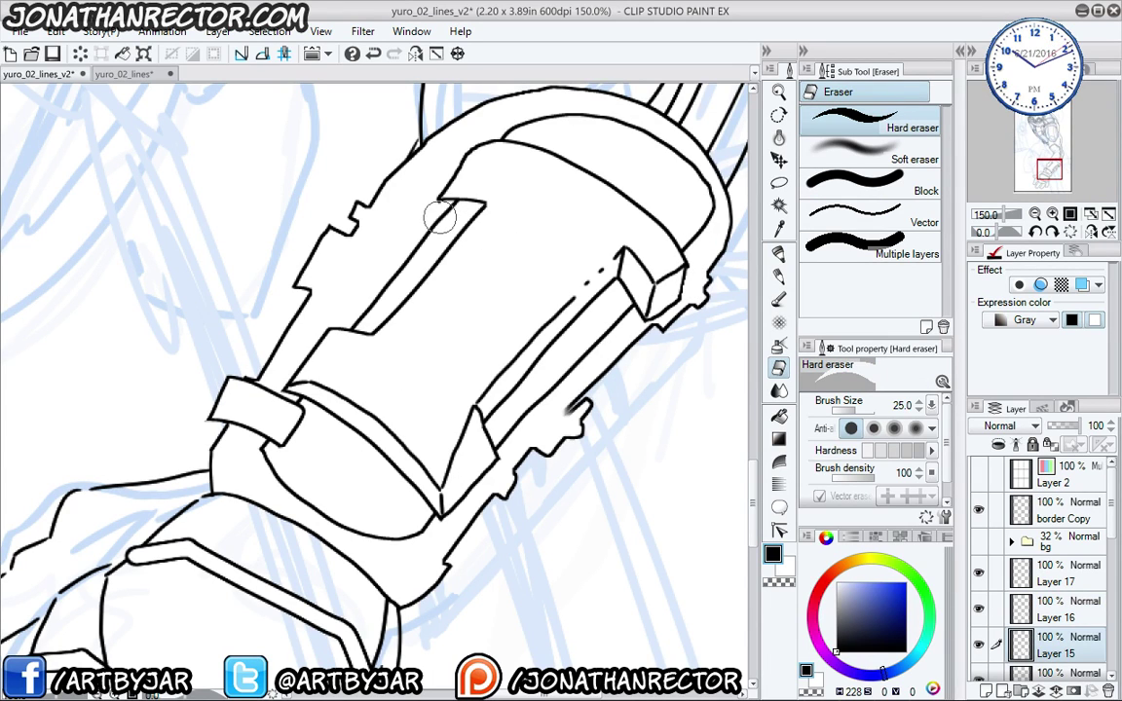
{"action": "left_click", "coordinate": [1036, 577]}
{"action": "key", "text": "p"}
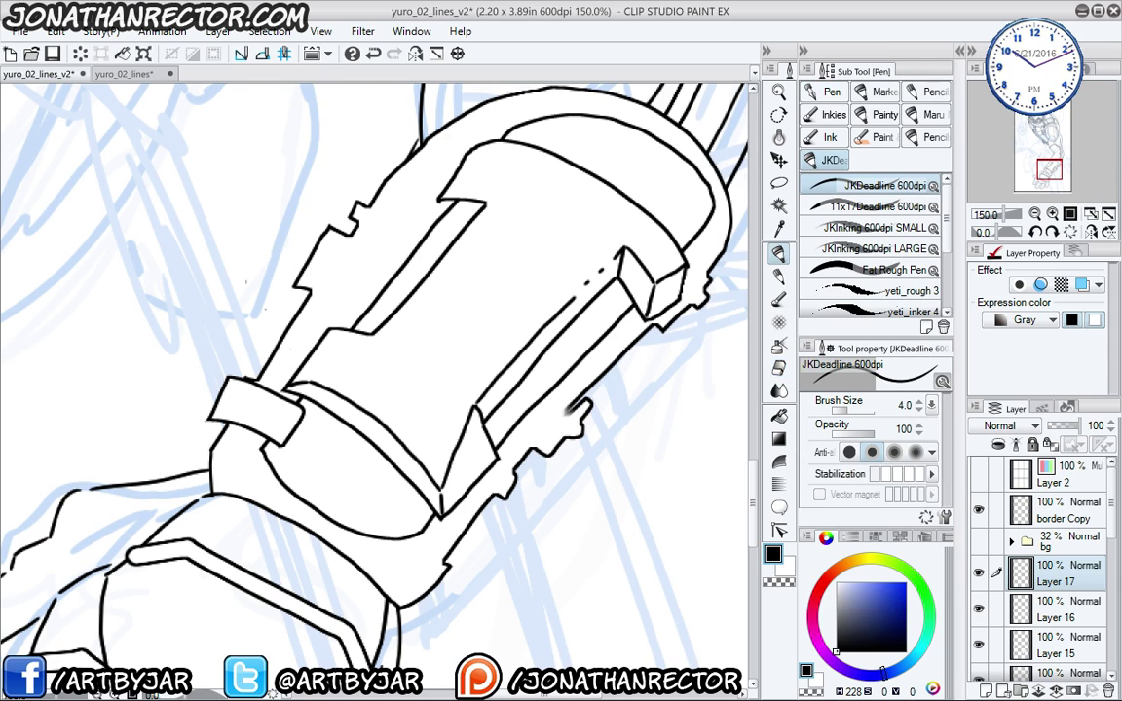
{"action": "mouse_move", "coordinate": [293, 382]}
{"action": "left_mouse_down"}
{"action": "mouse_move", "coordinate": [376, 343]}
{"action": "mouse_move", "coordinate": [337, 330]}
{"action": "mouse_move", "coordinate": [381, 340]}
{"action": "left_mouse_up"}
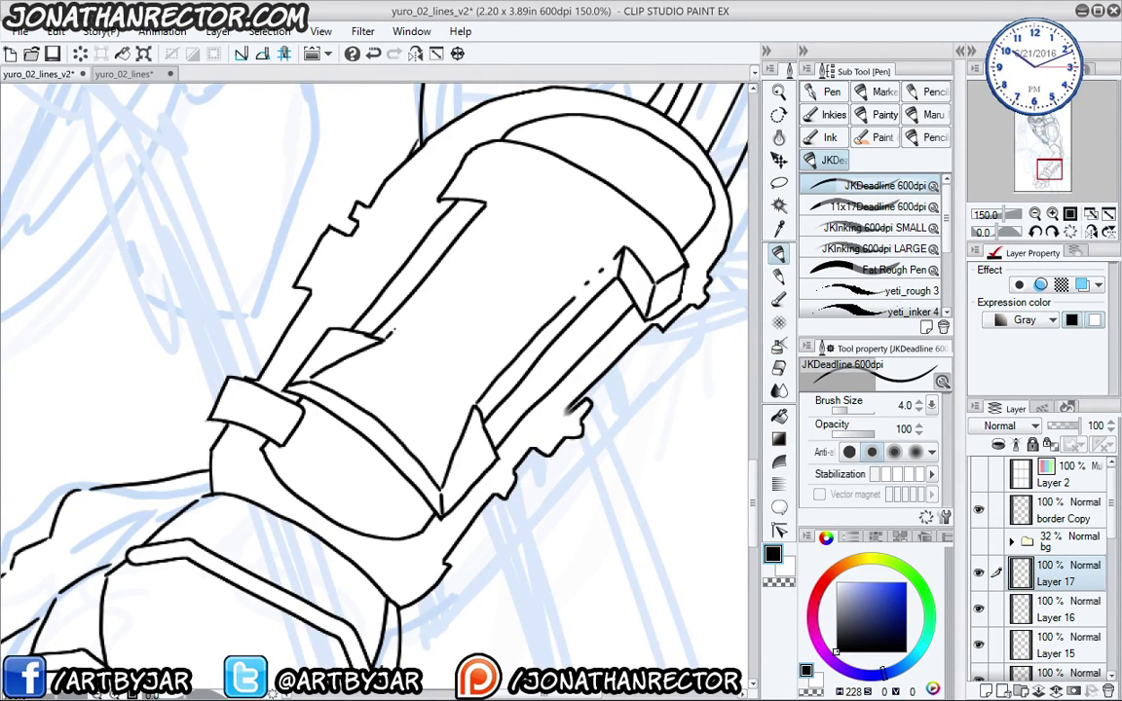
{"action": "mouse_move", "coordinate": [352, 300]}
{"action": "left_mouse_down"}
{"action": "mouse_move", "coordinate": [399, 255]}
{"action": "mouse_move", "coordinate": [479, 230]}
{"action": "mouse_move", "coordinate": [485, 206]}
{"action": "mouse_move", "coordinate": [459, 183]}
{"action": "mouse_move", "coordinate": [441, 200]}
{"action": "left_mouse_up"}
{"action": "left_click_drag", "start_coordinate": [461, 182], "coordinate": [472, 153]}
{"action": "left_click_drag", "start_coordinate": [329, 380], "coordinate": [335, 381]}
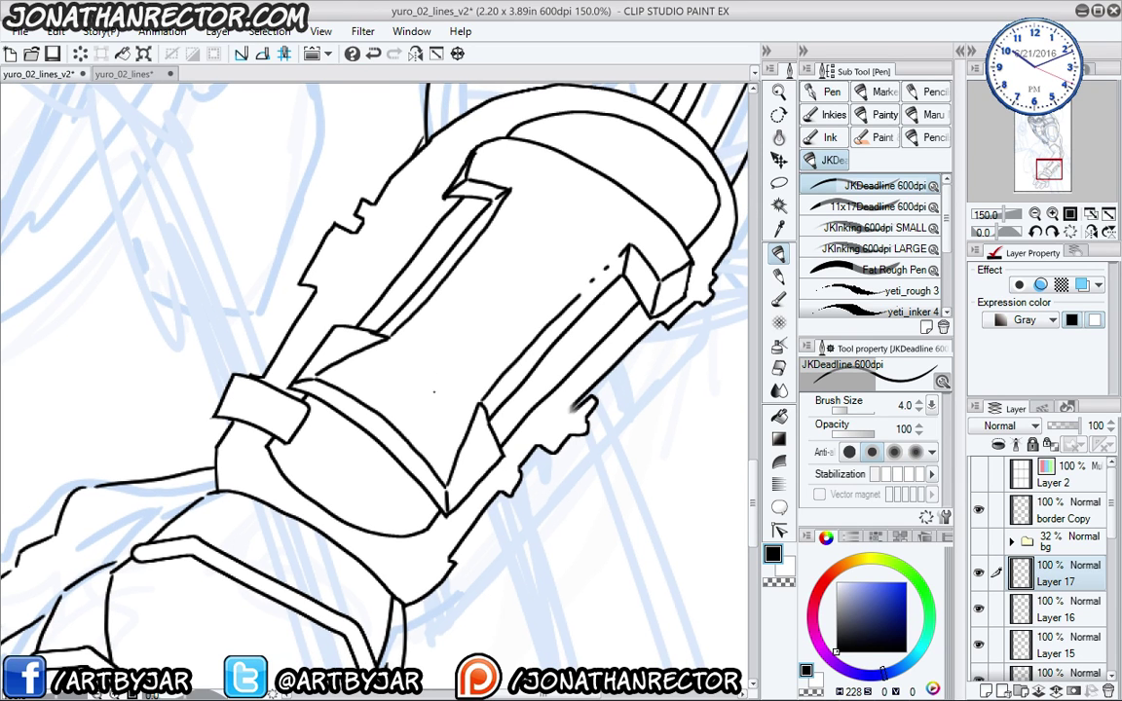
{"action": "mouse_move", "coordinate": [424, 407]}
{"action": "left_mouse_down"}
{"action": "mouse_move", "coordinate": [449, 420]}
{"action": "mouse_move", "coordinate": [370, 385]}
{"action": "mouse_move", "coordinate": [377, 362]}
{"action": "mouse_move", "coordinate": [459, 420]}
{"action": "left_mouse_up"}
{"action": "left_click_drag", "start_coordinate": [401, 392], "coordinate": [343, 575]}
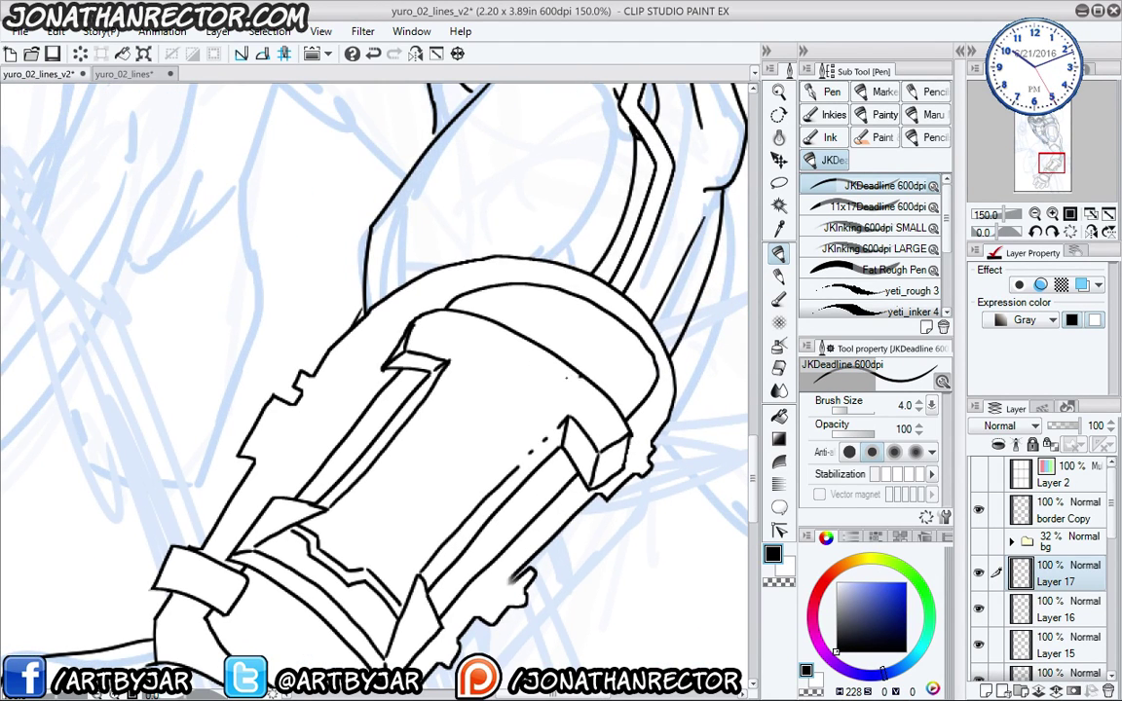
- Ink a curved line on the bracer's upper end and another on the glove cuff
{"action": "mouse_move", "coordinate": [567, 376]}
{"action": "left_mouse_down"}
{"action": "mouse_move", "coordinate": [493, 341]}
{"action": "mouse_move", "coordinate": [542, 380]}
{"action": "left_mouse_up"}
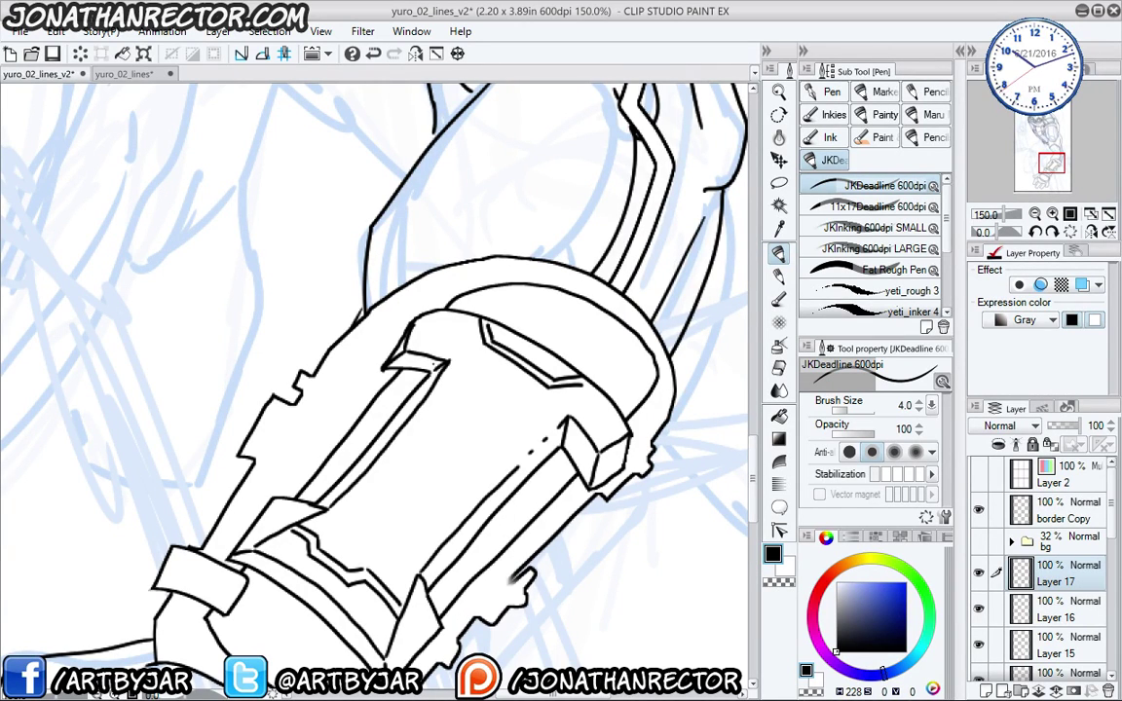
{"action": "left_click_drag", "start_coordinate": [359, 453], "coordinate": [405, 293]}
{"action": "left_click_drag", "start_coordinate": [370, 253], "coordinate": [379, 290]}
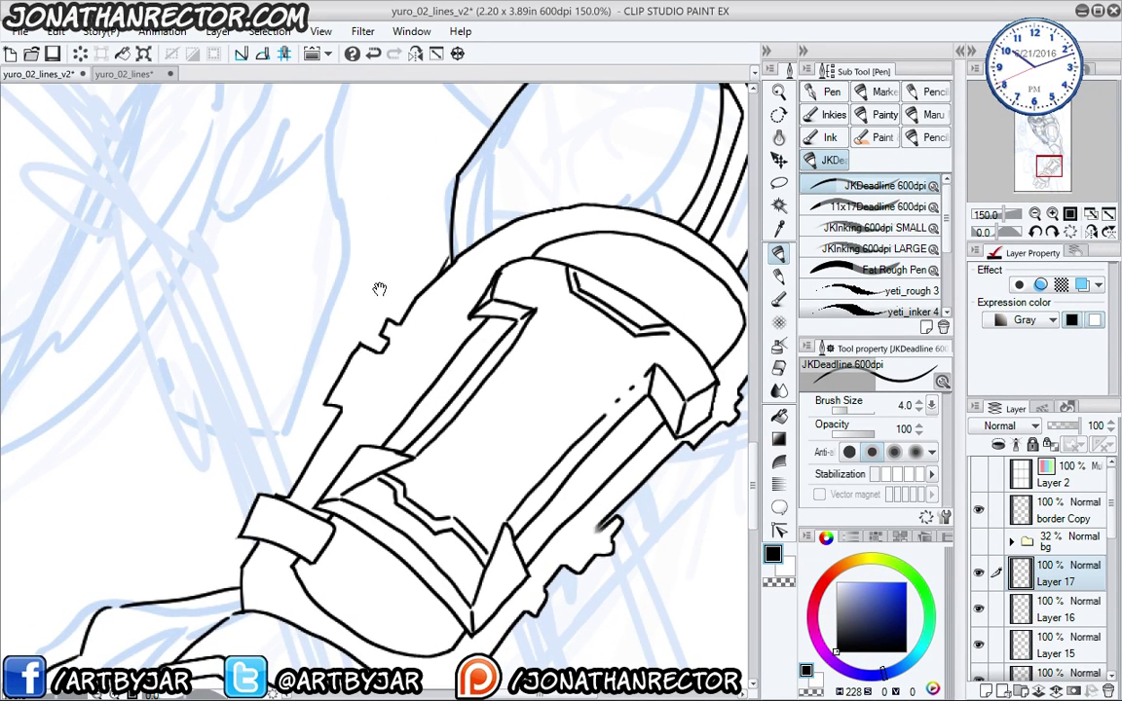
{"action": "left_click_drag", "start_coordinate": [544, 285], "coordinate": [466, 306]}
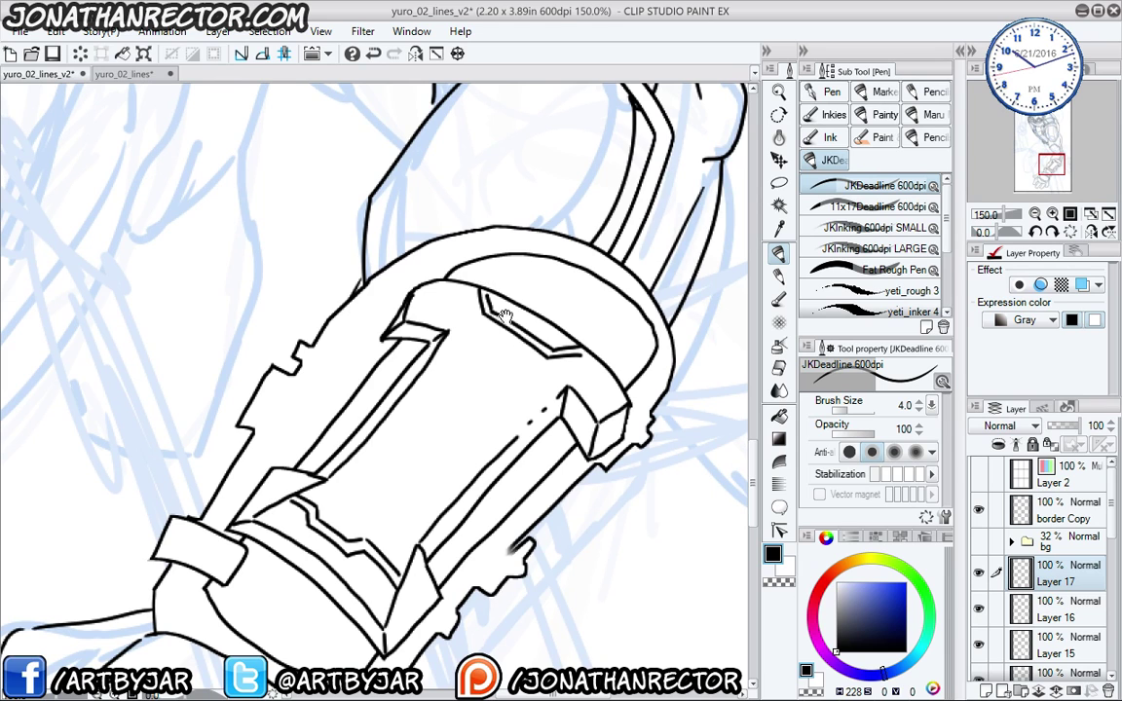
{"action": "left_click_drag", "start_coordinate": [291, 453], "coordinate": [295, 433]}
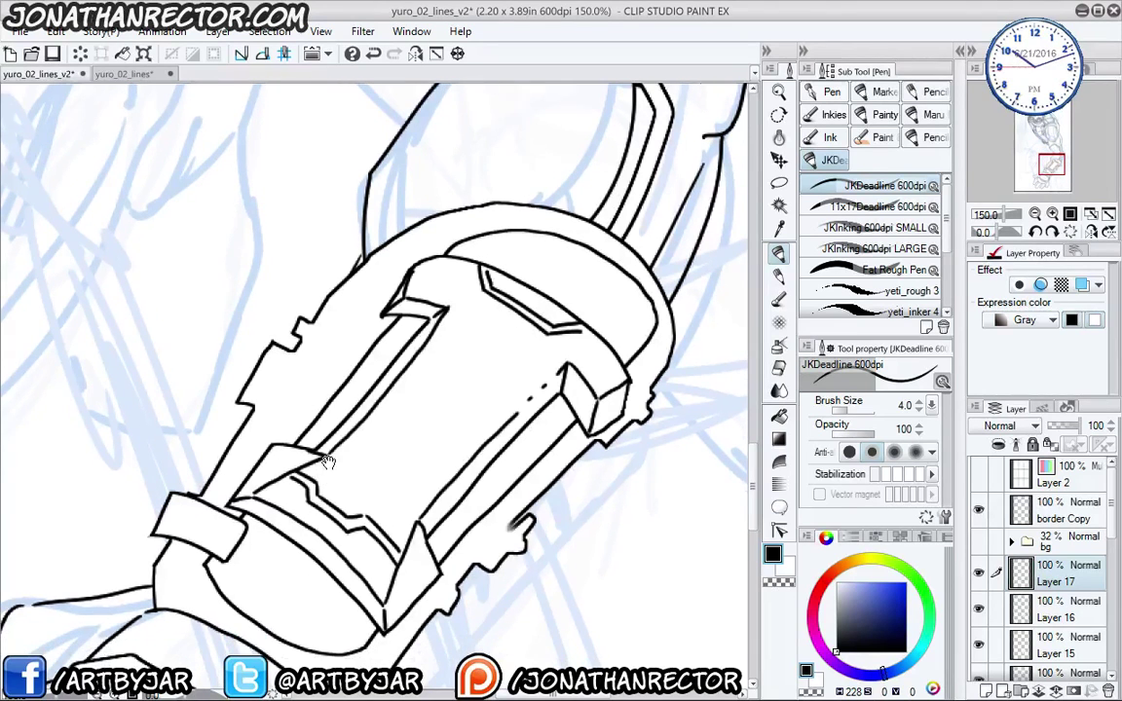
{"action": "left_click_drag", "start_coordinate": [216, 450], "coordinate": [399, 401]}
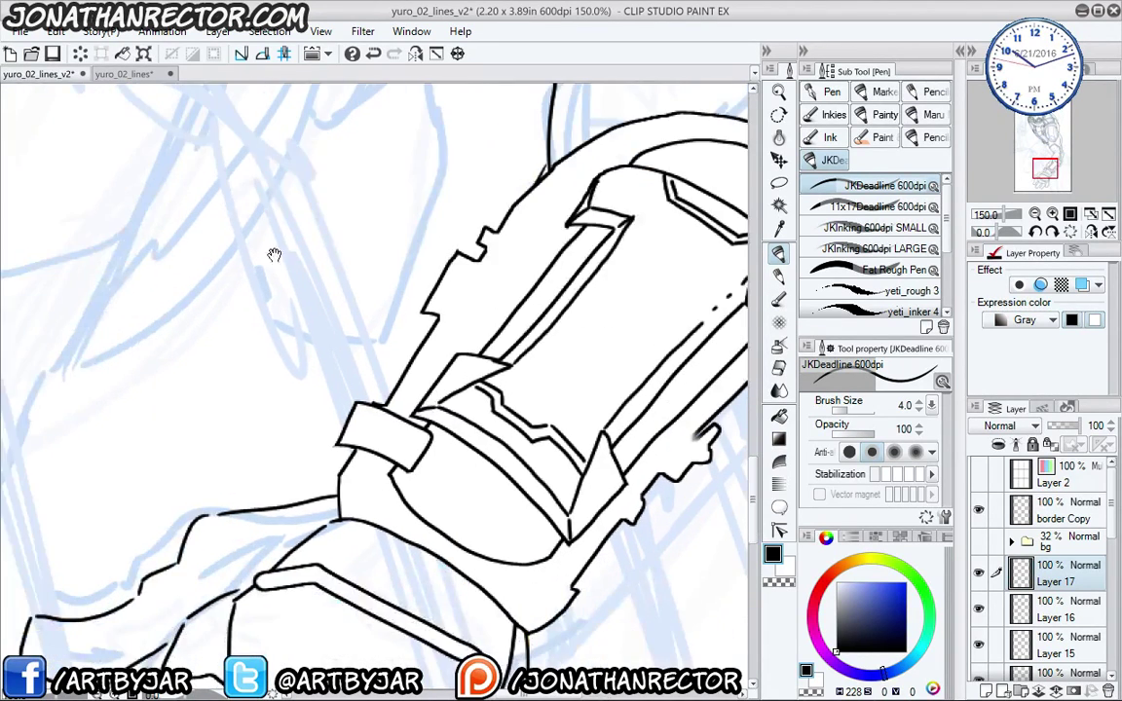
{"action": "left_click_drag", "start_coordinate": [419, 507], "coordinate": [345, 383]}
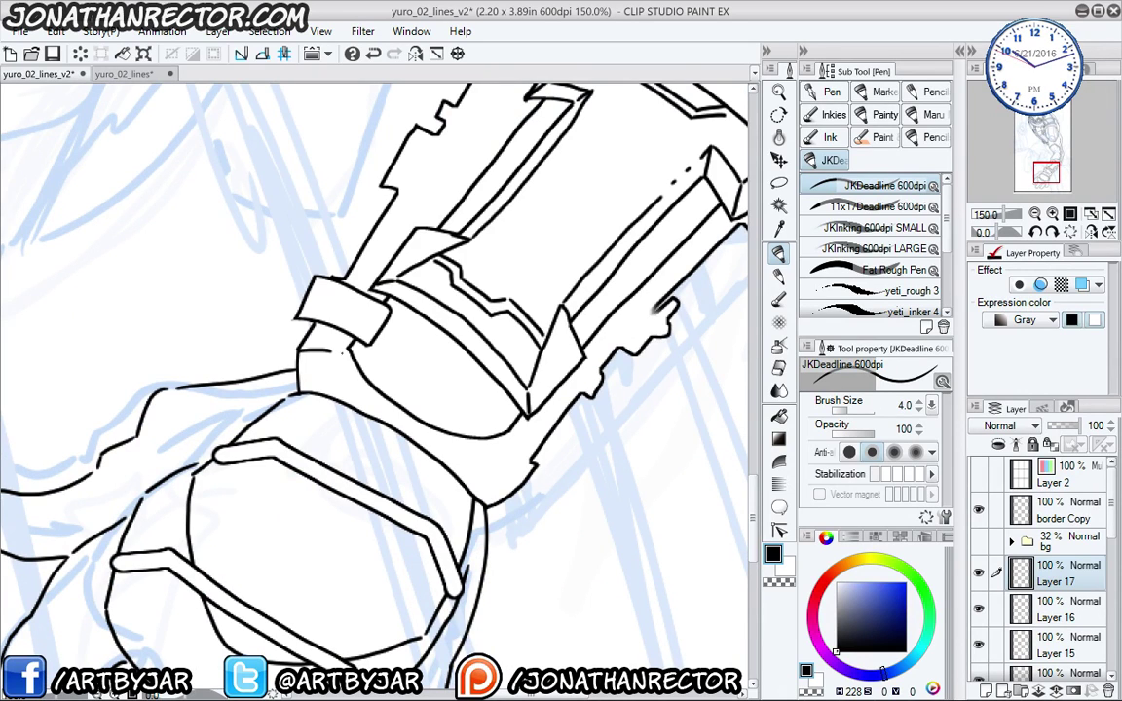
{"action": "left_click_drag", "start_coordinate": [489, 443], "coordinate": [511, 482]}
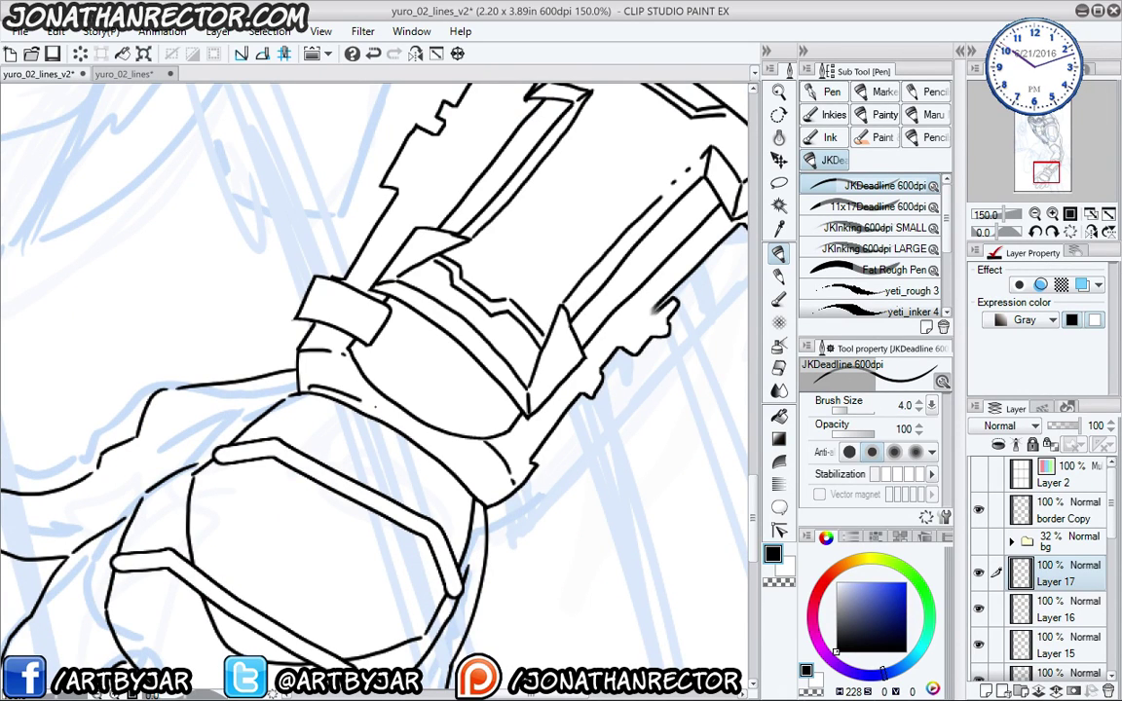
- Ink the small bump at the bracer's lower edge and ridges on its notched left plate
{"action": "left_click_drag", "start_coordinate": [458, 394], "coordinate": [400, 438]}
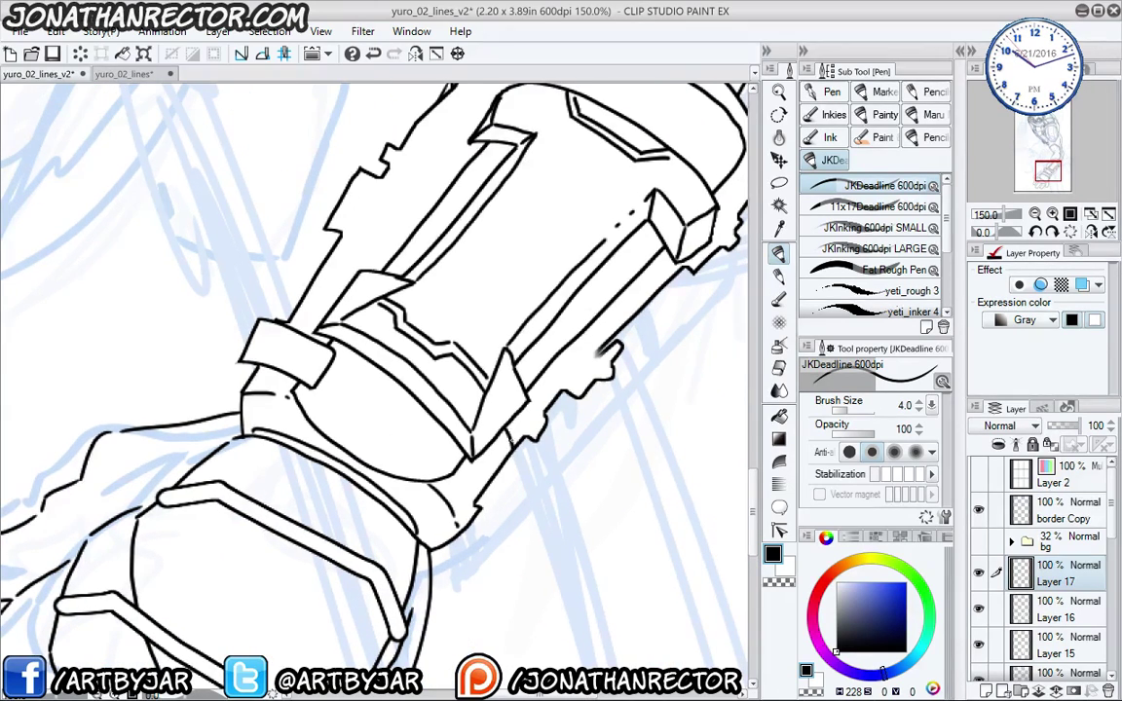
{"action": "left_click_drag", "start_coordinate": [485, 362], "coordinate": [441, 431]}
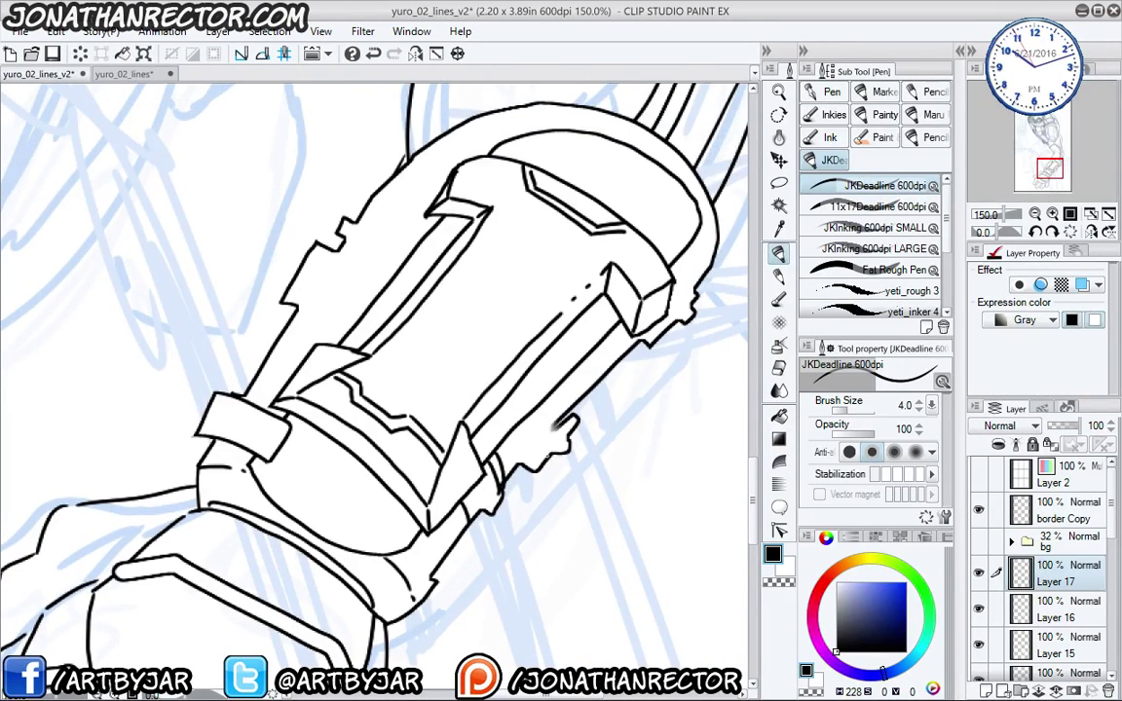
{"action": "left_click_drag", "start_coordinate": [522, 462], "coordinate": [539, 449]}
{"action": "mouse_move", "coordinate": [273, 291]}
{"action": "left_mouse_down"}
{"action": "mouse_move", "coordinate": [280, 313]}
{"action": "mouse_move", "coordinate": [339, 265]}
{"action": "left_mouse_up"}
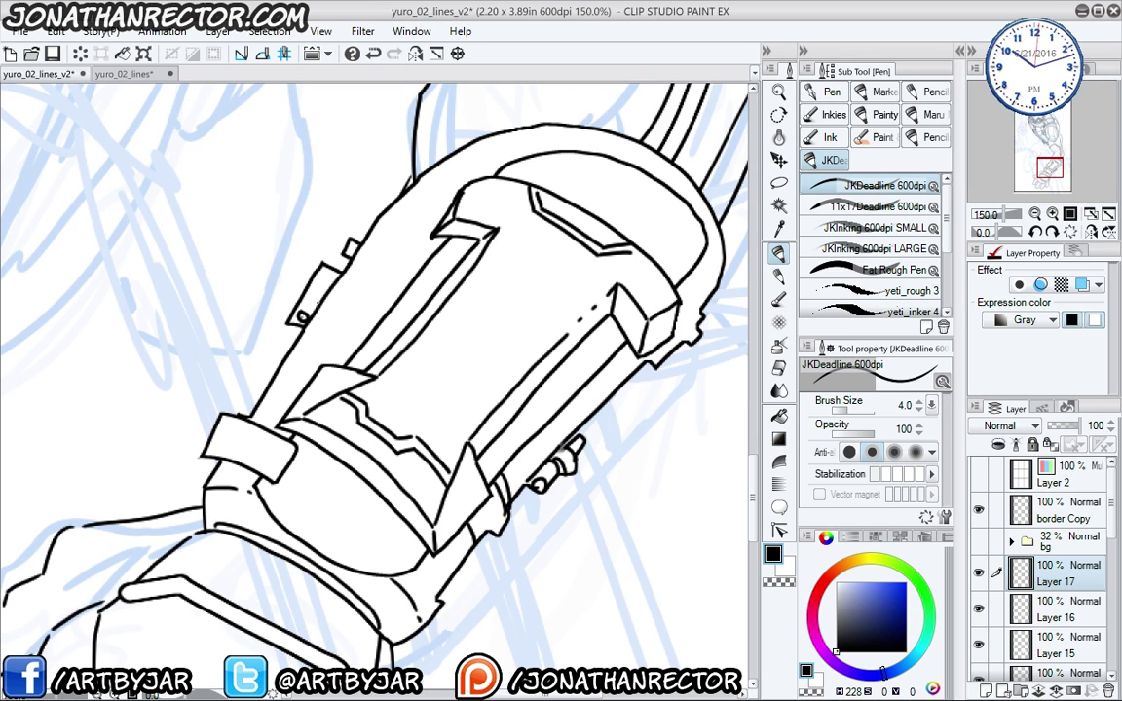
{"action": "left_click_drag", "start_coordinate": [306, 304], "coordinate": [304, 316]}
{"action": "mouse_move", "coordinate": [315, 294]}
{"action": "left_mouse_down"}
{"action": "mouse_move", "coordinate": [313, 307]}
{"action": "mouse_move", "coordinate": [321, 295]}
{"action": "left_mouse_up"}
- Ink the bracer's upper-left edge, a curve on its right side, and a short top-edge detail
{"action": "left_click_drag", "start_coordinate": [237, 387], "coordinate": [193, 436]}
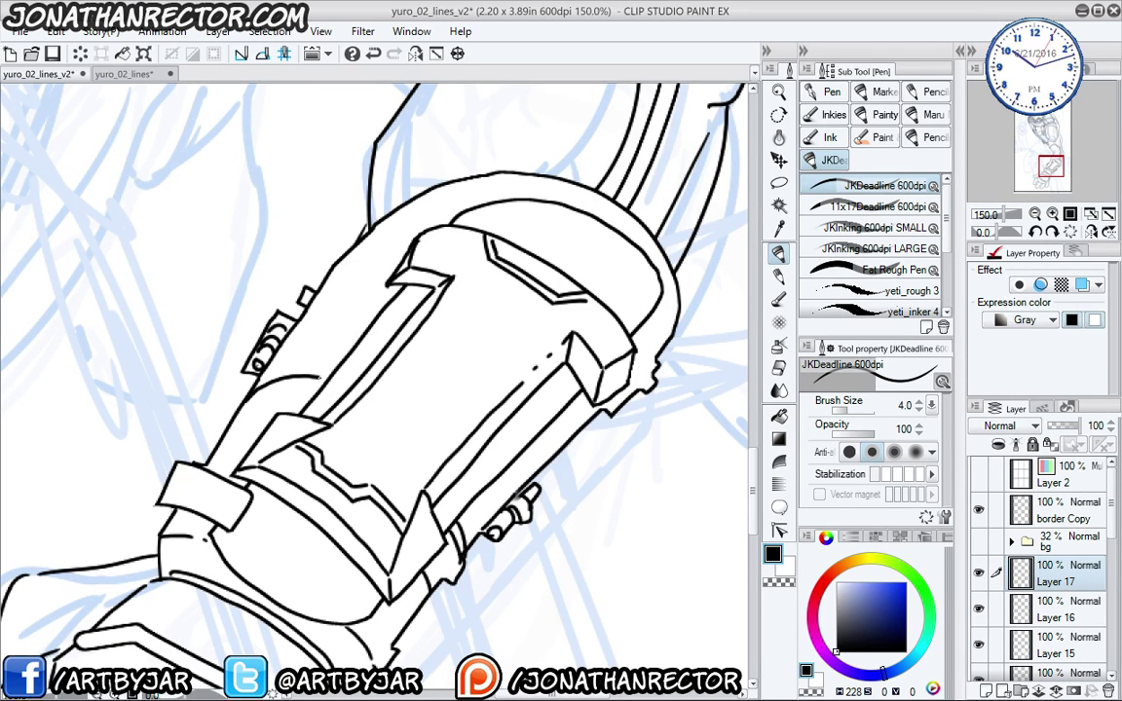
{"action": "left_click_drag", "start_coordinate": [290, 341], "coordinate": [271, 424]}
{"action": "left_click_drag", "start_coordinate": [292, 374], "coordinate": [360, 359]}
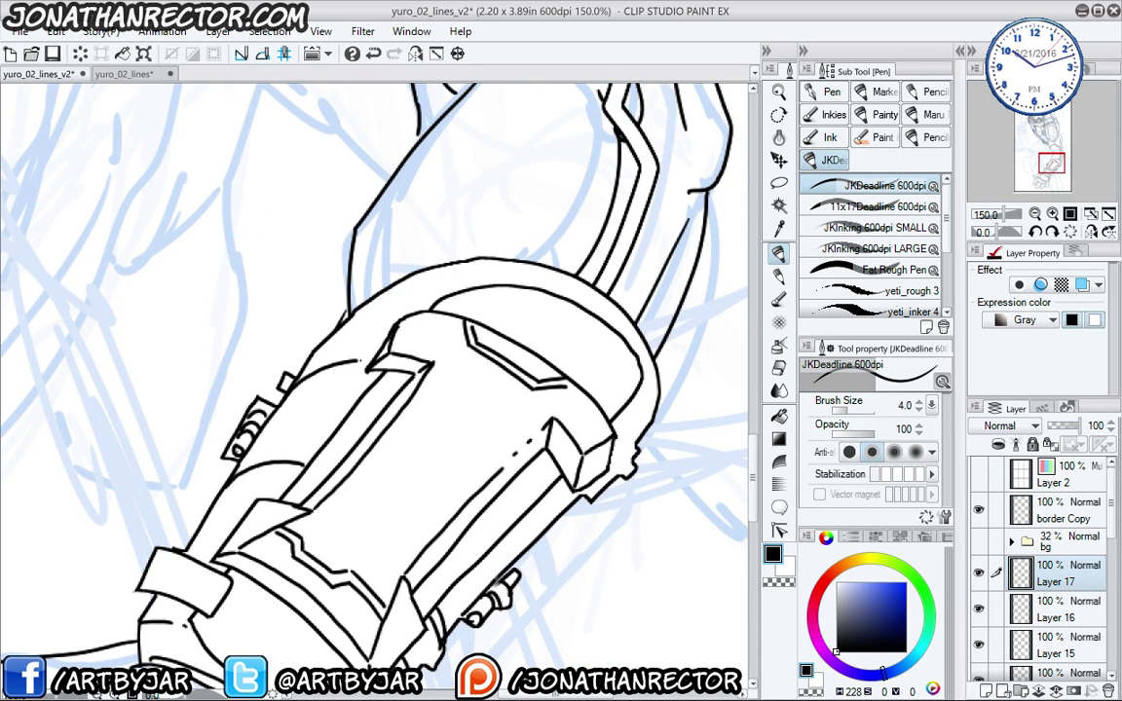
{"action": "left_click_drag", "start_coordinate": [223, 477], "coordinate": [247, 424]}
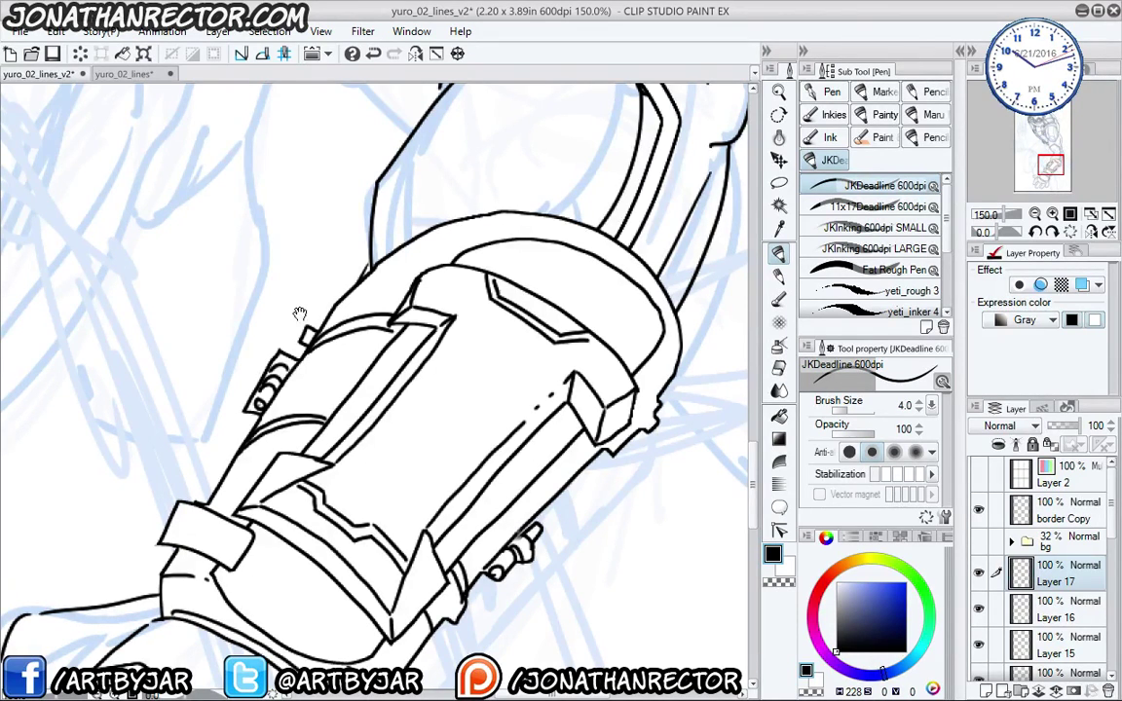
{"action": "left_click_drag", "start_coordinate": [295, 321], "coordinate": [331, 204]}
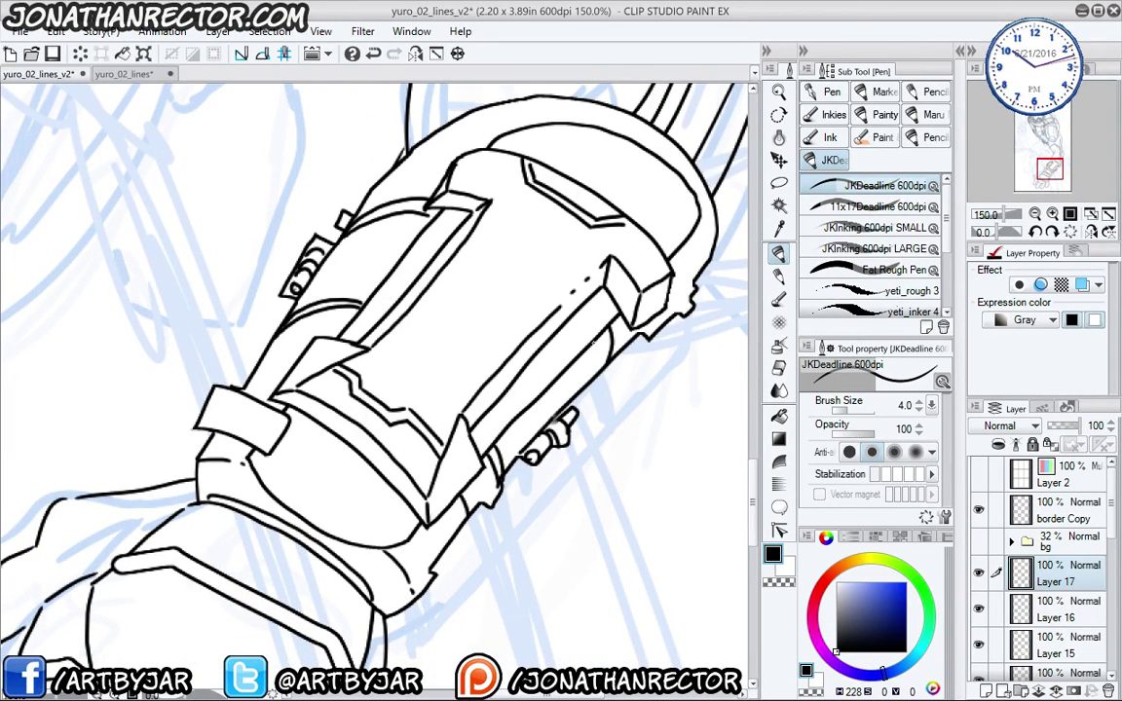
{"action": "left_click_drag", "start_coordinate": [605, 335], "coordinate": [599, 365]}
{"action": "left_click_drag", "start_coordinate": [508, 187], "coordinate": [438, 362]}
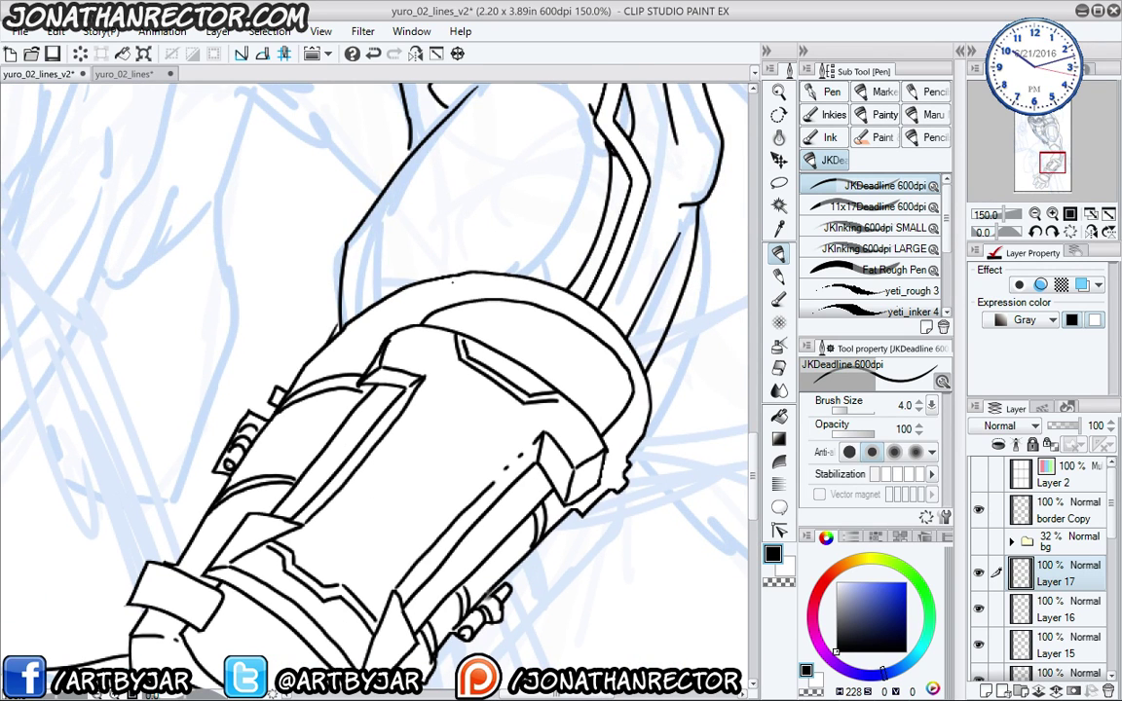
{"action": "left_click_drag", "start_coordinate": [451, 280], "coordinate": [454, 295]}
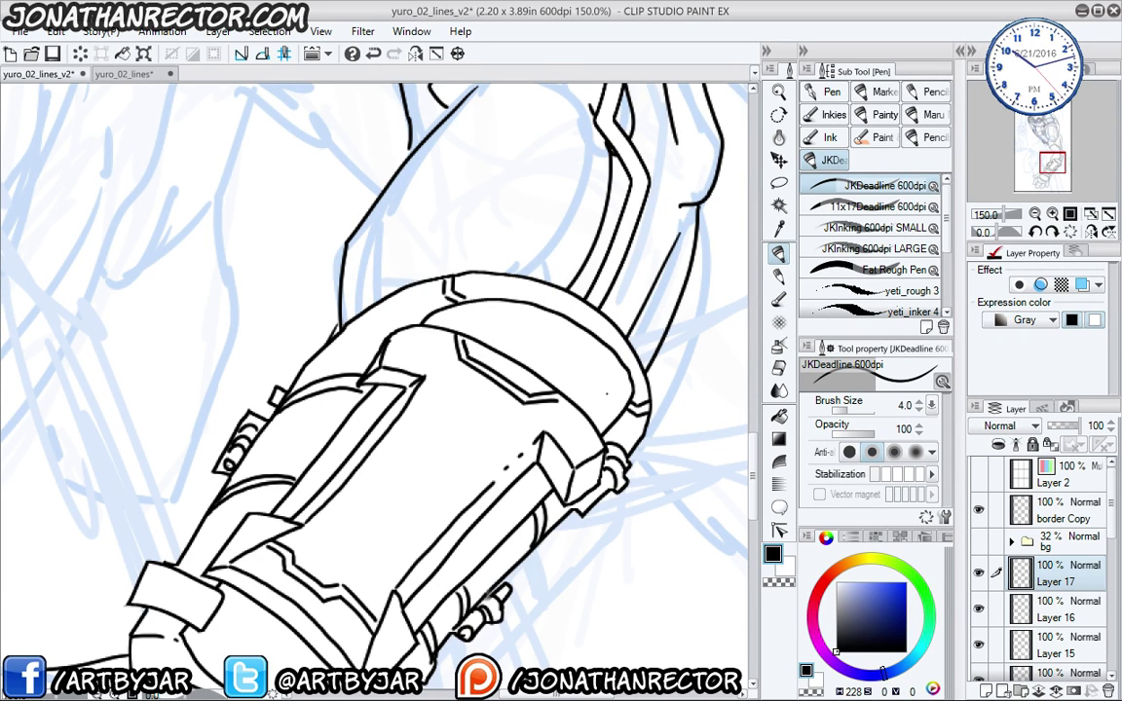
{"action": "scroll", "coordinate": [213, 539], "scroll_direction": "down", "scroll_amount": 5}
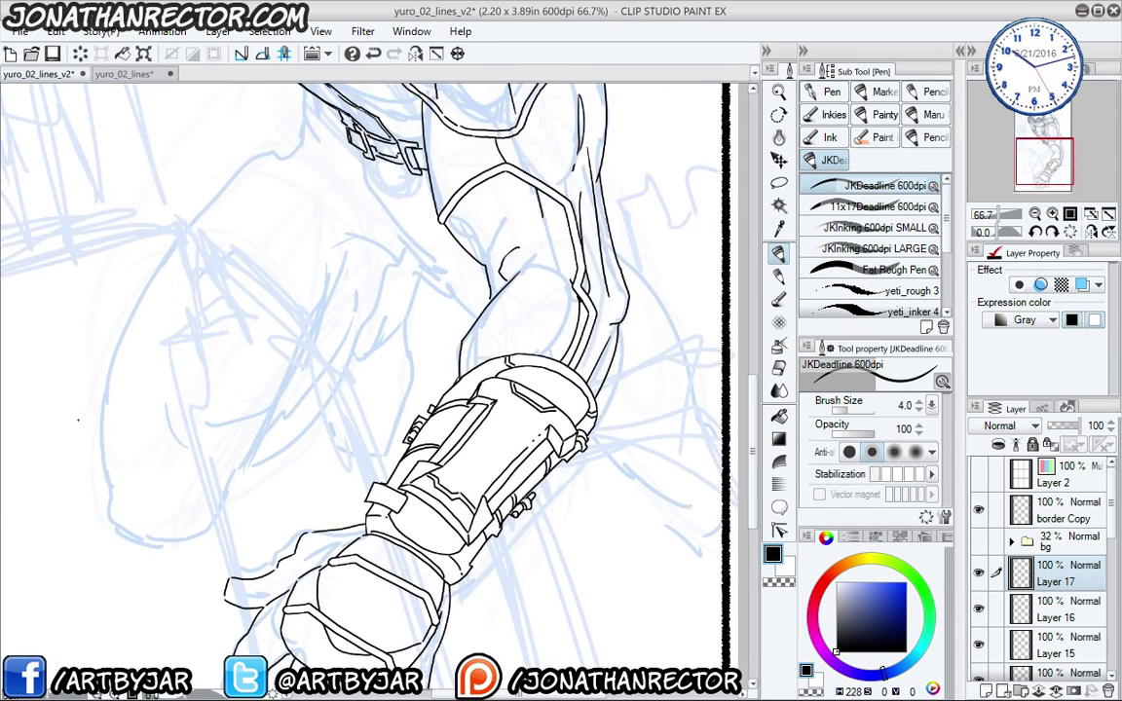
- Ink the wrist buckle's bottom edge and an inner line on its top face
{"action": "scroll", "coordinate": [78, 420], "scroll_direction": "down", "scroll_amount": 1}
{"action": "left_click_drag", "start_coordinate": [150, 415], "coordinate": [233, 139]}
{"action": "scroll", "coordinate": [156, 119], "scroll_direction": "up", "scroll_amount": 3}
{"action": "left_click_drag", "start_coordinate": [559, 498], "coordinate": [284, 447]}
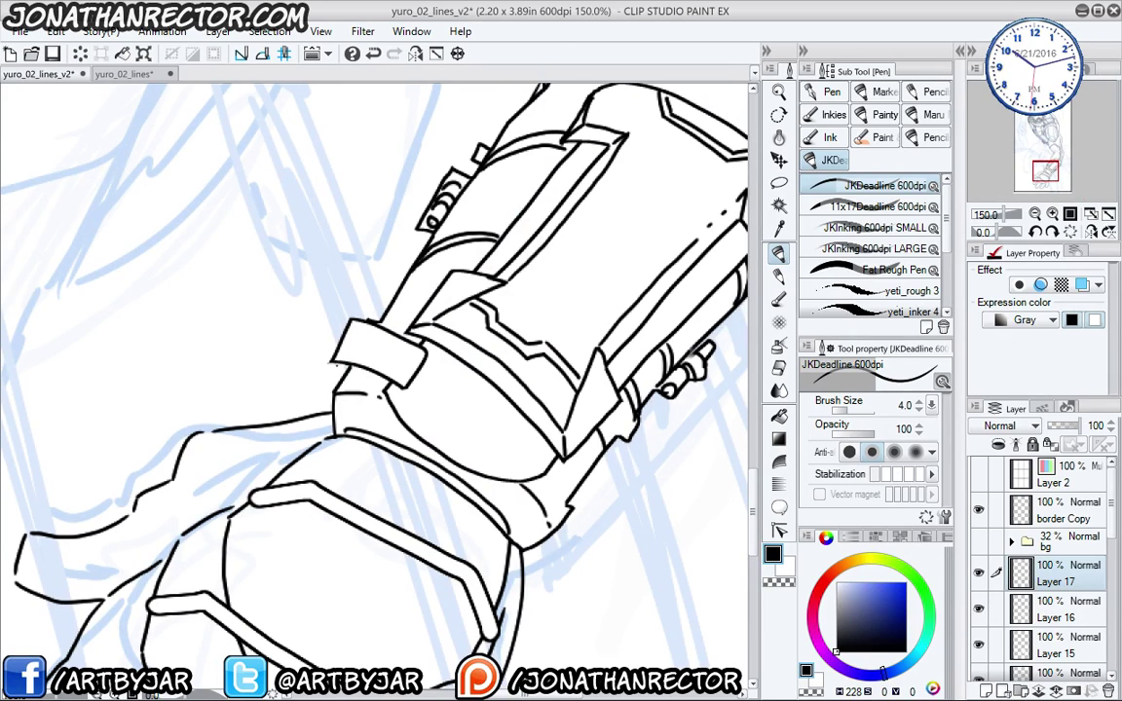
{"action": "mouse_move", "coordinate": [340, 378]}
{"action": "left_mouse_down"}
{"action": "mouse_move", "coordinate": [385, 390]}
{"action": "mouse_move", "coordinate": [370, 366]}
{"action": "left_mouse_up"}
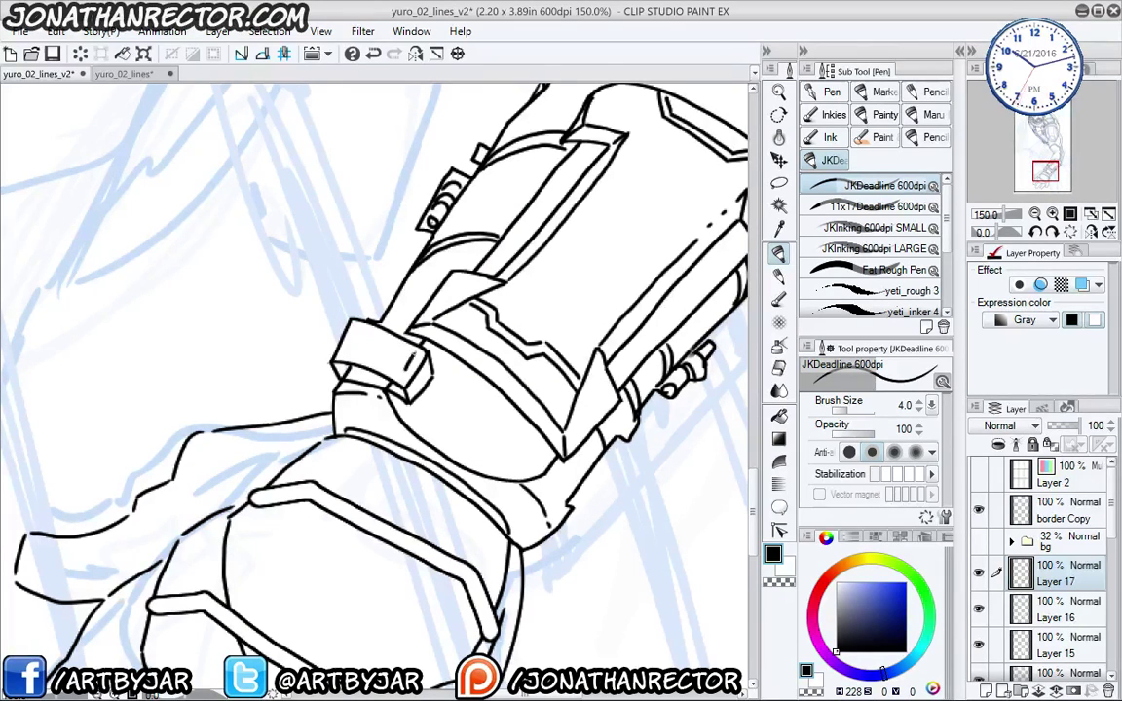
{"action": "mouse_move", "coordinate": [354, 337]}
{"action": "left_mouse_down"}
{"action": "mouse_move", "coordinate": [409, 353]}
{"action": "mouse_move", "coordinate": [372, 340]}
{"action": "left_mouse_up"}
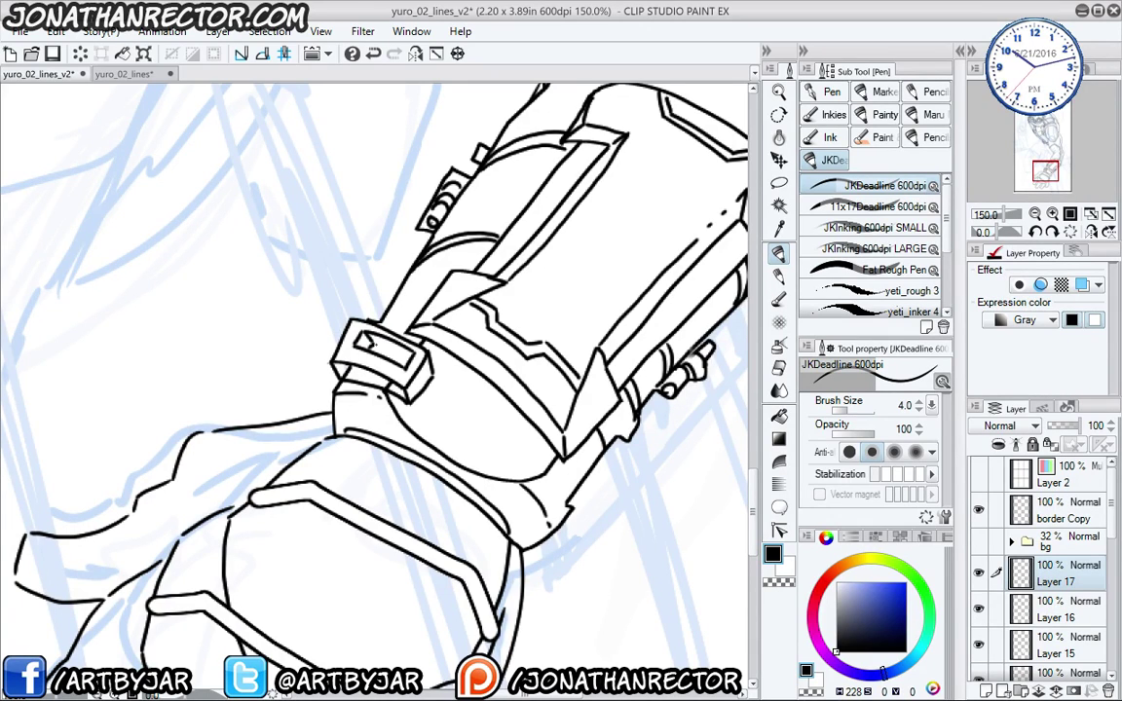
- Check the lines by toggling Layers 16 and 14, then settle on Layer 15 with the pen
{"action": "left_click", "coordinate": [979, 608]}
{"action": "left_click", "coordinate": [979, 607]}
{"action": "left_click", "coordinate": [979, 679]}
{"action": "left_click", "coordinate": [979, 679]}
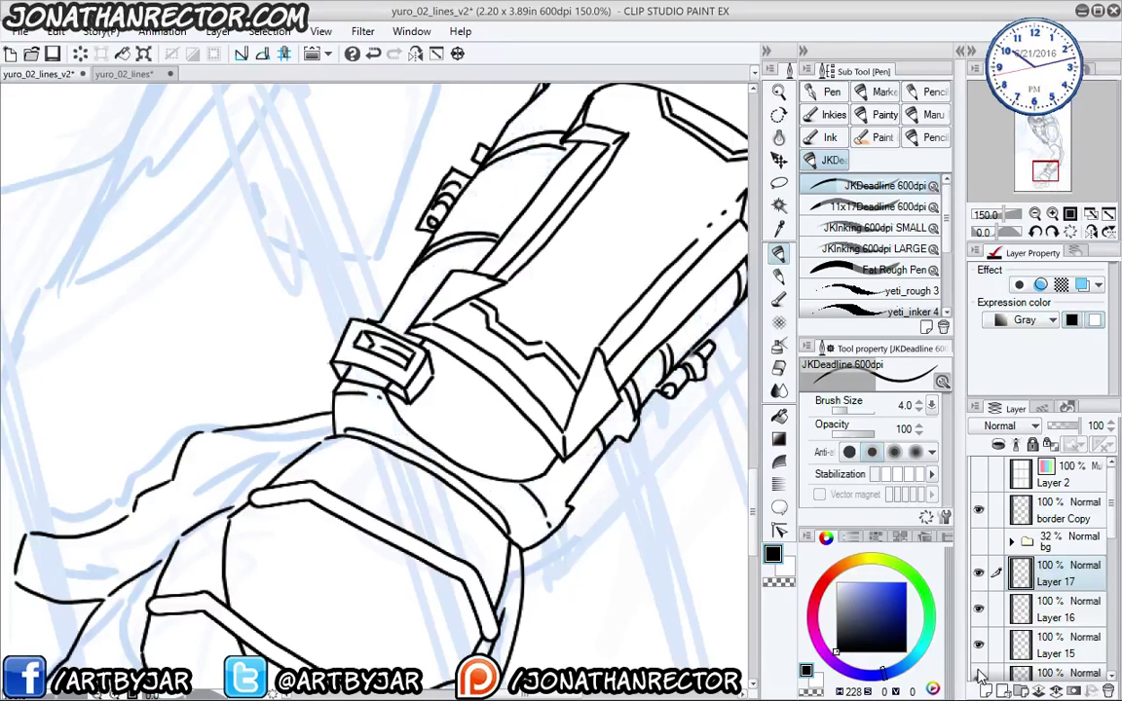
{"action": "left_click", "coordinate": [1052, 677]}
{"action": "key", "text": "e"}
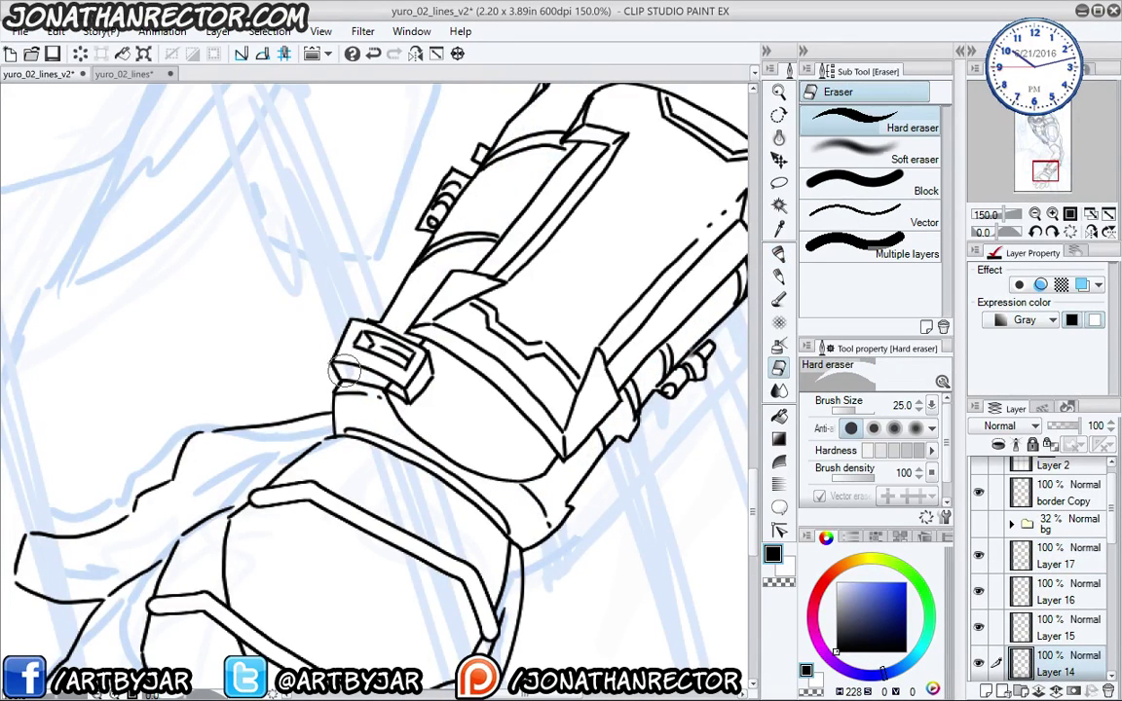
{"action": "left_click", "coordinate": [1041, 635]}
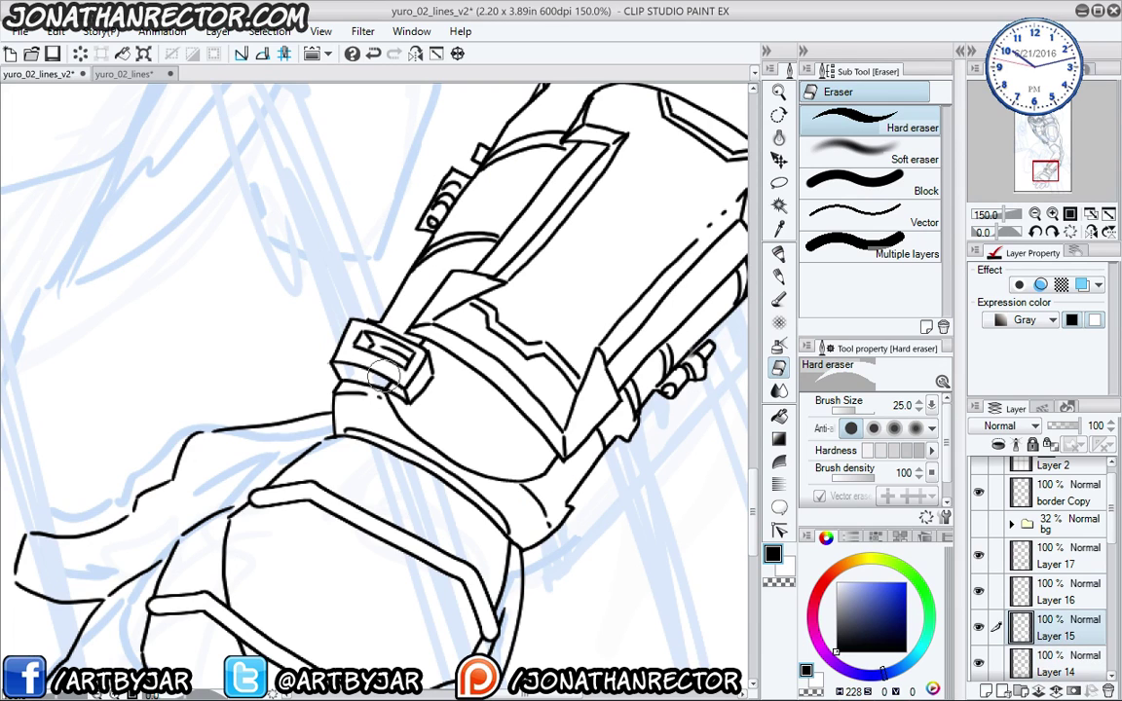
{"action": "left_click_drag", "start_coordinate": [376, 415], "coordinate": [355, 425]}
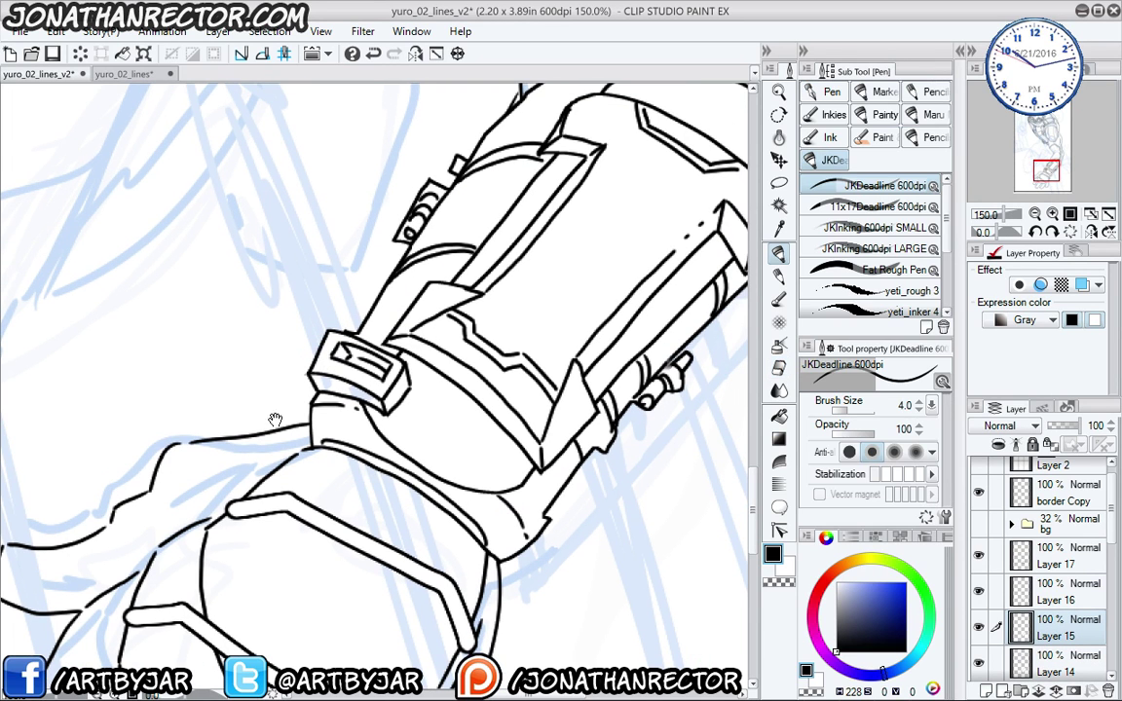
{"action": "key", "text": "p"}
{"action": "left_click_drag", "start_coordinate": [312, 494], "coordinate": [304, 528]}
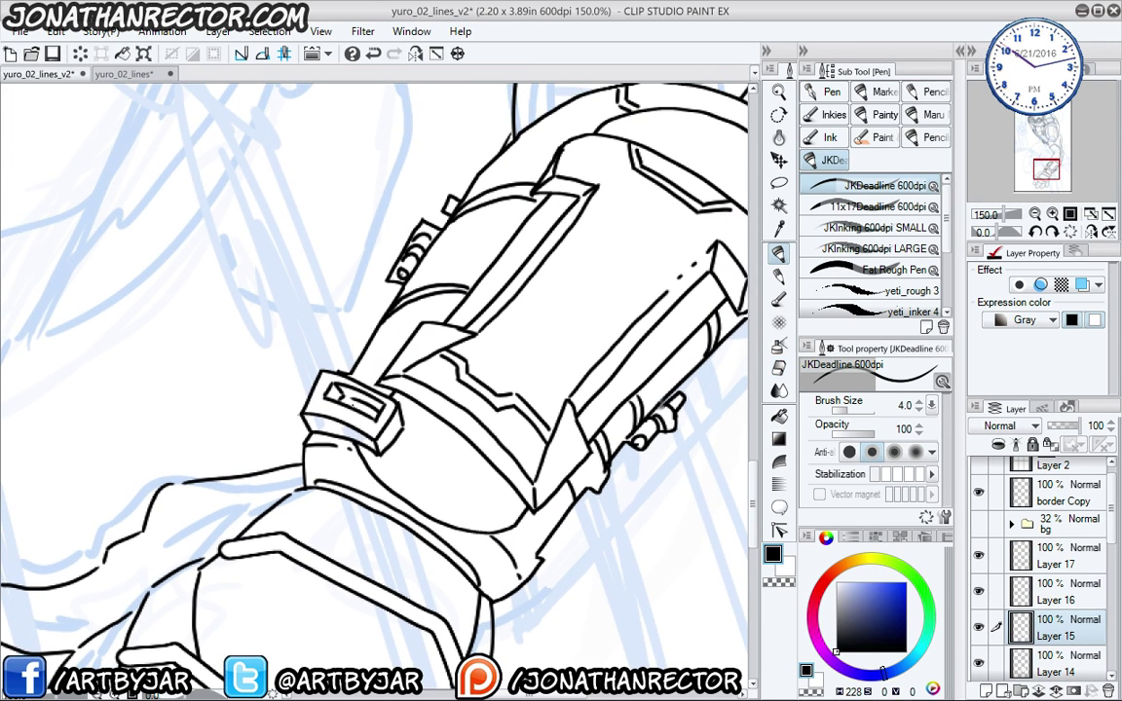
{"action": "key", "text": "ctrl+minus"}
{"action": "key", "text": "ctrl+minus"}
- At 150% zoom, add a new layer above Layer 10 for the hand plate
{"action": "key", "text": "ctrl+plus"}
{"action": "key", "text": "ctrl+plus"}
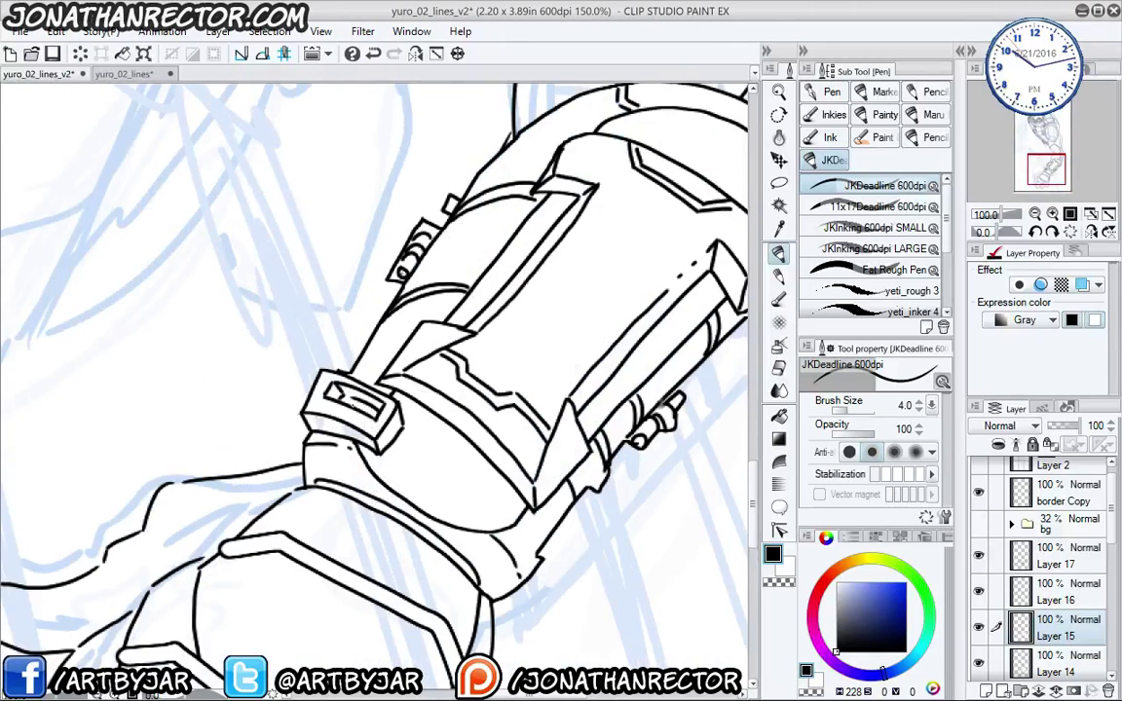
{"action": "scroll", "coordinate": [317, 366], "scroll_direction": "down", "scroll_amount": 8}
{"action": "scroll", "coordinate": [1106, 546], "scroll_direction": "down", "scroll_amount": 3}
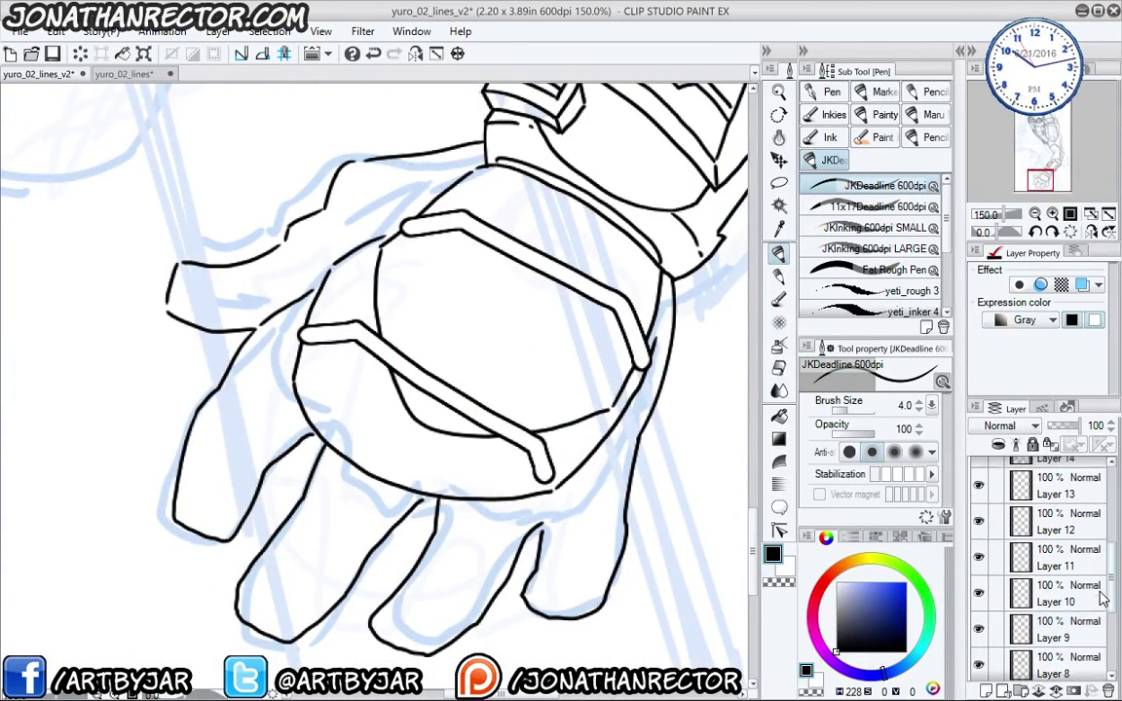
{"action": "left_click", "coordinate": [986, 596]}
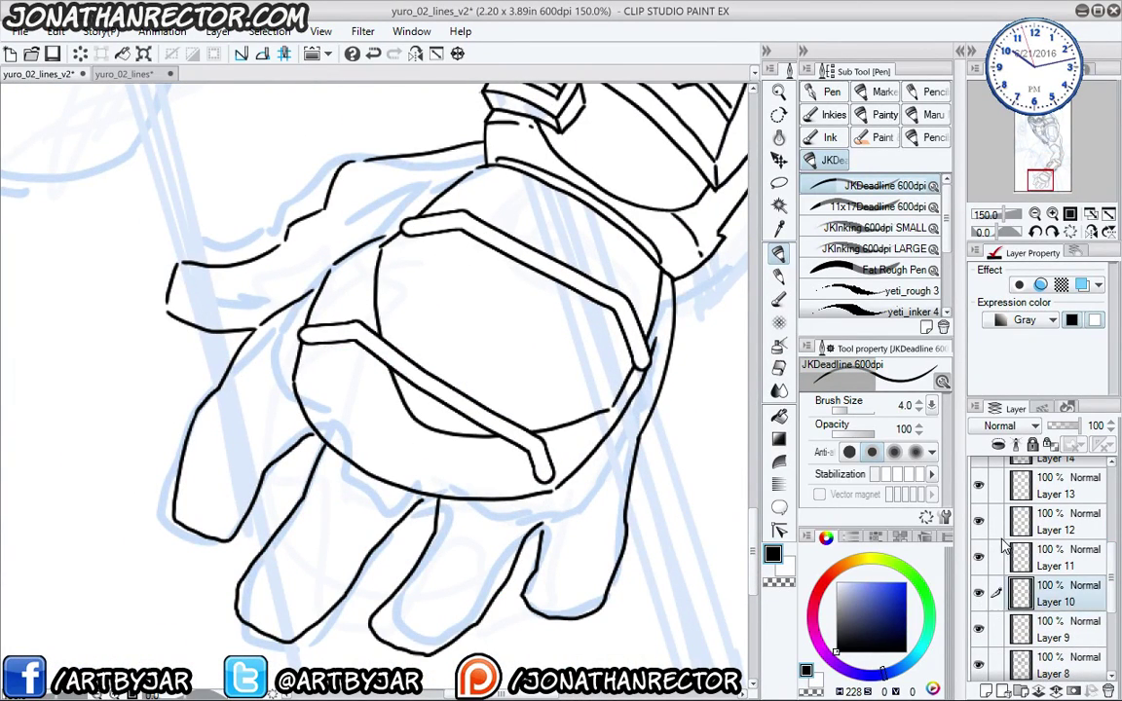
{"action": "key", "text": "ctrl+shift+n"}
{"action": "left_click_drag", "start_coordinate": [350, 411], "coordinate": [360, 436]}
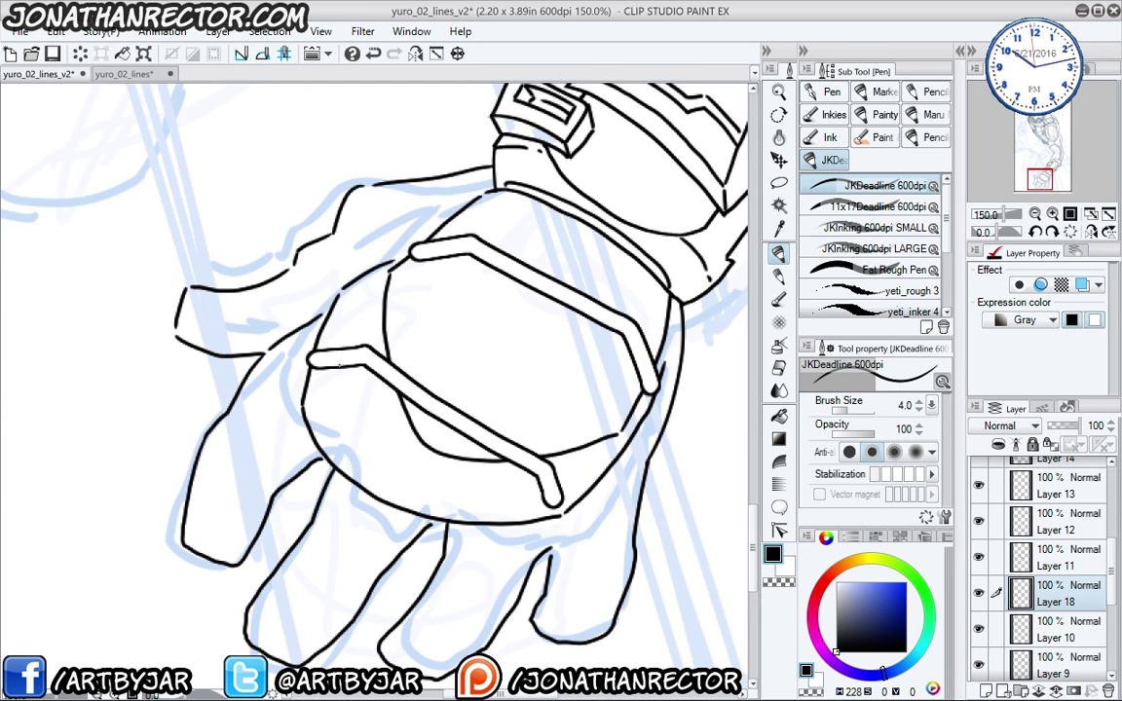
- Ink a size-15 hand plate contour, make it a hollow outline, and move Layer 18 above Layer 11
{"action": "key", "text": "p"}
{"action": "key", "text": "p"}
{"action": "key", "text": "bracketright"}
{"action": "key", "text": "bracketright"}
{"action": "key", "text": "bracketright"}
{"action": "key", "text": "bracketright"}
{"action": "key", "text": "bracketright"}
{"action": "key", "text": "bracketright"}
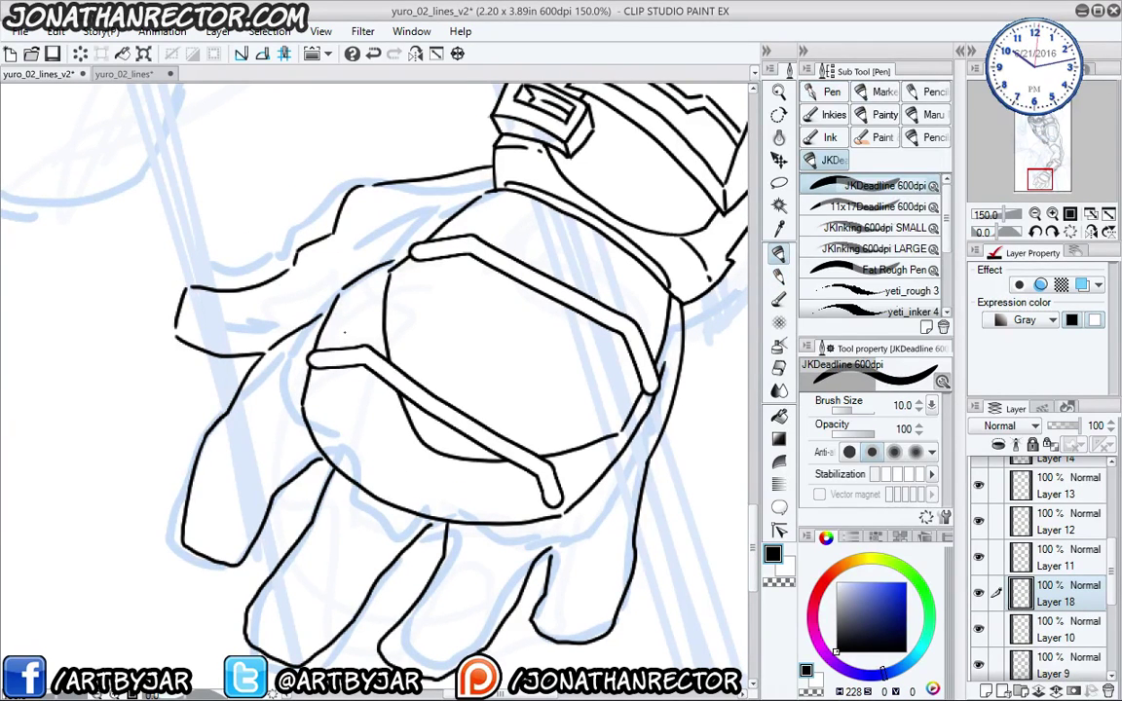
{"action": "key", "text": "bracketright"}
{"action": "key", "text": "bracketright"}
{"action": "key", "text": "bracketright"}
{"action": "key", "text": "bracketleft"}
{"action": "left_click_drag", "start_coordinate": [330, 273], "coordinate": [336, 264]}
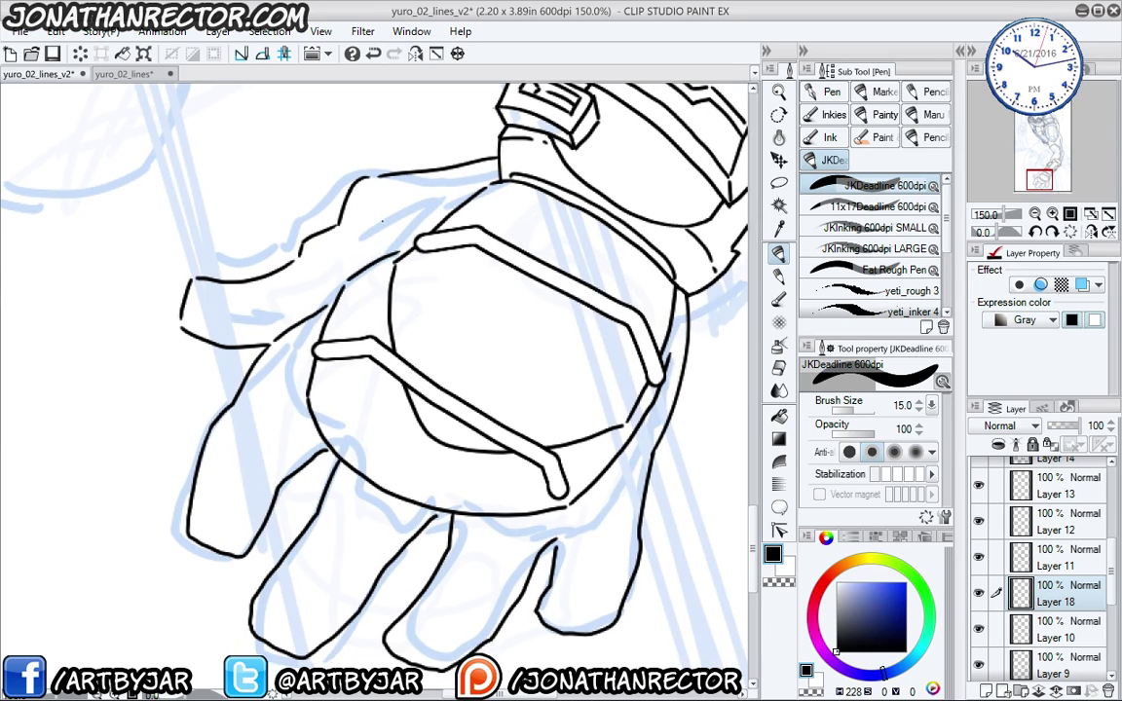
{"action": "mouse_move", "coordinate": [497, 180]}
{"action": "left_mouse_down"}
{"action": "mouse_move", "coordinate": [428, 239]}
{"action": "mouse_move", "coordinate": [349, 279]}
{"action": "mouse_move", "coordinate": [319, 321]}
{"action": "mouse_move", "coordinate": [306, 390]}
{"action": "mouse_move", "coordinate": [331, 448]}
{"action": "mouse_move", "coordinate": [421, 503]}
{"action": "mouse_move", "coordinate": [516, 514]}
{"action": "mouse_move", "coordinate": [583, 492]}
{"action": "mouse_move", "coordinate": [648, 400]}
{"action": "mouse_move", "coordinate": [676, 292]}
{"action": "left_mouse_up"}
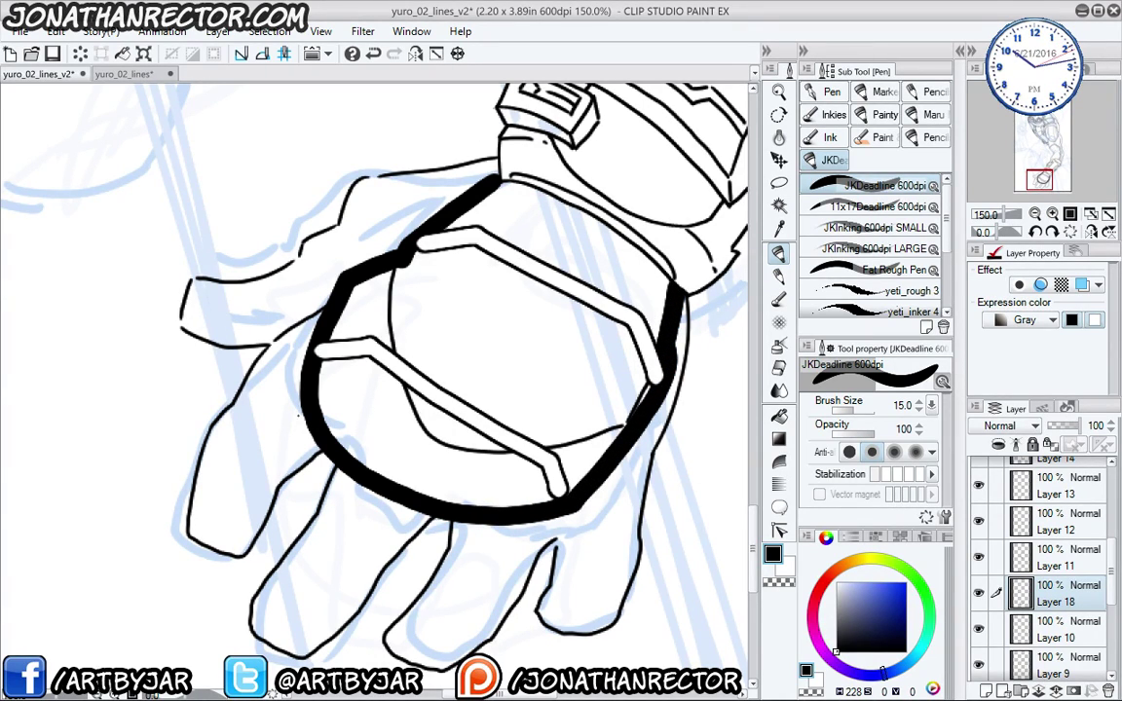
{"action": "key", "text": "F1"}
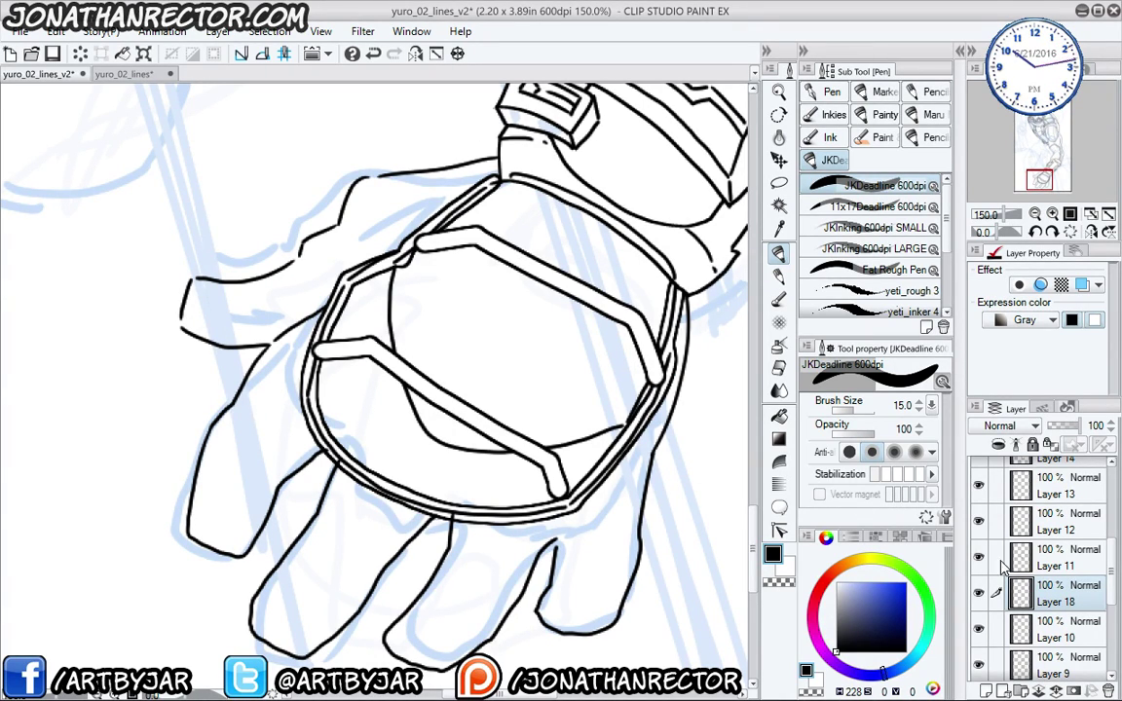
{"action": "left_click_drag", "start_coordinate": [1018, 590], "coordinate": [1044, 521]}
{"action": "scroll", "coordinate": [269, 385], "scroll_direction": "down", "scroll_amount": 5}
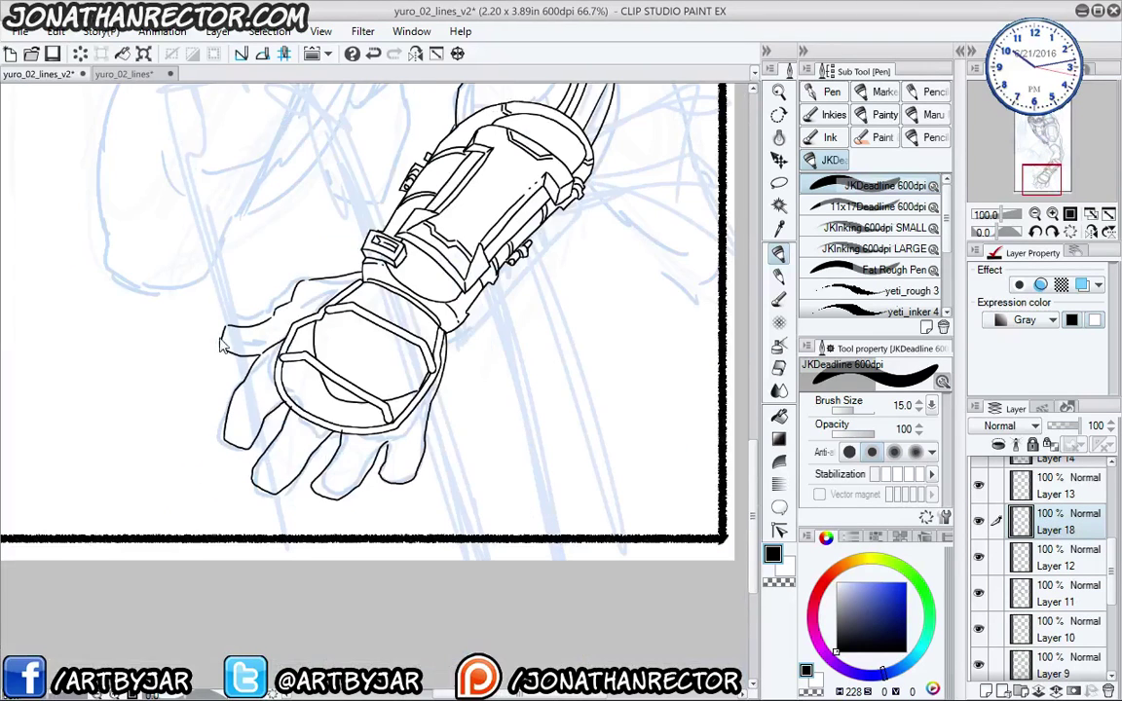
- Compare Layers 18 and 12 by toggling visibility, and undo moving Layer 12 above Layer 18
{"action": "scroll", "coordinate": [268, 531], "scroll_direction": "up", "scroll_amount": 2}
{"action": "mouse_move", "coordinate": [215, 582]}
{"action": "left_mouse_down"}
{"action": "mouse_move", "coordinate": [208, 456]}
{"action": "mouse_move", "coordinate": [210, 534]}
{"action": "left_mouse_up"}
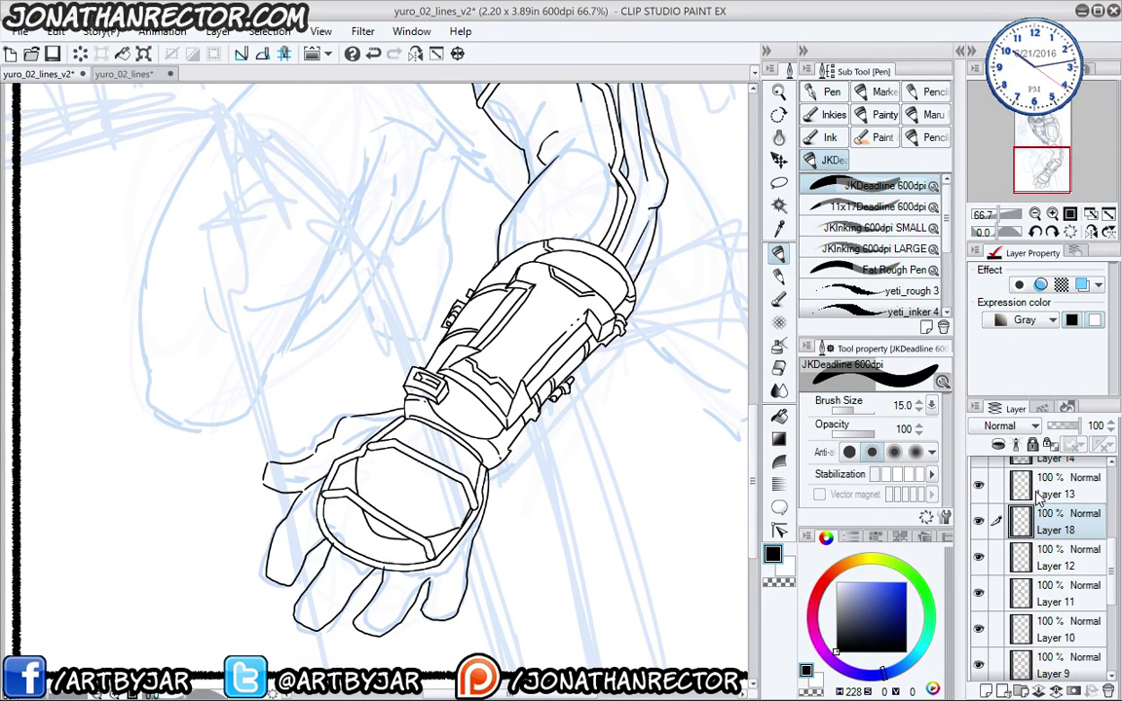
{"action": "left_click", "coordinate": [987, 489]}
{"action": "key", "text": "e"}
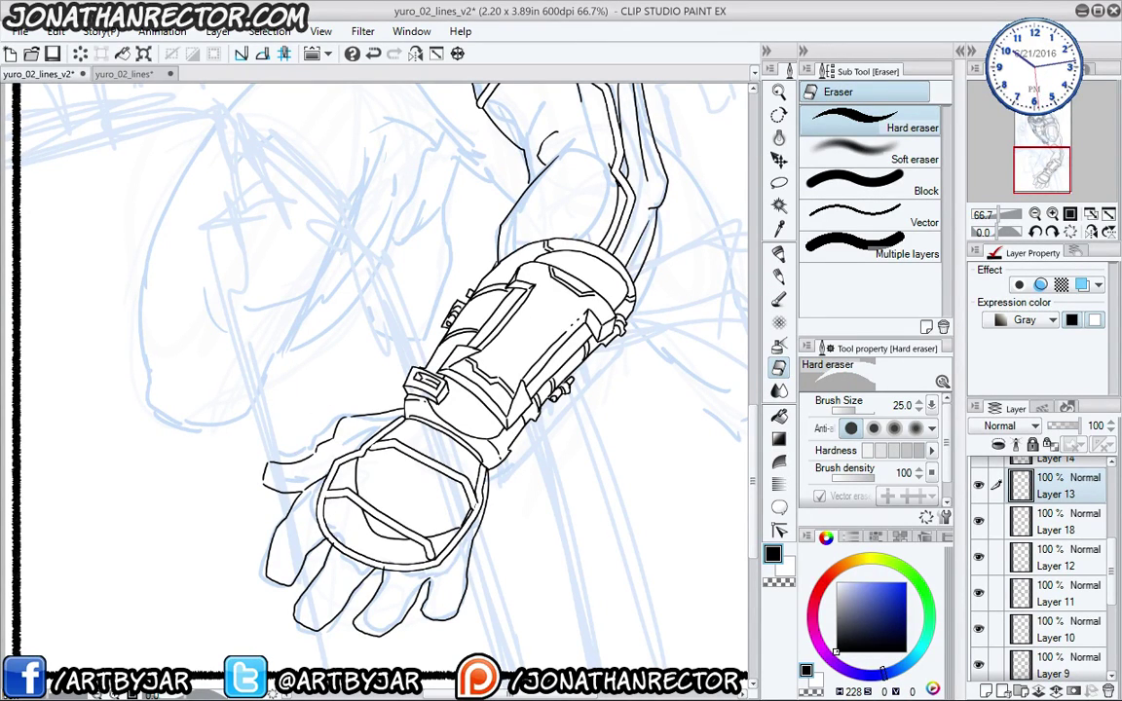
{"action": "left_click", "coordinate": [980, 521]}
{"action": "left_click", "coordinate": [980, 521]}
{"action": "left_click", "coordinate": [981, 558]}
{"action": "left_click", "coordinate": [980, 558]}
{"action": "left_click_drag", "start_coordinate": [1040, 559], "coordinate": [1044, 490]}
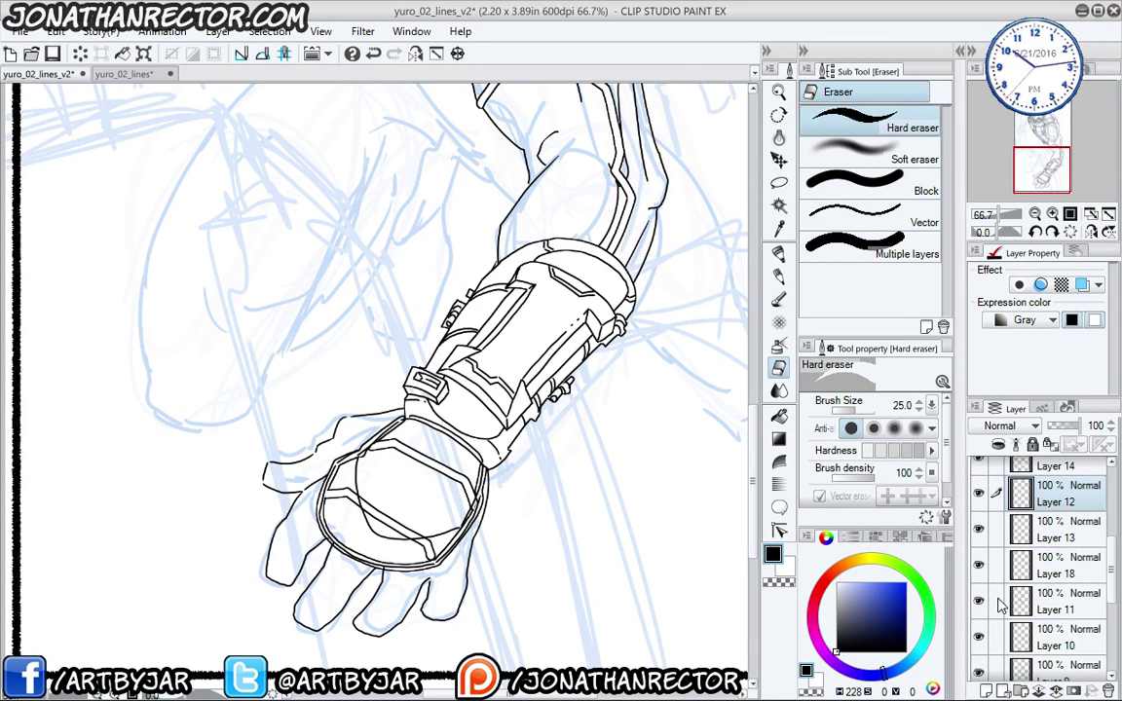
{"action": "key", "text": "ctrl+z"}
{"action": "key", "text": "ctrl+z"}
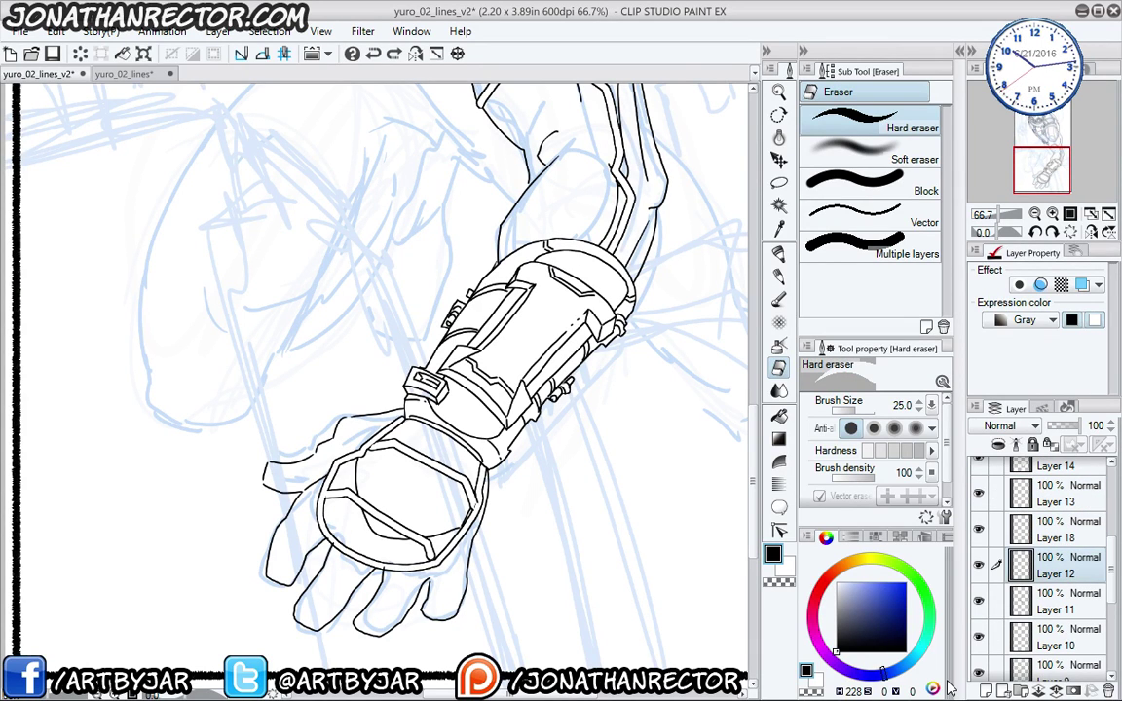
- Save the drawing and add new Layer 19 with the helmet in view
{"action": "mouse_move", "coordinate": [189, 353]}
{"action": "left_mouse_down"}
{"action": "mouse_move", "coordinate": [276, 326]}
{"action": "mouse_move", "coordinate": [215, 368]}
{"action": "mouse_move", "coordinate": [215, 421]}
{"action": "mouse_move", "coordinate": [254, 529]}
{"action": "left_mouse_up"}
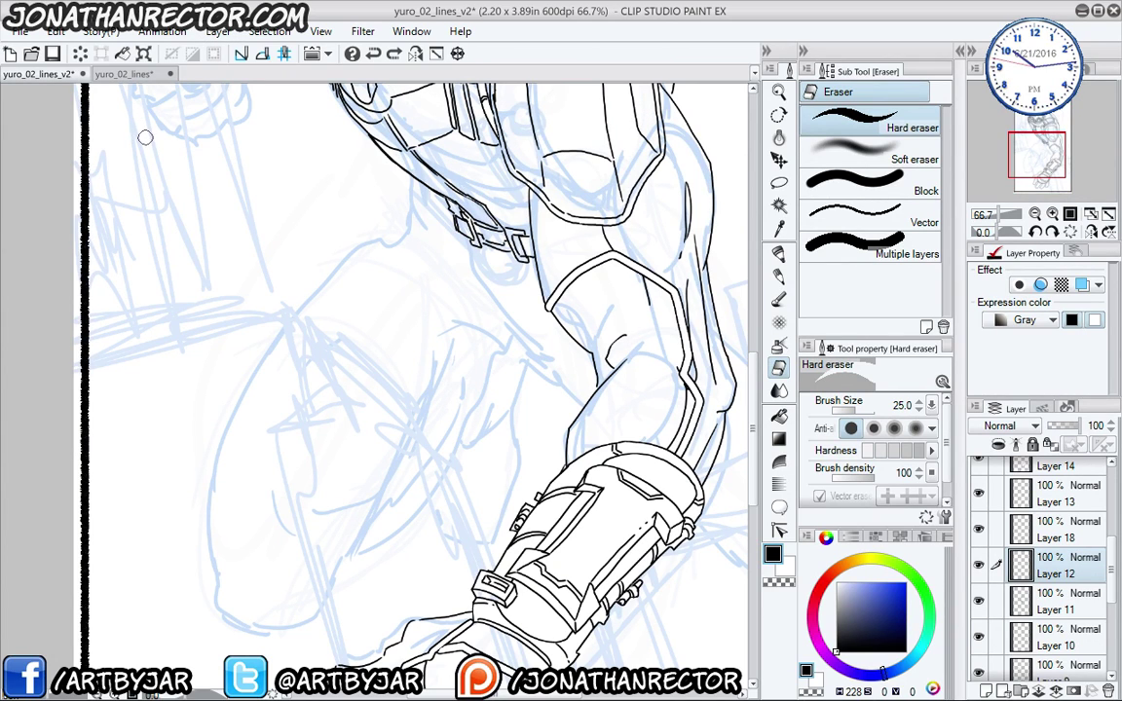
{"action": "left_click", "coordinate": [52, 54]}
{"action": "left_click_drag", "start_coordinate": [312, 313], "coordinate": [361, 476]}
{"action": "key", "text": "ctrl+shift+n"}
{"action": "scroll", "coordinate": [251, 336], "scroll_direction": "up", "scroll_amount": 2}
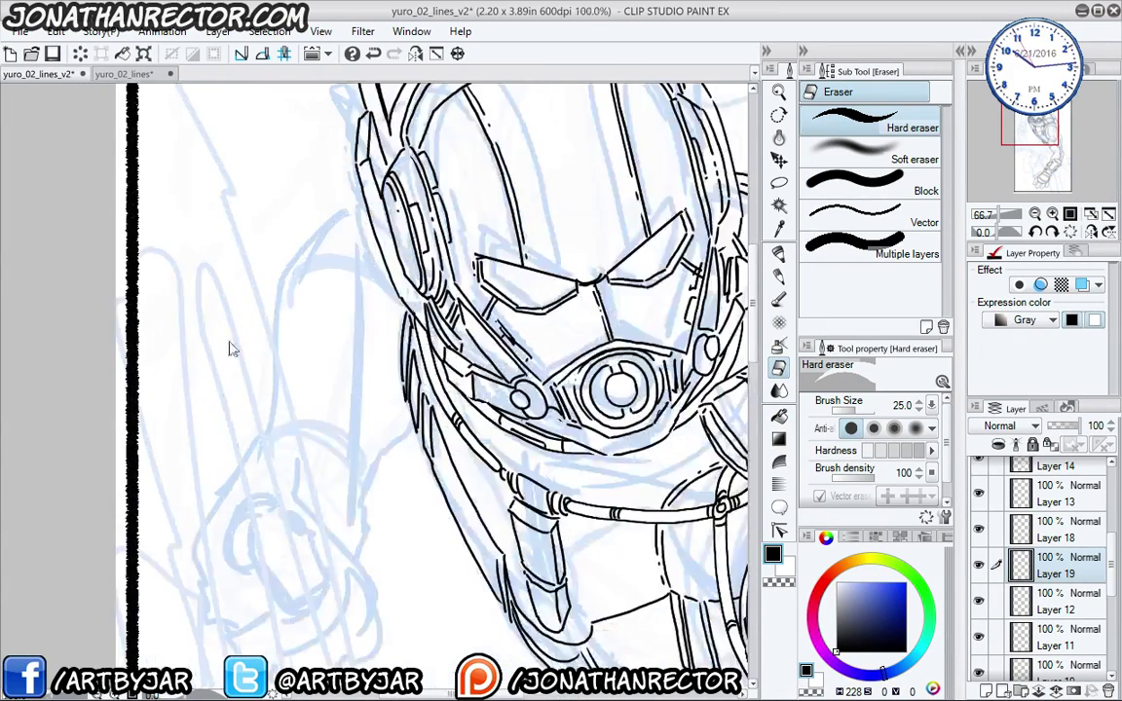
- Ink a trial curved contour on the fist, then erase it with an enlarged eraser
{"action": "left_click_drag", "start_coordinate": [248, 478], "coordinate": [242, 265]}
{"action": "key", "text": "p"}
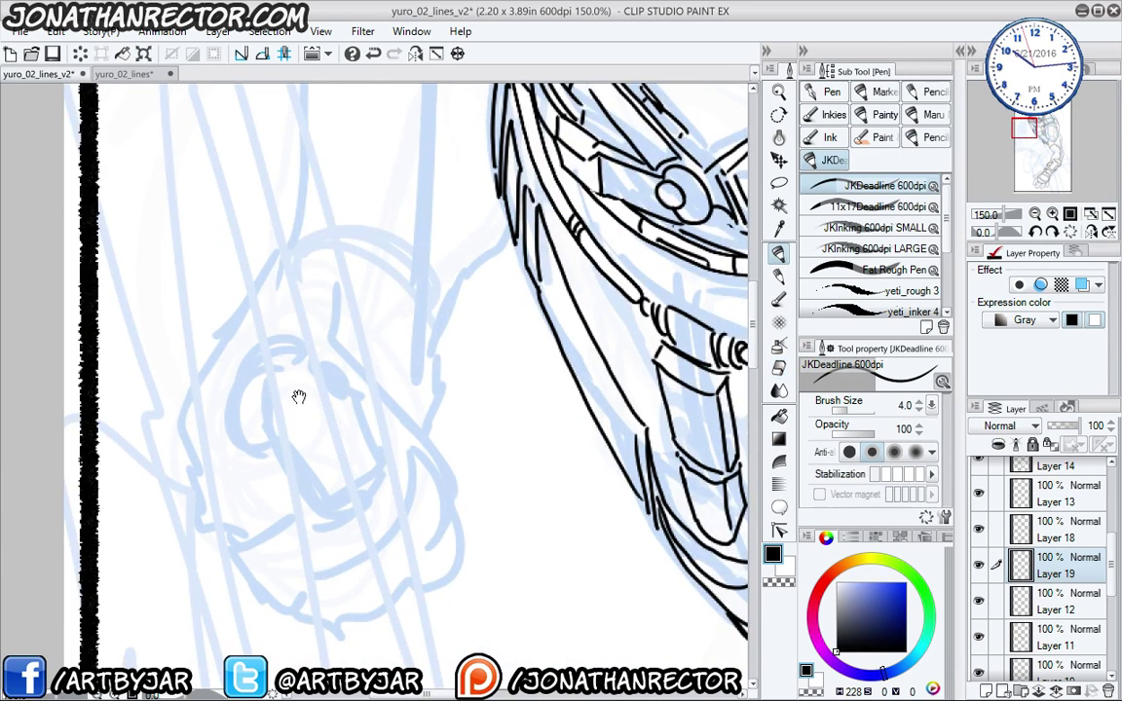
{"action": "mouse_move", "coordinate": [295, 394]}
{"action": "left_mouse_down"}
{"action": "mouse_move", "coordinate": [293, 347]}
{"action": "mouse_move", "coordinate": [272, 457]}
{"action": "mouse_move", "coordinate": [293, 348]}
{"action": "mouse_move", "coordinate": [293, 415]}
{"action": "left_mouse_up"}
{"action": "mouse_move", "coordinate": [313, 364]}
{"action": "left_mouse_down"}
{"action": "mouse_move", "coordinate": [310, 413]}
{"action": "mouse_move", "coordinate": [326, 436]}
{"action": "mouse_move", "coordinate": [371, 471]}
{"action": "mouse_move", "coordinate": [410, 469]}
{"action": "mouse_move", "coordinate": [382, 358]}
{"action": "mouse_move", "coordinate": [427, 456]}
{"action": "mouse_move", "coordinate": [448, 416]}
{"action": "mouse_move", "coordinate": [433, 378]}
{"action": "mouse_move", "coordinate": [371, 347]}
{"action": "mouse_move", "coordinate": [392, 351]}
{"action": "mouse_move", "coordinate": [338, 360]}
{"action": "mouse_move", "coordinate": [312, 332]}
{"action": "mouse_move", "coordinate": [323, 362]}
{"action": "mouse_move", "coordinate": [315, 400]}
{"action": "left_mouse_up"}
{"action": "key", "text": "e"}
{"action": "key", "text": "bracketright"}
{"action": "key", "text": "bracketright"}
{"action": "key", "text": "bracketright"}
{"action": "key", "text": "p"}
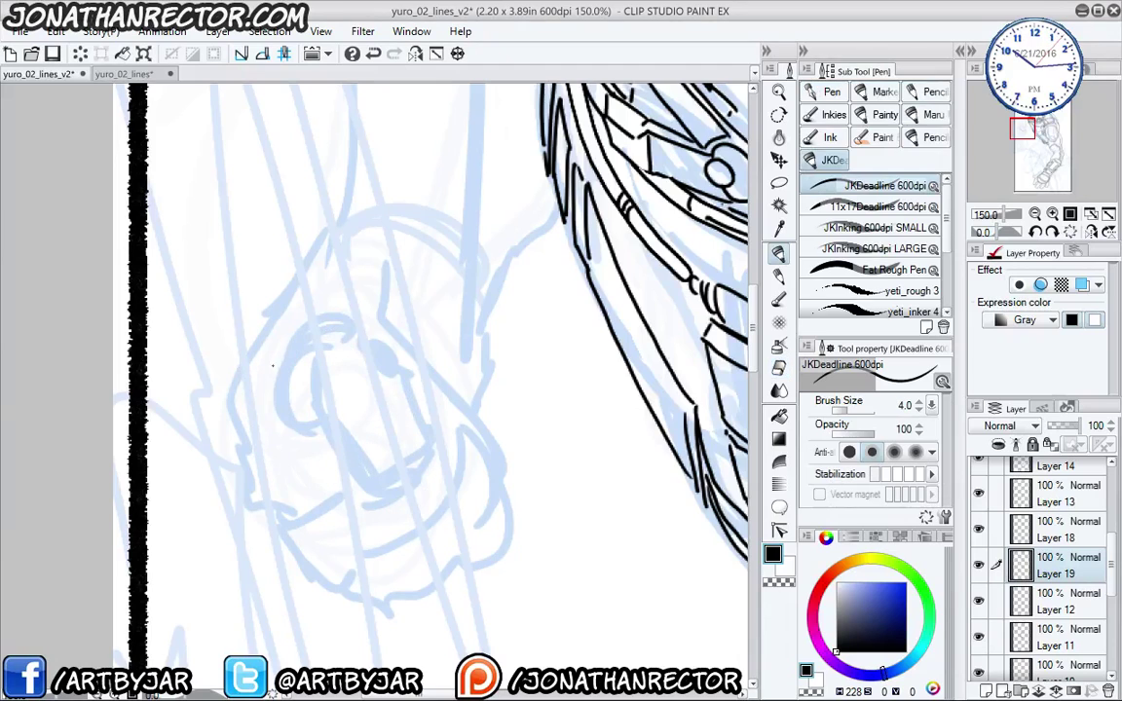
- With the canvas mirrored, ink the fist's outer and lower contours plus a knuckle line
{"action": "left_click", "coordinate": [415, 53]}
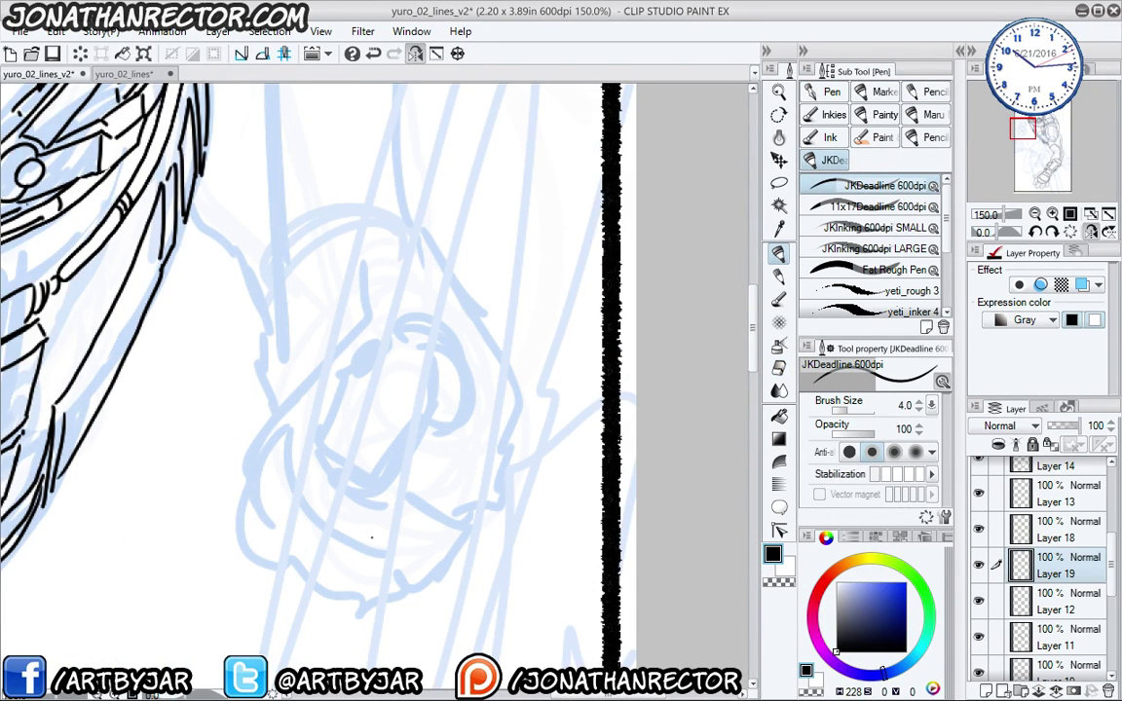
{"action": "mouse_move", "coordinate": [276, 411]}
{"action": "left_mouse_down"}
{"action": "mouse_move", "coordinate": [395, 218]}
{"action": "mouse_move", "coordinate": [491, 296]}
{"action": "left_mouse_up"}
{"action": "mouse_move", "coordinate": [549, 255]}
{"action": "left_mouse_down"}
{"action": "mouse_move", "coordinate": [588, 318]}
{"action": "mouse_move", "coordinate": [631, 443]}
{"action": "mouse_move", "coordinate": [587, 532]}
{"action": "mouse_move", "coordinate": [525, 587]}
{"action": "mouse_move", "coordinate": [507, 568]}
{"action": "left_mouse_up"}
{"action": "left_click_drag", "start_coordinate": [514, 559], "coordinate": [485, 557]}
{"action": "mouse_move", "coordinate": [474, 556]}
{"action": "left_mouse_down"}
{"action": "mouse_move", "coordinate": [433, 531]}
{"action": "mouse_move", "coordinate": [420, 504]}
{"action": "left_mouse_up"}
{"action": "left_click_drag", "start_coordinate": [398, 480], "coordinate": [409, 490]}
{"action": "mouse_move", "coordinate": [594, 522]}
{"action": "left_mouse_down"}
{"action": "mouse_move", "coordinate": [524, 512]}
{"action": "mouse_move", "coordinate": [437, 465]}
{"action": "mouse_move", "coordinate": [418, 416]}
{"action": "mouse_move", "coordinate": [473, 373]}
{"action": "left_mouse_up"}
{"action": "left_click_drag", "start_coordinate": [536, 445], "coordinate": [569, 435]}
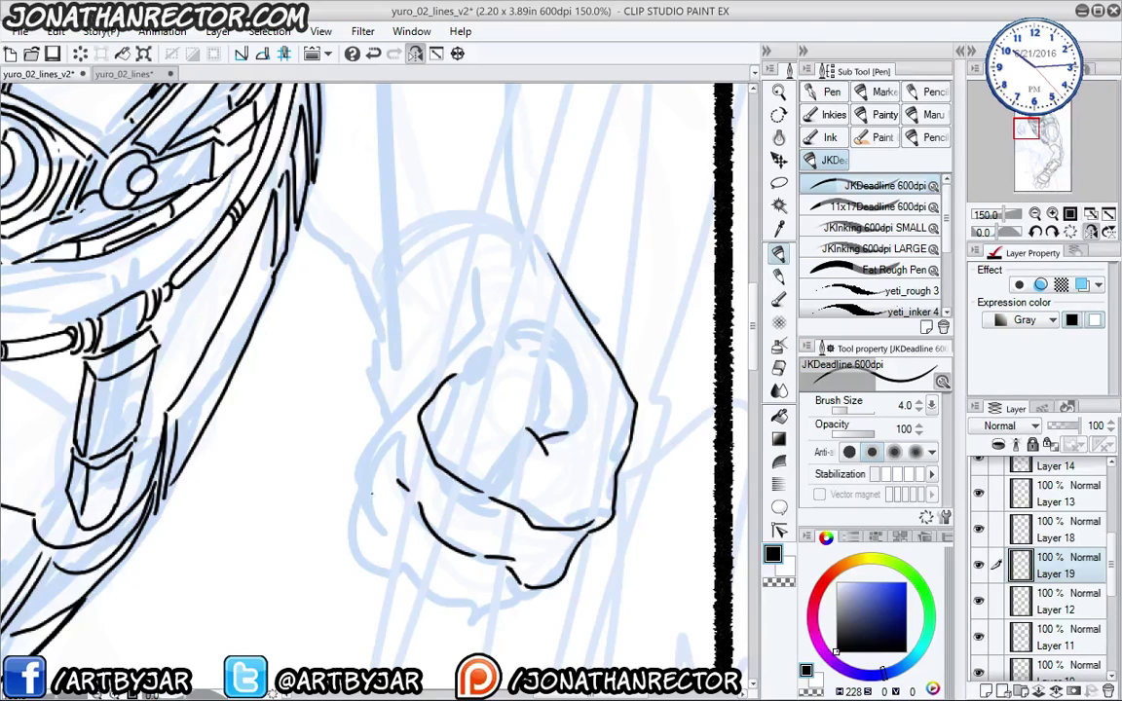
{"action": "mouse_move", "coordinate": [421, 422]}
{"action": "left_mouse_down"}
{"action": "mouse_move", "coordinate": [373, 480]}
{"action": "mouse_move", "coordinate": [377, 469]}
{"action": "mouse_move", "coordinate": [374, 533]}
{"action": "mouse_move", "coordinate": [486, 602]}
{"action": "mouse_move", "coordinate": [443, 597]}
{"action": "left_mouse_up"}
{"action": "left_click_drag", "start_coordinate": [448, 608], "coordinate": [507, 589]}
- On a new Layer 20, ink the fist's underside, left edges and wrist lines
{"action": "mouse_move", "coordinate": [319, 454]}
{"action": "left_mouse_down"}
{"action": "mouse_move", "coordinate": [446, 442]}
{"action": "mouse_move", "coordinate": [413, 359]}
{"action": "left_mouse_up"}
{"action": "left_click_drag", "start_coordinate": [580, 356], "coordinate": [292, 423]}
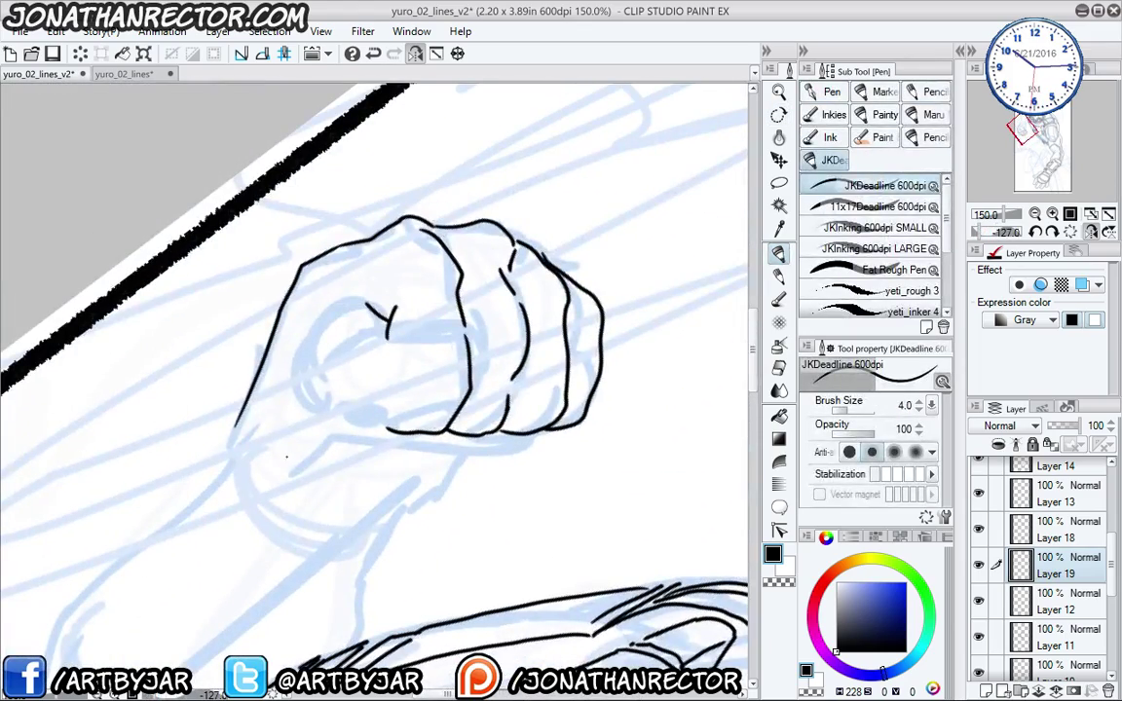
{"action": "key", "text": "ctrl+shift+n"}
{"action": "key", "text": "p"}
{"action": "key", "text": "p"}
{"action": "left_click_drag", "start_coordinate": [326, 515], "coordinate": [424, 435]}
{"action": "mouse_move", "coordinate": [269, 408]}
{"action": "left_mouse_down"}
{"action": "mouse_move", "coordinate": [325, 313]}
{"action": "mouse_move", "coordinate": [345, 304]}
{"action": "mouse_move", "coordinate": [384, 329]}
{"action": "mouse_move", "coordinate": [432, 327]}
{"action": "mouse_move", "coordinate": [466, 356]}
{"action": "mouse_move", "coordinate": [493, 394]}
{"action": "mouse_move", "coordinate": [491, 438]}
{"action": "mouse_move", "coordinate": [444, 450]}
{"action": "mouse_move", "coordinate": [361, 385]}
{"action": "left_mouse_up"}
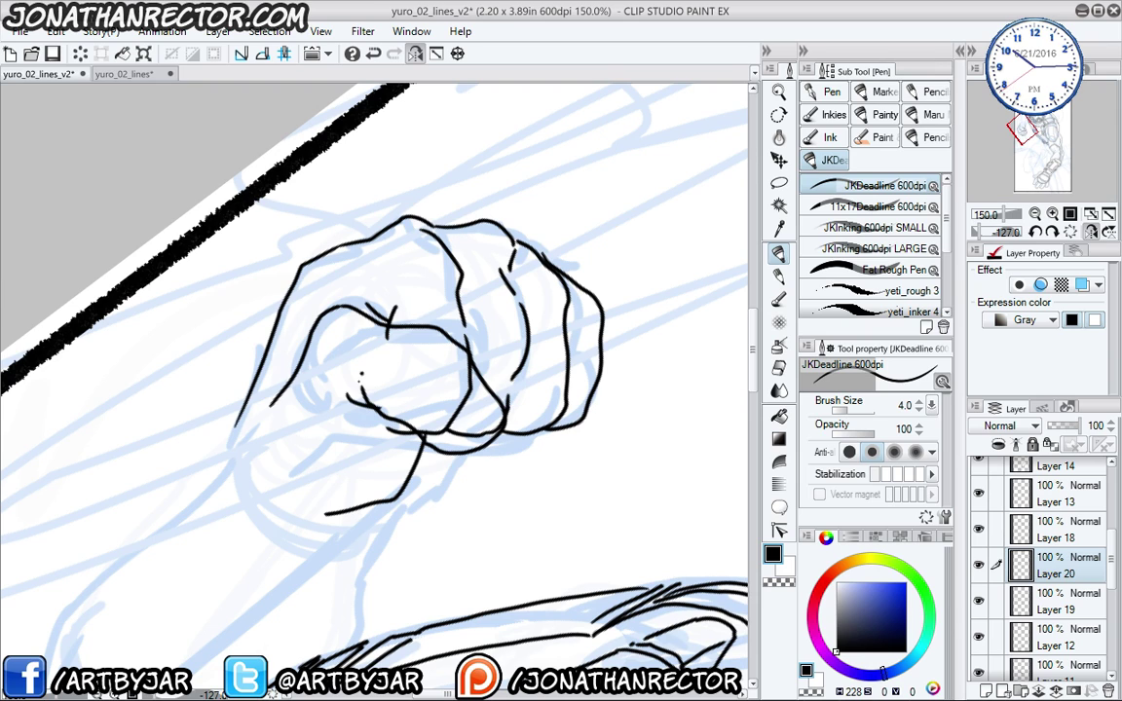
{"action": "left_click_drag", "start_coordinate": [419, 474], "coordinate": [535, 437]}
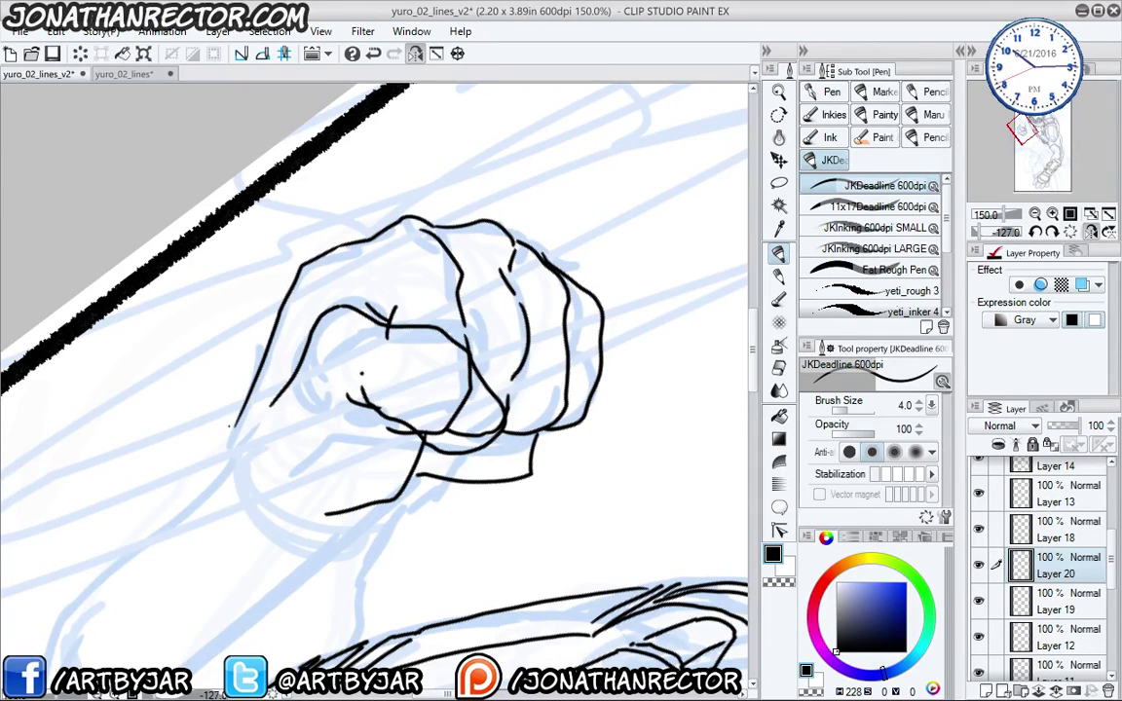
{"action": "left_click_drag", "start_coordinate": [233, 425], "coordinate": [195, 509]}
{"action": "left_click_drag", "start_coordinate": [296, 528], "coordinate": [342, 516]}
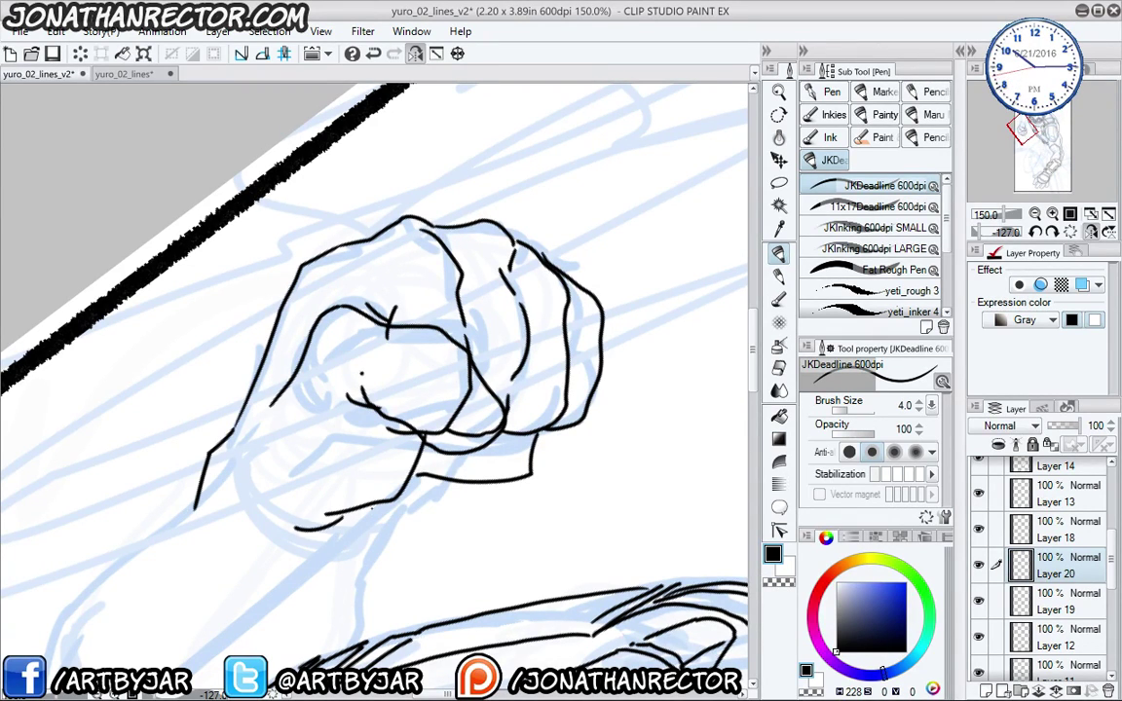
{"action": "left_click_drag", "start_coordinate": [427, 484], "coordinate": [377, 548]}
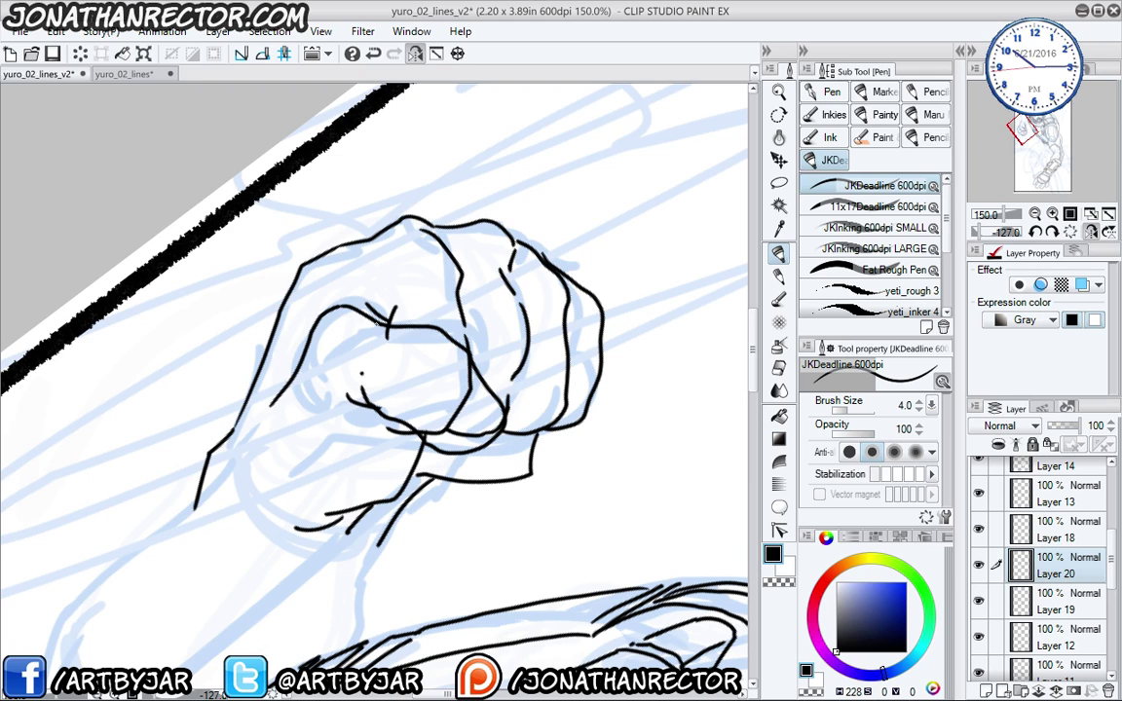
- On Layer 19, erase a stray tail with a size-40 eraser and redraw knuckle creases
{"action": "left_click", "coordinate": [1062, 601]}
{"action": "key", "text": "e"}
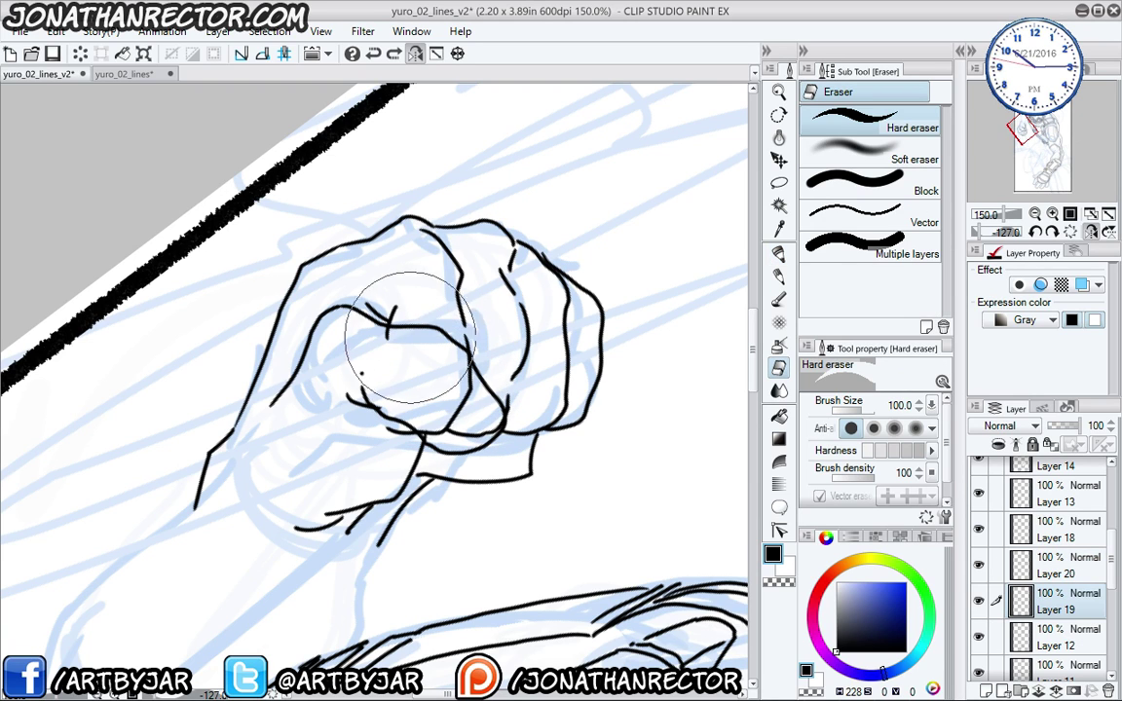
{"action": "key", "text": "bracketleft"}
{"action": "key", "text": "bracketleft"}
{"action": "key", "text": "bracketleft"}
{"action": "key", "text": "bracketleft"}
{"action": "key", "text": "bracketleft"}
{"action": "key", "text": "bracketleft"}
{"action": "key", "text": "bracketleft"}
{"action": "key", "text": "bracketleft"}
{"action": "key", "text": "bracketright"}
{"action": "key", "text": "bracketright"}
{"action": "key", "text": "bracketright"}
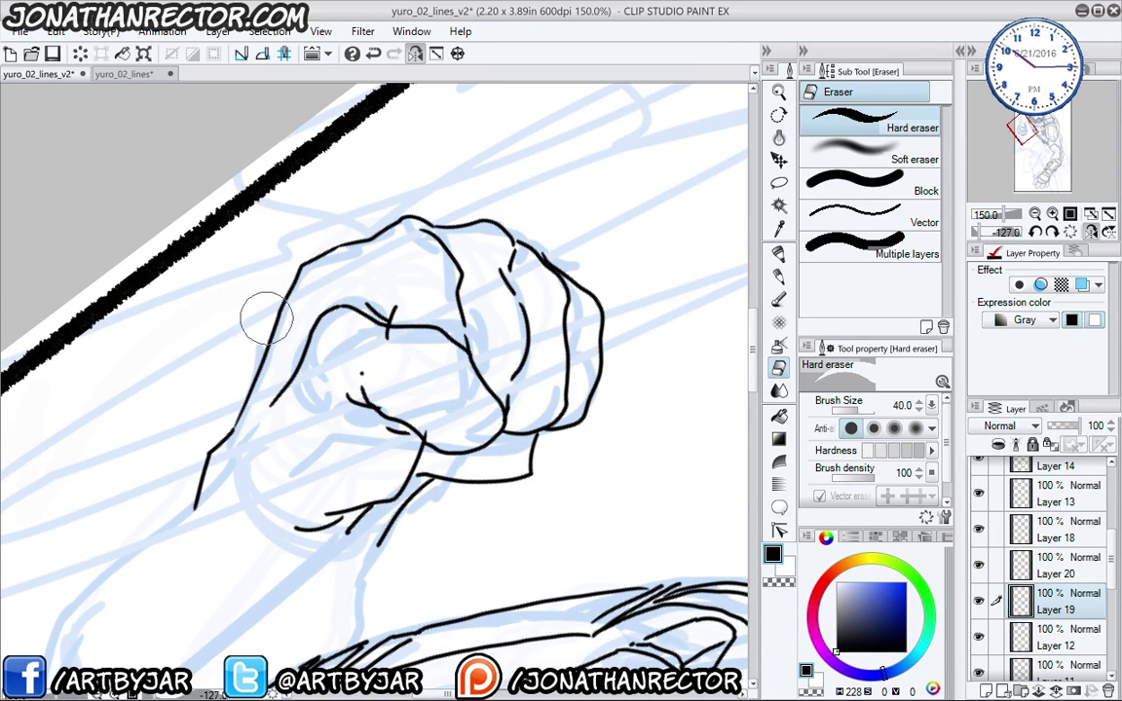
{"action": "key", "text": "p"}
{"action": "key", "text": "e"}
{"action": "left_click", "coordinate": [389, 341]}
{"action": "key", "text": "p"}
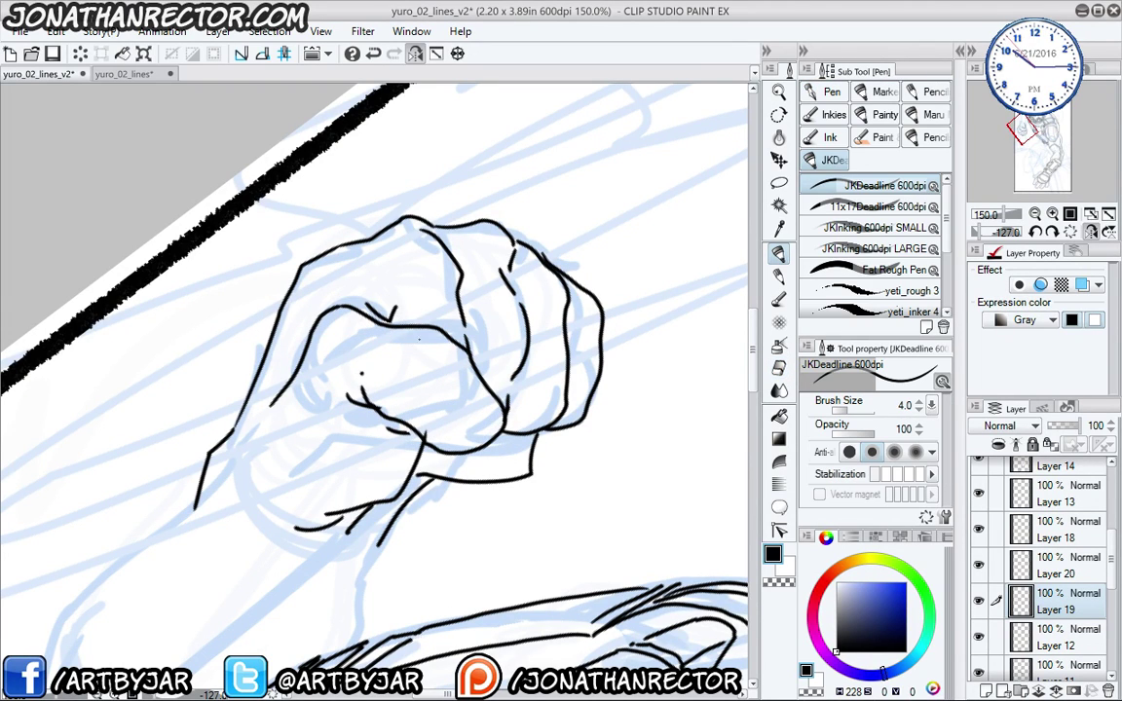
{"action": "left_click_drag", "start_coordinate": [434, 332], "coordinate": [386, 362]}
{"action": "left_click_drag", "start_coordinate": [464, 337], "coordinate": [459, 363]}
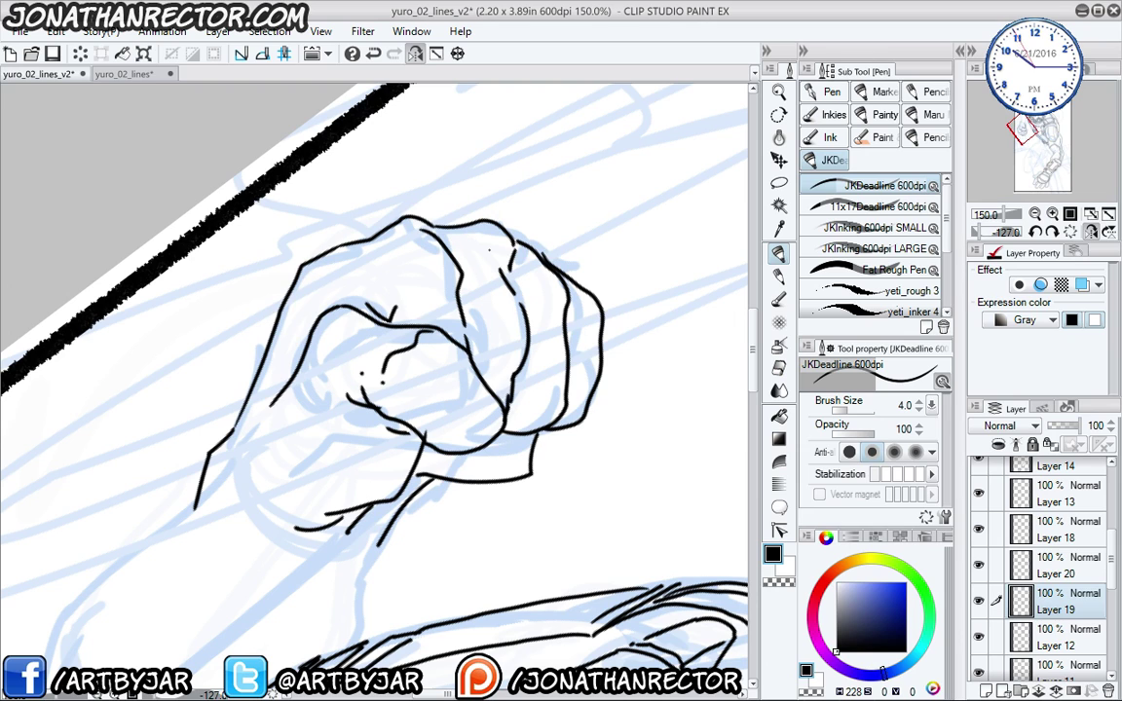
{"action": "left_click", "coordinate": [456, 55]}
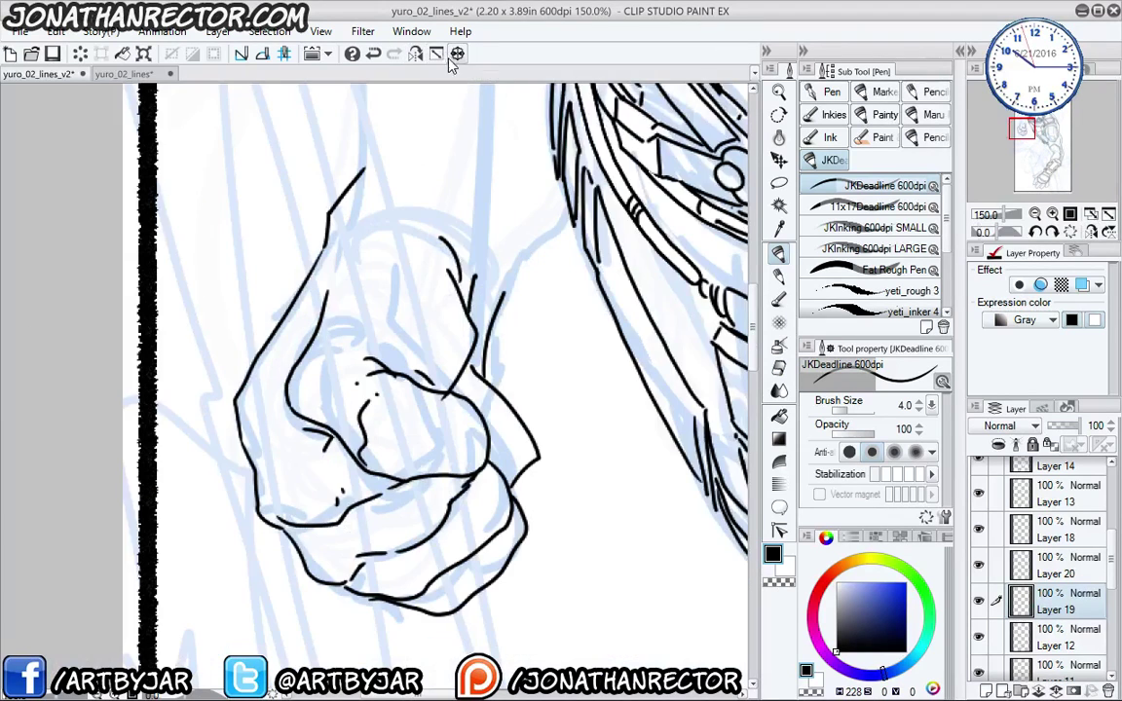
- Ink the shoulder curve, upper arm contour and a short diagonal line beside the helmet
{"action": "scroll", "coordinate": [109, 230], "scroll_direction": "down", "scroll_amount": 2}
{"action": "left_click_drag", "start_coordinate": [183, 451], "coordinate": [232, 626]}
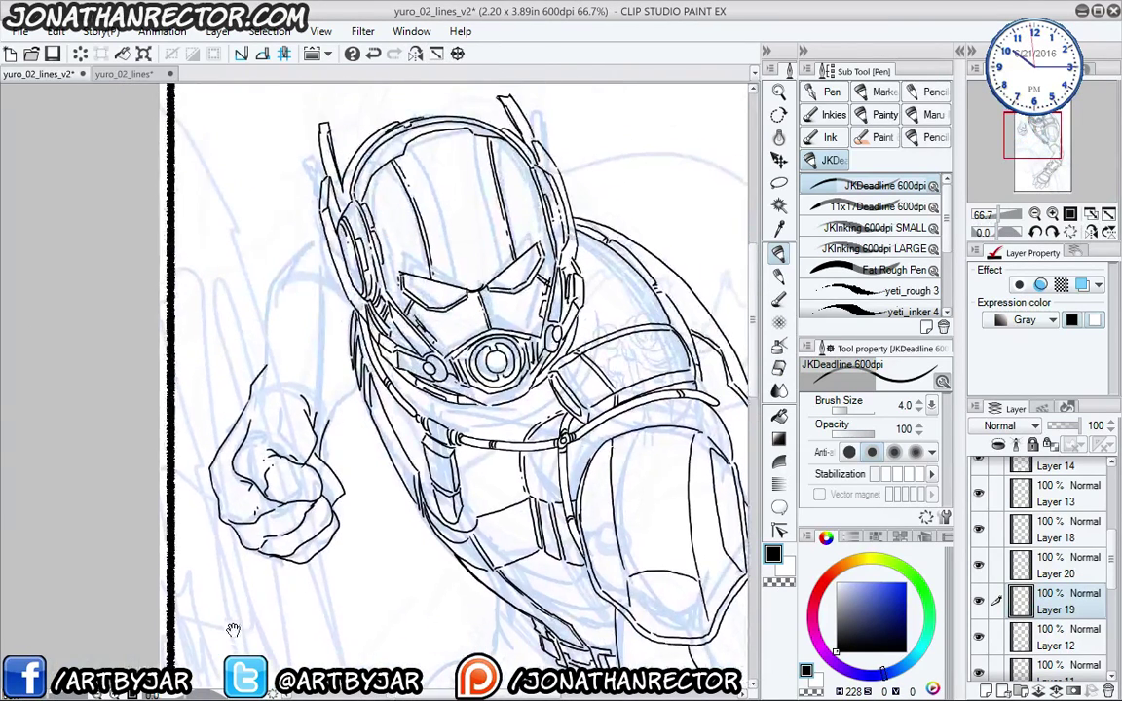
{"action": "scroll", "coordinate": [248, 399], "scroll_direction": "up", "scroll_amount": 1}
{"action": "left_click_drag", "start_coordinate": [273, 302], "coordinate": [269, 350]}
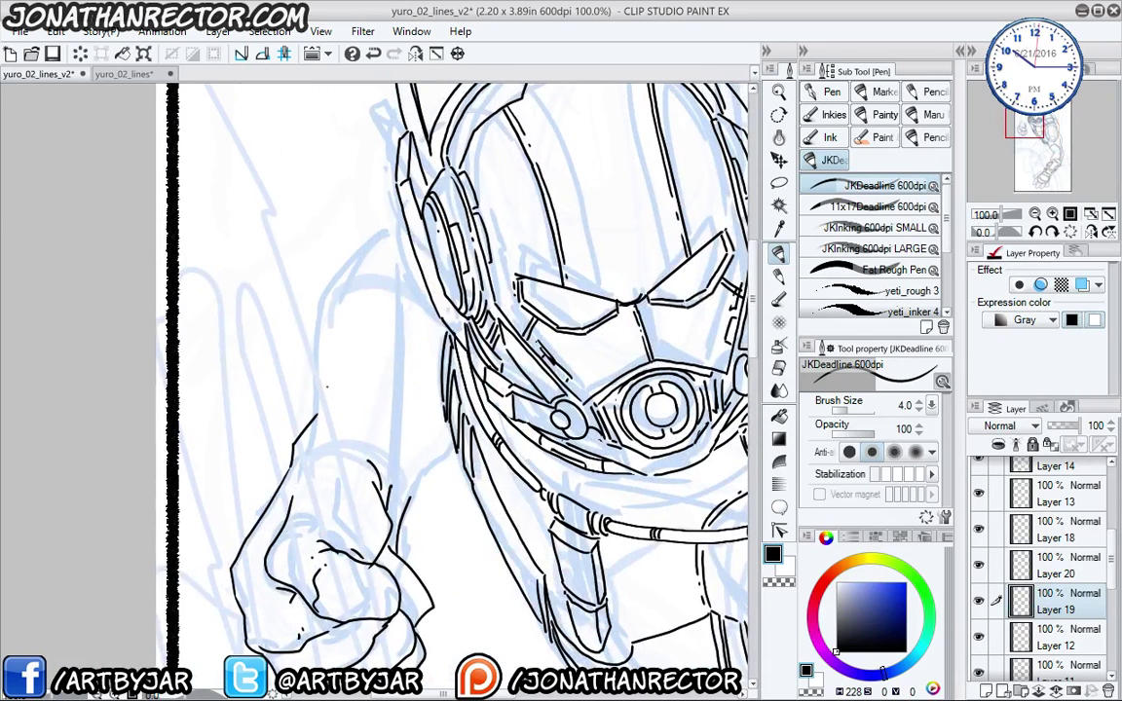
{"action": "left_click_drag", "start_coordinate": [320, 283], "coordinate": [394, 204]}
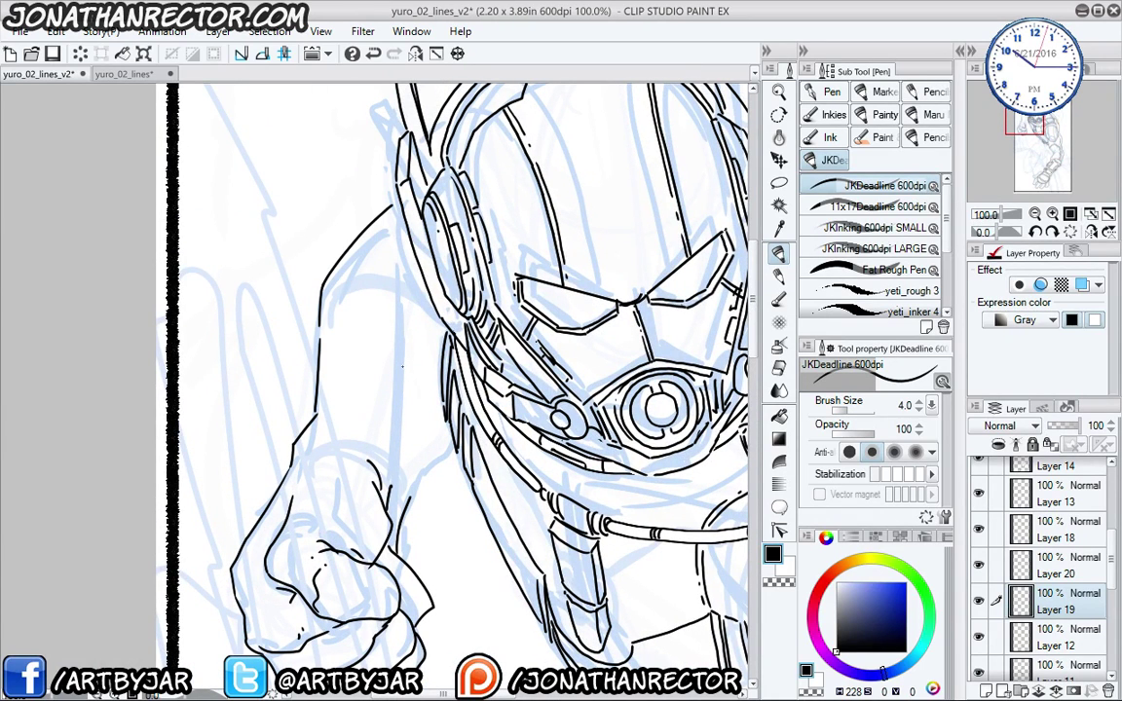
{"action": "left_click_drag", "start_coordinate": [412, 422], "coordinate": [408, 290]}
{"action": "left_click_drag", "start_coordinate": [367, 447], "coordinate": [407, 411]}
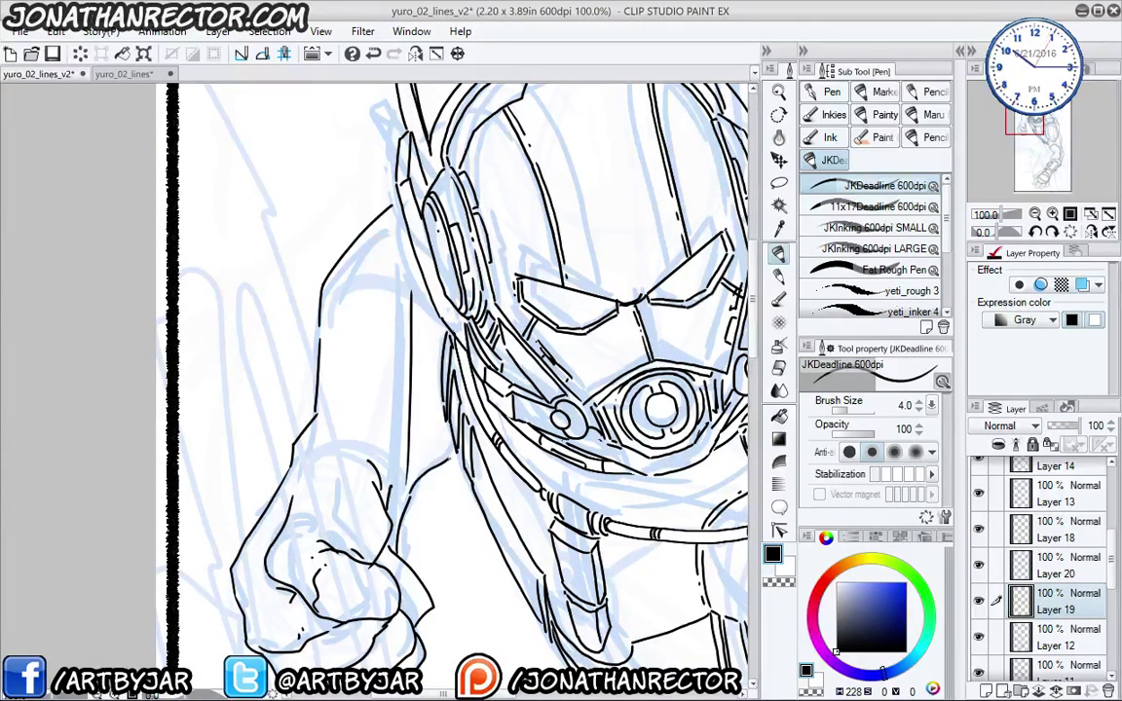
- On a new layer with a thicker pen, sketch three band guides across the wrist and forearm
{"action": "left_click_drag", "start_coordinate": [277, 382], "coordinate": [217, 322]}
{"action": "scroll", "coordinate": [88, 306], "scroll_direction": "down", "scroll_amount": 2}
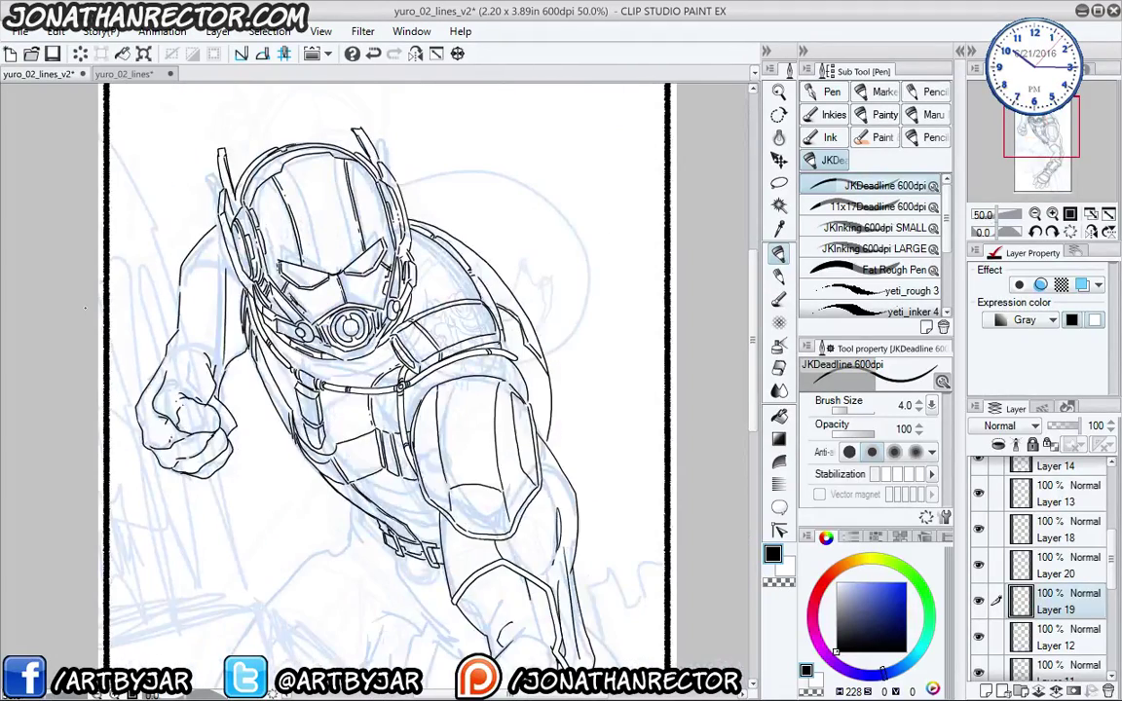
{"action": "scroll", "coordinate": [85, 308], "scroll_direction": "up", "scroll_amount": 1}
{"action": "left_click_drag", "start_coordinate": [192, 393], "coordinate": [200, 420]}
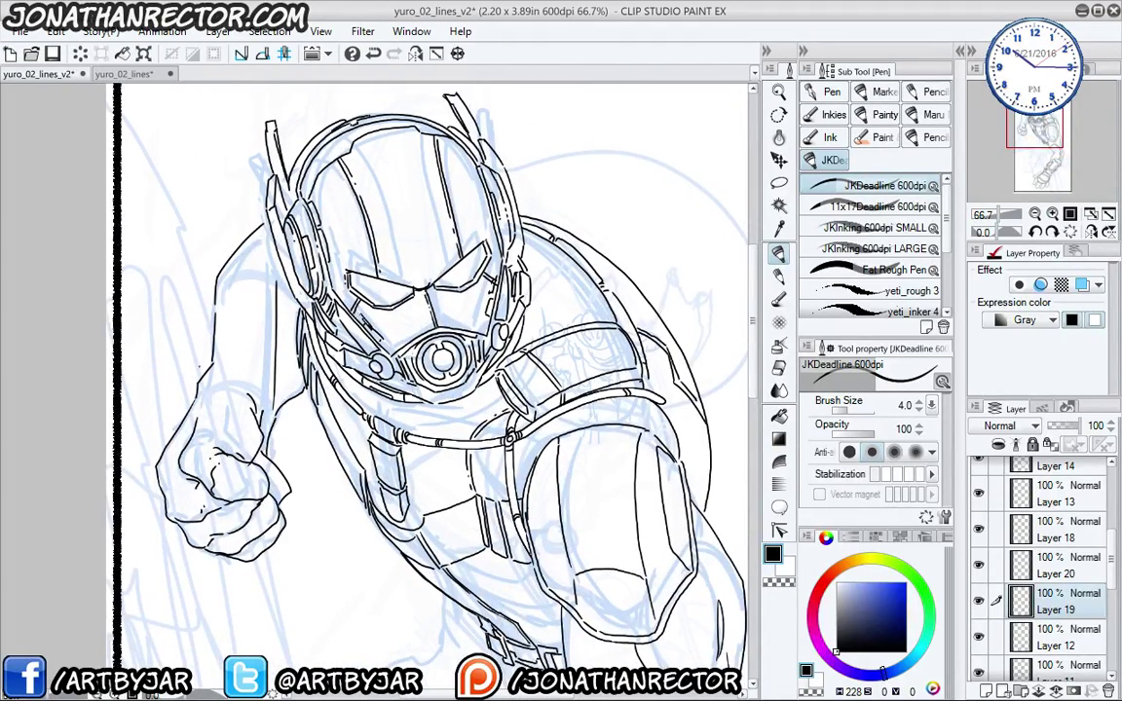
{"action": "key", "text": "ctrl+shift+n"}
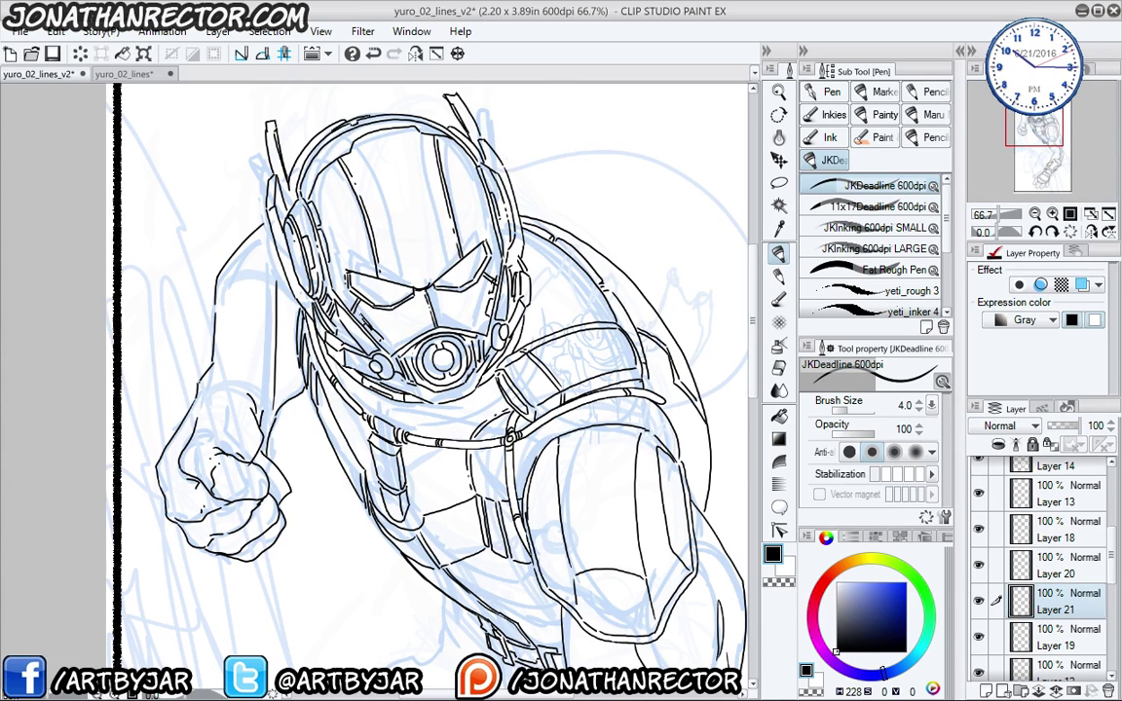
{"action": "key", "text": "bracketright"}
{"action": "key", "text": "bracketright"}
{"action": "key", "text": "bracketright"}
{"action": "key", "text": "bracketright"}
{"action": "key", "text": "bracketright"}
{"action": "key", "text": "bracketright"}
{"action": "key", "text": "bracketright"}
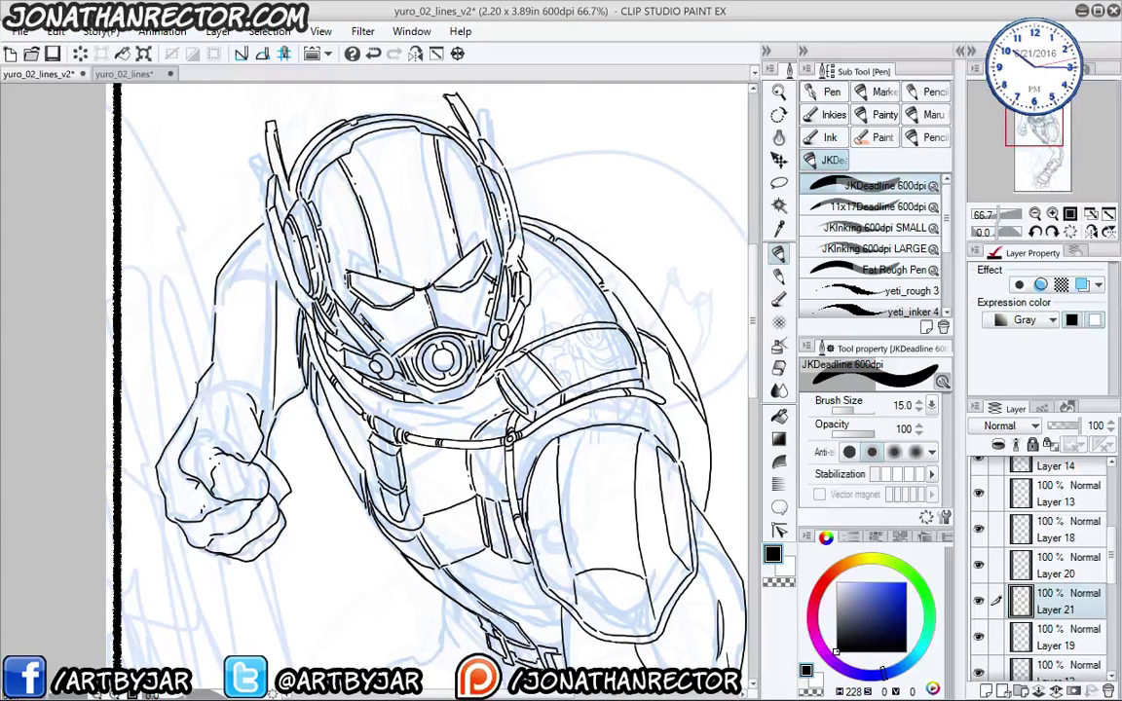
{"action": "left_click_drag", "start_coordinate": [185, 309], "coordinate": [173, 394]}
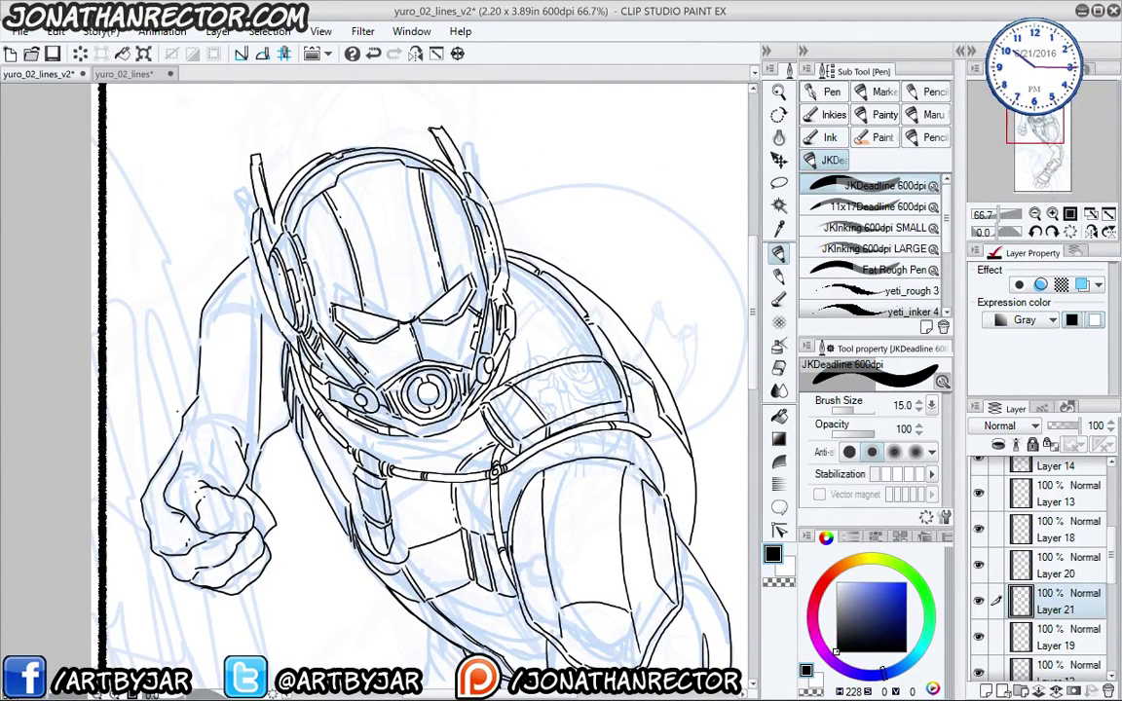
{"action": "mouse_move", "coordinate": [172, 448]}
{"action": "left_mouse_down"}
{"action": "mouse_move", "coordinate": [223, 430]}
{"action": "mouse_move", "coordinate": [258, 470]}
{"action": "left_mouse_up"}
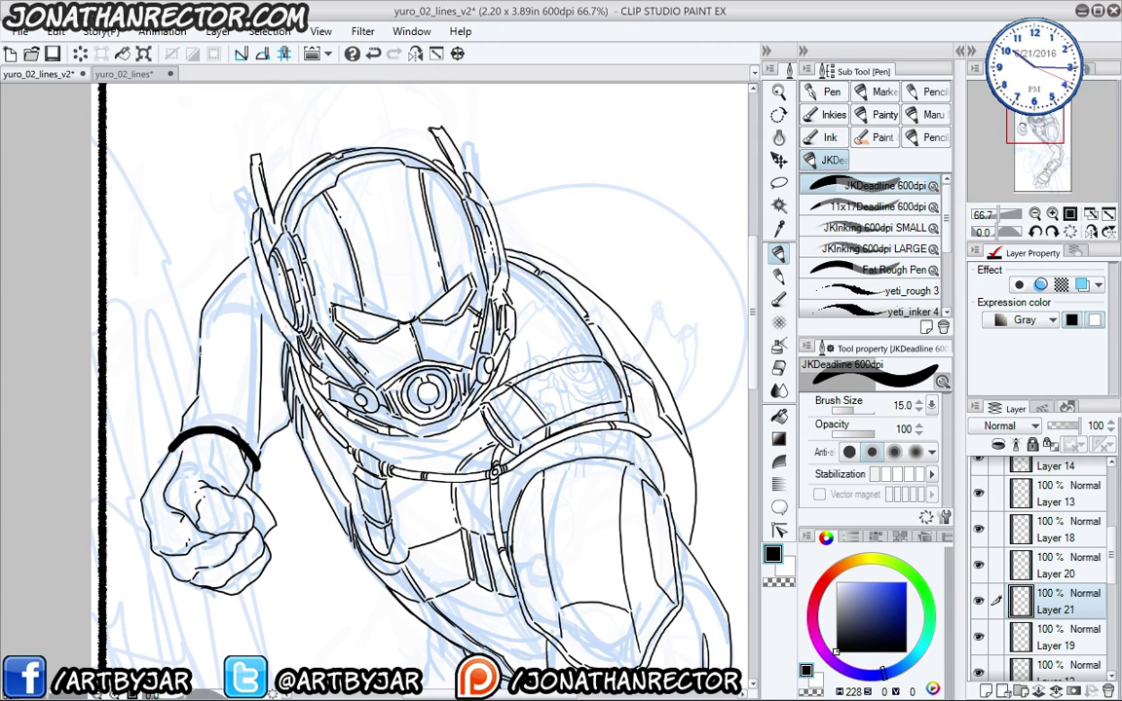
{"action": "mouse_move", "coordinate": [280, 376]}
{"action": "left_mouse_down"}
{"action": "mouse_move", "coordinate": [226, 329]}
{"action": "mouse_move", "coordinate": [201, 338]}
{"action": "mouse_move", "coordinate": [198, 373]}
{"action": "left_mouse_up"}
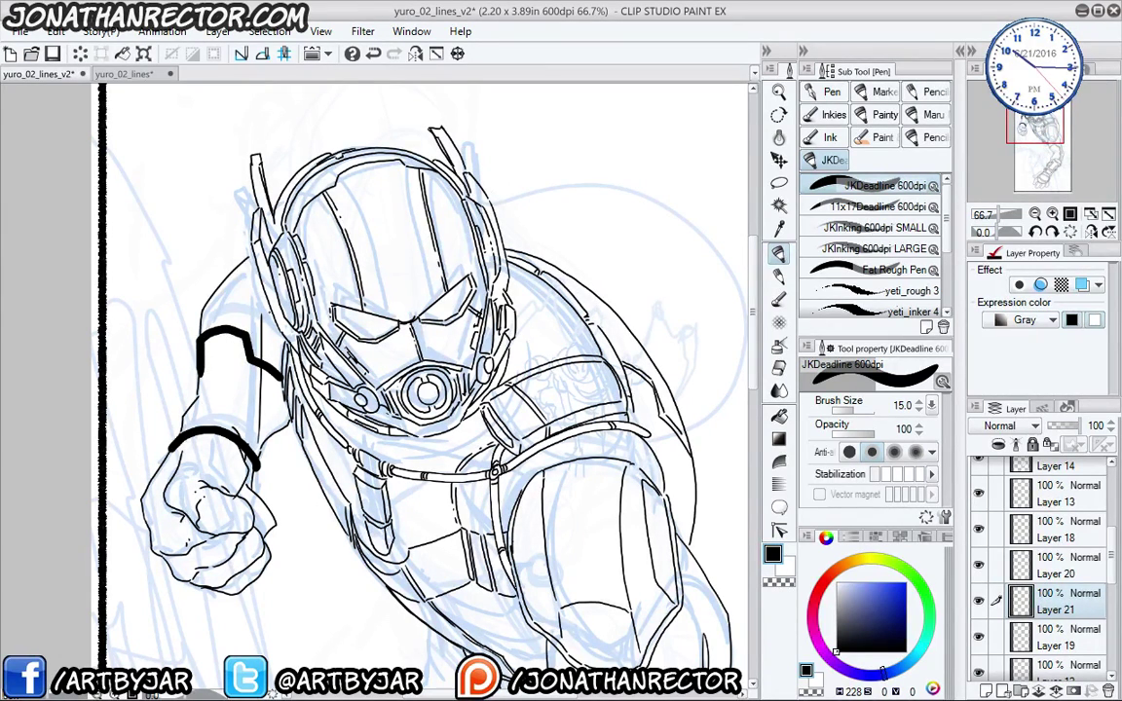
{"action": "mouse_move", "coordinate": [273, 310]}
{"action": "left_mouse_down"}
{"action": "mouse_move", "coordinate": [226, 285]}
{"action": "mouse_move", "coordinate": [200, 304]}
{"action": "left_mouse_up"}
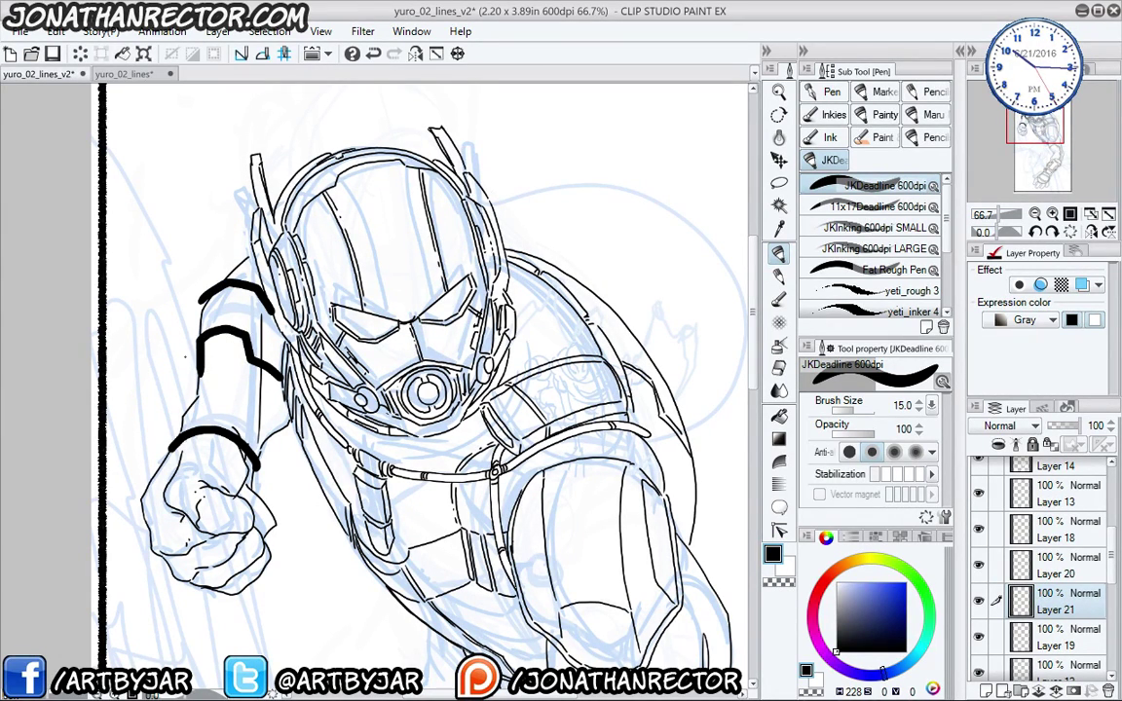
- Clear the band guides, move Layer 21 above Layer 20, and erase and rework the fist's top knuckle lines
{"action": "key", "text": "e"}
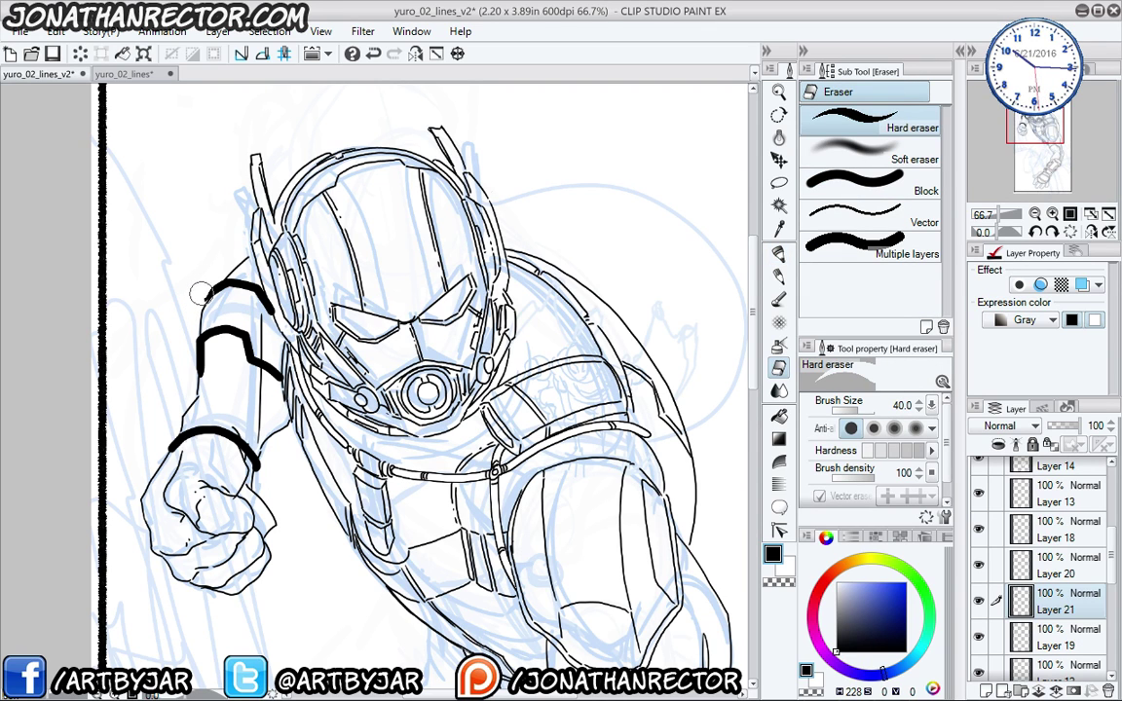
{"action": "key", "text": "Delete"}
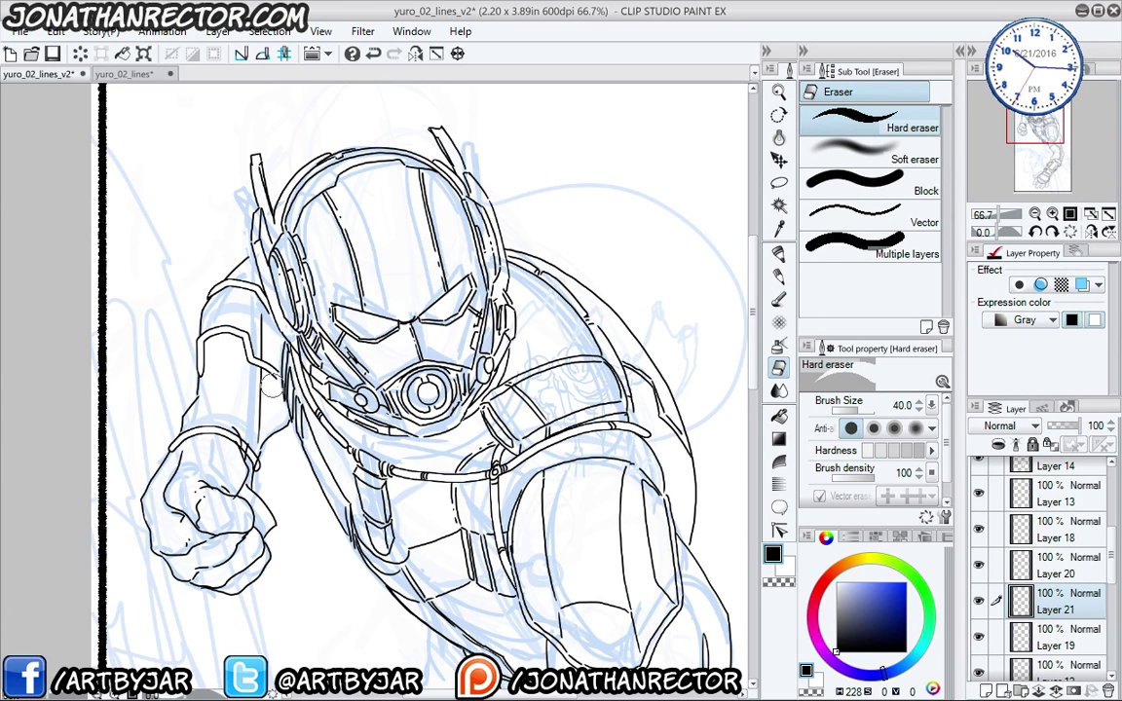
{"action": "left_click_drag", "start_coordinate": [1043, 601], "coordinate": [1044, 563]}
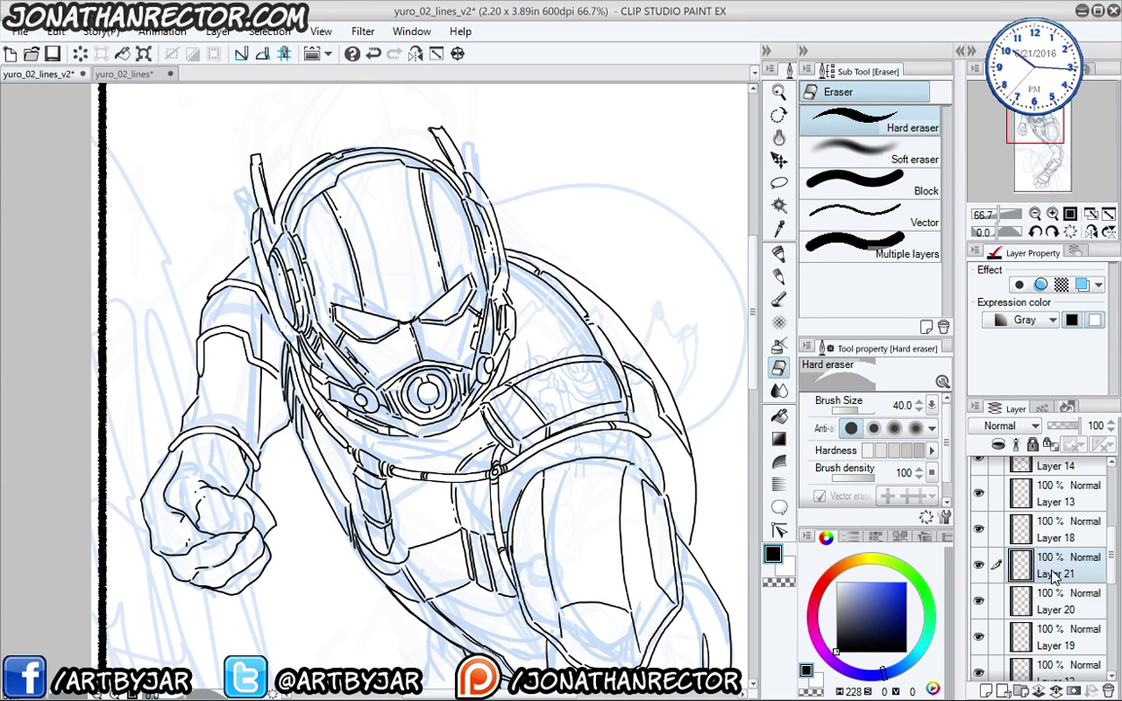
{"action": "left_click_drag", "start_coordinate": [156, 427], "coordinate": [117, 329]}
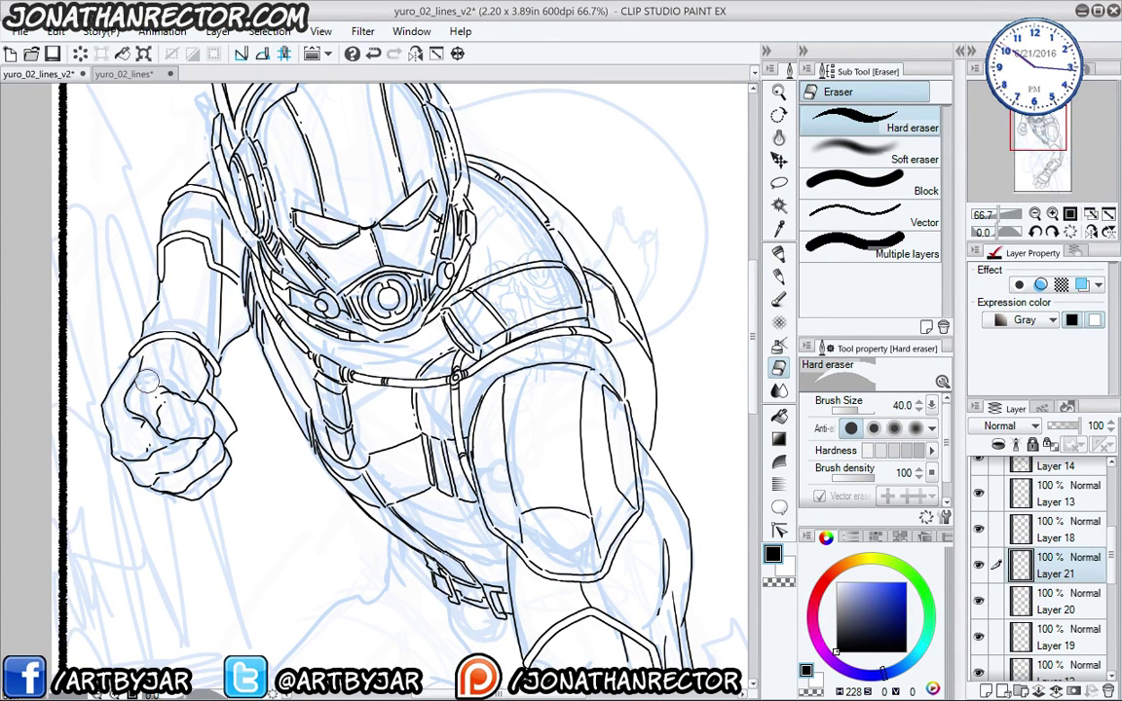
{"action": "left_click_drag", "start_coordinate": [148, 381], "coordinate": [200, 445]}
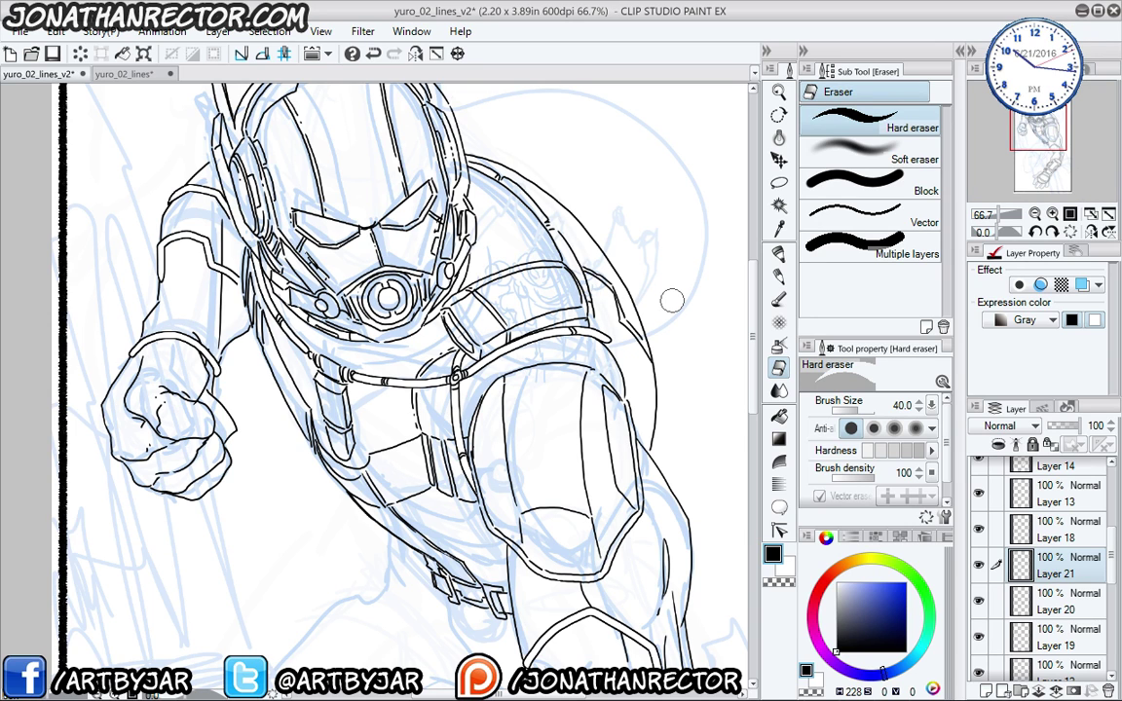
- Pan down to bring the clenched fist, lower arm and glove into close view
{"action": "left_click_drag", "start_coordinate": [157, 417], "coordinate": [216, 559]}
{"action": "mouse_move", "coordinate": [289, 451]}
{"action": "left_mouse_down"}
{"action": "mouse_move", "coordinate": [233, 113]}
{"action": "mouse_move", "coordinate": [260, 113]}
{"action": "left_mouse_up"}
{"action": "mouse_move", "coordinate": [230, 347]}
{"action": "left_mouse_down"}
{"action": "mouse_move", "coordinate": [276, 236]}
{"action": "mouse_move", "coordinate": [351, 563]}
{"action": "left_mouse_up"}
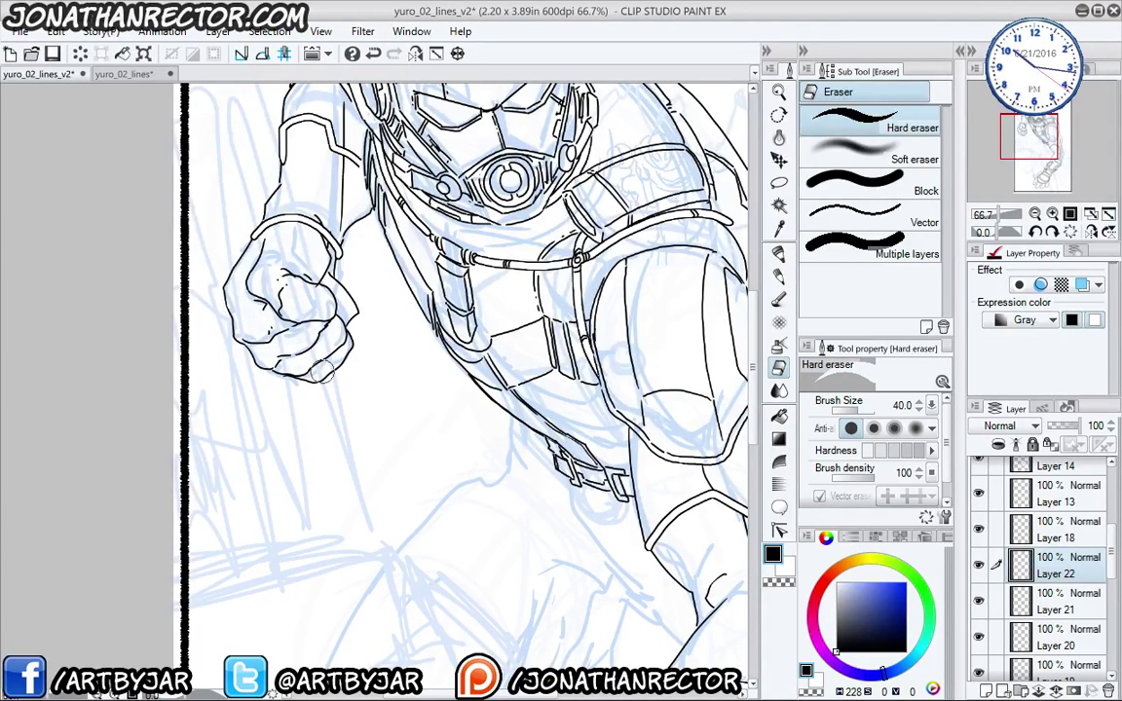
- On a new layer with the pen at size 15, try a black mark on the fist, then undo it
{"action": "key", "text": "ctrl+shift+n"}
{"action": "left_click_drag", "start_coordinate": [1050, 526], "coordinate": [1026, 557]}
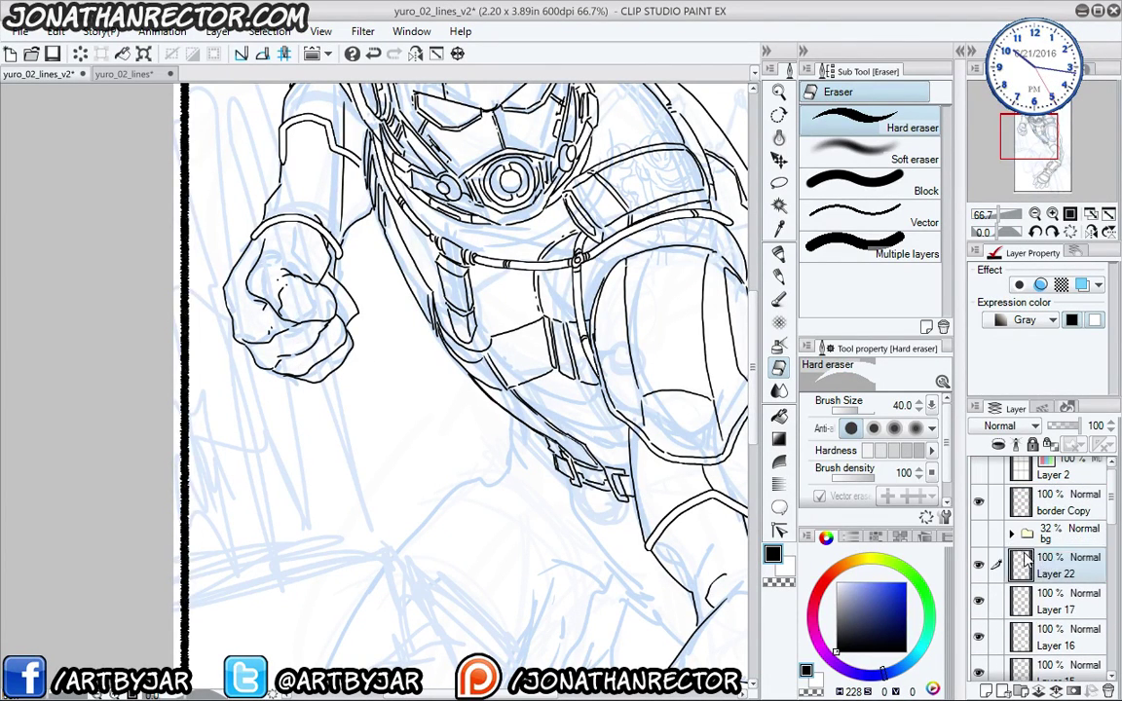
{"action": "key", "text": "p"}
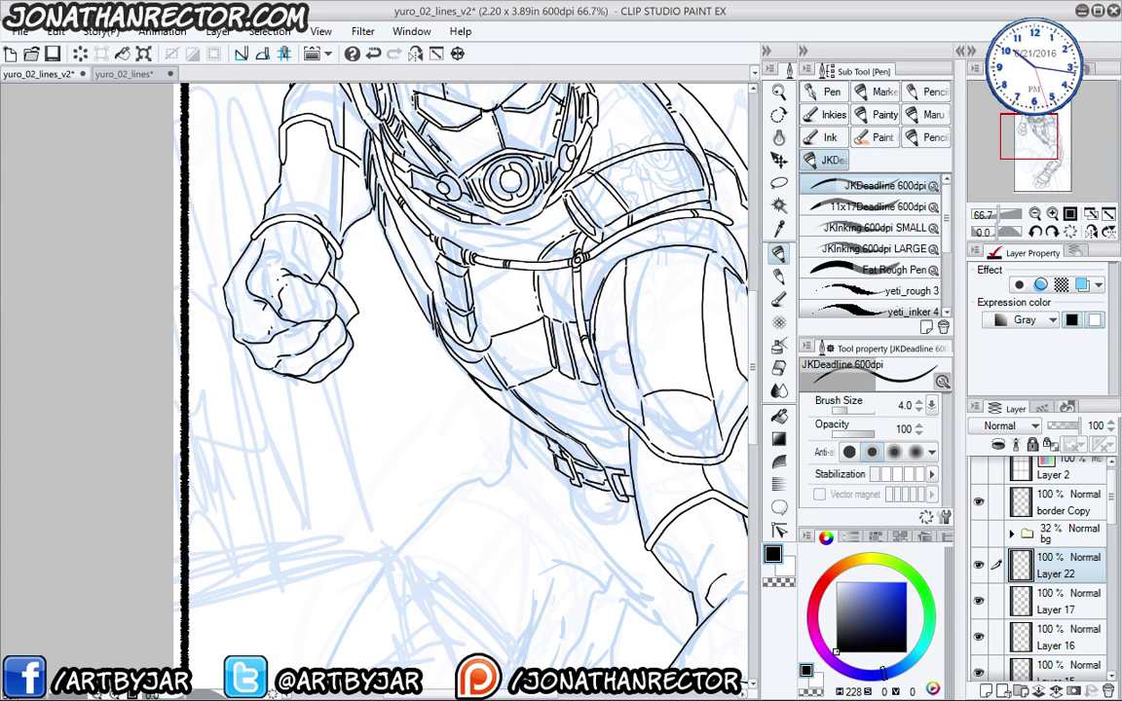
{"action": "key", "text": "bracketright"}
{"action": "key", "text": "bracketright"}
{"action": "key", "text": "bracketright"}
{"action": "key", "text": "bracketright"}
{"action": "key", "text": "bracketright"}
{"action": "key", "text": "bracketright"}
{"action": "key", "text": "bracketright"}
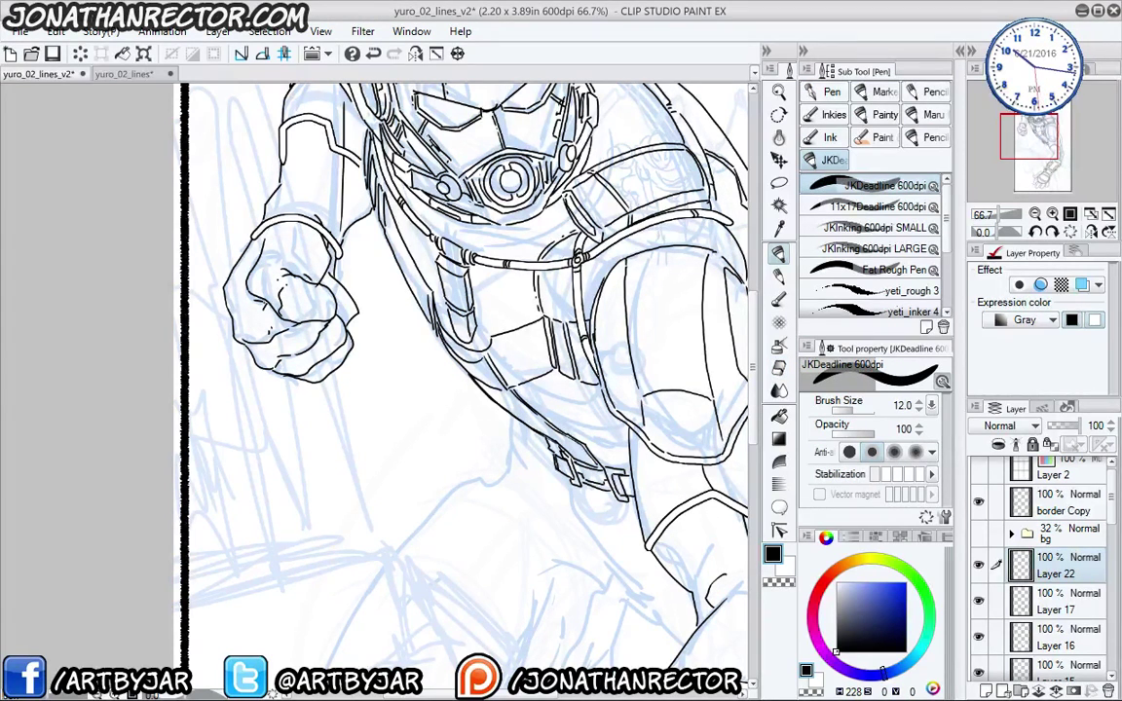
{"action": "mouse_move", "coordinate": [258, 305]}
{"action": "left_mouse_down"}
{"action": "mouse_move", "coordinate": [268, 308]}
{"action": "mouse_move", "coordinate": [252, 304]}
{"action": "left_mouse_up"}
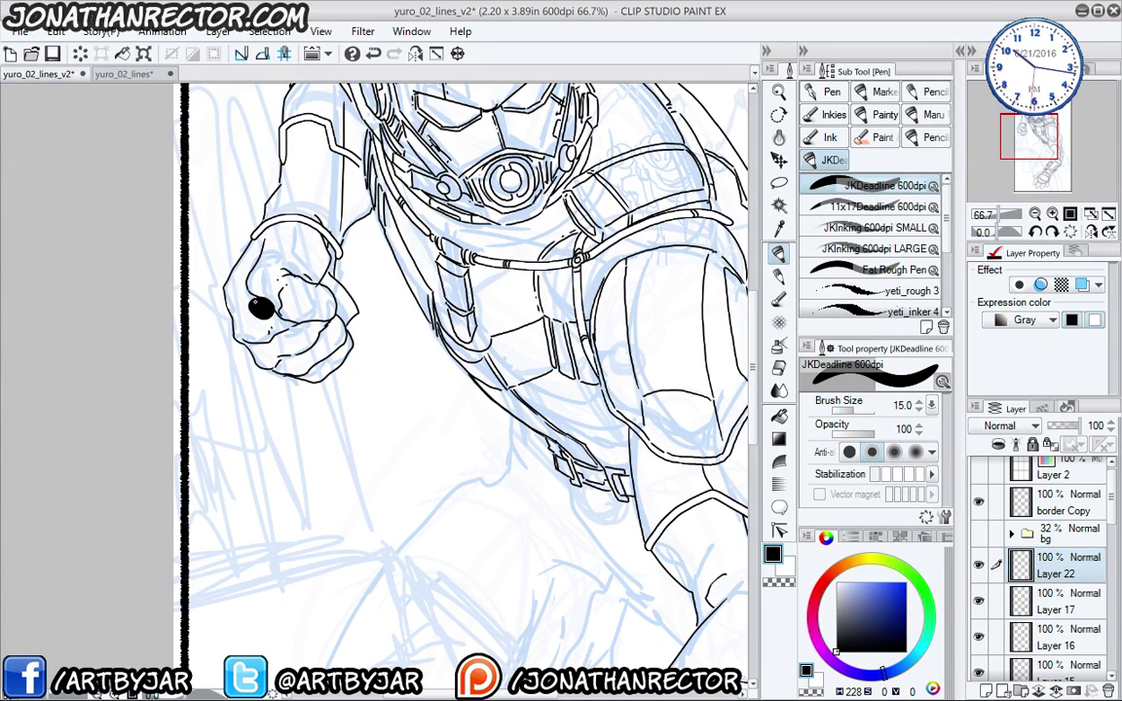
{"action": "left_click_drag", "start_coordinate": [369, 455], "coordinate": [390, 44]}
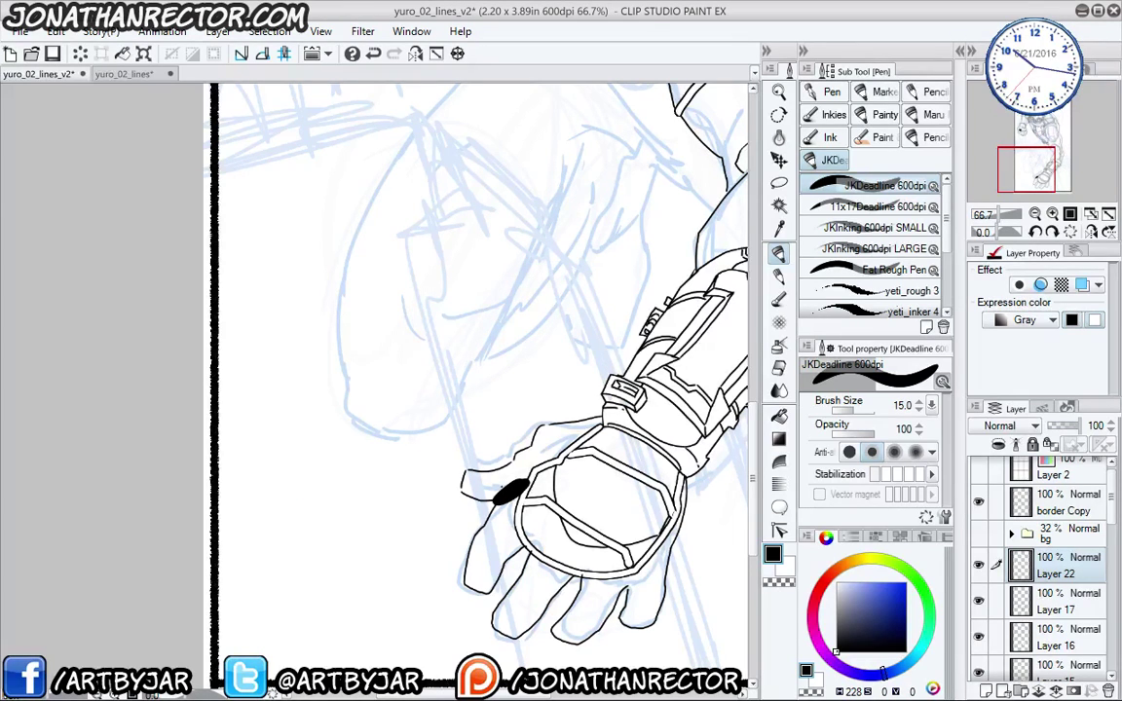
{"action": "key", "text": "ctrl+z"}
- Draw a small rounded knuckle mark on a new layer and merge it down into Layer 22
{"action": "key", "text": "ctrl+shift+n"}
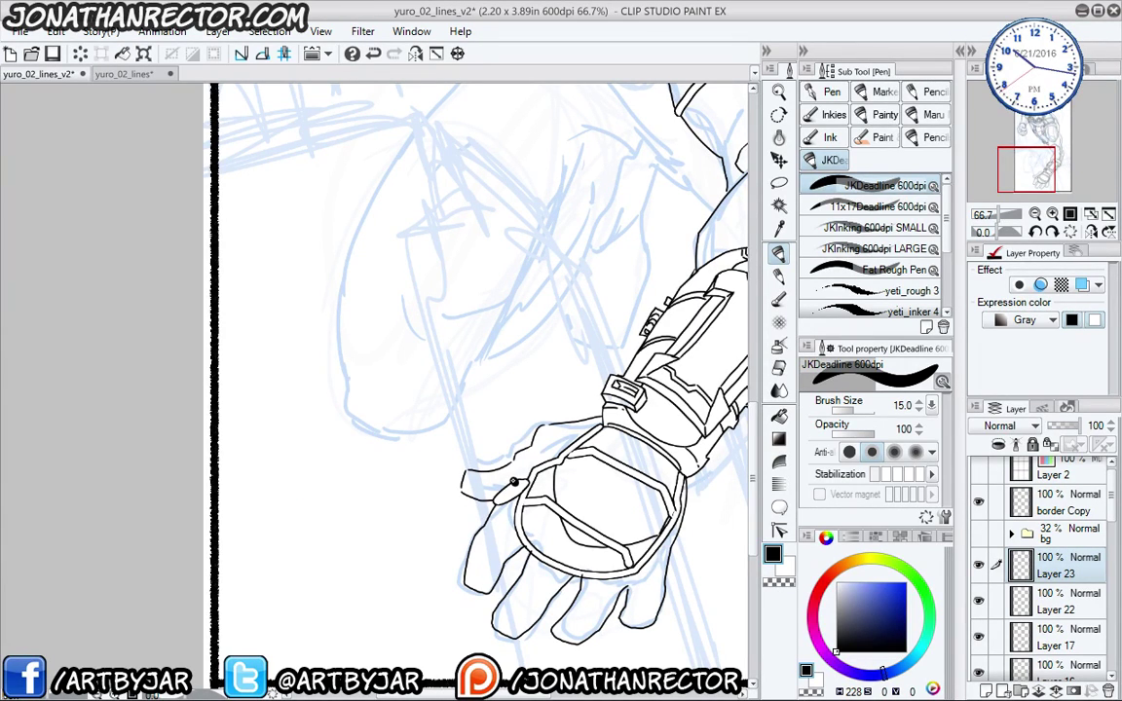
{"action": "left_click_drag", "start_coordinate": [275, 294], "coordinate": [341, 625]}
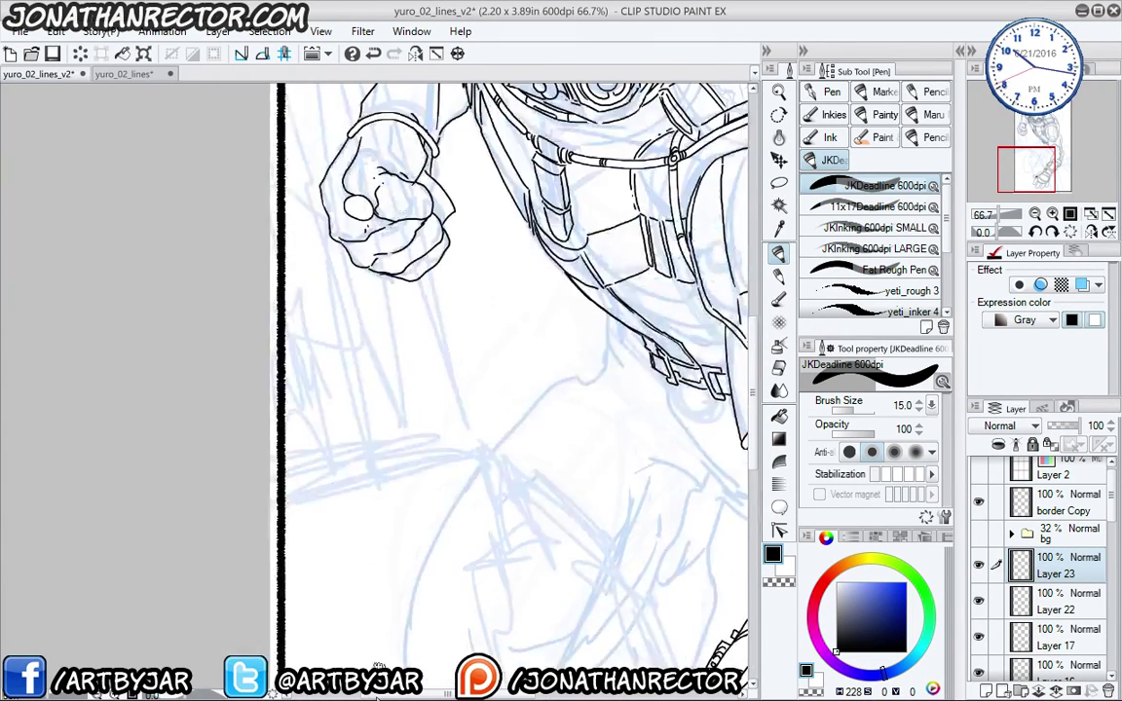
{"action": "left_click_drag", "start_coordinate": [358, 205], "coordinate": [358, 204]}
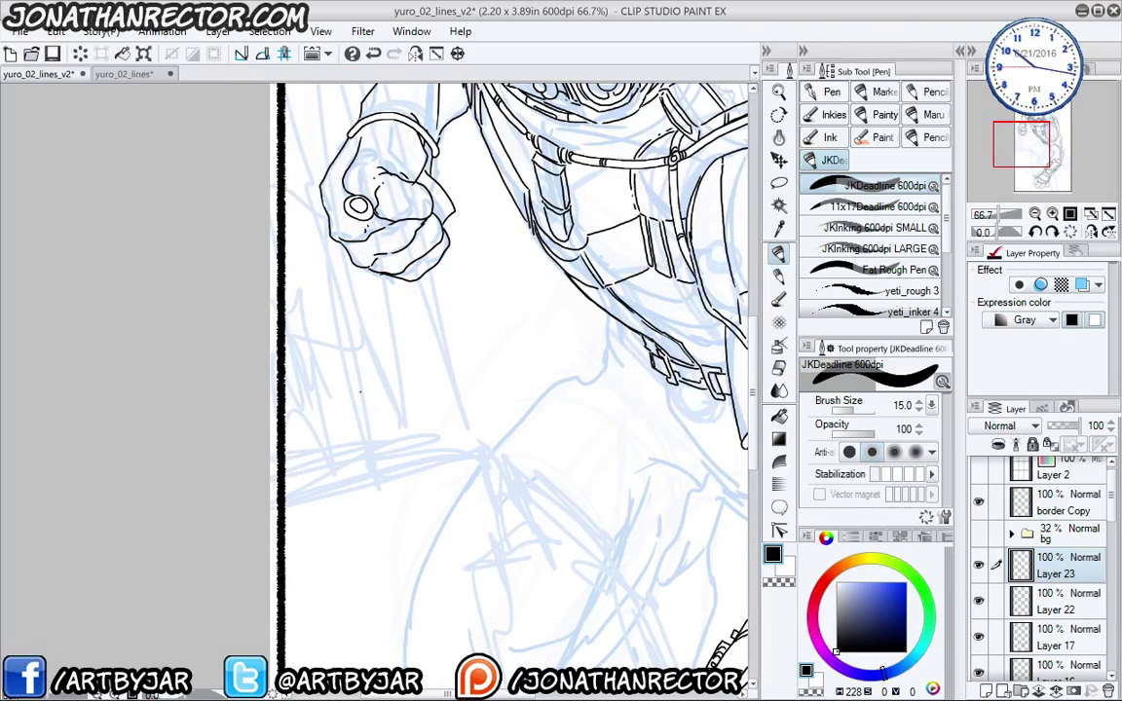
{"action": "key", "text": "ctrl+e"}
- Erase stray lines at the glove's thumb joint with the Hard eraser and add a fresh layer
{"action": "key", "text": "e"}
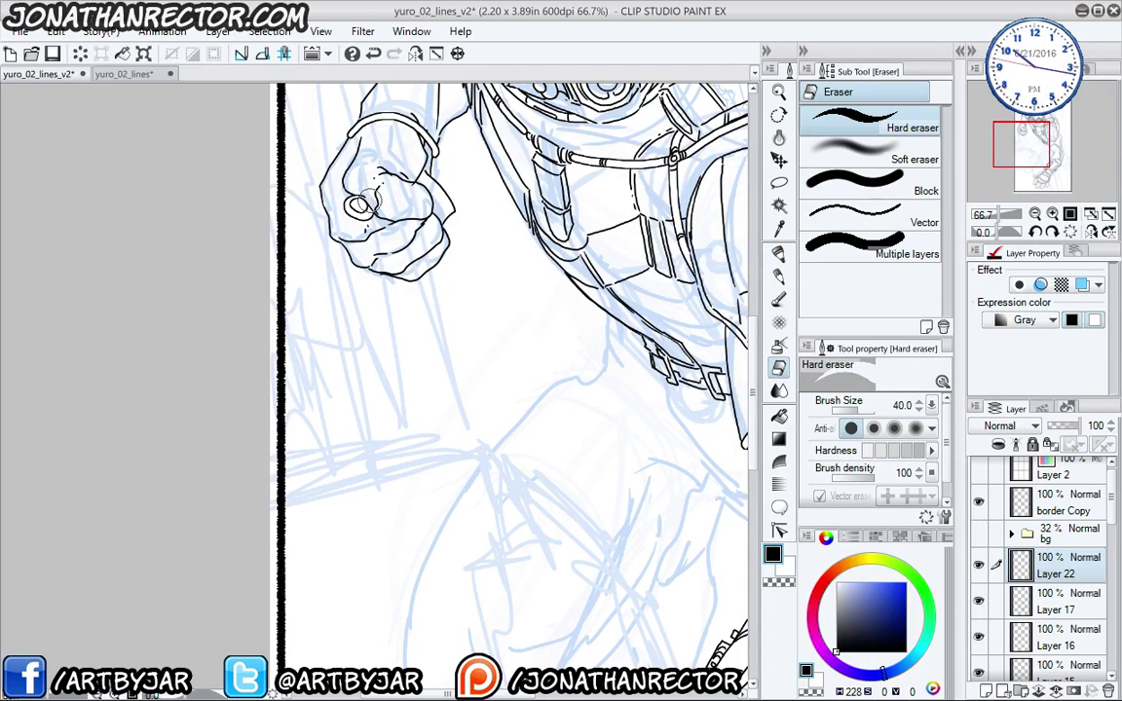
{"action": "left_click_drag", "start_coordinate": [466, 572], "coordinate": [360, 196]}
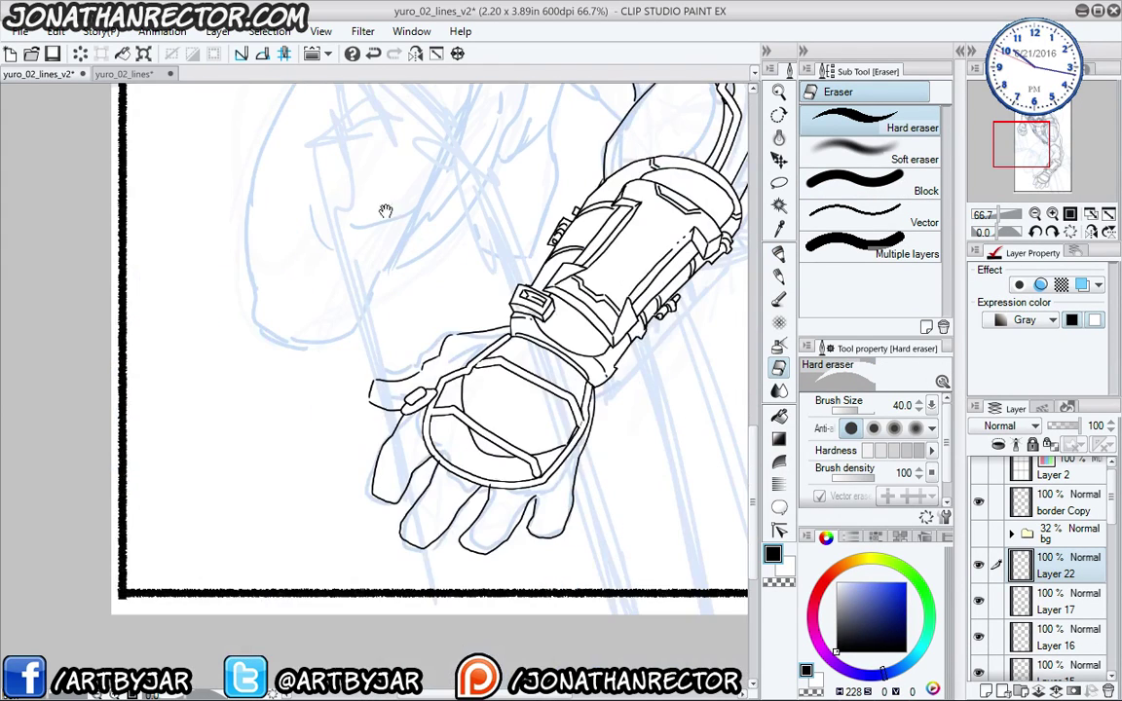
{"action": "left_click_drag", "start_coordinate": [421, 387], "coordinate": [443, 398]}
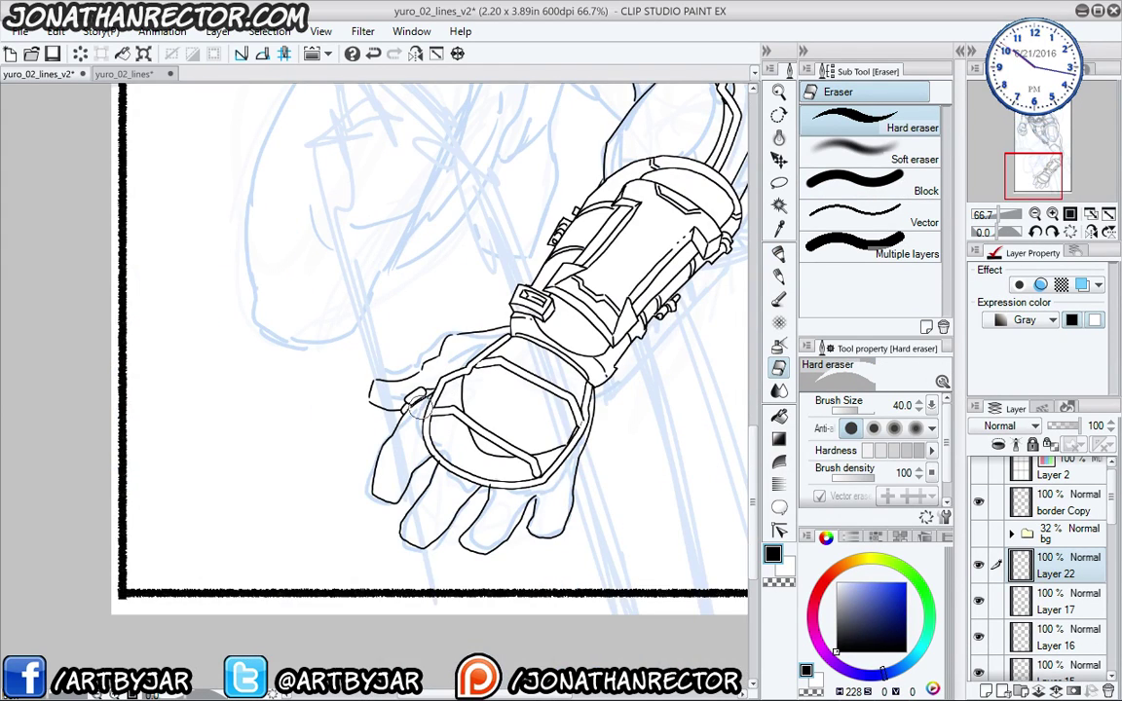
{"action": "left_click_drag", "start_coordinate": [232, 427], "coordinate": [209, 528]}
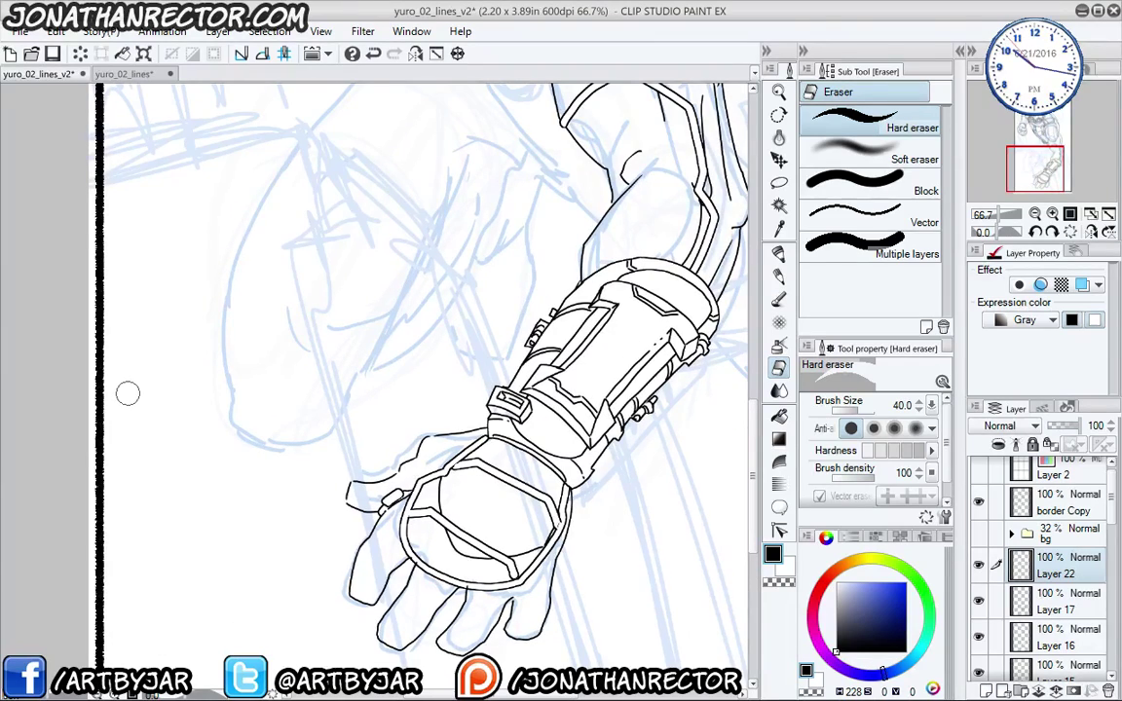
{"action": "scroll", "coordinate": [127, 393], "scroll_direction": "down", "scroll_amount": 1}
{"action": "left_click_drag", "start_coordinate": [128, 394], "coordinate": [310, 693]}
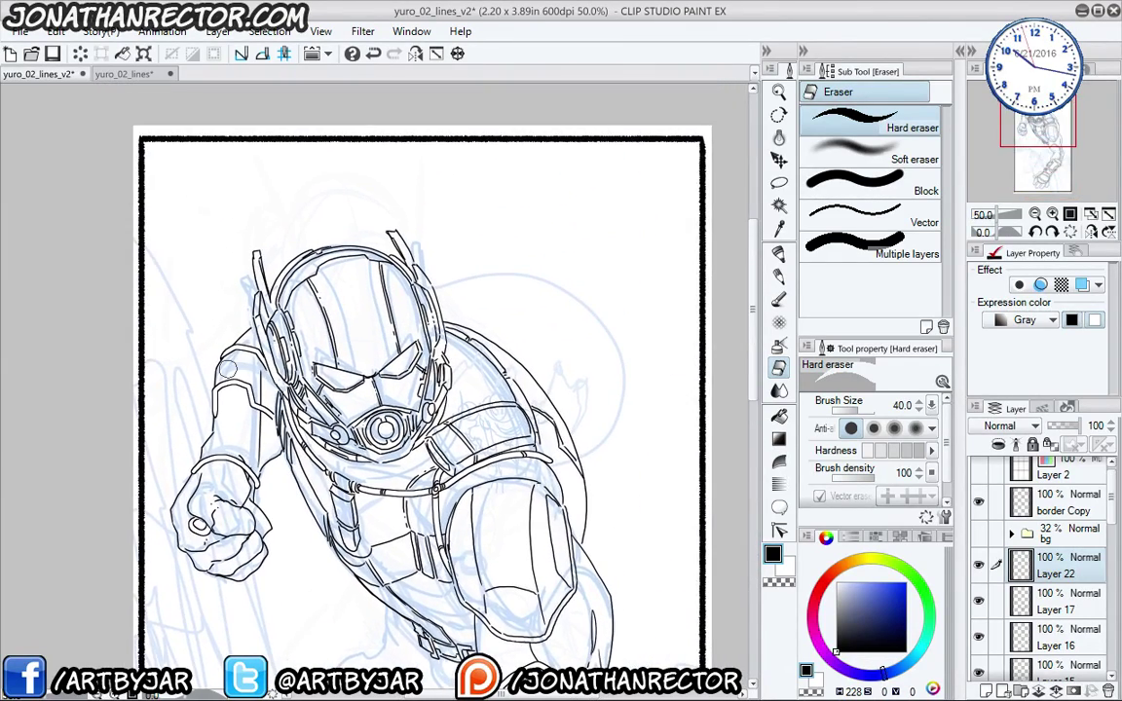
{"action": "scroll", "coordinate": [227, 368], "scroll_direction": "up", "scroll_amount": 1}
{"action": "left_click_drag", "start_coordinate": [438, 409], "coordinate": [337, 374]}
{"action": "key", "text": "ctrl+shift+n"}
{"action": "key", "text": "p"}
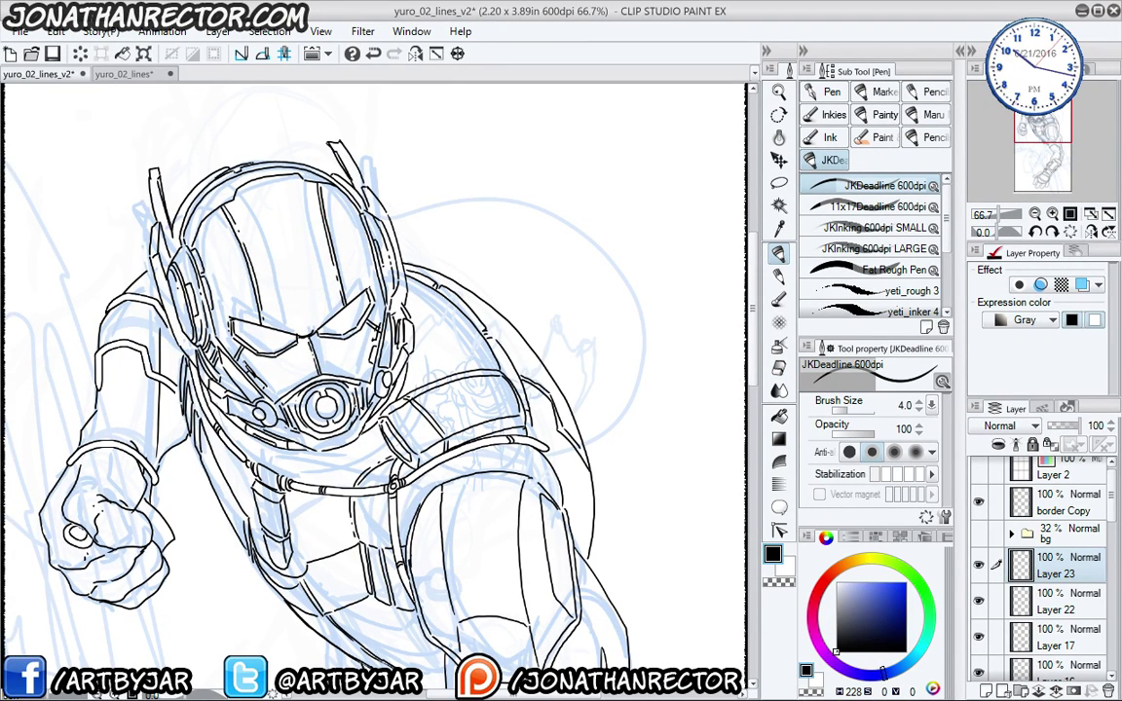
- Ink a thick curve around the helmet's right side with JKInking 600dpi LARGE, then outline it
{"action": "left_click_drag", "start_coordinate": [318, 335], "coordinate": [316, 328]}
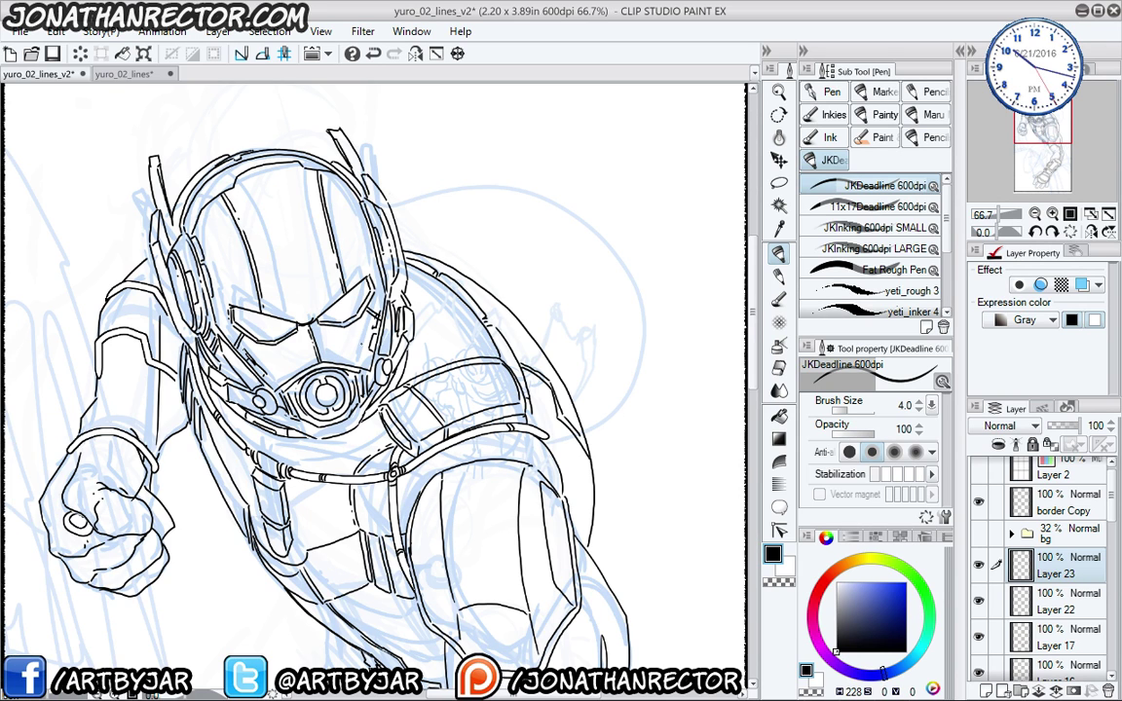
{"action": "left_click_drag", "start_coordinate": [312, 343], "coordinate": [332, 417]}
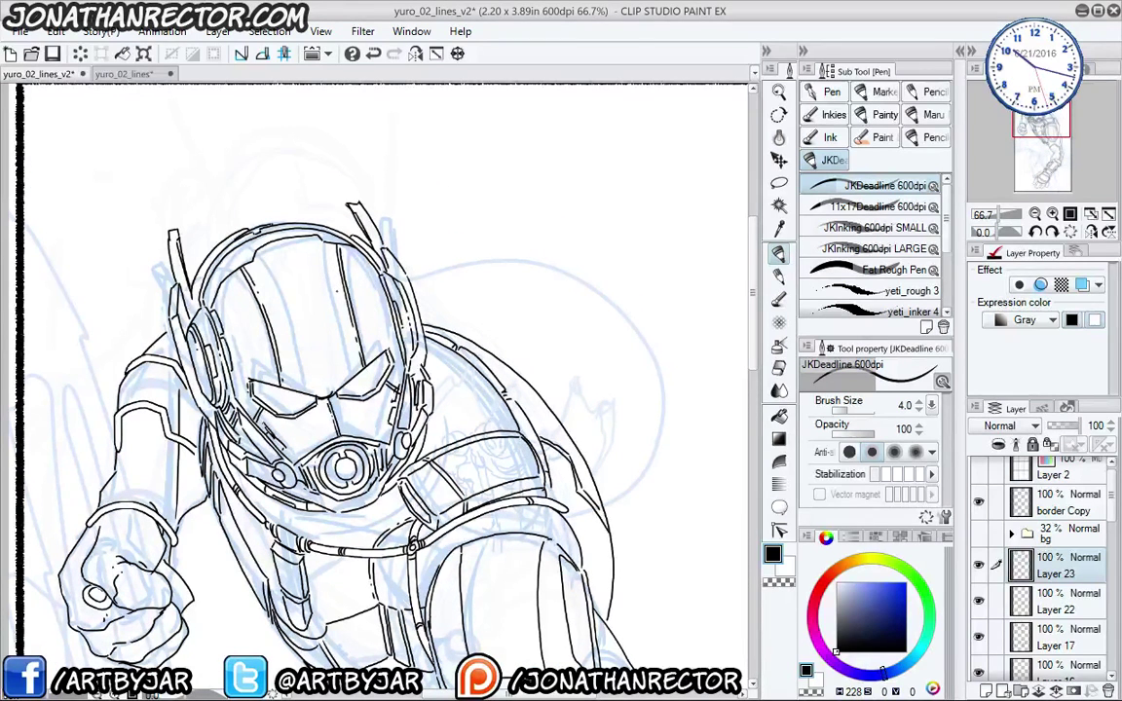
{"action": "left_click_drag", "start_coordinate": [336, 290], "coordinate": [336, 302]}
{"action": "key", "text": "bracketright"}
{"action": "key", "text": "bracketright"}
{"action": "key", "text": "bracketright"}
{"action": "key", "text": "bracketright"}
{"action": "key", "text": "bracketright"}
{"action": "key", "text": "bracketright"}
{"action": "key", "text": "bracketright"}
{"action": "key", "text": "bracketright"}
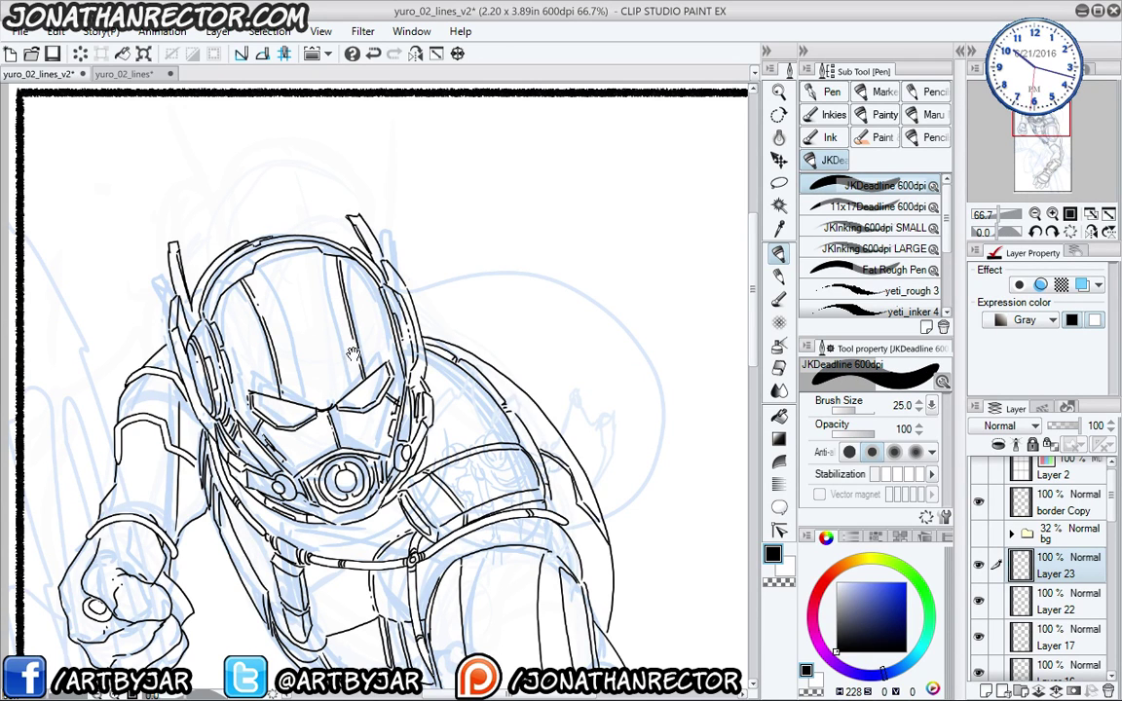
{"action": "left_click_drag", "start_coordinate": [352, 353], "coordinate": [251, 279]}
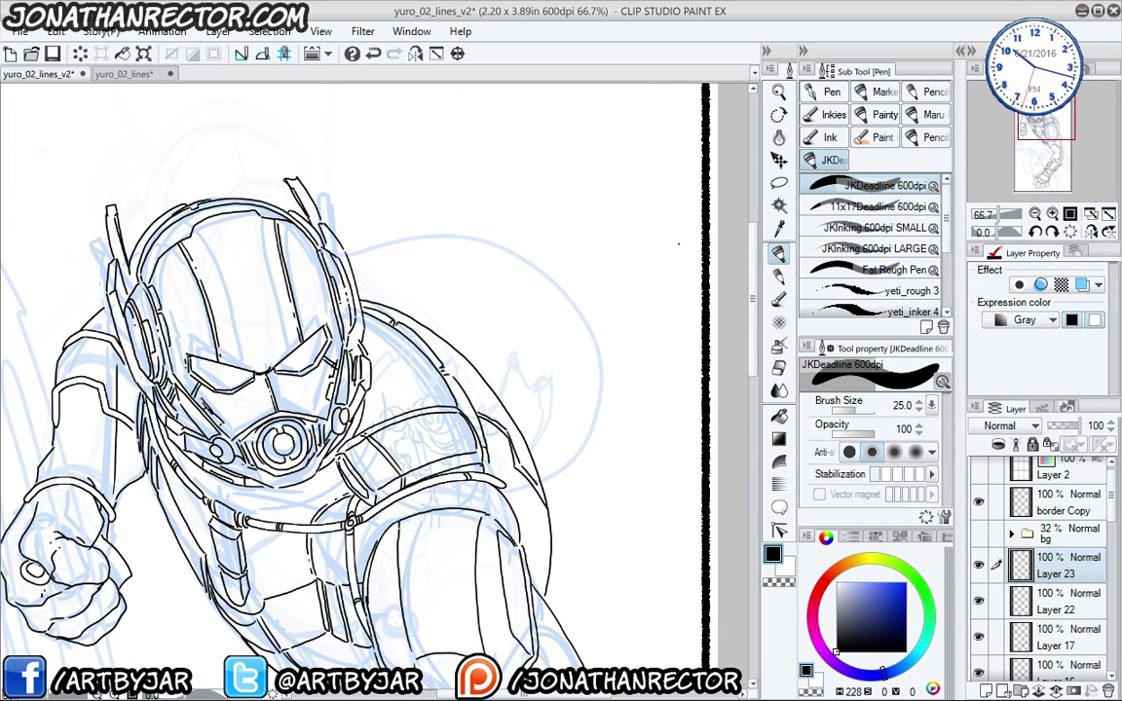
{"action": "left_click", "coordinate": [827, 251]}
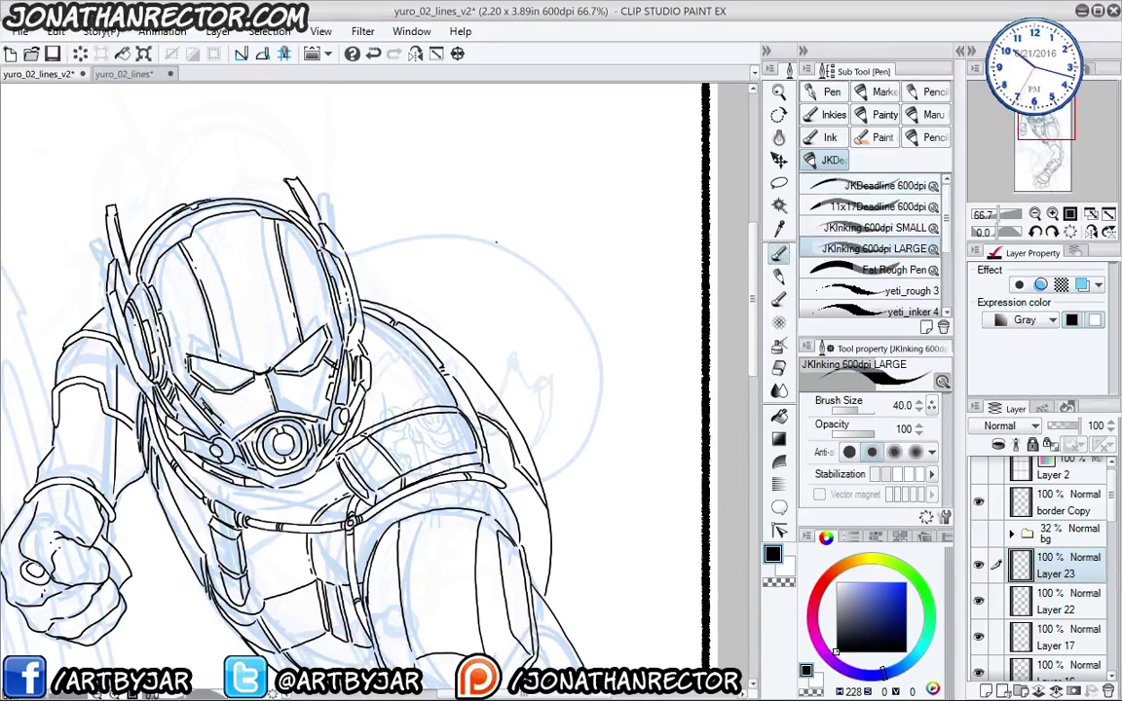
{"action": "mouse_move", "coordinate": [226, 292]}
{"action": "left_mouse_down"}
{"action": "mouse_move", "coordinate": [285, 278]}
{"action": "mouse_move", "coordinate": [362, 219]}
{"action": "mouse_move", "coordinate": [470, 225]}
{"action": "mouse_move", "coordinate": [553, 319]}
{"action": "mouse_move", "coordinate": [543, 446]}
{"action": "mouse_move", "coordinate": [487, 516]}
{"action": "left_mouse_up"}
{"action": "key", "text": "ctrl+z"}
{"action": "mouse_move", "coordinate": [203, 293]}
{"action": "left_mouse_down"}
{"action": "mouse_move", "coordinate": [309, 274]}
{"action": "mouse_move", "coordinate": [374, 236]}
{"action": "mouse_move", "coordinate": [470, 227]}
{"action": "mouse_move", "coordinate": [584, 310]}
{"action": "mouse_move", "coordinate": [612, 405]}
{"action": "mouse_move", "coordinate": [597, 499]}
{"action": "mouse_move", "coordinate": [507, 592]}
{"action": "left_mouse_up"}
{"action": "mouse_move", "coordinate": [201, 489]}
{"action": "left_mouse_down"}
{"action": "mouse_move", "coordinate": [239, 385]}
{"action": "mouse_move", "coordinate": [347, 582]}
{"action": "left_mouse_up"}
{"action": "key", "text": "F1"}
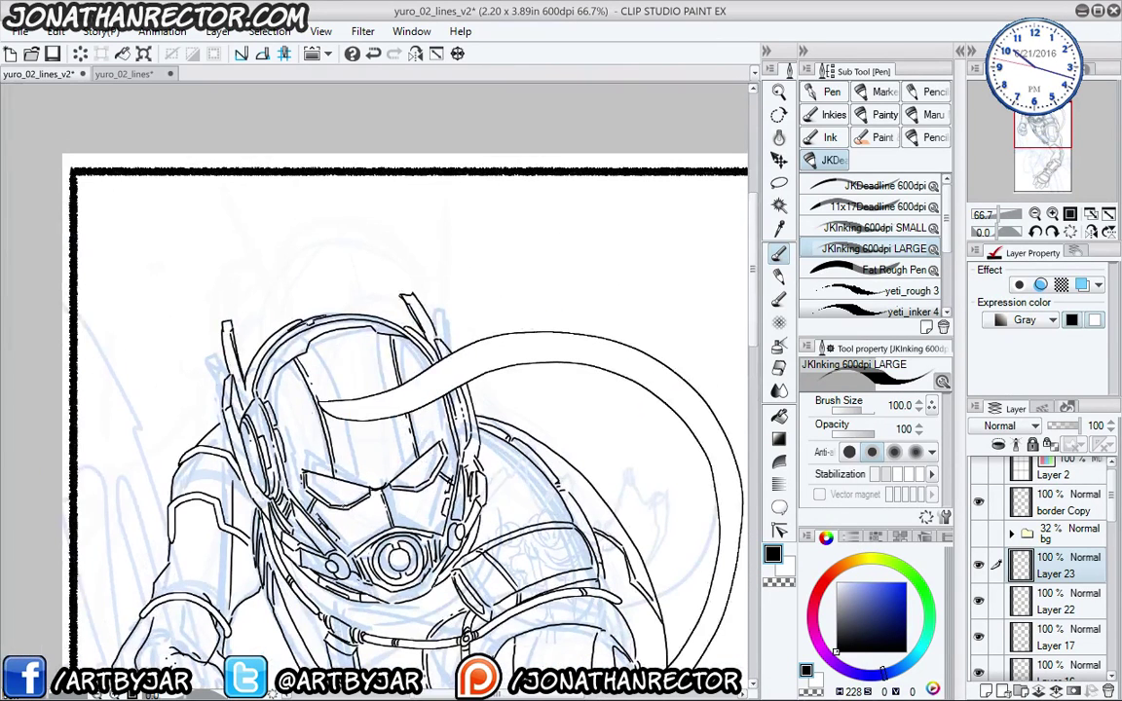
- Erase the band where it crosses the helmet and trim its pointed tip
{"action": "key", "text": "e"}
{"action": "mouse_move", "coordinate": [312, 394]}
{"action": "left_mouse_down"}
{"action": "mouse_move", "coordinate": [365, 421]}
{"action": "mouse_move", "coordinate": [366, 383]}
{"action": "mouse_move", "coordinate": [435, 432]}
{"action": "mouse_move", "coordinate": [415, 359]}
{"action": "mouse_move", "coordinate": [447, 369]}
{"action": "left_mouse_up"}
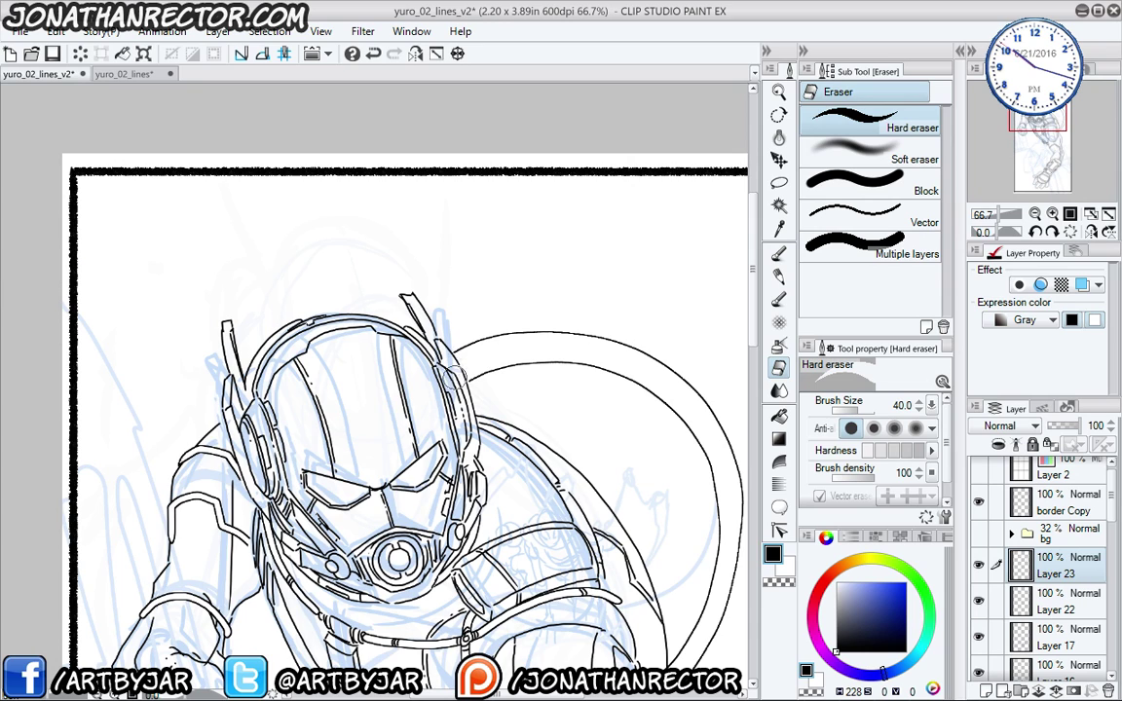
{"action": "left_click_drag", "start_coordinate": [599, 624], "coordinate": [482, 435]}
{"action": "left_click_drag", "start_coordinate": [533, 482], "coordinate": [536, 482]}
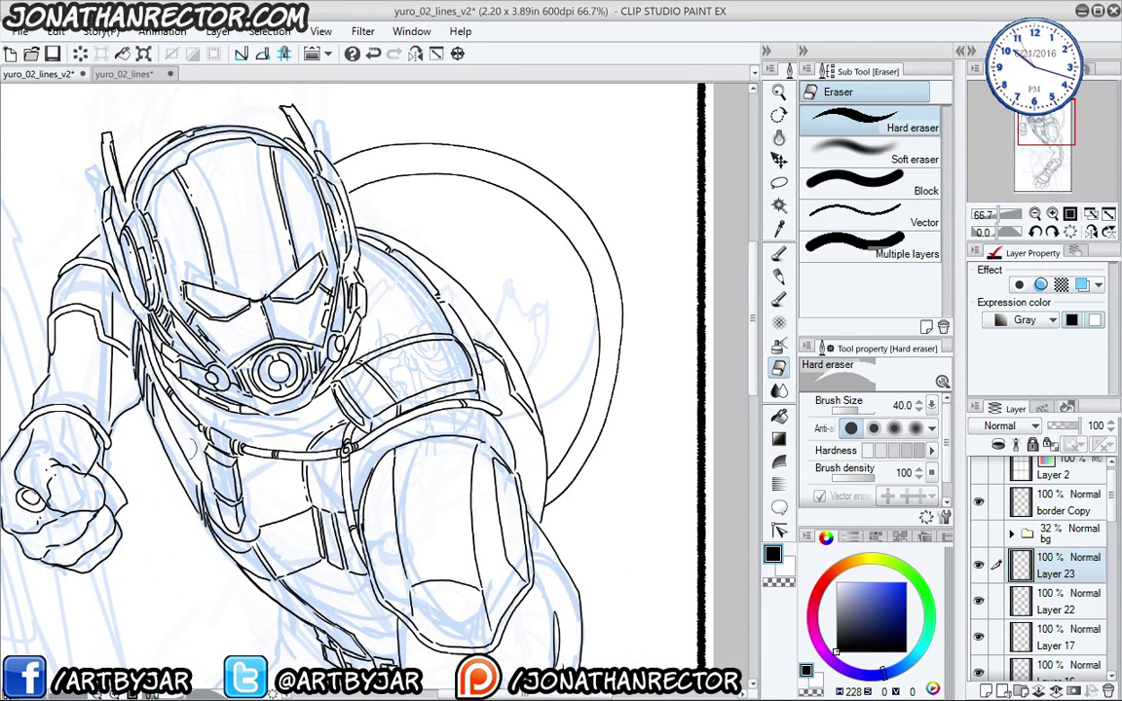
{"action": "scroll", "coordinate": [60, 380], "scroll_direction": "down", "scroll_amount": 1}
{"action": "left_click_drag", "start_coordinate": [61, 380], "coordinate": [187, 362]}
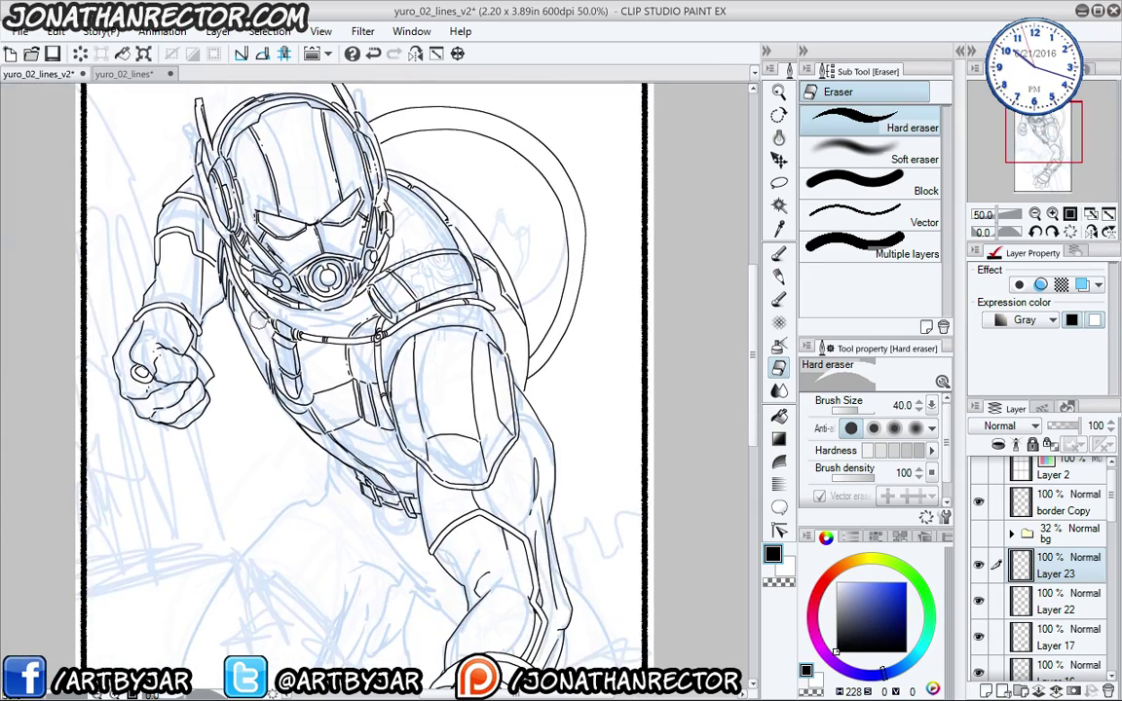
{"action": "scroll", "coordinate": [487, 355], "scroll_direction": "up", "scroll_amount": 2}
{"action": "left_click_drag", "start_coordinate": [560, 282], "coordinate": [367, 502]}
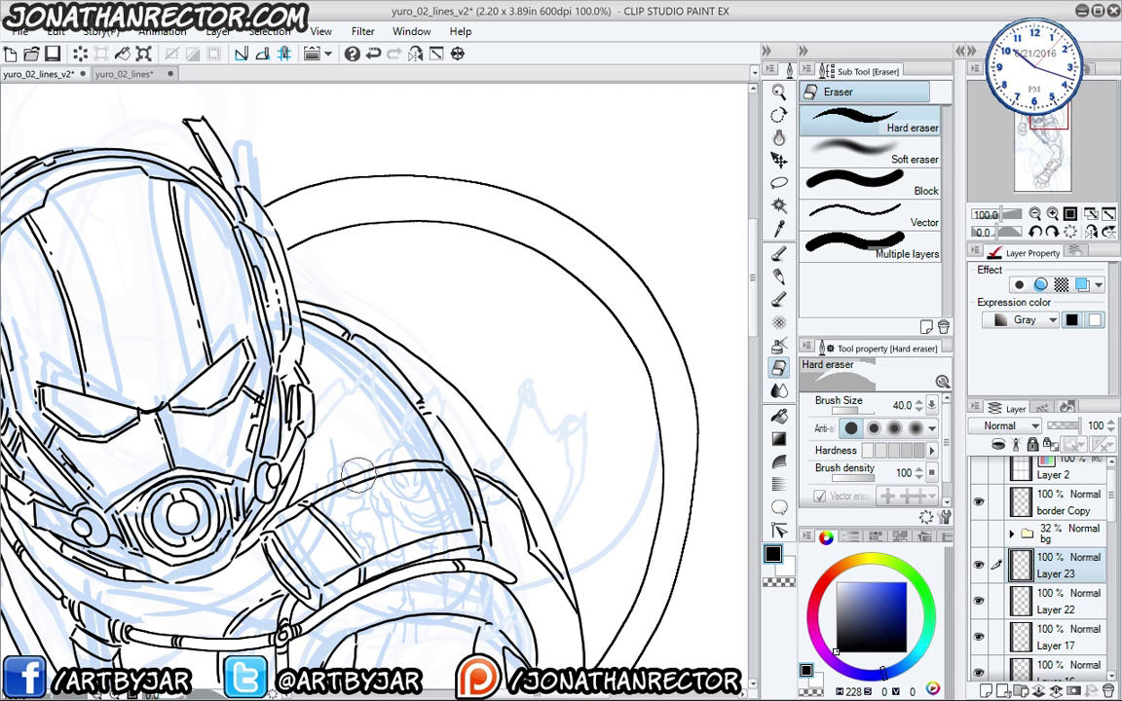
- Add a new layer above Layer 23 for further inking
{"action": "key", "text": "ctrl+shift+n"}
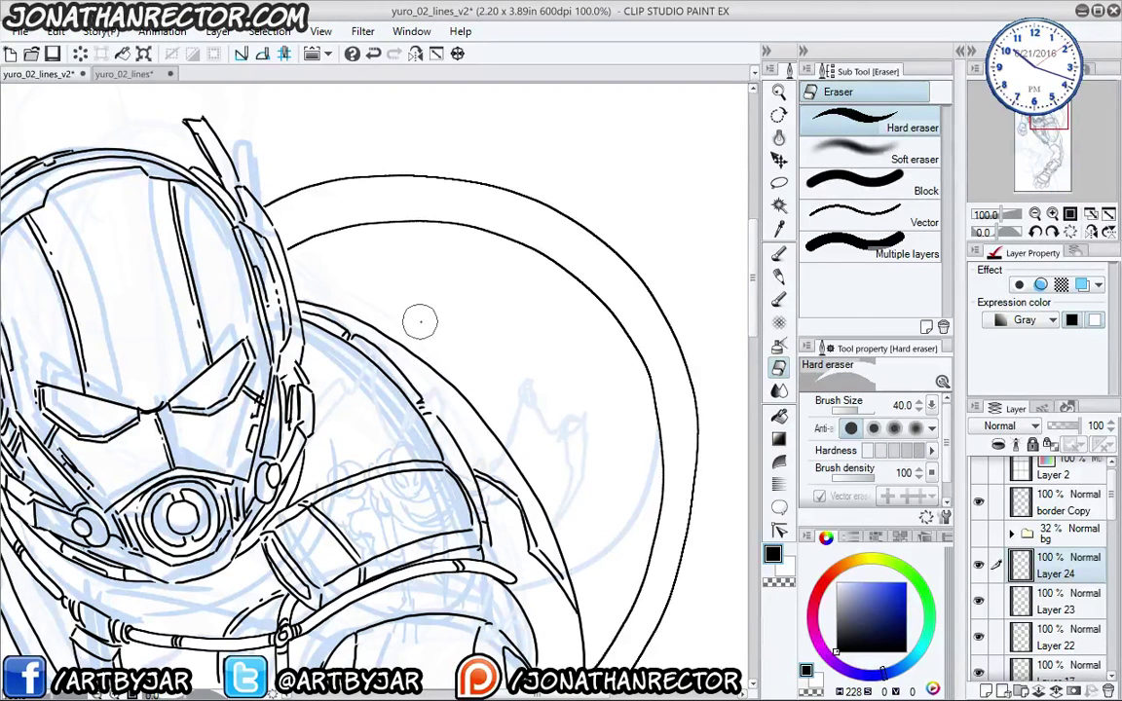
{"action": "key", "text": "p"}
{"action": "left_click_drag", "start_coordinate": [358, 324], "coordinate": [373, 384]}
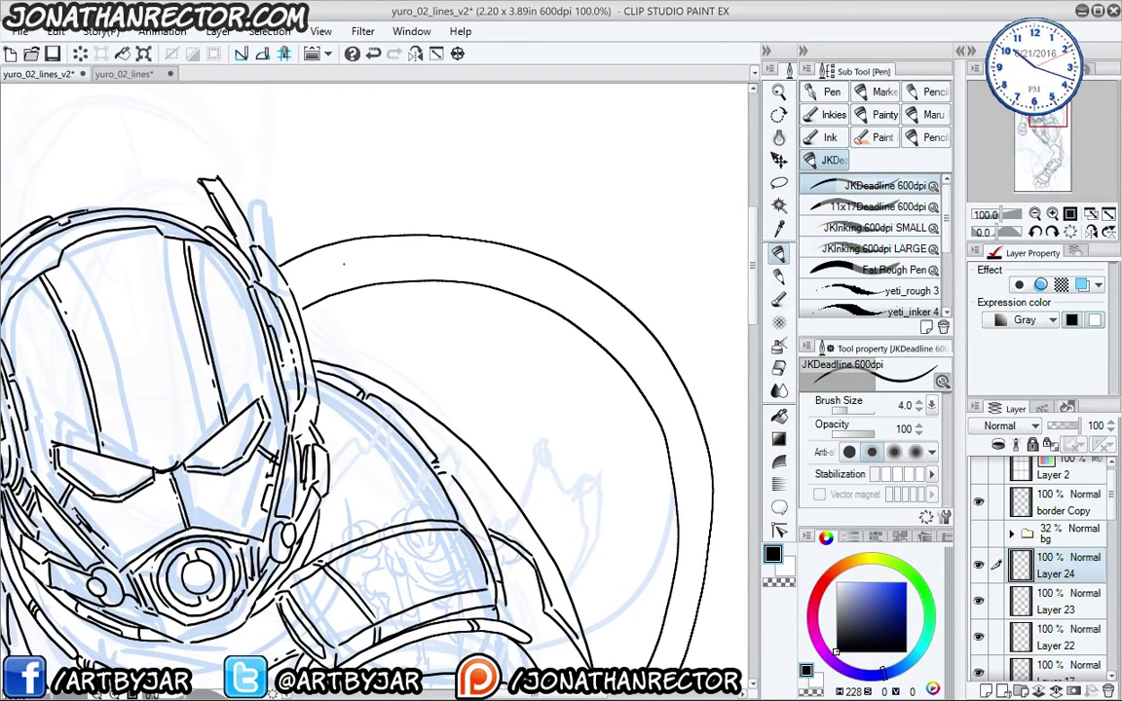
- Lasso-select sections along the hose arc, from beside the helmet to its lower right end
{"action": "key", "text": "m"}
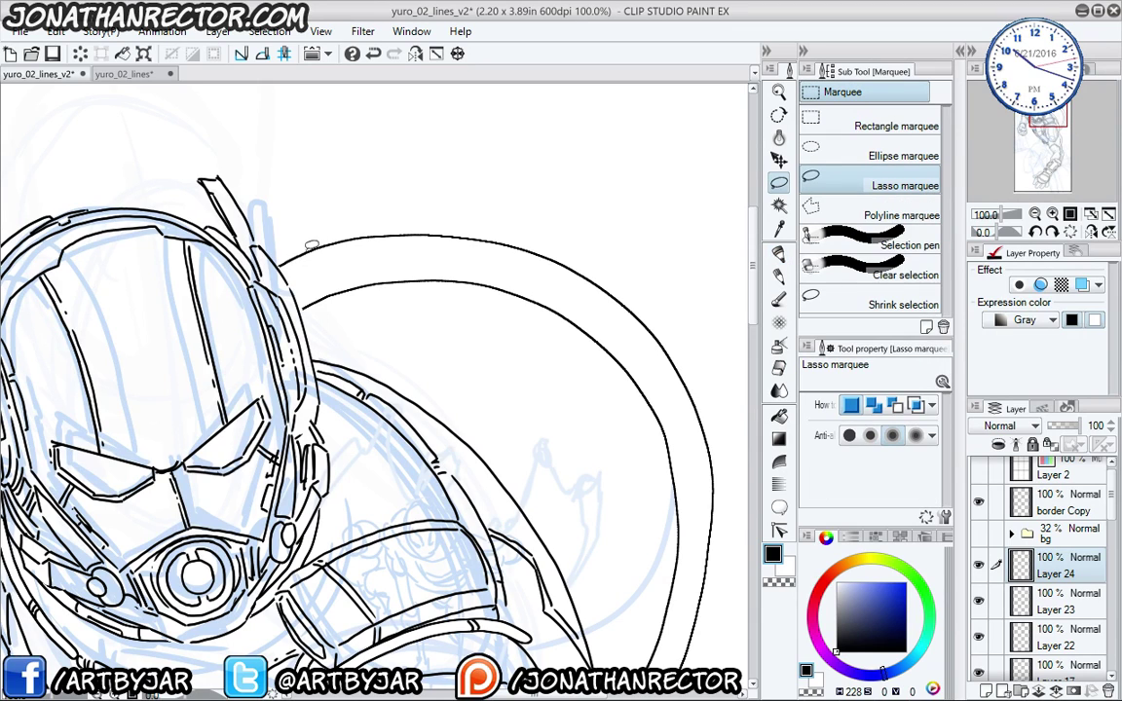
{"action": "mouse_move", "coordinate": [317, 233]}
{"action": "left_mouse_down"}
{"action": "mouse_move", "coordinate": [362, 274]}
{"action": "mouse_move", "coordinate": [361, 288]}
{"action": "mouse_move", "coordinate": [339, 294]}
{"action": "mouse_move", "coordinate": [320, 248]}
{"action": "mouse_move", "coordinate": [354, 228]}
{"action": "mouse_move", "coordinate": [402, 225]}
{"action": "mouse_move", "coordinate": [423, 250]}
{"action": "mouse_move", "coordinate": [423, 278]}
{"action": "mouse_move", "coordinate": [348, 270]}
{"action": "left_mouse_up"}
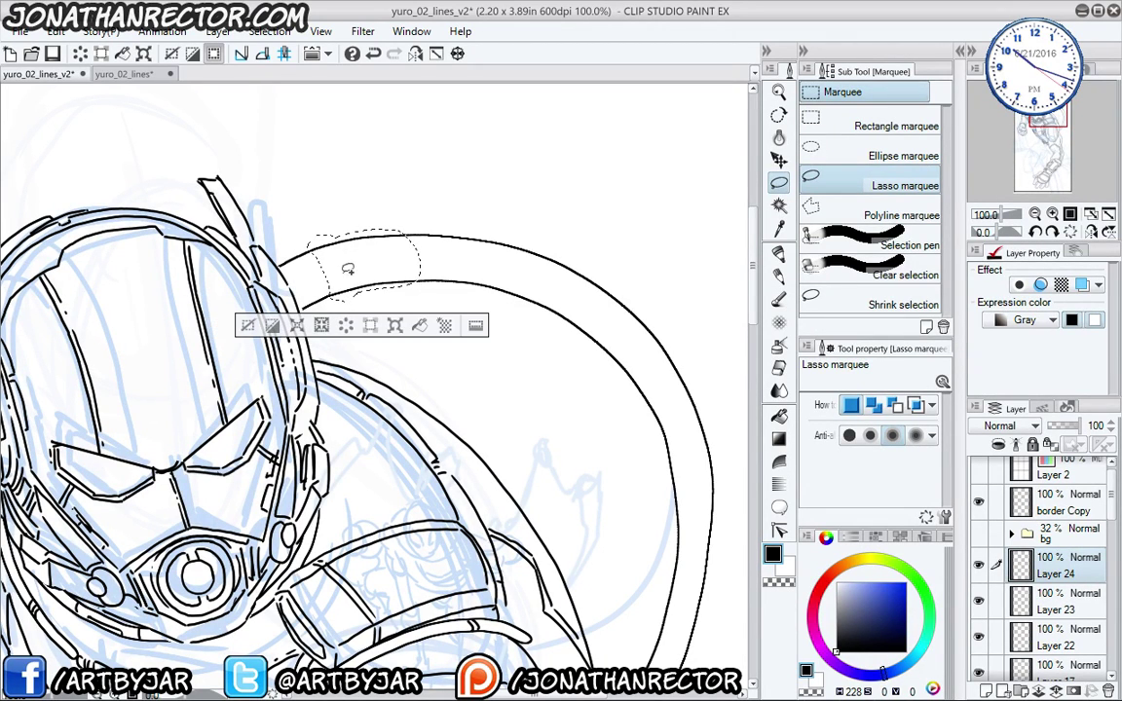
{"action": "mouse_move", "coordinate": [399, 230]}
{"action": "left_mouse_down"}
{"action": "mouse_move", "coordinate": [434, 230]}
{"action": "mouse_move", "coordinate": [448, 267]}
{"action": "mouse_move", "coordinate": [421, 282]}
{"action": "left_mouse_up"}
{"action": "mouse_move", "coordinate": [504, 235]}
{"action": "left_mouse_down"}
{"action": "mouse_move", "coordinate": [634, 304]}
{"action": "mouse_move", "coordinate": [613, 353]}
{"action": "mouse_move", "coordinate": [545, 306]}
{"action": "mouse_move", "coordinate": [509, 232]}
{"action": "left_mouse_up"}
{"action": "left_click_drag", "start_coordinate": [536, 450], "coordinate": [497, 343]}
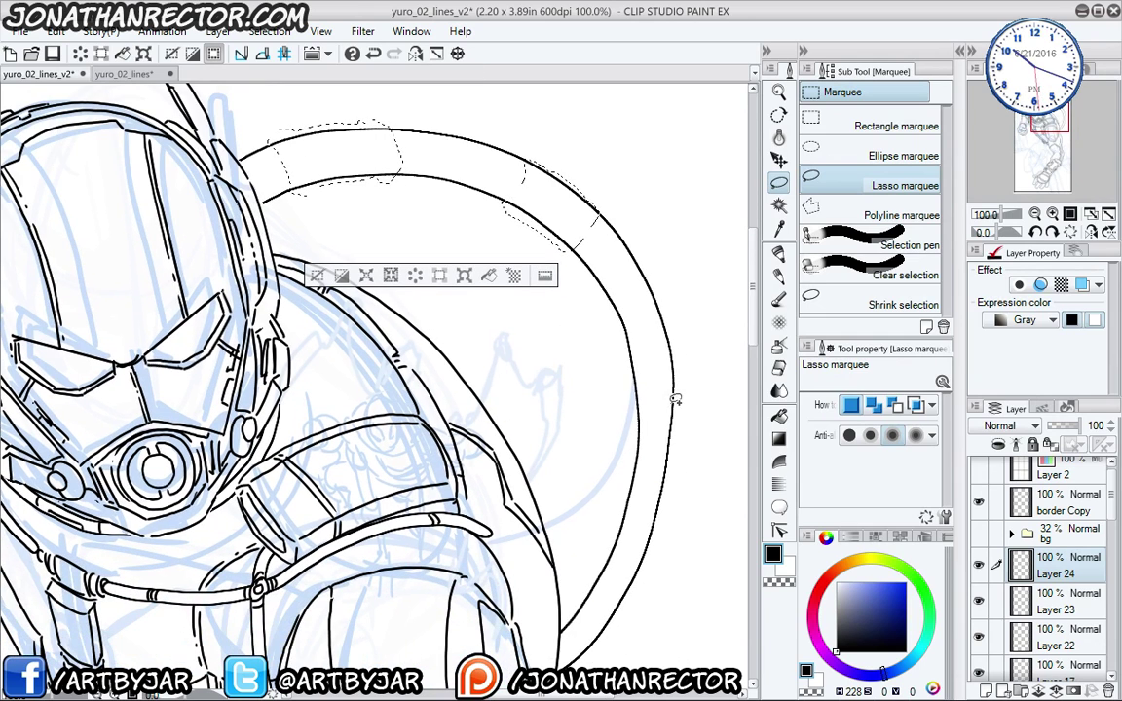
{"action": "mouse_move", "coordinate": [675, 398]}
{"action": "left_mouse_down"}
{"action": "mouse_move", "coordinate": [658, 448]}
{"action": "mouse_move", "coordinate": [638, 428]}
{"action": "mouse_move", "coordinate": [635, 471]}
{"action": "mouse_move", "coordinate": [577, 439]}
{"action": "mouse_move", "coordinate": [607, 393]}
{"action": "mouse_move", "coordinate": [600, 382]}
{"action": "left_mouse_up"}
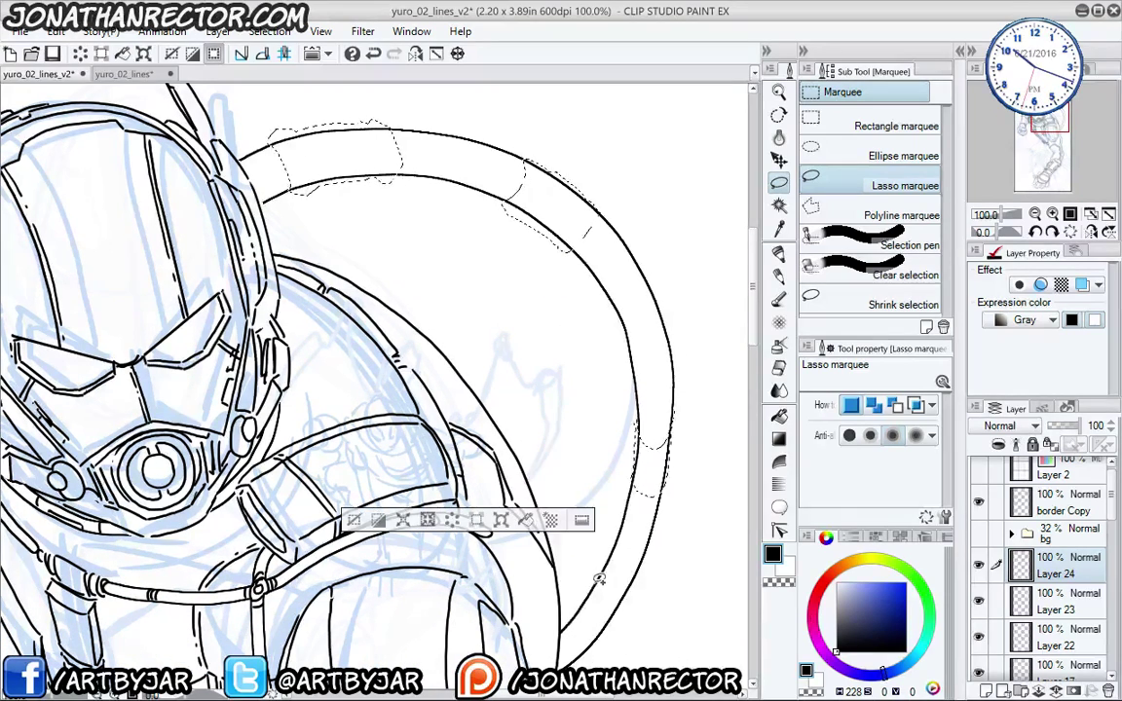
{"action": "left_click_drag", "start_coordinate": [616, 602], "coordinate": [574, 612]}
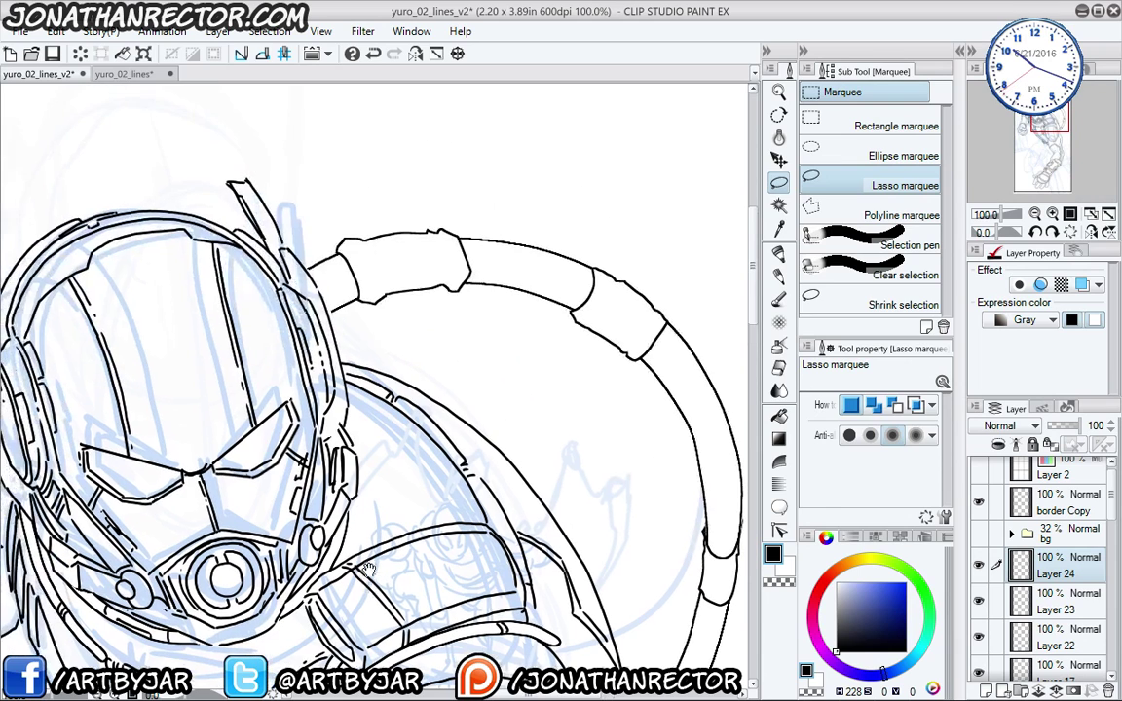
- Ink ring edges and ridge lines on the hose bands with the JKDeadline pen
{"action": "key", "text": "p"}
{"action": "mouse_move", "coordinate": [337, 244]}
{"action": "left_mouse_down"}
{"action": "mouse_move", "coordinate": [329, 268]}
{"action": "mouse_move", "coordinate": [381, 259]}
{"action": "left_mouse_up"}
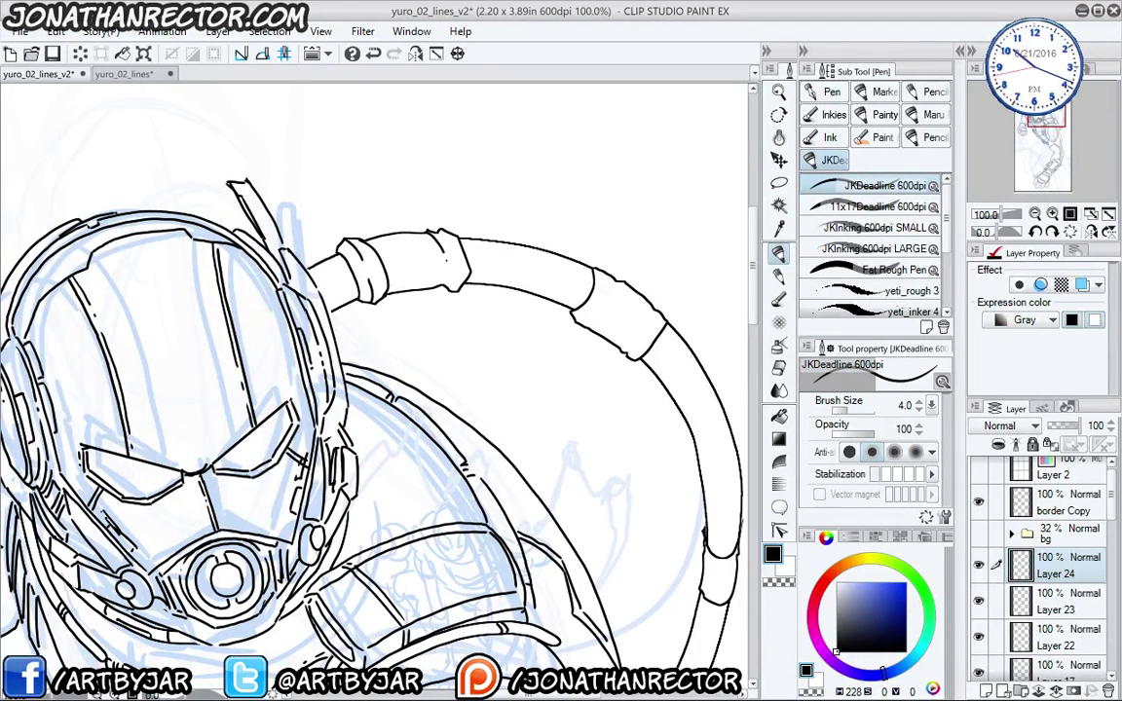
{"action": "mouse_move", "coordinate": [442, 237]}
{"action": "left_mouse_down"}
{"action": "mouse_move", "coordinate": [452, 285]}
{"action": "mouse_move", "coordinate": [425, 287]}
{"action": "left_mouse_up"}
{"action": "mouse_move", "coordinate": [362, 237]}
{"action": "left_mouse_down"}
{"action": "mouse_move", "coordinate": [339, 246]}
{"action": "mouse_move", "coordinate": [376, 258]}
{"action": "left_mouse_up"}
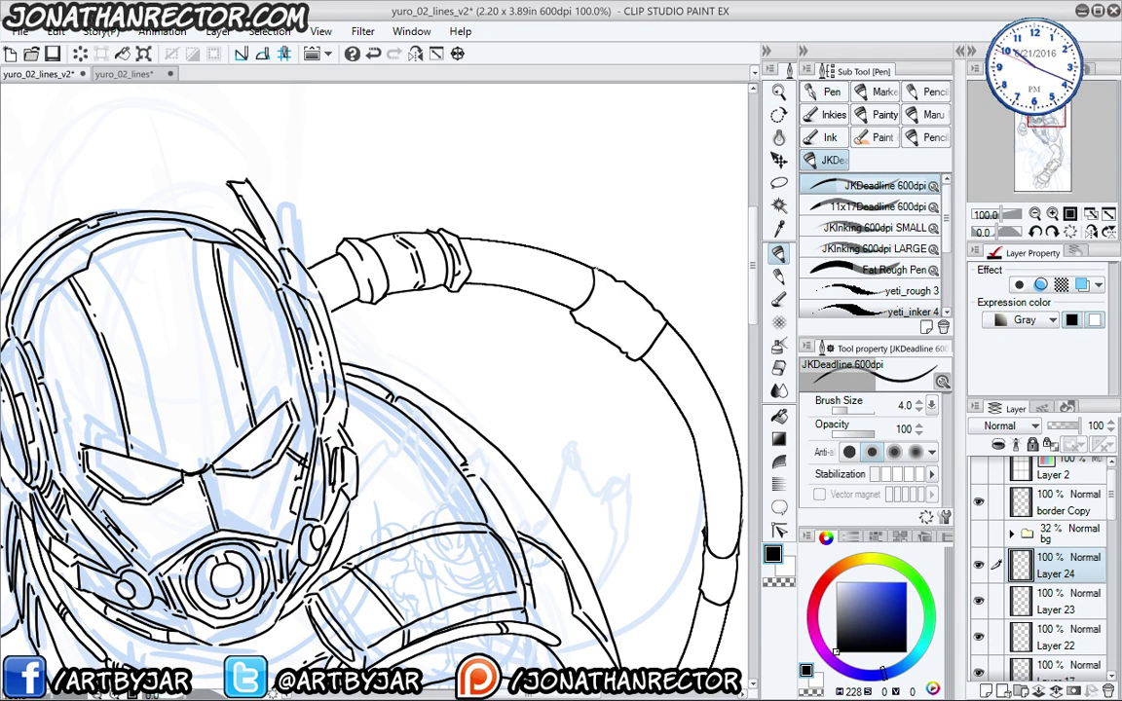
{"action": "left_click_drag", "start_coordinate": [603, 295], "coordinate": [636, 321]}
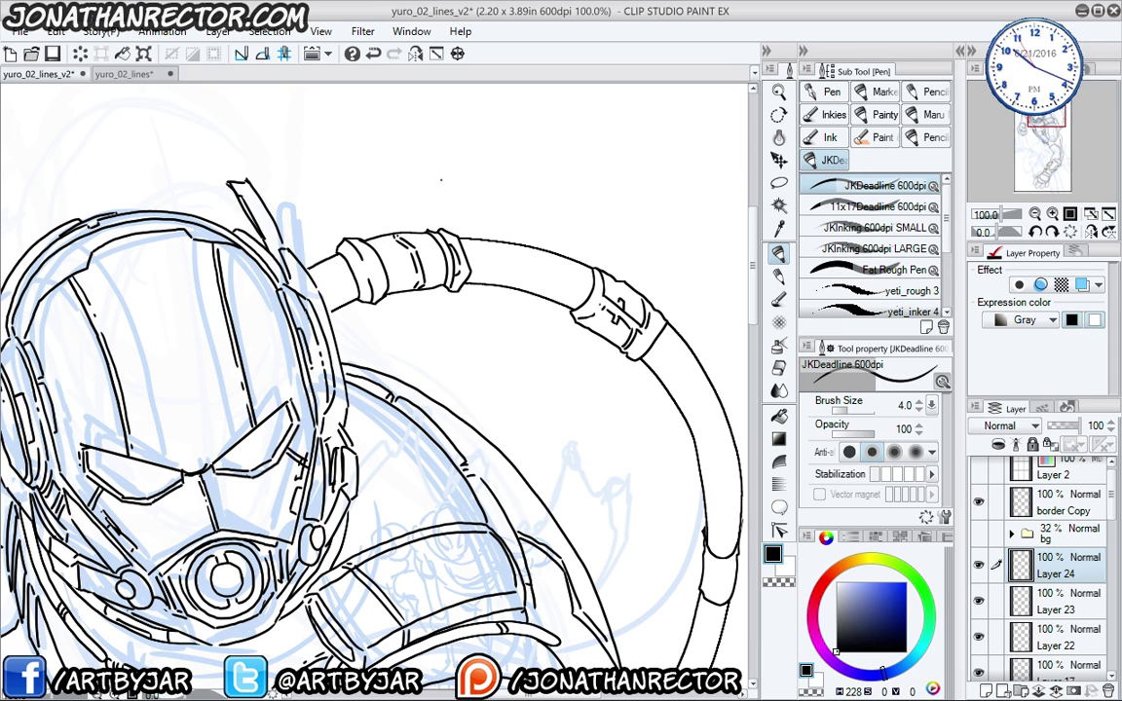
{"action": "left_click_drag", "start_coordinate": [477, 461], "coordinate": [385, 261]}
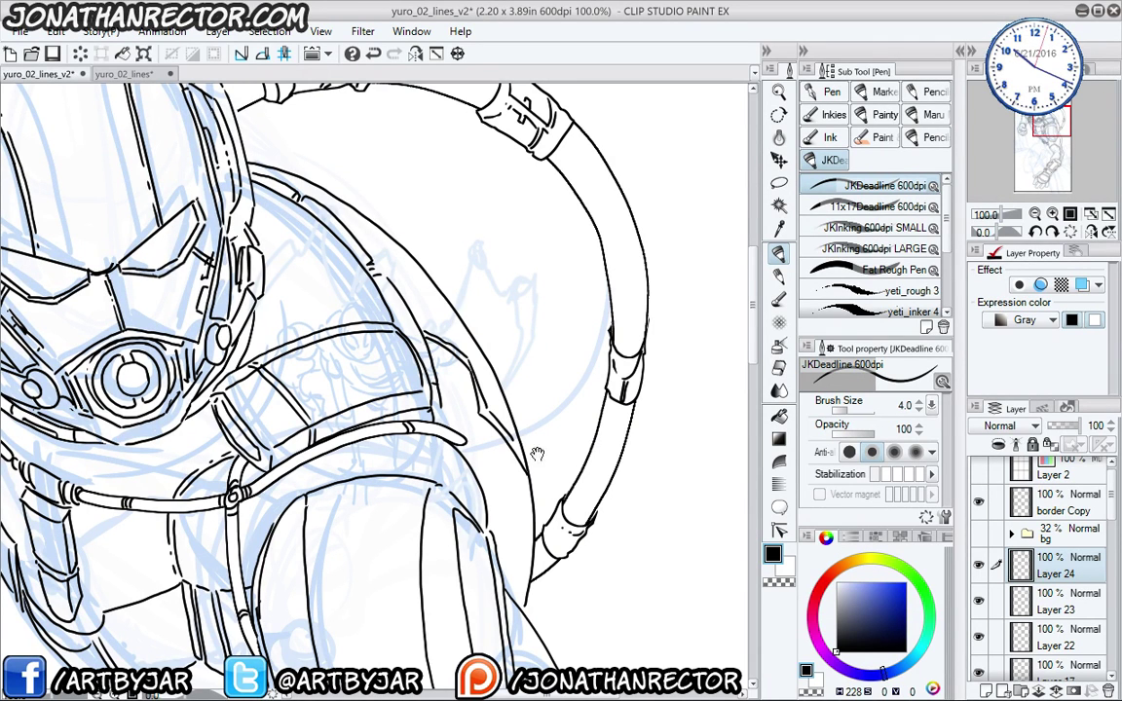
{"action": "left_click_drag", "start_coordinate": [536, 454], "coordinate": [497, 613]}
{"action": "left_click_drag", "start_coordinate": [412, 379], "coordinate": [480, 492]}
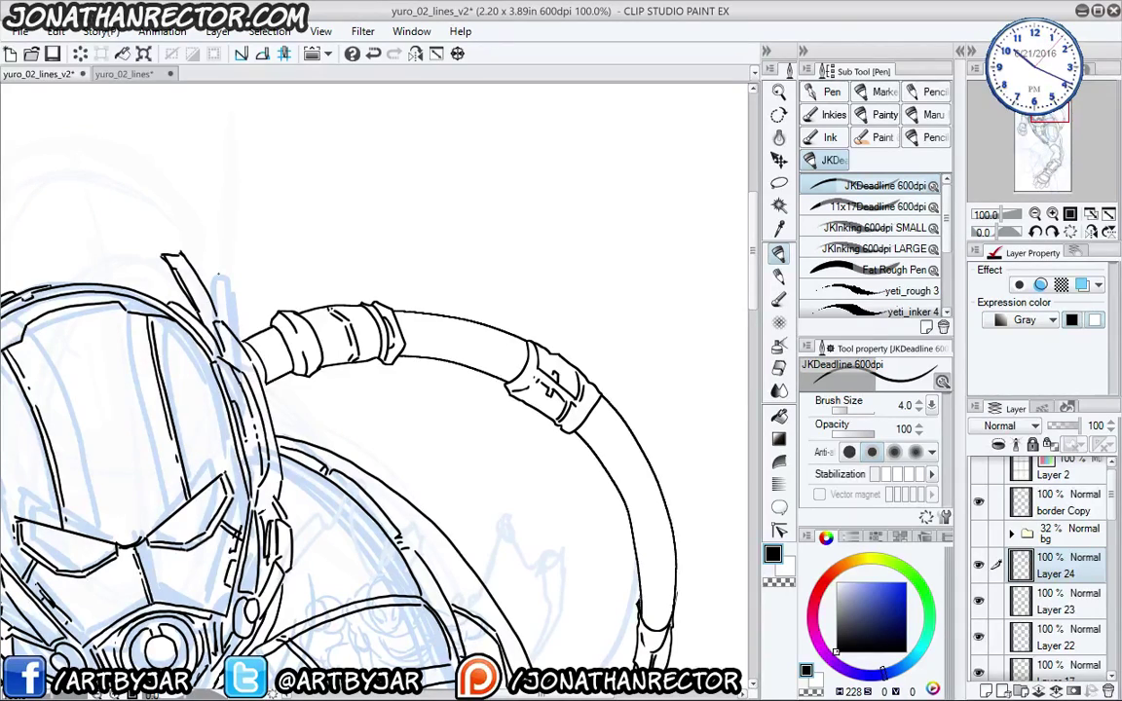
{"action": "scroll", "coordinate": [172, 451], "scroll_direction": "down", "scroll_amount": 3}
{"action": "scroll", "coordinate": [171, 451], "scroll_direction": "up", "scroll_amount": 2}
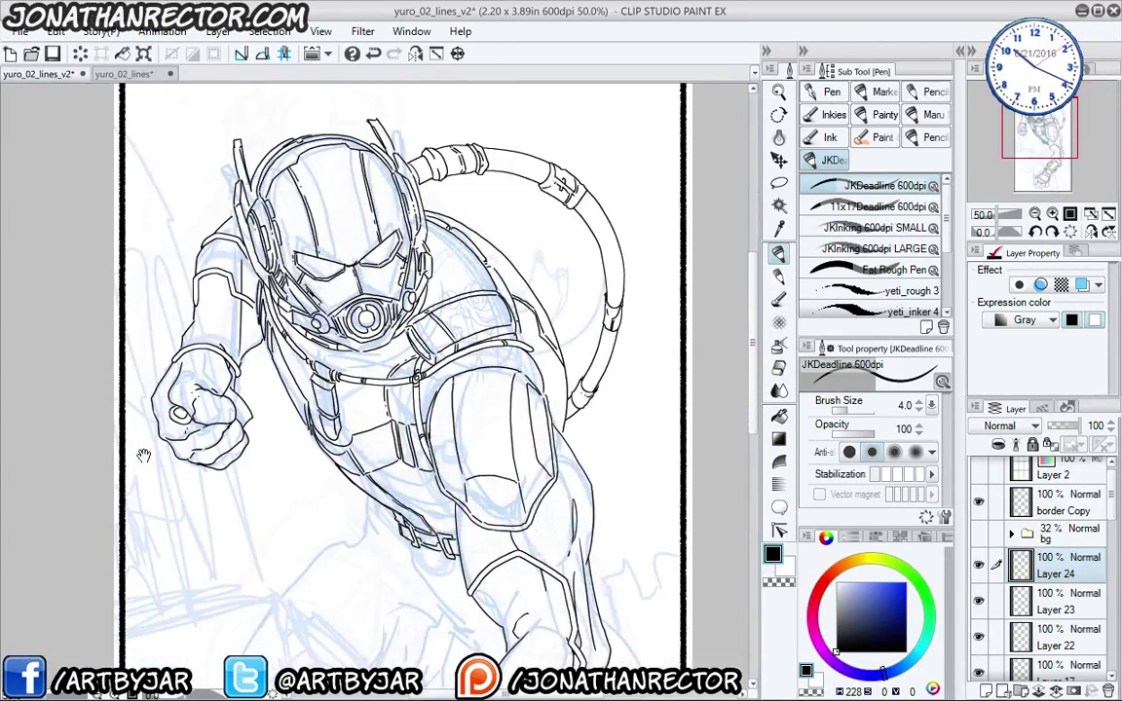
- Show the building background and ink the rear leg outline, contour up to the belt and thigh folds
{"action": "left_click_drag", "start_coordinate": [172, 451], "coordinate": [234, 321]}
{"action": "left_click", "coordinate": [979, 534]}
{"action": "left_click", "coordinate": [979, 535]}
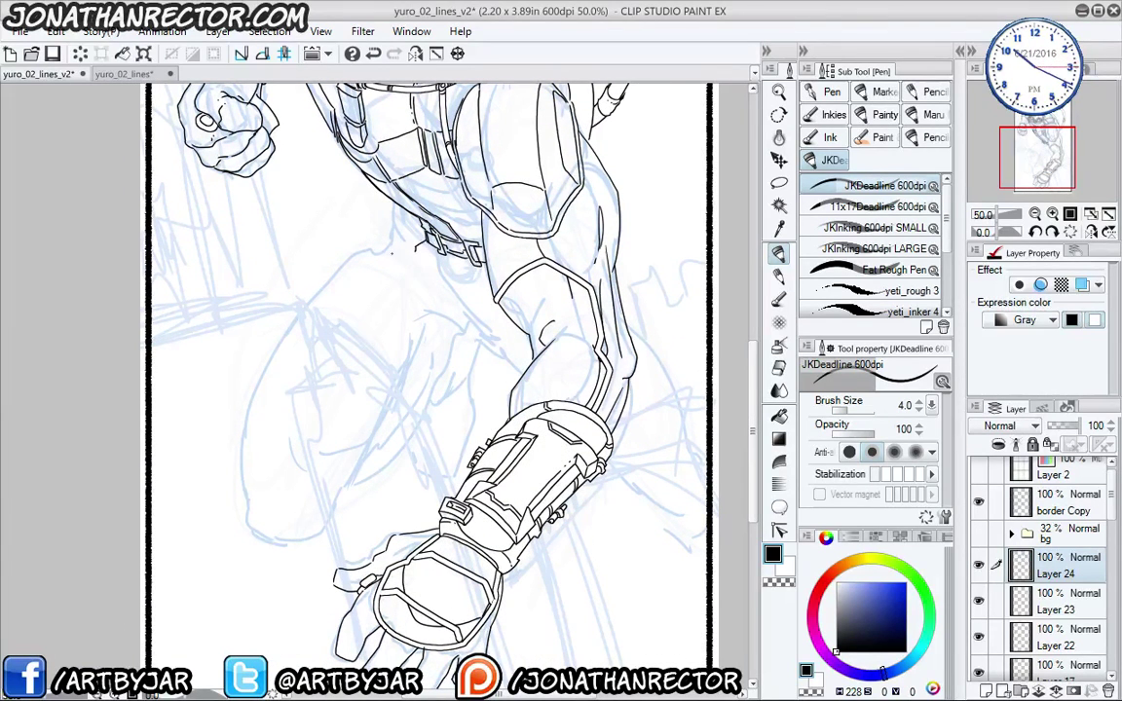
{"action": "mouse_move", "coordinate": [346, 272]}
{"action": "left_mouse_down"}
{"action": "mouse_move", "coordinate": [296, 329]}
{"action": "mouse_move", "coordinate": [235, 459]}
{"action": "left_mouse_up"}
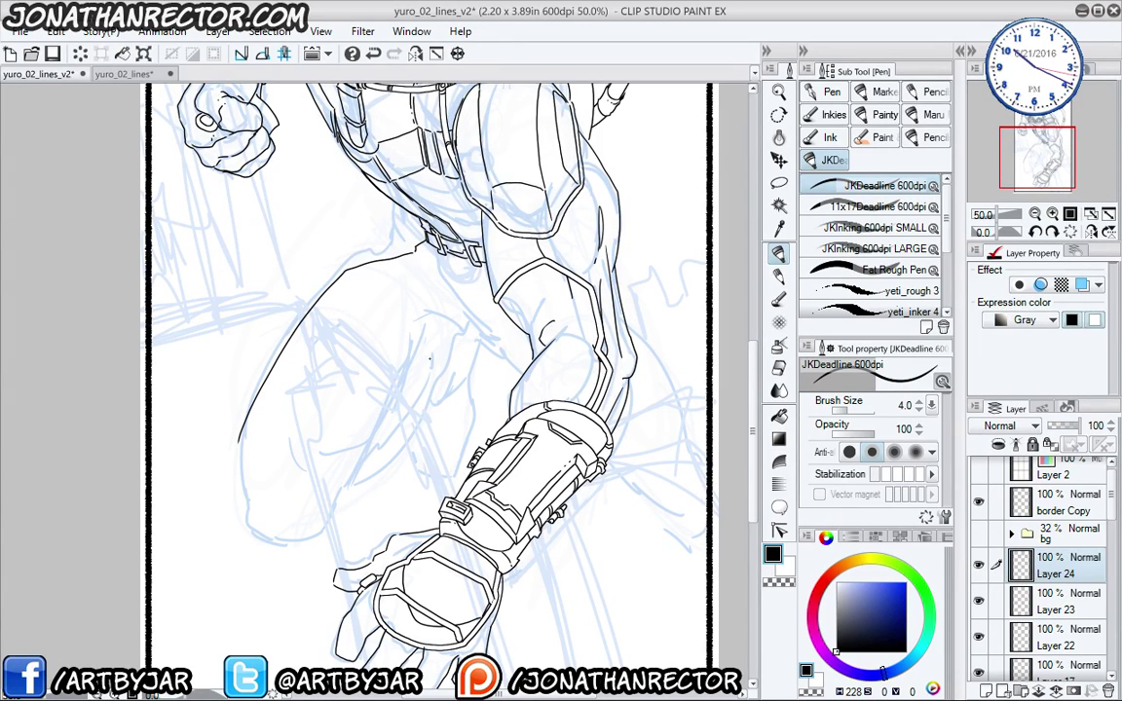
{"action": "left_click", "coordinate": [979, 534]}
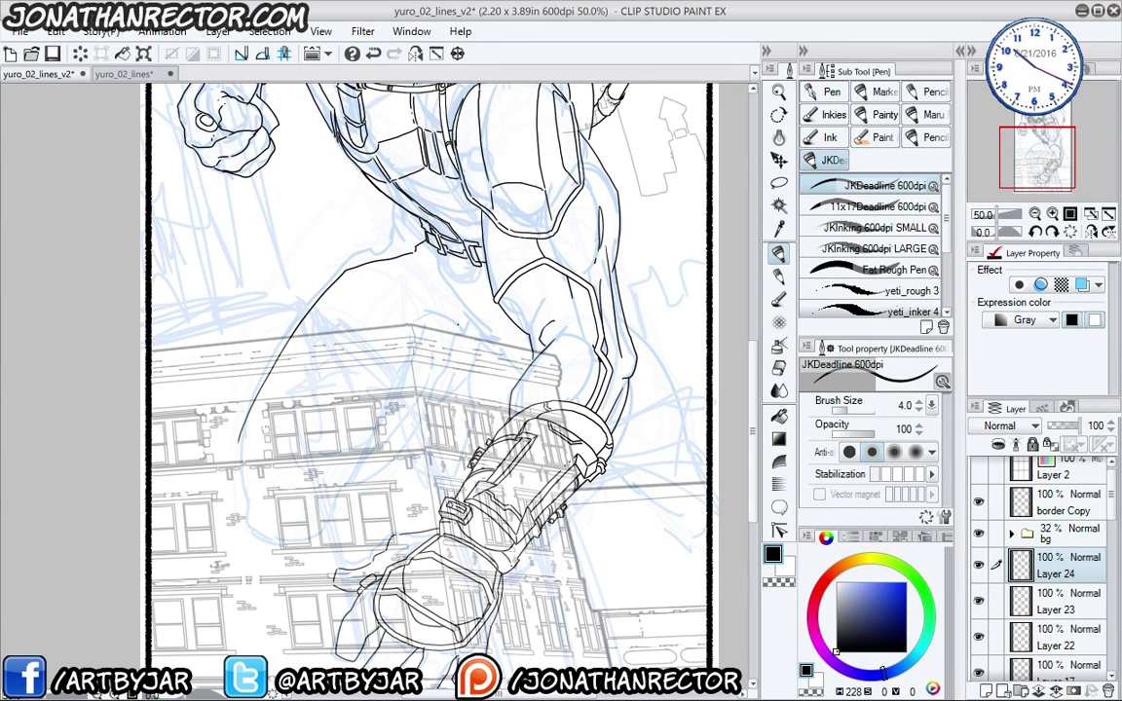
{"action": "scroll", "coordinate": [402, 308], "scroll_direction": "up", "scroll_amount": 1}
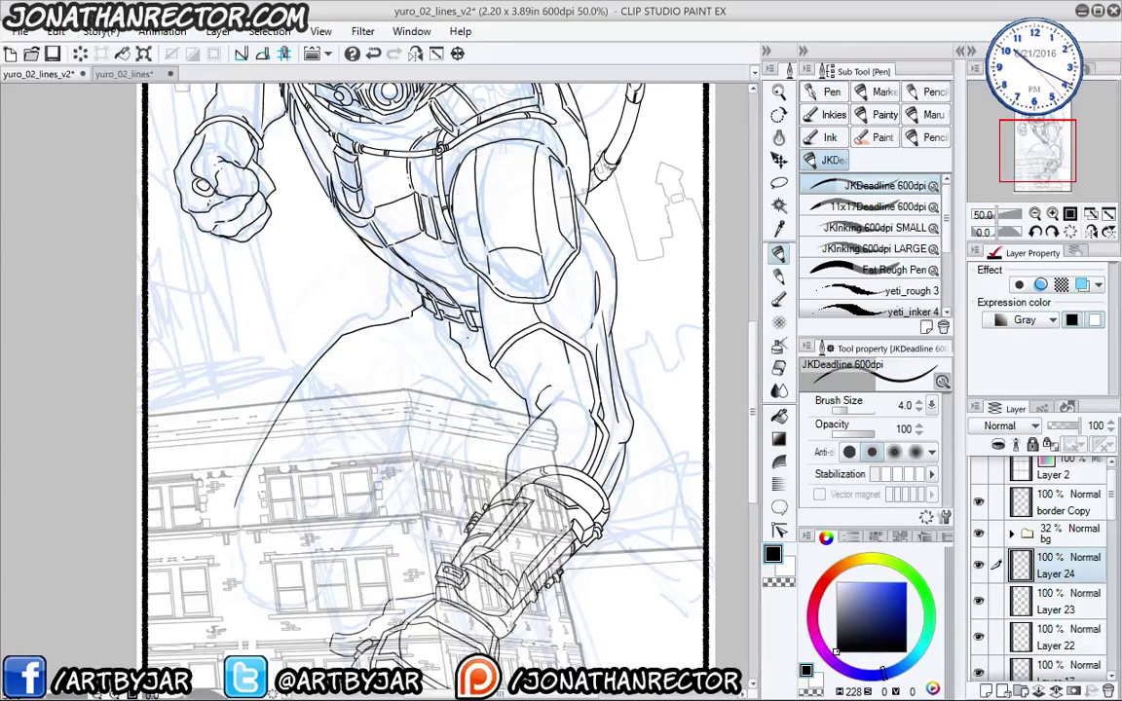
{"action": "left_click_drag", "start_coordinate": [432, 333], "coordinate": [456, 352]}
{"action": "left_click_drag", "start_coordinate": [349, 331], "coordinate": [421, 310]}
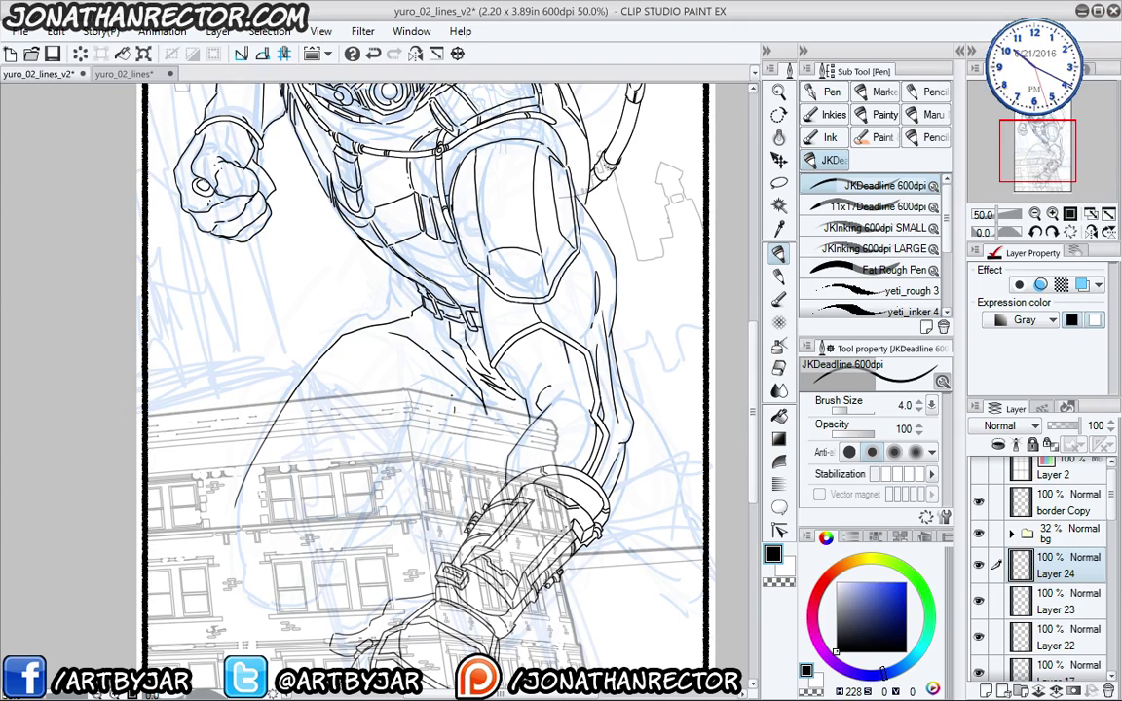
{"action": "mouse_move", "coordinate": [364, 345]}
{"action": "left_mouse_down"}
{"action": "mouse_move", "coordinate": [409, 355]}
{"action": "mouse_move", "coordinate": [249, 283]}
{"action": "mouse_move", "coordinate": [329, 323]}
{"action": "left_mouse_up"}
{"action": "mouse_move", "coordinate": [489, 300]}
{"action": "left_mouse_down"}
{"action": "mouse_move", "coordinate": [525, 528]}
{"action": "mouse_move", "coordinate": [504, 243]}
{"action": "mouse_move", "coordinate": [514, 350]}
{"action": "mouse_move", "coordinate": [591, 450]}
{"action": "left_mouse_up"}
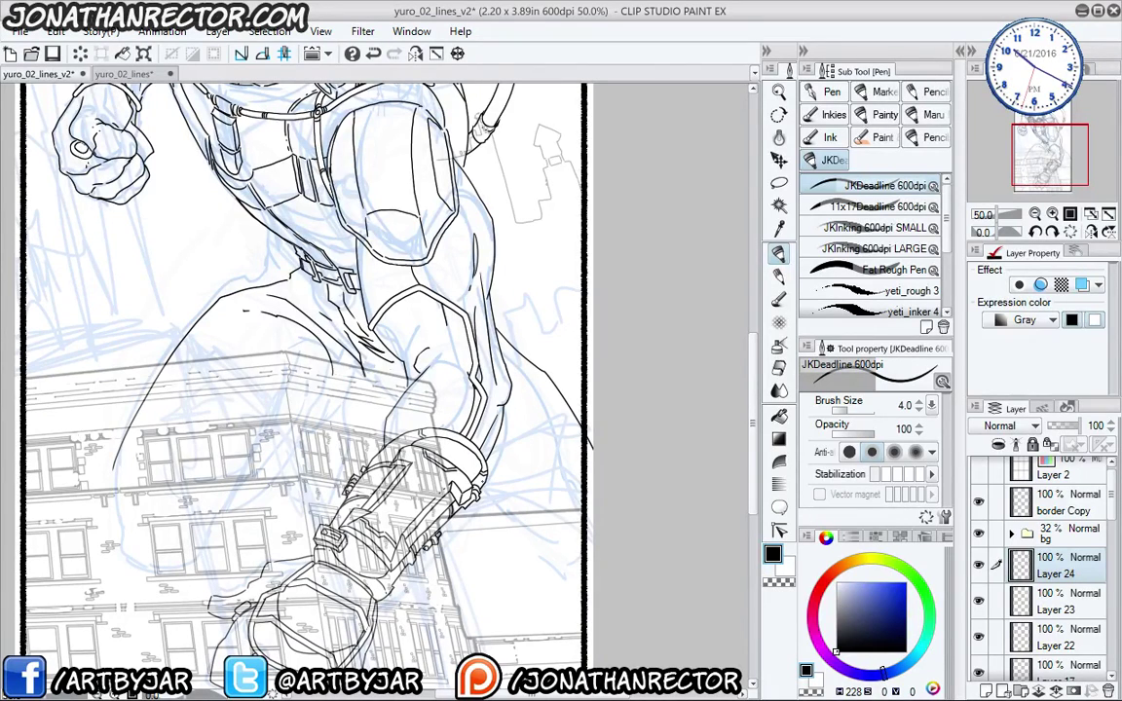
{"action": "left_click_drag", "start_coordinate": [478, 493], "coordinate": [501, 532]}
- Try a curve from the leg line to the boot, then undo it
{"action": "left_click_drag", "start_coordinate": [198, 446], "coordinate": [205, 404]}
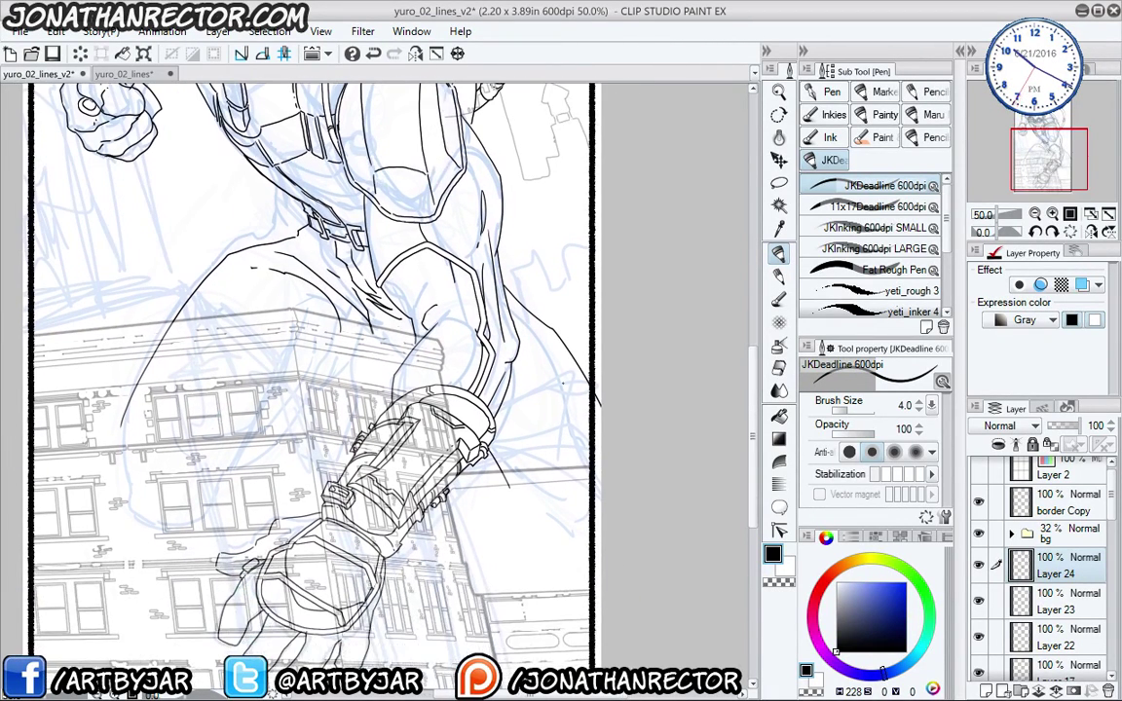
{"action": "key", "text": "e"}
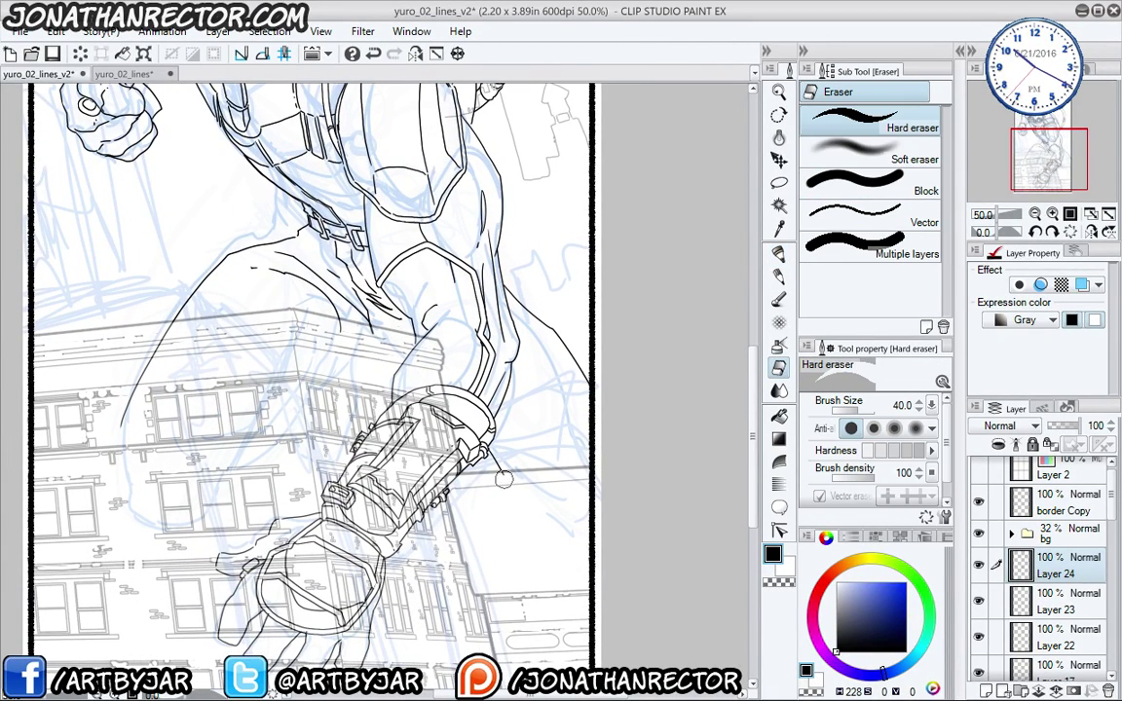
{"action": "key", "text": "p"}
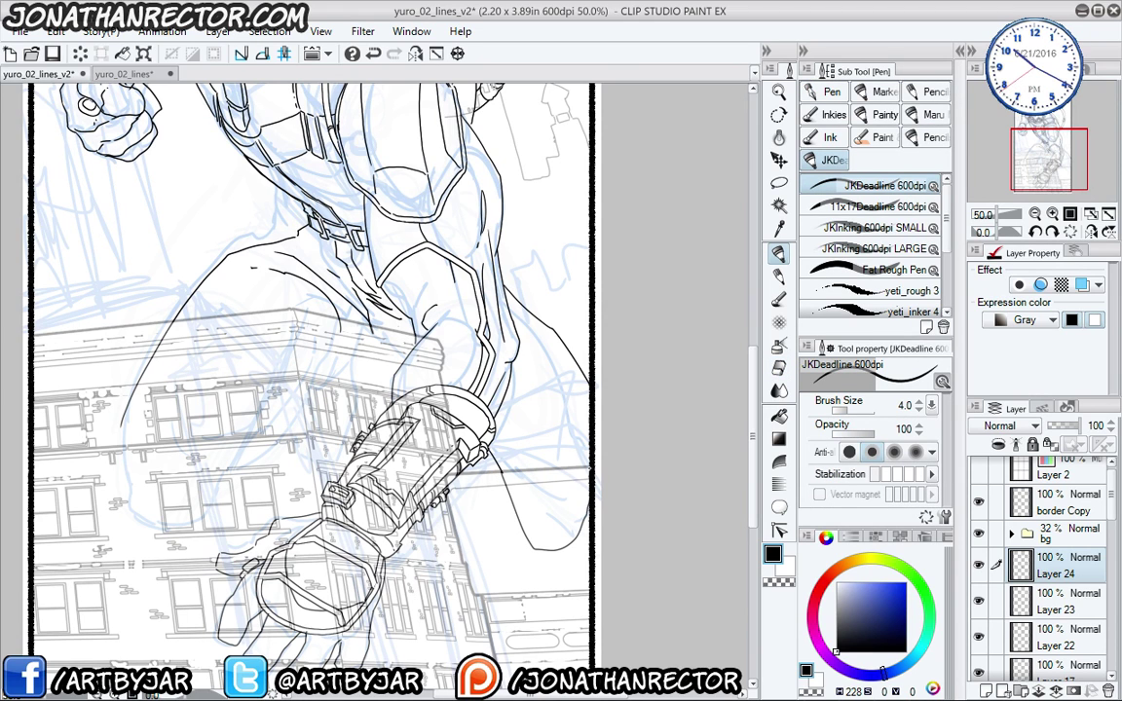
{"action": "left_click_drag", "start_coordinate": [245, 268], "coordinate": [265, 328]}
{"action": "mouse_move", "coordinate": [144, 492]}
{"action": "left_mouse_down"}
{"action": "mouse_move", "coordinate": [162, 524]}
{"action": "mouse_move", "coordinate": [263, 528]}
{"action": "mouse_move", "coordinate": [375, 452]}
{"action": "left_mouse_up"}
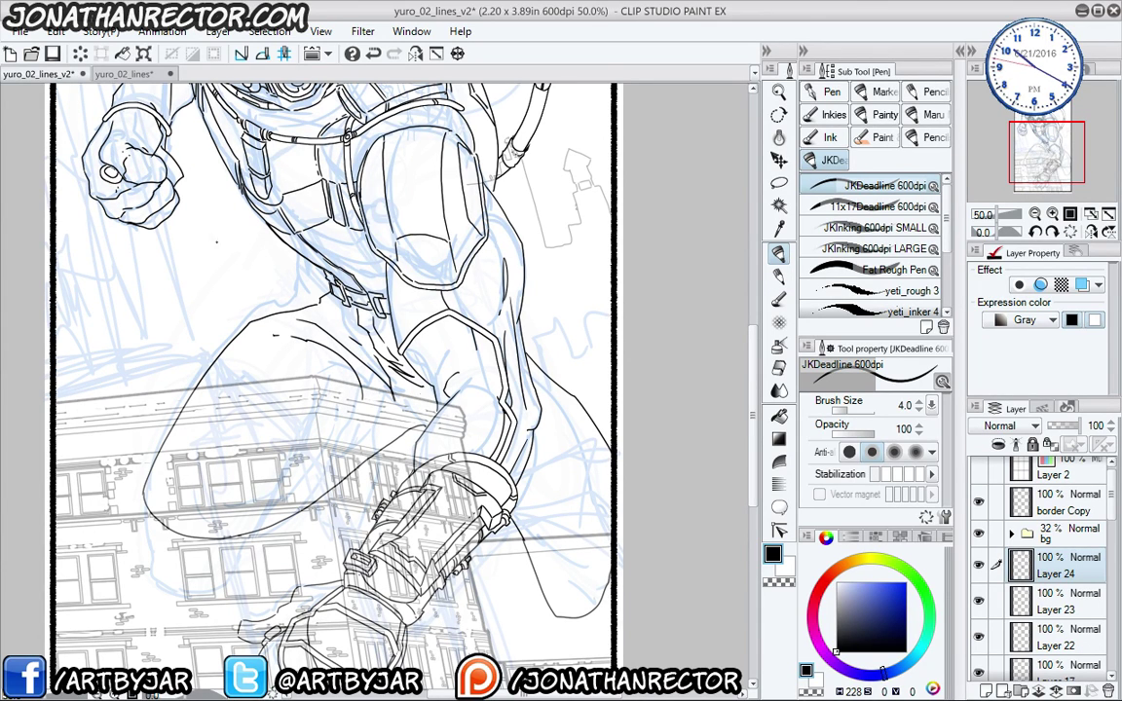
{"action": "key", "text": "ctrl+z"}
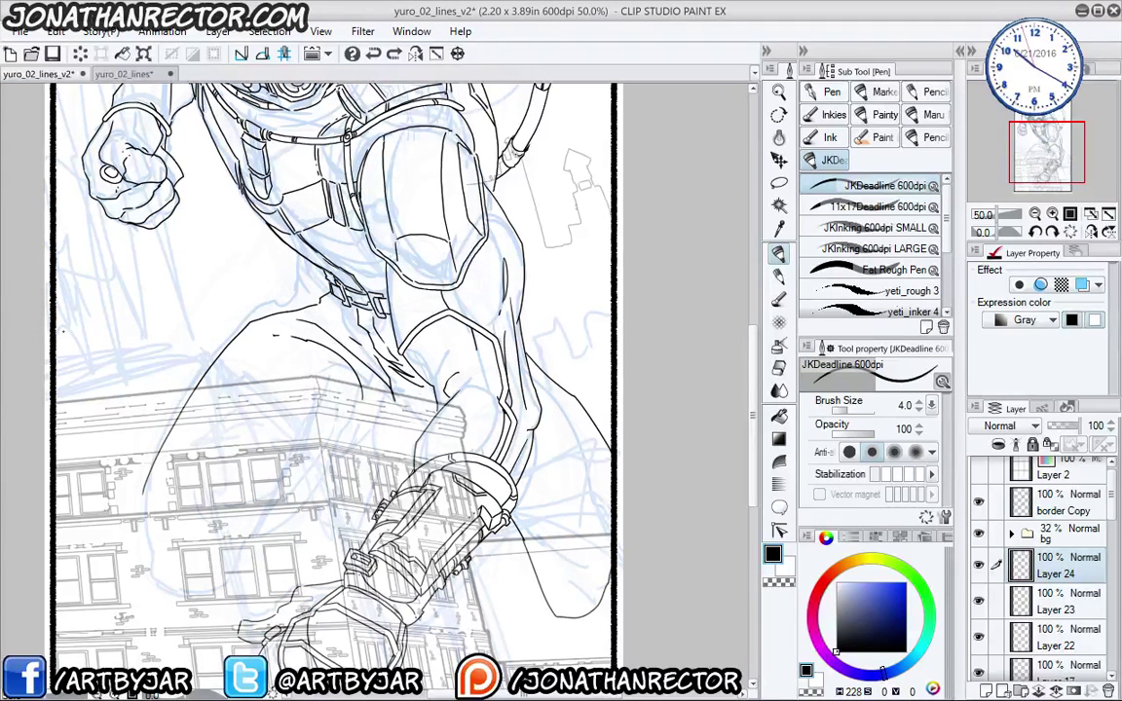
- Pan between the helmet and leg, then add a new layer above Layer 24
{"action": "left_click_drag", "start_coordinate": [161, 350], "coordinate": [207, 422]}
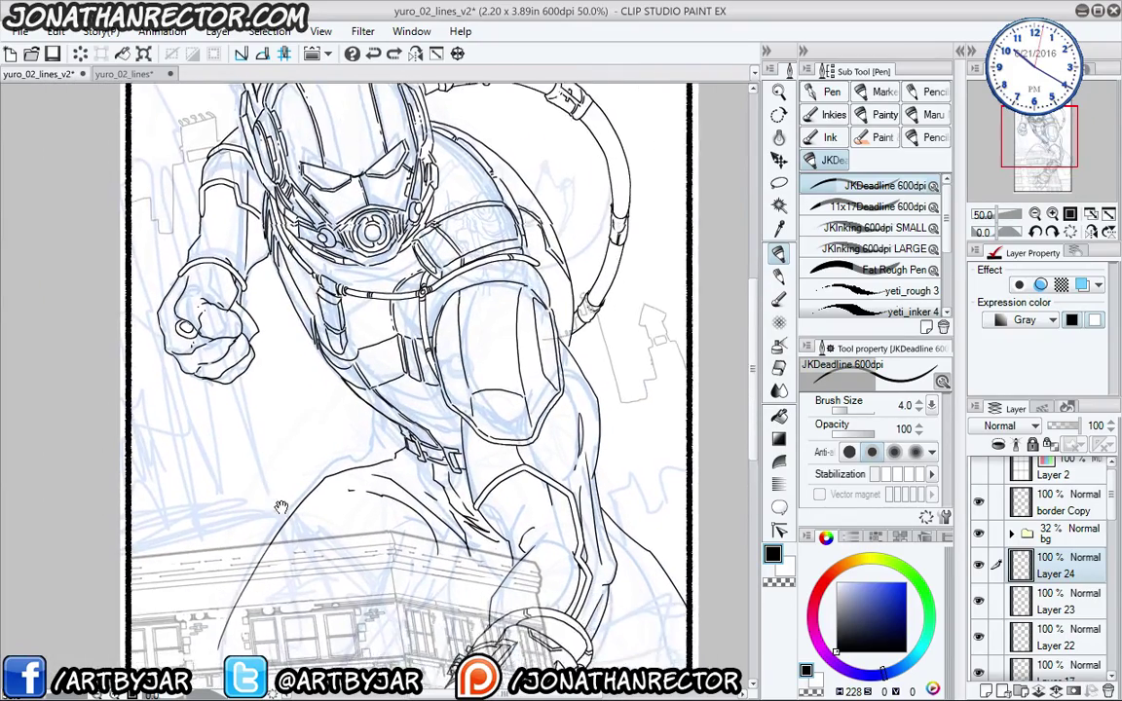
{"action": "left_click_drag", "start_coordinate": [280, 506], "coordinate": [205, 287]}
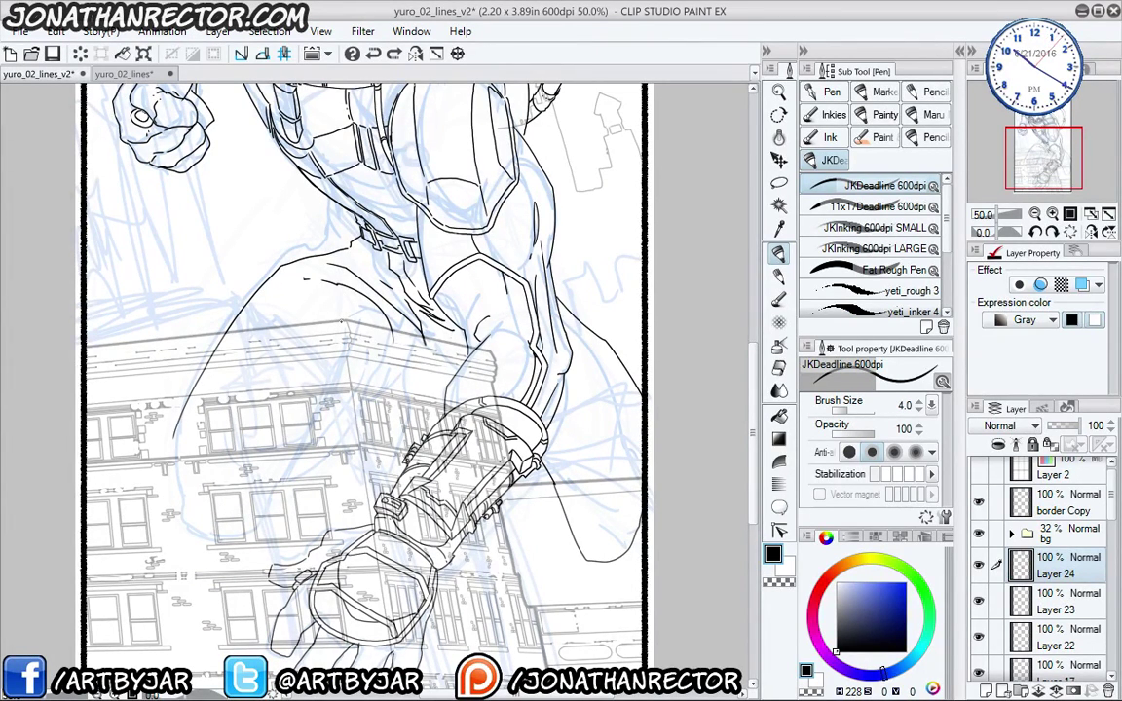
{"action": "mouse_move", "coordinate": [259, 496]}
{"action": "left_mouse_down"}
{"action": "mouse_move", "coordinate": [263, 348]}
{"action": "mouse_move", "coordinate": [263, 496]}
{"action": "left_mouse_up"}
{"action": "left_click_drag", "start_coordinate": [256, 388], "coordinate": [273, 528]}
{"action": "left_click_drag", "start_coordinate": [237, 339], "coordinate": [210, 436]}
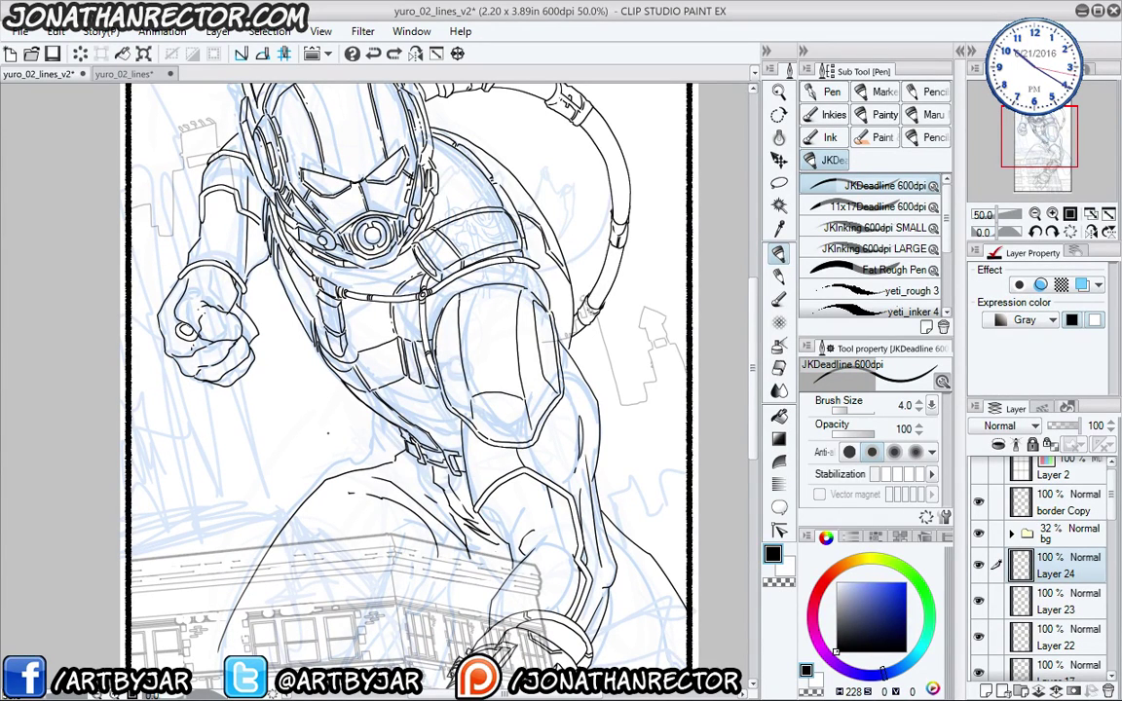
{"action": "key", "text": "ctrl+shift+n"}
- At pen size 15, try bold outlines from the belt and along the arm, then undo them
{"action": "left_click_drag", "start_coordinate": [328, 434], "coordinate": [352, 381]}
{"action": "key", "text": "bracketright"}
{"action": "key", "text": "bracketright"}
{"action": "key", "text": "bracketright"}
{"action": "key", "text": "bracketright"}
{"action": "key", "text": "bracketright"}
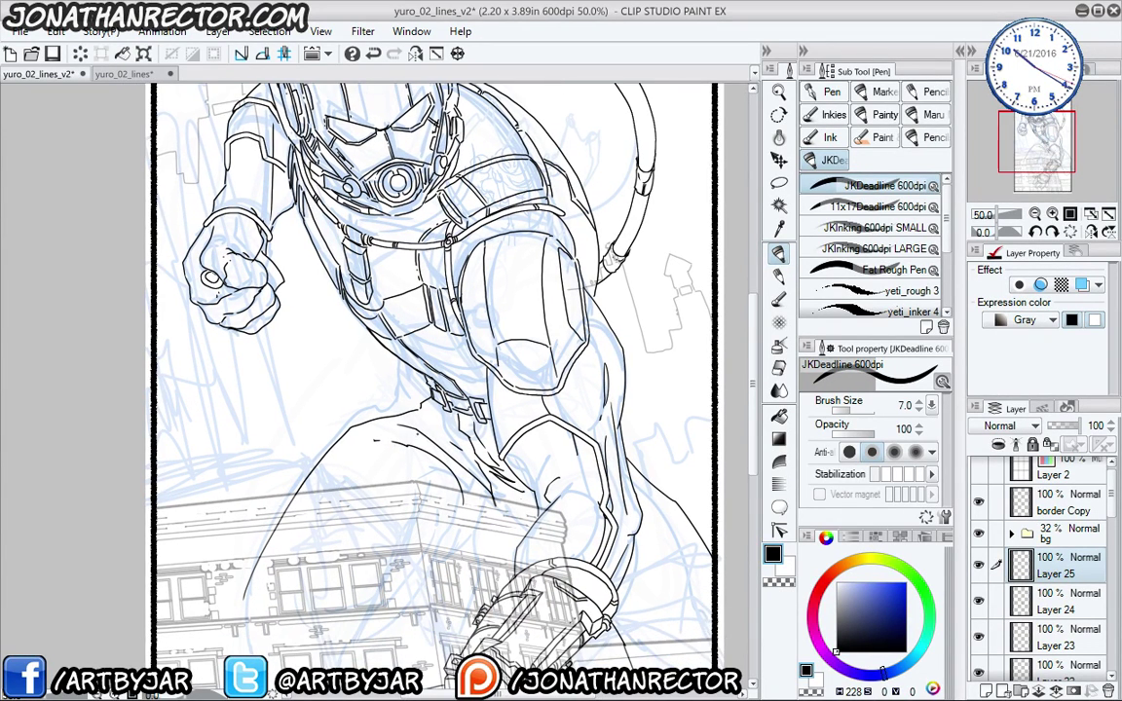
{"action": "key", "text": "bracketright"}
{"action": "key", "text": "bracketright"}
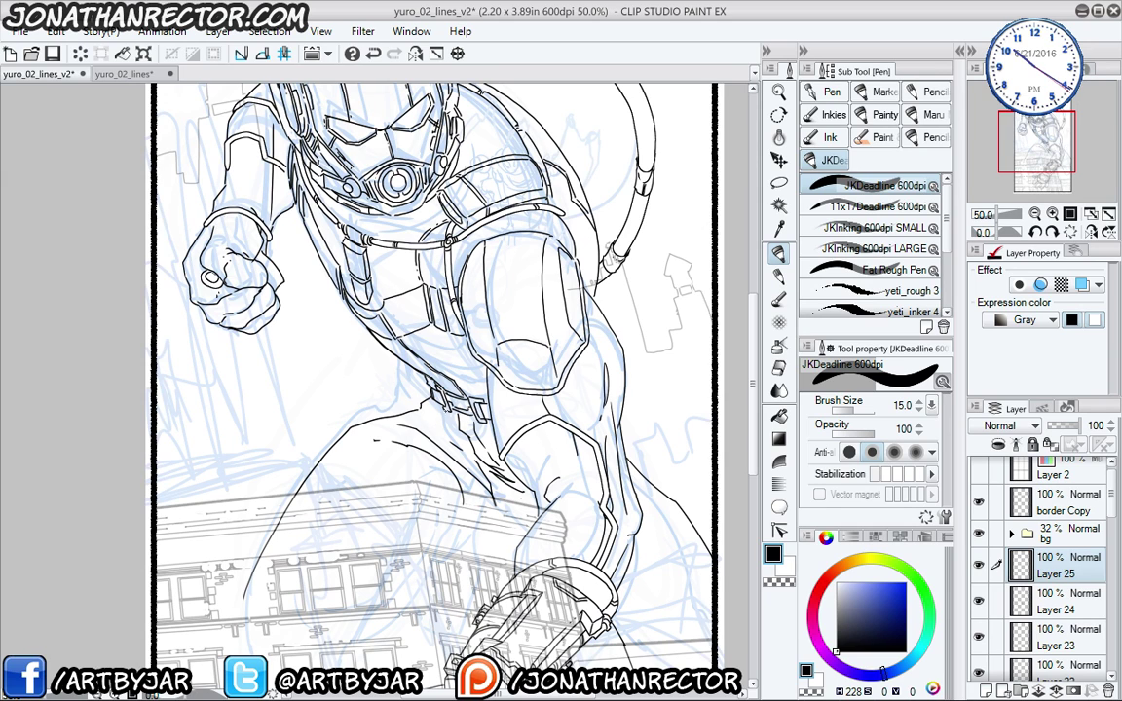
{"action": "mouse_move", "coordinate": [448, 409]}
{"action": "left_mouse_down"}
{"action": "mouse_move", "coordinate": [325, 467]}
{"action": "mouse_move", "coordinate": [271, 506]}
{"action": "left_mouse_up"}
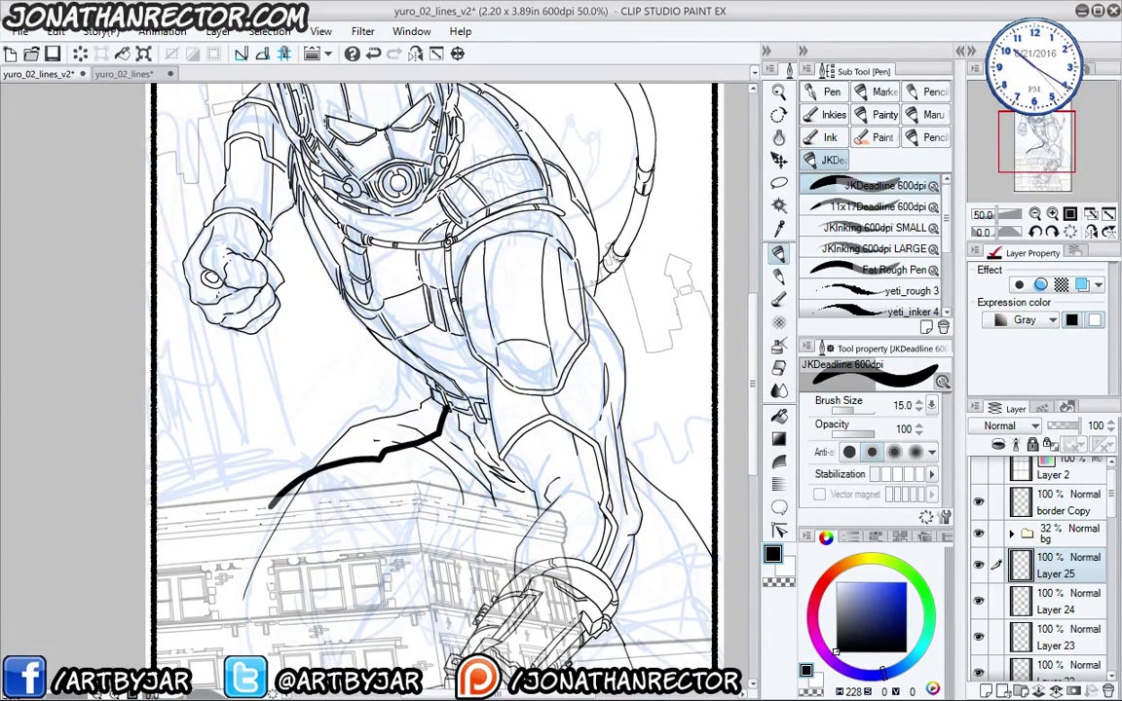
{"action": "left_click_drag", "start_coordinate": [426, 453], "coordinate": [242, 309]}
{"action": "left_click_drag", "start_coordinate": [409, 382], "coordinate": [518, 534]}
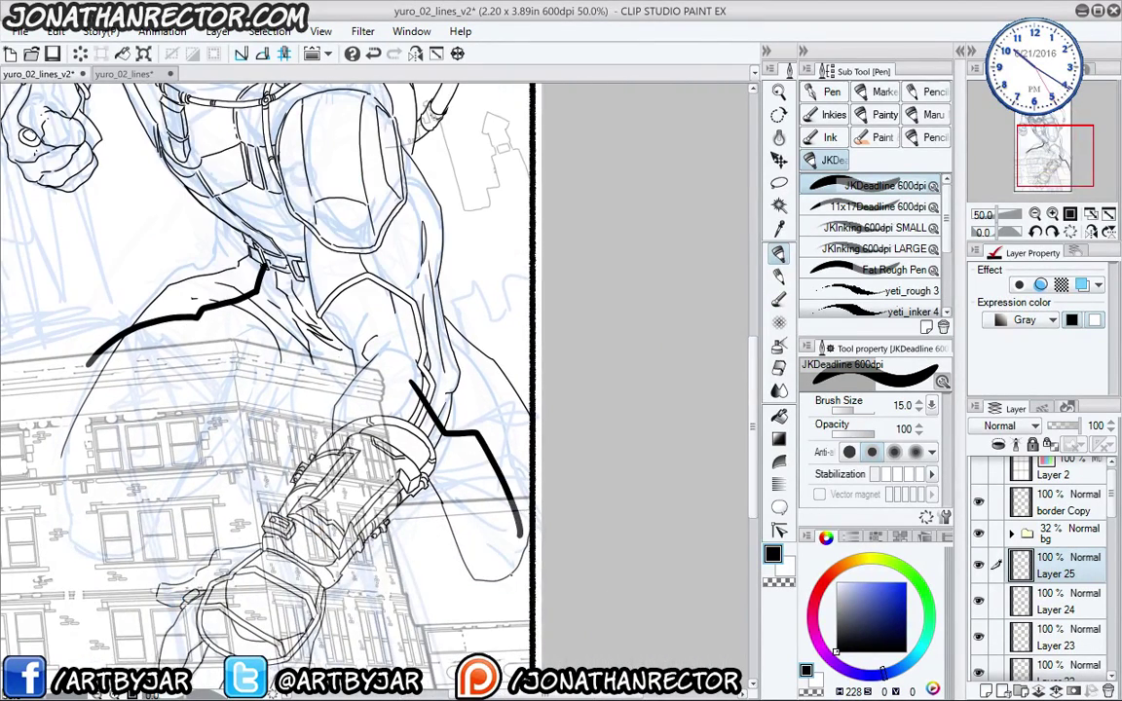
{"action": "key", "text": "ctrl+z"}
{"action": "key", "text": "ctrl+z"}
- Erase stray ink near the arm and overshooting leg line ends, then merge the ink layers down twice
{"action": "key", "text": "e"}
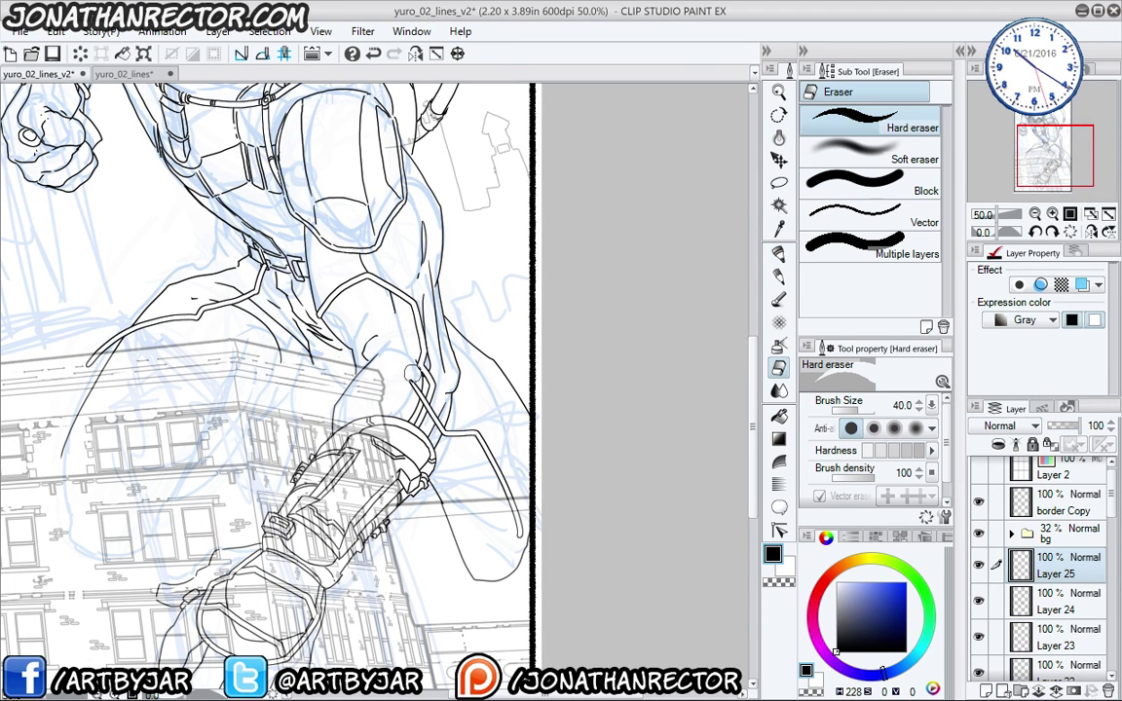
{"action": "left_click_drag", "start_coordinate": [386, 358], "coordinate": [376, 388]}
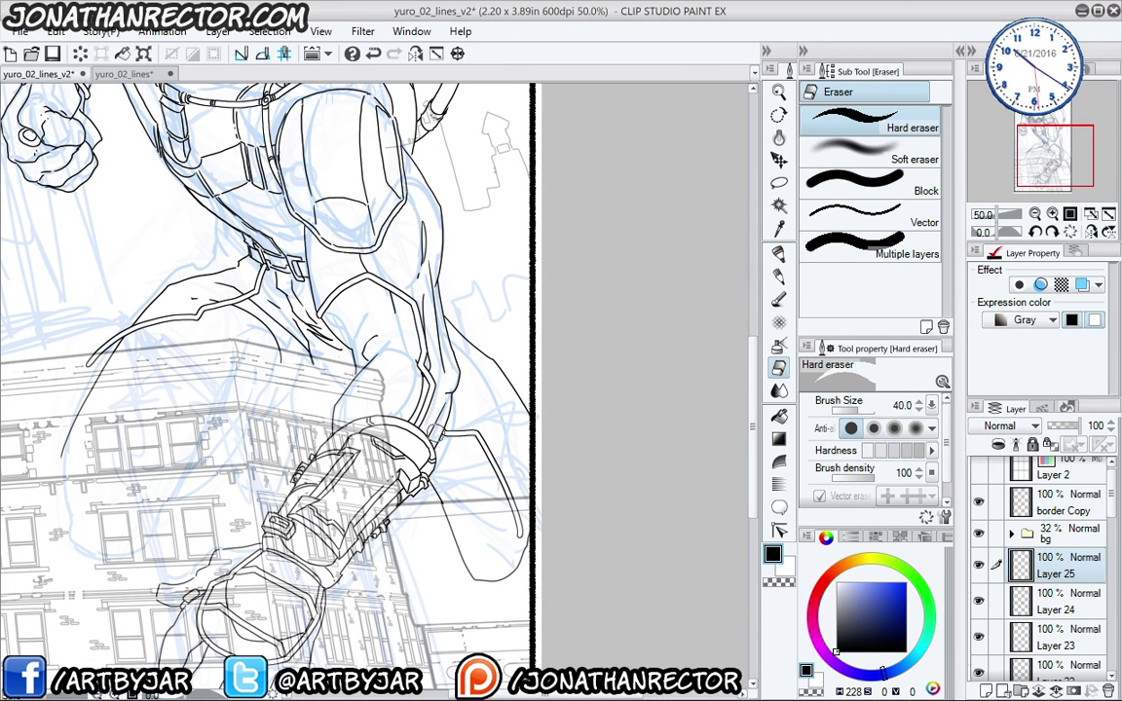
{"action": "left_click_drag", "start_coordinate": [213, 240], "coordinate": [355, 284]}
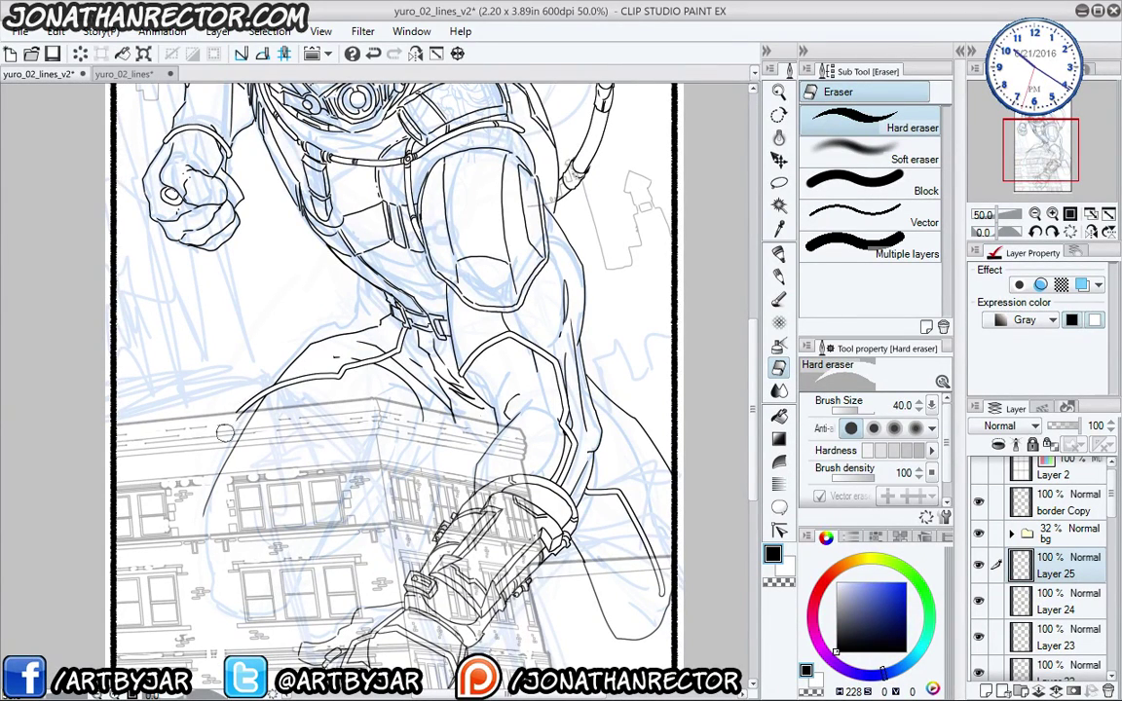
{"action": "mouse_move", "coordinate": [226, 430]}
{"action": "left_mouse_down"}
{"action": "mouse_move", "coordinate": [250, 389]}
{"action": "mouse_move", "coordinate": [249, 401]}
{"action": "left_mouse_up"}
{"action": "key", "text": "p"}
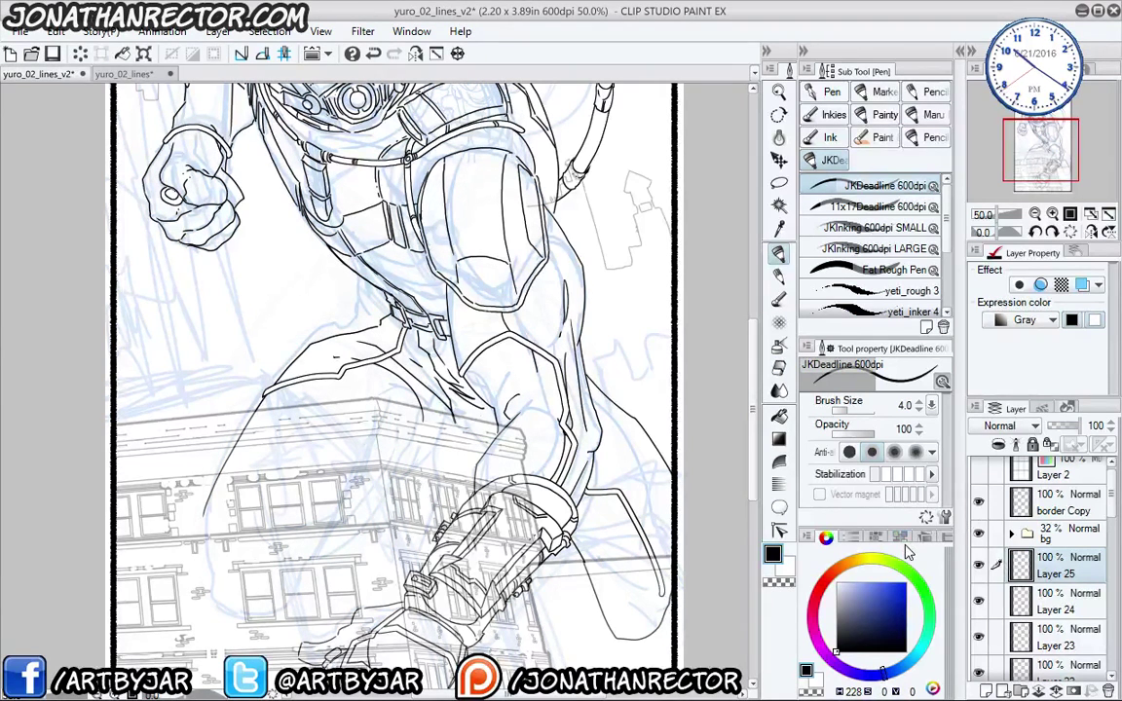
{"action": "key", "text": "ctrl+e"}
{"action": "key", "text": "ctrl+e"}
{"action": "key", "text": "ctrl+e"}
{"action": "key", "text": "ctrl+e"}
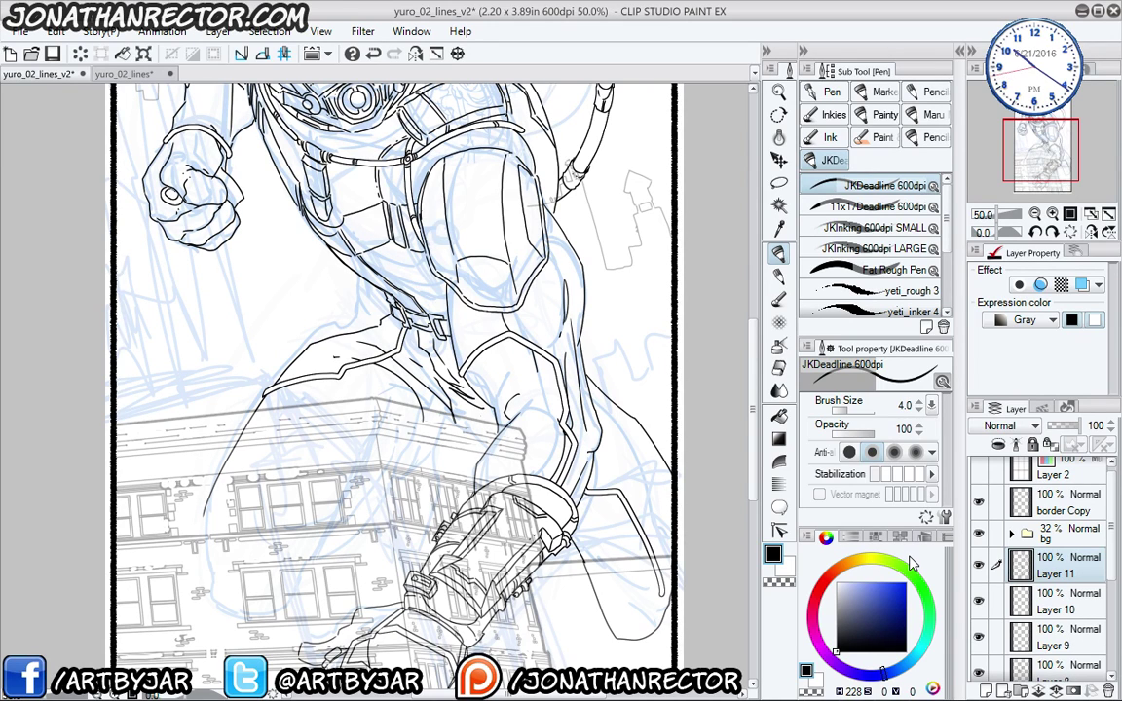
{"action": "key", "text": "ctrl+e"}
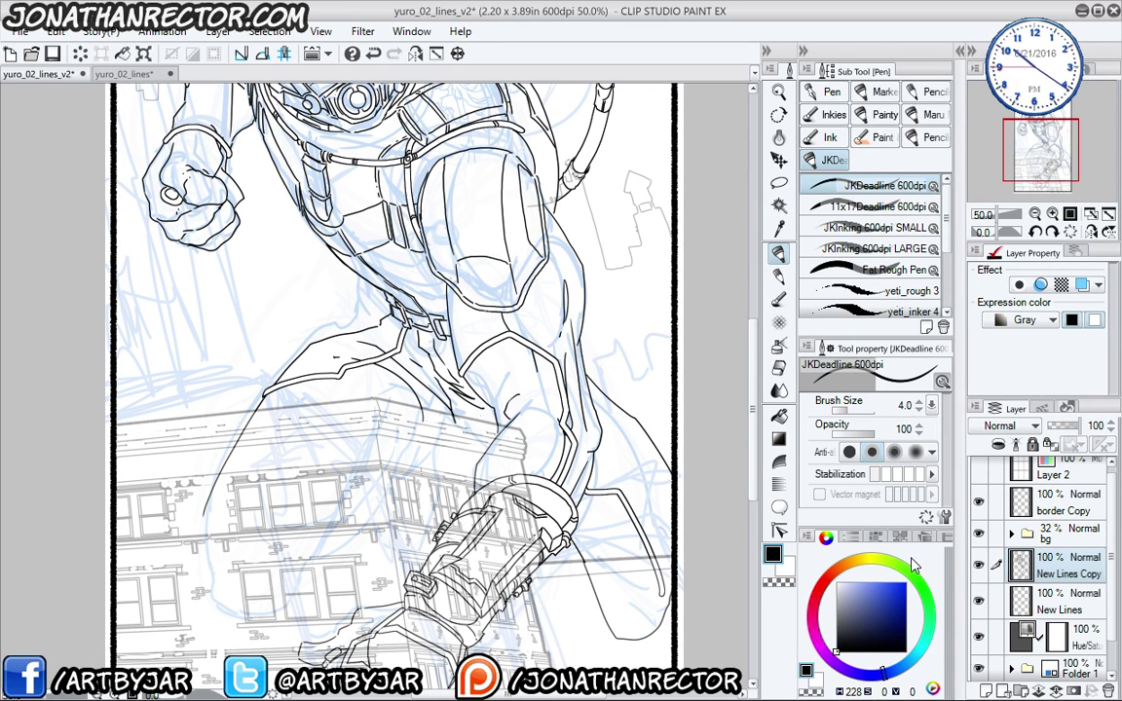
- Compare the art with New Lines Copy hidden and shown, and delete the unneeded Layer 8
{"action": "left_click", "coordinate": [978, 565]}
{"action": "left_click", "coordinate": [979, 566]}
{"action": "key", "text": "ctrl+shift+n"}
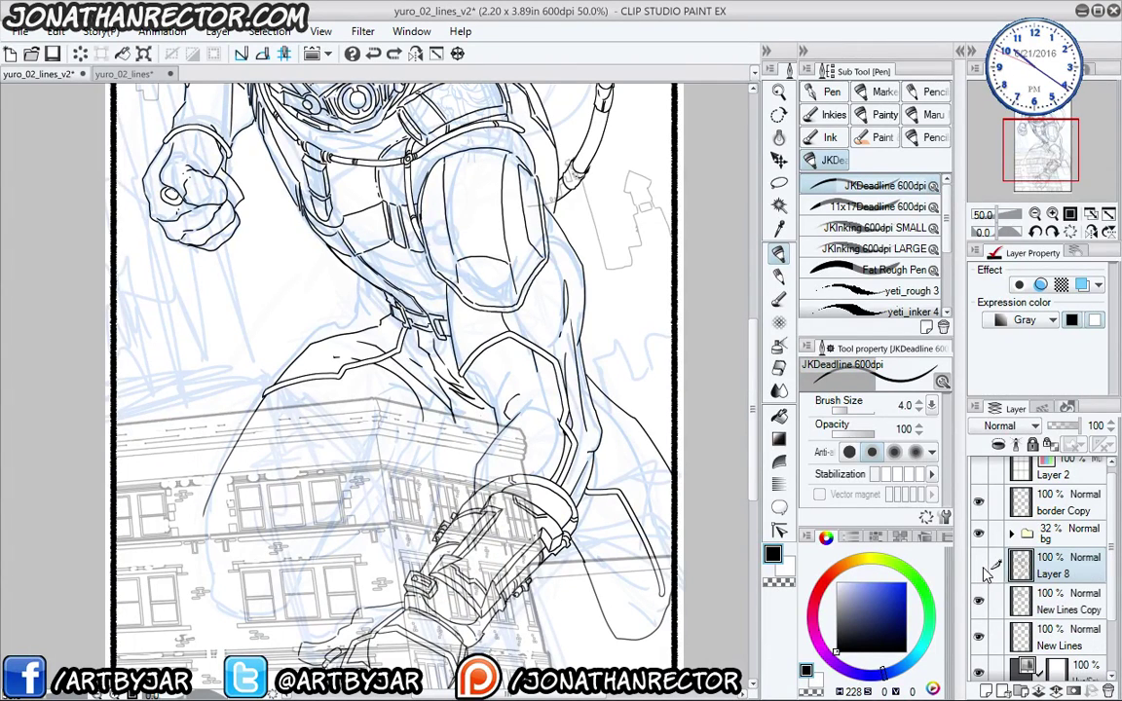
{"action": "left_click", "coordinate": [978, 601]}
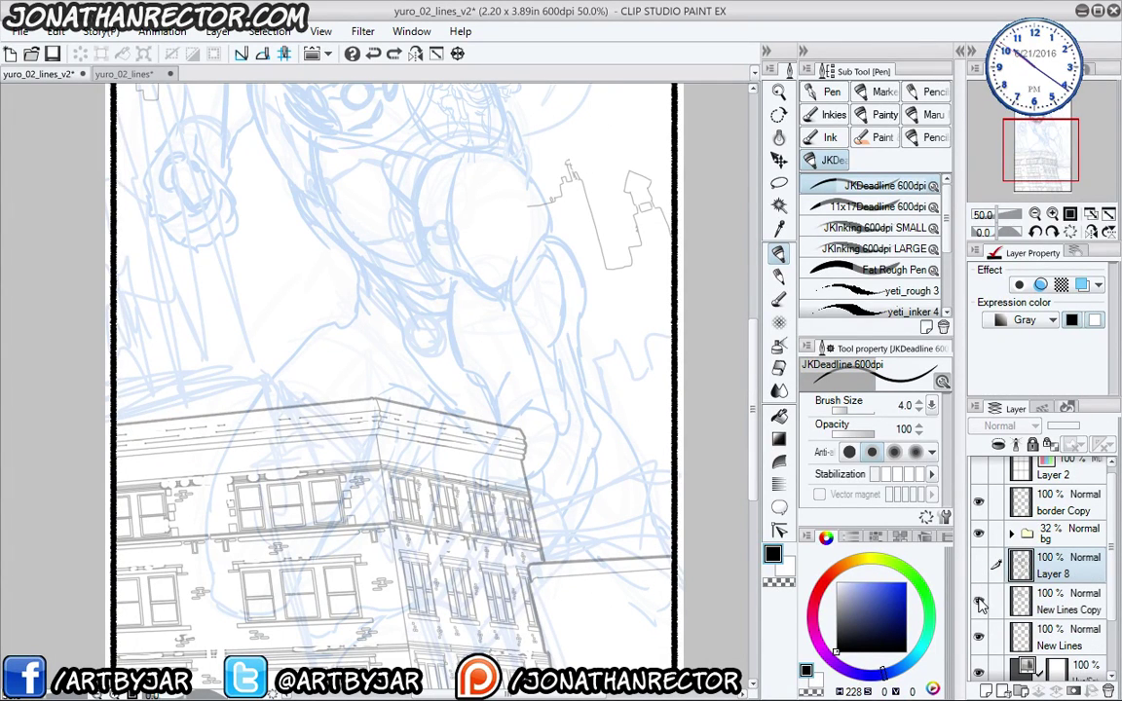
{"action": "left_click", "coordinate": [978, 601]}
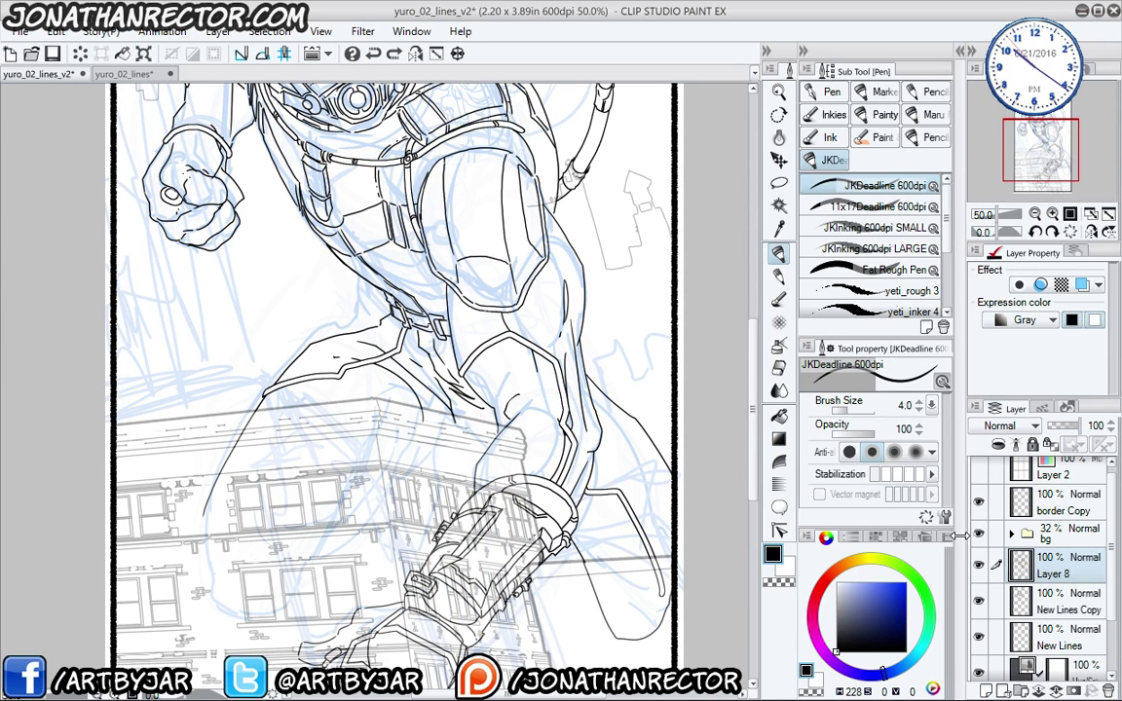
{"action": "left_click", "coordinate": [1108, 690]}
- Put New Lines Copy in a folder named 'antman', save, and select the New Lines layer
{"action": "left_click", "coordinate": [1022, 691]}
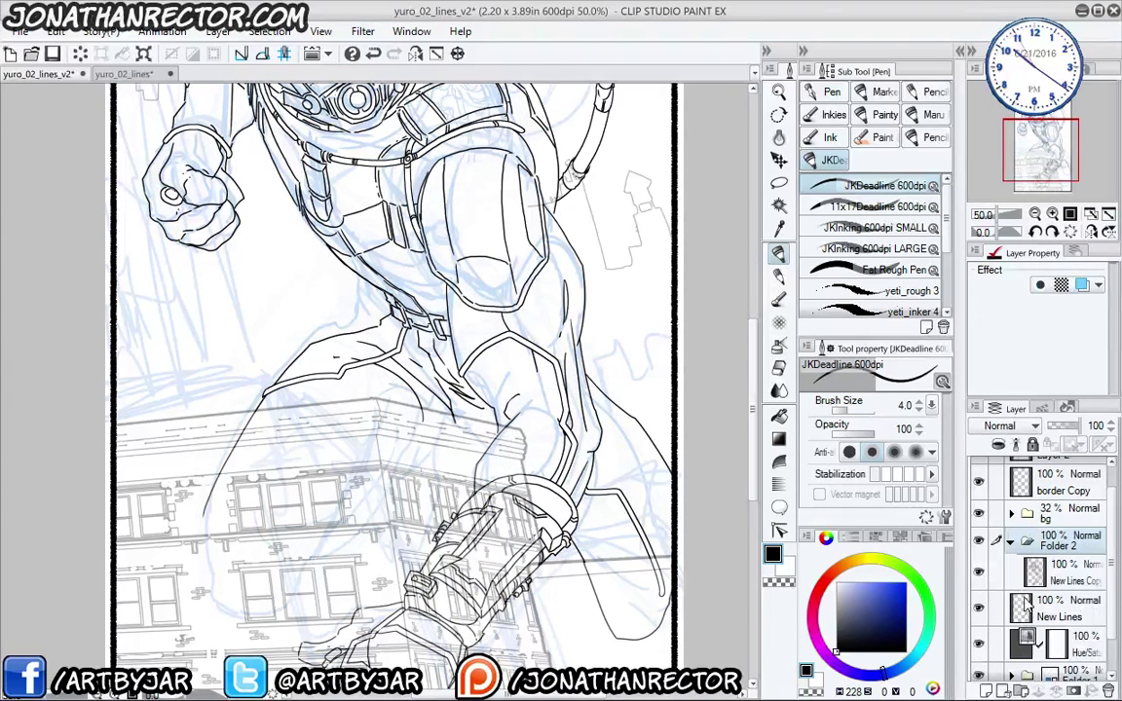
{"action": "double_click", "coordinate": [1069, 546]}
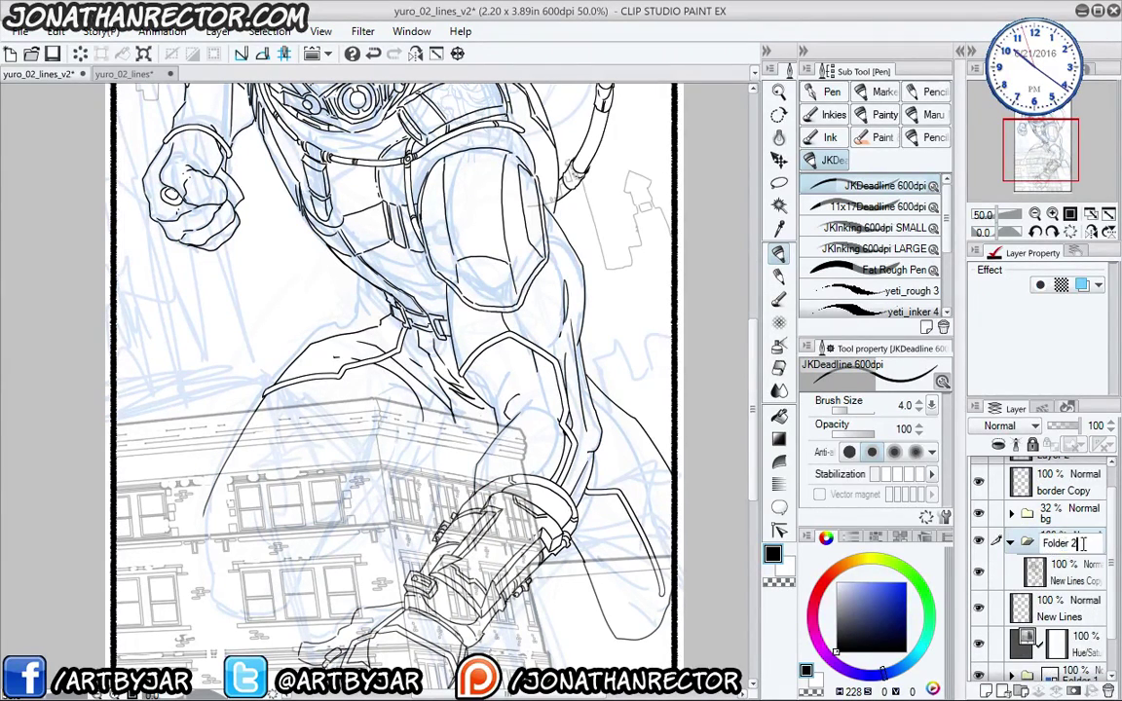
{"action": "type", "text": "antman"}
{"action": "key", "text": "Return"}
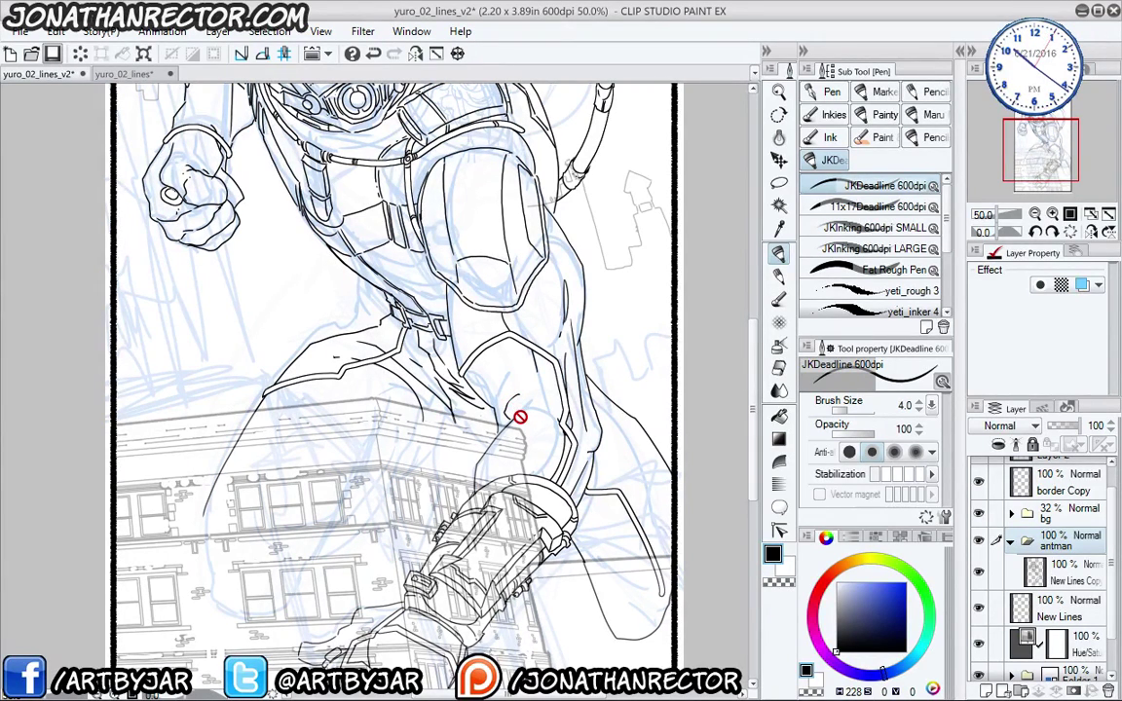
{"action": "key", "text": "ctrl+s"}
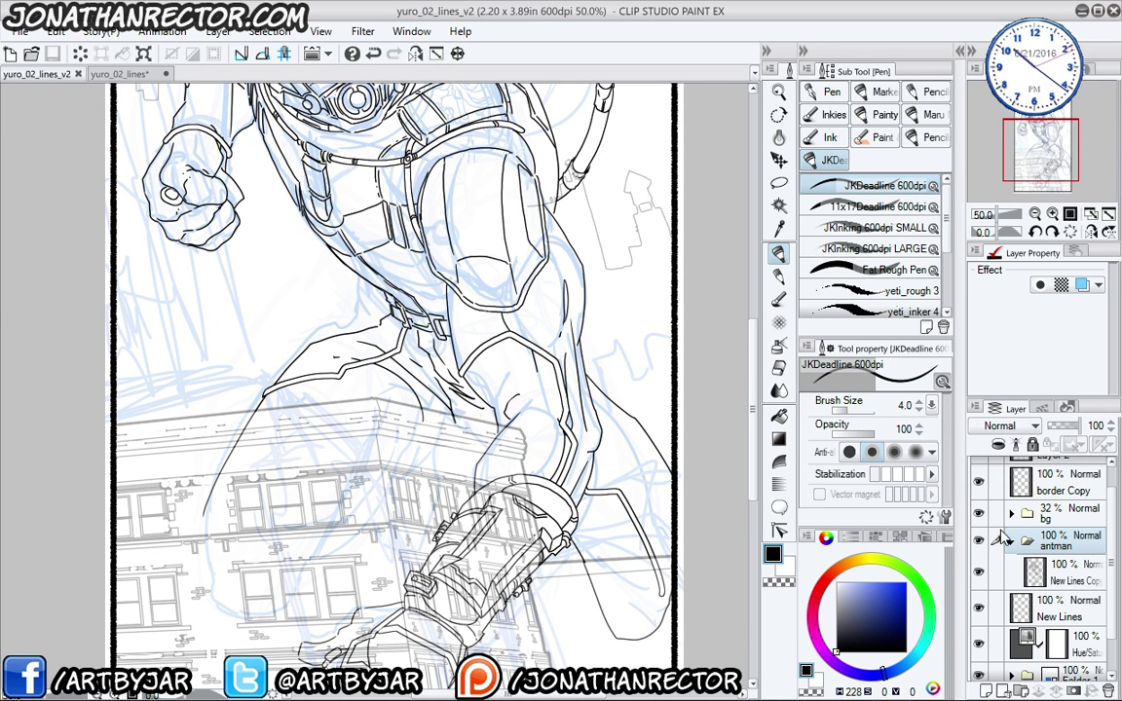
{"action": "left_click", "coordinate": [1010, 539]}
{"action": "left_click", "coordinate": [1057, 573]}
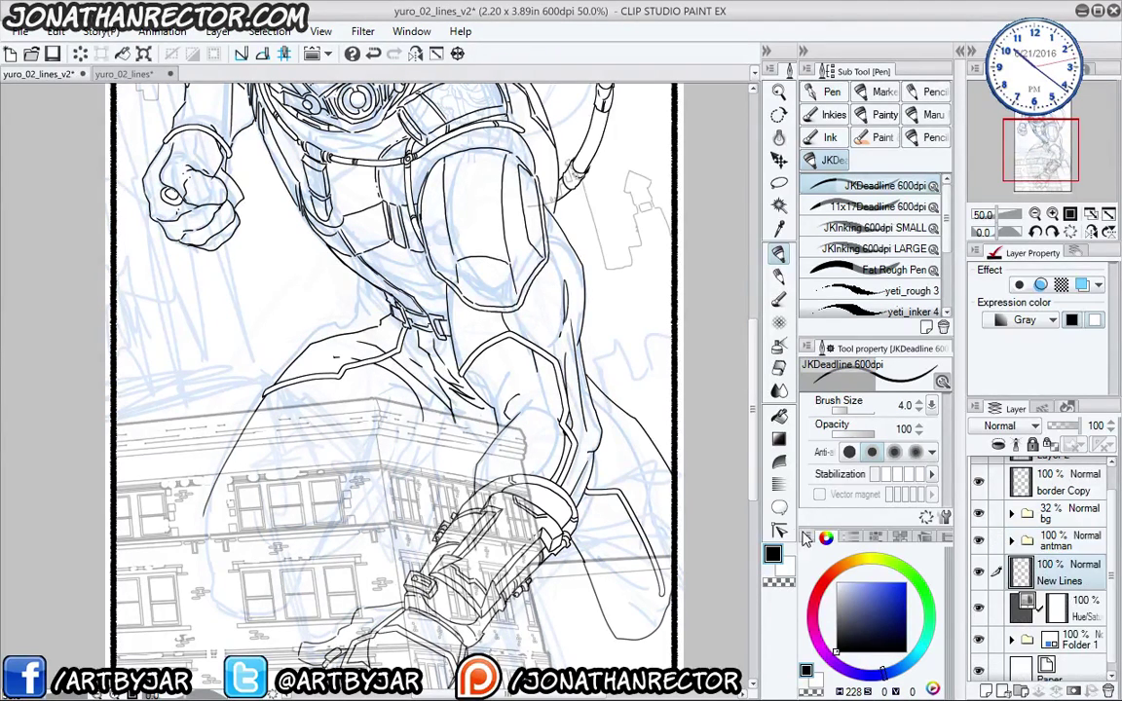
- Add a new layer above New Lines and raise the pen size to 7.0, undoing a test stroke
{"action": "key", "text": "ctrl+shift+n"}
{"action": "left_click_drag", "start_coordinate": [251, 390], "coordinate": [291, 359]}
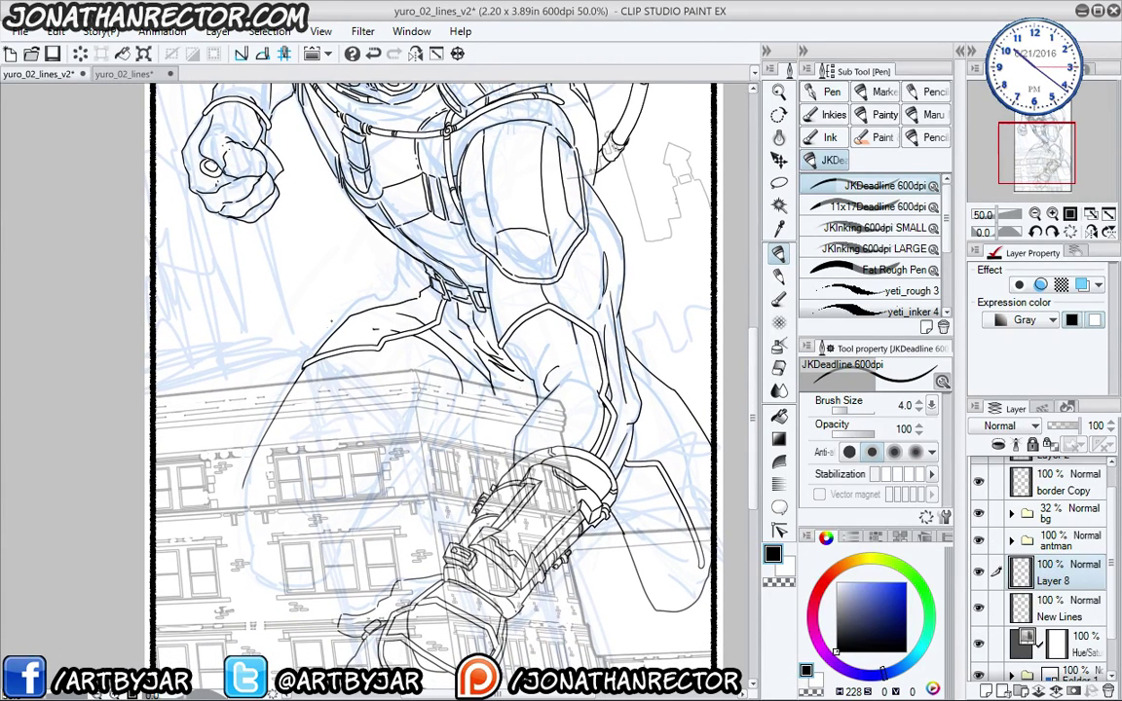
{"action": "key", "text": "bracketright"}
{"action": "key", "text": "bracketright"}
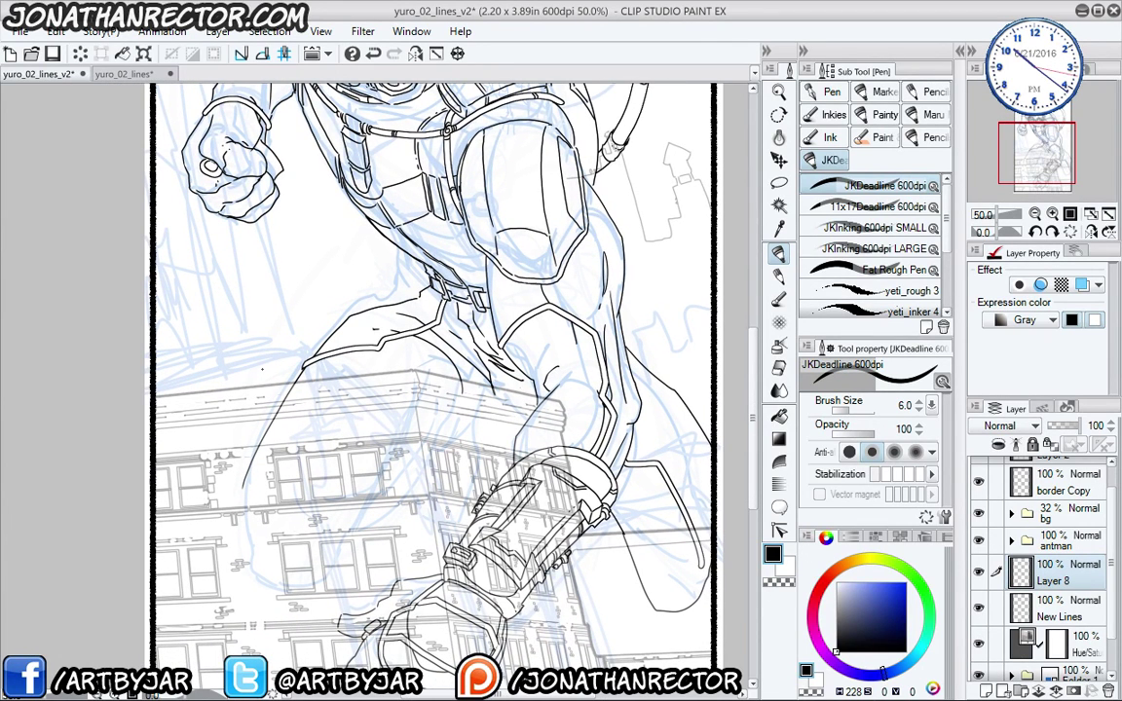
{"action": "key", "text": "bracketright"}
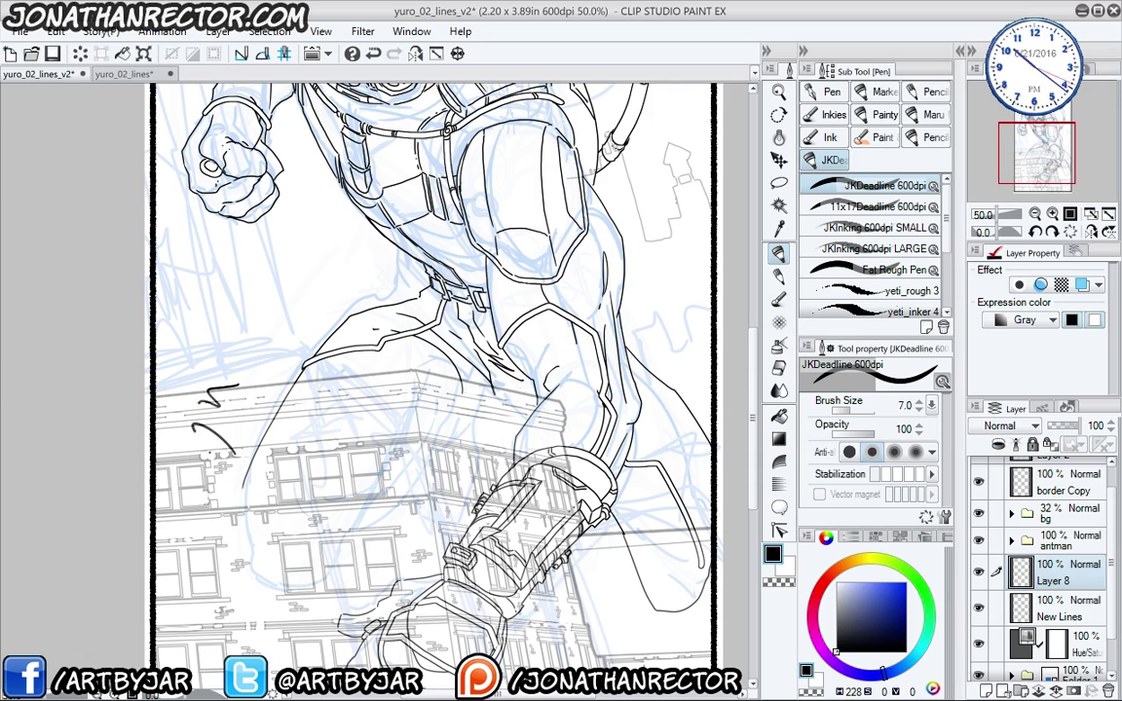
{"action": "left_click_drag", "start_coordinate": [232, 430], "coordinate": [231, 456]}
{"action": "key", "text": "ctrl+z"}
{"action": "key", "text": "ctrl+z"}
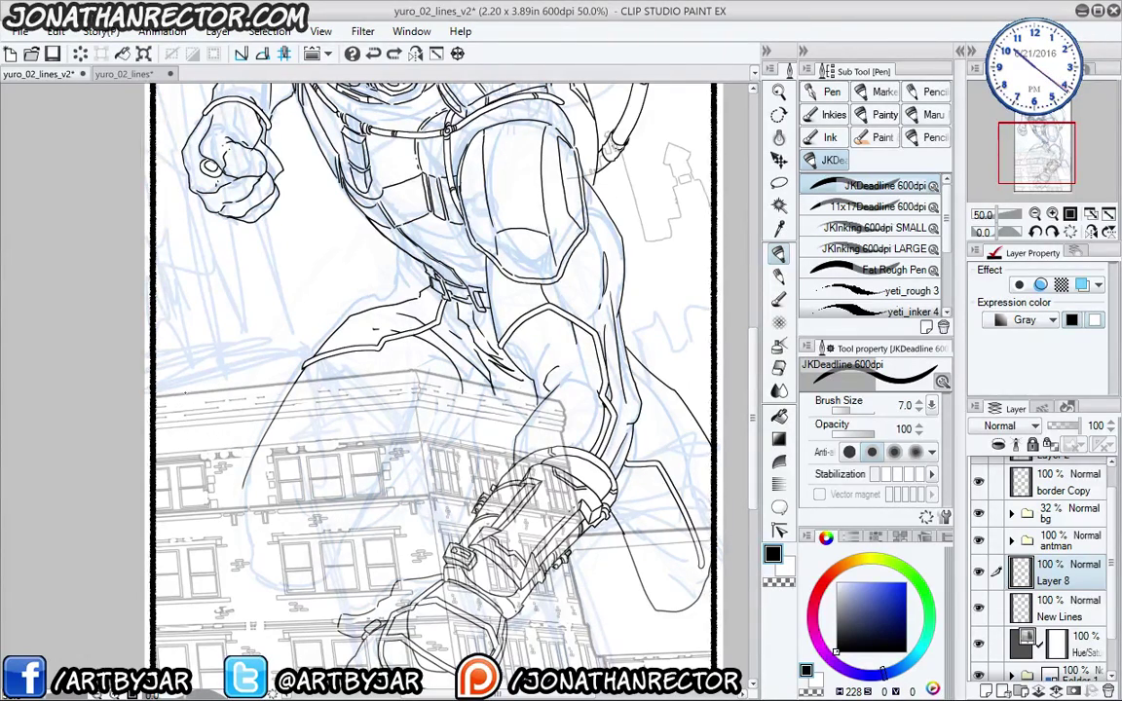
- At 150% zoom with panels hidden, trace heavy outlines along the fist's right edge and up the arm
{"action": "left_click_drag", "start_coordinate": [263, 379], "coordinate": [337, 598]}
{"action": "left_click", "coordinate": [296, 517], "text": "ctrl"}
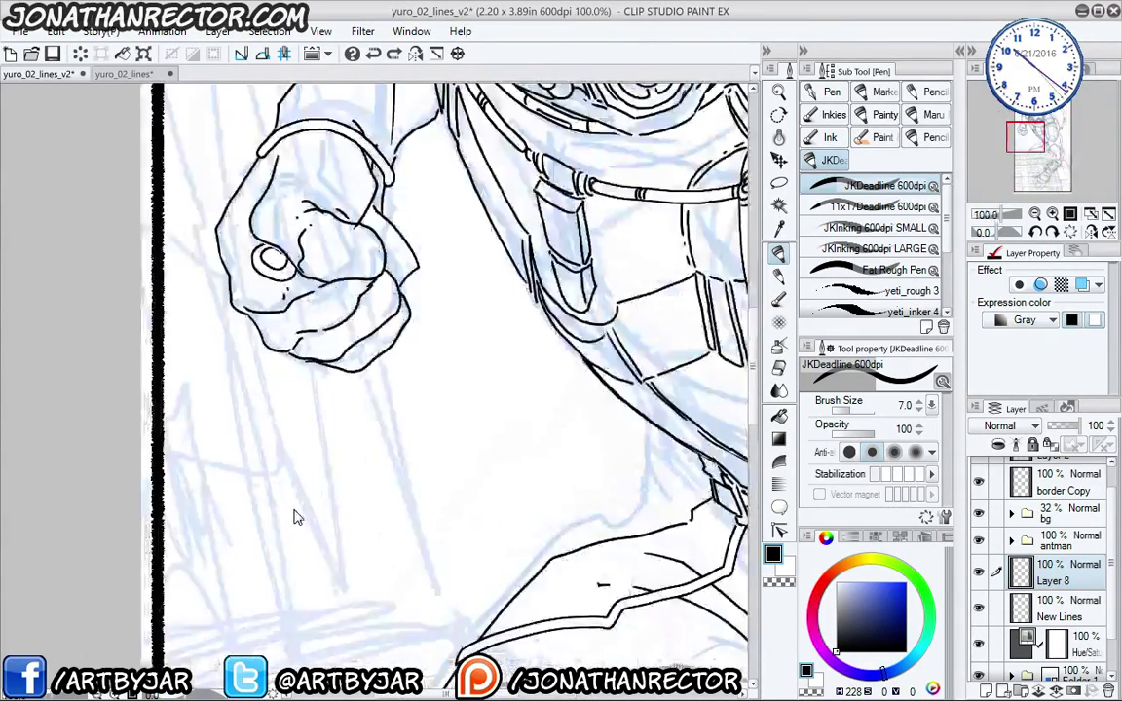
{"action": "left_click", "coordinate": [296, 513], "text": "ctrl"}
{"action": "key", "text": "Tab"}
{"action": "scroll", "coordinate": [383, 564], "scroll_direction": "up", "scroll_amount": 5}
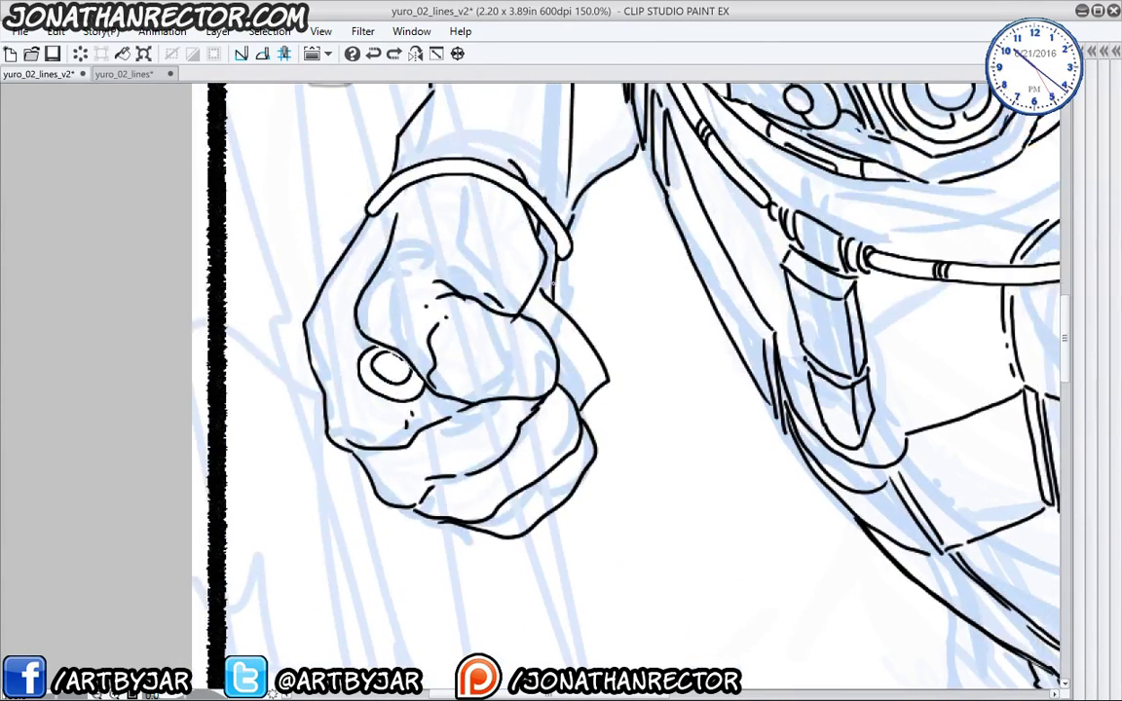
{"action": "mouse_move", "coordinate": [552, 257]}
{"action": "left_mouse_down"}
{"action": "mouse_move", "coordinate": [607, 378]}
{"action": "mouse_move", "coordinate": [583, 411]}
{"action": "mouse_move", "coordinate": [596, 454]}
{"action": "mouse_move", "coordinate": [553, 514]}
{"action": "mouse_move", "coordinate": [497, 537]}
{"action": "mouse_move", "coordinate": [390, 503]}
{"action": "mouse_move", "coordinate": [332, 443]}
{"action": "mouse_move", "coordinate": [302, 325]}
{"action": "mouse_move", "coordinate": [363, 209]}
{"action": "left_mouse_up"}
{"action": "scroll", "coordinate": [624, 389], "scroll_direction": "up", "scroll_amount": 5}
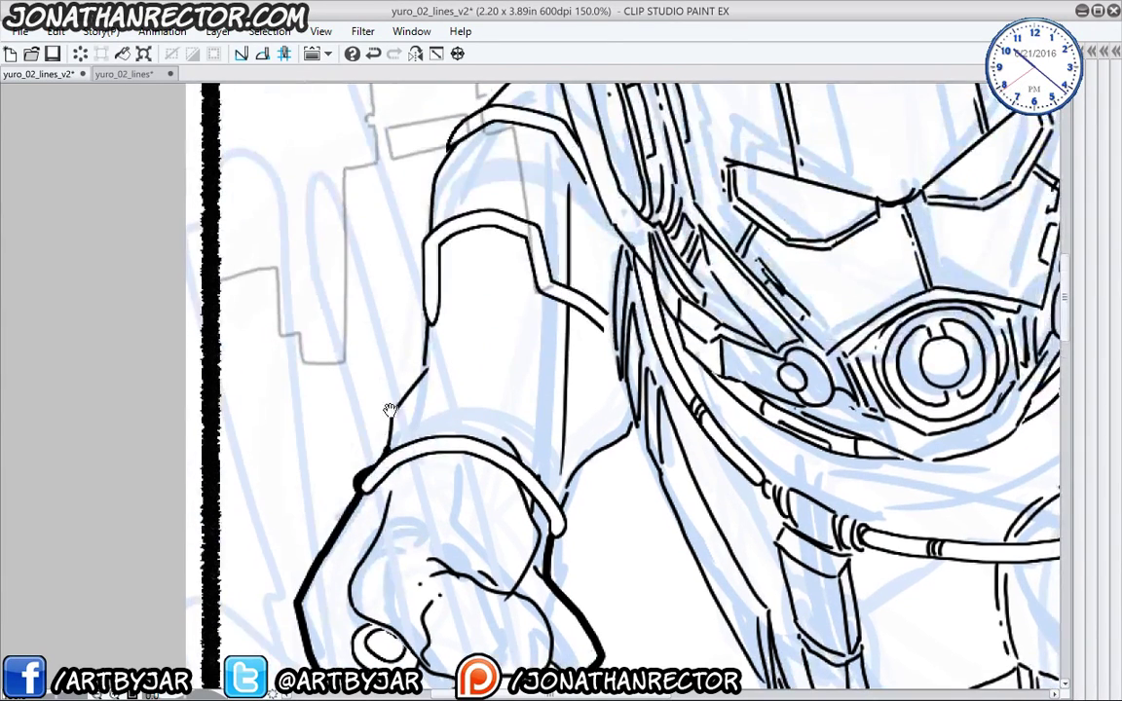
{"action": "mouse_move", "coordinate": [362, 475]}
{"action": "left_mouse_down"}
{"action": "mouse_move", "coordinate": [428, 333]}
{"action": "mouse_move", "coordinate": [431, 188]}
{"action": "mouse_move", "coordinate": [409, 434]}
{"action": "left_mouse_up"}
{"action": "mouse_move", "coordinate": [412, 438]}
{"action": "left_mouse_down"}
{"action": "mouse_move", "coordinate": [438, 361]}
{"action": "mouse_move", "coordinate": [525, 292]}
{"action": "mouse_move", "coordinate": [426, 407]}
{"action": "mouse_move", "coordinate": [425, 430]}
{"action": "mouse_move", "coordinate": [440, 354]}
{"action": "mouse_move", "coordinate": [430, 236]}
{"action": "mouse_move", "coordinate": [448, 239]}
{"action": "mouse_move", "coordinate": [479, 364]}
{"action": "mouse_move", "coordinate": [511, 293]}
{"action": "mouse_move", "coordinate": [569, 242]}
{"action": "mouse_move", "coordinate": [661, 217]}
{"action": "mouse_move", "coordinate": [722, 217]}
{"action": "mouse_move", "coordinate": [650, 398]}
{"action": "mouse_move", "coordinate": [244, 482]}
{"action": "mouse_move", "coordinate": [300, 355]}
{"action": "mouse_move", "coordinate": [422, 383]}
{"action": "mouse_move", "coordinate": [460, 408]}
{"action": "mouse_move", "coordinate": [398, 311]}
{"action": "mouse_move", "coordinate": [435, 307]}
{"action": "mouse_move", "coordinate": [523, 441]}
{"action": "mouse_move", "coordinate": [368, 464]}
{"action": "mouse_move", "coordinate": [403, 394]}
{"action": "mouse_move", "coordinate": [570, 374]}
{"action": "mouse_move", "coordinate": [793, 431]}
{"action": "mouse_move", "coordinate": [837, 451]}
{"action": "mouse_move", "coordinate": [899, 512]}
{"action": "left_mouse_up"}
- Thicken the hose collar and the hose's top-right, lower-right and lower-left edges
{"action": "mouse_move", "coordinate": [902, 594]}
{"action": "left_mouse_down"}
{"action": "mouse_move", "coordinate": [838, 562]}
{"action": "mouse_move", "coordinate": [658, 341]}
{"action": "left_mouse_up"}
{"action": "mouse_move", "coordinate": [650, 257]}
{"action": "left_mouse_down"}
{"action": "mouse_move", "coordinate": [717, 342]}
{"action": "mouse_move", "coordinate": [758, 437]}
{"action": "mouse_move", "coordinate": [769, 519]}
{"action": "mouse_move", "coordinate": [760, 615]}
{"action": "mouse_move", "coordinate": [762, 399]}
{"action": "left_mouse_up"}
{"action": "mouse_move", "coordinate": [757, 445]}
{"action": "left_mouse_down"}
{"action": "mouse_move", "coordinate": [730, 560]}
{"action": "mouse_move", "coordinate": [699, 616]}
{"action": "left_mouse_up"}
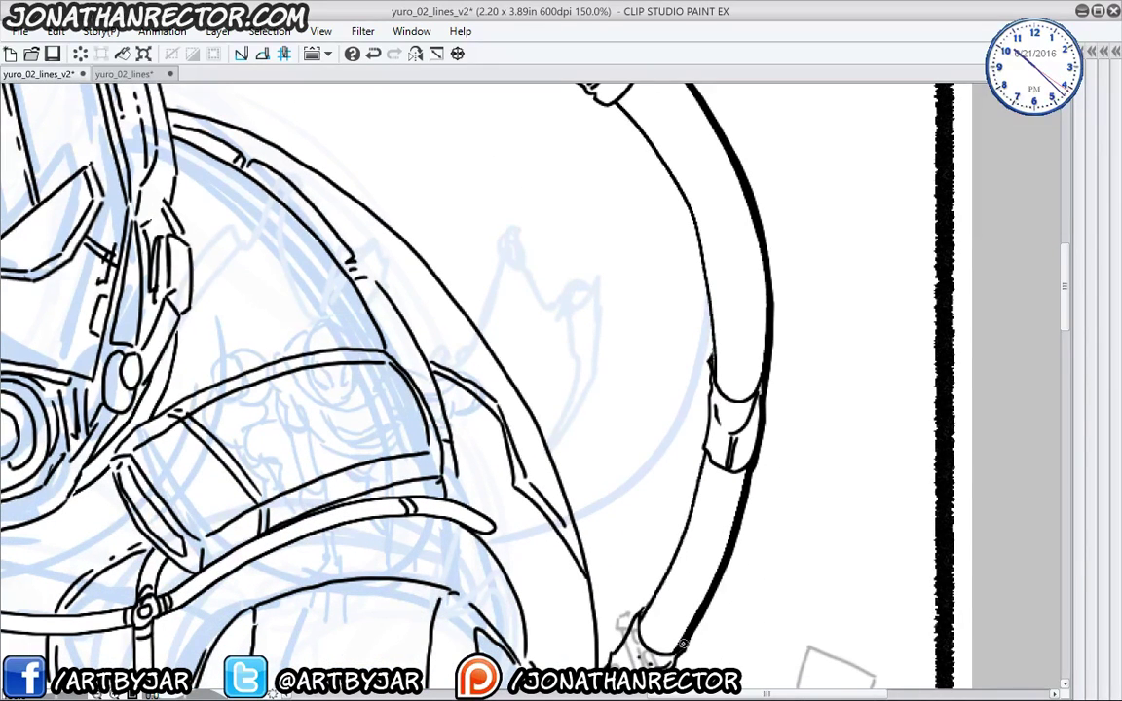
{"action": "left_click_drag", "start_coordinate": [616, 576], "coordinate": [664, 329]}
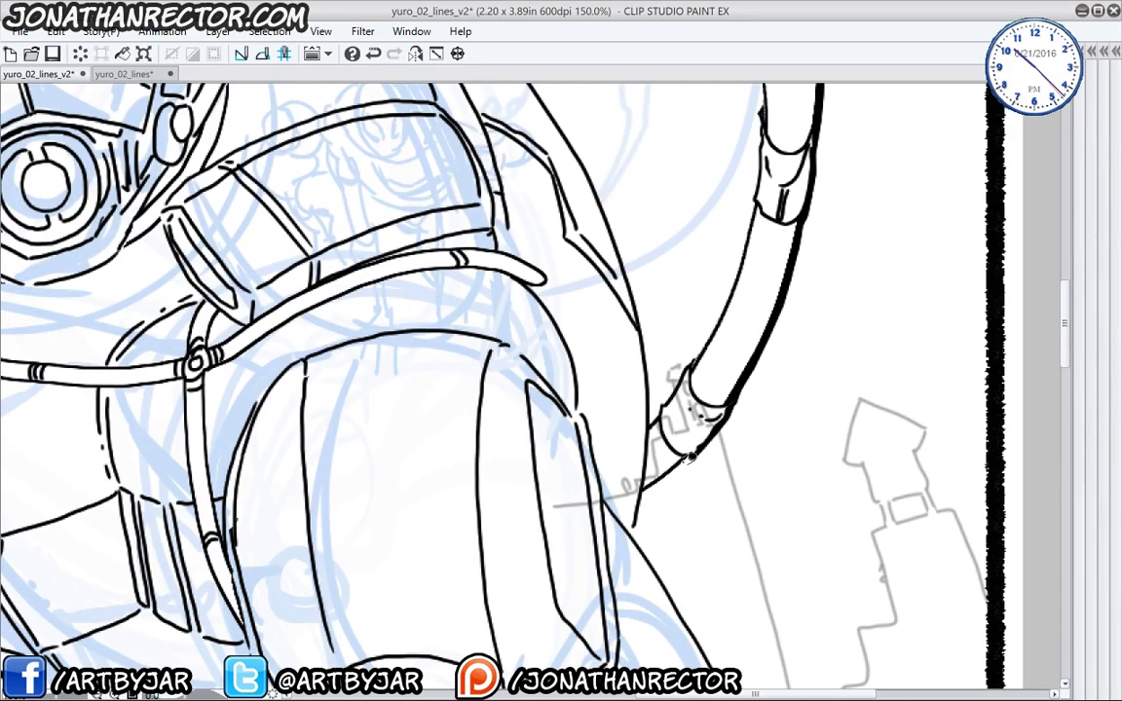
{"action": "mouse_move", "coordinate": [666, 454]}
{"action": "left_mouse_down"}
{"action": "mouse_move", "coordinate": [639, 494]}
{"action": "mouse_move", "coordinate": [632, 527]}
{"action": "left_mouse_up"}
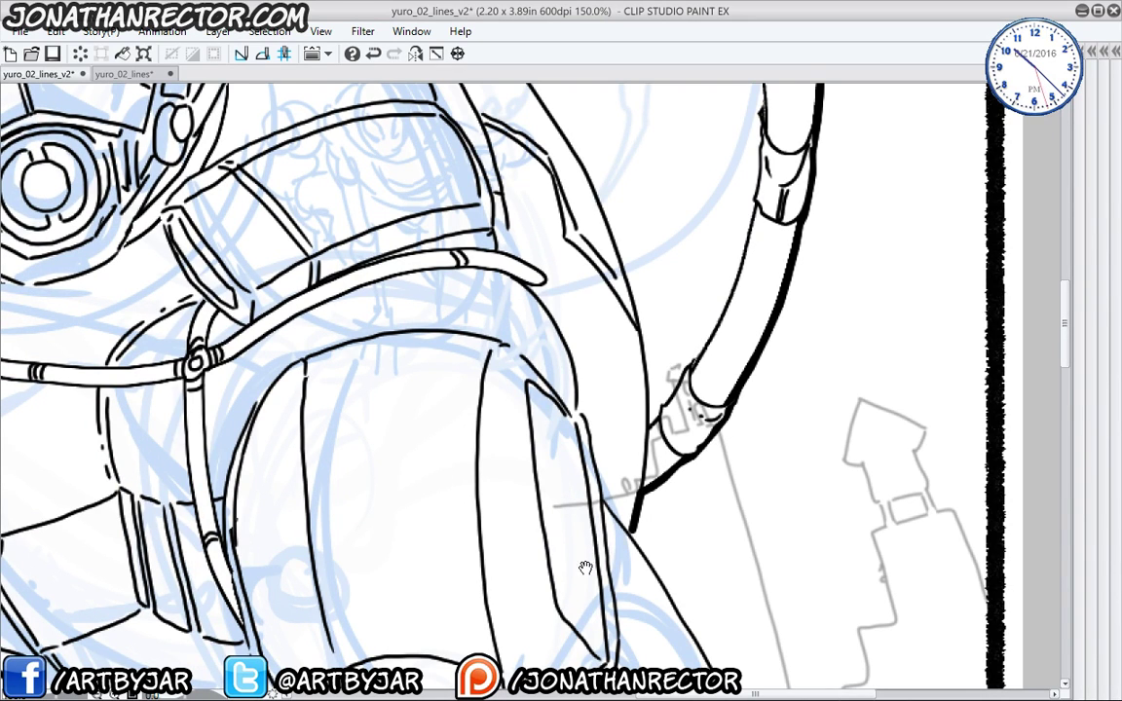
- Run a heavy line down the helmet's right edge and its bend, then along the tube
{"action": "mouse_move", "coordinate": [584, 568]}
{"action": "left_mouse_down"}
{"action": "mouse_move", "coordinate": [504, 384]}
{"action": "mouse_move", "coordinate": [524, 440]}
{"action": "left_mouse_up"}
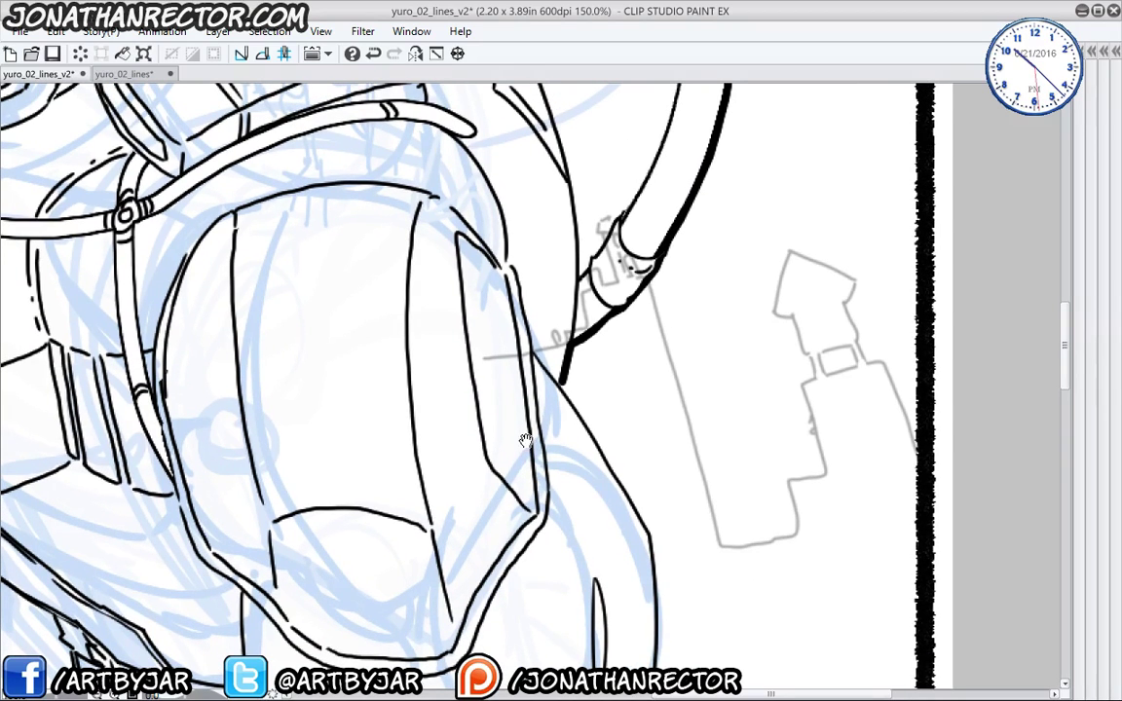
{"action": "left_click_drag", "start_coordinate": [561, 385], "coordinate": [624, 480]}
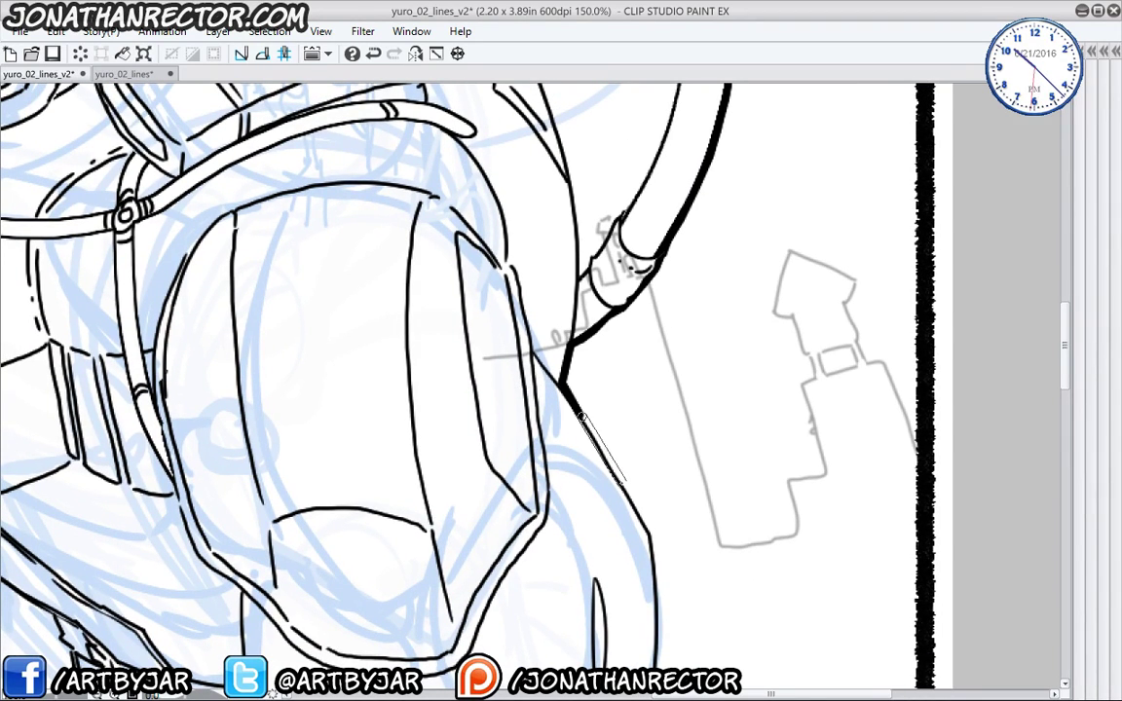
{"action": "mouse_move", "coordinate": [582, 417]}
{"action": "left_mouse_down"}
{"action": "mouse_move", "coordinate": [646, 519]}
{"action": "mouse_move", "coordinate": [658, 579]}
{"action": "mouse_move", "coordinate": [646, 649]}
{"action": "mouse_move", "coordinate": [637, 388]}
{"action": "mouse_move", "coordinate": [648, 397]}
{"action": "mouse_move", "coordinate": [634, 490]}
{"action": "left_mouse_up"}
{"action": "left_click_drag", "start_coordinate": [621, 612], "coordinate": [573, 339]}
{"action": "left_click_drag", "start_coordinate": [582, 226], "coordinate": [643, 494]}
{"action": "mouse_move", "coordinate": [645, 446]}
{"action": "left_mouse_down"}
{"action": "mouse_move", "coordinate": [642, 538]}
{"action": "mouse_move", "coordinate": [609, 583]}
{"action": "left_mouse_up"}
{"action": "mouse_move", "coordinate": [609, 582]}
{"action": "left_mouse_down"}
{"action": "mouse_move", "coordinate": [653, 290]}
{"action": "mouse_move", "coordinate": [664, 331]}
{"action": "left_mouse_up"}
{"action": "mouse_move", "coordinate": [604, 290]}
{"action": "left_mouse_down"}
{"action": "mouse_move", "coordinate": [561, 399]}
{"action": "mouse_move", "coordinate": [504, 477]}
{"action": "left_mouse_up"}
- Extend the hand's heavy right-edge line and thicken the left finger's outer edge
{"action": "mouse_move", "coordinate": [615, 479]}
{"action": "left_mouse_down"}
{"action": "mouse_move", "coordinate": [767, 336]}
{"action": "mouse_move", "coordinate": [774, 387]}
{"action": "mouse_move", "coordinate": [750, 430]}
{"action": "mouse_move", "coordinate": [678, 492]}
{"action": "mouse_move", "coordinate": [620, 575]}
{"action": "mouse_move", "coordinate": [591, 590]}
{"action": "mouse_move", "coordinate": [691, 361]}
{"action": "mouse_move", "coordinate": [670, 421]}
{"action": "mouse_move", "coordinate": [577, 535]}
{"action": "mouse_move", "coordinate": [619, 387]}
{"action": "mouse_move", "coordinate": [591, 539]}
{"action": "left_mouse_up"}
{"action": "left_click_drag", "start_coordinate": [570, 600], "coordinate": [577, 584]}
{"action": "mouse_move", "coordinate": [662, 288]}
{"action": "left_mouse_down"}
{"action": "mouse_move", "coordinate": [648, 391]}
{"action": "mouse_move", "coordinate": [621, 447]}
{"action": "mouse_move", "coordinate": [582, 460]}
{"action": "mouse_move", "coordinate": [548, 439]}
{"action": "mouse_move", "coordinate": [560, 366]}
{"action": "mouse_move", "coordinate": [501, 466]}
{"action": "mouse_move", "coordinate": [456, 493]}
{"action": "mouse_move", "coordinate": [424, 493]}
{"action": "mouse_move", "coordinate": [394, 462]}
{"action": "mouse_move", "coordinate": [456, 380]}
{"action": "mouse_move", "coordinate": [460, 344]}
{"action": "mouse_move", "coordinate": [443, 342]}
{"action": "mouse_move", "coordinate": [364, 444]}
{"action": "mouse_move", "coordinate": [317, 478]}
{"action": "mouse_move", "coordinate": [292, 477]}
{"action": "mouse_move", "coordinate": [263, 449]}
{"action": "mouse_move", "coordinate": [263, 432]}
{"action": "mouse_move", "coordinate": [329, 337]}
{"action": "mouse_move", "coordinate": [341, 282]}
{"action": "mouse_move", "coordinate": [300, 299]}
{"action": "mouse_move", "coordinate": [260, 371]}
{"action": "mouse_move", "coordinate": [213, 368]}
{"action": "left_mouse_up"}
{"action": "left_click_drag", "start_coordinate": [228, 131], "coordinate": [458, 343]}
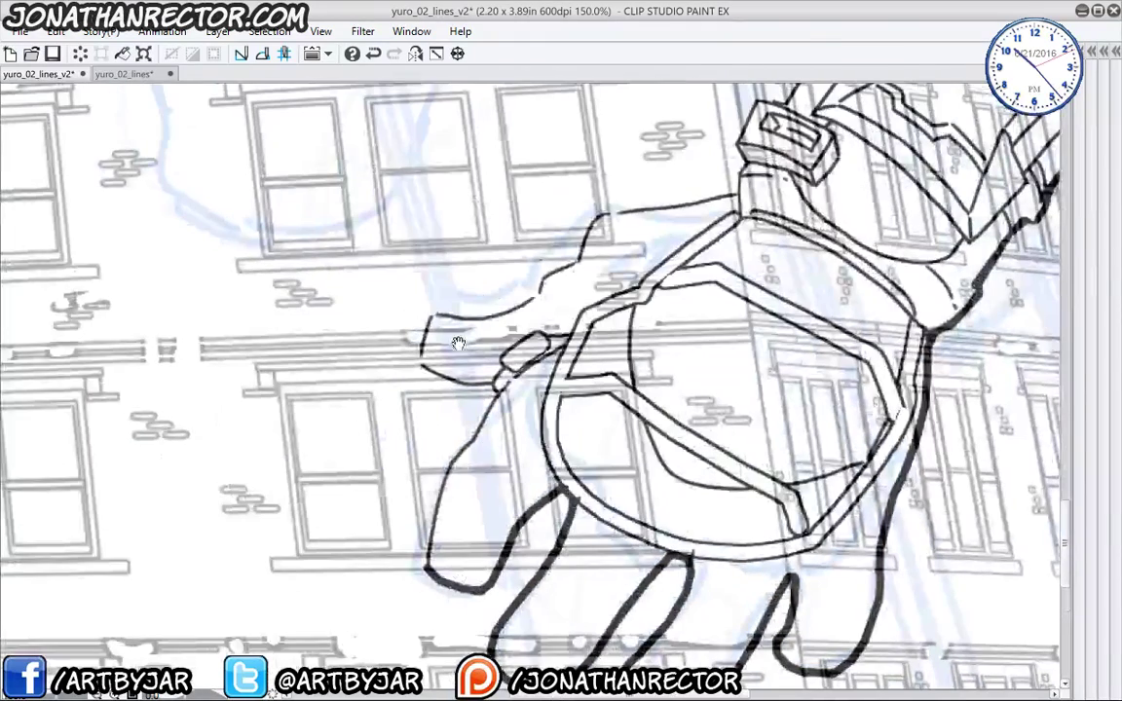
{"action": "mouse_move", "coordinate": [427, 568]}
{"action": "left_mouse_down"}
{"action": "mouse_move", "coordinate": [449, 468]}
{"action": "mouse_move", "coordinate": [496, 392]}
{"action": "mouse_move", "coordinate": [420, 356]}
{"action": "mouse_move", "coordinate": [431, 317]}
{"action": "mouse_move", "coordinate": [523, 307]}
{"action": "mouse_move", "coordinate": [580, 259]}
{"action": "left_mouse_up"}
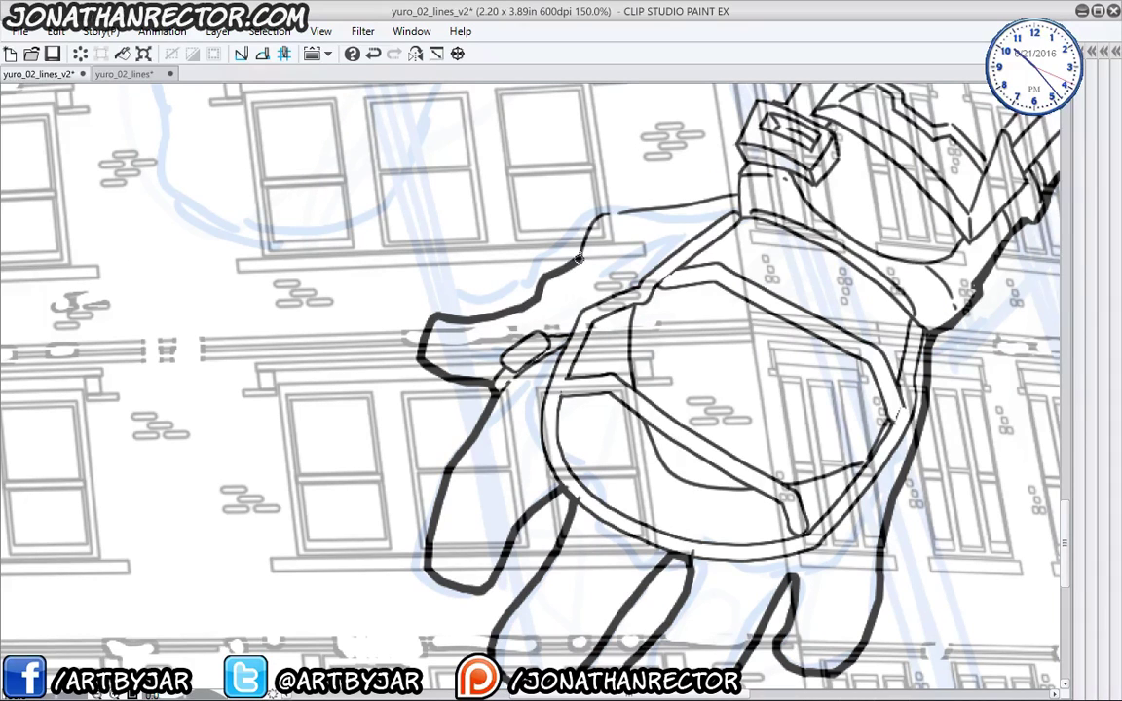
- Thicken the chainsaw arm's left edge, undoing two stray contour strokes
{"action": "mouse_move", "coordinate": [633, 211]}
{"action": "left_mouse_down"}
{"action": "mouse_move", "coordinate": [619, 407]}
{"action": "mouse_move", "coordinate": [699, 386]}
{"action": "left_mouse_up"}
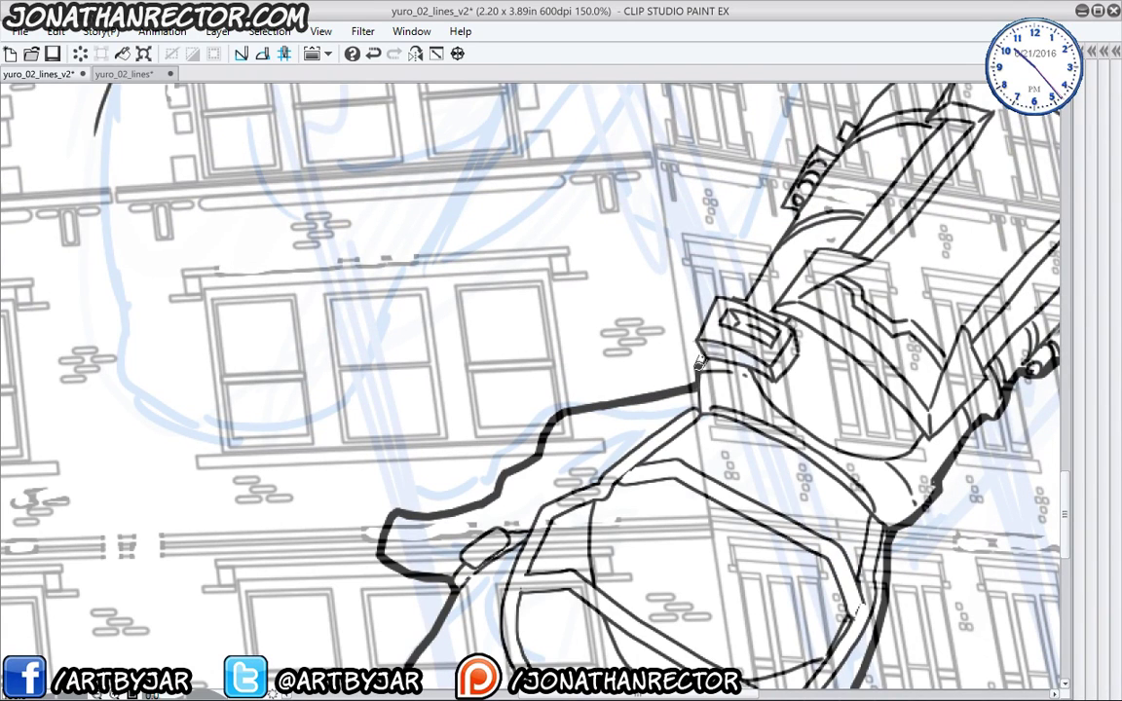
{"action": "mouse_move", "coordinate": [695, 336]}
{"action": "left_mouse_down"}
{"action": "mouse_move", "coordinate": [715, 296]}
{"action": "mouse_move", "coordinate": [750, 290]}
{"action": "mouse_move", "coordinate": [795, 207]}
{"action": "left_mouse_up"}
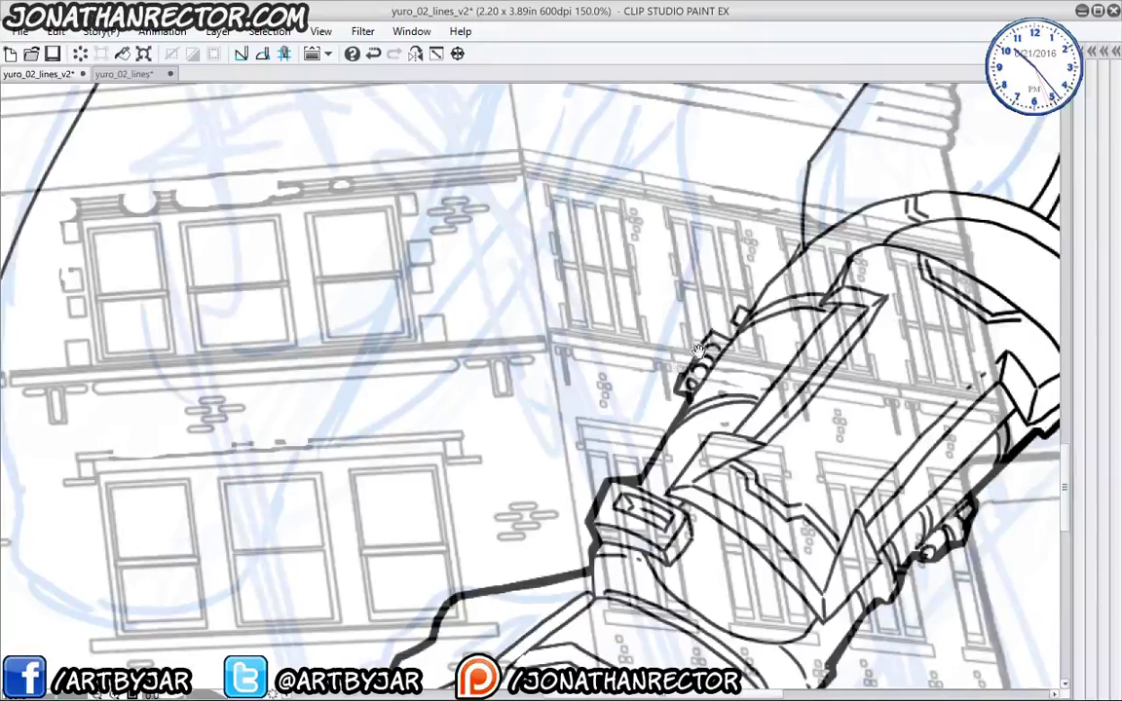
{"action": "left_click_drag", "start_coordinate": [716, 148], "coordinate": [612, 327]}
{"action": "left_click_drag", "start_coordinate": [739, 306], "coordinate": [768, 282]}
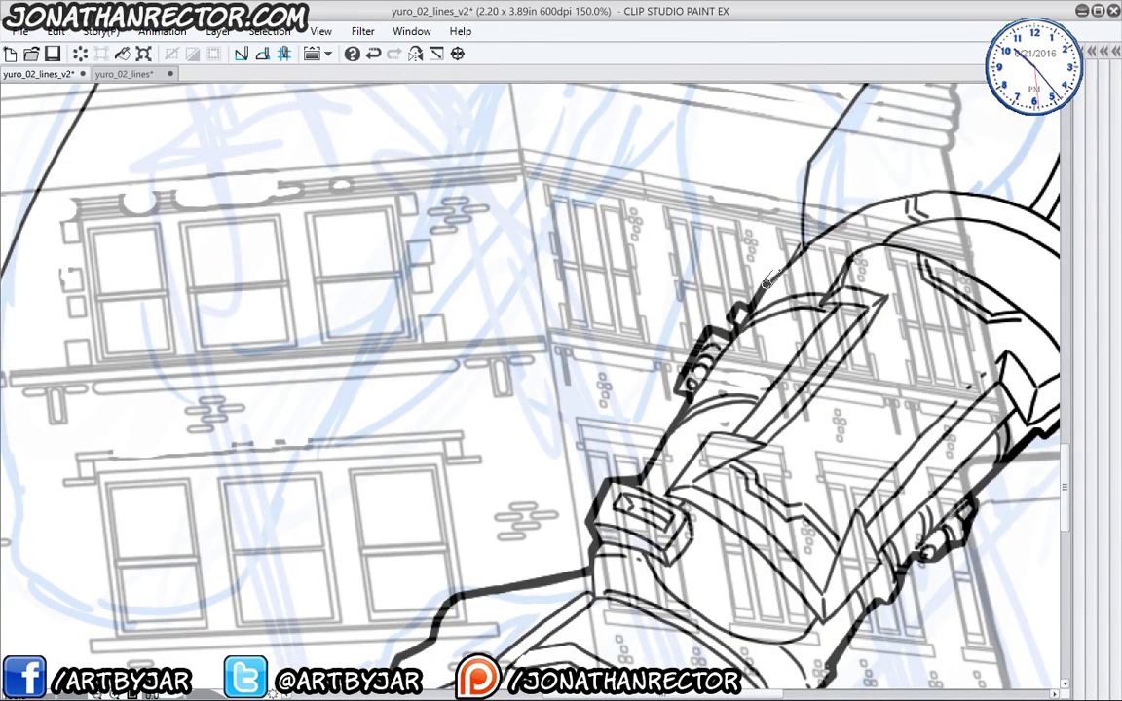
{"action": "mouse_move", "coordinate": [716, 191]}
{"action": "left_mouse_down"}
{"action": "mouse_move", "coordinate": [703, 402]}
{"action": "mouse_move", "coordinate": [775, 276]}
{"action": "mouse_move", "coordinate": [772, 250]}
{"action": "left_mouse_up"}
{"action": "left_click_drag", "start_coordinate": [774, 255], "coordinate": [664, 109]}
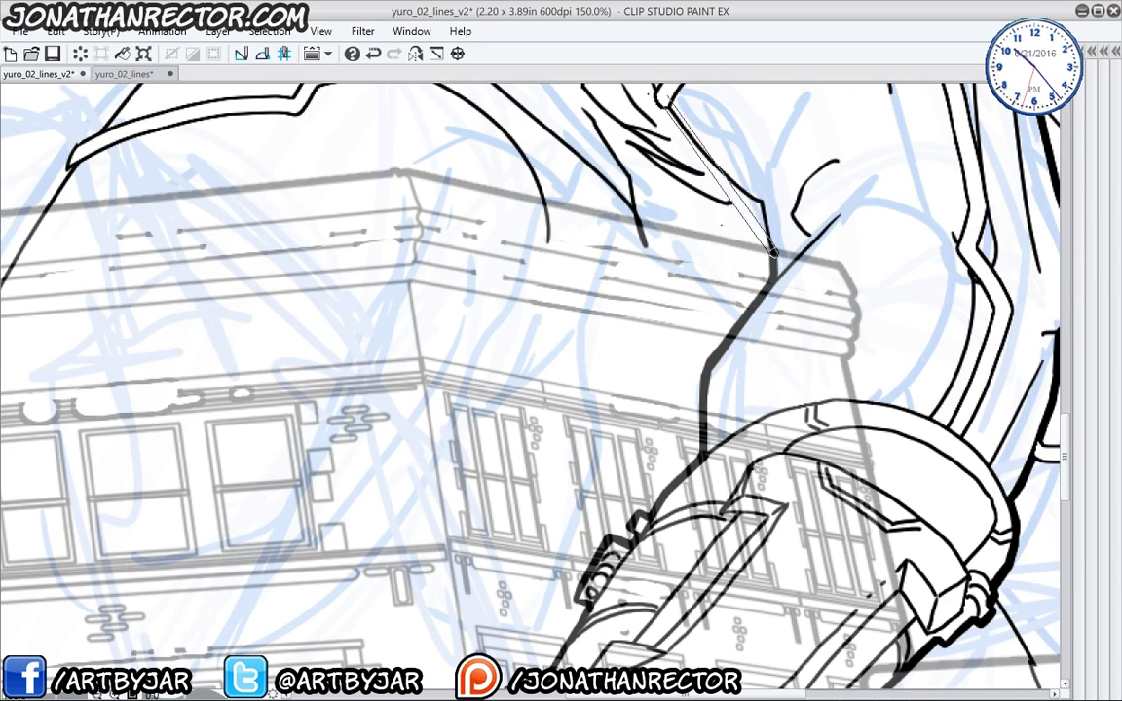
{"action": "key", "text": "ctrl+z"}
{"action": "mouse_move", "coordinate": [608, 371]}
{"action": "left_mouse_down"}
{"action": "mouse_move", "coordinate": [599, 523]}
{"action": "mouse_move", "coordinate": [578, 556]}
{"action": "left_mouse_up"}
{"action": "mouse_move", "coordinate": [748, 550]}
{"action": "left_mouse_down"}
{"action": "mouse_move", "coordinate": [709, 483]}
{"action": "mouse_move", "coordinate": [734, 492]}
{"action": "mouse_move", "coordinate": [640, 393]}
{"action": "left_mouse_up"}
{"action": "key", "text": "ctrl+z"}
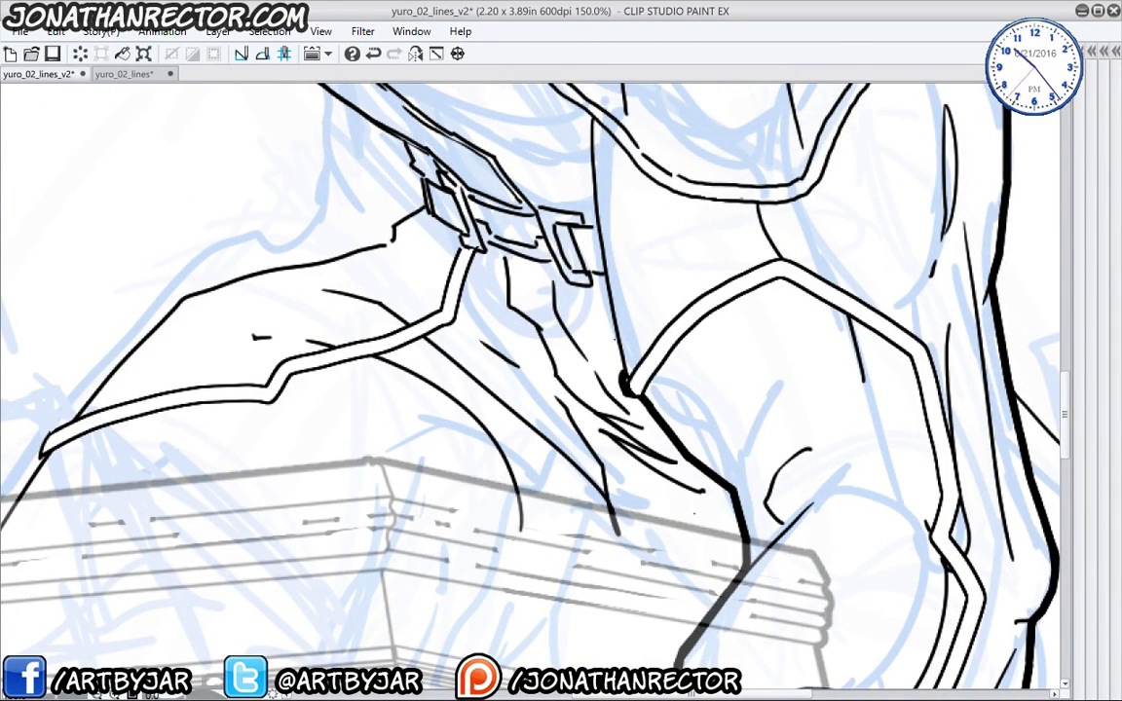
- Bold the collar and the torso's left contour down past the hip beside the belt
{"action": "mouse_move", "coordinate": [614, 331]}
{"action": "left_mouse_down"}
{"action": "mouse_move", "coordinate": [633, 487]}
{"action": "mouse_move", "coordinate": [611, 282]}
{"action": "left_mouse_up"}
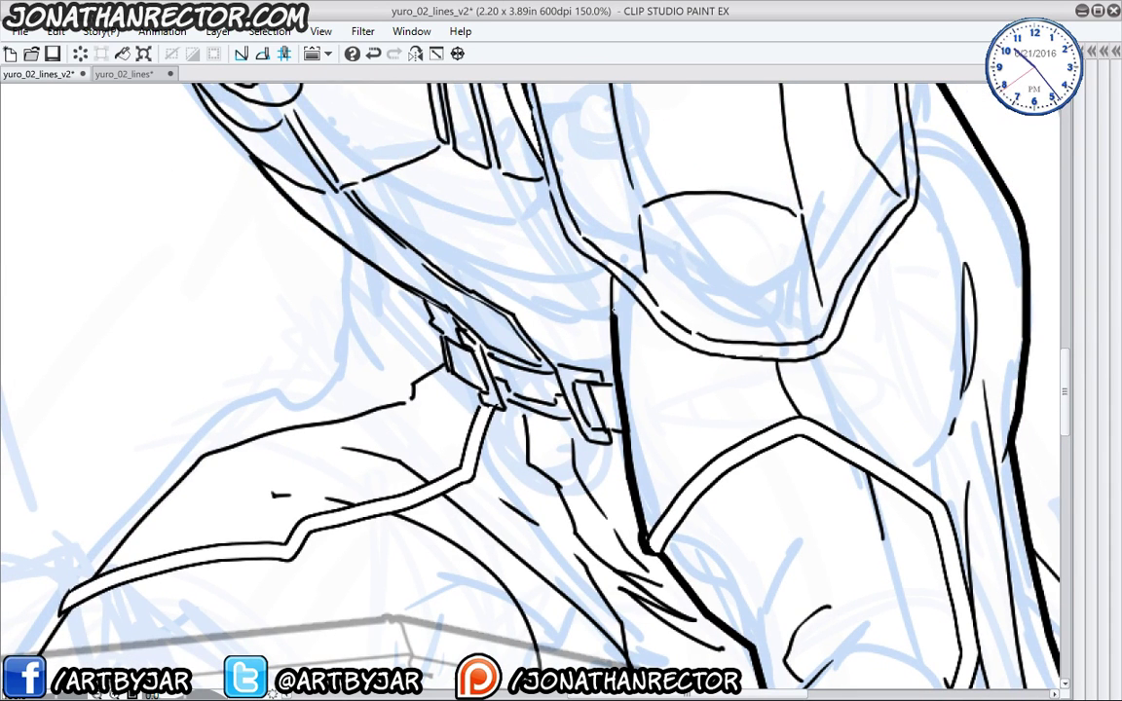
{"action": "left_click_drag", "start_coordinate": [321, 295], "coordinate": [402, 564]}
{"action": "mouse_move", "coordinate": [677, 541]}
{"action": "left_mouse_down"}
{"action": "mouse_move", "coordinate": [619, 479]}
{"action": "mouse_move", "coordinate": [591, 294]}
{"action": "left_mouse_up"}
{"action": "left_click_drag", "start_coordinate": [215, 276], "coordinate": [332, 519]}
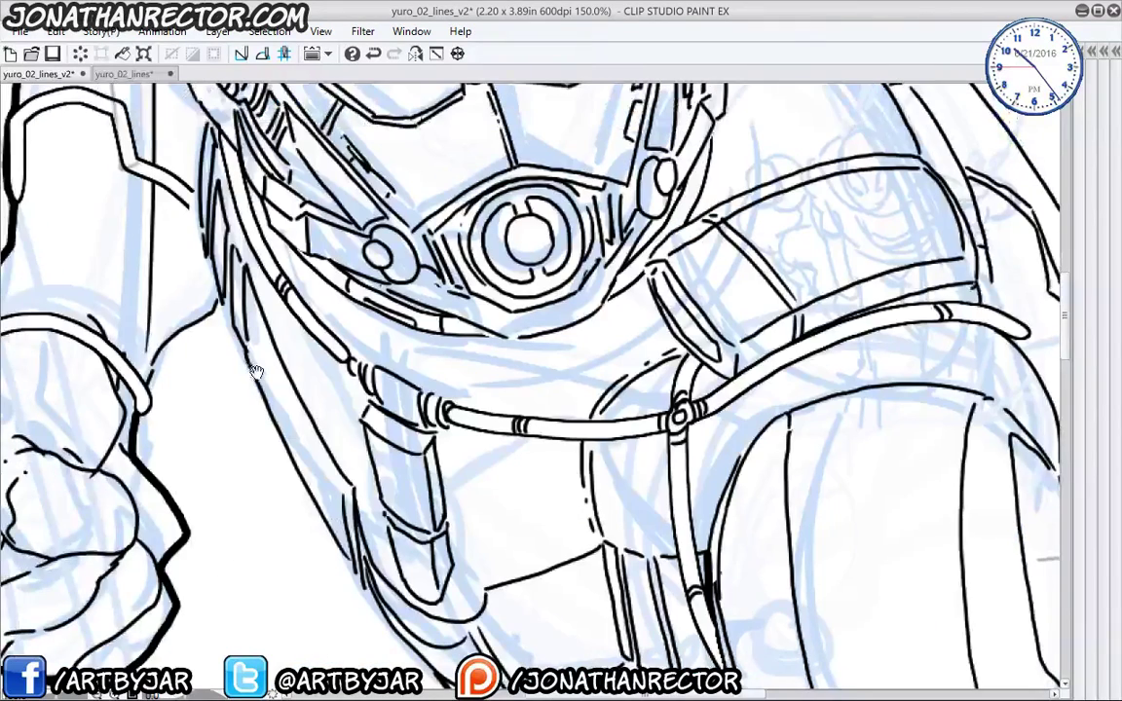
{"action": "mouse_move", "coordinate": [191, 425]}
{"action": "left_mouse_down"}
{"action": "mouse_move", "coordinate": [424, 437]}
{"action": "mouse_move", "coordinate": [380, 388]}
{"action": "mouse_move", "coordinate": [415, 332]}
{"action": "mouse_move", "coordinate": [484, 367]}
{"action": "left_mouse_up"}
{"action": "left_click_drag", "start_coordinate": [521, 495], "coordinate": [463, 376]}
{"action": "mouse_move", "coordinate": [422, 243]}
{"action": "left_mouse_down"}
{"action": "mouse_move", "coordinate": [521, 445]}
{"action": "mouse_move", "coordinate": [410, 315]}
{"action": "left_mouse_up"}
{"action": "mouse_move", "coordinate": [390, 302]}
{"action": "left_mouse_down"}
{"action": "mouse_move", "coordinate": [443, 377]}
{"action": "mouse_move", "coordinate": [611, 519]}
{"action": "left_mouse_up"}
{"action": "left_click_drag", "start_coordinate": [659, 573], "coordinate": [581, 412]}
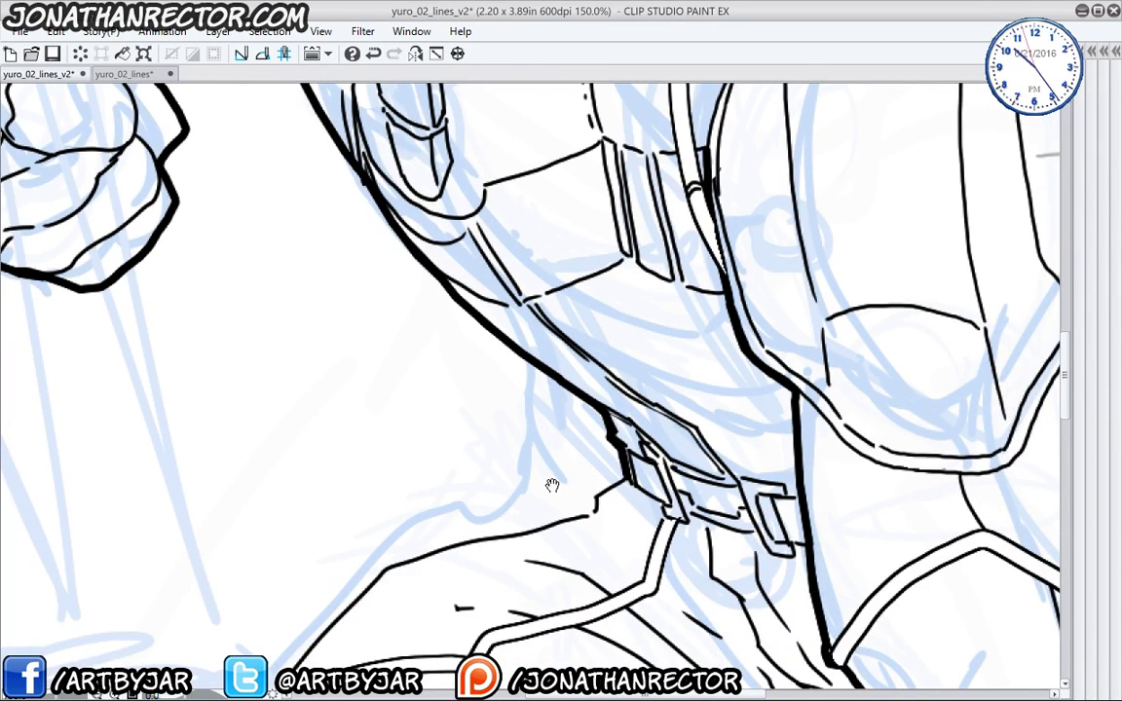
{"action": "mouse_move", "coordinate": [551, 483]}
{"action": "left_mouse_down"}
{"action": "mouse_move", "coordinate": [623, 375]}
{"action": "mouse_move", "coordinate": [688, 374]}
{"action": "mouse_move", "coordinate": [677, 394]}
{"action": "mouse_move", "coordinate": [478, 451]}
{"action": "mouse_move", "coordinate": [375, 566]}
{"action": "mouse_move", "coordinate": [500, 407]}
{"action": "left_mouse_up"}
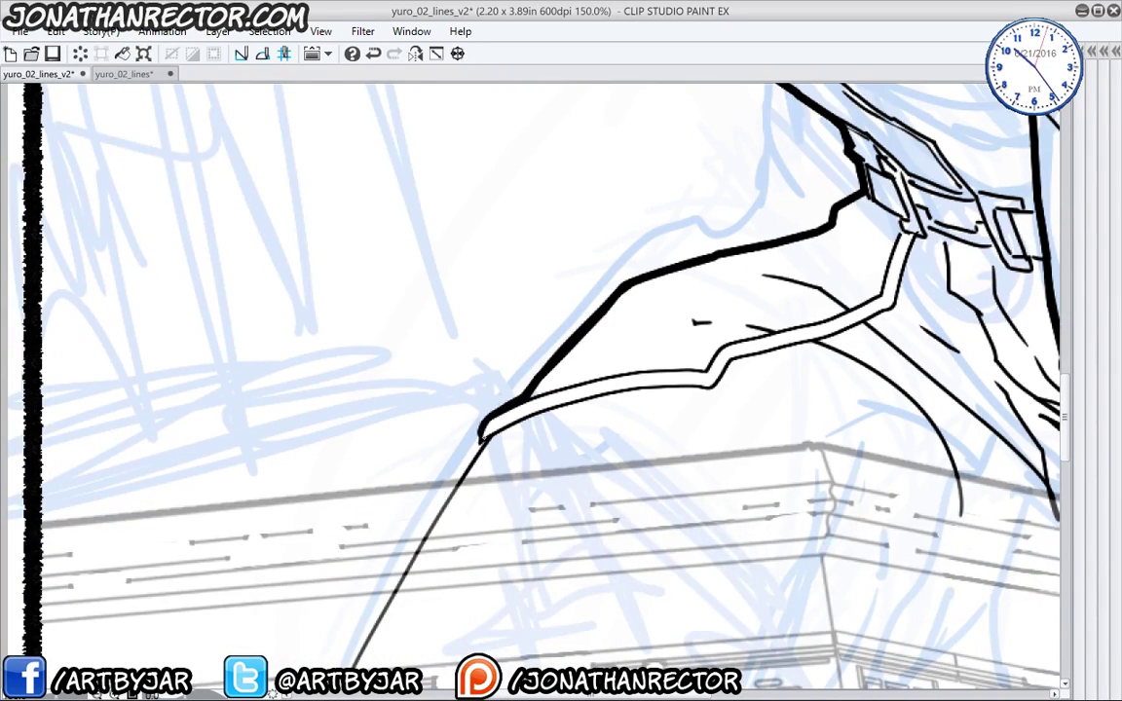
- Extend the bold shoulder contour and carry the arm contour to the page's right border
{"action": "left_click_drag", "start_coordinate": [418, 429], "coordinate": [474, 329]}
{"action": "left_click_drag", "start_coordinate": [541, 347], "coordinate": [521, 375]}
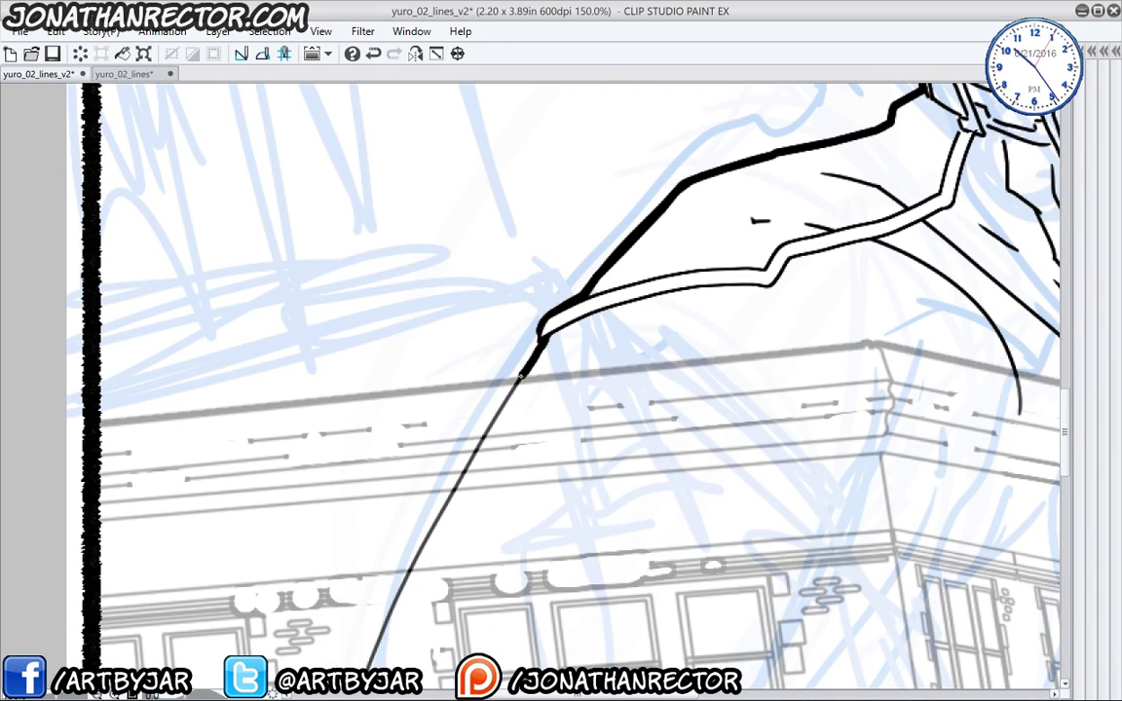
{"action": "left_click_drag", "start_coordinate": [514, 456], "coordinate": [347, 543]}
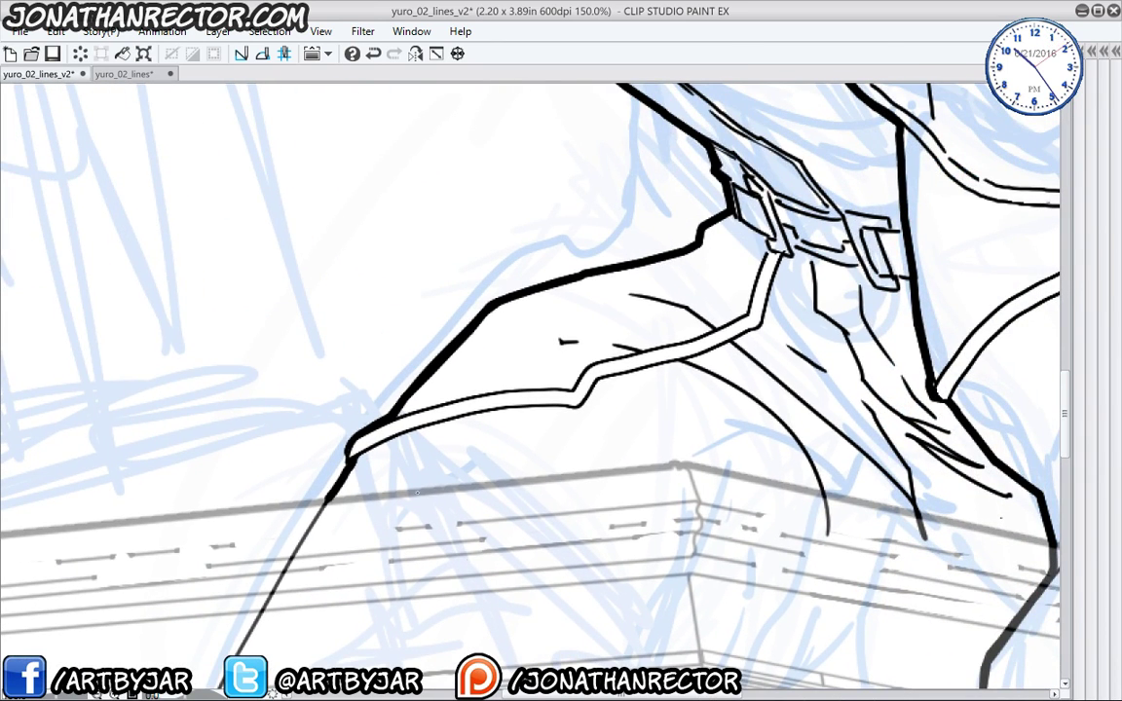
{"action": "left_click_drag", "start_coordinate": [546, 568], "coordinate": [254, 445]}
{"action": "left_click_drag", "start_coordinate": [576, 506], "coordinate": [341, 386]}
{"action": "left_click_drag", "start_coordinate": [492, 380], "coordinate": [426, 680]}
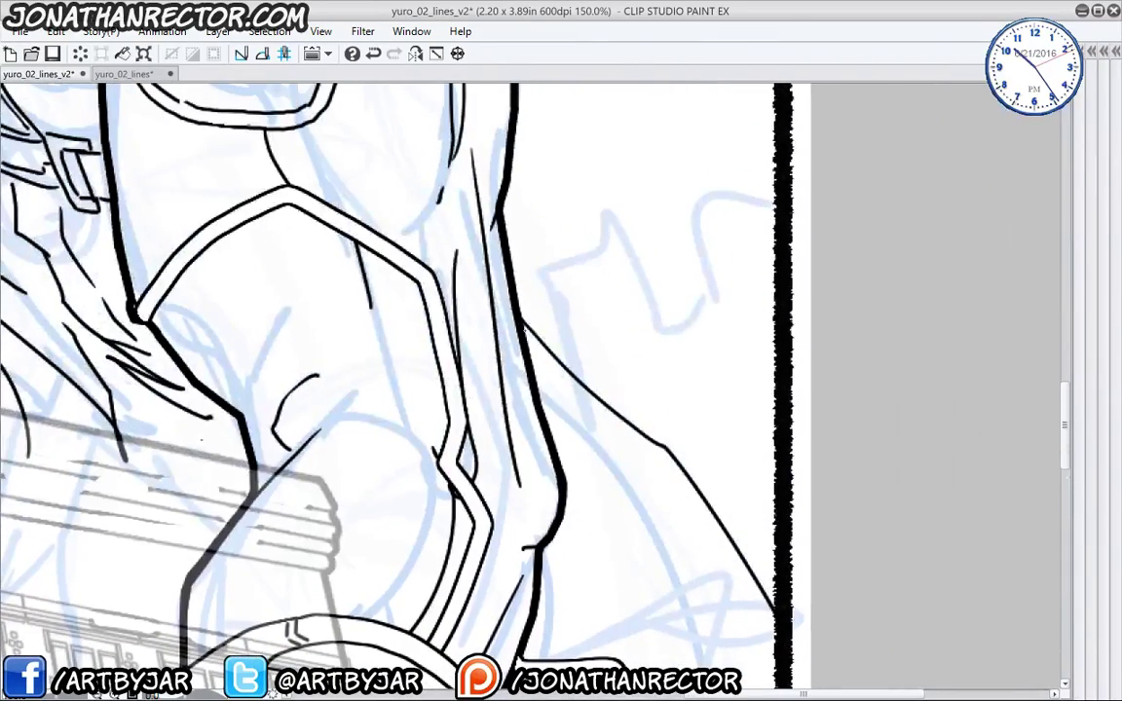
{"action": "left_click_drag", "start_coordinate": [519, 319], "coordinate": [672, 450]}
{"action": "left_click_drag", "start_coordinate": [747, 578], "coordinate": [684, 448]}
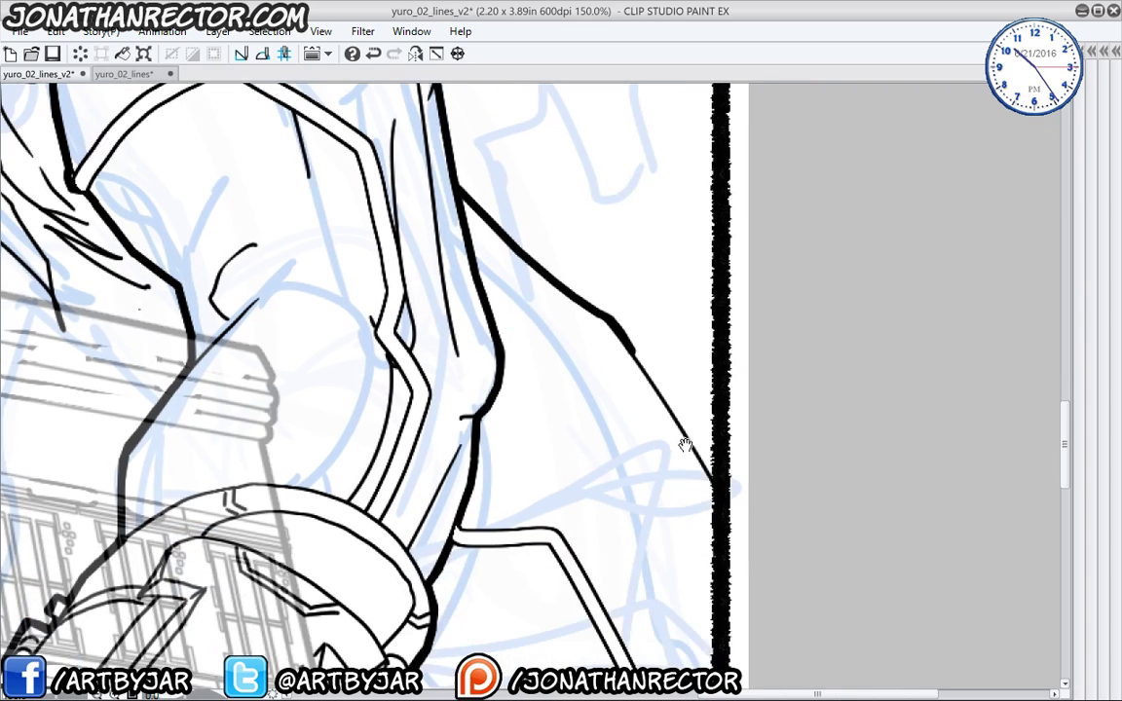
{"action": "left_click_drag", "start_coordinate": [632, 353], "coordinate": [717, 486]}
{"action": "left_click_drag", "start_coordinate": [366, 545], "coordinate": [371, 191]}
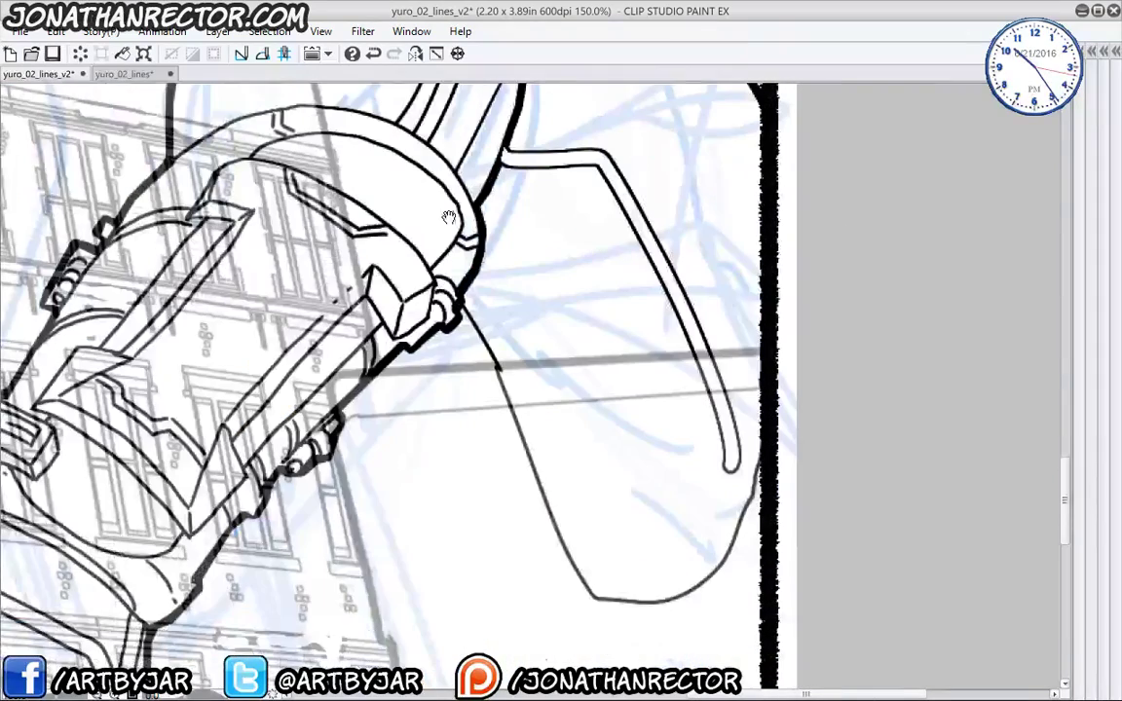
{"action": "left_click_drag", "start_coordinate": [382, 417], "coordinate": [435, 618]}
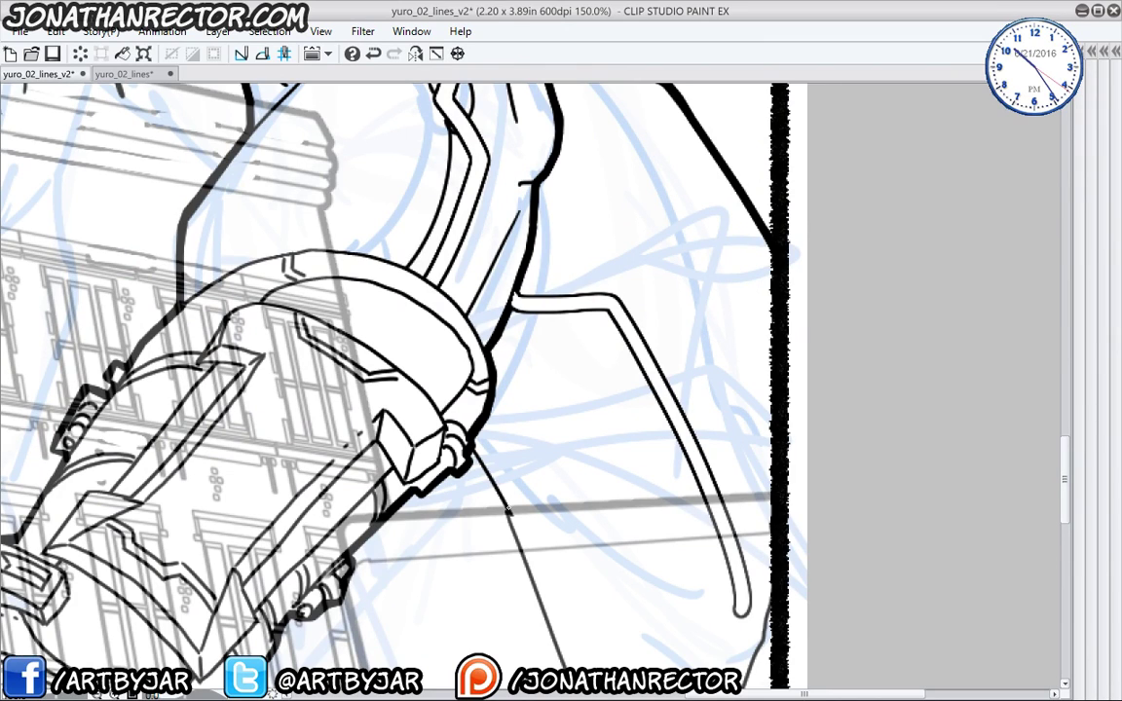
- Ink thin lines along the ground line and the building roof's top edge
{"action": "left_click_drag", "start_coordinate": [507, 511], "coordinate": [775, 493]}
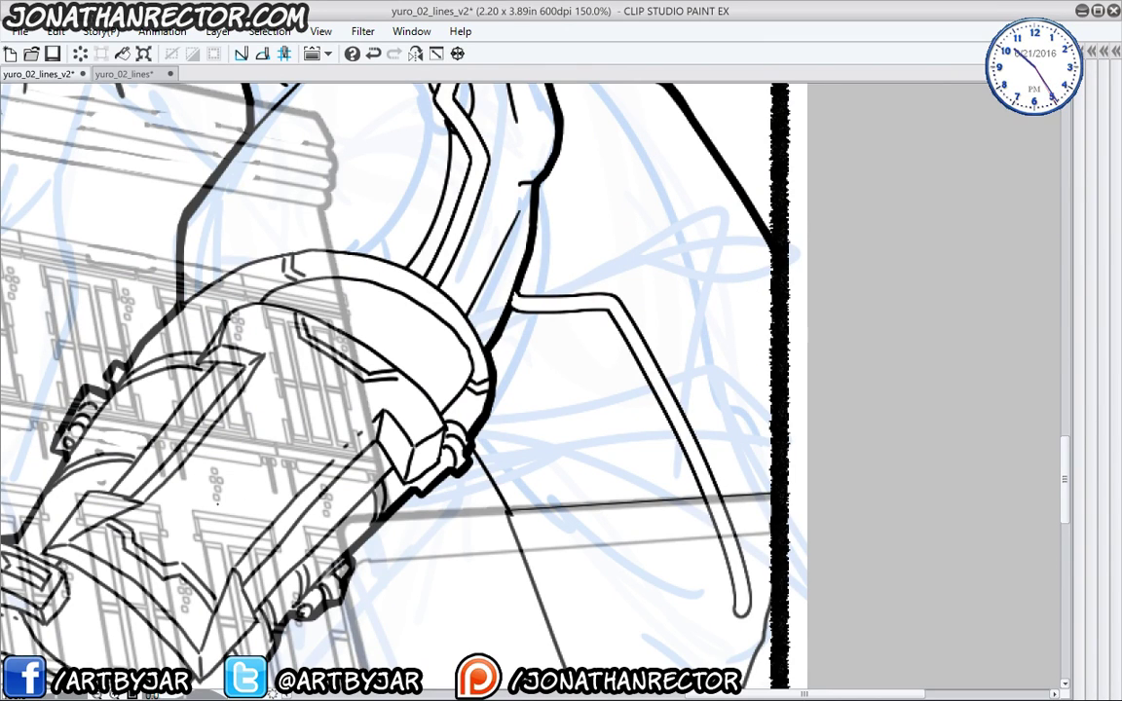
{"action": "left_click_drag", "start_coordinate": [190, 494], "coordinate": [558, 330]}
{"action": "left_click_drag", "start_coordinate": [166, 277], "coordinate": [596, 592]}
{"action": "left_click_drag", "start_coordinate": [246, 384], "coordinate": [546, 584]}
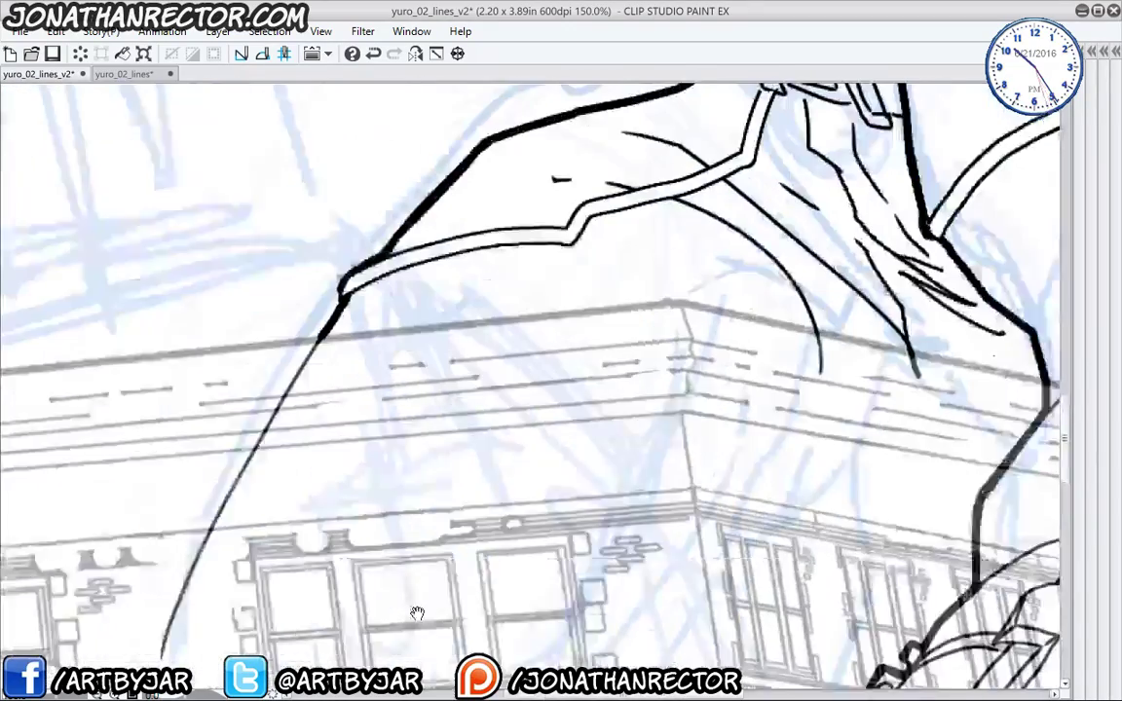
{"action": "left_click_drag", "start_coordinate": [146, 244], "coordinate": [359, 319]}
{"action": "left_click_drag", "start_coordinate": [367, 395], "coordinate": [716, 361]}
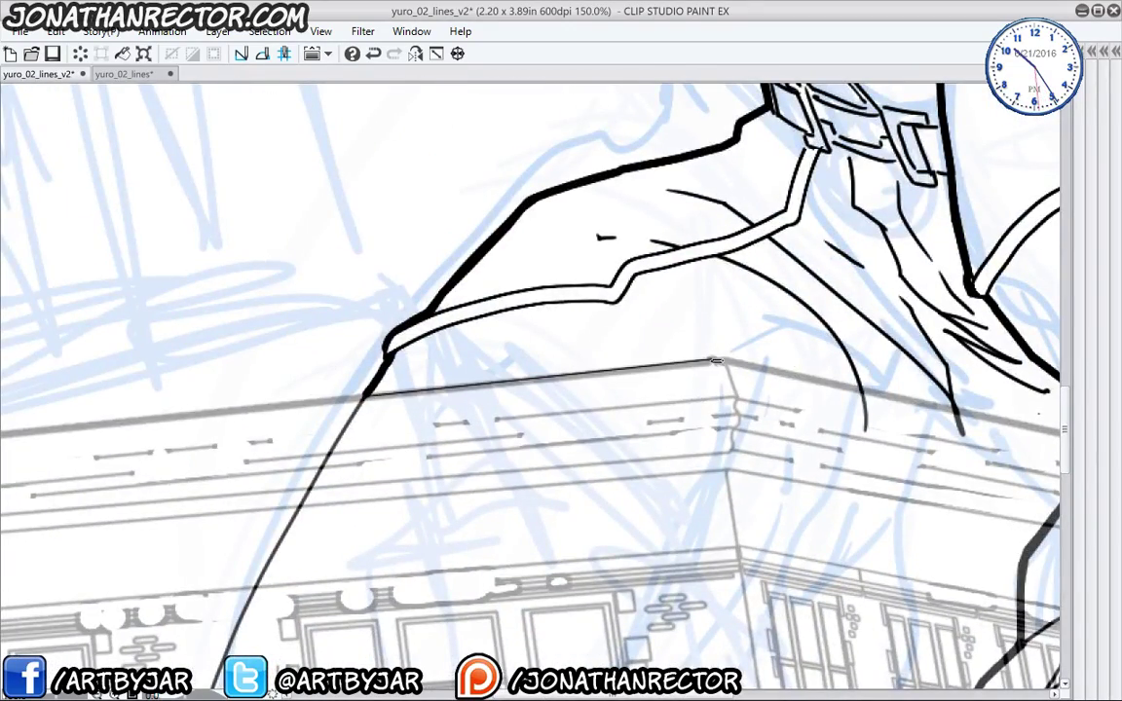
{"action": "left_click_drag", "start_coordinate": [770, 409], "coordinate": [356, 388]}
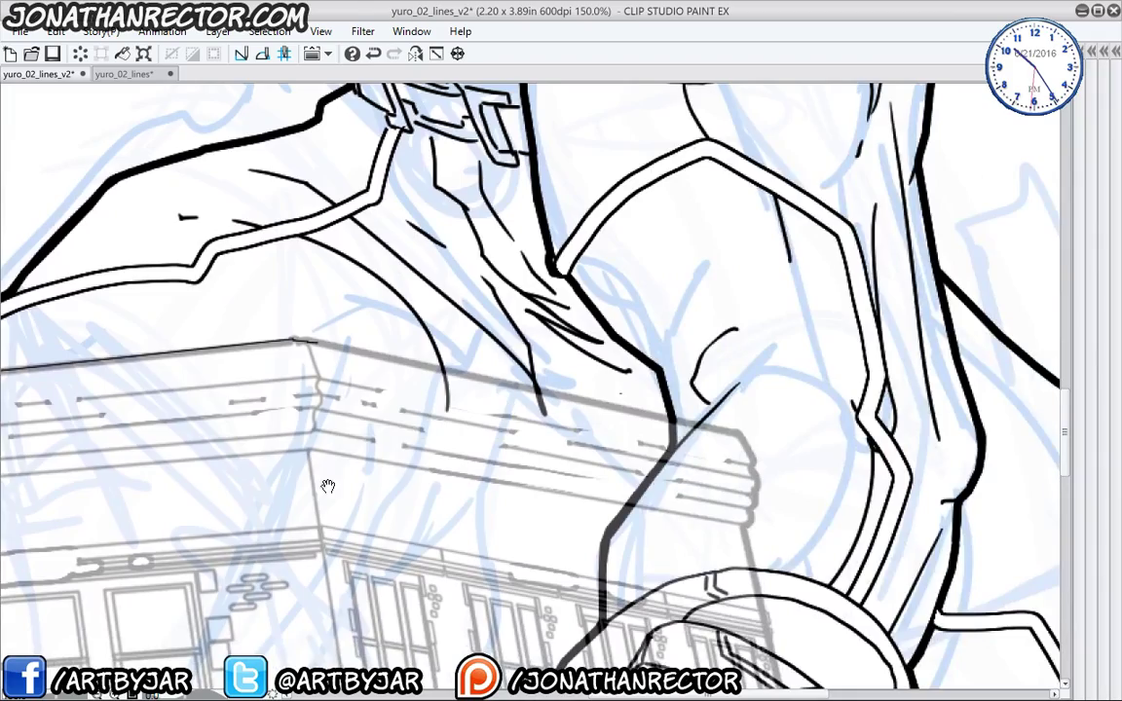
{"action": "left_click_drag", "start_coordinate": [328, 486], "coordinate": [556, 449]}
{"action": "left_click_drag", "start_coordinate": [483, 530], "coordinate": [303, 277]}
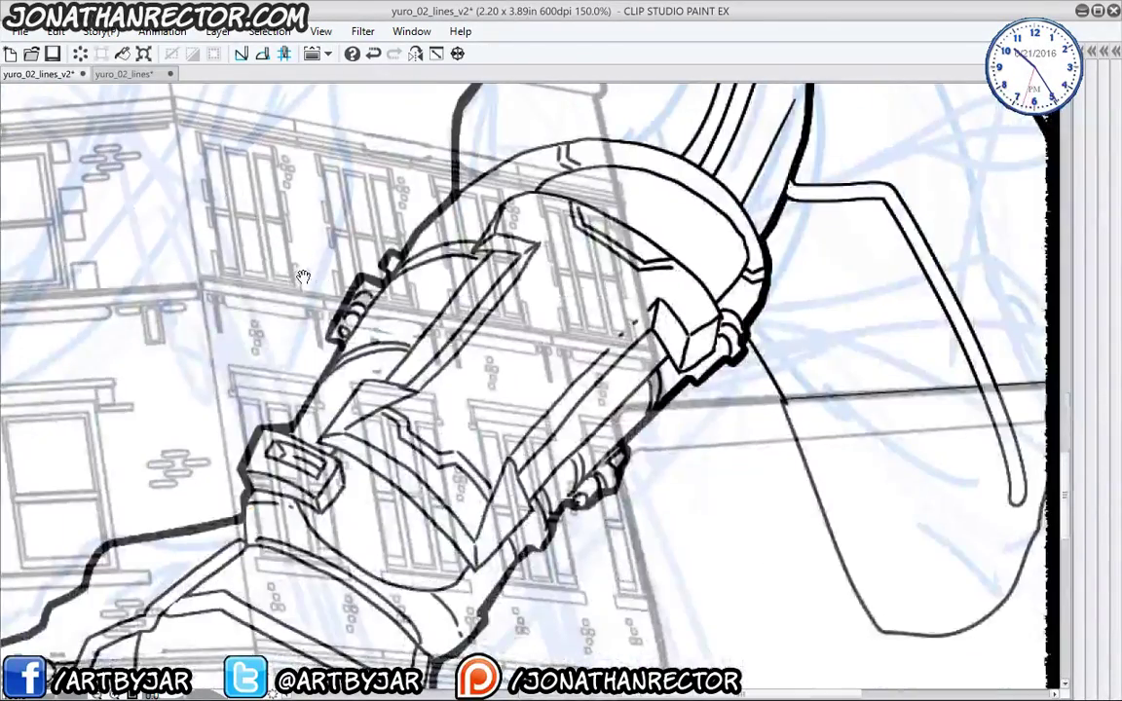
{"action": "scroll", "coordinate": [146, 285], "scroll_direction": "down", "scroll_amount": 5}
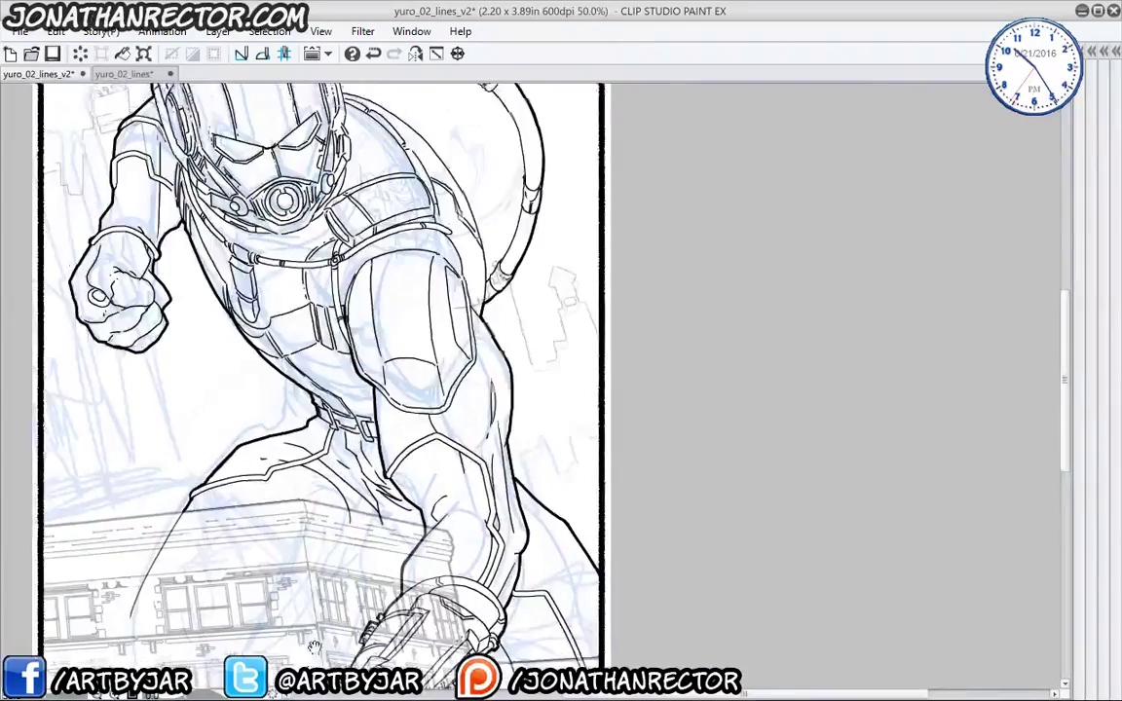
{"action": "left_click_drag", "start_coordinate": [206, 537], "coordinate": [279, 595]}
{"action": "scroll", "coordinate": [336, 209], "scroll_direction": "up", "scroll_amount": 5}
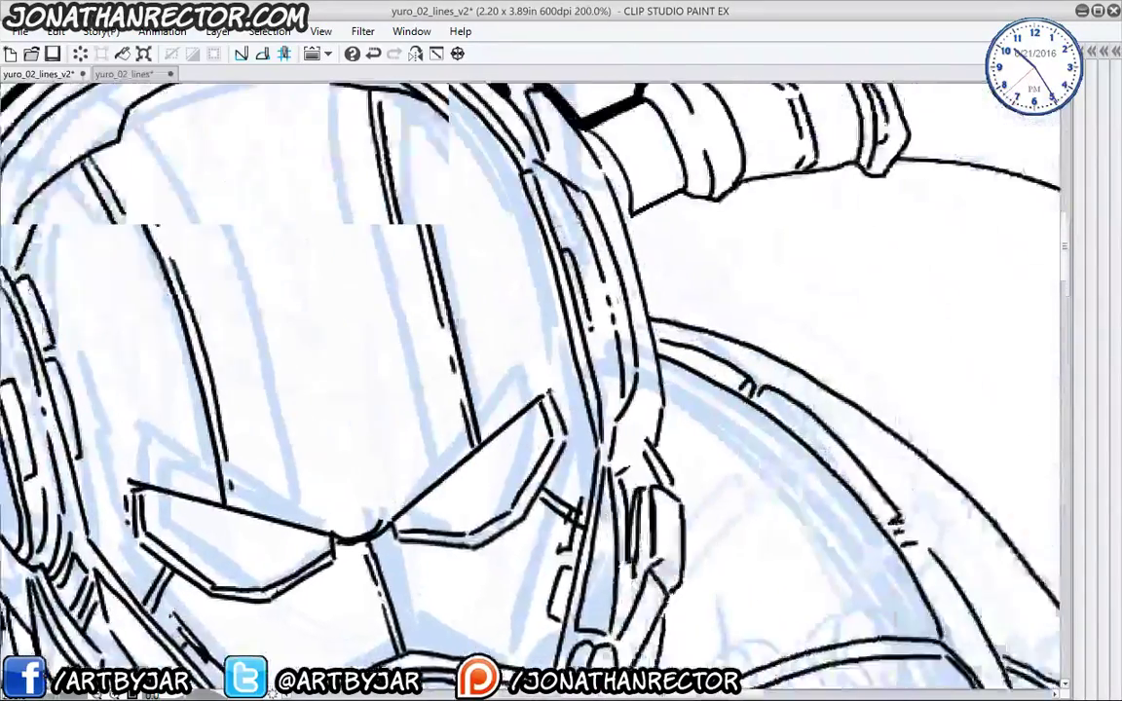
- Try two extra curves beside the helmet fin, then undo them
{"action": "left_click_drag", "start_coordinate": [559, 283], "coordinate": [529, 523]}
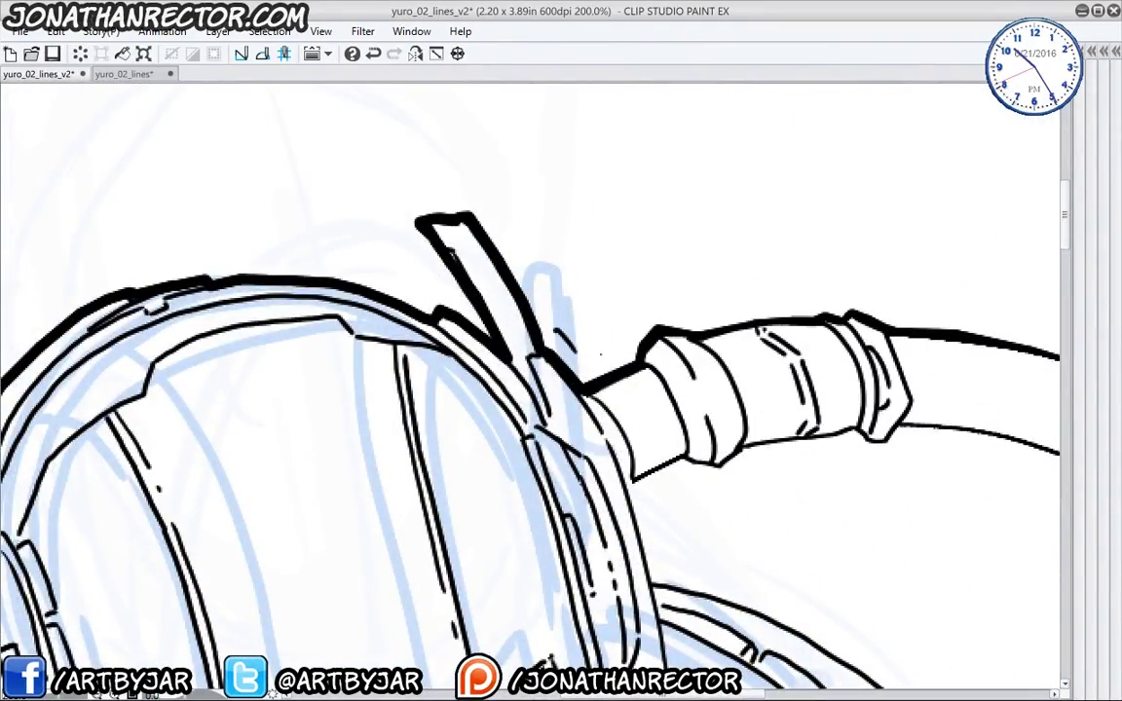
{"action": "left_click_drag", "start_coordinate": [543, 284], "coordinate": [585, 368]}
{"action": "left_click_drag", "start_coordinate": [528, 263], "coordinate": [628, 343]}
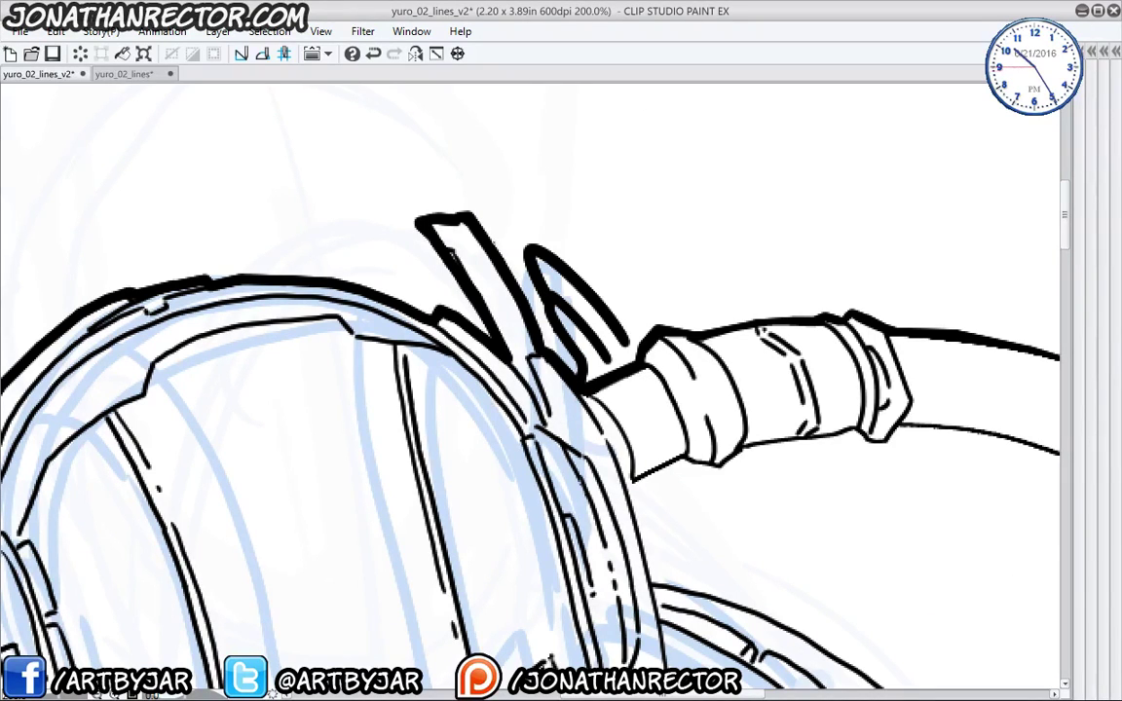
{"action": "key", "text": "ctrl+z"}
{"action": "key", "text": "ctrl+z"}
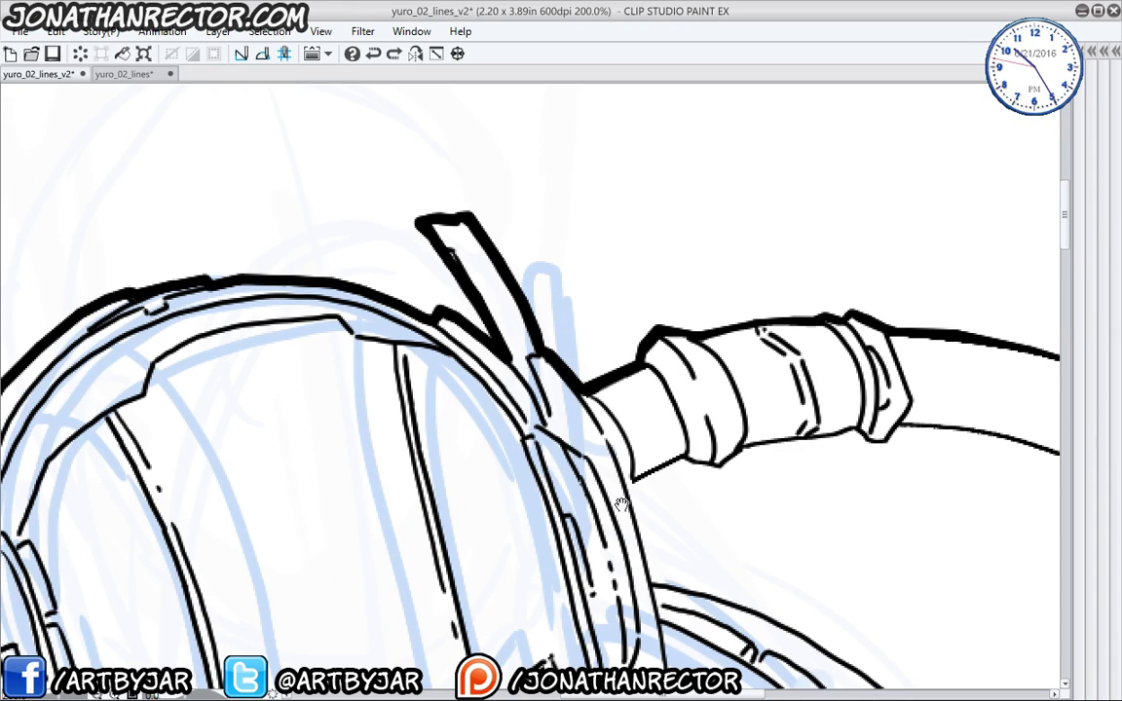
- Thicken the helmet fin edge and redraw a thick line along the hose's lower edge
{"action": "left_click_drag", "start_coordinate": [557, 450], "coordinate": [392, 362]}
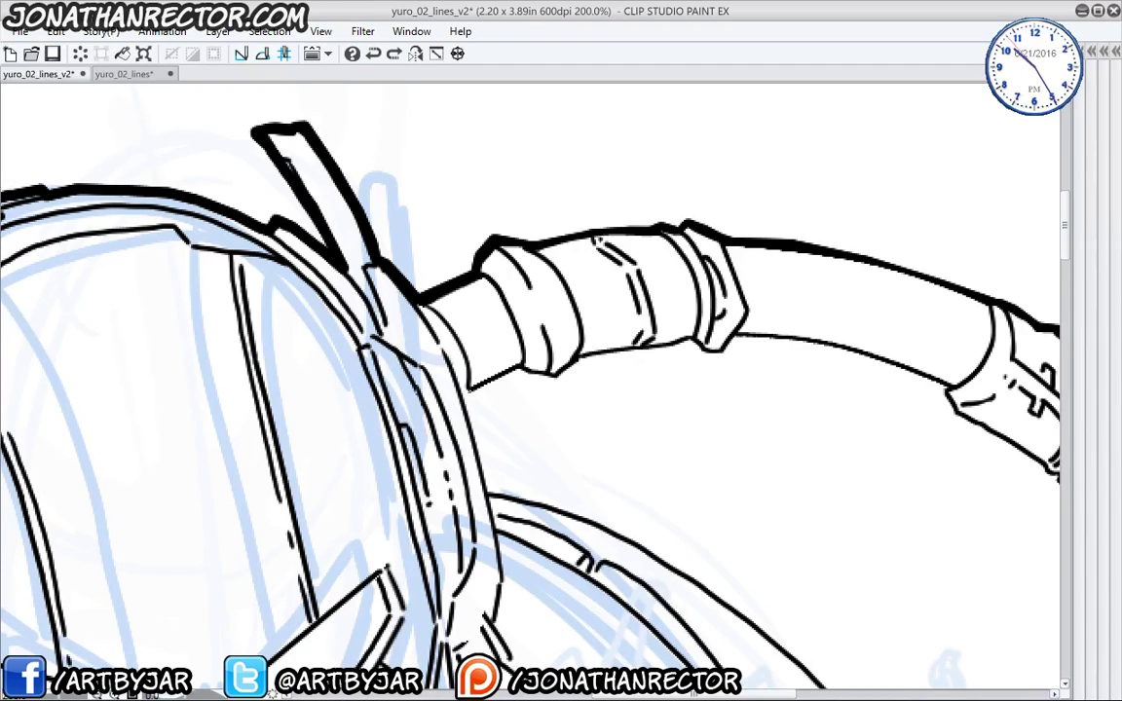
{"action": "mouse_move", "coordinate": [468, 400]}
{"action": "left_mouse_down"}
{"action": "mouse_move", "coordinate": [448, 355]}
{"action": "mouse_move", "coordinate": [465, 448]}
{"action": "mouse_move", "coordinate": [285, 294]}
{"action": "mouse_move", "coordinate": [482, 368]}
{"action": "mouse_move", "coordinate": [596, 453]}
{"action": "mouse_move", "coordinate": [608, 483]}
{"action": "left_mouse_up"}
{"action": "left_click_drag", "start_coordinate": [724, 601], "coordinate": [543, 358]}
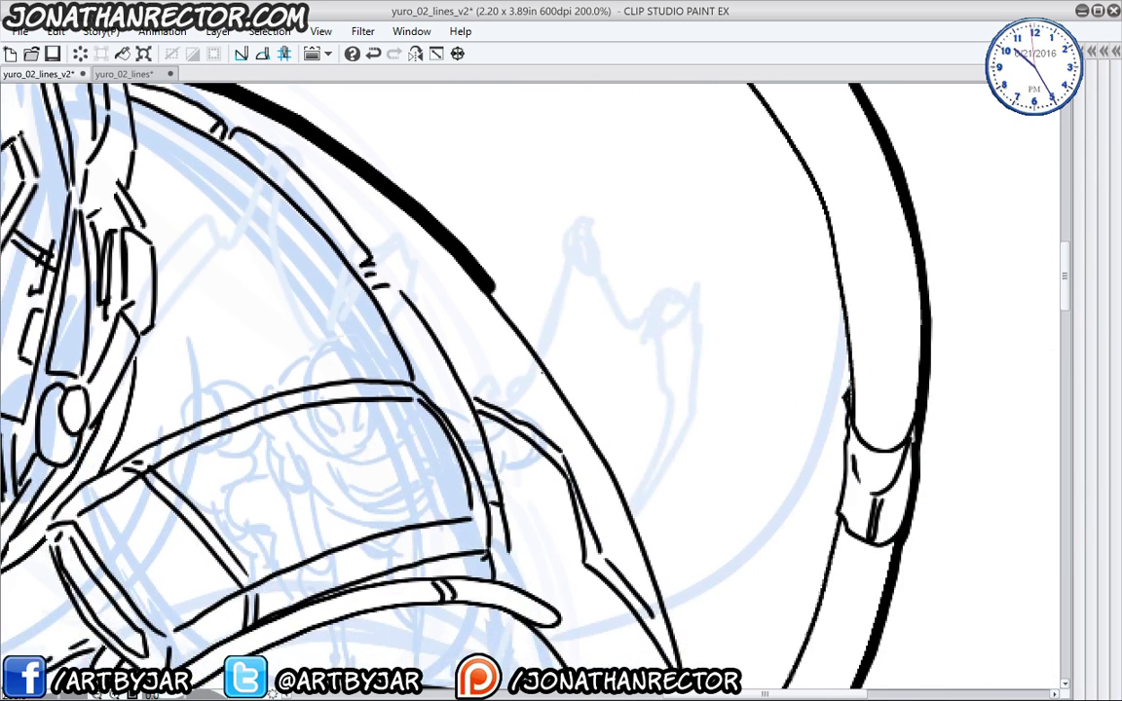
{"action": "mouse_move", "coordinate": [429, 243]}
{"action": "left_mouse_down"}
{"action": "mouse_move", "coordinate": [581, 409]}
{"action": "mouse_move", "coordinate": [664, 592]}
{"action": "left_mouse_up"}
{"action": "mouse_move", "coordinate": [678, 629]}
{"action": "left_mouse_down"}
{"action": "mouse_move", "coordinate": [614, 409]}
{"action": "mouse_move", "coordinate": [631, 570]}
{"action": "left_mouse_up"}
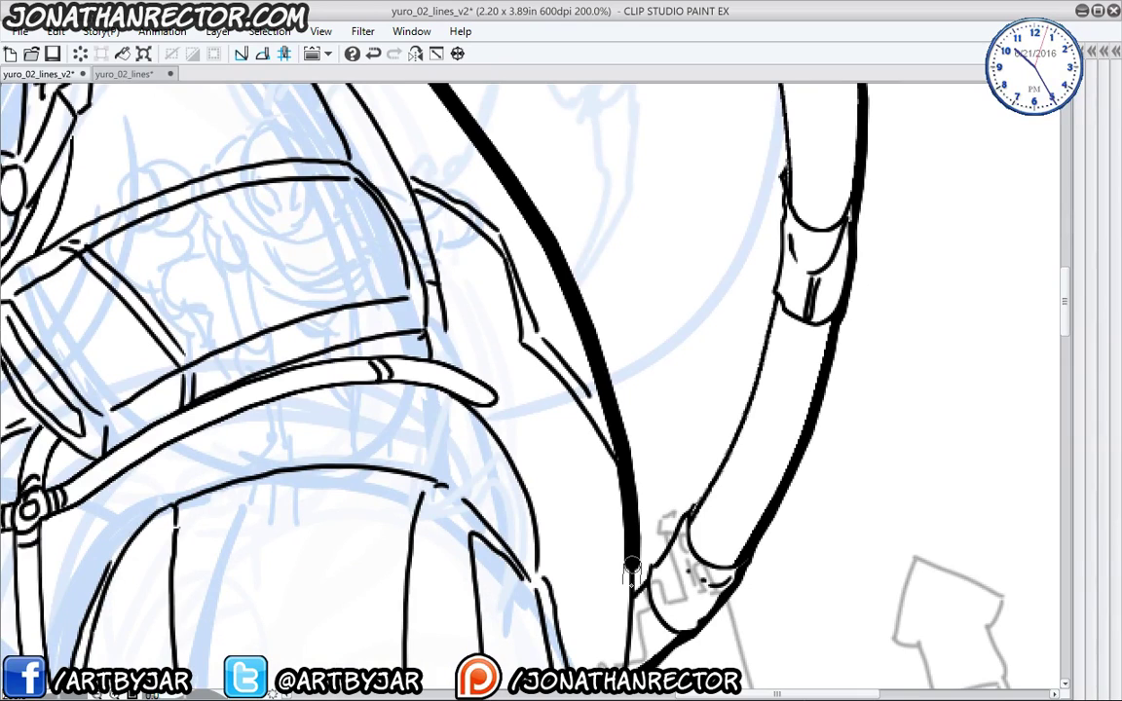
{"action": "left_click_drag", "start_coordinate": [279, 95], "coordinate": [556, 645]}
{"action": "key", "text": "ctrl+z"}
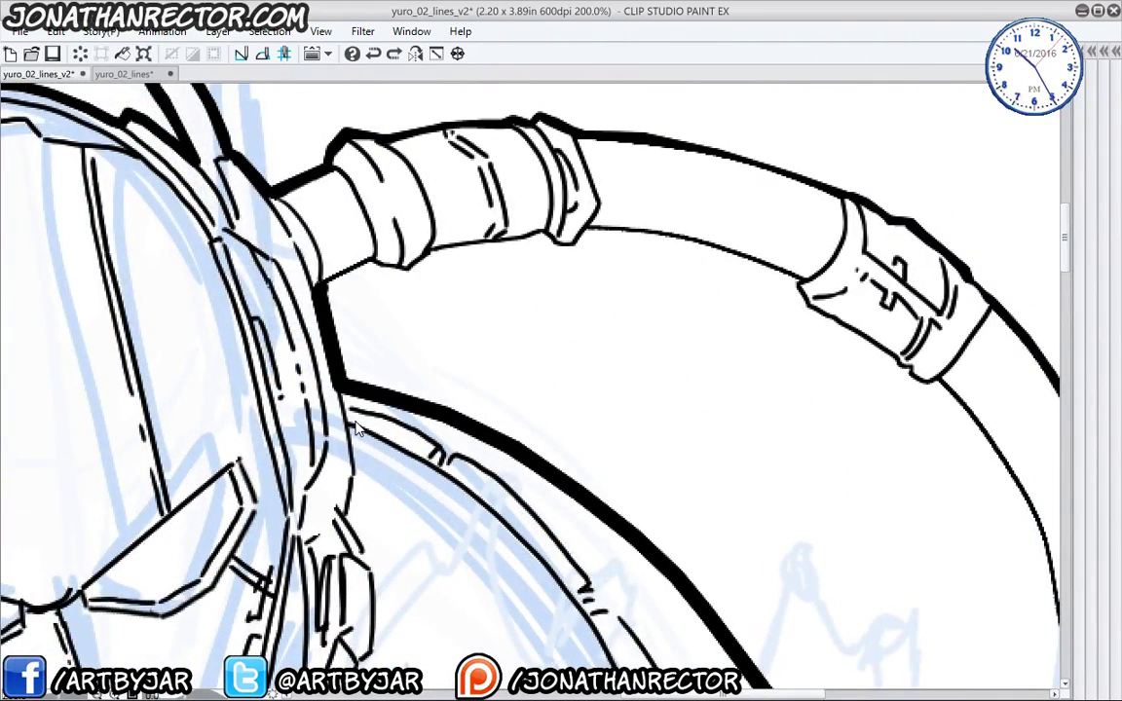
{"action": "key", "text": "ctrl+z"}
{"action": "key", "text": "ctrl+z"}
{"action": "key", "text": "ctrl+z"}
{"action": "key", "text": "ctrl+z"}
{"action": "key", "text": "ctrl+z"}
{"action": "key", "text": "ctrl+z"}
{"action": "key", "text": "ctrl+z"}
{"action": "key", "text": "ctrl+z"}
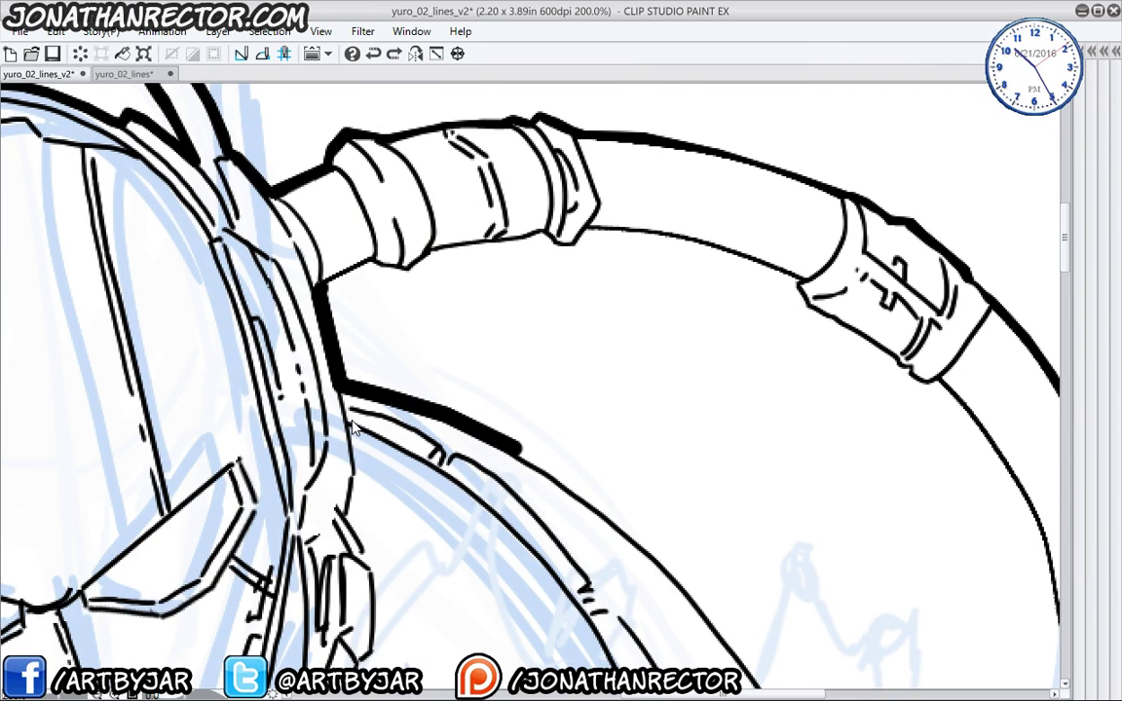
{"action": "key", "text": "ctrl+z"}
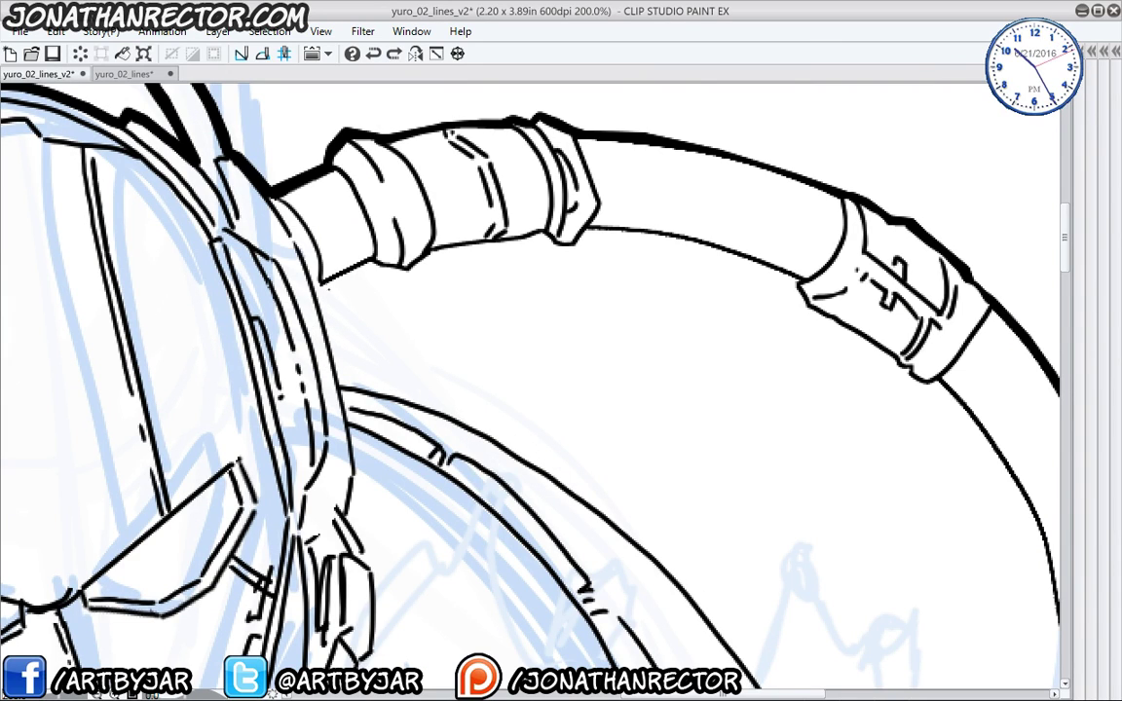
{"action": "mouse_move", "coordinate": [317, 289]}
{"action": "left_mouse_down"}
{"action": "mouse_move", "coordinate": [361, 261]}
{"action": "mouse_move", "coordinate": [405, 274]}
{"action": "mouse_move", "coordinate": [543, 234]}
{"action": "mouse_move", "coordinate": [657, 237]}
{"action": "mouse_move", "coordinate": [797, 289]}
{"action": "mouse_move", "coordinate": [943, 388]}
{"action": "left_mouse_up"}
- Thicken the pipe's inner and left edges and the curved line up to its end
{"action": "mouse_move", "coordinate": [838, 455]}
{"action": "left_mouse_down"}
{"action": "mouse_move", "coordinate": [521, 406]}
{"action": "mouse_move", "coordinate": [654, 349]}
{"action": "left_mouse_up"}
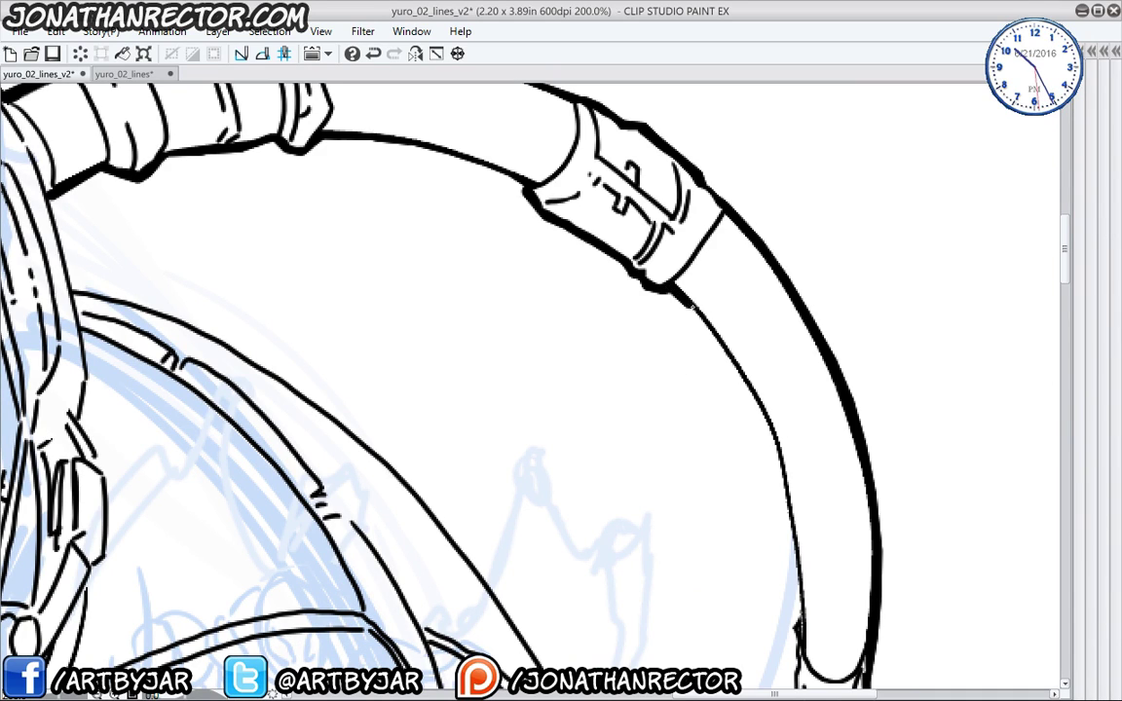
{"action": "mouse_move", "coordinate": [670, 288]}
{"action": "left_mouse_down"}
{"action": "mouse_move", "coordinate": [777, 438]}
{"action": "mouse_move", "coordinate": [780, 626]}
{"action": "mouse_move", "coordinate": [805, 428]}
{"action": "left_mouse_up"}
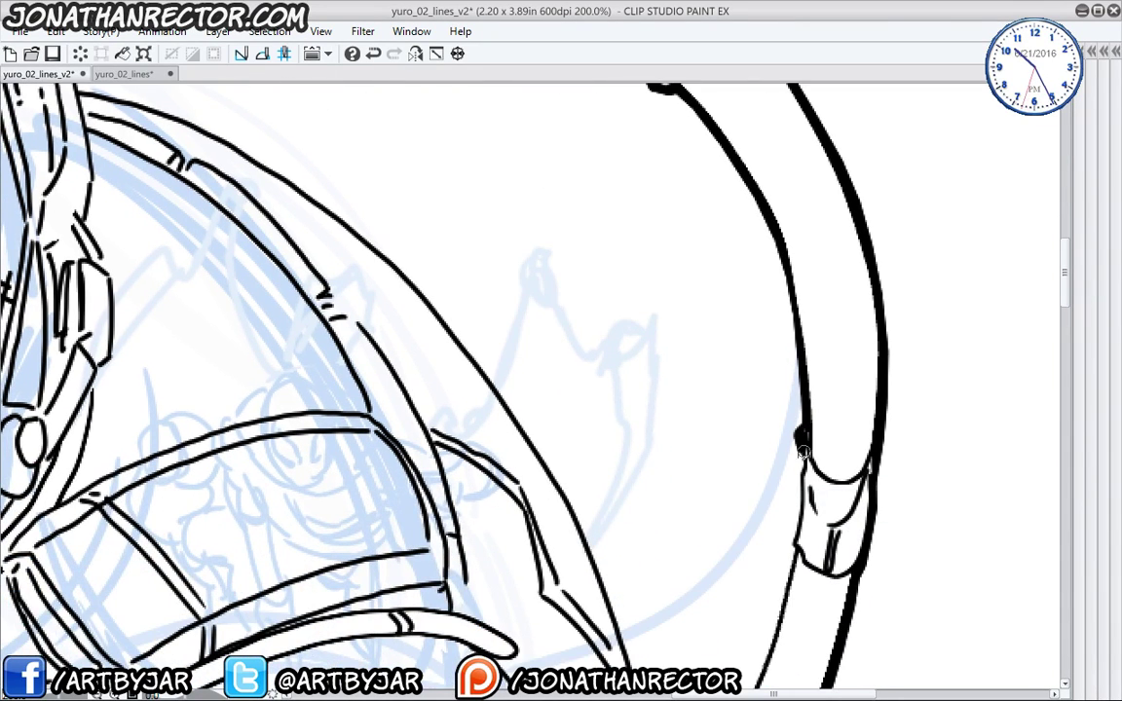
{"action": "left_click_drag", "start_coordinate": [769, 607], "coordinate": [799, 423]}
{"action": "mouse_move", "coordinate": [823, 385]}
{"action": "left_mouse_down"}
{"action": "mouse_move", "coordinate": [707, 631]}
{"action": "mouse_move", "coordinate": [679, 619]}
{"action": "mouse_move", "coordinate": [644, 434]}
{"action": "mouse_move", "coordinate": [526, 273]}
{"action": "mouse_move", "coordinate": [633, 477]}
{"action": "mouse_move", "coordinate": [633, 440]}
{"action": "mouse_move", "coordinate": [399, 216]}
{"action": "left_mouse_up"}
{"action": "left_click_drag", "start_coordinate": [430, 299], "coordinate": [637, 532]}
{"action": "mouse_move", "coordinate": [609, 446]}
{"action": "left_mouse_down"}
{"action": "mouse_move", "coordinate": [507, 384]}
{"action": "mouse_move", "coordinate": [427, 375]}
{"action": "left_mouse_up"}
{"action": "mouse_move", "coordinate": [341, 371]}
{"action": "left_mouse_down"}
{"action": "mouse_move", "coordinate": [534, 545]}
{"action": "mouse_move", "coordinate": [532, 456]}
{"action": "left_mouse_up"}
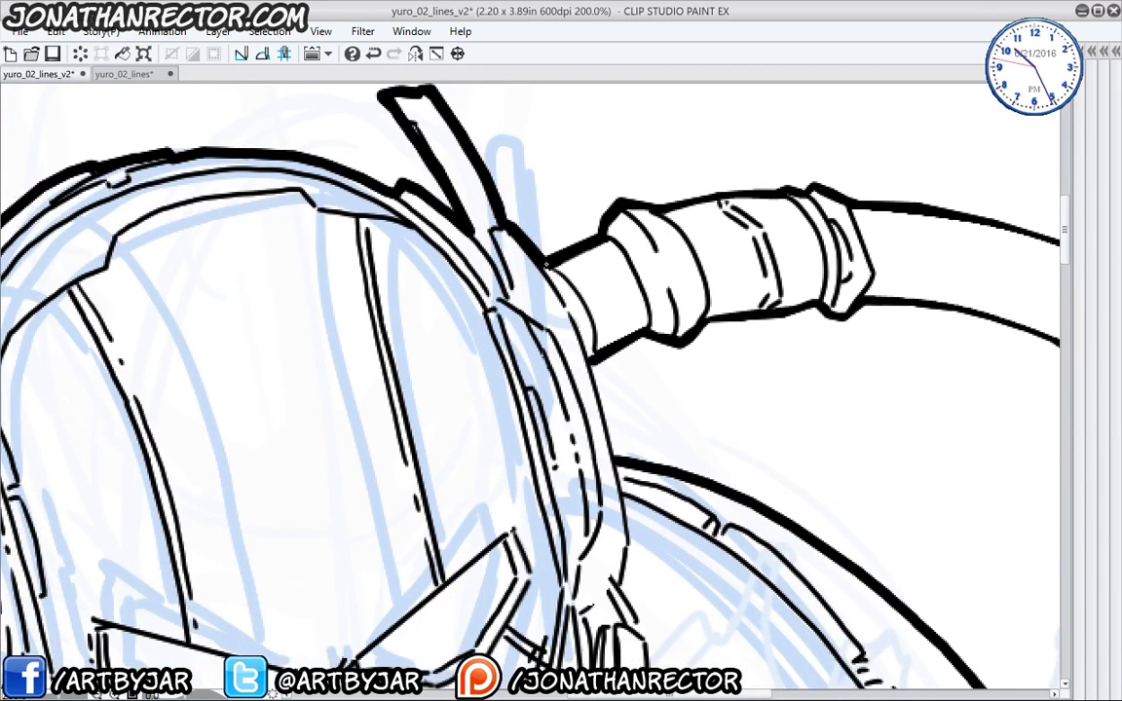
- Thicken the helmet's inner and outer rim and its left edge, then zoom out
{"action": "mouse_move", "coordinate": [526, 258]}
{"action": "left_mouse_down"}
{"action": "mouse_move", "coordinate": [600, 409]}
{"action": "mouse_move", "coordinate": [630, 546]}
{"action": "mouse_move", "coordinate": [584, 370]}
{"action": "mouse_move", "coordinate": [608, 426]}
{"action": "mouse_move", "coordinate": [614, 498]}
{"action": "left_mouse_up"}
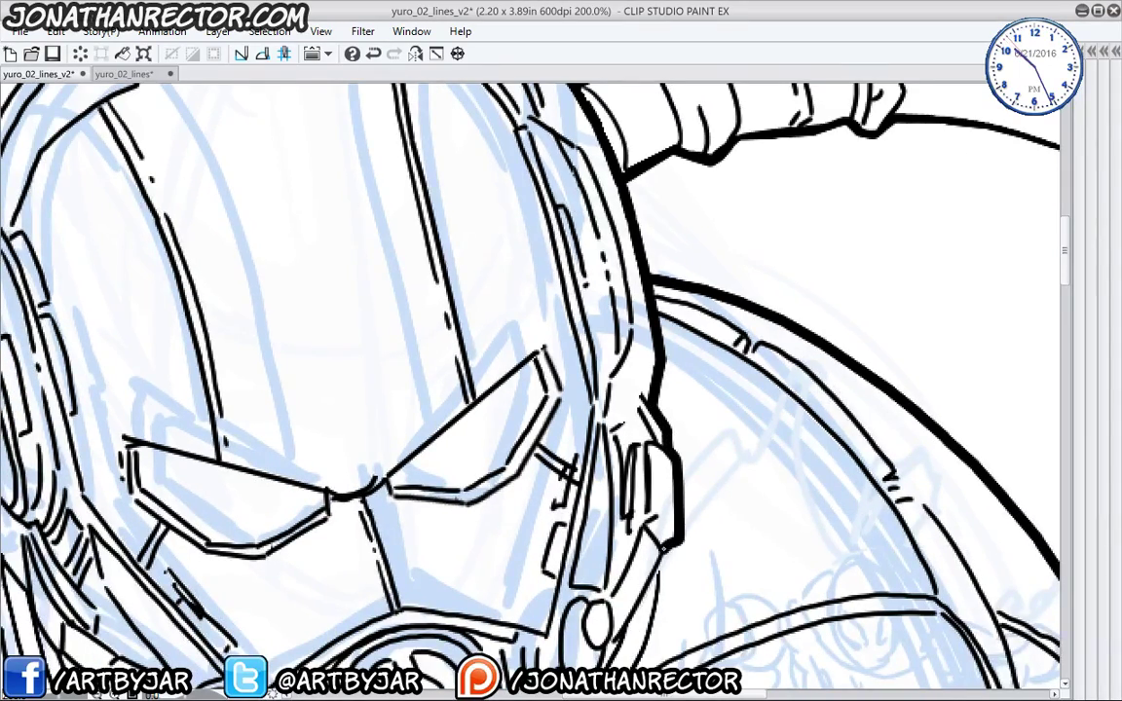
{"action": "left_click_drag", "start_coordinate": [583, 543], "coordinate": [696, 284]}
{"action": "mouse_move", "coordinate": [774, 276]}
{"action": "left_mouse_down"}
{"action": "mouse_move", "coordinate": [624, 523]}
{"action": "mouse_move", "coordinate": [499, 580]}
{"action": "mouse_move", "coordinate": [587, 572]}
{"action": "mouse_move", "coordinate": [389, 501]}
{"action": "mouse_move", "coordinate": [393, 552]}
{"action": "left_mouse_up"}
{"action": "mouse_move", "coordinate": [404, 505]}
{"action": "left_mouse_down"}
{"action": "mouse_move", "coordinate": [323, 472]}
{"action": "mouse_move", "coordinate": [273, 409]}
{"action": "mouse_move", "coordinate": [239, 343]}
{"action": "mouse_move", "coordinate": [383, 539]}
{"action": "mouse_move", "coordinate": [298, 429]}
{"action": "mouse_move", "coordinate": [234, 244]}
{"action": "left_mouse_up"}
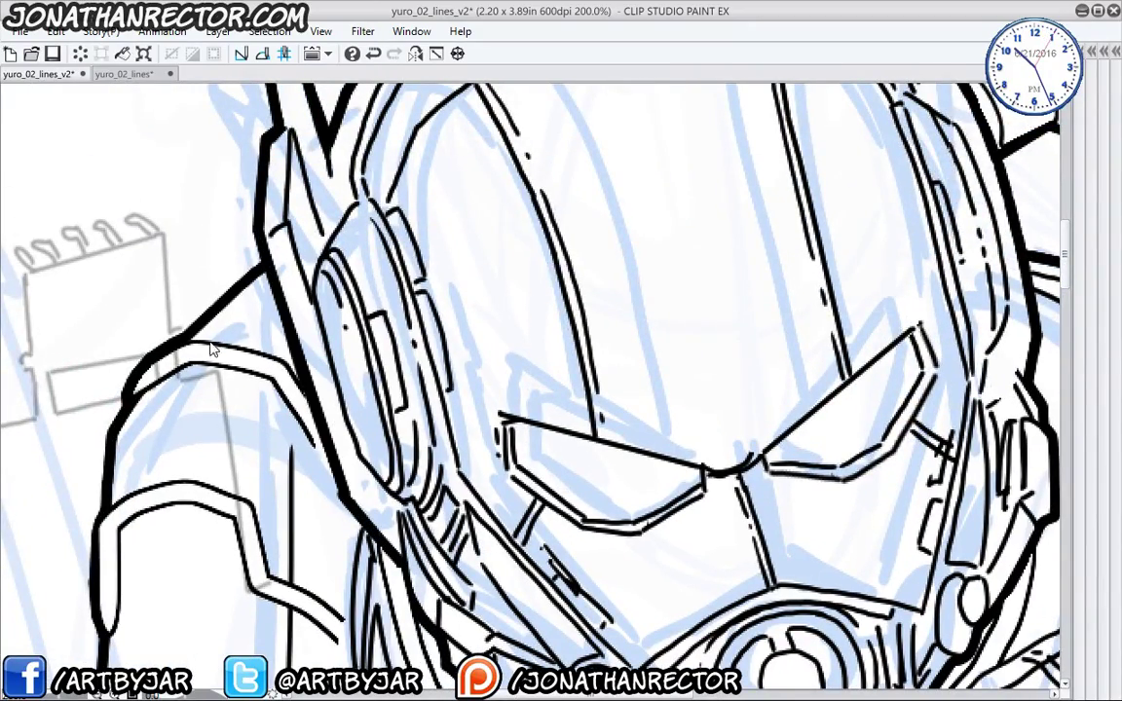
{"action": "scroll", "coordinate": [213, 350], "scroll_direction": "down", "scroll_amount": 4}
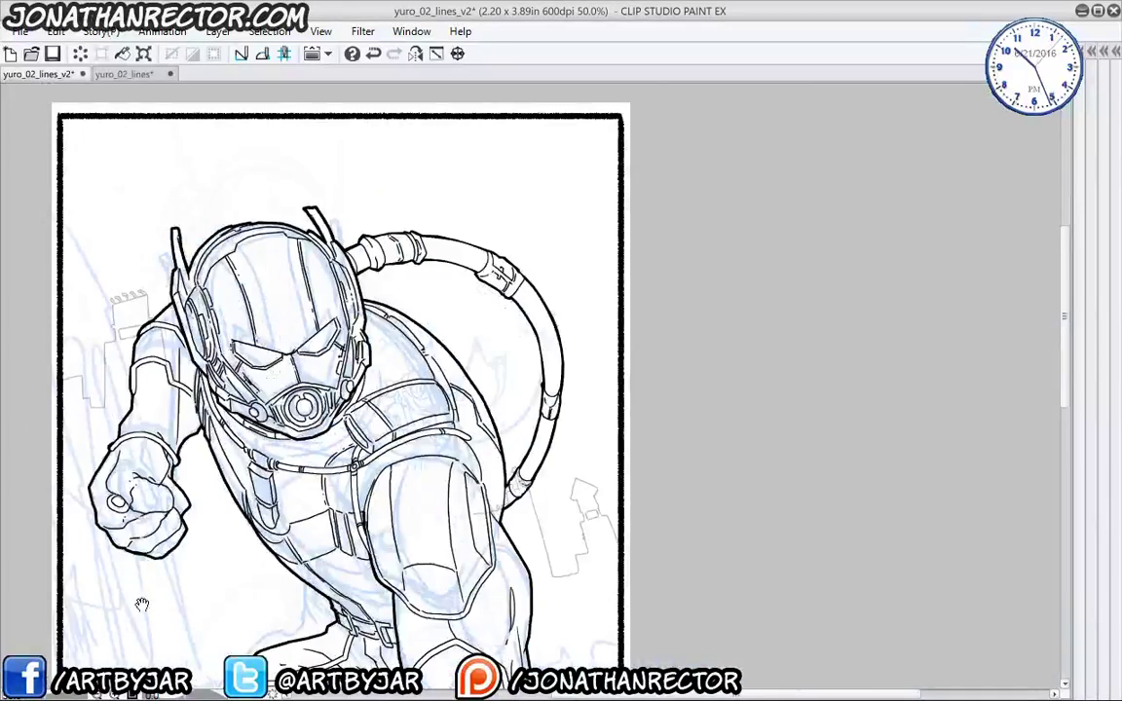
- Restore the palettes, check Layer 8's lines, and drag Layer 8 into the antman folder
{"action": "left_click_drag", "start_coordinate": [142, 605], "coordinate": [170, 358]}
{"action": "scroll", "coordinate": [129, 321], "scroll_direction": "down", "scroll_amount": 1}
{"action": "left_click_drag", "start_coordinate": [128, 322], "coordinate": [194, 254]}
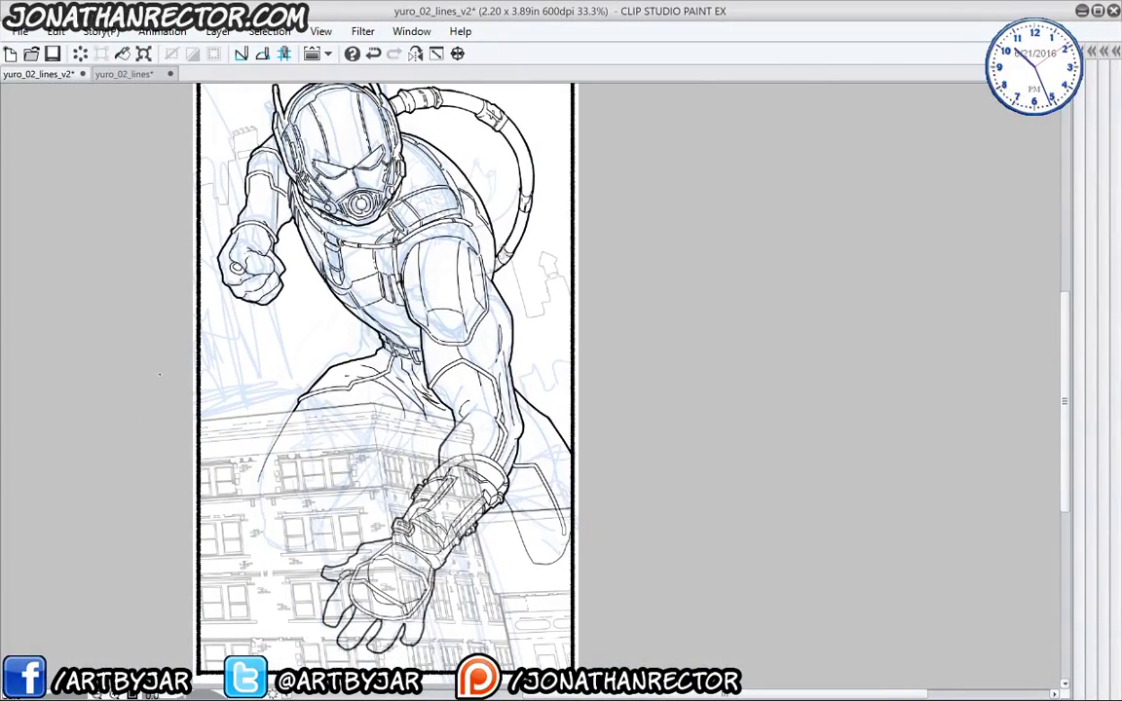
{"action": "key", "text": "Tab"}
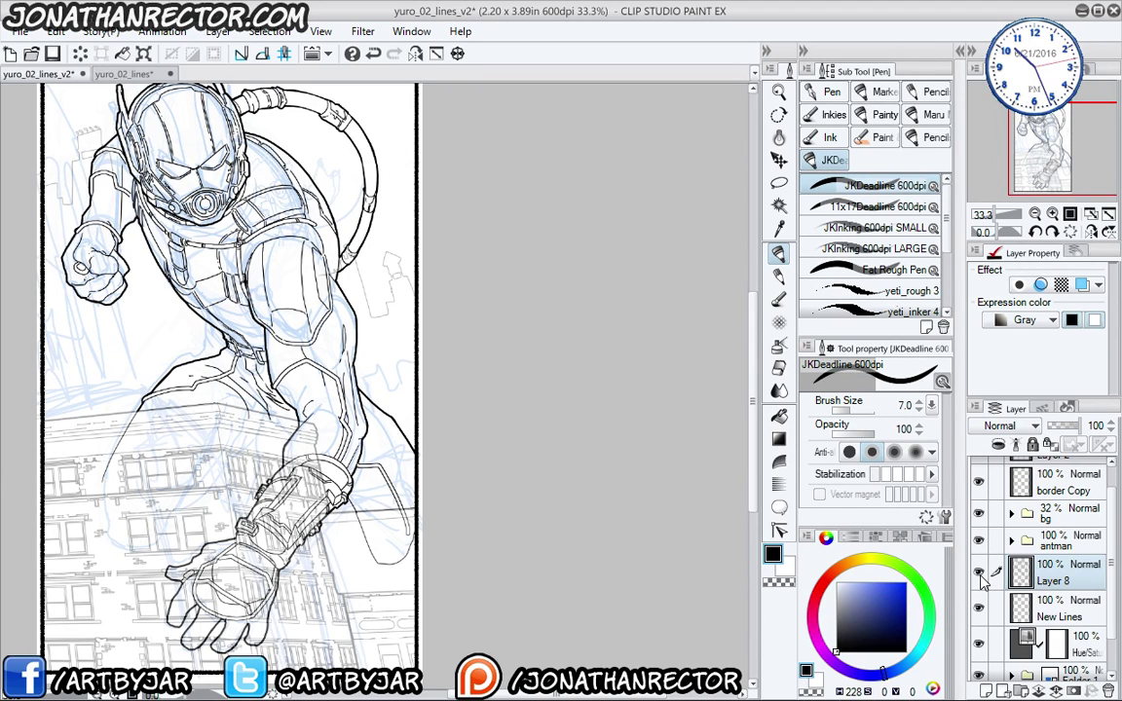
{"action": "left_click", "coordinate": [980, 574]}
{"action": "left_click", "coordinate": [982, 577]}
{"action": "left_click", "coordinate": [1010, 540]}
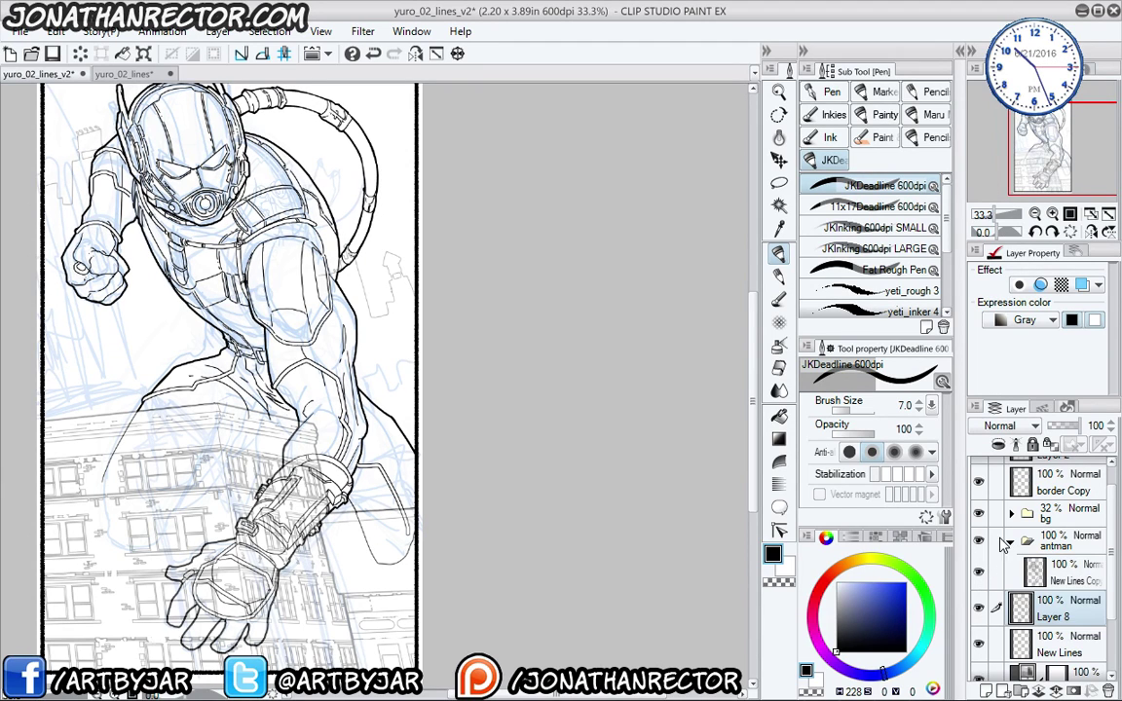
{"action": "left_click_drag", "start_coordinate": [1062, 606], "coordinate": [1060, 570]}
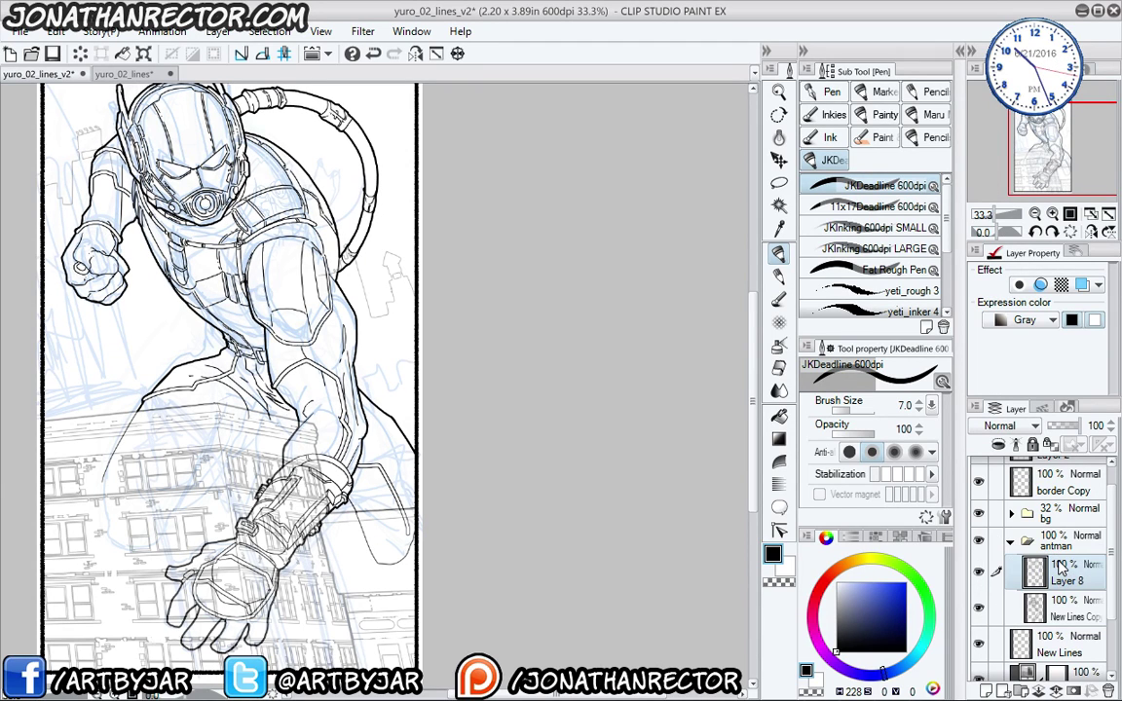
- Toggle New Lines Copy's visibility to compare outlines and make it the working layer
{"action": "left_click", "coordinate": [979, 606]}
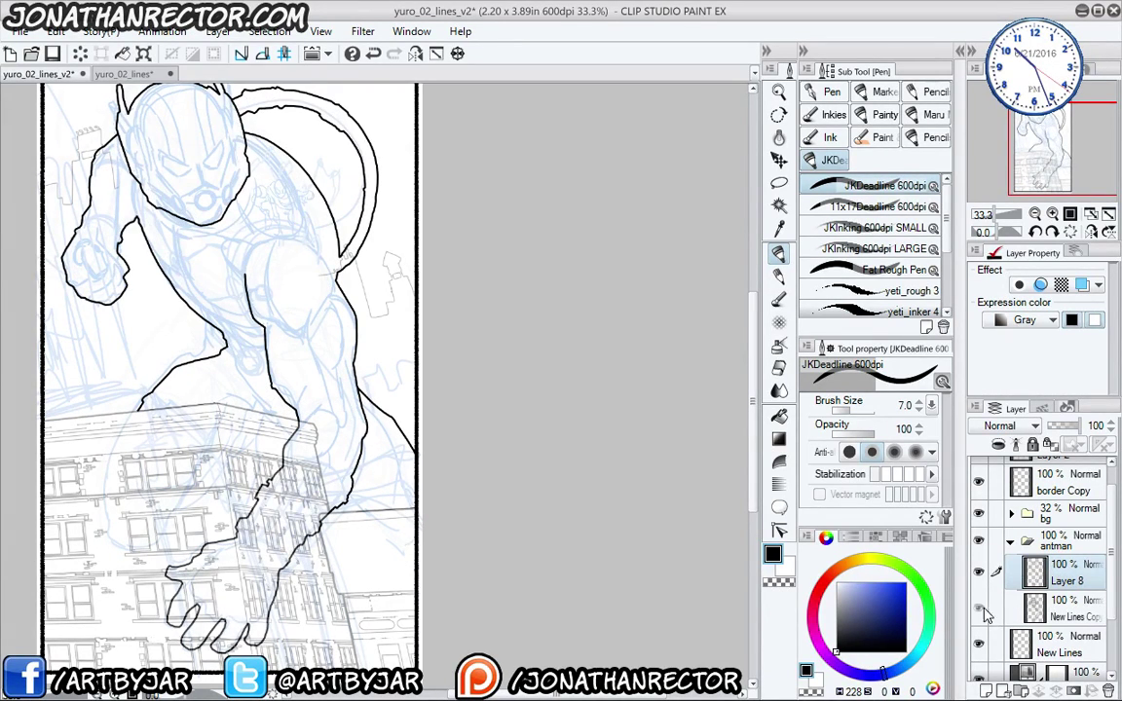
{"action": "left_click", "coordinate": [979, 605]}
{"action": "left_click", "coordinate": [1003, 609]}
{"action": "scroll", "coordinate": [132, 391], "scroll_direction": "up", "scroll_amount": 4}
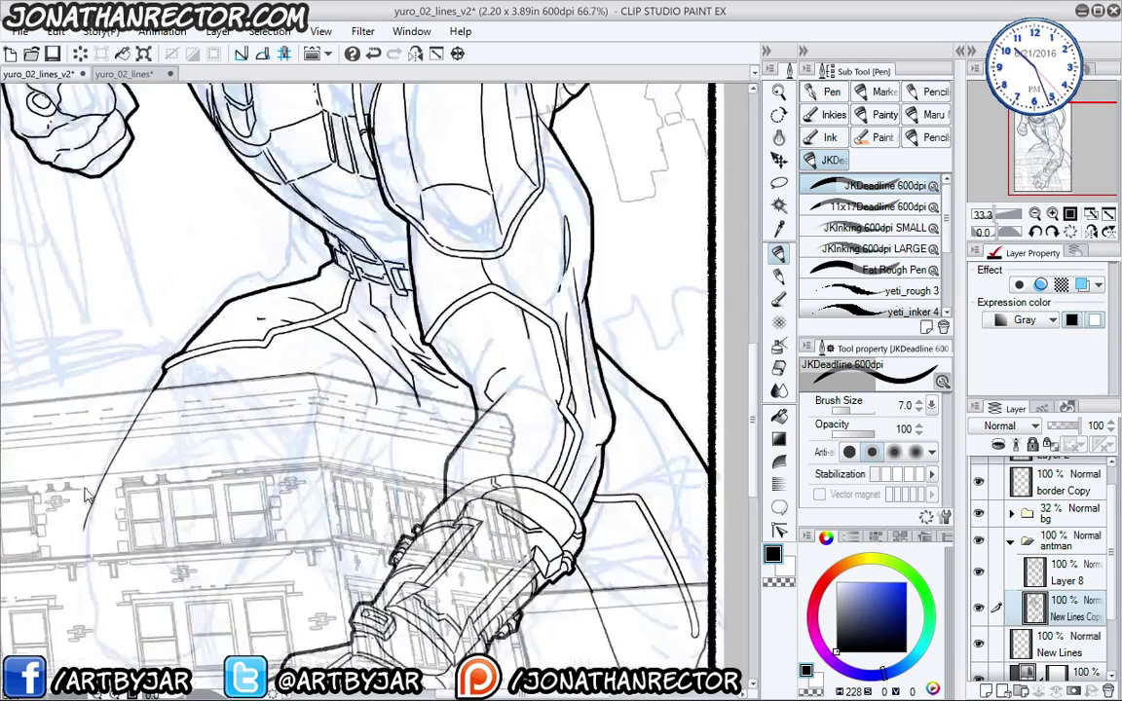
- Erase the diagonal line rising from the ledge and add an empty Layer 9
{"action": "key", "text": "e"}
{"action": "left_click_drag", "start_coordinate": [302, 505], "coordinate": [375, 370]}
{"action": "left_click_drag", "start_coordinate": [475, 469], "coordinate": [273, 497]}
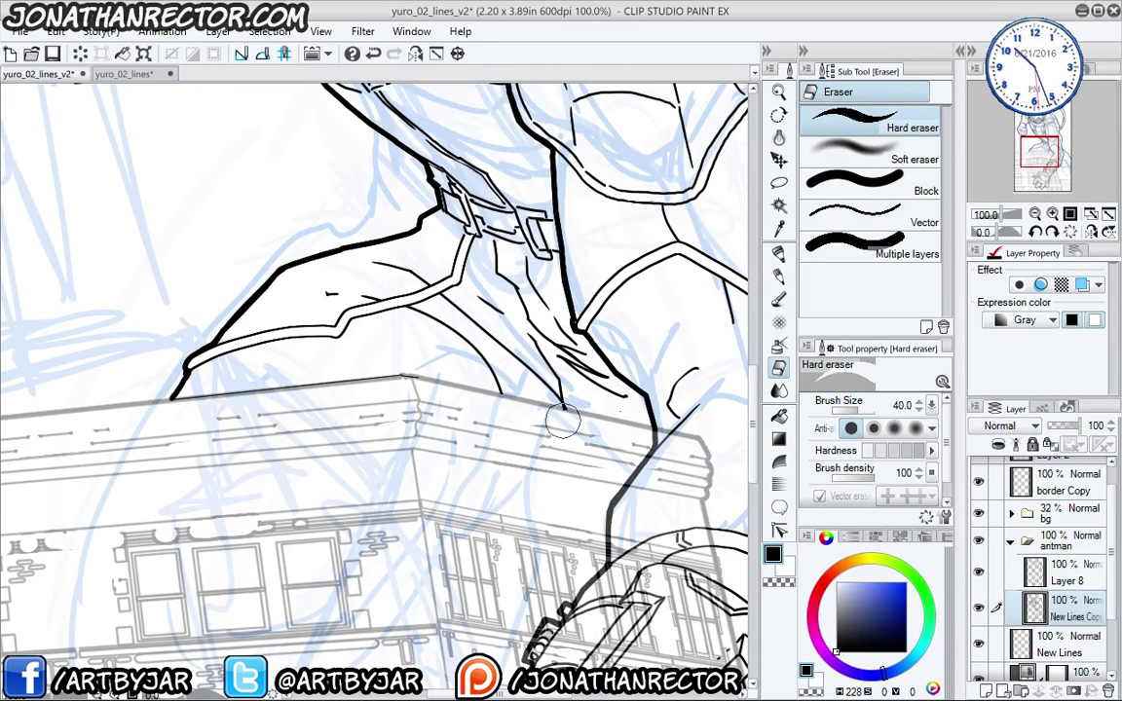
{"action": "left_click_drag", "start_coordinate": [508, 380], "coordinate": [262, 228]}
{"action": "mouse_move", "coordinate": [554, 572]}
{"action": "left_mouse_down"}
{"action": "mouse_move", "coordinate": [437, 430]}
{"action": "mouse_move", "coordinate": [505, 582]}
{"action": "mouse_move", "coordinate": [640, 511]}
{"action": "mouse_move", "coordinate": [585, 446]}
{"action": "mouse_move", "coordinate": [526, 579]}
{"action": "left_mouse_up"}
{"action": "left_click_drag", "start_coordinate": [218, 534], "coordinate": [357, 505]}
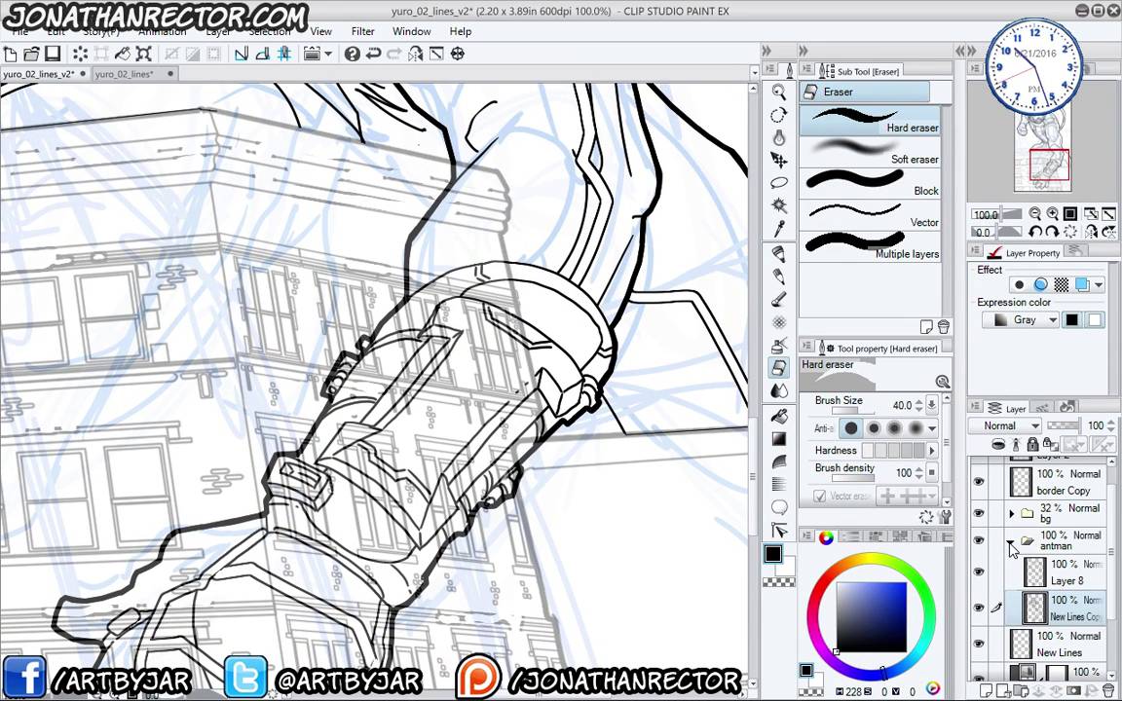
{"action": "left_click", "coordinate": [984, 690]}
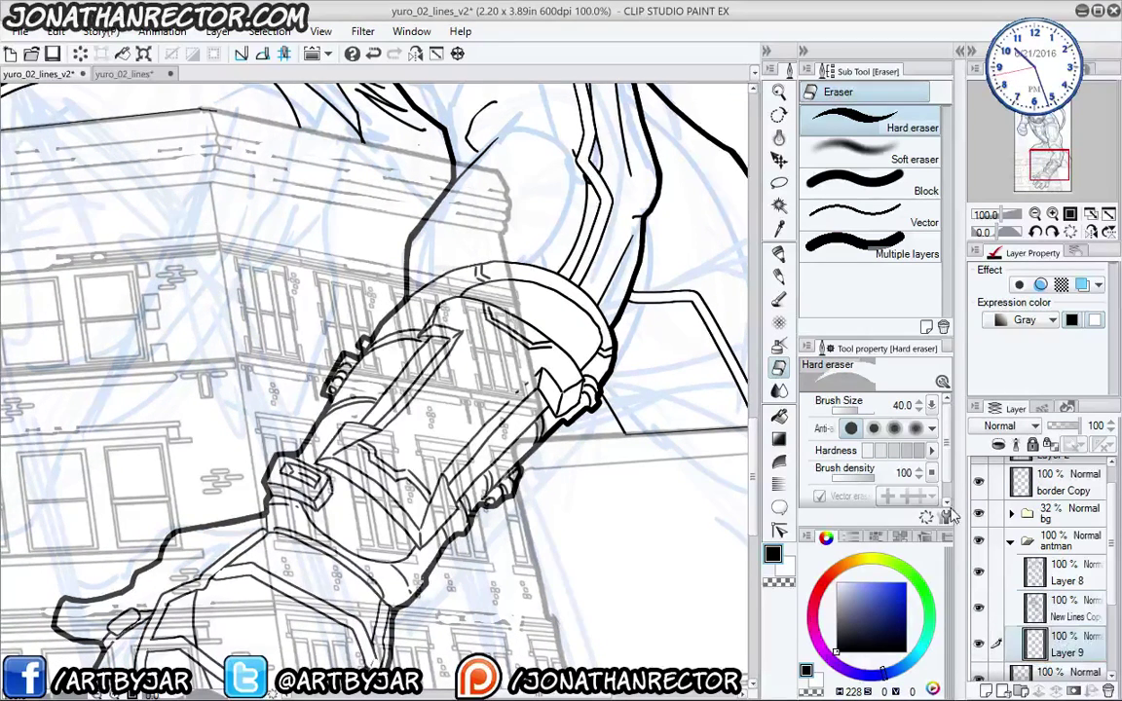
- Lasso the arm and forearm above the bracer, flat-fill the selection, and deselect
{"action": "mouse_move", "coordinate": [402, 357]}
{"action": "left_mouse_down"}
{"action": "mouse_move", "coordinate": [398, 510]}
{"action": "mouse_move", "coordinate": [368, 460]}
{"action": "mouse_move", "coordinate": [433, 484]}
{"action": "left_mouse_up"}
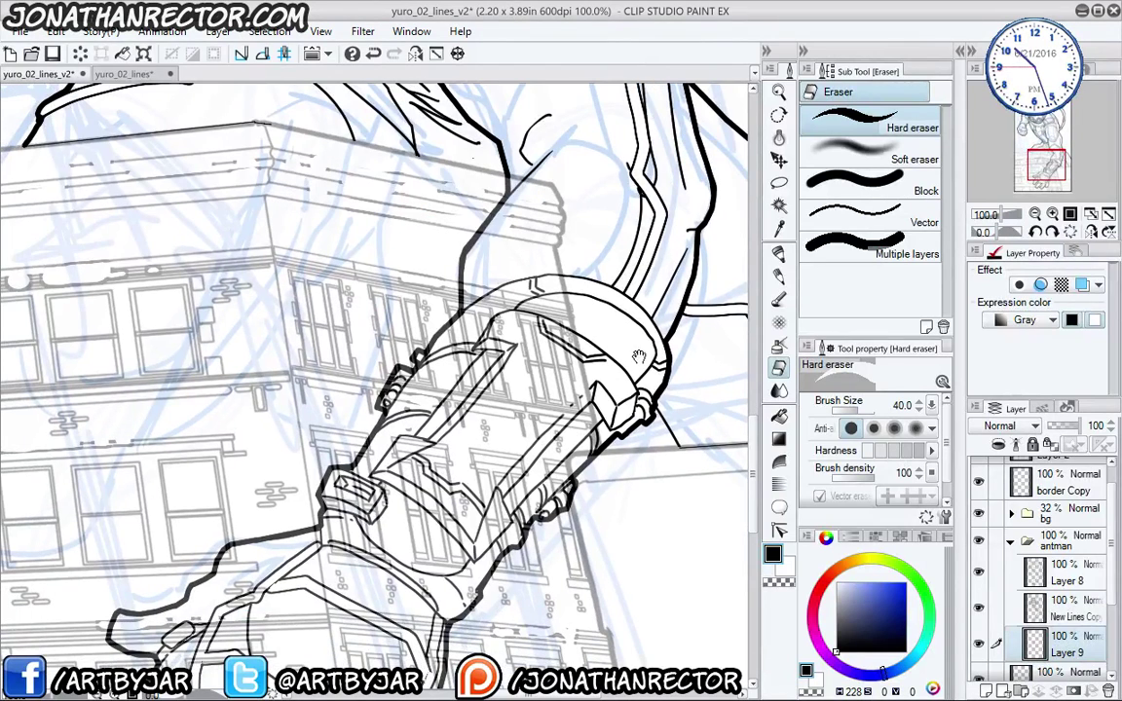
{"action": "key", "text": "m"}
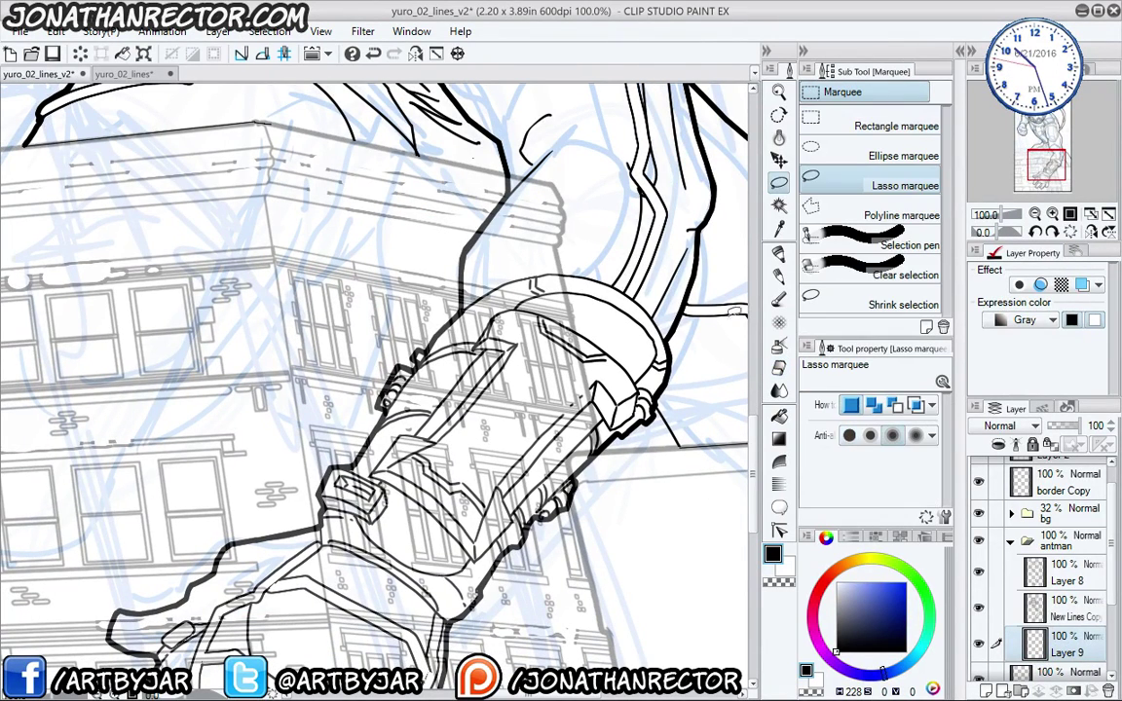
{"action": "left_click", "coordinate": [835, 570]}
{"action": "left_click", "coordinate": [904, 583]}
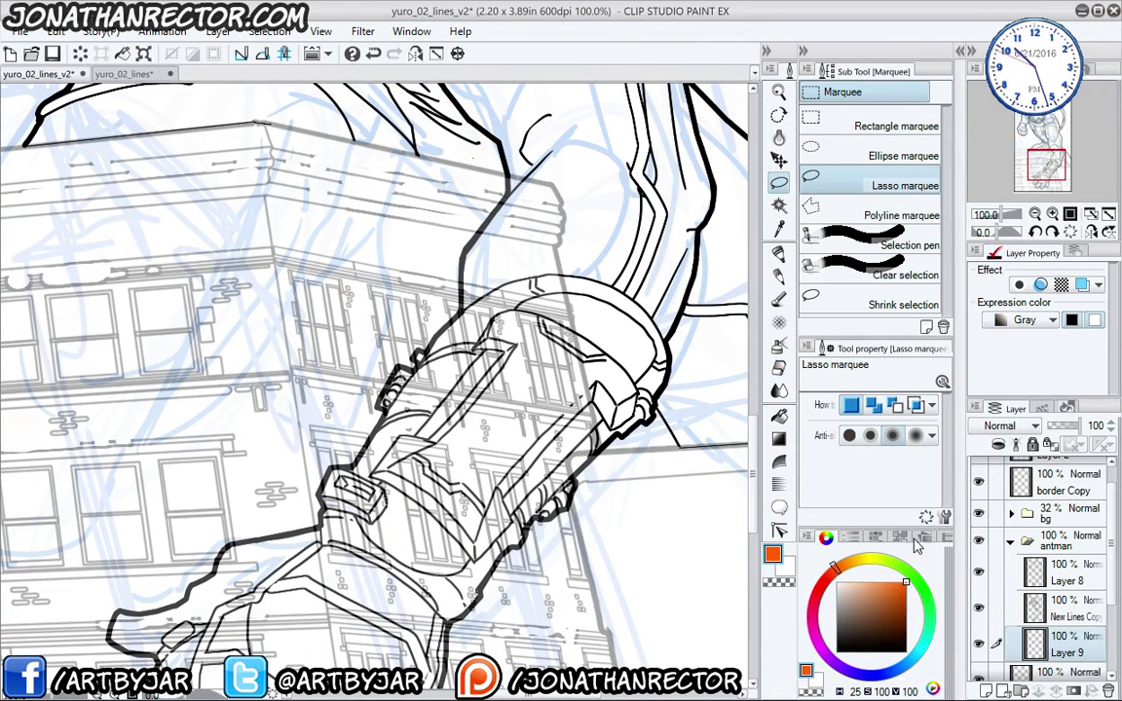
{"action": "left_click_drag", "start_coordinate": [510, 331], "coordinate": [505, 303]}
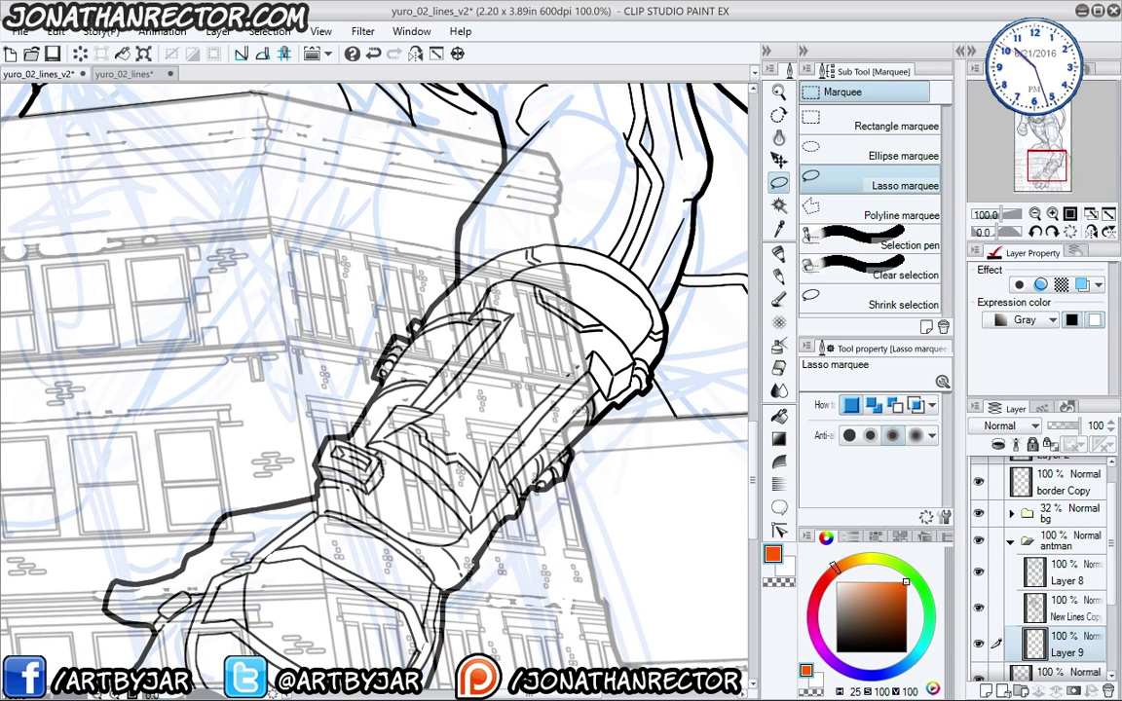
{"action": "mouse_move", "coordinate": [518, 407]}
{"action": "left_mouse_down"}
{"action": "mouse_move", "coordinate": [506, 429]}
{"action": "mouse_move", "coordinate": [448, 331]}
{"action": "mouse_move", "coordinate": [565, 321]}
{"action": "mouse_move", "coordinate": [521, 402]}
{"action": "left_mouse_up"}
{"action": "left_click_drag", "start_coordinate": [519, 400], "coordinate": [499, 552]}
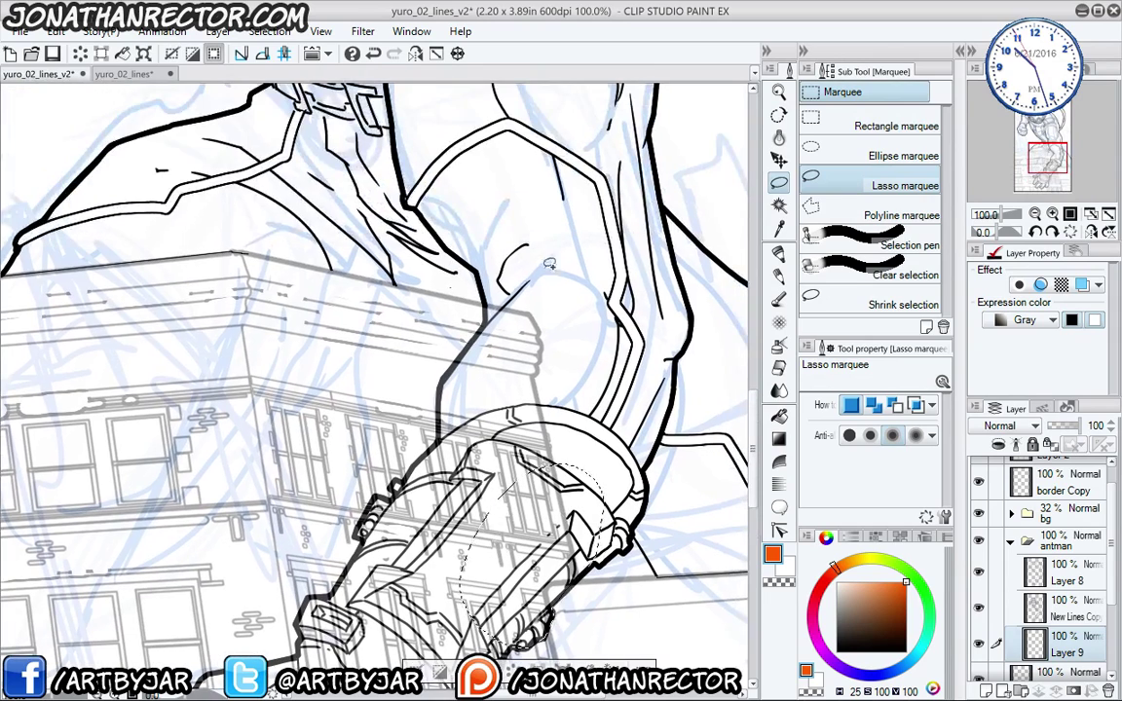
{"action": "mouse_move", "coordinate": [477, 340]}
{"action": "left_mouse_down"}
{"action": "mouse_move", "coordinate": [444, 378]}
{"action": "mouse_move", "coordinate": [524, 486]}
{"action": "mouse_move", "coordinate": [586, 262]}
{"action": "left_mouse_up"}
{"action": "left_click_drag", "start_coordinate": [466, 425], "coordinate": [509, 331]}
{"action": "key", "text": "alt+Delete"}
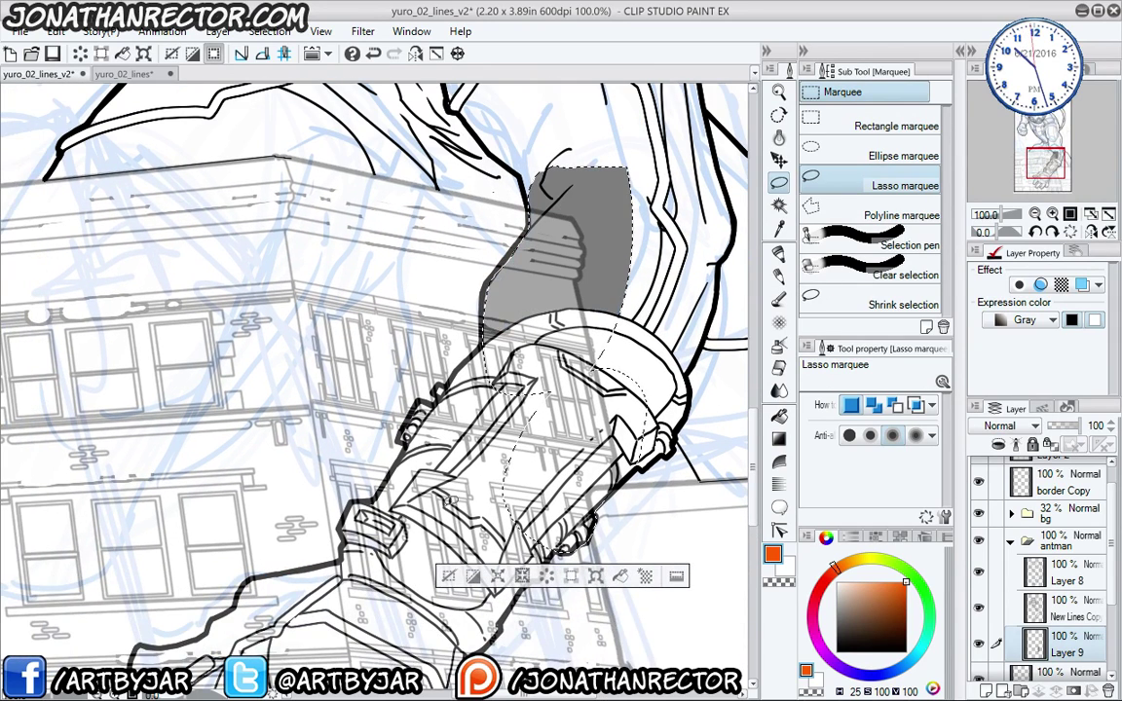
{"action": "key", "text": "ctrl+d"}
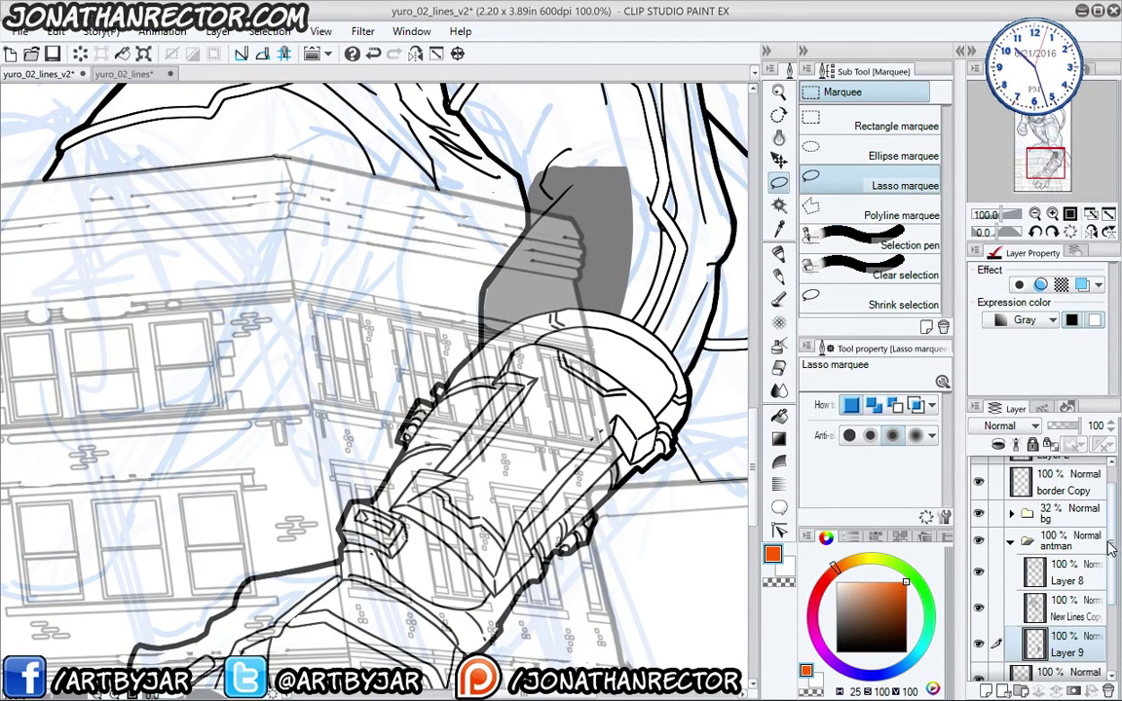
- Move the bg folder below Layer 9, reactivate Layer 9, and lasso around the gloved hand
{"action": "left_click", "coordinate": [1057, 517]}
{"action": "left_click_drag", "start_coordinate": [1041, 694], "coordinate": [1028, 623]}
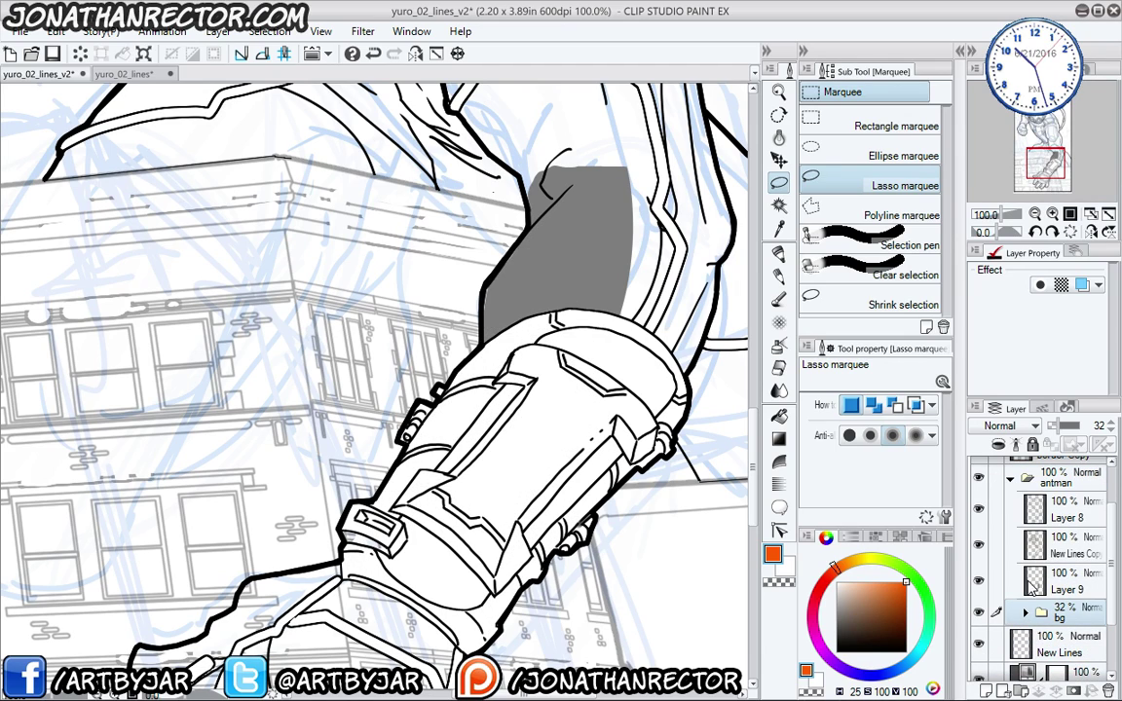
{"action": "left_click_drag", "start_coordinate": [420, 500], "coordinate": [587, 360]}
{"action": "left_click", "coordinate": [1045, 584]}
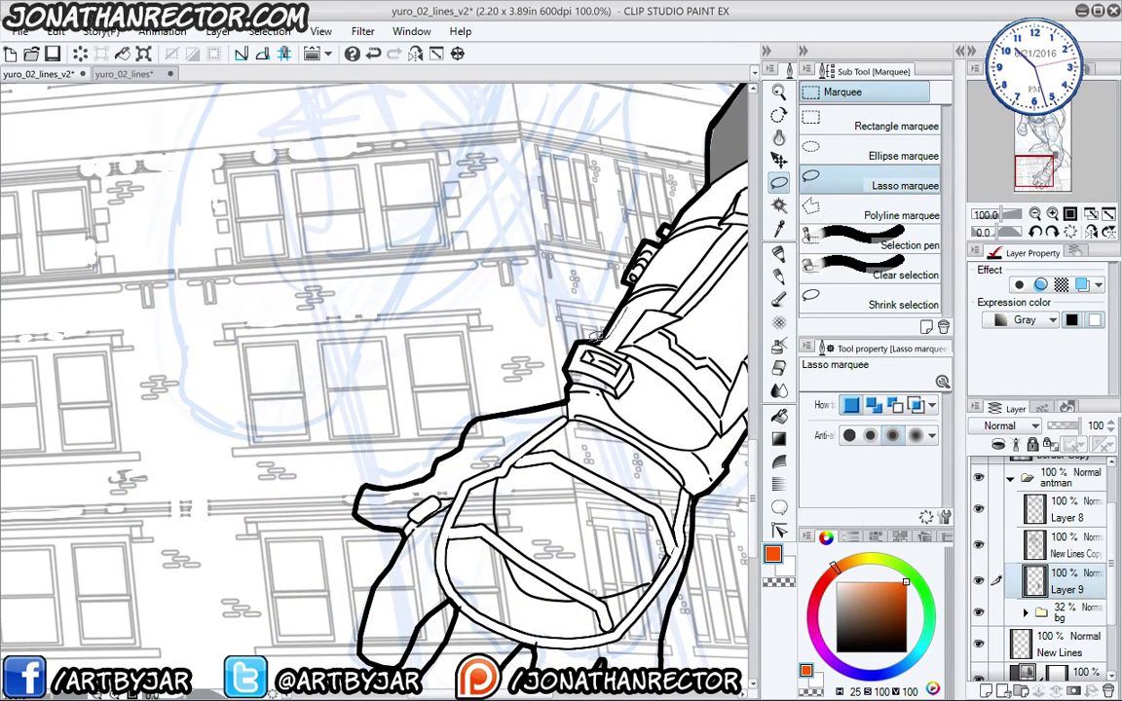
{"action": "mouse_move", "coordinate": [515, 361]}
{"action": "left_mouse_down"}
{"action": "mouse_move", "coordinate": [438, 444]}
{"action": "mouse_move", "coordinate": [443, 521]}
{"action": "left_mouse_up"}
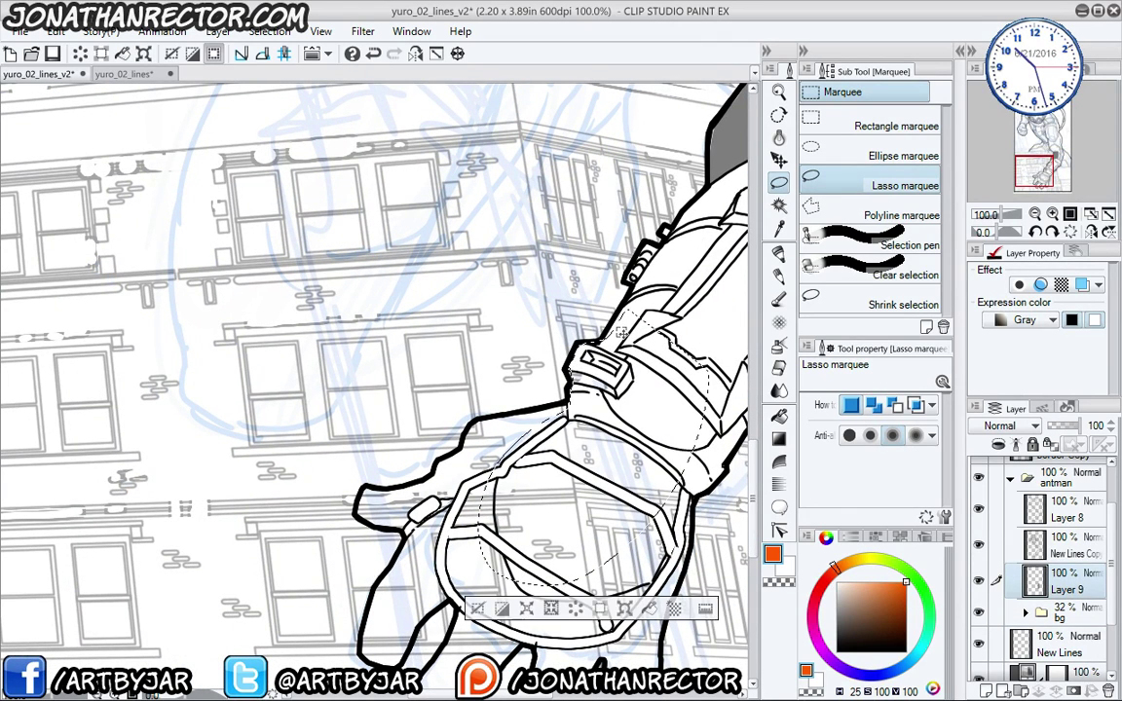
{"action": "left_click_drag", "start_coordinate": [424, 418], "coordinate": [455, 367]}
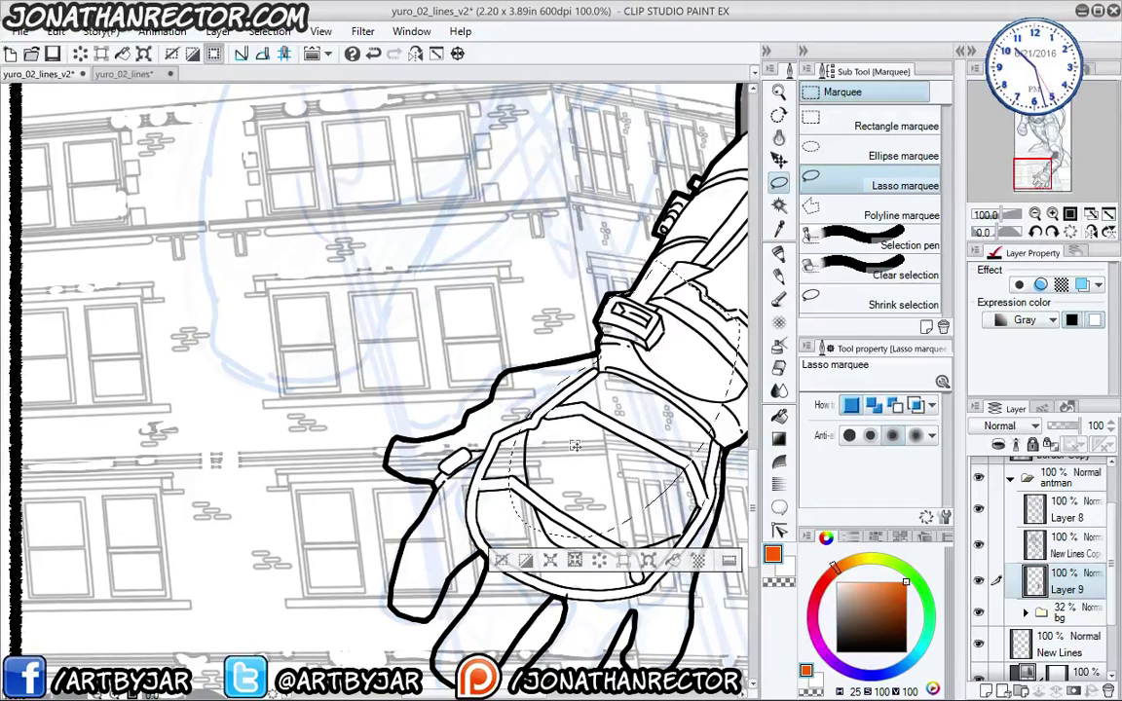
- Lasso the glove and fingers on Layer 9, fill them flat gray, then deselect
{"action": "scroll", "coordinate": [571, 380], "scroll_direction": "up", "scroll_amount": 1}
{"action": "left_click_drag", "start_coordinate": [449, 383], "coordinate": [478, 359]}
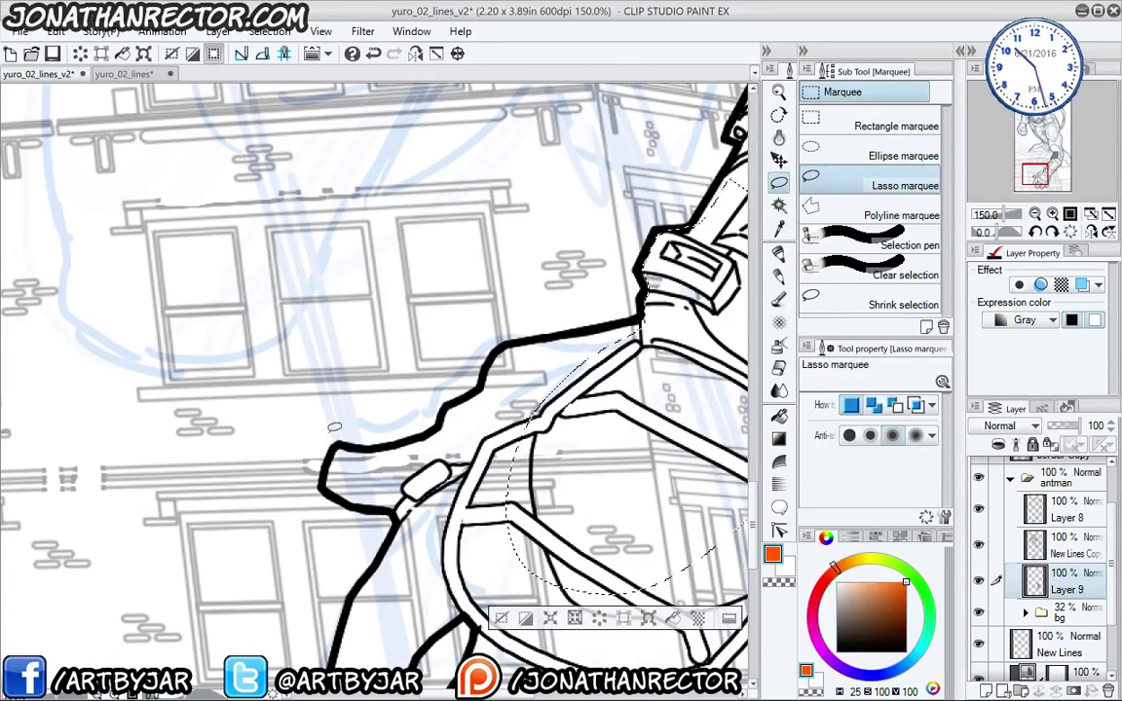
{"action": "left_click_drag", "start_coordinate": [292, 416], "coordinate": [275, 346]}
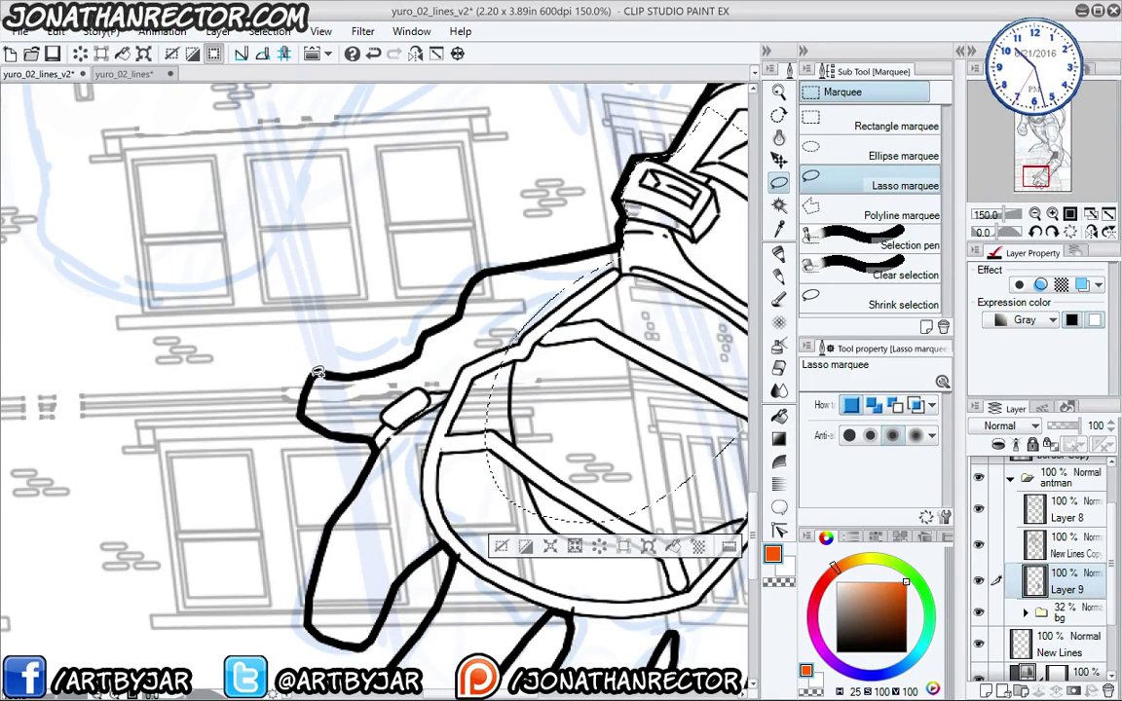
{"action": "mouse_move", "coordinate": [316, 375]}
{"action": "left_mouse_down"}
{"action": "mouse_move", "coordinate": [330, 429]}
{"action": "mouse_move", "coordinate": [376, 441]}
{"action": "mouse_move", "coordinate": [383, 471]}
{"action": "mouse_move", "coordinate": [452, 534]}
{"action": "mouse_move", "coordinate": [593, 384]}
{"action": "mouse_move", "coordinate": [637, 253]}
{"action": "mouse_move", "coordinate": [624, 244]}
{"action": "mouse_move", "coordinate": [481, 273]}
{"action": "mouse_move", "coordinate": [457, 317]}
{"action": "mouse_move", "coordinate": [406, 360]}
{"action": "mouse_move", "coordinate": [329, 370]}
{"action": "mouse_move", "coordinate": [321, 435]}
{"action": "mouse_move", "coordinate": [374, 330]}
{"action": "mouse_move", "coordinate": [394, 352]}
{"action": "mouse_move", "coordinate": [401, 331]}
{"action": "mouse_move", "coordinate": [353, 408]}
{"action": "mouse_move", "coordinate": [331, 475]}
{"action": "mouse_move", "coordinate": [330, 504]}
{"action": "mouse_move", "coordinate": [345, 527]}
{"action": "mouse_move", "coordinate": [376, 533]}
{"action": "mouse_move", "coordinate": [396, 522]}
{"action": "mouse_move", "coordinate": [420, 470]}
{"action": "mouse_move", "coordinate": [507, 370]}
{"action": "mouse_move", "coordinate": [468, 398]}
{"action": "mouse_move", "coordinate": [405, 273]}
{"action": "mouse_move", "coordinate": [403, 369]}
{"action": "mouse_move", "coordinate": [328, 482]}
{"action": "mouse_move", "coordinate": [357, 520]}
{"action": "mouse_move", "coordinate": [380, 524]}
{"action": "mouse_move", "coordinate": [428, 492]}
{"action": "mouse_move", "coordinate": [532, 304]}
{"action": "left_mouse_up"}
{"action": "mouse_move", "coordinate": [508, 363]}
{"action": "left_mouse_down"}
{"action": "mouse_move", "coordinate": [463, 285]}
{"action": "mouse_move", "coordinate": [479, 329]}
{"action": "mouse_move", "coordinate": [456, 384]}
{"action": "mouse_move", "coordinate": [388, 378]}
{"action": "mouse_move", "coordinate": [409, 414]}
{"action": "mouse_move", "coordinate": [446, 417]}
{"action": "mouse_move", "coordinate": [559, 378]}
{"action": "mouse_move", "coordinate": [498, 280]}
{"action": "mouse_move", "coordinate": [576, 387]}
{"action": "mouse_move", "coordinate": [546, 385]}
{"action": "mouse_move", "coordinate": [585, 379]}
{"action": "mouse_move", "coordinate": [599, 209]}
{"action": "left_mouse_up"}
{"action": "left_click_drag", "start_coordinate": [400, 356], "coordinate": [355, 512]}
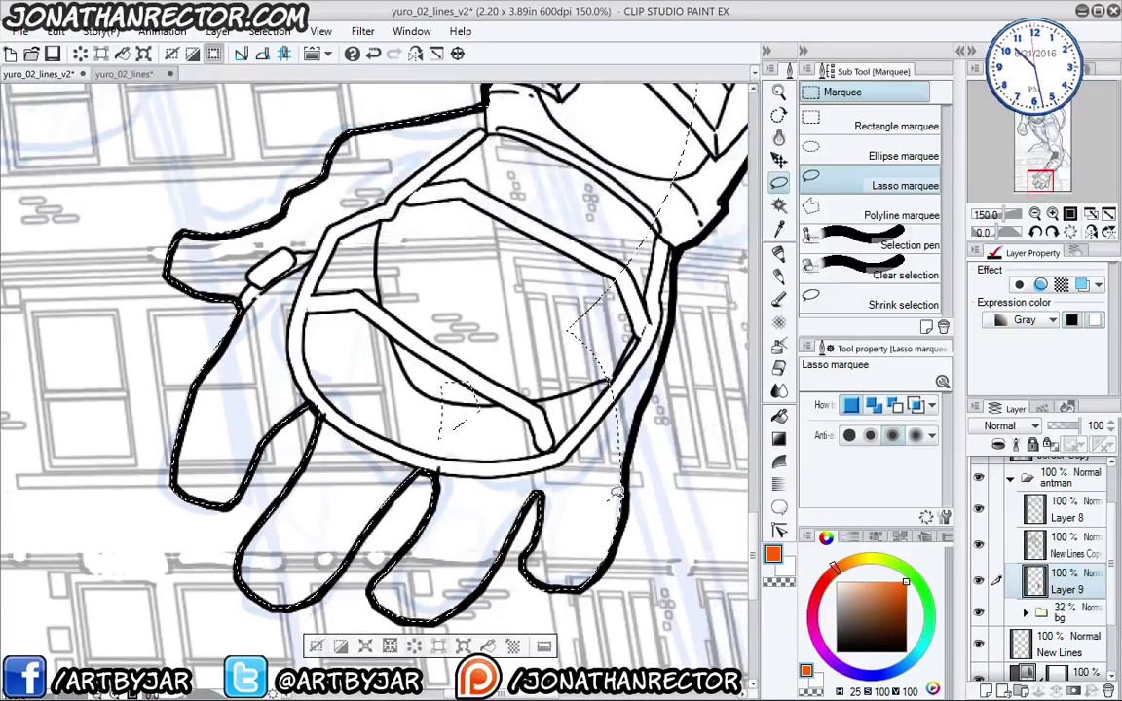
{"action": "mouse_move", "coordinate": [662, 361]}
{"action": "left_mouse_down"}
{"action": "mouse_move", "coordinate": [676, 277]}
{"action": "mouse_move", "coordinate": [560, 203]}
{"action": "mouse_move", "coordinate": [552, 361]}
{"action": "left_mouse_up"}
{"action": "left_click_drag", "start_coordinate": [407, 285], "coordinate": [405, 290]}
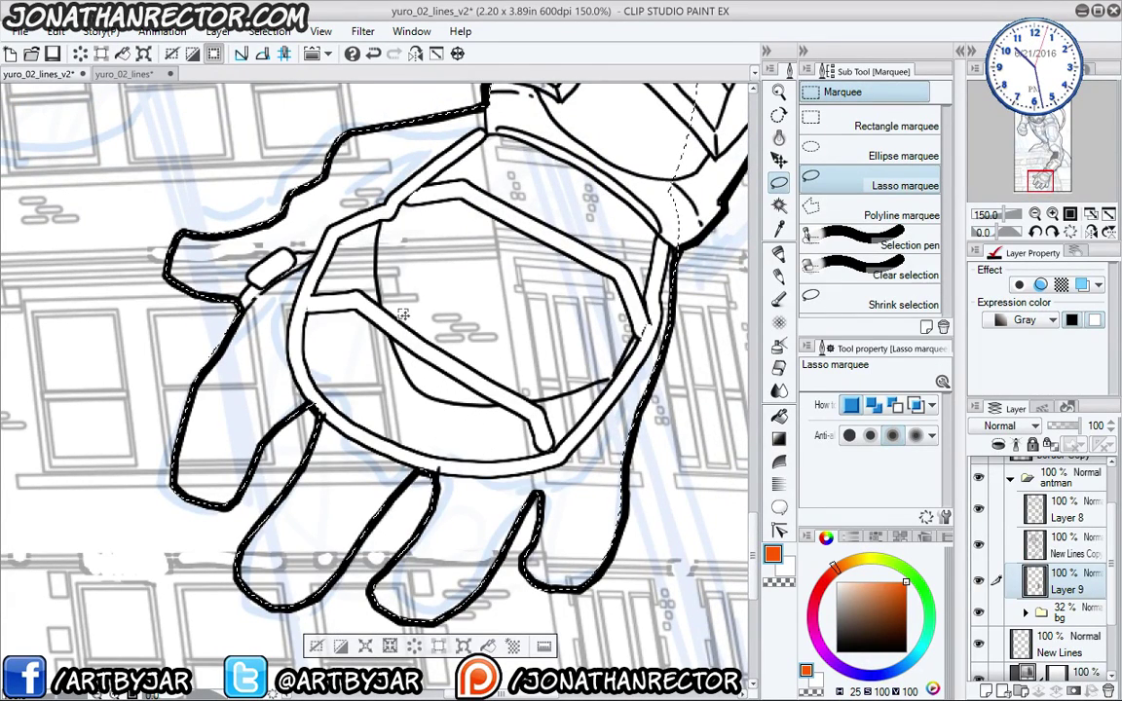
{"action": "left_click", "coordinate": [488, 646]}
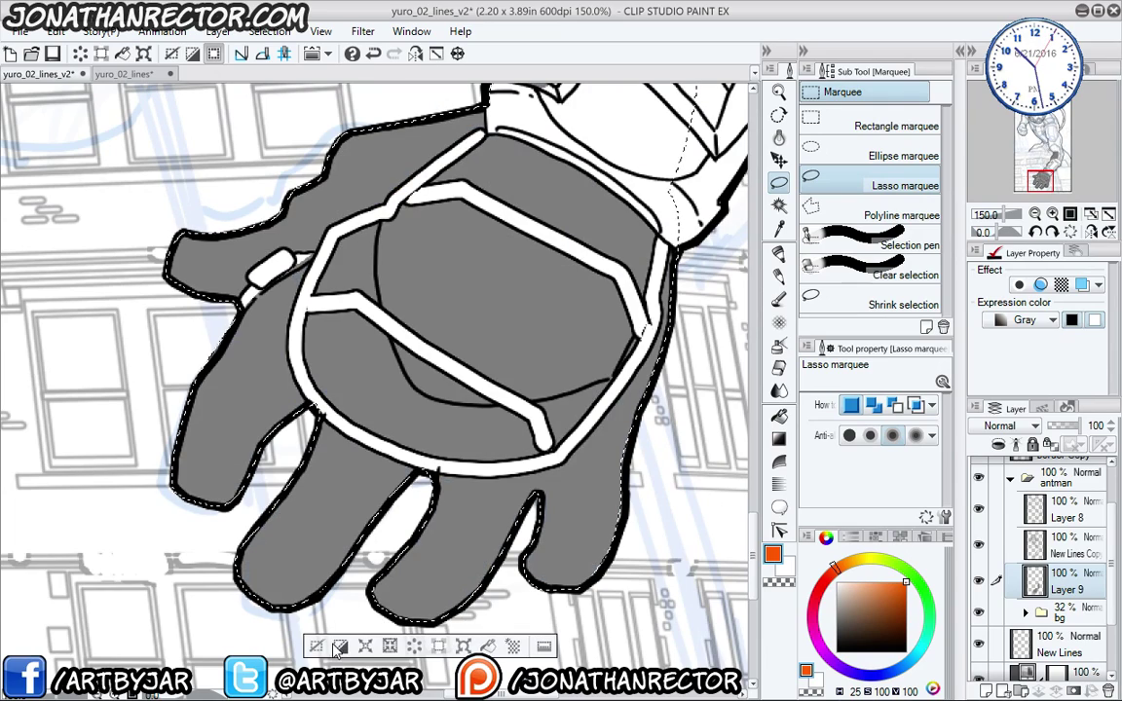
{"action": "left_click", "coordinate": [318, 647]}
{"action": "left_click_drag", "start_coordinate": [457, 296], "coordinate": [389, 585]}
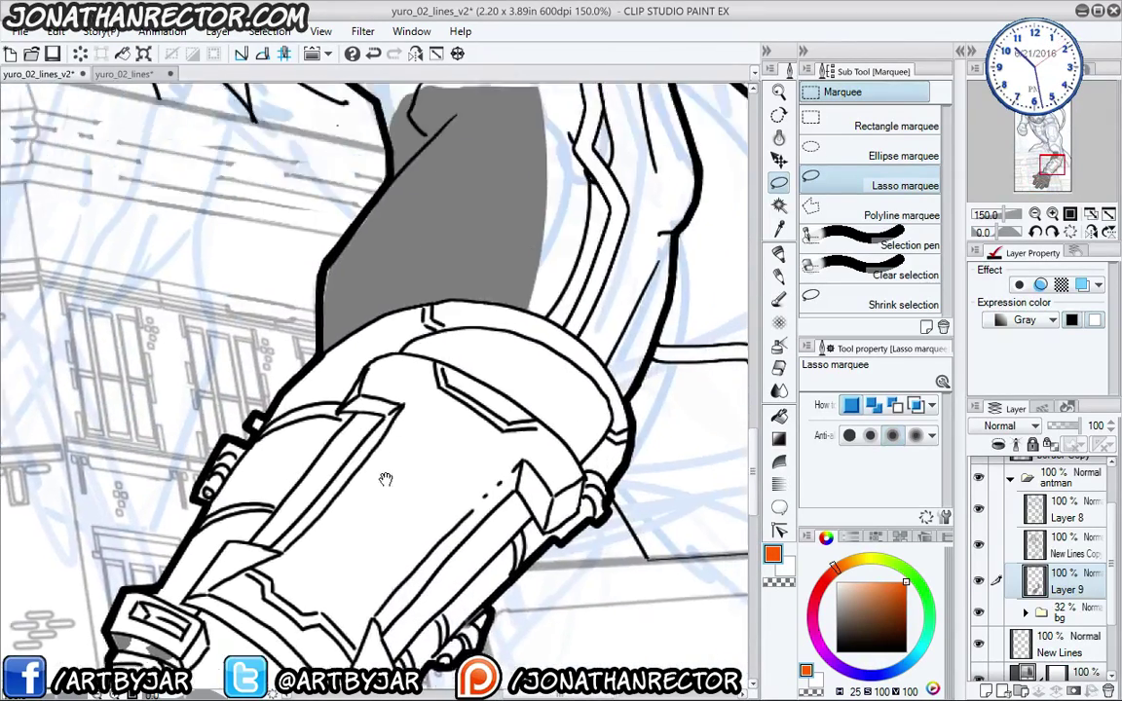
- Outline the upper arm and mark it with a grey fill, then deselect
{"action": "left_click_drag", "start_coordinate": [407, 219], "coordinate": [411, 236]}
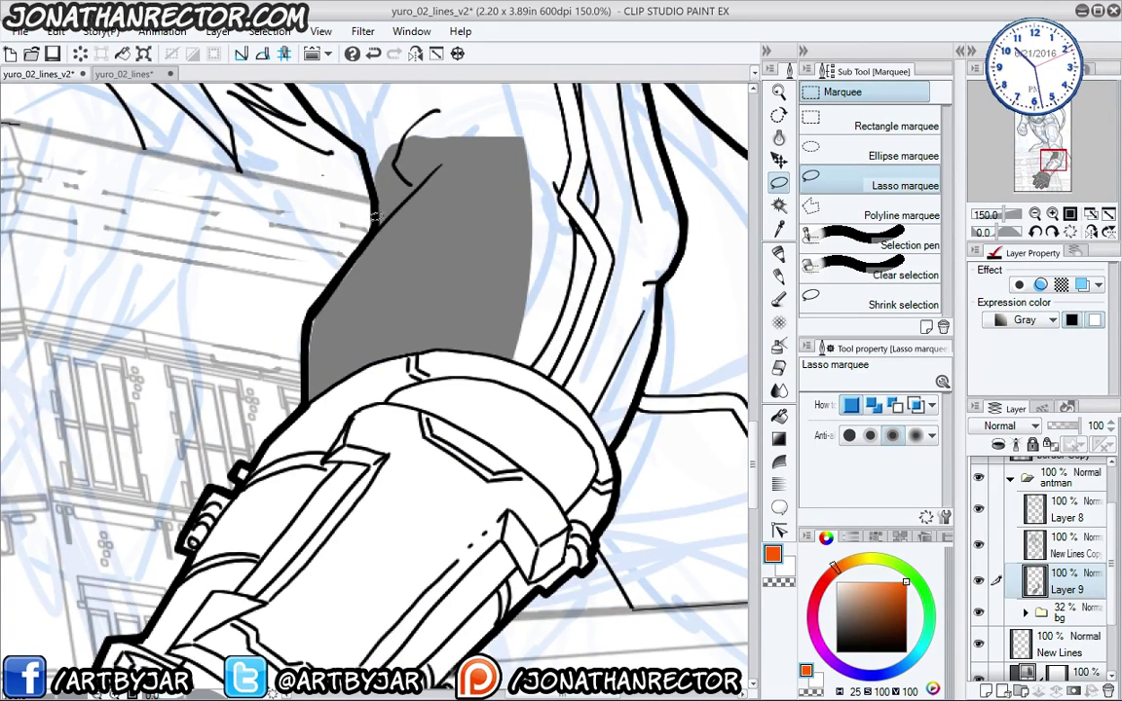
{"action": "left_click_drag", "start_coordinate": [168, 312], "coordinate": [541, 566]}
{"action": "left_click_drag", "start_coordinate": [124, 351], "coordinate": [320, 583]}
{"action": "scroll", "coordinate": [252, 470], "scroll_direction": "down", "scroll_amount": 5}
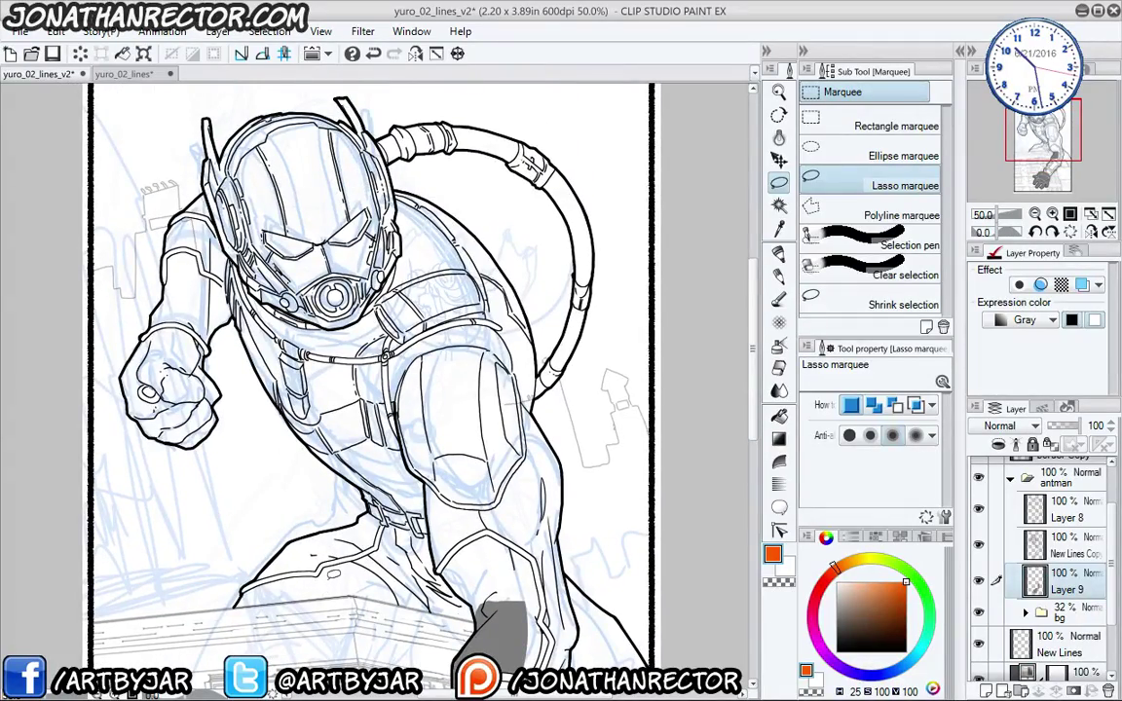
{"action": "scroll", "coordinate": [279, 359], "scroll_direction": "up", "scroll_amount": 2}
{"action": "left_click_drag", "start_coordinate": [95, 126], "coordinate": [348, 419]}
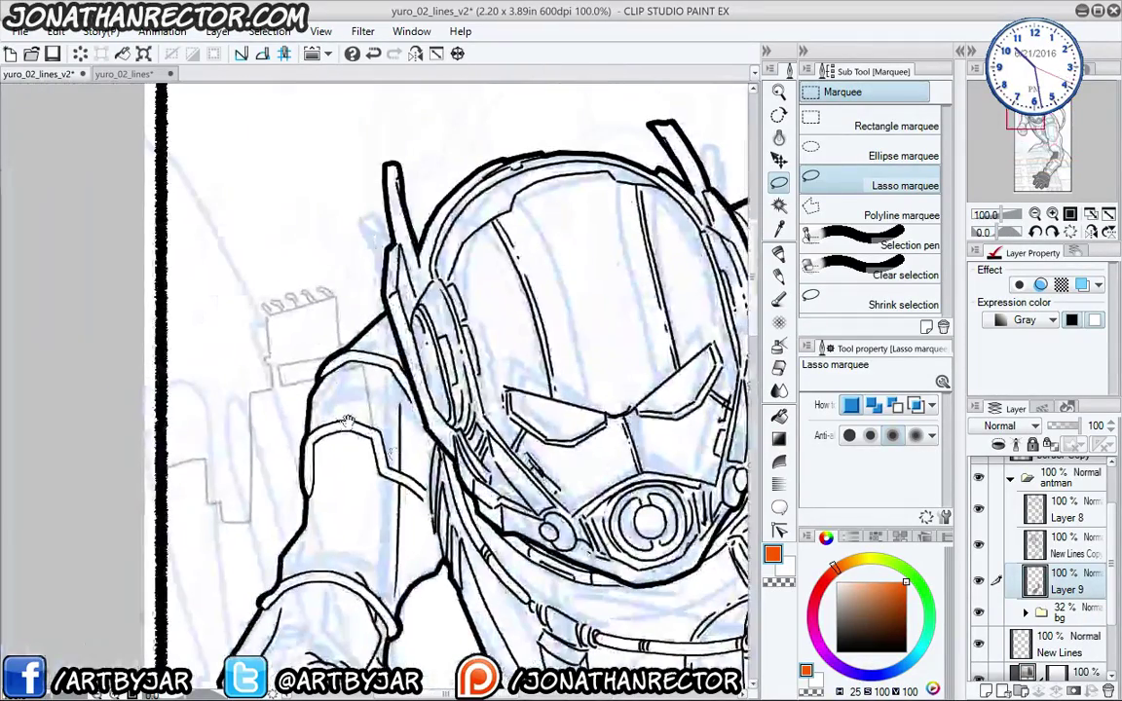
{"action": "mouse_move", "coordinate": [390, 358]}
{"action": "left_mouse_down"}
{"action": "mouse_move", "coordinate": [420, 398]}
{"action": "mouse_move", "coordinate": [417, 505]}
{"action": "mouse_move", "coordinate": [339, 513]}
{"action": "mouse_move", "coordinate": [332, 371]}
{"action": "mouse_move", "coordinate": [366, 337]}
{"action": "left_mouse_up"}
{"action": "left_click_drag", "start_coordinate": [317, 419], "coordinate": [336, 346]}
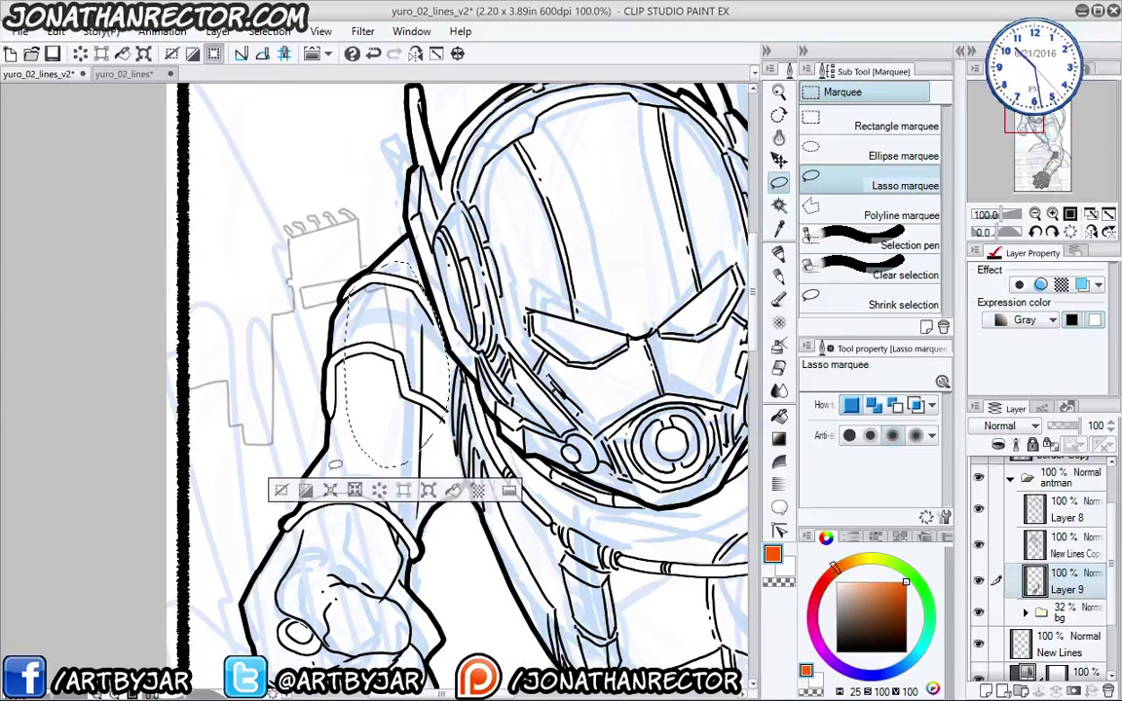
{"action": "left_click", "coordinate": [453, 490]}
{"action": "key", "text": "ctrl+d"}
- Lasso the elbow area and fill it grey with Alt+Delete, then deselect
{"action": "mouse_move", "coordinate": [331, 522]}
{"action": "left_mouse_down"}
{"action": "mouse_move", "coordinate": [268, 314]}
{"action": "mouse_move", "coordinate": [243, 135]}
{"action": "mouse_move", "coordinate": [225, 162]}
{"action": "left_mouse_up"}
{"action": "left_click_drag", "start_coordinate": [742, 482], "coordinate": [343, 355]}
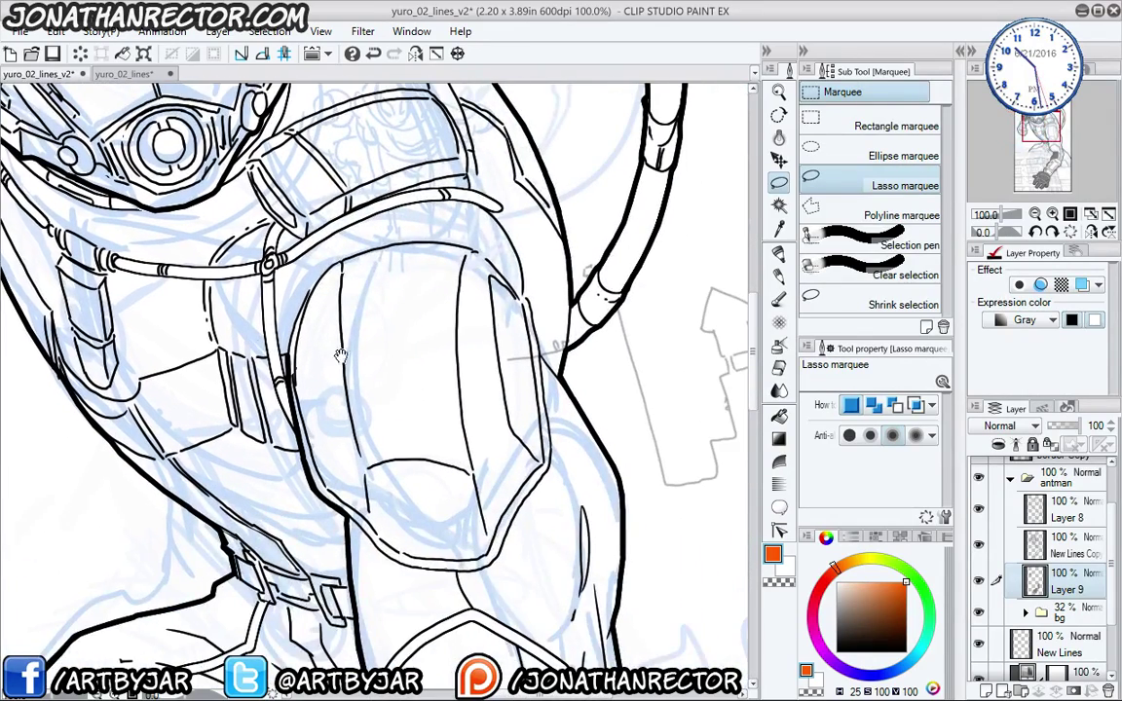
{"action": "left_click_drag", "start_coordinate": [443, 293], "coordinate": [385, 355]}
{"action": "mouse_move", "coordinate": [517, 382]}
{"action": "left_mouse_down"}
{"action": "mouse_move", "coordinate": [512, 433]}
{"action": "mouse_move", "coordinate": [447, 437]}
{"action": "mouse_move", "coordinate": [498, 366]}
{"action": "left_mouse_up"}
{"action": "key", "text": "alt+Delete"}
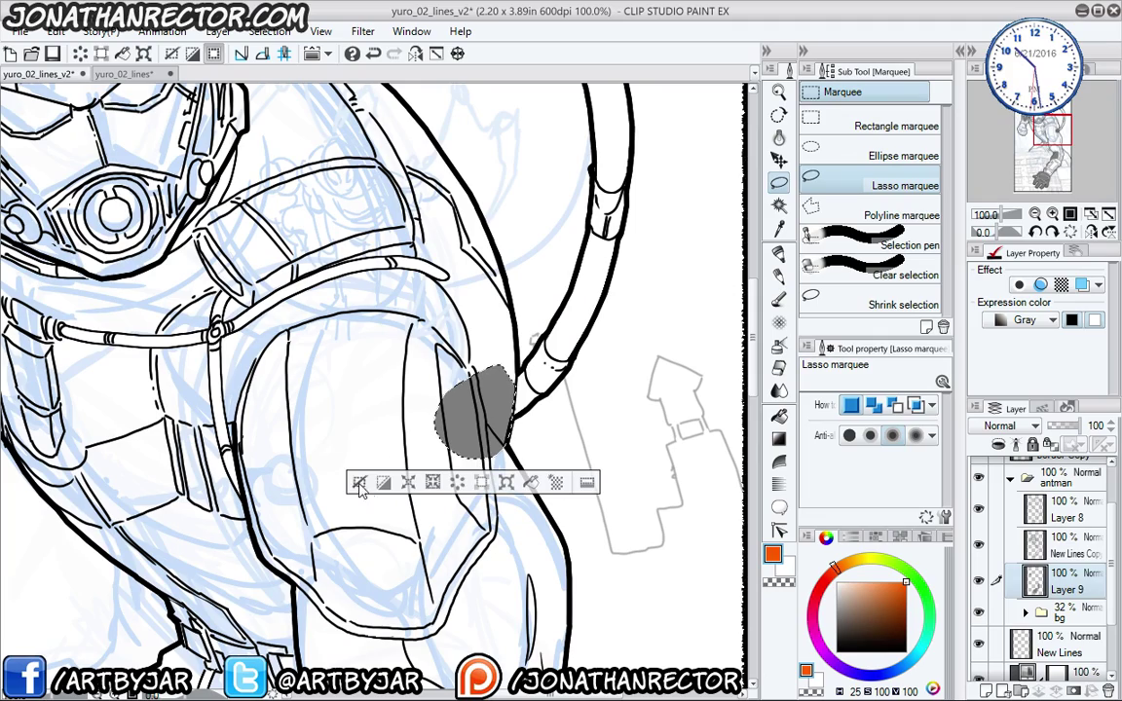
{"action": "key", "text": "ctrl+d"}
- Clear the grey marks from Layer 9 with white and set the drawing colour to black
{"action": "scroll", "coordinate": [311, 281], "scroll_direction": "down", "scroll_amount": 2}
{"action": "left_click_drag", "start_coordinate": [158, 236], "coordinate": [267, 333]}
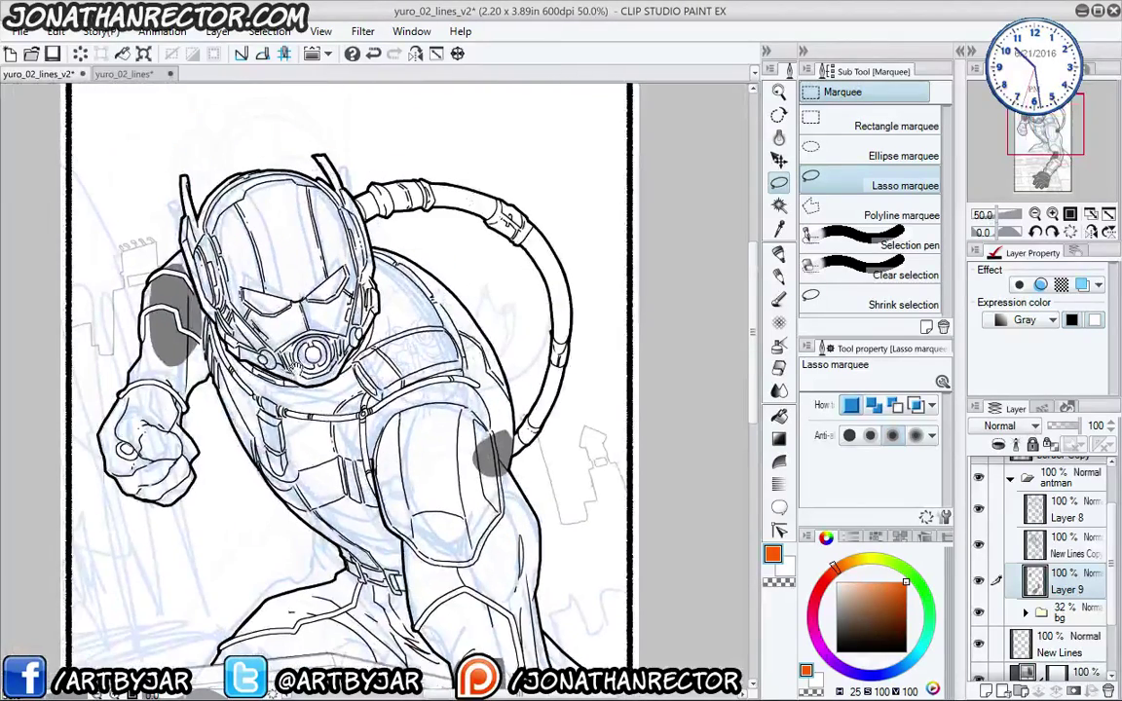
{"action": "left_click_drag", "start_coordinate": [350, 466], "coordinate": [352, 261]}
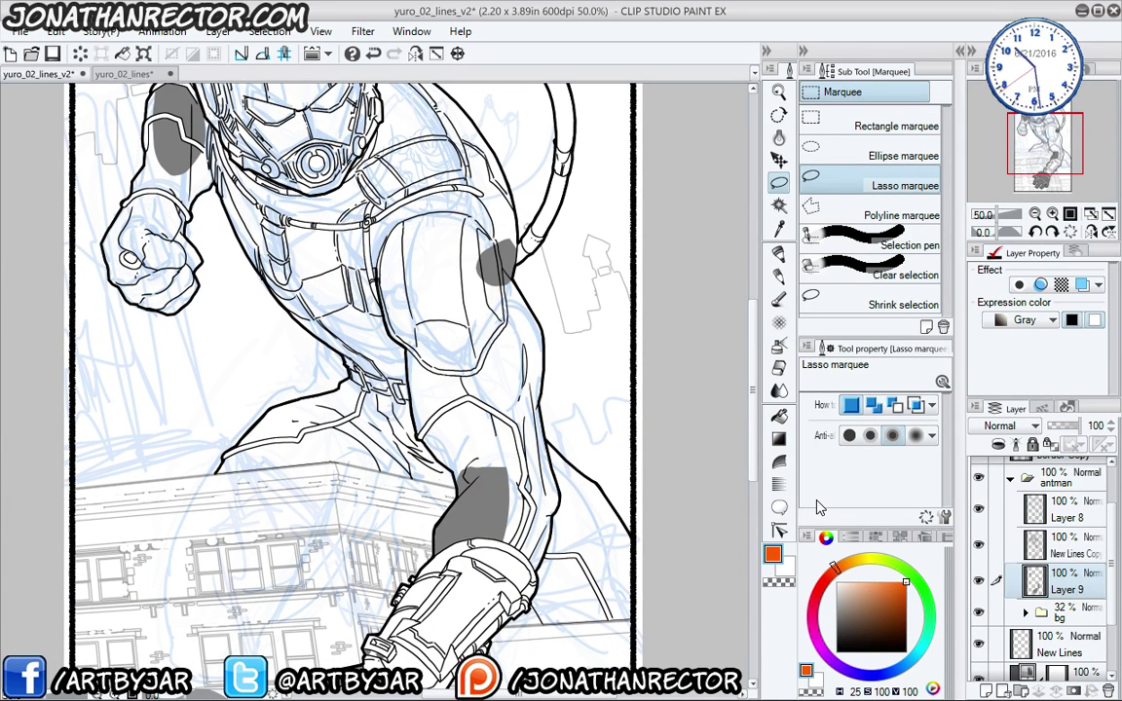
{"action": "key", "text": "x"}
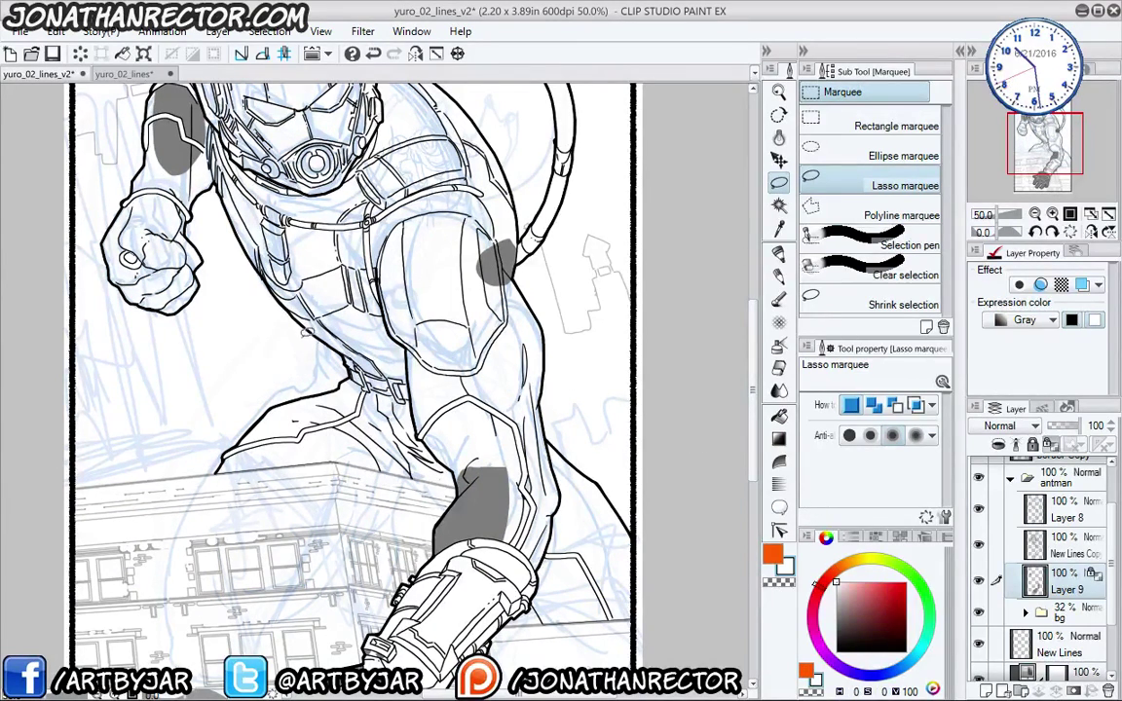
{"action": "key", "text": "alt+Delete"}
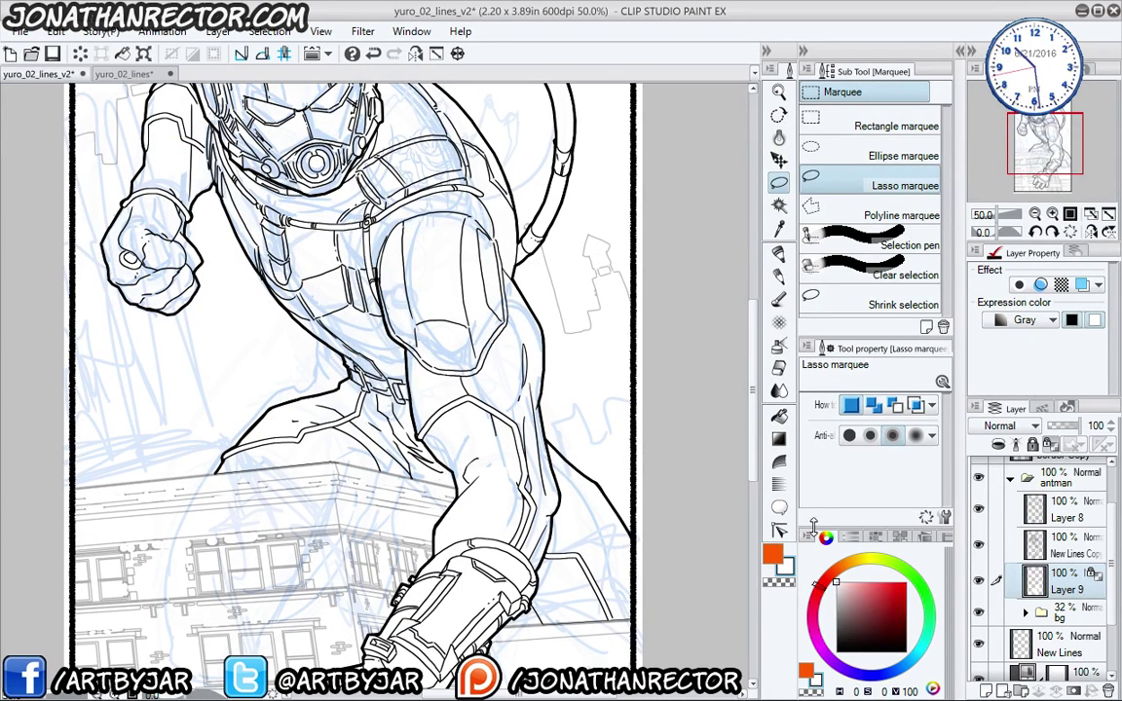
{"action": "left_click", "coordinate": [772, 554]}
{"action": "left_click_drag", "start_coordinate": [846, 613], "coordinate": [818, 650]}
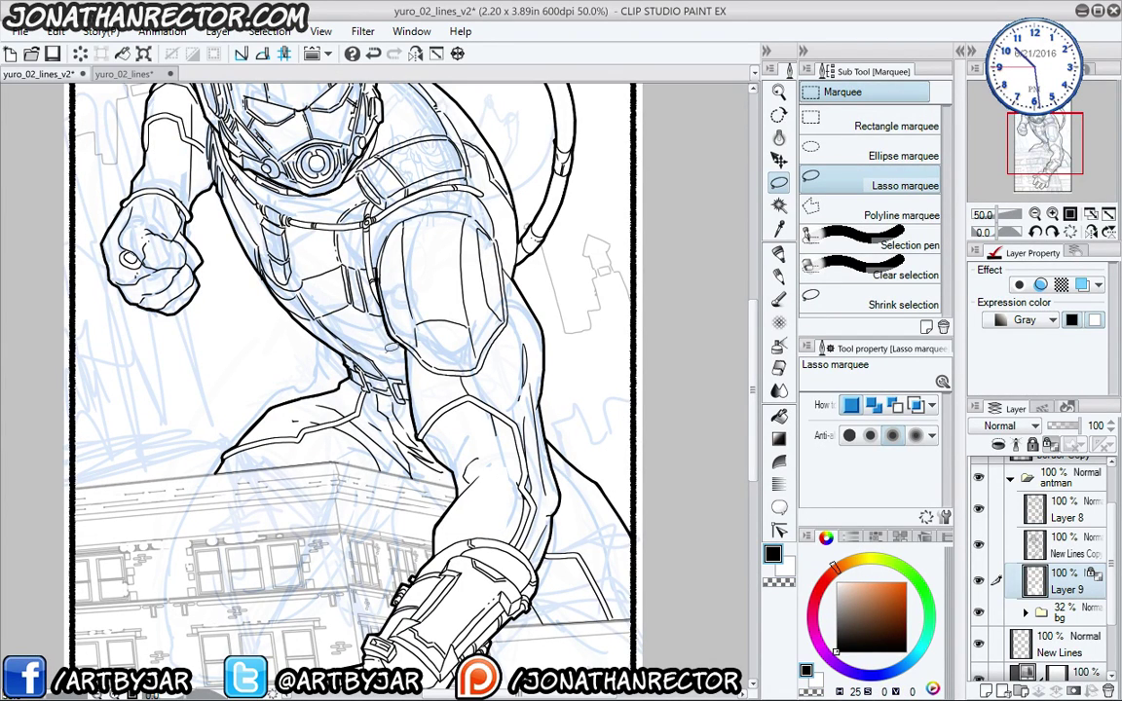
- Pan down to the hero's inked forearm, bracer and glove over the building
{"action": "left_click_drag", "start_coordinate": [261, 539], "coordinate": [328, 334]}
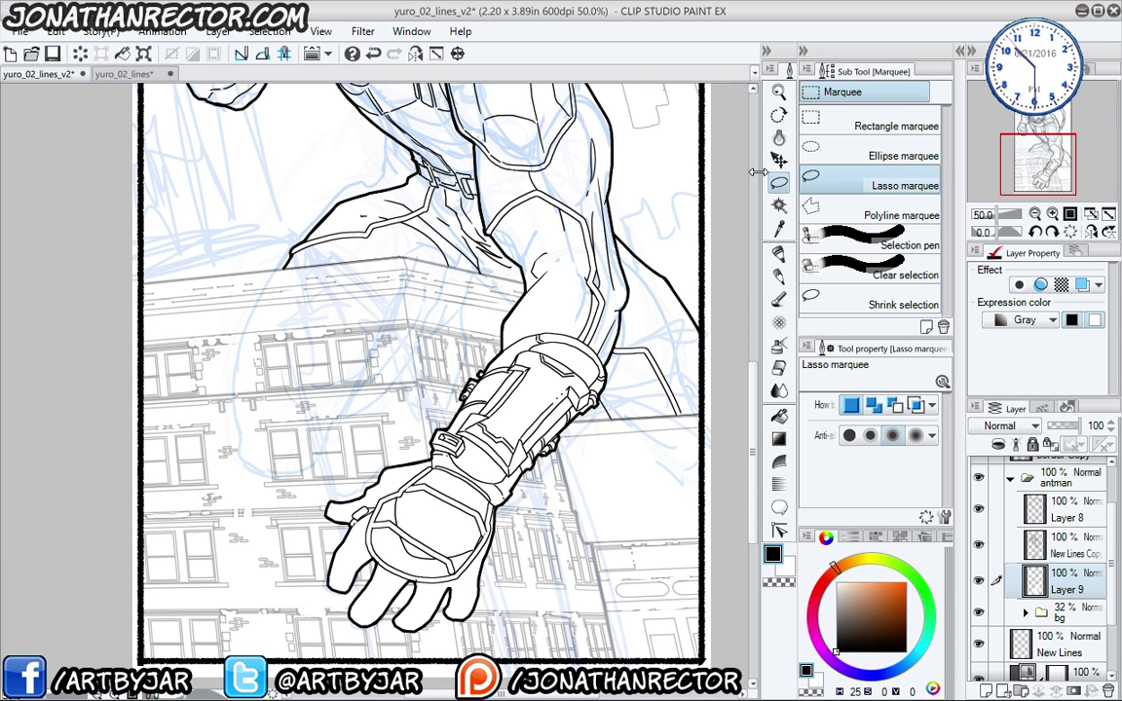
- Select the bg folder and raise its opacity to 100%
{"action": "scroll", "coordinate": [682, 331], "scroll_direction": "up", "scroll_amount": 3}
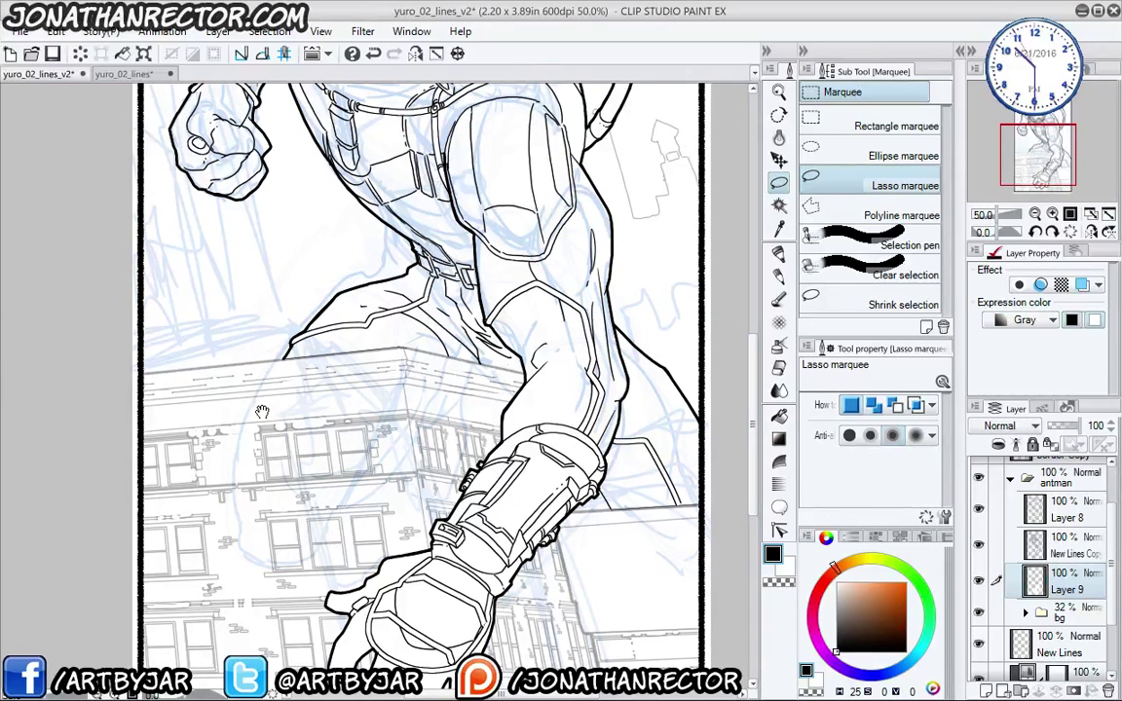
{"action": "left_click_drag", "start_coordinate": [261, 410], "coordinate": [292, 601]}
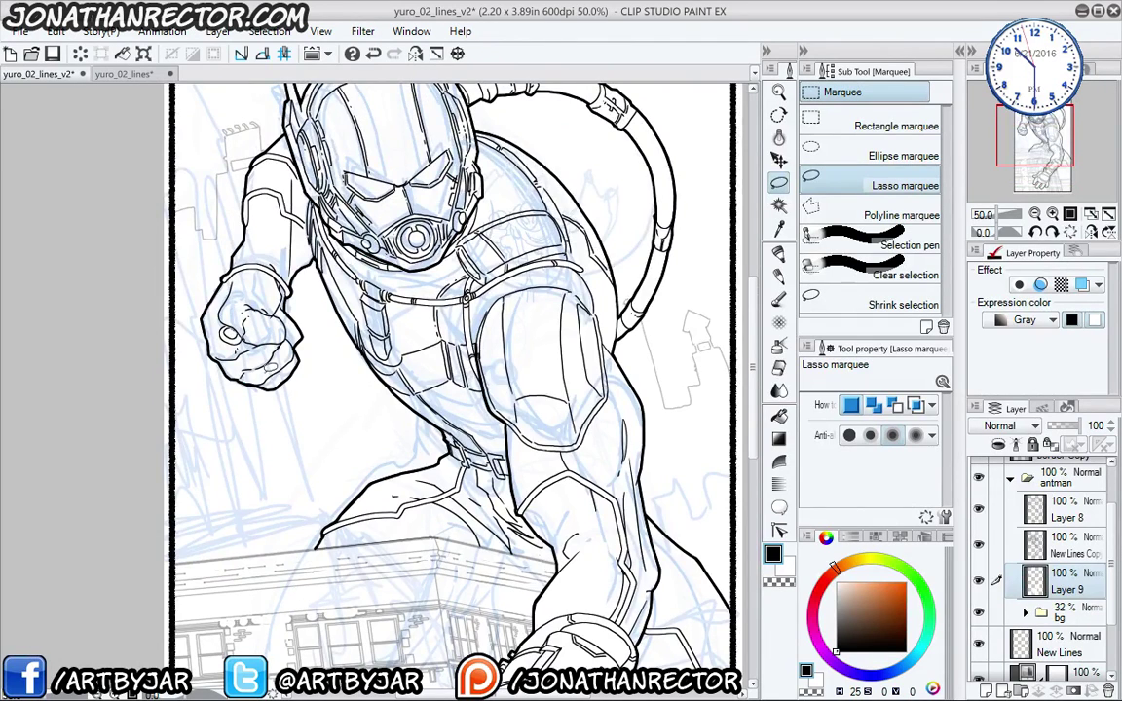
{"action": "scroll", "coordinate": [265, 374], "scroll_direction": "down", "scroll_amount": 1}
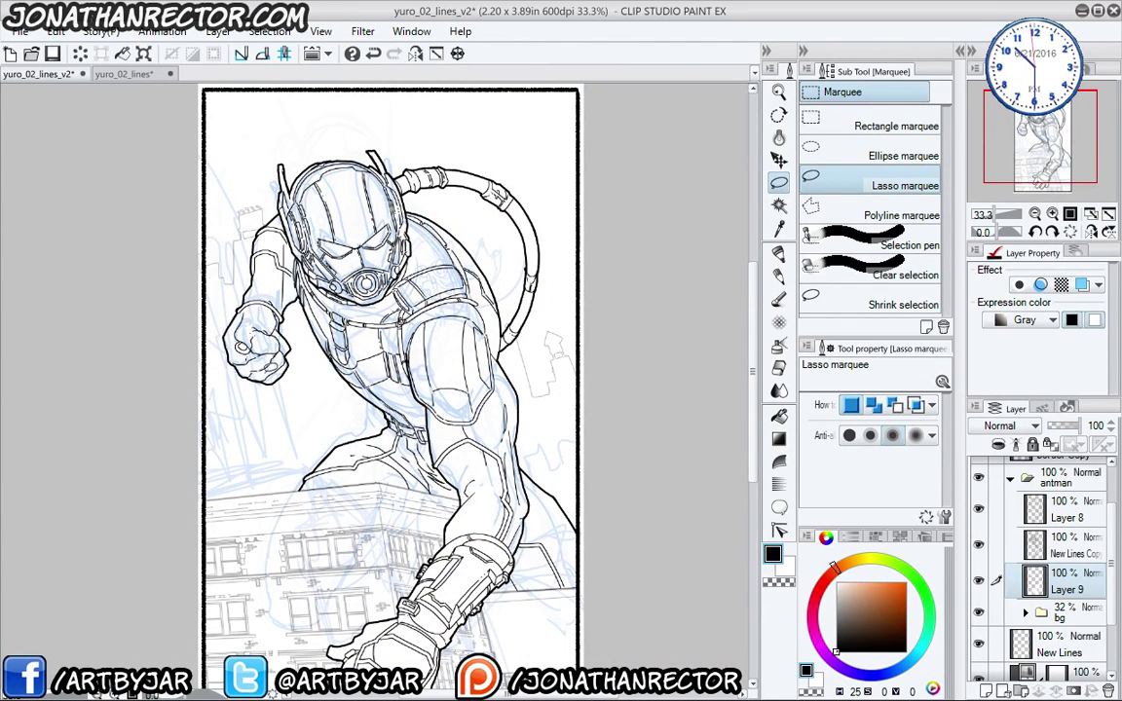
{"action": "left_click_drag", "start_coordinate": [166, 492], "coordinate": [249, 475]}
{"action": "left_click", "coordinate": [1071, 612]}
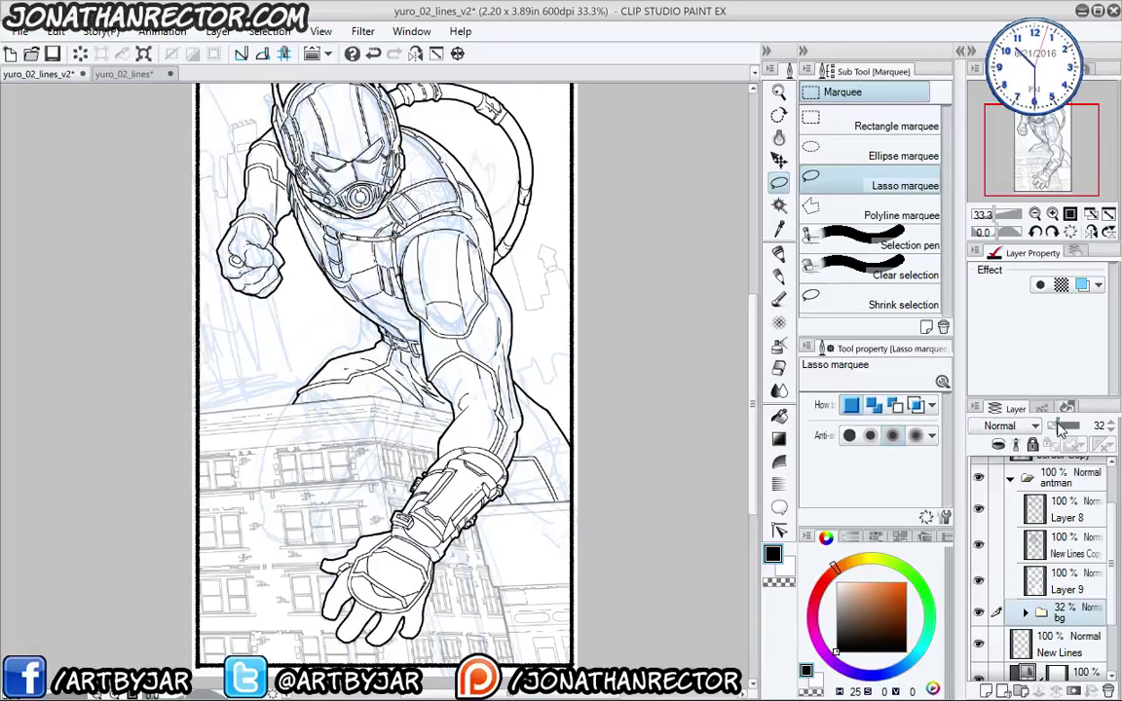
{"action": "left_click_drag", "start_coordinate": [1063, 426], "coordinate": [1117, 513]}
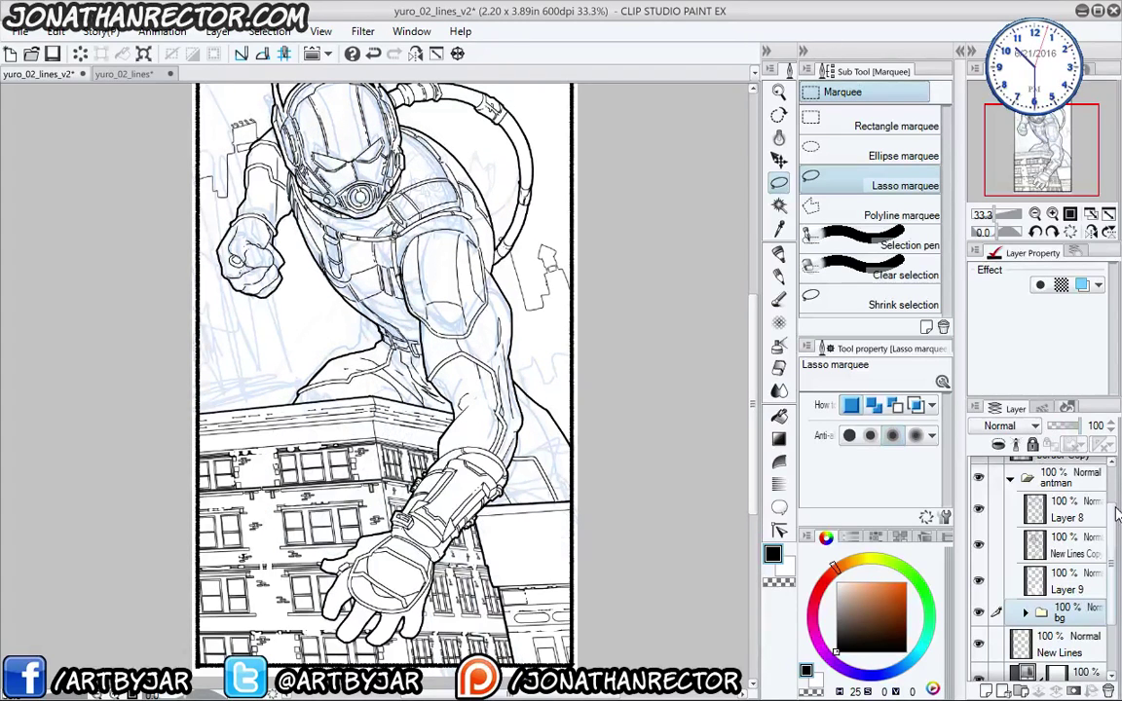
- Move the bg folder out of the antman folder and delete the New Lines layer
{"action": "left_click", "coordinate": [1010, 478]}
{"action": "left_click", "coordinate": [1011, 533]}
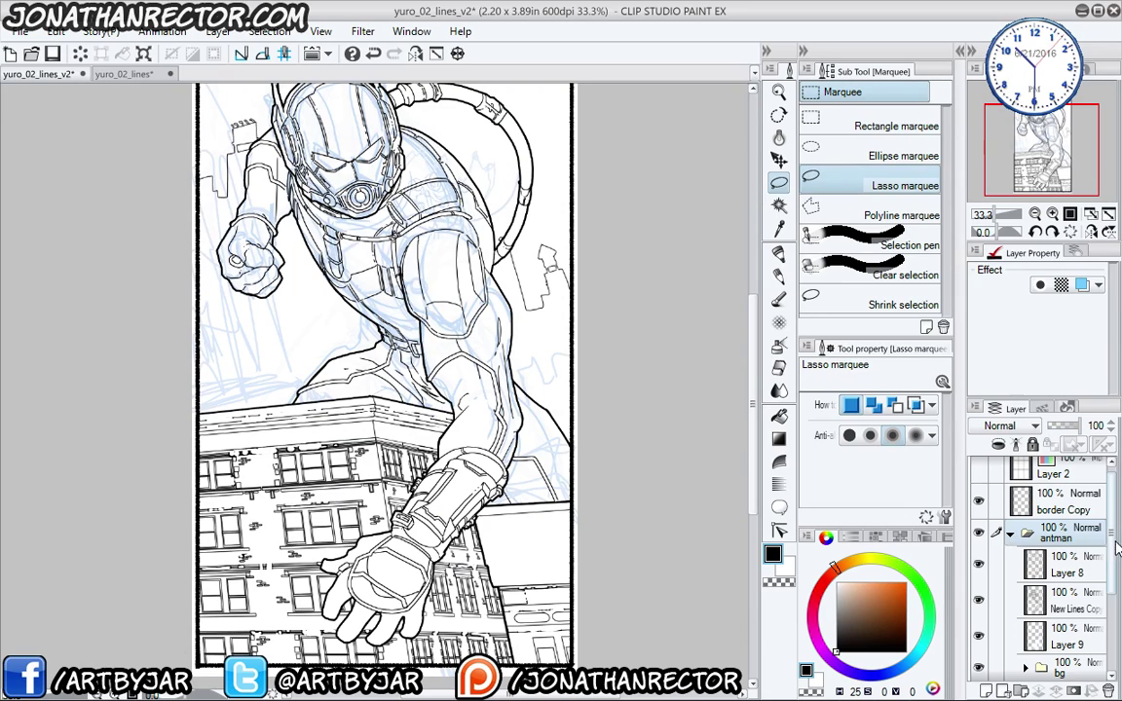
{"action": "scroll", "coordinate": [1060, 581], "scroll_direction": "down", "scroll_amount": 2}
{"action": "left_click_drag", "start_coordinate": [1060, 581], "coordinate": [1086, 584]}
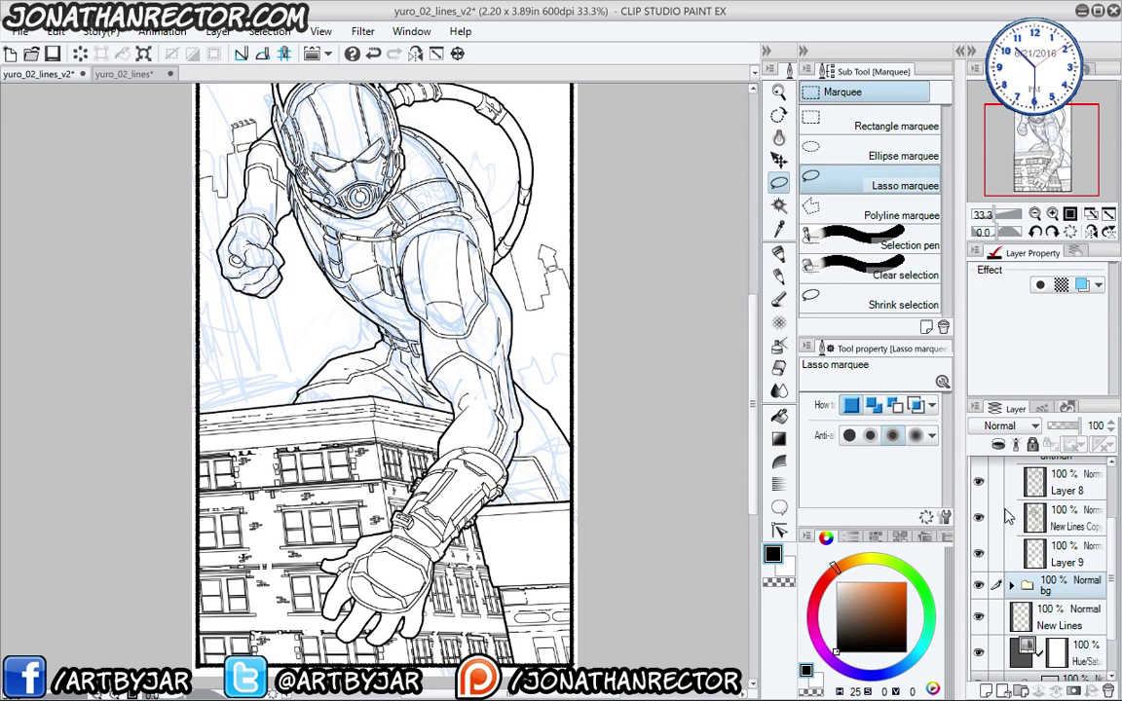
{"action": "scroll", "coordinate": [1062, 545], "scroll_direction": "up", "scroll_amount": 2}
{"action": "left_click", "coordinate": [1011, 514]}
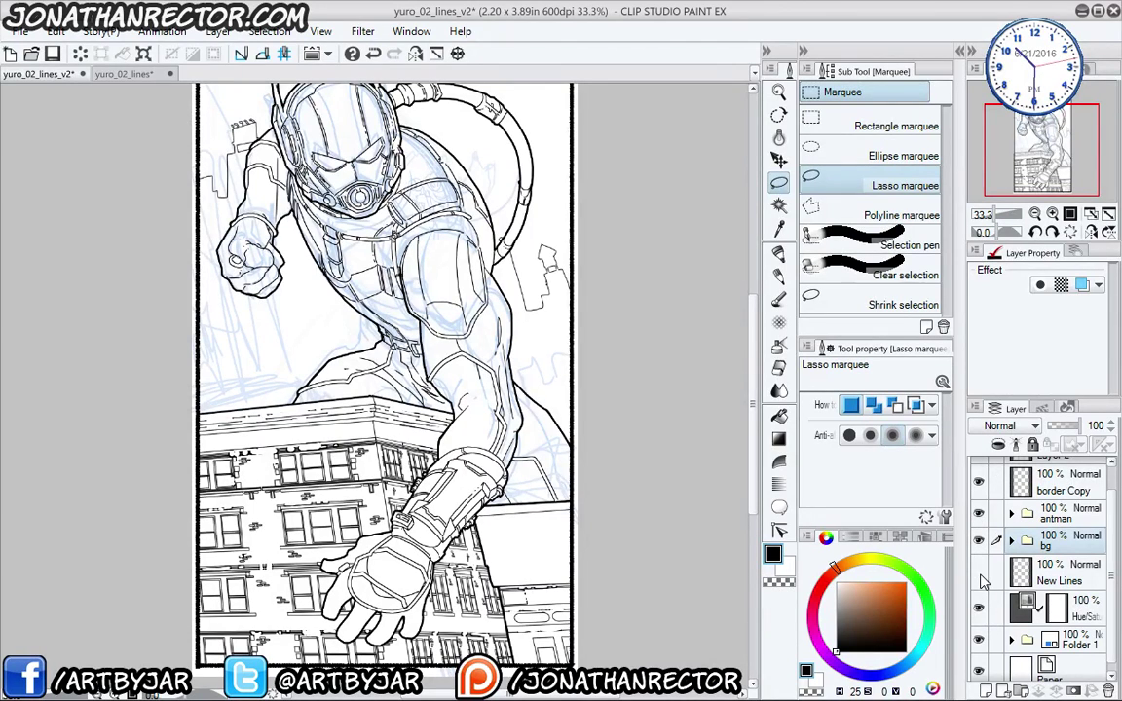
{"action": "left_click", "coordinate": [1048, 577]}
{"action": "left_click", "coordinate": [1108, 691]}
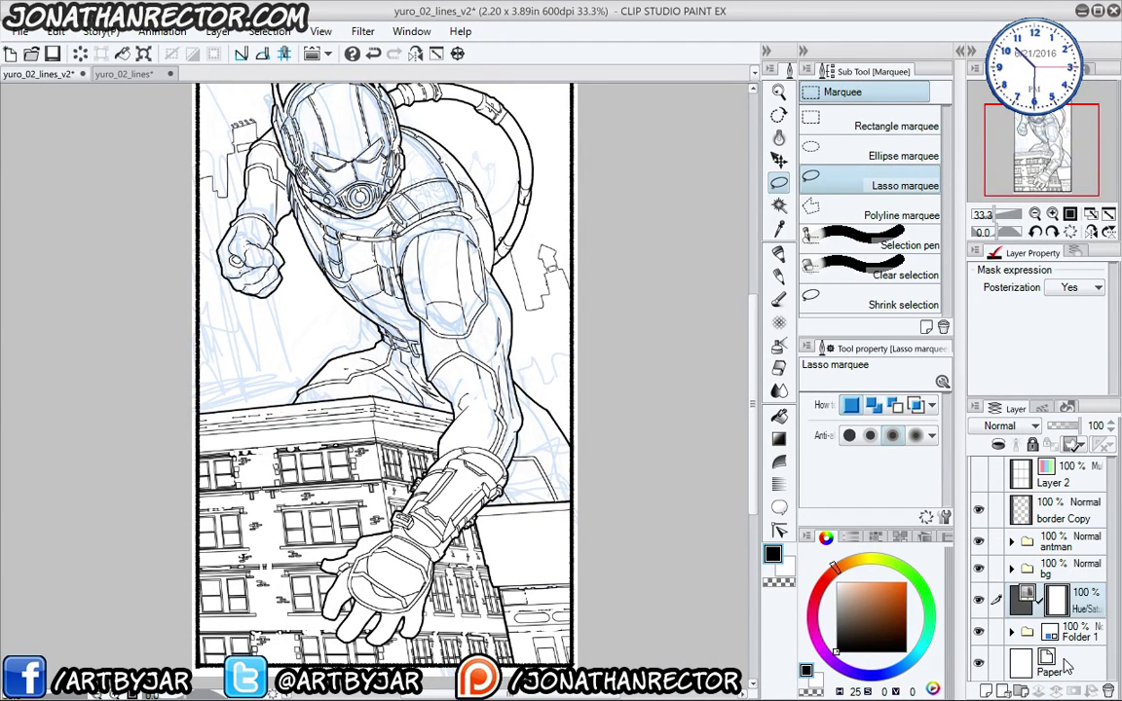
- Hide the Hue/Saturation layer and review the black inks of helmet, fist and building
{"action": "left_click", "coordinate": [979, 601]}
{"action": "mouse_move", "coordinate": [188, 380]}
{"action": "left_mouse_down"}
{"action": "mouse_move", "coordinate": [209, 487]}
{"action": "mouse_move", "coordinate": [215, 399]}
{"action": "left_mouse_up"}
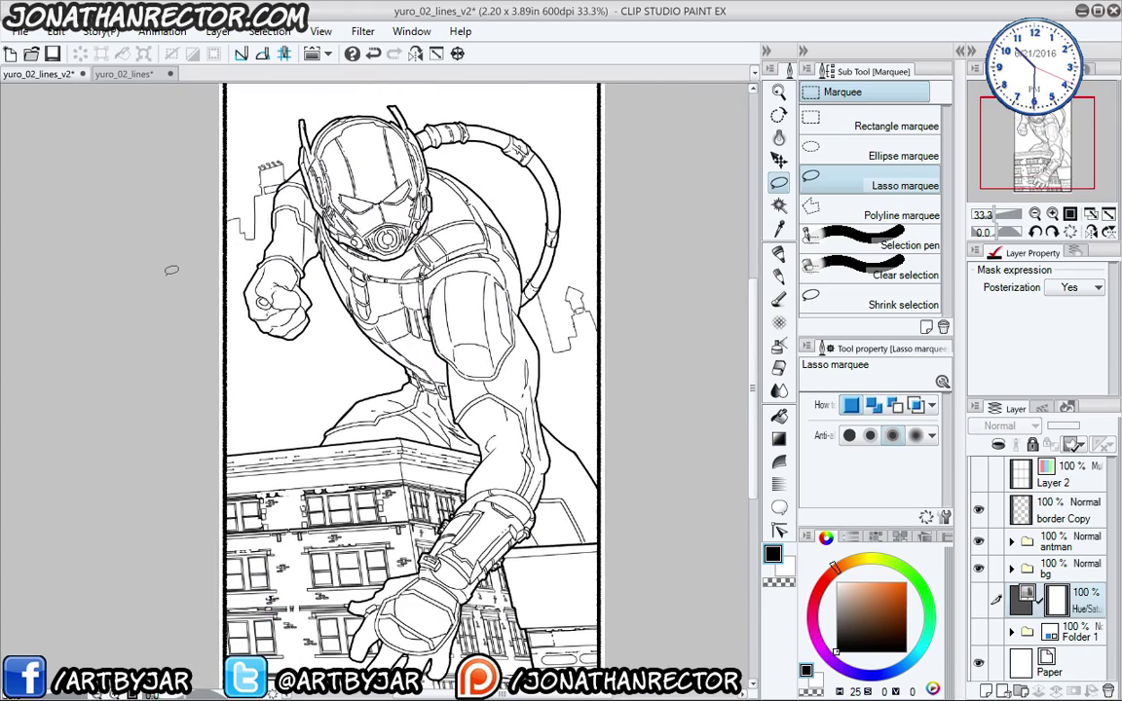
{"action": "scroll", "coordinate": [173, 268], "scroll_direction": "up", "scroll_amount": 1}
{"action": "left_click_drag", "start_coordinate": [315, 400], "coordinate": [241, 617]}
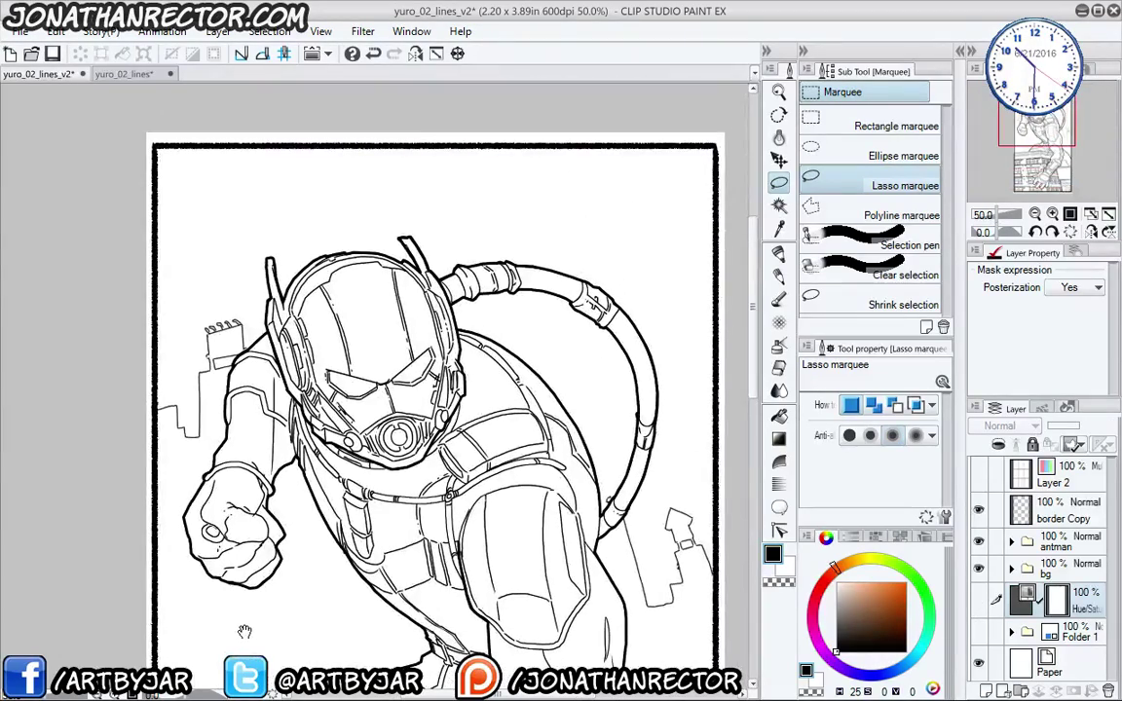
{"action": "left_click_drag", "start_coordinate": [225, 560], "coordinate": [246, 386]}
{"action": "left_click_drag", "start_coordinate": [228, 453], "coordinate": [230, 388]}
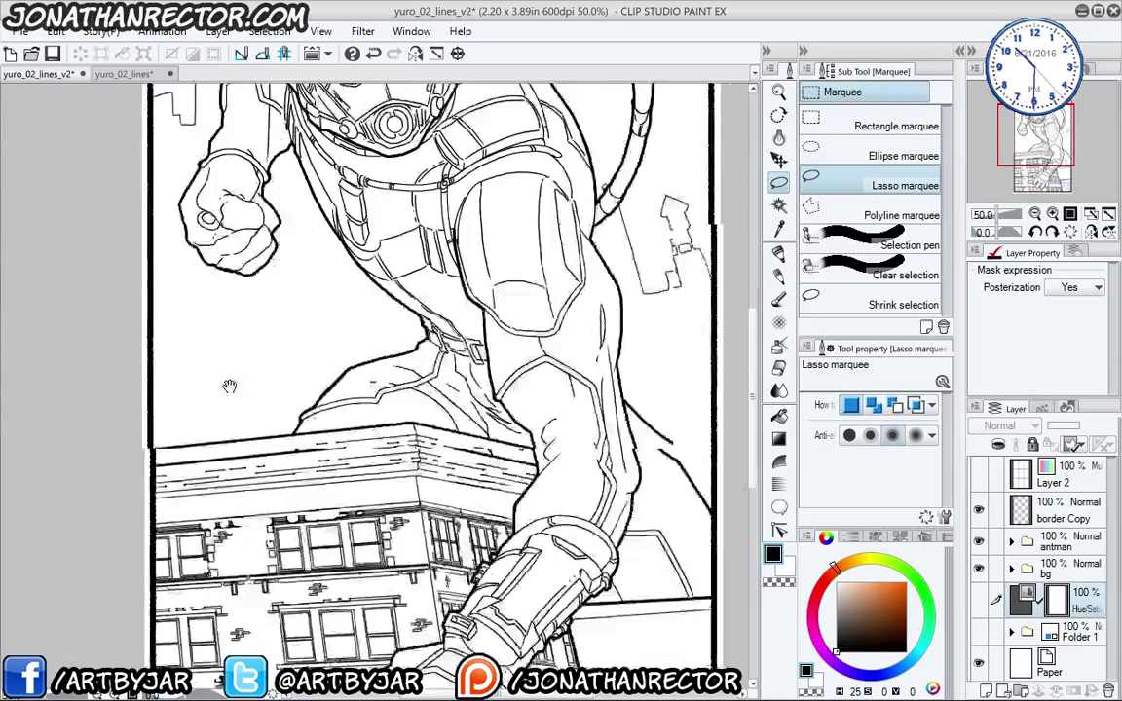
{"action": "left_click_drag", "start_coordinate": [234, 487], "coordinate": [195, 352]}
{"action": "left_click_drag", "start_coordinate": [194, 293], "coordinate": [231, 393]}
{"action": "scroll", "coordinate": [212, 304], "scroll_direction": "down", "scroll_amount": 1}
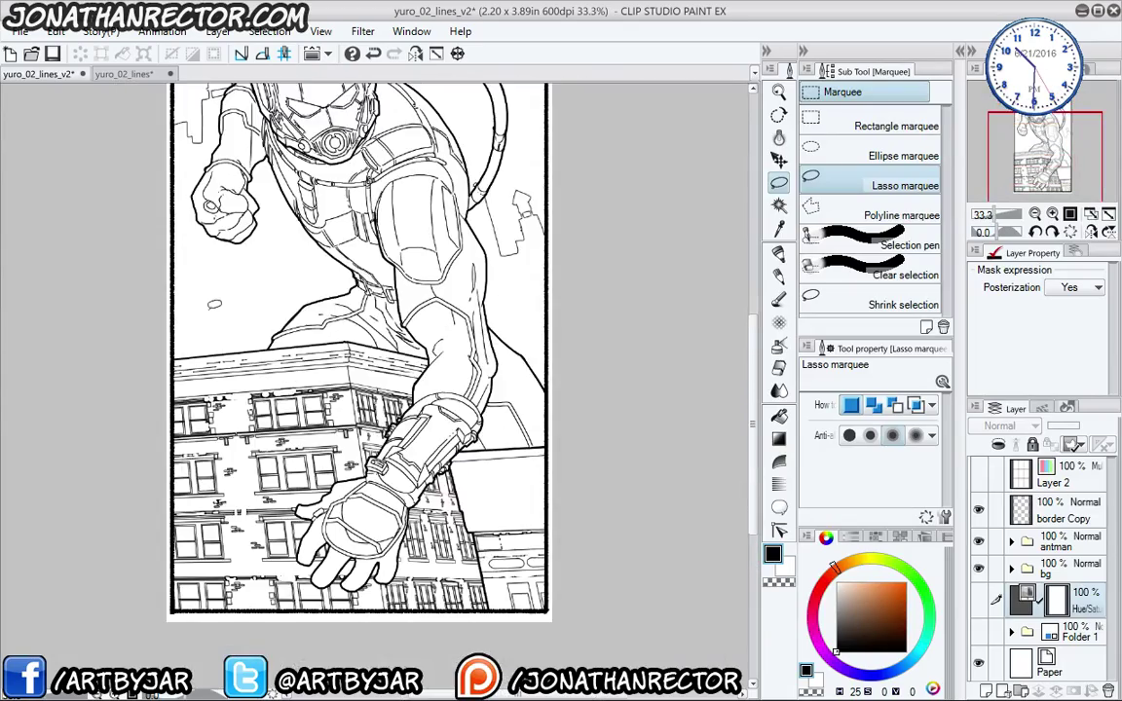
{"action": "left_click_drag", "start_coordinate": [192, 279], "coordinate": [228, 419]}
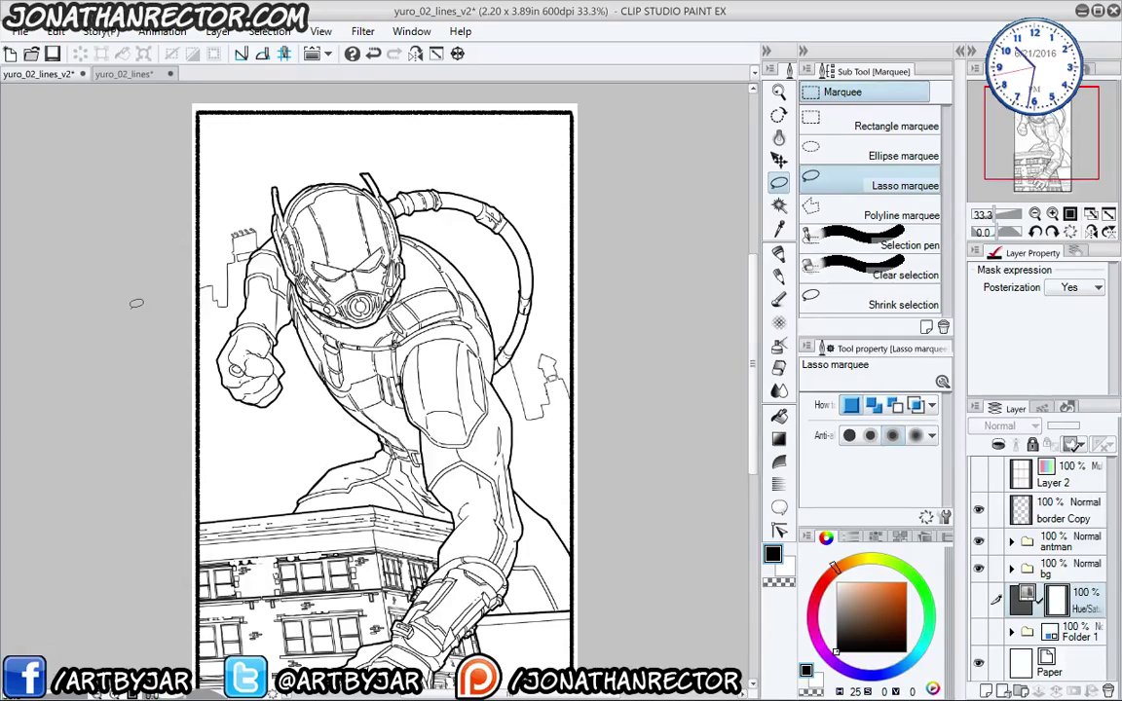
- Review the page from helmet down to the building, save with Ctrl+S, and return to the helmet and fist
{"action": "left_click_drag", "start_coordinate": [170, 453], "coordinate": [133, 251]}
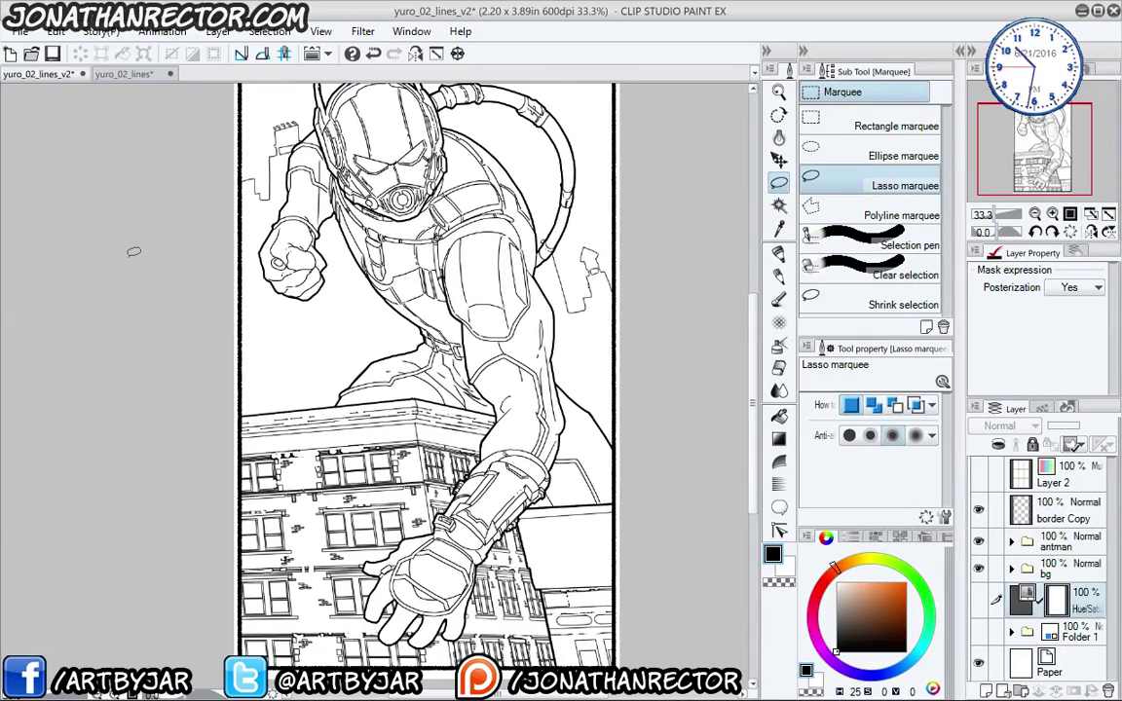
{"action": "scroll", "coordinate": [134, 251], "scroll_direction": "up", "scroll_amount": 2}
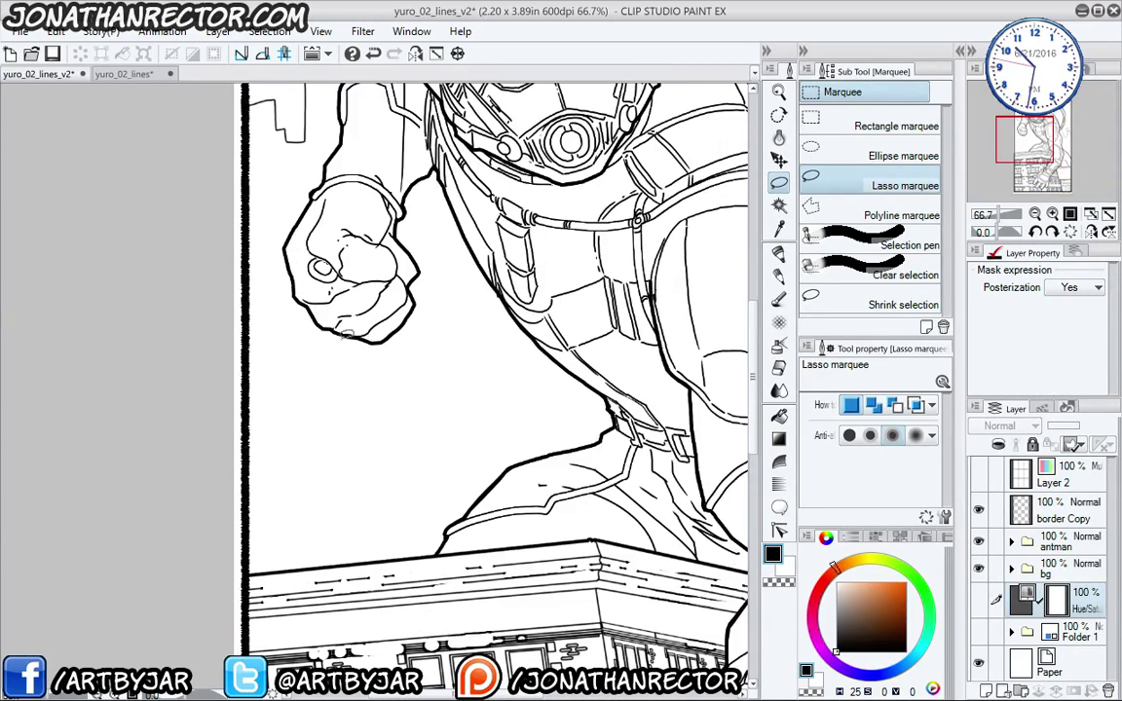
{"action": "left_click_drag", "start_coordinate": [312, 302], "coordinate": [310, 550]}
{"action": "left_click_drag", "start_coordinate": [398, 486], "coordinate": [365, 583]}
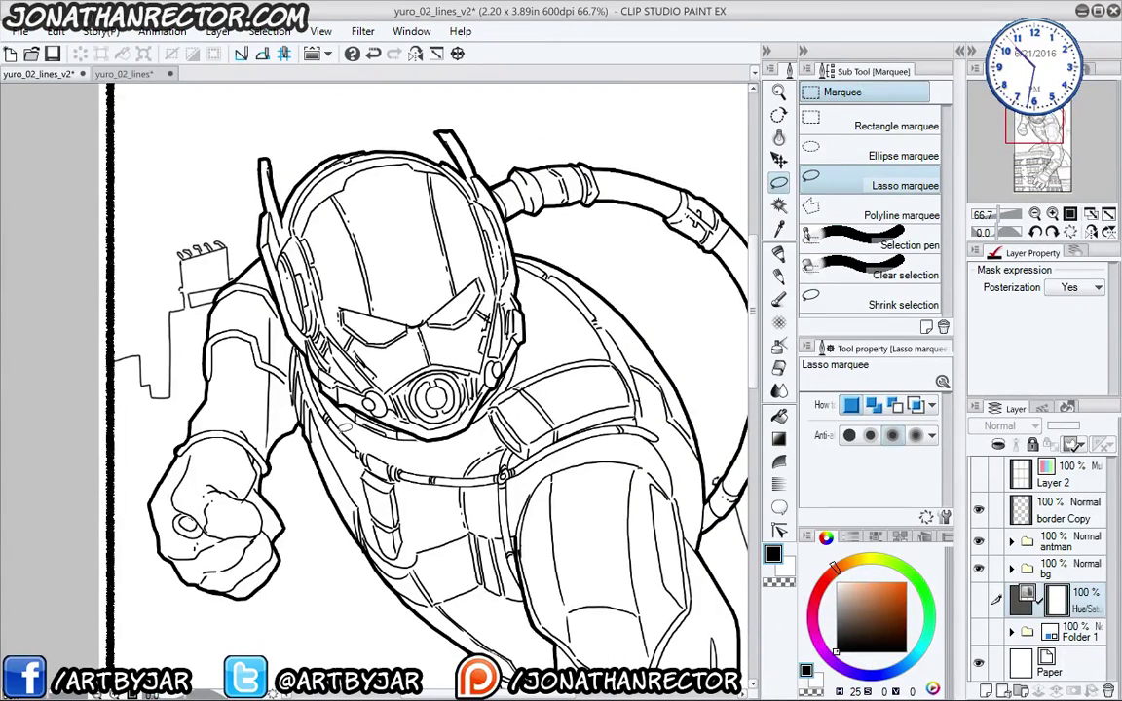
{"action": "left_click_drag", "start_coordinate": [399, 508], "coordinate": [376, 339]}
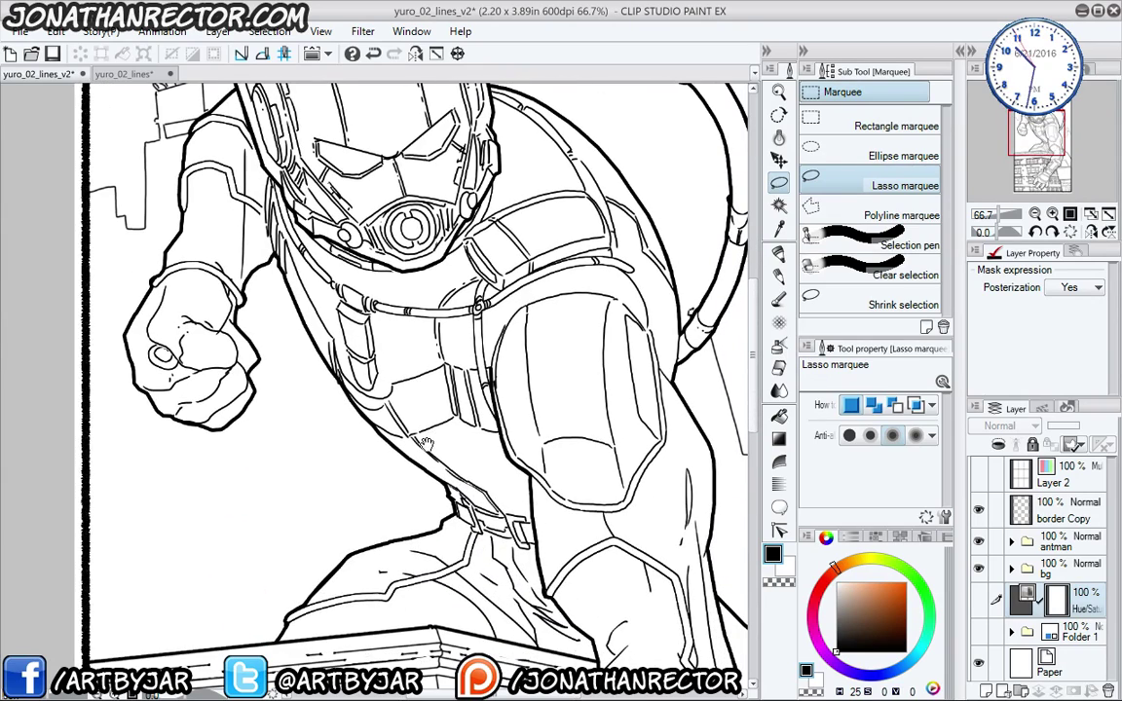
{"action": "left_click_drag", "start_coordinate": [427, 443], "coordinate": [413, 324]}
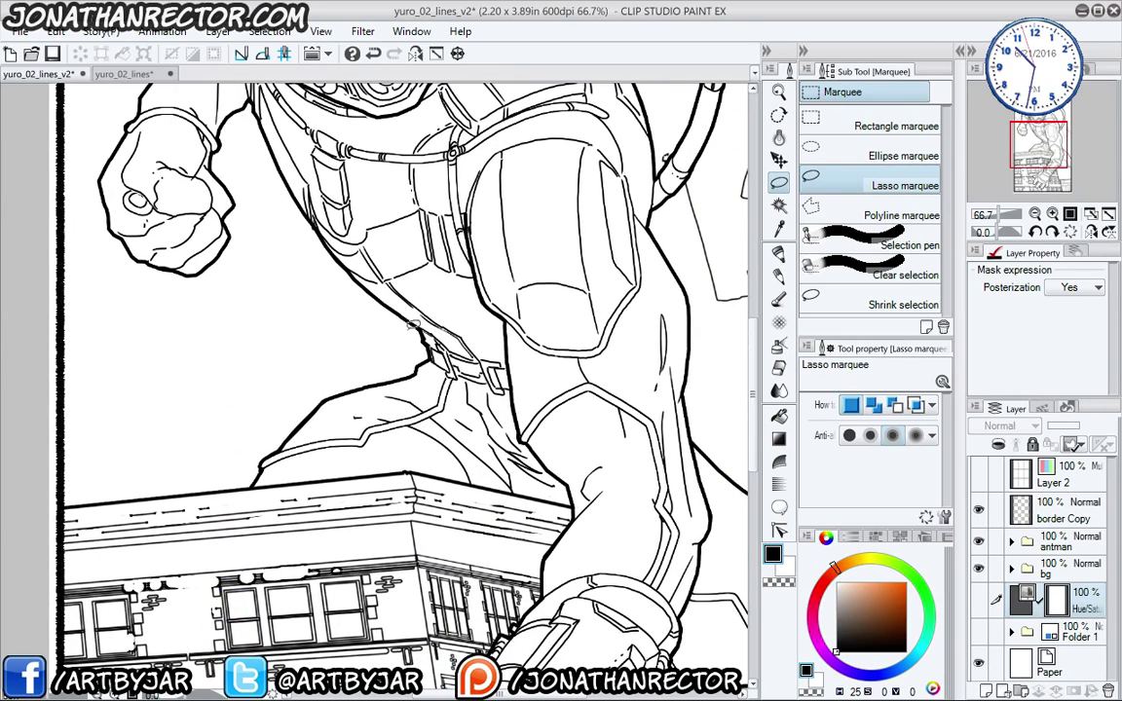
{"action": "left_click_drag", "start_coordinate": [245, 329], "coordinate": [215, 229]}
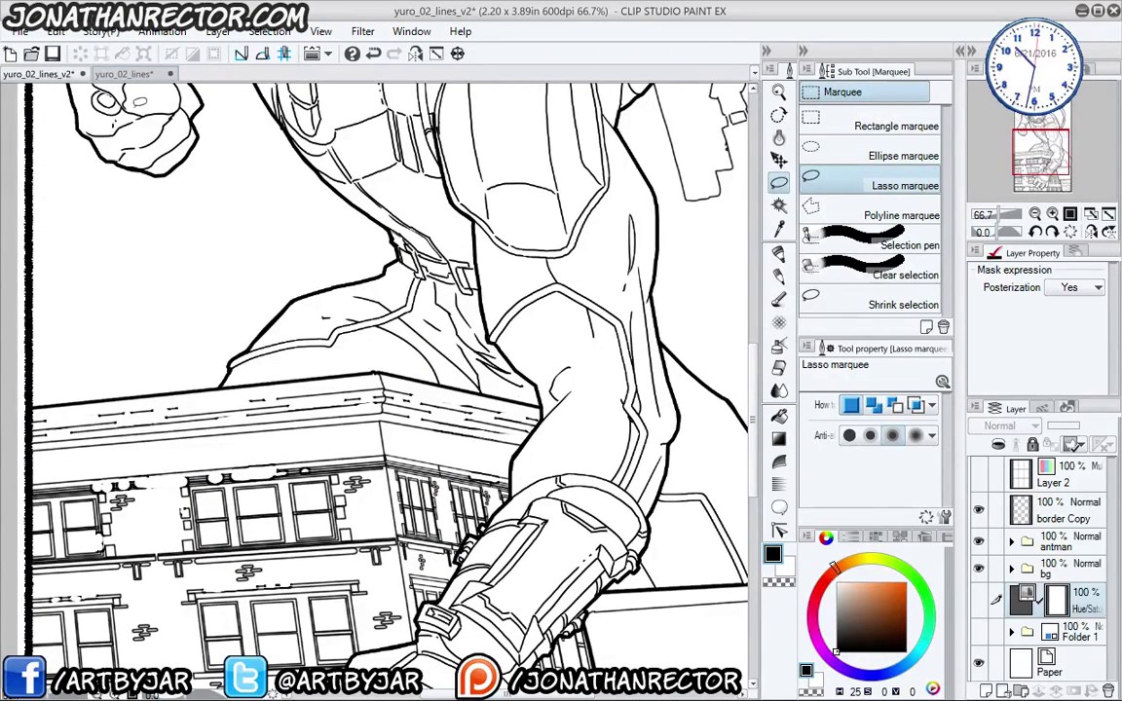
{"action": "left_click_drag", "start_coordinate": [260, 205], "coordinate": [251, 254]}
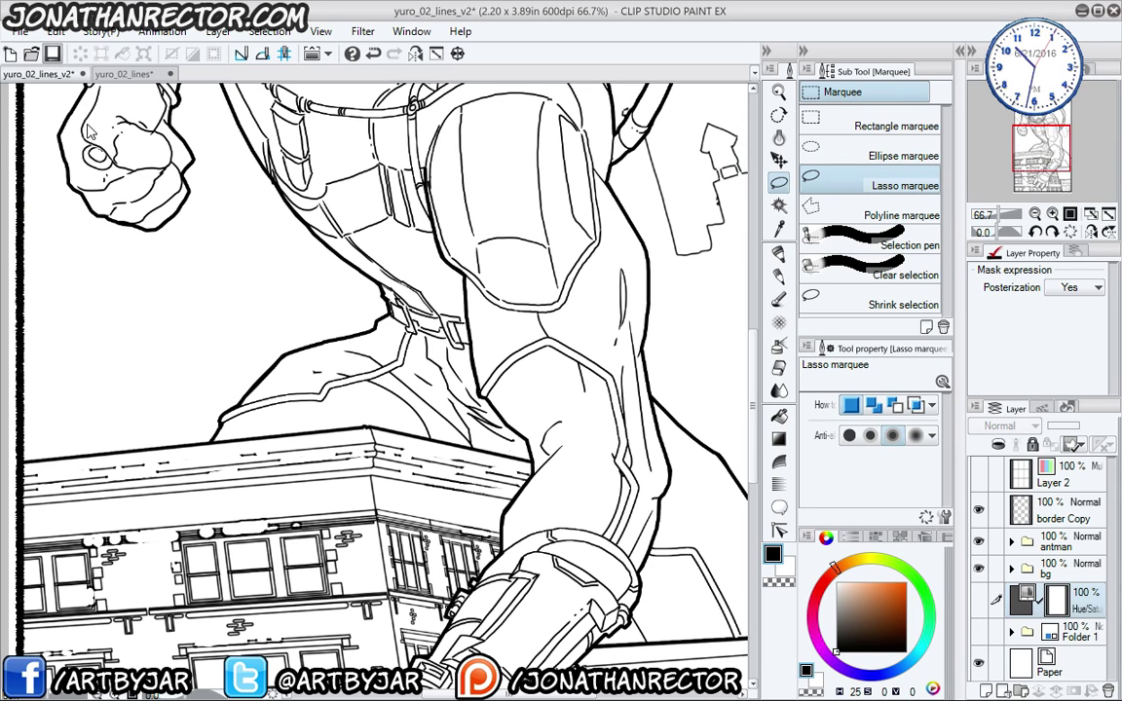
{"action": "key", "text": "ctrl+s"}
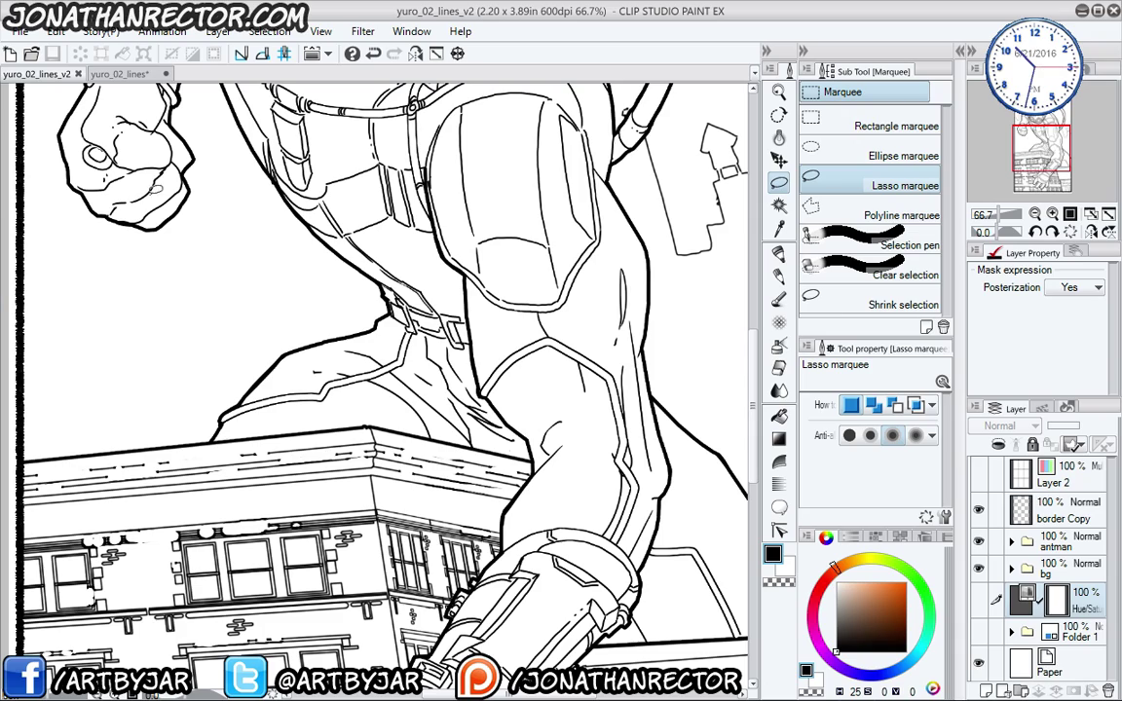
{"action": "left_click_drag", "start_coordinate": [345, 279], "coordinate": [219, 284]}
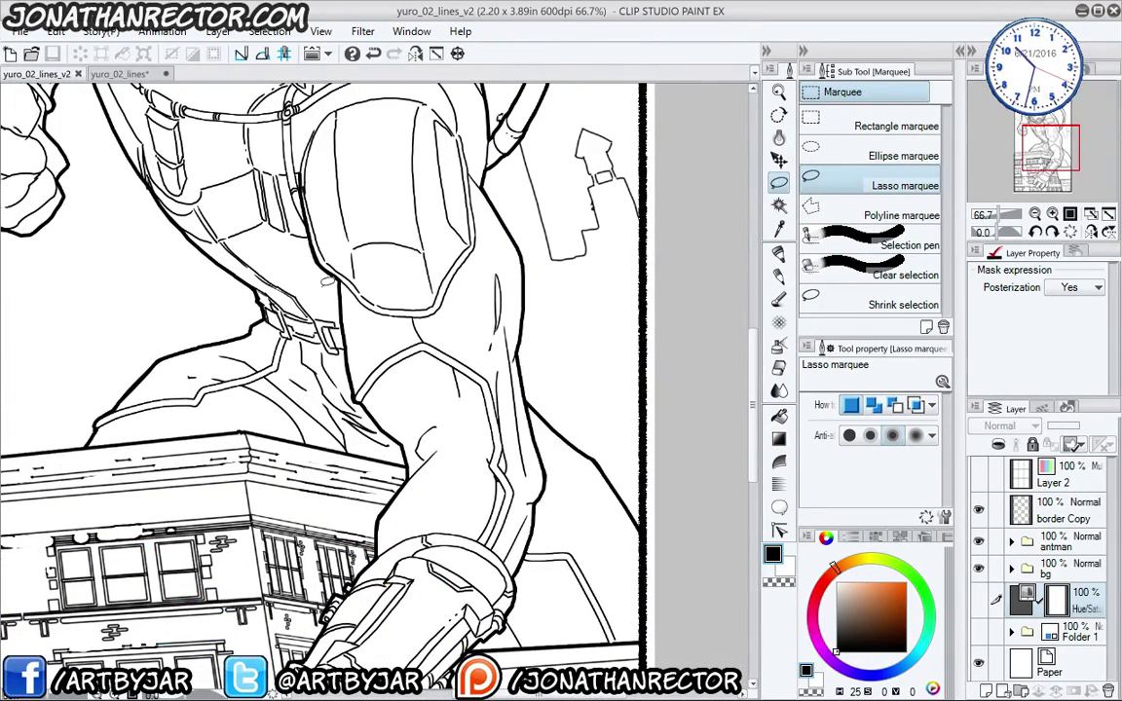
{"action": "mouse_move", "coordinate": [326, 282]}
{"action": "left_mouse_down"}
{"action": "mouse_move", "coordinate": [293, 449]}
{"action": "mouse_move", "coordinate": [212, 390]}
{"action": "mouse_move", "coordinate": [212, 459]}
{"action": "mouse_move", "coordinate": [185, 112]}
{"action": "mouse_move", "coordinate": [95, 247]}
{"action": "left_mouse_up"}
- Show the blue pencil sketch in Folder 1, hide the darker New Lines sketch and the inked hero
{"action": "left_click", "coordinate": [979, 633]}
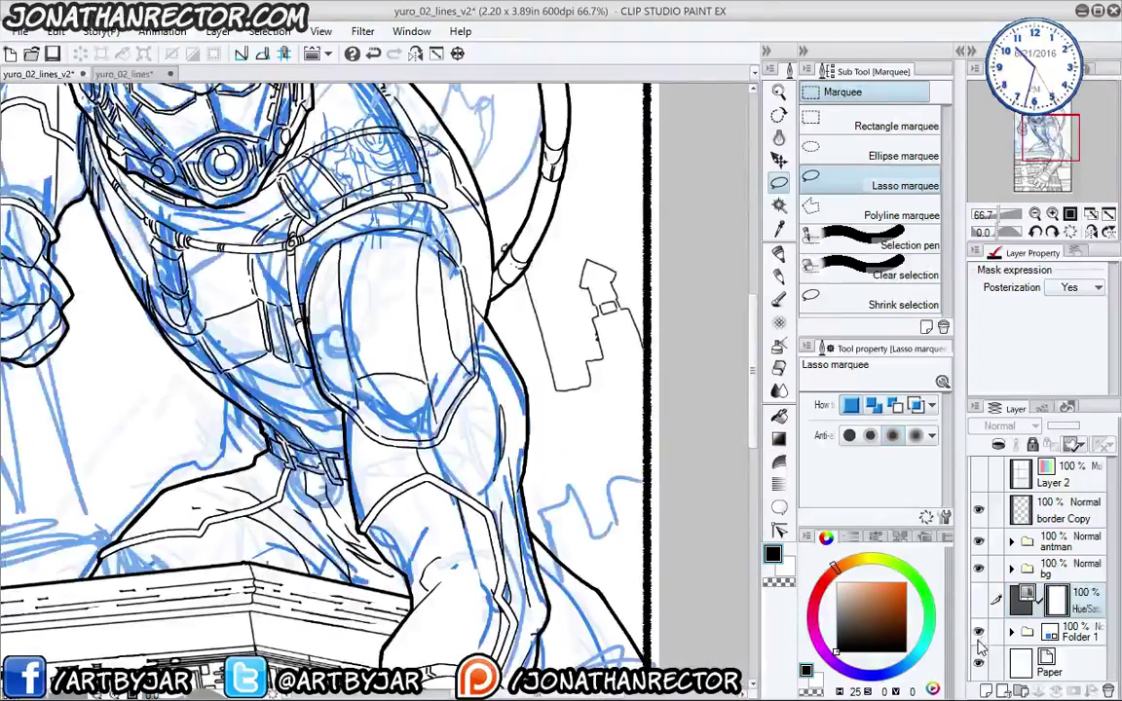
{"action": "left_click", "coordinate": [1011, 633]}
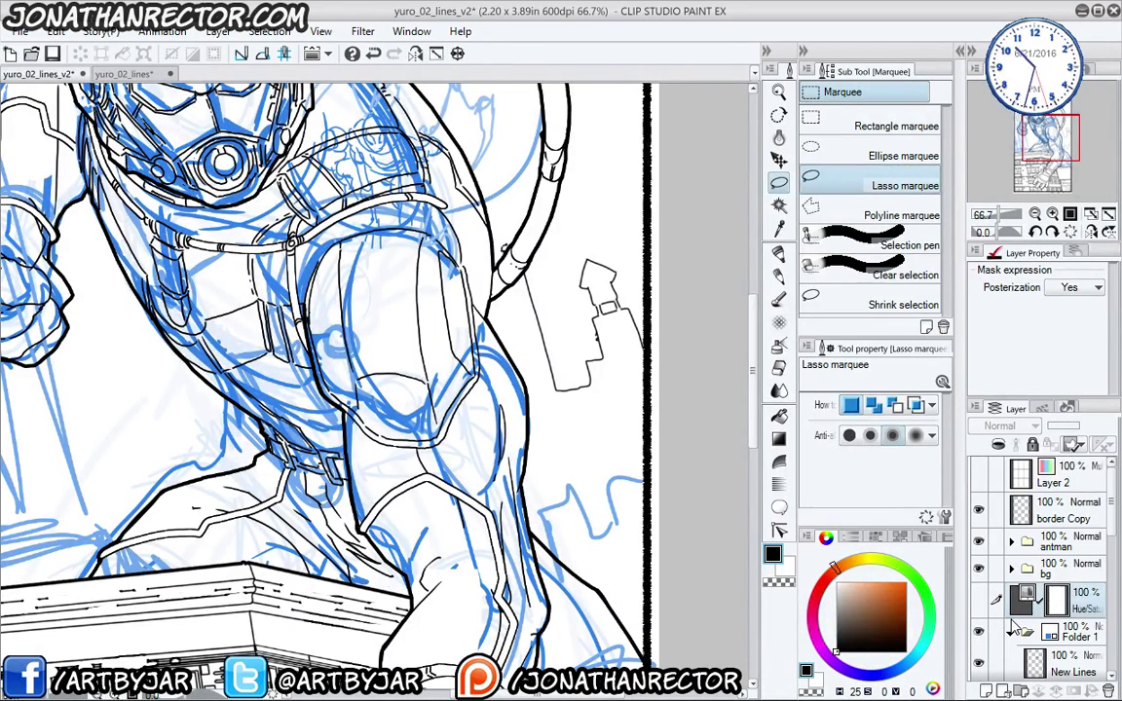
{"action": "scroll", "coordinate": [1013, 463], "scroll_direction": "down", "scroll_amount": 3}
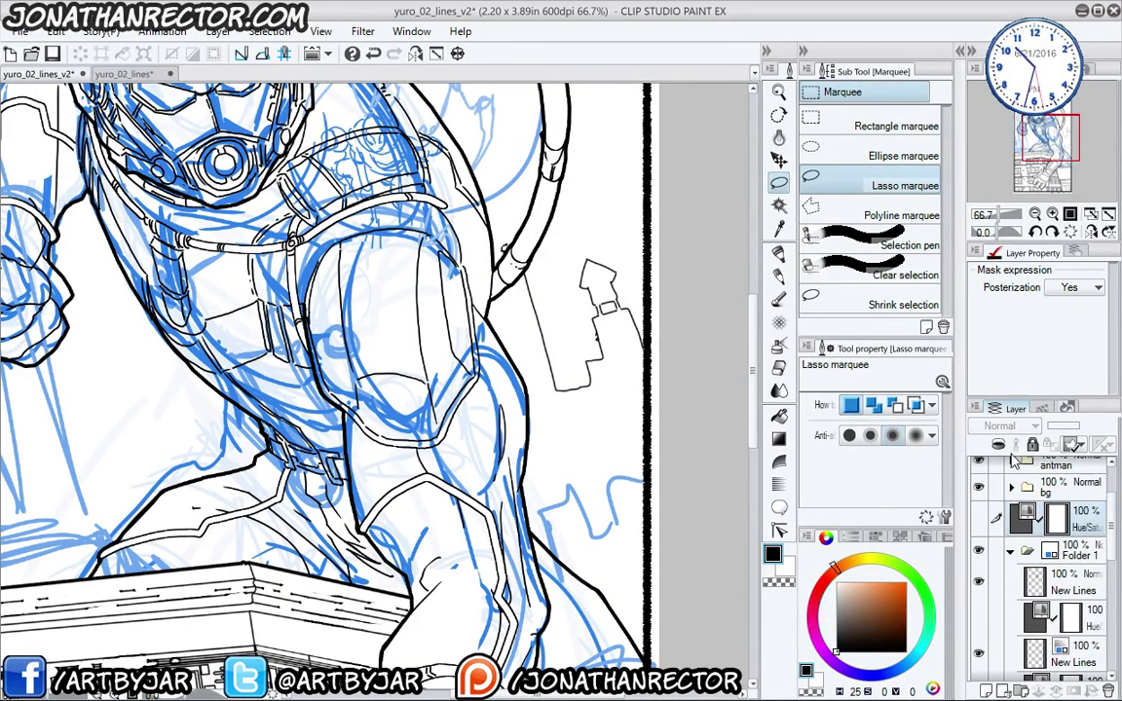
{"action": "left_click", "coordinate": [979, 583]}
{"action": "left_click", "coordinate": [980, 583]}
{"action": "left_click", "coordinate": [980, 653]}
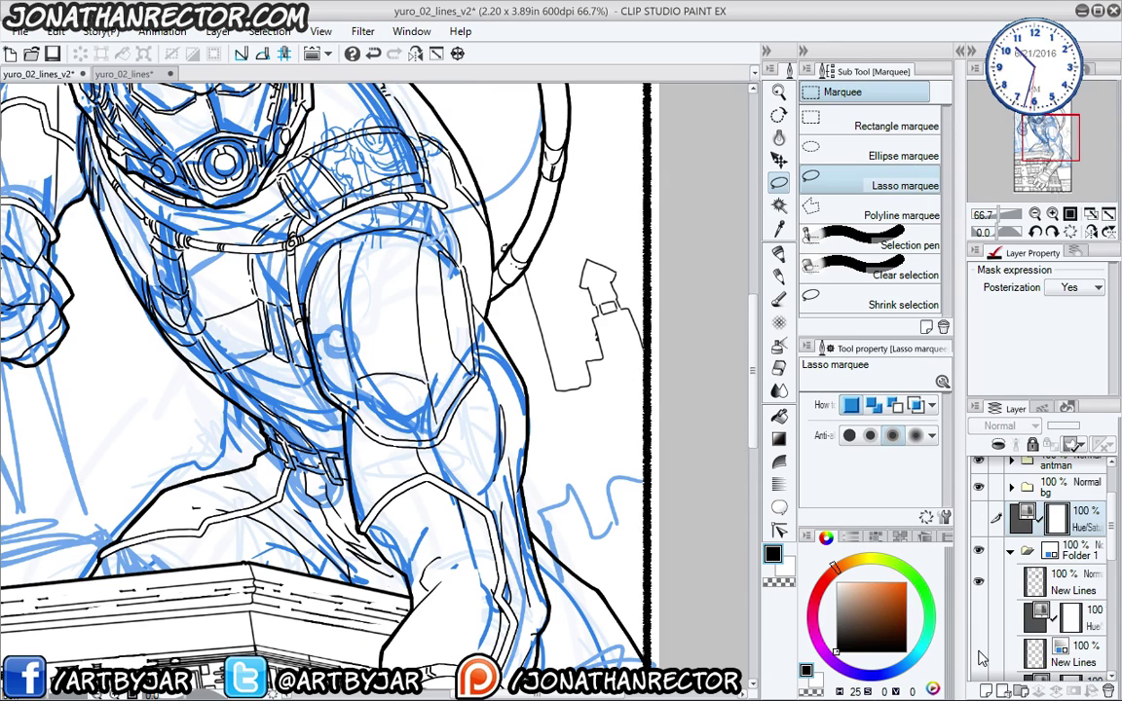
{"action": "left_click", "coordinate": [980, 653]}
{"action": "scroll", "coordinate": [1052, 555], "scroll_direction": "down", "scroll_amount": 3}
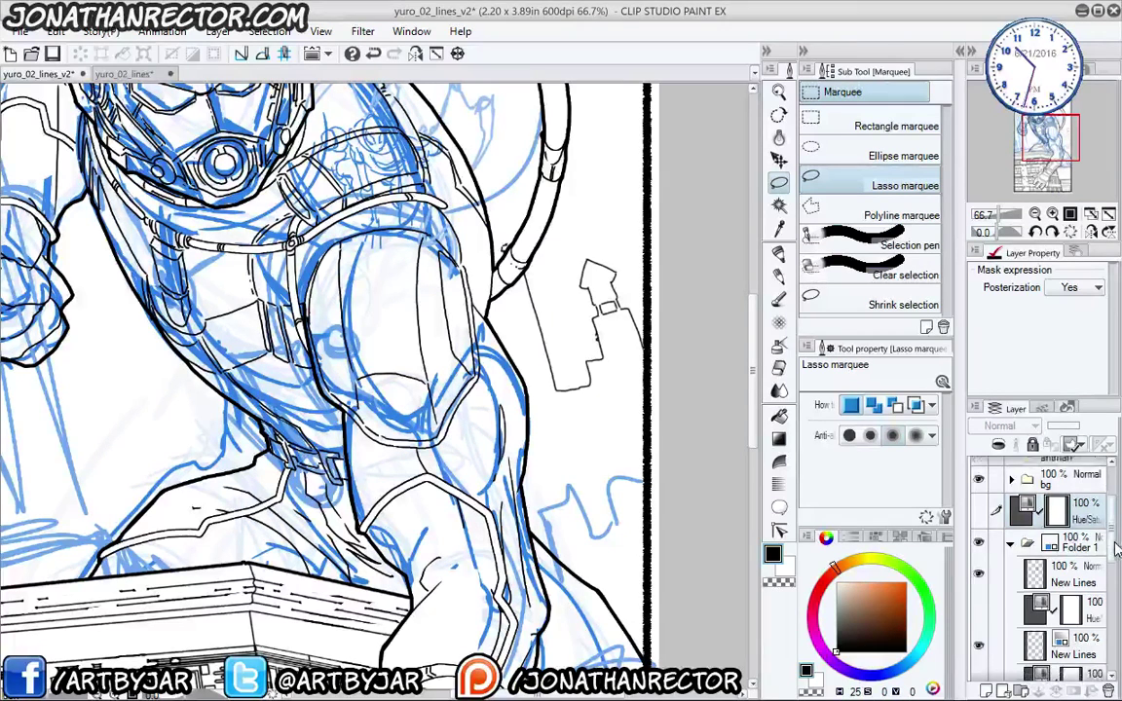
{"action": "scroll", "coordinate": [1105, 563], "scroll_direction": "down", "scroll_amount": 3}
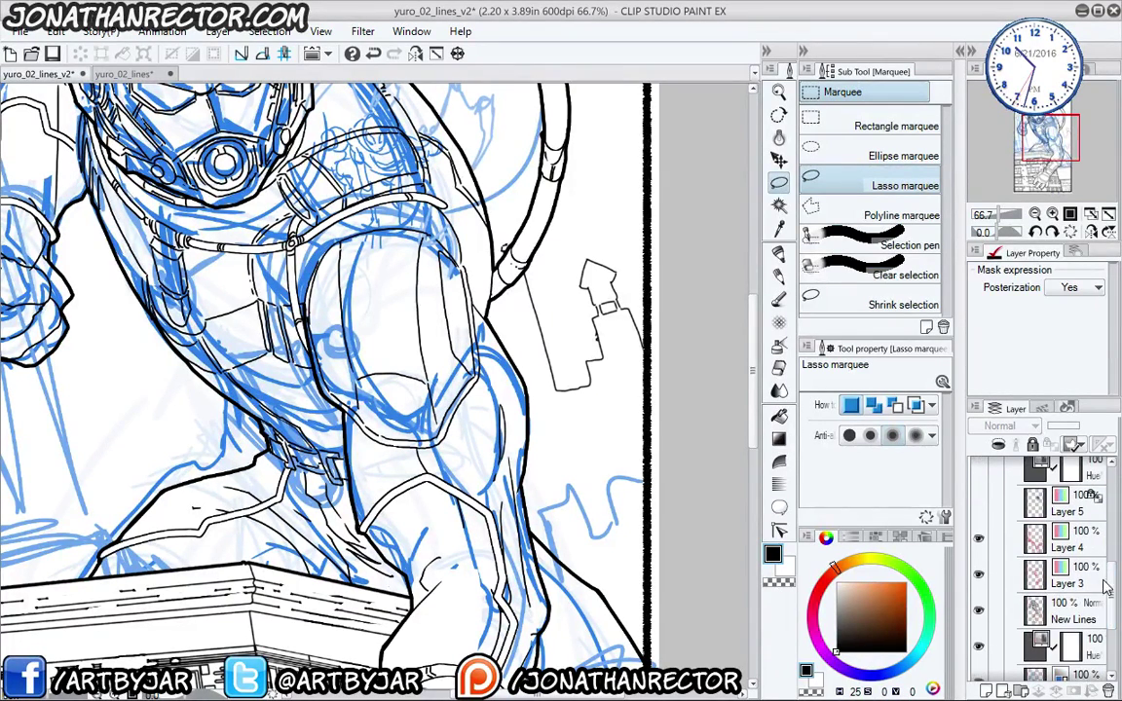
{"action": "left_click", "coordinate": [980, 614]}
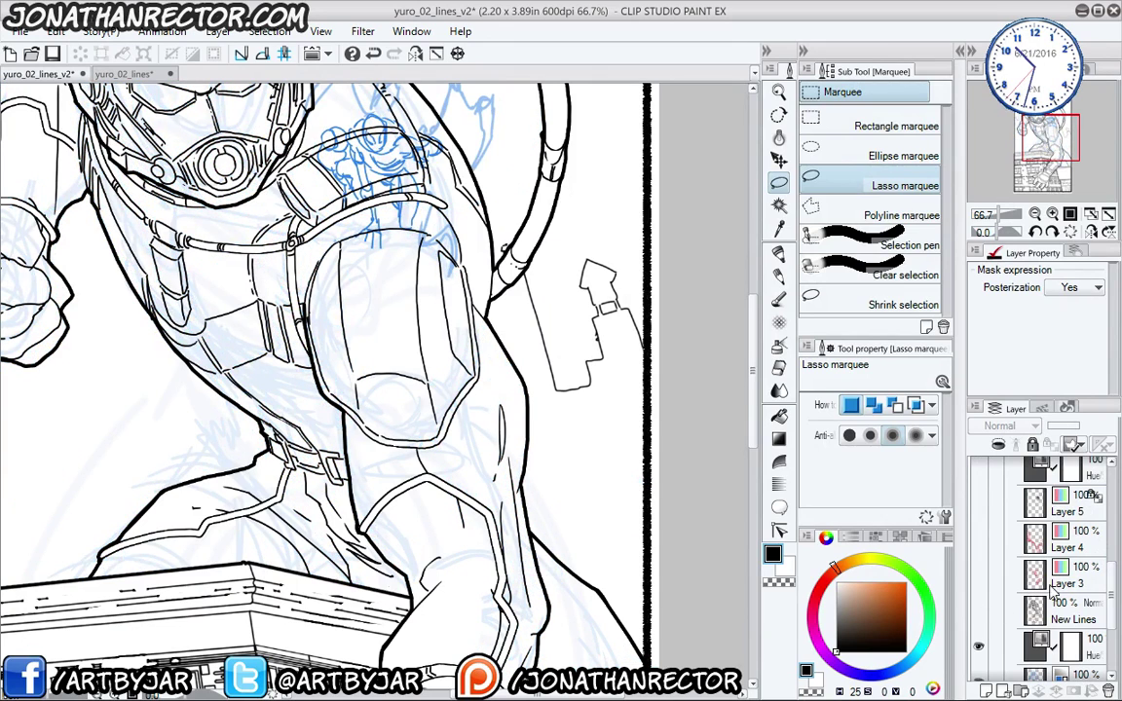
{"action": "scroll", "coordinate": [1111, 585], "scroll_direction": "up", "scroll_amount": 6}
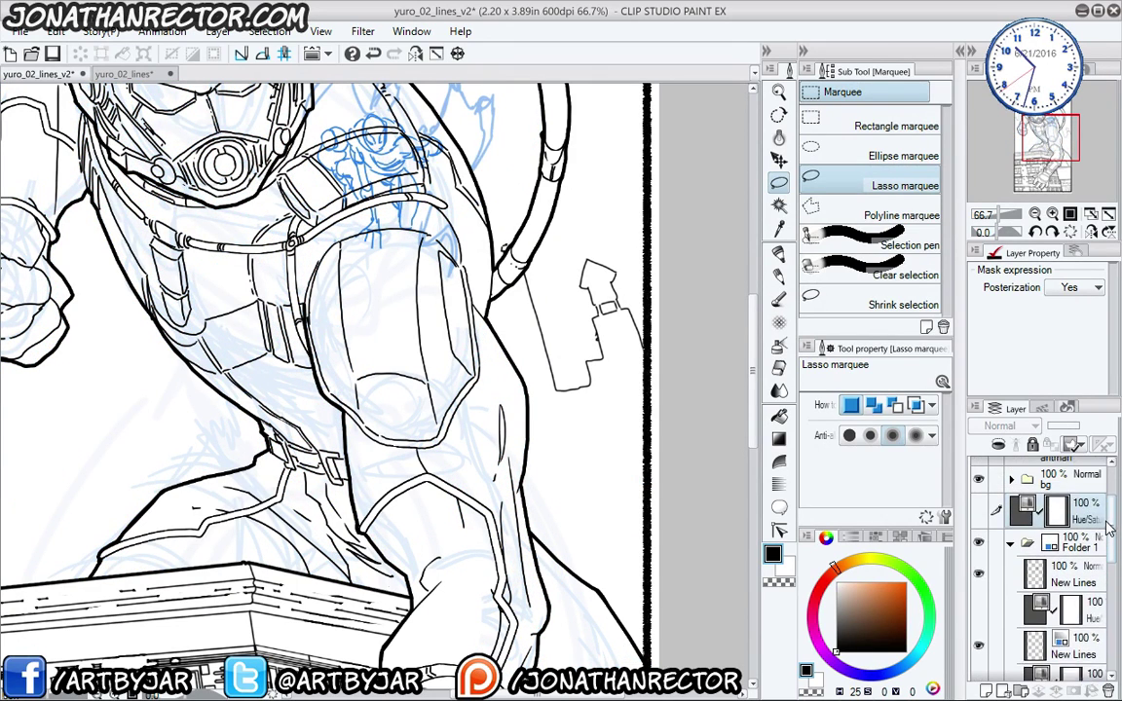
{"action": "left_click", "coordinate": [980, 494]}
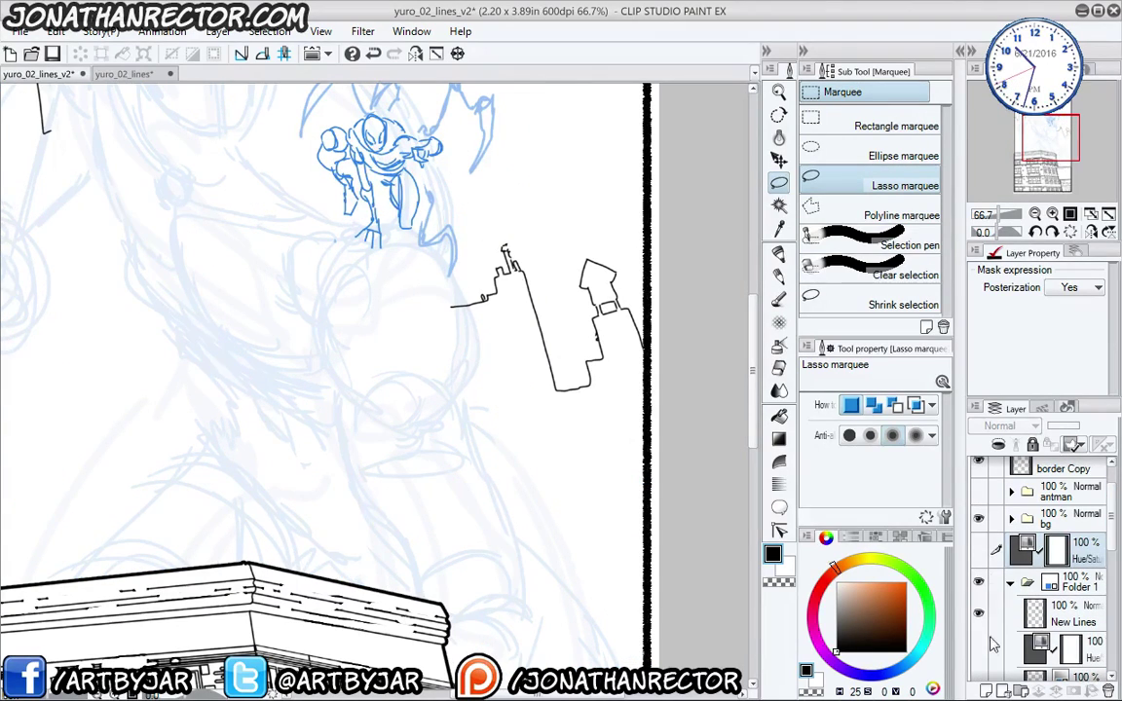
- Group the Hue/Sat layer into a folder named 'spidey' and add a new layer inside it
{"action": "key", "text": "ctrl+g"}
{"action": "double_click", "coordinate": [1052, 547]}
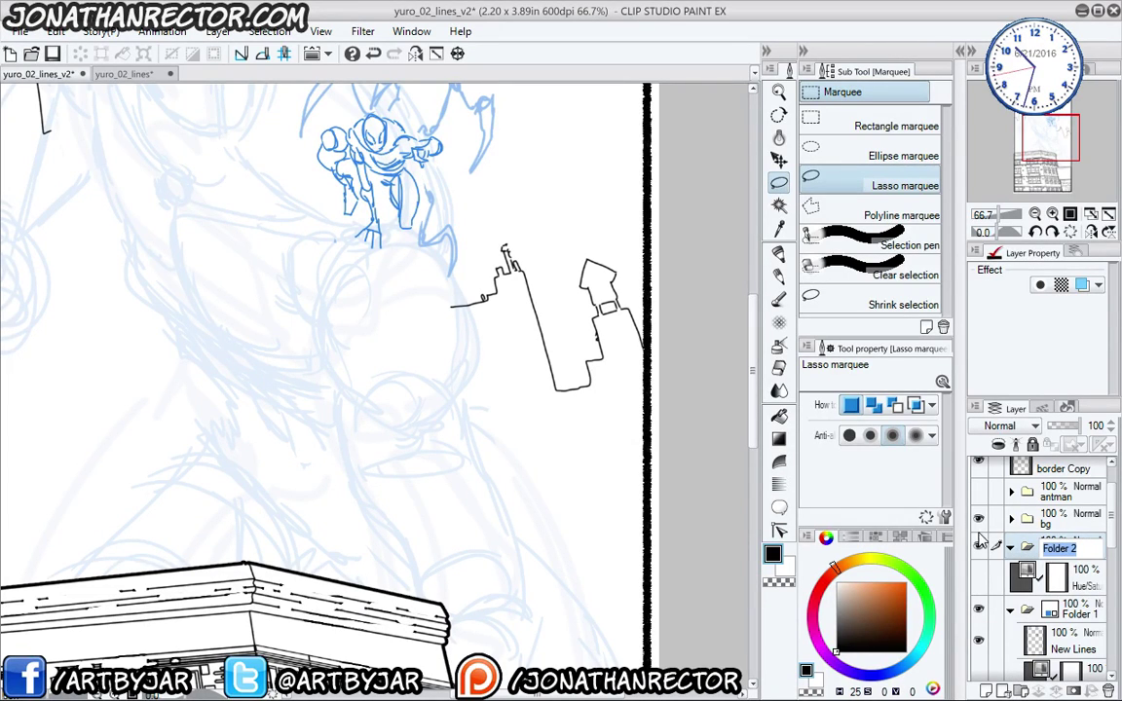
{"action": "type", "text": "spidey"}
{"action": "key", "text": "Return"}
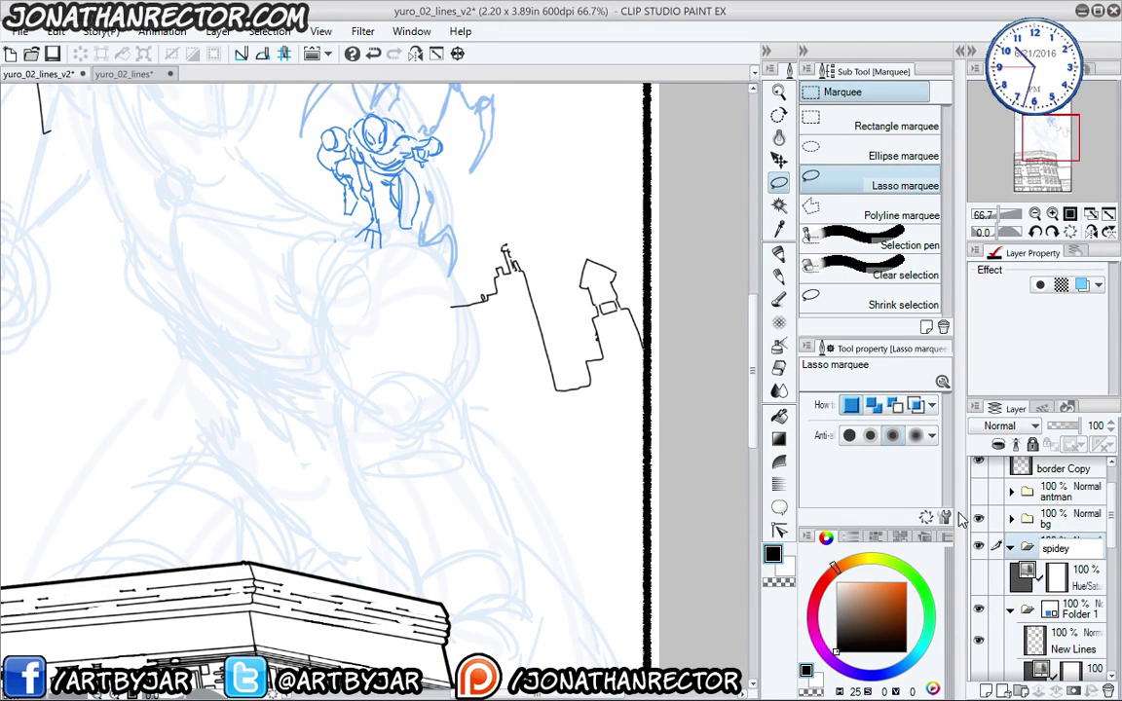
{"action": "key", "text": "ctrl+shift+n"}
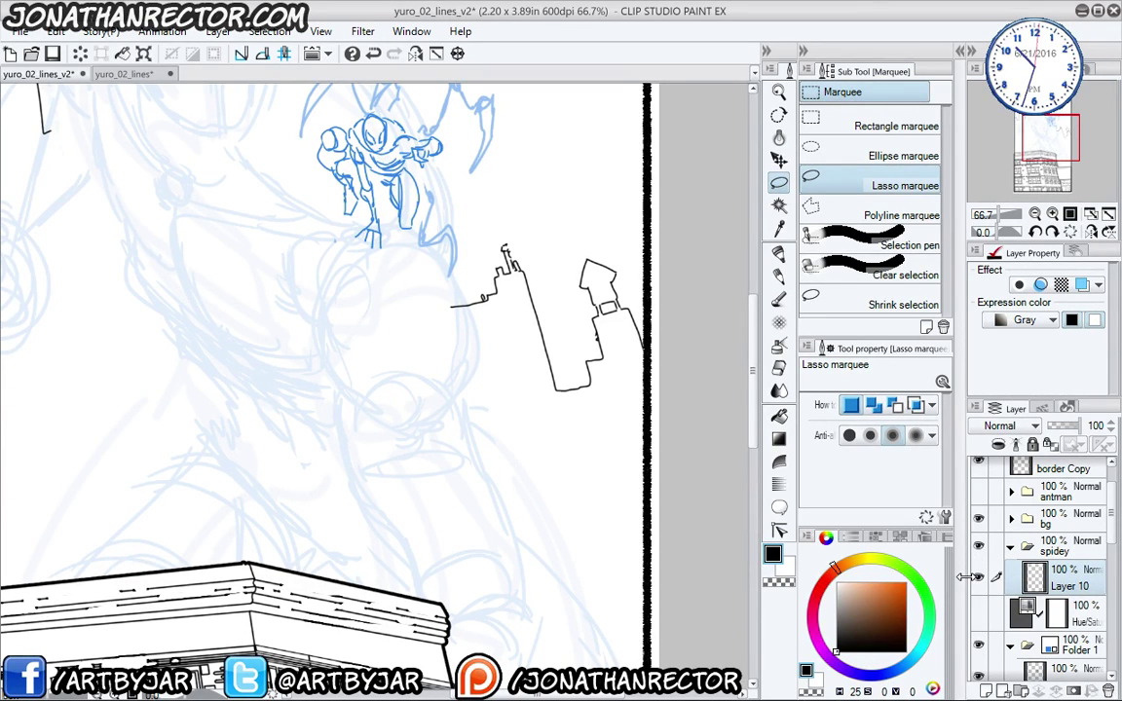
- Zoom in on the crouching Spider-Man sketch and lighten it to pale blue
{"action": "mouse_move", "coordinate": [306, 288]}
{"action": "left_mouse_down"}
{"action": "mouse_move", "coordinate": [351, 421]}
{"action": "mouse_move", "coordinate": [338, 416]}
{"action": "left_mouse_up"}
{"action": "scroll", "coordinate": [376, 458], "scroll_direction": "up", "scroll_amount": 3}
{"action": "left_click_drag", "start_coordinate": [452, 348], "coordinate": [438, 644]}
{"action": "left_click_drag", "start_coordinate": [409, 183], "coordinate": [408, 346]}
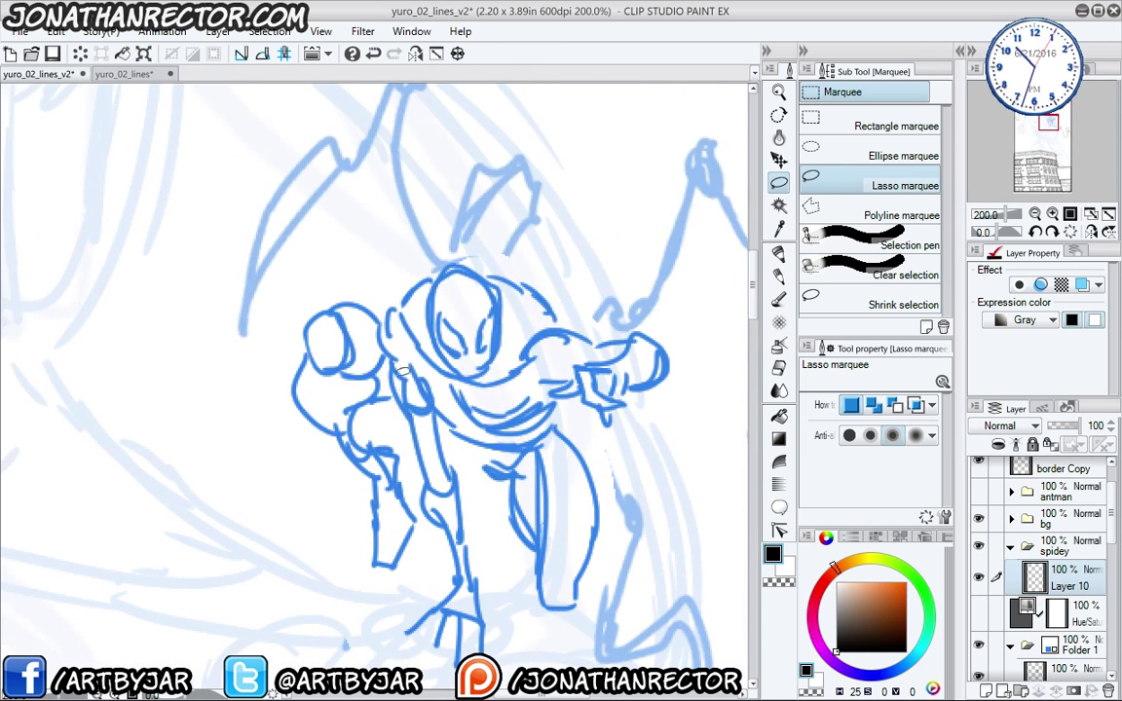
{"action": "left_click", "coordinate": [979, 614]}
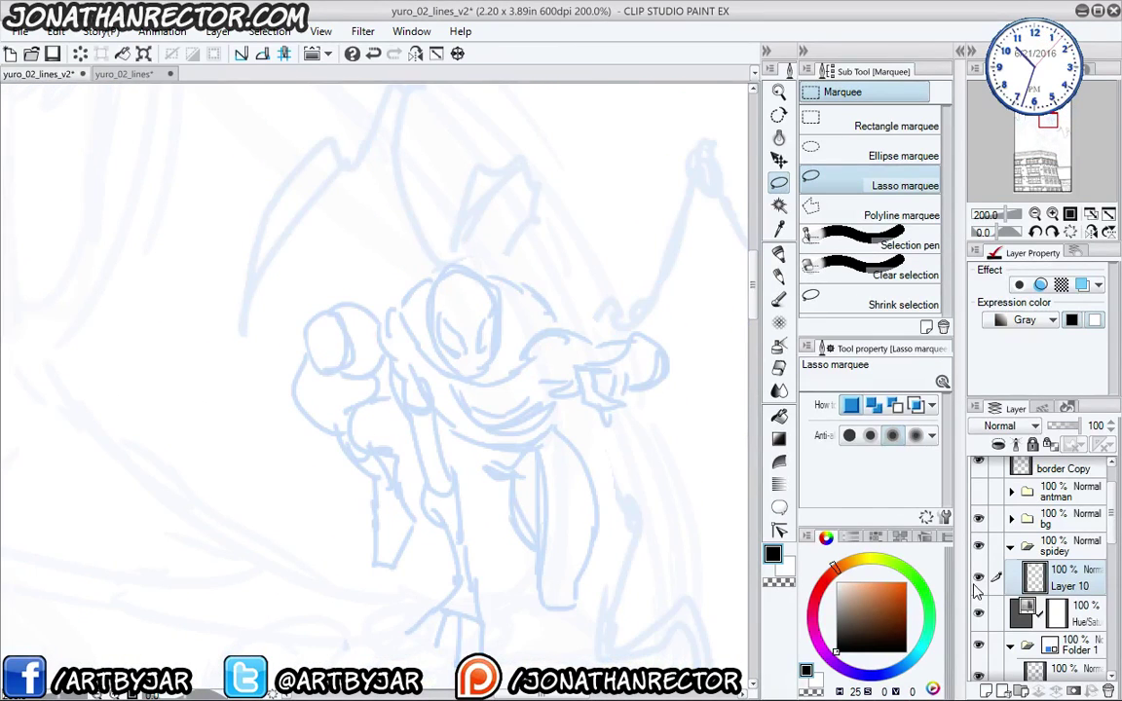
- Erase the stray test stroke on the face and return to the inking pen
{"action": "key", "text": "e"}
{"action": "key", "text": "p"}
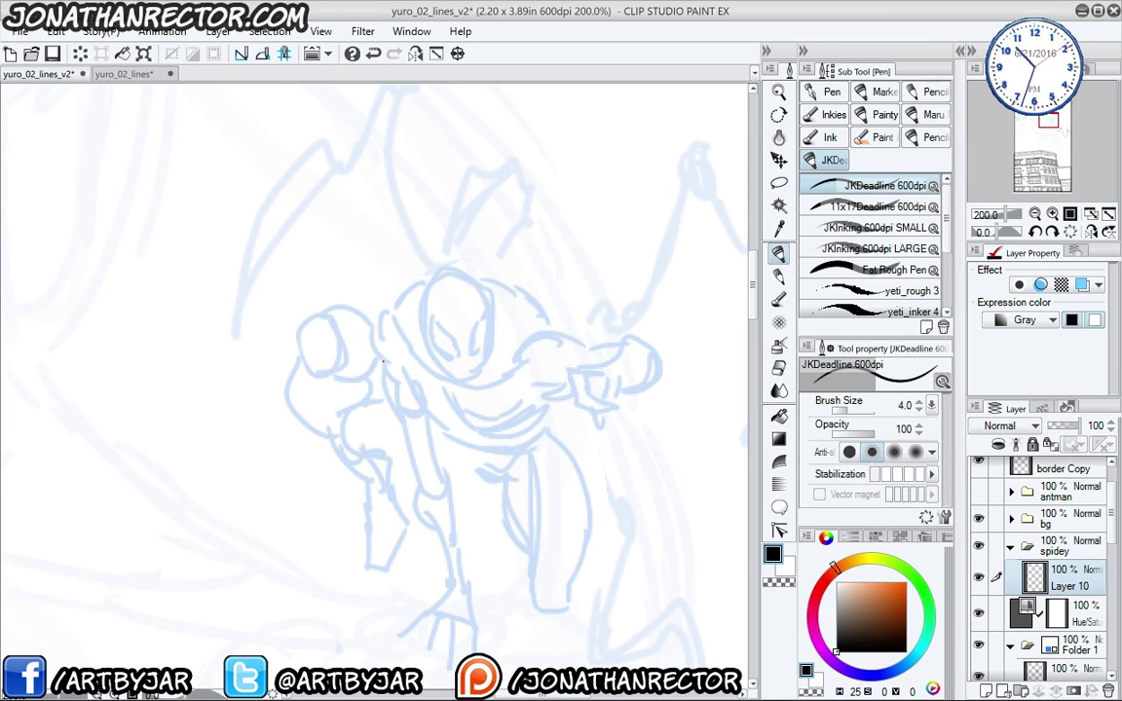
{"action": "key", "text": "e"}
{"action": "mouse_move", "coordinate": [389, 282]}
{"action": "left_mouse_down"}
{"action": "mouse_move", "coordinate": [383, 343]}
{"action": "mouse_move", "coordinate": [435, 349]}
{"action": "mouse_move", "coordinate": [379, 346]}
{"action": "left_mouse_up"}
{"action": "key", "text": "p"}
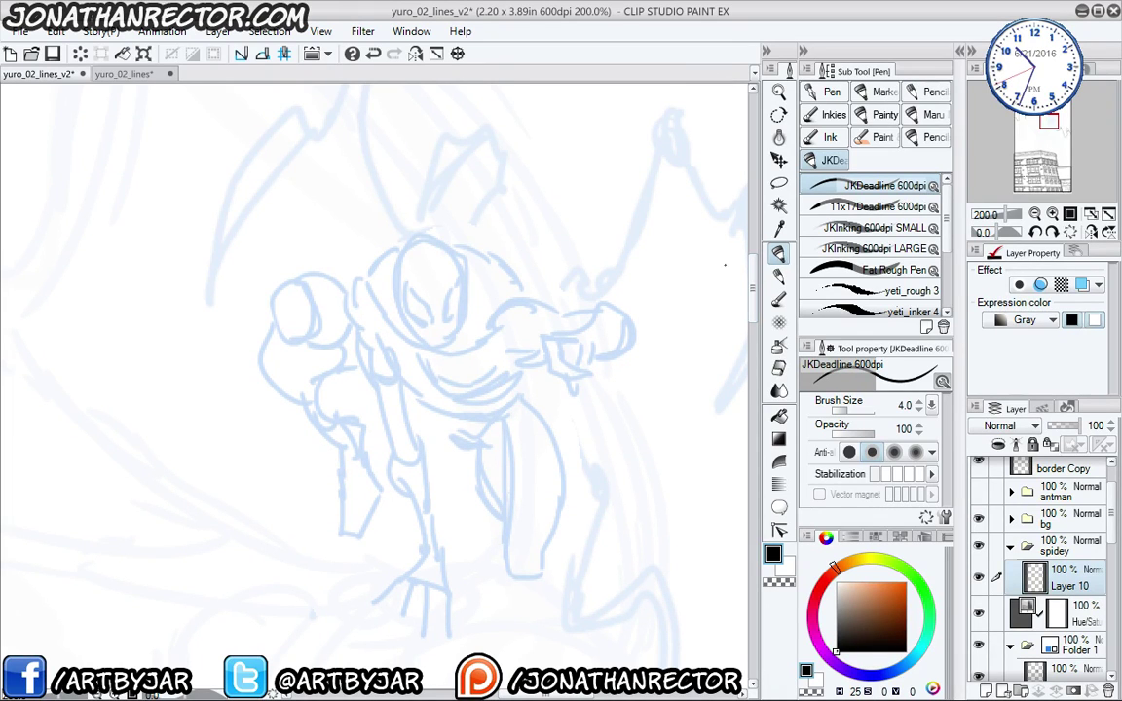
{"action": "scroll", "coordinate": [389, 288], "scroll_direction": "up", "scroll_amount": 4}
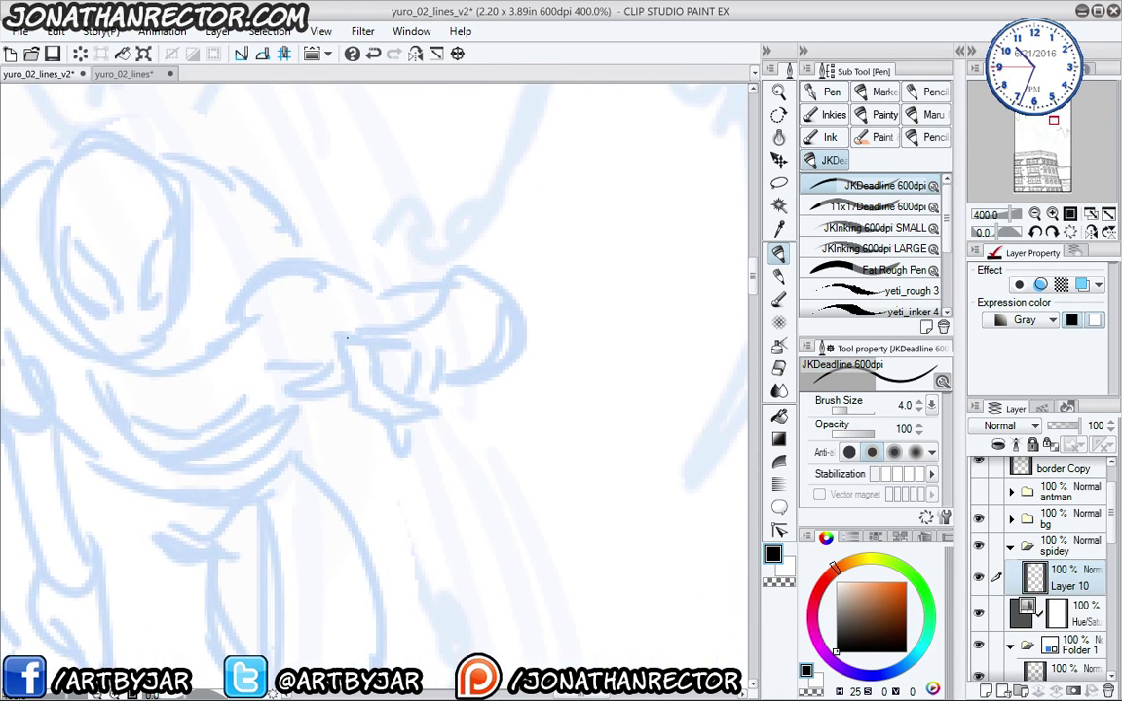
- Ink the pointing hand's outline, fingertip and finger lines in black
{"action": "mouse_move", "coordinate": [346, 336]}
{"action": "left_mouse_down"}
{"action": "mouse_move", "coordinate": [369, 355]}
{"action": "mouse_move", "coordinate": [369, 341]}
{"action": "mouse_move", "coordinate": [384, 379]}
{"action": "mouse_move", "coordinate": [429, 394]}
{"action": "left_mouse_up"}
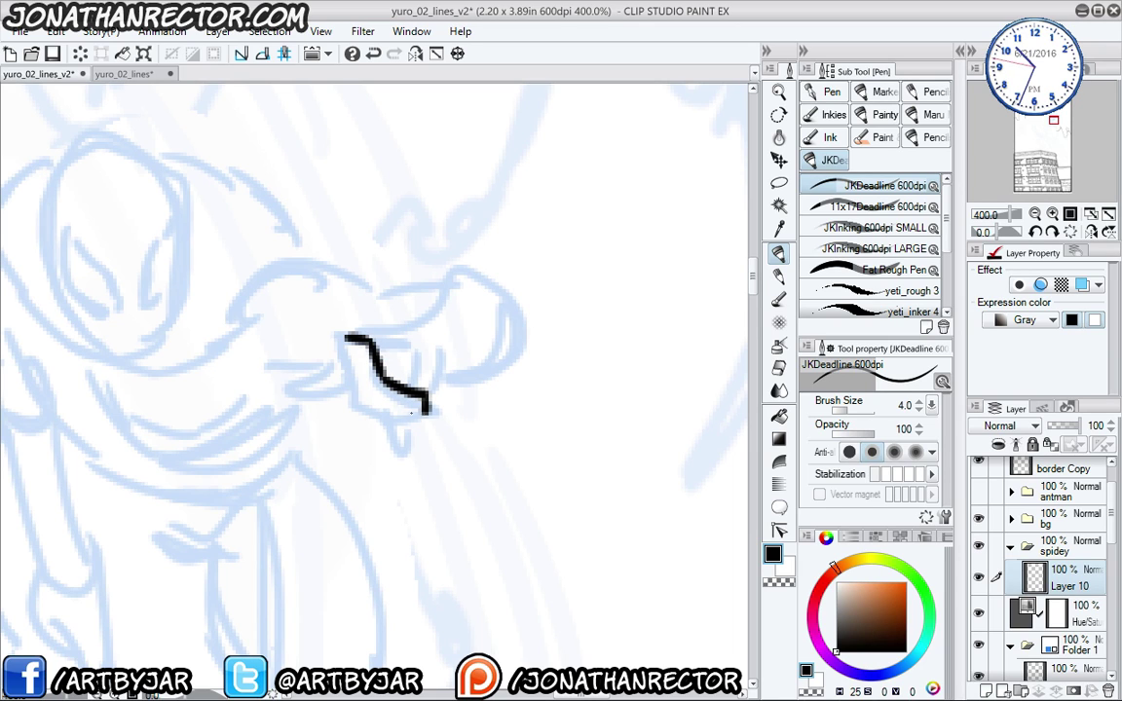
{"action": "left_click_drag", "start_coordinate": [348, 339], "coordinate": [428, 398]}
{"action": "left_click_drag", "start_coordinate": [402, 348], "coordinate": [404, 392]}
{"action": "mouse_move", "coordinate": [441, 360]}
{"action": "left_mouse_down"}
{"action": "mouse_move", "coordinate": [448, 394]}
{"action": "mouse_move", "coordinate": [405, 462]}
{"action": "left_mouse_up"}
{"action": "left_click_drag", "start_coordinate": [399, 433], "coordinate": [405, 461]}
{"action": "left_click_drag", "start_coordinate": [283, 362], "coordinate": [346, 421]}
{"action": "mouse_move", "coordinate": [500, 394]}
{"action": "left_mouse_down"}
{"action": "mouse_move", "coordinate": [428, 377]}
{"action": "mouse_move", "coordinate": [328, 438]}
{"action": "mouse_move", "coordinate": [409, 456]}
{"action": "left_mouse_up"}
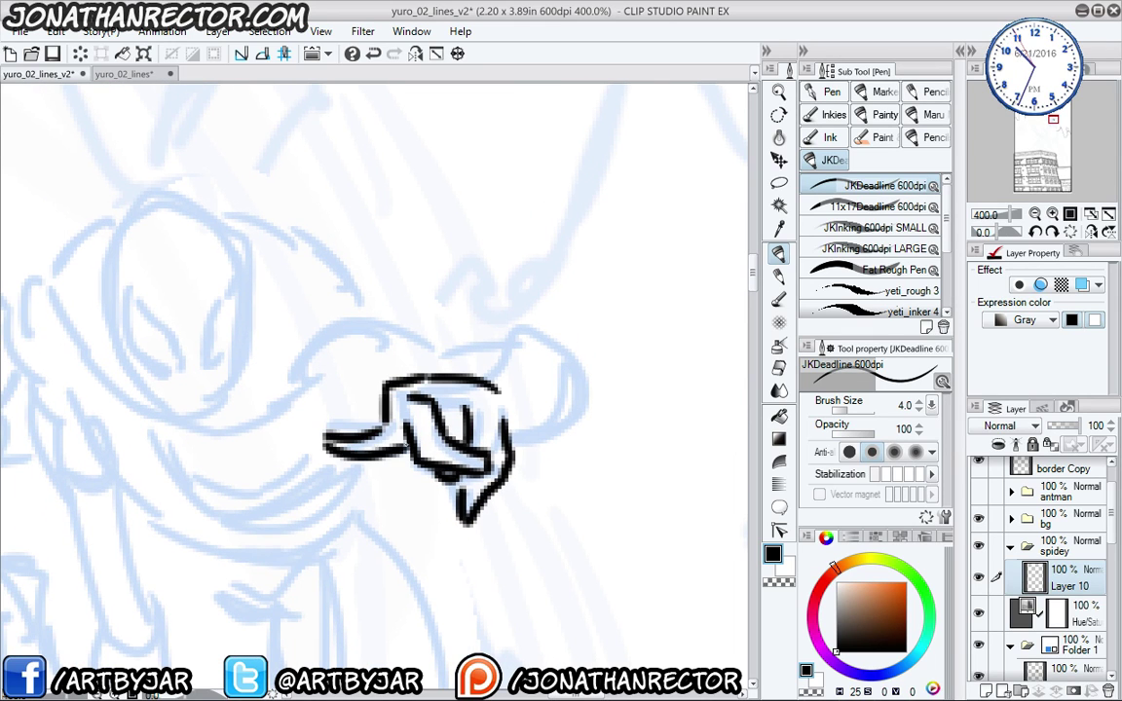
{"action": "scroll", "coordinate": [321, 368], "scroll_direction": "down", "scroll_amount": 2}
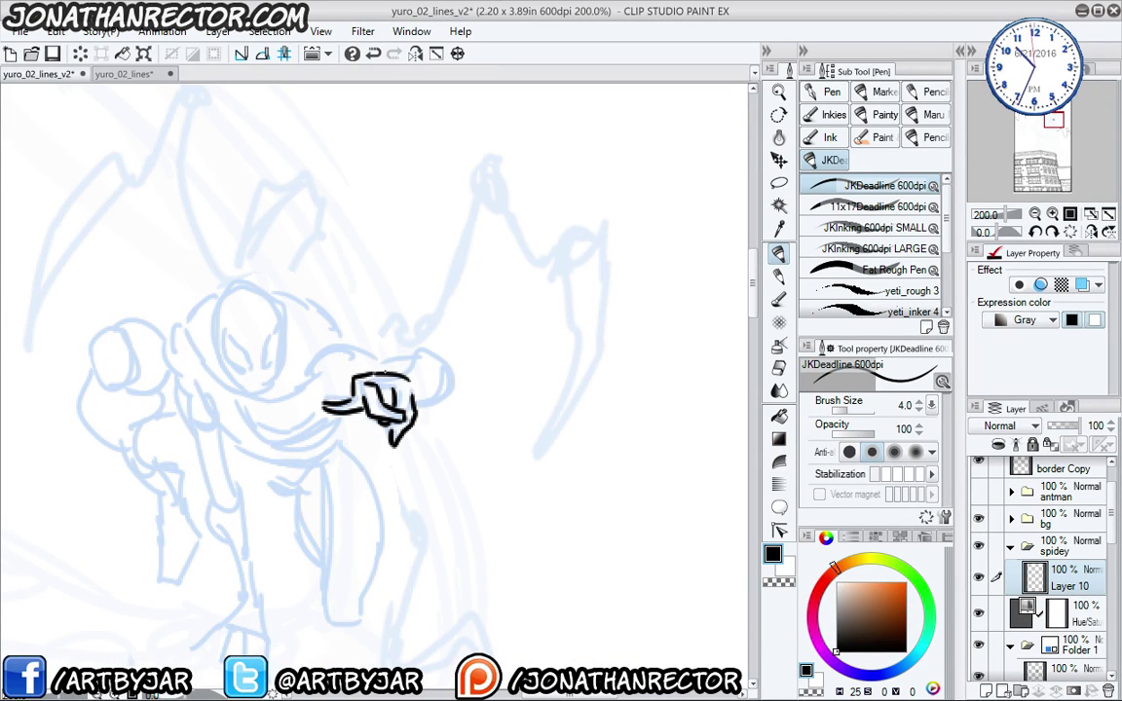
- Ink the shoulder, the arm joining the hand, the back, head and body side lines
{"action": "mouse_move", "coordinate": [399, 375]}
{"action": "left_mouse_down"}
{"action": "mouse_move", "coordinate": [421, 342]}
{"action": "mouse_move", "coordinate": [451, 366]}
{"action": "mouse_move", "coordinate": [419, 407]}
{"action": "left_mouse_up"}
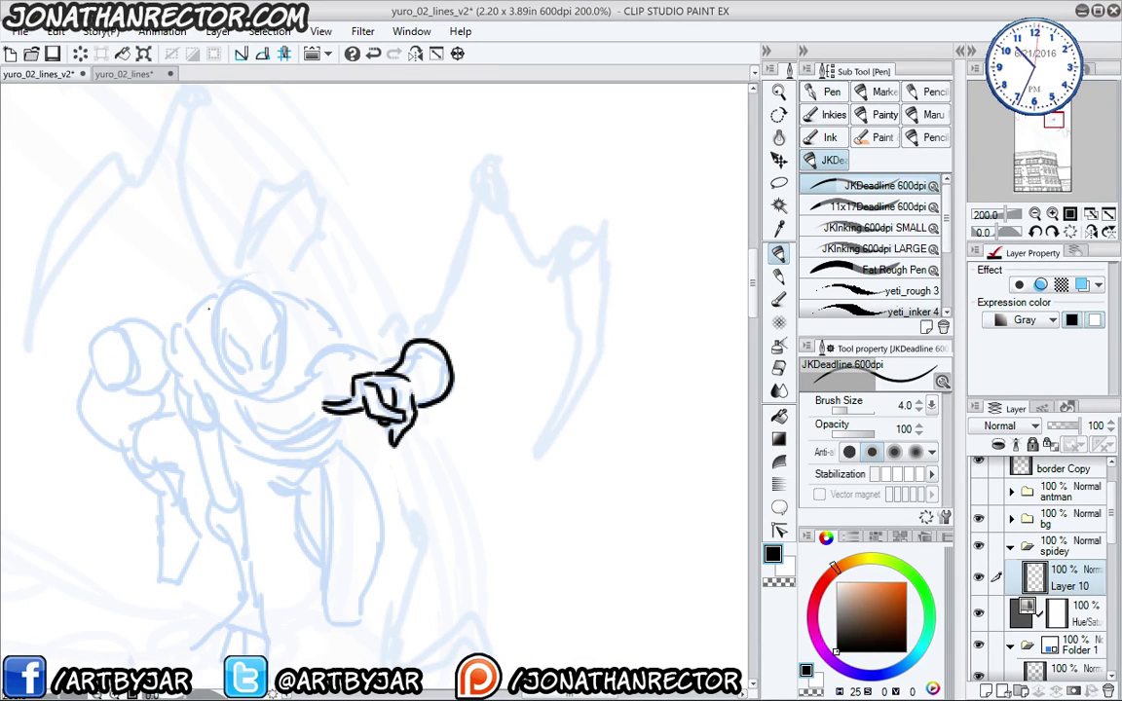
{"action": "left_click_drag", "start_coordinate": [230, 481], "coordinate": [397, 454]}
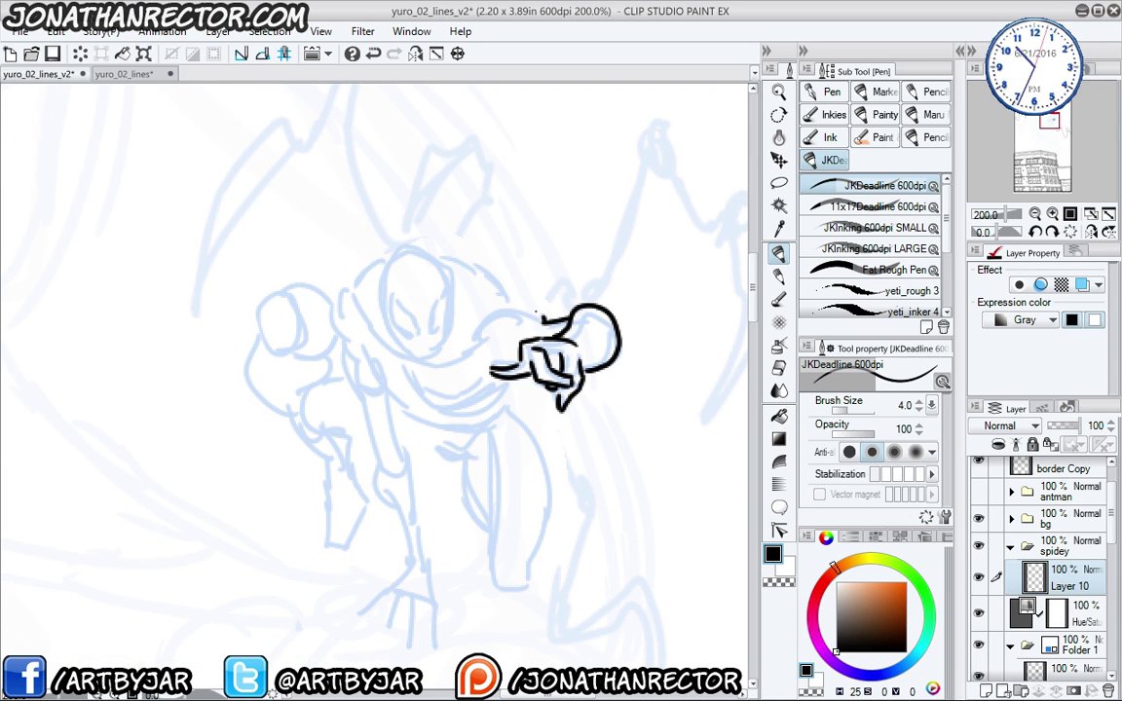
{"action": "mouse_move", "coordinate": [534, 312]}
{"action": "left_mouse_down"}
{"action": "mouse_move", "coordinate": [482, 304]}
{"action": "mouse_move", "coordinate": [438, 368]}
{"action": "mouse_move", "coordinate": [444, 417]}
{"action": "left_mouse_up"}
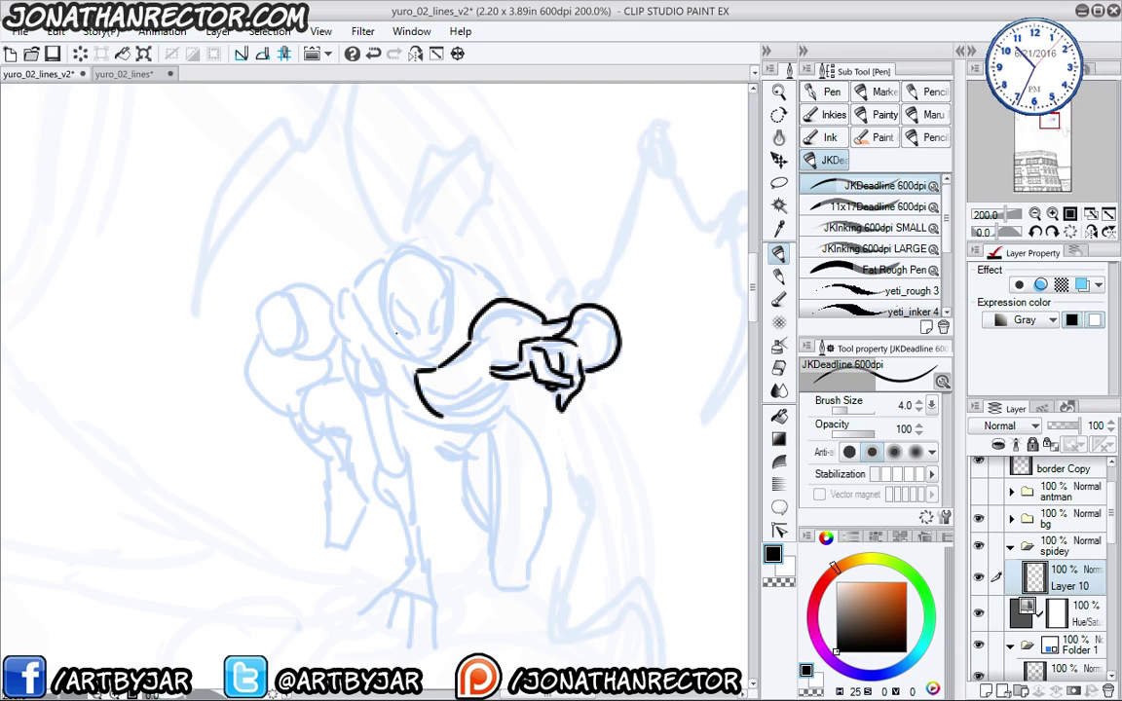
{"action": "left_click_drag", "start_coordinate": [444, 417], "coordinate": [487, 386]}
{"action": "mouse_move", "coordinate": [374, 332]}
{"action": "left_mouse_down"}
{"action": "mouse_move", "coordinate": [417, 372]}
{"action": "mouse_move", "coordinate": [429, 409]}
{"action": "mouse_move", "coordinate": [351, 281]}
{"action": "mouse_move", "coordinate": [345, 351]}
{"action": "left_mouse_up"}
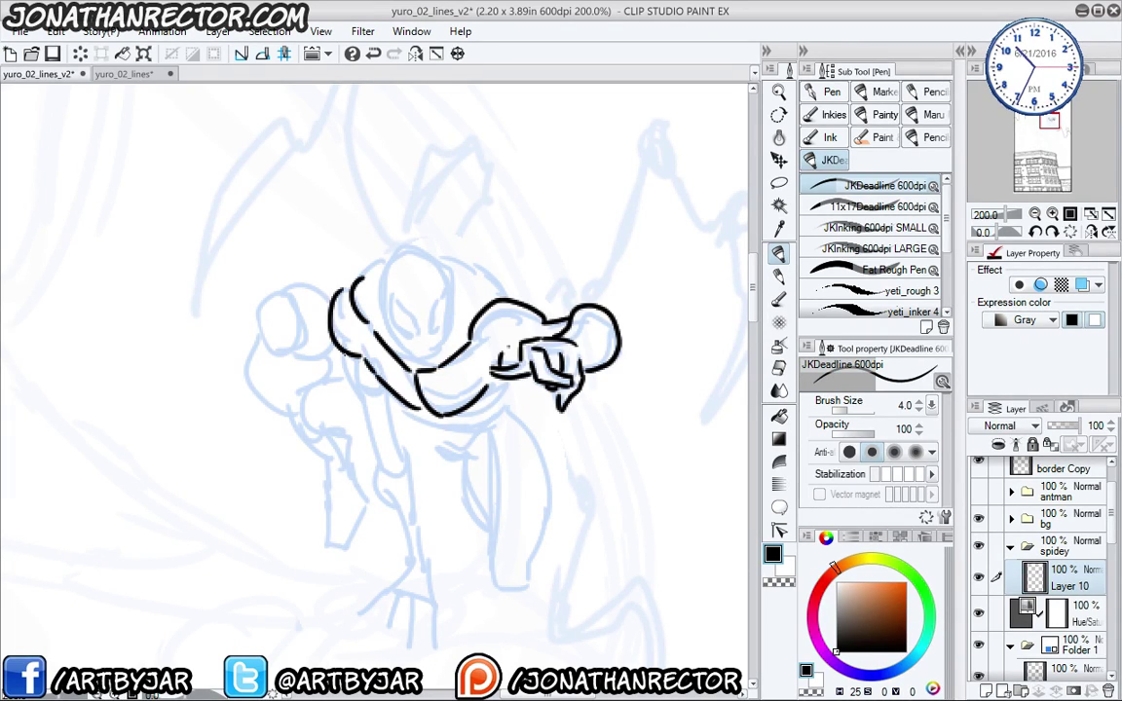
{"action": "left_click_drag", "start_coordinate": [347, 355], "coordinate": [389, 457]}
{"action": "left_click_drag", "start_coordinate": [393, 397], "coordinate": [398, 448]}
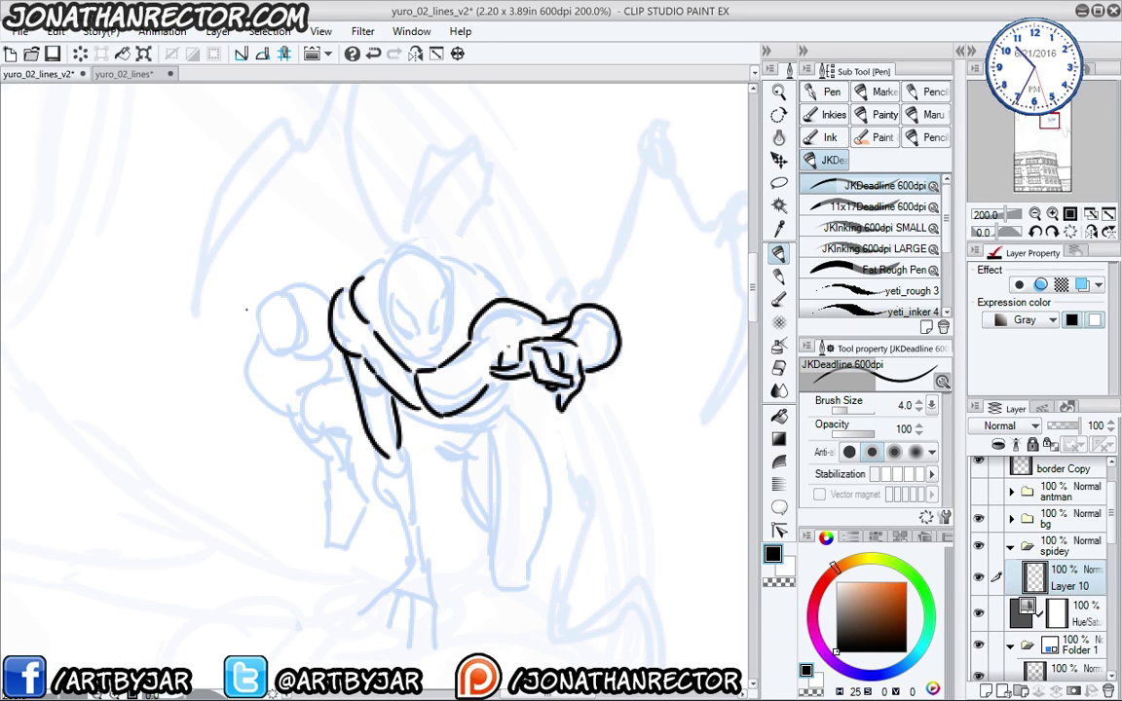
- Ink the leg's upper and inner edges down to the foot
{"action": "left_click_drag", "start_coordinate": [373, 445], "coordinate": [394, 512]}
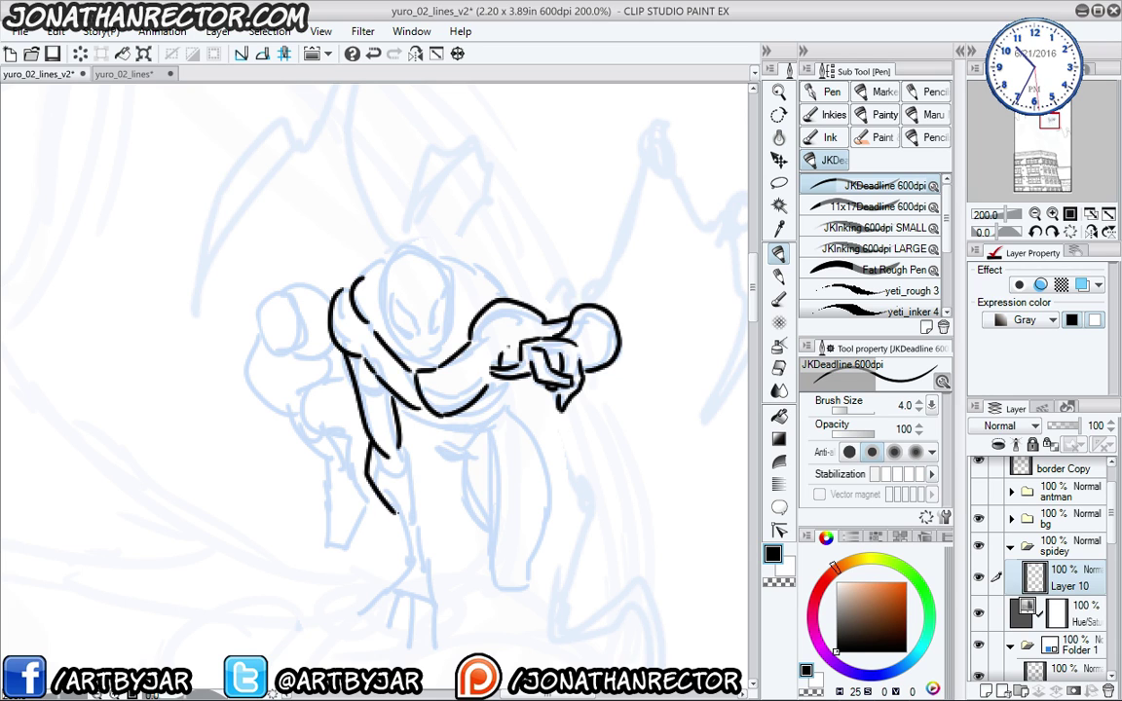
{"action": "left_click_drag", "start_coordinate": [400, 442], "coordinate": [425, 559]}
{"action": "left_click_drag", "start_coordinate": [394, 512], "coordinate": [402, 557]}
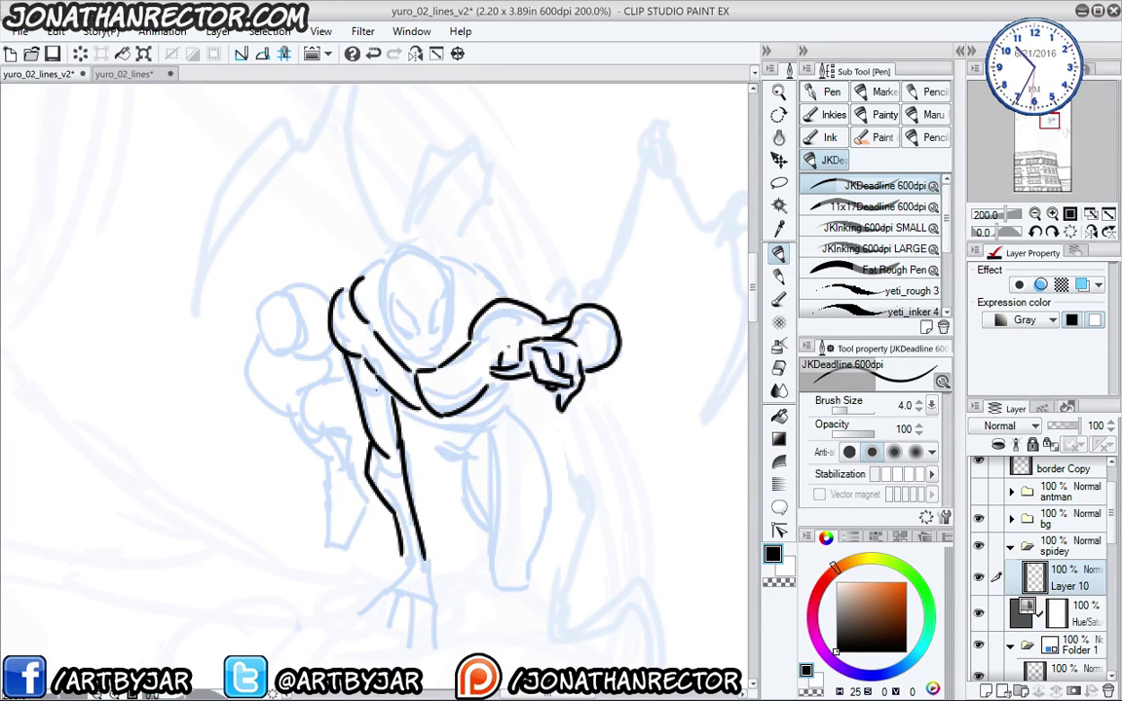
{"action": "scroll", "coordinate": [448, 341], "scroll_direction": "down", "scroll_amount": 4}
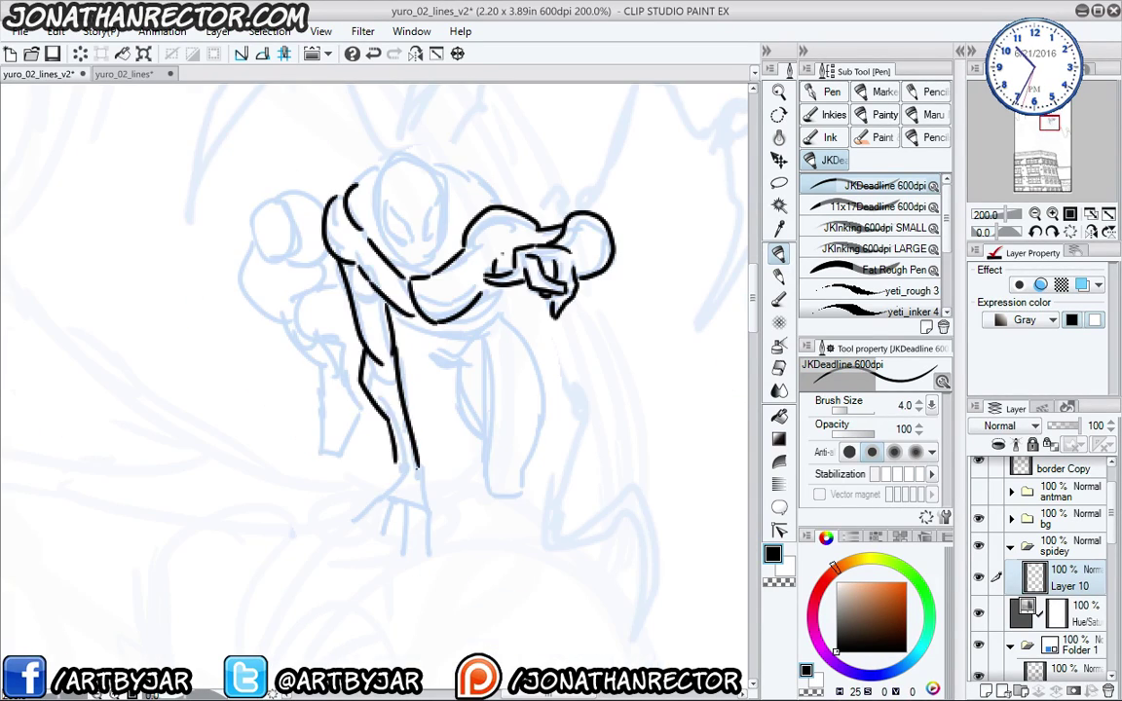
- Ink Spider-Man's planted hand and its fingers, and add ab lines on the torso
{"action": "mouse_move", "coordinate": [393, 472]}
{"action": "left_mouse_down"}
{"action": "mouse_move", "coordinate": [379, 492]}
{"action": "mouse_move", "coordinate": [441, 490]}
{"action": "mouse_move", "coordinate": [422, 555]}
{"action": "mouse_move", "coordinate": [415, 541]}
{"action": "mouse_move", "coordinate": [405, 555]}
{"action": "left_mouse_up"}
{"action": "mouse_move", "coordinate": [399, 508]}
{"action": "left_mouse_down"}
{"action": "mouse_move", "coordinate": [395, 553]}
{"action": "mouse_move", "coordinate": [358, 519]}
{"action": "left_mouse_up"}
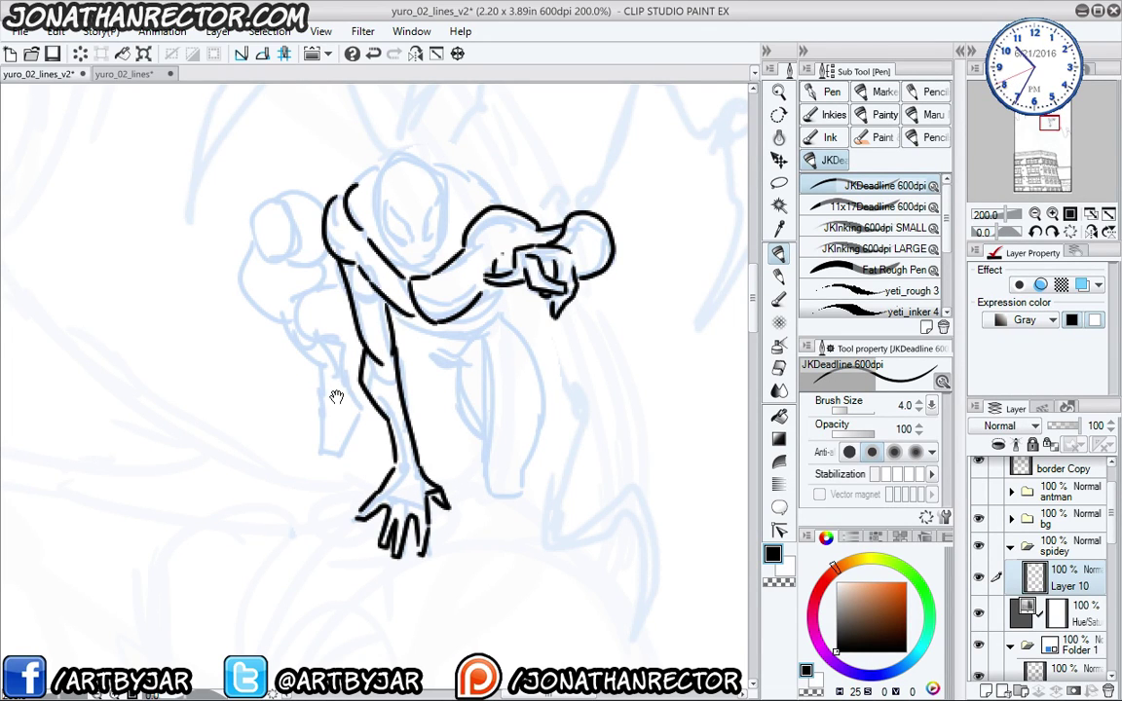
{"action": "mouse_move", "coordinate": [375, 299]}
{"action": "left_mouse_down"}
{"action": "mouse_move", "coordinate": [371, 353]}
{"action": "mouse_move", "coordinate": [342, 406]}
{"action": "left_mouse_up"}
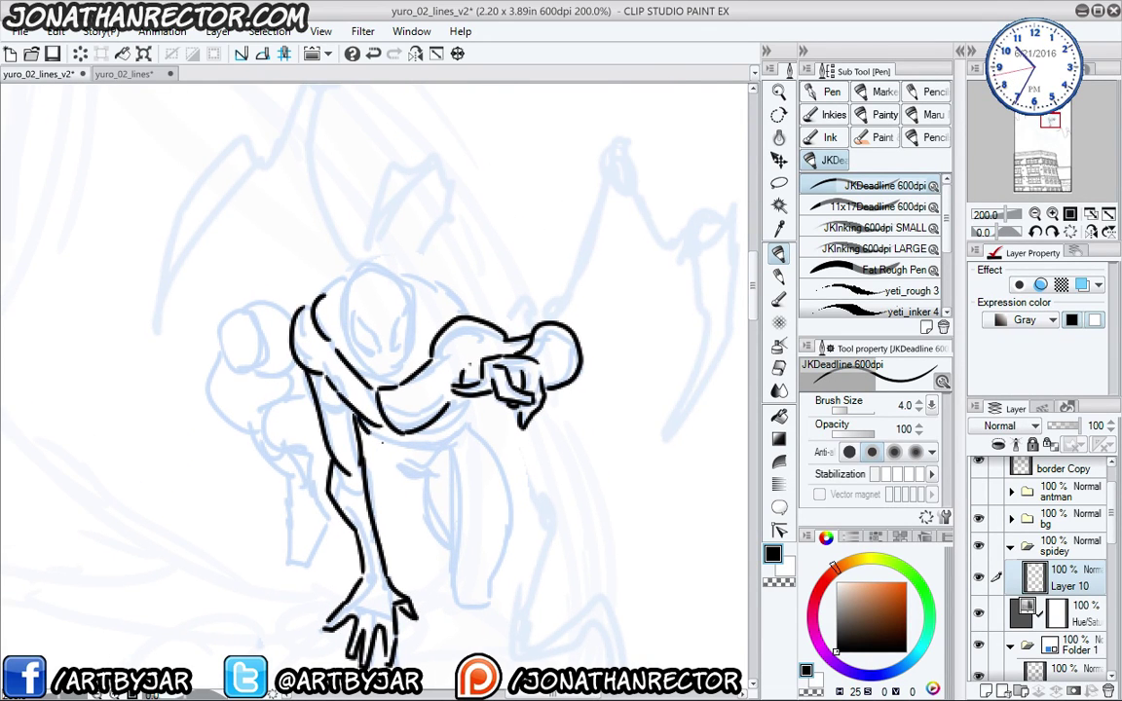
{"action": "left_click_drag", "start_coordinate": [390, 465], "coordinate": [421, 478]}
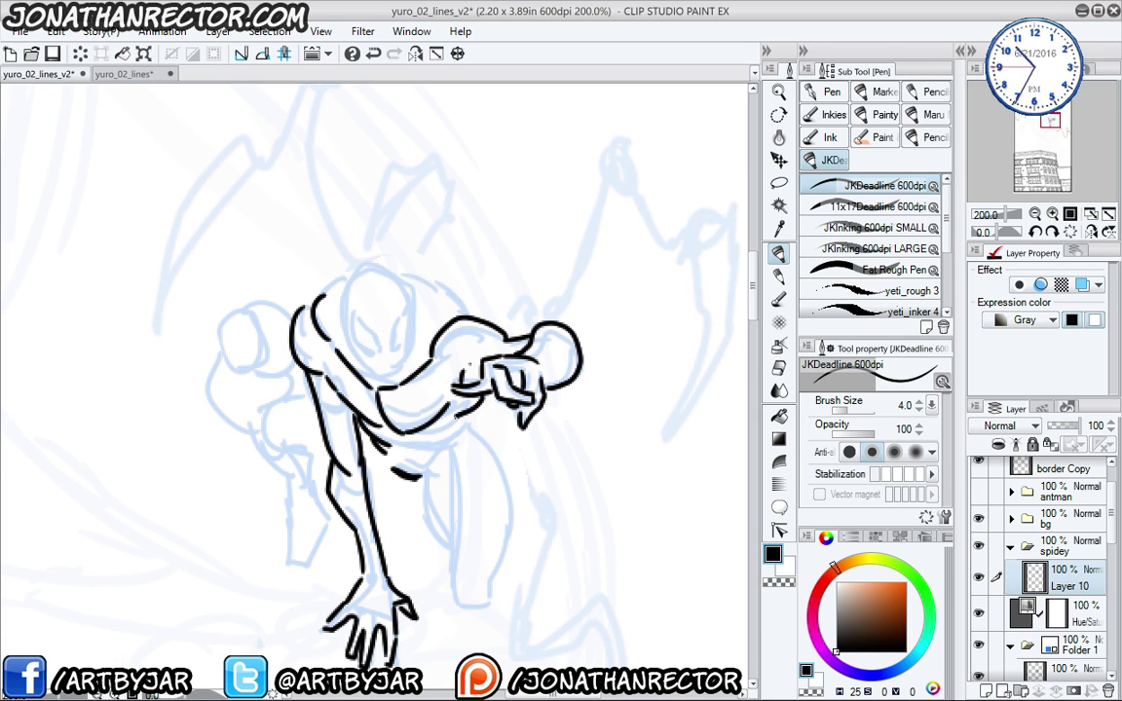
{"action": "mouse_move", "coordinate": [454, 414]}
{"action": "left_mouse_down"}
{"action": "mouse_move", "coordinate": [390, 463]}
{"action": "mouse_move", "coordinate": [456, 435]}
{"action": "mouse_move", "coordinate": [478, 449]}
{"action": "mouse_move", "coordinate": [483, 506]}
{"action": "mouse_move", "coordinate": [497, 498]}
{"action": "mouse_move", "coordinate": [504, 509]}
{"action": "mouse_move", "coordinate": [489, 609]}
{"action": "left_mouse_up"}
- Trim the leg line, then ink the inner leg line and a short torso stroke
{"action": "key", "text": "e"}
{"action": "key", "text": "p"}
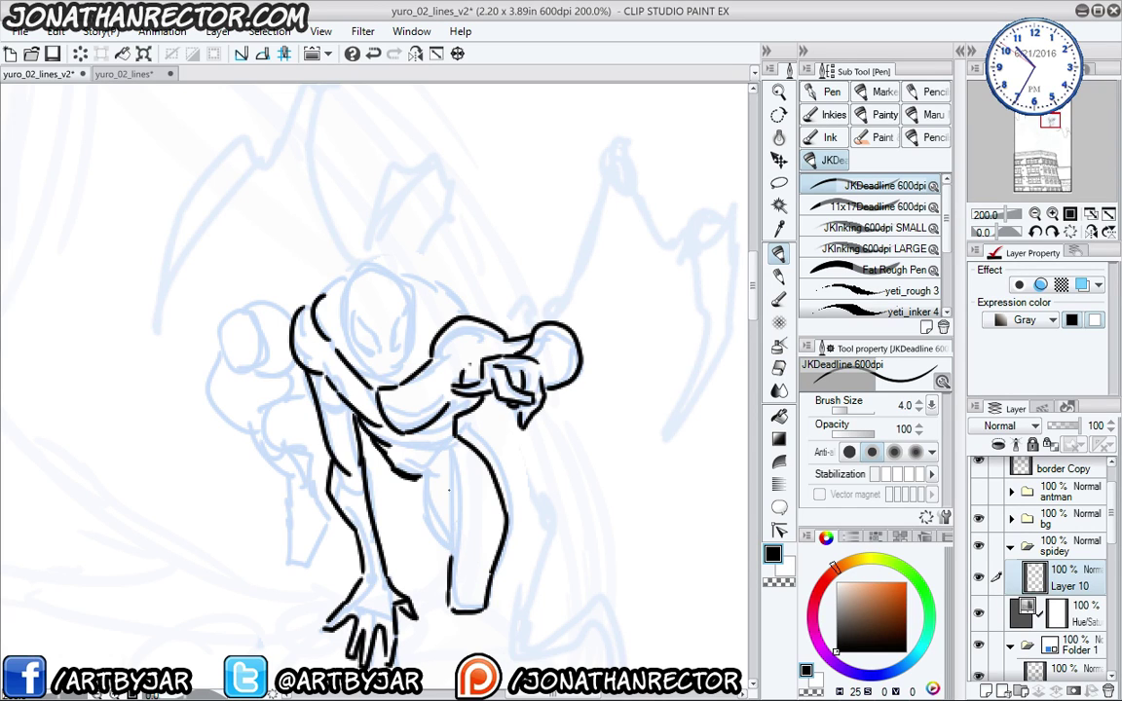
{"action": "left_click_drag", "start_coordinate": [435, 477], "coordinate": [432, 544]}
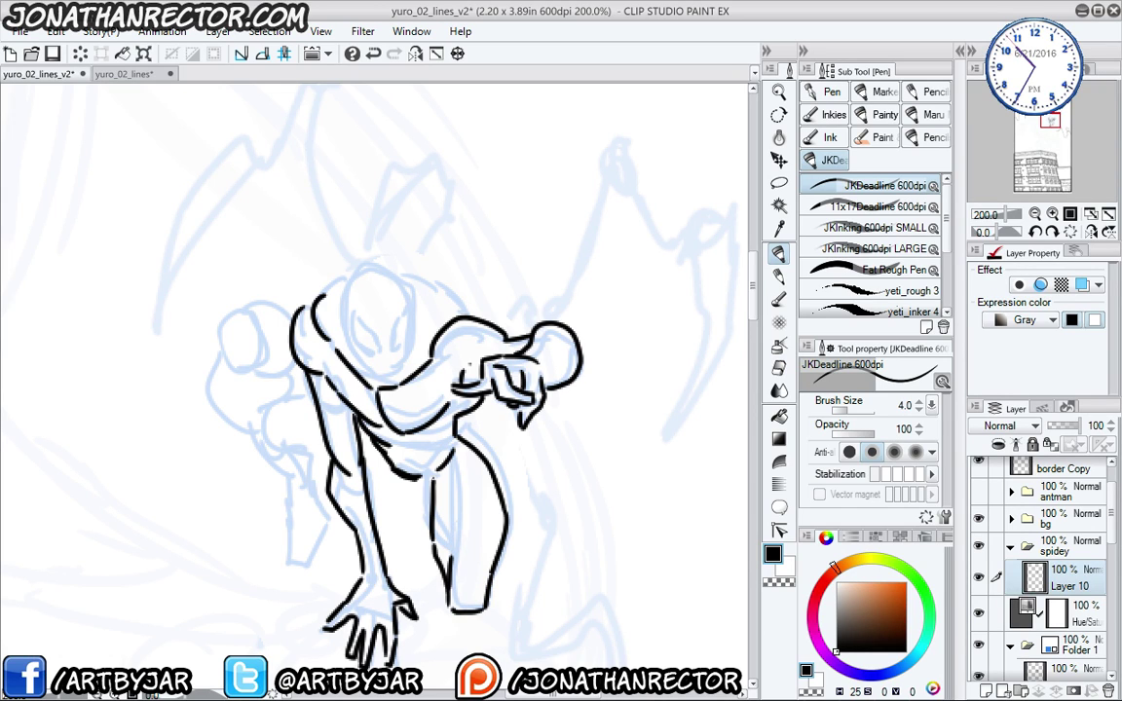
{"action": "left_click_drag", "start_coordinate": [376, 433], "coordinate": [389, 470]}
- Outline Spider-Man's left fist, forearm and elbow, with inner detail lines
{"action": "mouse_move", "coordinate": [288, 343]}
{"action": "left_mouse_down"}
{"action": "mouse_move", "coordinate": [229, 368]}
{"action": "mouse_move", "coordinate": [251, 412]}
{"action": "left_mouse_up"}
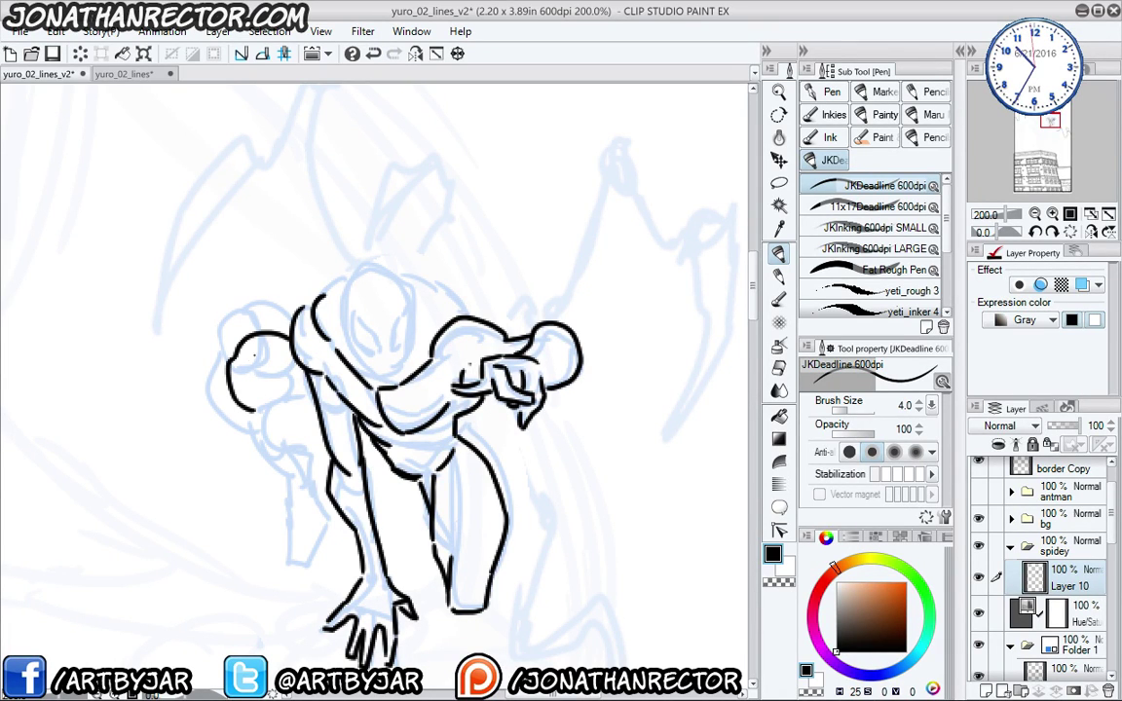
{"action": "left_click_drag", "start_coordinate": [261, 359], "coordinate": [285, 407]}
{"action": "mouse_move", "coordinate": [241, 366]}
{"action": "left_mouse_down"}
{"action": "mouse_move", "coordinate": [259, 371]}
{"action": "mouse_move", "coordinate": [233, 451]}
{"action": "mouse_move", "coordinate": [291, 475]}
{"action": "left_mouse_up"}
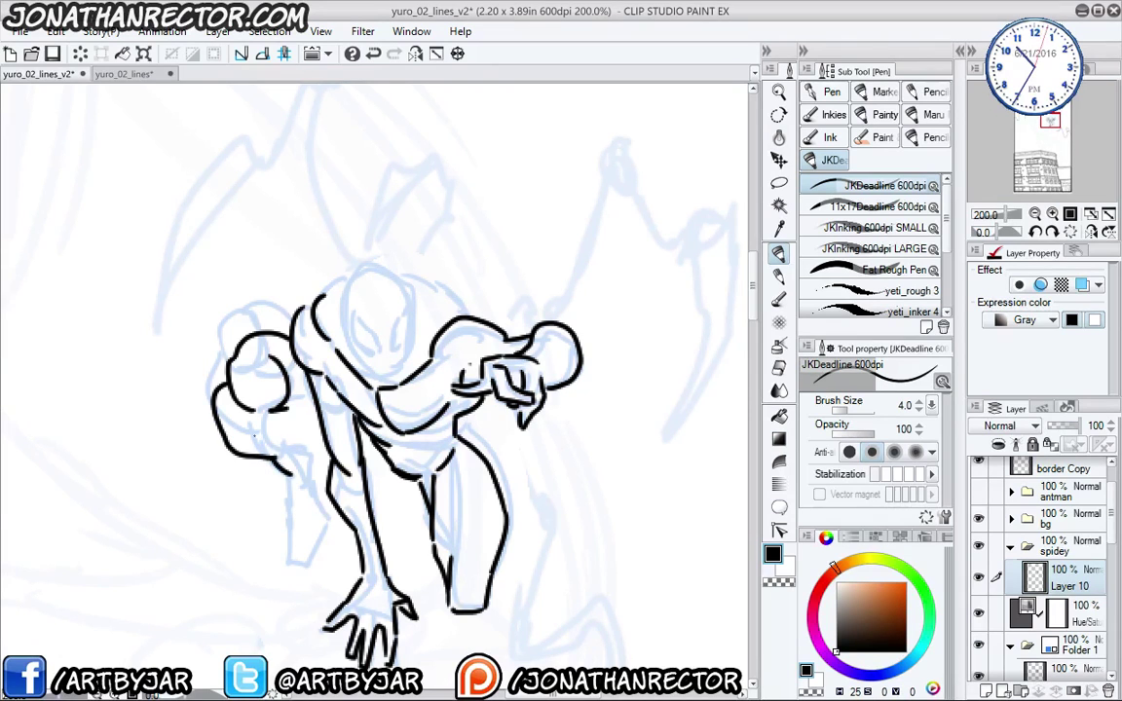
{"action": "left_click_drag", "start_coordinate": [253, 431], "coordinate": [289, 473]}
{"action": "left_click_drag", "start_coordinate": [259, 375], "coordinate": [274, 417]}
{"action": "mouse_move", "coordinate": [273, 413]}
{"action": "left_mouse_down"}
{"action": "mouse_move", "coordinate": [314, 439]}
{"action": "mouse_move", "coordinate": [317, 497]}
{"action": "mouse_move", "coordinate": [312, 470]}
{"action": "mouse_move", "coordinate": [309, 517]}
{"action": "mouse_move", "coordinate": [293, 514]}
{"action": "mouse_move", "coordinate": [282, 546]}
{"action": "mouse_move", "coordinate": [314, 566]}
{"action": "mouse_move", "coordinate": [321, 515]}
{"action": "left_mouse_up"}
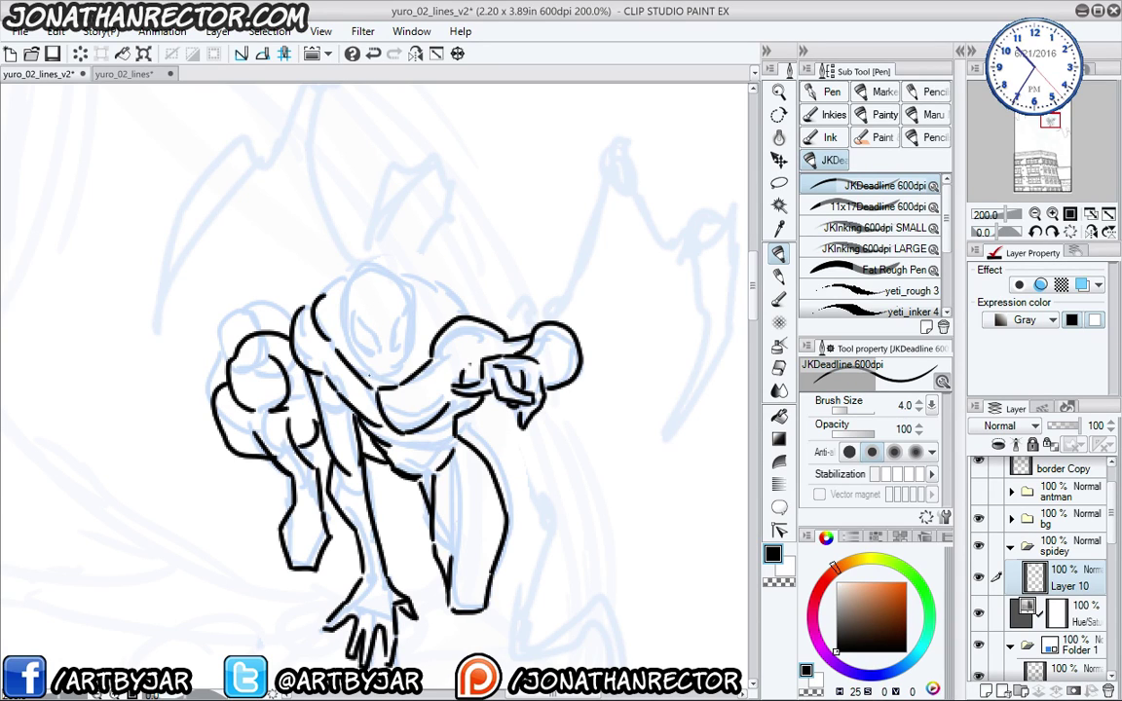
- Ink the left side and top of the head, the mask's right eye and the jaw line
{"action": "mouse_move", "coordinate": [343, 326]}
{"action": "left_mouse_down"}
{"action": "mouse_move", "coordinate": [342, 280]}
{"action": "mouse_move", "coordinate": [356, 261]}
{"action": "mouse_move", "coordinate": [401, 274]}
{"action": "mouse_move", "coordinate": [415, 310]}
{"action": "mouse_move", "coordinate": [392, 338]}
{"action": "mouse_move", "coordinate": [341, 340]}
{"action": "left_mouse_up"}
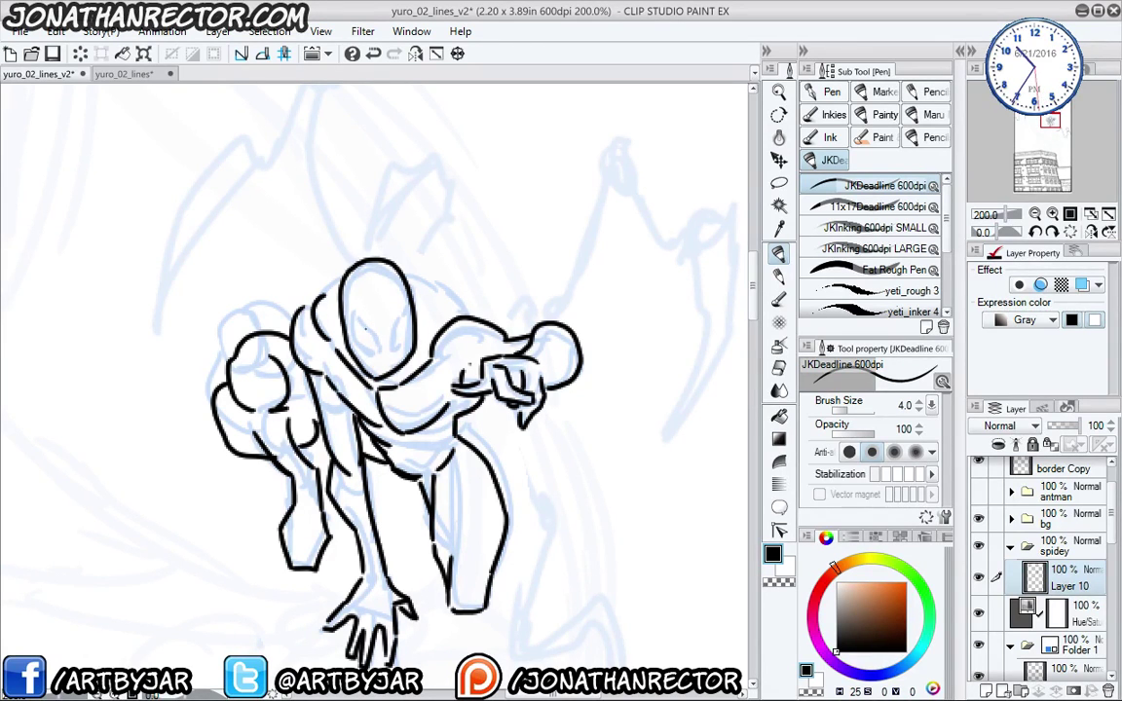
{"action": "left_click_drag", "start_coordinate": [378, 354], "coordinate": [353, 308]}
{"action": "mouse_move", "coordinate": [392, 354]}
{"action": "left_mouse_down"}
{"action": "mouse_move", "coordinate": [411, 302]}
{"action": "mouse_move", "coordinate": [413, 345]}
{"action": "left_mouse_up"}
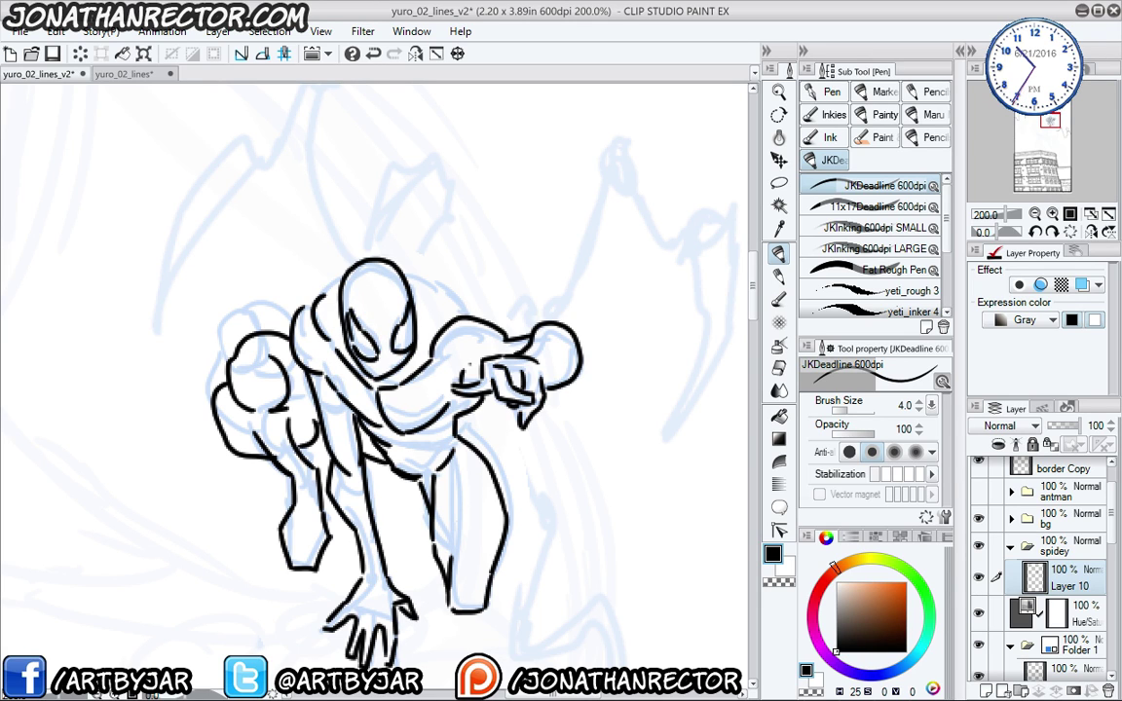
{"action": "key", "text": "e"}
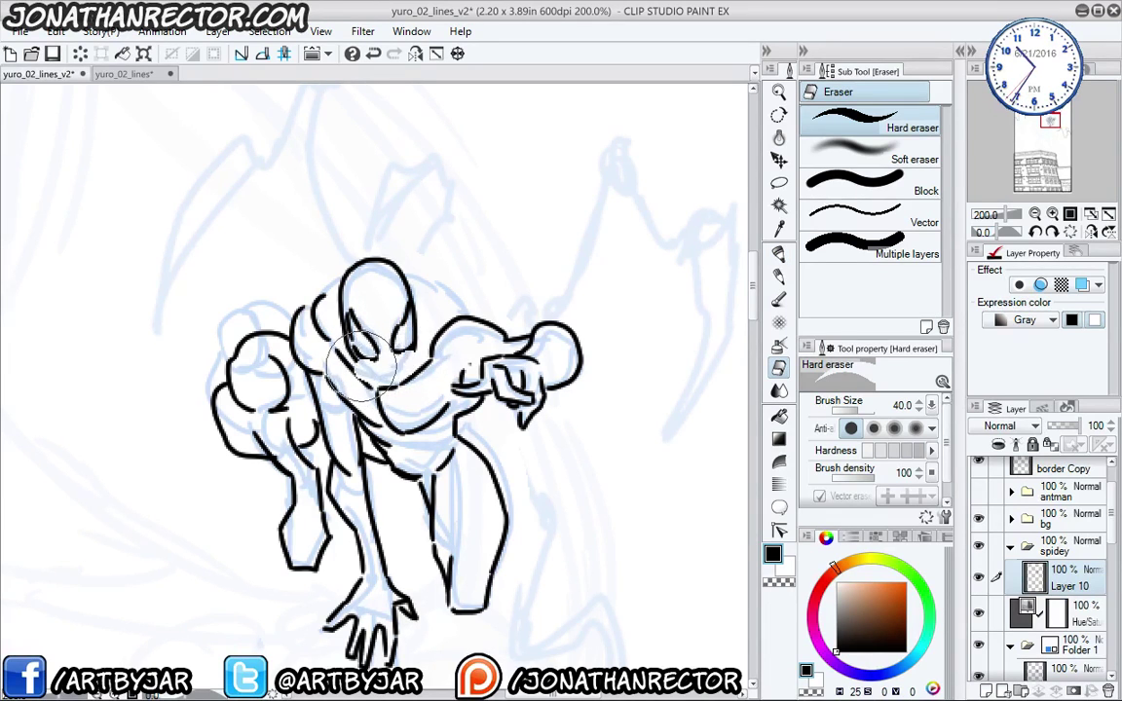
{"action": "key", "text": "p"}
{"action": "mouse_move", "coordinate": [360, 355]}
{"action": "left_mouse_down"}
{"action": "mouse_move", "coordinate": [390, 380]}
{"action": "mouse_move", "coordinate": [414, 366]}
{"action": "left_mouse_up"}
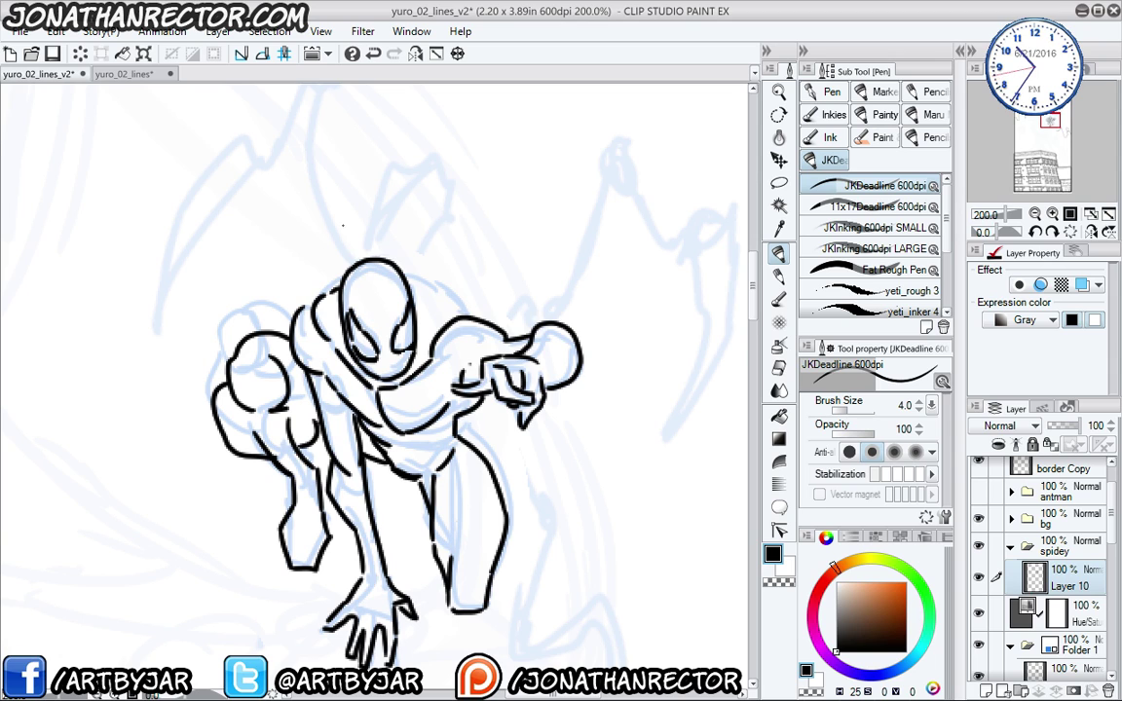
- Ink the head's right side down to the shoulder, plus ab, inner-thigh and lower-torso lines
{"action": "left_click_drag", "start_coordinate": [366, 256], "coordinate": [460, 317]}
{"action": "left_click_drag", "start_coordinate": [460, 367], "coordinate": [441, 393]}
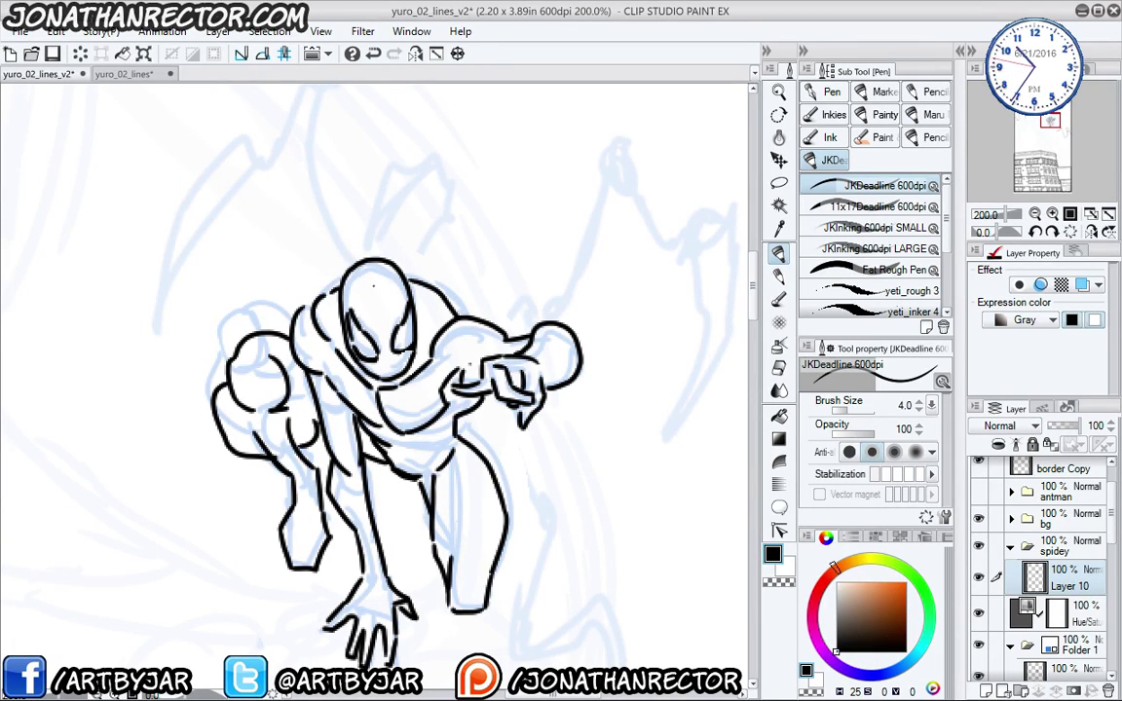
{"action": "mouse_move", "coordinate": [388, 428]}
{"action": "left_mouse_down"}
{"action": "mouse_move", "coordinate": [436, 440]}
{"action": "mouse_move", "coordinate": [407, 452]}
{"action": "mouse_move", "coordinate": [407, 531]}
{"action": "left_mouse_up"}
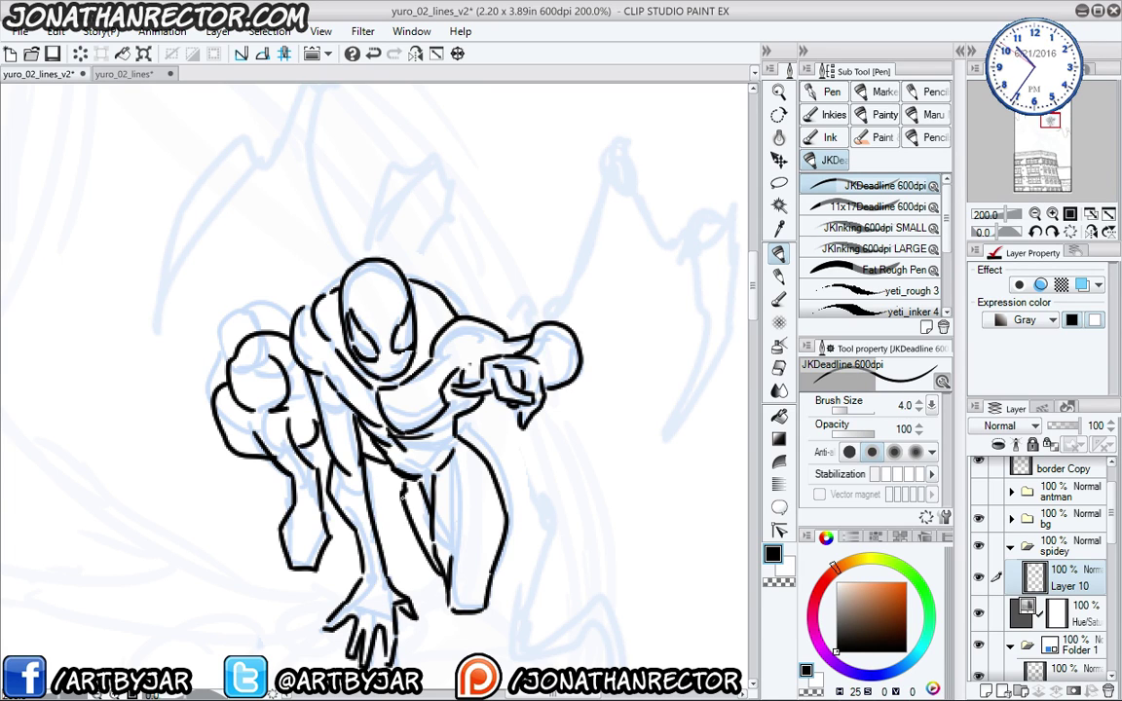
{"action": "left_click_drag", "start_coordinate": [421, 487], "coordinate": [432, 531]}
{"action": "left_click_drag", "start_coordinate": [360, 476], "coordinate": [384, 504]}
- Zoom out to 150%, mirror-check the view, and erase stray marks near the right eye with a size-12 eraser
{"action": "key", "text": "ctrl+minus"}
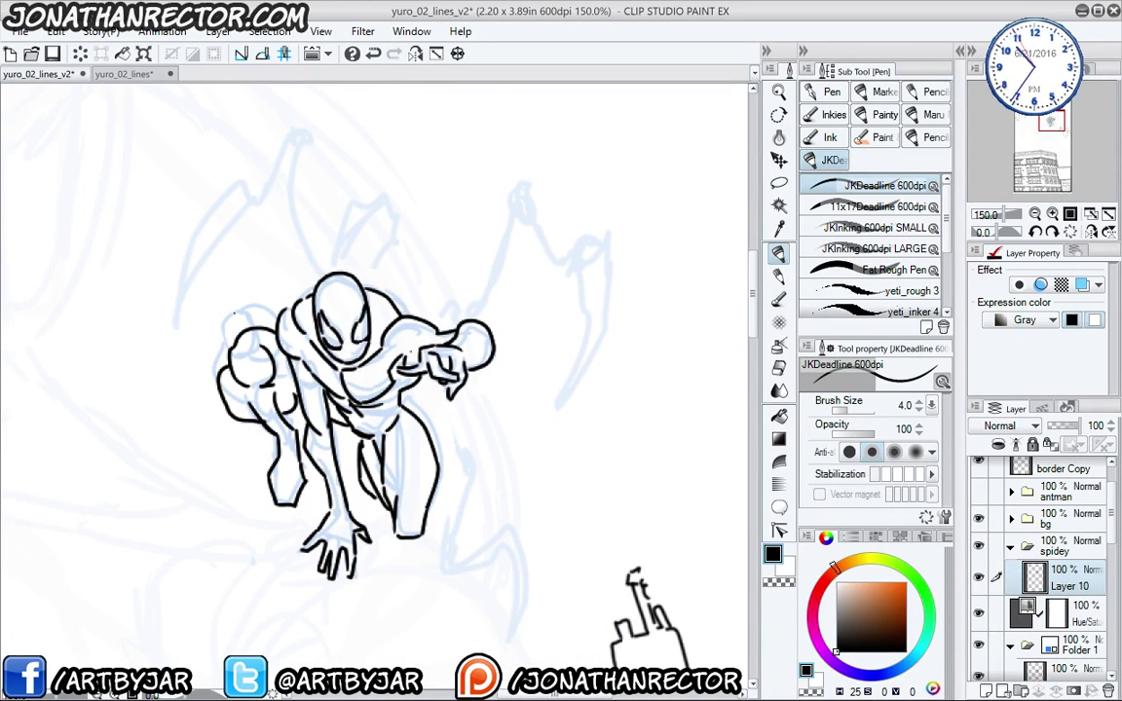
{"action": "left_click", "coordinate": [414, 53]}
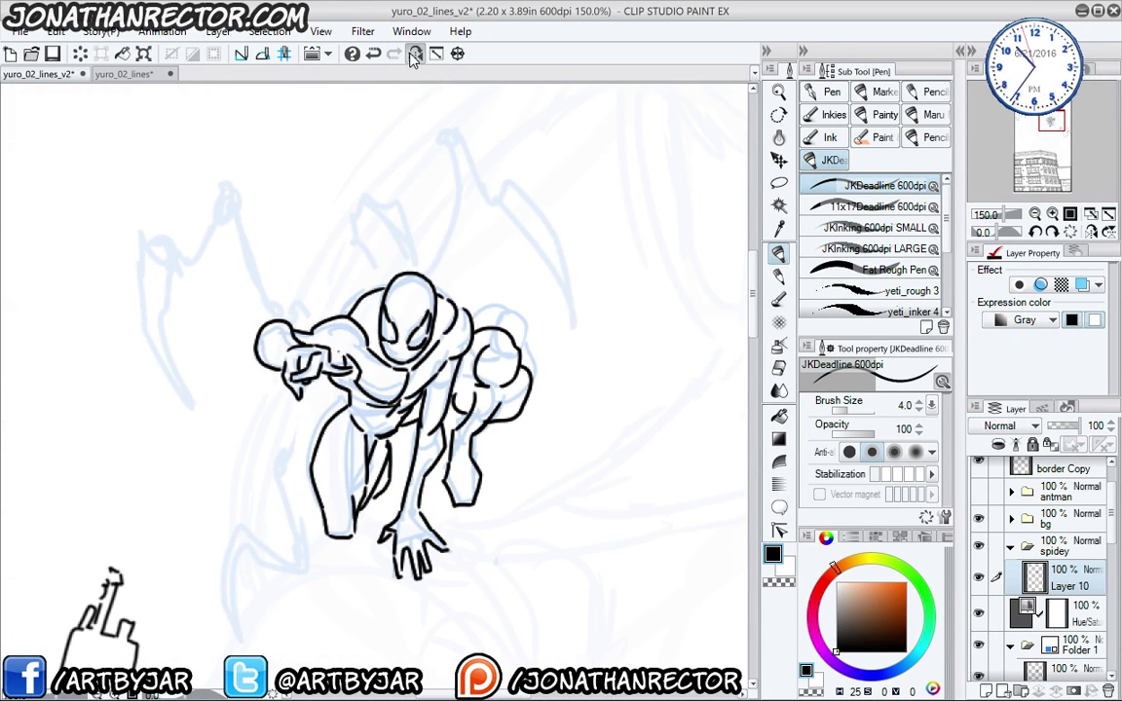
{"action": "left_click", "coordinate": [415, 54]}
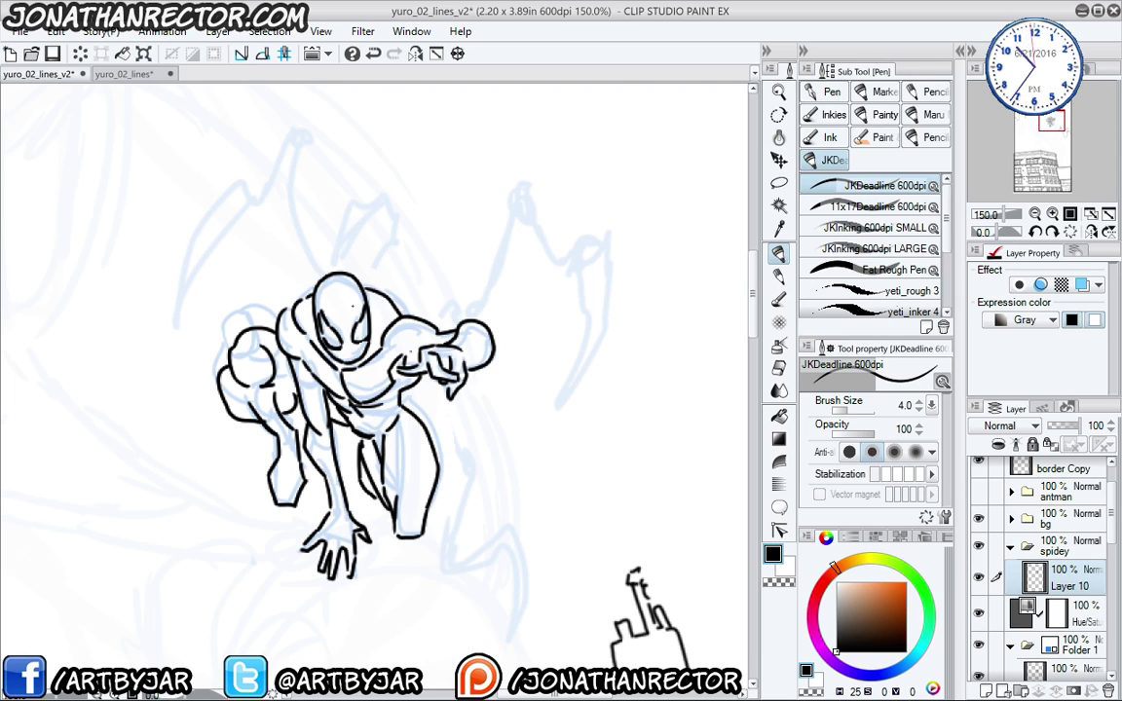
{"action": "key", "text": "e"}
{"action": "key", "text": "bracketleft"}
{"action": "key", "text": "bracketleft"}
{"action": "key", "text": "bracketleft"}
{"action": "key", "text": "bracketleft"}
{"action": "key", "text": "bracketleft"}
{"action": "key", "text": "bracketleft"}
{"action": "mouse_move", "coordinate": [360, 309]}
{"action": "left_mouse_down"}
{"action": "mouse_move", "coordinate": [363, 329]}
{"action": "mouse_move", "coordinate": [315, 288]}
{"action": "mouse_move", "coordinate": [314, 267]}
{"action": "mouse_move", "coordinate": [322, 310]}
{"action": "mouse_move", "coordinate": [321, 294]}
{"action": "left_mouse_up"}
{"action": "key", "text": "p"}
{"action": "key", "text": "e"}
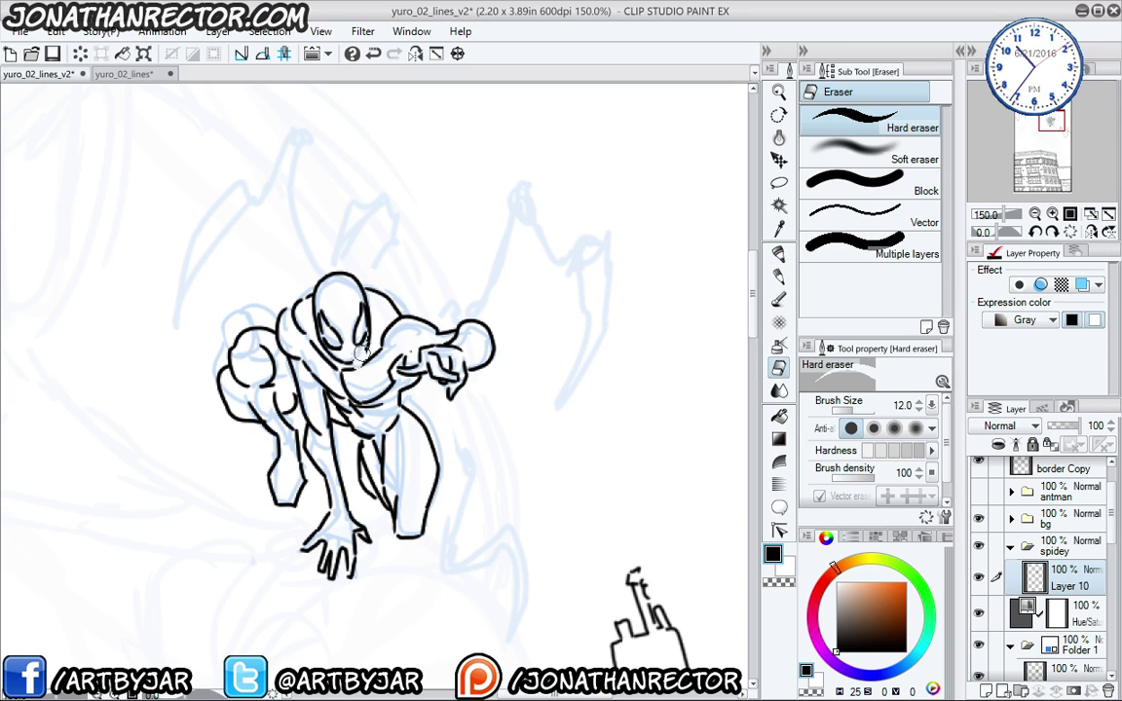
{"action": "key", "text": "p"}
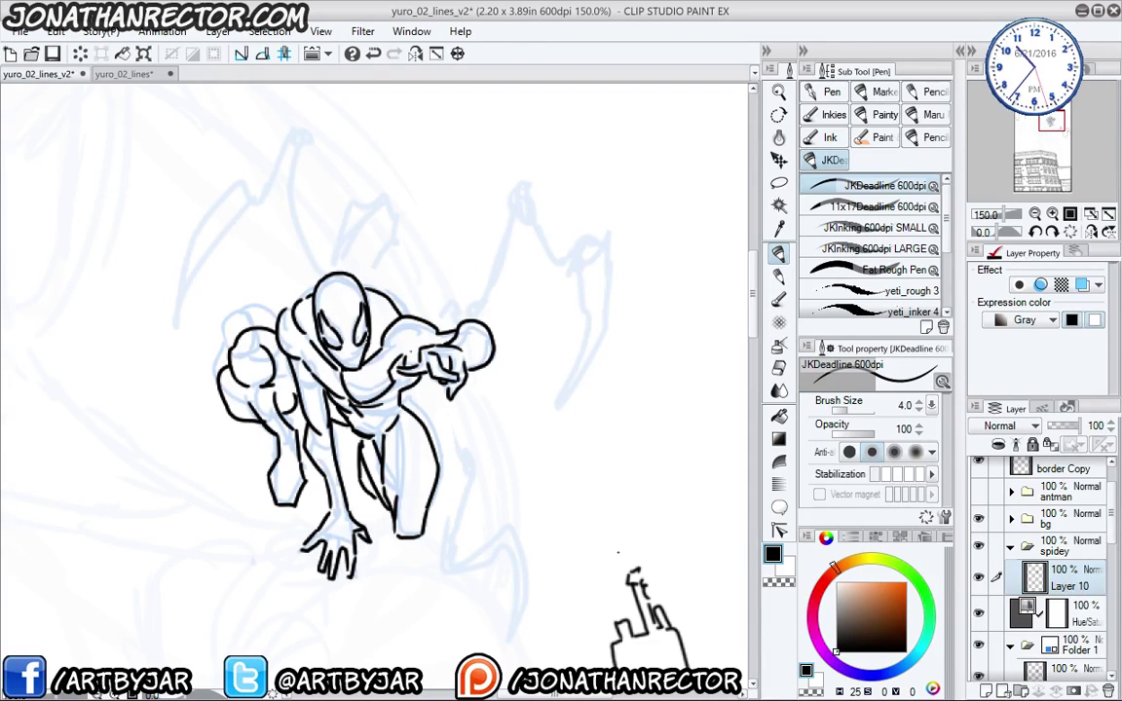
- Collapse the spidey folder, hide the inked line art, and show both Hue/Sat correction layers
{"action": "scroll", "coordinate": [619, 553], "scroll_direction": "down", "scroll_amount": 3}
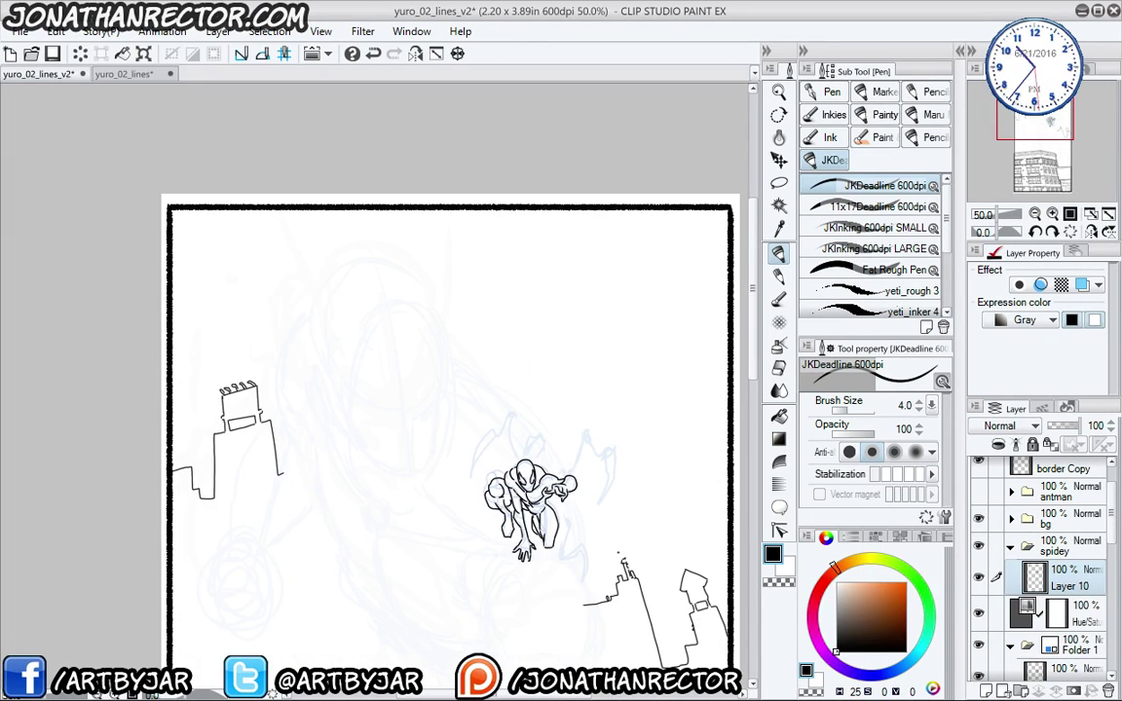
{"action": "left_click_drag", "start_coordinate": [514, 466], "coordinate": [444, 292]}
{"action": "left_click", "coordinate": [1010, 546]}
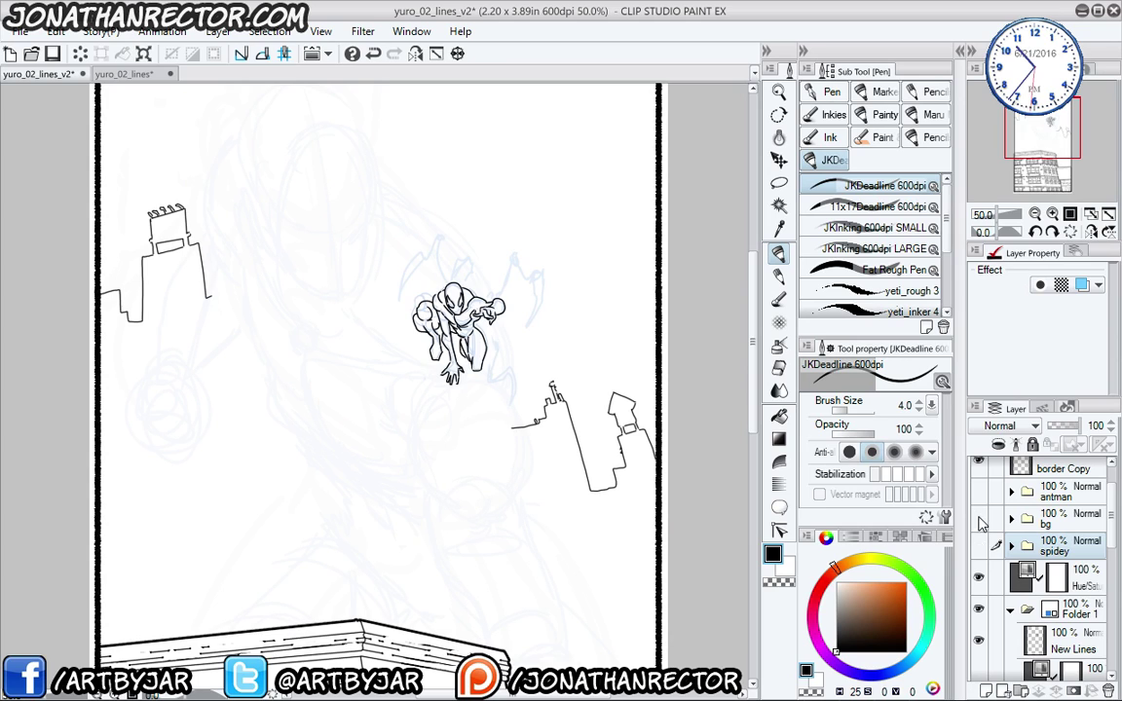
{"action": "left_click", "coordinate": [977, 640]}
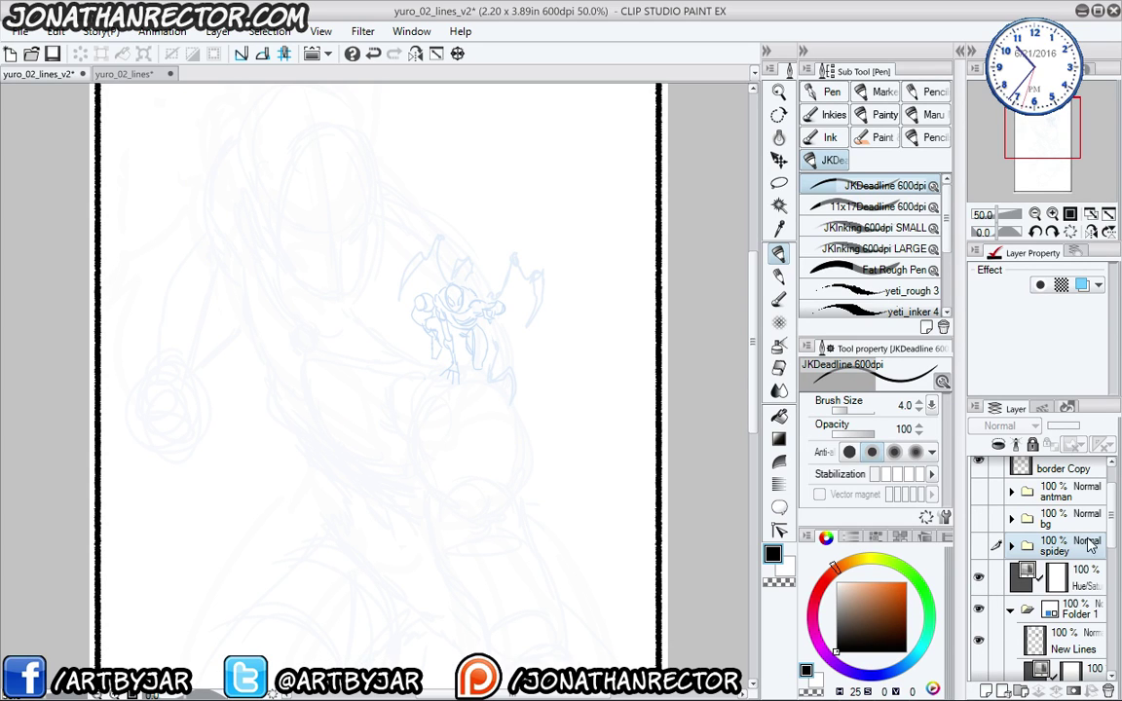
{"action": "scroll", "coordinate": [1108, 572], "scroll_direction": "down", "scroll_amount": 2}
{"action": "scroll", "coordinate": [1109, 572], "scroll_direction": "down", "scroll_amount": 1}
{"action": "left_click", "coordinate": [978, 530]}
{"action": "left_click", "coordinate": [978, 602]}
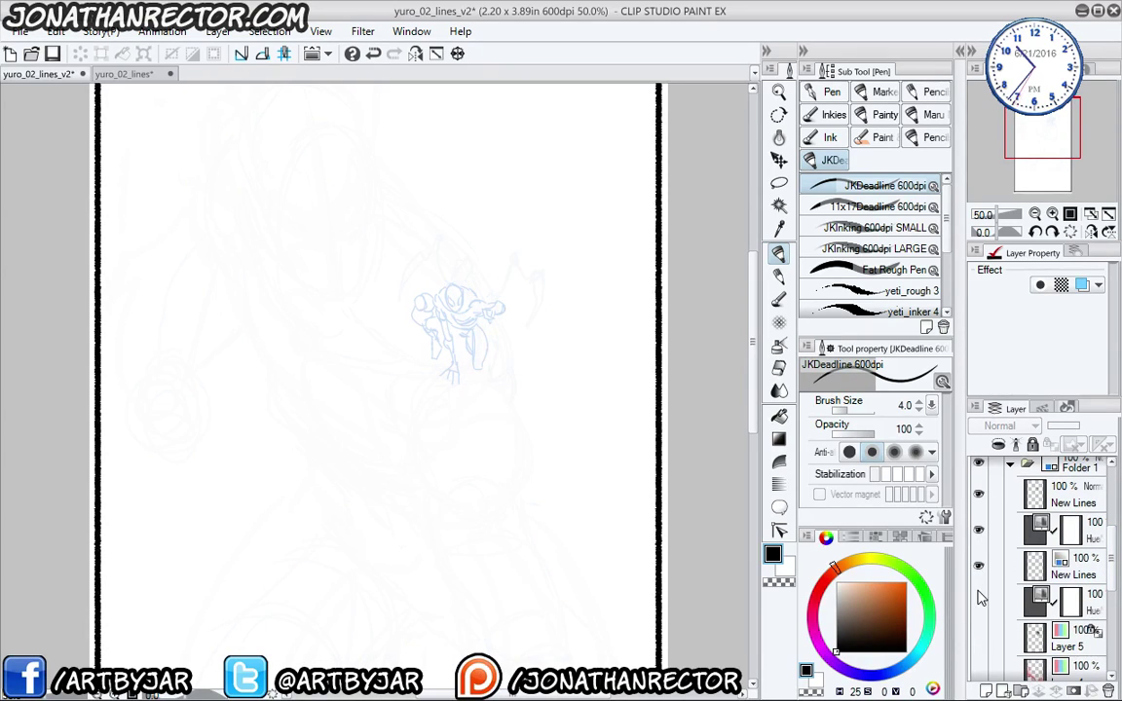
{"action": "scroll", "coordinate": [1037, 602], "scroll_direction": "down", "scroll_amount": 3}
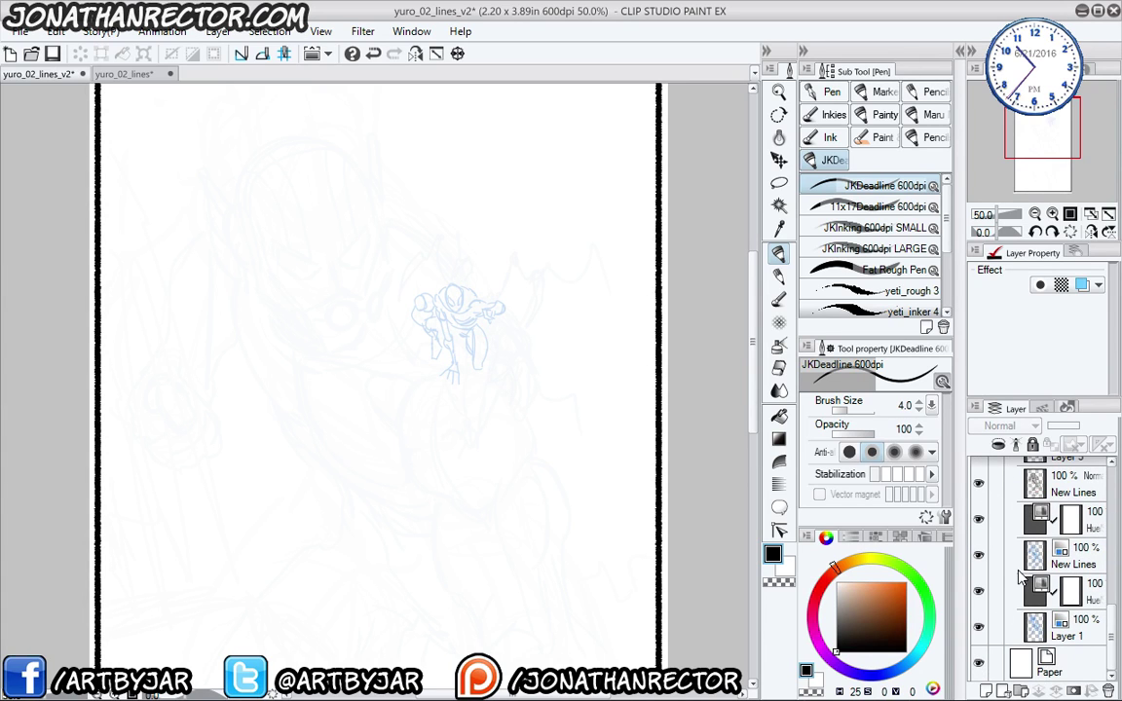
{"action": "scroll", "coordinate": [975, 507], "scroll_direction": "up", "scroll_amount": 4}
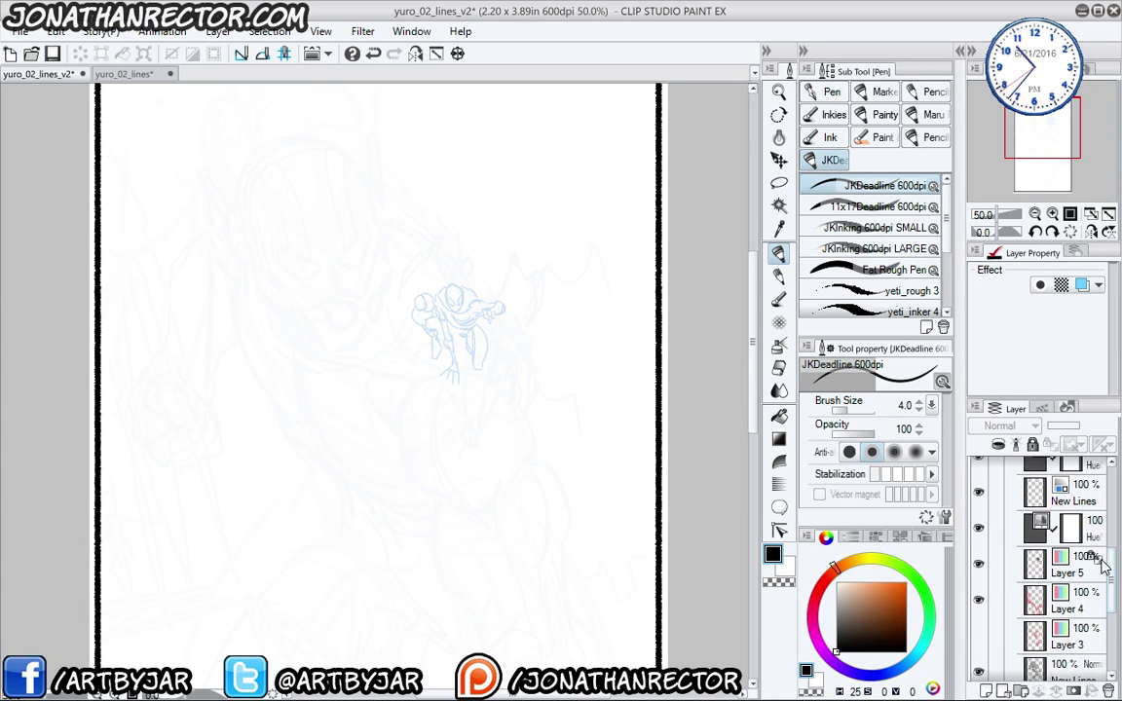
{"action": "scroll", "coordinate": [1084, 600], "scroll_direction": "down", "scroll_amount": 2}
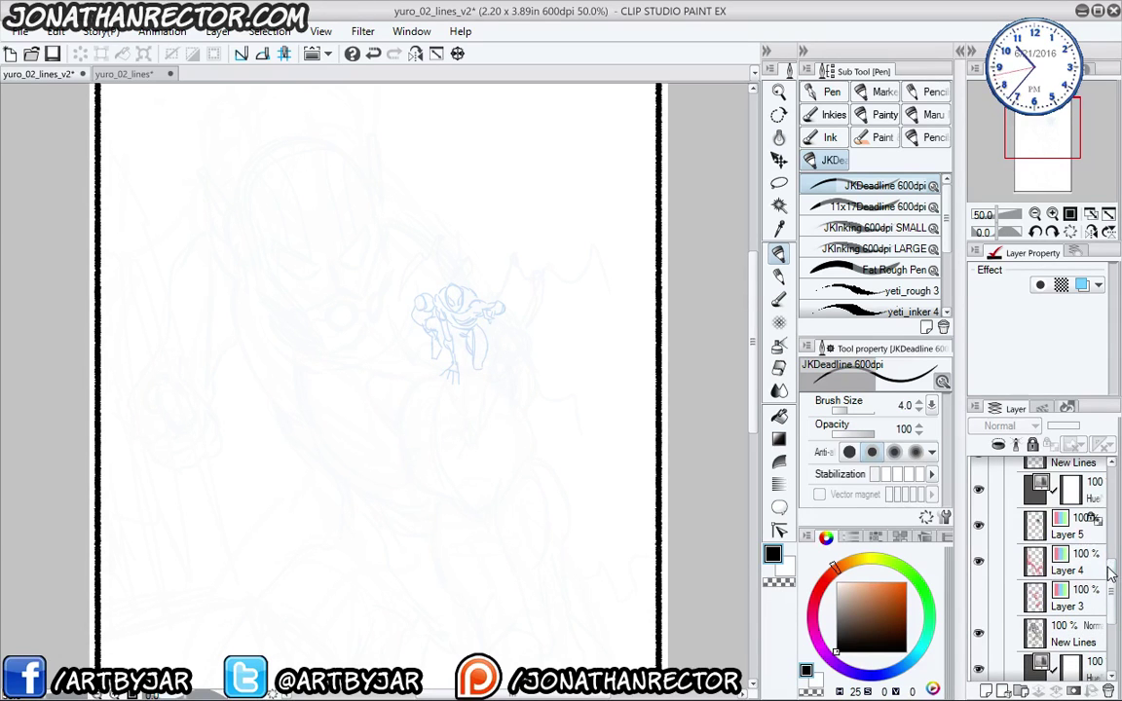
{"action": "scroll", "coordinate": [1096, 479], "scroll_direction": "up", "scroll_amount": 4}
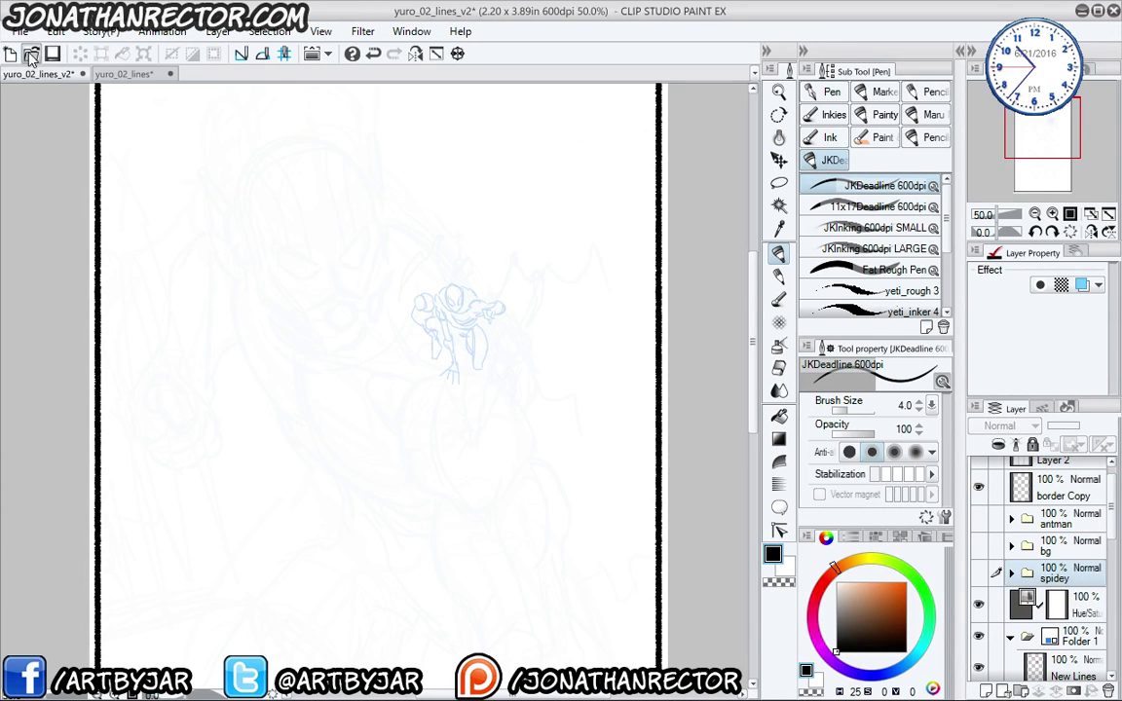
- Open yuro_02_breakdowns from the Yuro folder in a new tab
{"action": "left_click", "coordinate": [31, 54]}
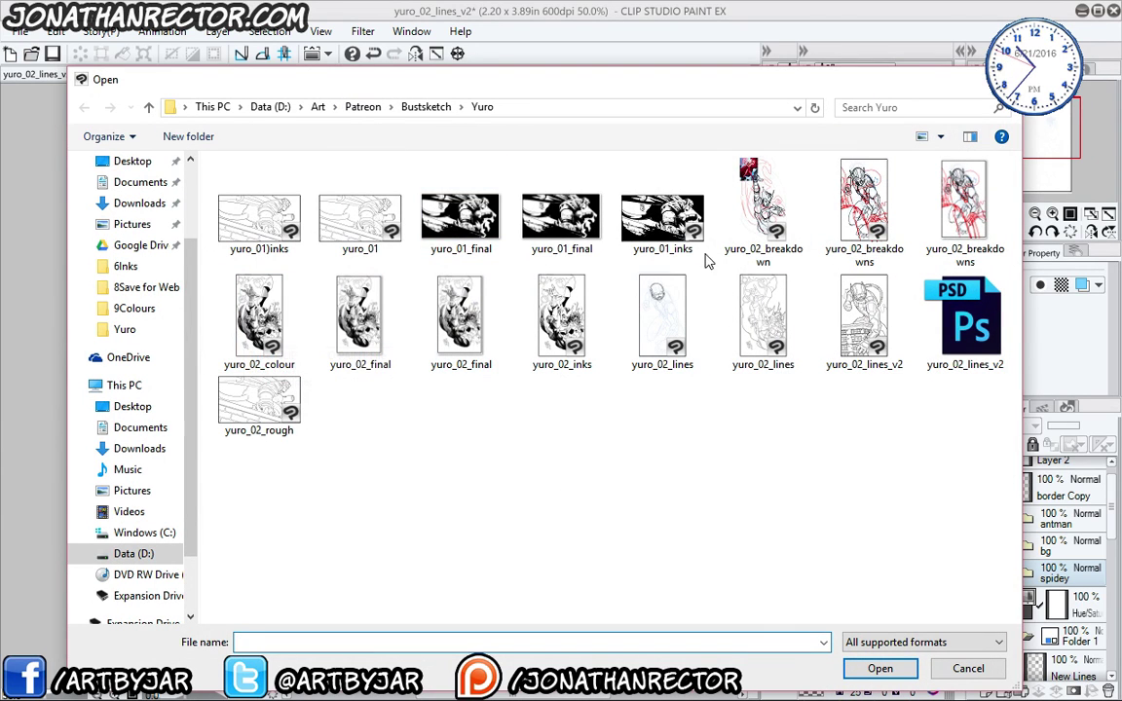
{"action": "left_click", "coordinate": [850, 191]}
{"action": "left_click", "coordinate": [876, 669]}
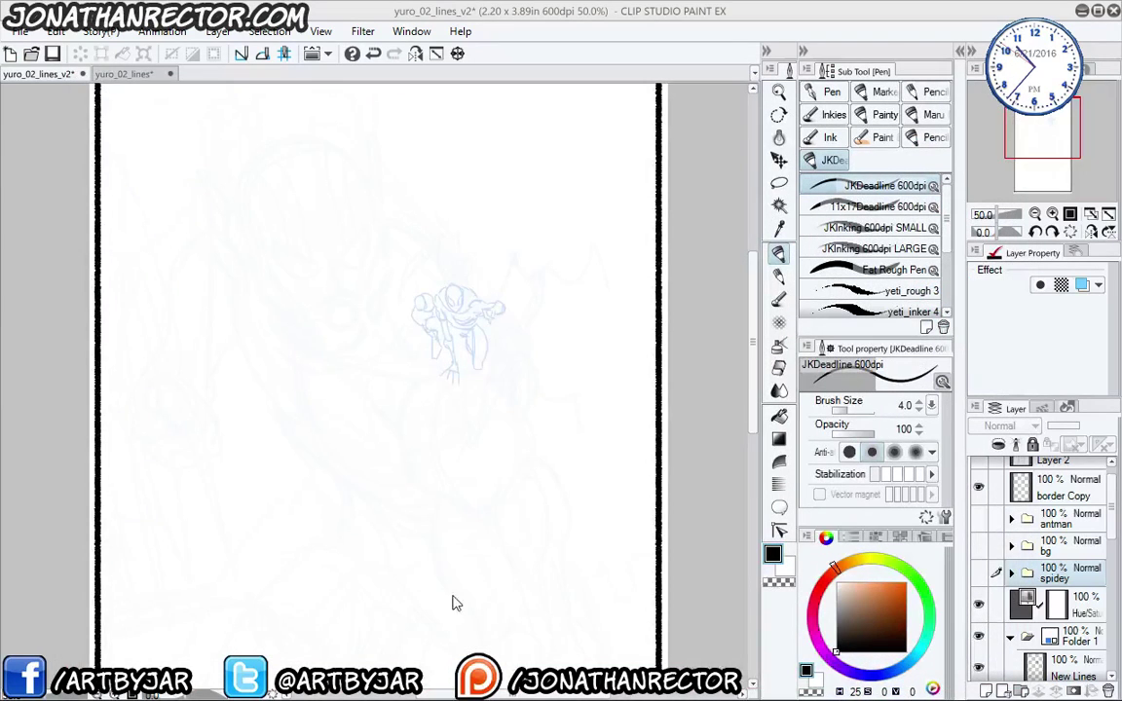
{"action": "left_click_drag", "start_coordinate": [249, 489], "coordinate": [275, 482]}
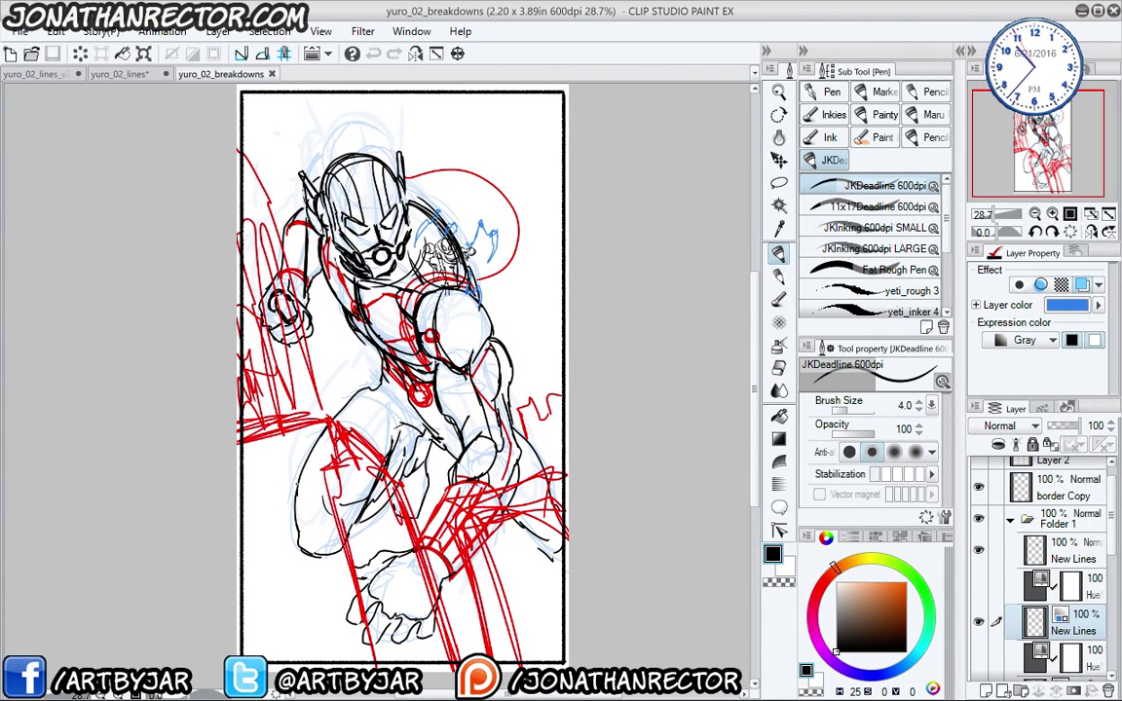
{"action": "scroll", "coordinate": [309, 480], "scroll_direction": "up", "scroll_amount": 1}
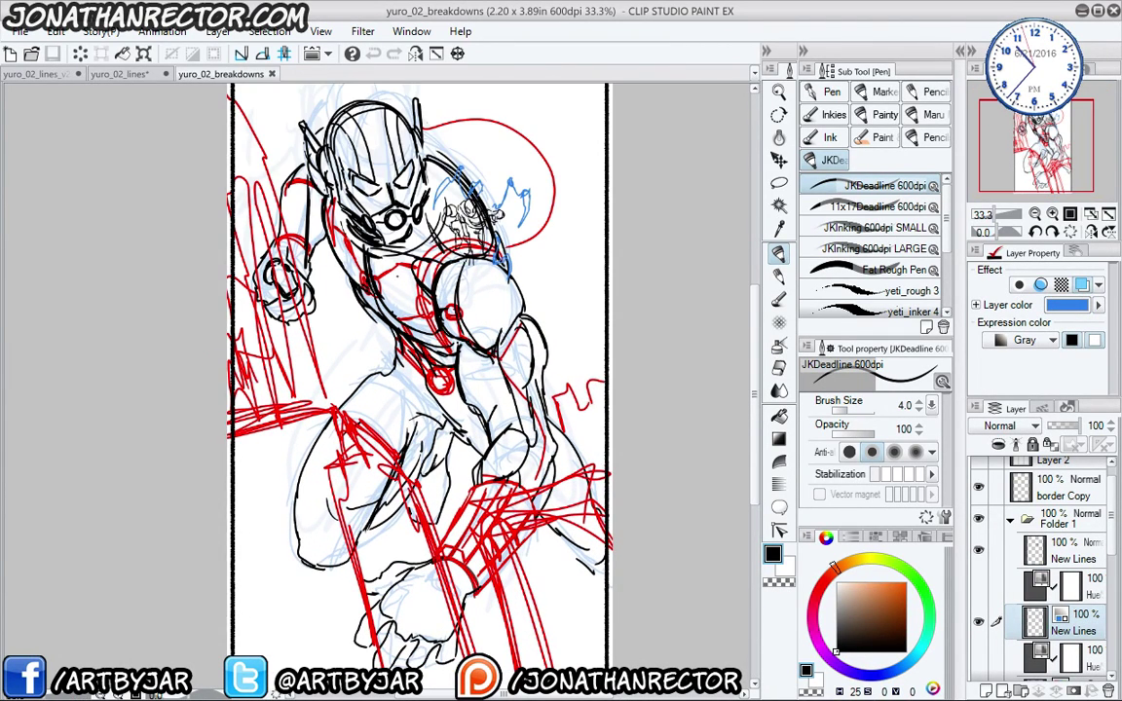
{"action": "mouse_move", "coordinate": [263, 392]}
{"action": "left_mouse_down"}
{"action": "mouse_move", "coordinate": [276, 467]}
{"action": "mouse_move", "coordinate": [276, 395]}
{"action": "left_mouse_up"}
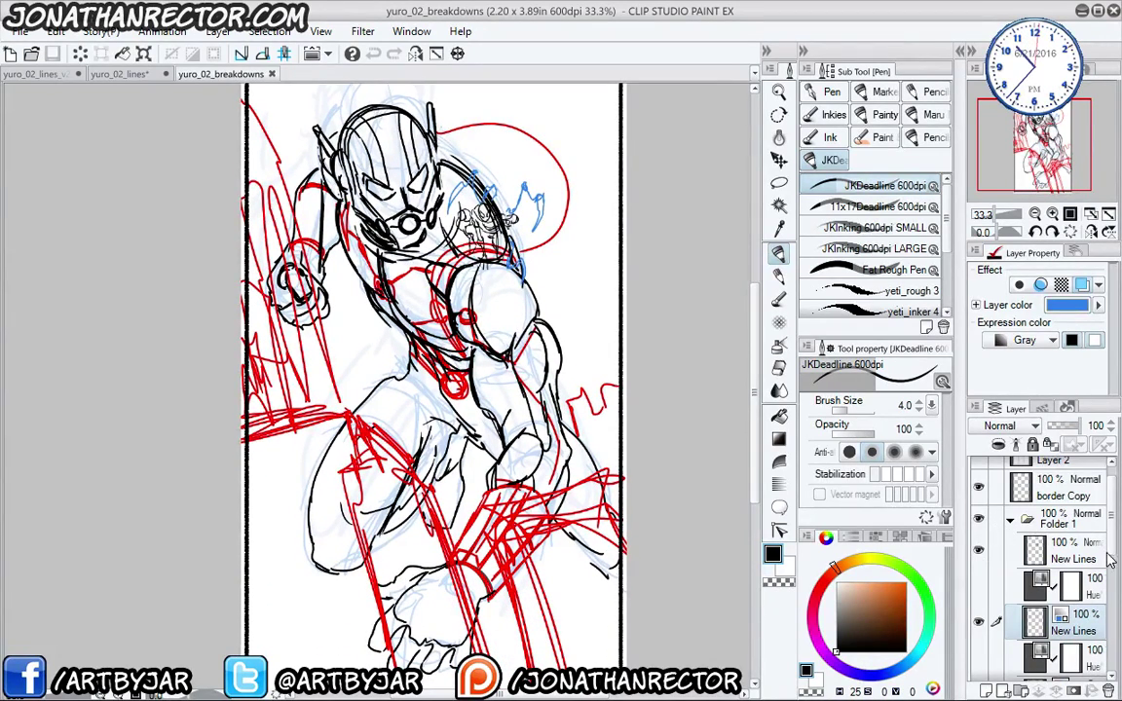
{"action": "scroll", "coordinate": [1108, 598], "scroll_direction": "down", "scroll_amount": 3}
{"action": "left_click_drag", "start_coordinate": [1107, 596], "coordinate": [1093, 631]}
{"action": "left_click", "coordinate": [979, 507]}
{"action": "left_click_drag", "start_coordinate": [979, 548], "coordinate": [979, 655]}
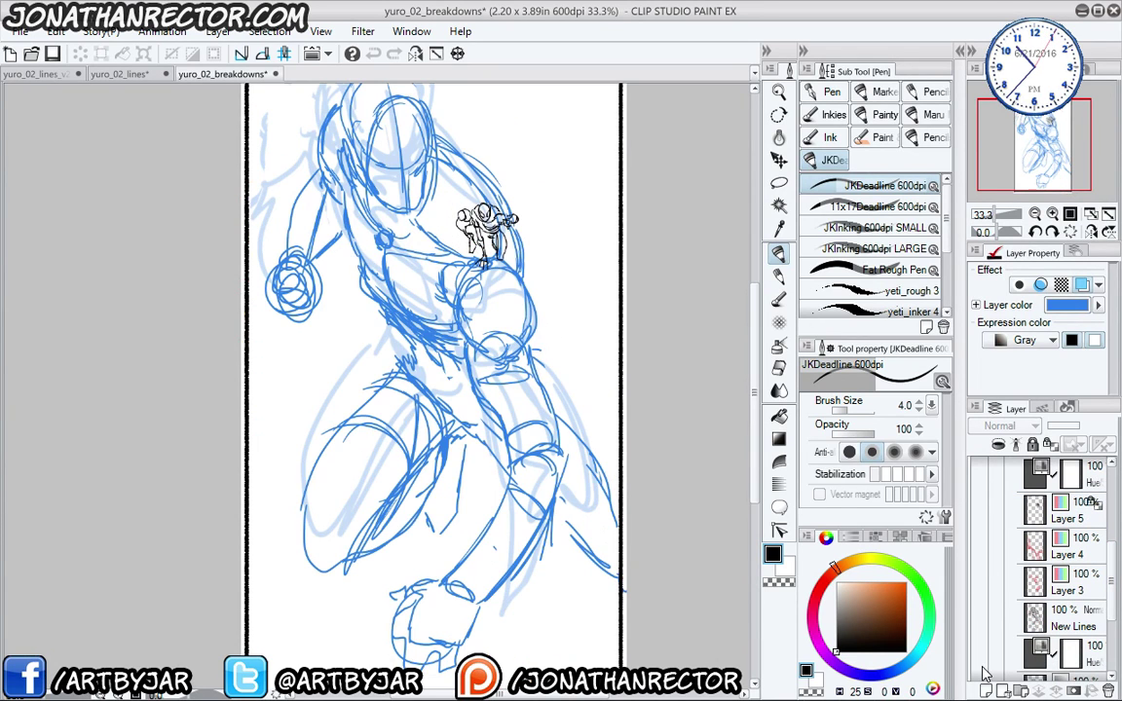
{"action": "left_click_drag", "start_coordinate": [284, 400], "coordinate": [305, 459]}
{"action": "left_click_drag", "start_coordinate": [979, 655], "coordinate": [981, 542]}
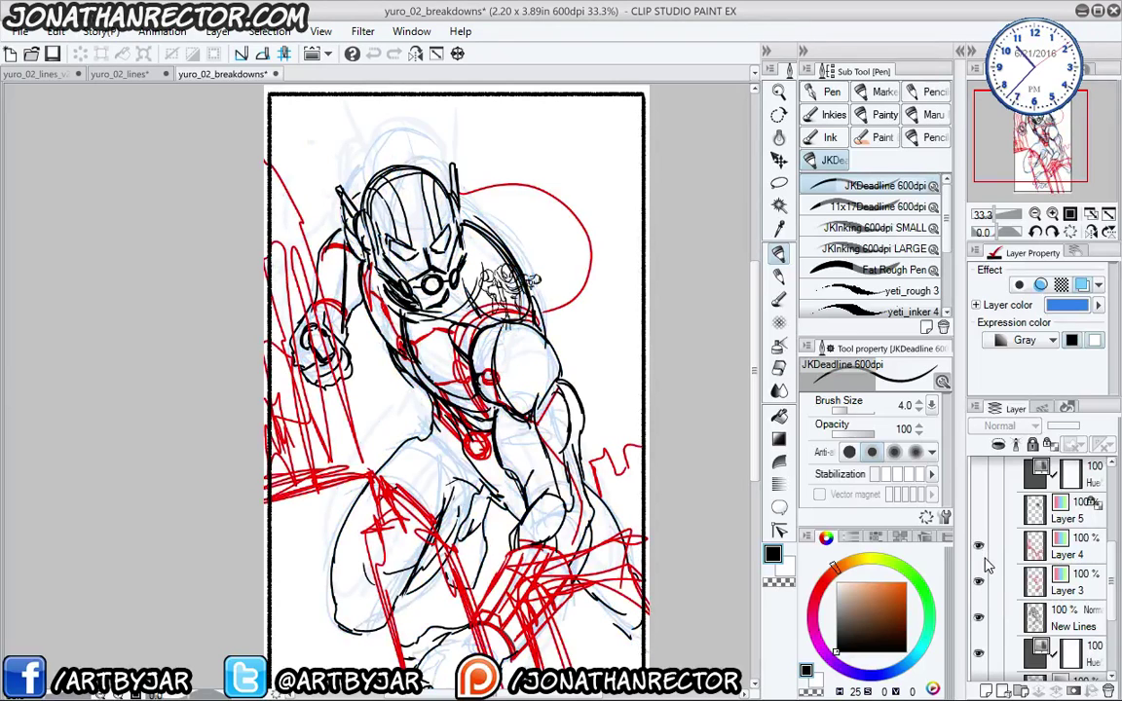
{"action": "left_click", "coordinate": [979, 513]}
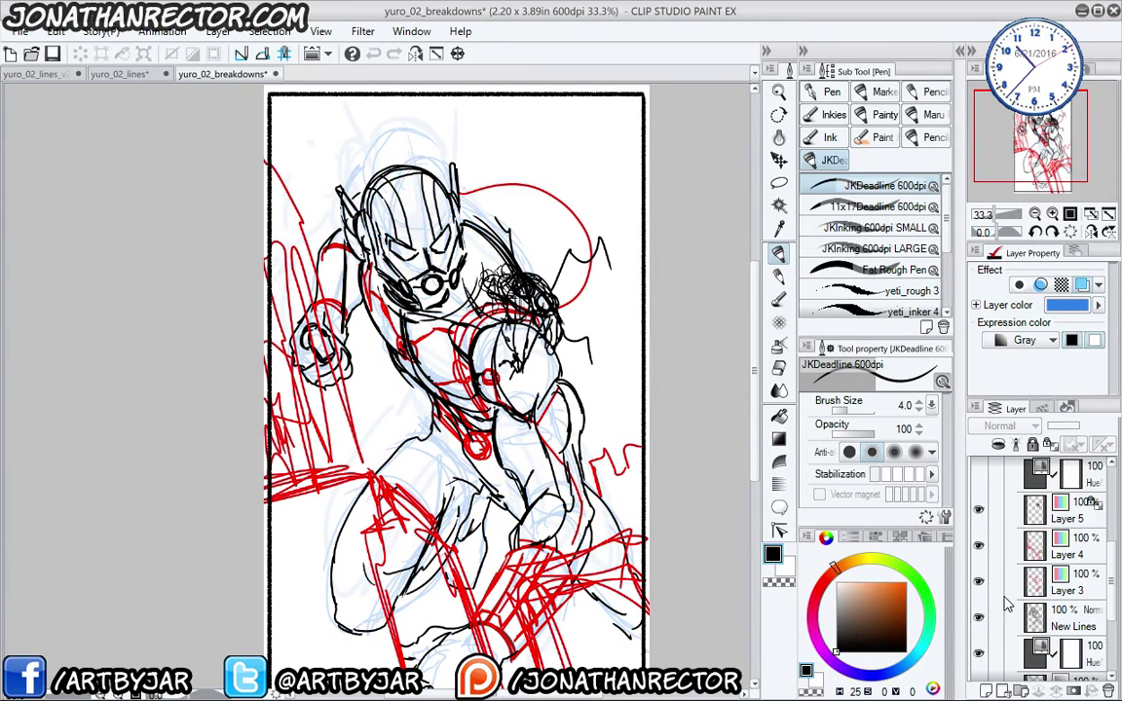
{"action": "left_click", "coordinate": [979, 512]}
{"action": "key", "text": "ctrl+plus"}
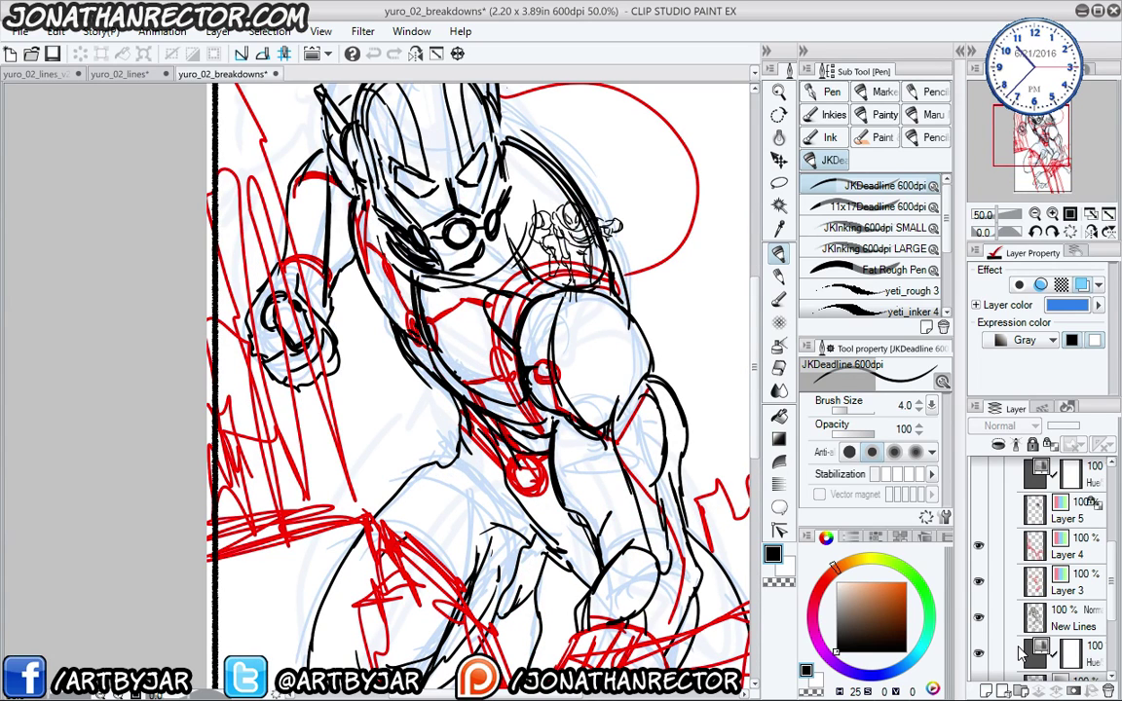
- With the Fat Rough Pen on the New Lines layer, ink marks, an oval and hatching around the small shoulder figure
{"action": "left_click", "coordinate": [824, 274]}
{"action": "left_click", "coordinate": [1073, 612]}
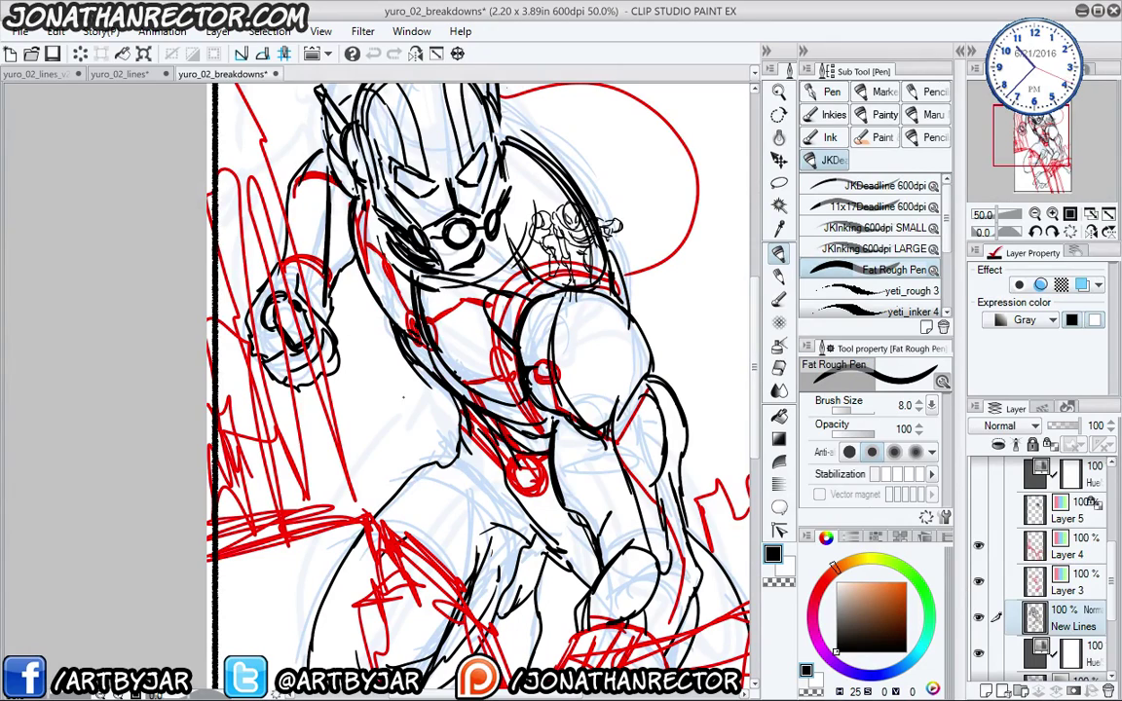
{"action": "left_click_drag", "start_coordinate": [415, 407], "coordinate": [365, 448]}
{"action": "left_click_drag", "start_coordinate": [333, 300], "coordinate": [373, 367]}
{"action": "left_click_drag", "start_coordinate": [327, 322], "coordinate": [368, 358]}
{"action": "left_click_drag", "start_coordinate": [704, 251], "coordinate": [699, 343]}
{"action": "mouse_move", "coordinate": [699, 287]}
{"action": "left_mouse_down"}
{"action": "mouse_move", "coordinate": [694, 343]}
{"action": "mouse_move", "coordinate": [668, 310]}
{"action": "left_mouse_up"}
{"action": "mouse_move", "coordinate": [662, 224]}
{"action": "left_mouse_down"}
{"action": "mouse_move", "coordinate": [649, 252]}
{"action": "mouse_move", "coordinate": [657, 249]}
{"action": "left_mouse_up"}
{"action": "left_click_drag", "start_coordinate": [644, 183], "coordinate": [649, 218]}
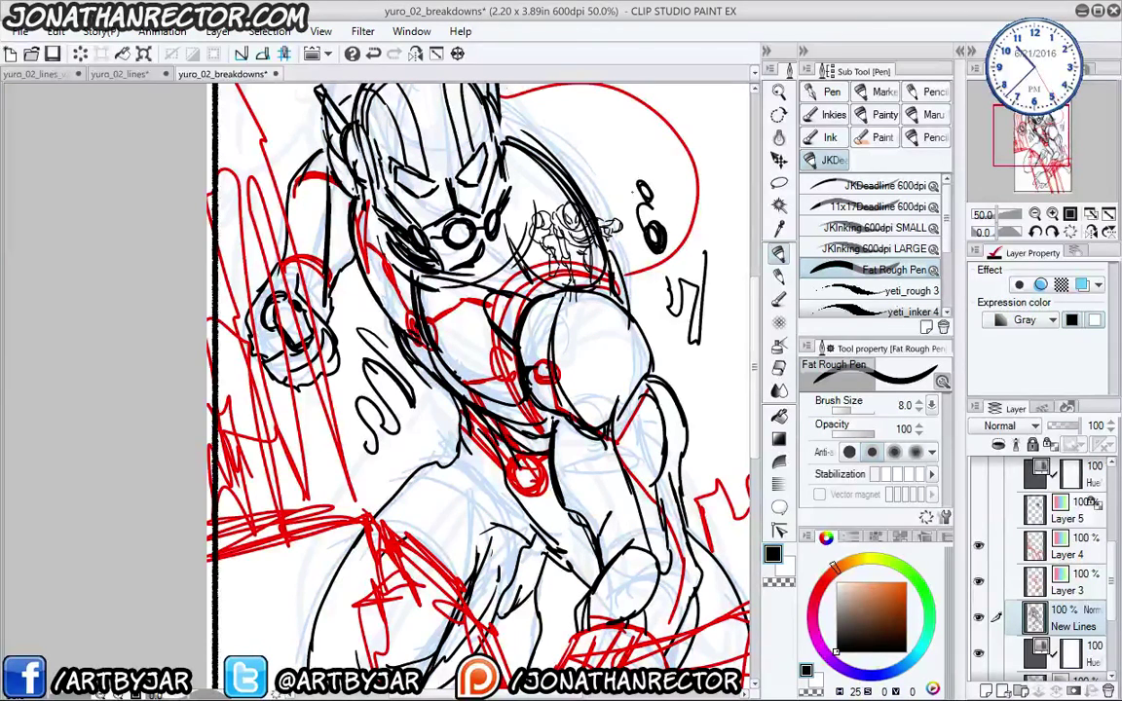
{"action": "left_click_drag", "start_coordinate": [706, 259], "coordinate": [721, 291]}
{"action": "mouse_move", "coordinate": [721, 290]}
{"action": "left_mouse_down"}
{"action": "mouse_move", "coordinate": [710, 333]}
{"action": "mouse_move", "coordinate": [682, 368]}
{"action": "mouse_move", "coordinate": [693, 376]}
{"action": "left_mouse_up"}
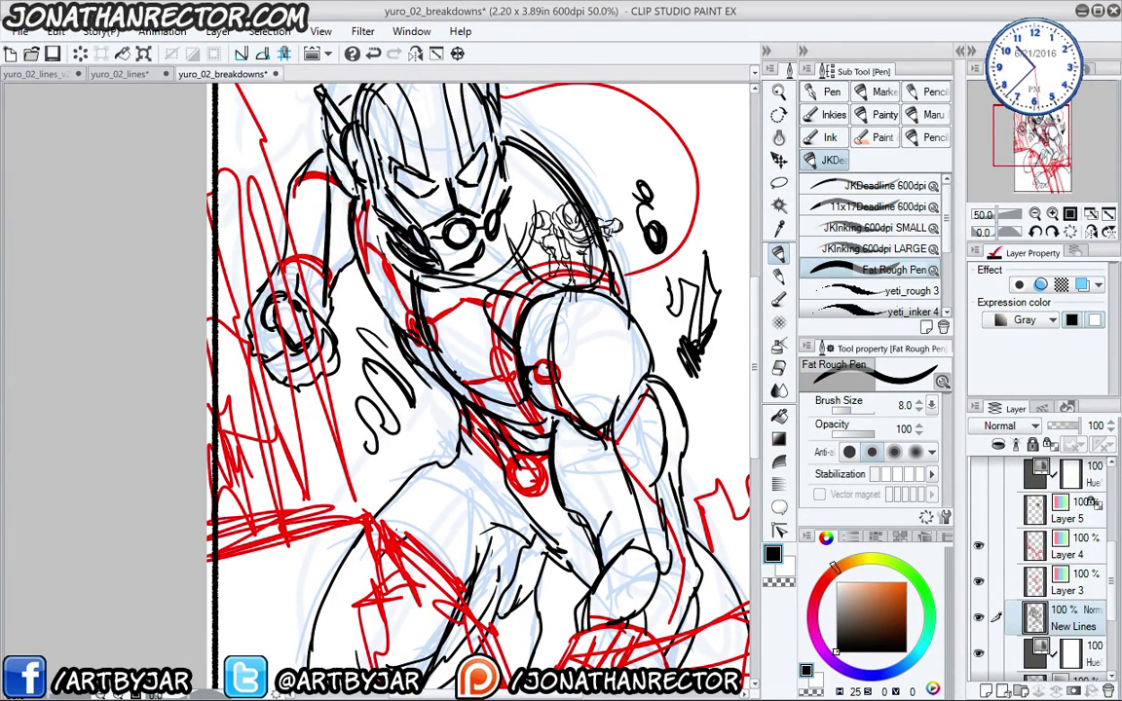
- Ink bold outlines and inner strokes on the hero's shoulder sphere
{"action": "left_click_drag", "start_coordinate": [530, 322], "coordinate": [499, 382]}
{"action": "left_click_drag", "start_coordinate": [561, 341], "coordinate": [561, 364]}
{"action": "mouse_move", "coordinate": [533, 275]}
{"action": "left_mouse_down"}
{"action": "mouse_move", "coordinate": [563, 334]}
{"action": "mouse_move", "coordinate": [566, 370]}
{"action": "left_mouse_up"}
{"action": "mouse_move", "coordinate": [532, 277]}
{"action": "left_mouse_down"}
{"action": "mouse_move", "coordinate": [577, 327]}
{"action": "mouse_move", "coordinate": [558, 366]}
{"action": "left_mouse_up"}
{"action": "mouse_move", "coordinate": [567, 296]}
{"action": "left_mouse_down"}
{"action": "mouse_move", "coordinate": [585, 321]}
{"action": "mouse_move", "coordinate": [561, 328]}
{"action": "left_mouse_up"}
{"action": "mouse_move", "coordinate": [643, 366]}
{"action": "left_mouse_down"}
{"action": "mouse_move", "coordinate": [621, 407]}
{"action": "mouse_move", "coordinate": [621, 366]}
{"action": "mouse_move", "coordinate": [598, 370]}
{"action": "left_mouse_up"}
- Ink rough strokes along the torso's left side, lower chest and across the chest, then zoom out to 33.3%
{"action": "left_click_drag", "start_coordinate": [380, 310], "coordinate": [510, 403]}
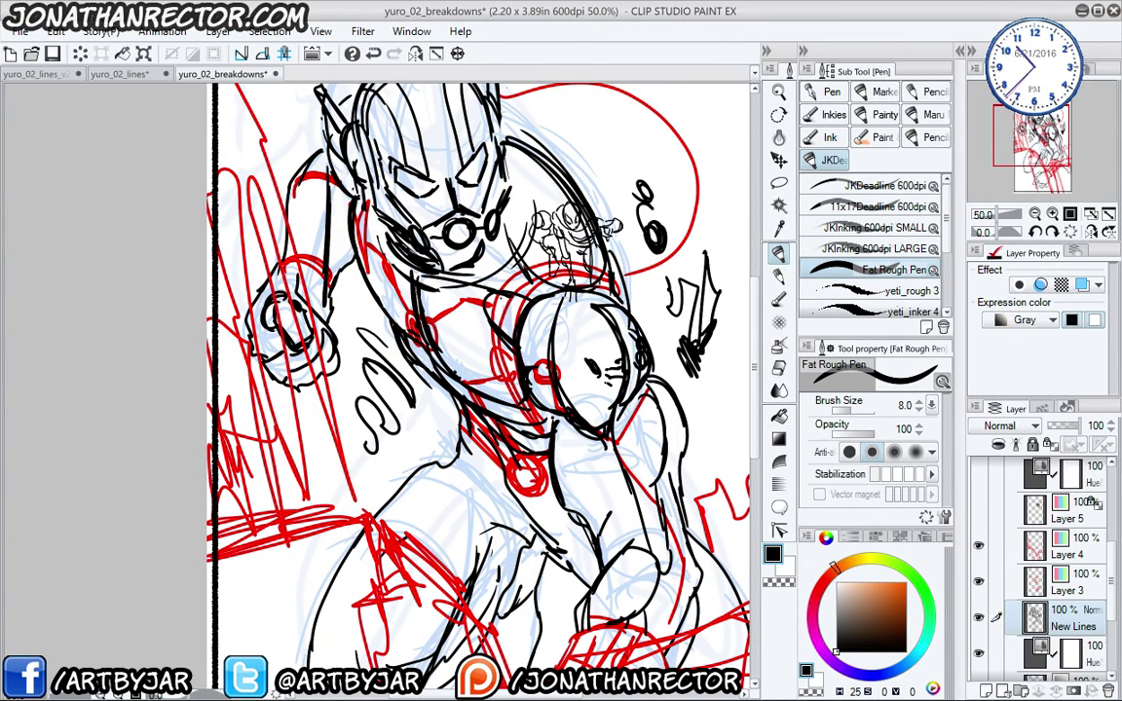
{"action": "left_click_drag", "start_coordinate": [450, 266], "coordinate": [437, 303]}
{"action": "mouse_move", "coordinate": [415, 393]}
{"action": "left_mouse_down"}
{"action": "mouse_move", "coordinate": [392, 432]}
{"action": "mouse_move", "coordinate": [440, 500]}
{"action": "left_mouse_up"}
{"action": "mouse_move", "coordinate": [384, 426]}
{"action": "left_mouse_down"}
{"action": "mouse_move", "coordinate": [439, 475]}
{"action": "mouse_move", "coordinate": [452, 520]}
{"action": "left_mouse_up"}
{"action": "left_click_drag", "start_coordinate": [376, 433], "coordinate": [421, 452]}
{"action": "left_click_drag", "start_coordinate": [454, 478], "coordinate": [479, 510]}
{"action": "left_click_drag", "start_coordinate": [376, 453], "coordinate": [381, 472]}
{"action": "left_click_drag", "start_coordinate": [595, 382], "coordinate": [610, 407]}
{"action": "left_click_drag", "start_coordinate": [552, 381], "coordinate": [593, 395]}
{"action": "left_click_drag", "start_coordinate": [547, 397], "coordinate": [512, 452]}
{"action": "left_click_drag", "start_coordinate": [565, 380], "coordinate": [596, 384]}
{"action": "left_click_drag", "start_coordinate": [543, 405], "coordinate": [514, 459]}
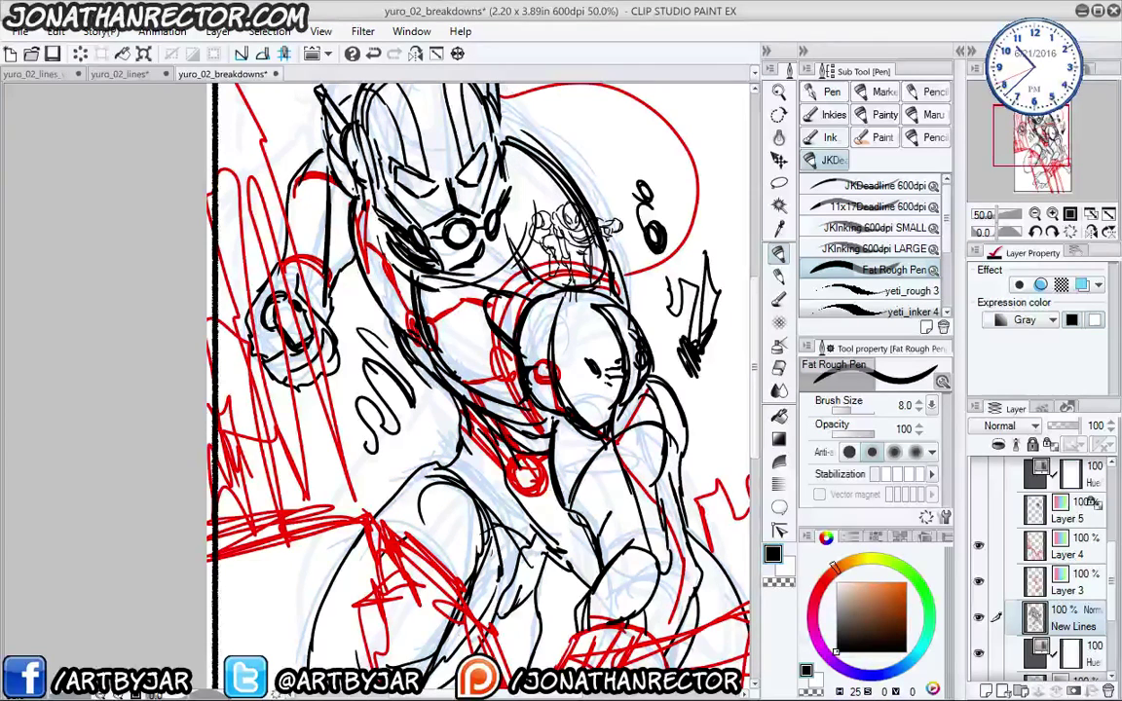
{"action": "key", "text": "ctrl+minus"}
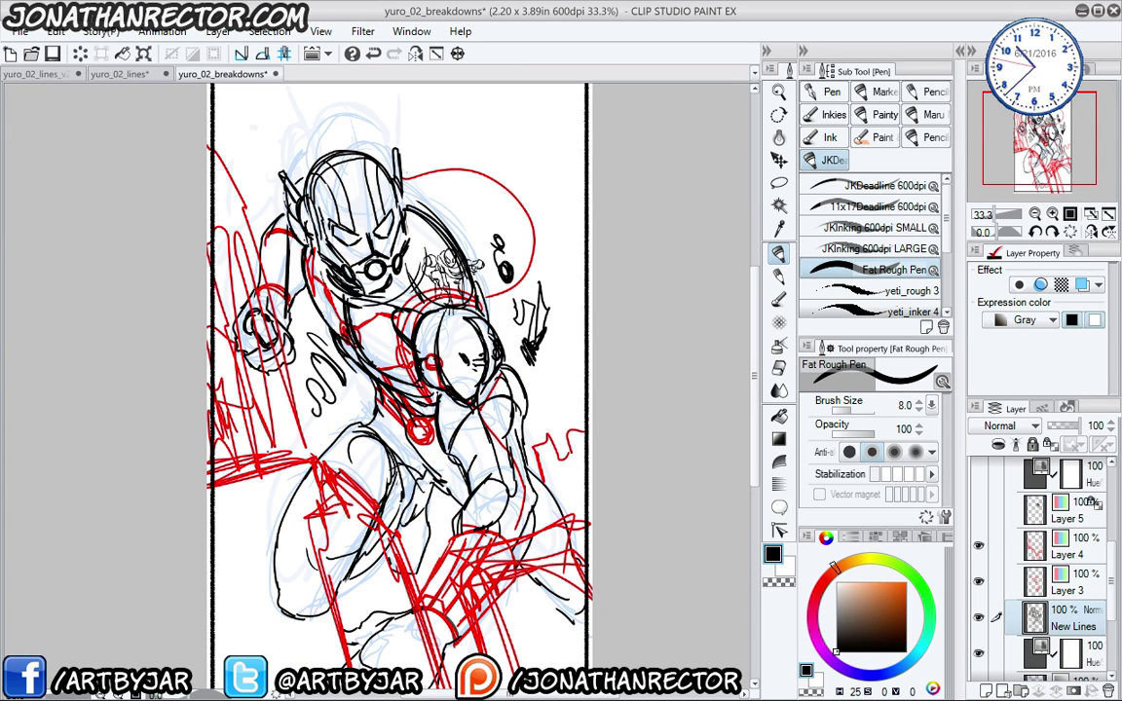
- Return to yuro_02_lines_v2 and show the bg layer's building line art
{"action": "left_click", "coordinate": [126, 70]}
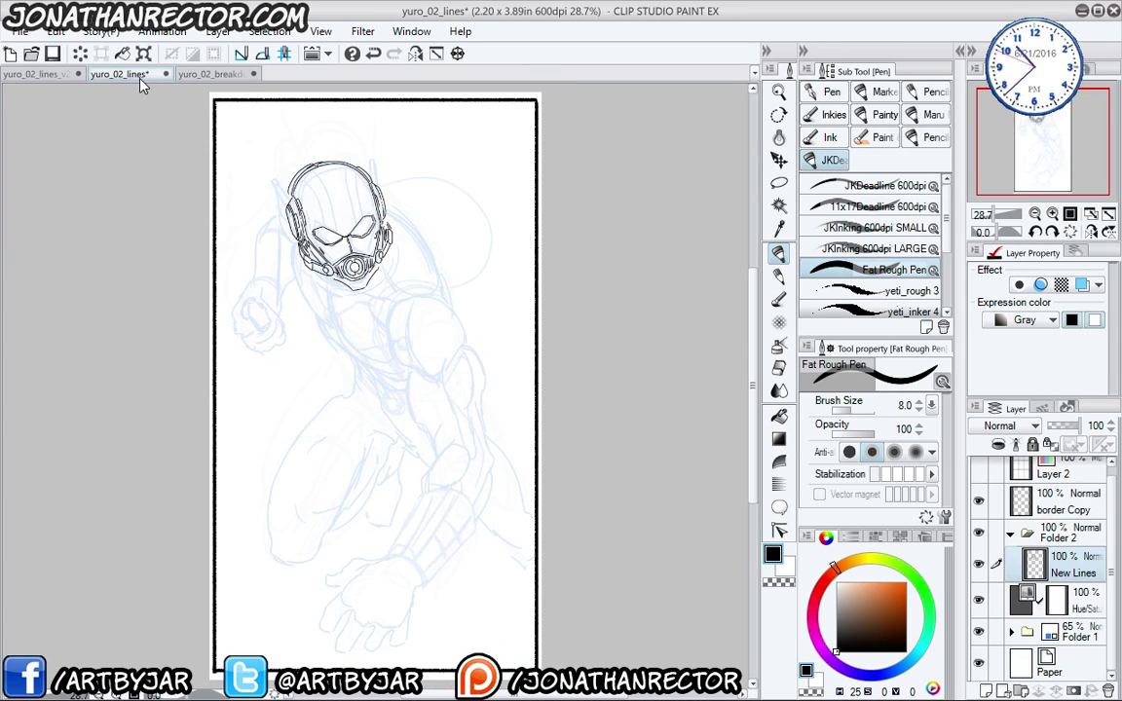
{"action": "left_click", "coordinate": [200, 75]}
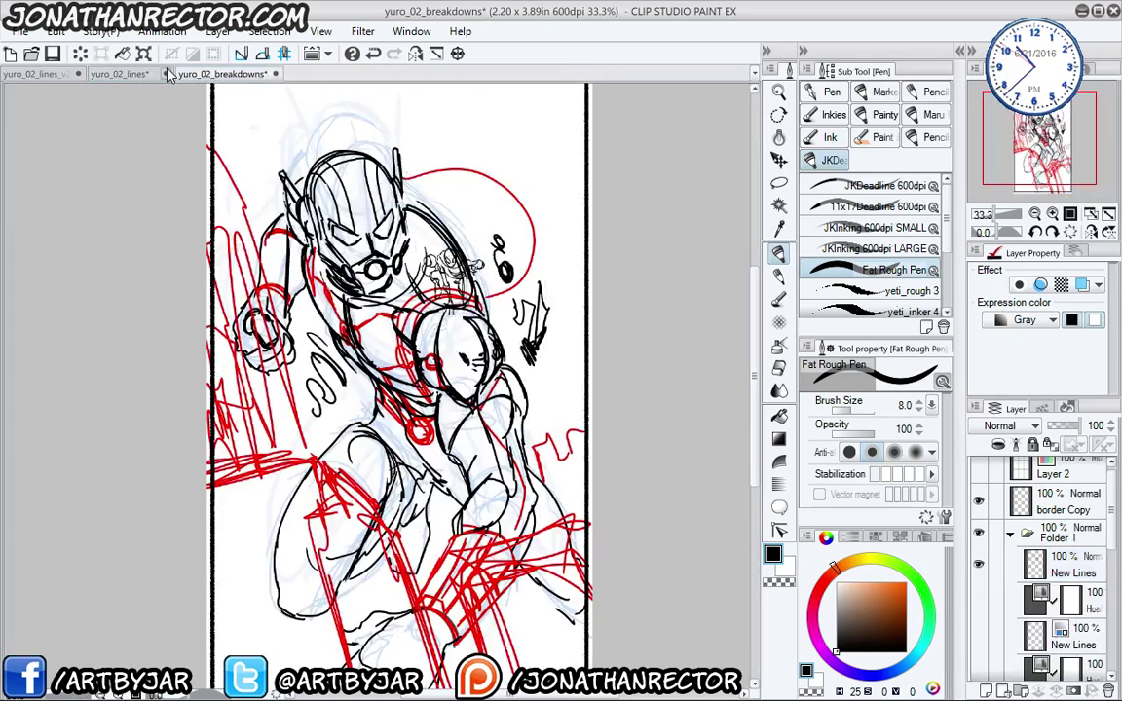
{"action": "left_click", "coordinate": [40, 70]}
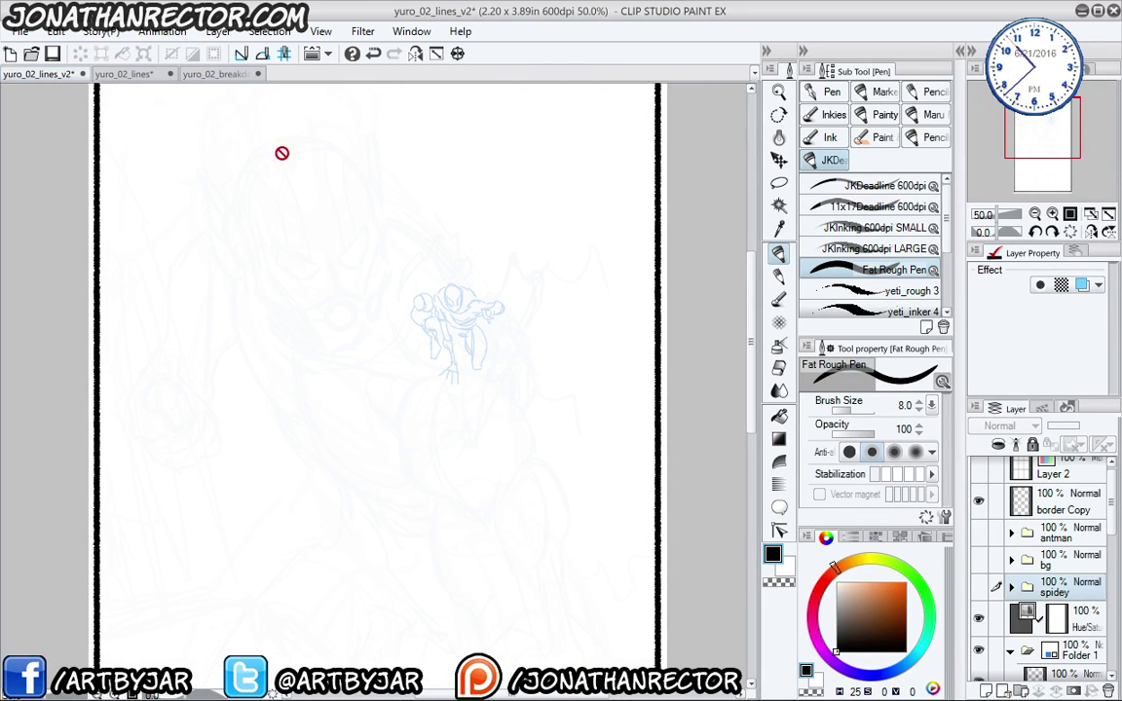
{"action": "left_click", "coordinate": [978, 560]}
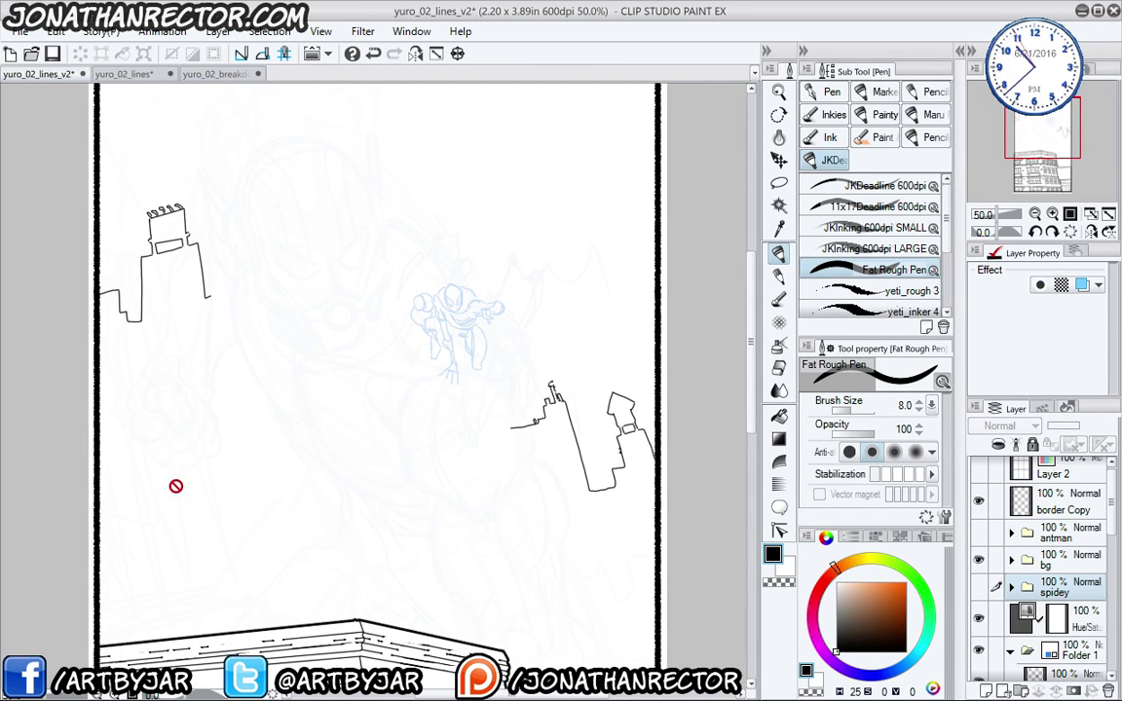
{"action": "left_click_drag", "start_coordinate": [192, 524], "coordinate": [296, 145]}
{"action": "left_click_drag", "start_coordinate": [398, 506], "coordinate": [374, 559]}
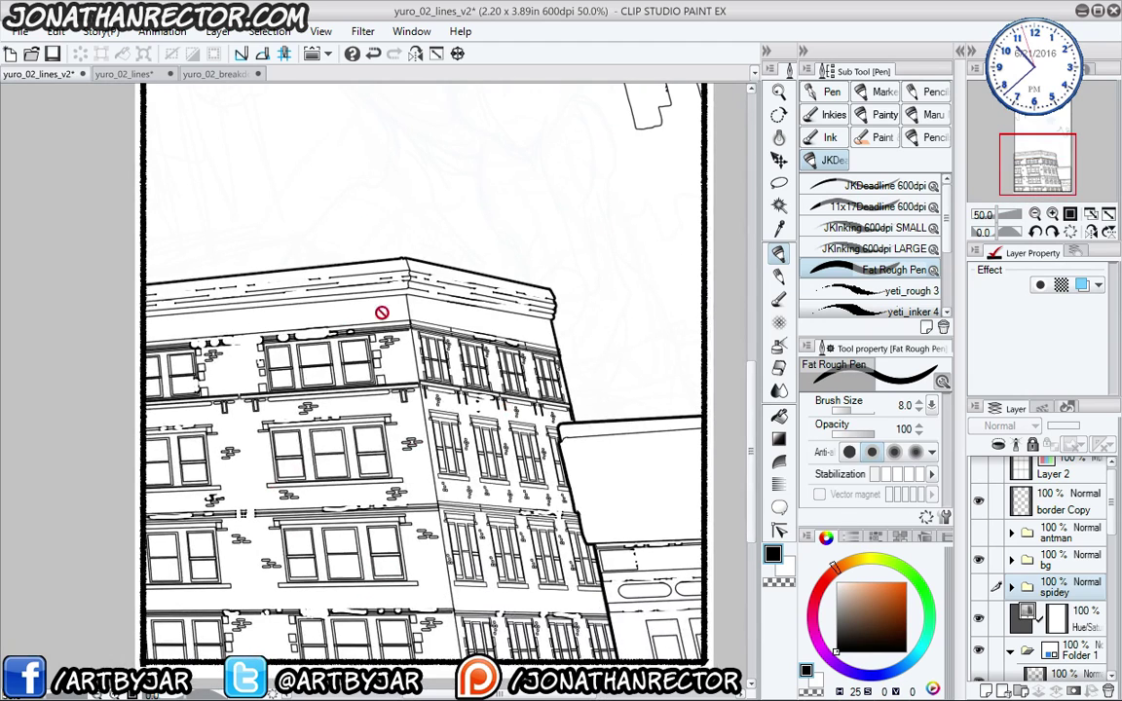
{"action": "left_click_drag", "start_coordinate": [312, 337], "coordinate": [298, 576]}
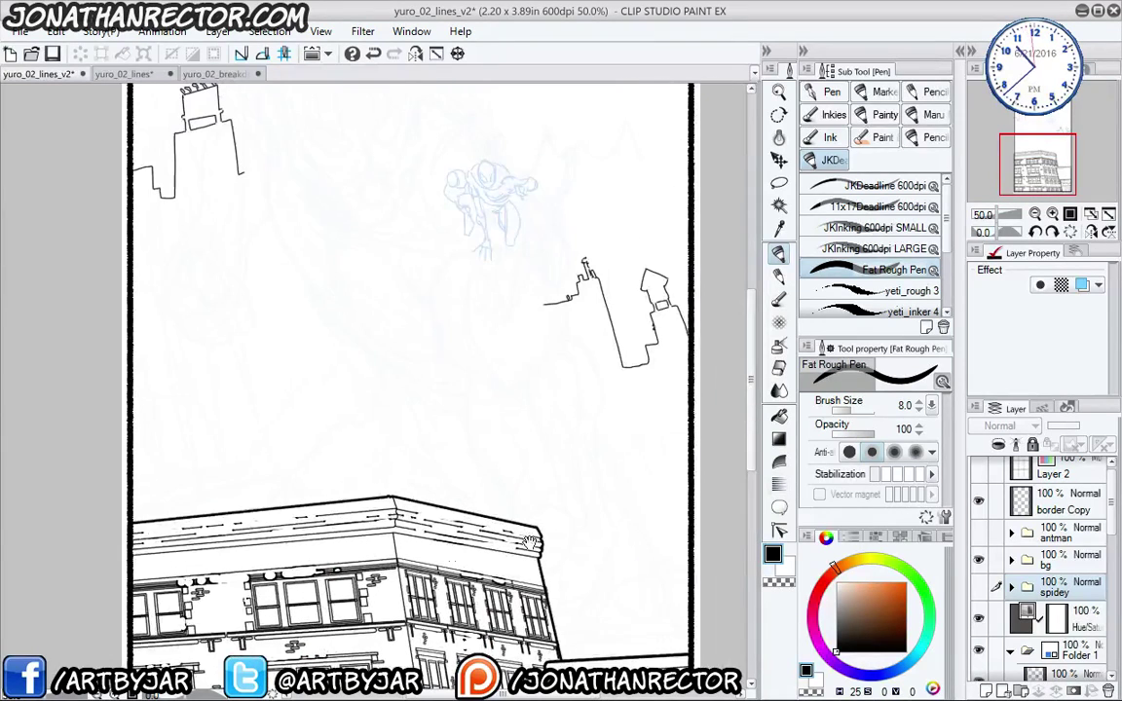
- Show the spidey and antman line art and zoom in from the building up to the helmet
{"action": "left_click", "coordinate": [979, 586]}
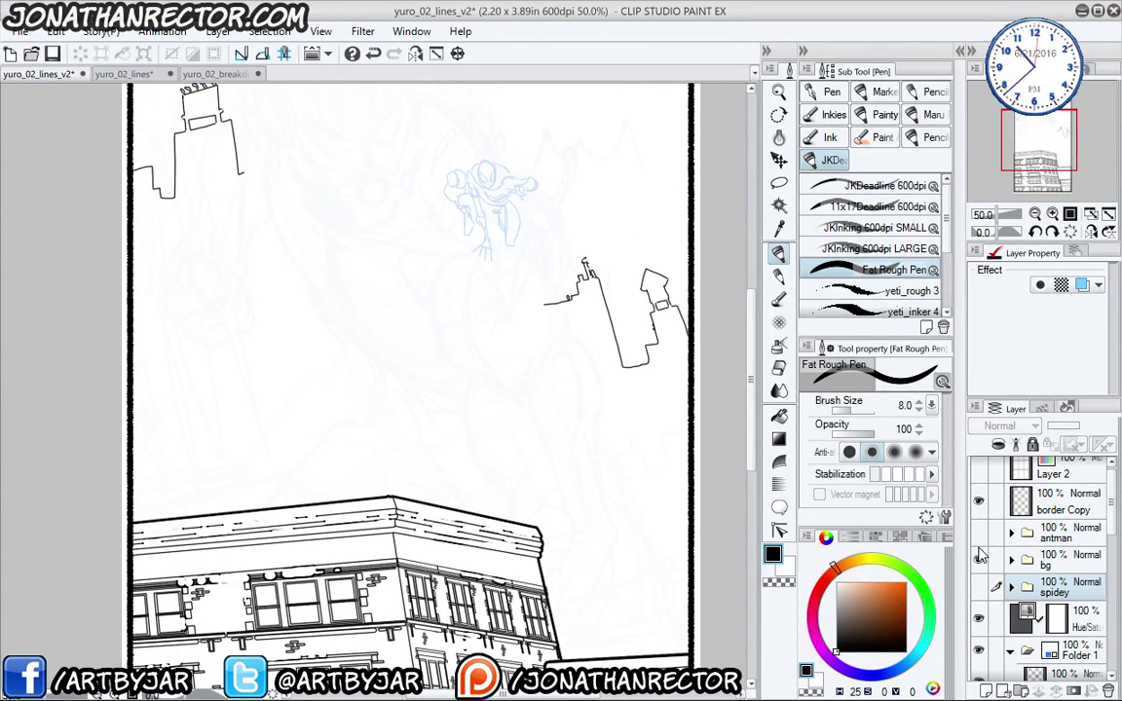
{"action": "left_click", "coordinate": [979, 586]}
{"action": "left_click", "coordinate": [979, 533]}
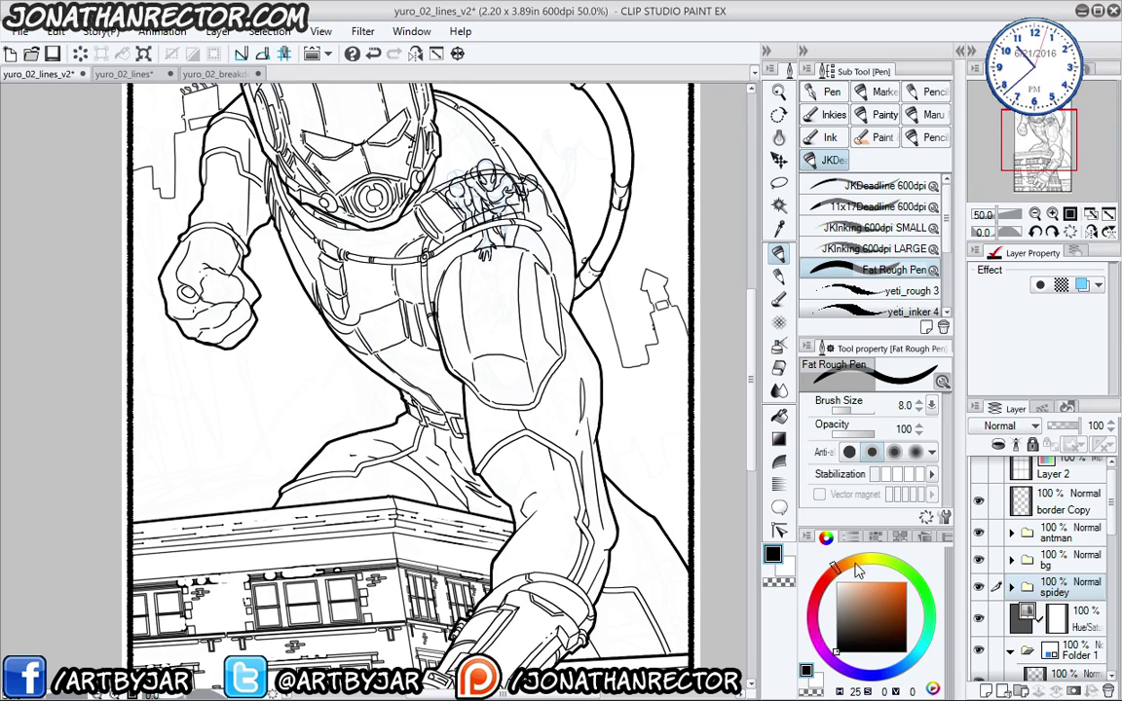
{"action": "left_click_drag", "start_coordinate": [298, 392], "coordinate": [335, 538]}
{"action": "scroll", "coordinate": [396, 427], "scroll_direction": "up", "scroll_amount": 1}
{"action": "left_click_drag", "start_coordinate": [397, 427], "coordinate": [157, 166]}
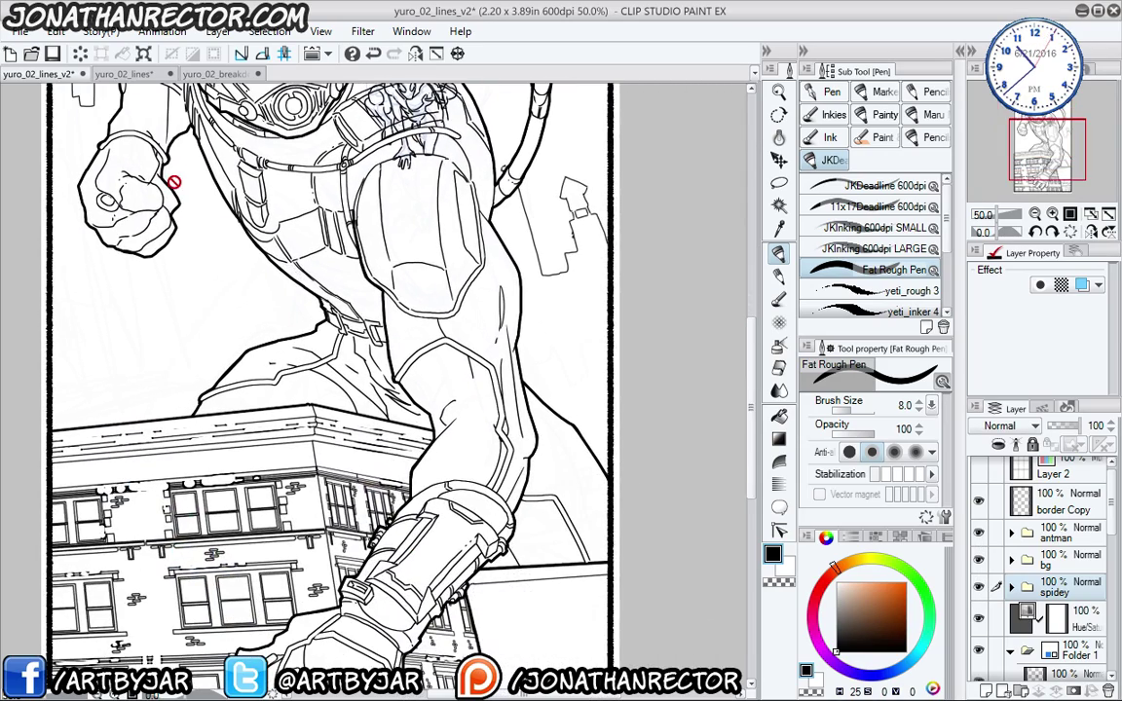
{"action": "scroll", "coordinate": [173, 182], "scroll_direction": "up", "scroll_amount": 1}
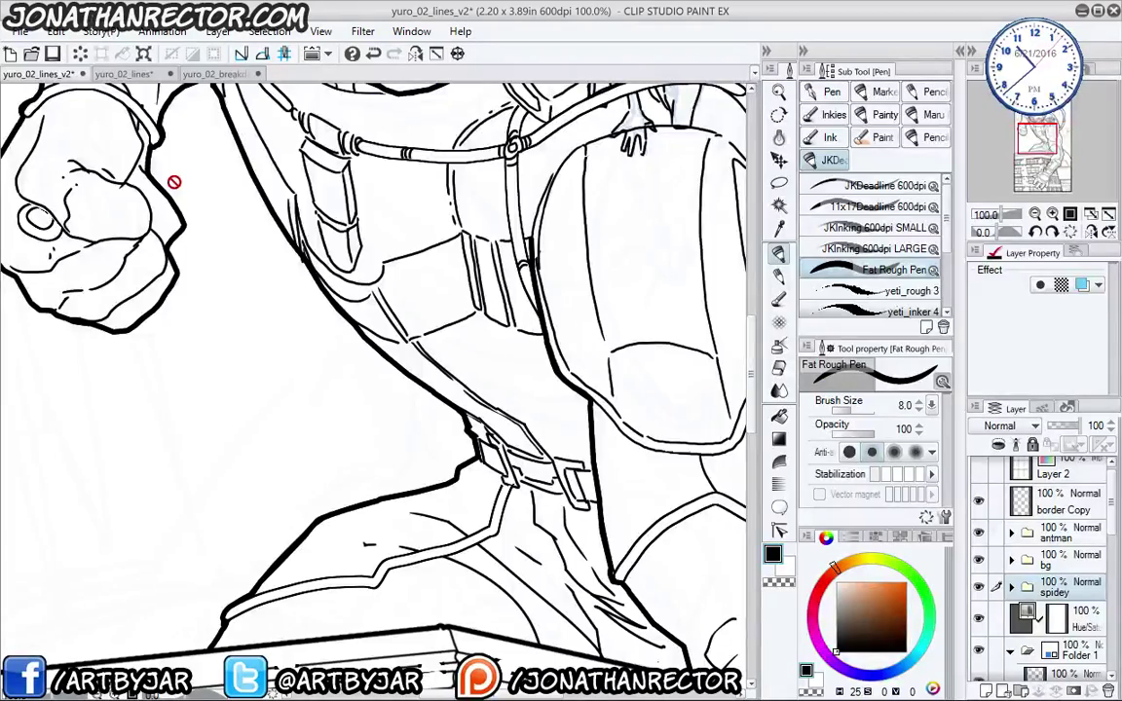
{"action": "left_click_drag", "start_coordinate": [491, 281], "coordinate": [315, 506]}
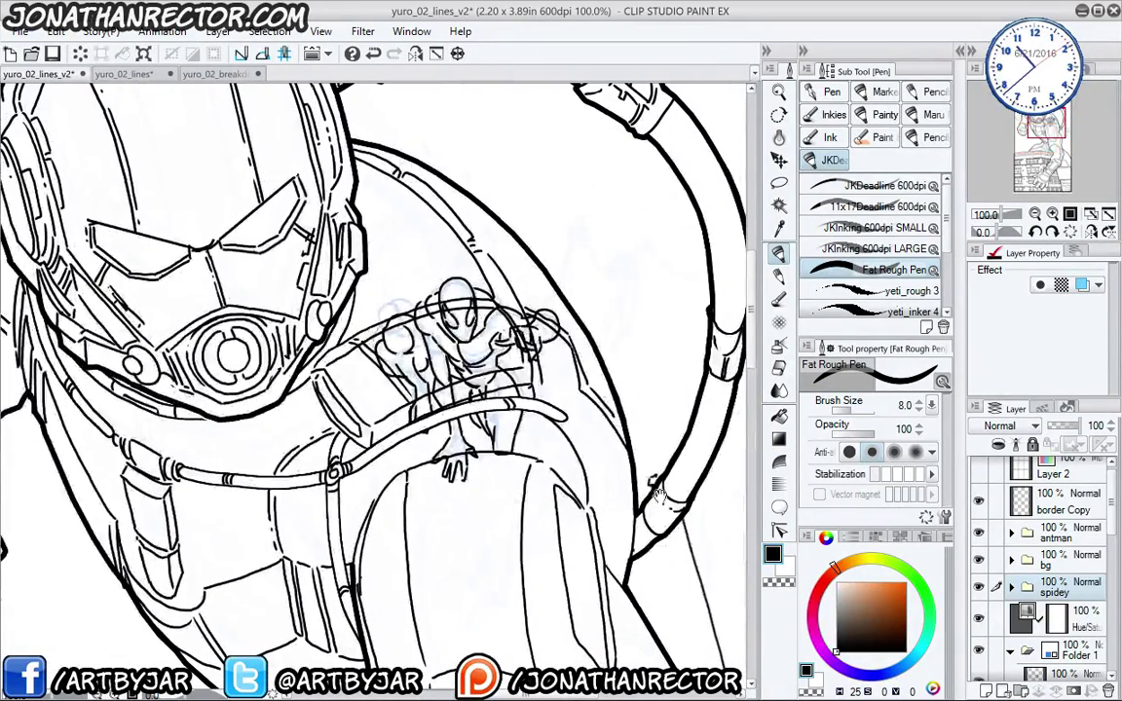
- Hide the bg and antman line art, expand the spidey folder, select Layer 10, and zoom to 150%
{"action": "left_click_drag", "start_coordinate": [979, 561], "coordinate": [980, 536]}
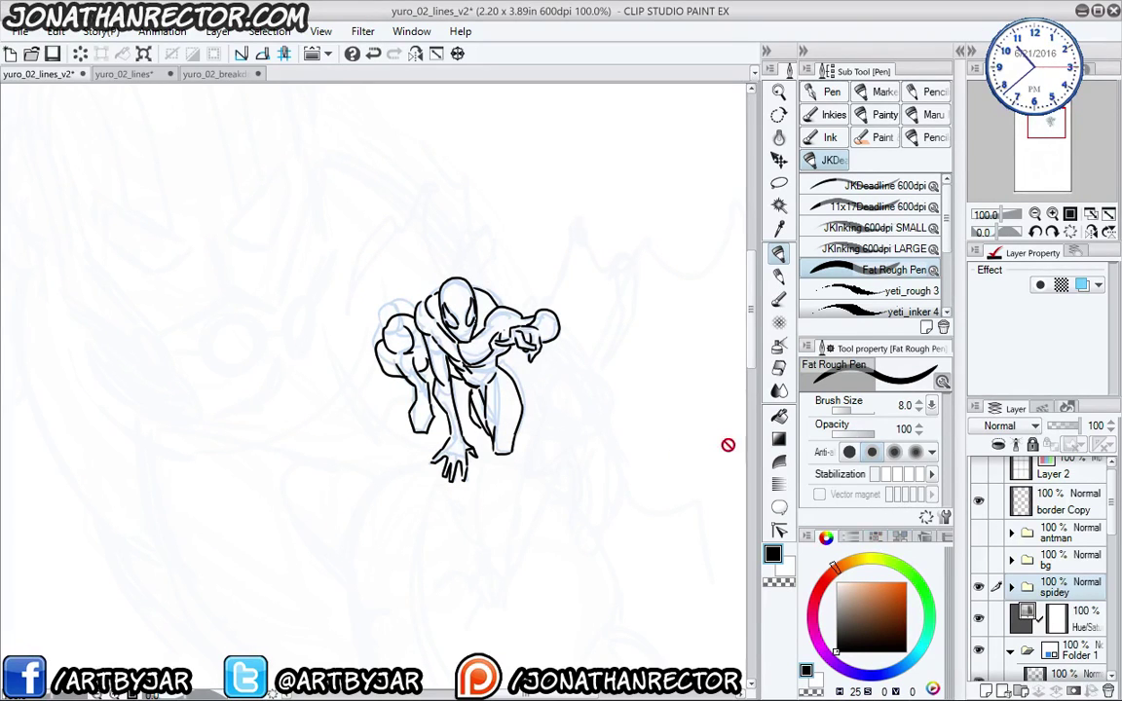
{"action": "left_click", "coordinate": [1011, 587]}
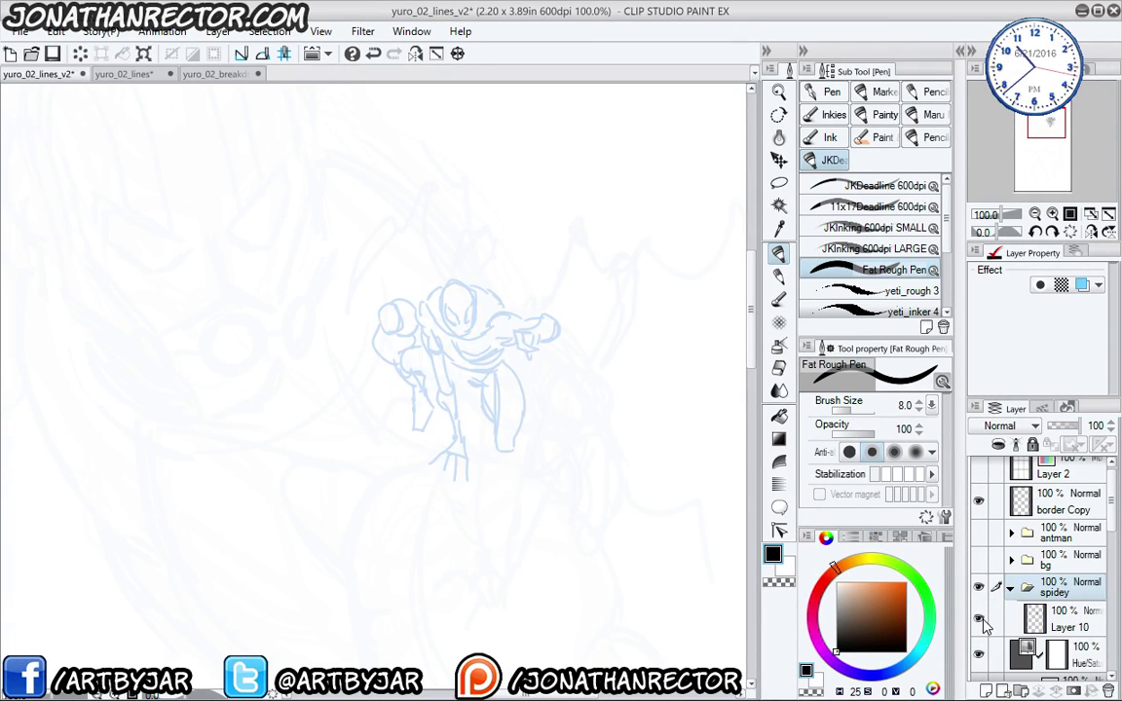
{"action": "left_click", "coordinate": [1069, 624]}
{"action": "scroll", "coordinate": [750, 444], "scroll_direction": "up", "scroll_amount": 2}
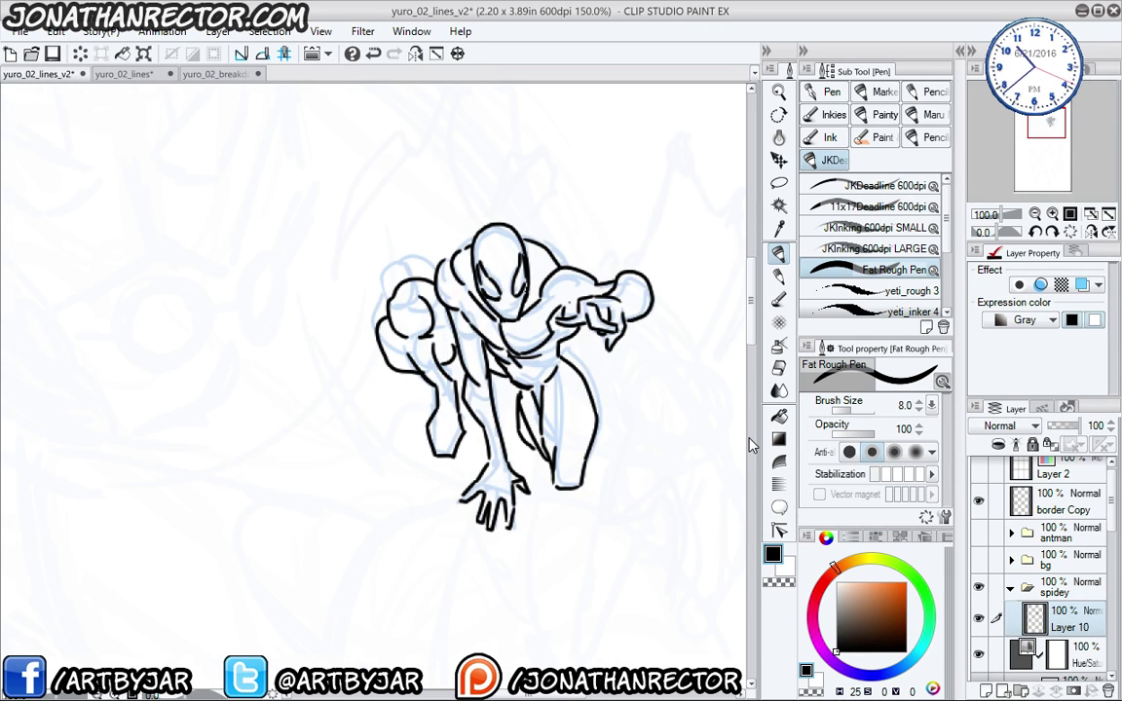
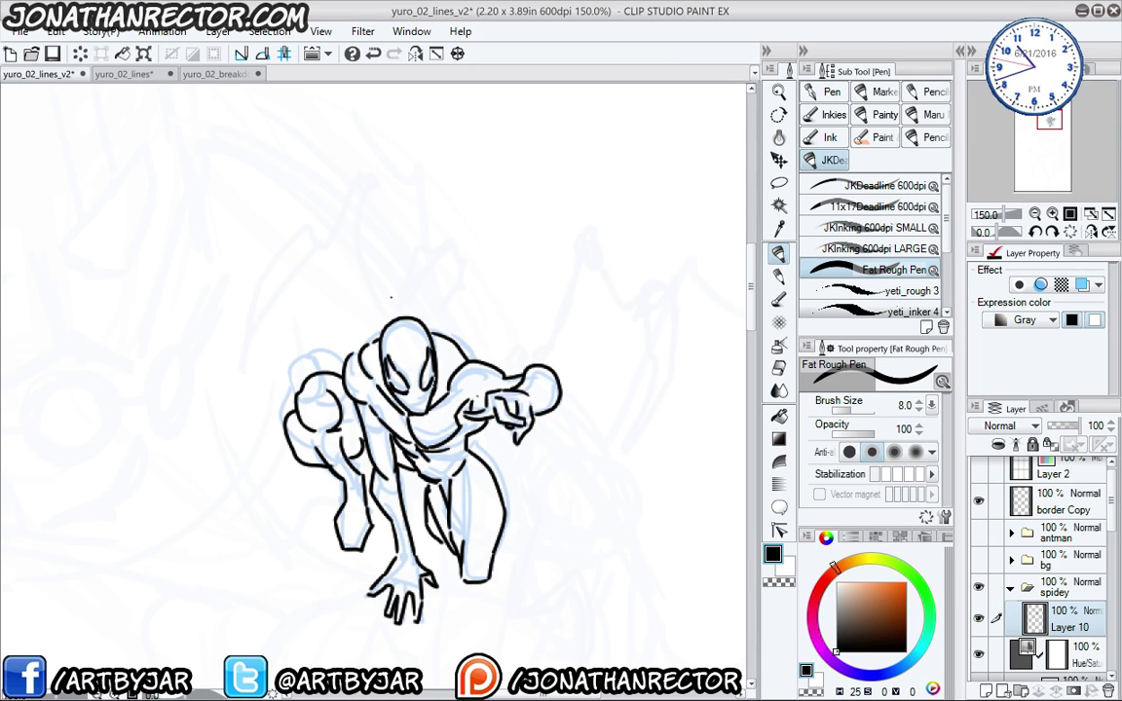
- Add empty Layer 11 above Layer 10 and pan to the space around the figure
{"action": "left_click", "coordinate": [987, 689]}
{"action": "left_click_drag", "start_coordinate": [390, 450], "coordinate": [347, 470]}
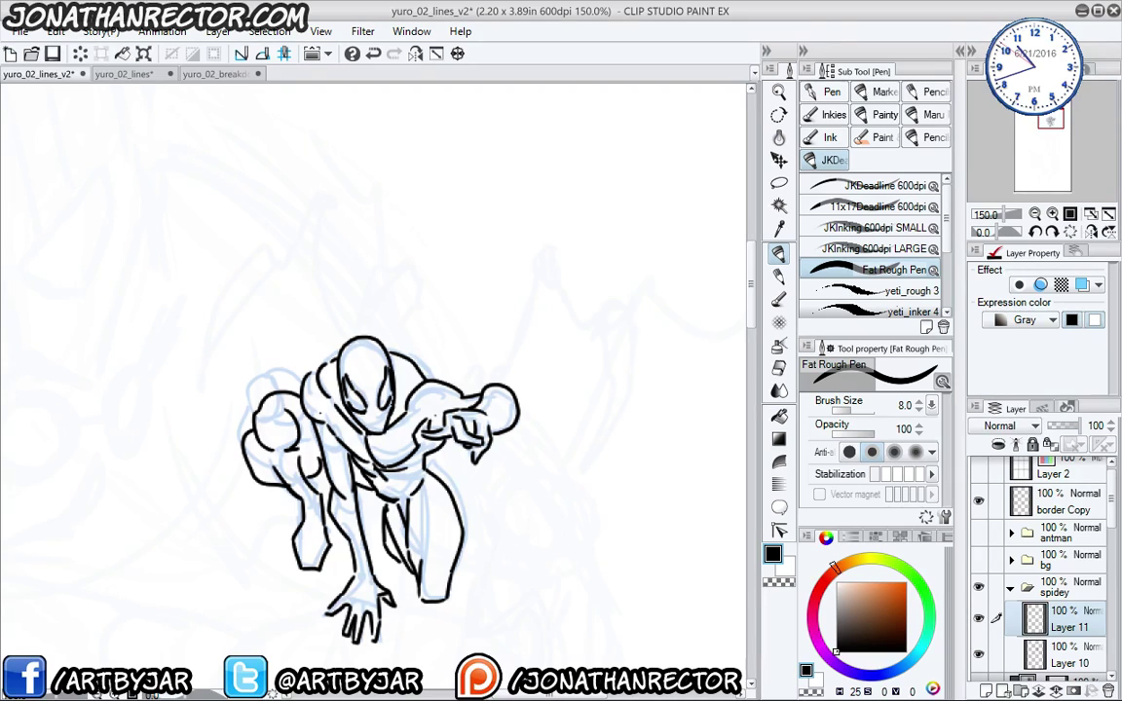
{"action": "key", "text": "m"}
{"action": "mouse_move", "coordinate": [380, 328]}
{"action": "left_mouse_down"}
{"action": "mouse_move", "coordinate": [407, 437]}
{"action": "mouse_move", "coordinate": [448, 366]}
{"action": "mouse_move", "coordinate": [460, 314]}
{"action": "mouse_move", "coordinate": [544, 322]}
{"action": "mouse_move", "coordinate": [576, 466]}
{"action": "mouse_move", "coordinate": [563, 526]}
{"action": "mouse_move", "coordinate": [526, 457]}
{"action": "mouse_move", "coordinate": [489, 329]}
{"action": "mouse_move", "coordinate": [465, 346]}
{"action": "mouse_move", "coordinate": [443, 408]}
{"action": "mouse_move", "coordinate": [387, 448]}
{"action": "left_mouse_up"}
{"action": "left_click_drag", "start_coordinate": [259, 477], "coordinate": [349, 472]}
- Lasso-select the left and right scythe legs and the lower-right leg tip
{"action": "mouse_move", "coordinate": [394, 444]}
{"action": "left_mouse_down"}
{"action": "mouse_move", "coordinate": [336, 340]}
{"action": "mouse_move", "coordinate": [356, 298]}
{"action": "mouse_move", "coordinate": [326, 279]}
{"action": "mouse_move", "coordinate": [266, 311]}
{"action": "mouse_move", "coordinate": [231, 377]}
{"action": "mouse_move", "coordinate": [235, 444]}
{"action": "mouse_move", "coordinate": [280, 539]}
{"action": "mouse_move", "coordinate": [255, 462]}
{"action": "mouse_move", "coordinate": [264, 356]}
{"action": "mouse_move", "coordinate": [287, 326]}
{"action": "mouse_move", "coordinate": [318, 310]}
{"action": "mouse_move", "coordinate": [331, 377]}
{"action": "mouse_move", "coordinate": [389, 440]}
{"action": "left_mouse_up"}
{"action": "left_click_drag", "start_coordinate": [456, 497], "coordinate": [325, 332]}
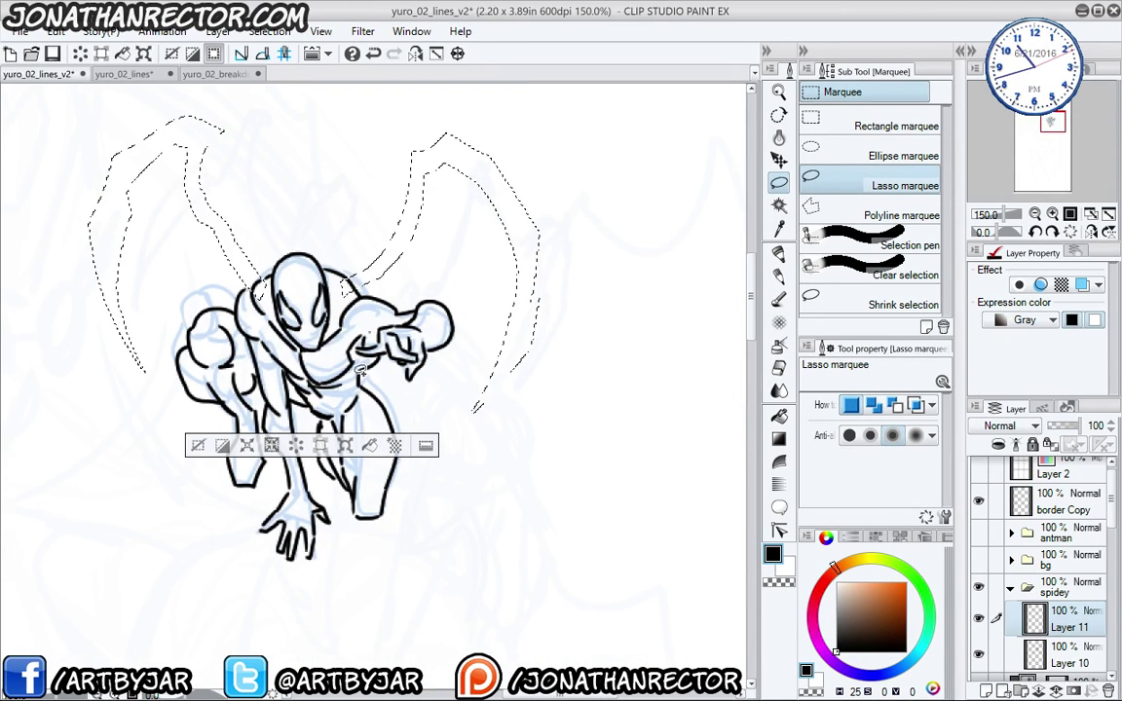
{"action": "mouse_move", "coordinate": [429, 397]}
{"action": "left_mouse_down"}
{"action": "mouse_move", "coordinate": [481, 451]}
{"action": "mouse_move", "coordinate": [526, 445]}
{"action": "mouse_move", "coordinate": [572, 468]}
{"action": "mouse_move", "coordinate": [587, 523]}
{"action": "mouse_move", "coordinate": [522, 590]}
{"action": "mouse_move", "coordinate": [500, 594]}
{"action": "mouse_move", "coordinate": [550, 555]}
{"action": "mouse_move", "coordinate": [560, 512]}
{"action": "mouse_move", "coordinate": [542, 474]}
{"action": "mouse_move", "coordinate": [479, 479]}
{"action": "mouse_move", "coordinate": [443, 415]}
{"action": "mouse_move", "coordinate": [408, 421]}
{"action": "mouse_move", "coordinate": [369, 387]}
{"action": "left_mouse_up"}
{"action": "mouse_move", "coordinate": [568, 523]}
{"action": "left_mouse_down"}
{"action": "mouse_move", "coordinate": [492, 600]}
{"action": "mouse_move", "coordinate": [573, 552]}
{"action": "mouse_move", "coordinate": [540, 559]}
{"action": "mouse_move", "coordinate": [569, 524]}
{"action": "mouse_move", "coordinate": [479, 601]}
{"action": "left_mouse_up"}
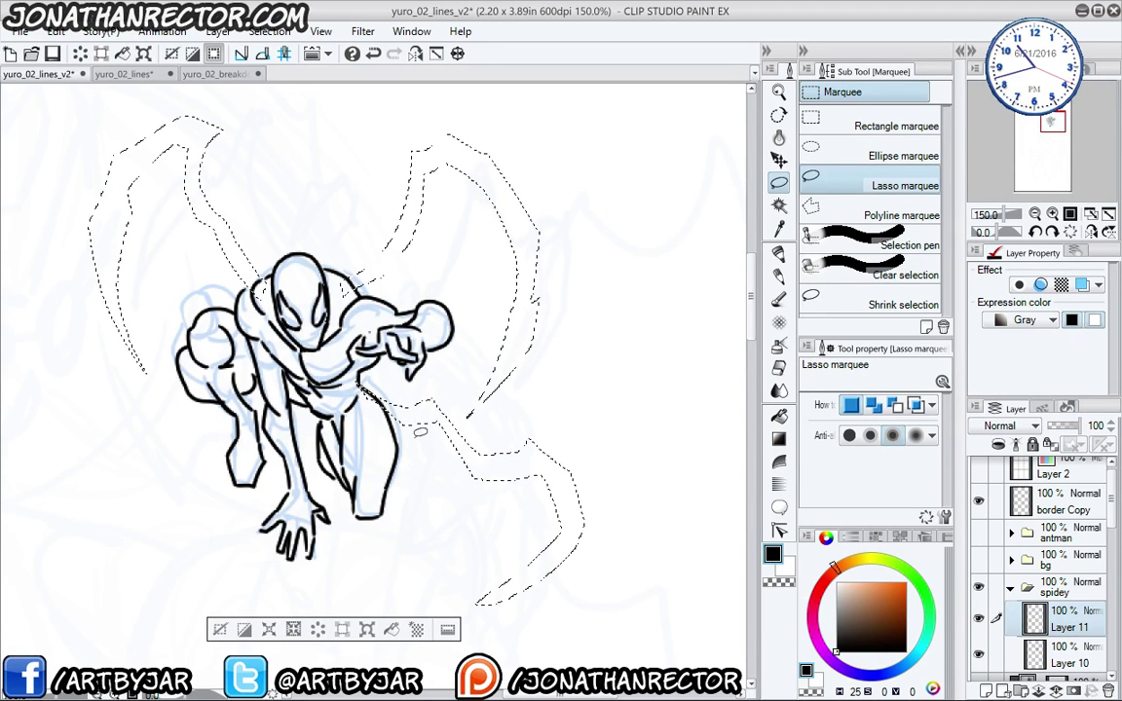
{"action": "left_click_drag", "start_coordinate": [287, 380], "coordinate": [375, 400]}
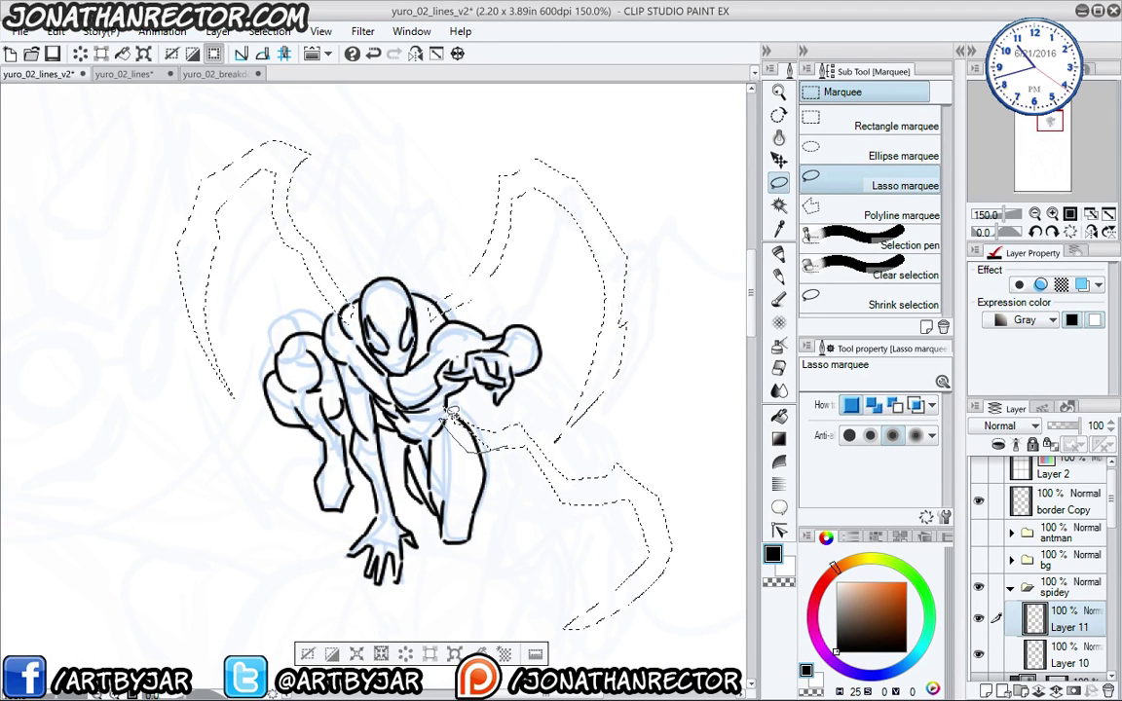
{"action": "mouse_move", "coordinate": [267, 405]}
{"action": "left_mouse_down"}
{"action": "mouse_move", "coordinate": [312, 438]}
{"action": "mouse_move", "coordinate": [352, 566]}
{"action": "left_mouse_up"}
- Add the upper legs, inner legs beside the head and a crescent tip to the selection
{"action": "mouse_move", "coordinate": [474, 458]}
{"action": "left_mouse_down"}
{"action": "mouse_move", "coordinate": [518, 365]}
{"action": "mouse_move", "coordinate": [490, 240]}
{"action": "mouse_move", "coordinate": [355, 200]}
{"action": "mouse_move", "coordinate": [306, 214]}
{"action": "mouse_move", "coordinate": [362, 208]}
{"action": "left_mouse_up"}
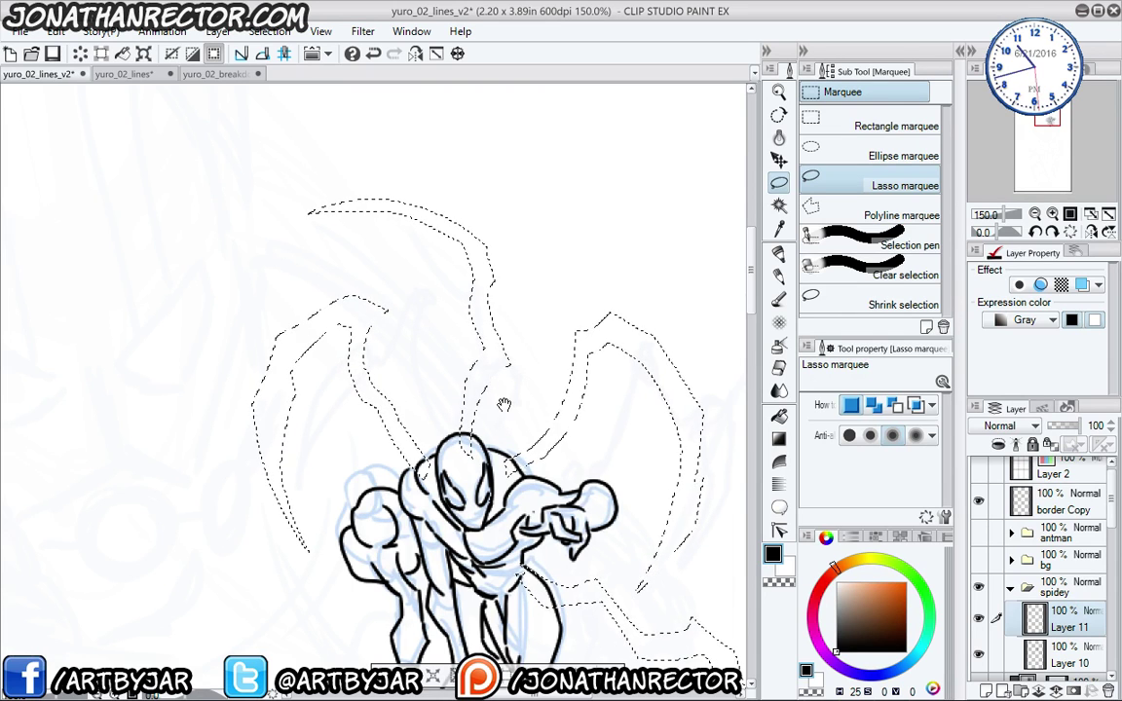
{"action": "left_click_drag", "start_coordinate": [553, 409], "coordinate": [527, 395]}
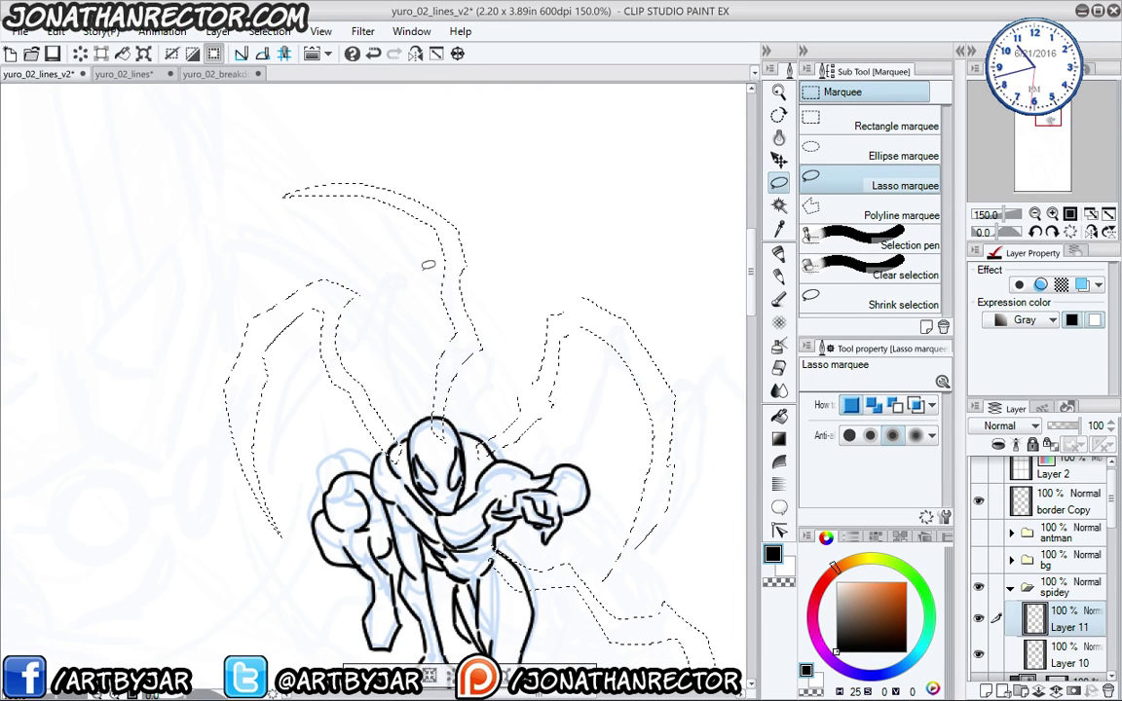
{"action": "left_click_drag", "start_coordinate": [304, 342], "coordinate": [314, 356]}
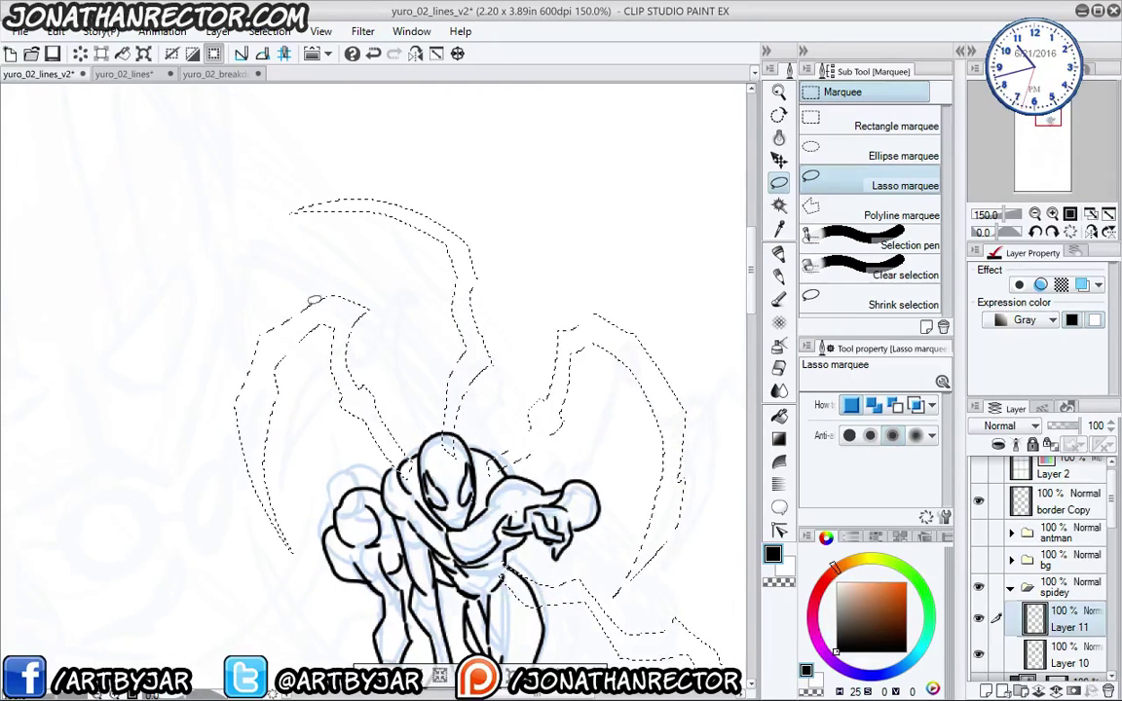
{"action": "left_click_drag", "start_coordinate": [371, 441], "coordinate": [297, 315]}
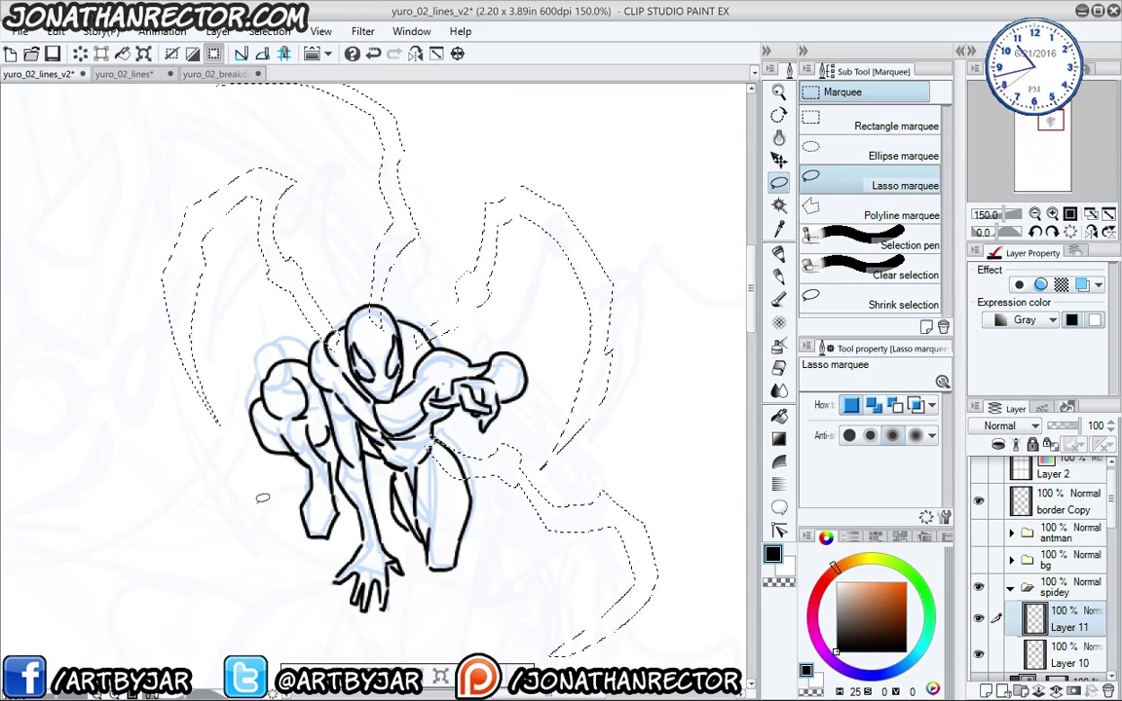
{"action": "left_click_drag", "start_coordinate": [219, 444], "coordinate": [308, 555]}
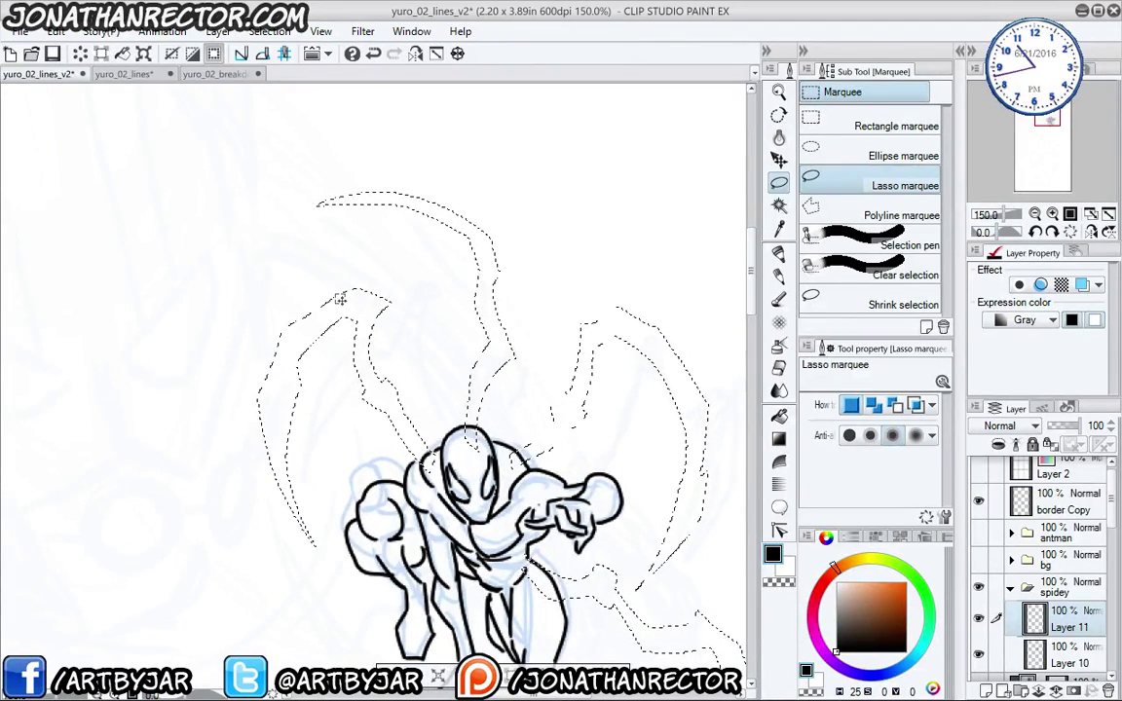
{"action": "left_click_drag", "start_coordinate": [345, 292], "coordinate": [361, 276]}
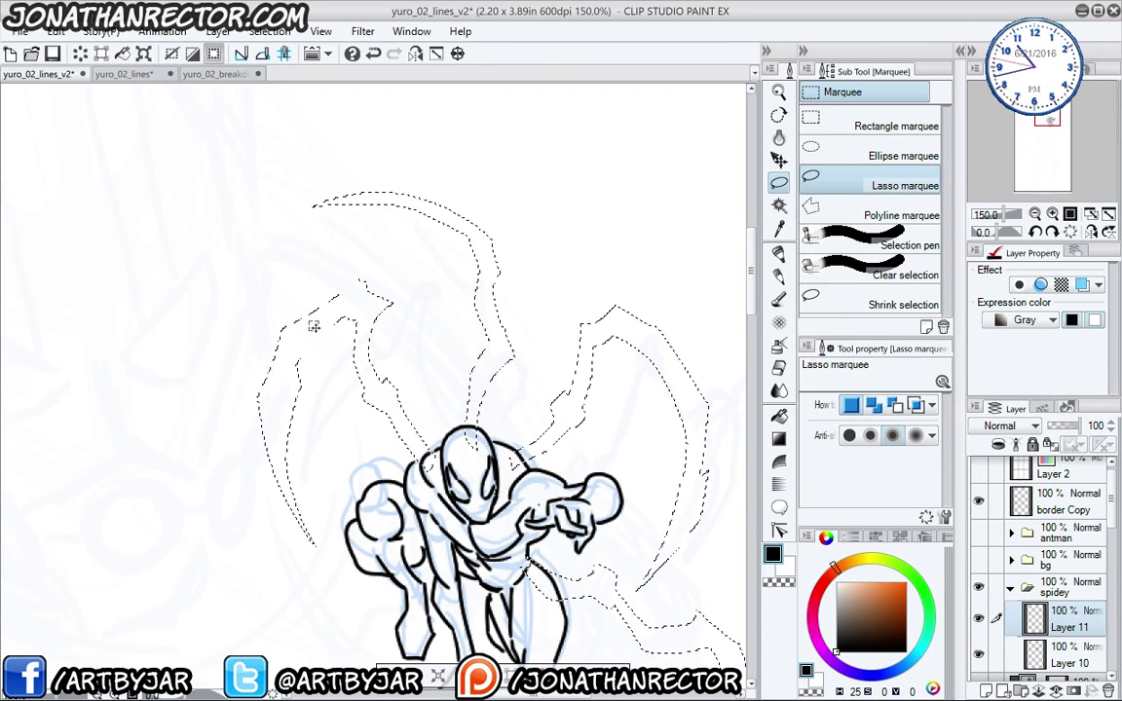
{"action": "mouse_move", "coordinate": [513, 304]}
{"action": "left_mouse_down"}
{"action": "mouse_move", "coordinate": [588, 450]}
{"action": "mouse_move", "coordinate": [571, 414]}
{"action": "mouse_move", "coordinate": [575, 549]}
{"action": "left_mouse_up"}
{"action": "left_click_drag", "start_coordinate": [310, 302], "coordinate": [294, 208]}
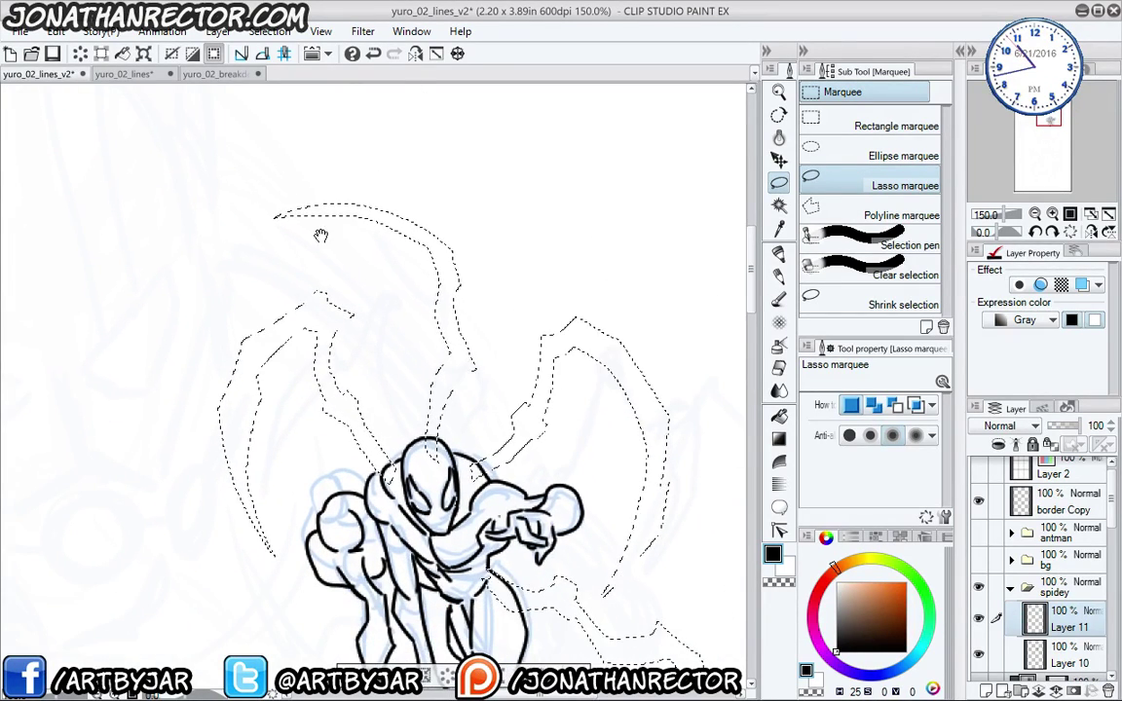
{"action": "mouse_move", "coordinate": [457, 238]}
{"action": "left_mouse_down"}
{"action": "mouse_move", "coordinate": [461, 272]}
{"action": "mouse_move", "coordinate": [400, 230]}
{"action": "mouse_move", "coordinate": [283, 216]}
{"action": "left_mouse_up"}
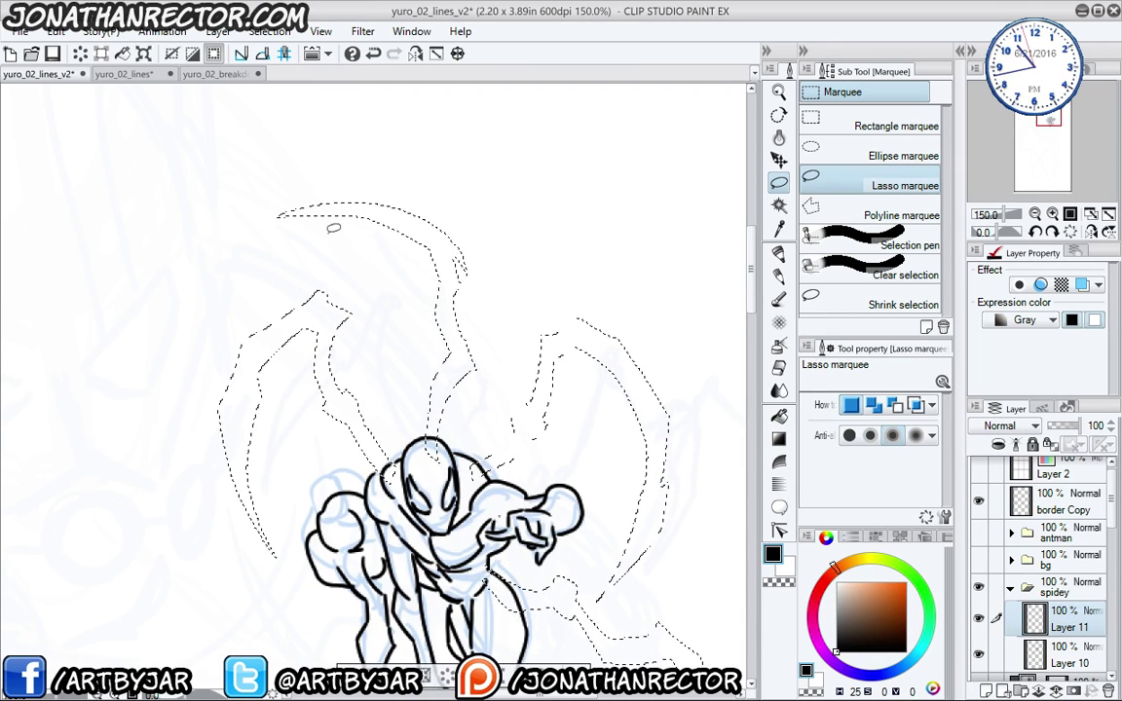
- Fill the legs black, turn them into hollow outlines, erase head overlaps, and add Layer 12
{"action": "key", "text": "alt+BackSpace"}
{"action": "key", "text": "ctrl+d"}
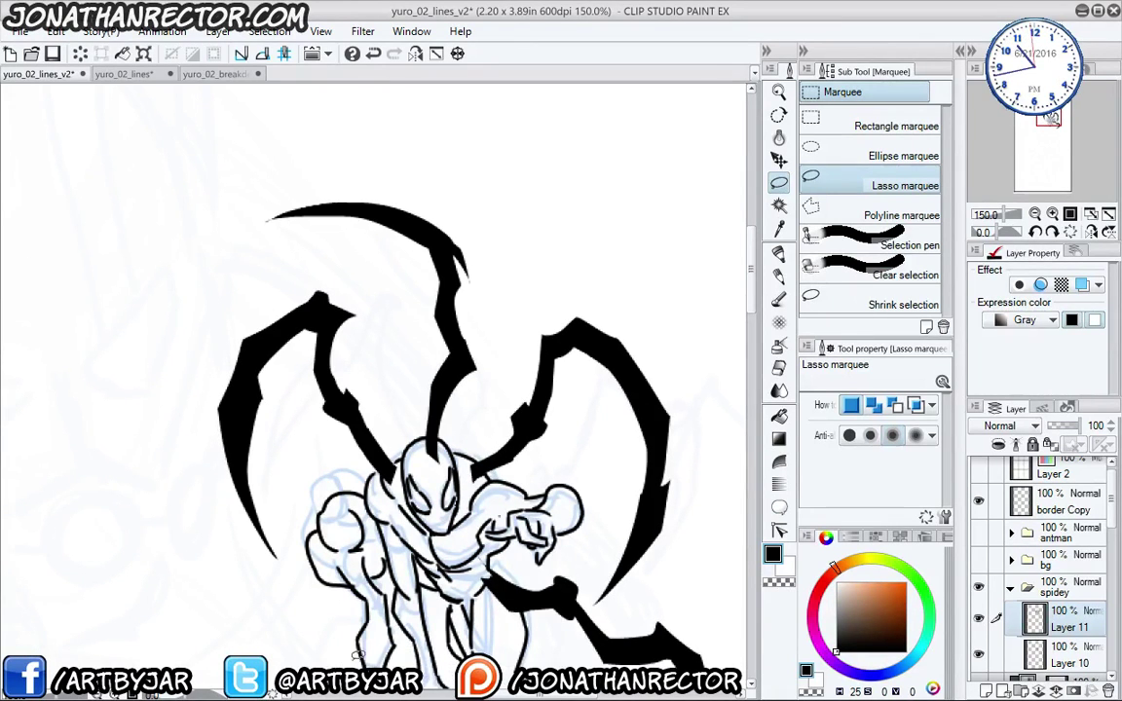
{"action": "key", "text": "ctrl+z"}
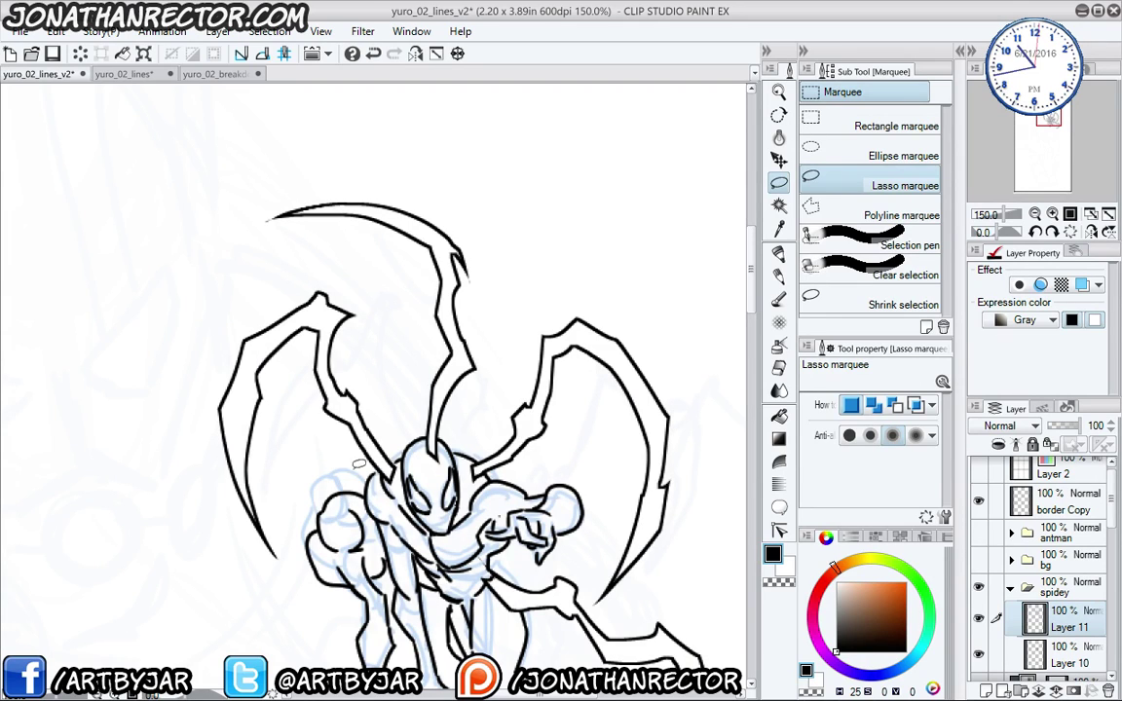
{"action": "key", "text": "e"}
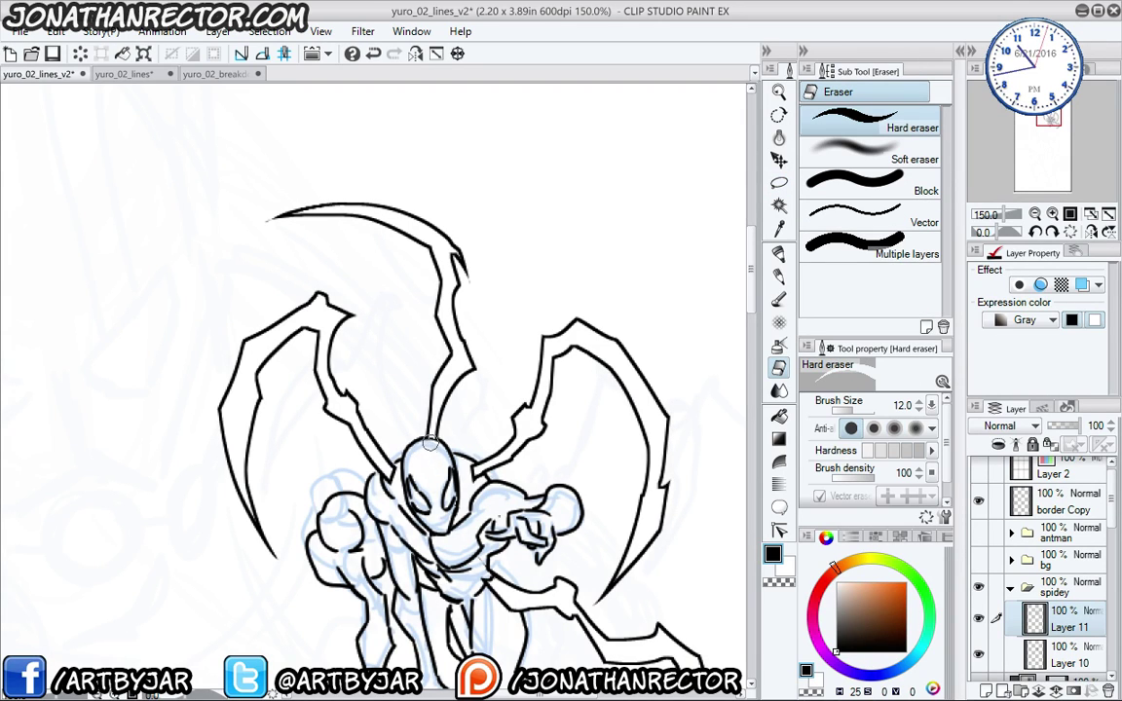
{"action": "left_click_drag", "start_coordinate": [397, 408], "coordinate": [477, 478]}
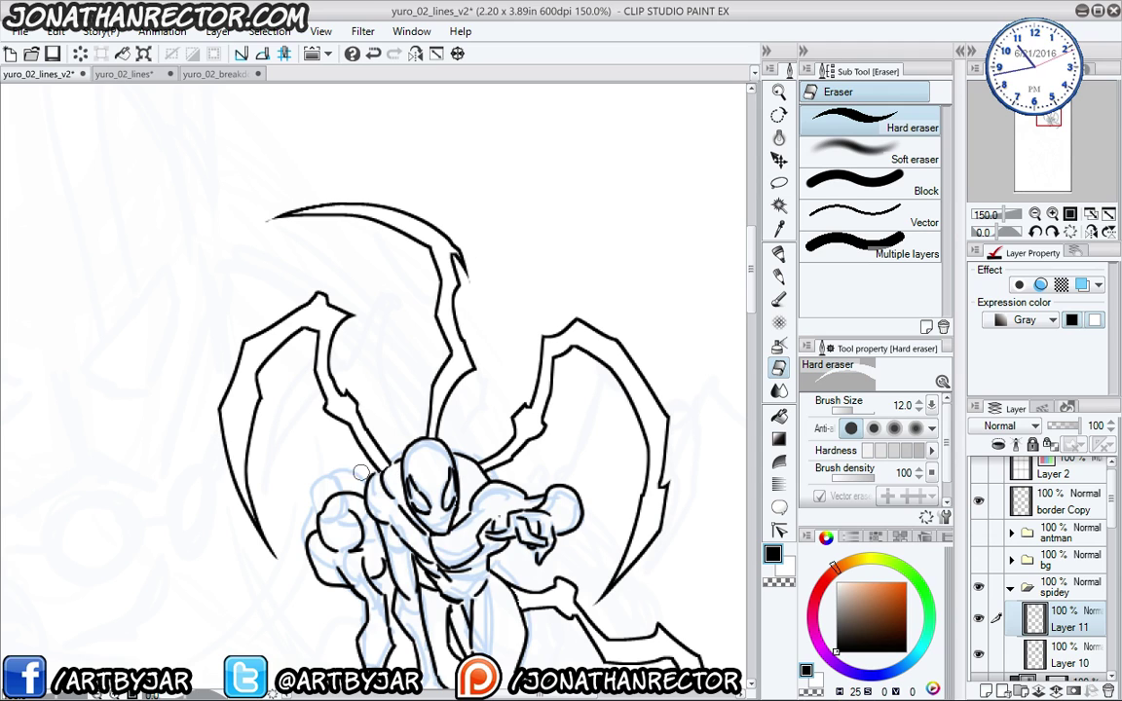
{"action": "key", "text": "ctrl+shift+n"}
- With the JKDeadline 600dpi pen at size 4, ink details on the right, upper and left legs
{"action": "key", "text": "p"}
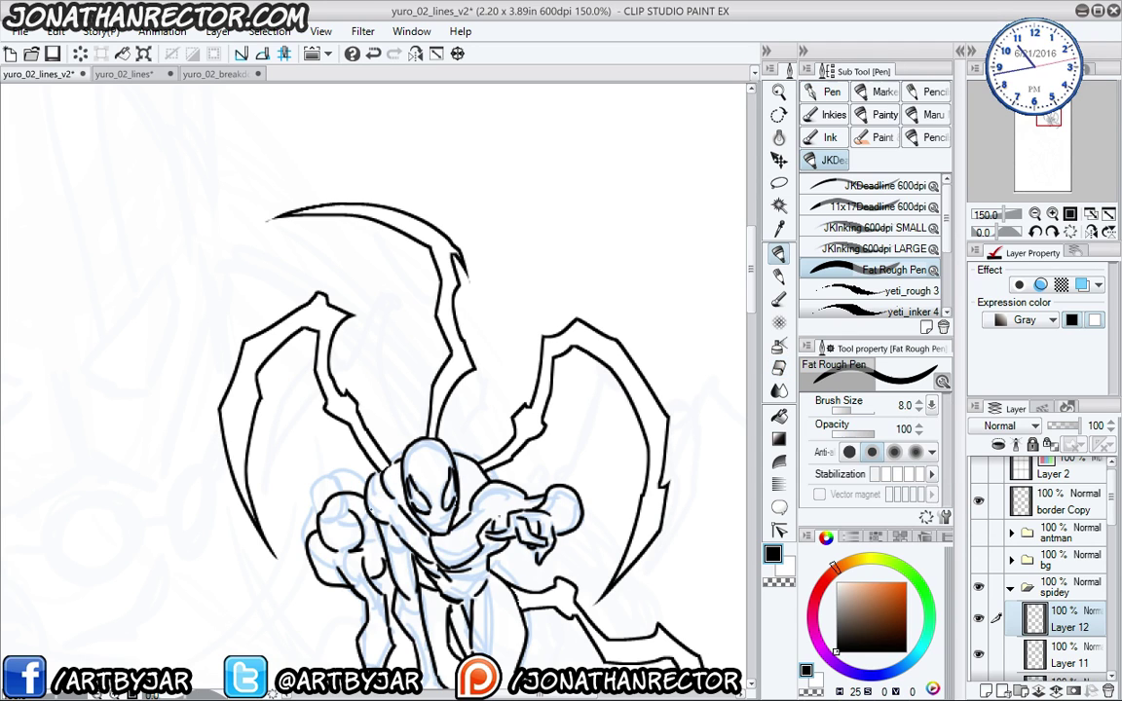
{"action": "left_click_drag", "start_coordinate": [543, 476], "coordinate": [471, 483]}
{"action": "left_click_drag", "start_coordinate": [586, 492], "coordinate": [579, 470]}
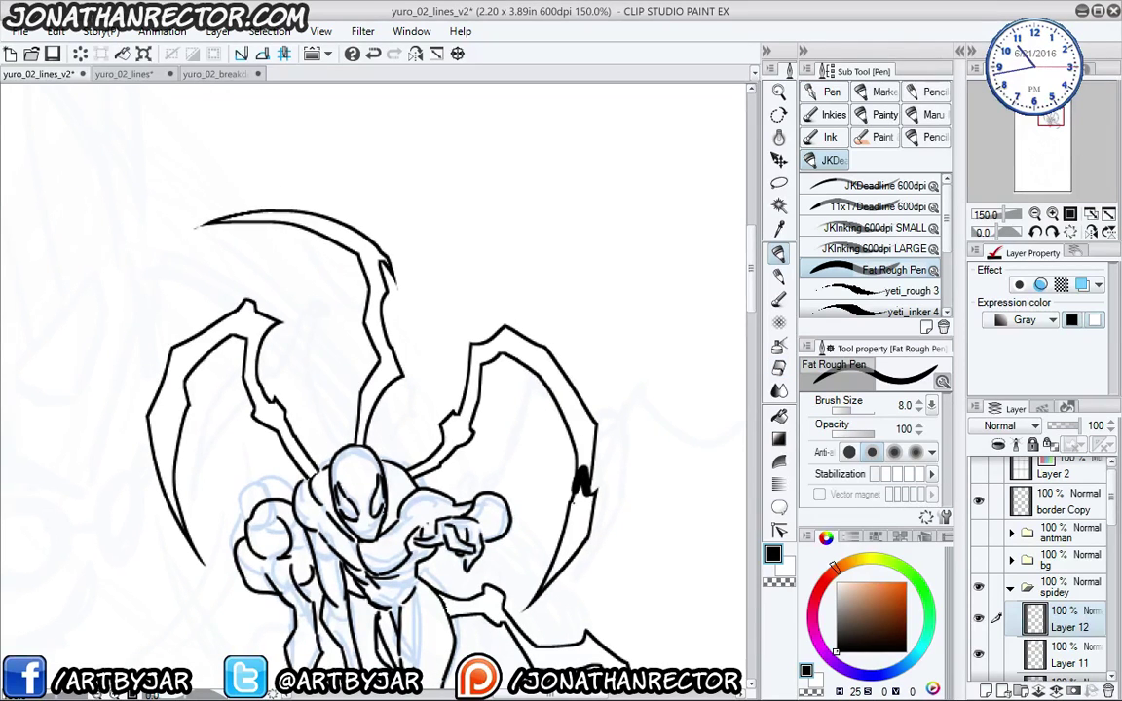
{"action": "key", "text": "ctrl+z"}
{"action": "left_click", "coordinate": [877, 185]}
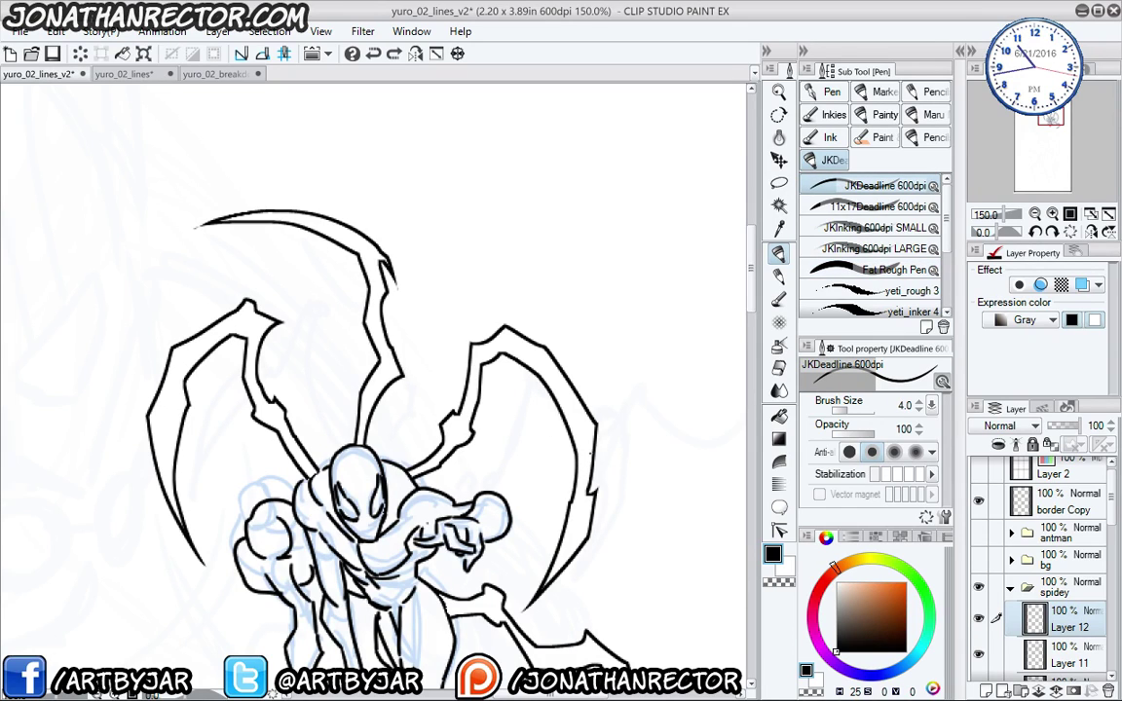
{"action": "left_click_drag", "start_coordinate": [591, 492], "coordinate": [570, 509]}
{"action": "left_click_drag", "start_coordinate": [469, 438], "coordinate": [452, 416]}
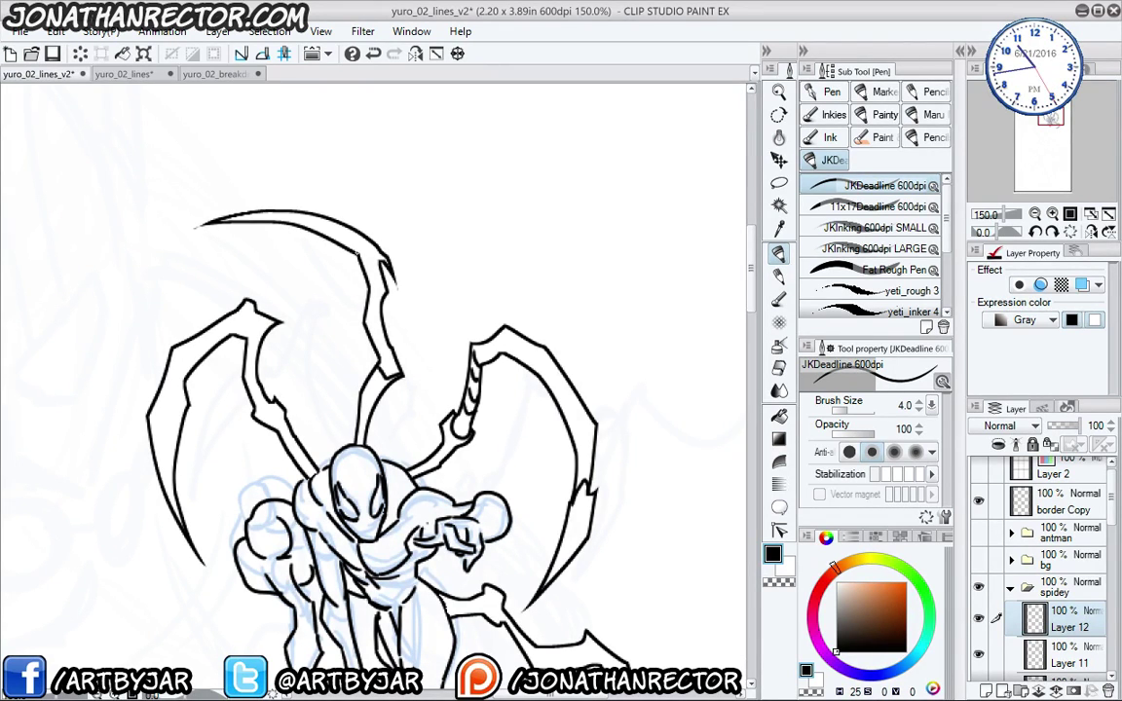
{"action": "left_click_drag", "start_coordinate": [347, 236], "coordinate": [382, 261]}
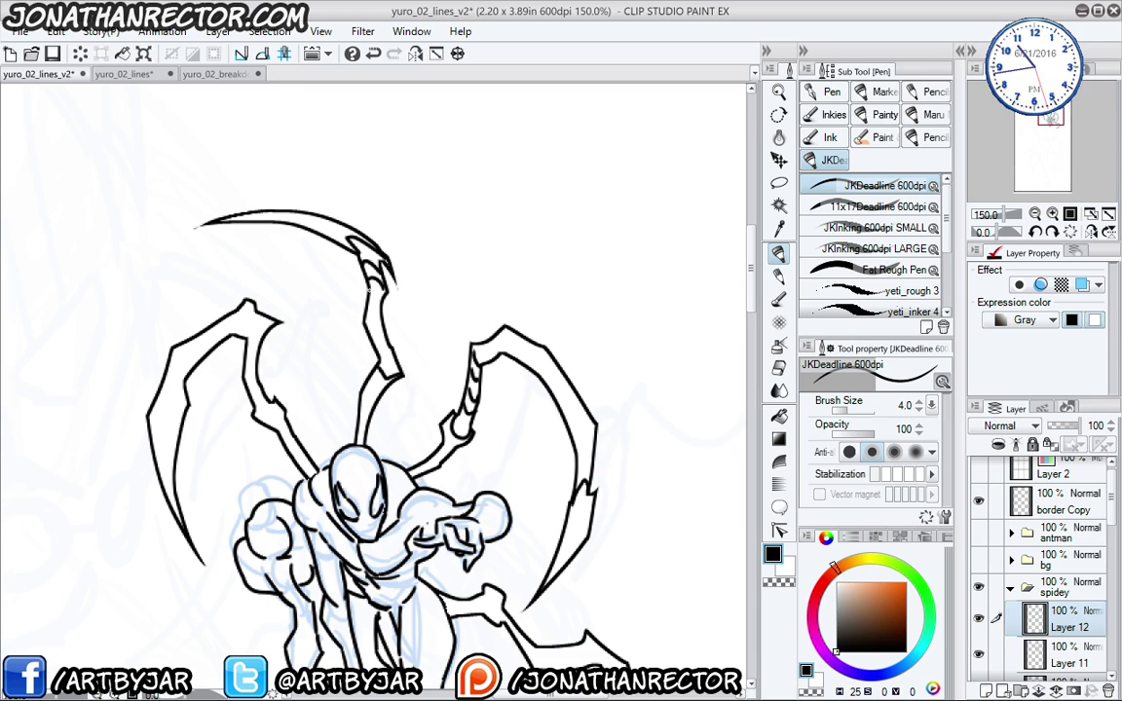
{"action": "left_click_drag", "start_coordinate": [250, 302], "coordinate": [257, 336]}
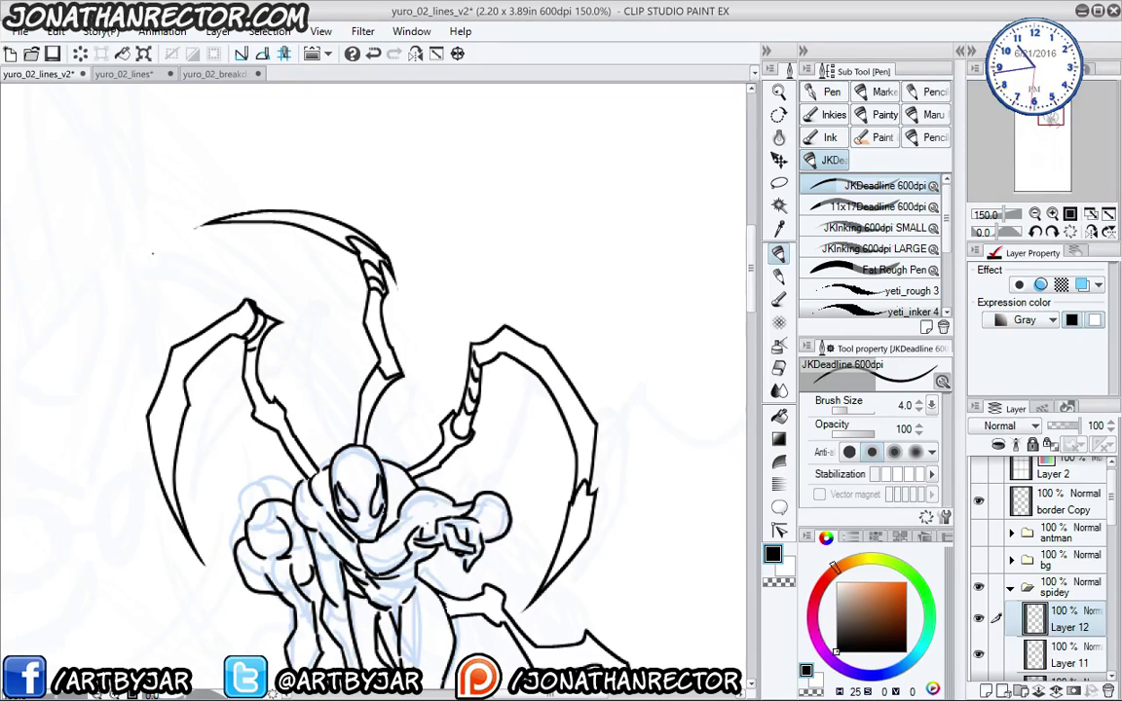
{"action": "left_click_drag", "start_coordinate": [270, 412], "coordinate": [283, 427]}
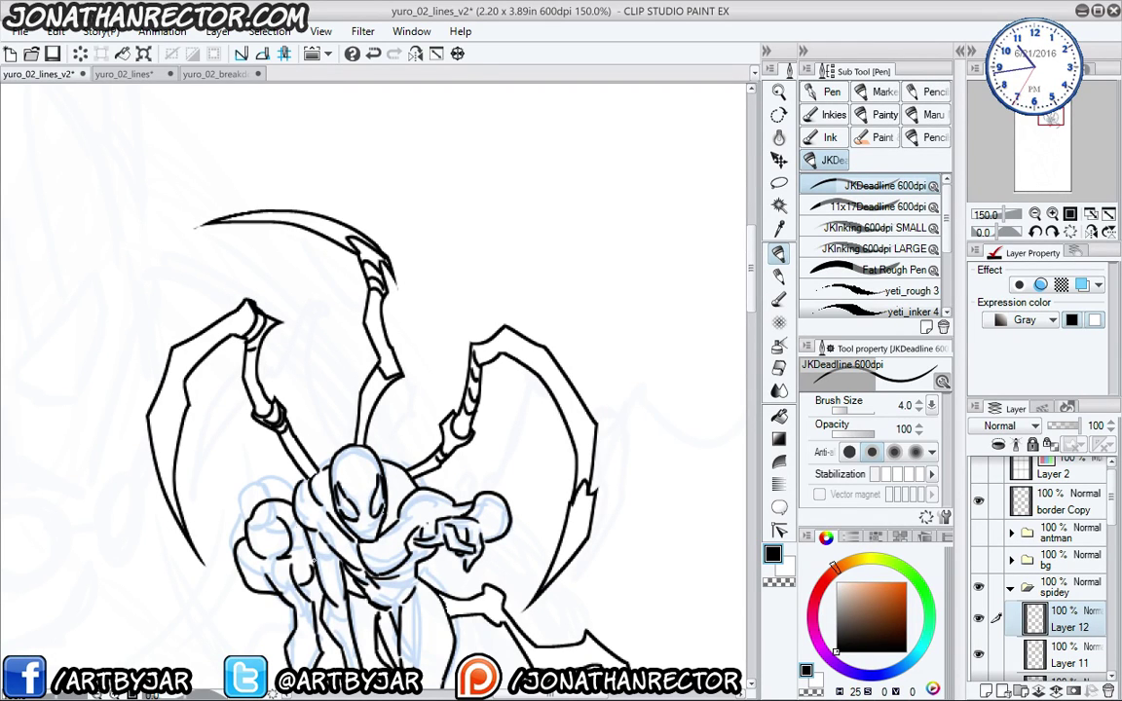
- Ink the lower leg's ring knob, its inner edge and small segment marks
{"action": "left_click_drag", "start_coordinate": [350, 503], "coordinate": [301, 360]}
{"action": "left_click_drag", "start_coordinate": [435, 451], "coordinate": [454, 477]}
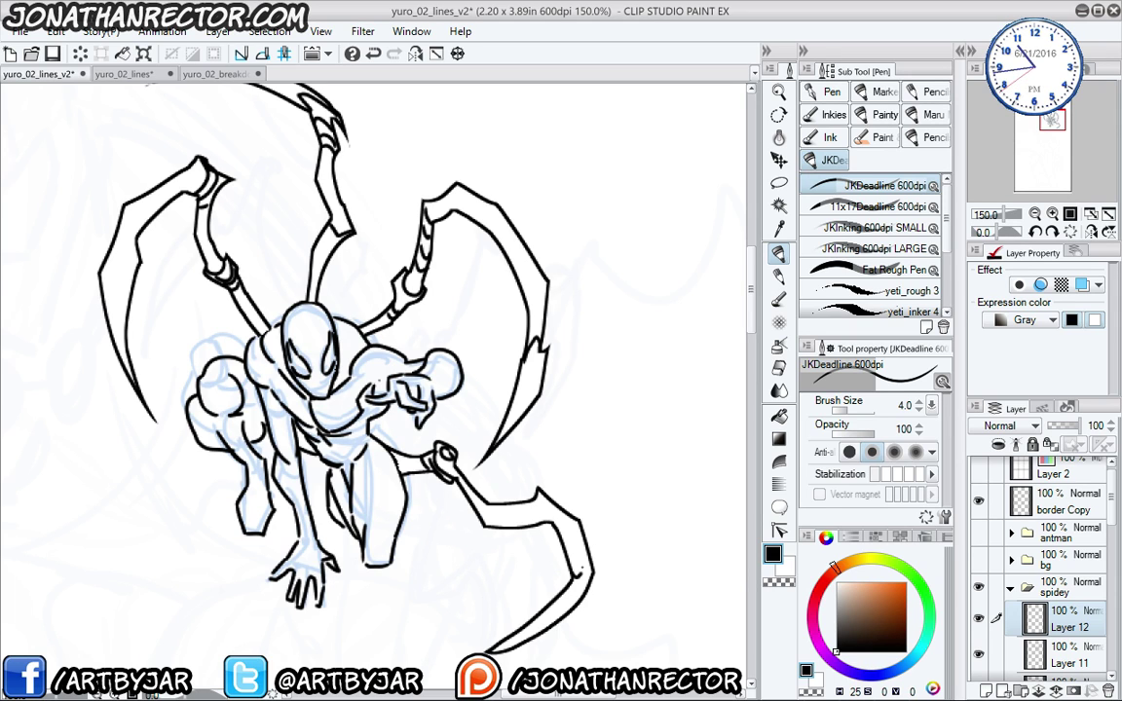
{"action": "mouse_move", "coordinate": [526, 516]}
{"action": "left_mouse_down"}
{"action": "mouse_move", "coordinate": [485, 454]}
{"action": "mouse_move", "coordinate": [487, 471]}
{"action": "left_mouse_up"}
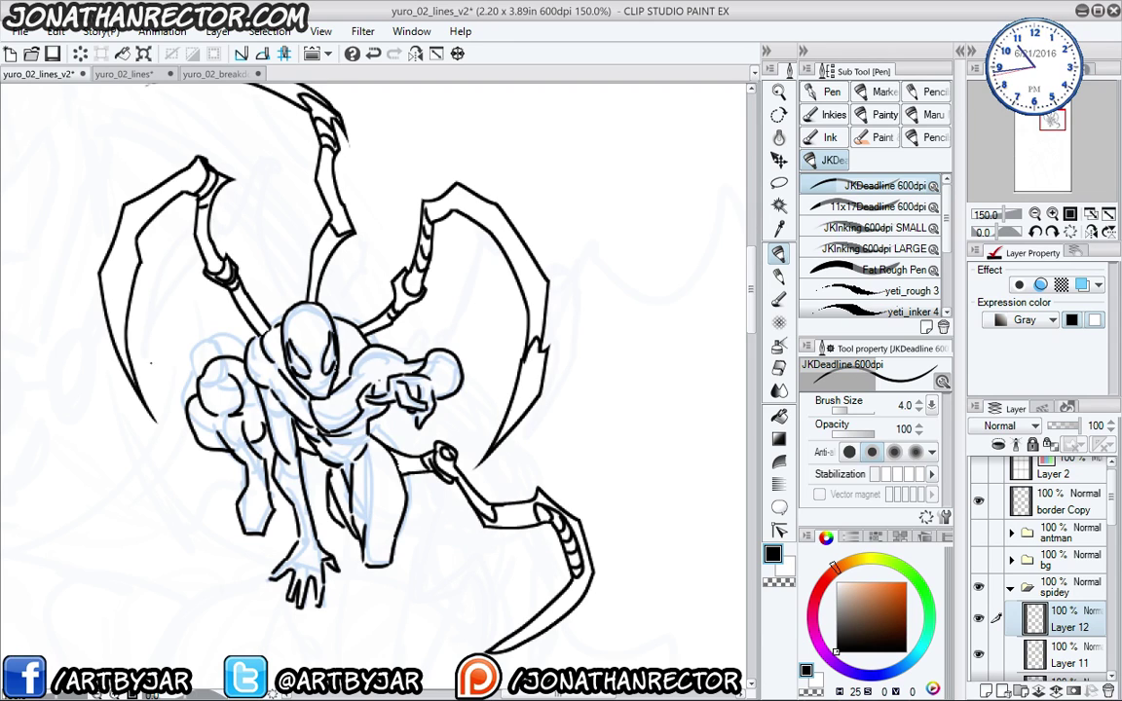
{"action": "left_click_drag", "start_coordinate": [151, 450], "coordinate": [219, 447]}
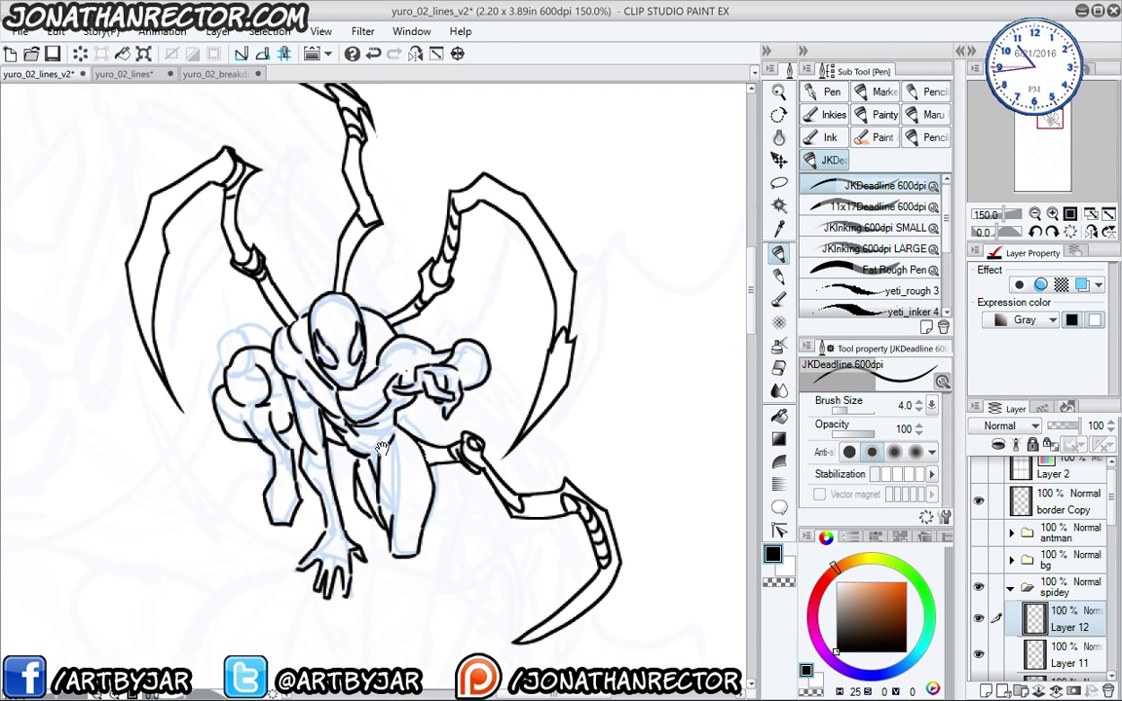
{"action": "left_click_drag", "start_coordinate": [516, 547], "coordinate": [544, 524]}
{"action": "left_click_drag", "start_coordinate": [542, 524], "coordinate": [553, 506]}
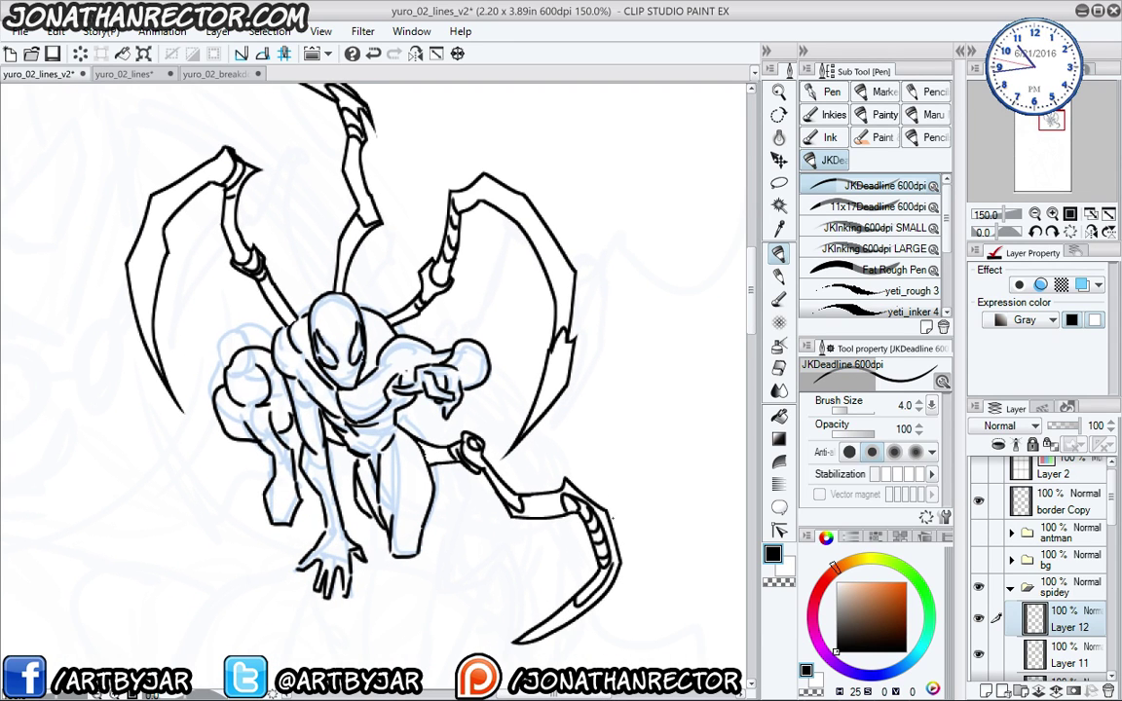
{"action": "left_click_drag", "start_coordinate": [338, 378], "coordinate": [371, 403]}
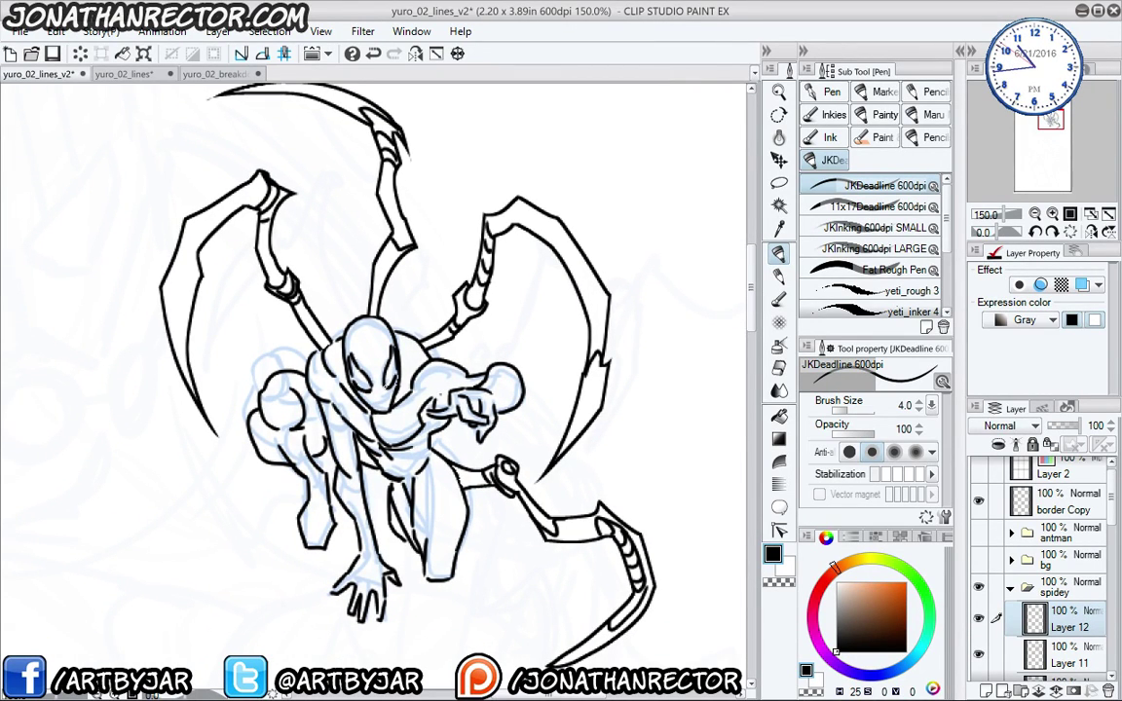
- Fill the Iron-Spider chest emblem, mouth area and a chest shadow with solid black
{"action": "key", "text": "m"}
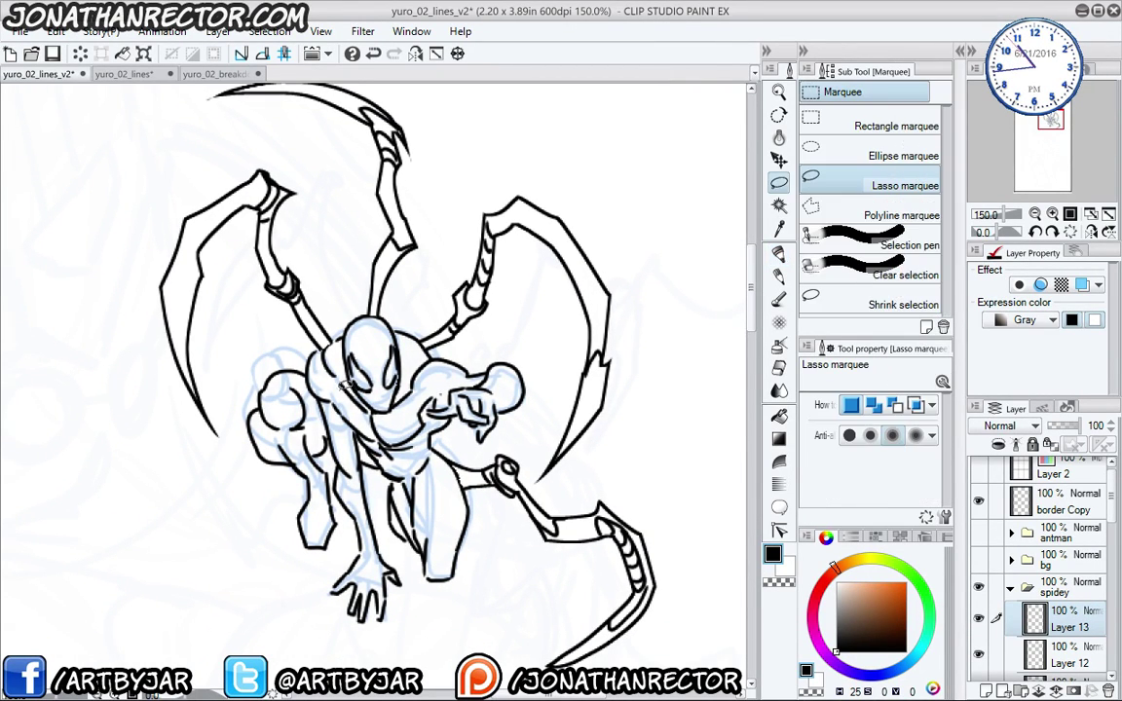
{"action": "mouse_move", "coordinate": [362, 415]}
{"action": "left_mouse_down"}
{"action": "mouse_move", "coordinate": [401, 428]}
{"action": "mouse_move", "coordinate": [366, 413]}
{"action": "left_mouse_up"}
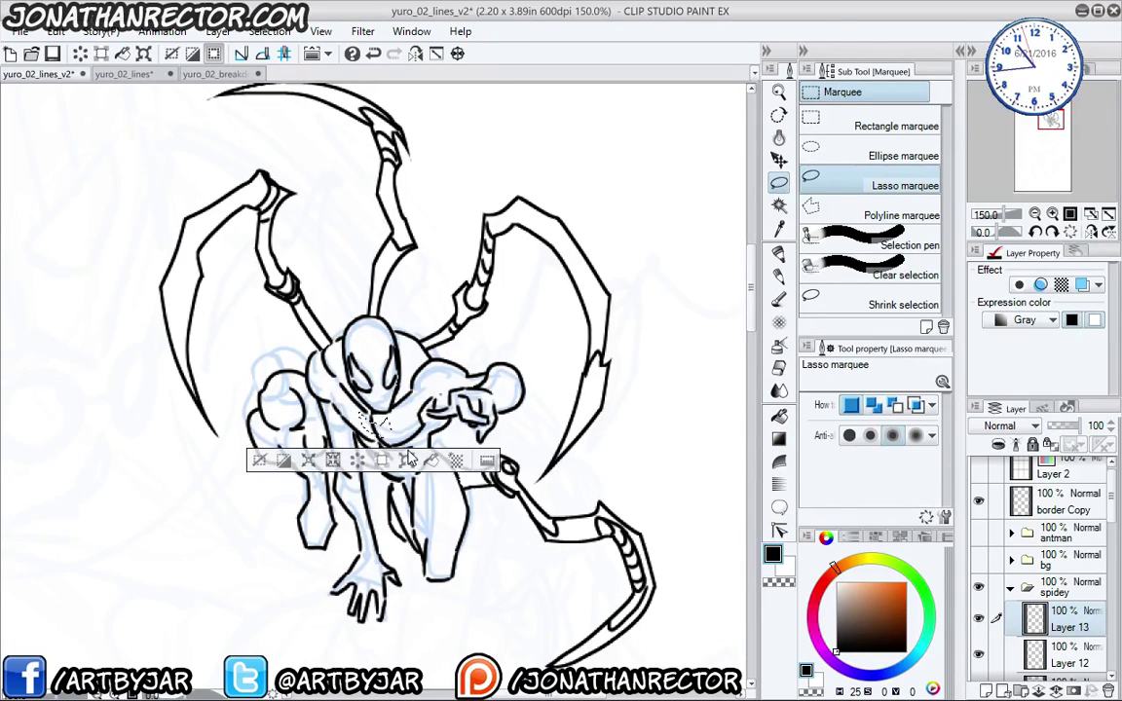
{"action": "left_click", "coordinate": [367, 459]}
{"action": "left_click", "coordinate": [251, 428]}
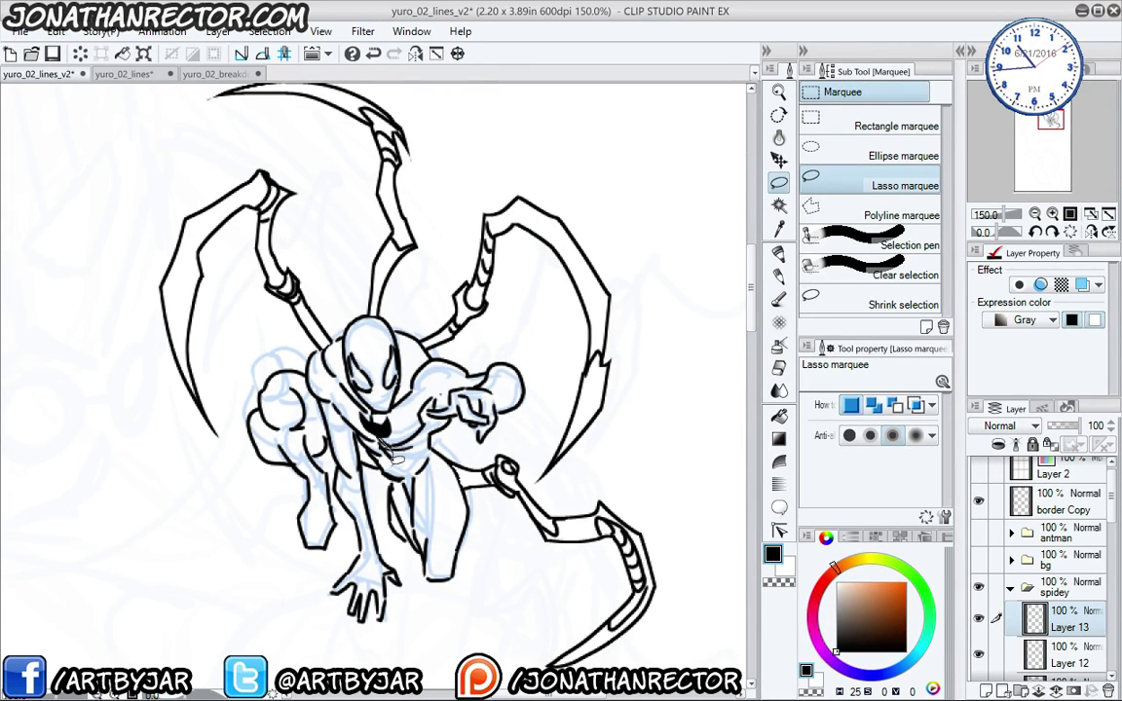
{"action": "mouse_move", "coordinate": [382, 435]}
{"action": "left_mouse_down"}
{"action": "mouse_move", "coordinate": [408, 461]}
{"action": "mouse_move", "coordinate": [394, 451]}
{"action": "left_mouse_up"}
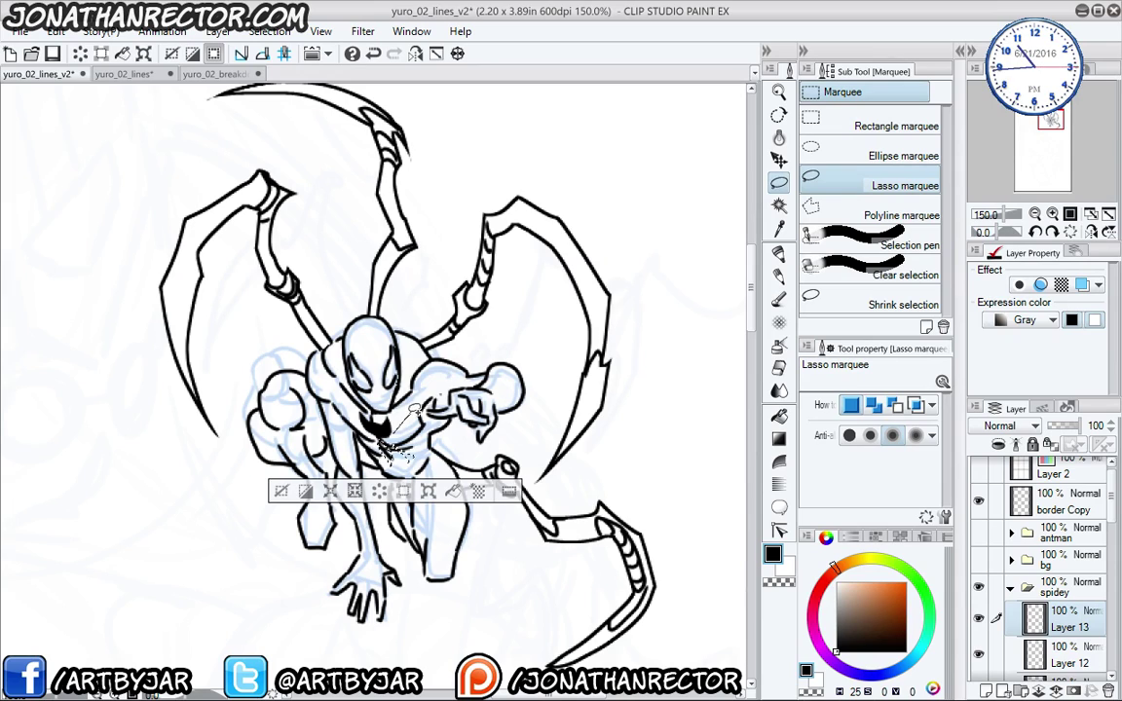
{"action": "mouse_move", "coordinate": [402, 414]}
{"action": "left_mouse_down"}
{"action": "mouse_move", "coordinate": [434, 344]}
{"action": "mouse_move", "coordinate": [392, 324]}
{"action": "mouse_move", "coordinate": [369, 411]}
{"action": "mouse_move", "coordinate": [328, 342]}
{"action": "mouse_move", "coordinate": [340, 338]}
{"action": "left_mouse_up"}
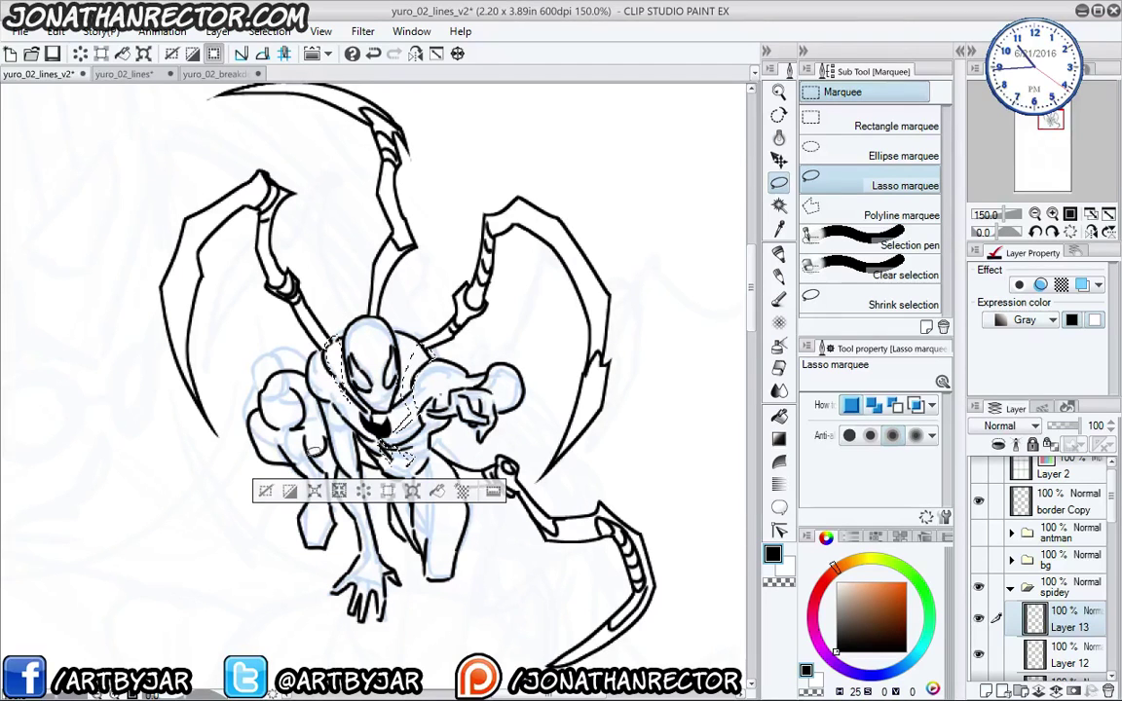
{"action": "key", "text": "alt+BackSpace"}
{"action": "key", "text": "ctrl+d"}
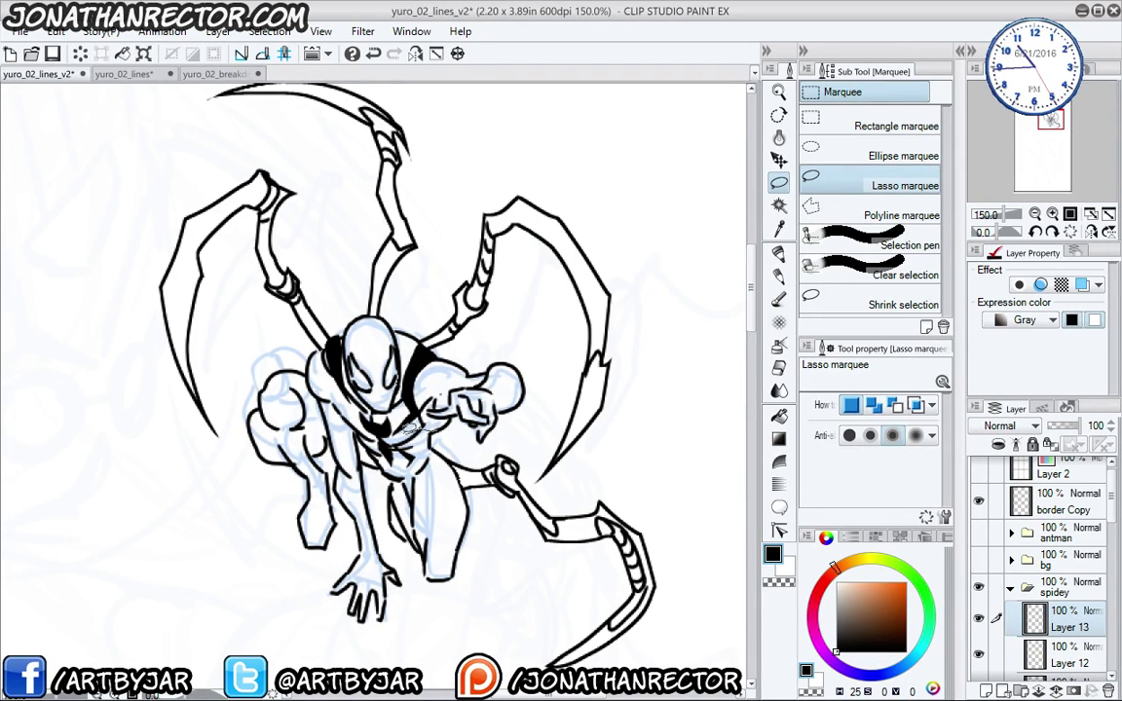
{"action": "left_click_drag", "start_coordinate": [428, 431], "coordinate": [424, 434]}
{"action": "left_click", "coordinate": [434, 471]}
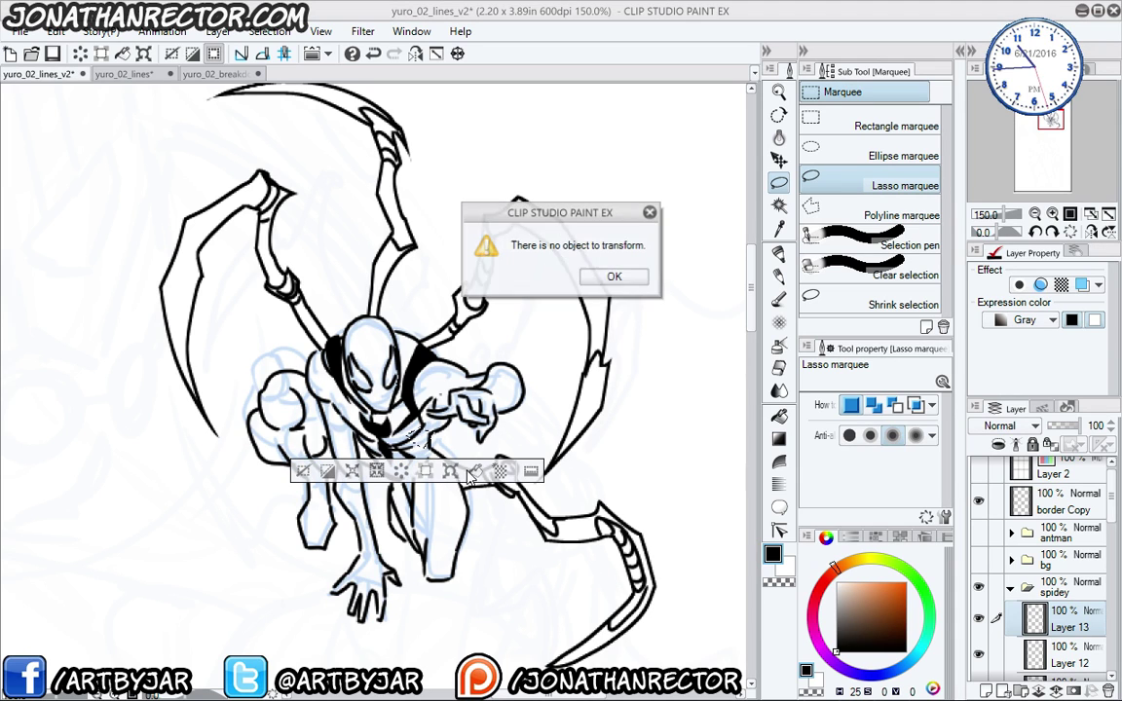
{"action": "left_click", "coordinate": [607, 275]}
{"action": "left_click", "coordinate": [298, 471]}
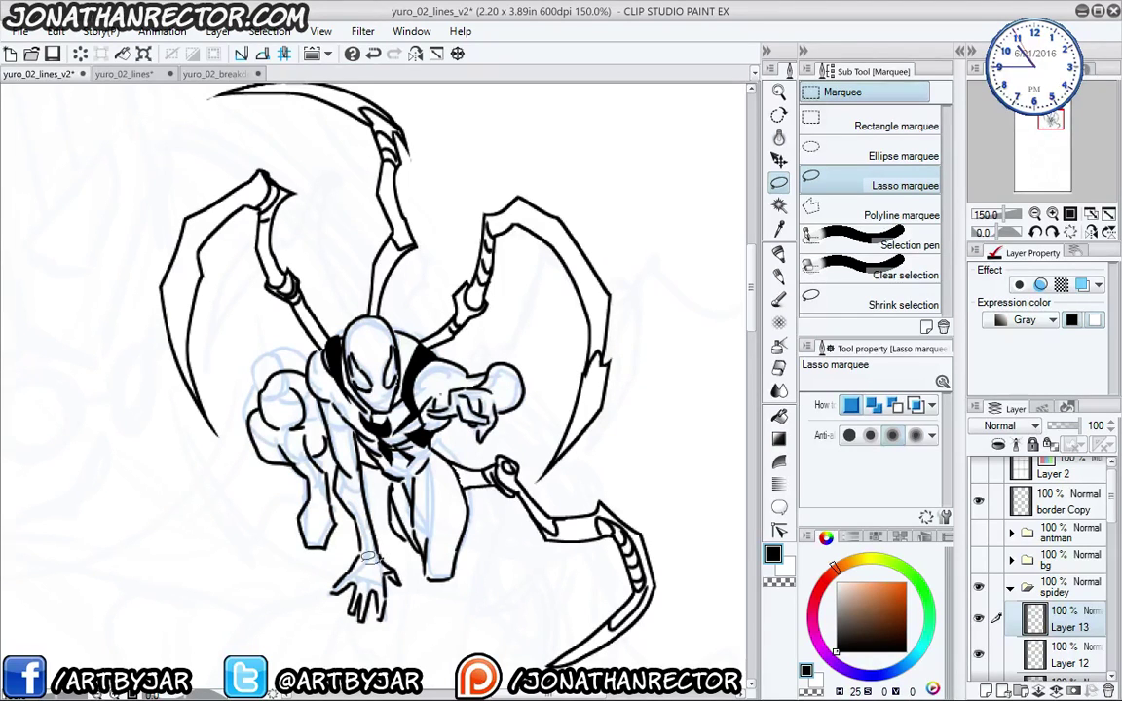
- Fill forearm, knee and leg shadows black, undo those fills, and zoom out
{"action": "mouse_move", "coordinate": [357, 518]}
{"action": "left_mouse_down"}
{"action": "mouse_move", "coordinate": [340, 482]}
{"action": "mouse_move", "coordinate": [372, 500]}
{"action": "mouse_move", "coordinate": [384, 559]}
{"action": "left_mouse_up"}
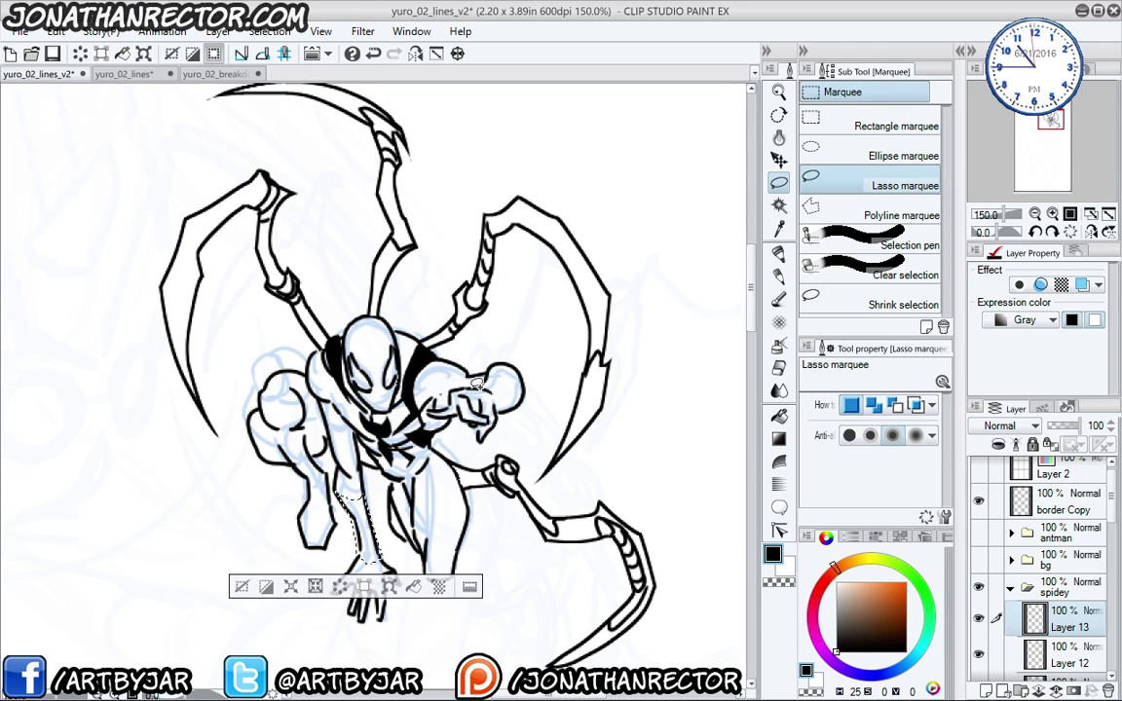
{"action": "mouse_move", "coordinate": [500, 413]}
{"action": "left_mouse_down"}
{"action": "mouse_move", "coordinate": [526, 378]}
{"action": "mouse_move", "coordinate": [483, 385]}
{"action": "left_mouse_up"}
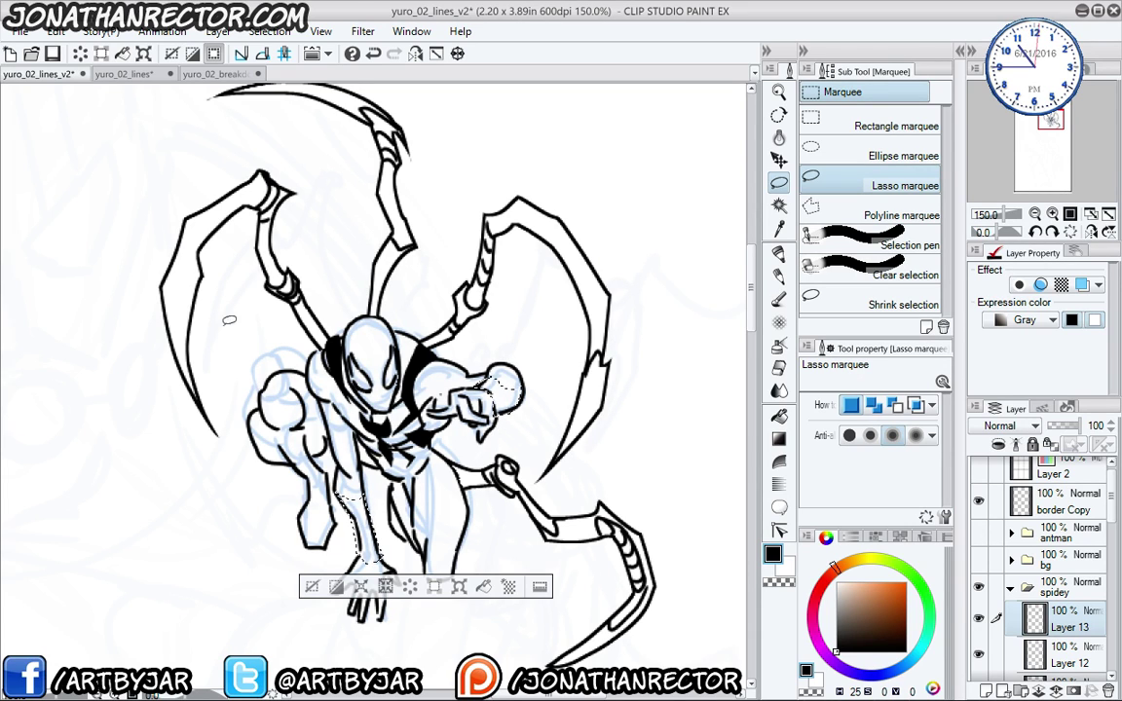
{"action": "mouse_move", "coordinate": [312, 490]}
{"action": "left_mouse_down"}
{"action": "mouse_move", "coordinate": [298, 413]}
{"action": "mouse_move", "coordinate": [251, 380]}
{"action": "mouse_move", "coordinate": [283, 405]}
{"action": "left_mouse_up"}
{"action": "left_click", "coordinate": [451, 556]}
{"action": "key", "text": "ctrl+d"}
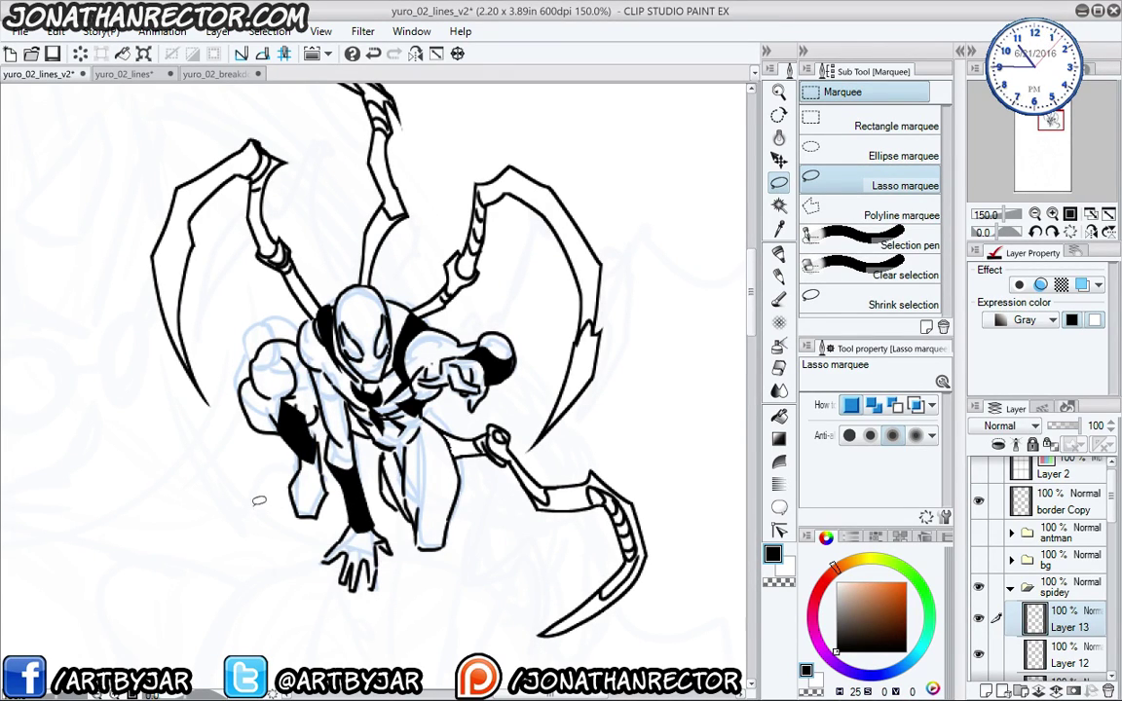
{"action": "key", "text": "ctrl+z"}
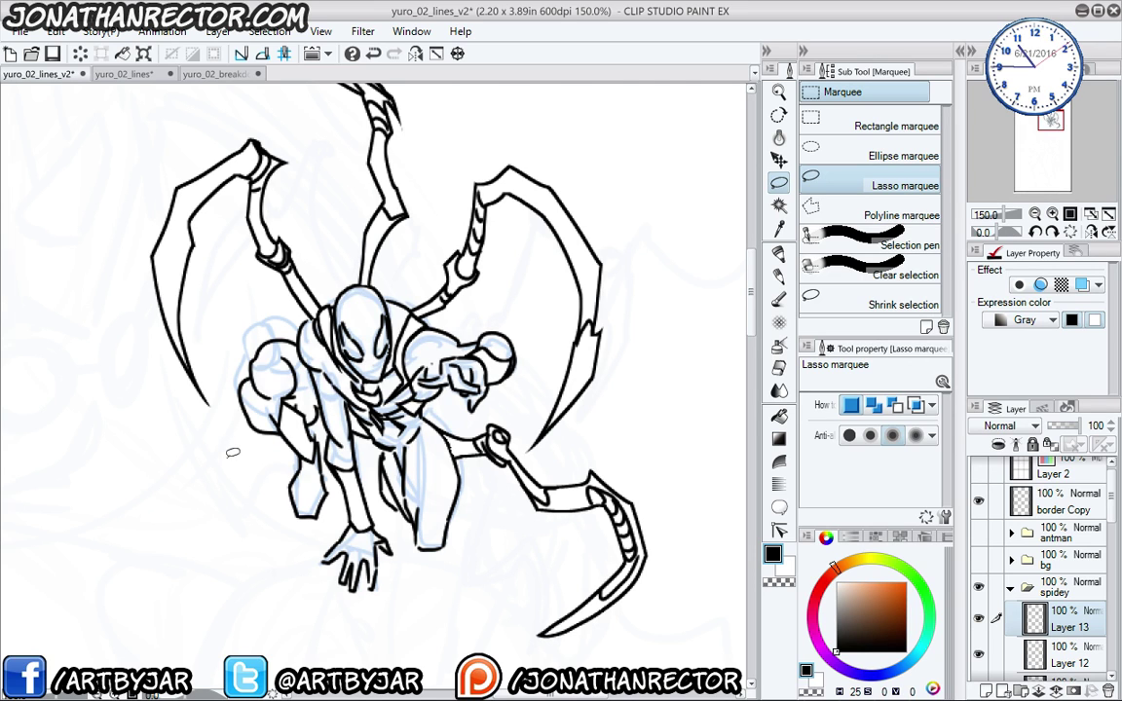
{"action": "scroll", "coordinate": [183, 397], "scroll_direction": "down", "scroll_amount": 3}
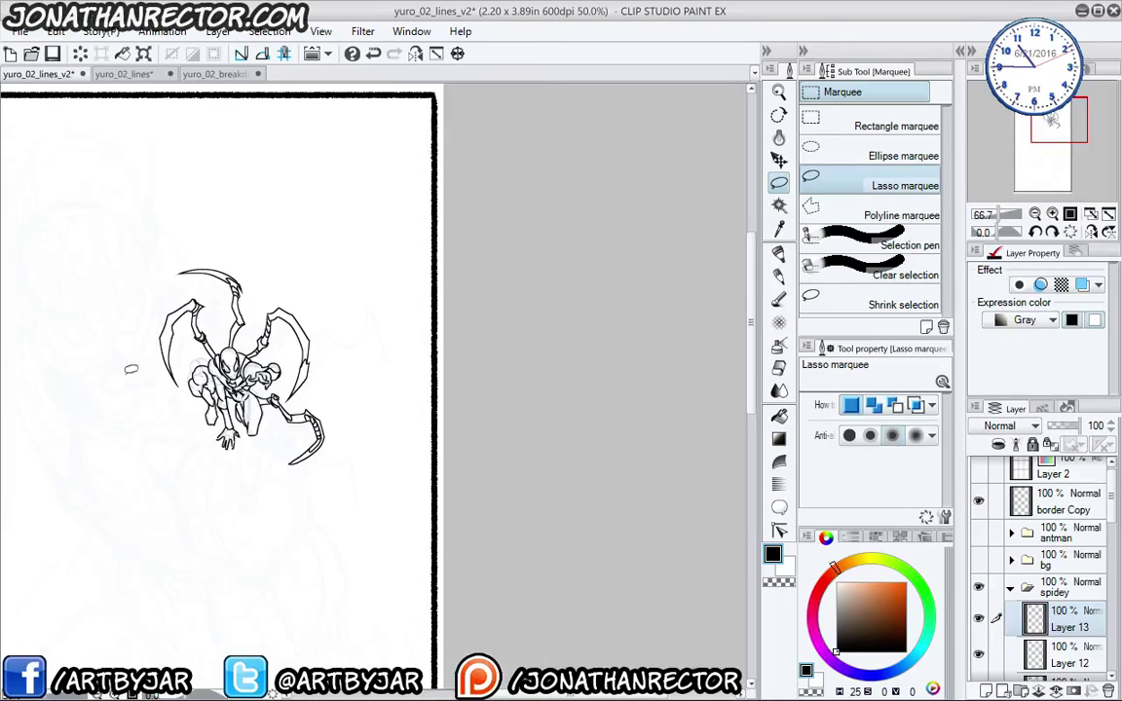
- Merge the Iron-Spider ink layers and thicken the figure's outer outline with a border
{"action": "left_click_drag", "start_coordinate": [169, 474], "coordinate": [280, 530]}
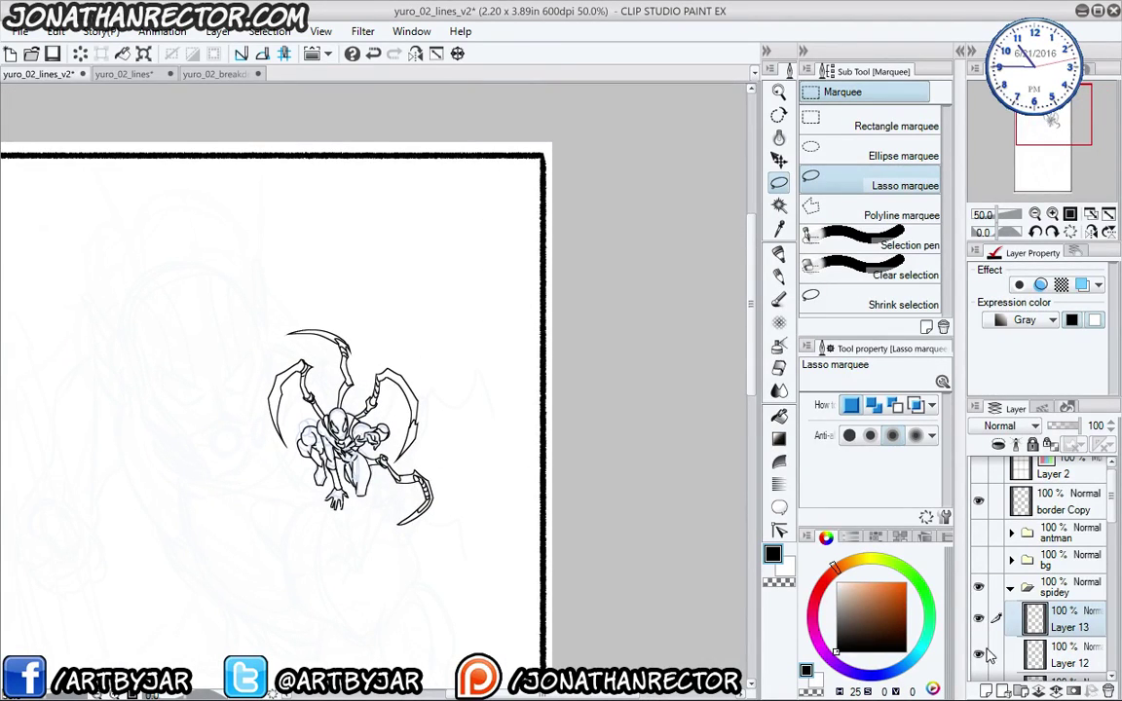
{"action": "key", "text": "ctrl+e"}
{"action": "key", "text": "ctrl+e"}
{"action": "key", "text": "ctrl+e"}
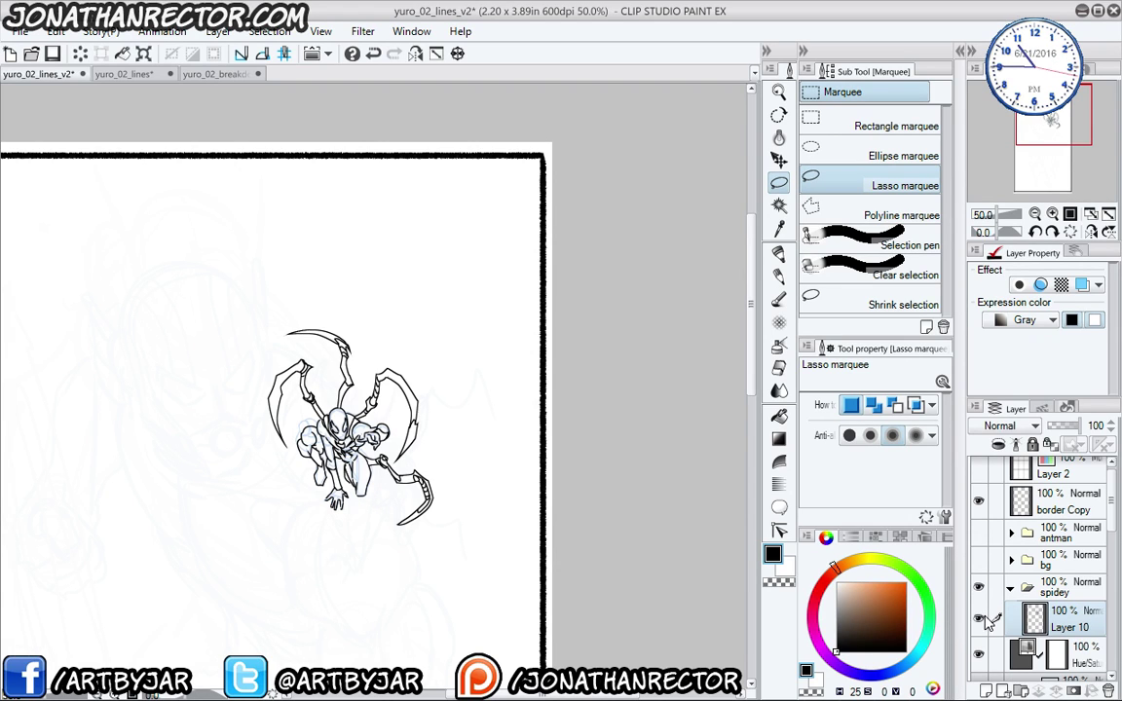
{"action": "key", "text": "w"}
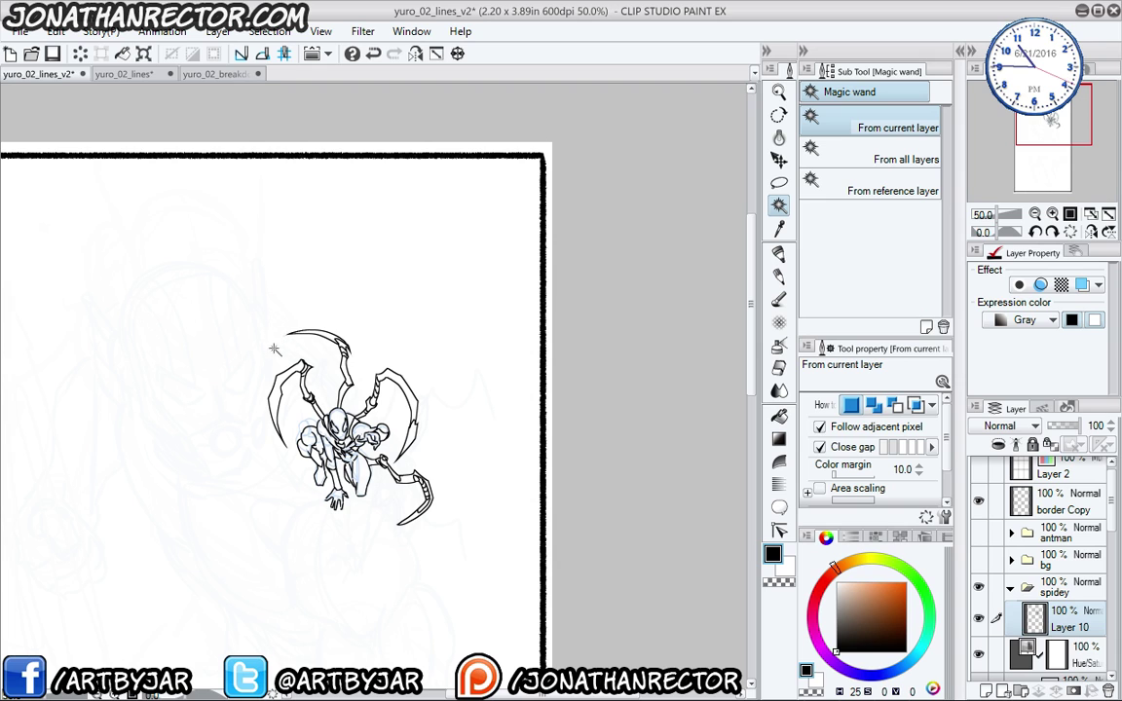
{"action": "left_click", "coordinate": [251, 312]}
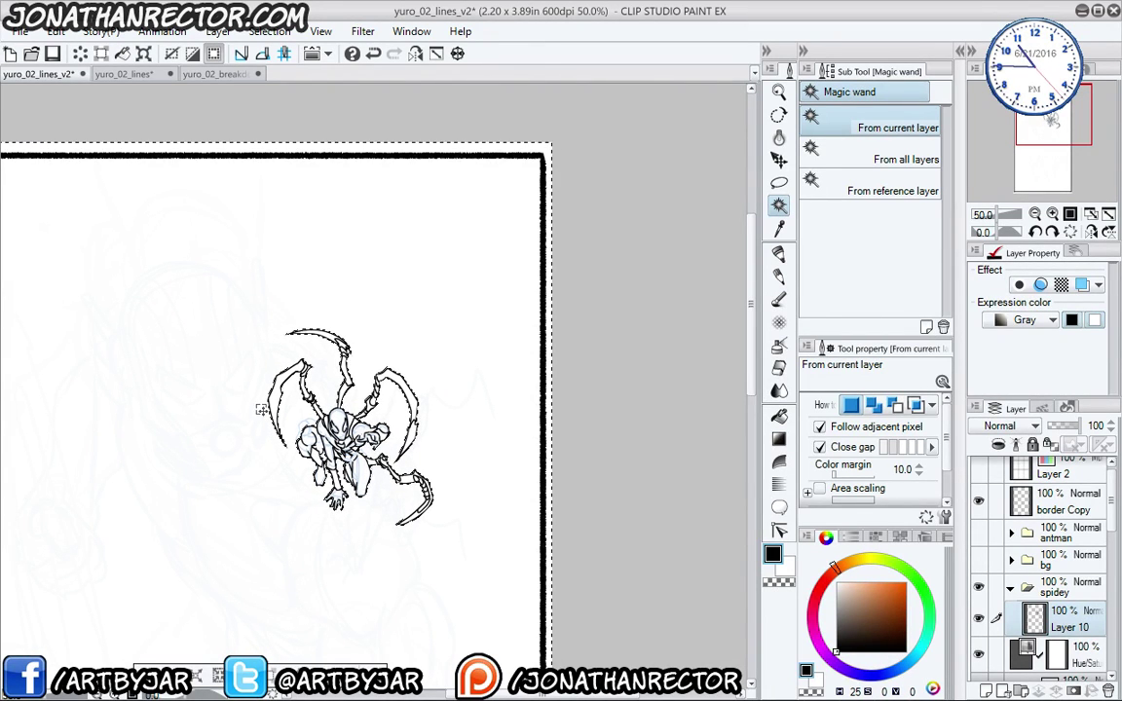
{"action": "key", "text": "F1"}
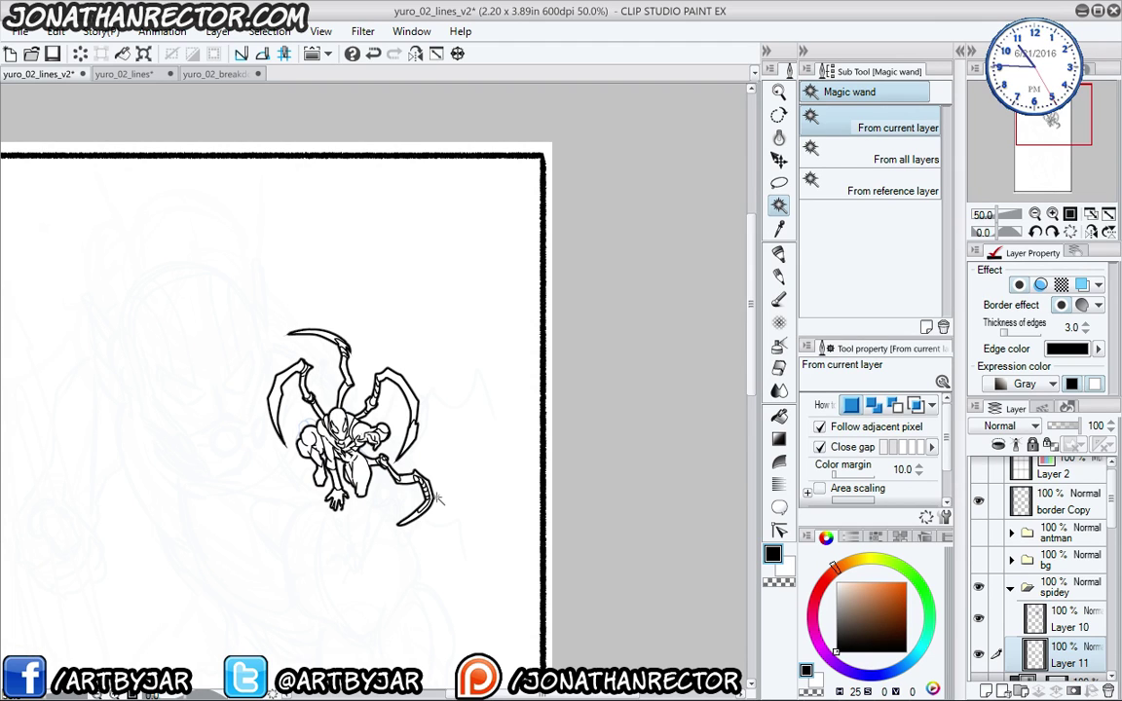
- Hide Hue/Saturation and the blue sketch, show antman and bg, and move spidey above antman
{"action": "left_click", "coordinate": [1011, 589]}
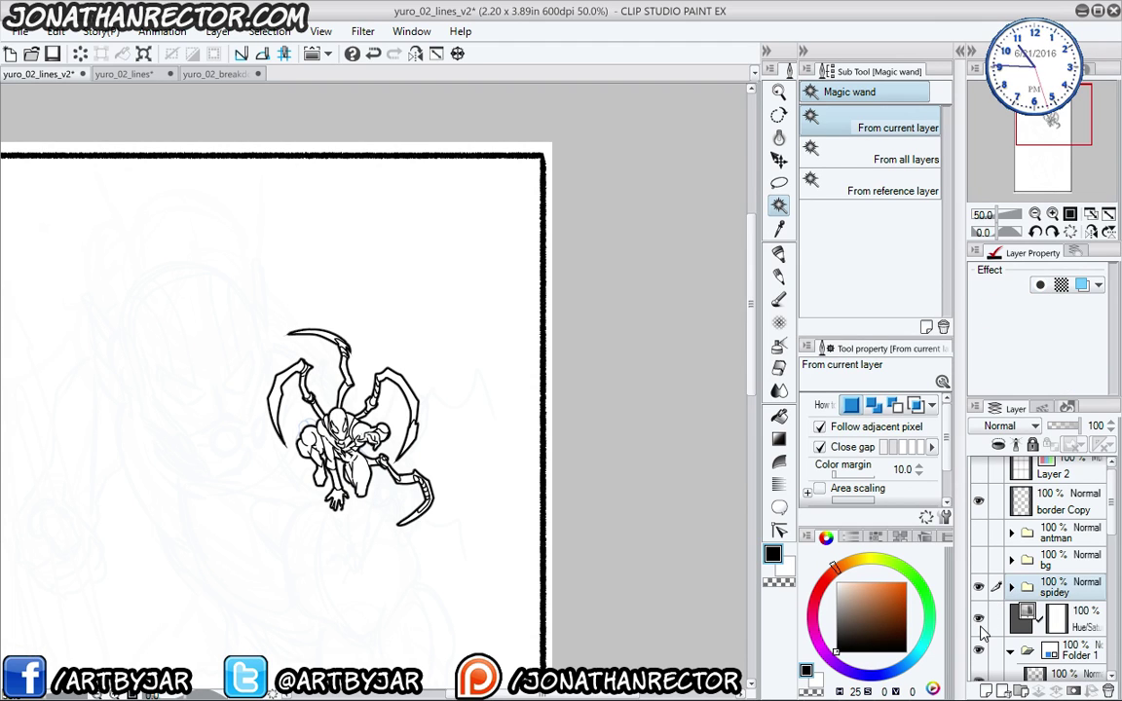
{"action": "left_click", "coordinate": [979, 621]}
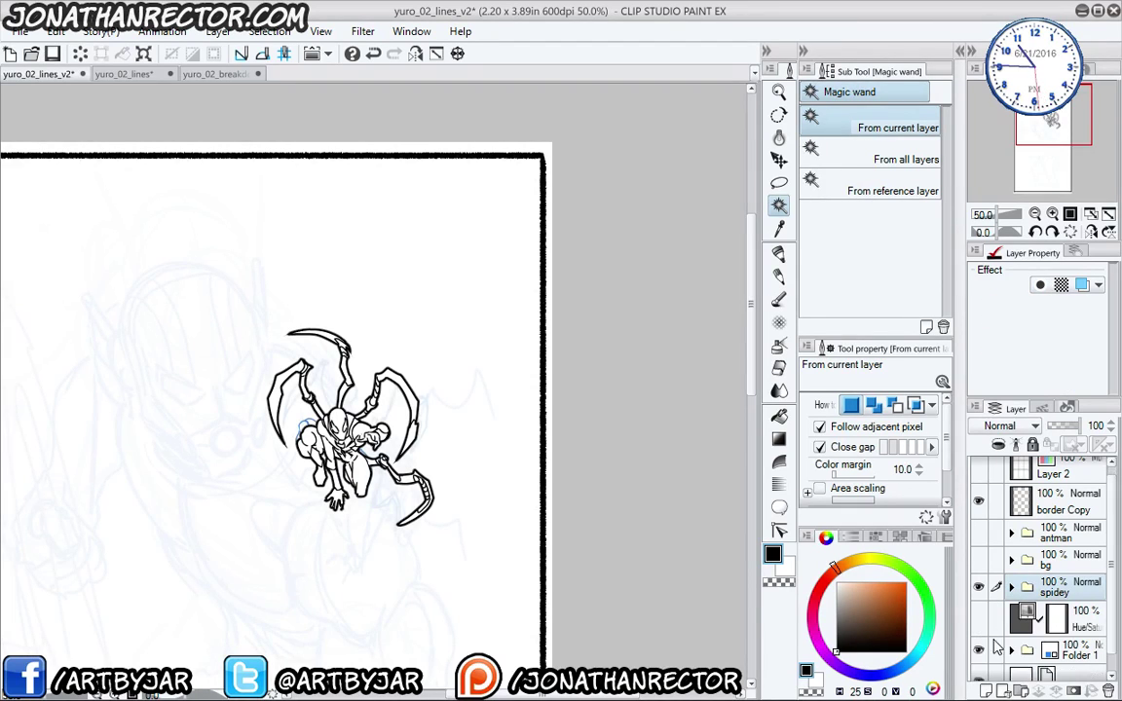
{"action": "left_click", "coordinate": [980, 650]}
{"action": "left_click_drag", "start_coordinate": [271, 439], "coordinate": [327, 321]}
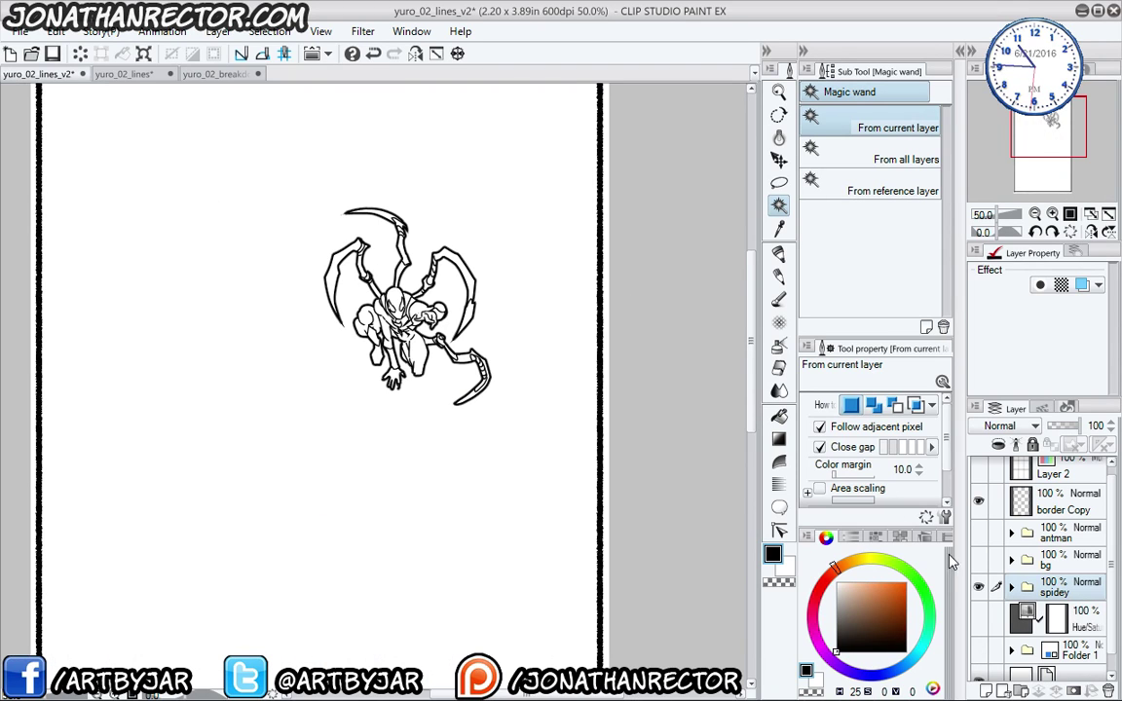
{"action": "left_click", "coordinate": [979, 533]}
{"action": "left_click", "coordinate": [979, 560]}
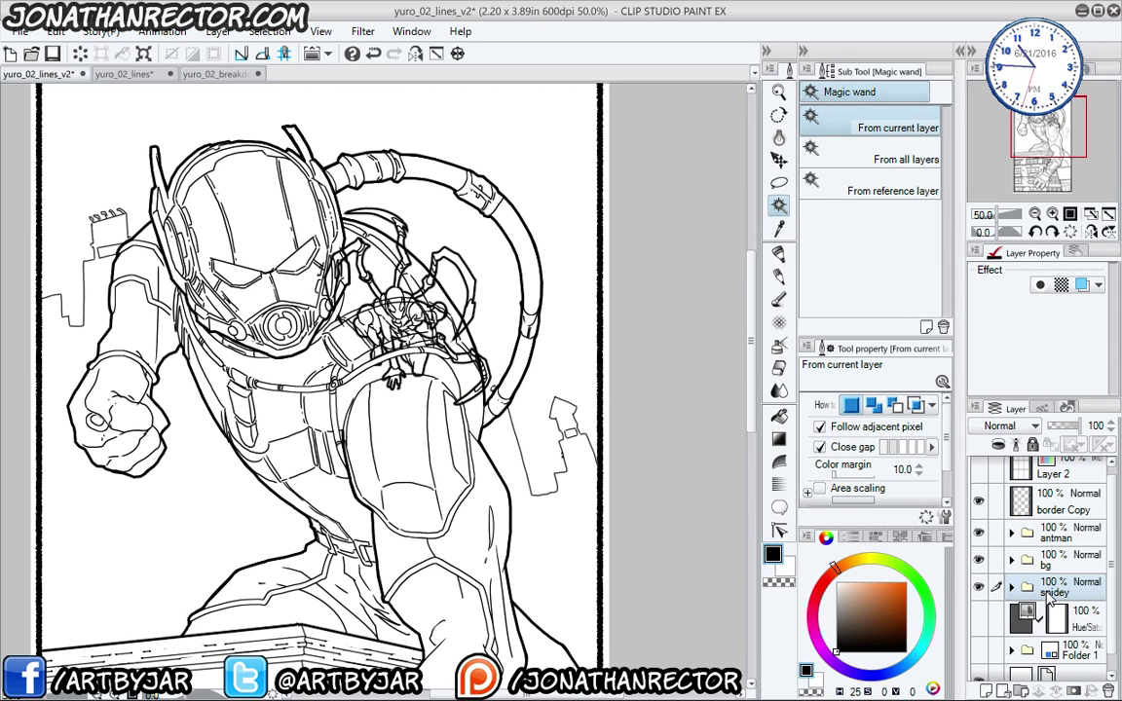
{"action": "left_click_drag", "start_coordinate": [1047, 587], "coordinate": [1045, 530]}
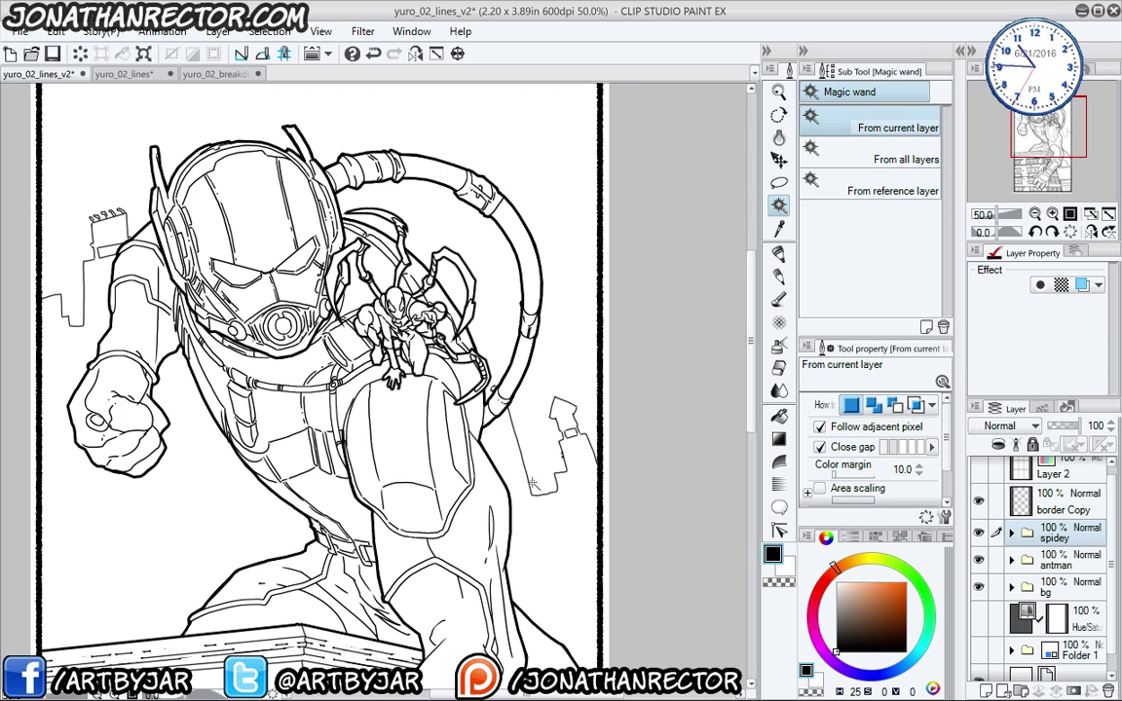
{"action": "left_click_drag", "start_coordinate": [284, 446], "coordinate": [329, 509]}
- Move Iron-Spider lower and right on Ant-Man's arm, check it mirrored, then add Layer 12
{"action": "key", "text": "k"}
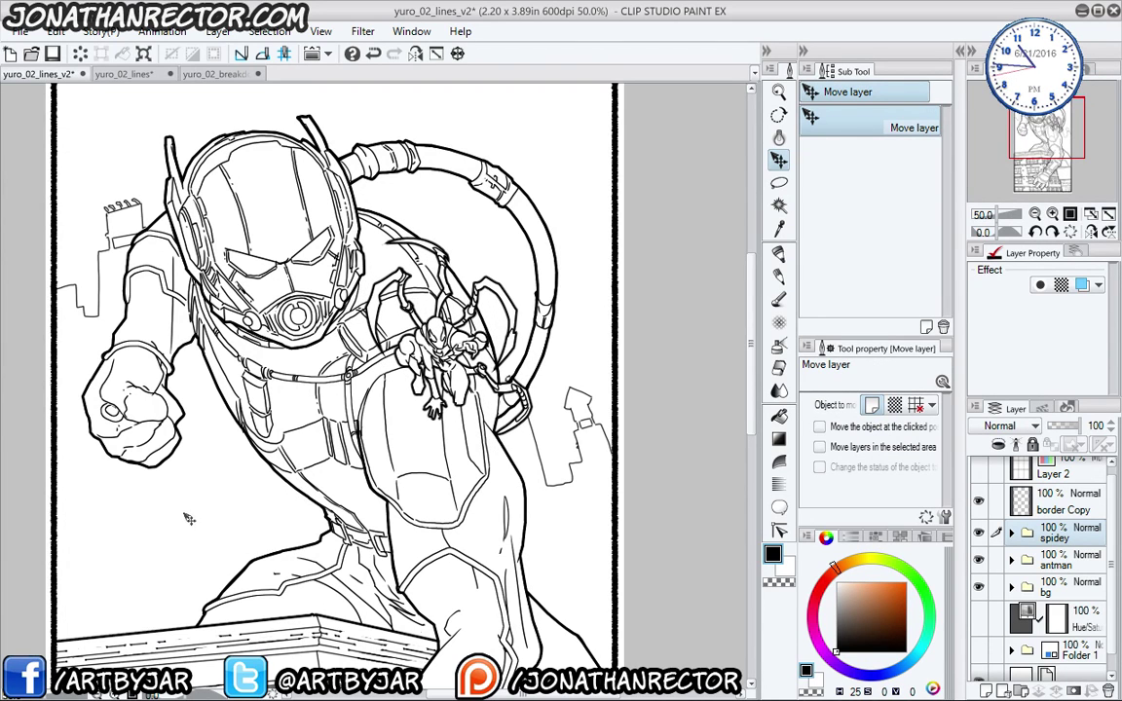
{"action": "key", "text": "ctrl+0"}
{"action": "scroll", "coordinate": [185, 494], "scroll_direction": "down", "scroll_amount": 1}
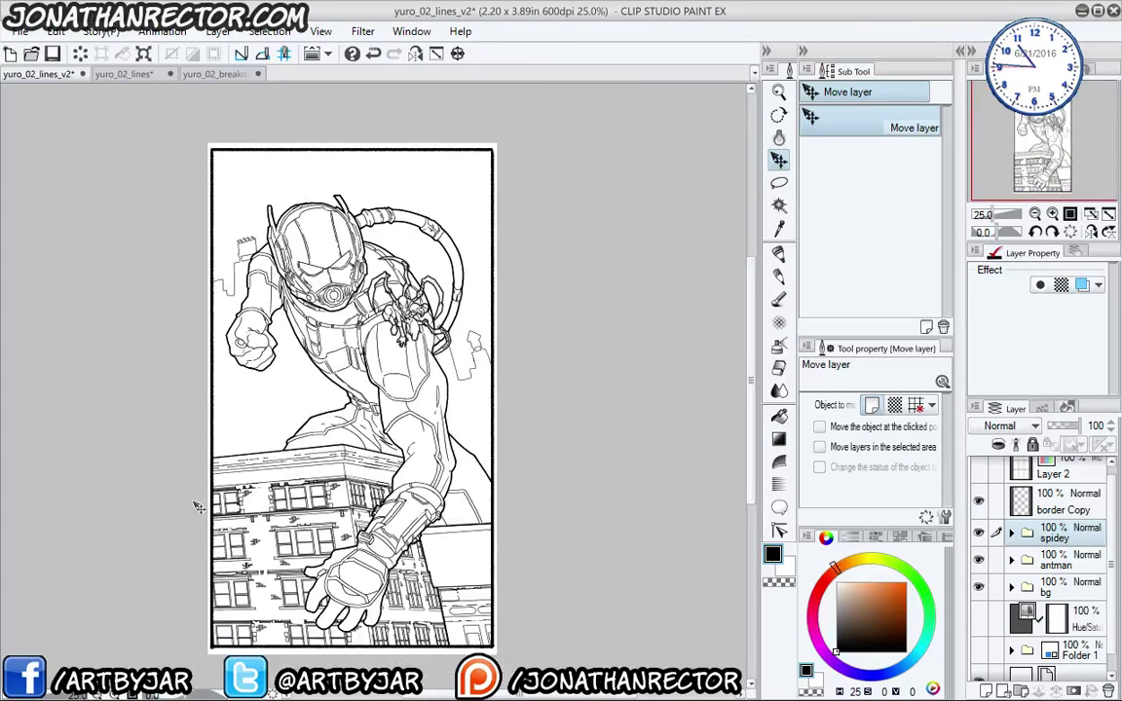
{"action": "scroll", "coordinate": [200, 507], "scroll_direction": "up", "scroll_amount": 1}
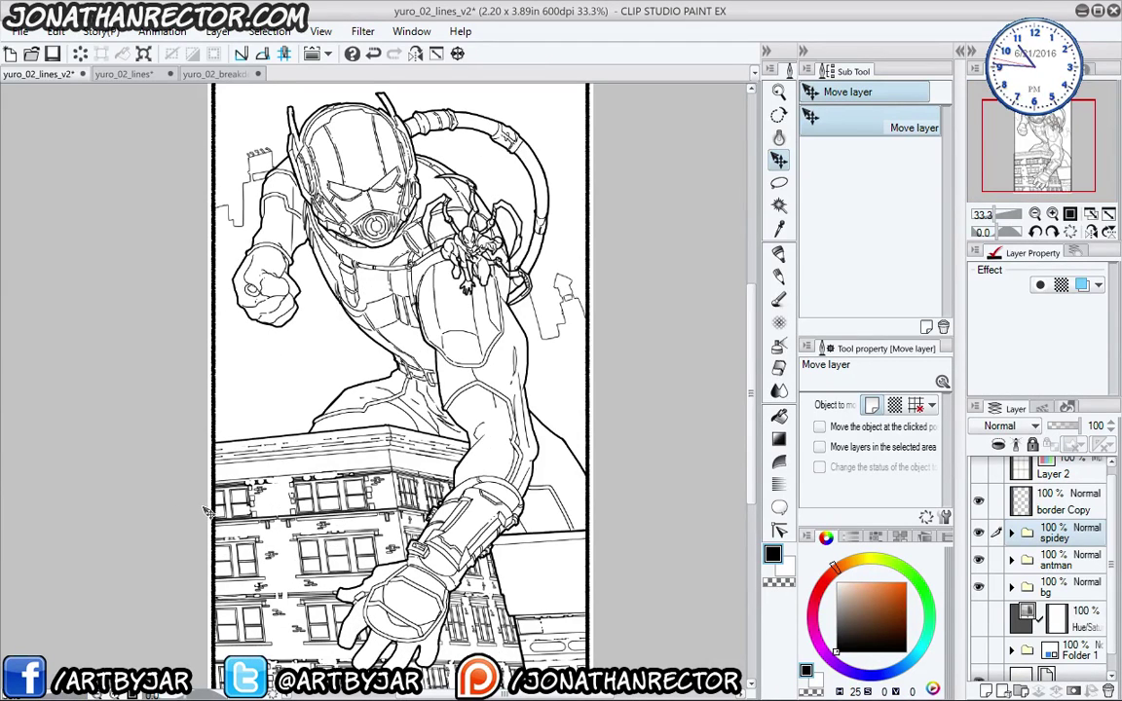
{"action": "left_click_drag", "start_coordinate": [263, 470], "coordinate": [253, 543]}
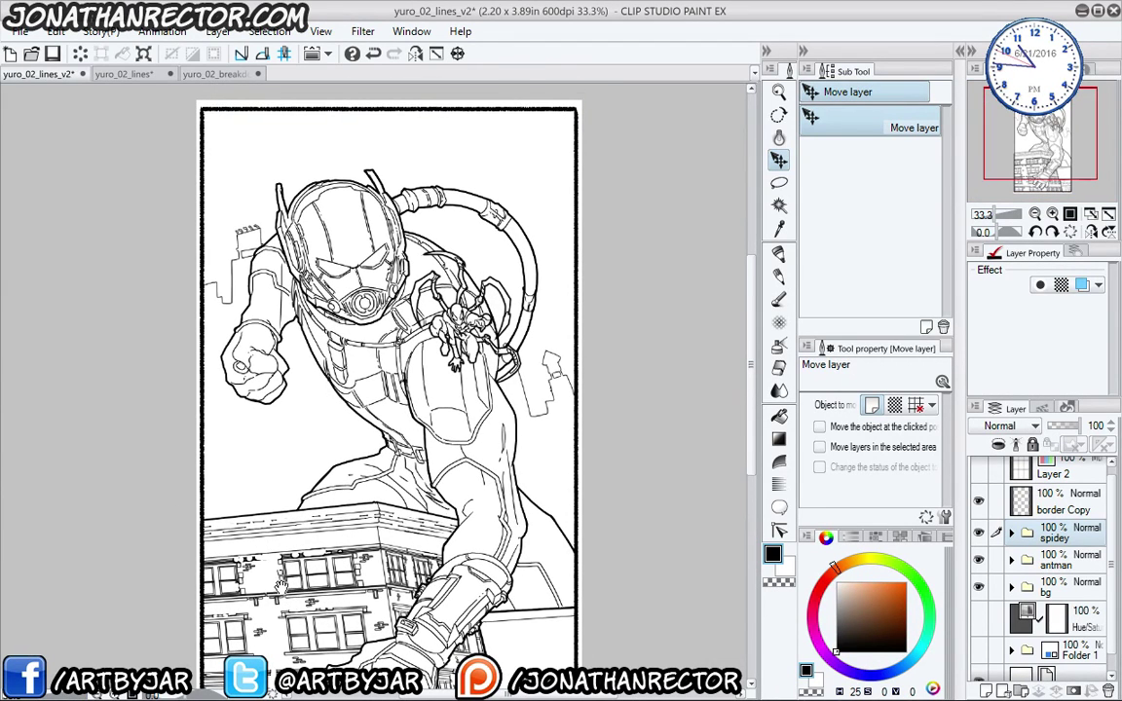
{"action": "left_click", "coordinate": [415, 53]}
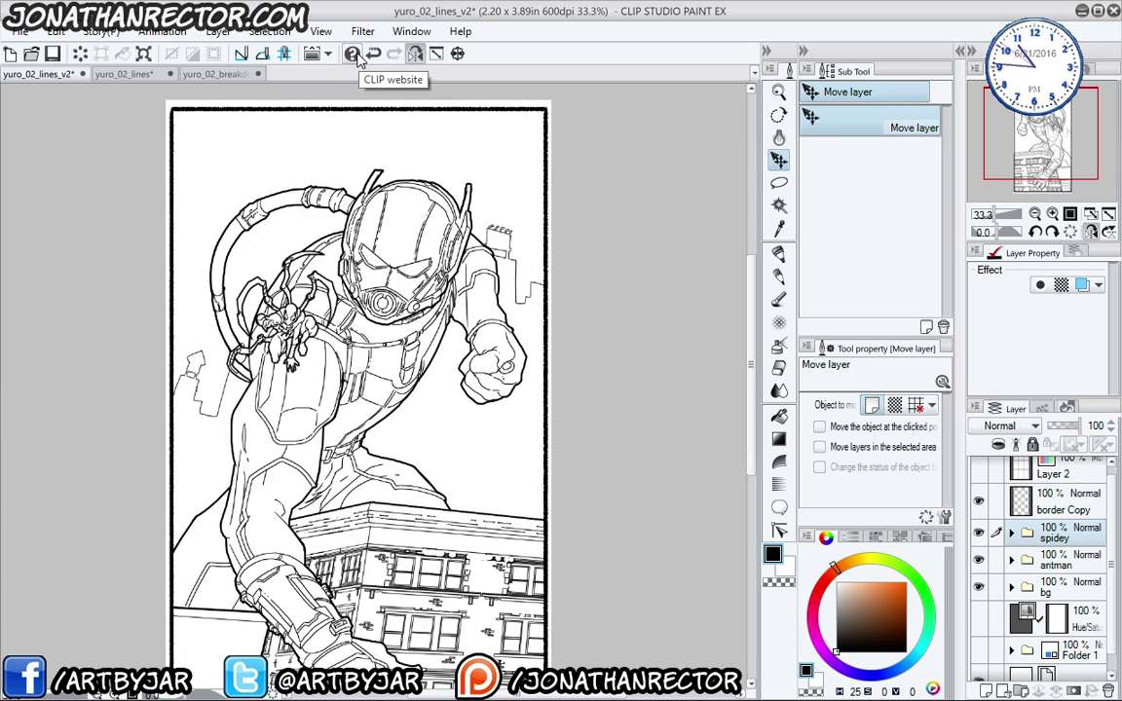
{"action": "left_click", "coordinate": [373, 54]}
{"action": "left_click_drag", "start_coordinate": [239, 456], "coordinate": [281, 385]}
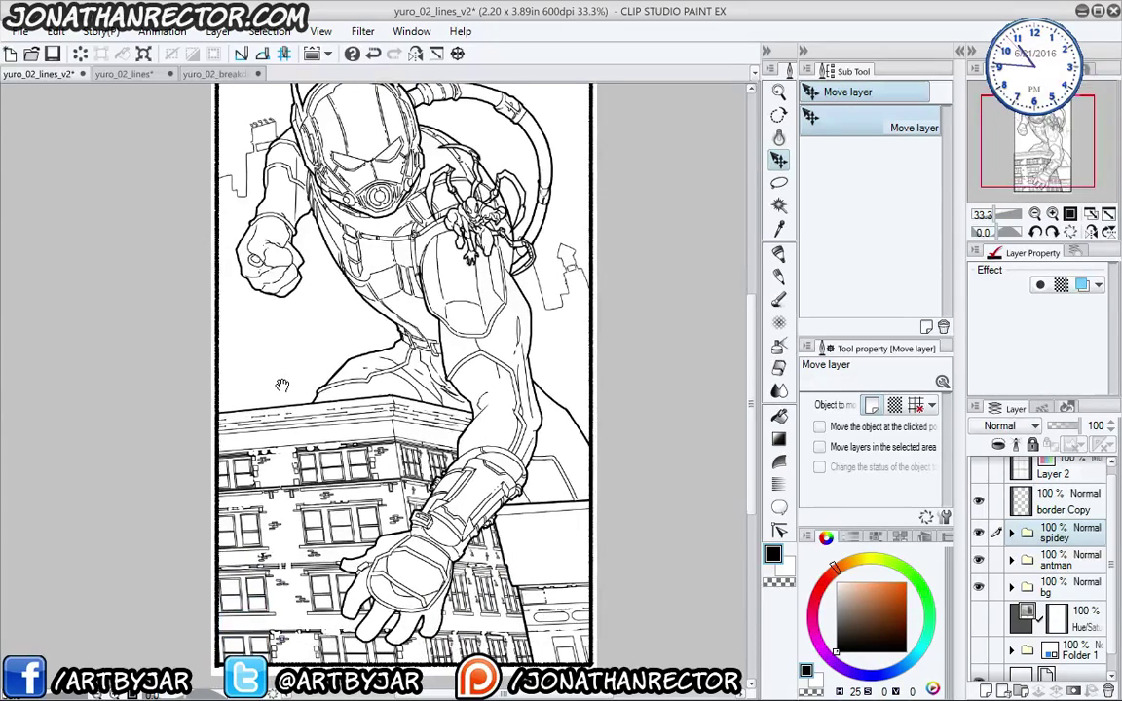
{"action": "key", "text": "ctrl+shift+n"}
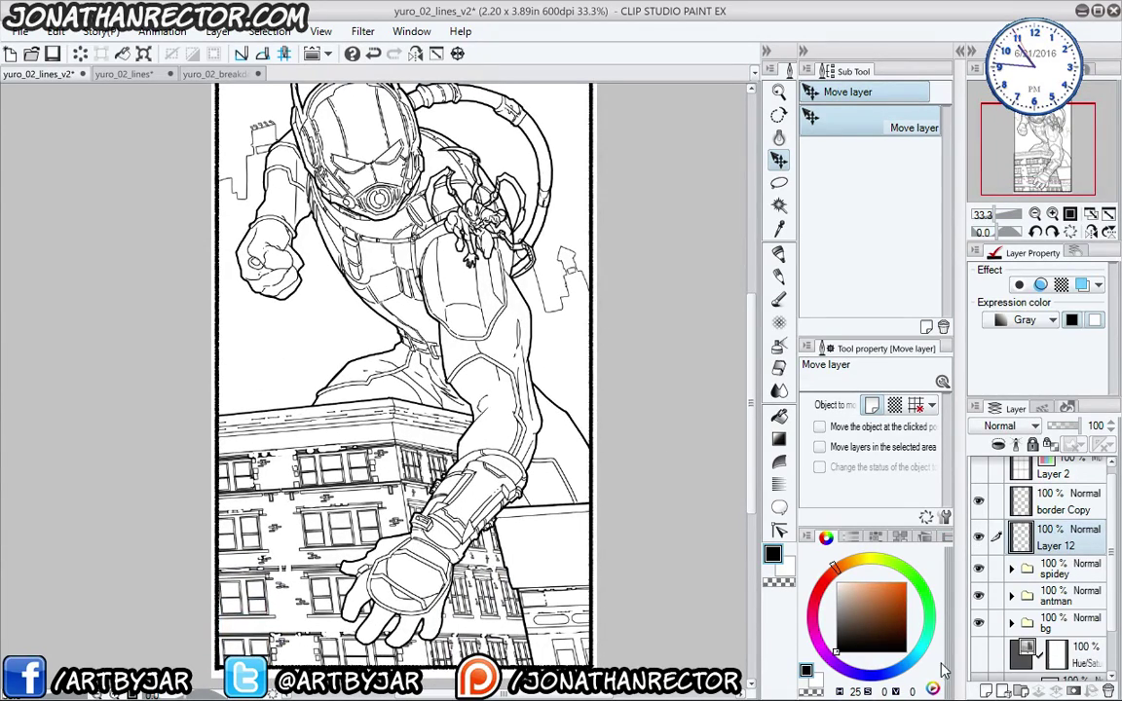
{"action": "scroll", "coordinate": [501, 429], "scroll_direction": "up", "scroll_amount": 1}
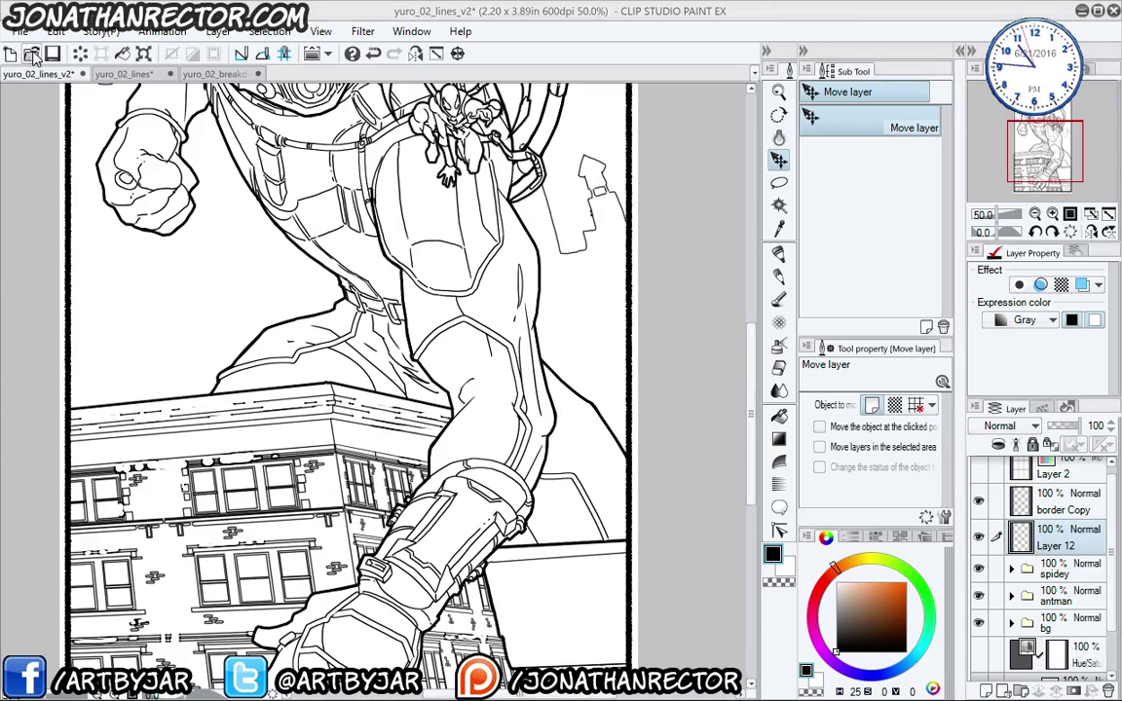
- Open the signature CLIP file from the Art > Master Reference folder
{"action": "left_click", "coordinate": [32, 53]}
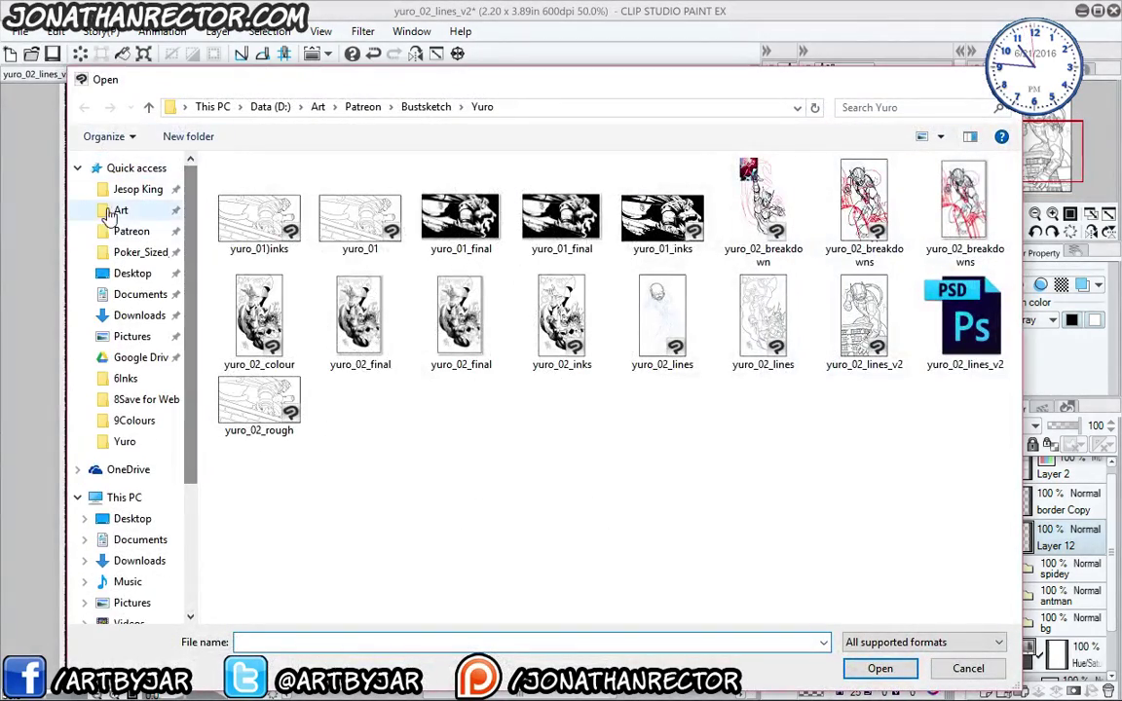
{"action": "left_click", "coordinate": [110, 212]}
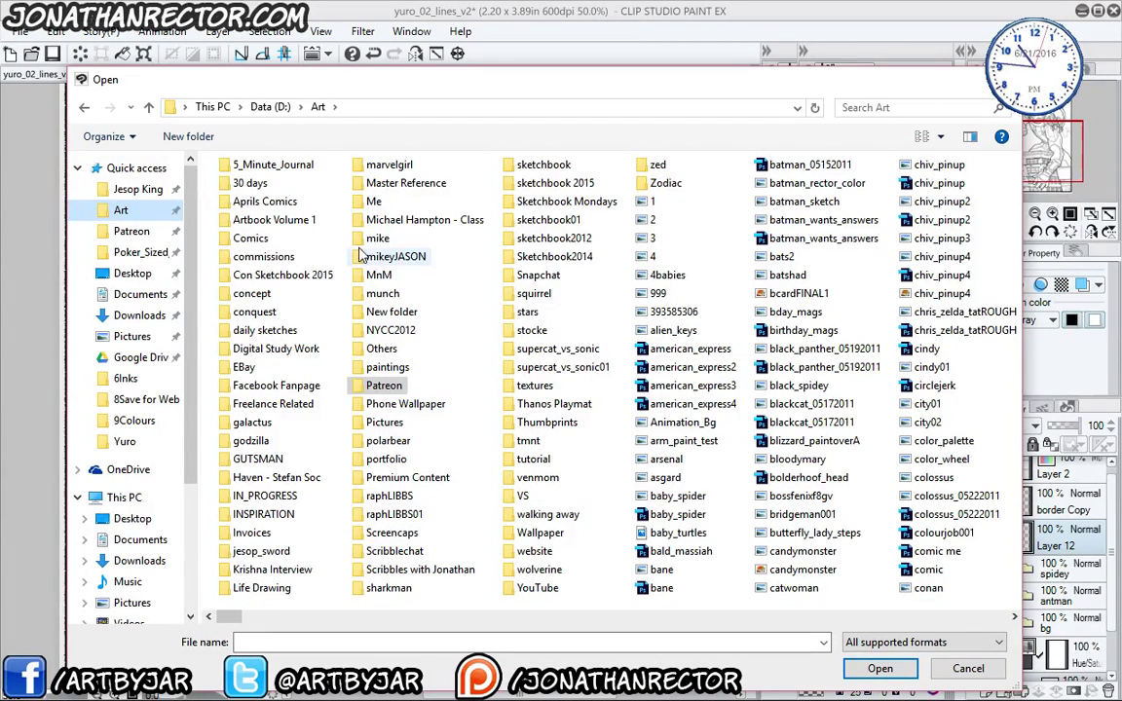
{"action": "double_click", "coordinate": [401, 183]}
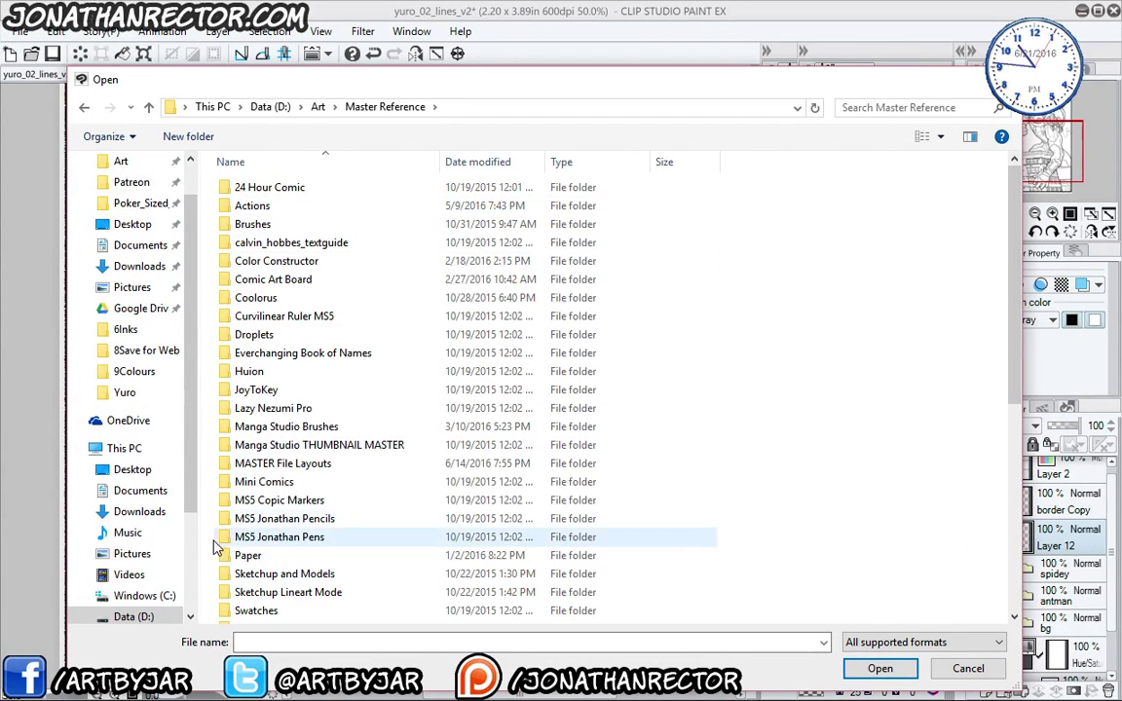
{"action": "scroll", "coordinate": [232, 429], "scroll_direction": "down", "scroll_amount": 7}
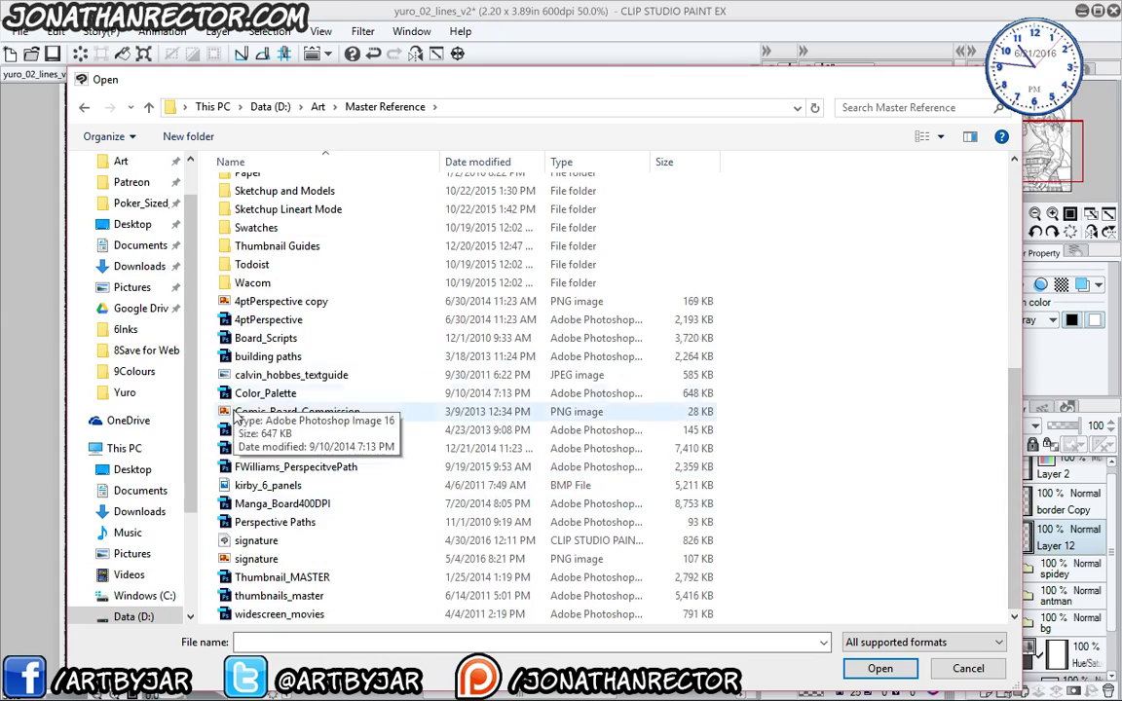
{"action": "double_click", "coordinate": [224, 540]}
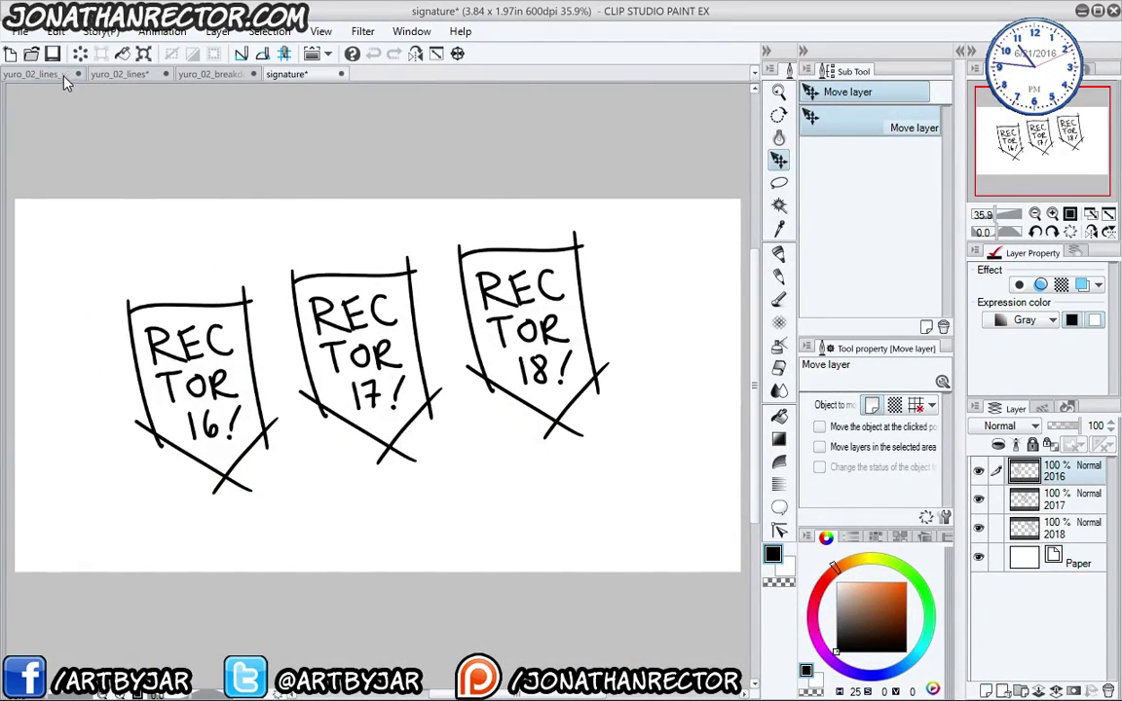
- Bring the REC TOR 16! signature into the page, scaled to about 31% and slightly tilted
{"action": "left_click_drag", "start_coordinate": [65, 82], "coordinate": [146, 283]}
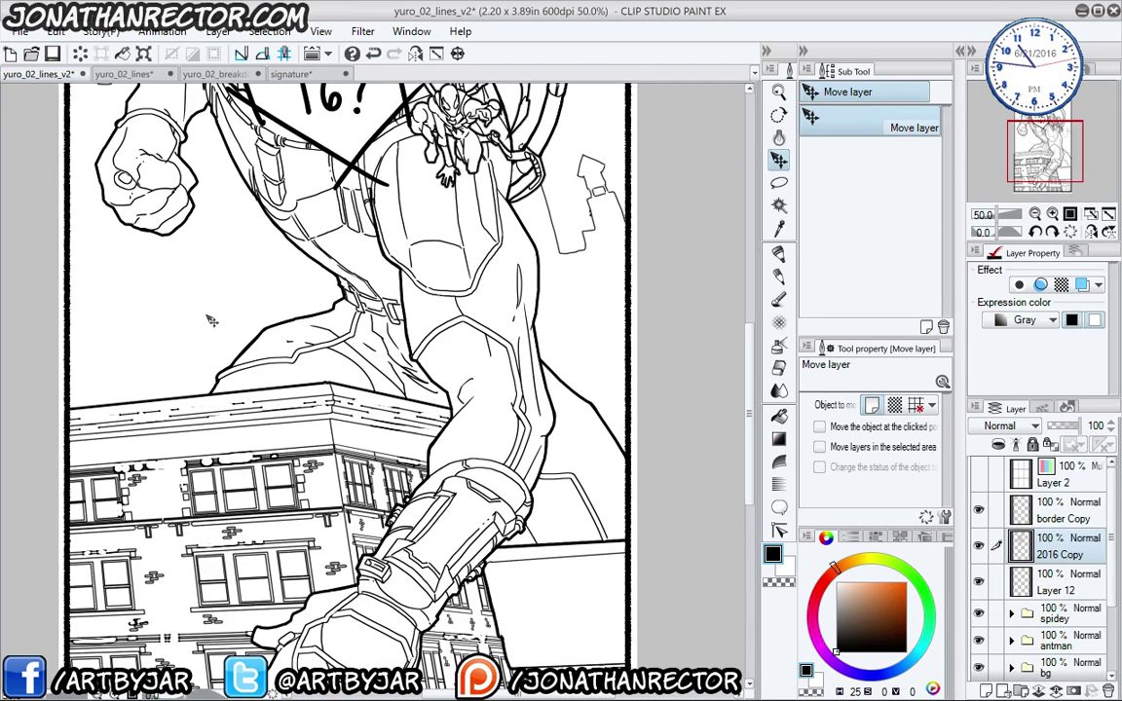
{"action": "key", "text": "ctrl+t"}
{"action": "left_click_drag", "start_coordinate": [334, 130], "coordinate": [227, 407]}
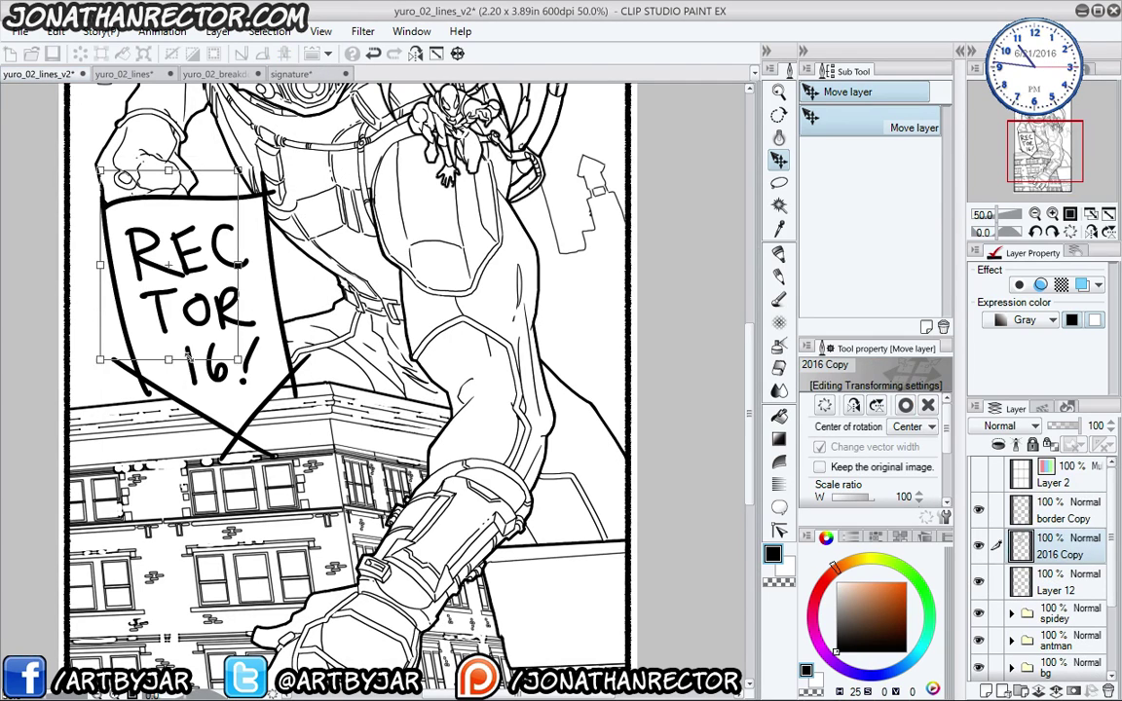
{"action": "left_click_drag", "start_coordinate": [310, 462], "coordinate": [134, 379]}
{"action": "left_click_drag", "start_coordinate": [88, 447], "coordinate": [104, 452]}
{"action": "key", "text": "Return"}
- Place the signature on the lower right of the building beside the fist
{"action": "scroll", "coordinate": [94, 422], "scroll_direction": "down", "scroll_amount": 4}
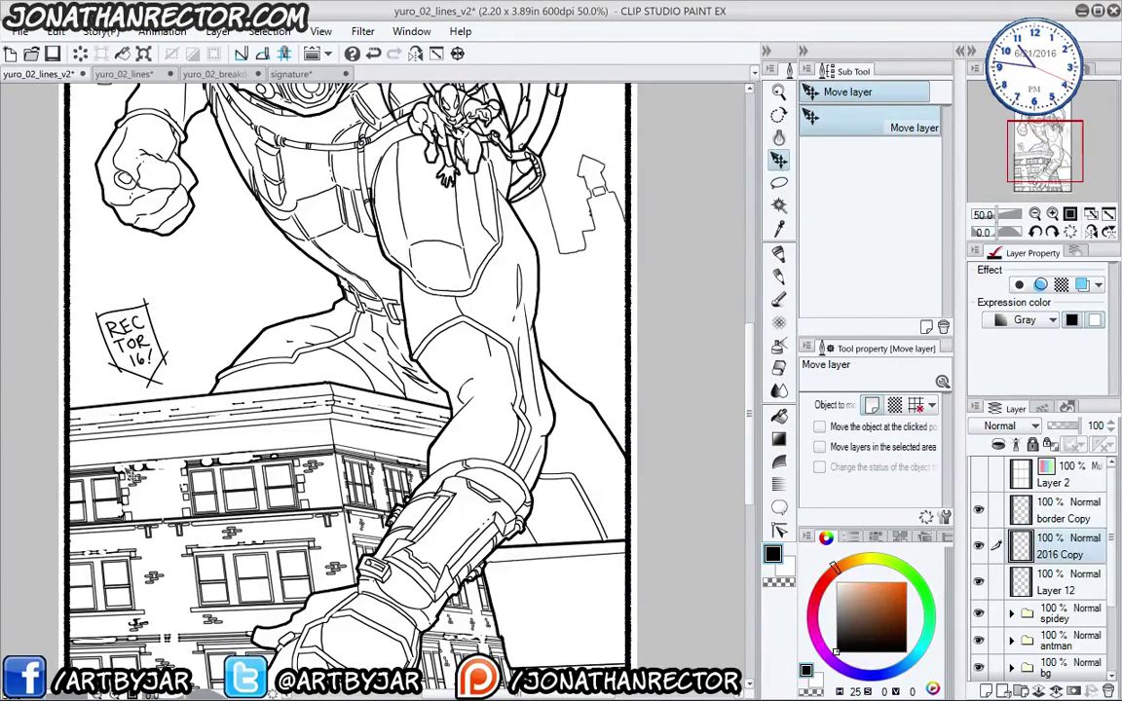
{"action": "key", "text": "o"}
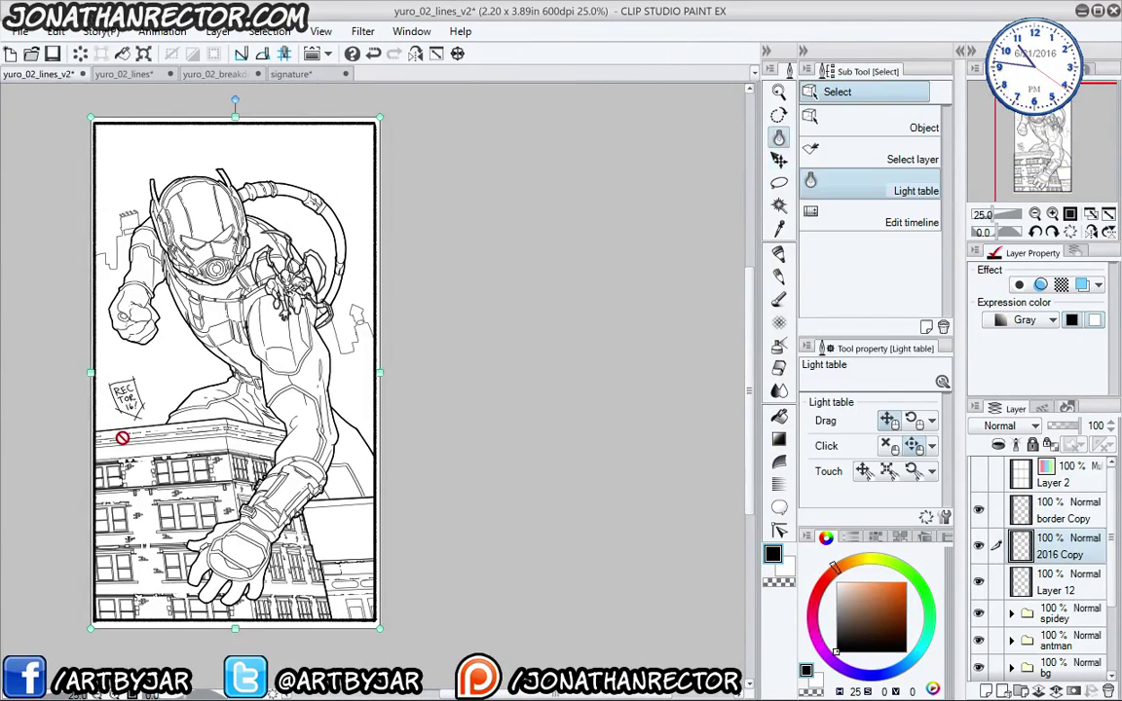
{"action": "key", "text": "o"}
{"action": "key", "text": "k"}
{"action": "left_click_drag", "start_coordinate": [141, 442], "coordinate": [172, 443]}
{"action": "mouse_move", "coordinate": [128, 363]}
{"action": "left_mouse_down"}
{"action": "mouse_move", "coordinate": [289, 487]}
{"action": "mouse_move", "coordinate": [300, 528]}
{"action": "left_mouse_up"}
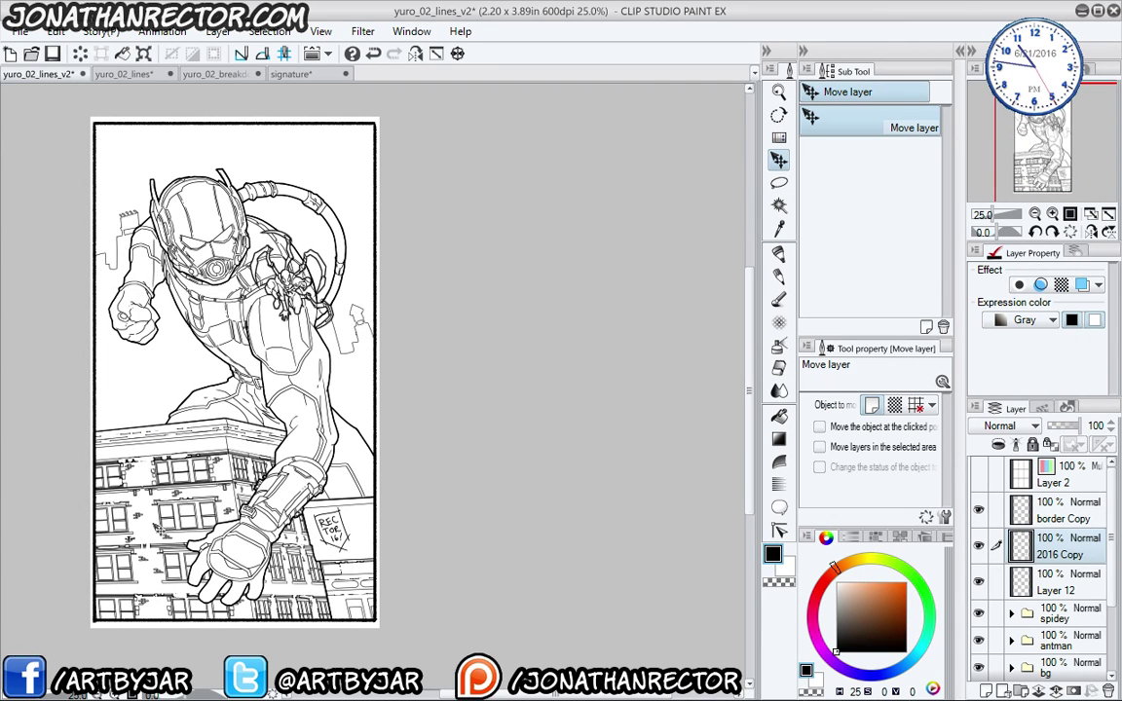
{"action": "key", "text": "ctrl+t"}
{"action": "key", "text": "Return"}
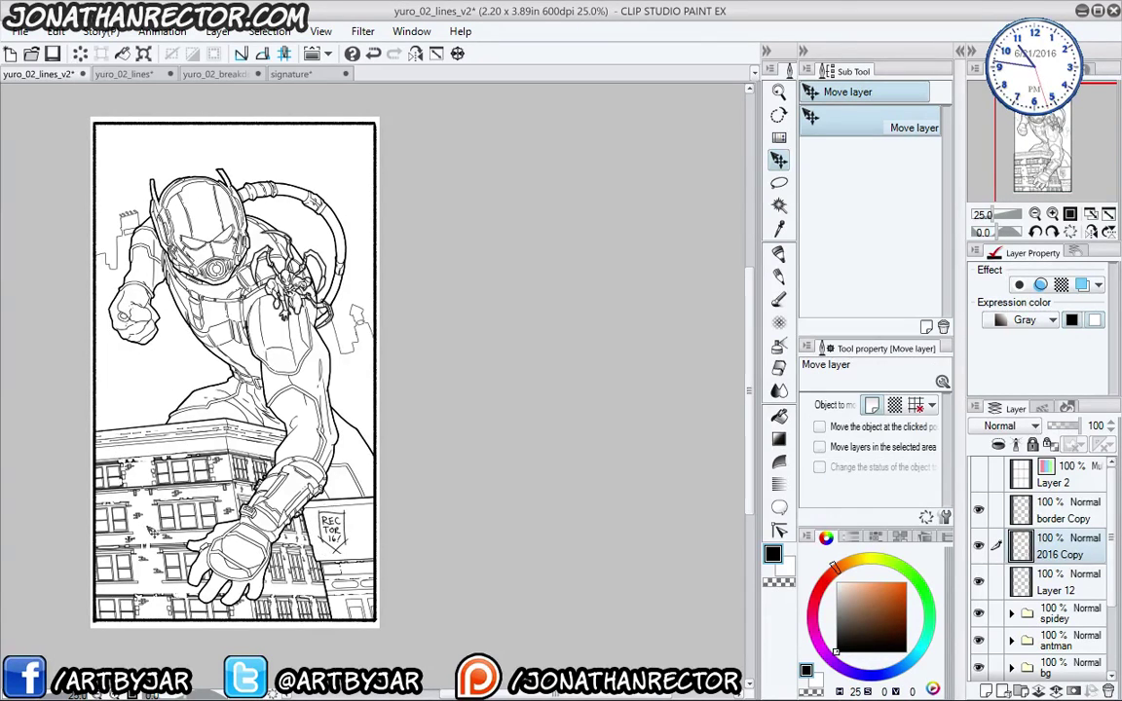
{"action": "key", "text": "ctrl+t"}
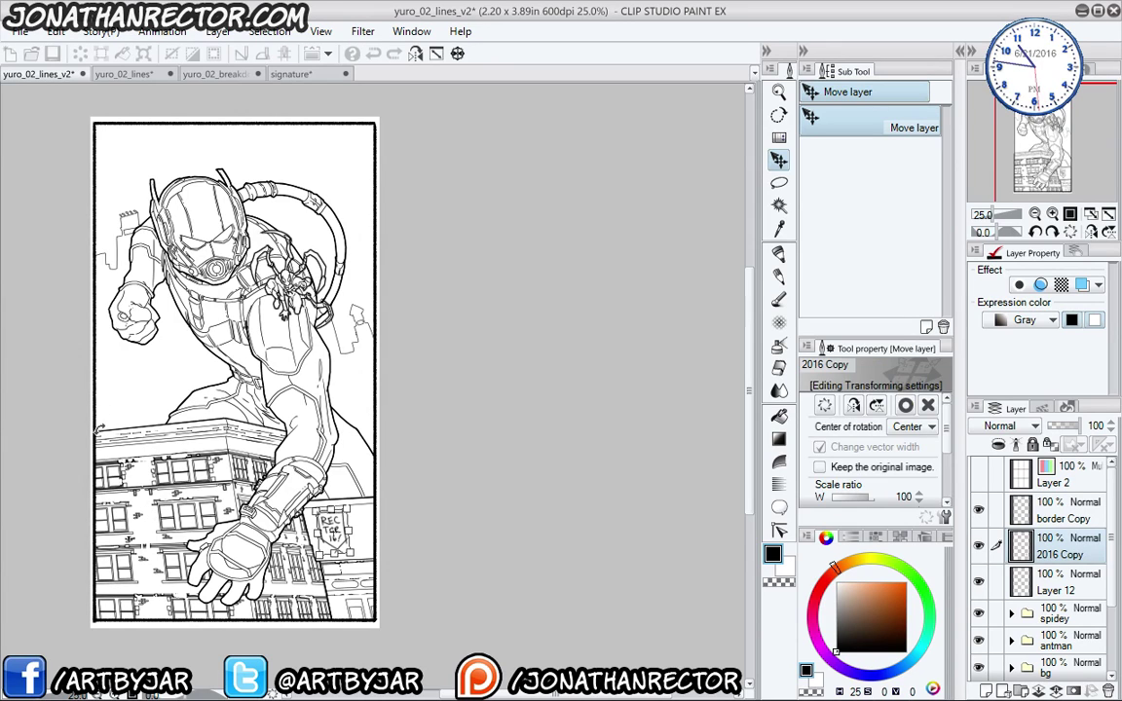
{"action": "key", "text": "Return"}
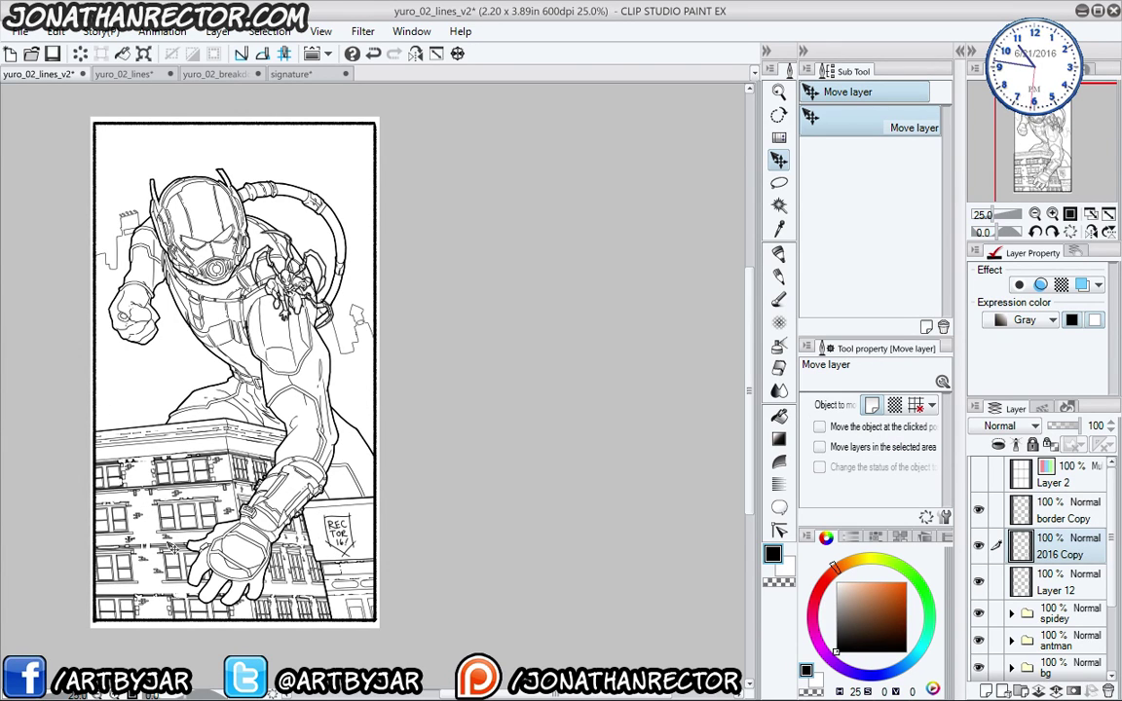
- Save yuro_02_lines_v2 with the signature in place
{"action": "mouse_move", "coordinate": [107, 392]}
{"action": "left_mouse_down"}
{"action": "mouse_move", "coordinate": [127, 435]}
{"action": "mouse_move", "coordinate": [124, 377]}
{"action": "left_mouse_up"}
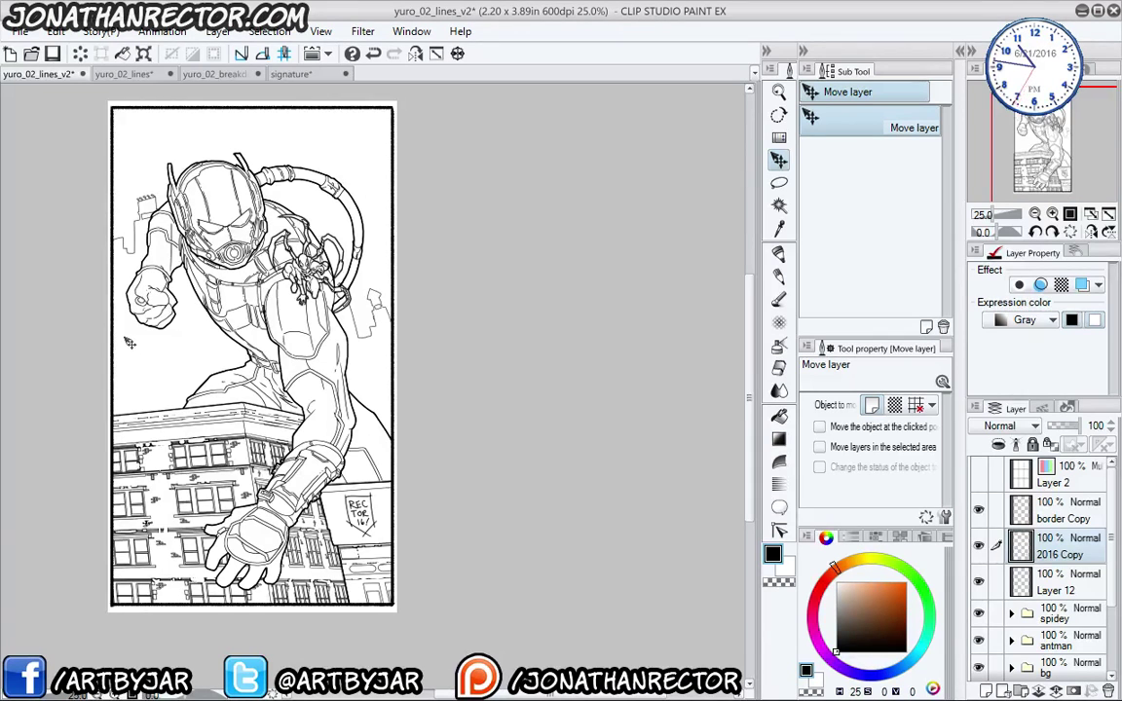
{"action": "left_click", "coordinate": [148, 326]}
{"action": "key", "text": "ctrl+s"}
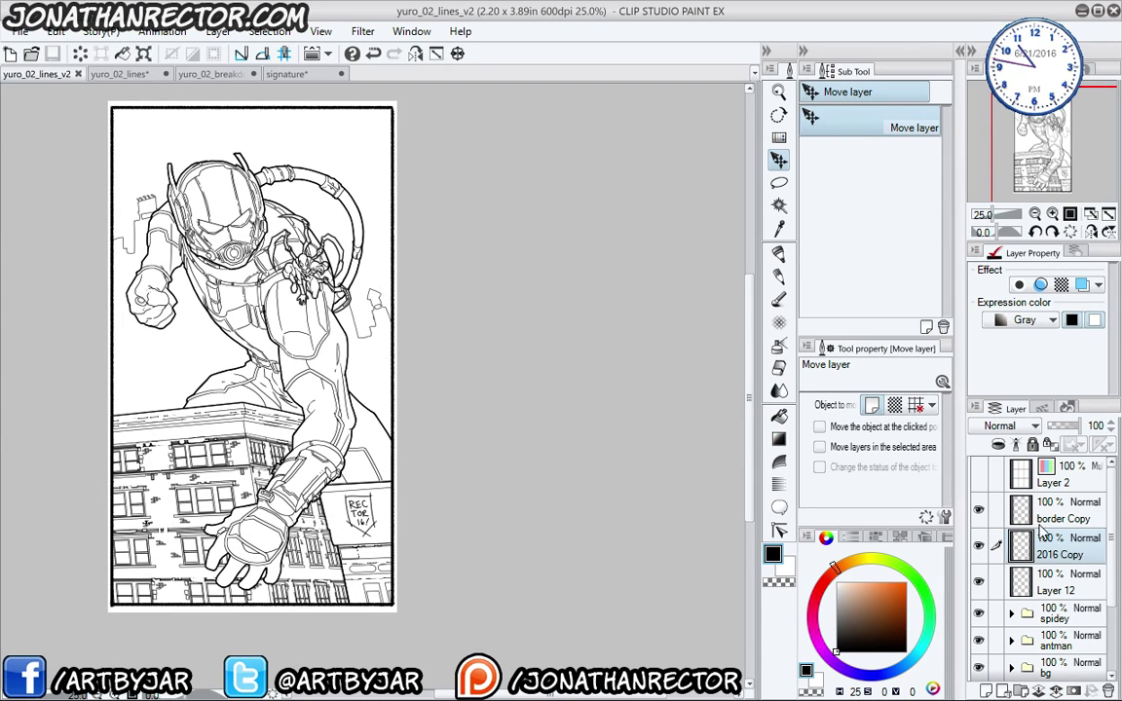
- Combine layers from 2016 Copy down to Paper into one layer shown in Gray
{"action": "left_click_drag", "start_coordinate": [1113, 575], "coordinate": [1113, 638]}
{"action": "left_click", "coordinate": [1052, 663], "text": "shift"}
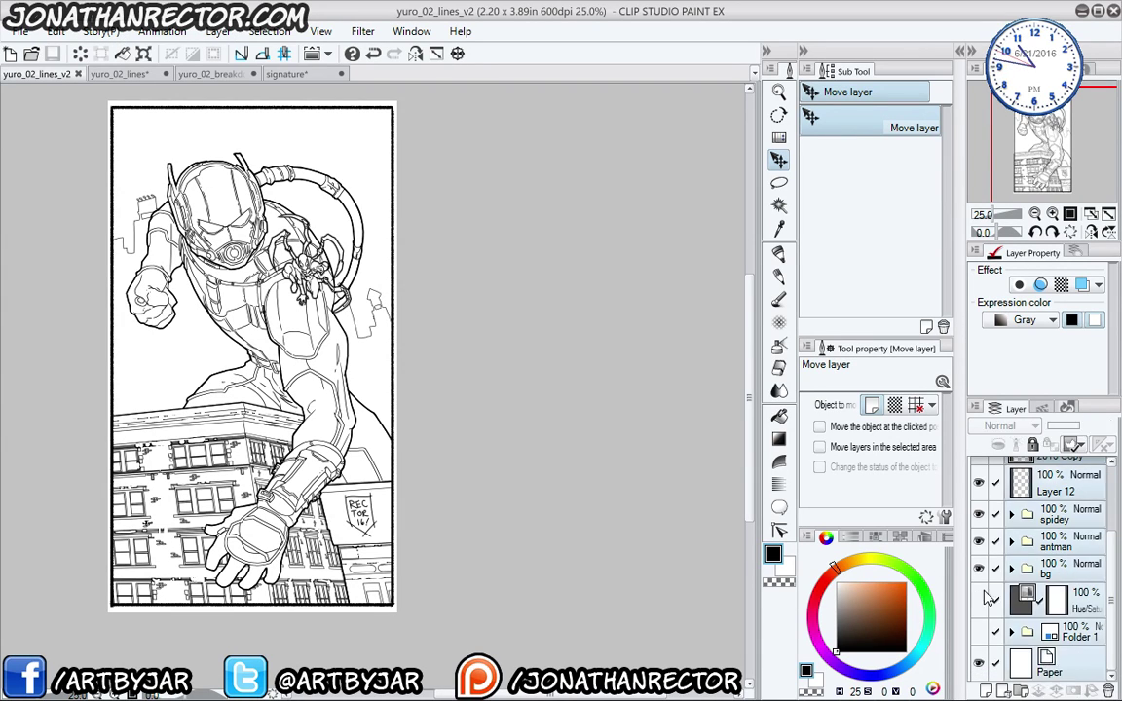
{"action": "left_click", "coordinate": [217, 31]}
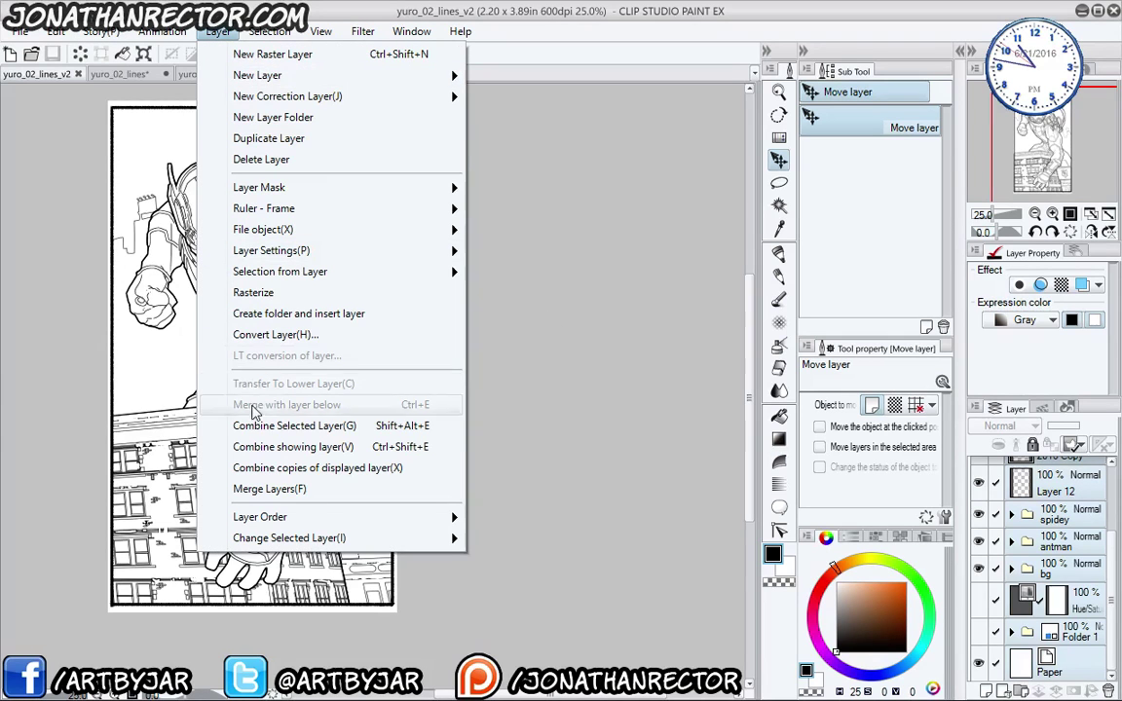
{"action": "left_click", "coordinate": [263, 429]}
{"action": "left_click", "coordinate": [998, 321]}
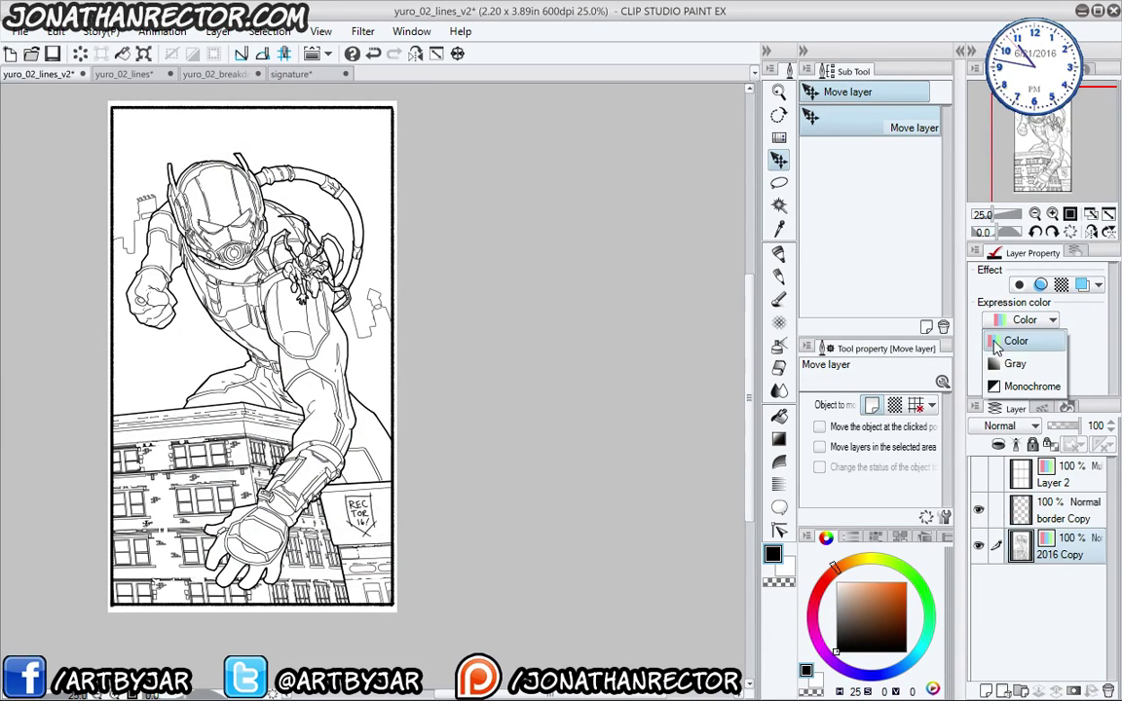
{"action": "left_click", "coordinate": [937, 380]}
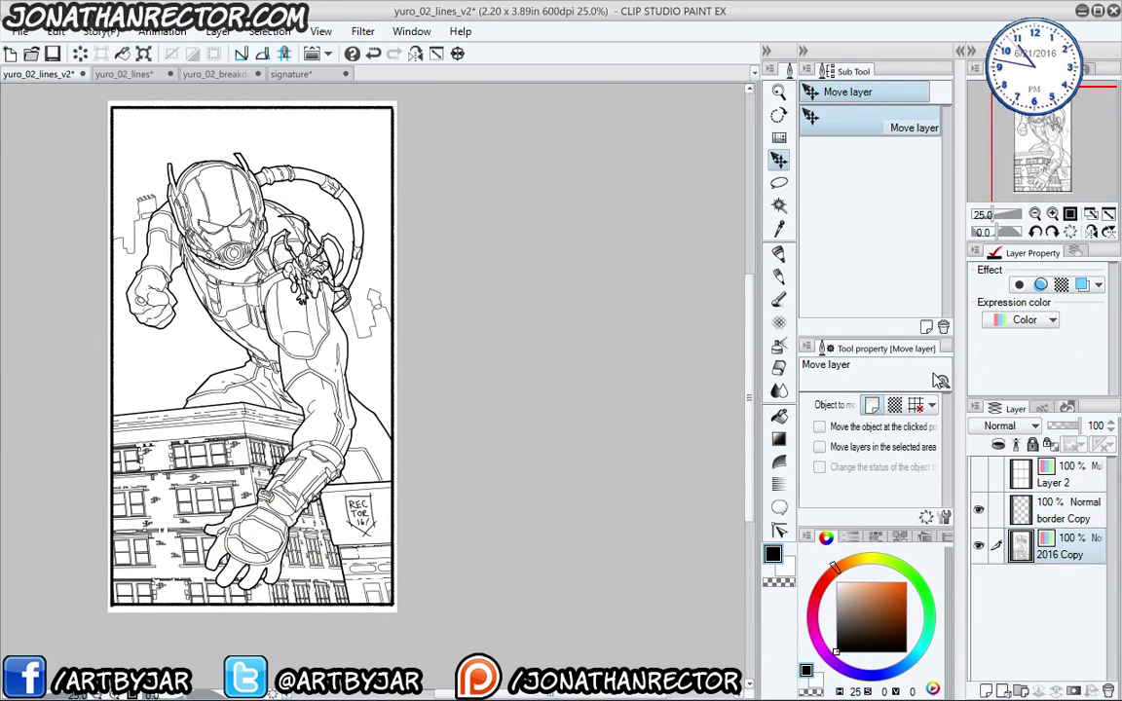
- Add a folder named inks containing a new empty layer, then start Save As
{"action": "left_click", "coordinate": [1023, 691]}
{"action": "double_click", "coordinate": [1052, 548]}
{"action": "type", "text": "inks"}
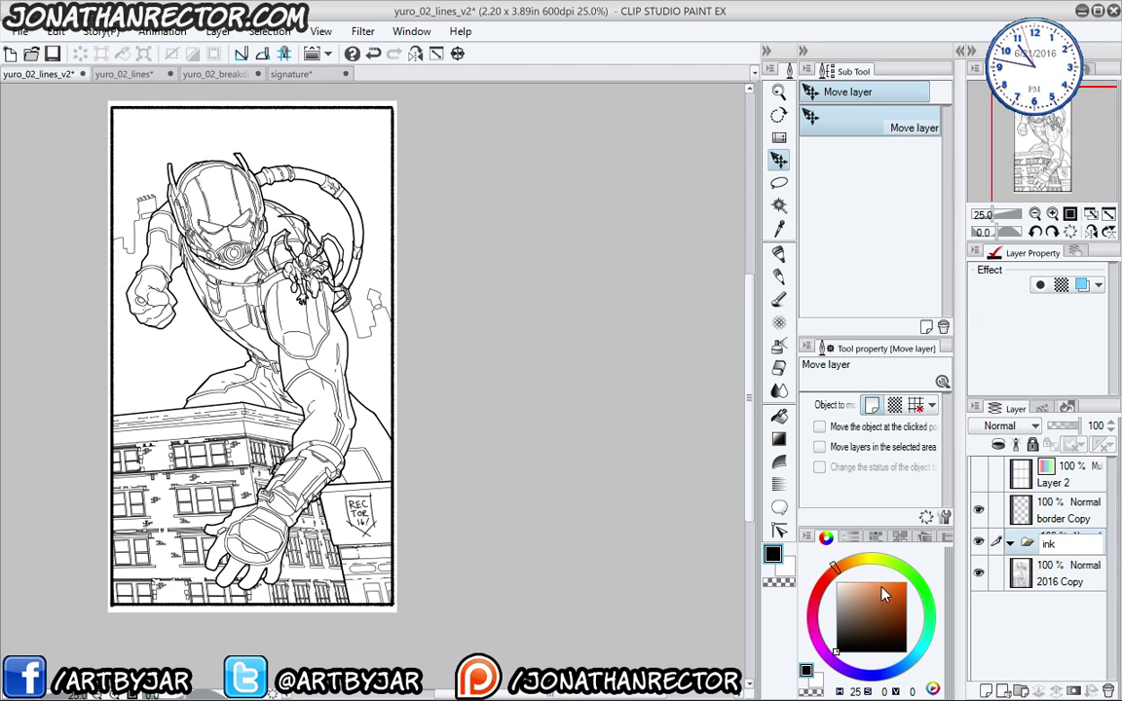
{"action": "key", "text": "Return"}
{"action": "key", "text": "ctrl+shift+n"}
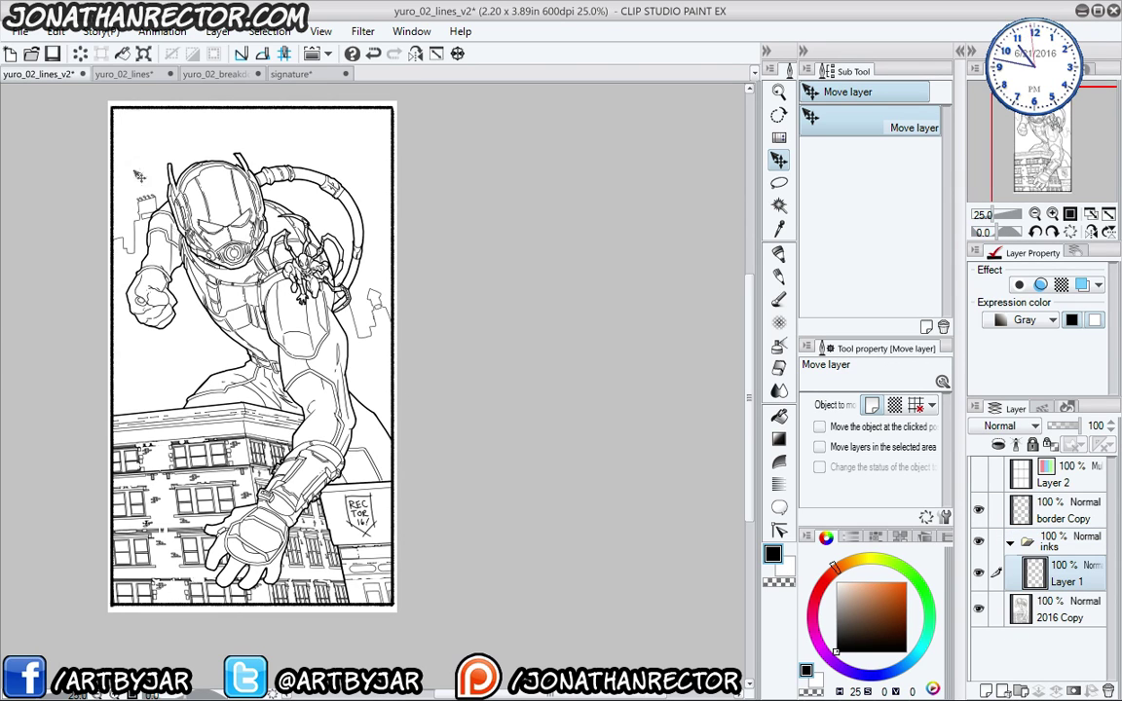
{"action": "left_click", "coordinate": [20, 31]}
{"action": "left_click", "coordinate": [47, 180]}
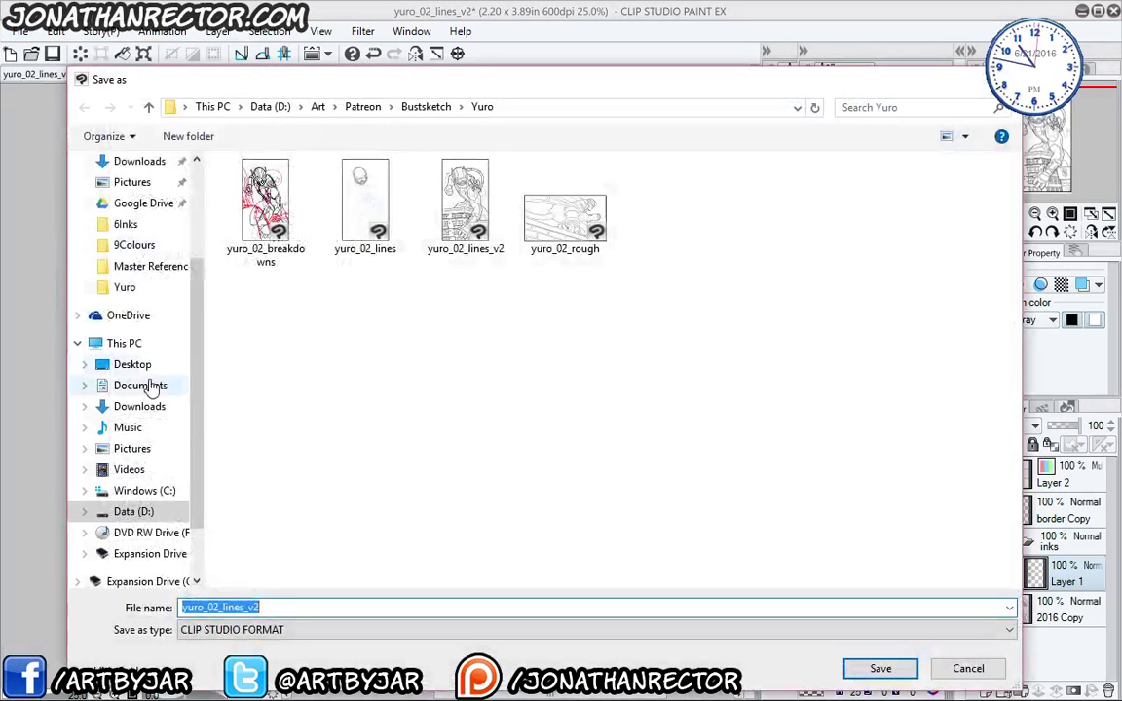
- Change the file name to yuro_02_inks and save the copy
{"action": "left_click", "coordinate": [266, 608]}
{"action": "key", "text": "BackSpace"}
{"action": "key", "text": "BackSpace"}
{"action": "key", "text": "BackSpace"}
{"action": "key", "text": "BackSpace"}
{"action": "key", "text": "BackSpace"}
{"action": "key", "text": "BackSpace"}
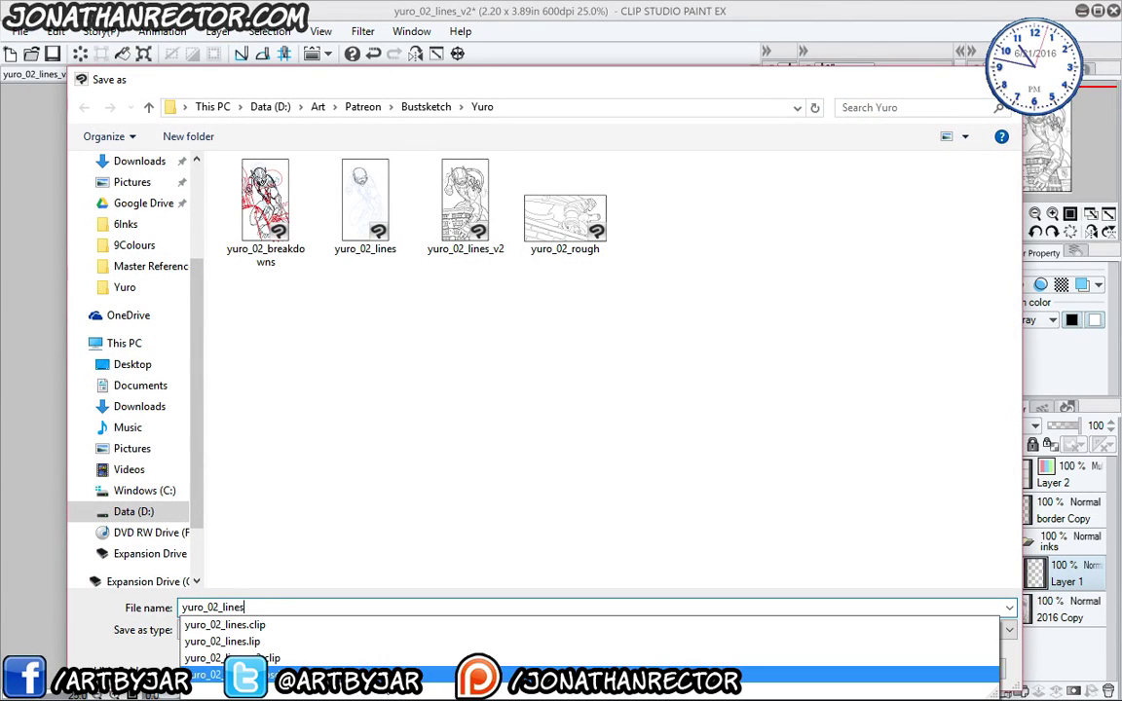
{"action": "key", "text": "BackSpace"}
{"action": "key", "text": "BackSpace"}
{"action": "type", "text": "inks"}
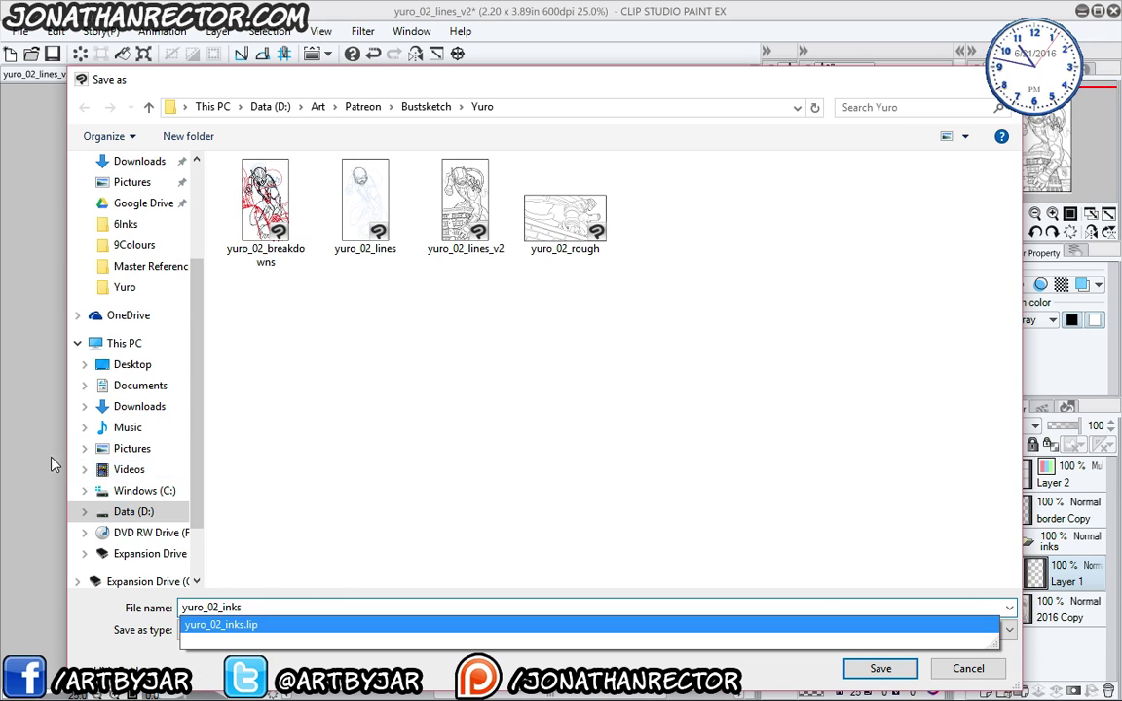
{"action": "key", "text": "Return"}
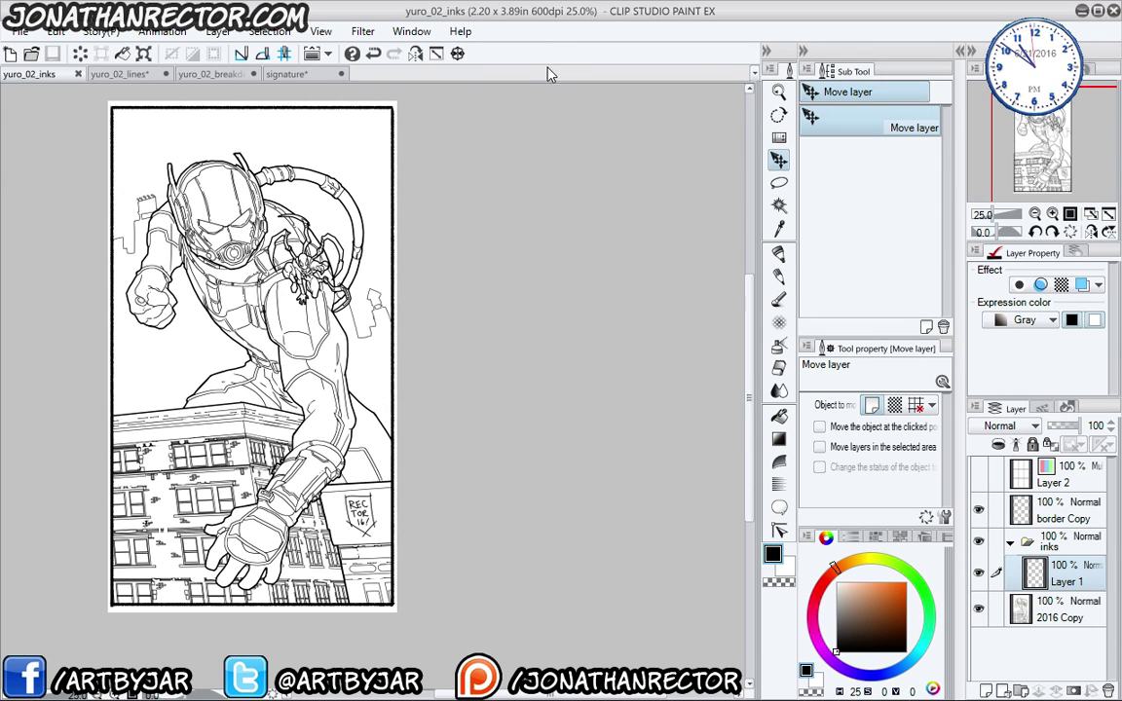
- Select the Pen tool's JKInking 600dpi SMALL sub tool
{"action": "left_click_drag", "start_coordinate": [477, 521], "coordinate": [558, 541]}
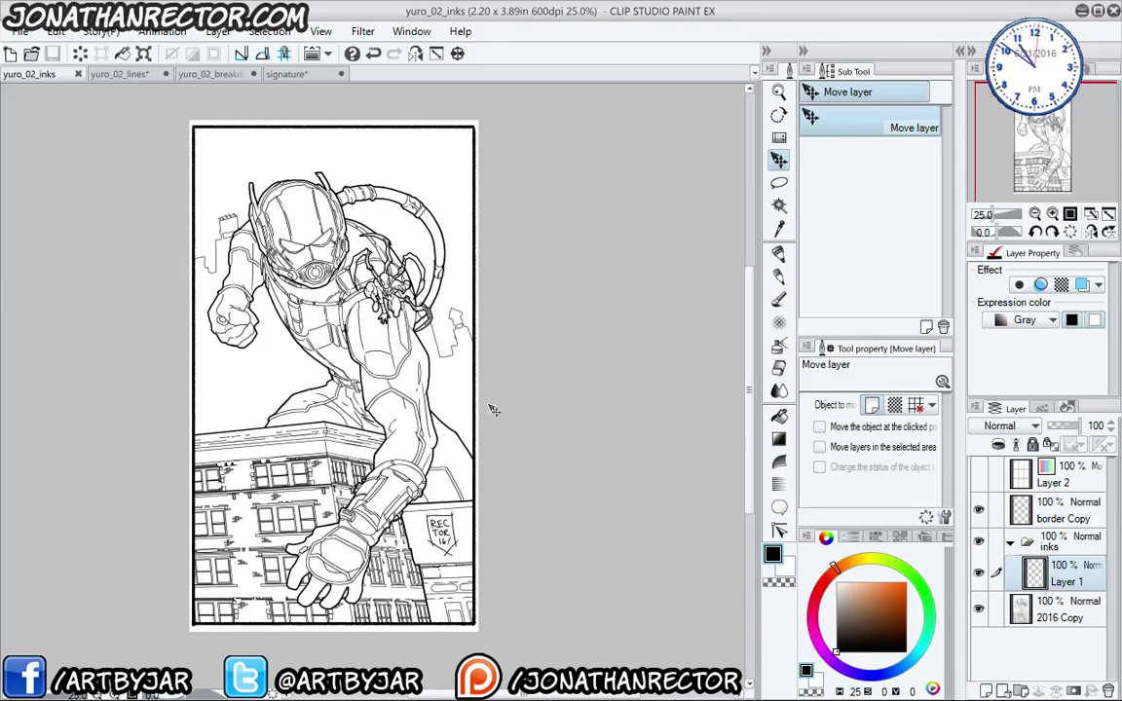
{"action": "key", "text": "e"}
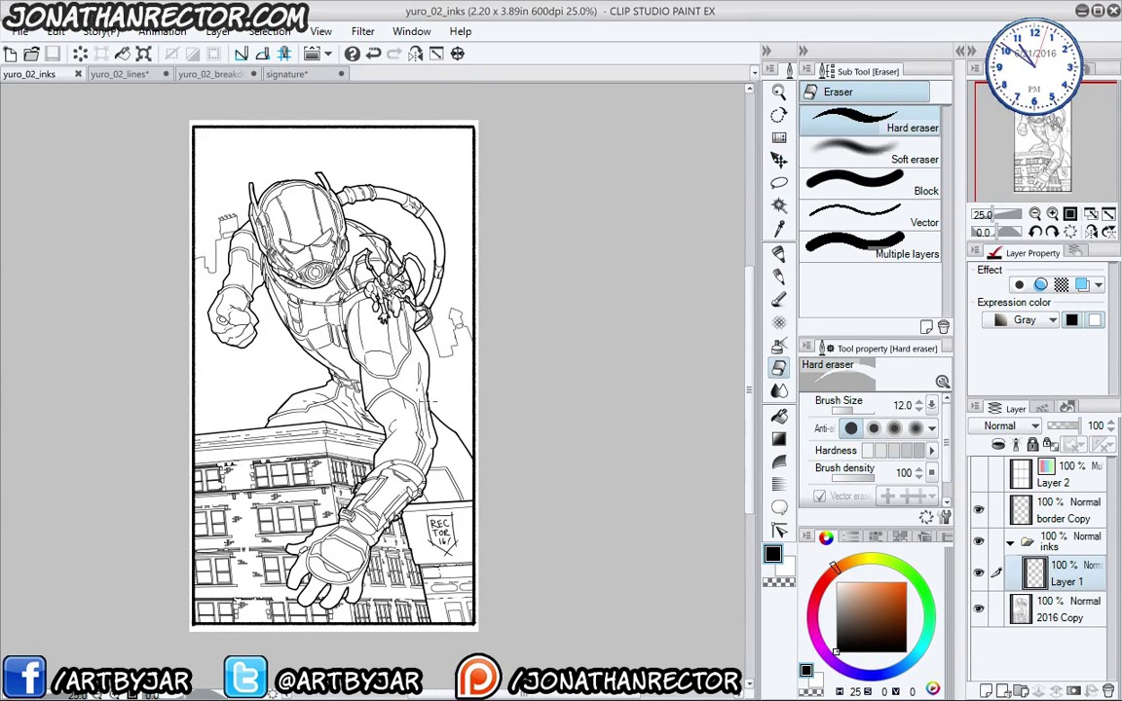
{"action": "key", "text": "p"}
{"action": "left_click", "coordinate": [837, 228]}
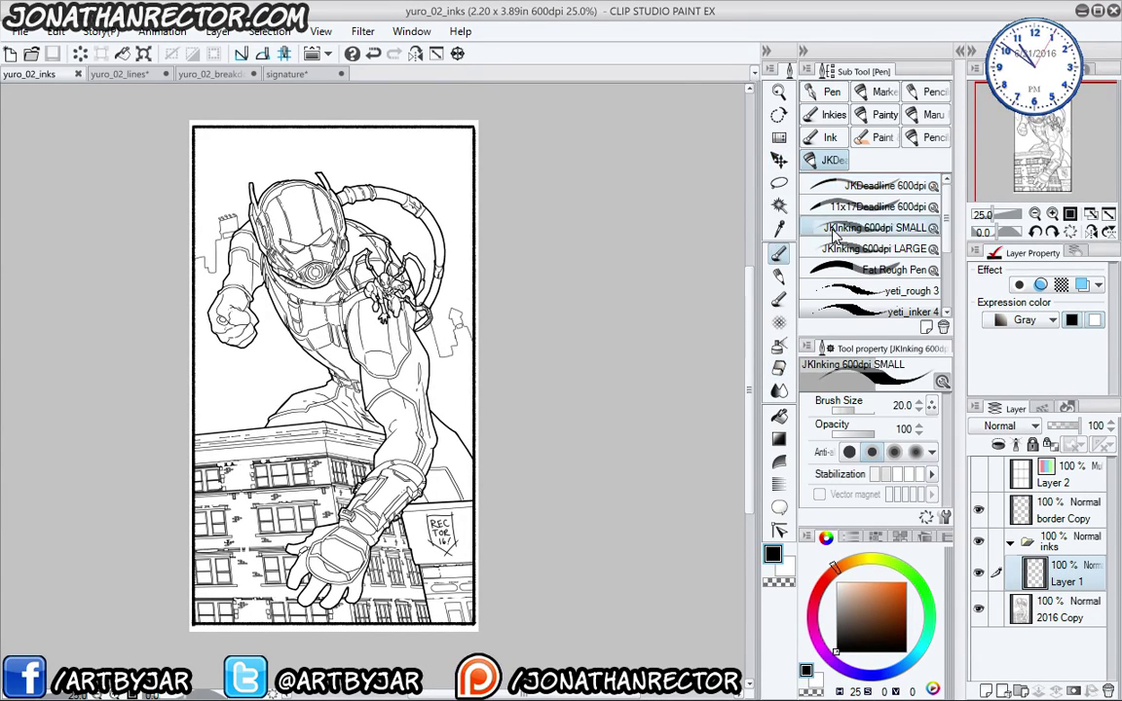
- Zoom to 150% on Ant-Man's helmet in the yuro_02_lines document, toggling the panels with Tab
{"action": "scroll", "coordinate": [468, 457], "scroll_direction": "up", "scroll_amount": 1}
{"action": "scroll", "coordinate": [469, 457], "scroll_direction": "up", "scroll_amount": 2}
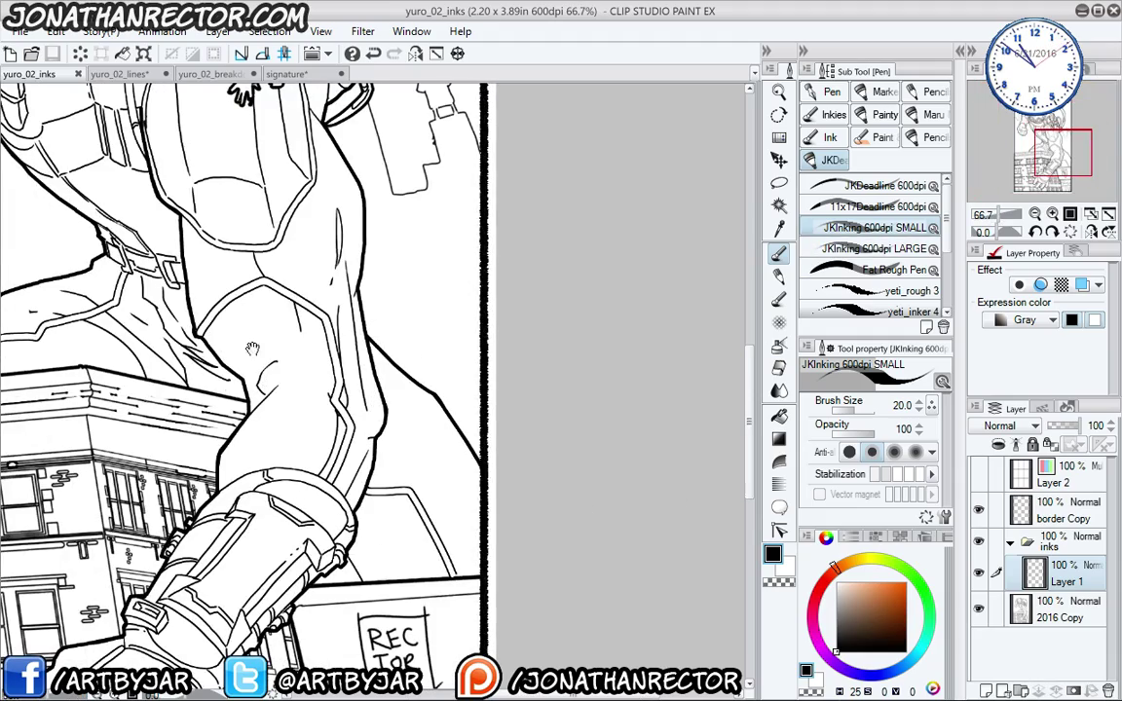
{"action": "left_click_drag", "start_coordinate": [228, 315], "coordinate": [365, 480]}
{"action": "left_click_drag", "start_coordinate": [279, 434], "coordinate": [316, 450]}
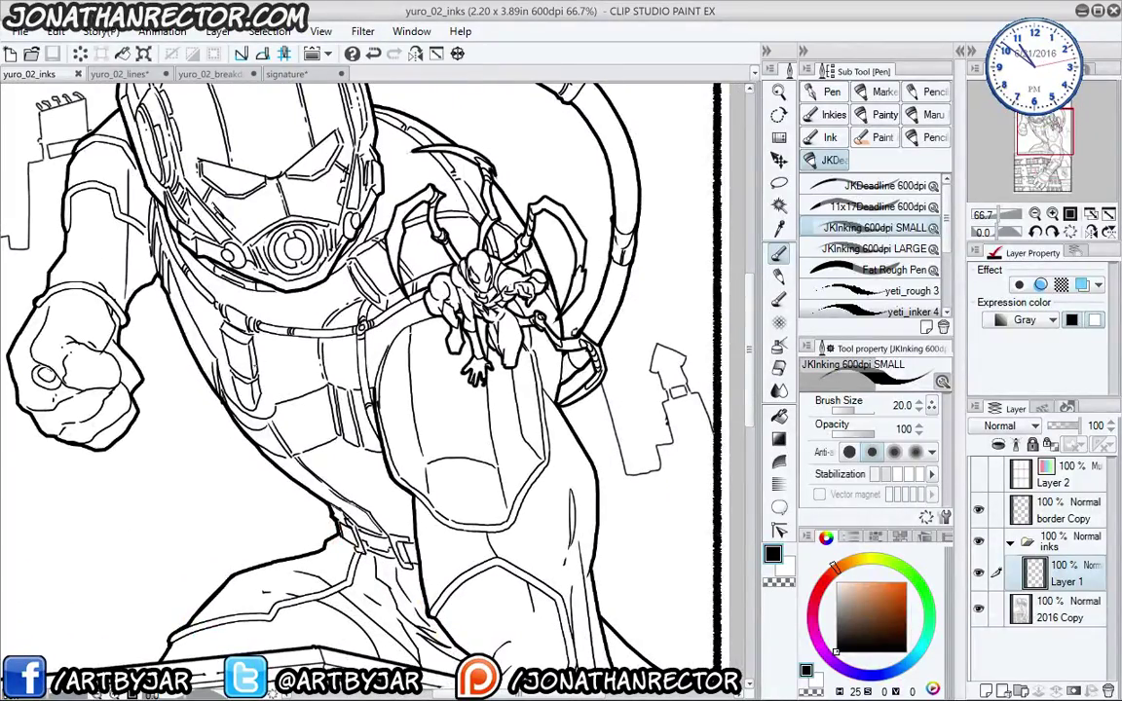
{"action": "key", "text": "Tab"}
{"action": "scroll", "coordinate": [191, 310], "scroll_direction": "up", "scroll_amount": 1}
{"action": "scroll", "coordinate": [191, 309], "scroll_direction": "up", "scroll_amount": 1}
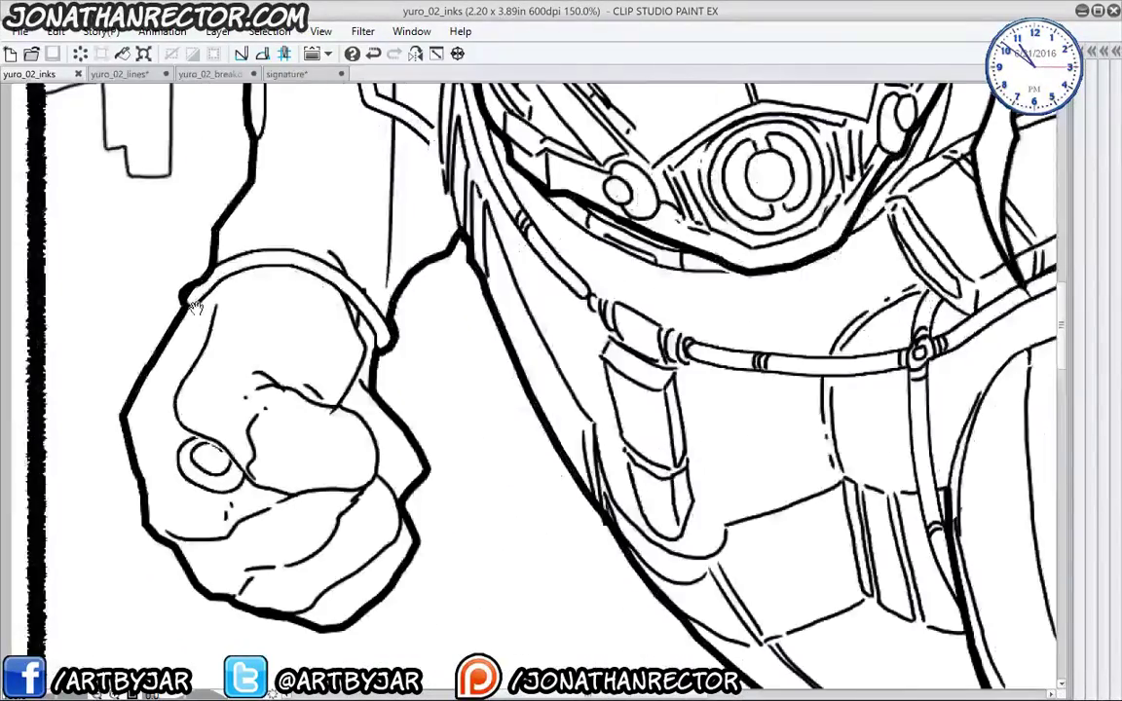
{"action": "left_click_drag", "start_coordinate": [487, 195], "coordinate": [407, 518]}
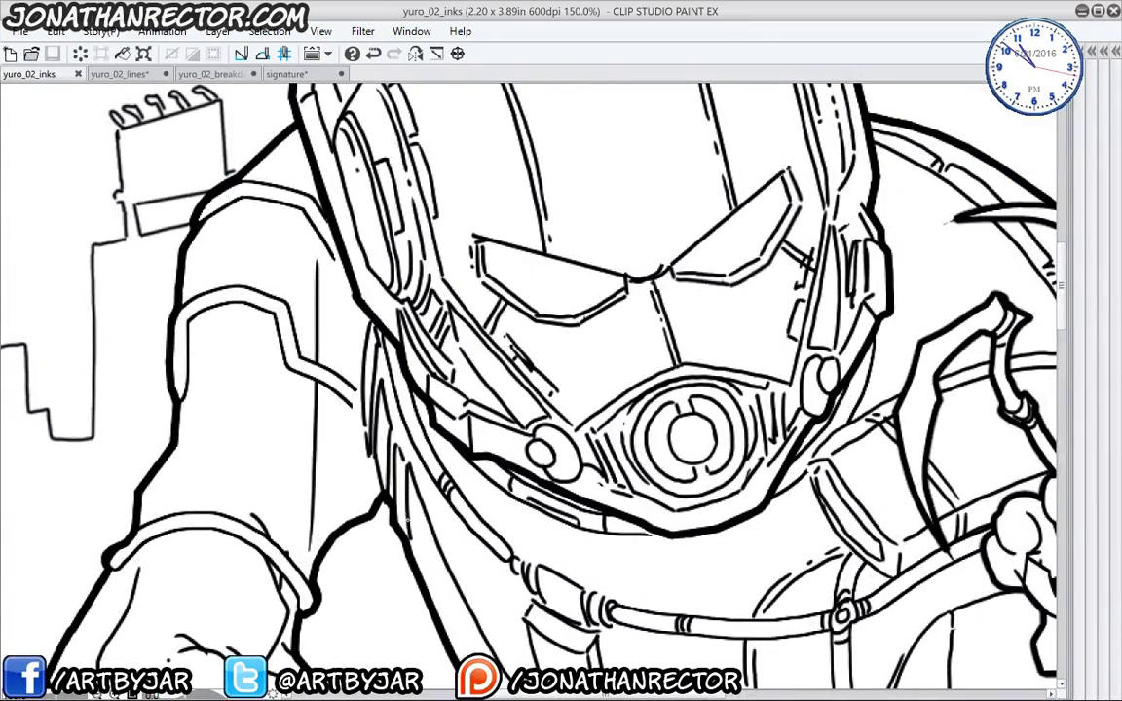
{"action": "key", "text": "Tab"}
{"action": "key", "text": "Tab"}
{"action": "left_click_drag", "start_coordinate": [357, 328], "coordinate": [281, 455]}
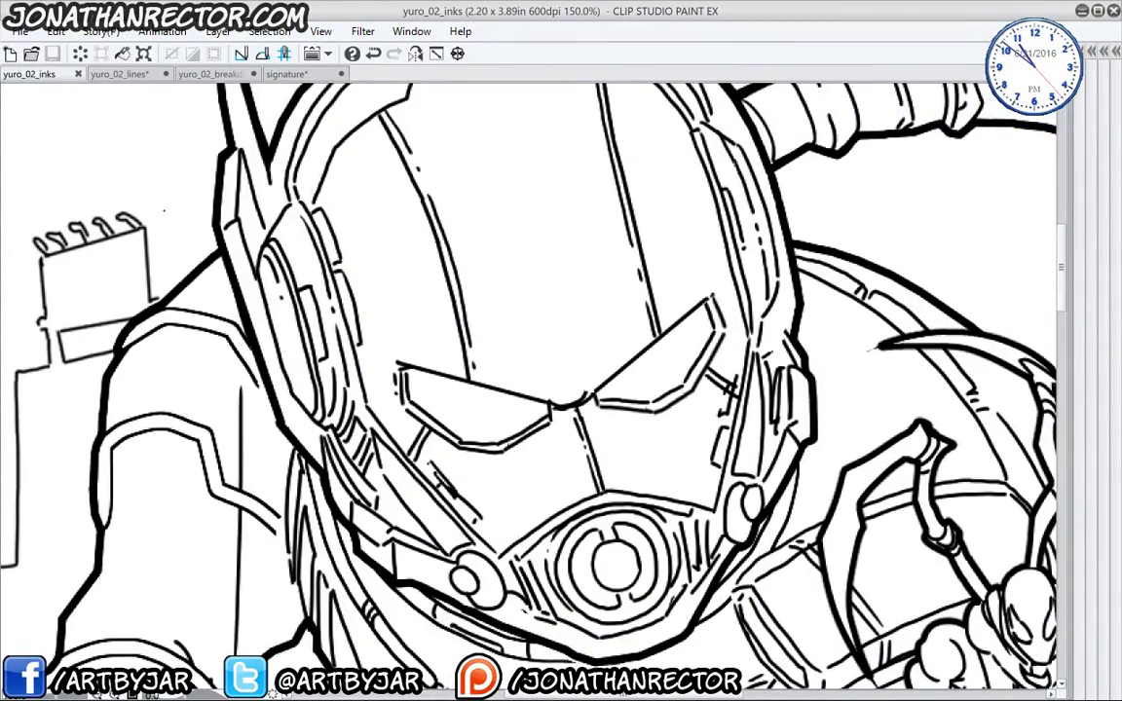
{"action": "left_click", "coordinate": [117, 74]}
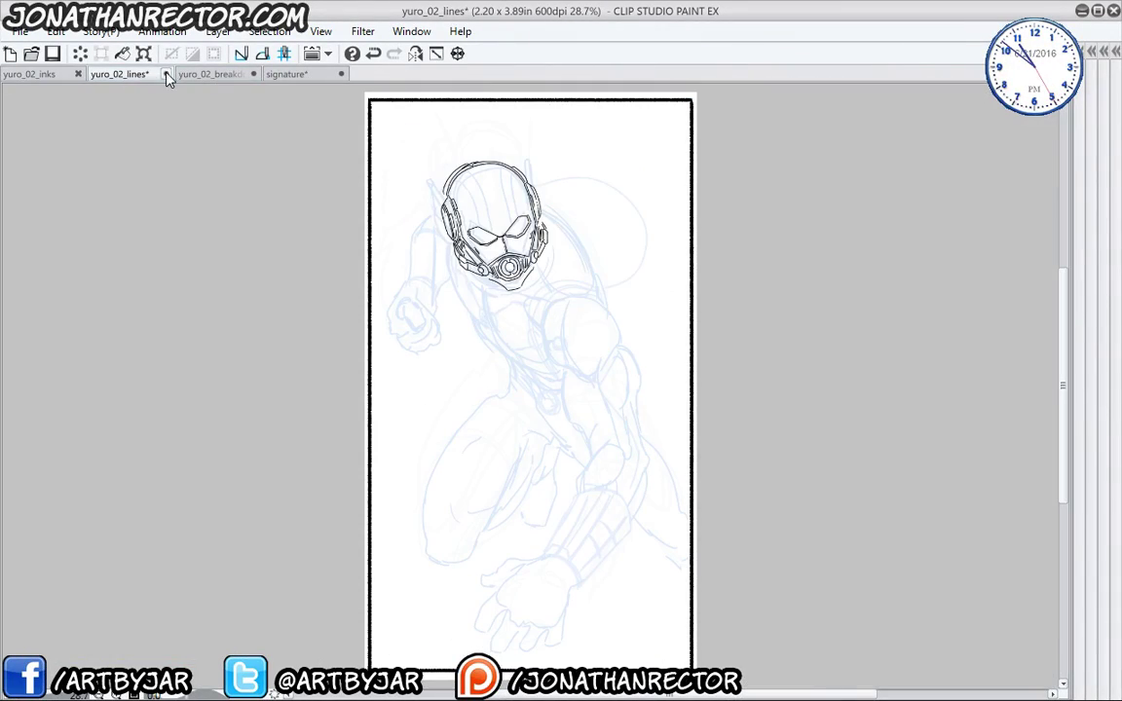
{"action": "left_click", "coordinate": [166, 74]}
{"action": "key", "text": "n"}
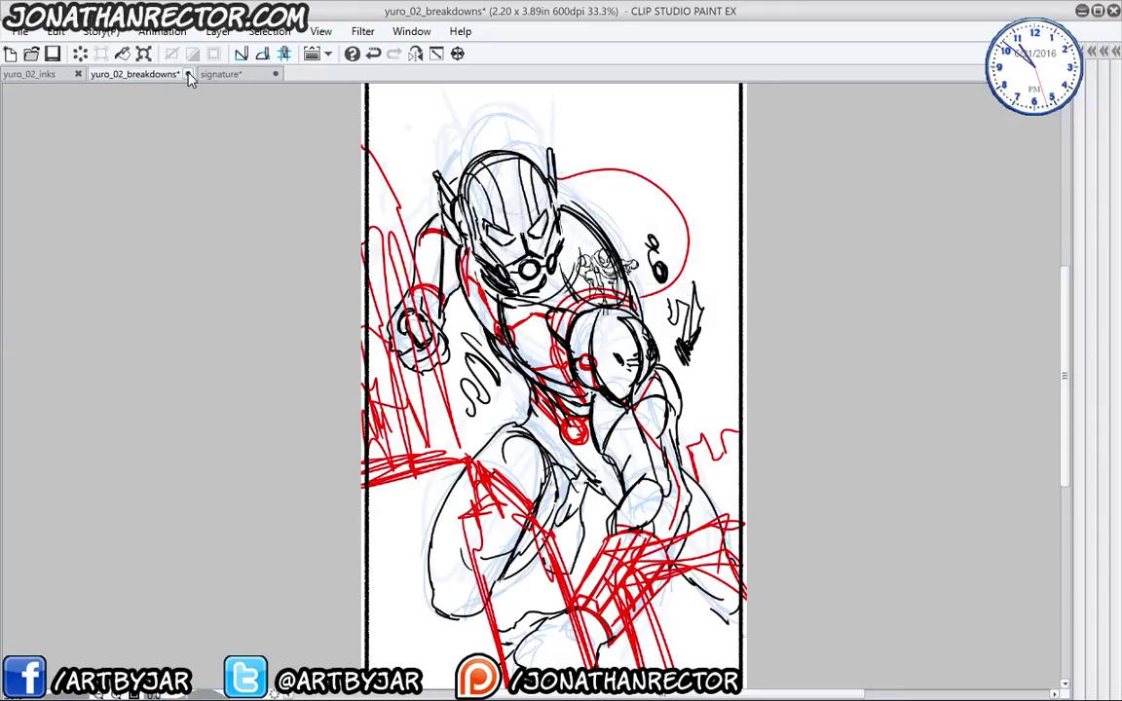
{"action": "left_click", "coordinate": [188, 74]}
{"action": "key", "text": "n"}
{"action": "left_click", "coordinate": [166, 74]}
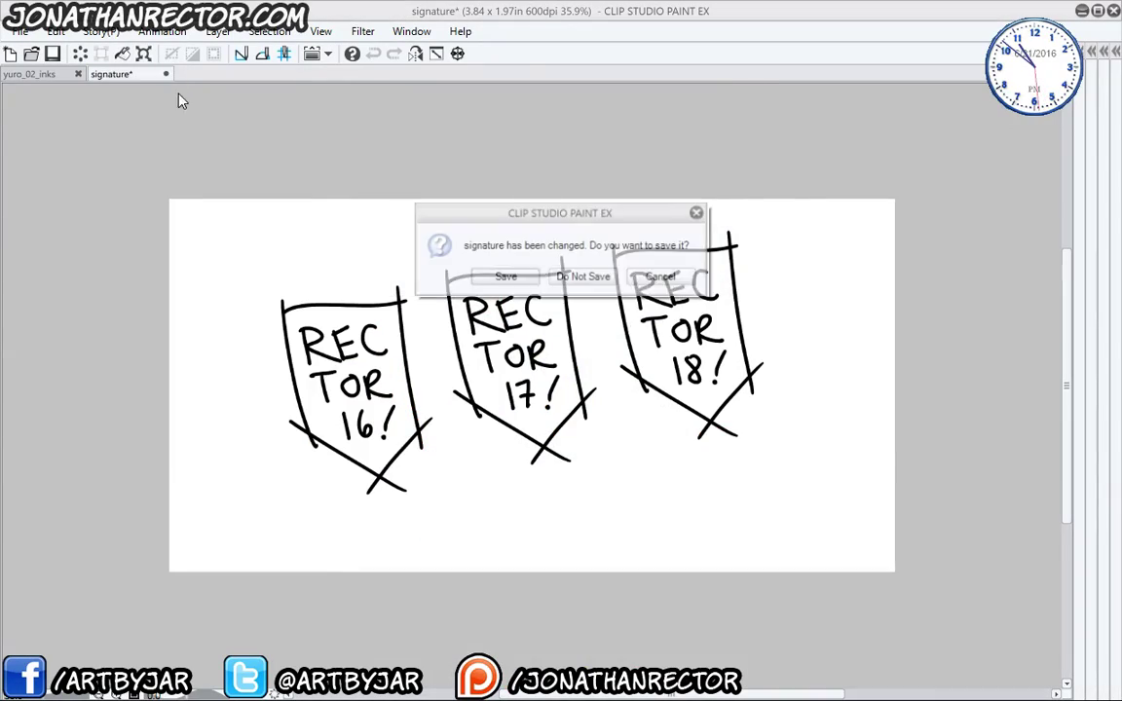
{"action": "key", "text": "n"}
{"action": "left_click", "coordinate": [31, 53]}
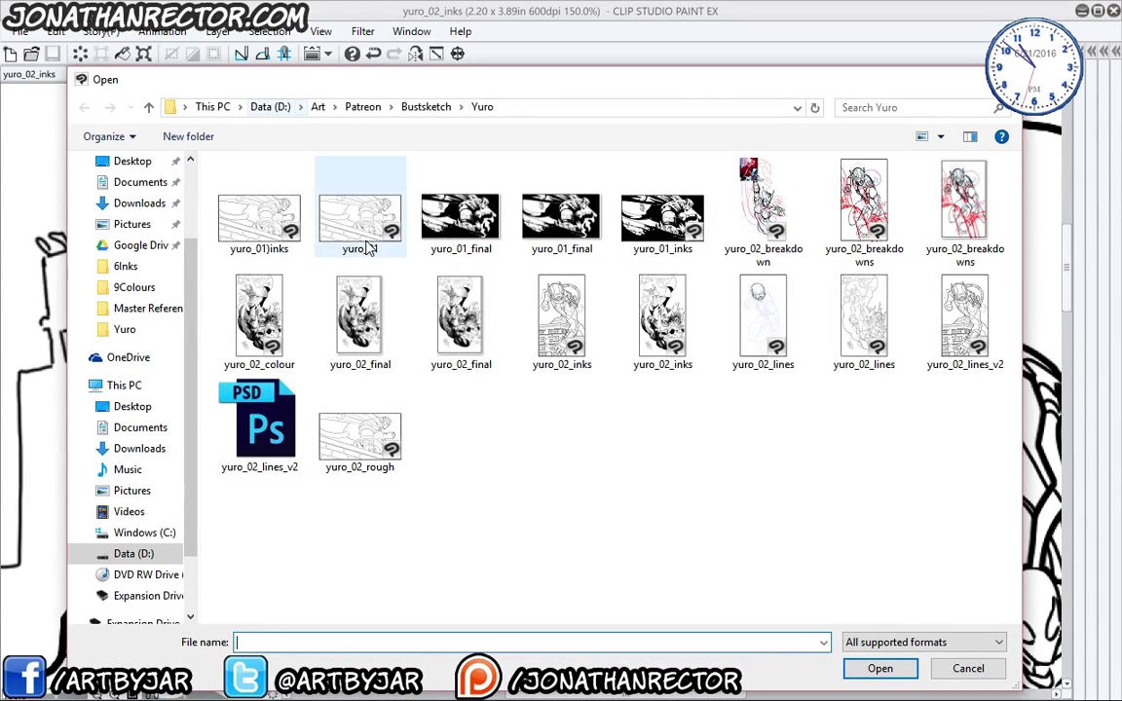
{"action": "left_click", "coordinate": [662, 313]}
{"action": "left_click", "coordinate": [878, 668]}
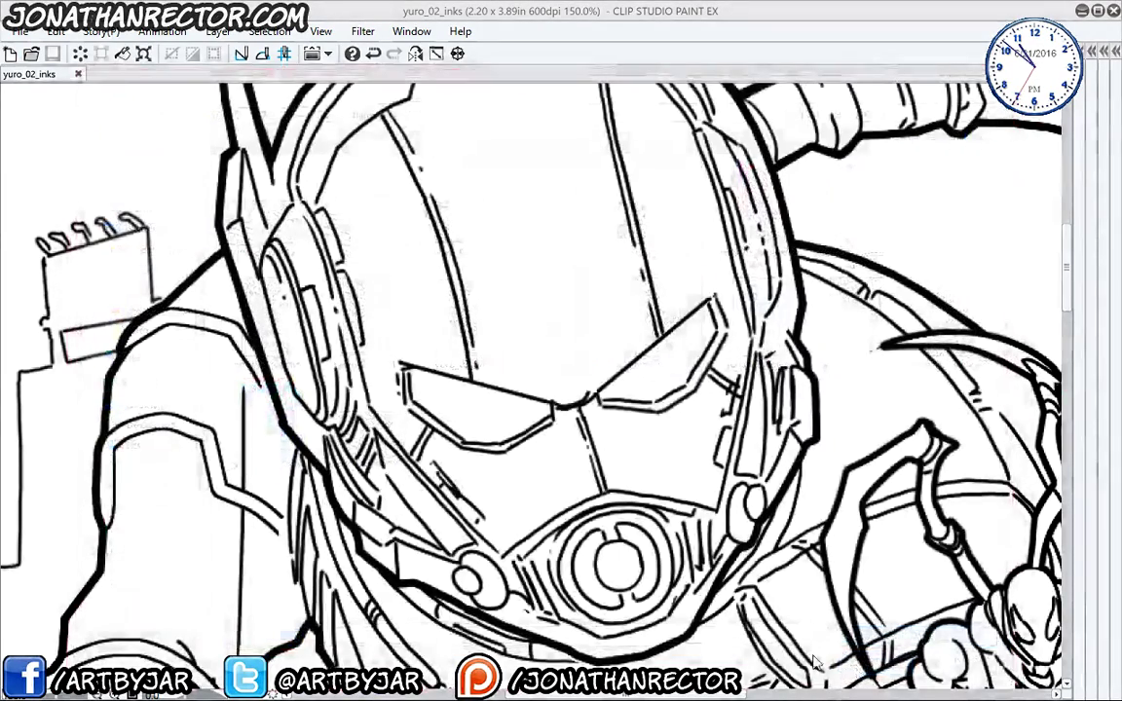
{"action": "scroll", "coordinate": [225, 221], "scroll_direction": "up", "scroll_amount": 3}
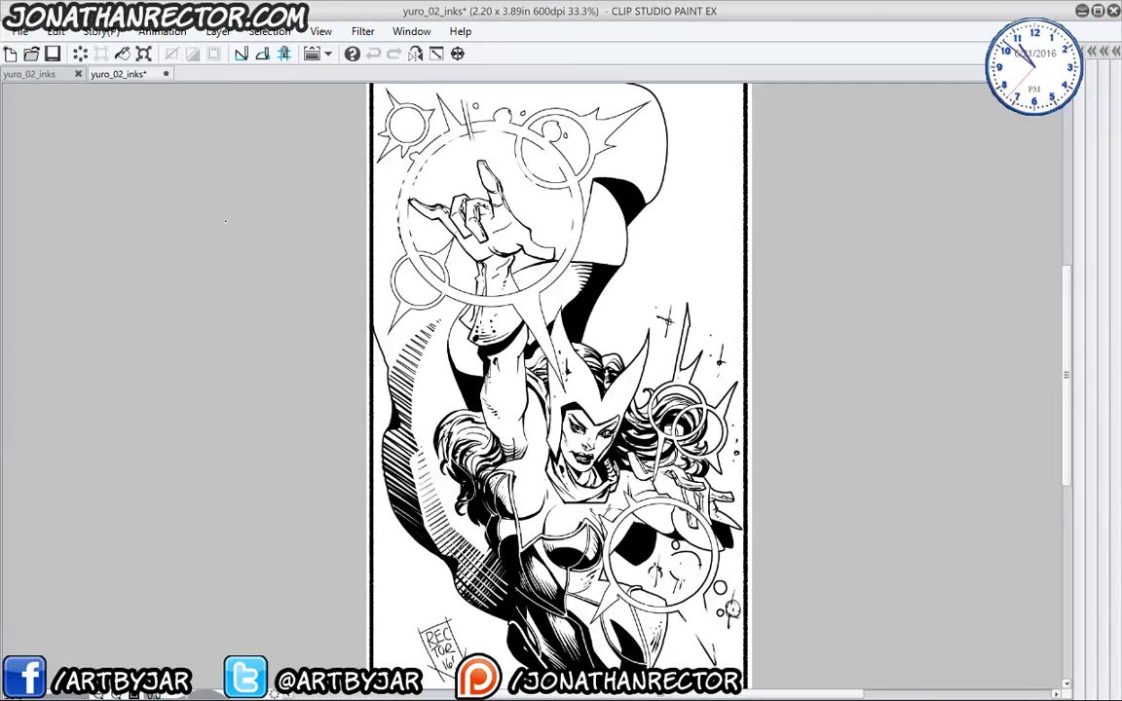
{"action": "left_click_drag", "start_coordinate": [509, 492], "coordinate": [475, 302]}
{"action": "mouse_move", "coordinate": [458, 390]}
{"action": "left_mouse_down"}
{"action": "mouse_move", "coordinate": [450, 360]}
{"action": "mouse_move", "coordinate": [450, 378]}
{"action": "left_mouse_up"}
{"action": "left_click_drag", "start_coordinate": [466, 450], "coordinate": [479, 350]}
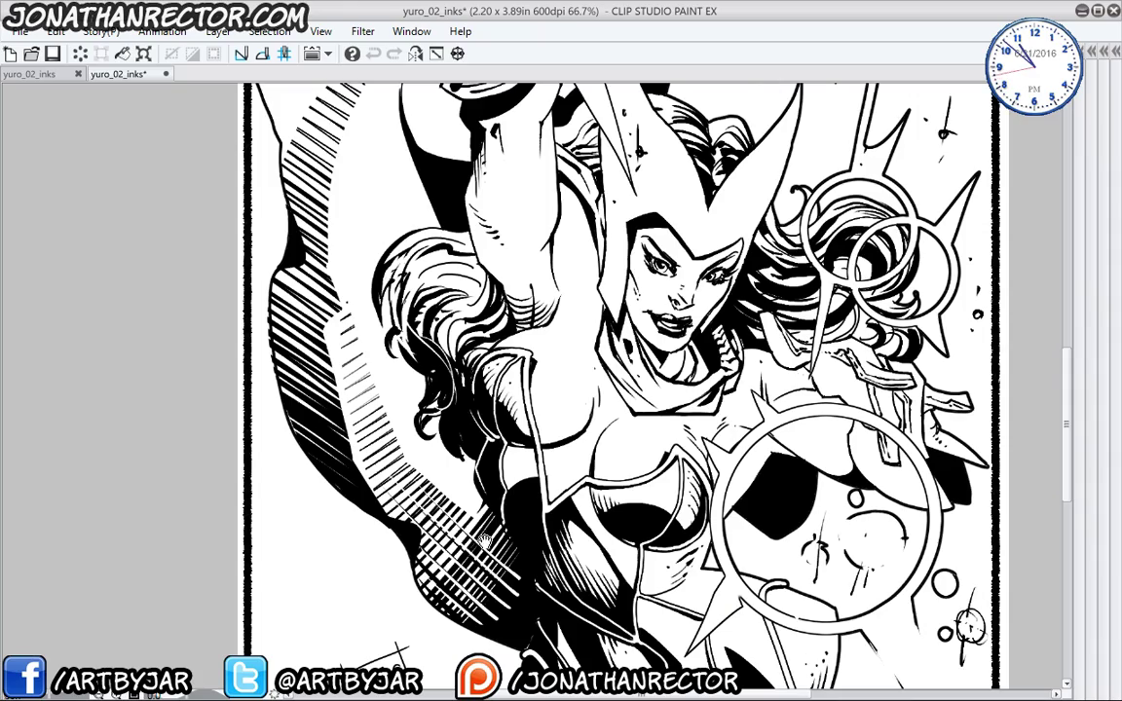
{"action": "mouse_move", "coordinate": [437, 487]}
{"action": "left_mouse_down"}
{"action": "mouse_move", "coordinate": [402, 370]}
{"action": "mouse_move", "coordinate": [468, 498]}
{"action": "mouse_move", "coordinate": [446, 509]}
{"action": "left_mouse_up"}
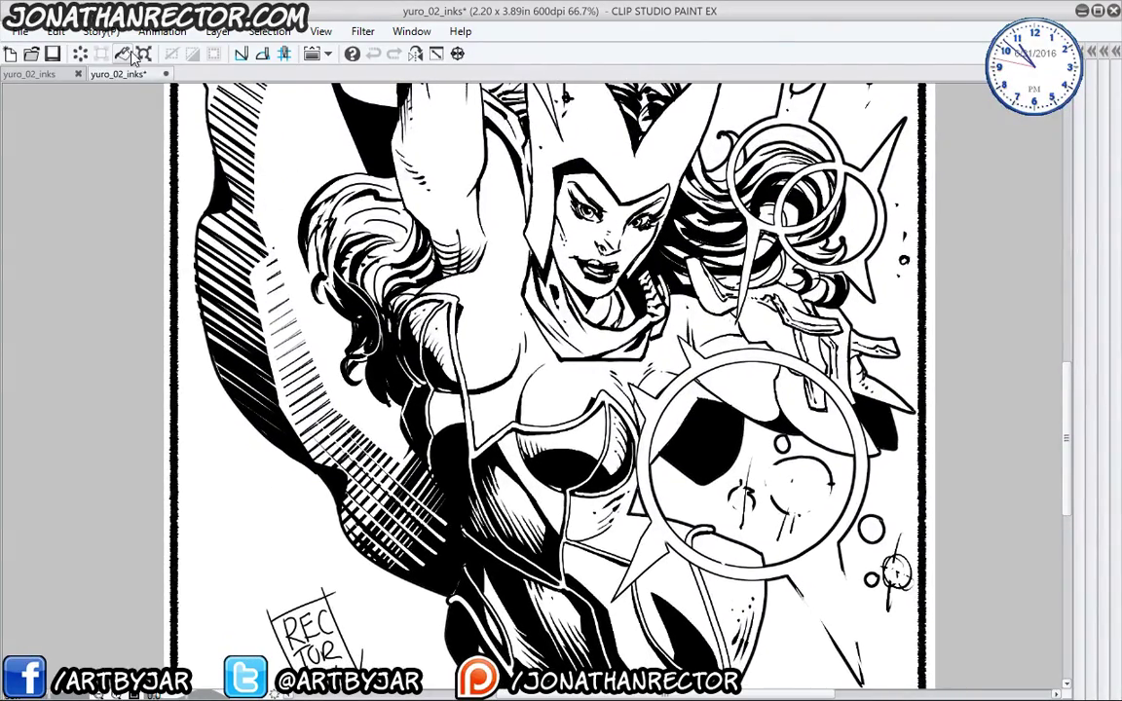
{"action": "left_click", "coordinate": [165, 74]}
{"action": "left_click", "coordinate": [590, 277]}
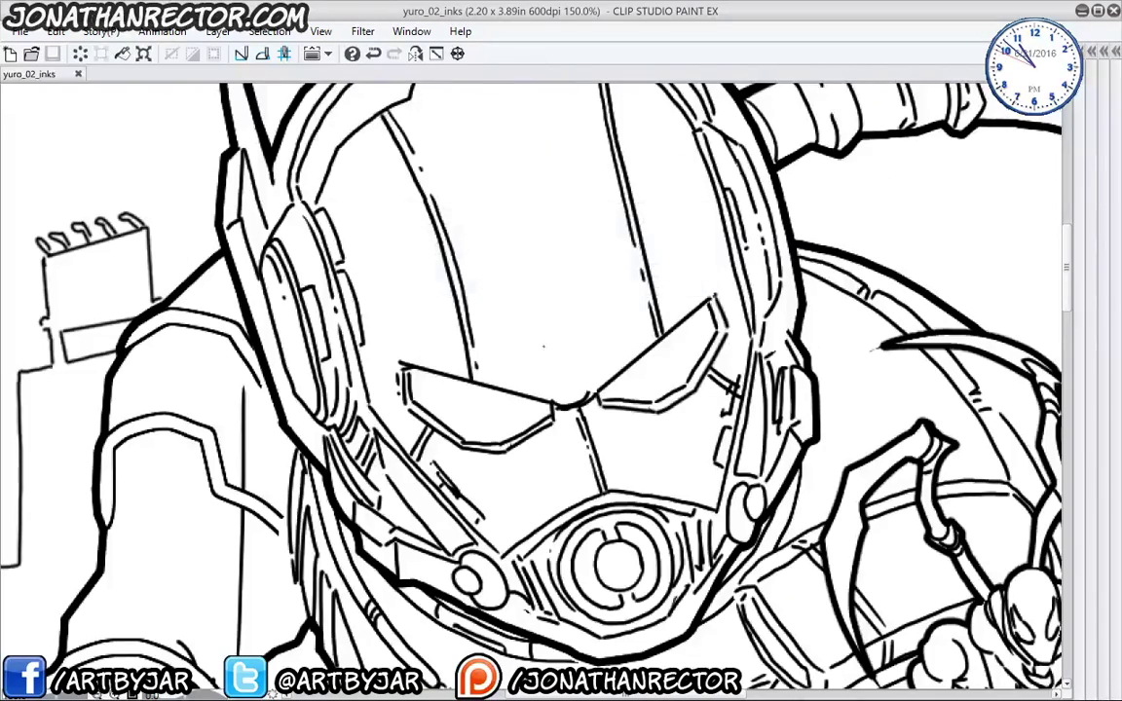
- Thicken the helmet's left outer edge, lower-left lines and inner left contour
{"action": "left_click_drag", "start_coordinate": [313, 328], "coordinate": [393, 282]}
{"action": "mouse_move", "coordinate": [382, 201]}
{"action": "left_mouse_down"}
{"action": "mouse_move", "coordinate": [368, 272]}
{"action": "mouse_move", "coordinate": [399, 203]}
{"action": "mouse_move", "coordinate": [432, 248]}
{"action": "mouse_move", "coordinate": [414, 288]}
{"action": "mouse_move", "coordinate": [441, 399]}
{"action": "left_mouse_up"}
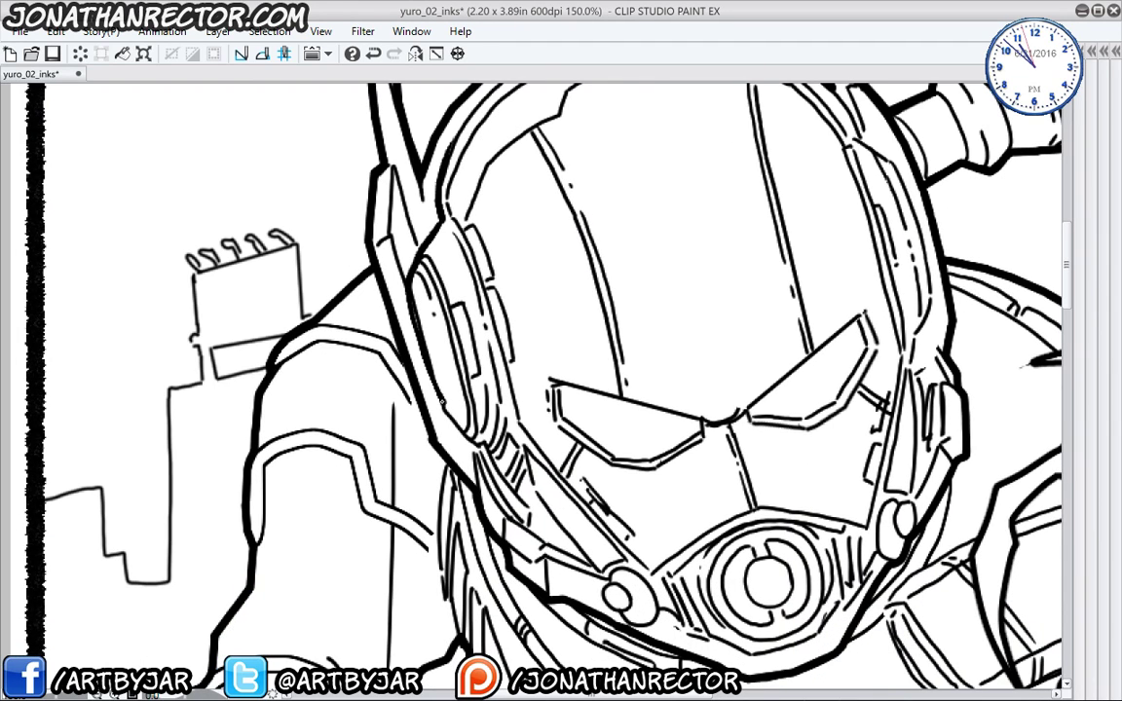
{"action": "mouse_move", "coordinate": [396, 358]}
{"action": "left_mouse_down"}
{"action": "mouse_move", "coordinate": [434, 414]}
{"action": "mouse_move", "coordinate": [386, 346]}
{"action": "mouse_move", "coordinate": [456, 421]}
{"action": "left_mouse_up"}
{"action": "mouse_move", "coordinate": [384, 339]}
{"action": "left_mouse_down"}
{"action": "mouse_move", "coordinate": [383, 371]}
{"action": "mouse_move", "coordinate": [434, 393]}
{"action": "left_mouse_up"}
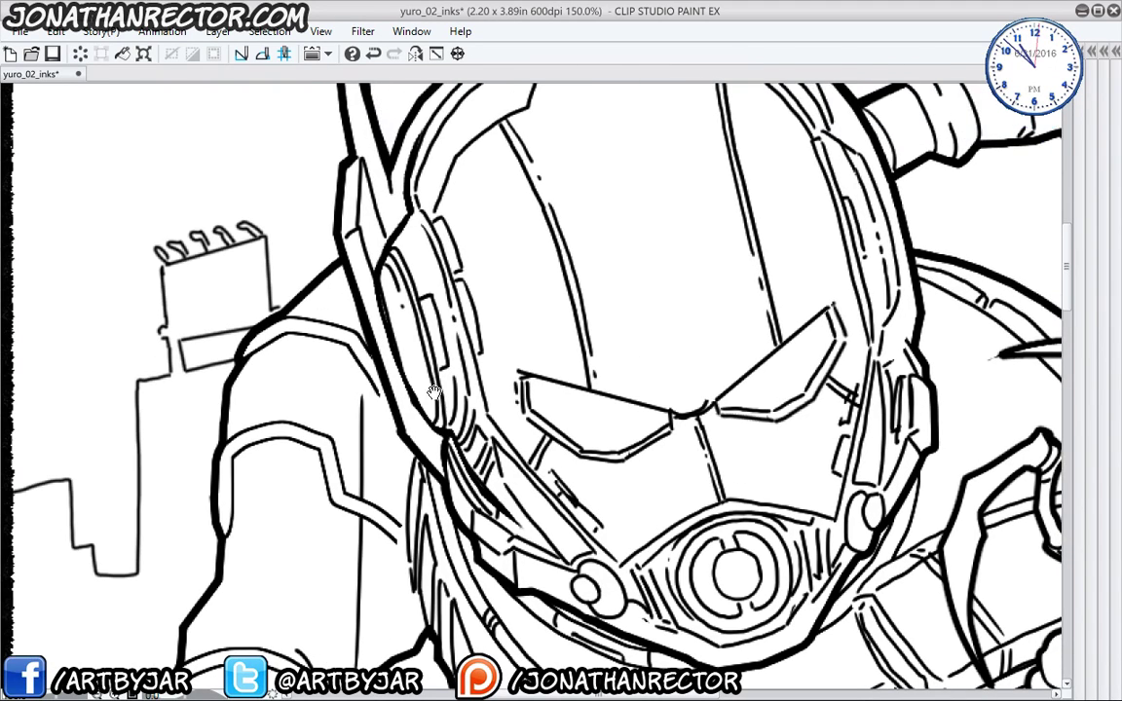
{"action": "mouse_move", "coordinate": [441, 222]}
{"action": "left_mouse_down"}
{"action": "mouse_move", "coordinate": [479, 422]}
{"action": "mouse_move", "coordinate": [537, 489]}
{"action": "left_mouse_up"}
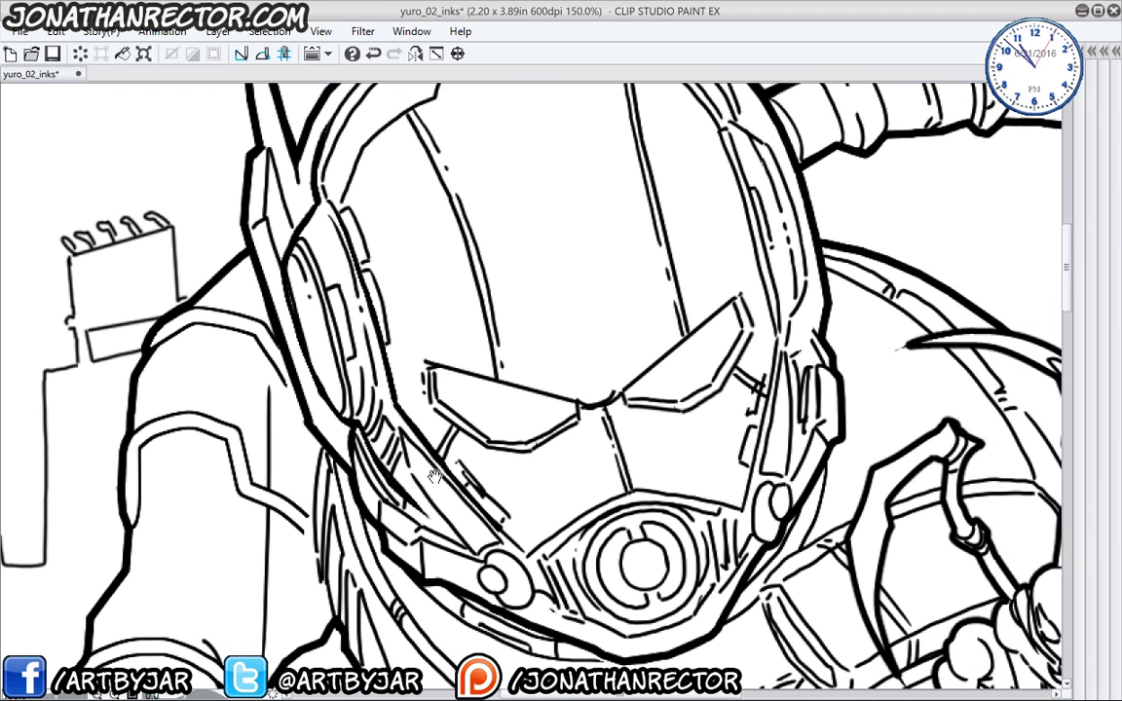
- Thicken the upper edges and outer ends of both eye slits, then zoom out
{"action": "mouse_move", "coordinate": [425, 363]}
{"action": "left_mouse_down"}
{"action": "mouse_move", "coordinate": [582, 401]}
{"action": "mouse_move", "coordinate": [534, 430]}
{"action": "left_mouse_up"}
{"action": "left_click_drag", "start_coordinate": [701, 362], "coordinate": [584, 458]}
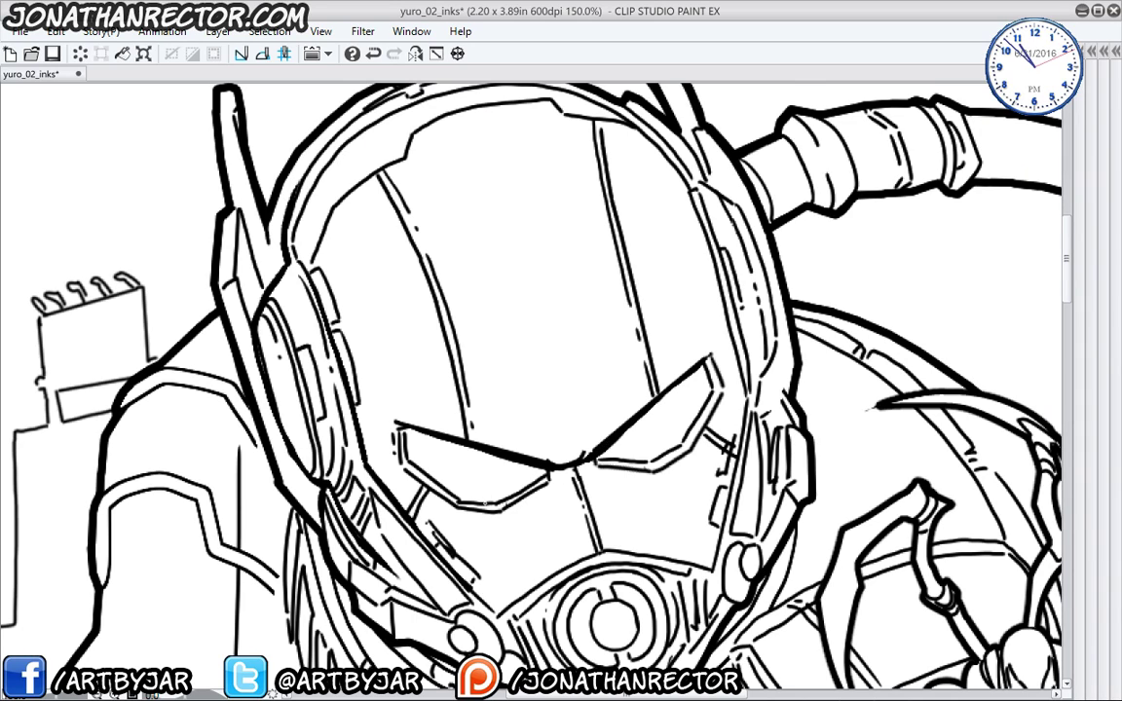
{"action": "left_click_drag", "start_coordinate": [454, 440], "coordinate": [492, 434]}
{"action": "left_click_drag", "start_coordinate": [399, 428], "coordinate": [405, 463]}
{"action": "mouse_move", "coordinate": [706, 358]}
{"action": "left_mouse_down"}
{"action": "mouse_move", "coordinate": [719, 391]}
{"action": "mouse_move", "coordinate": [709, 366]}
{"action": "left_mouse_up"}
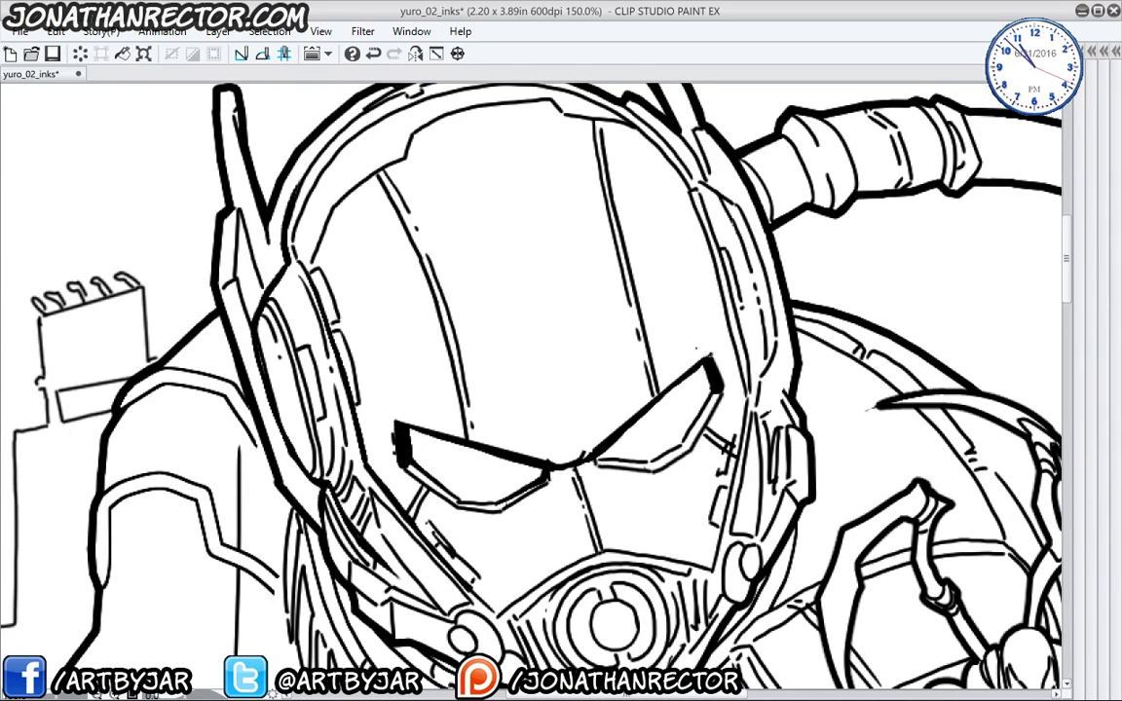
{"action": "key", "text": "ctrl+minus"}
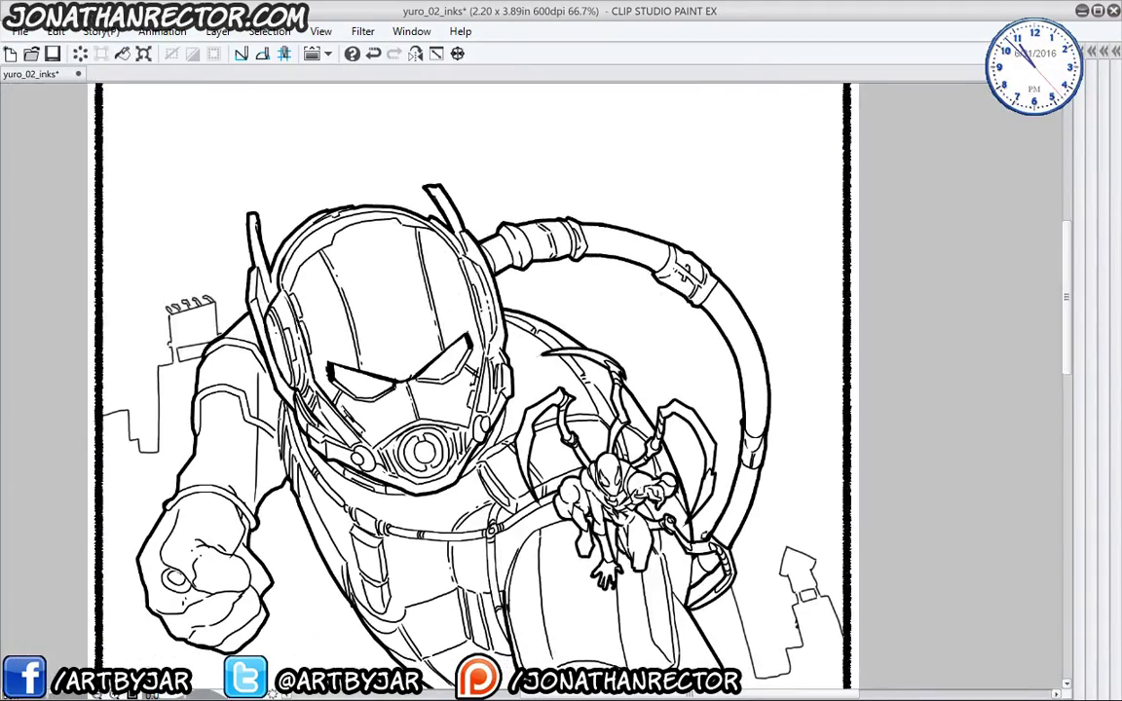
{"action": "key", "text": "Tab"}
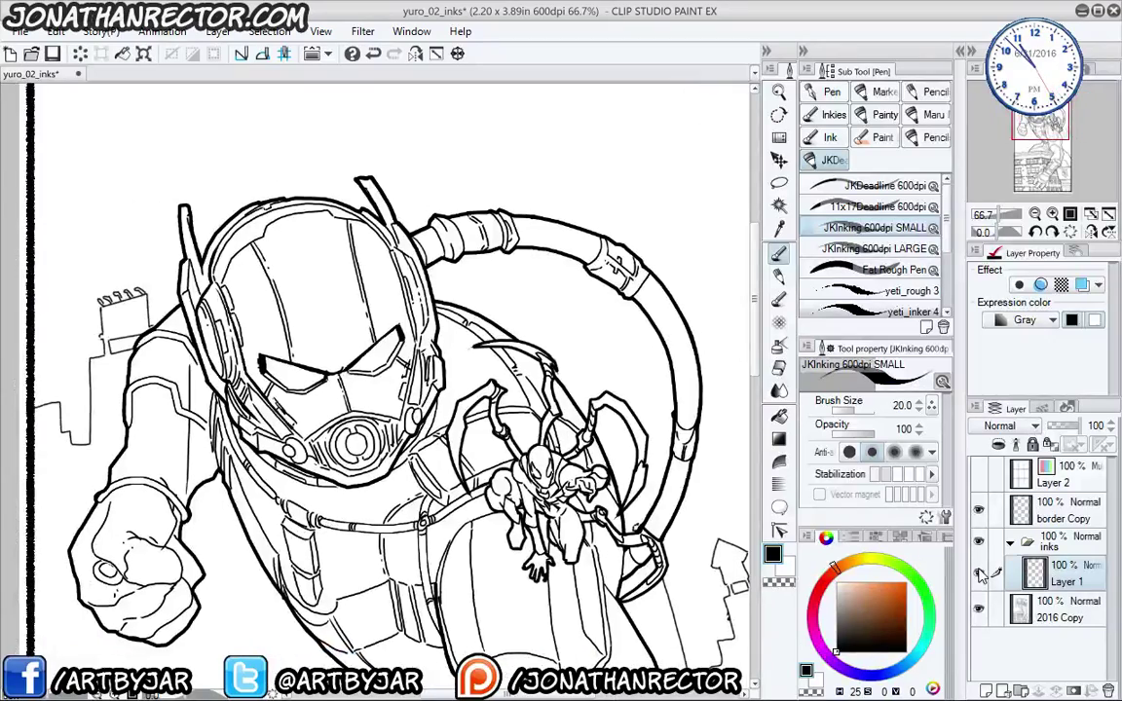
{"action": "left_click", "coordinate": [980, 575]}
{"action": "left_click", "coordinate": [981, 576]}
{"action": "left_click", "coordinate": [981, 576]}
{"action": "left_click", "coordinate": [982, 575]}
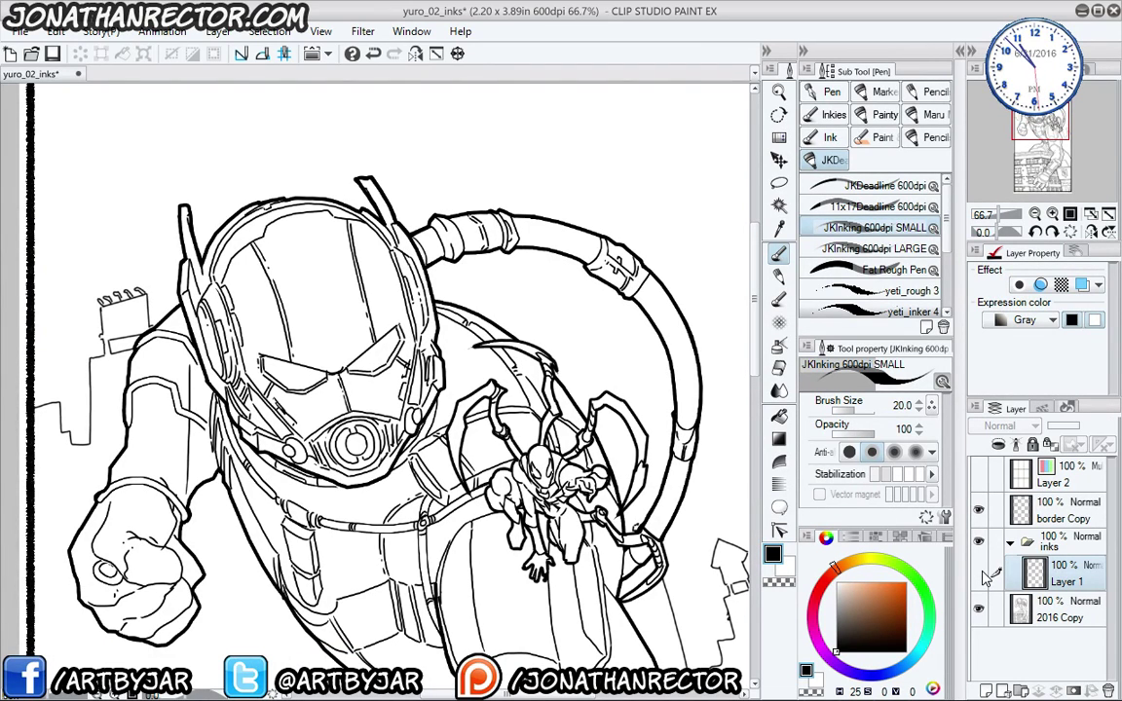
{"action": "left_click", "coordinate": [982, 576]}
{"action": "left_click", "coordinate": [983, 576]}
{"action": "left_click", "coordinate": [983, 576]}
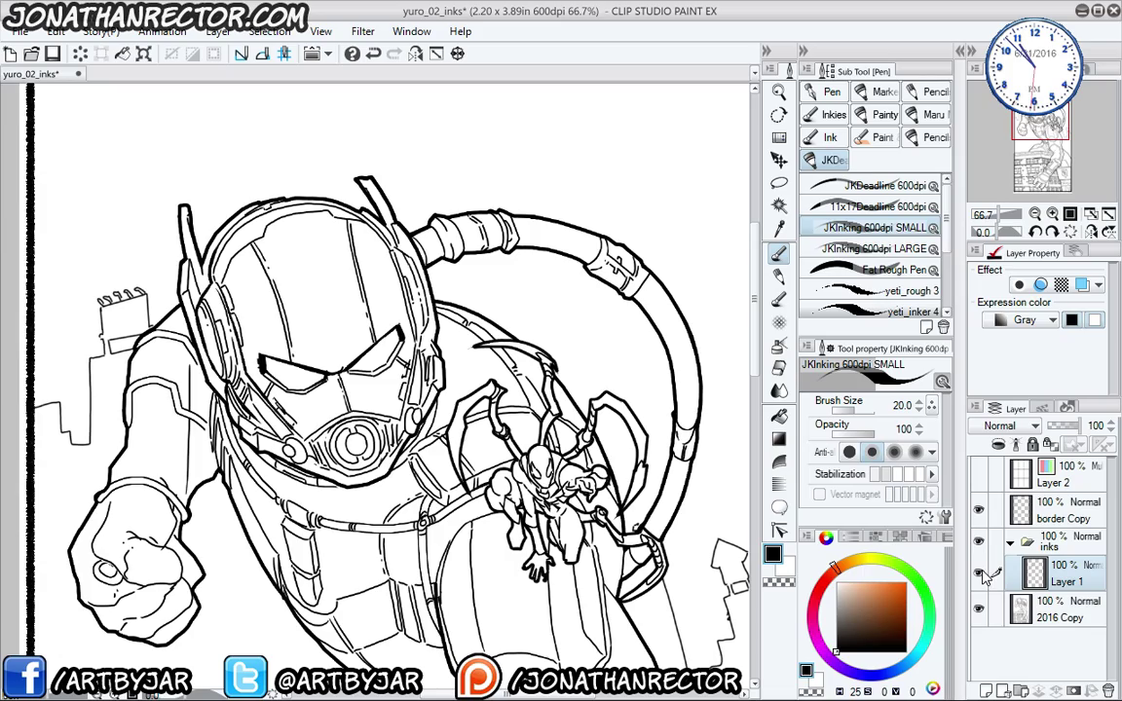
{"action": "key", "text": "Tab"}
{"action": "scroll", "coordinate": [940, 611], "scroll_direction": "up", "scroll_amount": 2}
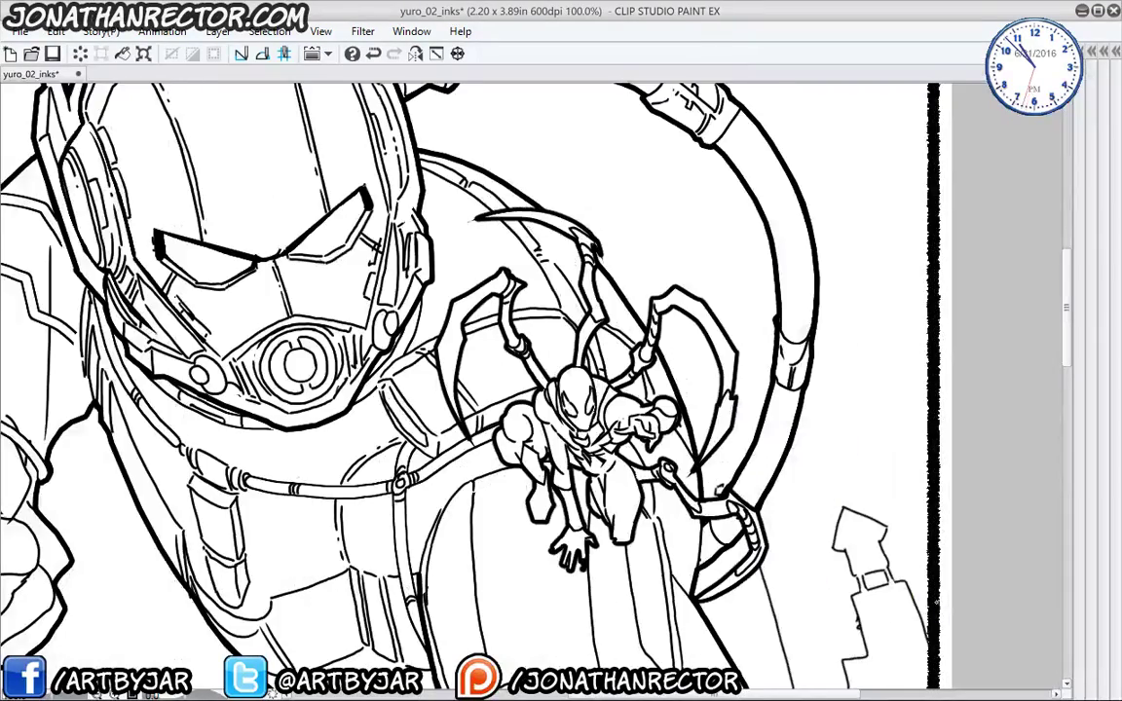
{"action": "scroll", "coordinate": [268, 419], "scroll_direction": "down", "scroll_amount": 2}
{"action": "scroll", "coordinate": [389, 526], "scroll_direction": "up", "scroll_amount": 2}
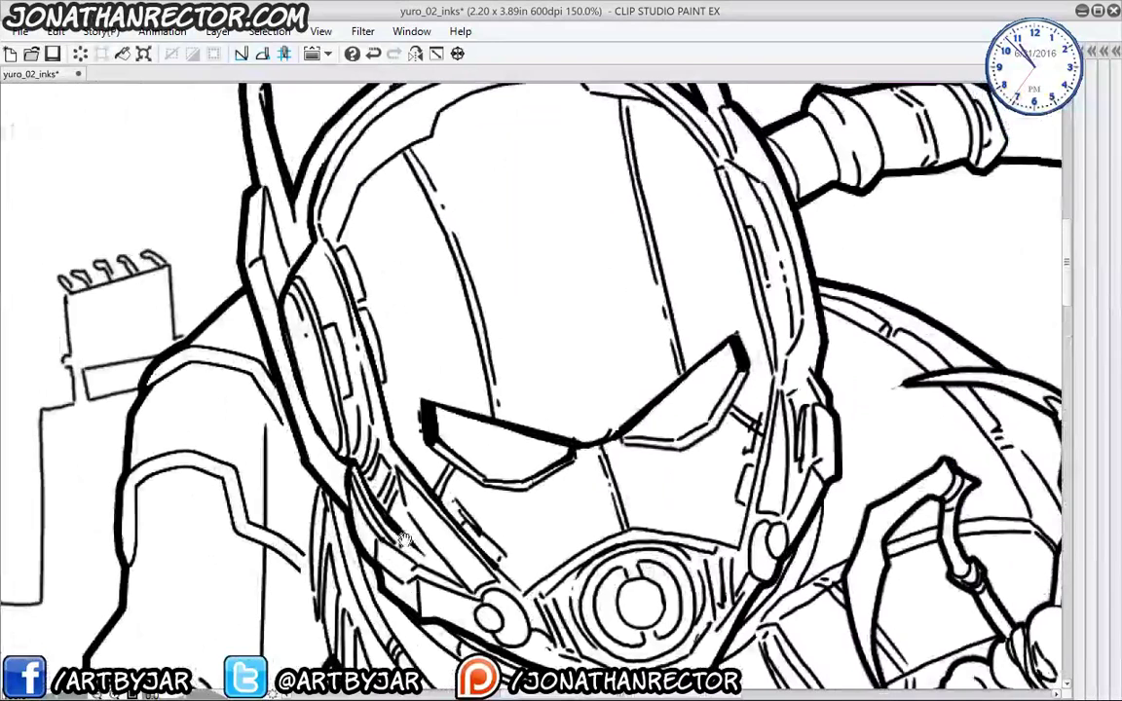
- Thicken the helmet's inner left rim and top rim, and fill the antenna tip
{"action": "left_click_drag", "start_coordinate": [419, 270], "coordinate": [441, 354]}
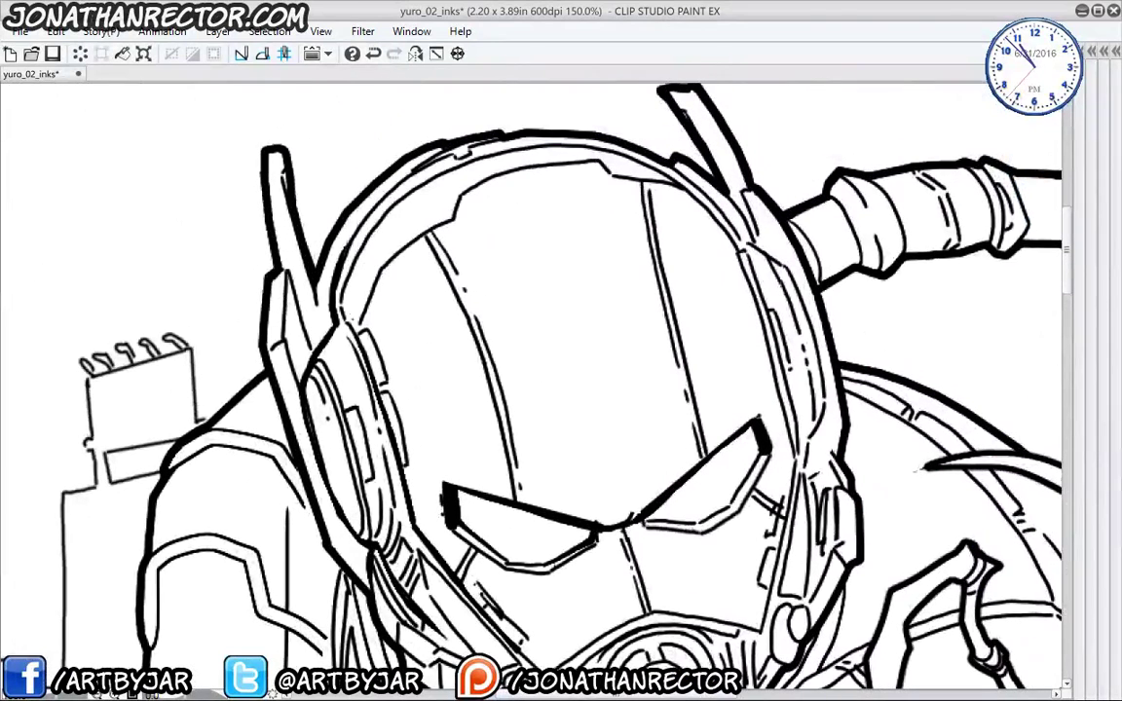
{"action": "mouse_move", "coordinate": [326, 302]}
{"action": "left_mouse_down"}
{"action": "mouse_move", "coordinate": [353, 233]}
{"action": "mouse_move", "coordinate": [406, 196]}
{"action": "mouse_move", "coordinate": [455, 198]}
{"action": "mouse_move", "coordinate": [526, 167]}
{"action": "mouse_move", "coordinate": [614, 176]}
{"action": "left_mouse_up"}
{"action": "left_click_drag", "start_coordinate": [550, 160], "coordinate": [610, 167]}
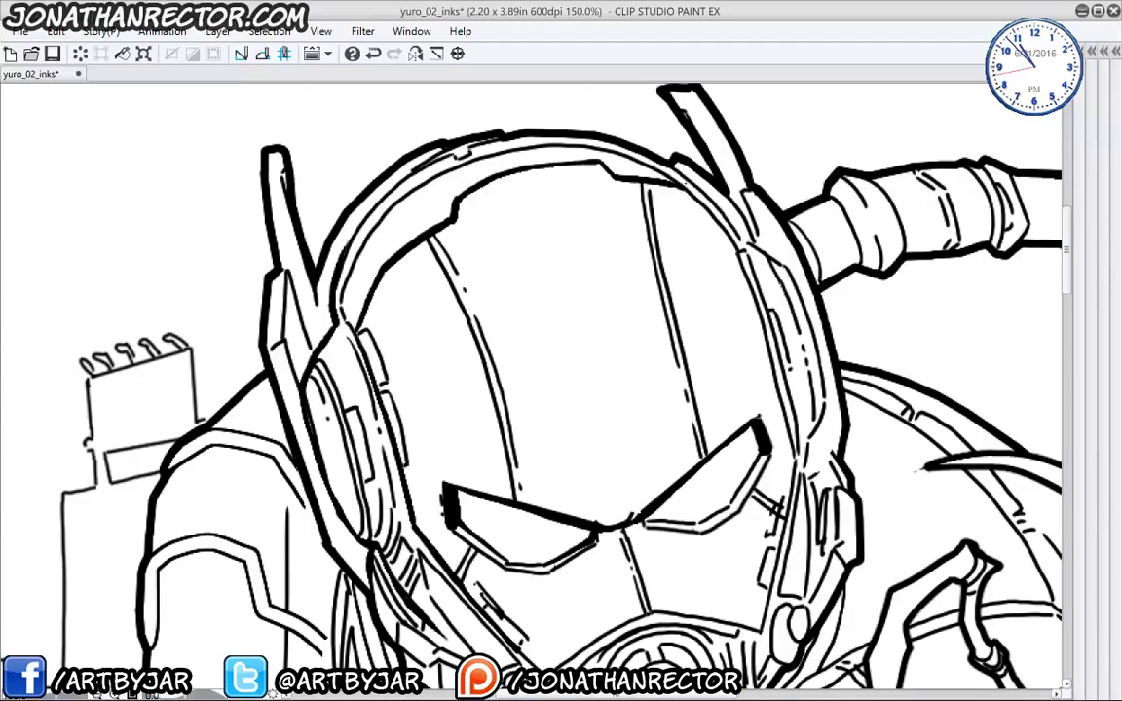
{"action": "left_click_drag", "start_coordinate": [317, 194], "coordinate": [467, 211]}
{"action": "mouse_move", "coordinate": [557, 162]}
{"action": "left_mouse_down"}
{"action": "mouse_move", "coordinate": [487, 203]}
{"action": "mouse_move", "coordinate": [447, 300]}
{"action": "left_mouse_up"}
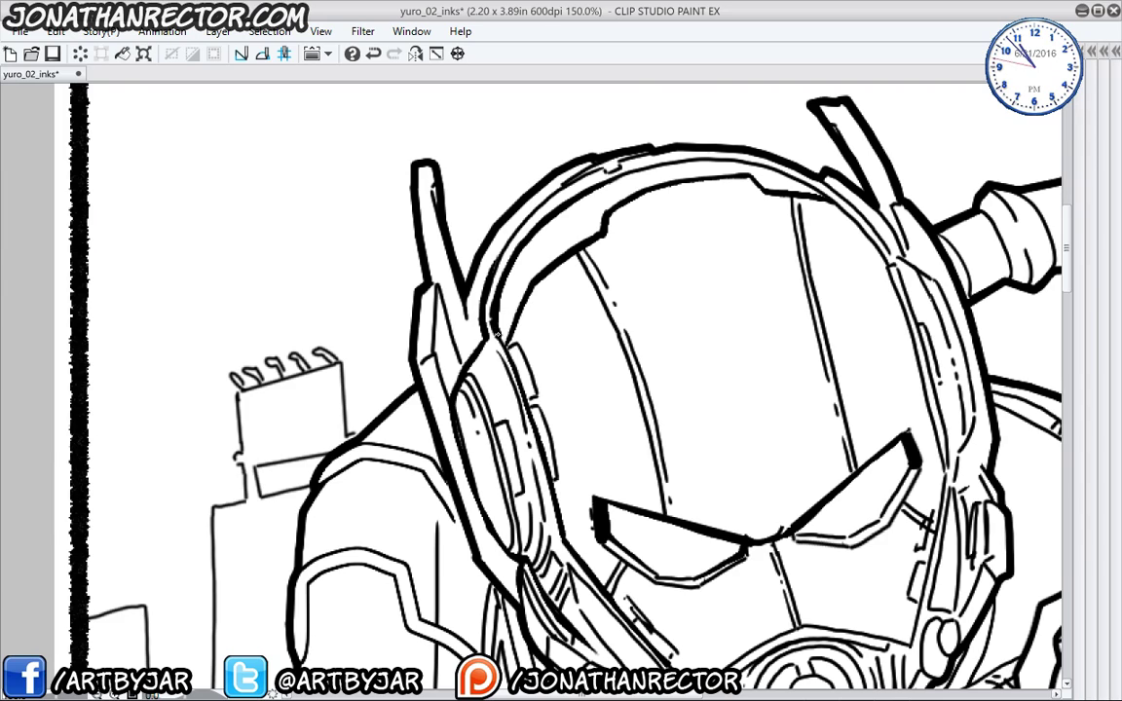
{"action": "left_click_drag", "start_coordinate": [585, 169], "coordinate": [659, 151]}
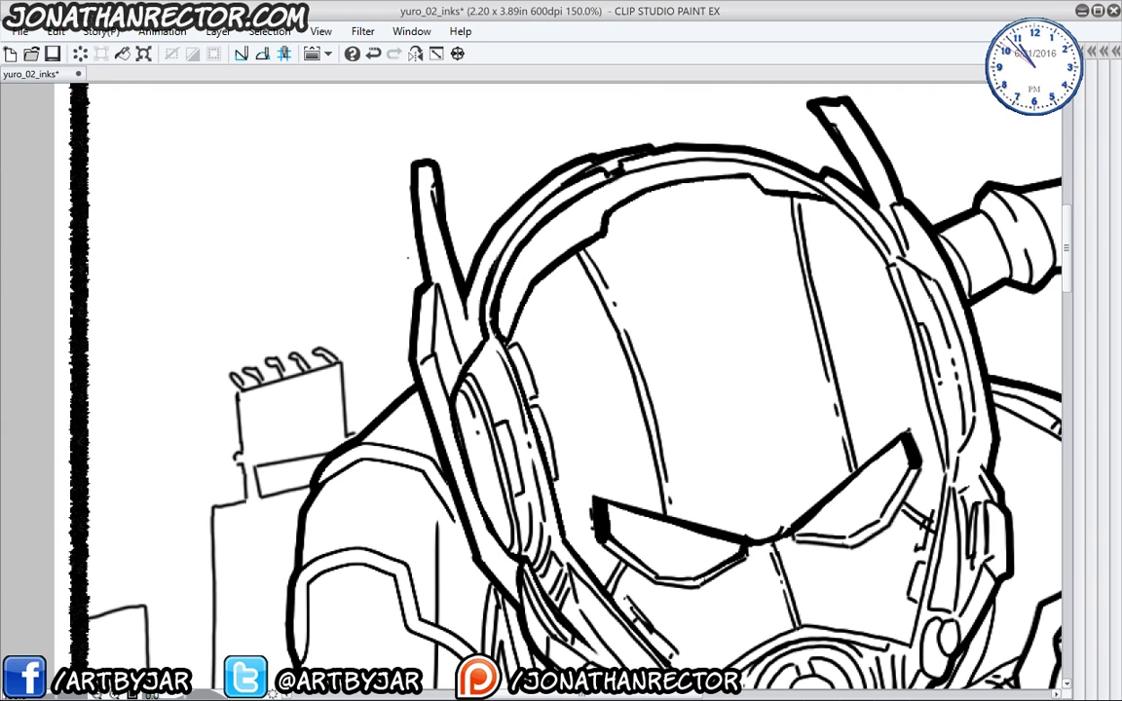
{"action": "left_click_drag", "start_coordinate": [438, 212], "coordinate": [434, 168]}
- Darken the lower-left edge hatching and extend the thick edge toward the mouthpiece
{"action": "left_click_drag", "start_coordinate": [540, 514], "coordinate": [527, 452]}
{"action": "left_click_drag", "start_coordinate": [538, 524], "coordinate": [531, 481]}
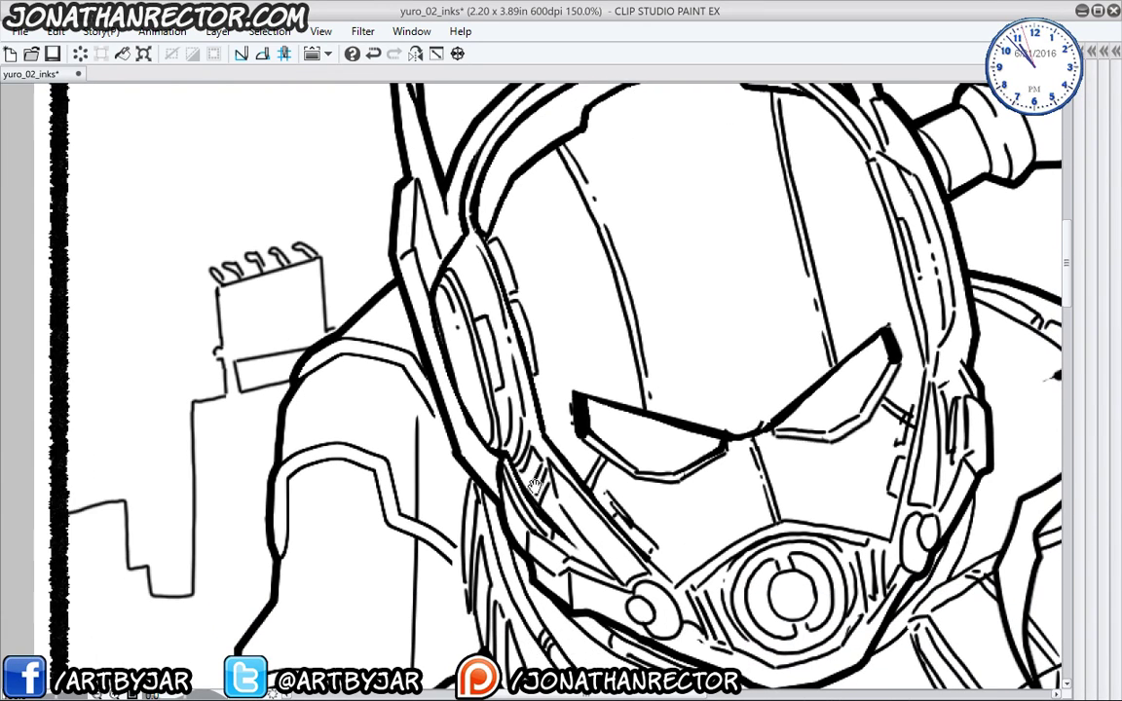
{"action": "left_click_drag", "start_coordinate": [478, 448], "coordinate": [322, 362]}
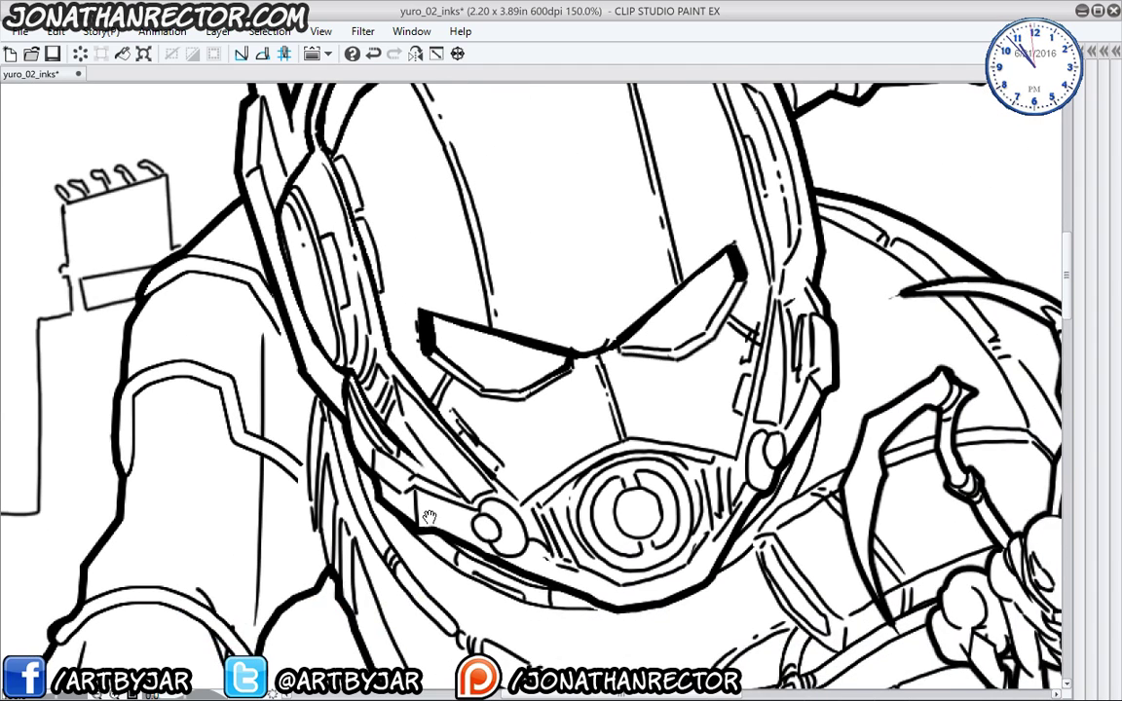
{"action": "left_click_drag", "start_coordinate": [346, 431], "coordinate": [350, 458]}
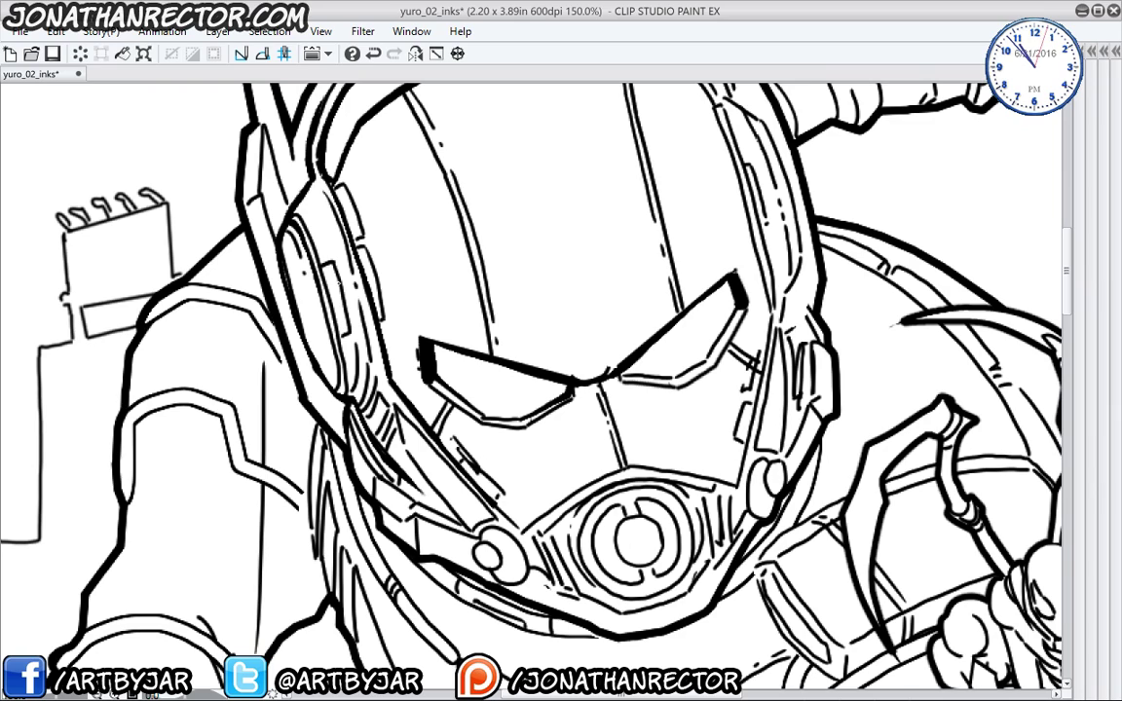
{"action": "mouse_move", "coordinate": [367, 372]}
{"action": "left_mouse_down"}
{"action": "mouse_move", "coordinate": [363, 408]}
{"action": "mouse_move", "coordinate": [369, 423]}
{"action": "mouse_move", "coordinate": [381, 416]}
{"action": "left_mouse_up"}
{"action": "left_click_drag", "start_coordinate": [392, 413], "coordinate": [378, 443]}
{"action": "left_click_drag", "start_coordinate": [365, 371], "coordinate": [357, 407]}
{"action": "mouse_move", "coordinate": [360, 401]}
{"action": "left_mouse_down"}
{"action": "mouse_move", "coordinate": [422, 472]}
{"action": "mouse_move", "coordinate": [446, 478]}
{"action": "mouse_move", "coordinate": [410, 442]}
{"action": "left_mouse_up"}
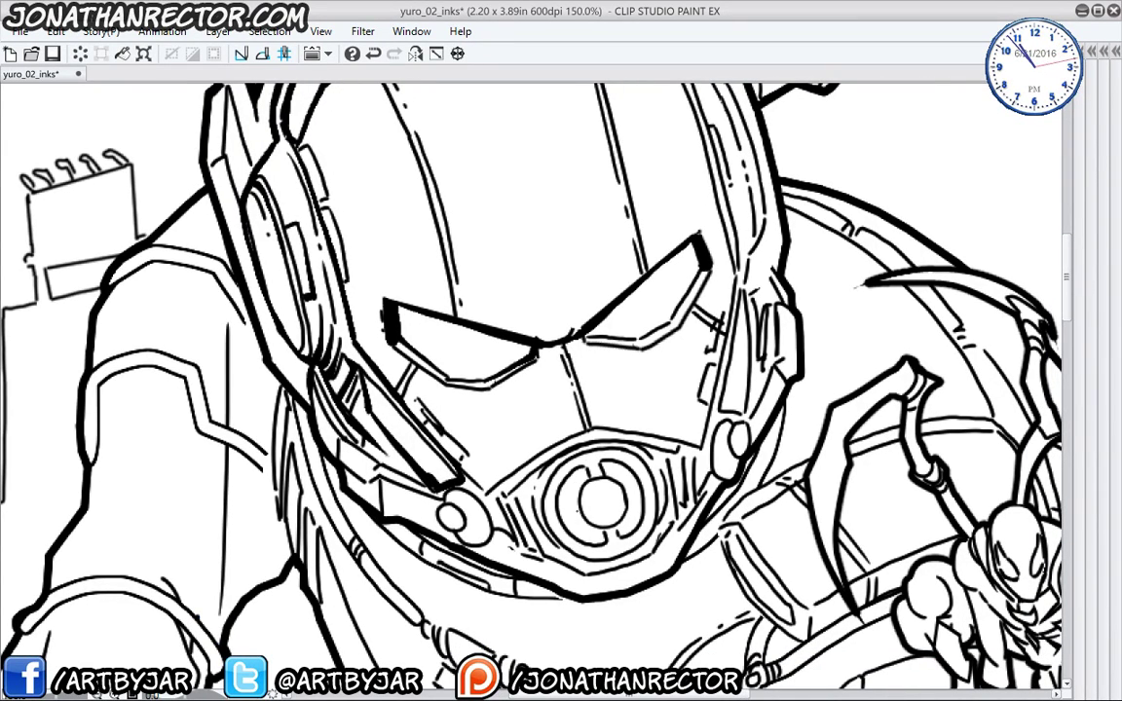
- Fill the mouthpiece's inner ring black and add ink marks right of the mouth circle
{"action": "left_click", "coordinate": [572, 495]}
{"action": "left_click", "coordinate": [618, 467]}
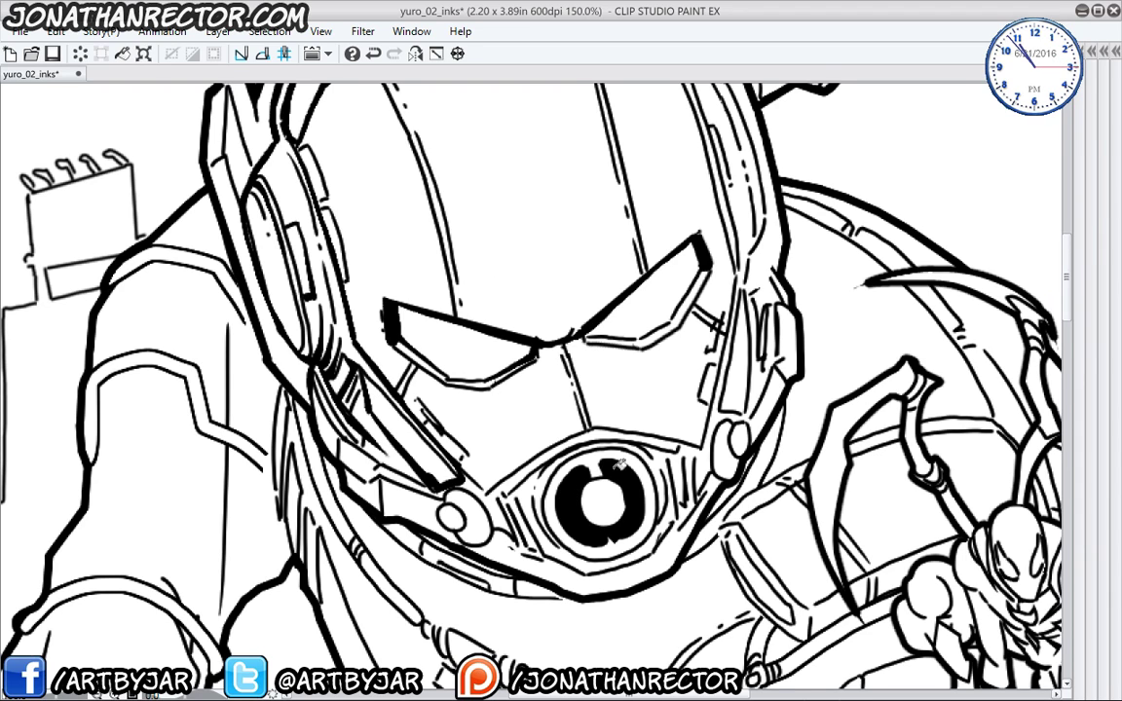
{"action": "left_click_drag", "start_coordinate": [399, 521], "coordinate": [408, 545]}
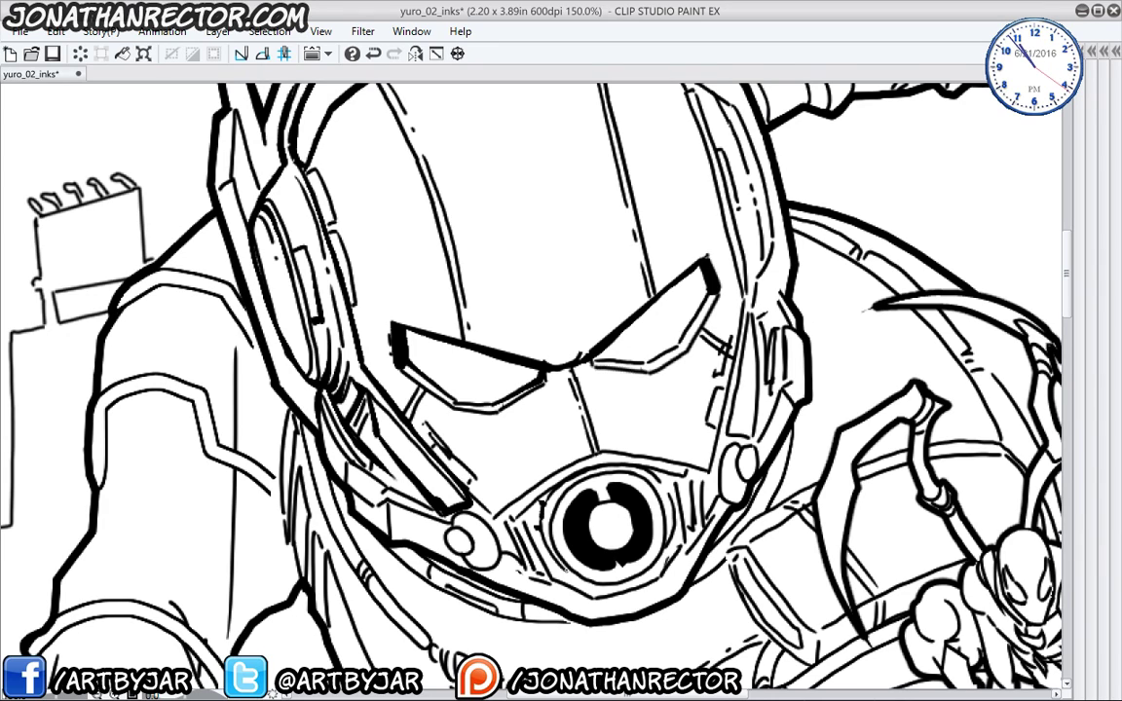
{"action": "left_click_drag", "start_coordinate": [676, 485], "coordinate": [695, 483]}
{"action": "left_click_drag", "start_coordinate": [697, 469], "coordinate": [690, 483]}
{"action": "left_click_drag", "start_coordinate": [687, 541], "coordinate": [682, 551]}
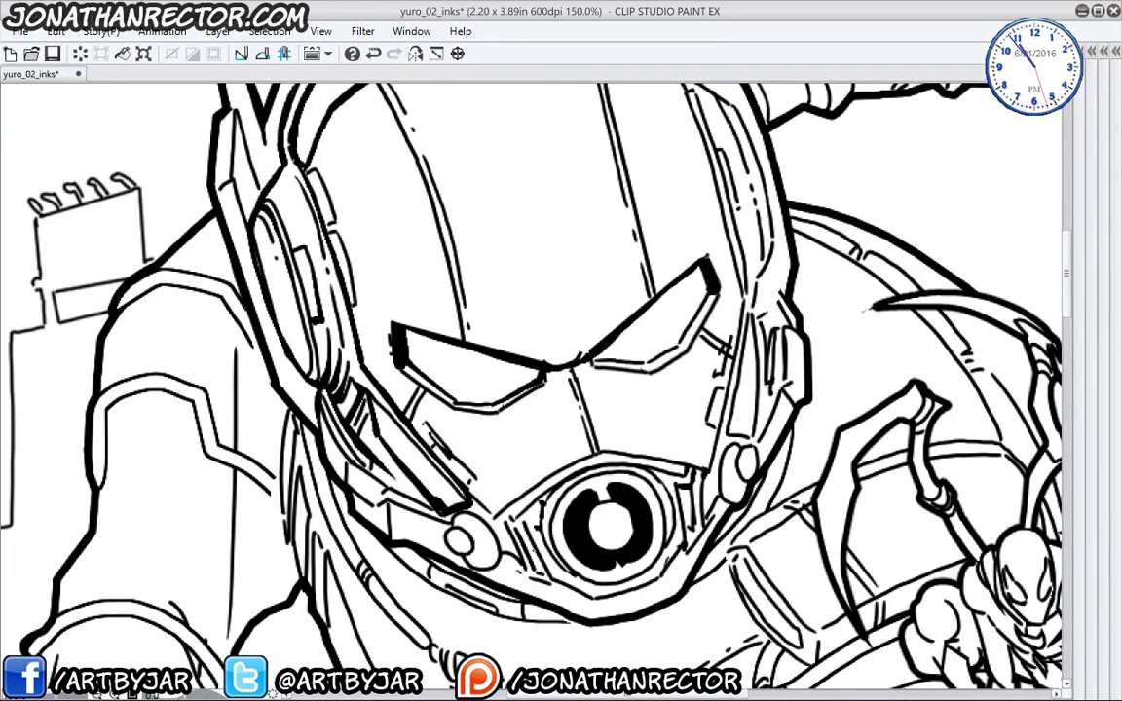
- Fill the crescent, band and eye-side strips black, keeping the fill after undo and redo
{"action": "left_click", "coordinate": [539, 536]}
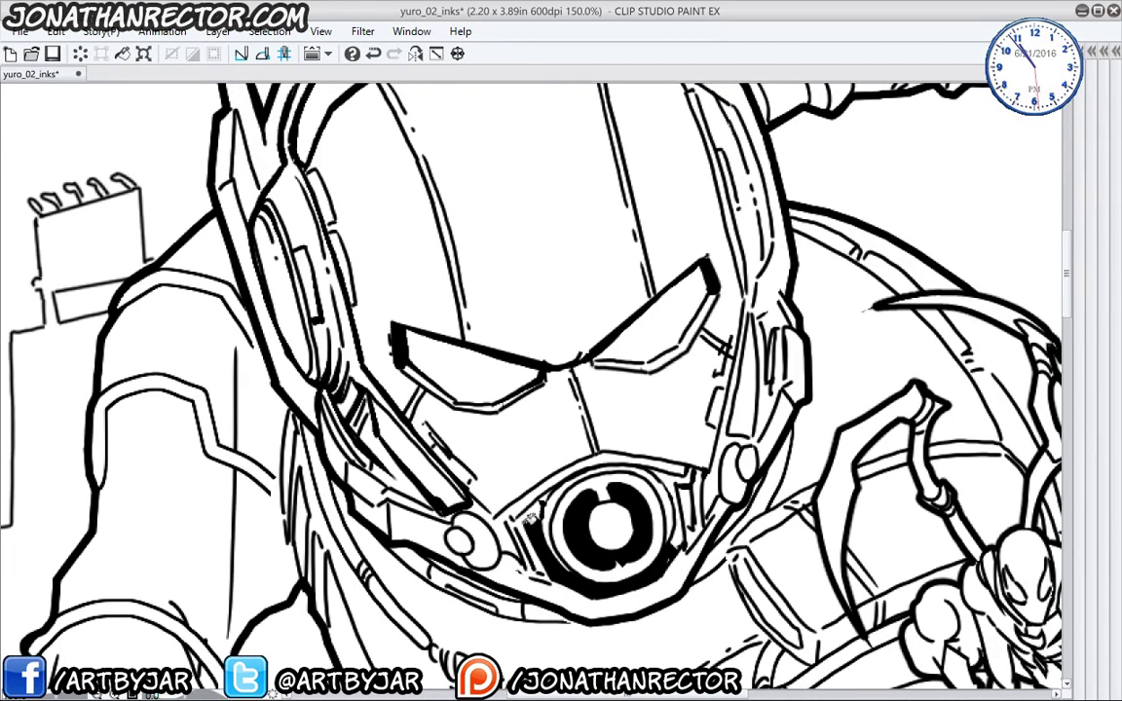
{"action": "left_click", "coordinate": [674, 489]}
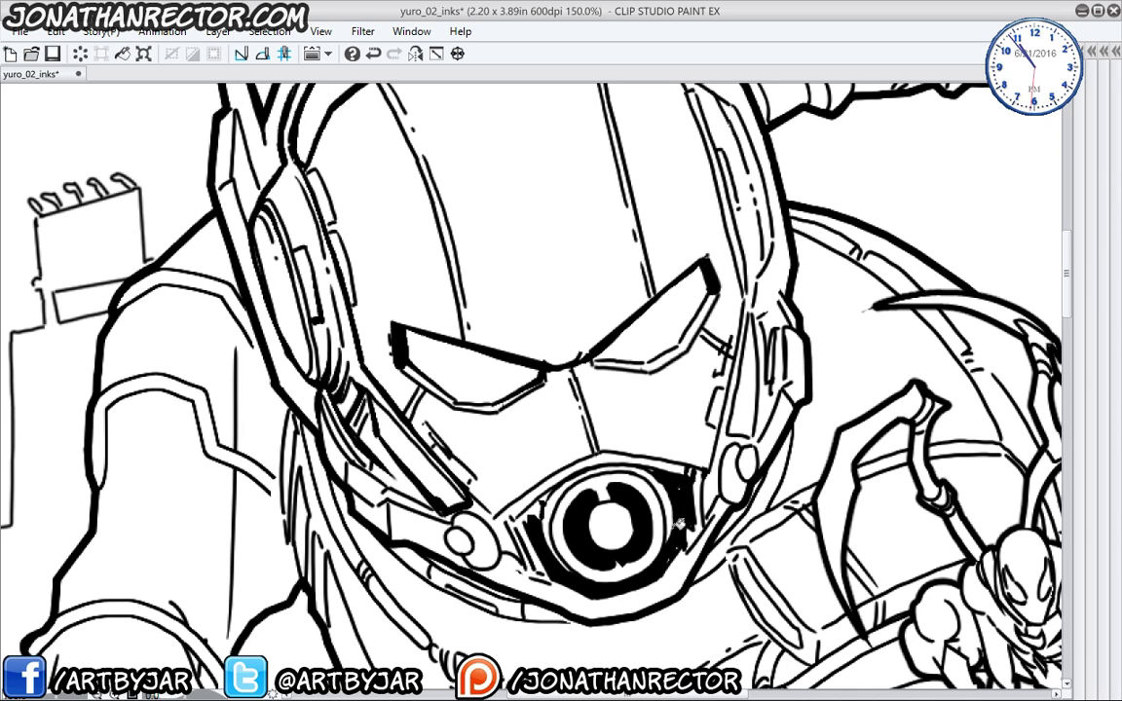
{"action": "left_click", "coordinate": [458, 476]}
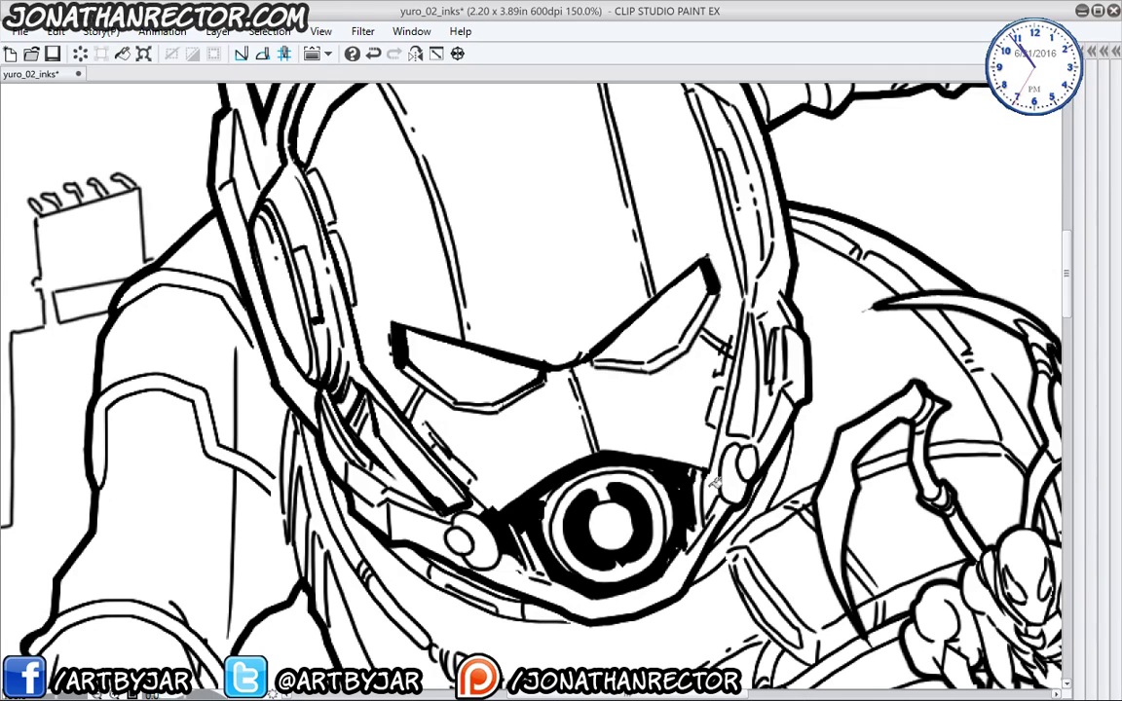
{"action": "left_click", "coordinate": [638, 431]}
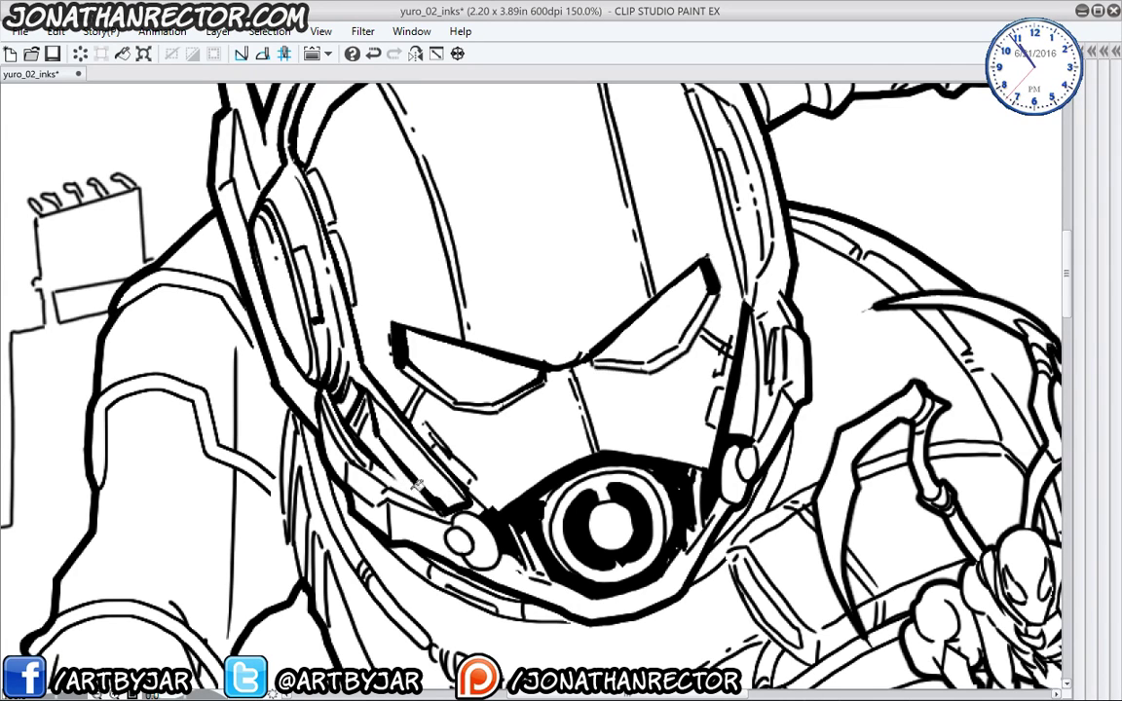
{"action": "left_click", "coordinate": [378, 445]}
{"action": "mouse_move", "coordinate": [358, 427]}
{"action": "left_mouse_down"}
{"action": "mouse_move", "coordinate": [347, 474]}
{"action": "mouse_move", "coordinate": [309, 435]}
{"action": "left_mouse_up"}
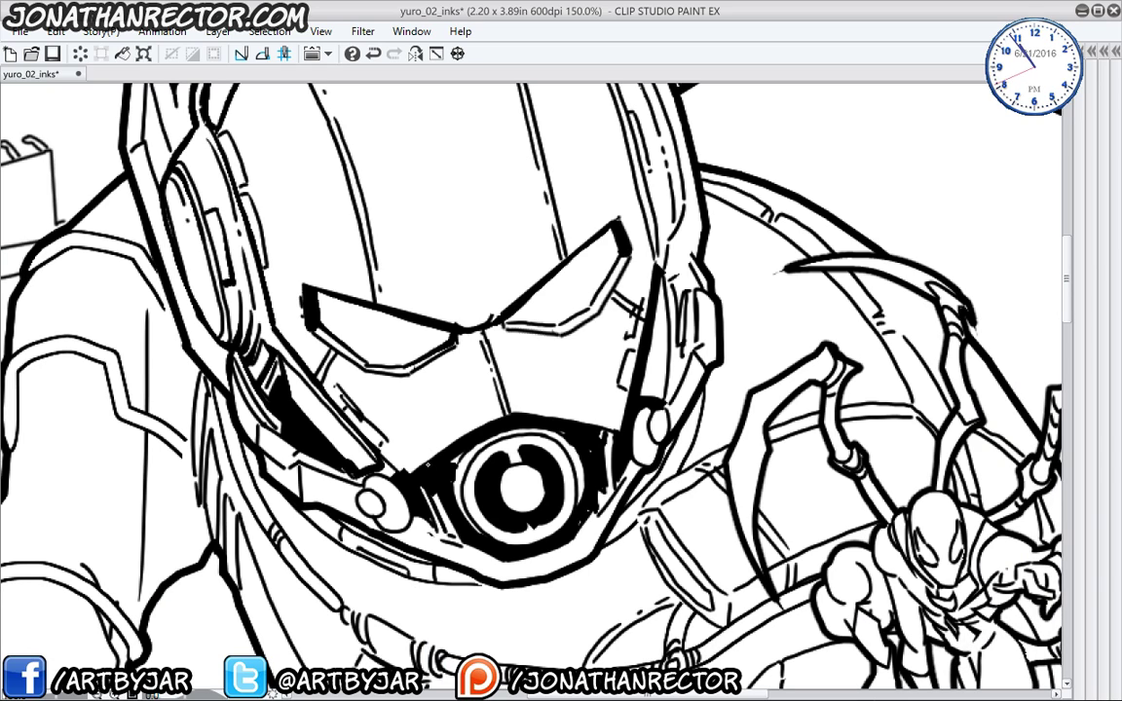
{"action": "key", "text": "ctrl+z"}
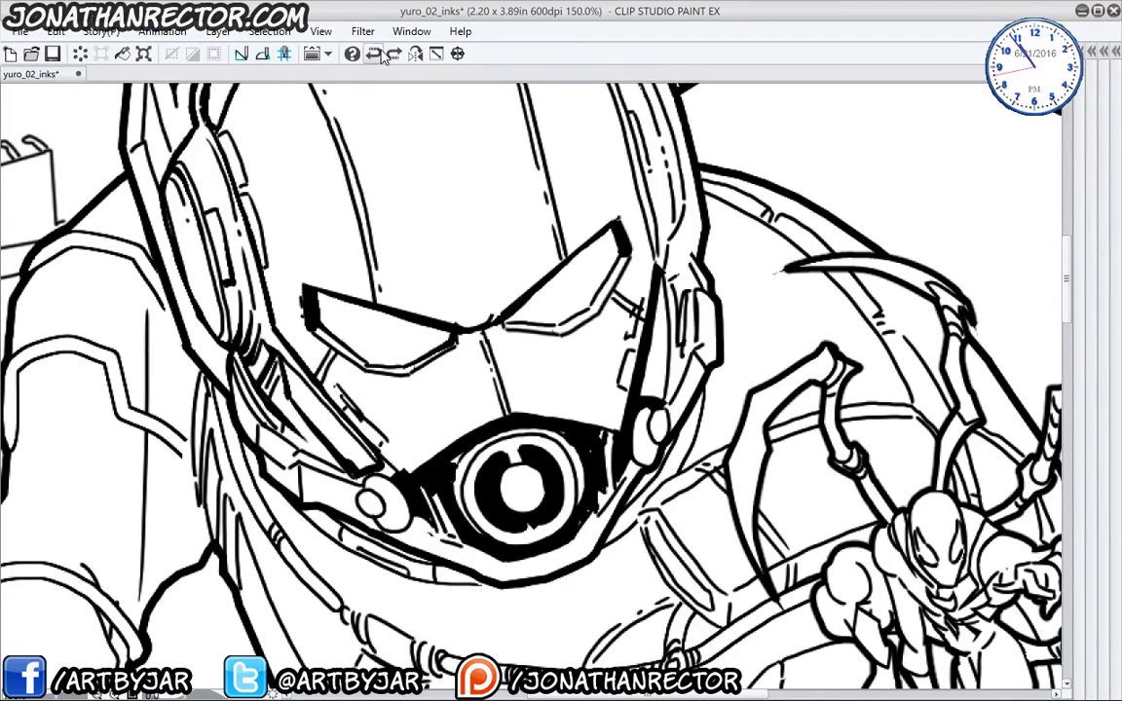
{"action": "key", "text": "ctrl+y"}
- Notch white marks into the lens ring and add a C-shaped white highlight
{"action": "mouse_move", "coordinate": [455, 476]}
{"action": "left_mouse_down"}
{"action": "mouse_move", "coordinate": [448, 494]}
{"action": "mouse_move", "coordinate": [461, 520]}
{"action": "mouse_move", "coordinate": [421, 481]}
{"action": "mouse_move", "coordinate": [443, 500]}
{"action": "left_mouse_up"}
{"action": "mouse_move", "coordinate": [583, 440]}
{"action": "left_mouse_down"}
{"action": "mouse_move", "coordinate": [590, 434]}
{"action": "mouse_move", "coordinate": [604, 481]}
{"action": "left_mouse_up"}
{"action": "mouse_move", "coordinate": [523, 456]}
{"action": "left_mouse_down"}
{"action": "mouse_move", "coordinate": [531, 449]}
{"action": "mouse_move", "coordinate": [526, 460]}
{"action": "left_mouse_up"}
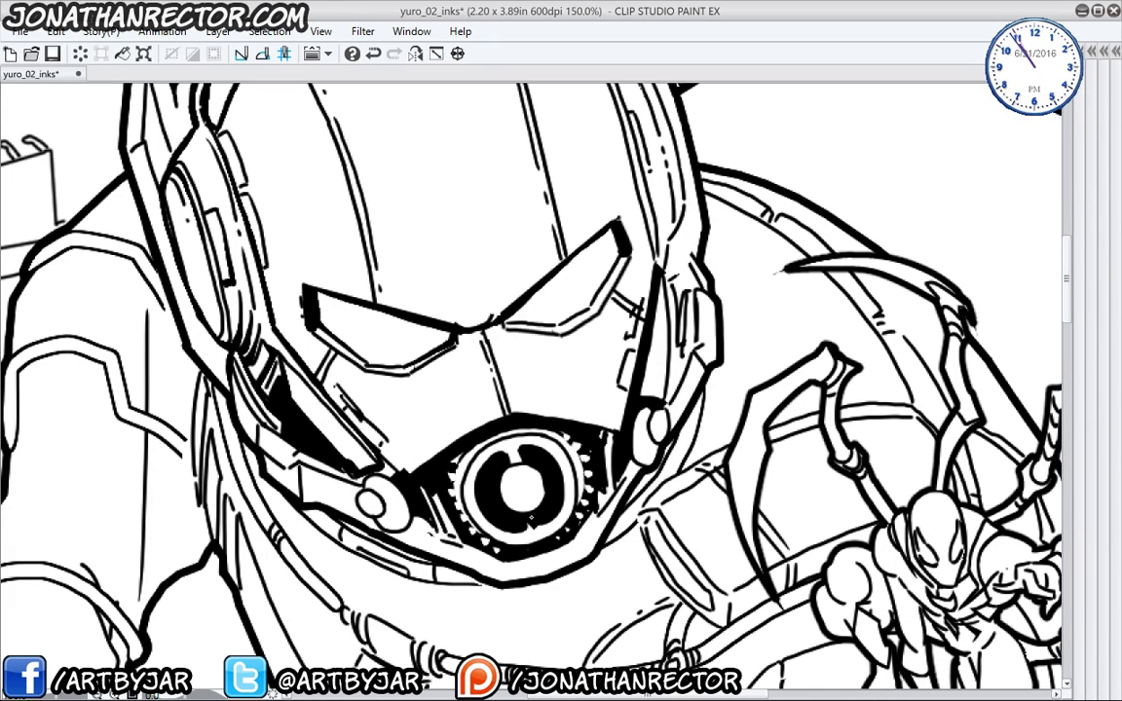
{"action": "mouse_move", "coordinate": [483, 459]}
{"action": "left_mouse_down"}
{"action": "mouse_move", "coordinate": [477, 476]}
{"action": "mouse_move", "coordinate": [517, 467]}
{"action": "left_mouse_up"}
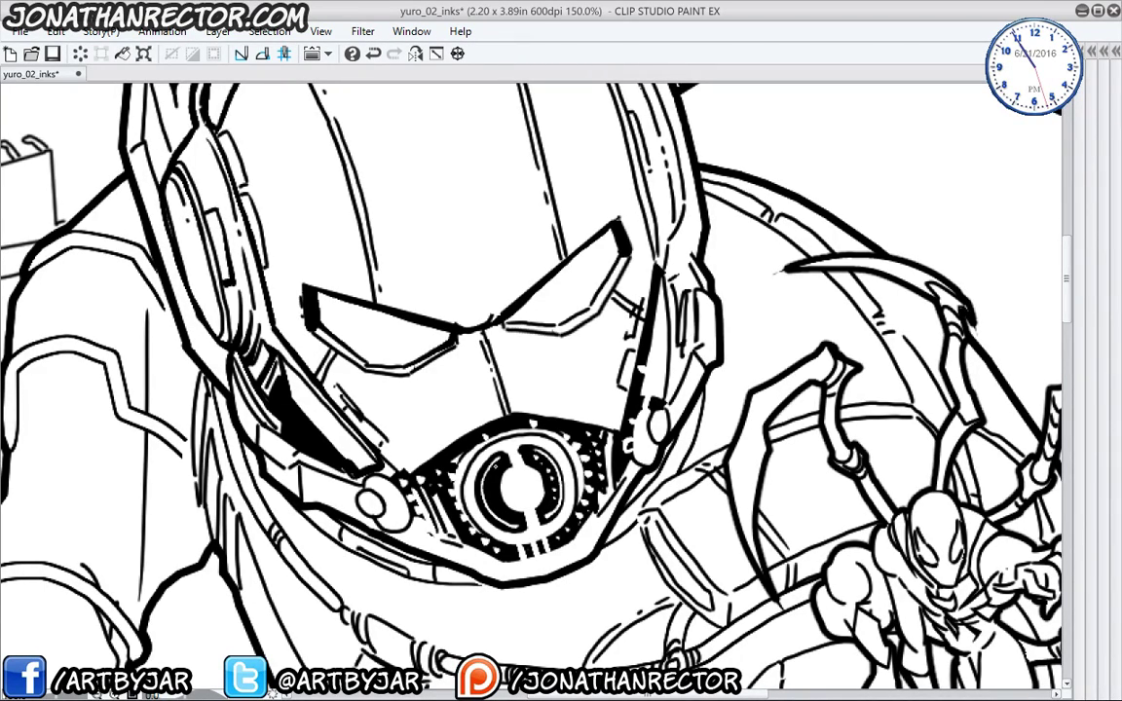
- Dot seven white specks down the left crescent and two black dots at the centre
{"action": "left_click", "coordinate": [498, 469]}
{"action": "left_click", "coordinate": [492, 475]}
{"action": "left_click", "coordinate": [490, 480]}
{"action": "left_click", "coordinate": [489, 488]}
{"action": "left_click", "coordinate": [491, 497]}
{"action": "left_click", "coordinate": [499, 509]}
{"action": "left_click", "coordinate": [509, 518]}
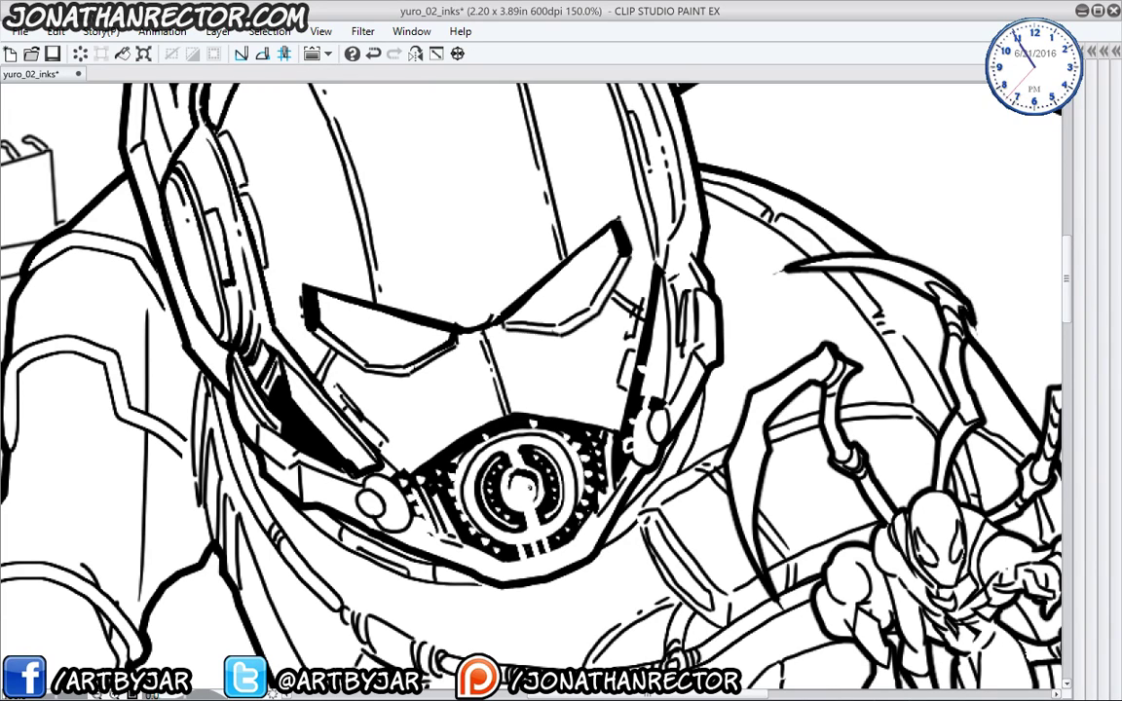
{"action": "left_click", "coordinate": [526, 490]}
{"action": "left_click", "coordinate": [519, 490]}
{"action": "key", "text": "ctrl+minus"}
{"action": "key", "text": "ctrl+minus"}
{"action": "key", "text": "ctrl+minus"}
{"action": "key", "text": "ctrl+minus"}
{"action": "key", "text": "ctrl+minus"}
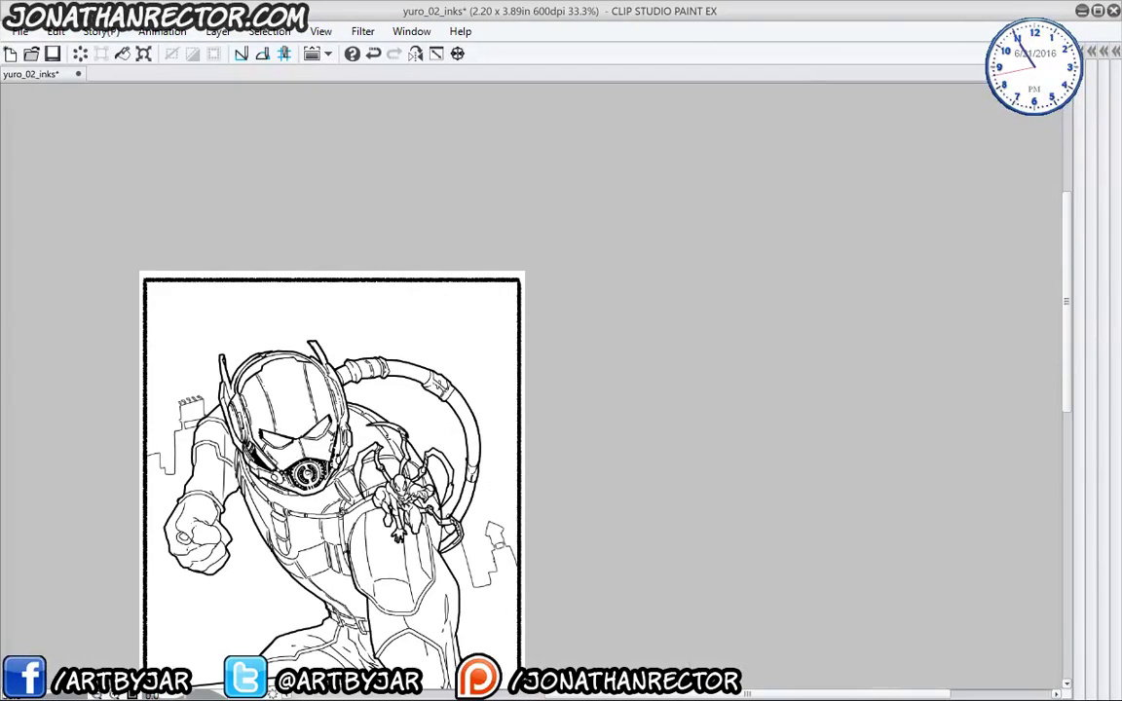
{"action": "left_click_drag", "start_coordinate": [210, 448], "coordinate": [273, 278]}
{"action": "key", "text": "ctrl+plus"}
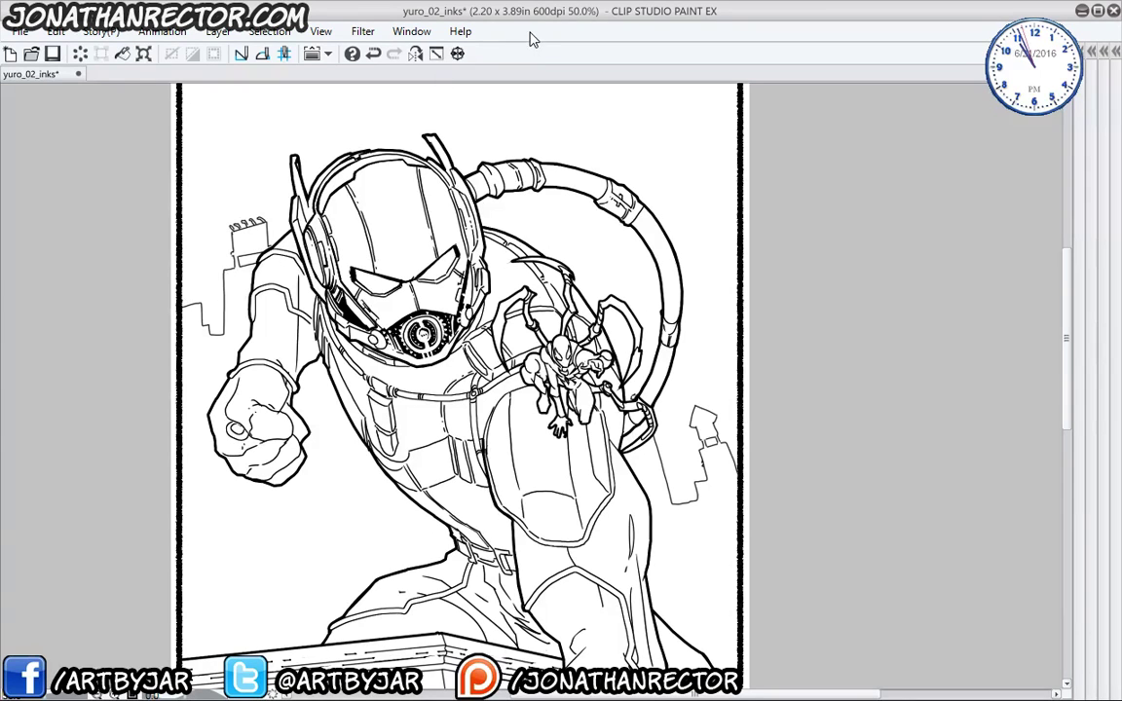
{"action": "left_click_drag", "start_coordinate": [265, 378], "coordinate": [301, 405]}
{"action": "scroll", "coordinate": [308, 415], "scroll_direction": "up", "scroll_amount": 2}
{"action": "left_click_drag", "start_coordinate": [273, 232], "coordinate": [179, 395]}
{"action": "scroll", "coordinate": [188, 387], "scroll_direction": "up", "scroll_amount": 1}
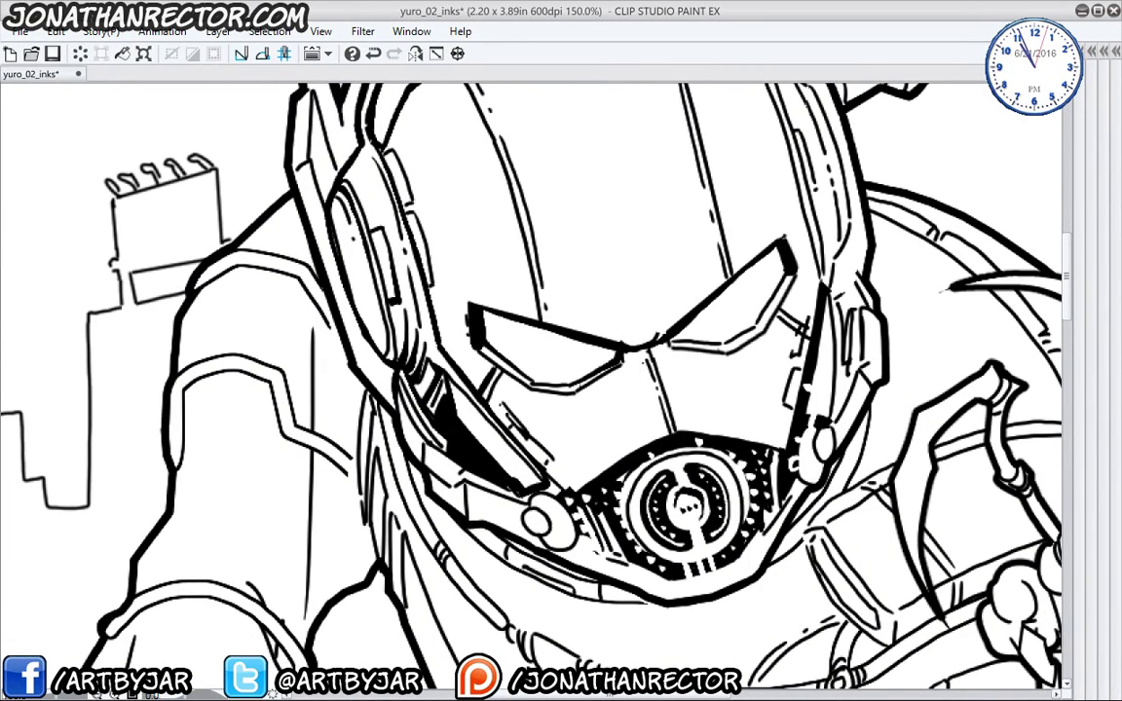
- Thicken the visor-to-chest-light line and the helmet's left ear band outline
{"action": "left_click_drag", "start_coordinate": [653, 343], "coordinate": [672, 436]}
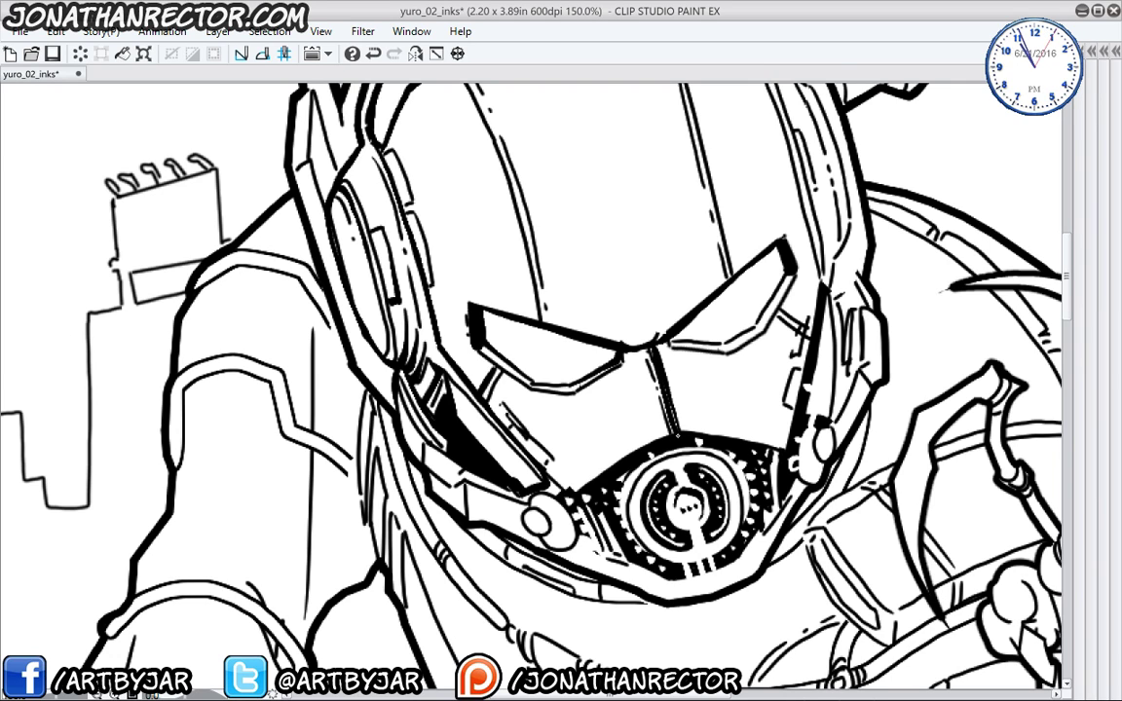
{"action": "left_click_drag", "start_coordinate": [663, 389], "coordinate": [672, 433]}
{"action": "left_click_drag", "start_coordinate": [408, 355], "coordinate": [445, 565]}
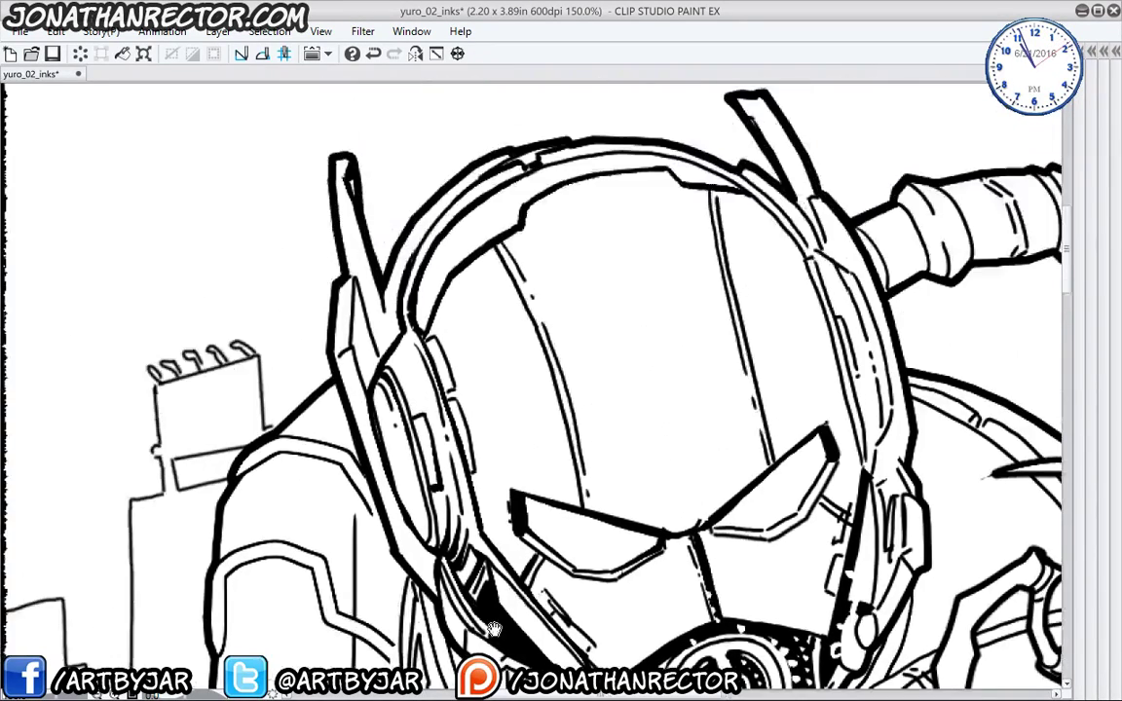
{"action": "left_click_drag", "start_coordinate": [368, 439], "coordinate": [408, 373]}
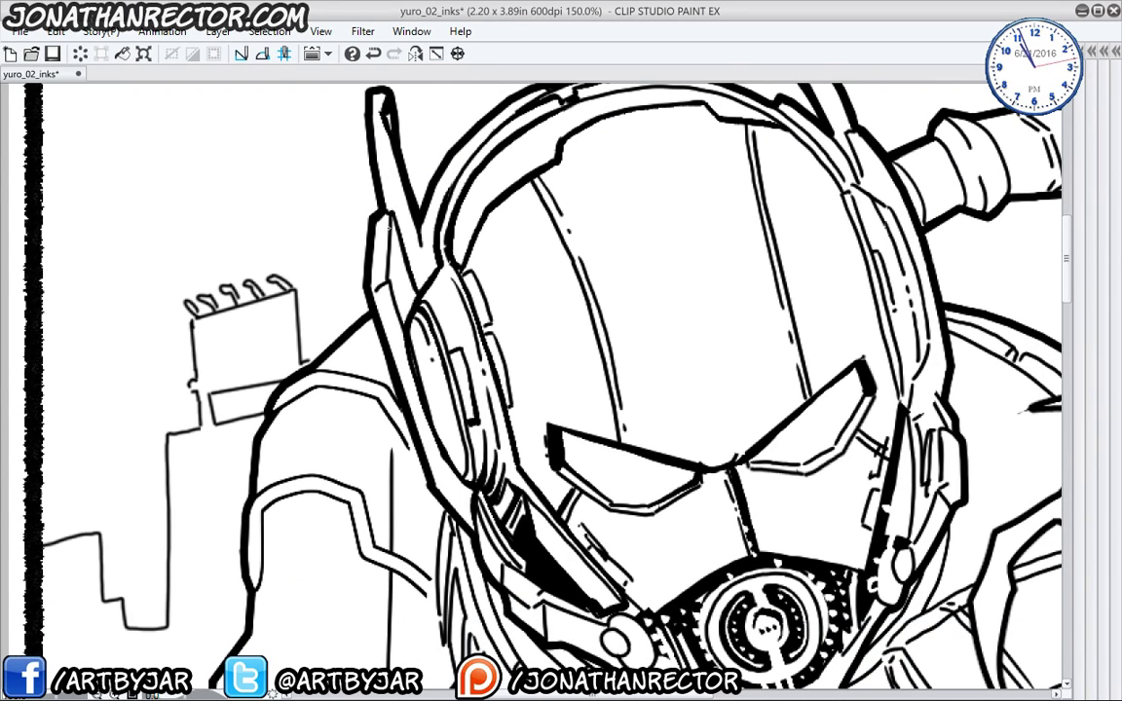
{"action": "left_click_drag", "start_coordinate": [359, 315], "coordinate": [341, 213]}
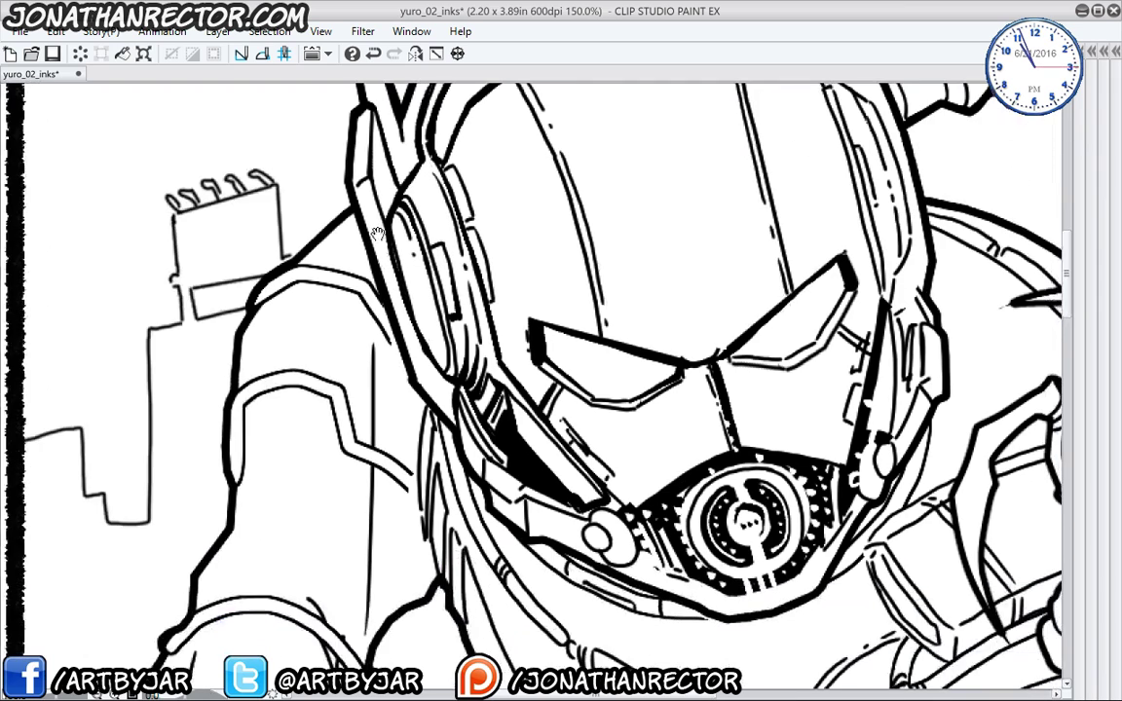
{"action": "left_click_drag", "start_coordinate": [386, 265], "coordinate": [399, 319]}
{"action": "mouse_move", "coordinate": [450, 244]}
{"action": "left_mouse_down"}
{"action": "mouse_move", "coordinate": [472, 308]}
{"action": "mouse_move", "coordinate": [440, 350]}
{"action": "left_mouse_up"}
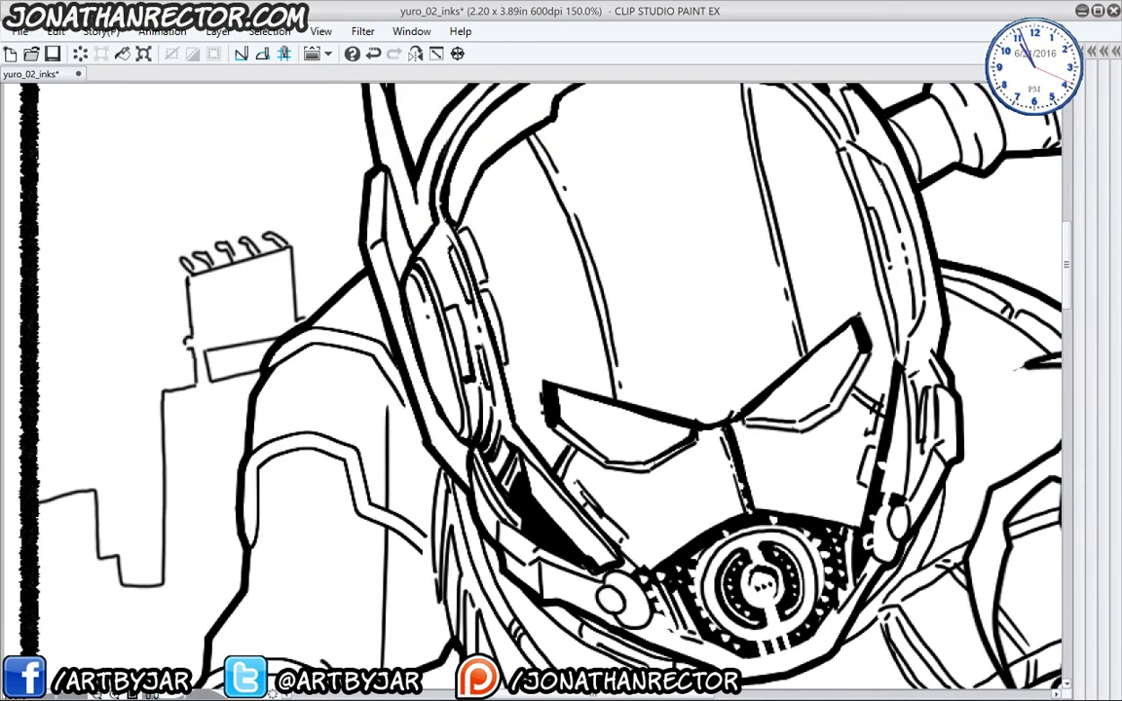
{"action": "mouse_move", "coordinate": [430, 258]}
{"action": "left_mouse_down"}
{"action": "mouse_move", "coordinate": [444, 267]}
{"action": "mouse_move", "coordinate": [460, 327]}
{"action": "left_mouse_up"}
{"action": "left_click_drag", "start_coordinate": [453, 225], "coordinate": [470, 235]}
- Thicken the rim's inner edge near the antenna and the right ear piece outline
{"action": "scroll", "coordinate": [545, 370], "scroll_direction": "up", "scroll_amount": 3}
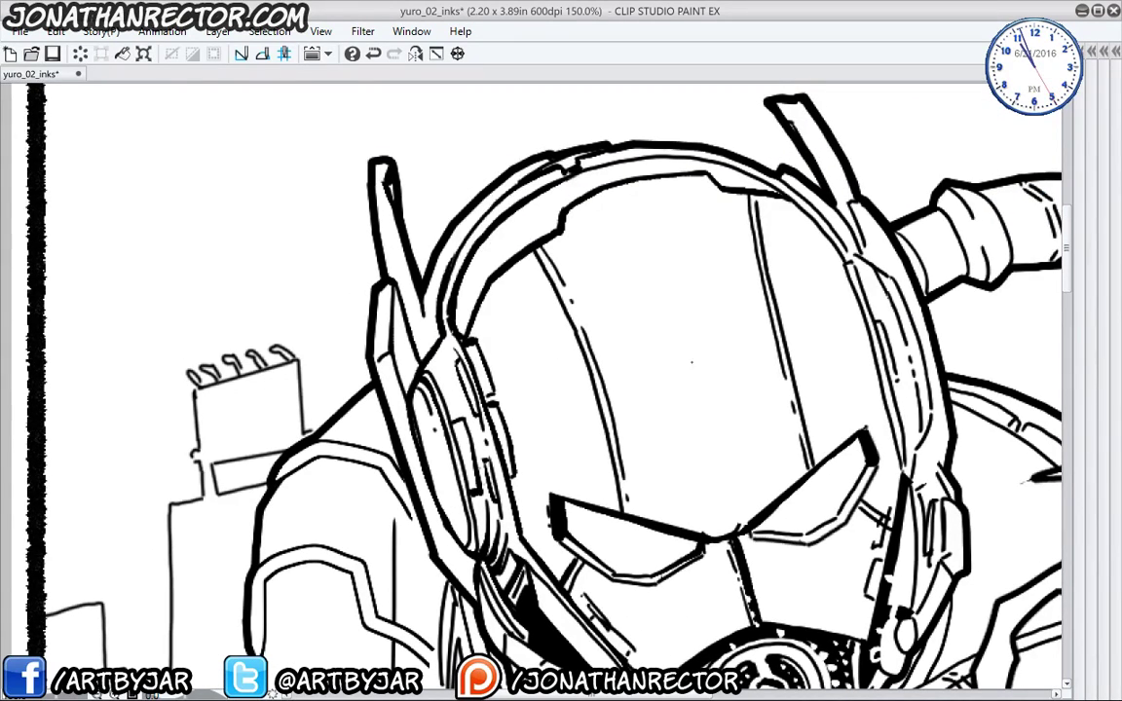
{"action": "left_click_drag", "start_coordinate": [655, 242], "coordinate": [383, 306]}
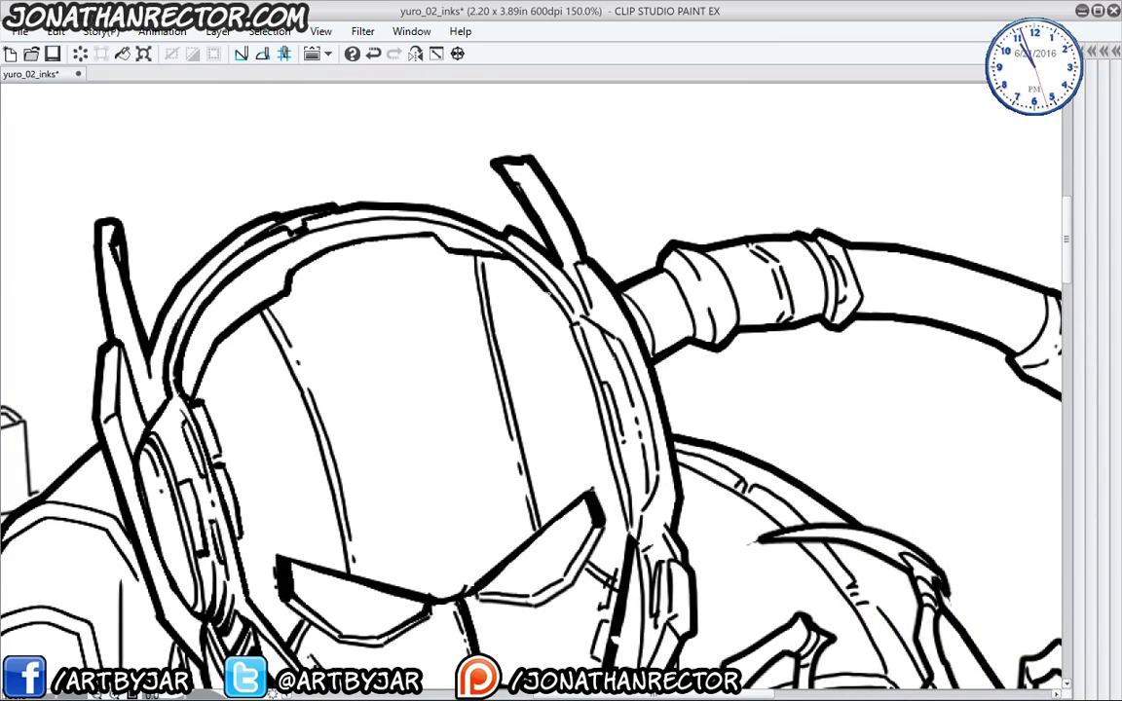
{"action": "mouse_move", "coordinate": [571, 287]}
{"action": "left_mouse_down"}
{"action": "mouse_move", "coordinate": [582, 323]}
{"action": "mouse_move", "coordinate": [590, 319]}
{"action": "left_mouse_up"}
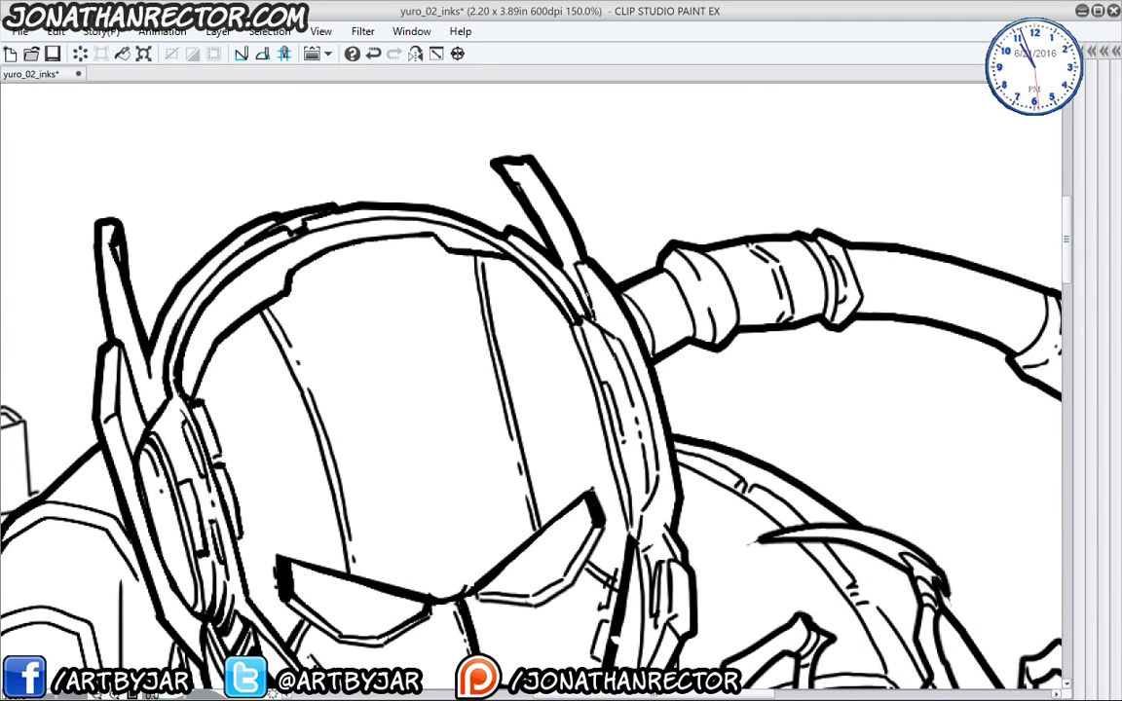
{"action": "left_click_drag", "start_coordinate": [579, 265], "coordinate": [583, 292]}
{"action": "mouse_move", "coordinate": [593, 384]}
{"action": "left_mouse_down"}
{"action": "mouse_move", "coordinate": [574, 330]}
{"action": "mouse_move", "coordinate": [586, 315]}
{"action": "mouse_move", "coordinate": [625, 344]}
{"action": "mouse_move", "coordinate": [642, 391]}
{"action": "left_mouse_up"}
{"action": "left_click_drag", "start_coordinate": [591, 341], "coordinate": [575, 489]}
{"action": "mouse_move", "coordinate": [556, 399]}
{"action": "left_mouse_down"}
{"action": "mouse_move", "coordinate": [545, 449]}
{"action": "mouse_move", "coordinate": [565, 491]}
{"action": "left_mouse_up"}
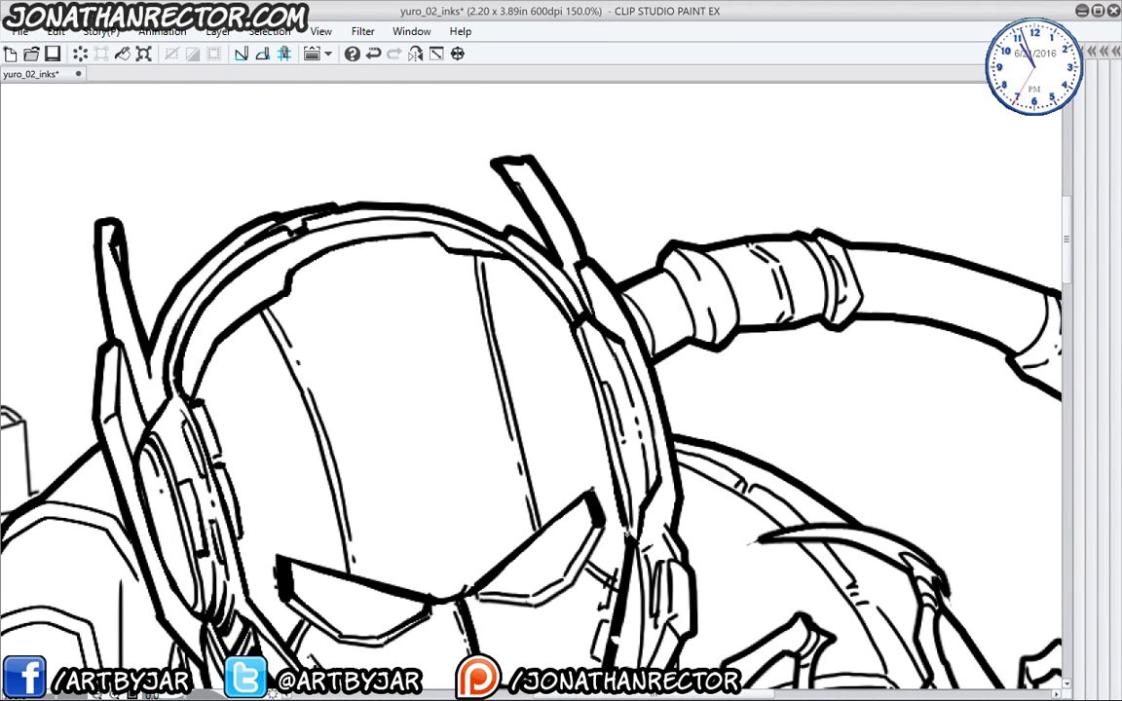
{"action": "left_click_drag", "start_coordinate": [594, 395], "coordinate": [563, 320]}
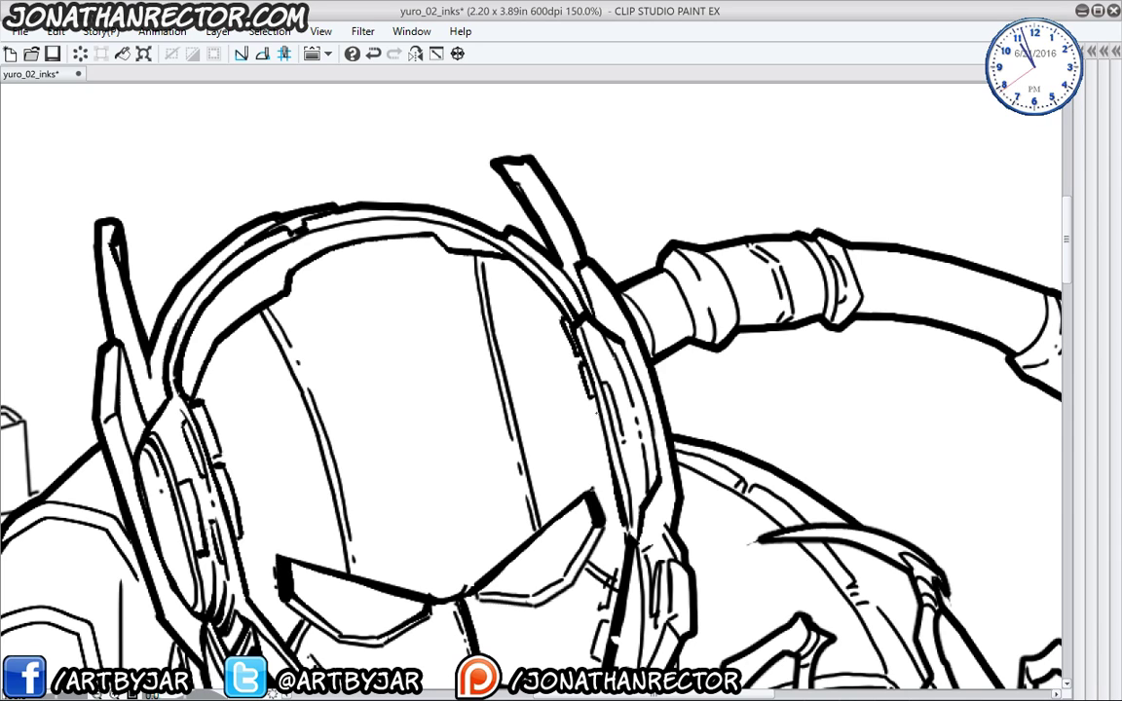
- Make the jaw line a thick black bar and hatch white into the black beside the visor
{"action": "left_click_drag", "start_coordinate": [341, 584], "coordinate": [463, 471]}
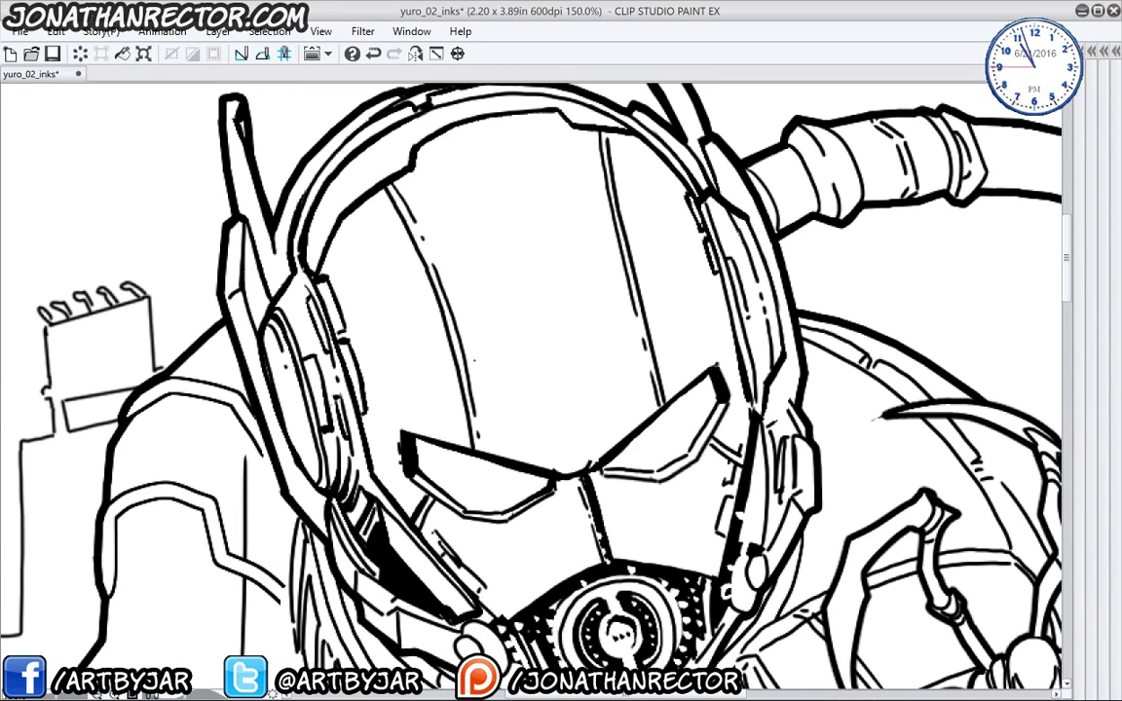
{"action": "left_click_drag", "start_coordinate": [299, 452], "coordinate": [385, 413]}
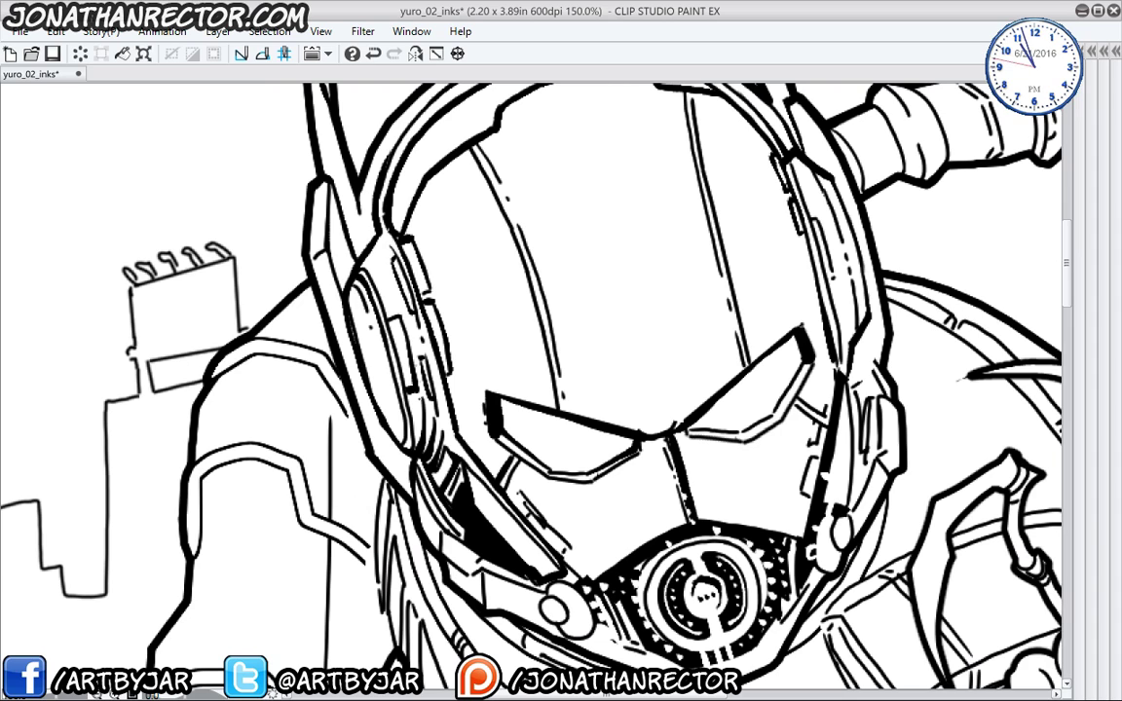
{"action": "left_click_drag", "start_coordinate": [386, 511], "coordinate": [342, 426]}
{"action": "left_click_drag", "start_coordinate": [445, 492], "coordinate": [447, 523]}
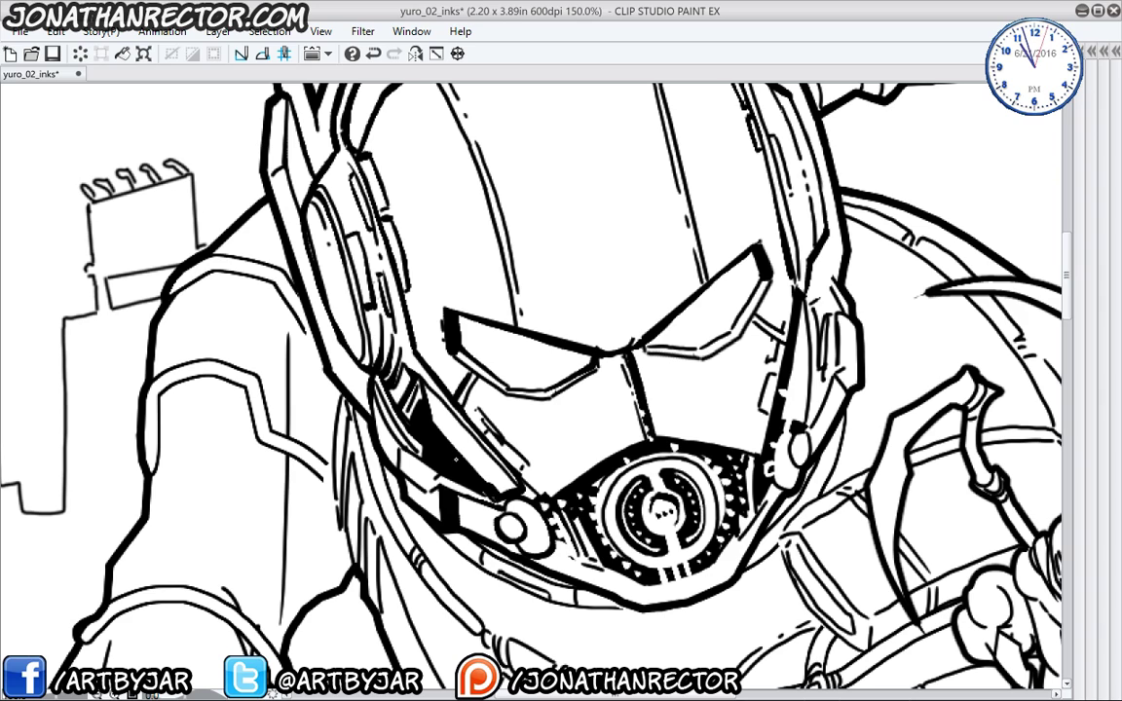
{"action": "mouse_move", "coordinate": [432, 430]}
{"action": "left_mouse_down"}
{"action": "mouse_move", "coordinate": [394, 395]}
{"action": "mouse_move", "coordinate": [440, 443]}
{"action": "left_mouse_up"}
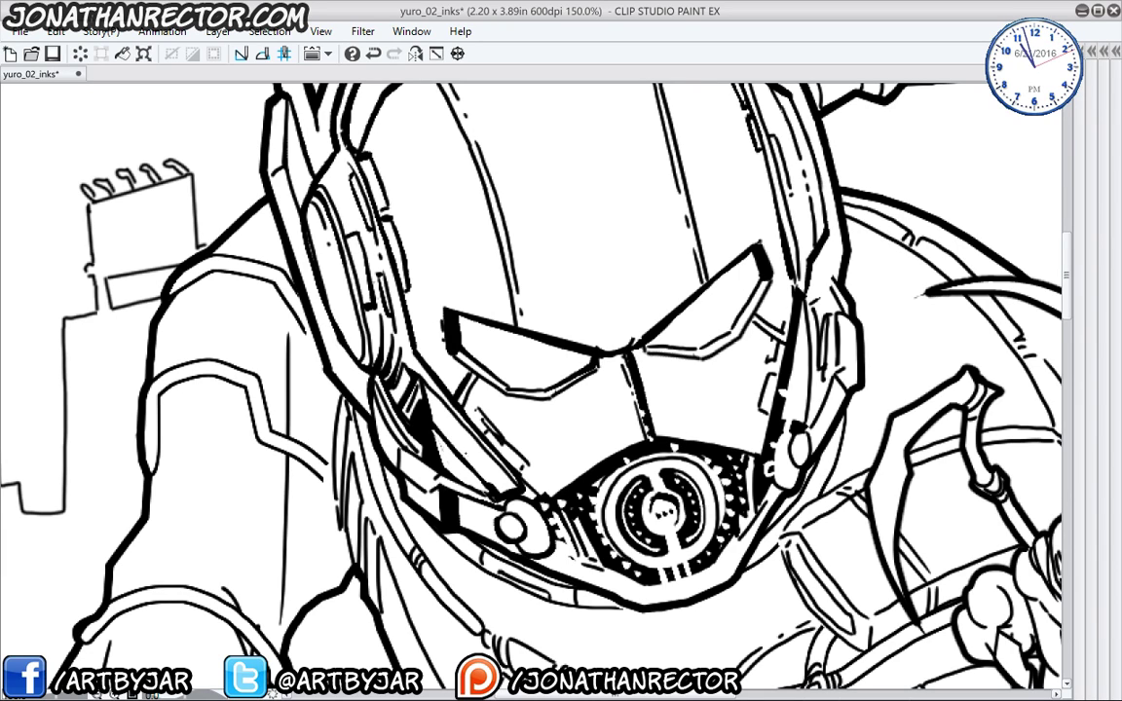
{"action": "left_click_drag", "start_coordinate": [422, 408], "coordinate": [416, 421]}
{"action": "mouse_move", "coordinate": [419, 408]}
{"action": "left_mouse_down"}
{"action": "mouse_move", "coordinate": [419, 429]}
{"action": "mouse_move", "coordinate": [409, 406]}
{"action": "mouse_move", "coordinate": [360, 421]}
{"action": "mouse_move", "coordinate": [338, 353]}
{"action": "left_mouse_up"}
{"action": "left_click_drag", "start_coordinate": [348, 377], "coordinate": [342, 362]}
{"action": "left_click_drag", "start_coordinate": [262, 238], "coordinate": [293, 352]}
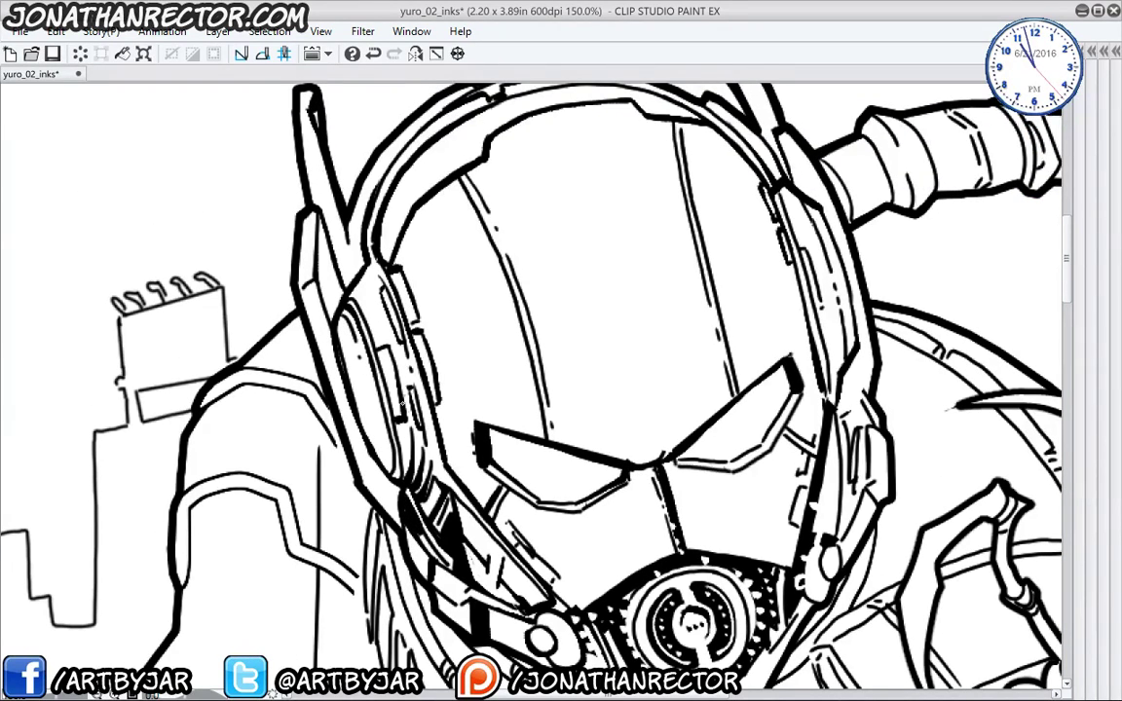
{"action": "left_click_drag", "start_coordinate": [293, 292], "coordinate": [313, 429]}
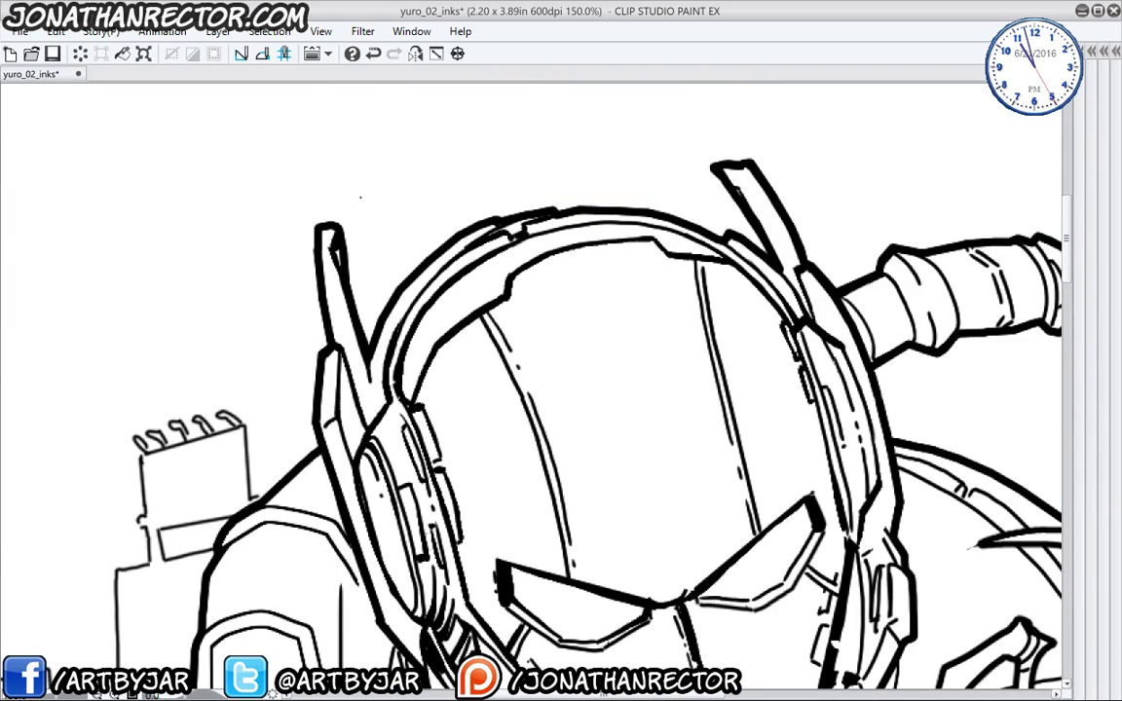
- Add diagonal shine strokes across the visor and a thin stroke below it
{"action": "left_click_drag", "start_coordinate": [544, 515], "coordinate": [365, 310]}
{"action": "left_click_drag", "start_coordinate": [389, 462], "coordinate": [429, 579]}
{"action": "left_click_drag", "start_coordinate": [545, 363], "coordinate": [458, 273]}
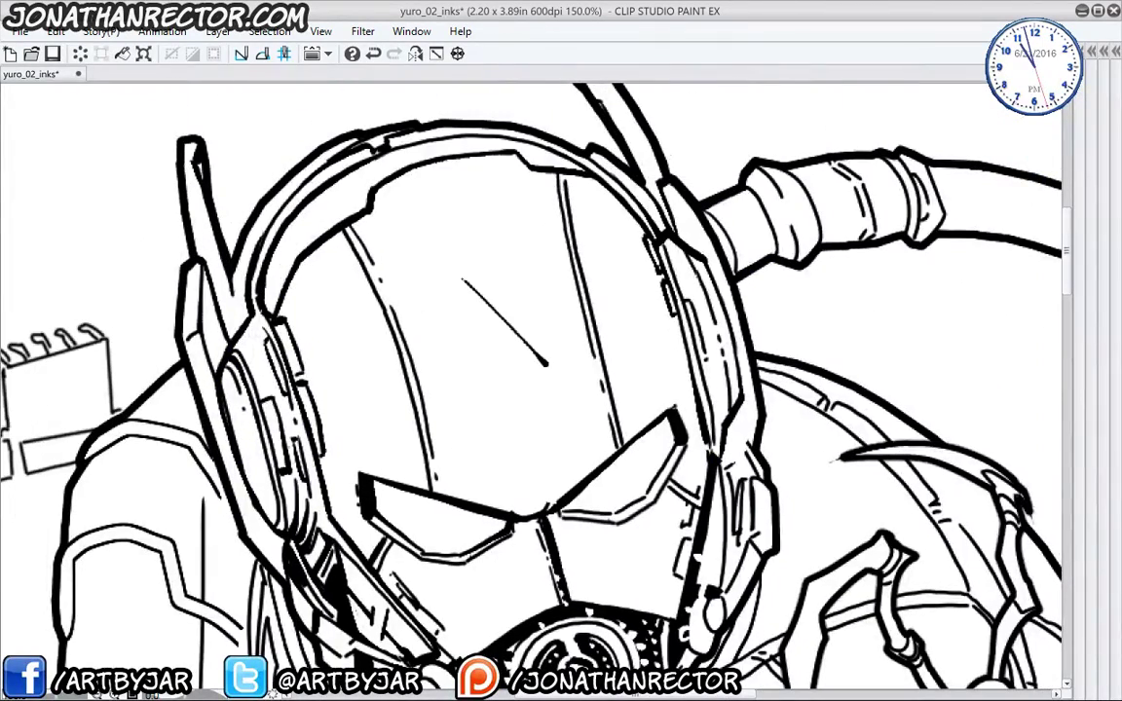
{"action": "left_click_drag", "start_coordinate": [477, 374], "coordinate": [494, 391]}
{"action": "left_click_drag", "start_coordinate": [366, 413], "coordinate": [313, 237]}
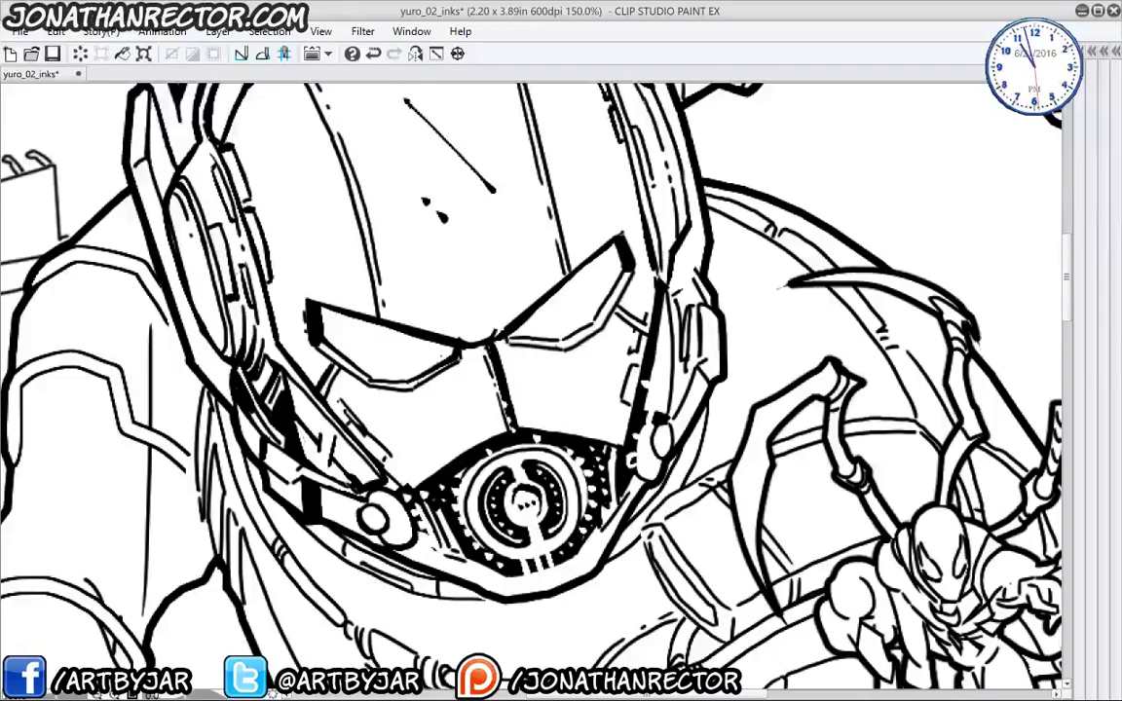
{"action": "left_click_drag", "start_coordinate": [461, 390], "coordinate": [429, 434]}
- Thicken the helmet's right edge, small oval, side panel and right eye corner
{"action": "left_click_drag", "start_coordinate": [267, 498], "coordinate": [277, 481]}
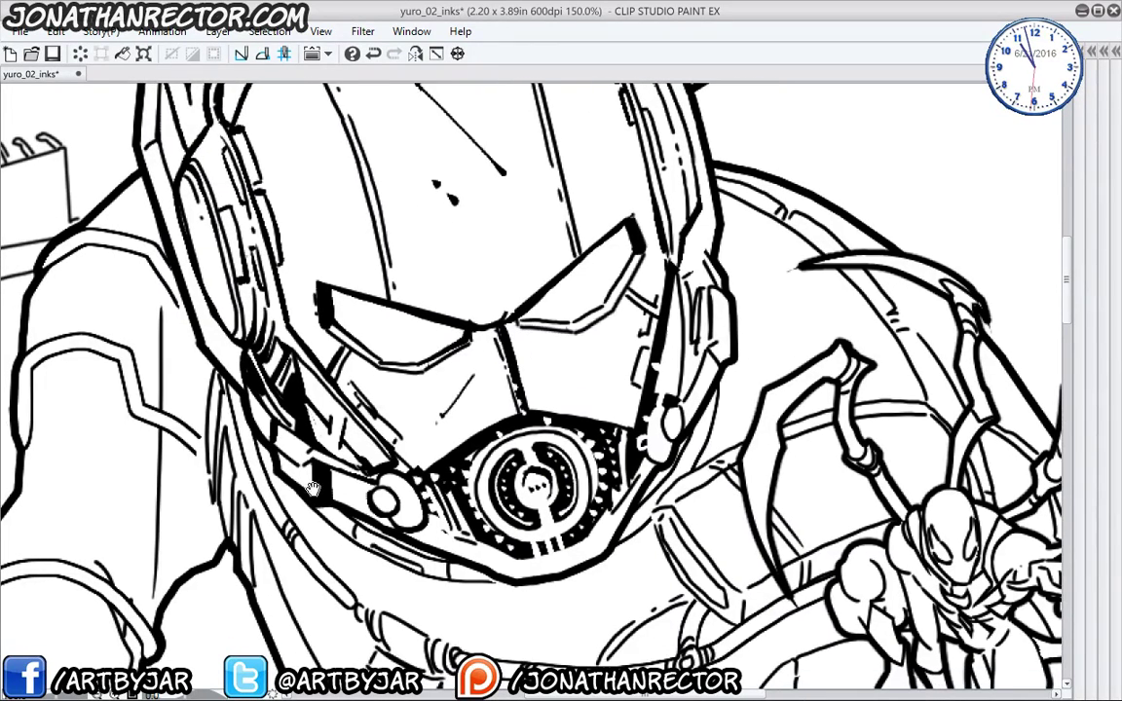
{"action": "left_click_drag", "start_coordinate": [613, 398], "coordinate": [587, 465]}
{"action": "left_click_drag", "start_coordinate": [684, 358], "coordinate": [685, 383]}
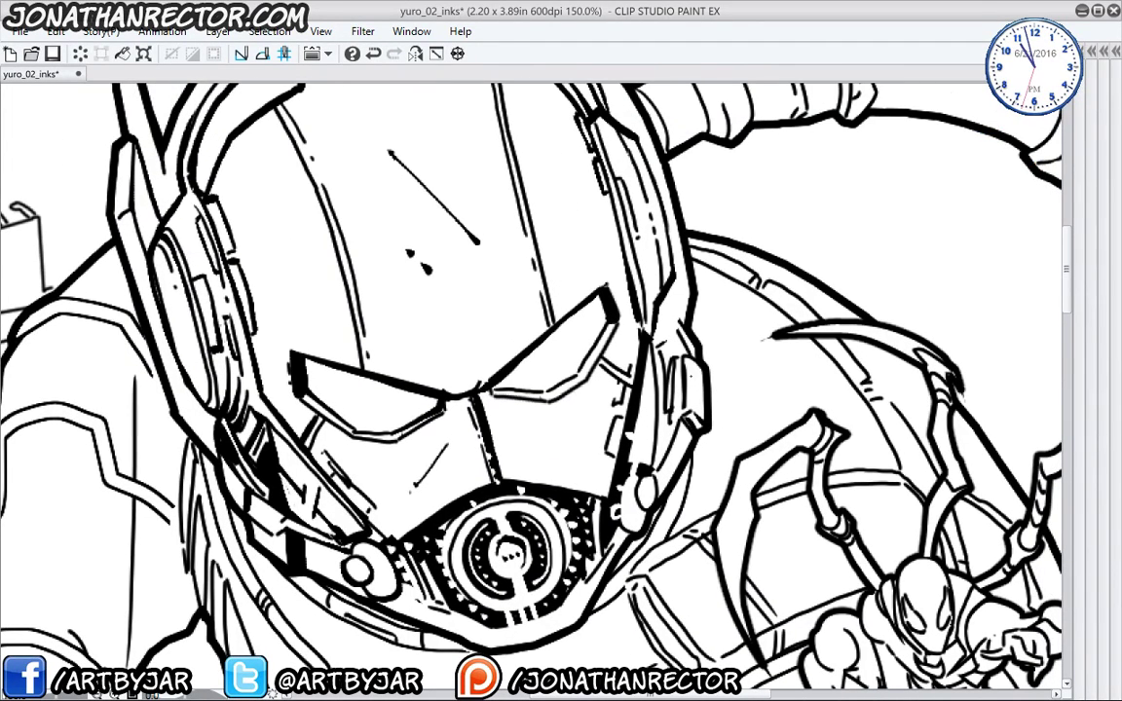
{"action": "left_click_drag", "start_coordinate": [658, 476], "coordinate": [649, 508]}
{"action": "mouse_move", "coordinate": [657, 428]}
{"action": "left_mouse_down"}
{"action": "mouse_move", "coordinate": [654, 475]}
{"action": "mouse_move", "coordinate": [675, 449]}
{"action": "left_mouse_up"}
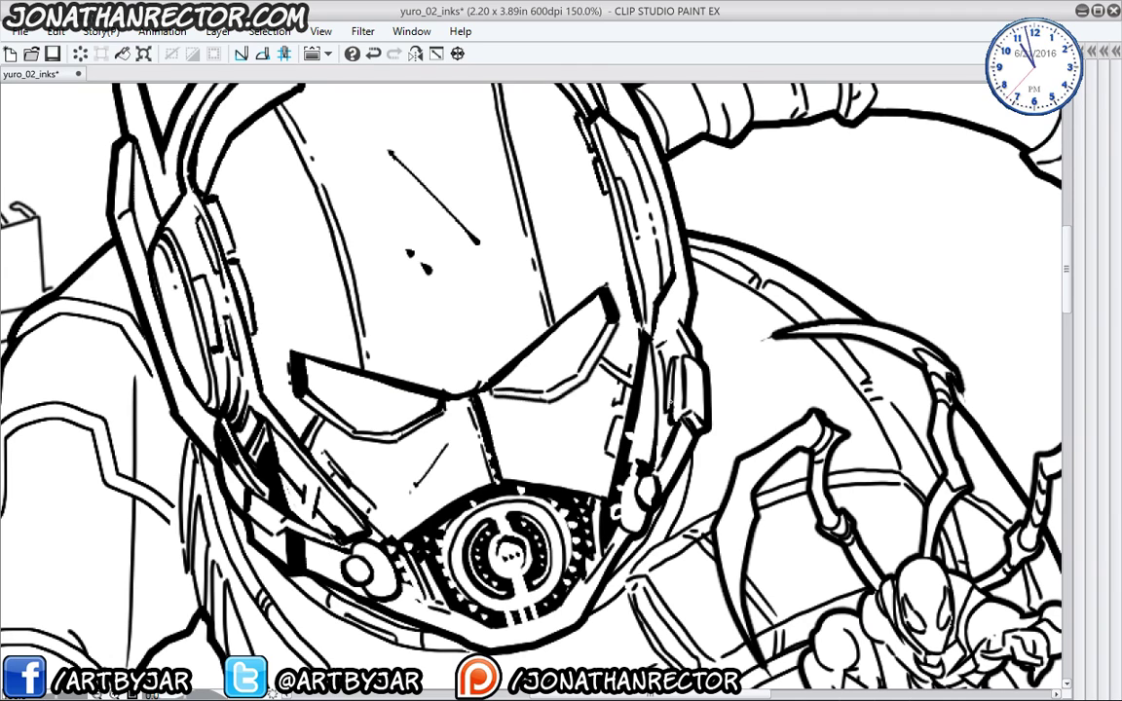
{"action": "mouse_move", "coordinate": [691, 368]}
{"action": "left_mouse_down"}
{"action": "mouse_move", "coordinate": [688, 411]}
{"action": "mouse_move", "coordinate": [681, 369]}
{"action": "mouse_move", "coordinate": [669, 398]}
{"action": "mouse_move", "coordinate": [668, 364]}
{"action": "left_mouse_up"}
{"action": "mouse_move", "coordinate": [610, 296]}
{"action": "left_mouse_down"}
{"action": "mouse_move", "coordinate": [611, 322]}
{"action": "mouse_move", "coordinate": [624, 319]}
{"action": "left_mouse_up"}
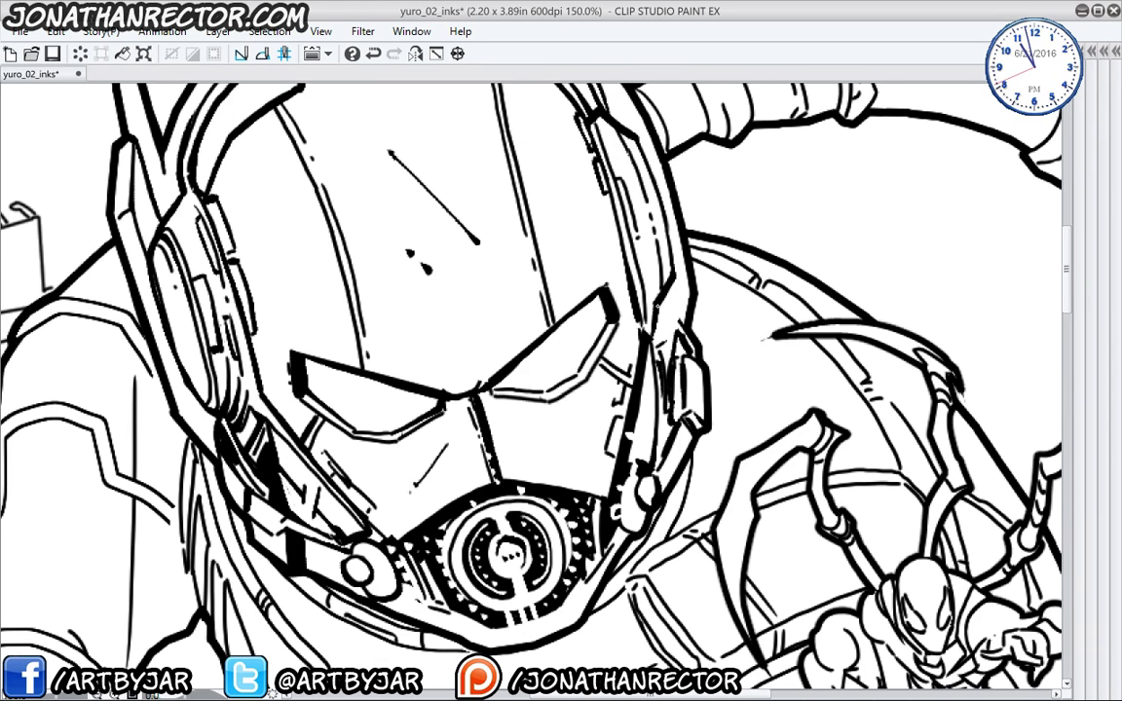
- Darken the inner edge of the helmet's right band
{"action": "scroll", "coordinate": [531, 350], "scroll_direction": "up", "scroll_amount": 3}
{"action": "scroll", "coordinate": [531, 351], "scroll_direction": "up", "scroll_amount": 3}
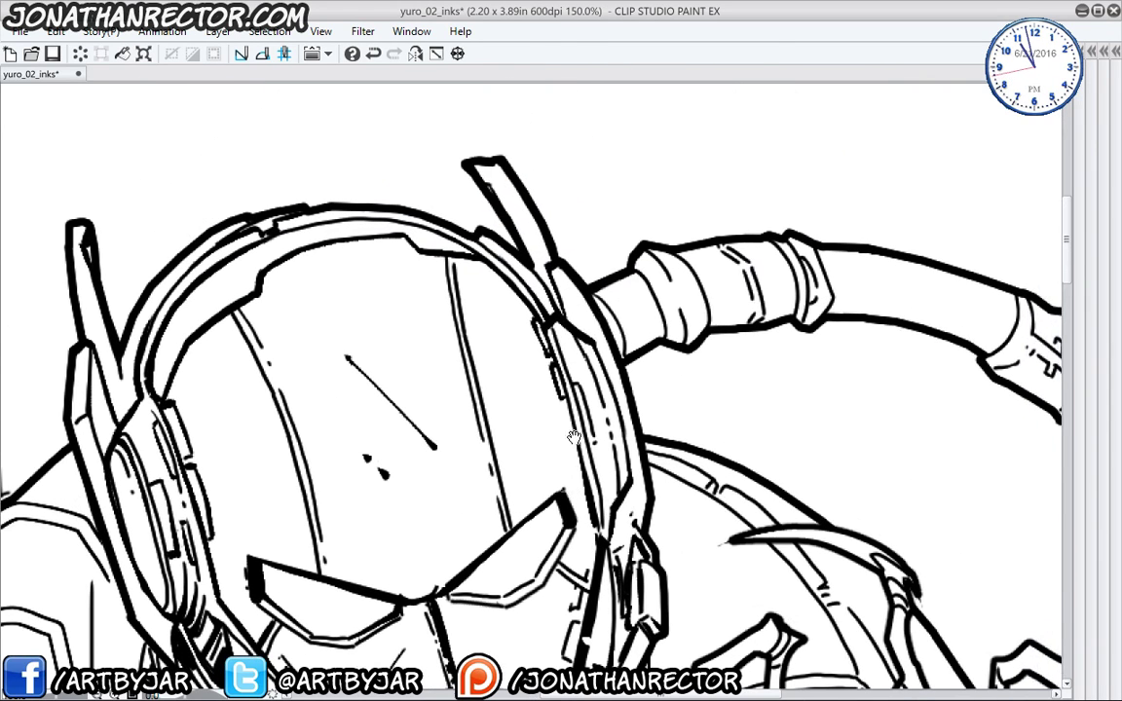
{"action": "left_click_drag", "start_coordinate": [530, 303], "coordinate": [564, 400]}
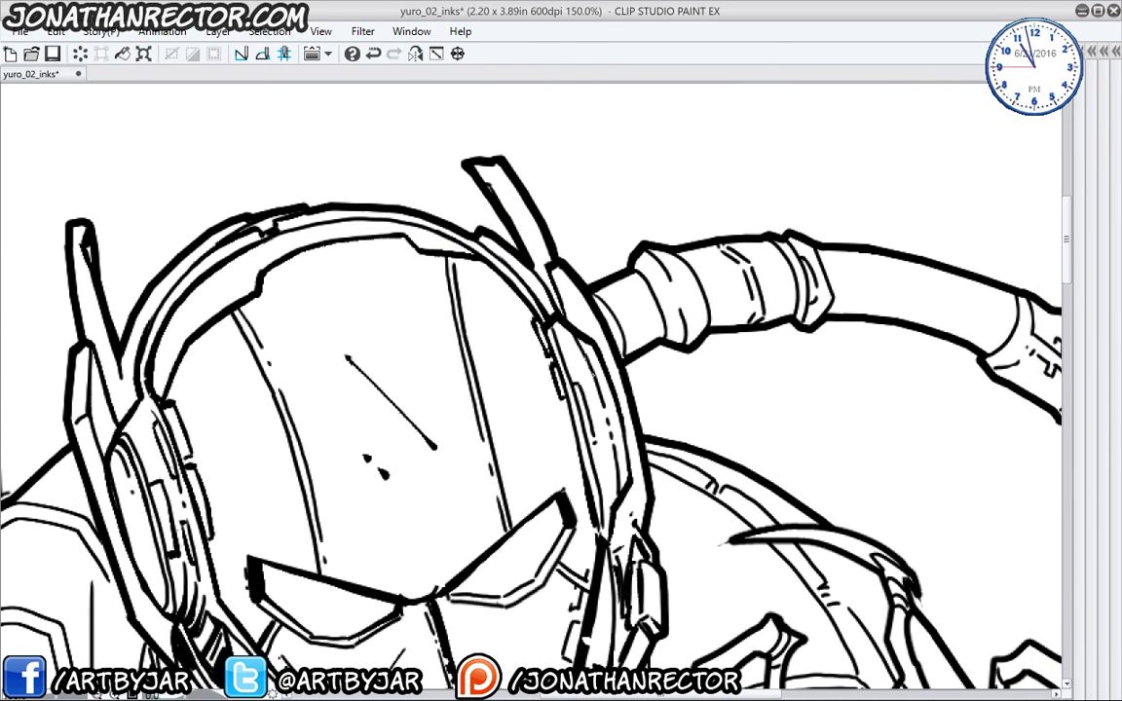
{"action": "left_click_drag", "start_coordinate": [514, 298], "coordinate": [536, 343]}
{"action": "scroll", "coordinate": [531, 380], "scroll_direction": "up", "scroll_amount": 2}
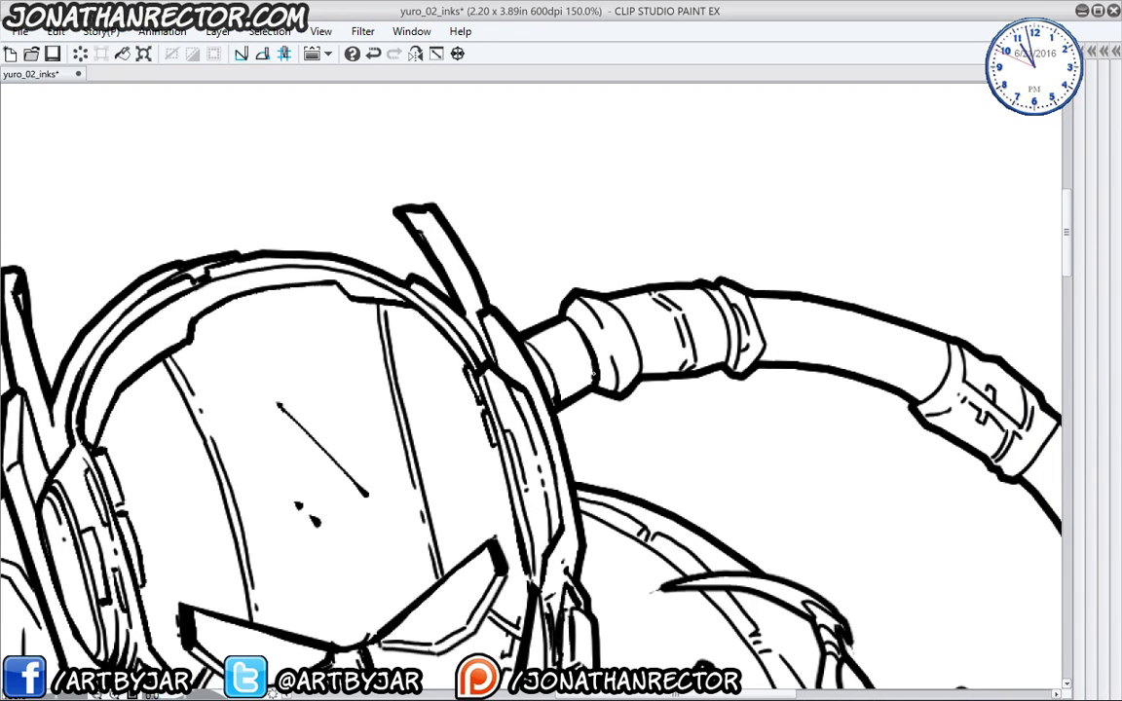
- Thicken the hose curves, flange and band edges, adding short strokes on the flange
{"action": "left_click_drag", "start_coordinate": [608, 303], "coordinate": [640, 376]}
{"action": "left_click_drag", "start_coordinate": [682, 331], "coordinate": [543, 364]}
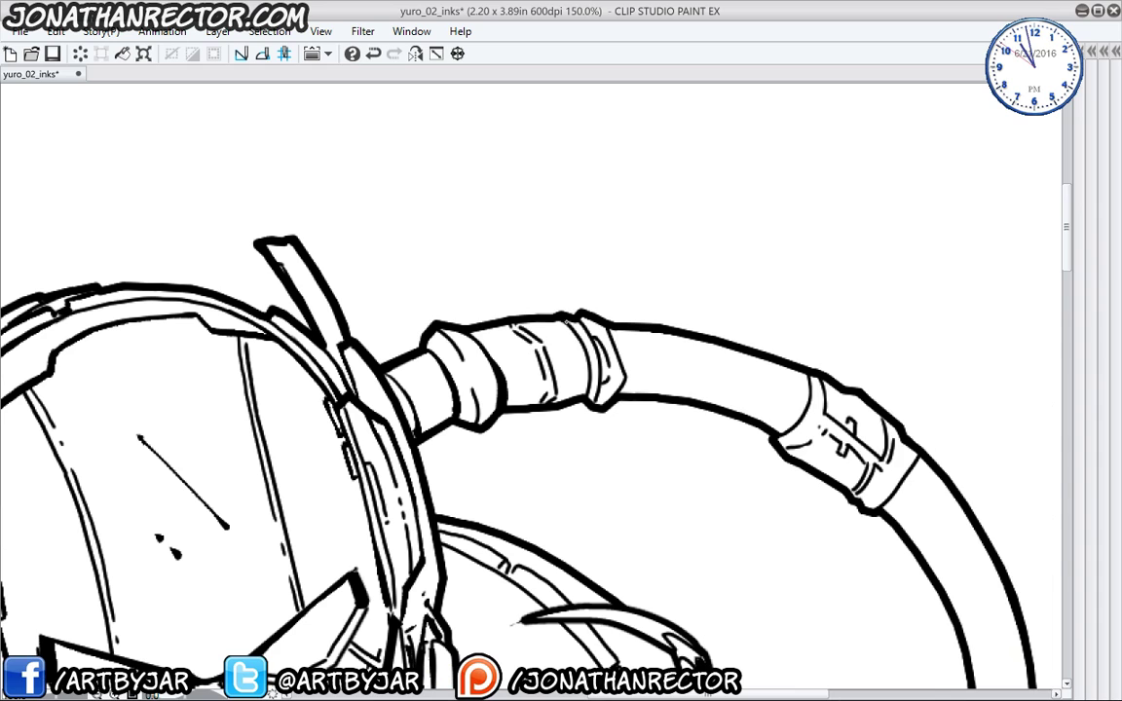
{"action": "left_click_drag", "start_coordinate": [567, 319], "coordinate": [588, 398]}
{"action": "mouse_move", "coordinate": [546, 294]}
{"action": "left_mouse_down"}
{"action": "mouse_move", "coordinate": [563, 353]}
{"action": "mouse_move", "coordinate": [621, 381]}
{"action": "left_mouse_up"}
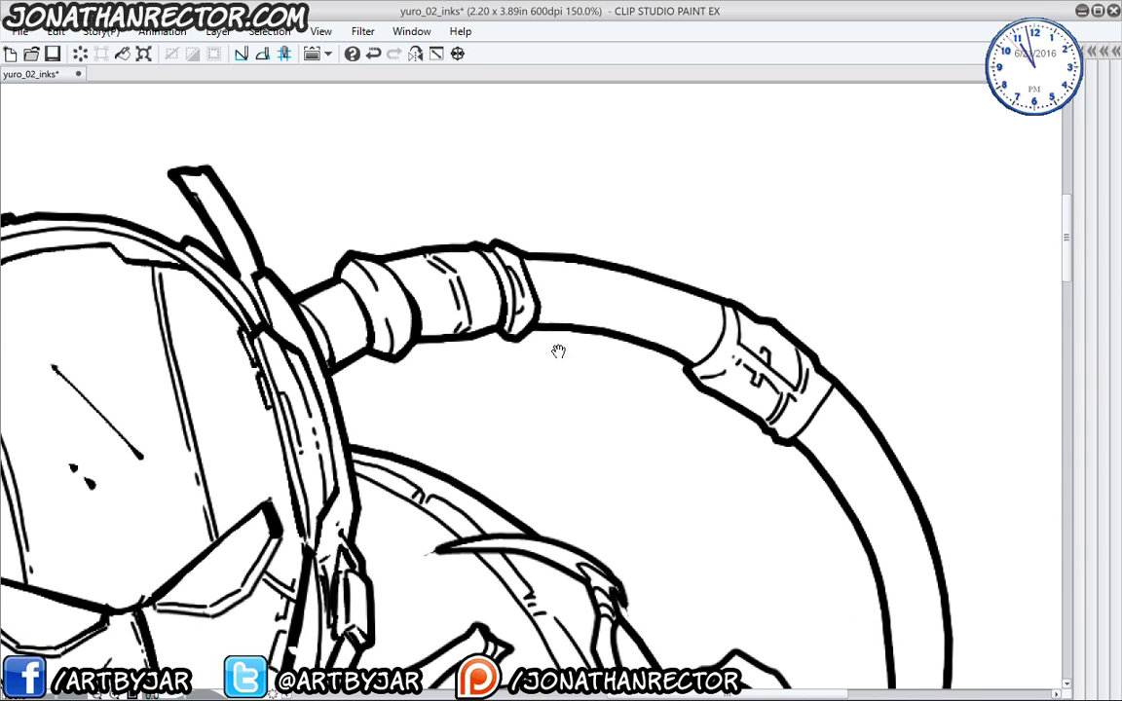
{"action": "left_click_drag", "start_coordinate": [641, 422], "coordinate": [556, 351]}
{"action": "mouse_move", "coordinate": [725, 309]}
{"action": "left_mouse_down"}
{"action": "mouse_move", "coordinate": [726, 341]}
{"action": "mouse_move", "coordinate": [691, 367]}
{"action": "left_mouse_up"}
{"action": "mouse_move", "coordinate": [832, 384]}
{"action": "left_mouse_down"}
{"action": "mouse_move", "coordinate": [825, 412]}
{"action": "mouse_move", "coordinate": [793, 440]}
{"action": "left_mouse_up"}
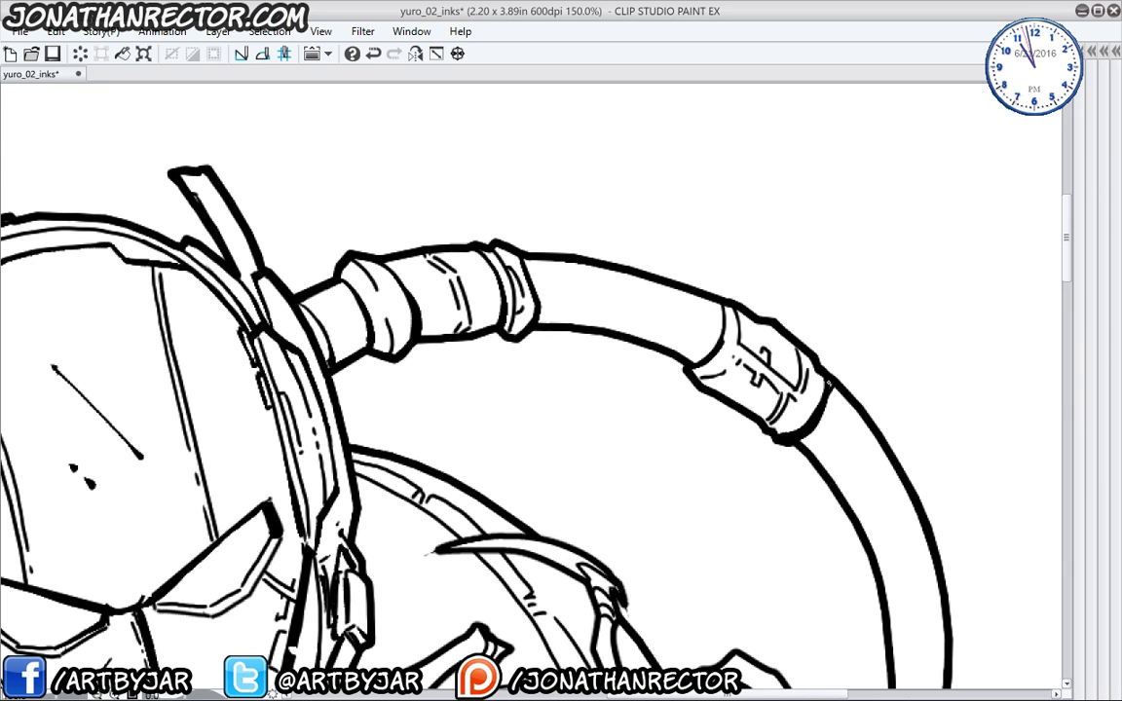
{"action": "left_click_drag", "start_coordinate": [613, 211], "coordinate": [674, 227]}
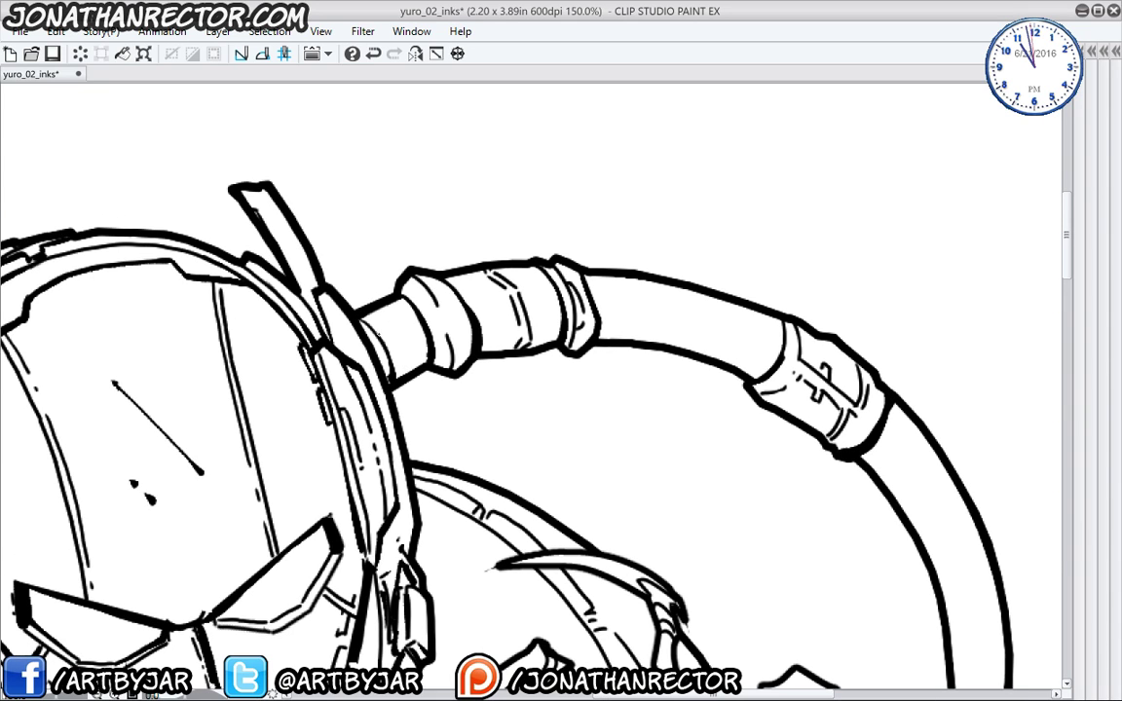
{"action": "left_click_drag", "start_coordinate": [506, 370], "coordinate": [297, 304]}
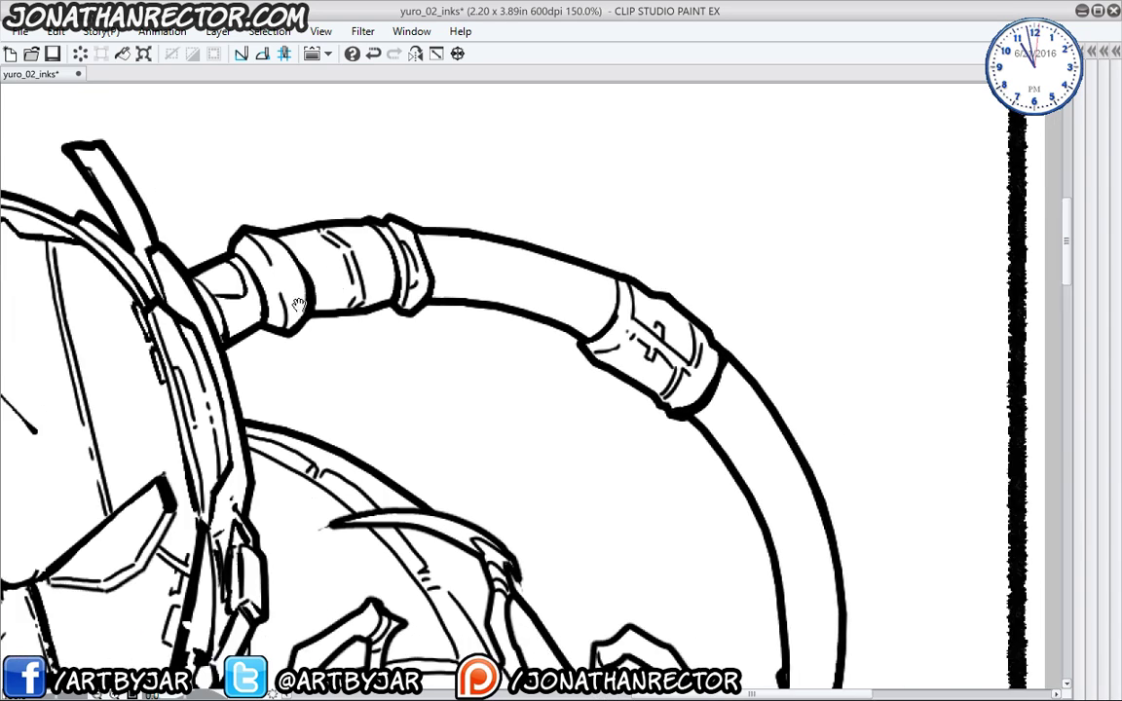
{"action": "left_click_drag", "start_coordinate": [689, 446], "coordinate": [599, 332]}
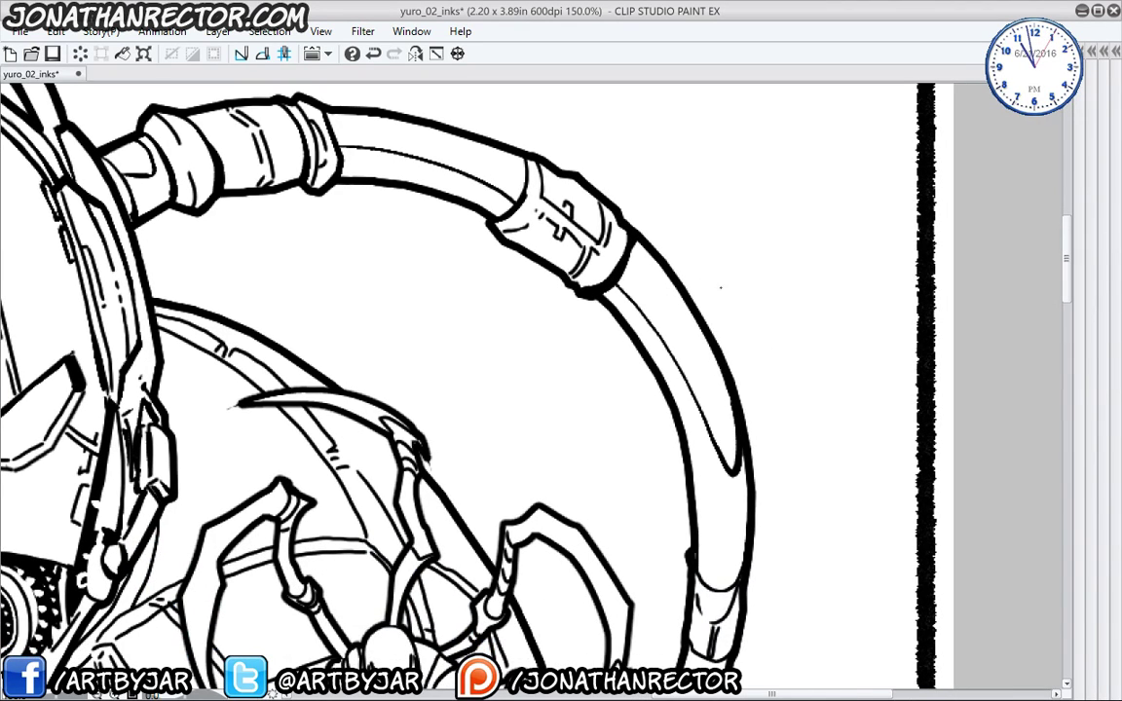
{"action": "mouse_move", "coordinate": [729, 442]}
{"action": "left_mouse_down"}
{"action": "mouse_move", "coordinate": [733, 502]}
{"action": "mouse_move", "coordinate": [709, 481]}
{"action": "mouse_move", "coordinate": [711, 505]}
{"action": "mouse_move", "coordinate": [692, 438]}
{"action": "left_mouse_up"}
{"action": "scroll", "coordinate": [496, 333], "scroll_direction": "down", "scroll_amount": 4}
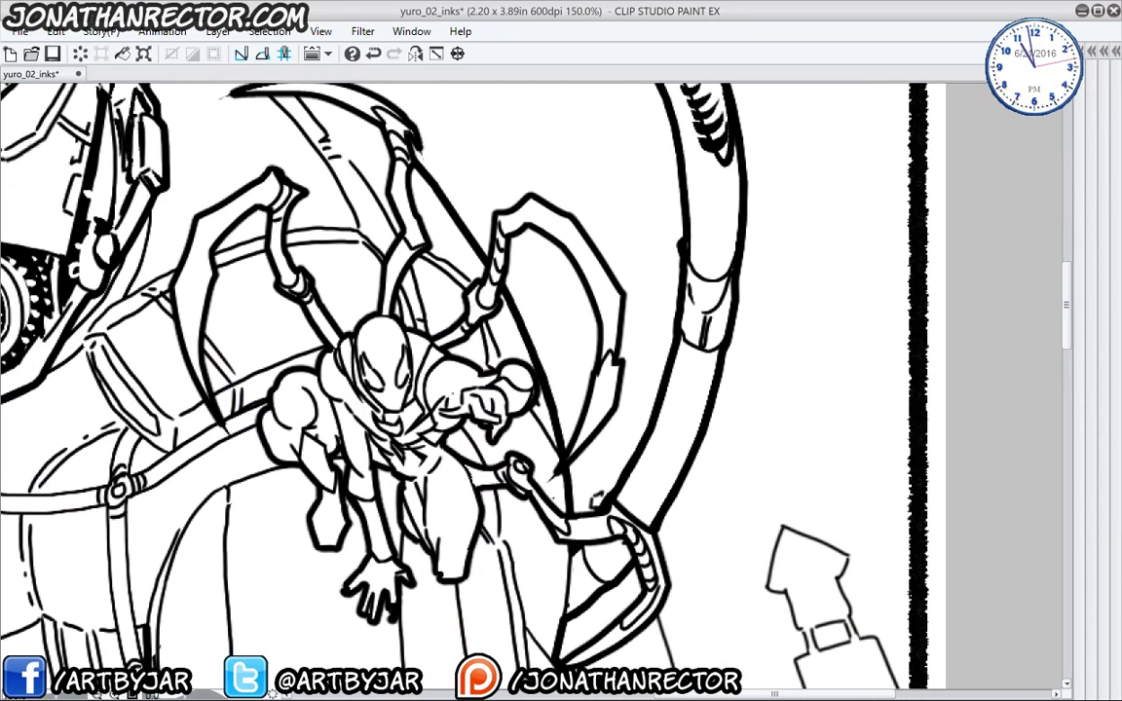
{"action": "left_click_drag", "start_coordinate": [491, 131], "coordinate": [616, 618]}
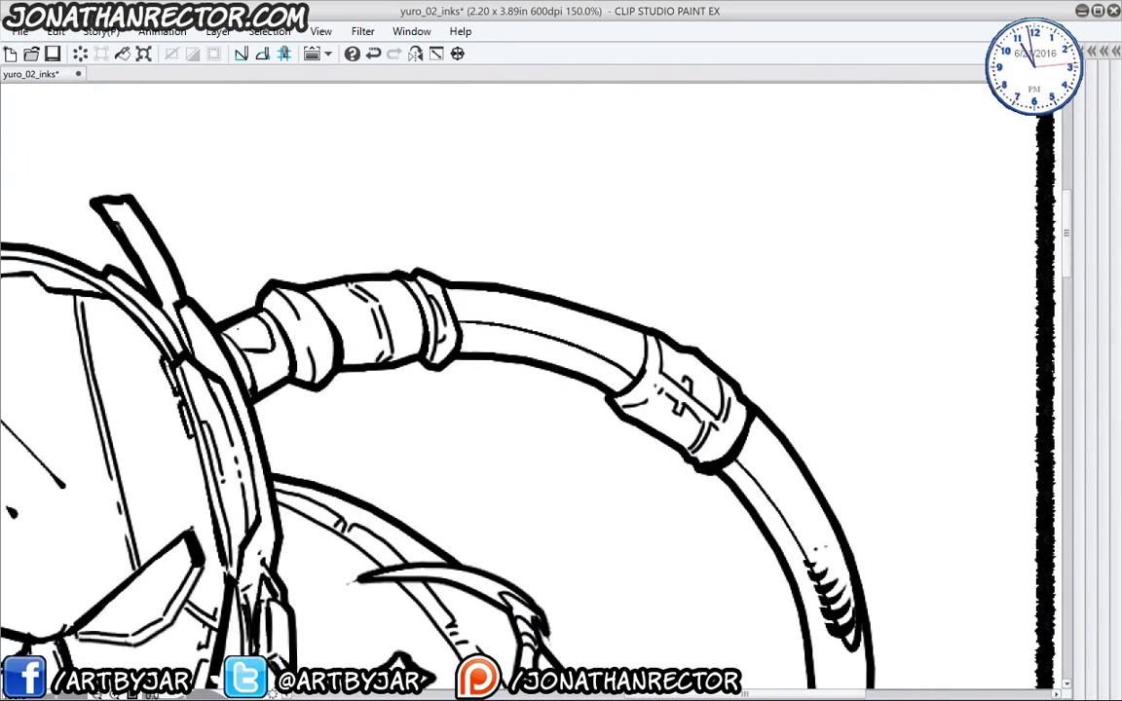
- Fill the hose connector, interior and lower section with solid black, then review the page
{"action": "left_click", "coordinate": [264, 359]}
{"action": "left_click", "coordinate": [526, 338]}
{"action": "left_click", "coordinate": [779, 526]}
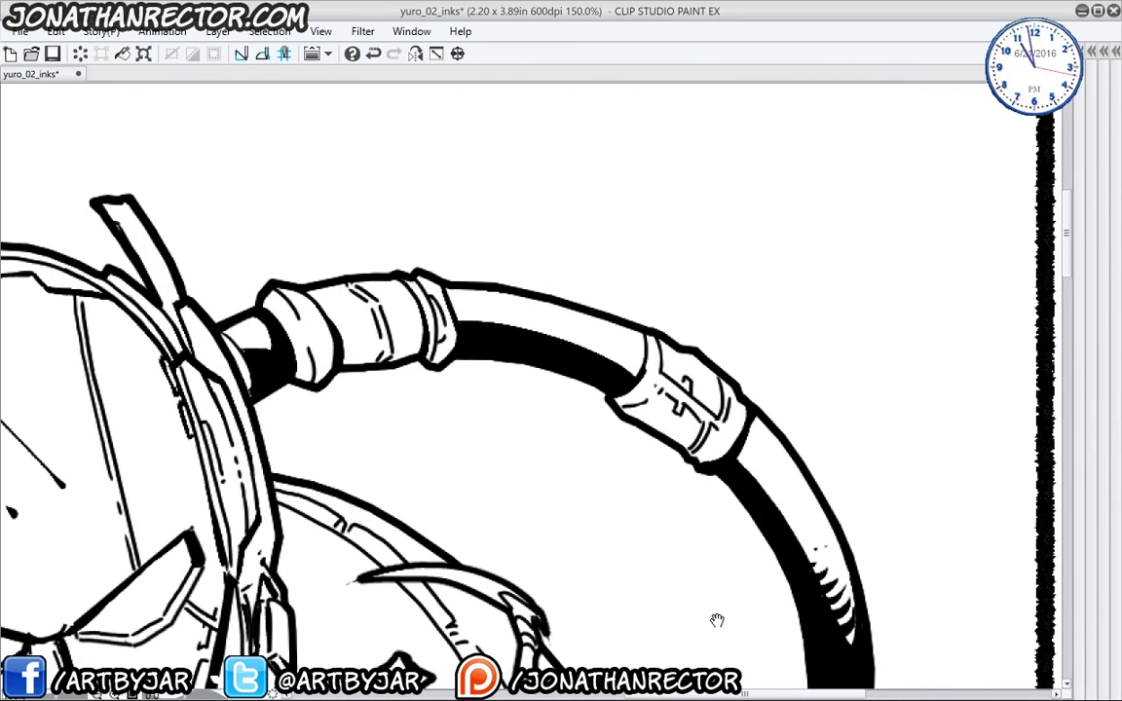
{"action": "left_click_drag", "start_coordinate": [750, 682], "coordinate": [679, 443]}
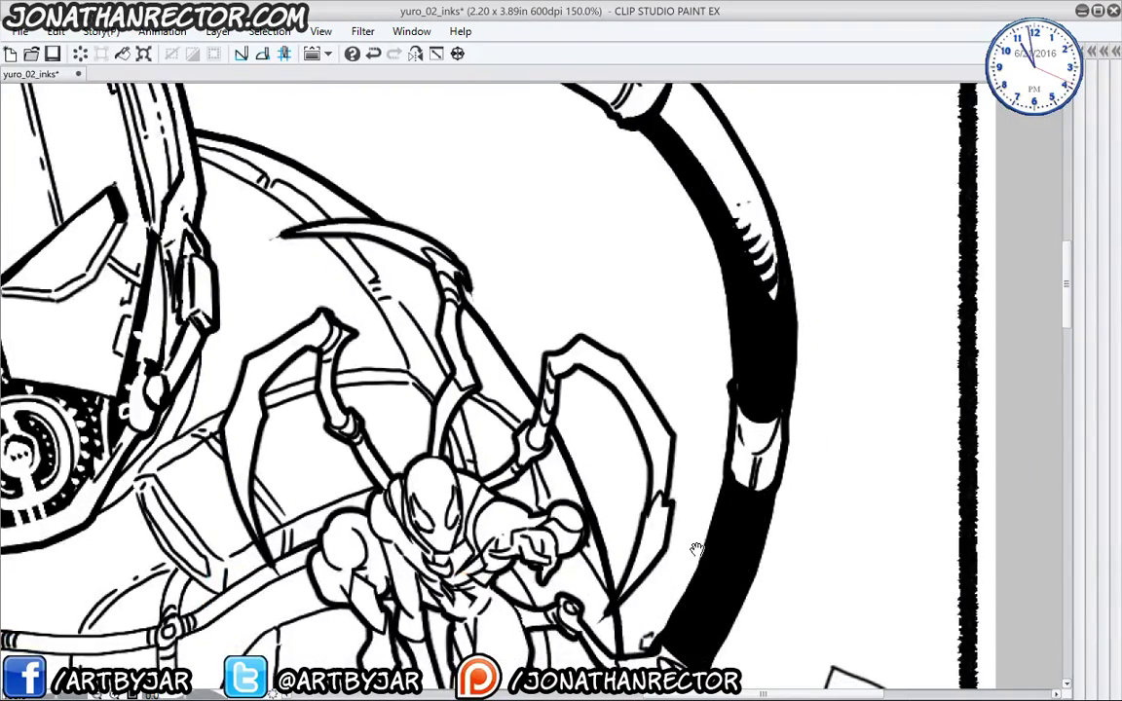
{"action": "left_click_drag", "start_coordinate": [631, 697], "coordinate": [657, 492]}
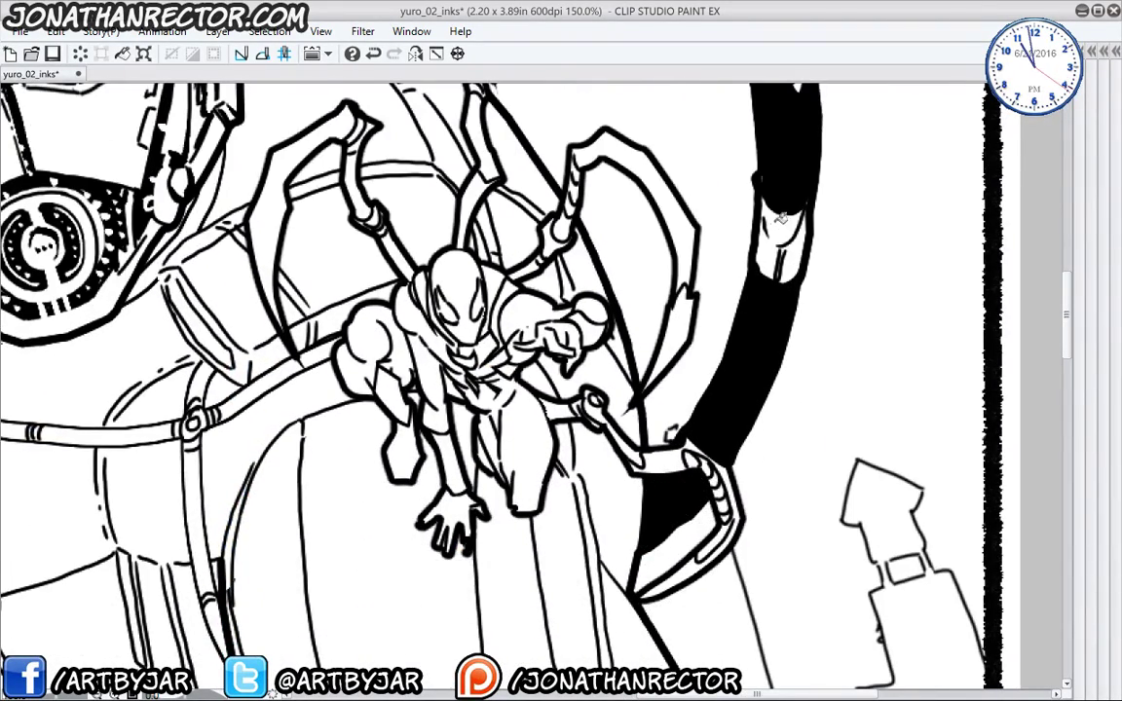
{"action": "left_click_drag", "start_coordinate": [703, 200], "coordinate": [688, 541]}
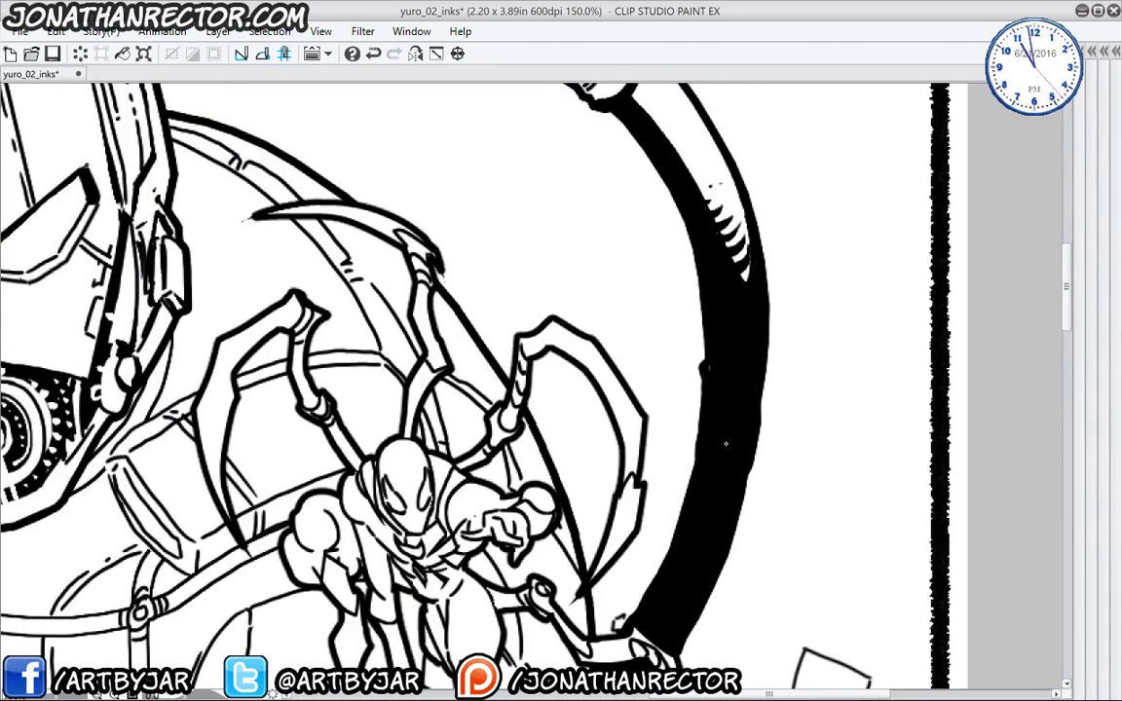
{"action": "left_click_drag", "start_coordinate": [683, 358], "coordinate": [694, 491]}
{"action": "left_click_drag", "start_coordinate": [625, 469], "coordinate": [629, 487]}
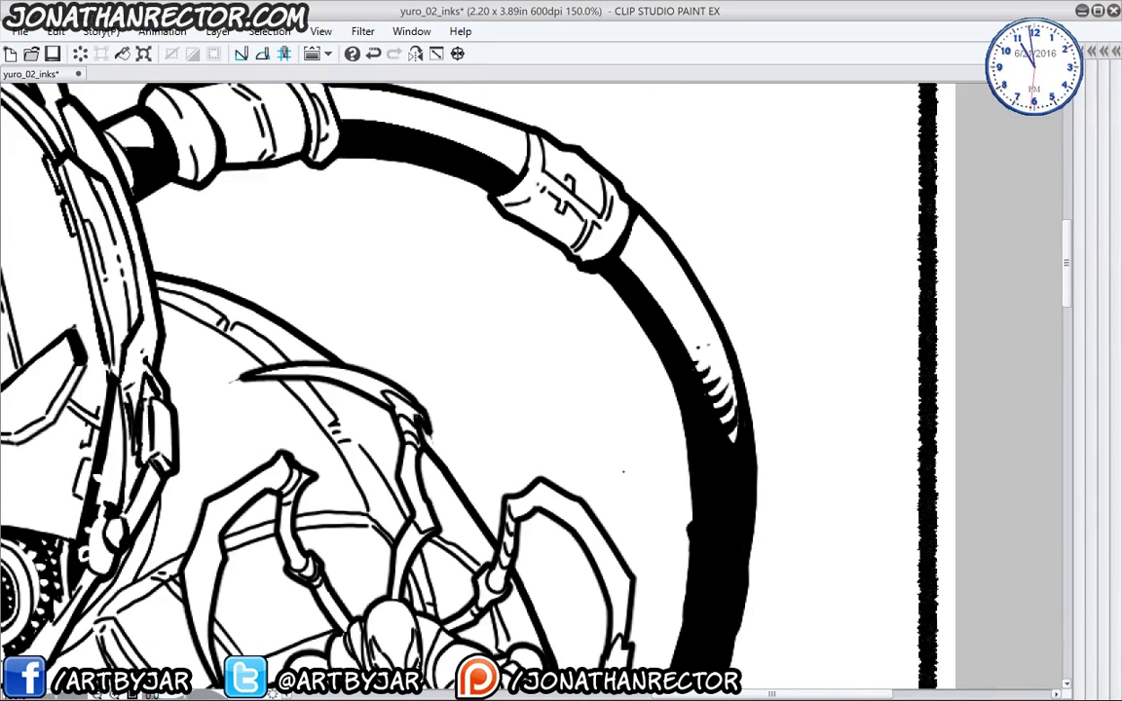
{"action": "scroll", "coordinate": [623, 472], "scroll_direction": "down", "scroll_amount": 2}
{"action": "left_click_drag", "start_coordinate": [334, 451], "coordinate": [382, 332]}
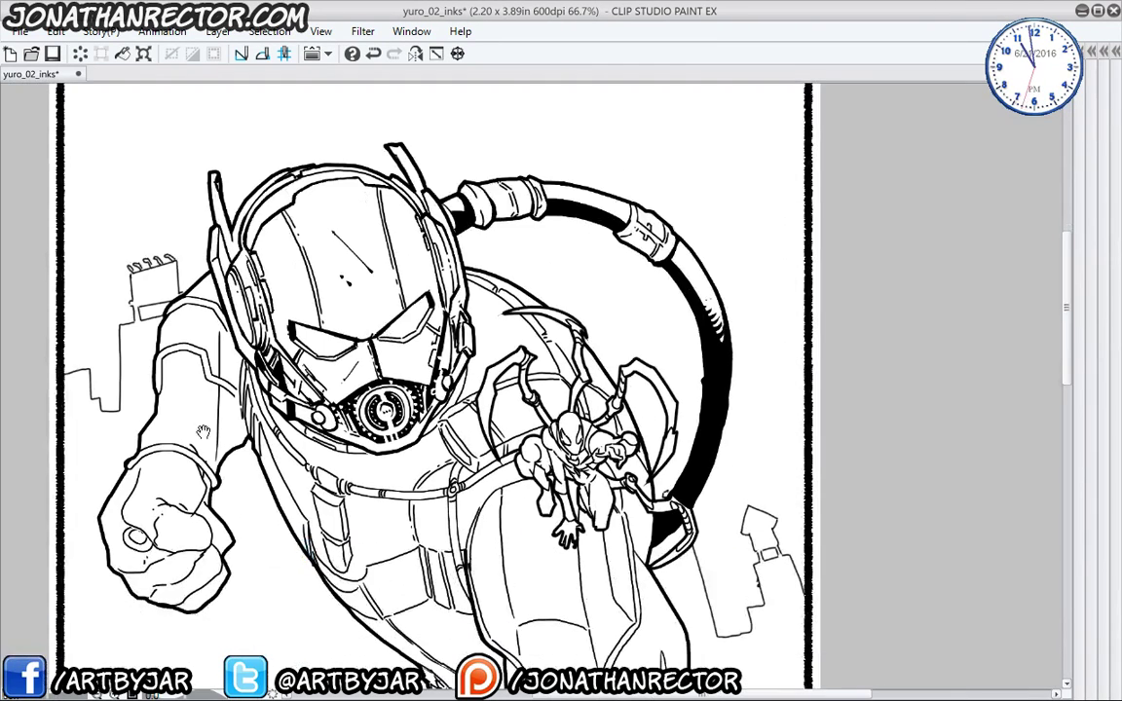
- Hatch short ink strokes at the bottom end of the hose's black shadow
{"action": "left_click_drag", "start_coordinate": [192, 482], "coordinate": [261, 464]}
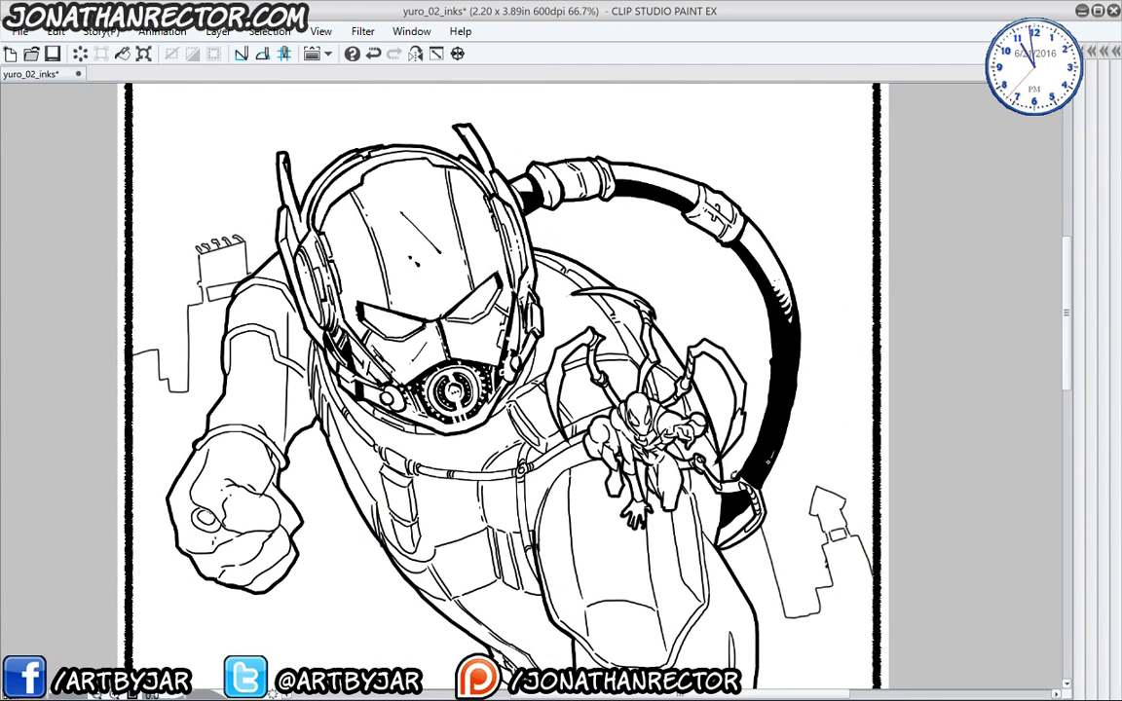
{"action": "mouse_move", "coordinate": [756, 481]}
{"action": "left_mouse_down"}
{"action": "mouse_move", "coordinate": [727, 499]}
{"action": "mouse_move", "coordinate": [737, 514]}
{"action": "left_mouse_up"}
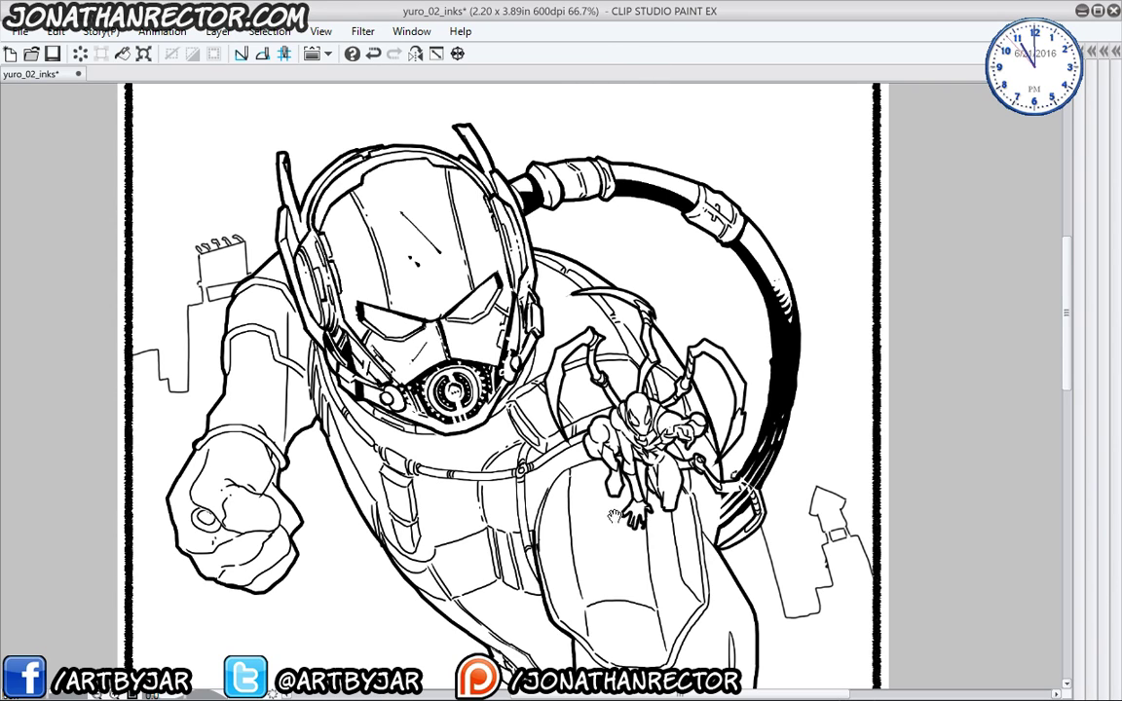
- Show the palettes and erase the hatch strokes overshooting the body line beside the hose with the Hard eraser
{"action": "left_click_drag", "start_coordinate": [552, 464], "coordinate": [554, 353]}
{"action": "key", "text": "Tab"}
{"action": "scroll", "coordinate": [460, 304], "scroll_direction": "up", "scroll_amount": 2}
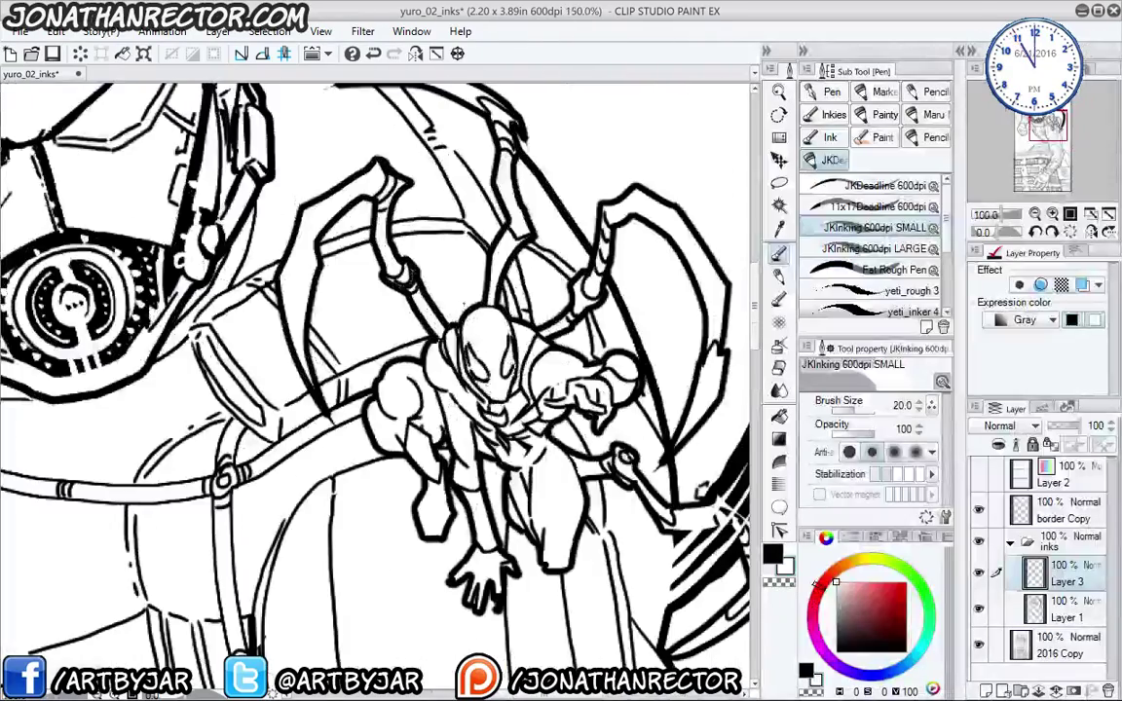
{"action": "left_click_drag", "start_coordinate": [546, 433], "coordinate": [385, 266]}
{"action": "key", "text": "e"}
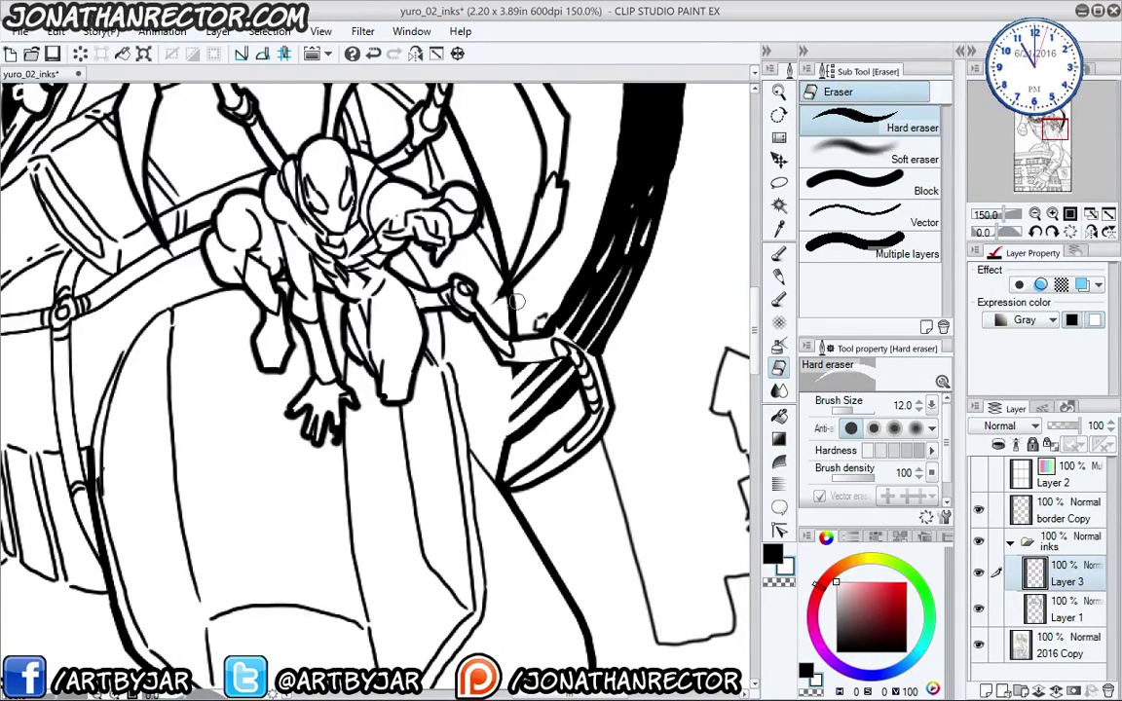
{"action": "left_click_drag", "start_coordinate": [514, 370], "coordinate": [503, 436]}
{"action": "scroll", "coordinate": [400, 389], "scroll_direction": "down", "scroll_amount": 3}
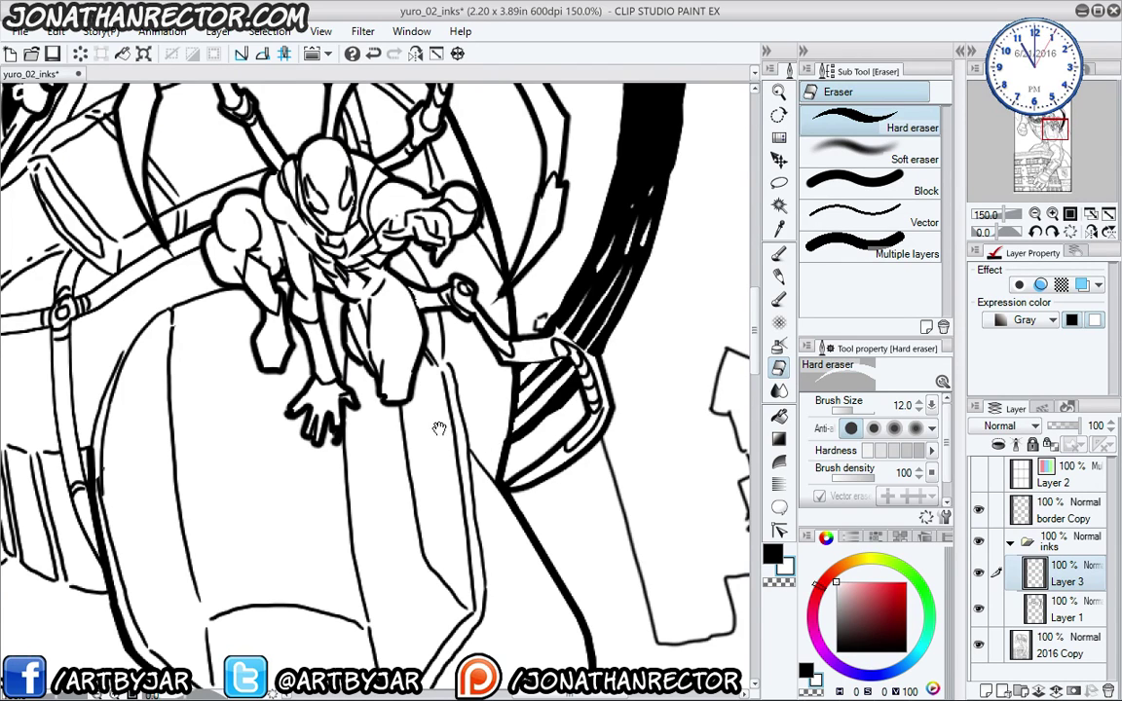
{"action": "key", "text": "p"}
{"action": "scroll", "coordinate": [202, 471], "scroll_direction": "up", "scroll_amount": 3}
{"action": "left_click_drag", "start_coordinate": [443, 521], "coordinate": [506, 560]}
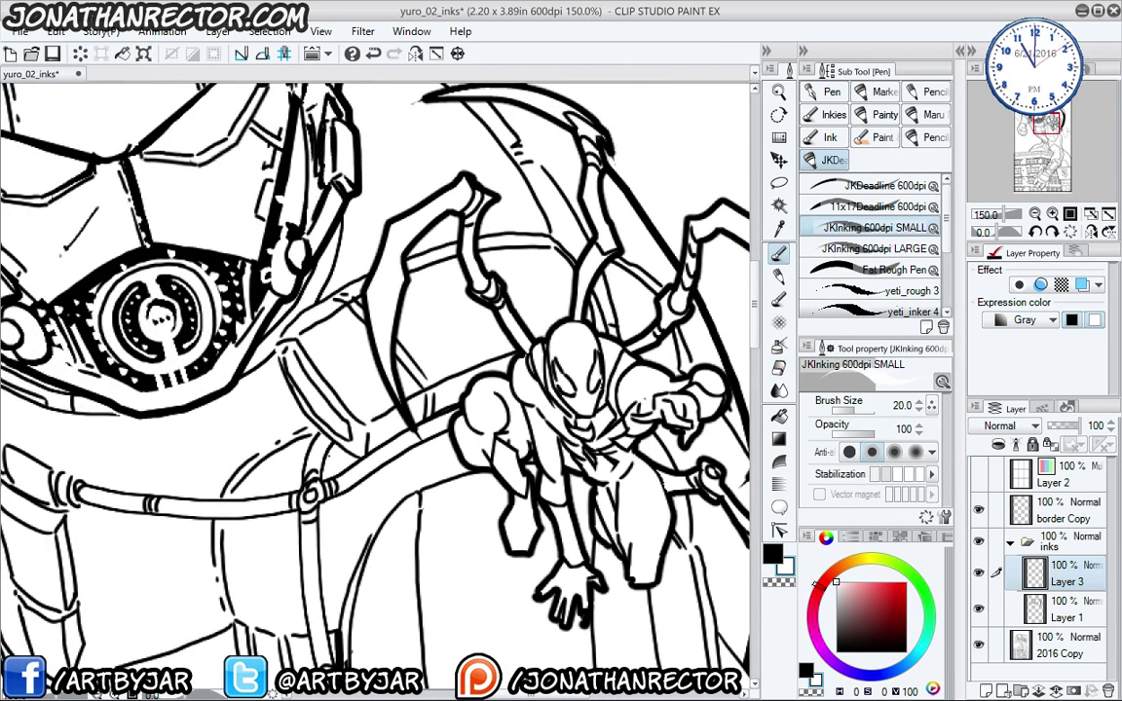
- Hide the palettes and ink heavier strokes along the shoulder line and the shoulder band's step line
{"action": "key", "text": "Tab"}
{"action": "left_click_drag", "start_coordinate": [327, 460], "coordinate": [220, 264]}
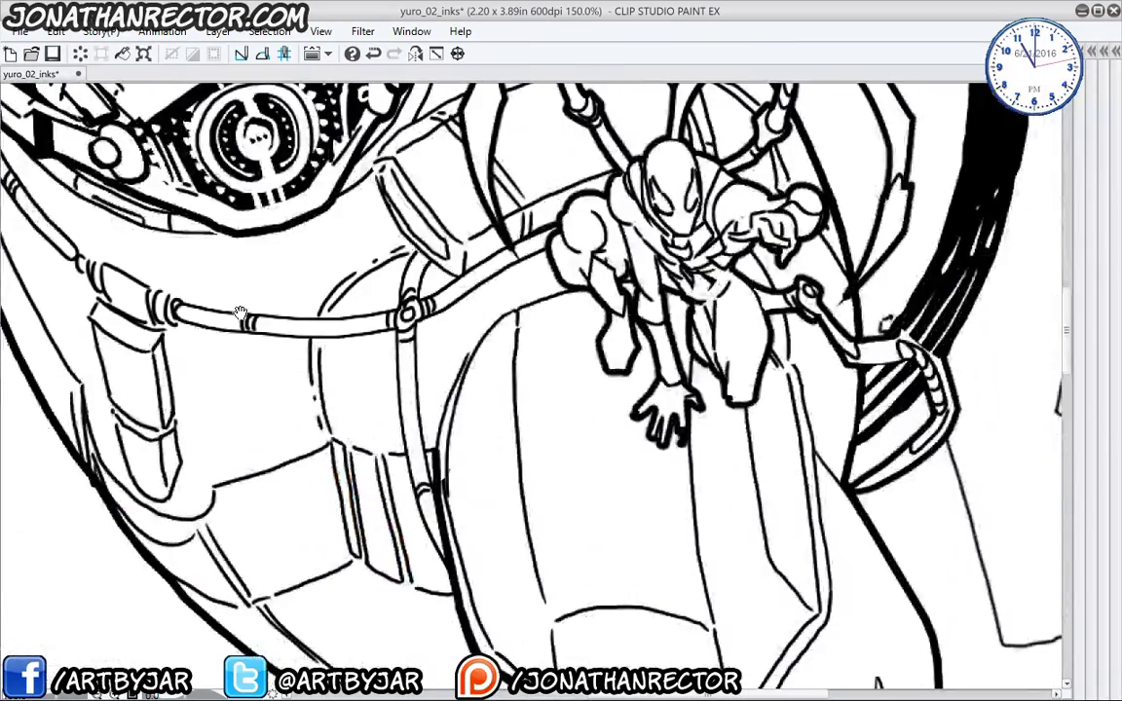
{"action": "left_click_drag", "start_coordinate": [241, 315], "coordinate": [646, 684]}
{"action": "left_click_drag", "start_coordinate": [286, 467], "coordinate": [276, 531]}
{"action": "left_click_drag", "start_coordinate": [168, 288], "coordinate": [323, 276]}
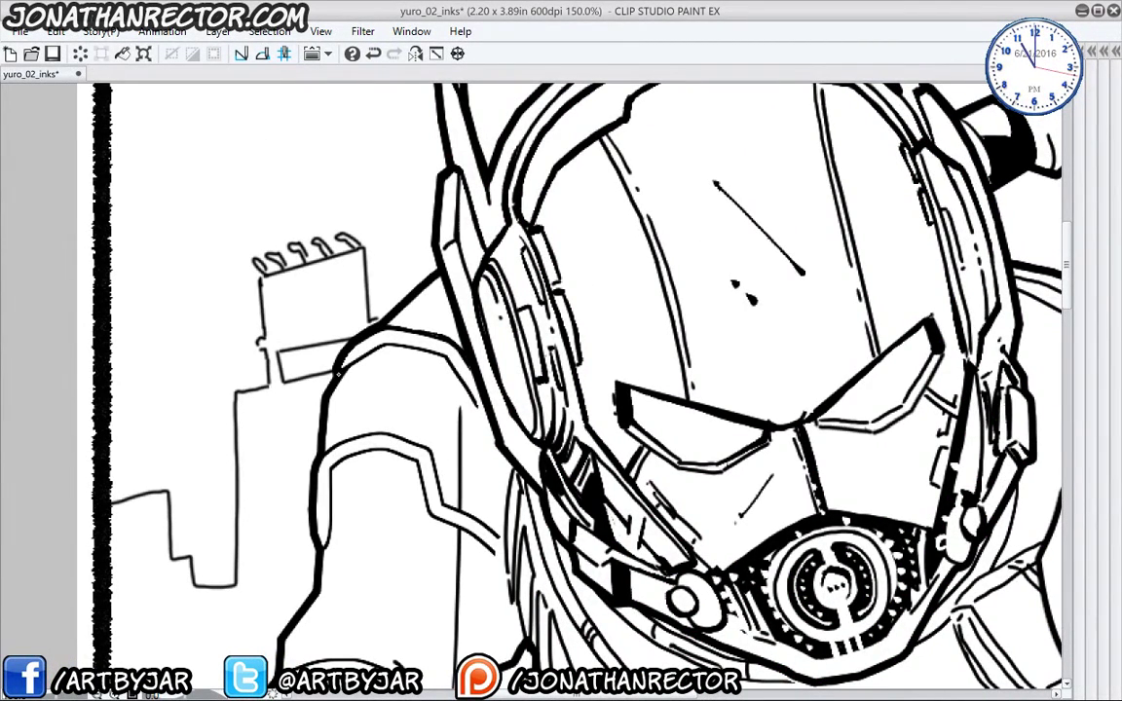
{"action": "mouse_move", "coordinate": [339, 376]}
{"action": "left_mouse_down"}
{"action": "mouse_move", "coordinate": [382, 351]}
{"action": "mouse_move", "coordinate": [434, 351]}
{"action": "left_mouse_up"}
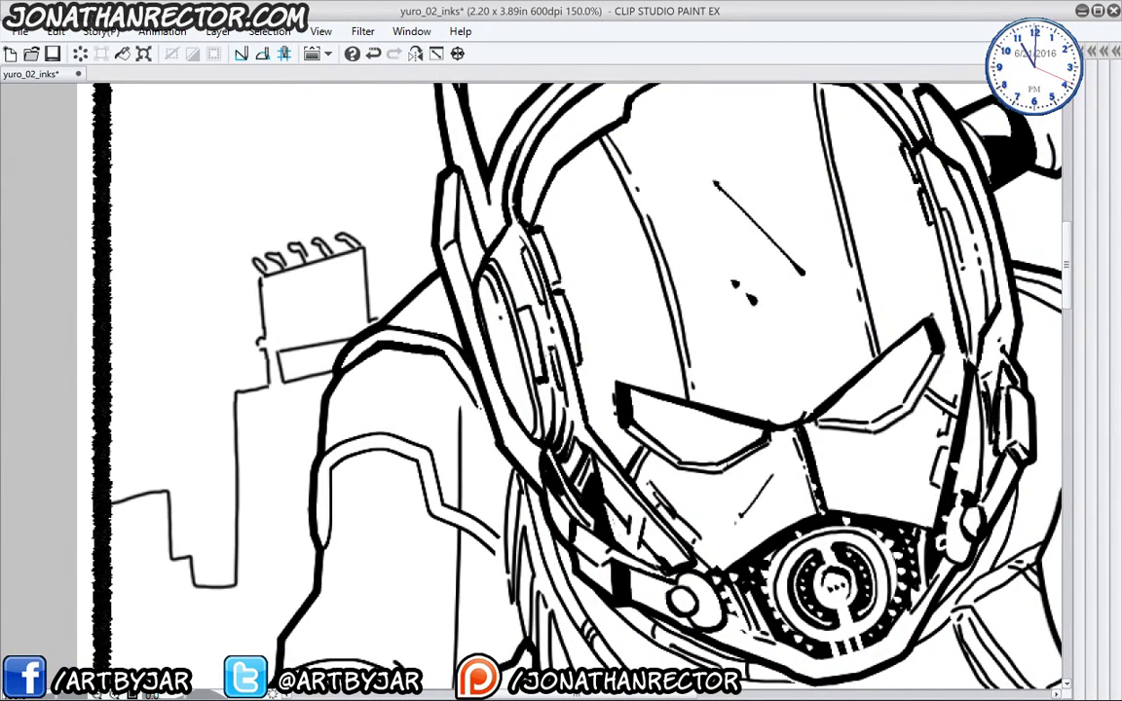
{"action": "mouse_move", "coordinate": [287, 435]}
{"action": "left_mouse_down"}
{"action": "mouse_move", "coordinate": [296, 363]}
{"action": "mouse_move", "coordinate": [428, 382]}
{"action": "mouse_move", "coordinate": [442, 428]}
{"action": "left_mouse_up"}
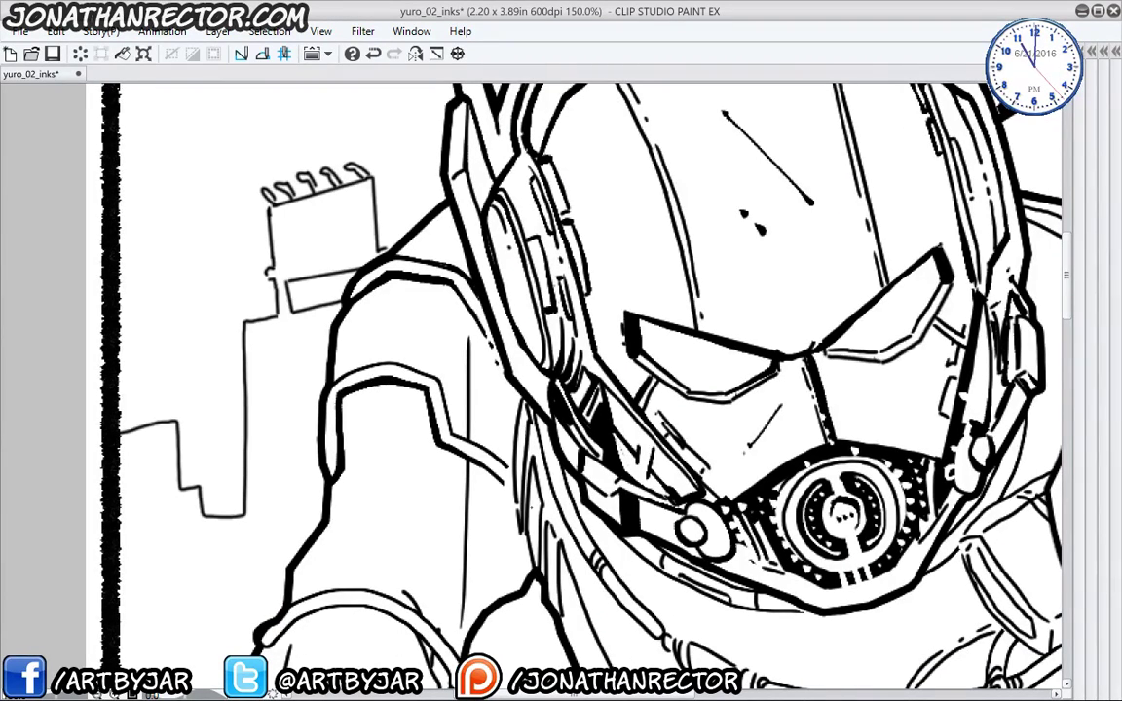
{"action": "left_click_drag", "start_coordinate": [435, 381], "coordinate": [452, 430]}
- Thicken the wrist band's upper and lower outlines and the vertical line beside the wrist, adding a thin line above the band
{"action": "left_click_drag", "start_coordinate": [360, 320], "coordinate": [409, 57]}
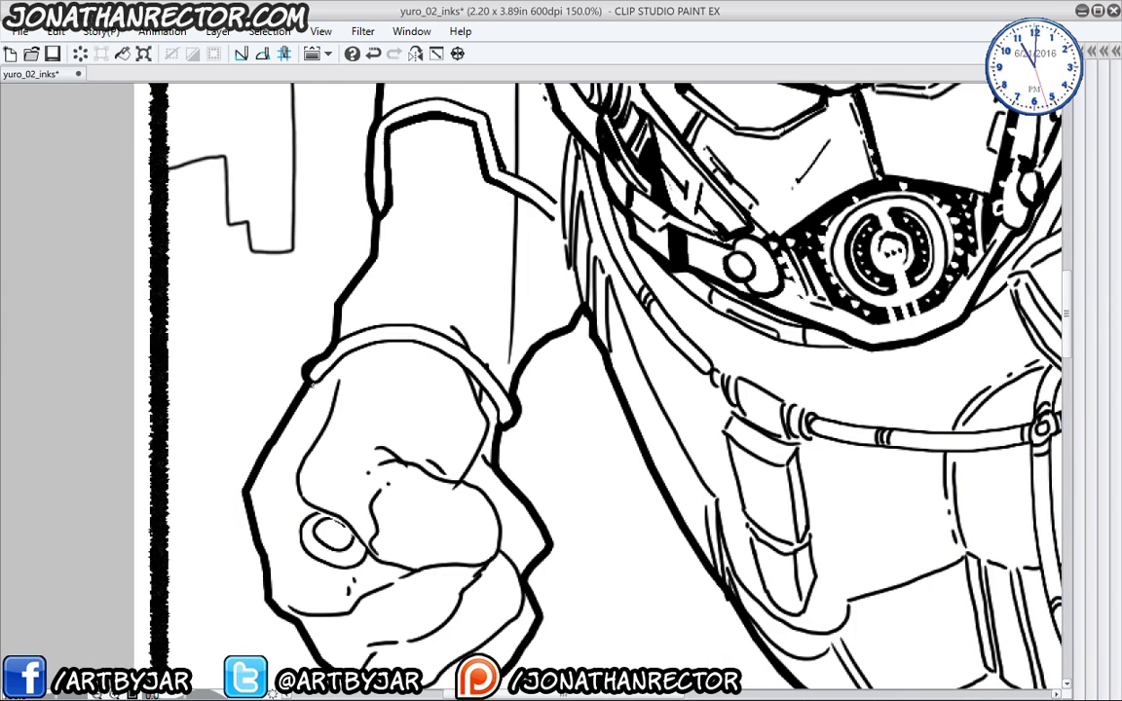
{"action": "mouse_move", "coordinate": [312, 355]}
{"action": "left_mouse_down"}
{"action": "mouse_move", "coordinate": [372, 332]}
{"action": "mouse_move", "coordinate": [443, 336]}
{"action": "mouse_move", "coordinate": [506, 410]}
{"action": "left_mouse_up"}
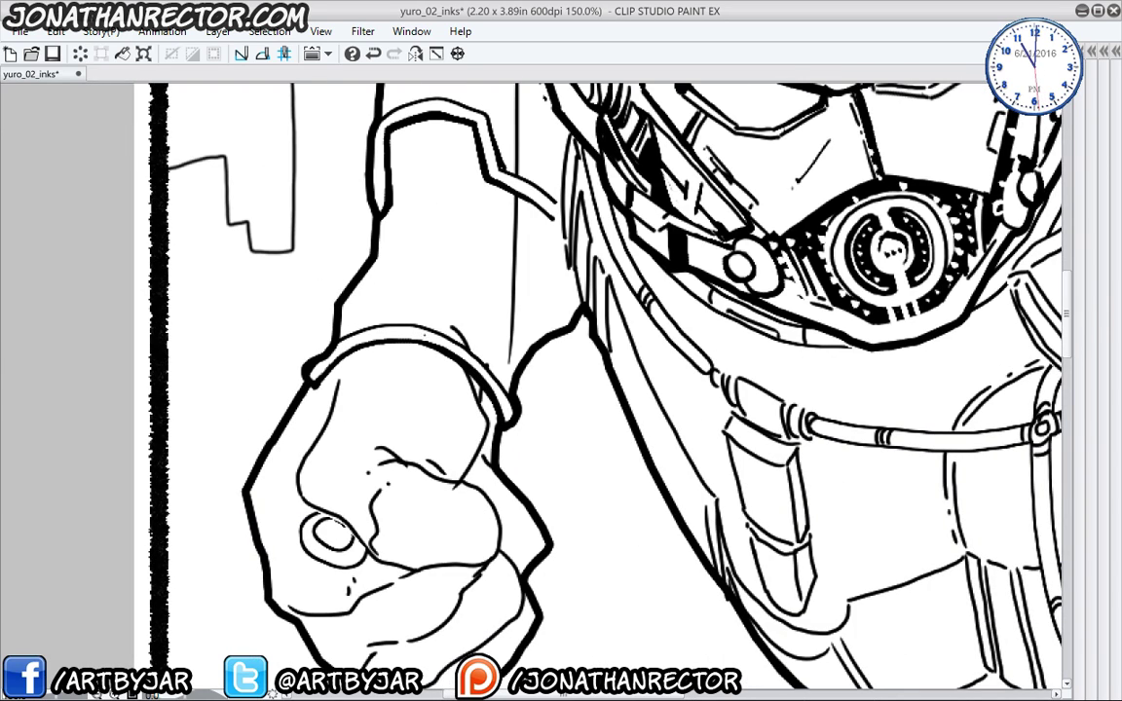
{"action": "left_click_drag", "start_coordinate": [454, 344], "coordinate": [507, 402]}
{"action": "left_click_drag", "start_coordinate": [423, 312], "coordinate": [370, 256]}
{"action": "left_click_drag", "start_coordinate": [510, 277], "coordinate": [513, 362]}
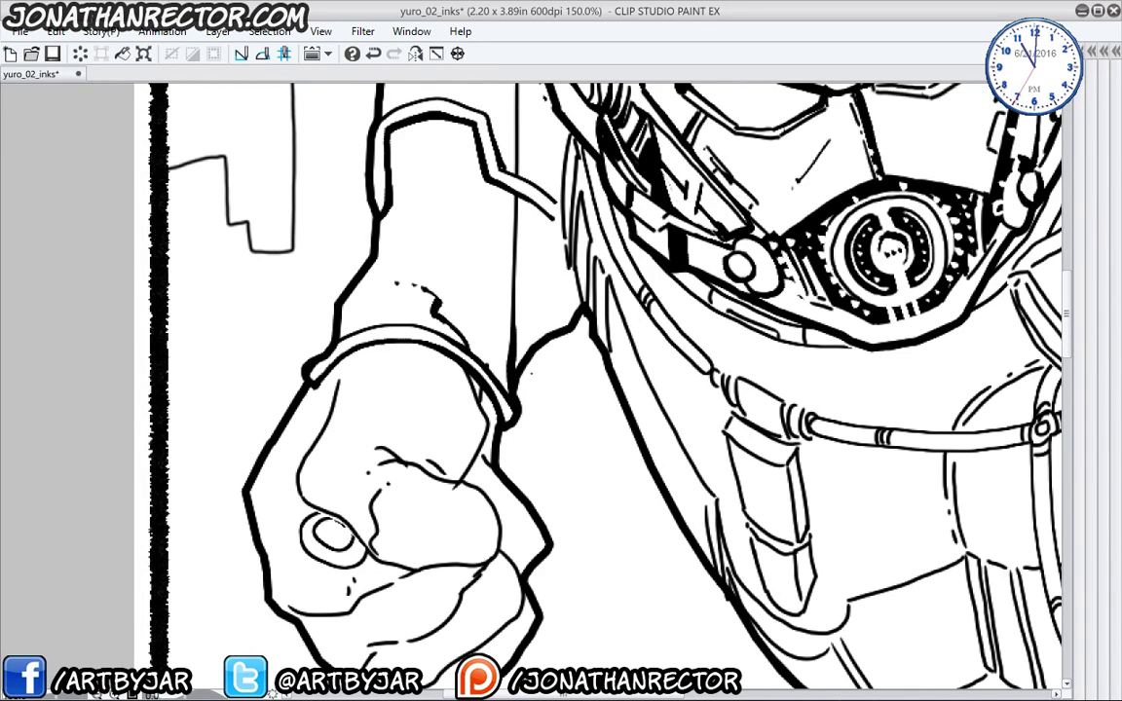
- Thicken the vertical and inner sleeve lines of the fist arm
{"action": "left_click_drag", "start_coordinate": [430, 227], "coordinate": [425, 461]}
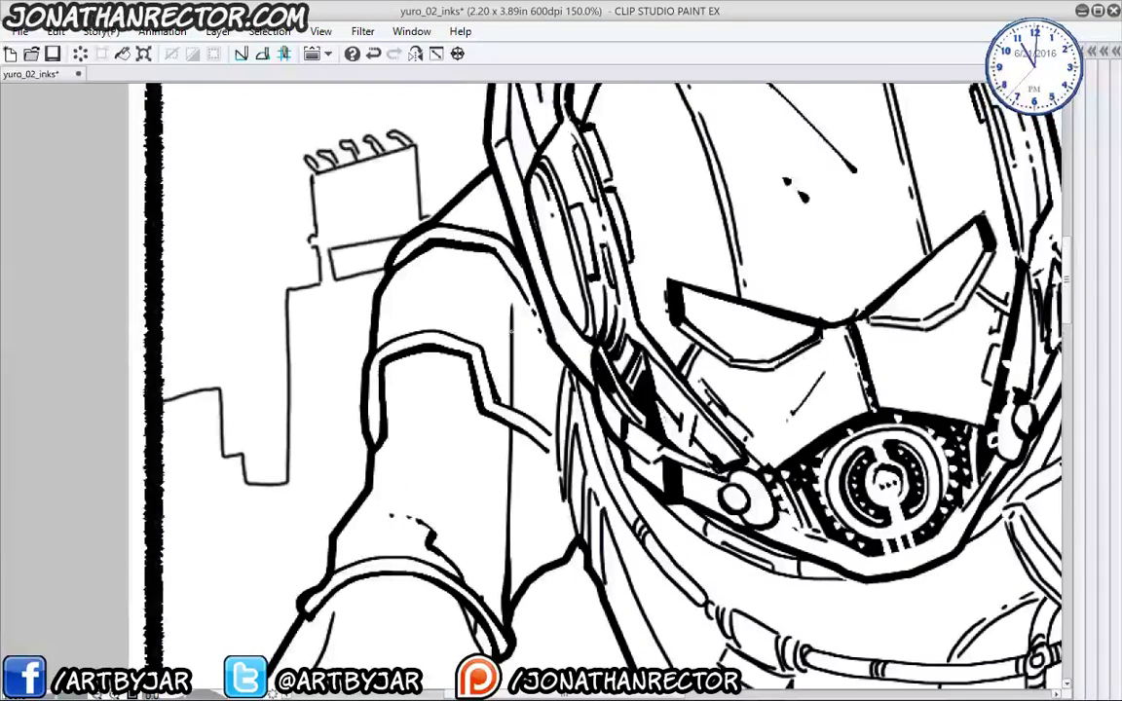
{"action": "left_click_drag", "start_coordinate": [510, 478], "coordinate": [515, 435]}
{"action": "left_click_drag", "start_coordinate": [382, 394], "coordinate": [405, 441]}
{"action": "scroll", "coordinate": [536, 370], "scroll_direction": "down", "scroll_amount": 6}
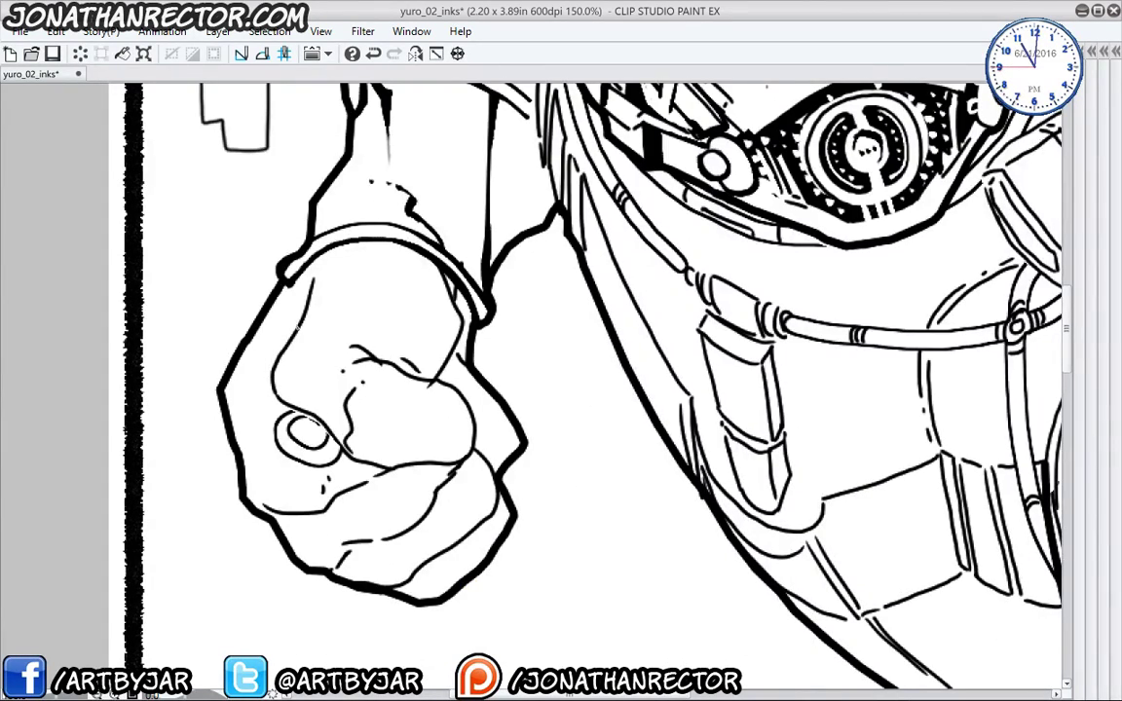
- Open an enlarged floating second view of yuro_02_inks as a full-page overview beside the fist close-up
{"action": "left_click", "coordinate": [411, 31]}
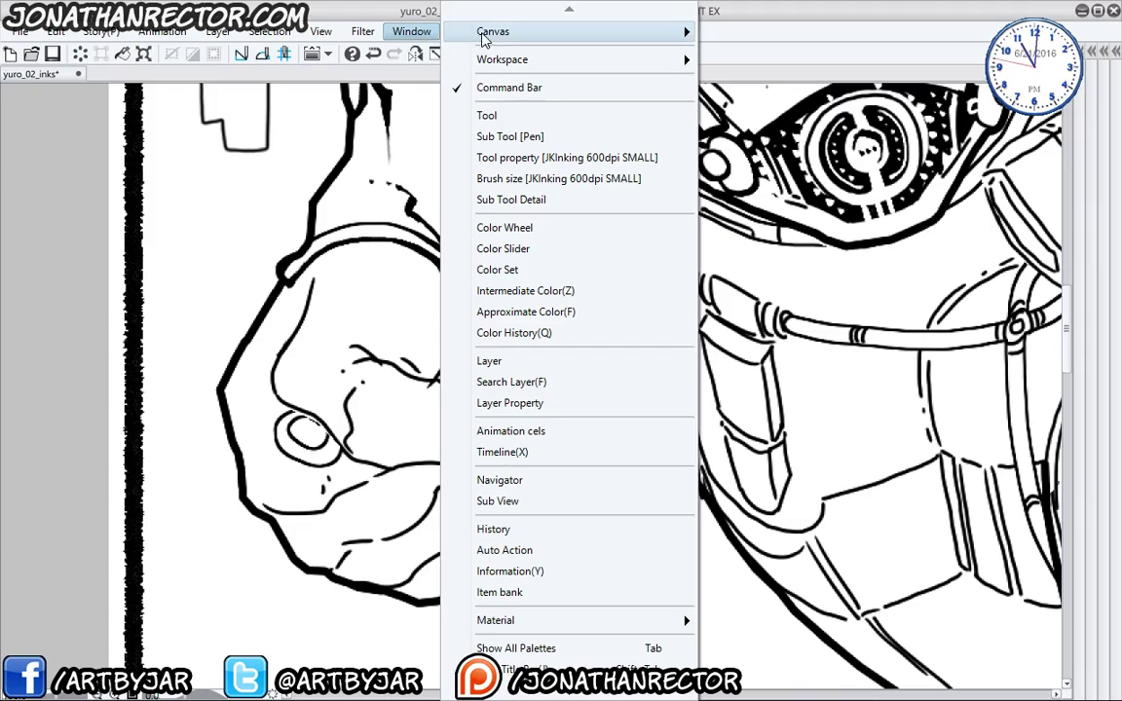
{"action": "mouse_move", "coordinate": [483, 38]}
{"action": "left_click", "coordinate": [889, 33]}
{"action": "left_click_drag", "start_coordinate": [118, 74], "coordinate": [617, 78]}
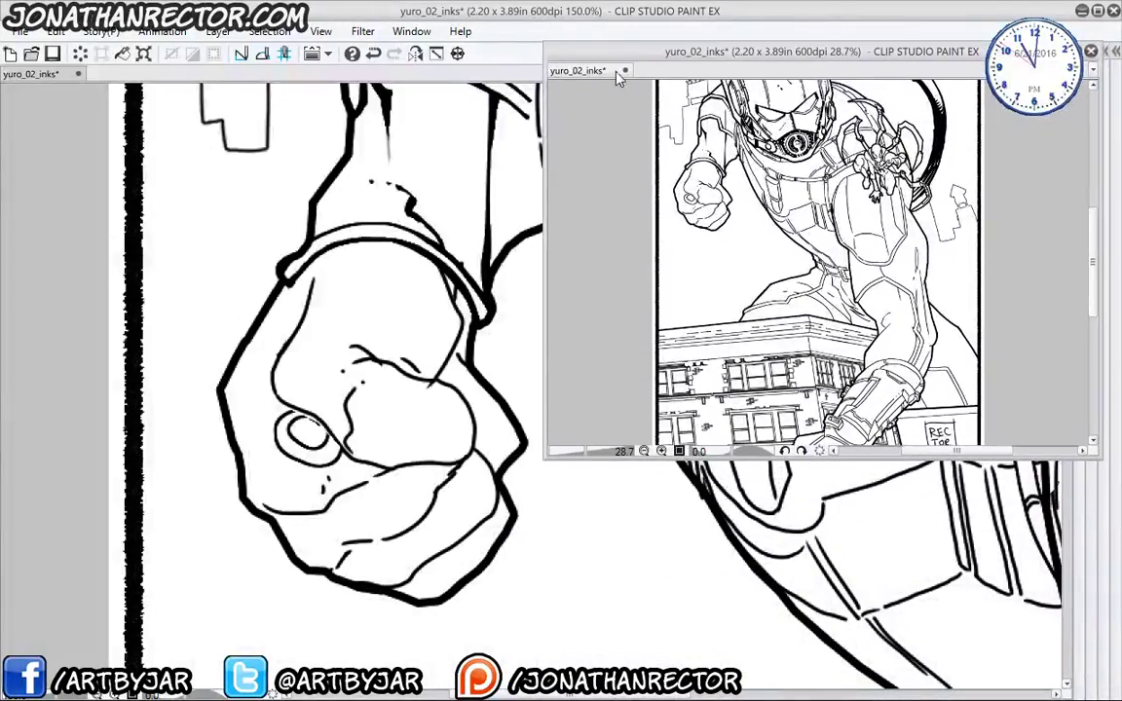
{"action": "left_click_drag", "start_coordinate": [542, 453], "coordinate": [708, 616]}
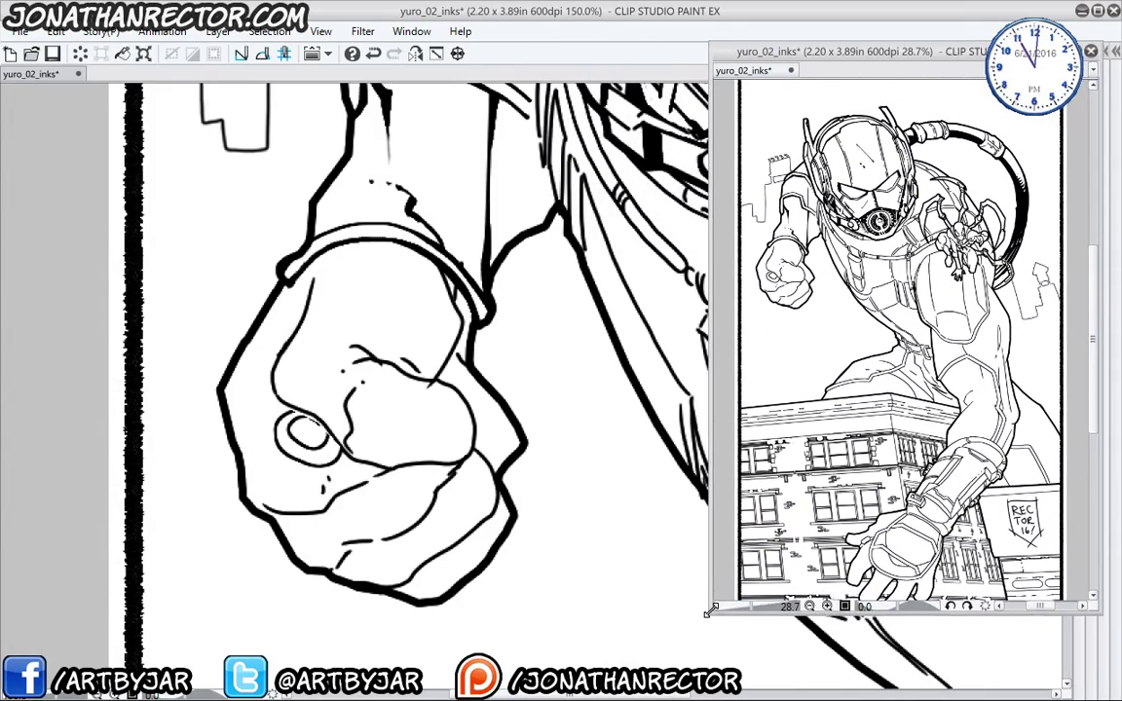
{"action": "left_click_drag", "start_coordinate": [354, 413], "coordinate": [395, 355]}
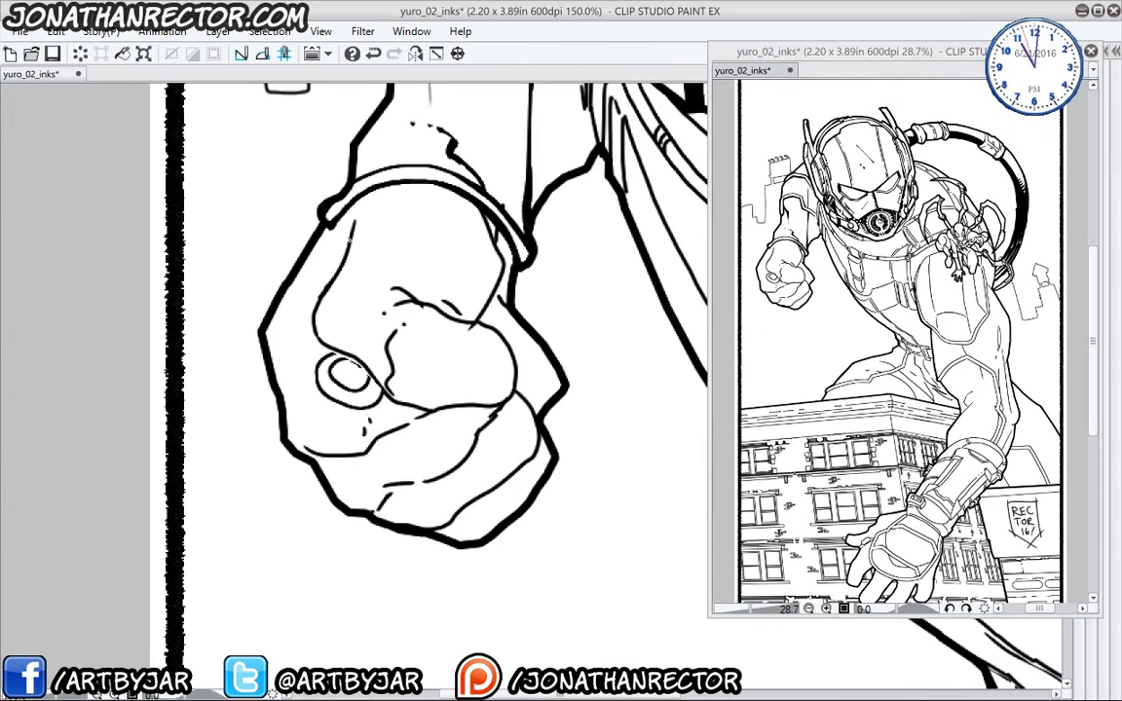
- Thicken the fist's inner thumb, knuckle-under-cuff and lower-left finger contours
{"action": "mouse_move", "coordinate": [336, 248]}
{"action": "left_mouse_down"}
{"action": "mouse_move", "coordinate": [314, 282]}
{"action": "mouse_move", "coordinate": [312, 314]}
{"action": "mouse_move", "coordinate": [385, 399]}
{"action": "mouse_move", "coordinate": [503, 401]}
{"action": "mouse_move", "coordinate": [511, 333]}
{"action": "mouse_move", "coordinate": [366, 273]}
{"action": "left_mouse_up"}
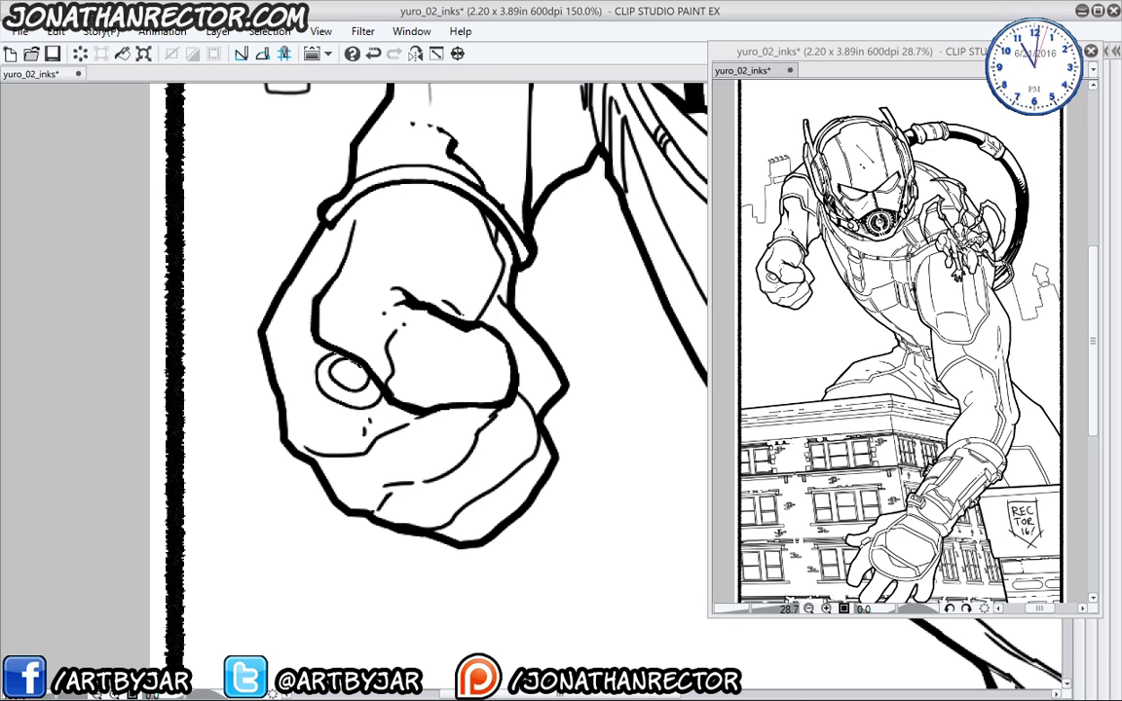
{"action": "left_click_drag", "start_coordinate": [508, 271], "coordinate": [481, 317]}
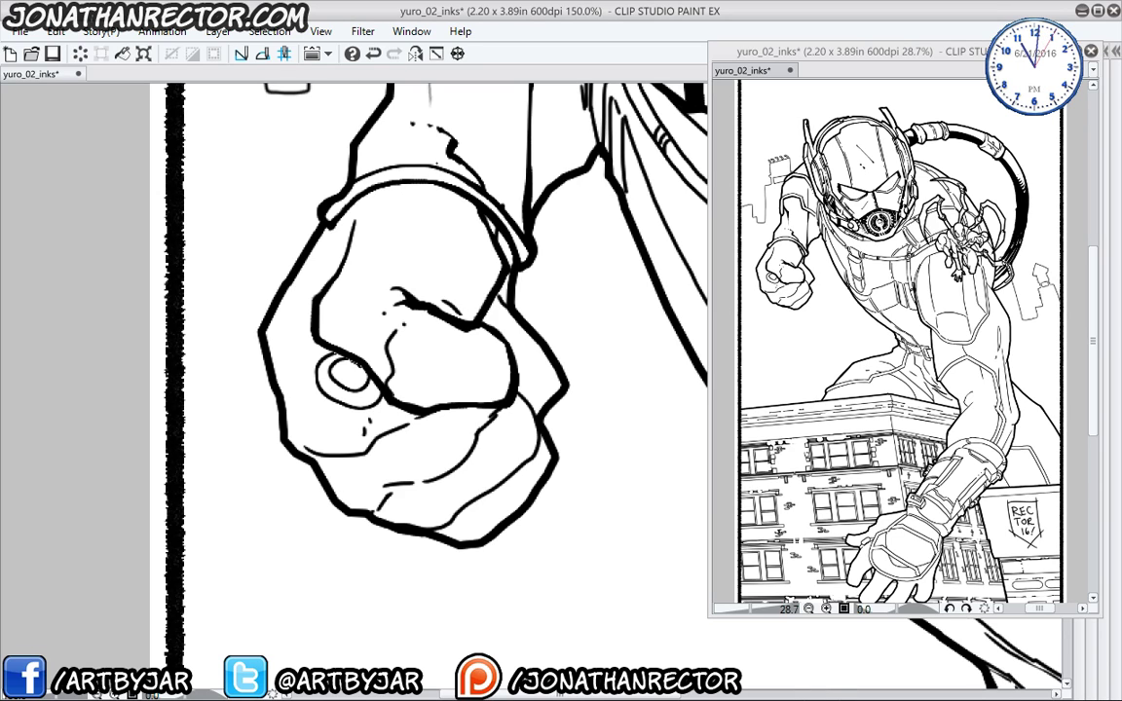
{"action": "mouse_move", "coordinate": [335, 337]}
{"action": "left_mouse_down"}
{"action": "mouse_move", "coordinate": [313, 357]}
{"action": "mouse_move", "coordinate": [297, 337]}
{"action": "mouse_move", "coordinate": [349, 372]}
{"action": "left_mouse_up"}
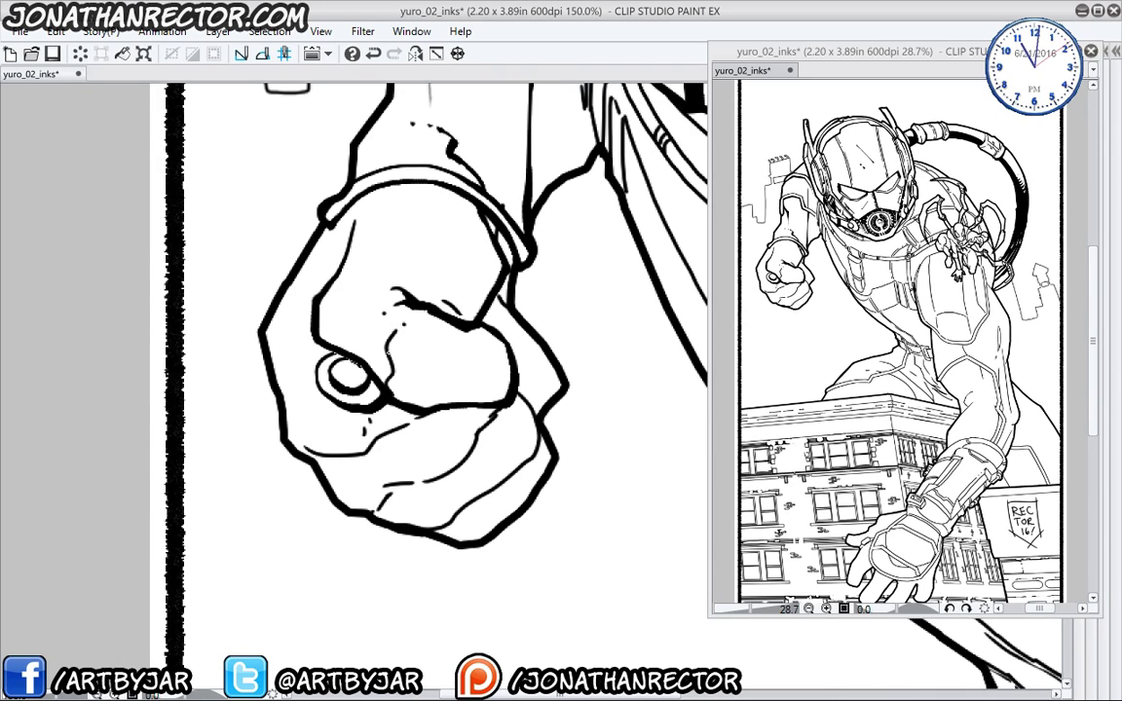
{"action": "left_click_drag", "start_coordinate": [349, 312], "coordinate": [356, 351]}
- Re-ink the fist's lower and upper finger creases heavier and add a curved line on the knuckle
{"action": "mouse_move", "coordinate": [308, 448]}
{"action": "left_mouse_down"}
{"action": "mouse_move", "coordinate": [355, 455]}
{"action": "mouse_move", "coordinate": [421, 413]}
{"action": "left_mouse_up"}
{"action": "left_click_drag", "start_coordinate": [393, 490], "coordinate": [375, 513]}
{"action": "mouse_move", "coordinate": [348, 443]}
{"action": "left_mouse_down"}
{"action": "mouse_move", "coordinate": [408, 421]}
{"action": "mouse_move", "coordinate": [448, 369]}
{"action": "left_mouse_up"}
{"action": "mouse_move", "coordinate": [475, 450]}
{"action": "left_mouse_down"}
{"action": "mouse_move", "coordinate": [450, 472]}
{"action": "mouse_move", "coordinate": [413, 462]}
{"action": "mouse_move", "coordinate": [458, 428]}
{"action": "mouse_move", "coordinate": [487, 378]}
{"action": "mouse_move", "coordinate": [470, 357]}
{"action": "left_mouse_up"}
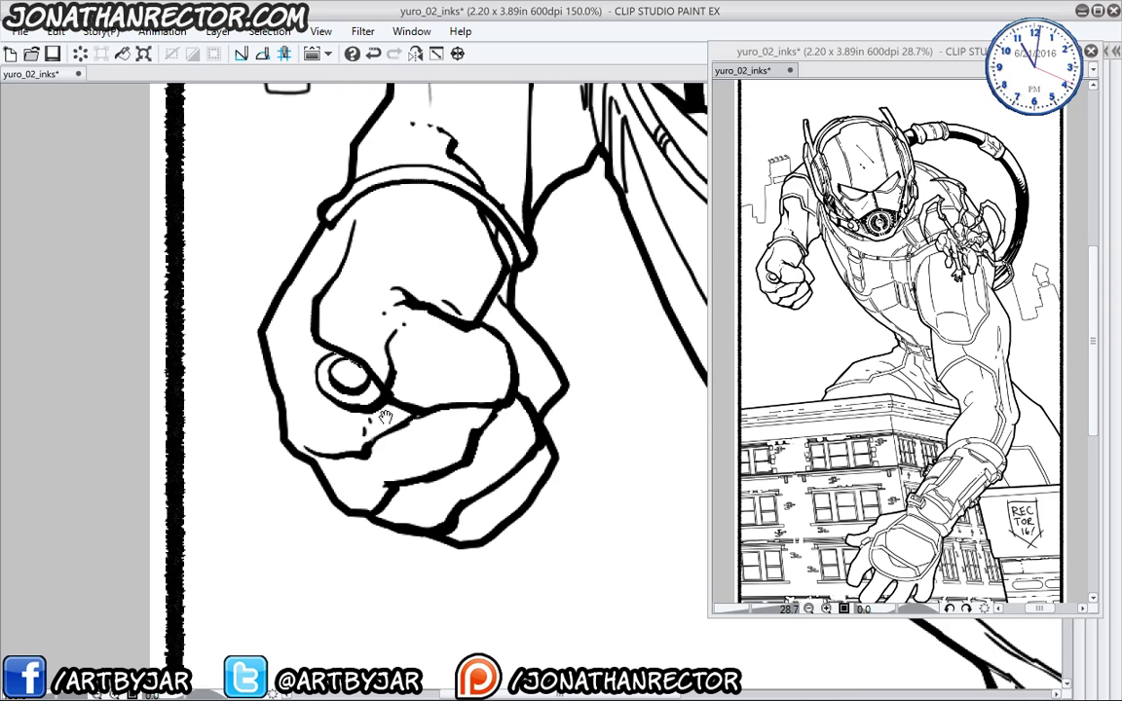
{"action": "left_click_drag", "start_coordinate": [384, 417], "coordinate": [365, 470]}
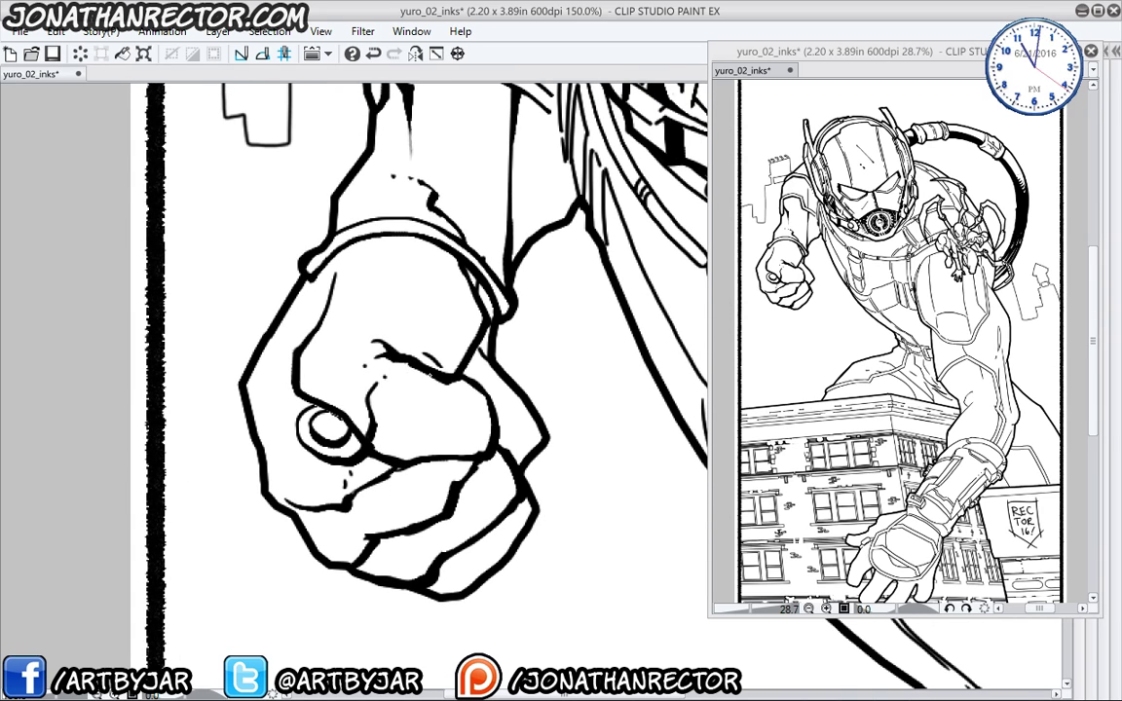
{"action": "left_click_drag", "start_coordinate": [447, 385], "coordinate": [448, 424]}
{"action": "left_click_drag", "start_coordinate": [308, 363], "coordinate": [285, 516]}
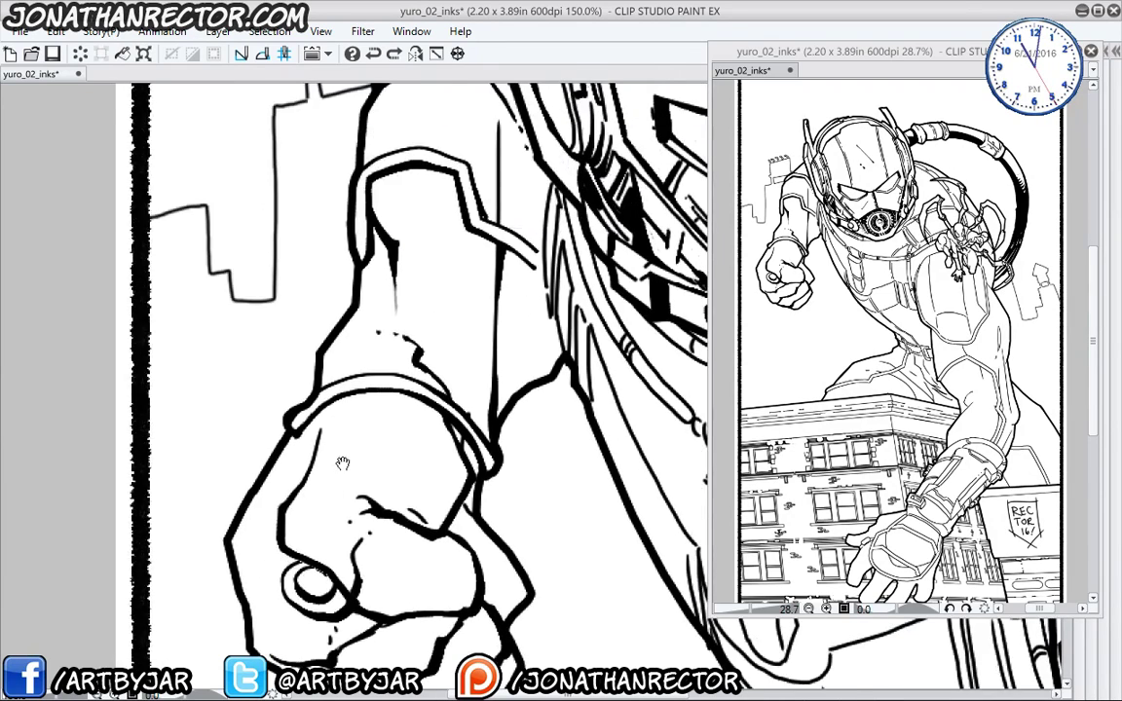
- Ink heavier strokes along the helmet edge
{"action": "mouse_move", "coordinate": [366, 146]}
{"action": "left_mouse_down"}
{"action": "mouse_move", "coordinate": [366, 337]}
{"action": "mouse_move", "coordinate": [394, 288]}
{"action": "mouse_move", "coordinate": [431, 302]}
{"action": "left_mouse_up"}
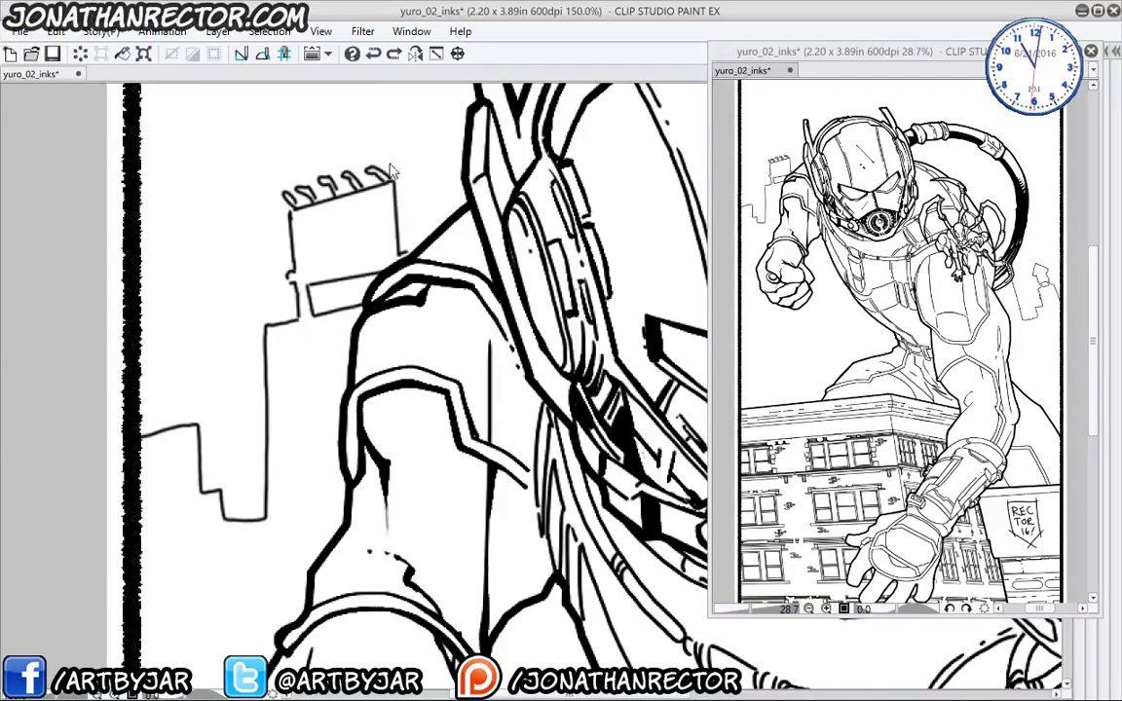
{"action": "left_click_drag", "start_coordinate": [583, 527], "coordinate": [206, 342]}
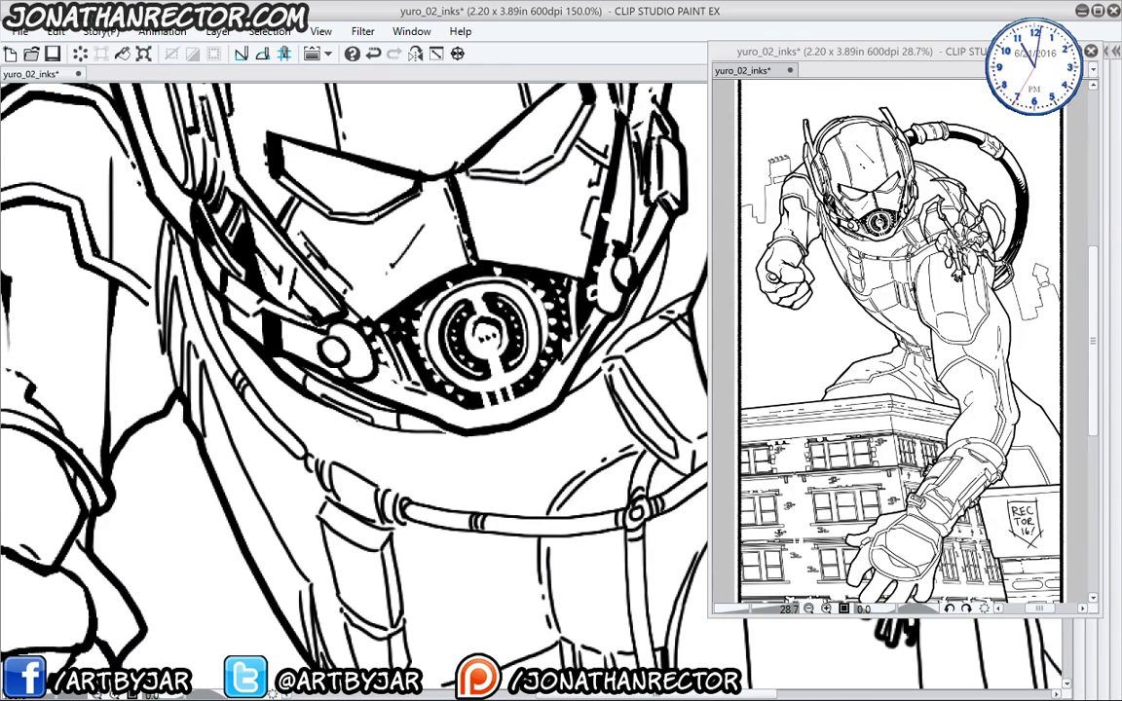
{"action": "left_click_drag", "start_coordinate": [390, 390], "coordinate": [464, 409]}
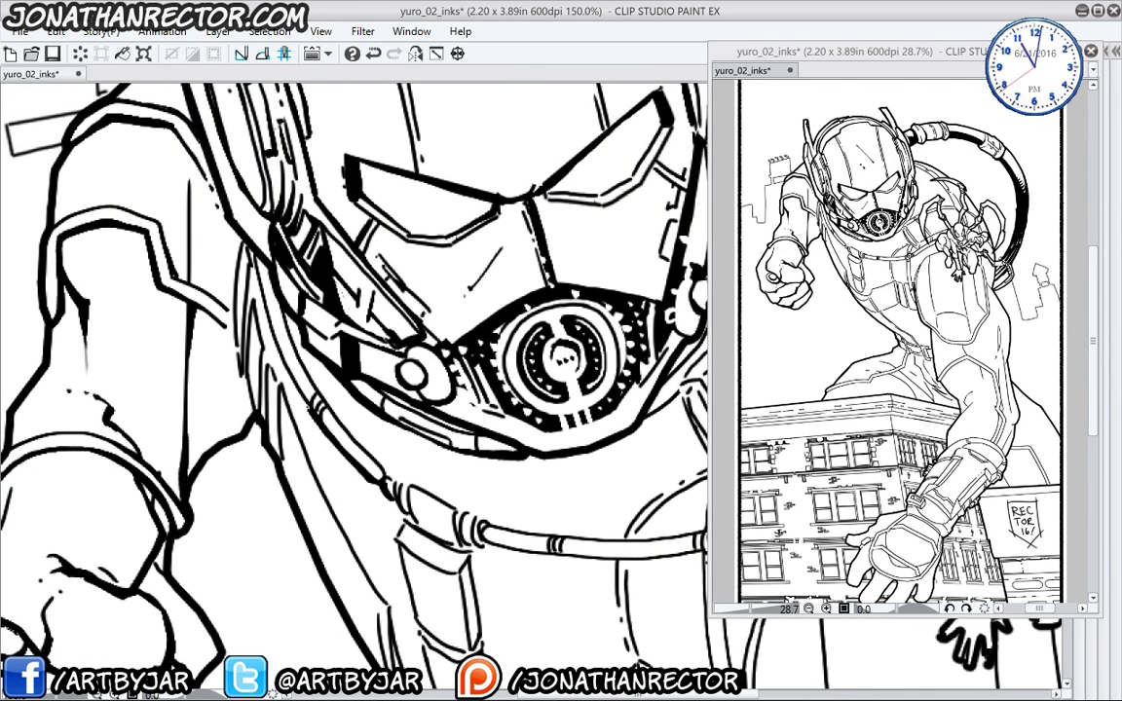
{"action": "mouse_move", "coordinate": [209, 249]}
{"action": "left_mouse_down"}
{"action": "mouse_move", "coordinate": [286, 245]}
{"action": "mouse_move", "coordinate": [282, 338]}
{"action": "left_mouse_up"}
{"action": "mouse_move", "coordinate": [291, 281]}
{"action": "left_mouse_down"}
{"action": "mouse_move", "coordinate": [288, 345]}
{"action": "mouse_move", "coordinate": [339, 418]}
{"action": "mouse_move", "coordinate": [386, 569]}
{"action": "left_mouse_up"}
- Thicken the torso outline below the helmet and the chest-plate edges
{"action": "mouse_move", "coordinate": [395, 531]}
{"action": "left_mouse_down"}
{"action": "mouse_move", "coordinate": [338, 367]}
{"action": "mouse_move", "coordinate": [387, 402]}
{"action": "mouse_move", "coordinate": [404, 488]}
{"action": "left_mouse_up"}
{"action": "left_click_drag", "start_coordinate": [401, 434], "coordinate": [425, 533]}
{"action": "mouse_move", "coordinate": [400, 517]}
{"action": "left_mouse_down"}
{"action": "mouse_move", "coordinate": [314, 423]}
{"action": "mouse_move", "coordinate": [400, 444]}
{"action": "mouse_move", "coordinate": [415, 419]}
{"action": "left_mouse_up"}
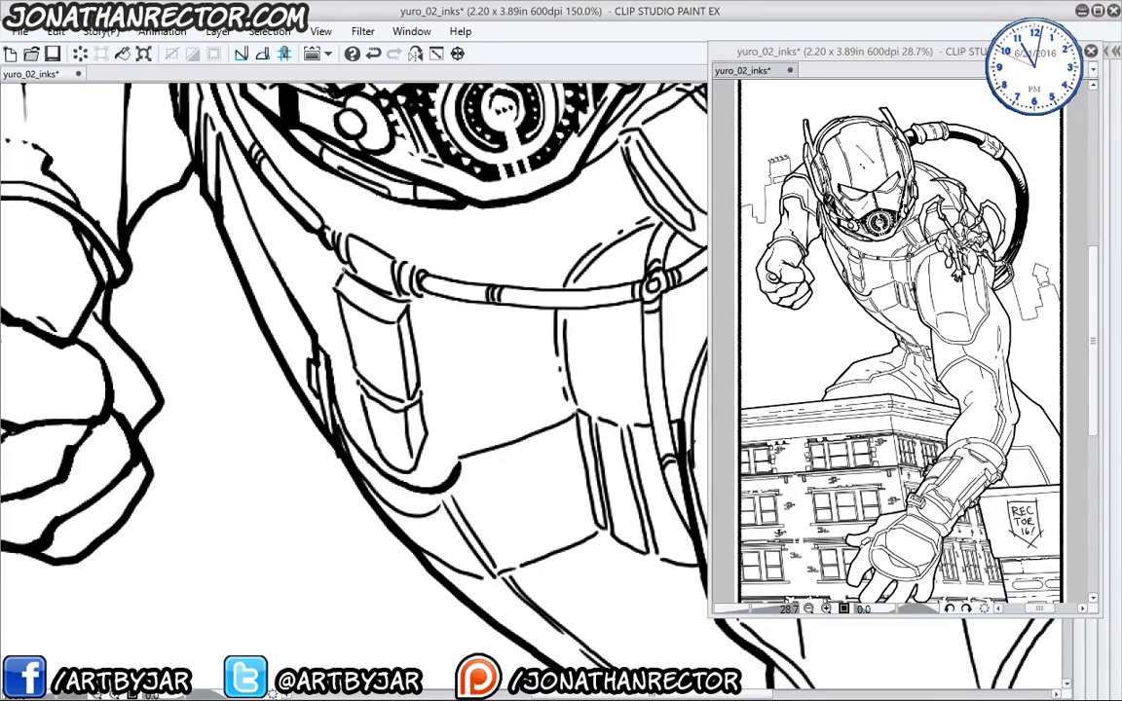
{"action": "mouse_move", "coordinate": [298, 243]}
{"action": "left_mouse_down"}
{"action": "mouse_move", "coordinate": [325, 340]}
{"action": "mouse_move", "coordinate": [405, 399]}
{"action": "mouse_move", "coordinate": [366, 422]}
{"action": "left_mouse_up"}
{"action": "left_click_drag", "start_coordinate": [322, 341], "coordinate": [353, 368]}
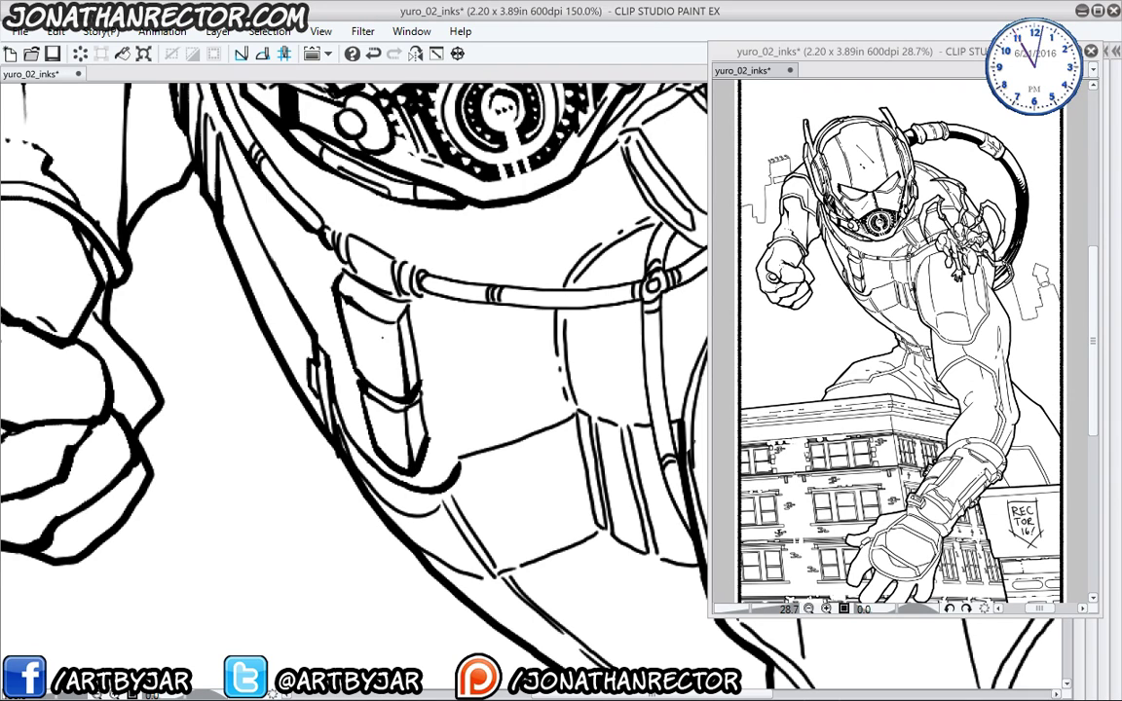
- Darken the torso outline under the helmet and re-ink the jaw panel line heavier
{"action": "scroll", "coordinate": [355, 370], "scroll_direction": "up", "scroll_amount": 3}
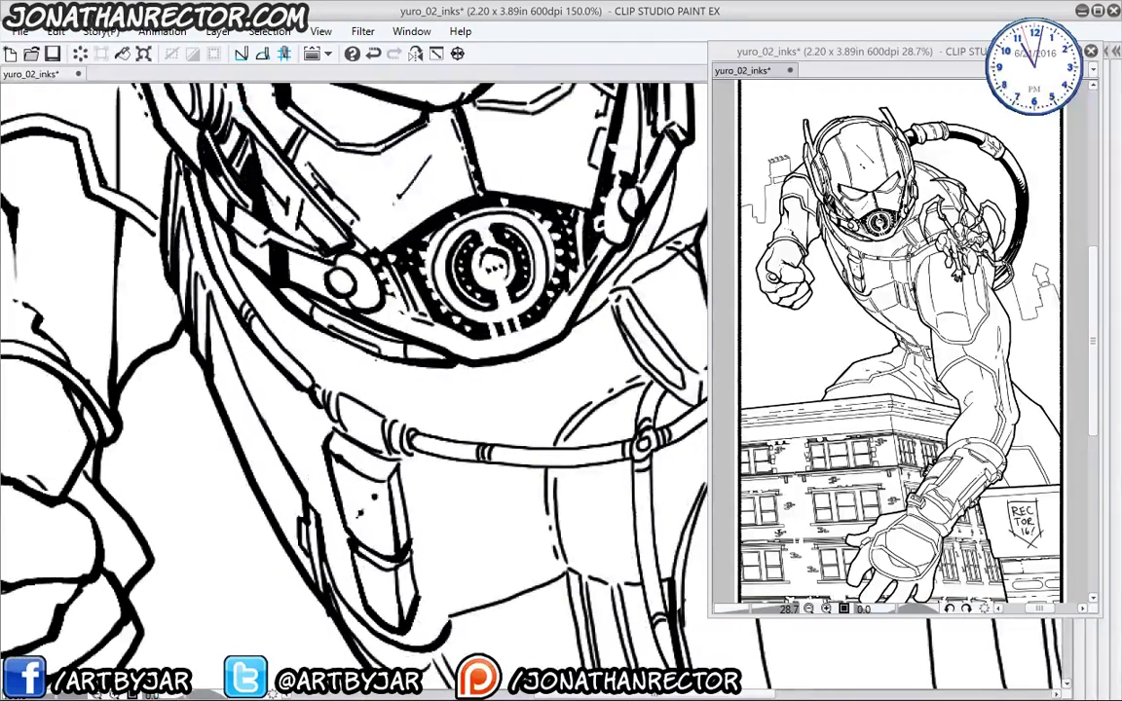
{"action": "left_click_drag", "start_coordinate": [341, 328], "coordinate": [322, 356]}
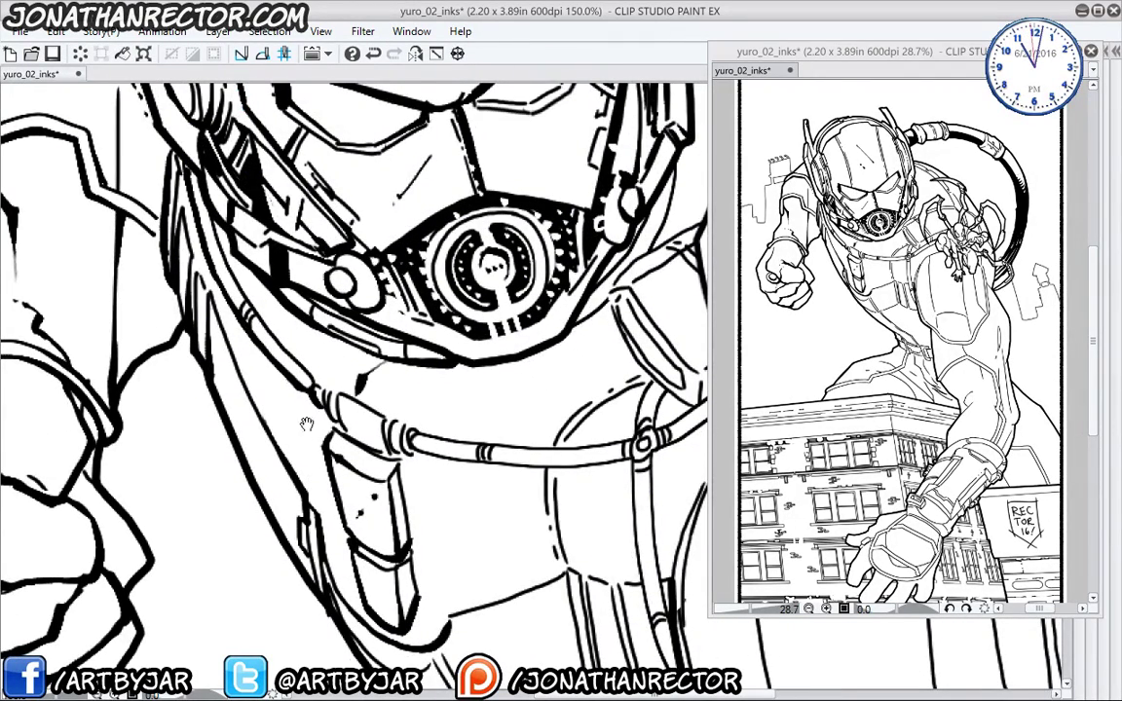
{"action": "left_click_drag", "start_coordinate": [306, 425], "coordinate": [315, 450]}
{"action": "left_click_drag", "start_coordinate": [317, 331], "coordinate": [324, 352]}
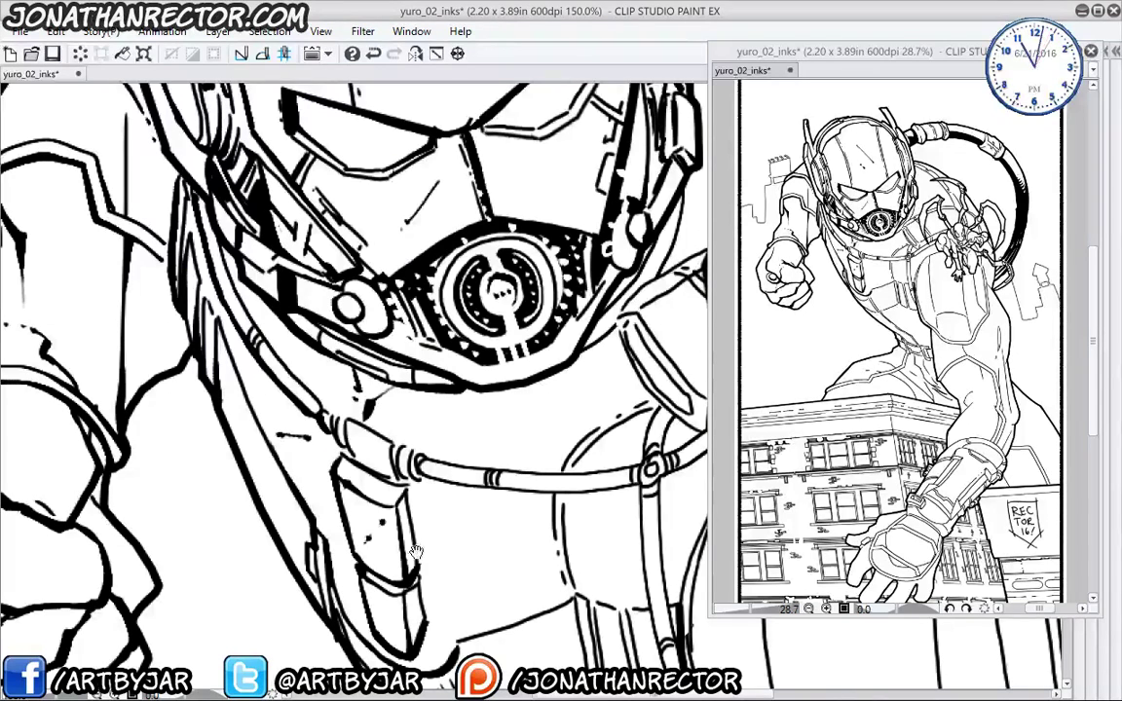
{"action": "left_click_drag", "start_coordinate": [492, 494], "coordinate": [299, 269]}
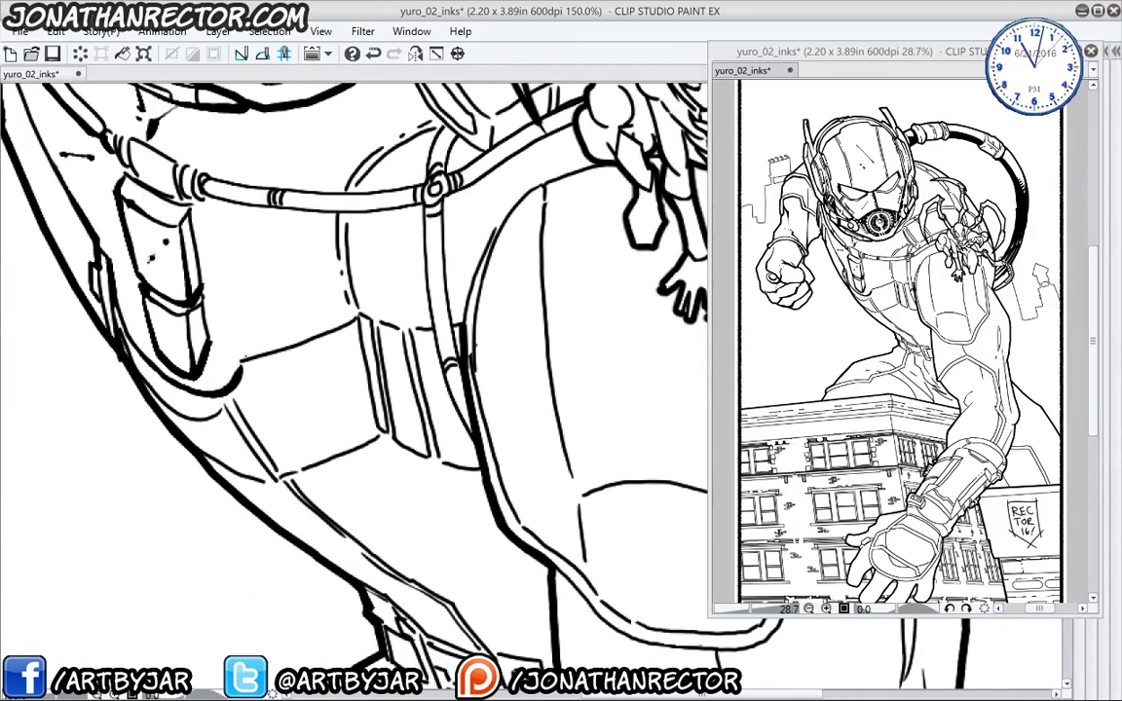
{"action": "mouse_move", "coordinate": [243, 358]}
{"action": "left_mouse_down"}
{"action": "mouse_move", "coordinate": [354, 318]}
{"action": "mouse_move", "coordinate": [389, 435]}
{"action": "left_mouse_up"}
- Thicken the chest-strap panels, vertical strap edge, strap ring, chest hose's lower edge and a short chest line
{"action": "mouse_move", "coordinate": [386, 366]}
{"action": "left_mouse_down"}
{"action": "mouse_move", "coordinate": [396, 441]}
{"action": "mouse_move", "coordinate": [427, 457]}
{"action": "left_mouse_up"}
{"action": "mouse_move", "coordinate": [421, 375]}
{"action": "left_mouse_down"}
{"action": "mouse_move", "coordinate": [437, 455]}
{"action": "mouse_move", "coordinate": [479, 468]}
{"action": "left_mouse_up"}
{"action": "mouse_move", "coordinate": [421, 185]}
{"action": "left_mouse_down"}
{"action": "mouse_move", "coordinate": [435, 319]}
{"action": "mouse_move", "coordinate": [362, 502]}
{"action": "mouse_move", "coordinate": [360, 587]}
{"action": "left_mouse_up"}
{"action": "left_click_drag", "start_coordinate": [414, 434], "coordinate": [429, 402]}
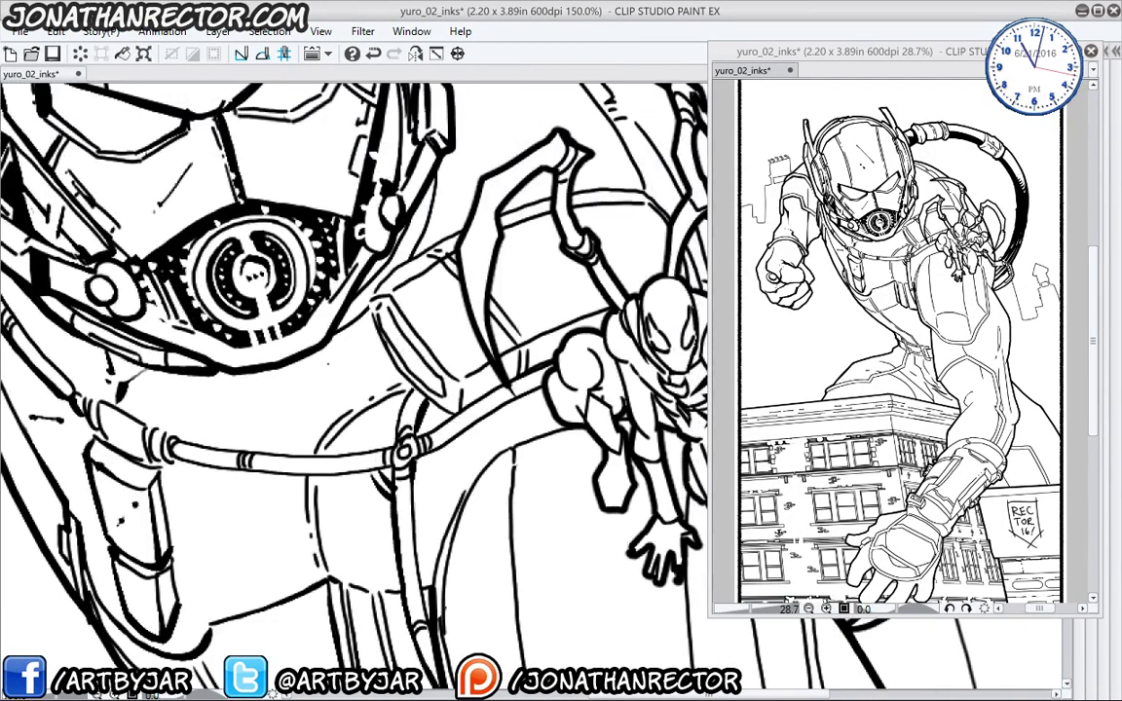
{"action": "left_click_drag", "start_coordinate": [163, 487], "coordinate": [195, 402]}
{"action": "mouse_move", "coordinate": [198, 349]}
{"action": "left_mouse_down"}
{"action": "mouse_move", "coordinate": [218, 354]}
{"action": "mouse_move", "coordinate": [175, 334]}
{"action": "left_mouse_up"}
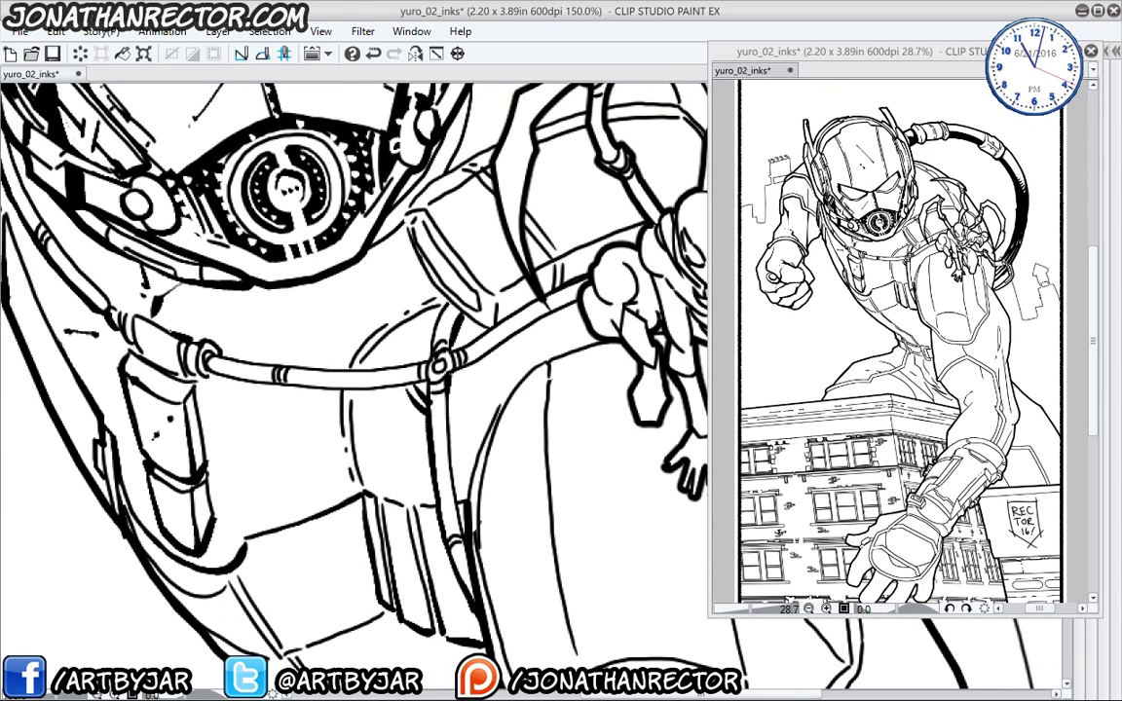
{"action": "left_click_drag", "start_coordinate": [206, 374], "coordinate": [384, 383]}
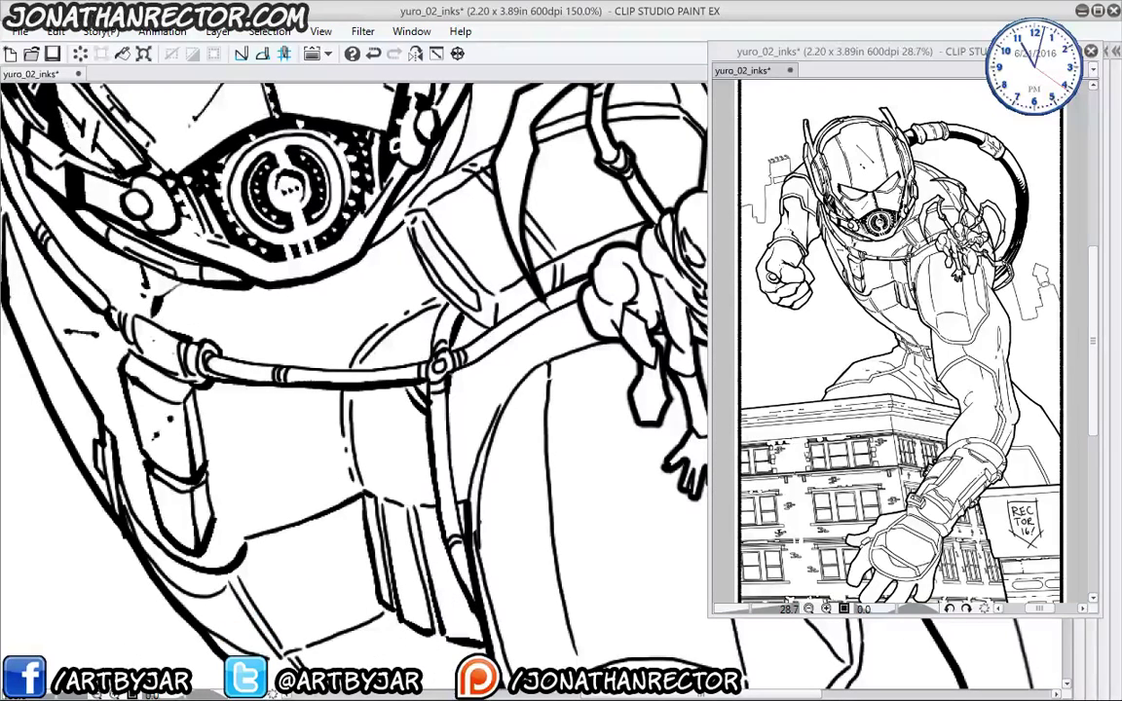
{"action": "left_click_drag", "start_coordinate": [201, 327], "coordinate": [385, 329]}
{"action": "mouse_move", "coordinate": [292, 429]}
{"action": "left_mouse_down"}
{"action": "mouse_move", "coordinate": [377, 352]}
{"action": "mouse_move", "coordinate": [358, 433]}
{"action": "left_mouse_up"}
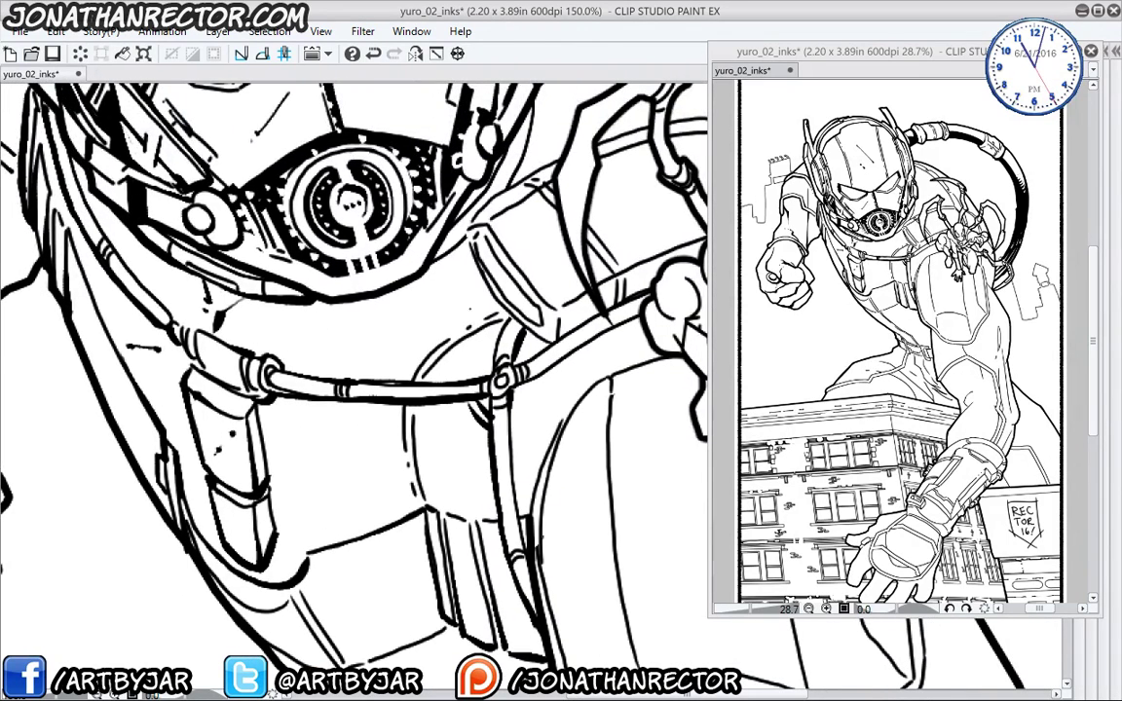
- Draw new line, tapered and short dark strokes under the helmet's lower edge and visor
{"action": "left_click_drag", "start_coordinate": [485, 311], "coordinate": [297, 315]}
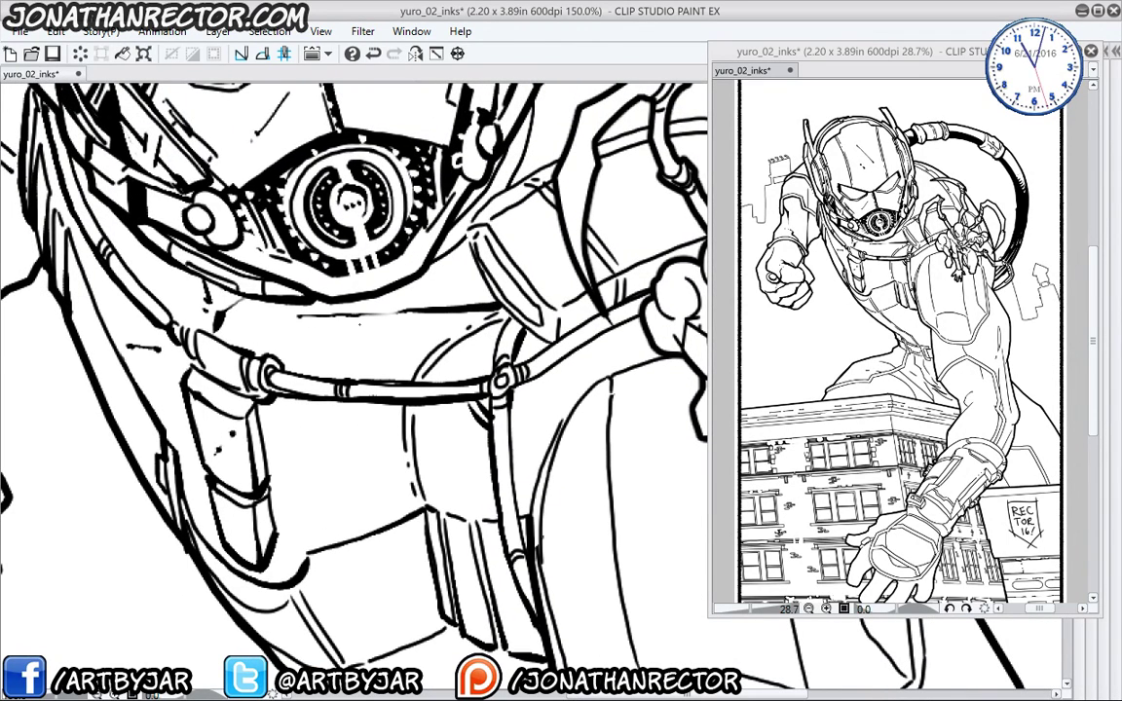
{"action": "left_click_drag", "start_coordinate": [400, 348], "coordinate": [346, 337]}
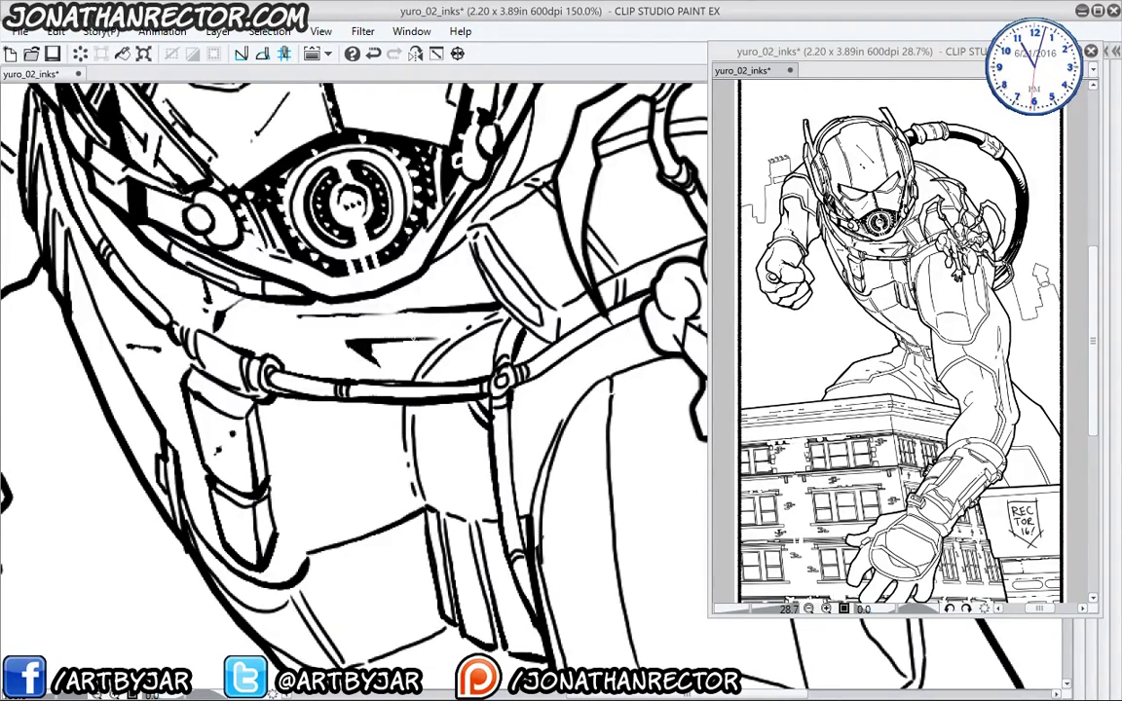
{"action": "left_click_drag", "start_coordinate": [410, 308], "coordinate": [382, 304]}
{"action": "left_click_drag", "start_coordinate": [232, 294], "coordinate": [277, 354]}
- Hatch the torso armour with short shading strokes and thin lines along its contour
{"action": "left_click_drag", "start_coordinate": [263, 467], "coordinate": [205, 320]}
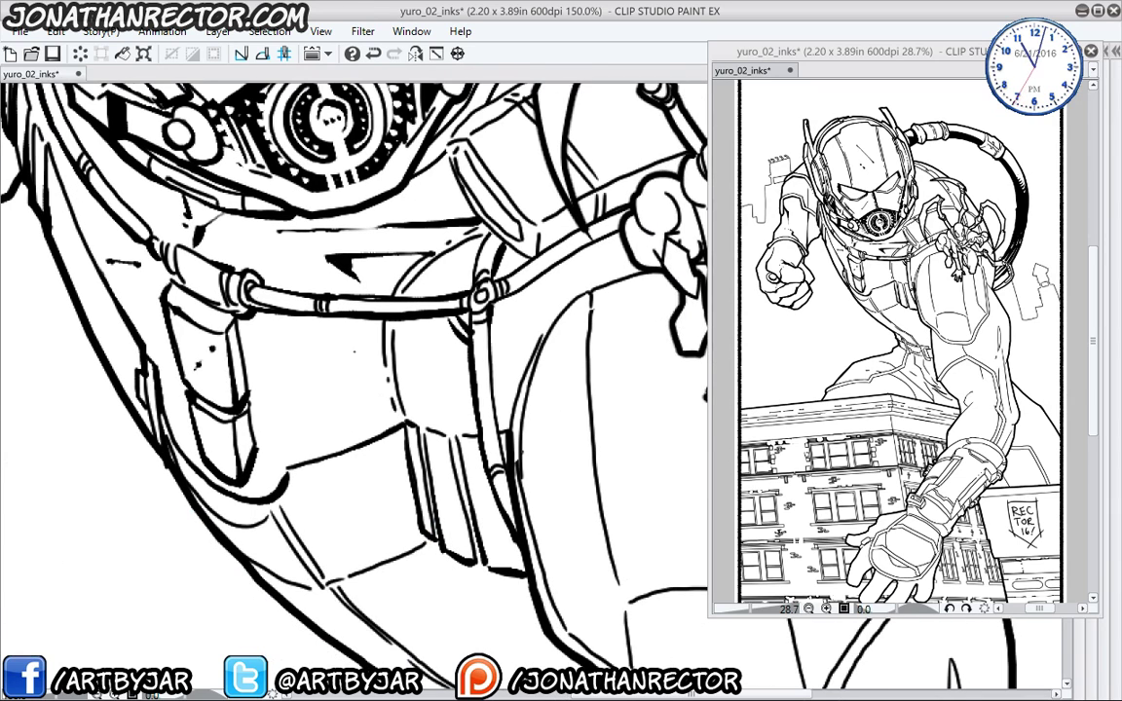
{"action": "mouse_move", "coordinate": [402, 425]}
{"action": "left_mouse_down"}
{"action": "mouse_move", "coordinate": [360, 370]}
{"action": "mouse_move", "coordinate": [312, 344]}
{"action": "left_mouse_up"}
{"action": "left_click_drag", "start_coordinate": [319, 354], "coordinate": [294, 324]}
{"action": "left_click_drag", "start_coordinate": [390, 438], "coordinate": [360, 326]}
{"action": "left_click_drag", "start_coordinate": [300, 422], "coordinate": [272, 410]}
{"action": "left_click_drag", "start_coordinate": [341, 392], "coordinate": [298, 412]}
{"action": "mouse_move", "coordinate": [365, 378]}
{"action": "left_mouse_down"}
{"action": "mouse_move", "coordinate": [334, 401]}
{"action": "mouse_move", "coordinate": [422, 336]}
{"action": "left_mouse_up"}
{"action": "left_click_drag", "start_coordinate": [331, 424], "coordinate": [248, 389]}
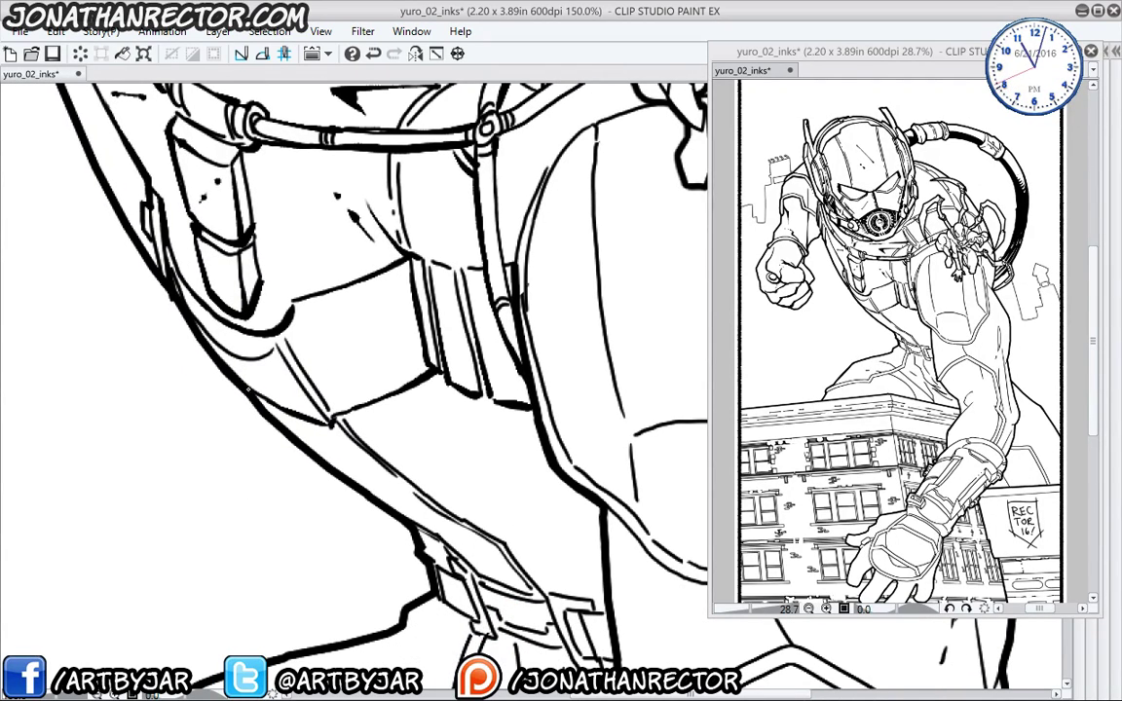
{"action": "mouse_move", "coordinate": [345, 445]}
{"action": "left_mouse_down"}
{"action": "mouse_move", "coordinate": [265, 408]}
{"action": "mouse_move", "coordinate": [307, 390]}
{"action": "mouse_move", "coordinate": [376, 465]}
{"action": "left_mouse_up"}
- Hatch down the armour band, redoing one stroke, and add tapered shadow, tick and hooked marks
{"action": "left_click_drag", "start_coordinate": [347, 479], "coordinate": [415, 507]}
{"action": "left_click_drag", "start_coordinate": [367, 445], "coordinate": [500, 569]}
{"action": "left_click_drag", "start_coordinate": [439, 453], "coordinate": [440, 472]}
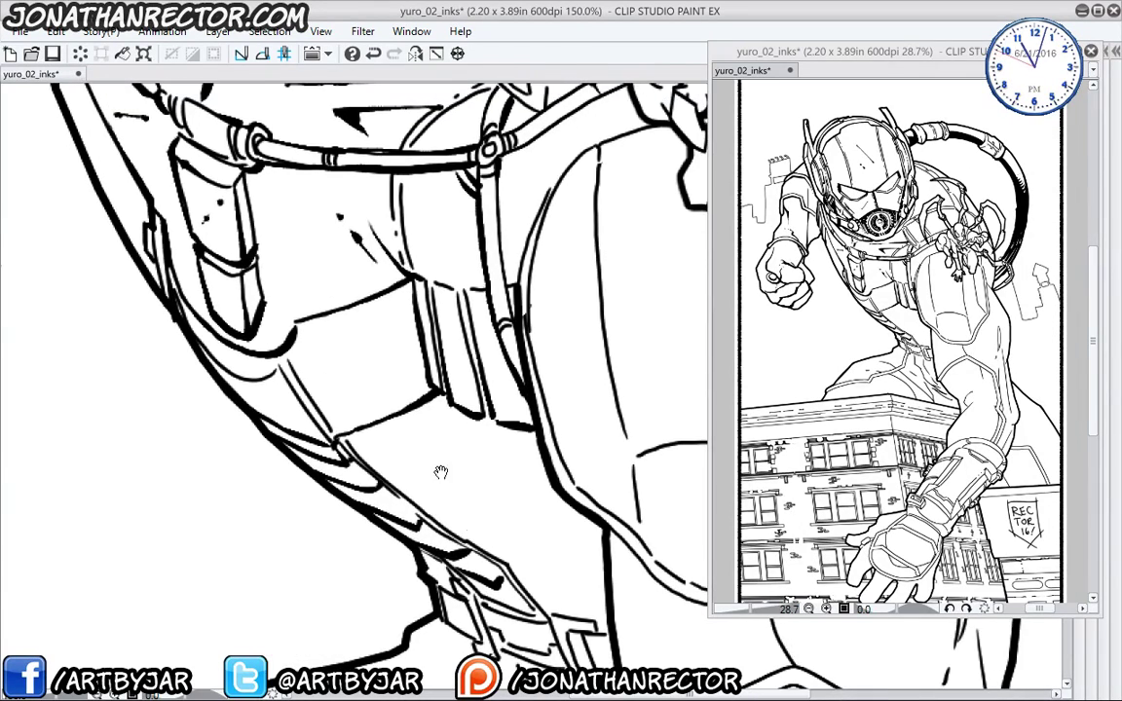
{"action": "left_click_drag", "start_coordinate": [492, 539], "coordinate": [536, 563]}
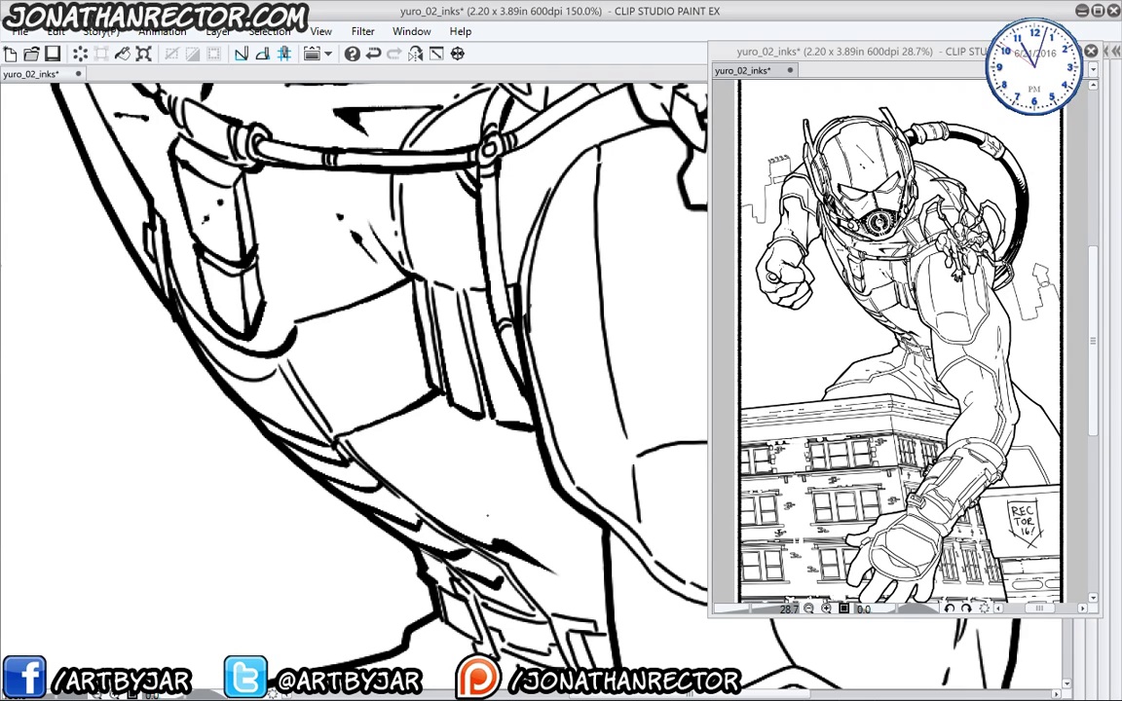
{"action": "key", "text": "ctrl+z"}
{"action": "left_click_drag", "start_coordinate": [532, 448], "coordinate": [507, 521]}
{"action": "left_click_drag", "start_coordinate": [551, 516], "coordinate": [539, 540]}
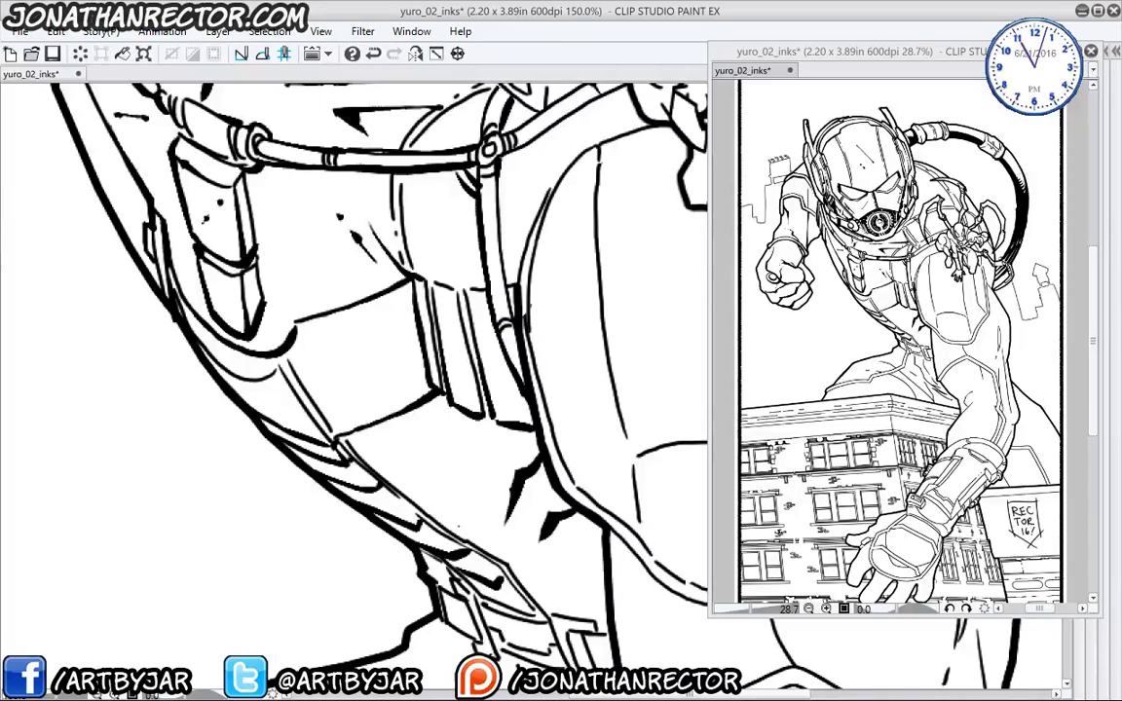
{"action": "left_click_drag", "start_coordinate": [527, 447], "coordinate": [520, 475]}
{"action": "left_click_drag", "start_coordinate": [539, 462], "coordinate": [474, 495]}
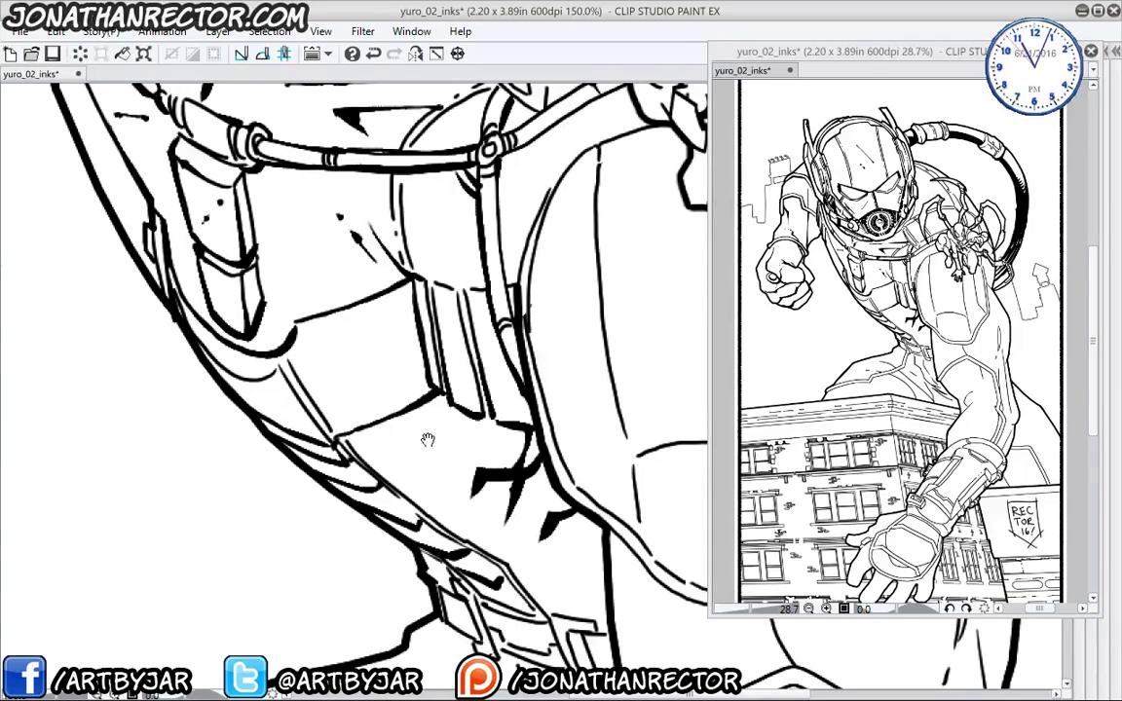
- Erase the stray line beside the chest armour contour and ink the band's upper edge
{"action": "left_click_drag", "start_coordinate": [417, 442], "coordinate": [369, 507]}
{"action": "mouse_move", "coordinate": [478, 306]}
{"action": "left_mouse_down"}
{"action": "mouse_move", "coordinate": [380, 381]}
{"action": "mouse_move", "coordinate": [357, 332]}
{"action": "mouse_move", "coordinate": [380, 281]}
{"action": "mouse_move", "coordinate": [455, 237]}
{"action": "left_mouse_up"}
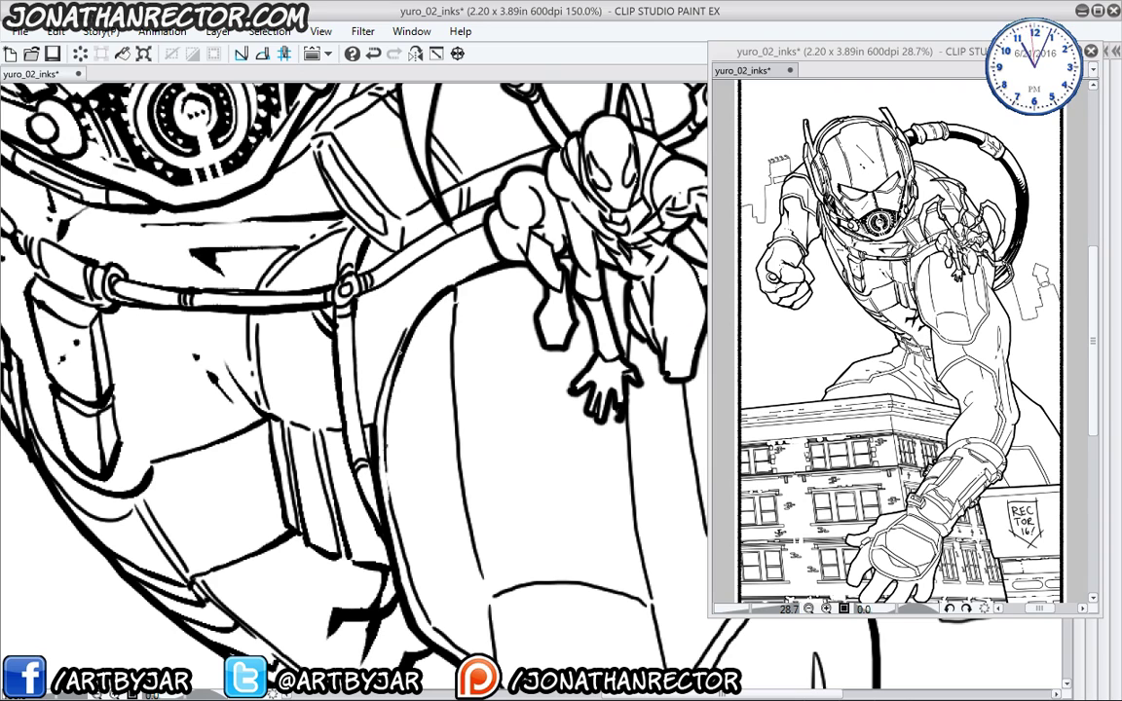
{"action": "mouse_move", "coordinate": [405, 328]}
{"action": "left_mouse_down"}
{"action": "mouse_move", "coordinate": [396, 352]}
{"action": "mouse_move", "coordinate": [359, 303]}
{"action": "mouse_move", "coordinate": [385, 259]}
{"action": "mouse_move", "coordinate": [446, 225]}
{"action": "left_mouse_up"}
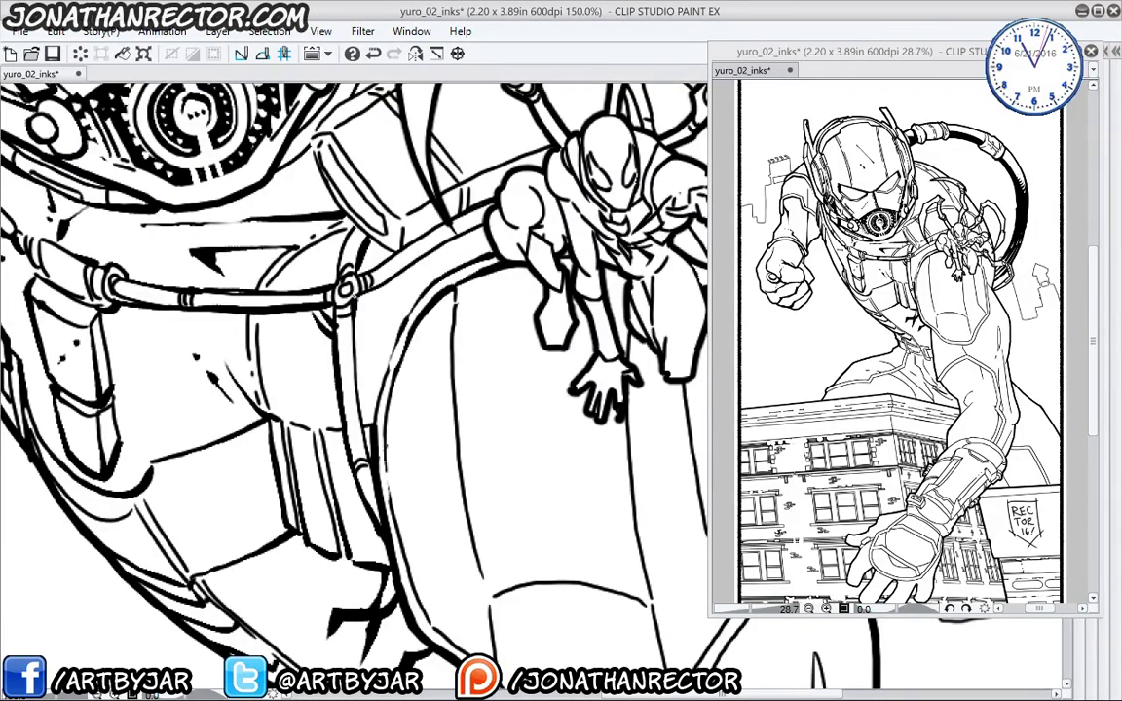
{"action": "left_click_drag", "start_coordinate": [321, 266], "coordinate": [437, 199]}
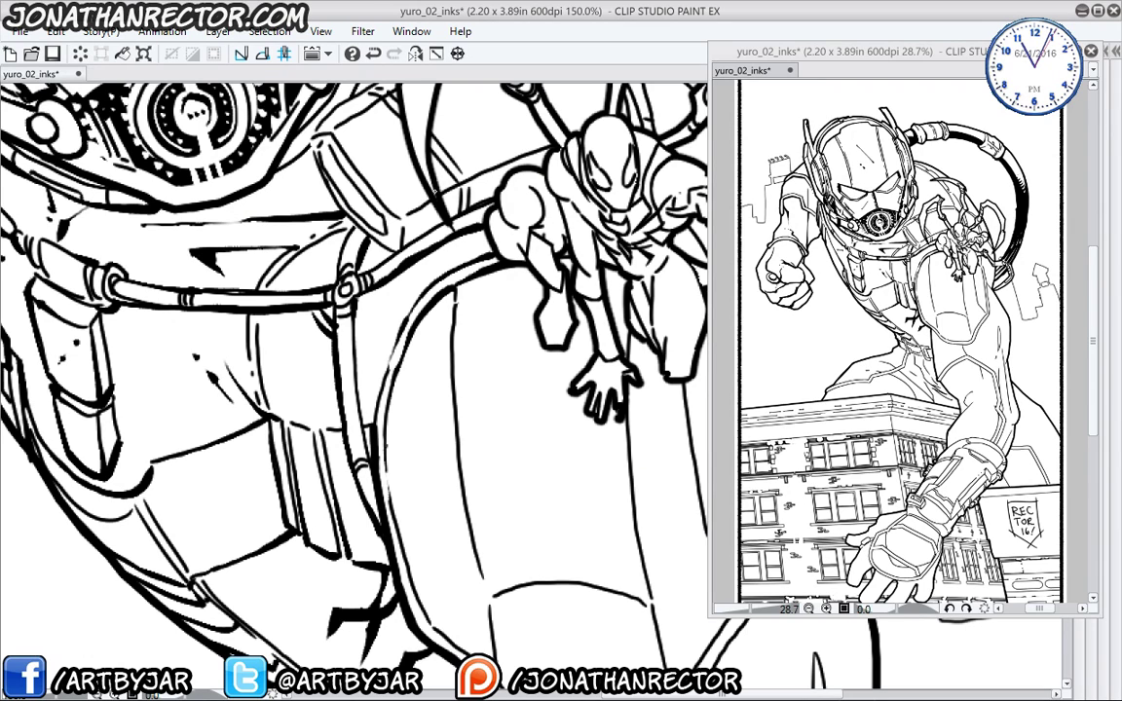
{"action": "left_click_drag", "start_coordinate": [351, 343], "coordinate": [381, 411]}
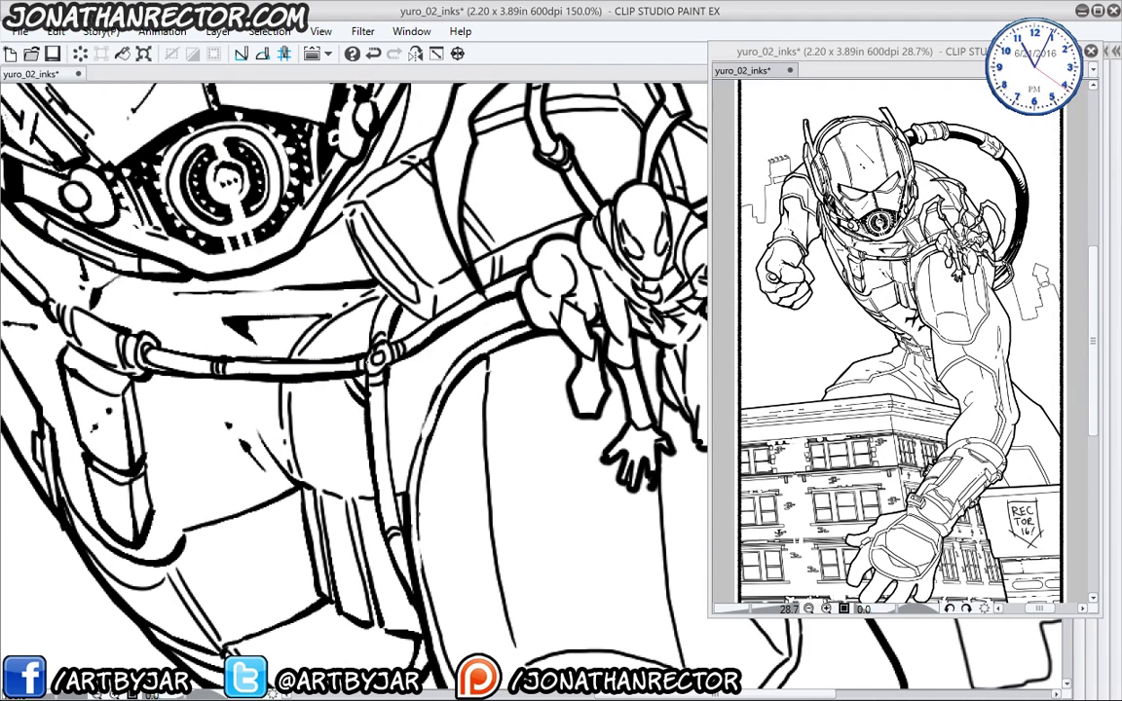
- Ink a diagonal line and a rounded slot with an inner line in the helmet's side block
{"action": "left_click_drag", "start_coordinate": [339, 281], "coordinate": [368, 366]}
{"action": "mouse_move", "coordinate": [422, 197]}
{"action": "left_mouse_down"}
{"action": "mouse_move", "coordinate": [341, 253]}
{"action": "mouse_move", "coordinate": [333, 274]}
{"action": "mouse_move", "coordinate": [346, 304]}
{"action": "mouse_move", "coordinate": [411, 363]}
{"action": "left_mouse_up"}
{"action": "left_click_drag", "start_coordinate": [399, 298], "coordinate": [395, 304]}
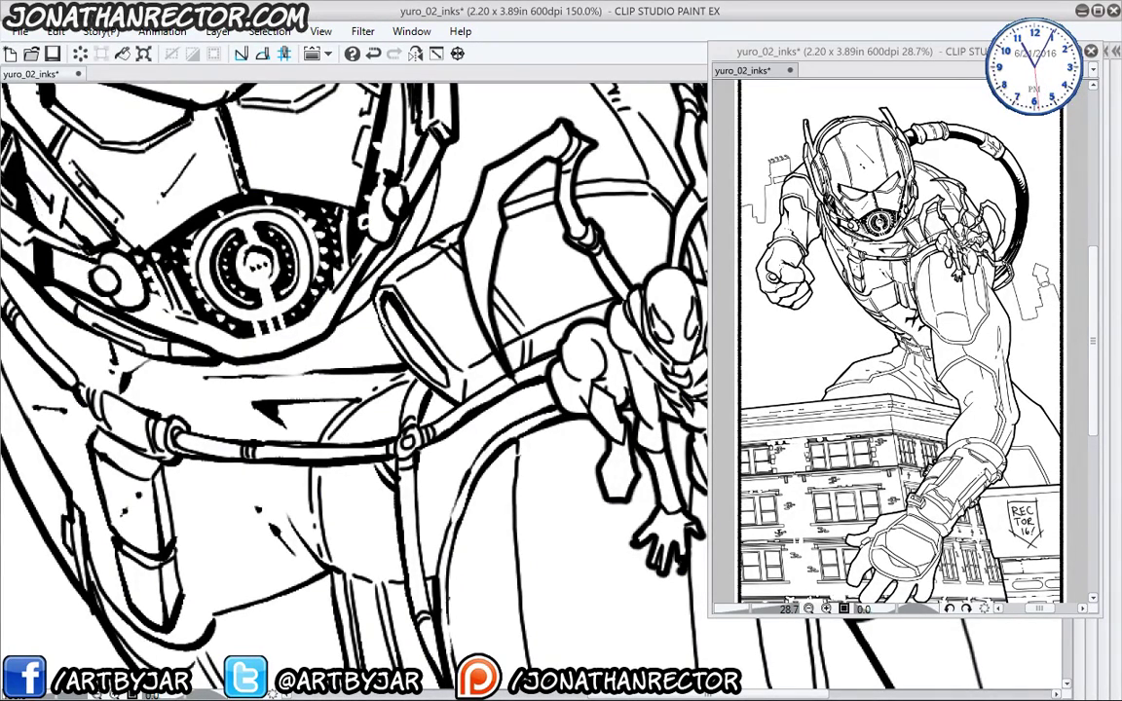
{"action": "left_click_drag", "start_coordinate": [392, 310], "coordinate": [419, 363]}
- Ink a thin line toward the small figure, strokes along the helmet arc, and a short dash
{"action": "left_click_drag", "start_coordinate": [340, 363], "coordinate": [291, 485]}
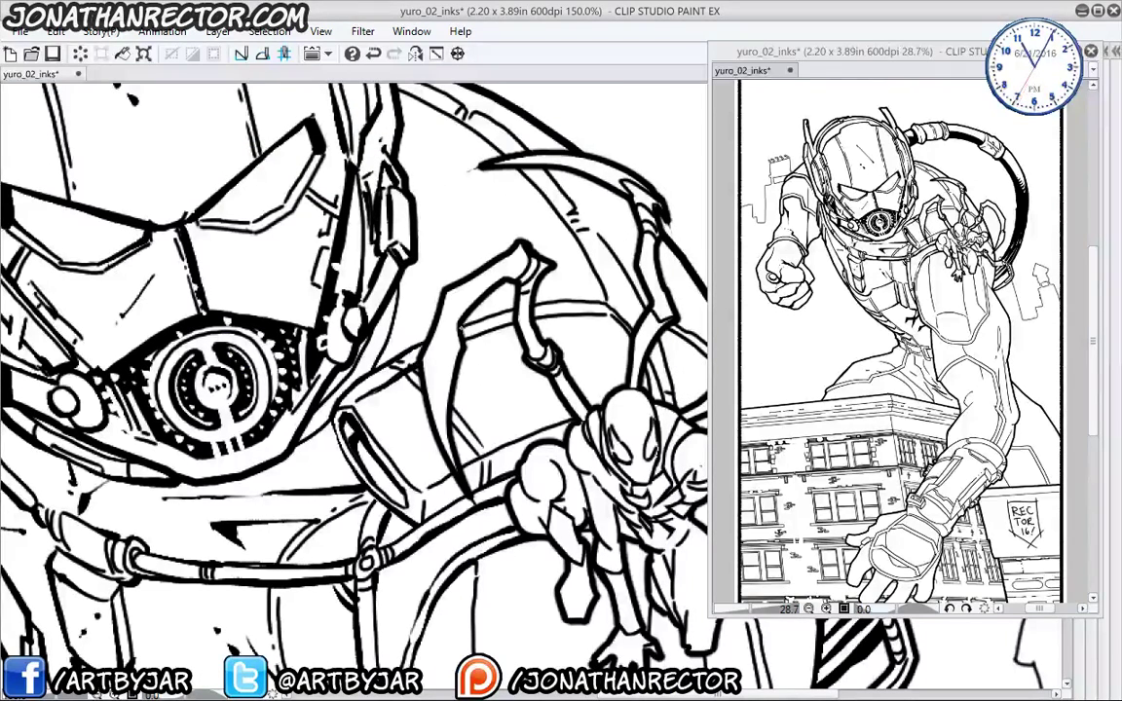
{"action": "left_click_drag", "start_coordinate": [410, 298], "coordinate": [543, 269]}
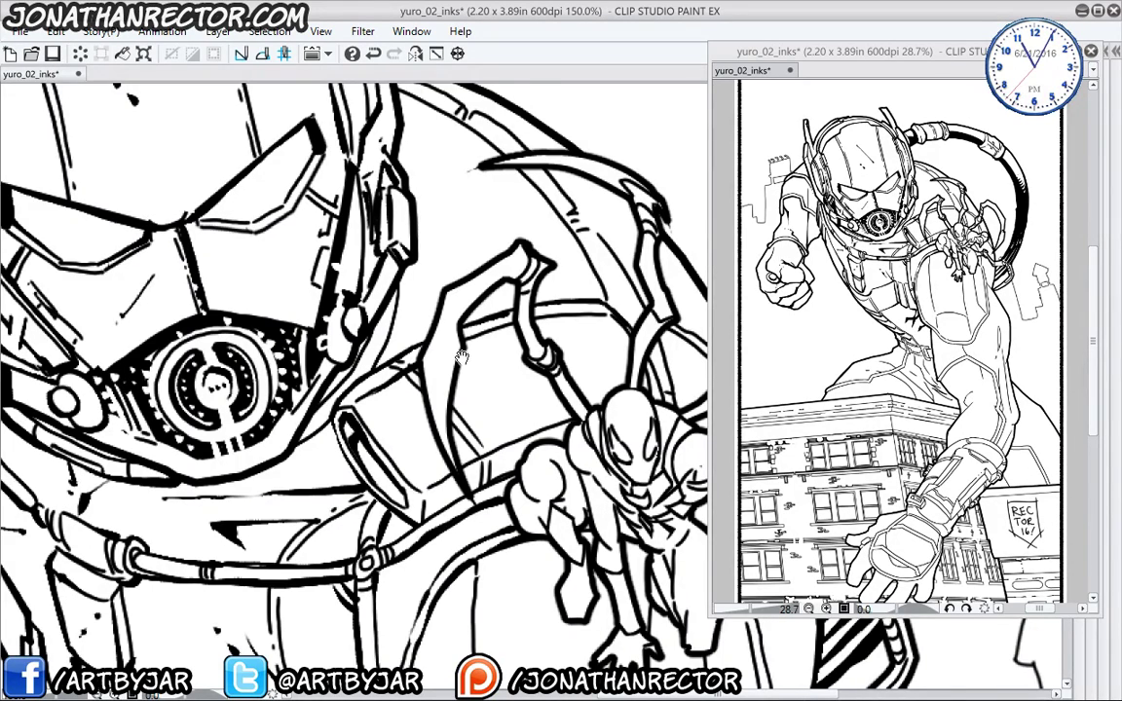
{"action": "left_click_drag", "start_coordinate": [379, 415], "coordinate": [360, 374]}
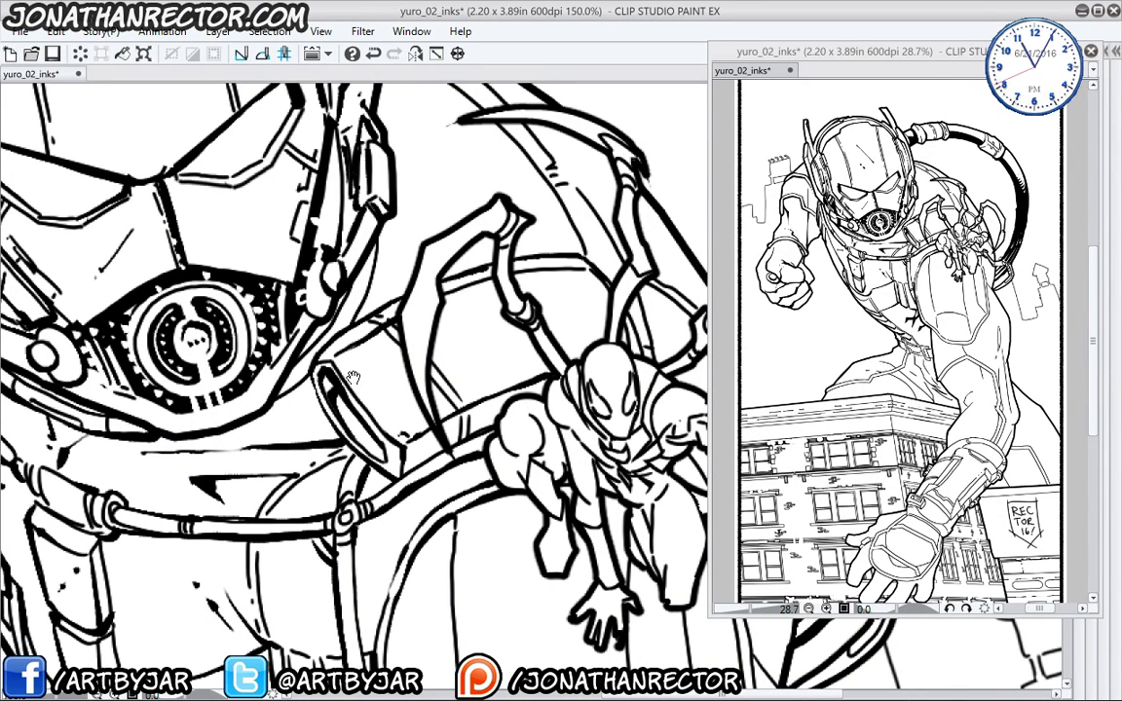
{"action": "left_click_drag", "start_coordinate": [318, 340], "coordinate": [349, 542]}
{"action": "mouse_move", "coordinate": [358, 200]}
{"action": "left_mouse_down"}
{"action": "mouse_move", "coordinate": [448, 253]}
{"action": "mouse_move", "coordinate": [504, 312]}
{"action": "mouse_move", "coordinate": [547, 391]}
{"action": "left_mouse_up"}
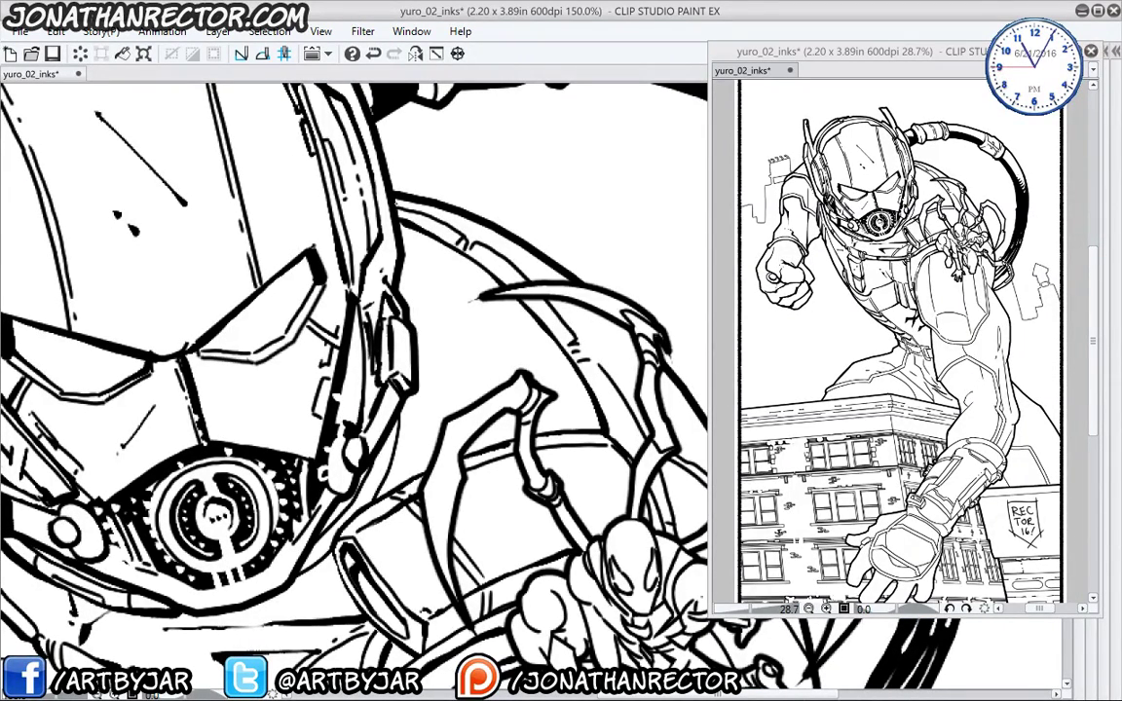
{"action": "mouse_move", "coordinate": [356, 181]}
{"action": "left_mouse_down"}
{"action": "mouse_move", "coordinate": [487, 265]}
{"action": "mouse_move", "coordinate": [581, 393]}
{"action": "left_mouse_up"}
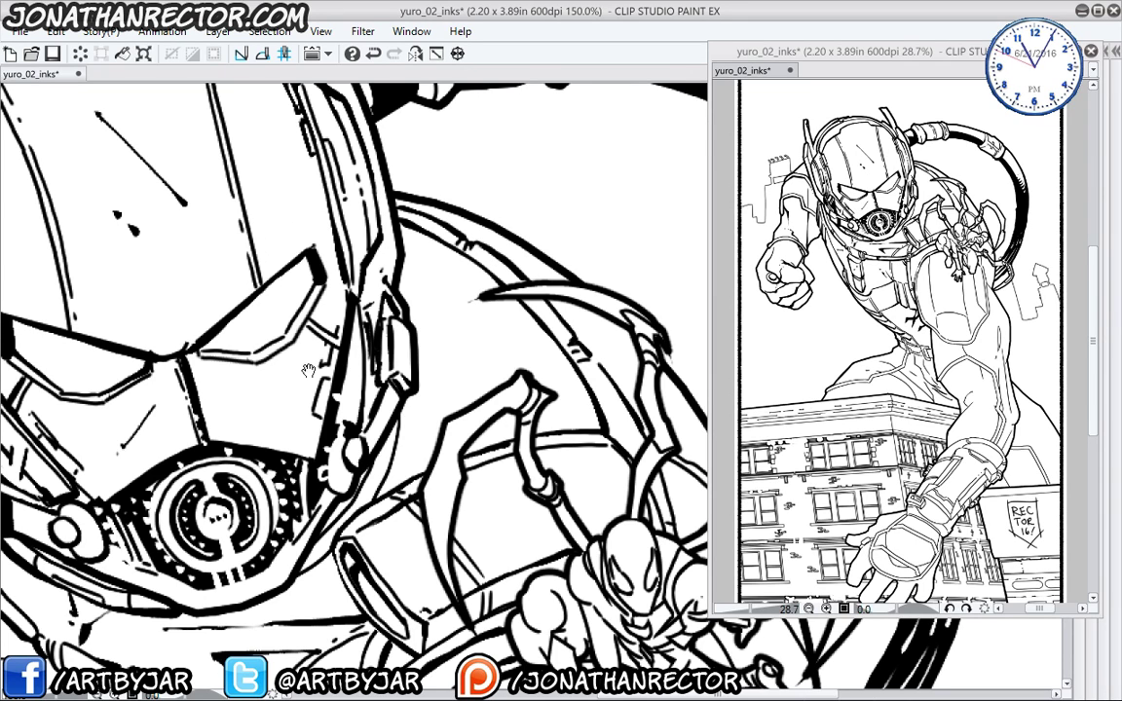
{"action": "left_click_drag", "start_coordinate": [400, 460], "coordinate": [305, 446]}
{"action": "left_click_drag", "start_coordinate": [395, 309], "coordinate": [436, 312]}
{"action": "left_click_drag", "start_coordinate": [353, 306], "coordinate": [438, 313]}
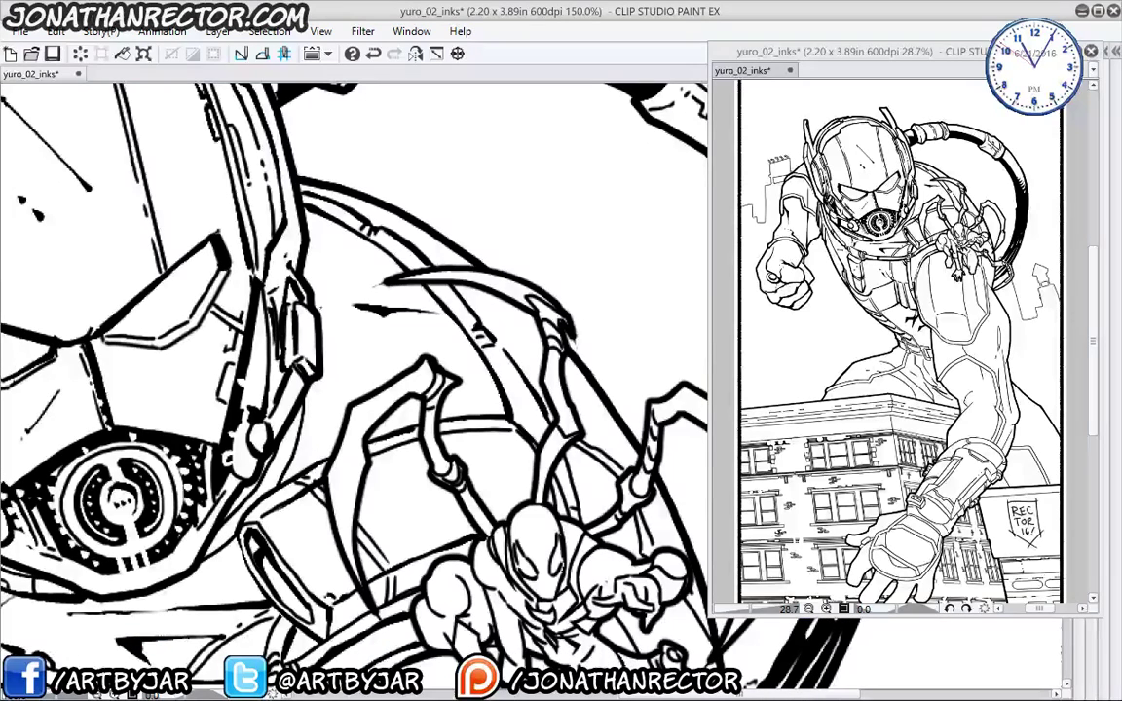
{"action": "left_click_drag", "start_coordinate": [326, 287], "coordinate": [343, 290]}
- Darken the helmet's right edge and thicken the lines along the mask's lower edges
{"action": "mouse_move", "coordinate": [133, 485]}
{"action": "left_mouse_down"}
{"action": "mouse_move", "coordinate": [171, 439]}
{"action": "mouse_move", "coordinate": [318, 327]}
{"action": "mouse_move", "coordinate": [415, 339]}
{"action": "left_mouse_up"}
{"action": "left_click_drag", "start_coordinate": [531, 239], "coordinate": [521, 279]}
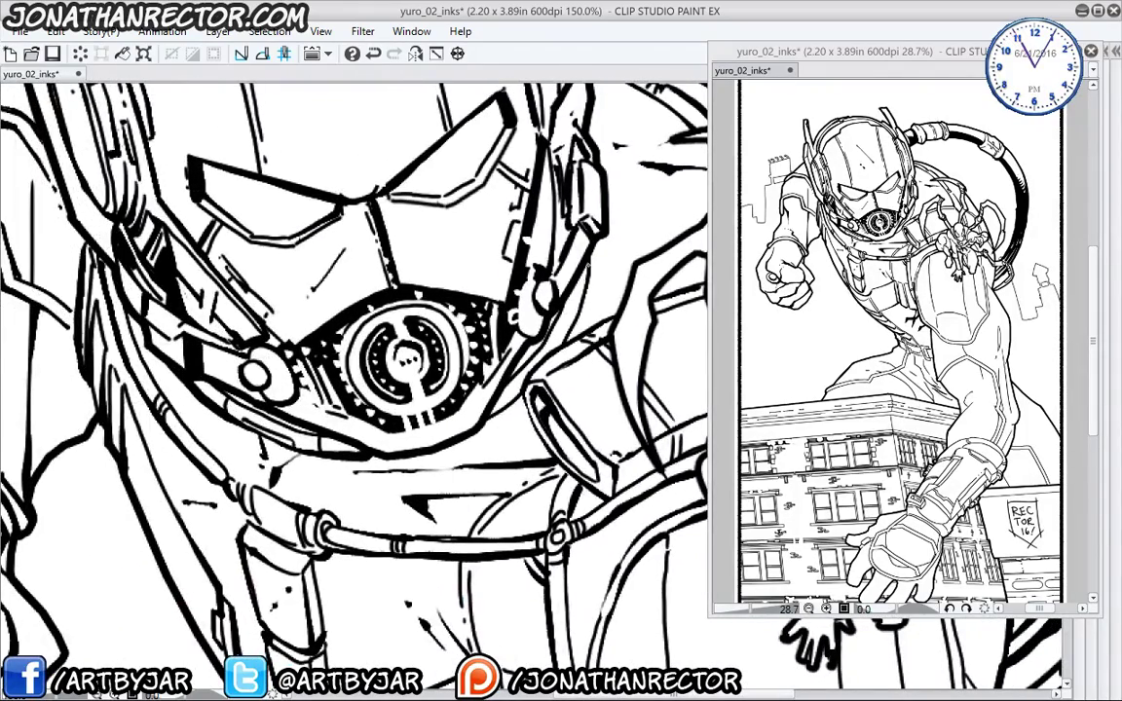
{"action": "left_click_drag", "start_coordinate": [567, 334], "coordinate": [557, 345]}
{"action": "left_click_drag", "start_coordinate": [525, 391], "coordinate": [483, 428]}
{"action": "left_click_drag", "start_coordinate": [199, 426], "coordinate": [216, 406]}
{"action": "left_click_drag", "start_coordinate": [206, 460], "coordinate": [328, 507]}
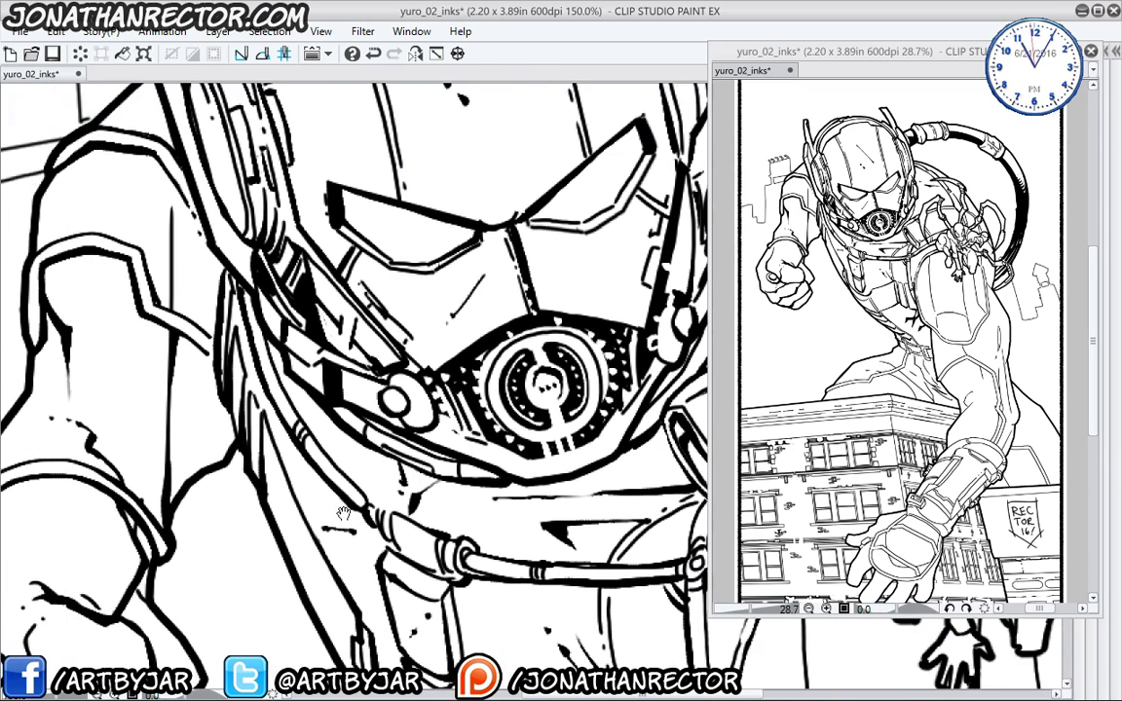
{"action": "left_click_drag", "start_coordinate": [398, 427], "coordinate": [343, 396]}
{"action": "left_click_drag", "start_coordinate": [296, 430], "coordinate": [327, 456]}
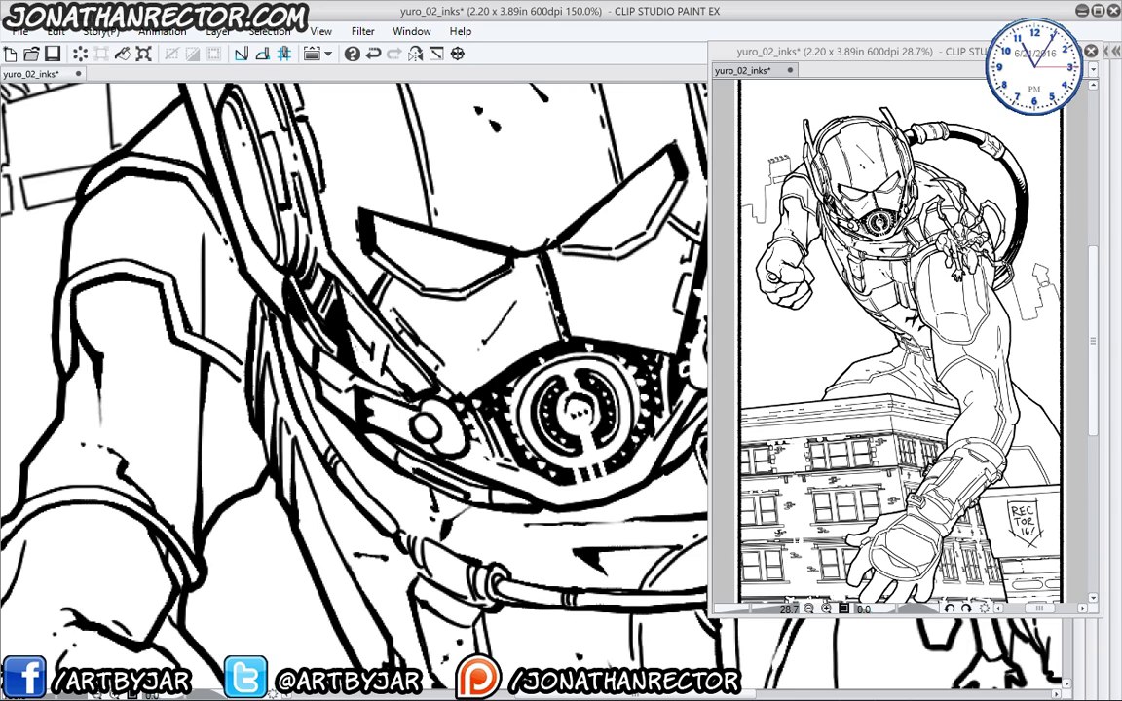
- Extend the curve left of the strap joint and add ink strokes to the lower-left armour
{"action": "left_click_drag", "start_coordinate": [455, 531], "coordinate": [261, 315]}
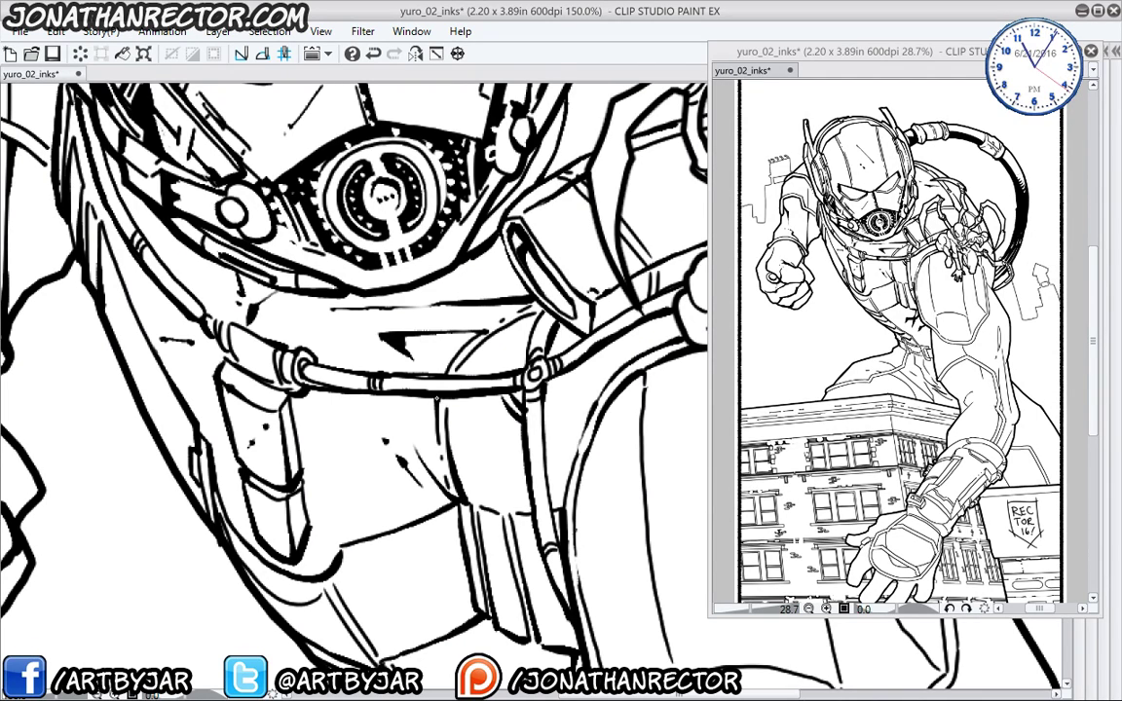
{"action": "left_click_drag", "start_coordinate": [349, 534], "coordinate": [347, 526]}
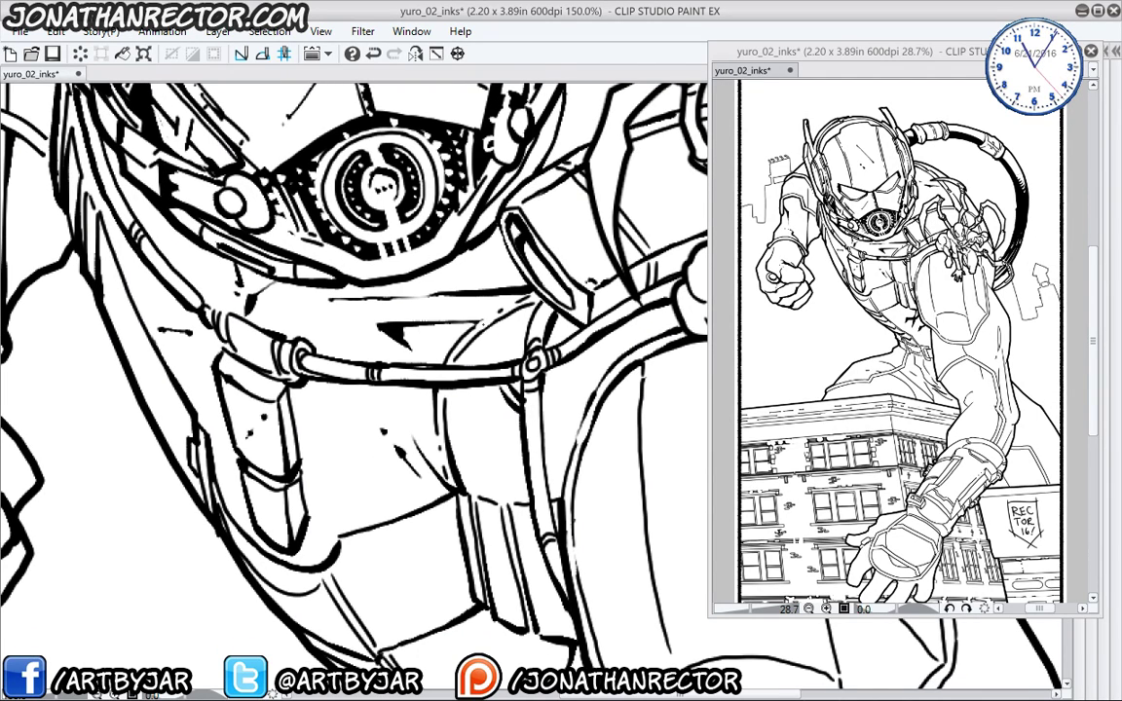
{"action": "left_click_drag", "start_coordinate": [494, 332], "coordinate": [548, 299]}
{"action": "left_click_drag", "start_coordinate": [471, 615], "coordinate": [346, 469]}
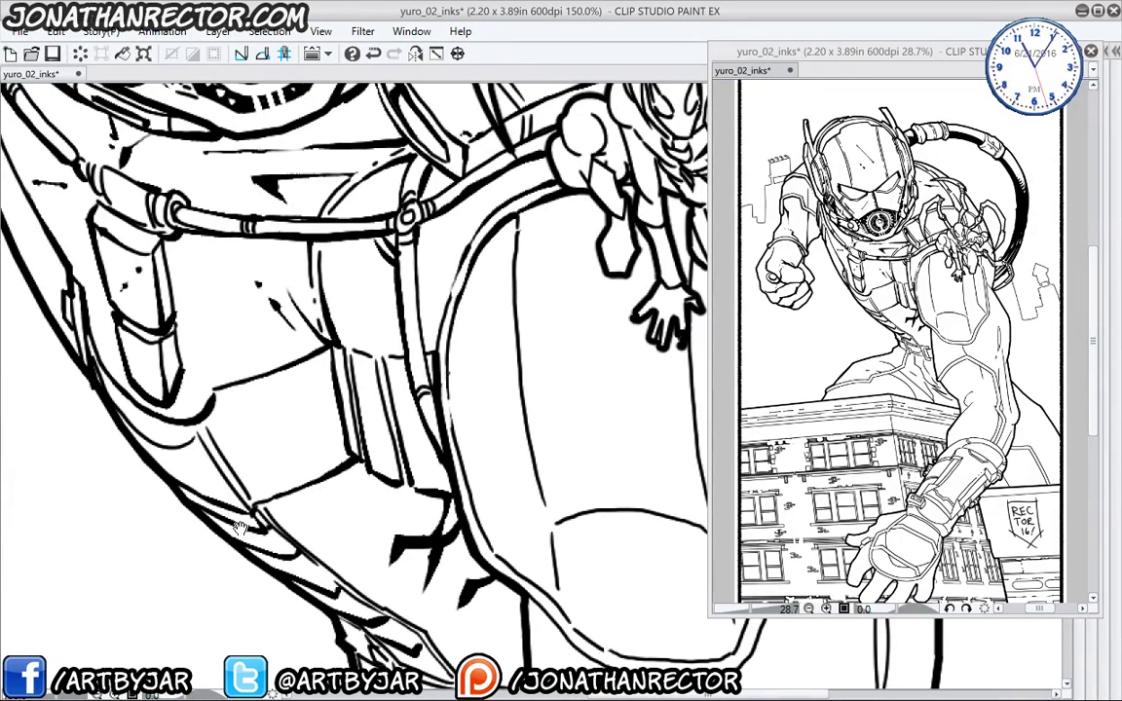
{"action": "mouse_move", "coordinate": [148, 405]}
{"action": "left_mouse_down"}
{"action": "mouse_move", "coordinate": [188, 388]}
{"action": "mouse_move", "coordinate": [236, 475]}
{"action": "mouse_move", "coordinate": [207, 316]}
{"action": "left_mouse_up"}
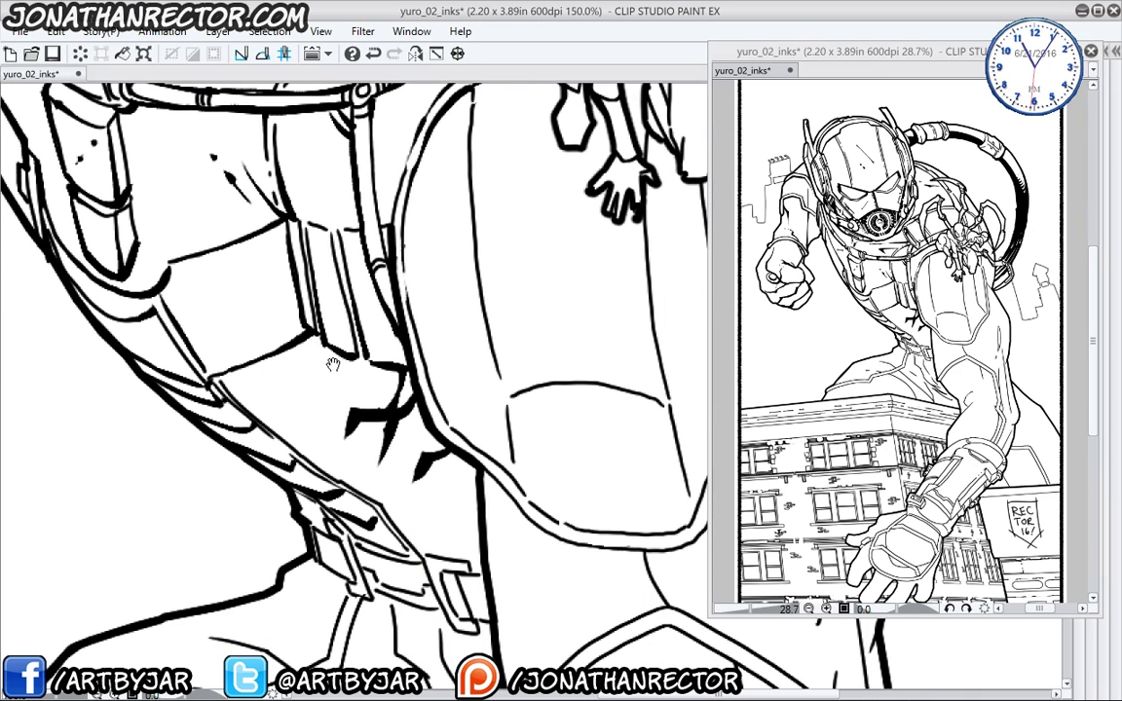
- Add a diagonal stroke and dash to the armour plate and extend its inner panel lines
{"action": "mouse_move", "coordinate": [394, 494]}
{"action": "left_mouse_down"}
{"action": "mouse_move", "coordinate": [191, 376]}
{"action": "mouse_move", "coordinate": [199, 359]}
{"action": "mouse_move", "coordinate": [225, 394]}
{"action": "mouse_move", "coordinate": [258, 410]}
{"action": "mouse_move", "coordinate": [416, 450]}
{"action": "mouse_move", "coordinate": [505, 308]}
{"action": "mouse_move", "coordinate": [506, 285]}
{"action": "mouse_move", "coordinate": [505, 412]}
{"action": "mouse_move", "coordinate": [489, 261]}
{"action": "left_mouse_up"}
{"action": "left_click_drag", "start_coordinate": [392, 166], "coordinate": [440, 357]}
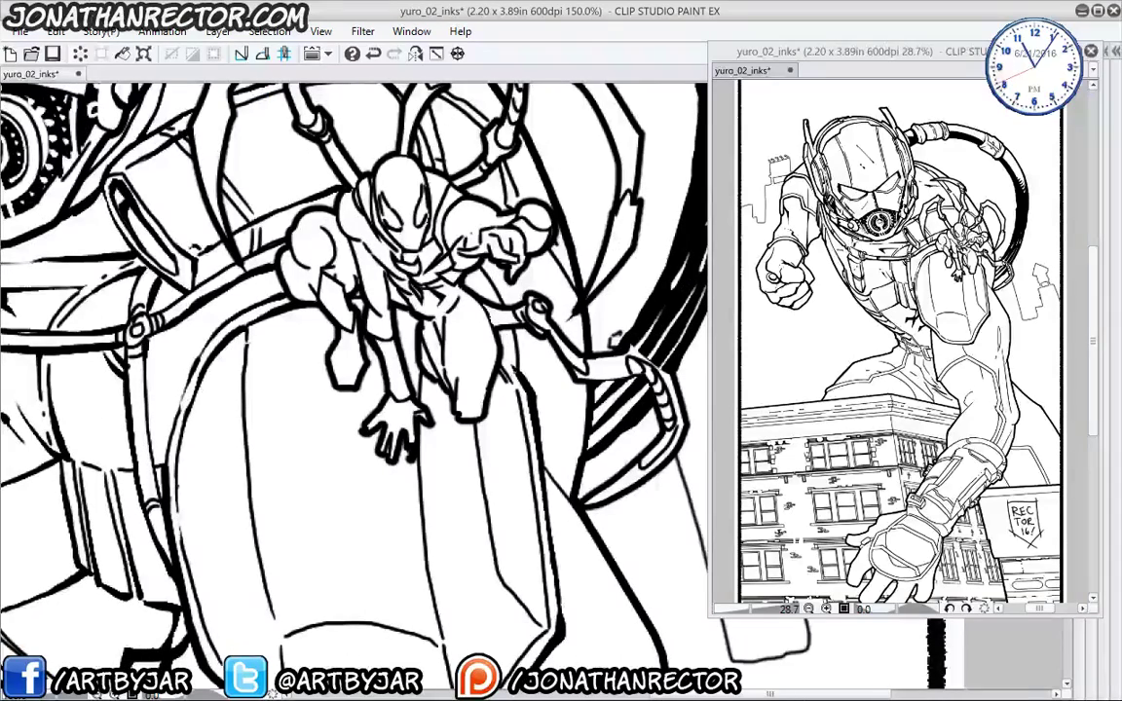
{"action": "mouse_move", "coordinate": [256, 546]}
{"action": "left_mouse_down"}
{"action": "mouse_move", "coordinate": [388, 420]}
{"action": "mouse_move", "coordinate": [403, 473]}
{"action": "left_mouse_up"}
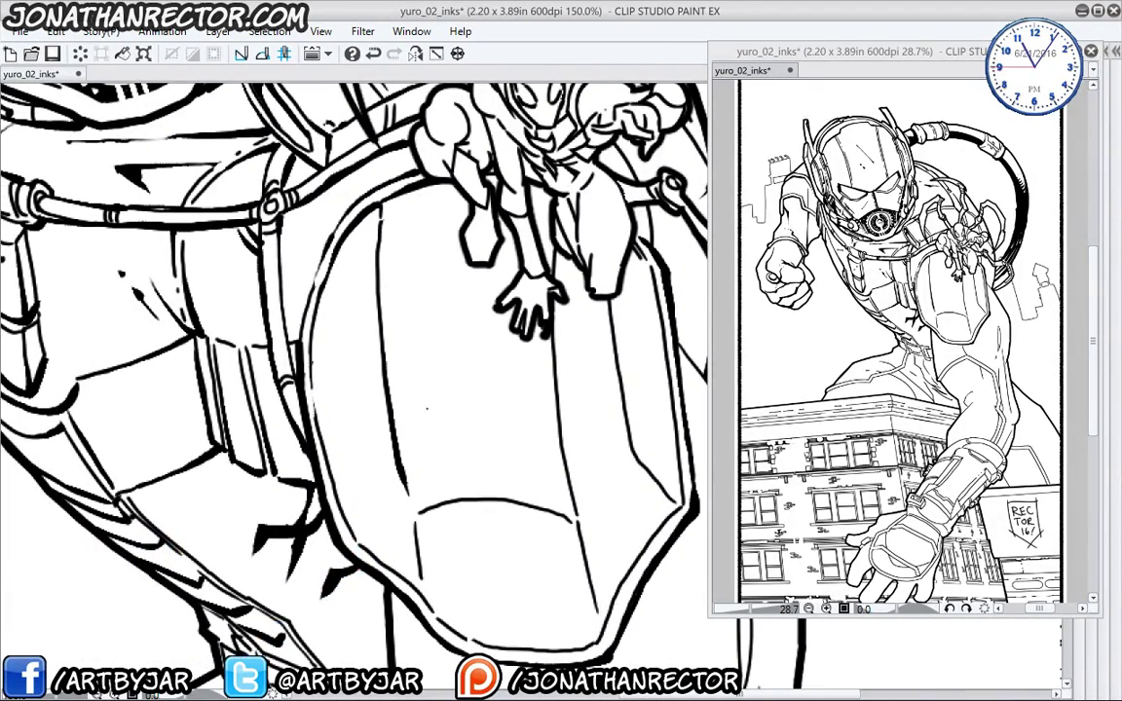
{"action": "left_click_drag", "start_coordinate": [511, 449], "coordinate": [470, 390]}
{"action": "mouse_move", "coordinate": [435, 332]}
{"action": "left_mouse_down"}
{"action": "mouse_move", "coordinate": [438, 343]}
{"action": "mouse_move", "coordinate": [396, 260]}
{"action": "left_mouse_up"}
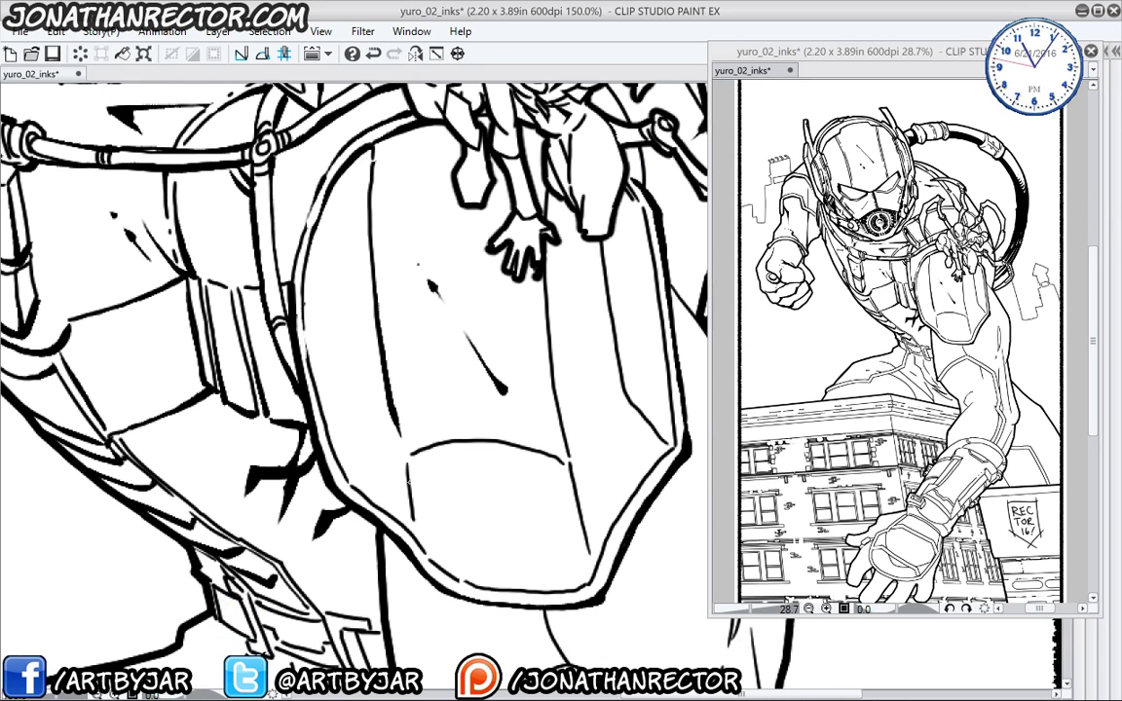
{"action": "left_click_drag", "start_coordinate": [413, 517], "coordinate": [420, 541]}
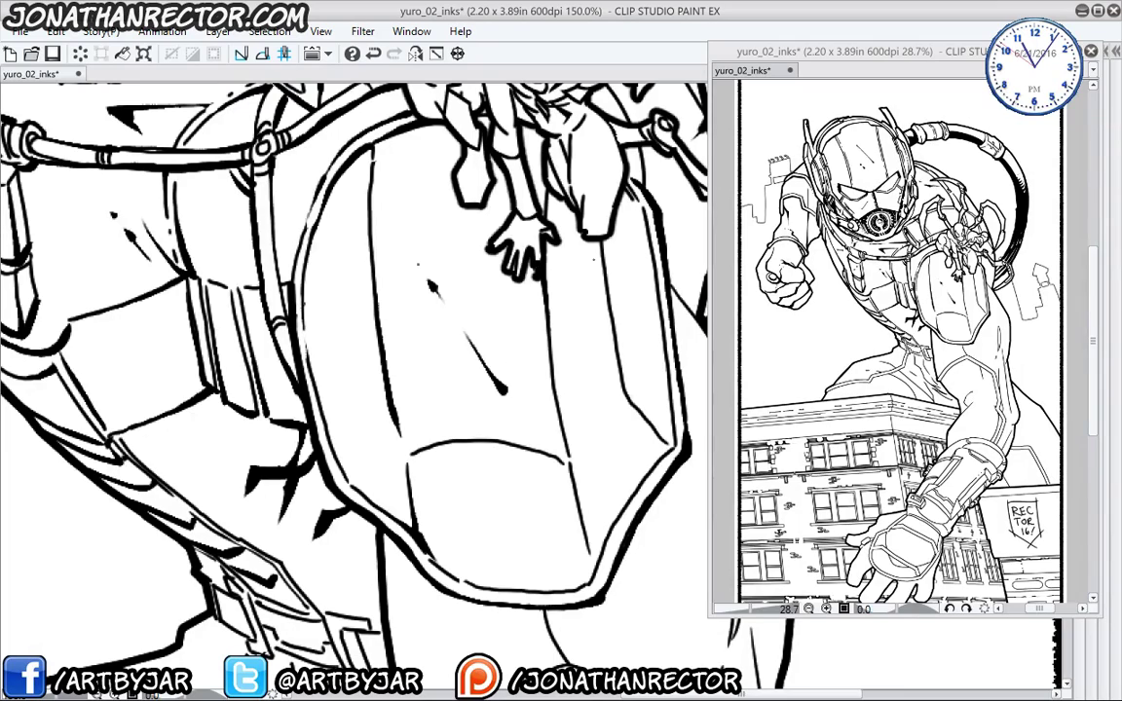
{"action": "mouse_move", "coordinate": [619, 376]}
{"action": "left_mouse_down"}
{"action": "mouse_move", "coordinate": [672, 443]}
{"action": "mouse_move", "coordinate": [635, 497]}
{"action": "left_mouse_up"}
{"action": "left_click_drag", "start_coordinate": [569, 458], "coordinate": [588, 555]}
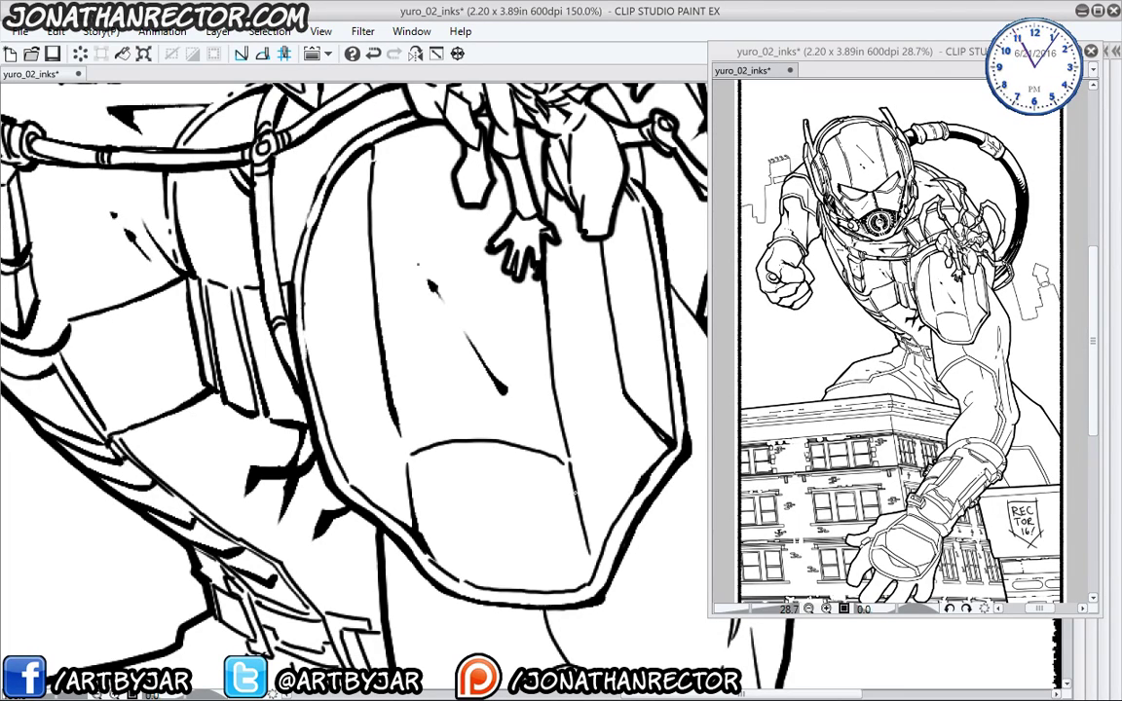
- Ink the plate's top edge, right side, and the lower panel's left and top lines
{"action": "left_click_drag", "start_coordinate": [372, 465], "coordinate": [338, 333]}
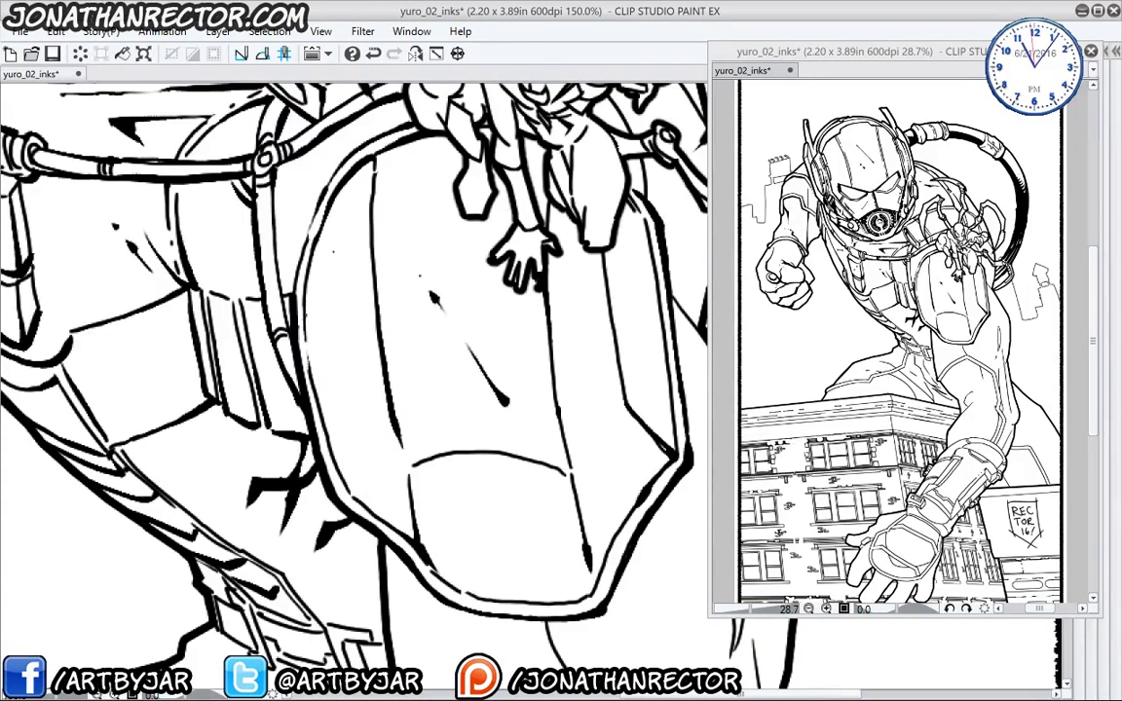
{"action": "left_click_drag", "start_coordinate": [454, 182], "coordinate": [374, 191]}
{"action": "mouse_move", "coordinate": [596, 414]}
{"action": "left_mouse_down"}
{"action": "mouse_move", "coordinate": [560, 375]}
{"action": "mouse_move", "coordinate": [548, 323]}
{"action": "left_mouse_up"}
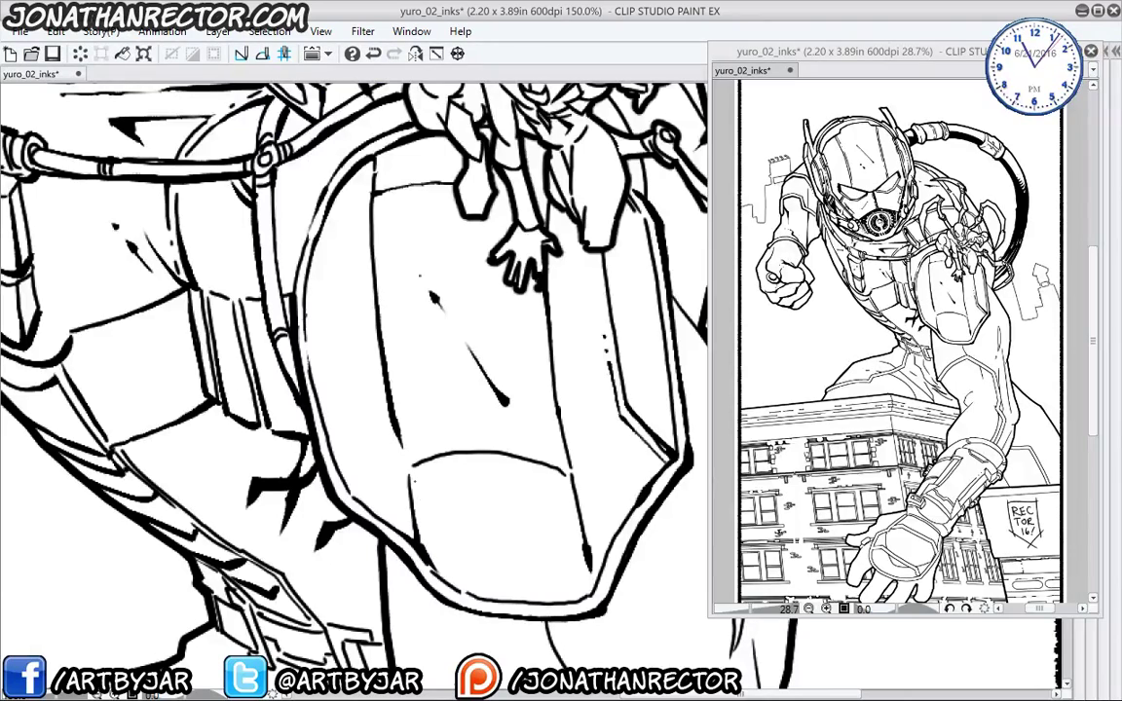
{"action": "left_click_drag", "start_coordinate": [424, 521], "coordinate": [430, 555]}
{"action": "mouse_move", "coordinate": [418, 474]}
{"action": "left_mouse_down"}
{"action": "mouse_move", "coordinate": [425, 508]}
{"action": "mouse_move", "coordinate": [448, 461]}
{"action": "mouse_move", "coordinate": [507, 461]}
{"action": "left_mouse_up"}
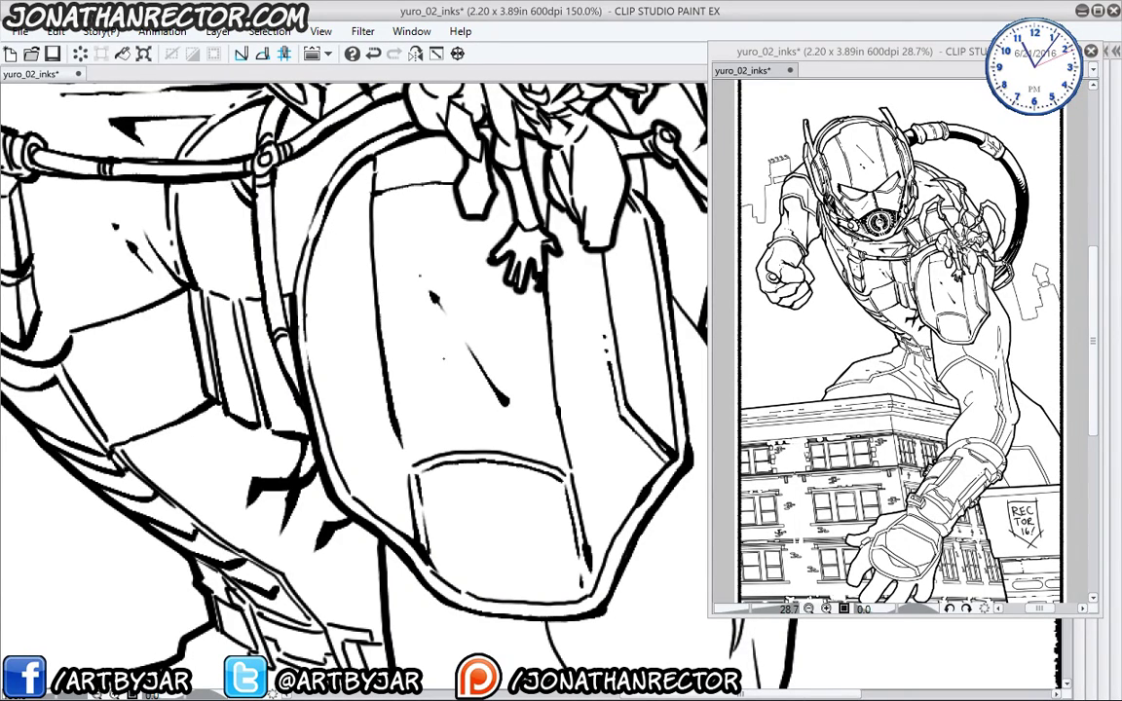
{"action": "left_click_drag", "start_coordinate": [458, 171], "coordinate": [346, 163]}
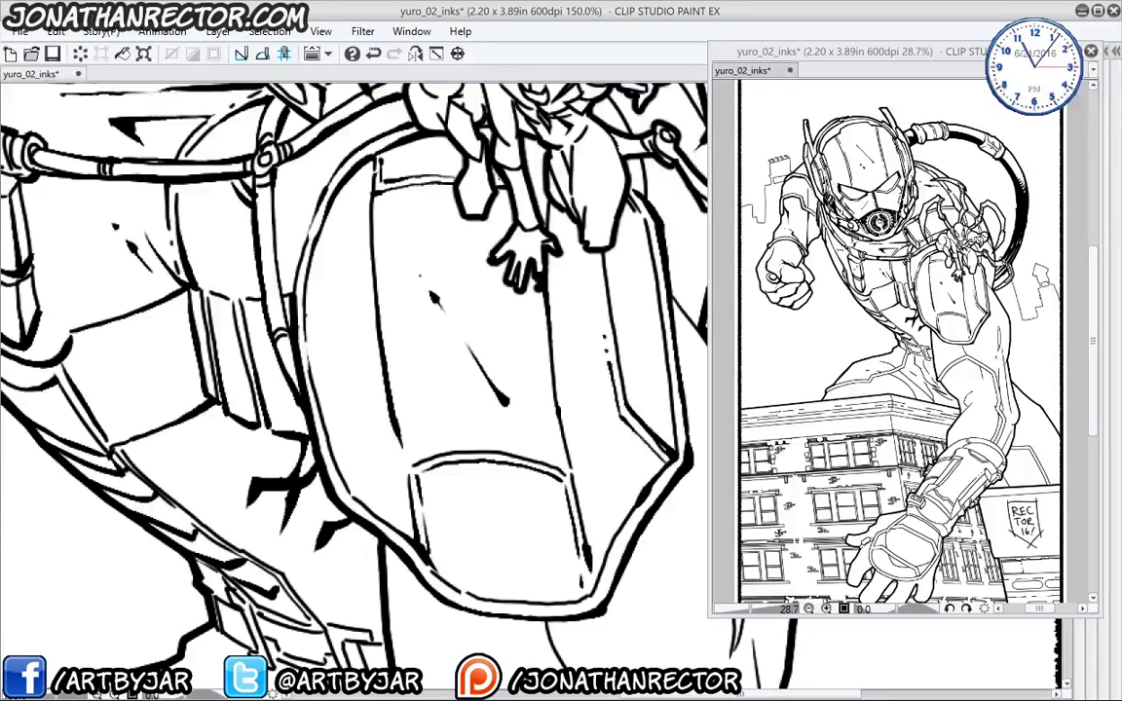
{"action": "left_click_drag", "start_coordinate": [326, 466], "coordinate": [308, 293]}
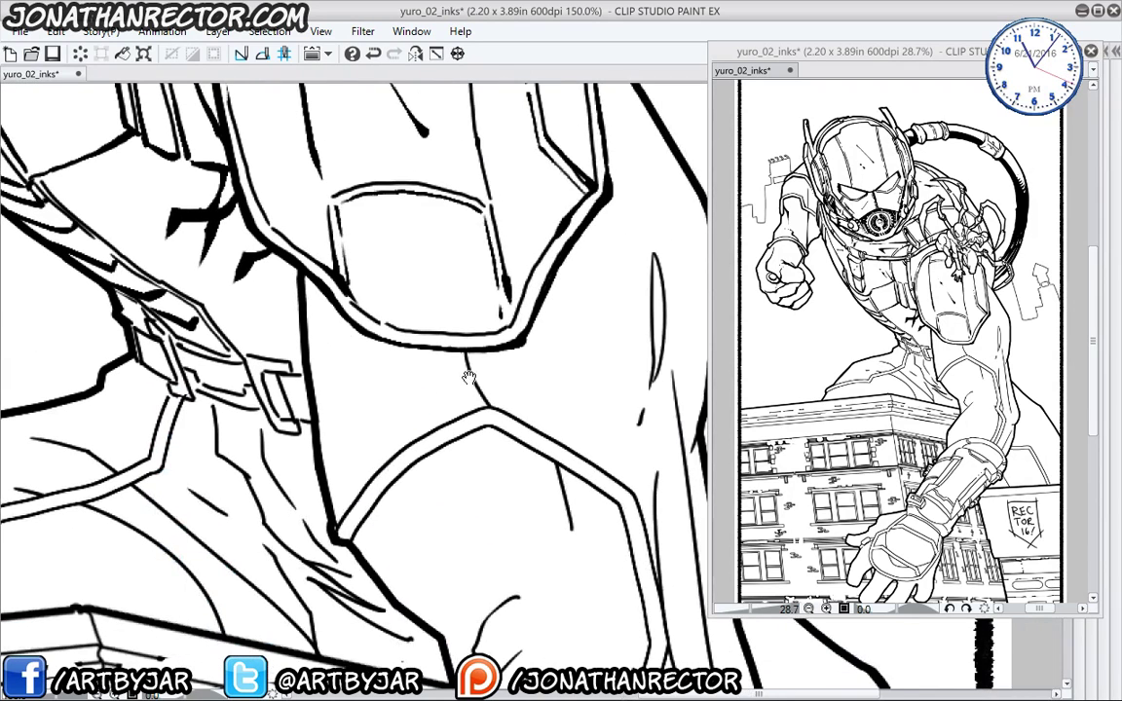
- Thicken the armour plate's inner edge and crease, the elbow curve, and add arm accents
{"action": "left_click_drag", "start_coordinate": [445, 400], "coordinate": [336, 301]}
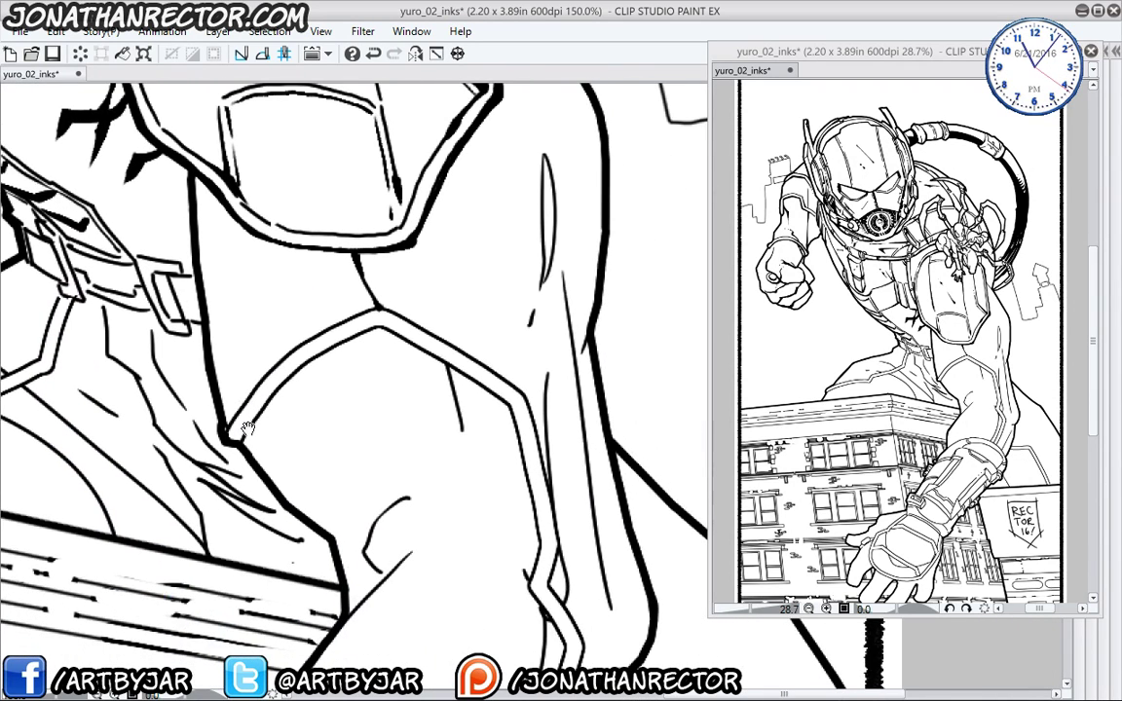
{"action": "mouse_move", "coordinate": [230, 435]}
{"action": "left_mouse_down"}
{"action": "mouse_move", "coordinate": [321, 350]}
{"action": "mouse_move", "coordinate": [378, 321]}
{"action": "mouse_move", "coordinate": [519, 424]}
{"action": "mouse_move", "coordinate": [537, 519]}
{"action": "mouse_move", "coordinate": [527, 577]}
{"action": "mouse_move", "coordinate": [513, 314]}
{"action": "mouse_move", "coordinate": [531, 365]}
{"action": "mouse_move", "coordinate": [536, 478]}
{"action": "mouse_move", "coordinate": [509, 446]}
{"action": "left_mouse_up"}
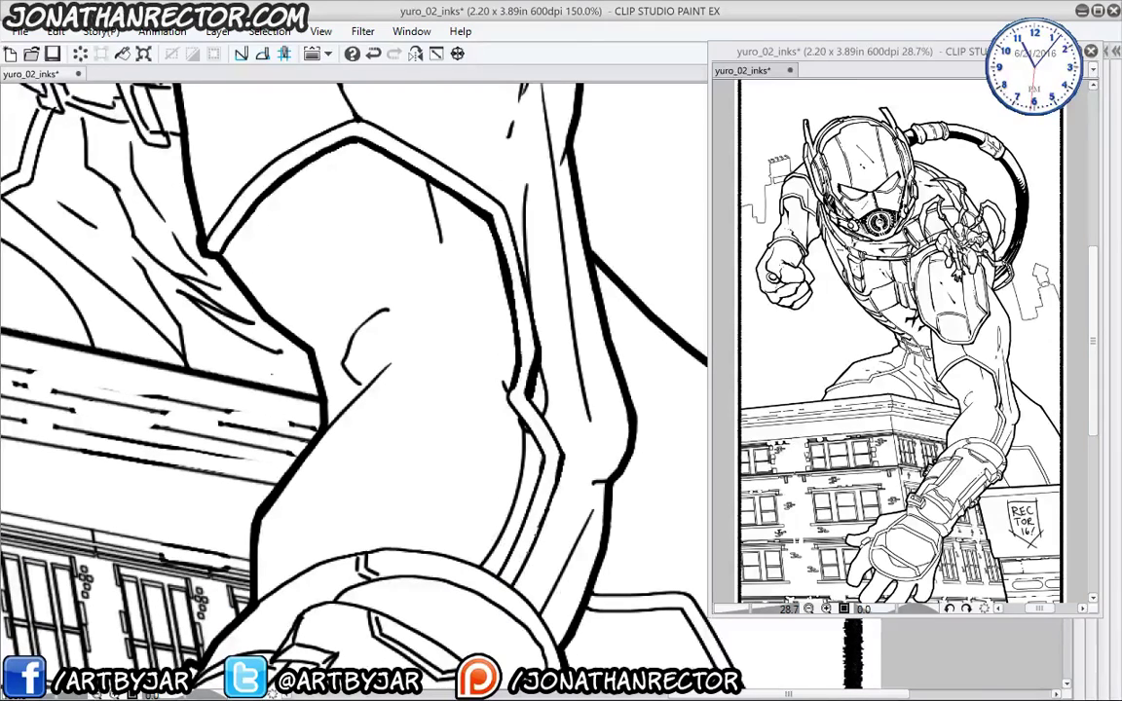
{"action": "mouse_move", "coordinate": [480, 348]}
{"action": "left_mouse_down"}
{"action": "mouse_move", "coordinate": [505, 385]}
{"action": "mouse_move", "coordinate": [522, 499]}
{"action": "mouse_move", "coordinate": [484, 569]}
{"action": "left_mouse_up"}
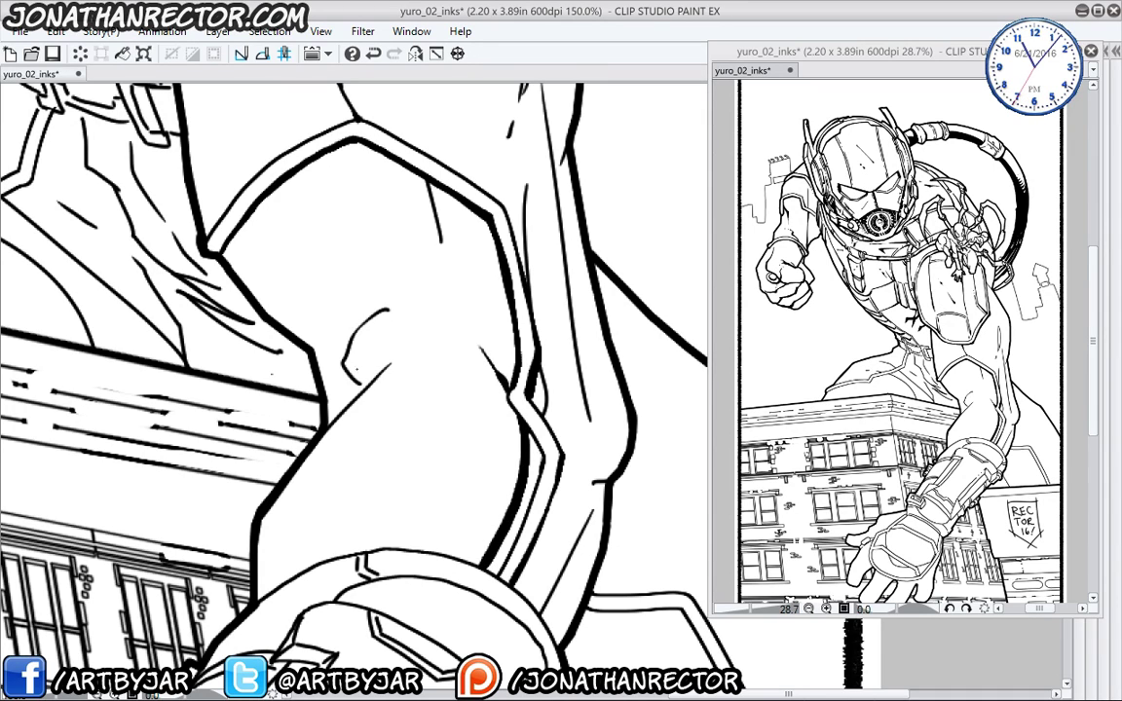
{"action": "mouse_move", "coordinate": [362, 309]}
{"action": "left_mouse_down"}
{"action": "mouse_move", "coordinate": [348, 343]}
{"action": "mouse_move", "coordinate": [361, 386]}
{"action": "left_mouse_up"}
{"action": "left_click_drag", "start_coordinate": [300, 305], "coordinate": [319, 490]}
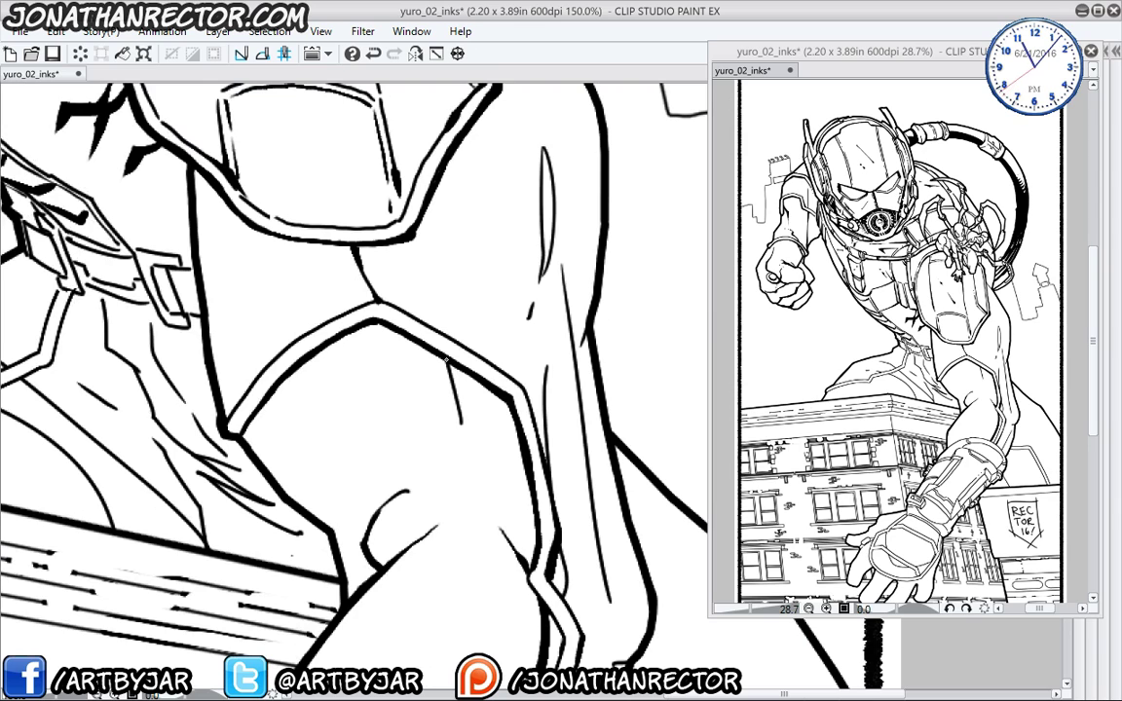
{"action": "left_click_drag", "start_coordinate": [409, 346], "coordinate": [440, 435]}
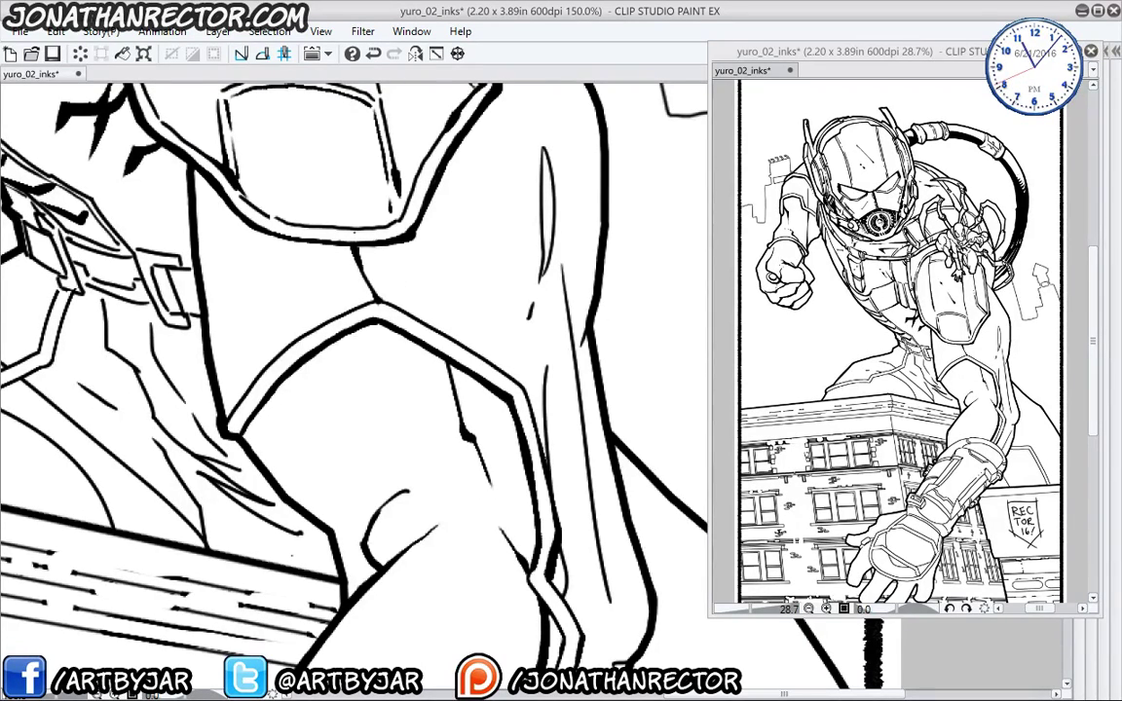
{"action": "left_click_drag", "start_coordinate": [397, 351], "coordinate": [407, 387]}
{"action": "left_click_drag", "start_coordinate": [434, 343], "coordinate": [454, 362]}
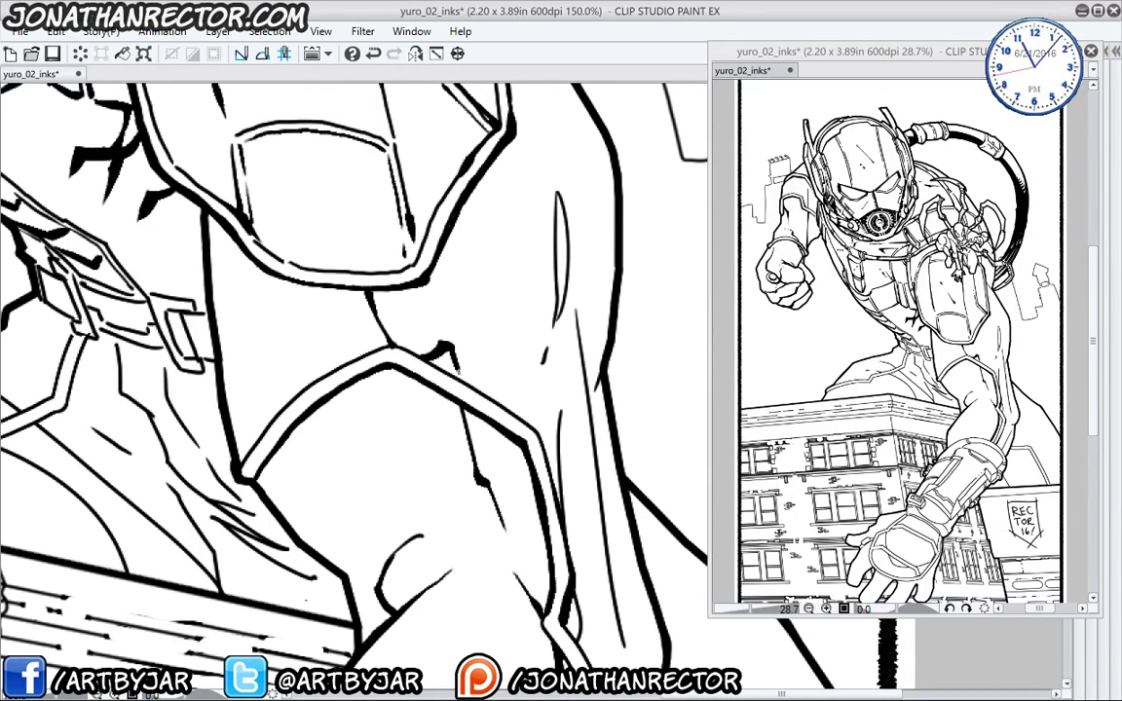
{"action": "mouse_move", "coordinate": [524, 227]}
{"action": "left_mouse_down"}
{"action": "mouse_move", "coordinate": [520, 281]}
{"action": "mouse_move", "coordinate": [553, 290]}
{"action": "mouse_move", "coordinate": [559, 240]}
{"action": "mouse_move", "coordinate": [565, 280]}
{"action": "left_mouse_up"}
- Ink over the shoulder outline and thicken the arm line and strap edges
{"action": "left_click_drag", "start_coordinate": [438, 282], "coordinate": [443, 449]}
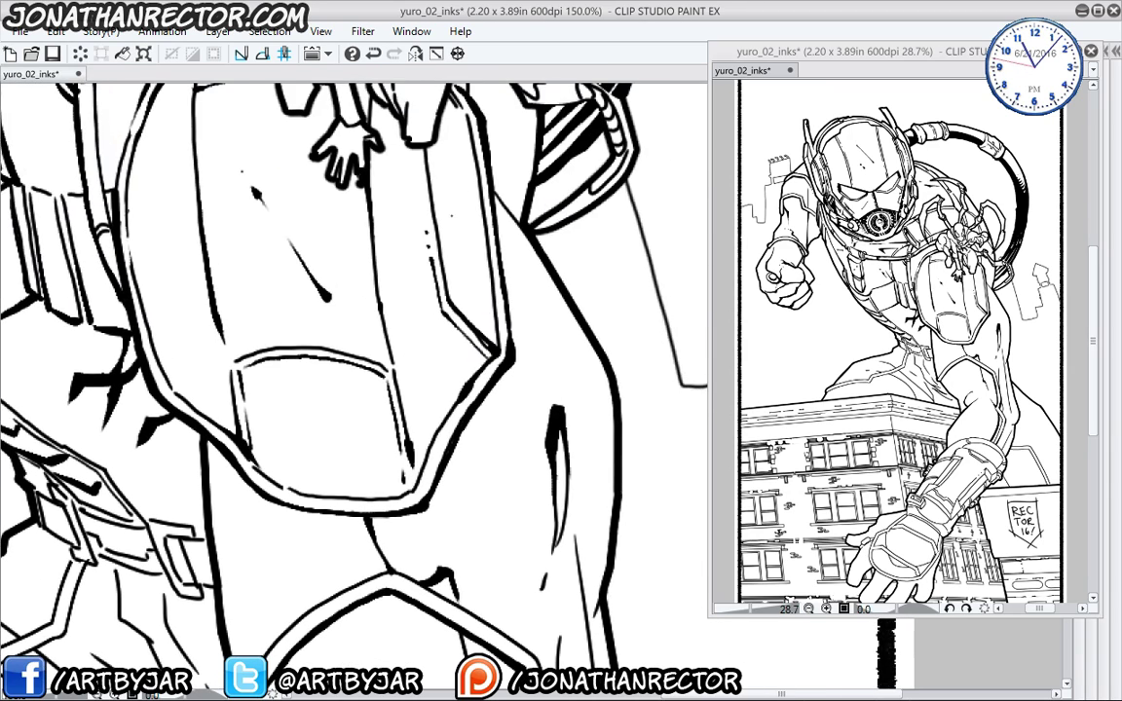
{"action": "left_click_drag", "start_coordinate": [434, 282], "coordinate": [414, 477]}
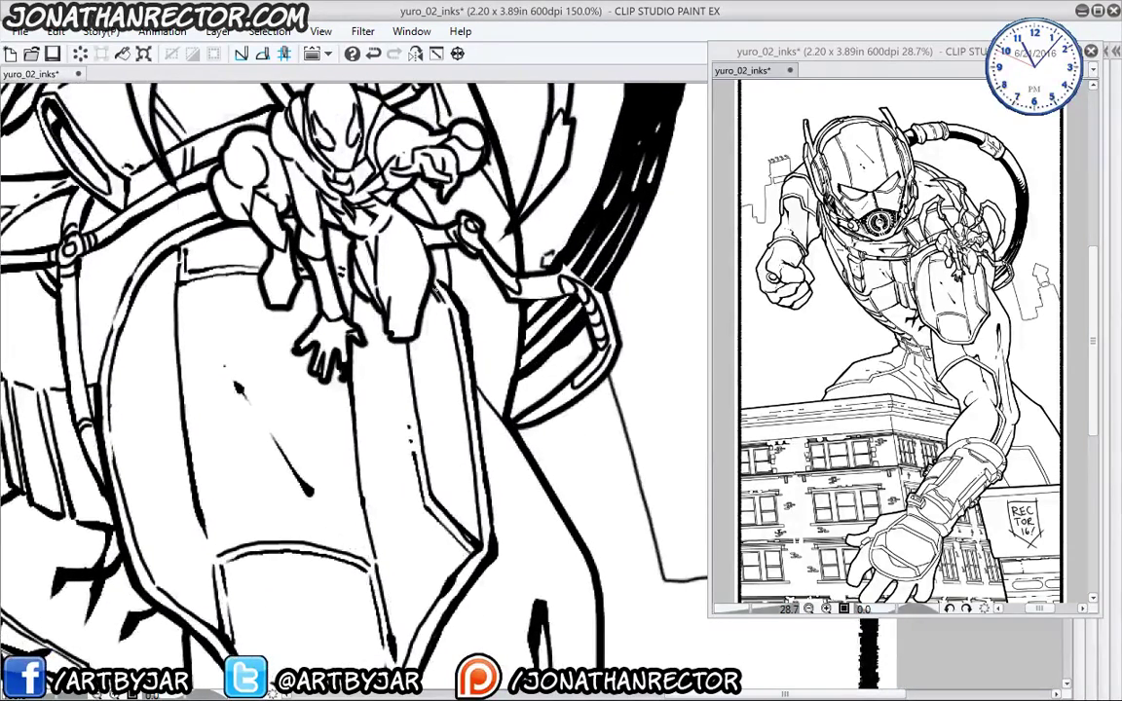
{"action": "left_click_drag", "start_coordinate": [507, 418], "coordinate": [480, 392]}
{"action": "mouse_move", "coordinate": [411, 603]}
{"action": "left_mouse_down"}
{"action": "mouse_move", "coordinate": [421, 529]}
{"action": "mouse_move", "coordinate": [496, 351]}
{"action": "mouse_move", "coordinate": [526, 312]}
{"action": "mouse_move", "coordinate": [583, 389]}
{"action": "mouse_move", "coordinate": [604, 548]}
{"action": "left_mouse_up"}
{"action": "left_click_drag", "start_coordinate": [549, 329], "coordinate": [559, 516]}
{"action": "mouse_move", "coordinate": [542, 543]}
{"action": "left_mouse_down"}
{"action": "mouse_move", "coordinate": [521, 345]}
{"action": "mouse_move", "coordinate": [552, 376]}
{"action": "mouse_move", "coordinate": [545, 401]}
{"action": "mouse_move", "coordinate": [554, 359]}
{"action": "mouse_move", "coordinate": [506, 446]}
{"action": "left_mouse_up"}
{"action": "left_click_drag", "start_coordinate": [544, 383], "coordinate": [495, 497]}
{"action": "left_click_drag", "start_coordinate": [604, 443], "coordinate": [585, 504]}
- Draw a stroke below the shoulder line and hatch short strokes for the forearm shadow
{"action": "left_click_drag", "start_coordinate": [255, 390], "coordinate": [284, 531]}
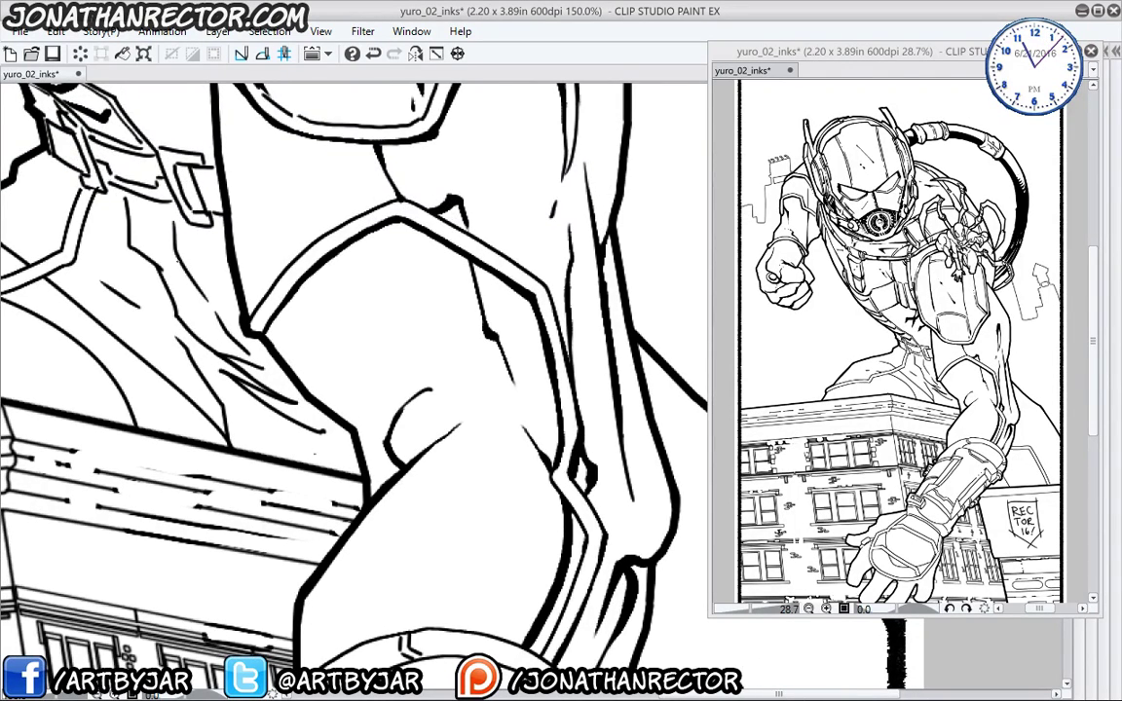
{"action": "mouse_move", "coordinate": [264, 375]}
{"action": "left_mouse_down"}
{"action": "mouse_move", "coordinate": [274, 409]}
{"action": "mouse_move", "coordinate": [313, 428]}
{"action": "mouse_move", "coordinate": [362, 409]}
{"action": "mouse_move", "coordinate": [434, 413]}
{"action": "left_mouse_up"}
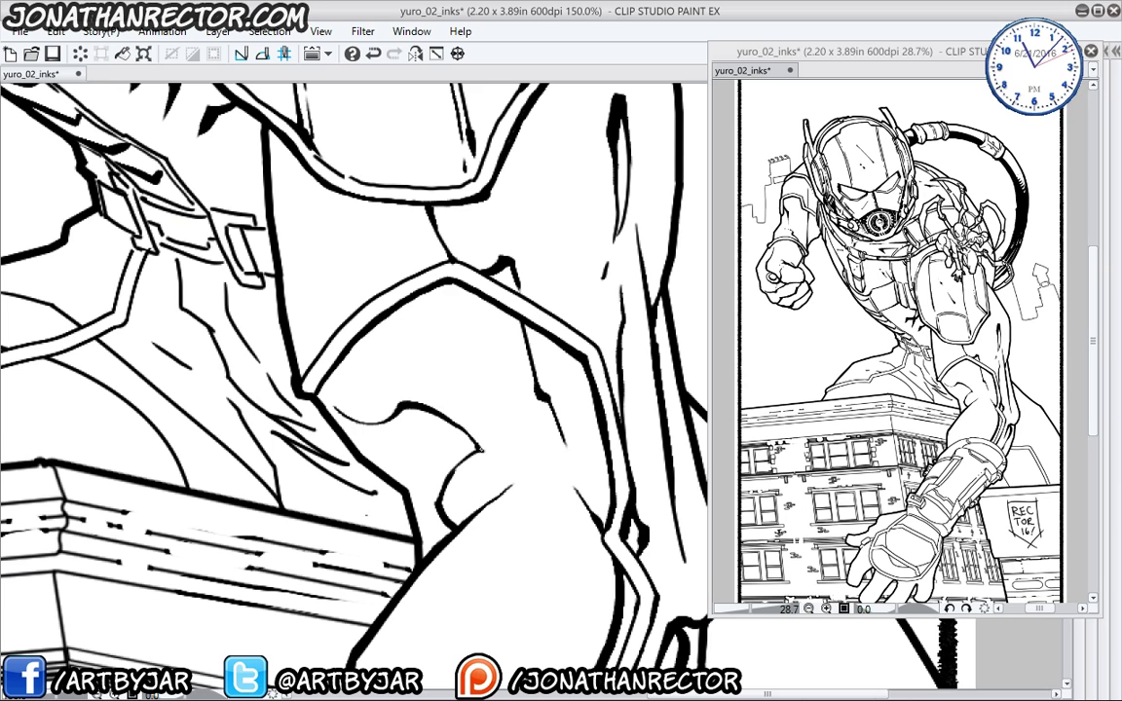
{"action": "left_click_drag", "start_coordinate": [304, 369], "coordinate": [382, 448]}
{"action": "mouse_move", "coordinate": [389, 391]}
{"action": "left_mouse_down"}
{"action": "mouse_move", "coordinate": [385, 417]}
{"action": "mouse_move", "coordinate": [340, 408]}
{"action": "left_mouse_up"}
{"action": "mouse_move", "coordinate": [335, 382]}
{"action": "left_mouse_down"}
{"action": "mouse_move", "coordinate": [331, 405]}
{"action": "mouse_move", "coordinate": [342, 401]}
{"action": "left_mouse_up"}
- Fill the forearm shadow solid black and feather its edges with thin hatching
{"action": "left_click_drag", "start_coordinate": [472, 446], "coordinate": [400, 414]}
{"action": "left_click_drag", "start_coordinate": [337, 391], "coordinate": [327, 403]}
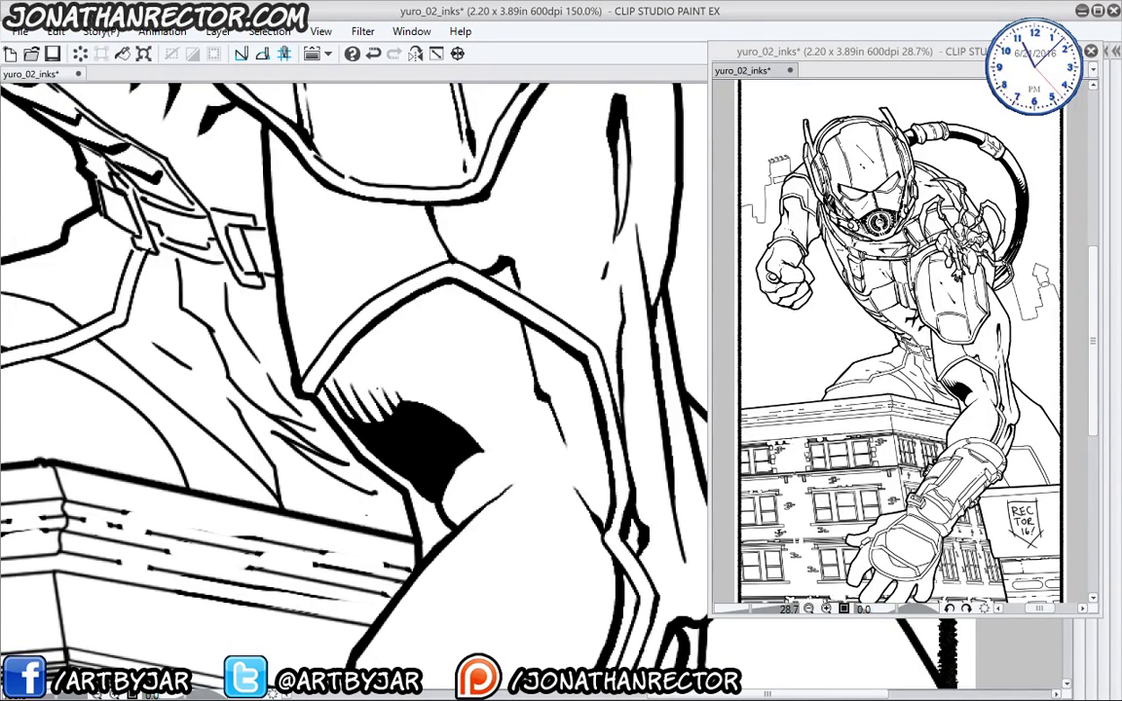
{"action": "mouse_move", "coordinate": [346, 376]}
{"action": "left_mouse_down"}
{"action": "mouse_move", "coordinate": [324, 400]}
{"action": "mouse_move", "coordinate": [320, 380]}
{"action": "left_mouse_up"}
{"action": "mouse_move", "coordinate": [334, 374]}
{"action": "left_mouse_down"}
{"action": "mouse_move", "coordinate": [313, 402]}
{"action": "mouse_move", "coordinate": [303, 374]}
{"action": "left_mouse_up"}
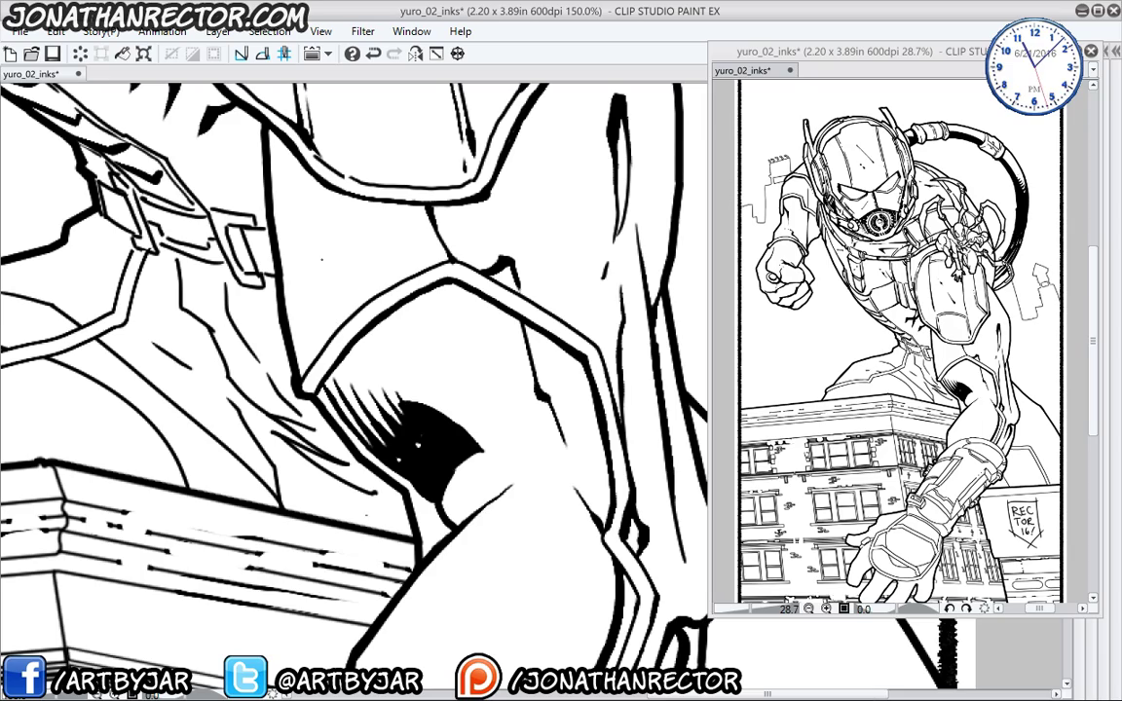
{"action": "left_click_drag", "start_coordinate": [251, 440], "coordinate": [440, 303]}
{"action": "left_click_drag", "start_coordinate": [320, 407], "coordinate": [381, 544]}
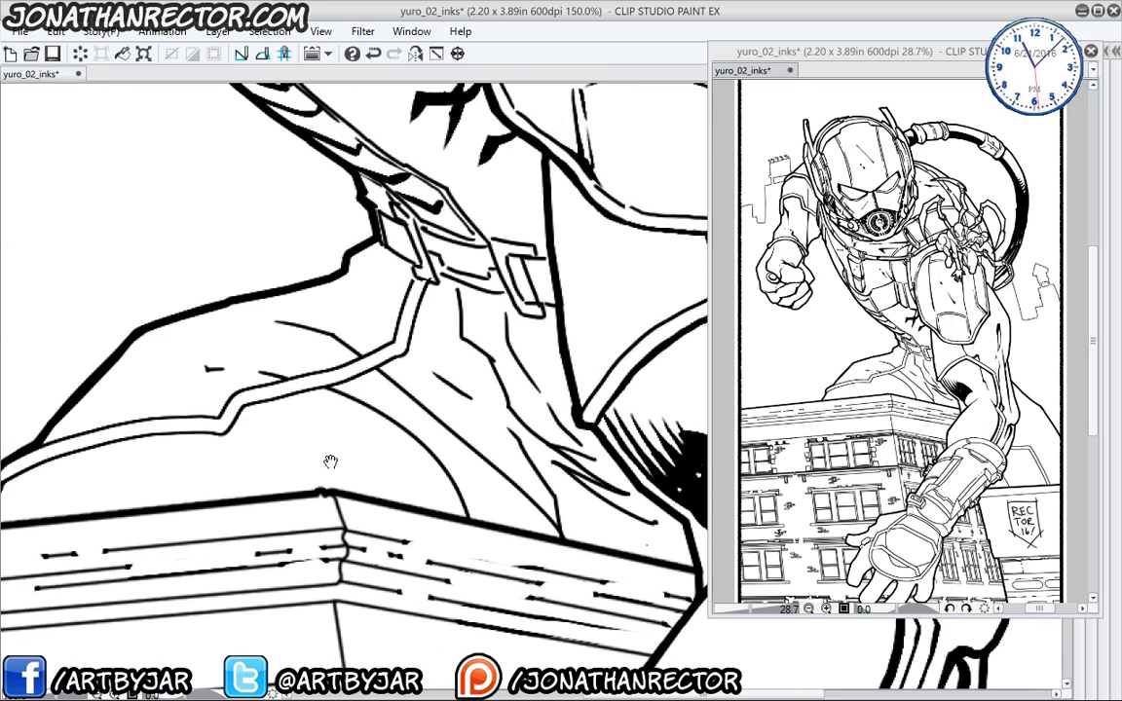
{"action": "left_click_drag", "start_coordinate": [330, 461], "coordinate": [338, 568]}
{"action": "left_click_drag", "start_coordinate": [305, 433], "coordinate": [195, 393]}
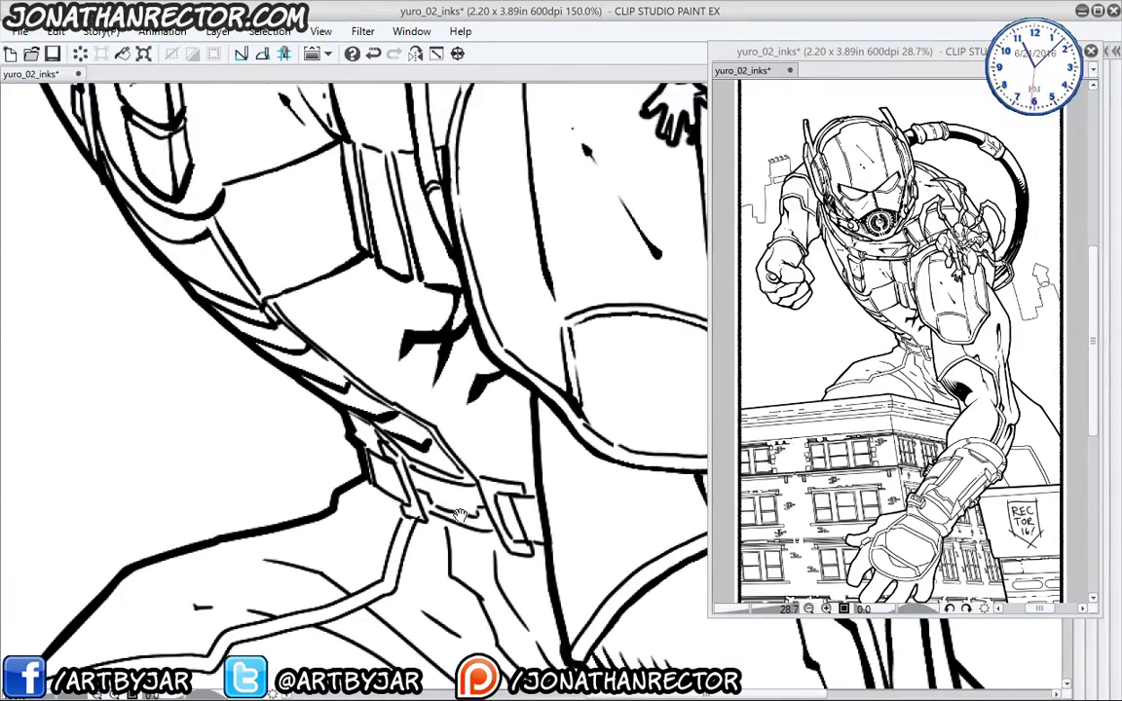
{"action": "left_click_drag", "start_coordinate": [387, 424], "coordinate": [195, 285]}
{"action": "scroll", "coordinate": [142, 257], "scroll_direction": "down", "scroll_amount": 3}
{"action": "left_click_drag", "start_coordinate": [60, 370], "coordinate": [251, 417]}
- Erase a stroke along the black shadow's right edge so it tapers cleanly
{"action": "scroll", "coordinate": [179, 290], "scroll_direction": "up", "scroll_amount": 1}
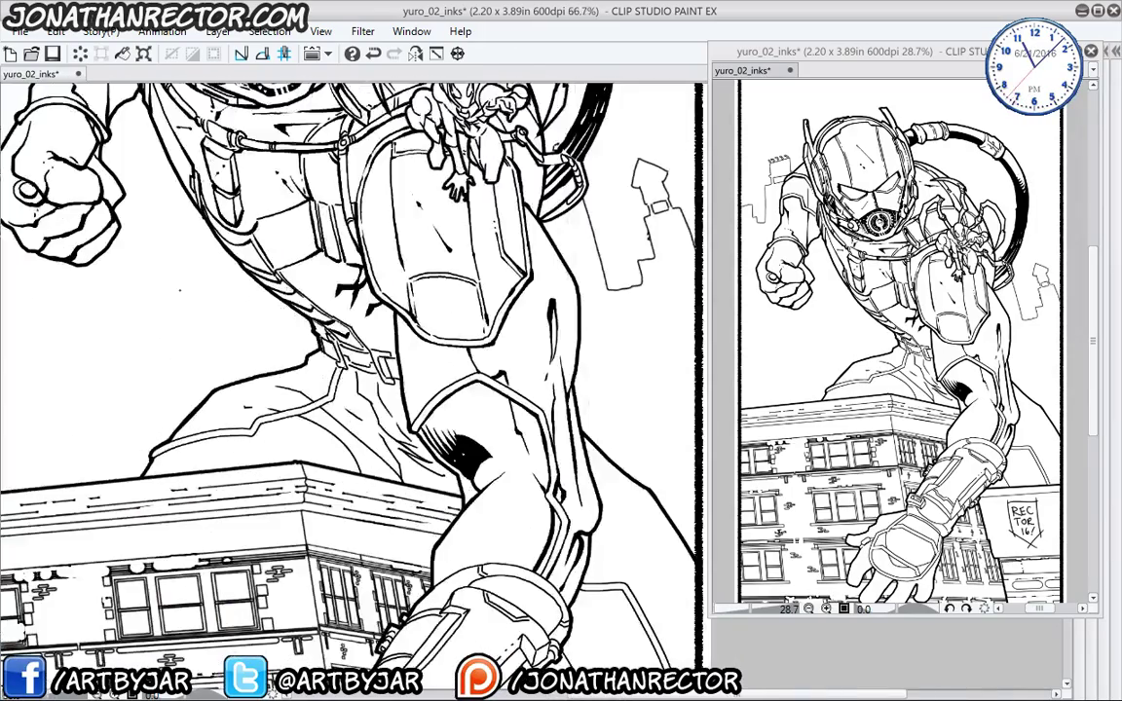
{"action": "left_click_drag", "start_coordinate": [423, 374], "coordinate": [321, 342]}
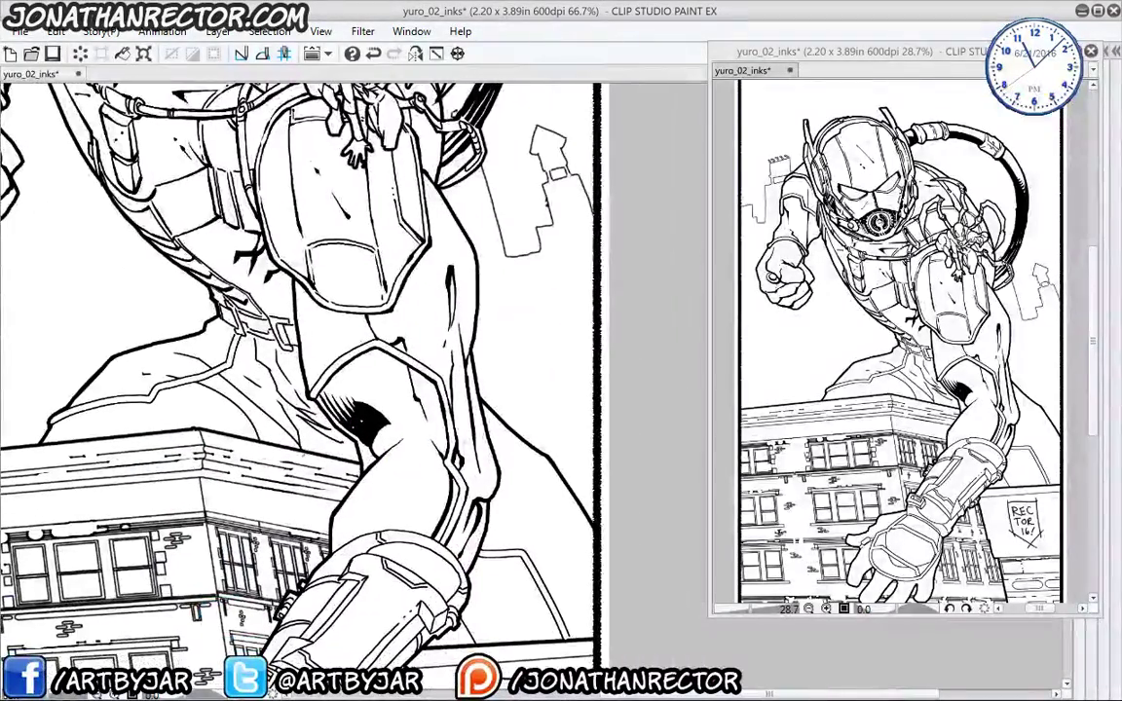
{"action": "mouse_move", "coordinate": [376, 416]}
{"action": "left_mouse_down"}
{"action": "mouse_move", "coordinate": [366, 449]}
{"action": "mouse_move", "coordinate": [355, 386]}
{"action": "mouse_move", "coordinate": [318, 407]}
{"action": "left_mouse_up"}
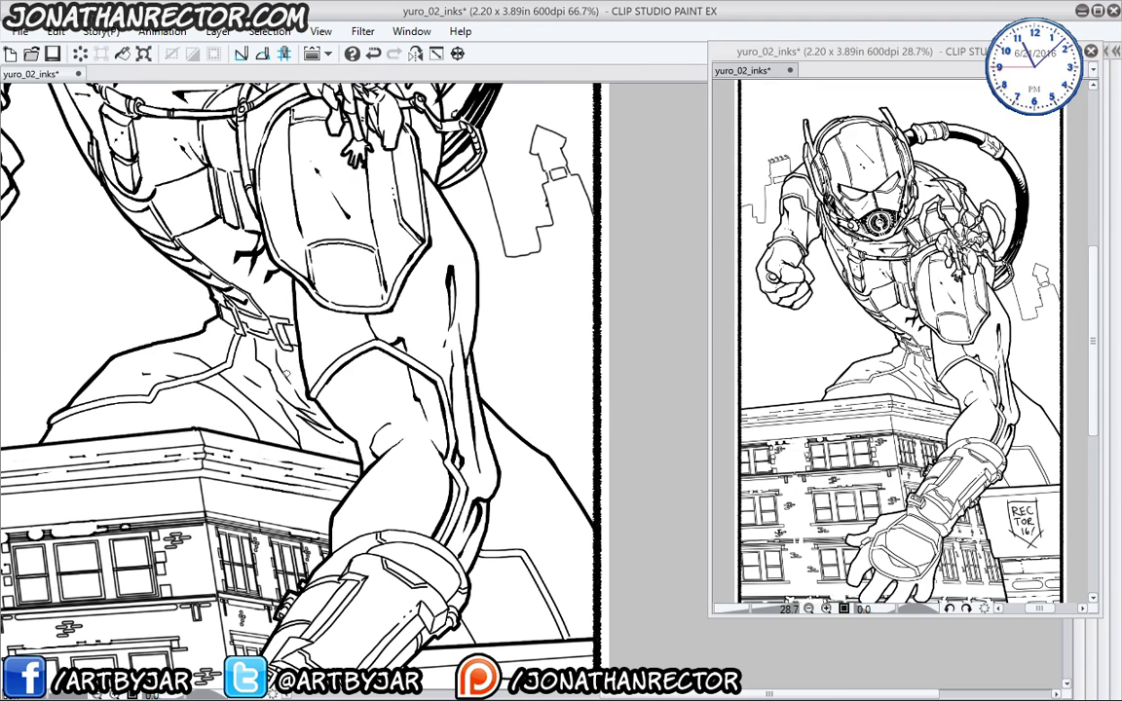
{"action": "scroll", "coordinate": [293, 389], "scroll_direction": "up", "scroll_amount": 3}
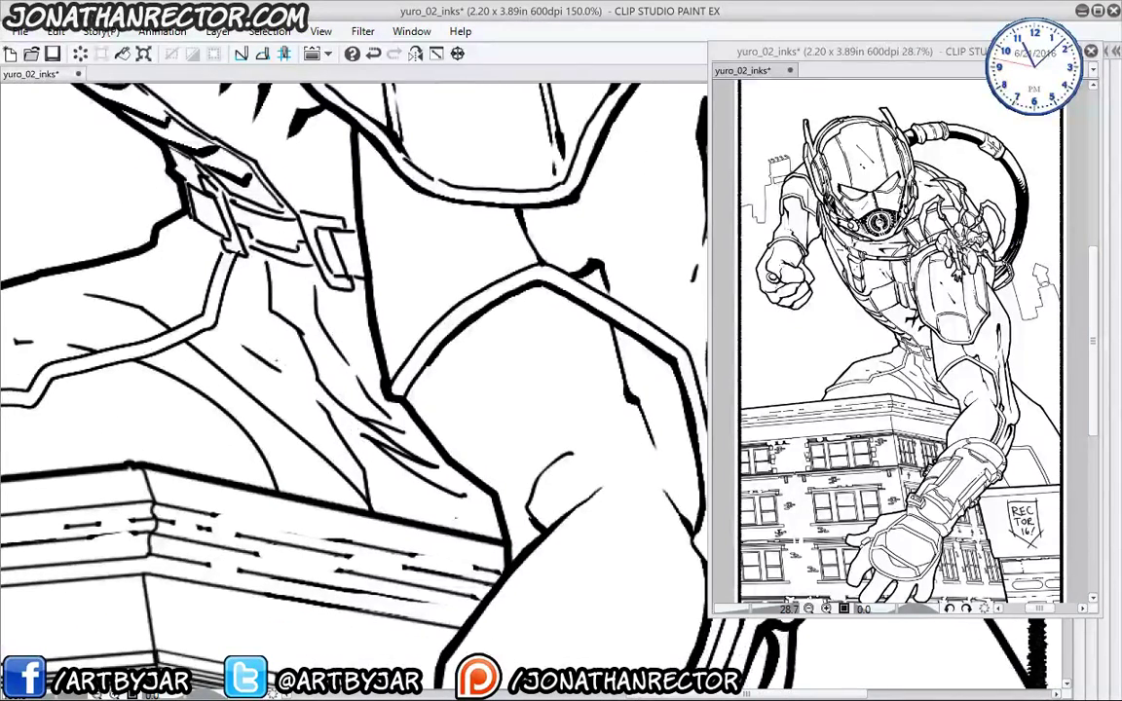
- Thicken the belt's upper edge and the line under the buckle, adding small accents around it
{"action": "left_click_drag", "start_coordinate": [352, 429], "coordinate": [414, 529]}
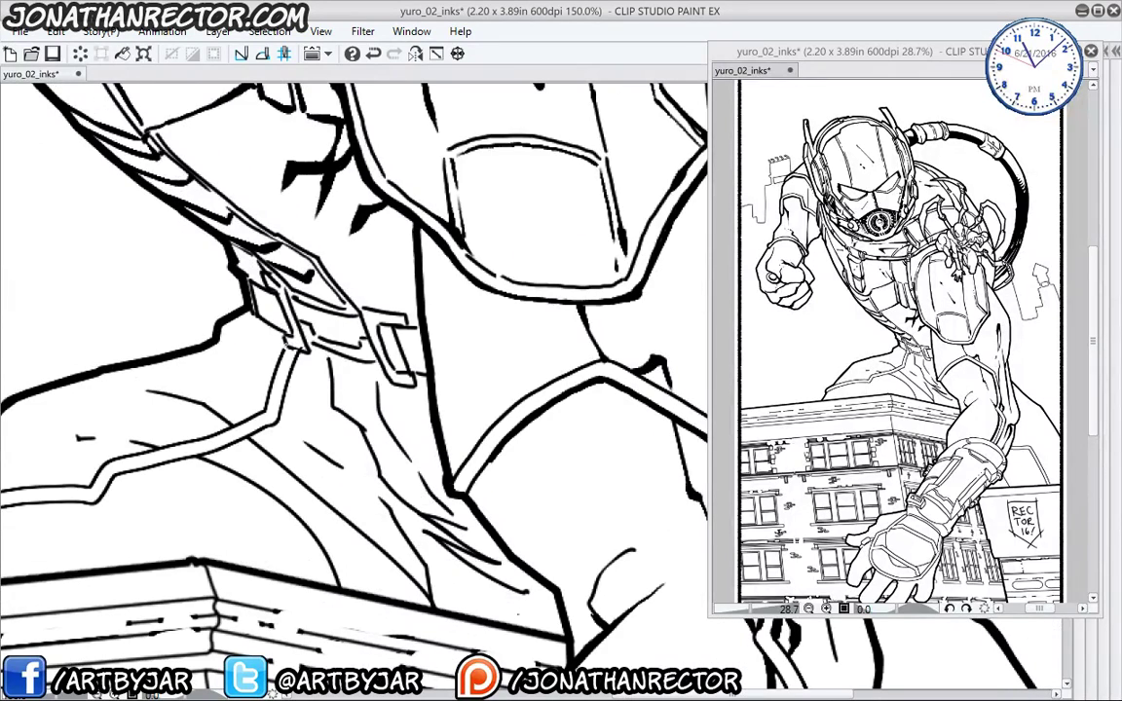
{"action": "left_click_drag", "start_coordinate": [310, 350], "coordinate": [370, 362]}
{"action": "mouse_move", "coordinate": [331, 324]}
{"action": "left_mouse_down"}
{"action": "mouse_move", "coordinate": [356, 349]}
{"action": "mouse_move", "coordinate": [385, 336]}
{"action": "left_mouse_up"}
{"action": "mouse_move", "coordinate": [249, 276]}
{"action": "left_mouse_down"}
{"action": "mouse_move", "coordinate": [259, 286]}
{"action": "mouse_move", "coordinate": [368, 285]}
{"action": "mouse_move", "coordinate": [353, 307]}
{"action": "left_mouse_up"}
{"action": "left_click_drag", "start_coordinate": [374, 322], "coordinate": [385, 333]}
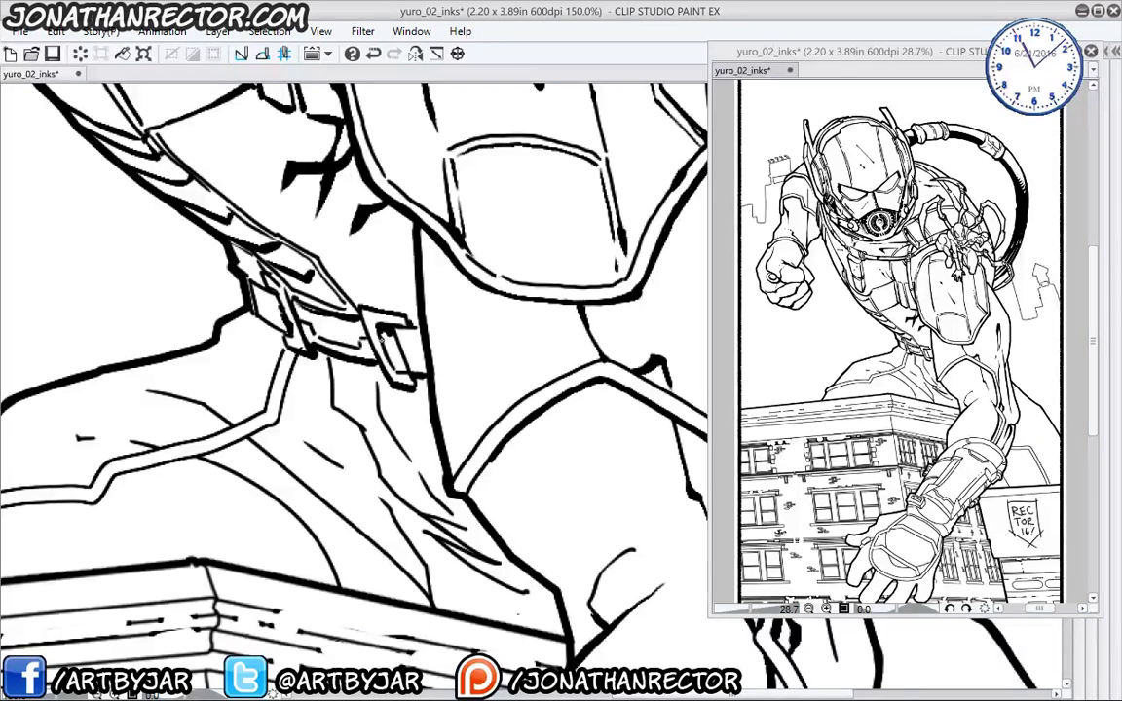
- Ink along the strap line and thicken the lower strap line
{"action": "left_click_drag", "start_coordinate": [281, 429], "coordinate": [553, 342]}
{"action": "mouse_move", "coordinate": [511, 235]}
{"action": "left_mouse_down"}
{"action": "mouse_move", "coordinate": [477, 310]}
{"action": "mouse_move", "coordinate": [419, 325]}
{"action": "left_mouse_up"}
{"action": "mouse_move", "coordinate": [465, 359]}
{"action": "left_mouse_down"}
{"action": "mouse_move", "coordinate": [322, 409]}
{"action": "mouse_move", "coordinate": [190, 435]}
{"action": "mouse_move", "coordinate": [201, 463]}
{"action": "left_mouse_up"}
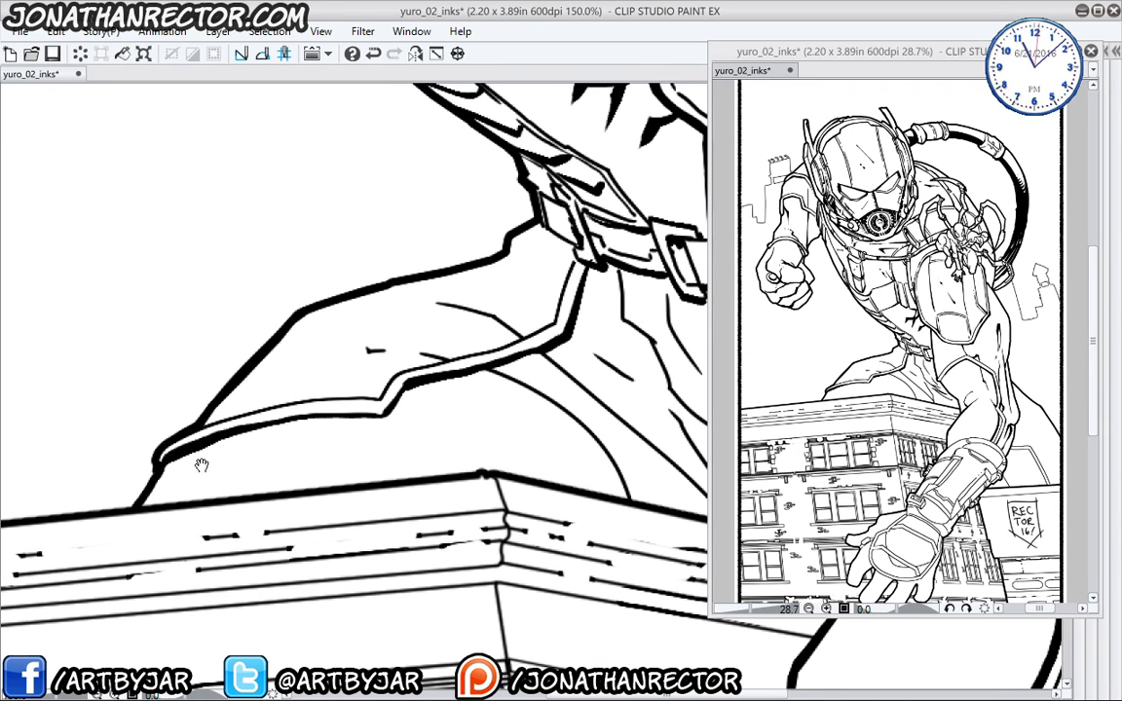
{"action": "left_click_drag", "start_coordinate": [268, 351], "coordinate": [185, 435]}
{"action": "left_click_drag", "start_coordinate": [191, 382], "coordinate": [169, 373]}
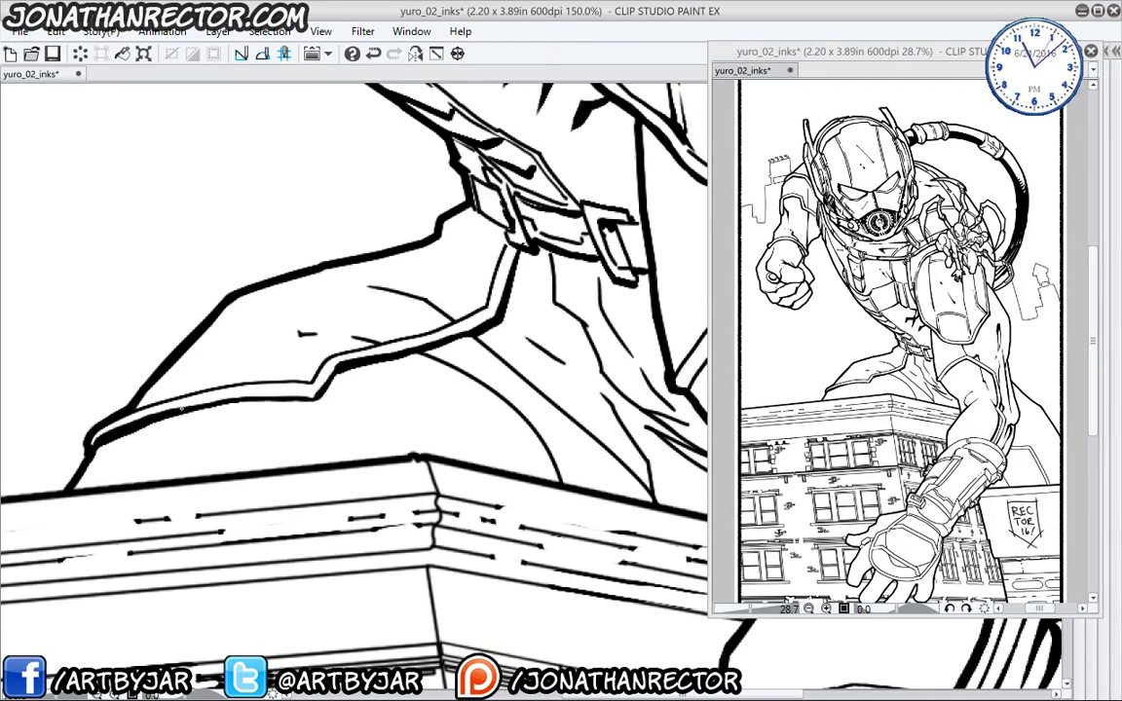
- Thicken the leg hem's upper contour and ink over the curved fold line down the leg
{"action": "mouse_move", "coordinate": [134, 409]}
{"action": "left_mouse_down"}
{"action": "mouse_move", "coordinate": [315, 383]}
{"action": "mouse_move", "coordinate": [324, 369]}
{"action": "left_mouse_up"}
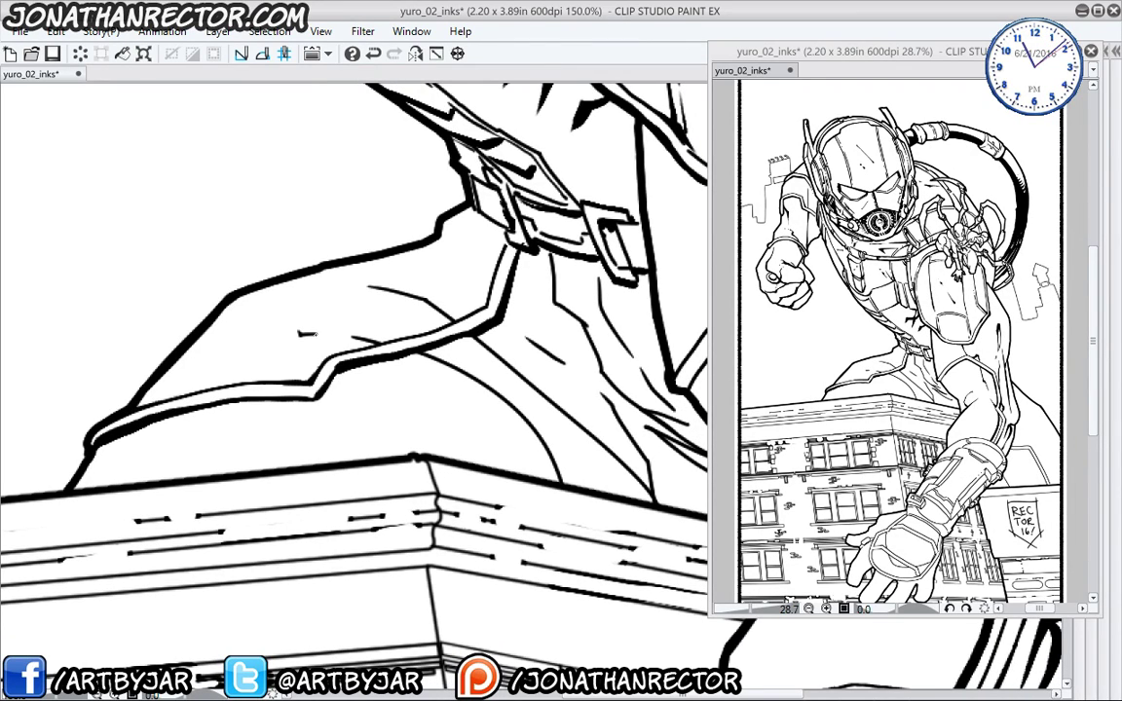
{"action": "left_click_drag", "start_coordinate": [307, 310], "coordinate": [378, 338]}
{"action": "left_click_drag", "start_coordinate": [414, 390], "coordinate": [361, 361]}
{"action": "mouse_move", "coordinate": [336, 307]}
{"action": "left_mouse_down"}
{"action": "mouse_move", "coordinate": [375, 320]}
{"action": "mouse_move", "coordinate": [478, 433]}
{"action": "left_mouse_up"}
{"action": "mouse_move", "coordinate": [317, 234]}
{"action": "left_mouse_down"}
{"action": "mouse_move", "coordinate": [339, 250]}
{"action": "mouse_move", "coordinate": [313, 267]}
{"action": "left_mouse_up"}
{"action": "left_click_drag", "start_coordinate": [372, 295], "coordinate": [535, 413]}
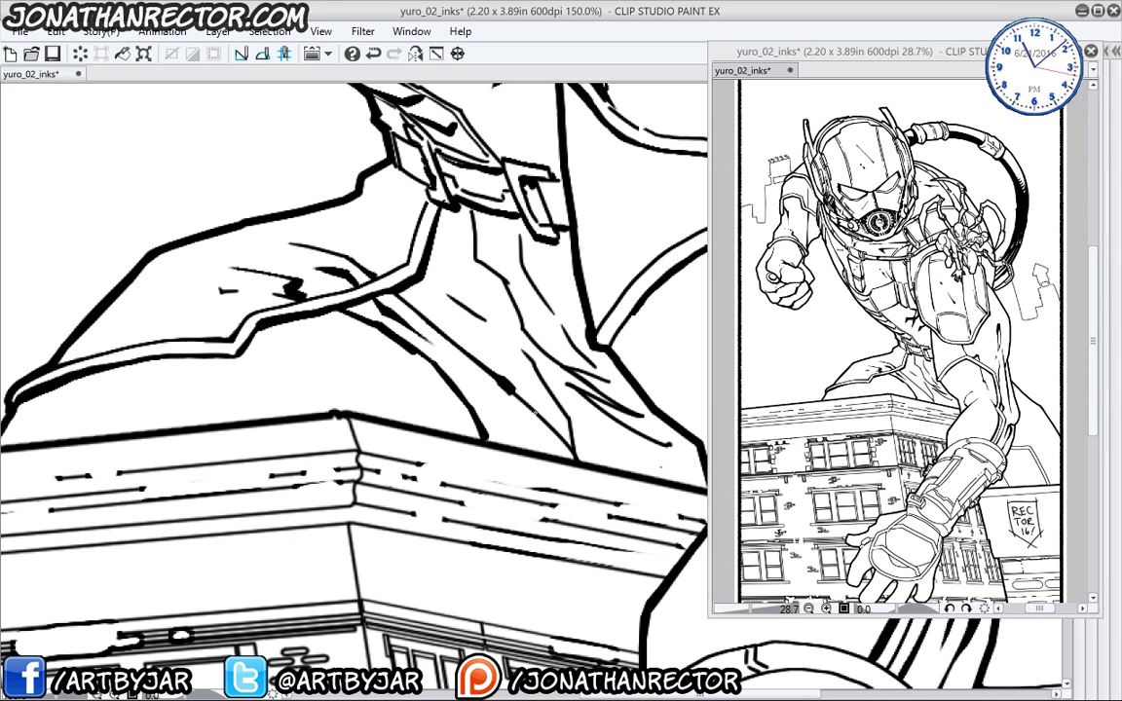
{"action": "mouse_move", "coordinate": [459, 351]}
{"action": "left_mouse_down"}
{"action": "mouse_move", "coordinate": [522, 415]}
{"action": "mouse_move", "coordinate": [380, 395]}
{"action": "left_mouse_up"}
- Hatch dark strokes on the leg fold and add a fine stroke below the belt
{"action": "left_click_drag", "start_coordinate": [297, 217], "coordinate": [342, 259]}
{"action": "left_click_drag", "start_coordinate": [337, 251], "coordinate": [378, 279]}
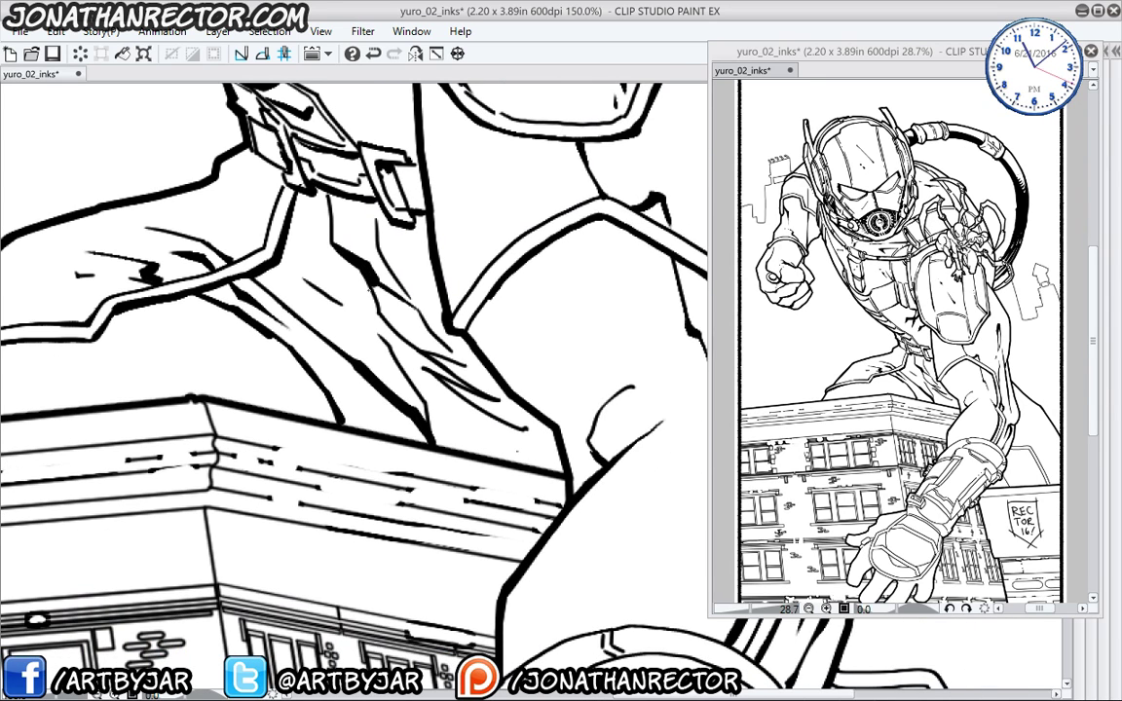
{"action": "left_click_drag", "start_coordinate": [419, 363], "coordinate": [485, 385]}
{"action": "left_click_drag", "start_coordinate": [428, 375], "coordinate": [492, 399]}
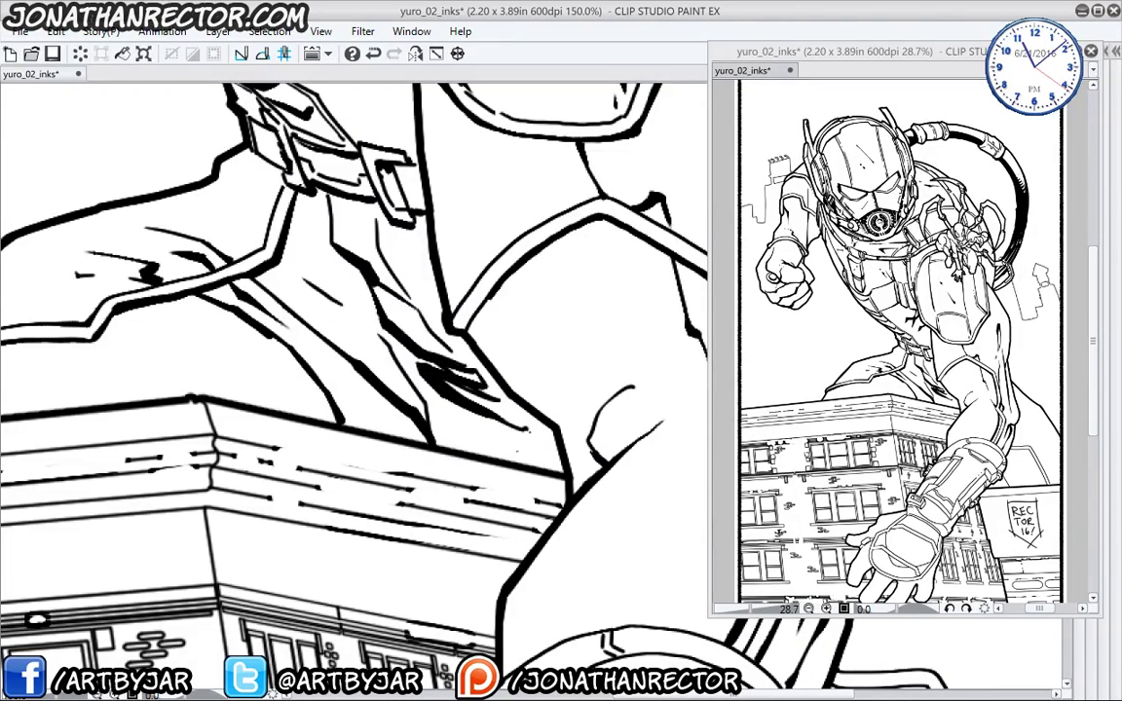
{"action": "mouse_move", "coordinate": [428, 435]}
{"action": "left_mouse_down"}
{"action": "mouse_move", "coordinate": [414, 405]}
{"action": "mouse_move", "coordinate": [532, 417]}
{"action": "left_mouse_up"}
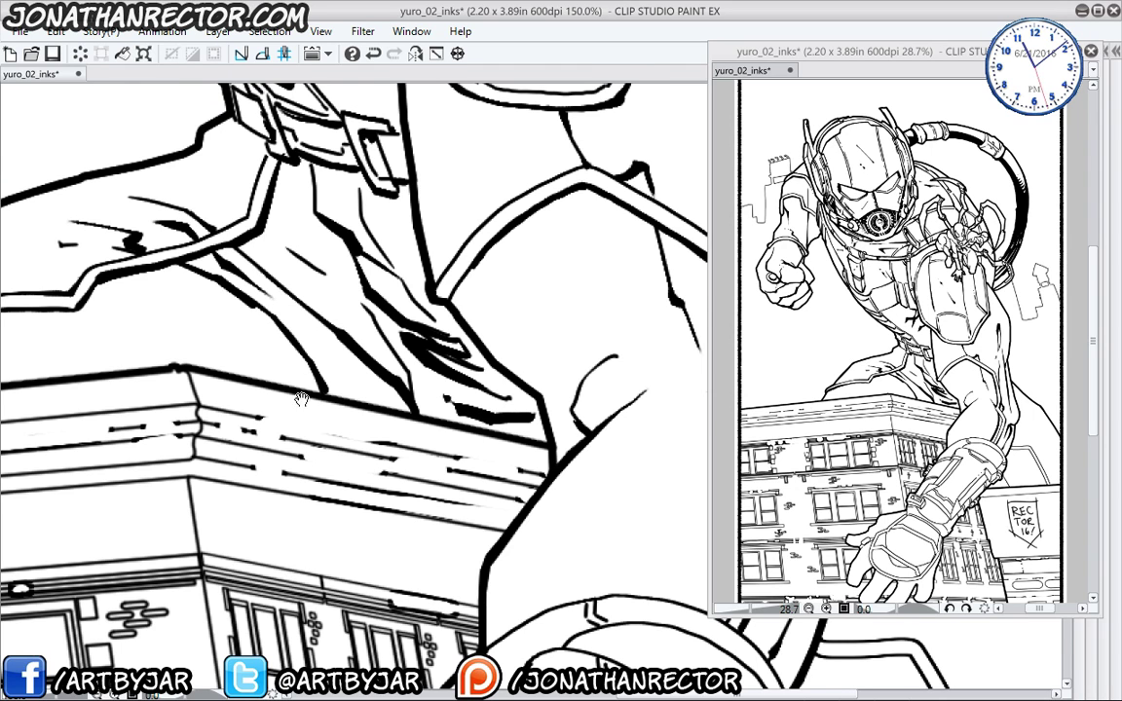
{"action": "left_click_drag", "start_coordinate": [302, 399], "coordinate": [319, 491]}
{"action": "left_click_drag", "start_coordinate": [343, 380], "coordinate": [361, 452]}
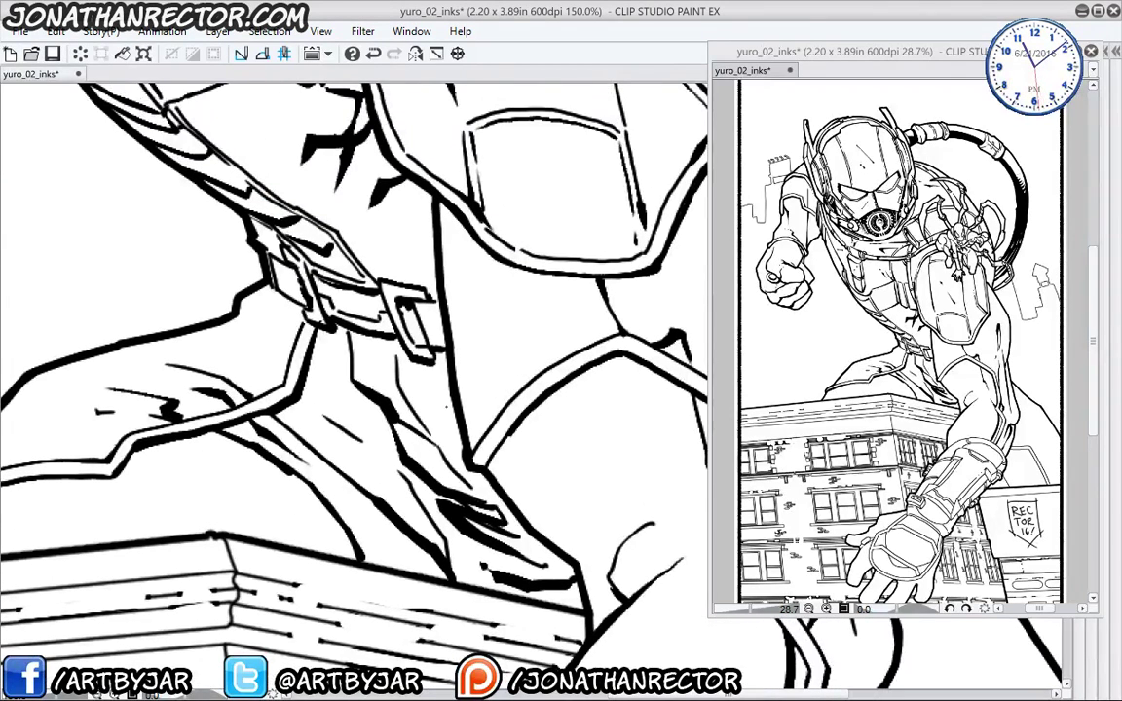
{"action": "left_click_drag", "start_coordinate": [447, 403], "coordinate": [364, 361]}
{"action": "left_click_drag", "start_coordinate": [286, 509], "coordinate": [271, 479]}
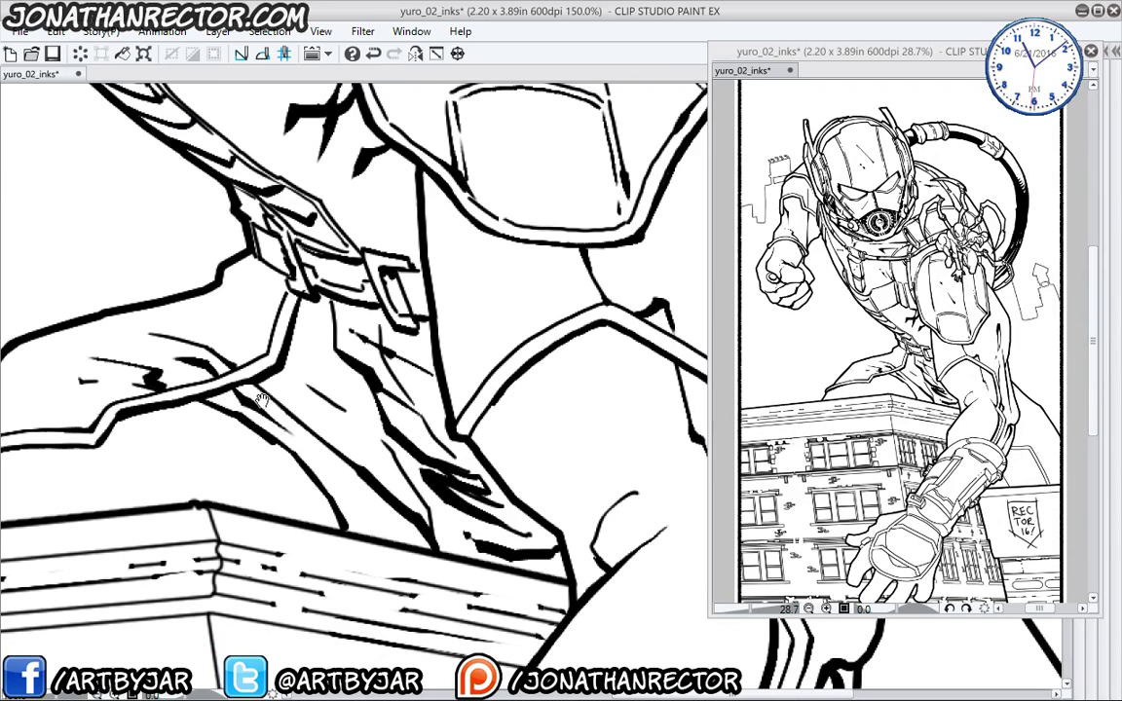
{"action": "left_click_drag", "start_coordinate": [455, 539], "coordinate": [318, 483]}
{"action": "mouse_move", "coordinate": [627, 571]}
{"action": "left_mouse_down"}
{"action": "mouse_move", "coordinate": [331, 454]}
{"action": "mouse_move", "coordinate": [343, 246]}
{"action": "left_mouse_up"}
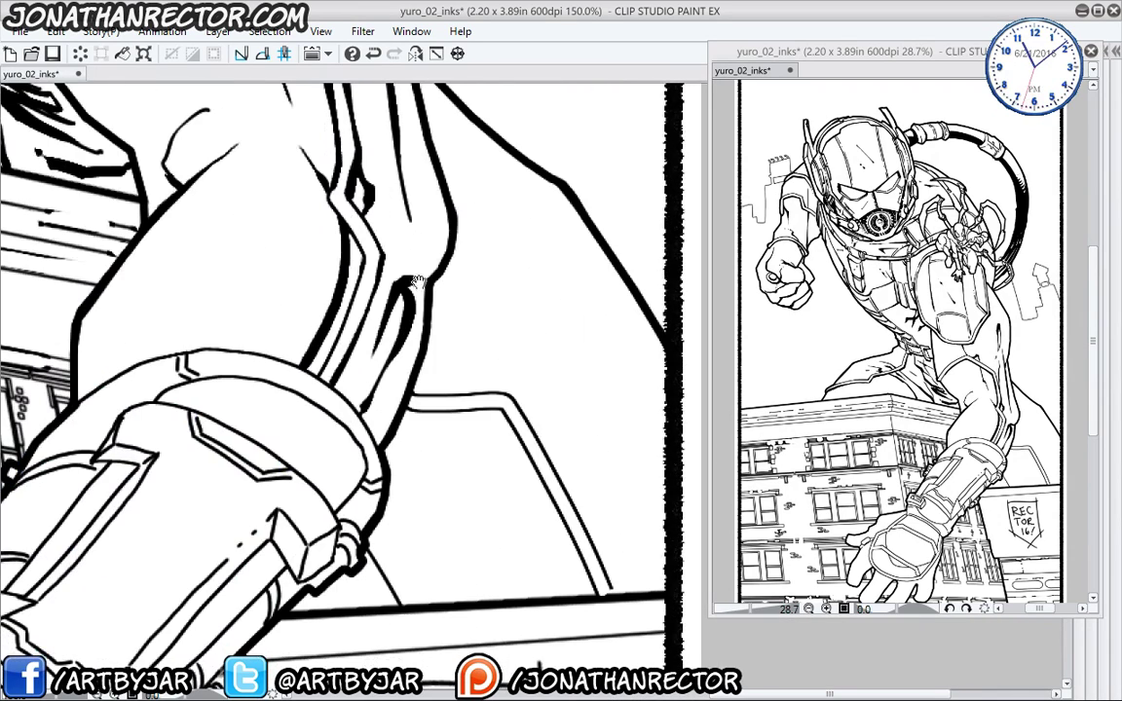
- Ink the small horizontal and diagonal lines, then trace the cuff's top edge thickly
{"action": "mouse_move", "coordinate": [409, 409]}
{"action": "left_mouse_down"}
{"action": "mouse_move", "coordinate": [501, 409]}
{"action": "mouse_move", "coordinate": [498, 444]}
{"action": "mouse_move", "coordinate": [542, 537]}
{"action": "left_mouse_up"}
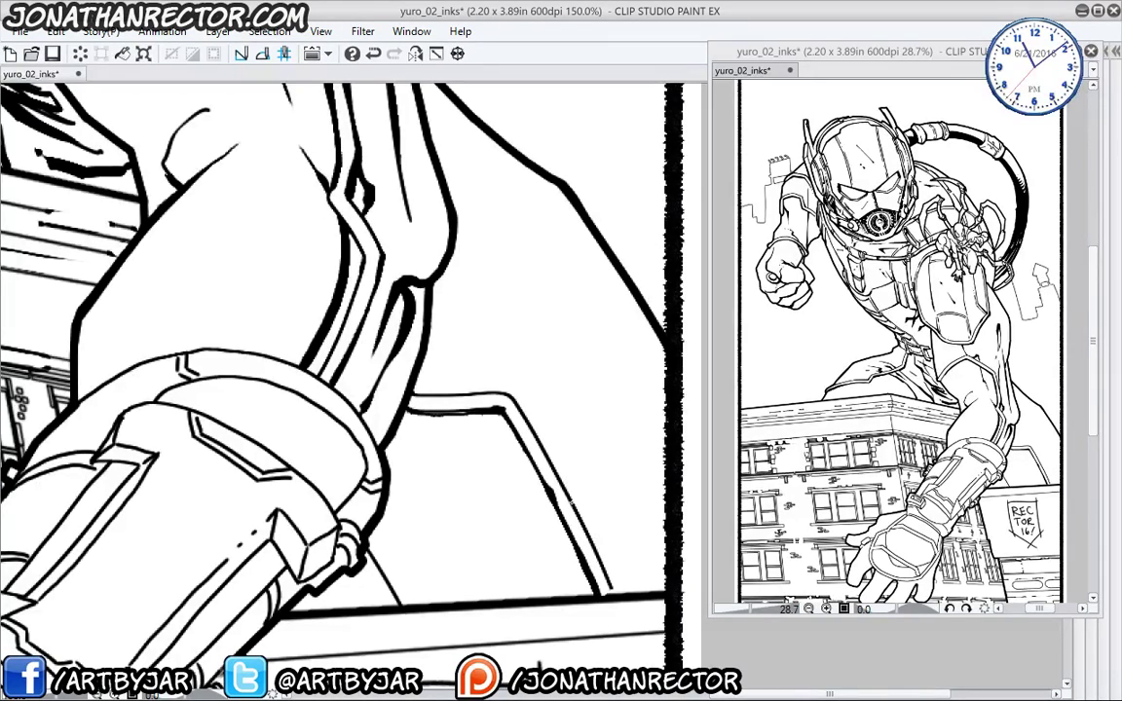
{"action": "left_click_drag", "start_coordinate": [517, 456], "coordinate": [615, 597]}
{"action": "left_click_drag", "start_coordinate": [414, 479], "coordinate": [443, 399]}
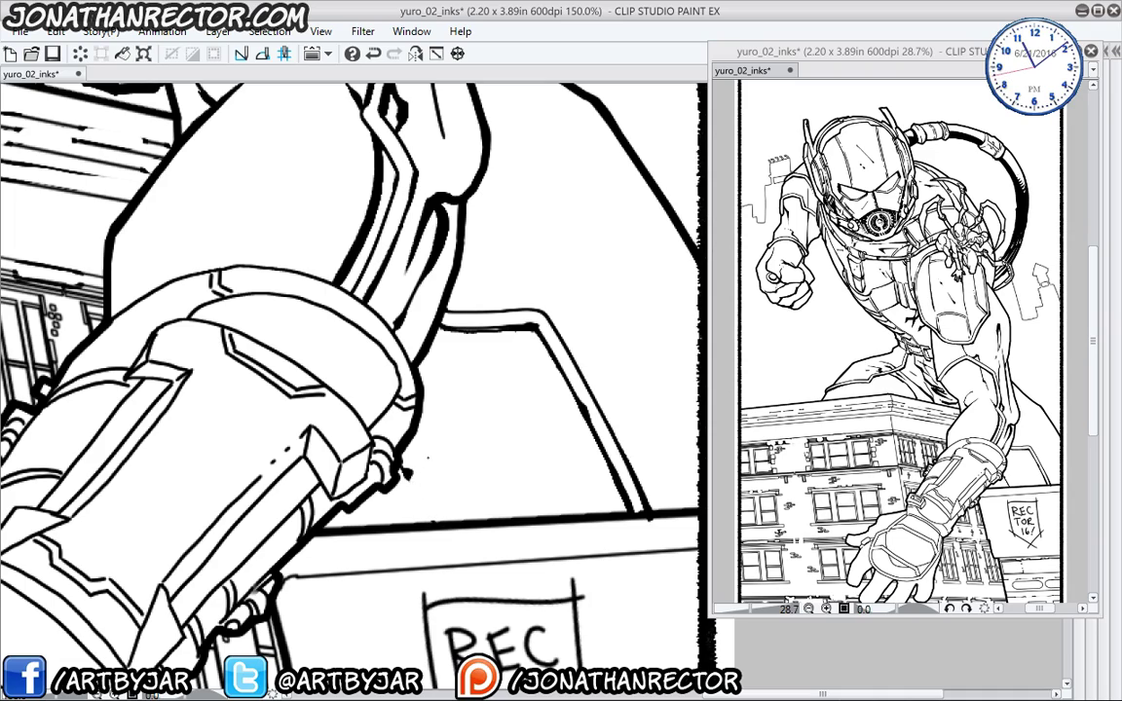
{"action": "left_click_drag", "start_coordinate": [249, 288], "coordinate": [368, 343]}
{"action": "mouse_move", "coordinate": [224, 380]}
{"action": "left_mouse_down"}
{"action": "mouse_move", "coordinate": [331, 326]}
{"action": "mouse_move", "coordinate": [399, 327]}
{"action": "mouse_move", "coordinate": [482, 362]}
{"action": "mouse_move", "coordinate": [527, 410]}
{"action": "left_mouse_up"}
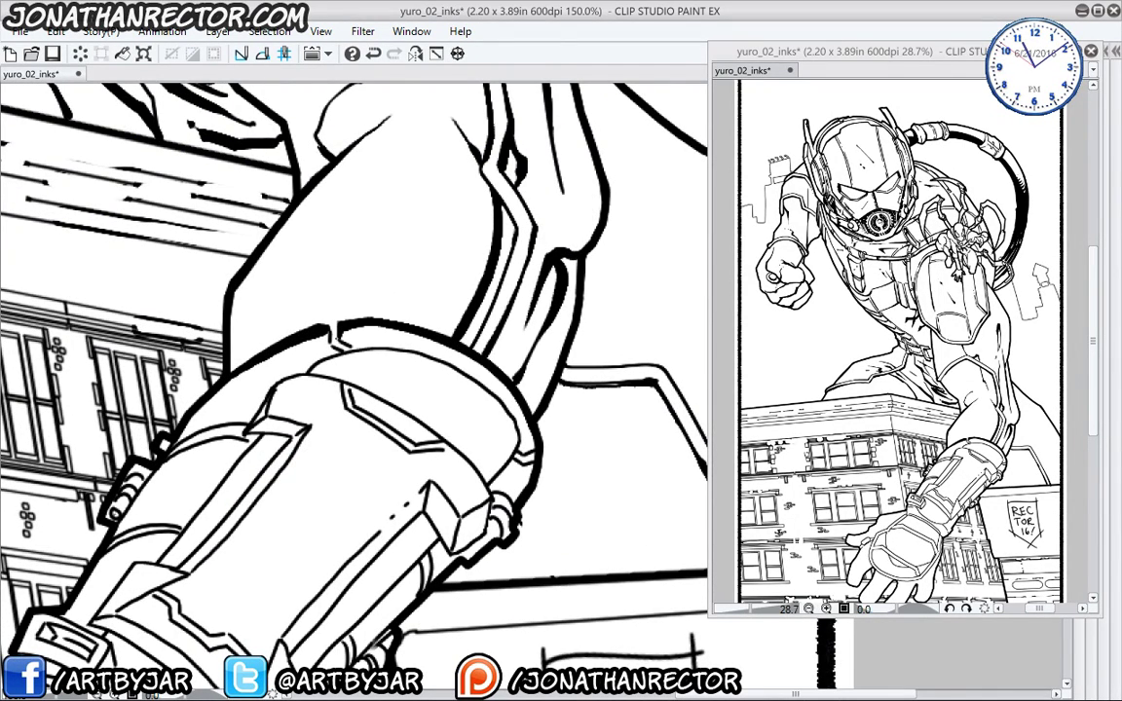
- Redraw the cuff's lower, right, upper band and left edges with heavier strokes
{"action": "mouse_move", "coordinate": [236, 460]}
{"action": "left_mouse_down"}
{"action": "mouse_move", "coordinate": [159, 377]}
{"action": "mouse_move", "coordinate": [221, 387]}
{"action": "mouse_move", "coordinate": [270, 328]}
{"action": "left_mouse_up"}
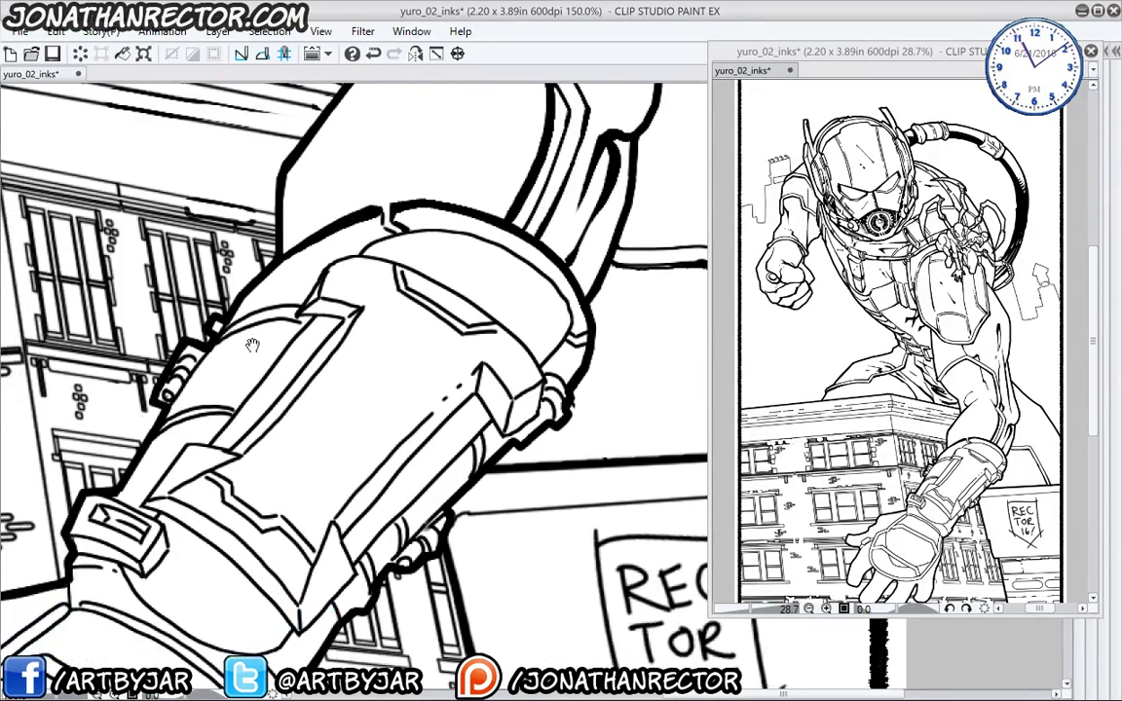
{"action": "mouse_move", "coordinate": [166, 473]}
{"action": "left_mouse_down"}
{"action": "mouse_move", "coordinate": [270, 574]}
{"action": "mouse_move", "coordinate": [327, 509]}
{"action": "mouse_move", "coordinate": [359, 571]}
{"action": "left_mouse_up"}
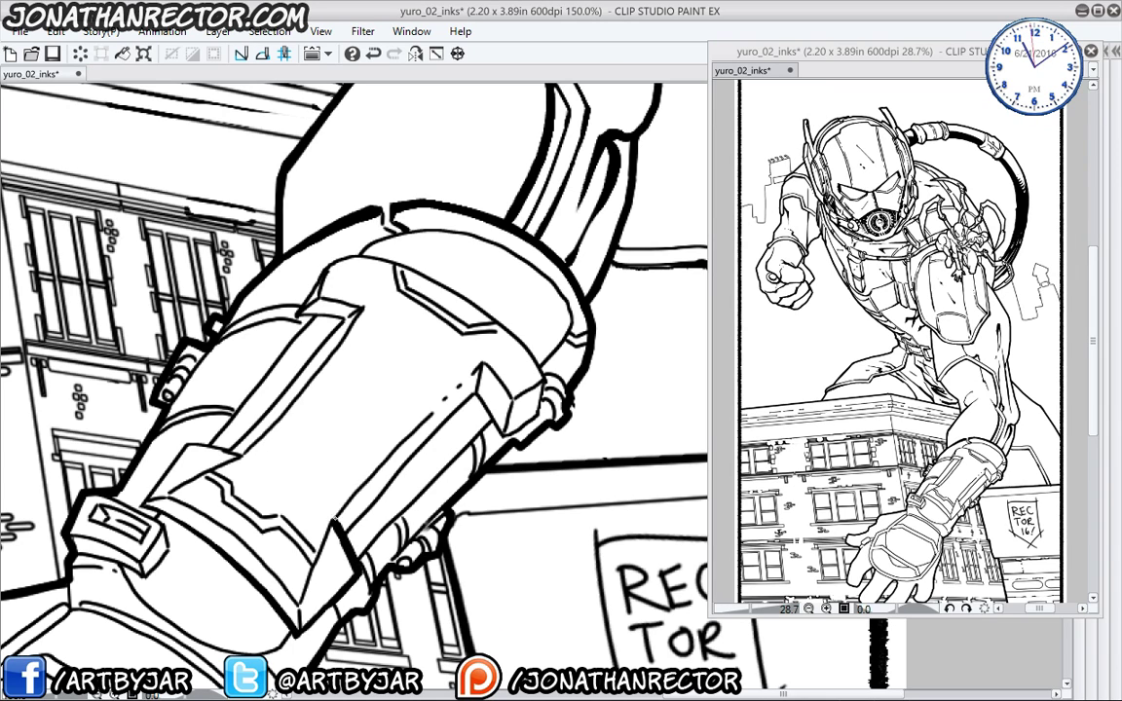
{"action": "mouse_move", "coordinate": [322, 501]}
{"action": "left_mouse_down"}
{"action": "mouse_move", "coordinate": [424, 400]}
{"action": "mouse_move", "coordinate": [486, 375]}
{"action": "mouse_move", "coordinate": [492, 345]}
{"action": "left_mouse_up"}
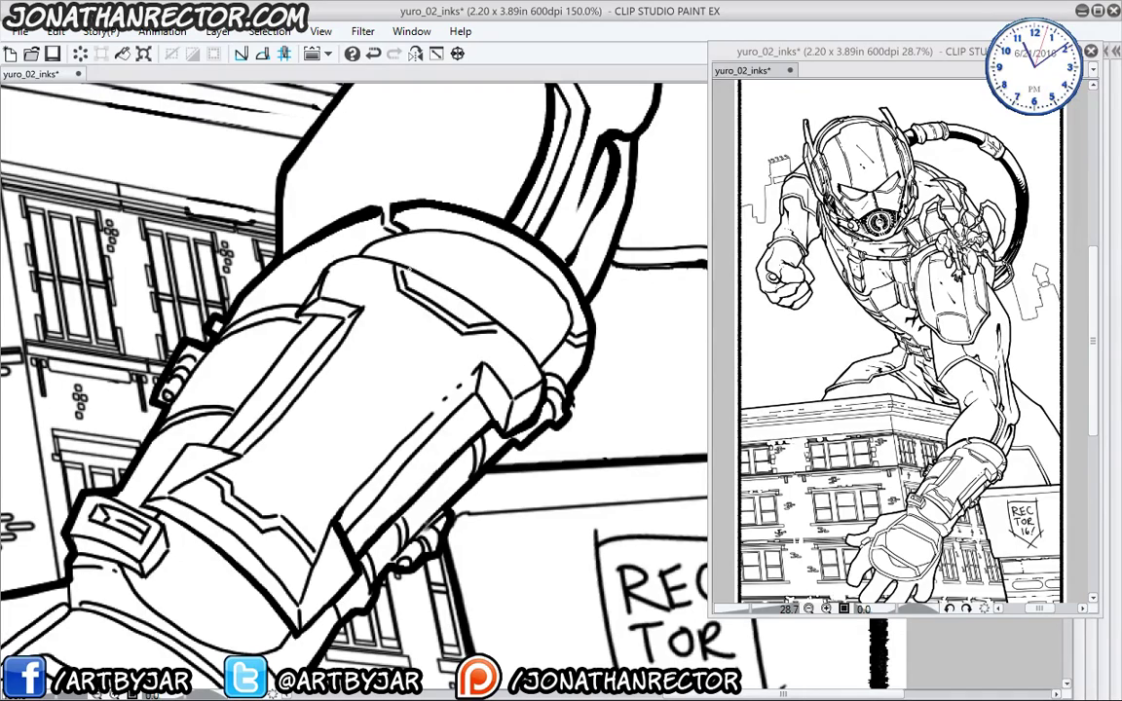
{"action": "mouse_move", "coordinate": [376, 243]}
{"action": "left_mouse_down"}
{"action": "mouse_move", "coordinate": [428, 273]}
{"action": "mouse_move", "coordinate": [488, 347]}
{"action": "left_mouse_up"}
{"action": "mouse_move", "coordinate": [390, 256]}
{"action": "left_mouse_down"}
{"action": "mouse_move", "coordinate": [319, 267]}
{"action": "mouse_move", "coordinate": [297, 309]}
{"action": "left_mouse_up"}
{"action": "left_click_drag", "start_coordinate": [286, 399], "coordinate": [428, 327]}
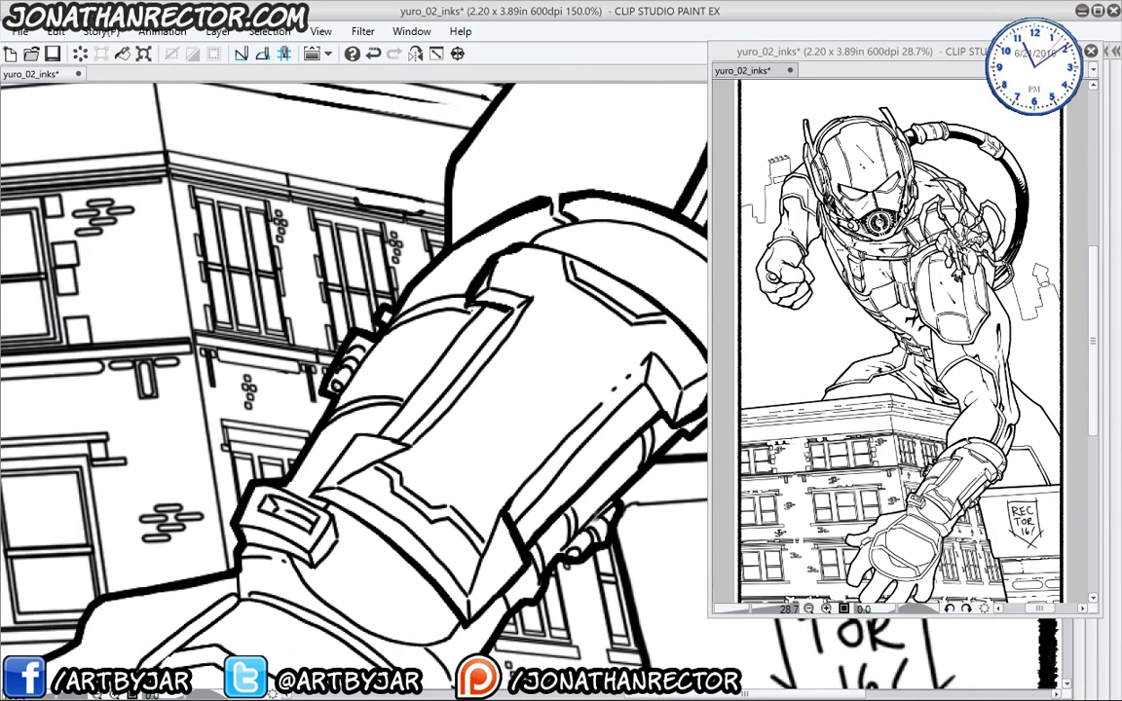
{"action": "mouse_move", "coordinate": [457, 281]}
{"action": "left_mouse_down"}
{"action": "mouse_move", "coordinate": [360, 396]}
{"action": "mouse_move", "coordinate": [323, 392]}
{"action": "mouse_move", "coordinate": [294, 430]}
{"action": "left_mouse_up"}
{"action": "left_click_drag", "start_coordinate": [440, 349], "coordinate": [222, 406]}
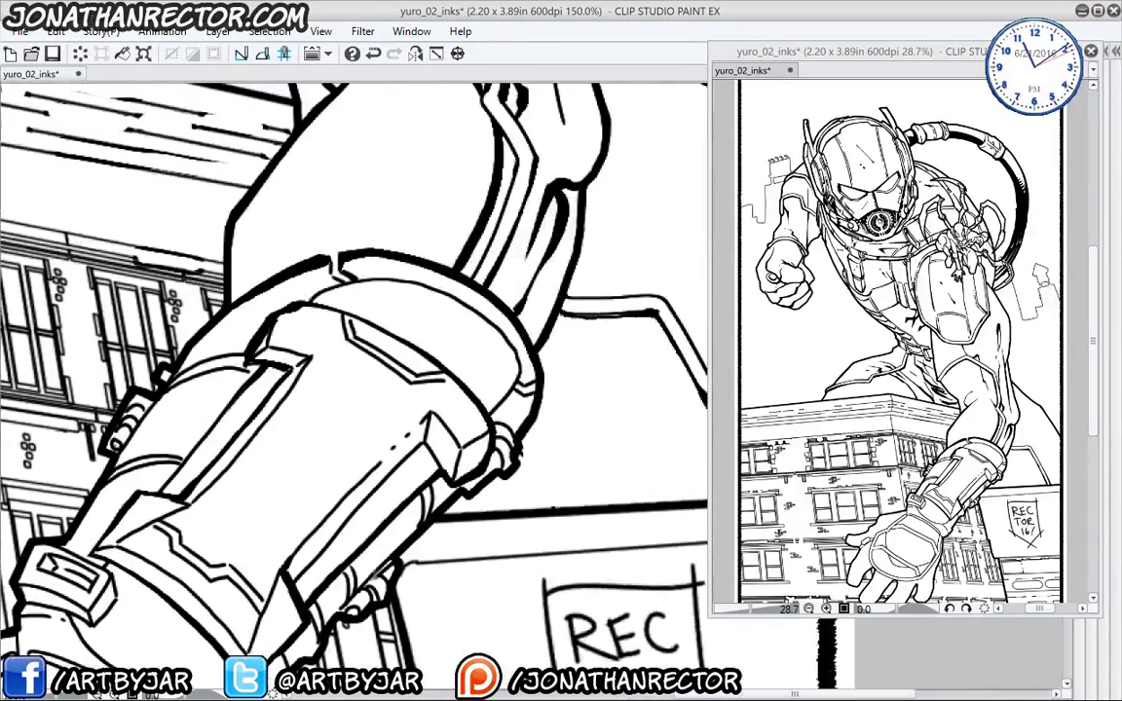
{"action": "mouse_move", "coordinate": [273, 272]}
{"action": "left_mouse_down"}
{"action": "mouse_move", "coordinate": [375, 251]}
{"action": "mouse_move", "coordinate": [458, 312]}
{"action": "mouse_move", "coordinate": [501, 409]}
{"action": "left_mouse_up"}
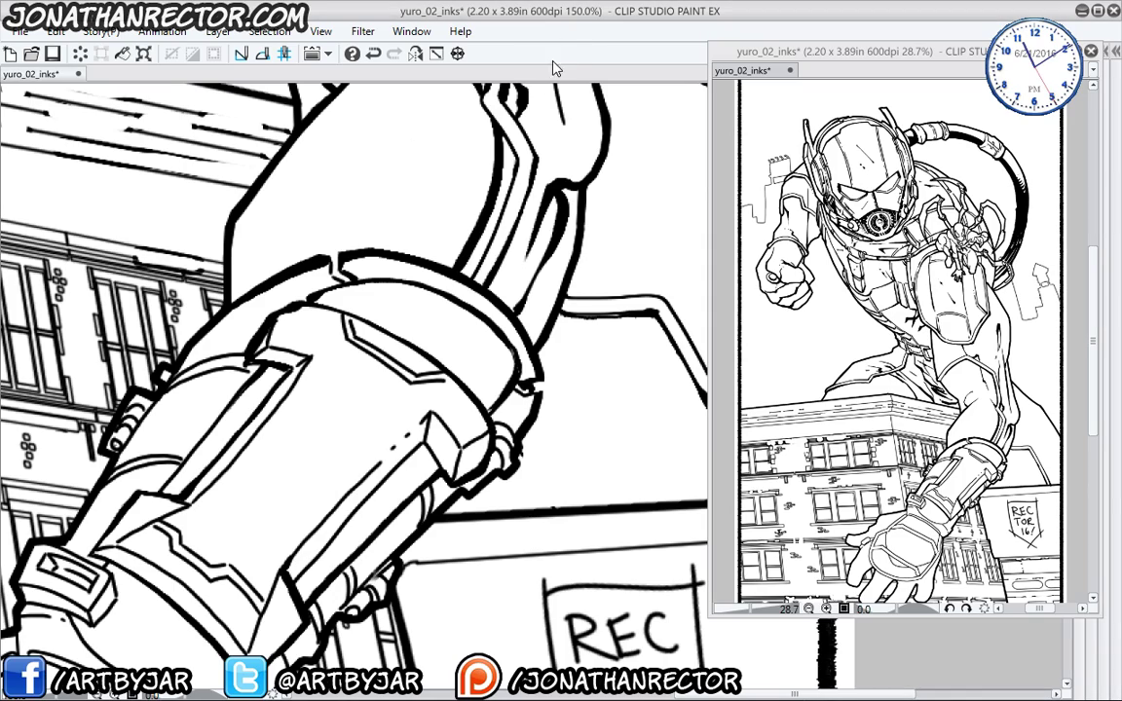
{"action": "left_click_drag", "start_coordinate": [236, 500], "coordinate": [358, 431]}
{"action": "left_click_drag", "start_coordinate": [240, 452], "coordinate": [361, 384]}
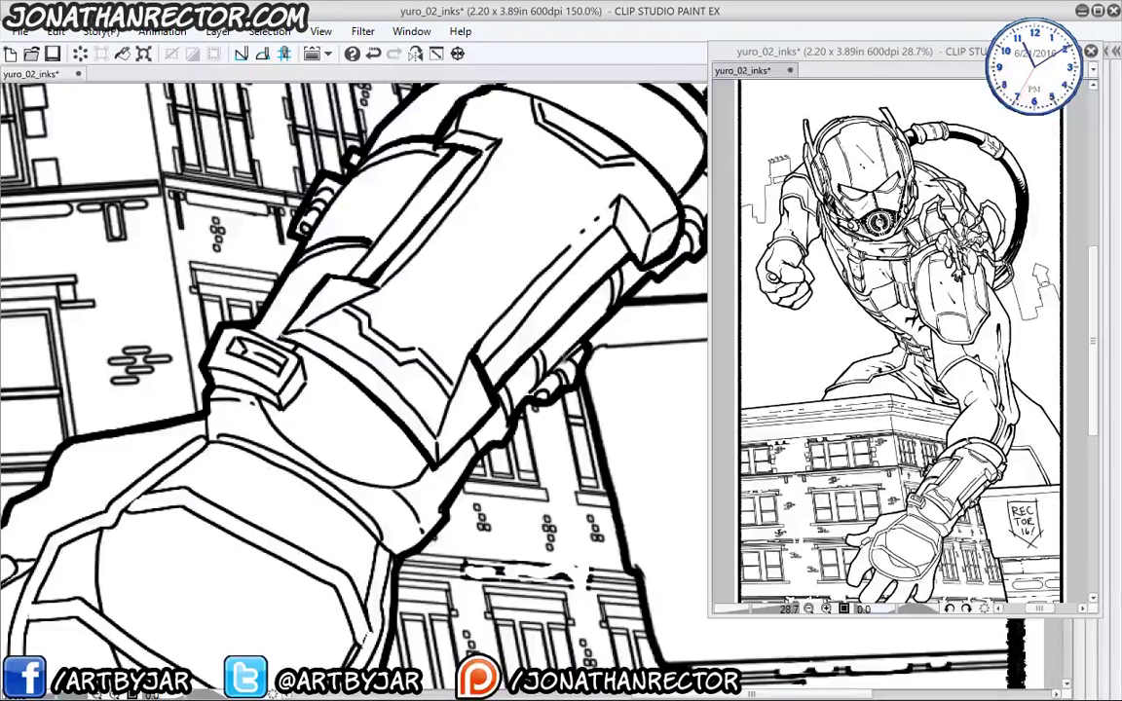
- Thicken the armor band's lower and upper edges and darken its curved line
{"action": "mouse_move", "coordinate": [251, 296]}
{"action": "left_mouse_down"}
{"action": "mouse_move", "coordinate": [291, 301]}
{"action": "mouse_move", "coordinate": [383, 375]}
{"action": "mouse_move", "coordinate": [400, 415]}
{"action": "left_mouse_up"}
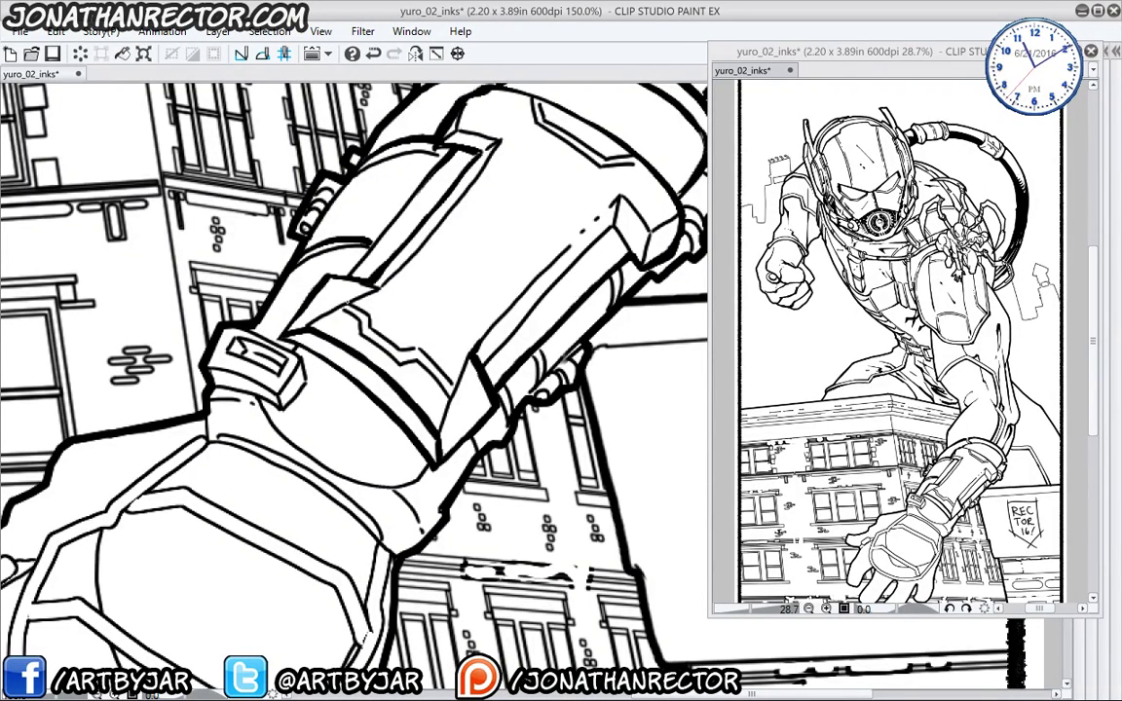
{"action": "left_click_drag", "start_coordinate": [313, 272], "coordinate": [410, 344]}
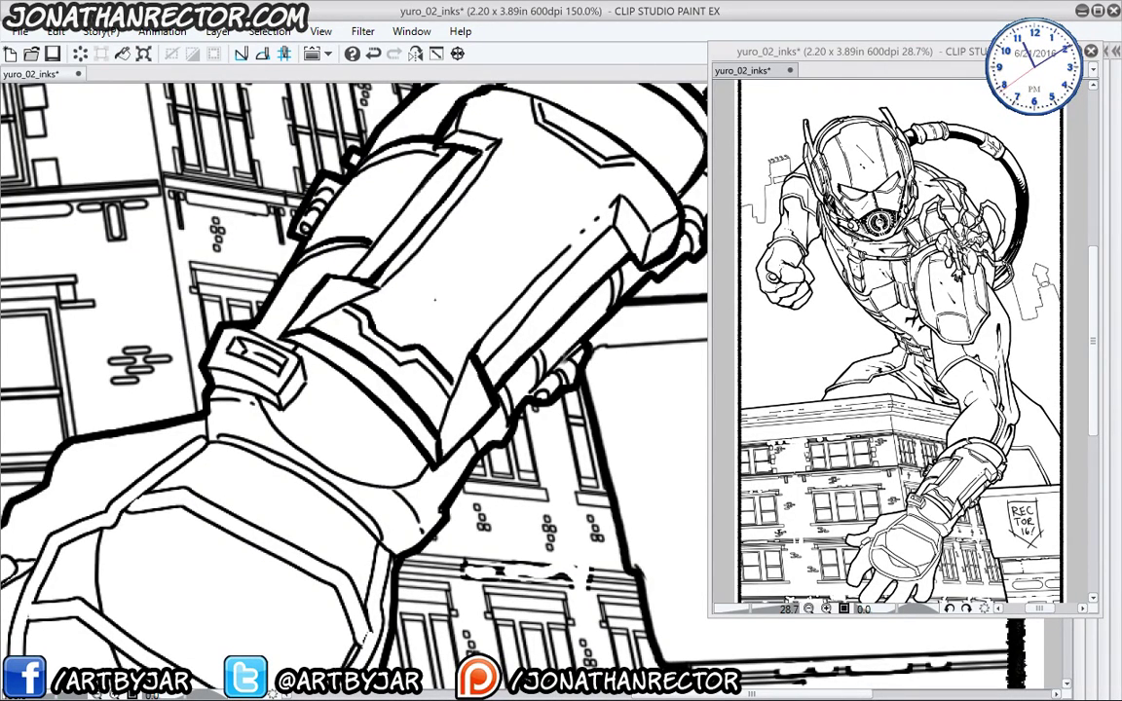
{"action": "left_click_drag", "start_coordinate": [201, 485], "coordinate": [210, 453]}
{"action": "mouse_move", "coordinate": [250, 345]}
{"action": "left_mouse_down"}
{"action": "mouse_move", "coordinate": [312, 397]}
{"action": "mouse_move", "coordinate": [392, 409]}
{"action": "left_mouse_up"}
- Ink the lines around the glove's buckle strap and along the glove's curved edge
{"action": "mouse_move", "coordinate": [205, 322]}
{"action": "left_mouse_down"}
{"action": "mouse_move", "coordinate": [258, 305]}
{"action": "mouse_move", "coordinate": [231, 324]}
{"action": "mouse_move", "coordinate": [269, 345]}
{"action": "mouse_move", "coordinate": [288, 297]}
{"action": "left_mouse_up"}
{"action": "mouse_move", "coordinate": [223, 284]}
{"action": "left_mouse_down"}
{"action": "mouse_move", "coordinate": [264, 269]}
{"action": "mouse_move", "coordinate": [250, 328]}
{"action": "left_mouse_up"}
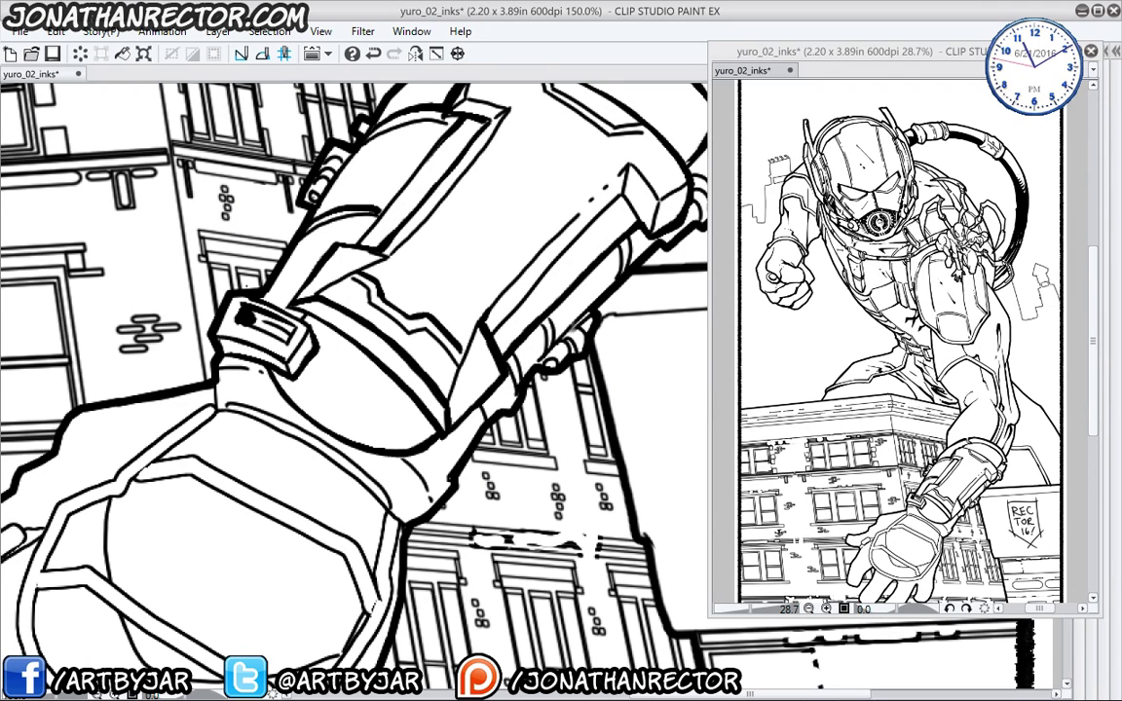
{"action": "mouse_move", "coordinate": [203, 398]}
{"action": "left_mouse_down"}
{"action": "mouse_move", "coordinate": [185, 358]}
{"action": "mouse_move", "coordinate": [239, 335]}
{"action": "left_mouse_up"}
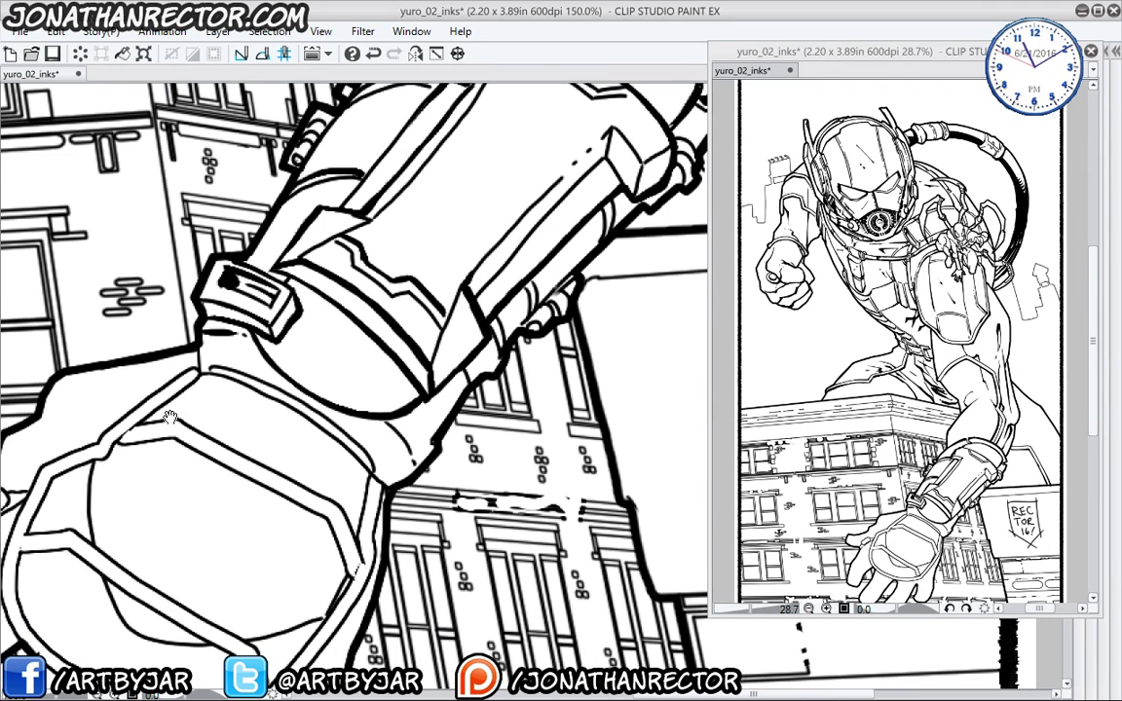
{"action": "left_click_drag", "start_coordinate": [170, 417], "coordinate": [277, 367]}
{"action": "mouse_move", "coordinate": [275, 263]}
{"action": "left_mouse_down"}
{"action": "mouse_move", "coordinate": [284, 288]}
{"action": "mouse_move", "coordinate": [329, 292]}
{"action": "mouse_move", "coordinate": [429, 356]}
{"action": "mouse_move", "coordinate": [450, 388]}
{"action": "left_mouse_up"}
{"action": "mouse_move", "coordinate": [180, 416]}
{"action": "left_mouse_down"}
{"action": "mouse_move", "coordinate": [288, 372]}
{"action": "mouse_move", "coordinate": [317, 328]}
{"action": "left_mouse_up"}
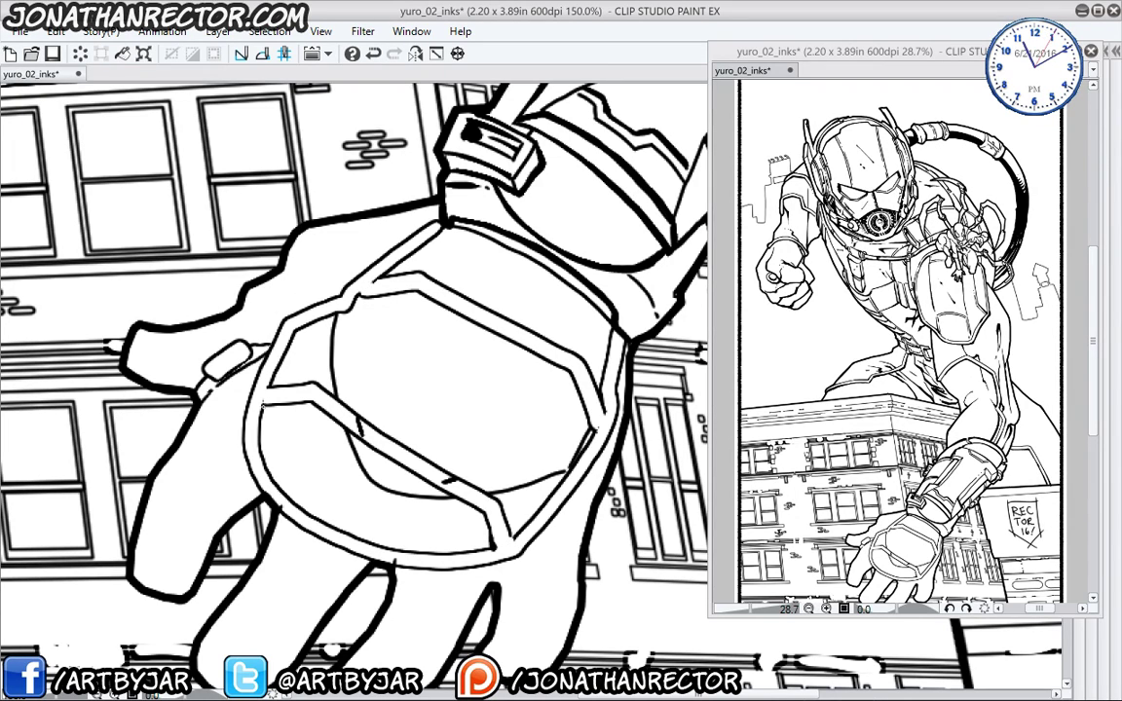
- Thicken the glove's diagonal line, its upper hexagon edges and the lens's left inner contour
{"action": "mouse_move", "coordinate": [235, 367]}
{"action": "left_mouse_down"}
{"action": "mouse_move", "coordinate": [280, 362]}
{"action": "mouse_move", "coordinate": [359, 415]}
{"action": "mouse_move", "coordinate": [440, 471]}
{"action": "mouse_move", "coordinate": [492, 541]}
{"action": "left_mouse_up"}
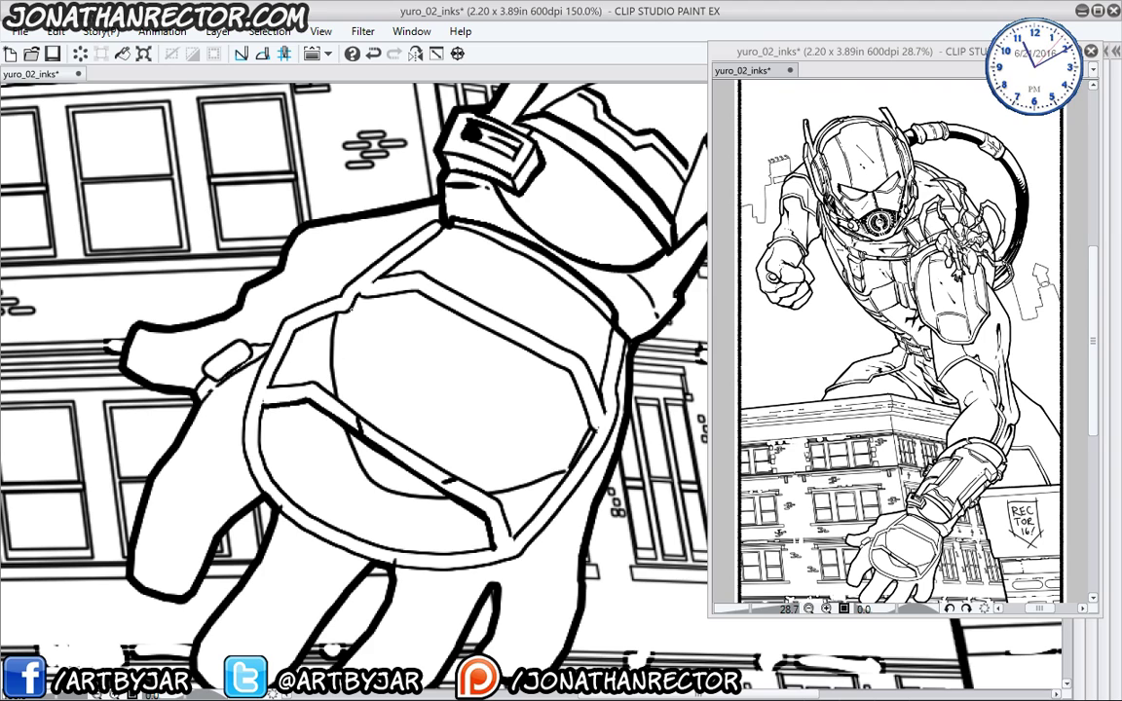
{"action": "mouse_move", "coordinate": [335, 263]}
{"action": "left_mouse_down"}
{"action": "mouse_move", "coordinate": [392, 266]}
{"action": "mouse_move", "coordinate": [504, 328]}
{"action": "mouse_move", "coordinate": [535, 391]}
{"action": "left_mouse_up"}
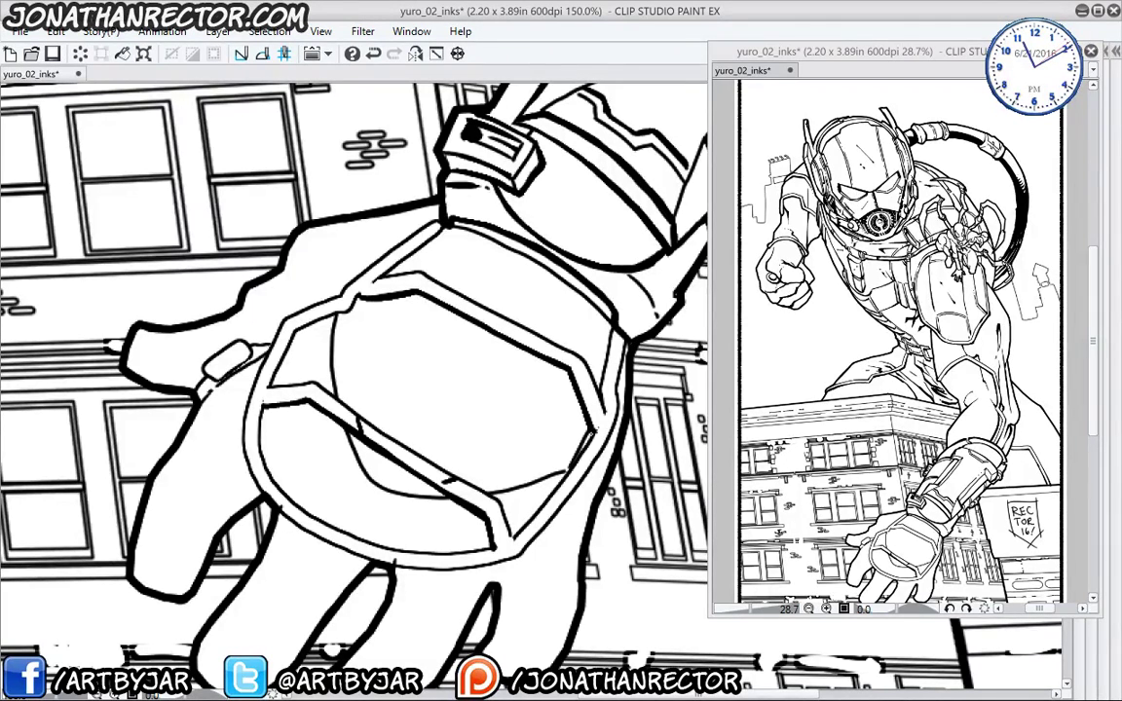
{"action": "mouse_move", "coordinate": [353, 245]}
{"action": "left_mouse_down"}
{"action": "mouse_move", "coordinate": [404, 207]}
{"action": "mouse_move", "coordinate": [514, 261]}
{"action": "mouse_move", "coordinate": [550, 337]}
{"action": "left_mouse_up"}
{"action": "mouse_move", "coordinate": [222, 383]}
{"action": "left_mouse_down"}
{"action": "mouse_move", "coordinate": [240, 361]}
{"action": "mouse_move", "coordinate": [236, 398]}
{"action": "mouse_move", "coordinate": [278, 448]}
{"action": "mouse_move", "coordinate": [376, 487]}
{"action": "mouse_move", "coordinate": [469, 487]}
{"action": "mouse_move", "coordinate": [550, 398]}
{"action": "mouse_move", "coordinate": [576, 342]}
{"action": "mouse_move", "coordinate": [580, 296]}
{"action": "left_mouse_up"}
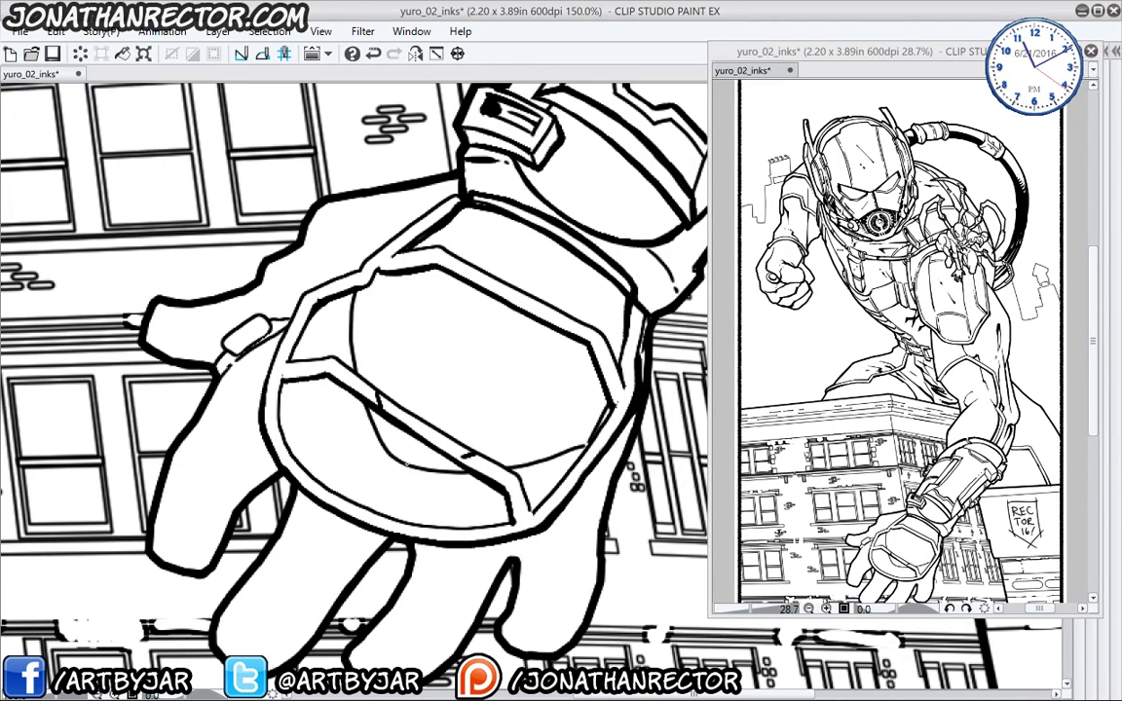
{"action": "mouse_move", "coordinate": [360, 285]}
{"action": "left_mouse_down"}
{"action": "mouse_move", "coordinate": [357, 372]}
{"action": "mouse_move", "coordinate": [390, 452]}
{"action": "mouse_move", "coordinate": [448, 466]}
{"action": "mouse_move", "coordinate": [466, 452]}
{"action": "mouse_move", "coordinate": [554, 460]}
{"action": "mouse_move", "coordinate": [609, 407]}
{"action": "left_mouse_up"}
- Darken the knuckle pad outline and ink creases across the index, ring and little fingers
{"action": "left_click_drag", "start_coordinate": [260, 378], "coordinate": [316, 394]}
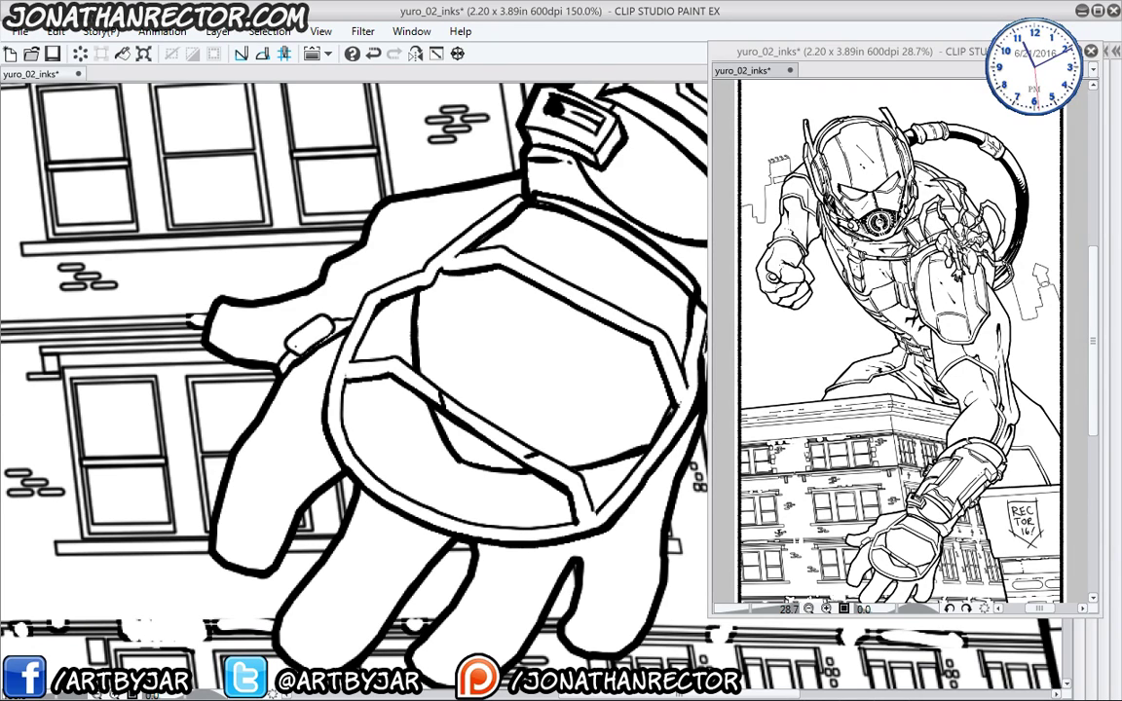
{"action": "left_click_drag", "start_coordinate": [296, 335], "coordinate": [353, 316]}
{"action": "left_click_drag", "start_coordinate": [254, 321], "coordinate": [242, 401]}
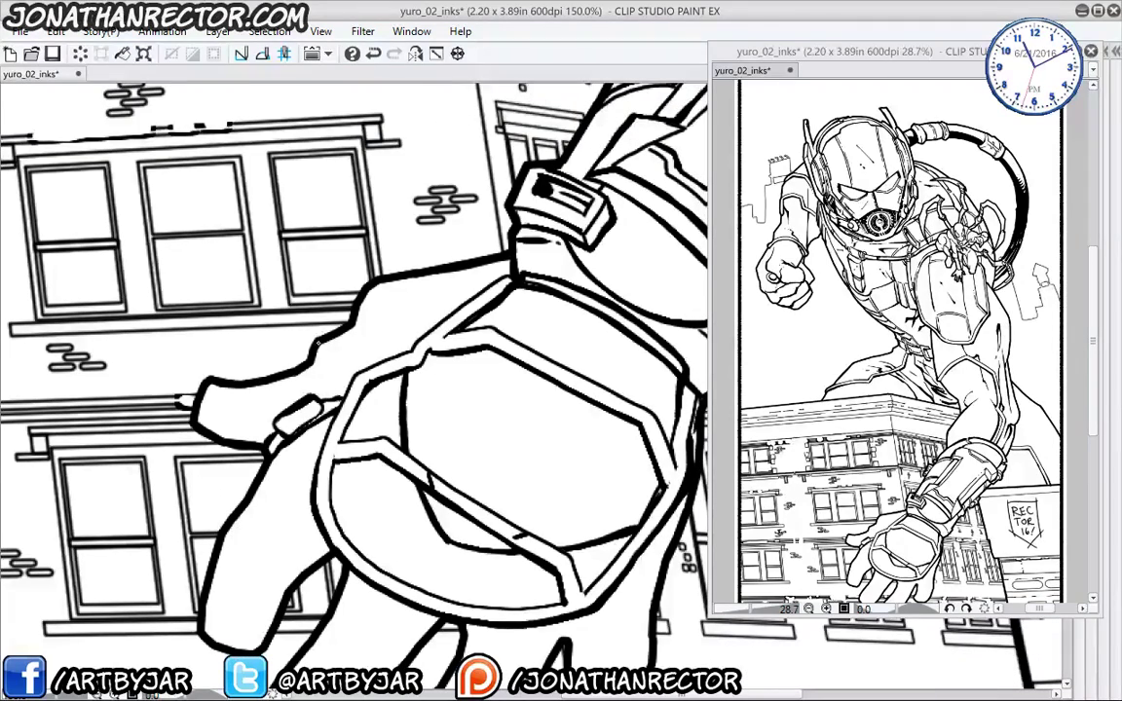
{"action": "left_click_drag", "start_coordinate": [352, 332], "coordinate": [412, 311]}
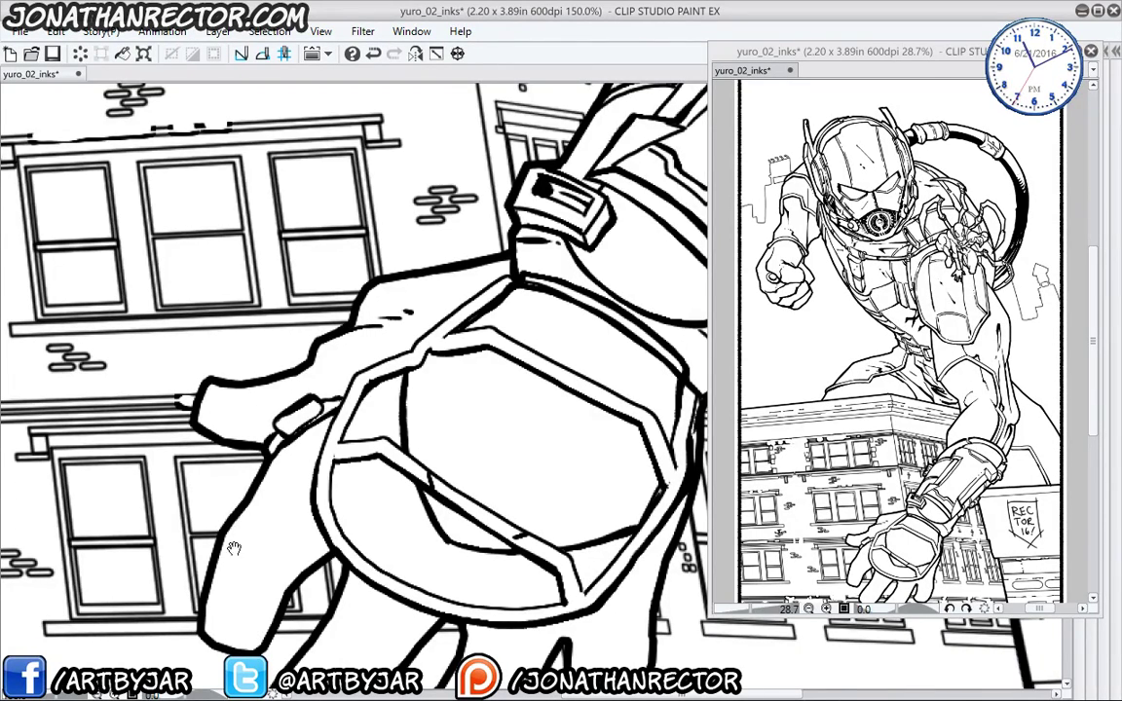
{"action": "mouse_move", "coordinate": [235, 548]}
{"action": "left_mouse_down"}
{"action": "mouse_move", "coordinate": [276, 442]}
{"action": "mouse_move", "coordinate": [328, 468]}
{"action": "mouse_move", "coordinate": [321, 440]}
{"action": "left_mouse_up"}
{"action": "mouse_move", "coordinate": [416, 583]}
{"action": "left_mouse_down"}
{"action": "mouse_move", "coordinate": [382, 526]}
{"action": "mouse_move", "coordinate": [335, 496]}
{"action": "mouse_move", "coordinate": [331, 513]}
{"action": "left_mouse_up"}
{"action": "left_click_drag", "start_coordinate": [490, 543], "coordinate": [431, 534]}
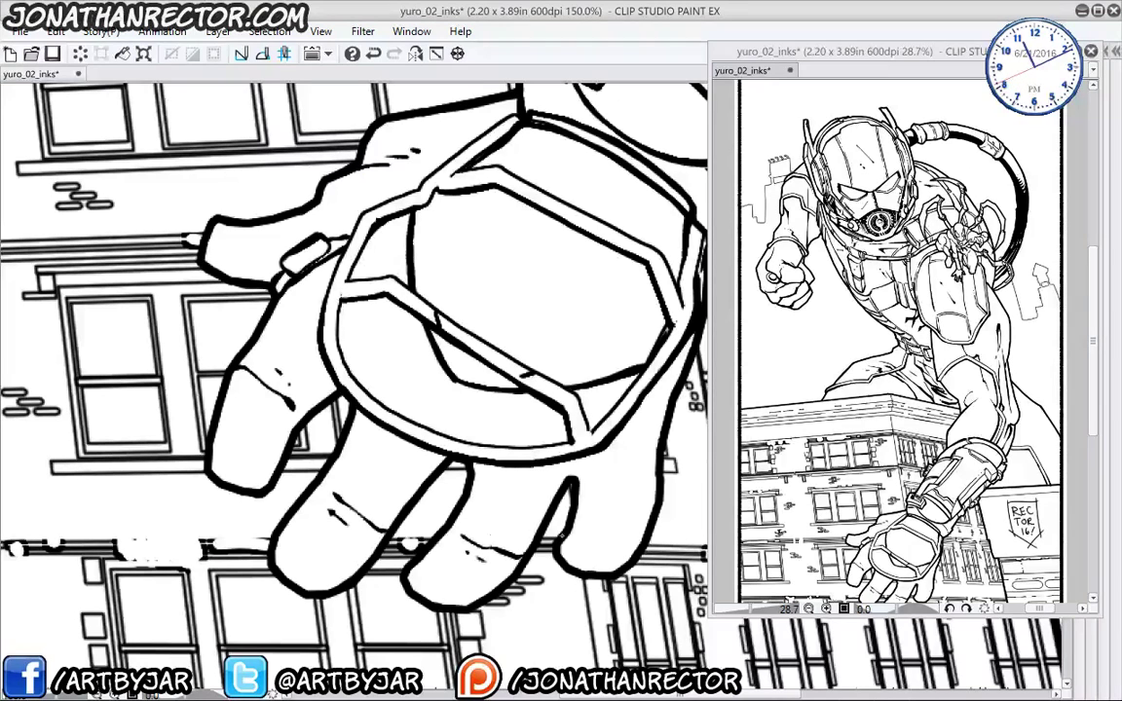
{"action": "mouse_move", "coordinate": [612, 520]}
{"action": "left_mouse_down"}
{"action": "mouse_move", "coordinate": [584, 531]}
{"action": "mouse_move", "coordinate": [628, 533]}
{"action": "left_mouse_up"}
- Ink the ring-finger side, middle-finger hatching, the thumb's inner edge and short strokes inside the lens
{"action": "left_click_drag", "start_coordinate": [241, 426], "coordinate": [138, 455]}
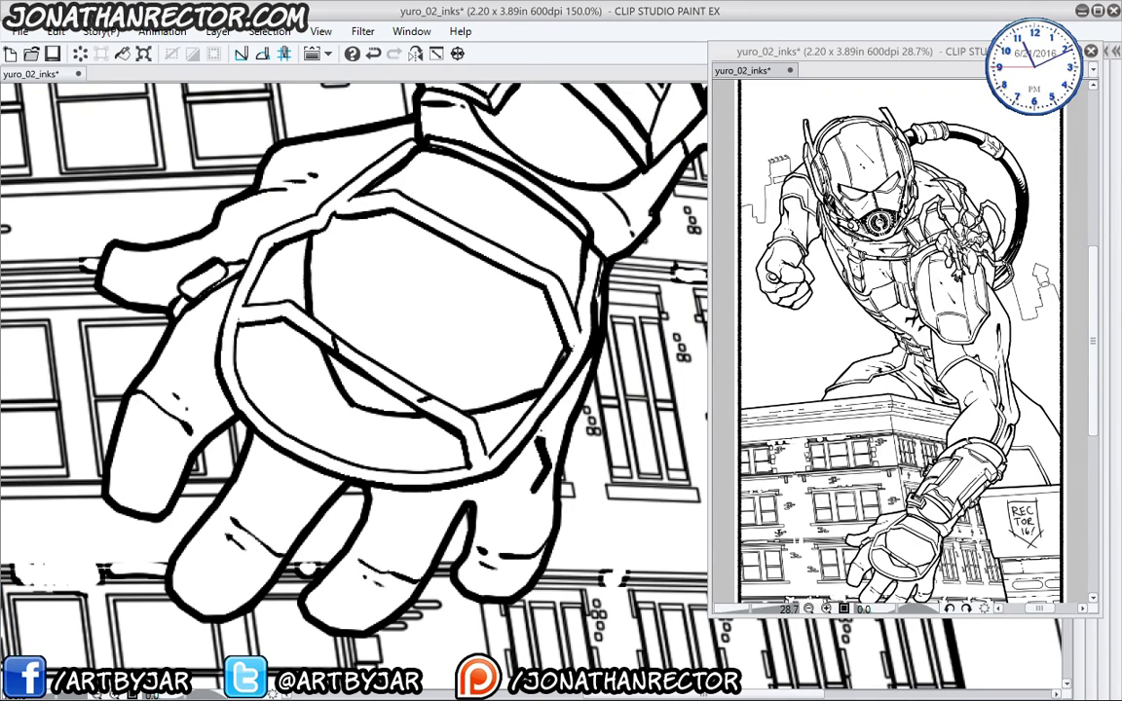
{"action": "left_click_drag", "start_coordinate": [552, 462], "coordinate": [532, 495]}
{"action": "left_click_drag", "start_coordinate": [441, 499], "coordinate": [414, 516]}
{"action": "left_click_drag", "start_coordinate": [320, 469], "coordinate": [289, 488]}
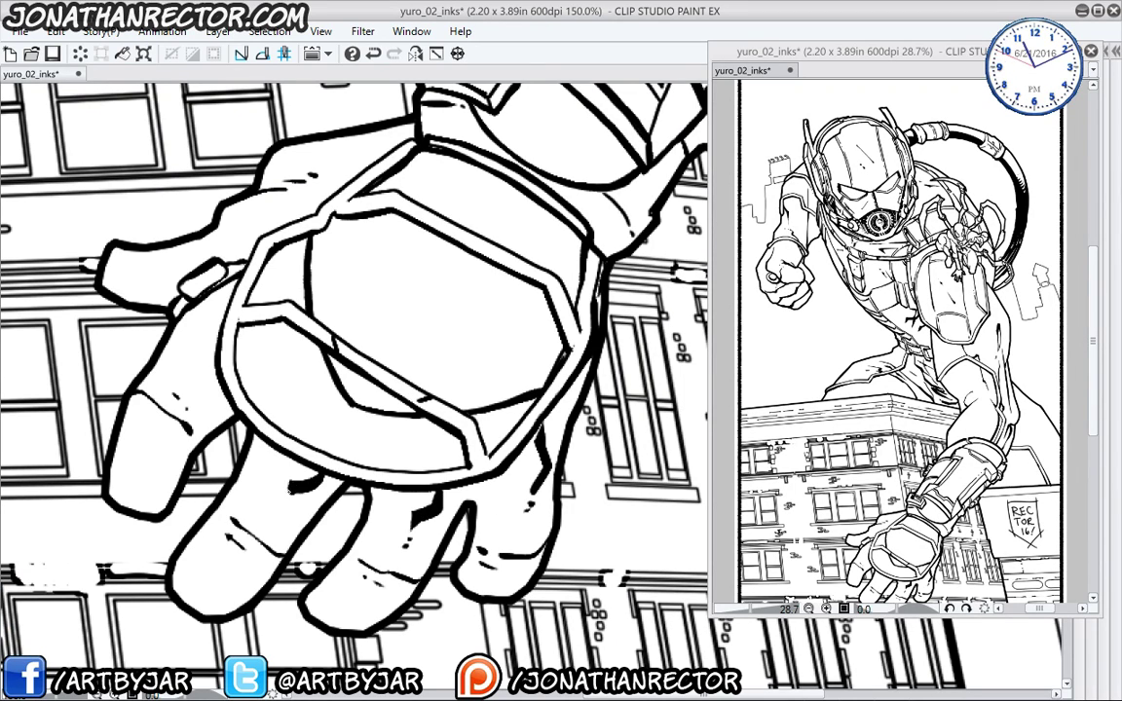
{"action": "left_click_drag", "start_coordinate": [263, 389], "coordinate": [289, 452]}
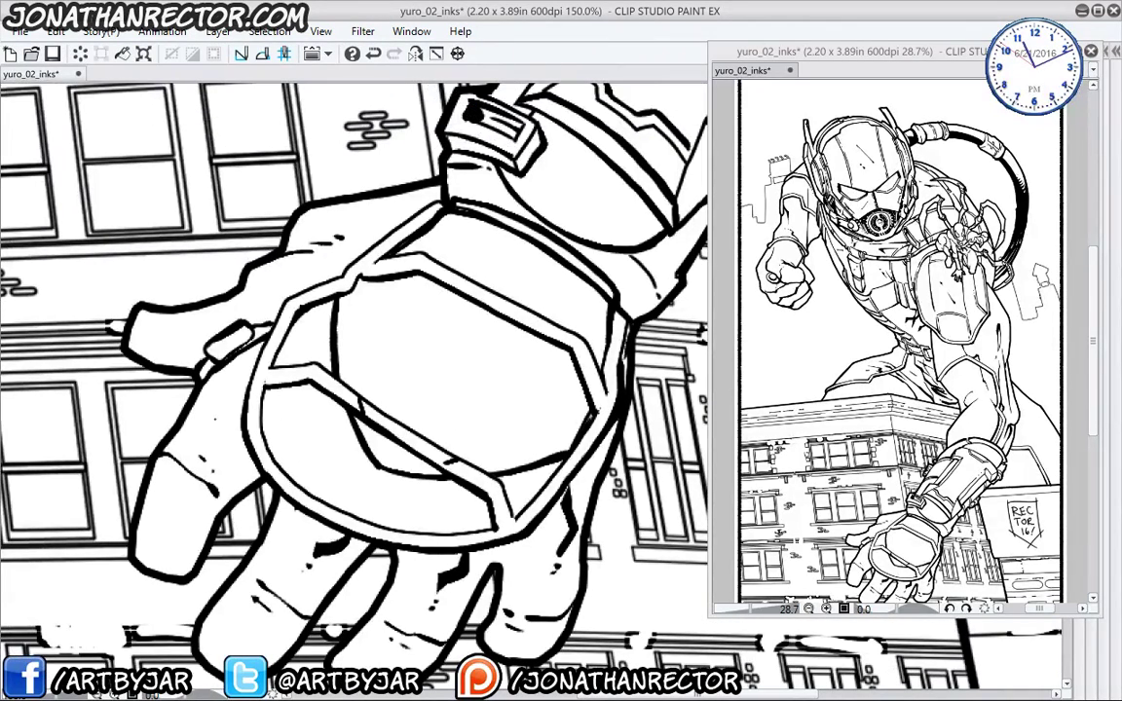
{"action": "left_click_drag", "start_coordinate": [199, 378], "coordinate": [229, 330]}
{"action": "left_click_drag", "start_coordinate": [213, 421], "coordinate": [217, 430]}
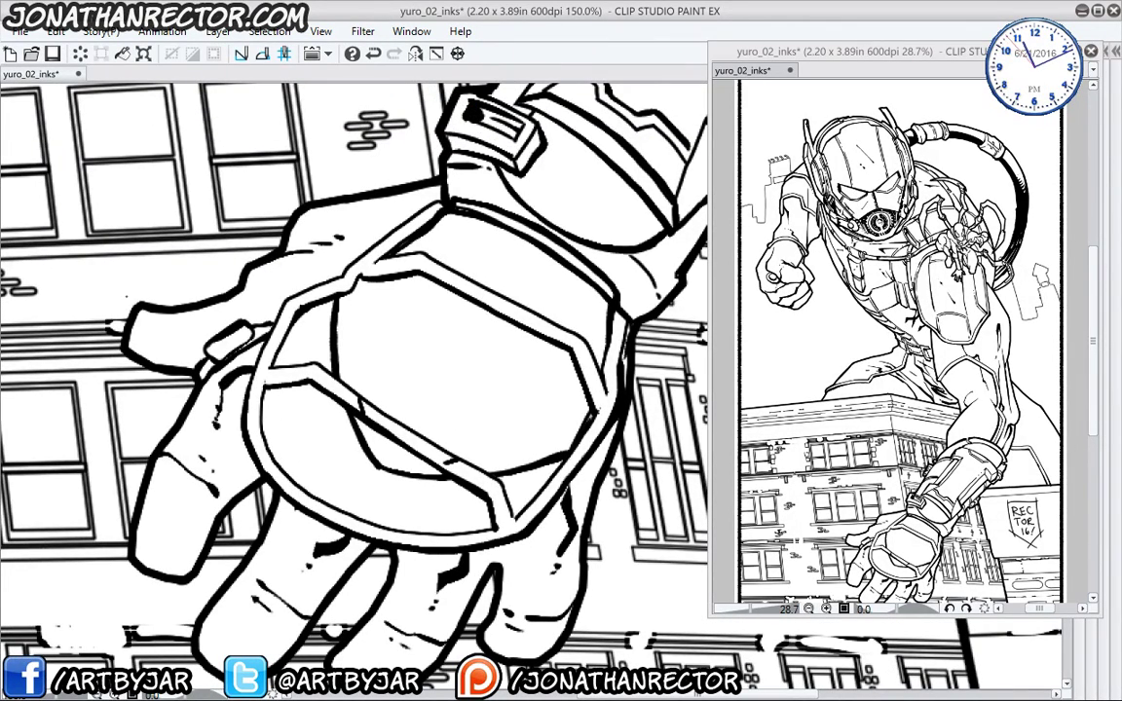
{"action": "left_click_drag", "start_coordinate": [324, 427], "coordinate": [222, 494]}
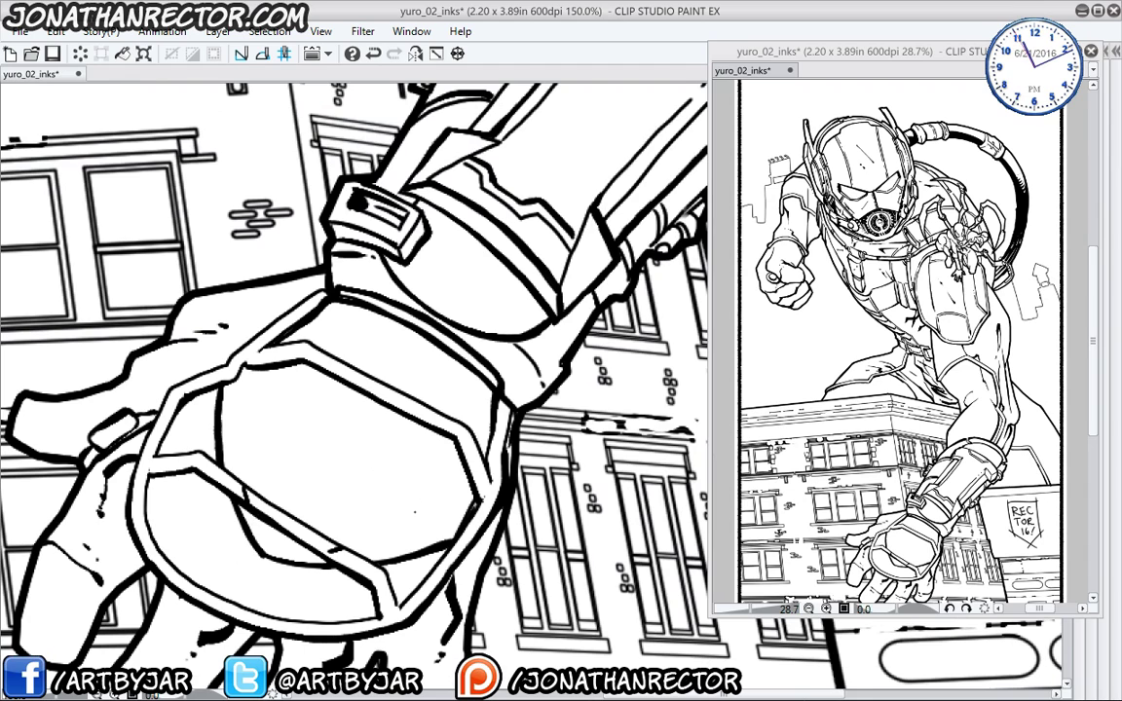
{"action": "left_click_drag", "start_coordinate": [395, 444], "coordinate": [412, 514]}
{"action": "left_click_drag", "start_coordinate": [339, 426], "coordinate": [345, 433]}
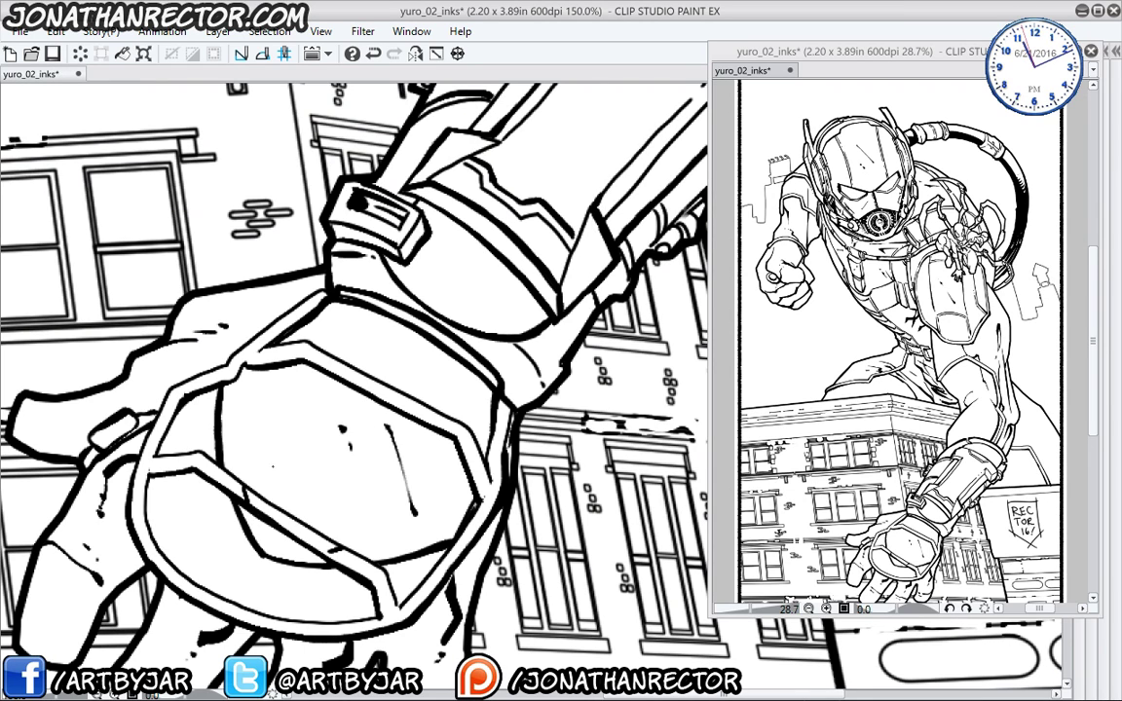
{"action": "left_click_drag", "start_coordinate": [236, 366], "coordinate": [249, 421]}
{"action": "left_click_drag", "start_coordinate": [179, 467], "coordinate": [202, 508]}
{"action": "left_click_drag", "start_coordinate": [390, 195], "coordinate": [307, 422]}
{"action": "left_click_drag", "start_coordinate": [314, 379], "coordinate": [298, 396]}
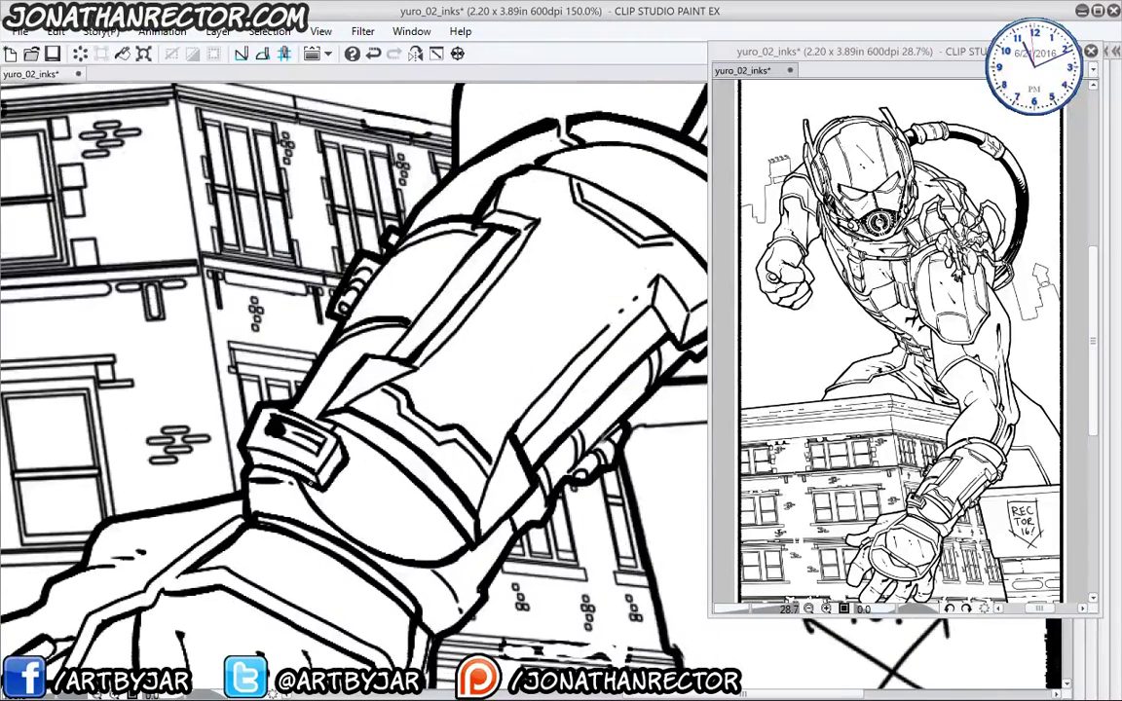
{"action": "mouse_move", "coordinate": [287, 439]}
{"action": "left_mouse_down"}
{"action": "mouse_move", "coordinate": [313, 468]}
{"action": "mouse_move", "coordinate": [407, 487]}
{"action": "mouse_move", "coordinate": [415, 478]}
{"action": "left_mouse_up"}
{"action": "left_click_drag", "start_coordinate": [342, 434], "coordinate": [353, 423]}
{"action": "left_click_drag", "start_coordinate": [390, 293], "coordinate": [321, 361]}
{"action": "left_click_drag", "start_coordinate": [402, 562], "coordinate": [394, 595]}
{"action": "mouse_move", "coordinate": [368, 517]}
{"action": "left_mouse_down"}
{"action": "mouse_move", "coordinate": [361, 544]}
{"action": "mouse_move", "coordinate": [339, 519]}
{"action": "left_mouse_up"}
{"action": "left_click_drag", "start_coordinate": [338, 489], "coordinate": [334, 511]}
{"action": "mouse_move", "coordinate": [331, 481]}
{"action": "left_mouse_down"}
{"action": "mouse_move", "coordinate": [325, 504]}
{"action": "mouse_move", "coordinate": [298, 480]}
{"action": "left_mouse_up"}
{"action": "left_click_drag", "start_coordinate": [505, 339], "coordinate": [531, 354]}
{"action": "left_click_drag", "start_coordinate": [428, 197], "coordinate": [327, 470]}
{"action": "left_click_drag", "start_coordinate": [521, 374], "coordinate": [442, 358]}
{"action": "left_click_drag", "start_coordinate": [374, 382], "coordinate": [312, 615]}
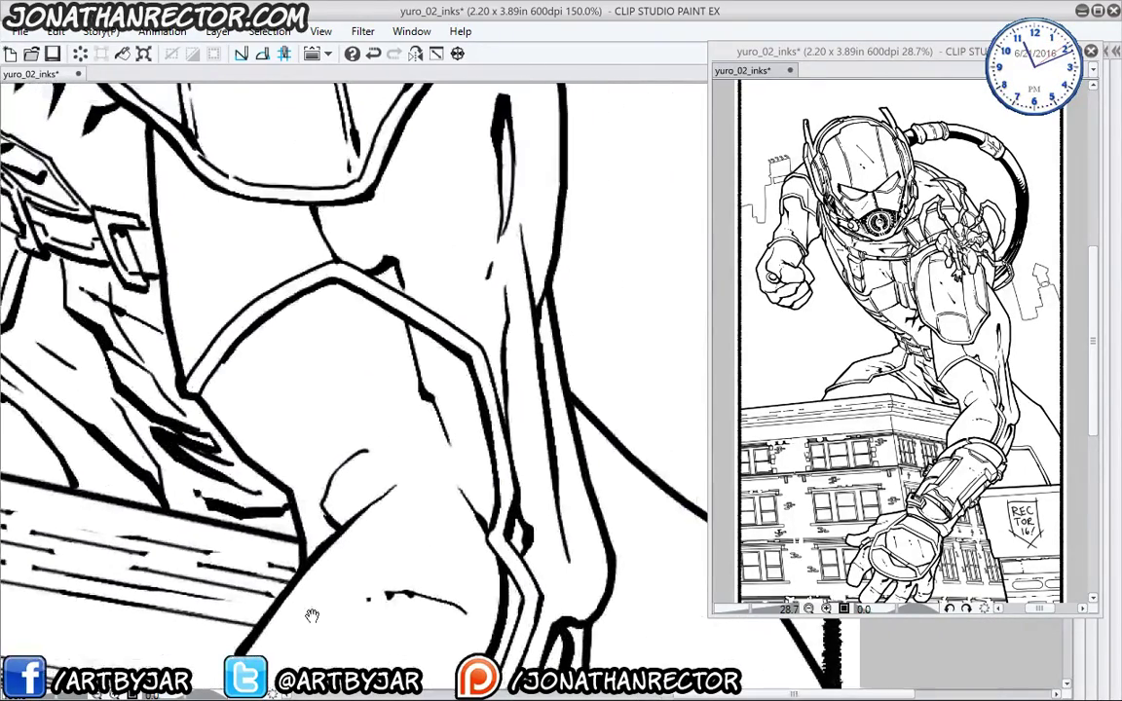
{"action": "left_click_drag", "start_coordinate": [338, 314], "coordinate": [368, 428]}
{"action": "left_click_drag", "start_coordinate": [318, 391], "coordinate": [298, 404]}
{"action": "left_click_drag", "start_coordinate": [230, 462], "coordinate": [292, 406]}
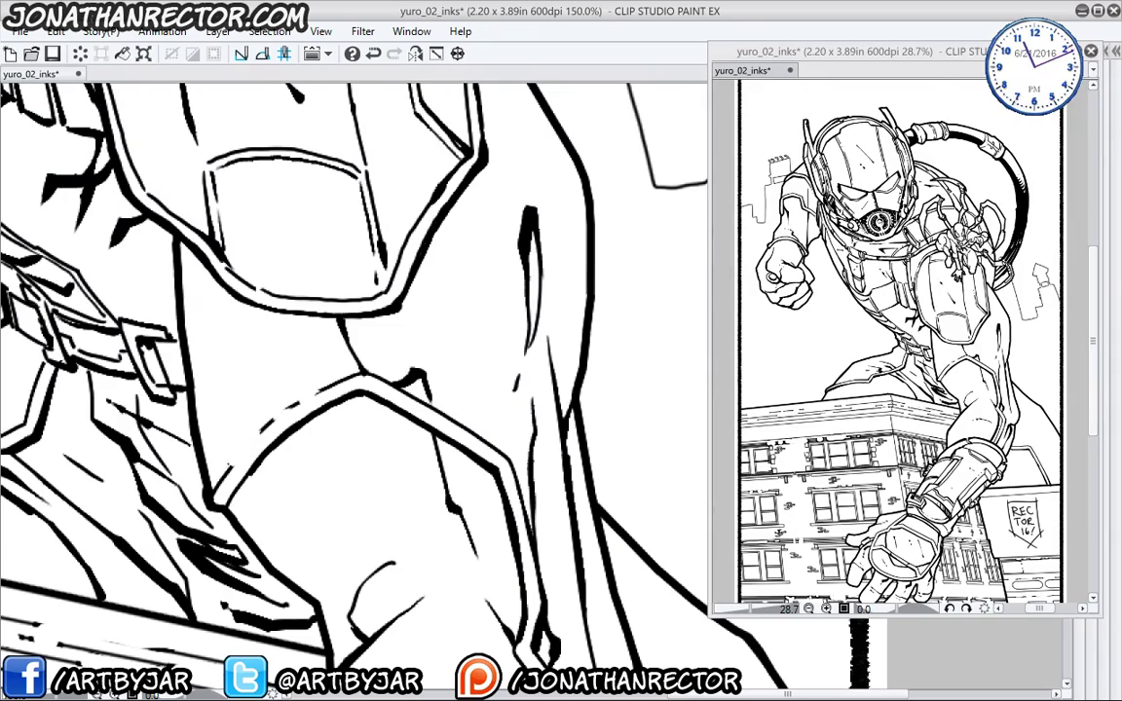
{"action": "left_click_drag", "start_coordinate": [394, 372], "coordinate": [439, 400]}
{"action": "left_click_drag", "start_coordinate": [367, 536], "coordinate": [337, 291]}
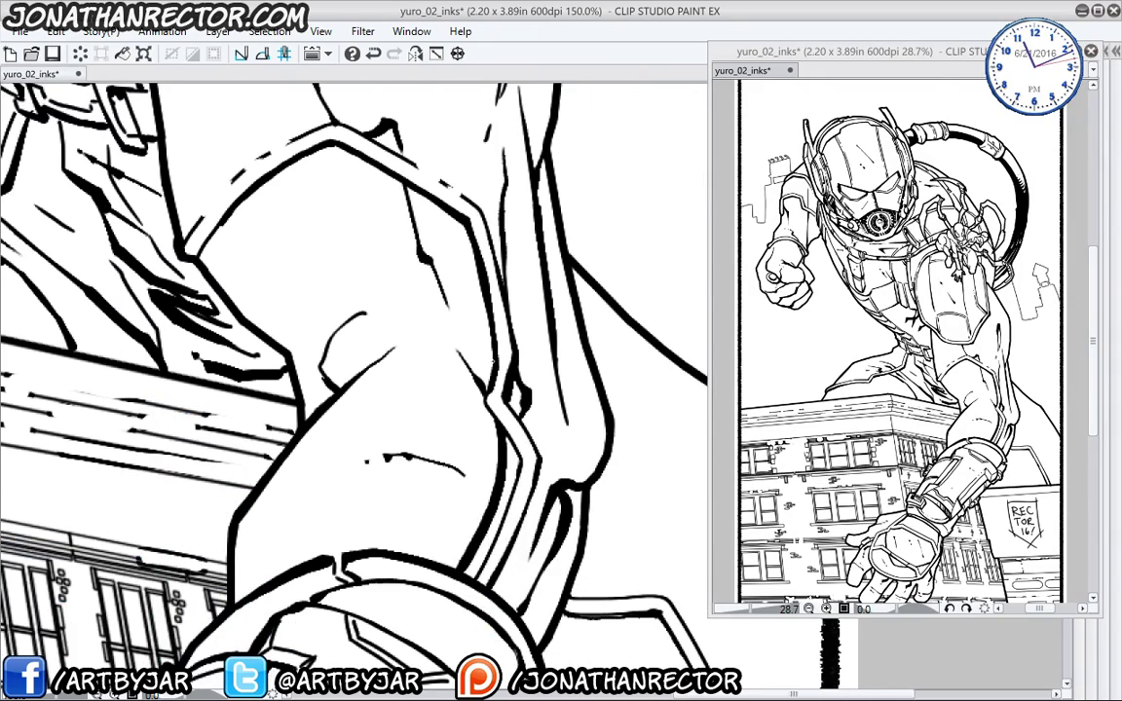
{"action": "left_click_drag", "start_coordinate": [314, 345], "coordinate": [340, 604]}
{"action": "left_click_drag", "start_coordinate": [370, 137], "coordinate": [433, 539]}
{"action": "mouse_move", "coordinate": [536, 409]}
{"action": "left_mouse_down"}
{"action": "mouse_move", "coordinate": [533, 360]}
{"action": "mouse_move", "coordinate": [595, 434]}
{"action": "left_mouse_up"}
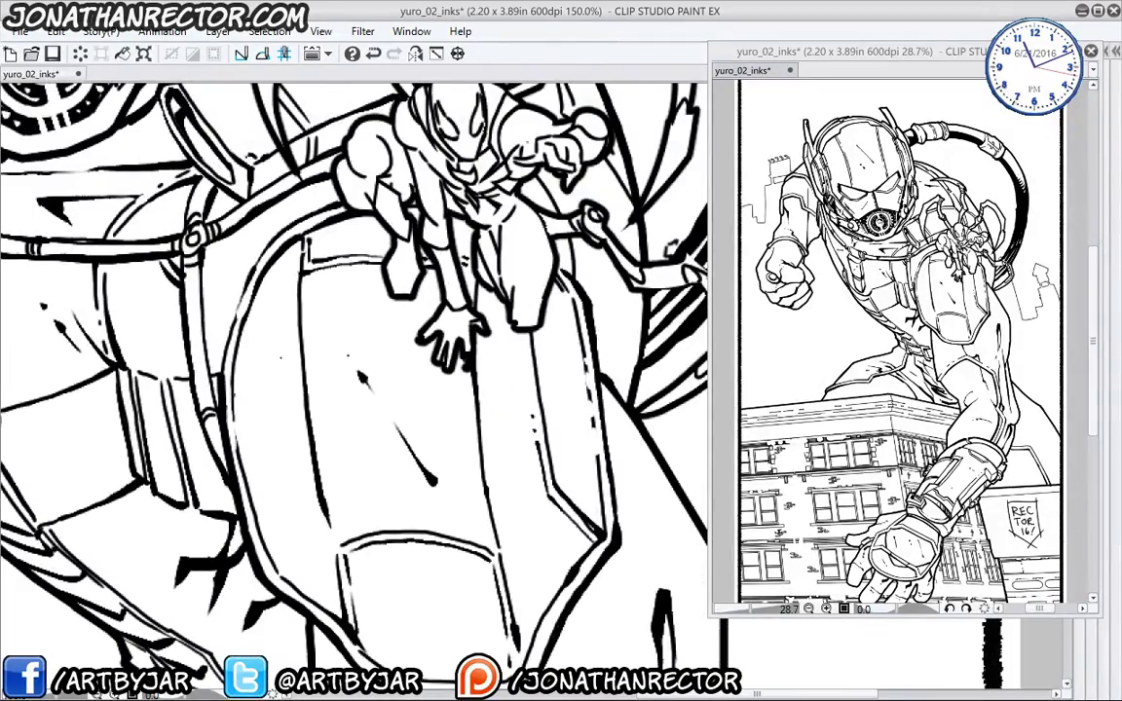
{"action": "left_click_drag", "start_coordinate": [220, 390], "coordinate": [292, 455]}
{"action": "left_click_drag", "start_coordinate": [59, 322], "coordinate": [173, 449]}
{"action": "mouse_move", "coordinate": [166, 362]}
{"action": "left_mouse_down"}
{"action": "mouse_move", "coordinate": [161, 448]}
{"action": "mouse_move", "coordinate": [388, 635]}
{"action": "left_mouse_up"}
{"action": "left_click_drag", "start_coordinate": [80, 268], "coordinate": [263, 353]}
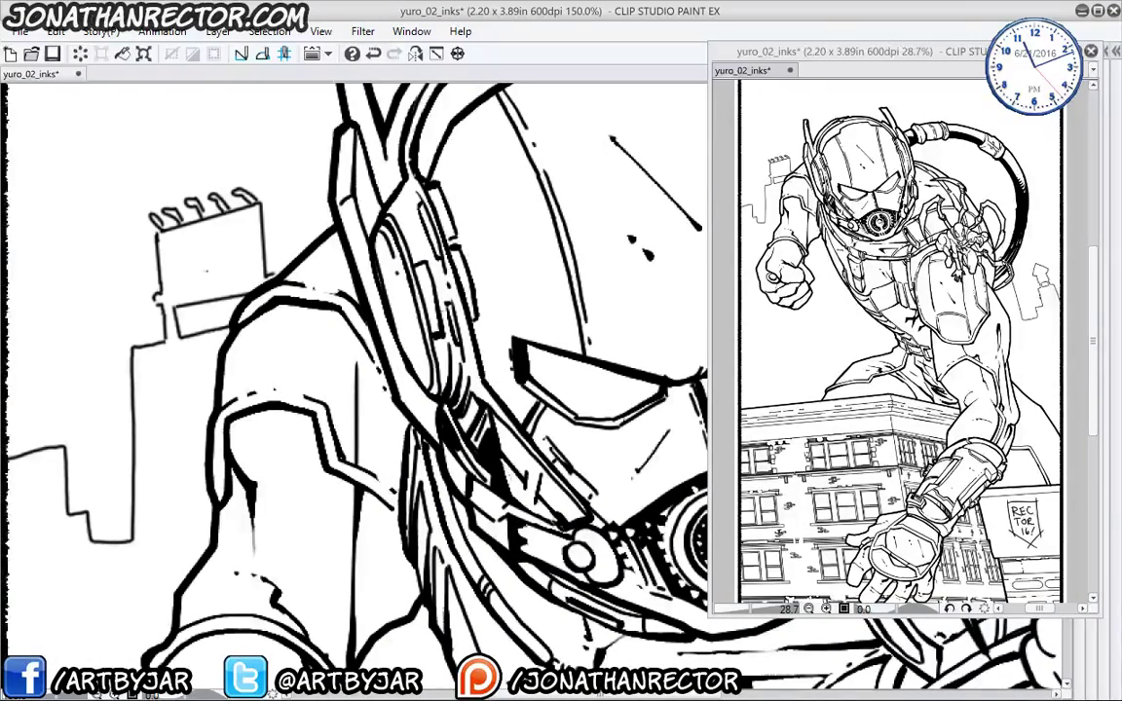
{"action": "left_click_drag", "start_coordinate": [187, 417], "coordinate": [206, 203]}
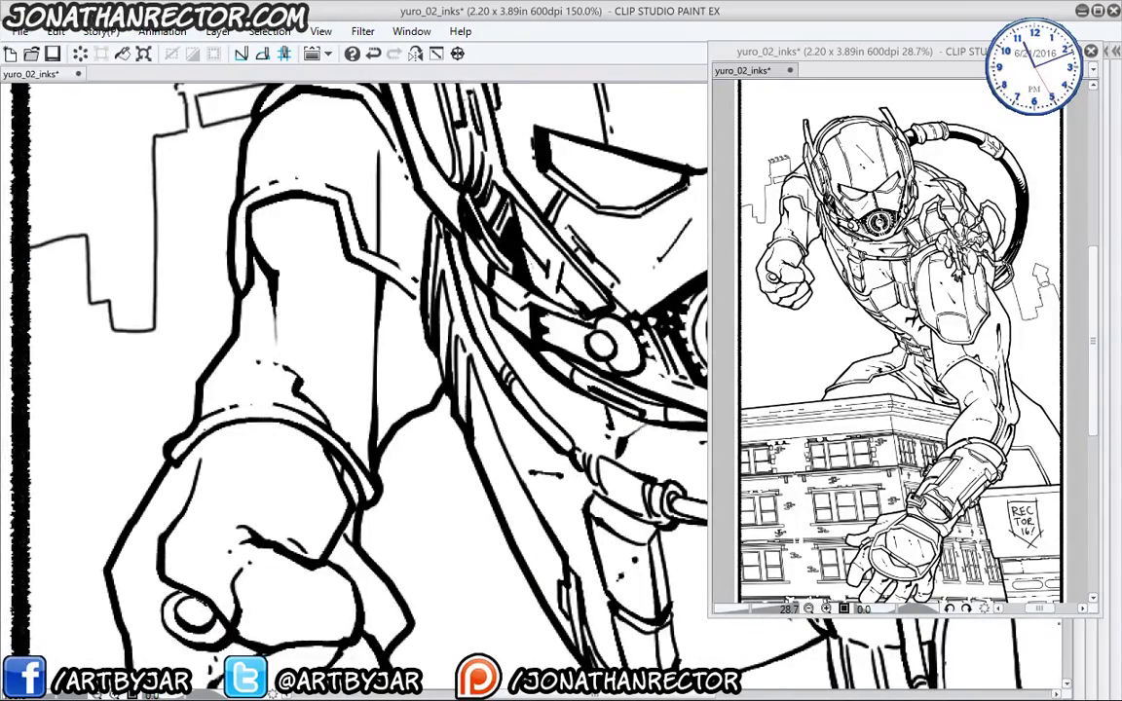
{"action": "mouse_move", "coordinate": [673, 623]}
{"action": "left_mouse_down"}
{"action": "mouse_move", "coordinate": [325, 396]}
{"action": "mouse_move", "coordinate": [175, 273]}
{"action": "left_mouse_up"}
{"action": "mouse_move", "coordinate": [672, 633]}
{"action": "left_mouse_down"}
{"action": "mouse_move", "coordinate": [465, 488]}
{"action": "mouse_move", "coordinate": [282, 312]}
{"action": "left_mouse_up"}
{"action": "mouse_move", "coordinate": [487, 516]}
{"action": "left_mouse_down"}
{"action": "mouse_move", "coordinate": [388, 441]}
{"action": "mouse_move", "coordinate": [425, 207]}
{"action": "left_mouse_up"}
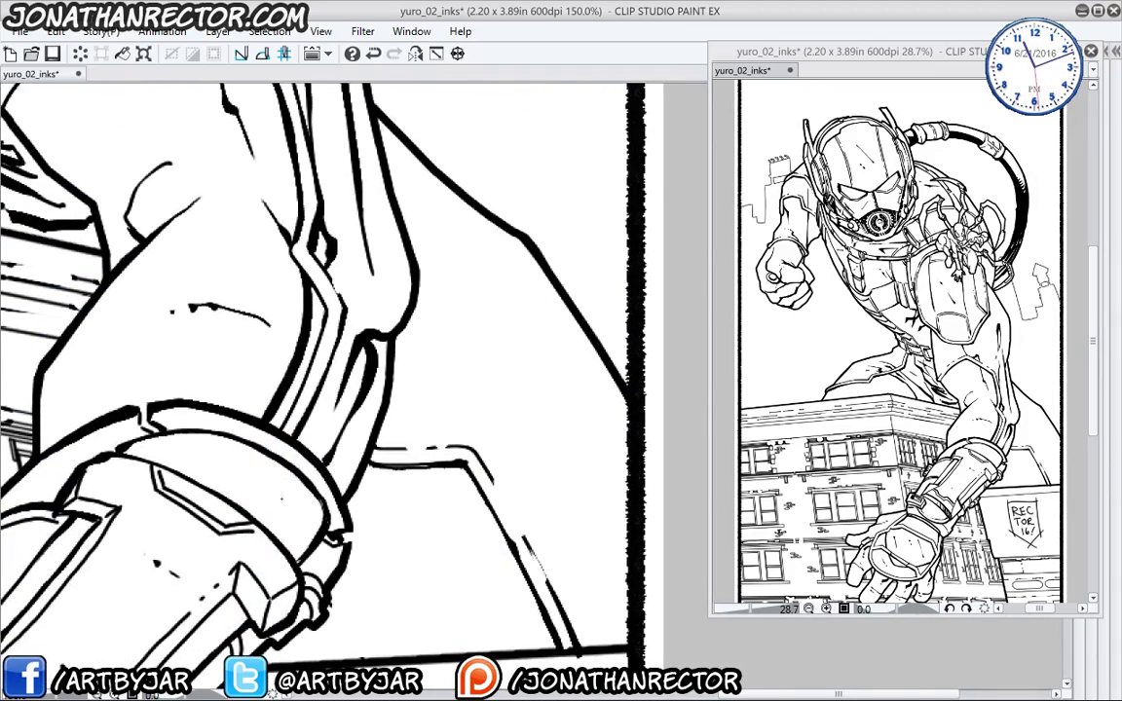
- Erase two small gaps in the thin cuff line near the building corner
{"action": "left_click_drag", "start_coordinate": [236, 490], "coordinate": [380, 526]}
{"action": "left_click_drag", "start_coordinate": [112, 419], "coordinate": [380, 499]}
{"action": "left_click_drag", "start_coordinate": [112, 419], "coordinate": [472, 575]}
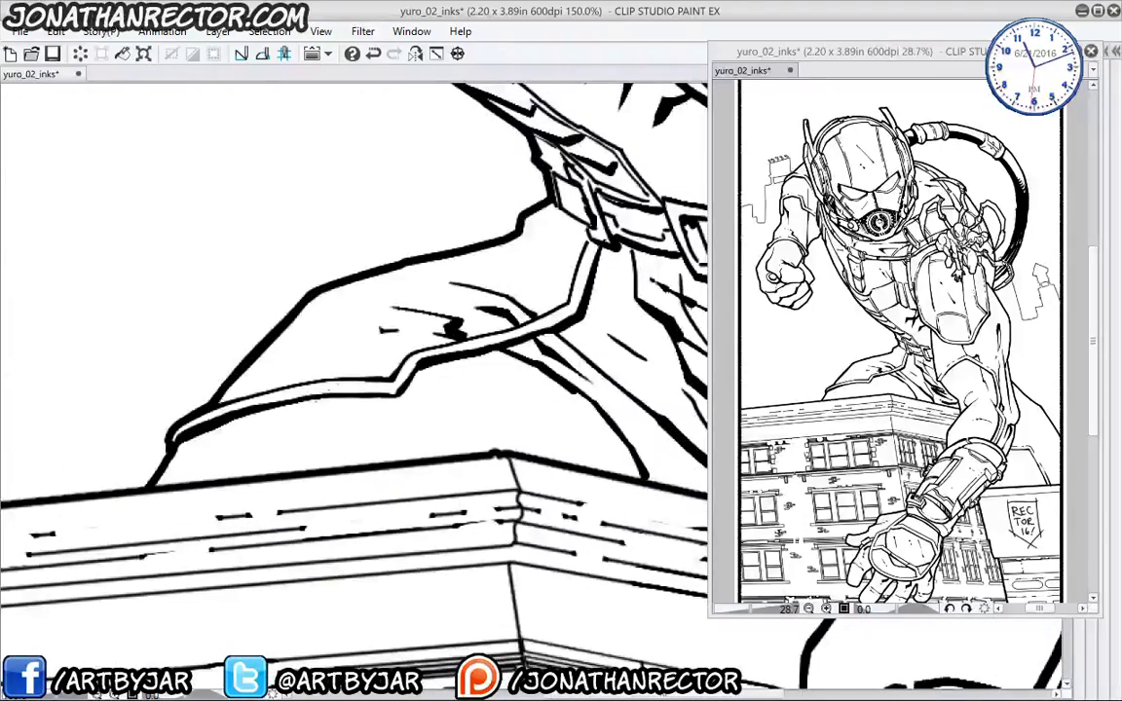
{"action": "left_click_drag", "start_coordinate": [304, 380], "coordinate": [296, 392]}
{"action": "left_click_drag", "start_coordinate": [278, 385], "coordinate": [273, 395]}
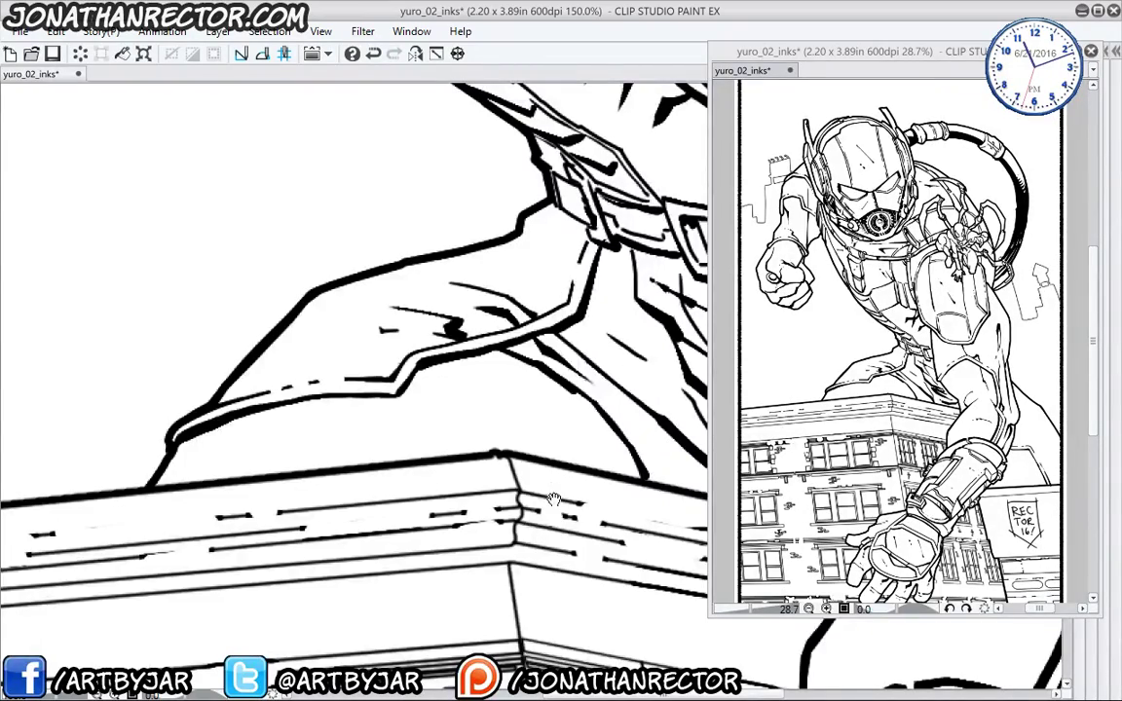
- Ink tapered and curved strokes on the lower shape, along the diagonal beam and near the bottom edge
{"action": "left_click_drag", "start_coordinate": [553, 500], "coordinate": [250, 433]}
{"action": "left_click_drag", "start_coordinate": [570, 569], "coordinate": [155, 340]}
{"action": "left_click_drag", "start_coordinate": [528, 590], "coordinate": [426, 487]}
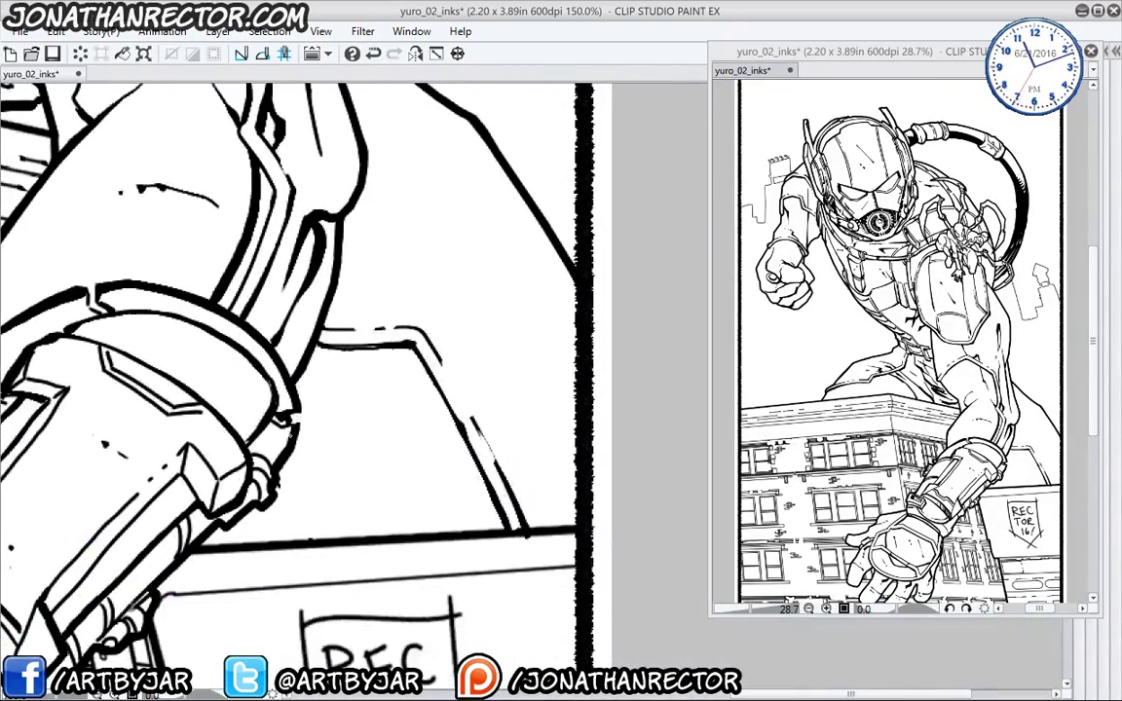
{"action": "left_click_drag", "start_coordinate": [261, 566], "coordinate": [276, 609]}
{"action": "left_click_drag", "start_coordinate": [393, 517], "coordinate": [409, 533]}
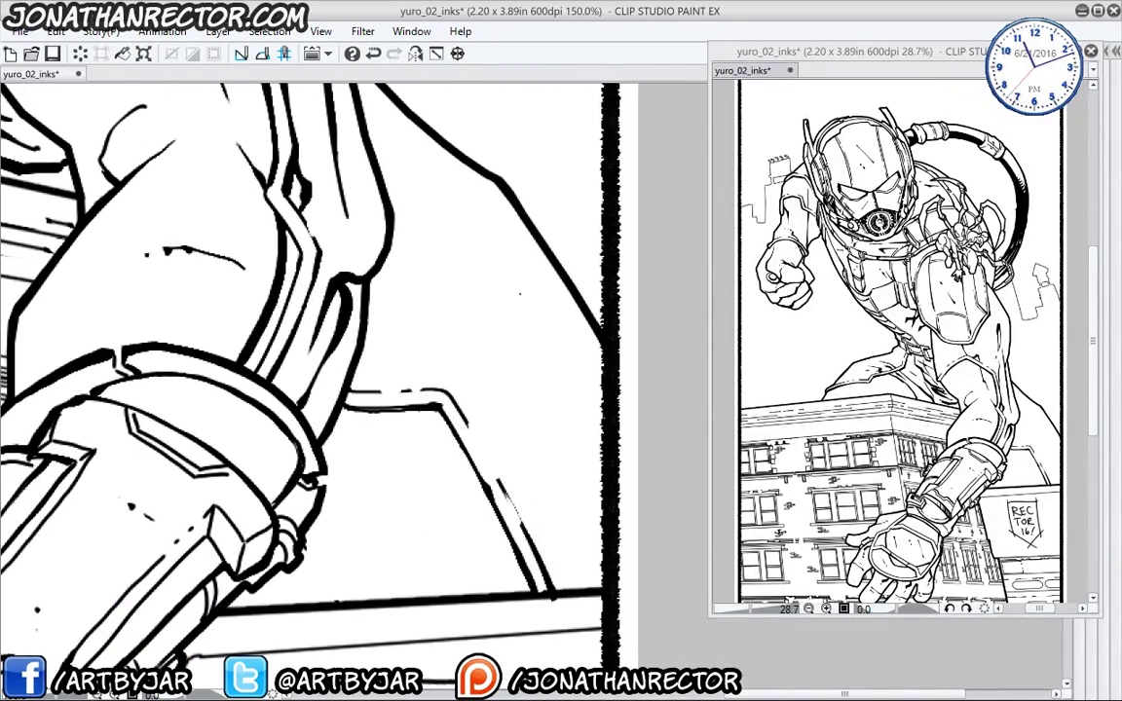
{"action": "left_click_drag", "start_coordinate": [524, 526], "coordinate": [584, 459]}
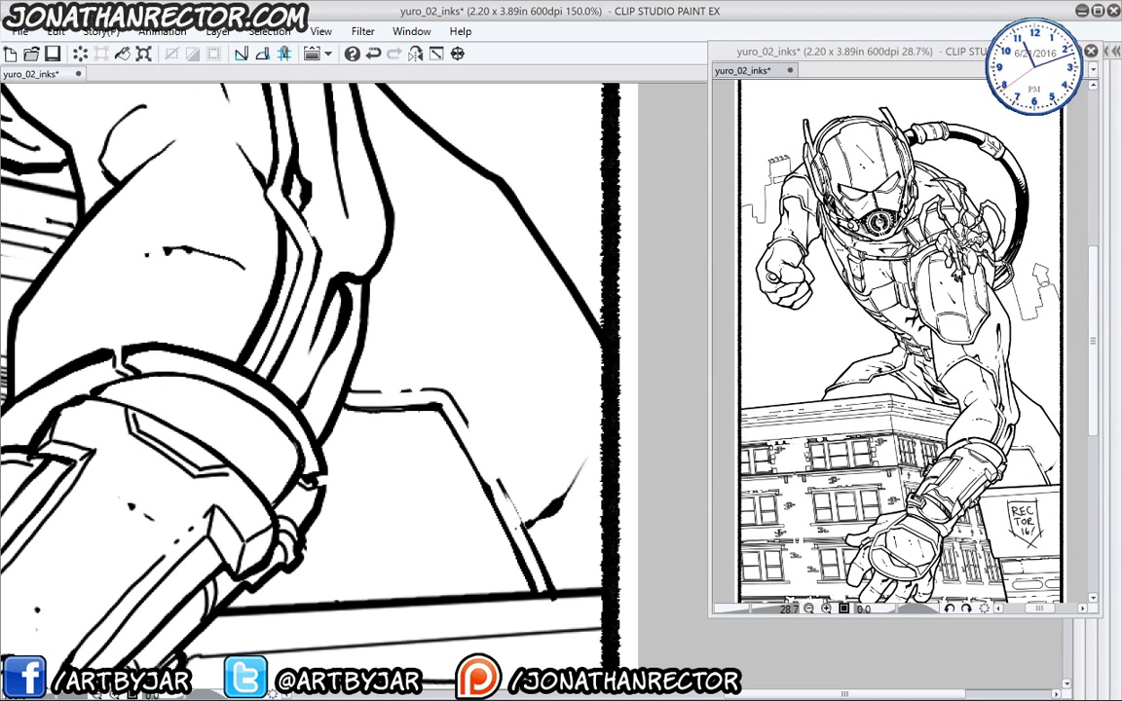
{"action": "mouse_move", "coordinate": [550, 514]}
{"action": "left_mouse_down"}
{"action": "mouse_move", "coordinate": [375, 553]}
{"action": "mouse_move", "coordinate": [322, 548]}
{"action": "left_mouse_up"}
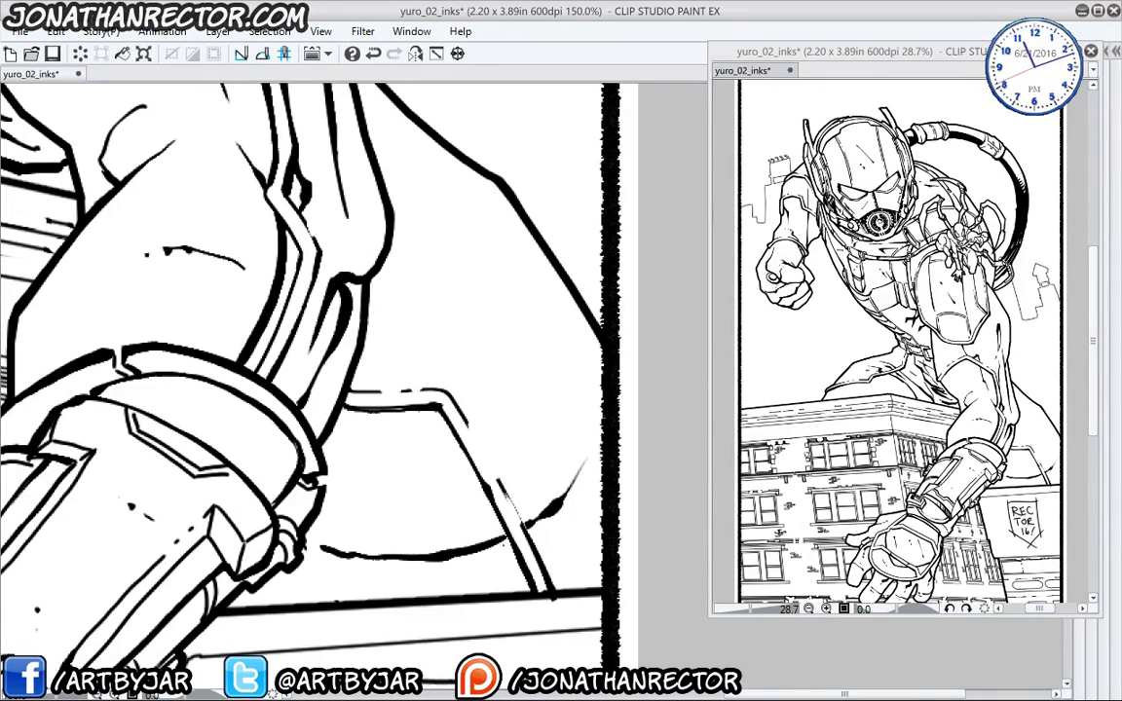
{"action": "mouse_move", "coordinate": [605, 505]}
{"action": "left_mouse_down"}
{"action": "mouse_move", "coordinate": [550, 573]}
{"action": "mouse_move", "coordinate": [497, 593]}
{"action": "left_mouse_up"}
{"action": "left_click_drag", "start_coordinate": [289, 590], "coordinate": [329, 597]}
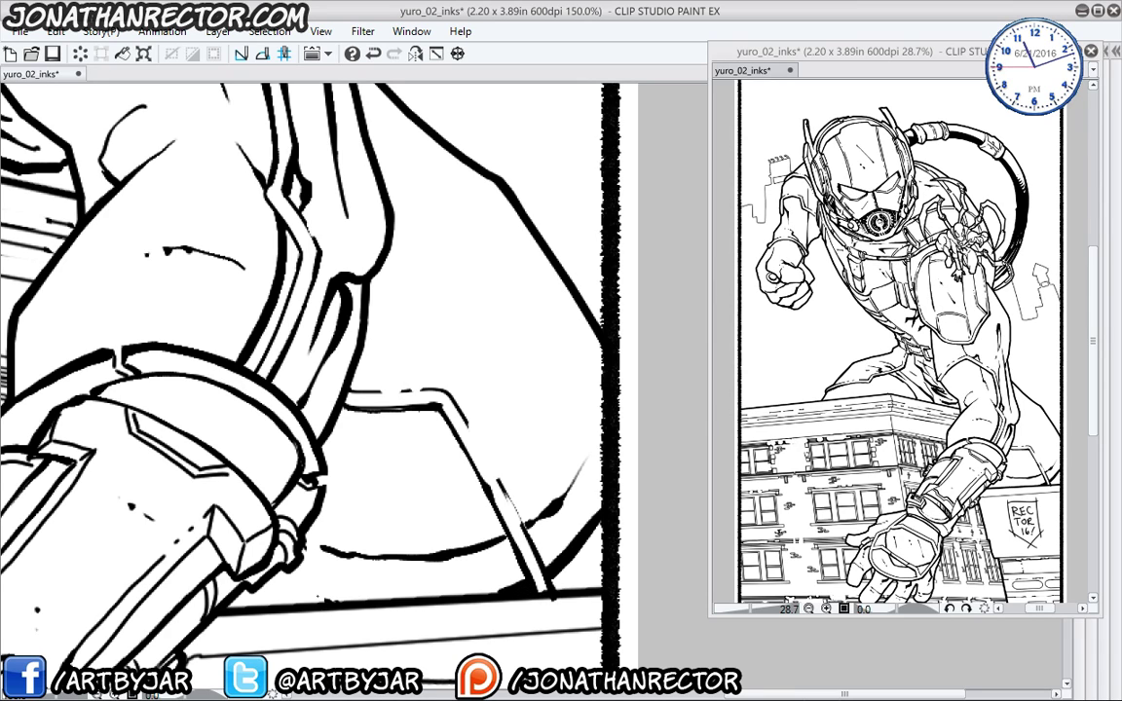
{"action": "left_click_drag", "start_coordinate": [440, 409], "coordinate": [415, 449]}
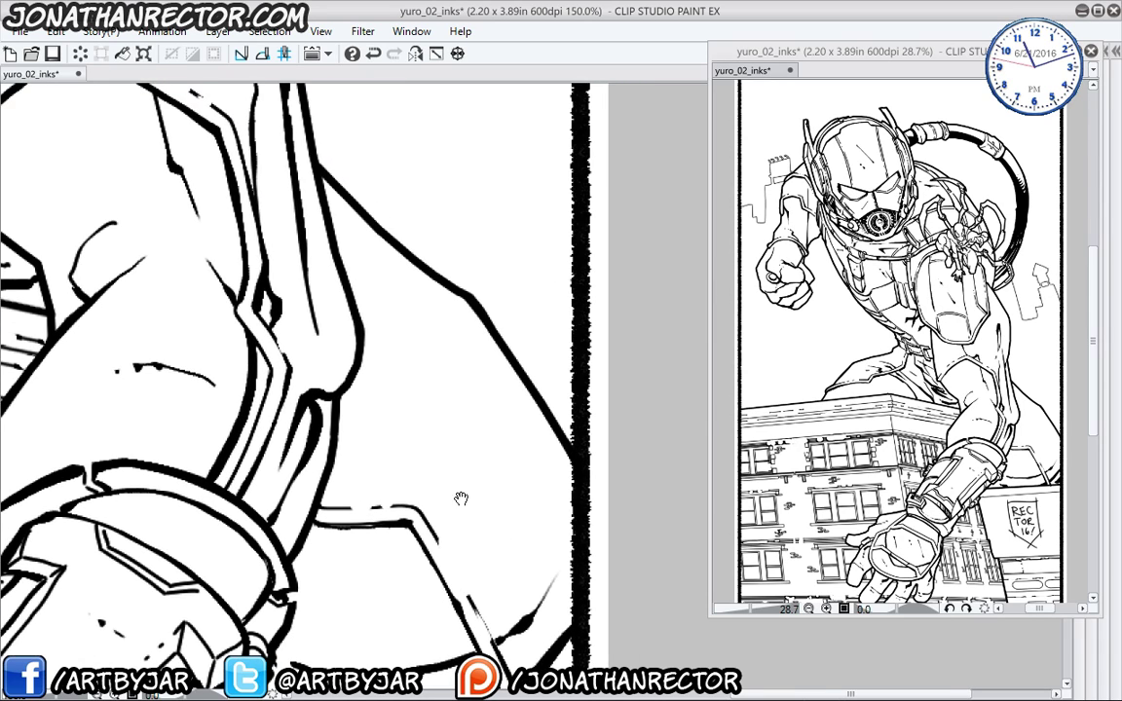
{"action": "left_click_drag", "start_coordinate": [400, 372], "coordinate": [402, 606]}
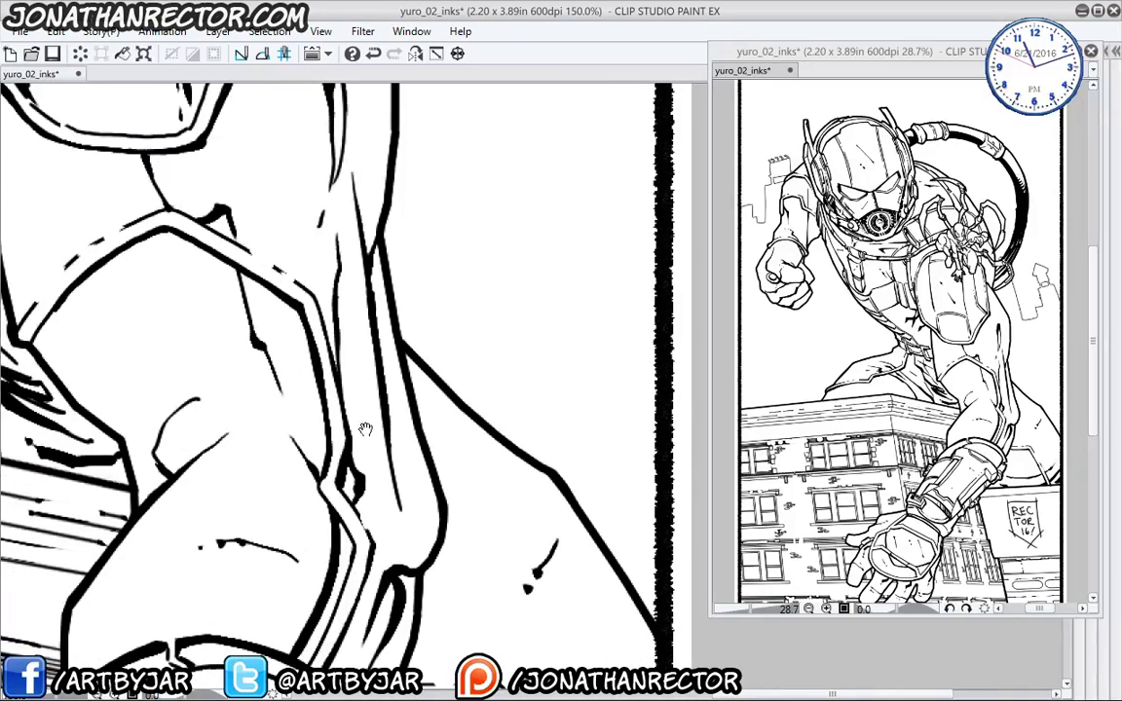
{"action": "left_click_drag", "start_coordinate": [308, 425], "coordinate": [342, 401]}
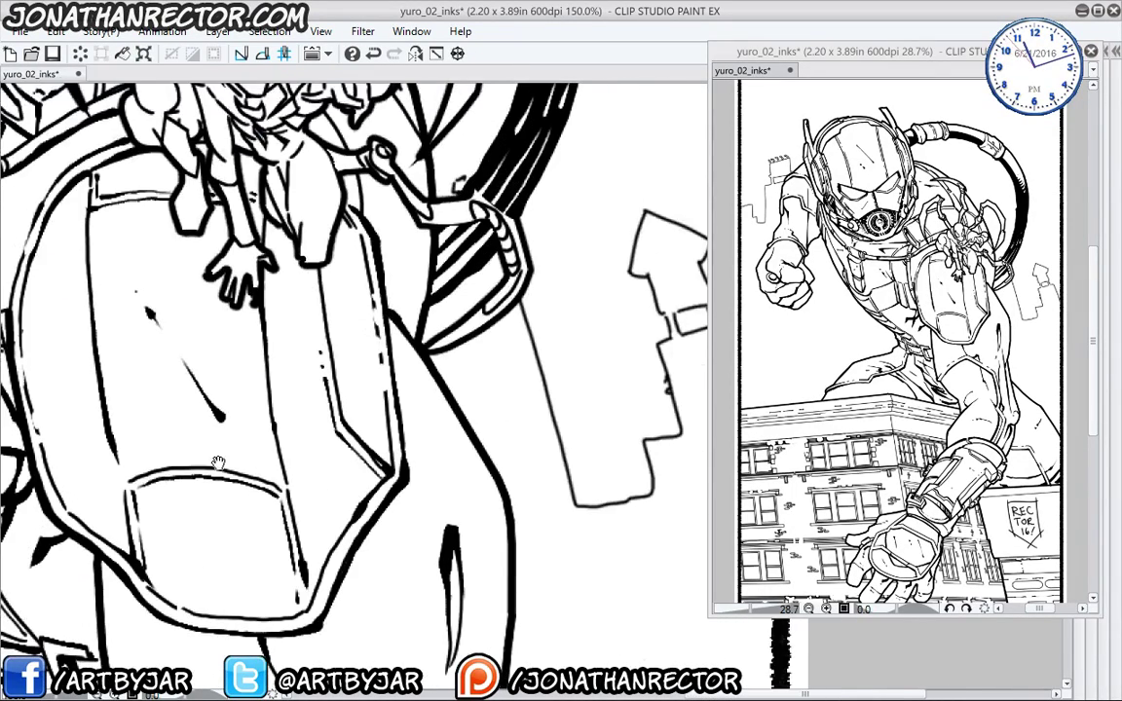
- Ink a line down Spider-Man's leg, undoing the first attempt and redrawing it
{"action": "left_click_drag", "start_coordinate": [196, 417], "coordinate": [272, 566]}
{"action": "left_click_drag", "start_coordinate": [233, 268], "coordinate": [258, 356]}
{"action": "left_click_drag", "start_coordinate": [240, 523], "coordinate": [277, 538]}
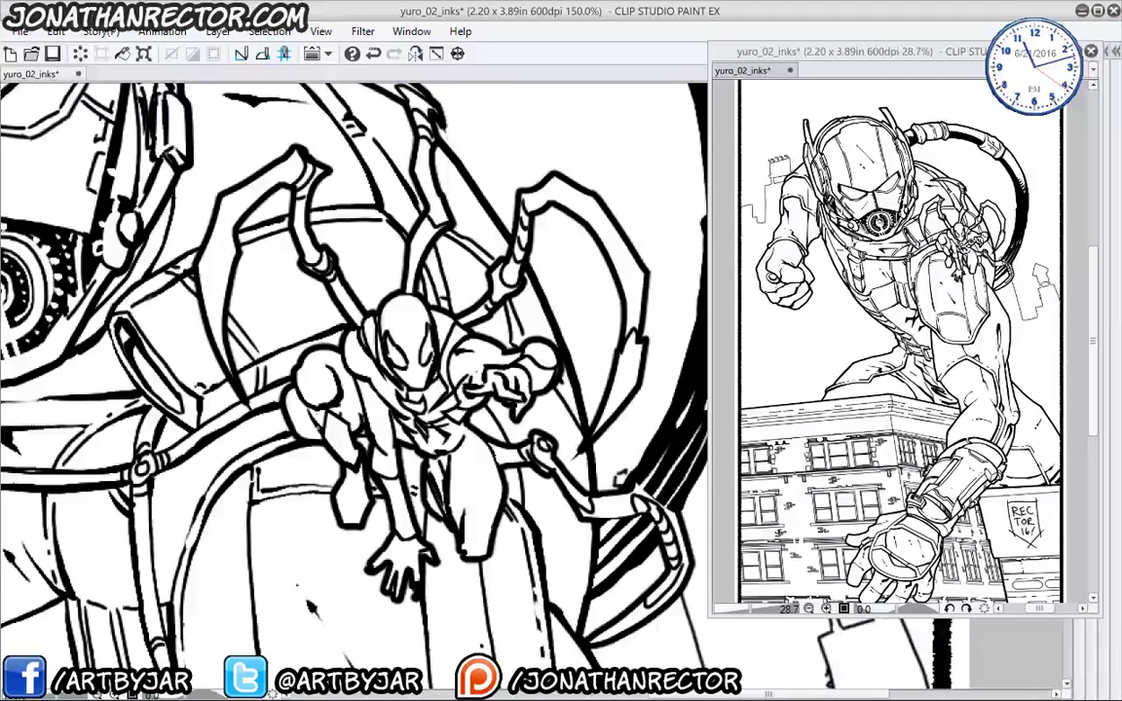
{"action": "left_click_drag", "start_coordinate": [642, 296], "coordinate": [643, 316]}
{"action": "left_click_drag", "start_coordinate": [430, 388], "coordinate": [442, 452]}
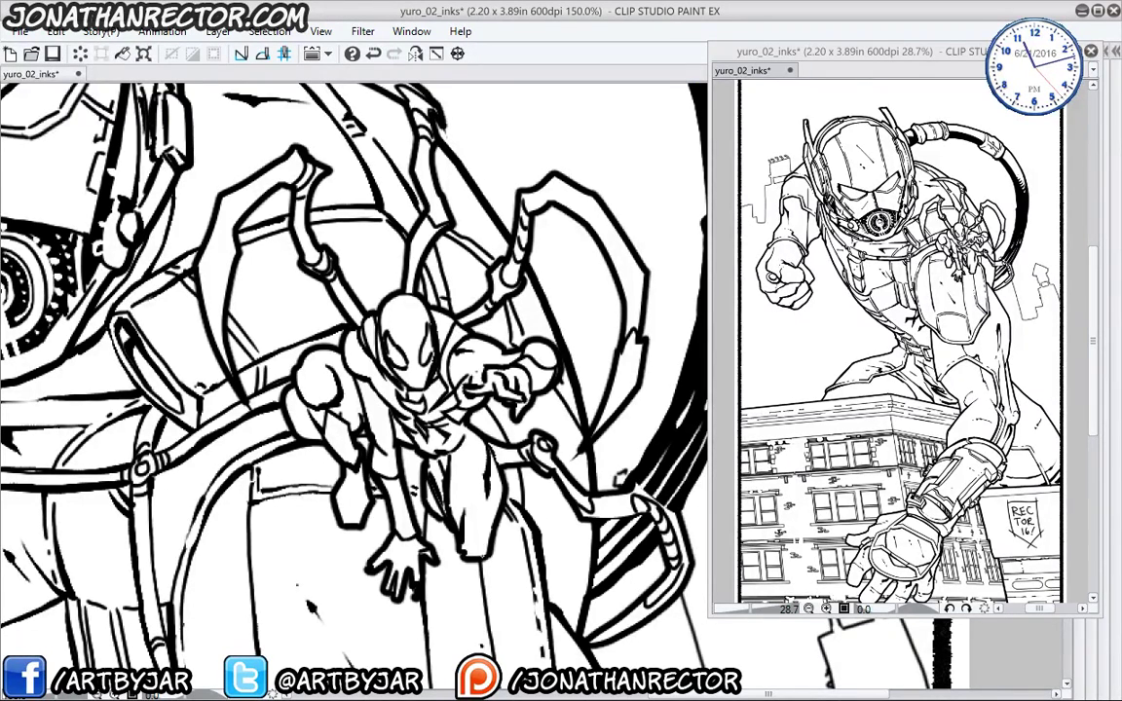
{"action": "key", "text": "ctrl+z"}
{"action": "left_click_drag", "start_coordinate": [433, 400], "coordinate": [442, 456]}
- Thicken the spider-leg tip, joint and right-side outlines
{"action": "left_click_drag", "start_coordinate": [288, 322], "coordinate": [295, 395]}
{"action": "left_click_drag", "start_coordinate": [299, 221], "coordinate": [305, 320]}
{"action": "left_click_drag", "start_coordinate": [403, 157], "coordinate": [415, 175]}
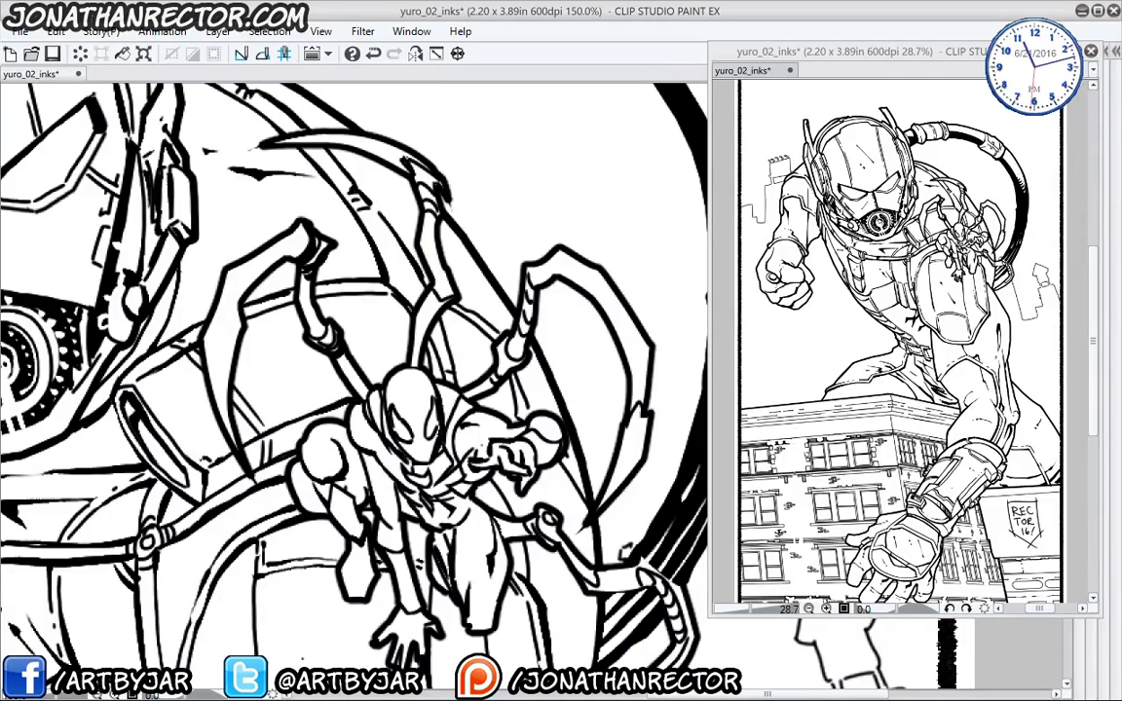
{"action": "left_click_drag", "start_coordinate": [391, 260], "coordinate": [407, 272]}
{"action": "left_click_drag", "start_coordinate": [567, 364], "coordinate": [577, 373]}
{"action": "mouse_move", "coordinate": [473, 296]}
{"action": "left_mouse_down"}
{"action": "mouse_move", "coordinate": [462, 318]}
{"action": "mouse_move", "coordinate": [469, 297]}
{"action": "left_mouse_up"}
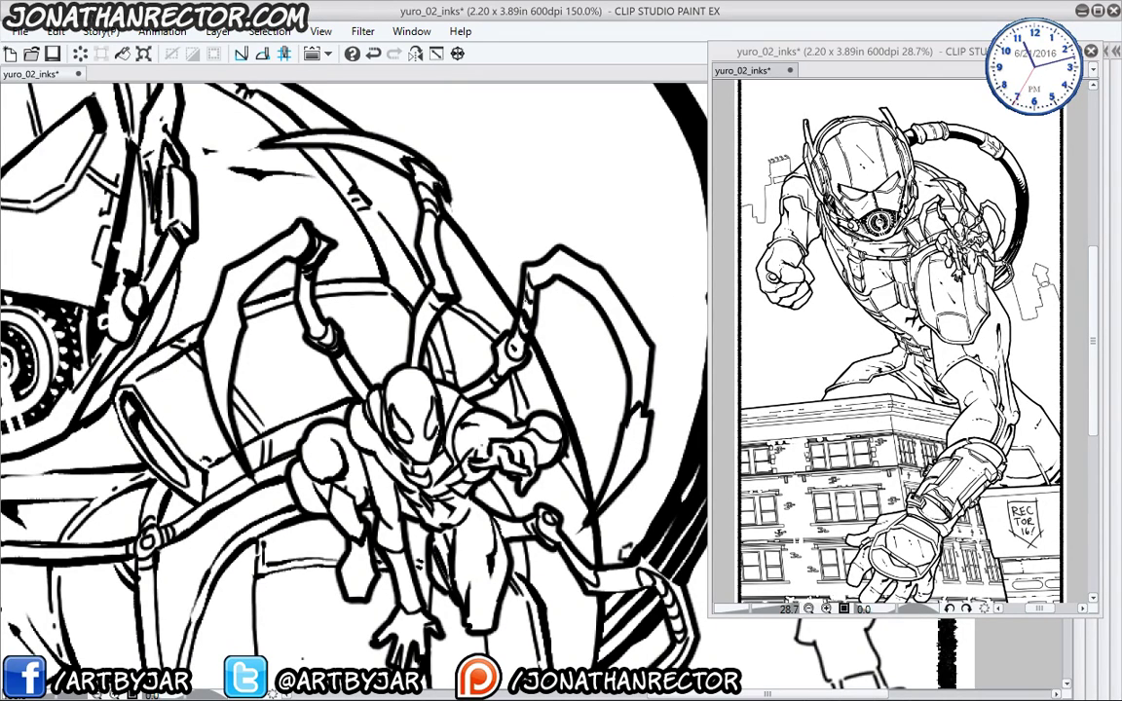
{"action": "left_click_drag", "start_coordinate": [457, 399], "coordinate": [350, 252]}
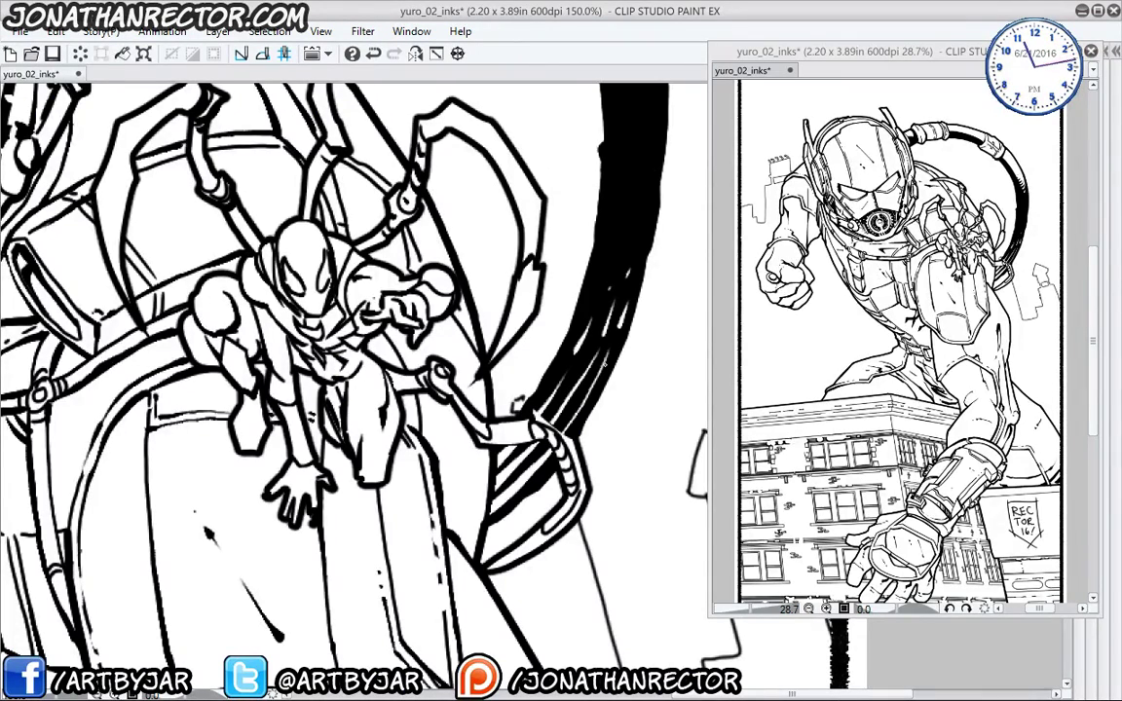
- Ink the building's top corner edge
{"action": "left_click_drag", "start_coordinate": [122, 468], "coordinate": [360, 571]}
{"action": "scroll", "coordinate": [108, 392], "scroll_direction": "down", "scroll_amount": 3}
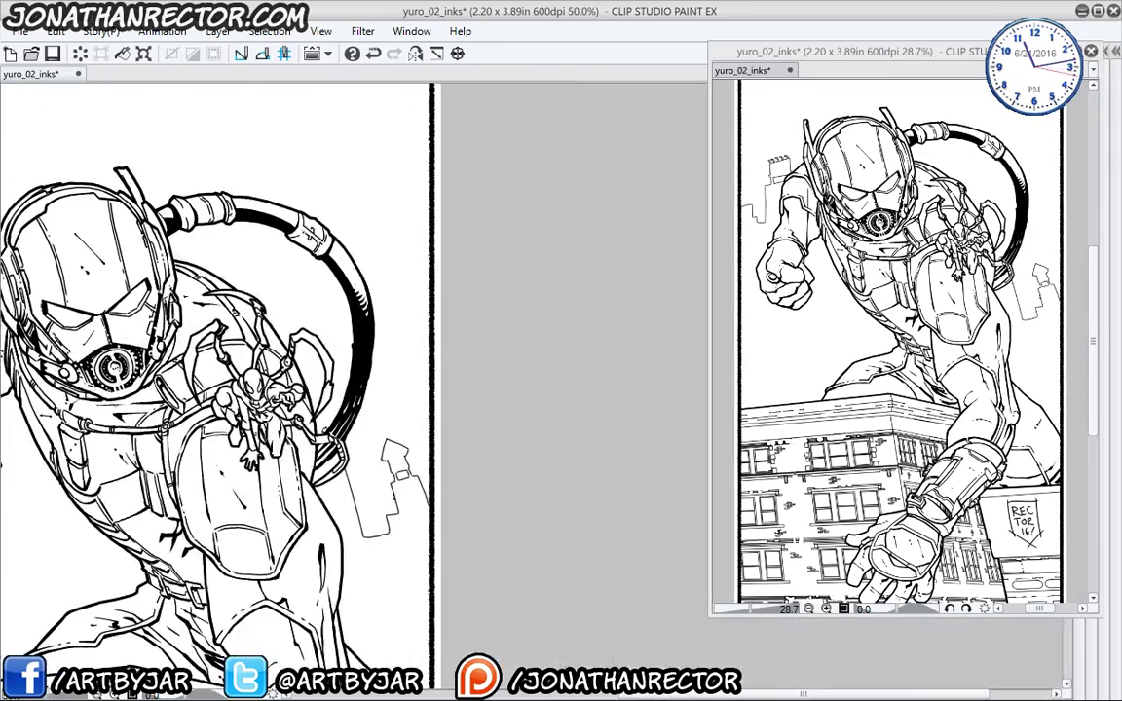
{"action": "left_click_drag", "start_coordinate": [124, 463], "coordinate": [363, 346]}
{"action": "left_click_drag", "start_coordinate": [167, 433], "coordinate": [214, 508]}
{"action": "scroll", "coordinate": [73, 357], "scroll_direction": "up", "scroll_amount": 2}
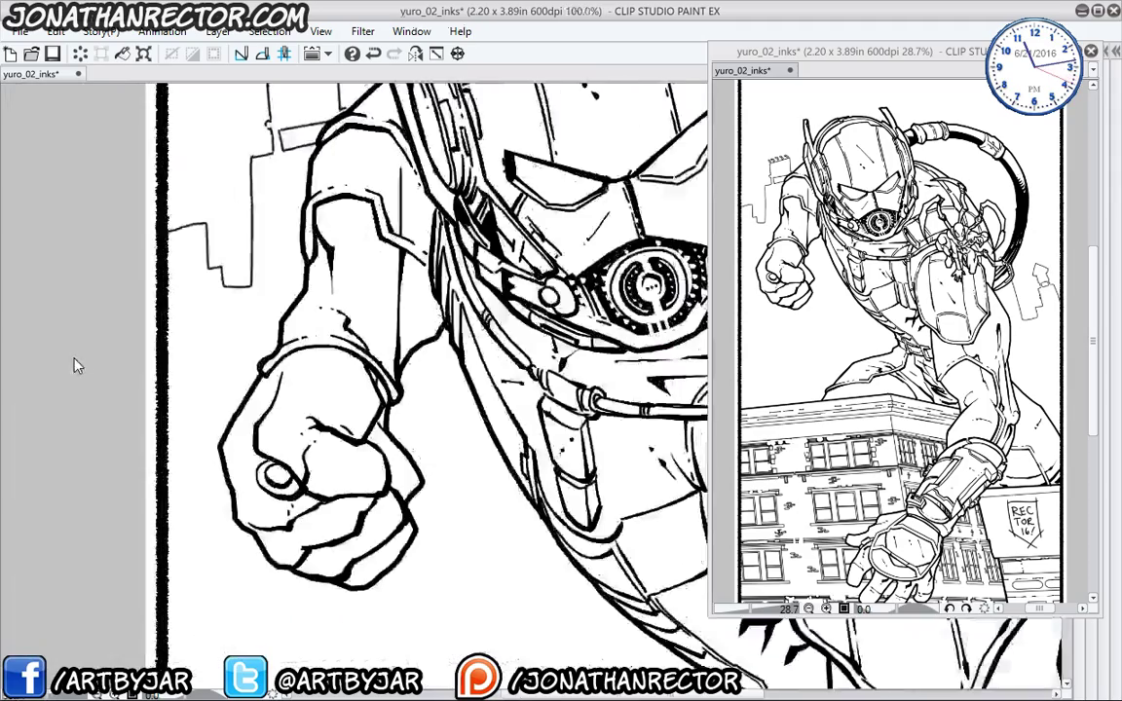
{"action": "left_click_drag", "start_coordinate": [438, 292], "coordinate": [322, 243]}
{"action": "left_click_drag", "start_coordinate": [320, 477], "coordinate": [327, 127]}
{"action": "left_click_drag", "start_coordinate": [275, 333], "coordinate": [293, 110]}
{"action": "scroll", "coordinate": [111, 290], "scroll_direction": "up", "scroll_amount": 2}
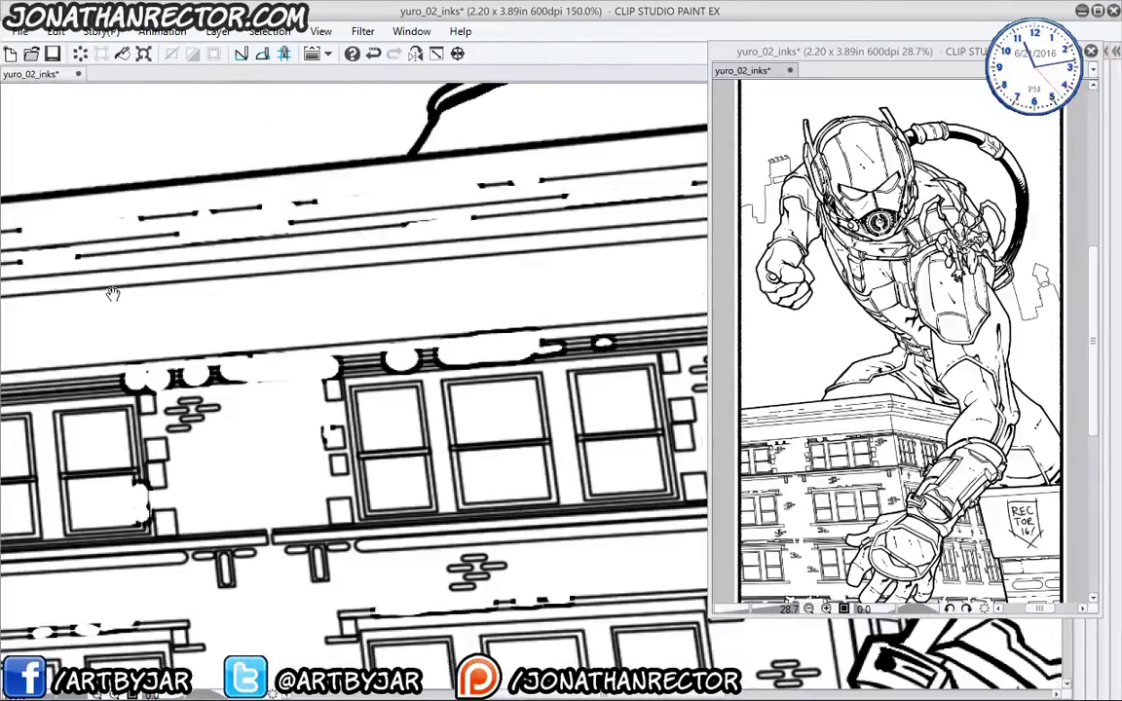
{"action": "left_click_drag", "start_coordinate": [441, 148], "coordinate": [443, 235]}
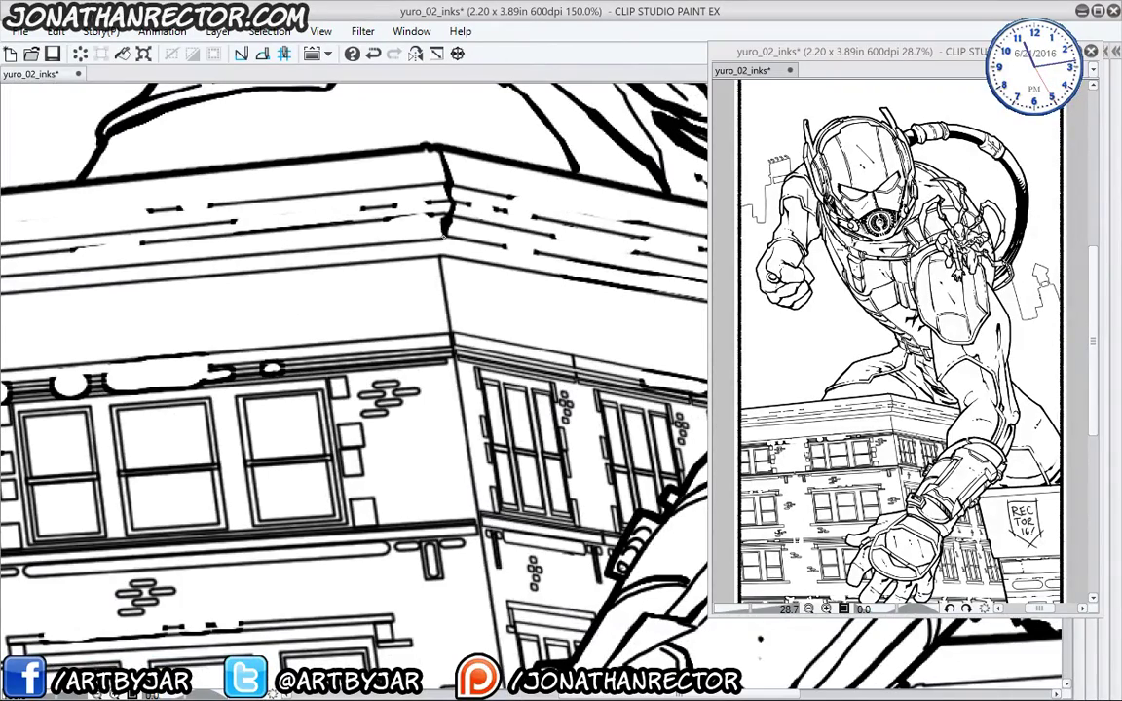
- Cover a line gap on the upper ledge with white
{"action": "left_click_drag", "start_coordinate": [247, 401], "coordinate": [316, 426]}
{"action": "left_click_drag", "start_coordinate": [136, 475], "coordinate": [389, 475]}
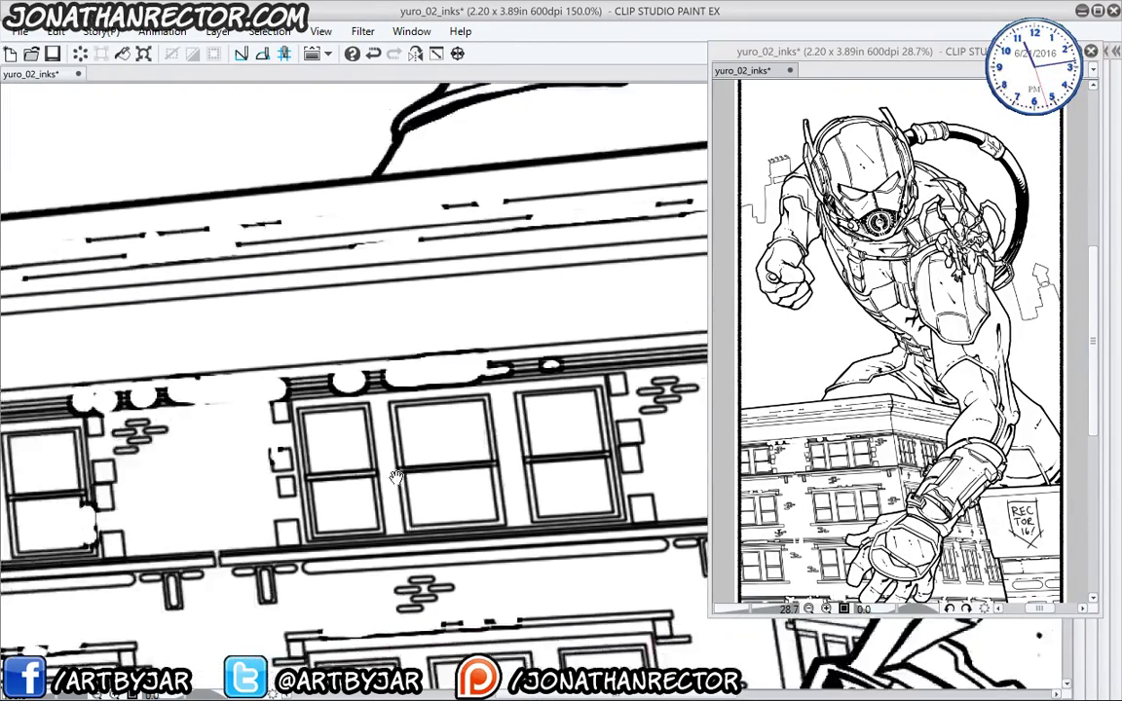
{"action": "left_click_drag", "start_coordinate": [228, 443], "coordinate": [338, 437]}
{"action": "left_click_drag", "start_coordinate": [419, 377], "coordinate": [281, 365]}
{"action": "left_click_drag", "start_coordinate": [291, 314], "coordinate": [86, 404]}
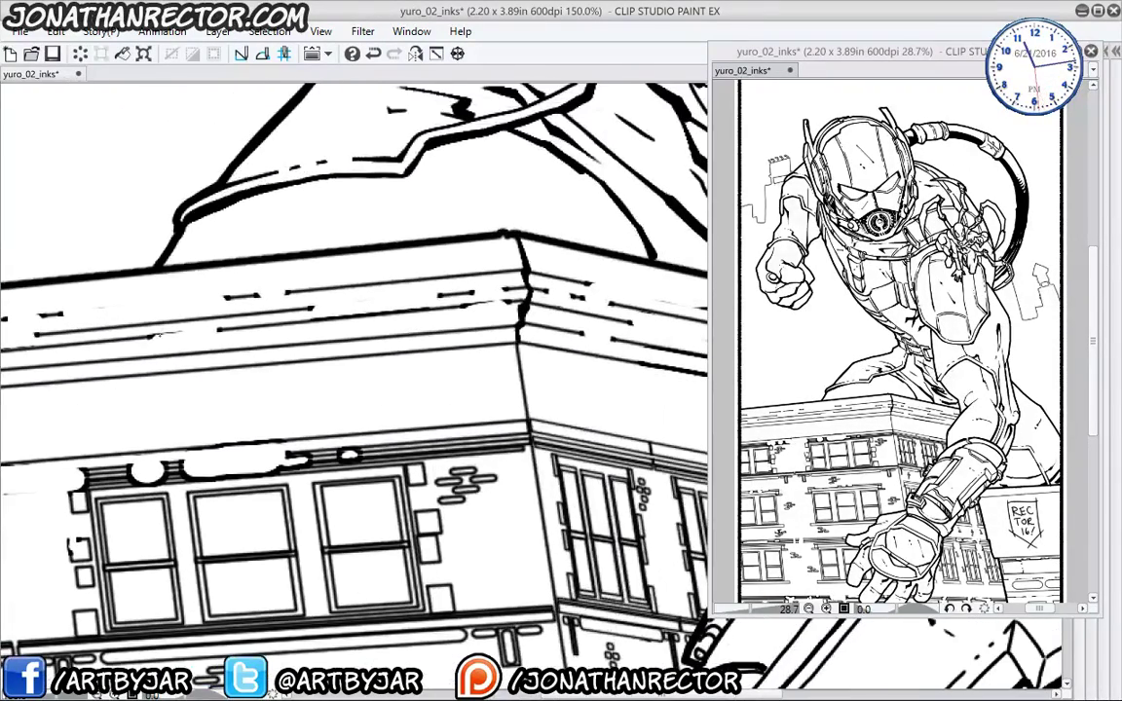
{"action": "left_click_drag", "start_coordinate": [163, 337], "coordinate": [206, 337]}
{"action": "left_click_drag", "start_coordinate": [261, 291], "coordinate": [279, 291]}
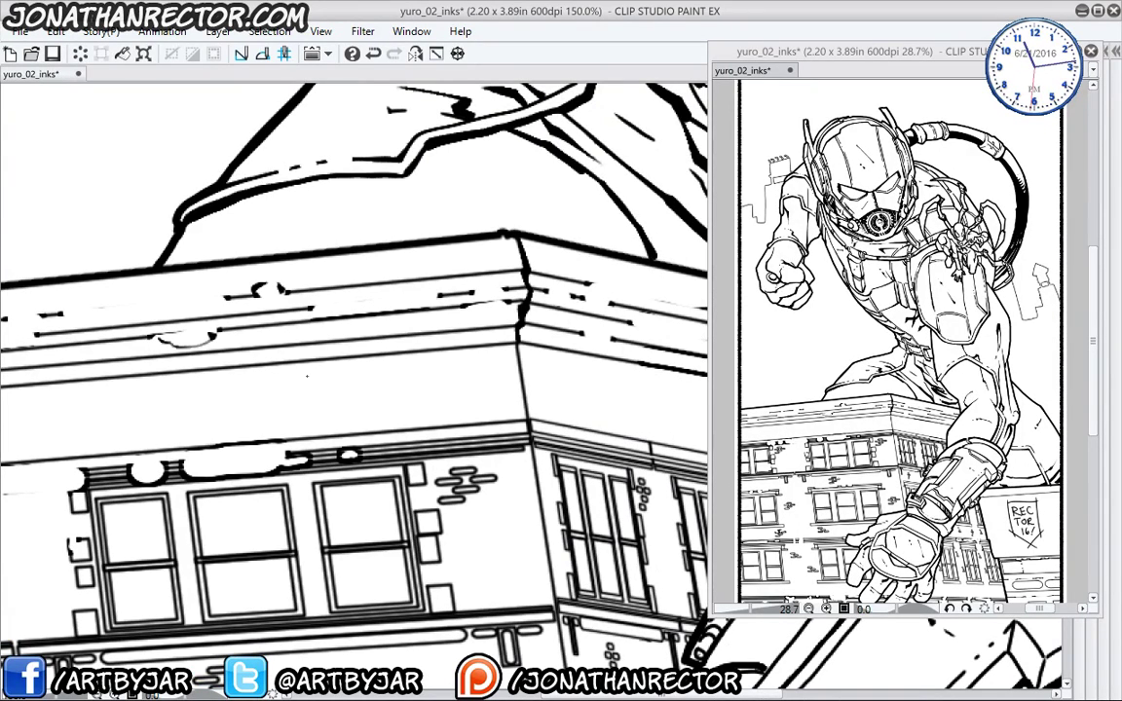
- Add a dark stroke and diagonal hatch strokes along the upper ledge
{"action": "left_click_drag", "start_coordinate": [458, 308], "coordinate": [234, 269]}
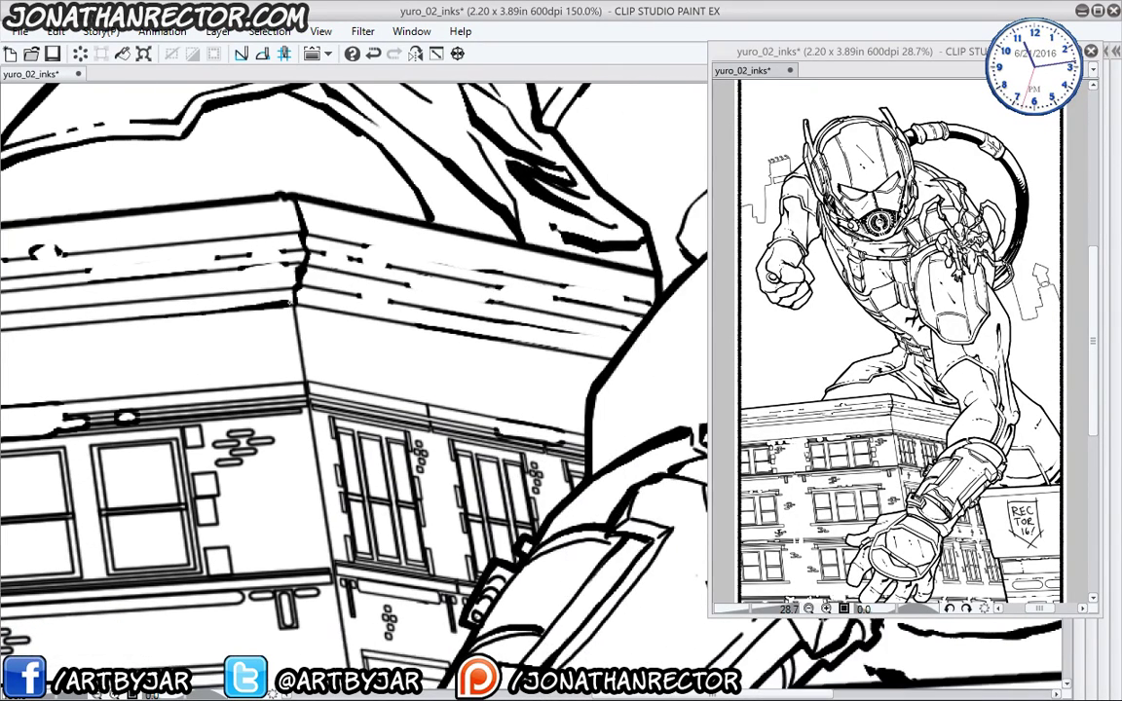
{"action": "left_click_drag", "start_coordinate": [390, 321], "coordinate": [419, 327]}
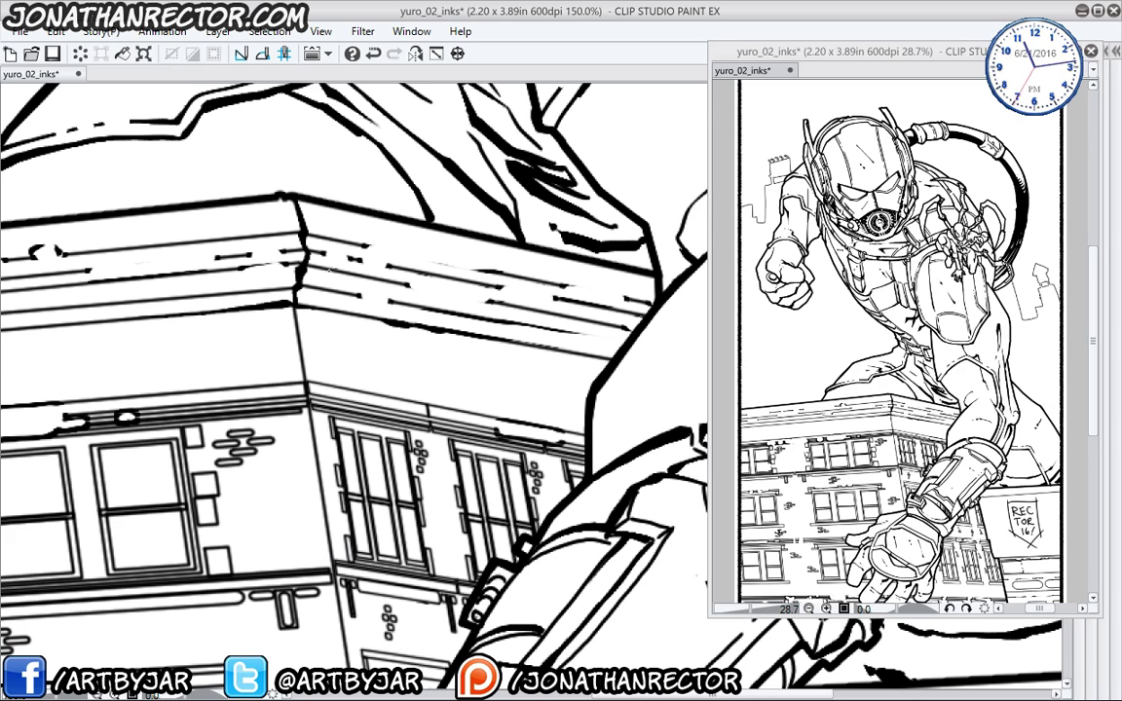
{"action": "left_click_drag", "start_coordinate": [346, 278], "coordinate": [344, 291]}
{"action": "mouse_move", "coordinate": [356, 279]}
{"action": "left_mouse_down"}
{"action": "mouse_move", "coordinate": [353, 292]}
{"action": "mouse_move", "coordinate": [396, 282]}
{"action": "left_mouse_up"}
{"action": "left_click_drag", "start_coordinate": [410, 273], "coordinate": [406, 285]}
{"action": "left_click_drag", "start_coordinate": [513, 255], "coordinate": [507, 273]}
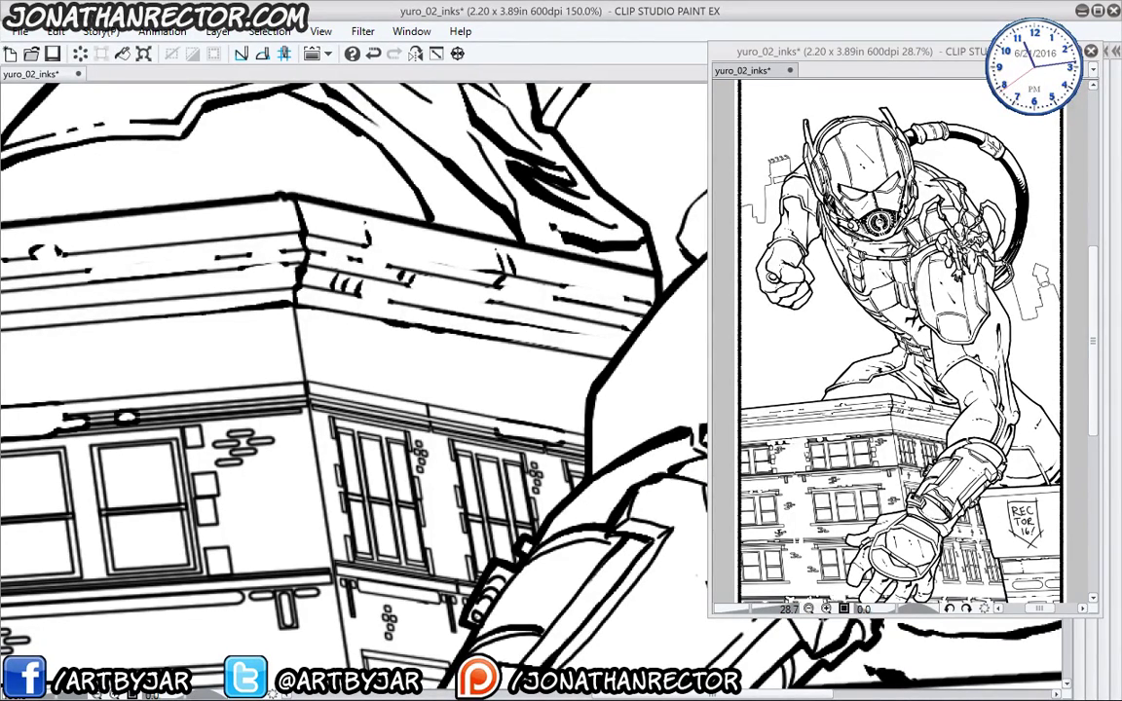
{"action": "left_click_drag", "start_coordinate": [202, 373], "coordinate": [526, 373]}
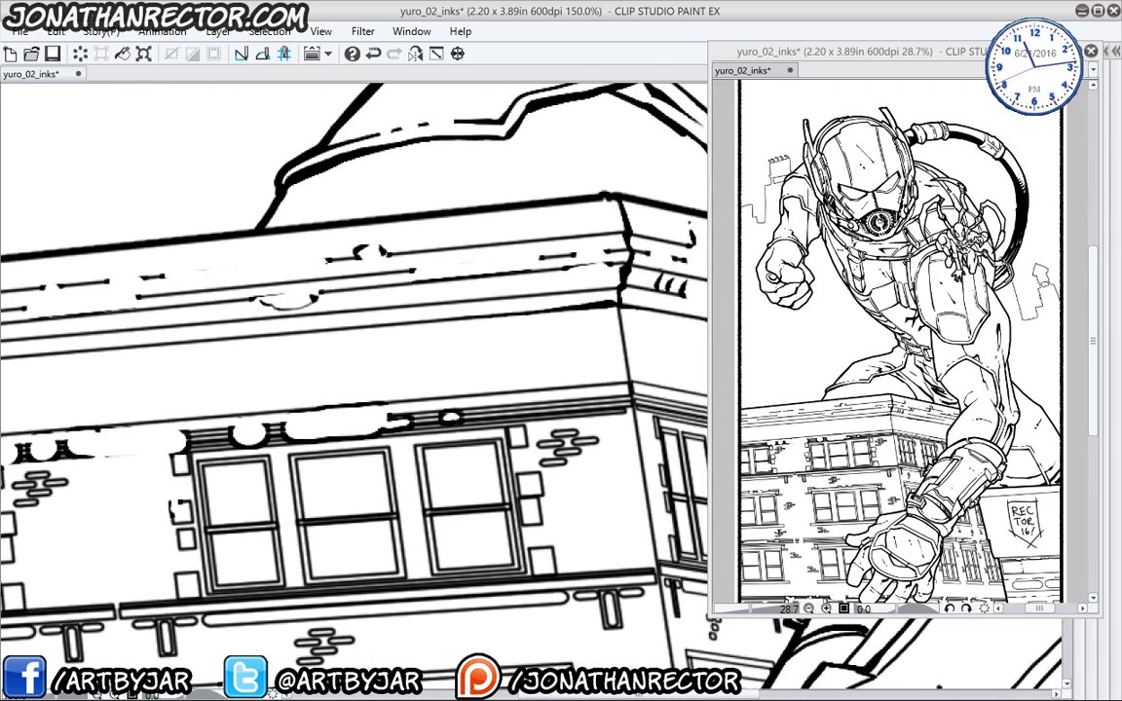
{"action": "left_click_drag", "start_coordinate": [222, 327], "coordinate": [490, 297]}
{"action": "left_click_drag", "start_coordinate": [383, 222], "coordinate": [374, 251]}
{"action": "left_click_drag", "start_coordinate": [298, 232], "coordinate": [355, 216]}
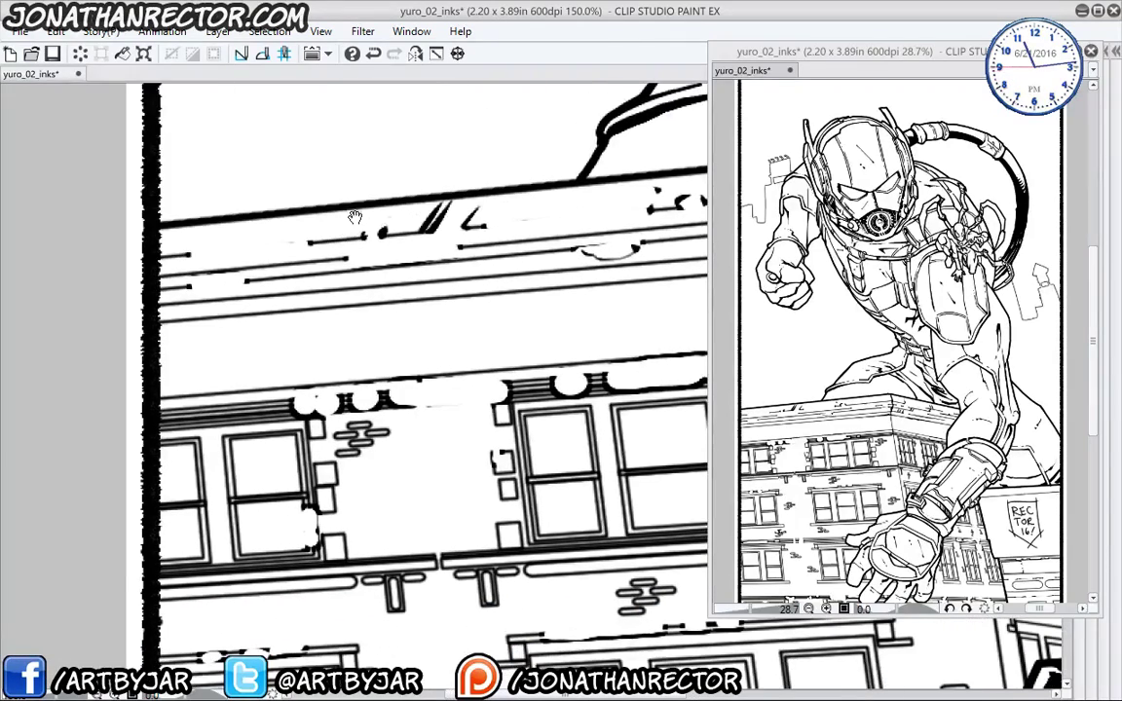
{"action": "left_click_drag", "start_coordinate": [426, 354], "coordinate": [123, 413]}
{"action": "mouse_move", "coordinate": [501, 357]}
{"action": "left_mouse_down"}
{"action": "mouse_move", "coordinate": [336, 287]}
{"action": "mouse_move", "coordinate": [402, 356]}
{"action": "mouse_move", "coordinate": [437, 369]}
{"action": "left_mouse_up"}
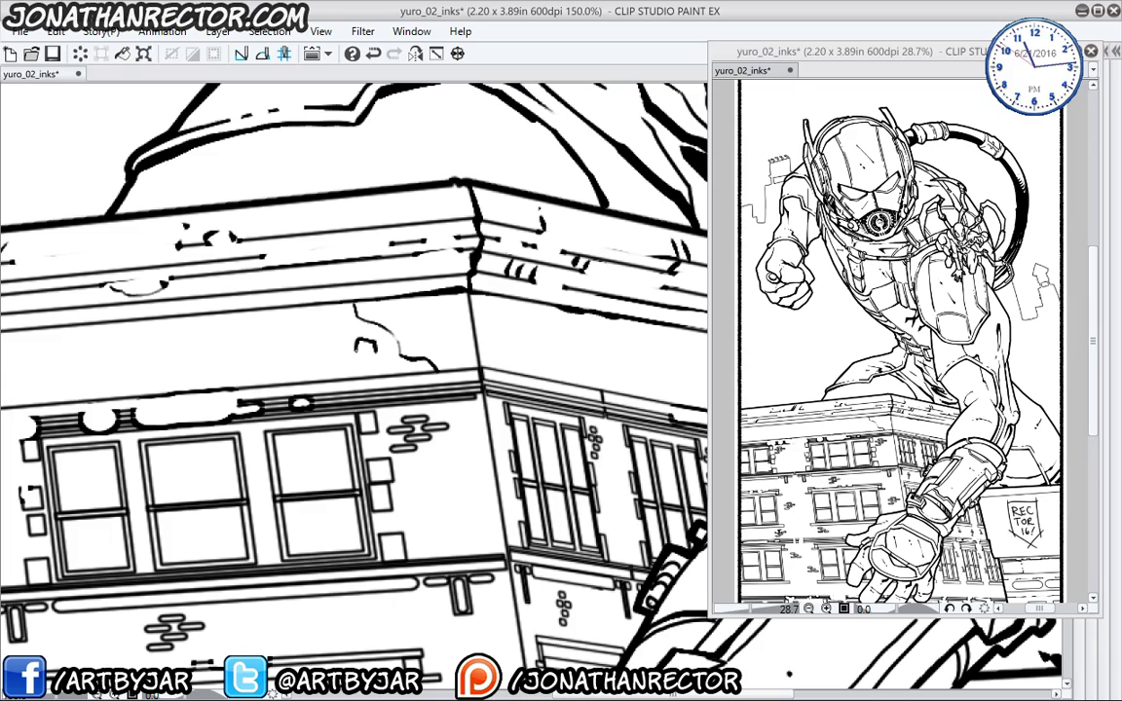
- Ink two cracks on the building face and small marks below the windows and sills
{"action": "left_click_drag", "start_coordinate": [164, 462], "coordinate": [413, 183]}
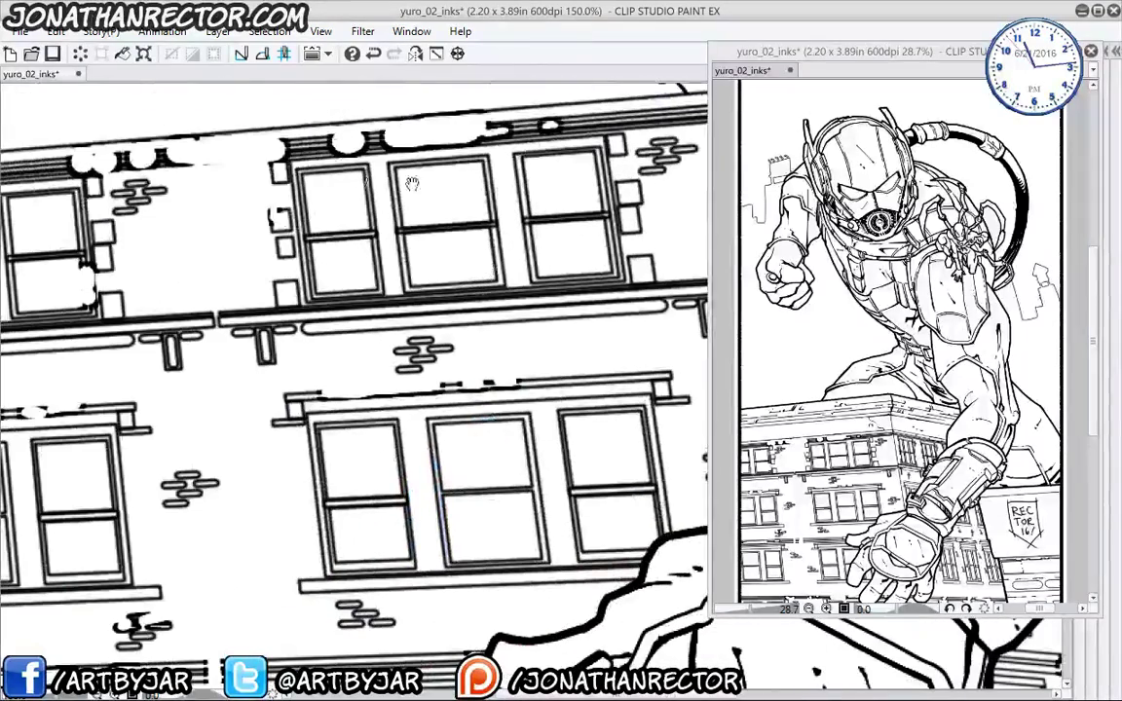
{"action": "left_click_drag", "start_coordinate": [271, 504], "coordinate": [226, 445]}
{"action": "left_click_drag", "start_coordinate": [185, 331], "coordinate": [361, 458]}
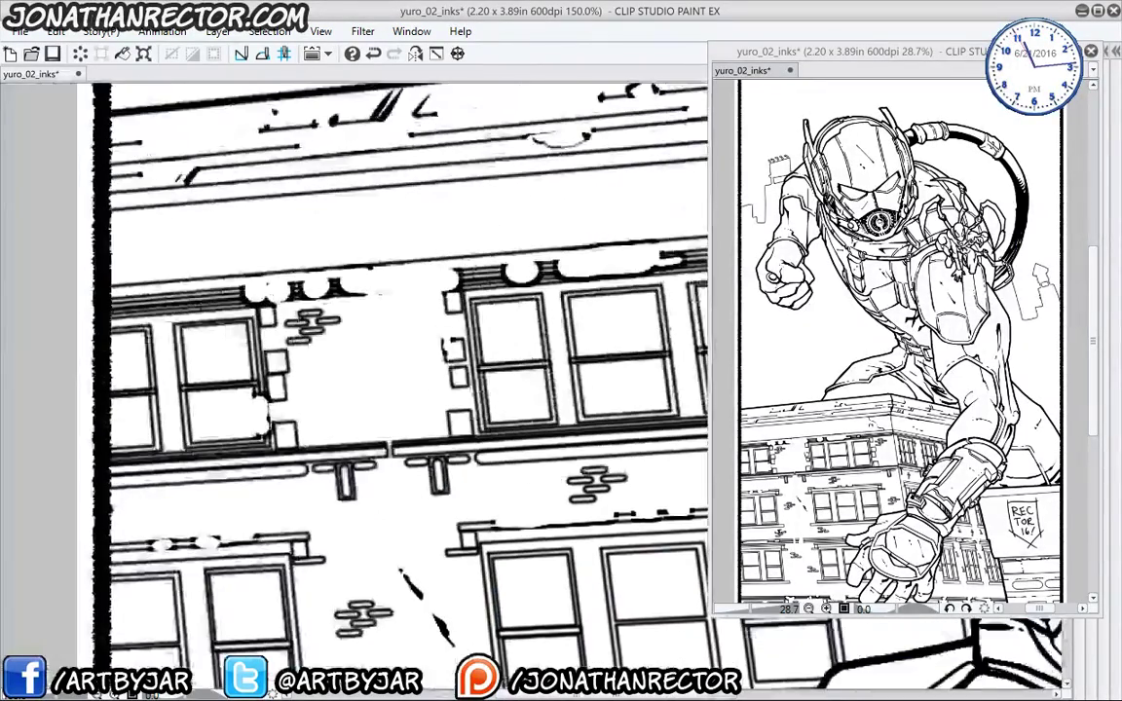
{"action": "mouse_move", "coordinate": [392, 334]}
{"action": "left_mouse_down"}
{"action": "mouse_move", "coordinate": [322, 399]}
{"action": "mouse_move", "coordinate": [457, 238]}
{"action": "left_mouse_up"}
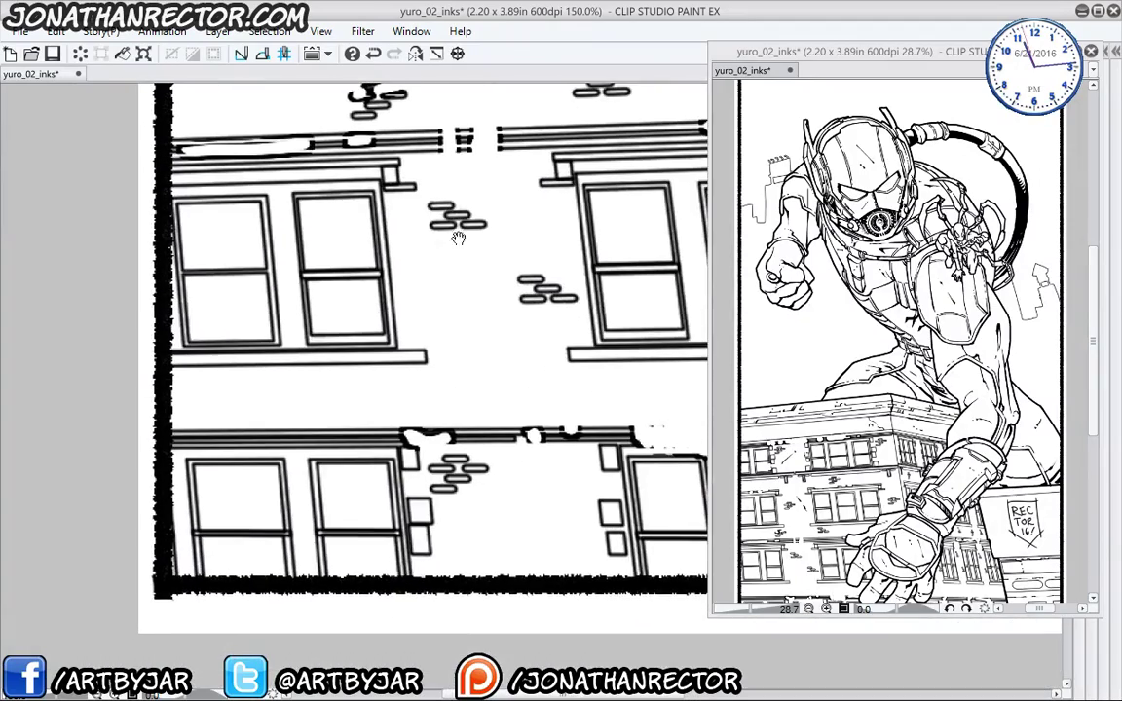
{"action": "left_click_drag", "start_coordinate": [342, 410], "coordinate": [351, 421]}
{"action": "left_click_drag", "start_coordinate": [312, 413], "coordinate": [280, 402]}
{"action": "left_click_drag", "start_coordinate": [570, 467], "coordinate": [111, 522]}
{"action": "left_click_drag", "start_coordinate": [672, 506], "coordinate": [220, 475]}
{"action": "mouse_move", "coordinate": [544, 396]}
{"action": "left_mouse_down"}
{"action": "mouse_move", "coordinate": [487, 368]}
{"action": "mouse_move", "coordinate": [449, 372]}
{"action": "mouse_move", "coordinate": [467, 628]}
{"action": "left_mouse_up"}
- Extend the X below the REC TOR sign, thicken the sign box and the building's top edge
{"action": "left_click_drag", "start_coordinate": [460, 434], "coordinate": [208, 364]}
{"action": "left_click_drag", "start_coordinate": [394, 311], "coordinate": [492, 374]}
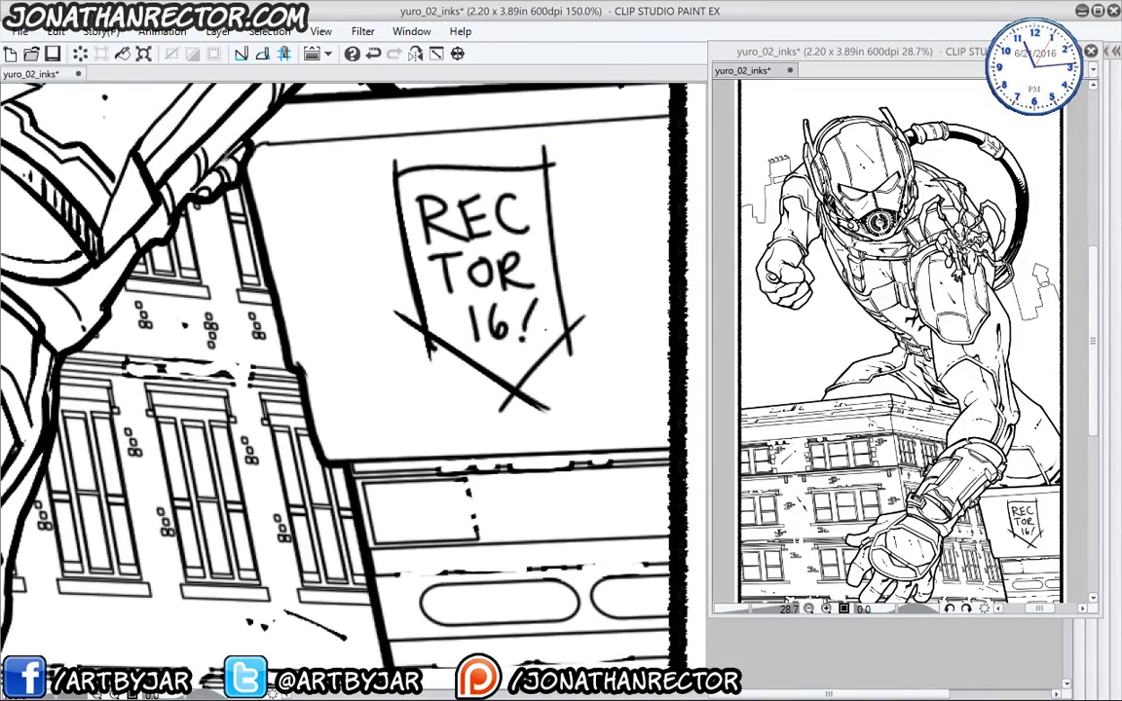
{"action": "left_click_drag", "start_coordinate": [596, 308], "coordinate": [474, 428]}
{"action": "mouse_move", "coordinate": [392, 168]}
{"action": "left_mouse_down"}
{"action": "mouse_move", "coordinate": [552, 171]}
{"action": "mouse_move", "coordinate": [573, 372]}
{"action": "left_mouse_up"}
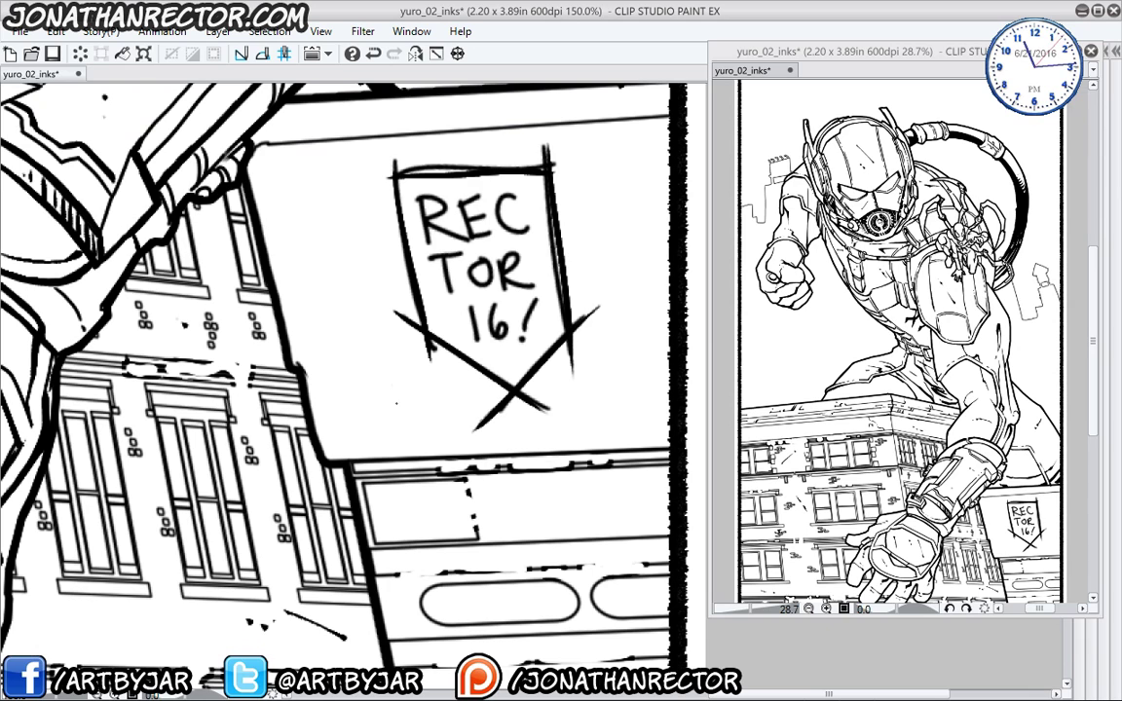
{"action": "left_click_drag", "start_coordinate": [357, 378], "coordinate": [302, 290]}
{"action": "left_click_drag", "start_coordinate": [265, 347], "coordinate": [612, 333]}
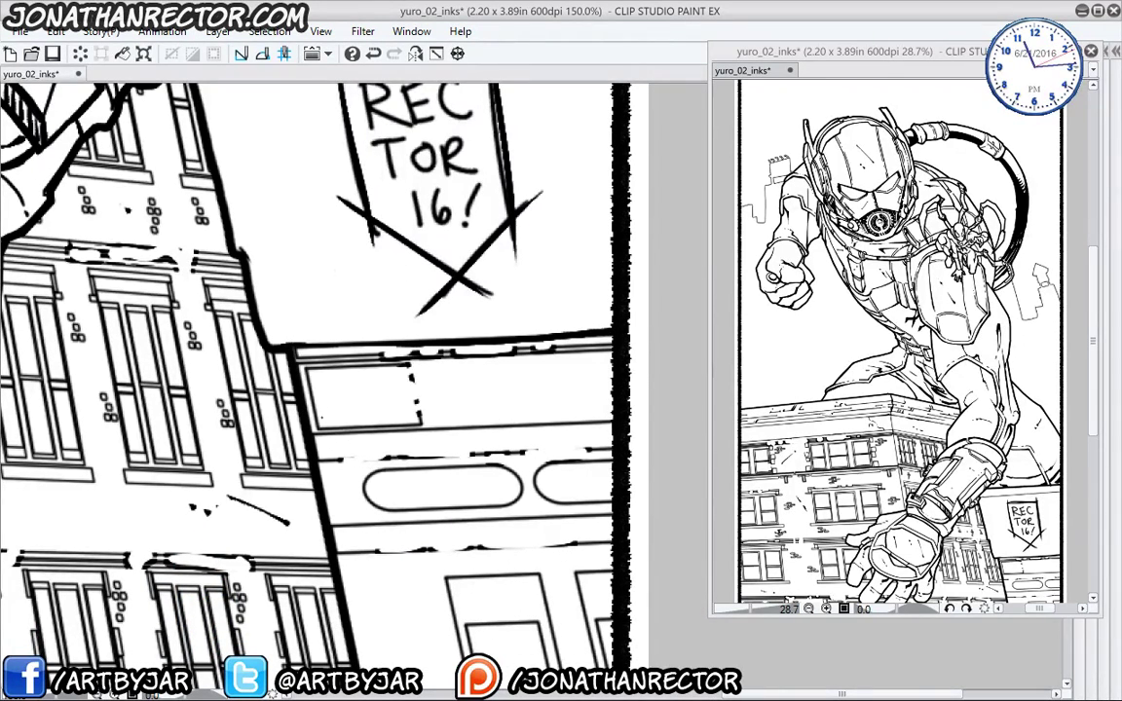
- Thicken the door's inner top edge and ink thin lines along the building edge
{"action": "mouse_move", "coordinate": [368, 502]}
{"action": "left_mouse_down"}
{"action": "mouse_move", "coordinate": [341, 424]}
{"action": "mouse_move", "coordinate": [591, 394]}
{"action": "left_mouse_up"}
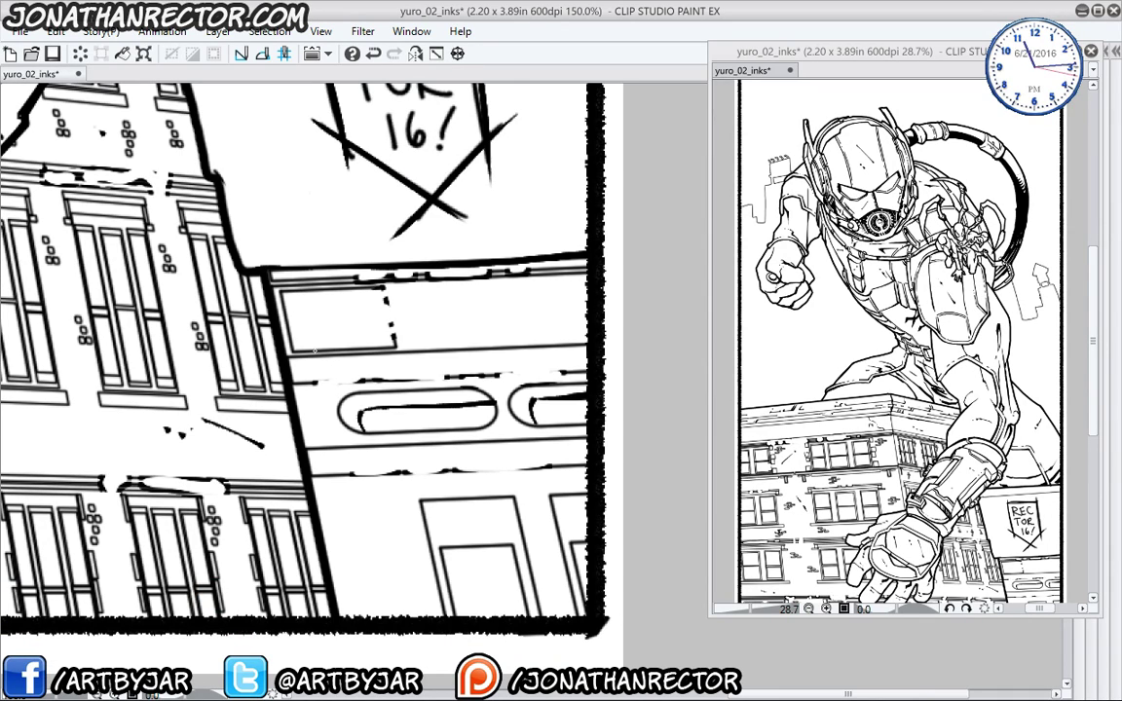
{"action": "left_click_drag", "start_coordinate": [341, 501], "coordinate": [323, 374]}
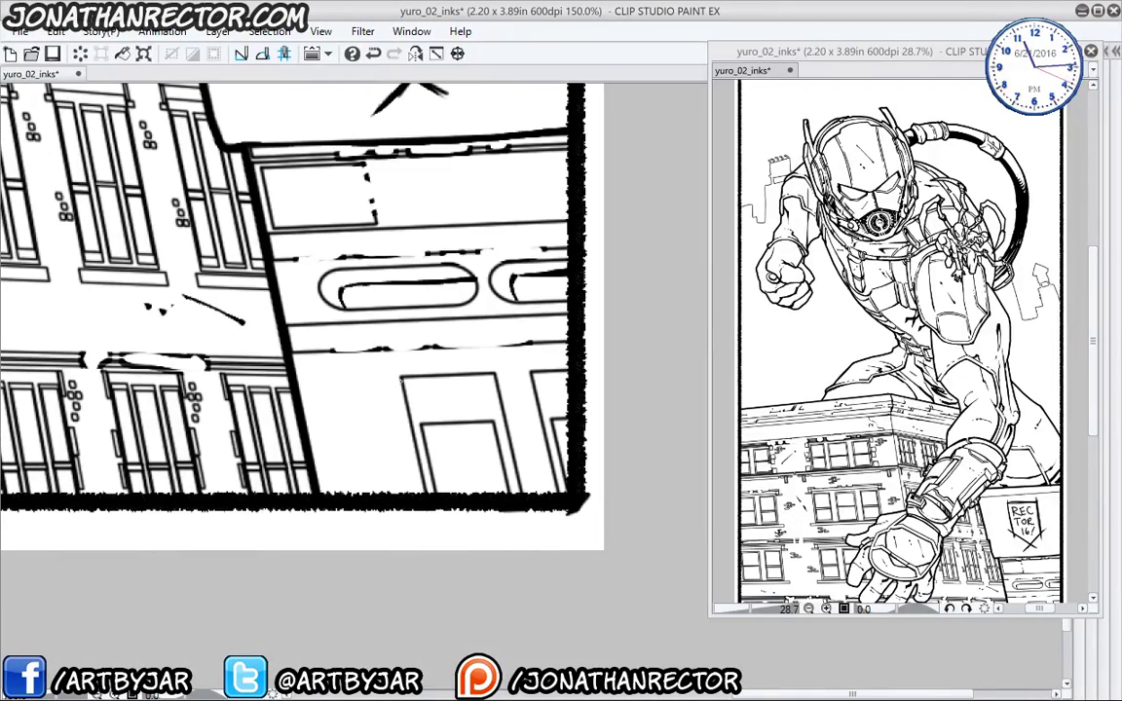
{"action": "mouse_move", "coordinate": [423, 425]}
{"action": "left_mouse_down"}
{"action": "mouse_move", "coordinate": [492, 420]}
{"action": "mouse_move", "coordinate": [565, 492]}
{"action": "left_mouse_up"}
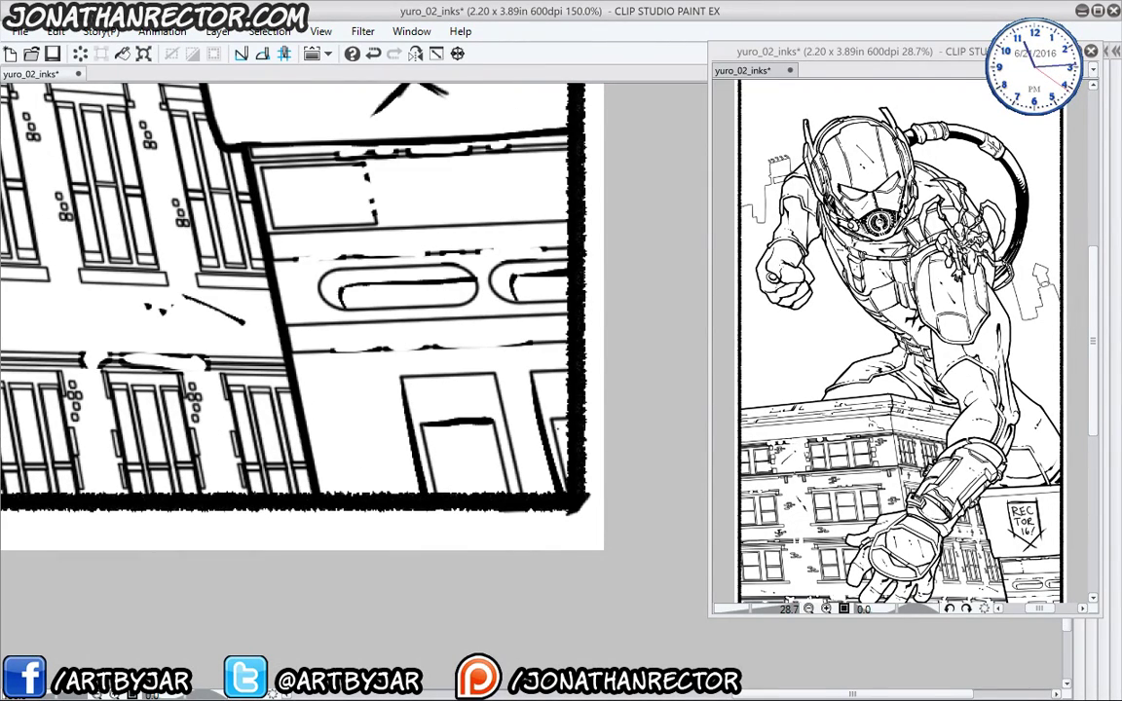
{"action": "mouse_move", "coordinate": [275, 369]}
{"action": "left_mouse_down"}
{"action": "mouse_move", "coordinate": [359, 488]}
{"action": "mouse_move", "coordinate": [361, 374]}
{"action": "mouse_move", "coordinate": [419, 428]}
{"action": "mouse_move", "coordinate": [423, 553]}
{"action": "left_mouse_up"}
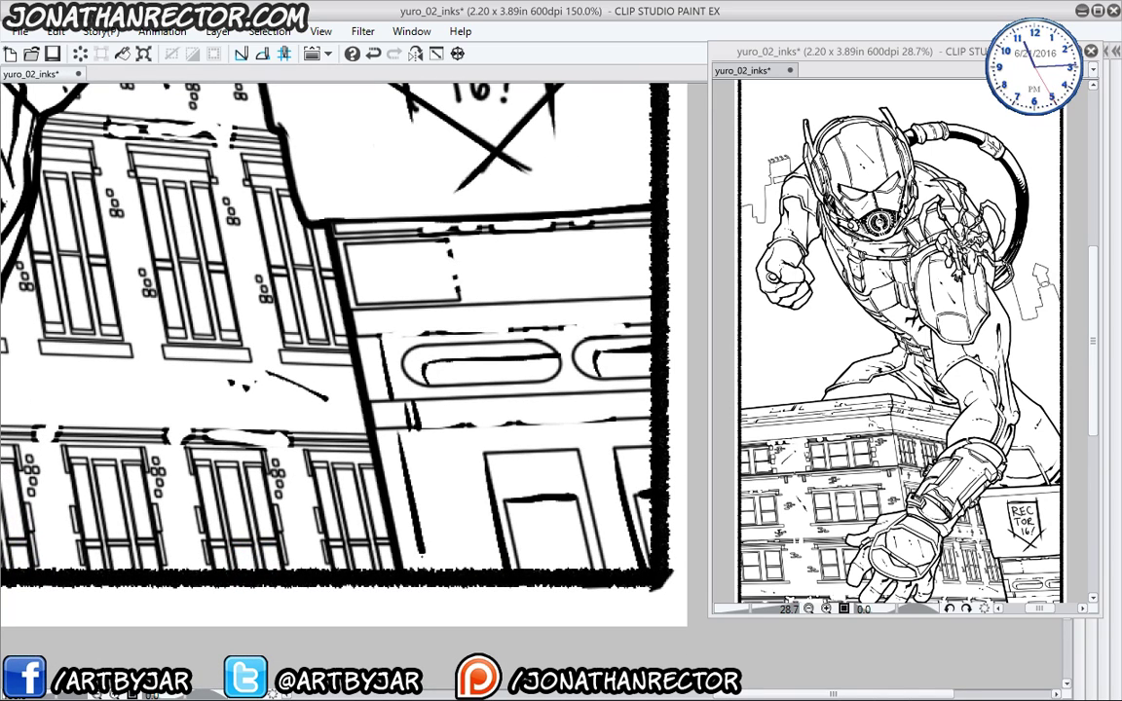
{"action": "left_click_drag", "start_coordinate": [408, 426], "coordinate": [436, 570]}
{"action": "left_click_drag", "start_coordinate": [422, 438], "coordinate": [452, 562]}
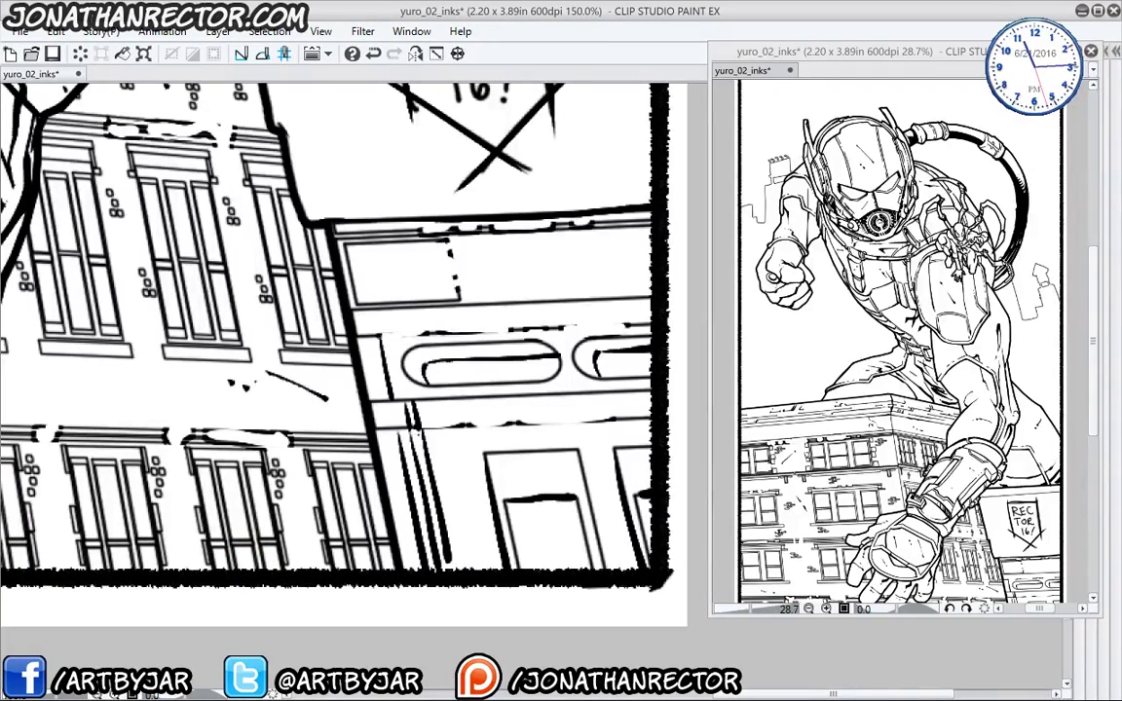
{"action": "left_click_drag", "start_coordinate": [414, 428], "coordinate": [430, 499]}
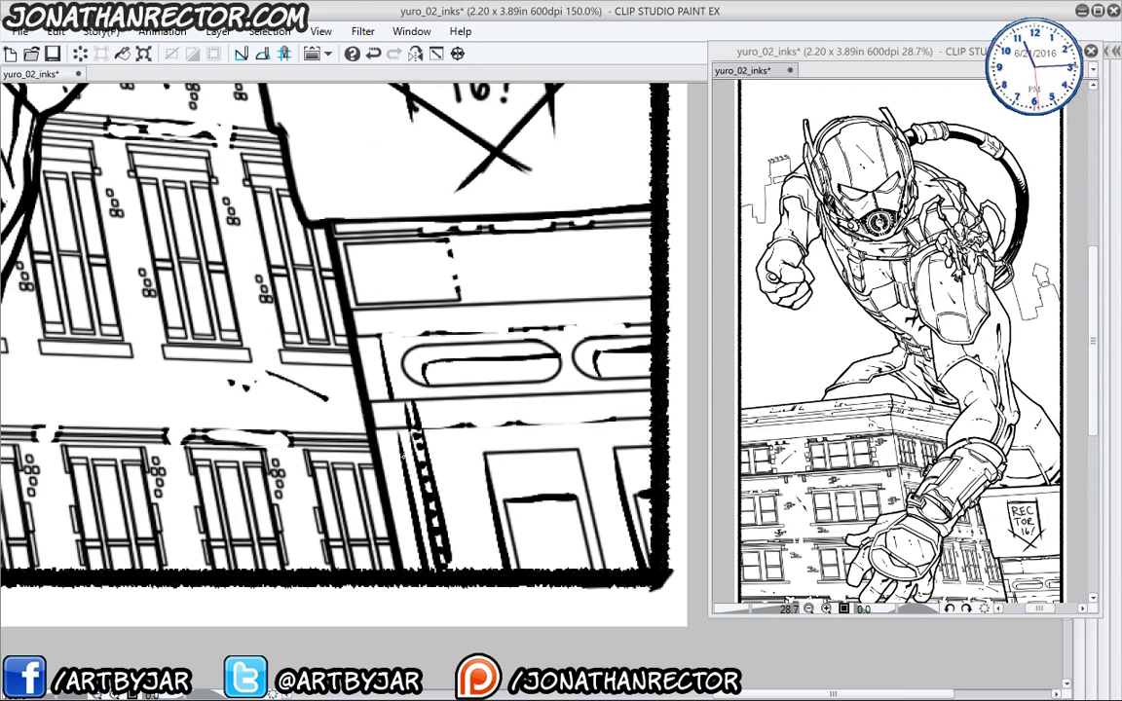
- Hatch along the left of the thick building edge and add a curved stroke from it
{"action": "left_click_drag", "start_coordinate": [391, 434], "coordinate": [378, 435]}
{"action": "mouse_move", "coordinate": [396, 453]}
{"action": "left_mouse_down"}
{"action": "mouse_move", "coordinate": [380, 455]}
{"action": "mouse_move", "coordinate": [384, 487]}
{"action": "left_mouse_up"}
{"action": "left_click_drag", "start_coordinate": [408, 498], "coordinate": [387, 499]}
{"action": "left_click_drag", "start_coordinate": [411, 515], "coordinate": [392, 517]}
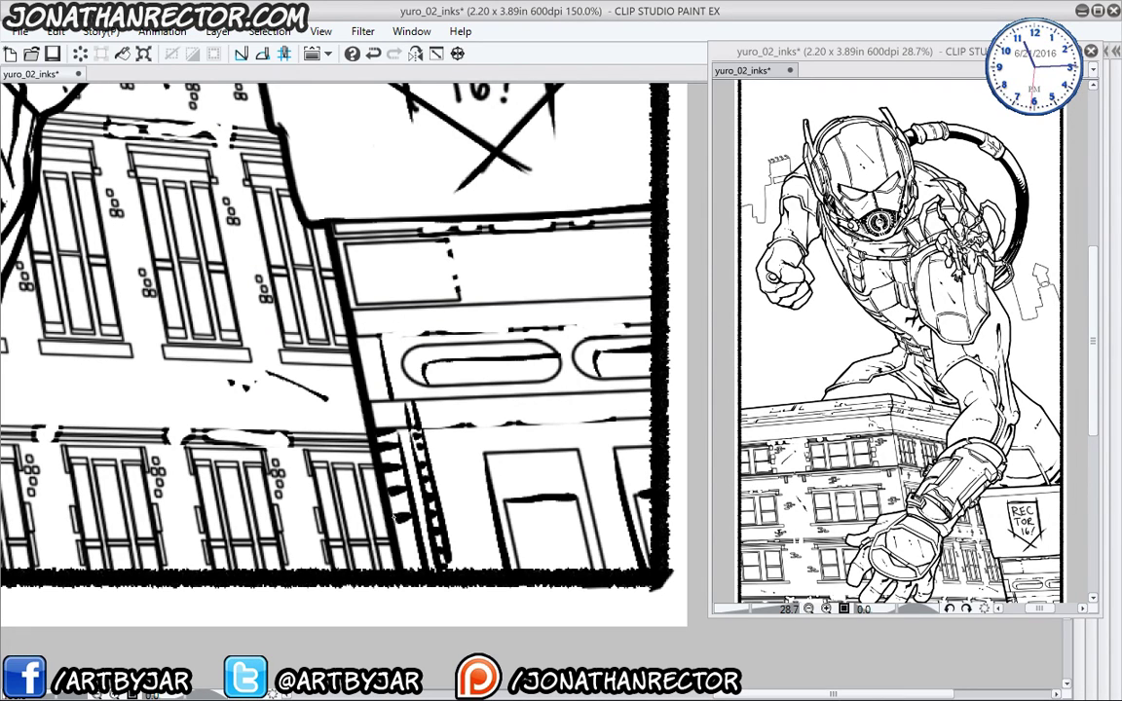
{"action": "left_click_drag", "start_coordinate": [334, 209], "coordinate": [375, 416]}
{"action": "left_click_drag", "start_coordinate": [341, 363], "coordinate": [347, 430]}
{"action": "mouse_move", "coordinate": [317, 342]}
{"action": "left_mouse_down"}
{"action": "mouse_move", "coordinate": [326, 412]}
{"action": "mouse_move", "coordinate": [310, 372]}
{"action": "left_mouse_up"}
{"action": "mouse_move", "coordinate": [321, 439]}
{"action": "left_mouse_down"}
{"action": "mouse_move", "coordinate": [365, 428]}
{"action": "mouse_move", "coordinate": [394, 454]}
{"action": "mouse_move", "coordinate": [417, 433]}
{"action": "mouse_move", "coordinate": [464, 516]}
{"action": "left_mouse_up"}
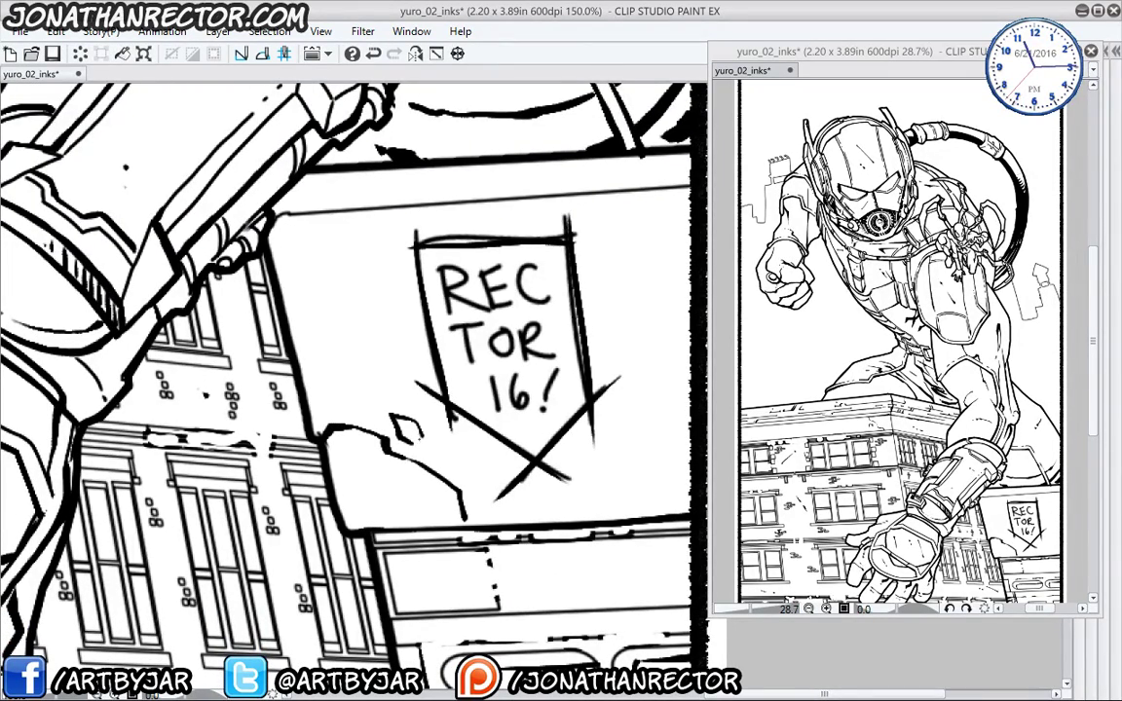
- Ink and thicken the ledge line from the arm out to the page border
{"action": "left_click_drag", "start_coordinate": [328, 262], "coordinate": [359, 408]}
{"action": "left_click_drag", "start_coordinate": [311, 363], "coordinate": [420, 358]}
{"action": "left_click_drag", "start_coordinate": [524, 352], "coordinate": [409, 361]}
{"action": "left_click_drag", "start_coordinate": [443, 354], "coordinate": [605, 340]}
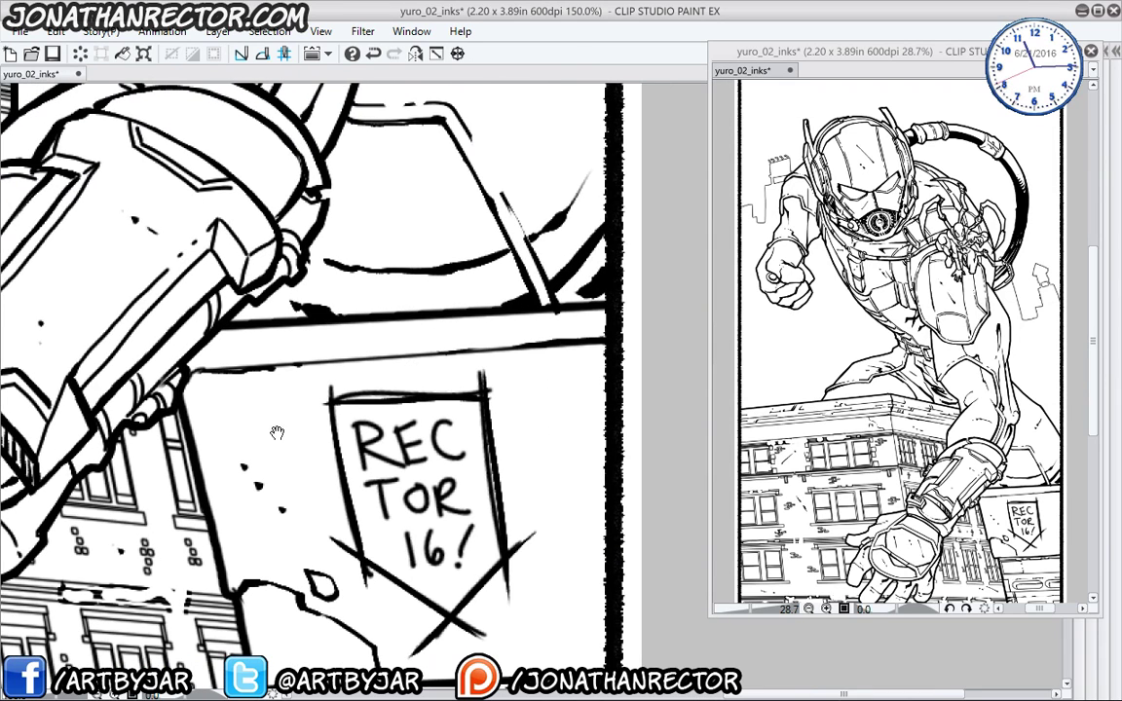
{"action": "left_click_drag", "start_coordinate": [249, 390], "coordinate": [318, 477]}
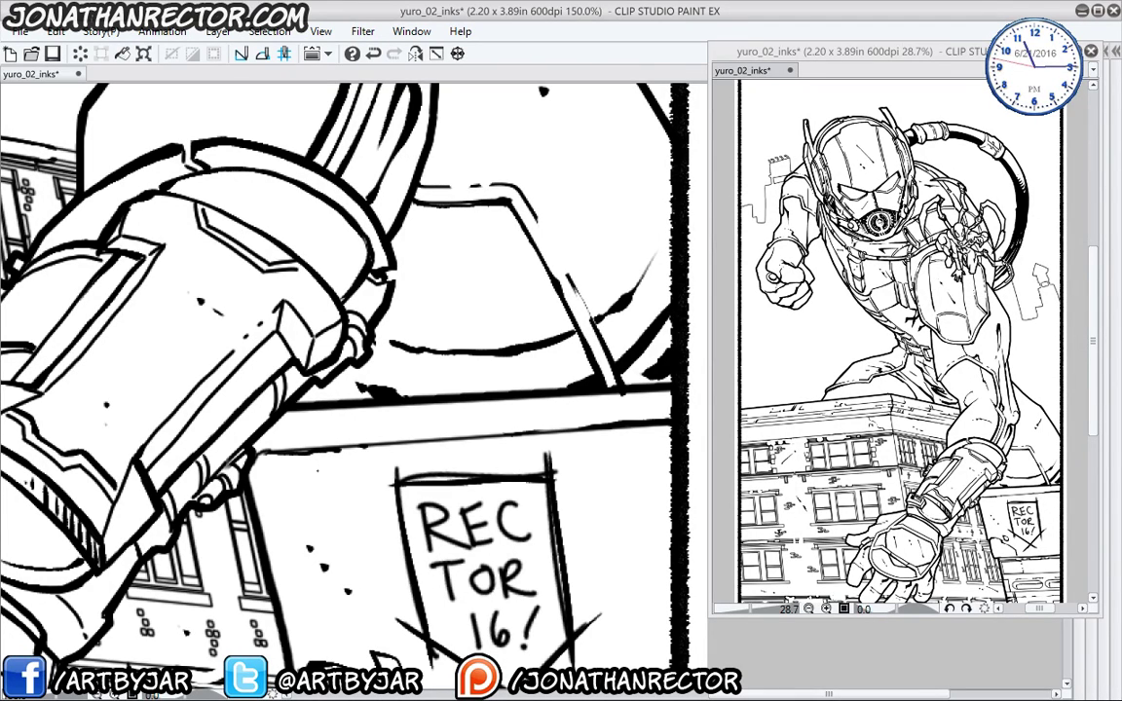
- Zoom the page out to 33.3% and save the inks file
{"action": "key", "text": "ctrl+minus"}
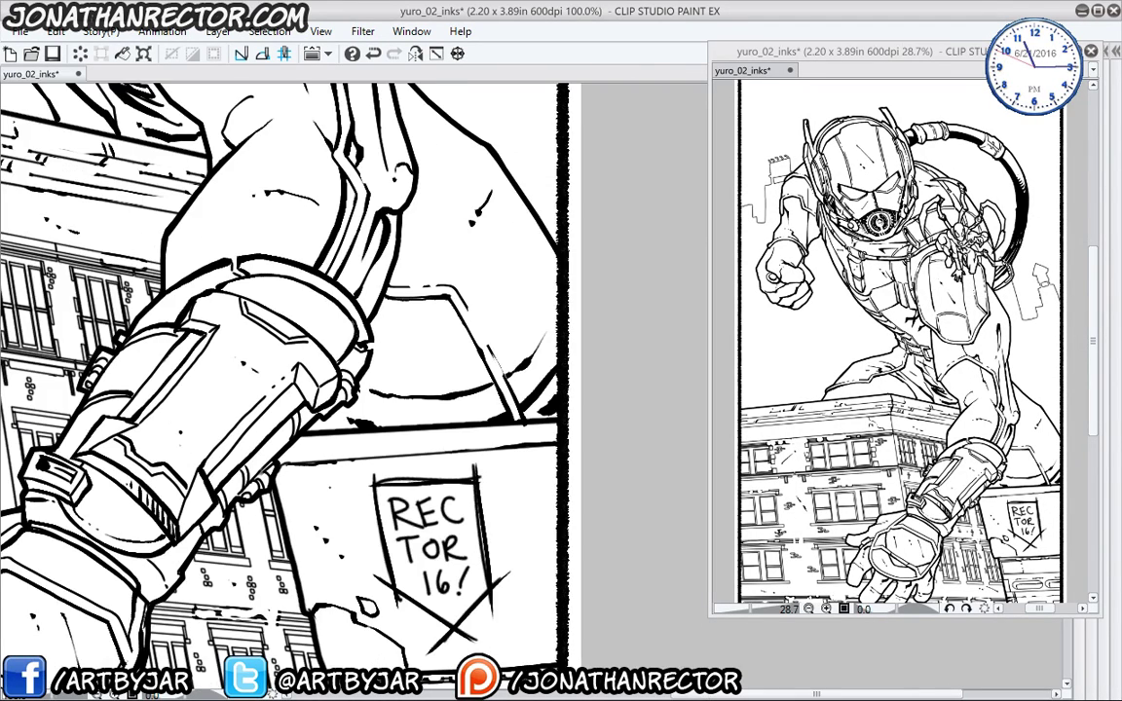
{"action": "key", "text": "ctrl+minus"}
{"action": "key", "text": "ctrl+minus"}
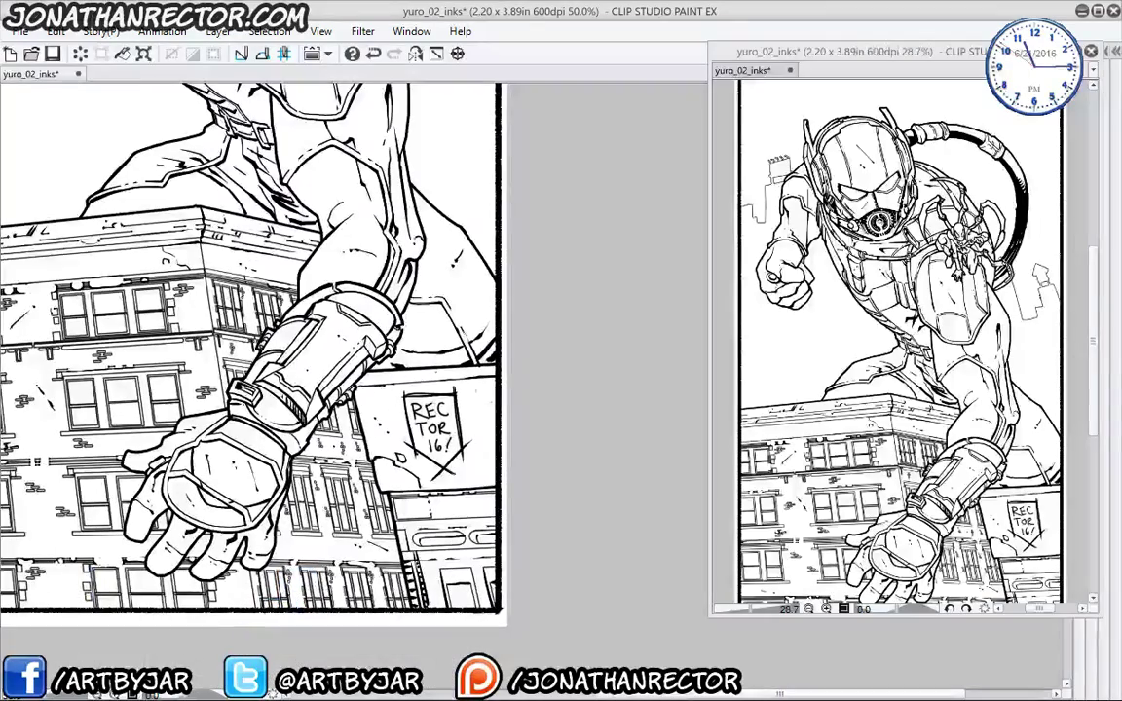
{"action": "left_click_drag", "start_coordinate": [70, 168], "coordinate": [224, 483]}
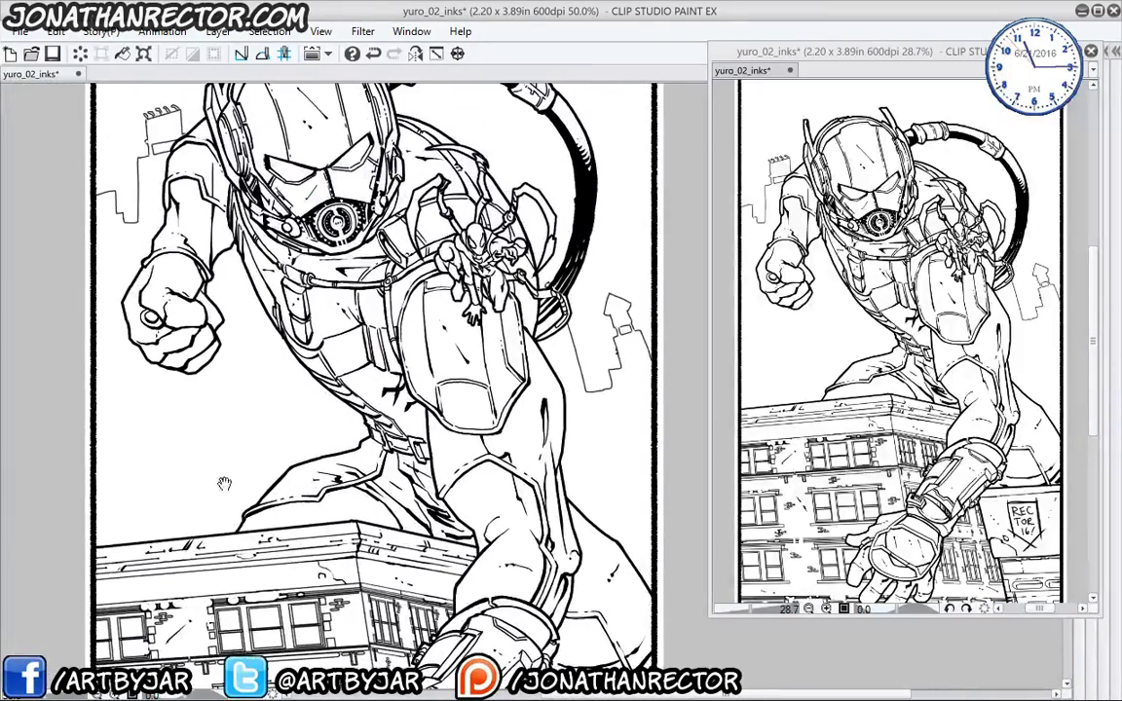
{"action": "key", "text": "ctrl+minus"}
{"action": "left_click_drag", "start_coordinate": [238, 437], "coordinate": [241, 292]}
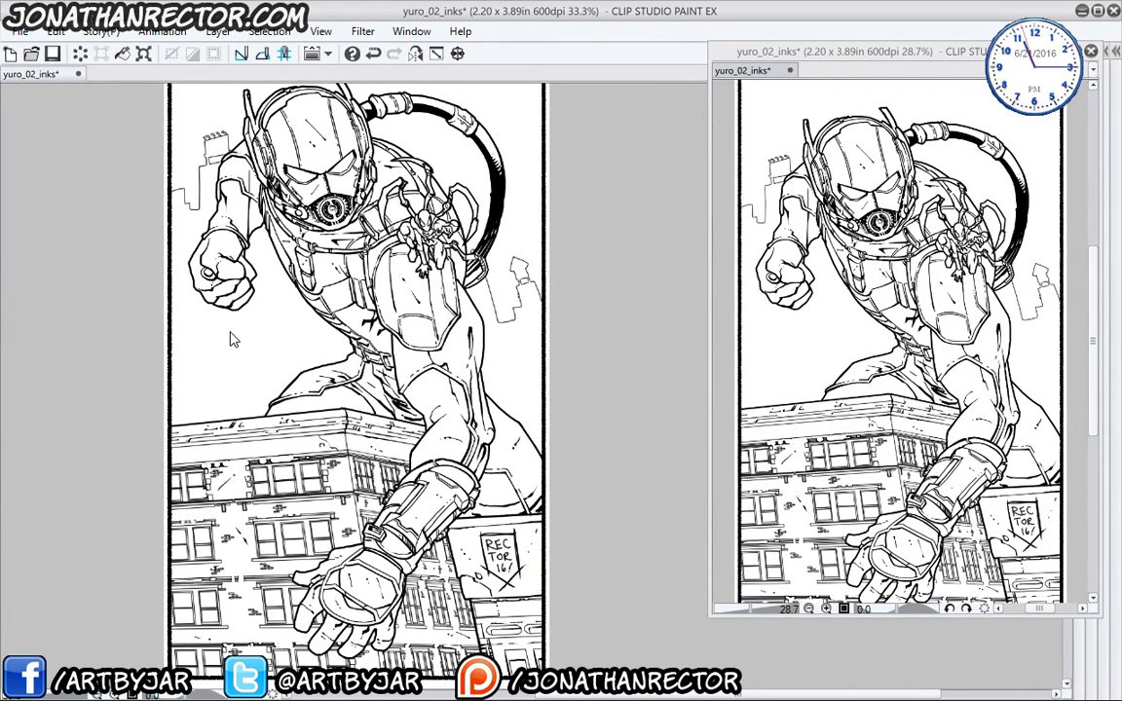
{"action": "key", "text": "ctrl+s"}
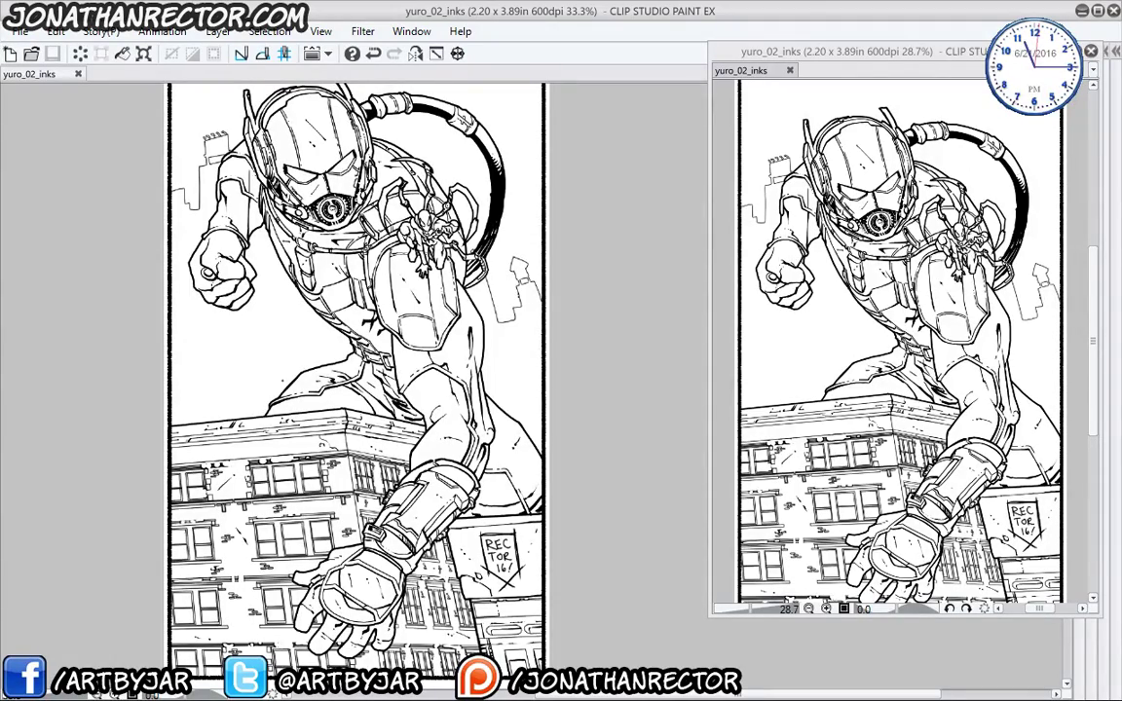
- Check the page mirrored, flip it back, and move the second view window to the centre
{"action": "left_click", "coordinate": [415, 53]}
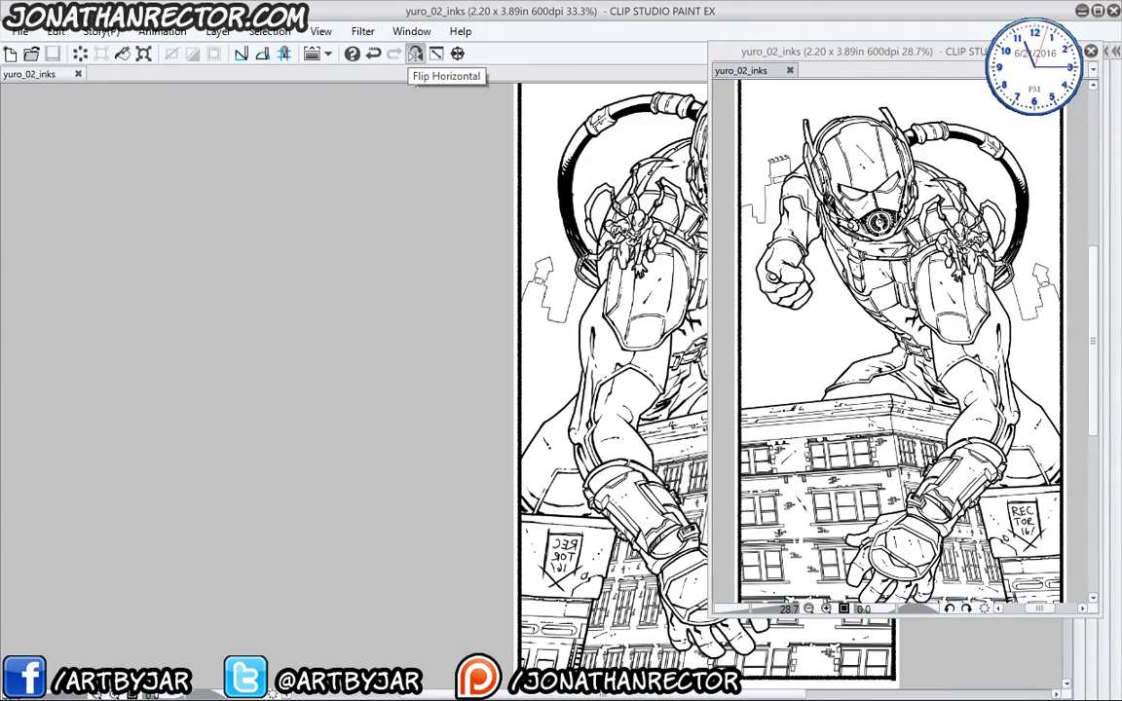
{"action": "left_click_drag", "start_coordinate": [551, 369], "coordinate": [220, 397]}
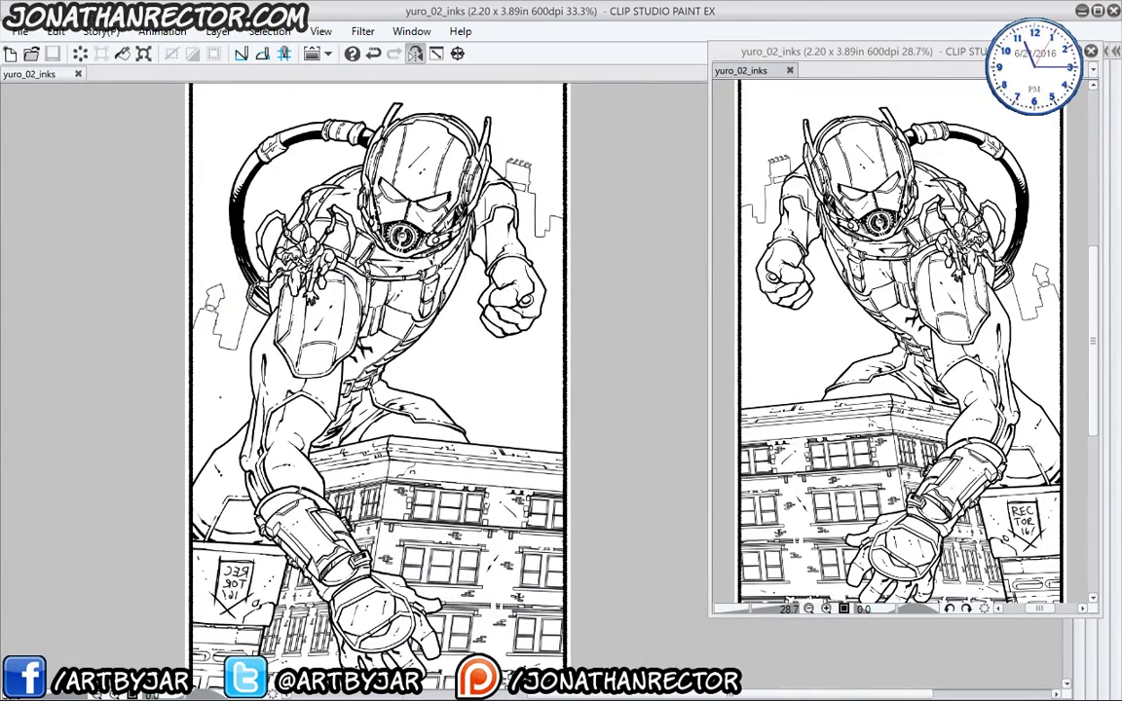
{"action": "left_click", "coordinate": [409, 57]}
{"action": "left_click_drag", "start_coordinate": [456, 611], "coordinate": [39, 607]}
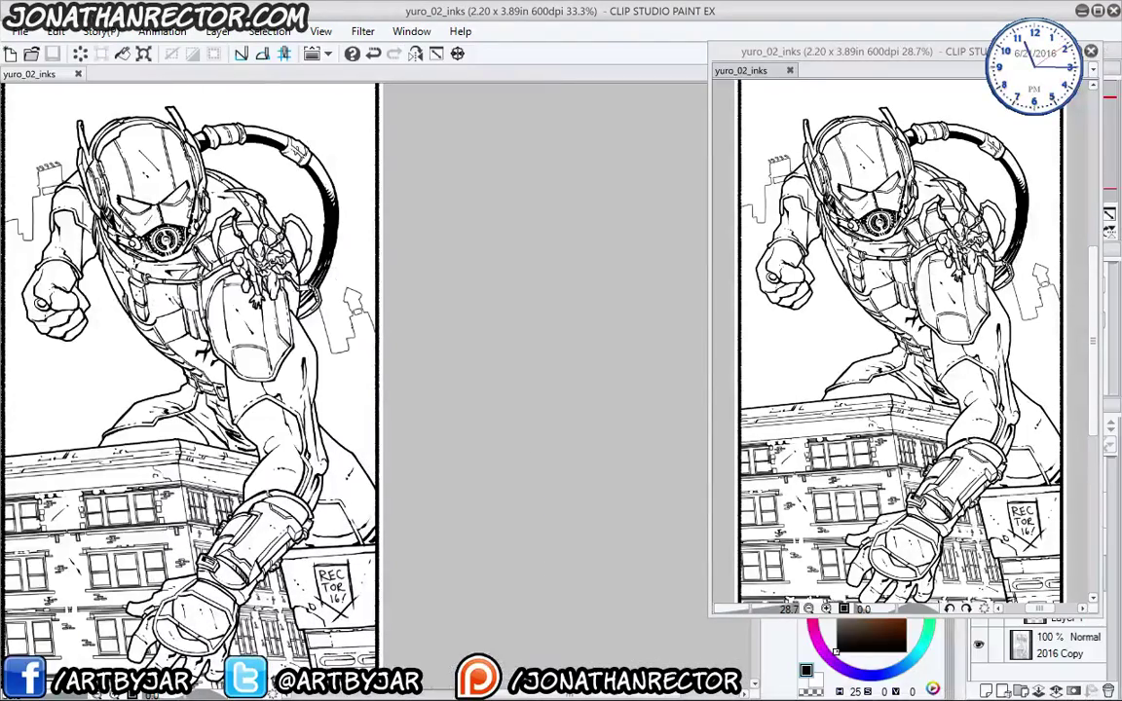
{"action": "mouse_move", "coordinate": [774, 59]}
{"action": "left_mouse_down"}
{"action": "mouse_move", "coordinate": [748, 73]}
{"action": "mouse_move", "coordinate": [435, 75]}
{"action": "left_mouse_up"}
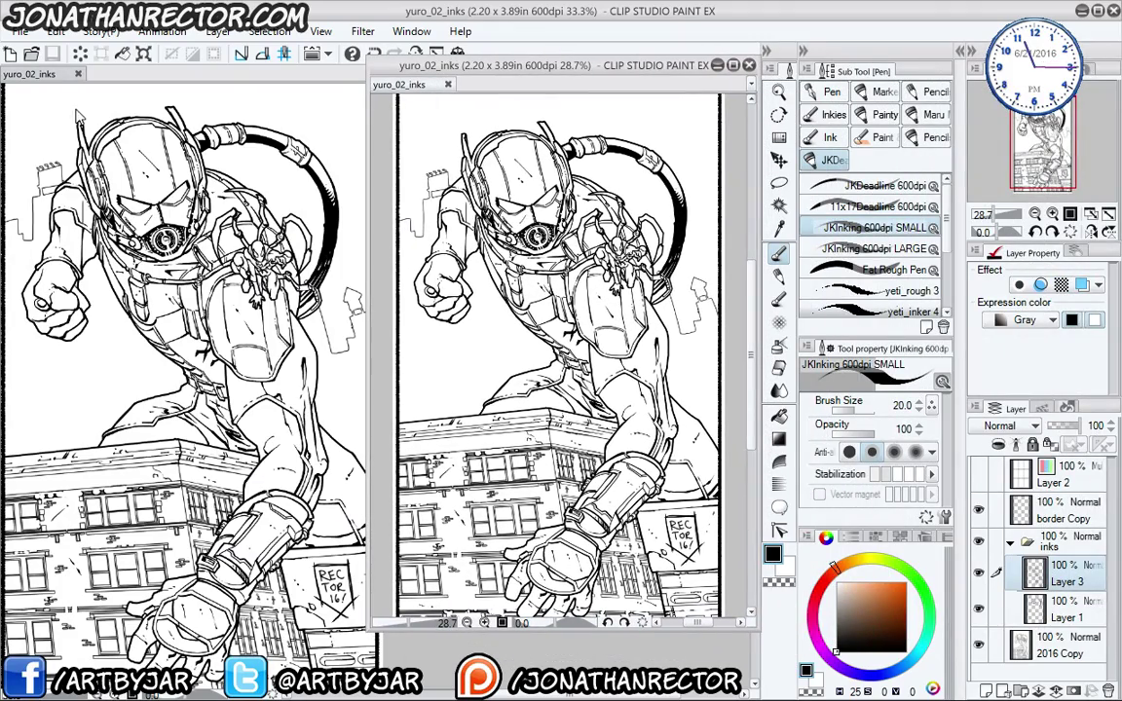
- Use Save as to store a copy named yuro_02_colour
{"action": "left_click", "coordinate": [20, 31]}
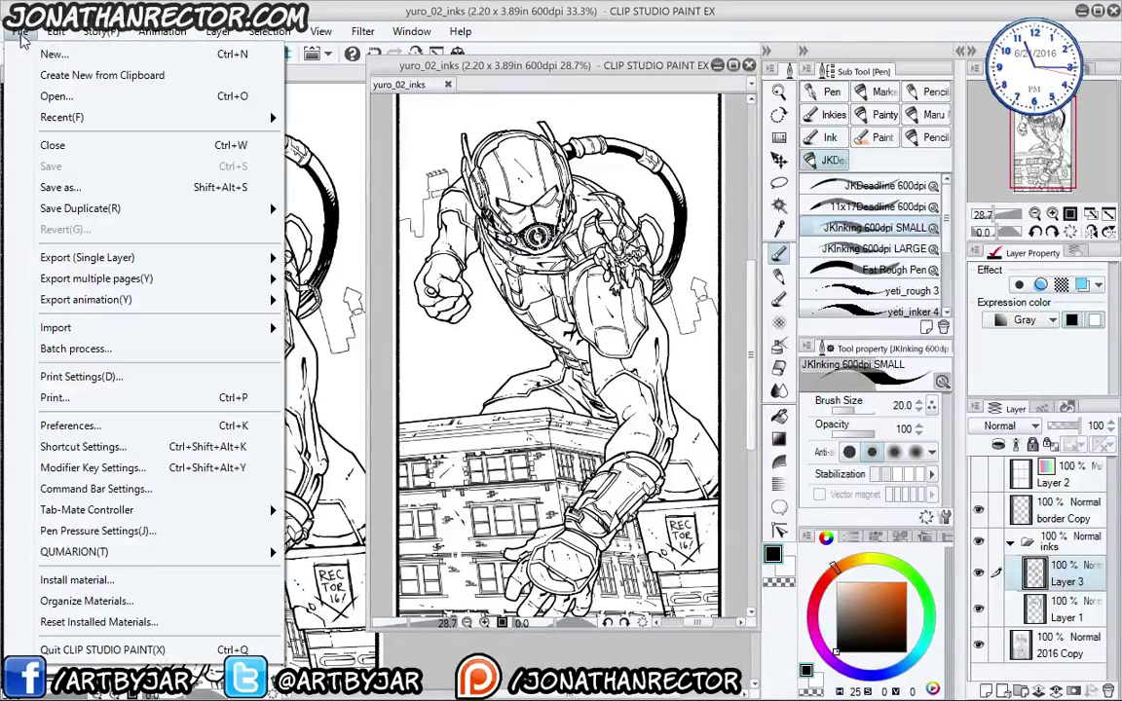
{"action": "left_click", "coordinate": [54, 187]}
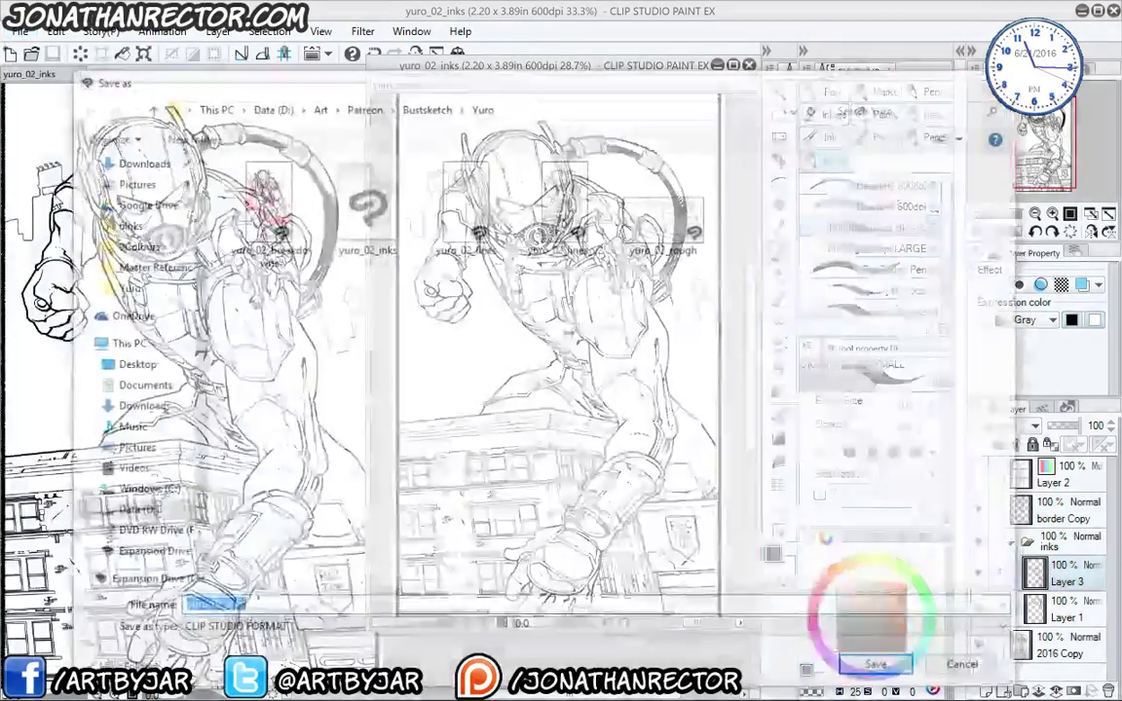
{"action": "key", "text": "End"}
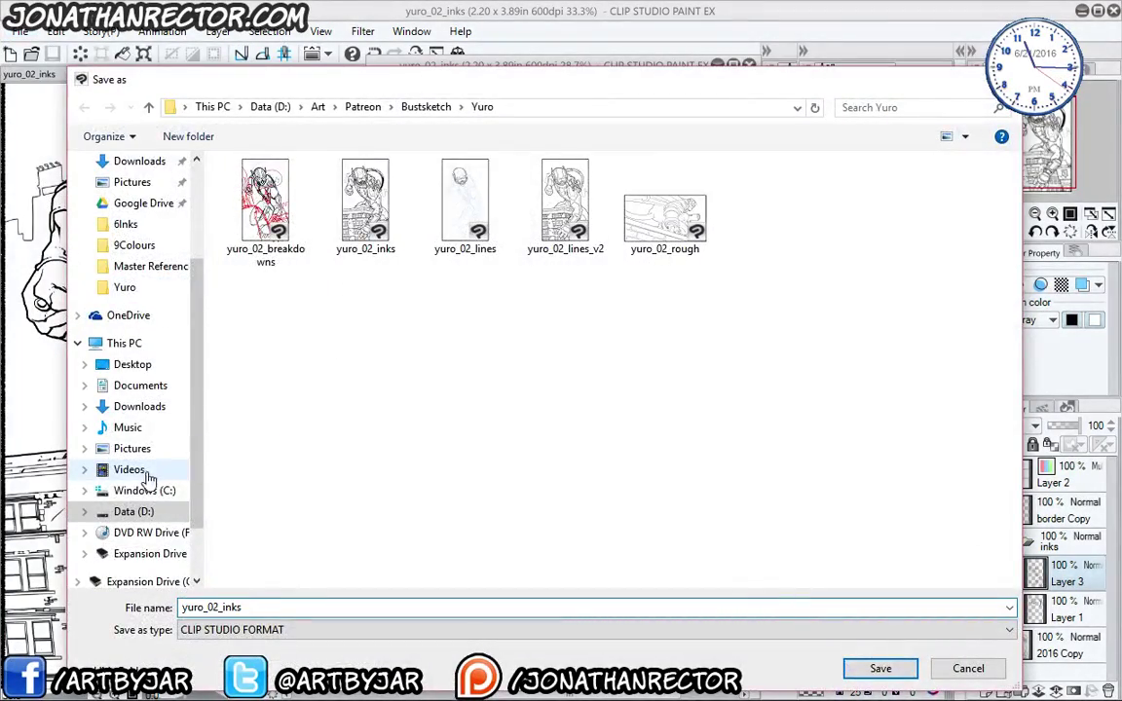
{"action": "key", "text": "BackSpace"}
{"action": "key", "text": "BackSpace"}
{"action": "key", "text": "BackSpace"}
{"action": "key", "text": "BackSpace"}
{"action": "type", "text": "co"}
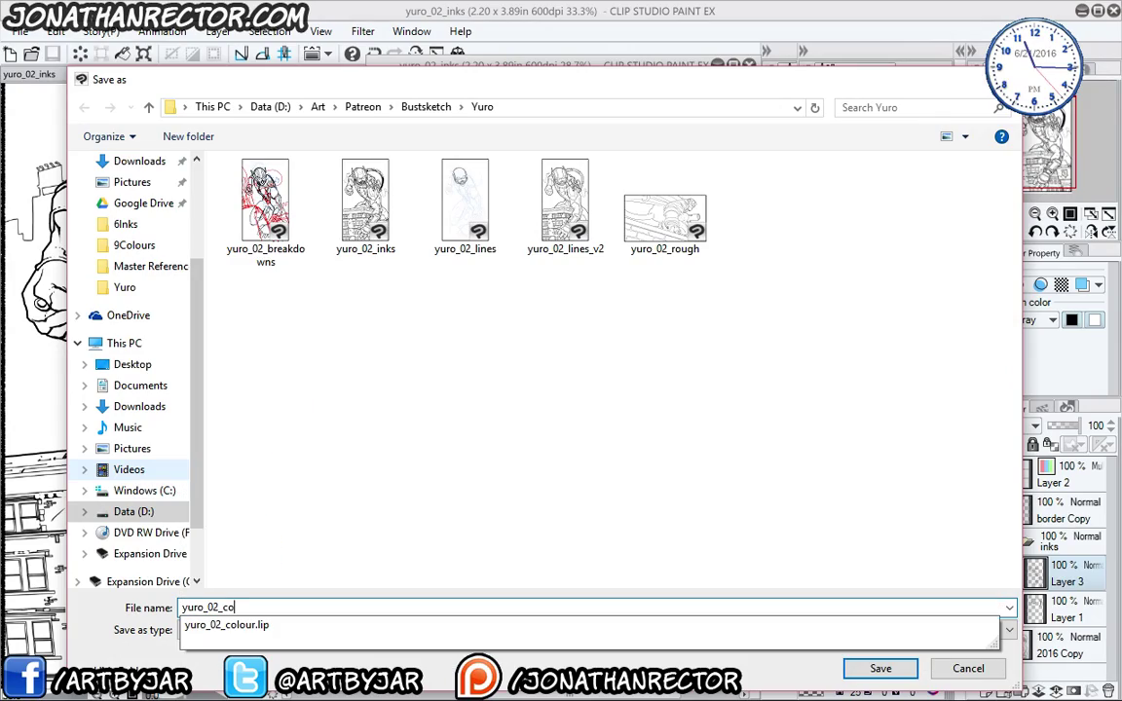
{"action": "type", "text": "lour"}
{"action": "key", "text": "Return"}
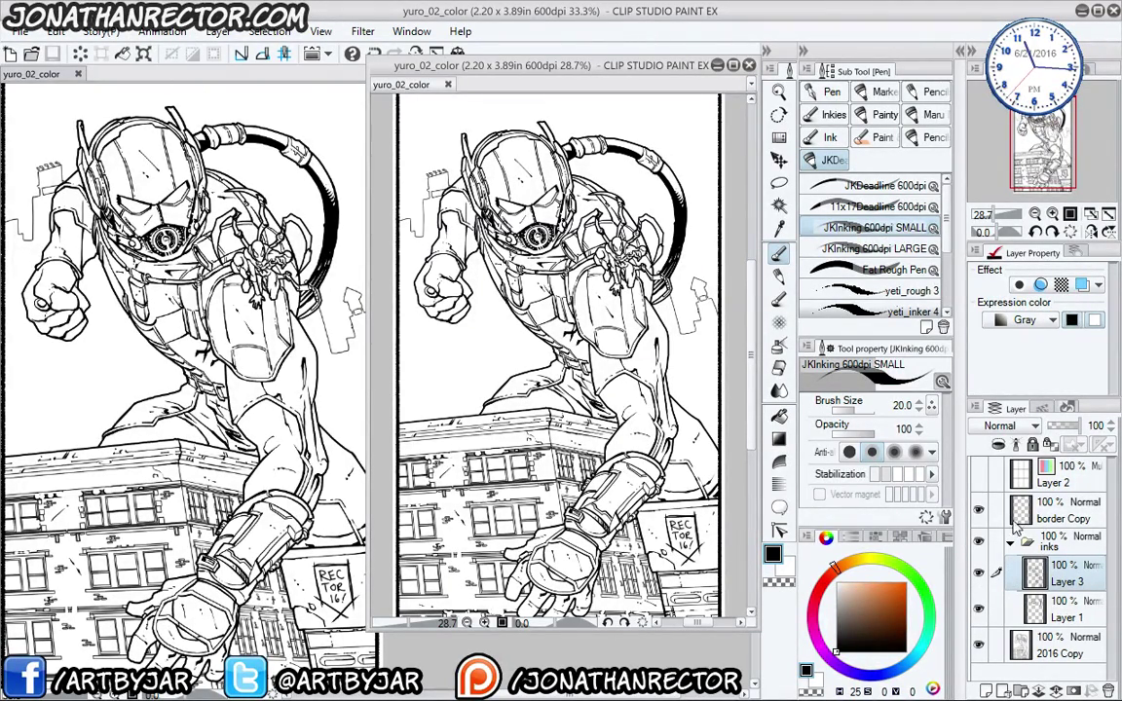
- Merge the inks folder and the layers down to 2016 Copy into one inks layer
{"action": "left_click", "coordinate": [1050, 547]}
{"action": "left_click", "coordinate": [1051, 644], "text": "shift"}
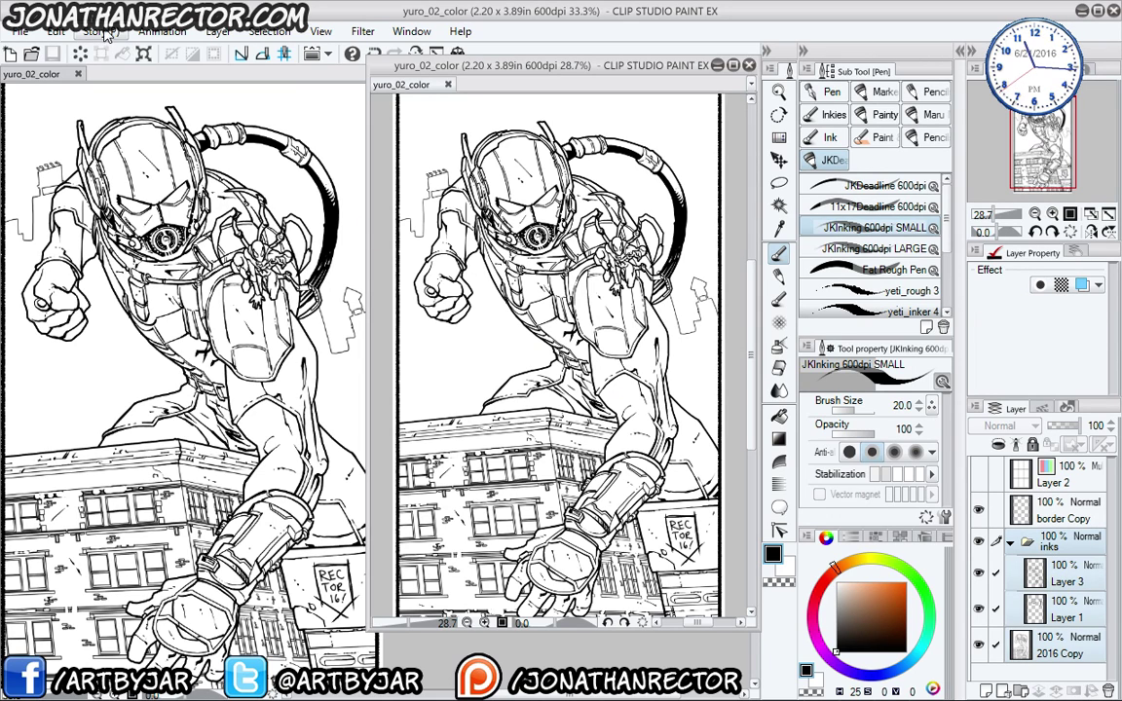
{"action": "left_click", "coordinate": [218, 31]}
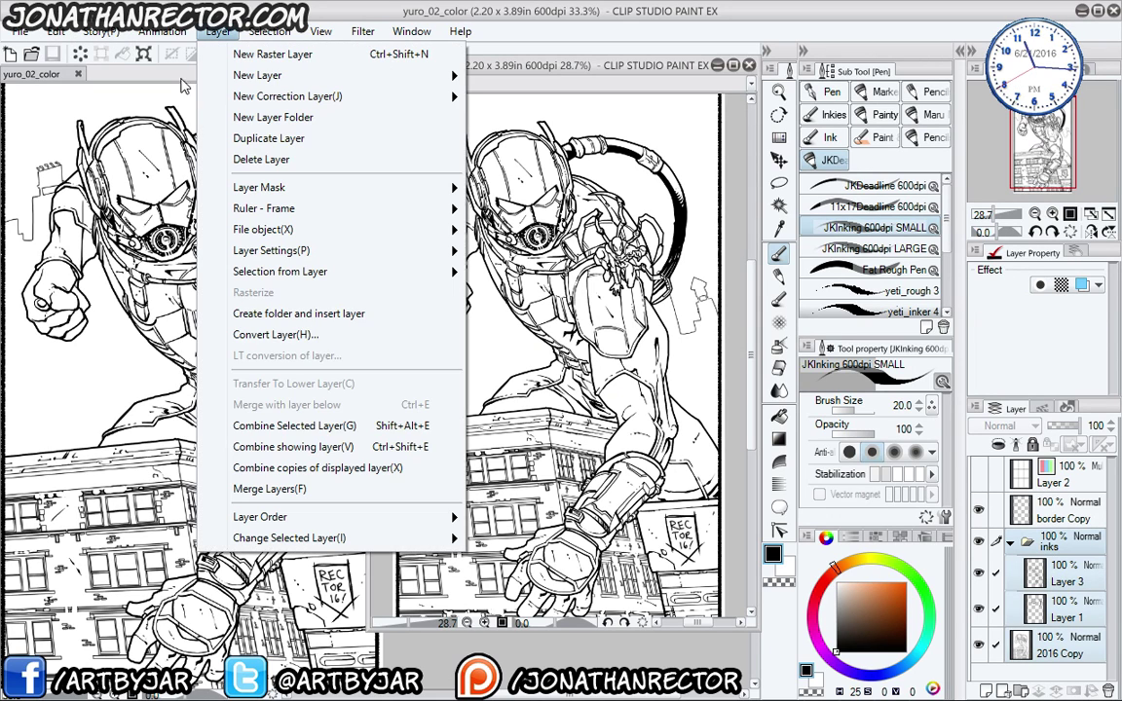
{"action": "left_click", "coordinate": [242, 435]}
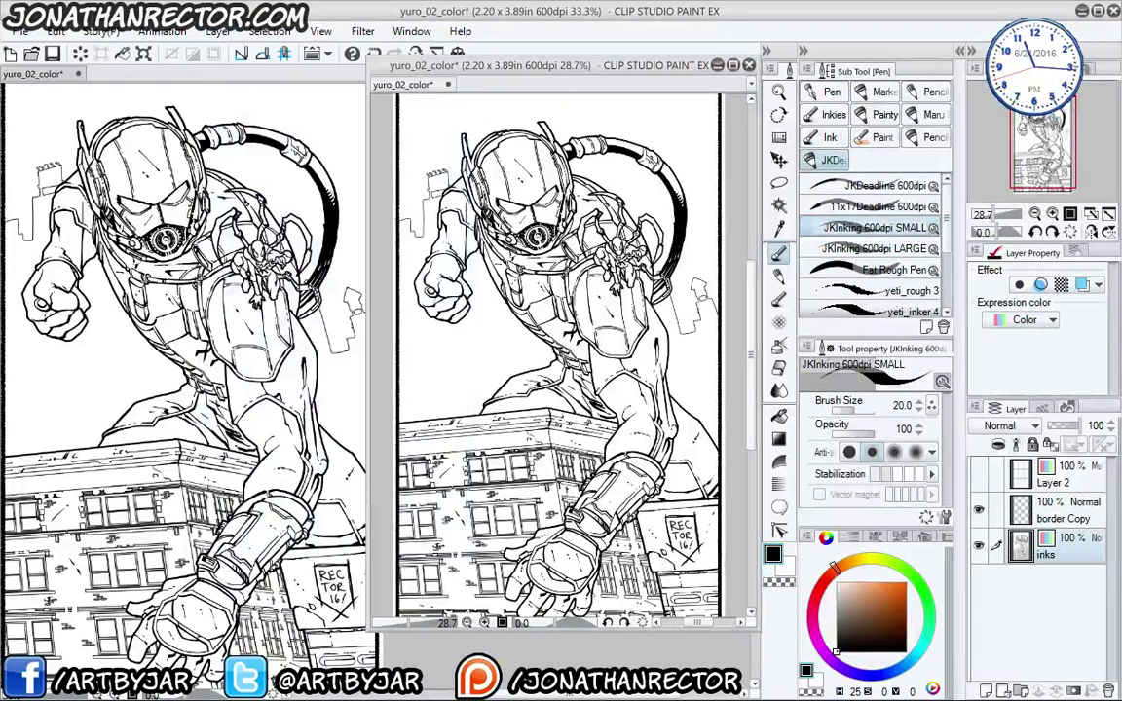
- Set the inks layer's expression colour to Gray and its blend mode to Multiply
{"action": "left_click", "coordinate": [1030, 319]}
{"action": "left_click", "coordinate": [1013, 363]}
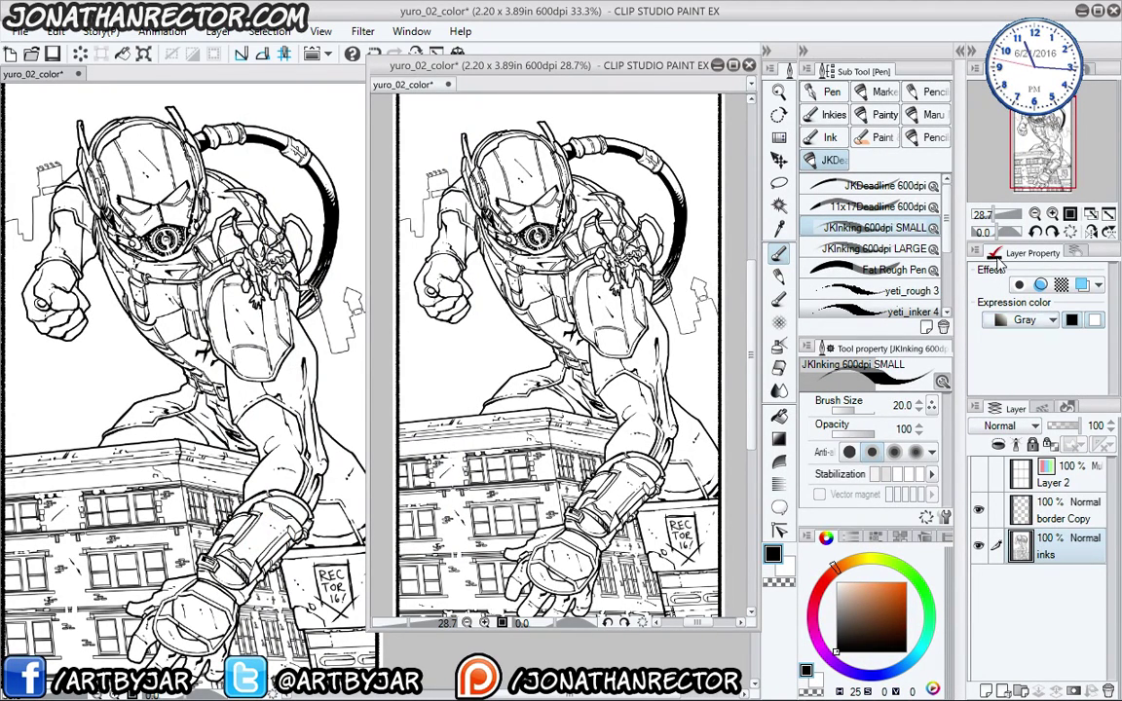
{"action": "left_click", "coordinate": [1008, 429]}
{"action": "left_click", "coordinate": [916, 177]}
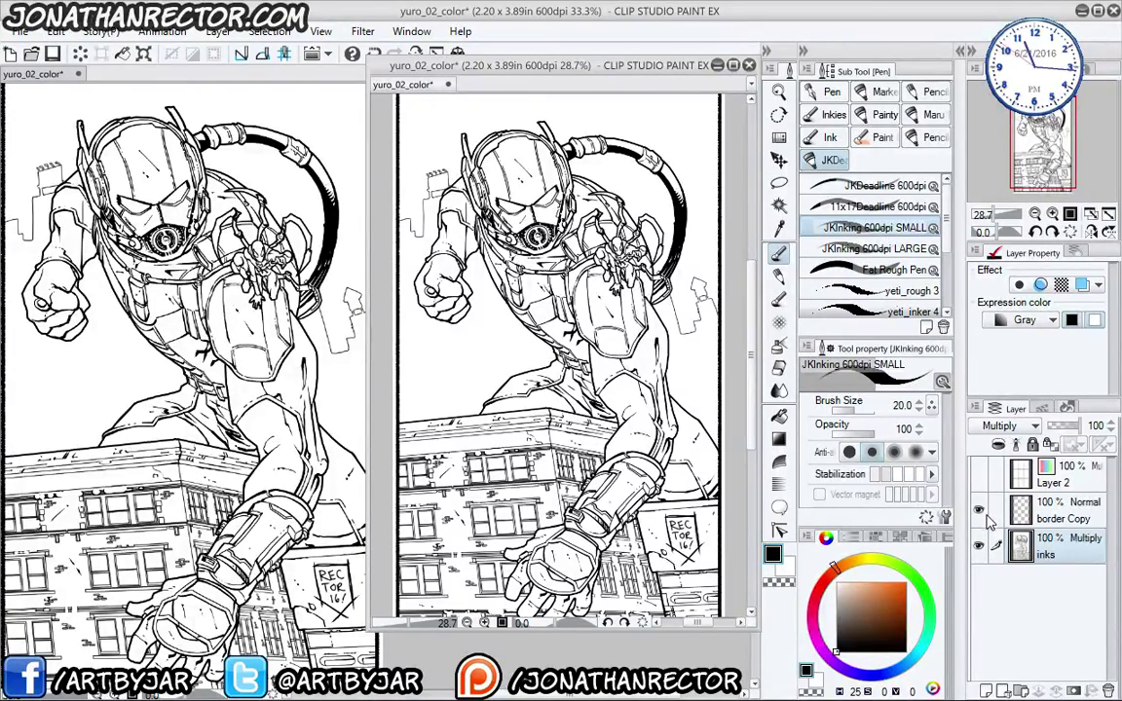
{"action": "key", "text": "ctrl+g"}
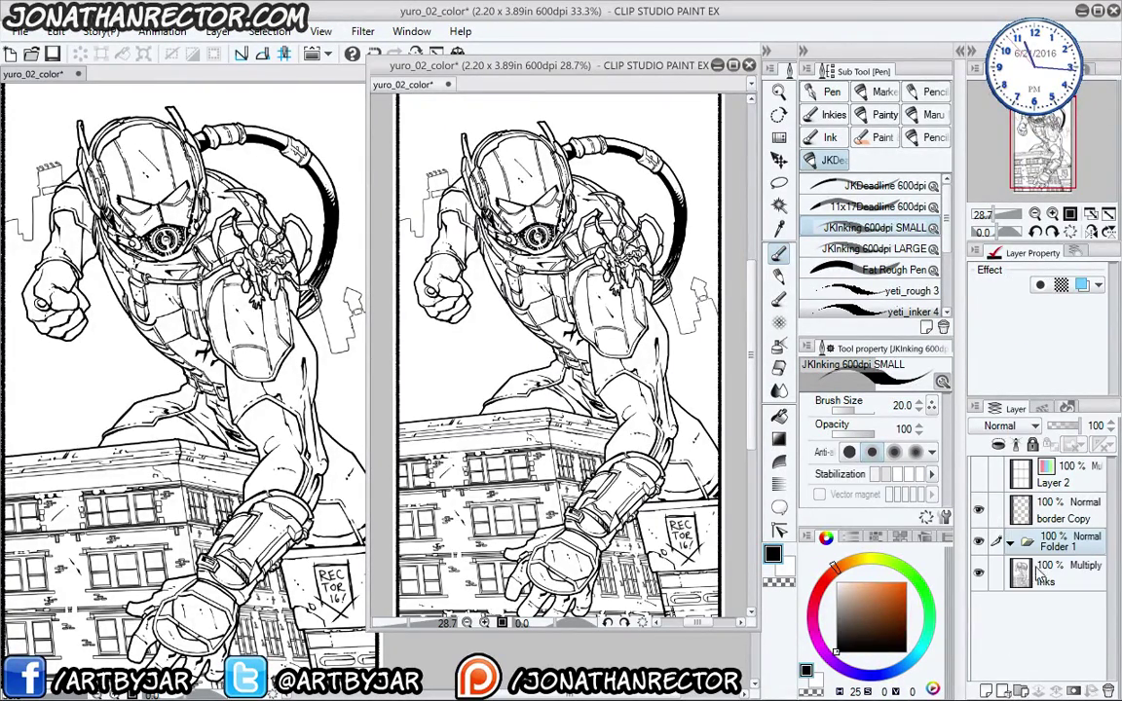
{"action": "key", "text": "ctrl+z"}
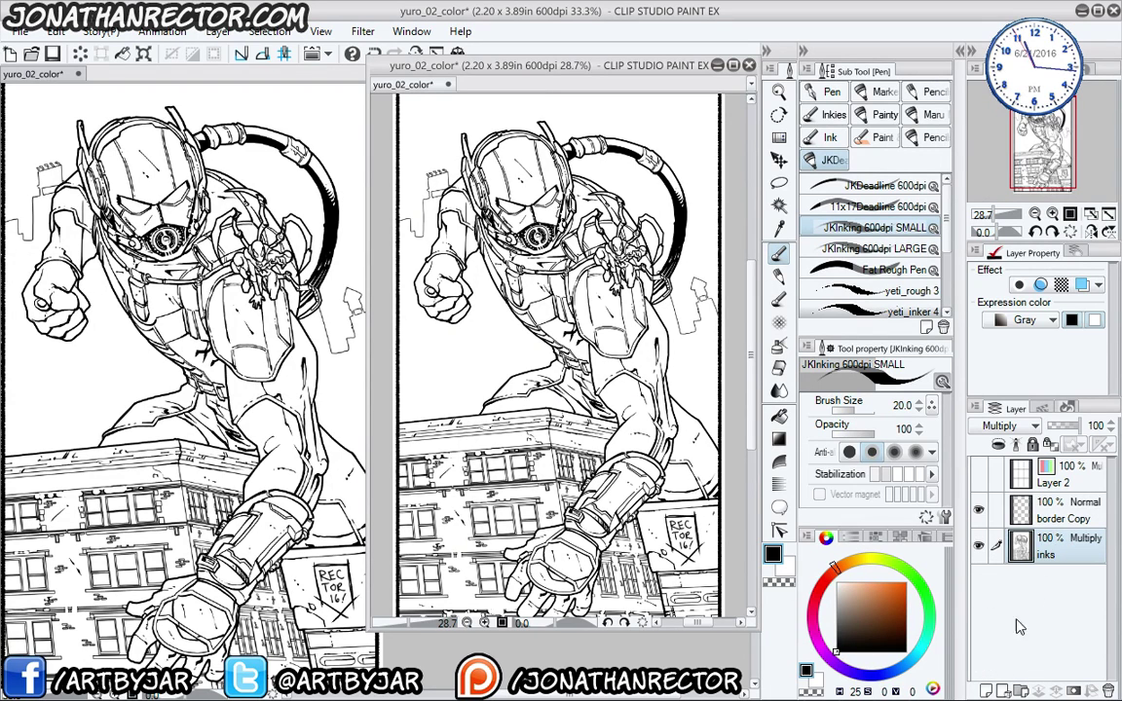
- Add a new raster Layer 1 beneath inks with its expression colour set to Color
{"action": "left_click", "coordinate": [985, 691]}
{"action": "left_click_drag", "start_coordinate": [1055, 554], "coordinate": [1039, 638]}
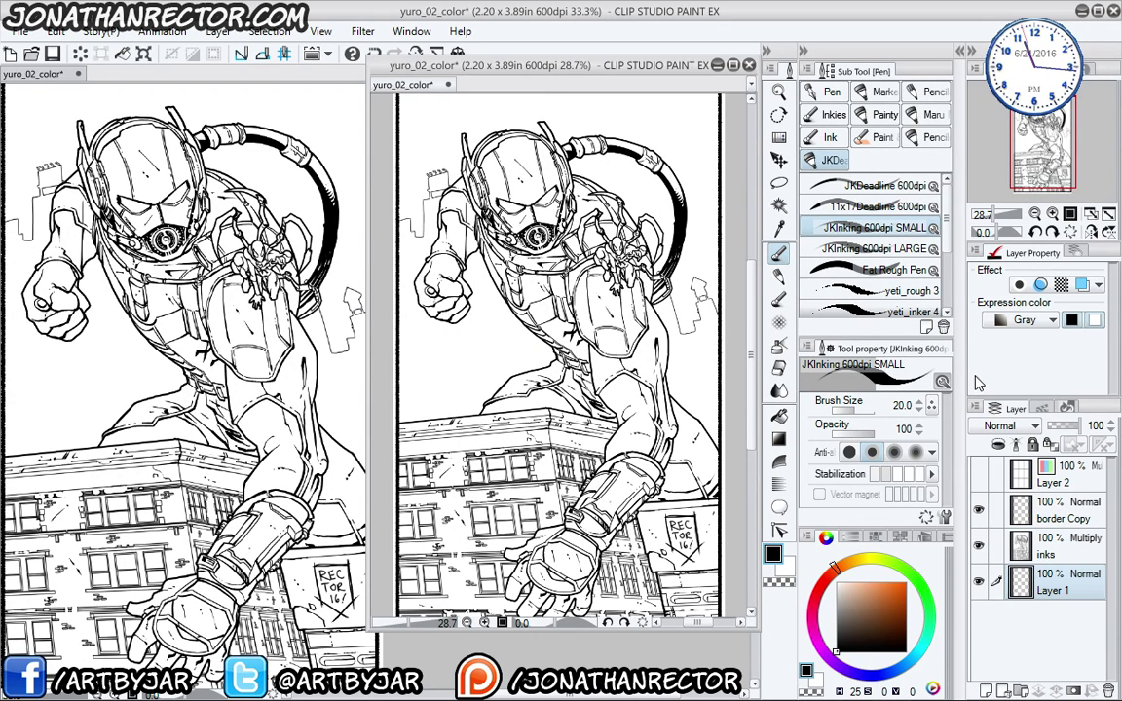
{"action": "left_click", "coordinate": [1028, 319]}
{"action": "left_click", "coordinate": [925, 288]}
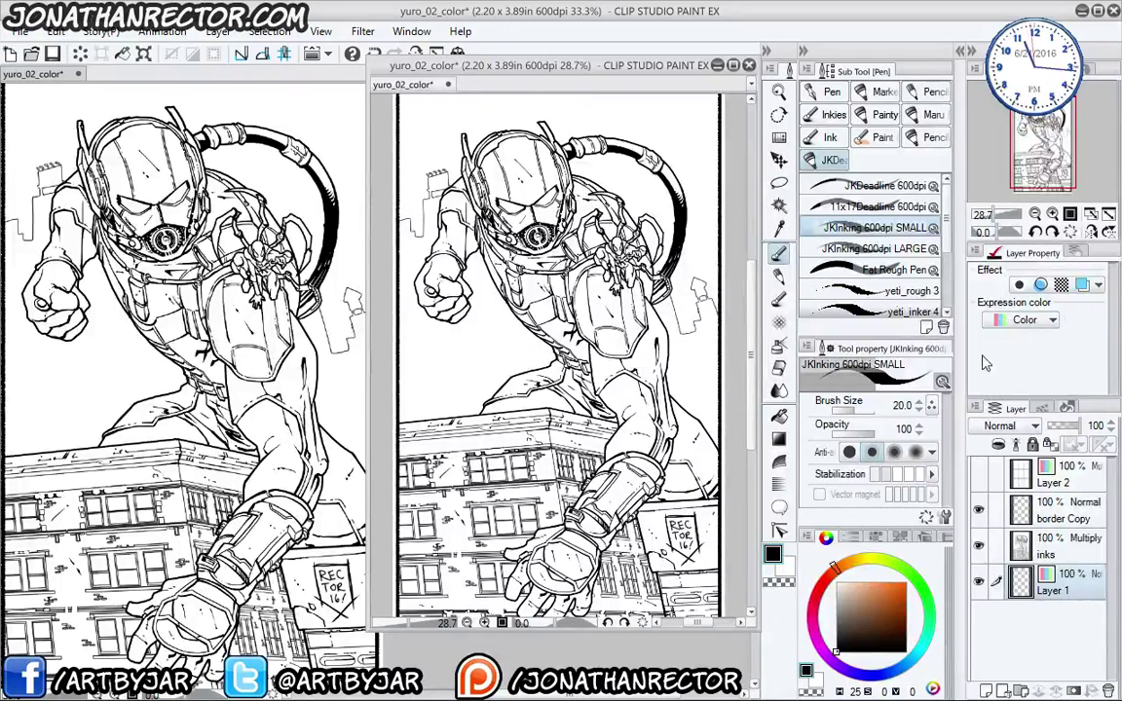
{"action": "scroll", "coordinate": [343, 330], "scroll_direction": "up", "scroll_amount": 1}
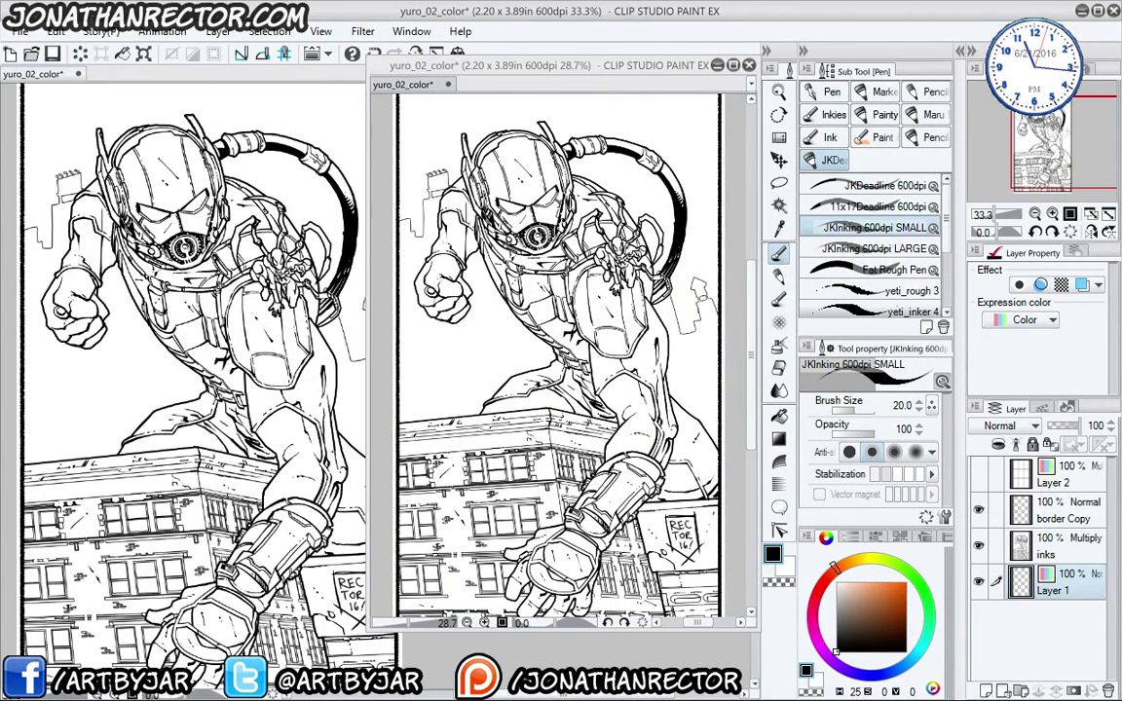
{"action": "left_click", "coordinate": [666, 64]}
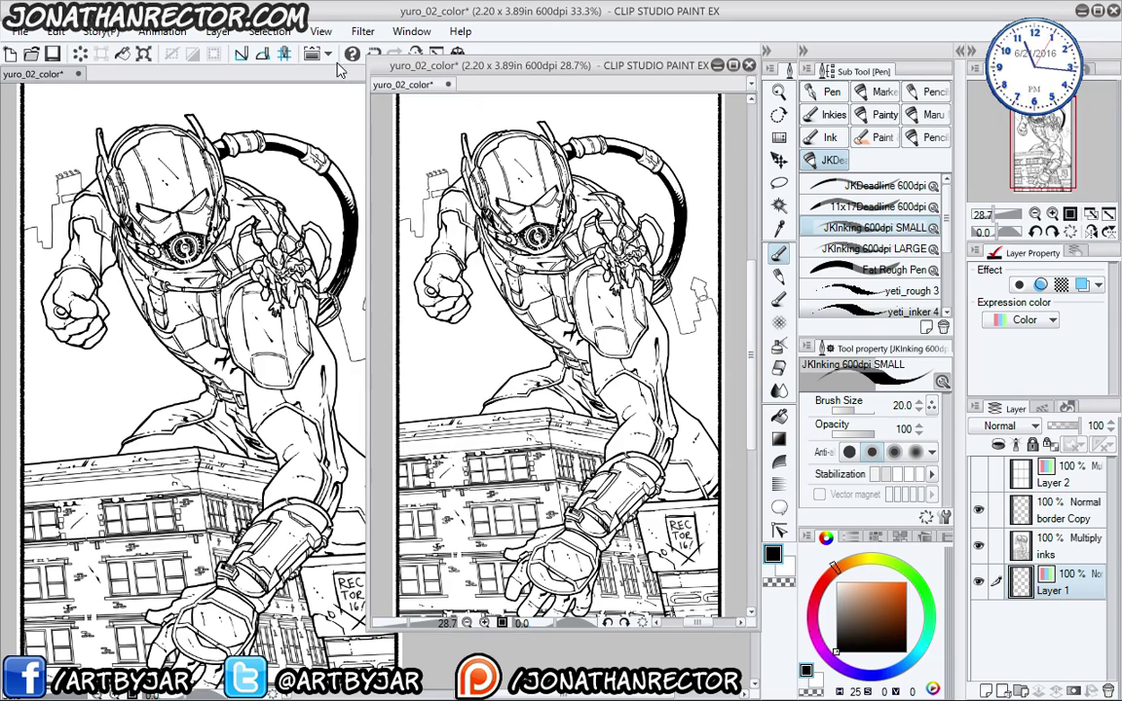
- Close the duplicate page view, choose the Copic Marker TEXTURE brush and a dark muted teal
{"action": "left_click", "coordinate": [748, 66]}
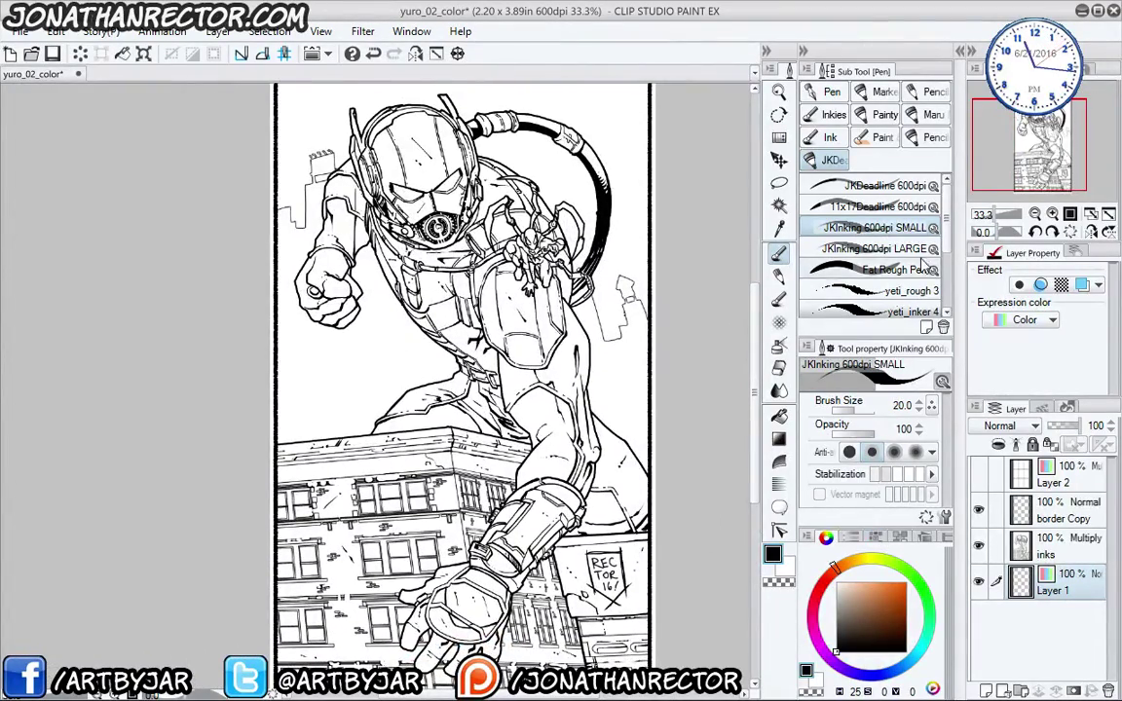
{"action": "scroll", "coordinate": [825, 263], "scroll_direction": "down", "scroll_amount": 3}
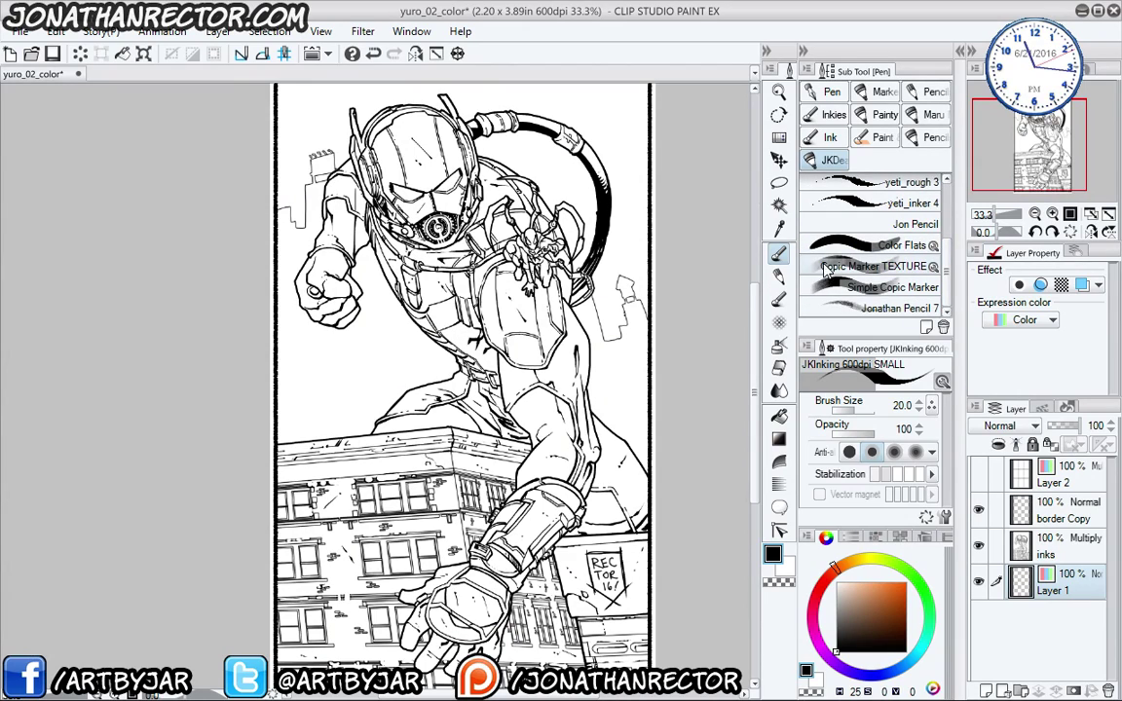
{"action": "left_click", "coordinate": [872, 266]}
{"action": "scroll", "coordinate": [598, 204], "scroll_direction": "up", "scroll_amount": 5}
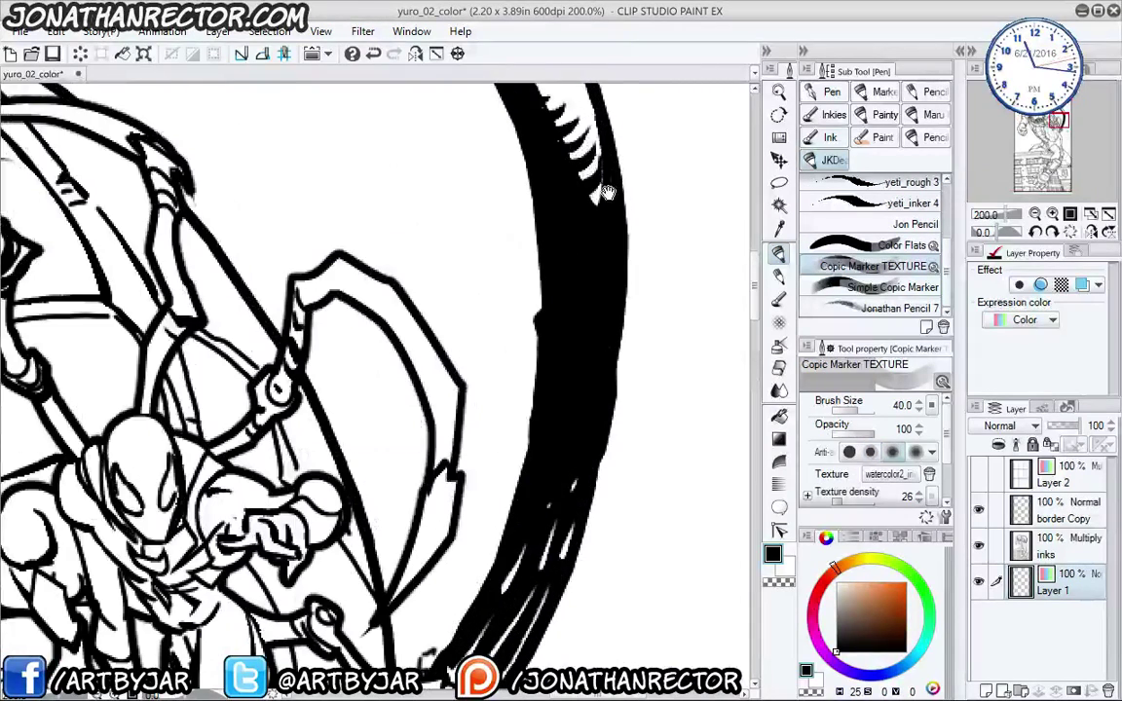
{"action": "mouse_move", "coordinate": [598, 204]}
{"action": "left_mouse_down"}
{"action": "mouse_move", "coordinate": [380, 585]}
{"action": "mouse_move", "coordinate": [407, 594]}
{"action": "left_mouse_up"}
{"action": "left_click_drag", "start_coordinate": [402, 389], "coordinate": [463, 663]}
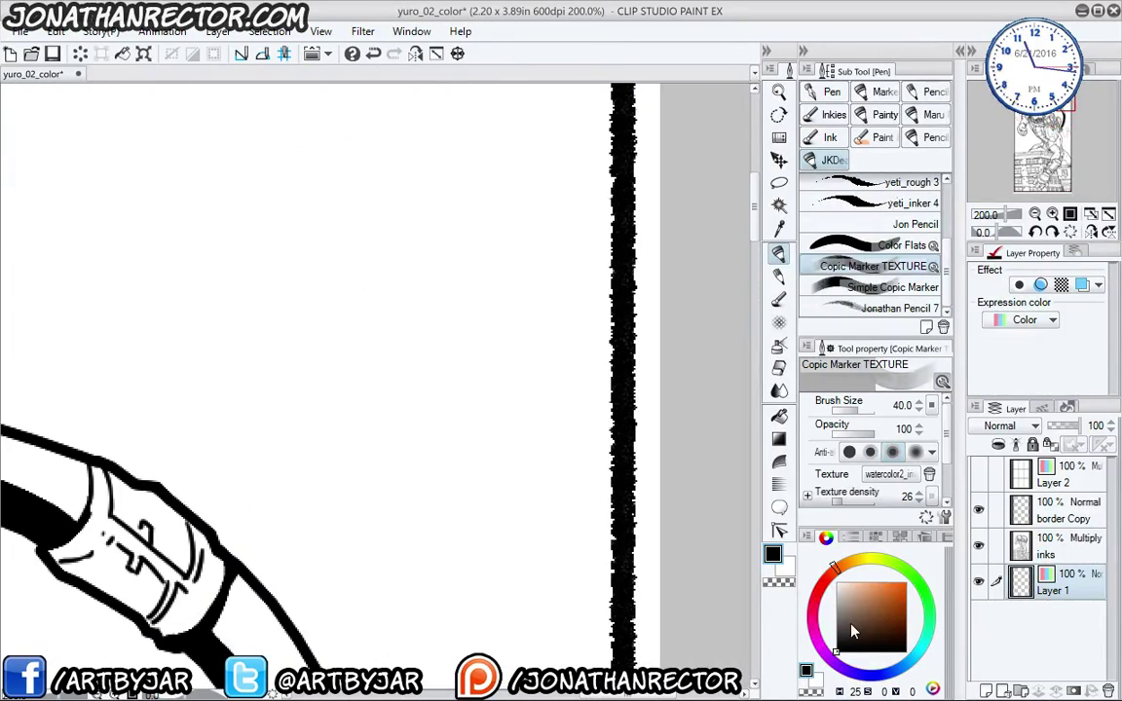
{"action": "left_click_drag", "start_coordinate": [926, 597], "coordinate": [911, 664]}
{"action": "left_click", "coordinate": [873, 614]}
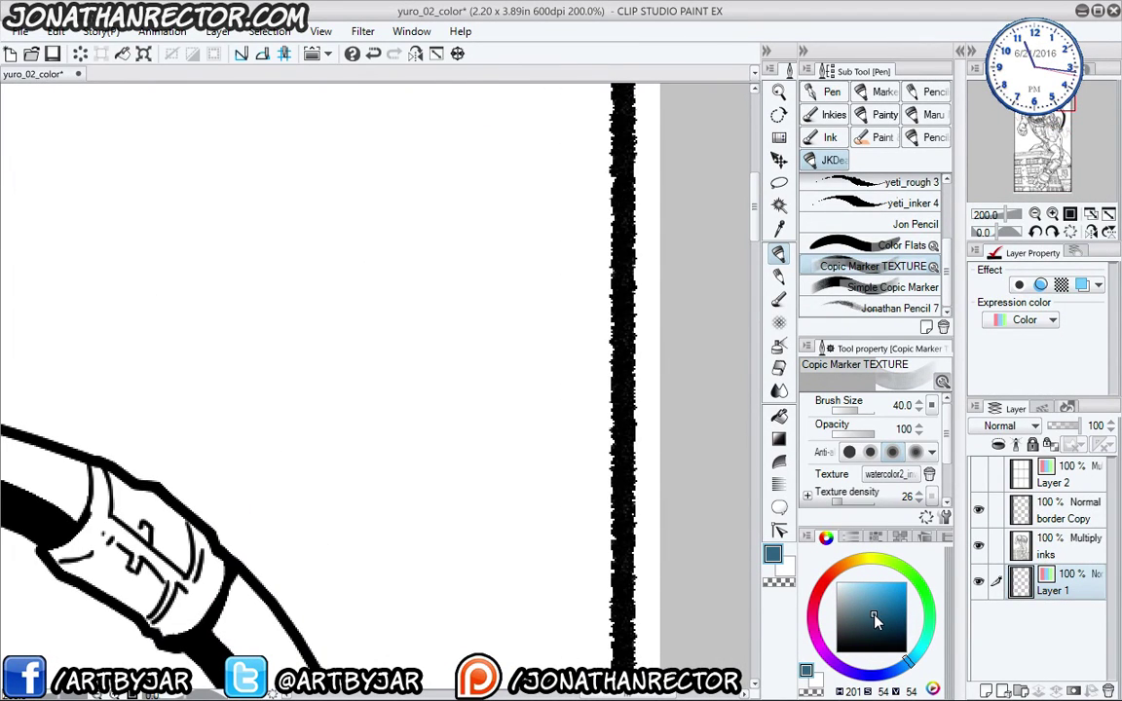
{"action": "left_click_drag", "start_coordinate": [411, 454], "coordinate": [461, 561]}
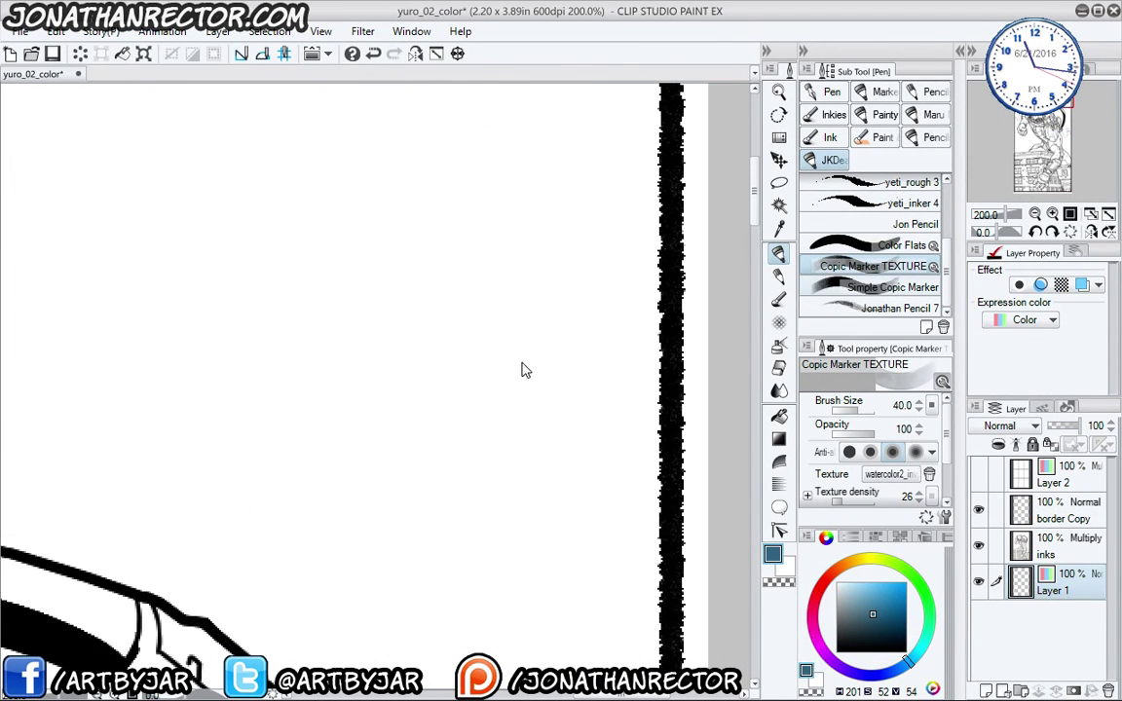
- Paint a patch of vertical teal test strokes with the Simple Copic Marker brush
{"action": "left_click", "coordinate": [828, 288]}
{"action": "mouse_move", "coordinate": [534, 334]}
{"action": "left_mouse_down"}
{"action": "mouse_move", "coordinate": [547, 405]}
{"action": "mouse_move", "coordinate": [548, 324]}
{"action": "left_mouse_up"}
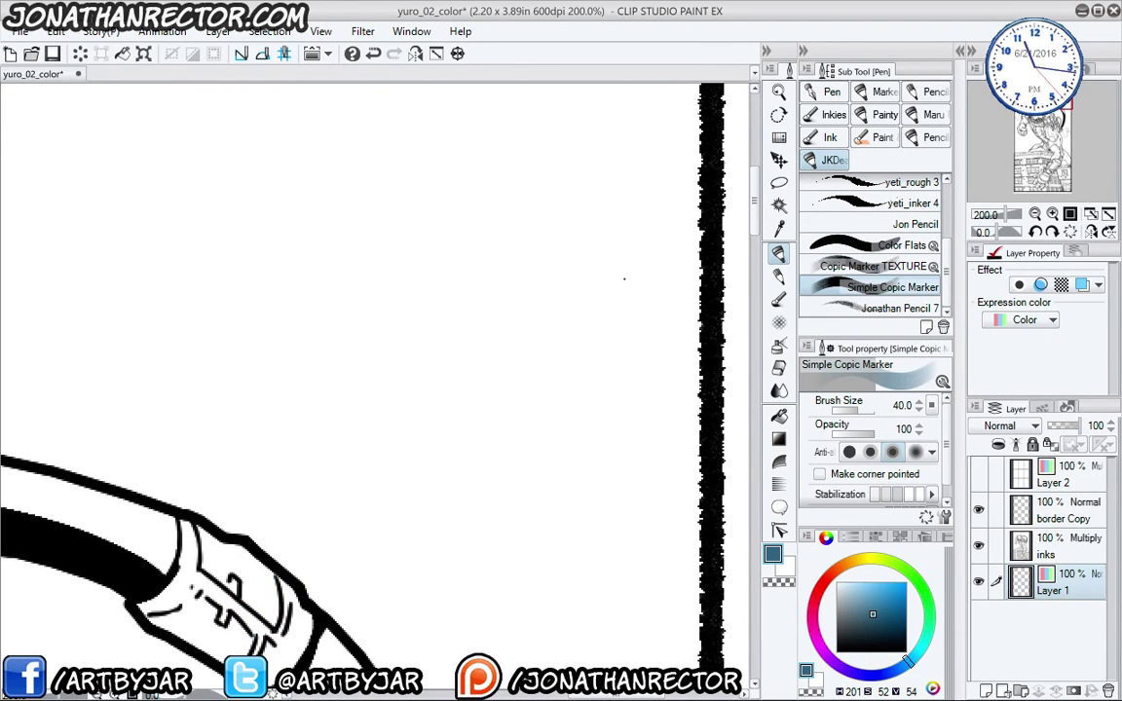
{"action": "mouse_move", "coordinate": [645, 173]}
{"action": "left_mouse_down"}
{"action": "mouse_move", "coordinate": [635, 324]}
{"action": "mouse_move", "coordinate": [514, 337]}
{"action": "mouse_move", "coordinate": [513, 485]}
{"action": "left_mouse_up"}
{"action": "left_click_drag", "start_coordinate": [495, 136], "coordinate": [493, 440]}
{"action": "left_click_drag", "start_coordinate": [429, 112], "coordinate": [410, 428]}
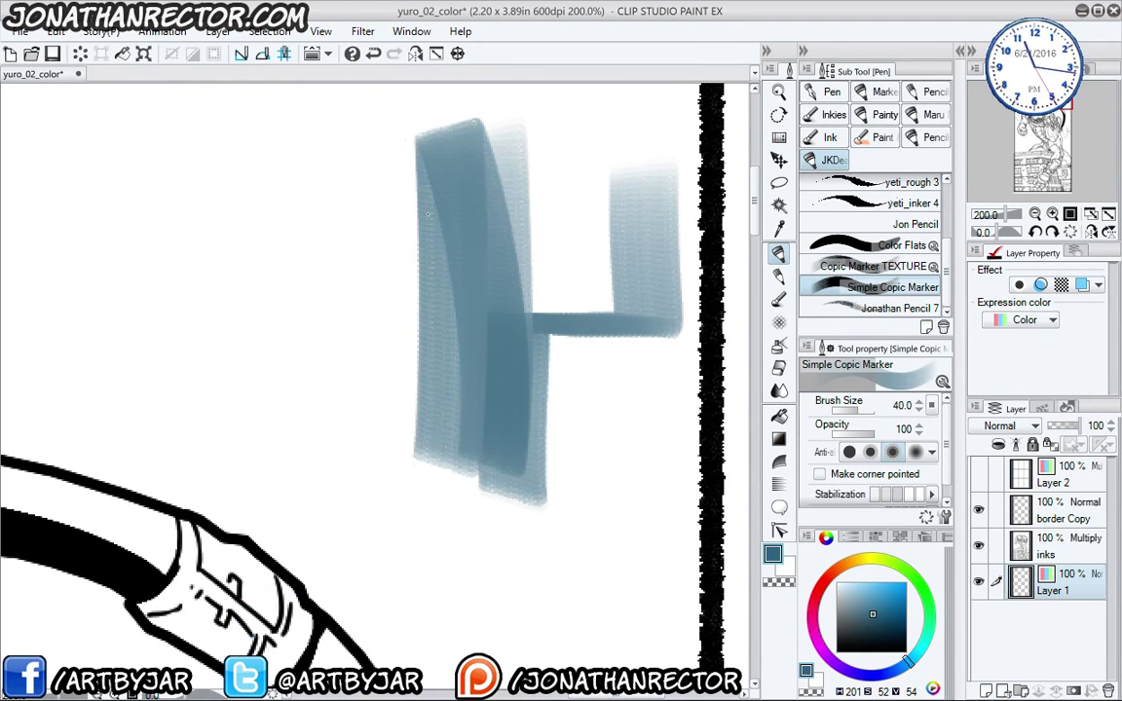
{"action": "left_click_drag", "start_coordinate": [370, 131], "coordinate": [368, 419]}
{"action": "left_click_drag", "start_coordinate": [331, 136], "coordinate": [329, 429]}
{"action": "left_click_drag", "start_coordinate": [317, 368], "coordinate": [407, 348]}
{"action": "left_click_drag", "start_coordinate": [439, 193], "coordinate": [429, 369]}
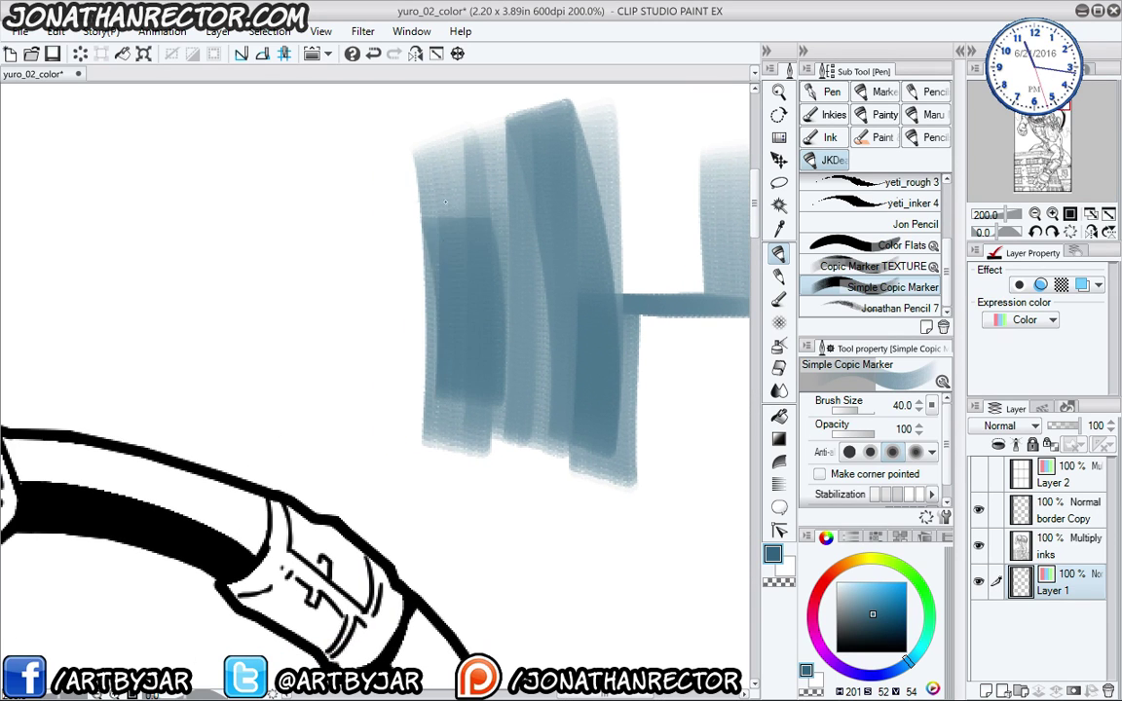
{"action": "left_click_drag", "start_coordinate": [404, 176], "coordinate": [399, 341]}
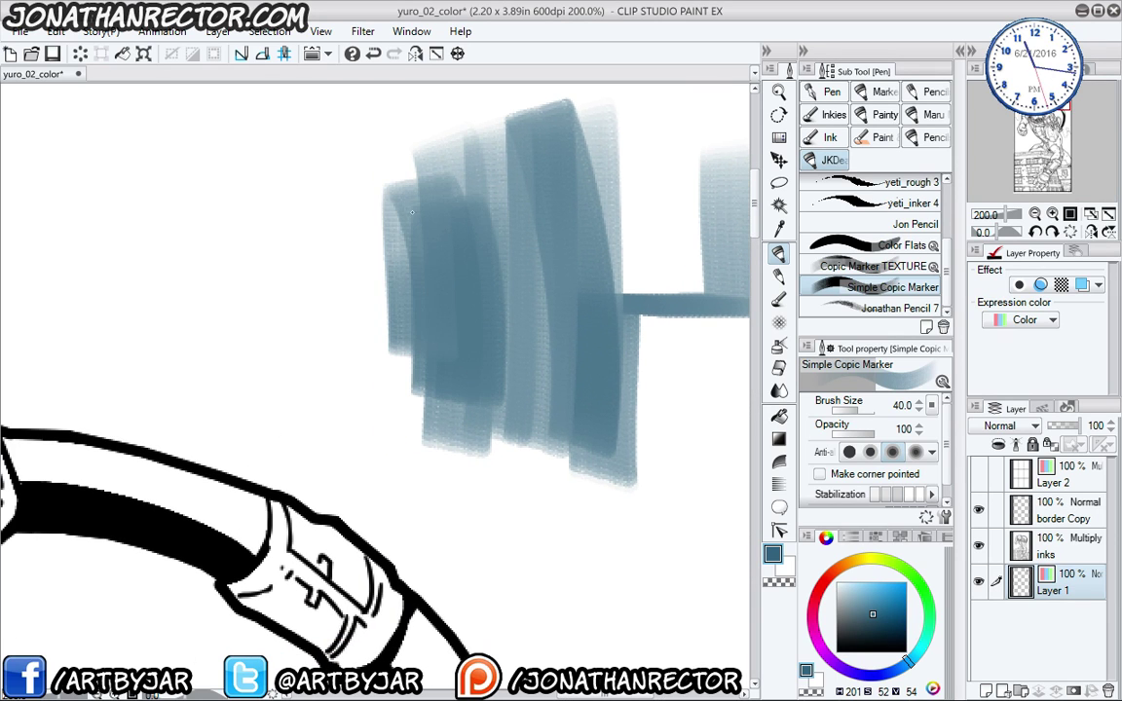
- Paint a second, textured teal test patch with the Copic Marker TEXTURE brush
{"action": "left_click", "coordinate": [843, 266]}
{"action": "left_click_drag", "start_coordinate": [307, 401], "coordinate": [540, 567]}
{"action": "mouse_move", "coordinate": [507, 259]}
{"action": "left_mouse_down"}
{"action": "mouse_move", "coordinate": [526, 357]}
{"action": "mouse_move", "coordinate": [498, 433]}
{"action": "mouse_move", "coordinate": [475, 397]}
{"action": "mouse_move", "coordinate": [420, 228]}
{"action": "mouse_move", "coordinate": [417, 344]}
{"action": "mouse_move", "coordinate": [381, 445]}
{"action": "mouse_move", "coordinate": [326, 460]}
{"action": "left_mouse_up"}
{"action": "left_click_drag", "start_coordinate": [292, 321], "coordinate": [287, 428]}
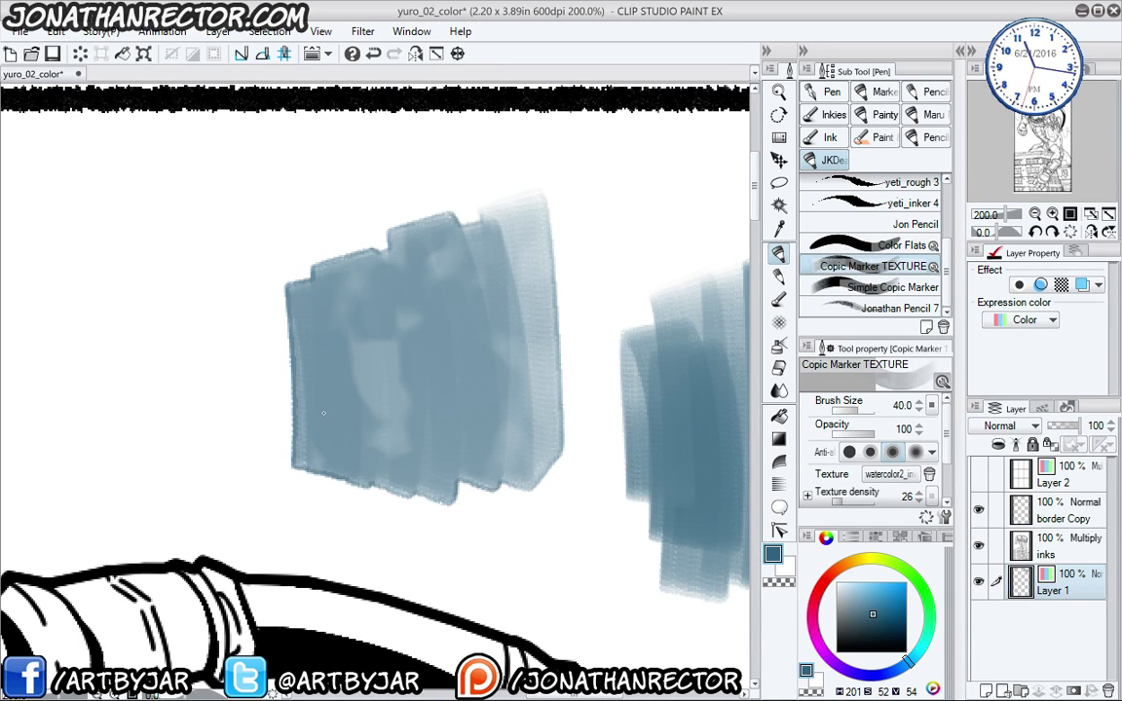
{"action": "key", "text": "Tab"}
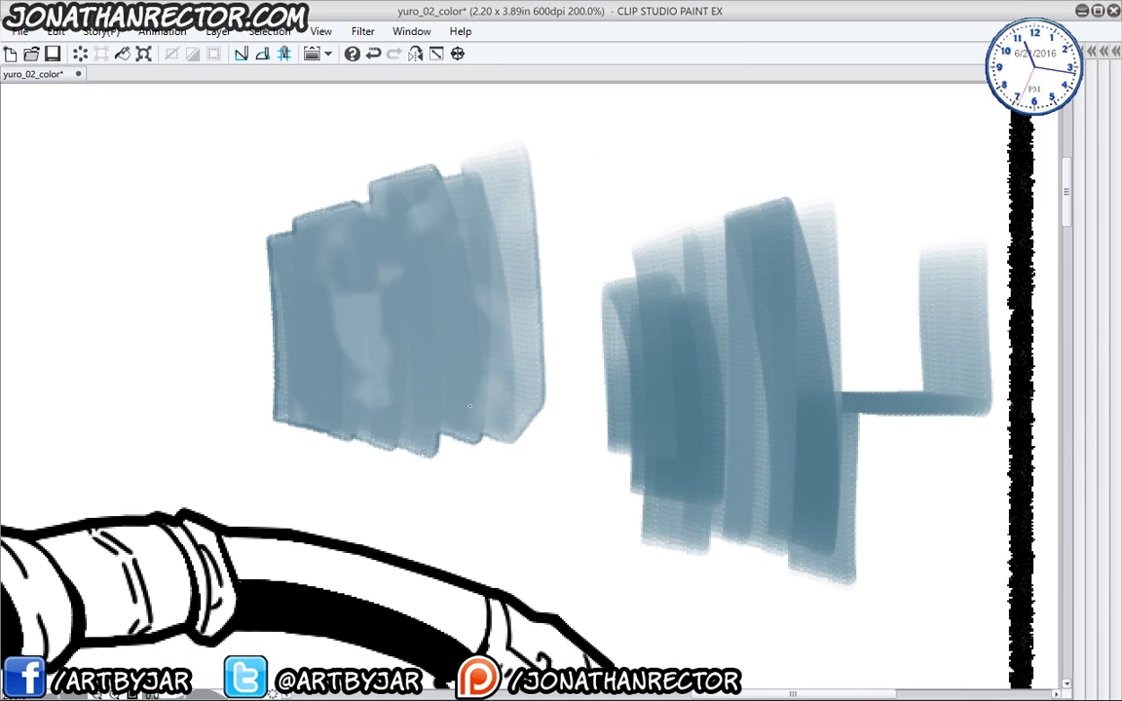
{"action": "mouse_move", "coordinate": [469, 406]}
{"action": "left_mouse_down"}
{"action": "mouse_move", "coordinate": [351, 229]}
{"action": "mouse_move", "coordinate": [273, 429]}
{"action": "mouse_move", "coordinate": [199, 282]}
{"action": "left_mouse_up"}
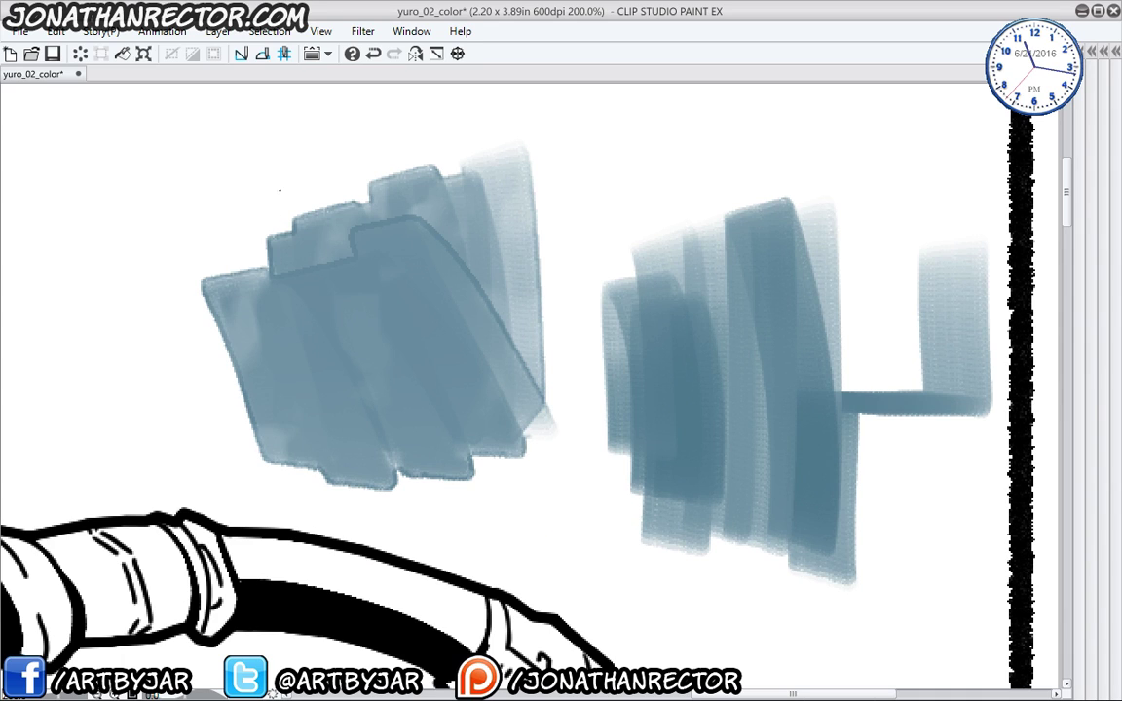
{"action": "mouse_move", "coordinate": [283, 107]}
{"action": "left_mouse_down"}
{"action": "mouse_move", "coordinate": [204, 297]}
{"action": "mouse_move", "coordinate": [160, 292]}
{"action": "mouse_move", "coordinate": [330, 215]}
{"action": "mouse_move", "coordinate": [385, 216]}
{"action": "mouse_move", "coordinate": [445, 306]}
{"action": "mouse_move", "coordinate": [480, 222]}
{"action": "mouse_move", "coordinate": [437, 304]}
{"action": "left_mouse_up"}
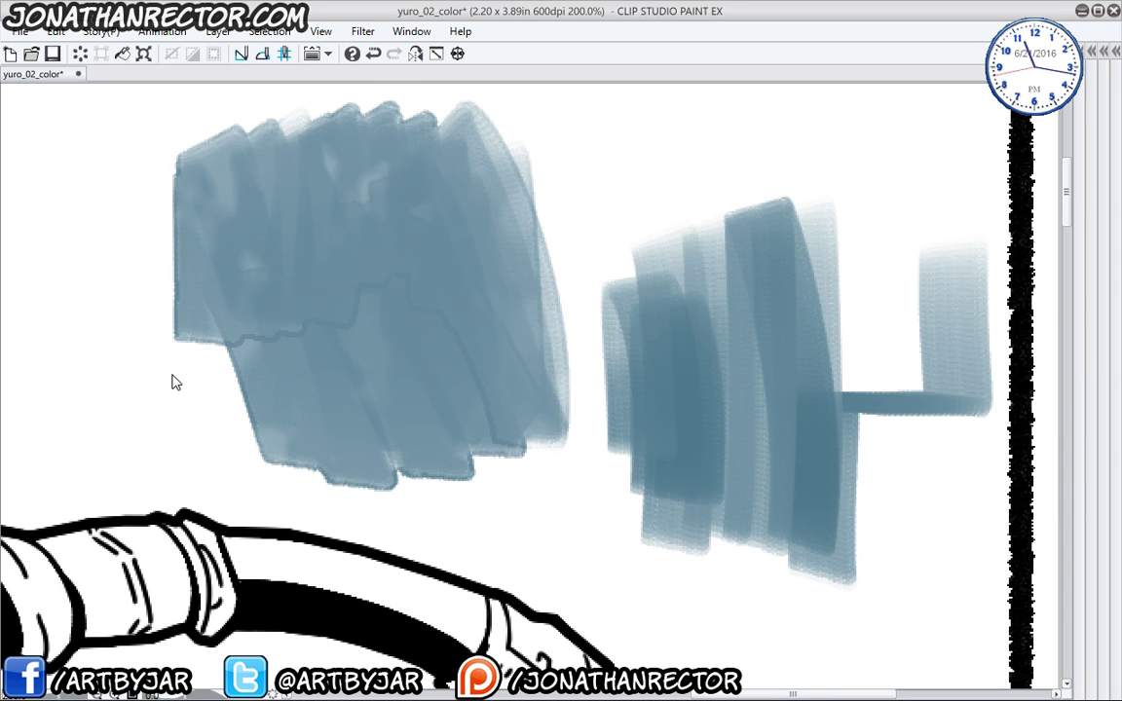
{"action": "scroll", "coordinate": [171, 380], "scroll_direction": "down", "scroll_amount": 1}
{"action": "scroll", "coordinate": [172, 380], "scroll_direction": "down", "scroll_amount": 3}
{"action": "left_click_drag", "start_coordinate": [138, 469], "coordinate": [387, 500]}
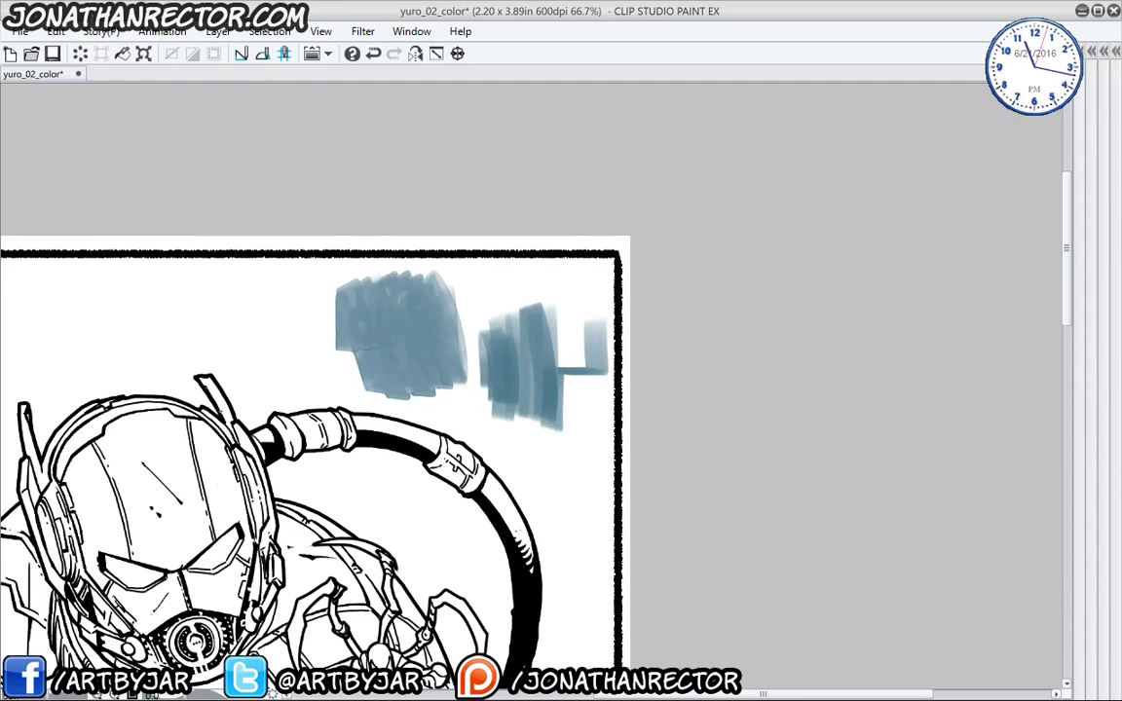
- Restore the palettes, then select all, delete and deselect to clear Layer 1's teal patches
{"action": "left_click_drag", "start_coordinate": [194, 482], "coordinate": [306, 224]}
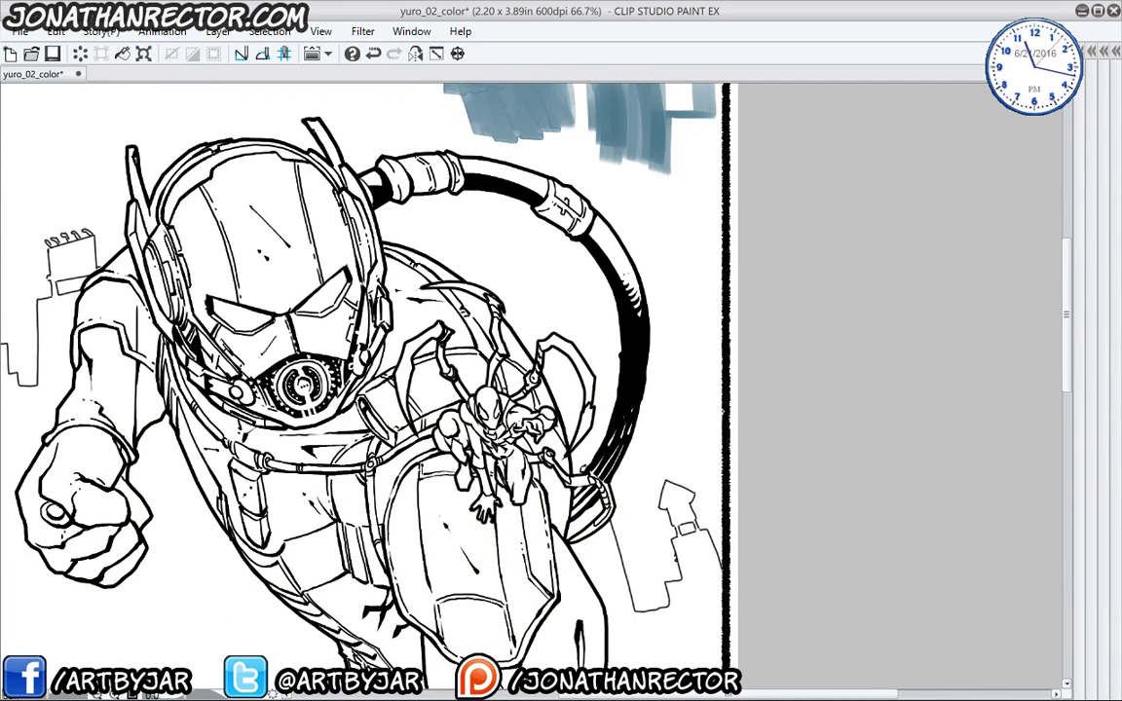
{"action": "left_click_drag", "start_coordinate": [241, 399], "coordinate": [285, 537]}
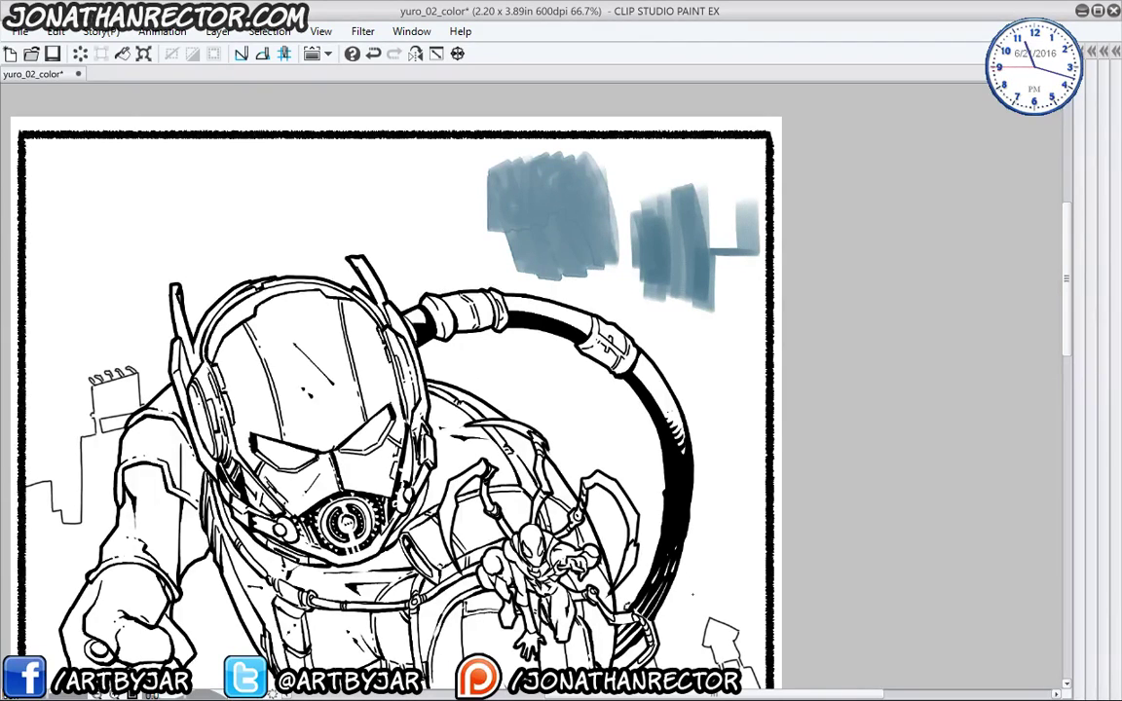
{"action": "left_click_drag", "start_coordinate": [837, 223], "coordinate": [816, 178]}
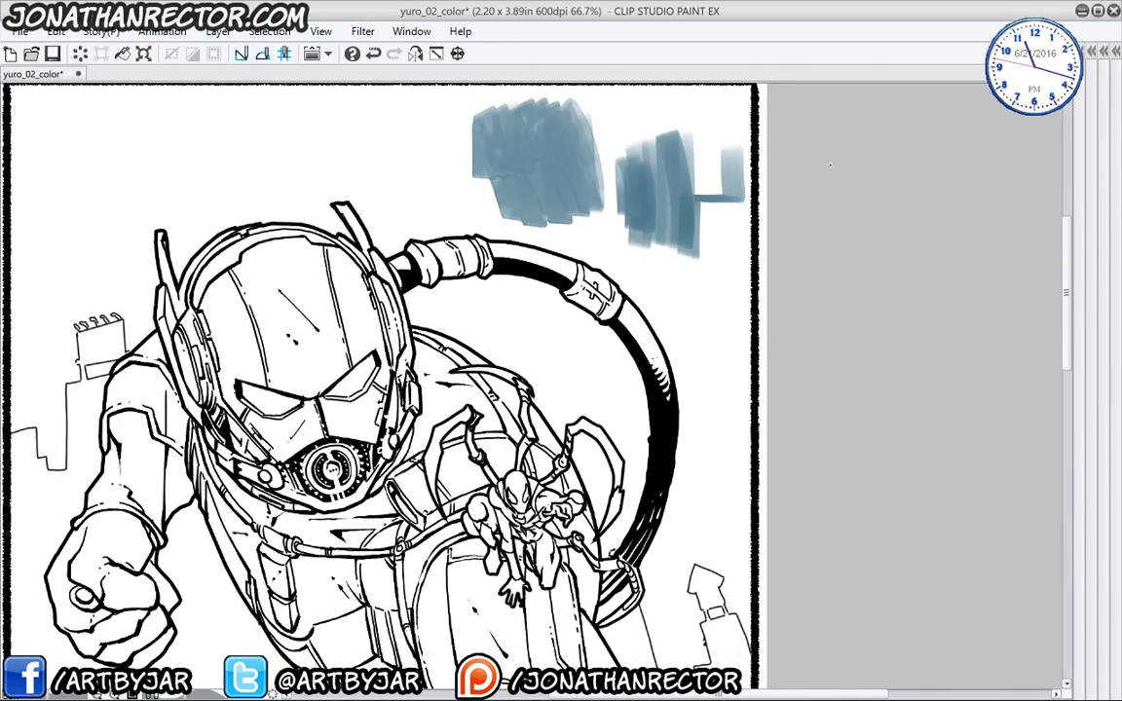
{"action": "key", "text": "Tab"}
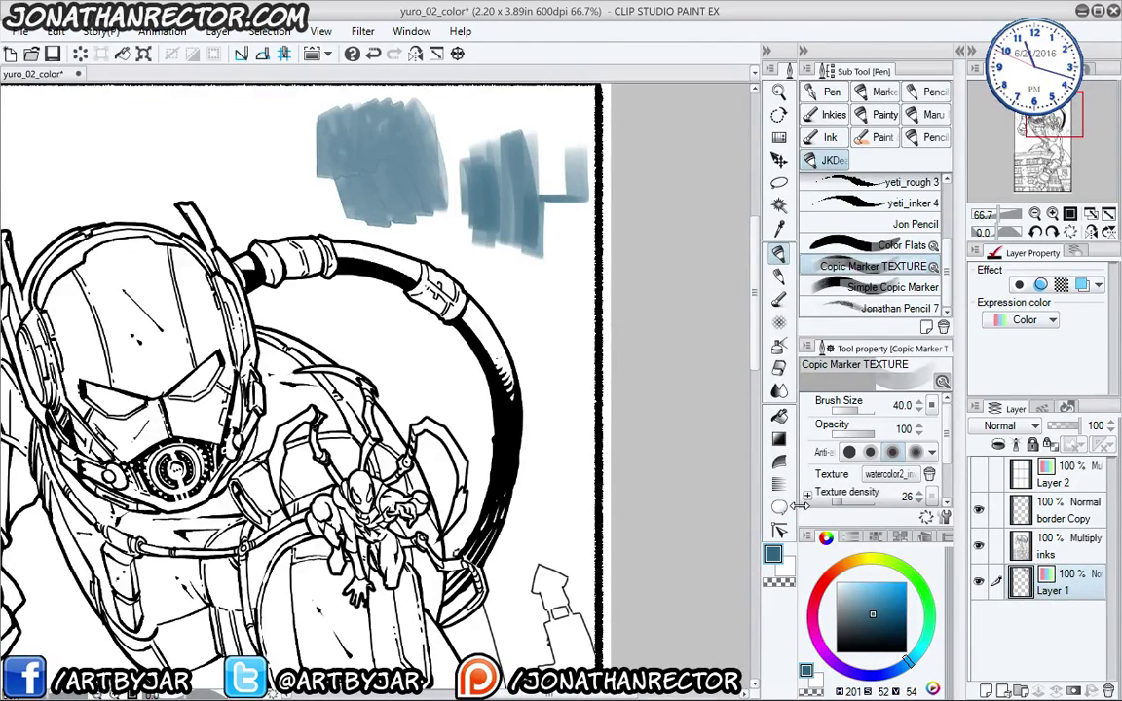
{"action": "key", "text": "ctrl+a"}
{"action": "key", "text": "Delete"}
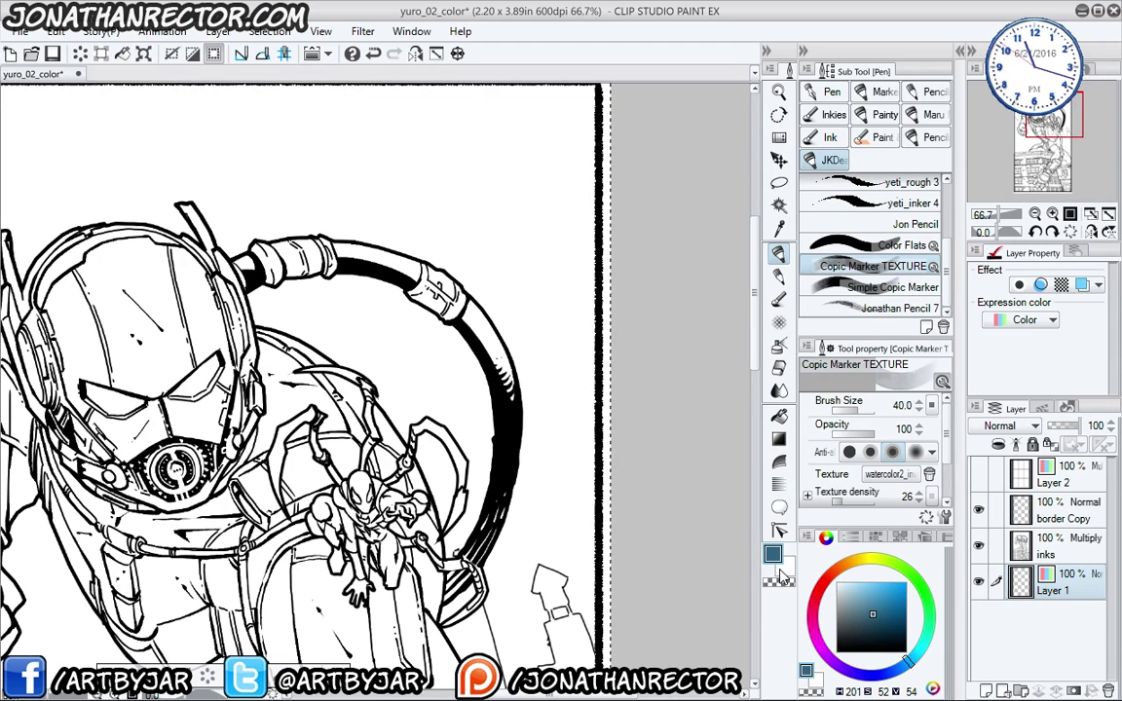
{"action": "key", "text": "ctrl+d"}
{"action": "left_click_drag", "start_coordinate": [298, 514], "coordinate": [449, 443]}
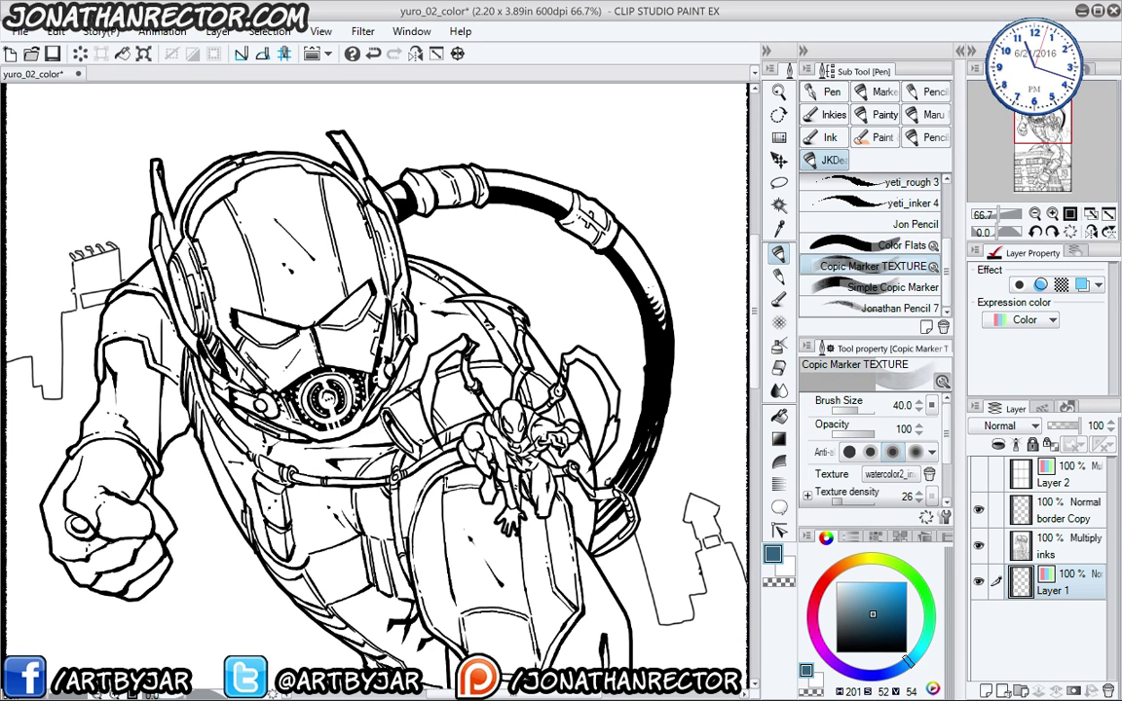
{"action": "left_click_drag", "start_coordinate": [390, 457], "coordinate": [369, 297]}
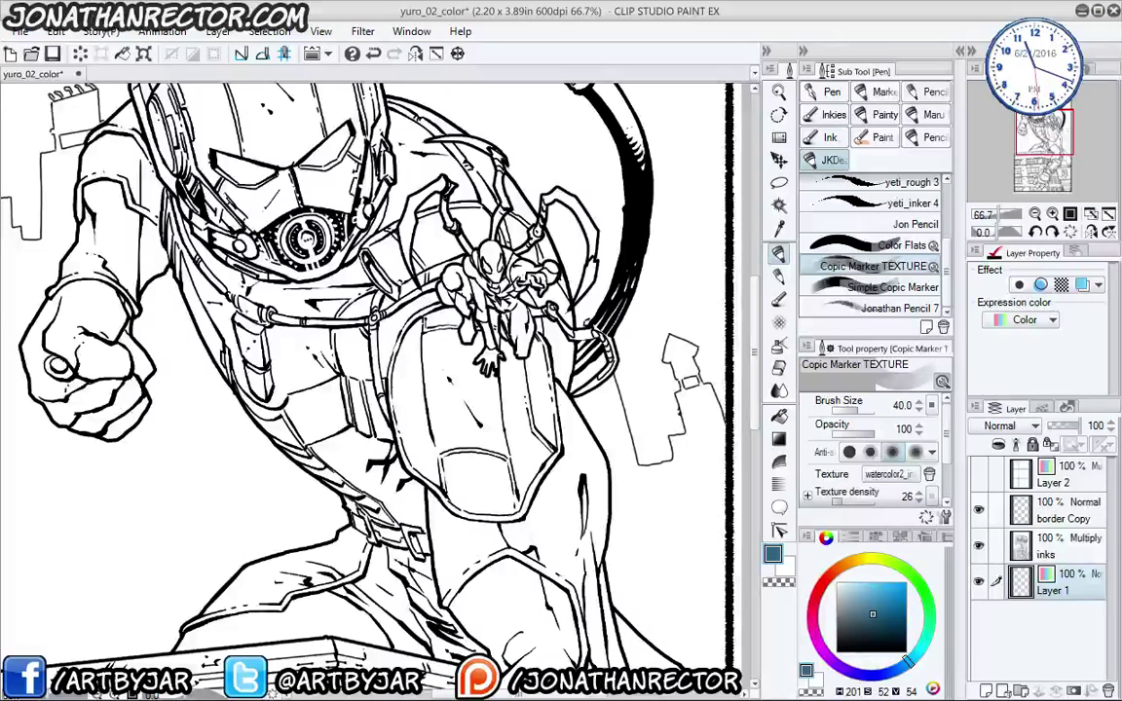
{"action": "left_click_drag", "start_coordinate": [277, 460], "coordinate": [314, 320]}
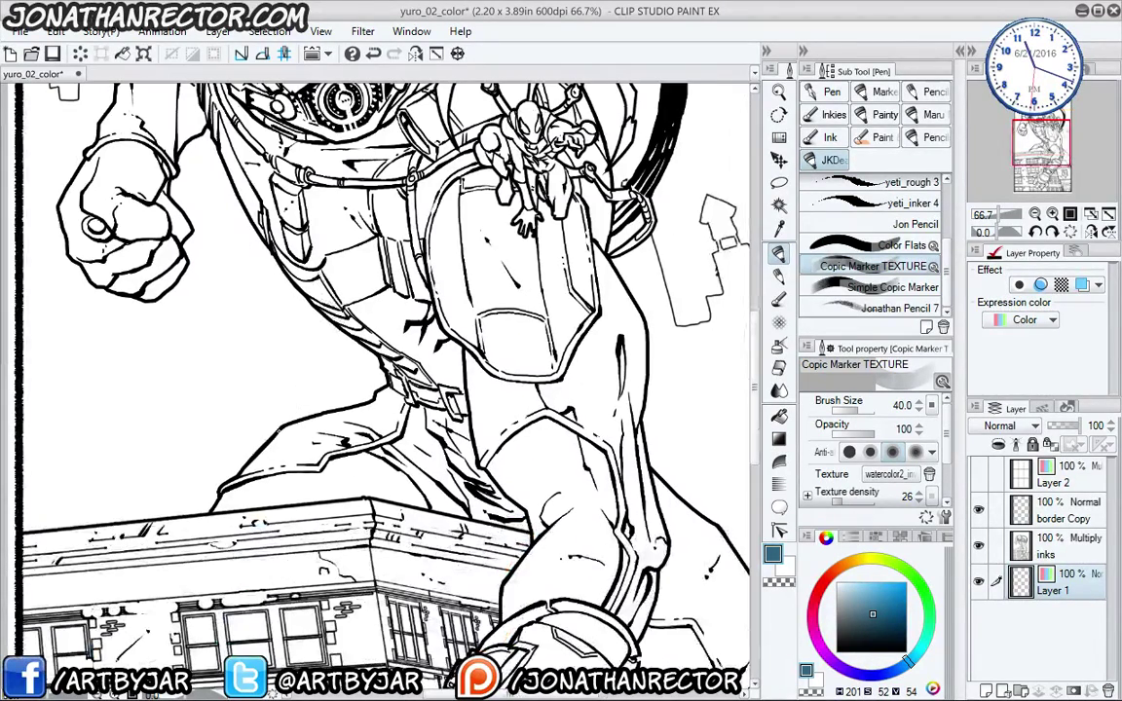
- Switch the colour set to Neutral Grey Copic and pick a light grey swatch
{"action": "left_click", "coordinate": [852, 537]}
{"action": "left_click", "coordinate": [876, 536]}
{"action": "left_click", "coordinate": [875, 536]}
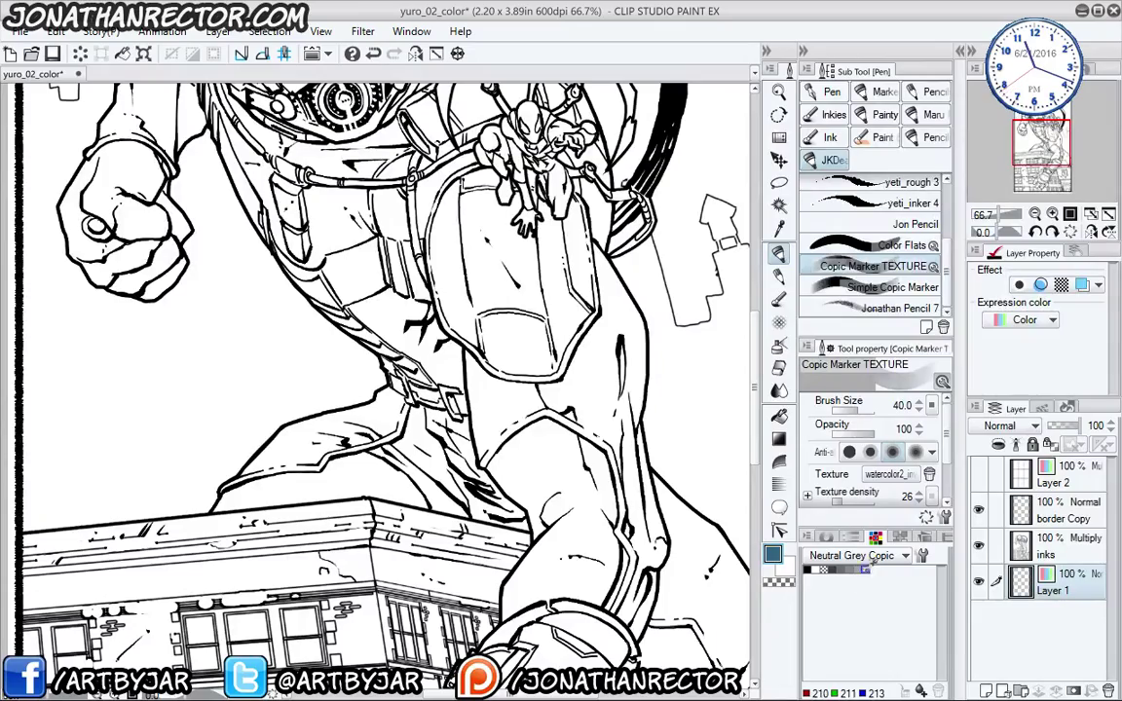
{"action": "scroll", "coordinate": [347, 454], "scroll_direction": "down", "scroll_amount": 2}
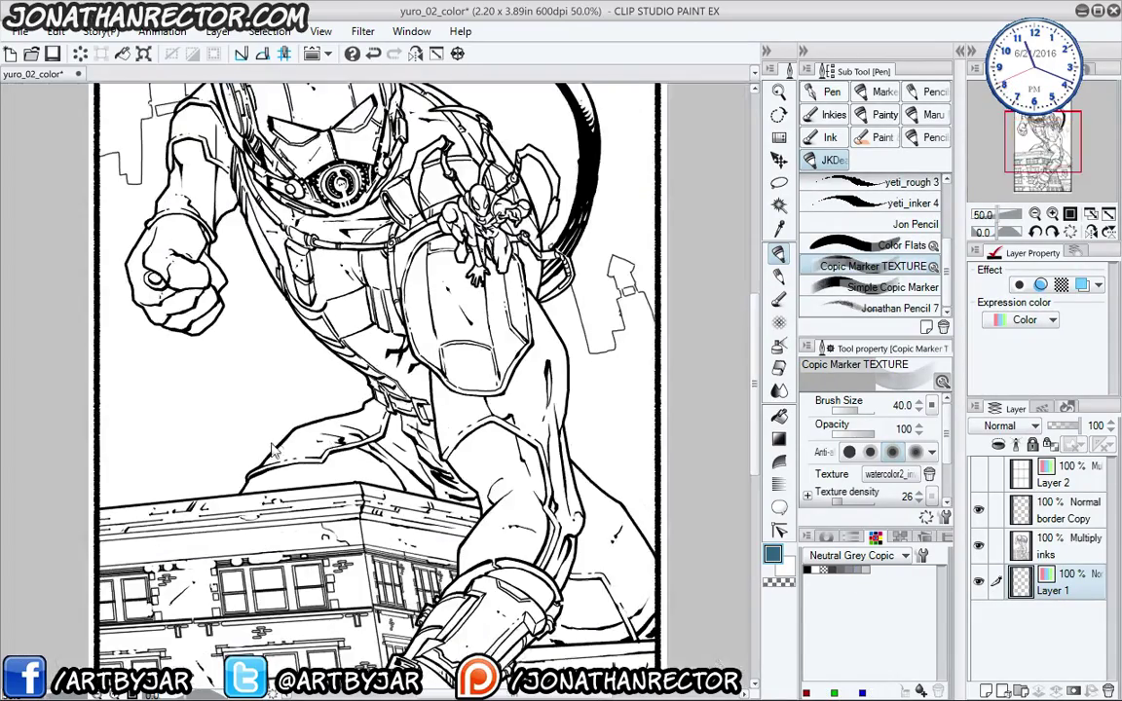
{"action": "left_click_drag", "start_coordinate": [232, 529], "coordinate": [264, 494]}
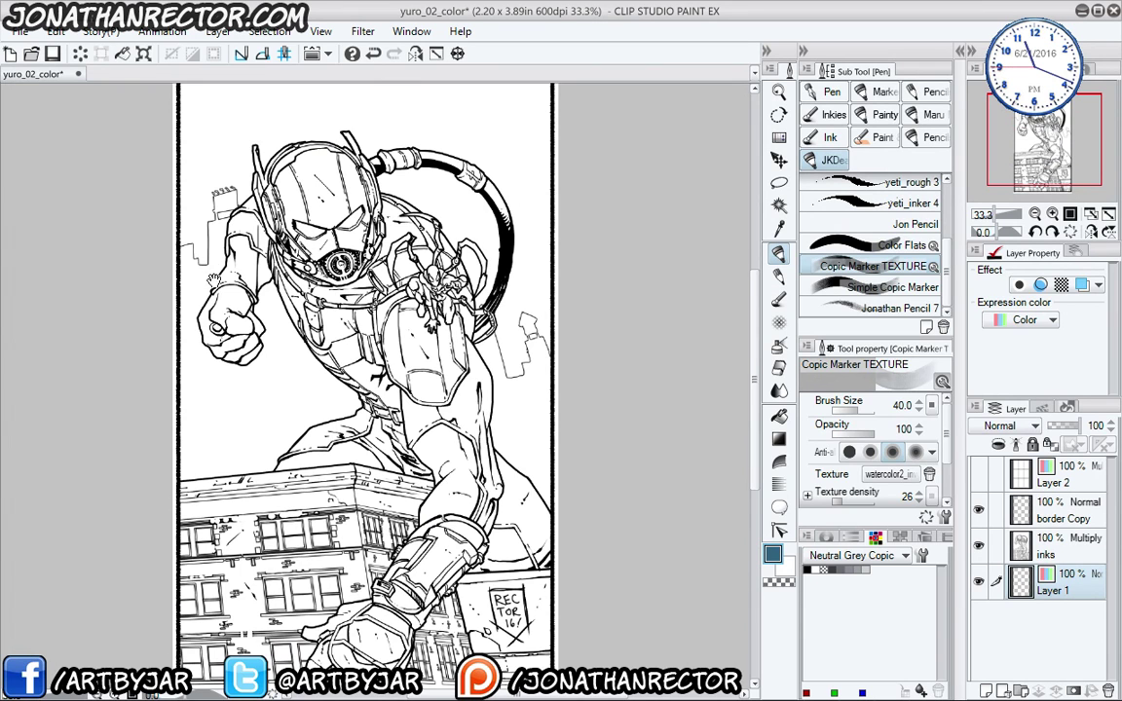
{"action": "left_click_drag", "start_coordinate": [193, 252], "coordinate": [205, 304]}
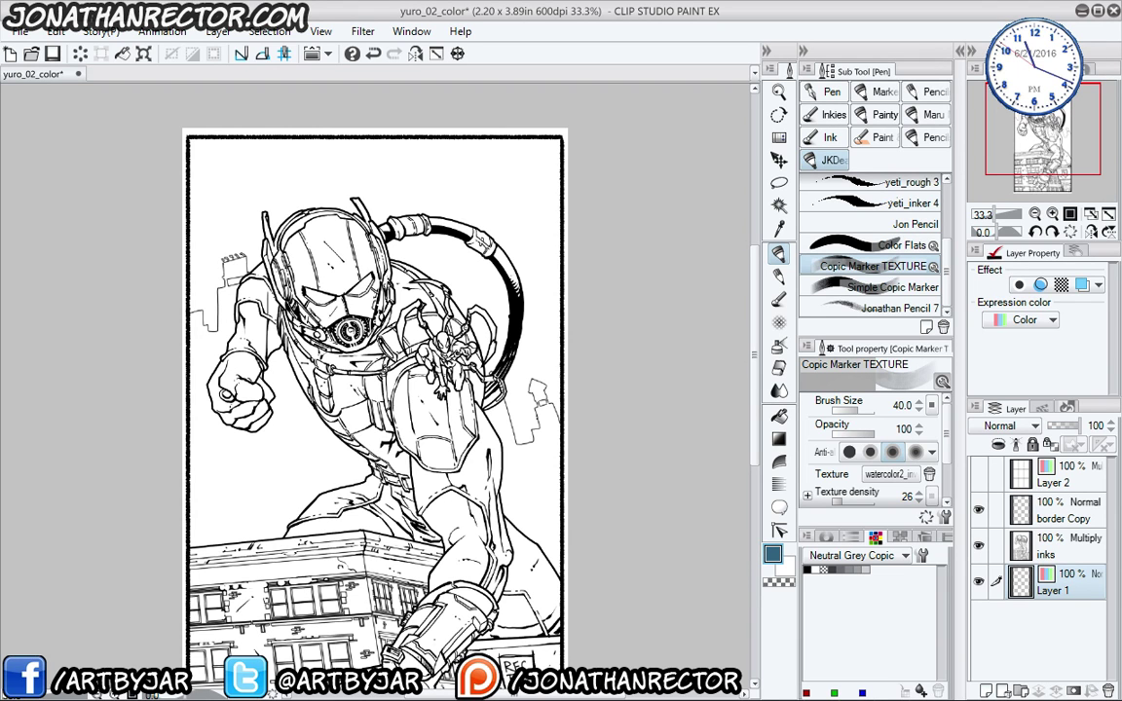
{"action": "left_click_drag", "start_coordinate": [358, 519], "coordinate": [360, 436]}
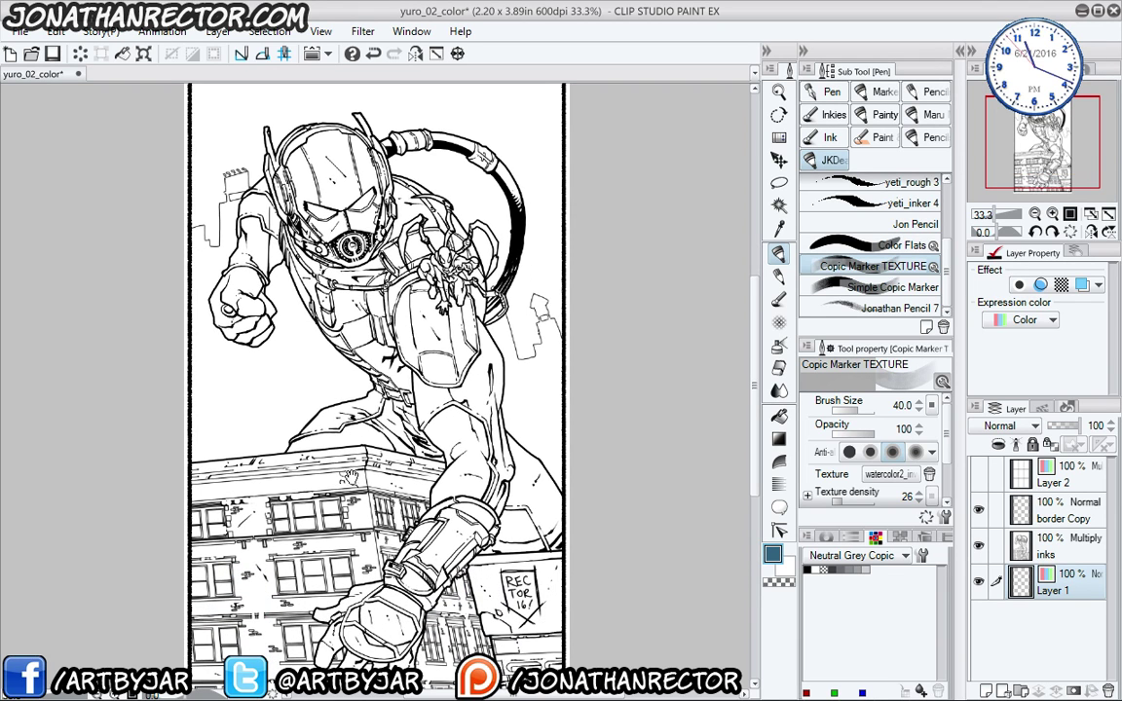
{"action": "left_click_drag", "start_coordinate": [356, 506], "coordinate": [362, 447]}
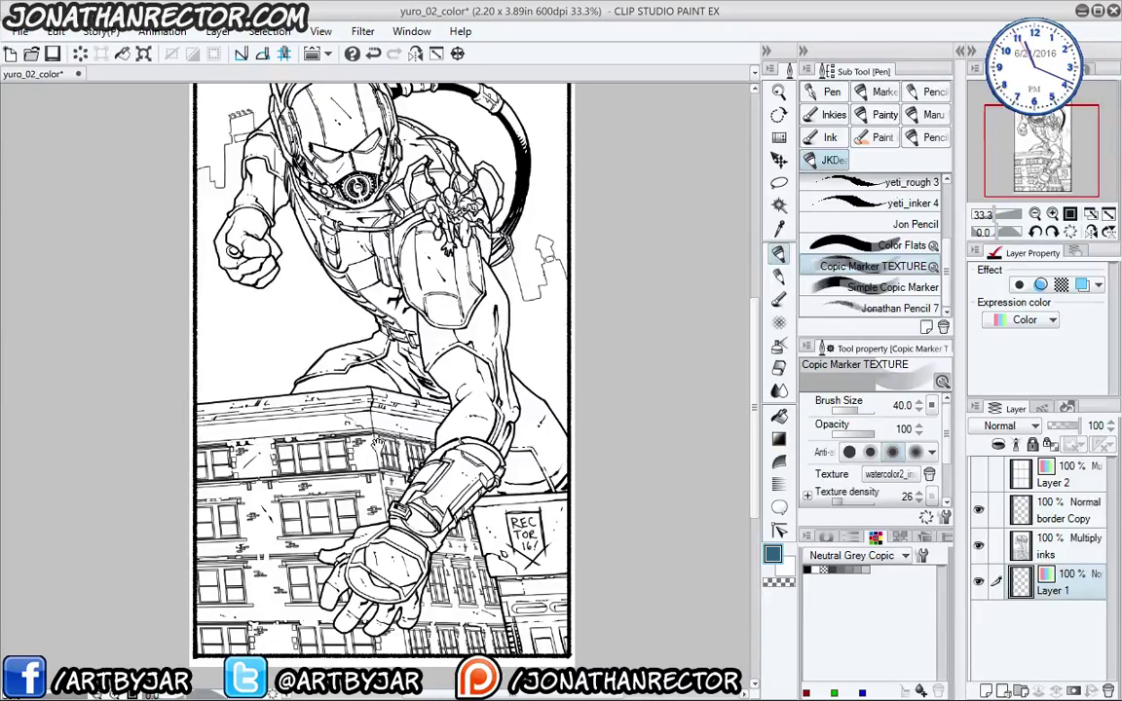
{"action": "left_click_drag", "start_coordinate": [308, 452], "coordinate": [321, 544]}
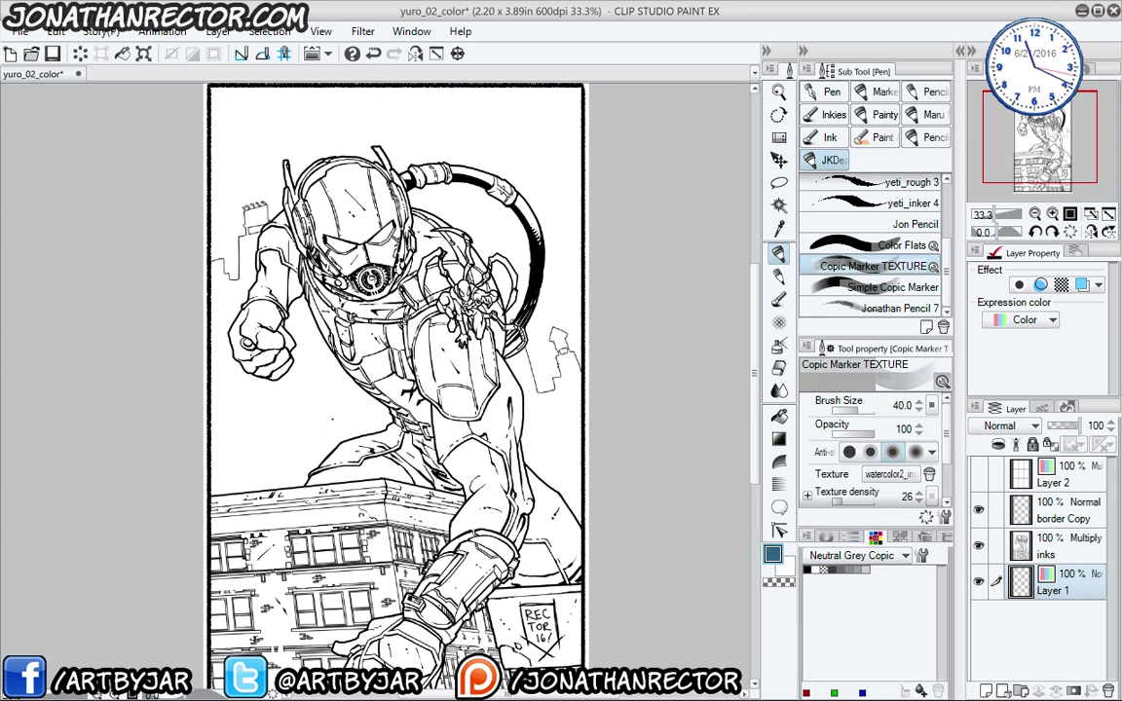
{"action": "left_click", "coordinate": [866, 570]}
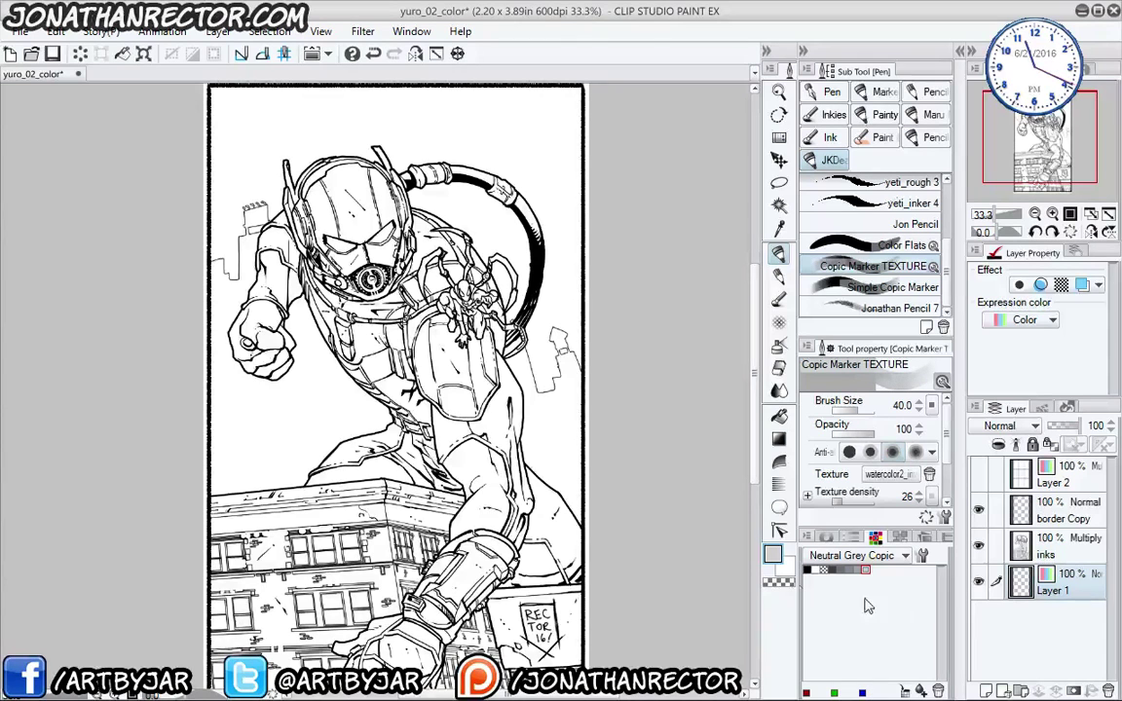
- Fill the background left of and below the fist, around the torso and above the rooftop
{"action": "left_click_drag", "start_coordinate": [369, 457], "coordinate": [371, 472]}
{"action": "scroll", "coordinate": [371, 472], "scroll_direction": "up", "scroll_amount": 3}
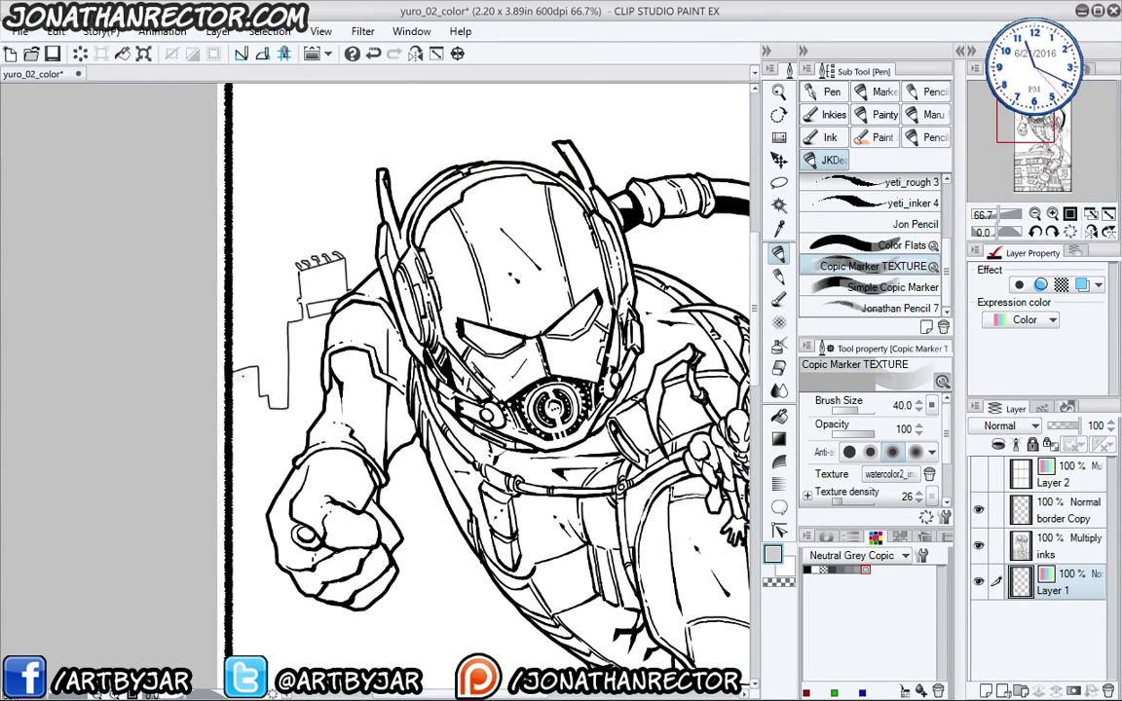
{"action": "mouse_move", "coordinate": [251, 375]}
{"action": "left_mouse_down"}
{"action": "mouse_move", "coordinate": [249, 433]}
{"action": "mouse_move", "coordinate": [239, 368]}
{"action": "mouse_move", "coordinate": [300, 401]}
{"action": "mouse_move", "coordinate": [265, 297]}
{"action": "mouse_move", "coordinate": [294, 287]}
{"action": "mouse_move", "coordinate": [285, 367]}
{"action": "mouse_move", "coordinate": [239, 421]}
{"action": "mouse_move", "coordinate": [243, 457]}
{"action": "mouse_move", "coordinate": [277, 475]}
{"action": "mouse_move", "coordinate": [242, 563]}
{"action": "left_mouse_up"}
{"action": "mouse_move", "coordinate": [261, 355]}
{"action": "left_mouse_down"}
{"action": "mouse_move", "coordinate": [293, 388]}
{"action": "mouse_move", "coordinate": [301, 453]}
{"action": "mouse_move", "coordinate": [310, 449]}
{"action": "mouse_move", "coordinate": [331, 487]}
{"action": "mouse_move", "coordinate": [345, 467]}
{"action": "mouse_move", "coordinate": [392, 478]}
{"action": "mouse_move", "coordinate": [379, 483]}
{"action": "mouse_move", "coordinate": [428, 453]}
{"action": "mouse_move", "coordinate": [423, 424]}
{"action": "mouse_move", "coordinate": [443, 419]}
{"action": "mouse_move", "coordinate": [428, 368]}
{"action": "left_mouse_up"}
{"action": "mouse_move", "coordinate": [380, 310]}
{"action": "left_mouse_down"}
{"action": "mouse_move", "coordinate": [394, 282]}
{"action": "mouse_move", "coordinate": [428, 388]}
{"action": "mouse_move", "coordinate": [446, 350]}
{"action": "mouse_move", "coordinate": [492, 443]}
{"action": "mouse_move", "coordinate": [556, 505]}
{"action": "mouse_move", "coordinate": [516, 487]}
{"action": "mouse_move", "coordinate": [434, 401]}
{"action": "mouse_move", "coordinate": [414, 487]}
{"action": "mouse_move", "coordinate": [239, 463]}
{"action": "mouse_move", "coordinate": [231, 429]}
{"action": "left_mouse_up"}
{"action": "scroll", "coordinate": [445, 367], "scroll_direction": "down", "scroll_amount": 3}
{"action": "mouse_move", "coordinate": [445, 367]}
{"action": "left_mouse_down"}
{"action": "mouse_move", "coordinate": [579, 391]}
{"action": "mouse_move", "coordinate": [494, 417]}
{"action": "mouse_move", "coordinate": [497, 401]}
{"action": "mouse_move", "coordinate": [482, 420]}
{"action": "mouse_move", "coordinate": [478, 405]}
{"action": "mouse_move", "coordinate": [450, 468]}
{"action": "mouse_move", "coordinate": [440, 430]}
{"action": "mouse_move", "coordinate": [427, 483]}
{"action": "mouse_move", "coordinate": [407, 400]}
{"action": "mouse_move", "coordinate": [392, 488]}
{"action": "mouse_move", "coordinate": [375, 400]}
{"action": "mouse_move", "coordinate": [365, 483]}
{"action": "mouse_move", "coordinate": [345, 439]}
{"action": "mouse_move", "coordinate": [322, 440]}
{"action": "mouse_move", "coordinate": [304, 386]}
{"action": "mouse_move", "coordinate": [278, 399]}
{"action": "mouse_move", "coordinate": [278, 479]}
{"action": "mouse_move", "coordinate": [375, 457]}
{"action": "left_mouse_up"}
{"action": "left_click_drag", "start_coordinate": [297, 500], "coordinate": [327, 502]}
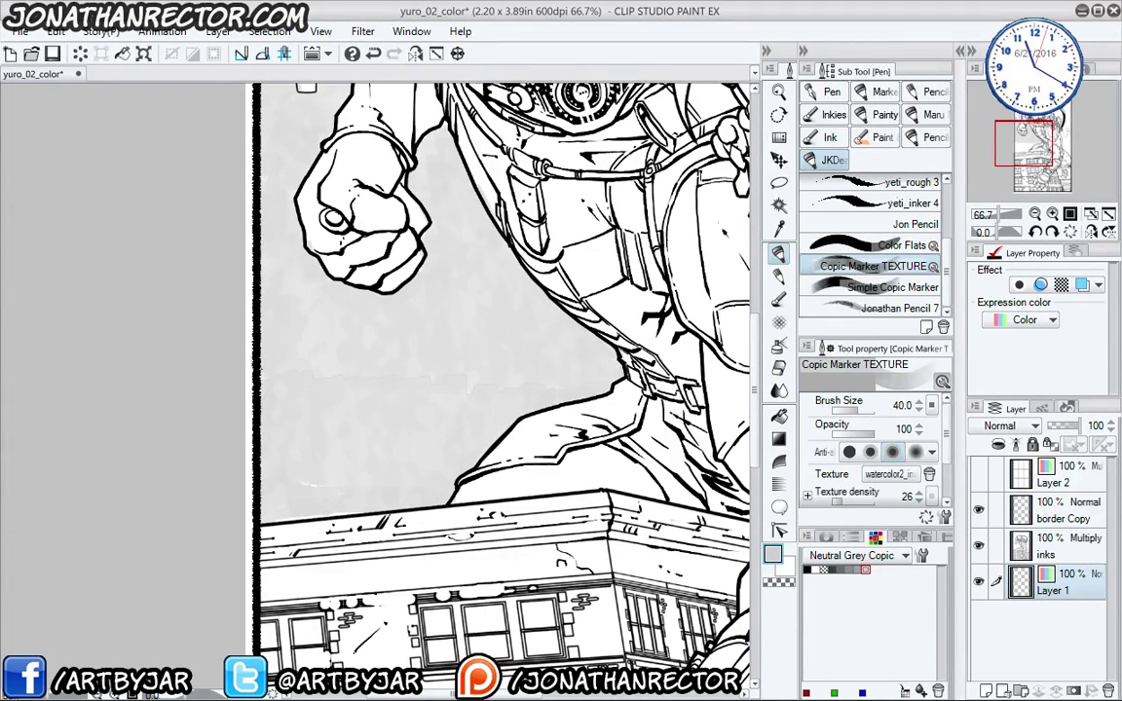
- At brush size 10, fill the small background building near the helmet with grey
{"action": "left_click_drag", "start_coordinate": [302, 413], "coordinate": [220, 662]}
{"action": "left_click_drag", "start_coordinate": [357, 524], "coordinate": [389, 669]}
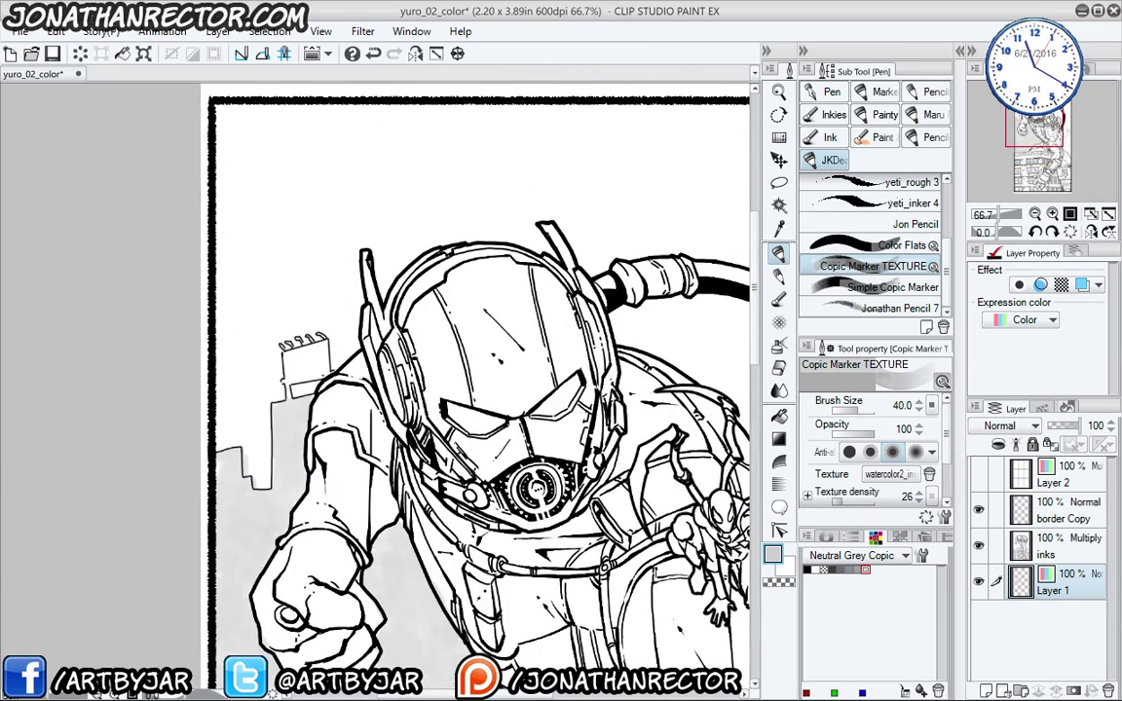
{"action": "key", "text": "bracketleft"}
{"action": "key", "text": "bracketleft"}
{"action": "key", "text": "bracketleft"}
{"action": "key", "text": "bracketleft"}
{"action": "key", "text": "bracketleft"}
{"action": "key", "text": "bracketleft"}
{"action": "key", "text": "bracketleft"}
{"action": "scroll", "coordinate": [234, 236], "scroll_direction": "up", "scroll_amount": 4}
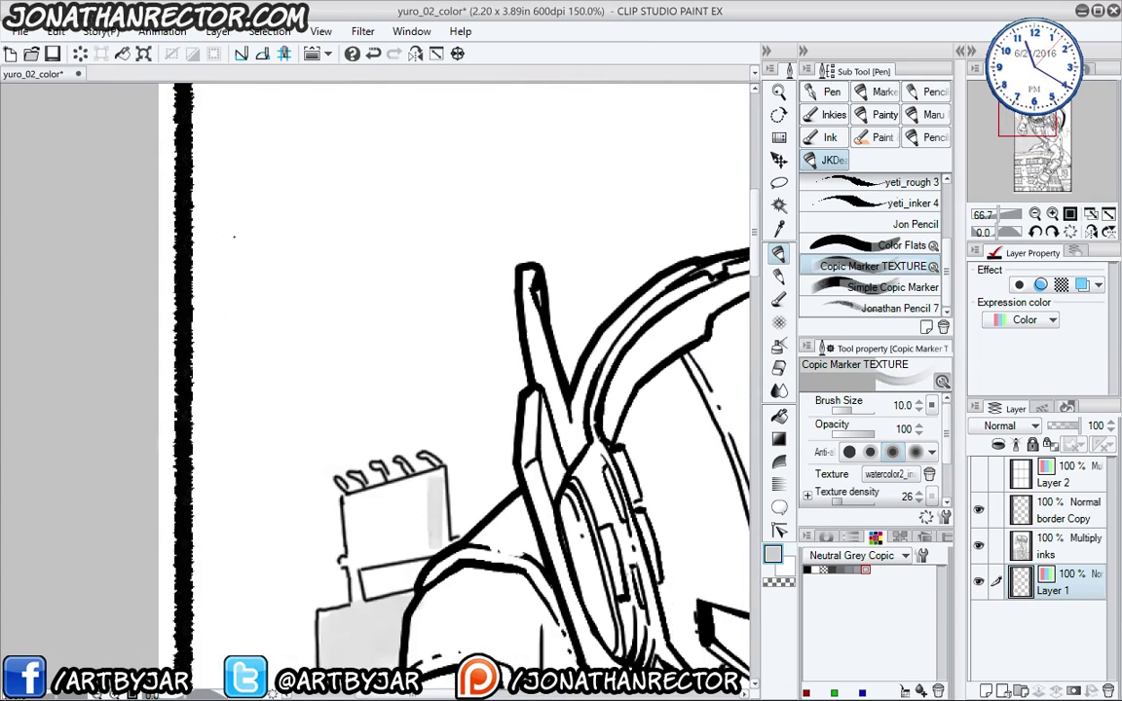
{"action": "left_click_drag", "start_coordinate": [411, 423], "coordinate": [322, 458]}
{"action": "mouse_move", "coordinate": [331, 502]}
{"action": "left_mouse_down"}
{"action": "mouse_move", "coordinate": [346, 468]}
{"action": "mouse_move", "coordinate": [406, 460]}
{"action": "left_mouse_up"}
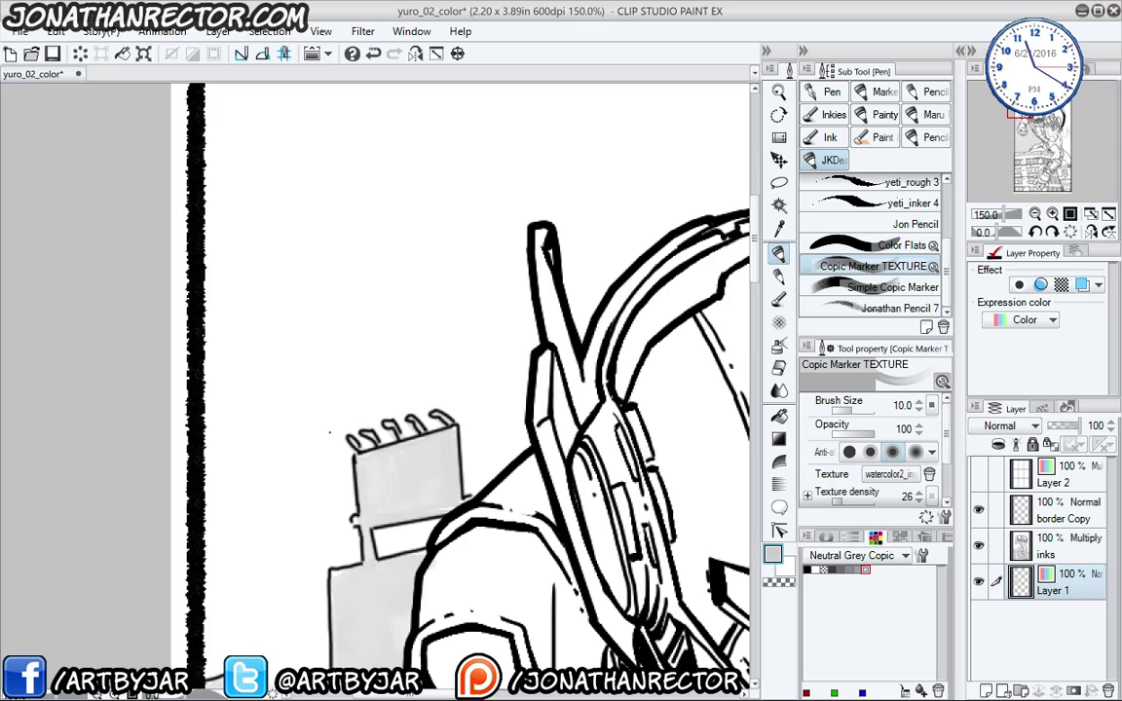
- Tone beside the rope and the small right-hand building's top, raising the brush to 15 then 20
{"action": "left_click_drag", "start_coordinate": [653, 623], "coordinate": [196, 250]}
{"action": "left_click_drag", "start_coordinate": [726, 430], "coordinate": [325, 381]}
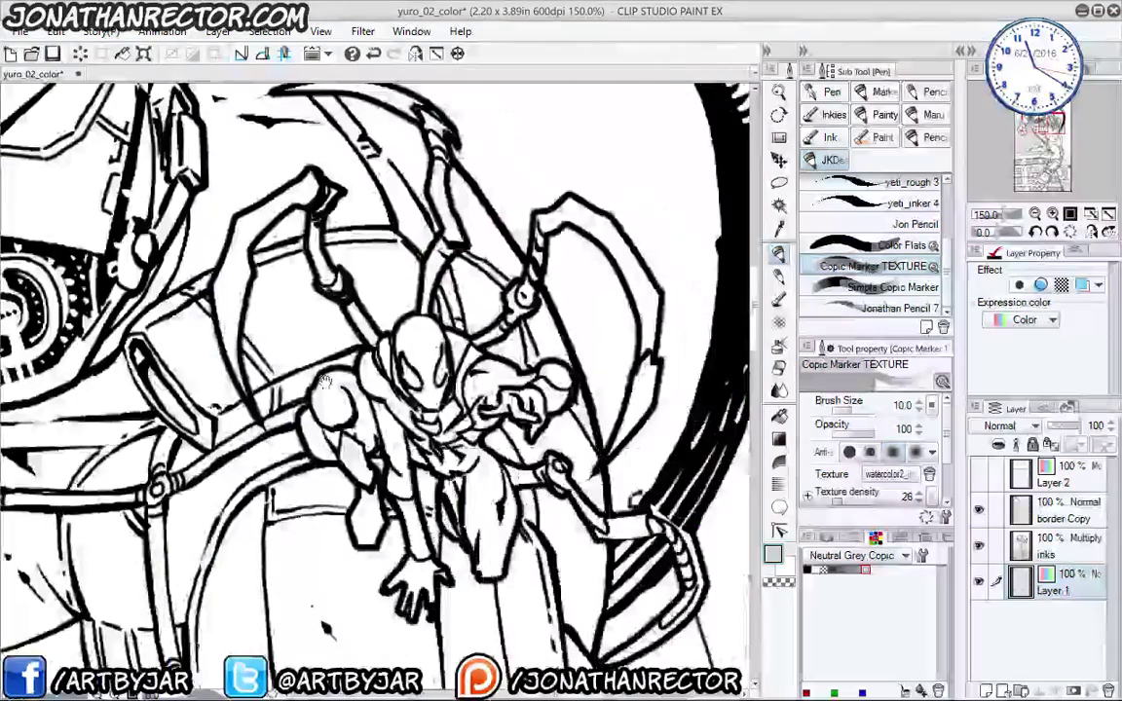
{"action": "scroll", "coordinate": [325, 381], "scroll_direction": "down", "scroll_amount": 3}
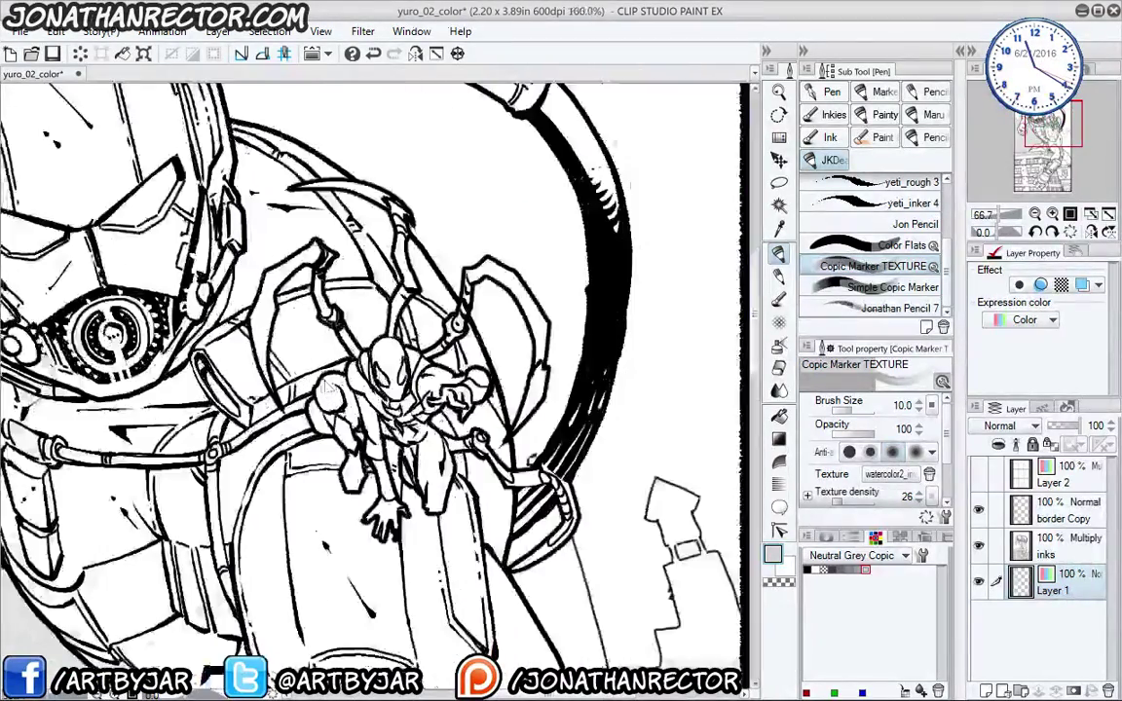
{"action": "left_click_drag", "start_coordinate": [326, 388], "coordinate": [216, 261]}
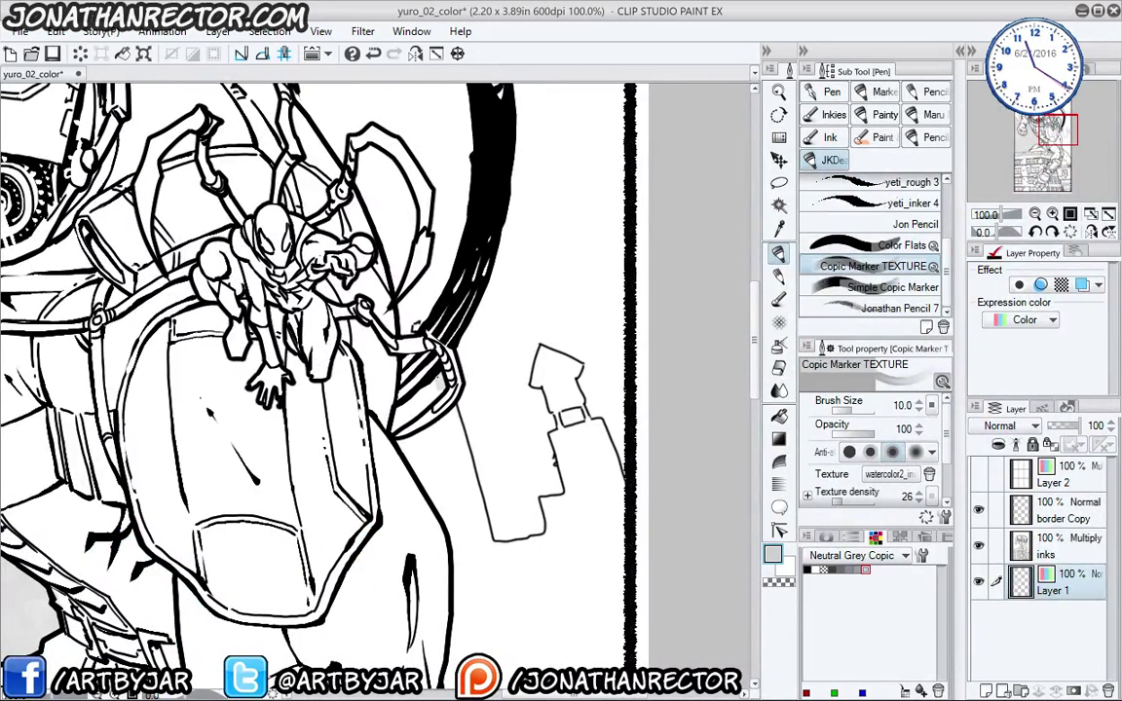
{"action": "mouse_move", "coordinate": [428, 388]}
{"action": "left_mouse_down"}
{"action": "mouse_move", "coordinate": [416, 405]}
{"action": "mouse_move", "coordinate": [450, 425]}
{"action": "mouse_move", "coordinate": [404, 444]}
{"action": "left_mouse_up"}
{"action": "key", "text": "bracketright"}
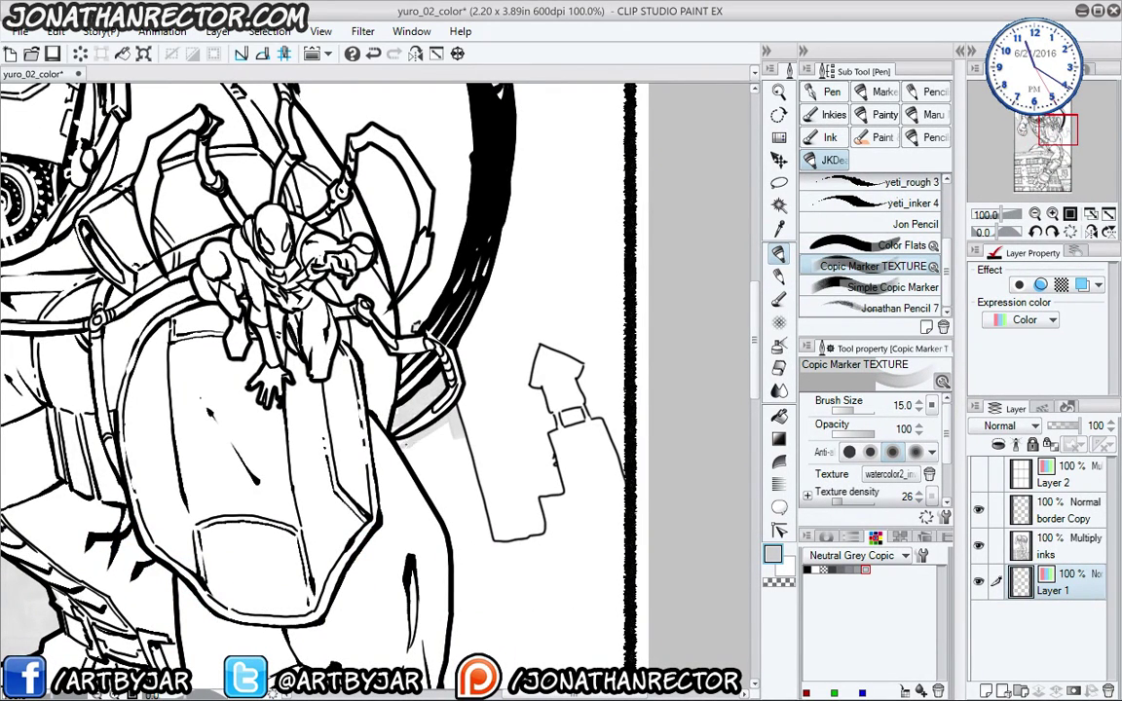
{"action": "mouse_move", "coordinate": [469, 481]}
{"action": "left_mouse_down"}
{"action": "mouse_move", "coordinate": [455, 429]}
{"action": "mouse_move", "coordinate": [378, 421]}
{"action": "mouse_move", "coordinate": [438, 492]}
{"action": "left_mouse_up"}
{"action": "mouse_move", "coordinate": [453, 541]}
{"action": "left_mouse_down"}
{"action": "mouse_move", "coordinate": [467, 558]}
{"action": "mouse_move", "coordinate": [484, 545]}
{"action": "mouse_move", "coordinate": [485, 497]}
{"action": "left_mouse_up"}
{"action": "key", "text": "bracketright"}
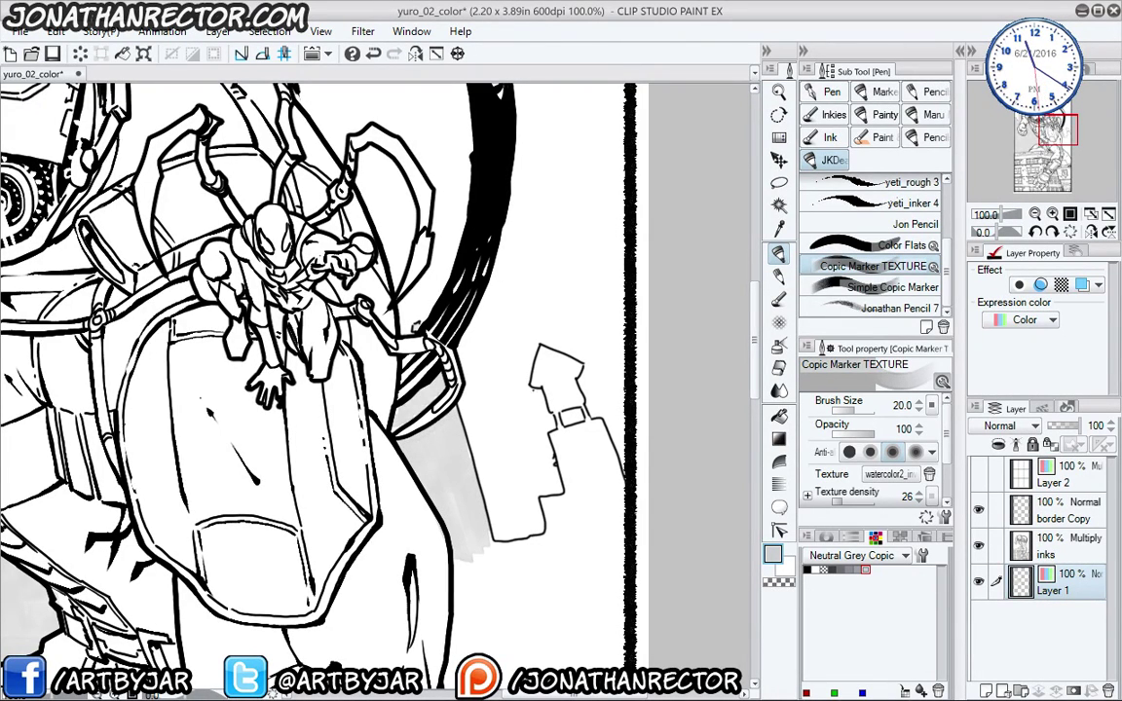
{"action": "mouse_move", "coordinate": [543, 376]}
{"action": "left_mouse_down"}
{"action": "mouse_move", "coordinate": [582, 429]}
{"action": "mouse_move", "coordinate": [556, 432]}
{"action": "mouse_move", "coordinate": [575, 431]}
{"action": "mouse_move", "coordinate": [612, 474]}
{"action": "mouse_move", "coordinate": [619, 505]}
{"action": "mouse_move", "coordinate": [578, 456]}
{"action": "mouse_move", "coordinate": [566, 460]}
{"action": "mouse_move", "coordinate": [573, 527]}
{"action": "mouse_move", "coordinate": [552, 541]}
{"action": "mouse_move", "coordinate": [588, 559]}
{"action": "mouse_move", "coordinate": [625, 511]}
{"action": "left_mouse_up"}
{"action": "left_click_drag", "start_coordinate": [559, 554], "coordinate": [558, 413]}
- Fill the remaining white below the building and along the leg outline with grey
{"action": "mouse_move", "coordinate": [622, 415]}
{"action": "left_mouse_down"}
{"action": "mouse_move", "coordinate": [618, 452]}
{"action": "mouse_move", "coordinate": [582, 419]}
{"action": "mouse_move", "coordinate": [511, 409]}
{"action": "mouse_move", "coordinate": [468, 365]}
{"action": "mouse_move", "coordinate": [550, 454]}
{"action": "mouse_move", "coordinate": [517, 408]}
{"action": "mouse_move", "coordinate": [475, 419]}
{"action": "mouse_move", "coordinate": [438, 429]}
{"action": "mouse_move", "coordinate": [405, 492]}
{"action": "left_mouse_up"}
{"action": "scroll", "coordinate": [311, 370], "scroll_direction": "down", "scroll_amount": 3}
{"action": "mouse_move", "coordinate": [551, 331]}
{"action": "left_mouse_down"}
{"action": "mouse_move", "coordinate": [553, 448]}
{"action": "mouse_move", "coordinate": [531, 336]}
{"action": "mouse_move", "coordinate": [507, 444]}
{"action": "mouse_move", "coordinate": [477, 331]}
{"action": "mouse_move", "coordinate": [448, 453]}
{"action": "mouse_move", "coordinate": [423, 371]}
{"action": "mouse_move", "coordinate": [405, 457]}
{"action": "left_mouse_up"}
{"action": "scroll", "coordinate": [312, 370], "scroll_direction": "down", "scroll_amount": 2}
{"action": "mouse_move", "coordinate": [541, 399]}
{"action": "left_mouse_down"}
{"action": "mouse_move", "coordinate": [534, 497]}
{"action": "mouse_move", "coordinate": [506, 370]}
{"action": "mouse_move", "coordinate": [468, 458]}
{"action": "mouse_move", "coordinate": [429, 400]}
{"action": "mouse_move", "coordinate": [401, 387]}
{"action": "left_mouse_up"}
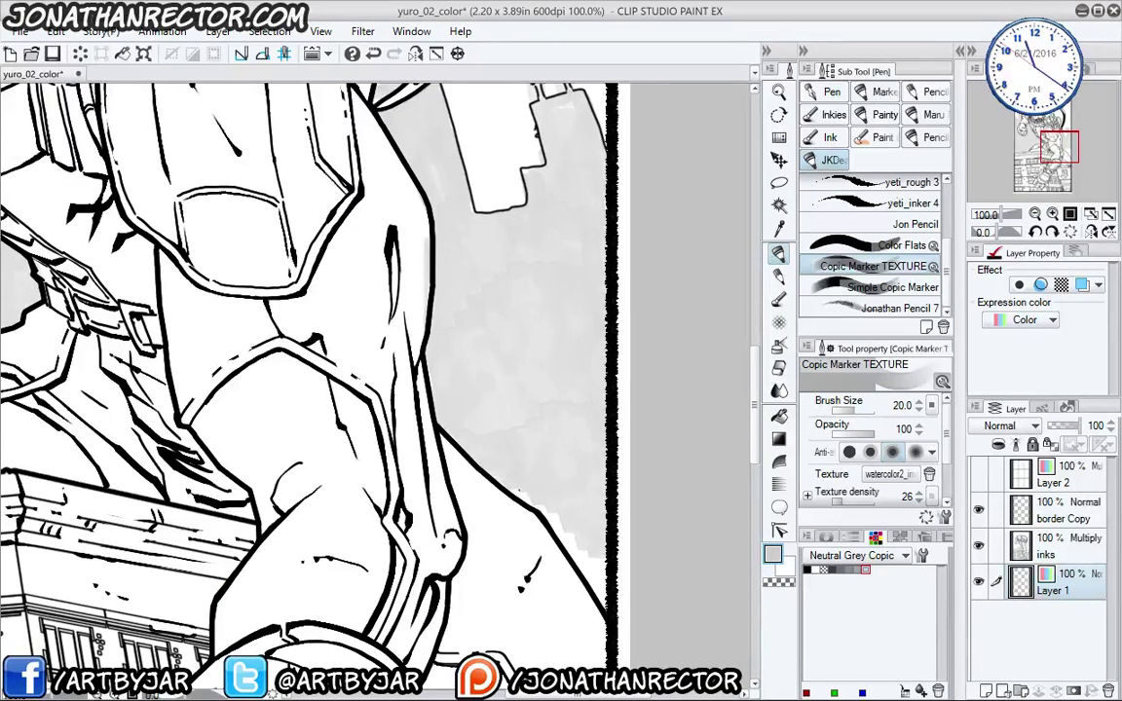
{"action": "mouse_move", "coordinate": [519, 491]}
{"action": "left_mouse_down"}
{"action": "mouse_move", "coordinate": [584, 550]}
{"action": "mouse_move", "coordinate": [565, 528]}
{"action": "left_mouse_up"}
{"action": "scroll", "coordinate": [509, 413], "scroll_direction": "down", "scroll_amount": 3}
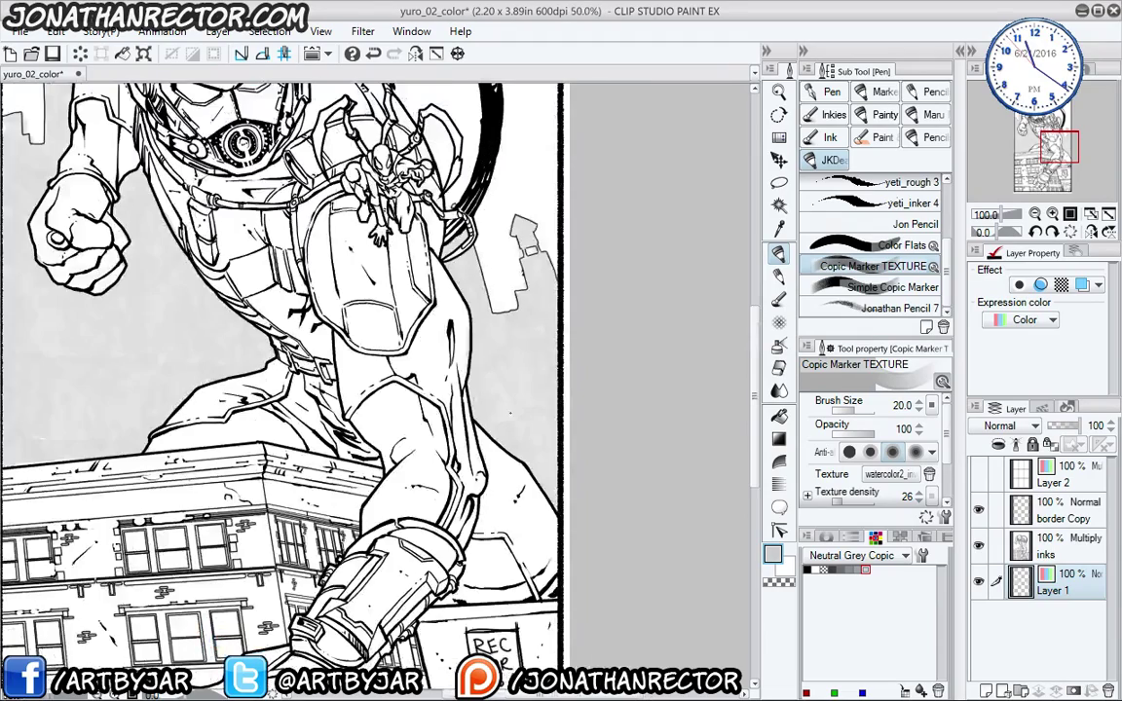
{"action": "scroll", "coordinate": [292, 409], "scroll_direction": "down", "scroll_amount": 2}
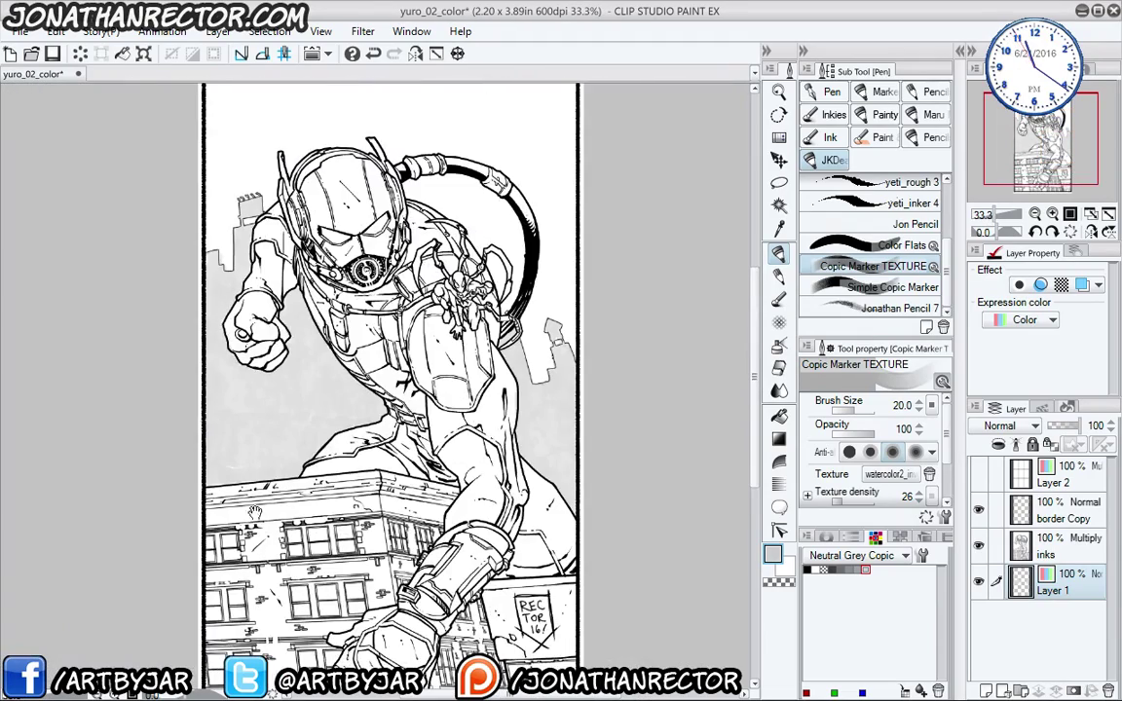
- Pick a darker grey and shade the leg and forearm, undoing unwanted strokes
{"action": "left_click_drag", "start_coordinate": [286, 409], "coordinate": [320, 368]}
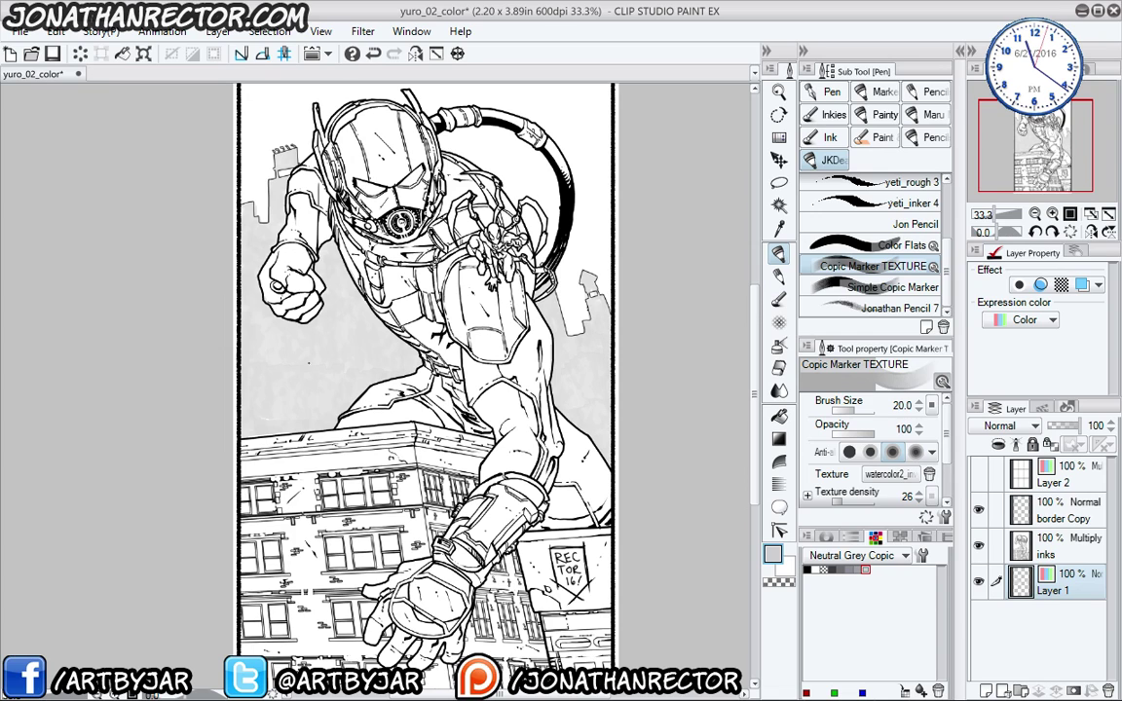
{"action": "left_click", "coordinate": [857, 570]}
{"action": "left_click_drag", "start_coordinate": [512, 333], "coordinate": [534, 388]}
{"action": "left_click_drag", "start_coordinate": [509, 471], "coordinate": [532, 528]}
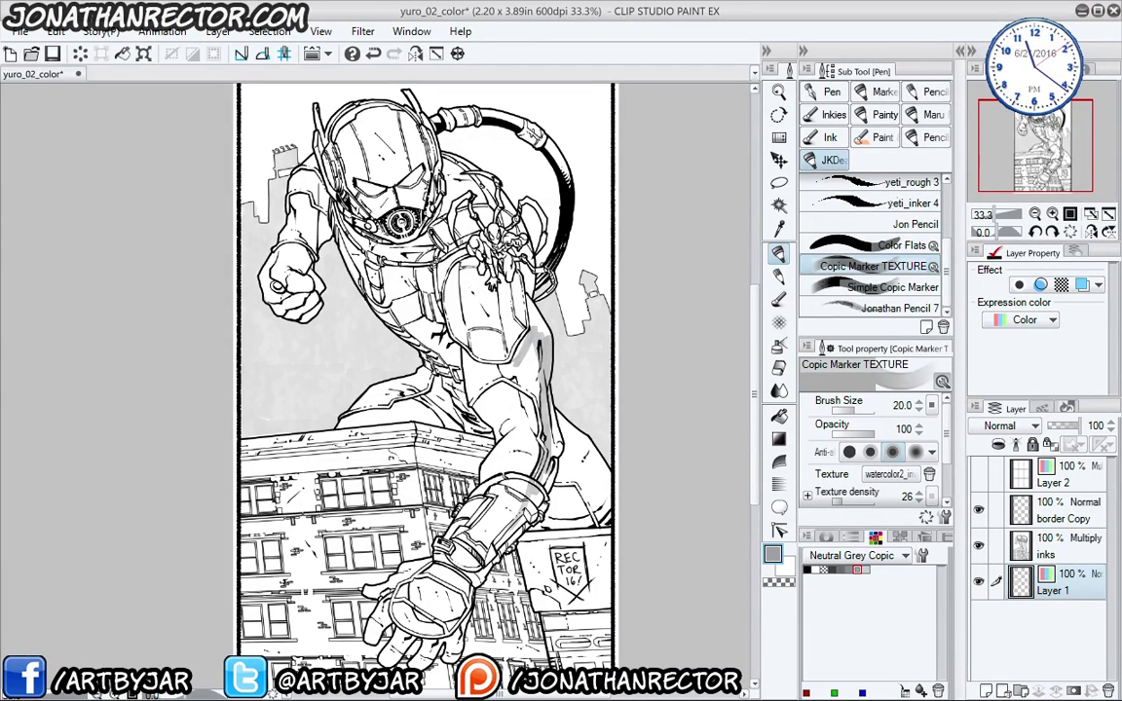
{"action": "key", "text": "ctrl+z"}
{"action": "key", "text": "ctrl+z"}
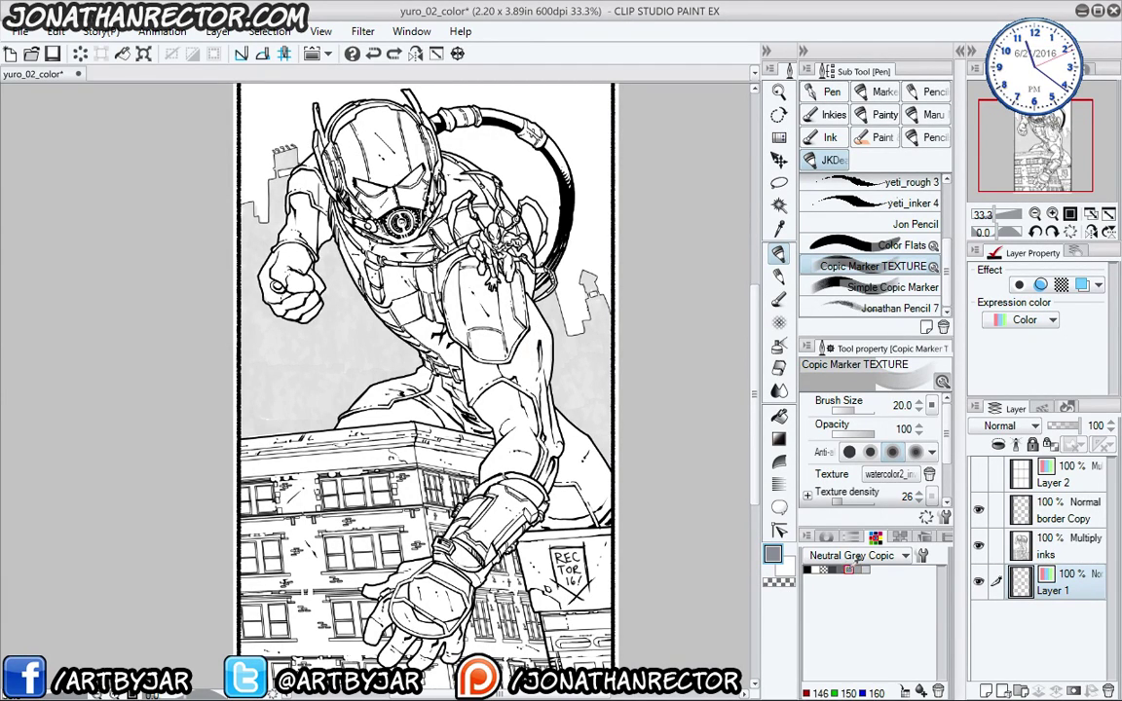
{"action": "mouse_move", "coordinate": [544, 337]}
{"action": "left_mouse_down"}
{"action": "mouse_move", "coordinate": [547, 374]}
{"action": "mouse_move", "coordinate": [533, 311]}
{"action": "mouse_move", "coordinate": [555, 453]}
{"action": "left_mouse_up"}
{"action": "mouse_move", "coordinate": [504, 399]}
{"action": "left_mouse_down"}
{"action": "mouse_move", "coordinate": [453, 494]}
{"action": "mouse_move", "coordinate": [386, 569]}
{"action": "left_mouse_up"}
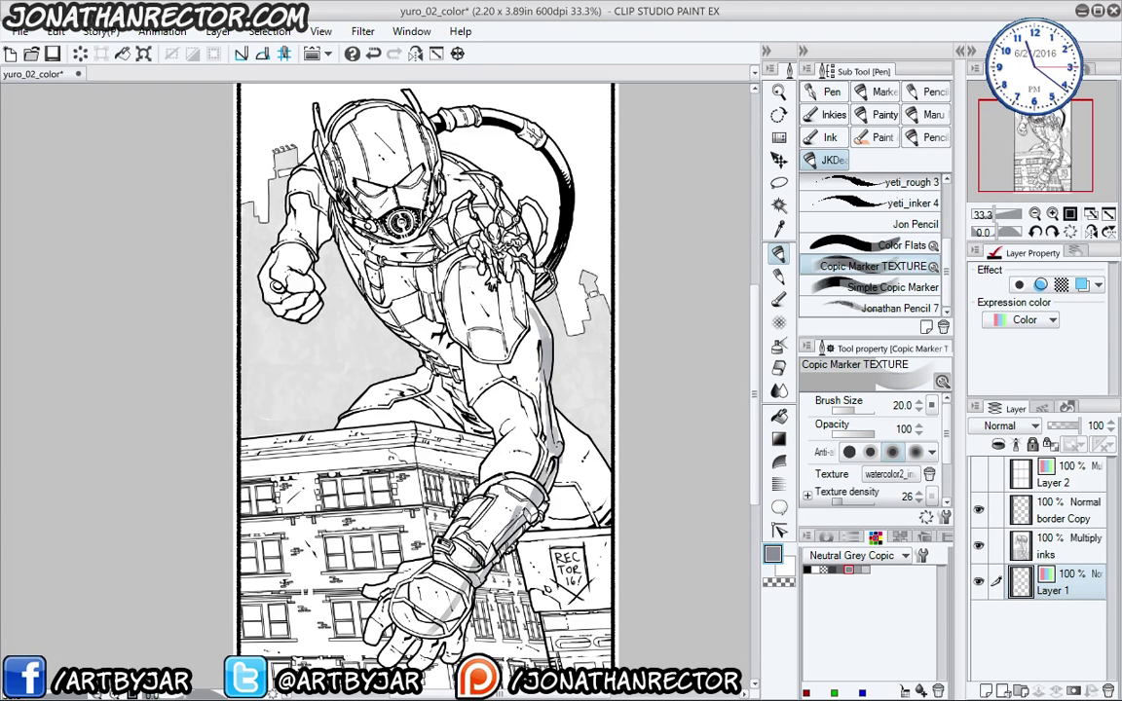
{"action": "key", "text": "ctrl+z"}
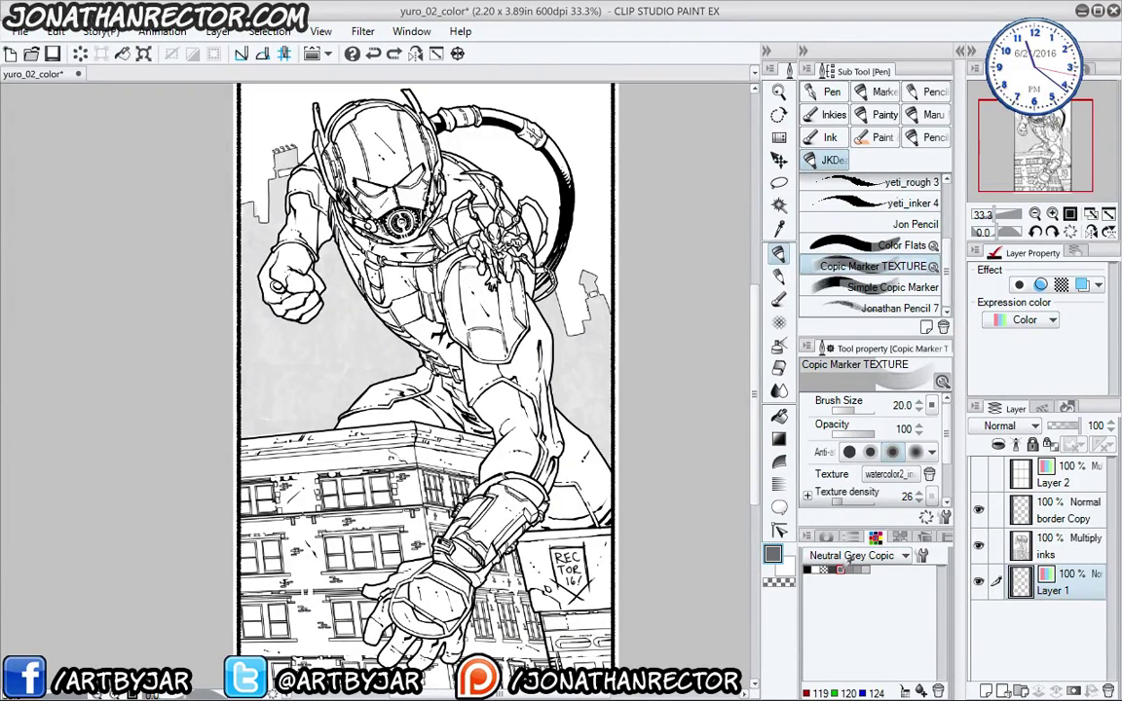
{"action": "mouse_move", "coordinate": [477, 269]}
{"action": "left_mouse_down"}
{"action": "mouse_move", "coordinate": [491, 309]}
{"action": "mouse_move", "coordinate": [495, 425]}
{"action": "mouse_move", "coordinate": [483, 436]}
{"action": "left_mouse_up"}
{"action": "mouse_move", "coordinate": [477, 365]}
{"action": "left_mouse_down"}
{"action": "mouse_move", "coordinate": [469, 466]}
{"action": "mouse_move", "coordinate": [419, 550]}
{"action": "left_mouse_up"}
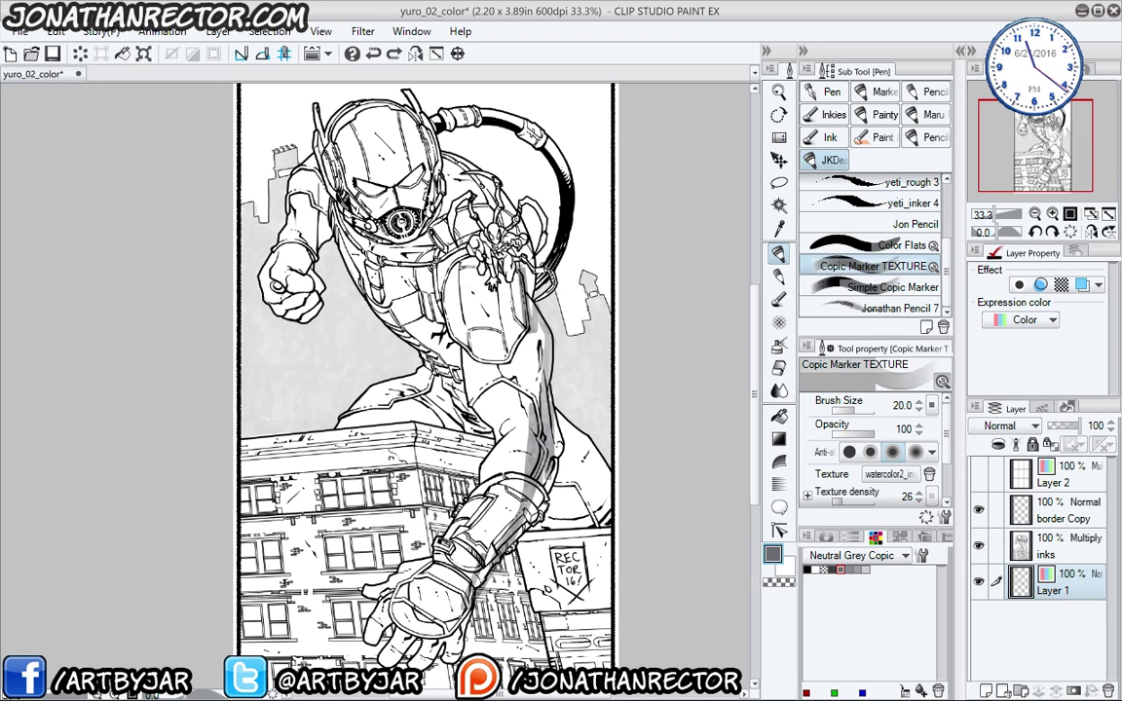
- Hatch diagonal grey shading over the helmet, chest, arm and lower torso
{"action": "left_click_drag", "start_coordinate": [468, 239], "coordinate": [484, 346]}
{"action": "left_click_drag", "start_coordinate": [473, 207], "coordinate": [433, 248]}
{"action": "left_click_drag", "start_coordinate": [439, 193], "coordinate": [375, 258]}
{"action": "left_click_drag", "start_coordinate": [370, 125], "coordinate": [302, 261]}
{"action": "left_click_drag", "start_coordinate": [390, 244], "coordinate": [336, 314]}
{"action": "left_click_drag", "start_coordinate": [333, 145], "coordinate": [289, 243]}
{"action": "mouse_move", "coordinate": [301, 154]}
{"action": "left_mouse_down"}
{"action": "mouse_move", "coordinate": [271, 202]}
{"action": "mouse_move", "coordinate": [263, 274]}
{"action": "left_mouse_up"}
{"action": "left_click_drag", "start_coordinate": [275, 216], "coordinate": [258, 270]}
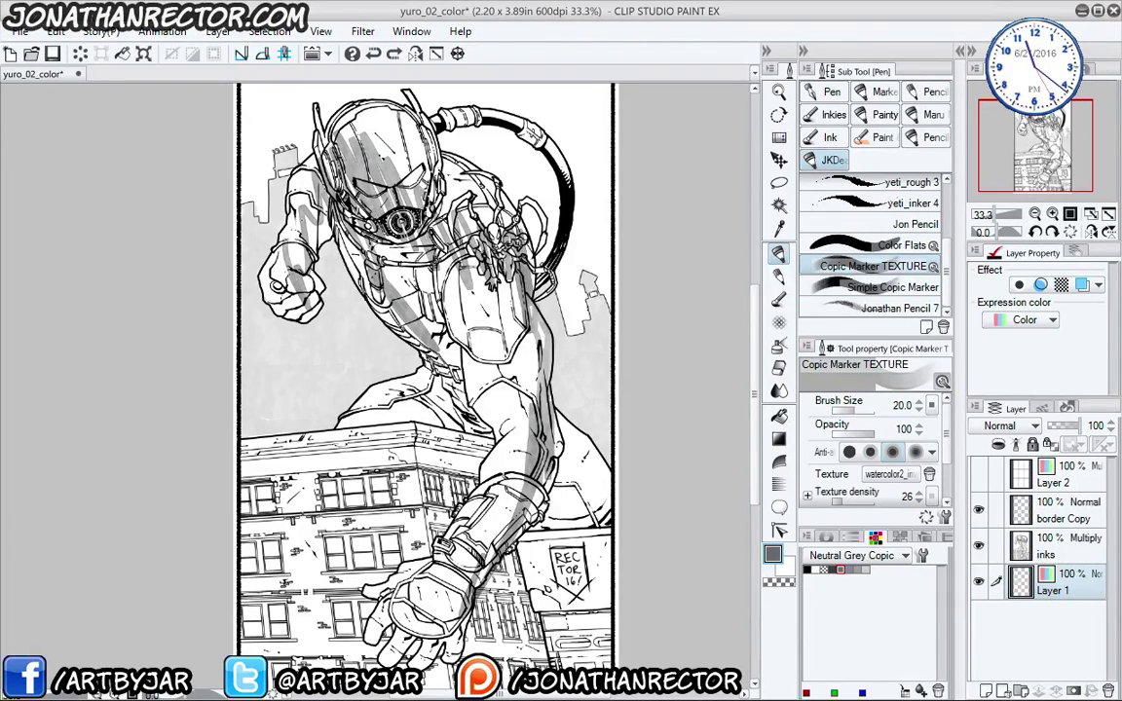
{"action": "left_click_drag", "start_coordinate": [282, 172], "coordinate": [258, 214]}
{"action": "left_click_drag", "start_coordinate": [339, 181], "coordinate": [317, 212]}
{"action": "mouse_move", "coordinate": [405, 217]}
{"action": "left_mouse_down"}
{"action": "mouse_move", "coordinate": [341, 362]}
{"action": "mouse_move", "coordinate": [325, 368]}
{"action": "left_mouse_up"}
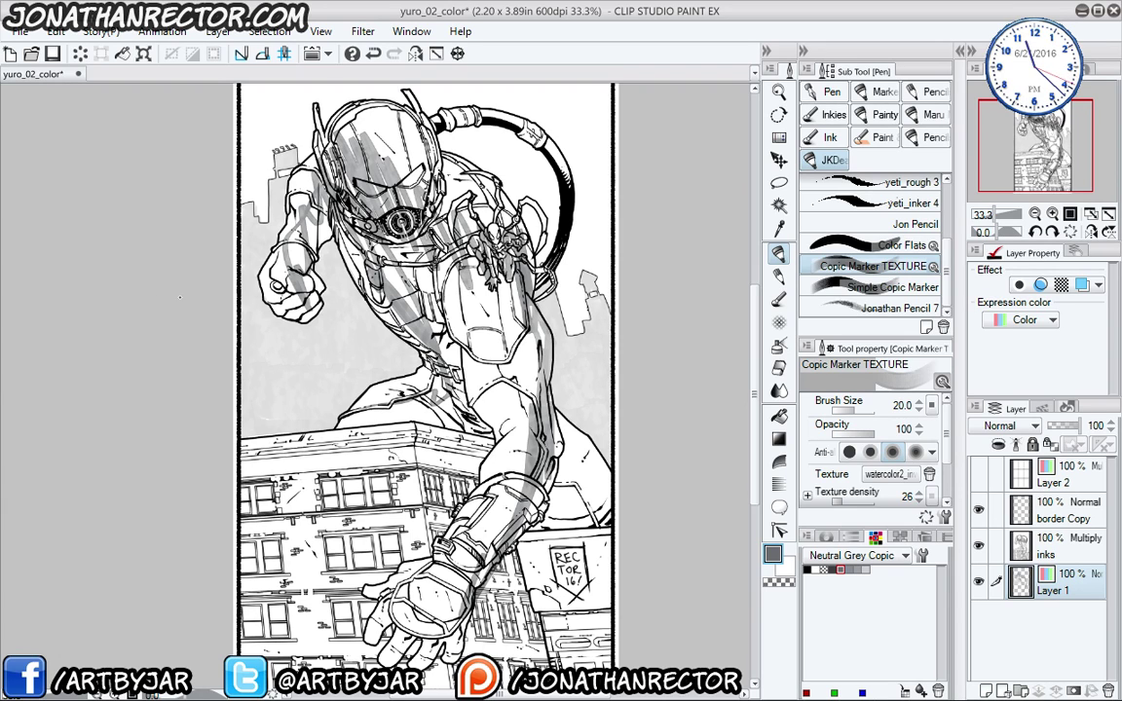
- Undo the grey zigzag marker strokes over the helmet and torso, leaving clean inks
{"action": "scroll", "coordinate": [179, 297], "scroll_direction": "up", "scroll_amount": 3}
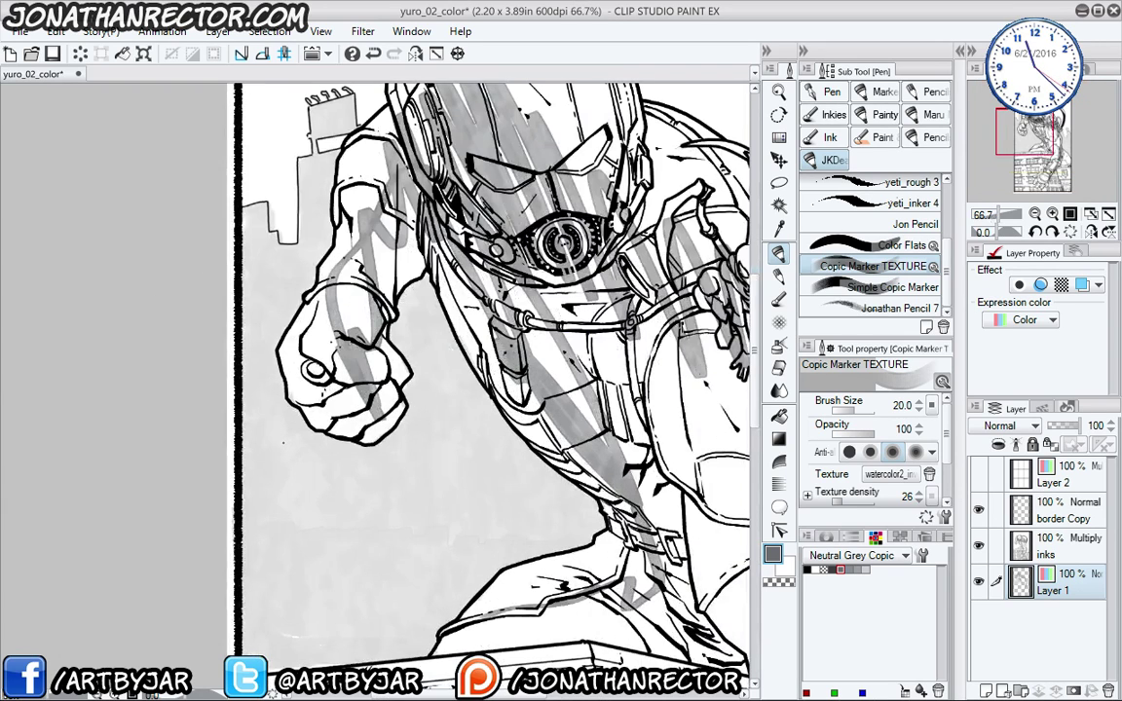
{"action": "left_click_drag", "start_coordinate": [283, 444], "coordinate": [264, 655]}
{"action": "scroll", "coordinate": [419, 481], "scroll_direction": "up", "scroll_amount": 1}
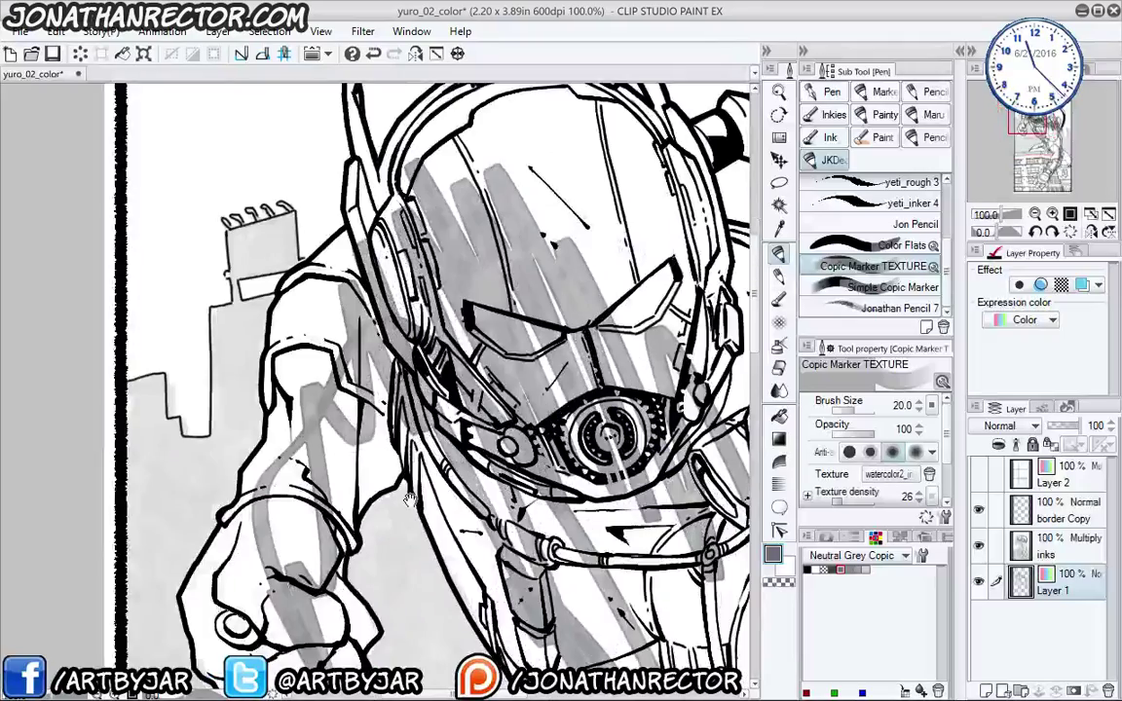
{"action": "left_click_drag", "start_coordinate": [283, 407], "coordinate": [194, 307]}
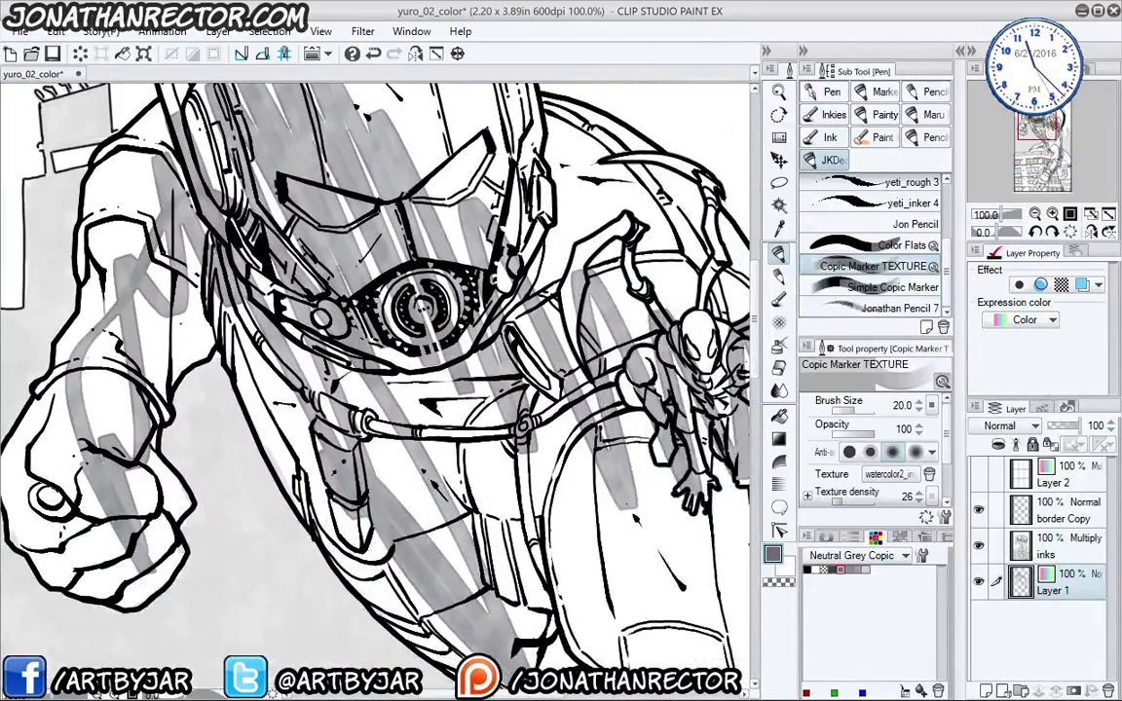
{"action": "left_click_drag", "start_coordinate": [296, 432], "coordinate": [71, 275]}
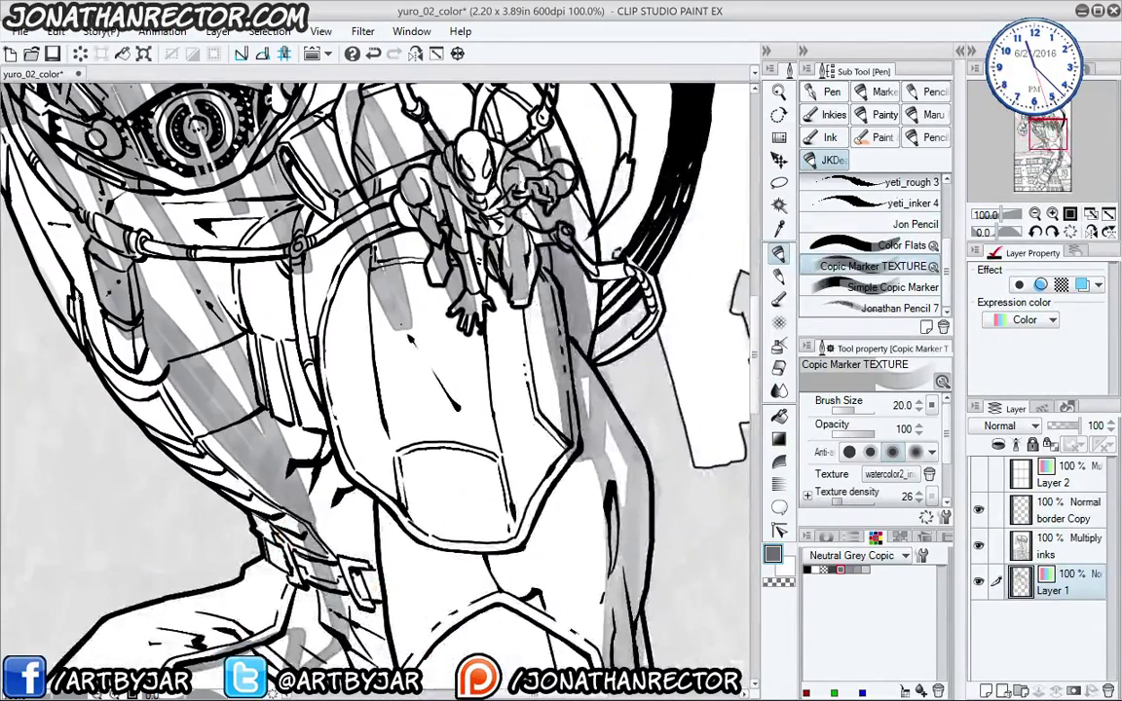
{"action": "scroll", "coordinate": [71, 274], "scroll_direction": "down", "scroll_amount": 1}
{"action": "scroll", "coordinate": [200, 552], "scroll_direction": "down", "scroll_amount": 1}
{"action": "left_click_drag", "start_coordinate": [202, 552], "coordinate": [377, 458]}
{"action": "scroll", "coordinate": [254, 338], "scroll_direction": "down", "scroll_amount": 1}
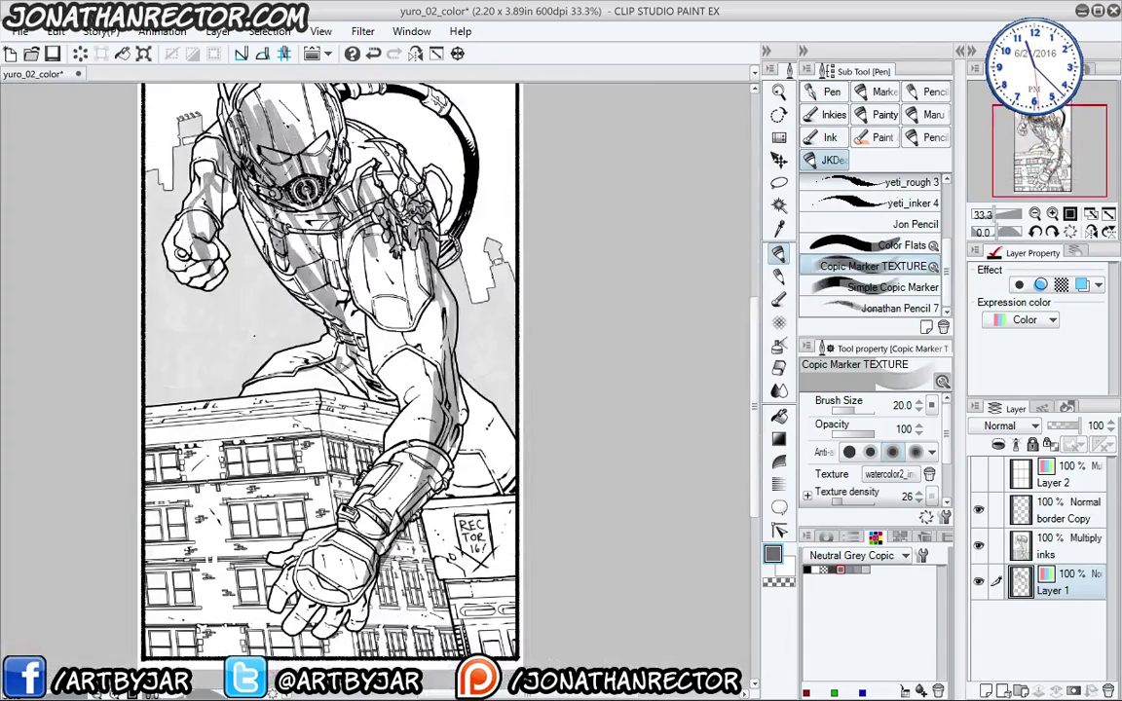
{"action": "left_click_drag", "start_coordinate": [159, 480], "coordinate": [197, 472]}
{"action": "scroll", "coordinate": [177, 370], "scroll_direction": "up", "scroll_amount": 1}
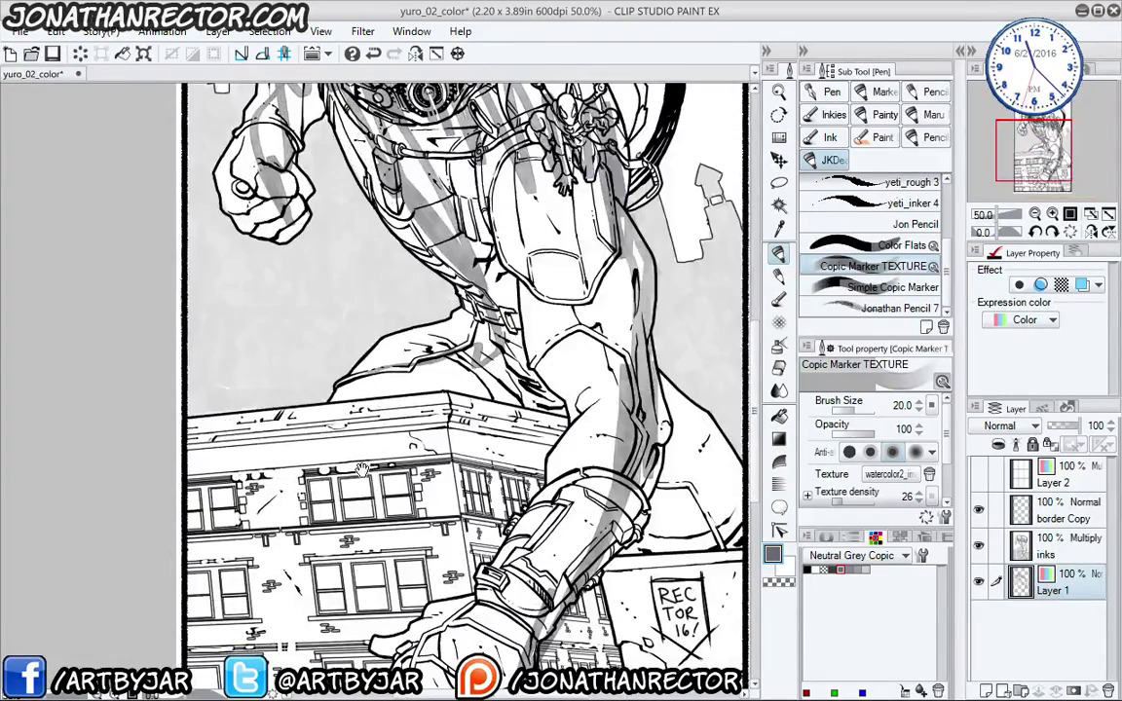
{"action": "left_click_drag", "start_coordinate": [362, 472], "coordinate": [316, 671]}
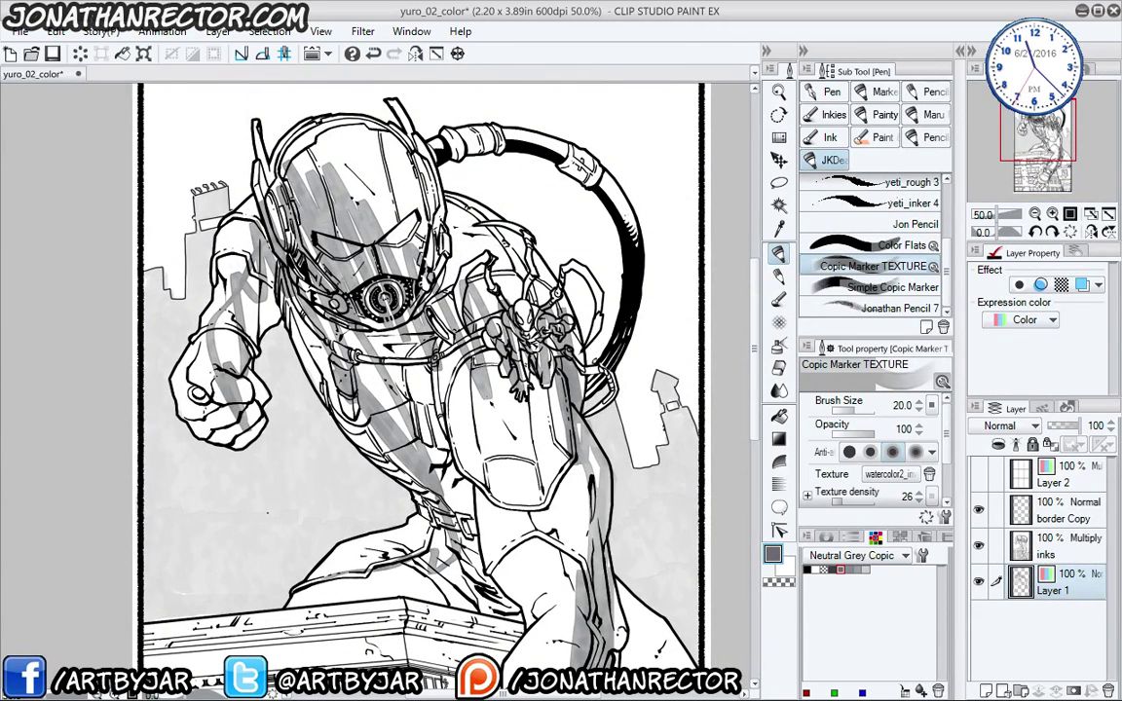
{"action": "key", "text": "ctrl+z"}
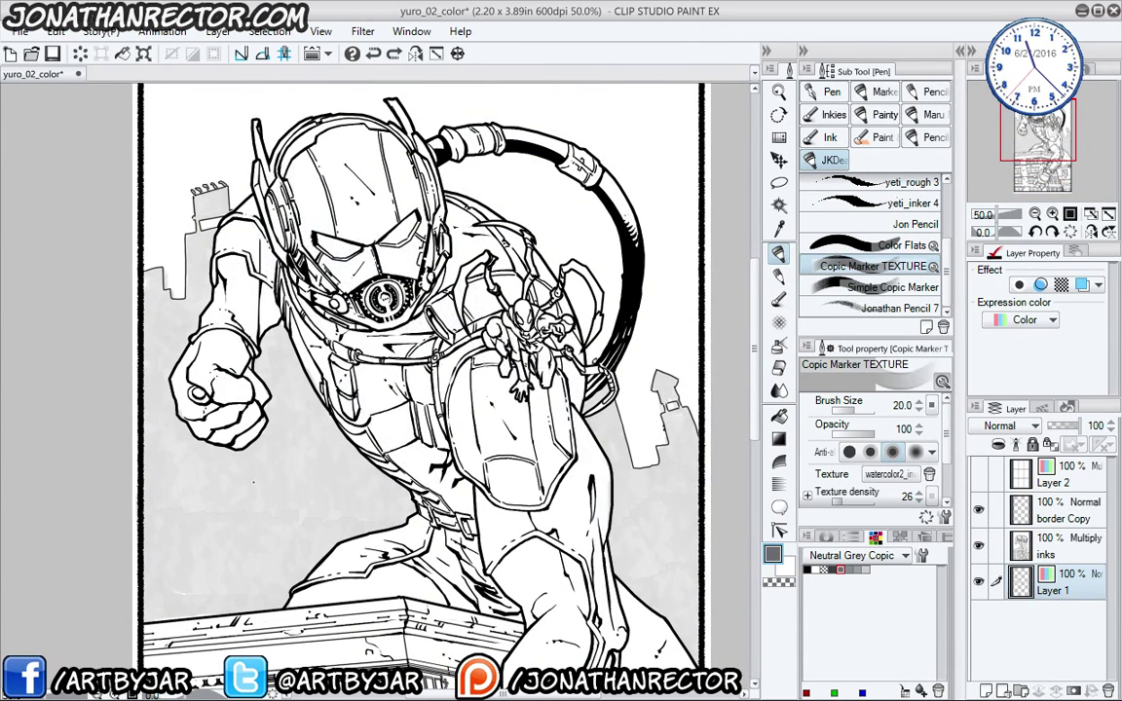
- Add blank Layer 3 above Layer 1, zoom to the helmet face, and hide all palettes
{"action": "left_click", "coordinate": [986, 690]}
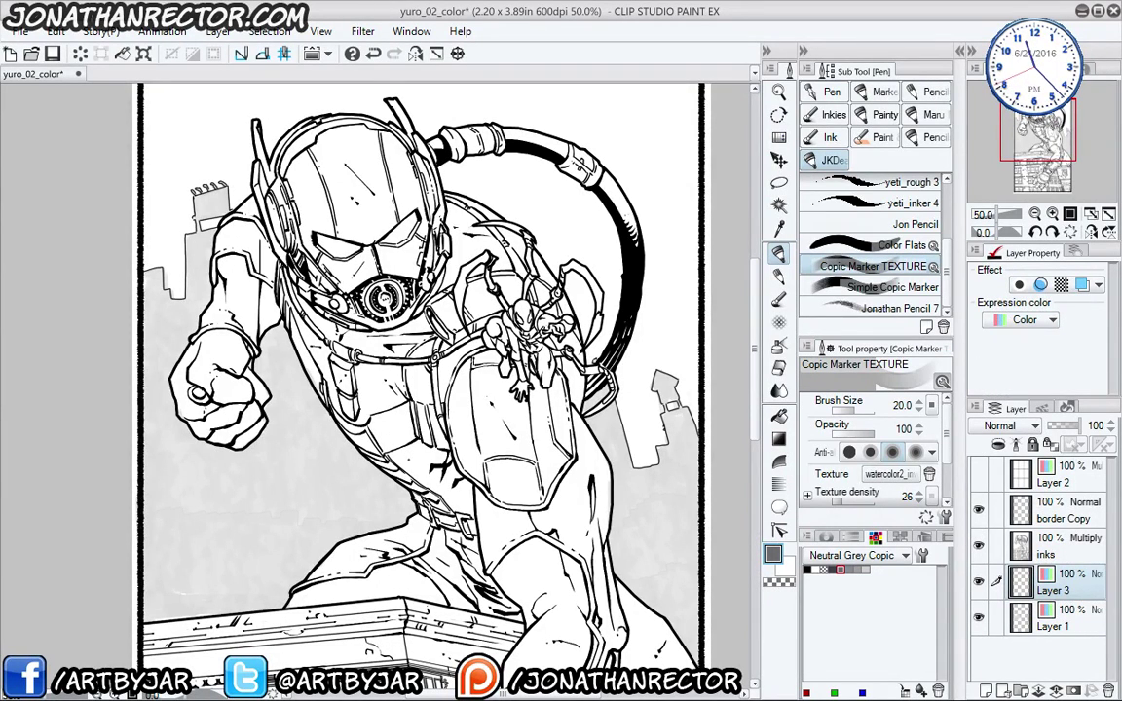
{"action": "left_click_drag", "start_coordinate": [400, 457], "coordinate": [414, 508]}
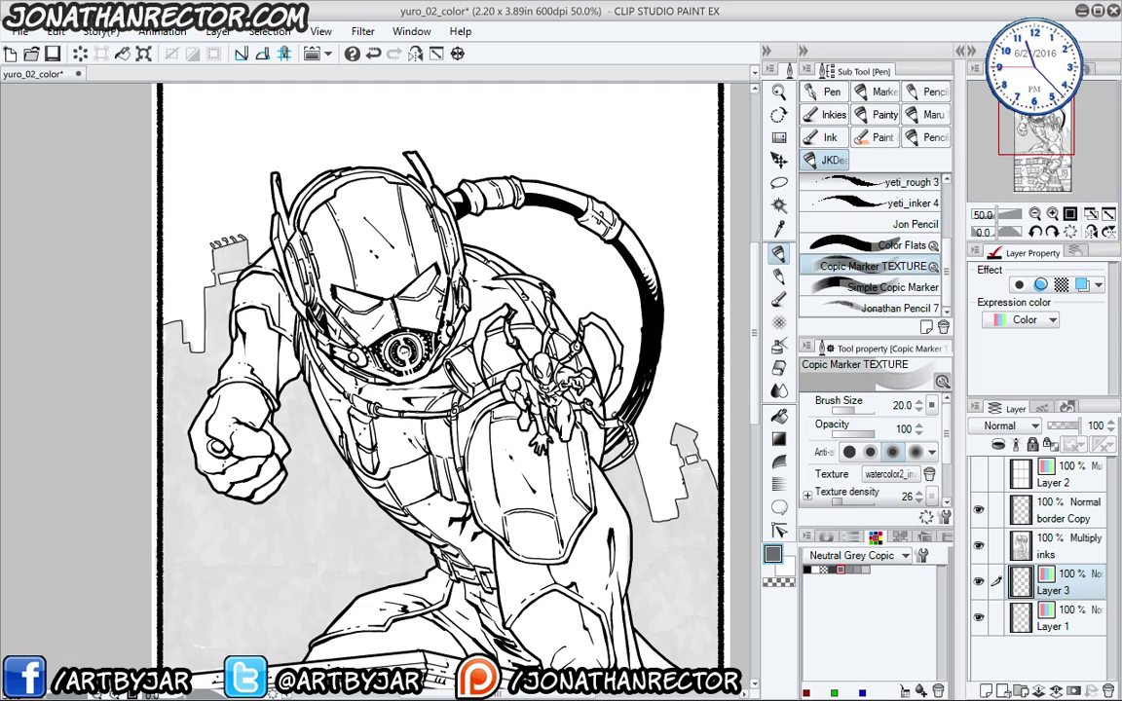
{"action": "scroll", "coordinate": [419, 491], "scroll_direction": "up", "scroll_amount": 2}
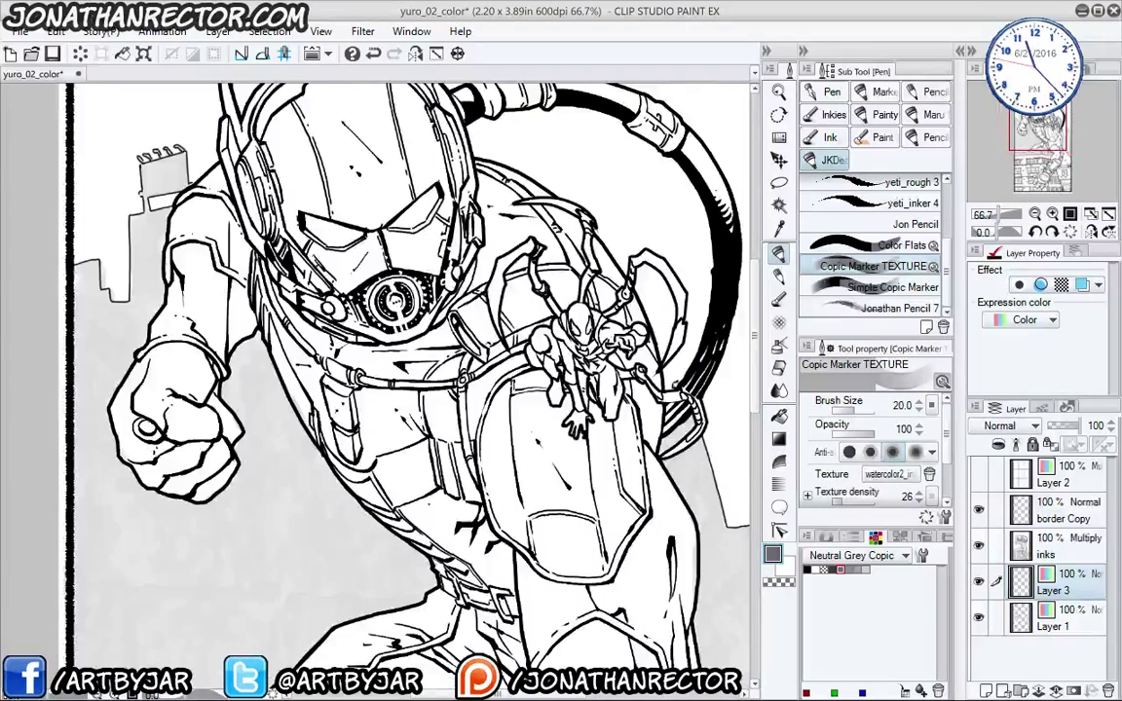
{"action": "left_click_drag", "start_coordinate": [375, 350], "coordinate": [359, 536]}
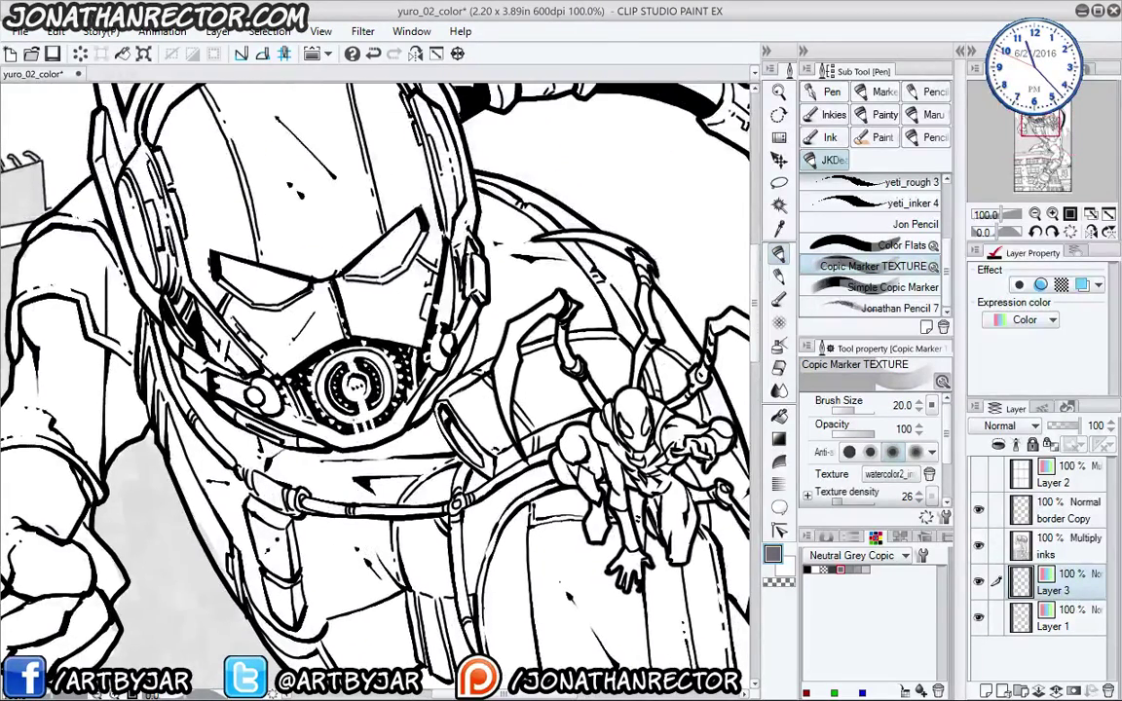
{"action": "key", "text": "Tab"}
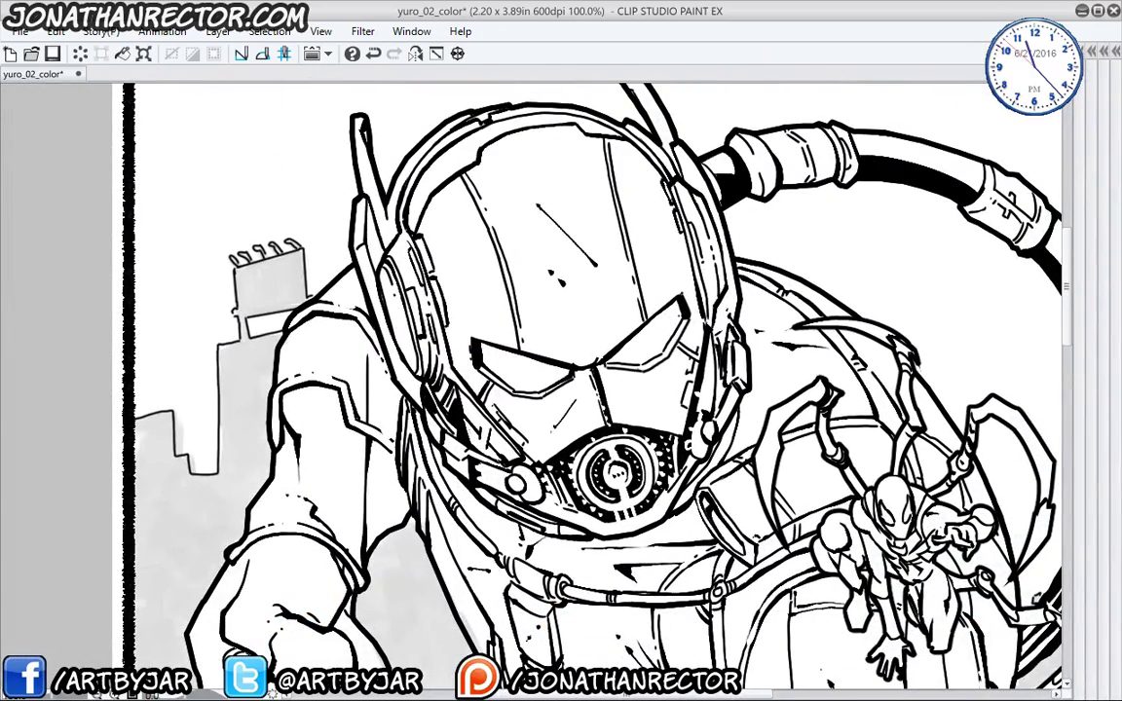
- Shade both helmet eye lenses grey with the Copic marker
{"action": "mouse_move", "coordinate": [679, 317]}
{"action": "left_mouse_down"}
{"action": "mouse_move", "coordinate": [669, 337]}
{"action": "mouse_move", "coordinate": [670, 319]}
{"action": "mouse_move", "coordinate": [657, 329]}
{"action": "left_mouse_up"}
{"action": "mouse_move", "coordinate": [672, 322]}
{"action": "left_mouse_down"}
{"action": "mouse_move", "coordinate": [633, 345]}
{"action": "mouse_move", "coordinate": [623, 336]}
{"action": "mouse_move", "coordinate": [643, 321]}
{"action": "left_mouse_up"}
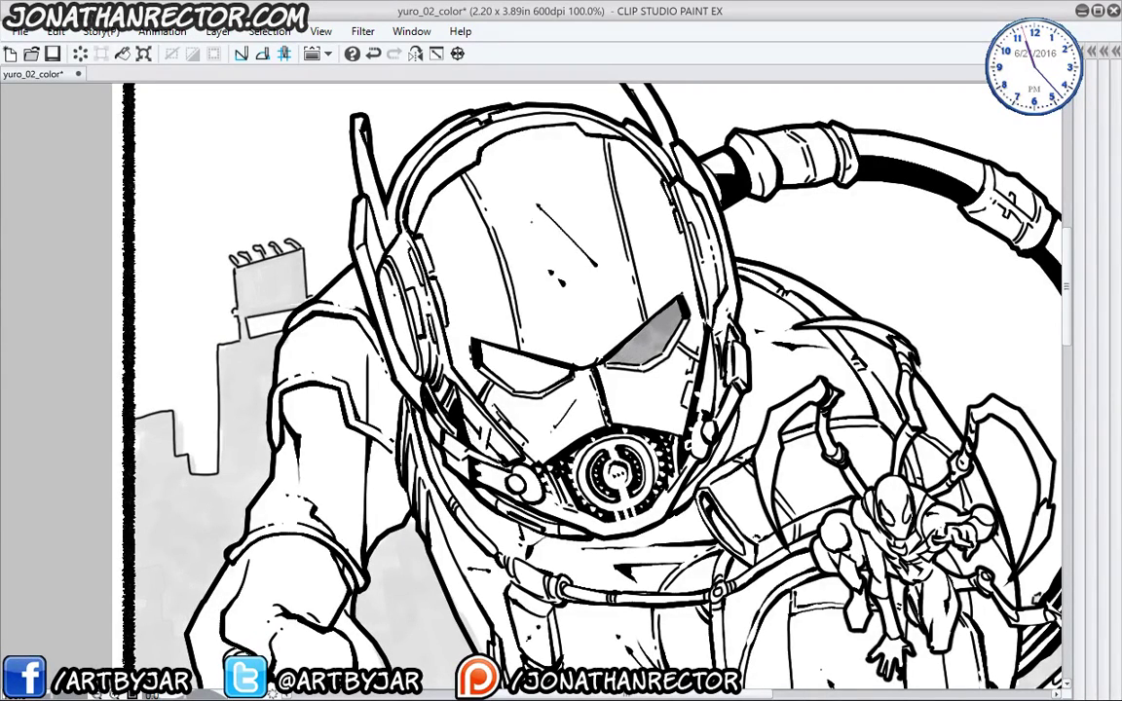
{"action": "left_click_drag", "start_coordinate": [511, 338], "coordinate": [472, 346]}
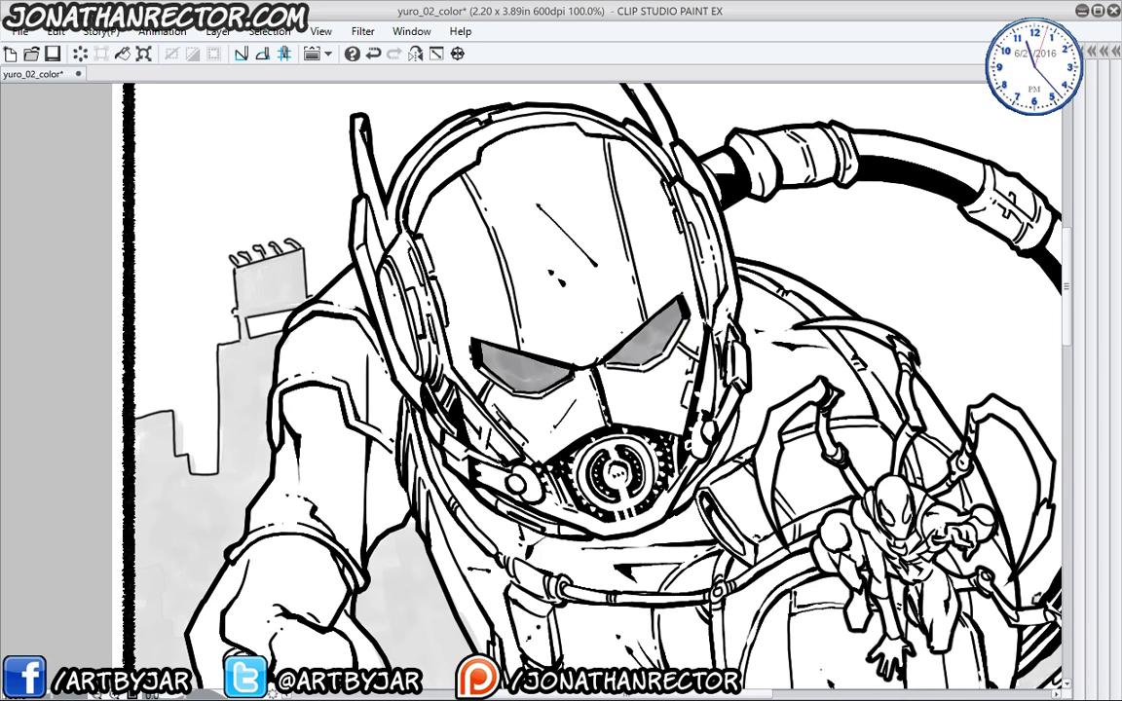
- Paint white glints and streak highlights on the right and left eye lenses
{"action": "left_click_drag", "start_coordinate": [665, 322], "coordinate": [679, 308]}
{"action": "left_click", "coordinate": [651, 333]}
{"action": "left_click_drag", "start_coordinate": [636, 340], "coordinate": [618, 363]}
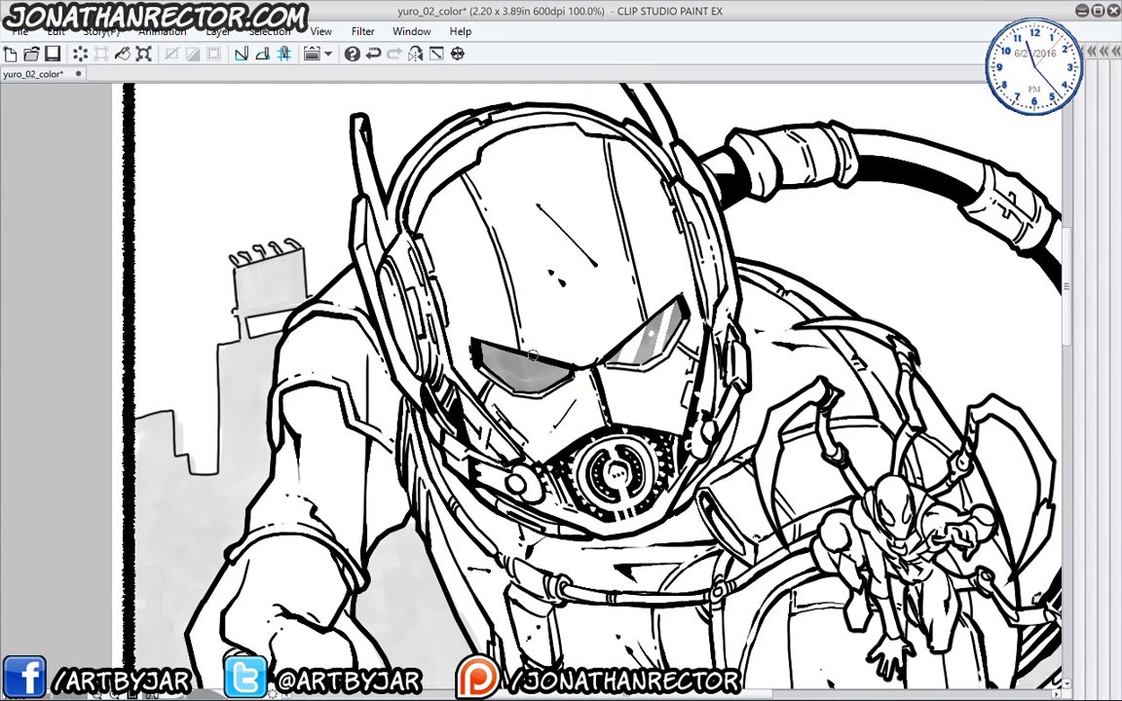
{"action": "left_click_drag", "start_coordinate": [498, 331], "coordinate": [478, 363]}
{"action": "left_click", "coordinate": [510, 362]}
- Brush a grey arc across the helmet dome, undoing the first attempt
{"action": "scroll", "coordinate": [456, 362], "scroll_direction": "up", "scroll_amount": 2}
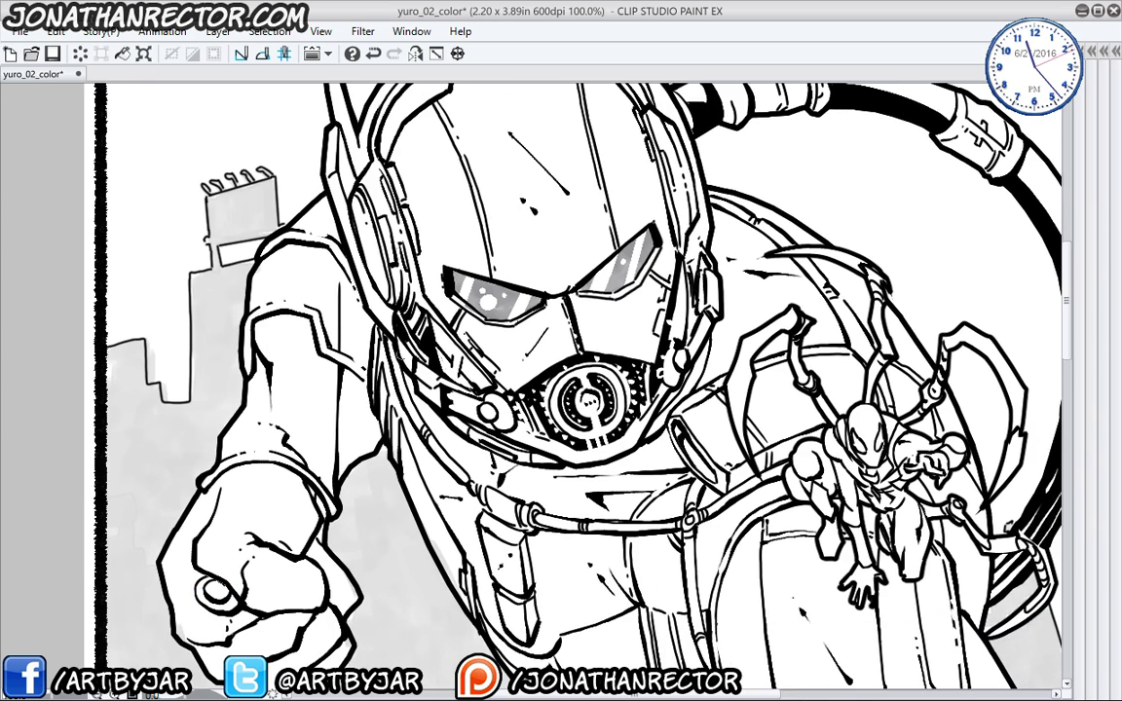
{"action": "scroll", "coordinate": [456, 362], "scroll_direction": "down", "scroll_amount": 2}
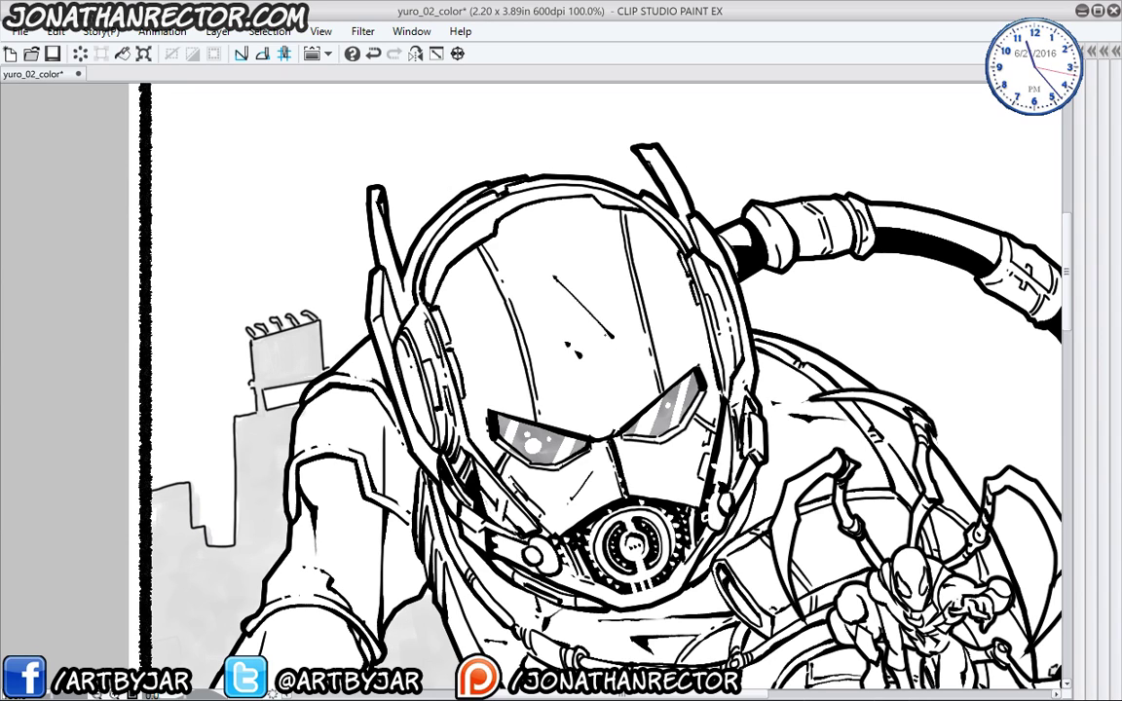
{"action": "mouse_move", "coordinate": [552, 297]}
{"action": "left_mouse_down"}
{"action": "mouse_move", "coordinate": [628, 407]}
{"action": "mouse_move", "coordinate": [589, 287]}
{"action": "mouse_move", "coordinate": [443, 276]}
{"action": "mouse_move", "coordinate": [429, 297]}
{"action": "mouse_move", "coordinate": [506, 258]}
{"action": "mouse_move", "coordinate": [569, 351]}
{"action": "mouse_move", "coordinate": [555, 385]}
{"action": "mouse_move", "coordinate": [424, 363]}
{"action": "mouse_move", "coordinate": [390, 283]}
{"action": "mouse_move", "coordinate": [448, 356]}
{"action": "mouse_move", "coordinate": [458, 272]}
{"action": "mouse_move", "coordinate": [512, 361]}
{"action": "mouse_move", "coordinate": [531, 292]}
{"action": "mouse_move", "coordinate": [419, 253]}
{"action": "left_mouse_up"}
{"action": "key", "text": "ctrl+z"}
- Shade the helmet's upper-left rim, left fin and ear piece grey
{"action": "mouse_move", "coordinate": [448, 296]}
{"action": "left_mouse_down"}
{"action": "mouse_move", "coordinate": [409, 268]}
{"action": "mouse_move", "coordinate": [406, 298]}
{"action": "left_mouse_up"}
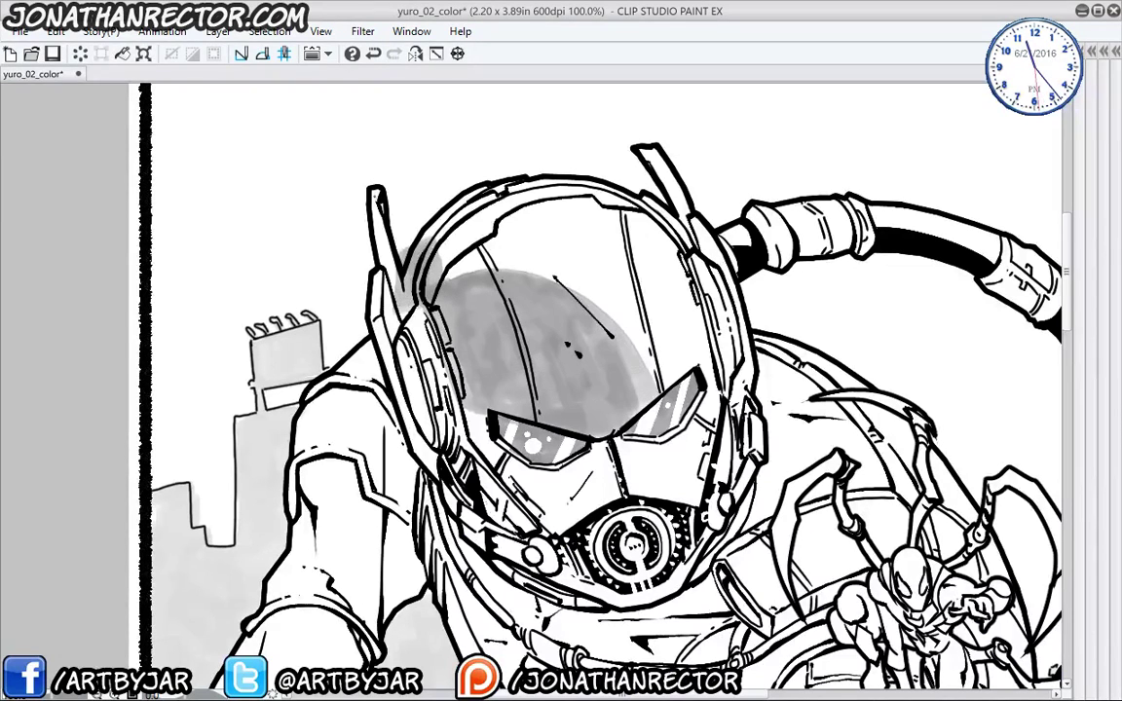
{"action": "left_click_drag", "start_coordinate": [371, 185], "coordinate": [370, 288]}
{"action": "scroll", "coordinate": [545, 350], "scroll_direction": "down", "scroll_amount": 1}
{"action": "mouse_move", "coordinate": [368, 219]}
{"action": "left_mouse_down"}
{"action": "mouse_move", "coordinate": [385, 392]}
{"action": "mouse_move", "coordinate": [372, 362]}
{"action": "left_mouse_up"}
{"action": "mouse_move", "coordinate": [360, 278]}
{"action": "left_mouse_down"}
{"action": "mouse_move", "coordinate": [375, 357]}
{"action": "mouse_move", "coordinate": [390, 365]}
{"action": "mouse_move", "coordinate": [383, 341]}
{"action": "left_mouse_up"}
{"action": "scroll", "coordinate": [545, 350], "scroll_direction": "down", "scroll_amount": 1}
{"action": "mouse_move", "coordinate": [365, 255]}
{"action": "left_mouse_down"}
{"action": "mouse_move", "coordinate": [382, 263]}
{"action": "mouse_move", "coordinate": [397, 328]}
{"action": "mouse_move", "coordinate": [426, 340]}
{"action": "mouse_move", "coordinate": [409, 311]}
{"action": "mouse_move", "coordinate": [402, 333]}
{"action": "left_mouse_up"}
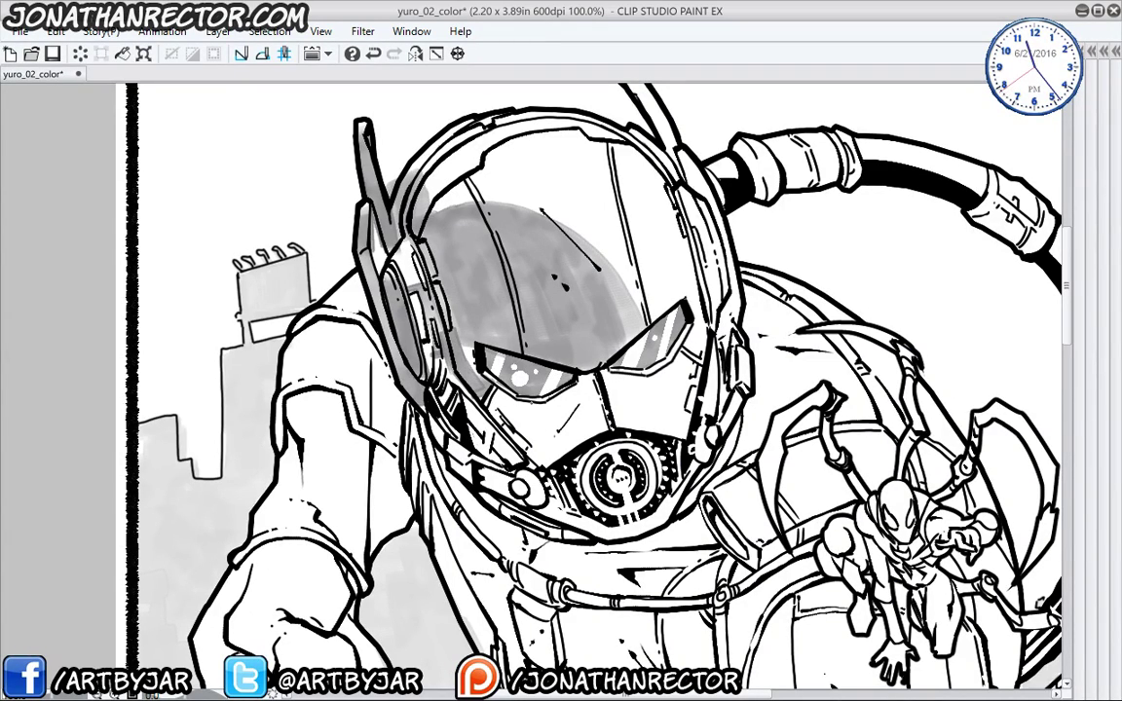
- Shade the faceplate below the left eye and the helmet's lower-left edge
{"action": "mouse_move", "coordinate": [487, 369]}
{"action": "left_mouse_down"}
{"action": "mouse_move", "coordinate": [517, 408]}
{"action": "mouse_move", "coordinate": [444, 351]}
{"action": "mouse_move", "coordinate": [501, 409]}
{"action": "left_mouse_up"}
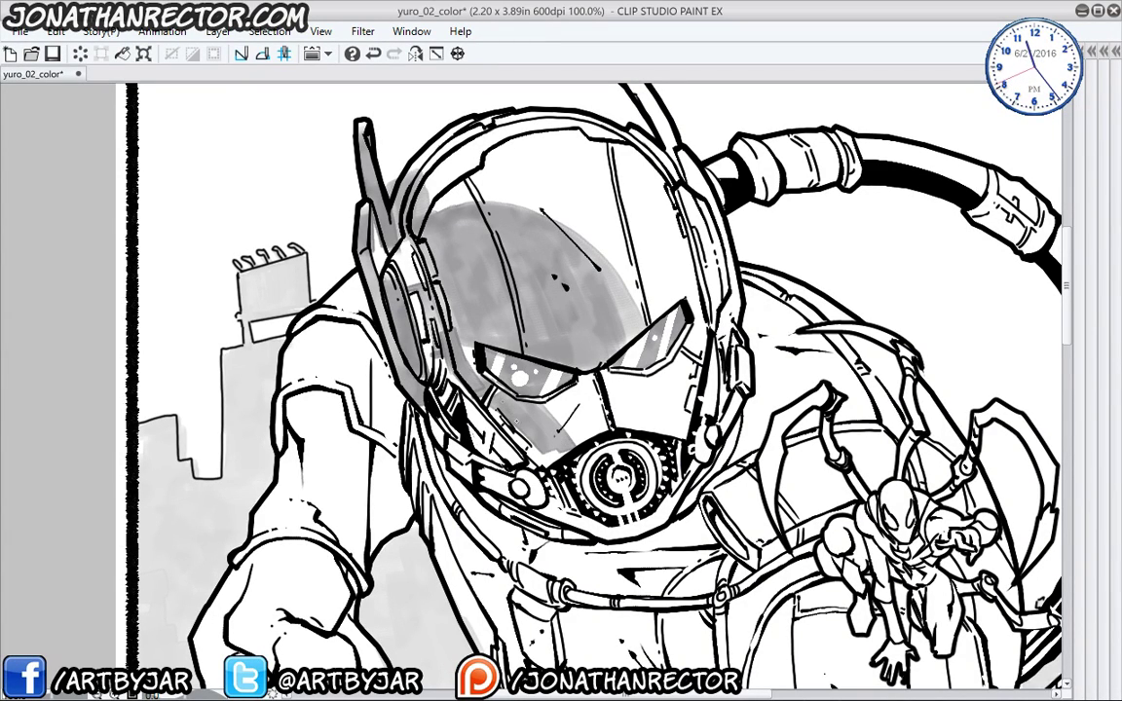
{"action": "left_click_drag", "start_coordinate": [443, 368], "coordinate": [510, 419]}
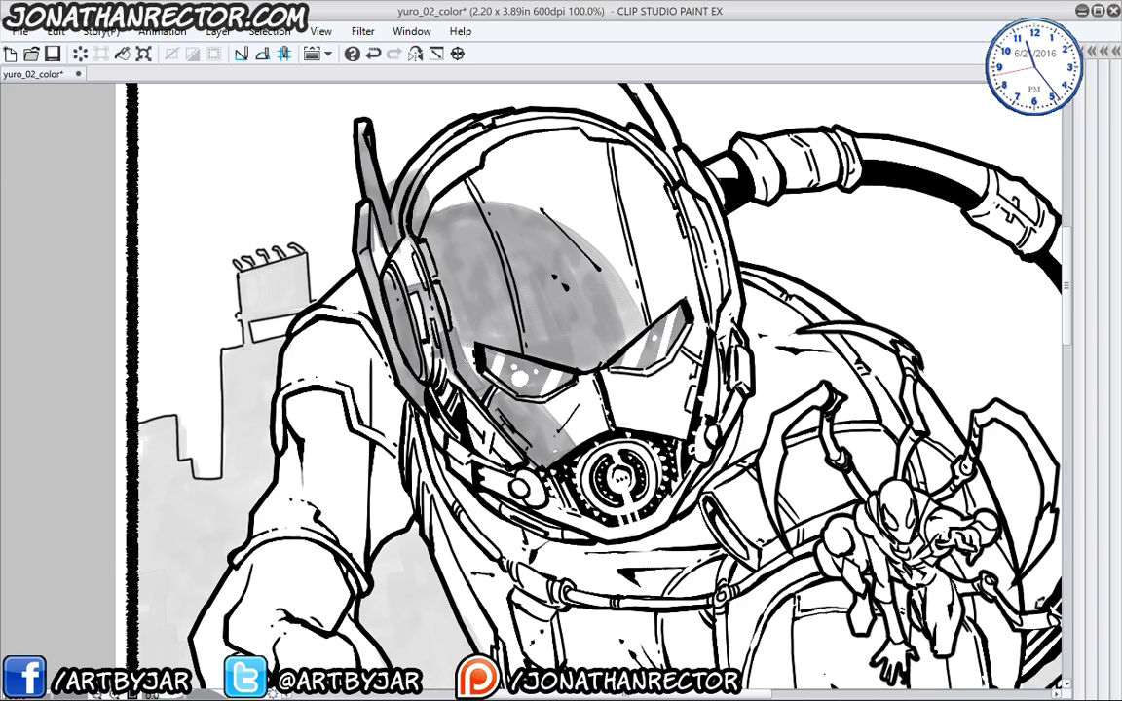
{"action": "mouse_move", "coordinate": [416, 359]}
{"action": "left_mouse_down"}
{"action": "mouse_move", "coordinate": [408, 342]}
{"action": "mouse_move", "coordinate": [460, 400]}
{"action": "left_mouse_up"}
{"action": "mouse_move", "coordinate": [394, 331]}
{"action": "left_mouse_down"}
{"action": "mouse_move", "coordinate": [388, 386]}
{"action": "mouse_move", "coordinate": [475, 436]}
{"action": "left_mouse_up"}
{"action": "left_click", "coordinate": [409, 393]}
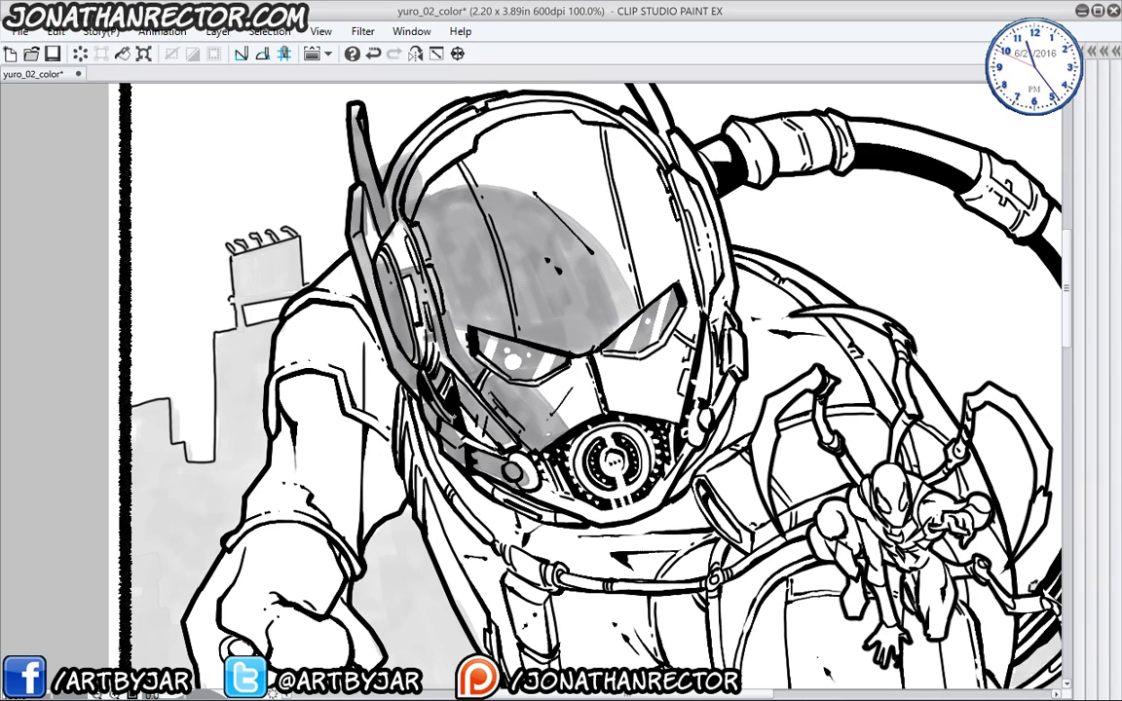
- Darken shading beside the respirator and between the eyes, and add strokes at the helmet top
{"action": "mouse_move", "coordinate": [560, 391]}
{"action": "left_mouse_down"}
{"action": "mouse_move", "coordinate": [579, 423]}
{"action": "mouse_move", "coordinate": [570, 432]}
{"action": "left_mouse_up"}
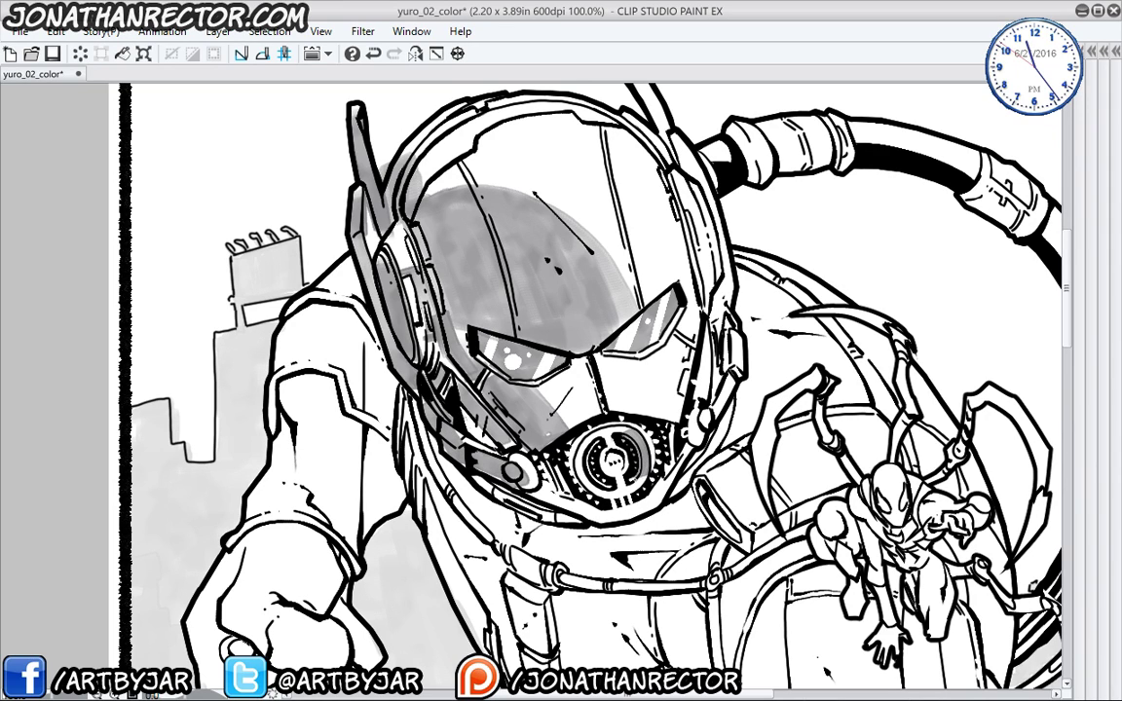
{"action": "mouse_move", "coordinate": [512, 400]}
{"action": "left_mouse_down"}
{"action": "mouse_move", "coordinate": [531, 444]}
{"action": "mouse_move", "coordinate": [549, 450]}
{"action": "mouse_move", "coordinate": [514, 390]}
{"action": "mouse_move", "coordinate": [570, 378]}
{"action": "left_mouse_up"}
{"action": "mouse_move", "coordinate": [493, 391]}
{"action": "left_mouse_down"}
{"action": "mouse_move", "coordinate": [538, 370]}
{"action": "mouse_move", "coordinate": [606, 385]}
{"action": "mouse_move", "coordinate": [547, 367]}
{"action": "left_mouse_up"}
{"action": "mouse_move", "coordinate": [538, 362]}
{"action": "left_mouse_down"}
{"action": "mouse_move", "coordinate": [537, 322]}
{"action": "mouse_move", "coordinate": [550, 363]}
{"action": "left_mouse_up"}
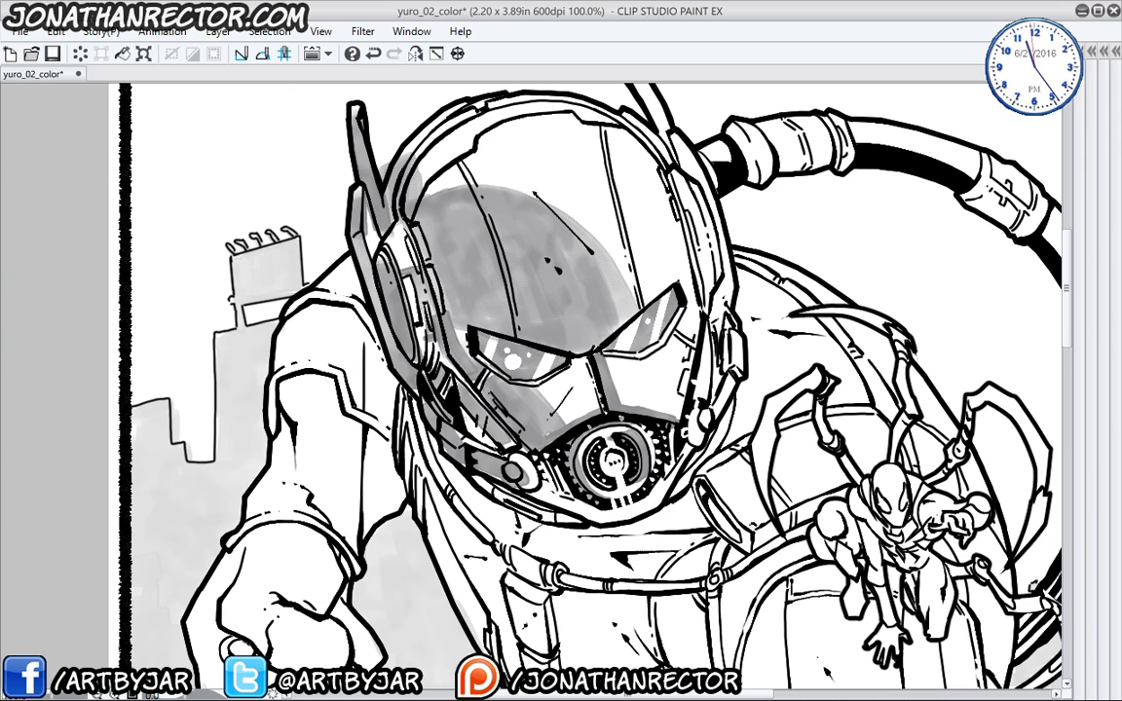
{"action": "left_click_drag", "start_coordinate": [536, 117], "coordinate": [570, 230]}
{"action": "left_click_drag", "start_coordinate": [545, 370], "coordinate": [563, 418]}
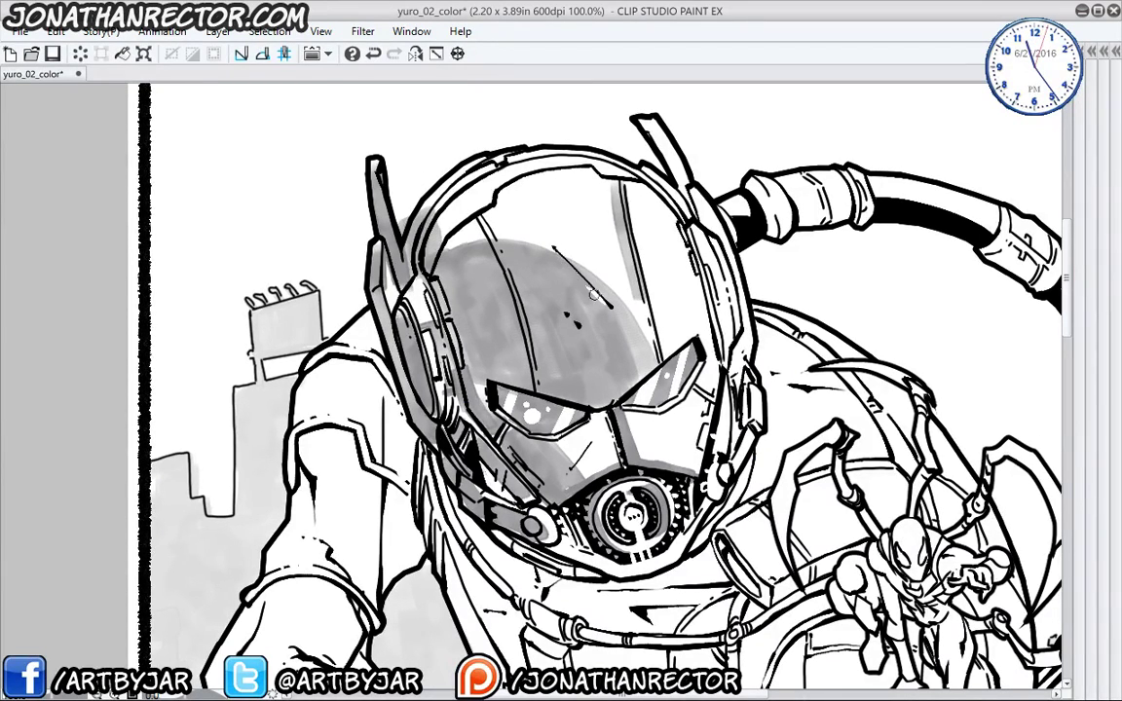
- Add helmet highlights and shade the upper-left rim, right antenna, side hinge and lower rim
{"action": "left_click_drag", "start_coordinate": [492, 275], "coordinate": [502, 304]}
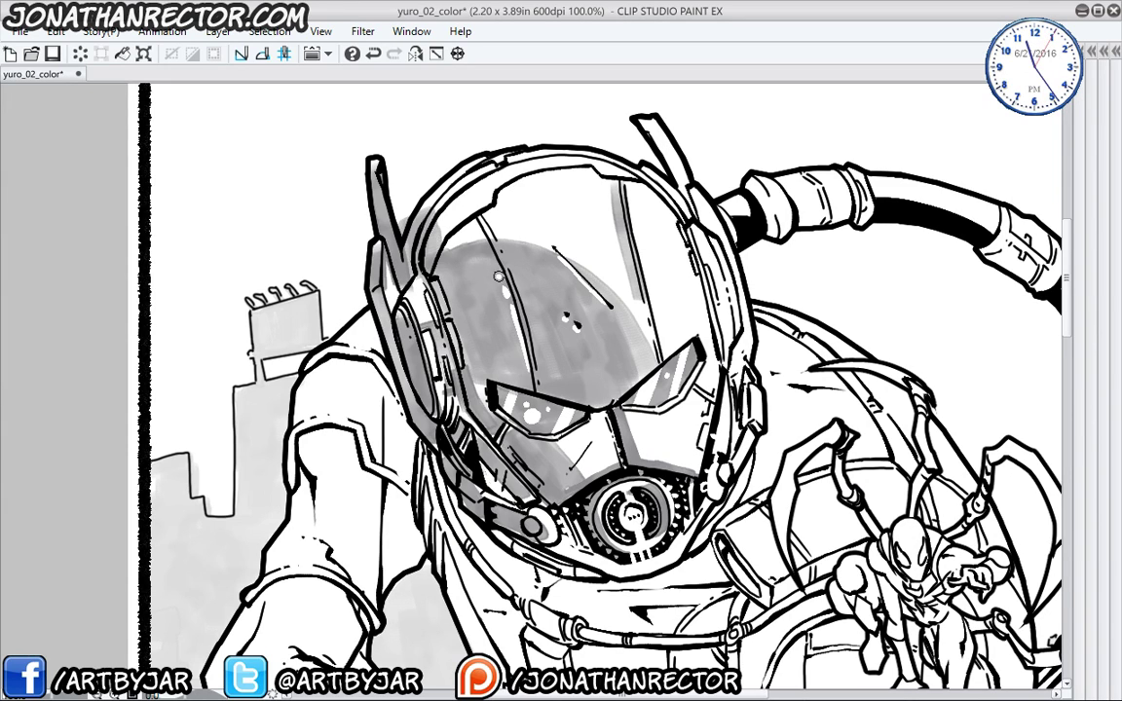
{"action": "scroll", "coordinate": [396, 355], "scroll_direction": "up", "scroll_amount": 1}
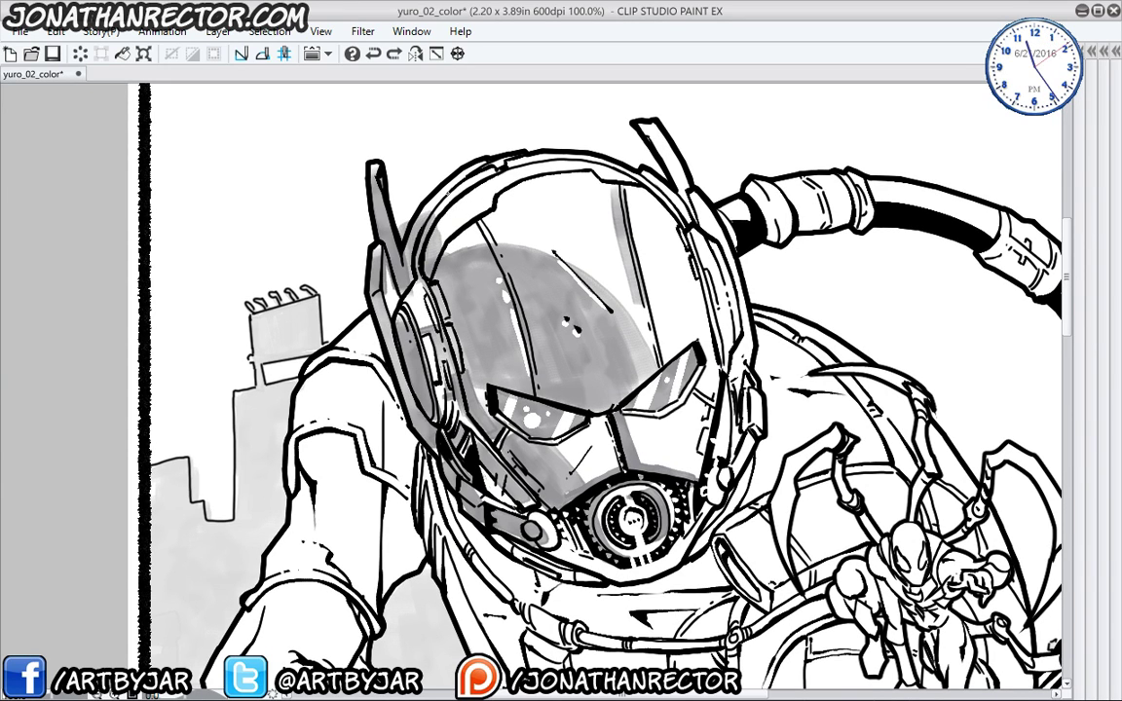
{"action": "left_click_drag", "start_coordinate": [438, 200], "coordinate": [367, 205]}
{"action": "left_click_drag", "start_coordinate": [658, 123], "coordinate": [730, 332]}
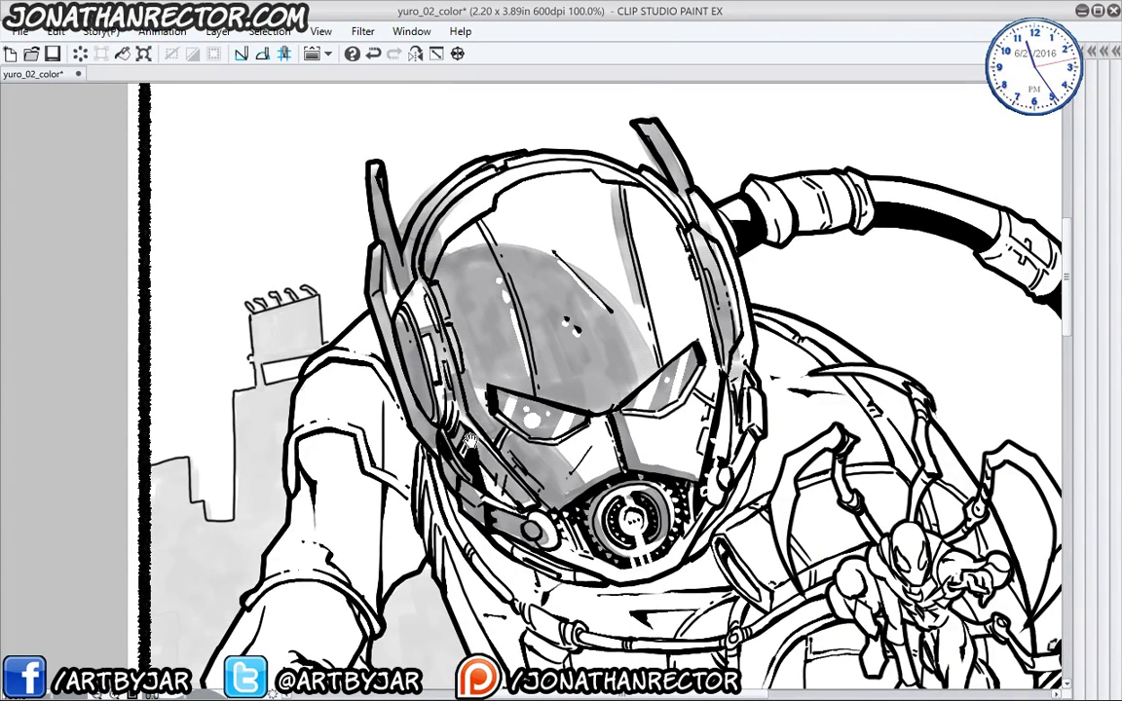
{"action": "left_click_drag", "start_coordinate": [537, 348], "coordinate": [521, 326]}
{"action": "mouse_move", "coordinate": [712, 373]}
{"action": "left_mouse_down"}
{"action": "mouse_move", "coordinate": [700, 449]}
{"action": "mouse_move", "coordinate": [734, 404]}
{"action": "left_mouse_up"}
{"action": "mouse_move", "coordinate": [708, 454]}
{"action": "left_mouse_down"}
{"action": "mouse_move", "coordinate": [696, 477]}
{"action": "mouse_move", "coordinate": [738, 399]}
{"action": "left_mouse_up"}
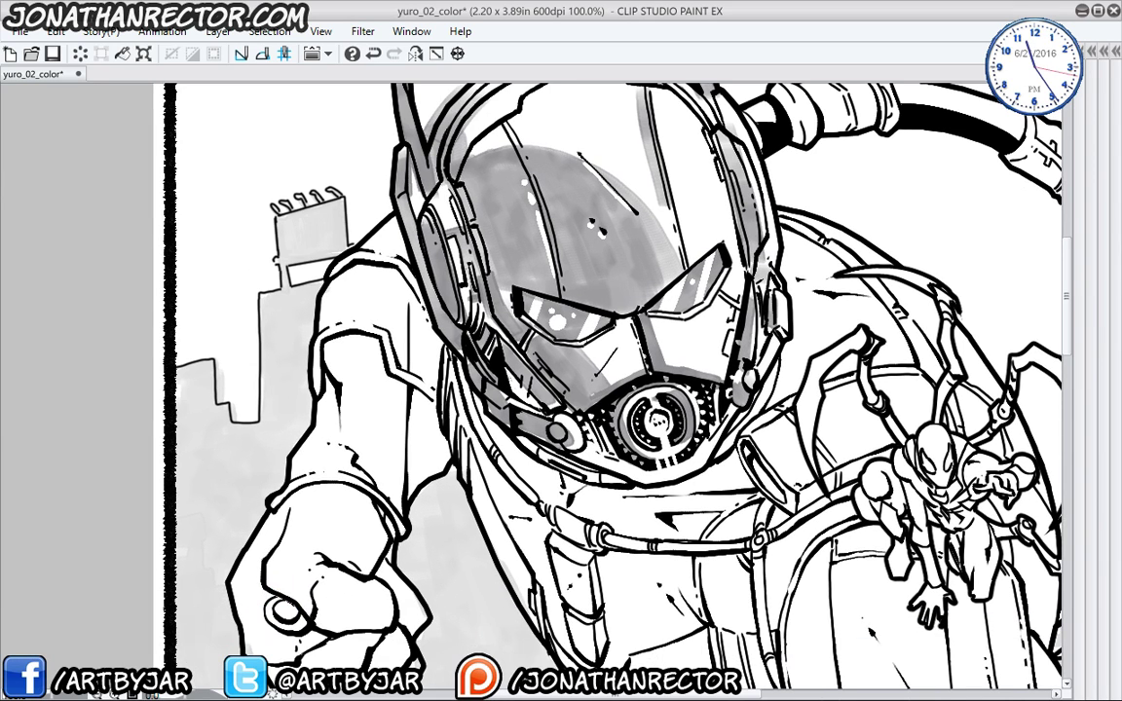
{"action": "mouse_move", "coordinate": [602, 424]}
{"action": "left_mouse_down"}
{"action": "mouse_move", "coordinate": [569, 428]}
{"action": "mouse_move", "coordinate": [528, 409]}
{"action": "mouse_move", "coordinate": [526, 389]}
{"action": "left_mouse_up"}
- Shade the helmet's left side beside the mouthpiece and along the edge by the shoulder
{"action": "left_click_drag", "start_coordinate": [426, 402], "coordinate": [363, 332]}
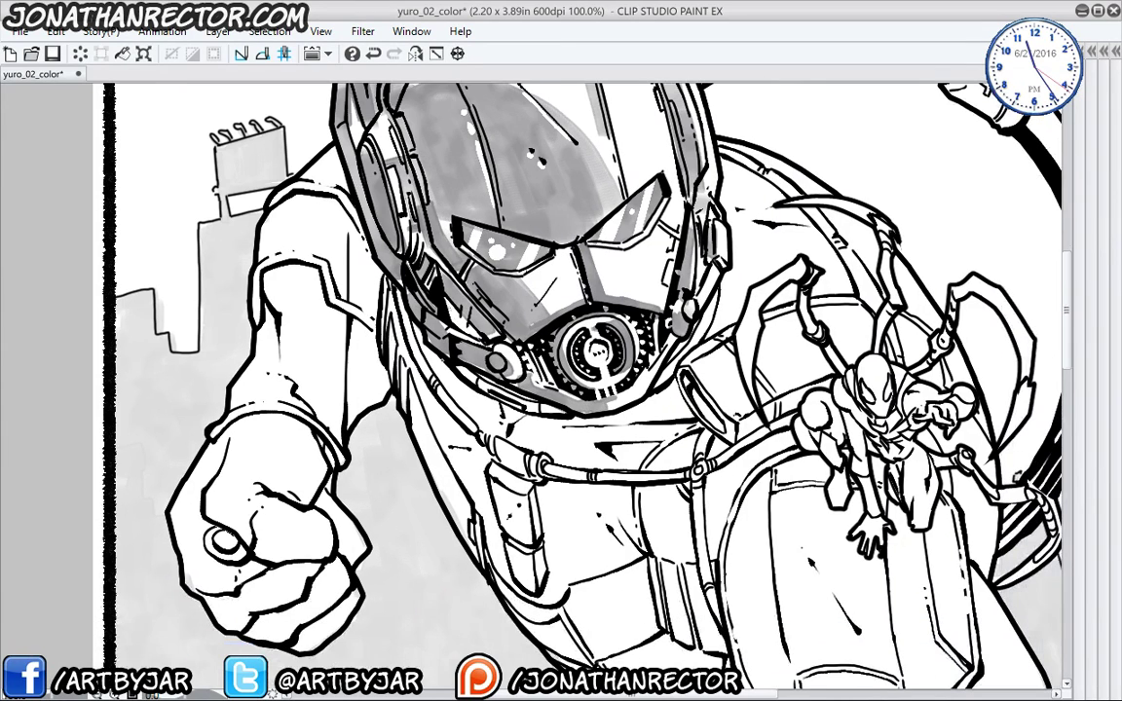
{"action": "left_click_drag", "start_coordinate": [470, 358], "coordinate": [410, 329]}
{"action": "mouse_move", "coordinate": [410, 332]}
{"action": "left_mouse_down"}
{"action": "mouse_move", "coordinate": [465, 394]}
{"action": "mouse_move", "coordinate": [418, 351]}
{"action": "left_mouse_up"}
{"action": "mouse_move", "coordinate": [458, 395]}
{"action": "left_mouse_down"}
{"action": "mouse_move", "coordinate": [399, 327]}
{"action": "mouse_move", "coordinate": [437, 381]}
{"action": "mouse_move", "coordinate": [408, 338]}
{"action": "mouse_move", "coordinate": [416, 420]}
{"action": "left_mouse_up"}
{"action": "left_click_drag", "start_coordinate": [405, 346], "coordinate": [409, 409]}
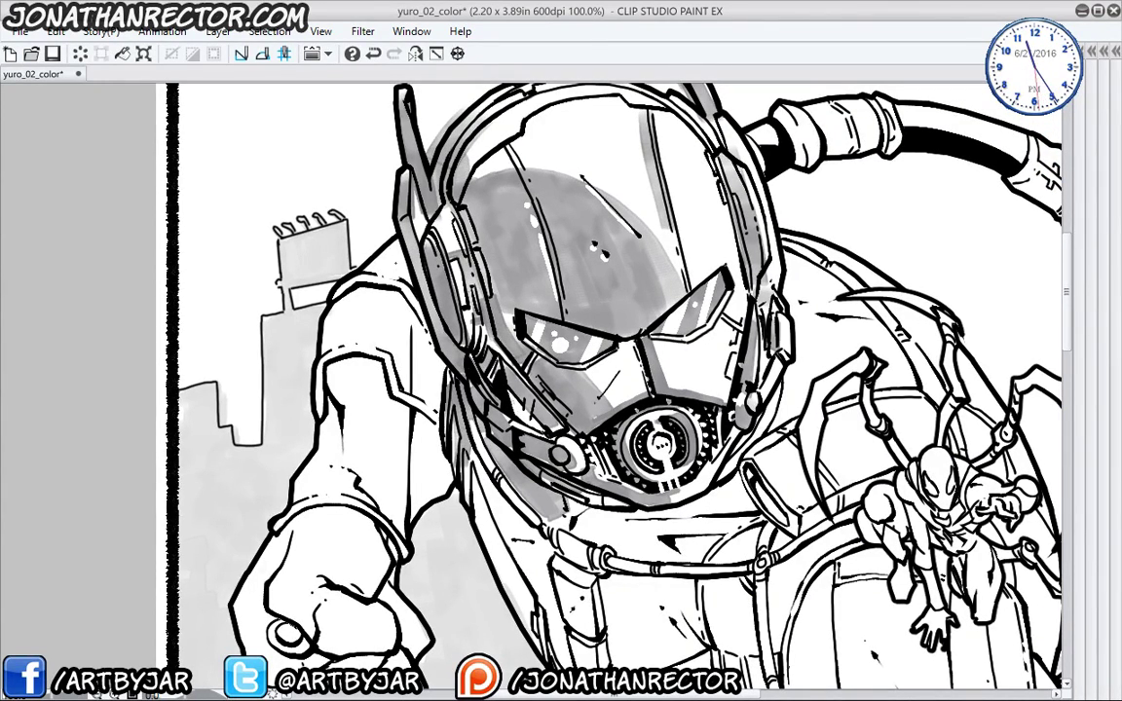
- Shade the raised arm's inner edge, the raised shoulder and the forearm's left edge
{"action": "mouse_move", "coordinate": [336, 362]}
{"action": "left_mouse_down"}
{"action": "mouse_move", "coordinate": [347, 420]}
{"action": "mouse_move", "coordinate": [345, 394]}
{"action": "left_mouse_up"}
{"action": "mouse_move", "coordinate": [331, 265]}
{"action": "left_mouse_down"}
{"action": "mouse_move", "coordinate": [290, 318]}
{"action": "mouse_move", "coordinate": [302, 282]}
{"action": "left_mouse_up"}
{"action": "left_click_drag", "start_coordinate": [359, 222], "coordinate": [336, 244]}
{"action": "left_click_drag", "start_coordinate": [331, 263], "coordinate": [313, 274]}
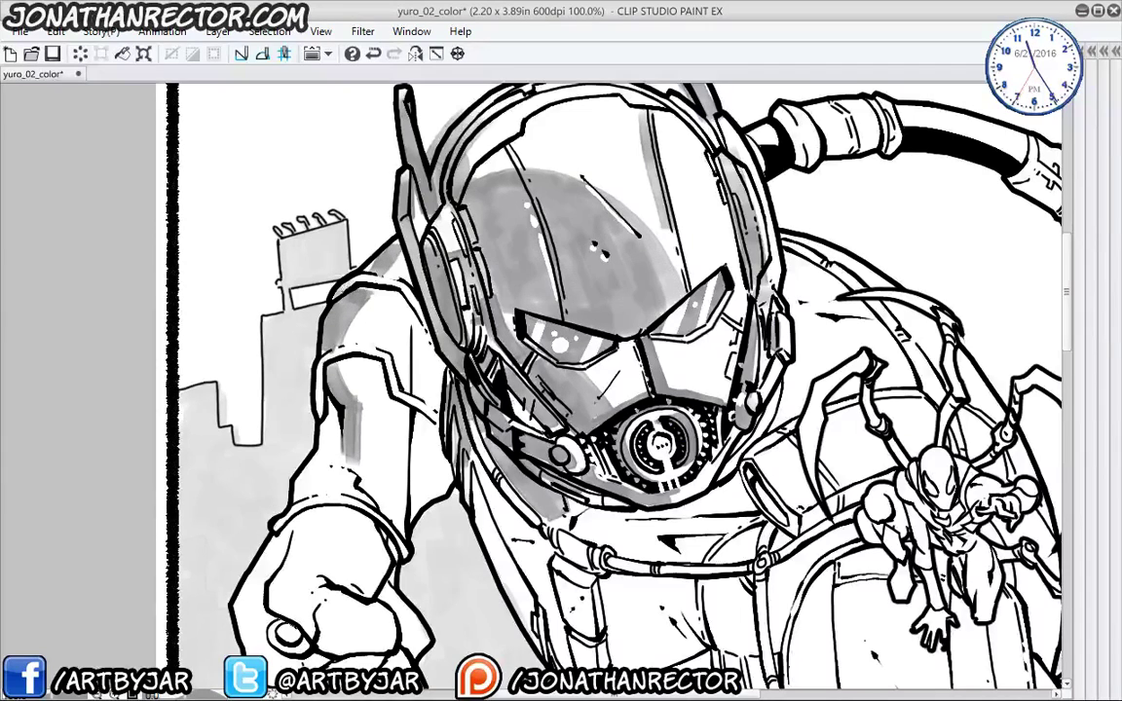
{"action": "left_click_drag", "start_coordinate": [360, 215], "coordinate": [345, 230]}
{"action": "left_click_drag", "start_coordinate": [400, 239], "coordinate": [382, 258]}
{"action": "mouse_move", "coordinate": [326, 360]}
{"action": "left_mouse_down"}
{"action": "mouse_move", "coordinate": [326, 469]}
{"action": "mouse_move", "coordinate": [302, 502]}
{"action": "mouse_move", "coordinate": [312, 445]}
{"action": "left_mouse_up"}
{"action": "left_click_drag", "start_coordinate": [323, 390], "coordinate": [256, 421]}
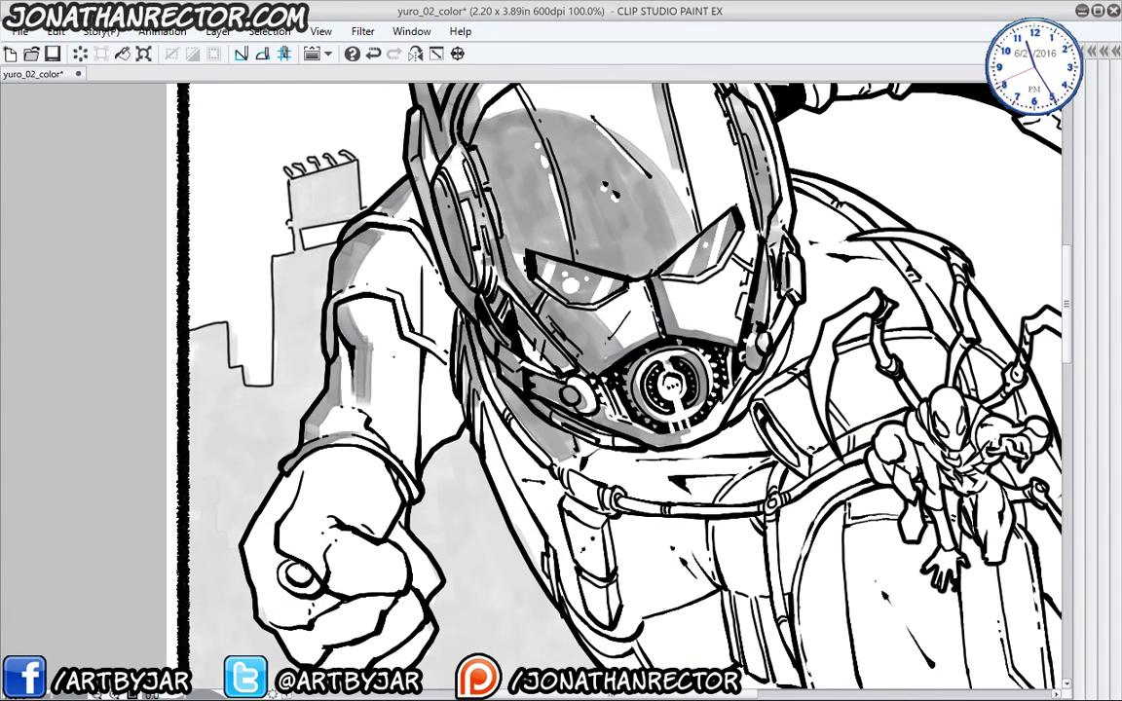
- Shade beside the helmet's cheek line and lighten the shading on the antenna
{"action": "left_click_drag", "start_coordinate": [520, 338], "coordinate": [499, 408]}
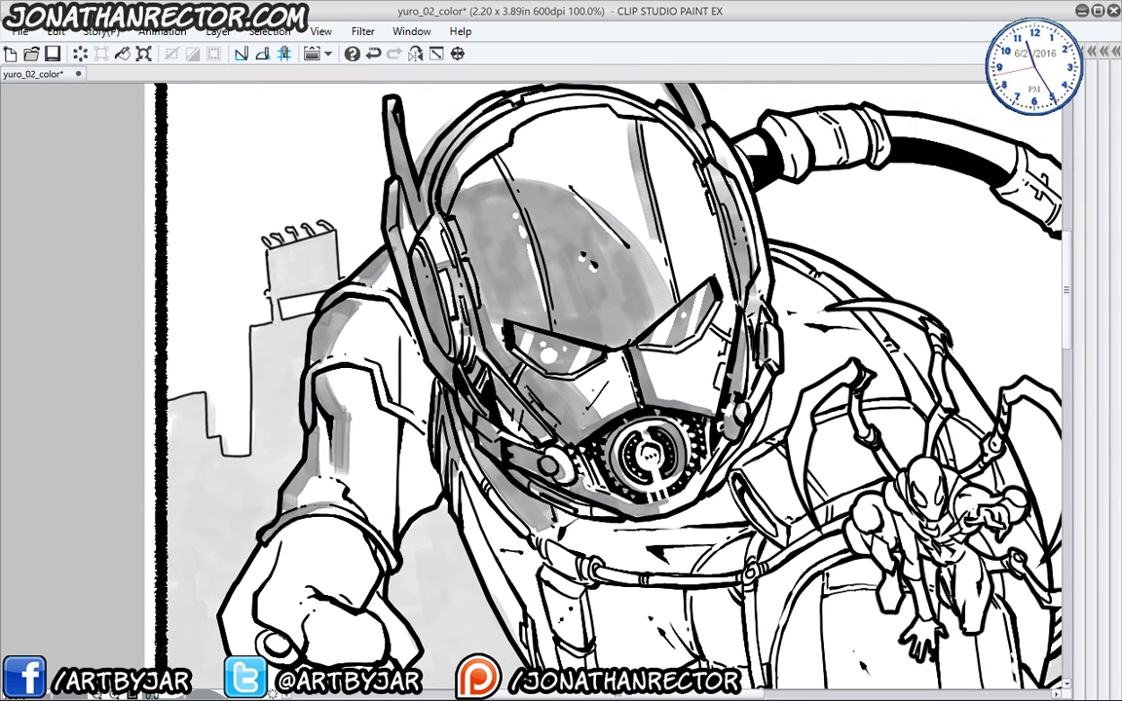
{"action": "left_click_drag", "start_coordinate": [607, 382], "coordinate": [576, 421]}
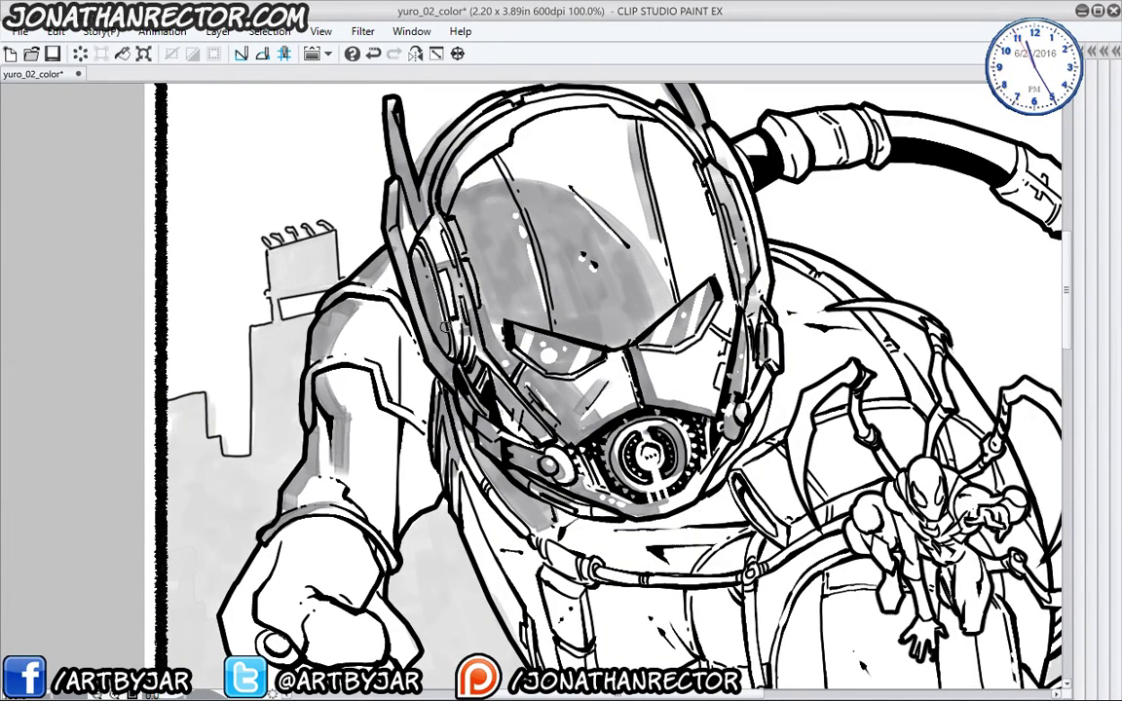
{"action": "left_click_drag", "start_coordinate": [400, 129], "coordinate": [416, 181]}
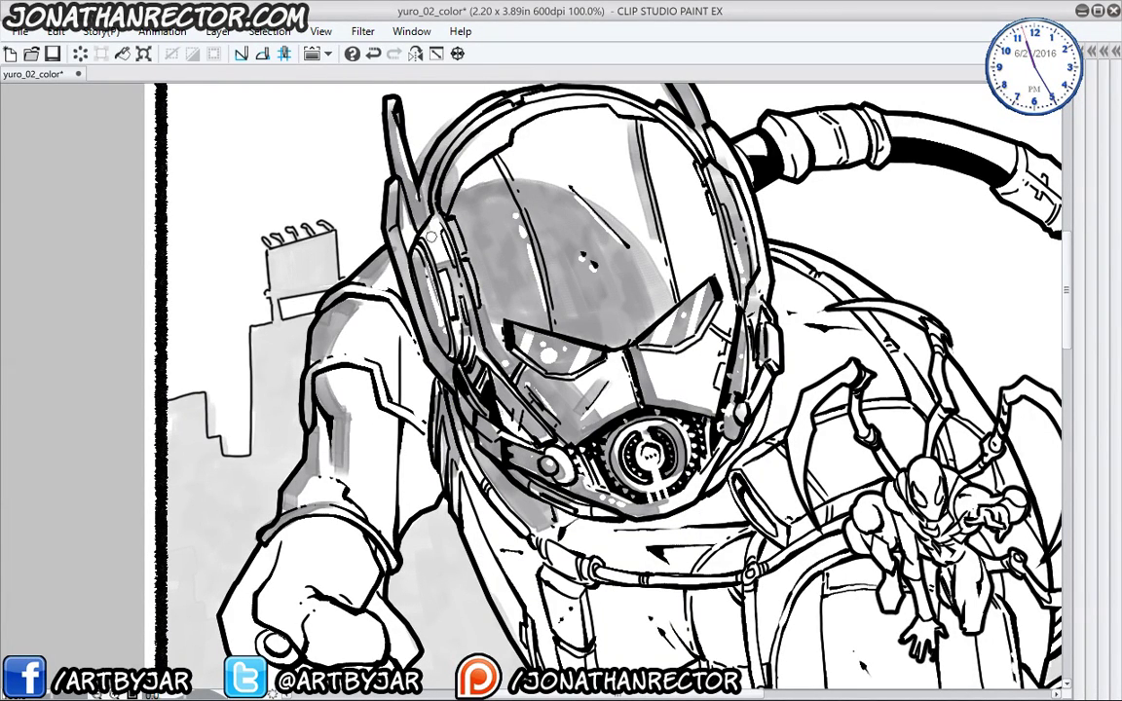
{"action": "left_click_drag", "start_coordinate": [462, 440], "coordinate": [471, 469]}
{"action": "left_click_drag", "start_coordinate": [372, 516], "coordinate": [409, 414]}
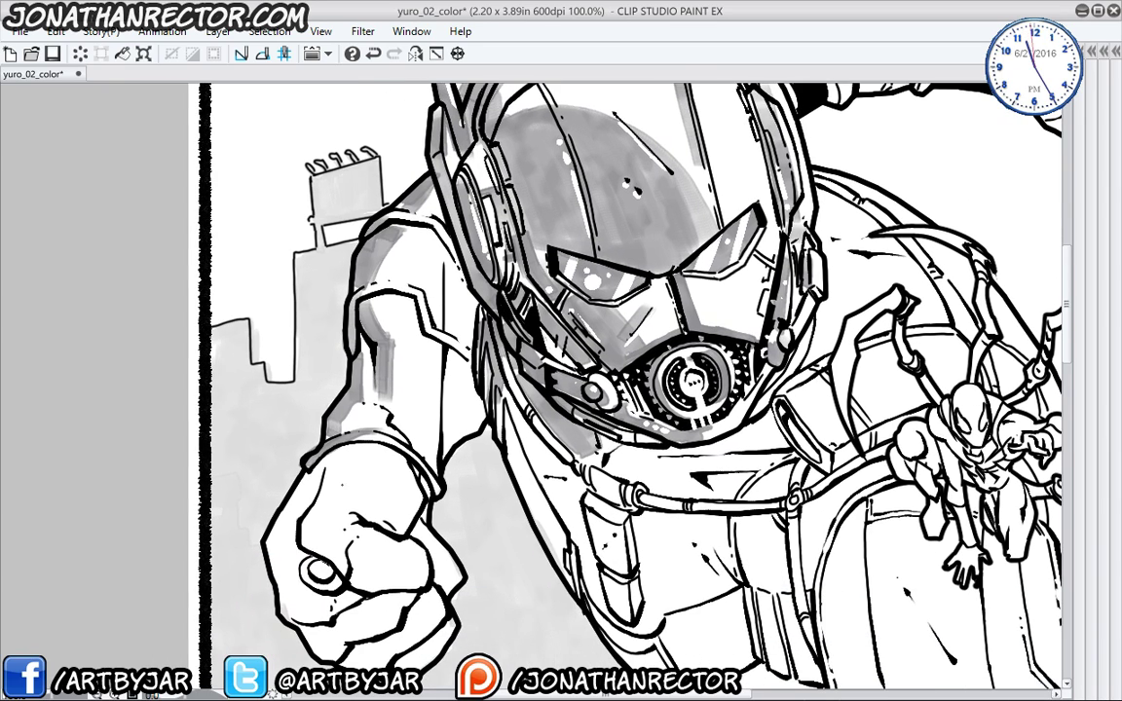
- Save the page, then undo a stray grey stroke on the fist
{"action": "left_click", "coordinate": [53, 53]}
{"action": "left_click_drag", "start_coordinate": [306, 467], "coordinate": [319, 419]}
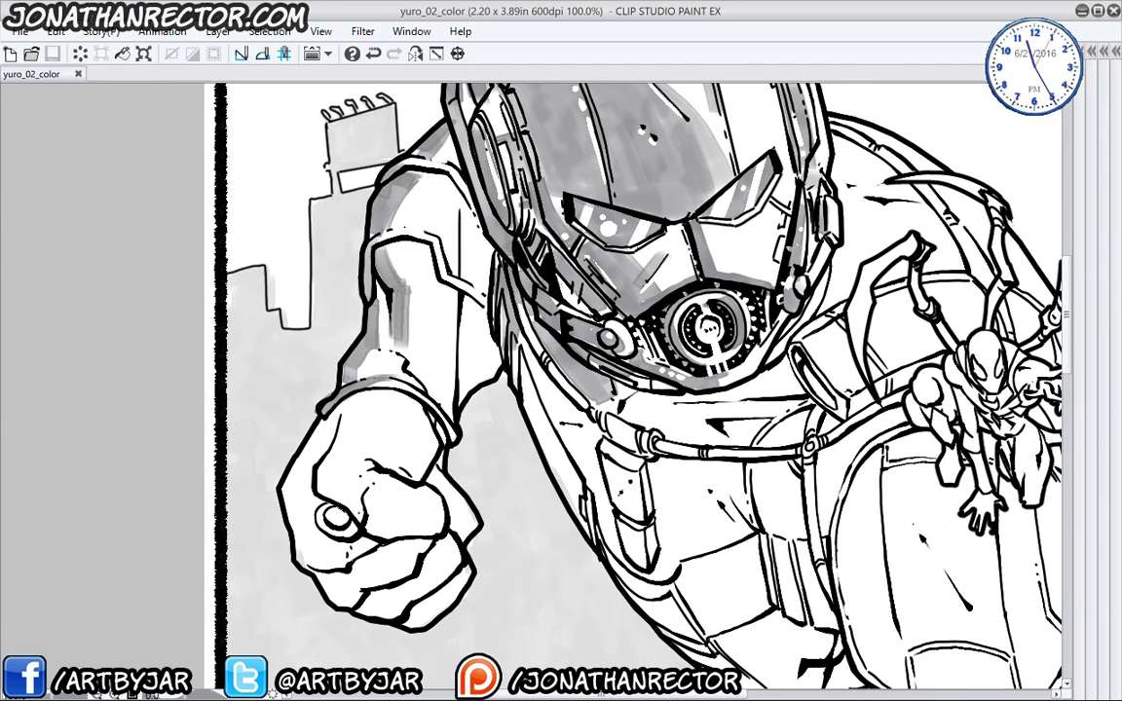
{"action": "mouse_move", "coordinate": [345, 487]}
{"action": "left_mouse_down"}
{"action": "mouse_move", "coordinate": [370, 512]}
{"action": "mouse_move", "coordinate": [329, 470]}
{"action": "left_mouse_up"}
{"action": "key", "text": "ctrl+z"}
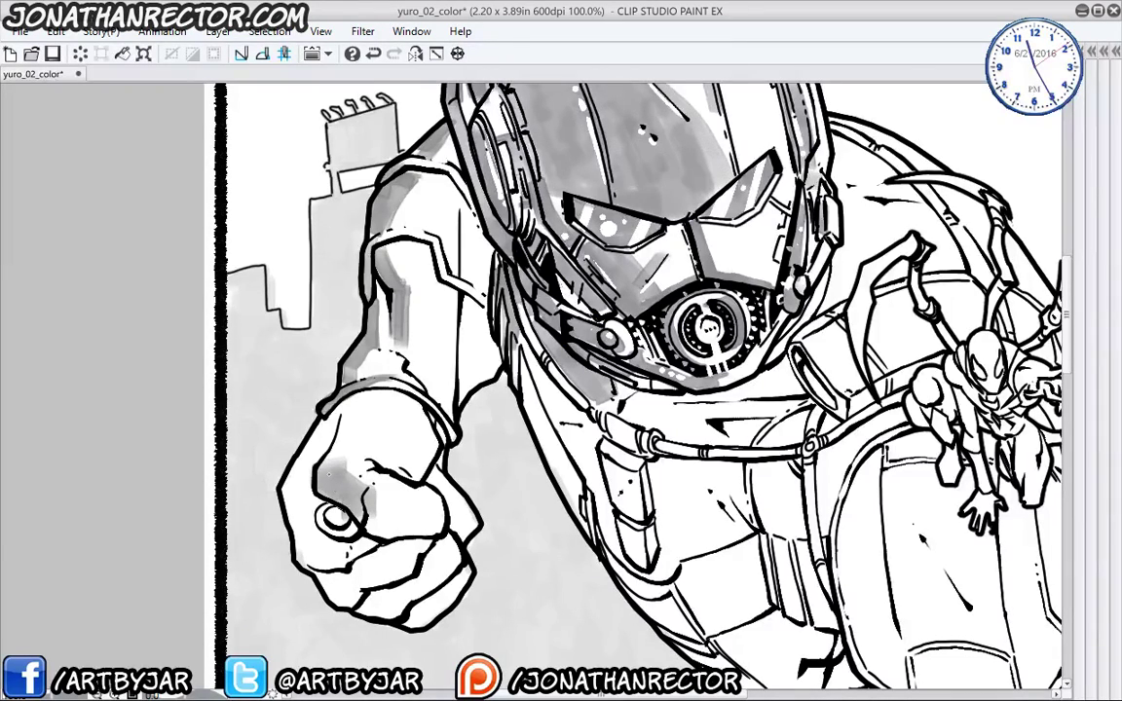
- Shade the clenched fist grey across its left side, middle and lower fingers
{"action": "left_click_drag", "start_coordinate": [310, 414], "coordinate": [292, 521]}
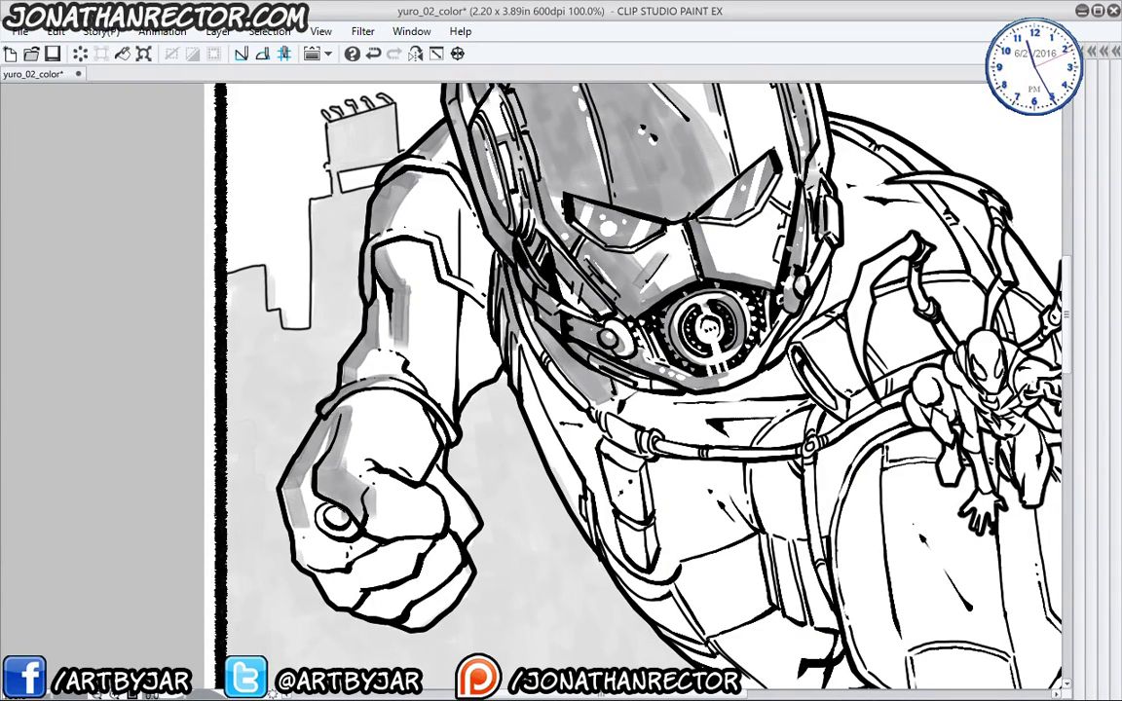
{"action": "mouse_move", "coordinate": [258, 441]}
{"action": "left_mouse_down"}
{"action": "mouse_move", "coordinate": [280, 495]}
{"action": "mouse_move", "coordinate": [331, 492]}
{"action": "mouse_move", "coordinate": [285, 507]}
{"action": "mouse_move", "coordinate": [258, 452]}
{"action": "mouse_move", "coordinate": [292, 506]}
{"action": "mouse_move", "coordinate": [304, 477]}
{"action": "mouse_move", "coordinate": [307, 507]}
{"action": "left_mouse_up"}
{"action": "left_click_drag", "start_coordinate": [604, 410], "coordinate": [569, 341]}
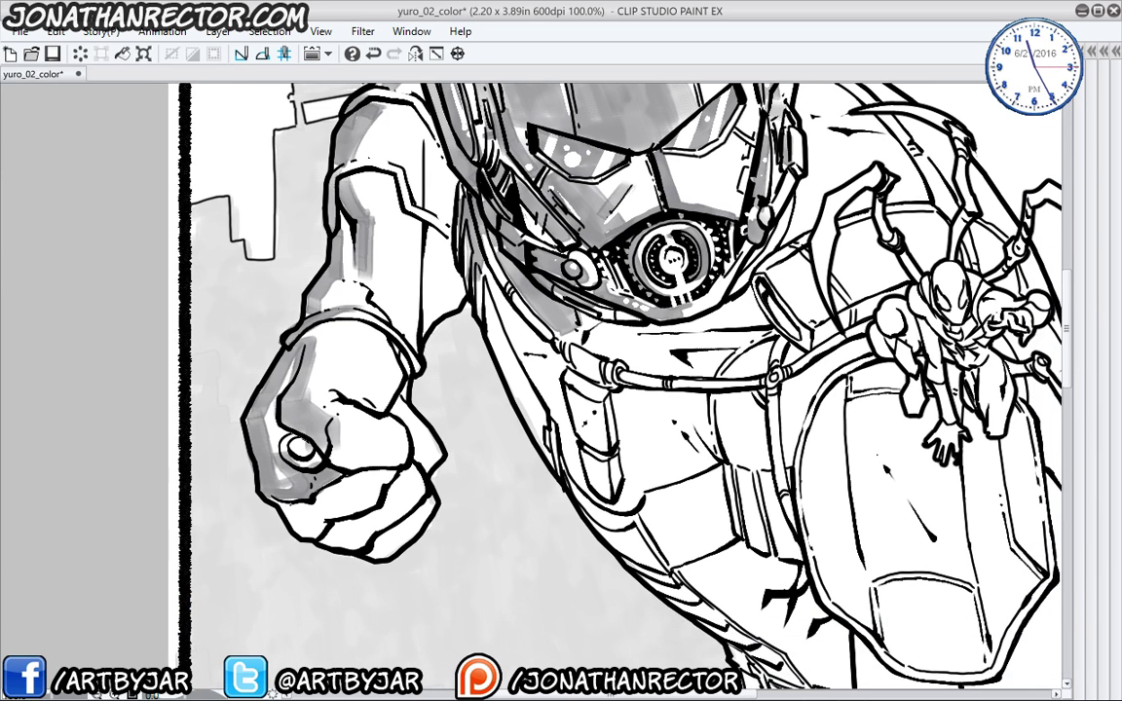
{"action": "mouse_move", "coordinate": [256, 448]}
{"action": "left_mouse_down"}
{"action": "mouse_move", "coordinate": [293, 483]}
{"action": "mouse_move", "coordinate": [336, 456]}
{"action": "mouse_move", "coordinate": [297, 434]}
{"action": "mouse_move", "coordinate": [351, 473]}
{"action": "mouse_move", "coordinate": [380, 465]}
{"action": "mouse_move", "coordinate": [357, 479]}
{"action": "left_mouse_up"}
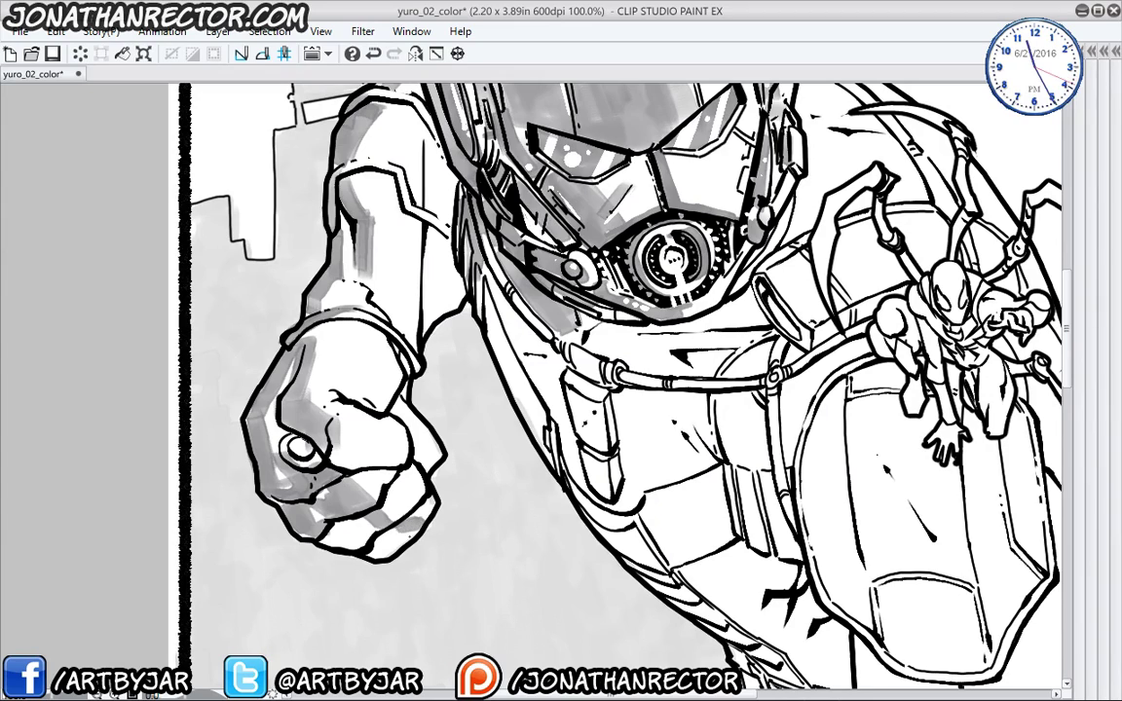
{"action": "mouse_move", "coordinate": [417, 529]}
{"action": "left_mouse_down"}
{"action": "mouse_move", "coordinate": [378, 544]}
{"action": "mouse_move", "coordinate": [315, 522]}
{"action": "mouse_move", "coordinate": [248, 450]}
{"action": "mouse_move", "coordinate": [265, 440]}
{"action": "mouse_move", "coordinate": [234, 394]}
{"action": "left_mouse_up"}
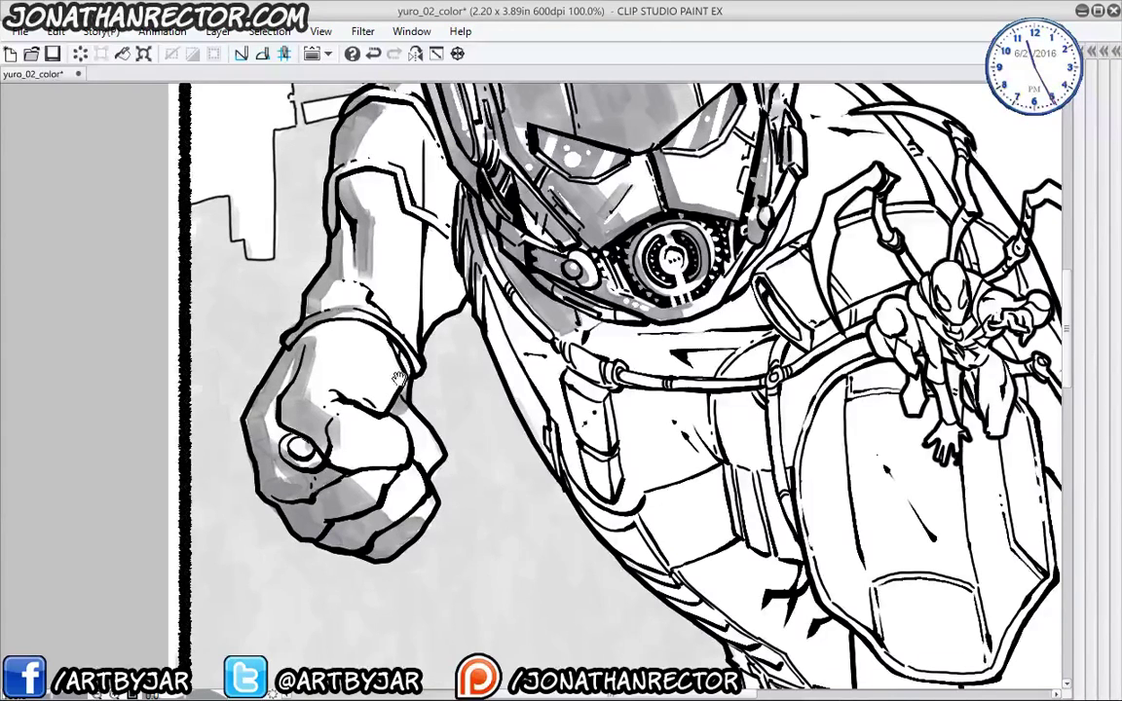
- Shade the upper arm, the forearm's left edge and the collar strap beside the jaw
{"action": "left_click_drag", "start_coordinate": [381, 272], "coordinate": [390, 366]}
{"action": "mouse_move", "coordinate": [419, 278]}
{"action": "left_mouse_down"}
{"action": "mouse_move", "coordinate": [387, 195]}
{"action": "mouse_move", "coordinate": [395, 273]}
{"action": "mouse_move", "coordinate": [419, 341]}
{"action": "mouse_move", "coordinate": [409, 368]}
{"action": "mouse_move", "coordinate": [399, 292]}
{"action": "mouse_move", "coordinate": [394, 374]}
{"action": "mouse_move", "coordinate": [395, 306]}
{"action": "left_mouse_up"}
{"action": "left_click_drag", "start_coordinate": [396, 365], "coordinate": [396, 392]}
{"action": "left_click_drag", "start_coordinate": [398, 337], "coordinate": [397, 288]}
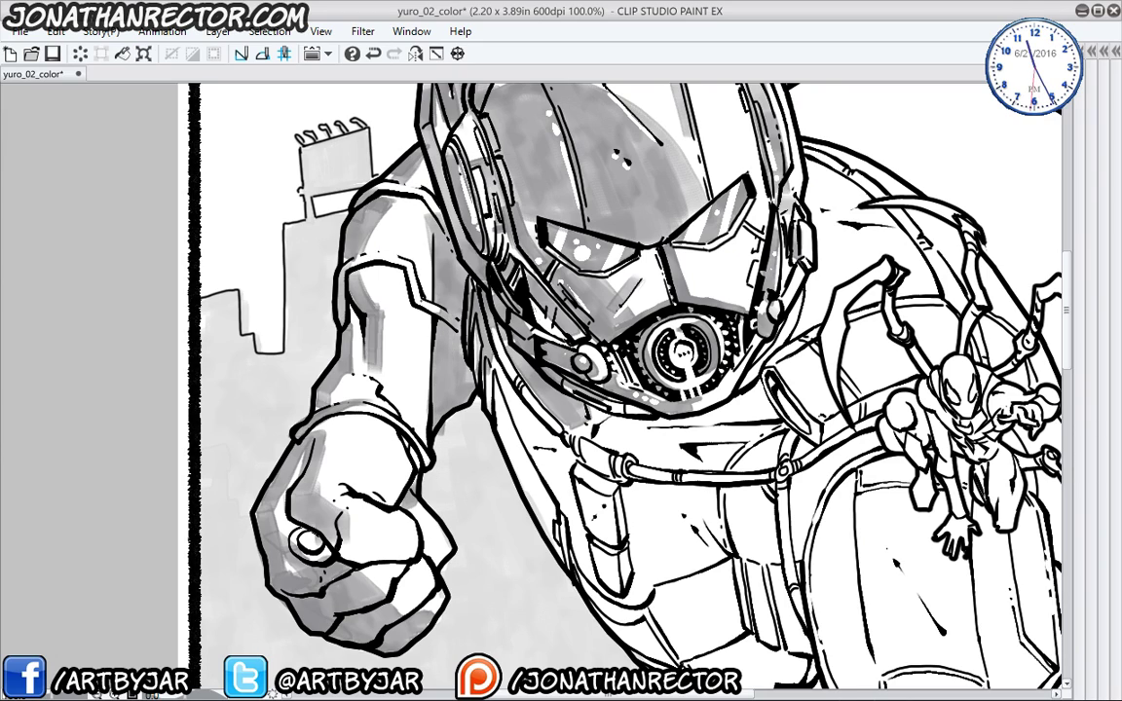
{"action": "left_click_drag", "start_coordinate": [324, 460], "coordinate": [392, 374]}
{"action": "mouse_move", "coordinate": [342, 255]}
{"action": "left_mouse_down"}
{"action": "mouse_move", "coordinate": [378, 325]}
{"action": "mouse_move", "coordinate": [385, 392]}
{"action": "mouse_move", "coordinate": [305, 256]}
{"action": "left_mouse_up"}
{"action": "mouse_move", "coordinate": [331, 321]}
{"action": "left_mouse_down"}
{"action": "mouse_move", "coordinate": [380, 458]}
{"action": "mouse_move", "coordinate": [404, 486]}
{"action": "left_mouse_up"}
- Zoom out to review the whole figure, then zoom back in on the chest
{"action": "key", "text": "ctrl+minus"}
{"action": "key", "text": "ctrl+minus"}
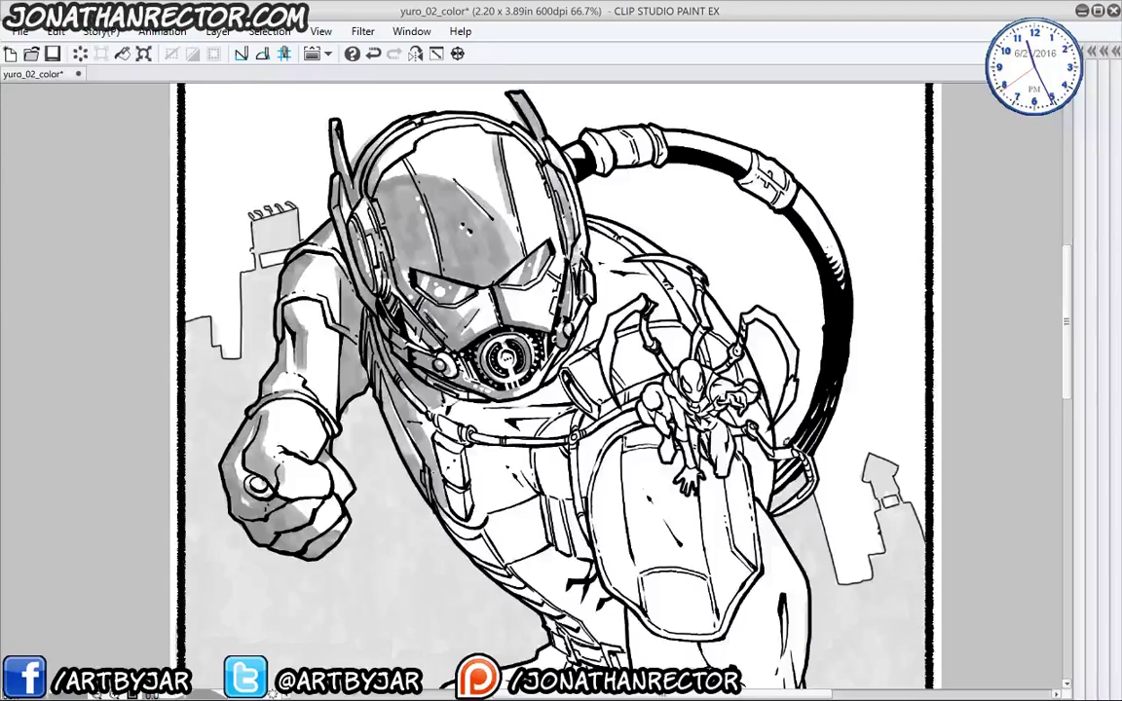
{"action": "key", "text": "ctrl+minus"}
{"action": "key", "text": "ctrl+plus"}
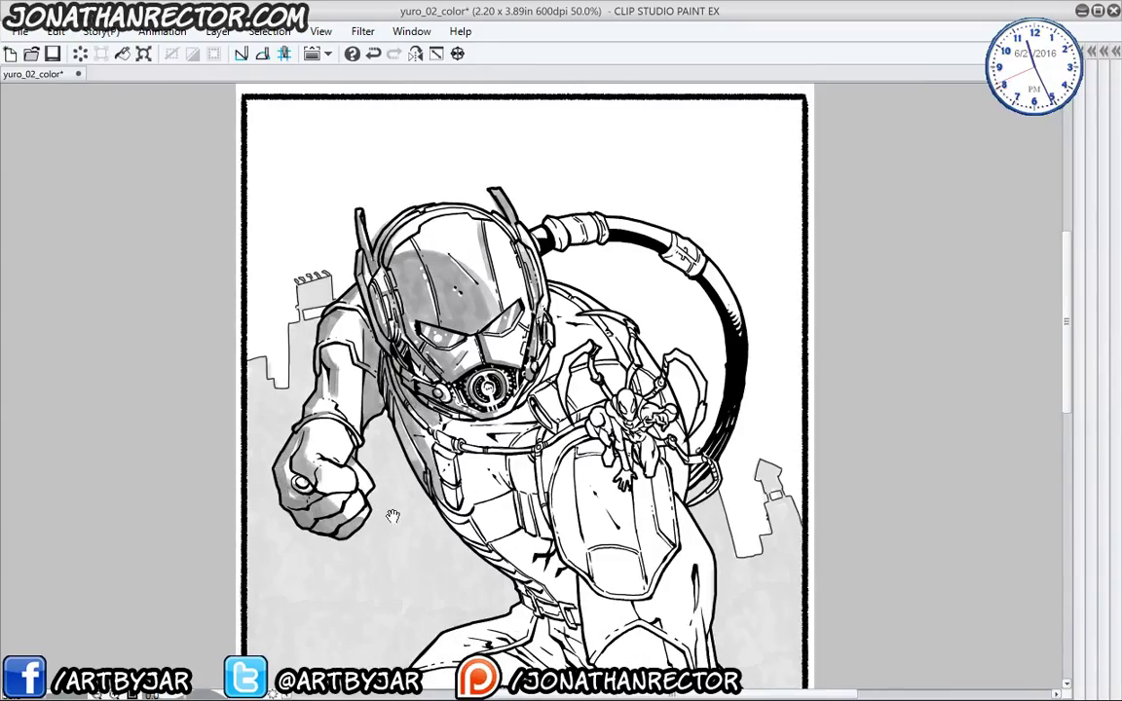
{"action": "left_click_drag", "start_coordinate": [394, 514], "coordinate": [272, 313]}
{"action": "key", "text": "ctrl+plus"}
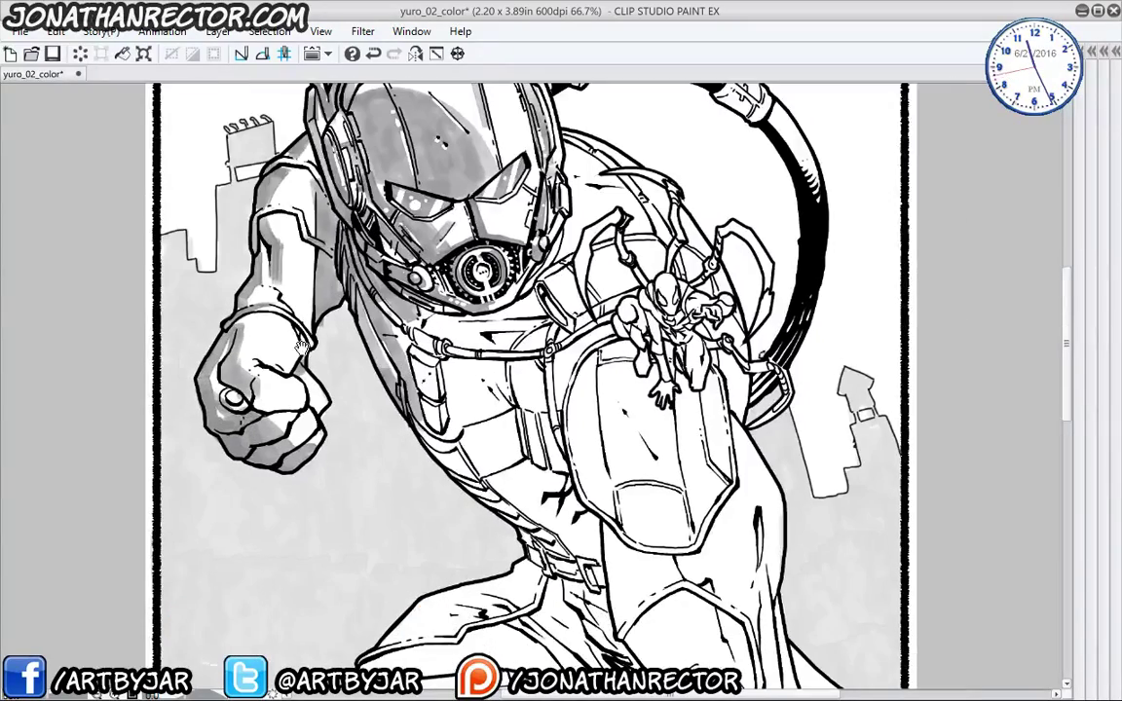
{"action": "key", "text": "ctrl+plus"}
{"action": "left_click_drag", "start_coordinate": [206, 266], "coordinate": [44, 315]}
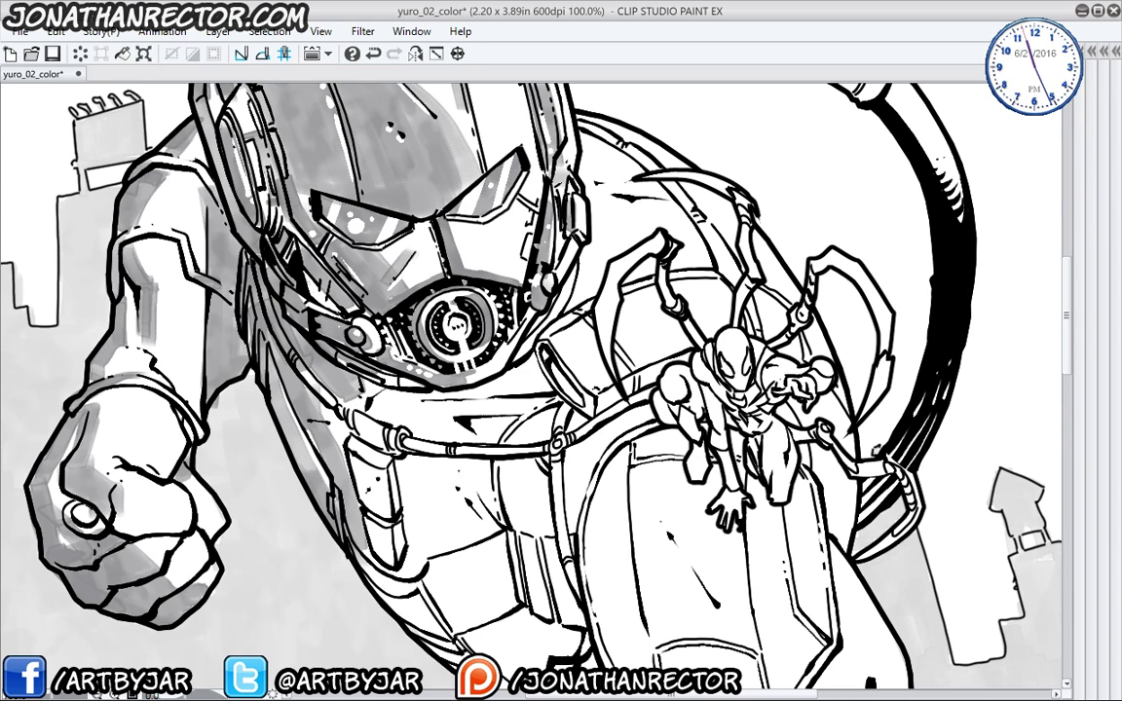
- Undo stray grey marks on the lower torso and ink the chest cable line
{"action": "mouse_move", "coordinate": [501, 501]}
{"action": "left_mouse_down"}
{"action": "mouse_move", "coordinate": [429, 501]}
{"action": "mouse_move", "coordinate": [428, 542]}
{"action": "mouse_move", "coordinate": [516, 570]}
{"action": "mouse_move", "coordinate": [457, 584]}
{"action": "left_mouse_up"}
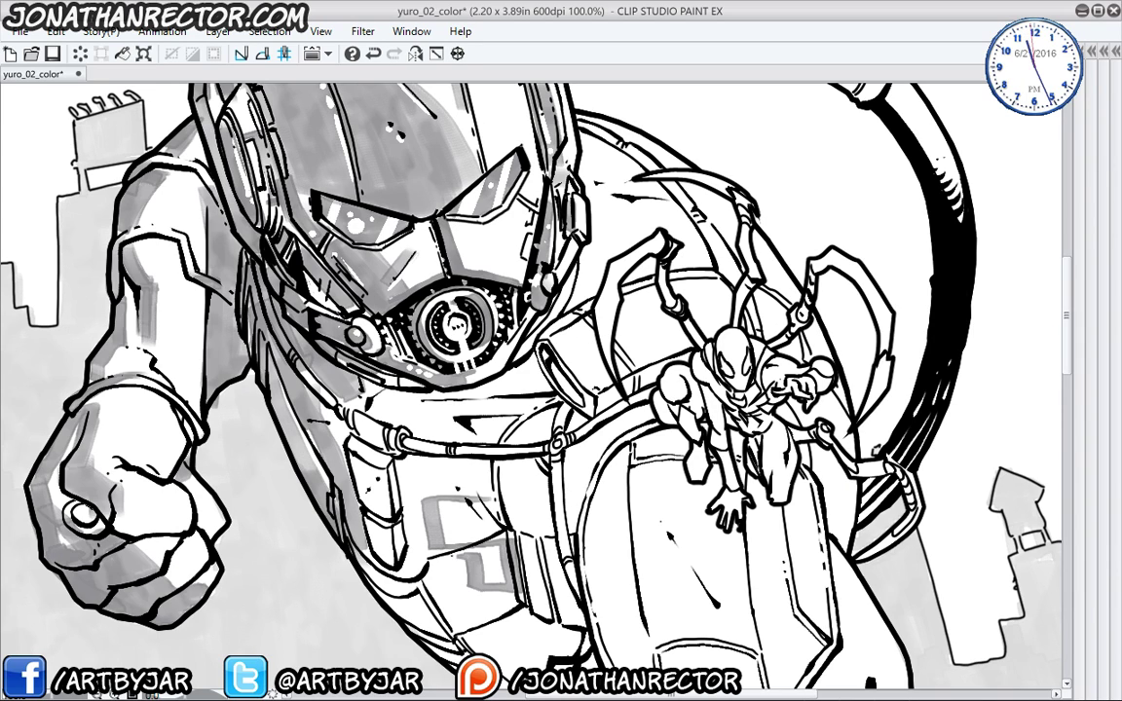
{"action": "left_click_drag", "start_coordinate": [424, 499], "coordinate": [422, 544]}
{"action": "key", "text": "ctrl+z"}
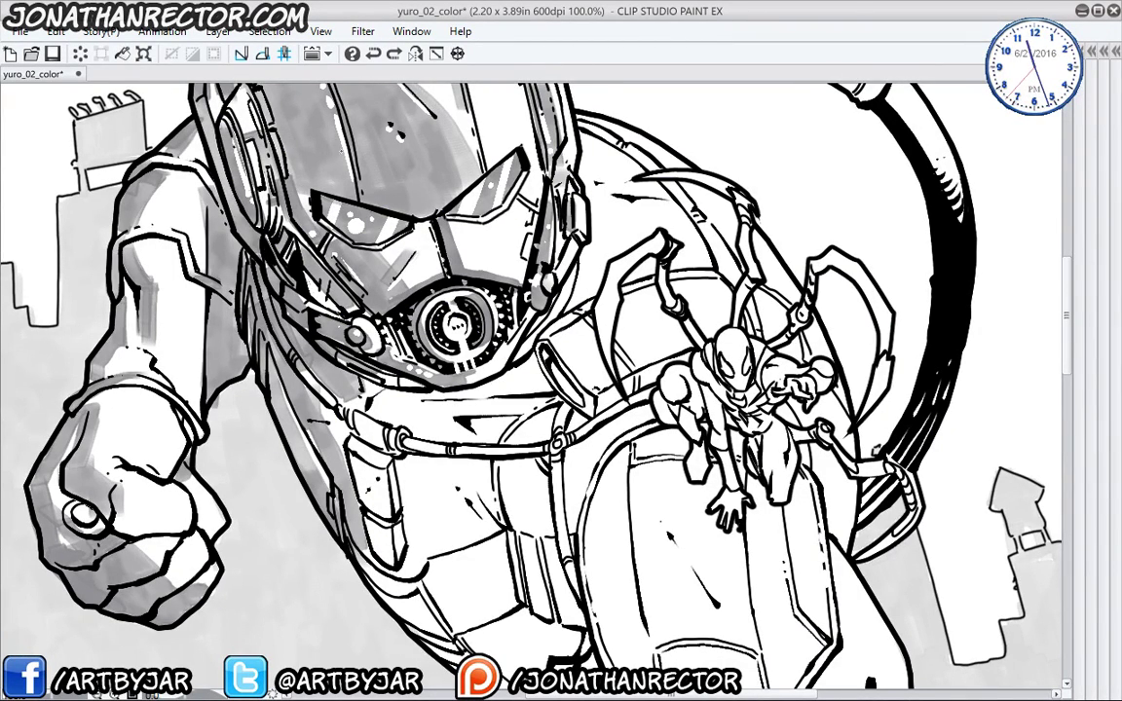
{"action": "scroll", "coordinate": [531, 385], "scroll_direction": "down", "scroll_amount": 3}
{"action": "mouse_move", "coordinate": [292, 277]}
{"action": "left_mouse_down"}
{"action": "mouse_move", "coordinate": [352, 317]}
{"action": "mouse_move", "coordinate": [489, 325]}
{"action": "mouse_move", "coordinate": [507, 399]}
{"action": "mouse_move", "coordinate": [439, 371]}
{"action": "mouse_move", "coordinate": [390, 397]}
{"action": "mouse_move", "coordinate": [457, 403]}
{"action": "mouse_move", "coordinate": [371, 343]}
{"action": "left_mouse_up"}
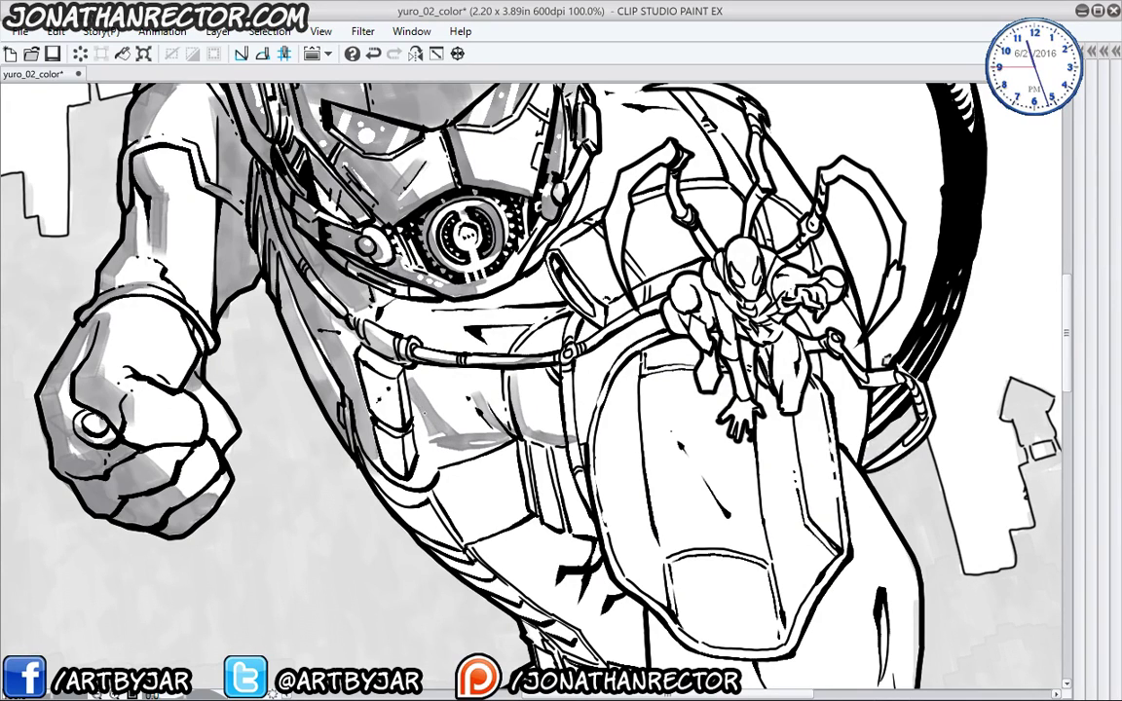
- Shade beside the pouch and beneath the mask down to the eye
{"action": "mouse_move", "coordinate": [414, 395]}
{"action": "left_mouse_down"}
{"action": "mouse_move", "coordinate": [497, 446]}
{"action": "mouse_move", "coordinate": [430, 479]}
{"action": "mouse_move", "coordinate": [437, 465]}
{"action": "mouse_move", "coordinate": [419, 487]}
{"action": "mouse_move", "coordinate": [380, 436]}
{"action": "mouse_move", "coordinate": [381, 386]}
{"action": "mouse_move", "coordinate": [294, 304]}
{"action": "mouse_move", "coordinate": [318, 353]}
{"action": "left_mouse_up"}
{"action": "mouse_move", "coordinate": [394, 290]}
{"action": "left_mouse_down"}
{"action": "mouse_move", "coordinate": [483, 294]}
{"action": "mouse_move", "coordinate": [441, 294]}
{"action": "left_mouse_up"}
{"action": "mouse_move", "coordinate": [408, 299]}
{"action": "left_mouse_down"}
{"action": "mouse_move", "coordinate": [441, 310]}
{"action": "mouse_move", "coordinate": [468, 406]}
{"action": "left_mouse_up"}
{"action": "left_click_drag", "start_coordinate": [367, 419], "coordinate": [377, 434]}
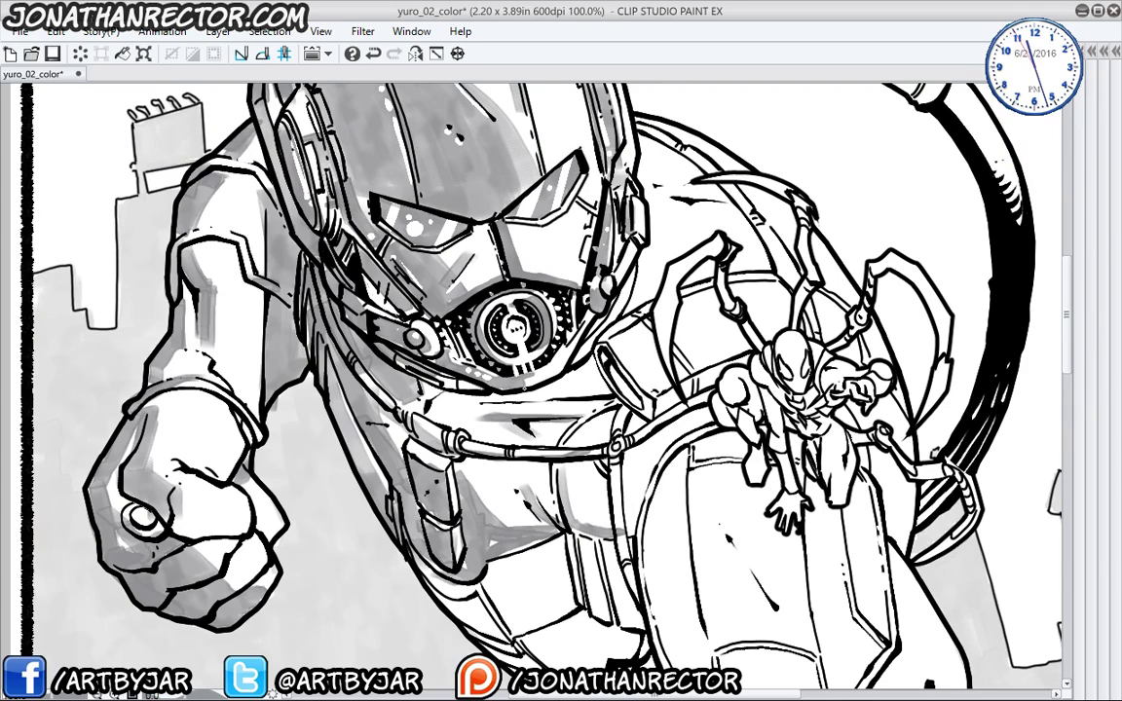
{"action": "mouse_move", "coordinate": [458, 360]}
{"action": "left_mouse_down"}
{"action": "mouse_move", "coordinate": [429, 362]}
{"action": "mouse_move", "coordinate": [407, 385]}
{"action": "mouse_move", "coordinate": [380, 346]}
{"action": "mouse_move", "coordinate": [368, 378]}
{"action": "mouse_move", "coordinate": [429, 349]}
{"action": "mouse_move", "coordinate": [375, 339]}
{"action": "left_mouse_up"}
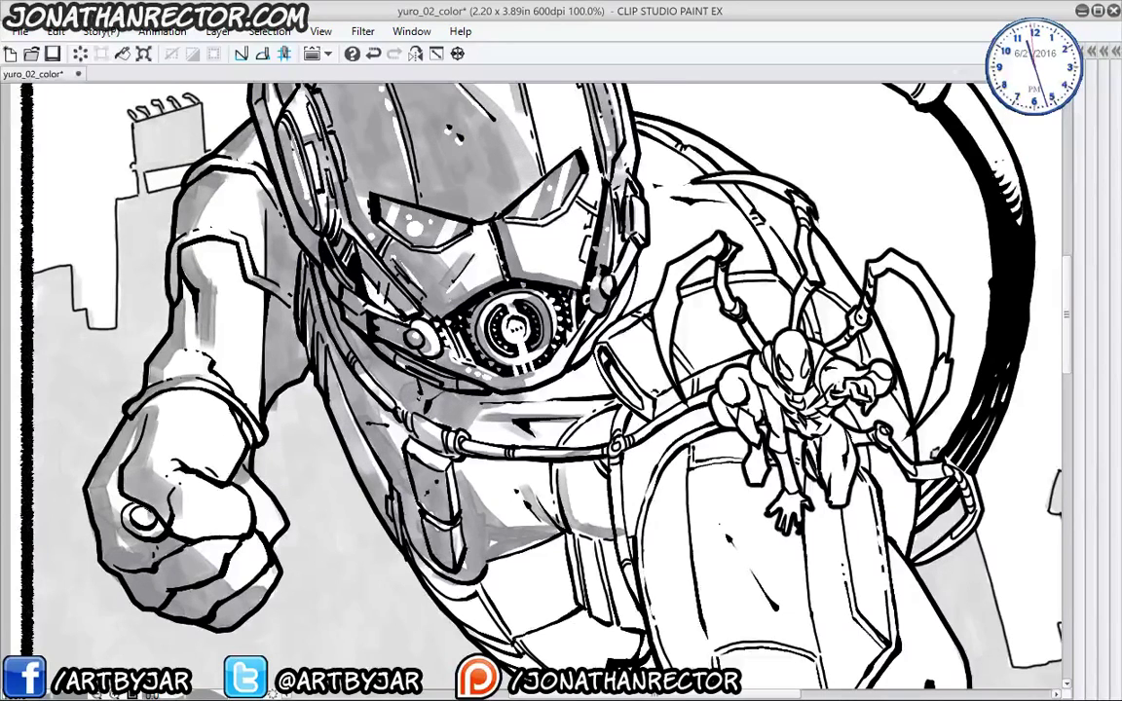
- Shade the pouch bottom and the armour band left of the pouch
{"action": "left_click_drag", "start_coordinate": [448, 509], "coordinate": [356, 376]}
{"action": "mouse_move", "coordinate": [399, 413]}
{"action": "left_mouse_down"}
{"action": "mouse_move", "coordinate": [370, 440]}
{"action": "mouse_move", "coordinate": [389, 482]}
{"action": "mouse_move", "coordinate": [292, 380]}
{"action": "mouse_move", "coordinate": [472, 541]}
{"action": "mouse_move", "coordinate": [414, 508]}
{"action": "mouse_move", "coordinate": [501, 456]}
{"action": "left_mouse_up"}
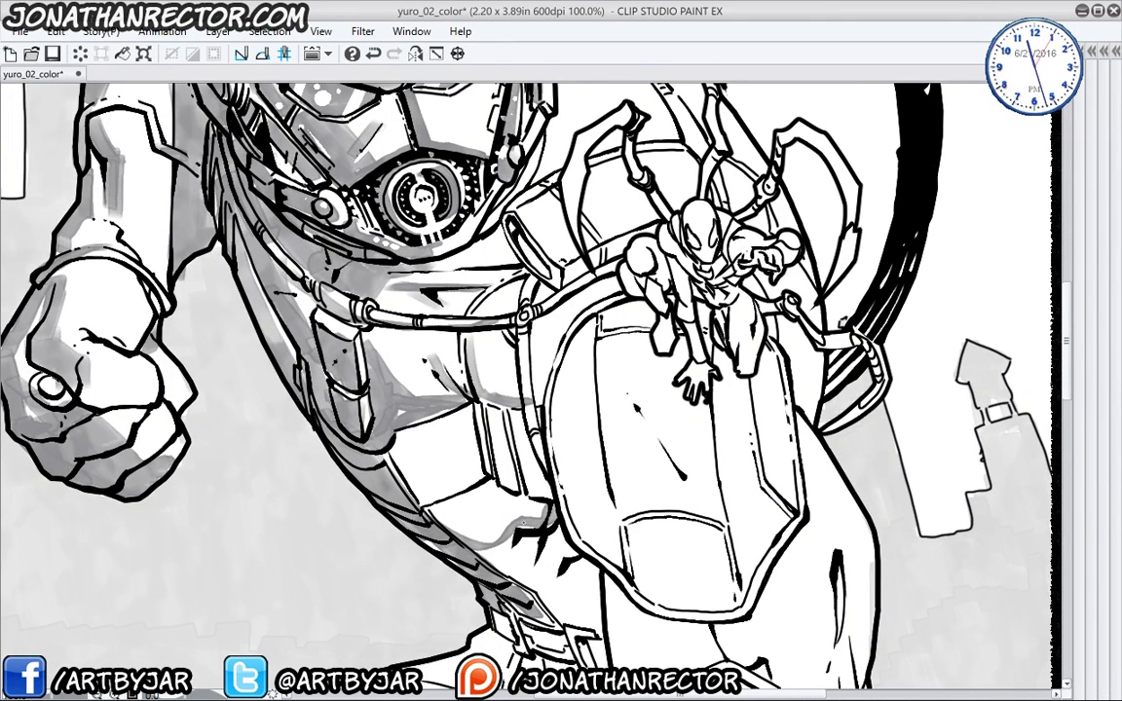
{"action": "mouse_move", "coordinate": [429, 499]}
{"action": "left_mouse_down"}
{"action": "mouse_move", "coordinate": [502, 516]}
{"action": "mouse_move", "coordinate": [521, 497]}
{"action": "mouse_move", "coordinate": [531, 563]}
{"action": "mouse_move", "coordinate": [502, 531]}
{"action": "mouse_move", "coordinate": [482, 543]}
{"action": "mouse_move", "coordinate": [448, 514]}
{"action": "left_mouse_up"}
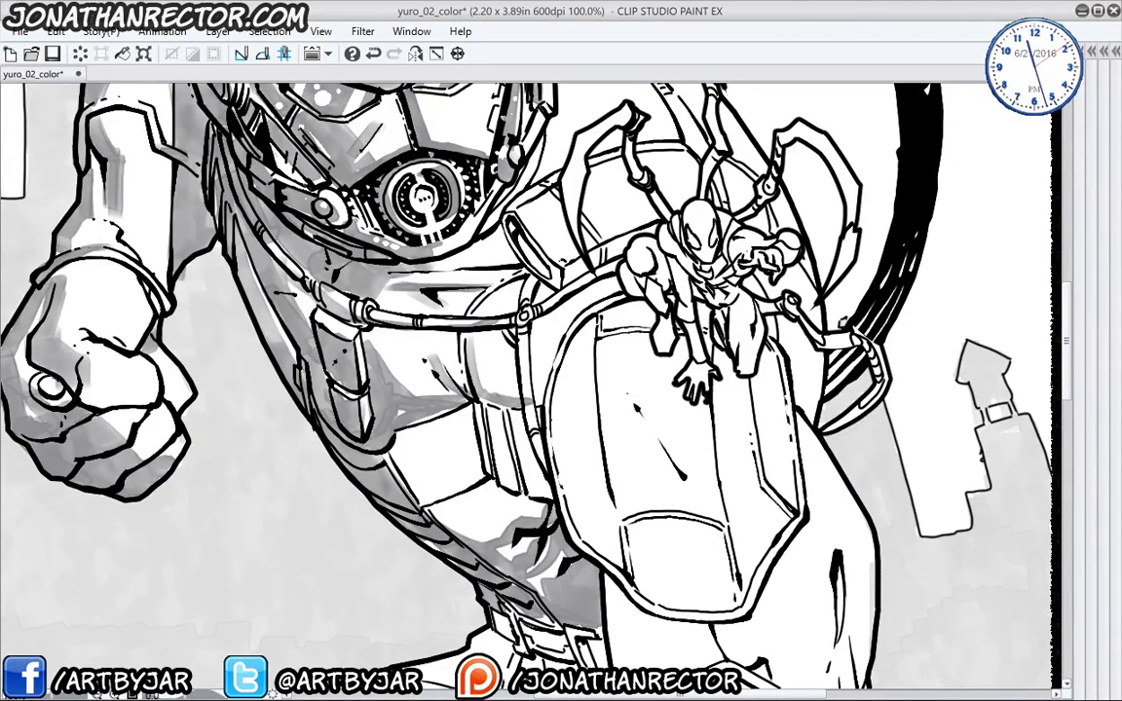
{"action": "mouse_move", "coordinate": [485, 444]}
{"action": "left_mouse_down"}
{"action": "mouse_move", "coordinate": [467, 391]}
{"action": "mouse_move", "coordinate": [434, 392]}
{"action": "mouse_move", "coordinate": [407, 431]}
{"action": "mouse_move", "coordinate": [383, 442]}
{"action": "mouse_move", "coordinate": [358, 402]}
{"action": "mouse_move", "coordinate": [324, 523]}
{"action": "left_mouse_up"}
{"action": "scroll", "coordinate": [253, 341], "scroll_direction": "down", "scroll_amount": 1}
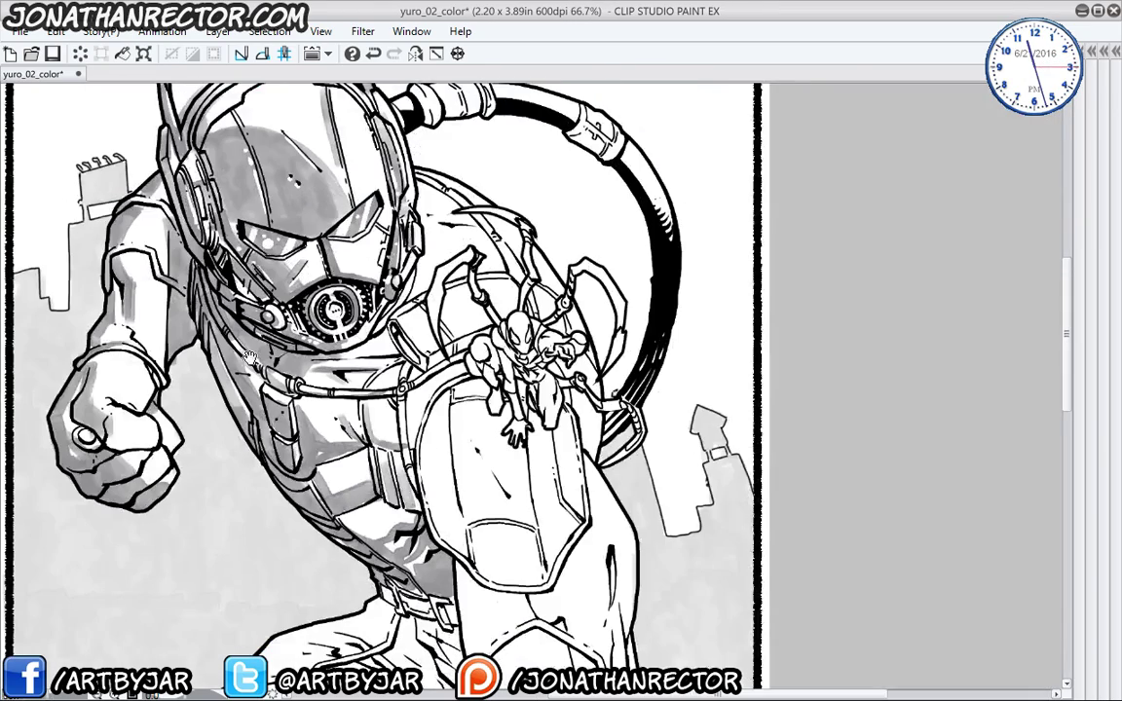
{"action": "left_click_drag", "start_coordinate": [252, 358], "coordinate": [220, 395]}
- Open a second view of the page as an enlarged floating window
{"action": "left_click", "coordinate": [411, 31]}
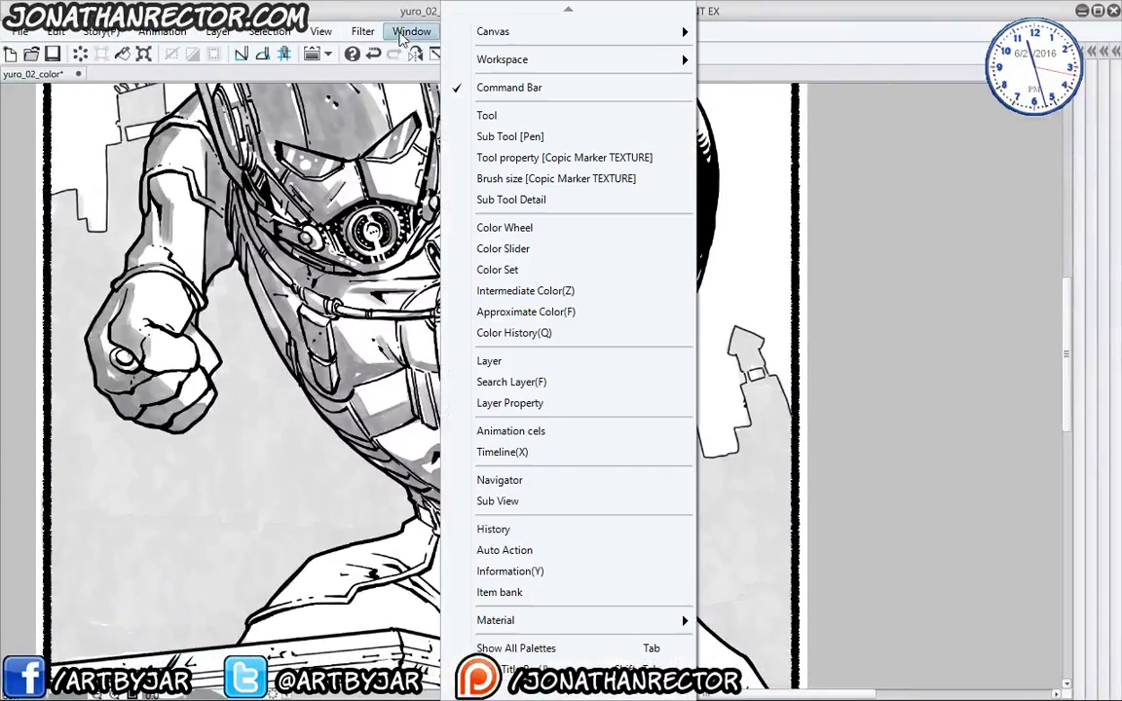
{"action": "mouse_move", "coordinate": [643, 34]}
{"action": "left_click", "coordinate": [714, 37]}
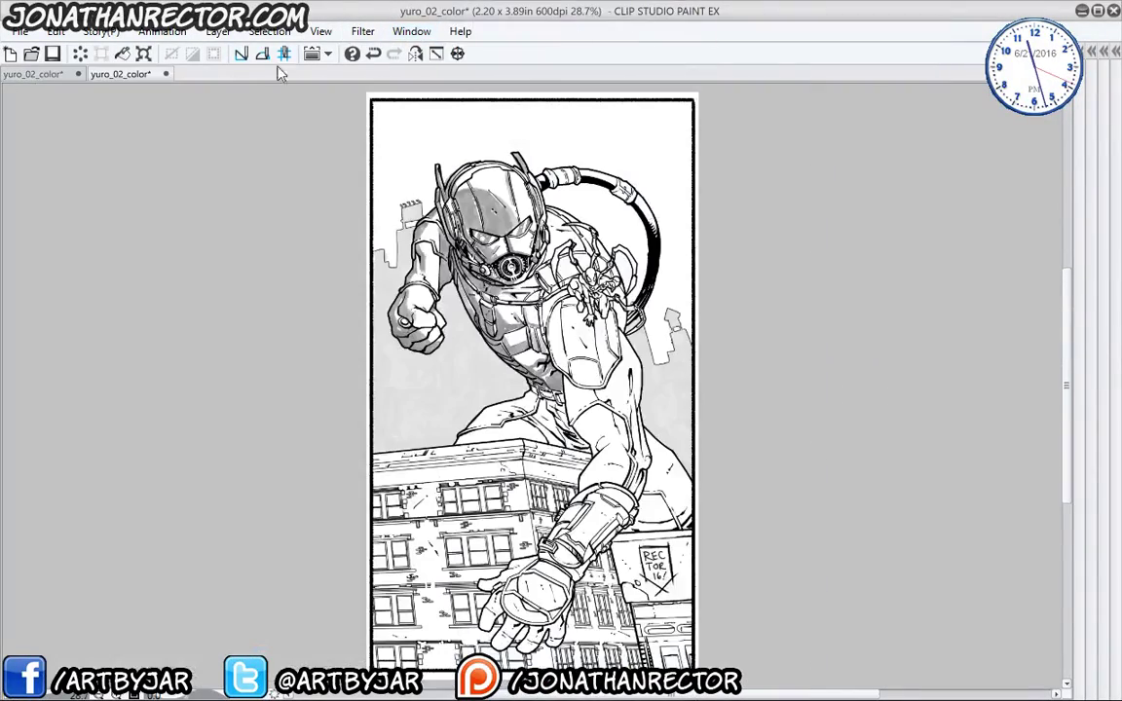
{"action": "left_click_drag", "start_coordinate": [130, 77], "coordinate": [690, 85]}
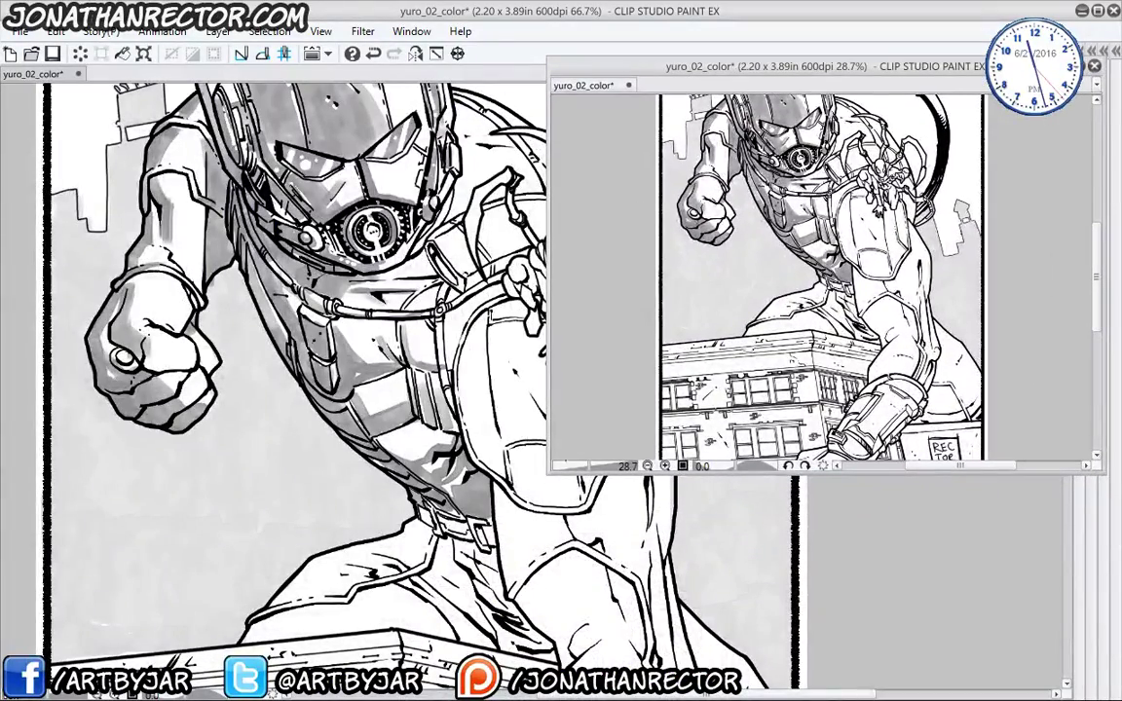
{"action": "left_click_drag", "start_coordinate": [546, 474], "coordinate": [710, 649]}
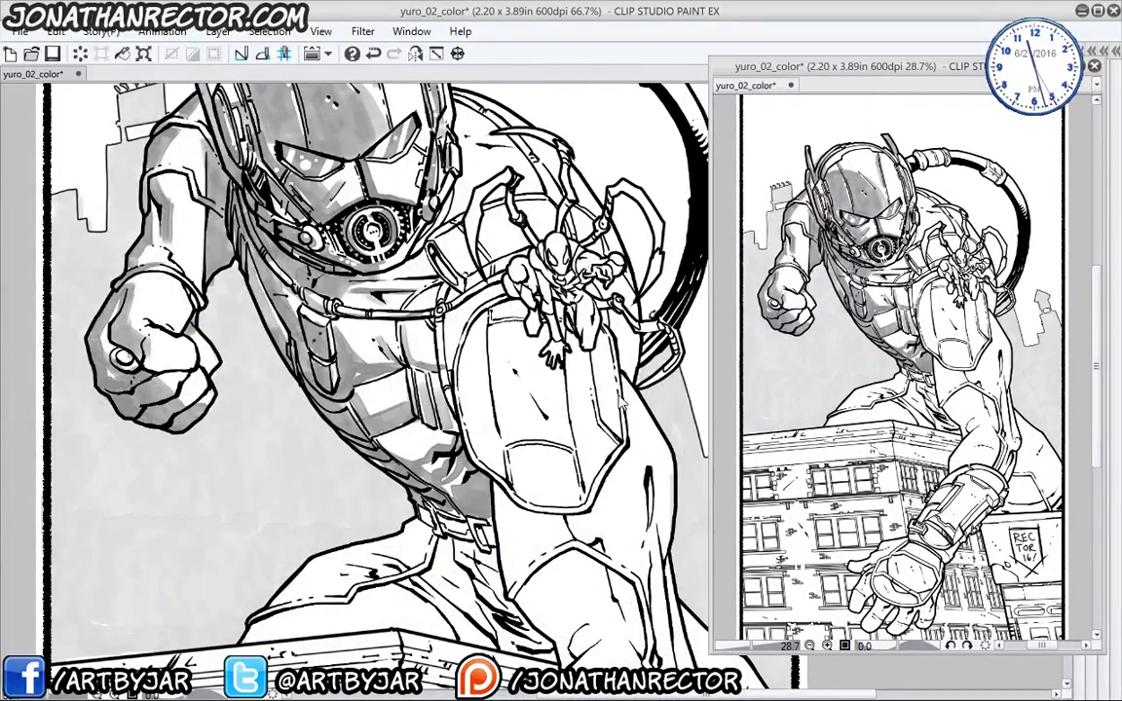
- Zoom onto the large shoulder panel and fill it with grey tone, darkening its left edge
{"action": "left_click_drag", "start_coordinate": [487, 438], "coordinate": [421, 321]}
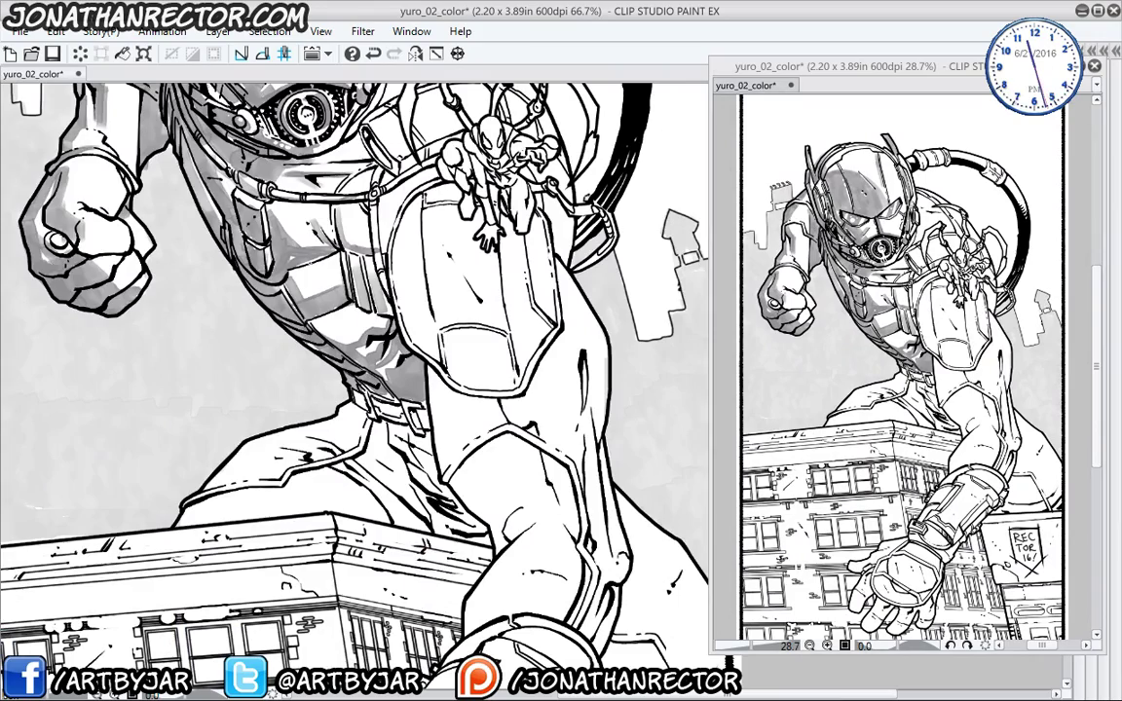
{"action": "scroll", "coordinate": [310, 267], "scroll_direction": "up", "scroll_amount": 2}
{"action": "left_click_drag", "start_coordinate": [429, 431], "coordinate": [318, 568]}
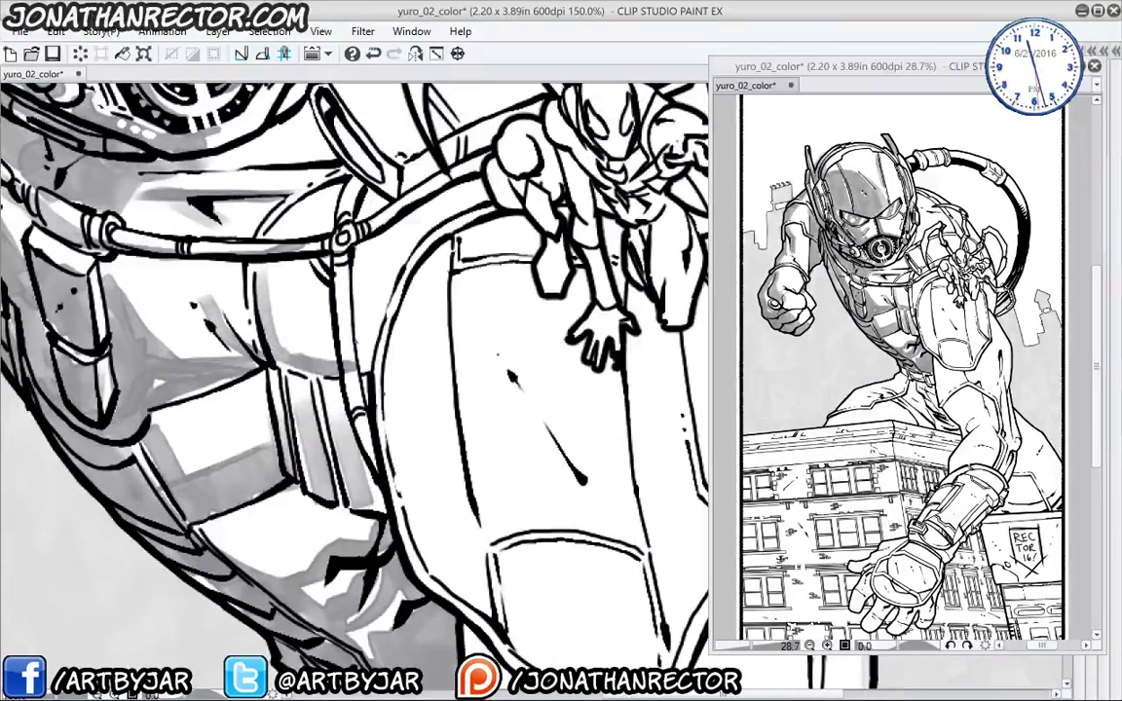
{"action": "left_click_drag", "start_coordinate": [399, 438], "coordinate": [300, 391]}
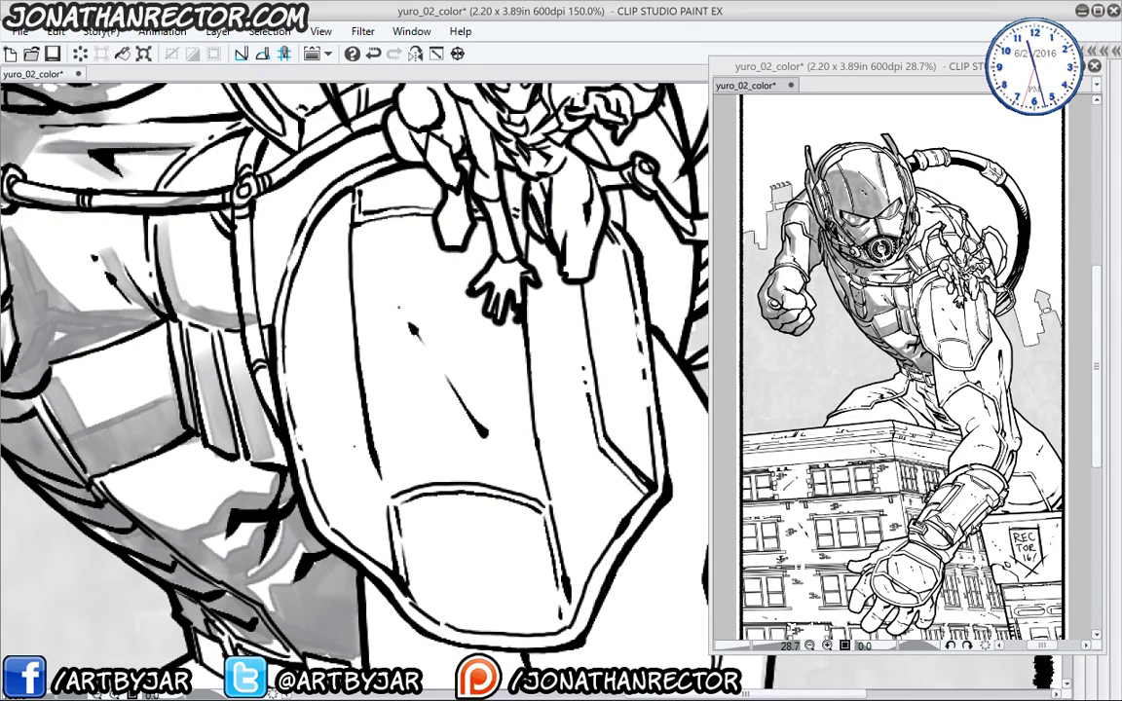
{"action": "left_click_drag", "start_coordinate": [450, 542], "coordinate": [430, 478]}
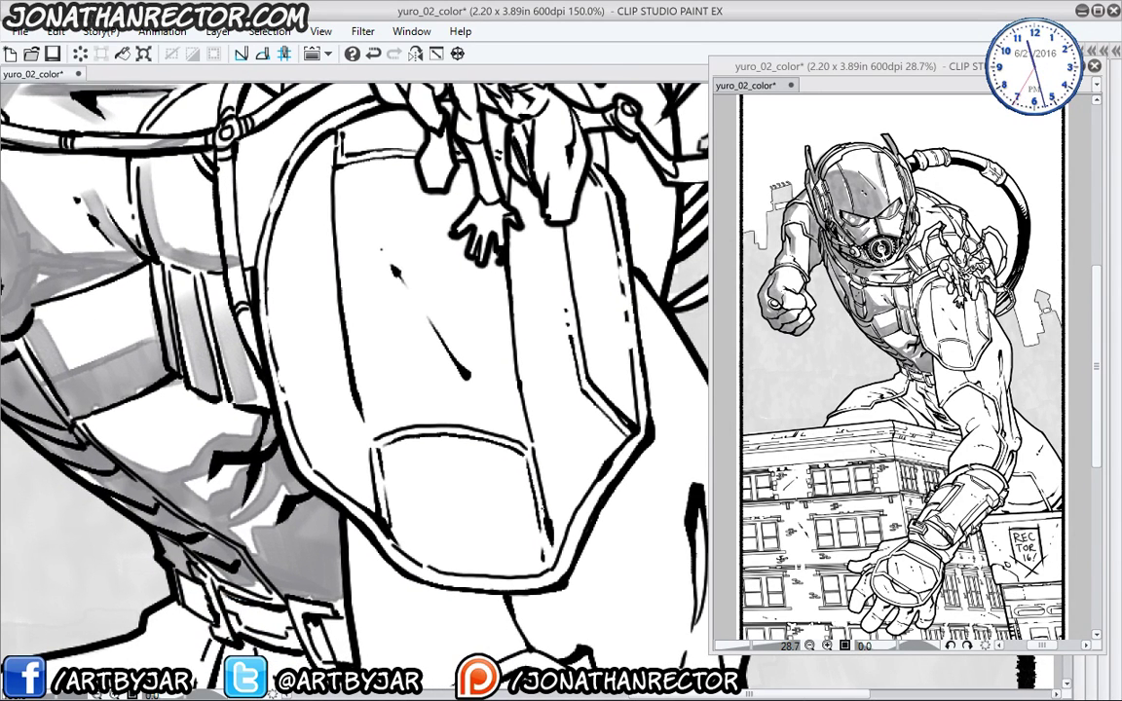
{"action": "mouse_move", "coordinate": [521, 450]}
{"action": "left_mouse_down"}
{"action": "mouse_move", "coordinate": [385, 446]}
{"action": "mouse_move", "coordinate": [531, 560]}
{"action": "mouse_move", "coordinate": [462, 545]}
{"action": "mouse_move", "coordinate": [421, 463]}
{"action": "mouse_move", "coordinate": [394, 522]}
{"action": "left_mouse_up"}
{"action": "mouse_move", "coordinate": [460, 445]}
{"action": "left_mouse_down"}
{"action": "mouse_move", "coordinate": [392, 522]}
{"action": "mouse_move", "coordinate": [478, 511]}
{"action": "mouse_move", "coordinate": [380, 505]}
{"action": "mouse_move", "coordinate": [355, 476]}
{"action": "mouse_move", "coordinate": [297, 278]}
{"action": "mouse_move", "coordinate": [285, 136]}
{"action": "mouse_move", "coordinate": [271, 180]}
{"action": "mouse_move", "coordinate": [277, 404]}
{"action": "mouse_move", "coordinate": [326, 450]}
{"action": "mouse_move", "coordinate": [307, 433]}
{"action": "mouse_move", "coordinate": [309, 453]}
{"action": "left_mouse_up"}
{"action": "mouse_move", "coordinate": [279, 404]}
{"action": "left_mouse_down"}
{"action": "mouse_move", "coordinate": [268, 200]}
{"action": "mouse_move", "coordinate": [288, 390]}
{"action": "mouse_move", "coordinate": [273, 175]}
{"action": "mouse_move", "coordinate": [248, 254]}
{"action": "mouse_move", "coordinate": [278, 424]}
{"action": "mouse_move", "coordinate": [365, 502]}
{"action": "mouse_move", "coordinate": [492, 526]}
{"action": "mouse_move", "coordinate": [351, 492]}
{"action": "left_mouse_up"}
- Shade the strip between strap and pouch and the inside of the strap tube
{"action": "left_click_drag", "start_coordinate": [443, 573], "coordinate": [399, 528]}
{"action": "left_click_drag", "start_coordinate": [295, 352], "coordinate": [362, 522]}
{"action": "mouse_move", "coordinate": [337, 310]}
{"action": "left_mouse_down"}
{"action": "mouse_move", "coordinate": [342, 341]}
{"action": "mouse_move", "coordinate": [319, 327]}
{"action": "mouse_move", "coordinate": [326, 414]}
{"action": "mouse_move", "coordinate": [335, 332]}
{"action": "left_mouse_up"}
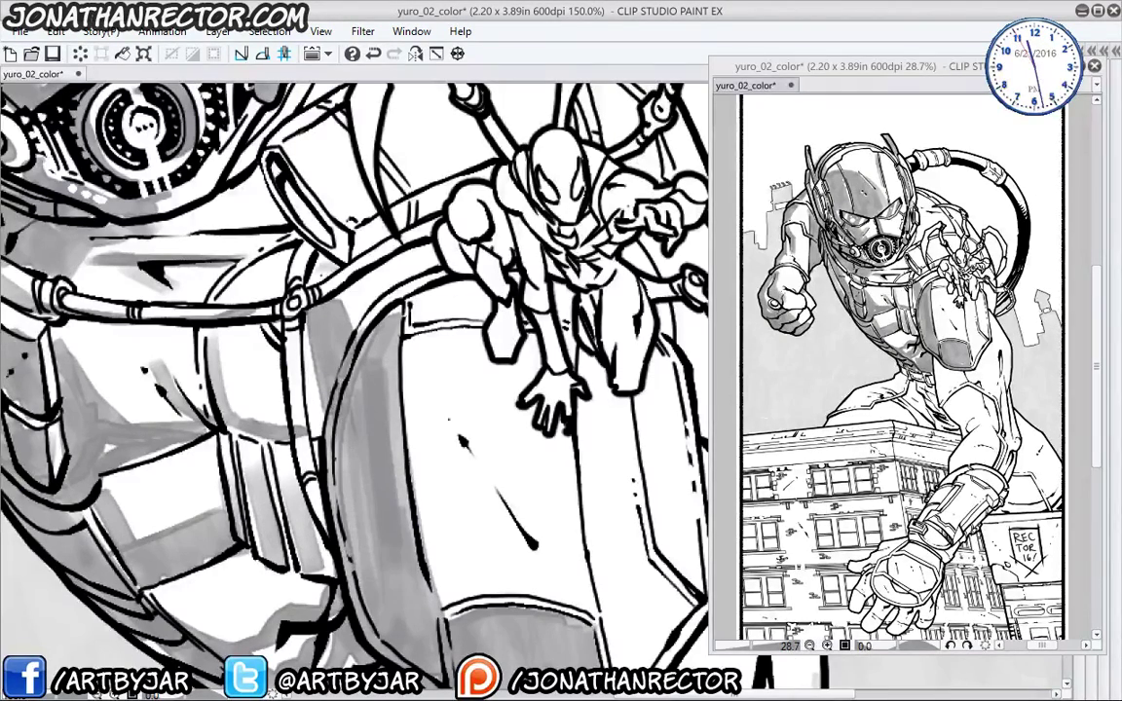
{"action": "mouse_move", "coordinate": [303, 238]}
{"action": "left_mouse_down"}
{"action": "mouse_move", "coordinate": [284, 255]}
{"action": "mouse_move", "coordinate": [319, 374]}
{"action": "left_mouse_up"}
{"action": "mouse_move", "coordinate": [302, 279]}
{"action": "left_mouse_down"}
{"action": "mouse_move", "coordinate": [329, 330]}
{"action": "mouse_move", "coordinate": [268, 255]}
{"action": "mouse_move", "coordinate": [331, 346]}
{"action": "left_mouse_up"}
{"action": "left_click_drag", "start_coordinate": [426, 601], "coordinate": [336, 438]}
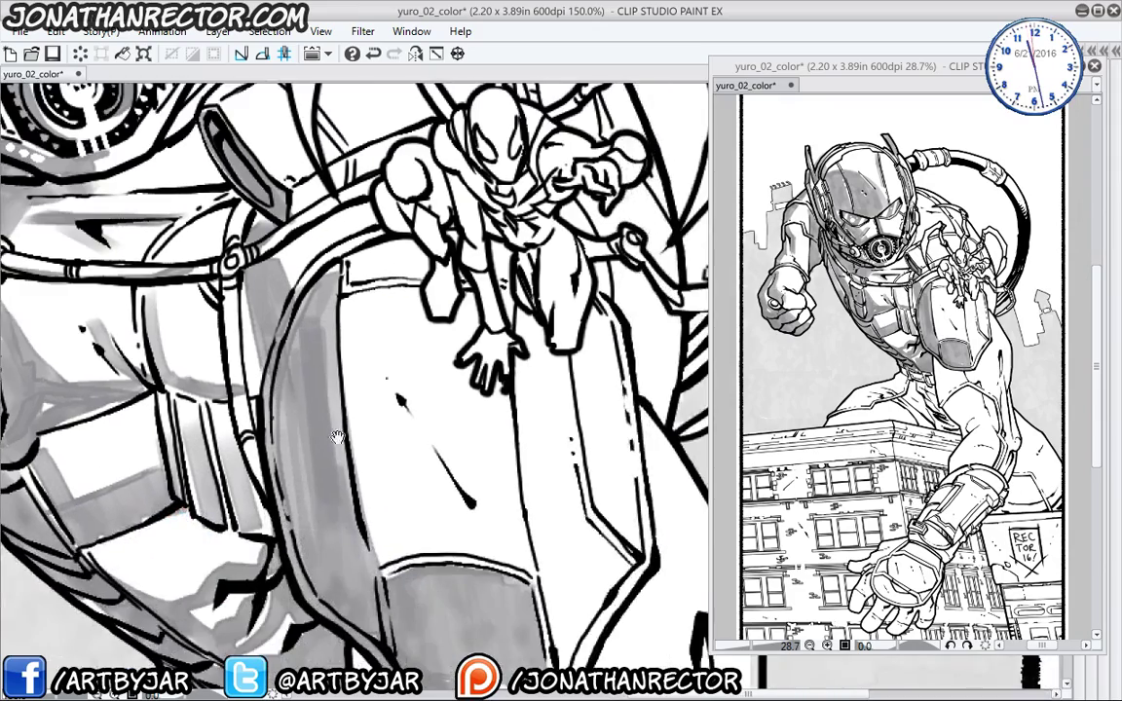
{"action": "left_click_drag", "start_coordinate": [283, 550], "coordinate": [251, 677]}
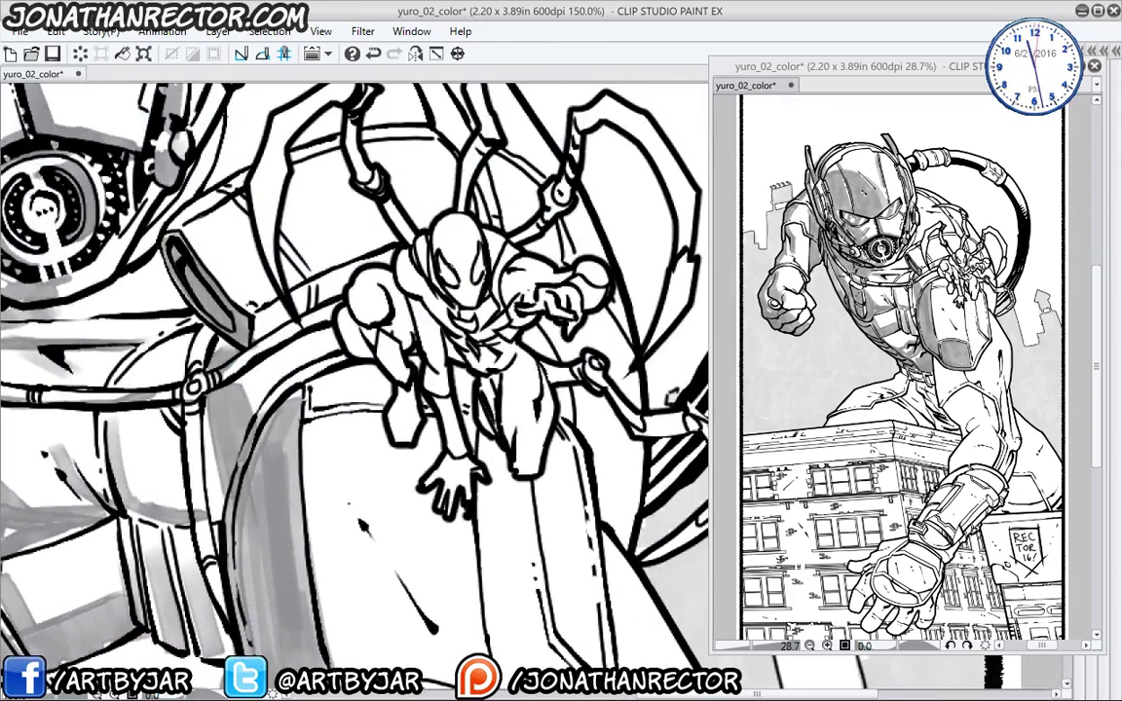
- Shade the spider figure's mask, shoulder, arm and torso grey, redoing one shoulder stroke
{"action": "mouse_move", "coordinate": [438, 239]}
{"action": "left_mouse_down"}
{"action": "mouse_move", "coordinate": [453, 283]}
{"action": "mouse_move", "coordinate": [440, 264]}
{"action": "left_mouse_up"}
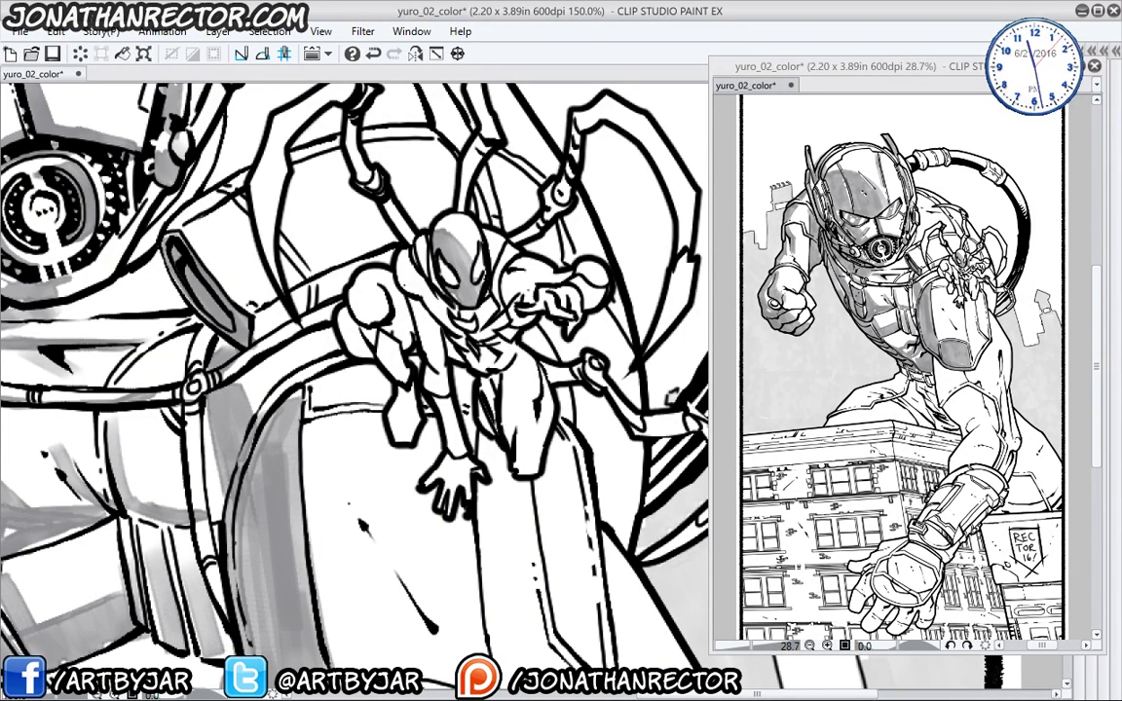
{"action": "mouse_move", "coordinate": [424, 248]}
{"action": "left_mouse_down"}
{"action": "mouse_move", "coordinate": [361, 292]}
{"action": "mouse_move", "coordinate": [418, 284]}
{"action": "mouse_move", "coordinate": [392, 332]}
{"action": "left_mouse_up"}
{"action": "key", "text": "ctrl+z"}
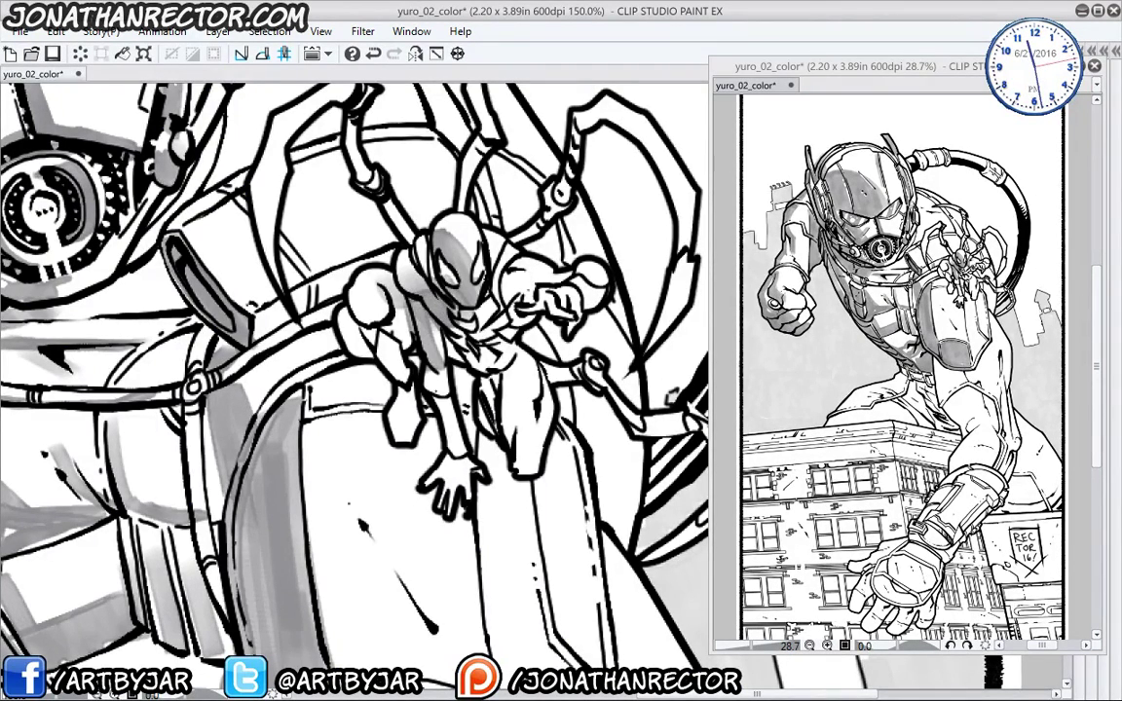
{"action": "left_click_drag", "start_coordinate": [429, 372], "coordinate": [454, 465]}
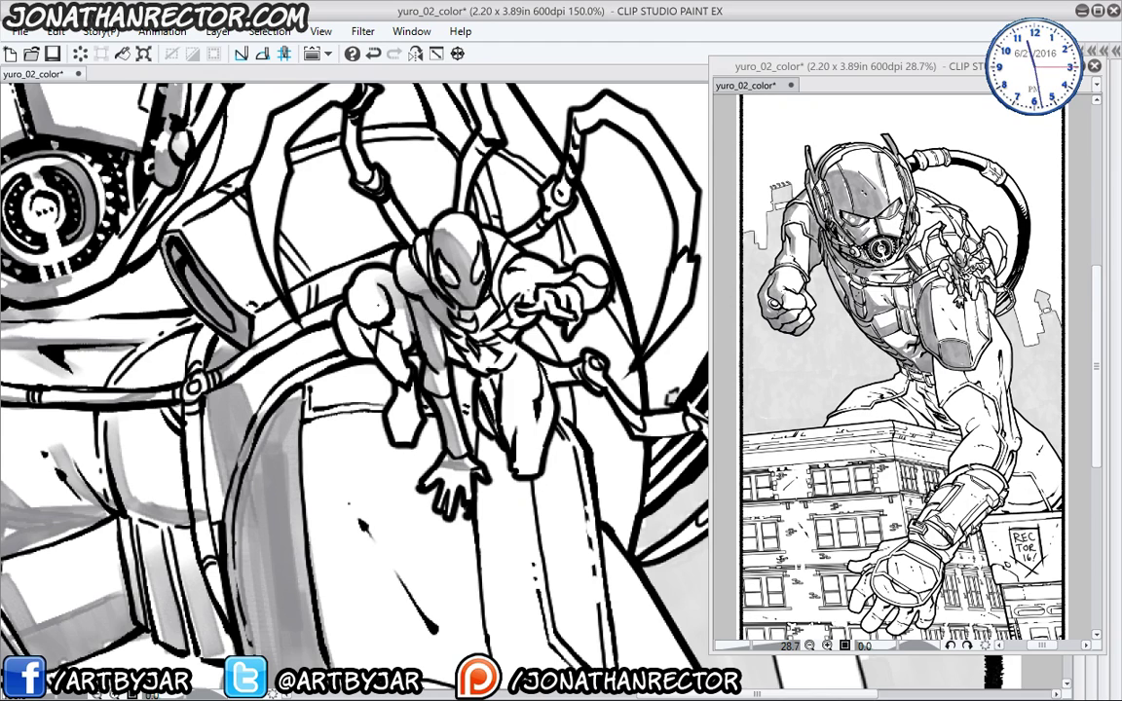
{"action": "mouse_move", "coordinate": [346, 285]}
{"action": "left_mouse_down"}
{"action": "mouse_move", "coordinate": [323, 276]}
{"action": "mouse_move", "coordinate": [372, 312]}
{"action": "mouse_move", "coordinate": [316, 318]}
{"action": "mouse_move", "coordinate": [349, 316]}
{"action": "mouse_move", "coordinate": [370, 363]}
{"action": "left_mouse_up"}
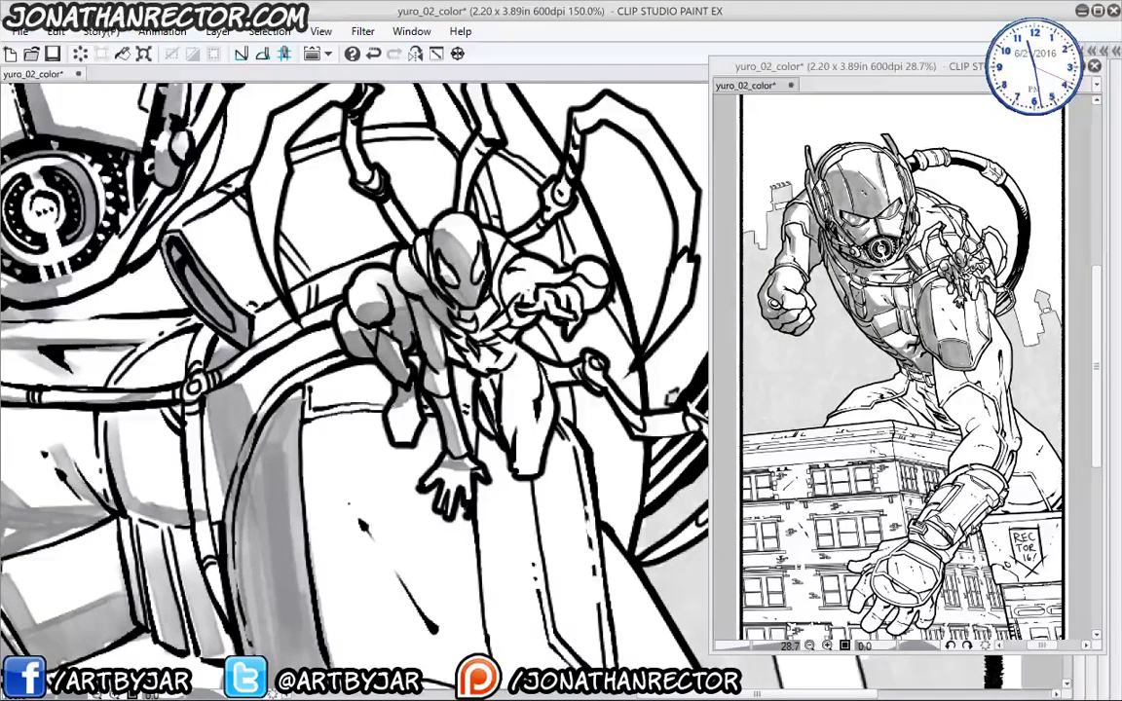
{"action": "mouse_move", "coordinate": [450, 277]}
{"action": "left_mouse_down"}
{"action": "mouse_move", "coordinate": [434, 304]}
{"action": "mouse_move", "coordinate": [448, 328]}
{"action": "mouse_move", "coordinate": [409, 314]}
{"action": "left_mouse_up"}
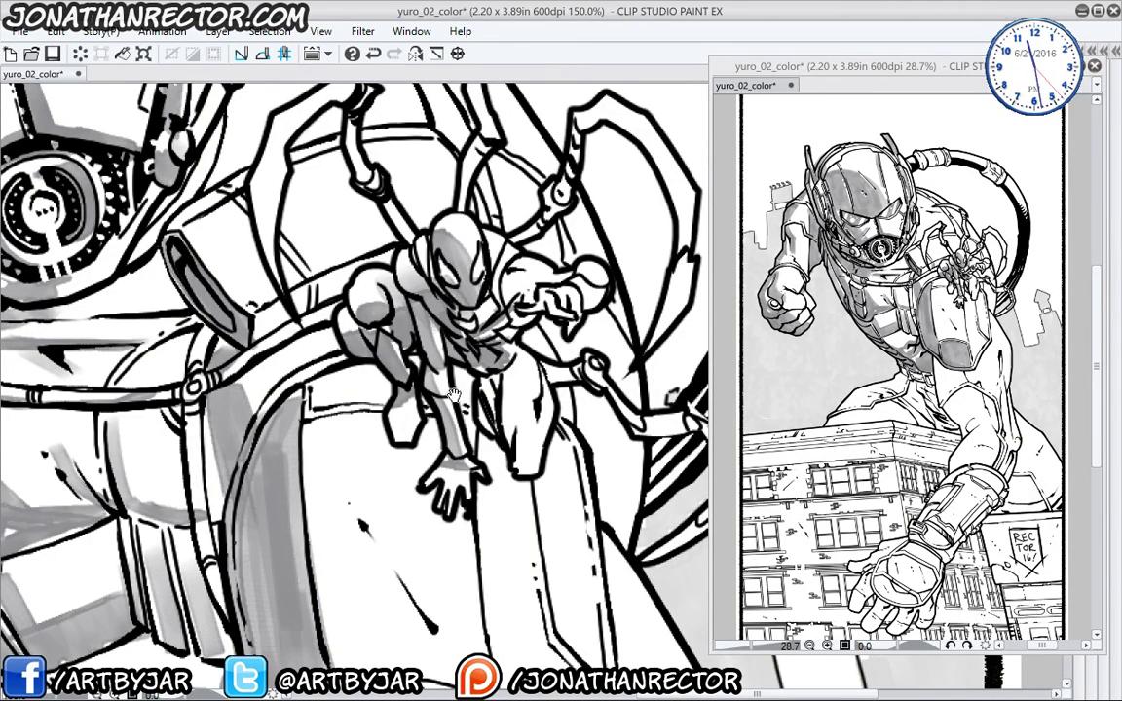
- Shade the spider figure's legs, hip and the curved loops beside its leg
{"action": "left_click_drag", "start_coordinate": [453, 394], "coordinate": [414, 409]}
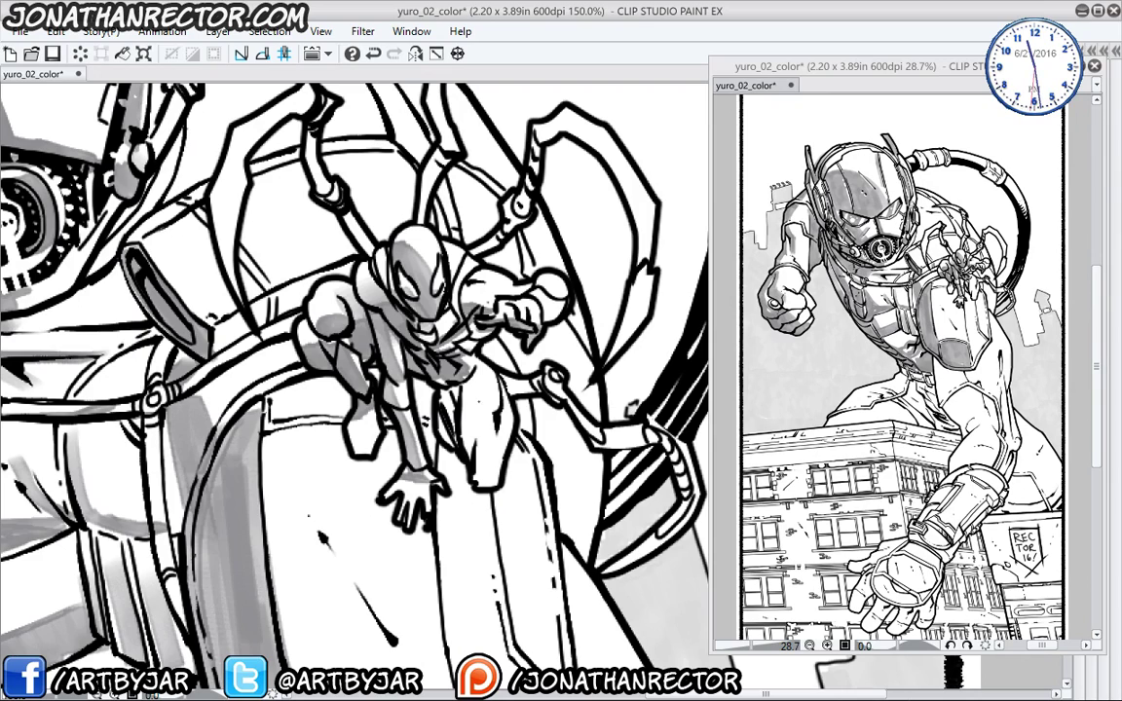
{"action": "mouse_move", "coordinate": [419, 341]}
{"action": "left_mouse_down"}
{"action": "mouse_move", "coordinate": [419, 385]}
{"action": "mouse_move", "coordinate": [407, 350]}
{"action": "mouse_move", "coordinate": [399, 399]}
{"action": "left_mouse_up"}
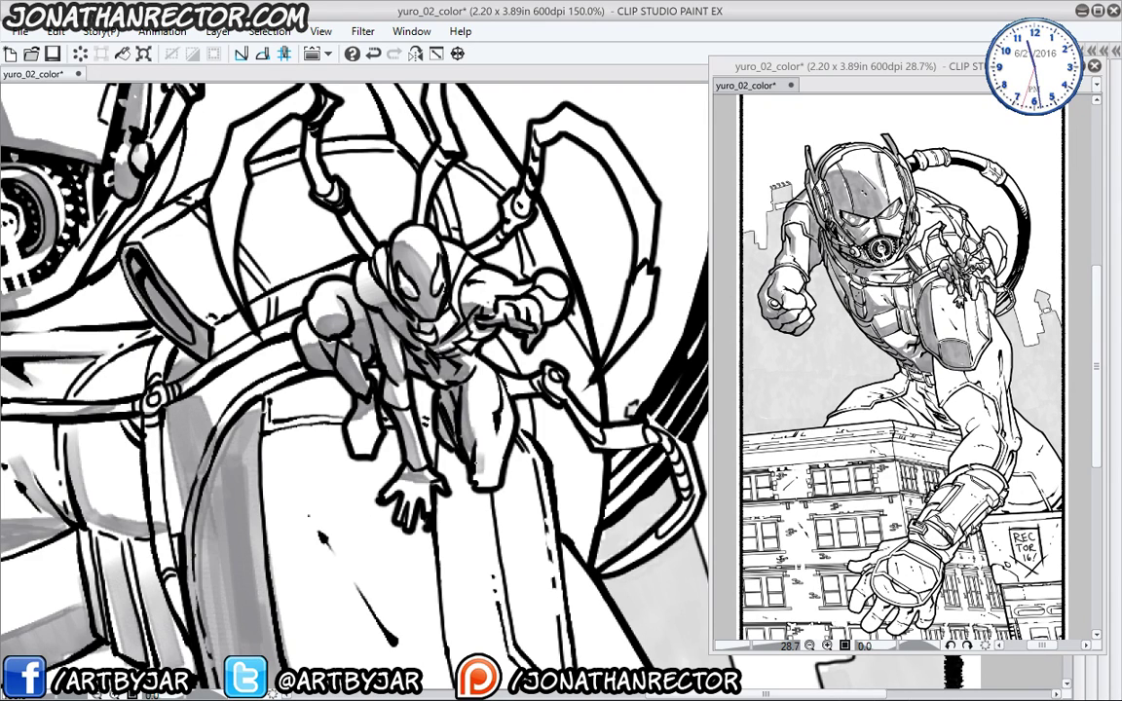
{"action": "mouse_move", "coordinate": [479, 436]}
{"action": "left_mouse_down"}
{"action": "mouse_move", "coordinate": [485, 481]}
{"action": "mouse_move", "coordinate": [506, 430]}
{"action": "mouse_move", "coordinate": [505, 397]}
{"action": "left_mouse_up"}
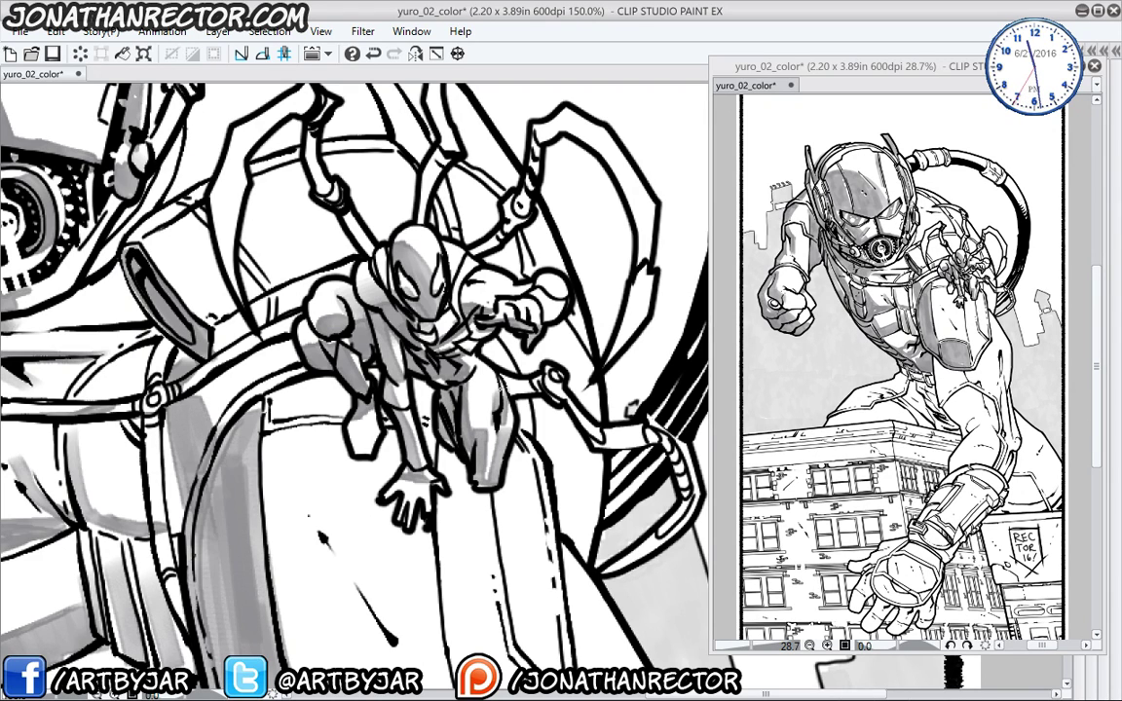
{"action": "left_click_drag", "start_coordinate": [456, 348], "coordinate": [507, 341]}
{"action": "left_click_drag", "start_coordinate": [595, 448], "coordinate": [509, 376]}
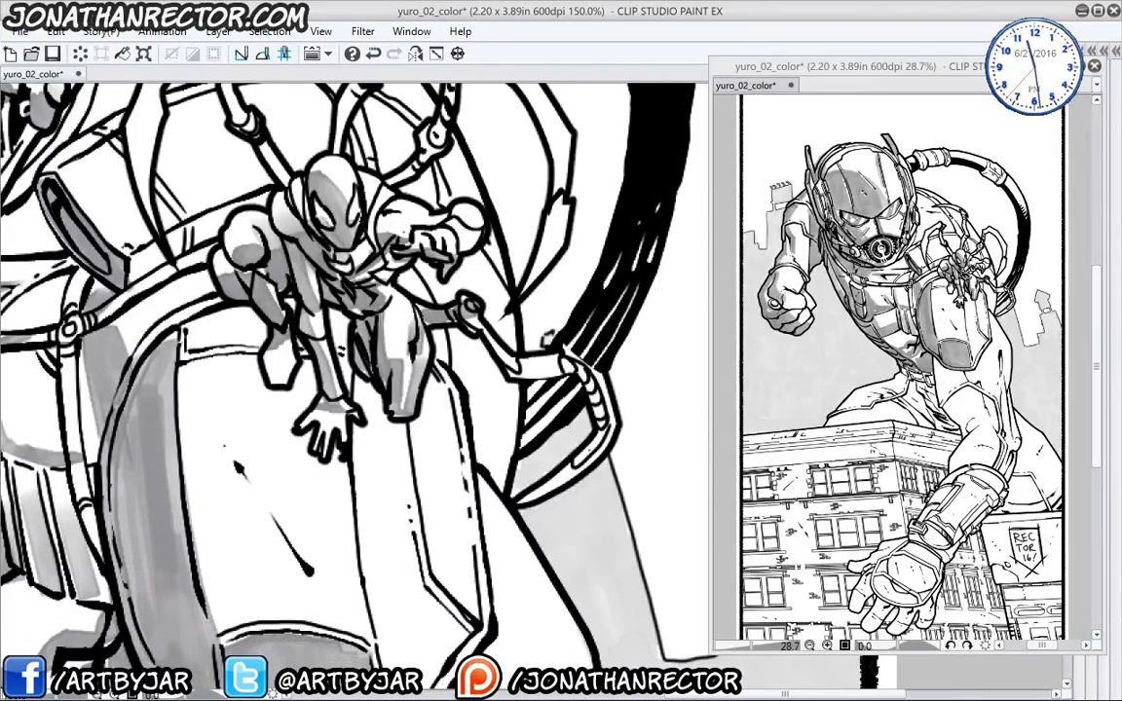
{"action": "mouse_move", "coordinate": [551, 495]}
{"action": "left_mouse_down"}
{"action": "mouse_move", "coordinate": [619, 424]}
{"action": "mouse_move", "coordinate": [527, 505]}
{"action": "left_mouse_up"}
{"action": "left_click_drag", "start_coordinate": [546, 458], "coordinate": [527, 613]}
{"action": "mouse_move", "coordinate": [493, 313]}
{"action": "left_mouse_down"}
{"action": "mouse_move", "coordinate": [458, 393]}
{"action": "mouse_move", "coordinate": [492, 255]}
{"action": "mouse_move", "coordinate": [434, 190]}
{"action": "left_mouse_up"}
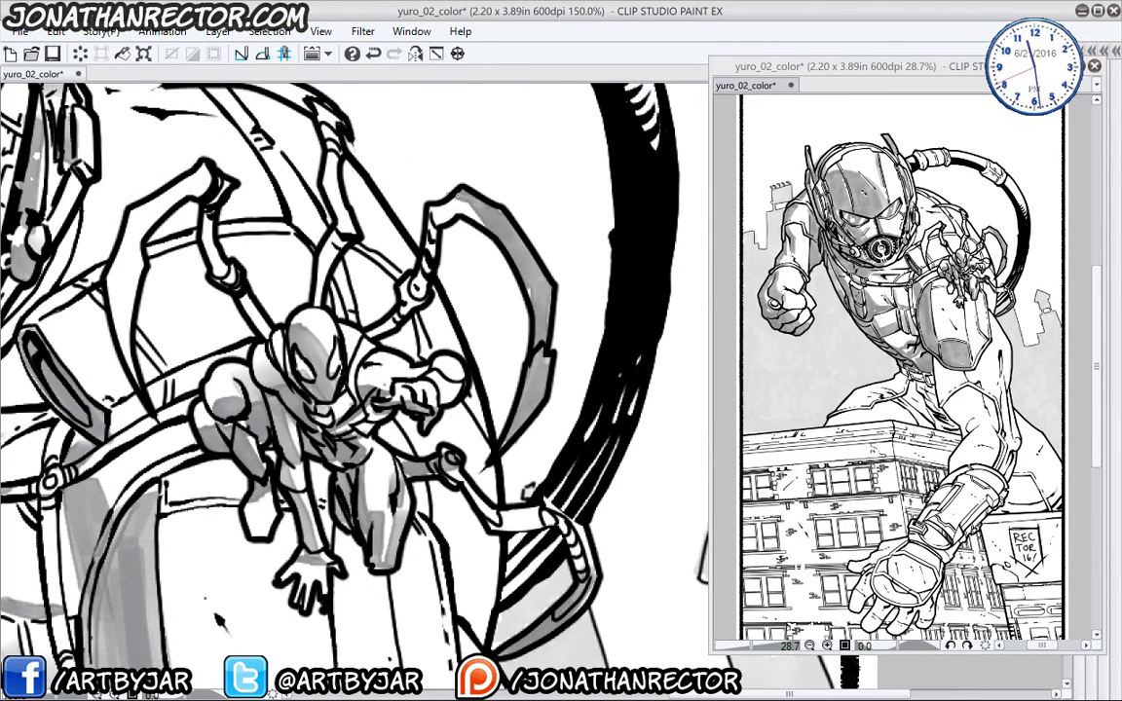
- Shade the spider legs' claws, joints and upper segments grey
{"action": "left_click_drag", "start_coordinate": [371, 310], "coordinate": [405, 417]}
{"action": "left_click_drag", "start_coordinate": [460, 274], "coordinate": [499, 390]}
{"action": "left_click_drag", "start_coordinate": [419, 316], "coordinate": [397, 366]}
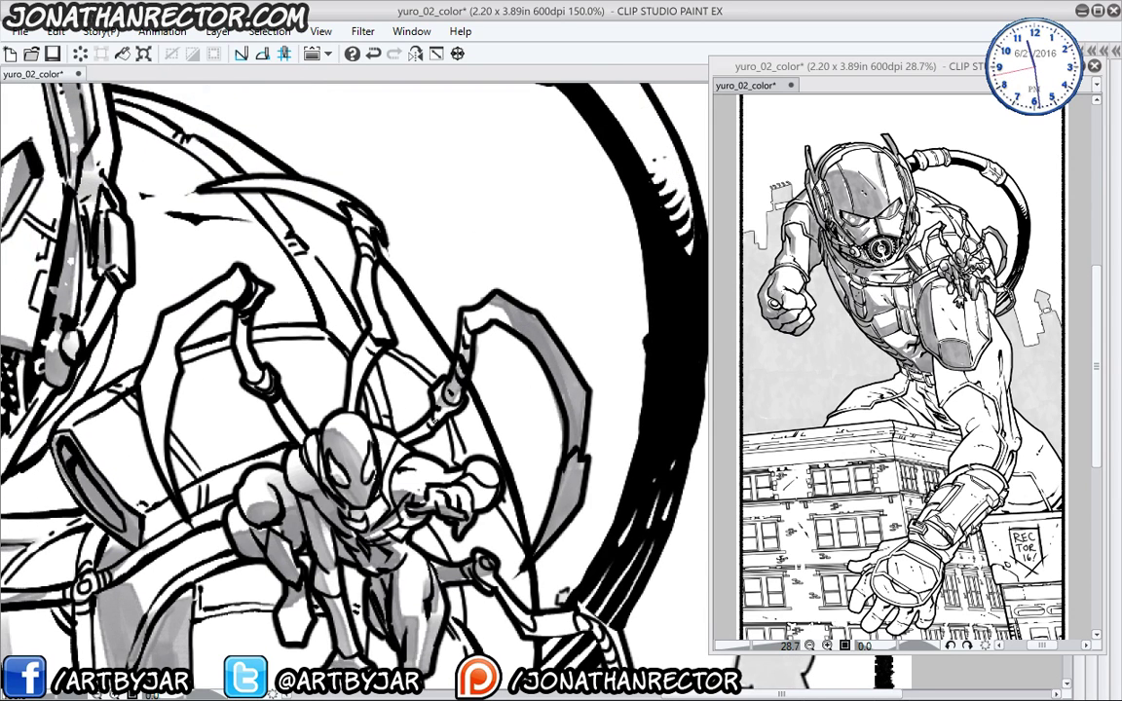
{"action": "left_click_drag", "start_coordinate": [358, 208], "coordinate": [380, 337]}
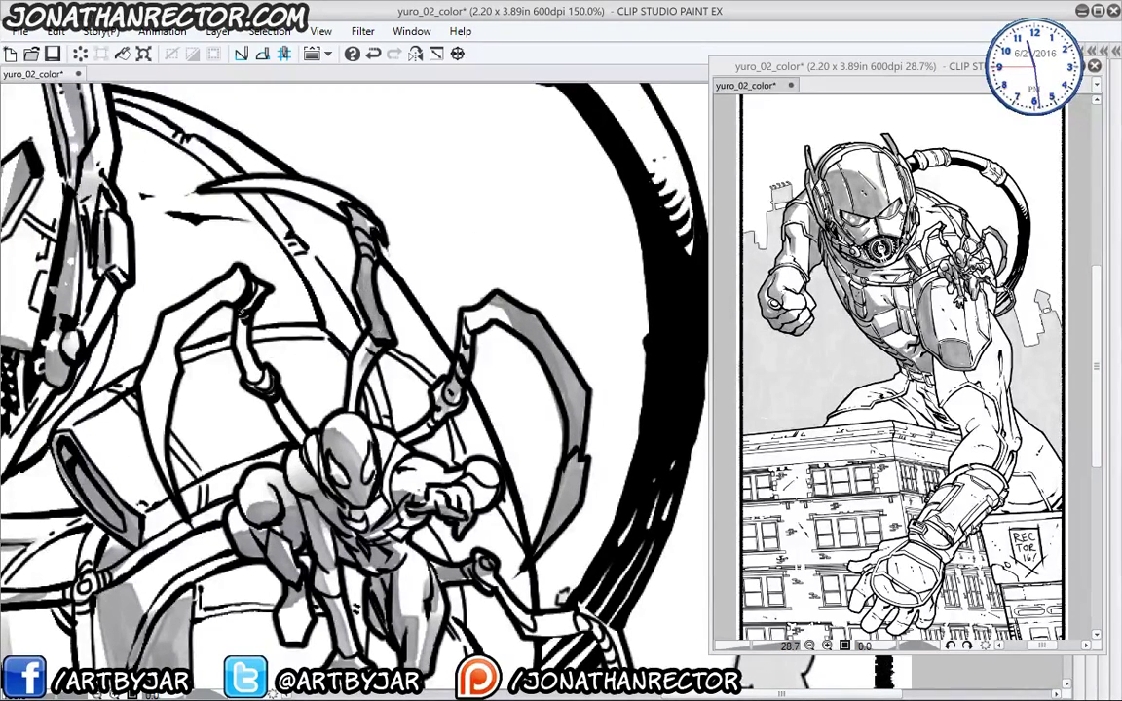
{"action": "left_click_drag", "start_coordinate": [213, 279], "coordinate": [270, 392]}
{"action": "mouse_move", "coordinate": [467, 278]}
{"action": "left_mouse_down"}
{"action": "mouse_move", "coordinate": [523, 399]}
{"action": "mouse_move", "coordinate": [518, 458]}
{"action": "left_mouse_up"}
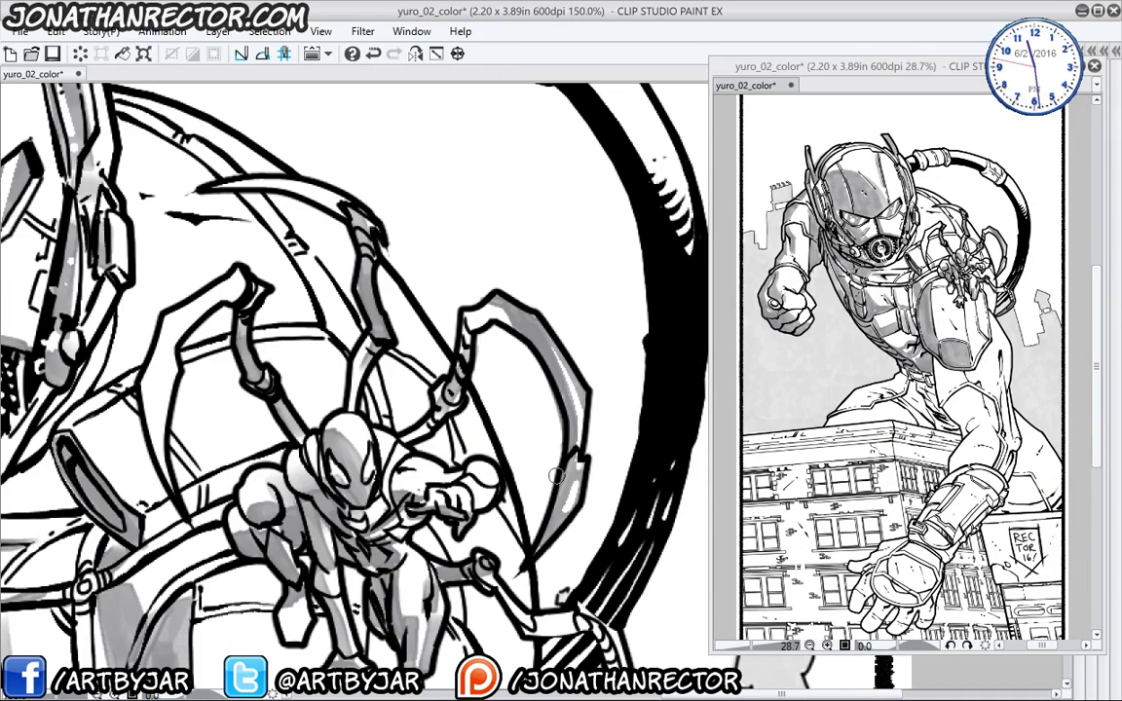
- Begin grey tone on the shield panel below and left of the figure's hand
{"action": "left_click_drag", "start_coordinate": [380, 427], "coordinate": [302, 232]}
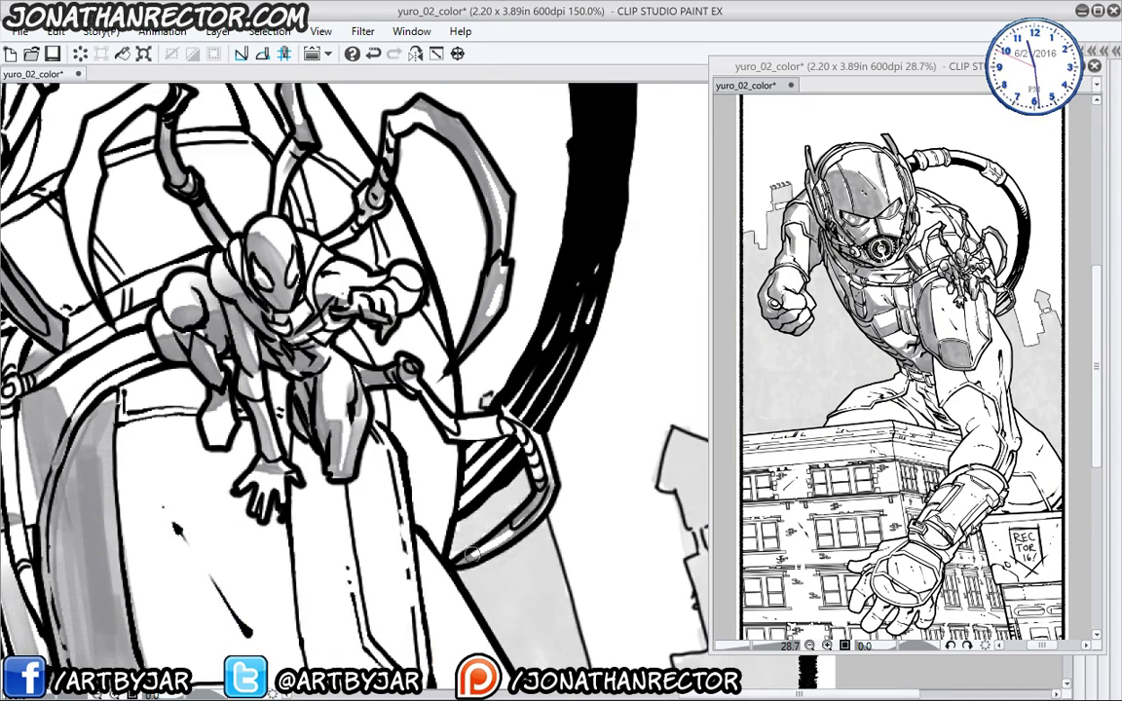
{"action": "left_click_drag", "start_coordinate": [470, 555], "coordinate": [633, 604]}
{"action": "left_click_drag", "start_coordinate": [329, 533], "coordinate": [380, 414]}
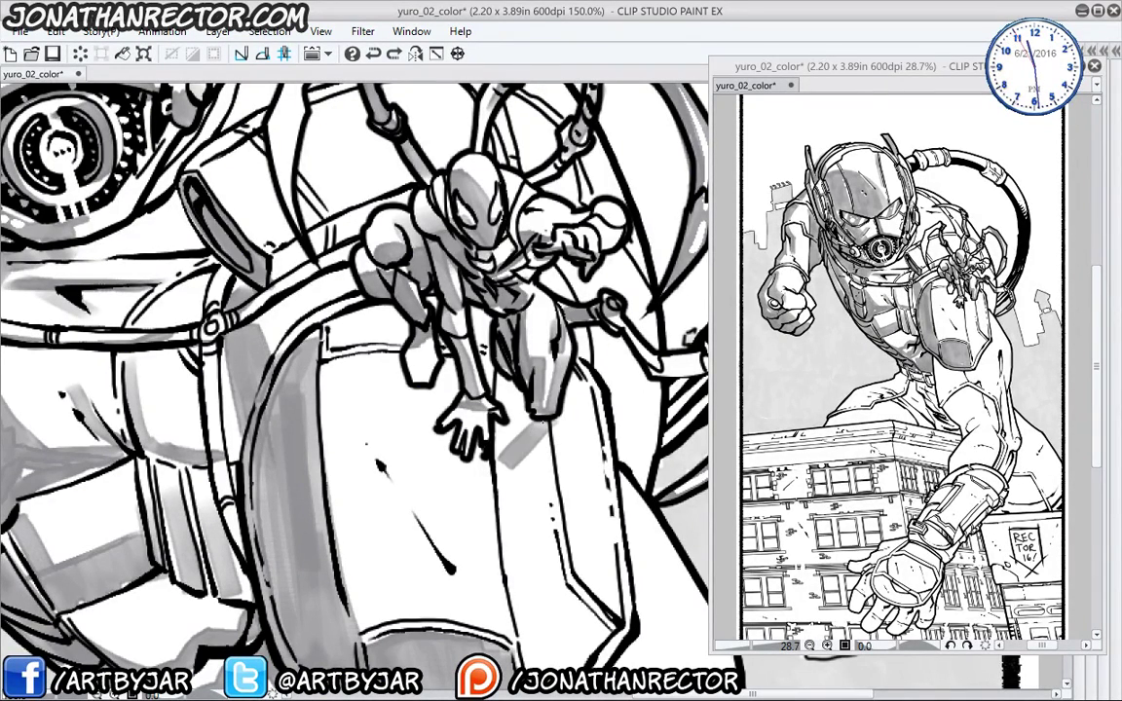
{"action": "mouse_move", "coordinate": [541, 435]}
{"action": "left_mouse_down"}
{"action": "mouse_move", "coordinate": [409, 536]}
{"action": "mouse_move", "coordinate": [322, 429]}
{"action": "mouse_move", "coordinate": [351, 336]}
{"action": "mouse_move", "coordinate": [390, 346]}
{"action": "mouse_move", "coordinate": [417, 336]}
{"action": "mouse_move", "coordinate": [472, 390]}
{"action": "mouse_move", "coordinate": [458, 389]}
{"action": "mouse_move", "coordinate": [436, 439]}
{"action": "mouse_move", "coordinate": [457, 487]}
{"action": "mouse_move", "coordinate": [438, 517]}
{"action": "mouse_move", "coordinate": [414, 478]}
{"action": "mouse_move", "coordinate": [409, 434]}
{"action": "left_mouse_up"}
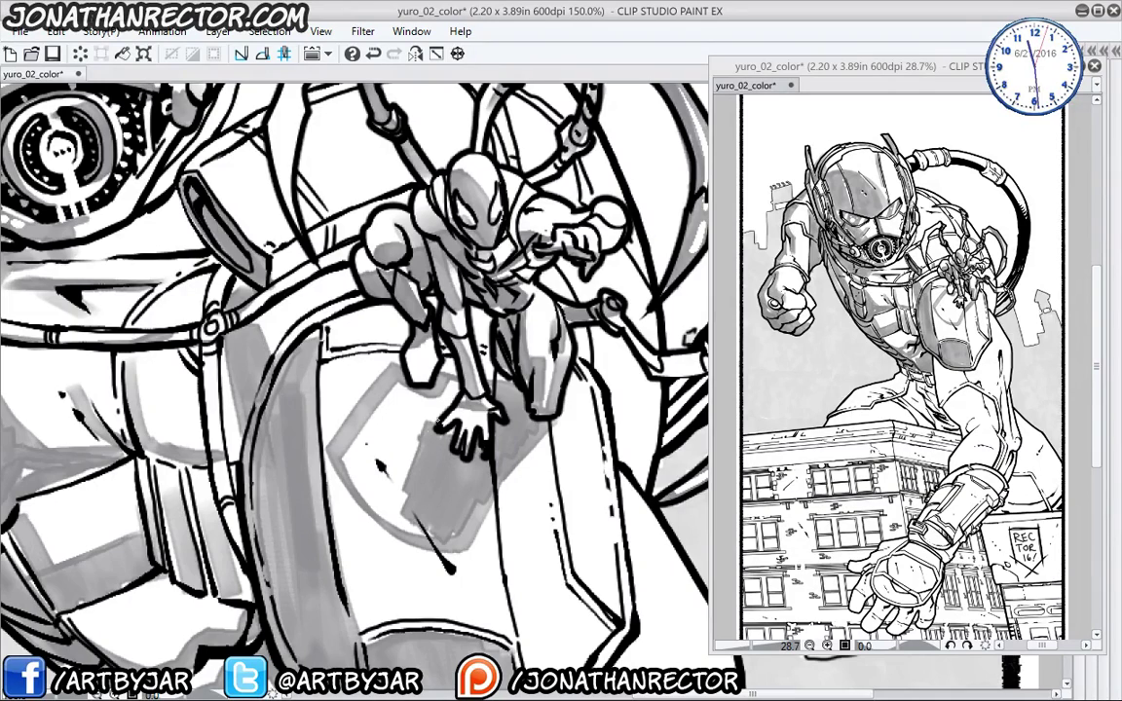
{"action": "mouse_move", "coordinate": [399, 361]}
{"action": "left_mouse_down"}
{"action": "mouse_move", "coordinate": [368, 468]}
{"action": "mouse_move", "coordinate": [419, 468]}
{"action": "mouse_move", "coordinate": [341, 370]}
{"action": "mouse_move", "coordinate": [321, 434]}
{"action": "mouse_move", "coordinate": [360, 351]}
{"action": "mouse_move", "coordinate": [332, 457]}
{"action": "mouse_move", "coordinate": [370, 482]}
{"action": "left_mouse_up"}
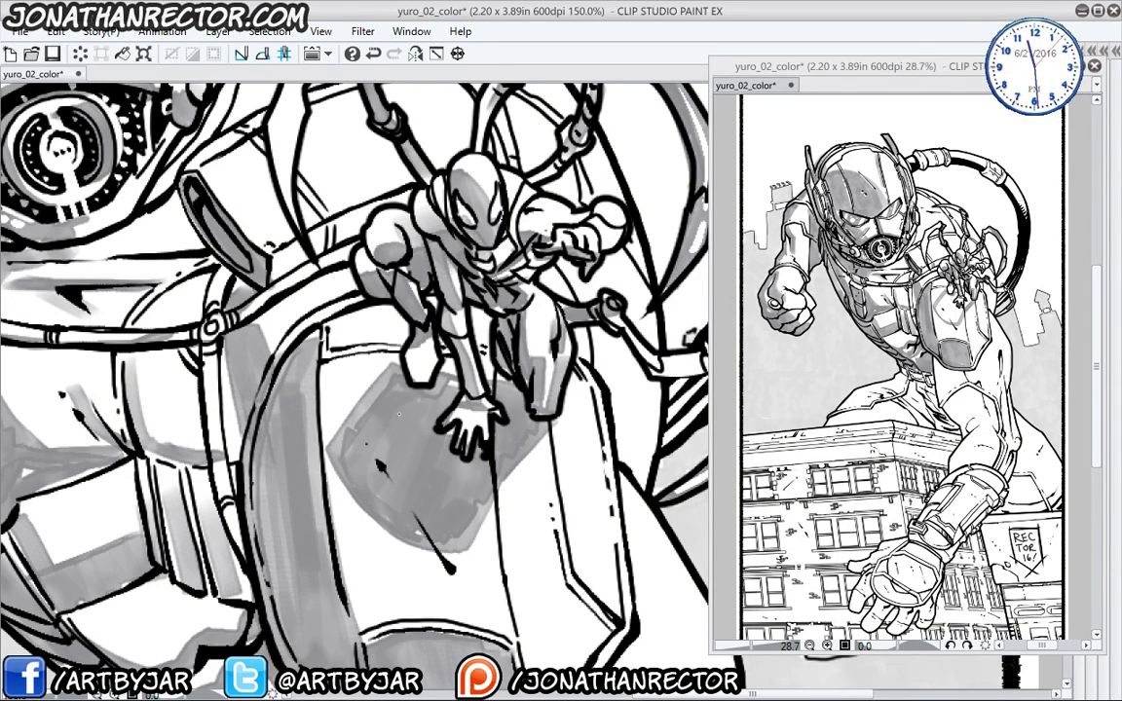
{"action": "left_click_drag", "start_coordinate": [398, 414], "coordinate": [405, 349]}
- Extend grey tone over the shield panel's lower-left, right side and area below the hand
{"action": "mouse_move", "coordinate": [388, 471]}
{"action": "left_mouse_down"}
{"action": "mouse_move", "coordinate": [310, 445]}
{"action": "mouse_move", "coordinate": [253, 468]}
{"action": "mouse_move", "coordinate": [282, 470]}
{"action": "left_mouse_up"}
{"action": "left_click_drag", "start_coordinate": [243, 433], "coordinate": [298, 513]}
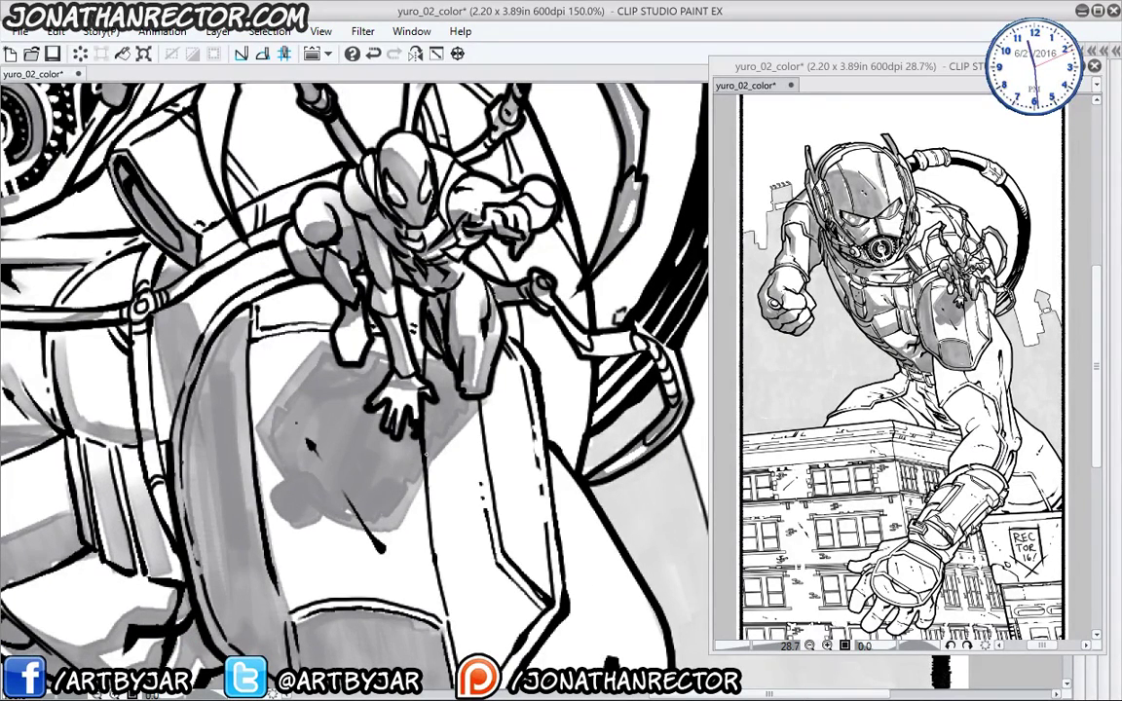
{"action": "mouse_move", "coordinate": [390, 436]}
{"action": "left_mouse_down"}
{"action": "mouse_move", "coordinate": [443, 506]}
{"action": "mouse_move", "coordinate": [375, 443]}
{"action": "mouse_move", "coordinate": [400, 472]}
{"action": "mouse_move", "coordinate": [421, 382]}
{"action": "mouse_move", "coordinate": [487, 419]}
{"action": "mouse_move", "coordinate": [595, 614]}
{"action": "left_mouse_up"}
{"action": "mouse_move", "coordinate": [539, 565]}
{"action": "left_mouse_down"}
{"action": "mouse_move", "coordinate": [506, 474]}
{"action": "mouse_move", "coordinate": [545, 582]}
{"action": "left_mouse_up"}
{"action": "mouse_move", "coordinate": [507, 474]}
{"action": "left_mouse_down"}
{"action": "mouse_move", "coordinate": [472, 409]}
{"action": "mouse_move", "coordinate": [516, 456]}
{"action": "left_mouse_up"}
{"action": "left_click_drag", "start_coordinate": [295, 423], "coordinate": [335, 473]}
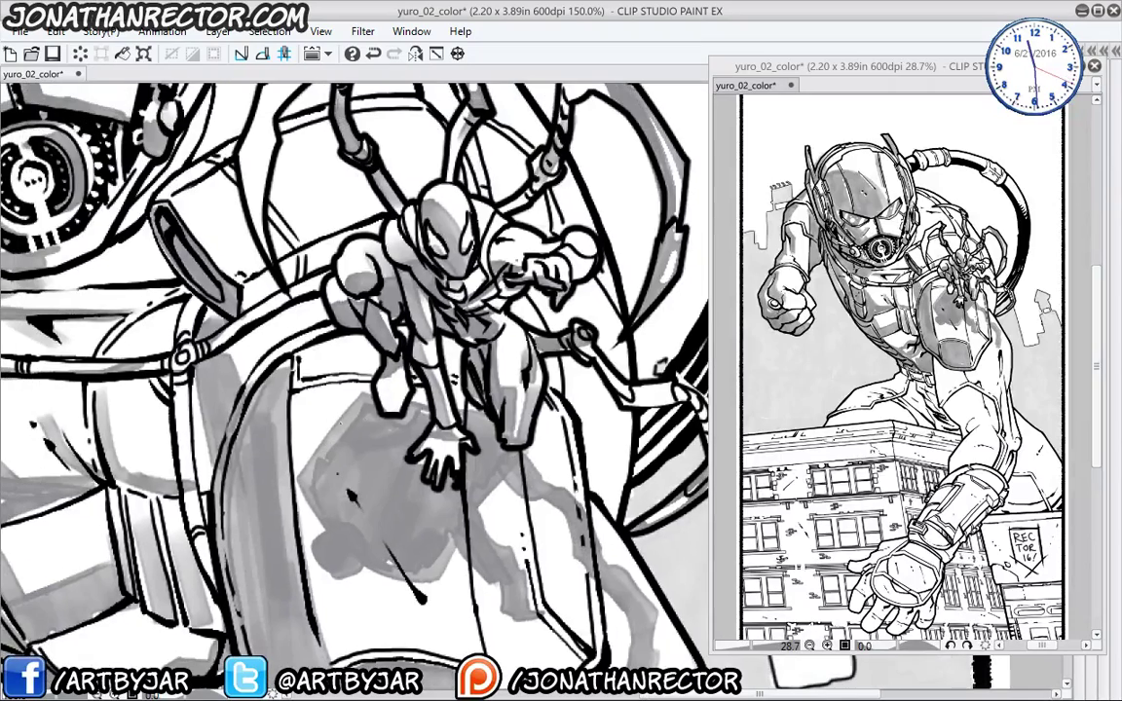
{"action": "mouse_move", "coordinate": [370, 424]}
{"action": "left_mouse_down"}
{"action": "mouse_move", "coordinate": [306, 364]}
{"action": "mouse_move", "coordinate": [353, 405]}
{"action": "mouse_move", "coordinate": [301, 462]}
{"action": "mouse_move", "coordinate": [328, 539]}
{"action": "left_mouse_up"}
{"action": "left_click_drag", "start_coordinate": [229, 117], "coordinate": [289, 377]}
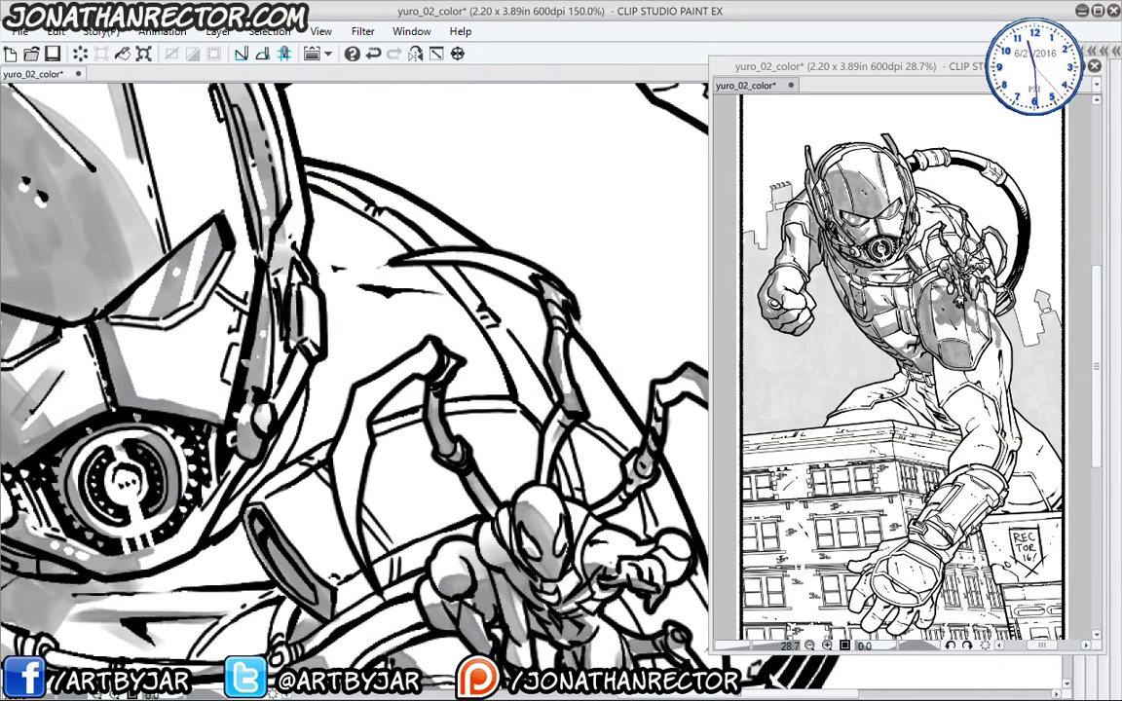
- Shade and darken the hose connector beside the helmet with grey marker
{"action": "left_click_drag", "start_coordinate": [326, 272], "coordinate": [439, 292]}
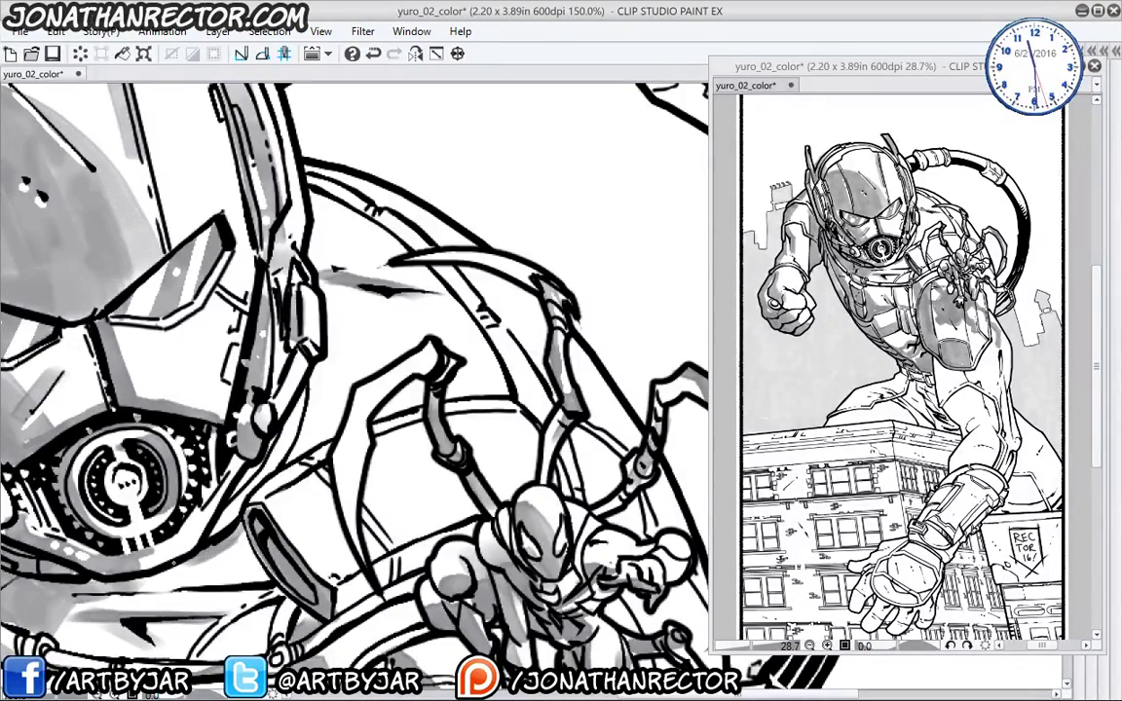
{"action": "left_click_drag", "start_coordinate": [277, 523], "coordinate": [303, 615]}
{"action": "left_click_drag", "start_coordinate": [310, 119], "coordinate": [211, 323]}
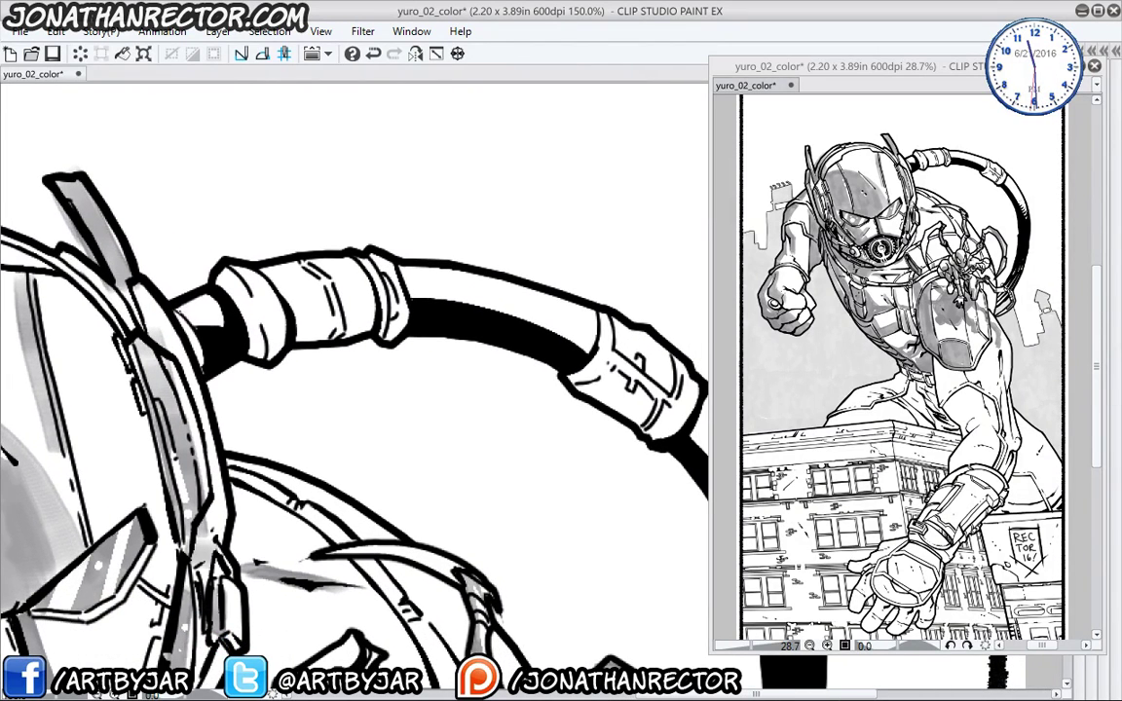
{"action": "mouse_move", "coordinate": [176, 287]}
{"action": "left_mouse_down"}
{"action": "mouse_move", "coordinate": [216, 248]}
{"action": "mouse_move", "coordinate": [232, 312]}
{"action": "mouse_move", "coordinate": [166, 278]}
{"action": "left_mouse_up"}
{"action": "mouse_move", "coordinate": [376, 297]}
{"action": "left_mouse_down"}
{"action": "mouse_move", "coordinate": [366, 326]}
{"action": "mouse_move", "coordinate": [374, 312]}
{"action": "left_mouse_up"}
{"action": "mouse_move", "coordinate": [430, 324]}
{"action": "left_mouse_down"}
{"action": "mouse_move", "coordinate": [286, 286]}
{"action": "mouse_move", "coordinate": [339, 261]}
{"action": "mouse_move", "coordinate": [453, 292]}
{"action": "mouse_move", "coordinate": [506, 365]}
{"action": "left_mouse_up"}
{"action": "left_click_drag", "start_coordinate": [457, 336], "coordinate": [570, 409]}
- Run grey tone along the hose and fill the gaps between its black stripes
{"action": "left_click_drag", "start_coordinate": [526, 341], "coordinate": [516, 399]}
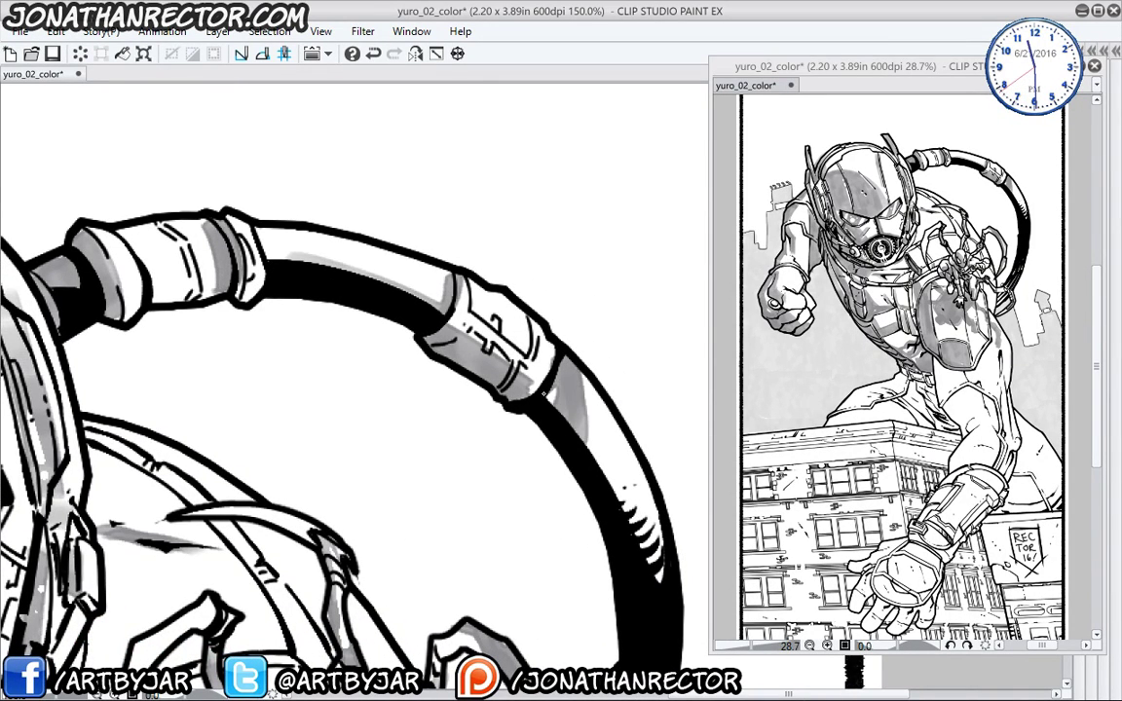
{"action": "left_click_drag", "start_coordinate": [419, 278], "coordinate": [478, 327]}
{"action": "mouse_move", "coordinate": [526, 448]}
{"action": "left_mouse_down"}
{"action": "mouse_move", "coordinate": [429, 253]}
{"action": "mouse_move", "coordinate": [458, 281]}
{"action": "left_mouse_up"}
{"action": "left_click_drag", "start_coordinate": [474, 469], "coordinate": [542, 309]}
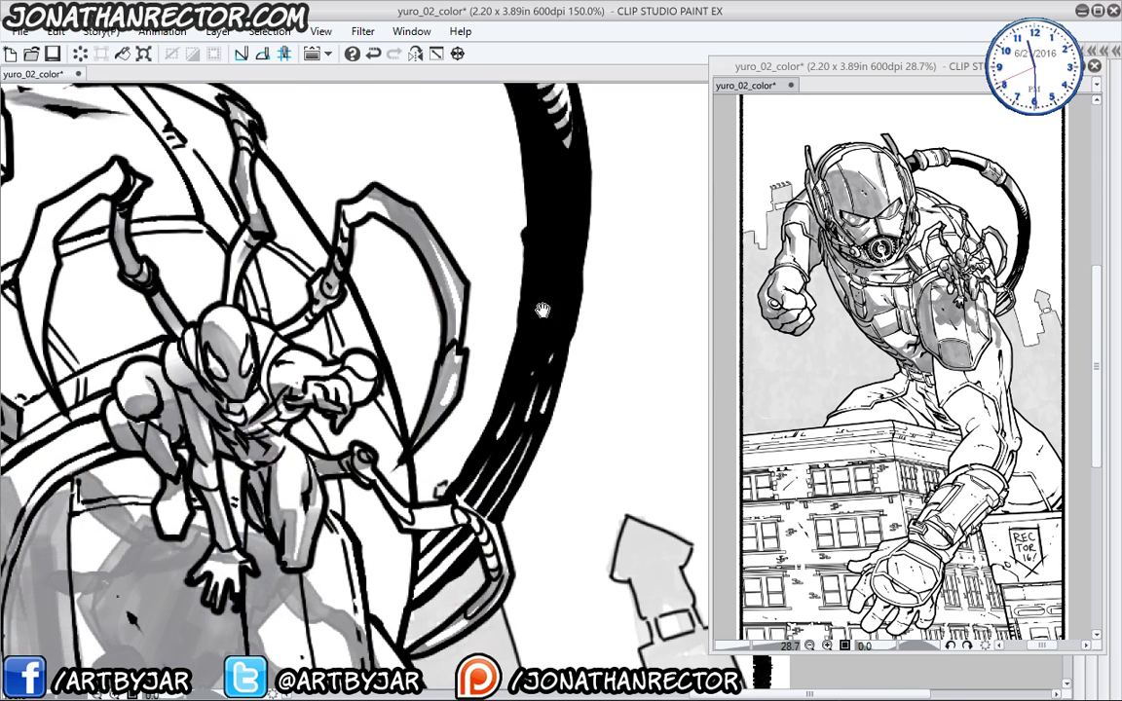
{"action": "left_click_drag", "start_coordinate": [499, 480], "coordinate": [495, 433]}
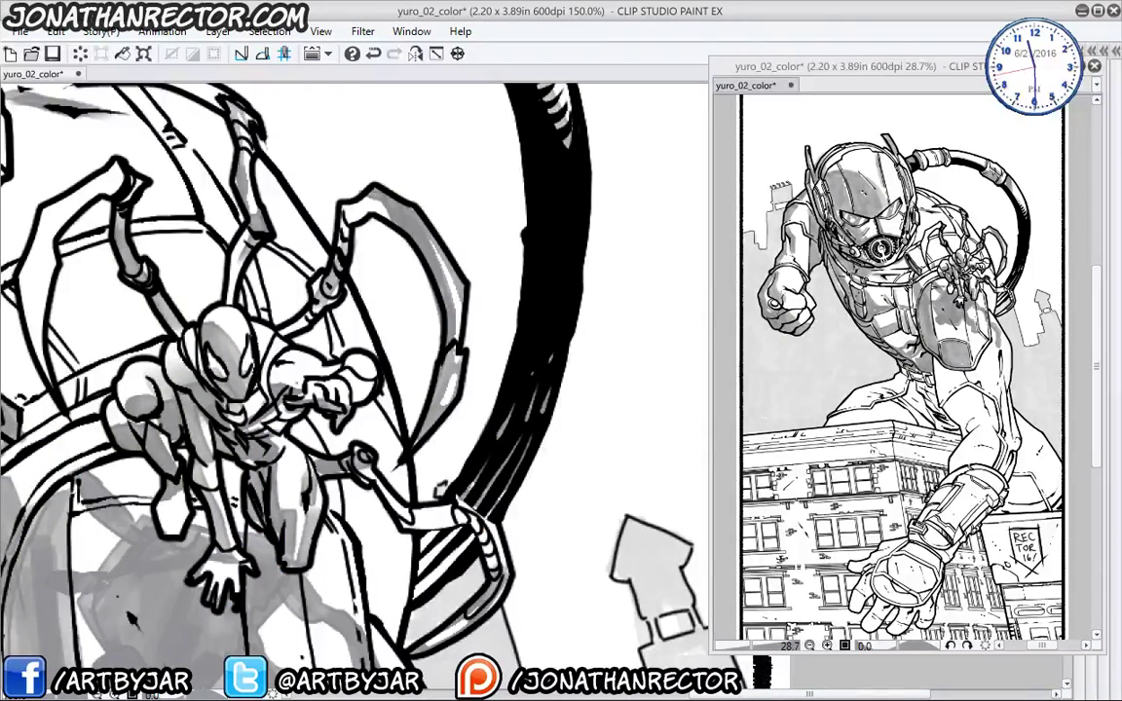
{"action": "mouse_move", "coordinate": [466, 545]}
{"action": "left_mouse_down"}
{"action": "mouse_move", "coordinate": [425, 585]}
{"action": "mouse_move", "coordinate": [460, 532]}
{"action": "mouse_move", "coordinate": [417, 588]}
{"action": "left_mouse_up"}
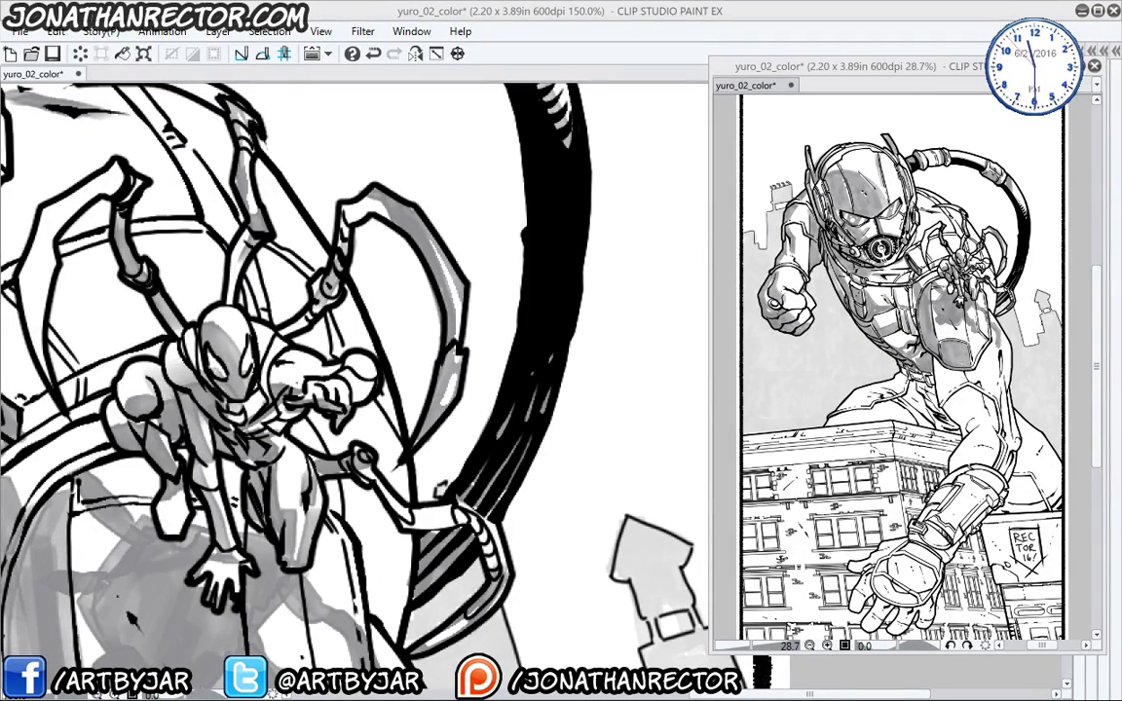
{"action": "left_click_drag", "start_coordinate": [251, 576], "coordinate": [422, 241]}
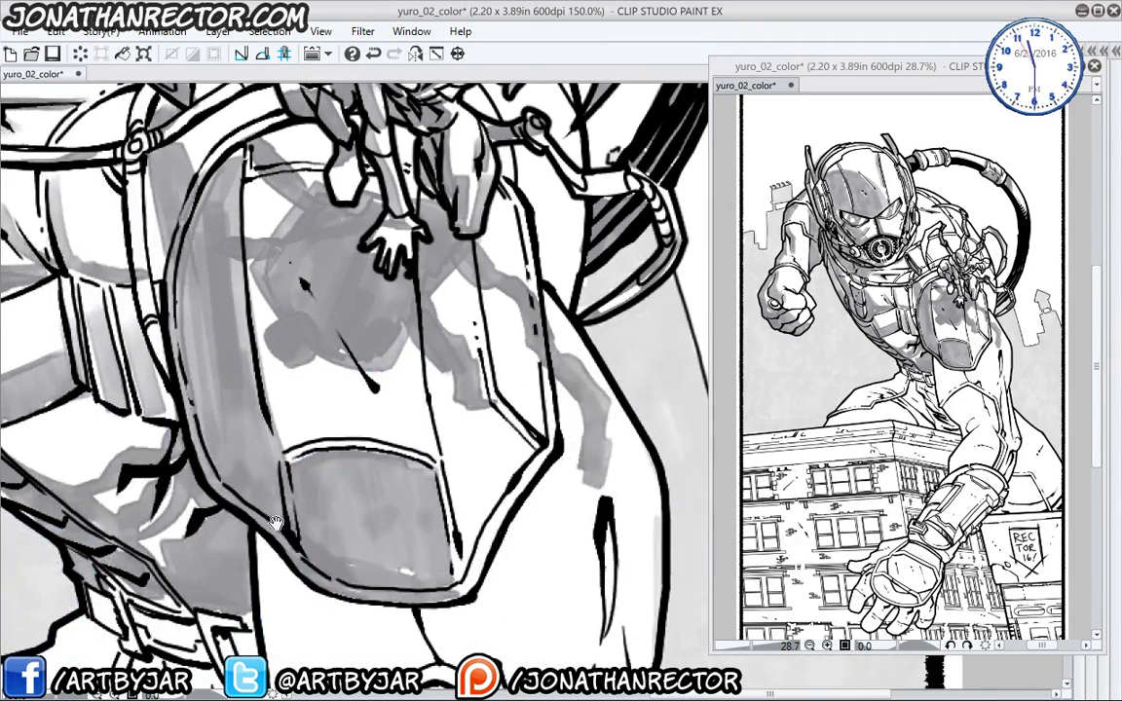
{"action": "left_click_drag", "start_coordinate": [446, 342], "coordinate": [426, 467]}
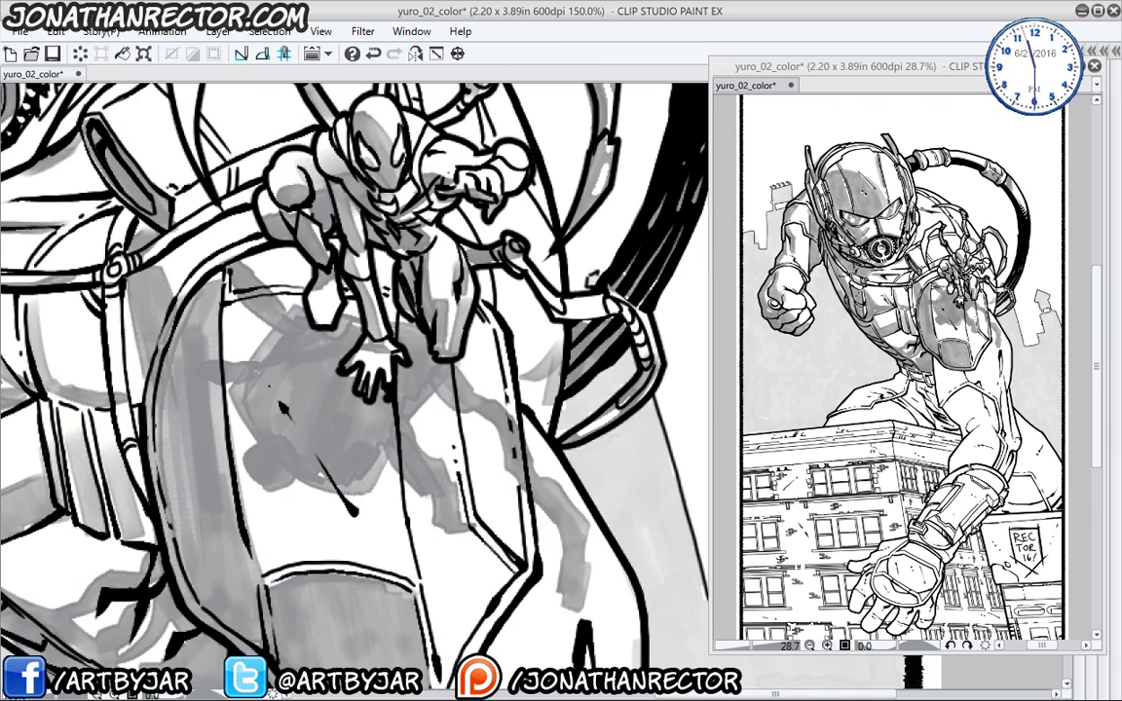
- Zoom out and shade the collar, forearm band and thigh's upper edge grey
{"action": "key", "text": "ctrl+minus"}
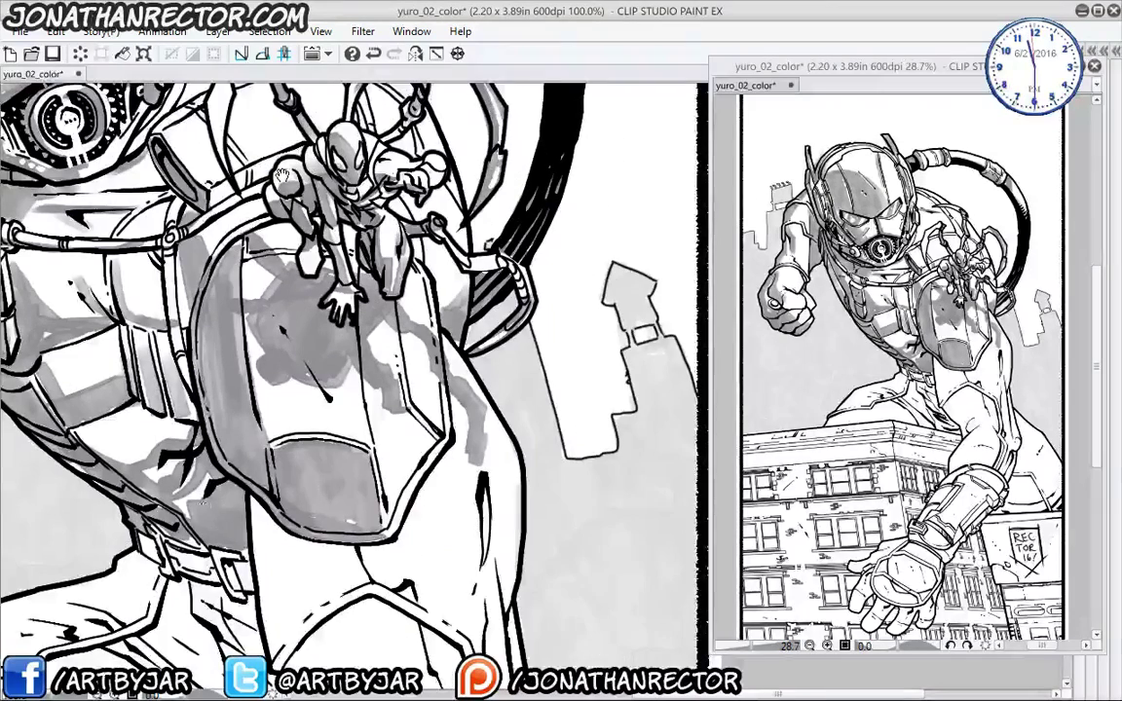
{"action": "left_click_drag", "start_coordinate": [266, 292], "coordinate": [398, 107]}
{"action": "mouse_move", "coordinate": [365, 331]}
{"action": "left_mouse_down"}
{"action": "mouse_move", "coordinate": [353, 293]}
{"action": "mouse_move", "coordinate": [365, 419]}
{"action": "left_mouse_up"}
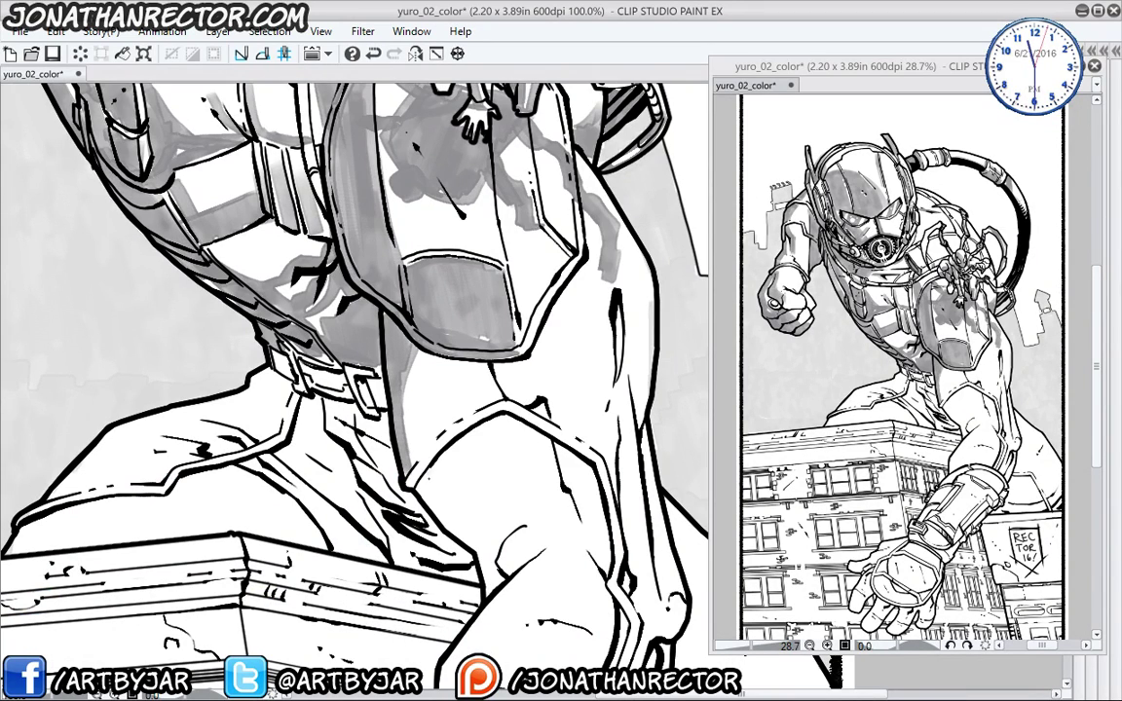
{"action": "mouse_move", "coordinate": [425, 473]}
{"action": "left_mouse_down"}
{"action": "mouse_move", "coordinate": [526, 508]}
{"action": "mouse_move", "coordinate": [509, 538]}
{"action": "mouse_move", "coordinate": [394, 456]}
{"action": "mouse_move", "coordinate": [379, 431]}
{"action": "left_mouse_up"}
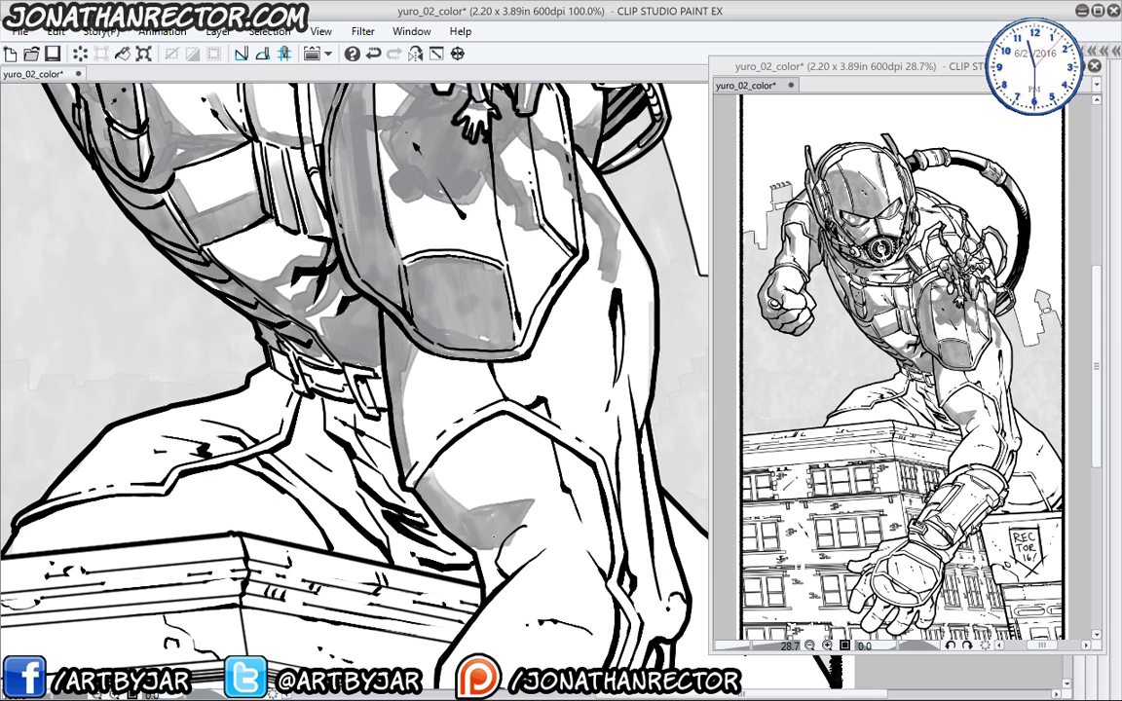
{"action": "left_click_drag", "start_coordinate": [444, 479], "coordinate": [444, 534]}
{"action": "left_click_drag", "start_coordinate": [388, 376], "coordinate": [301, 373]}
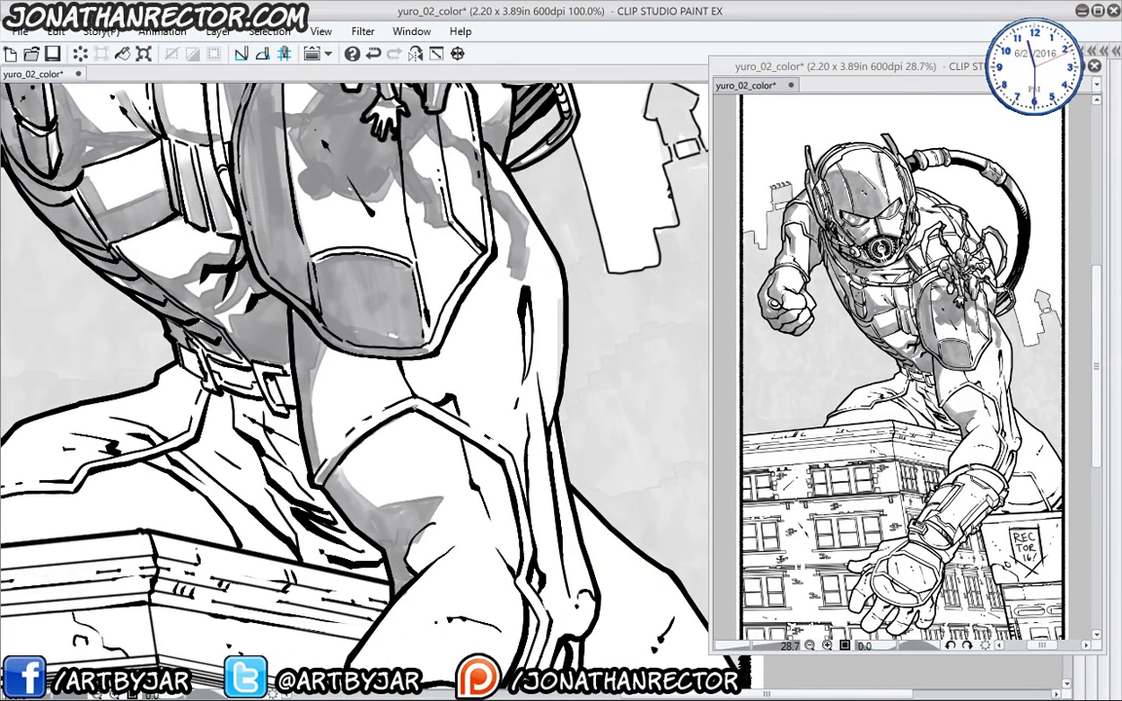
{"action": "left_click_drag", "start_coordinate": [413, 404], "coordinate": [511, 467]}
{"action": "left_click_drag", "start_coordinate": [333, 398], "coordinate": [304, 426]}
{"action": "left_click_drag", "start_coordinate": [376, 370], "coordinate": [316, 421]}
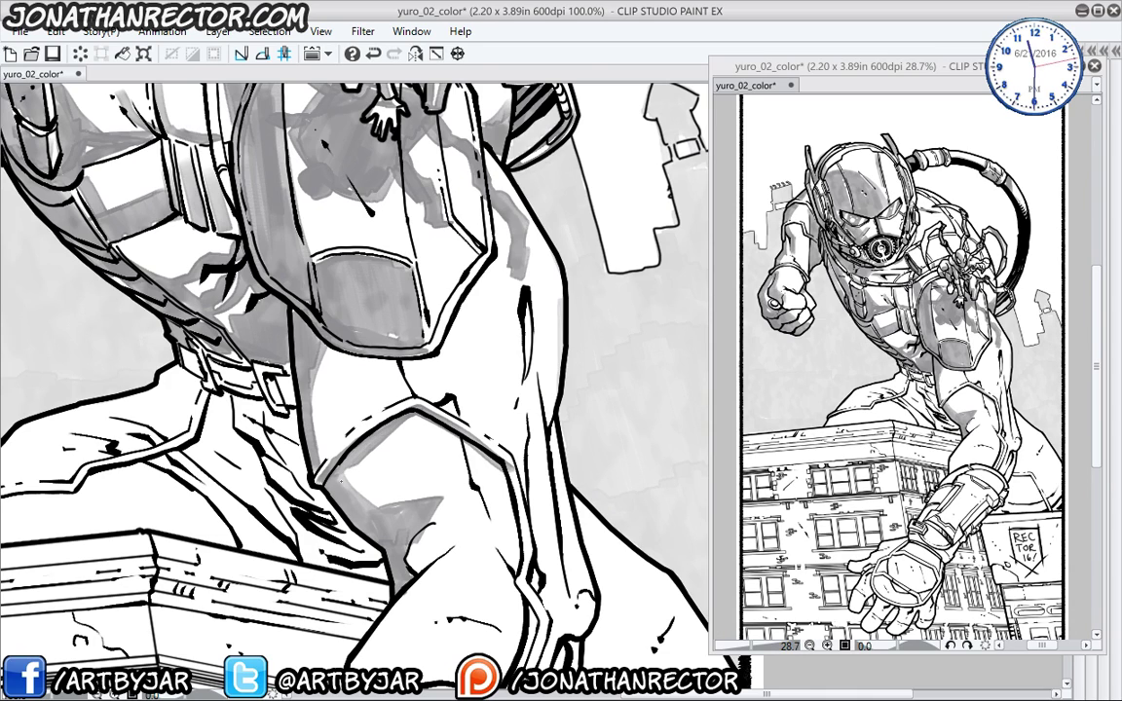
- Shade the arm's inner fold, elbow and forearm edges with grey tone
{"action": "left_click_drag", "start_coordinate": [461, 437], "coordinate": [493, 526]}
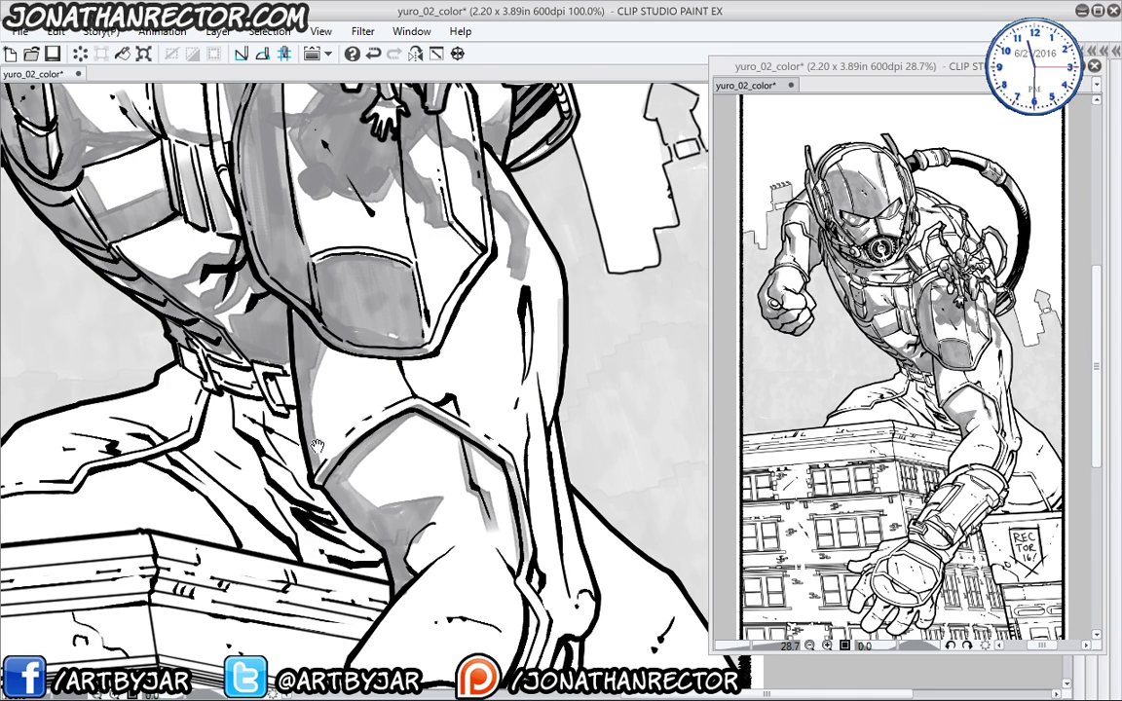
{"action": "left_click_drag", "start_coordinate": [284, 401], "coordinate": [321, 171]}
{"action": "left_click_drag", "start_coordinate": [353, 260], "coordinate": [313, 476]}
{"action": "left_click_drag", "start_coordinate": [357, 316], "coordinate": [375, 341]}
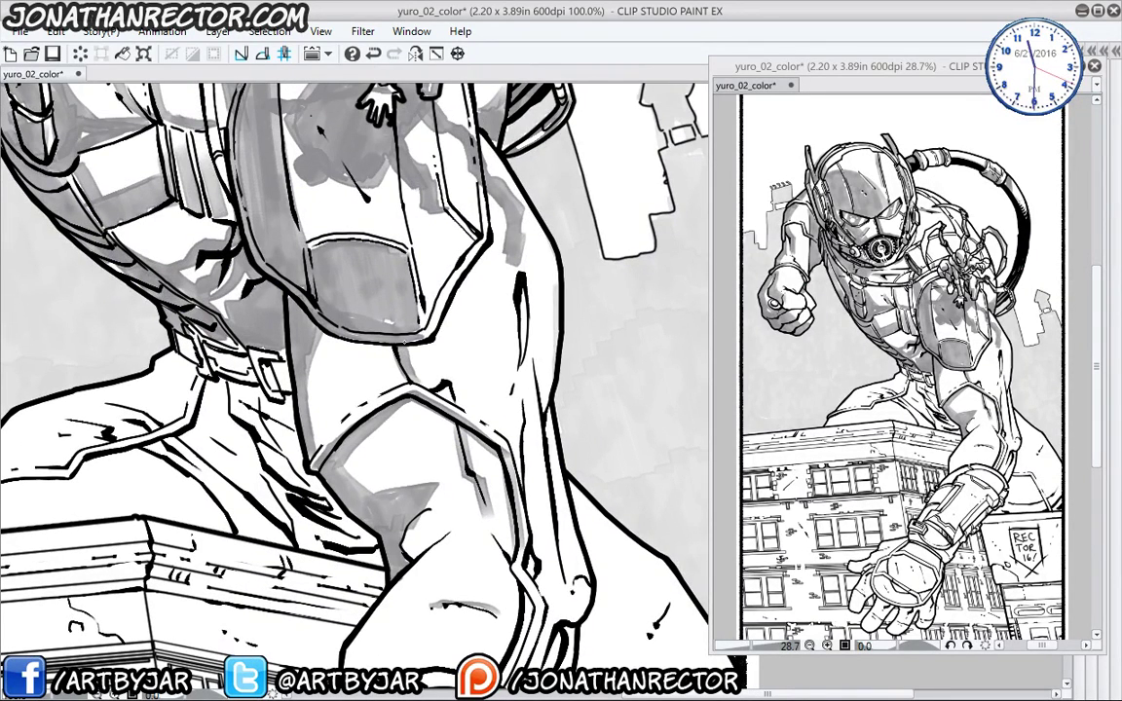
{"action": "mouse_move", "coordinate": [516, 273]}
{"action": "left_mouse_down"}
{"action": "mouse_move", "coordinate": [526, 331]}
{"action": "mouse_move", "coordinate": [551, 282]}
{"action": "mouse_move", "coordinate": [553, 233]}
{"action": "mouse_move", "coordinate": [551, 312]}
{"action": "left_mouse_up"}
{"action": "mouse_move", "coordinate": [487, 410]}
{"action": "left_mouse_down"}
{"action": "mouse_move", "coordinate": [481, 286]}
{"action": "mouse_move", "coordinate": [498, 404]}
{"action": "mouse_move", "coordinate": [521, 443]}
{"action": "mouse_move", "coordinate": [497, 443]}
{"action": "left_mouse_up"}
{"action": "left_click_drag", "start_coordinate": [438, 409], "coordinate": [459, 329]}
{"action": "mouse_move", "coordinate": [511, 372]}
{"action": "left_mouse_down"}
{"action": "mouse_move", "coordinate": [489, 439]}
{"action": "mouse_move", "coordinate": [501, 458]}
{"action": "left_mouse_up"}
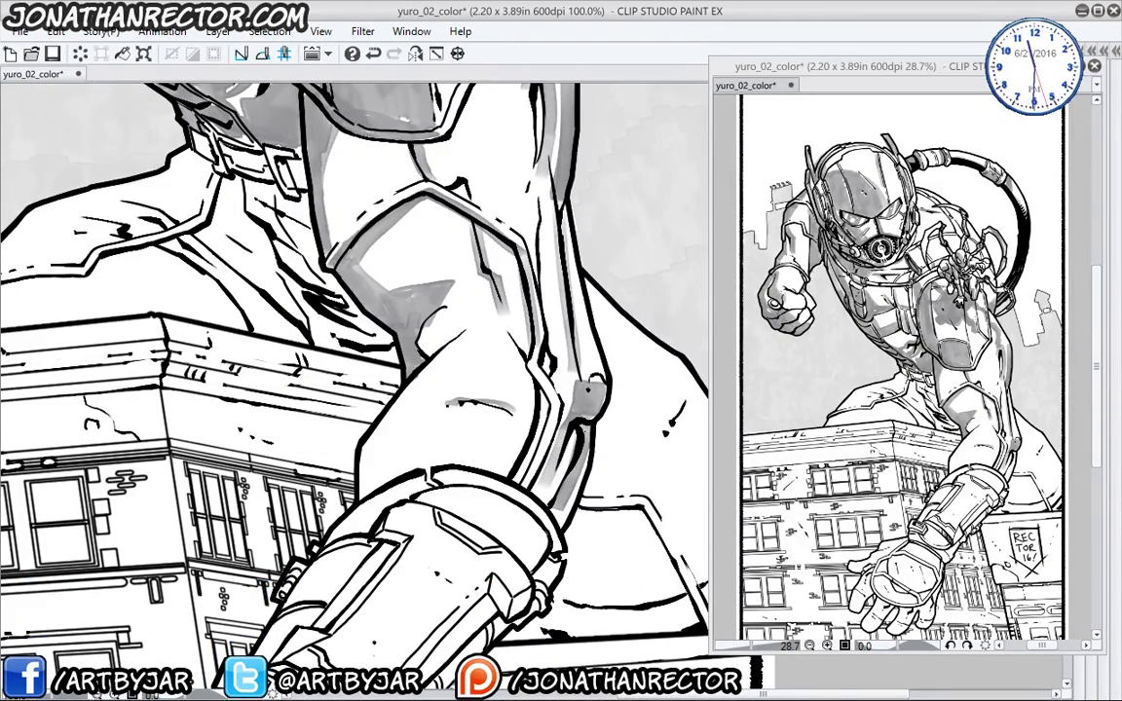
{"action": "left_click_drag", "start_coordinate": [526, 394], "coordinate": [504, 472]}
{"action": "left_click_drag", "start_coordinate": [365, 477], "coordinate": [359, 581]}
{"action": "left_click_drag", "start_coordinate": [359, 244], "coordinate": [323, 523]}
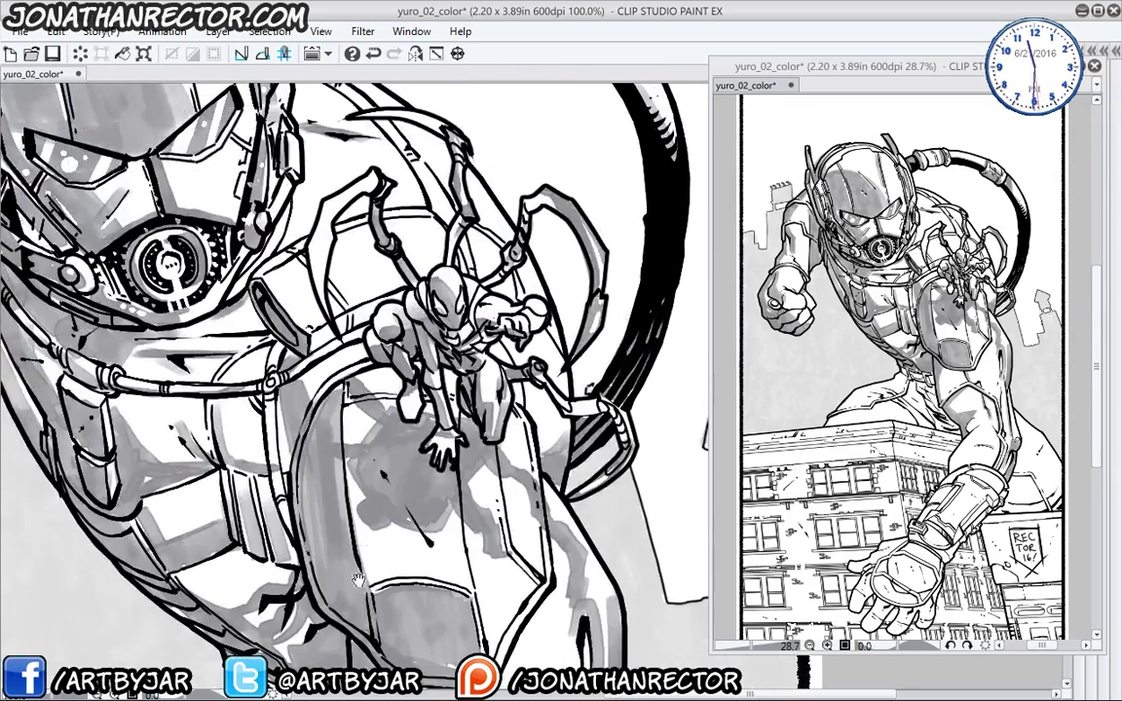
- Shade the gauntlet's right and lower facets and its lower rim and cuff band
{"action": "left_click_drag", "start_coordinate": [372, 388], "coordinate": [362, 515]}
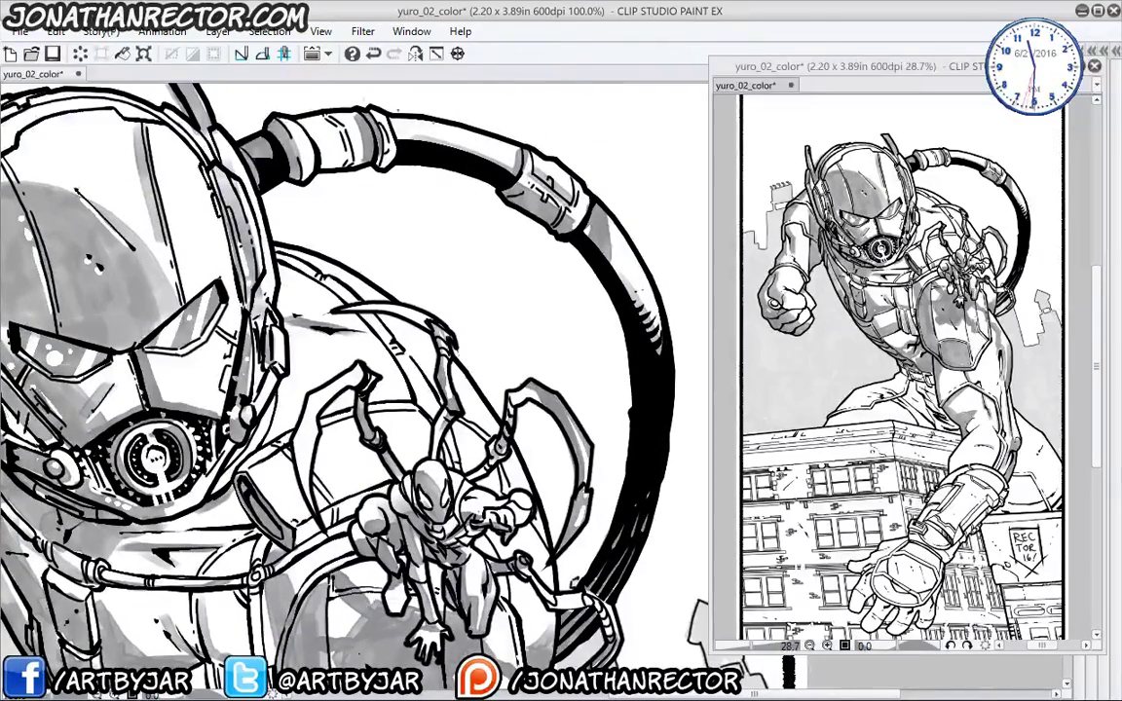
{"action": "left_click_drag", "start_coordinate": [201, 424], "coordinate": [376, 286]}
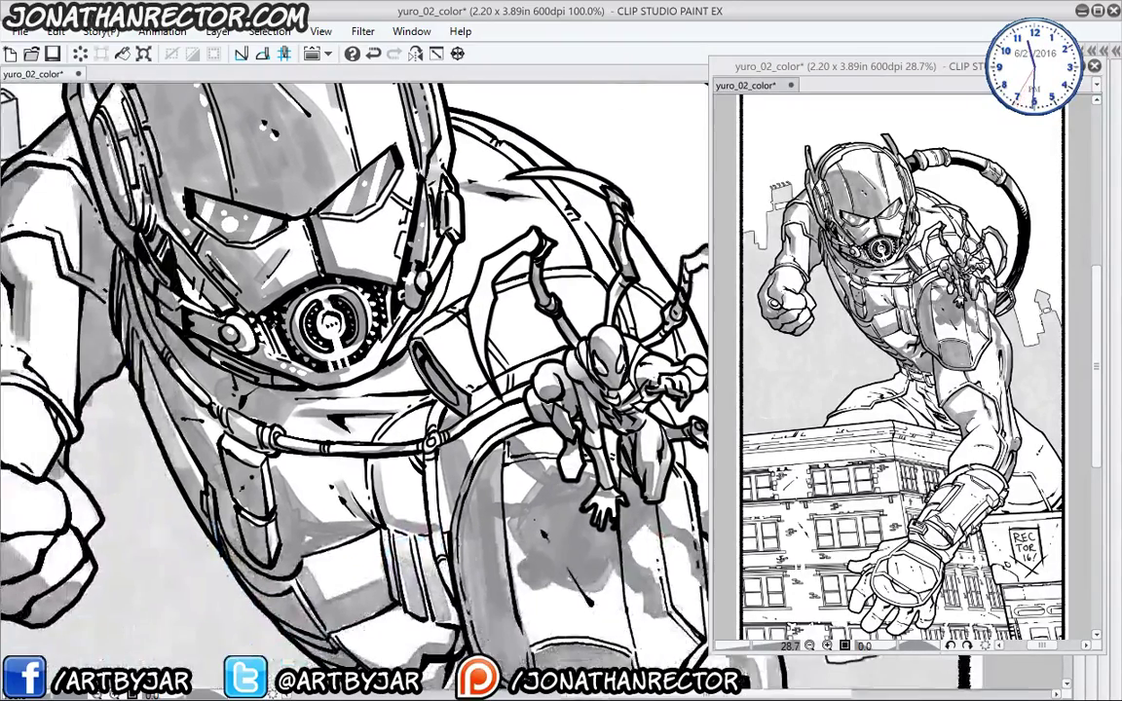
{"action": "left_click_drag", "start_coordinate": [577, 357], "coordinate": [325, 477]}
{"action": "left_click_drag", "start_coordinate": [496, 447], "coordinate": [408, 369]}
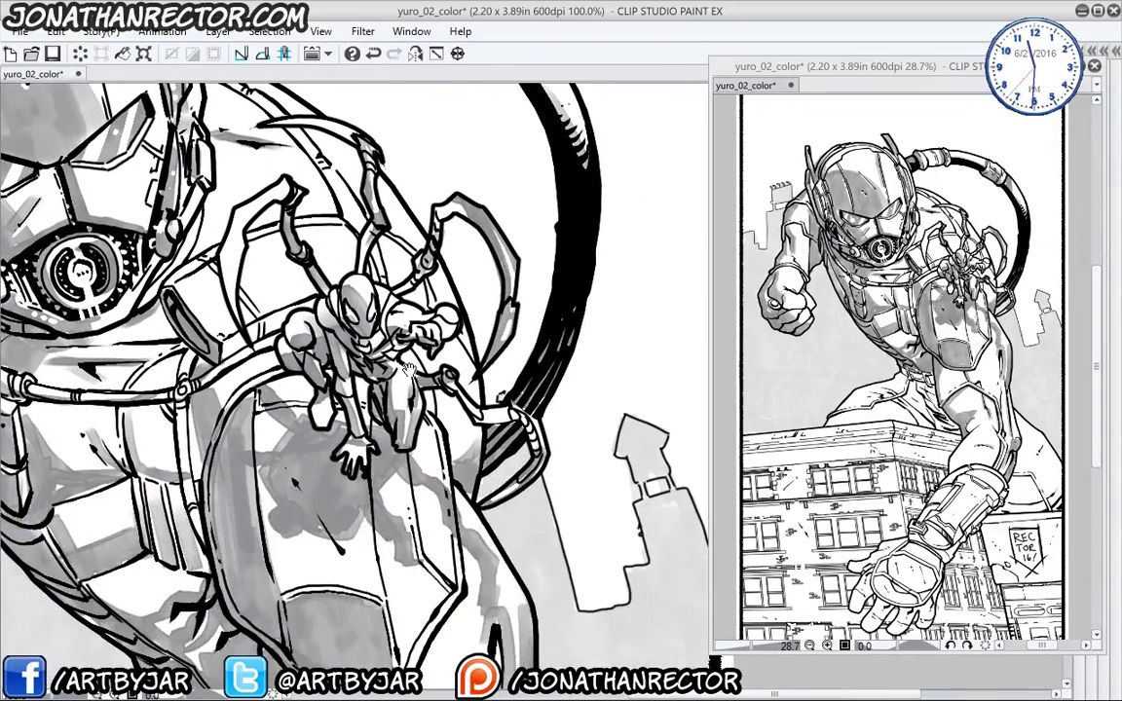
{"action": "mouse_move", "coordinate": [335, 535]}
{"action": "left_mouse_down"}
{"action": "mouse_move", "coordinate": [364, 477]}
{"action": "mouse_move", "coordinate": [412, 295]}
{"action": "left_mouse_up"}
{"action": "left_click_drag", "start_coordinate": [338, 559], "coordinate": [343, 318]}
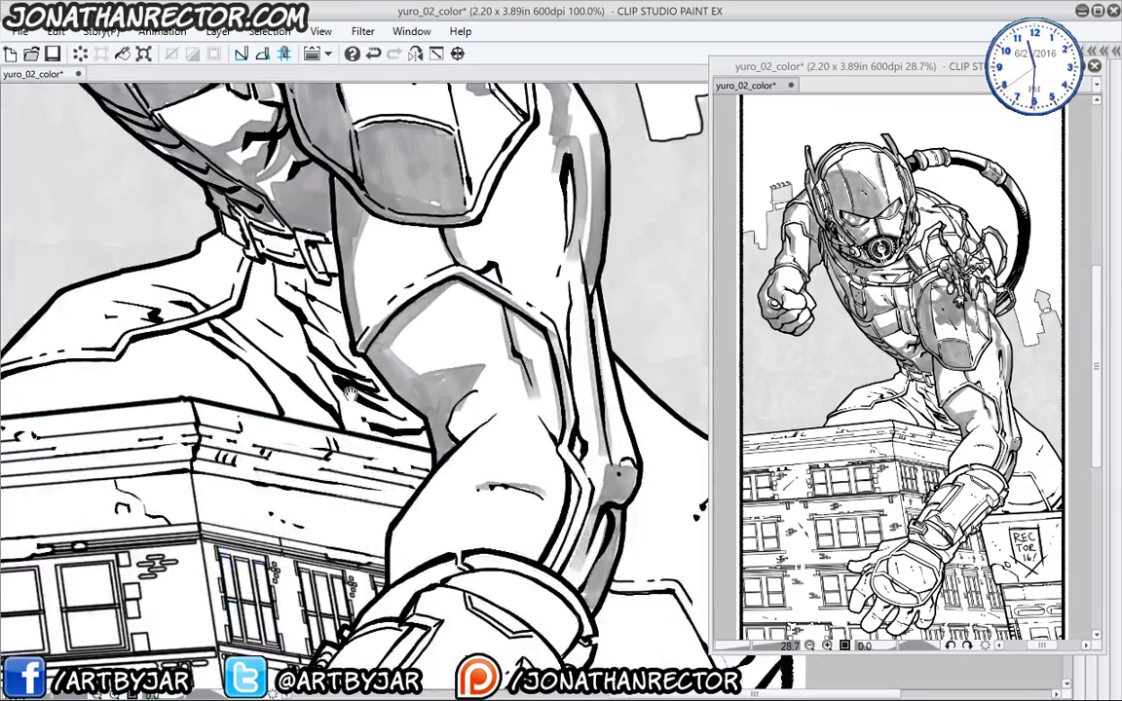
{"action": "mouse_move", "coordinate": [432, 475]}
{"action": "left_mouse_down"}
{"action": "mouse_move", "coordinate": [454, 276]}
{"action": "mouse_move", "coordinate": [523, 257]}
{"action": "left_mouse_up"}
{"action": "left_click_drag", "start_coordinate": [434, 367], "coordinate": [485, 305]}
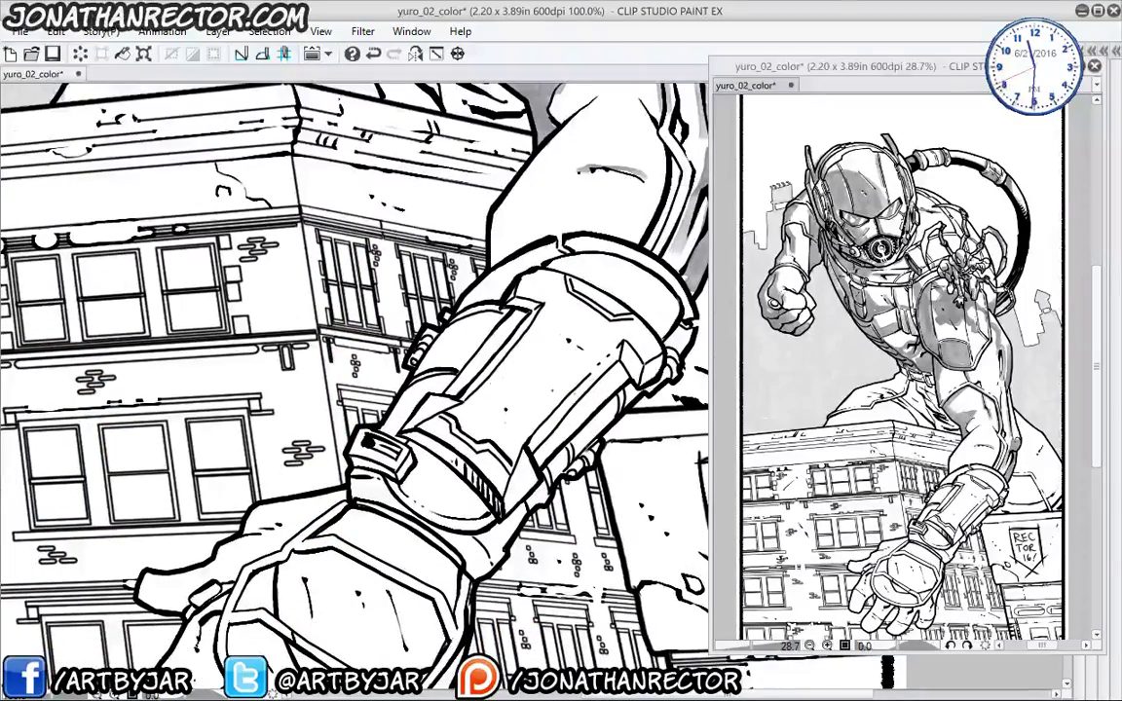
{"action": "left_click_drag", "start_coordinate": [635, 360], "coordinate": [641, 378]}
{"action": "mouse_move", "coordinate": [560, 336]}
{"action": "left_mouse_down"}
{"action": "mouse_move", "coordinate": [488, 407]}
{"action": "mouse_move", "coordinate": [526, 375]}
{"action": "mouse_move", "coordinate": [508, 424]}
{"action": "mouse_move", "coordinate": [438, 516]}
{"action": "left_mouse_up"}
{"action": "left_click_drag", "start_coordinate": [483, 440], "coordinate": [461, 487]}
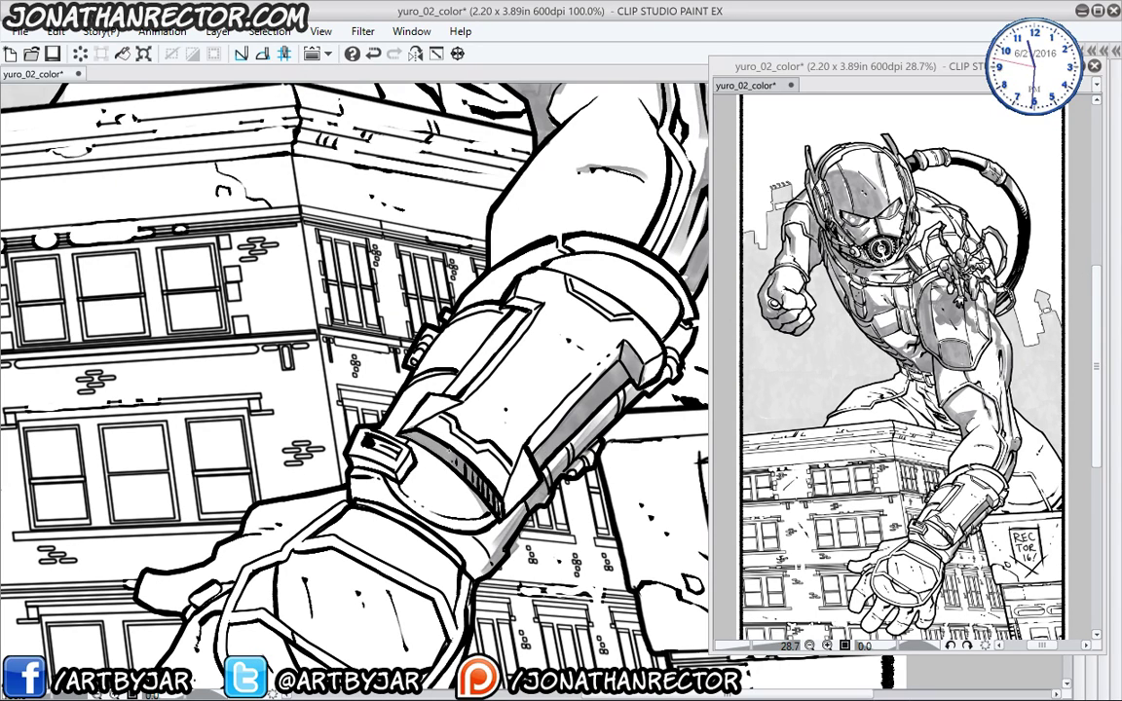
{"action": "mouse_move", "coordinate": [494, 524]}
{"action": "left_mouse_down"}
{"action": "mouse_move", "coordinate": [455, 533]}
{"action": "mouse_move", "coordinate": [378, 482]}
{"action": "mouse_move", "coordinate": [471, 567]}
{"action": "mouse_move", "coordinate": [404, 531]}
{"action": "left_mouse_up"}
- Shade the gauntlet's upper plate, left edge, cuff band and middle panel grey
{"action": "left_click_drag", "start_coordinate": [370, 421], "coordinate": [340, 415]}
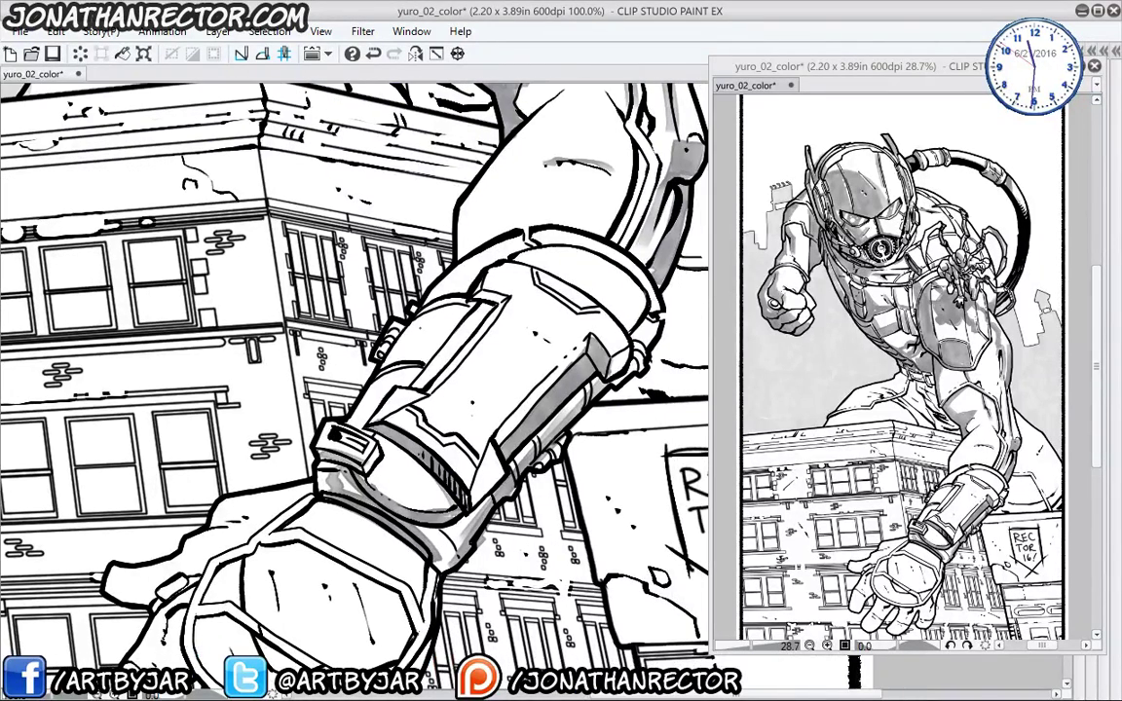
{"action": "left_click_drag", "start_coordinate": [490, 307], "coordinate": [425, 384]}
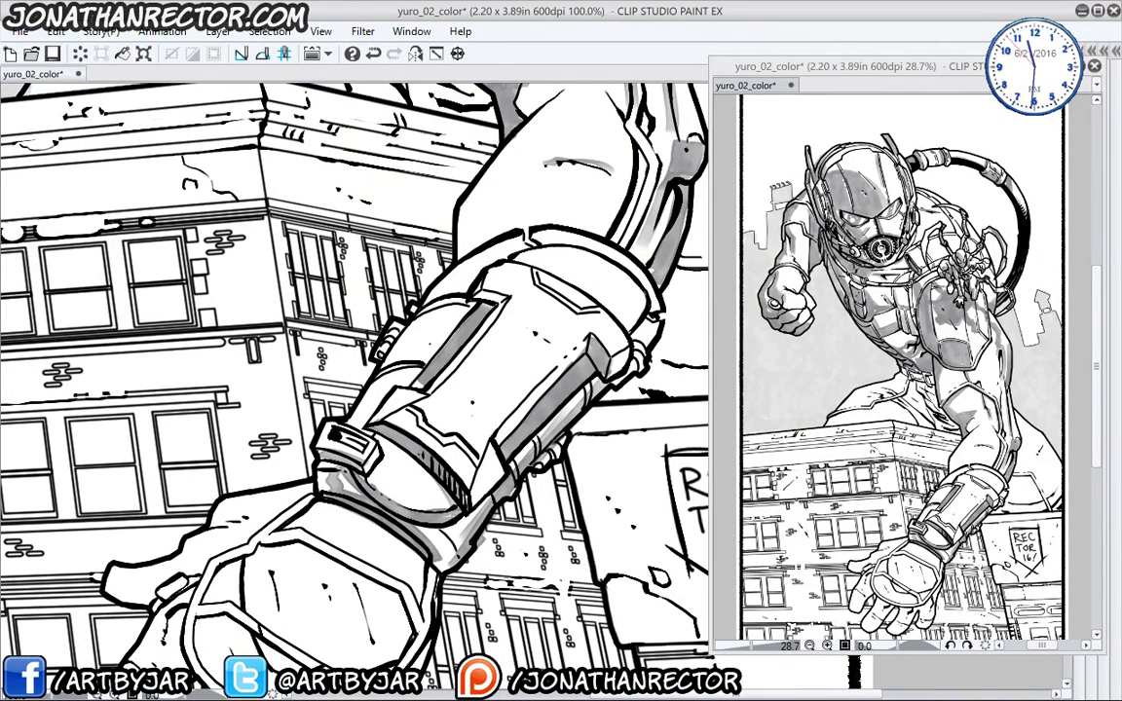
{"action": "left_click_drag", "start_coordinate": [401, 280], "coordinate": [321, 386]}
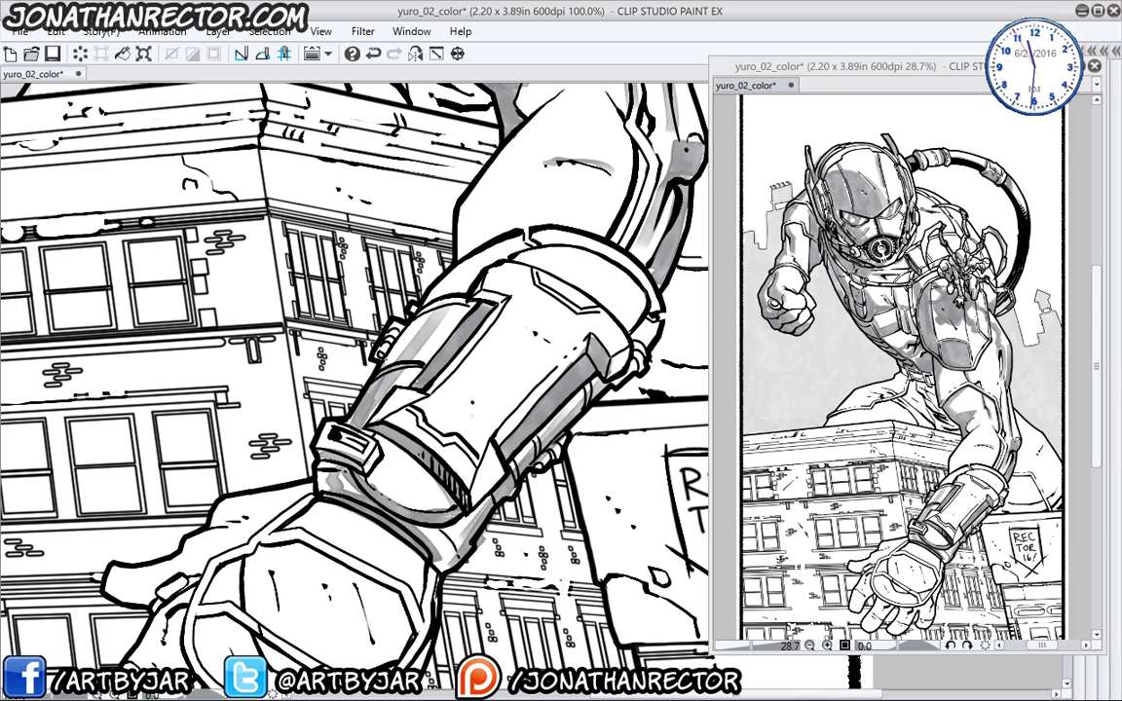
{"action": "left_click_drag", "start_coordinate": [420, 339], "coordinate": [337, 324]}
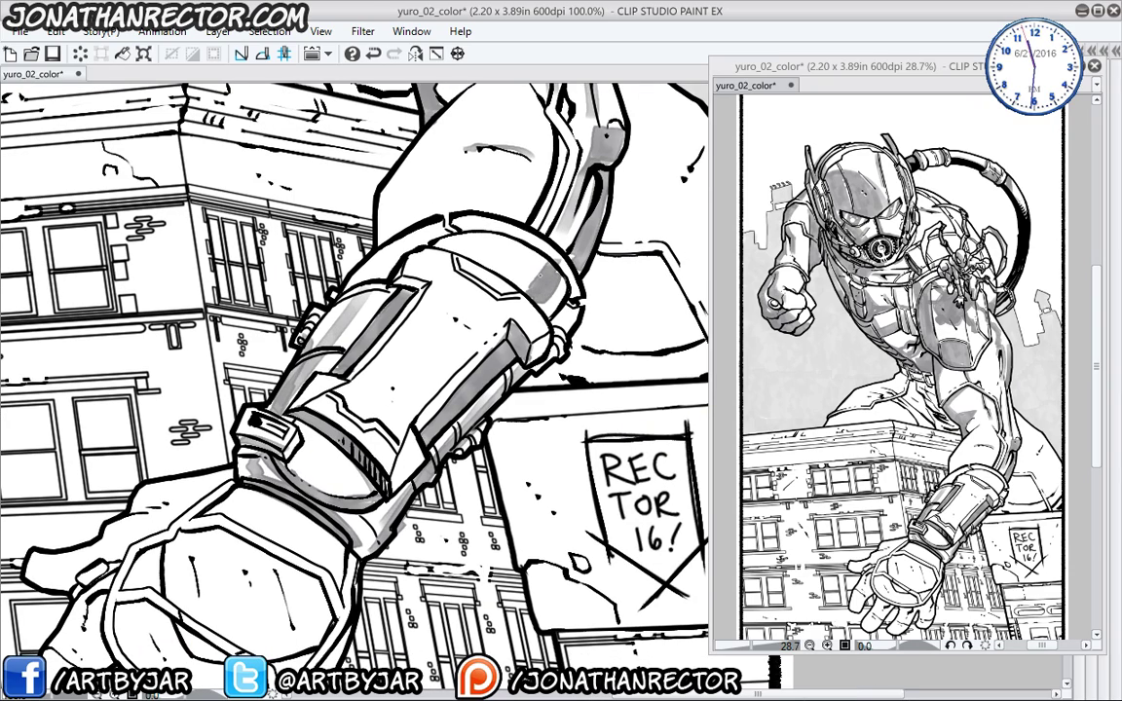
{"action": "left_click_drag", "start_coordinate": [557, 274], "coordinate": [532, 302]}
{"action": "left_click_drag", "start_coordinate": [351, 394], "coordinate": [372, 406]}
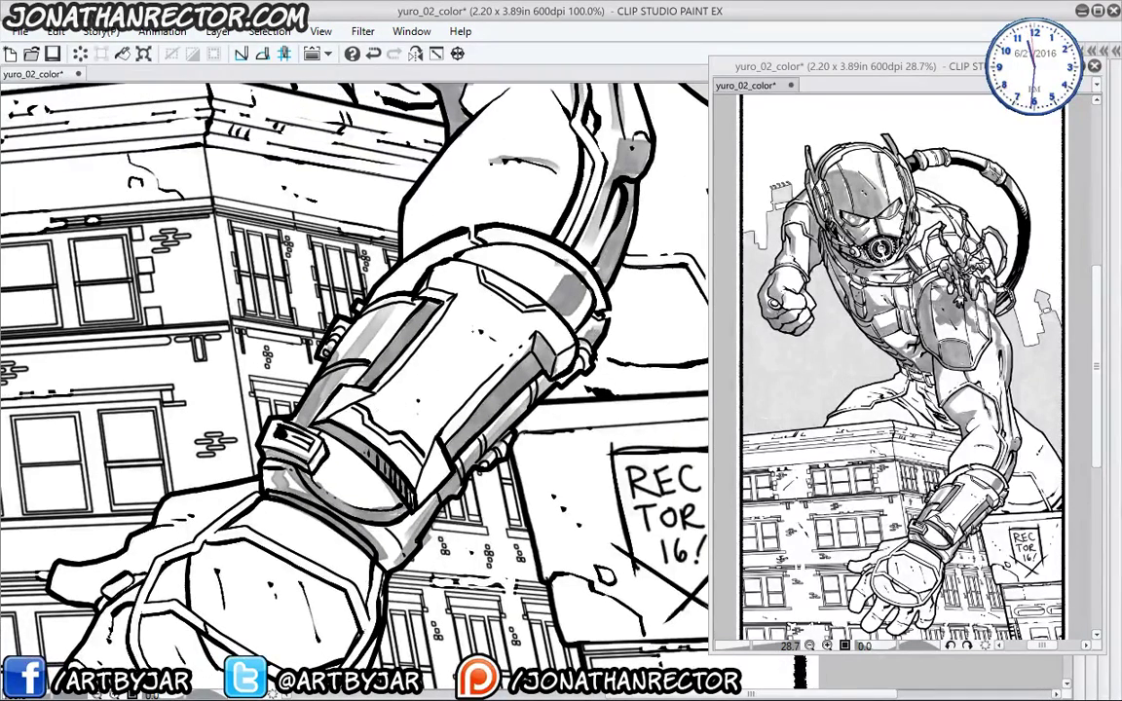
{"action": "left_click_drag", "start_coordinate": [458, 297], "coordinate": [380, 394]}
{"action": "left_click_drag", "start_coordinate": [489, 335], "coordinate": [398, 433]}
{"action": "left_click_drag", "start_coordinate": [502, 302], "coordinate": [390, 428]}
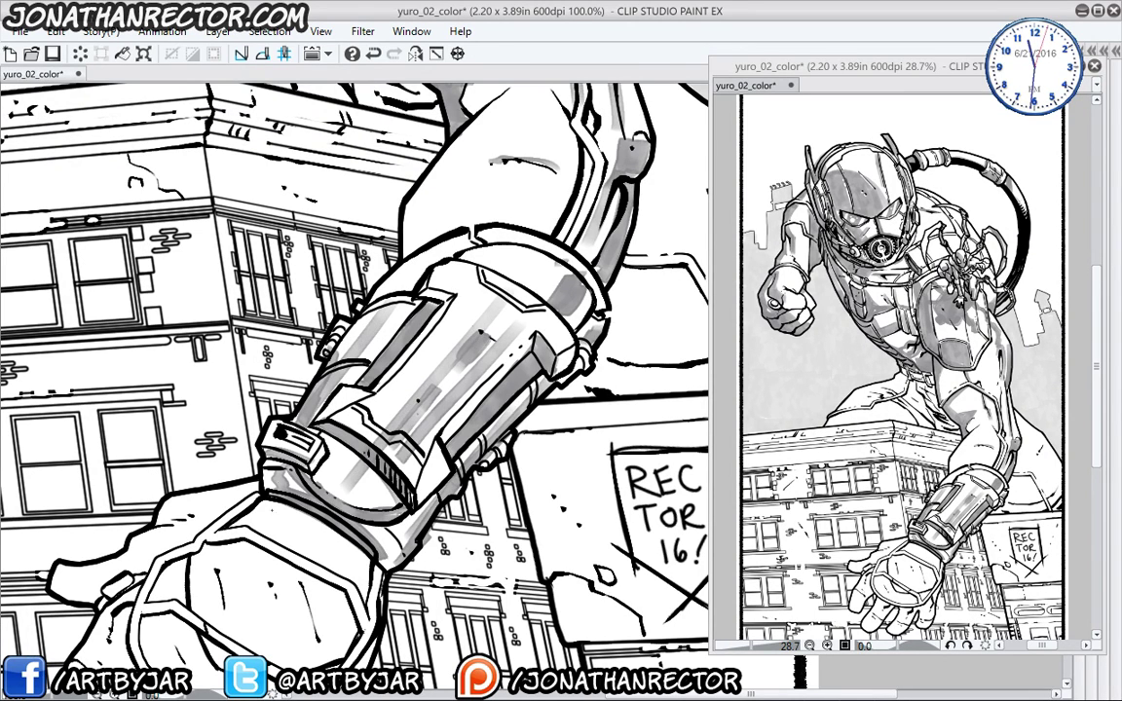
- Shade the glove's wrist, palm, right edge and knuckles grey
{"action": "left_click_drag", "start_coordinate": [249, 489], "coordinate": [308, 306]}
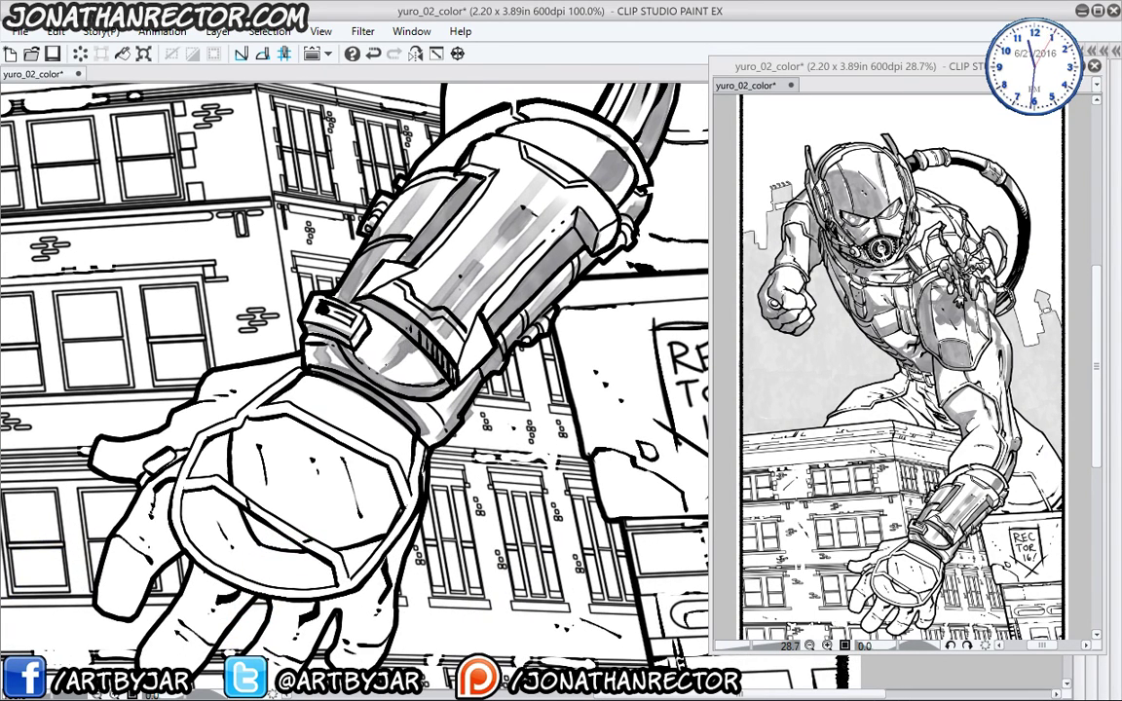
{"action": "left_click_drag", "start_coordinate": [242, 434], "coordinate": [259, 343]}
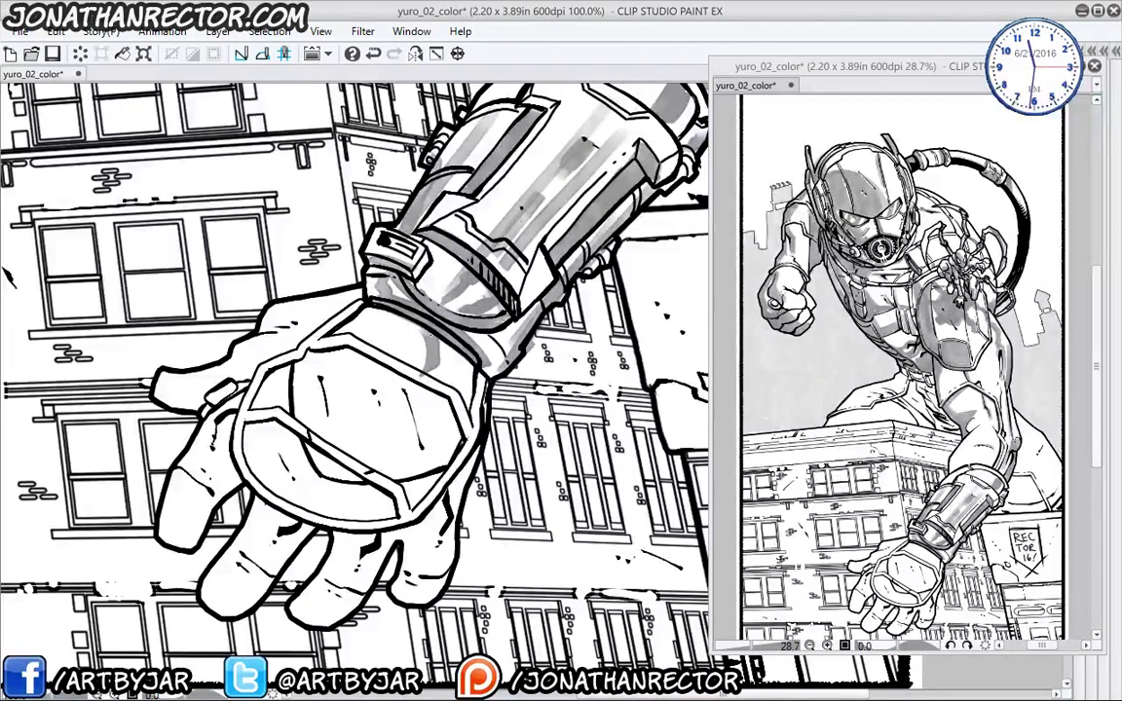
{"action": "mouse_move", "coordinate": [409, 307]}
{"action": "left_mouse_down"}
{"action": "mouse_move", "coordinate": [424, 366]}
{"action": "mouse_move", "coordinate": [404, 351]}
{"action": "left_mouse_up"}
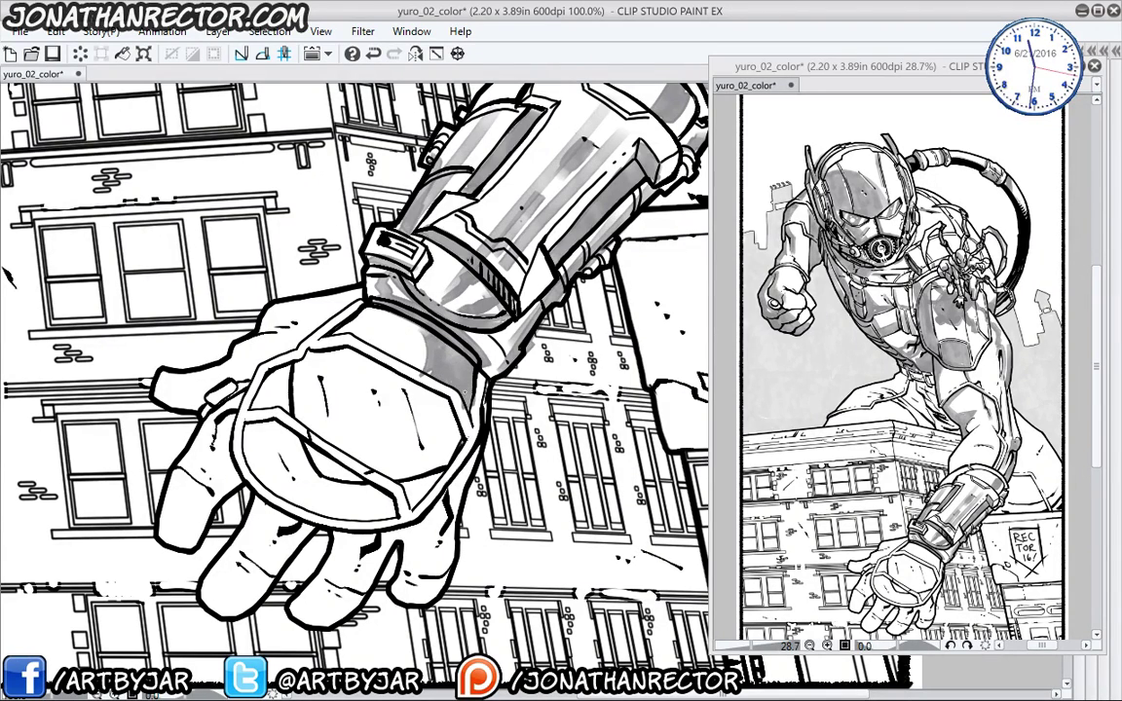
{"action": "left_click_drag", "start_coordinate": [463, 407], "coordinate": [473, 435]}
{"action": "mouse_move", "coordinate": [464, 419]}
{"action": "left_mouse_down"}
{"action": "mouse_move", "coordinate": [431, 446]}
{"action": "mouse_move", "coordinate": [371, 464]}
{"action": "left_mouse_up"}
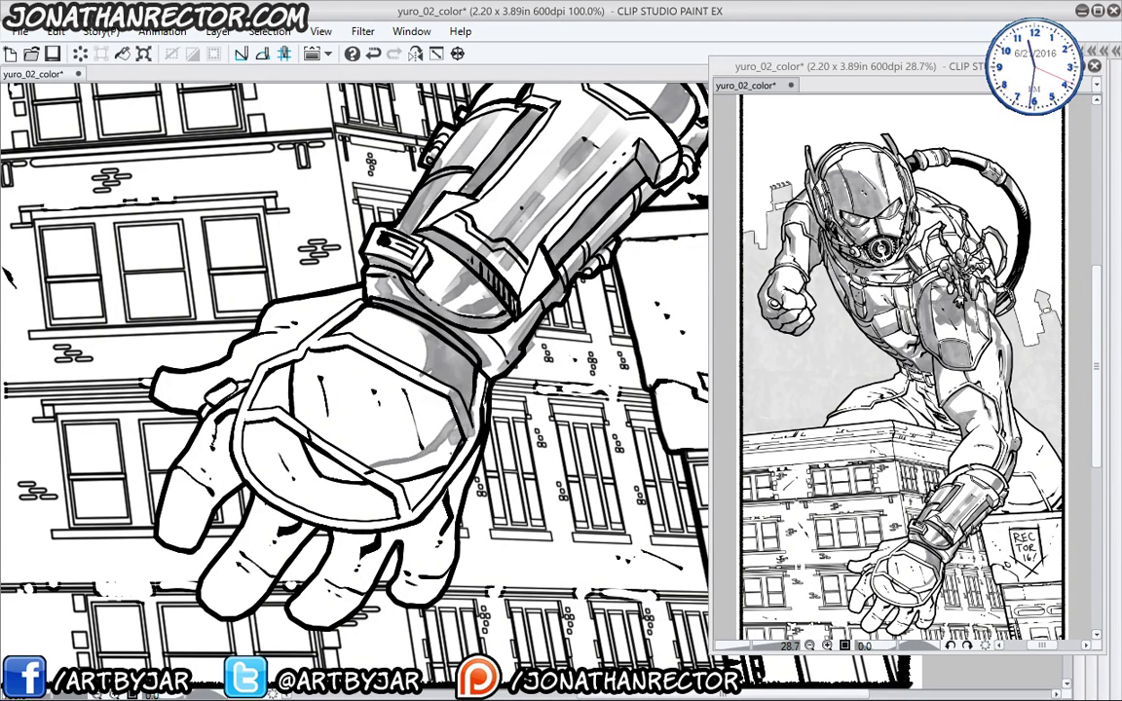
{"action": "mouse_move", "coordinate": [404, 385]}
{"action": "left_mouse_down"}
{"action": "mouse_move", "coordinate": [368, 429]}
{"action": "mouse_move", "coordinate": [348, 431]}
{"action": "mouse_move", "coordinate": [363, 467]}
{"action": "left_mouse_up"}
{"action": "left_click_drag", "start_coordinate": [483, 400], "coordinate": [424, 508]}
{"action": "mouse_move", "coordinate": [405, 520]}
{"action": "left_mouse_down"}
{"action": "mouse_move", "coordinate": [320, 515]}
{"action": "mouse_move", "coordinate": [376, 514]}
{"action": "left_mouse_up"}
{"action": "left_click_drag", "start_coordinate": [358, 486], "coordinate": [386, 516]}
{"action": "left_click_drag", "start_coordinate": [343, 439], "coordinate": [313, 467]}
{"action": "left_click_drag", "start_coordinate": [328, 440], "coordinate": [337, 474]}
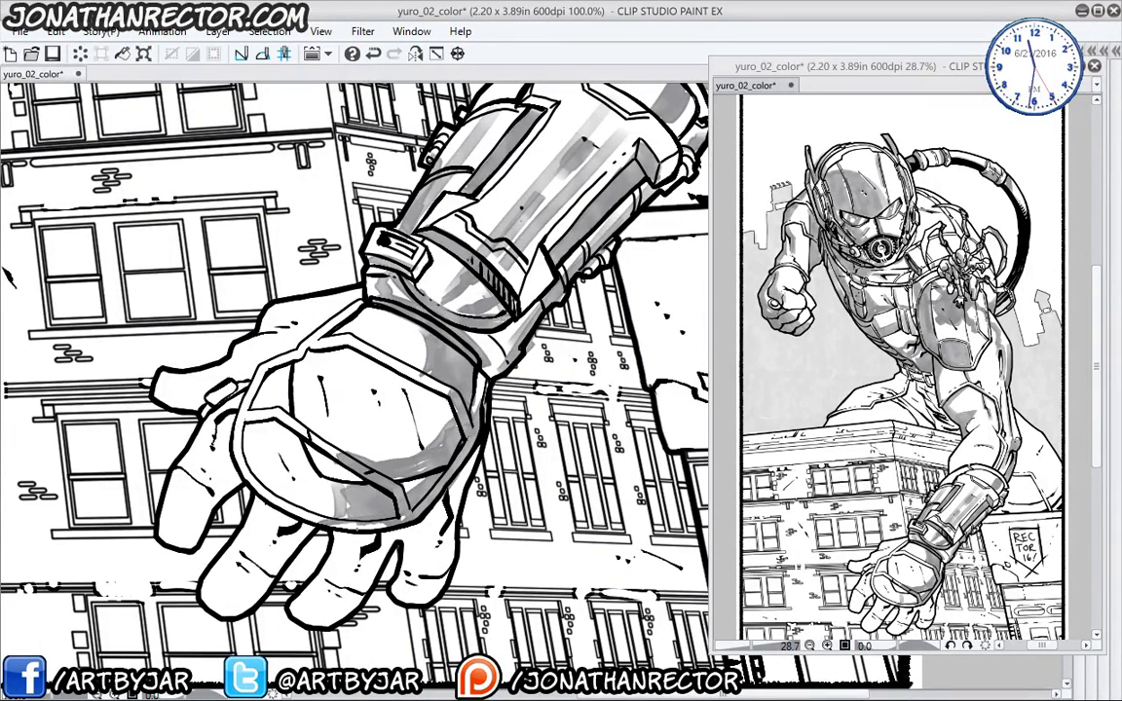
{"action": "left_click_drag", "start_coordinate": [265, 470], "coordinate": [298, 460]}
{"action": "left_click_drag", "start_coordinate": [251, 343], "coordinate": [278, 313]}
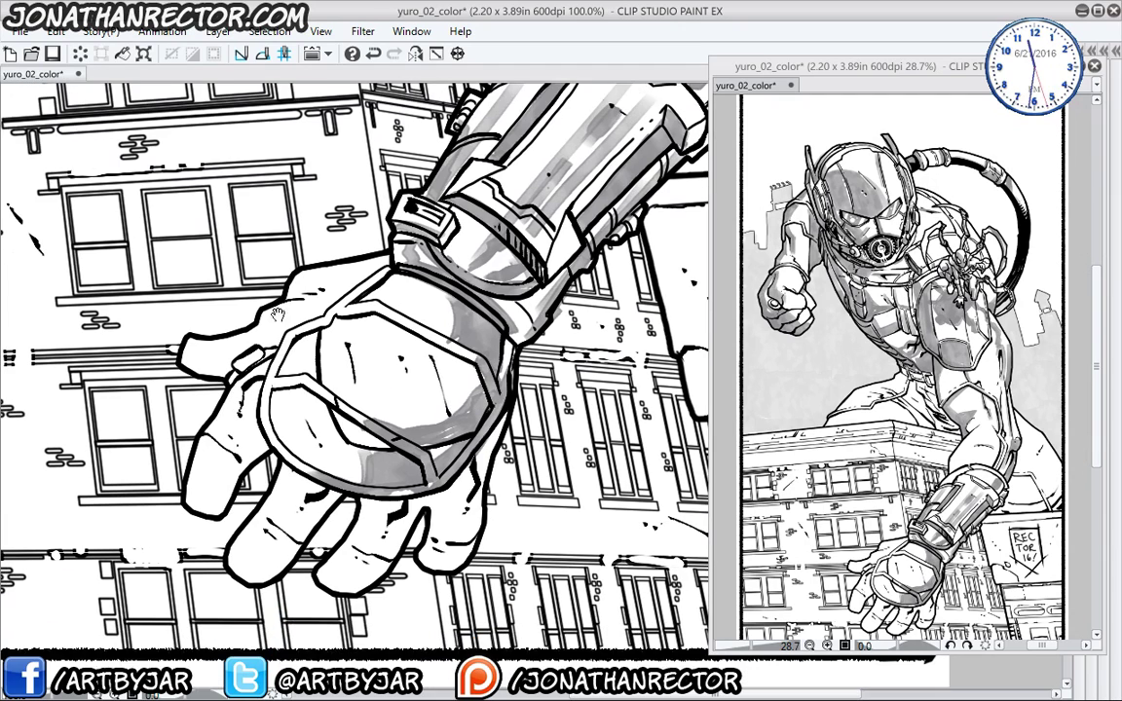
- Shade the thumb's top edge, index, middle and ring fingers, and deepen the palm tone
{"action": "mouse_move", "coordinate": [173, 345]}
{"action": "left_mouse_down"}
{"action": "mouse_move", "coordinate": [282, 325]}
{"action": "mouse_move", "coordinate": [218, 315]}
{"action": "mouse_move", "coordinate": [180, 336]}
{"action": "mouse_move", "coordinate": [203, 313]}
{"action": "left_mouse_up"}
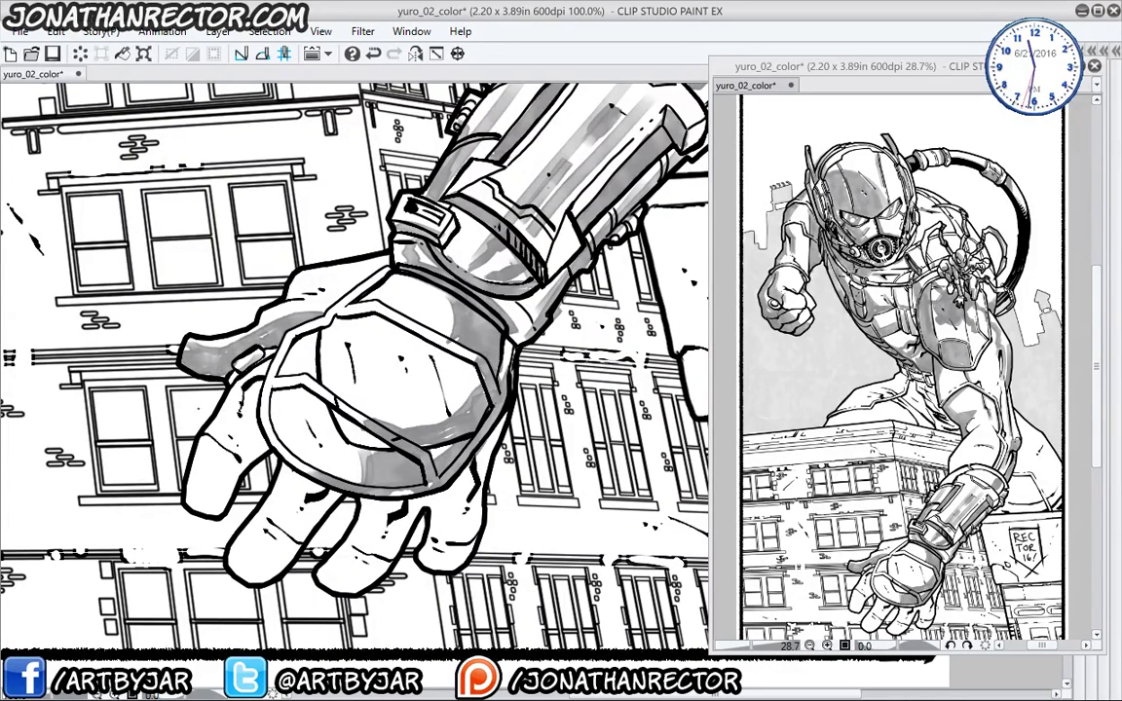
{"action": "mouse_move", "coordinate": [217, 450]}
{"action": "left_mouse_down"}
{"action": "mouse_move", "coordinate": [195, 498]}
{"action": "mouse_move", "coordinate": [189, 469]}
{"action": "mouse_move", "coordinate": [209, 456]}
{"action": "mouse_move", "coordinate": [240, 469]}
{"action": "mouse_move", "coordinate": [259, 395]}
{"action": "left_mouse_up"}
{"action": "mouse_move", "coordinate": [263, 466]}
{"action": "left_mouse_down"}
{"action": "mouse_move", "coordinate": [239, 487]}
{"action": "mouse_move", "coordinate": [297, 446]}
{"action": "mouse_move", "coordinate": [239, 516]}
{"action": "mouse_move", "coordinate": [214, 477]}
{"action": "mouse_move", "coordinate": [209, 516]}
{"action": "mouse_move", "coordinate": [219, 469]}
{"action": "mouse_move", "coordinate": [256, 560]}
{"action": "left_mouse_up"}
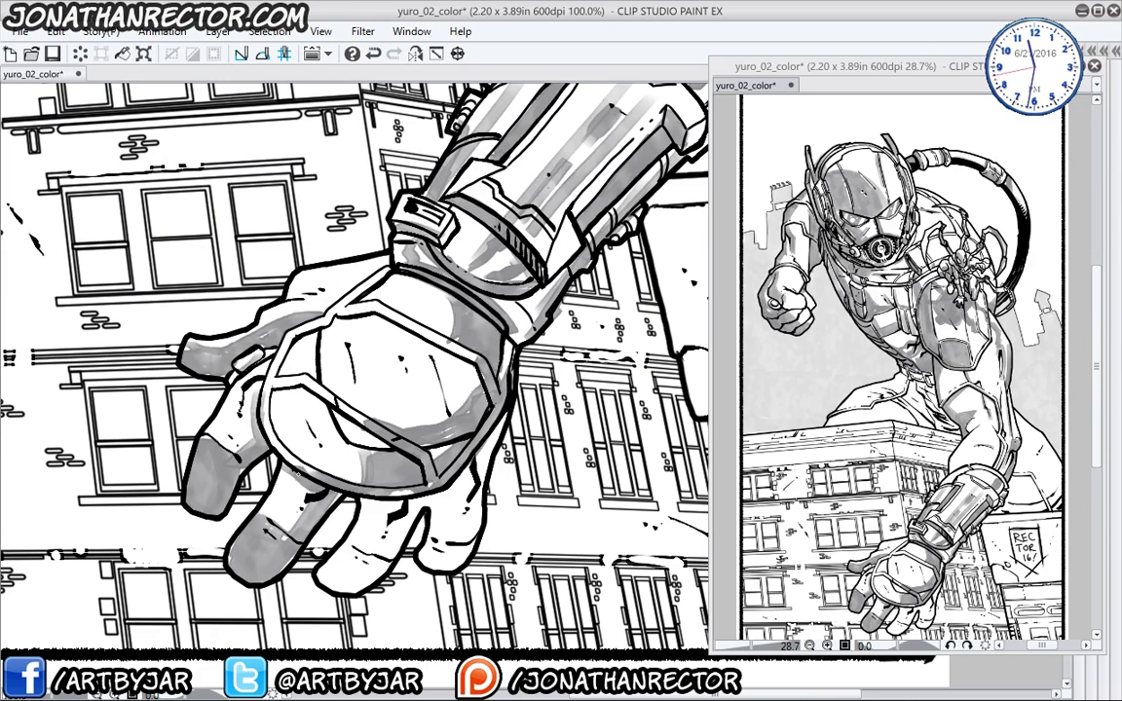
{"action": "mouse_move", "coordinate": [287, 516]}
{"action": "left_mouse_down"}
{"action": "mouse_move", "coordinate": [336, 506]}
{"action": "mouse_move", "coordinate": [321, 531]}
{"action": "mouse_move", "coordinate": [292, 492]}
{"action": "mouse_move", "coordinate": [369, 448]}
{"action": "mouse_move", "coordinate": [311, 487]}
{"action": "mouse_move", "coordinate": [331, 453]}
{"action": "left_mouse_up"}
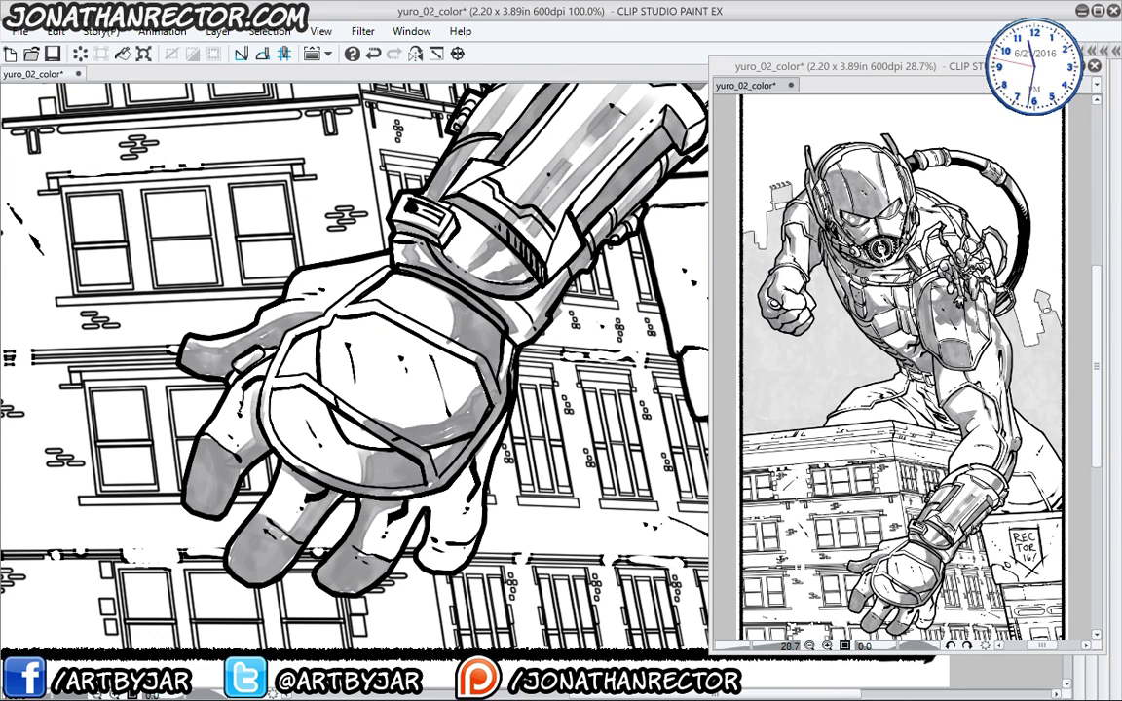
{"action": "mouse_move", "coordinate": [424, 487]}
{"action": "left_mouse_down"}
{"action": "mouse_move", "coordinate": [404, 507]}
{"action": "mouse_move", "coordinate": [392, 502]}
{"action": "mouse_move", "coordinate": [395, 453]}
{"action": "mouse_move", "coordinate": [393, 483]}
{"action": "left_mouse_up"}
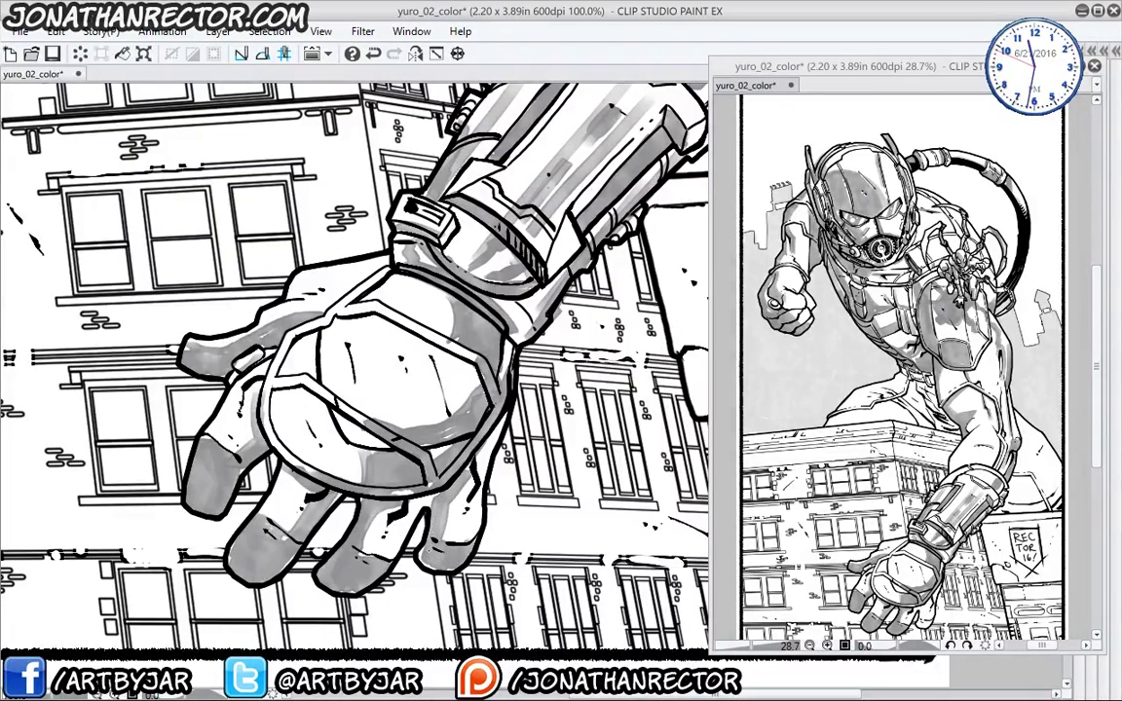
{"action": "mouse_move", "coordinate": [401, 433]}
{"action": "left_mouse_down"}
{"action": "mouse_move", "coordinate": [448, 385]}
{"action": "mouse_move", "coordinate": [431, 450]}
{"action": "left_mouse_up"}
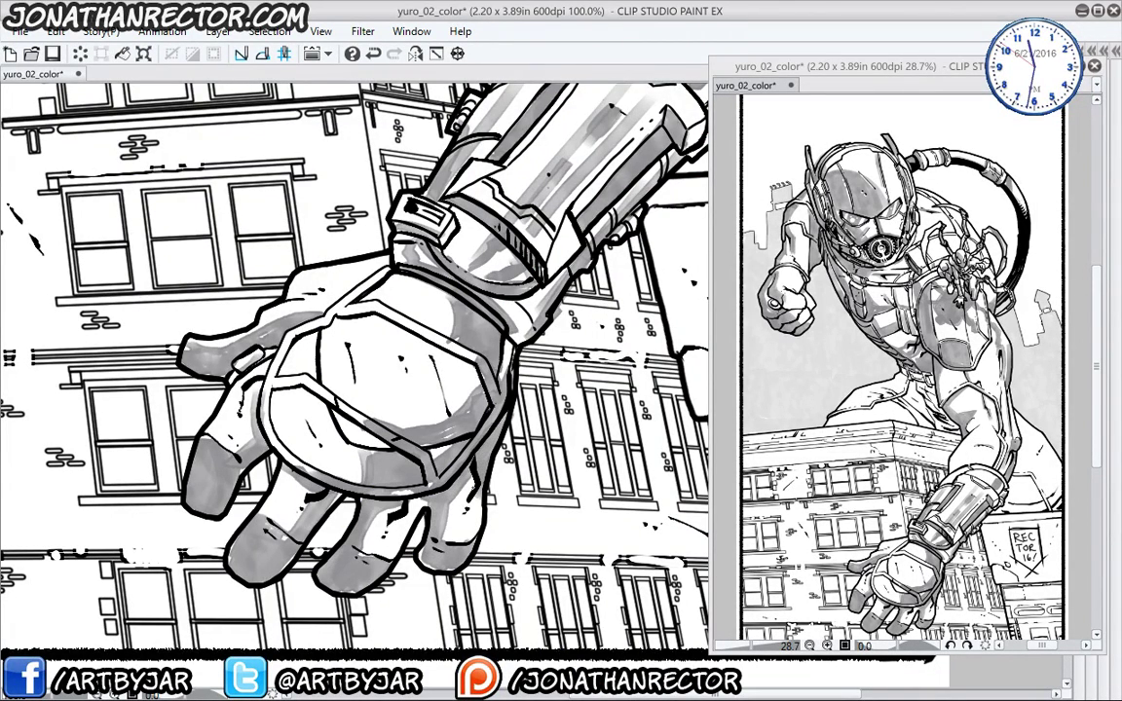
{"action": "left_click_drag", "start_coordinate": [228, 351], "coordinate": [226, 373]}
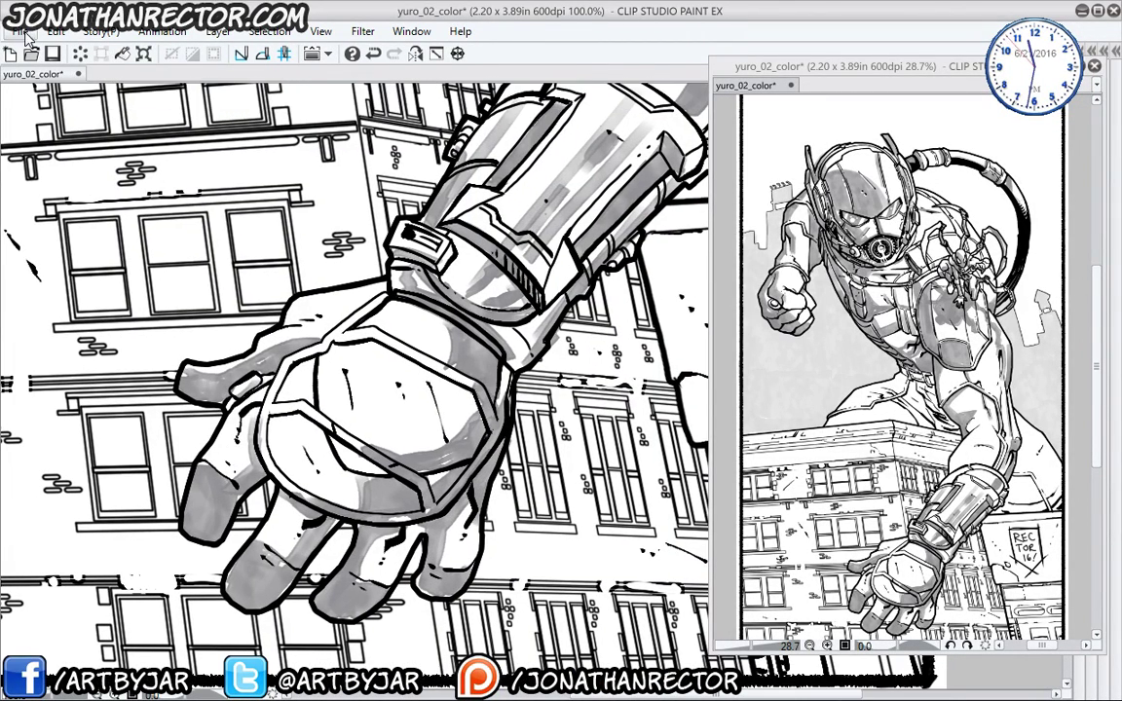
{"action": "key", "text": "ctrl+o"}
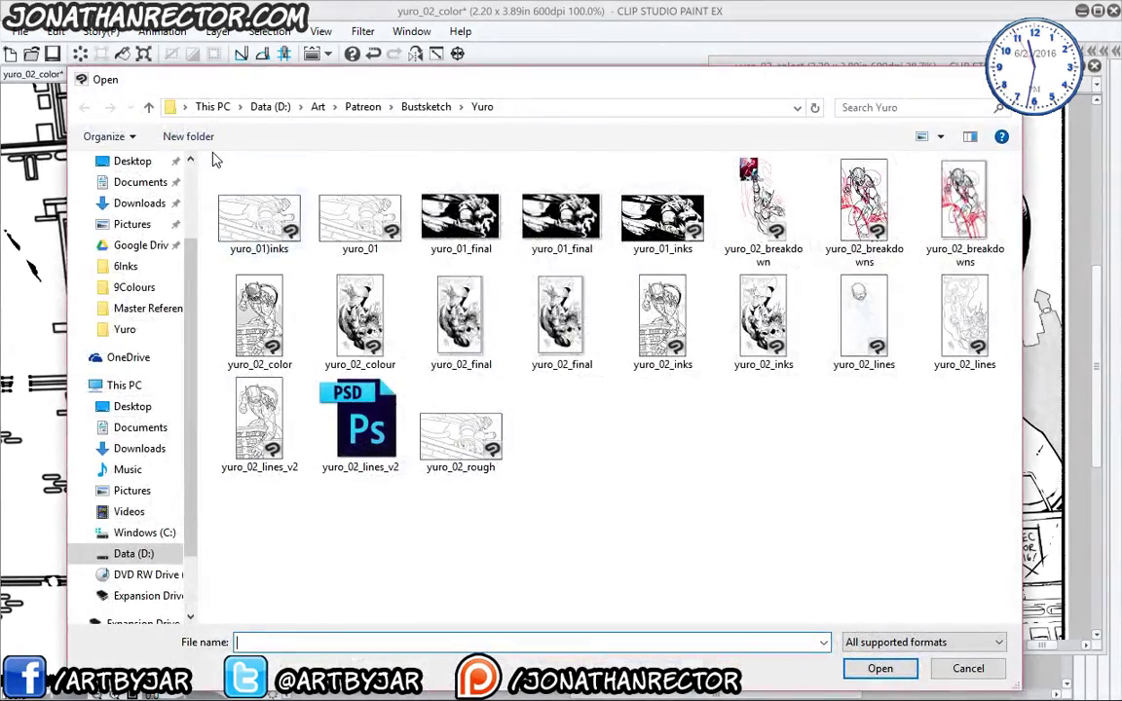
{"action": "left_click", "coordinate": [362, 107]}
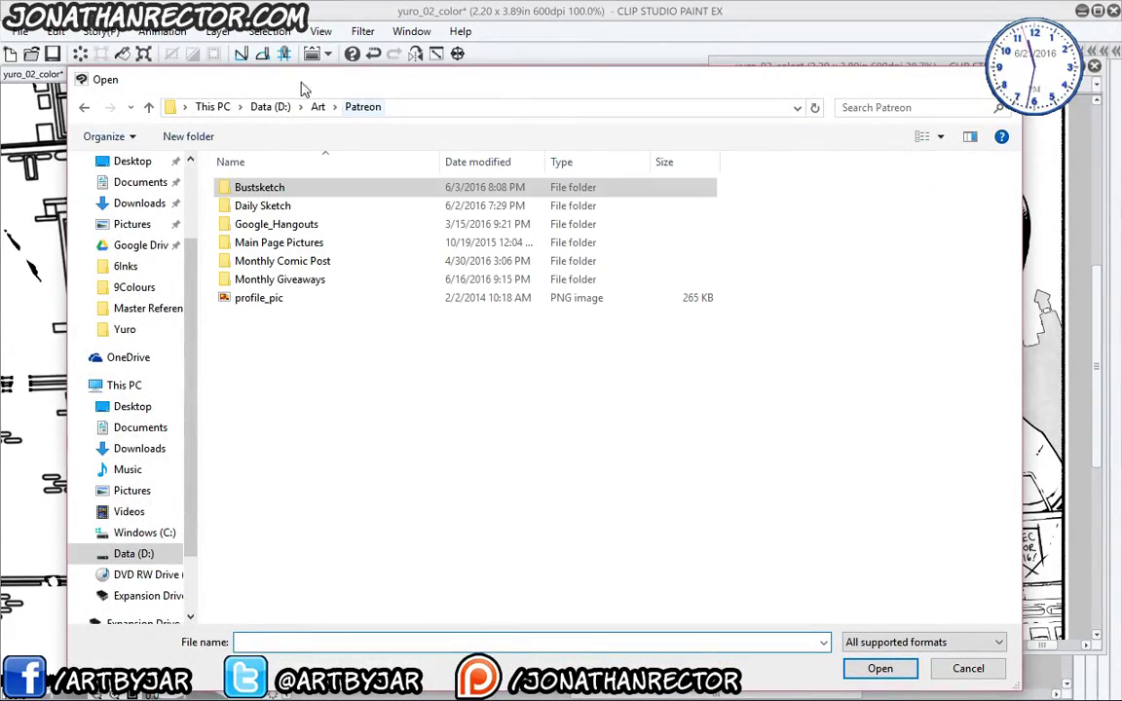
{"action": "double_click", "coordinate": [232, 188]}
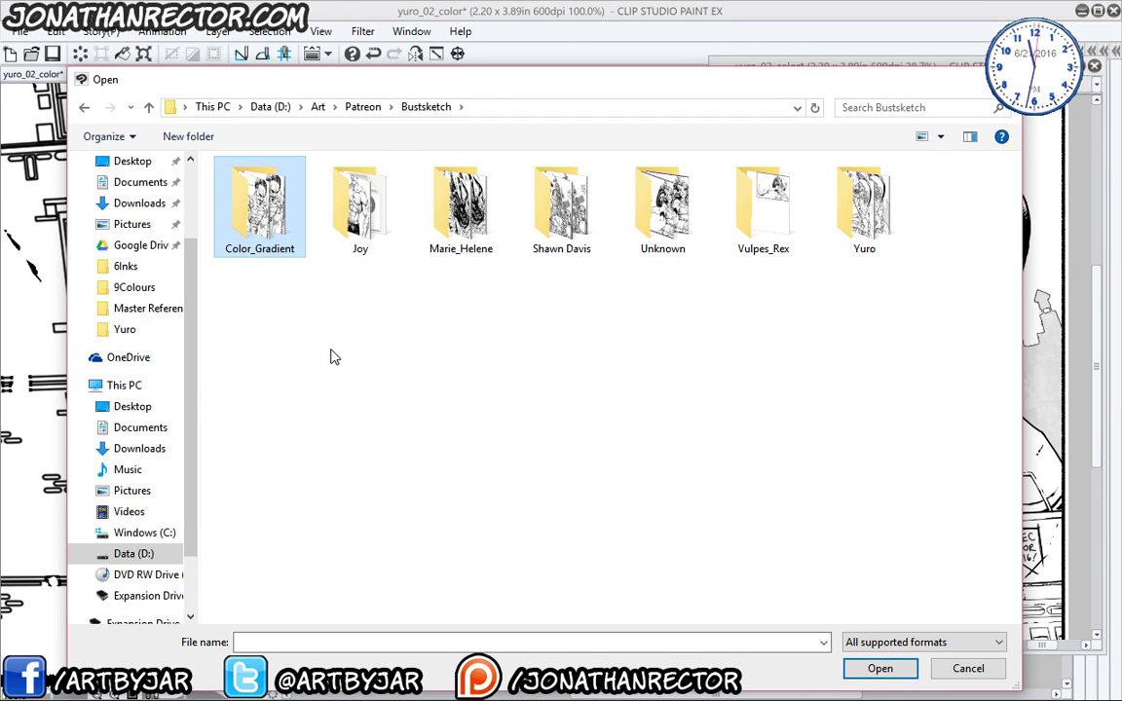
{"action": "double_click", "coordinate": [555, 199]}
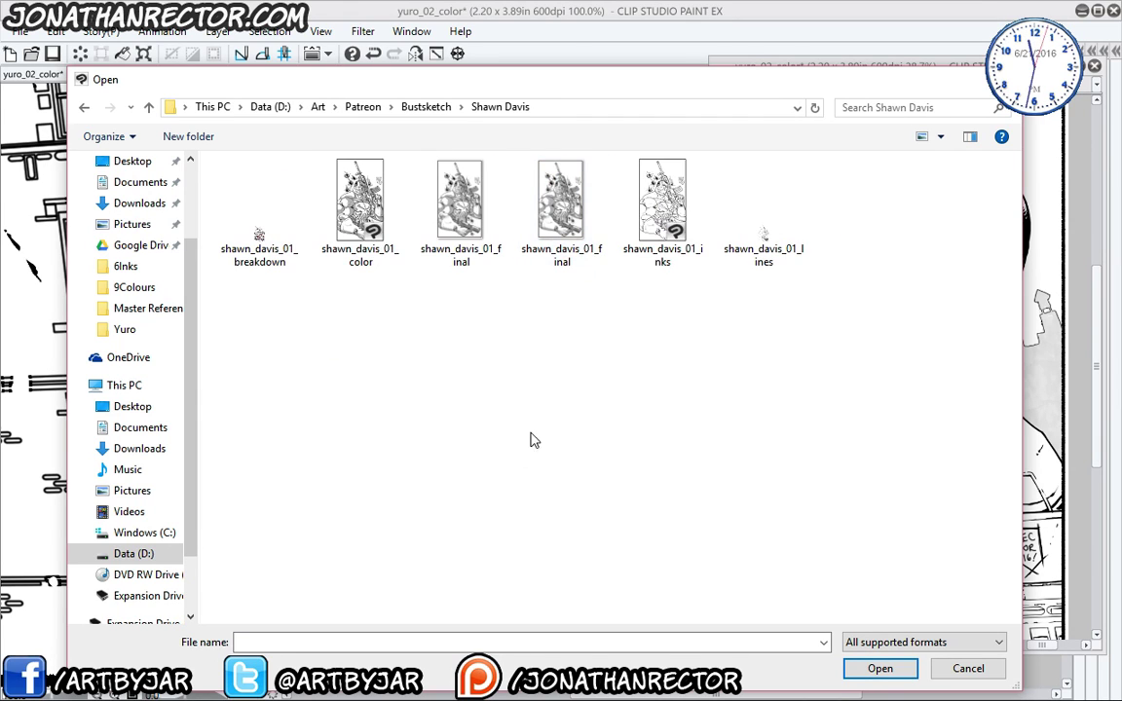
{"action": "left_click", "coordinate": [561, 200]}
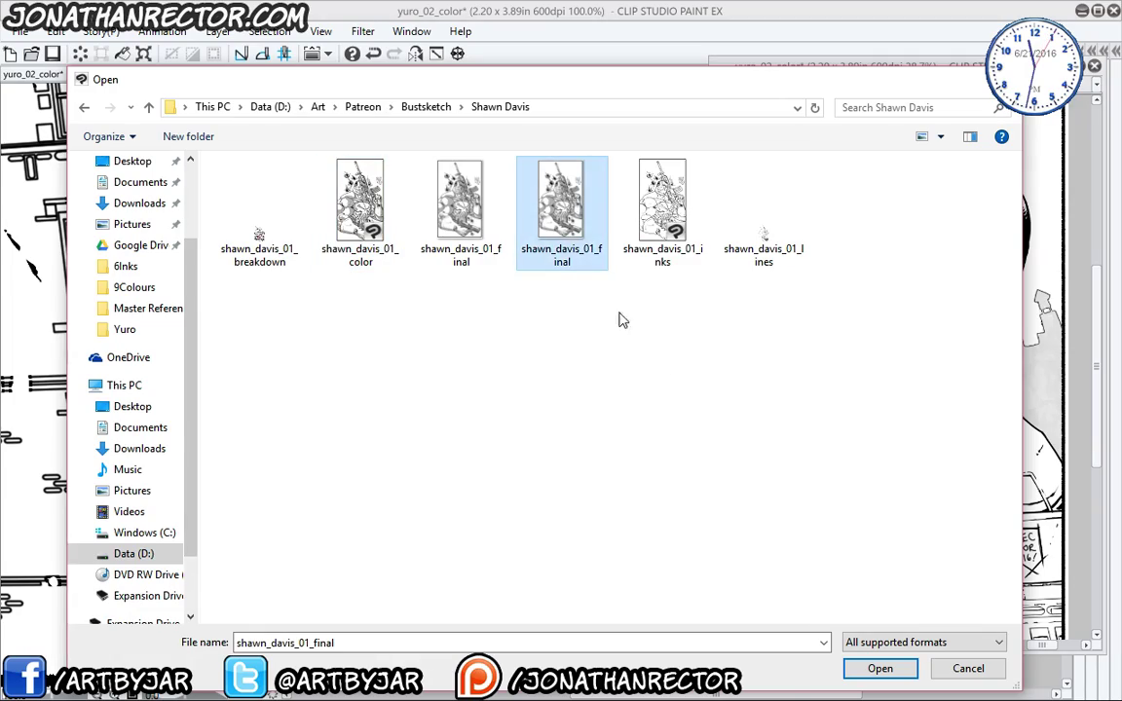
{"action": "left_click", "coordinate": [877, 669]}
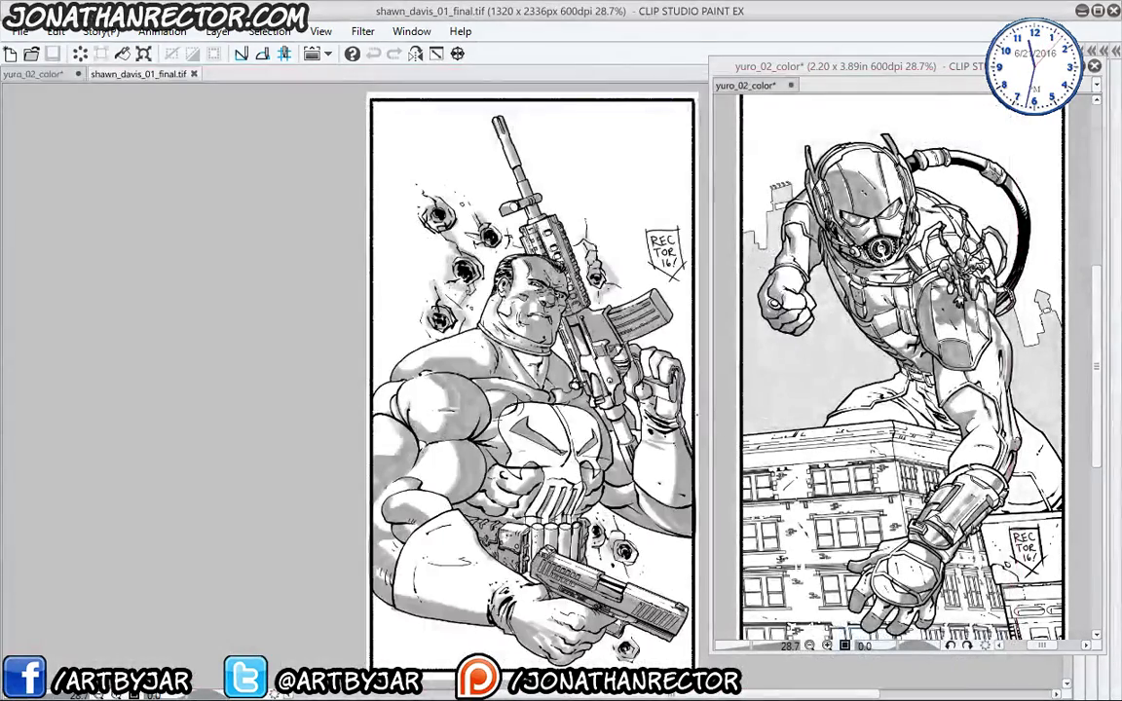
- Zoom and pan over the Punisher page's head, rifle, chest, belt and pistol shading
{"action": "left_click_drag", "start_coordinate": [431, 472], "coordinate": [312, 440]}
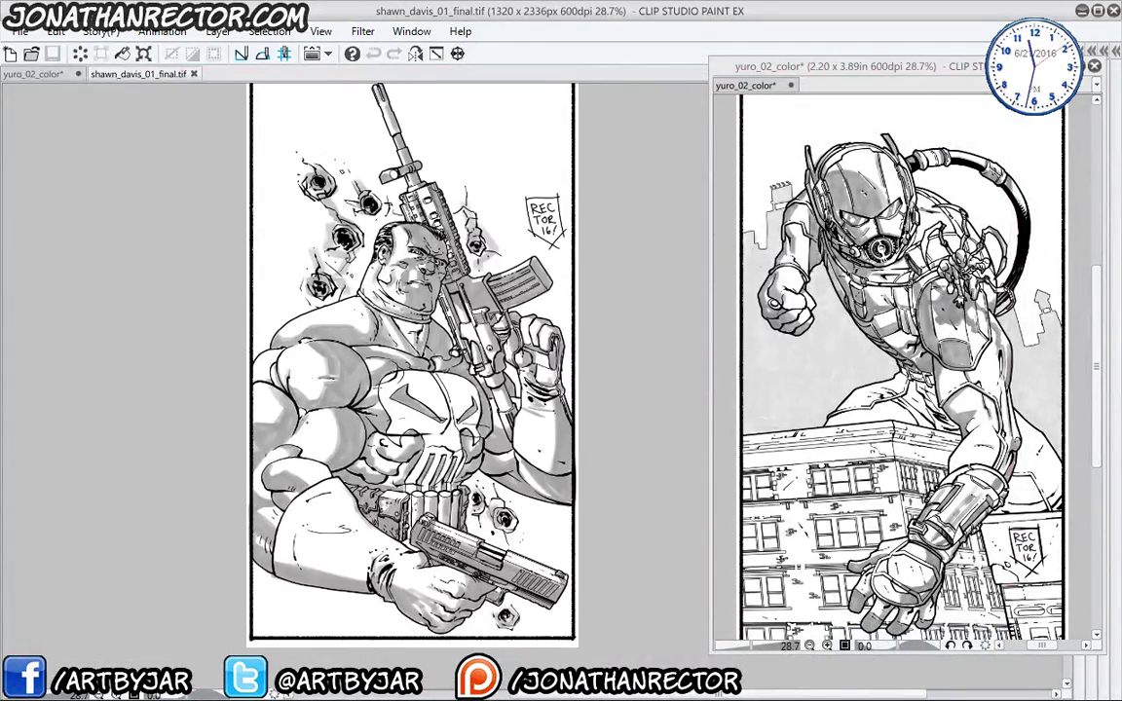
{"action": "scroll", "coordinate": [310, 429], "scroll_direction": "up", "scroll_amount": 2}
{"action": "left_click_drag", "start_coordinate": [402, 275], "coordinate": [278, 471]}
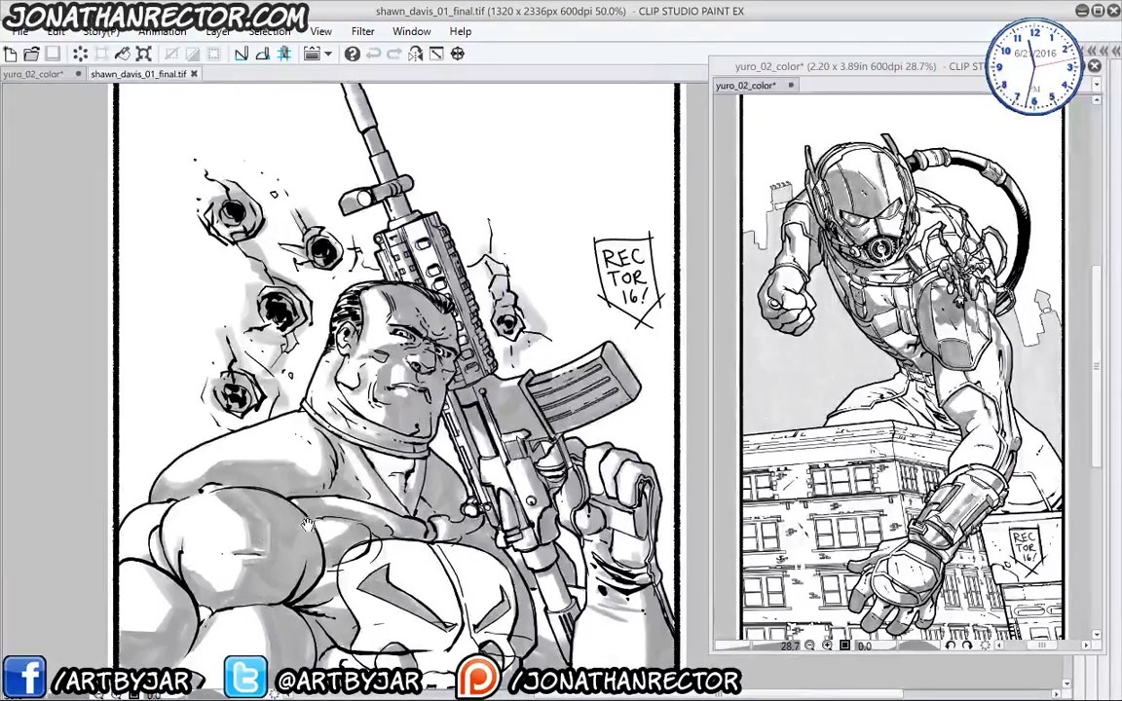
{"action": "left_click_drag", "start_coordinate": [266, 521], "coordinate": [266, 418]}
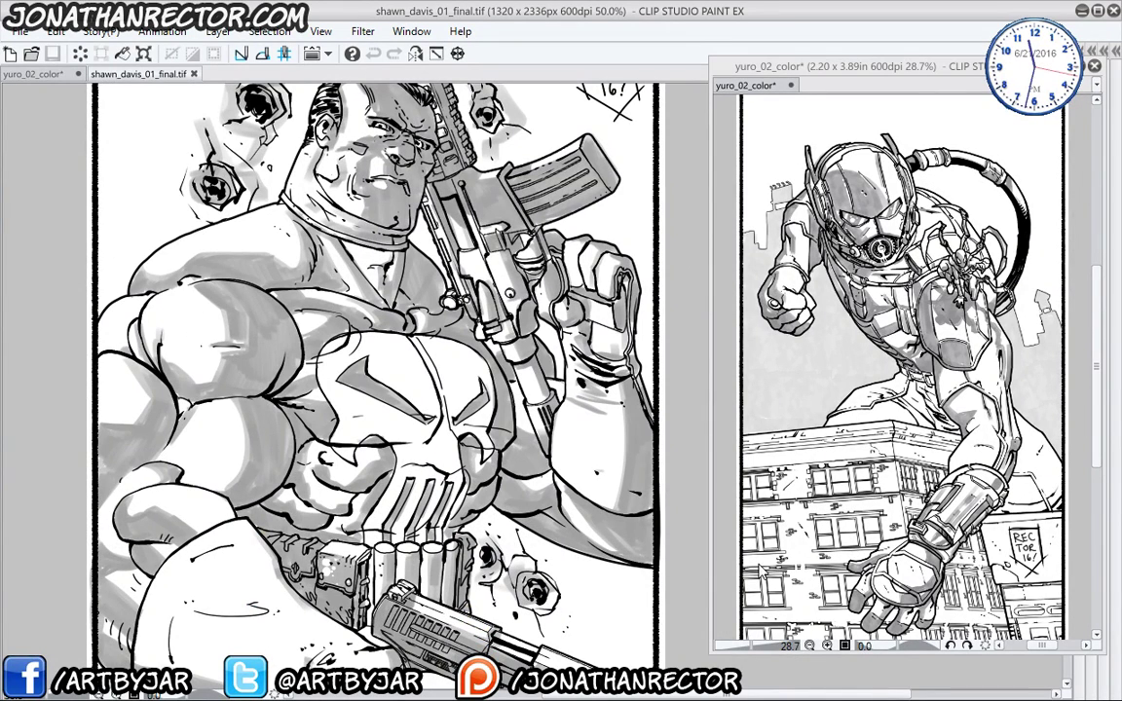
{"action": "scroll", "coordinate": [407, 454], "scroll_direction": "up", "scroll_amount": 1}
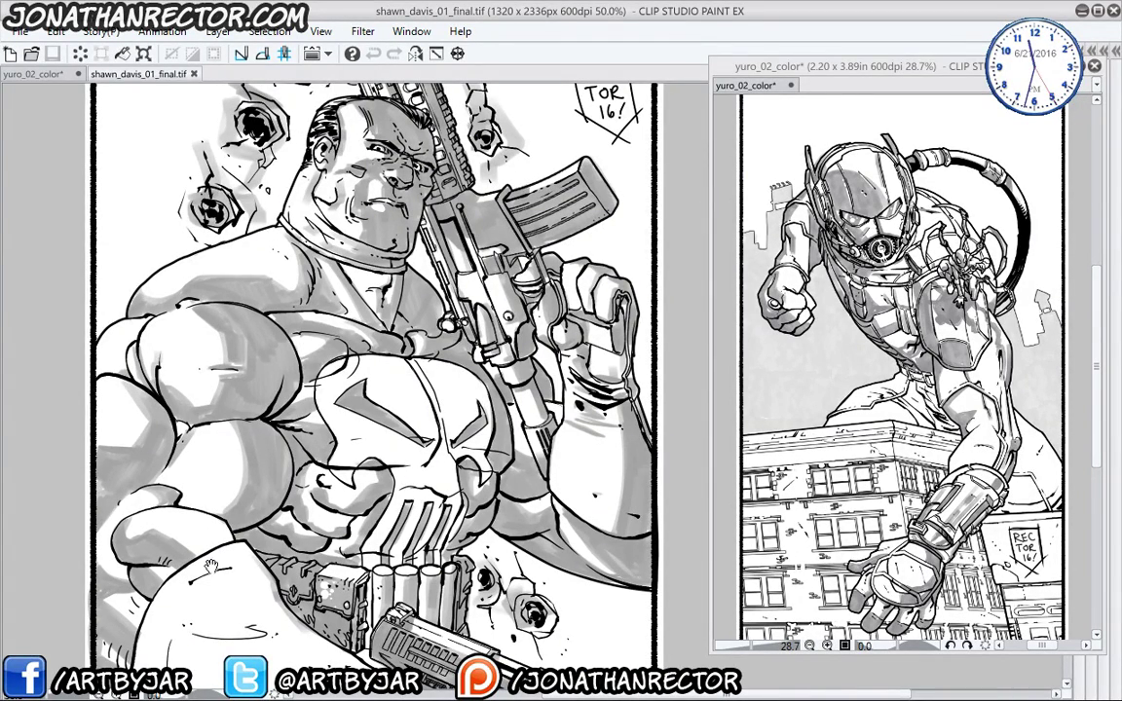
{"action": "scroll", "coordinate": [209, 567], "scroll_direction": "down", "scroll_amount": 5}
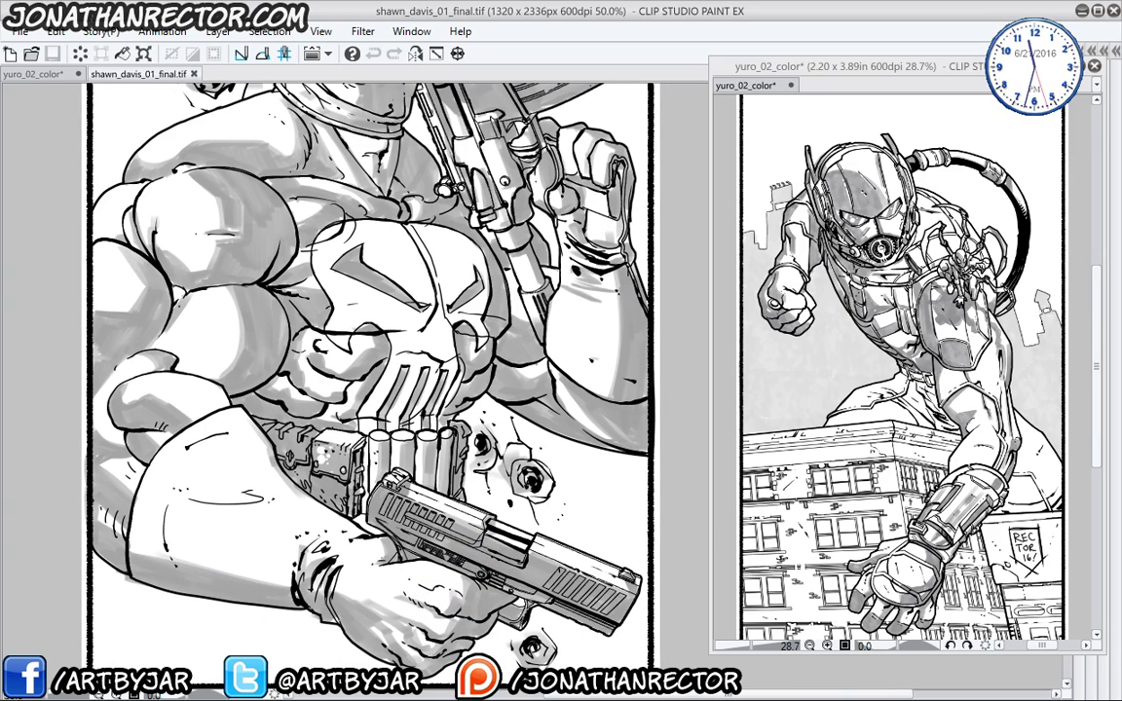
{"action": "left_click_drag", "start_coordinate": [157, 426], "coordinate": [128, 393]}
{"action": "scroll", "coordinate": [127, 393], "scroll_direction": "up", "scroll_amount": 4}
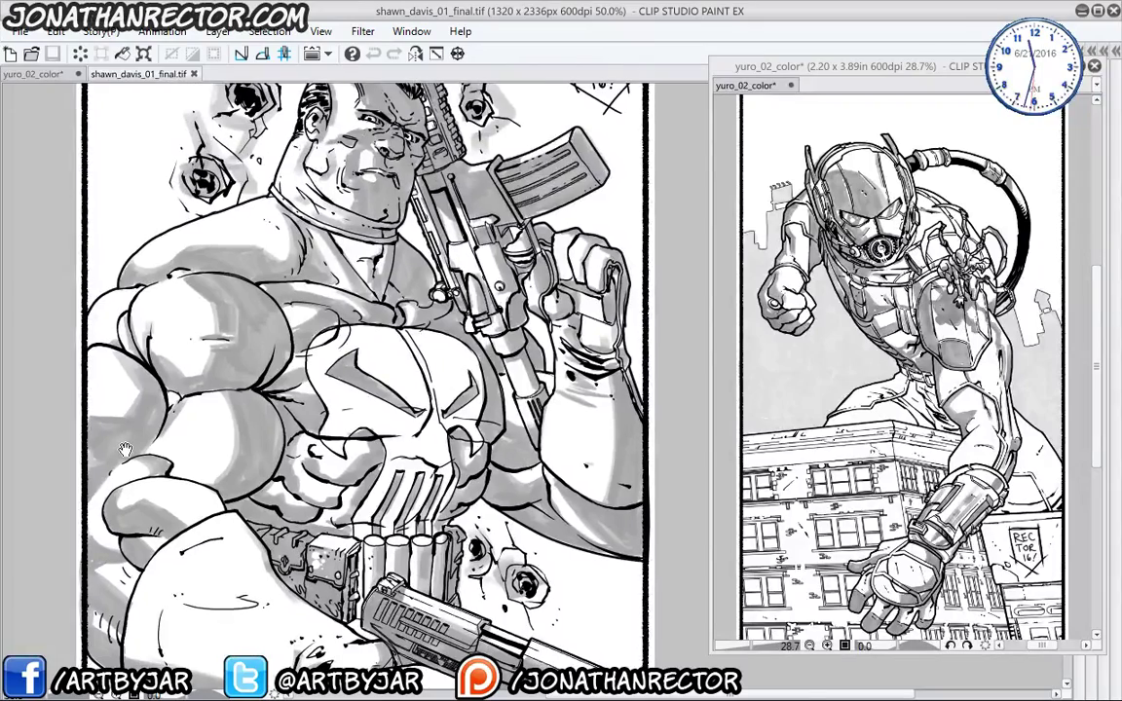
{"action": "scroll", "coordinate": [128, 436], "scroll_direction": "up", "scroll_amount": 3}
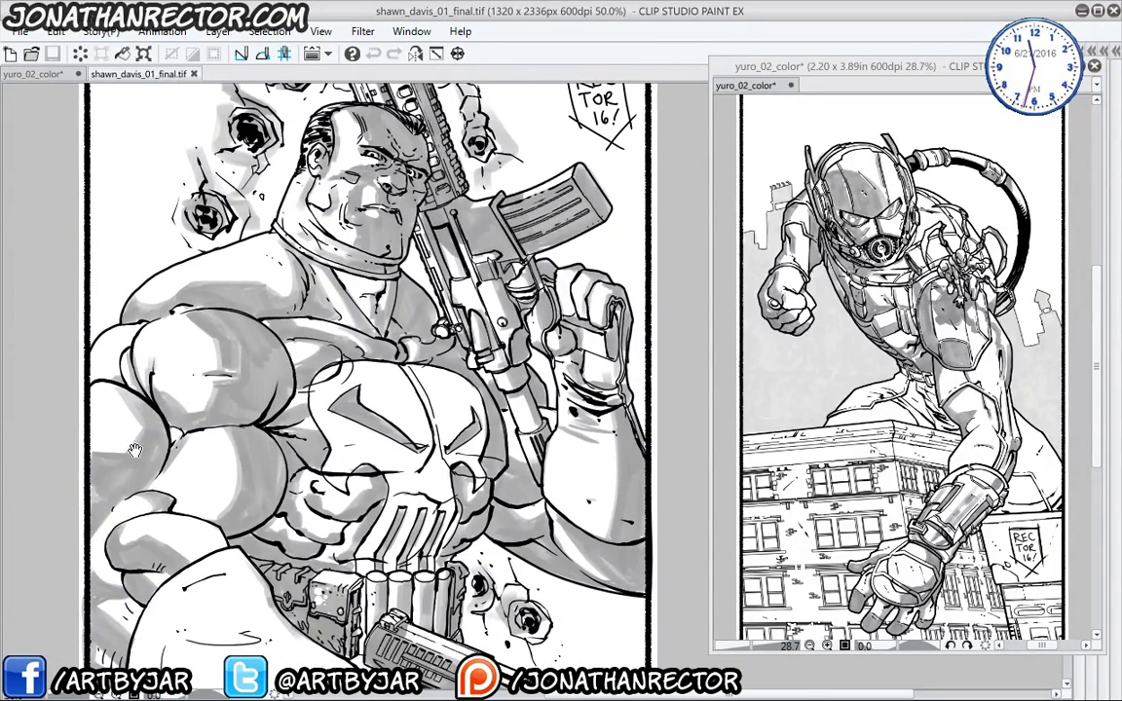
{"action": "left_click_drag", "start_coordinate": [140, 474], "coordinate": [137, 436]}
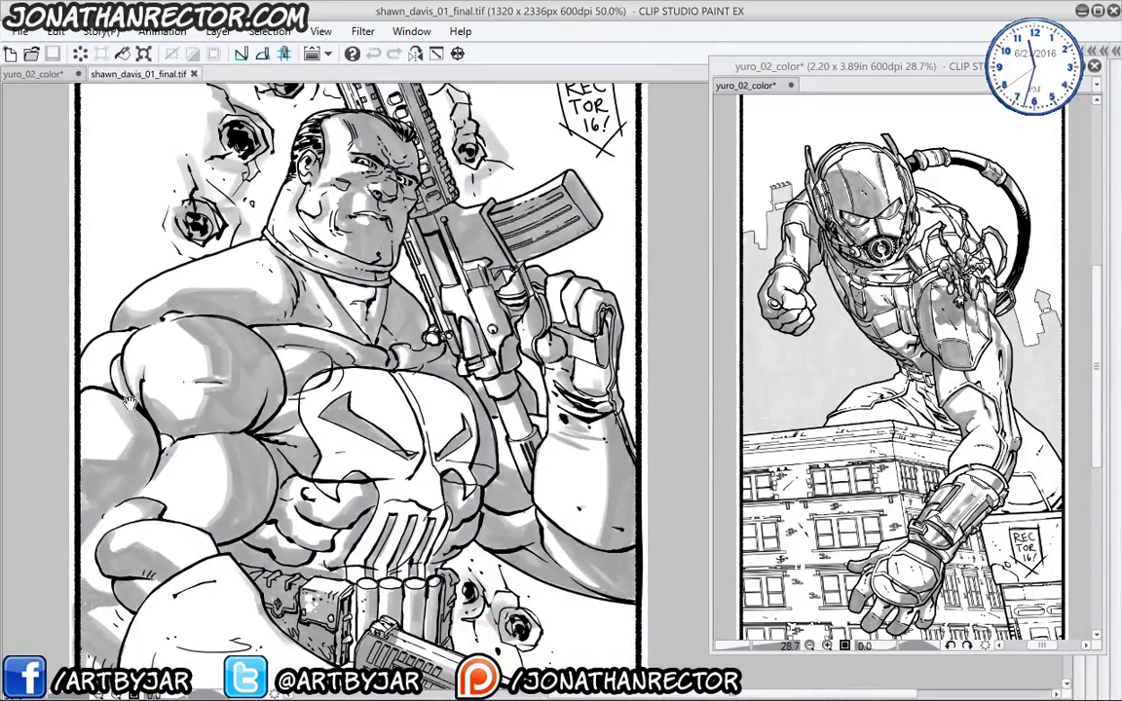
{"action": "scroll", "coordinate": [137, 428], "scroll_direction": "up", "scroll_amount": 3}
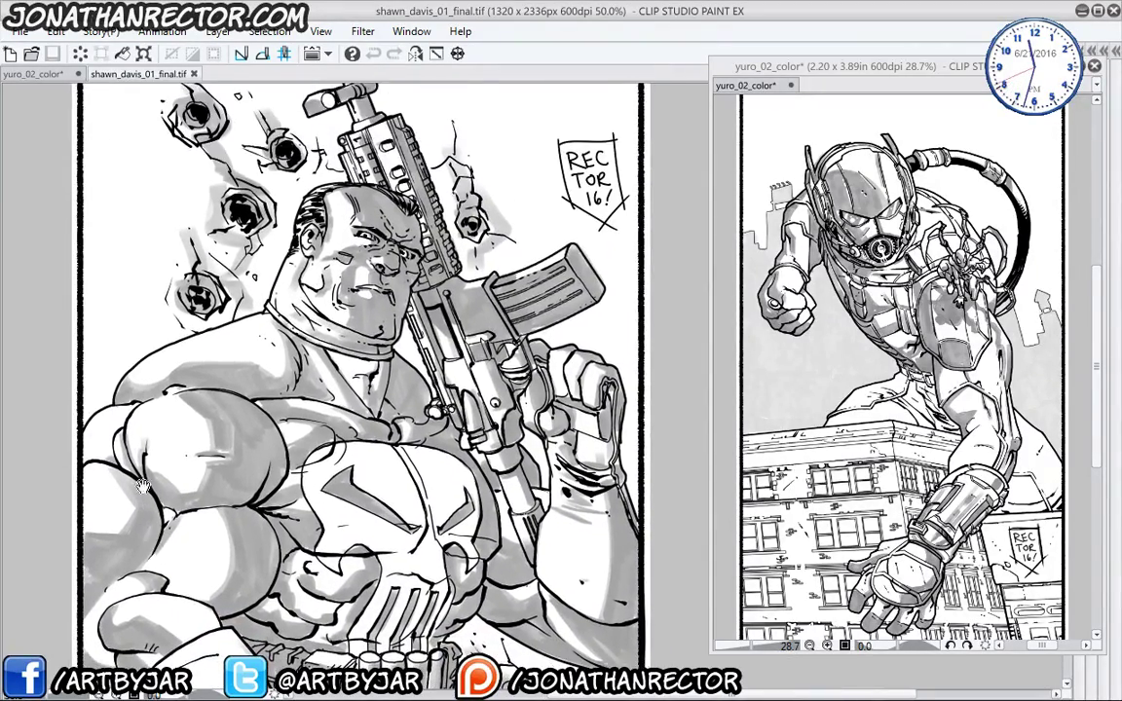
{"action": "scroll", "coordinate": [180, 482], "scroll_direction": "up", "scroll_amount": 2}
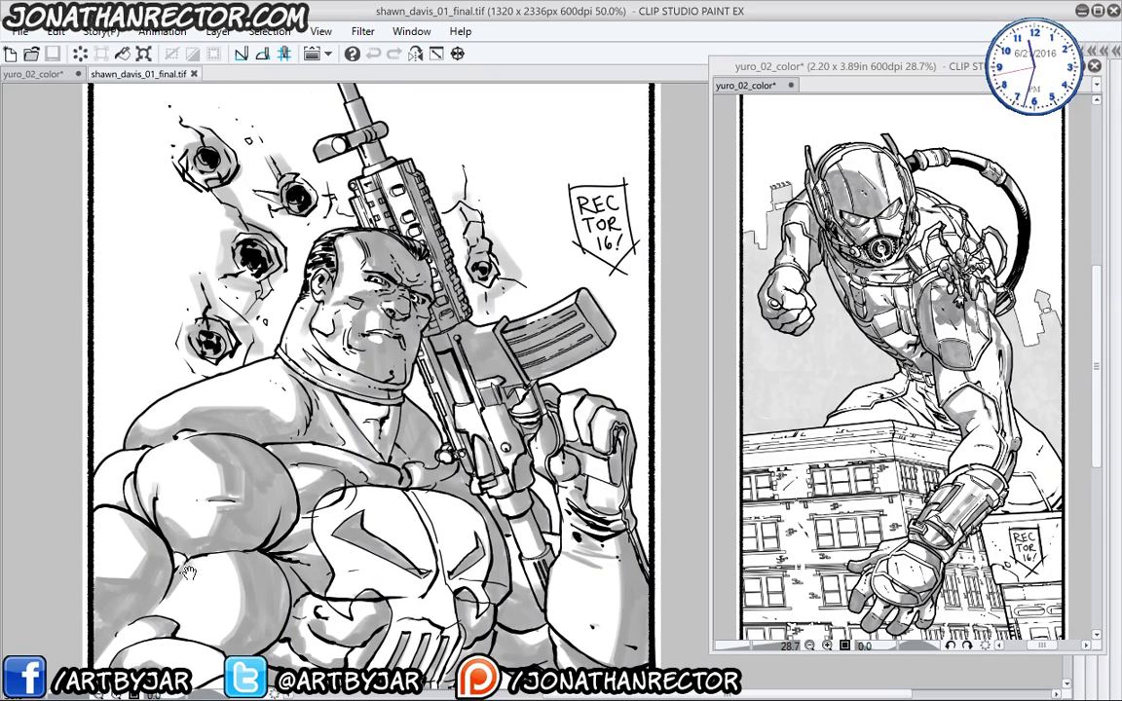
{"action": "scroll", "coordinate": [173, 419], "scroll_direction": "down", "scroll_amount": 3}
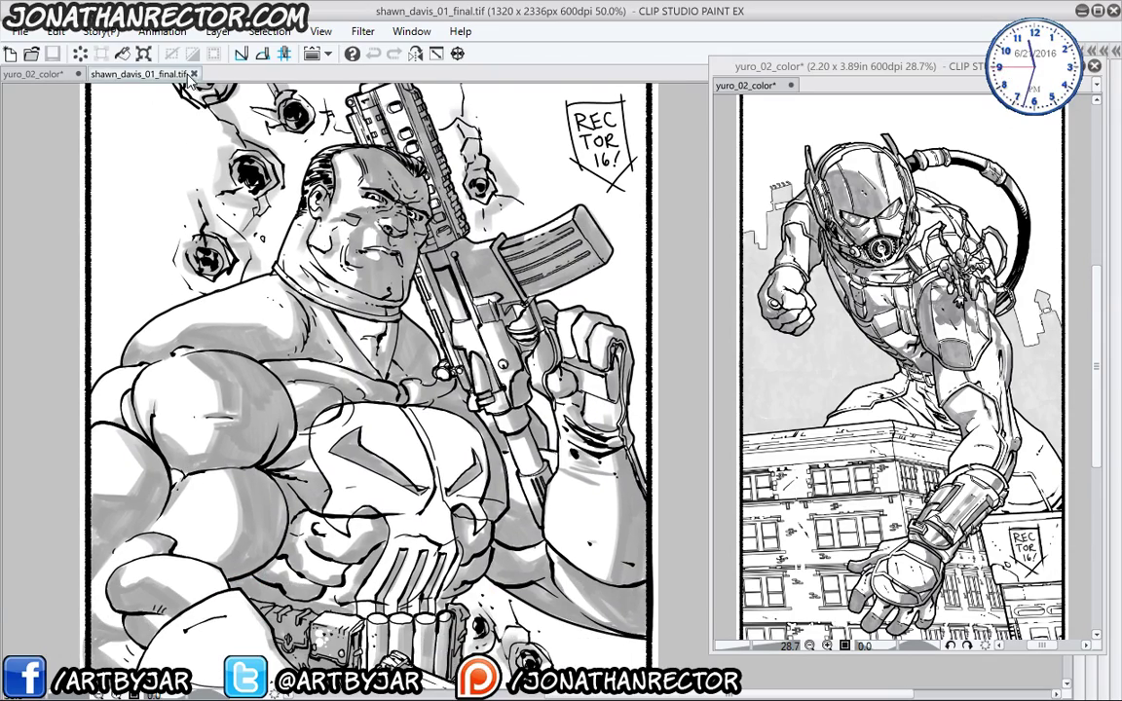
- Close the Punisher reference and open joy_02_final.png from the Bustsketch Joy folder
{"action": "left_click", "coordinate": [193, 74]}
{"action": "left_click", "coordinate": [31, 56]}
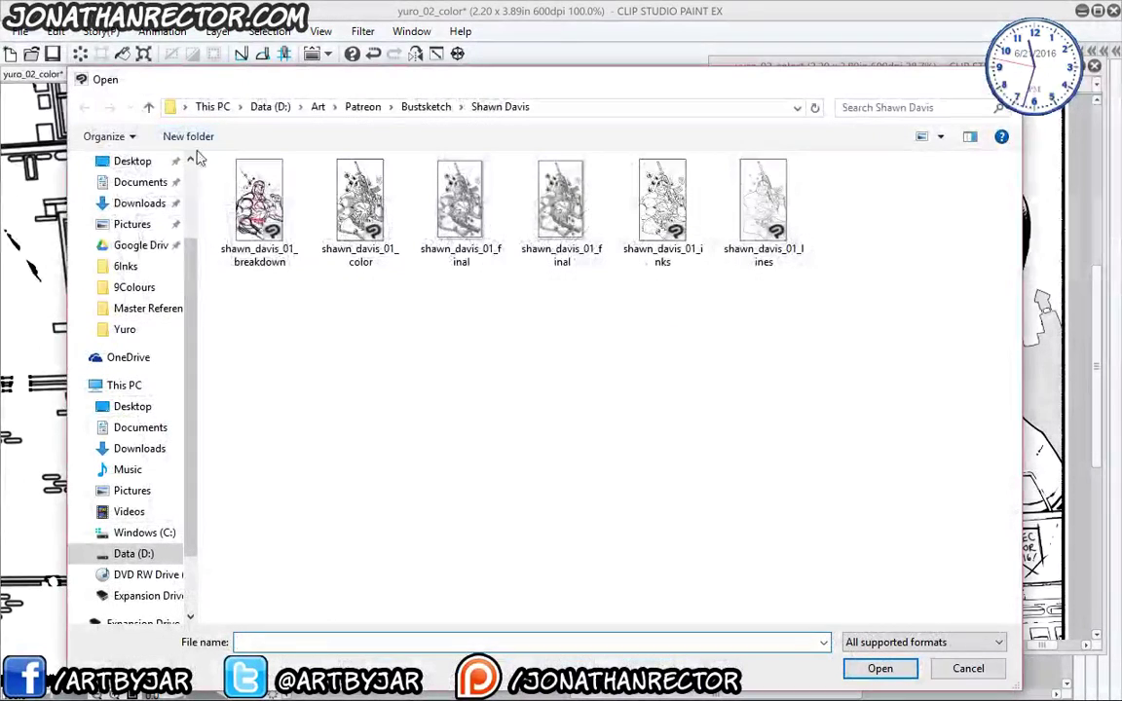
{"action": "left_click", "coordinate": [421, 108]}
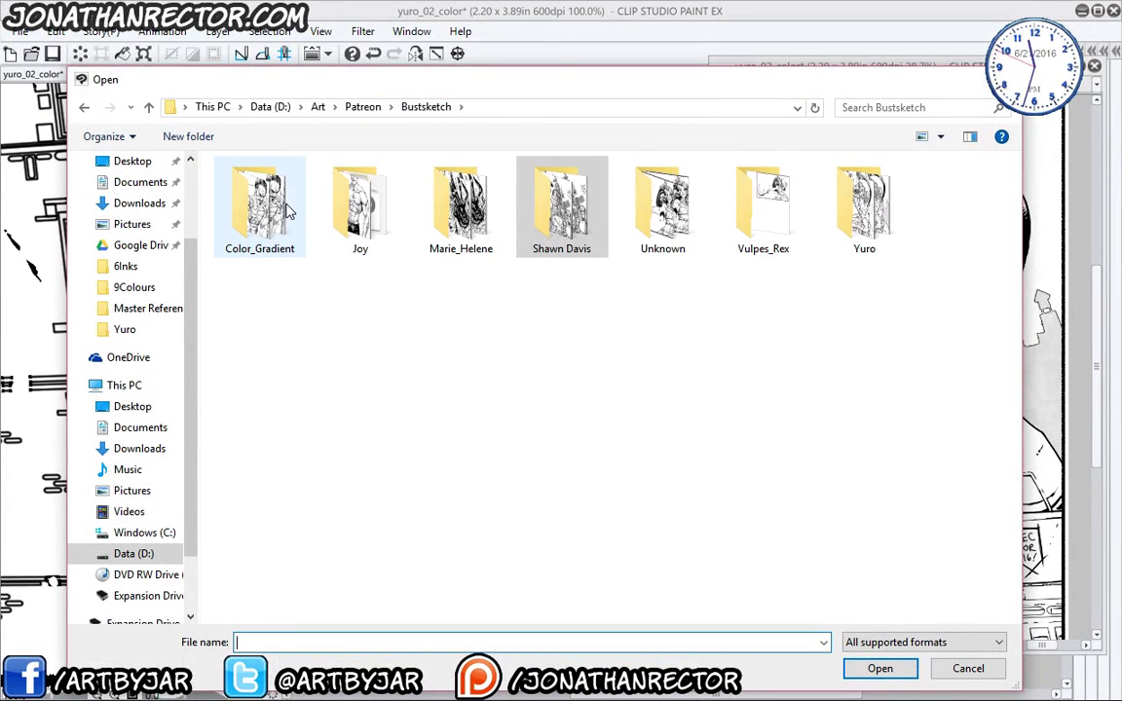
{"action": "left_click", "coordinate": [360, 223]}
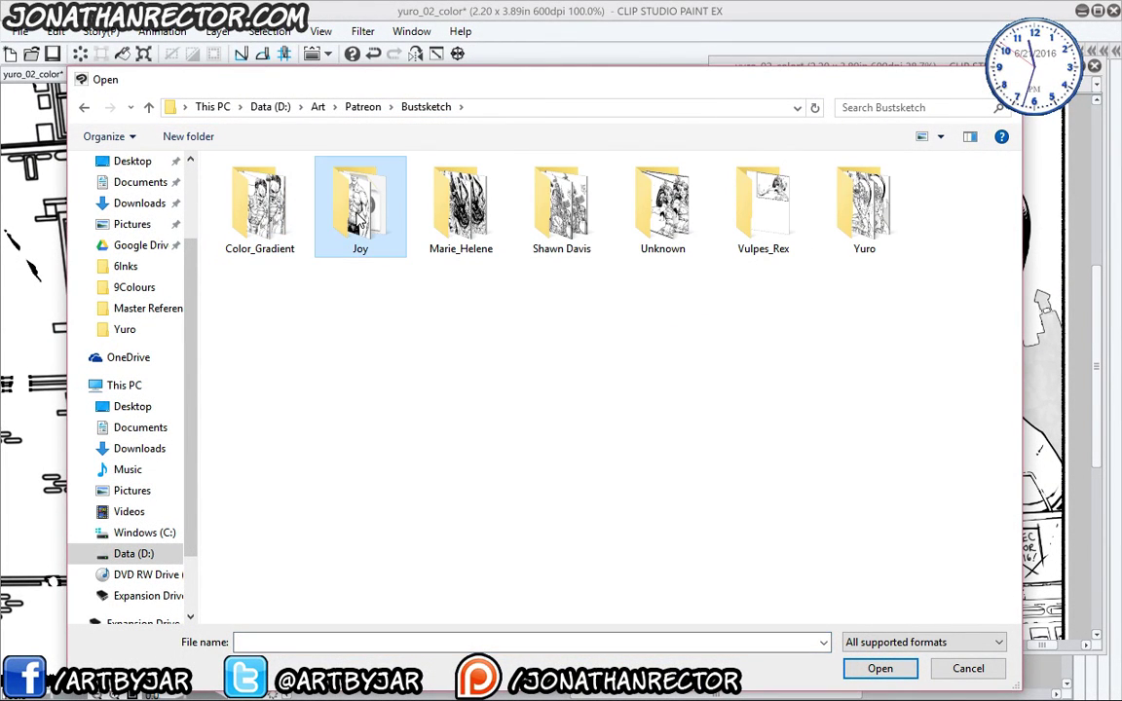
{"action": "left_click", "coordinate": [880, 668]}
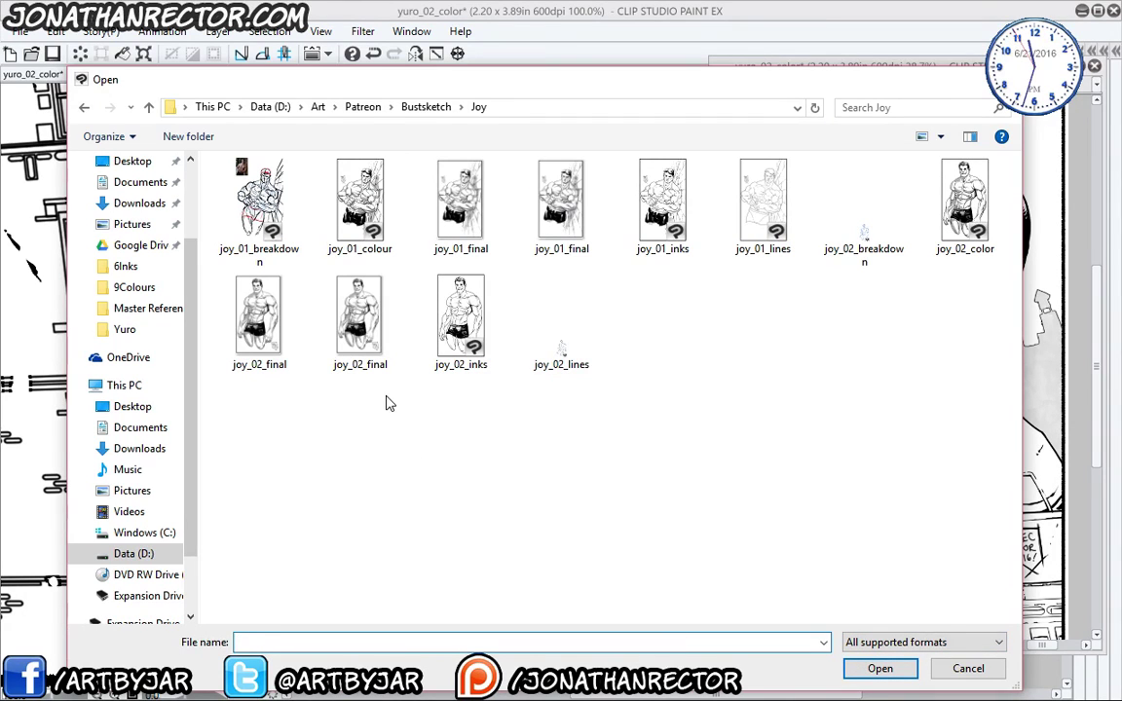
{"action": "left_click", "coordinate": [255, 322]}
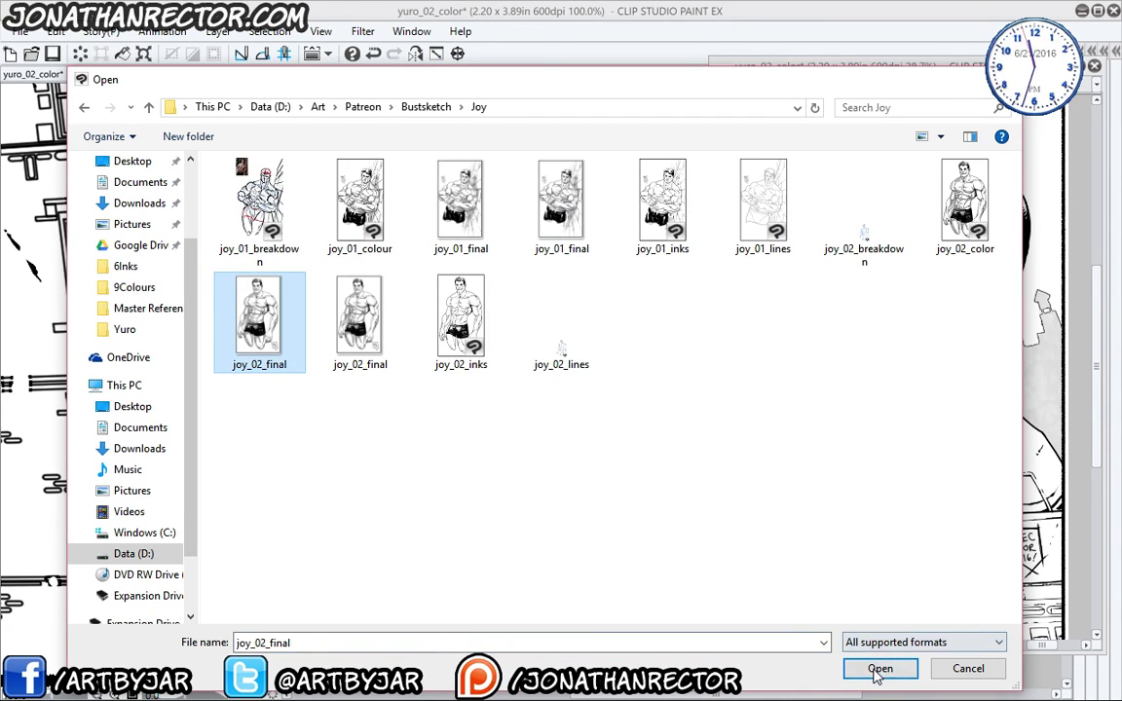
{"action": "left_click", "coordinate": [879, 669]}
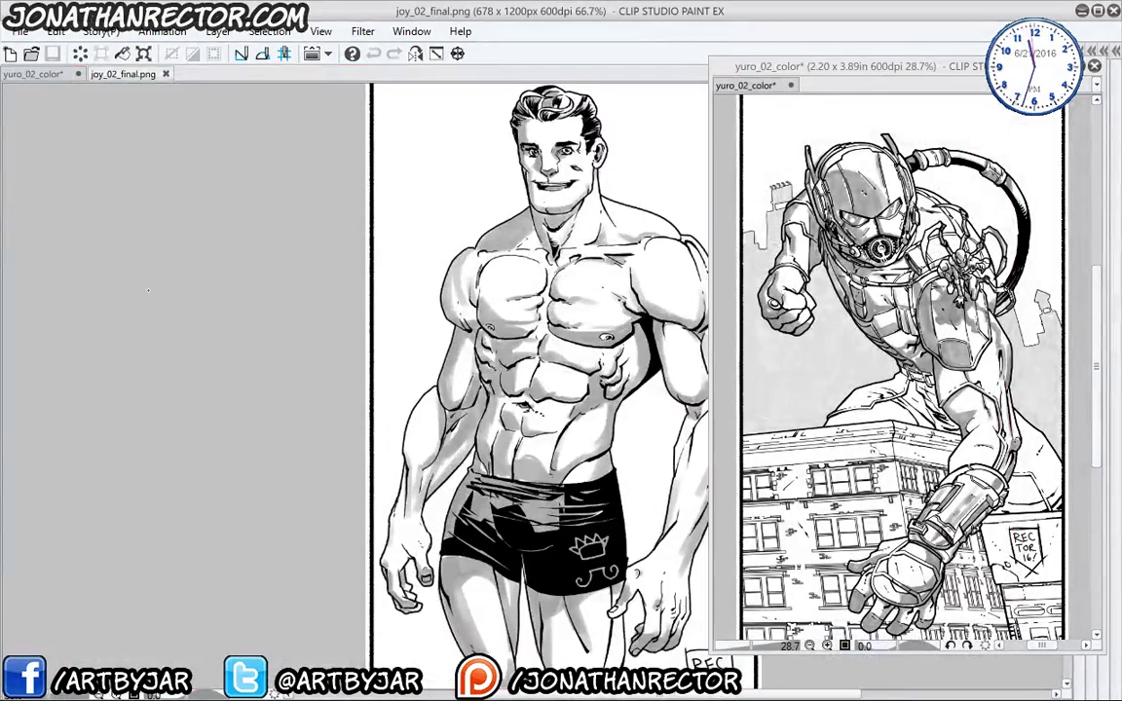
- Look over the head, torso and legs of joy_02_final.png, zoom out, then close it
{"action": "scroll", "coordinate": [363, 443], "scroll_direction": "up", "scroll_amount": 4}
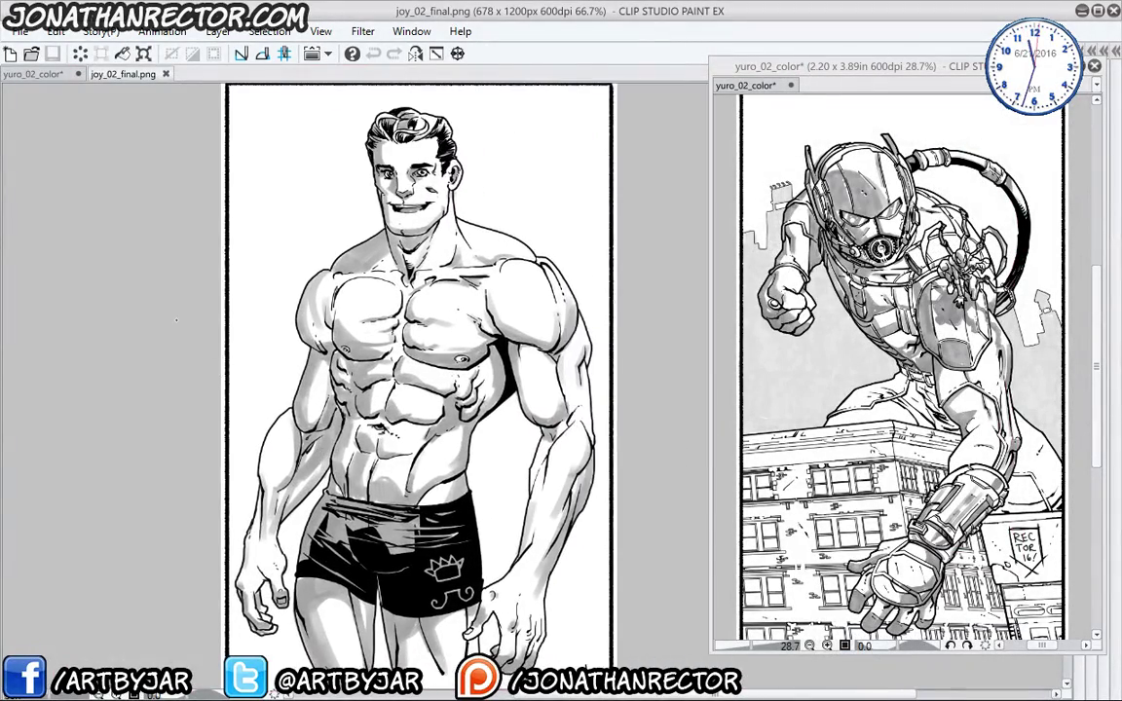
{"action": "left_click_drag", "start_coordinate": [362, 443], "coordinate": [293, 546]}
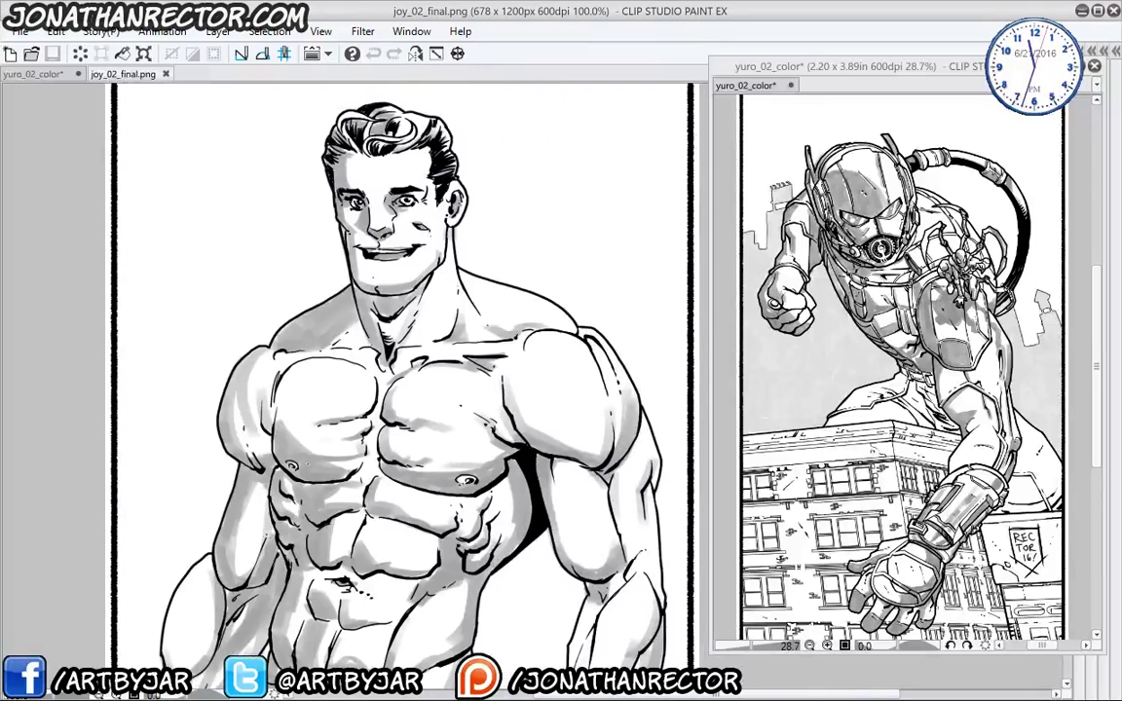
{"action": "left_click_drag", "start_coordinate": [211, 673], "coordinate": [212, 340]}
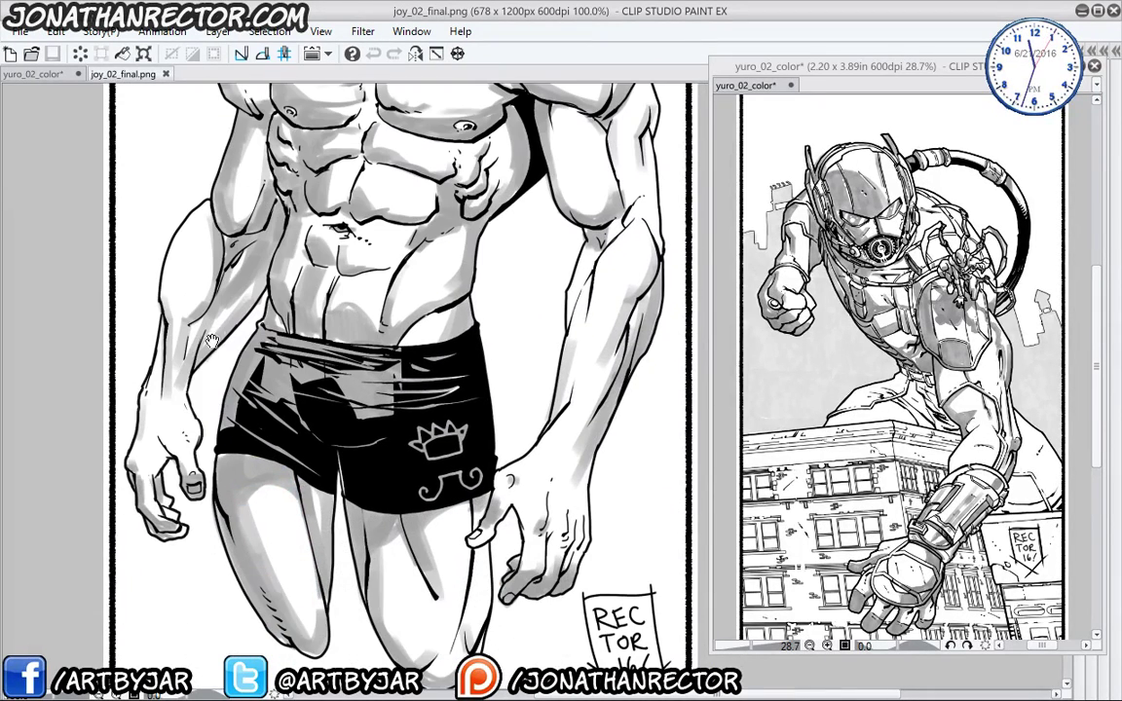
{"action": "left_click_drag", "start_coordinate": [200, 451], "coordinate": [184, 373]}
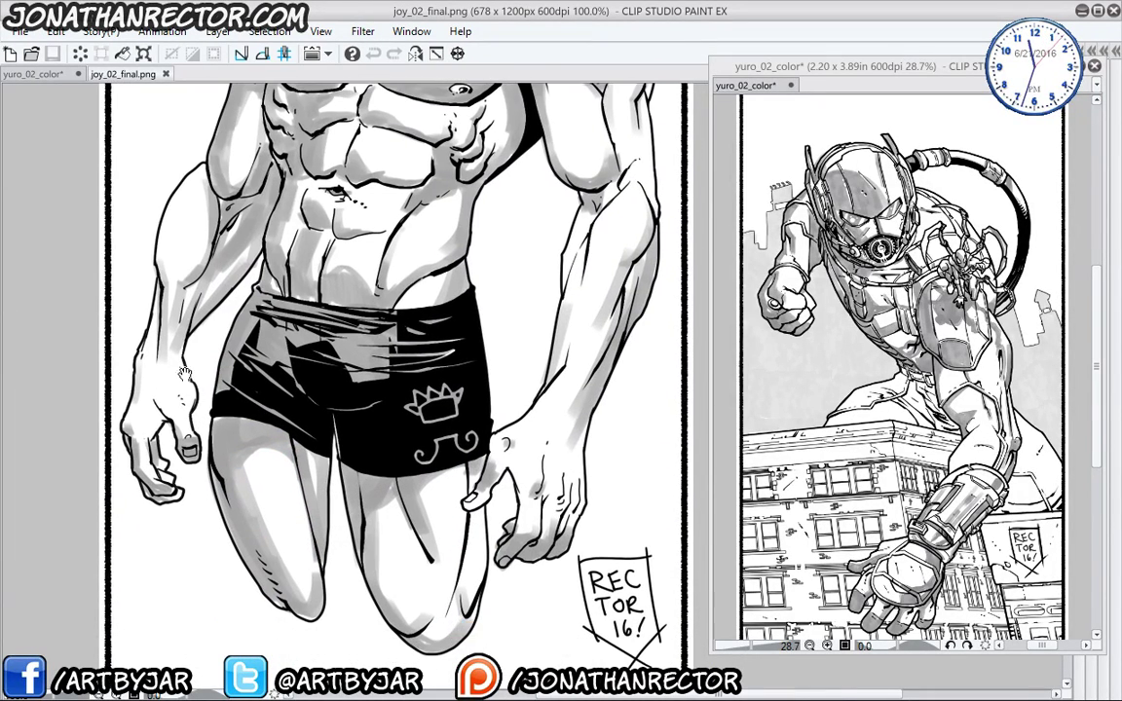
{"action": "left_click_drag", "start_coordinate": [124, 258], "coordinate": [255, 434]}
{"action": "scroll", "coordinate": [212, 352], "scroll_direction": "down", "scroll_amount": 2}
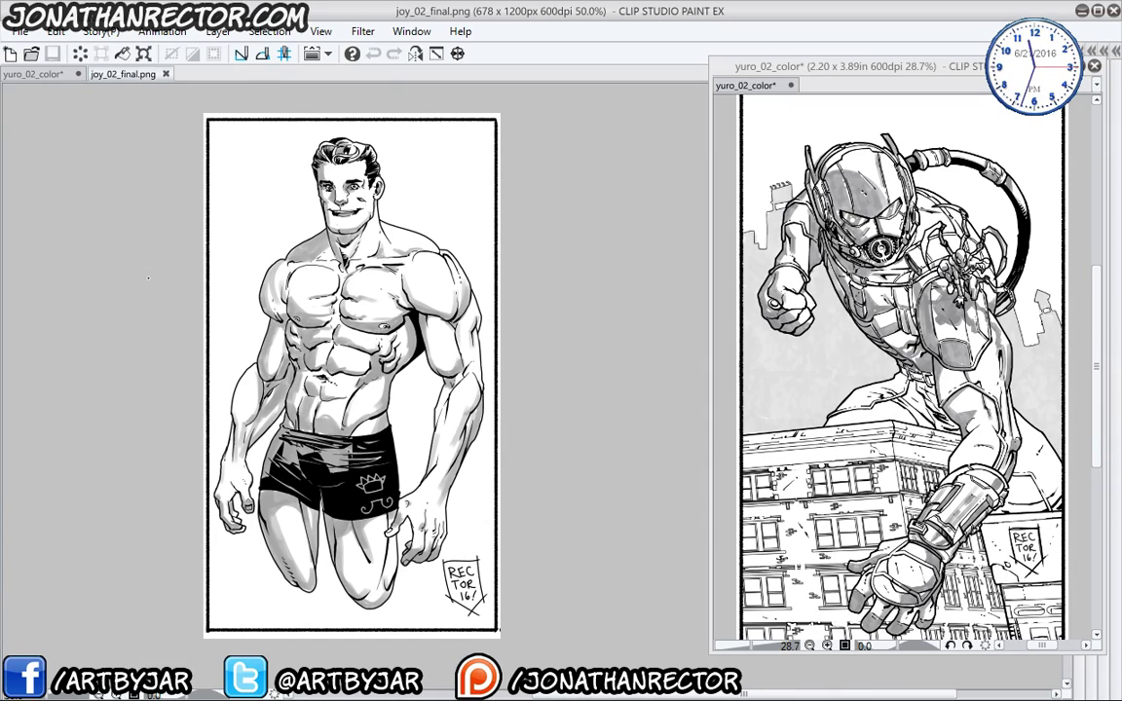
{"action": "left_click", "coordinate": [167, 75]}
- Shade the trouser folds below and beside the belt with grey marker
{"action": "left_click_drag", "start_coordinate": [232, 203], "coordinate": [334, 551]}
{"action": "left_click_drag", "start_coordinate": [382, 390], "coordinate": [280, 481]}
{"action": "left_click_drag", "start_coordinate": [391, 432], "coordinate": [223, 337]}
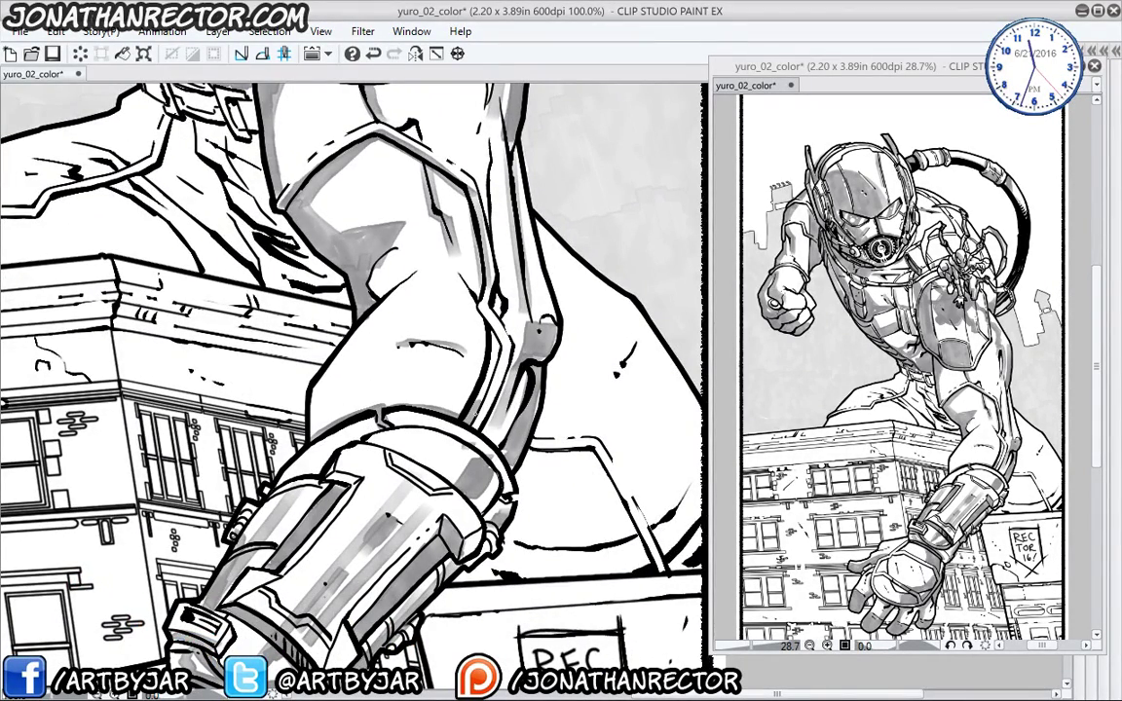
{"action": "left_click_drag", "start_coordinate": [442, 393], "coordinate": [468, 428]}
{"action": "left_click_drag", "start_coordinate": [195, 445], "coordinate": [293, 465]}
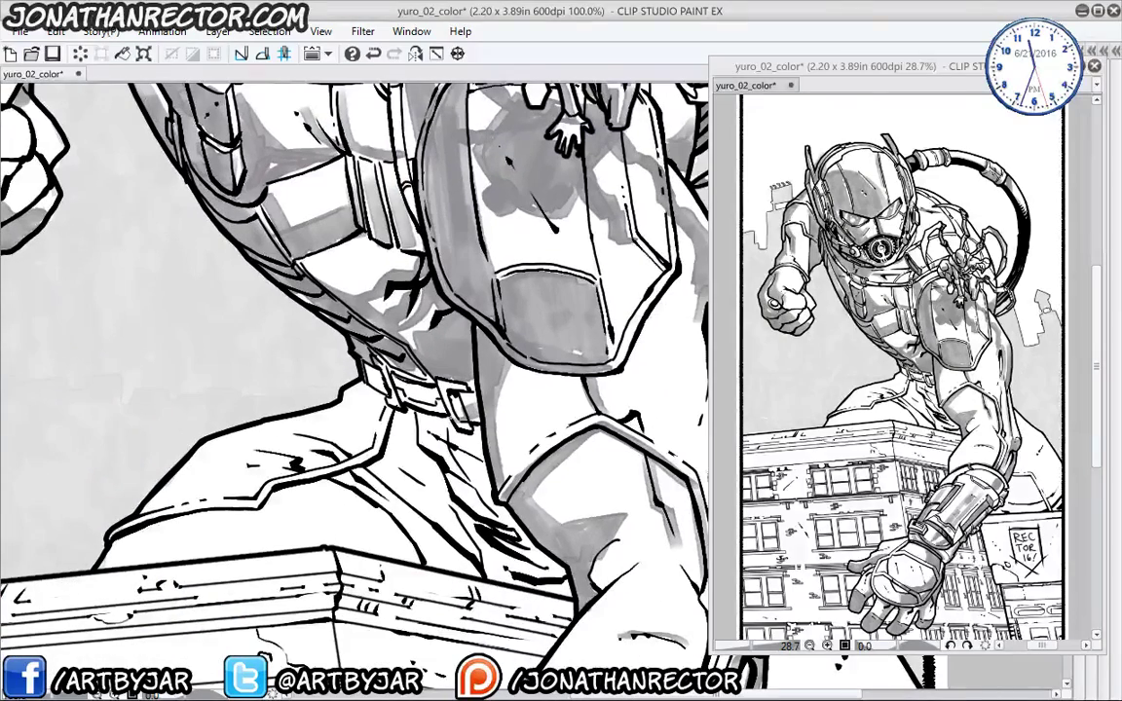
{"action": "mouse_move", "coordinate": [395, 400]}
{"action": "left_mouse_down"}
{"action": "mouse_move", "coordinate": [433, 414]}
{"action": "mouse_move", "coordinate": [440, 448]}
{"action": "mouse_move", "coordinate": [563, 596]}
{"action": "left_mouse_up"}
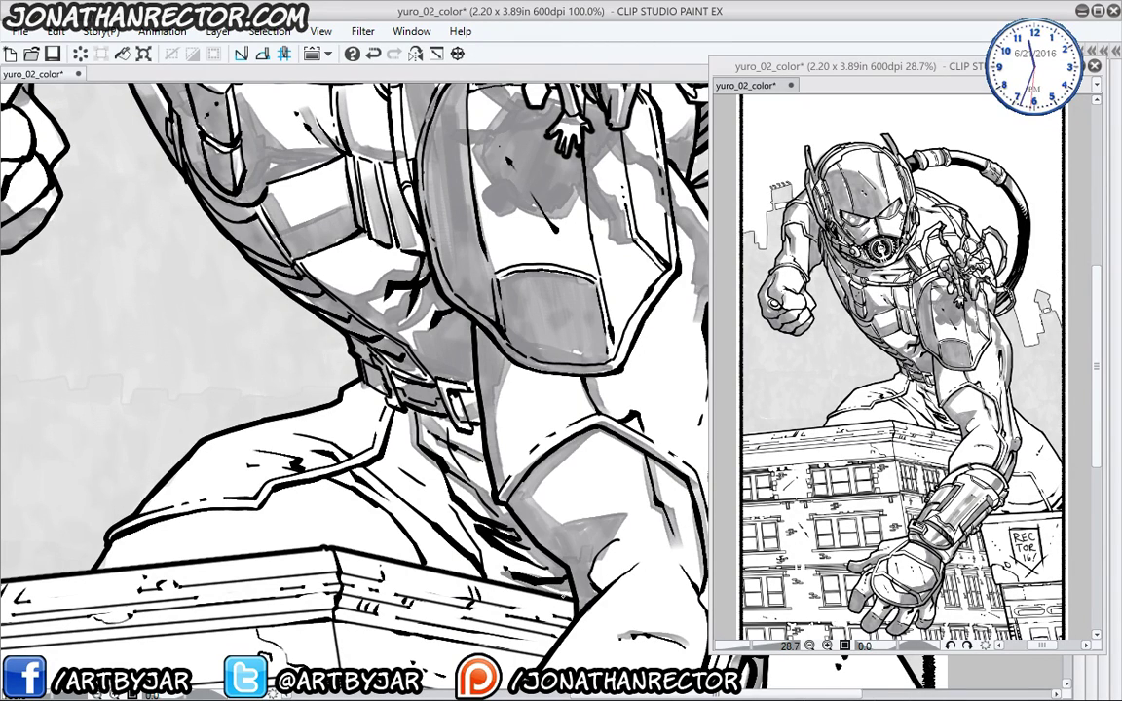
{"action": "left_click_drag", "start_coordinate": [479, 522], "coordinate": [362, 422]}
{"action": "left_click_drag", "start_coordinate": [427, 509], "coordinate": [328, 427]}
{"action": "left_click_drag", "start_coordinate": [253, 428], "coordinate": [271, 368]}
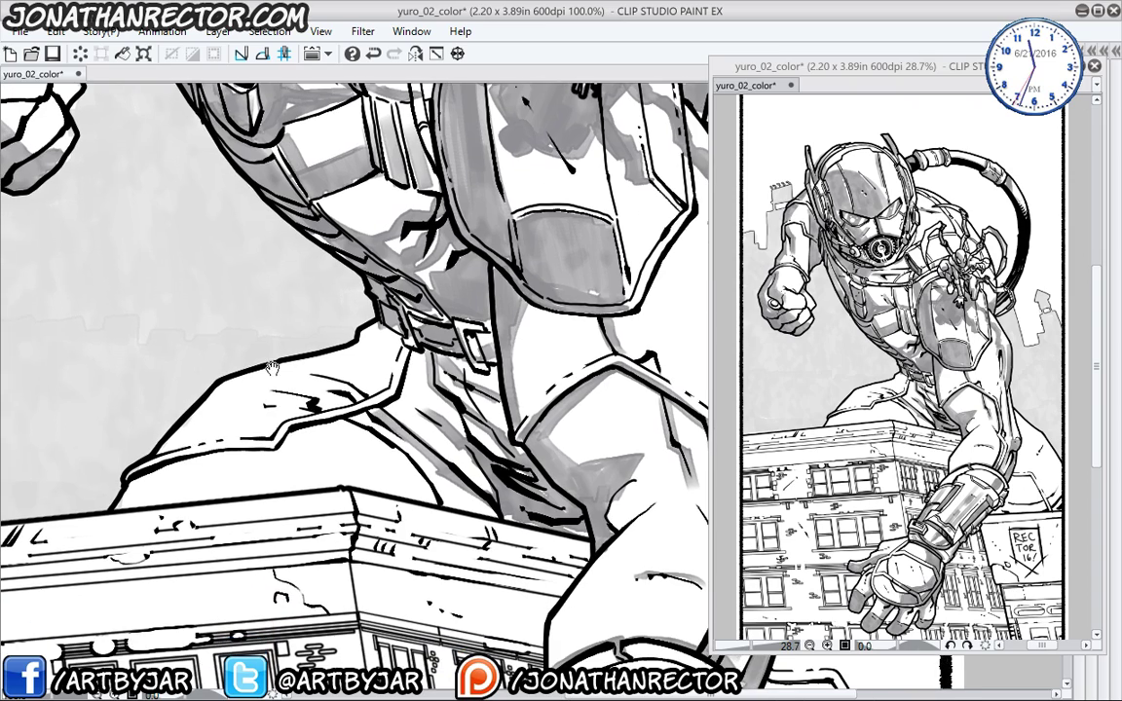
{"action": "left_click_drag", "start_coordinate": [387, 356], "coordinate": [350, 341]}
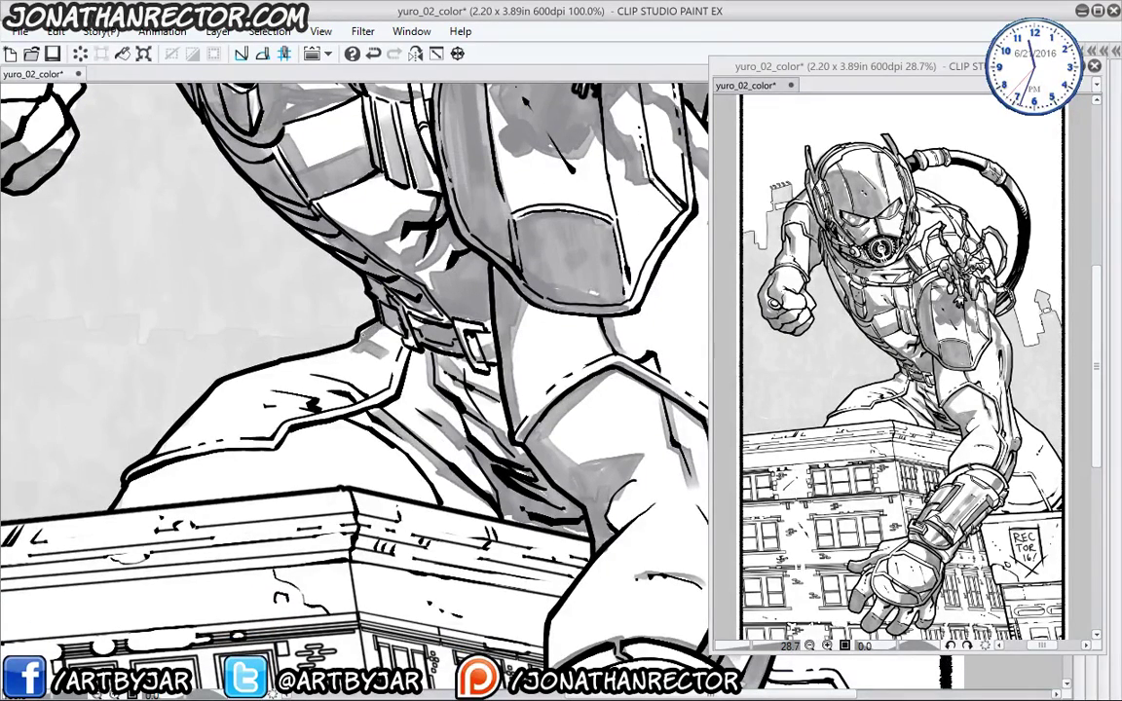
- Extend grey marker shading along the lower trouser folds
{"action": "left_click_drag", "start_coordinate": [199, 370], "coordinate": [230, 382]}
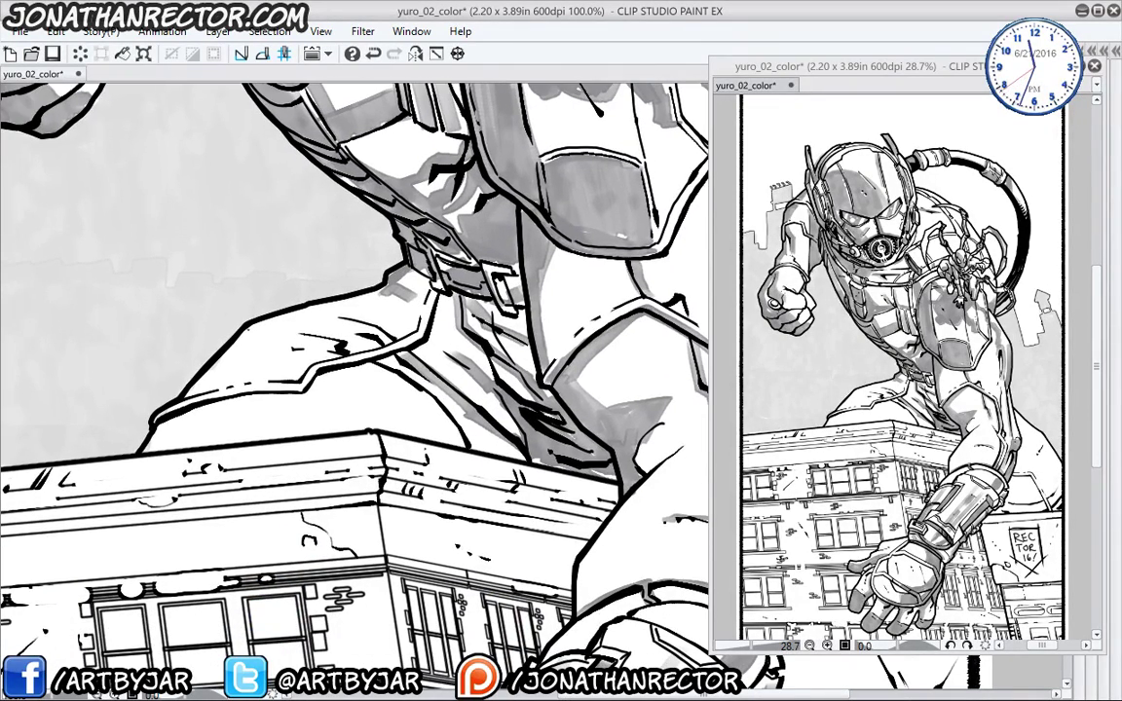
{"action": "mouse_move", "coordinate": [322, 360]}
{"action": "left_mouse_down"}
{"action": "mouse_move", "coordinate": [240, 339]}
{"action": "mouse_move", "coordinate": [351, 362]}
{"action": "mouse_move", "coordinate": [492, 417]}
{"action": "left_mouse_up"}
{"action": "mouse_move", "coordinate": [388, 396]}
{"action": "left_mouse_down"}
{"action": "mouse_move", "coordinate": [261, 342]}
{"action": "mouse_move", "coordinate": [255, 362]}
{"action": "mouse_move", "coordinate": [230, 358]}
{"action": "mouse_move", "coordinate": [234, 375]}
{"action": "mouse_move", "coordinate": [282, 386]}
{"action": "mouse_move", "coordinate": [154, 419]}
{"action": "mouse_move", "coordinate": [384, 428]}
{"action": "mouse_move", "coordinate": [275, 414]}
{"action": "mouse_move", "coordinate": [181, 440]}
{"action": "left_mouse_up"}
{"action": "left_click_drag", "start_coordinate": [246, 384], "coordinate": [168, 387]}
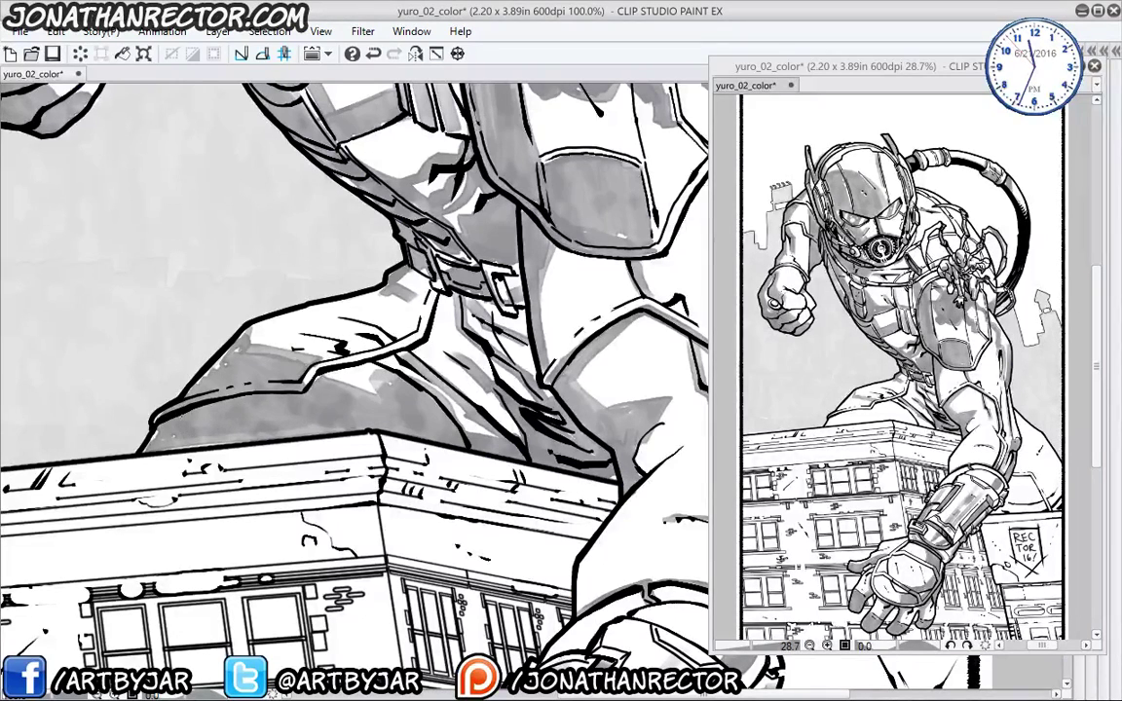
- Paint a cast shadow down from the elbow and highlight the gauntlet strap
{"action": "left_click_drag", "start_coordinate": [259, 338], "coordinate": [211, 382]}
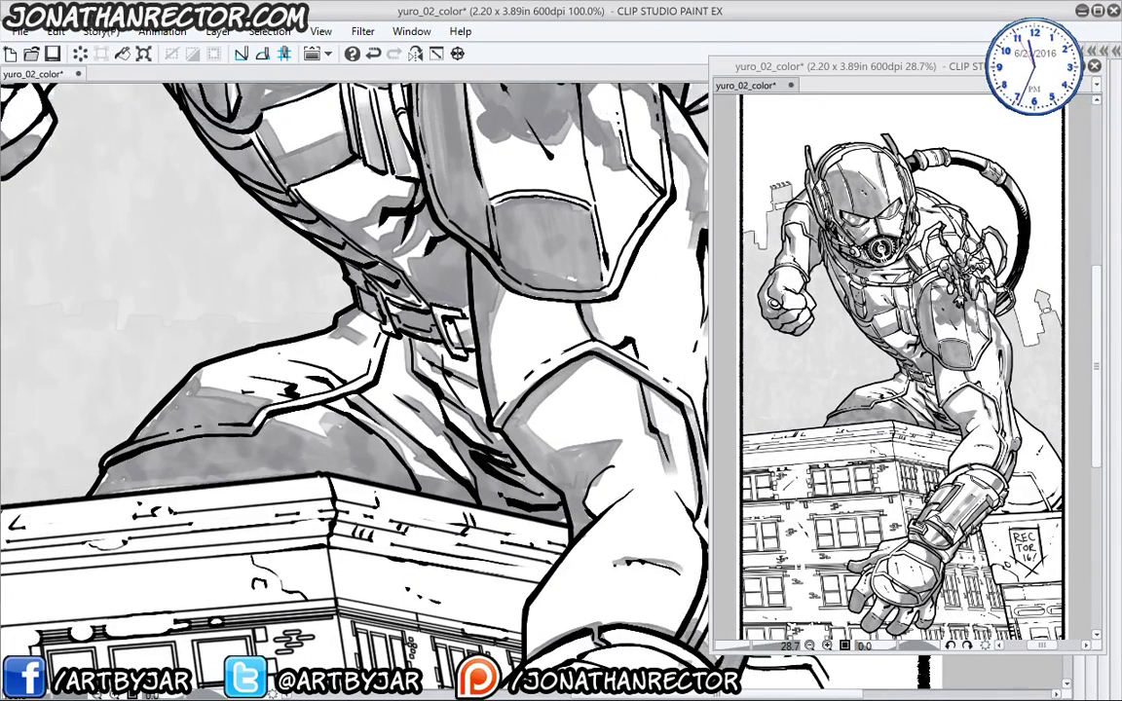
{"action": "left_click_drag", "start_coordinate": [584, 604], "coordinate": [229, 351]}
{"action": "left_click_drag", "start_coordinate": [429, 400], "coordinate": [224, 351]}
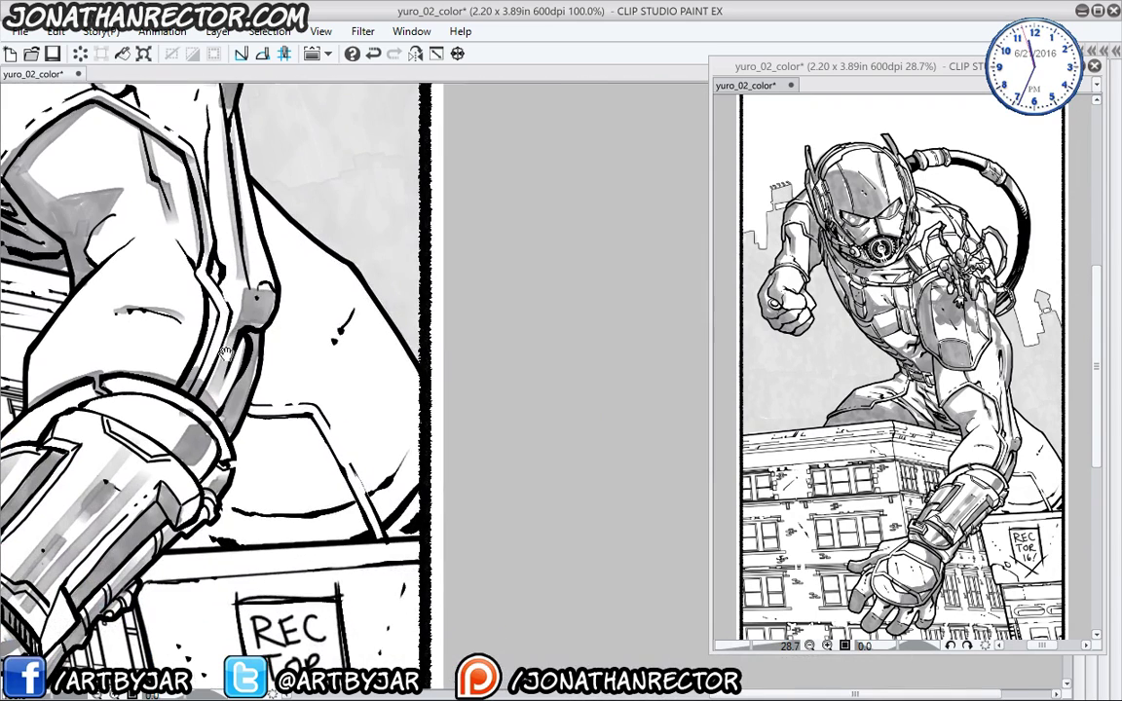
{"action": "mouse_move", "coordinate": [248, 287]}
{"action": "left_mouse_down"}
{"action": "mouse_move", "coordinate": [326, 341]}
{"action": "mouse_move", "coordinate": [375, 404]}
{"action": "mouse_move", "coordinate": [379, 458]}
{"action": "mouse_move", "coordinate": [336, 360]}
{"action": "mouse_move", "coordinate": [312, 380]}
{"action": "mouse_move", "coordinate": [254, 331]}
{"action": "mouse_move", "coordinate": [209, 458]}
{"action": "mouse_move", "coordinate": [263, 380]}
{"action": "mouse_move", "coordinate": [302, 467]}
{"action": "mouse_move", "coordinate": [336, 389]}
{"action": "mouse_move", "coordinate": [368, 472]}
{"action": "mouse_move", "coordinate": [317, 508]}
{"action": "mouse_move", "coordinate": [156, 489]}
{"action": "mouse_move", "coordinate": [287, 492]}
{"action": "mouse_move", "coordinate": [329, 358]}
{"action": "mouse_move", "coordinate": [401, 421]}
{"action": "left_mouse_up"}
{"action": "left_click_drag", "start_coordinate": [357, 312], "coordinate": [343, 326]}
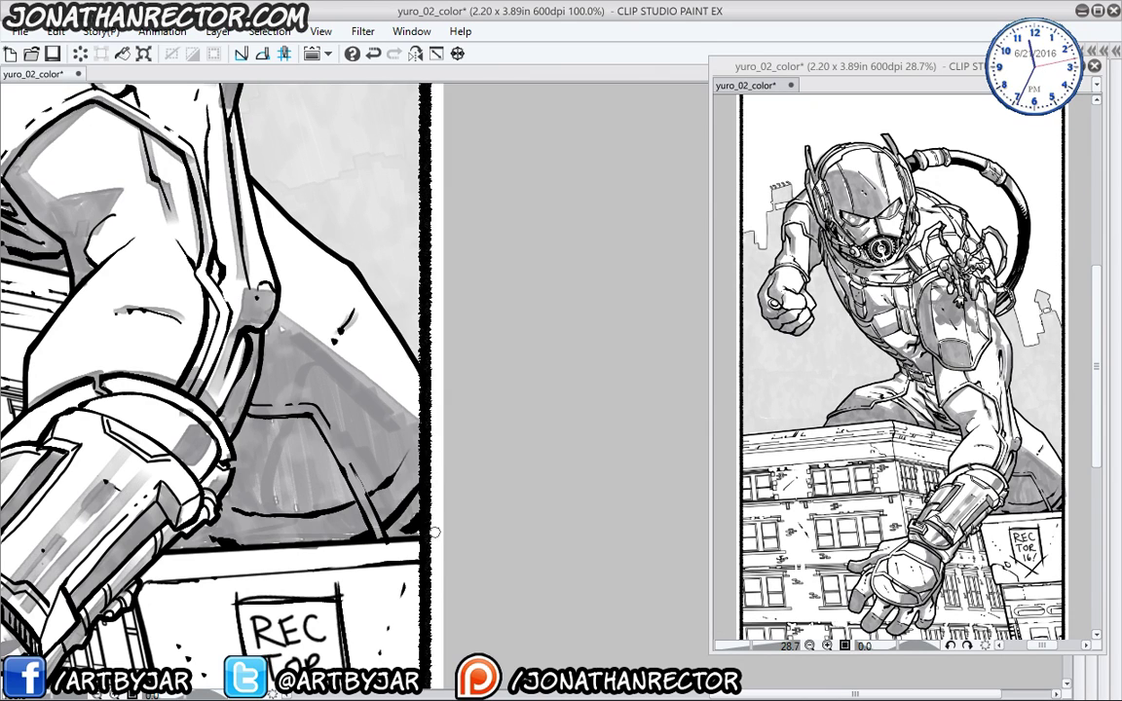
{"action": "left_click_drag", "start_coordinate": [317, 414], "coordinate": [358, 491]}
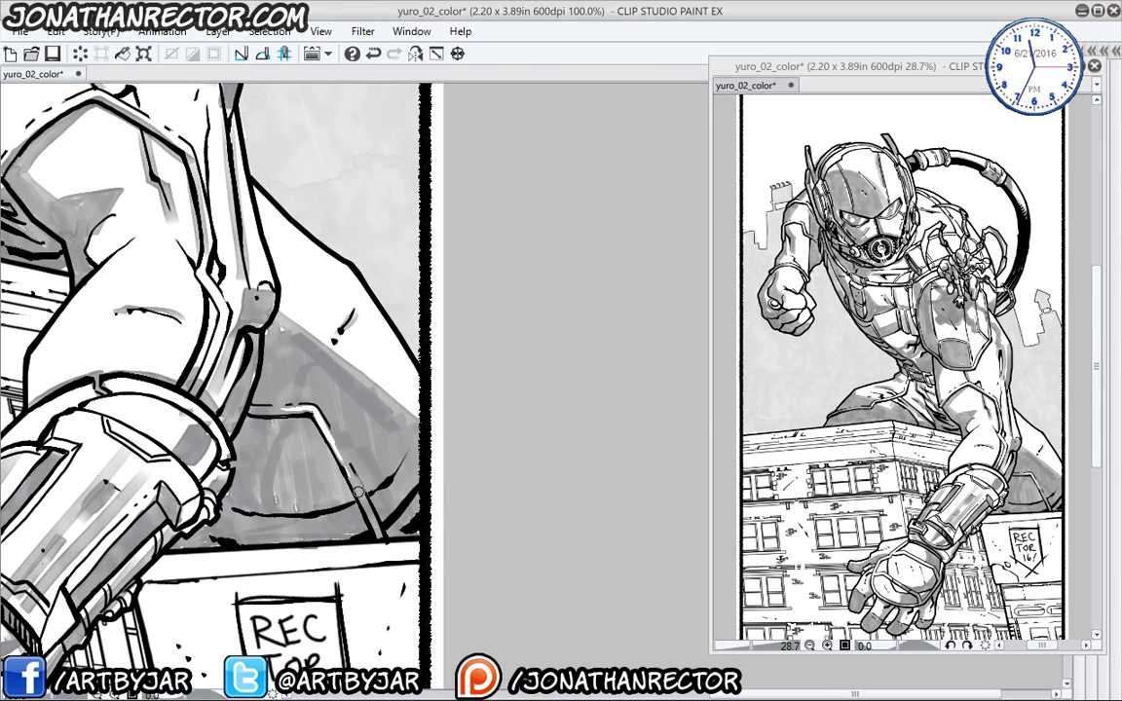
{"action": "left_click_drag", "start_coordinate": [306, 456], "coordinate": [343, 532]}
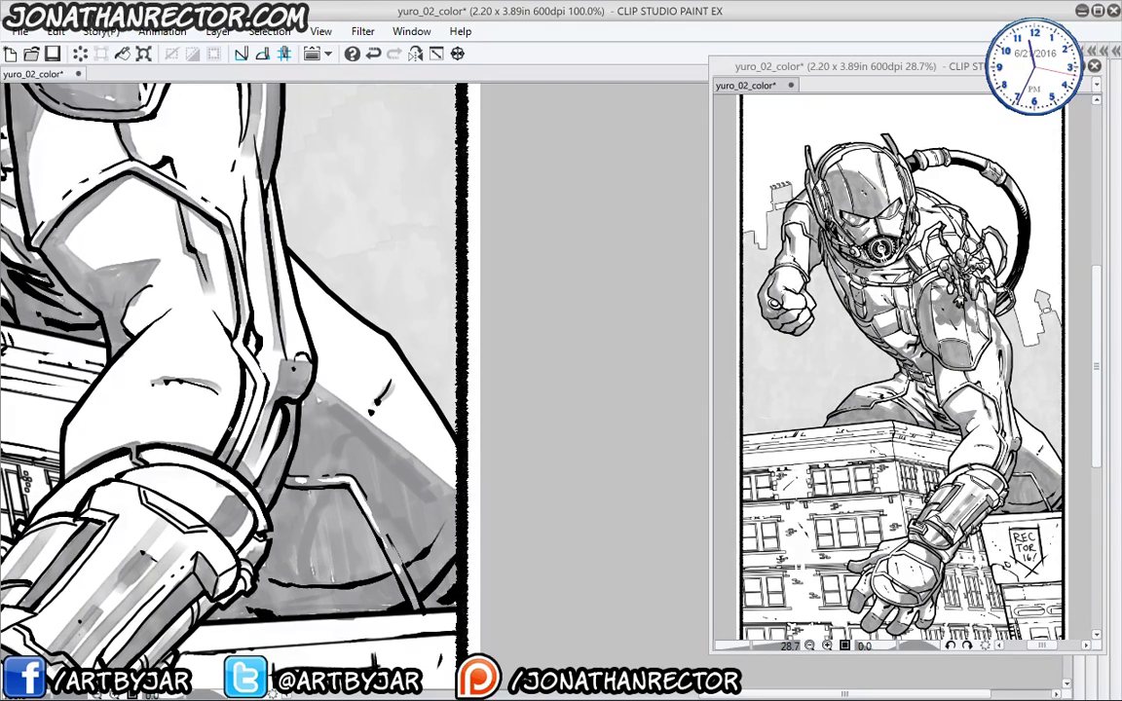
{"action": "left_click_drag", "start_coordinate": [166, 430], "coordinate": [279, 569]}
{"action": "left_click_drag", "start_coordinate": [213, 510], "coordinate": [334, 396]}
{"action": "left_click_drag", "start_coordinate": [183, 483], "coordinate": [241, 407]}
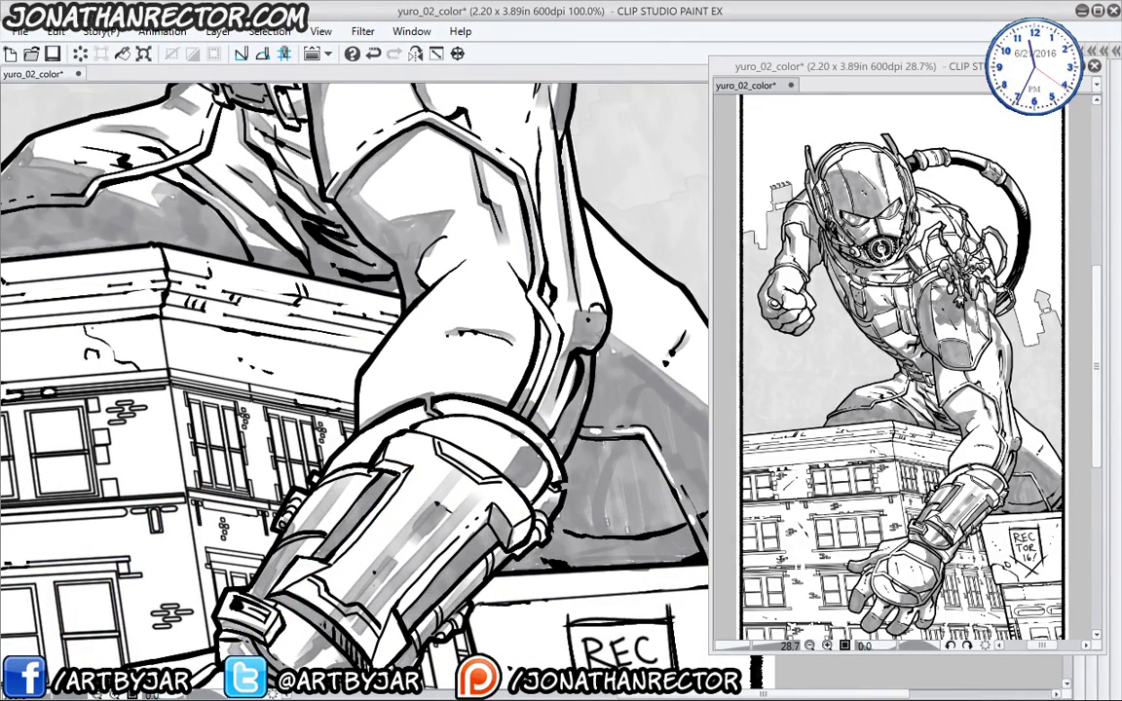
{"action": "key", "text": "ctrl+minus"}
{"action": "key", "text": "ctrl+minus"}
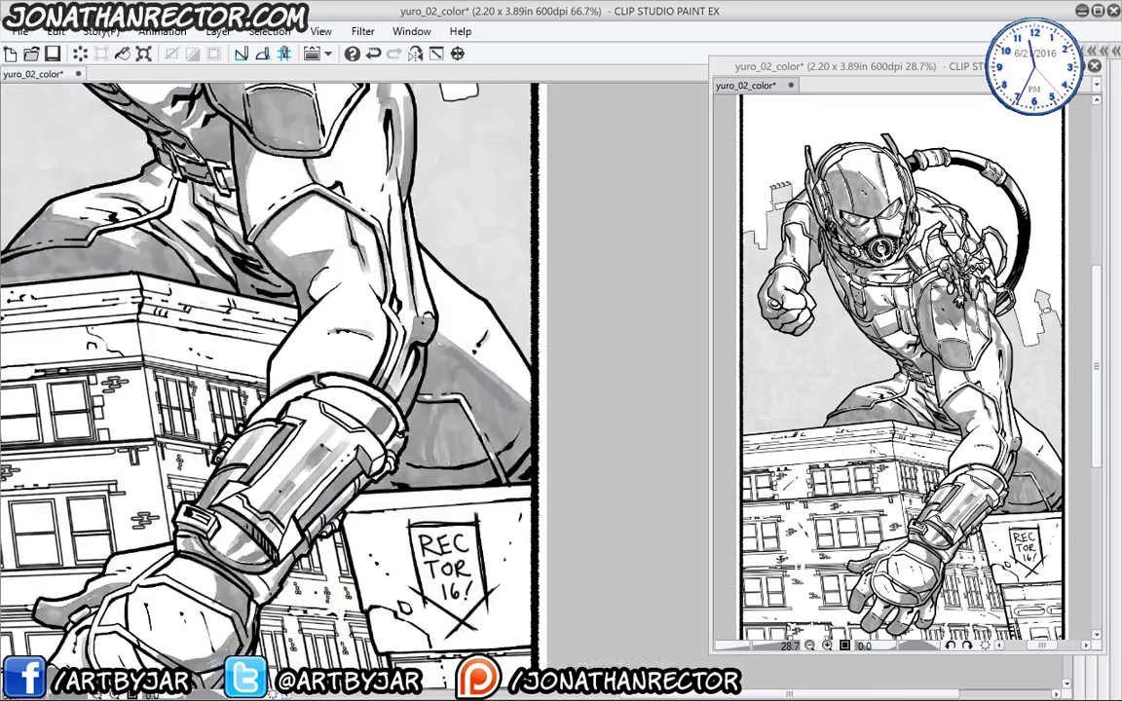
{"action": "scroll", "coordinate": [213, 370], "scroll_direction": "right", "scroll_amount": 3}
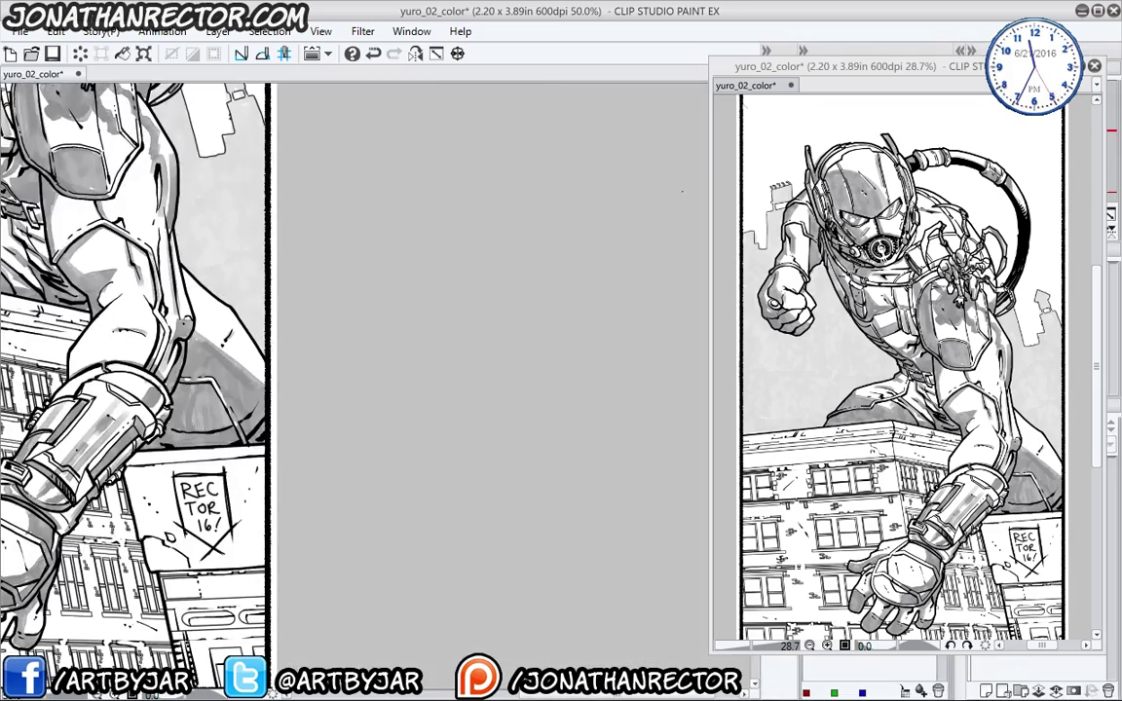
- Add Layer 4 above Layer 3 with Normal blending and Color expression colour
{"action": "key", "text": "Tab"}
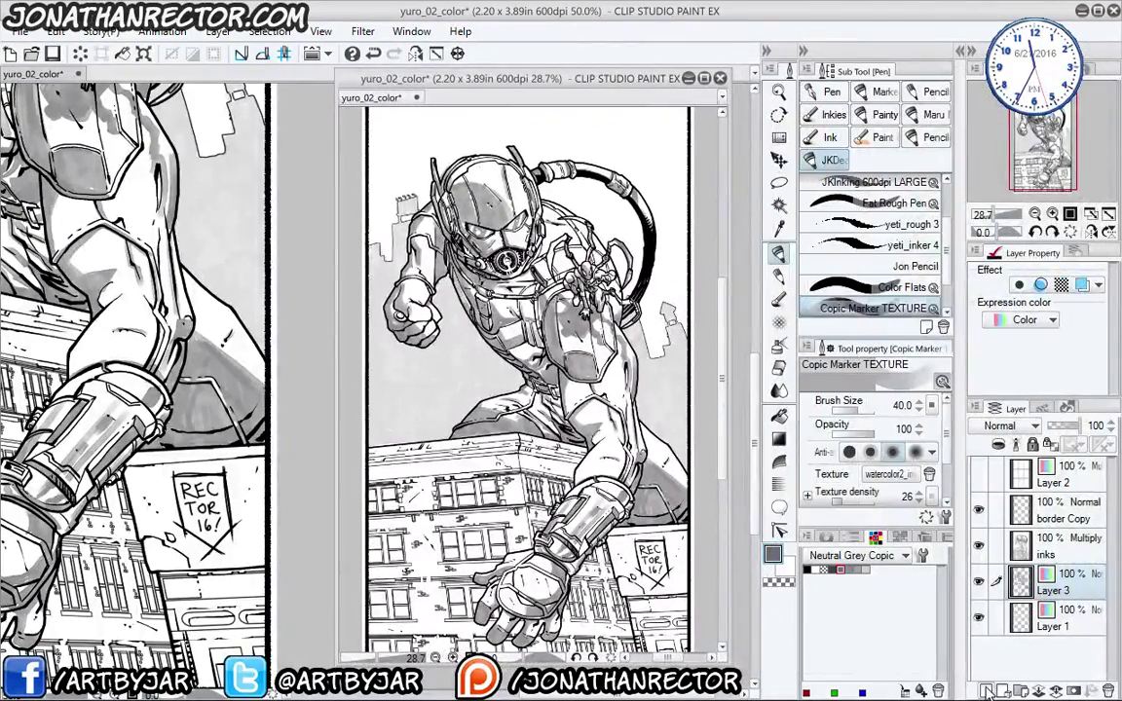
{"action": "left_click", "coordinate": [987, 692]}
{"action": "left_click", "coordinate": [1011, 426]}
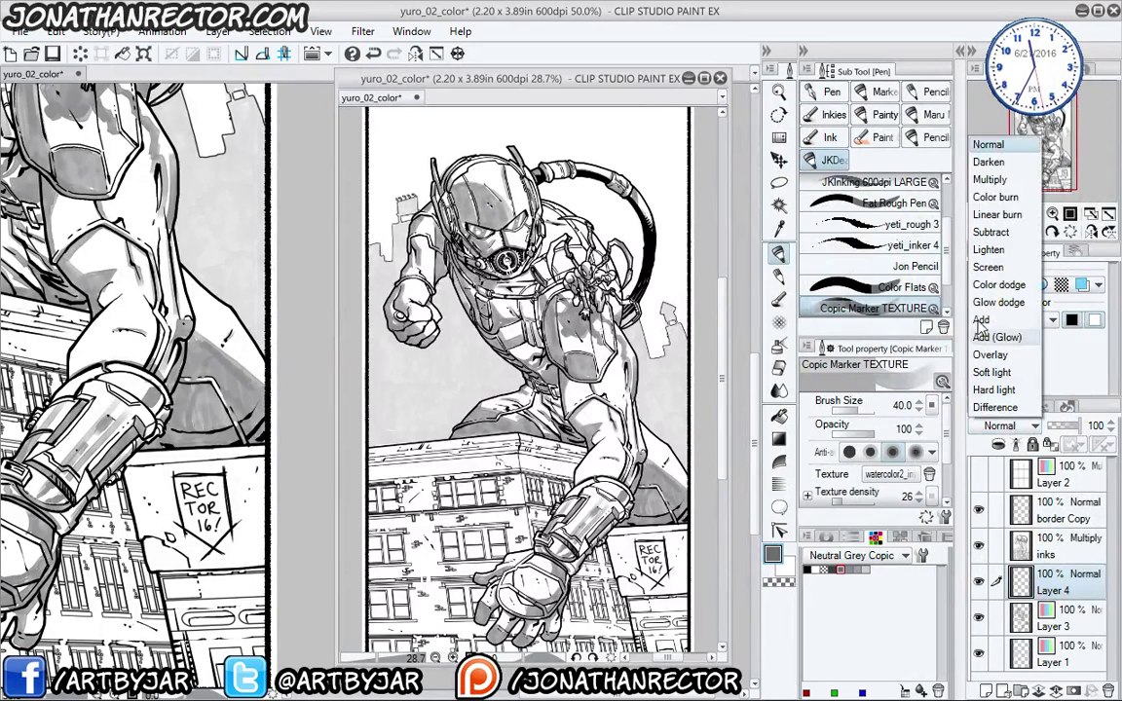
{"action": "left_click", "coordinate": [987, 180]}
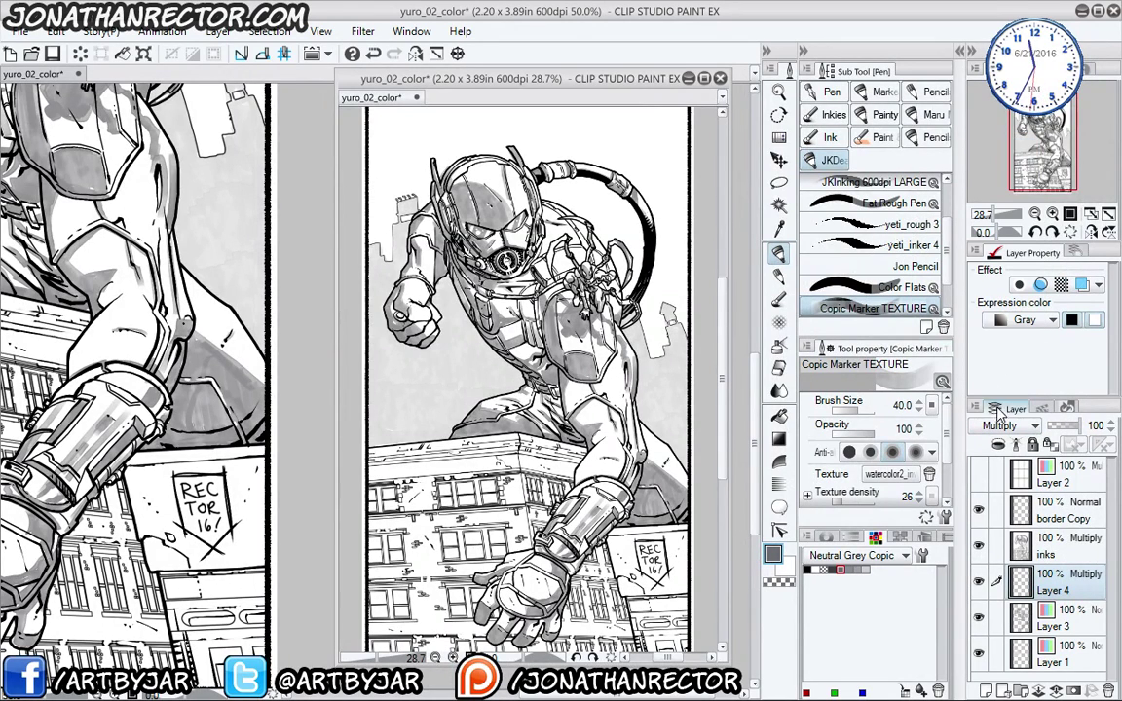
{"action": "left_click", "coordinate": [1011, 425]}
{"action": "left_click", "coordinate": [986, 146]}
{"action": "left_click", "coordinate": [1024, 319]}
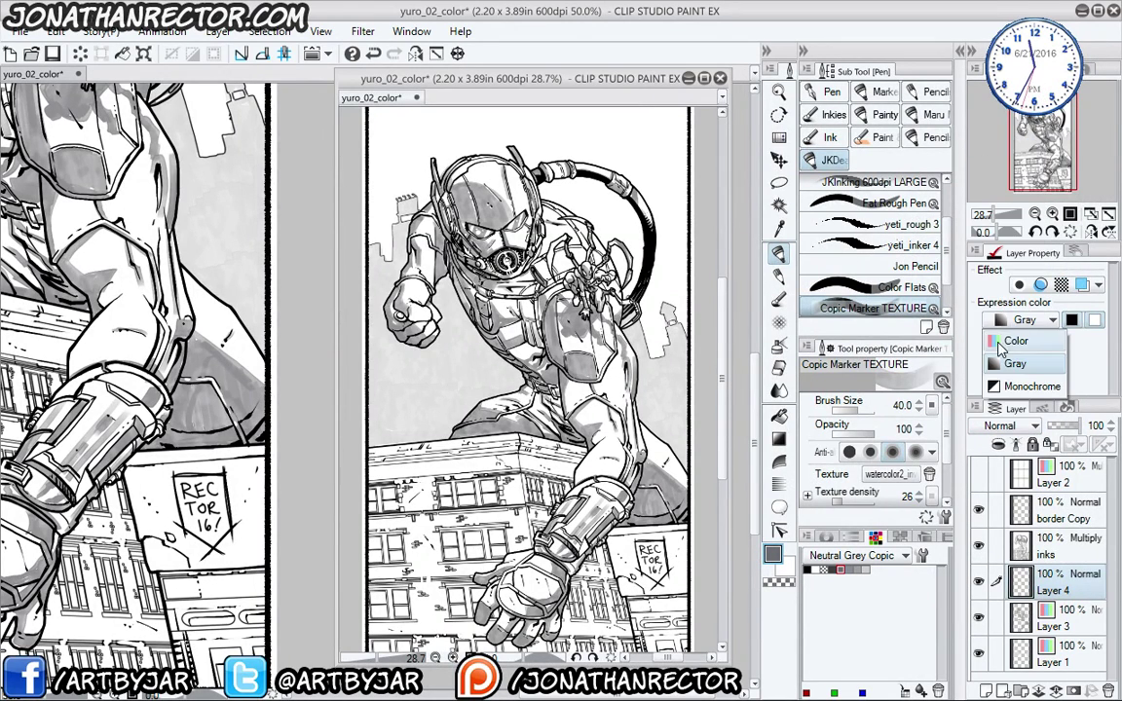
{"action": "left_click", "coordinate": [1023, 346]}
{"action": "key", "text": "Tab"}
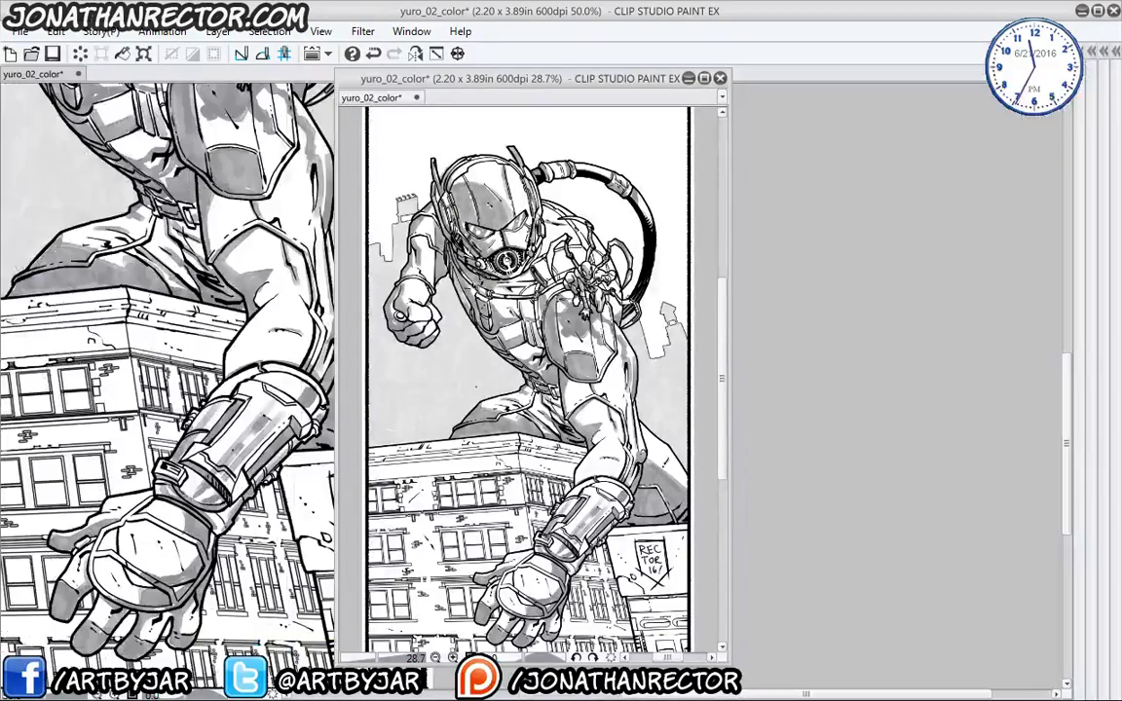
- Save the yuro_02_color Ant-Man page
{"action": "left_click_drag", "start_coordinate": [465, 88], "coordinate": [788, 99]}
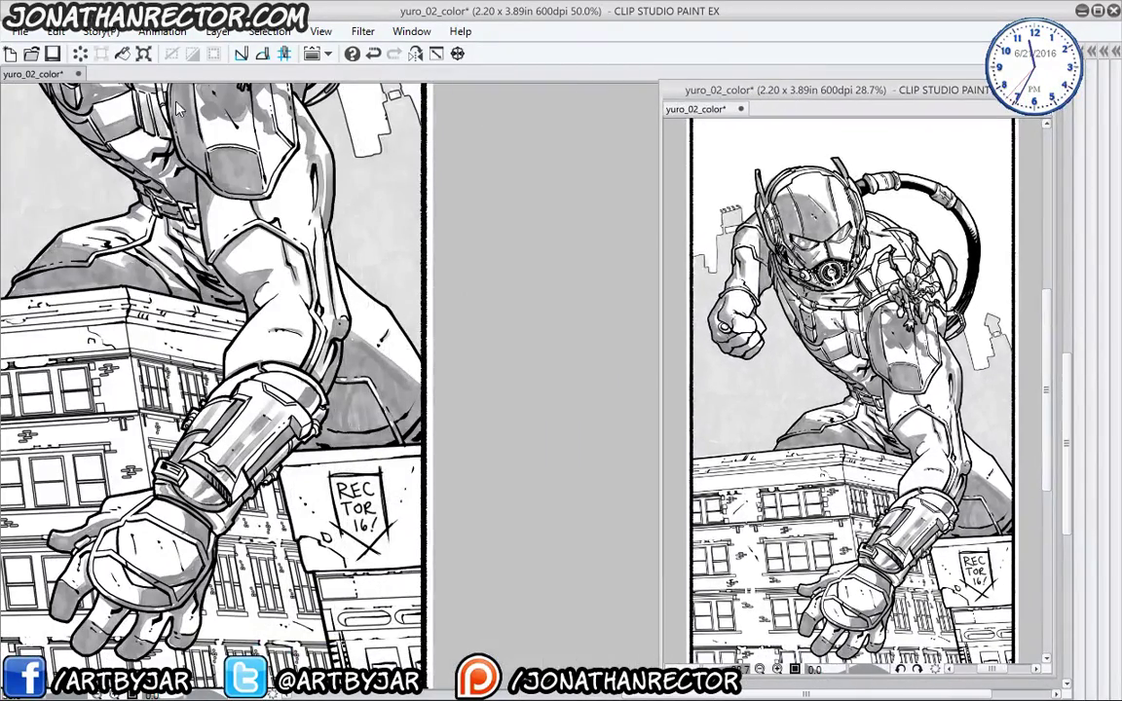
{"action": "left_click", "coordinate": [253, 423]}
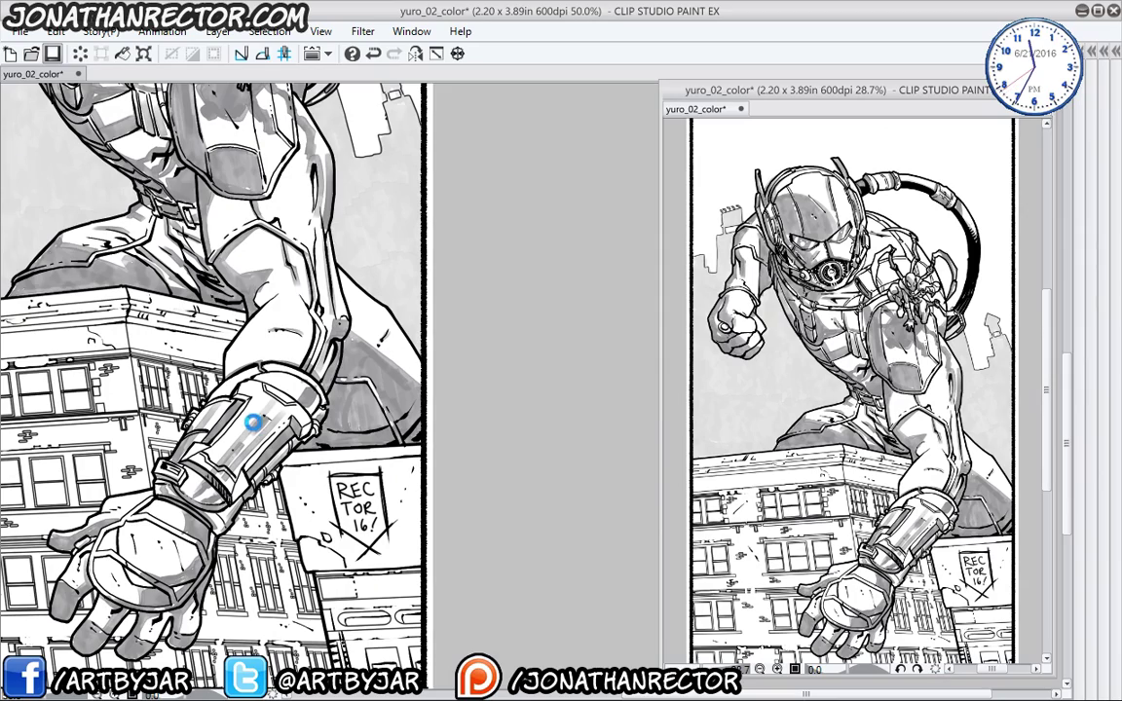
{"action": "key", "text": "ctrl+s"}
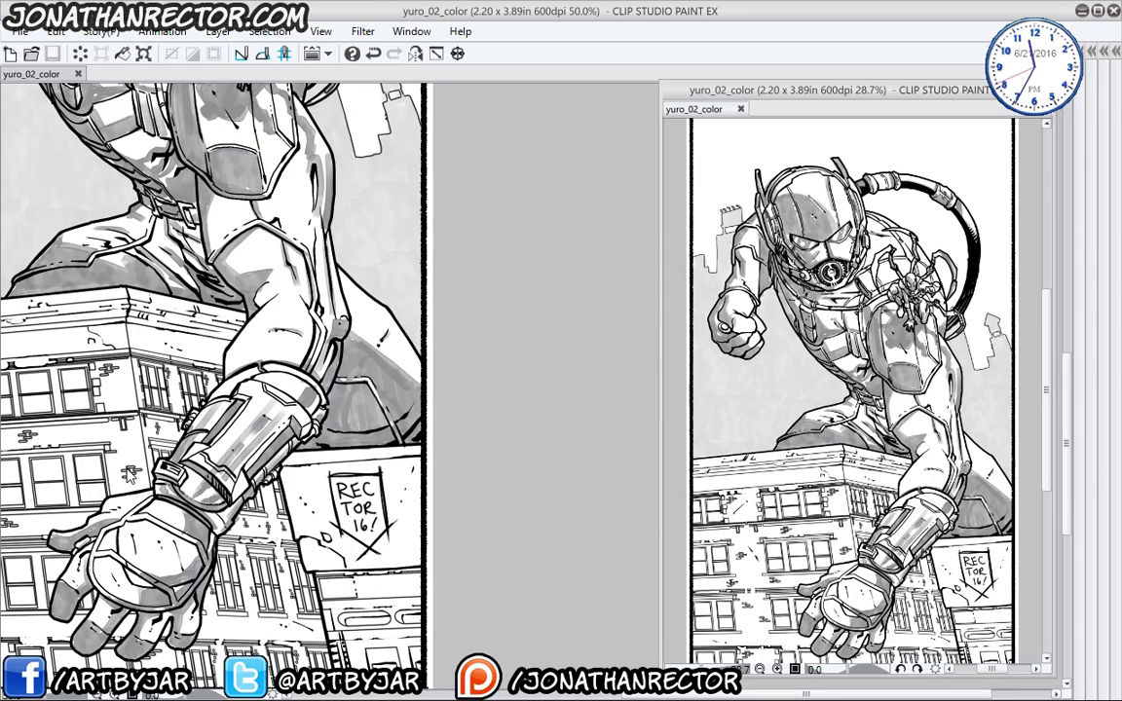
- Paint the hand's cast shadow on the building and shade the lower-left wall and windows
{"action": "left_click_drag", "start_coordinate": [194, 495], "coordinate": [474, 435]}
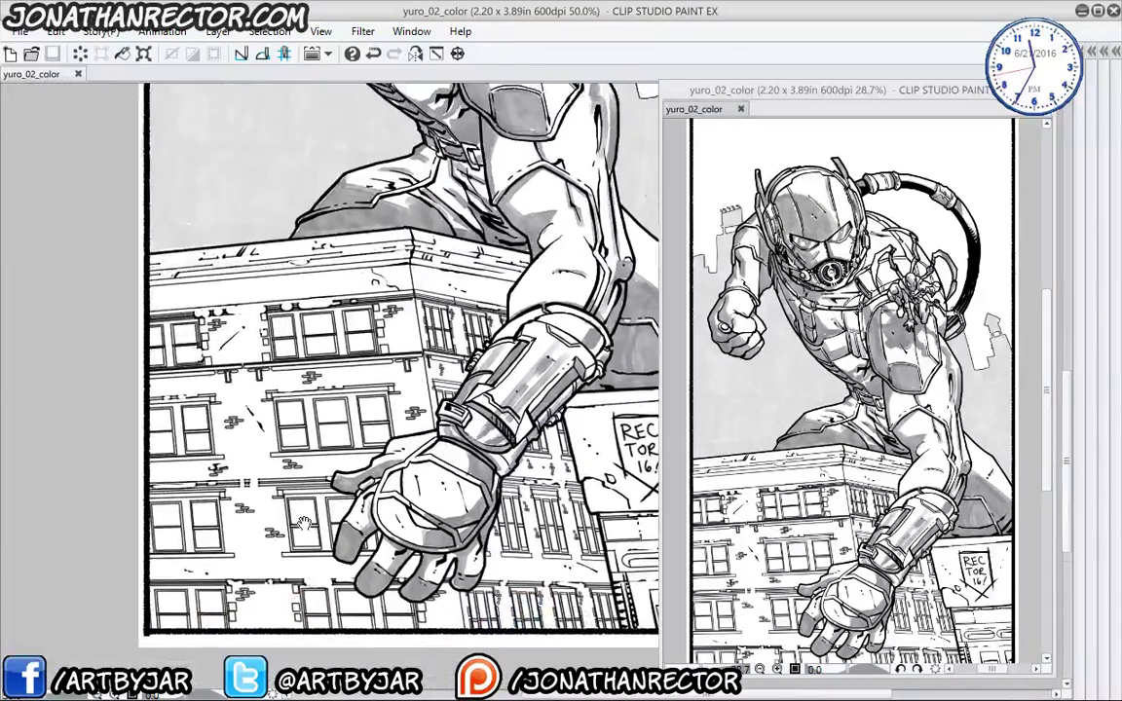
{"action": "left_click_drag", "start_coordinate": [274, 426], "coordinate": [249, 388]}
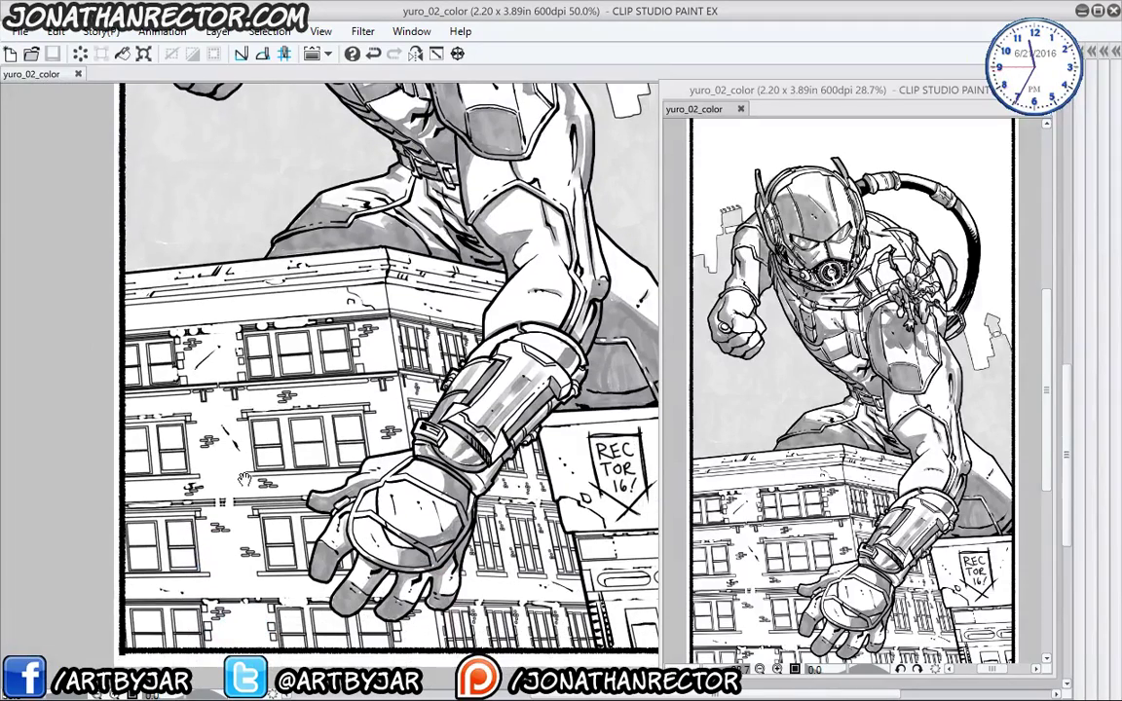
{"action": "left_click_drag", "start_coordinate": [220, 431], "coordinate": [257, 451]}
{"action": "left_click_drag", "start_coordinate": [172, 373], "coordinate": [180, 319]}
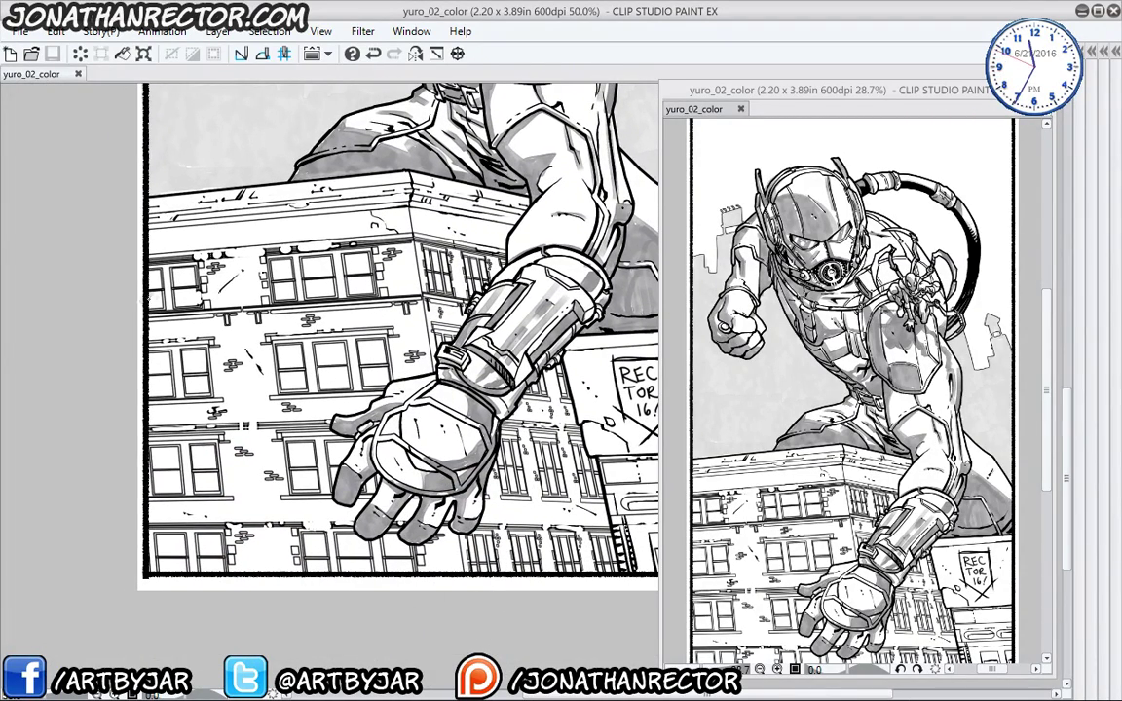
{"action": "mouse_move", "coordinate": [144, 298]}
{"action": "left_mouse_down"}
{"action": "mouse_move", "coordinate": [218, 325]}
{"action": "mouse_move", "coordinate": [244, 429]}
{"action": "mouse_move", "coordinate": [322, 475]}
{"action": "mouse_move", "coordinate": [329, 505]}
{"action": "mouse_move", "coordinate": [312, 477]}
{"action": "mouse_move", "coordinate": [351, 531]}
{"action": "left_mouse_up"}
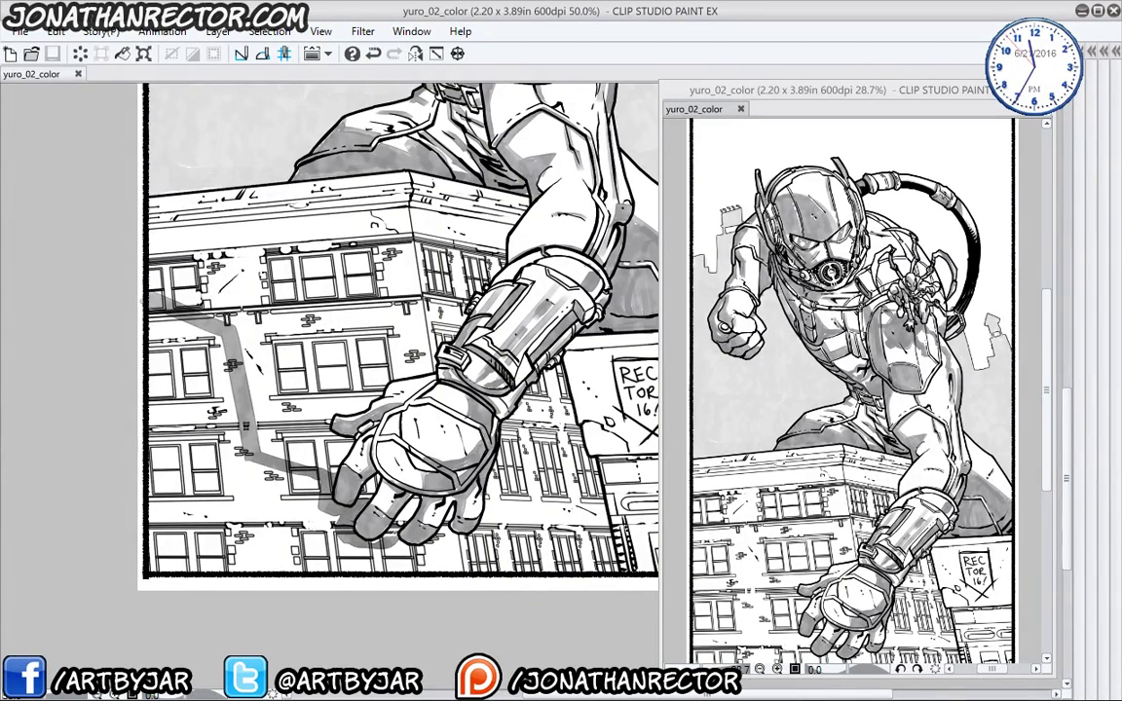
{"action": "mouse_move", "coordinate": [454, 556]}
{"action": "left_mouse_down"}
{"action": "mouse_move", "coordinate": [380, 561]}
{"action": "mouse_move", "coordinate": [293, 453]}
{"action": "mouse_move", "coordinate": [249, 419]}
{"action": "mouse_move", "coordinate": [210, 419]}
{"action": "mouse_move", "coordinate": [187, 351]}
{"action": "mouse_move", "coordinate": [141, 331]}
{"action": "left_mouse_up"}
{"action": "mouse_move", "coordinate": [139, 389]}
{"action": "left_mouse_down"}
{"action": "mouse_move", "coordinate": [144, 428]}
{"action": "mouse_move", "coordinate": [236, 460]}
{"action": "mouse_move", "coordinate": [268, 502]}
{"action": "mouse_move", "coordinate": [176, 508]}
{"action": "left_mouse_up"}
{"action": "mouse_move", "coordinate": [239, 550]}
{"action": "left_mouse_down"}
{"action": "mouse_move", "coordinate": [151, 554]}
{"action": "mouse_move", "coordinate": [166, 557]}
{"action": "left_mouse_up"}
{"action": "left_click_drag", "start_coordinate": [146, 482], "coordinate": [146, 409]}
- Shade the building along the arm, its top ledge, and slanted strips over lower windows
{"action": "mouse_move", "coordinate": [321, 402]}
{"action": "left_mouse_down"}
{"action": "mouse_move", "coordinate": [207, 361]}
{"action": "mouse_move", "coordinate": [170, 389]}
{"action": "left_mouse_up"}
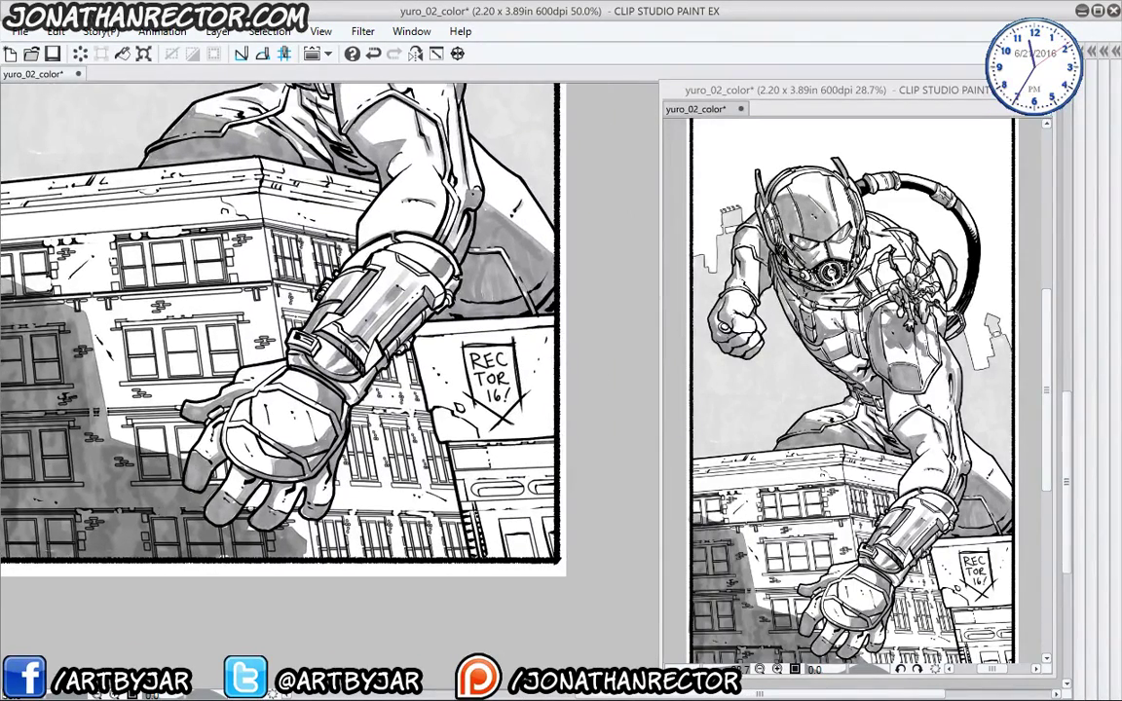
{"action": "left_click_drag", "start_coordinate": [329, 228], "coordinate": [339, 282]}
{"action": "left_click_drag", "start_coordinate": [337, 226], "coordinate": [283, 326]}
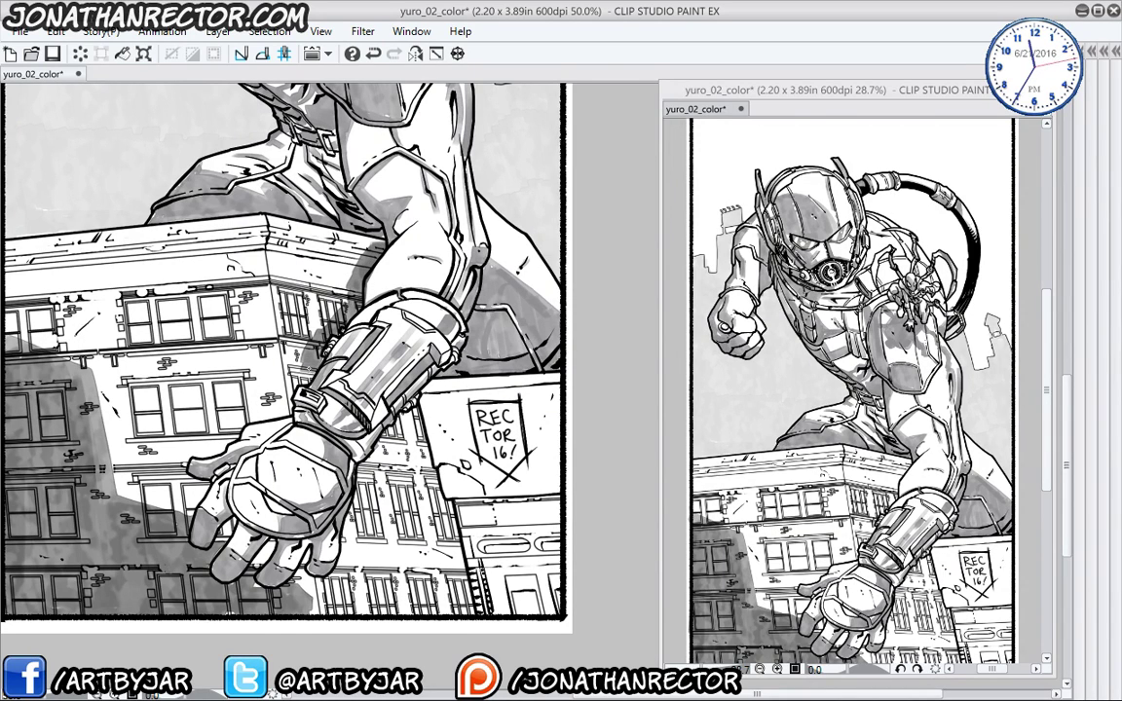
{"action": "mouse_move", "coordinate": [264, 368]}
{"action": "left_mouse_down"}
{"action": "mouse_move", "coordinate": [248, 200]}
{"action": "mouse_move", "coordinate": [326, 213]}
{"action": "mouse_move", "coordinate": [314, 255]}
{"action": "mouse_move", "coordinate": [256, 327]}
{"action": "left_mouse_up"}
{"action": "left_click_drag", "start_coordinate": [251, 216], "coordinate": [296, 205]}
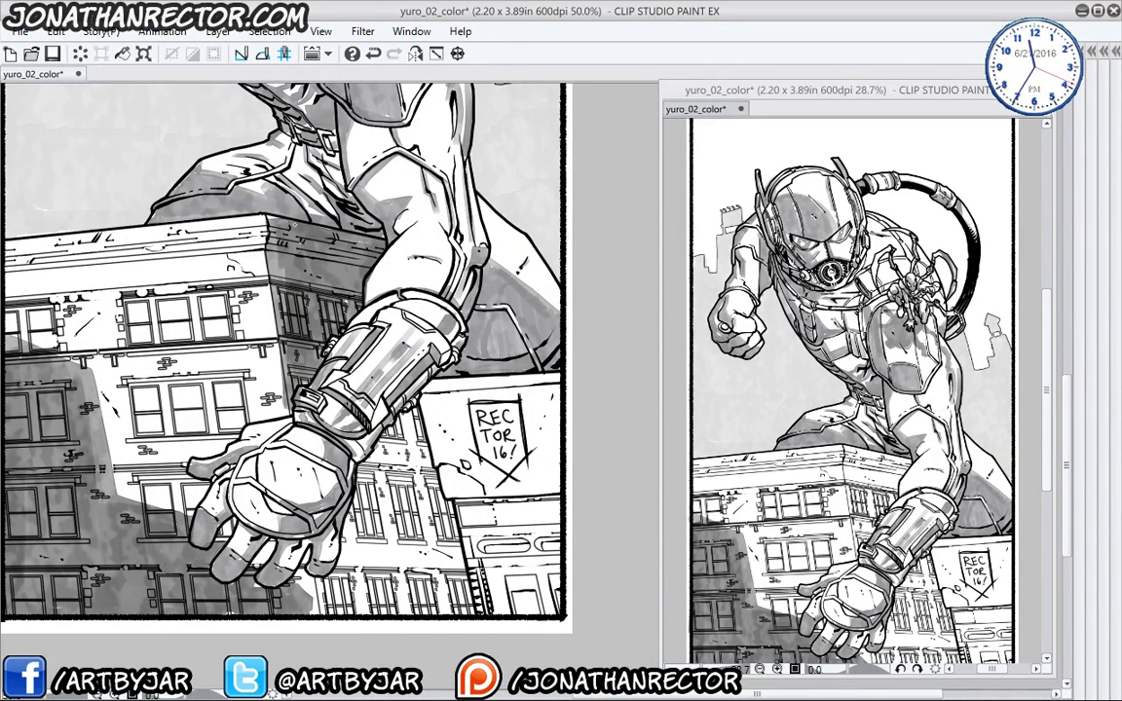
{"action": "left_click_drag", "start_coordinate": [358, 236], "coordinate": [299, 227]}
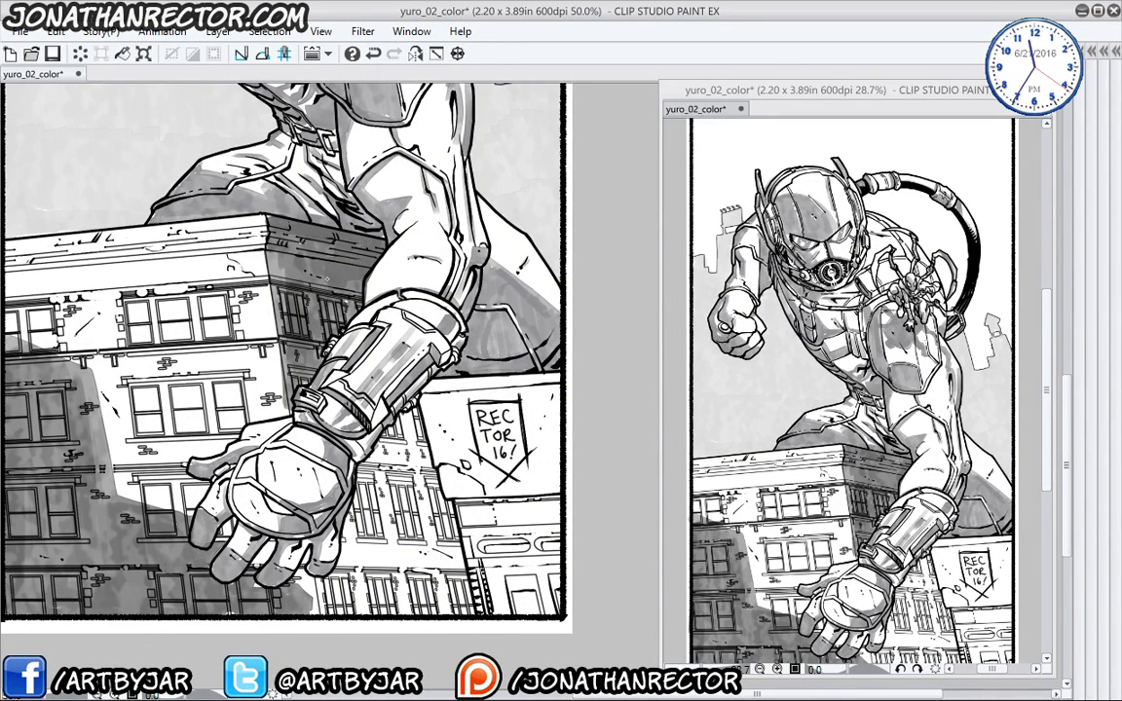
{"action": "scroll", "coordinate": [297, 258], "scroll_direction": "down", "scroll_amount": 2}
{"action": "mouse_move", "coordinate": [357, 292]}
{"action": "left_mouse_down"}
{"action": "mouse_move", "coordinate": [397, 465]}
{"action": "mouse_move", "coordinate": [280, 471]}
{"action": "mouse_move", "coordinate": [271, 446]}
{"action": "mouse_move", "coordinate": [312, 336]}
{"action": "mouse_move", "coordinate": [345, 297]}
{"action": "mouse_move", "coordinate": [390, 458]}
{"action": "left_mouse_up"}
{"action": "mouse_move", "coordinate": [414, 502]}
{"action": "left_mouse_down"}
{"action": "mouse_move", "coordinate": [370, 357]}
{"action": "mouse_move", "coordinate": [380, 503]}
{"action": "mouse_move", "coordinate": [344, 411]}
{"action": "mouse_move", "coordinate": [325, 501]}
{"action": "left_mouse_up"}
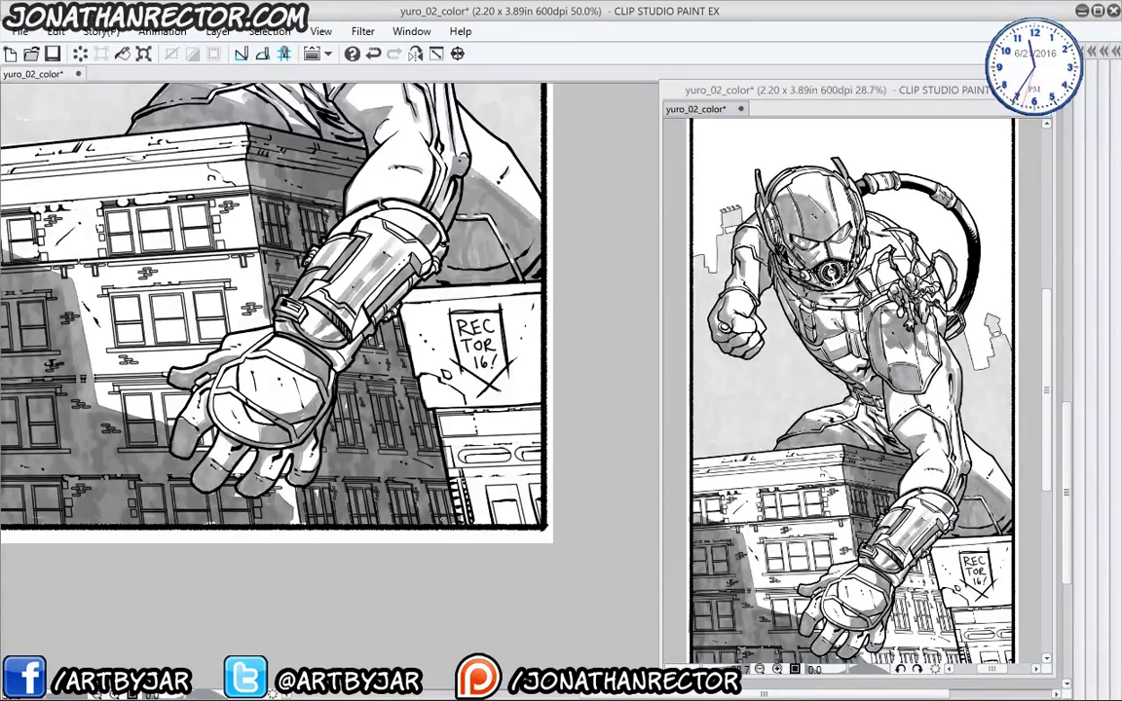
- Shade the building below the fingers and the left building's upper windows and wall strip
{"action": "left_click_drag", "start_coordinate": [365, 390], "coordinate": [331, 312]}
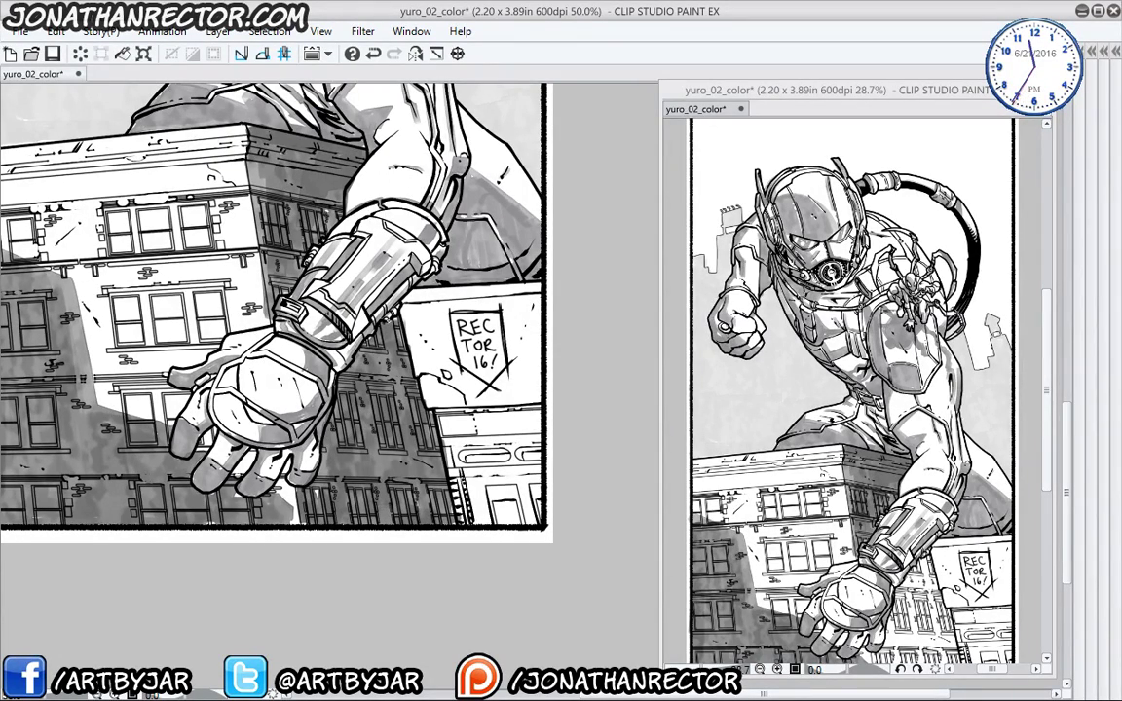
{"action": "left_click_drag", "start_coordinate": [203, 436], "coordinate": [207, 329]}
{"action": "left_click_drag", "start_coordinate": [81, 253], "coordinate": [165, 440]}
{"action": "left_click_drag", "start_coordinate": [374, 581], "coordinate": [373, 597]}
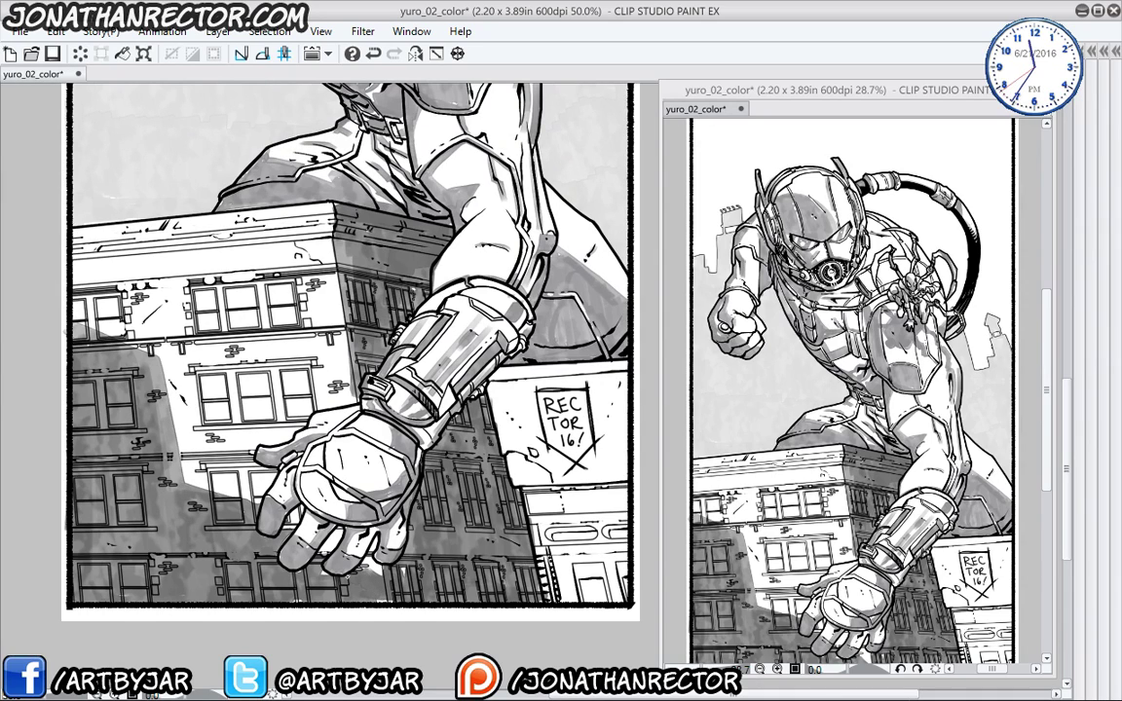
{"action": "left_click_drag", "start_coordinate": [145, 325], "coordinate": [171, 386]}
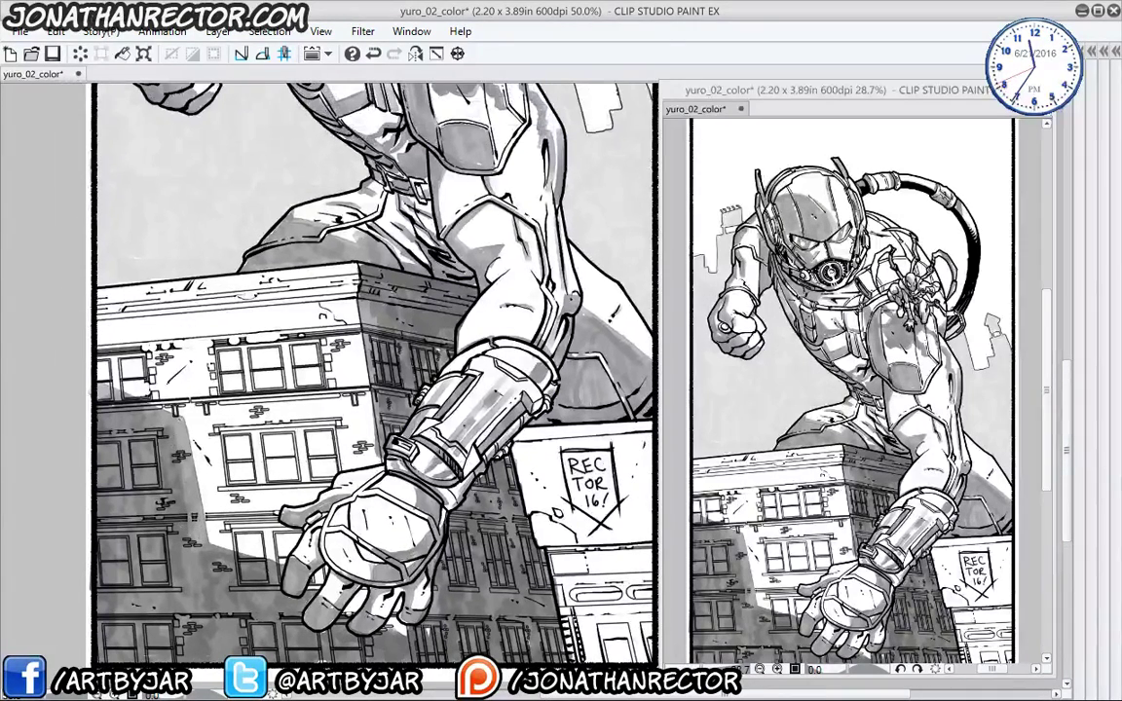
{"action": "left_click_drag", "start_coordinate": [184, 430], "coordinate": [109, 382]}
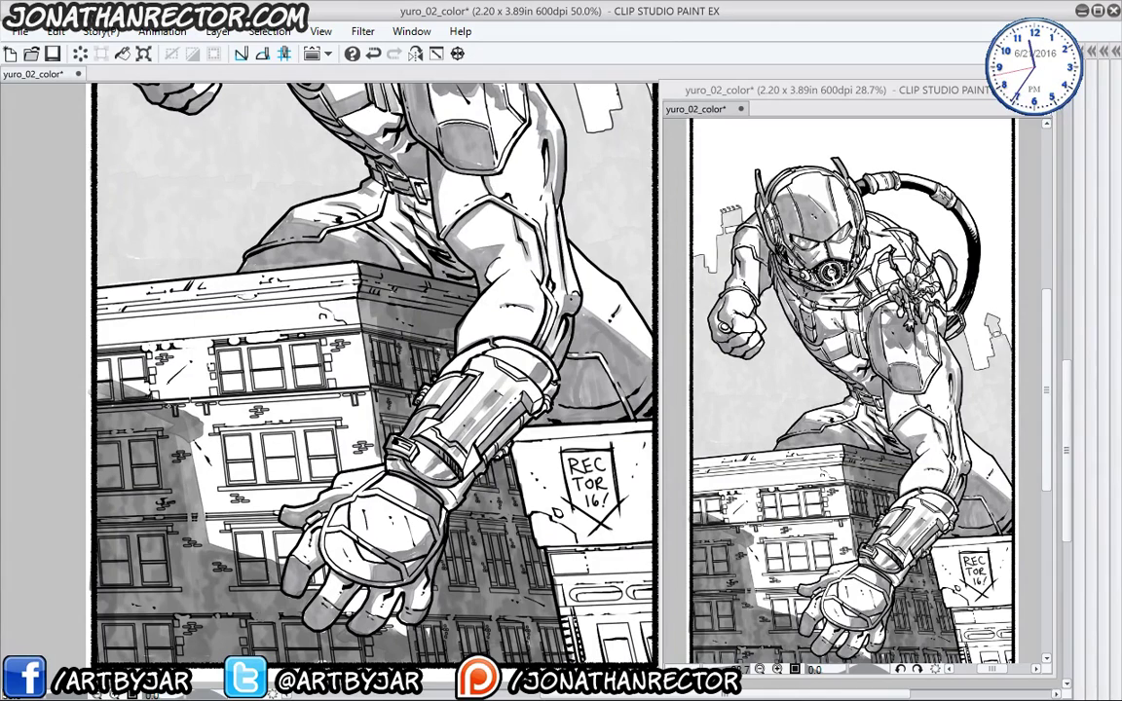
{"action": "left_click_drag", "start_coordinate": [184, 374], "coordinate": [148, 393]}
{"action": "mouse_move", "coordinate": [183, 349]}
{"action": "left_mouse_down"}
{"action": "mouse_move", "coordinate": [128, 324]}
{"action": "mouse_move", "coordinate": [161, 347]}
{"action": "left_mouse_up"}
{"action": "mouse_move", "coordinate": [189, 288]}
{"action": "left_mouse_down"}
{"action": "mouse_move", "coordinate": [128, 318]}
{"action": "mouse_move", "coordinate": [181, 336]}
{"action": "left_mouse_up"}
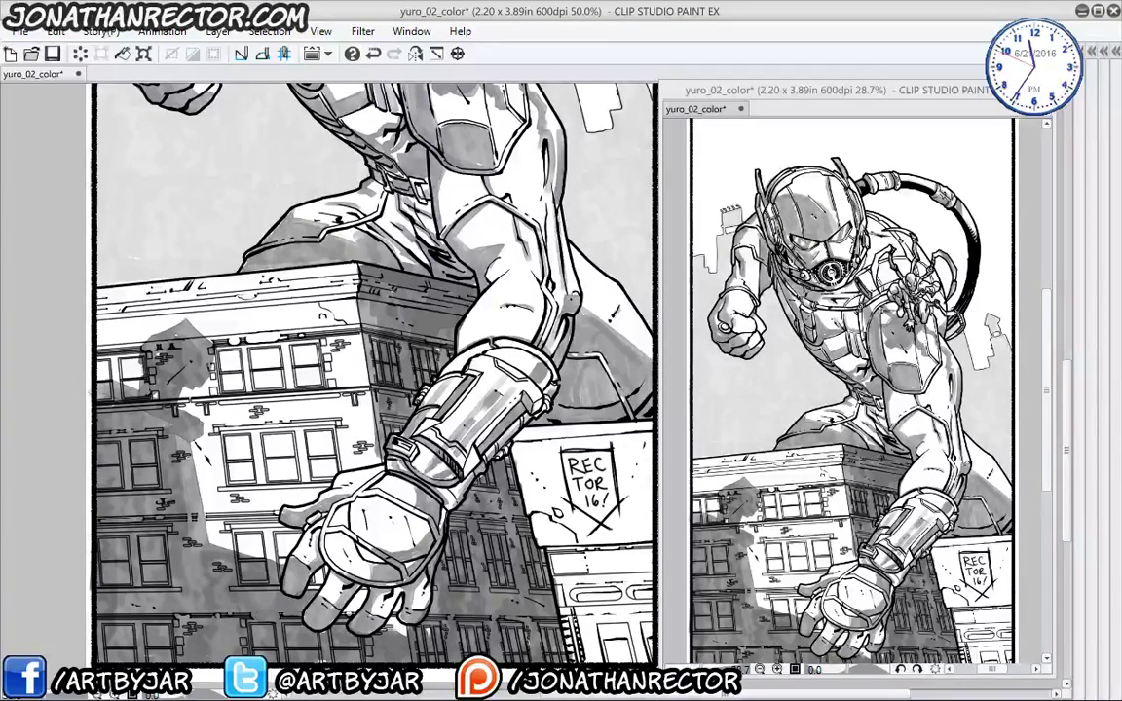
{"action": "mouse_move", "coordinate": [166, 418]}
{"action": "left_mouse_down"}
{"action": "mouse_move", "coordinate": [190, 439]}
{"action": "mouse_move", "coordinate": [195, 481]}
{"action": "left_mouse_up"}
{"action": "left_click_drag", "start_coordinate": [180, 481], "coordinate": [209, 499]}
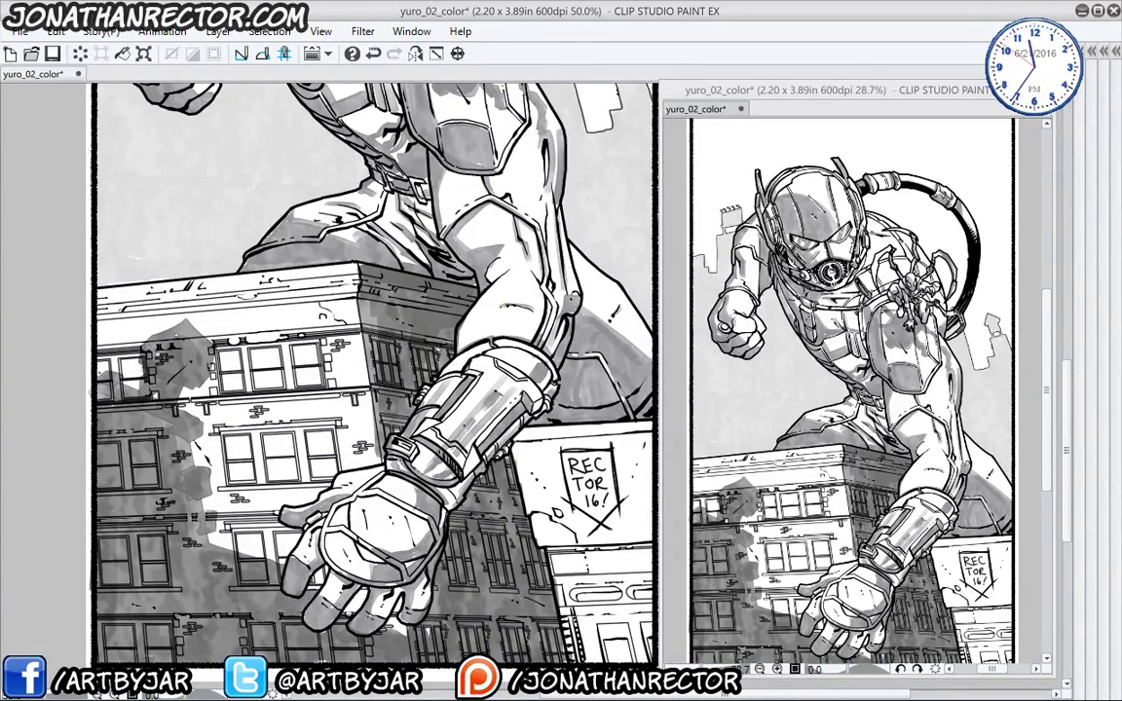
- Shade the building roofline and the slot and ledge detail near the hand
{"action": "left_click_drag", "start_coordinate": [234, 429], "coordinate": [259, 497]}
{"action": "left_click_drag", "start_coordinate": [111, 346], "coordinate": [345, 329]}
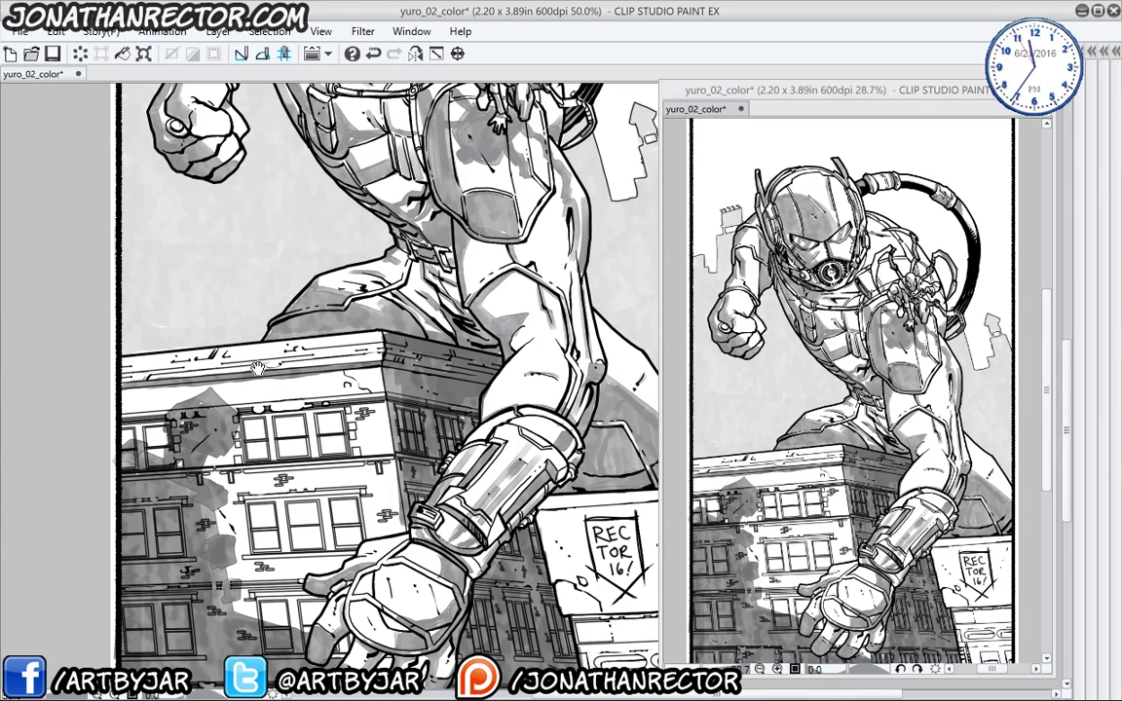
{"action": "left_click_drag", "start_coordinate": [279, 425], "coordinate": [251, 366]}
{"action": "left_click_drag", "start_coordinate": [374, 336], "coordinate": [198, 322]}
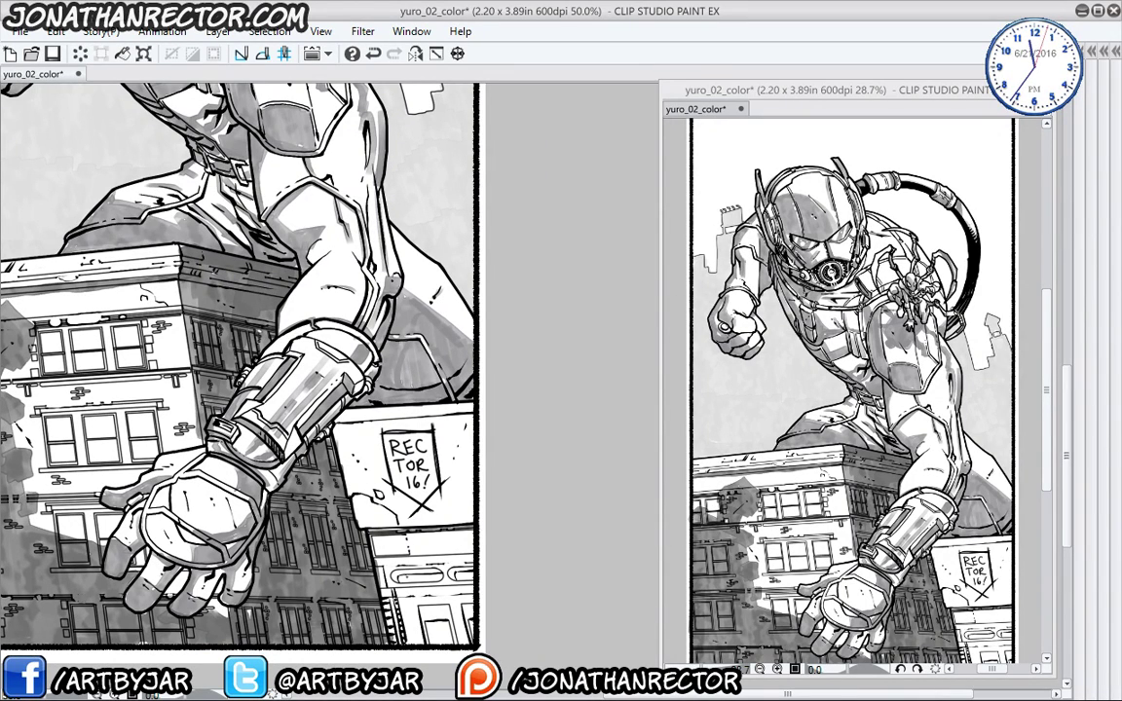
{"action": "mouse_move", "coordinate": [387, 574]}
{"action": "left_mouse_down"}
{"action": "mouse_move", "coordinate": [403, 580]}
{"action": "mouse_move", "coordinate": [411, 549]}
{"action": "left_mouse_up"}
{"action": "left_click_drag", "start_coordinate": [409, 551], "coordinate": [373, 546]}
{"action": "mouse_move", "coordinate": [417, 578]}
{"action": "left_mouse_down"}
{"action": "mouse_move", "coordinate": [411, 526]}
{"action": "mouse_move", "coordinate": [350, 529]}
{"action": "mouse_move", "coordinate": [425, 528]}
{"action": "left_mouse_up"}
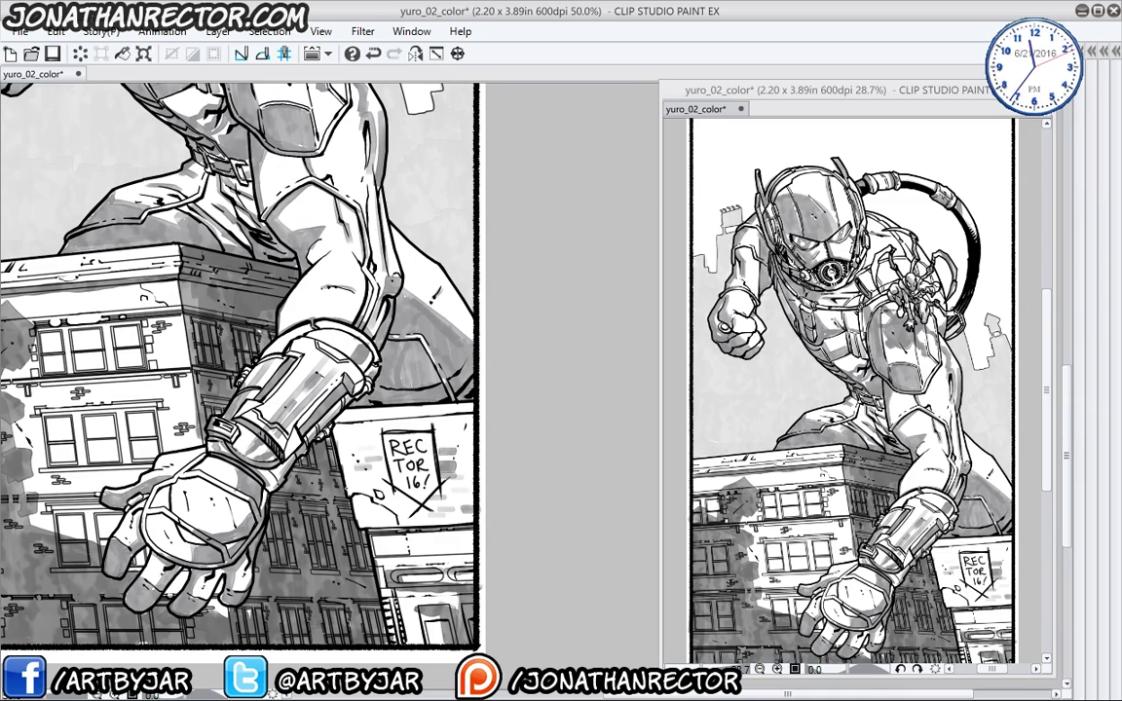
{"action": "scroll", "coordinate": [273, 496], "scroll_direction": "up", "scroll_amount": 5}
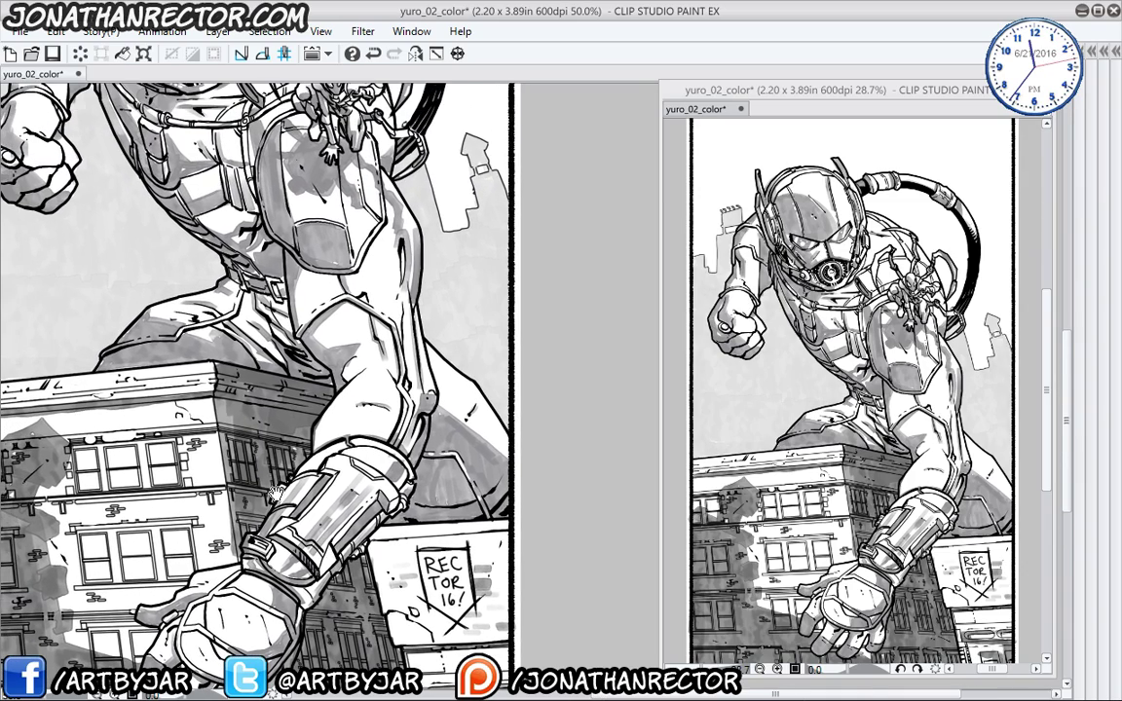
{"action": "left_click_drag", "start_coordinate": [274, 495], "coordinate": [259, 579]}
{"action": "scroll", "coordinate": [352, 485], "scroll_direction": "up", "scroll_amount": 5}
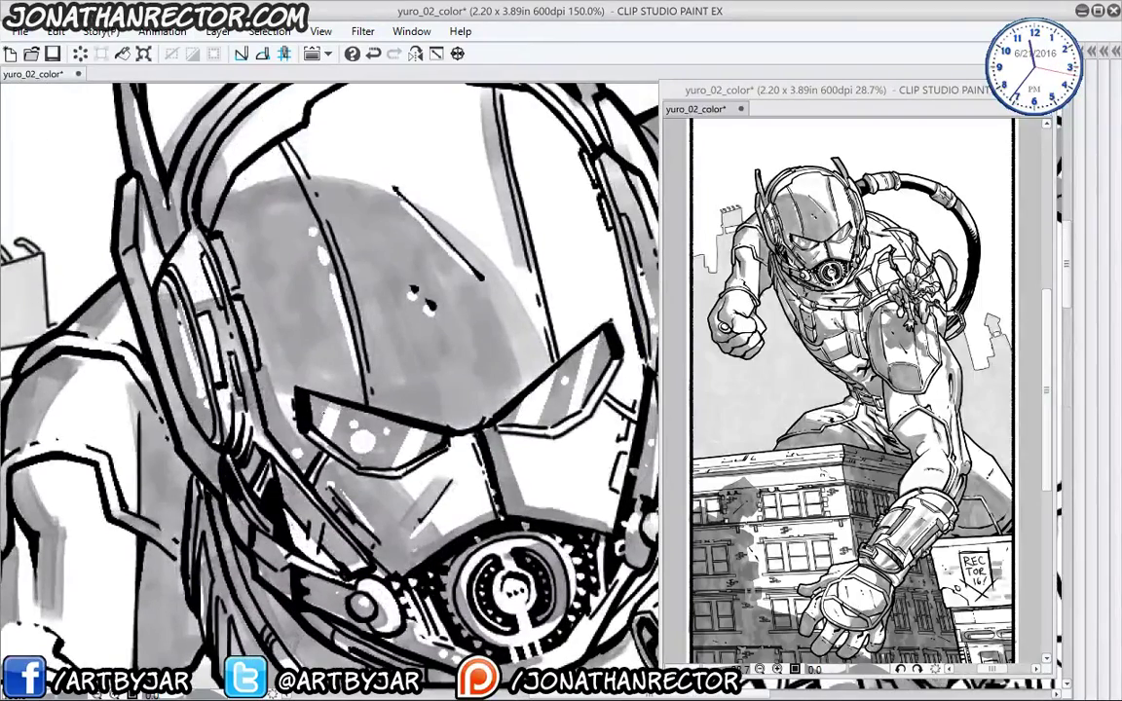
- Darken the left lens top, helmet dome near the right eye, and diagonal glass edge
{"action": "mouse_move", "coordinate": [315, 403]}
{"action": "left_mouse_down"}
{"action": "mouse_move", "coordinate": [441, 439]}
{"action": "mouse_move", "coordinate": [314, 402]}
{"action": "mouse_move", "coordinate": [419, 436]}
{"action": "left_mouse_up"}
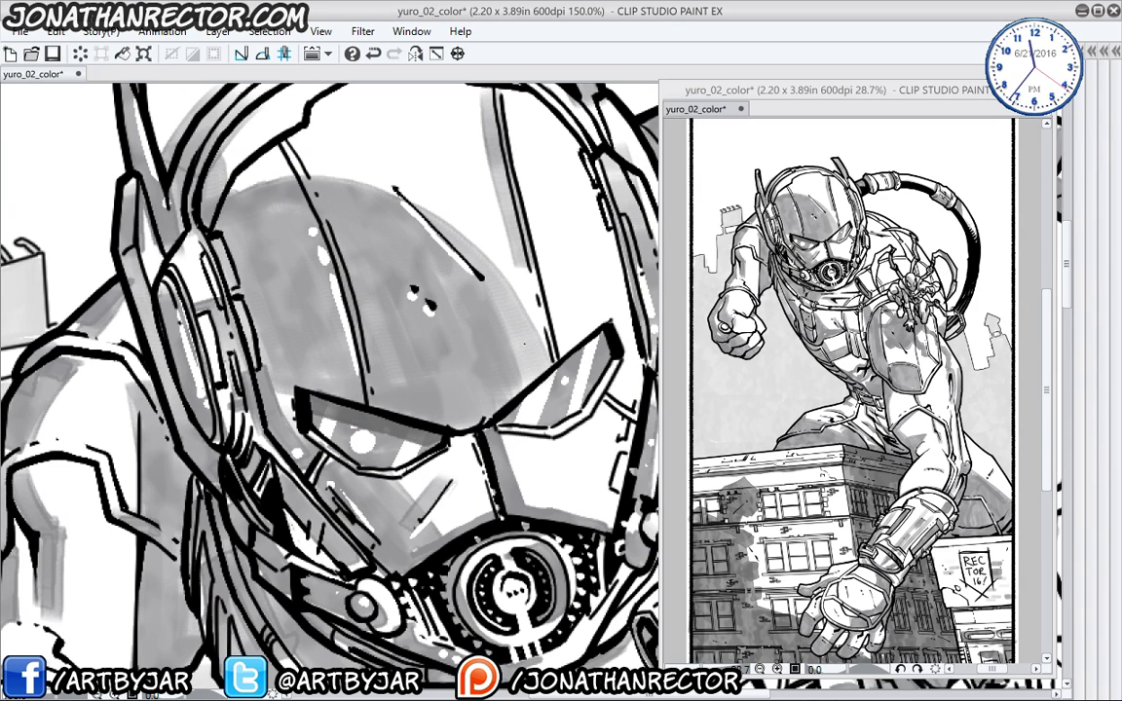
{"action": "left_click_drag", "start_coordinate": [526, 307], "coordinate": [468, 380]}
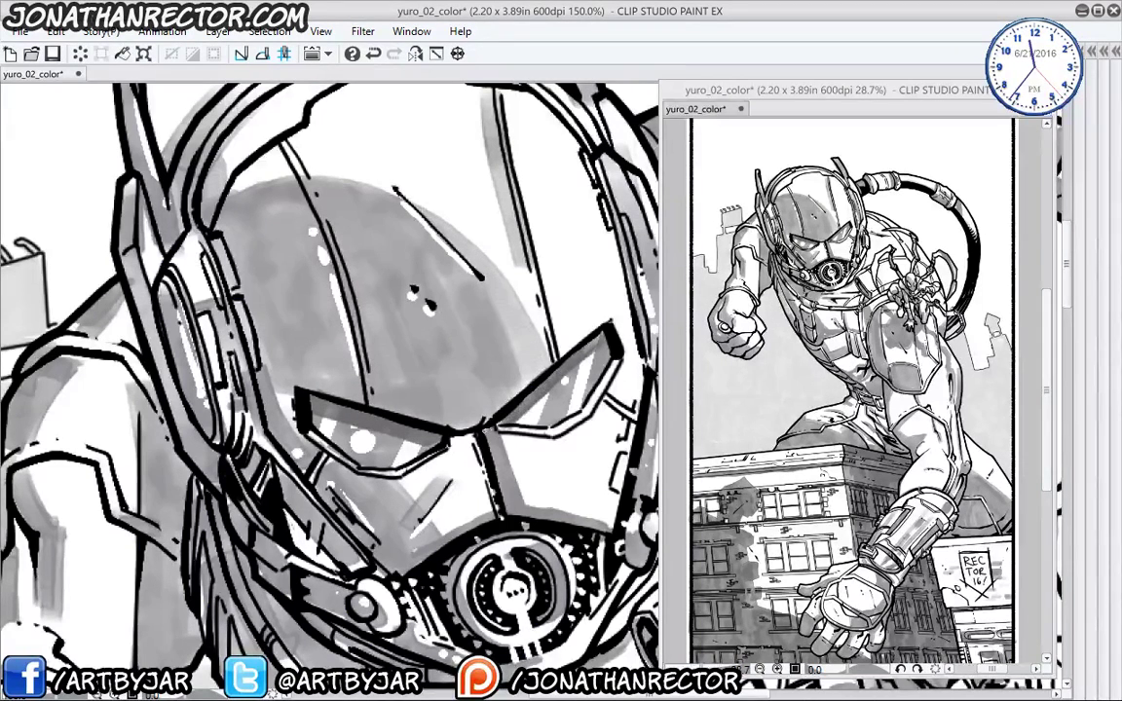
{"action": "left_click_drag", "start_coordinate": [346, 433], "coordinate": [313, 514]}
{"action": "left_click_drag", "start_coordinate": [475, 205], "coordinate": [464, 306]}
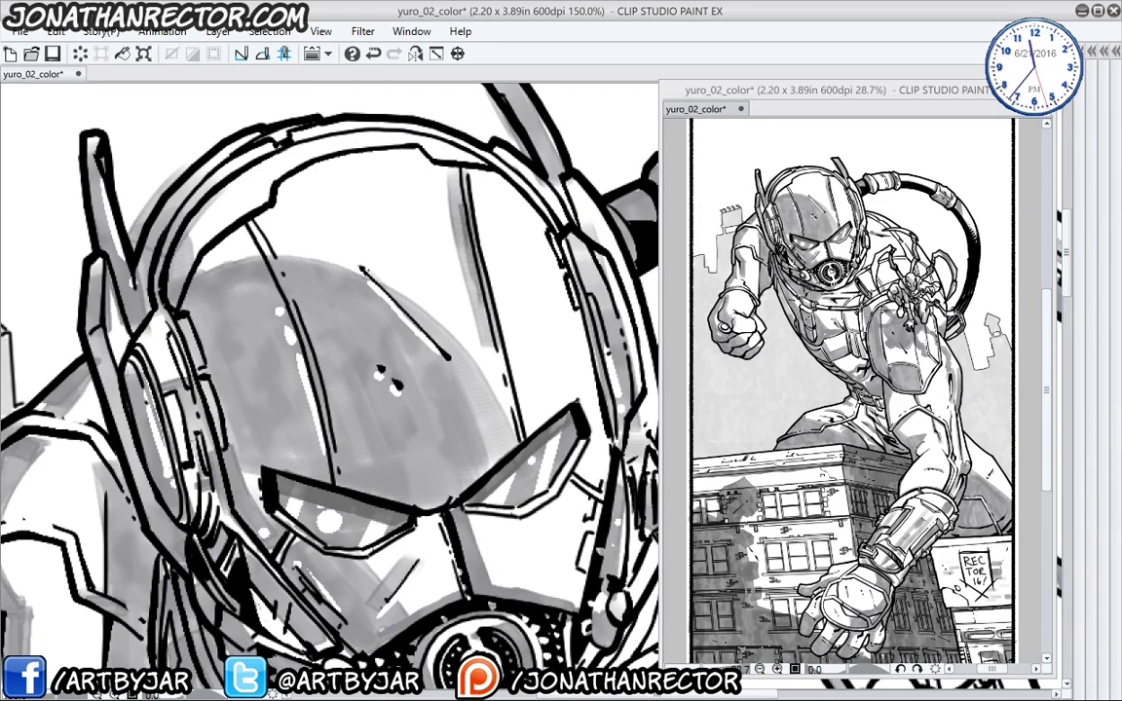
{"action": "left_click_drag", "start_coordinate": [362, 269], "coordinate": [429, 336]}
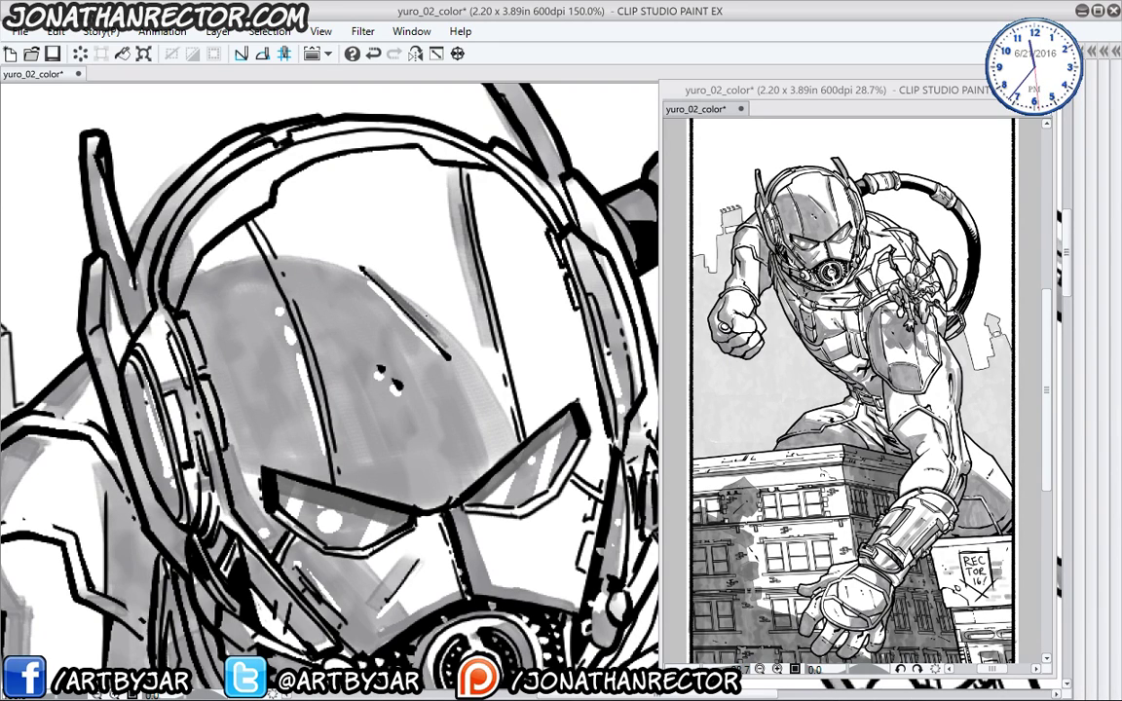
{"action": "left_click_drag", "start_coordinate": [360, 268], "coordinate": [409, 318]}
- Shade the helmet line, nose plate, right eye lens and brow, and left lens edge
{"action": "left_click_drag", "start_coordinate": [236, 286], "coordinate": [253, 281]}
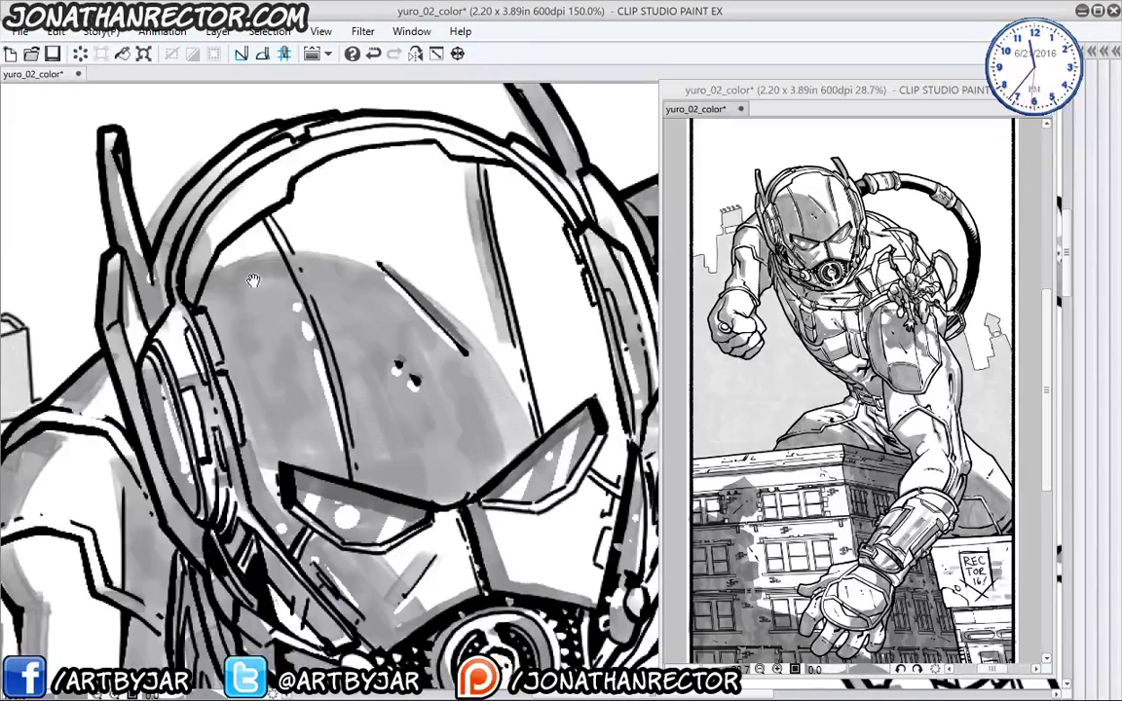
{"action": "left_click_drag", "start_coordinate": [252, 203], "coordinate": [326, 426]}
{"action": "left_click_drag", "start_coordinate": [348, 453], "coordinate": [326, 345]}
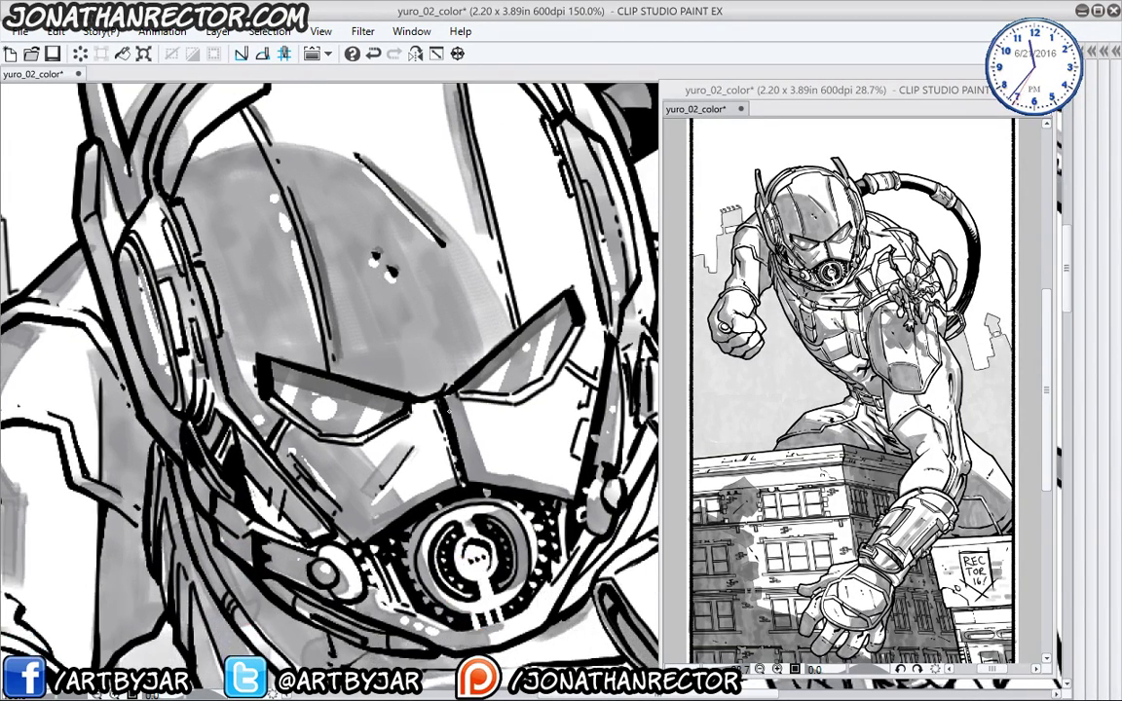
{"action": "mouse_move", "coordinate": [409, 358]}
{"action": "left_mouse_down"}
{"action": "mouse_move", "coordinate": [439, 424]}
{"action": "mouse_move", "coordinate": [509, 443]}
{"action": "left_mouse_up"}
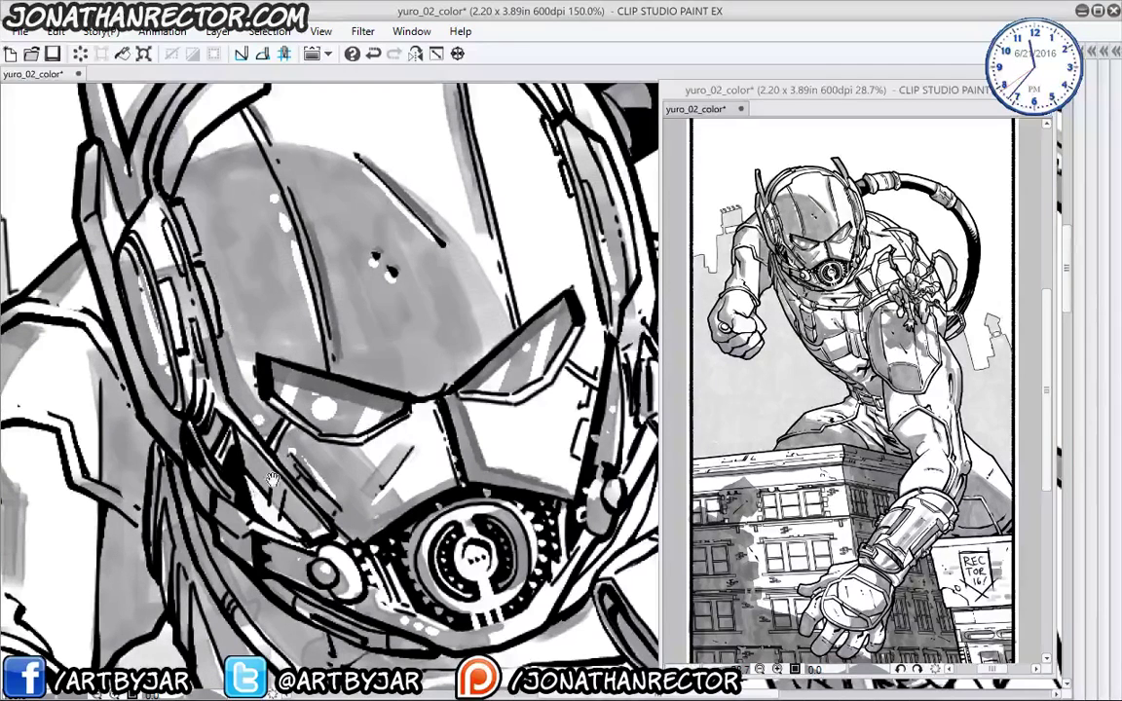
{"action": "left_click_drag", "start_coordinate": [406, 432], "coordinate": [398, 419]}
{"action": "left_click_drag", "start_coordinate": [507, 307], "coordinate": [534, 328]}
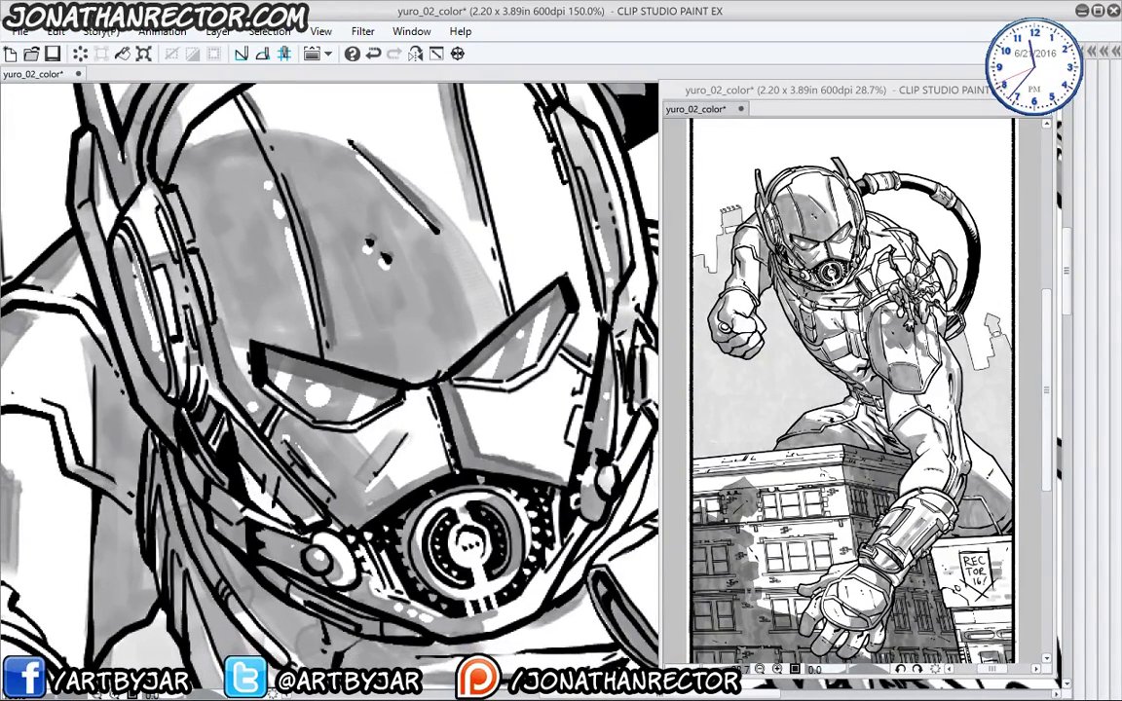
{"action": "left_click_drag", "start_coordinate": [514, 285], "coordinate": [487, 325]}
{"action": "left_click_drag", "start_coordinate": [517, 280], "coordinate": [511, 288]}
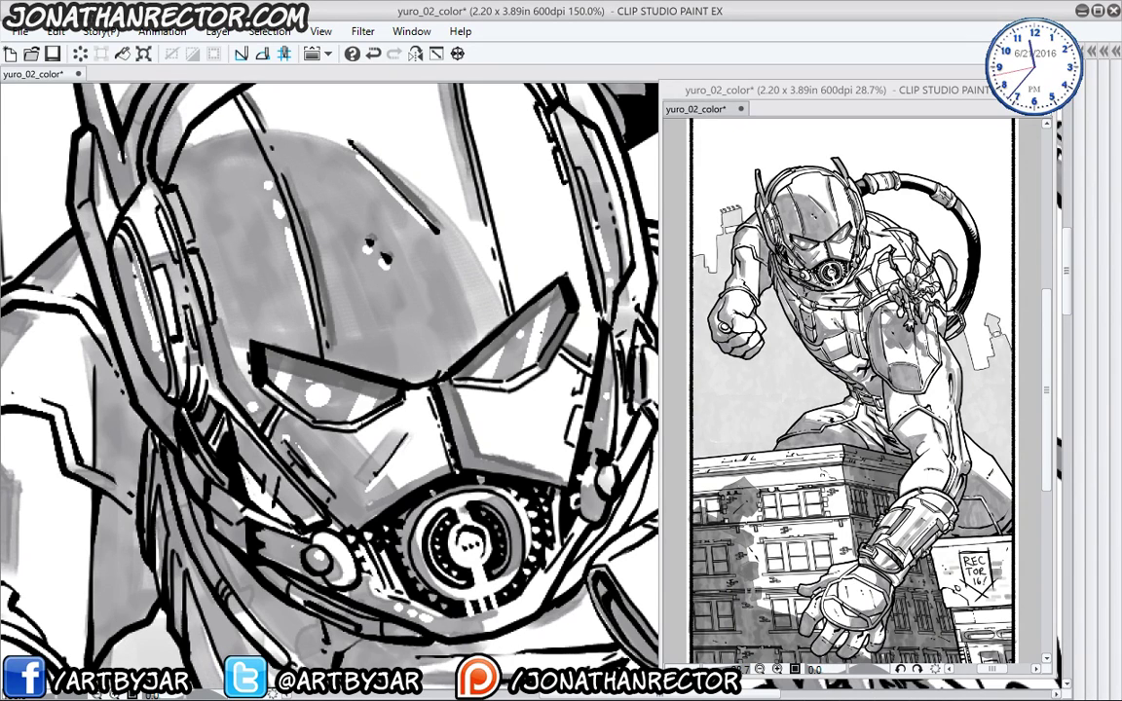
{"action": "left_click_drag", "start_coordinate": [402, 410], "coordinate": [359, 429]}
- Darken the headset's left and lower-left edges, left antenna and inner ring edge
{"action": "left_click_drag", "start_coordinate": [234, 373], "coordinate": [273, 448]}
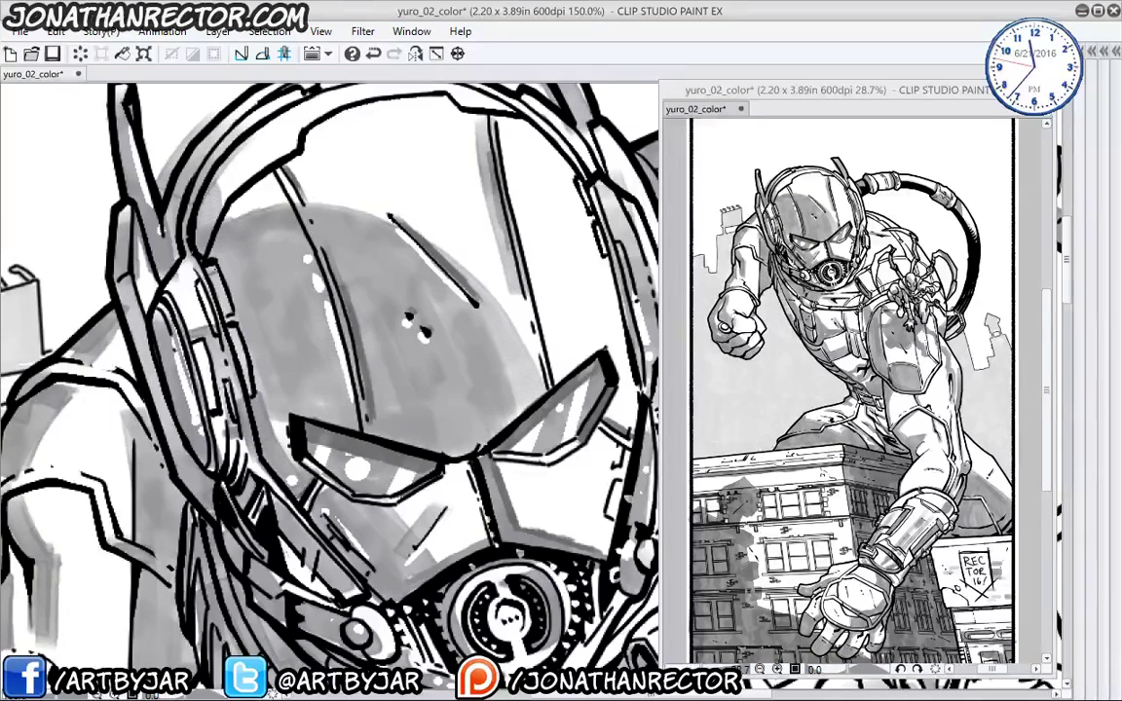
{"action": "mouse_move", "coordinate": [217, 282]}
{"action": "left_mouse_down"}
{"action": "mouse_move", "coordinate": [199, 236]}
{"action": "mouse_move", "coordinate": [239, 353]}
{"action": "left_mouse_up"}
{"action": "left_click_drag", "start_coordinate": [331, 370], "coordinate": [360, 485]}
{"action": "left_click_drag", "start_coordinate": [141, 195], "coordinate": [136, 356]}
{"action": "left_click_drag", "start_coordinate": [160, 447], "coordinate": [167, 355]}
{"action": "mouse_move", "coordinate": [157, 305]}
{"action": "left_mouse_down"}
{"action": "mouse_move", "coordinate": [201, 448]}
{"action": "mouse_move", "coordinate": [226, 483]}
{"action": "left_mouse_up"}
{"action": "left_click_drag", "start_coordinate": [188, 408], "coordinate": [202, 431]}
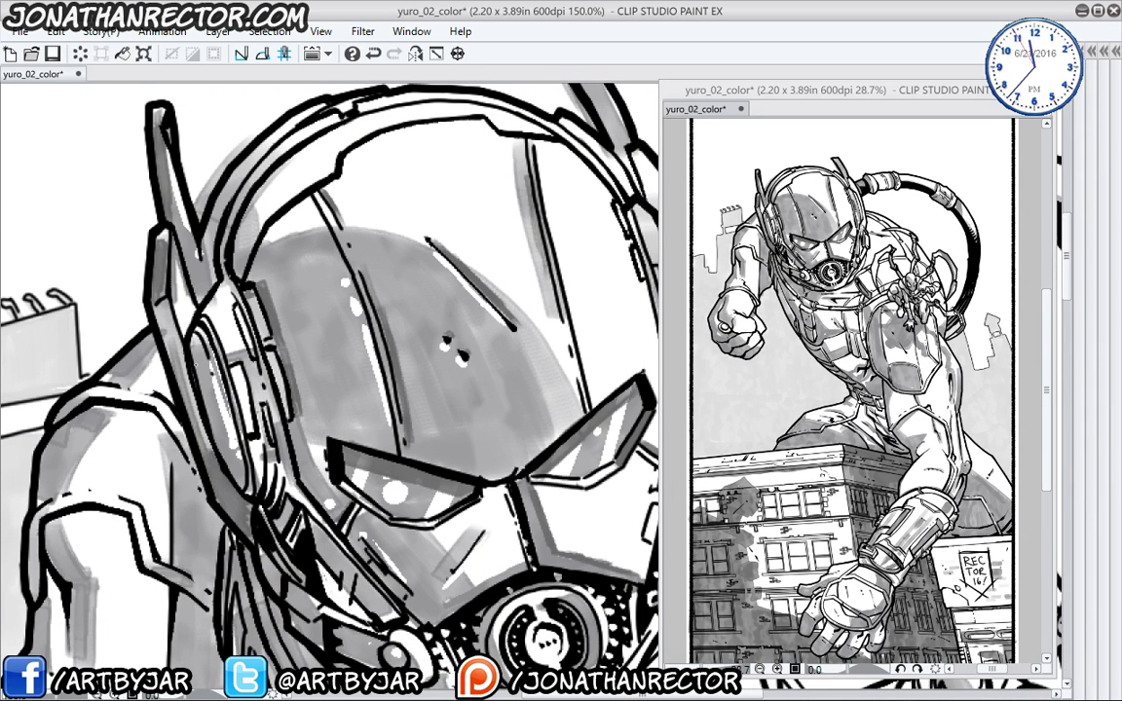
{"action": "left_click_drag", "start_coordinate": [176, 326], "coordinate": [207, 417]}
{"action": "left_click_drag", "start_coordinate": [229, 339], "coordinate": [241, 353]}
{"action": "left_click_drag", "start_coordinate": [264, 520], "coordinate": [194, 318]}
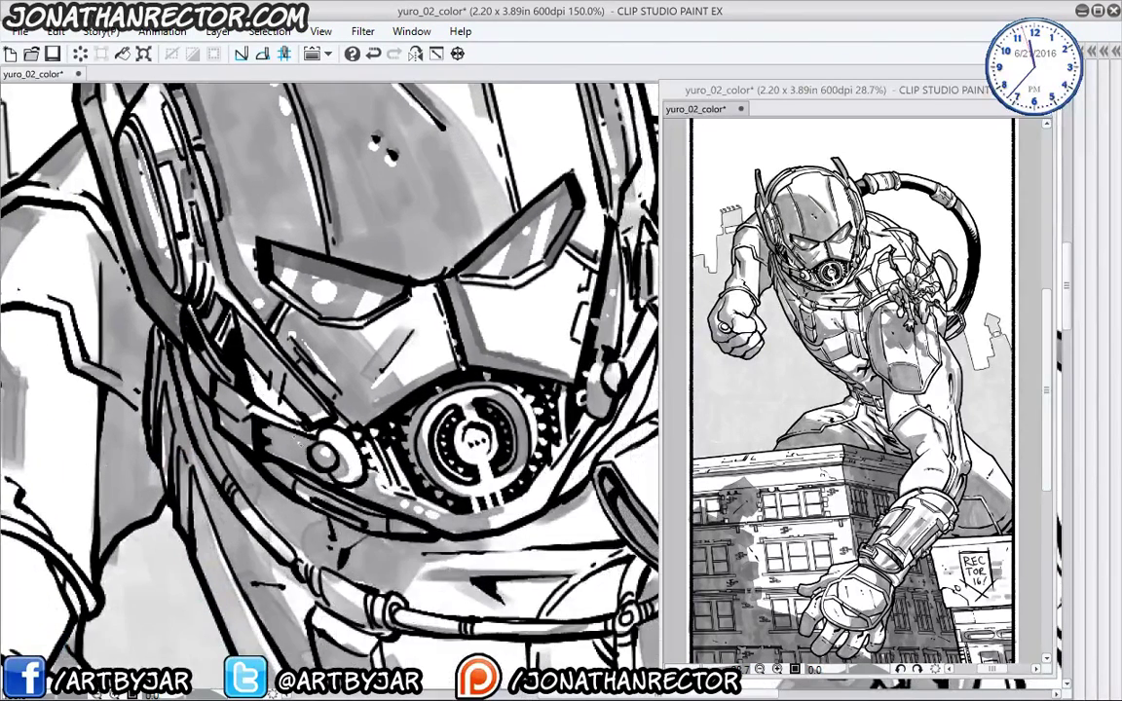
{"action": "left_click_drag", "start_coordinate": [290, 417], "coordinate": [242, 386]}
{"action": "mouse_move", "coordinate": [249, 407]}
{"action": "left_mouse_down"}
{"action": "mouse_move", "coordinate": [236, 383]}
{"action": "mouse_move", "coordinate": [203, 378]}
{"action": "left_mouse_up"}
{"action": "left_click_drag", "start_coordinate": [207, 384], "coordinate": [198, 372]}
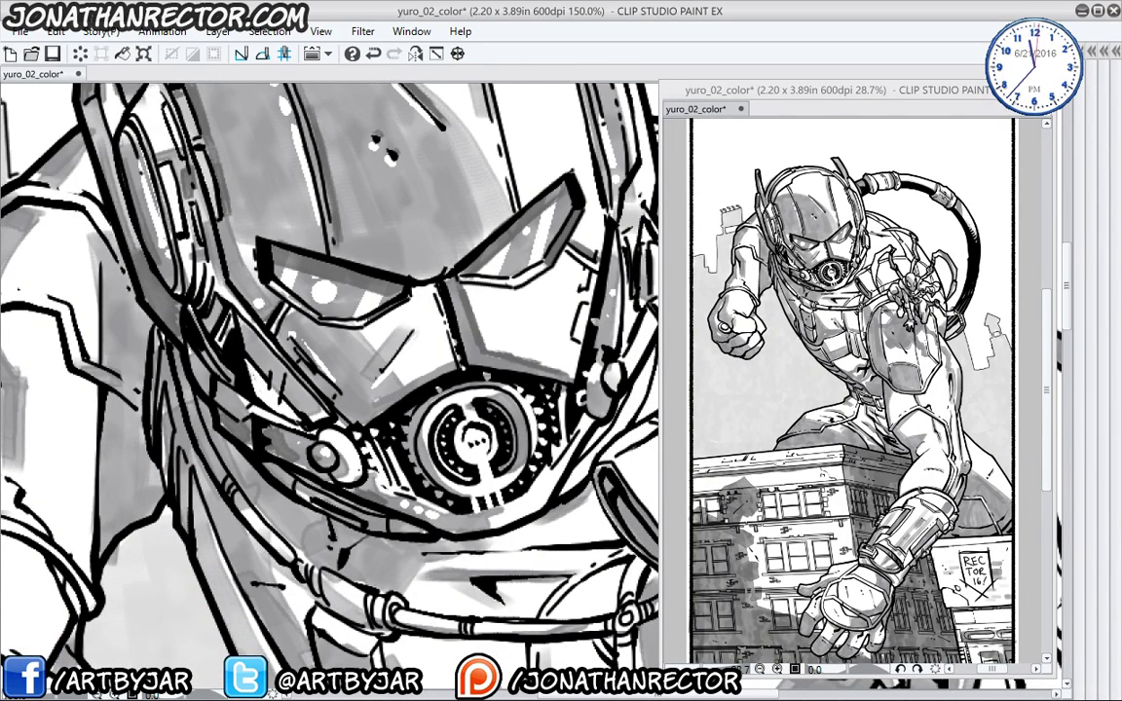
- Shade the helmet's inner right edge and the area just above both eye visors
{"action": "left_click_drag", "start_coordinate": [331, 446], "coordinate": [278, 426]}
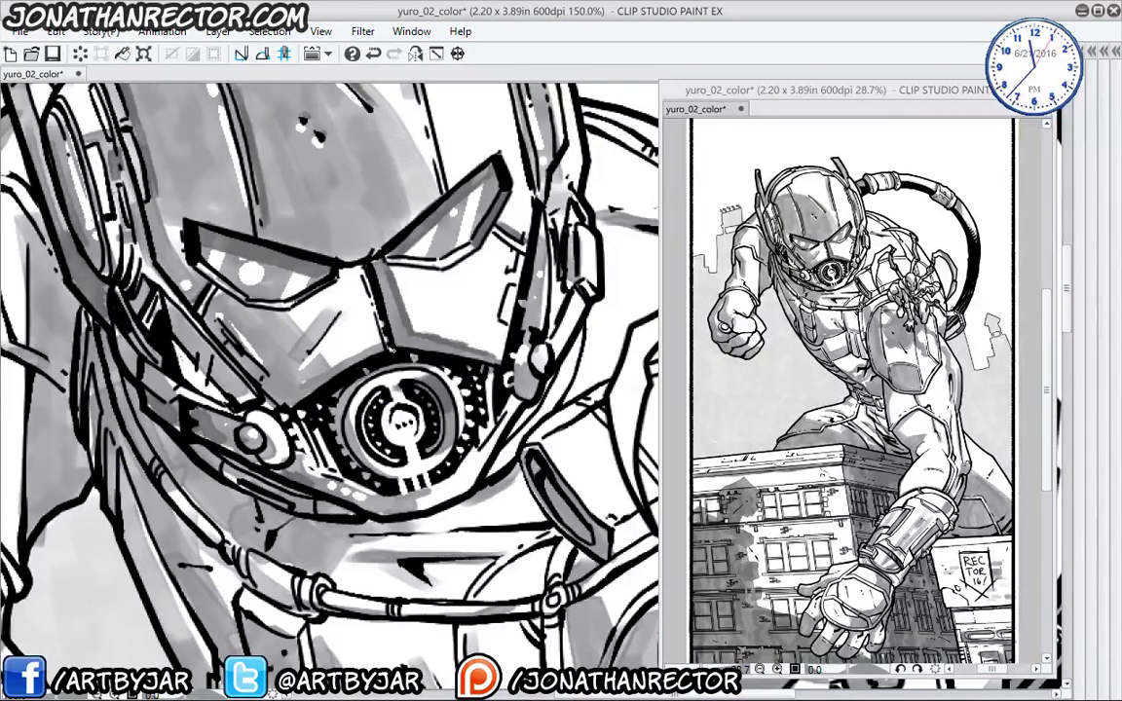
{"action": "left_click_drag", "start_coordinate": [380, 332], "coordinate": [328, 362]}
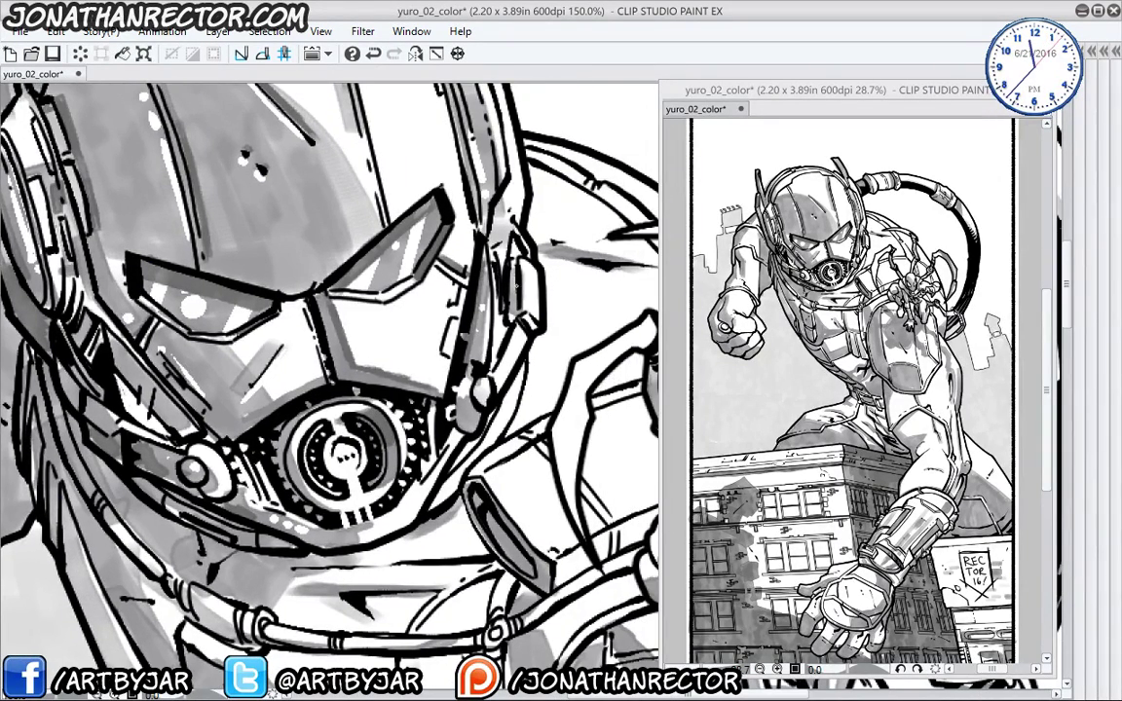
{"action": "left_click_drag", "start_coordinate": [462, 254], "coordinate": [458, 438]}
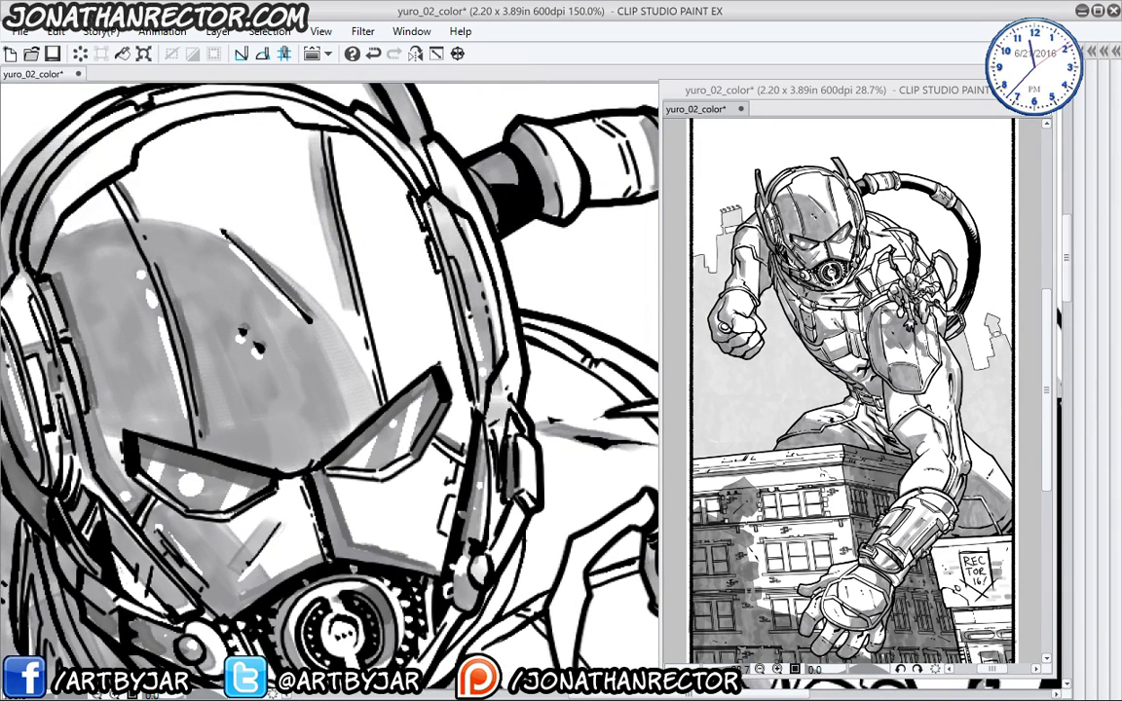
{"action": "left_click_drag", "start_coordinate": [428, 195], "coordinate": [469, 319]}
{"action": "left_click_drag", "start_coordinate": [409, 270], "coordinate": [431, 365]}
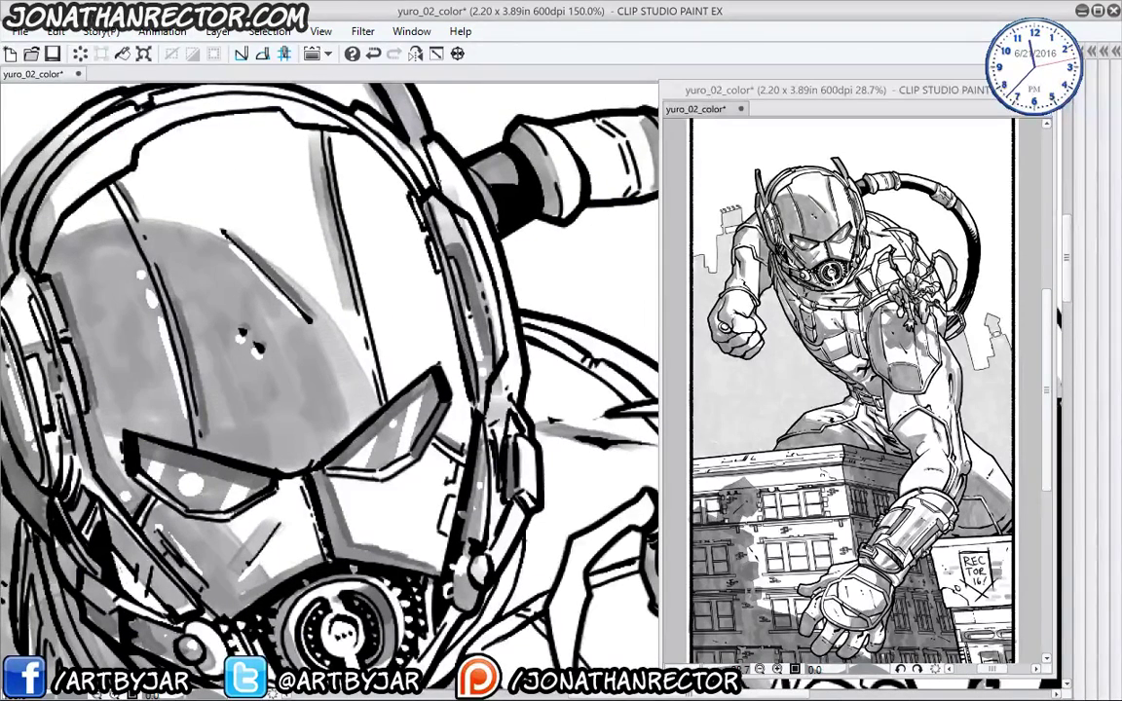
{"action": "mouse_move", "coordinate": [425, 197]}
{"action": "left_mouse_down"}
{"action": "mouse_move", "coordinate": [450, 322]}
{"action": "mouse_move", "coordinate": [441, 333]}
{"action": "mouse_move", "coordinate": [471, 299]}
{"action": "left_mouse_up"}
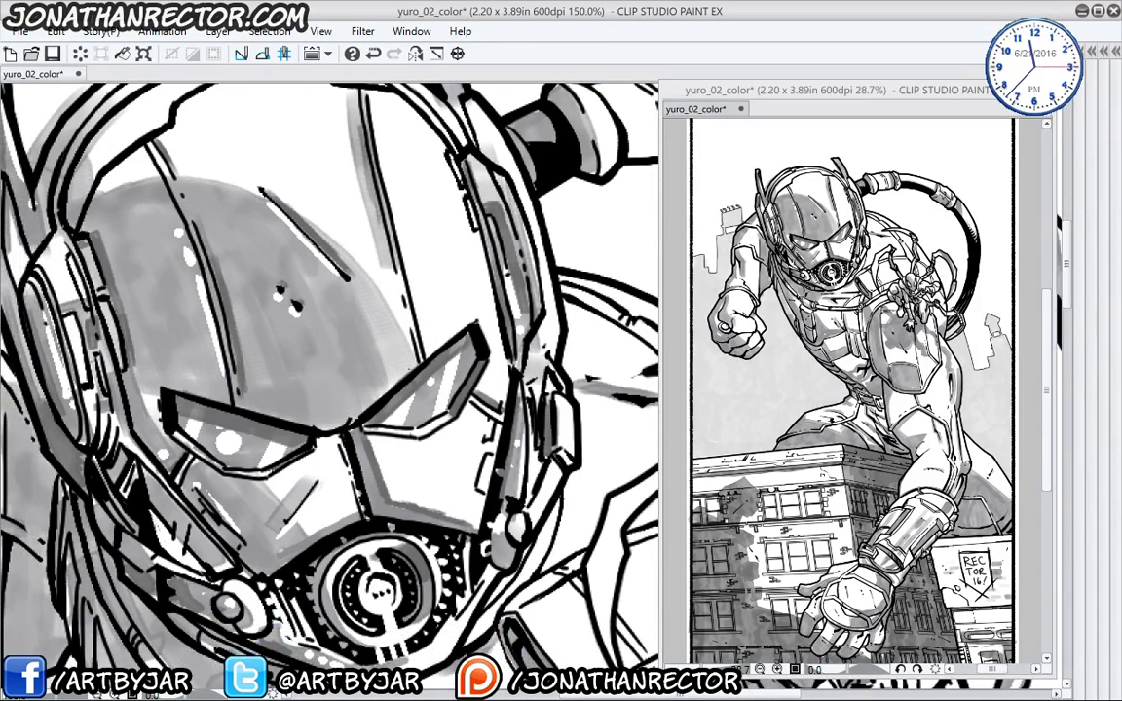
{"action": "mouse_move", "coordinate": [321, 375]}
{"action": "left_mouse_down"}
{"action": "mouse_move", "coordinate": [428, 284]}
{"action": "mouse_move", "coordinate": [419, 292]}
{"action": "left_mouse_up"}
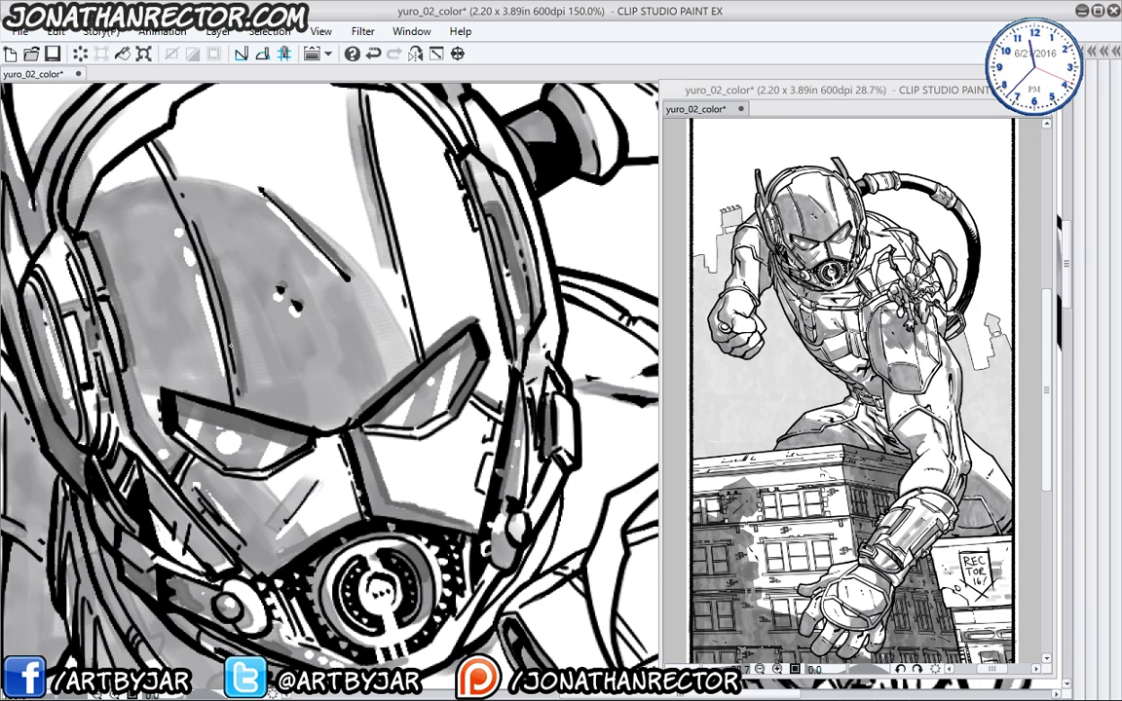
{"action": "mouse_move", "coordinate": [325, 384]}
{"action": "left_mouse_down"}
{"action": "mouse_move", "coordinate": [265, 380]}
{"action": "mouse_move", "coordinate": [147, 341]}
{"action": "left_mouse_up"}
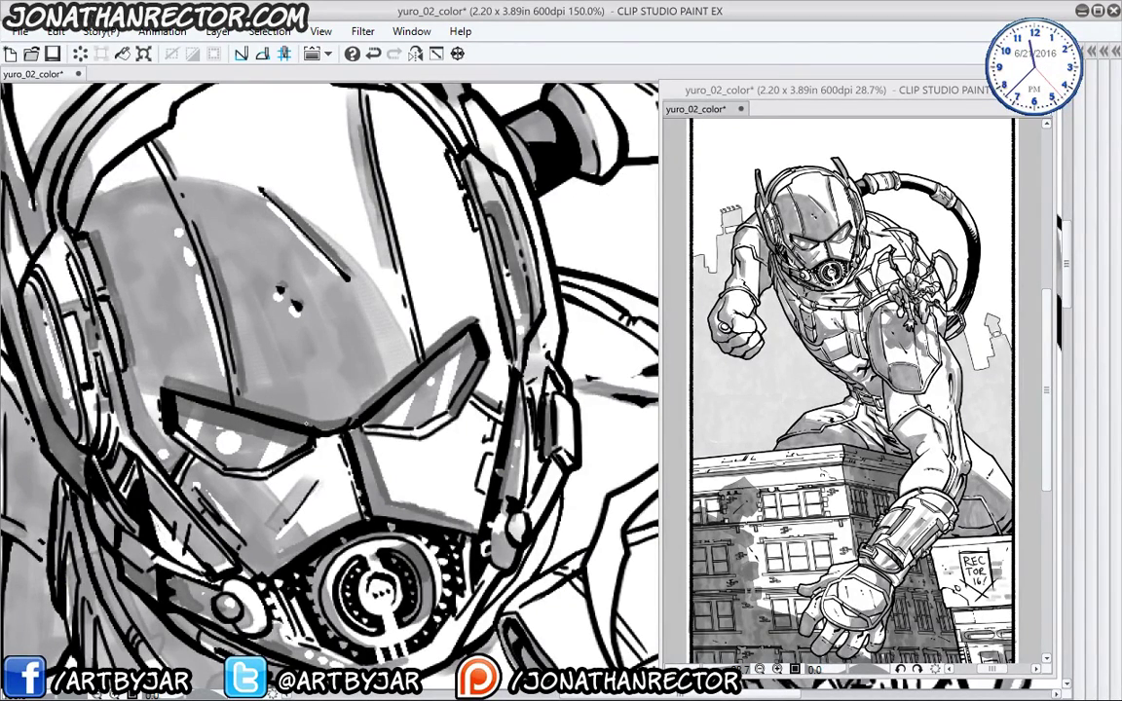
{"action": "left_click_drag", "start_coordinate": [193, 533], "coordinate": [247, 458]}
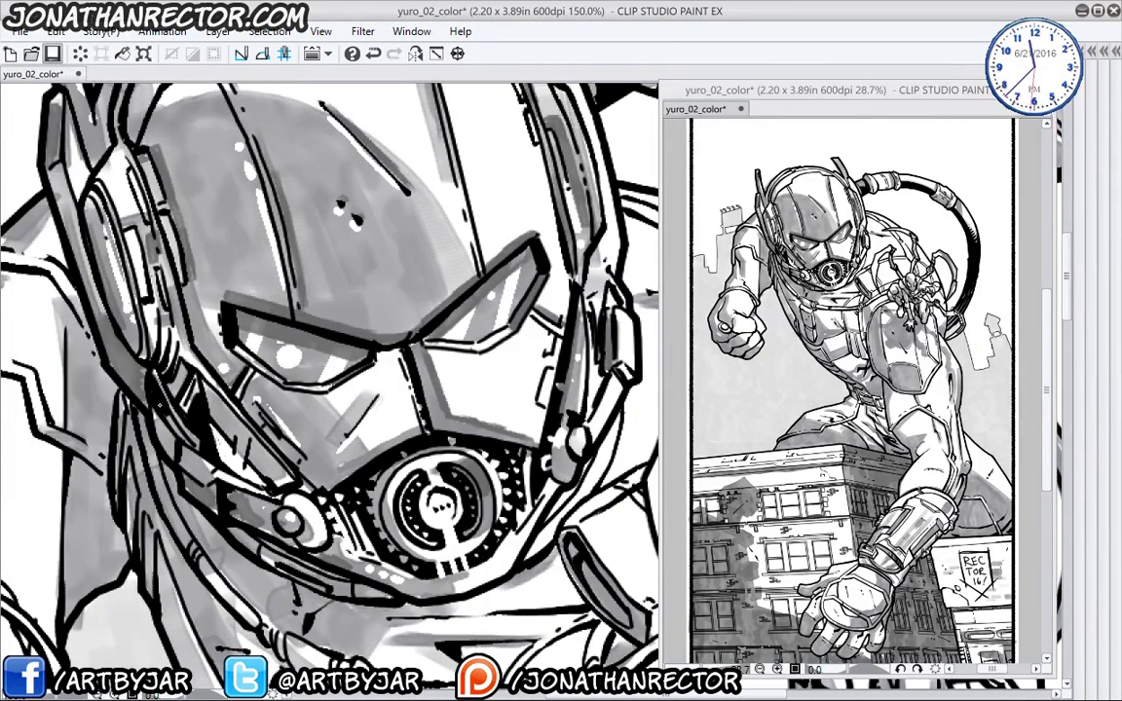
- Save yuro_02_color with the new helmet shading using Ctrl+S
{"action": "key", "text": "ctrl+s"}
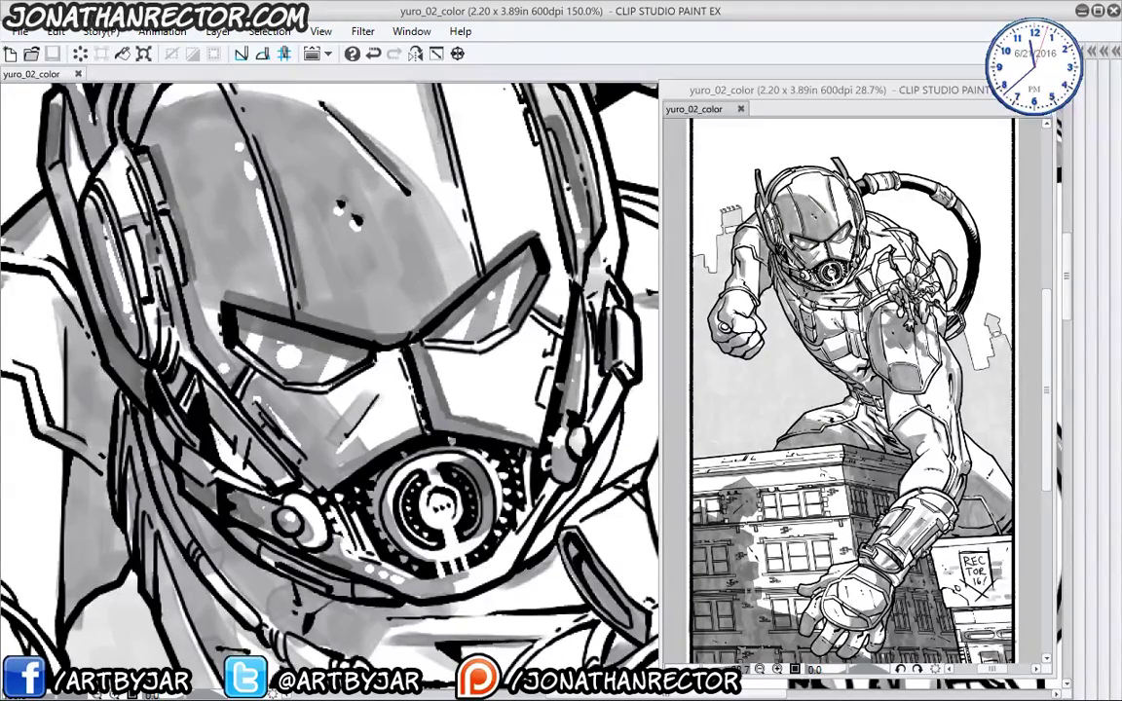
- Zoom out to 66.7% and shade the helmet's left side and the shoulder below it in grey
{"action": "left_click_drag", "start_coordinate": [249, 555], "coordinate": [234, 487]}
{"action": "scroll", "coordinate": [107, 399], "scroll_direction": "down", "scroll_amount": 2}
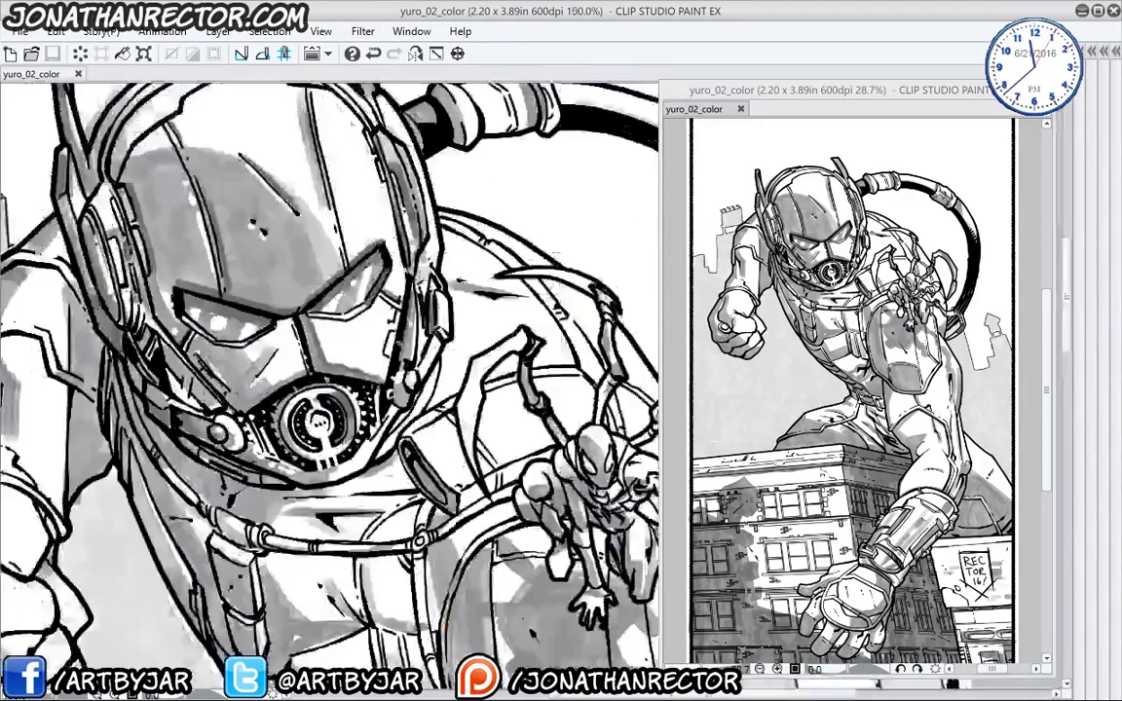
{"action": "left_click_drag", "start_coordinate": [138, 543], "coordinate": [222, 481]}
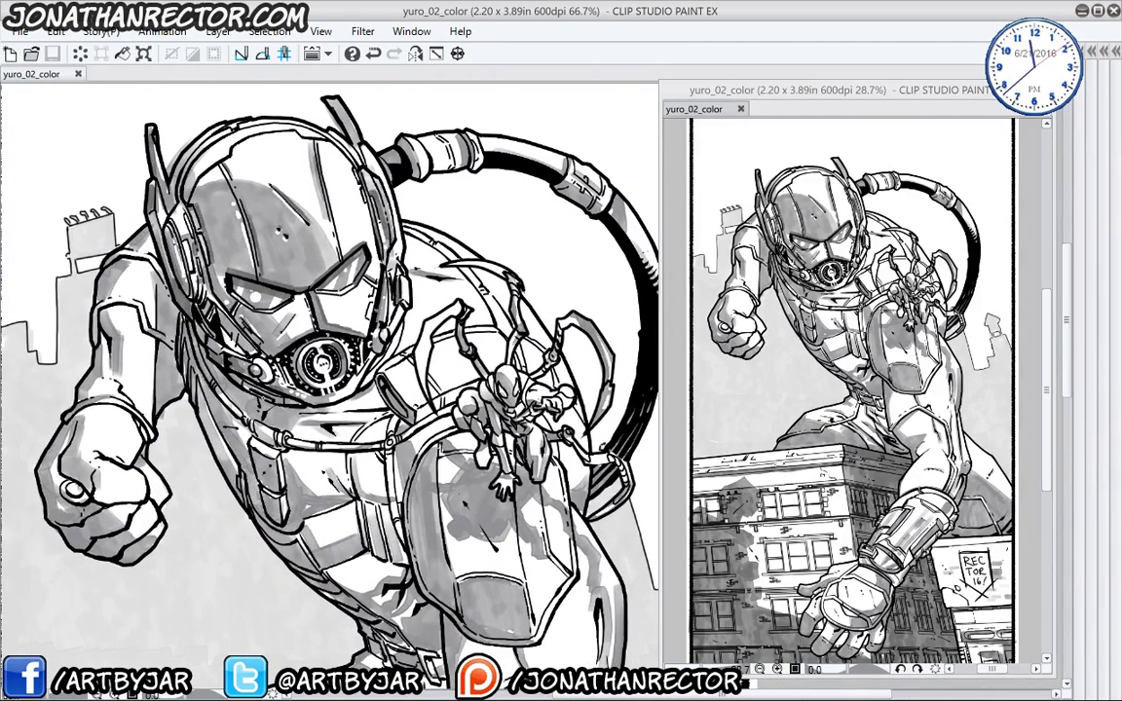
{"action": "mouse_move", "coordinate": [216, 347]}
{"action": "left_mouse_down"}
{"action": "mouse_move", "coordinate": [242, 356]}
{"action": "mouse_move", "coordinate": [233, 377]}
{"action": "mouse_move", "coordinate": [209, 359]}
{"action": "mouse_move", "coordinate": [229, 353]}
{"action": "mouse_move", "coordinate": [188, 327]}
{"action": "left_mouse_up"}
{"action": "mouse_move", "coordinate": [214, 382]}
{"action": "left_mouse_down"}
{"action": "mouse_move", "coordinate": [183, 341]}
{"action": "mouse_move", "coordinate": [224, 426]}
{"action": "mouse_move", "coordinate": [180, 341]}
{"action": "mouse_move", "coordinate": [202, 419]}
{"action": "left_mouse_up"}
{"action": "left_click_drag", "start_coordinate": [178, 365], "coordinate": [211, 436]}
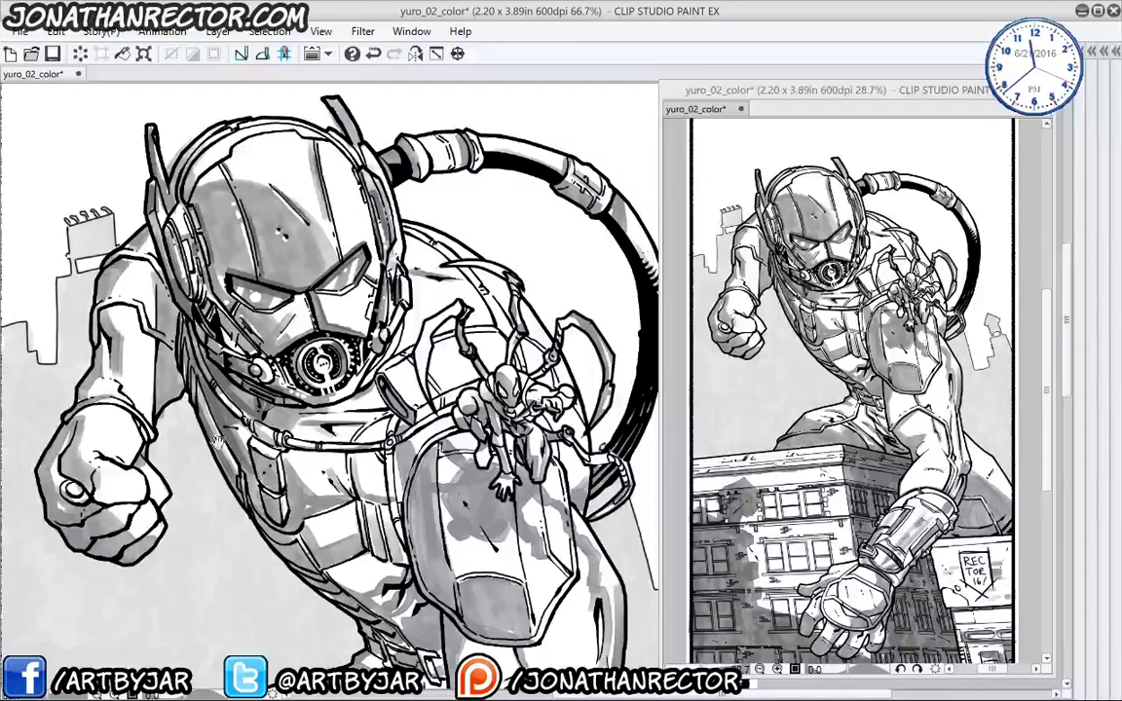
{"action": "left_click_drag", "start_coordinate": [195, 390], "coordinate": [207, 427]}
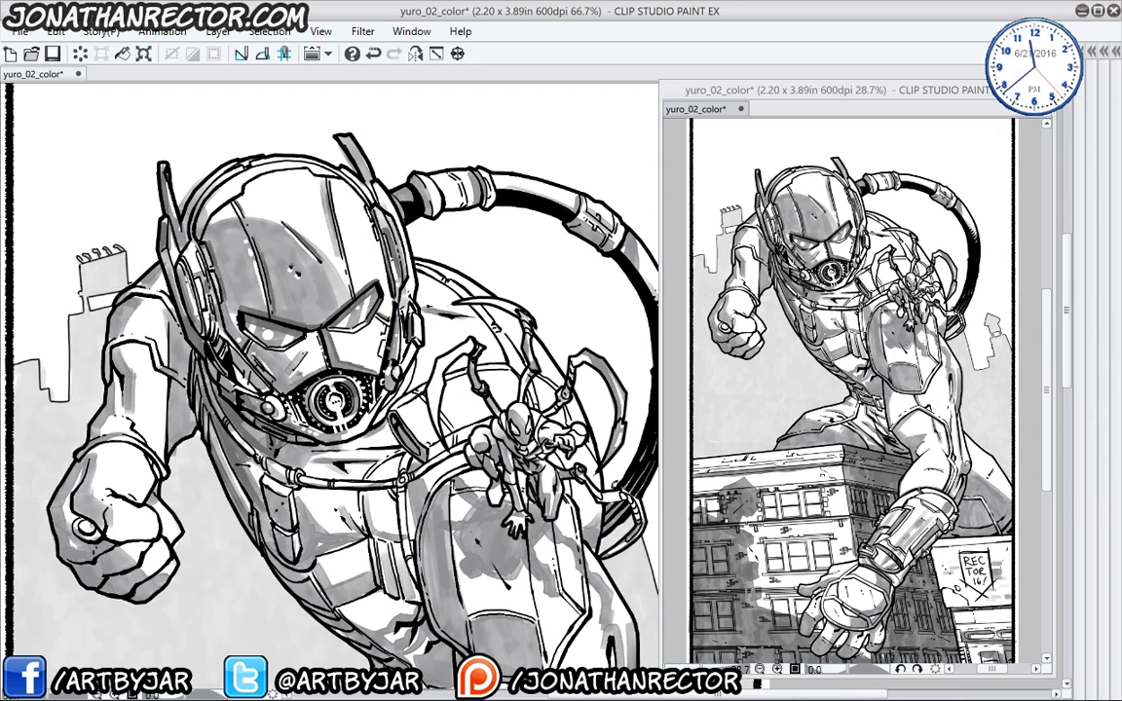
- Undo a stray diagonal stroke, then darken the helmet's cheek and the shading under the chin
{"action": "scroll", "coordinate": [331, 370], "scroll_direction": "up", "scroll_amount": 1}
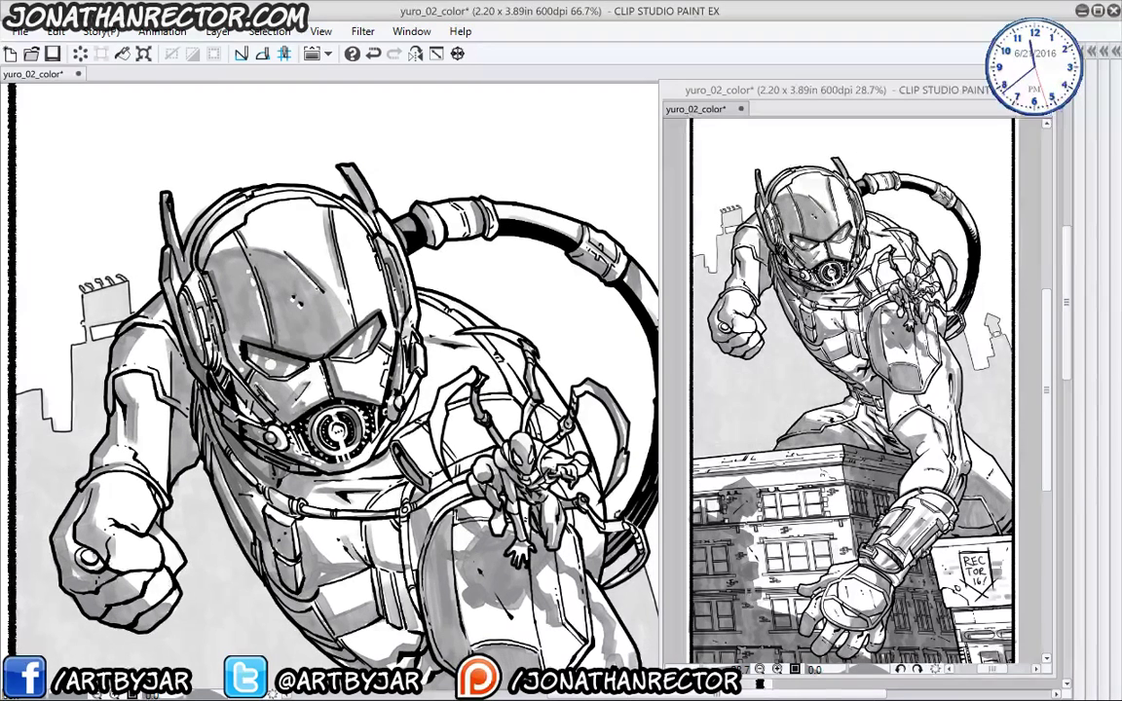
{"action": "left_click_drag", "start_coordinate": [329, 290], "coordinate": [284, 247]}
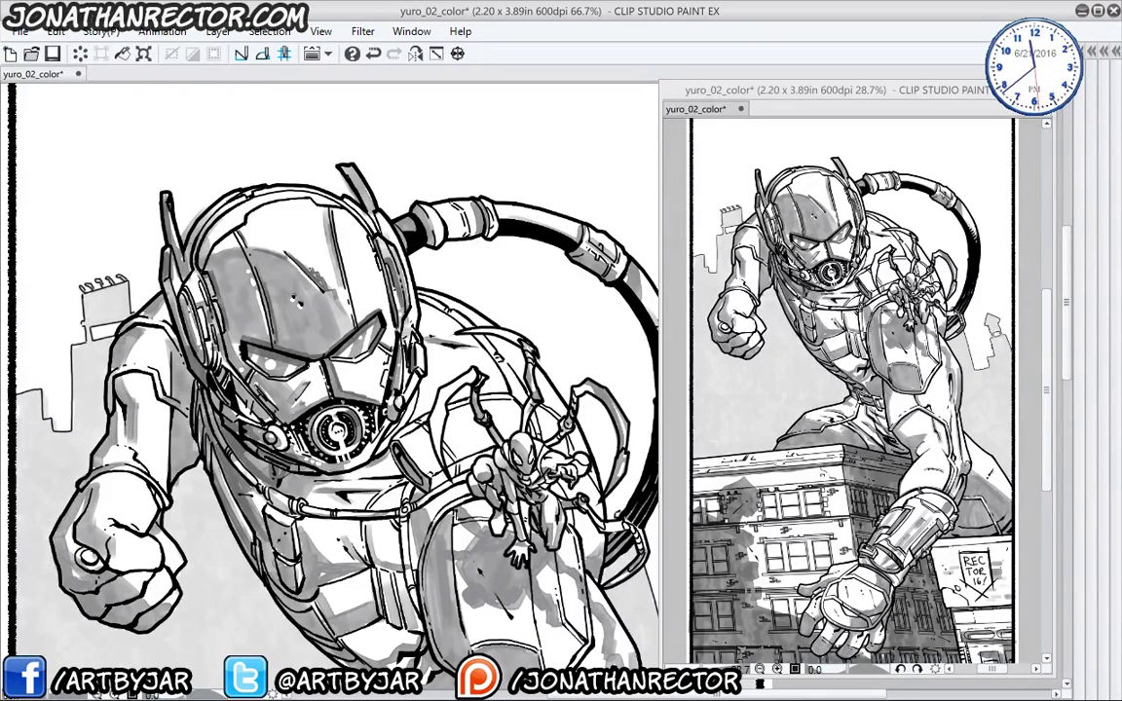
{"action": "key", "text": "ctrl+z"}
{"action": "left_click_drag", "start_coordinate": [272, 349], "coordinate": [202, 287]}
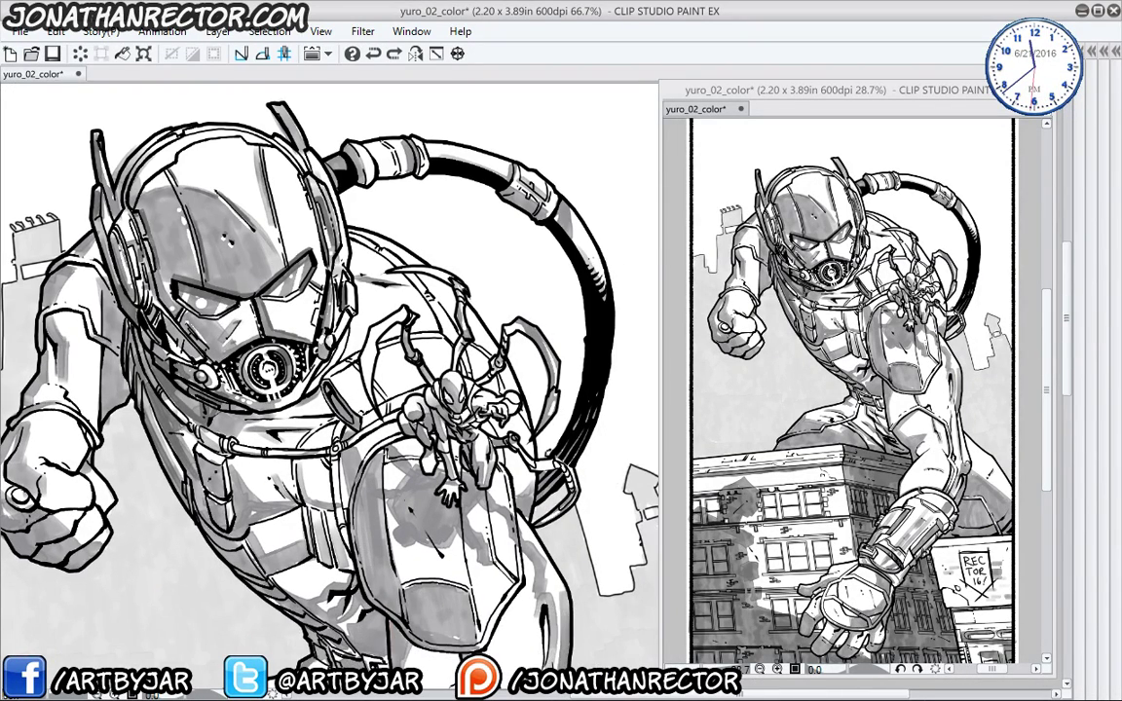
{"action": "mouse_move", "coordinate": [315, 320]}
{"action": "left_mouse_down"}
{"action": "mouse_move", "coordinate": [319, 283]}
{"action": "mouse_move", "coordinate": [341, 291]}
{"action": "mouse_move", "coordinate": [331, 249]}
{"action": "mouse_move", "coordinate": [324, 287]}
{"action": "mouse_move", "coordinate": [322, 234]}
{"action": "mouse_move", "coordinate": [333, 282]}
{"action": "mouse_move", "coordinate": [323, 244]}
{"action": "left_mouse_up"}
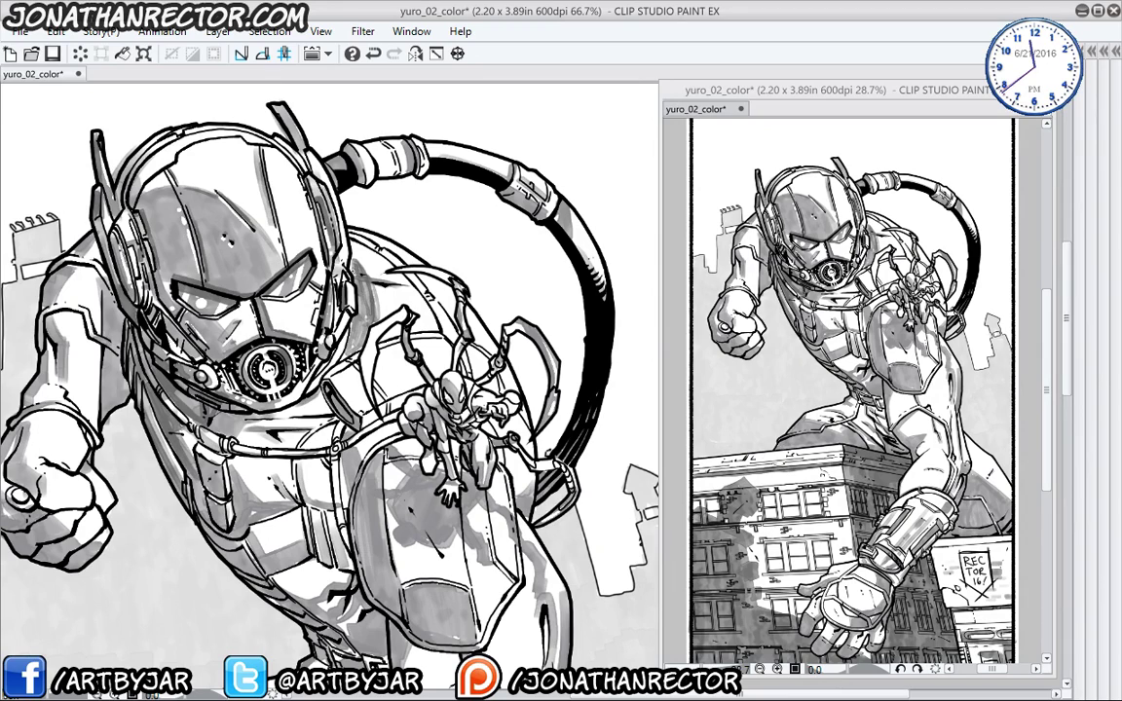
{"action": "left_click_drag", "start_coordinate": [309, 316], "coordinate": [298, 331]}
{"action": "mouse_move", "coordinate": [276, 419]}
{"action": "left_mouse_down"}
{"action": "mouse_move", "coordinate": [247, 420]}
{"action": "mouse_move", "coordinate": [239, 438]}
{"action": "left_mouse_up"}
{"action": "mouse_move", "coordinate": [214, 375]}
{"action": "left_mouse_down"}
{"action": "mouse_move", "coordinate": [190, 387]}
{"action": "mouse_move", "coordinate": [308, 459]}
{"action": "left_mouse_up"}
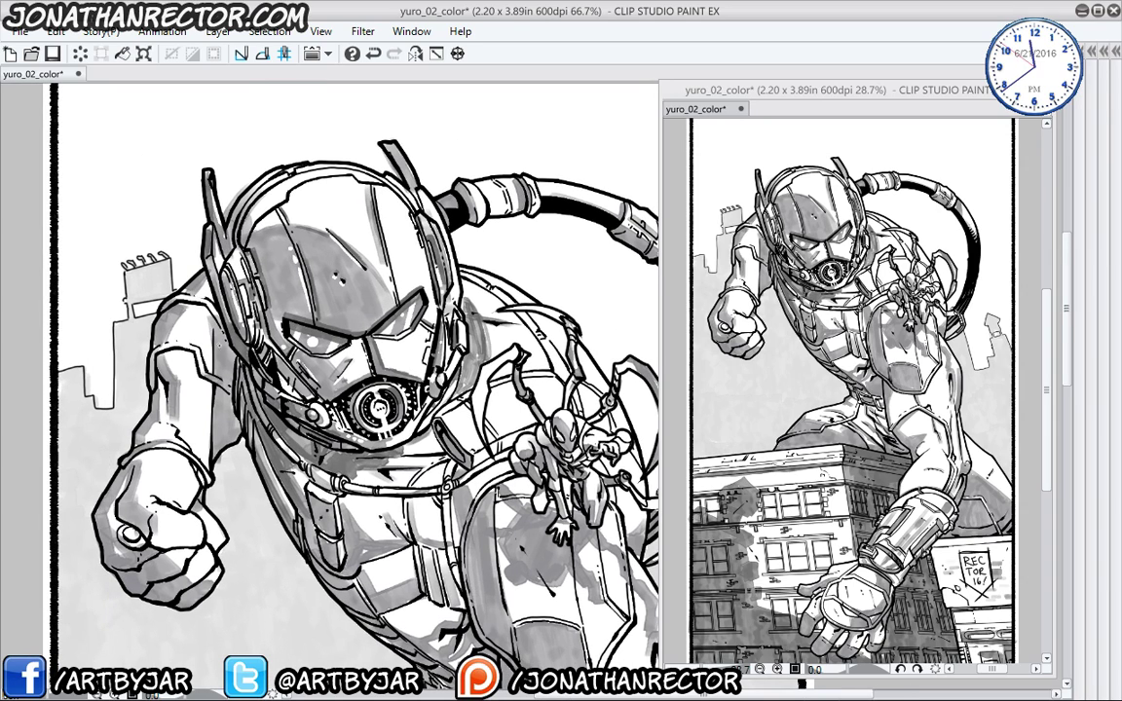
- Shade the shoulder and arm left of the helmet and the forearm above the fist
{"action": "left_click_drag", "start_coordinate": [202, 312], "coordinate": [195, 369]}
{"action": "left_click_drag", "start_coordinate": [208, 321], "coordinate": [196, 416]}
{"action": "left_click_drag", "start_coordinate": [198, 509], "coordinate": [61, 352]}
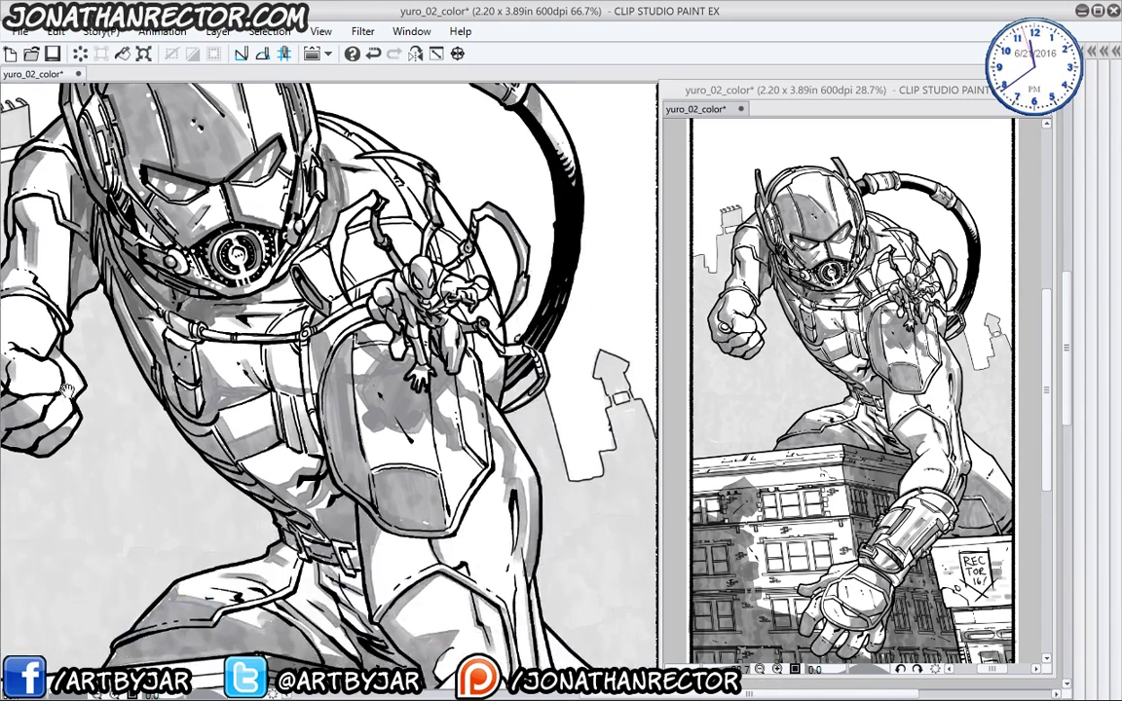
{"action": "left_click_drag", "start_coordinate": [217, 491], "coordinate": [343, 562]}
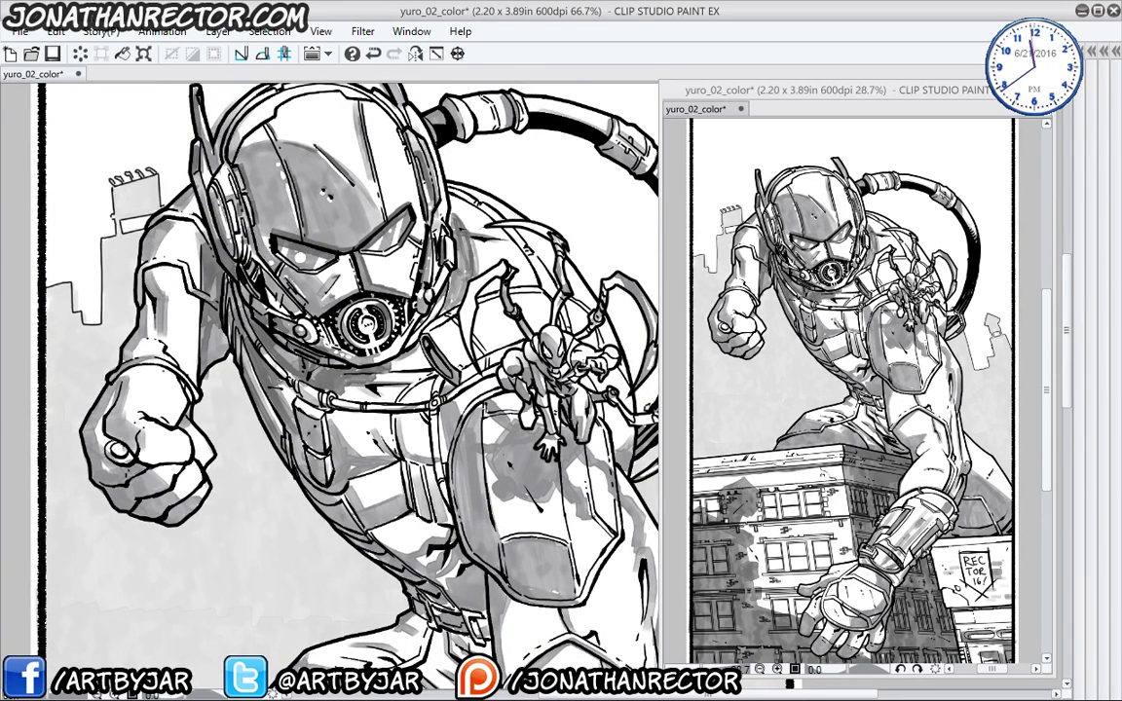
{"action": "left_click_drag", "start_coordinate": [156, 369], "coordinate": [96, 386]}
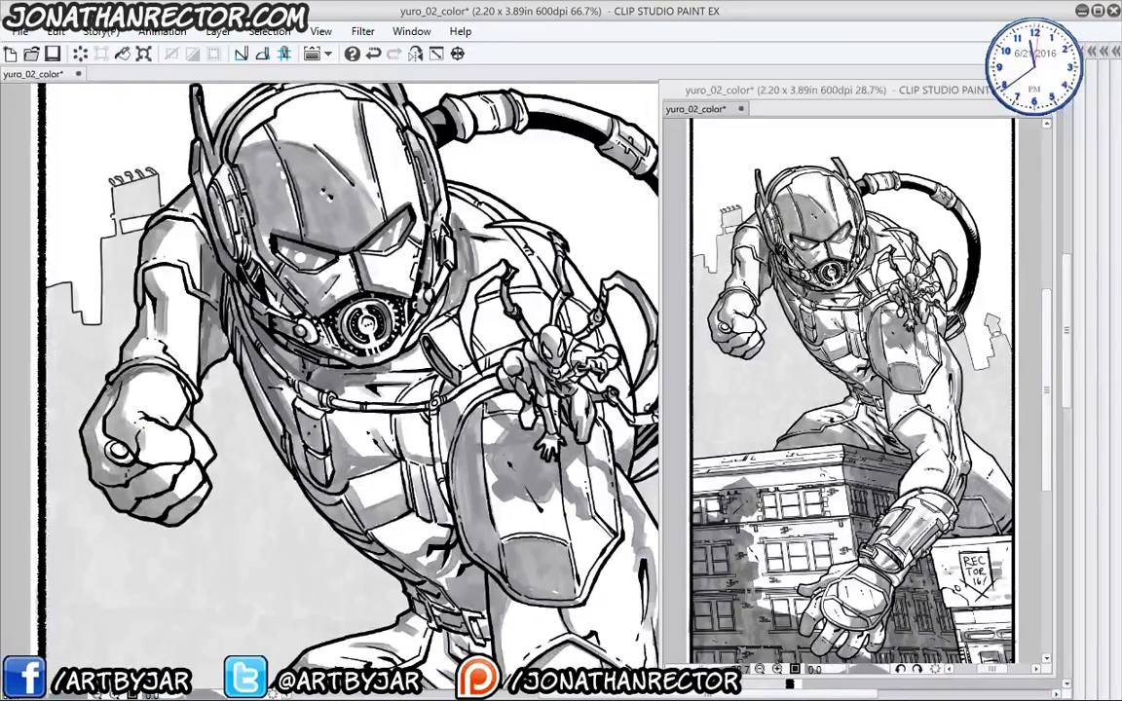
{"action": "mouse_move", "coordinate": [161, 343]}
{"action": "left_mouse_down"}
{"action": "mouse_move", "coordinate": [117, 329]}
{"action": "mouse_move", "coordinate": [94, 368]}
{"action": "left_mouse_up"}
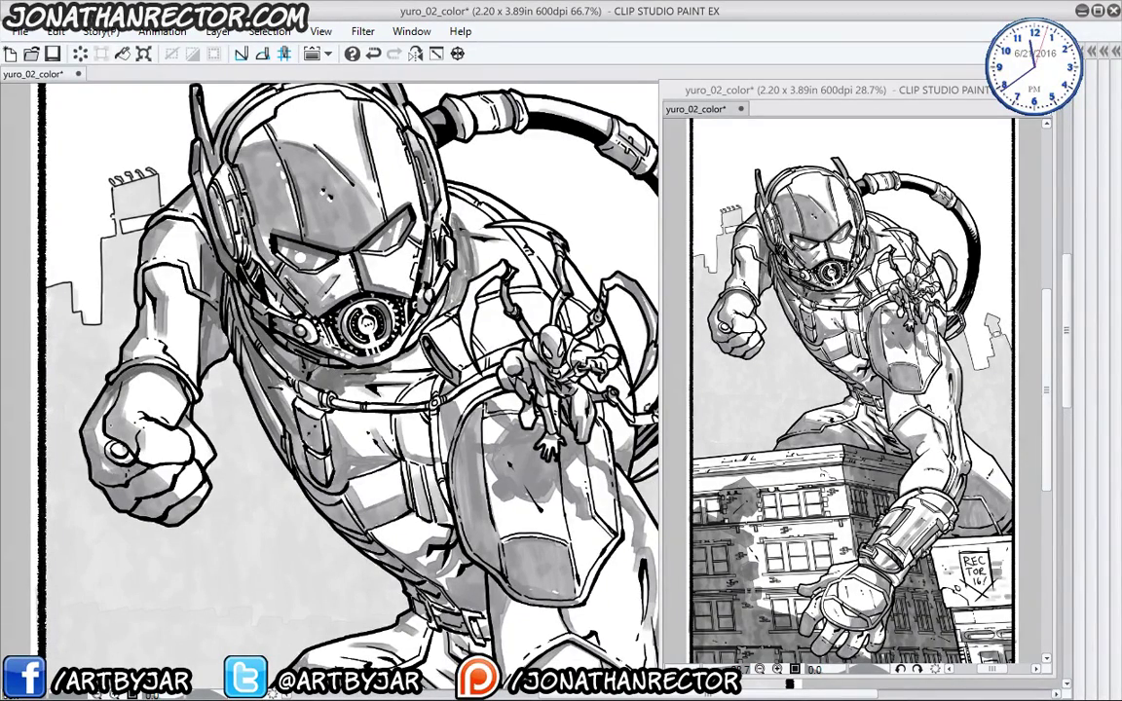
{"action": "left_click_drag", "start_coordinate": [310, 528], "coordinate": [237, 463]}
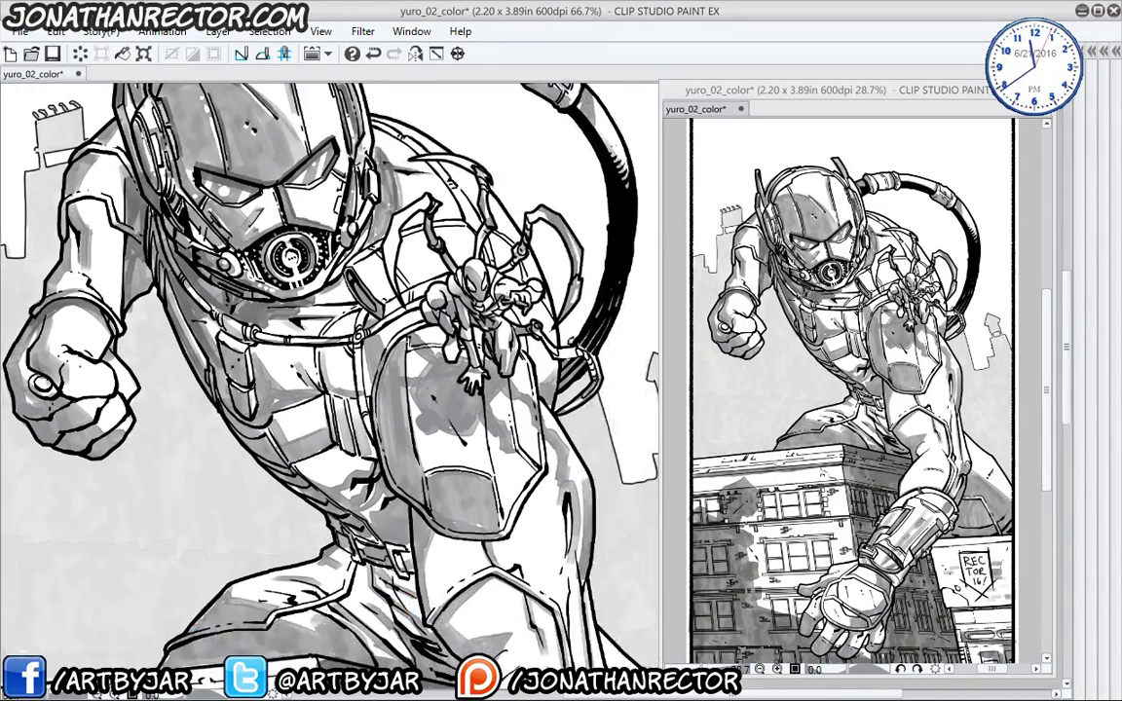
- Save yuro_02_color, zoom out to 33.3%, and close the floating second canvas window
{"action": "left_click", "coordinate": [53, 55]}
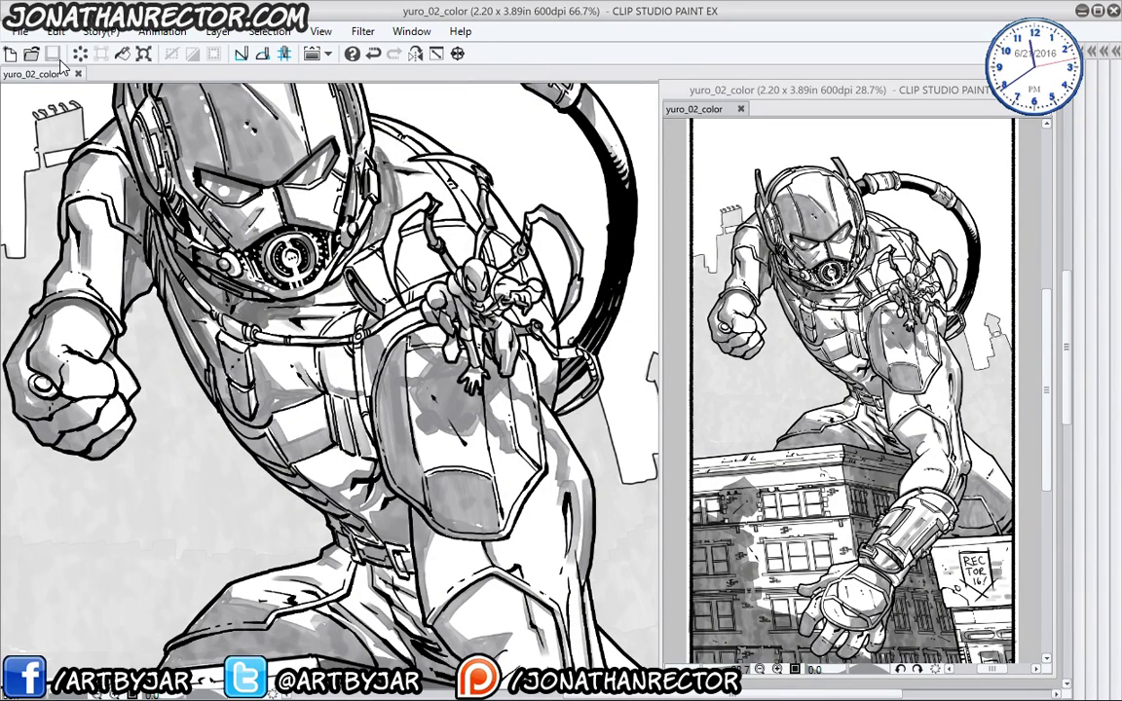
{"action": "key", "text": "ctrl+minus"}
{"action": "key", "text": "ctrl+minus"}
{"action": "left_click_drag", "start_coordinate": [306, 472], "coordinate": [251, 362]}
{"action": "left_click_drag", "start_coordinate": [633, 90], "coordinate": [504, 118]}
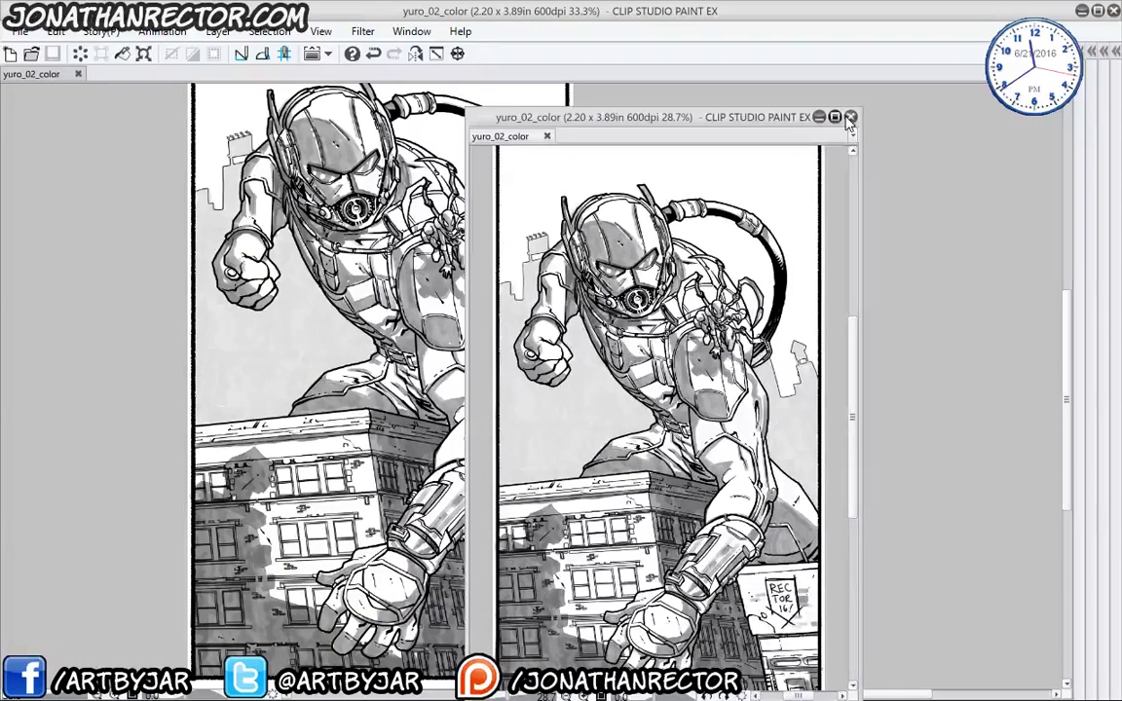
{"action": "left_click", "coordinate": [920, 118]}
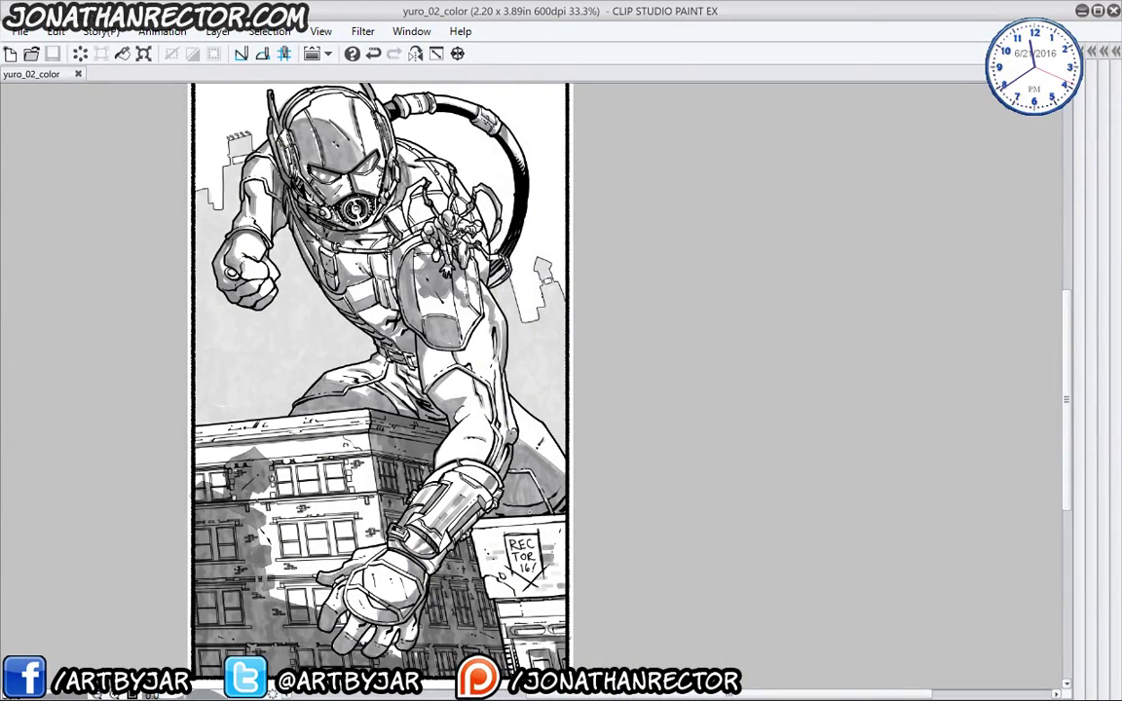